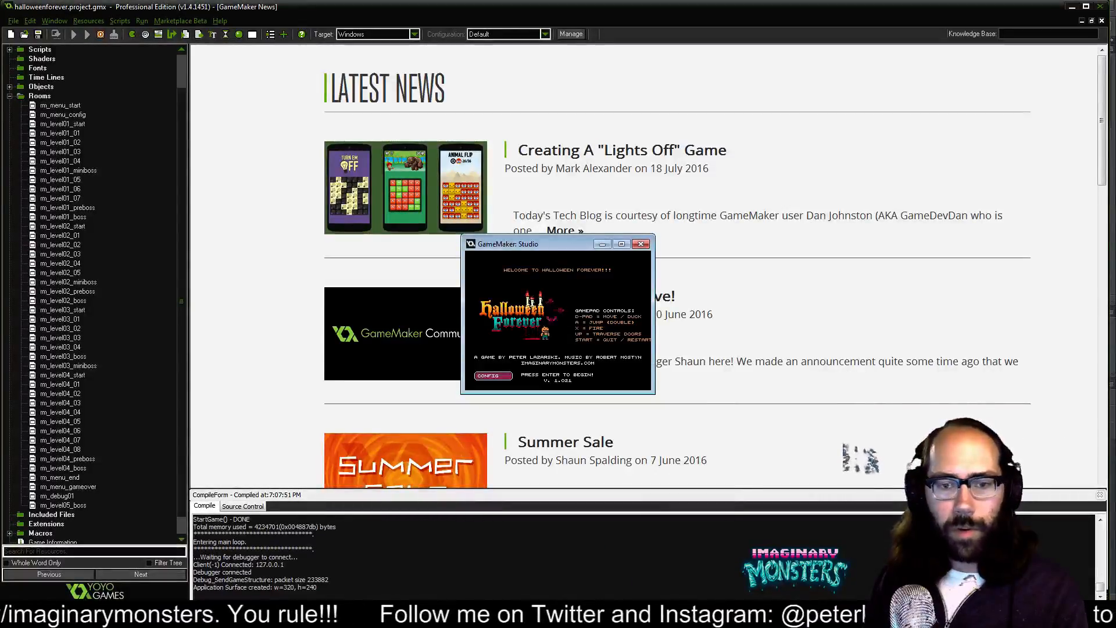
- Maximize the running Halloween Forever test window and start the game, continuing past the intro scene
click(621, 244)
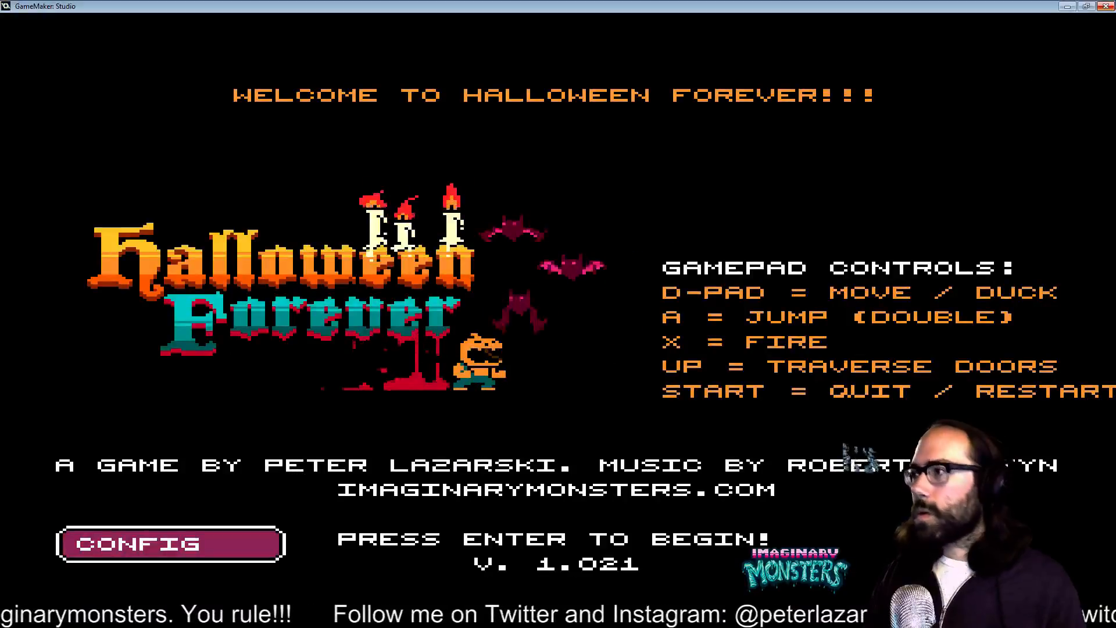
drag(1025, 6, 487, 124)
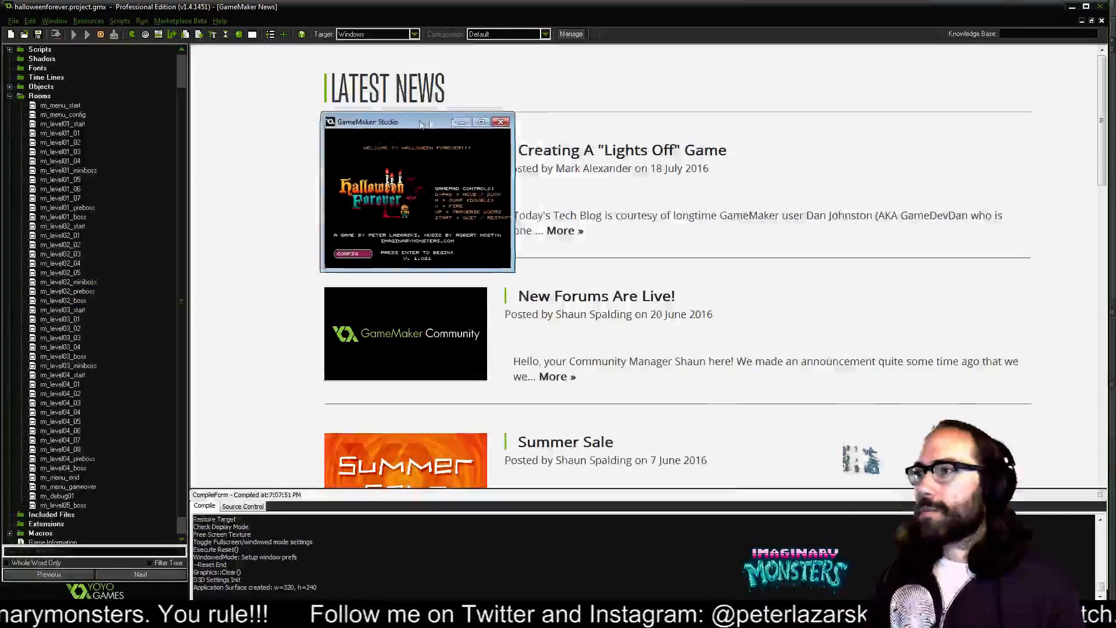
double_click(486, 124)
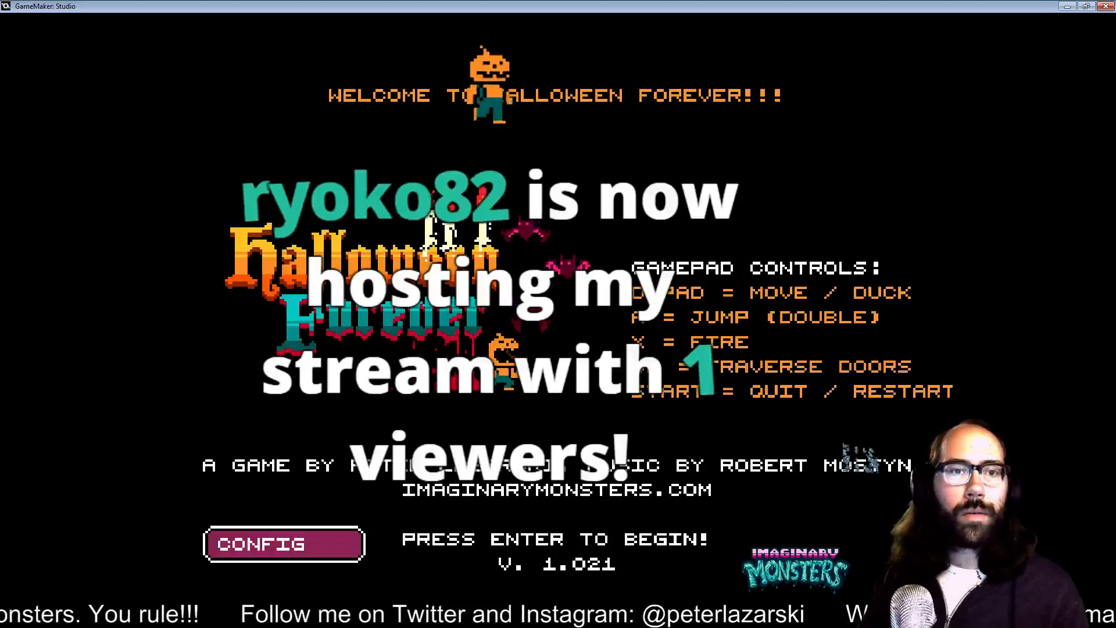
key(Return)
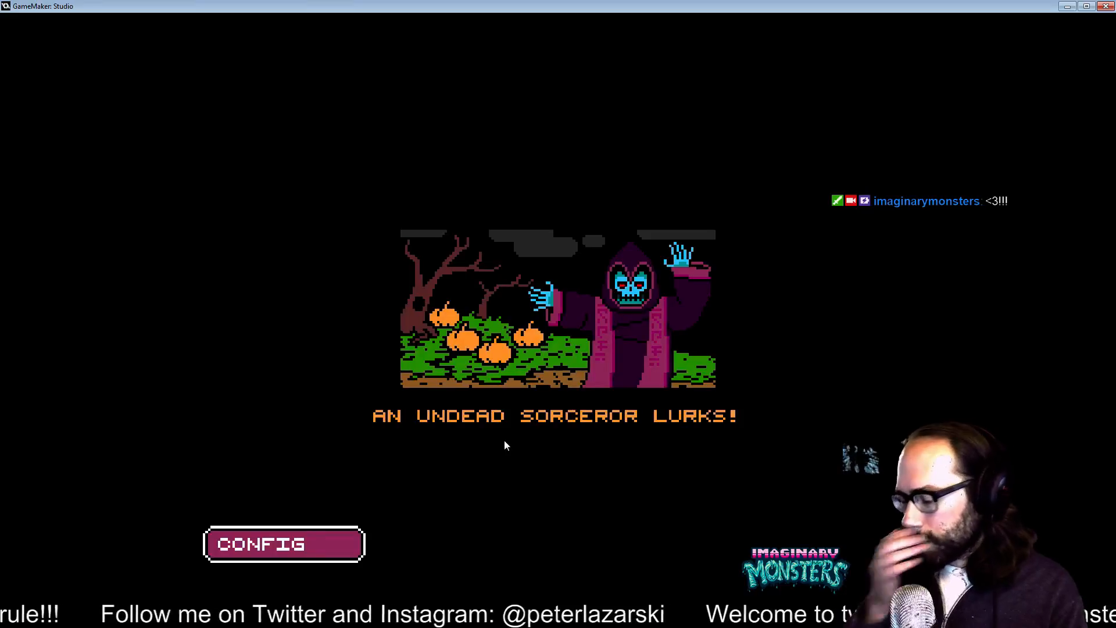
key(Return)
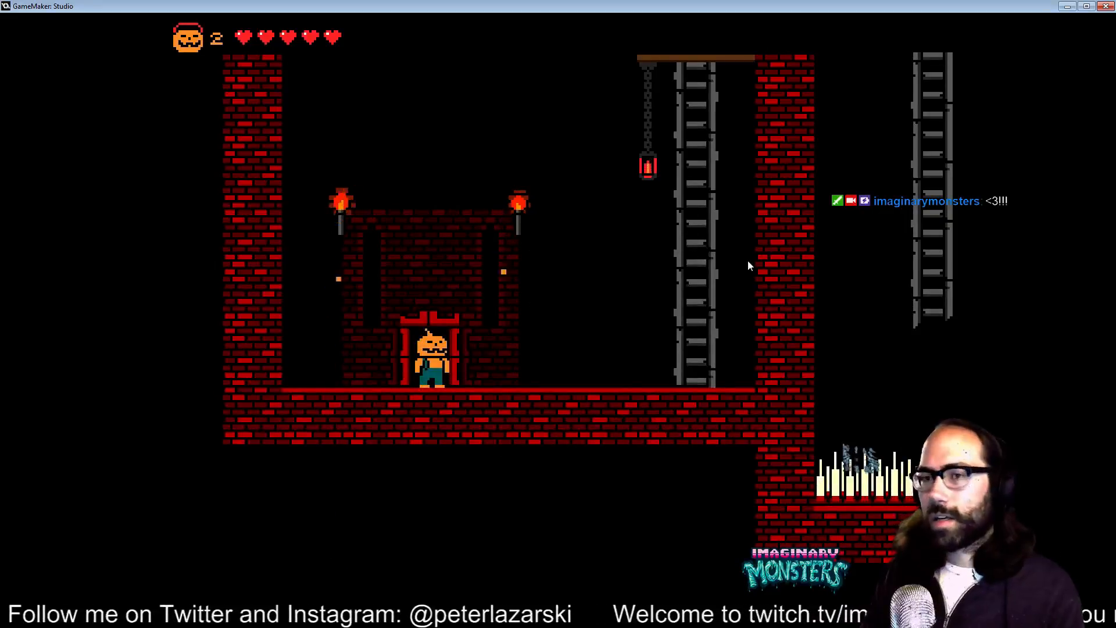
key(Right)
key(Right)
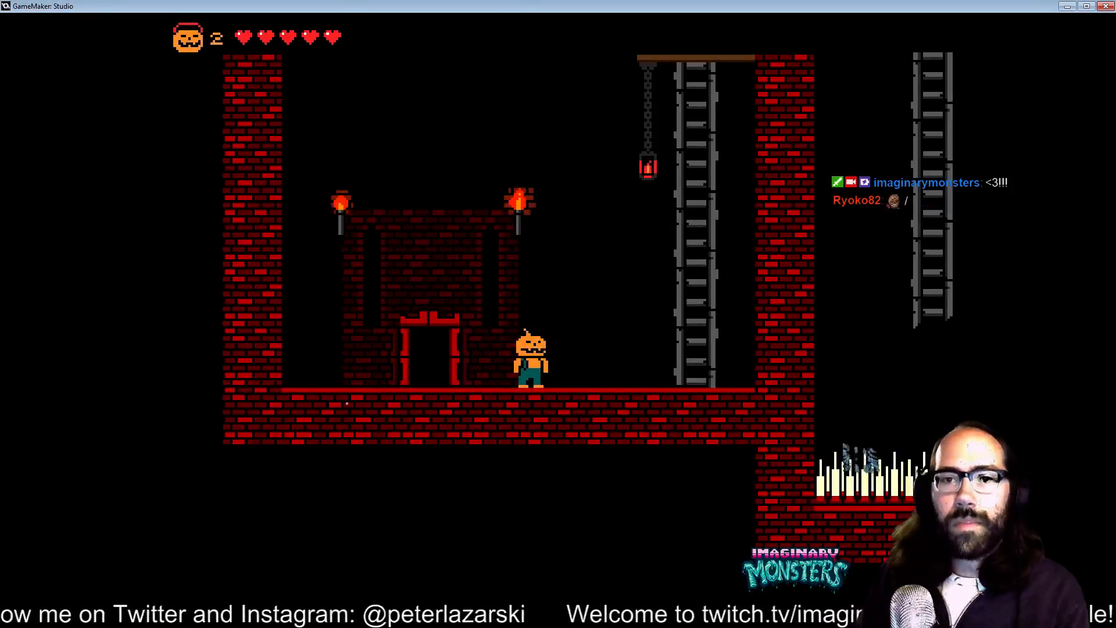
key(Right)
key(Left)
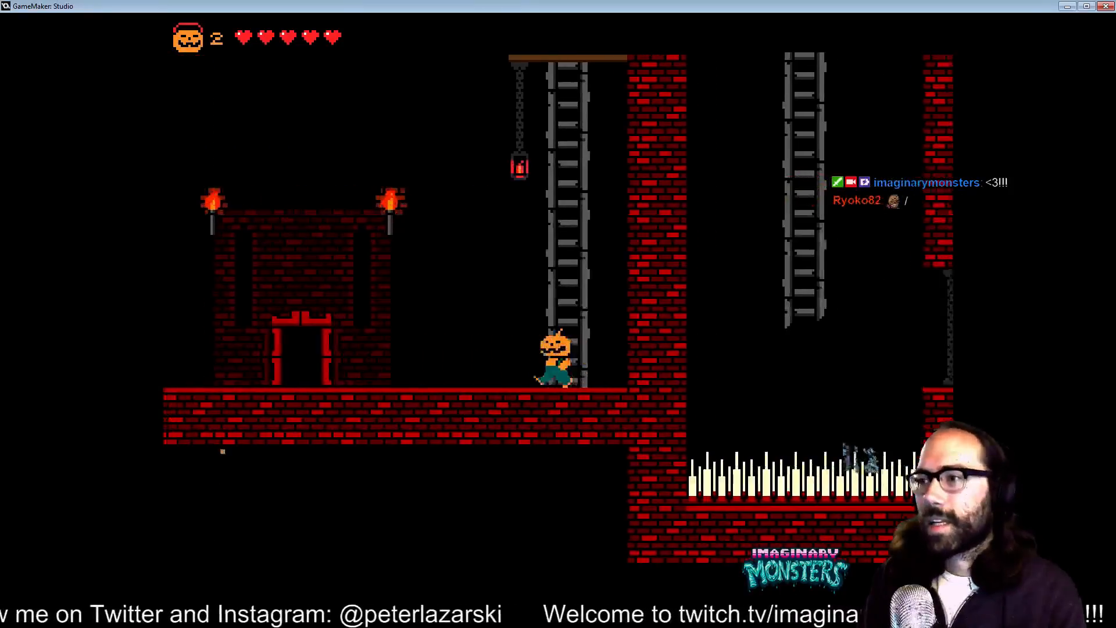
key(Left)
key(Right)
key(Up)
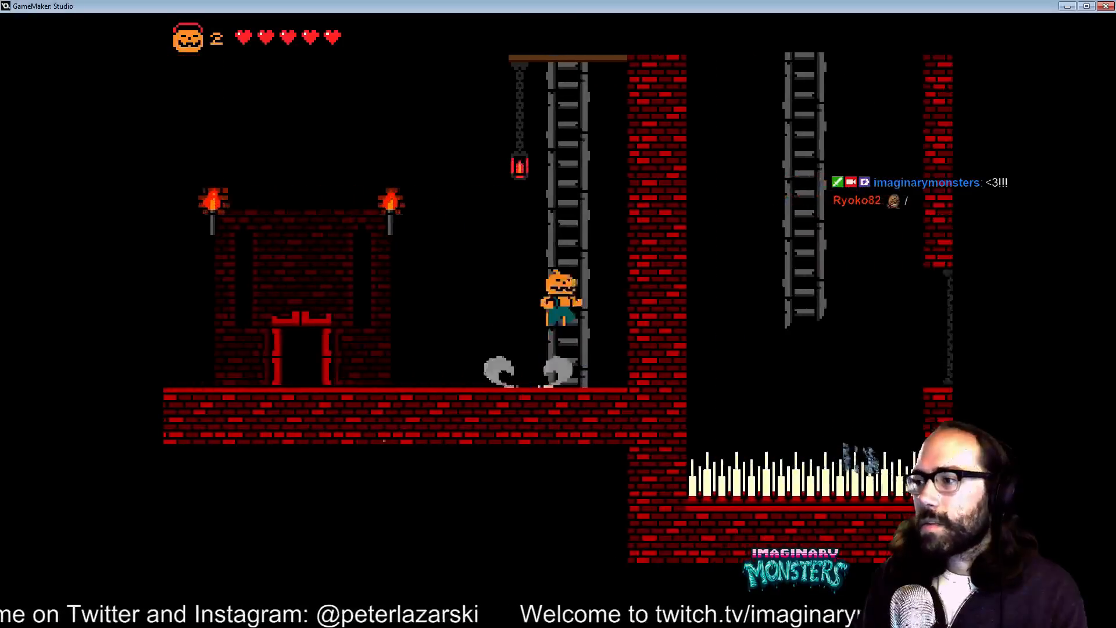
key(Up)
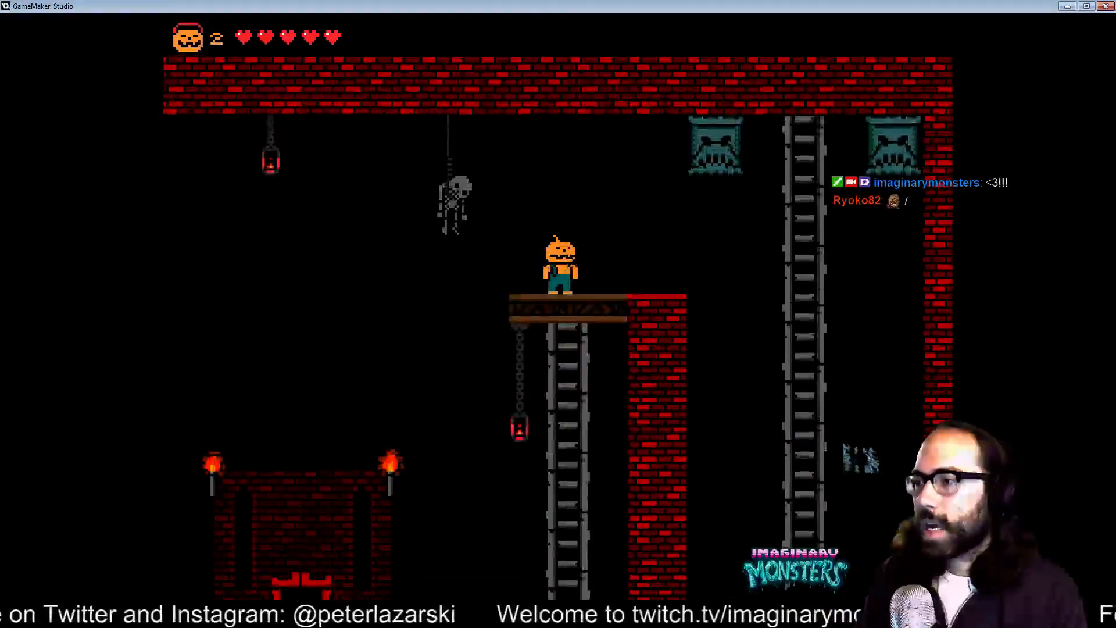
key(Right)
key(space)
key(Right)
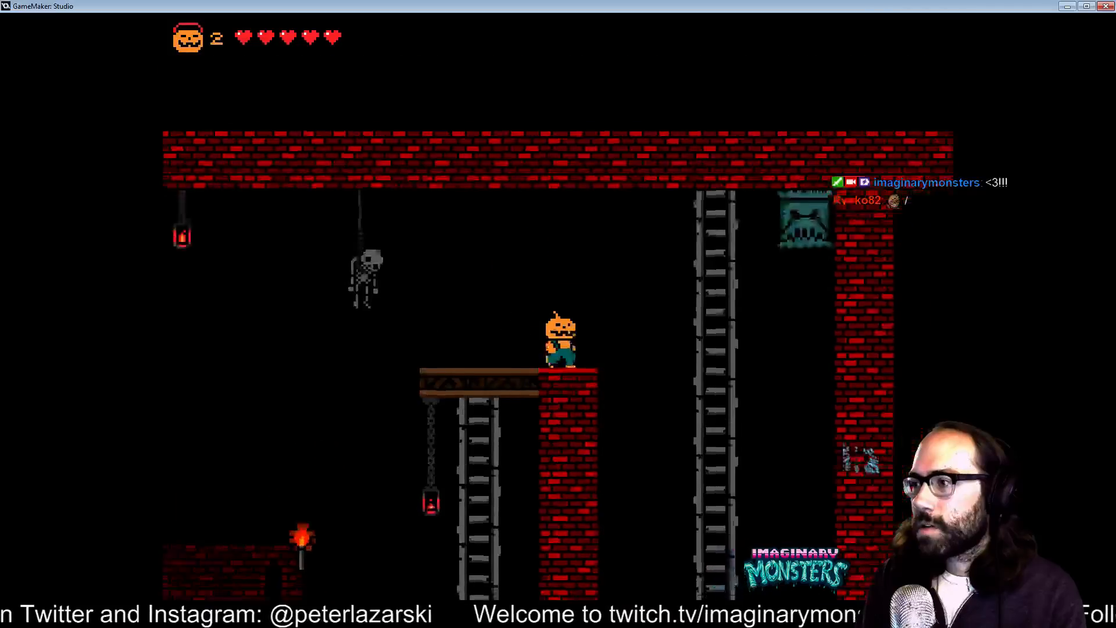
key(Right)
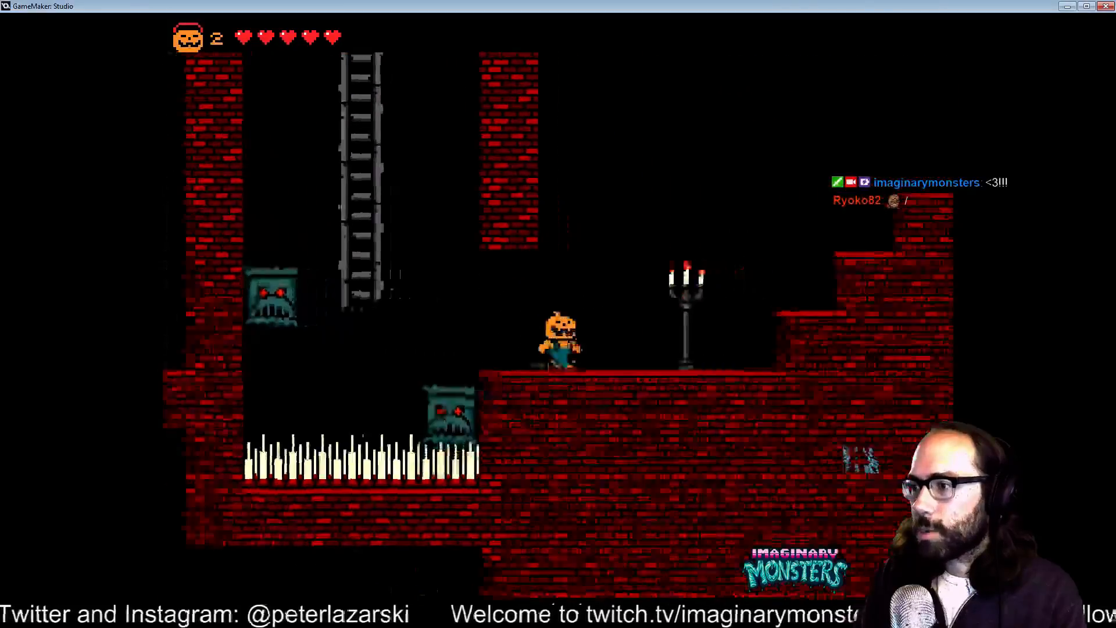
key(space)
key(Right)
key(space)
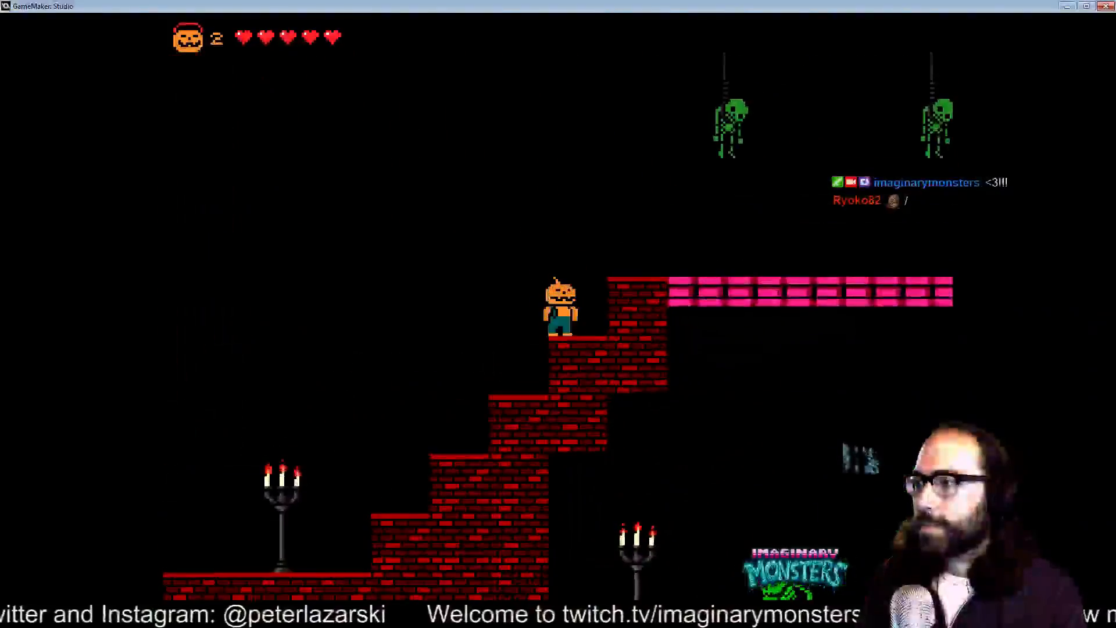
key(Right)
key(space)
key(Right)
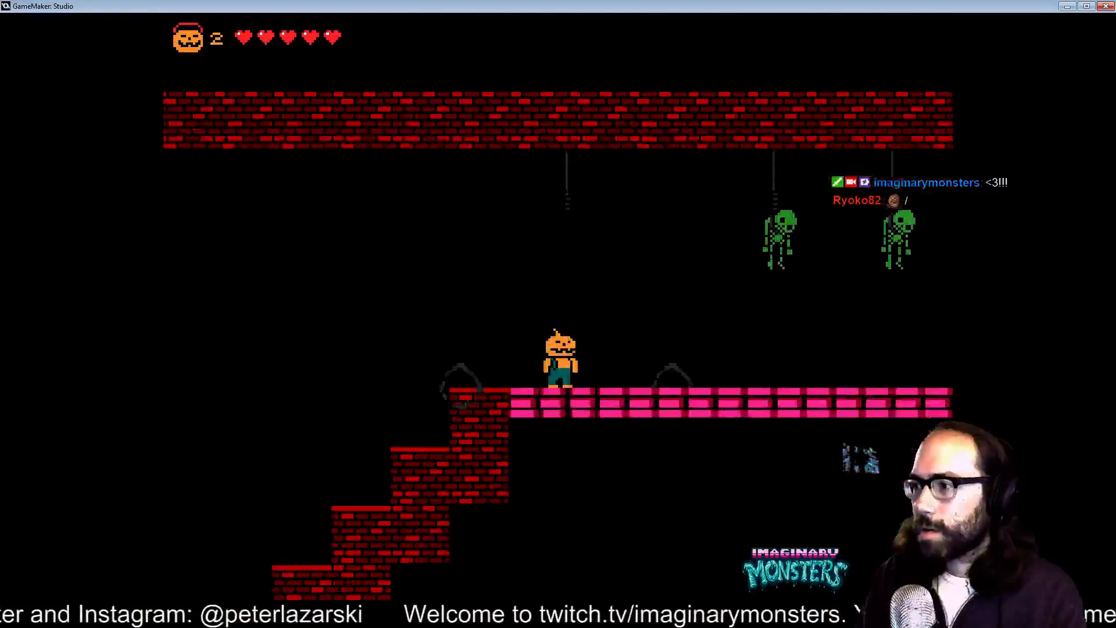
key(space)
key(Right)
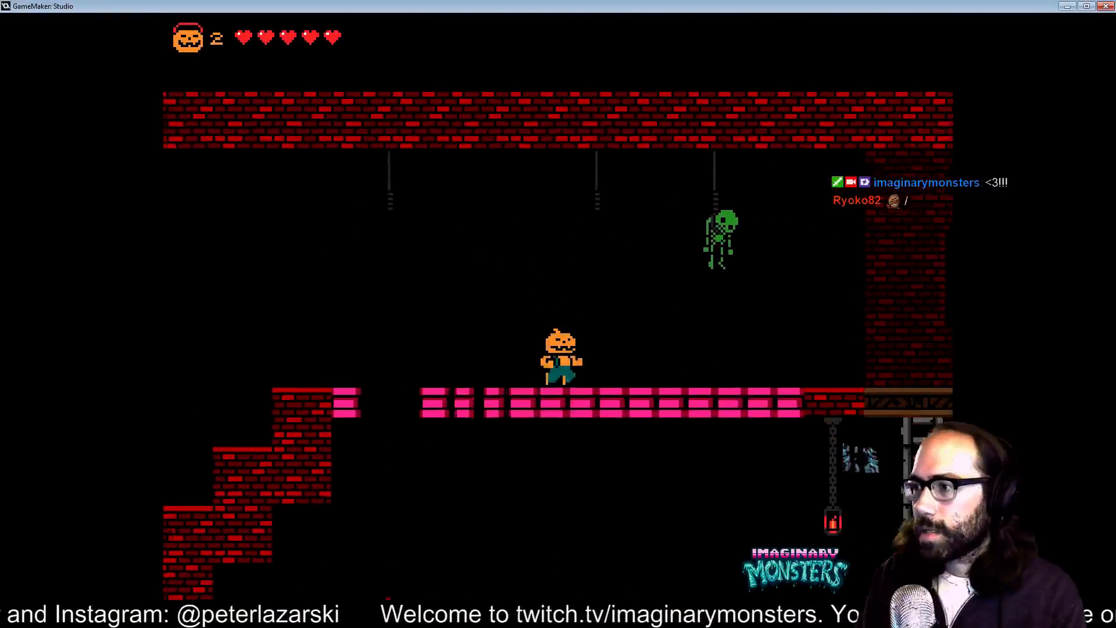
key(space)
key(Right)
key(space)
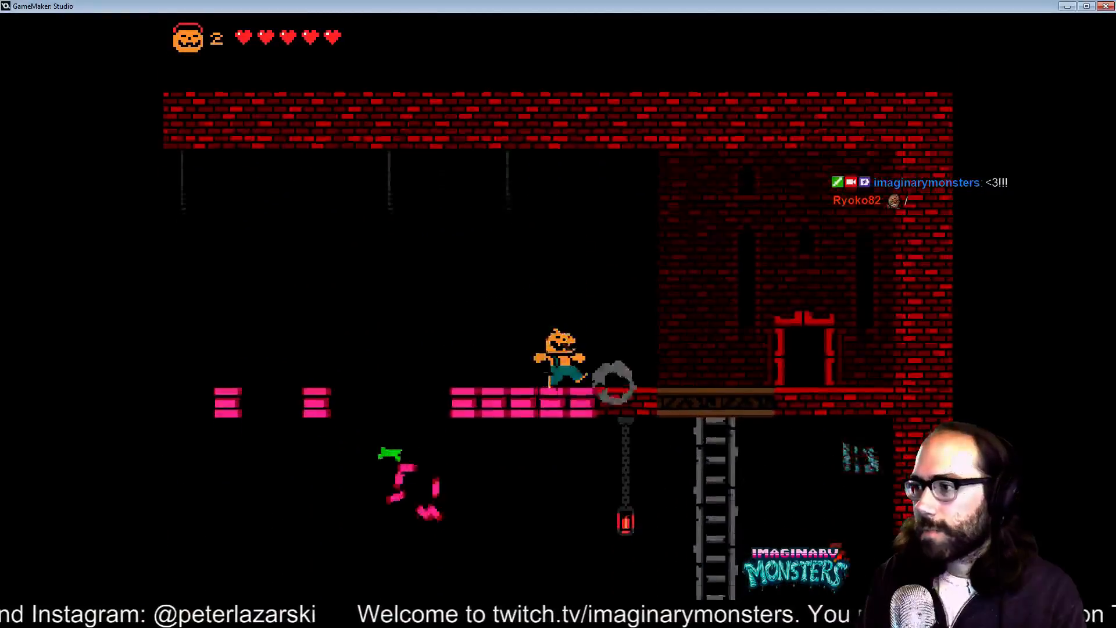
key(Right)
key(Down)
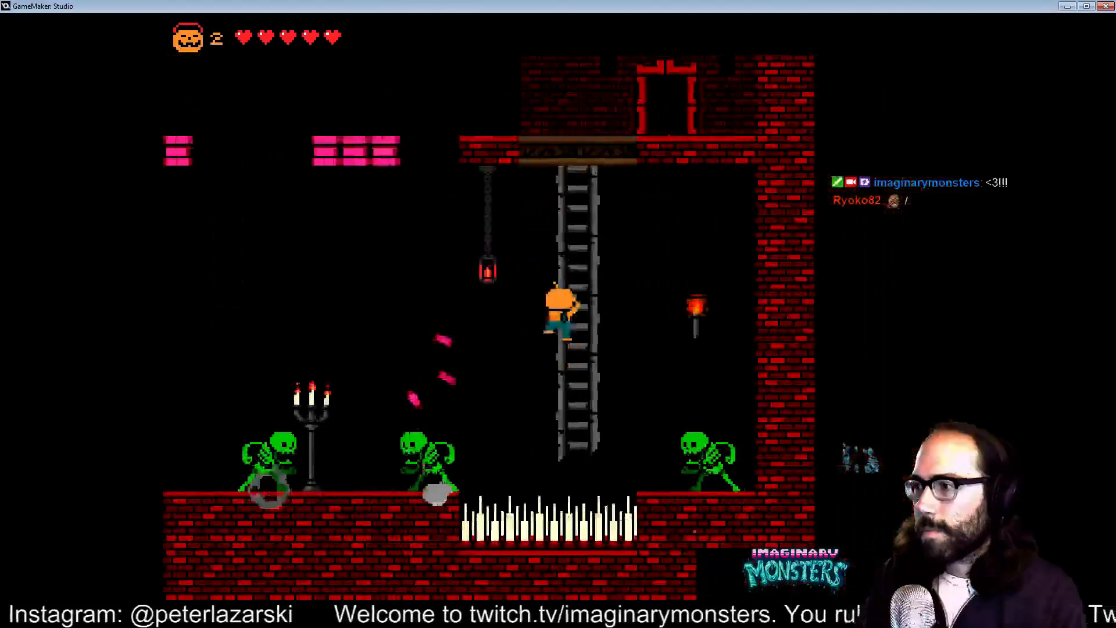
key(Up)
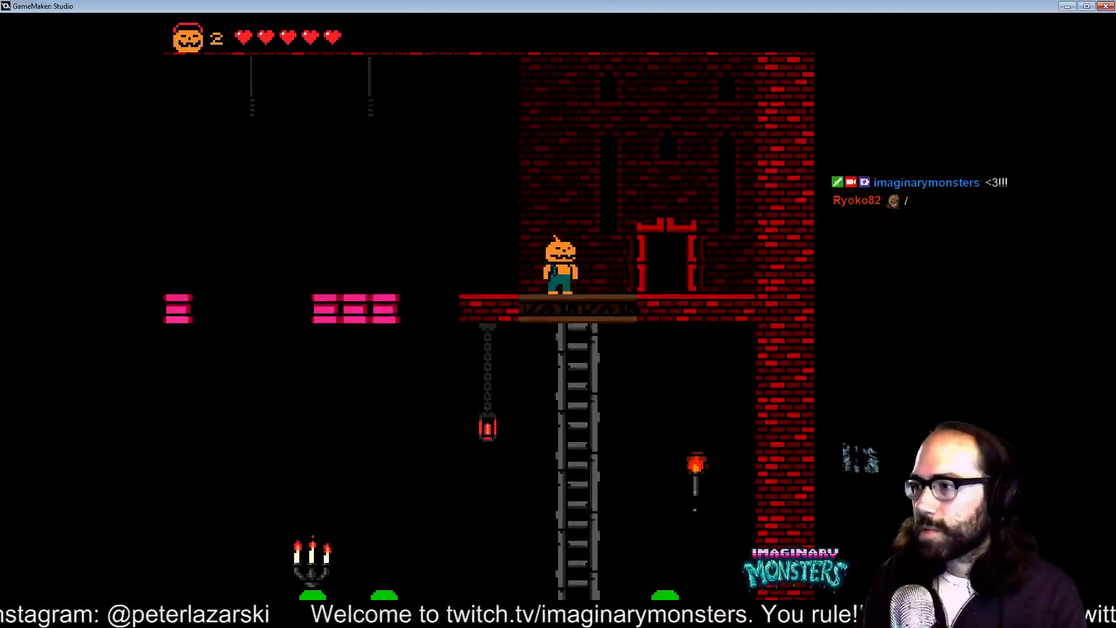
key(Right)
key(Left)
key(Right)
key(Down)
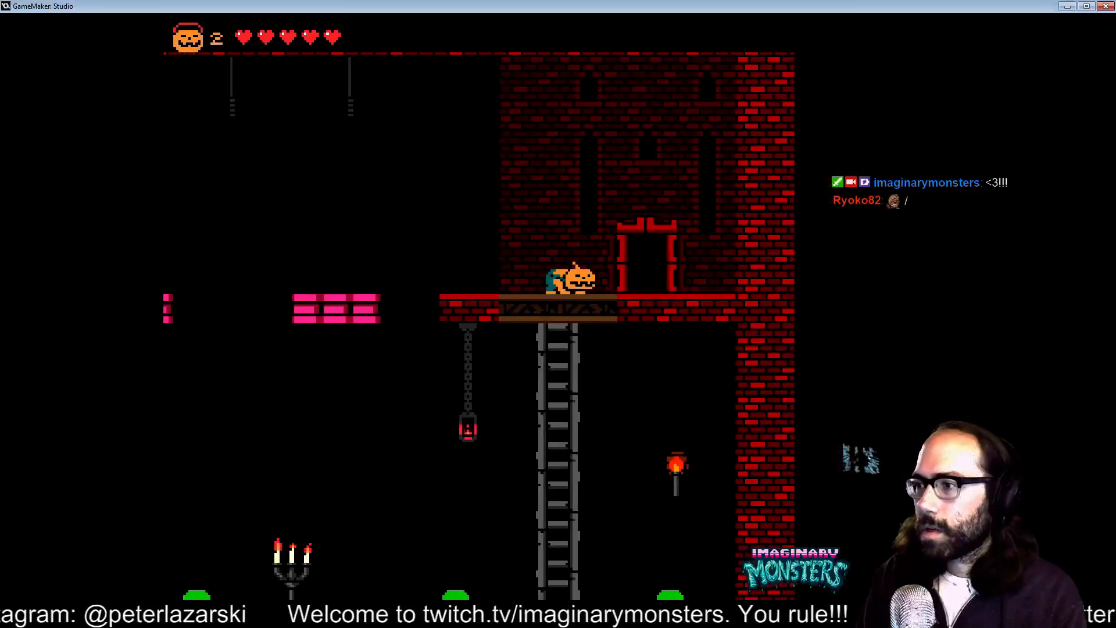
key(Down)
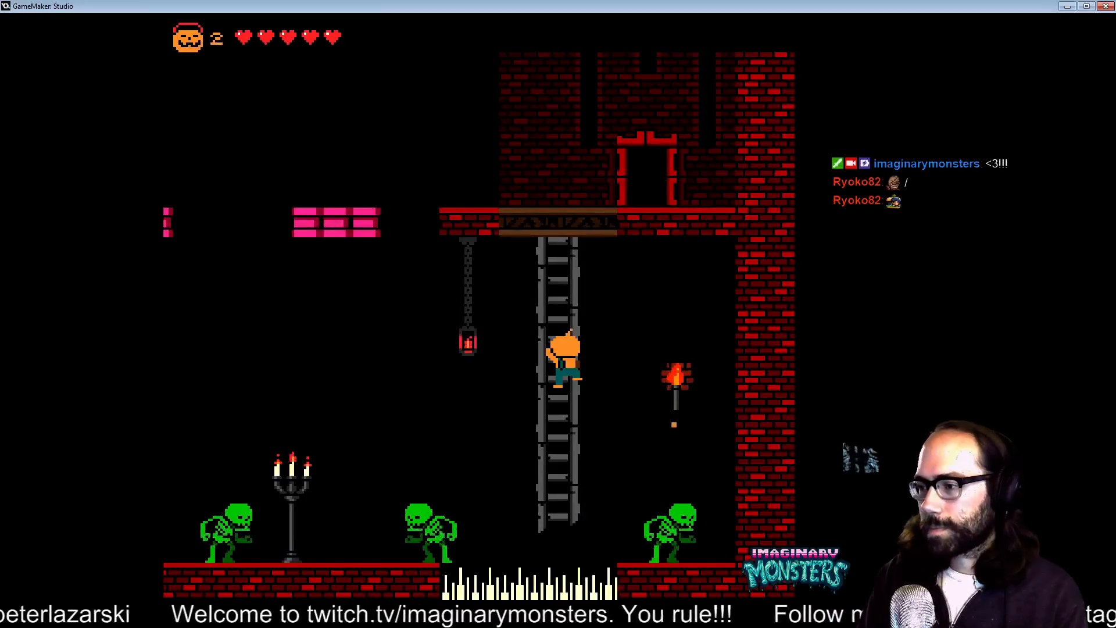
key(Up)
key(Up)
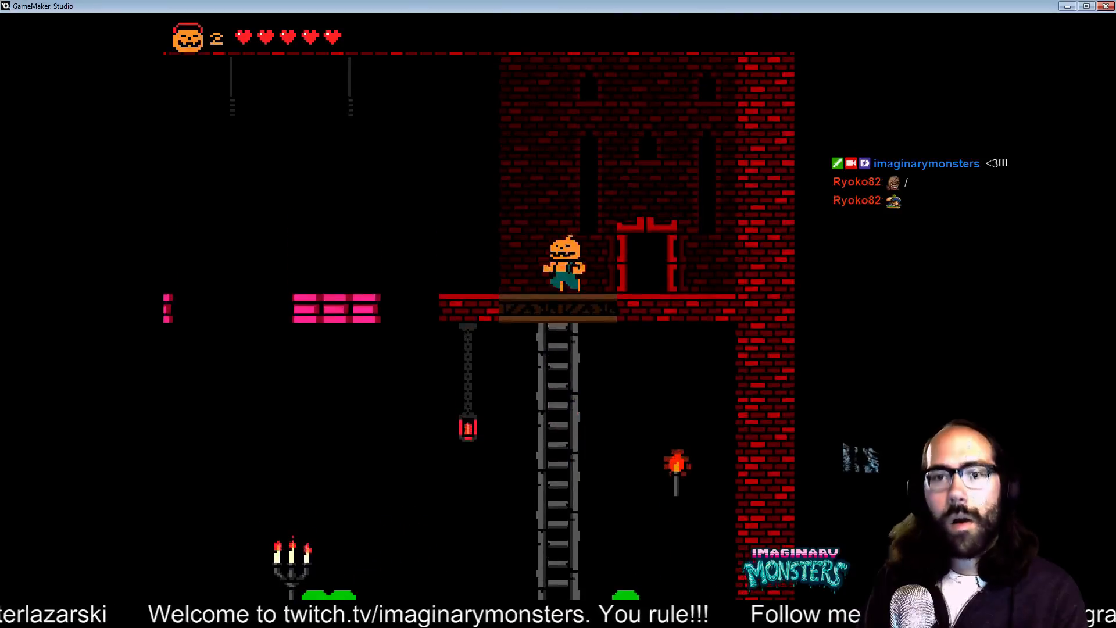
key(Right)
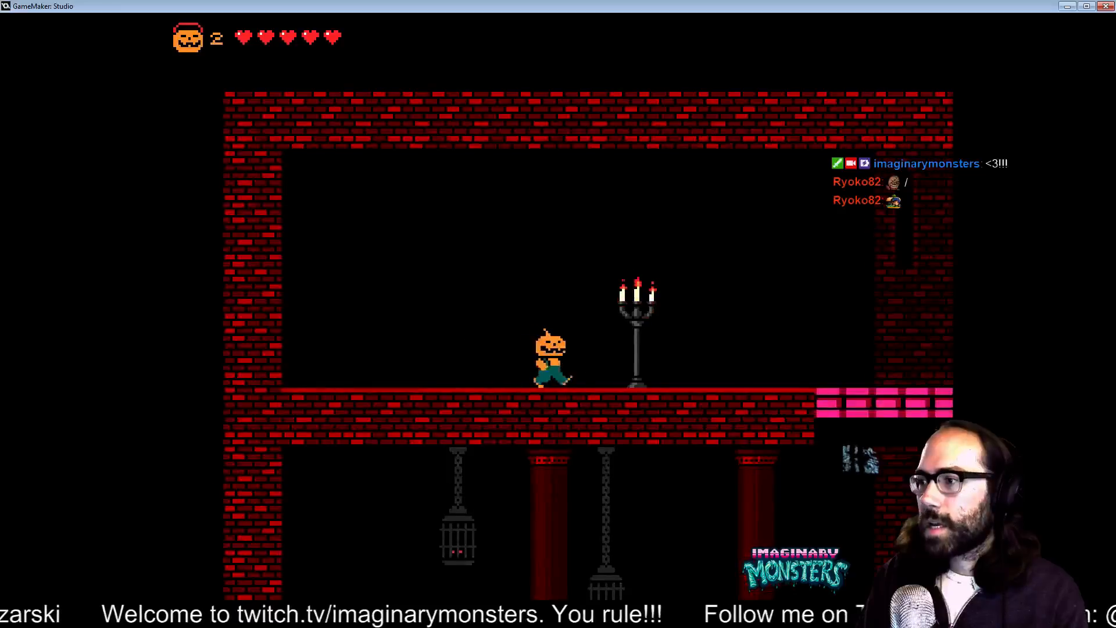
key(Right)
key(Right)
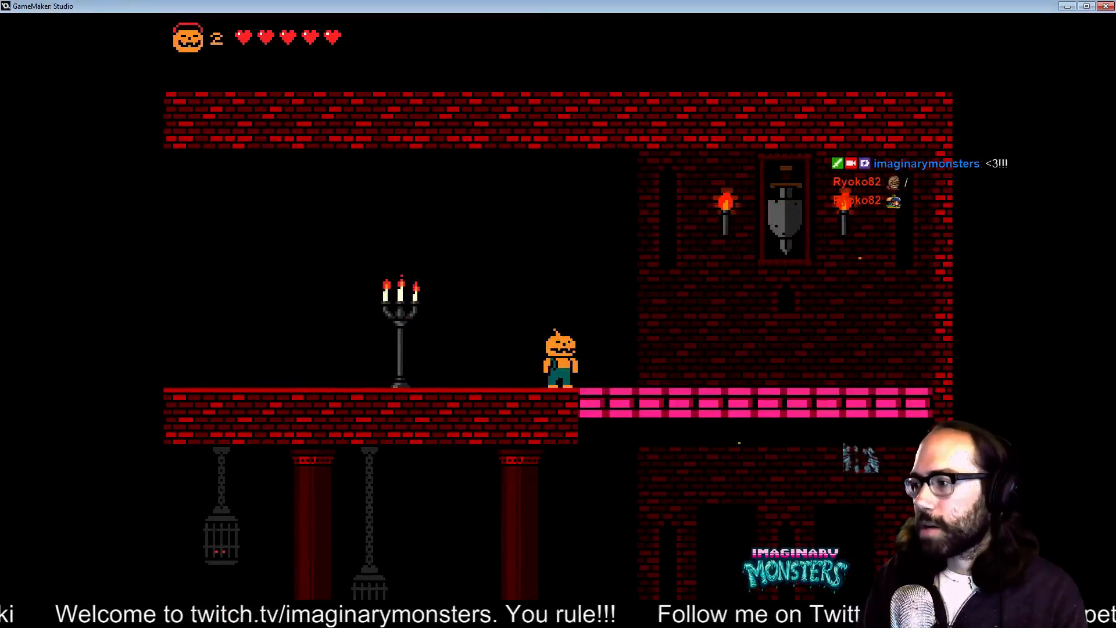
key(Right)
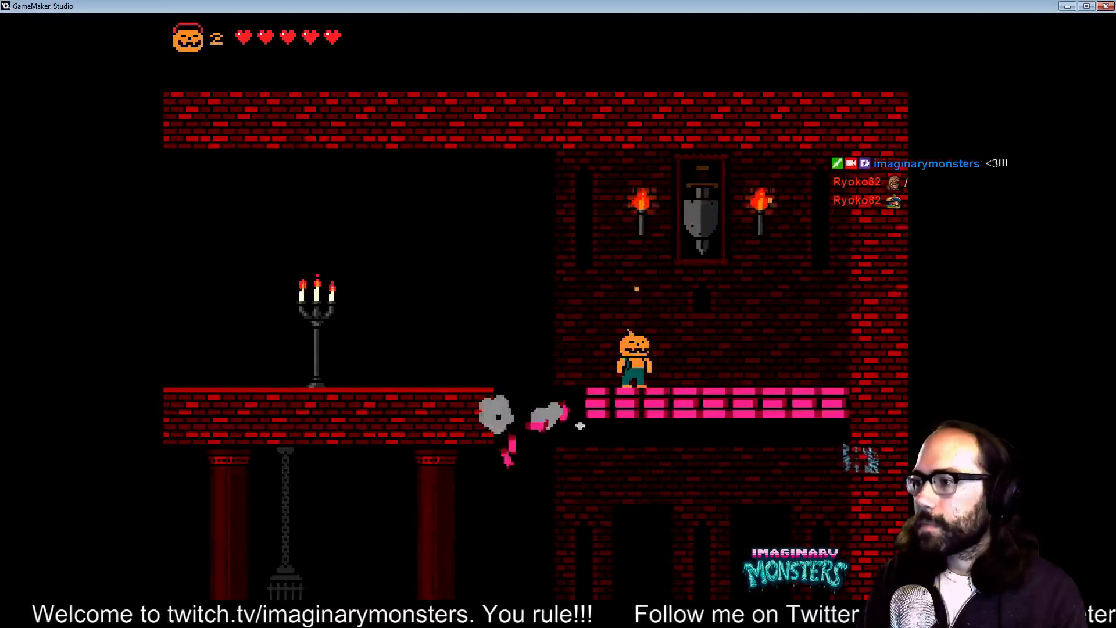
key(Left)
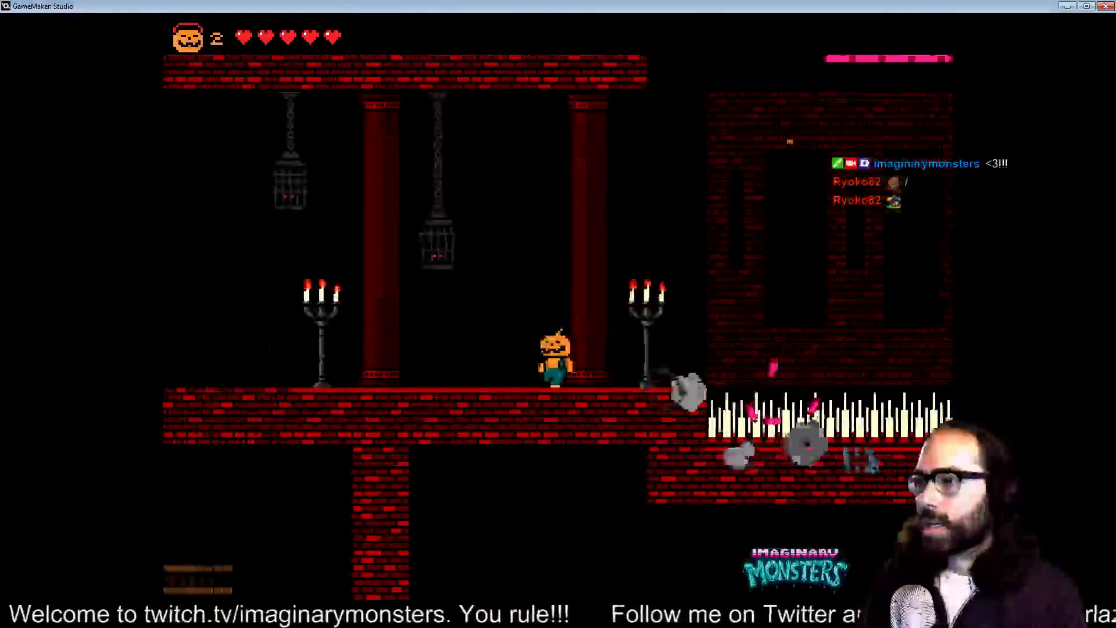
key(Left)
key(Right)
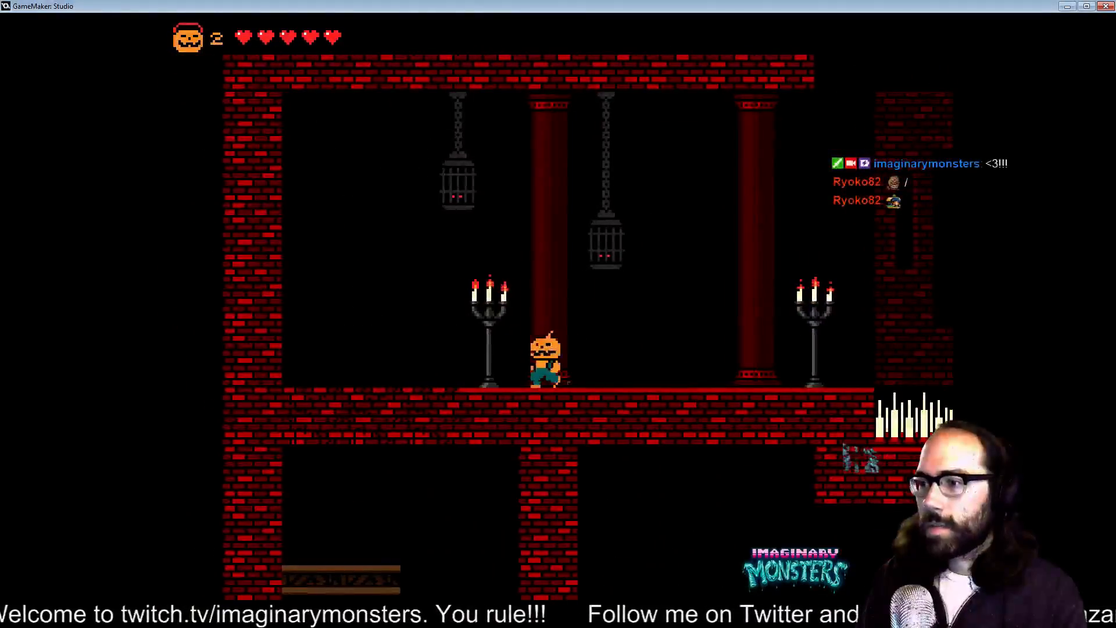
key(Left)
key(x)
key(x)
key(x)
key(x)
key(Left)
key(Left)
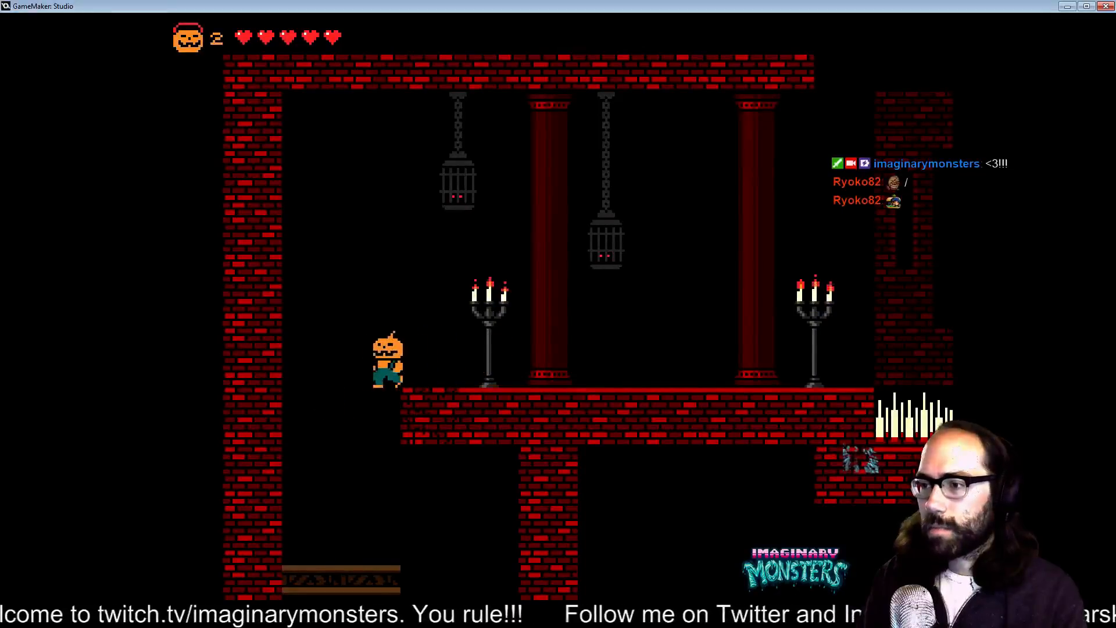
key(Right)
key(z)
key(x)
key(z)
key(x)
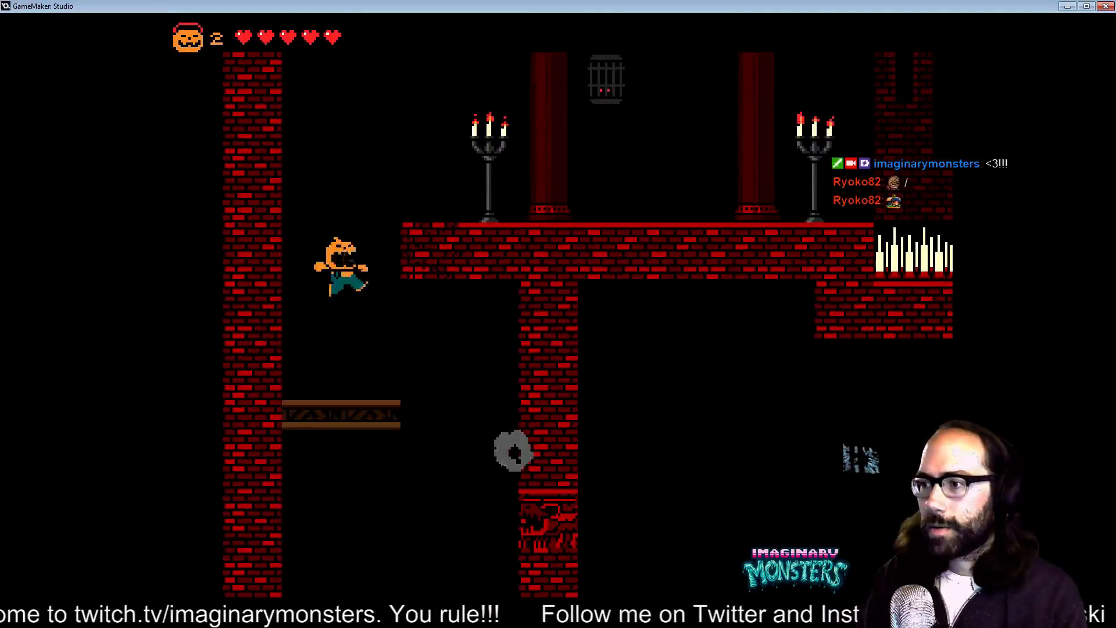
key(Right)
key(z)
key(x)
key(x)
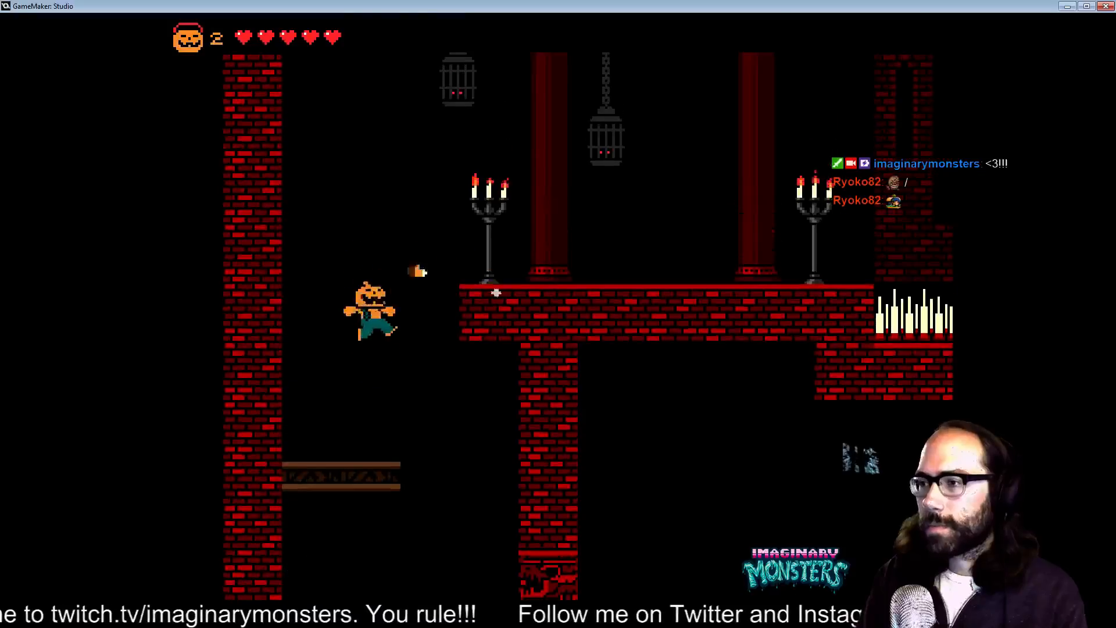
key(x)
key(z)
key(x)
key(x)
key(z)
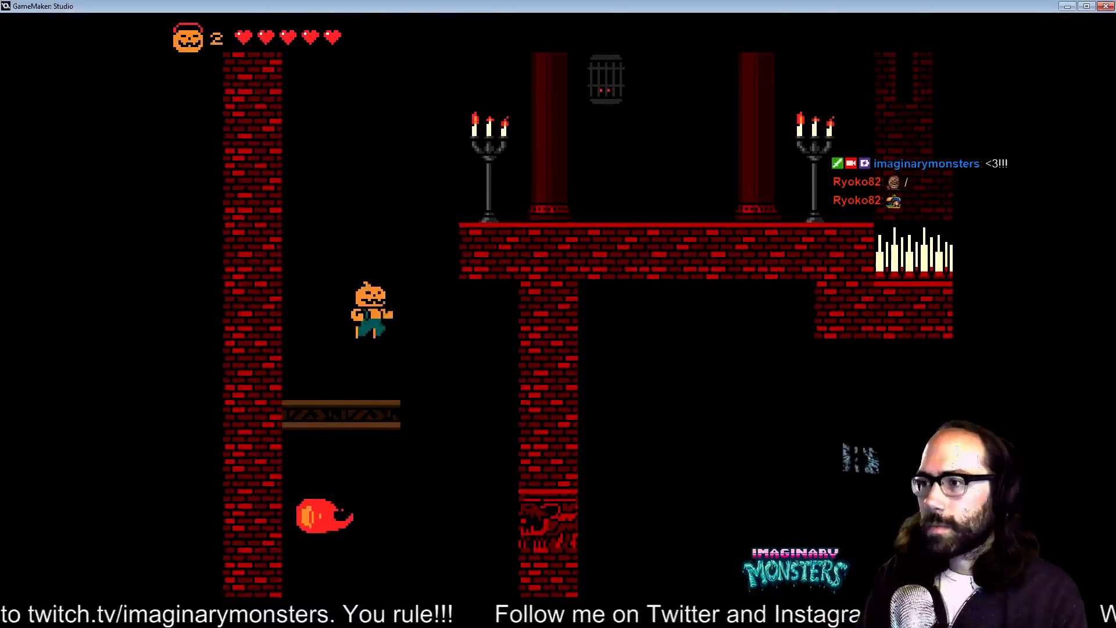
key(Right)
key(x)
key(Left)
key(x)
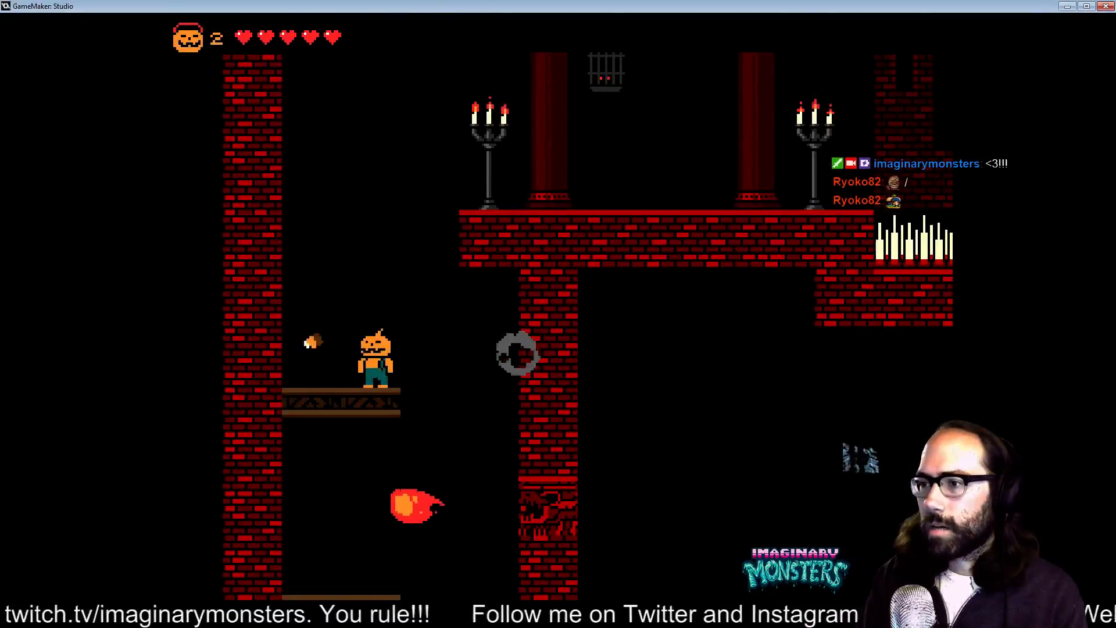
key(x)
key(Left)
key(z)
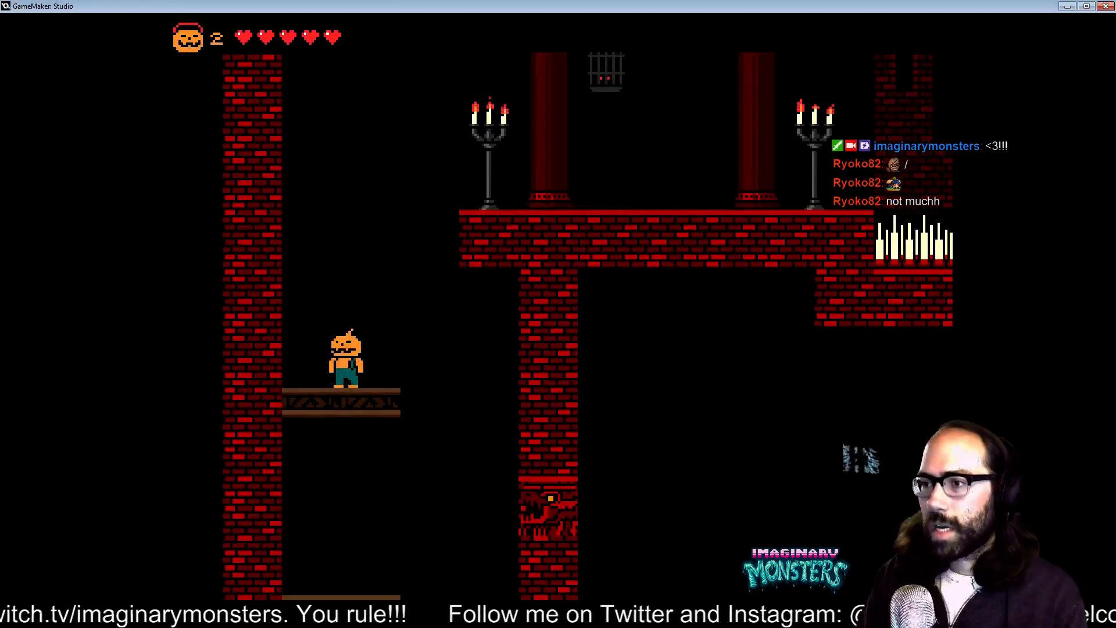
key(Right)
key(Down)
key(z)
key(z)
key(z)
key(z)
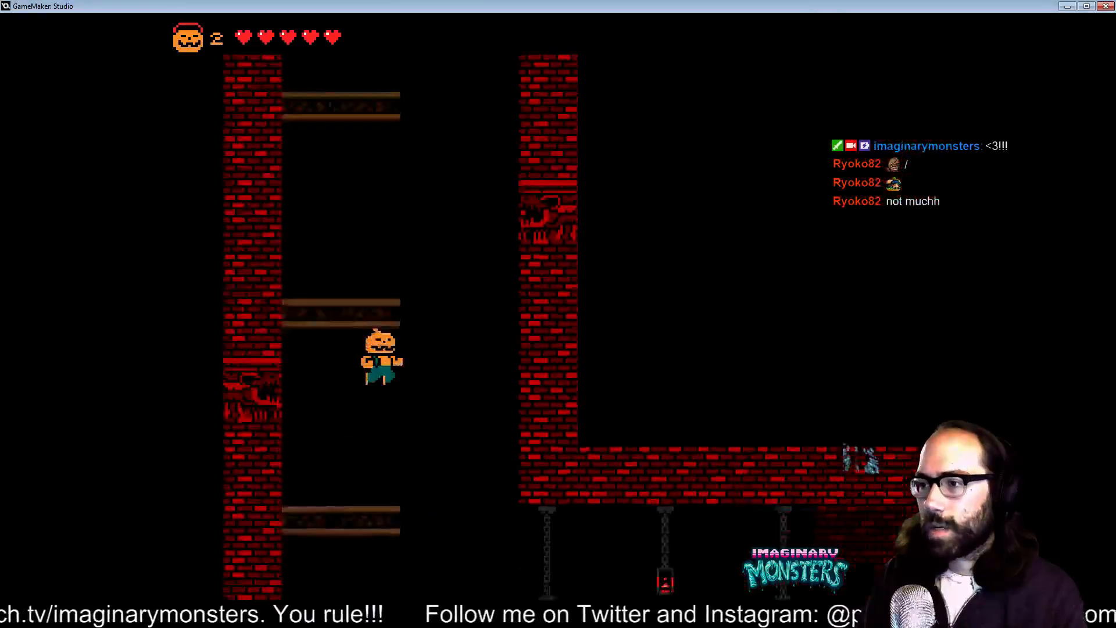
key(Right)
key(x)
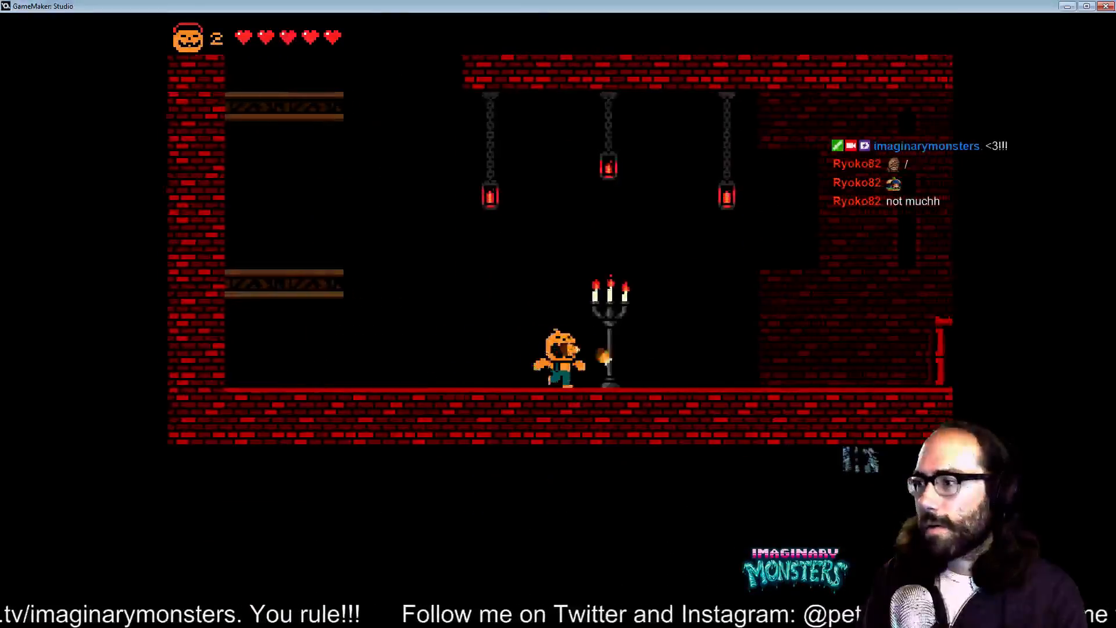
key(x)
key(x)
key(Left)
key(x)
key(x)
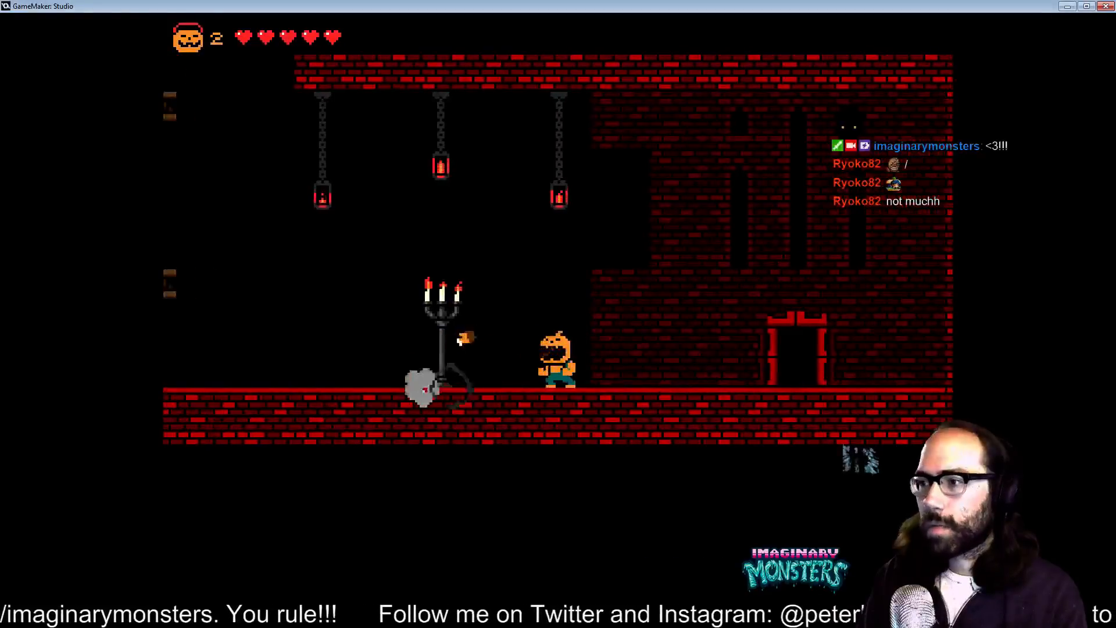
key(Right)
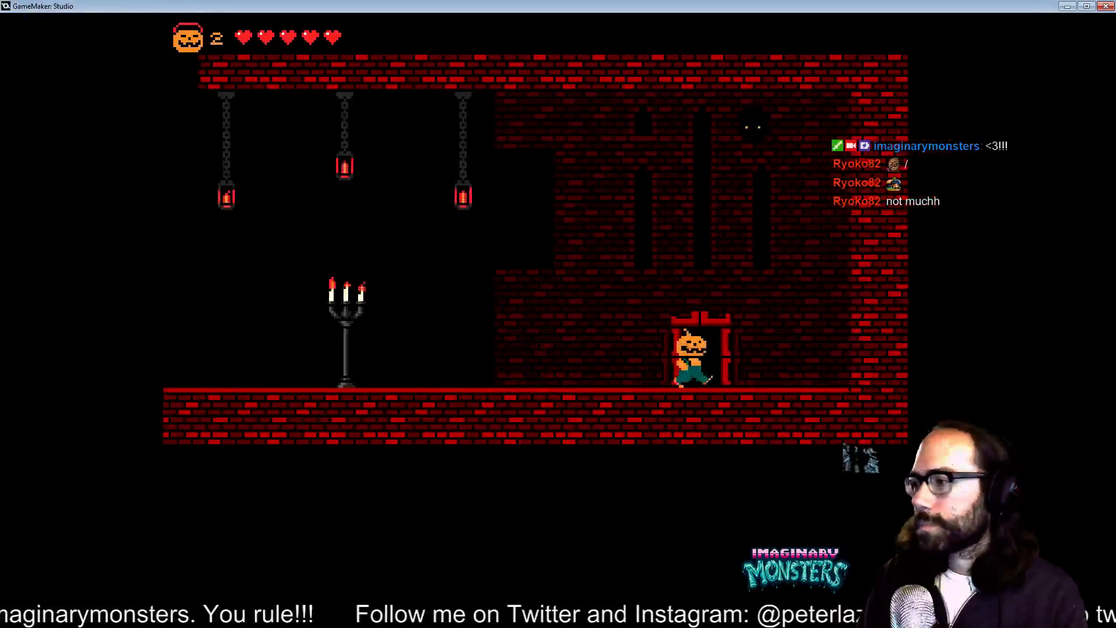
- Playtest the castle room by running from the doorway to the wooden ledges and climbing past the fireball-spitting wall heads
key(Left)
key(z)
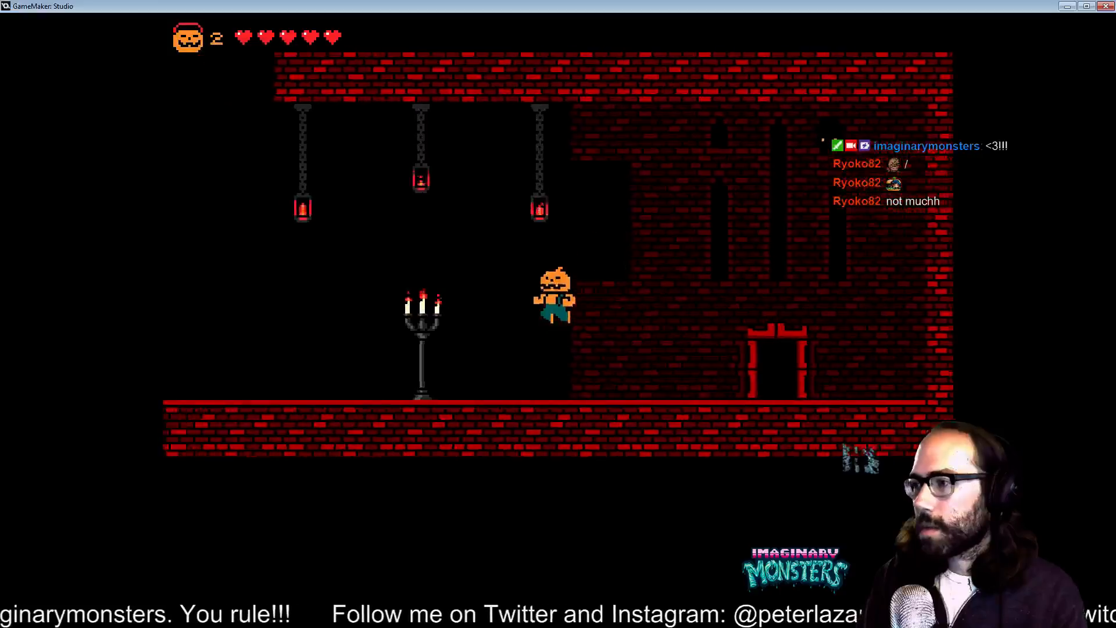
key(z)
key(z)
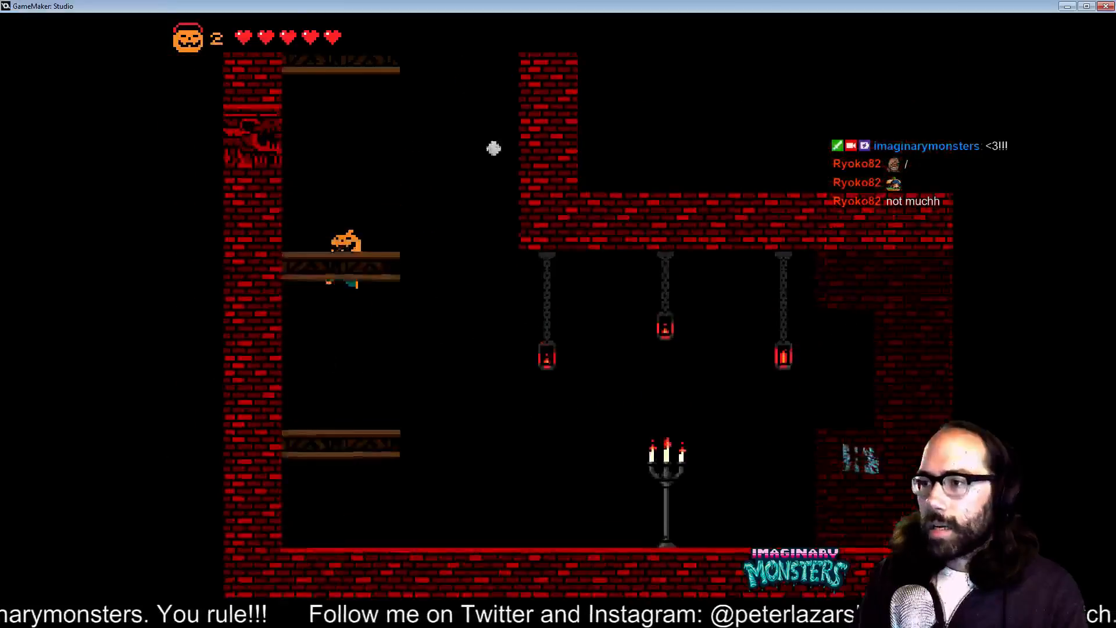
key(Right)
key(z)
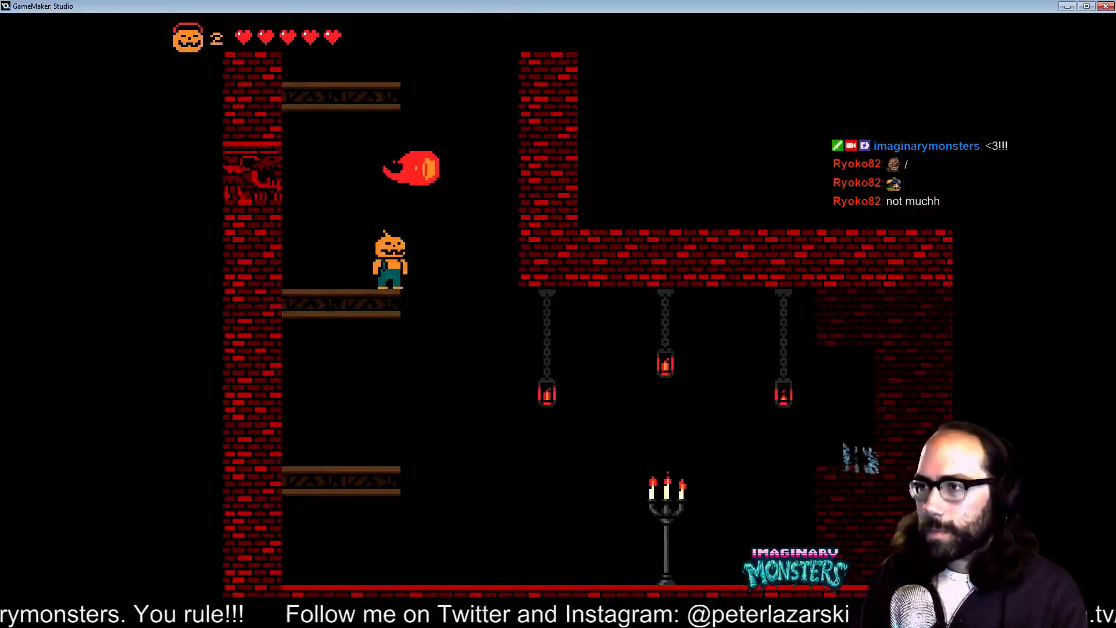
key(z)
key(Left)
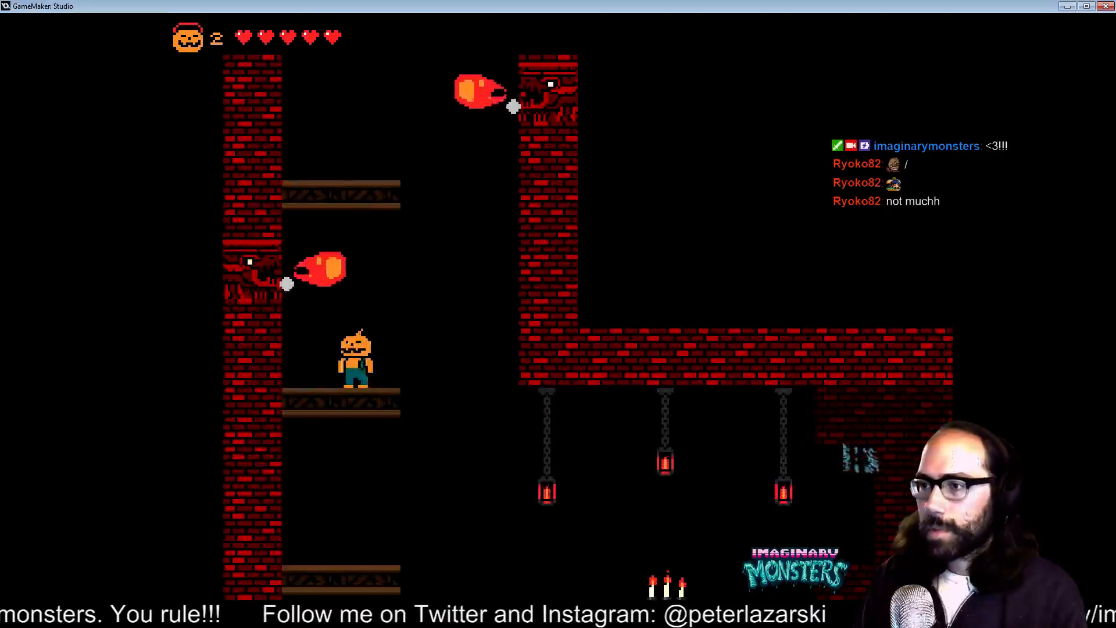
key(Right)
key(z)
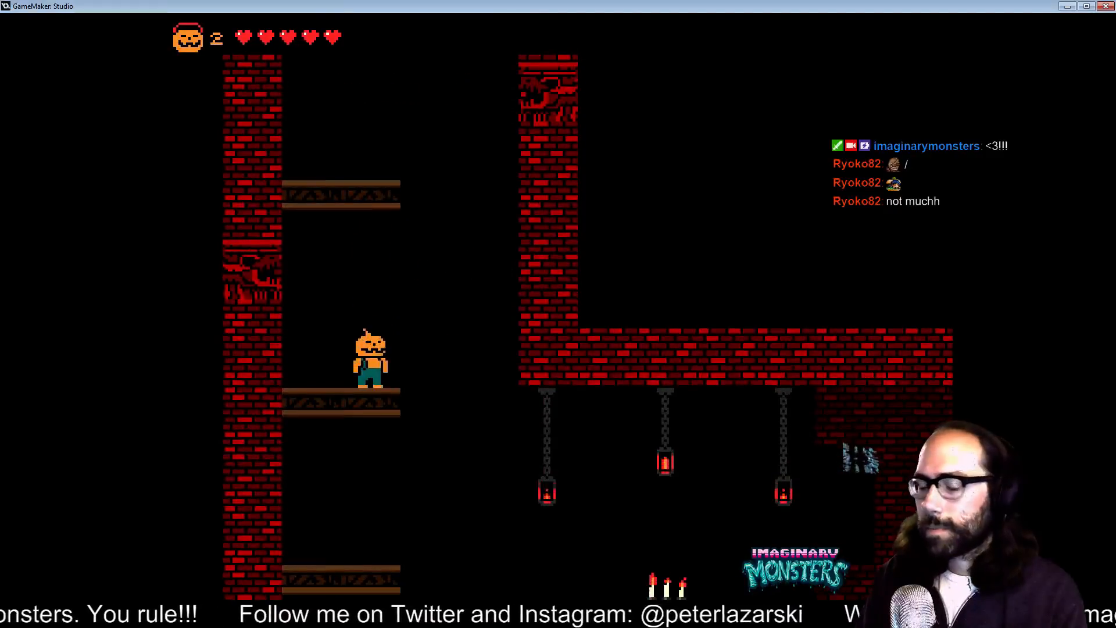
- Quit the test run, confirming the exit and closing the debugger, to return to the project
key(Escape)
key(y)
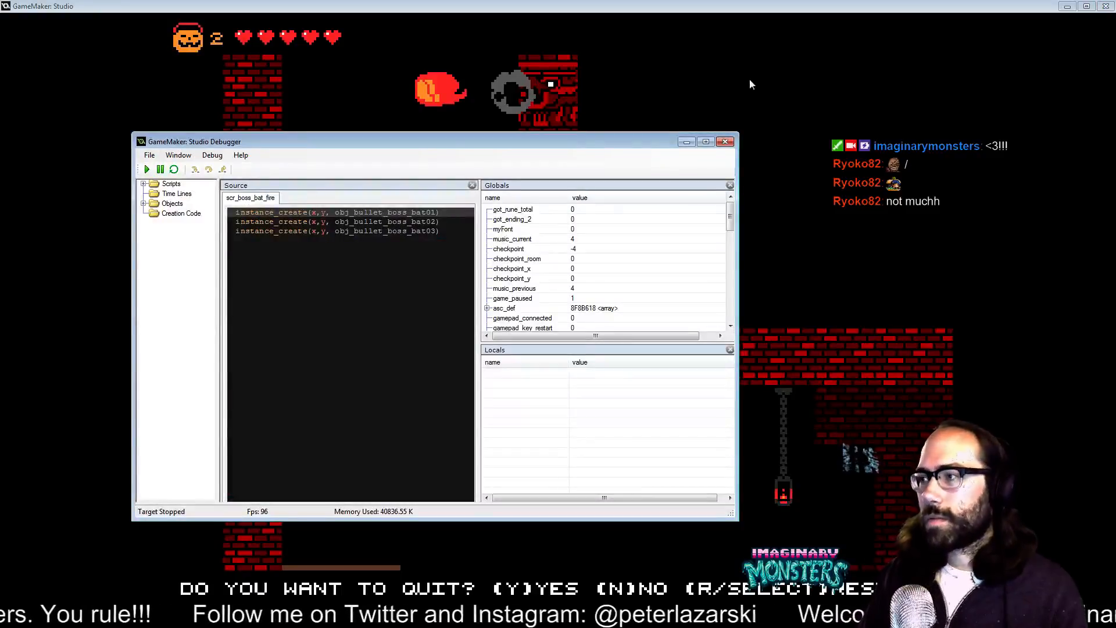
click(724, 141)
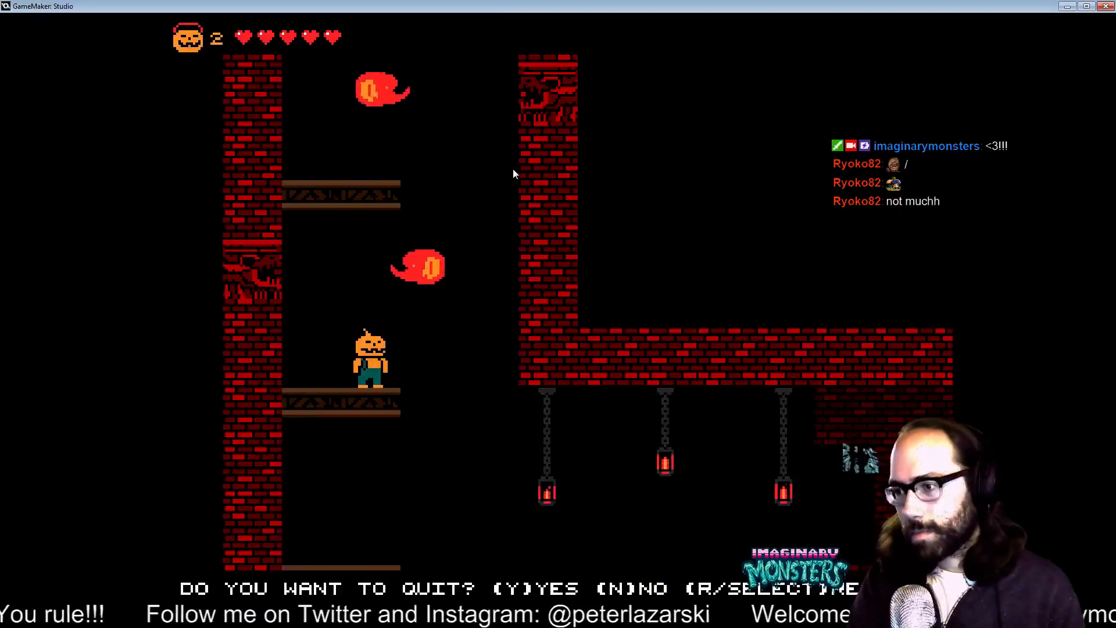
key(y)
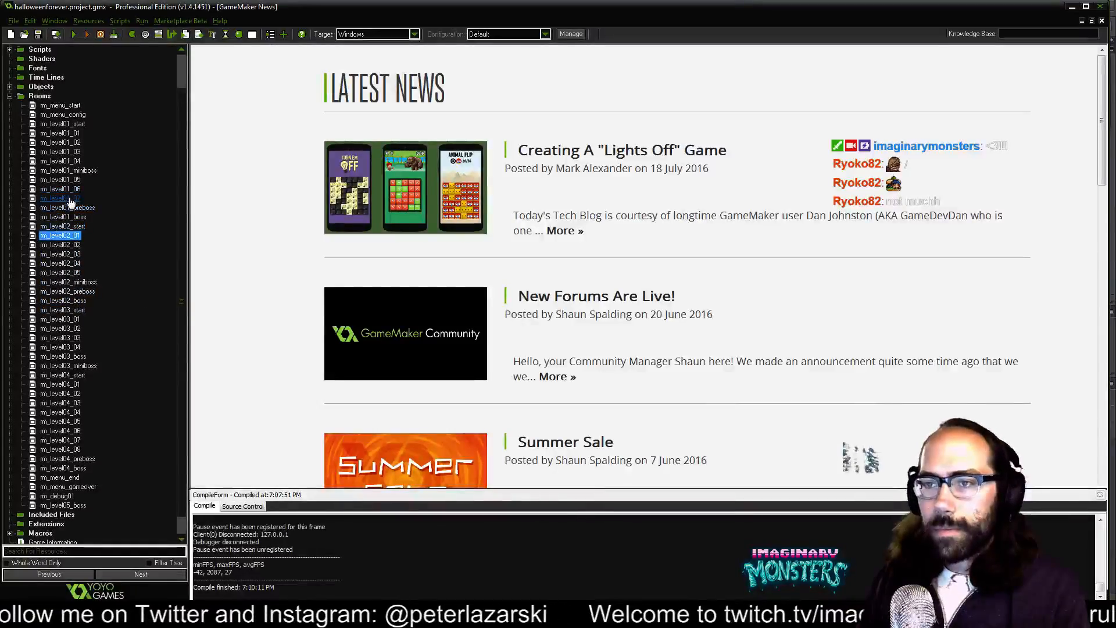
- Open the room rm_level02_05 and move its editor window clear of the resource tree
double_click(60, 272)
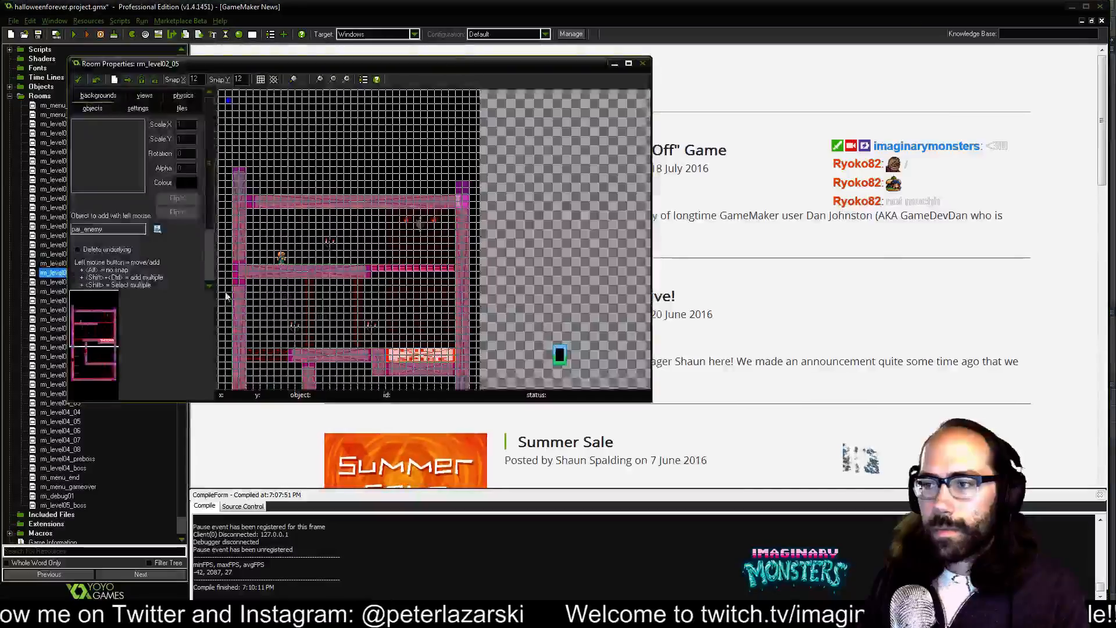
drag(217, 65, 533, 166)
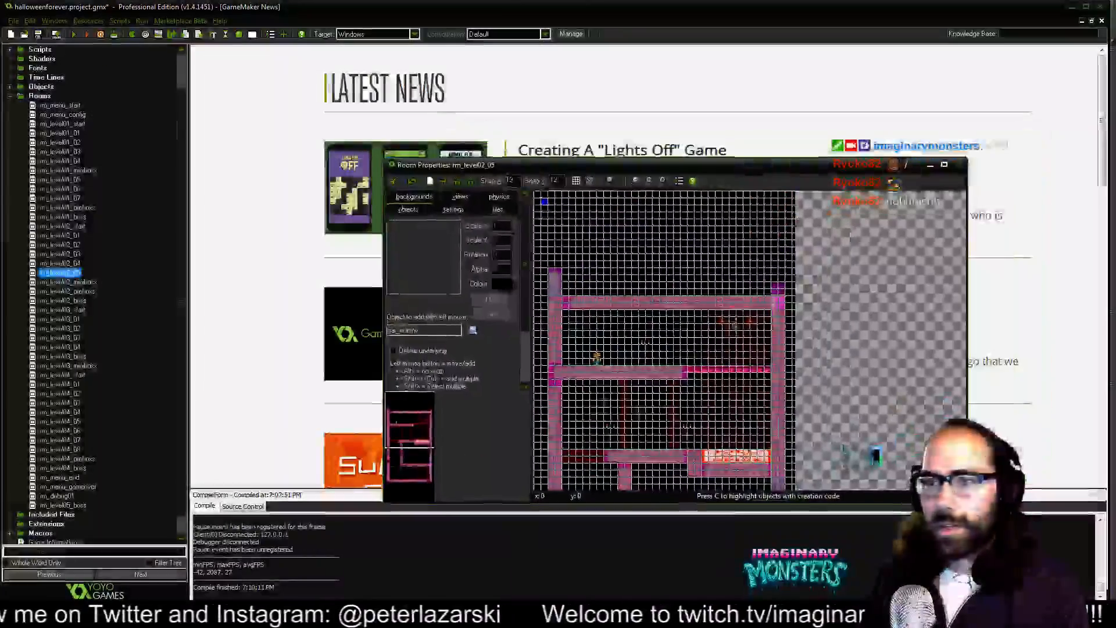
click(71, 274)
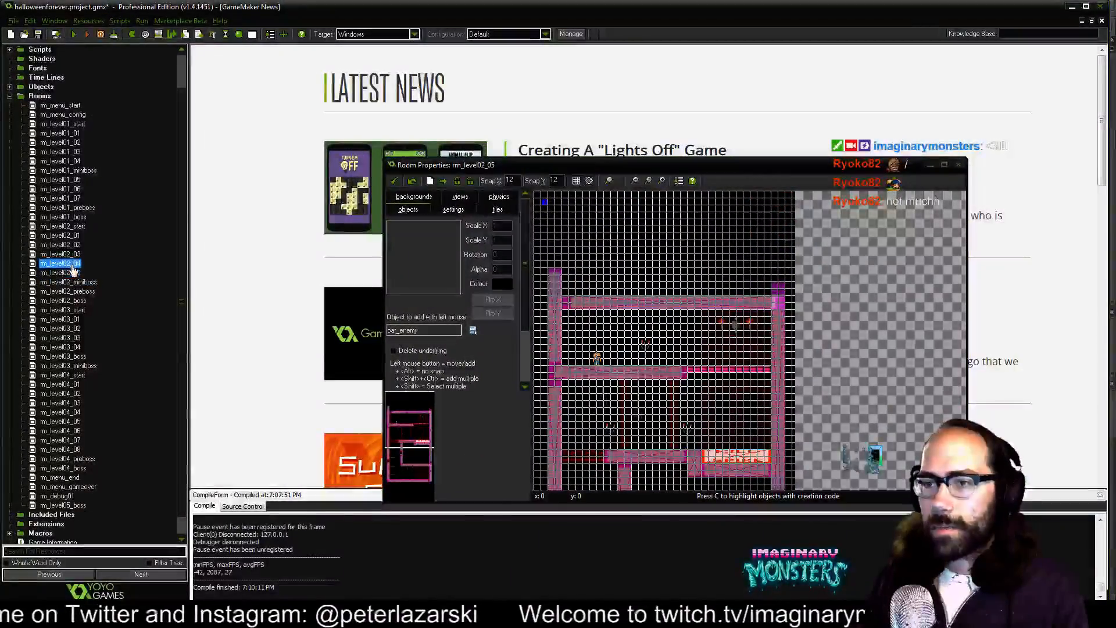
- Open the room rm_level02_04 and maximize its editor window
double_click(72, 265)
drag(312, 294, 442, 161)
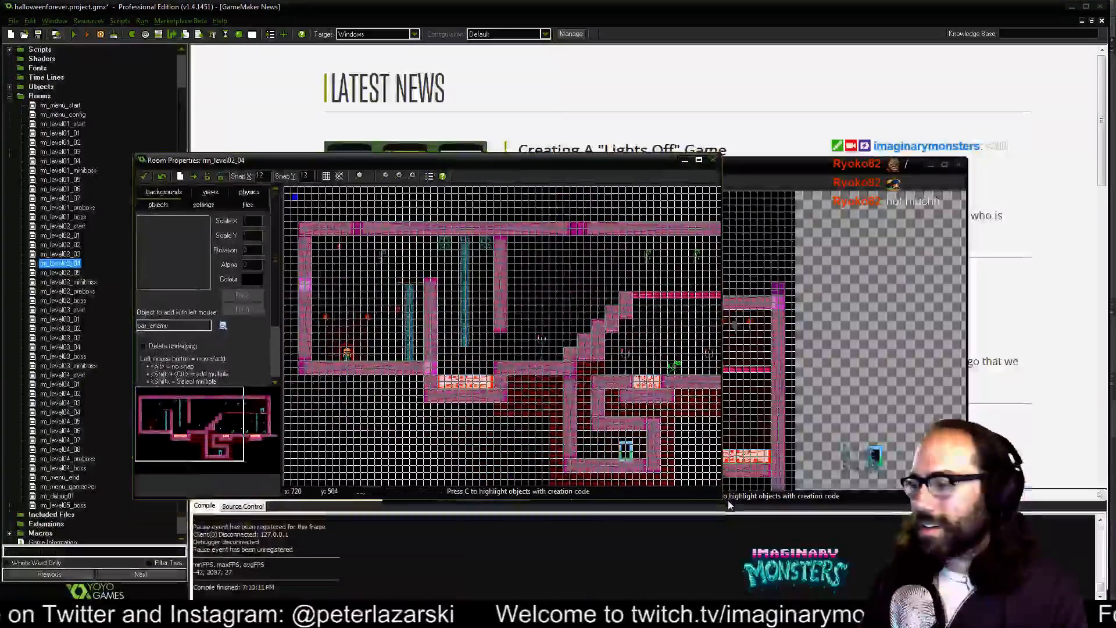
drag(718, 497, 943, 570)
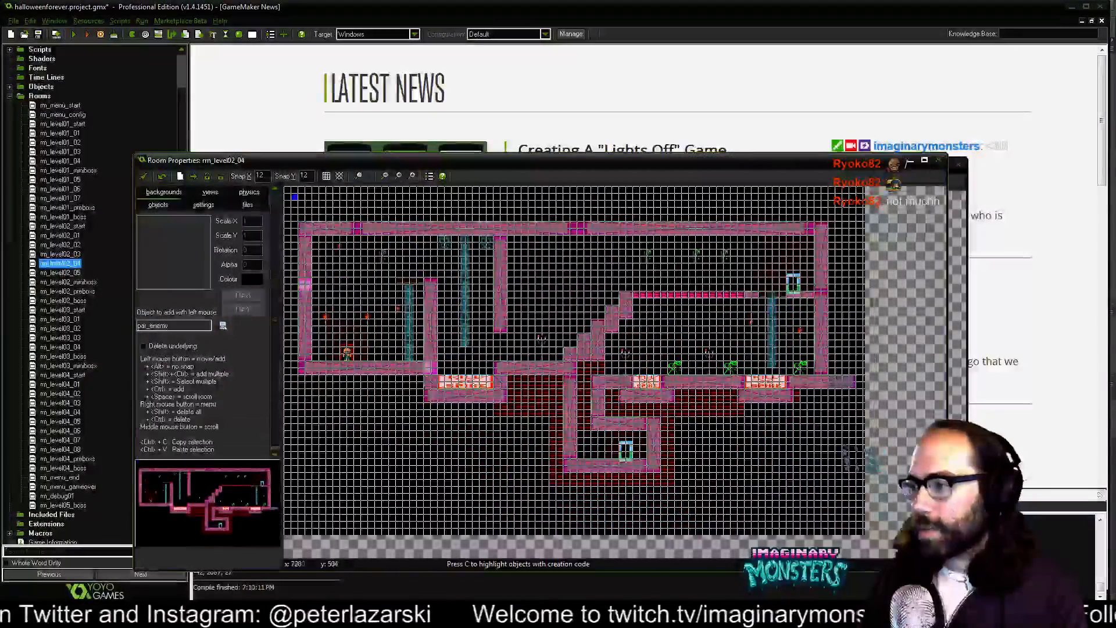
scroll(727, 386, up, 2)
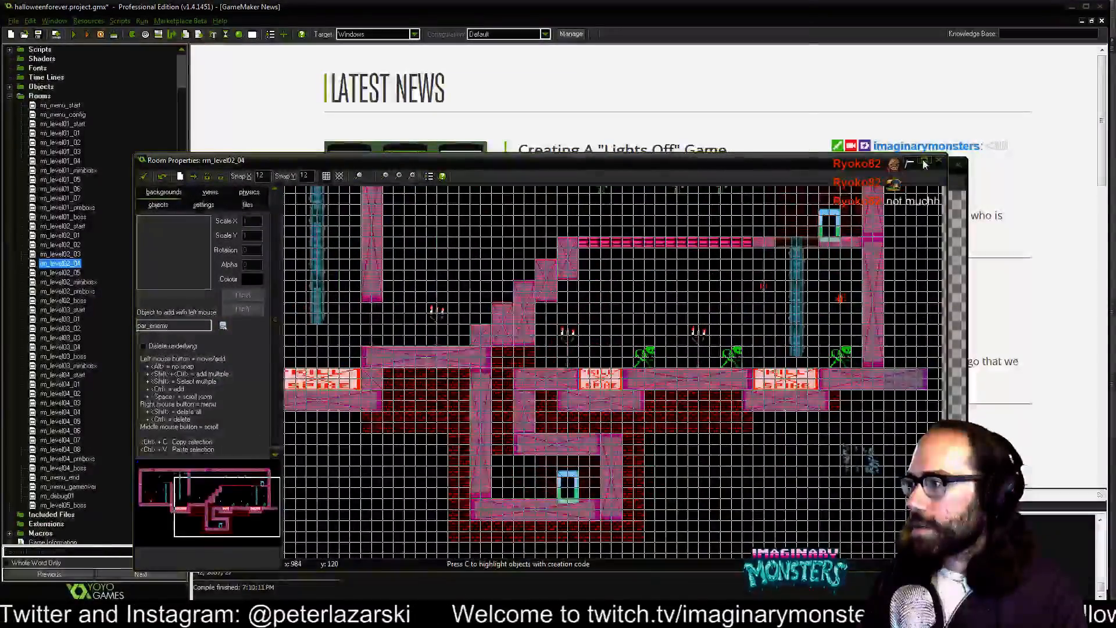
click(925, 164)
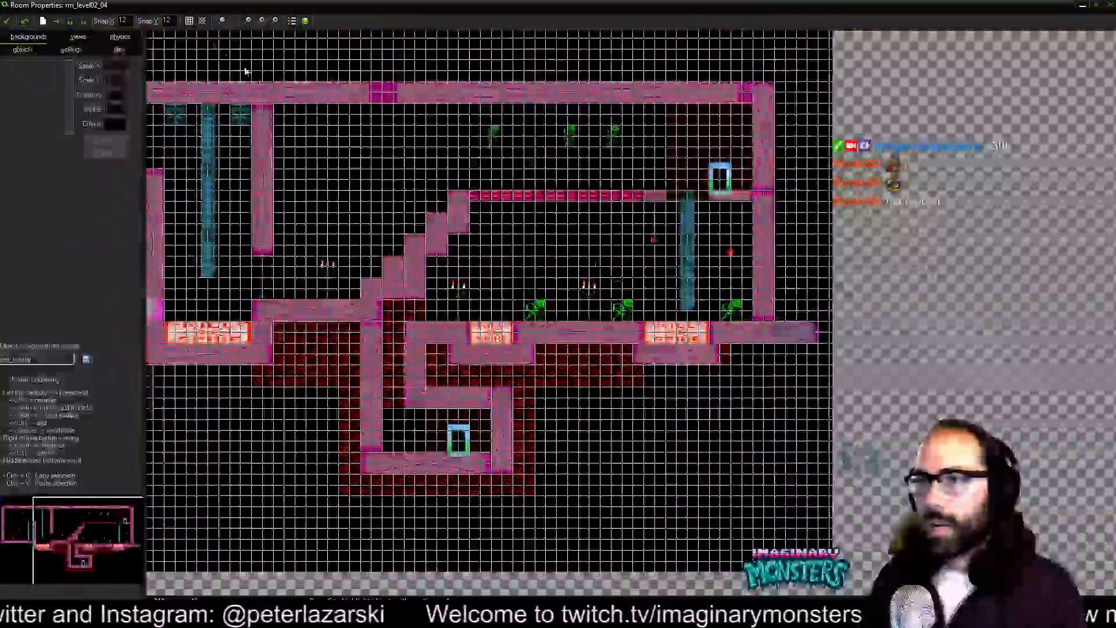
- Hide the room grid and move the skeleton beside the first kill spike away from it, closer to the second candelabra
click(190, 23)
drag(607, 262, 599, 285)
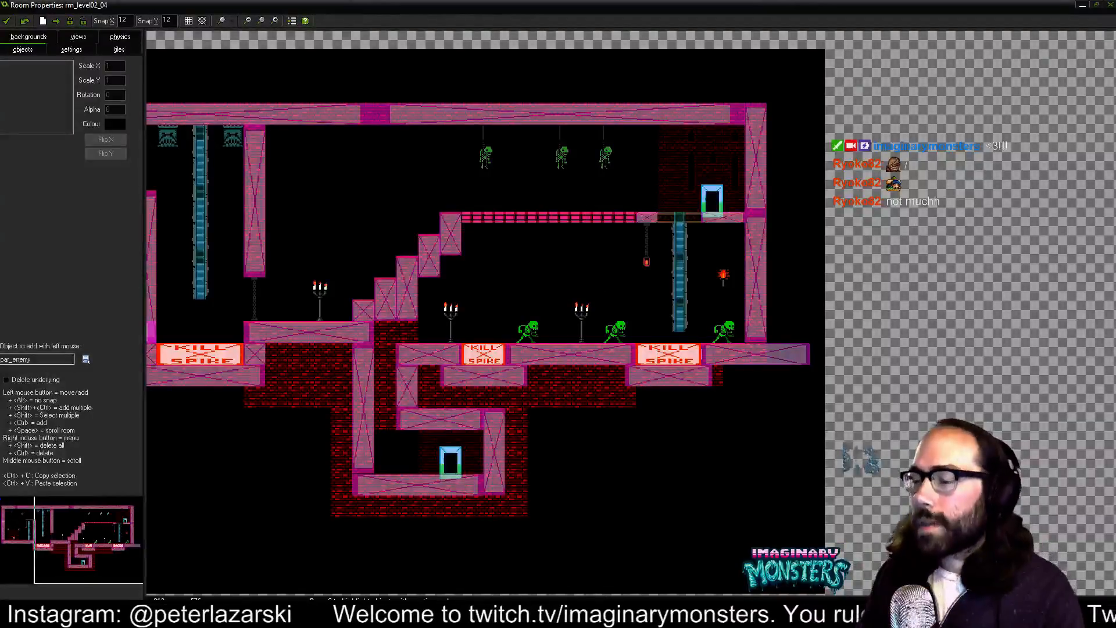
drag(545, 347, 590, 350)
scroll(590, 361, up, 1)
drag(638, 389, 340, 271)
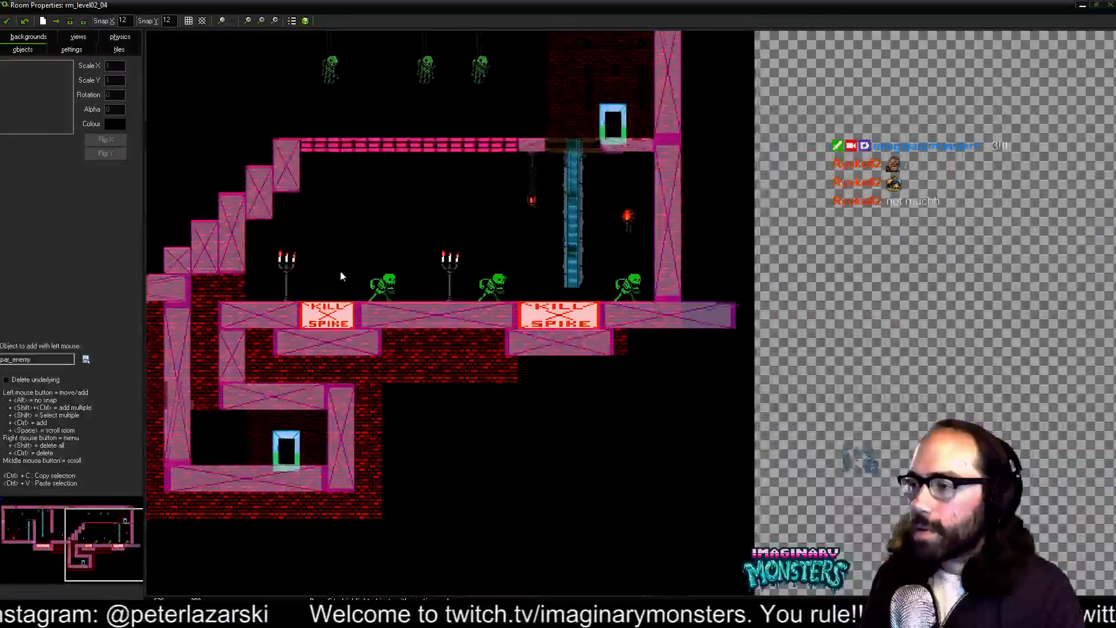
scroll(415, 295, up, 2)
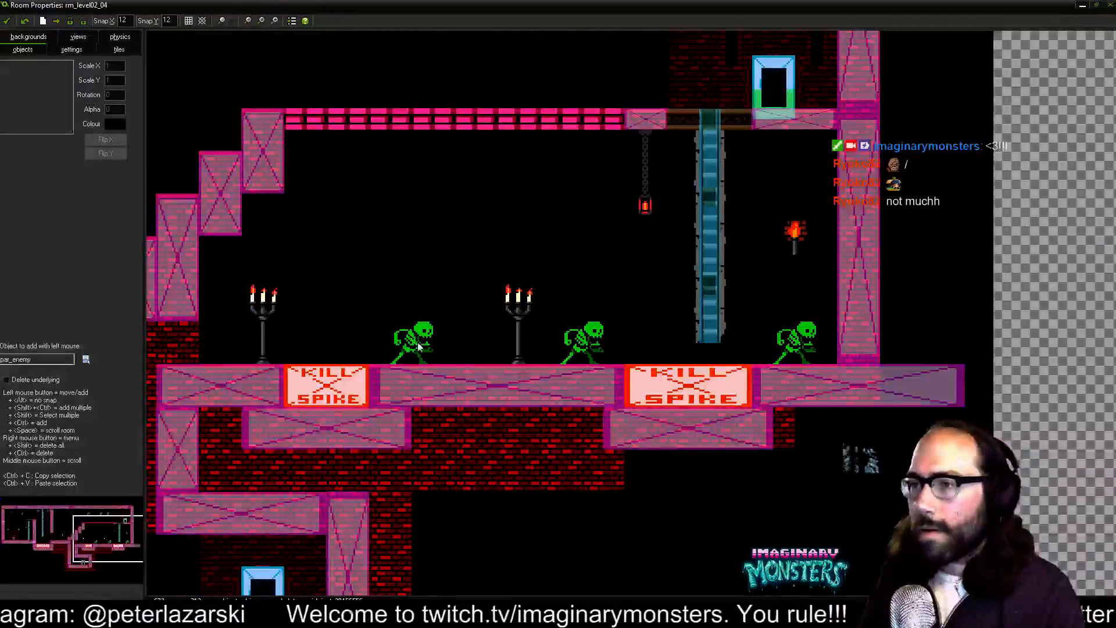
drag(423, 336, 457, 331)
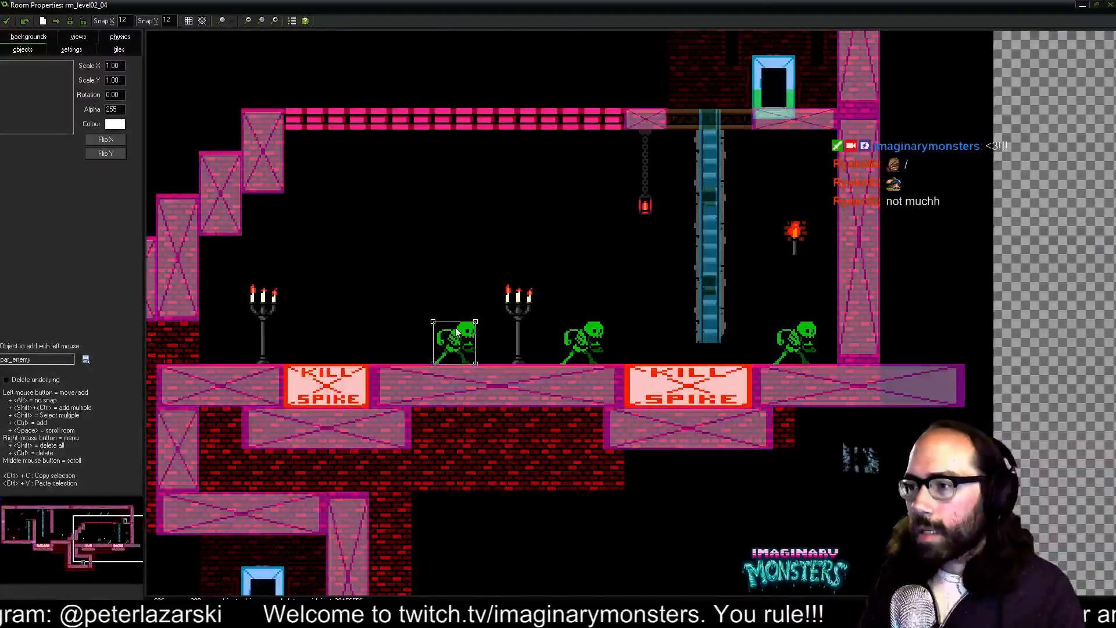
scroll(416, 348, up, 1)
drag(414, 361, 447, 353)
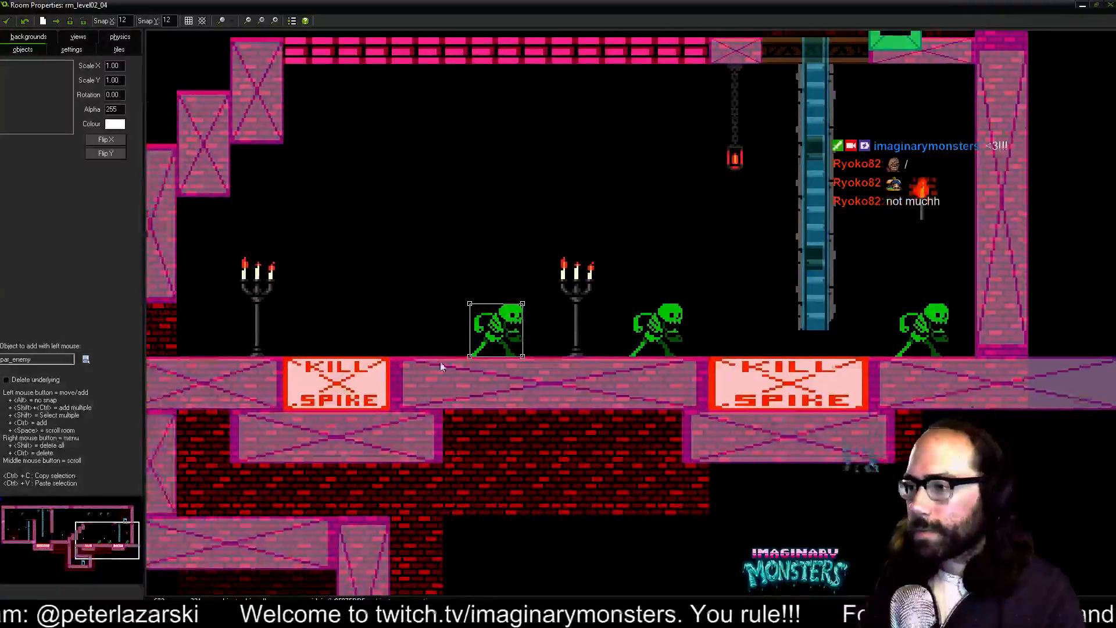
- Set the floor block between the kill spikes to Scale X 5, and shift it and the block under the first spike right
click(444, 379)
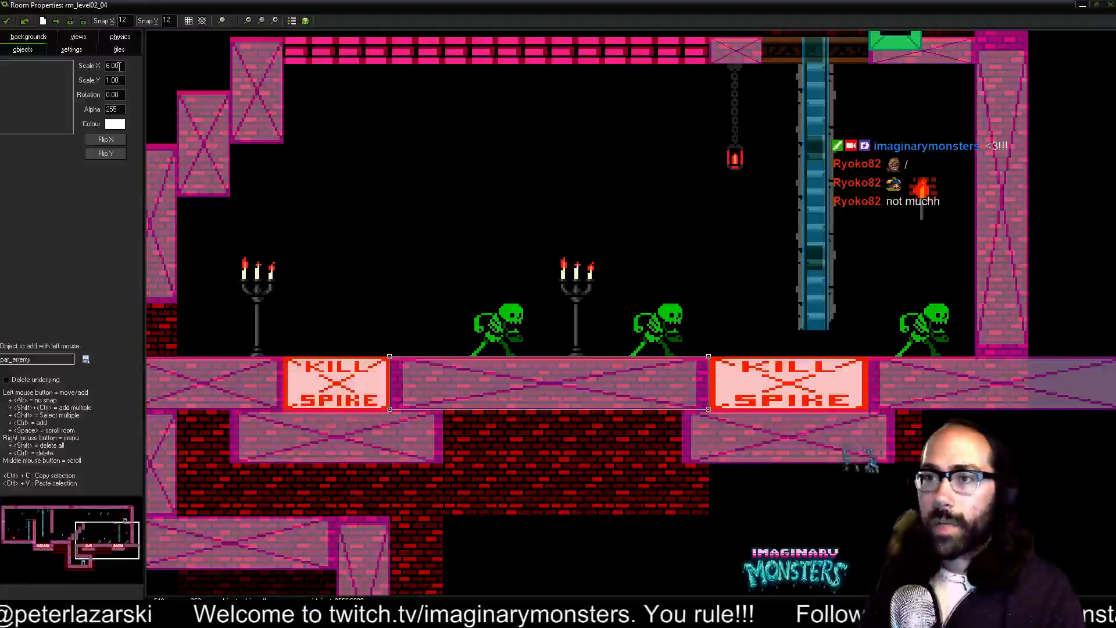
text(5)
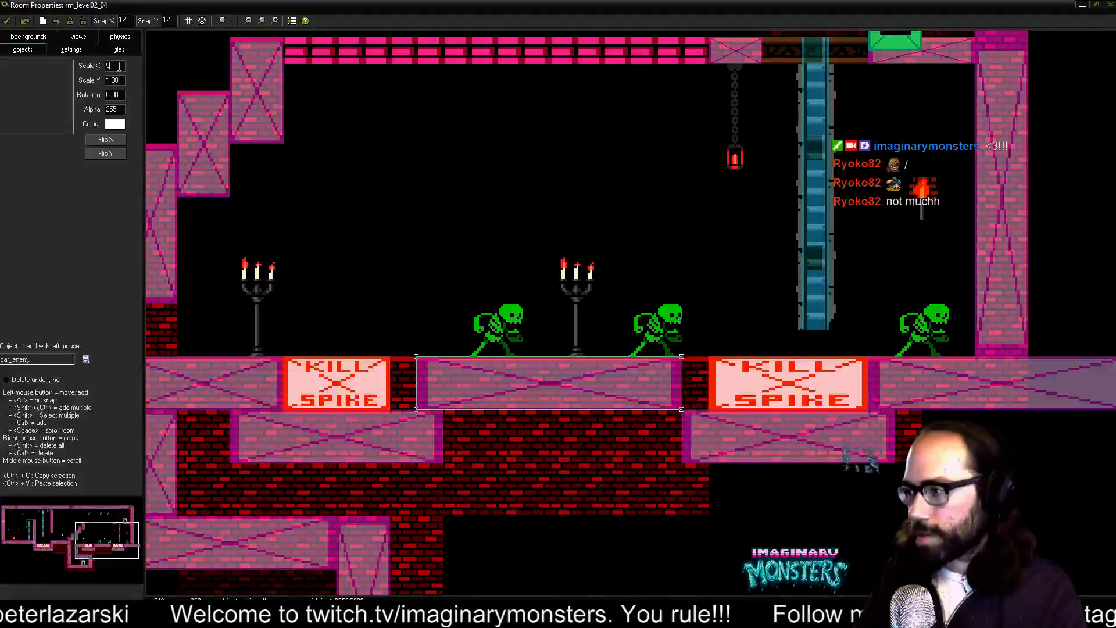
drag(537, 405, 556, 402)
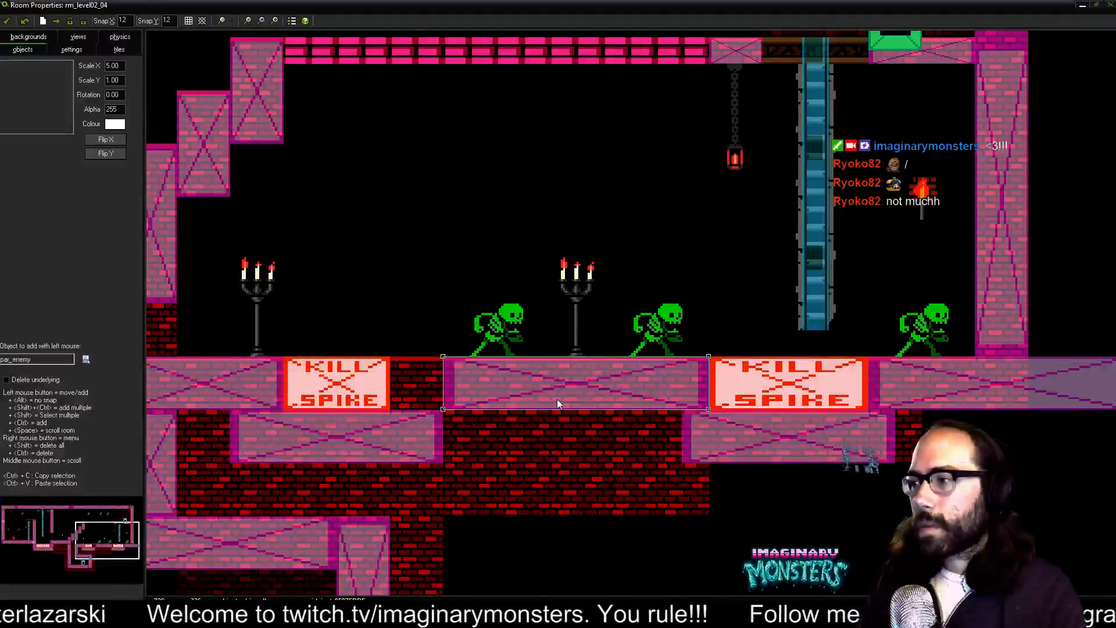
drag(388, 434, 426, 430)
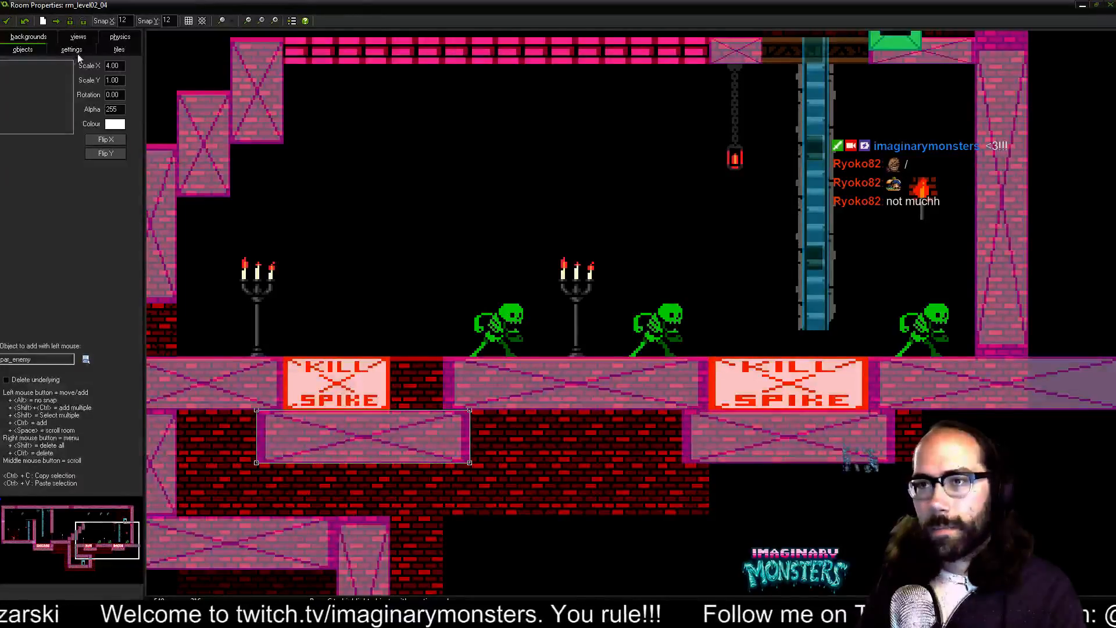
- Load the background0 tileset and delete the brick tile in the new floor gap beside the first kill spike
click(114, 50)
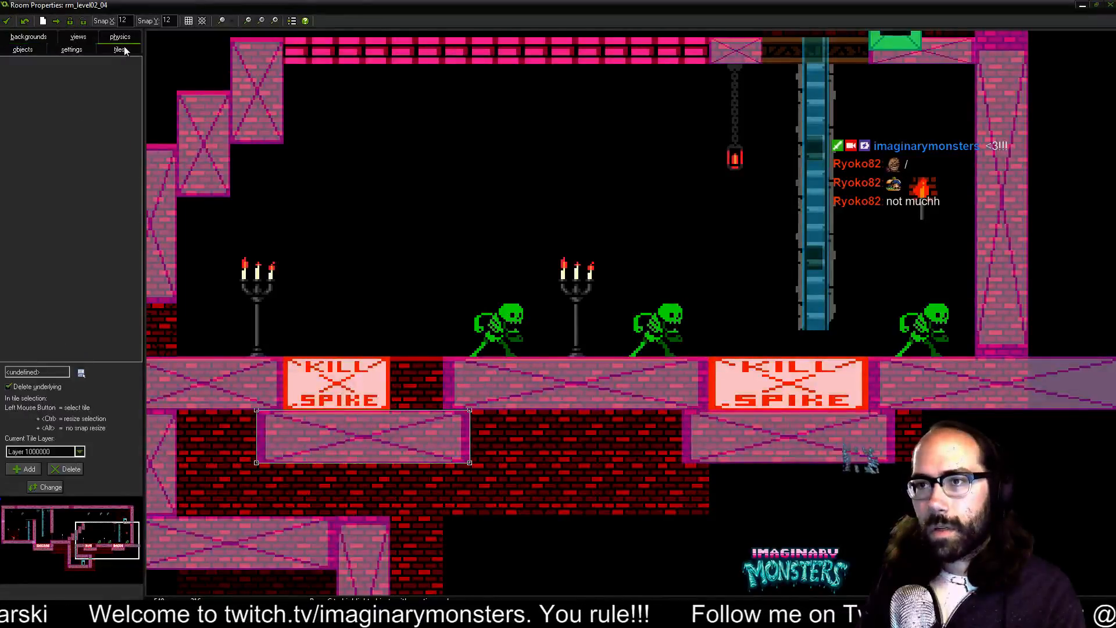
click(82, 374)
click(95, 381)
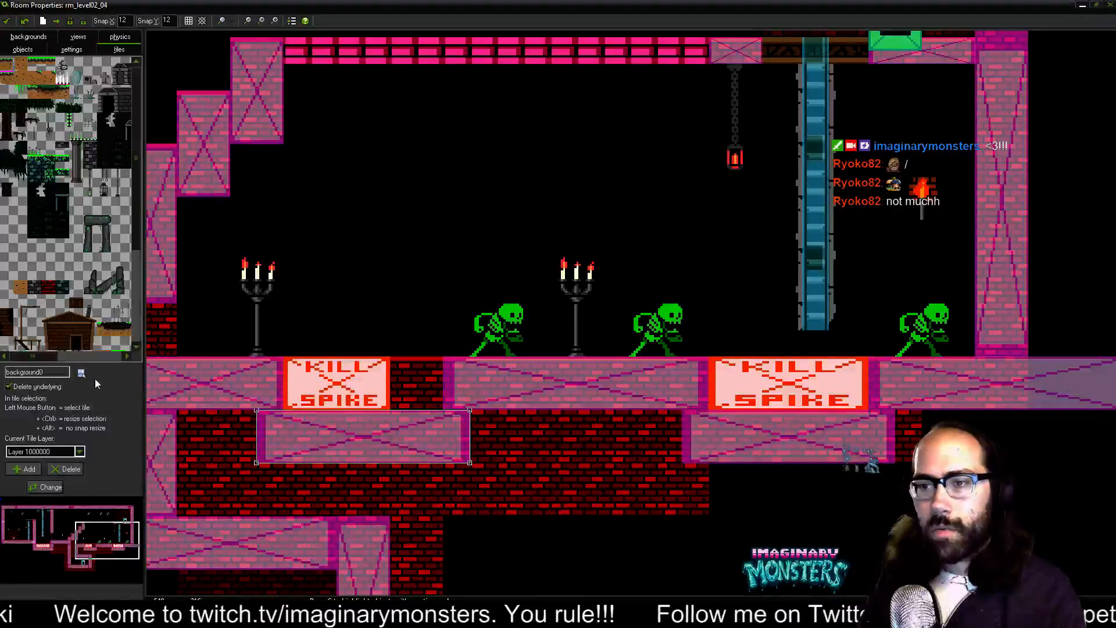
right_click(417, 375)
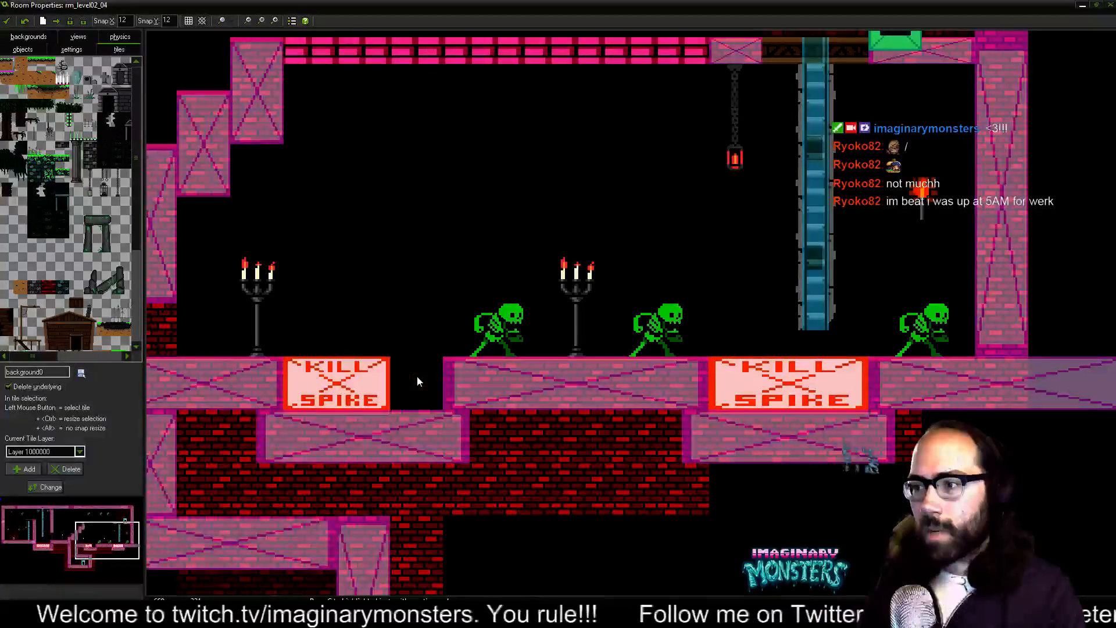
- Pick the white spike tile from the tileset and place it in the floor gap beside the first kill spike
click(127, 357)
click(127, 357)
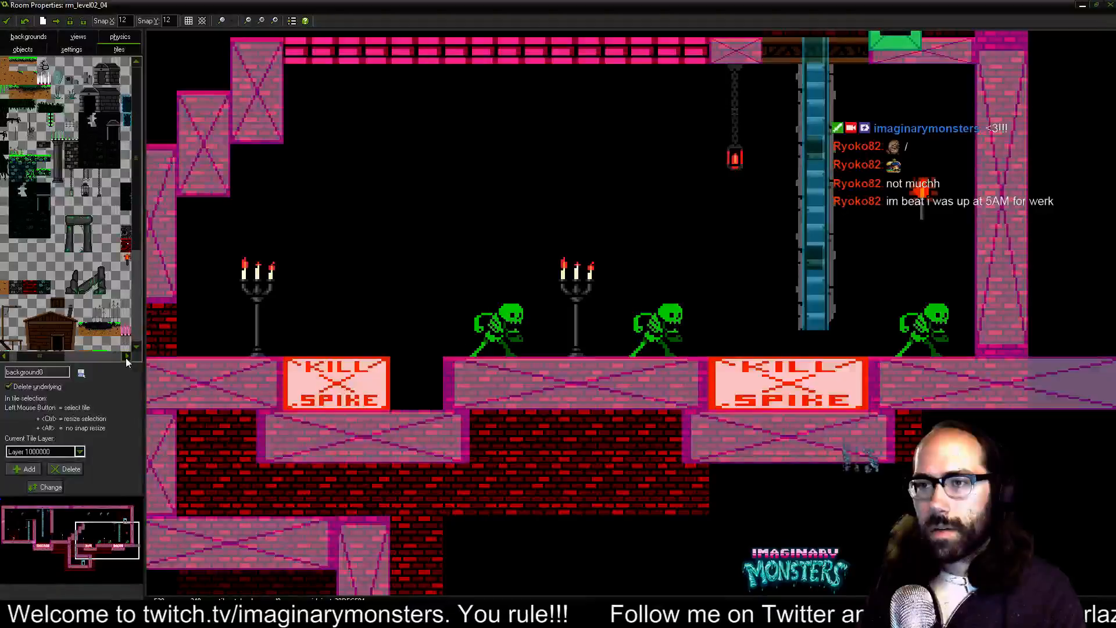
click(127, 357)
click(127, 357)
click(127, 357)
click(127, 358)
click(127, 357)
click(126, 357)
click(126, 357)
click(126, 357)
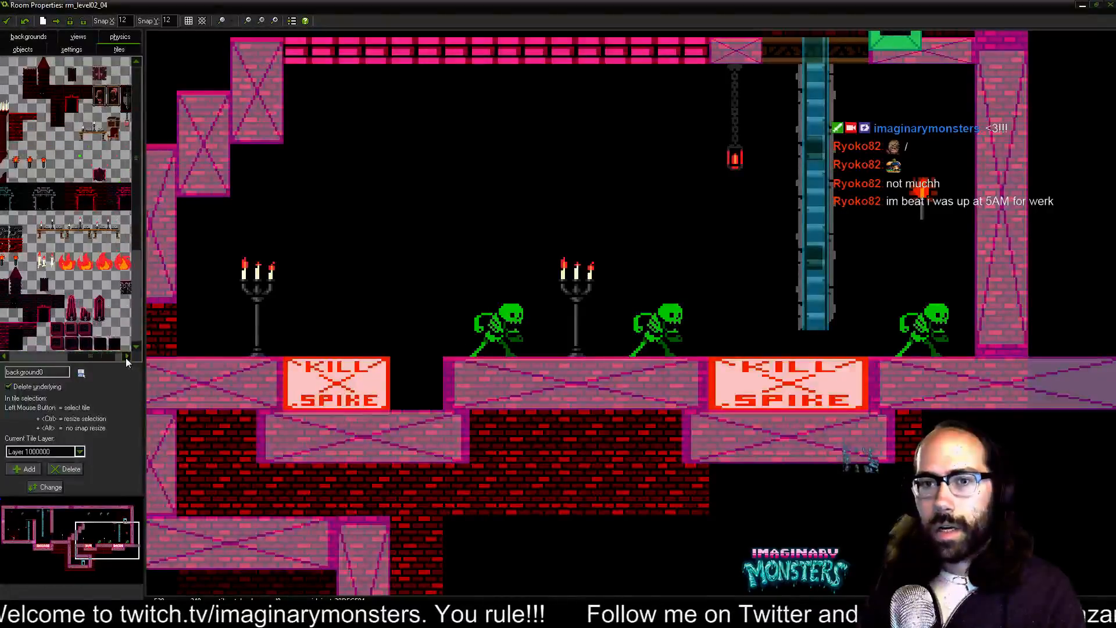
click(126, 357)
drag(105, 357, 24, 354)
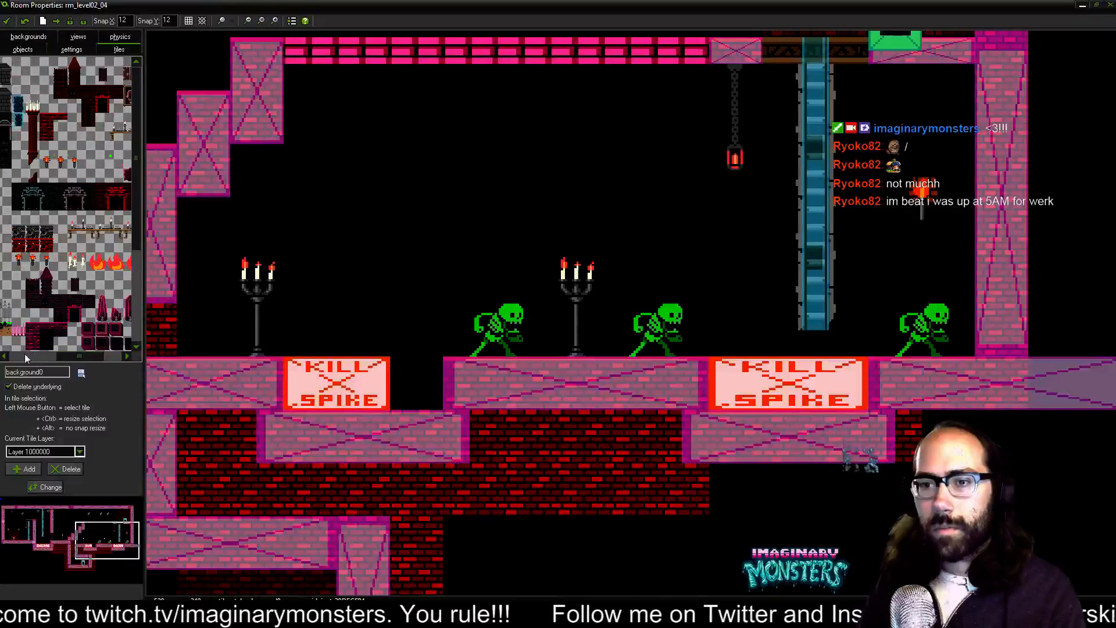
click(35, 105)
click(404, 378)
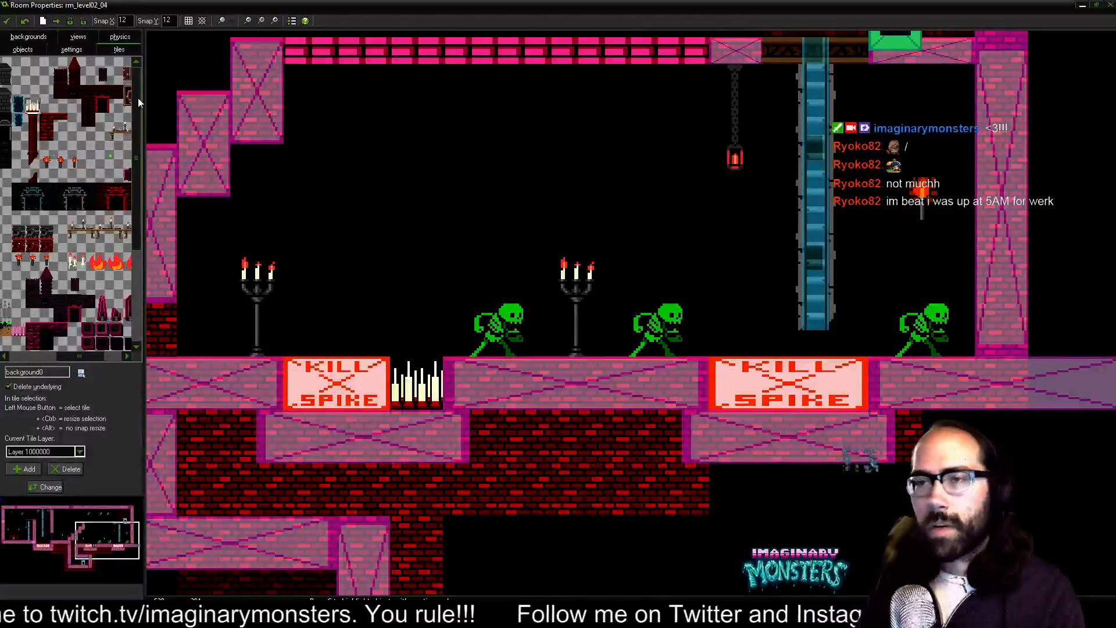
- Shift the first kill spike object toward the new spike tile and set its Scale X to 3 to cover the widened pit
click(23, 50)
drag(356, 374, 371, 404)
click(123, 65)
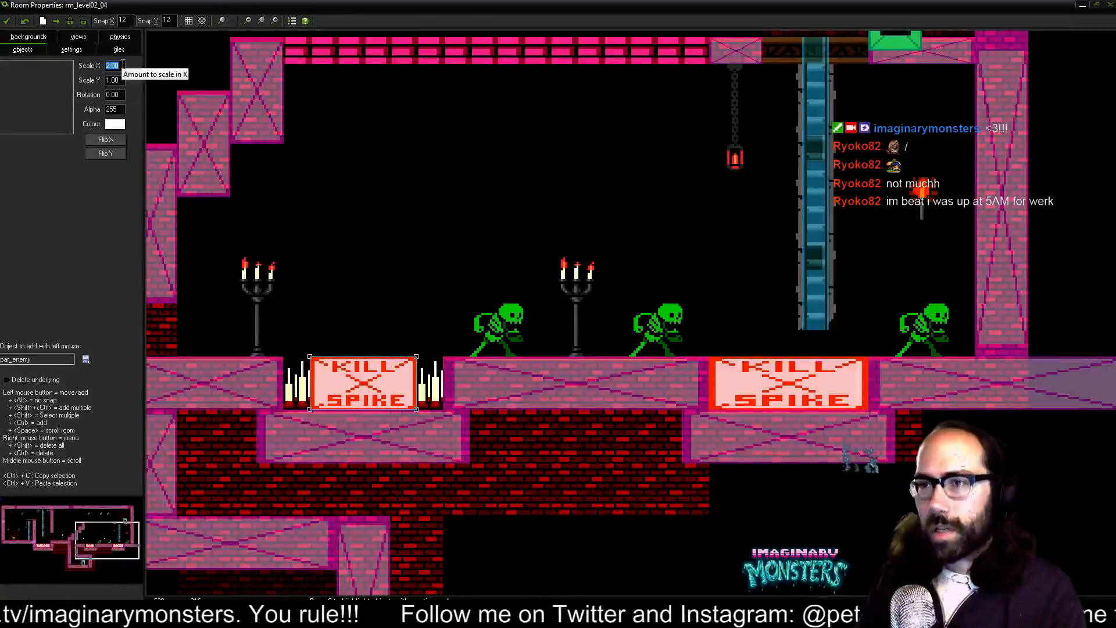
text(3)
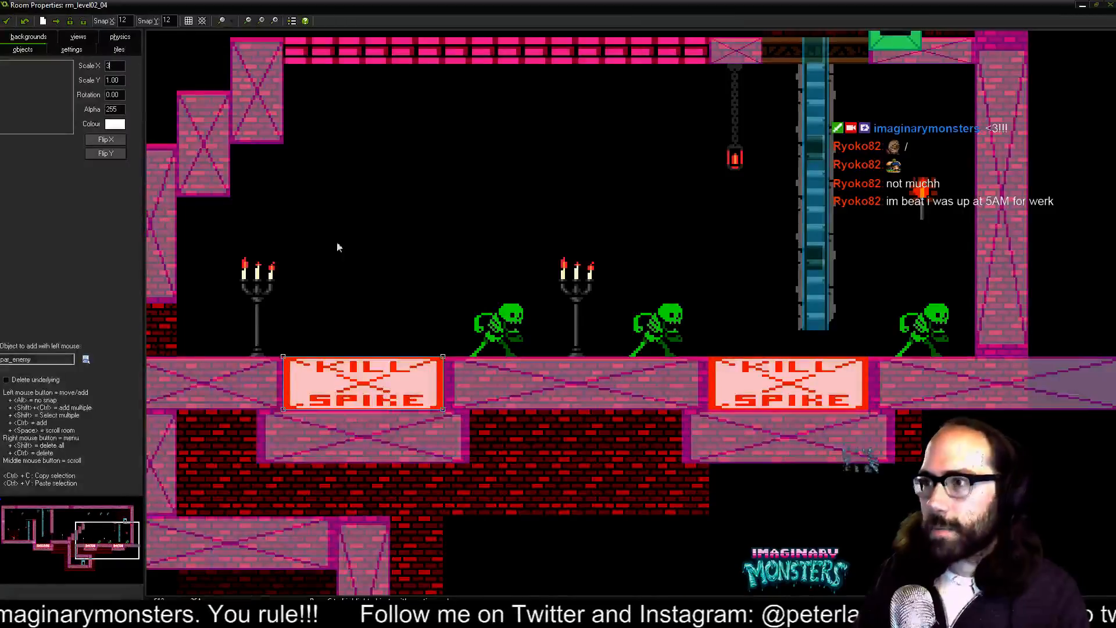
drag(428, 232, 437, 354)
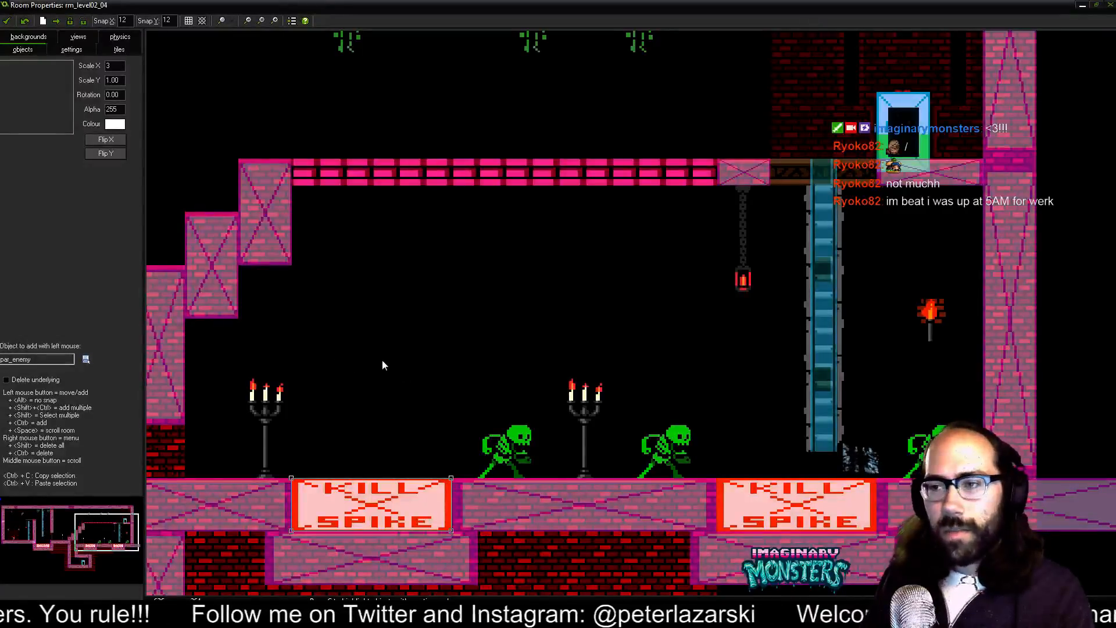
drag(382, 361, 516, 316)
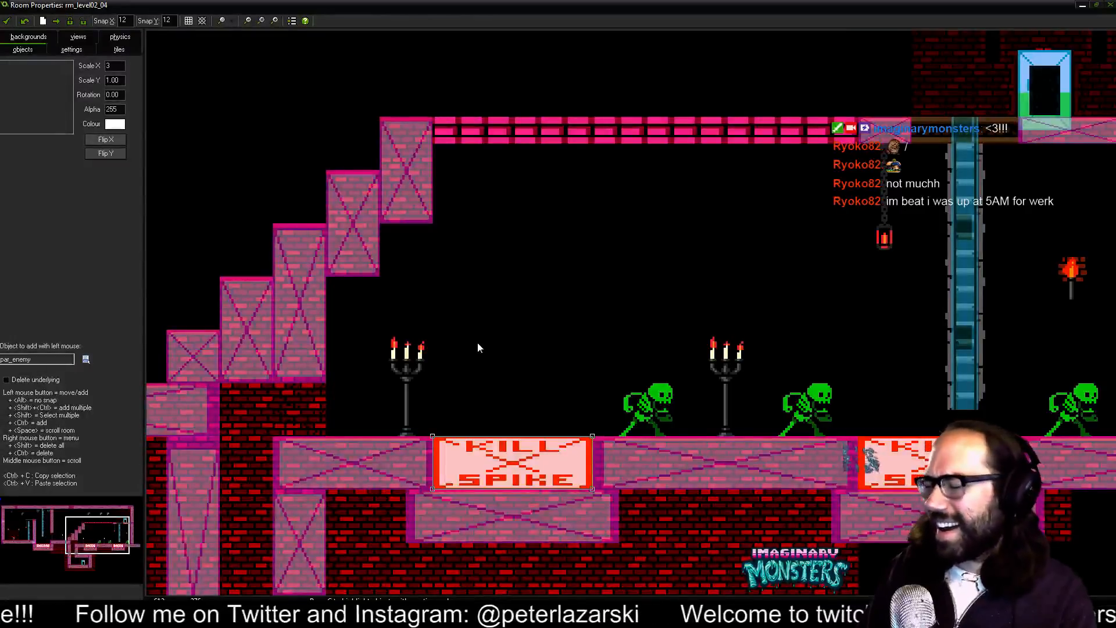
- Examine the room around the widened spike pit, from the candelabra floor and stair blocks to the pink bridge and ladder
drag(469, 336, 535, 453)
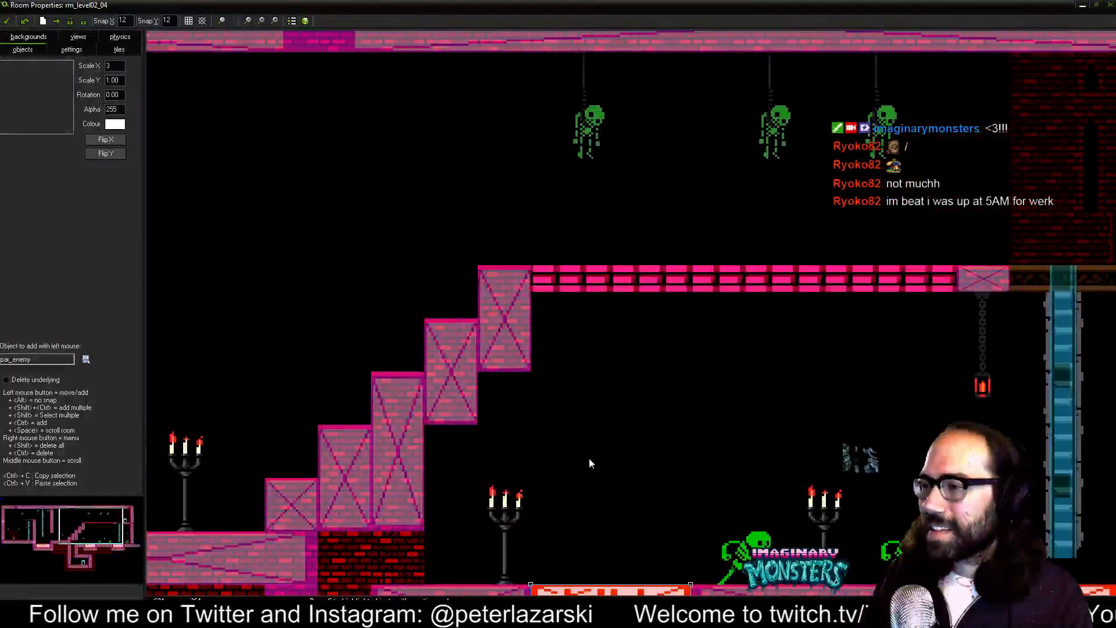
drag(609, 443, 915, 306)
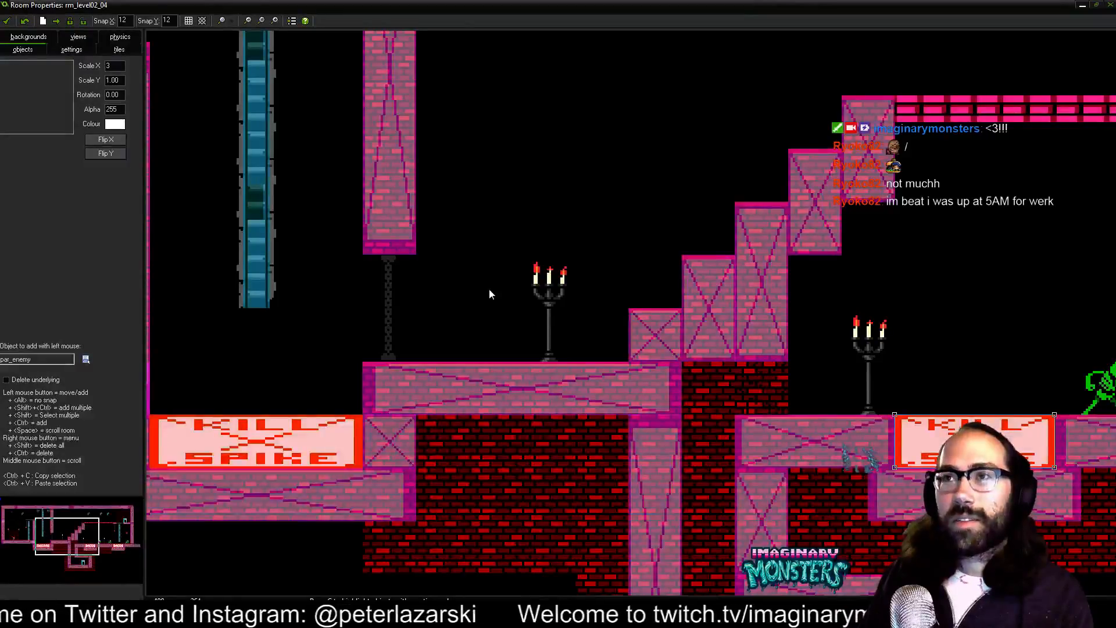
drag(595, 252, 563, 302)
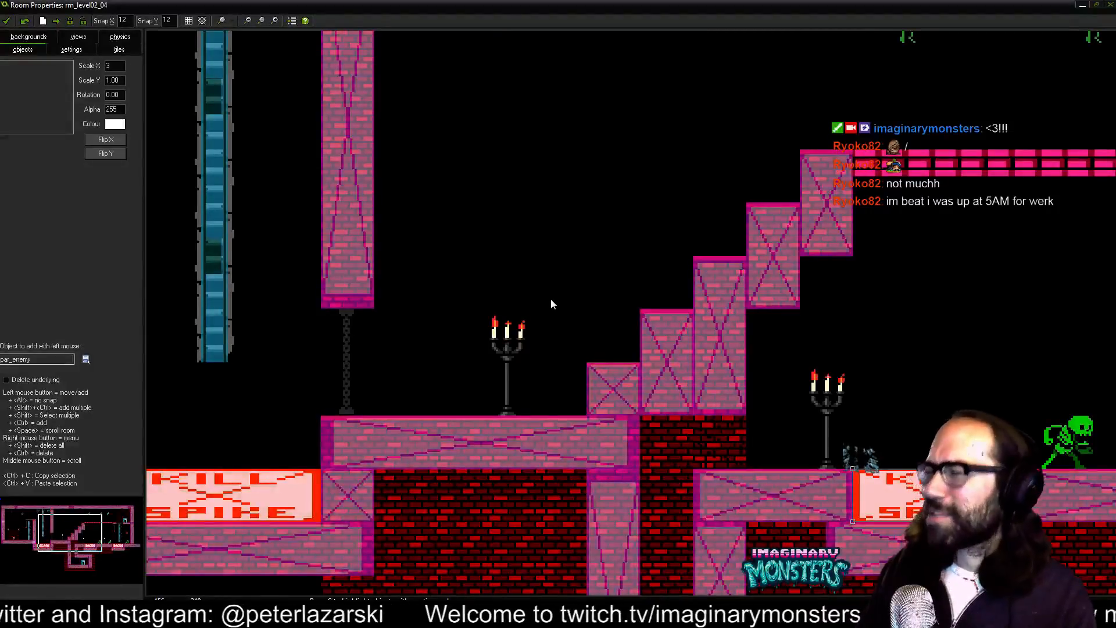
drag(727, 264, 361, 214)
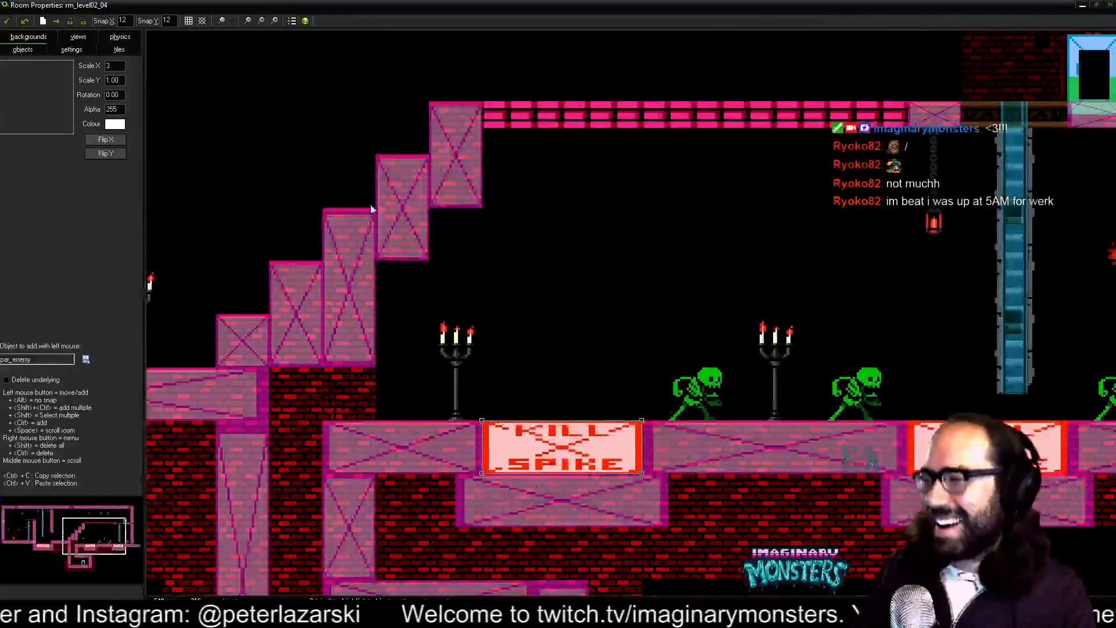
drag(784, 253, 686, 357)
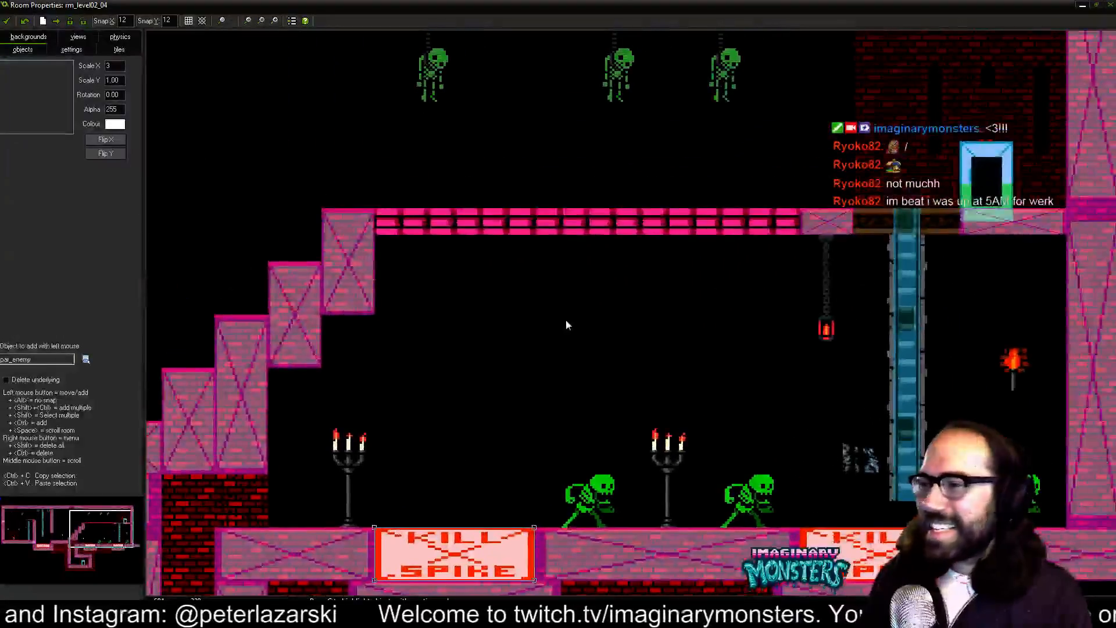
drag(516, 297, 658, 298)
drag(506, 323, 501, 224)
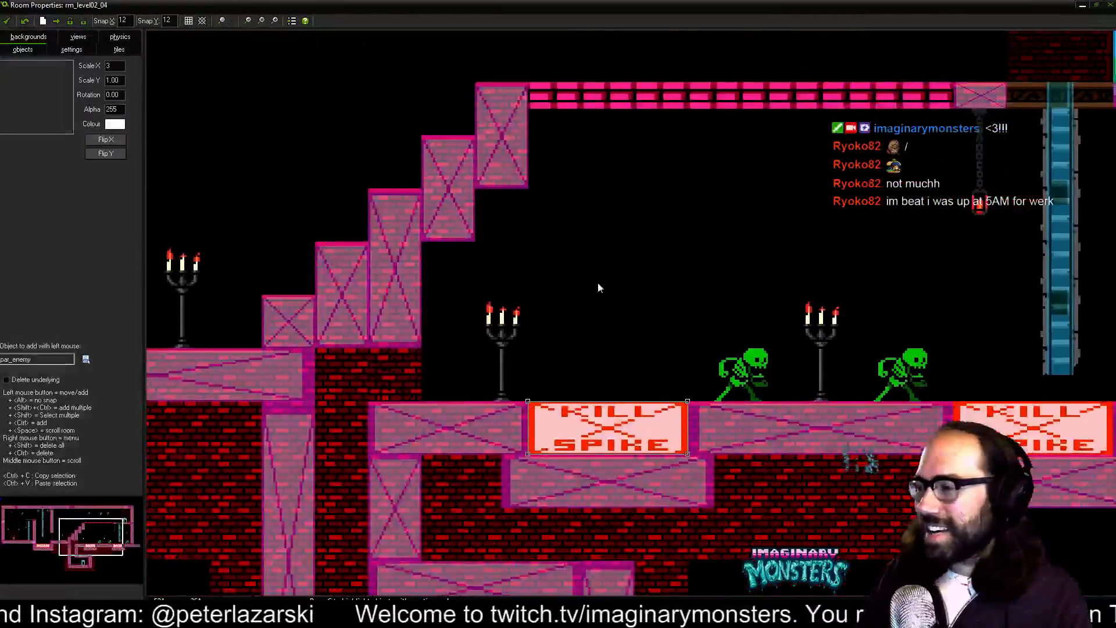
drag(597, 282, 564, 219)
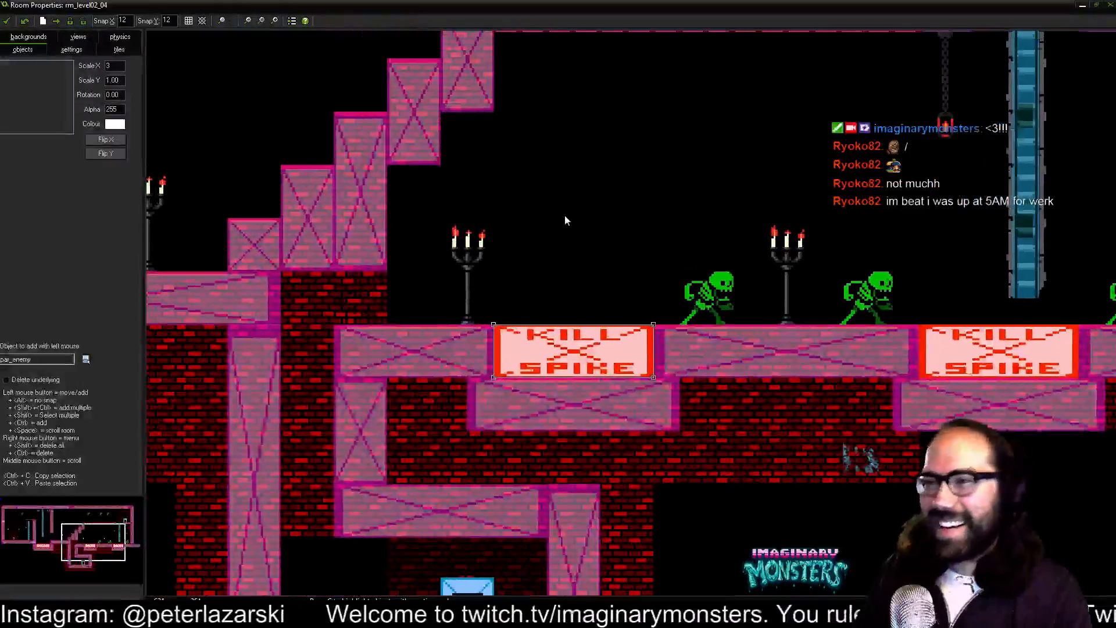
- Bring up the background0 tileset at full width and place a hanging chains tile beneath the second-highest stair block
click(119, 50)
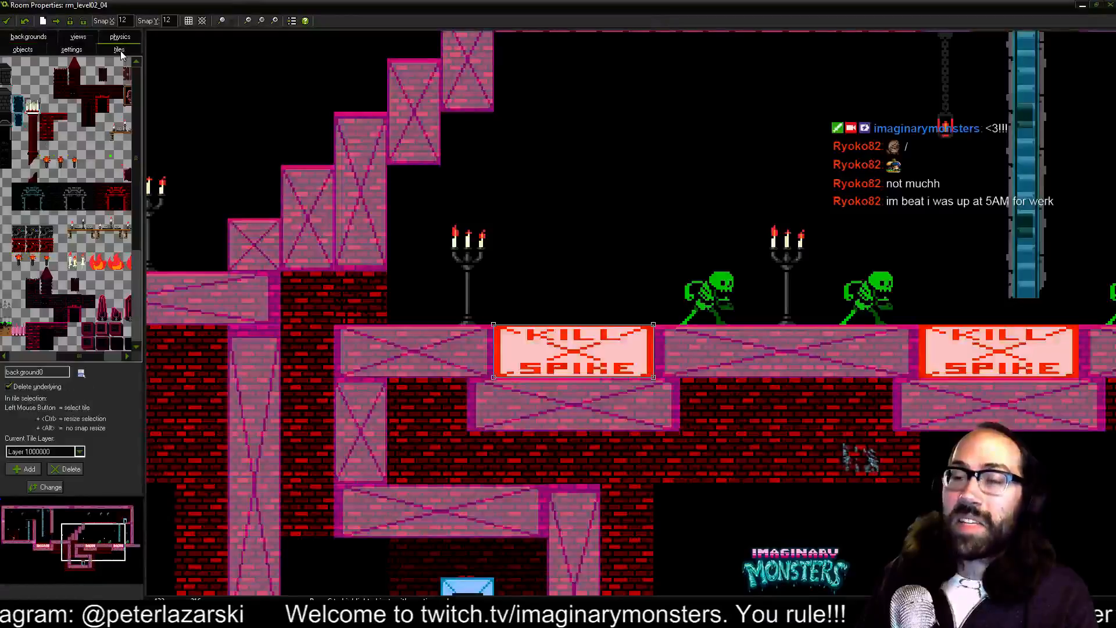
drag(144, 256, 393, 250)
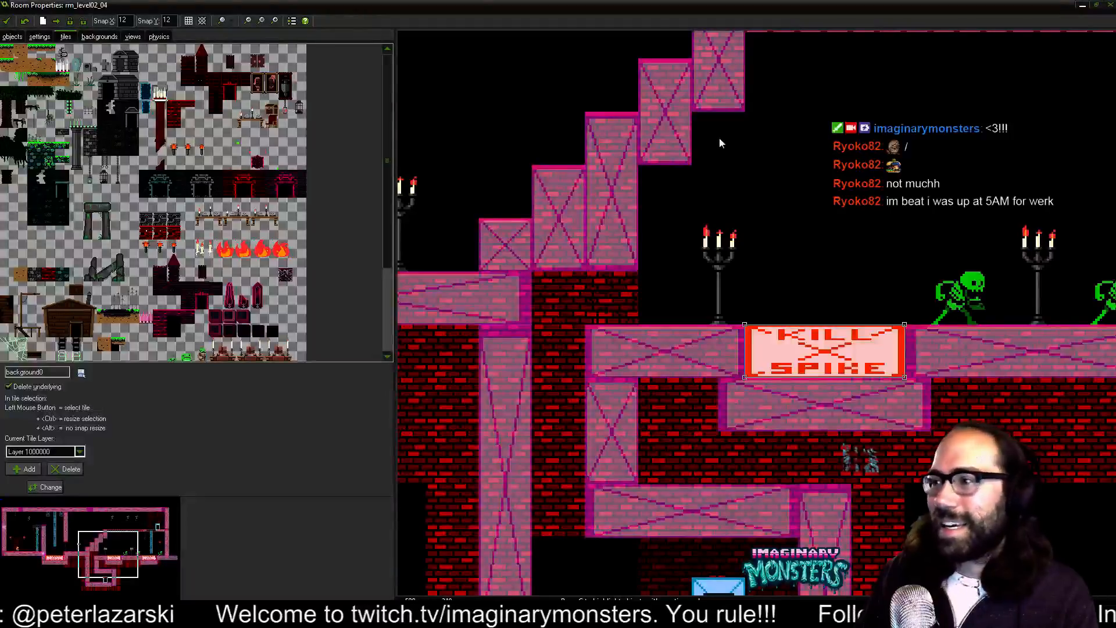
drag(758, 137, 702, 269)
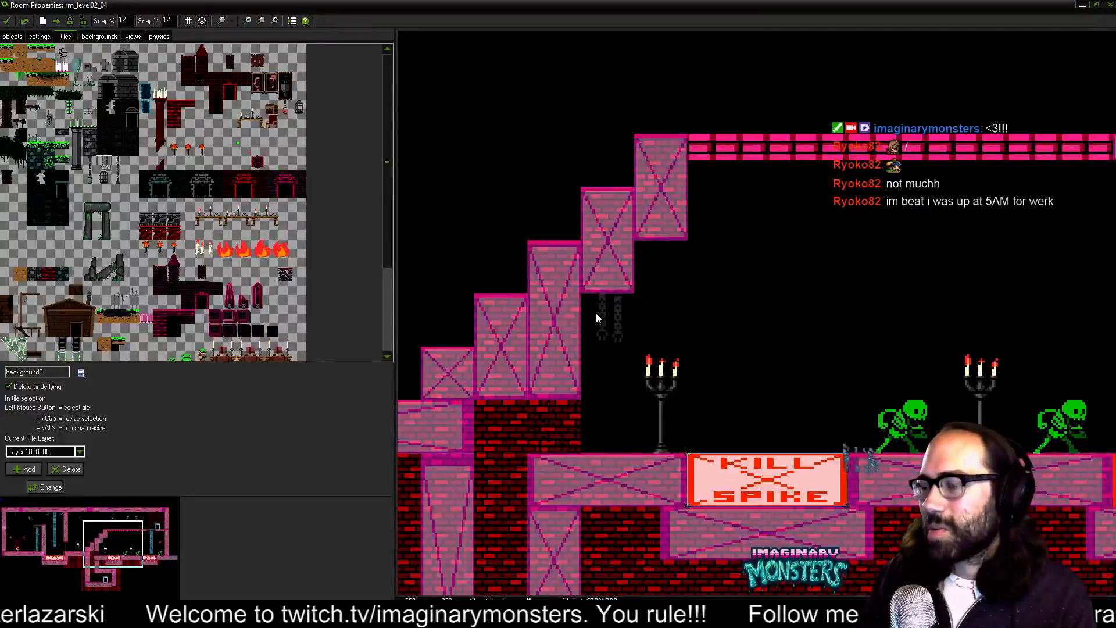
- Examine the empty areas between the stairs and the ladder, along with the lower tileset, for places to add decoration
drag(667, 347, 872, 323)
drag(646, 280, 576, 292)
drag(892, 327, 613, 186)
drag(879, 232, 698, 327)
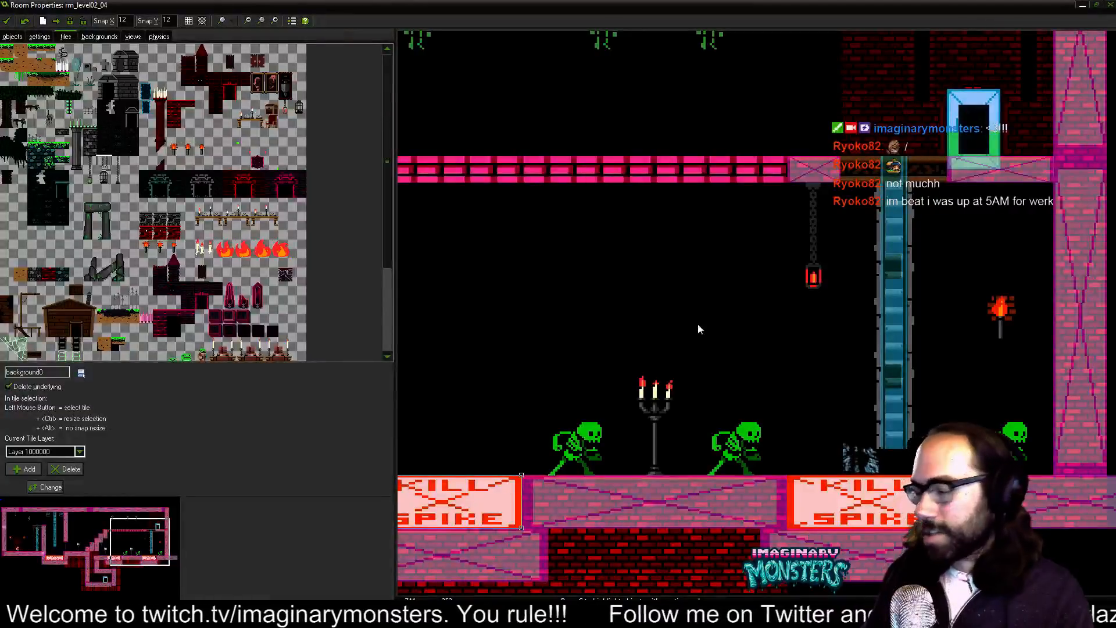
drag(556, 307, 812, 400)
drag(562, 278, 637, 316)
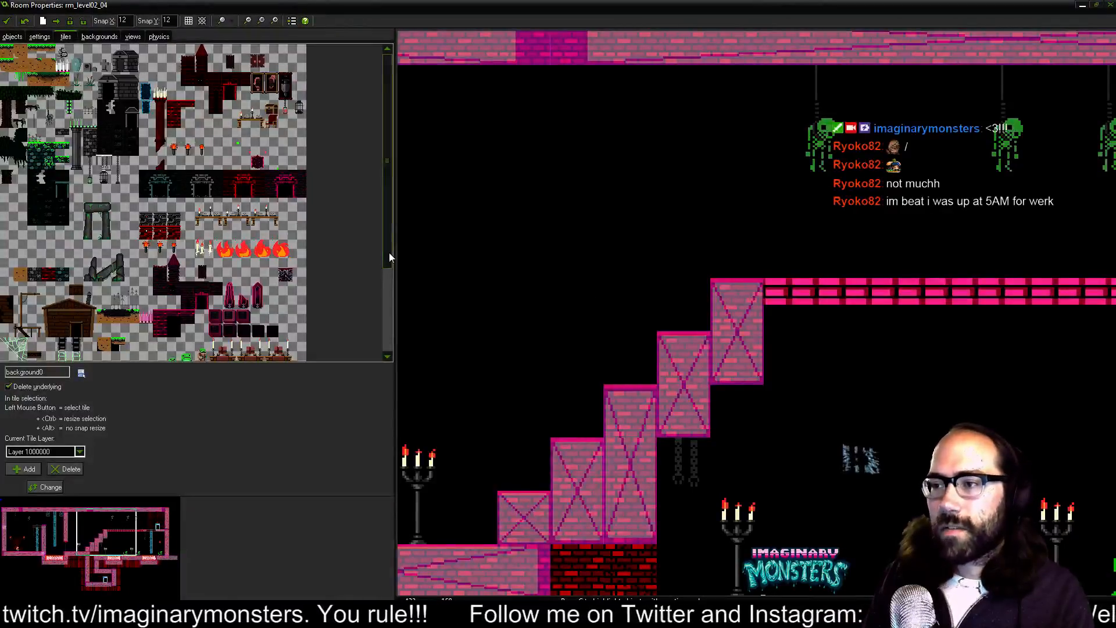
drag(389, 252, 366, 352)
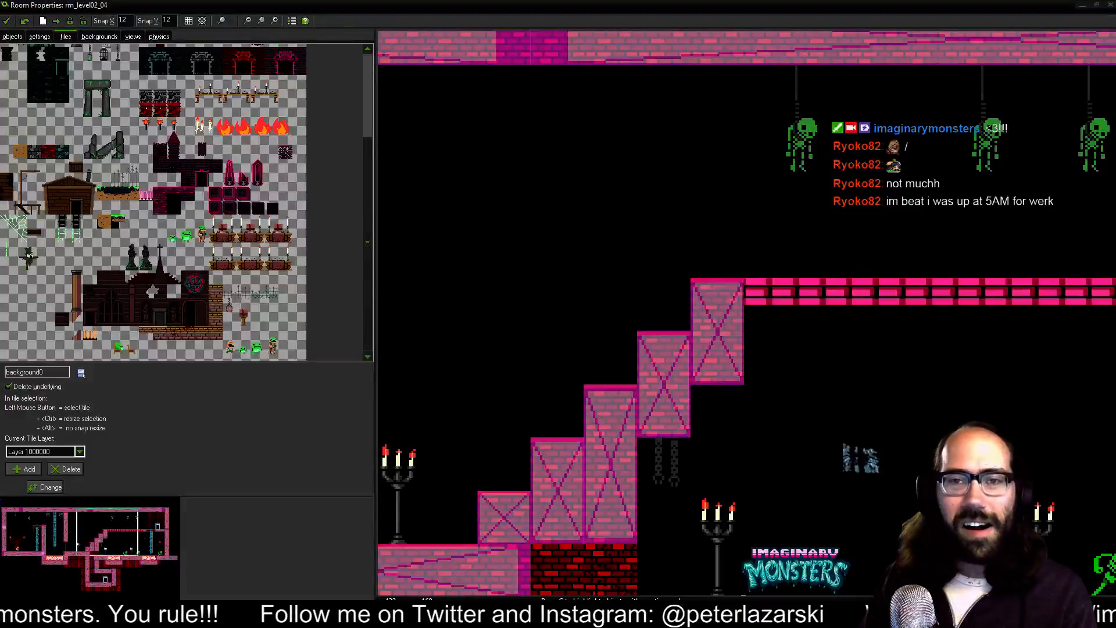
click(451, 338)
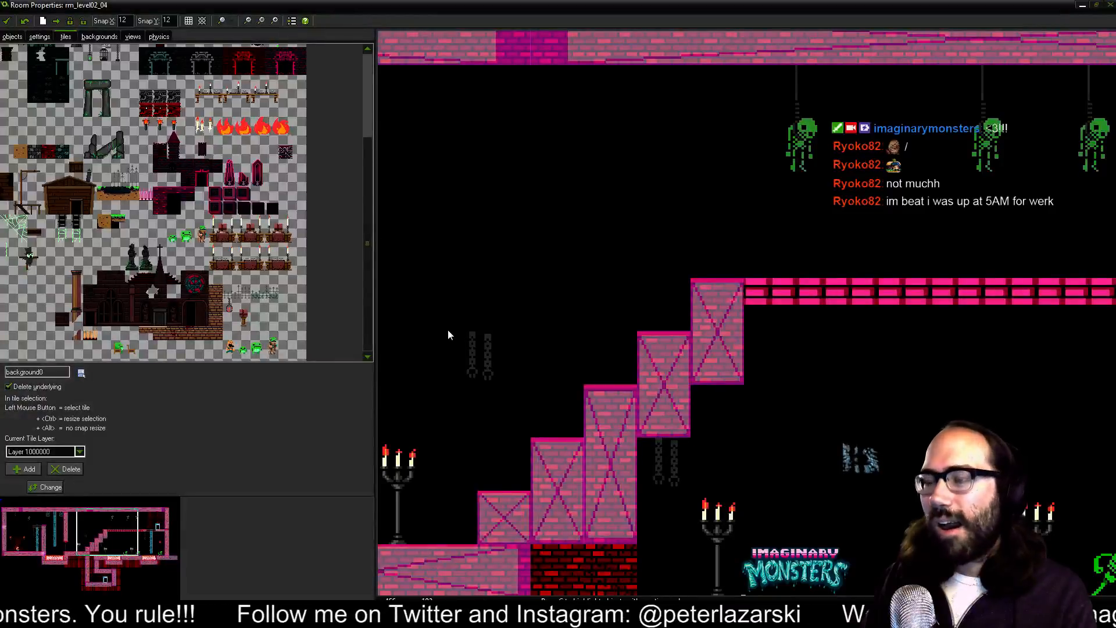
right_click(475, 352)
drag(476, 357, 713, 307)
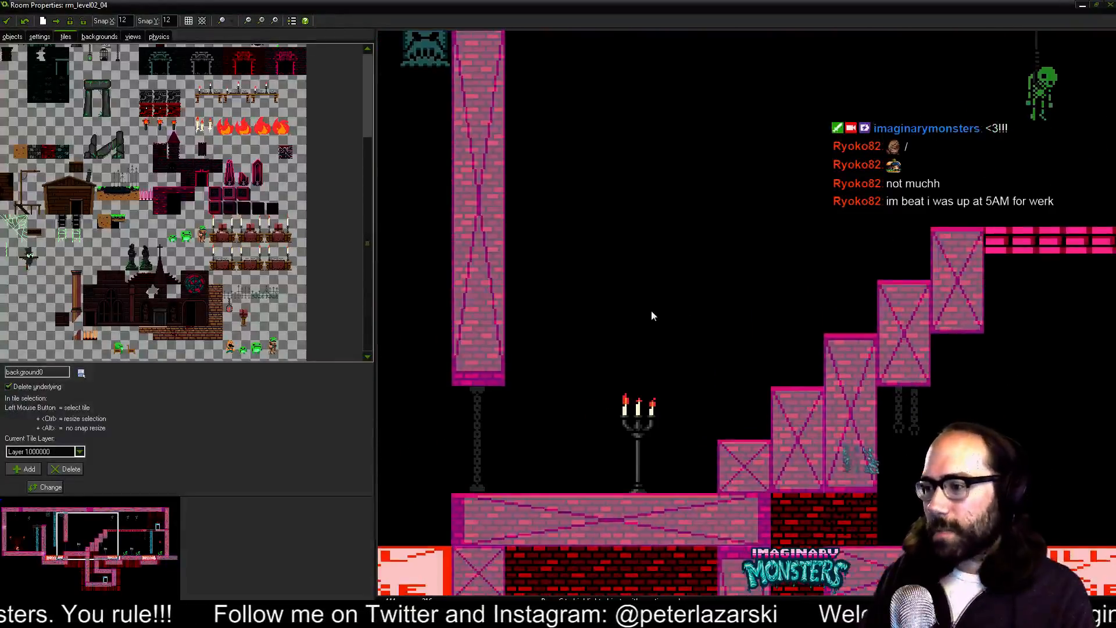
drag(609, 312, 466, 298)
drag(713, 297, 224, 285)
drag(582, 368, 396, 336)
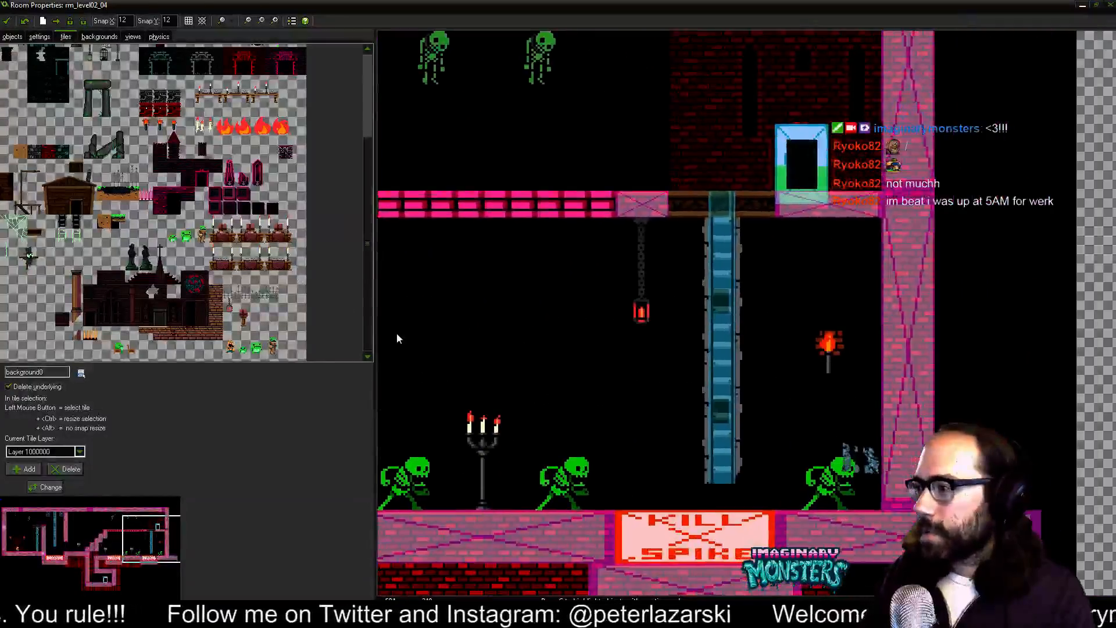
drag(709, 349, 767, 352)
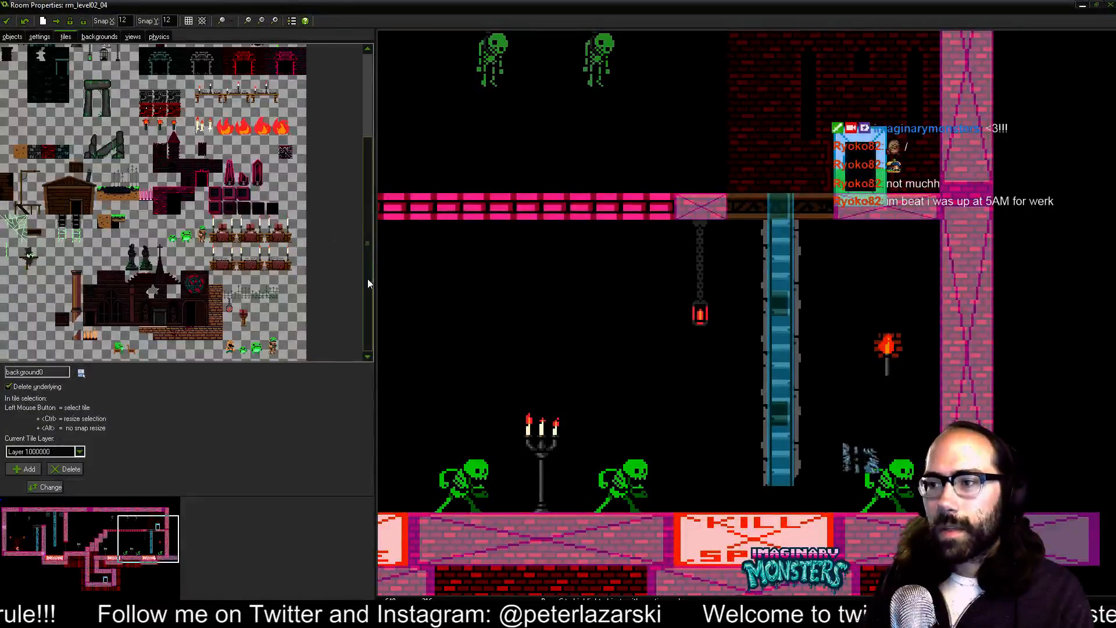
- Pick the dark red brick background tile and fill a block two tiles wide and three tiles high around the torch beside the ladder
scroll(368, 278, up, 3)
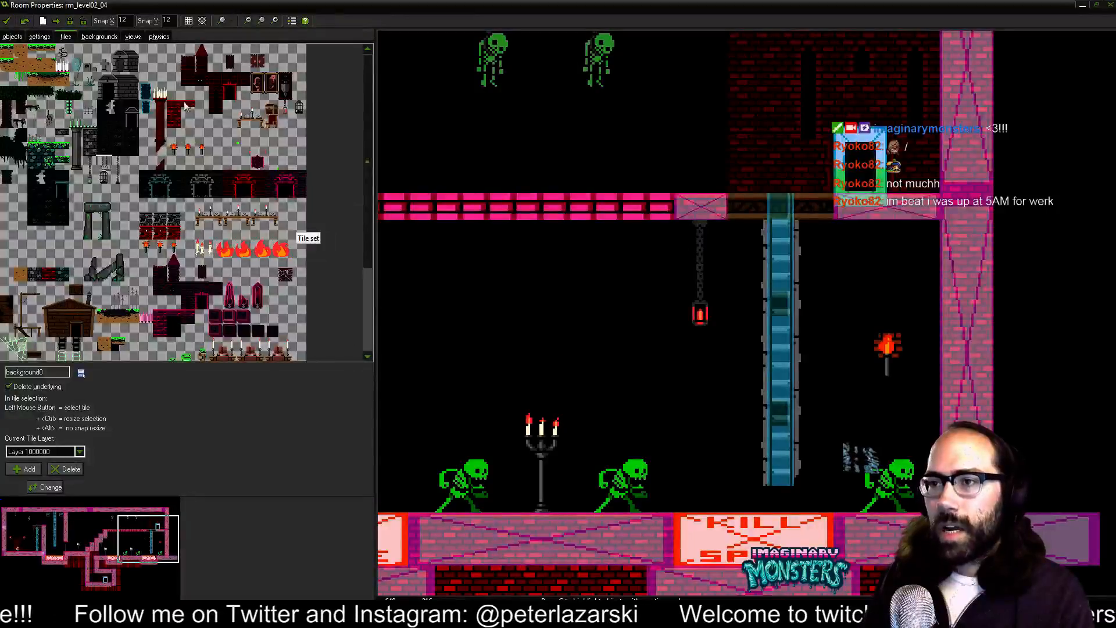
click(187, 82)
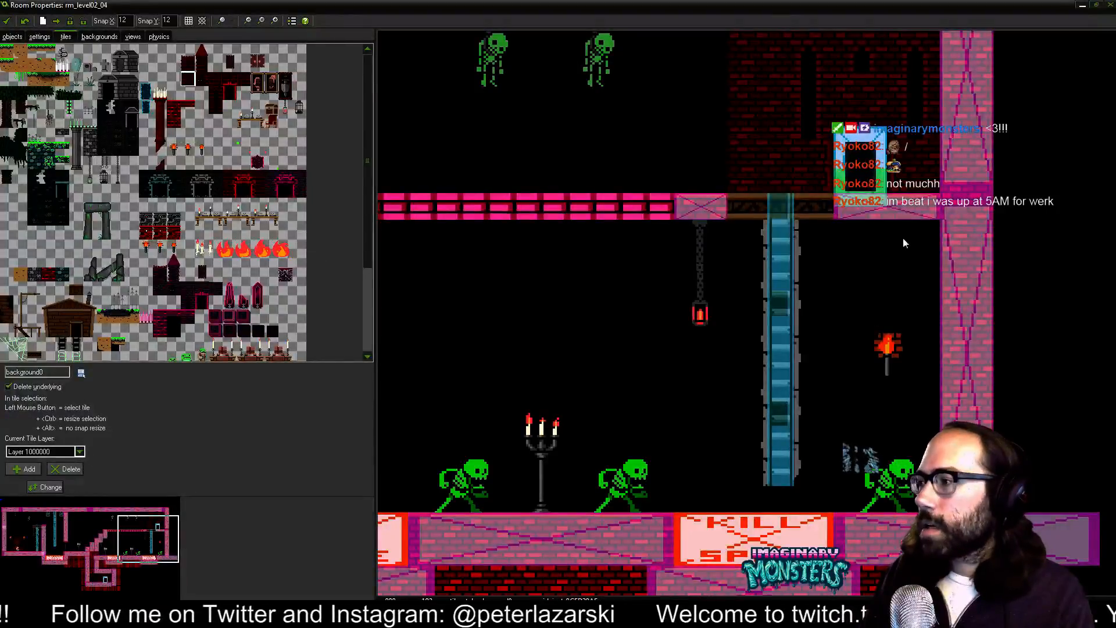
click(908, 255)
right_click(908, 255)
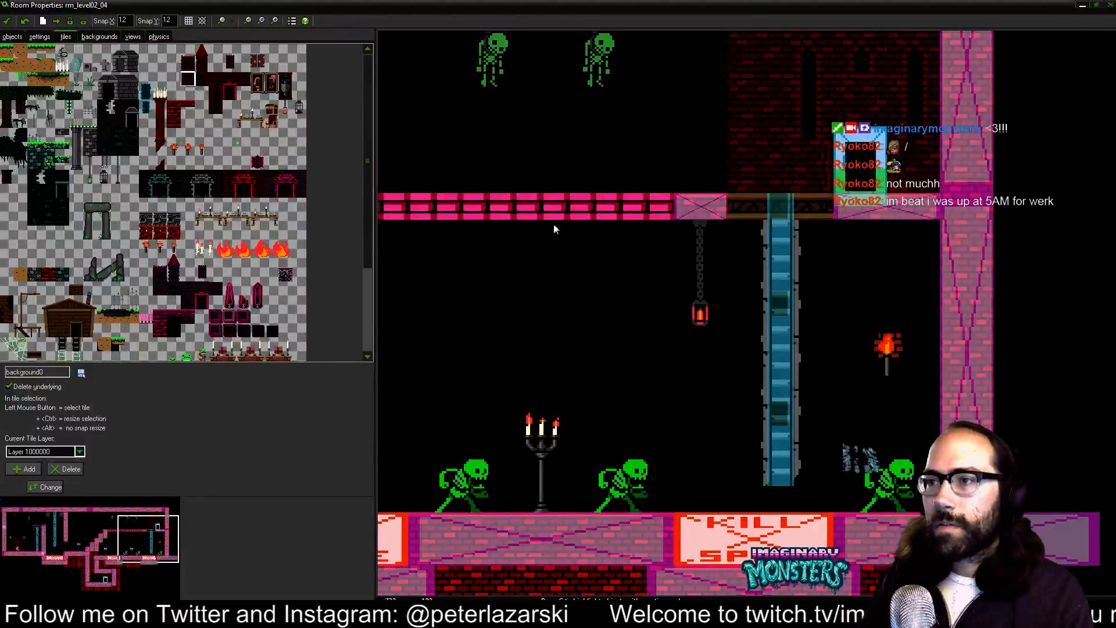
click(902, 253)
click(832, 255)
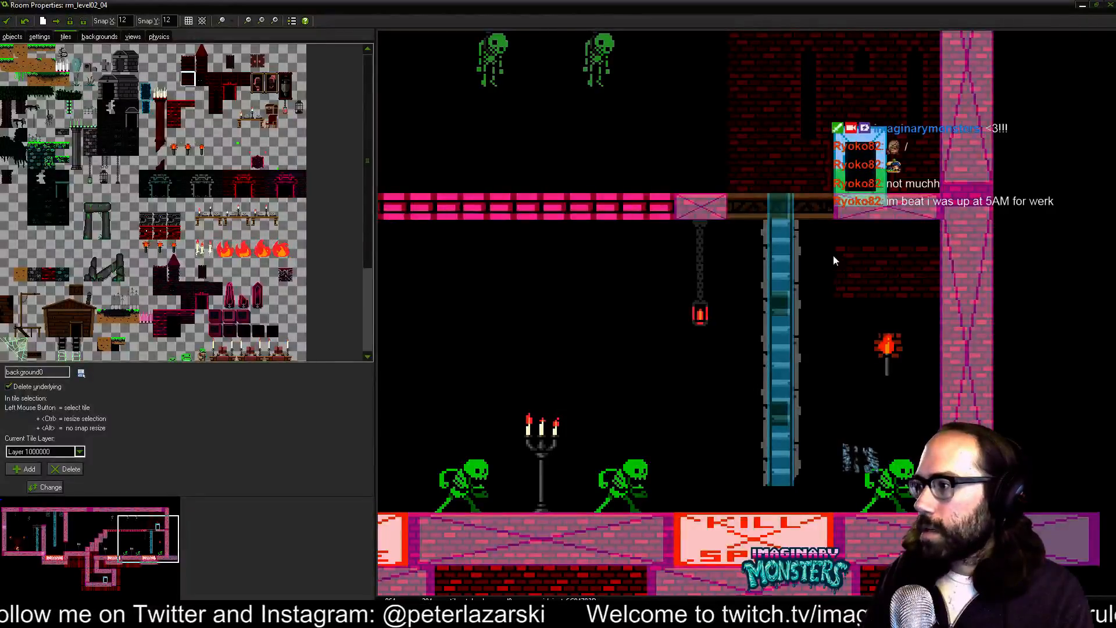
click(845, 313)
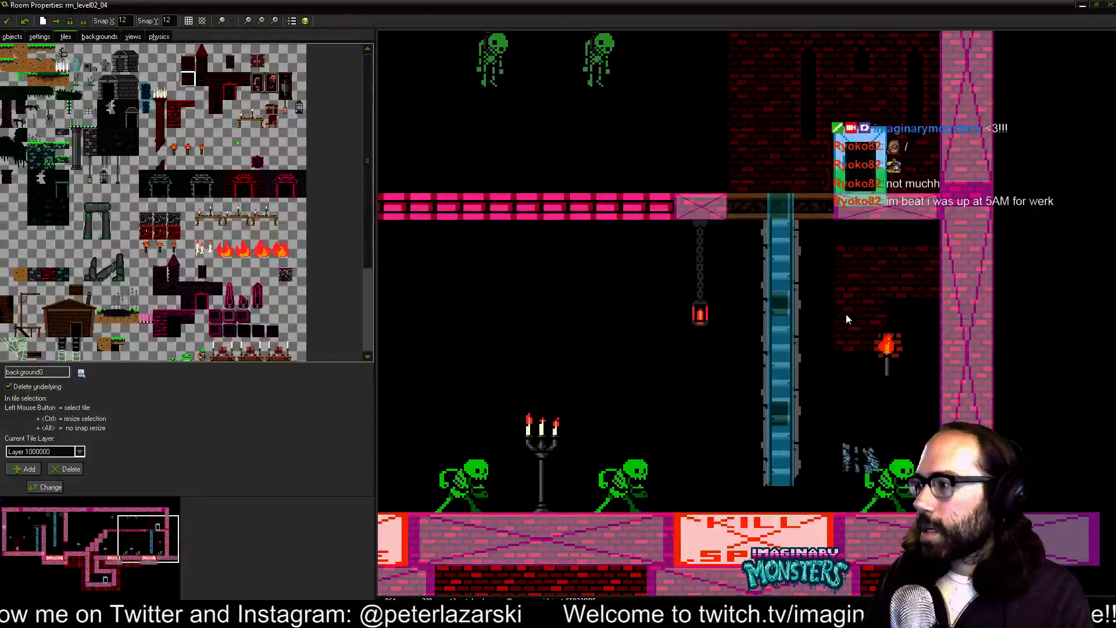
click(911, 316)
click(846, 368)
click(902, 374)
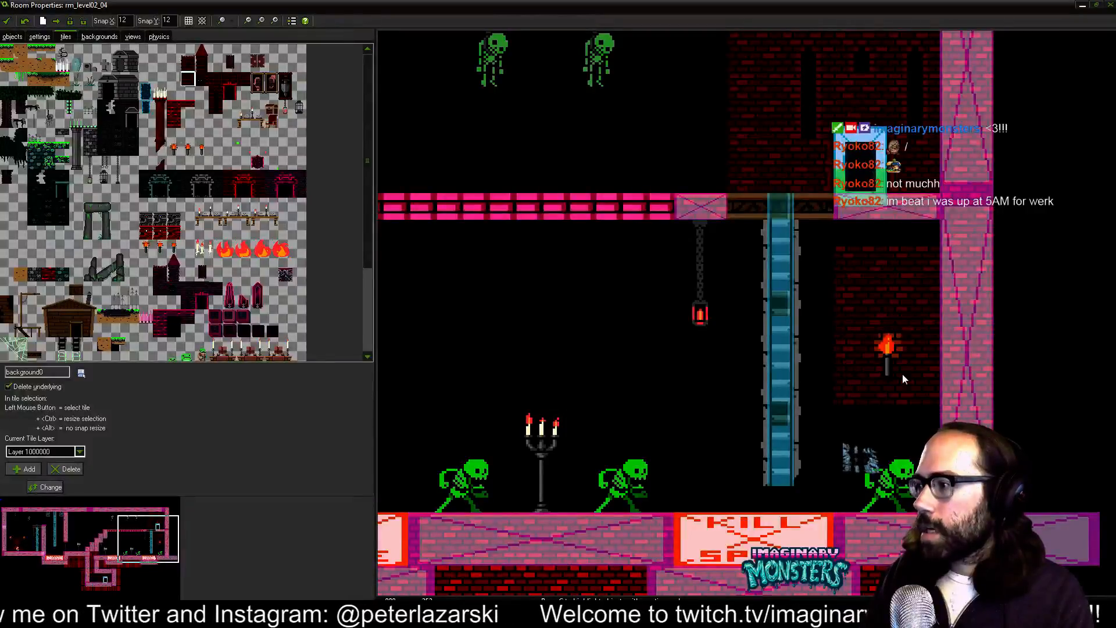
- Place the glowing-eyes brick tile below the torch and fill the remaining wall down to the floor with plain dark brick
click(201, 78)
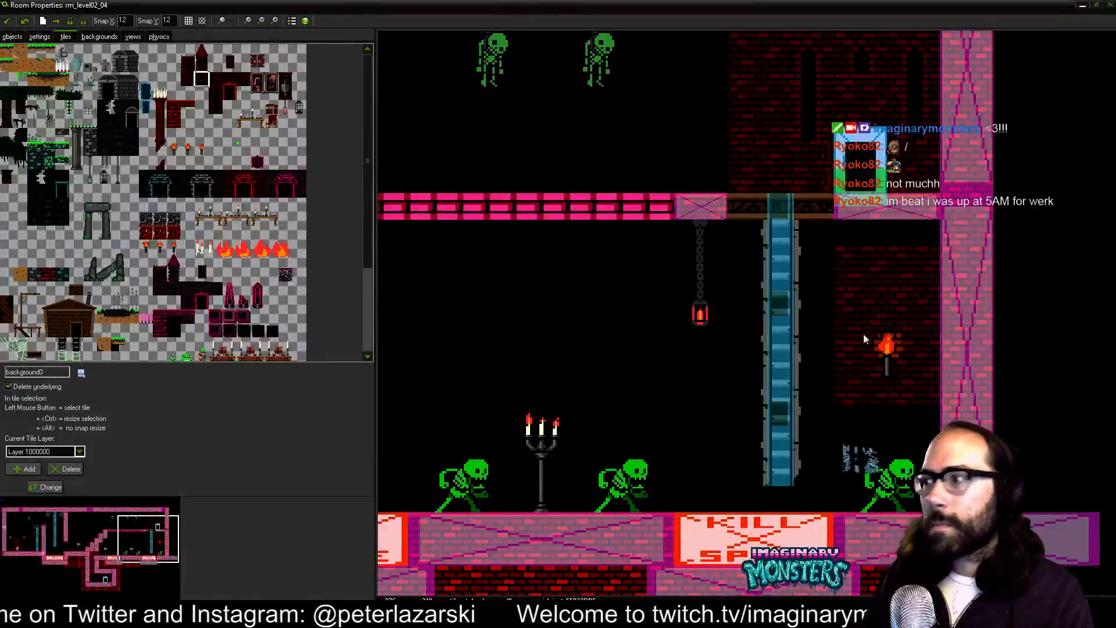
click(850, 426)
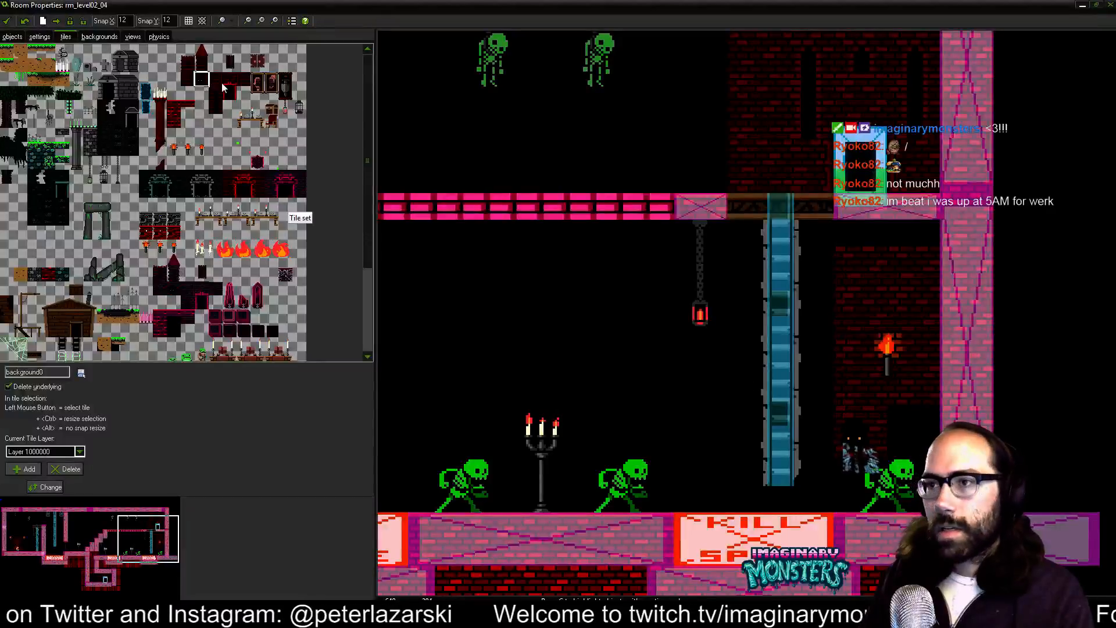
click(186, 79)
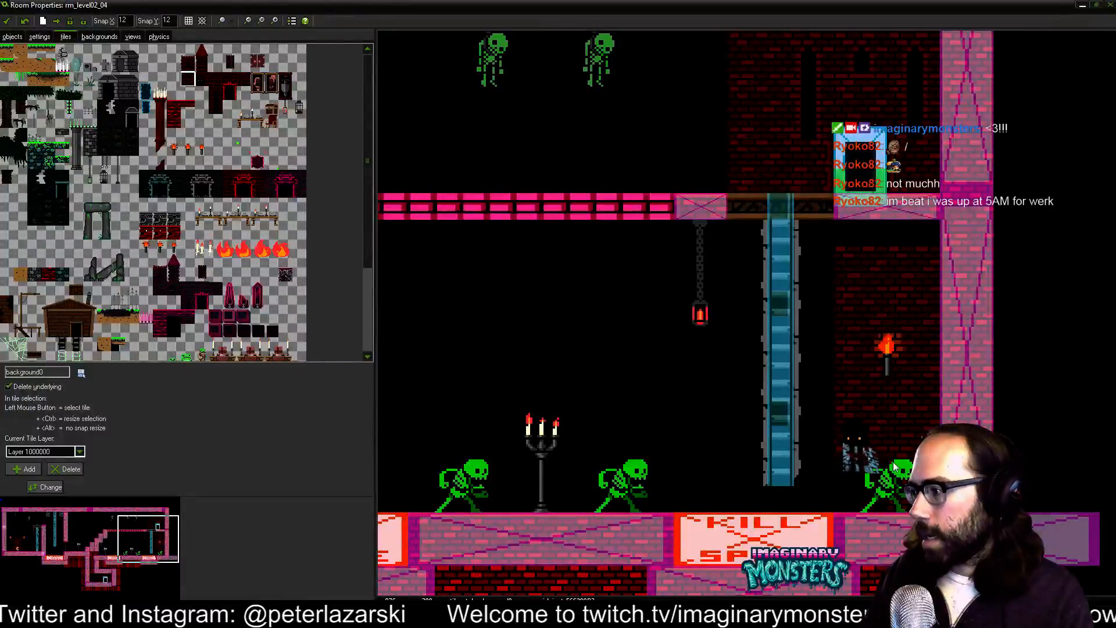
drag(842, 469, 1002, 454)
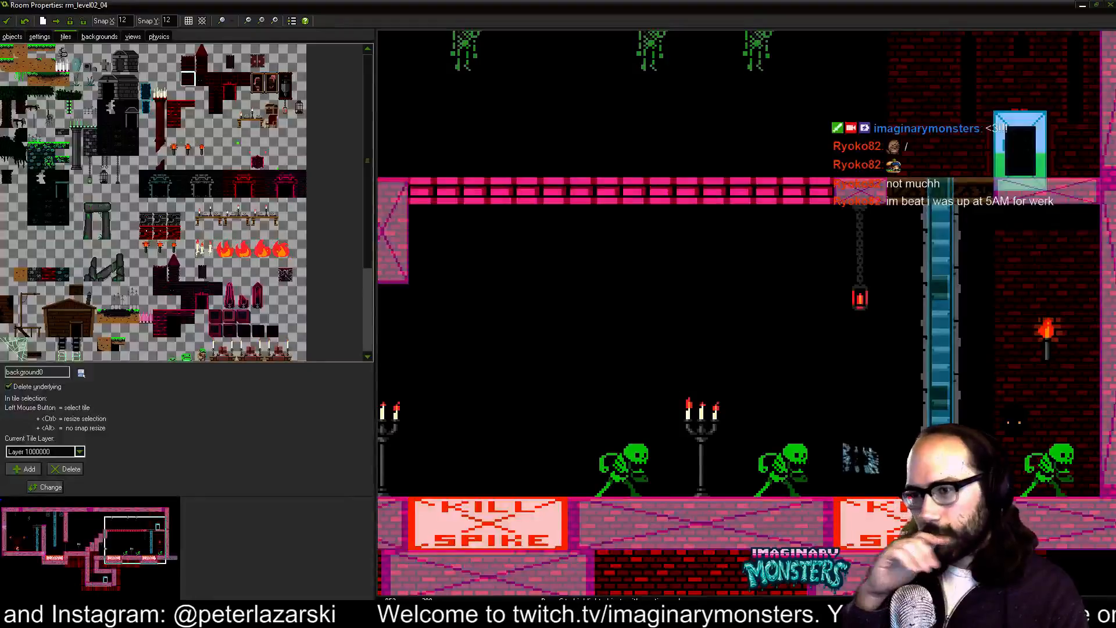
- Switch to Photoshop, zoom in on the hf_world03.psd tileset and show the grid
drag(367, 149, 366, 223)
drag(366, 298, 366, 222)
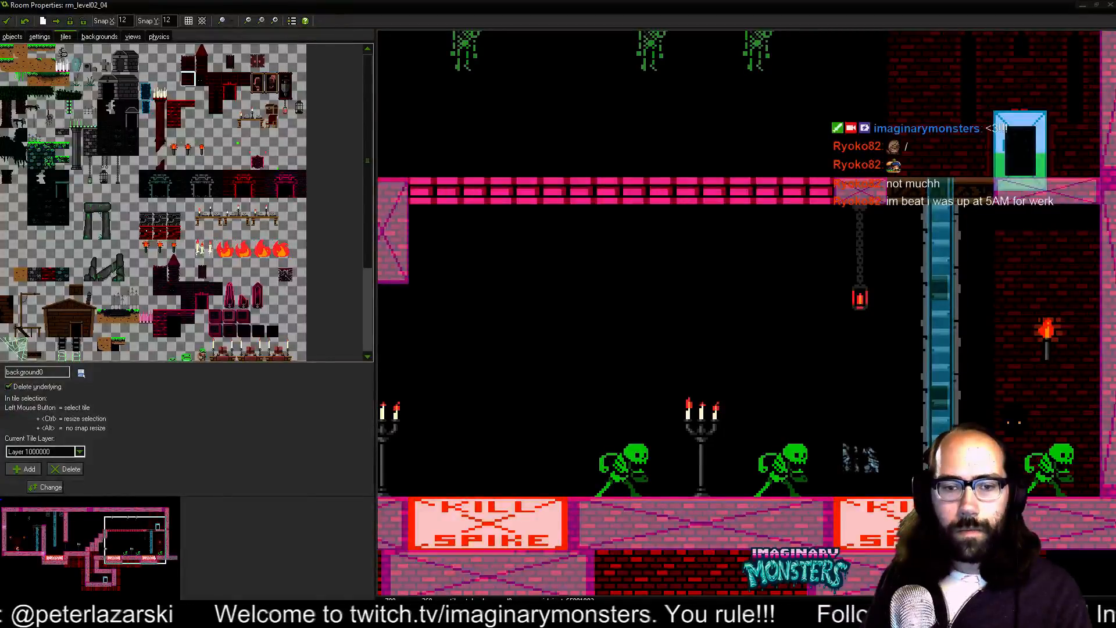
key(alt+Tab)
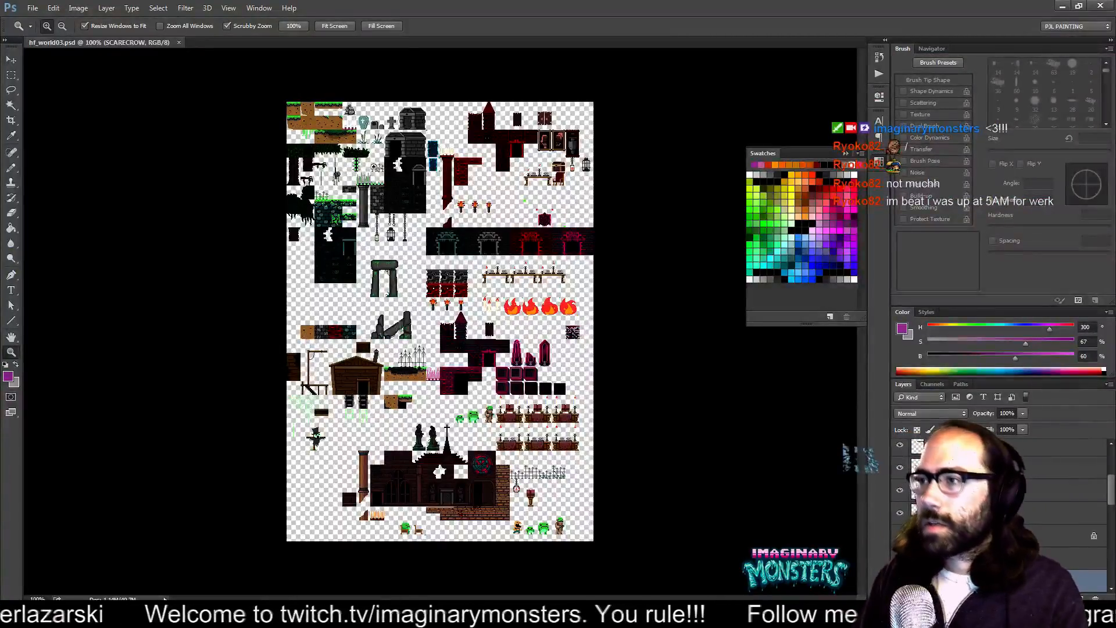
key(f)
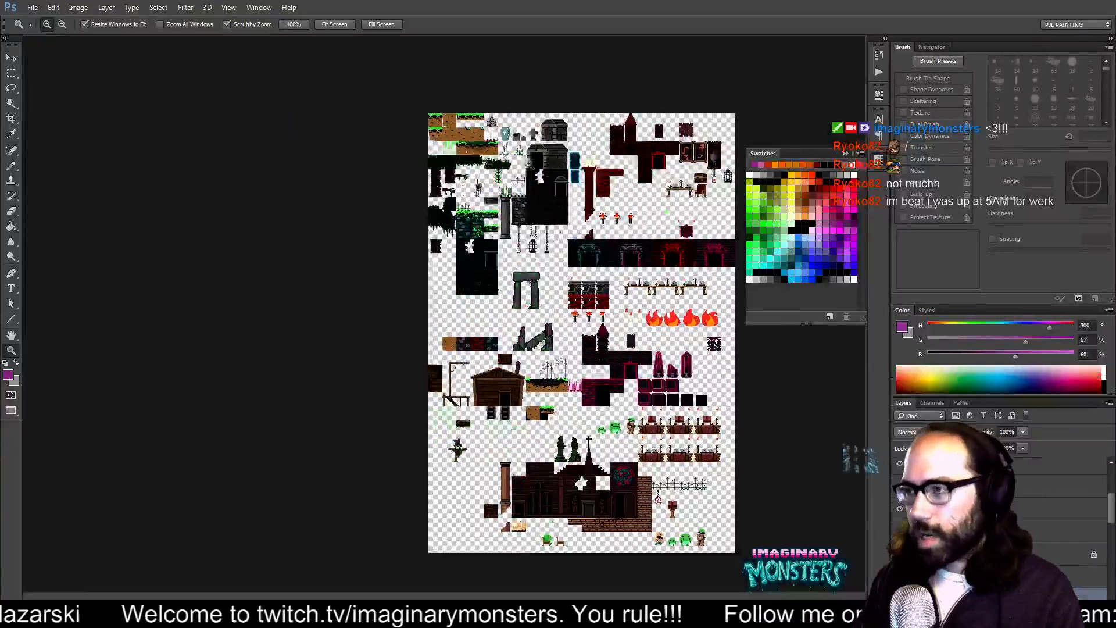
drag(564, 175, 388, 274)
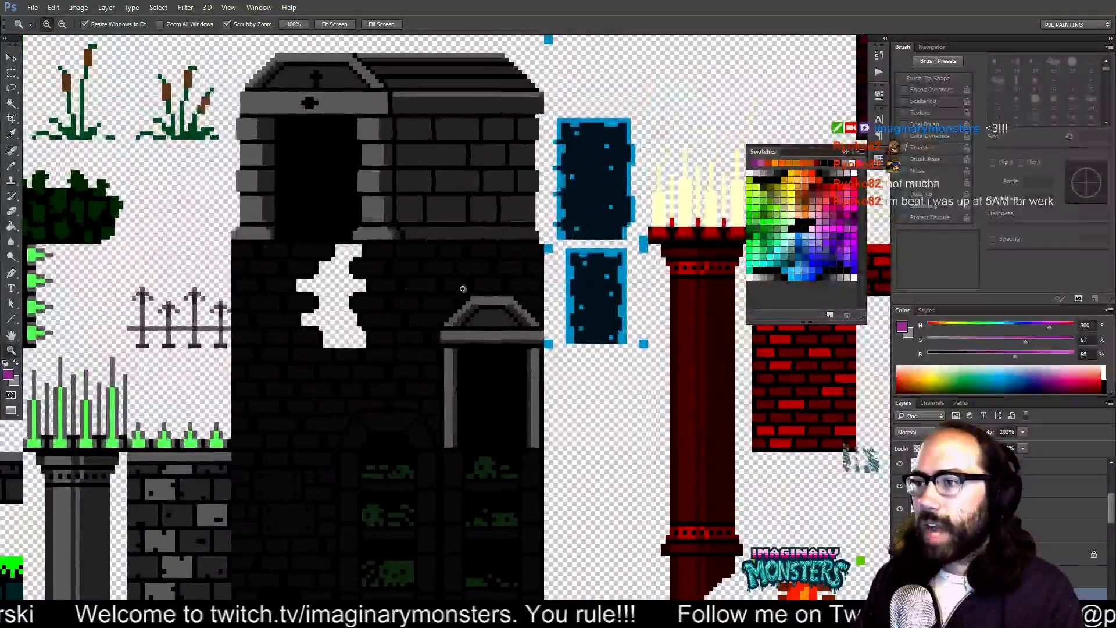
key(ctrl+apostrophe)
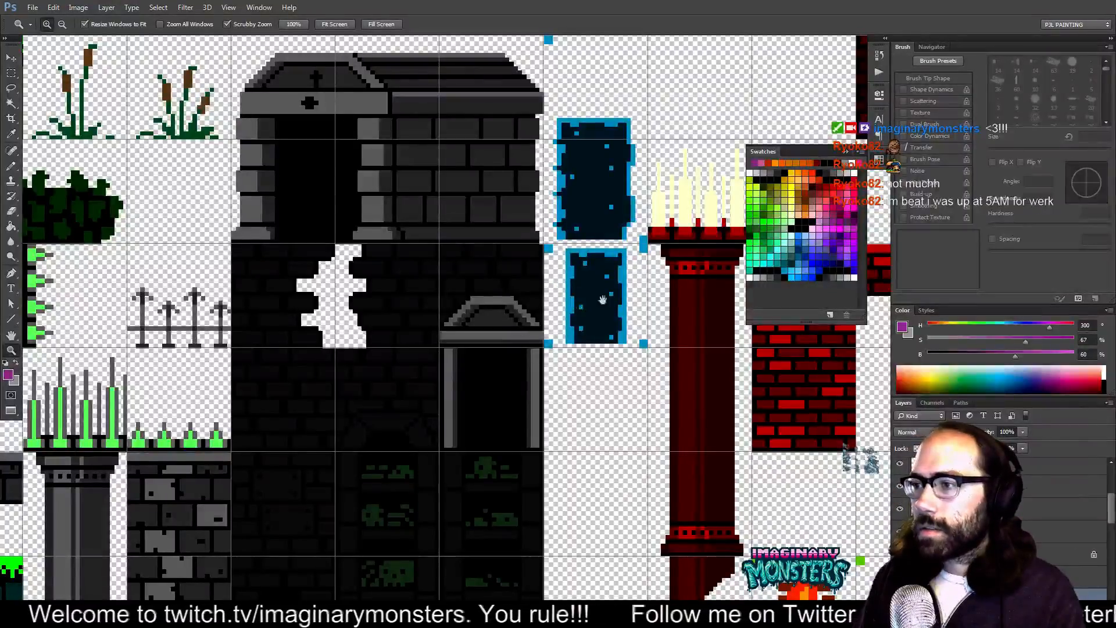
- Examine the crypt, castle wall and furniture tiles across the tileset
drag(603, 300, 360, 372)
drag(655, 226, 682, 342)
drag(599, 410, 738, 166)
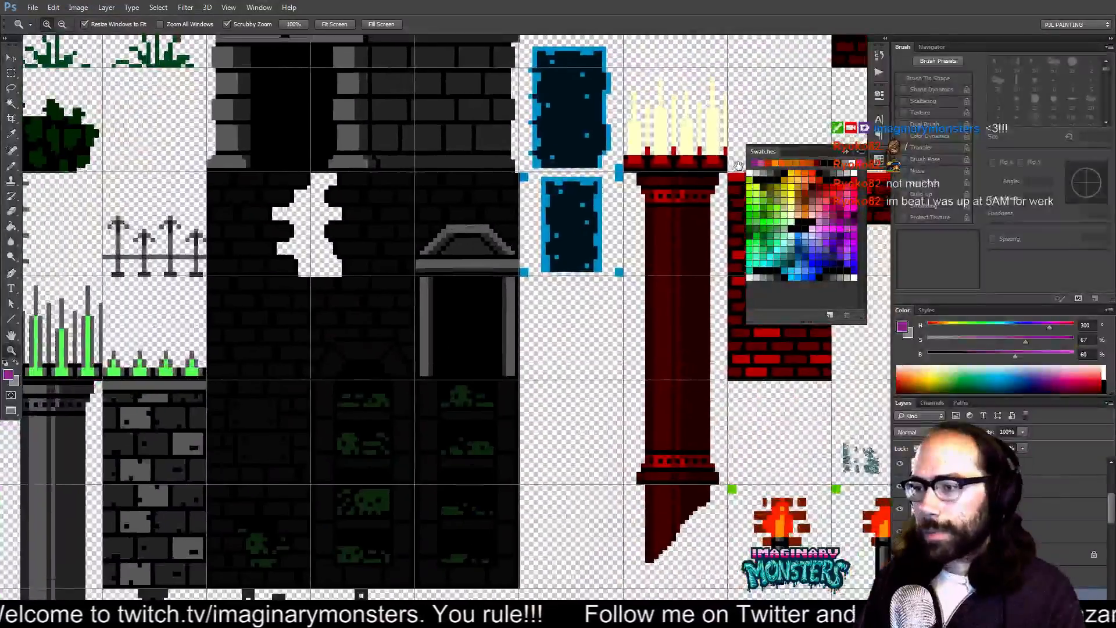
drag(630, 240, 122, 476)
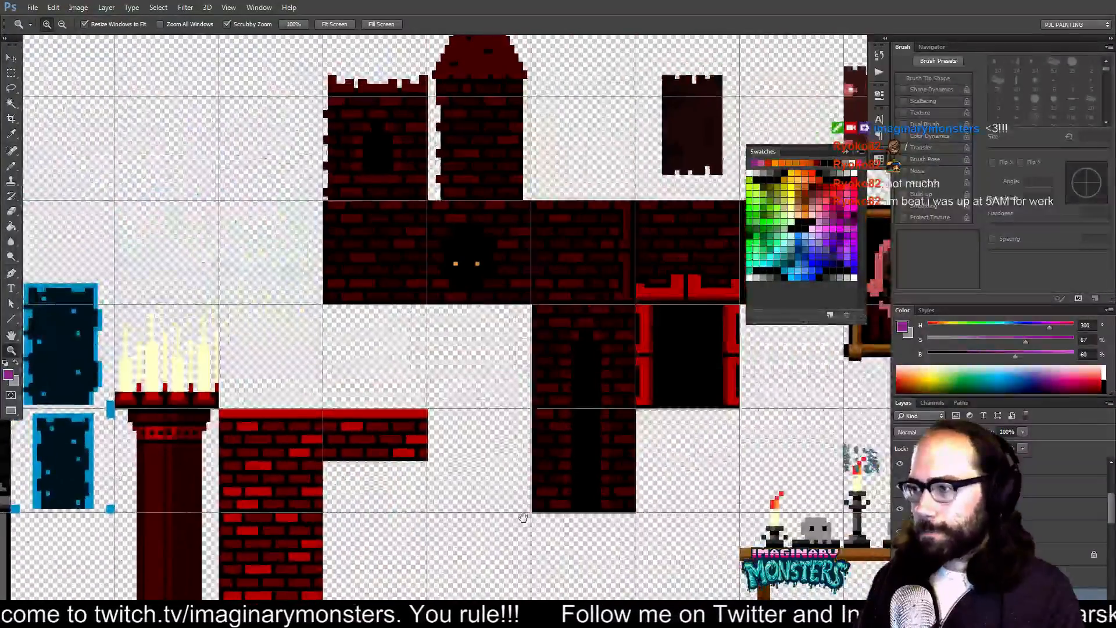
drag(598, 401, 359, 356)
scroll(388, 342, down, 2)
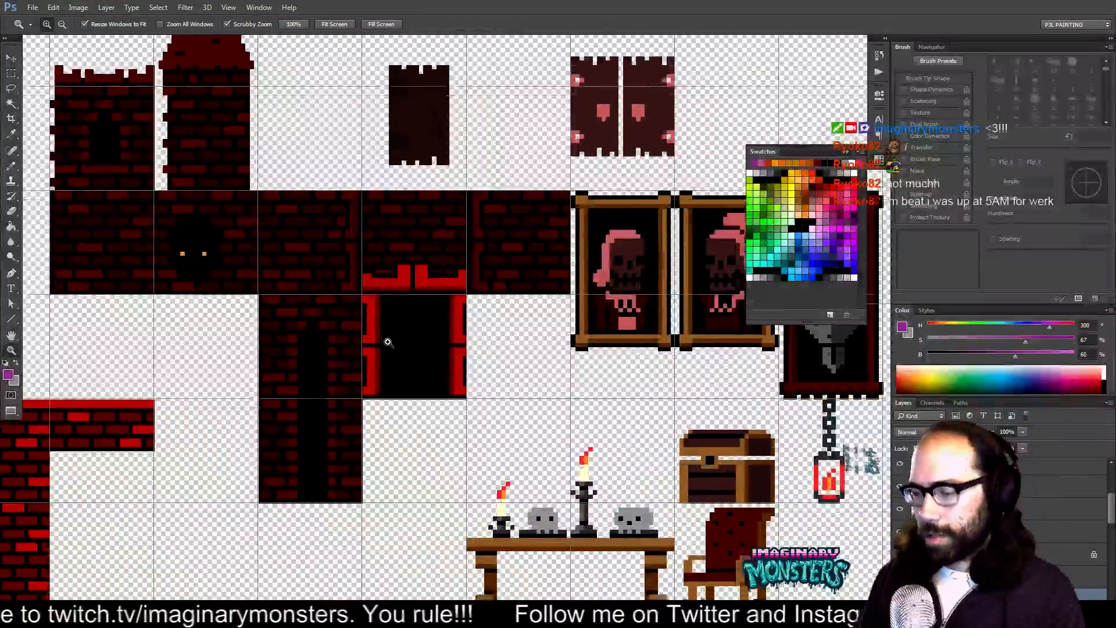
scroll(388, 342, up, 2)
alt+click(435, 323)
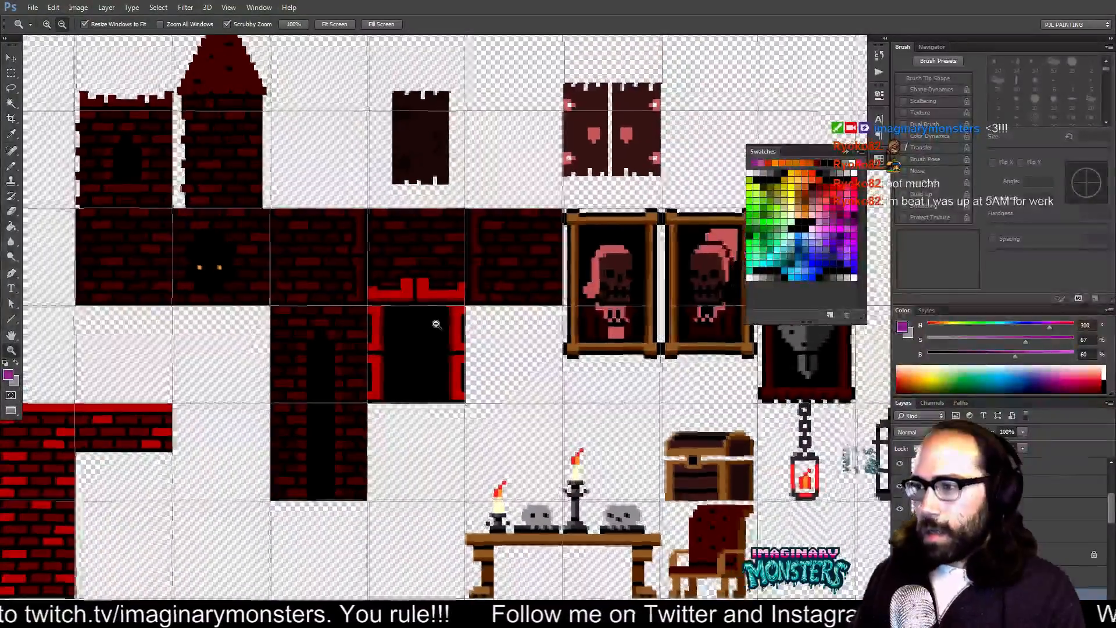
drag(378, 343, 434, 417)
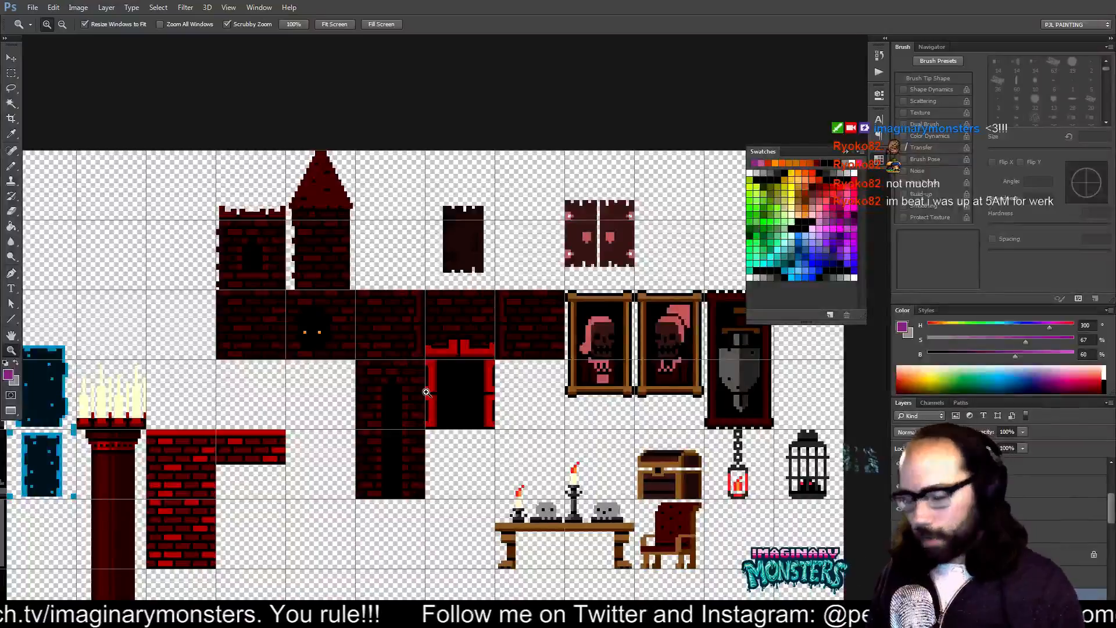
key(super)
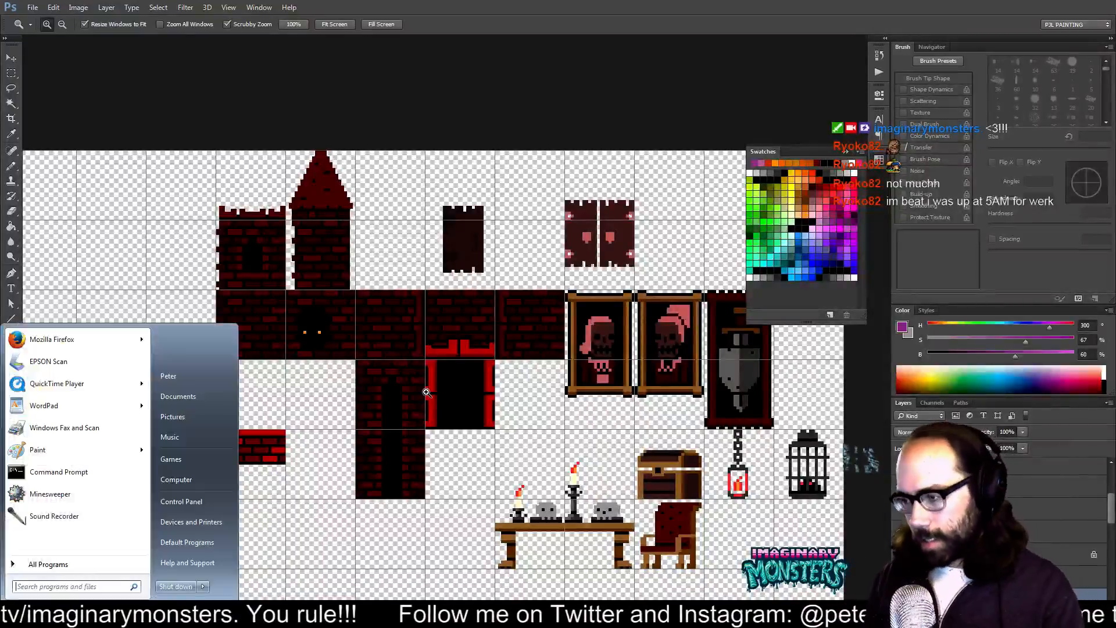
key(super)
key(super)
key(super)
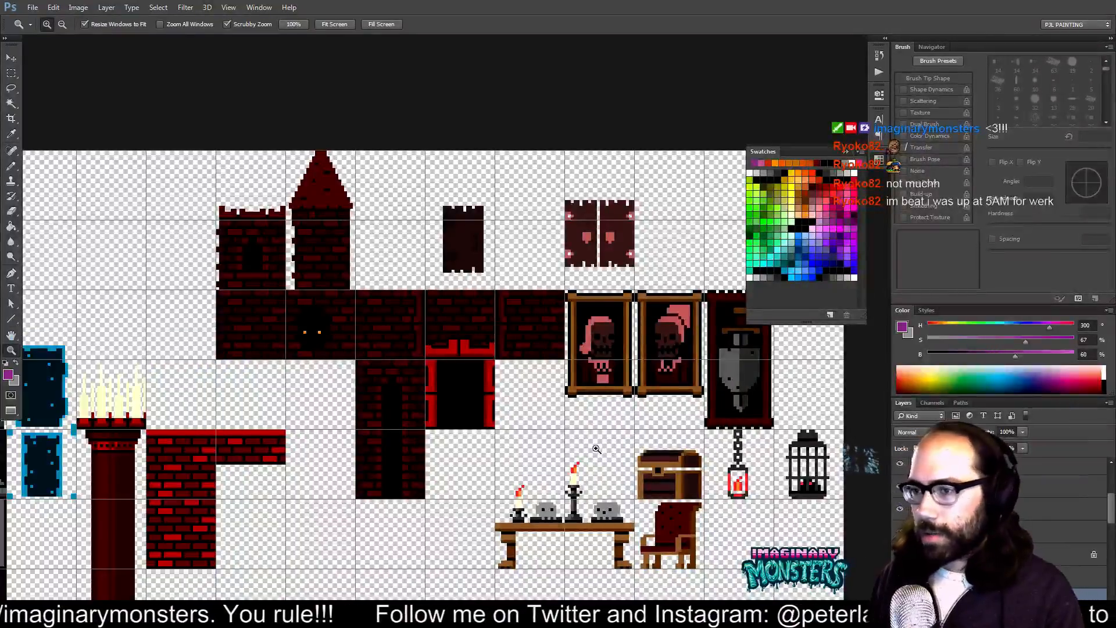
- Fill the transparent gap below the treasure chest's lid with a 1 px pencil, using a colour sampled from the chest
drag(609, 455, 566, 382)
click(622, 412)
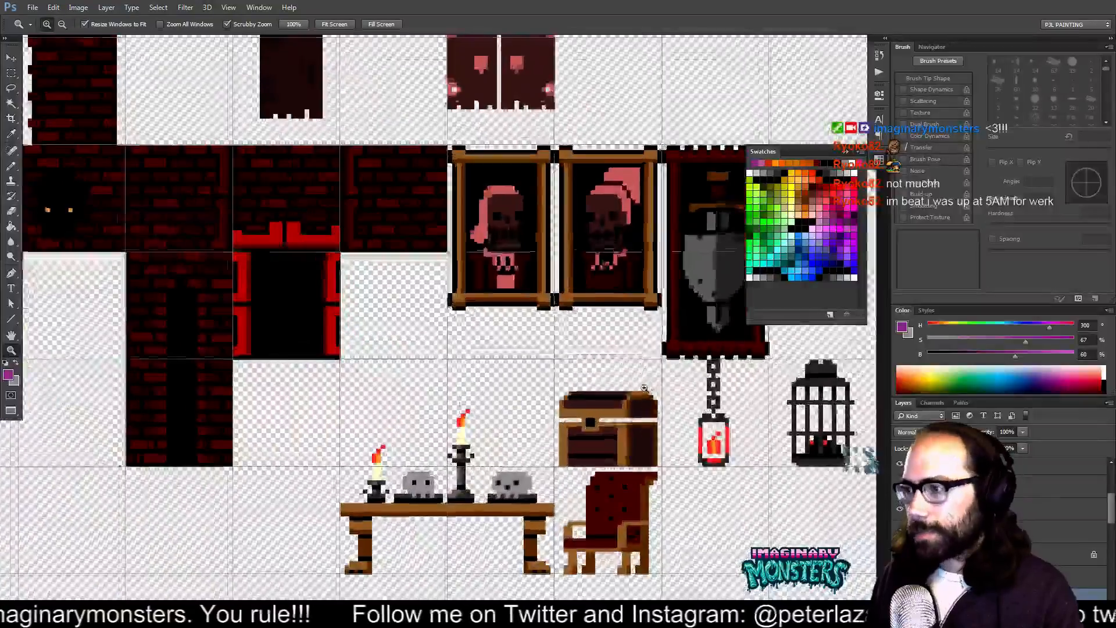
key(b)
key(bracketleft)
key(bracketleft)
key(bracketleft)
key(bracketleft)
key(bracketleft)
key(bracketleft)
key(bracketleft)
key(bracketleft)
key(bracketleft)
key(bracketleft)
key(bracketleft)
key(bracketleft)
key(bracketleft)
key(bracketleft)
key(bracketleft)
key(bracketleft)
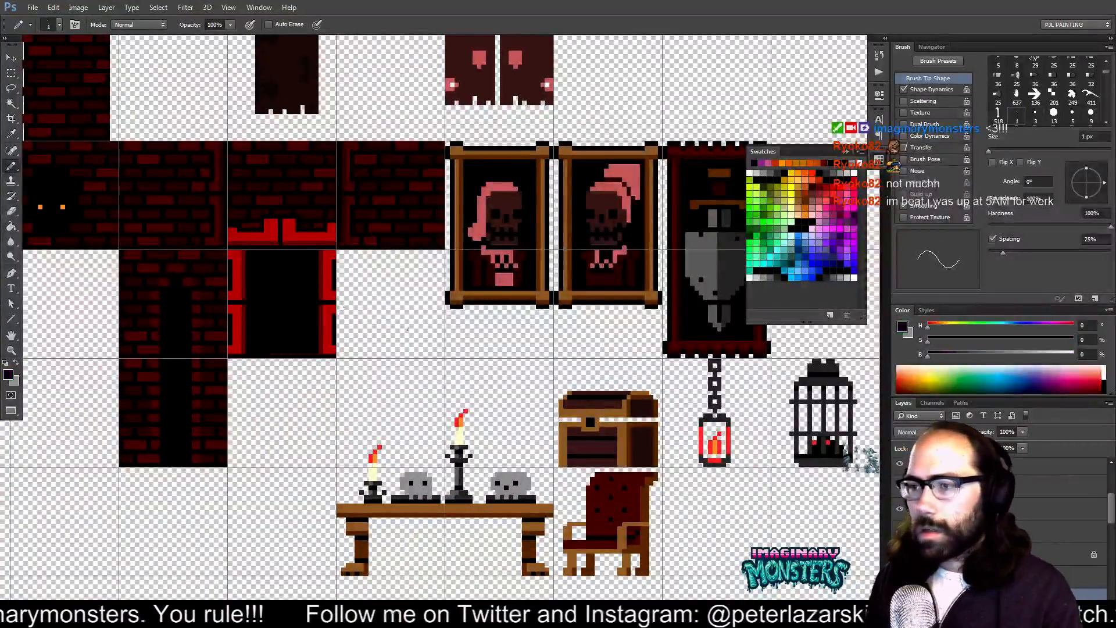
alt+click(565, 430)
drag(567, 426, 581, 429)
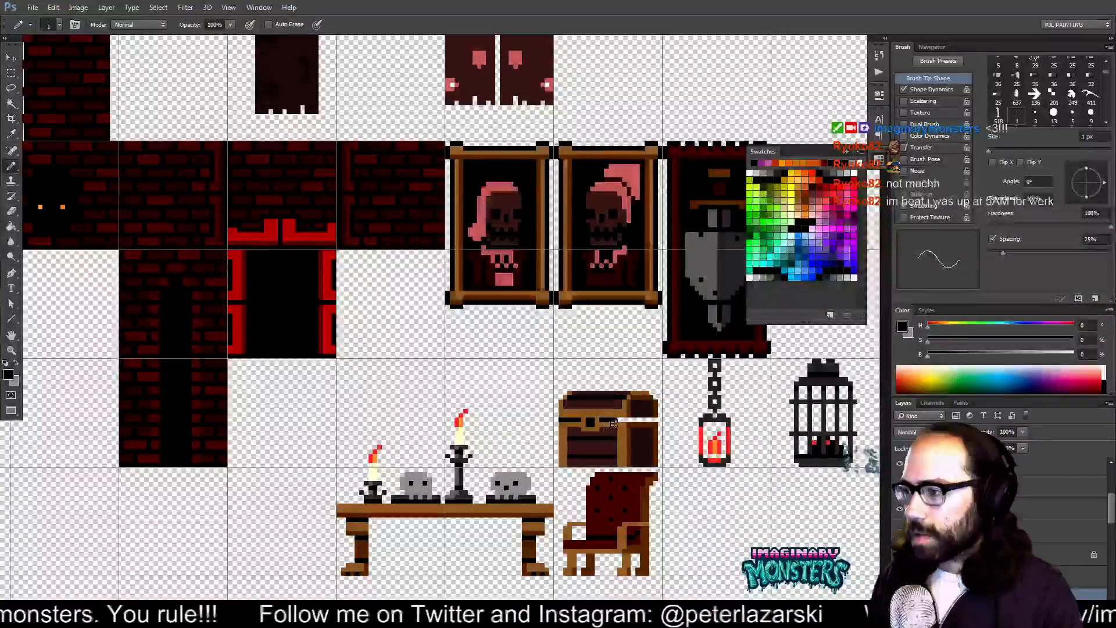
drag(605, 395, 633, 454)
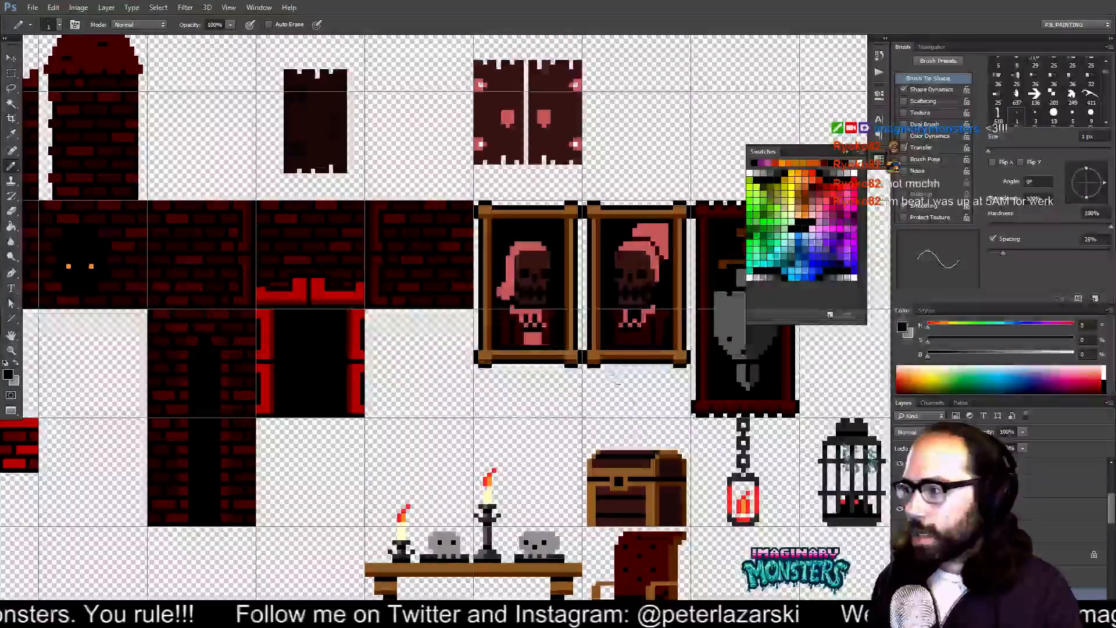
- Look over the portraits, banner, hanging lantern and cage, and return to the cracked crypt wall tiles
drag(542, 411, 584, 403)
drag(673, 396, 434, 390)
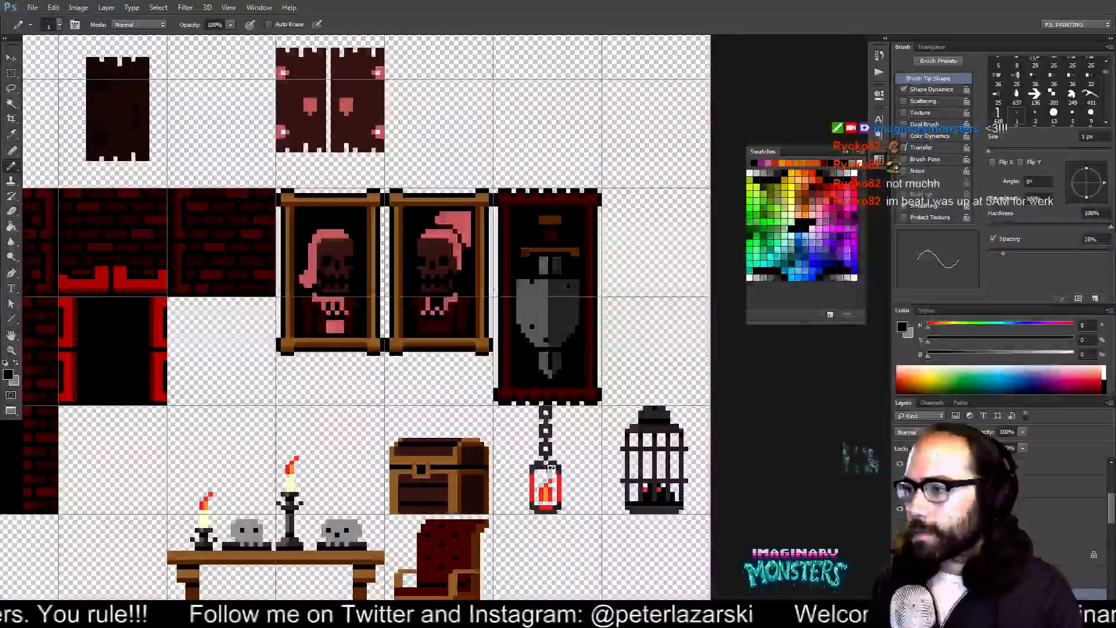
drag(577, 399, 583, 394)
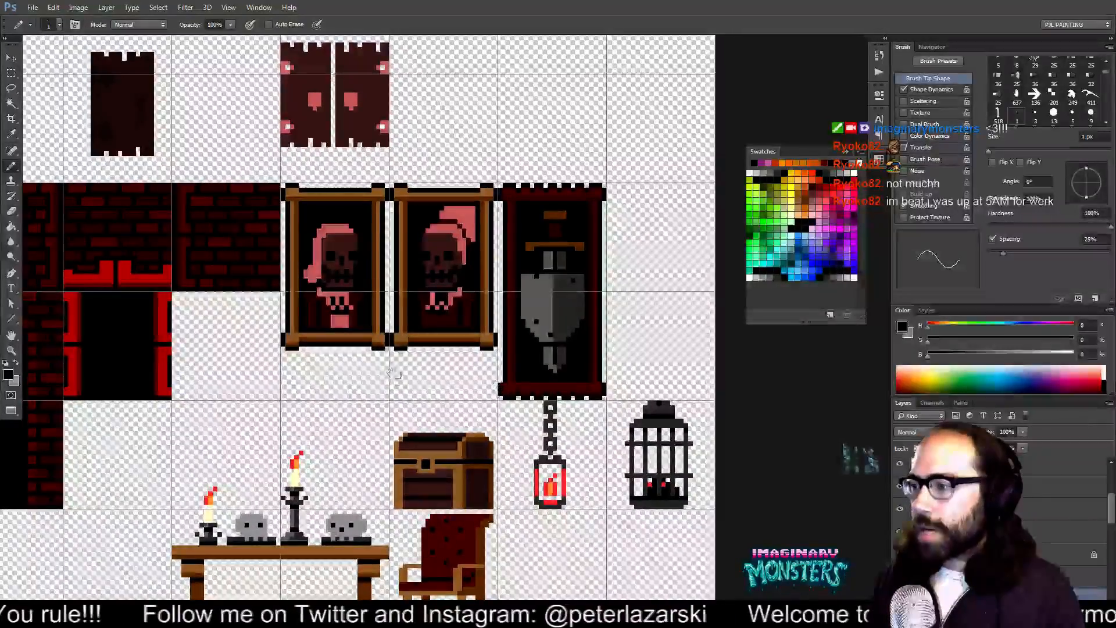
drag(381, 465, 590, 368)
drag(176, 217, 511, 384)
key(z)
drag(391, 399, 381, 395)
drag(226, 363, 518, 327)
drag(352, 390, 374, 350)
key(b)
key(v)
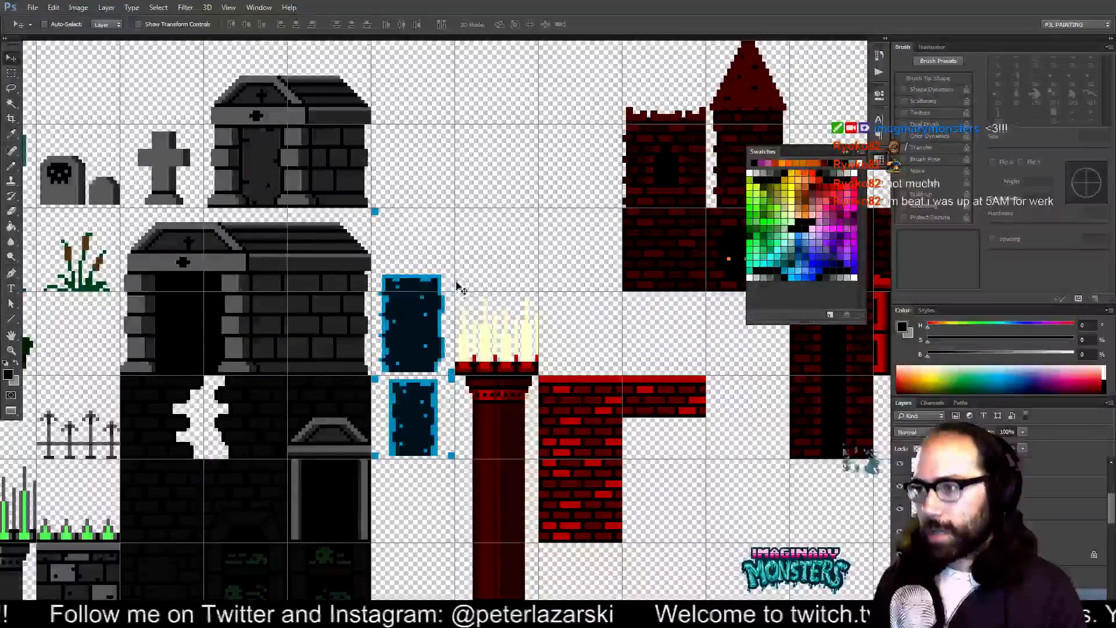
drag(377, 340, 339, 372)
key(ctrl+z)
- Select the two-tile cracked dark brick wall and place a copy in the tileset's top row, just before the red castle tower
key(m)
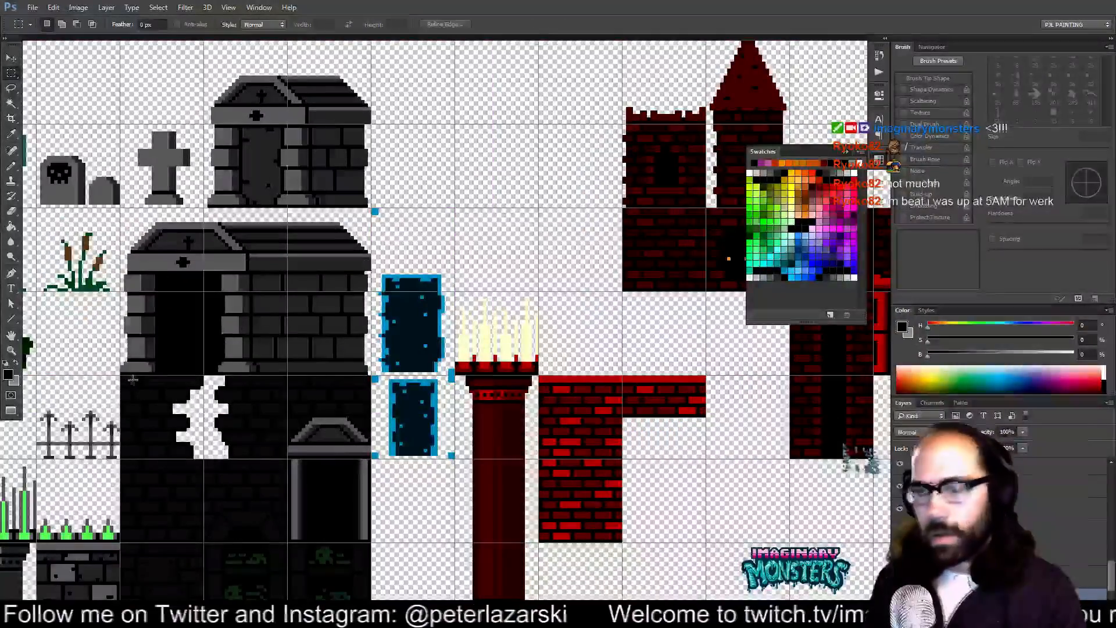
drag(235, 438, 286, 458)
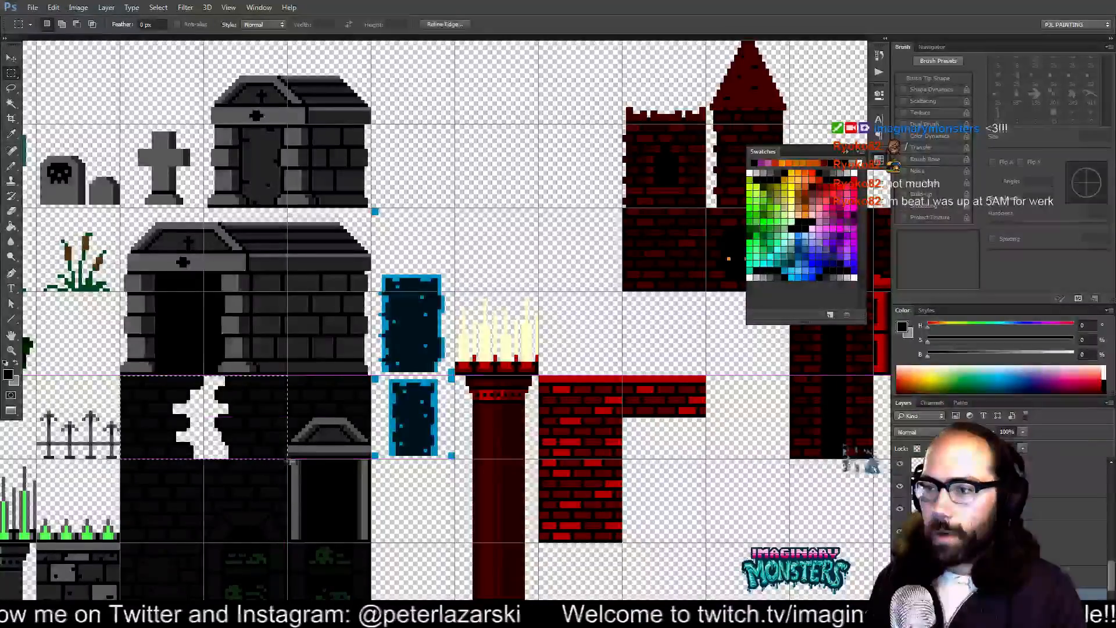
drag(318, 257, 283, 298)
key(v)
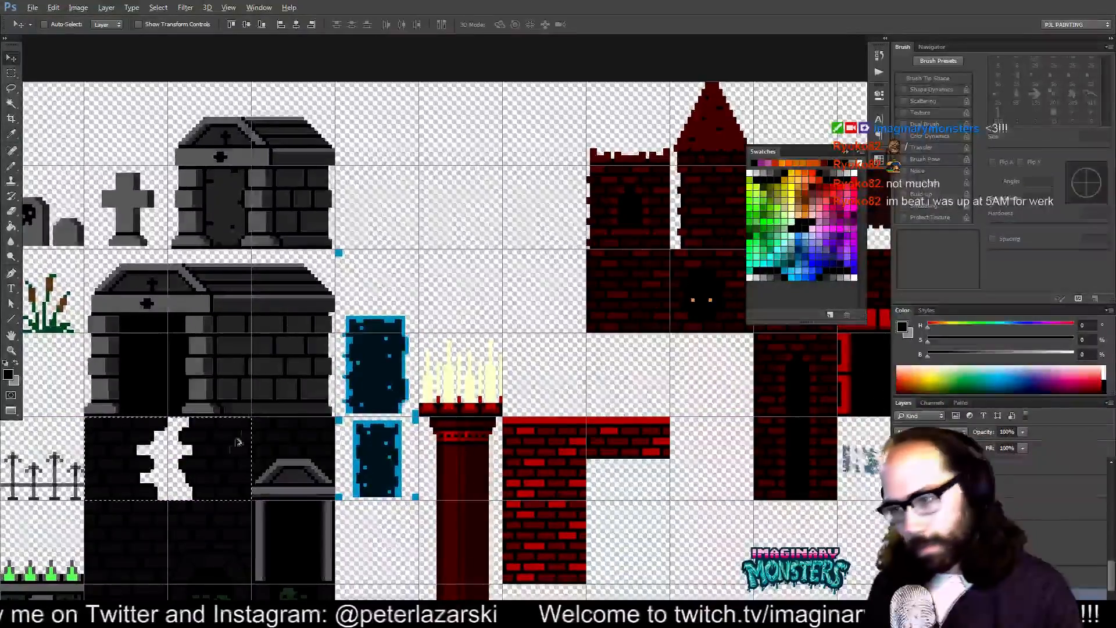
drag(223, 485, 377, 291)
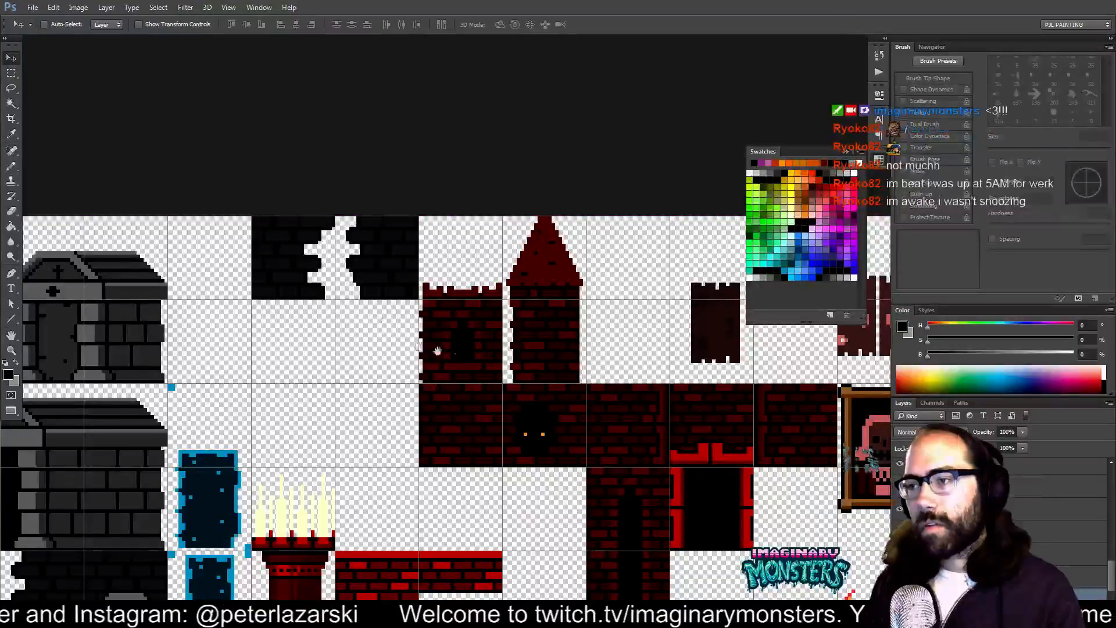
- Copy the plain dark red brick tile into the cell directly beneath the left half of the copied cracked wall
drag(468, 360, 503, 367)
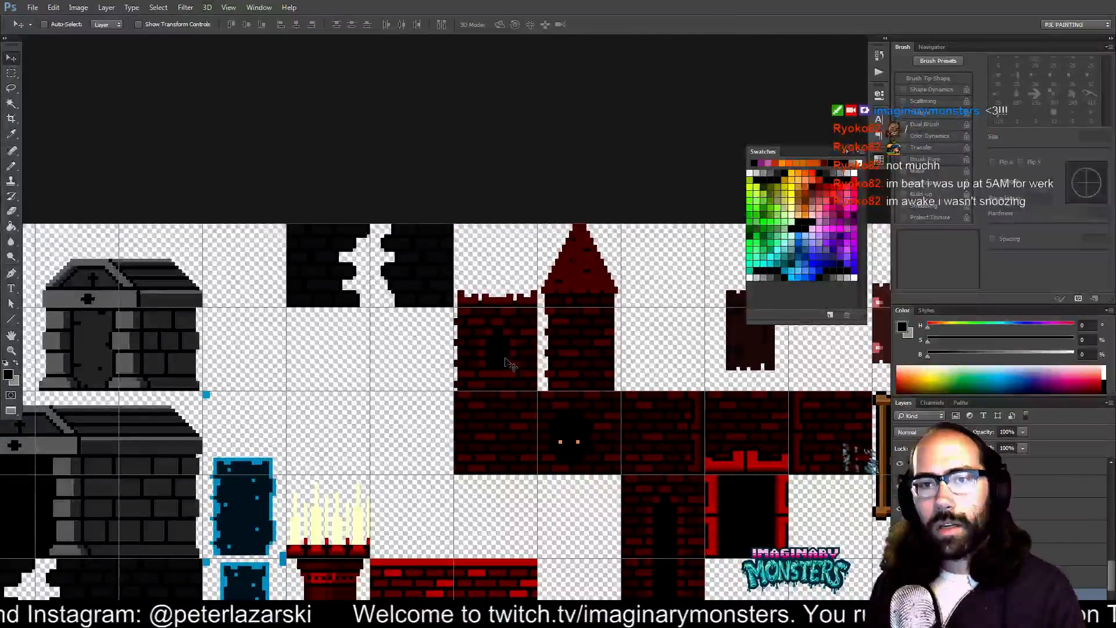
drag(443, 302, 486, 303)
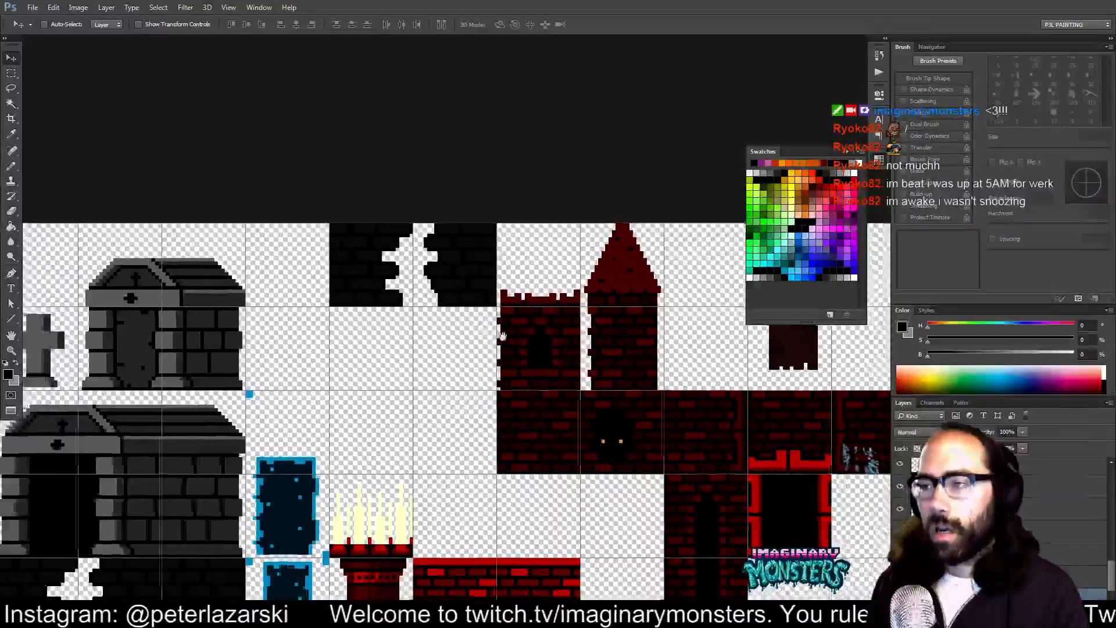
drag(496, 357, 510, 372)
drag(508, 374, 472, 380)
key(m)
key(v)
key(z)
click(417, 313)
- Set the Eraser to a 2 px tip without Shape Dynamics, deselect the tile and erase a first notch in its right edge
key(e)
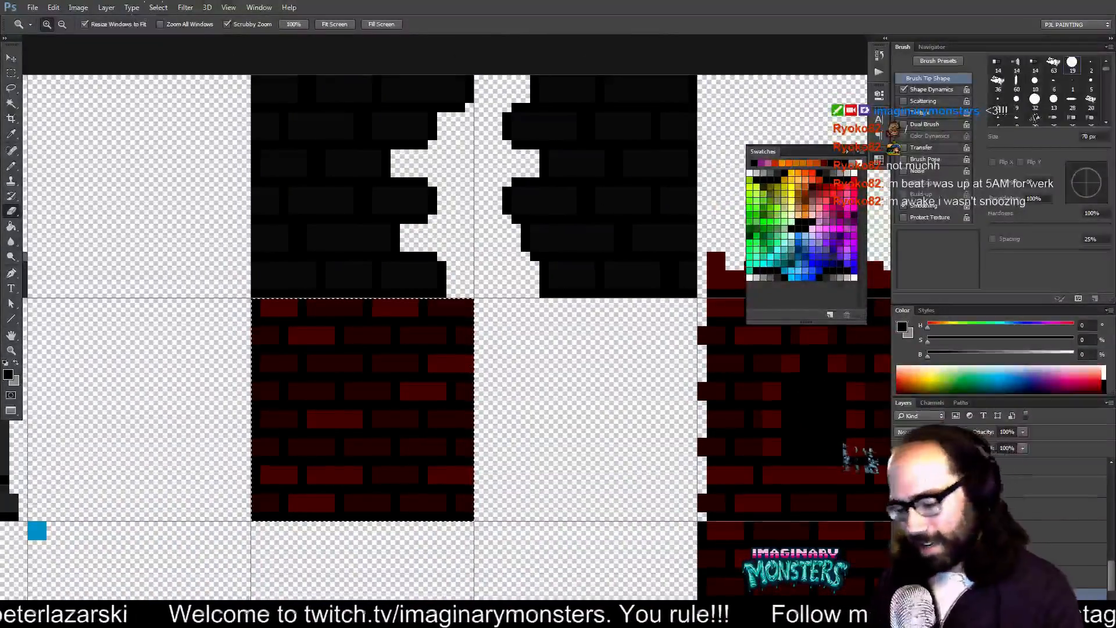
click(1091, 62)
key(ctrl+d)
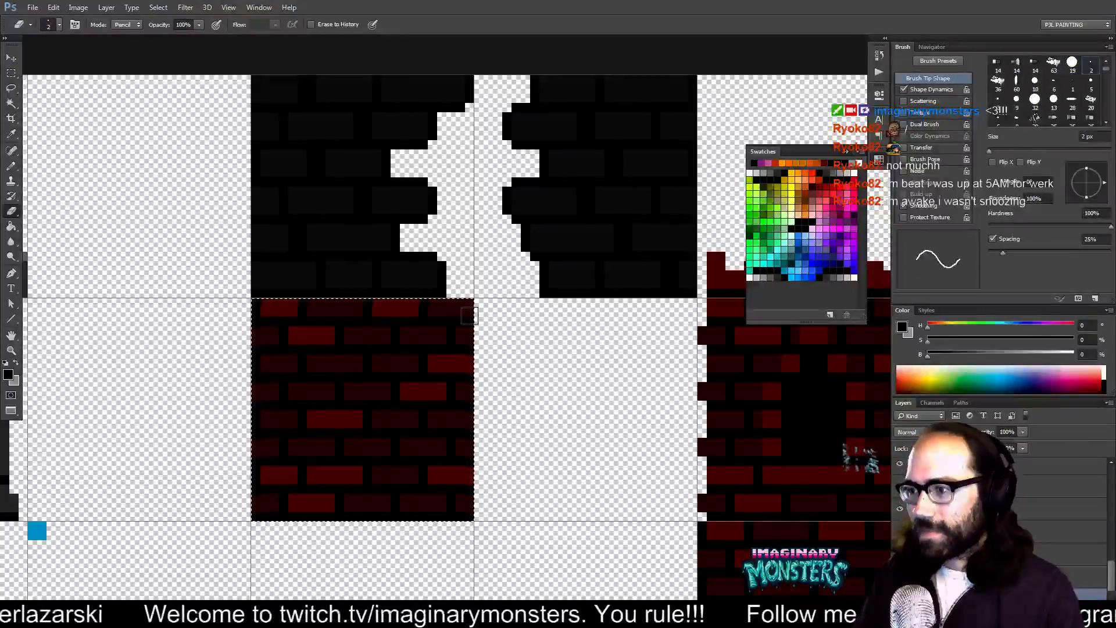
scroll(472, 349, up, 1)
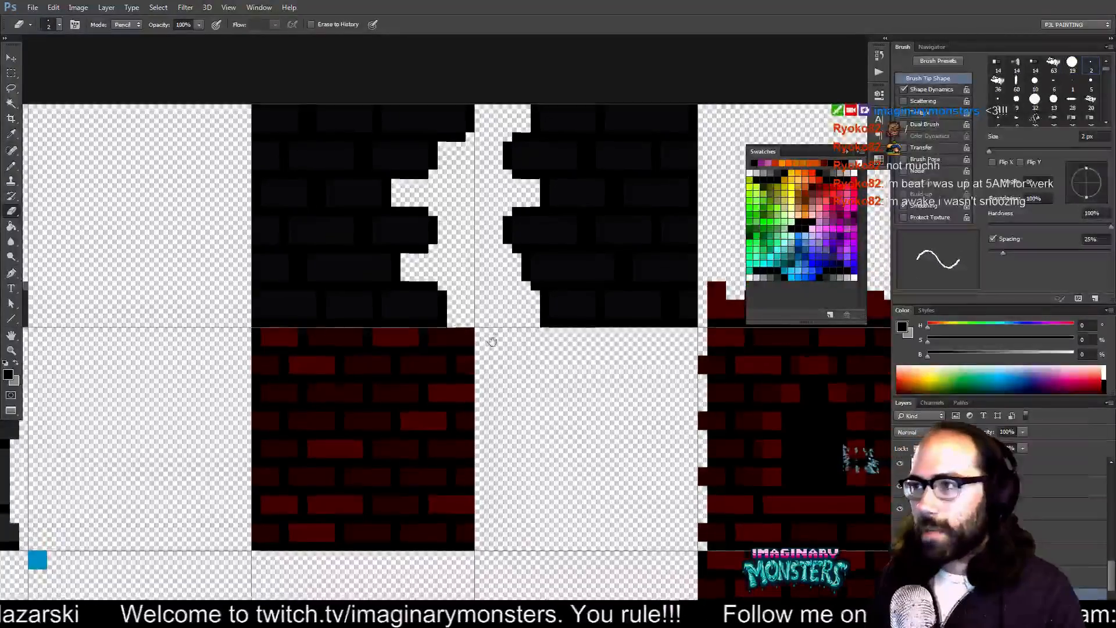
key(ctrl+z)
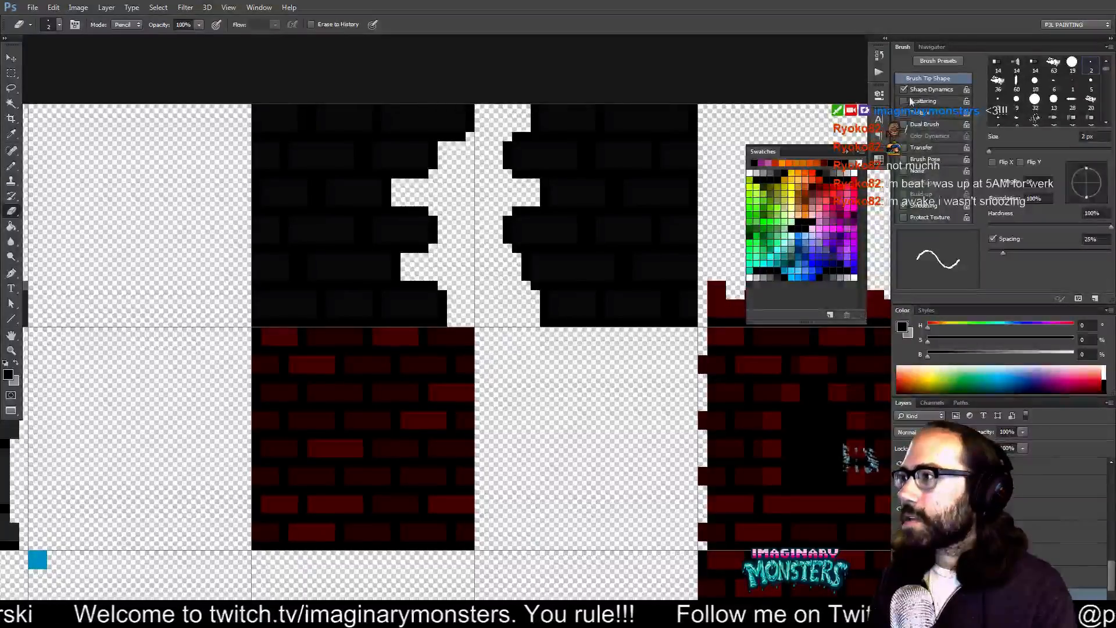
click(469, 362)
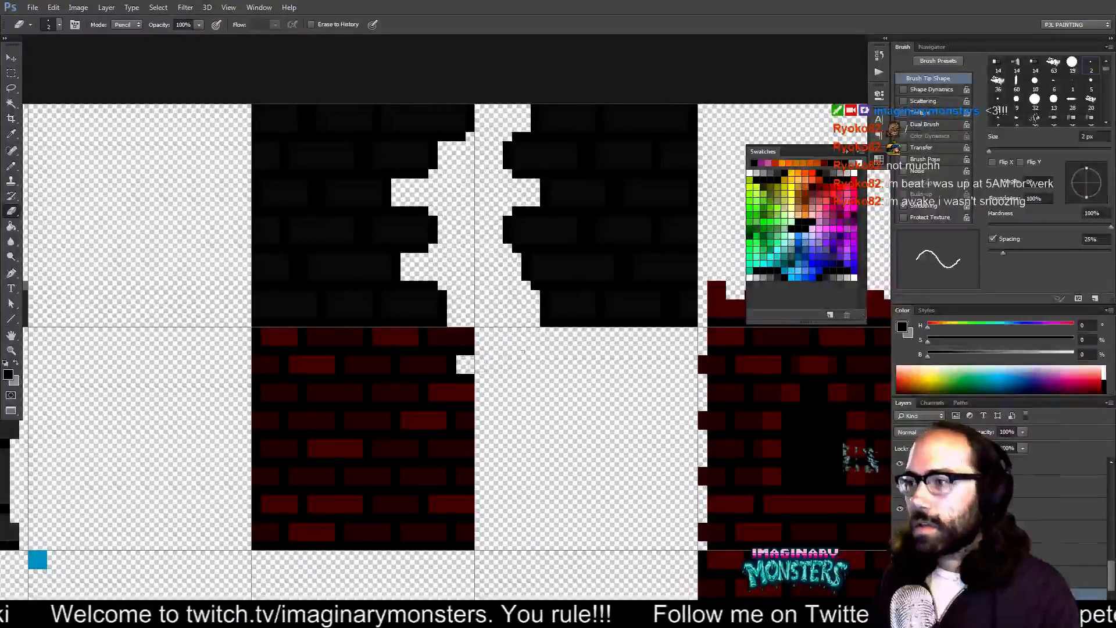
- Erase the rest of the red brick tile's right edge into a jagged crack, following the brick rows down to the base
mouse_move(483, 380)
mouse_down()
mouse_move(488, 394)
mouse_move(444, 404)
mouse_move(458, 400)
mouse_up()
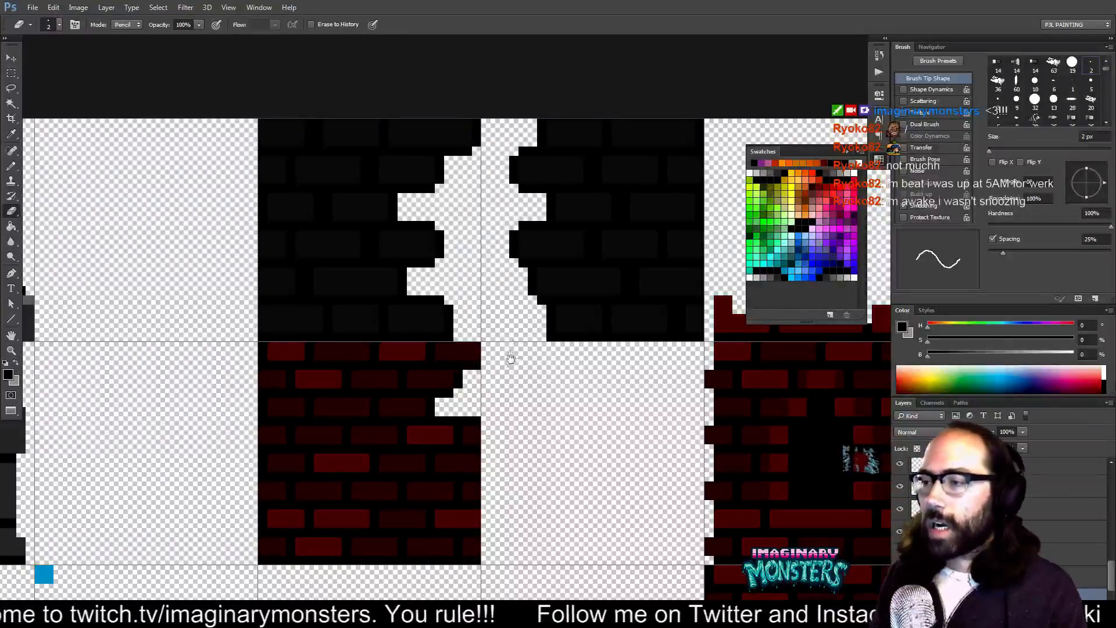
drag(513, 359, 520, 355)
mouse_move(473, 411)
mouse_down()
mouse_move(491, 412)
mouse_move(480, 428)
mouse_move(515, 460)
mouse_move(508, 472)
mouse_move(481, 461)
mouse_move(496, 425)
mouse_up()
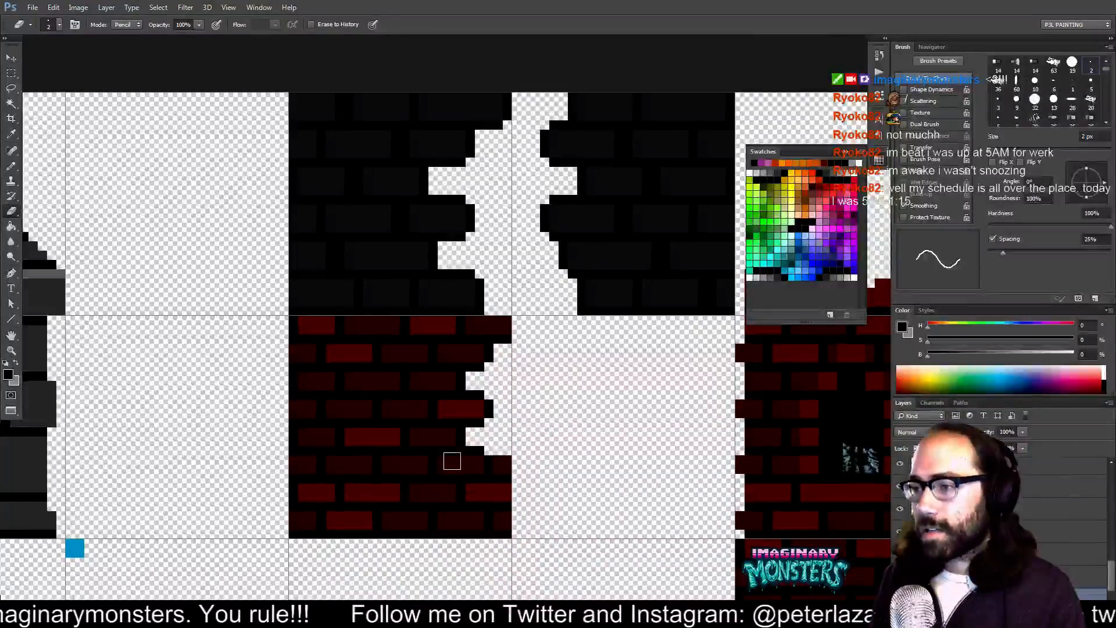
mouse_move(451, 461)
mouse_down()
mouse_move(481, 463)
mouse_move(473, 453)
mouse_move(501, 462)
mouse_move(468, 473)
mouse_move(479, 473)
mouse_move(476, 489)
mouse_move(498, 476)
mouse_move(501, 491)
mouse_move(502, 478)
mouse_move(489, 485)
mouse_move(494, 535)
mouse_up()
- Place a second plain dark red brick tile in the cell to the right of the jagged one and deselect it
drag(573, 472, 453, 436)
key(z)
alt+click(486, 462)
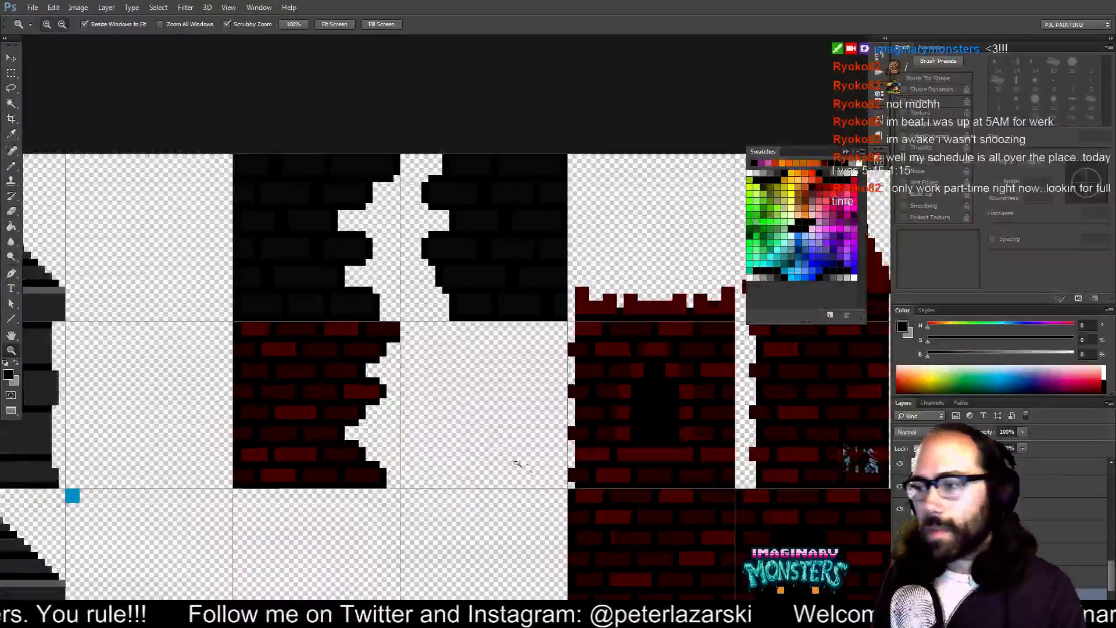
drag(558, 475, 409, 370)
key(m)
key(v)
drag(340, 300, 415, 371)
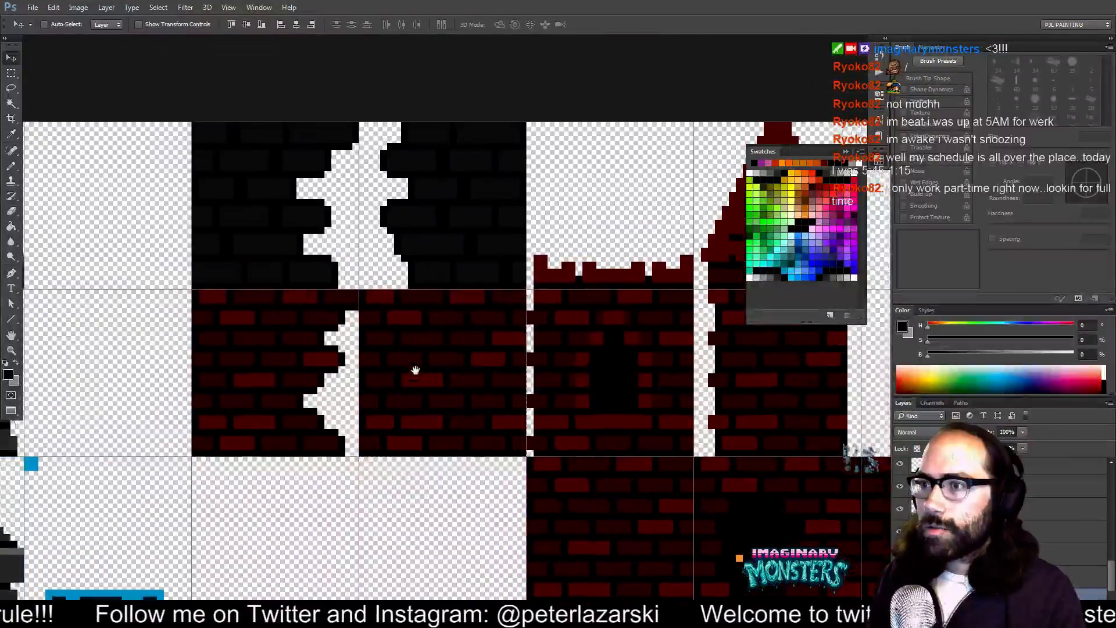
key(ctrl+d)
- Erase the second red brick tile's left edge into a jagged outline, cutting the gap deepest below mid-height
key(e)
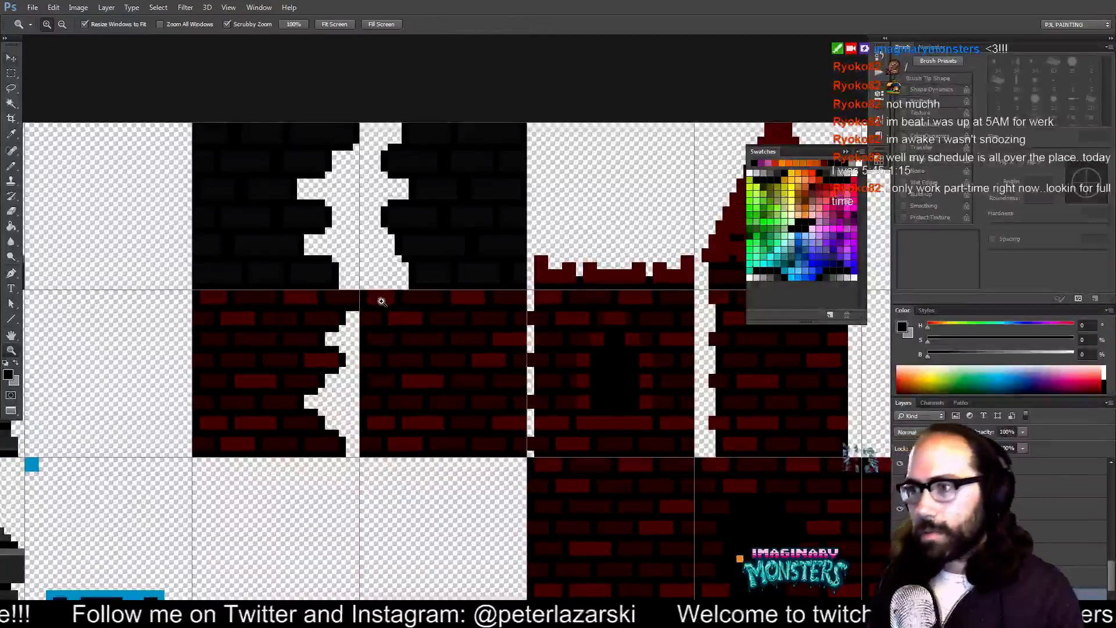
scroll(379, 295, up, 3)
scroll(366, 297, down, 2)
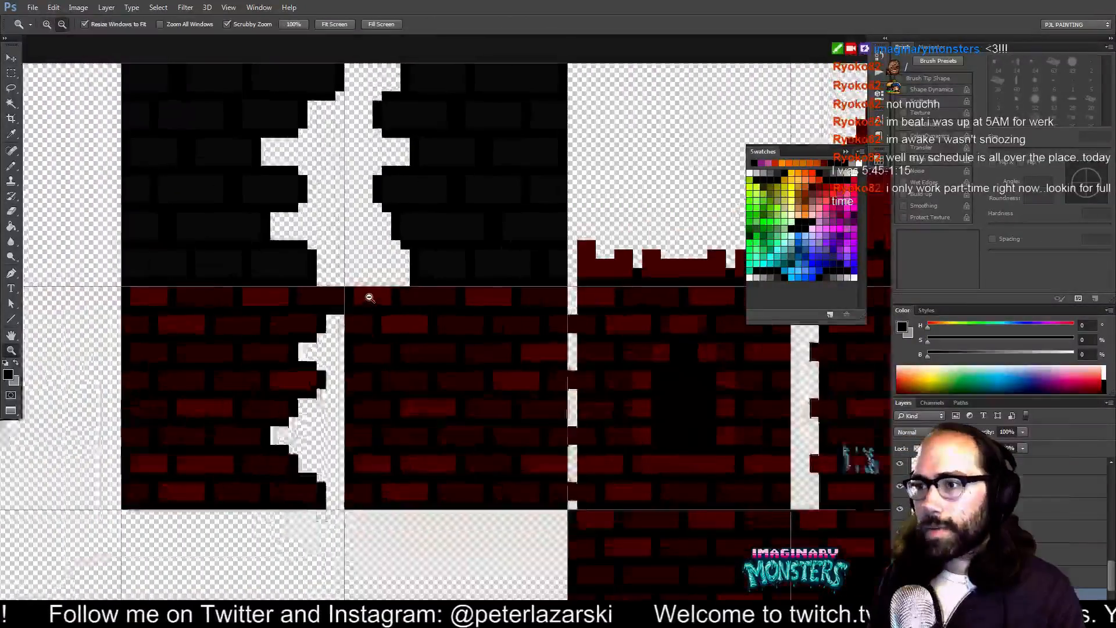
mouse_move(363, 284)
mouse_down()
mouse_move(380, 295)
mouse_move(355, 317)
mouse_move(365, 370)
mouse_move(384, 350)
mouse_move(428, 372)
mouse_move(385, 399)
mouse_move(380, 433)
mouse_move(402, 424)
mouse_up()
click(394, 378)
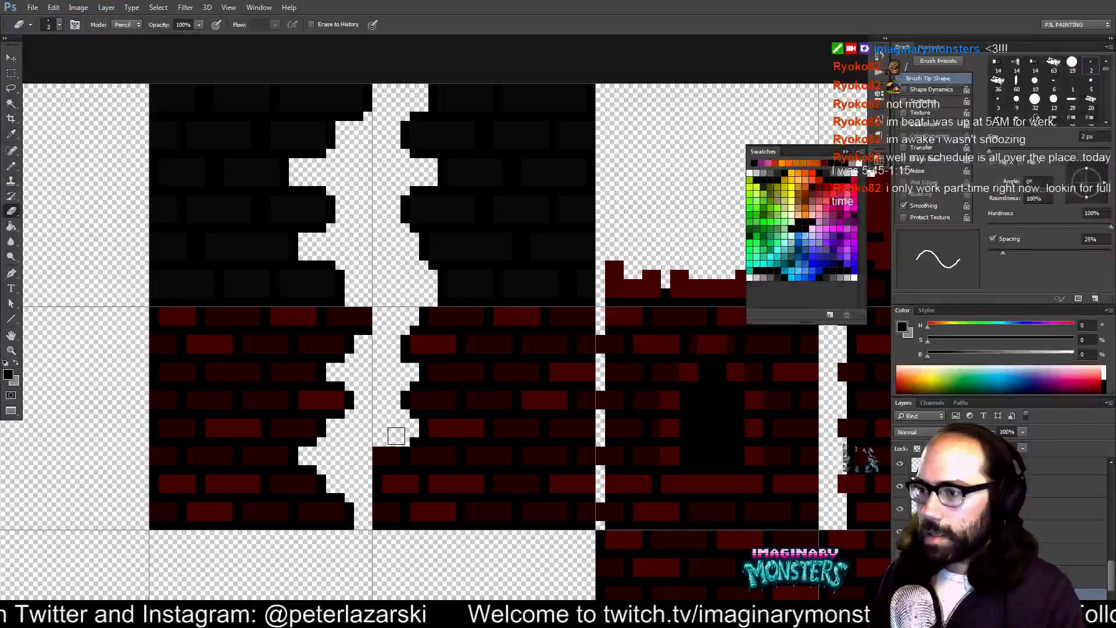
drag(382, 456, 448, 451)
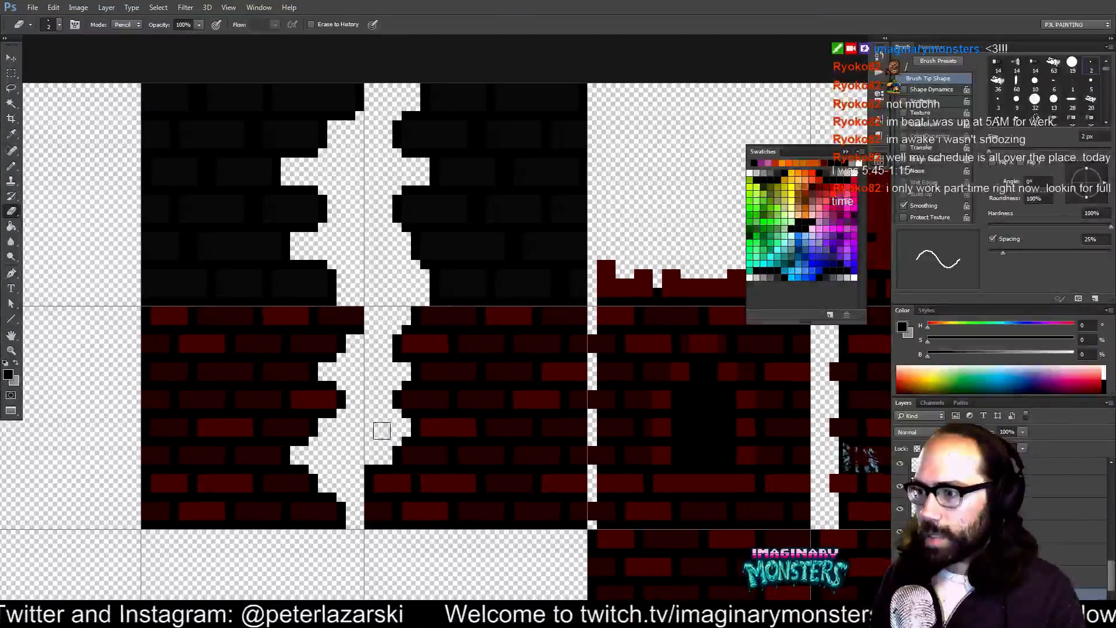
click(401, 398)
drag(397, 398, 440, 399)
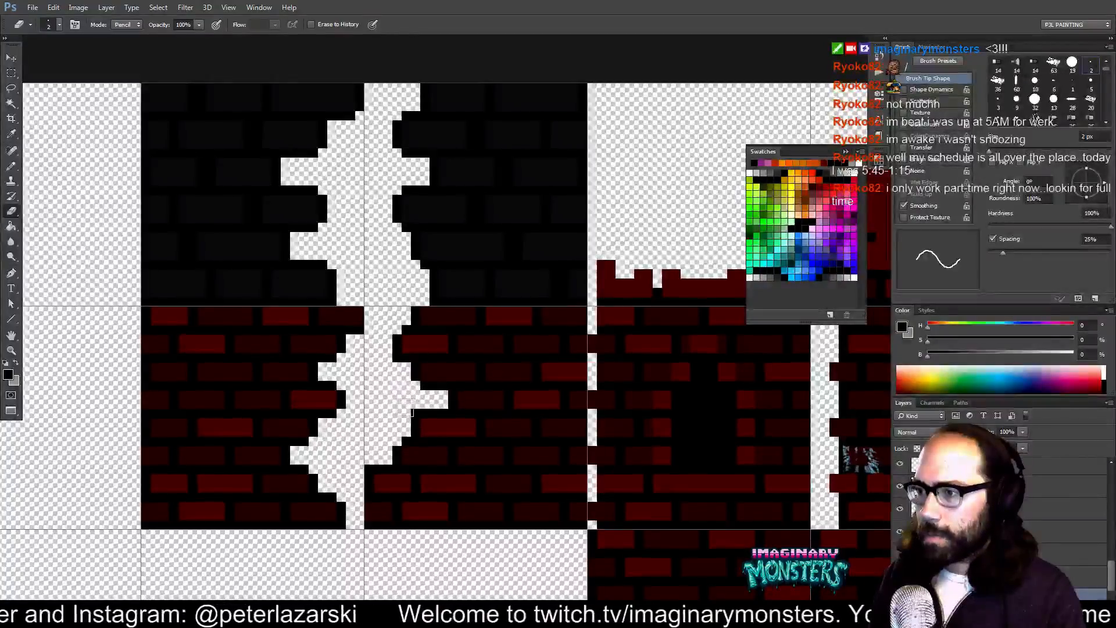
mouse_move(419, 427)
mouse_down()
mouse_move(463, 426)
mouse_move(425, 416)
mouse_move(445, 419)
mouse_move(403, 436)
mouse_move(442, 434)
mouse_move(399, 452)
mouse_move(434, 453)
mouse_move(372, 463)
mouse_move(404, 463)
mouse_move(398, 480)
mouse_move(374, 480)
mouse_move(372, 508)
mouse_move(388, 493)
mouse_move(381, 535)
mouse_up()
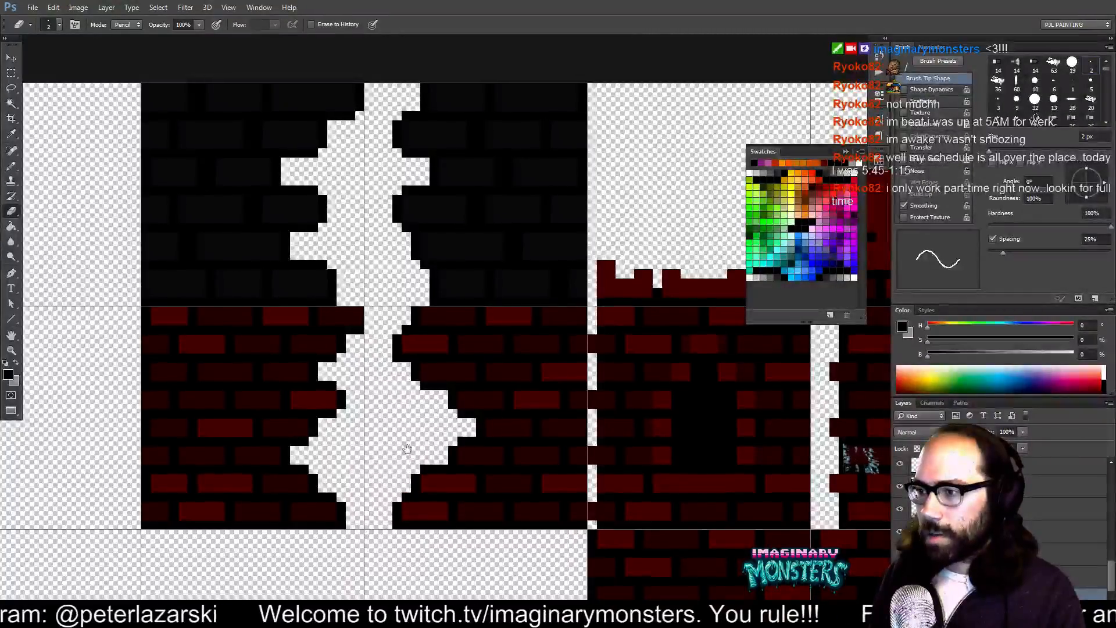
- Show the black backdrop behind the tileset and review the two cracked red brick tiles against it
drag(407, 449, 427, 460)
drag(542, 441, 559, 427)
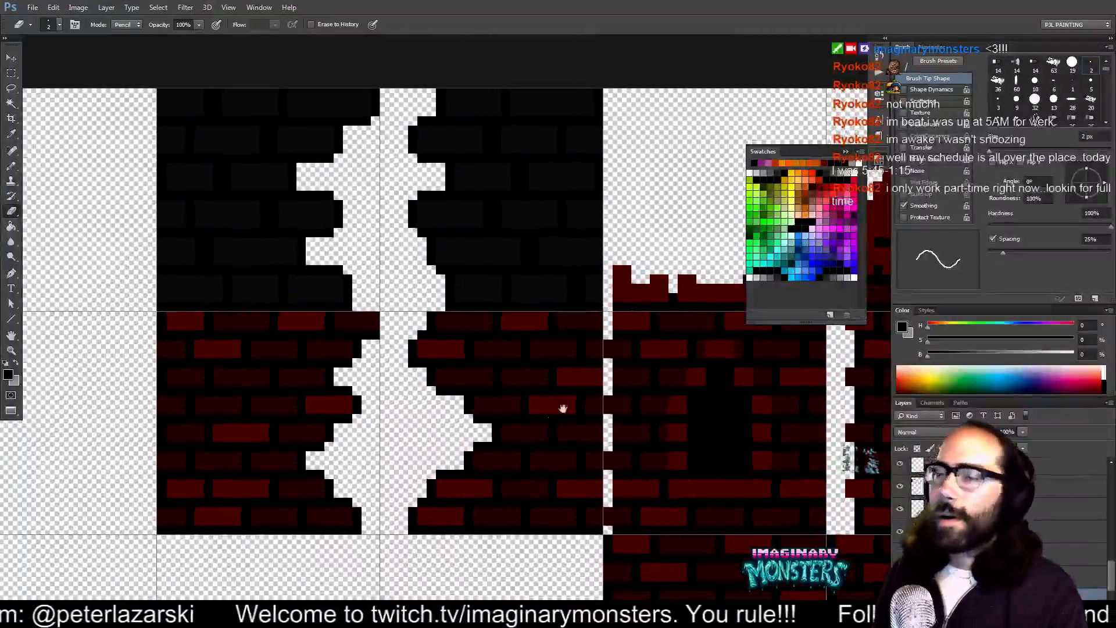
click(1095, 554)
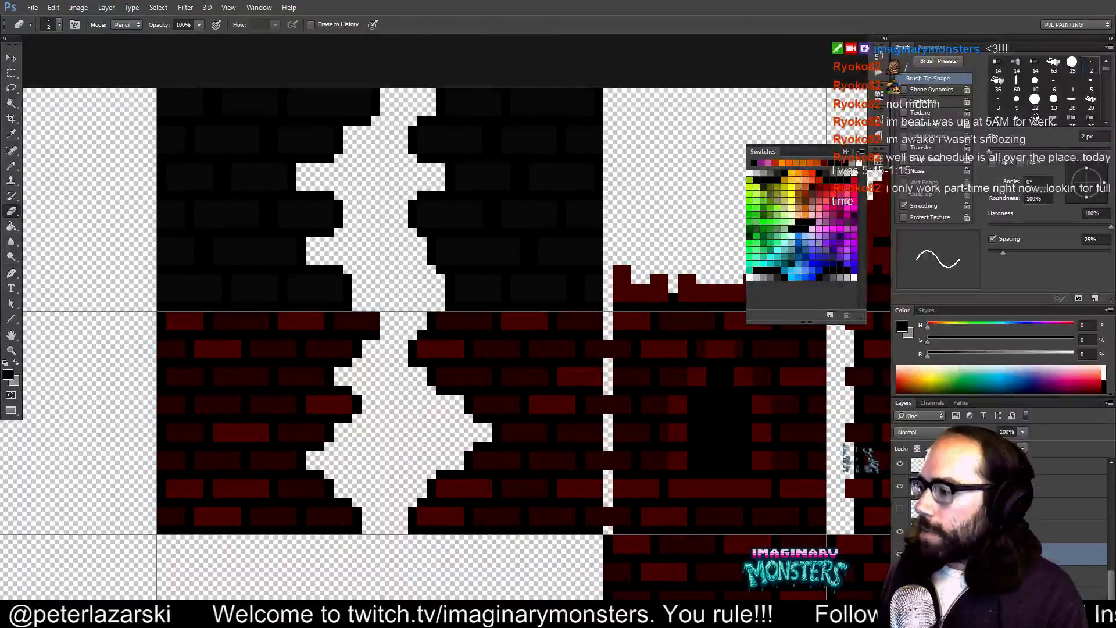
key(z)
alt+click(551, 430)
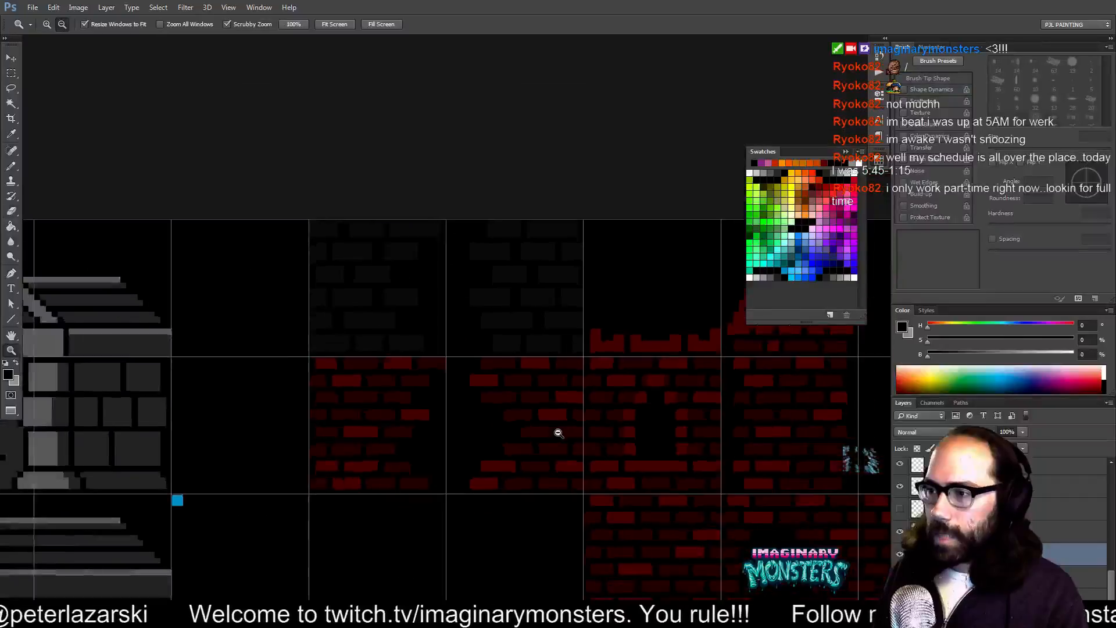
alt+click(558, 433)
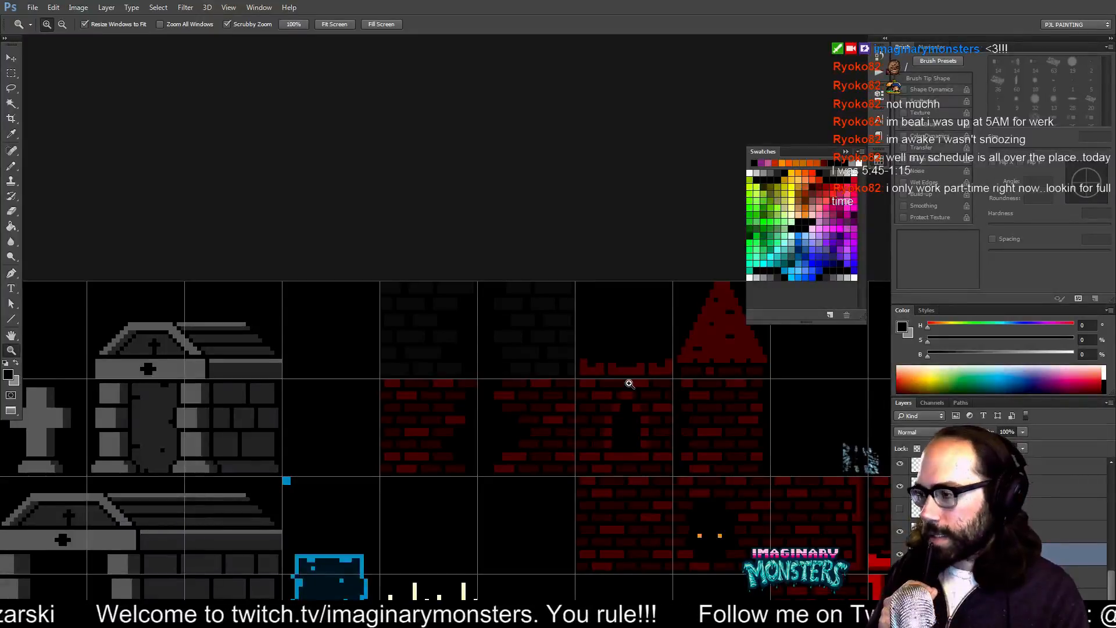
- Hide the grid and look over the graveyard, crypt, dungeon and castle tiles across the whole tileset
drag(570, 357, 668, 218)
drag(482, 301, 706, 293)
drag(443, 285, 599, 276)
drag(455, 306, 552, 194)
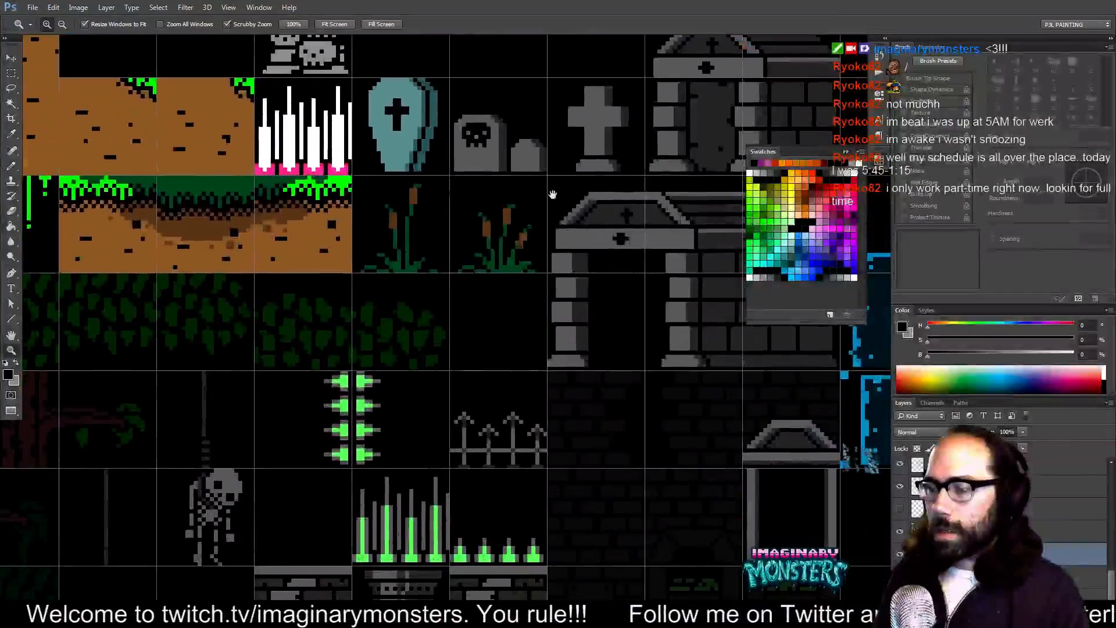
key(e)
key(ctrl+apostrophe)
drag(619, 345, 543, 141)
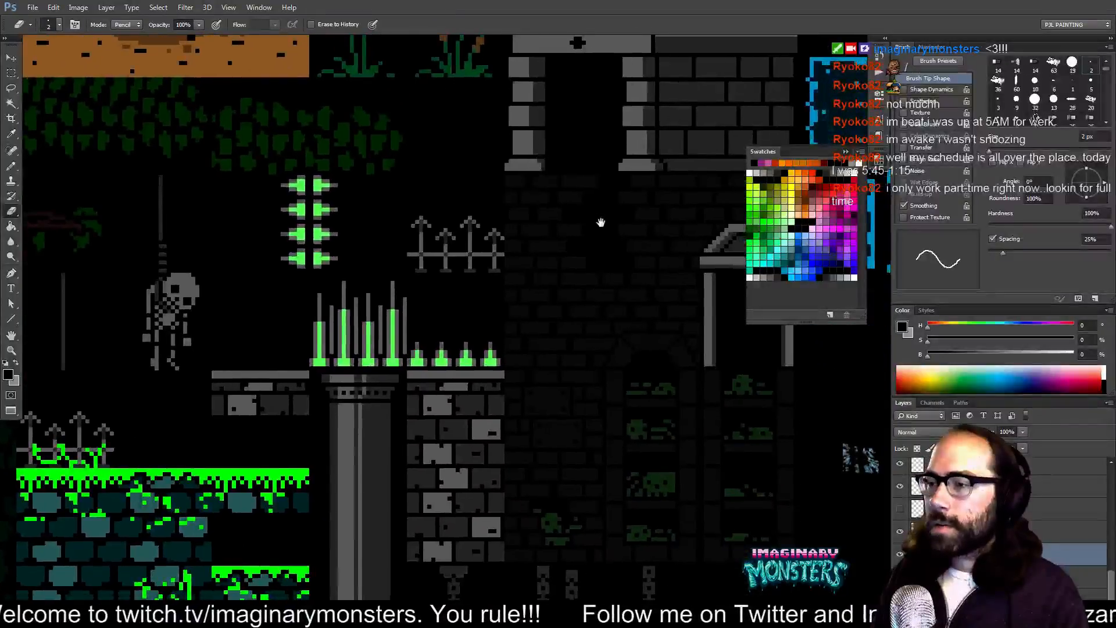
drag(598, 219, 590, 224)
drag(450, 279, 543, 159)
drag(553, 224, 668, 124)
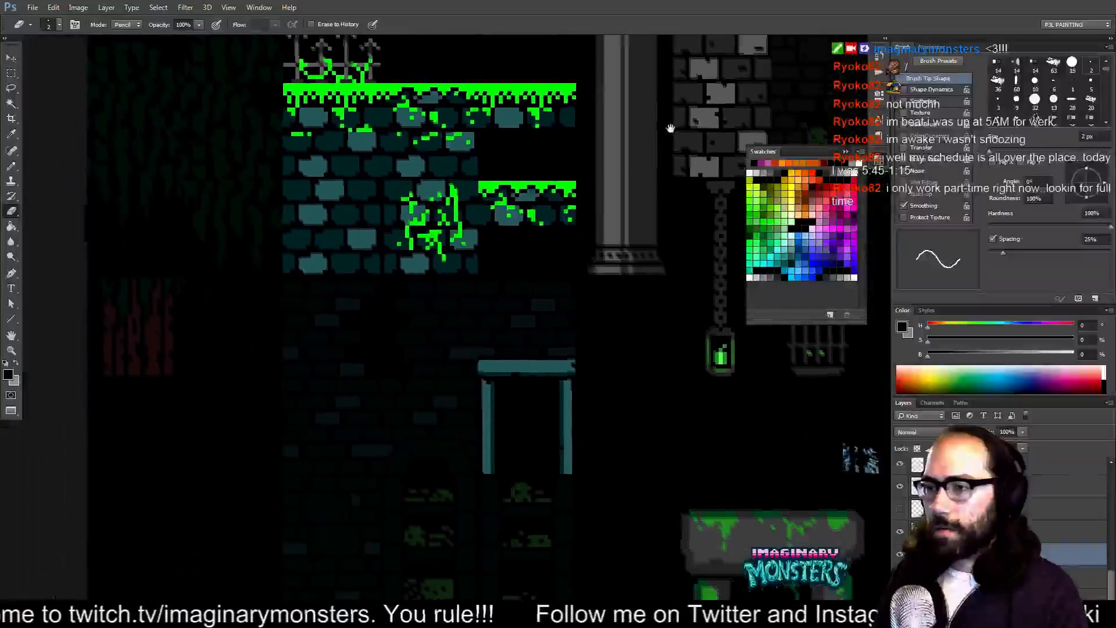
drag(686, 192, 518, 87)
drag(648, 262, 314, 343)
drag(665, 67, 360, 383)
drag(577, 85, 486, 384)
drag(515, 181, 406, 420)
drag(256, 346, 508, 287)
alt+click(509, 286)
alt+click(511, 288)
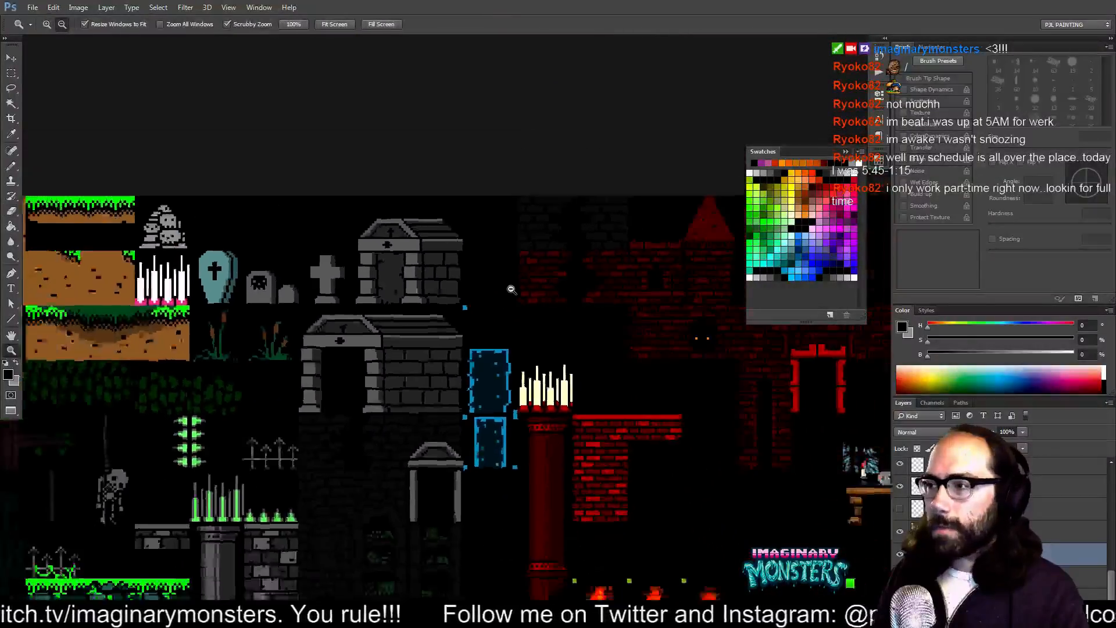
alt+click(511, 289)
alt+click(514, 297)
drag(529, 358, 543, 334)
- Delete the layer with the three wall torches and the layer with the pink arched frame below the table
ctrl+click(495, 377)
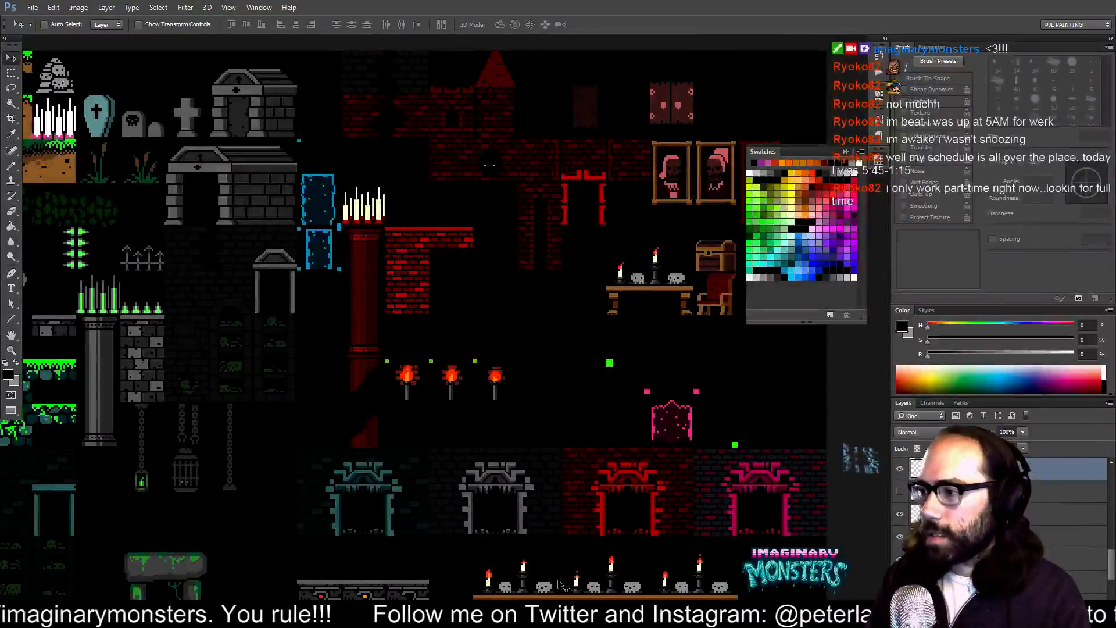
key(Delete)
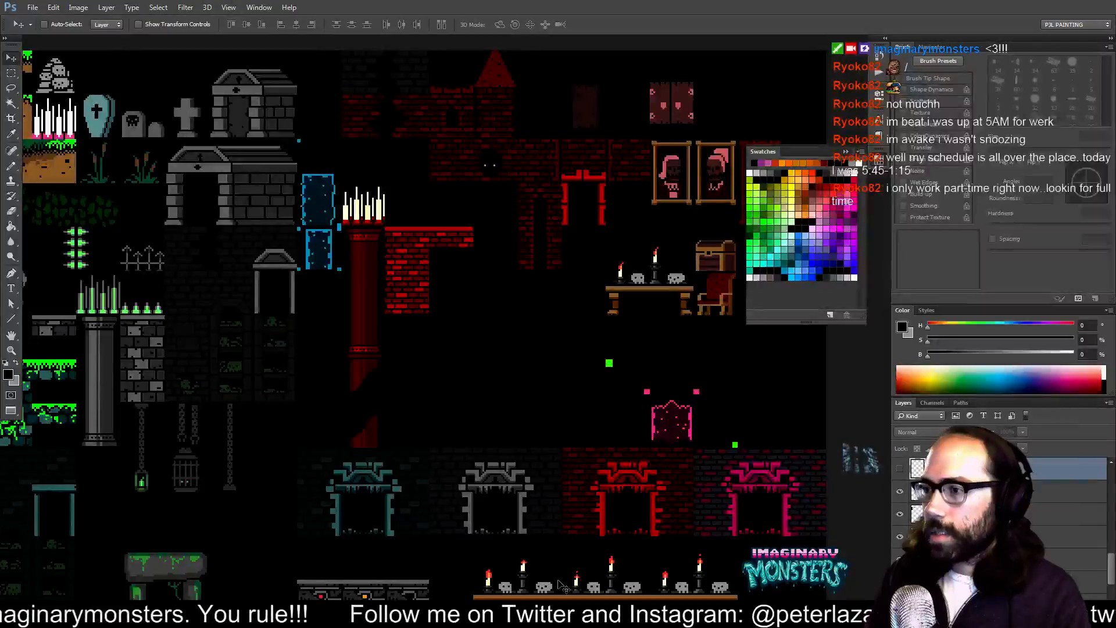
ctrl+click(663, 430)
drag(664, 427, 668, 419)
key(ctrl+z)
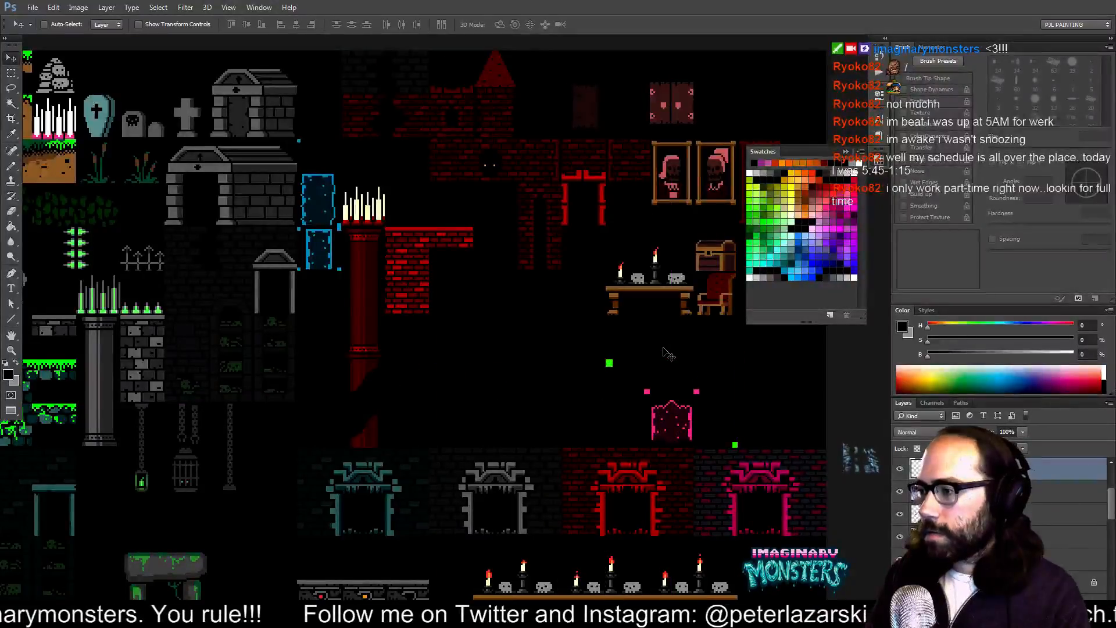
key(Delete)
- Switch to the iTunes music player
drag(557, 379, 623, 389)
drag(421, 301, 448, 339)
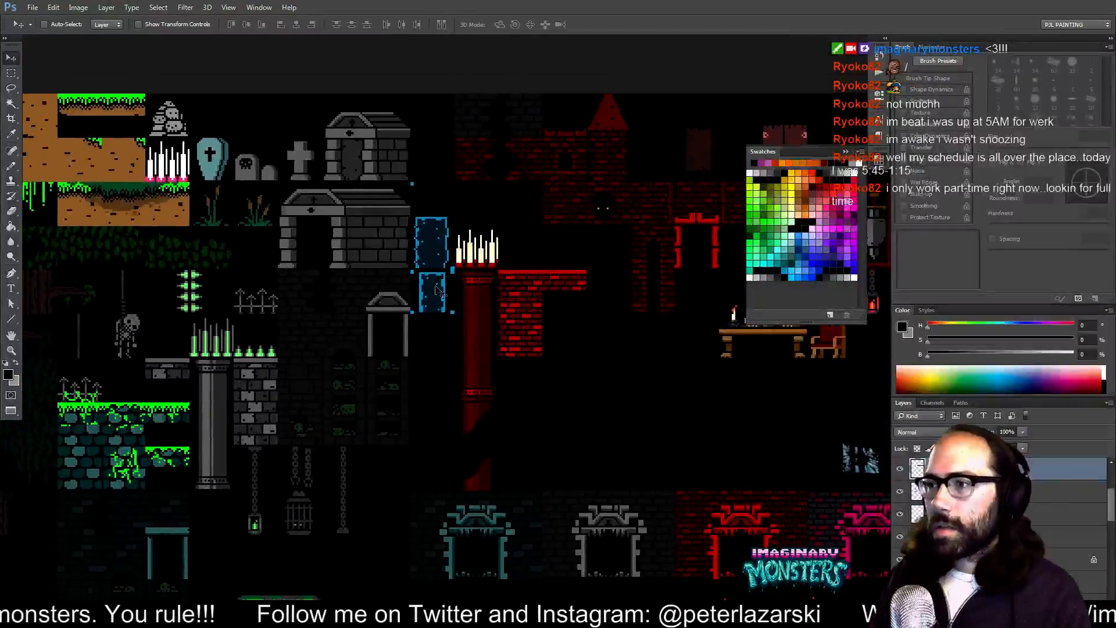
drag(437, 287, 430, 333)
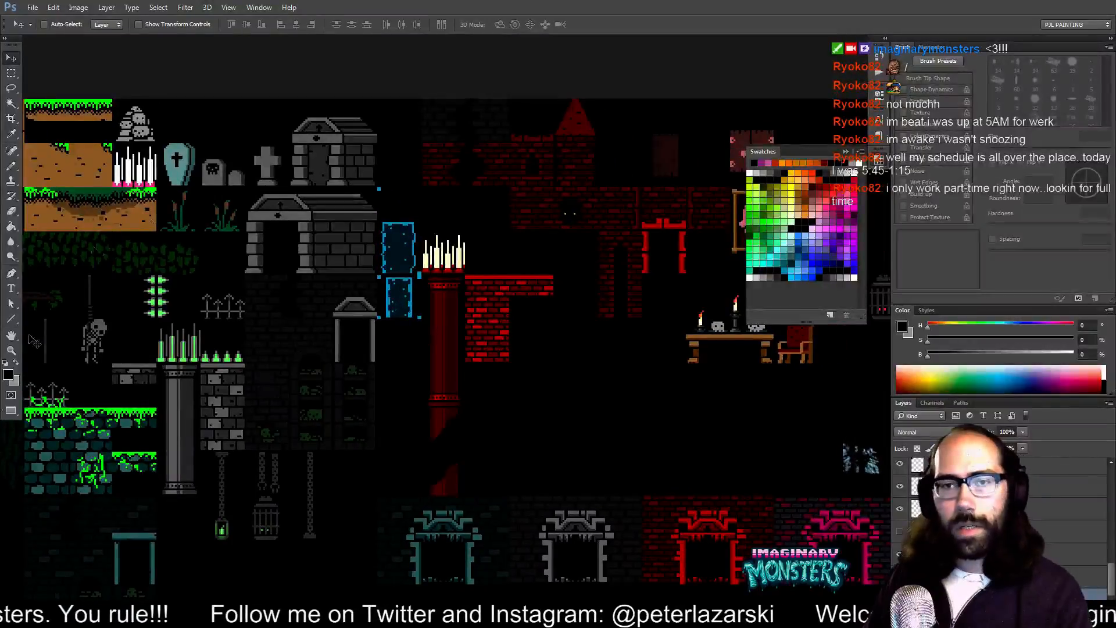
key(alt+Tab)
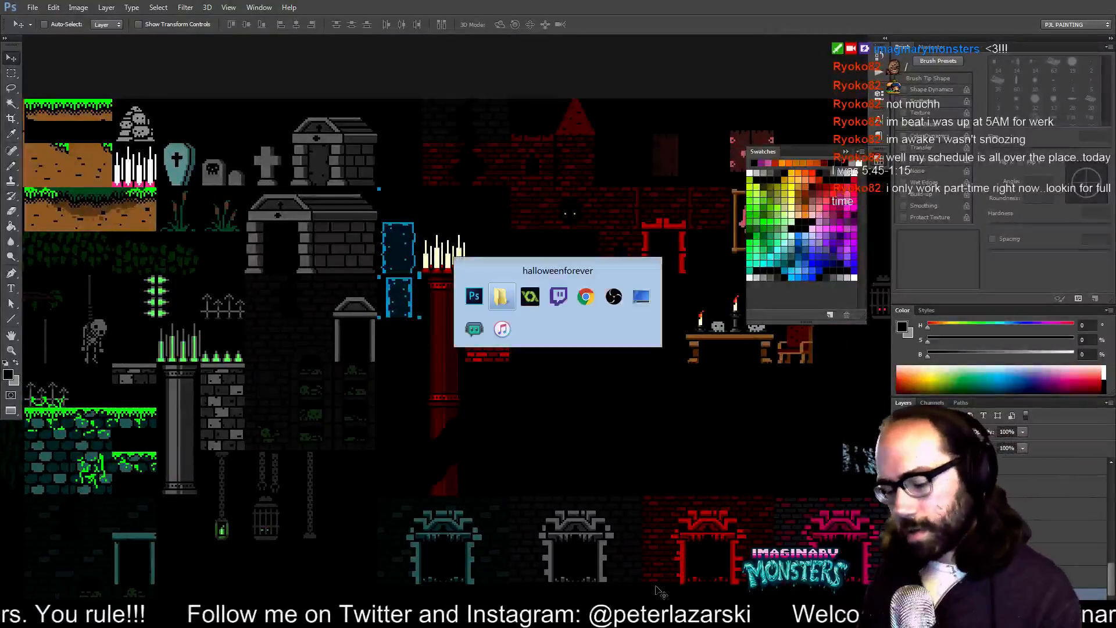
click(502, 330)
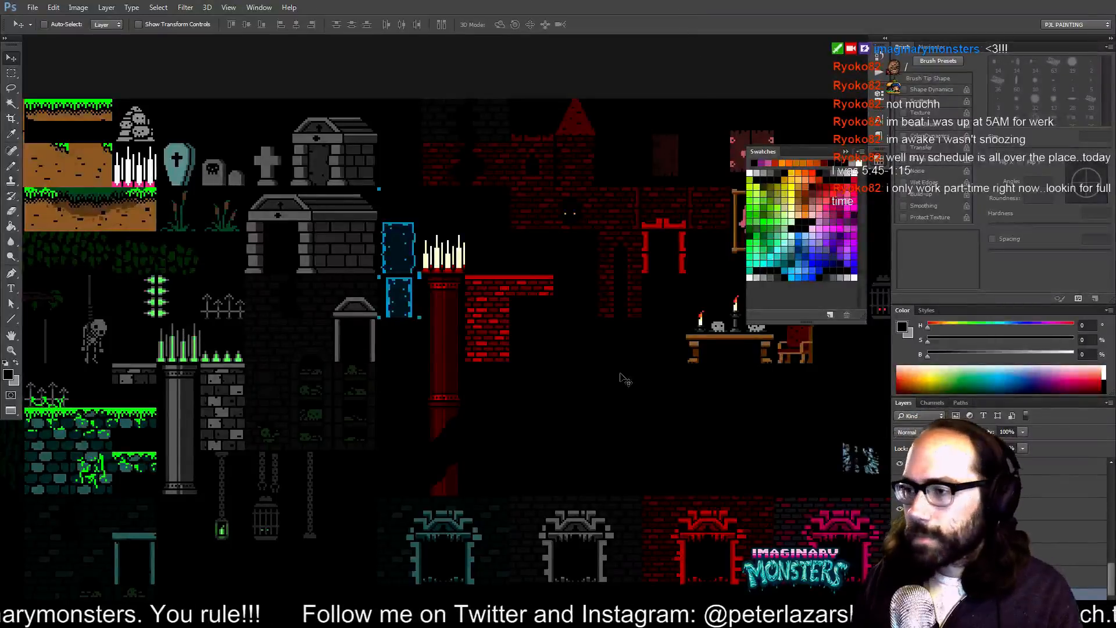
- In the Photoshop tileset, show the grid again and hide the black backdrop layer
drag(368, 355, 553, 332)
drag(741, 278, 349, 300)
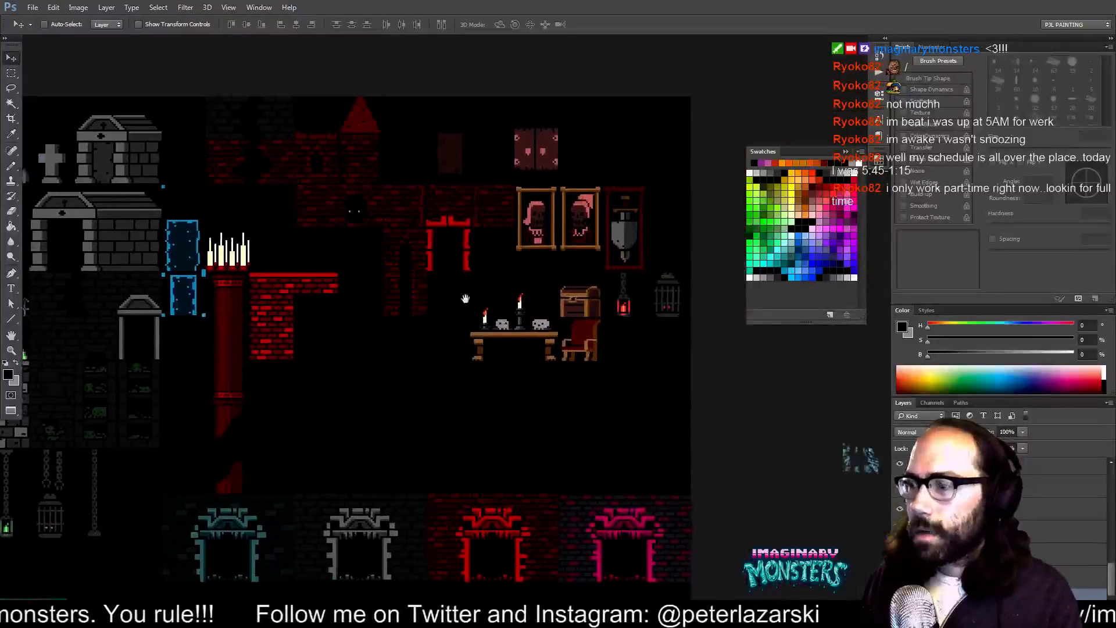
drag(465, 298, 413, 281)
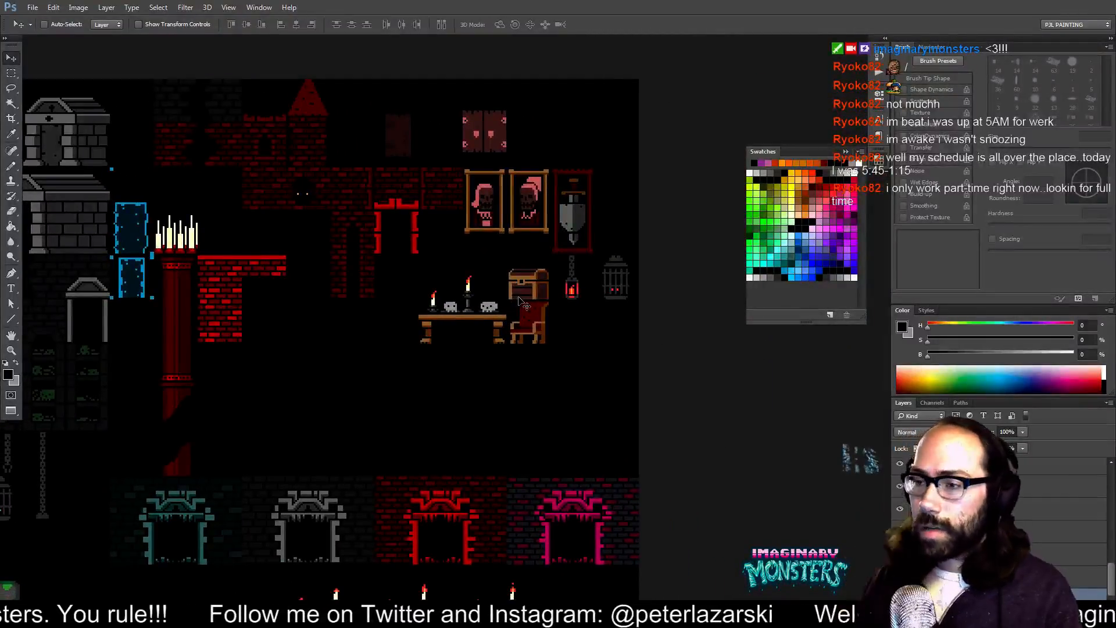
drag(520, 300, 616, 293)
key(ctrl+apostrophe)
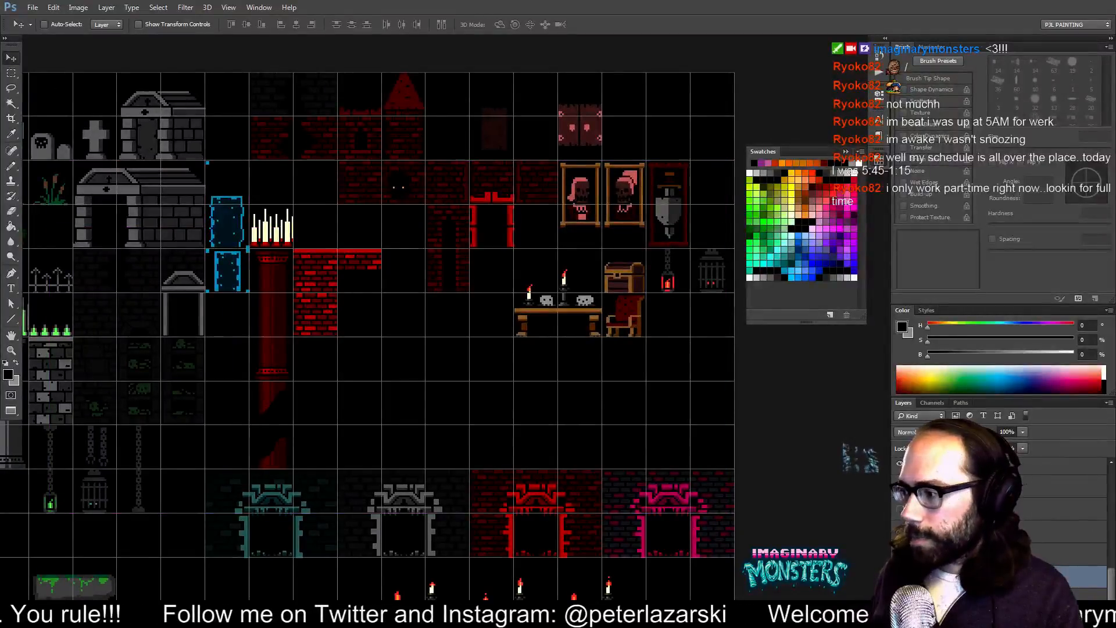
click(900, 598)
- Marquee-select the lower bright red brick wall tile beside the red column and try to duplicate it
key(z)
drag(334, 317, 370, 294)
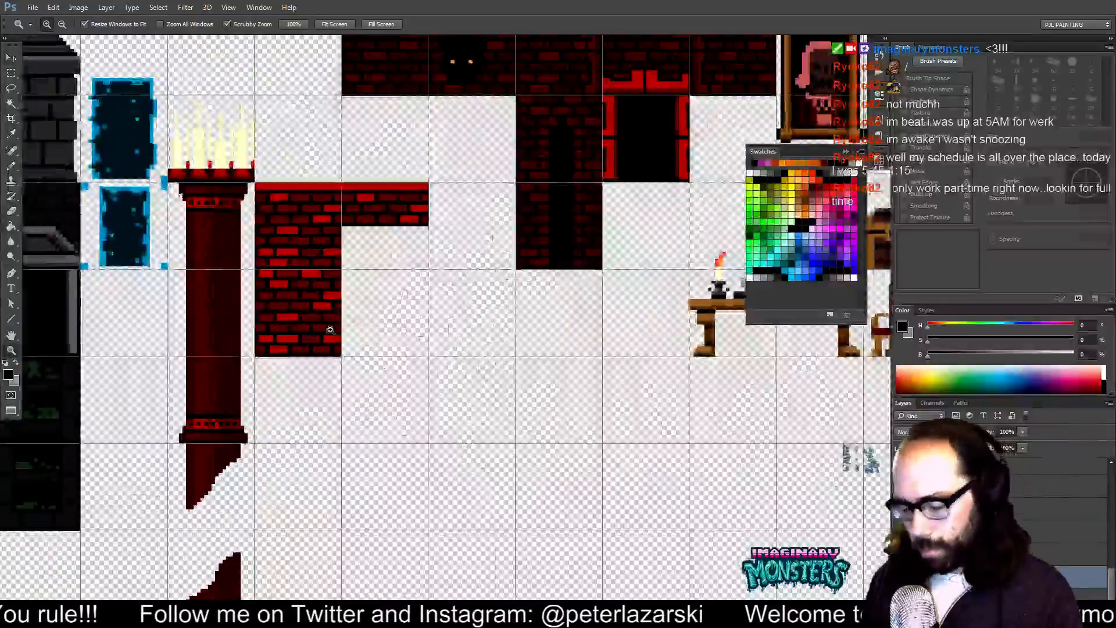
key(m)
drag(253, 269, 369, 352)
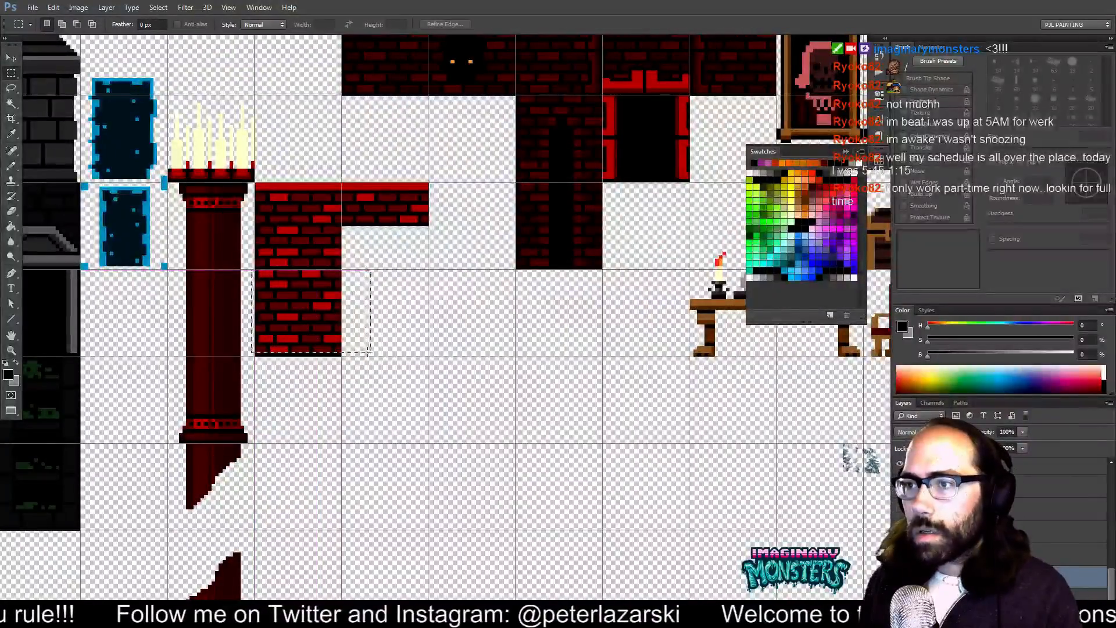
key(v)
drag(319, 319, 350, 345)
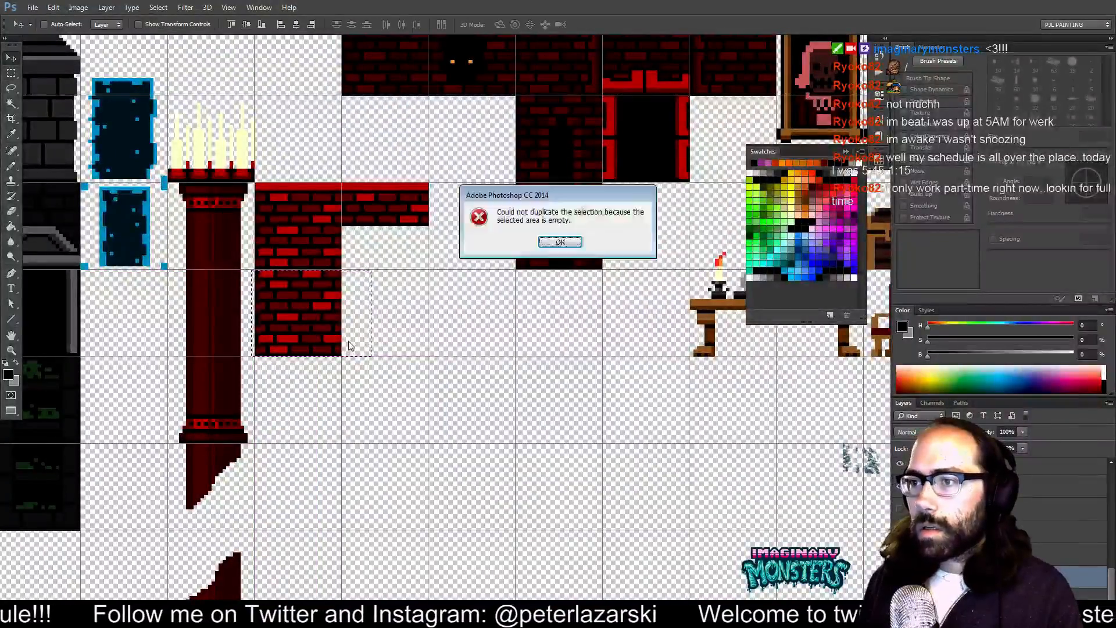
key(Return)
- Activate the bright red brick wall's layer and duplicate the selected tile two cells to the right, continuing two cells down
drag(417, 328, 452, 322)
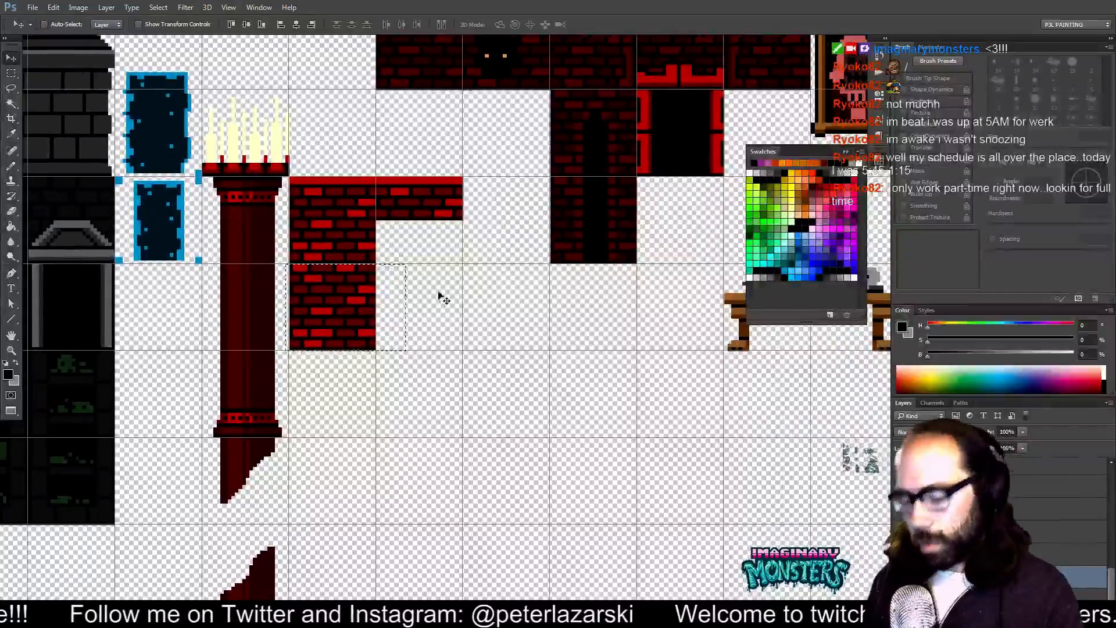
key(alt)
drag(355, 305, 362, 254)
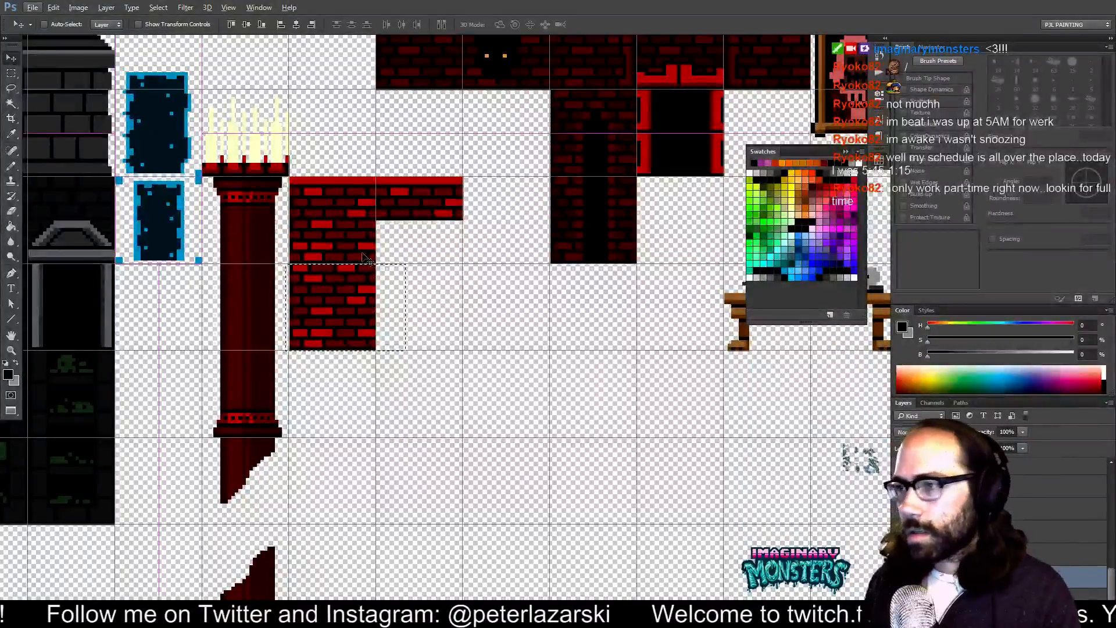
ctrl+click(363, 253)
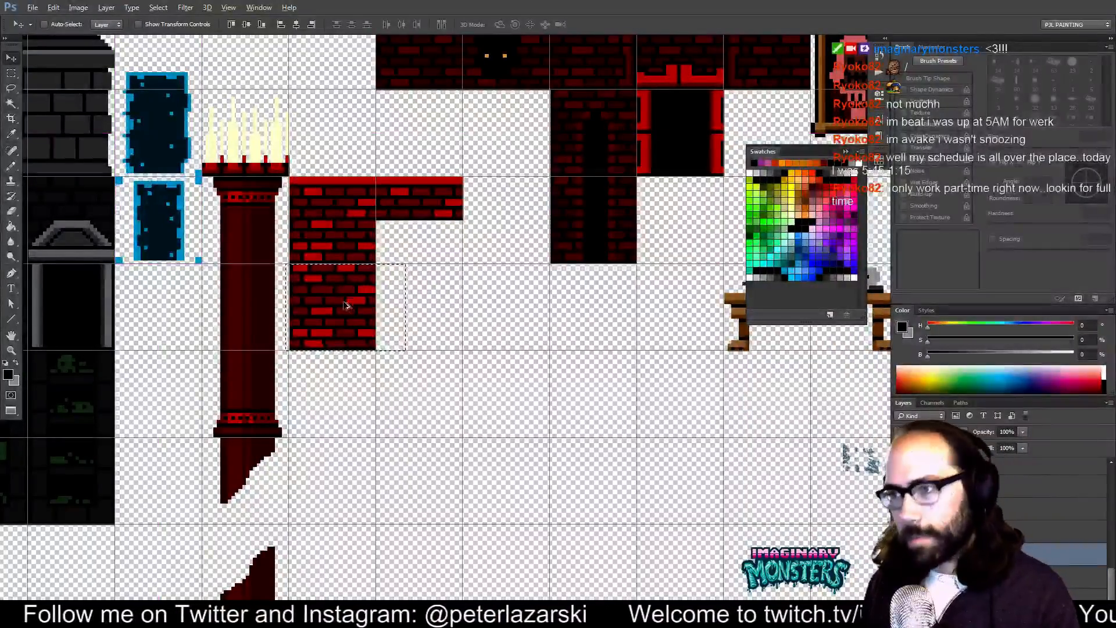
drag(345, 305, 503, 355)
key(shift+alt+Down)
key(shift+alt+Down)
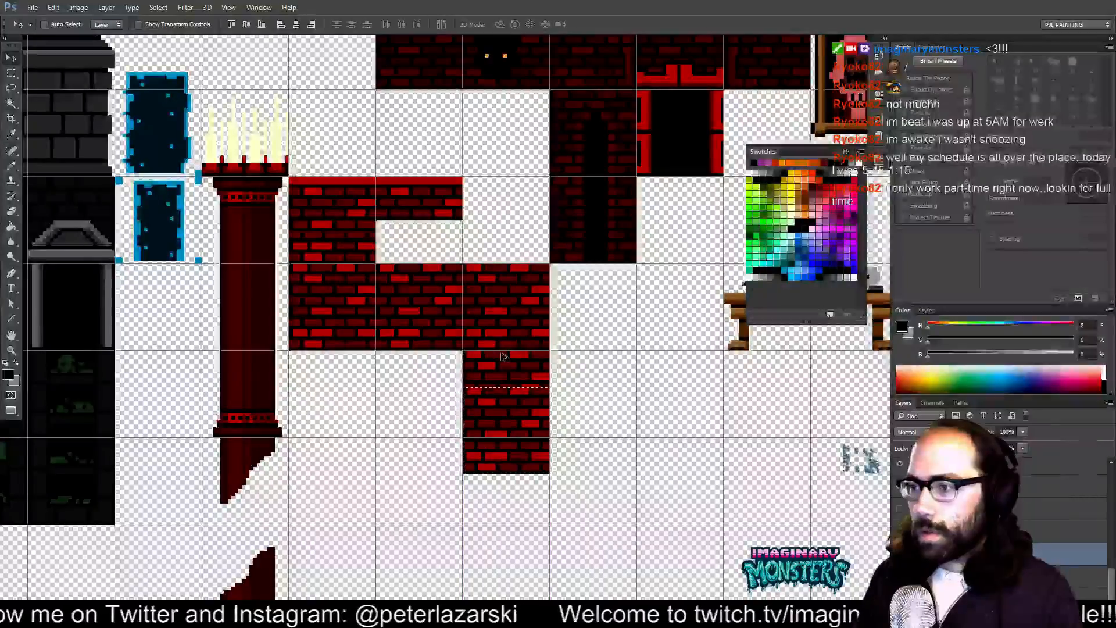
key(Up)
key(Up)
key(Up)
key(Up)
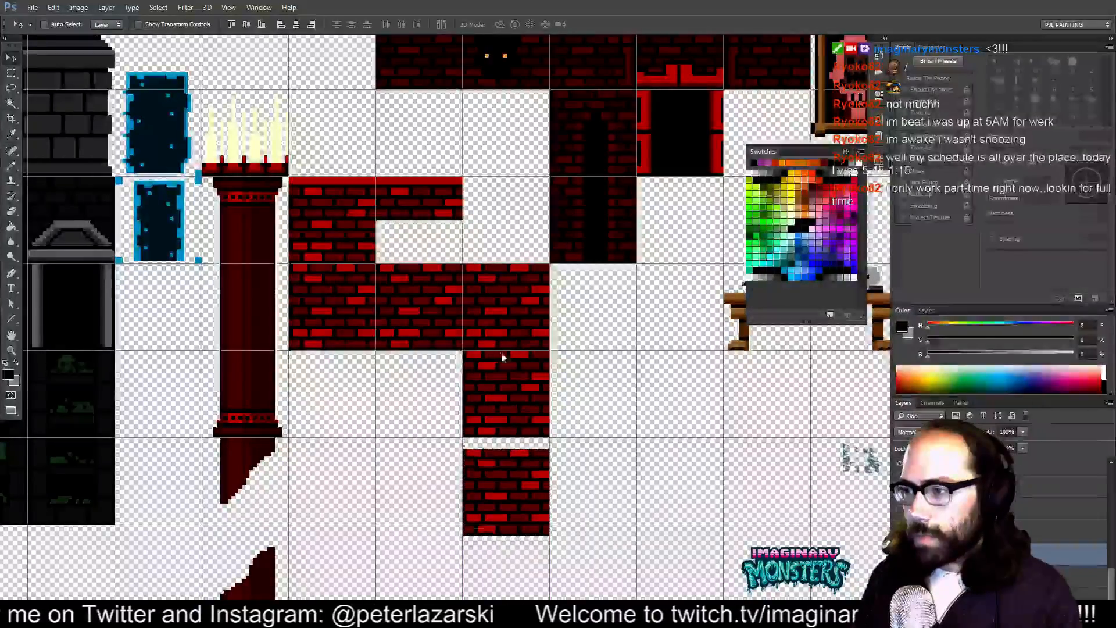
- Duplicate the brick tile into the two cells to the left to finish the block's bottom row
key(Left)
key(Left)
key(Left)
key(Left)
key(Left)
key(Left)
key(Left)
key(Left)
key(Left)
key(Left)
key(Left)
key(Left)
key(Left)
key(Left)
key(Left)
key(Left)
key(Left)
key(Left)
key(Left)
key(Left)
key(Left)
key(Left)
key(Left)
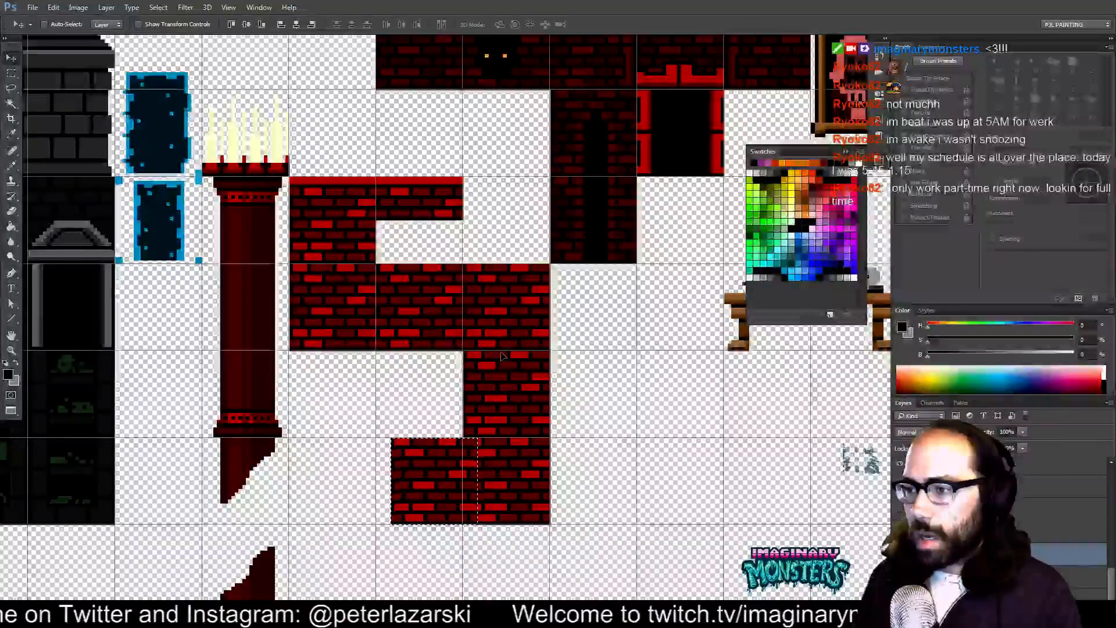
key(Left)
key(Left)
key(Left)
key(Left)
key(Left)
key(Left)
key(Left)
key(Left)
key(Left)
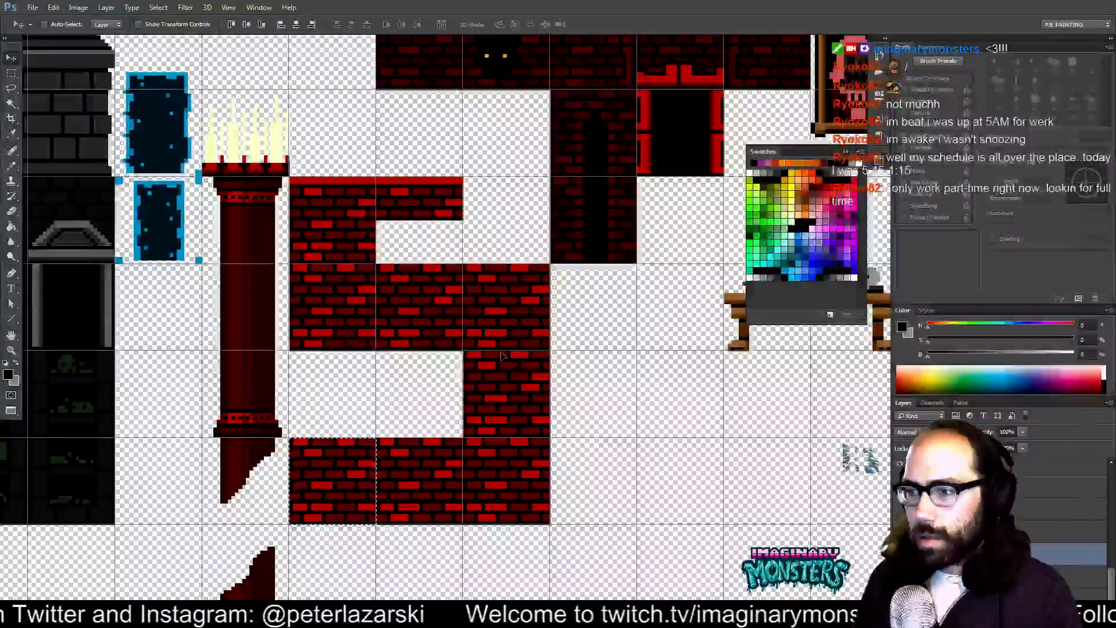
- Duplicate the brick tile one cell up and one cell right, filling the remaining left and centre cells of the 3×3 block
key(Up)
key(Up)
key(Up)
key(Up)
key(Up)
key(Up)
key(Up)
key(Up)
key(Up)
key(Up)
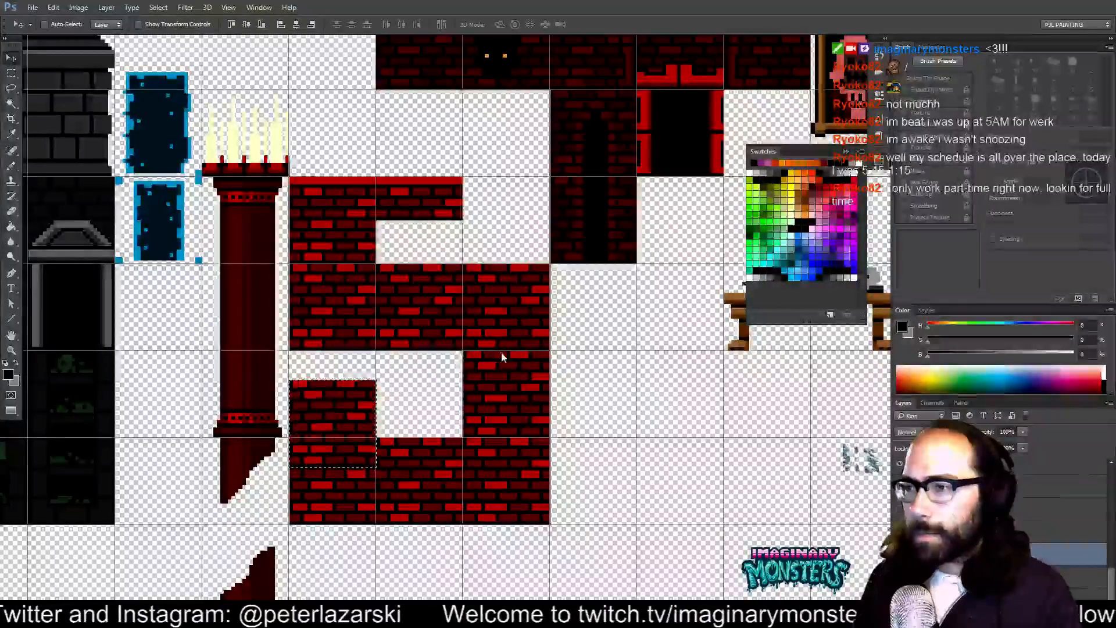
key(Up)
key(Up)
key(Up)
key(Up)
key(Up)
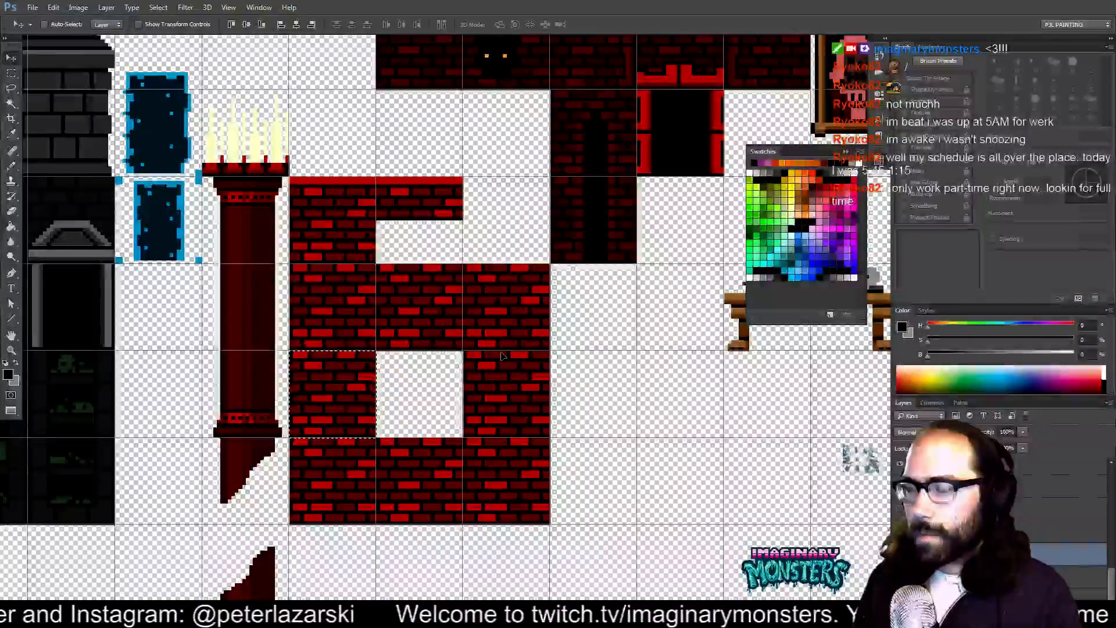
key(Right)
key(Right)
key(Right)
key(Right)
key(Right)
key(Right)
key(Right)
key(Right)
key(Right)
key(Right)
key(Right)
key(Right)
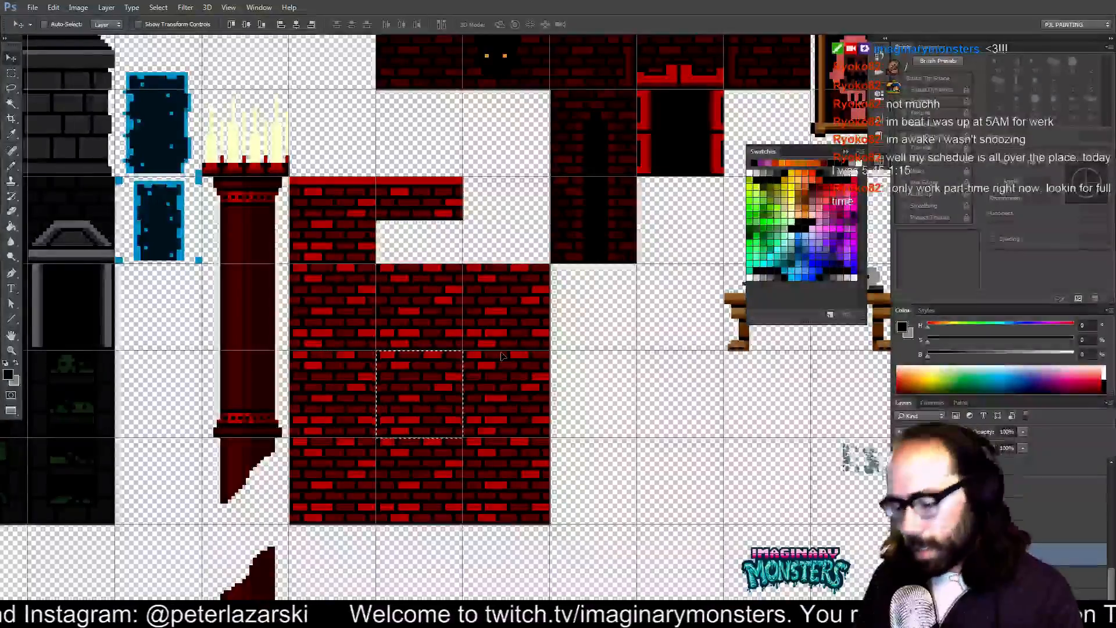
- Hide the grid and selection outline and look at the whole 3×3 brick block among its neighbouring tiles
key(ctrl+h)
key(z)
alt+click(581, 291)
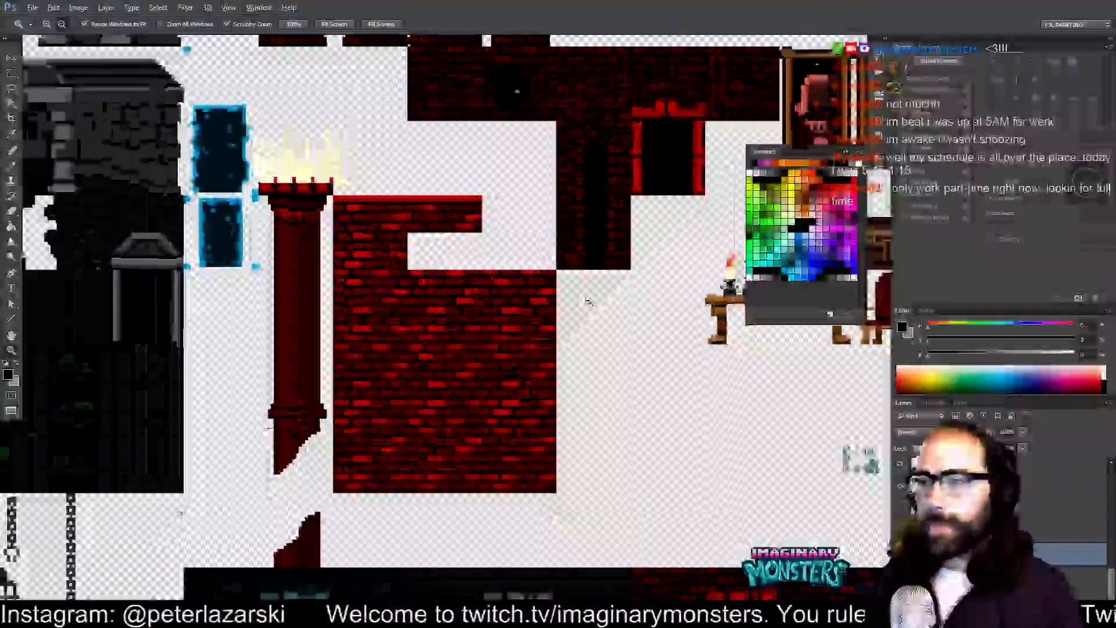
alt+click(582, 291)
- Switch to GameMaker's rm_level02_04 room editor and examine the red brick areas below the kill-spike floor
key(alt+Tab)
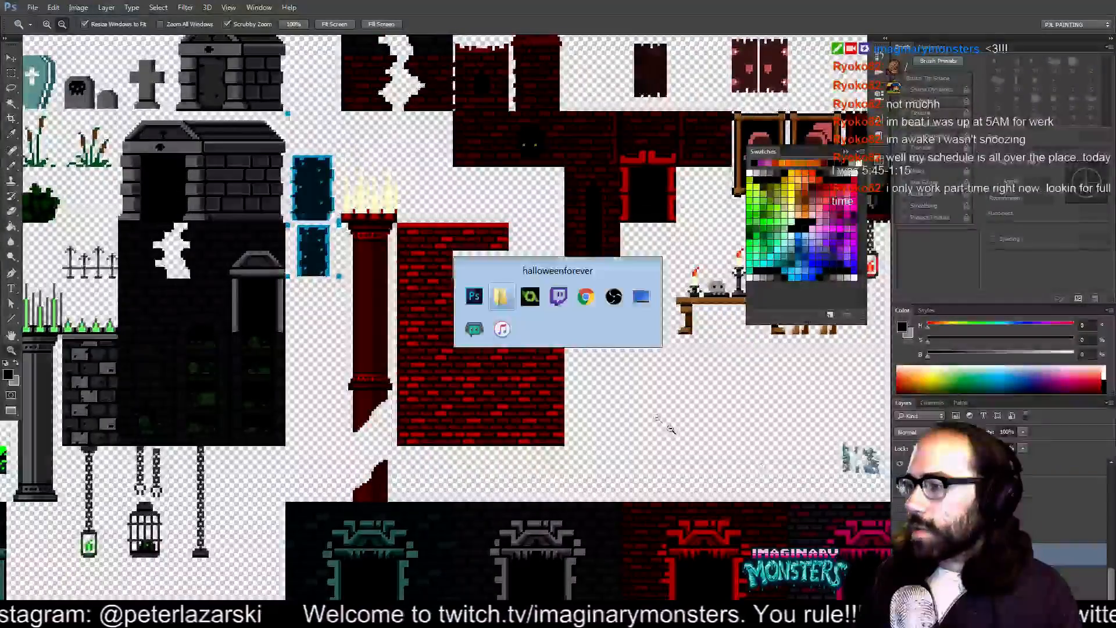
click(530, 297)
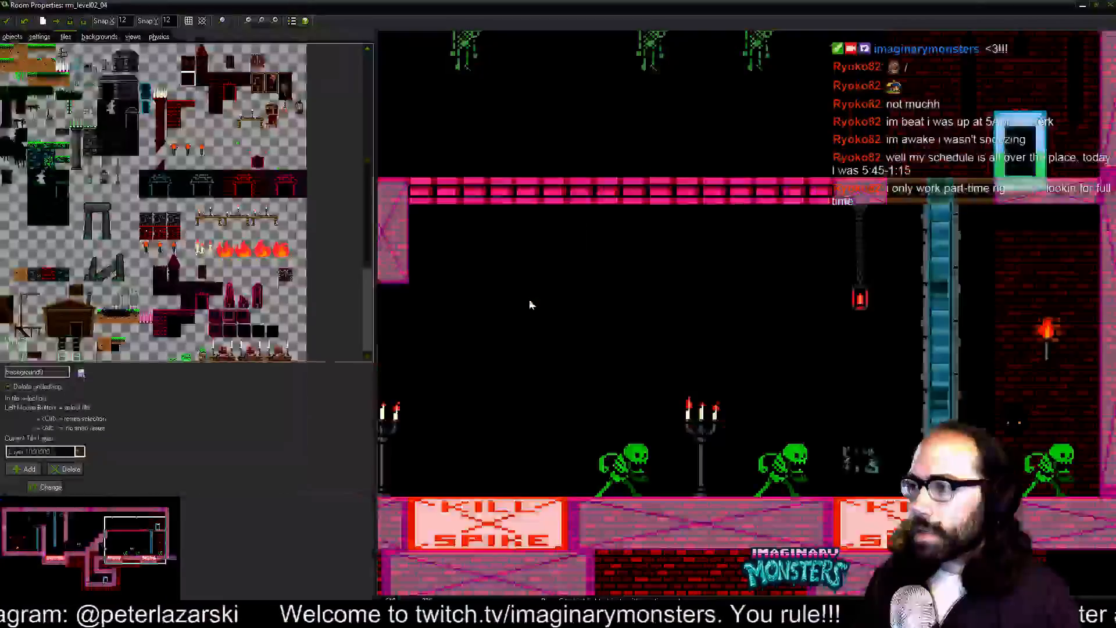
scroll(631, 423, down, 10)
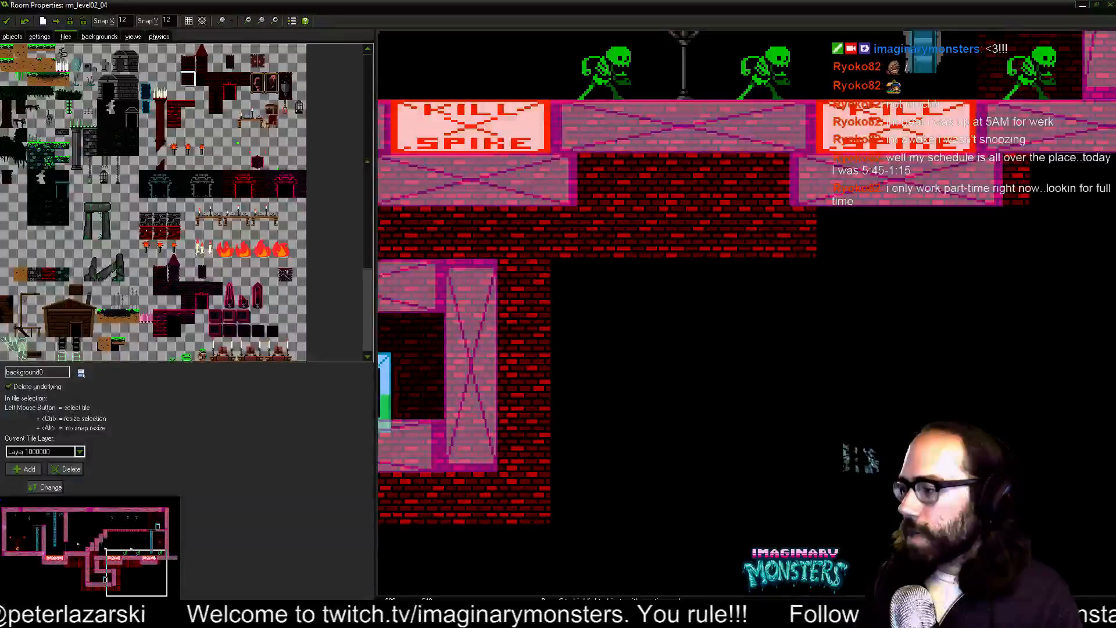
click(1056, 616)
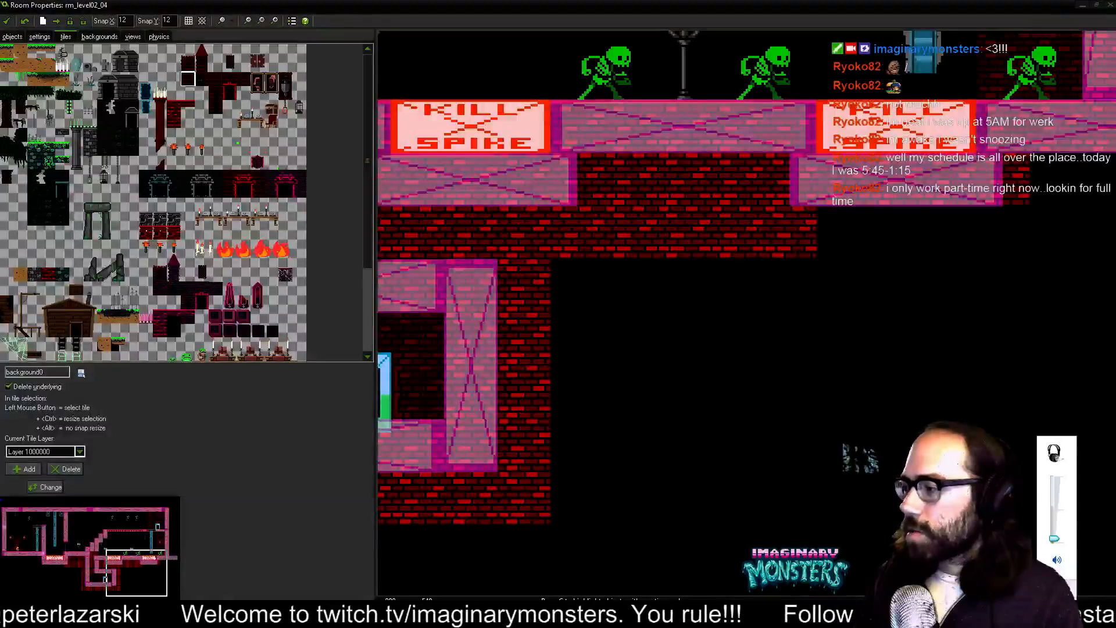
click(591, 375)
- Try filling the empty area below the kill-spike floor with copies of the dark catacomb tile block
drag(539, 281, 607, 291)
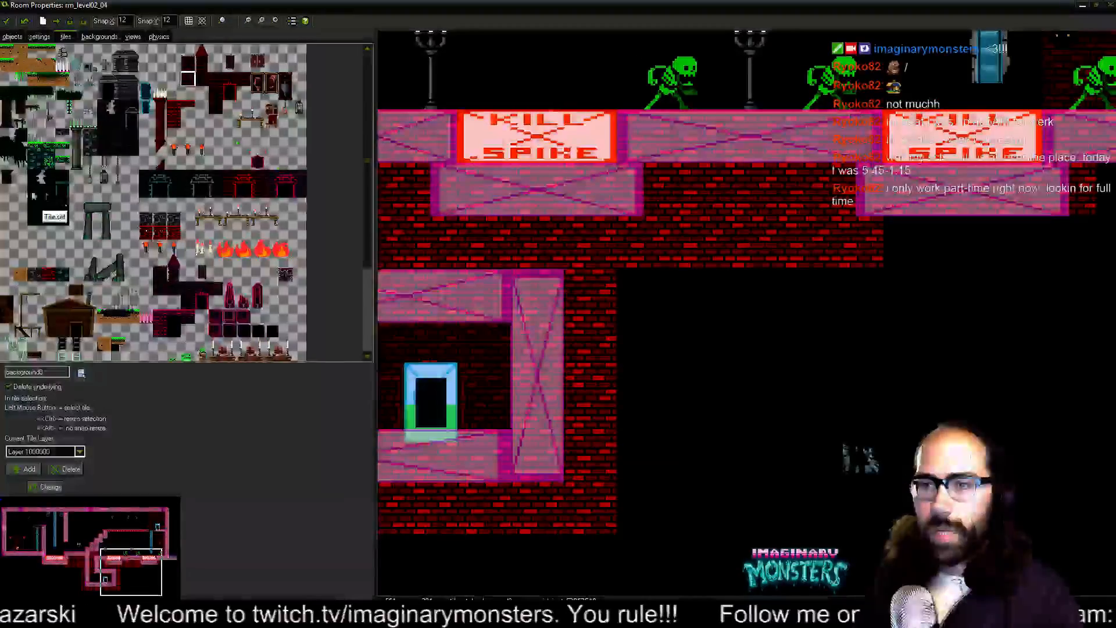
click(55, 215)
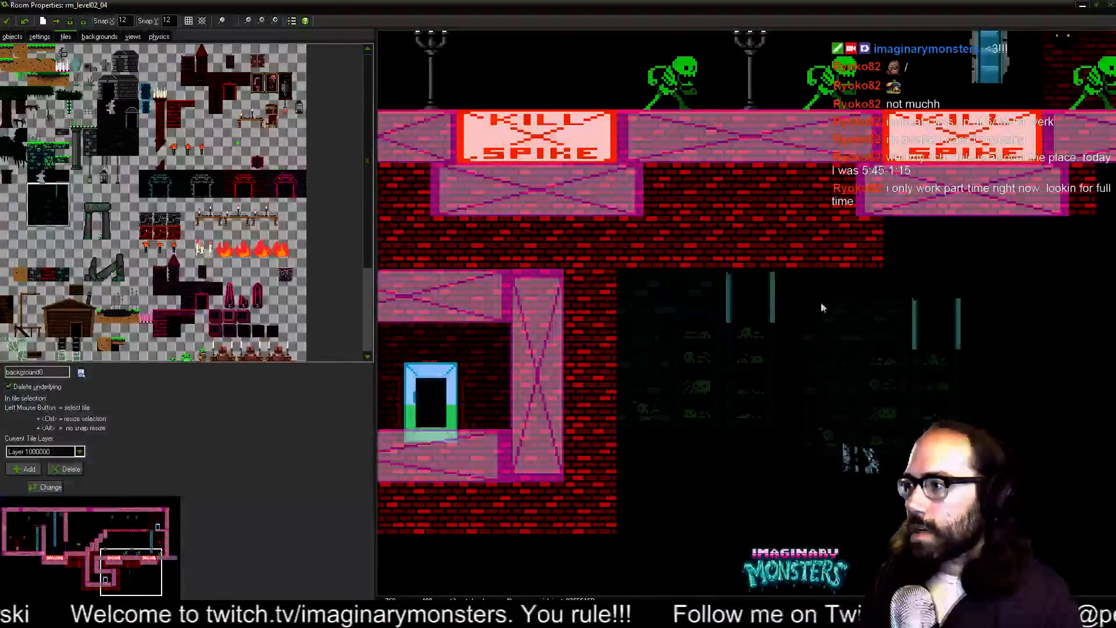
click(802, 284)
click(636, 484)
drag(637, 483, 637, 438)
drag(749, 496, 635, 322)
drag(848, 342, 782, 318)
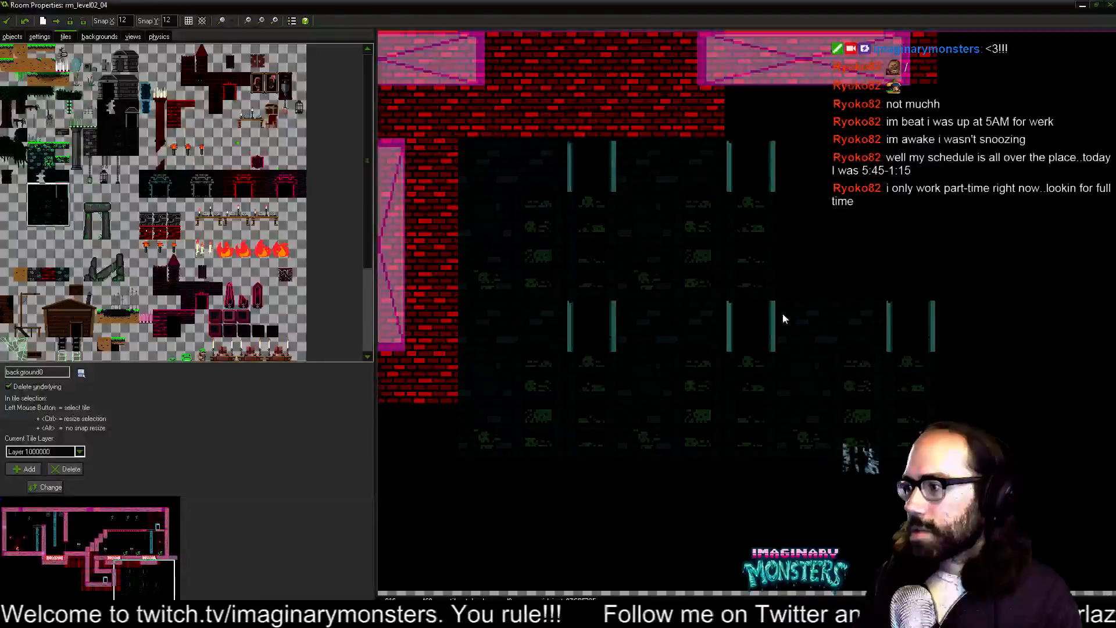
mouse_move(810, 162)
mouse_down()
mouse_move(803, 179)
mouse_move(776, 153)
mouse_move(789, 157)
mouse_up()
- Delete the dark catacomb tile blocks placed in the empty area below the kill-spike floor
right_click(856, 208)
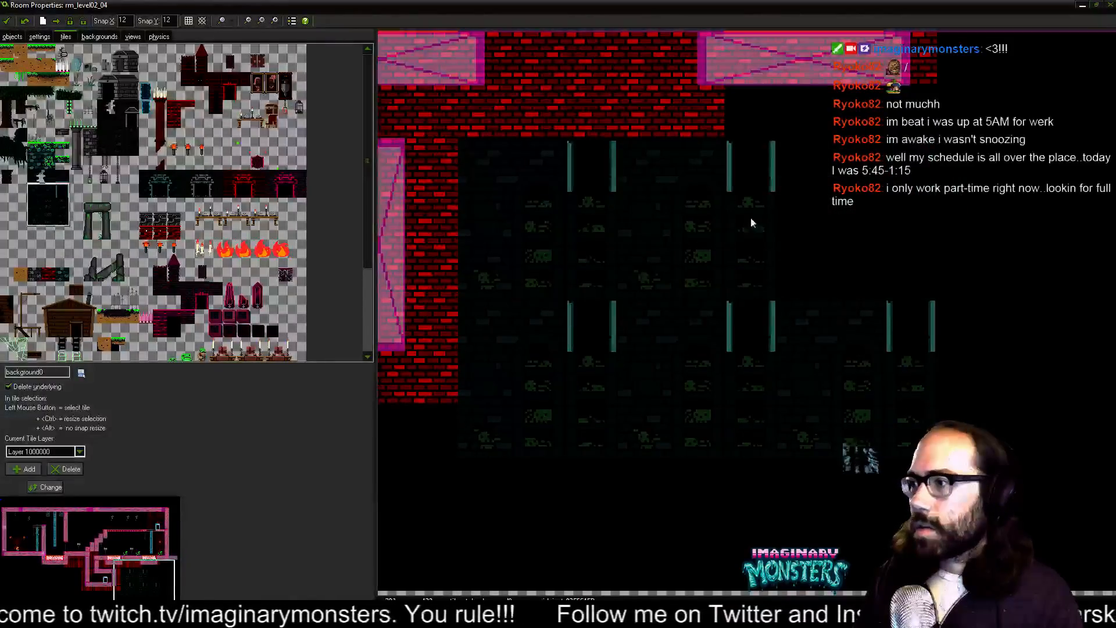
right_click(751, 217)
right_click(678, 356)
right_click(553, 389)
right_click(556, 222)
right_click(814, 330)
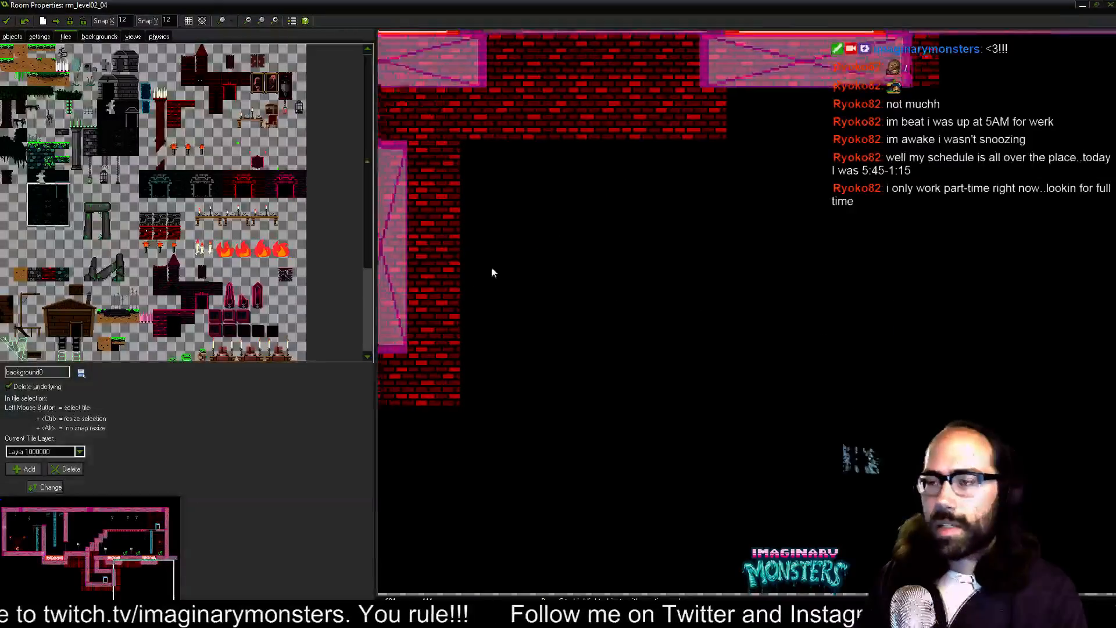
- Look over the room's lower brick sections, switch to Photoshop and examine the tileset's graveyard and castle tiles for free space
drag(491, 267, 689, 415)
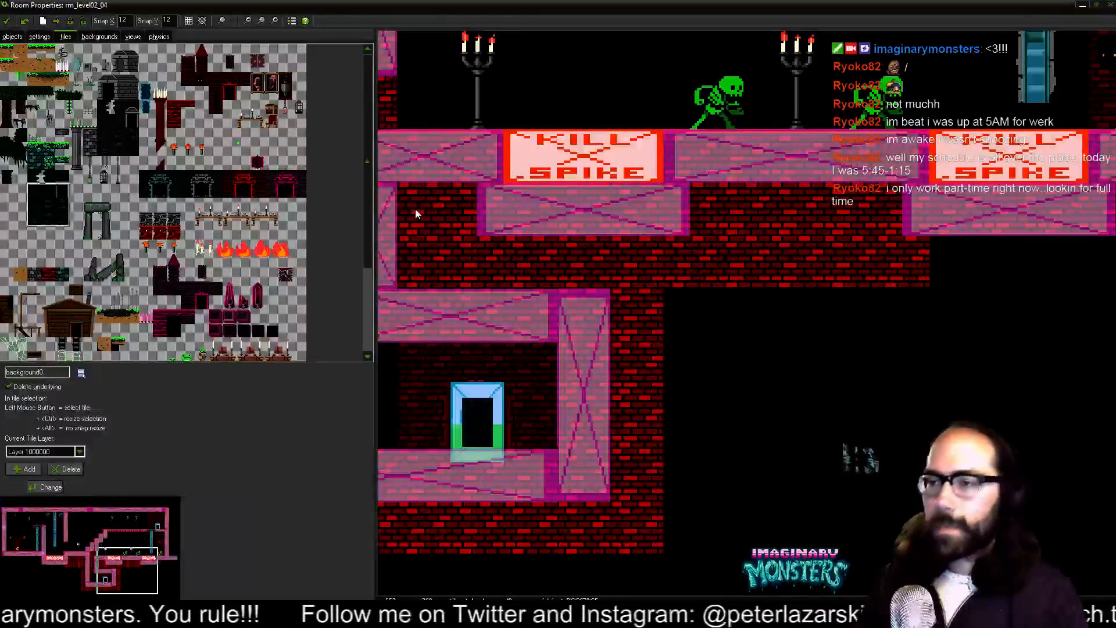
scroll(747, 323, down, 2)
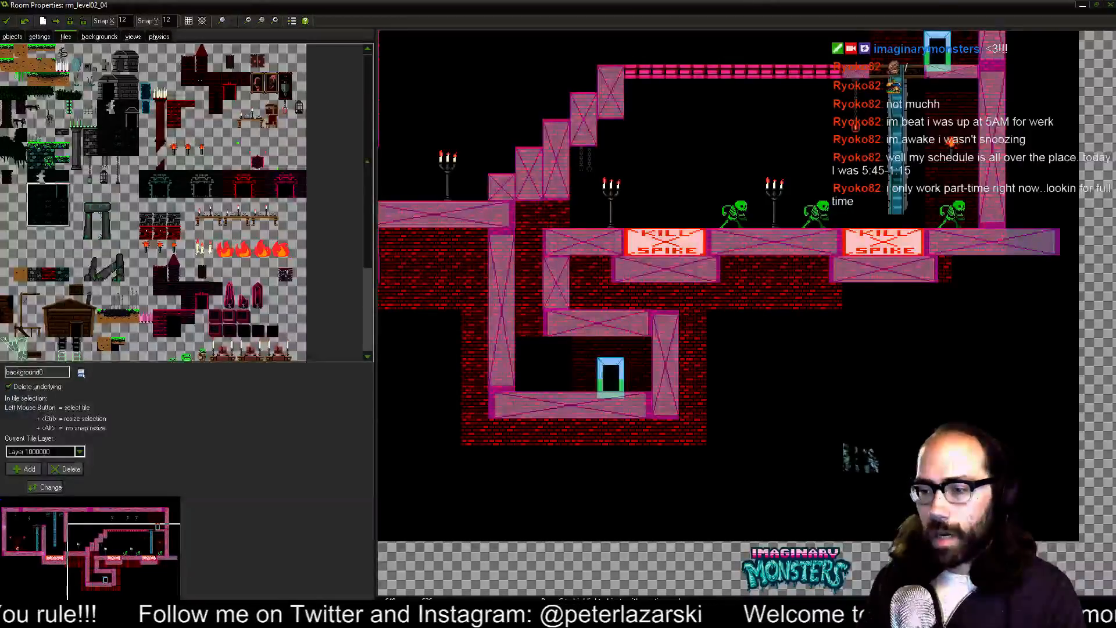
key(alt+Tab)
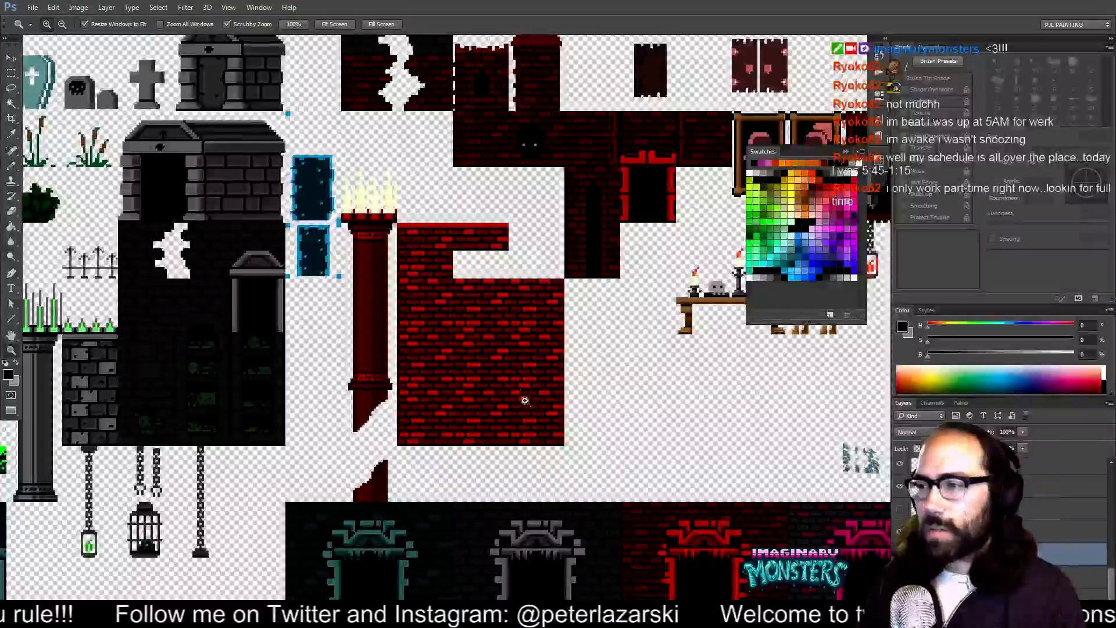
drag(600, 292, 363, 319)
drag(249, 466, 712, 287)
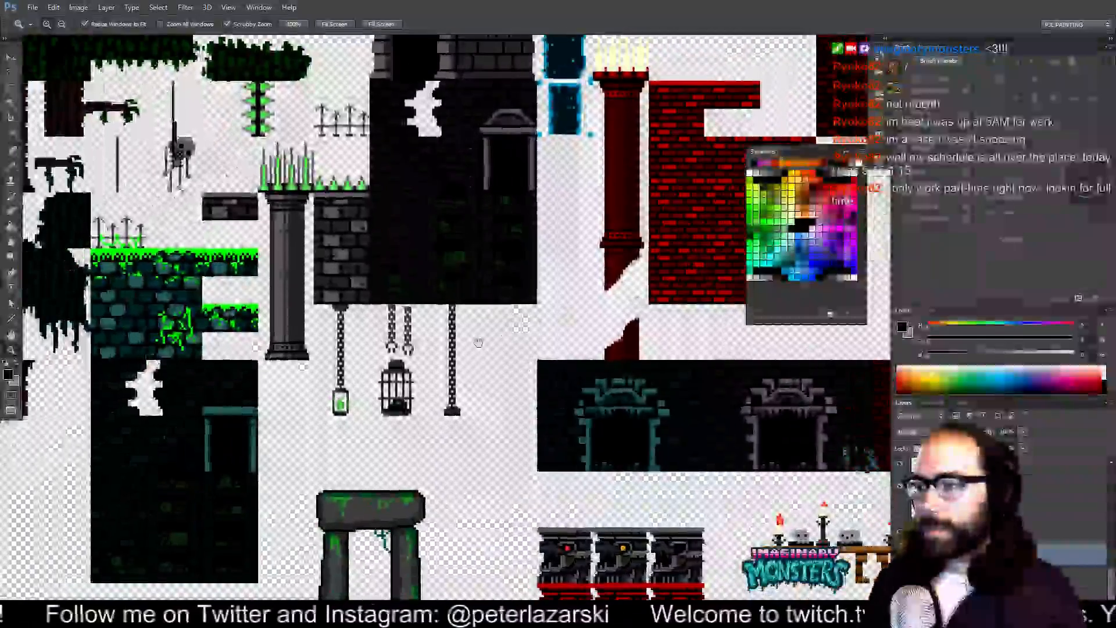
mouse_move(487, 343)
mouse_down()
mouse_move(597, 403)
mouse_move(734, 396)
mouse_move(708, 384)
mouse_move(463, 448)
mouse_move(656, 328)
mouse_up()
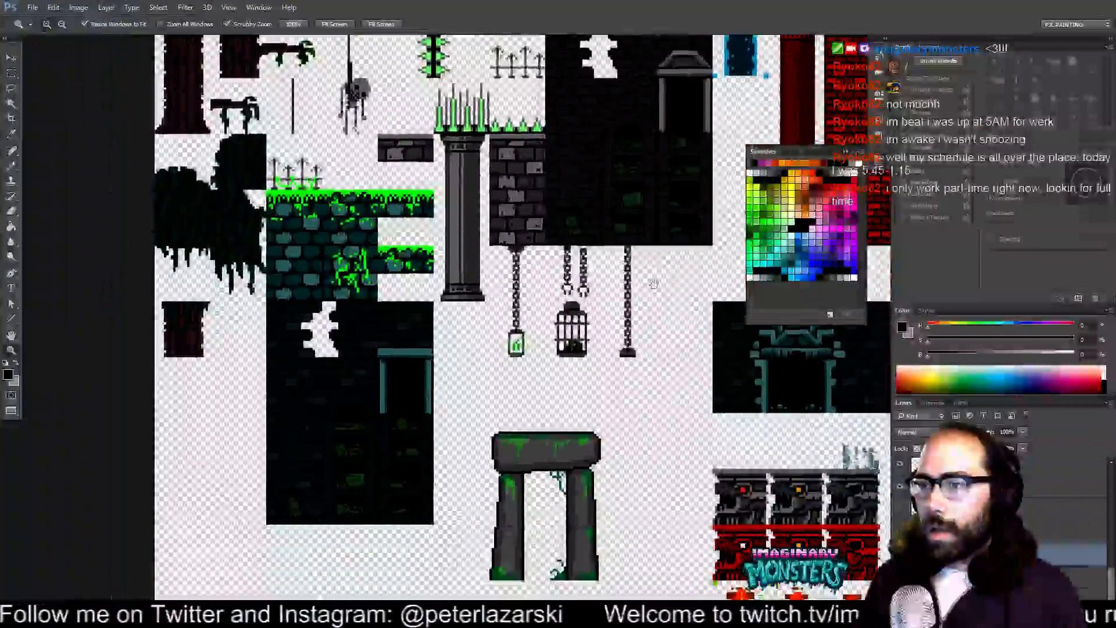
drag(511, 292, 631, 587)
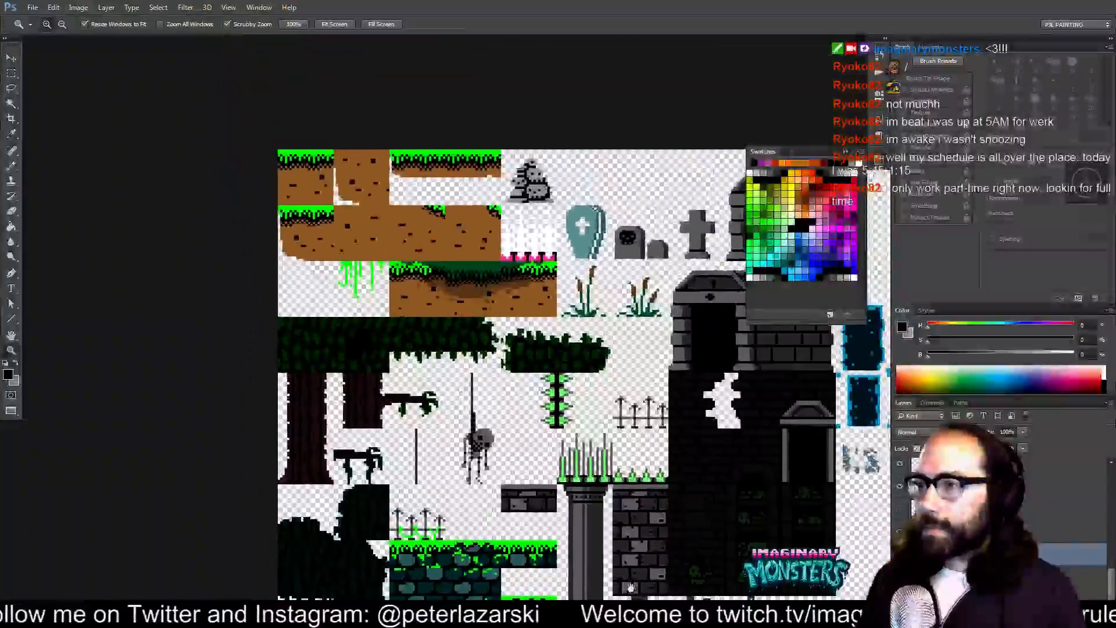
drag(491, 470, 338, 504)
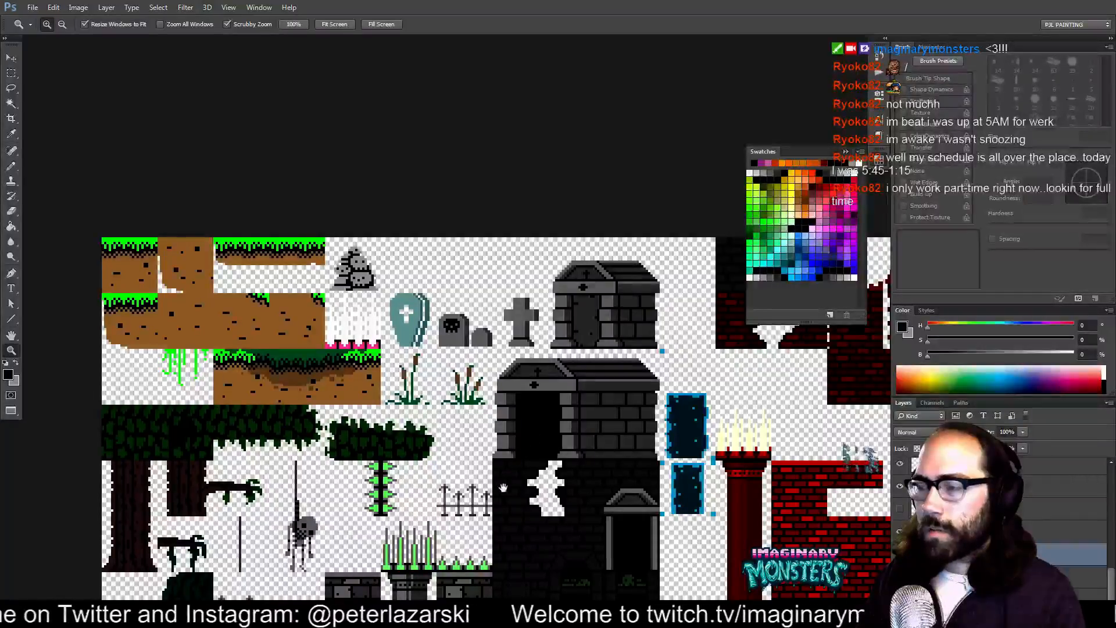
drag(503, 487, 55, 456)
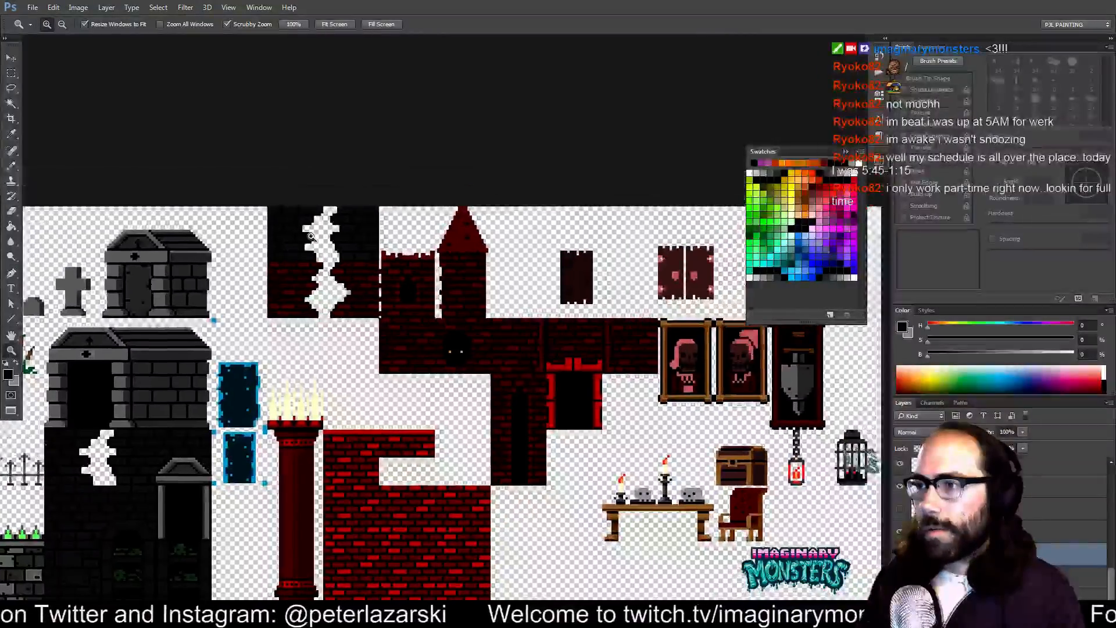
- Delete the dark grey cracked brick row above the red cracked brick tiles and show the grid
key(v)
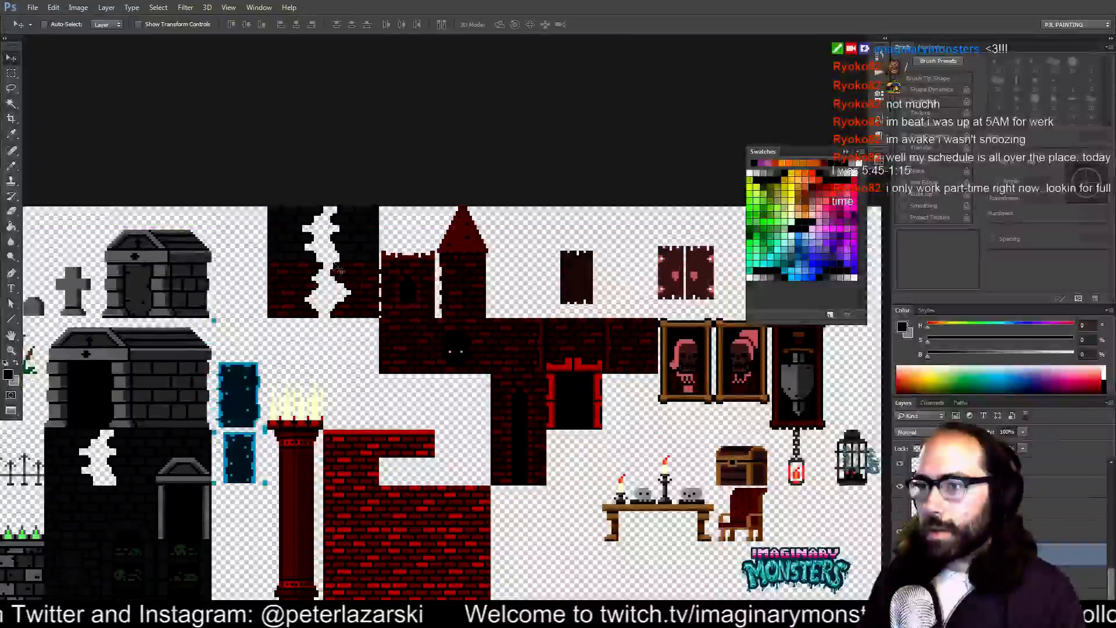
key(m)
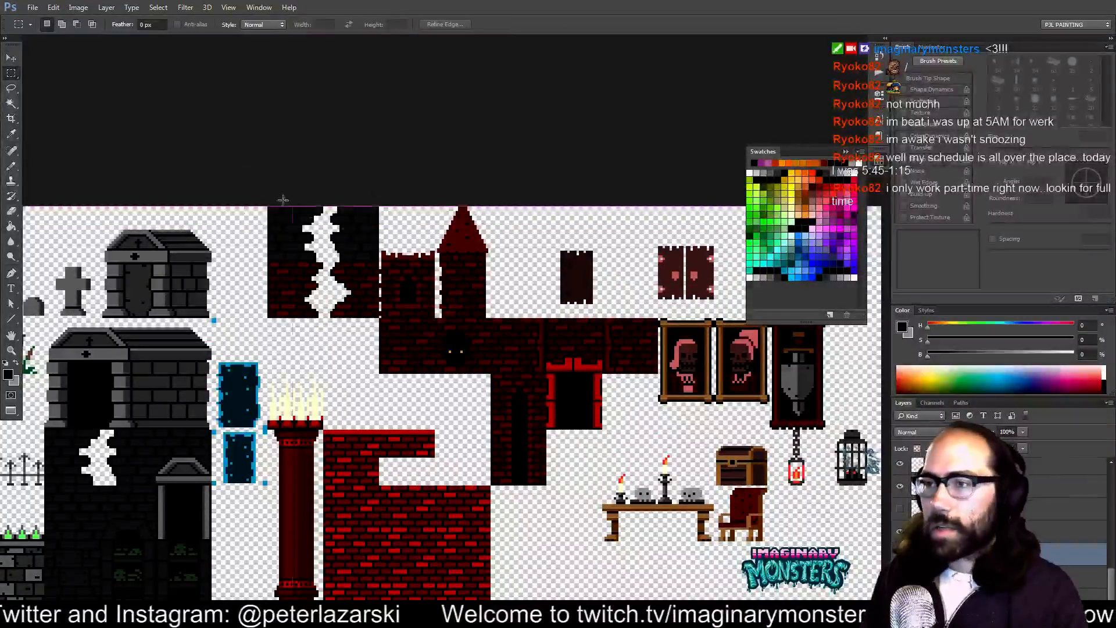
key(z)
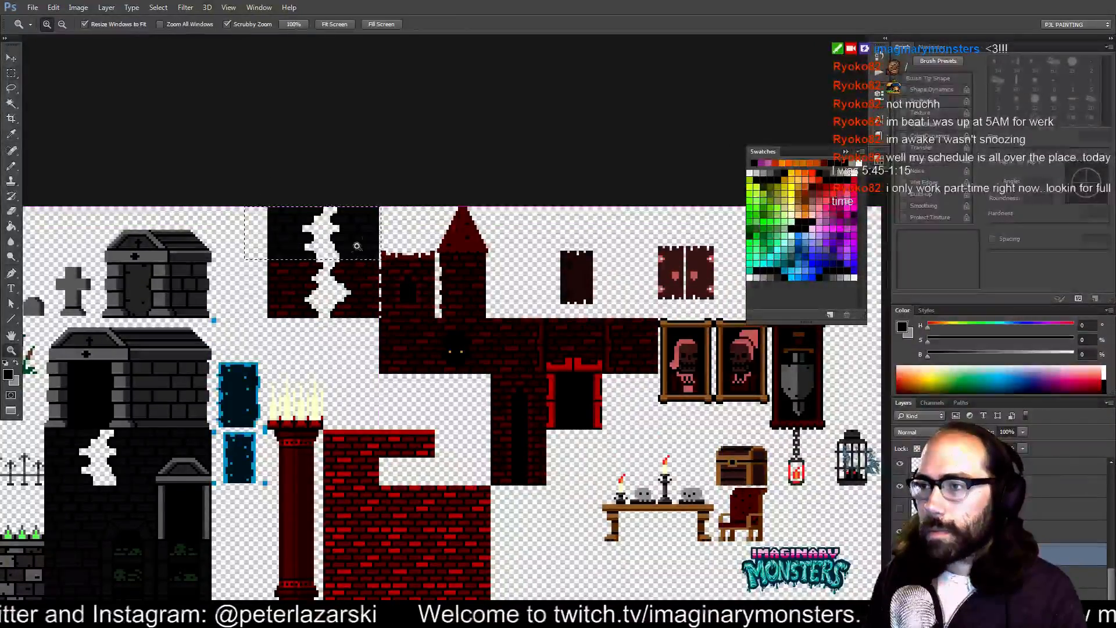
click(378, 256)
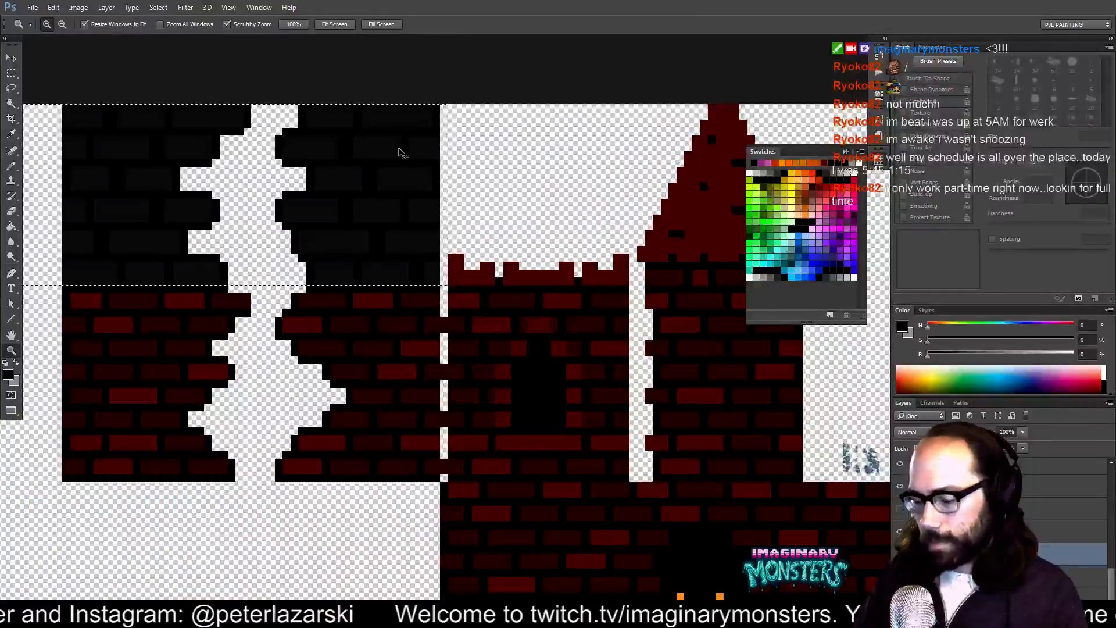
key(ctrl+apostrophe)
key(Delete)
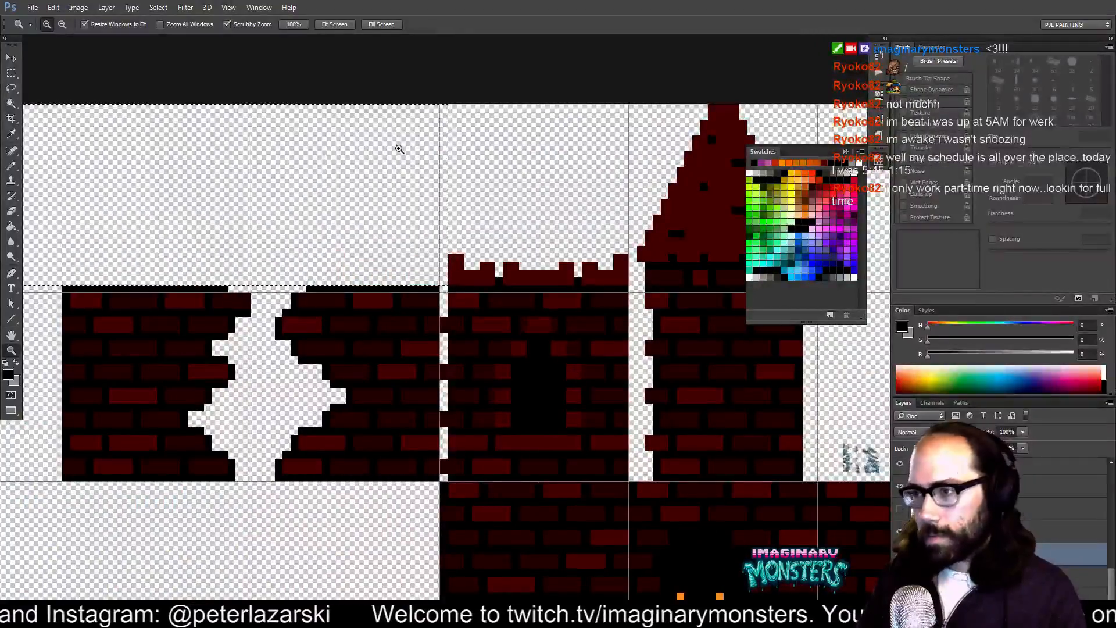
- Move the two red cracked brick tiles into the empty cells under the castle wall with the glowing eyes, and hide the grid
click(502, 207)
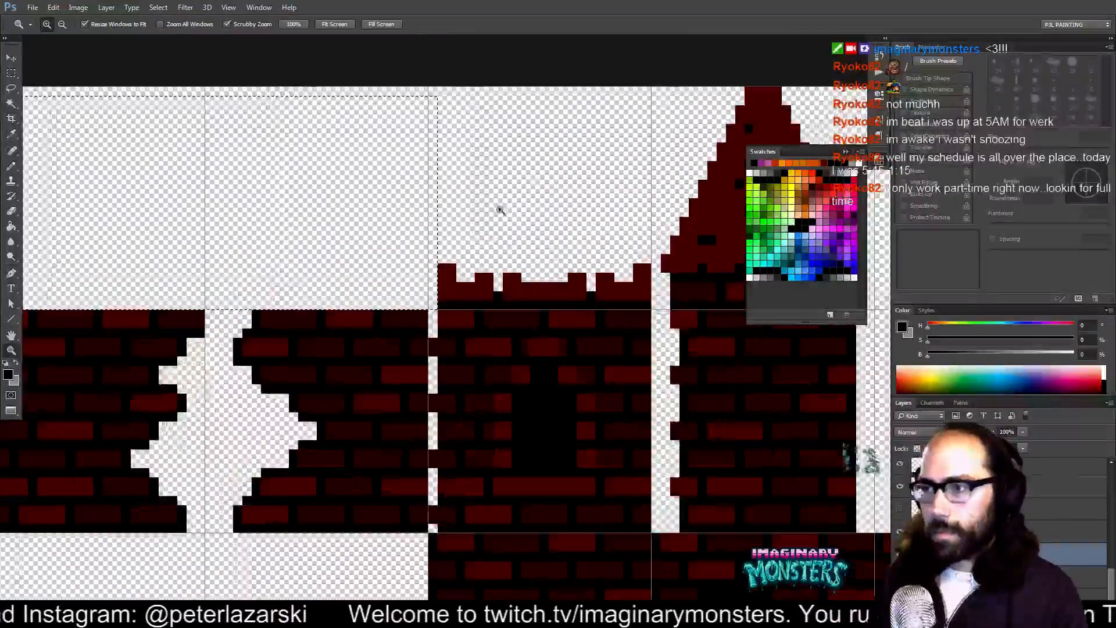
alt+click(500, 214)
drag(499, 216, 555, 202)
key(m)
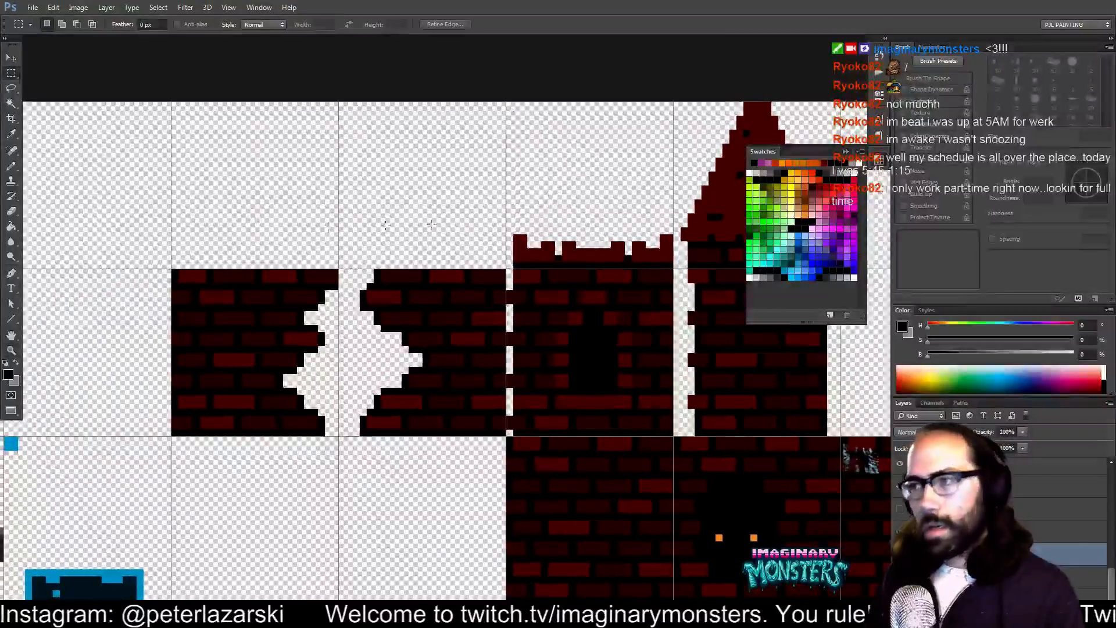
drag(158, 228, 507, 467)
key(z)
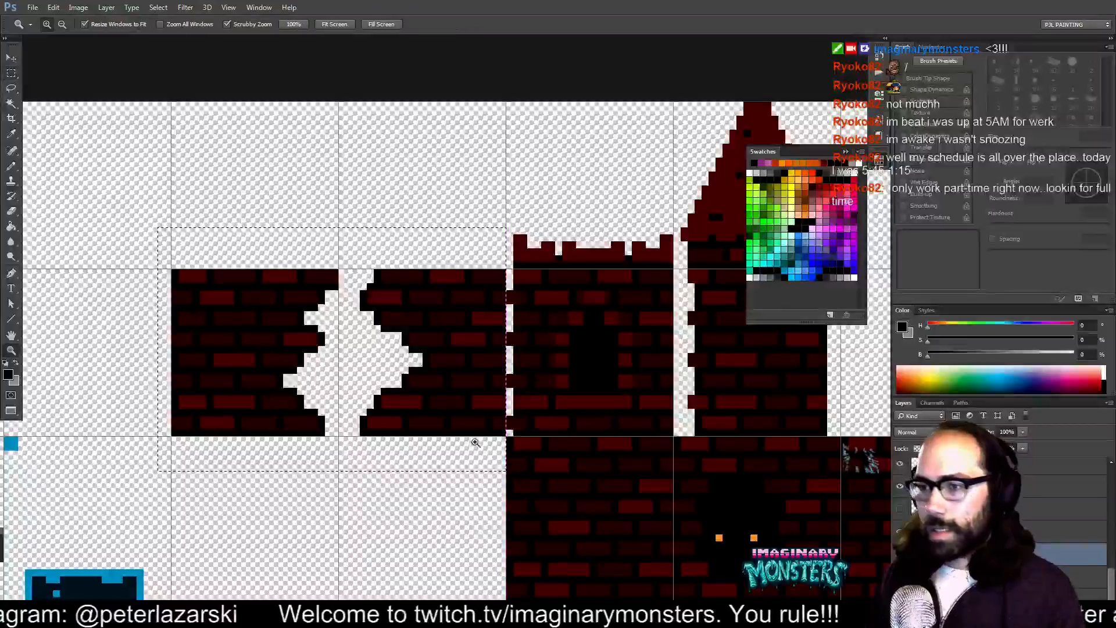
alt+click(476, 440)
alt+click(475, 440)
drag(451, 491, 359, 341)
key(v)
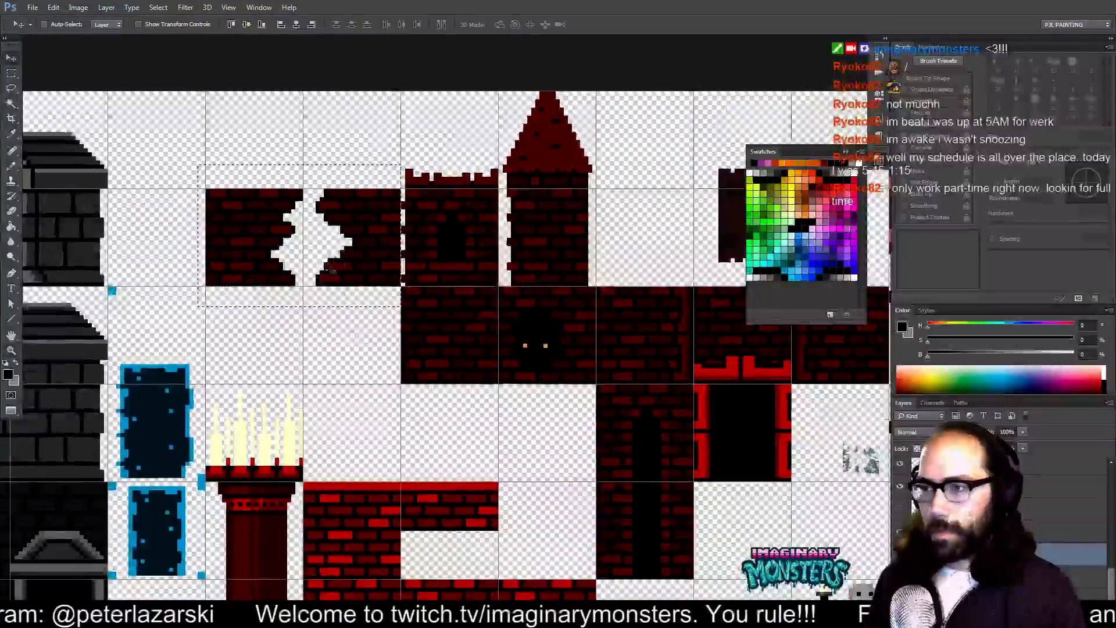
drag(329, 263, 533, 435)
drag(532, 435, 242, 274)
drag(298, 205, 485, 418)
drag(485, 418, 512, 286)
key(ctrl+apostrophe)
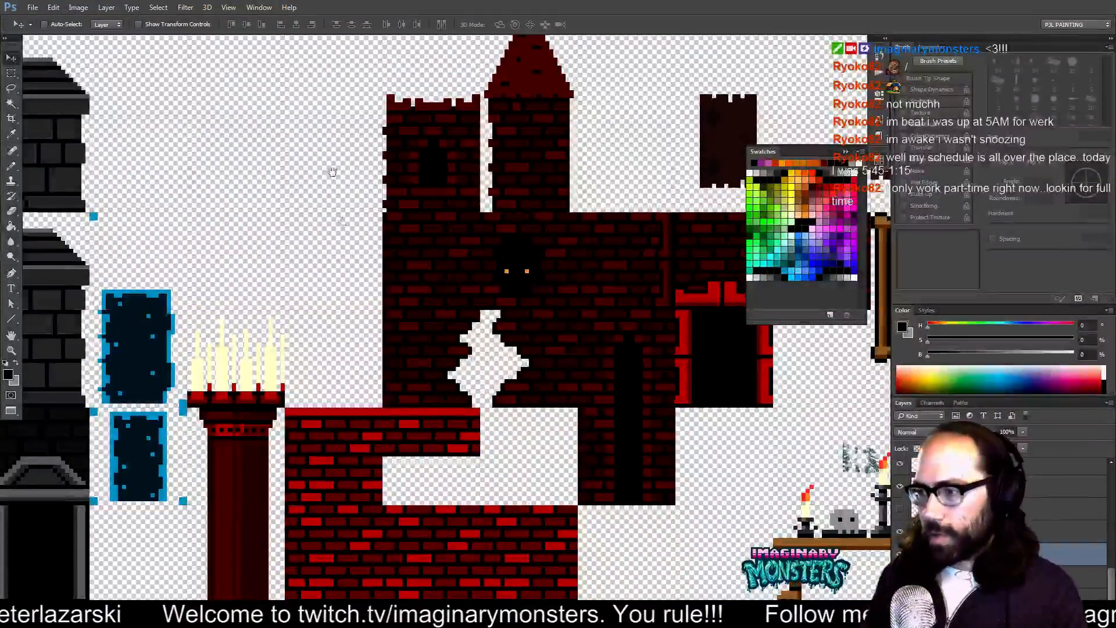
- Delete the two blue window sprites between the grey mausoleum and the candle-topped red pillar
drag(395, 321, 595, 360)
alt+click(399, 294)
drag(402, 294, 483, 236)
ctrl+click(434, 298)
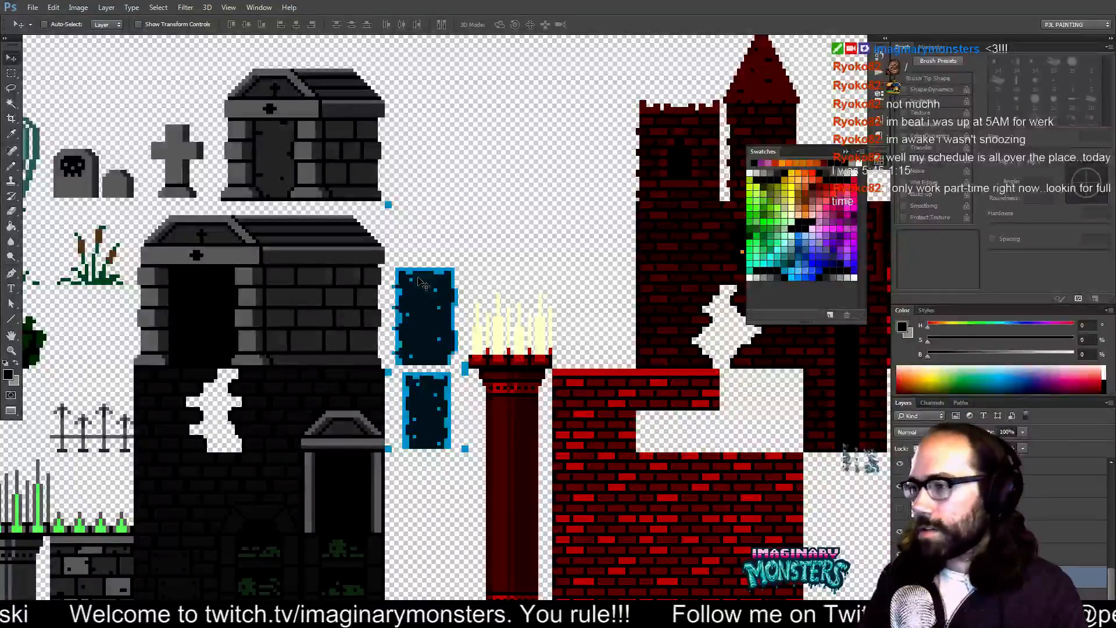
key(Delete)
- Examine the tiles around the candle pillar, briefly showing the black background layer behind them
drag(443, 264, 463, 294)
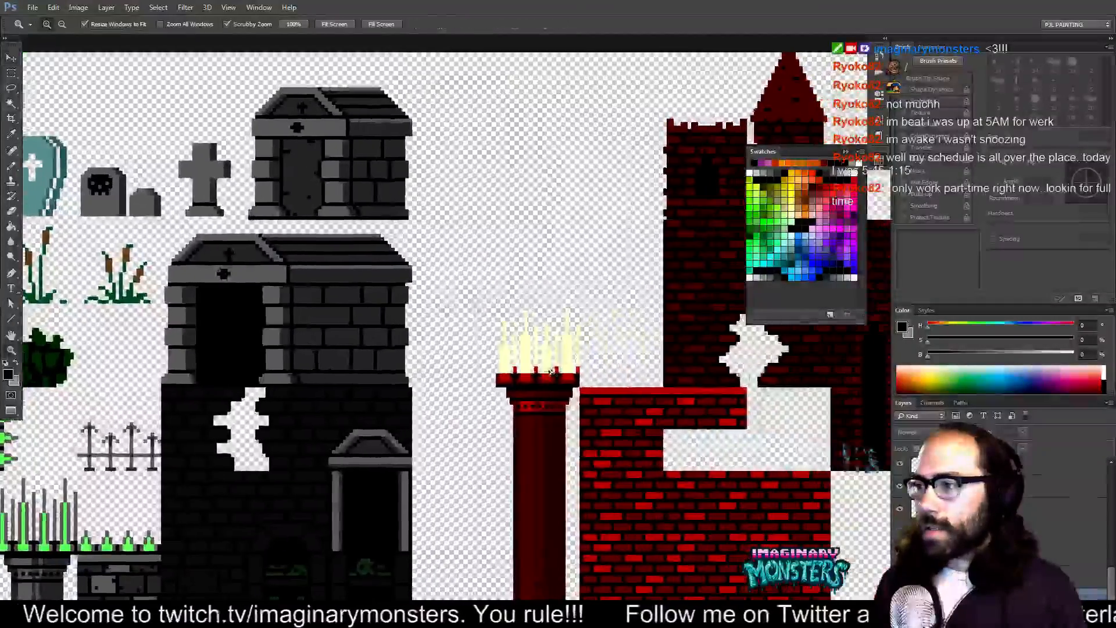
drag(551, 372, 527, 382)
drag(494, 389, 619, 388)
drag(646, 318, 552, 304)
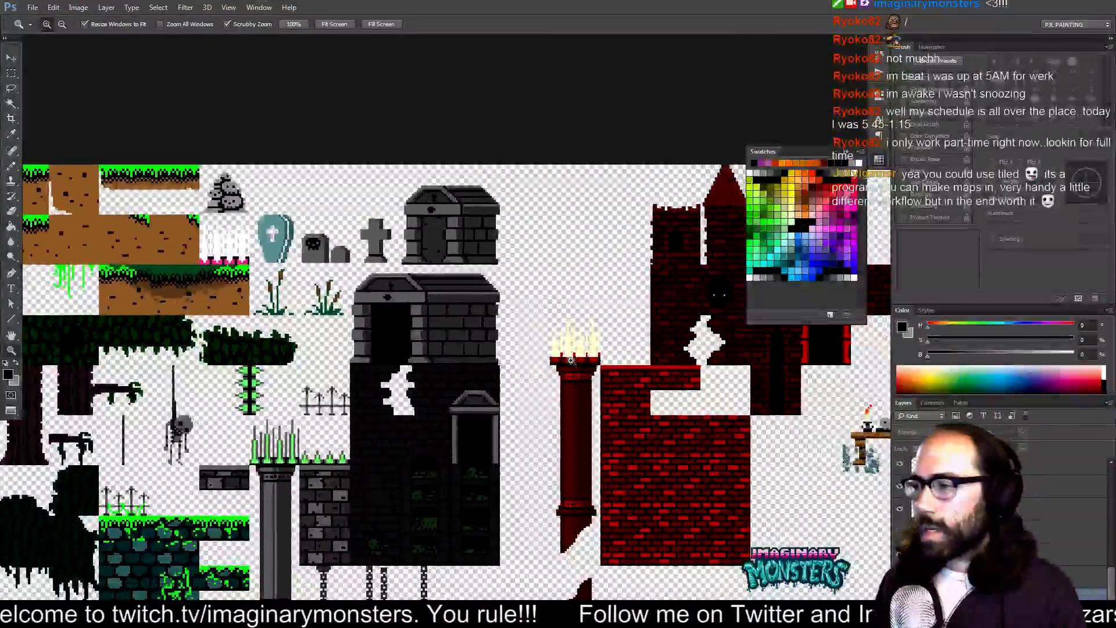
drag(578, 359, 622, 329)
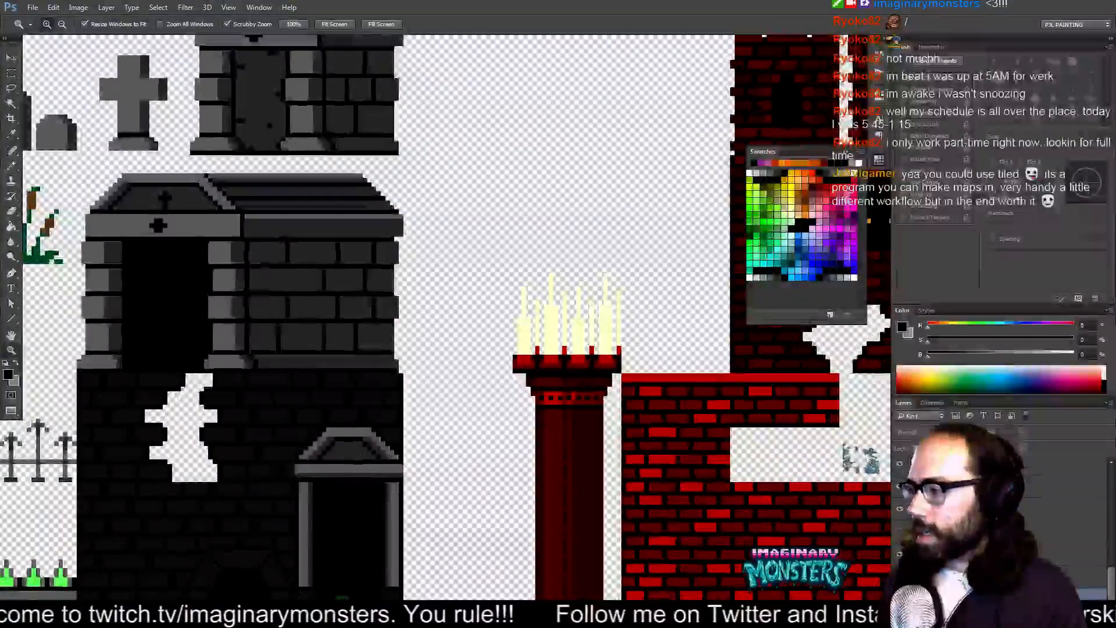
click(900, 596)
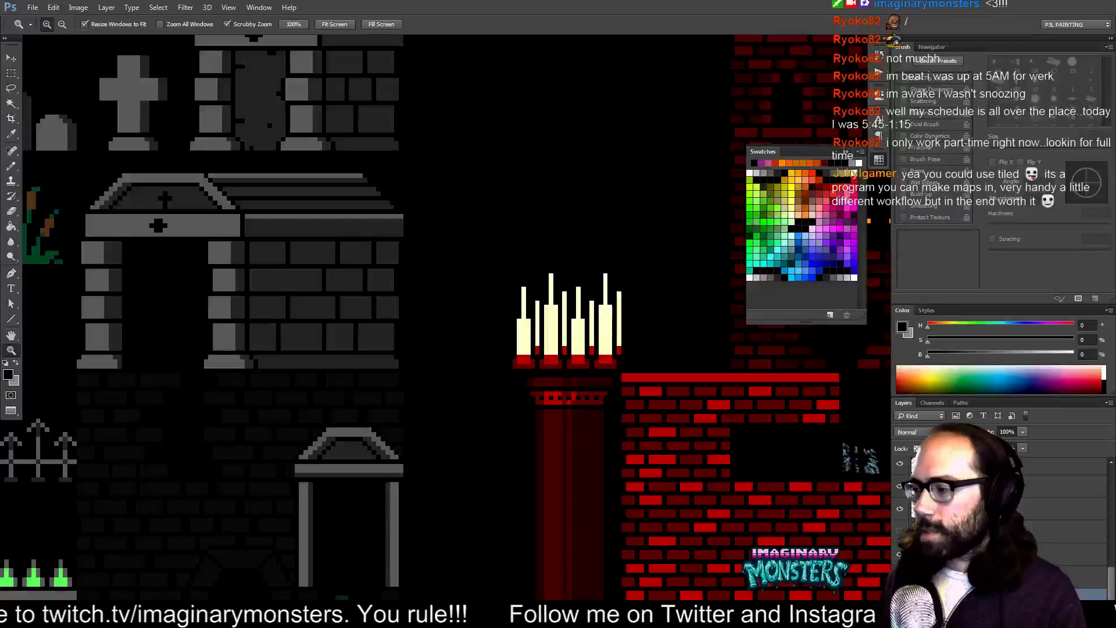
click(899, 595)
- Duplicate the lower grey stone brick tile into three adjacent empty cells along the canvas's upper edge, between the mausoleum and the castle tower
drag(263, 366, 587, 417)
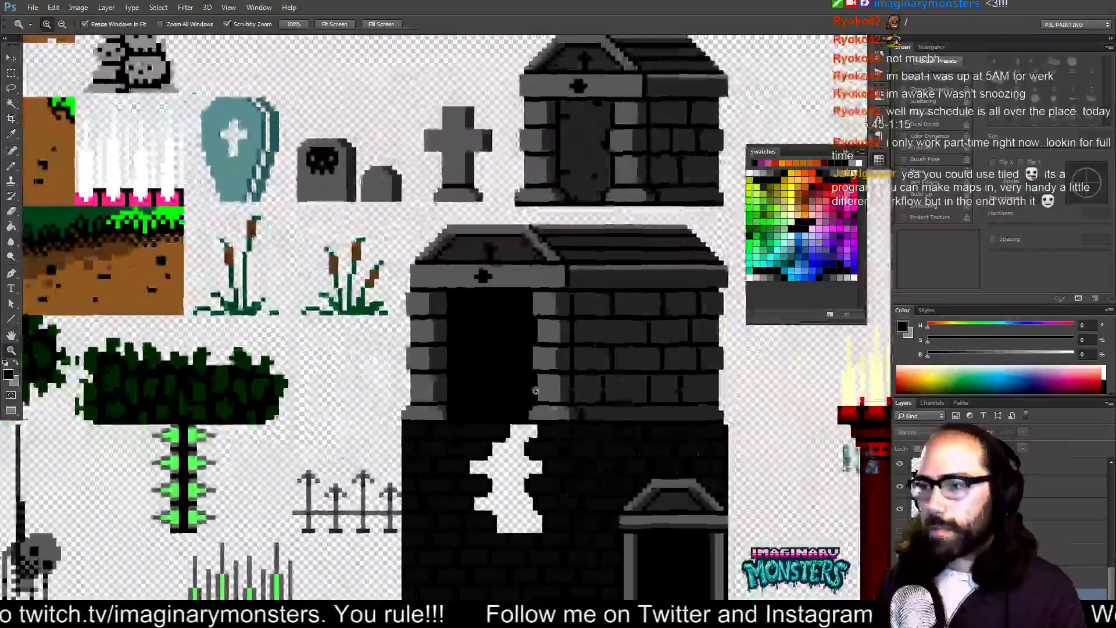
alt+click(497, 360)
alt+click(497, 360)
alt+click(497, 360)
drag(469, 361, 486, 200)
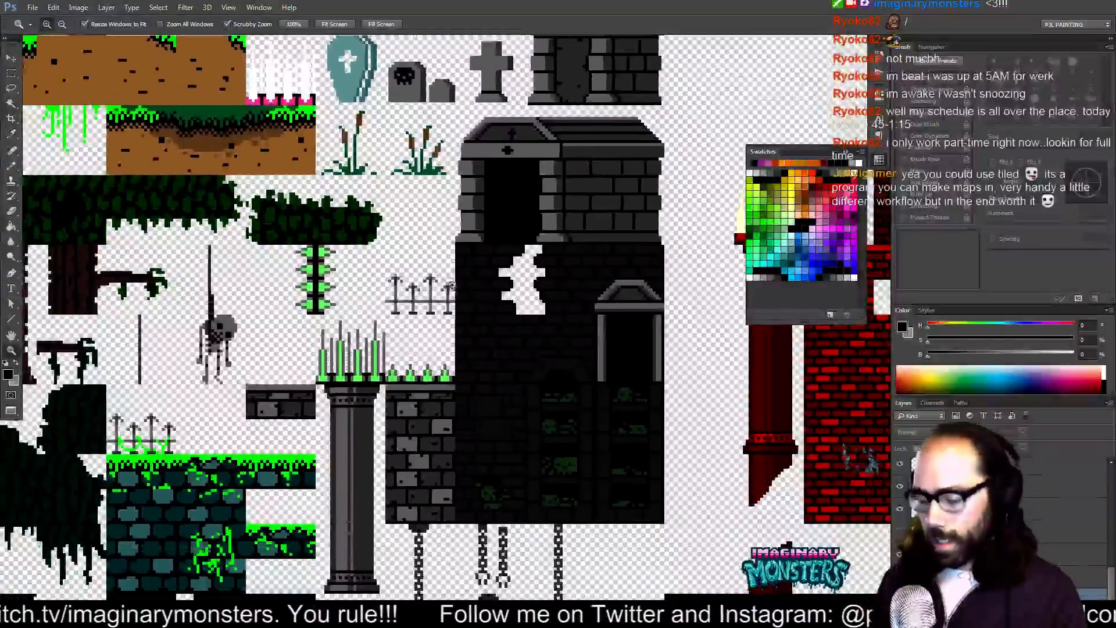
key(m)
key(ctrl+apostrophe)
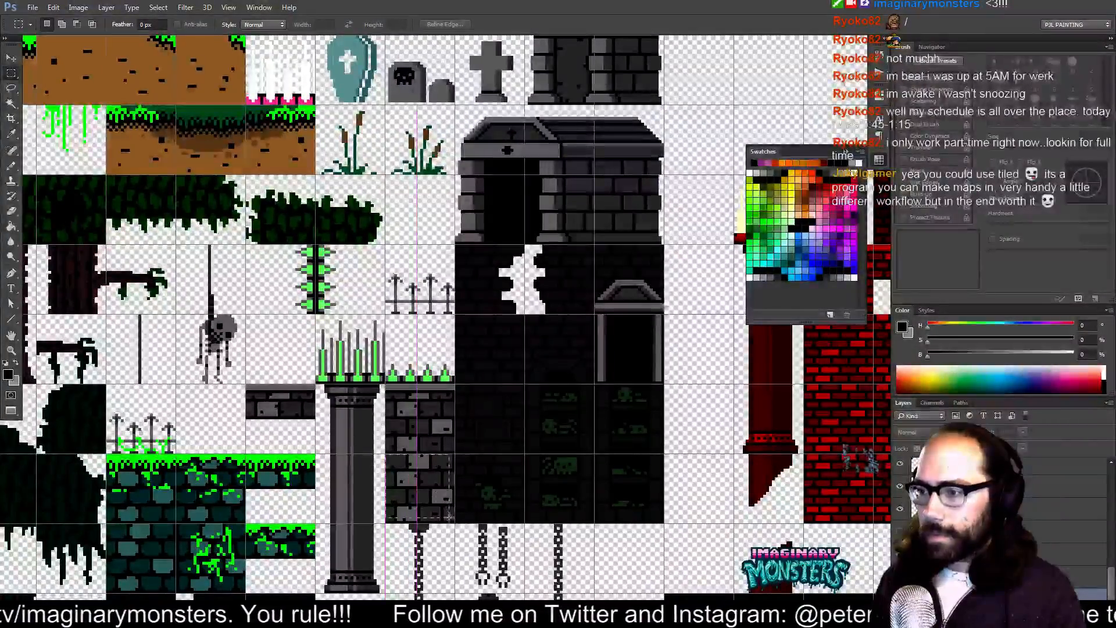
drag(452, 522, 386, 453)
key(v)
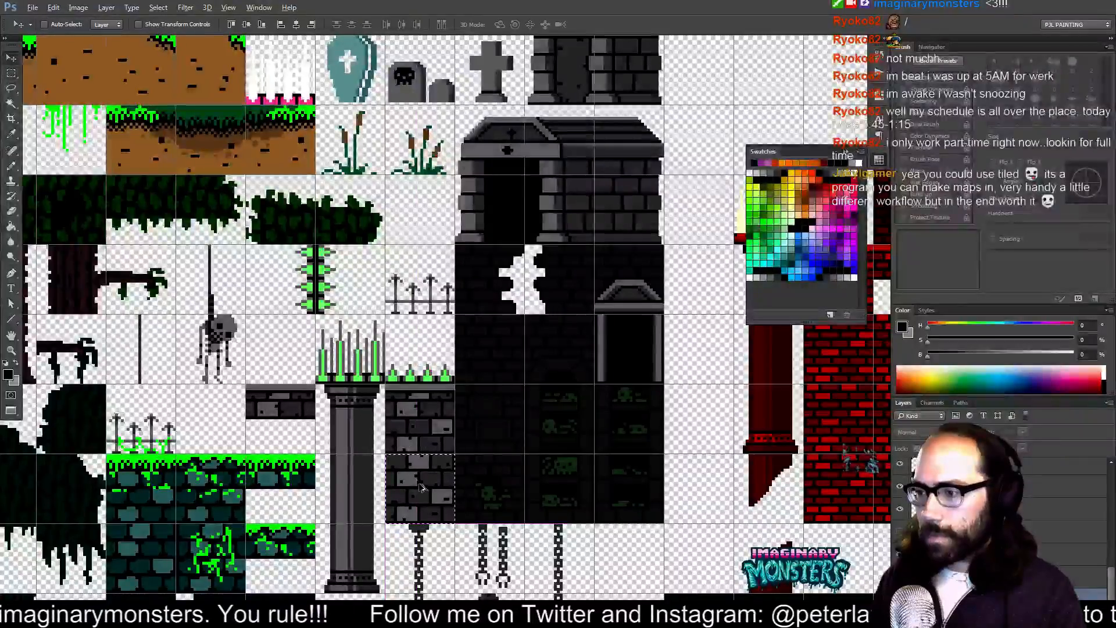
click(423, 497)
key(Return)
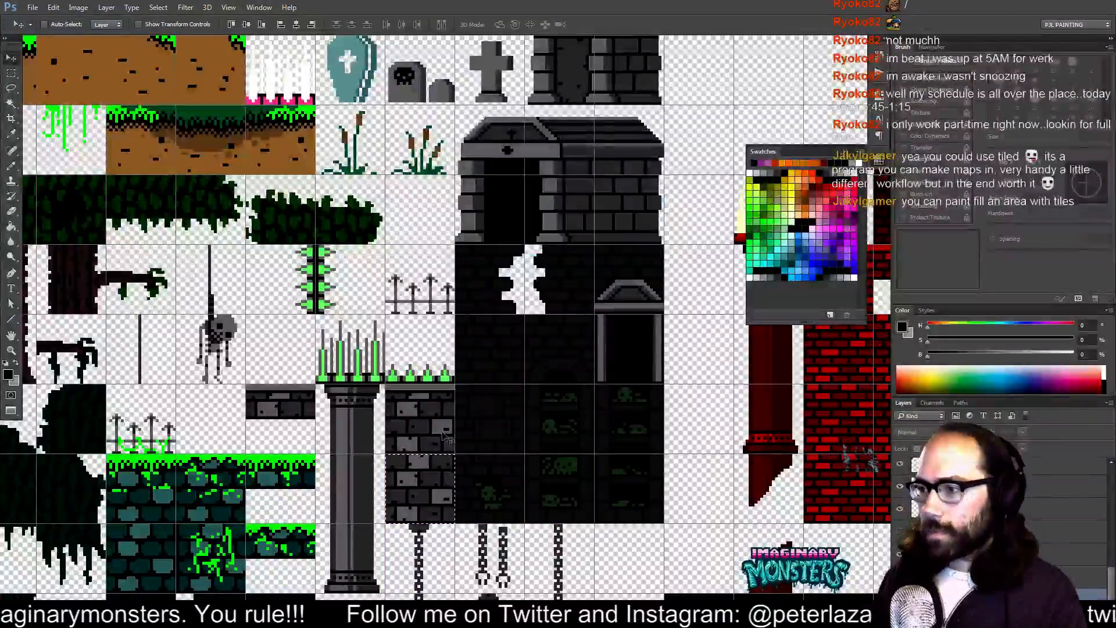
drag(421, 495, 570, 239)
drag(570, 238, 345, 510)
drag(345, 509, 556, 291)
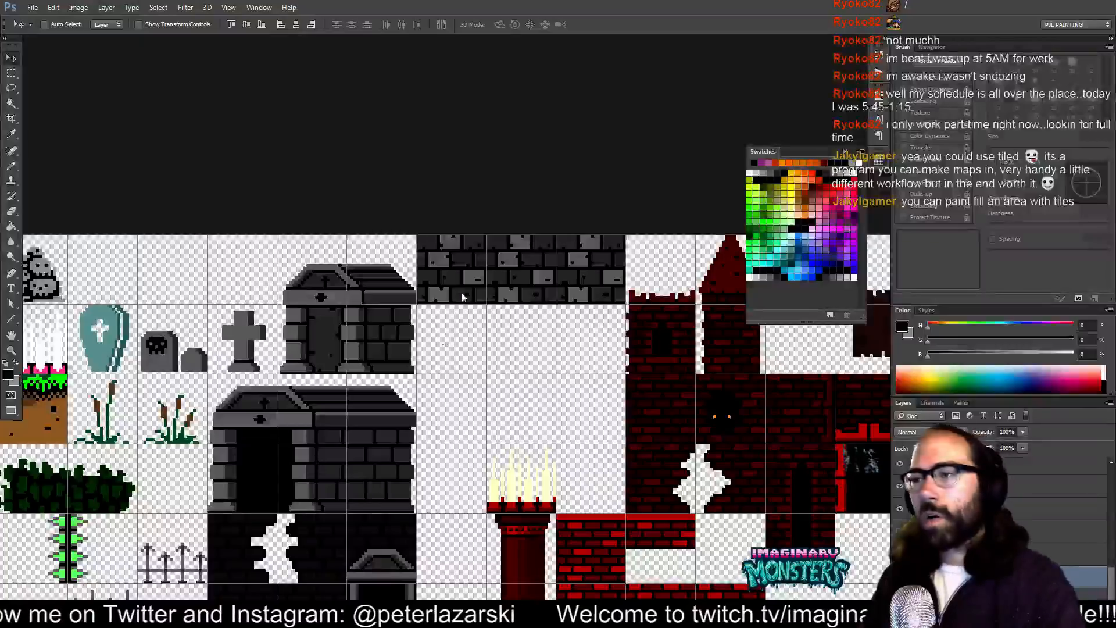
- Duplicate the row of three grey brick tiles downward into a three-by-three block between the mausoleum and the castle tower, and deselect
key(ctrl+z)
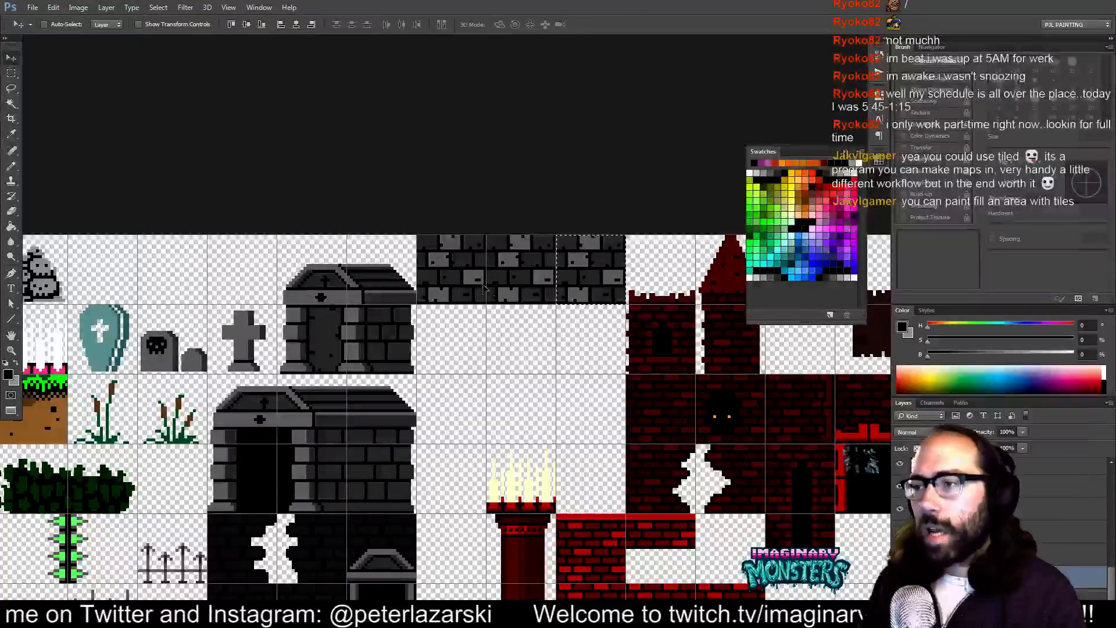
key(m)
drag(417, 236, 628, 328)
key(v)
drag(587, 281, 585, 419)
key(ctrl+d)
key(z)
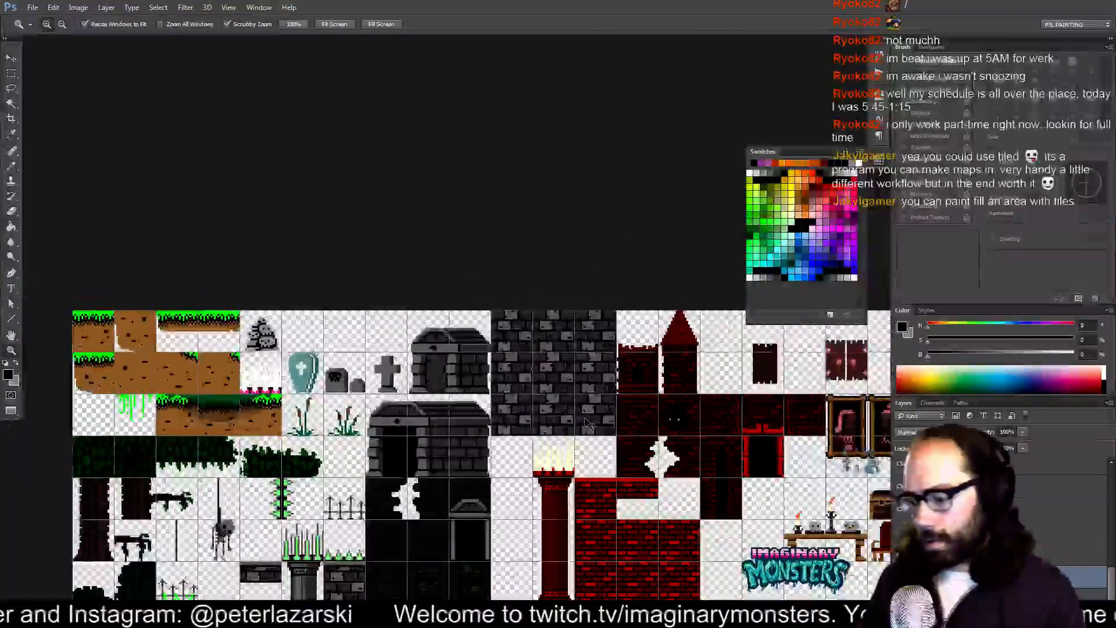
drag(491, 508, 491, 262)
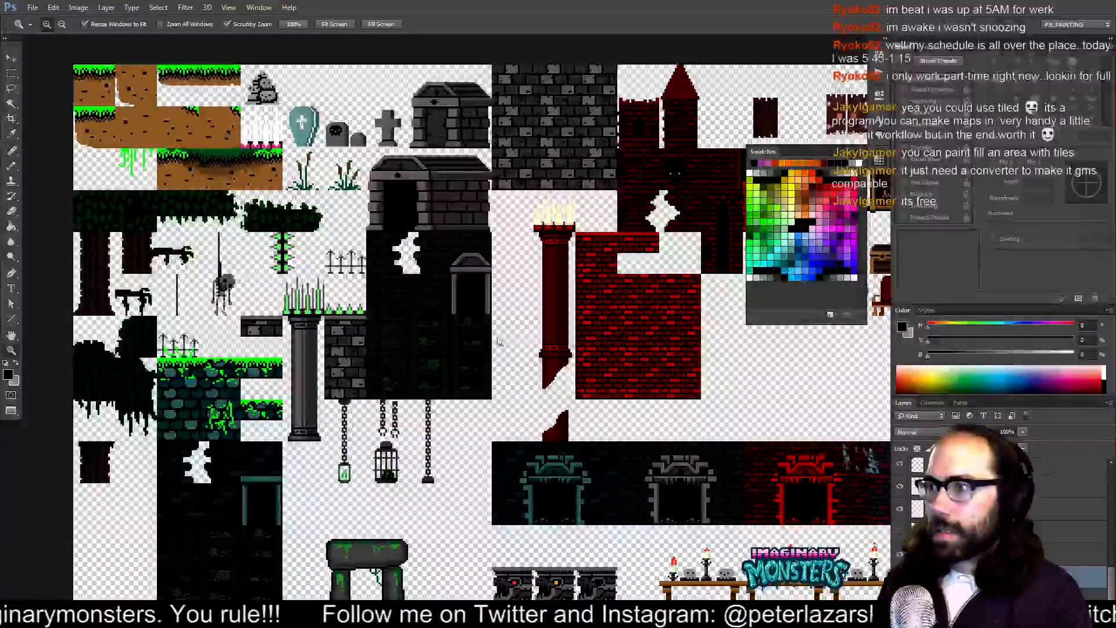
- Look over the whole tileset, from the graveyard and stone arch pieces down to the cathedral and back to the castle furniture
drag(429, 364, 612, 301)
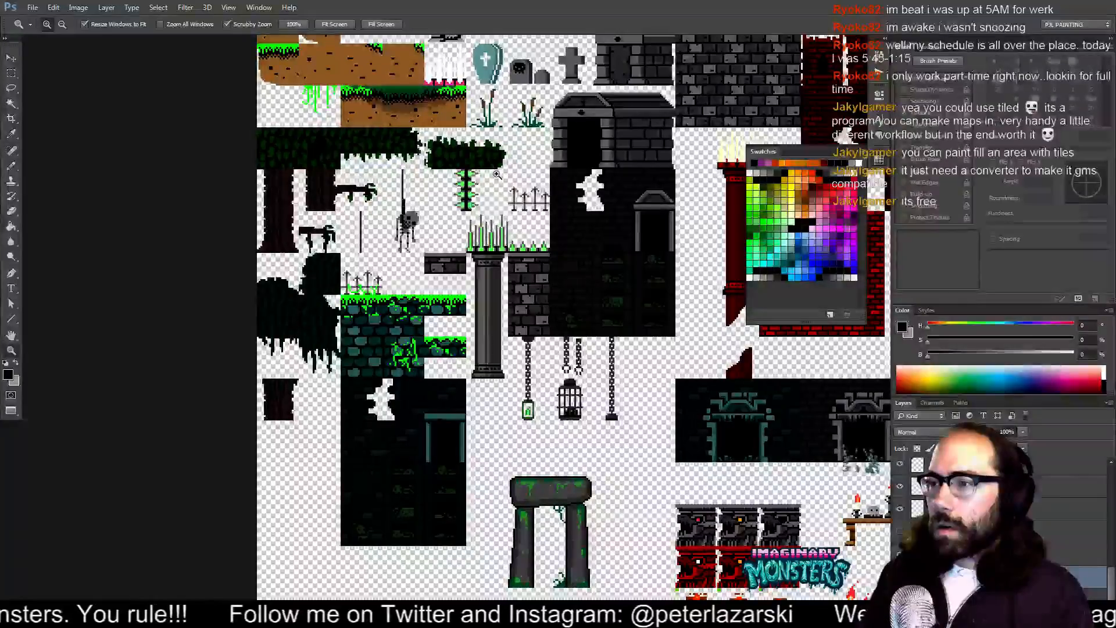
drag(441, 250, 424, 76)
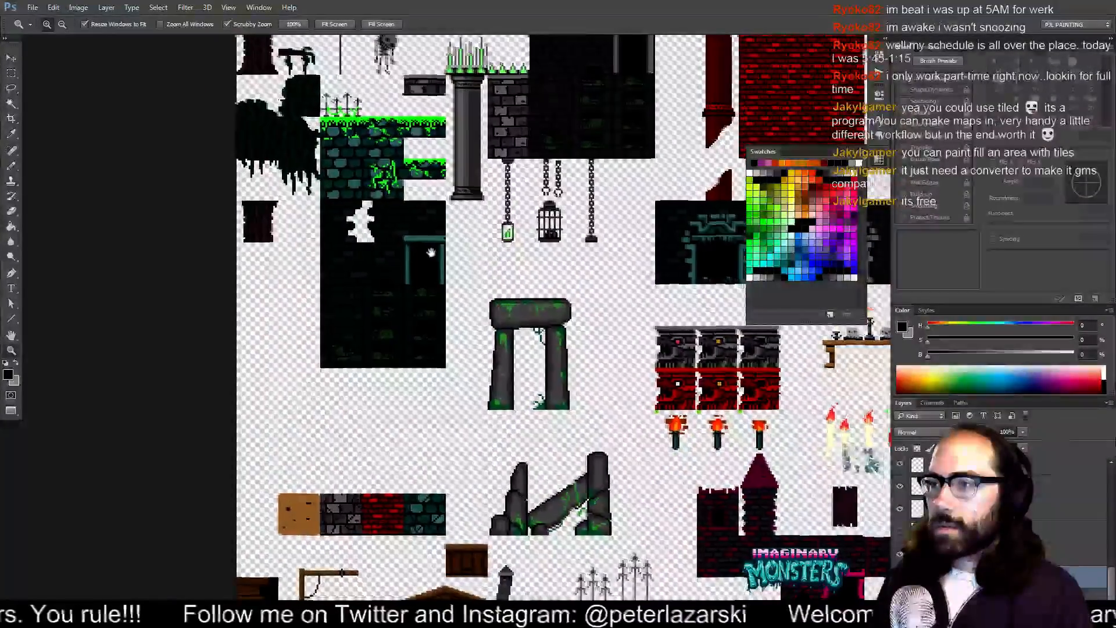
drag(436, 255, 327, 232)
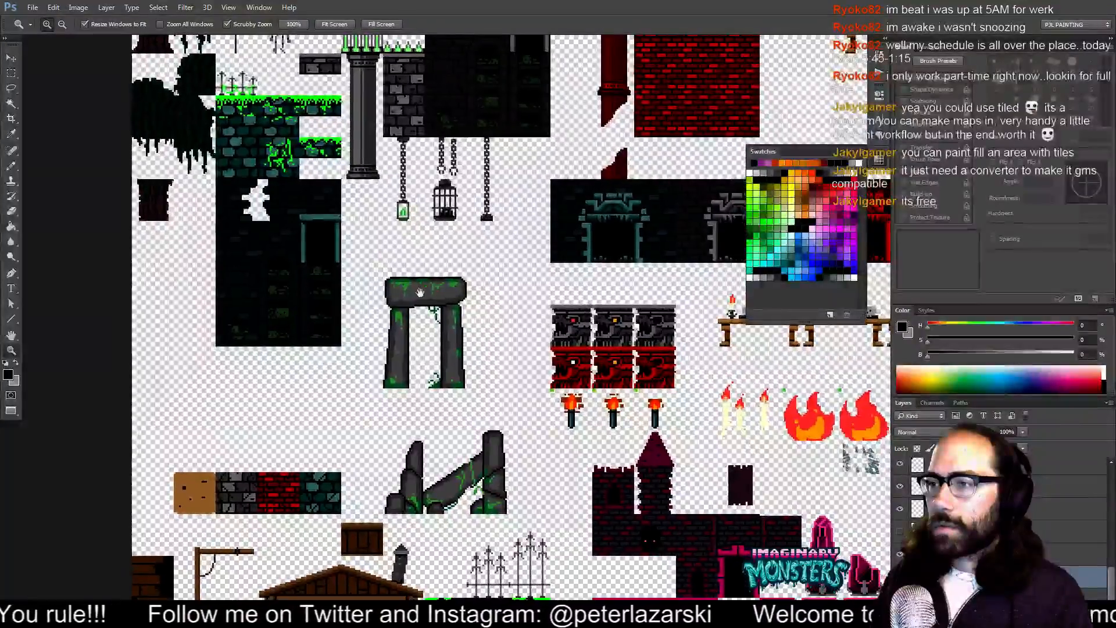
mouse_move(419, 292)
mouse_down()
mouse_move(410, 285)
mouse_move(438, 302)
mouse_up()
key(v)
ctrl+click(437, 290)
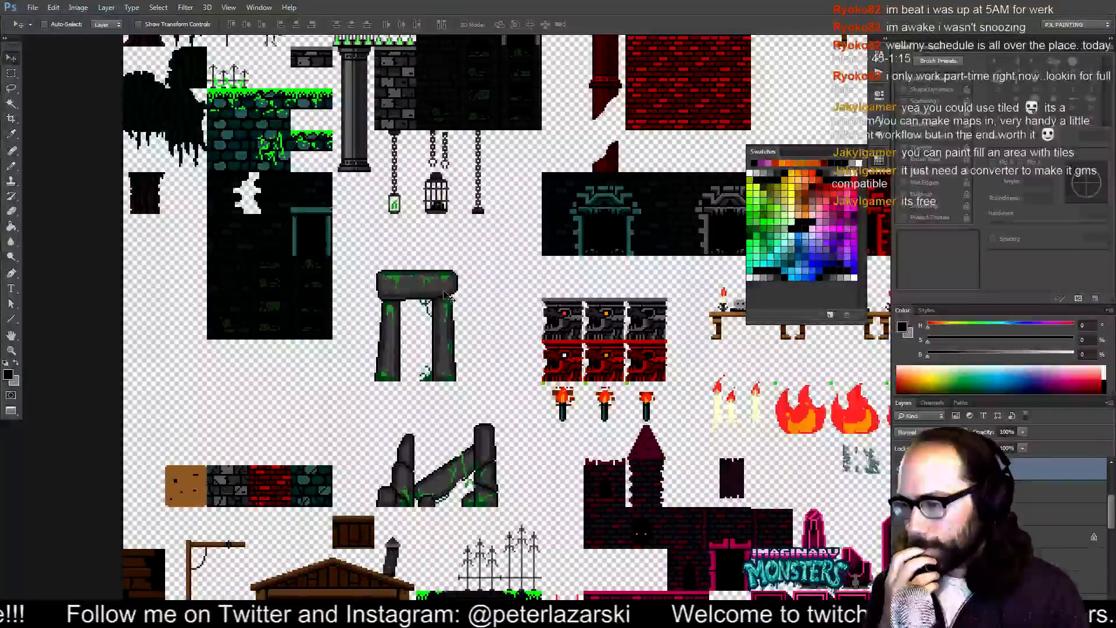
drag(445, 295, 343, 86)
drag(464, 457, 349, 134)
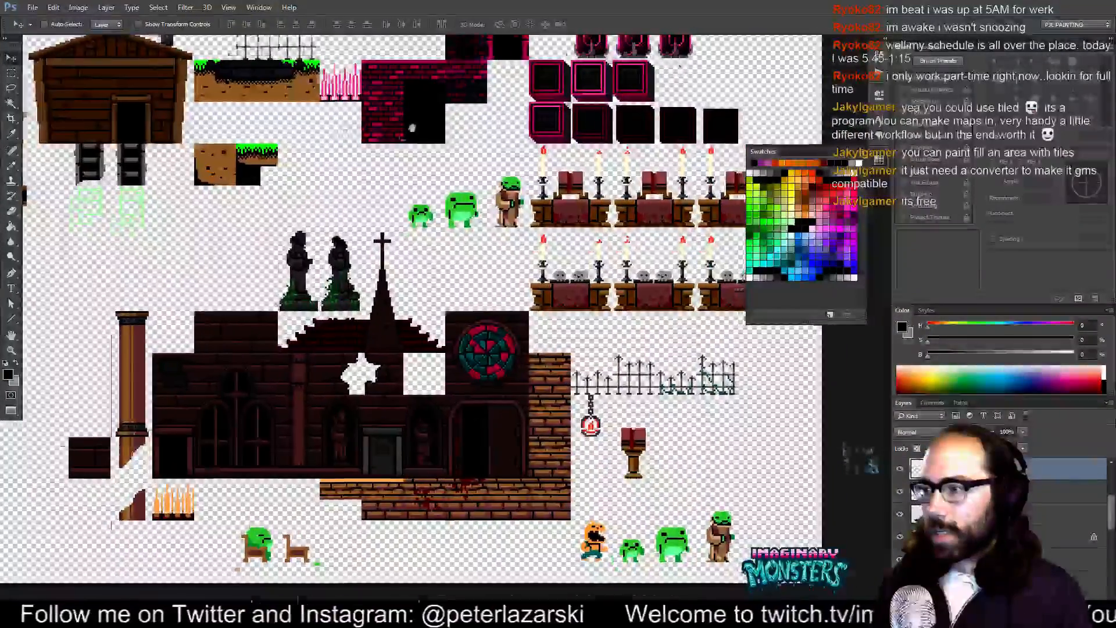
drag(418, 128, 338, 347)
drag(329, 212, 366, 307)
drag(349, 253, 434, 460)
drag(459, 343, 379, 343)
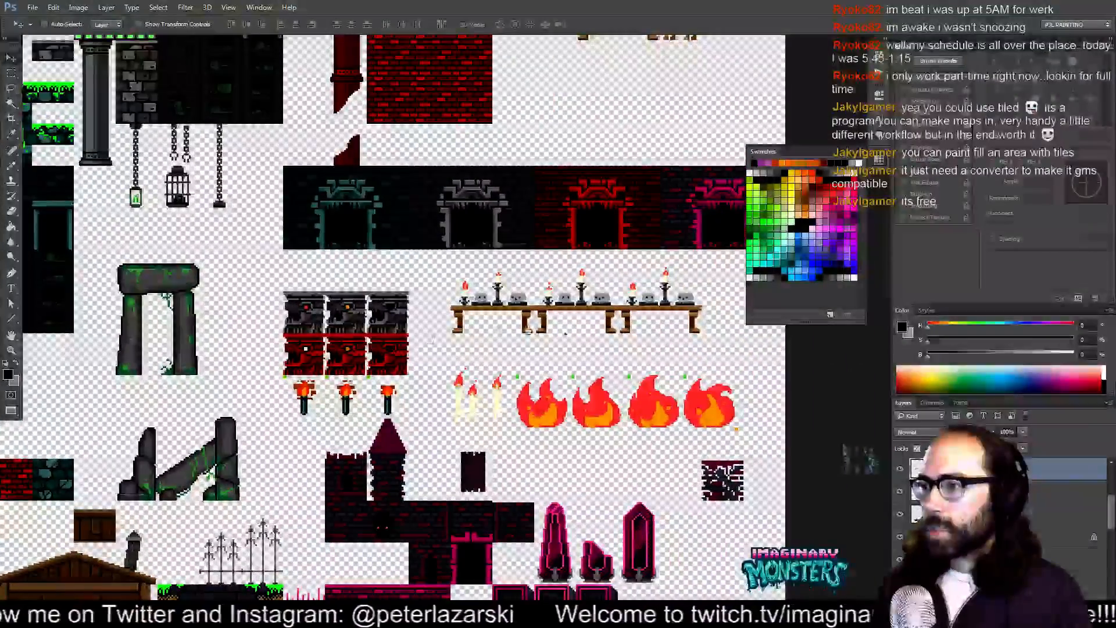
drag(334, 281, 678, 392)
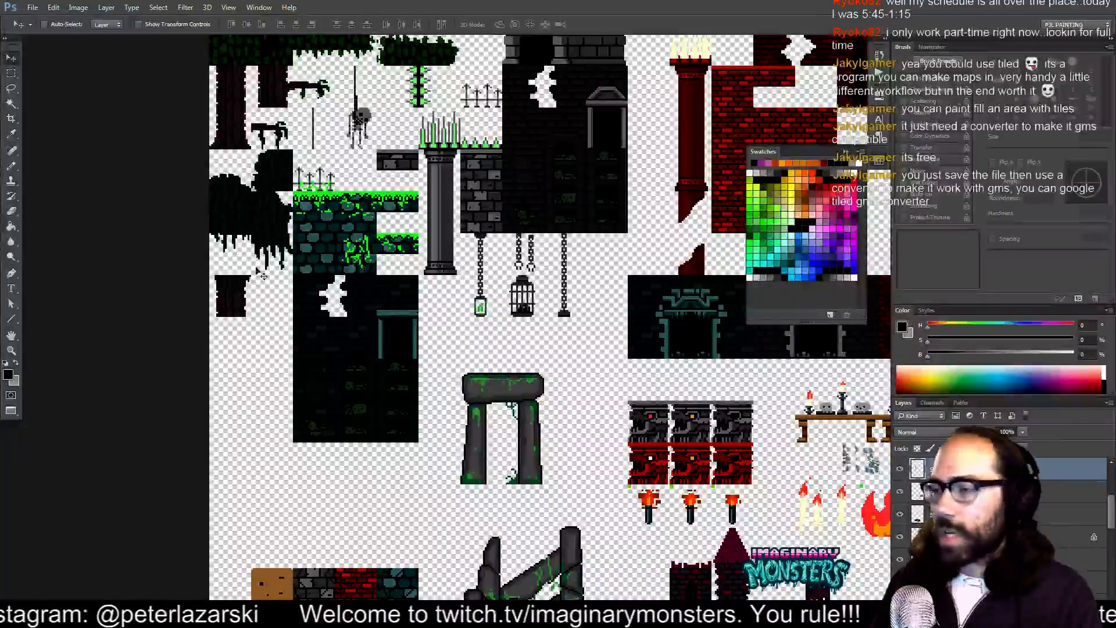
drag(565, 332, 232, 418)
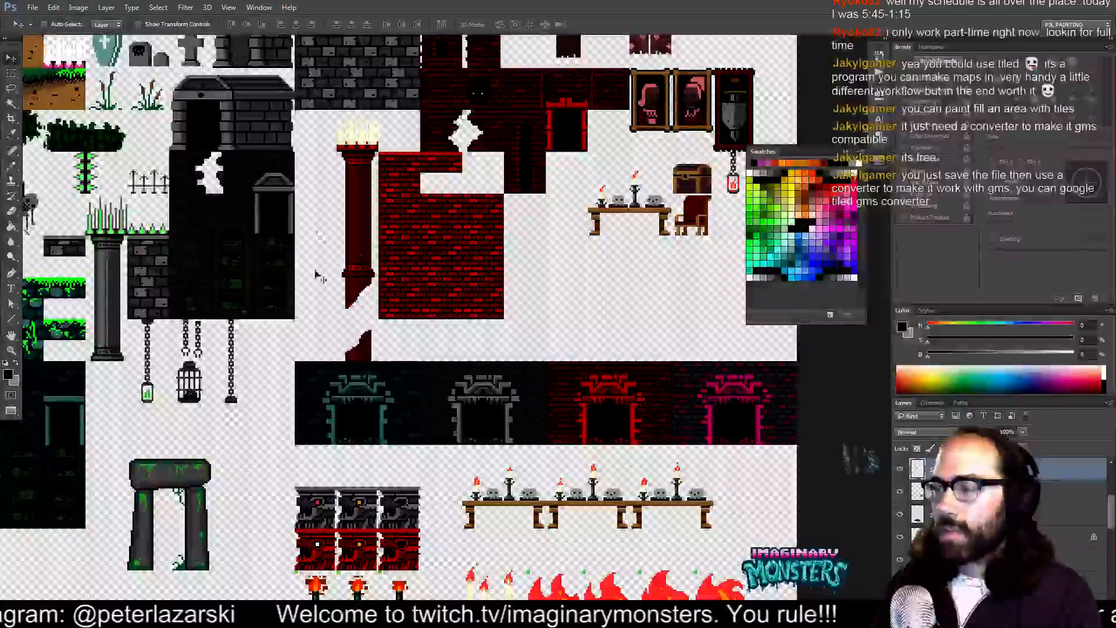
drag(187, 313, 379, 390)
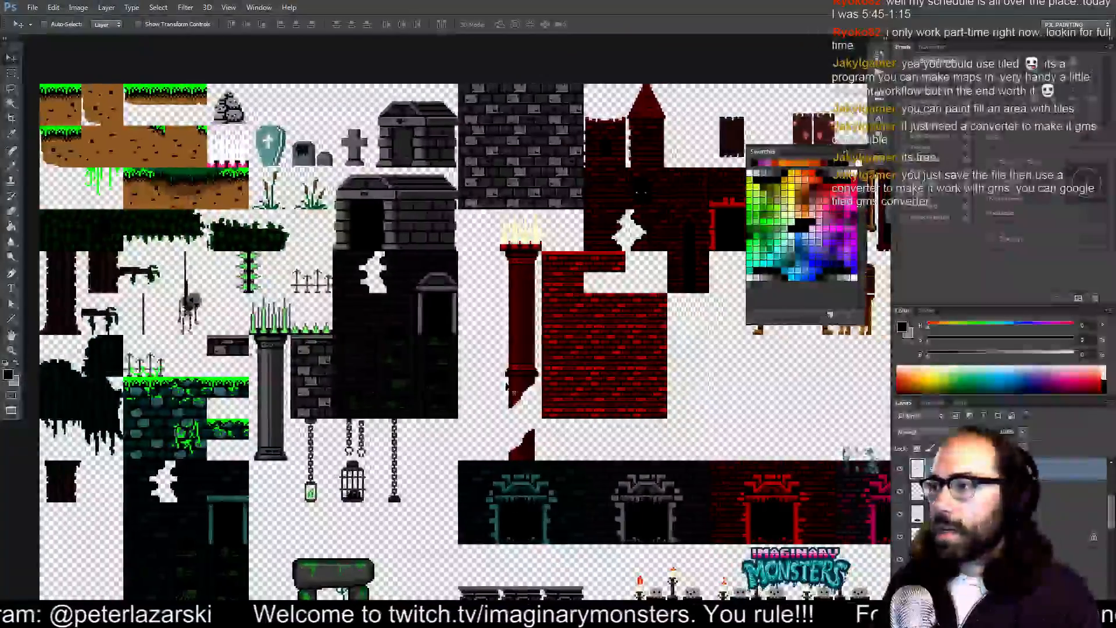
drag(527, 369, 393, 375)
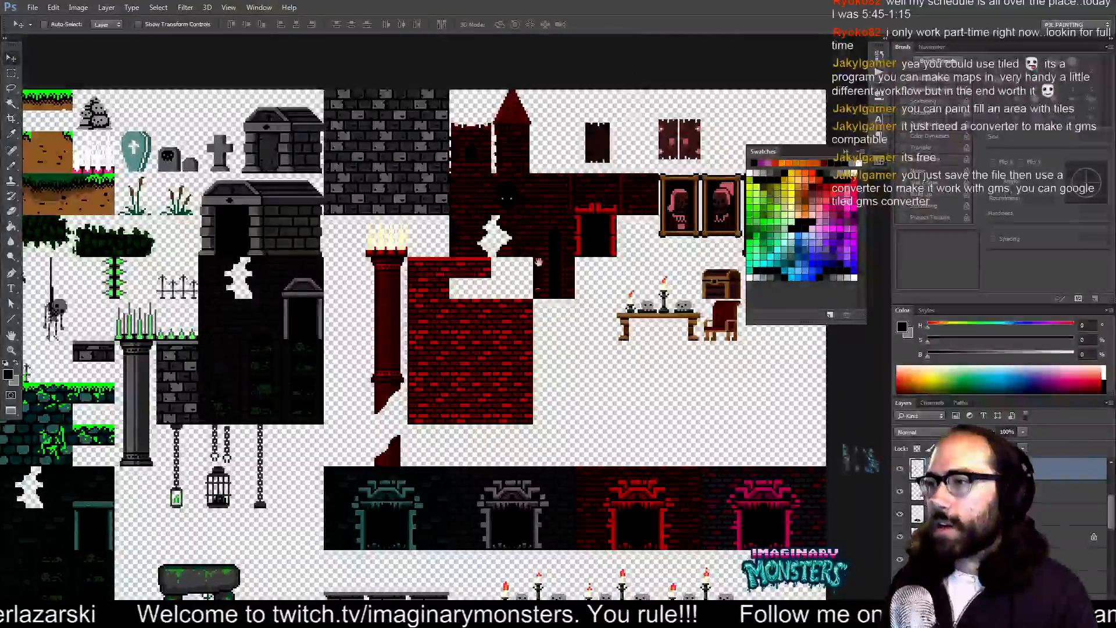
drag(539, 261, 489, 246)
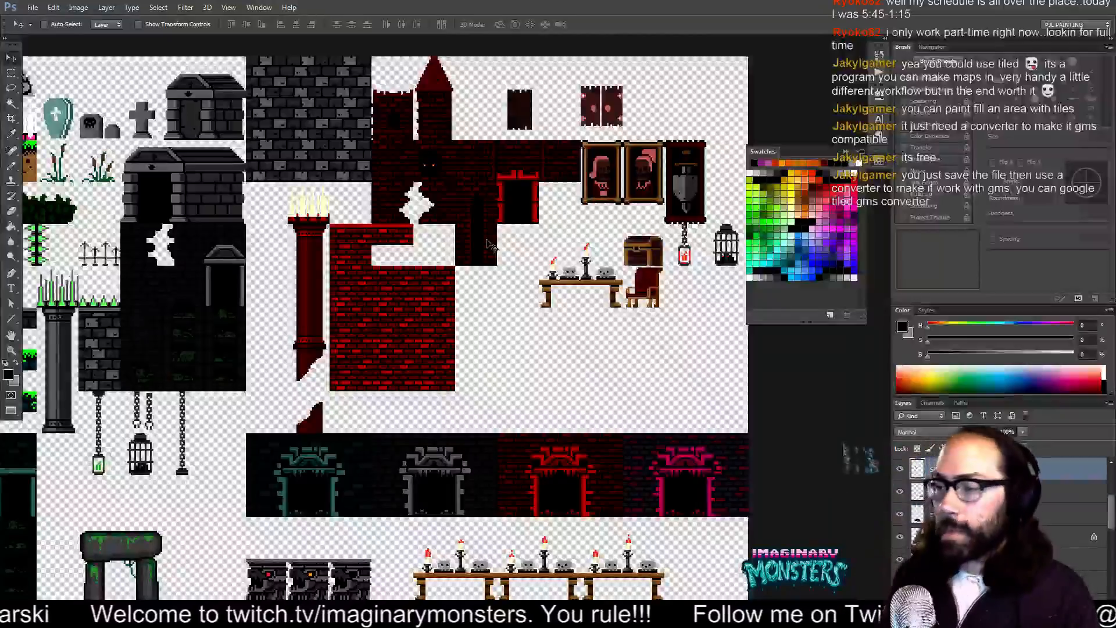
scroll(489, 245, up, 2)
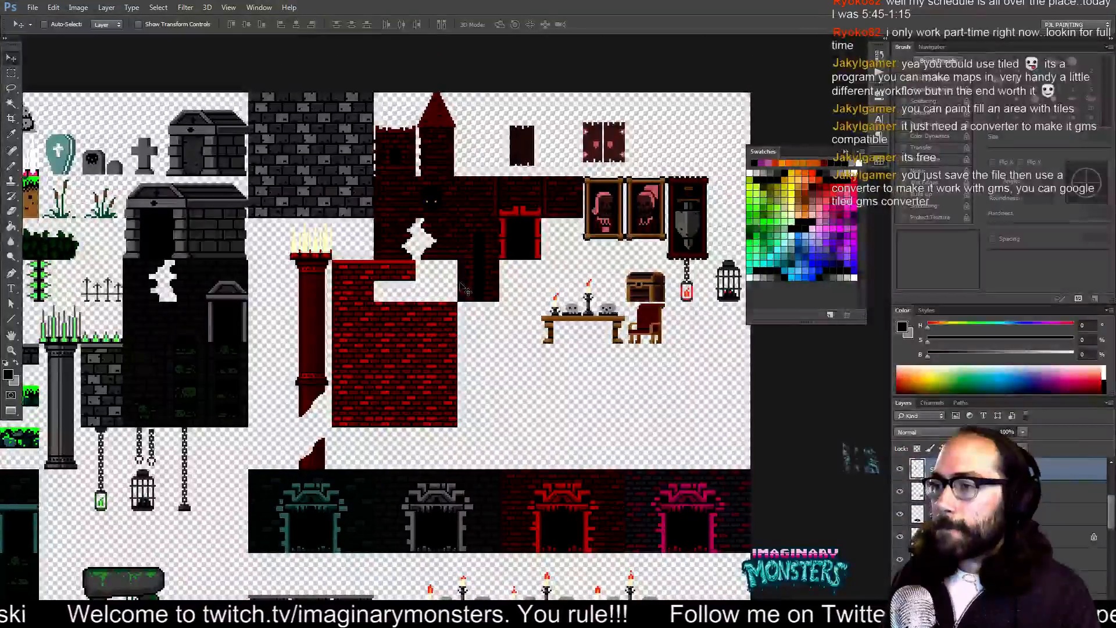
scroll(462, 288, left, 5)
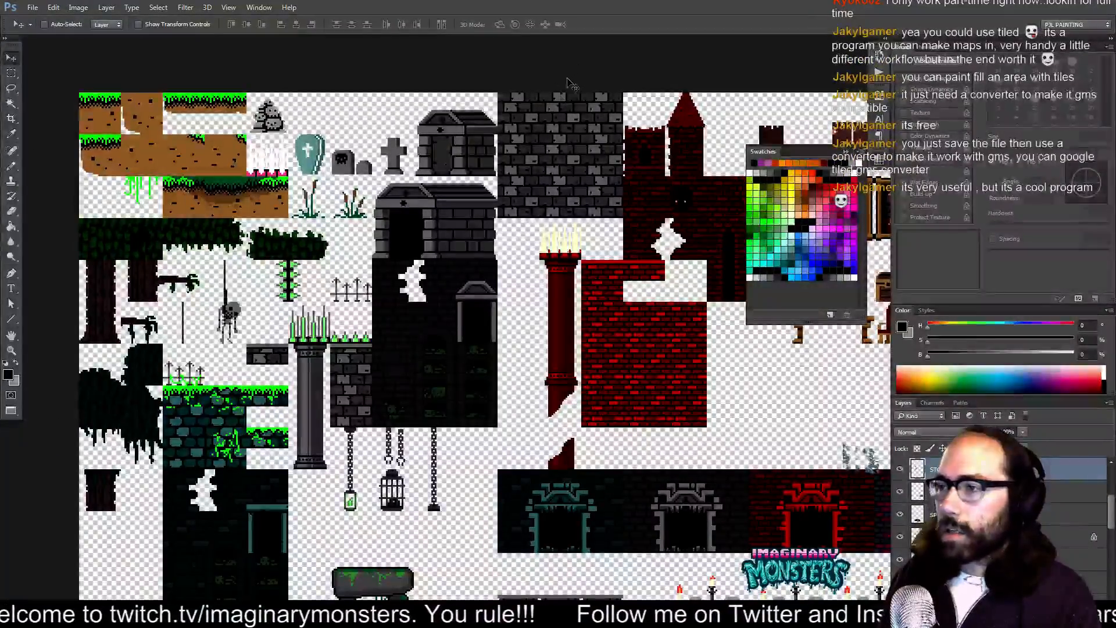
drag(573, 233, 551, 161)
drag(621, 244, 324, 249)
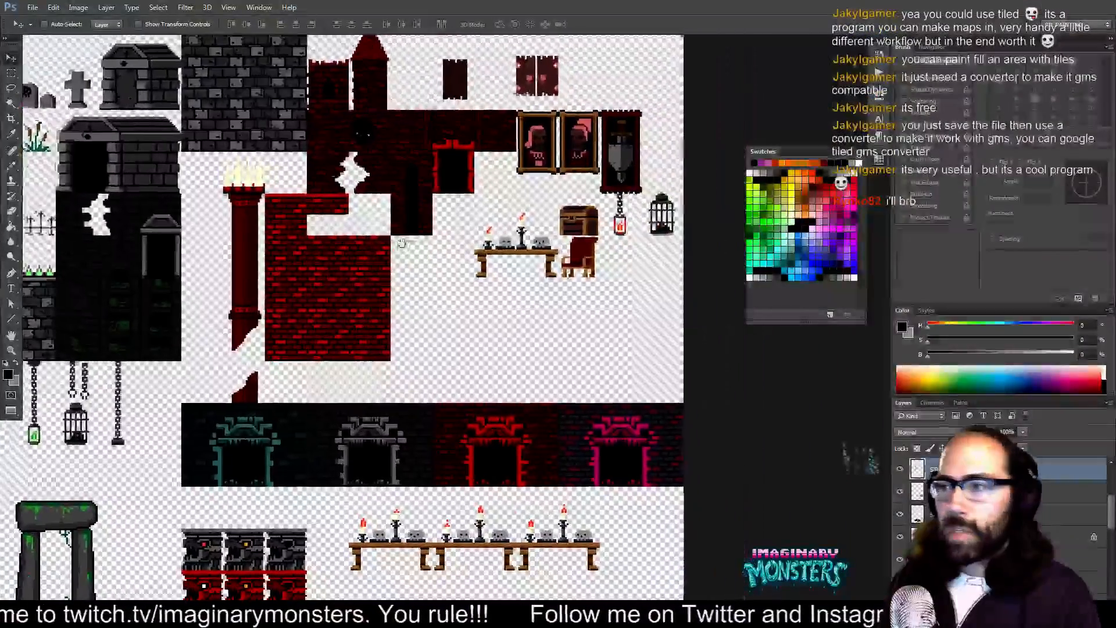
- Show the grid and place the two mossy statues from above the cathedral in the empty cells beside the red brick block
key(ctrl+apostrophe)
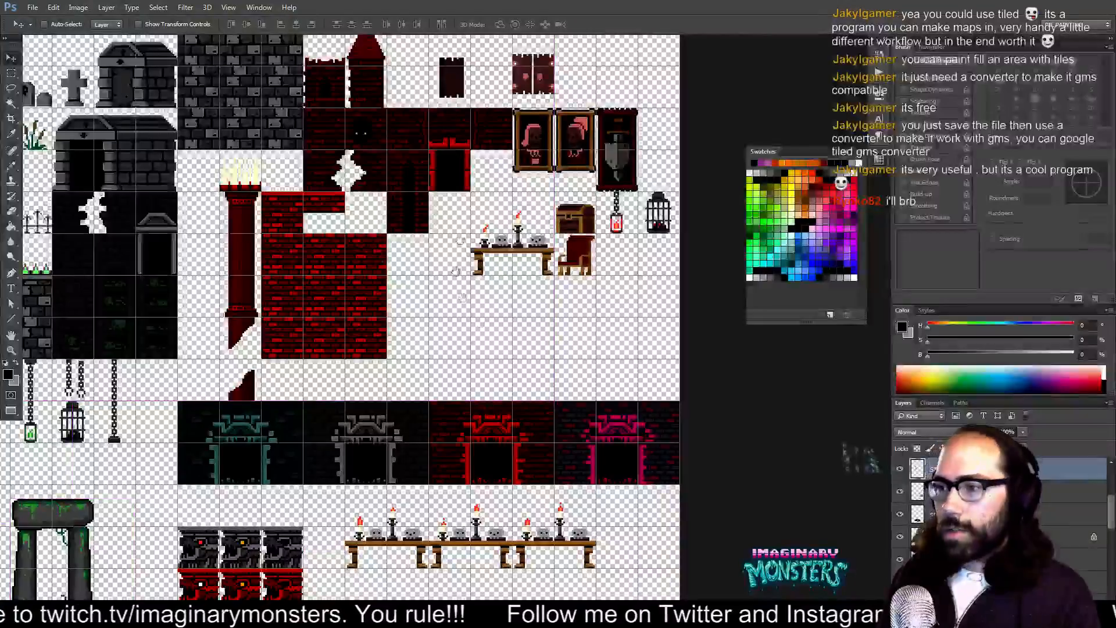
mouse_move(491, 322)
mouse_down()
mouse_move(537, 265)
mouse_move(491, 332)
mouse_move(521, 385)
mouse_move(544, 176)
mouse_up()
key(b)
drag(501, 432, 627, 247)
drag(517, 333, 626, 82)
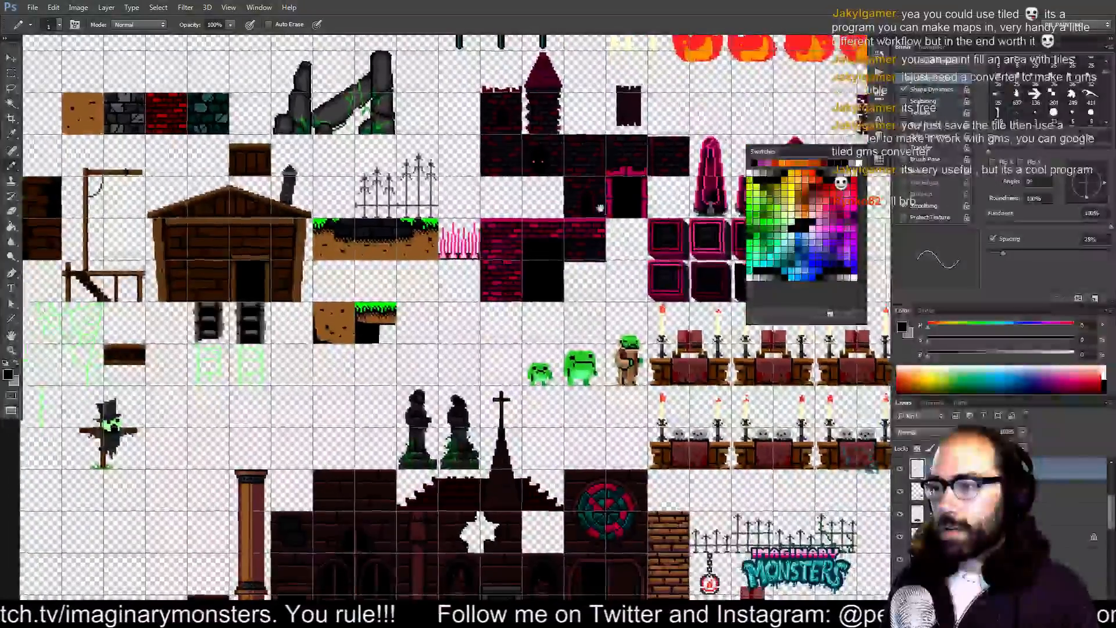
key(v)
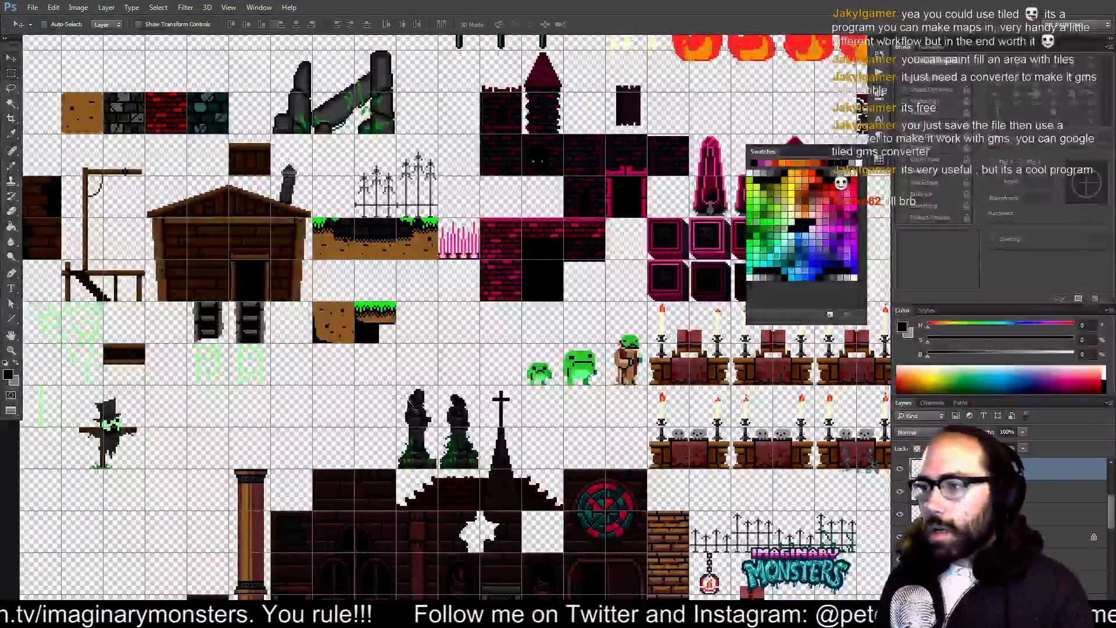
ctrl+click(416, 418)
key(ctrl+z)
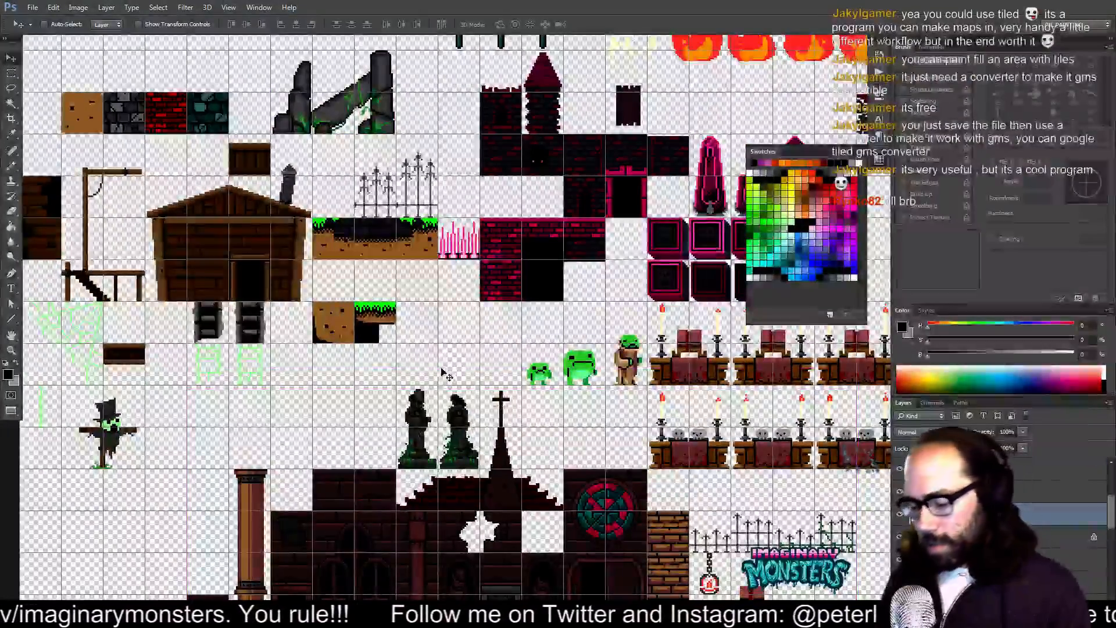
key(m)
drag(465, 459, 480, 463)
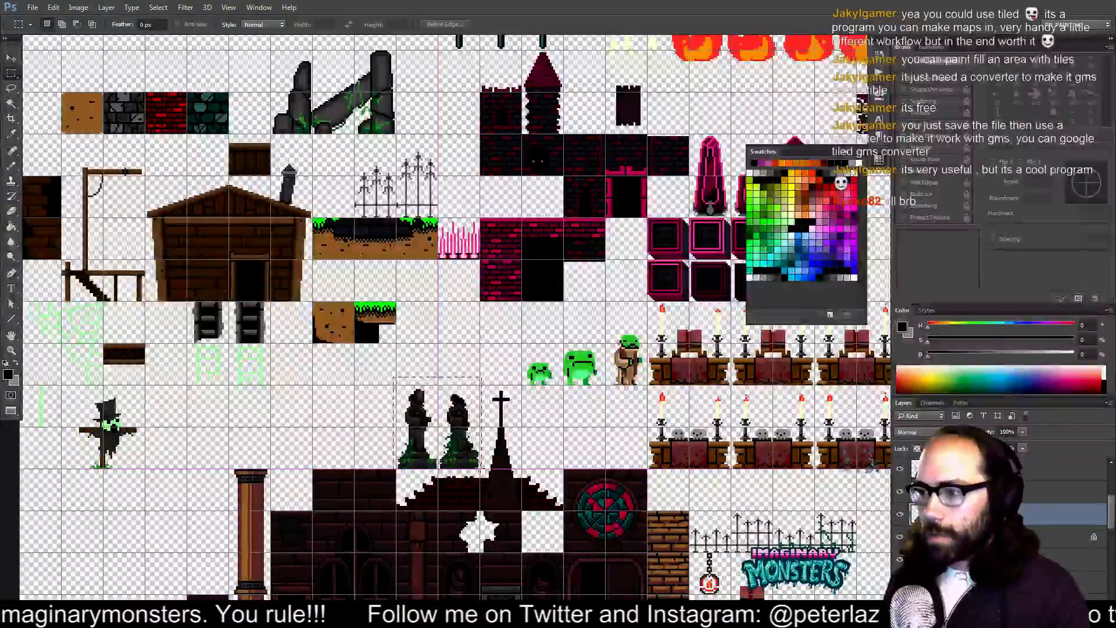
key(v)
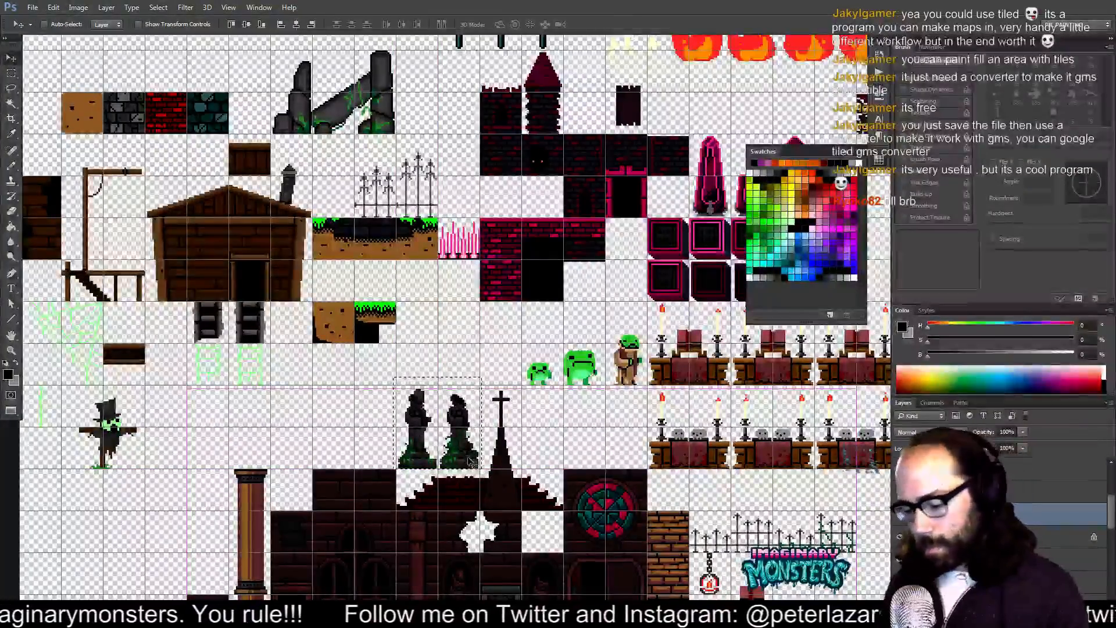
drag(638, 209, 458, 416)
key(z)
click(435, 302)
click(435, 313)
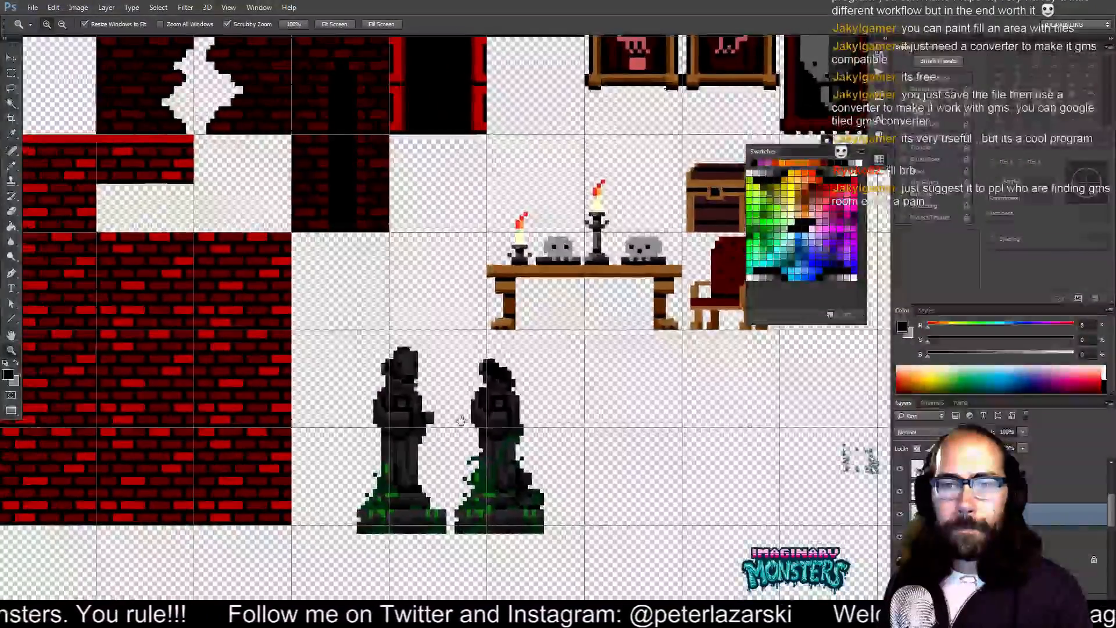
key(v)
drag(451, 455, 390, 446)
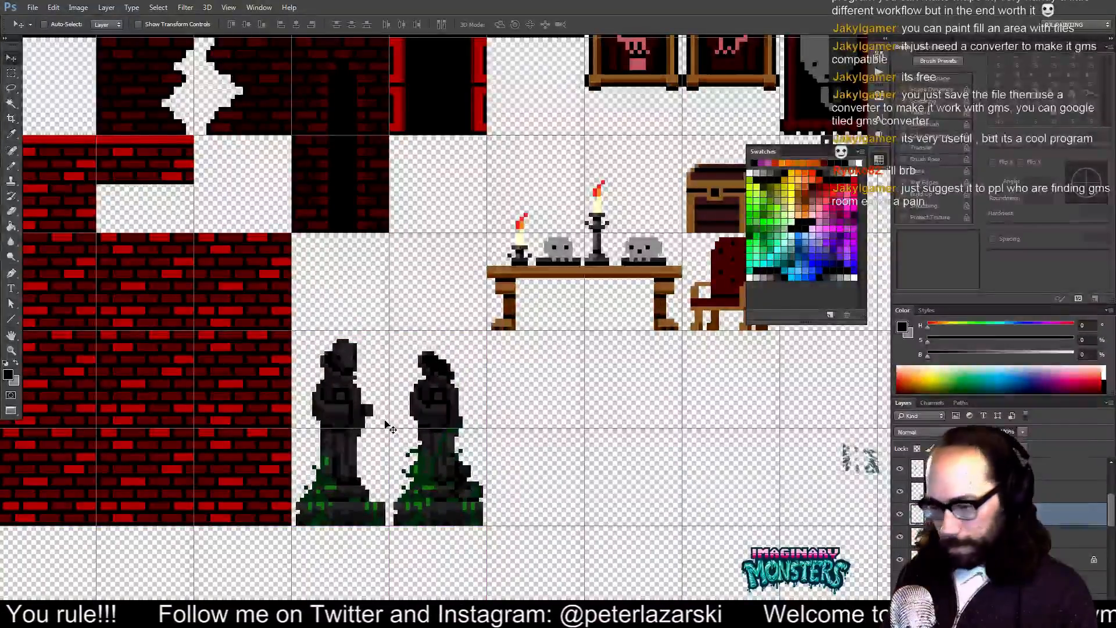
- Shift the statues over the edge of the red bricks and reorder their layer to sit directly above the brick layer
drag(357, 365, 308, 365)
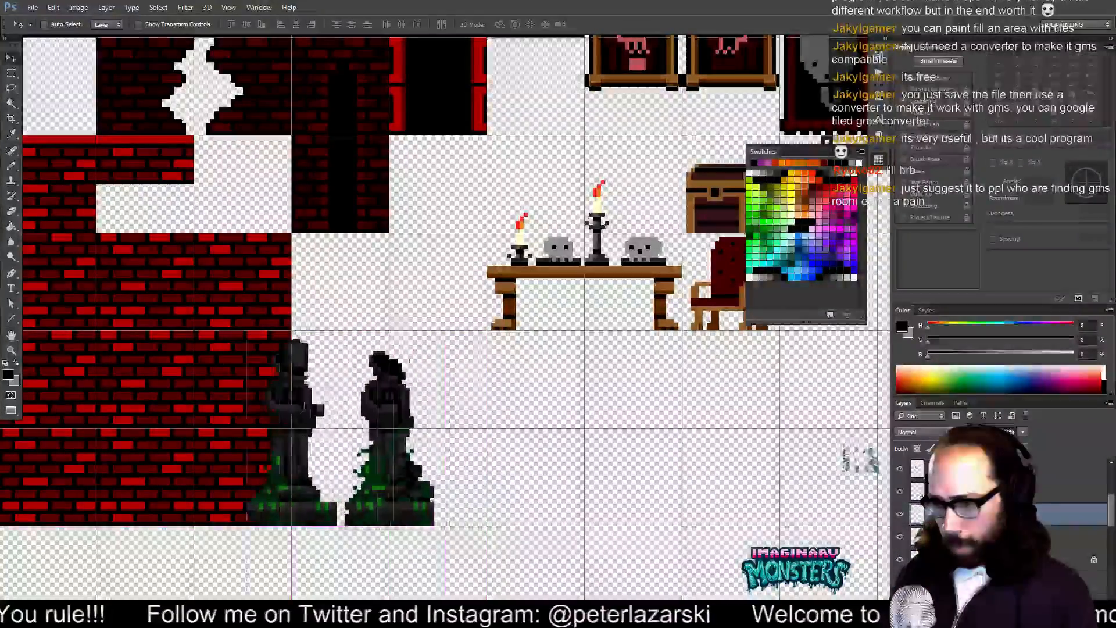
ctrl+click(280, 417)
key(ctrl+[)
key(ctrl+[)
key(ctrl+[)
key(ctrl+[)
key(ctrl+[)
key(ctrl+[)
key(ctrl+[)
key(ctrl+[)
key(ctrl+[)
key(ctrl+[)
key(ctrl+[)
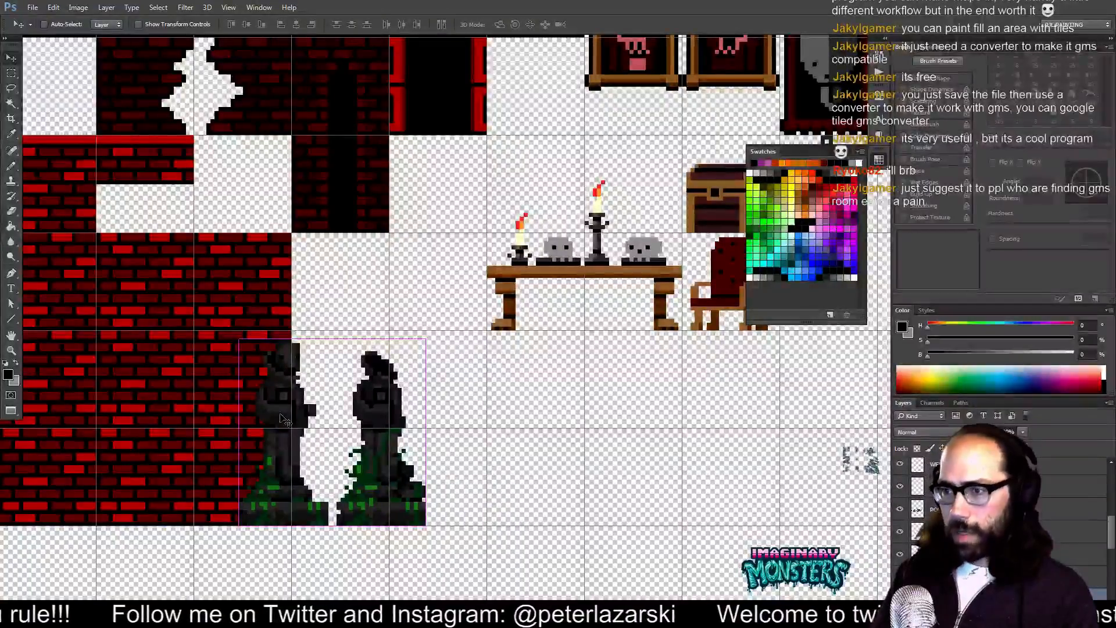
key(ctrl+])
key(ctrl+])
key(ctrl+])
key(ctrl+])
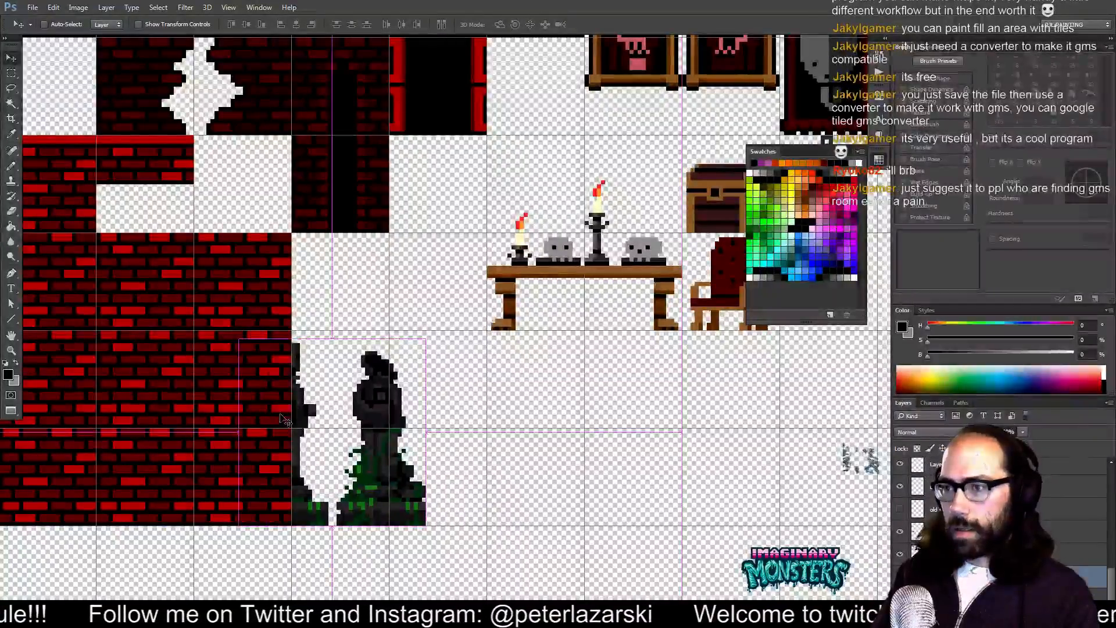
key(ctrl+[)
key(ctrl+[)
key(ctrl+[)
key(ctrl+])
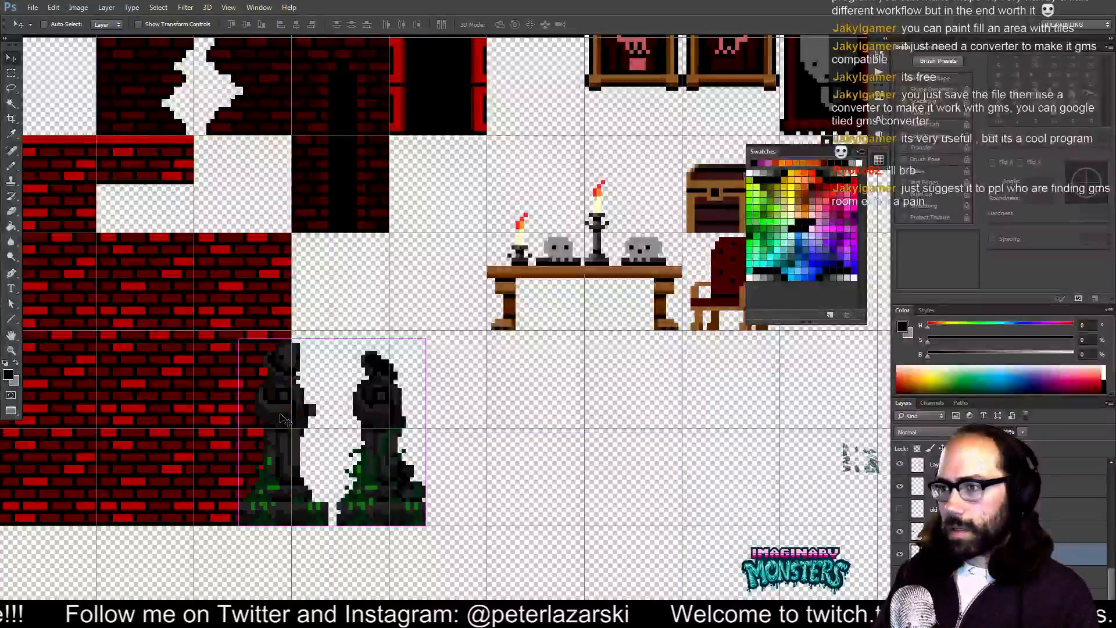
- Nudge the statues back into the two grid cells beside the red brick block and merge their layer down
key(shift+Right)
key(shift+Right)
key(Left)
key(Left)
key(Left)
key(Left)
key(Left)
key(Left)
key(Left)
key(Left)
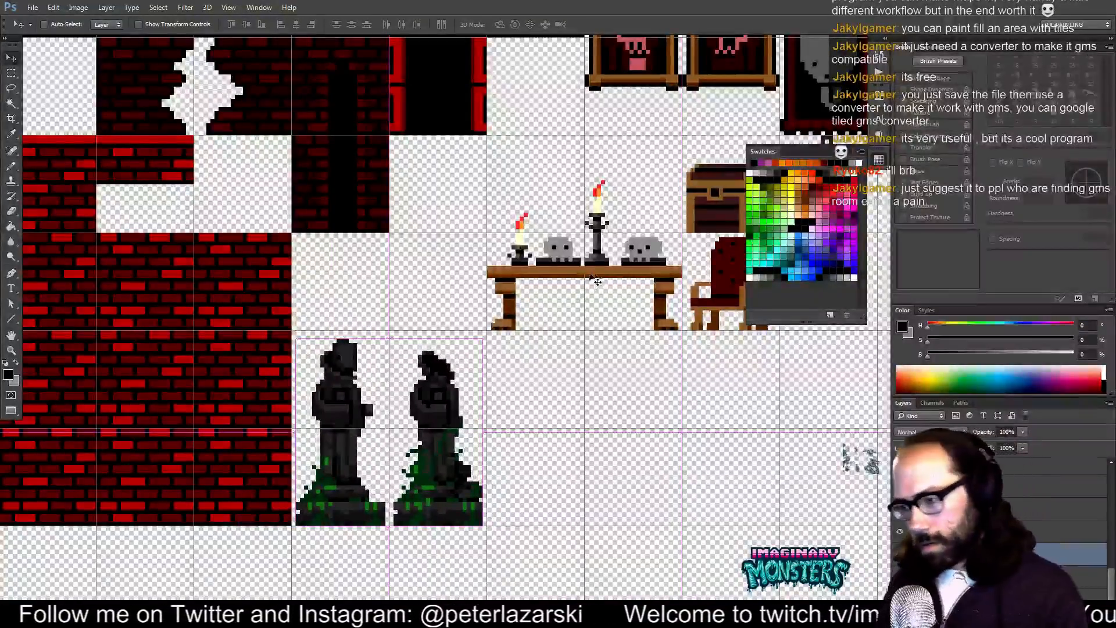
key(ctrl+e)
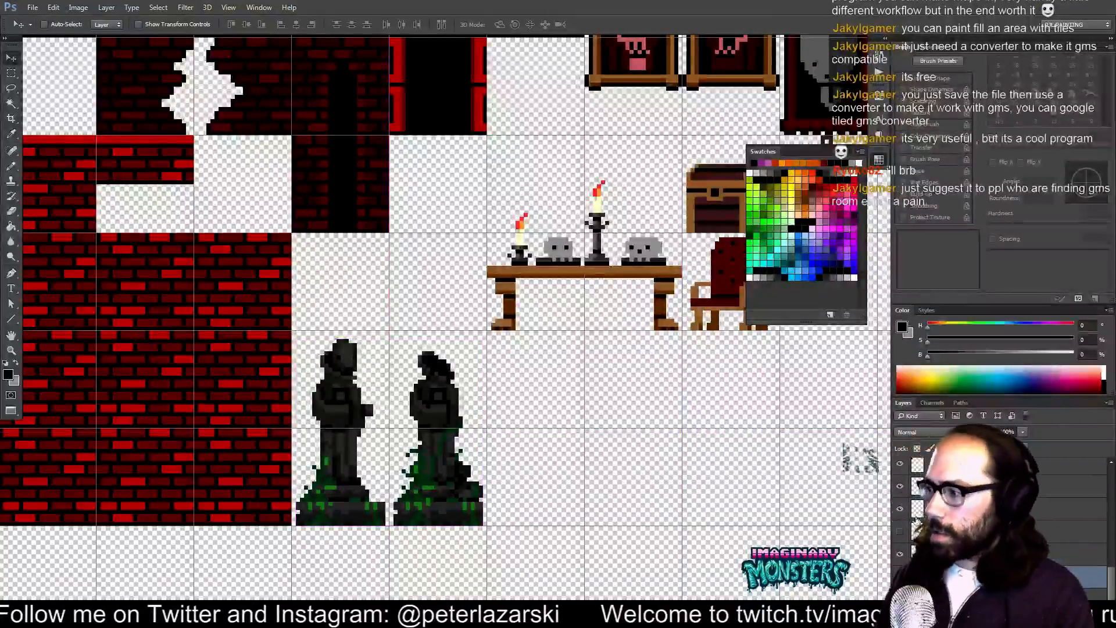
- Show the black background layer and fill it with dark purple (H 300, S 50, B 40)
click(899, 598)
drag(490, 448, 516, 447)
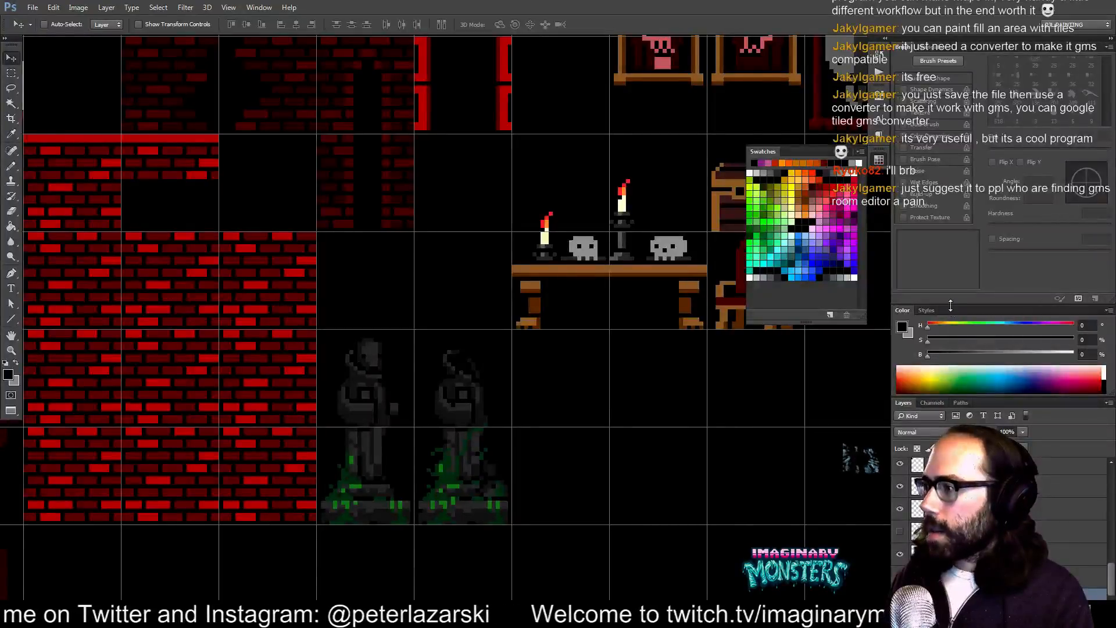
drag(950, 305, 950, 332)
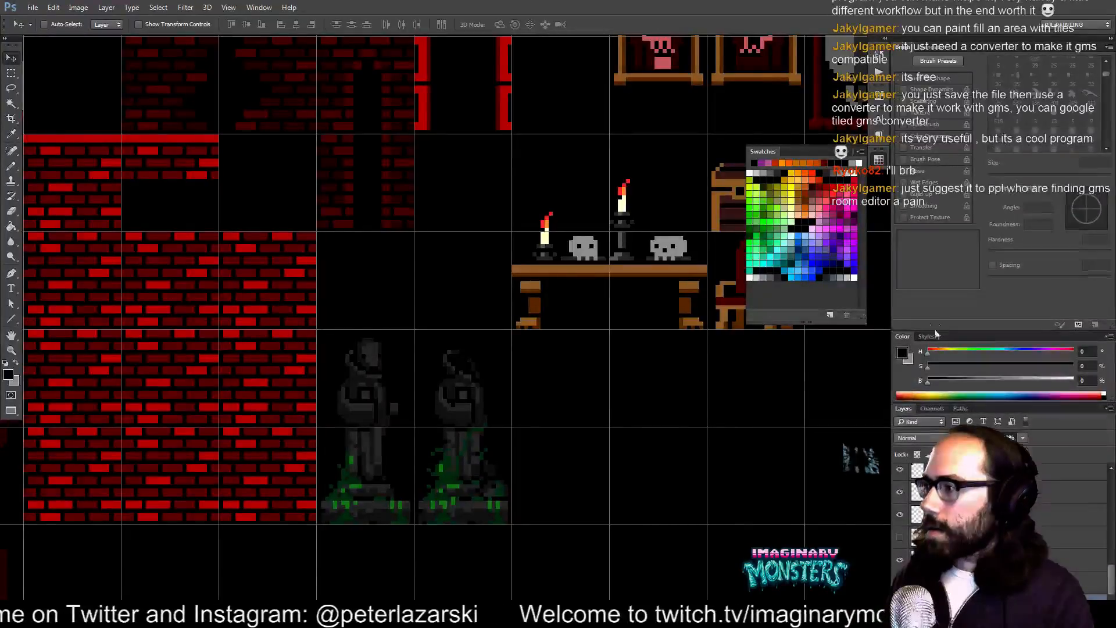
click(852, 231)
key(g)
click(672, 393)
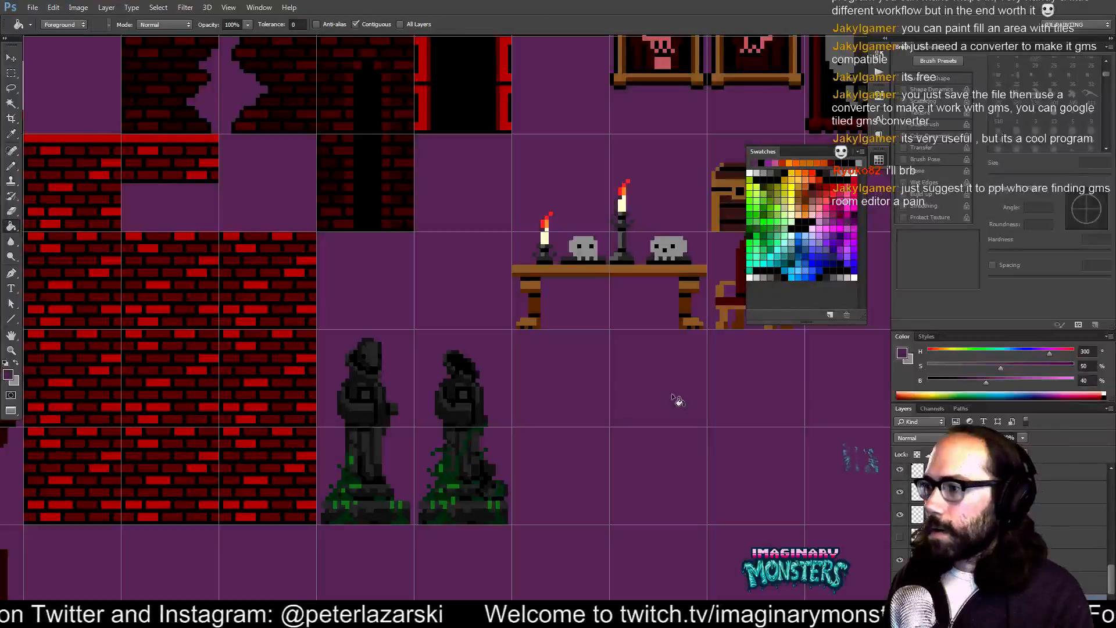
mouse_move(667, 439)
mouse_down()
mouse_move(603, 420)
mouse_move(620, 424)
mouse_up()
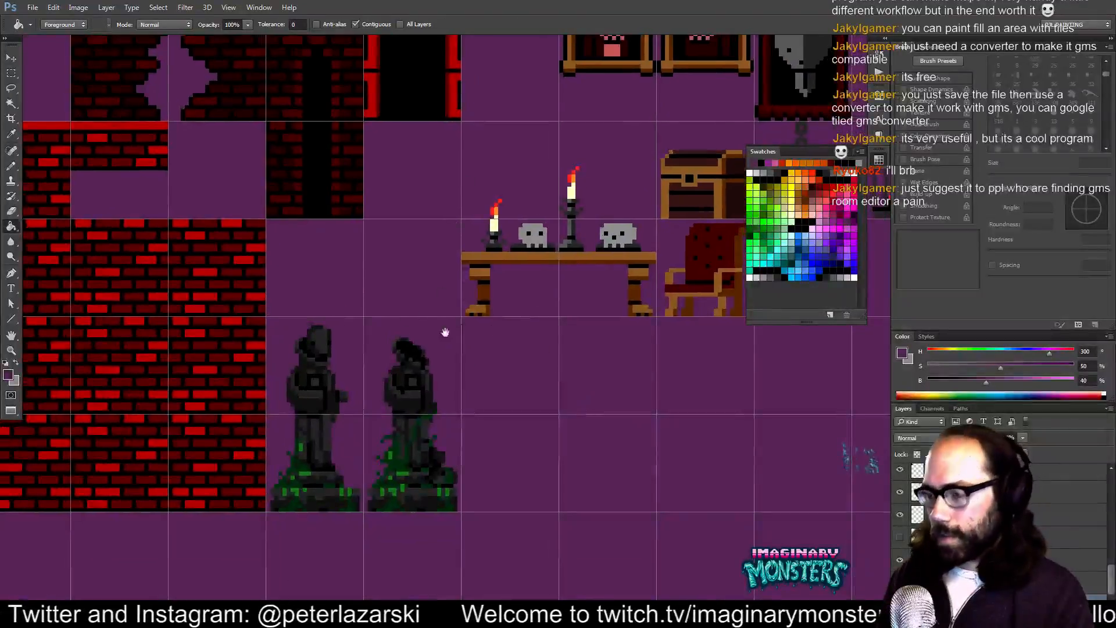
mouse_move(476, 366)
mouse_down()
mouse_move(498, 351)
mouse_move(479, 363)
mouse_up()
key(z)
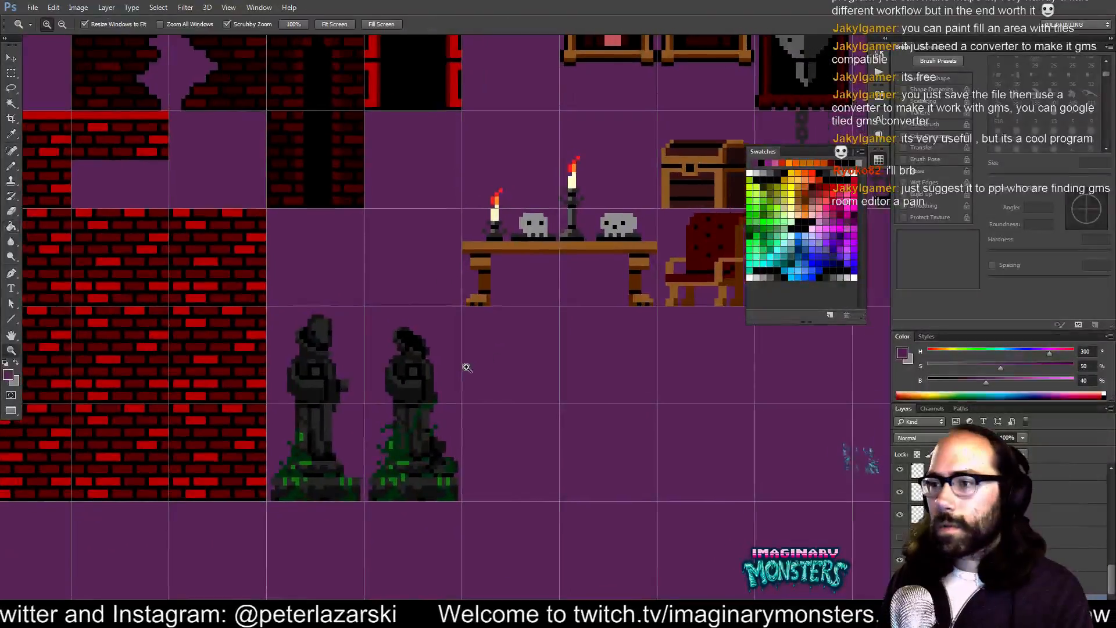
click(466, 367)
key(m)
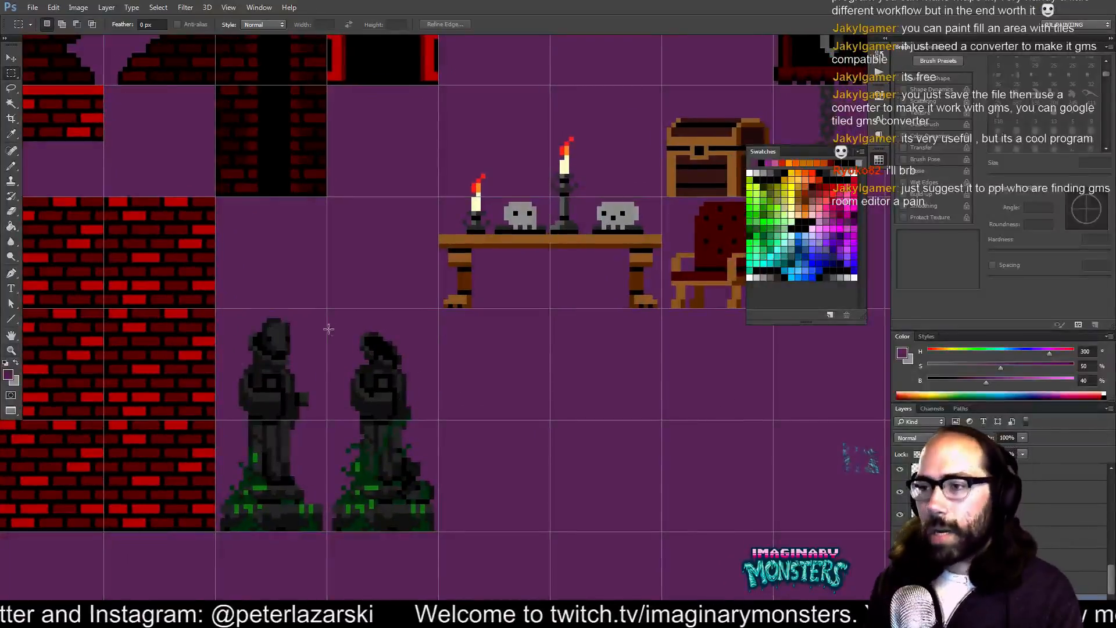
key(v)
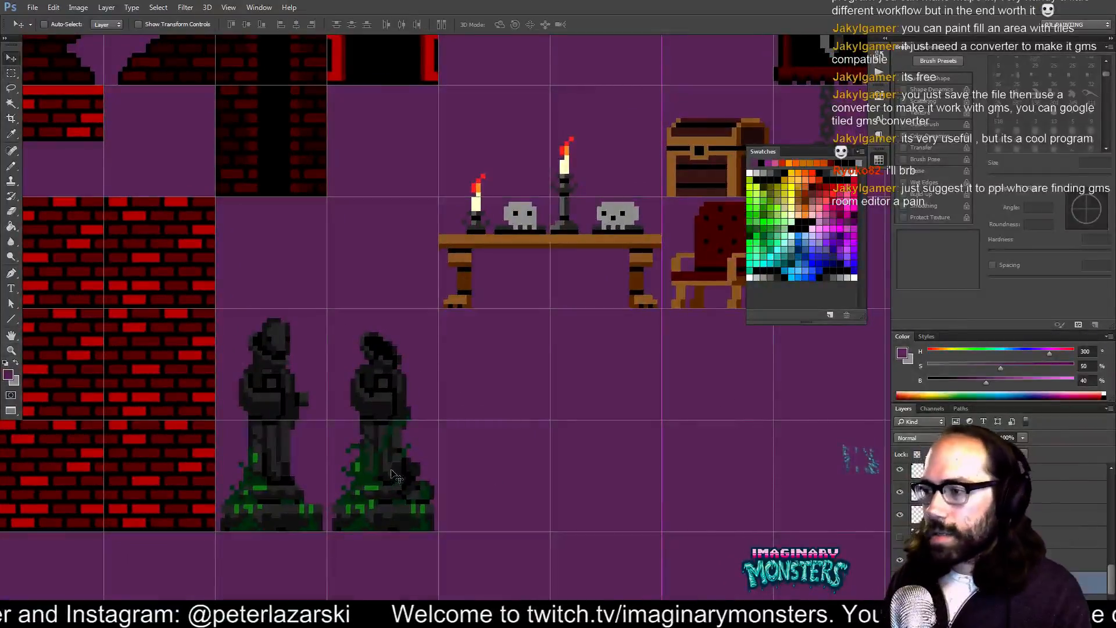
drag(392, 316, 406, 330)
key(ctrl+z)
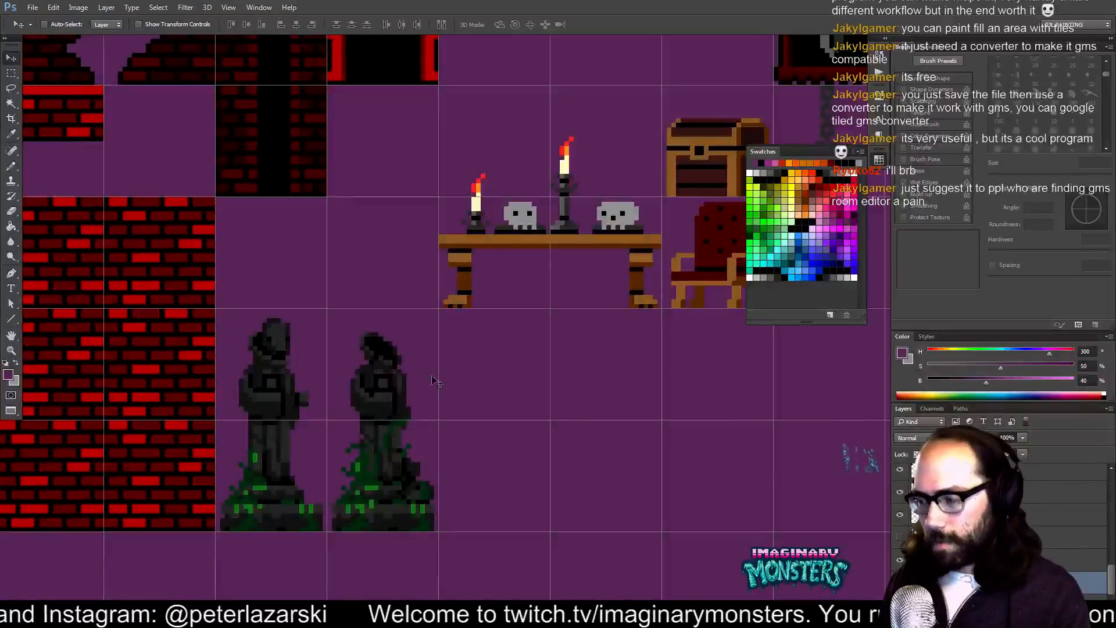
- Hide the grid and look over the two statues alongside the castle wall and furniture tiles
scroll(1057, 558, down, 1)
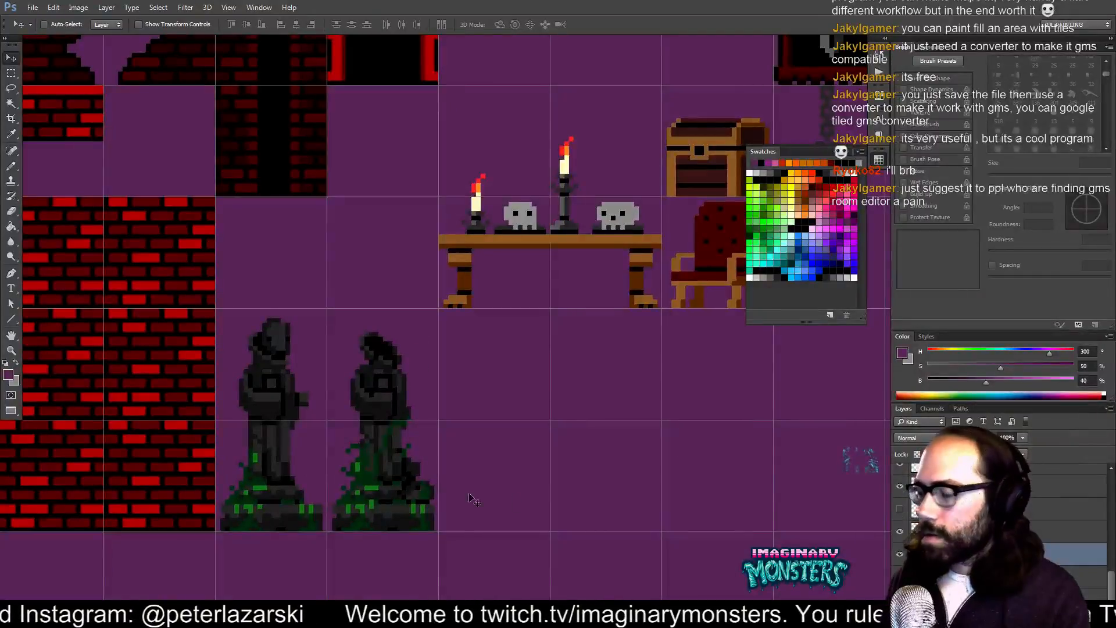
drag(394, 406, 266, 504)
key(z)
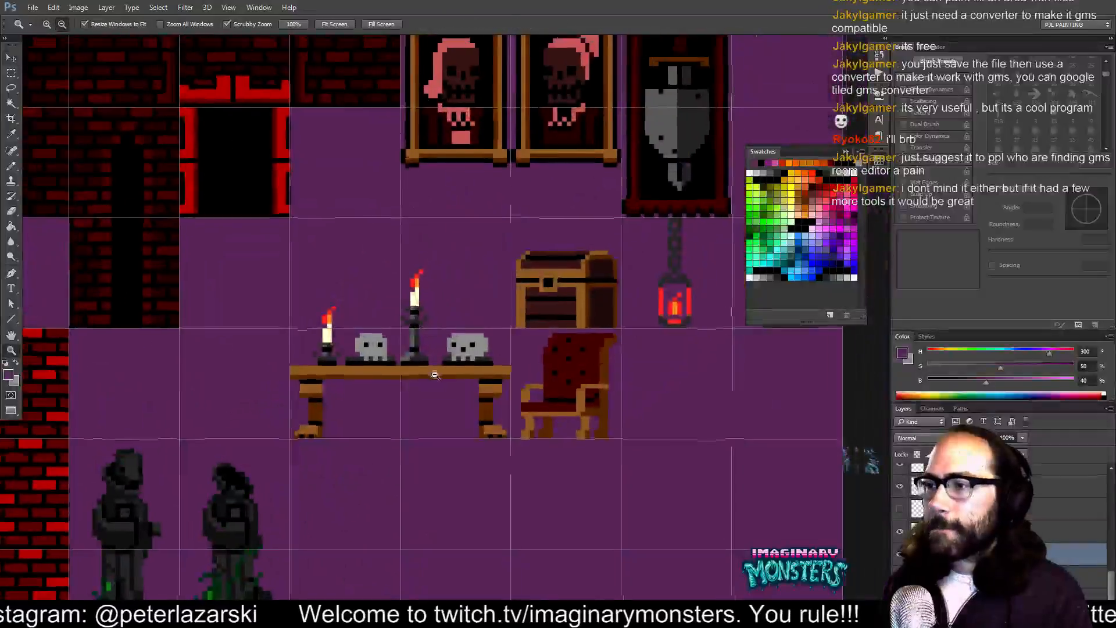
drag(434, 379, 403, 307)
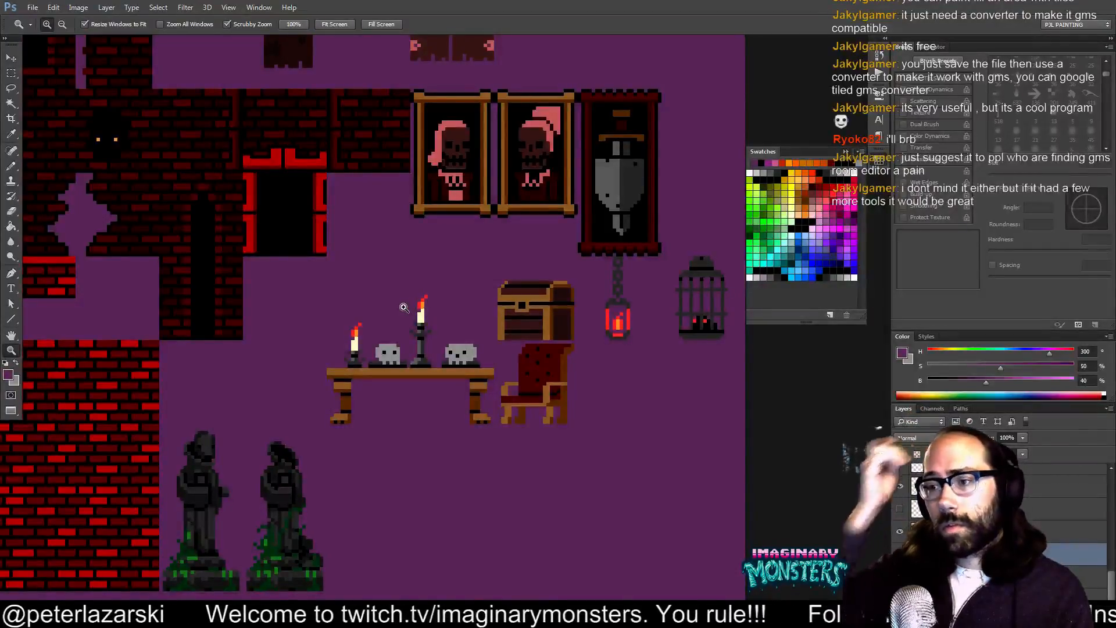
key(space)
drag(388, 351, 405, 305)
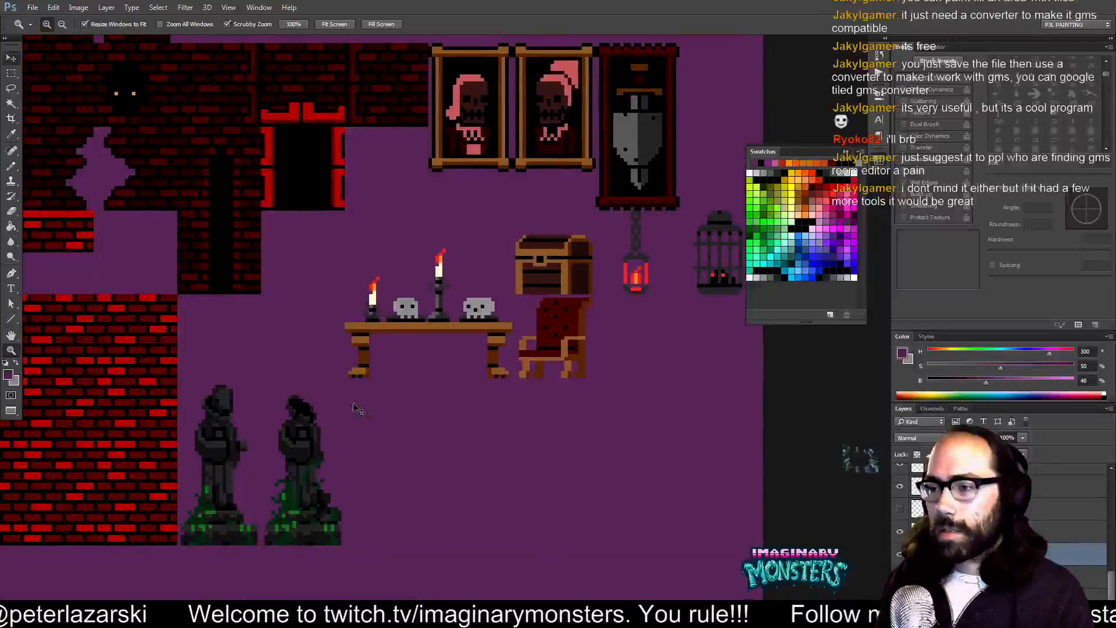
click(382, 446)
drag(379, 447, 430, 414)
key(b)
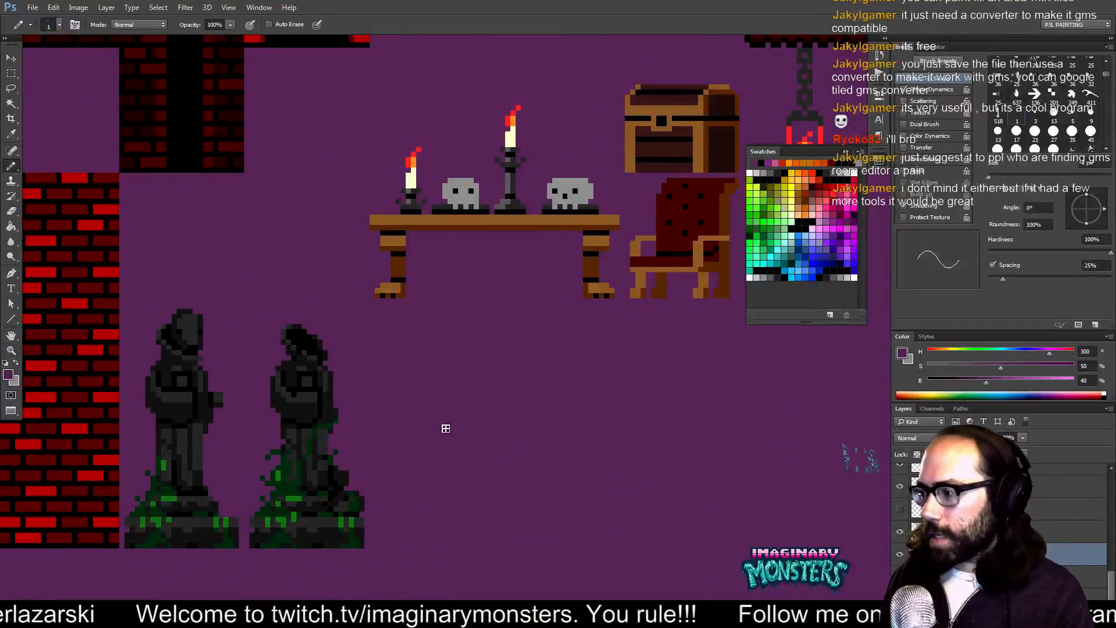
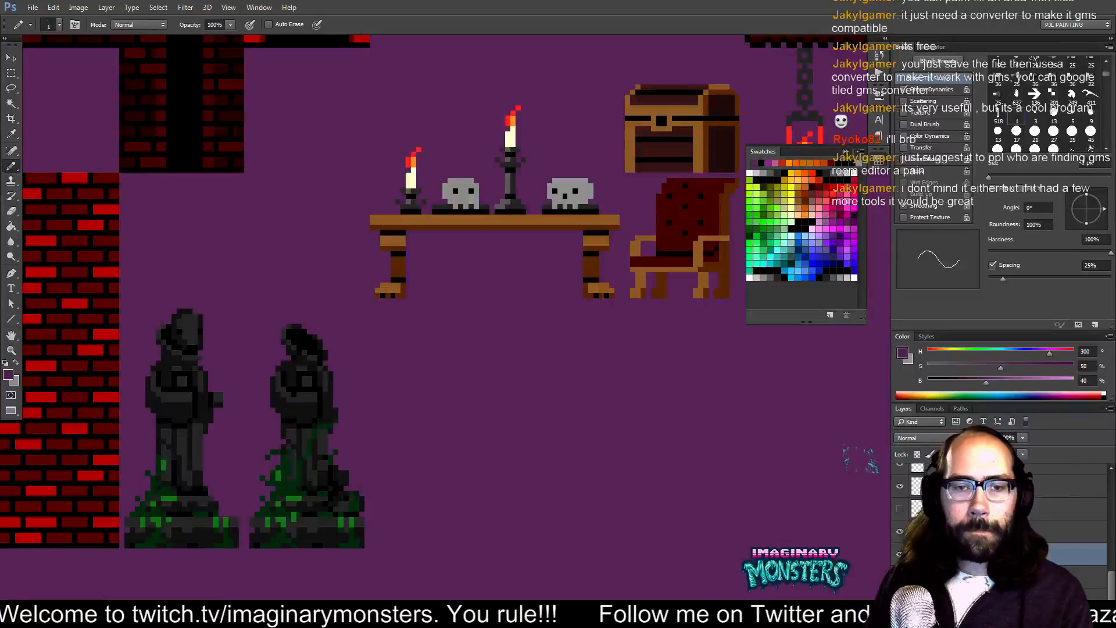
- Look through the characters and animation frames on the monster sprite sheet, and return to the castle tileset
scroll(563, 271, down, 5)
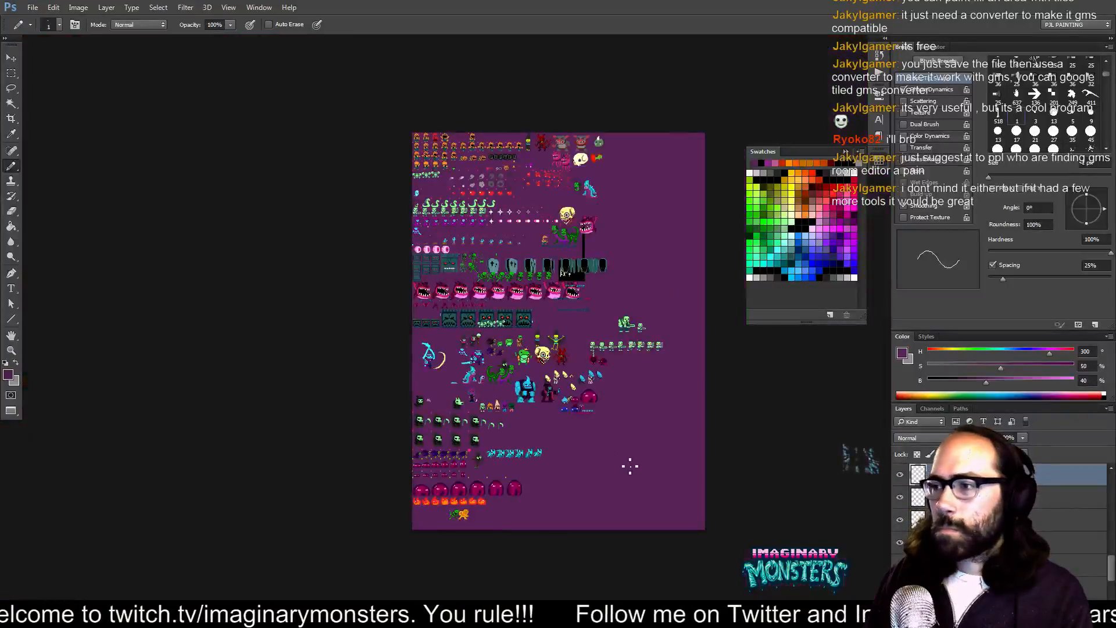
scroll(553, 376, up, 1)
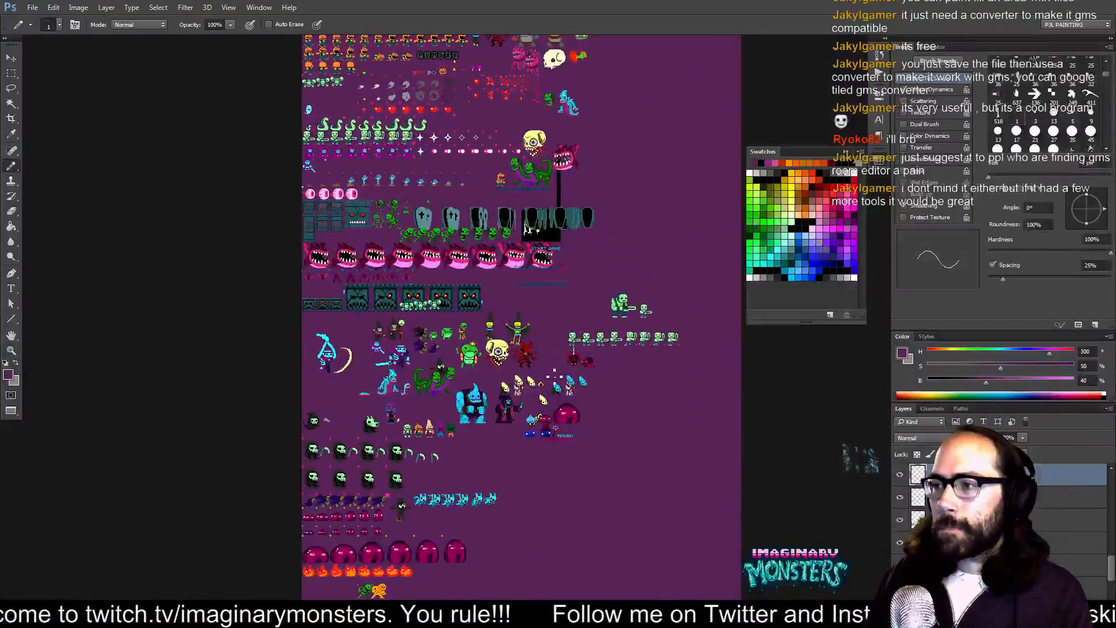
key(z)
drag(511, 370, 589, 370)
drag(357, 394, 544, 413)
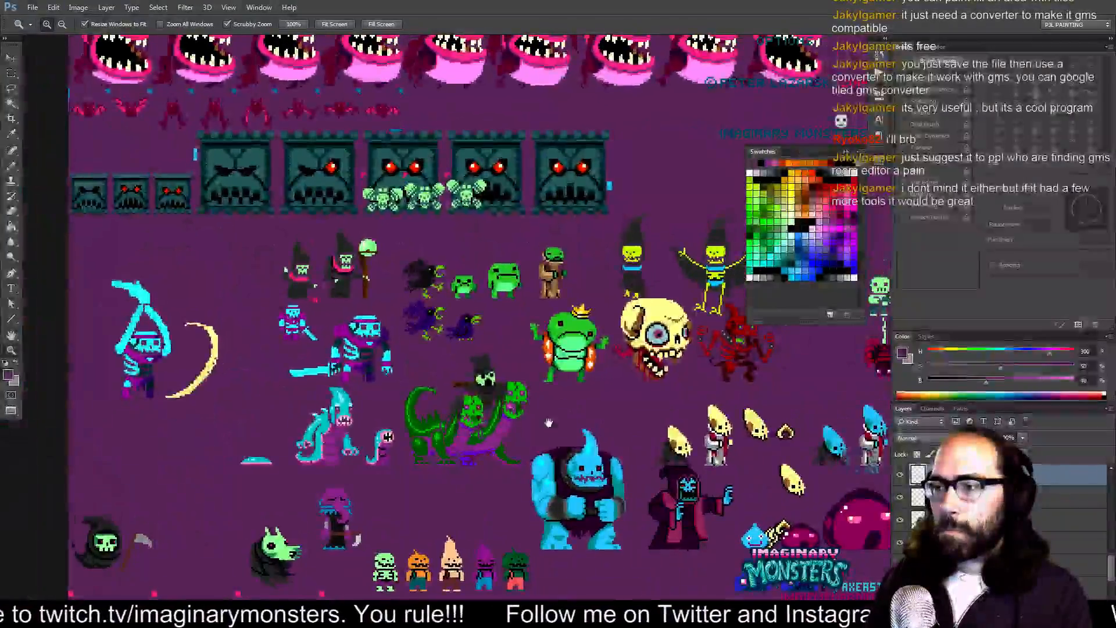
drag(509, 447, 497, 194)
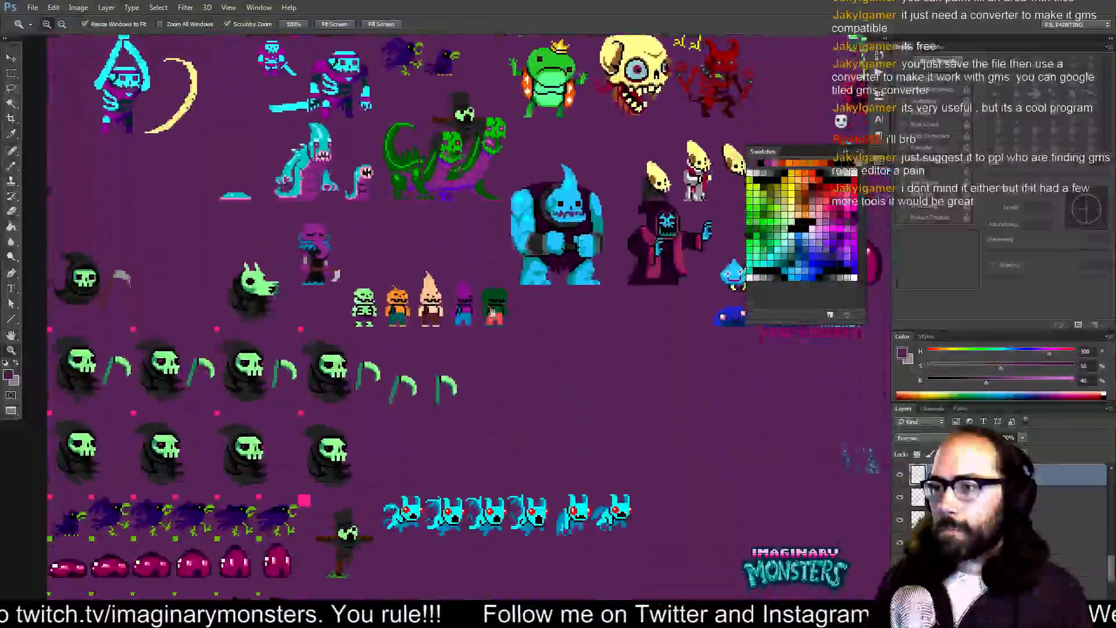
drag(495, 323, 494, 176)
drag(469, 301, 449, 547)
drag(378, 261, 373, 556)
drag(459, 273, 438, 528)
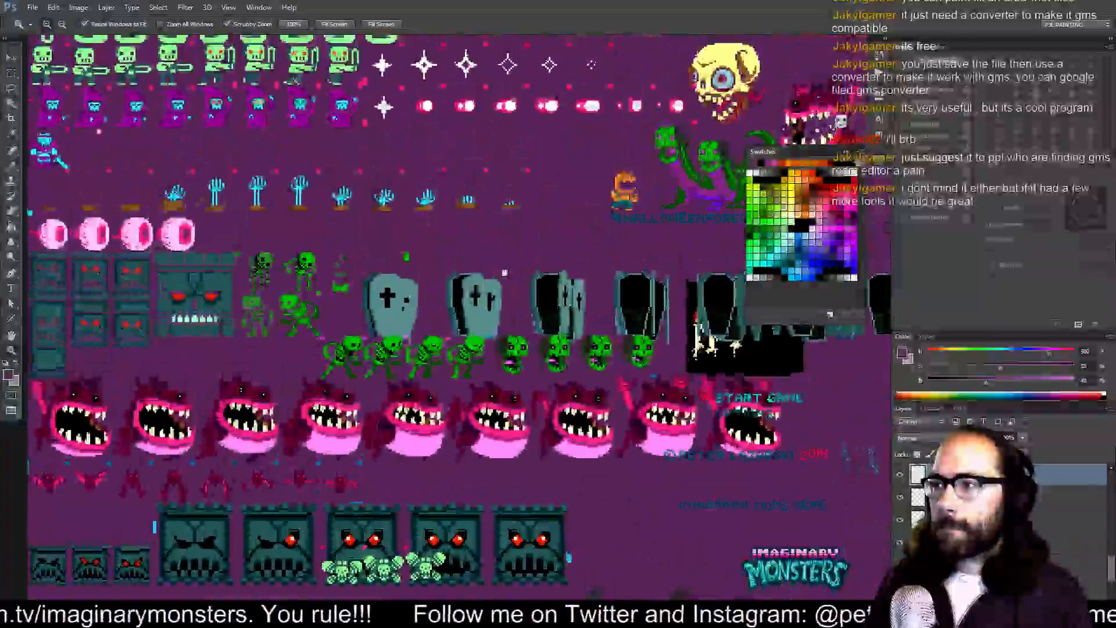
drag(506, 288, 285, 140)
drag(563, 447, 398, 225)
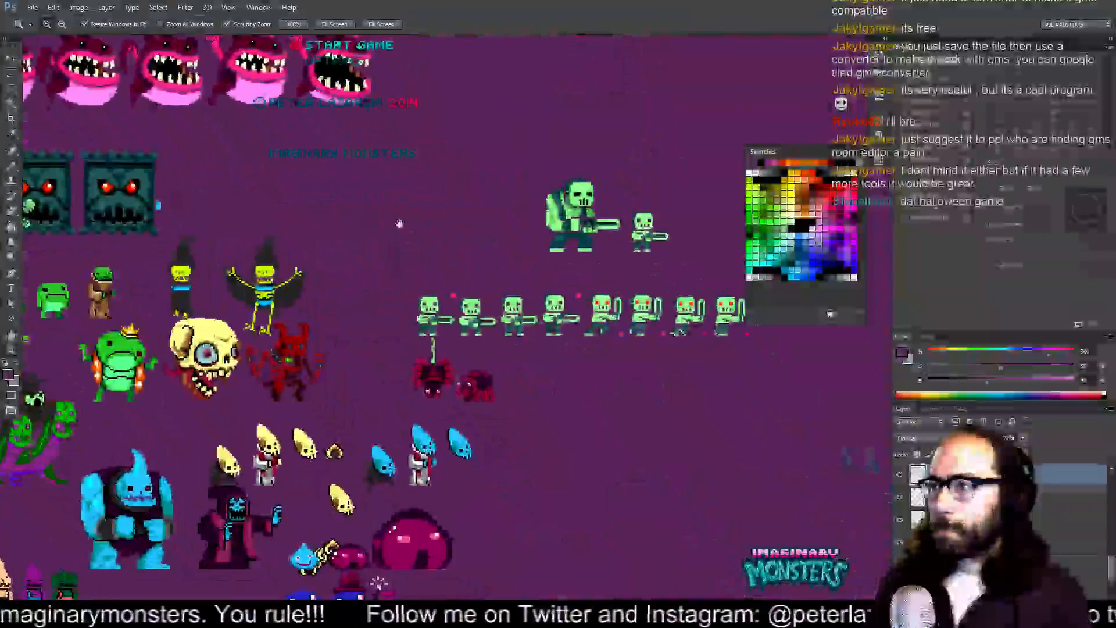
drag(362, 321, 754, 279)
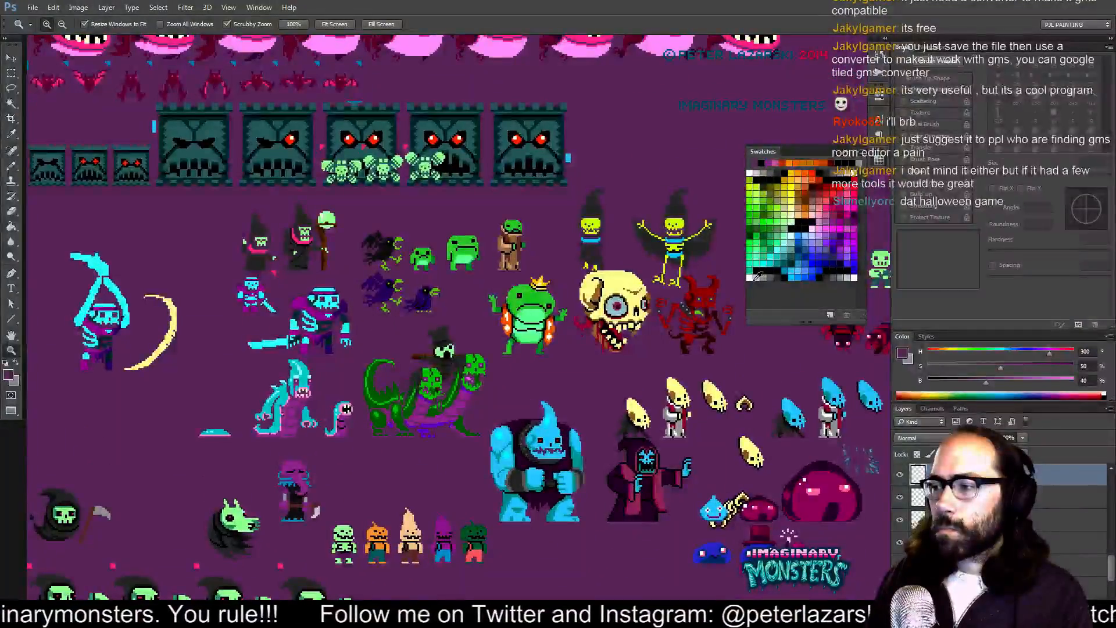
mouse_move(760, 366)
mouse_down()
mouse_move(713, 352)
mouse_move(777, 358)
mouse_up()
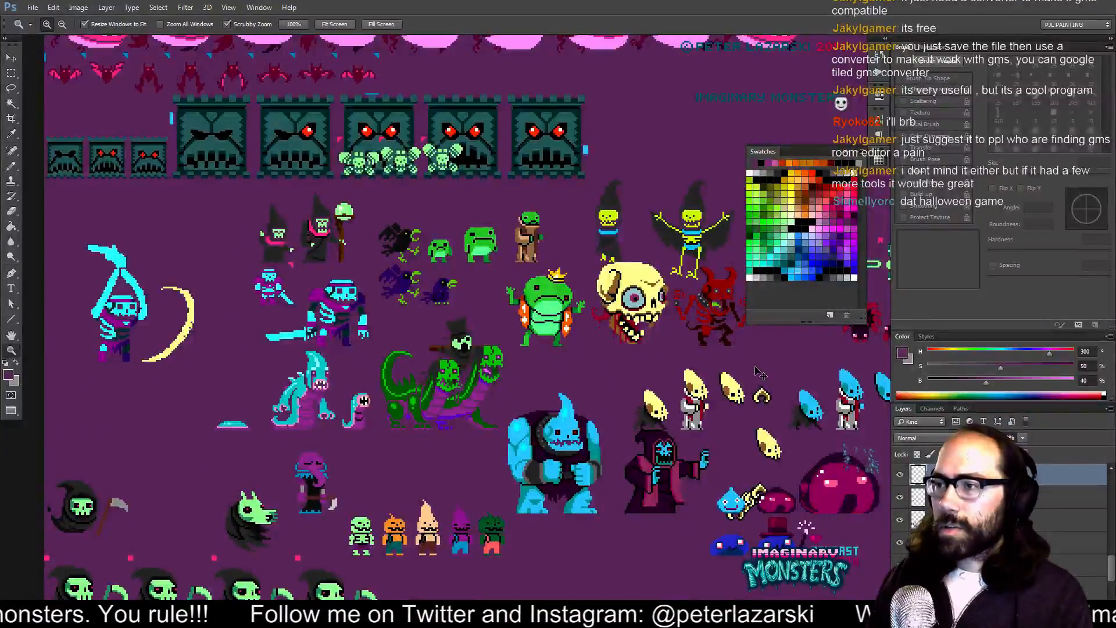
key(ctrl+w)
click(572, 244)
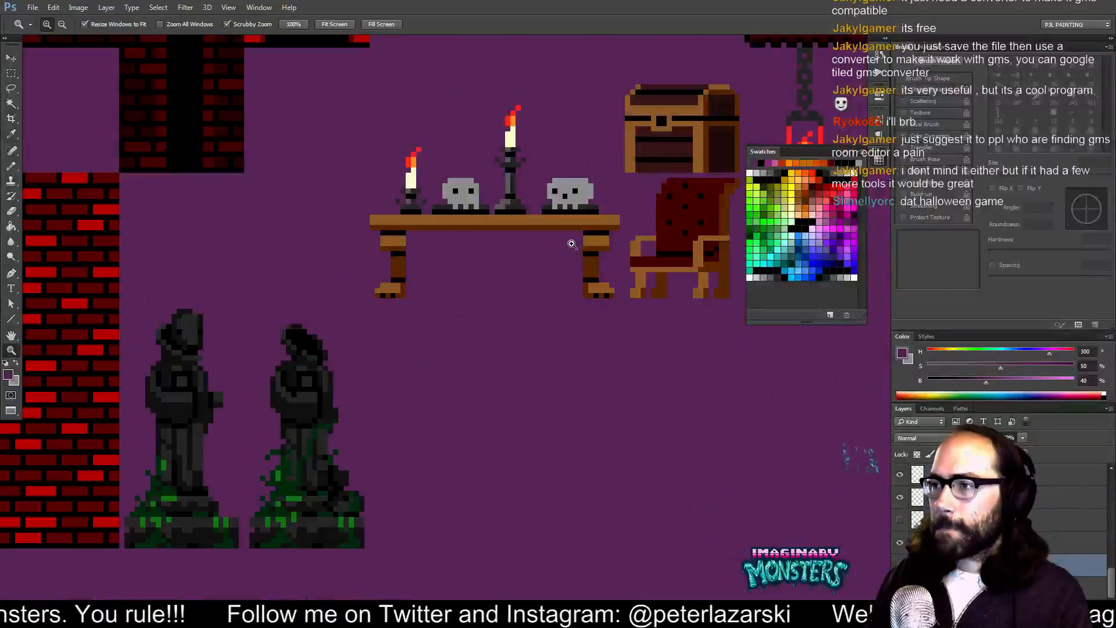
- Paint over the moss on the first statue's pedestal with its own greys, brightness 20 on the top band and 12 below
drag(437, 457, 490, 433)
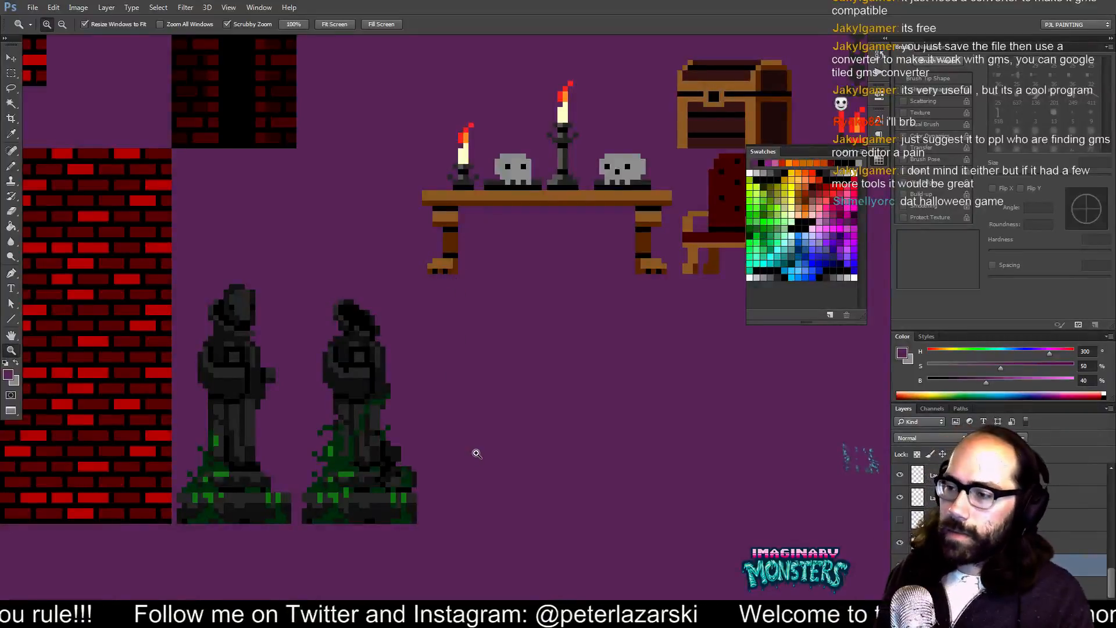
scroll(476, 454, down, 2)
key(m)
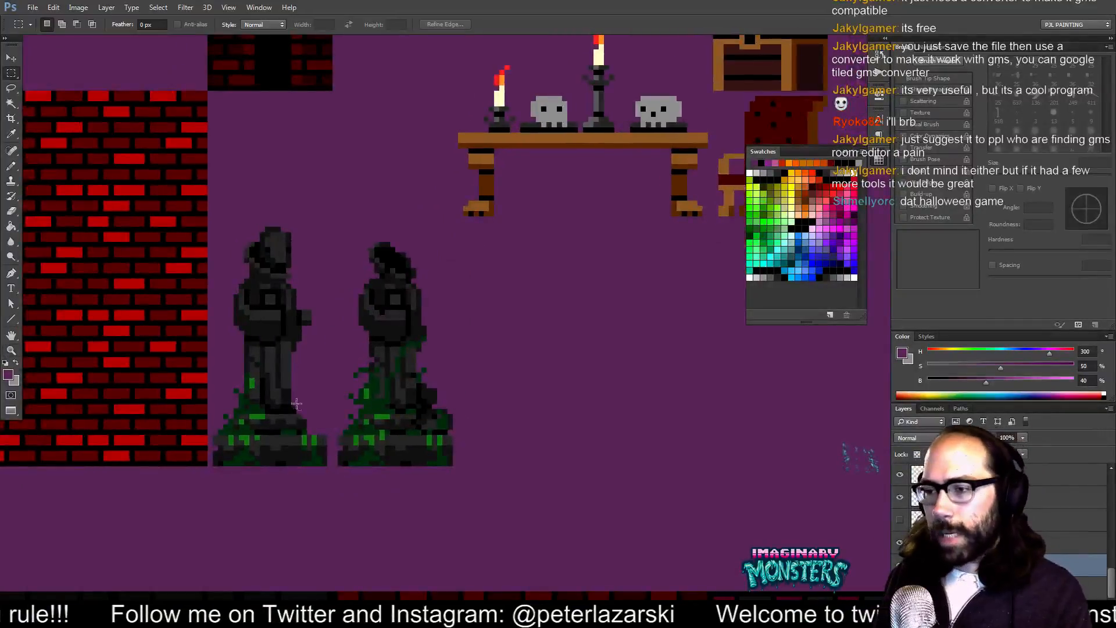
drag(308, 428, 341, 424)
key(z)
click(294, 431)
key(b)
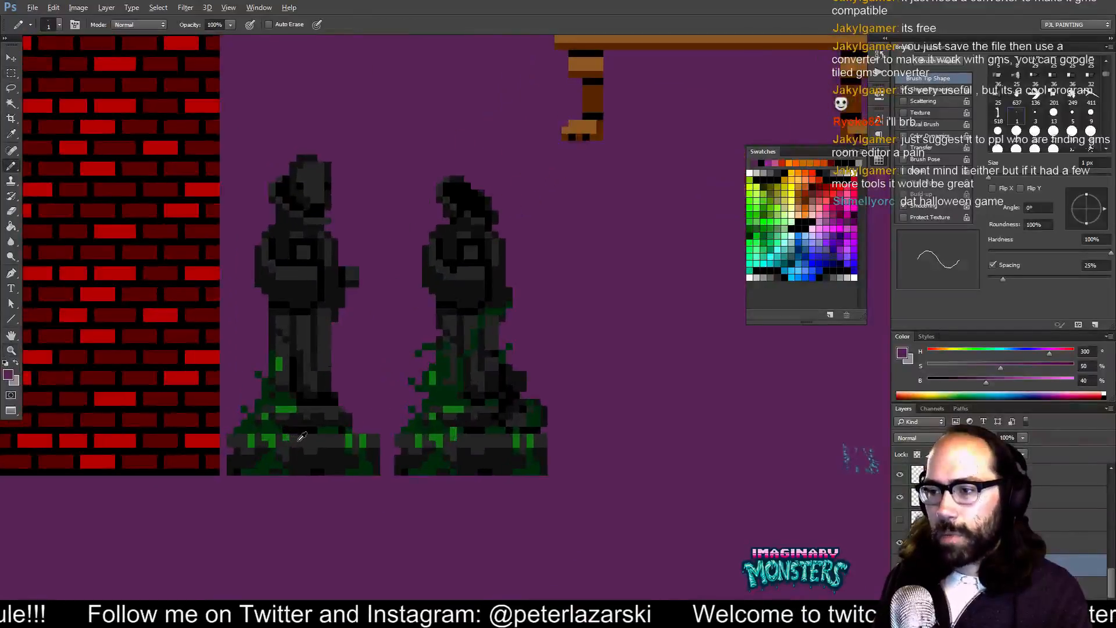
alt+click(301, 436)
mouse_move(269, 446)
mouse_down()
mouse_move(250, 442)
mouse_move(280, 445)
mouse_up()
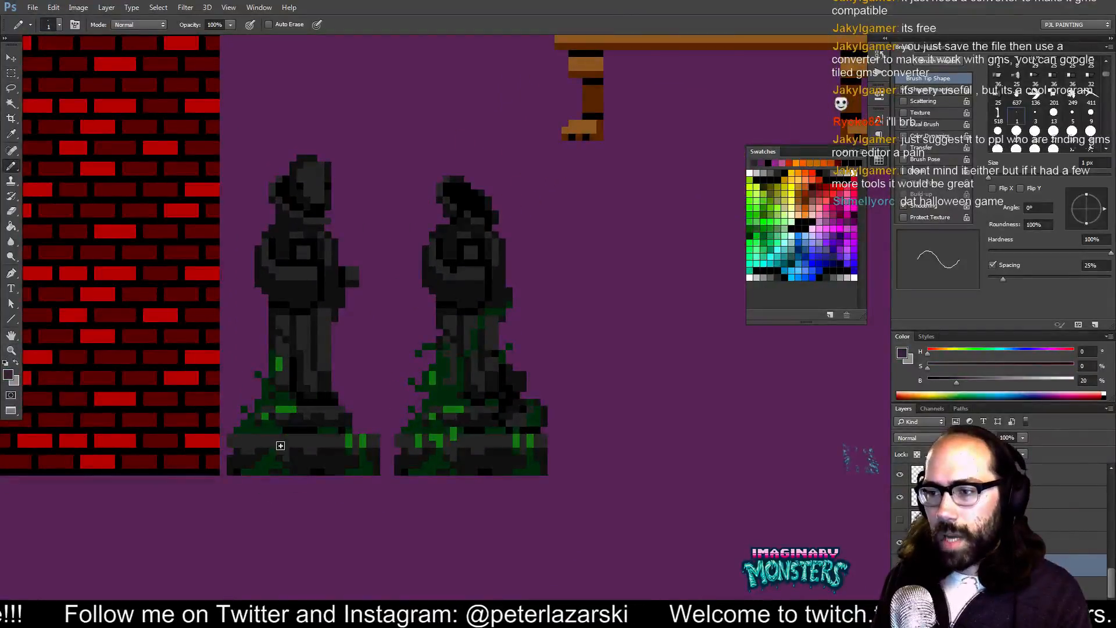
drag(351, 444, 367, 440)
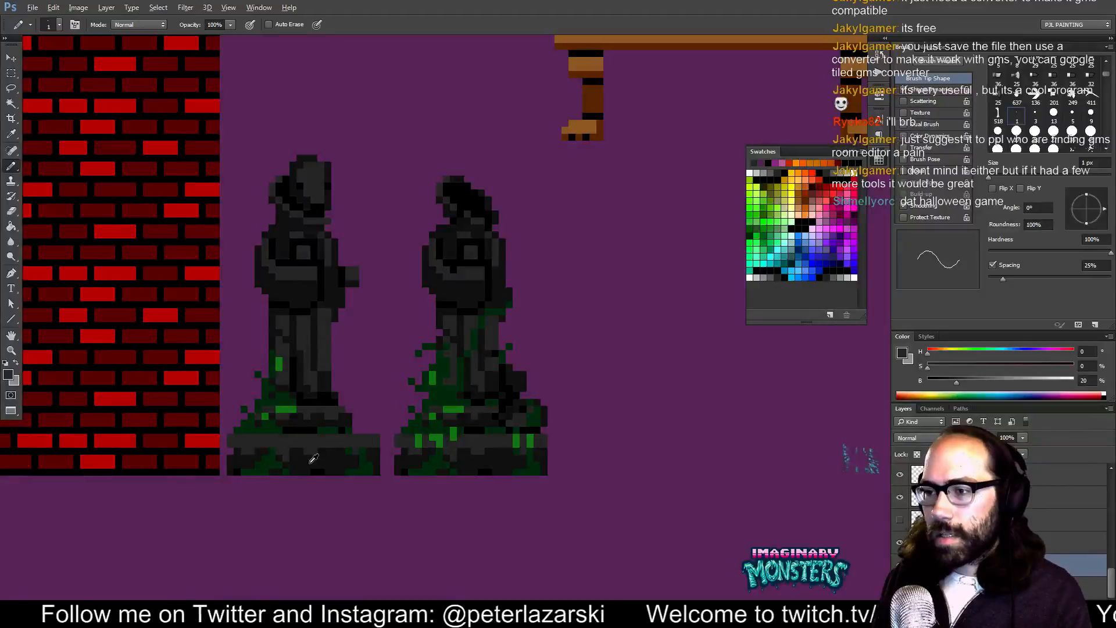
alt+click(276, 462)
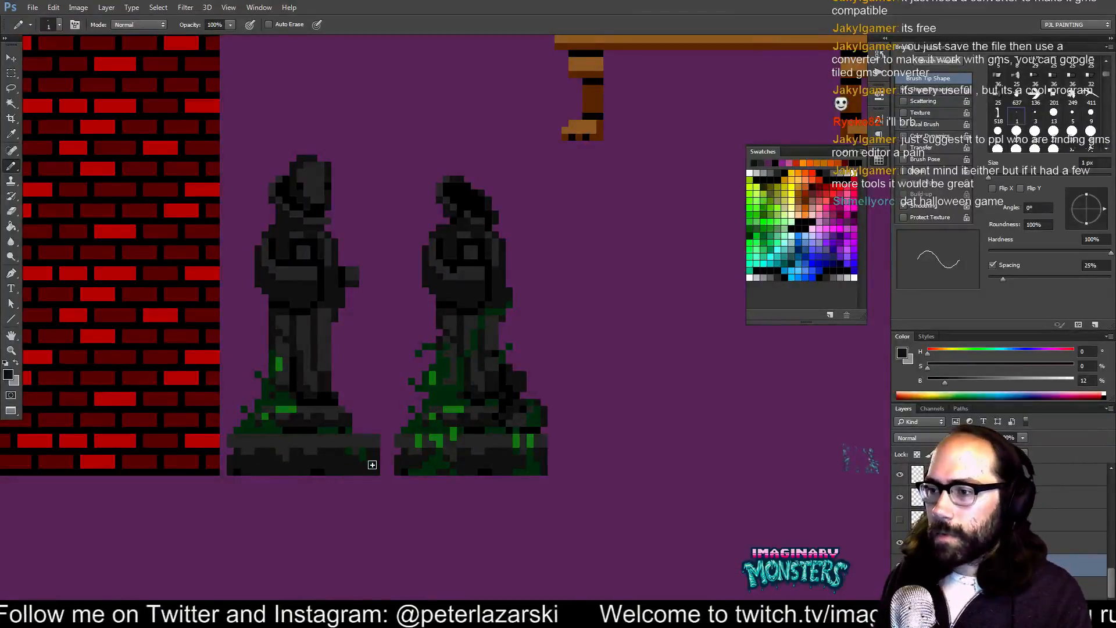
drag(351, 468, 389, 473)
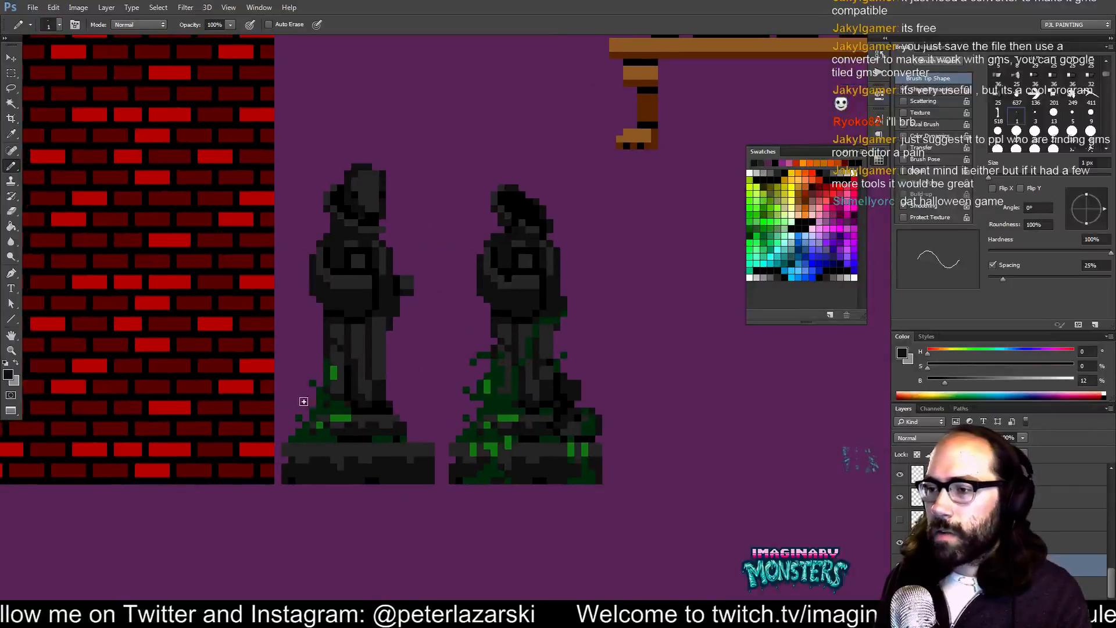
- Draw a black pixel line above the first statue's pedestal and erase the moss sticking out beside its feet
drag(301, 399, 300, 418)
alt+click(354, 446)
drag(345, 447, 314, 448)
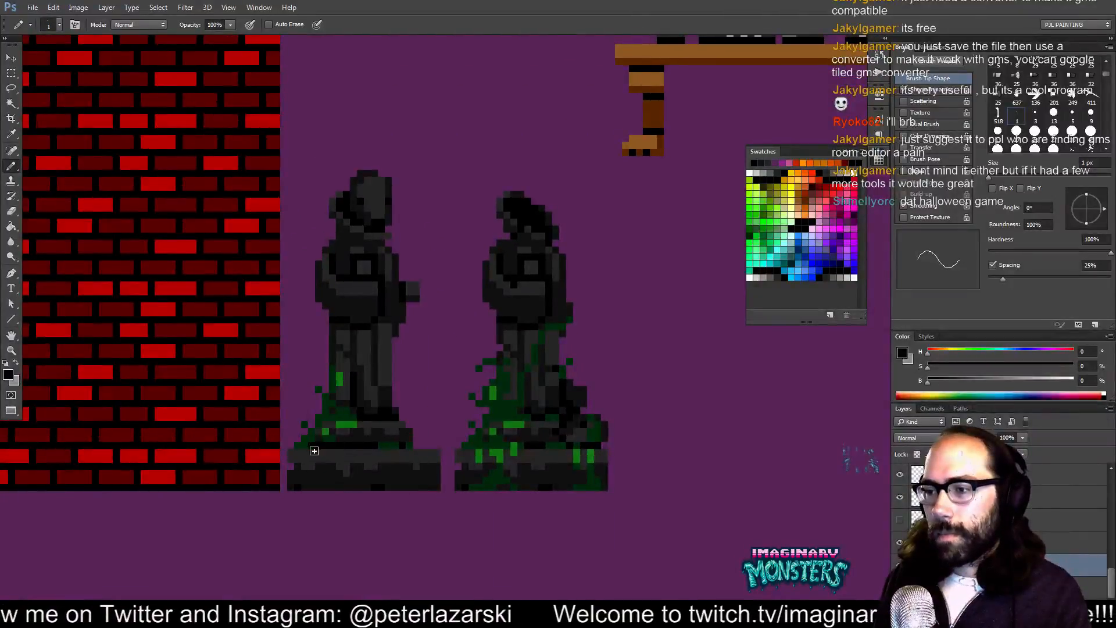
key(e)
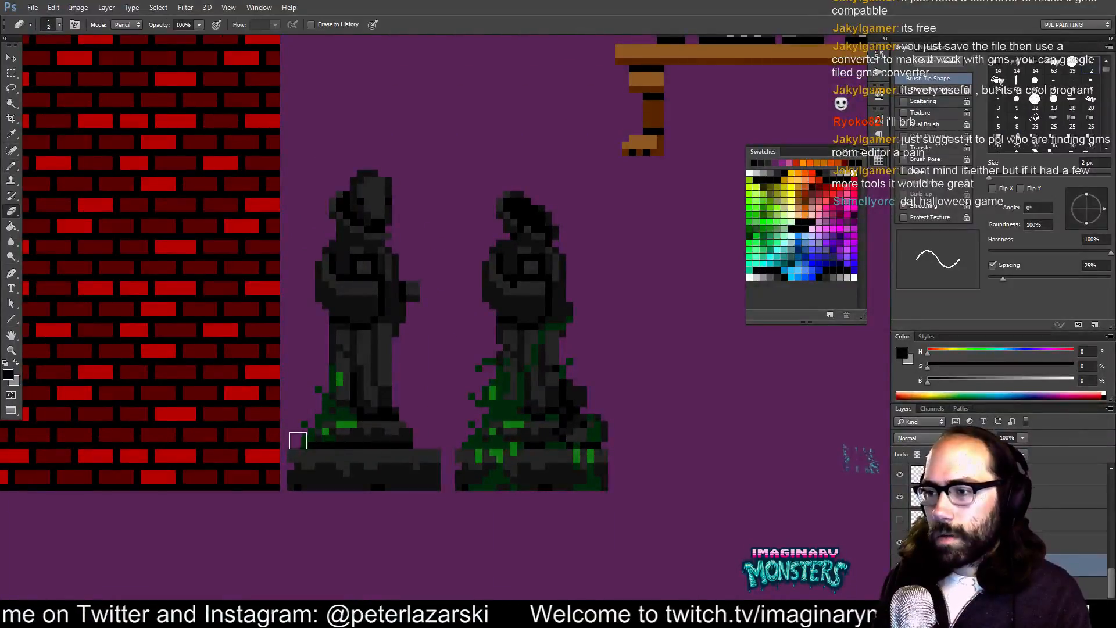
drag(307, 435, 307, 440)
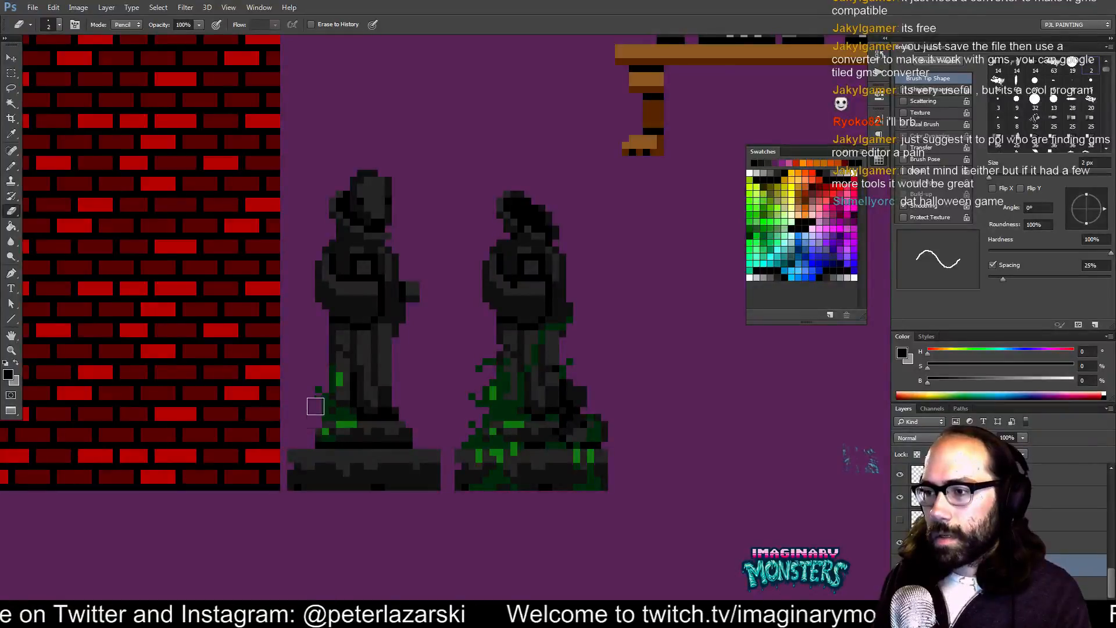
click(318, 394)
key(b)
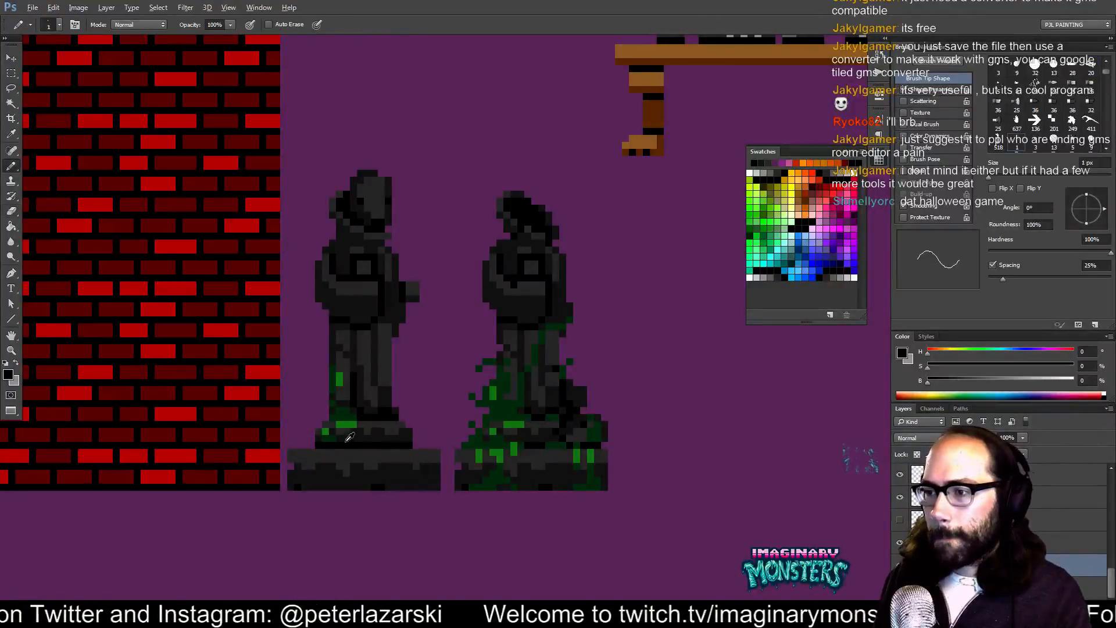
drag(389, 390, 362, 428)
- Duplicate the cleaned first statue into the empty cells beside the mossy second statue and align it to the displayed grid
key(m)
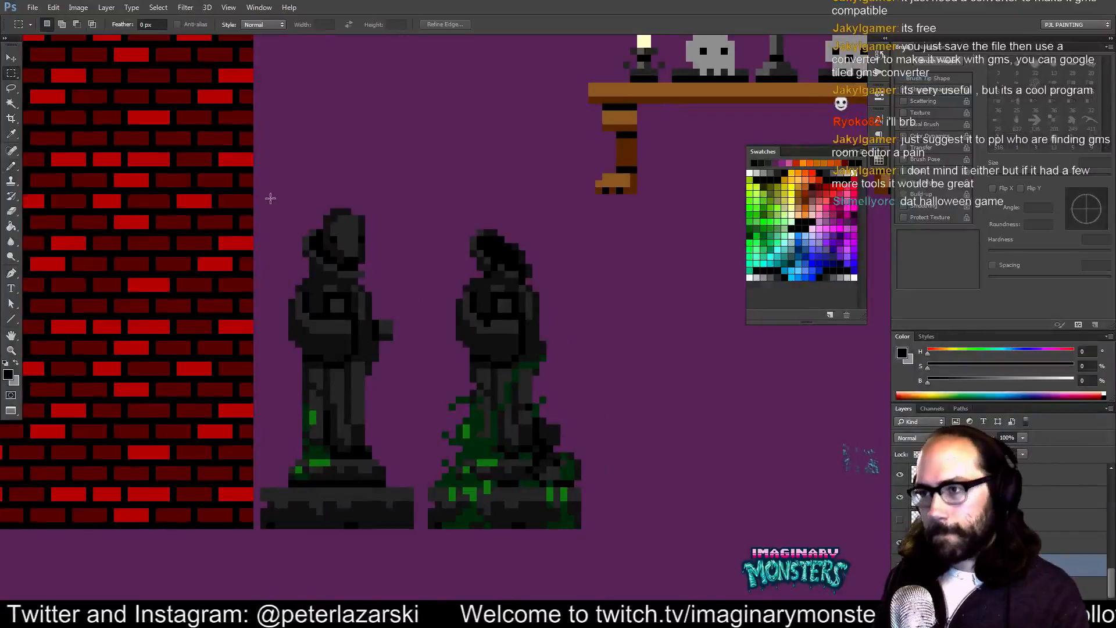
mouse_move(260, 187)
mouse_down()
mouse_move(403, 565)
mouse_move(413, 561)
mouse_up()
key(v)
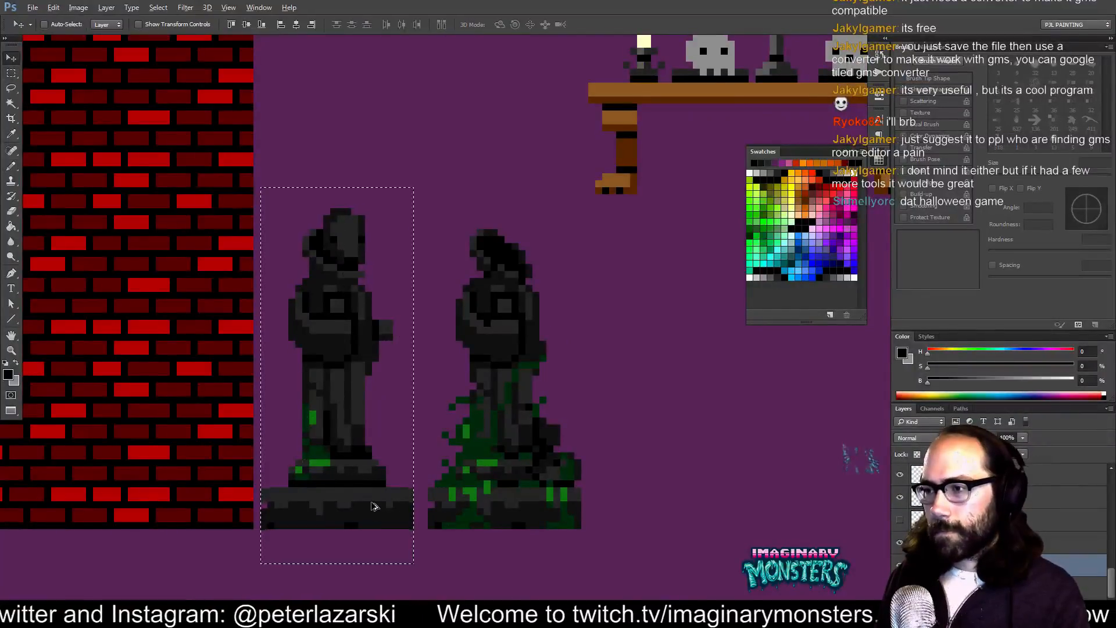
drag(368, 503, 729, 501)
drag(685, 471, 480, 492)
key(ctrl+apostrophe)
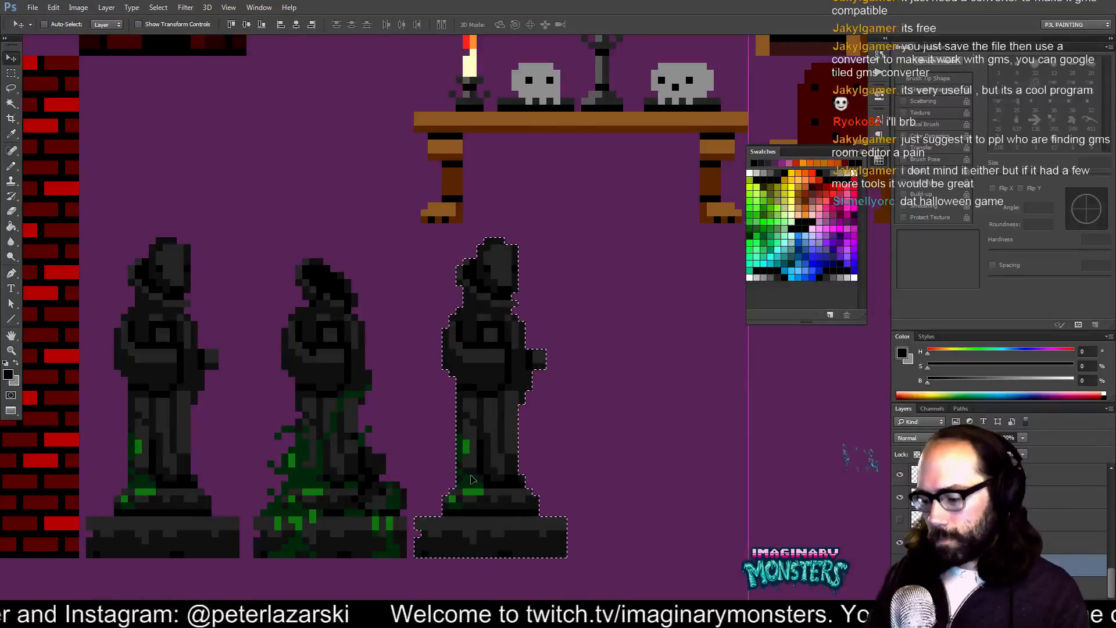
key(Right)
key(ctrl+d)
drag(585, 362, 546, 361)
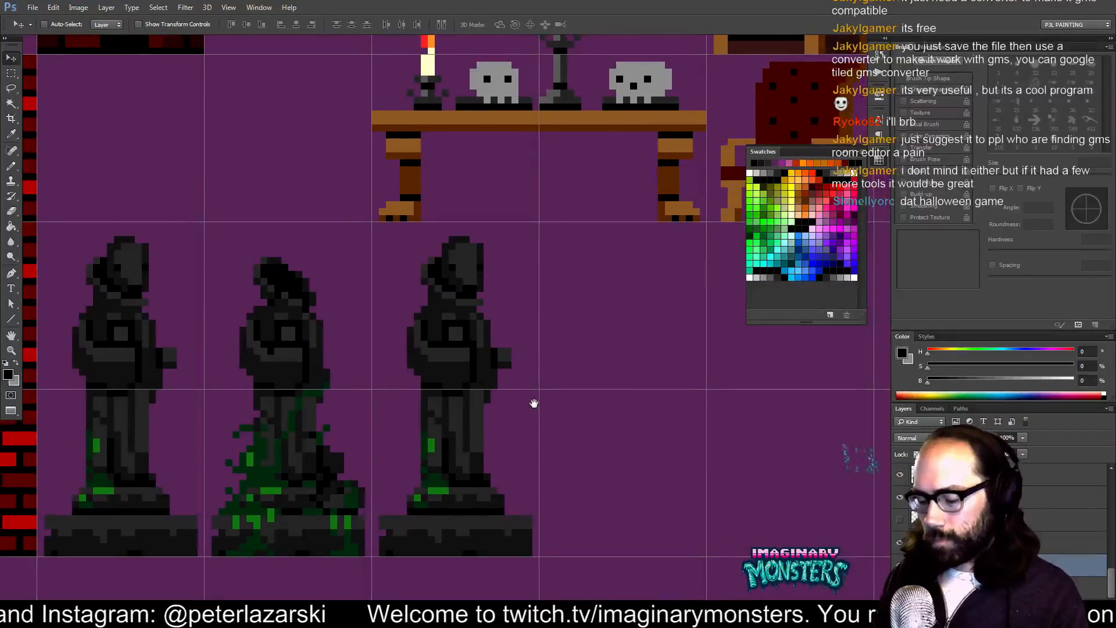
- Repaint the copied third statue's face as a knight's helmet with a black T-shaped visor, using the statue's own greys
key(b)
drag(483, 281, 484, 293)
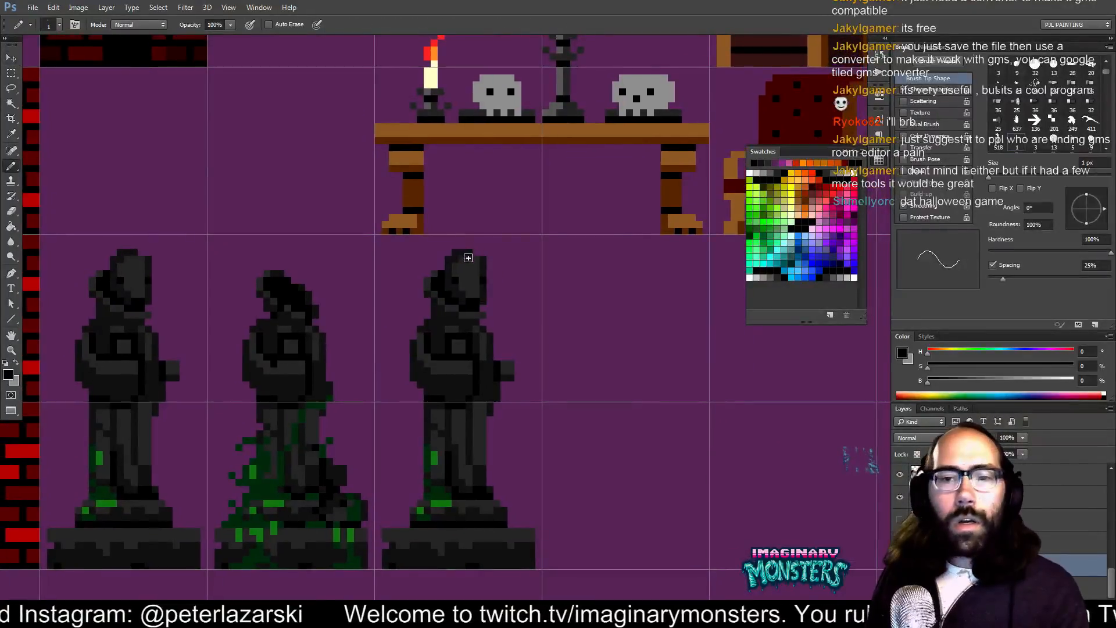
alt+click(462, 291)
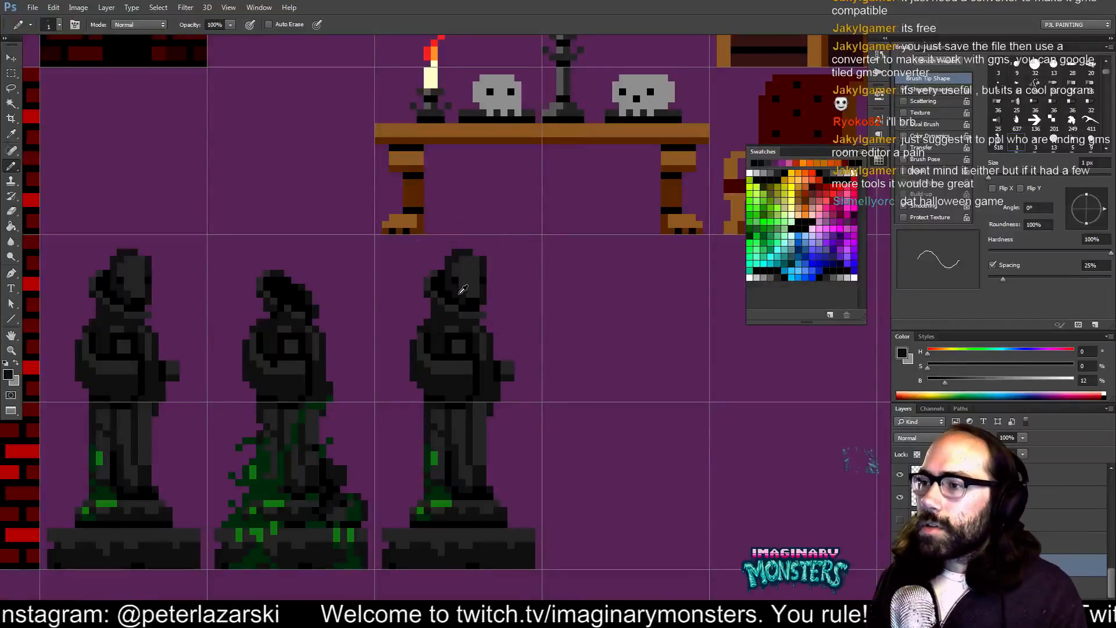
drag(471, 306, 476, 306)
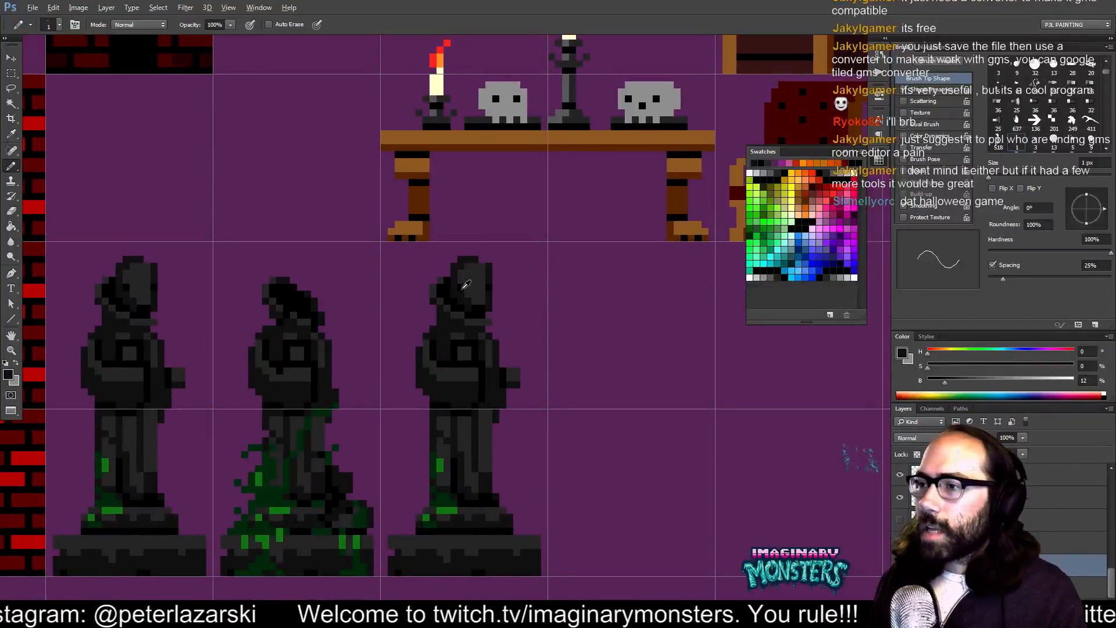
alt+click(463, 284)
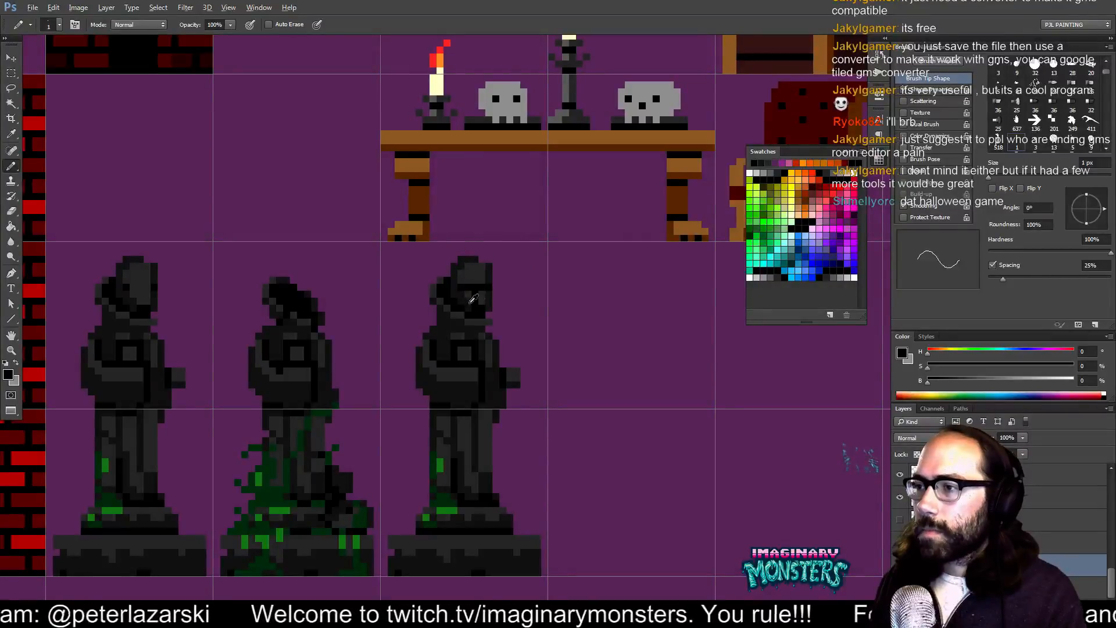
alt+click(472, 300)
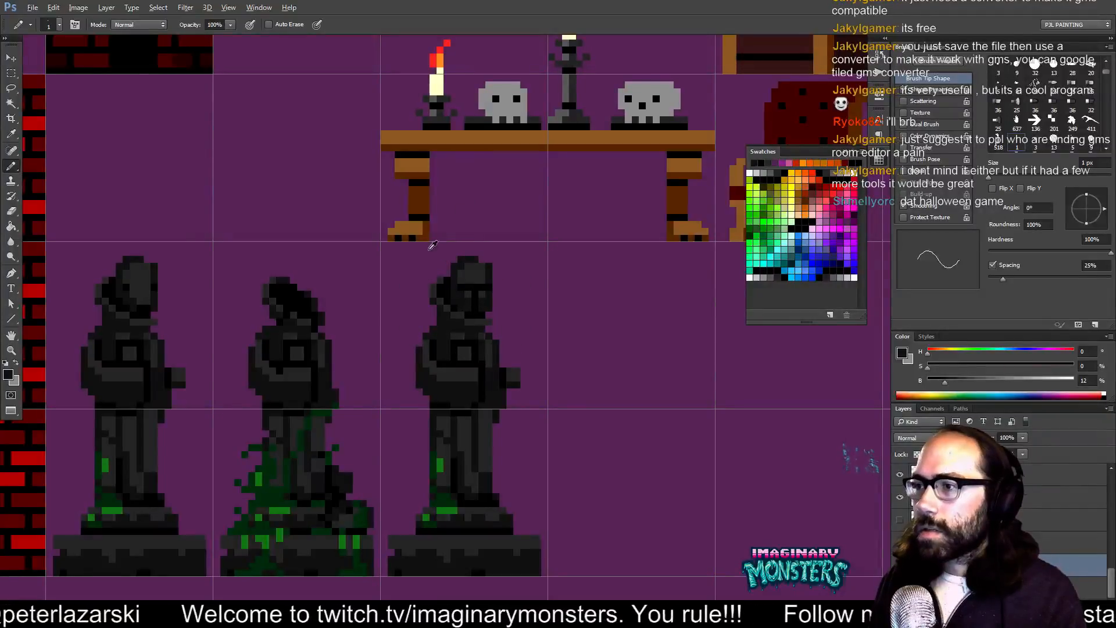
- Erase the hair behind the third statue's helmet and touch up the neck pixels with greys sampled from the statue
drag(433, 271, 444, 319)
key(e)
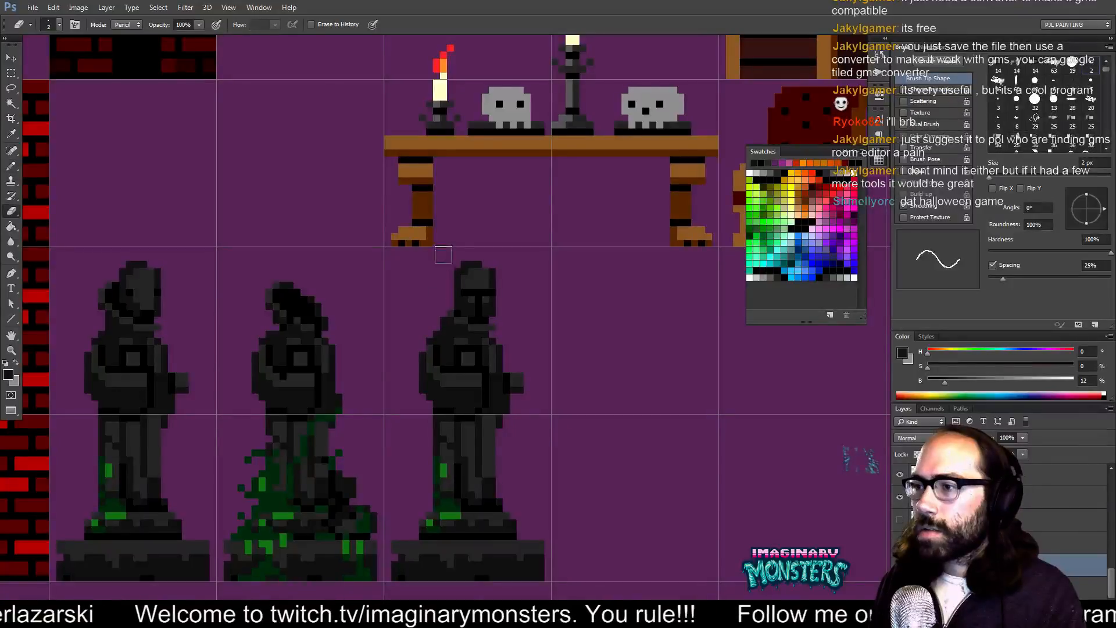
key(b)
alt+click(455, 311)
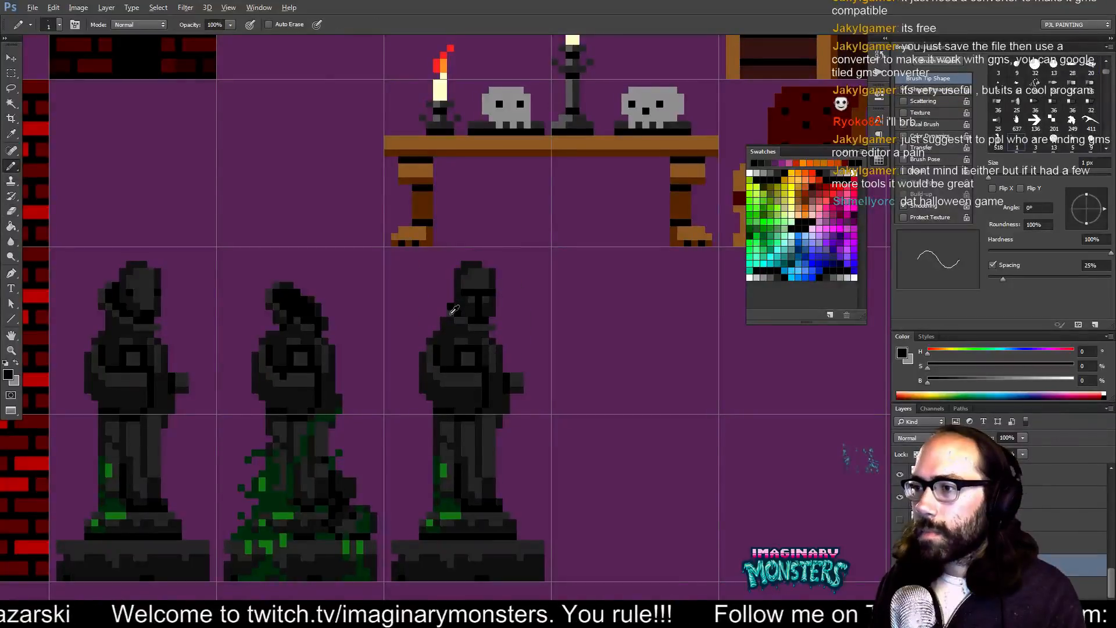
alt+click(450, 305)
alt+click(448, 323)
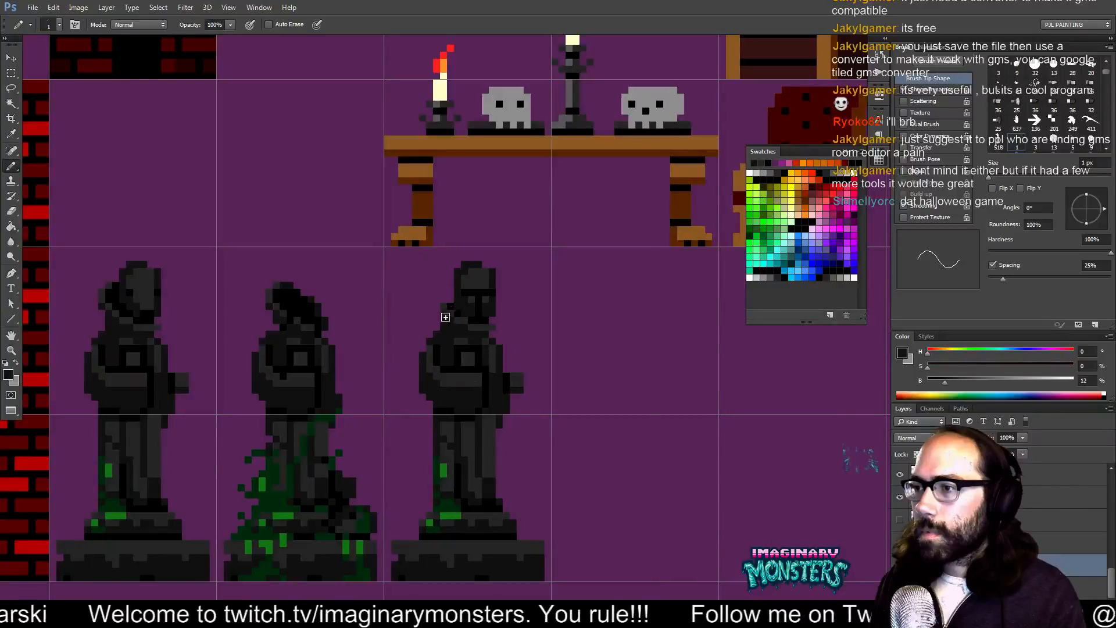
alt+click(453, 301)
alt+click(446, 304)
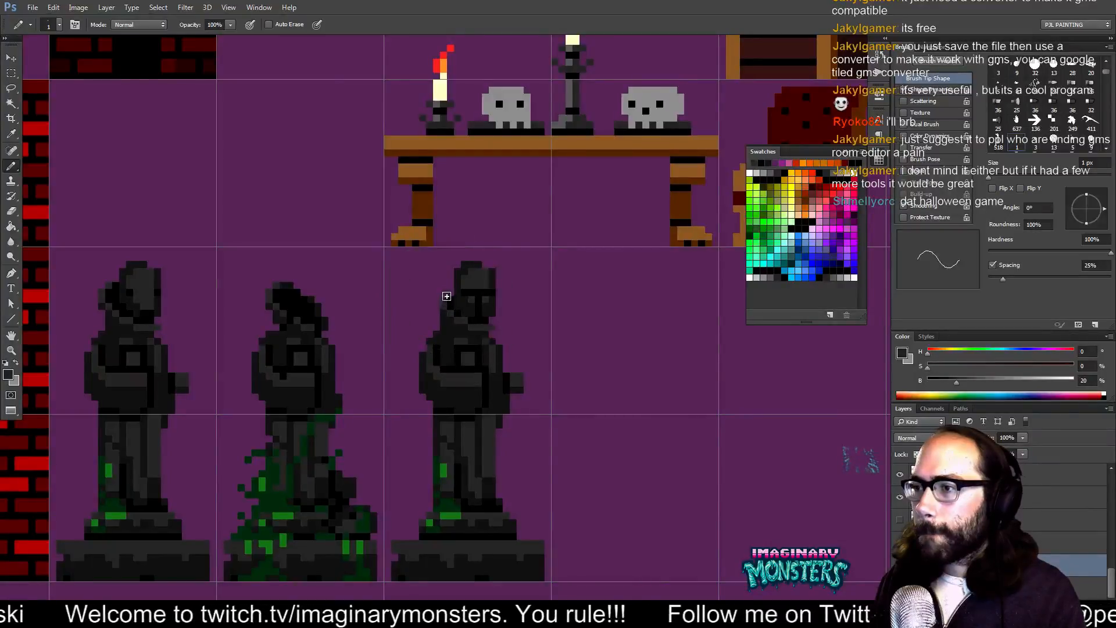
- Paint a bulky rounded shoulder behind the third statue's neck in dark grey at brightness 12, with brightness 20 touches
click(445, 300)
alt+click(447, 318)
mouse_move(444, 307)
mouse_down()
mouse_move(423, 331)
mouse_move(444, 325)
mouse_move(417, 325)
mouse_move(438, 331)
mouse_up()
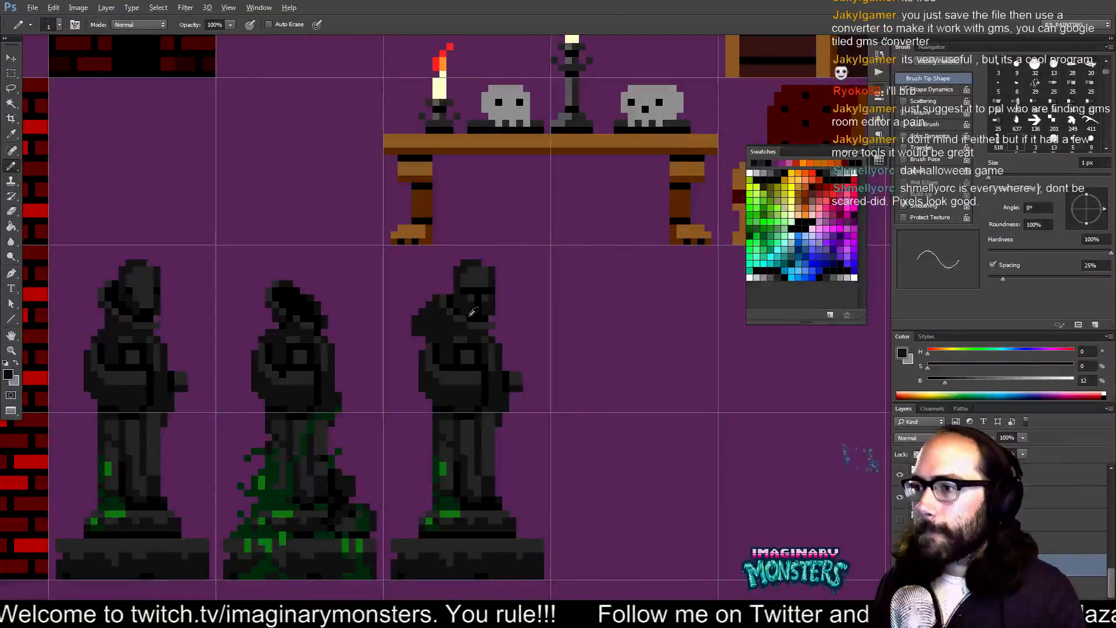
drag(490, 332, 475, 337)
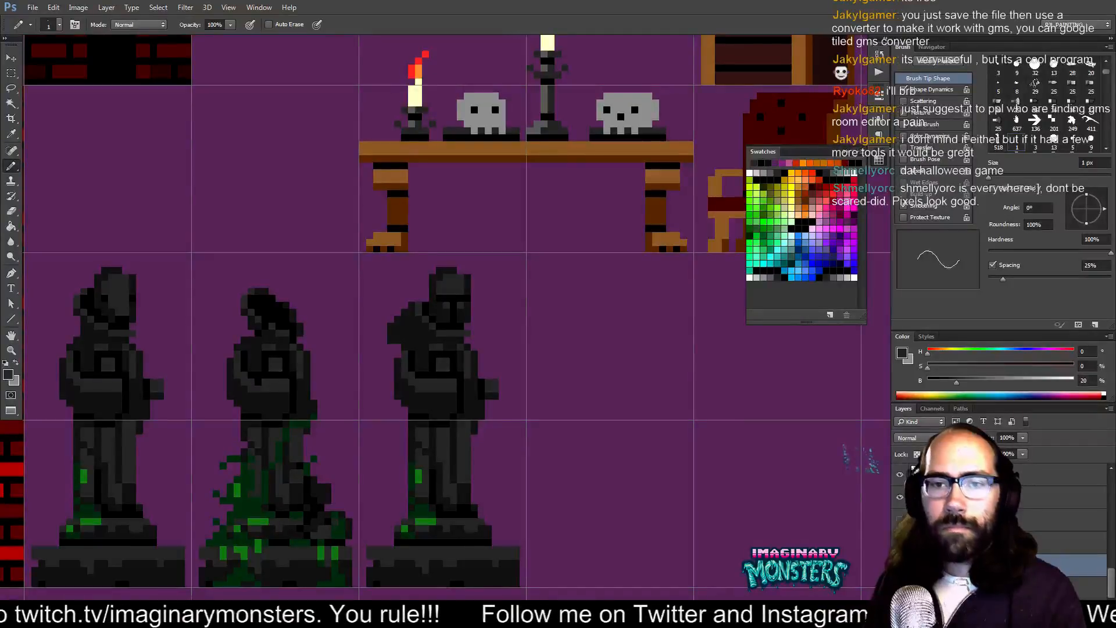
drag(447, 361, 498, 338)
click(412, 336)
- Widen the back of the third statue's bulky shoulder with more dark grey pixels
alt+click(429, 300)
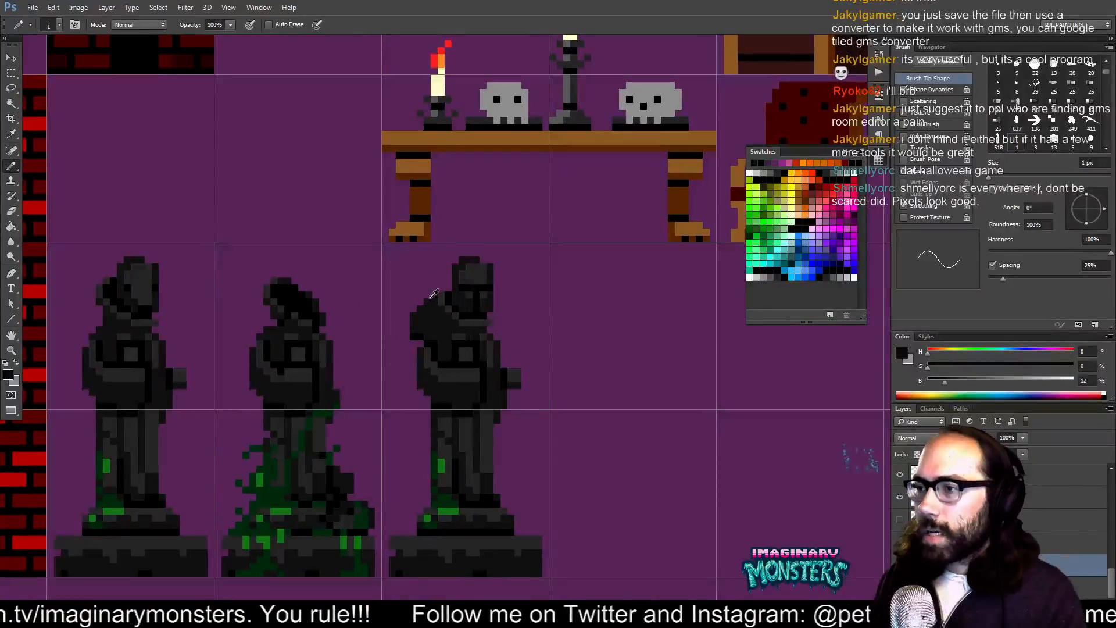
mouse_move(419, 303)
mouse_down()
mouse_move(407, 341)
mouse_move(408, 318)
mouse_move(433, 356)
mouse_move(420, 295)
mouse_move(433, 334)
mouse_move(445, 287)
mouse_move(421, 289)
mouse_up()
click(406, 328)
alt+click(417, 335)
click(406, 337)
- Draw a dark plume with an upturned tip trailing behind the third statue's helmet, and touch up the shoulder's top edge
alt+click(441, 287)
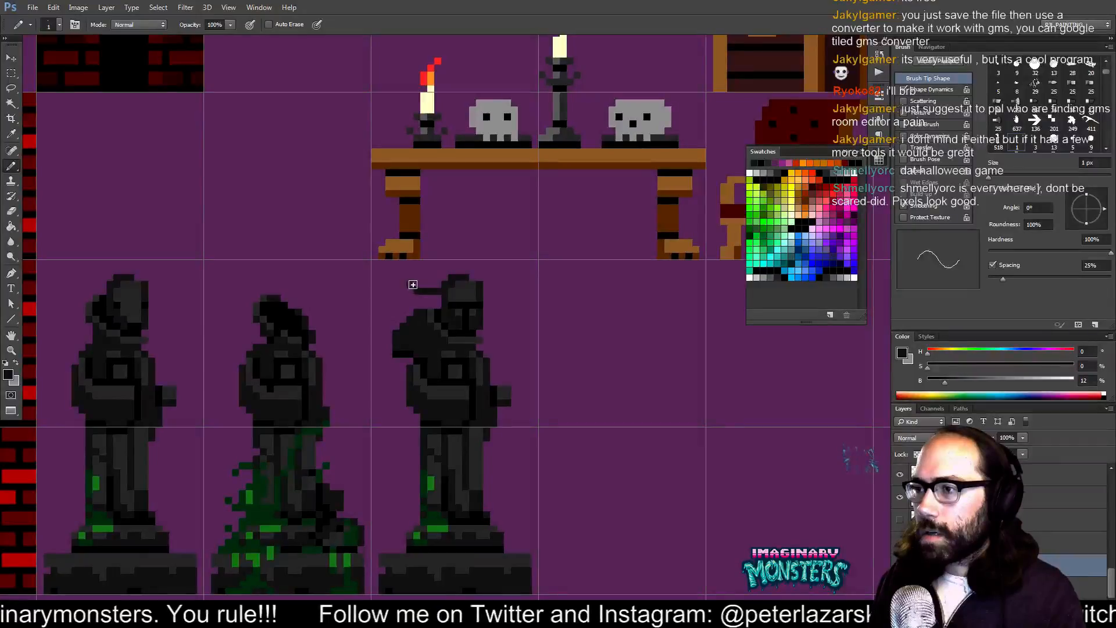
click(410, 278)
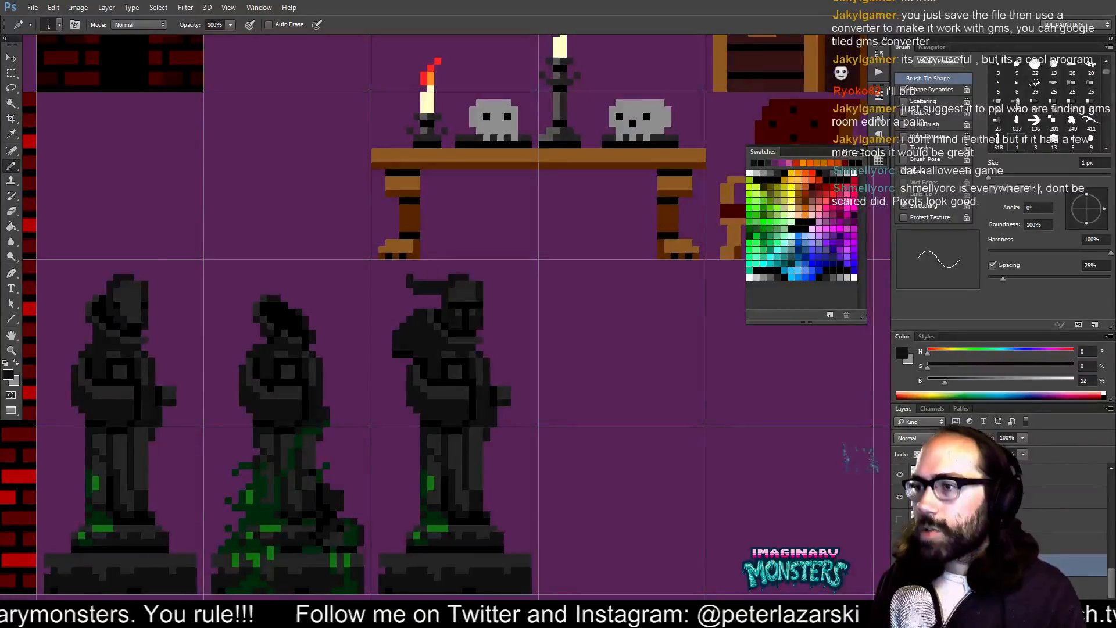
alt+click(433, 309)
alt+click(423, 316)
click(424, 307)
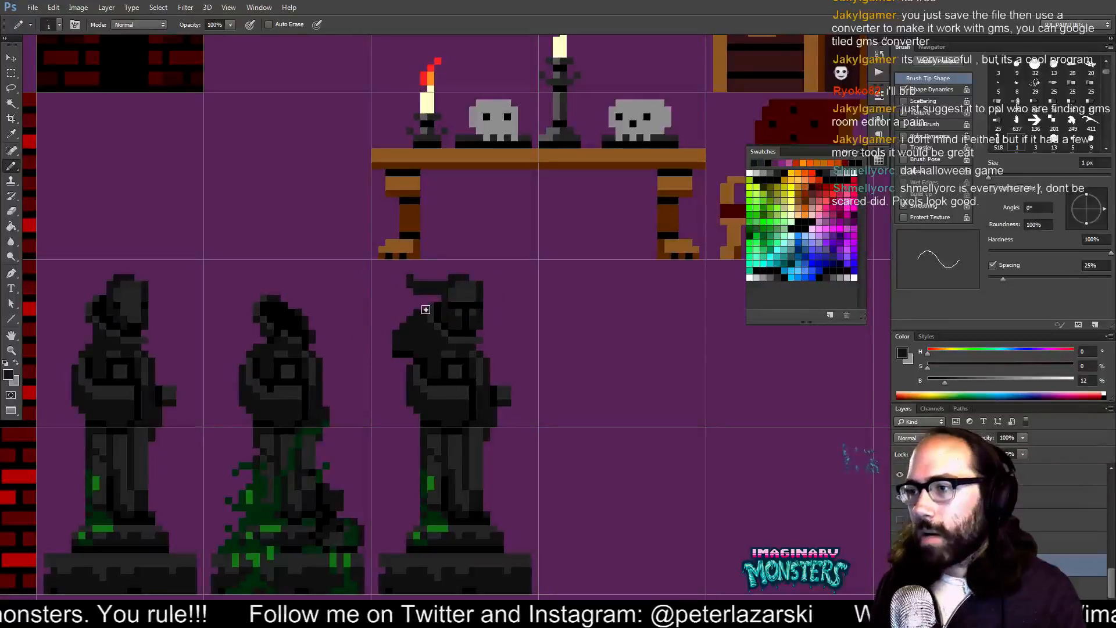
- Refine the crown of the third statue's helmet with its own greys, brightness 20 and 12
drag(455, 370, 436, 368)
key(e)
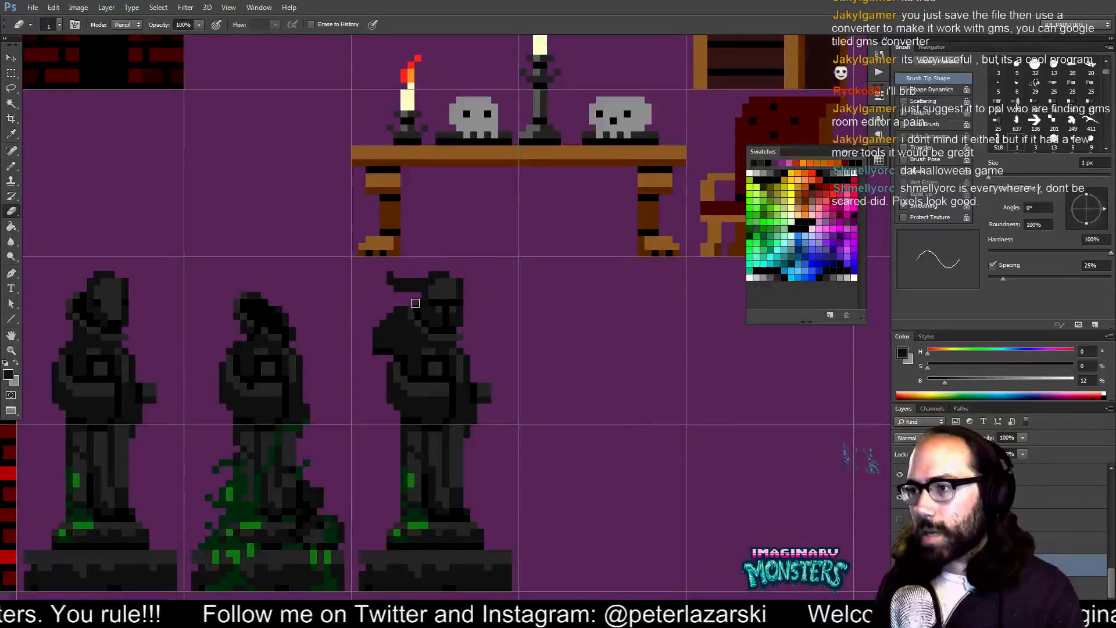
key(b)
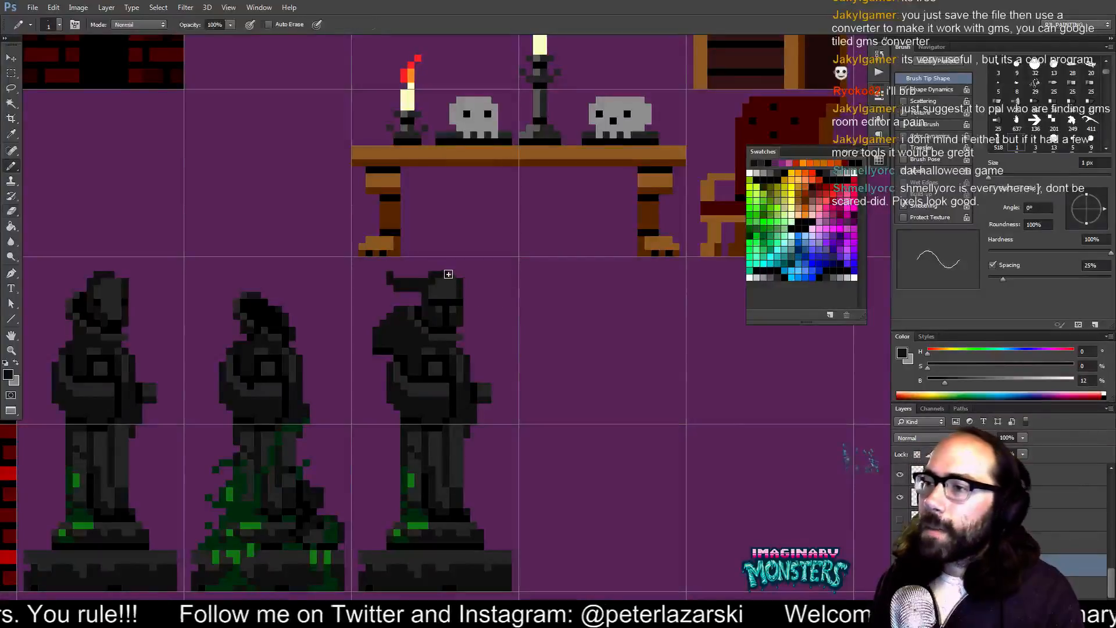
alt+click(456, 270)
alt+click(443, 278)
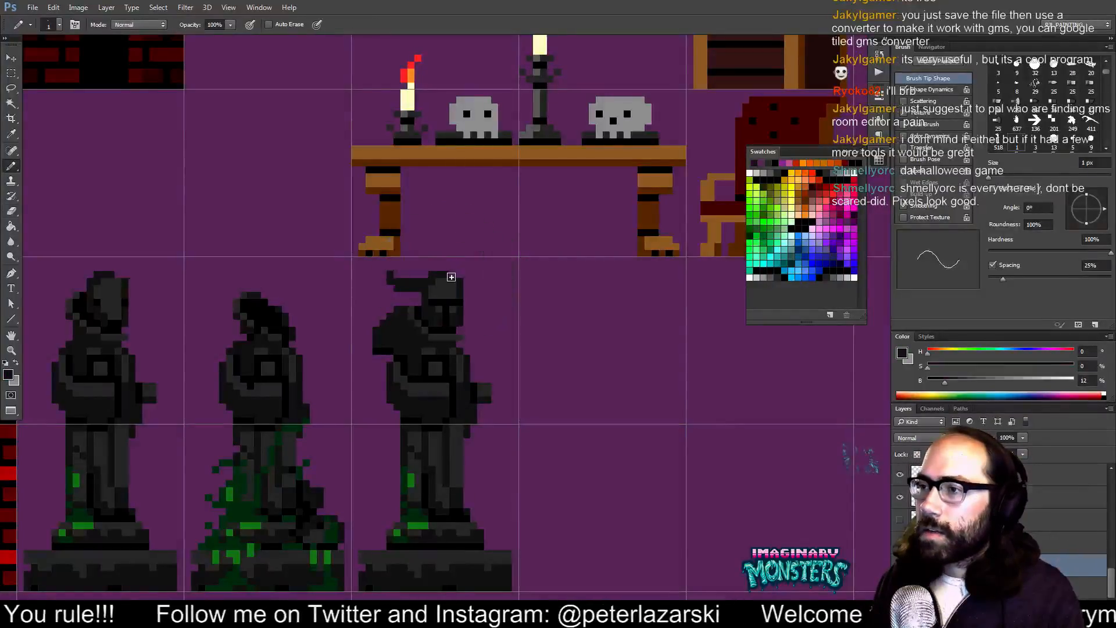
drag(464, 283, 481, 302)
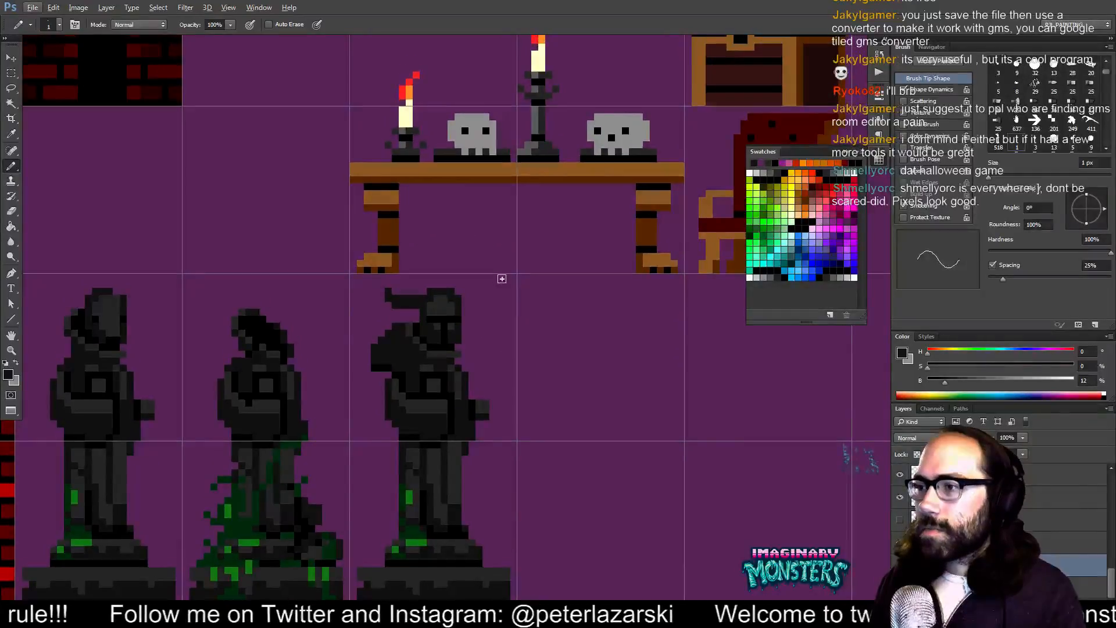
- Draw a black shadow line under the third statue's shoulder, across the upper chest
alt+click(455, 296)
drag(445, 348, 459, 342)
alt+click(422, 367)
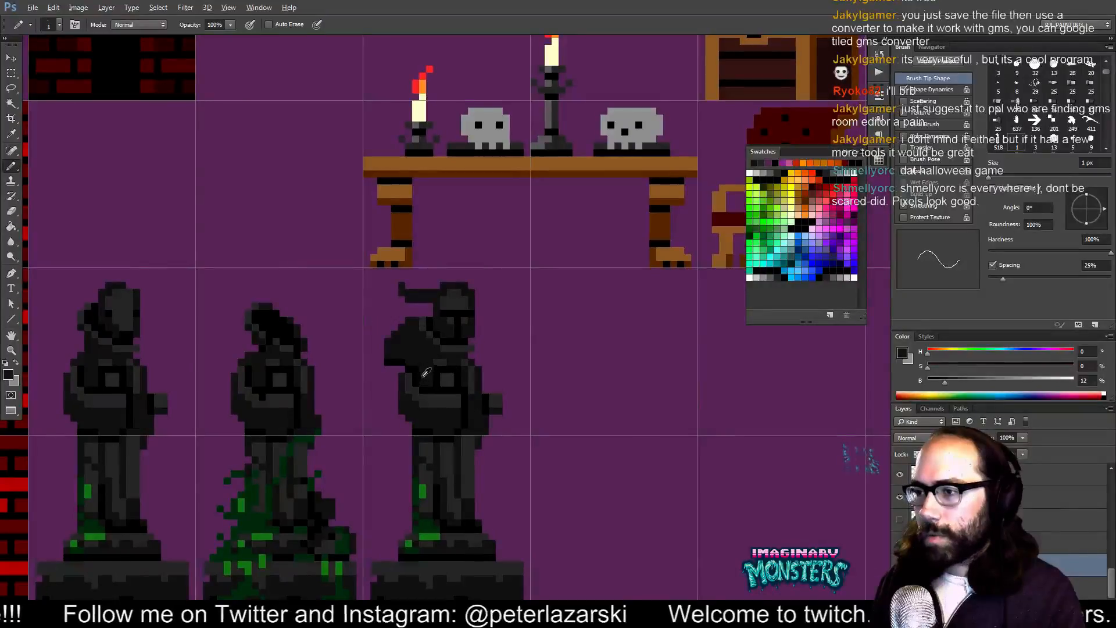
alt+click(423, 374)
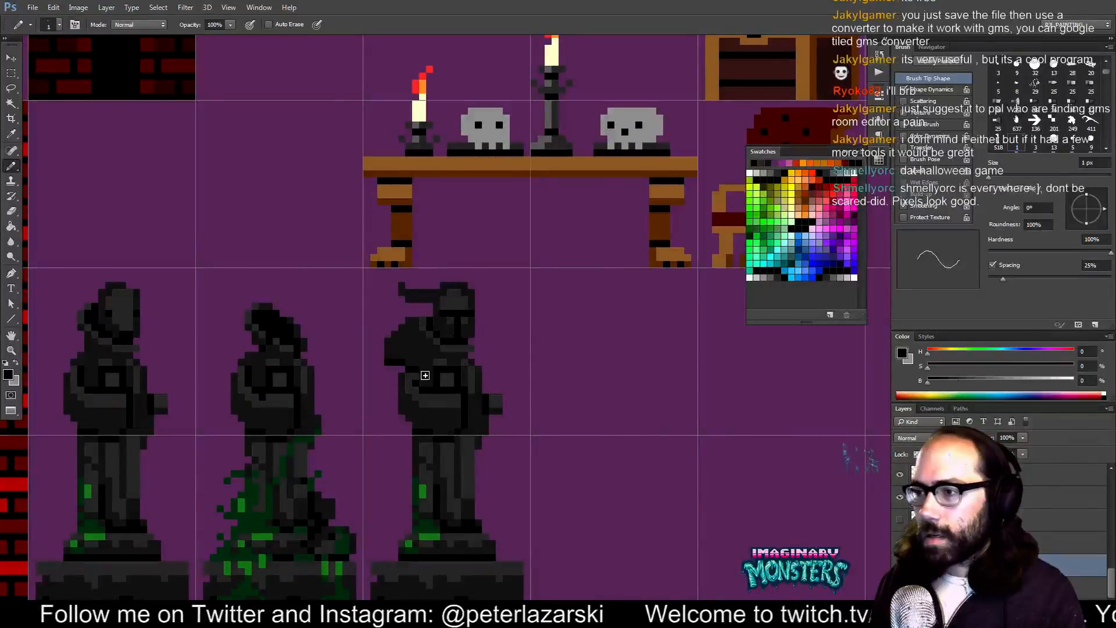
mouse_move(455, 364)
mouse_down()
mouse_move(451, 382)
mouse_move(510, 341)
mouse_move(481, 340)
mouse_up()
alt+click(421, 369)
alt+click(427, 377)
- Erase the third statue's old folded arm and paint a bulkier dark grey arm hanging below the shoulder
key(e)
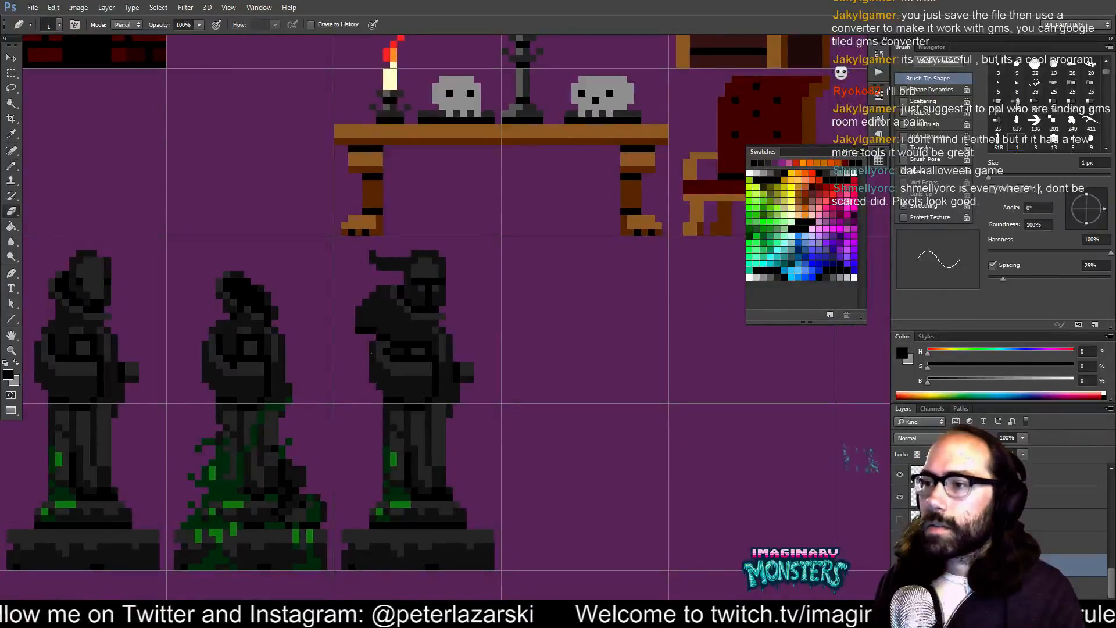
mouse_move(382, 352)
mouse_down()
mouse_move(375, 386)
mouse_move(399, 382)
mouse_up()
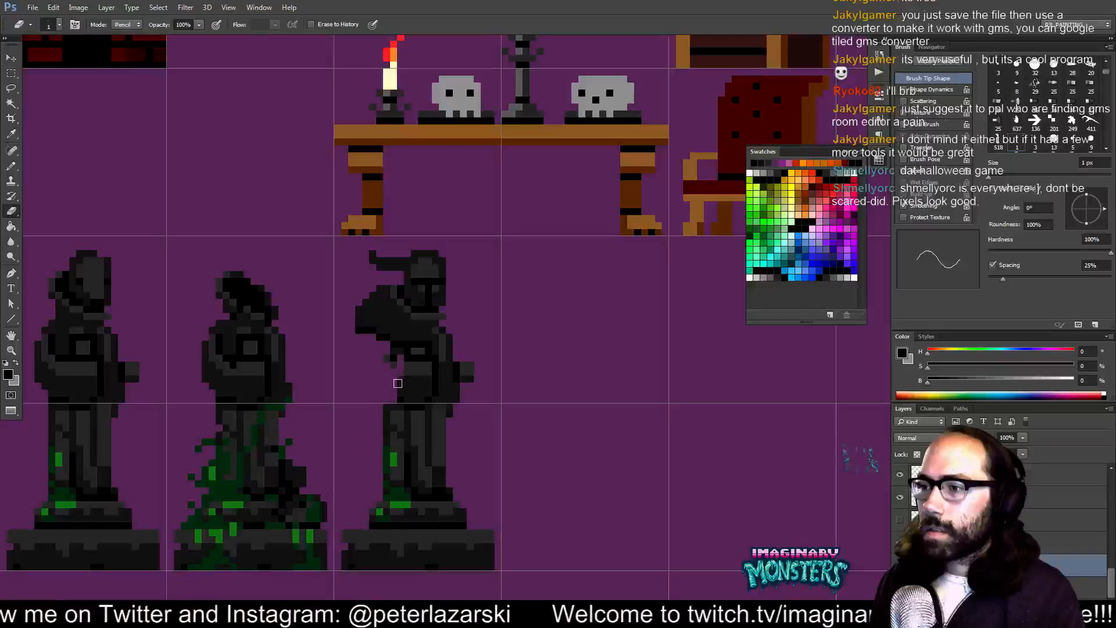
key(b)
alt+click(367, 339)
mouse_move(370, 337)
mouse_down()
mouse_move(377, 356)
mouse_move(387, 344)
mouse_move(401, 372)
mouse_move(387, 361)
mouse_move(404, 354)
mouse_move(413, 367)
mouse_up()
- Shade the third statue's chest beside the new arm with a lighter grey at brightness 20
alt+click(432, 344)
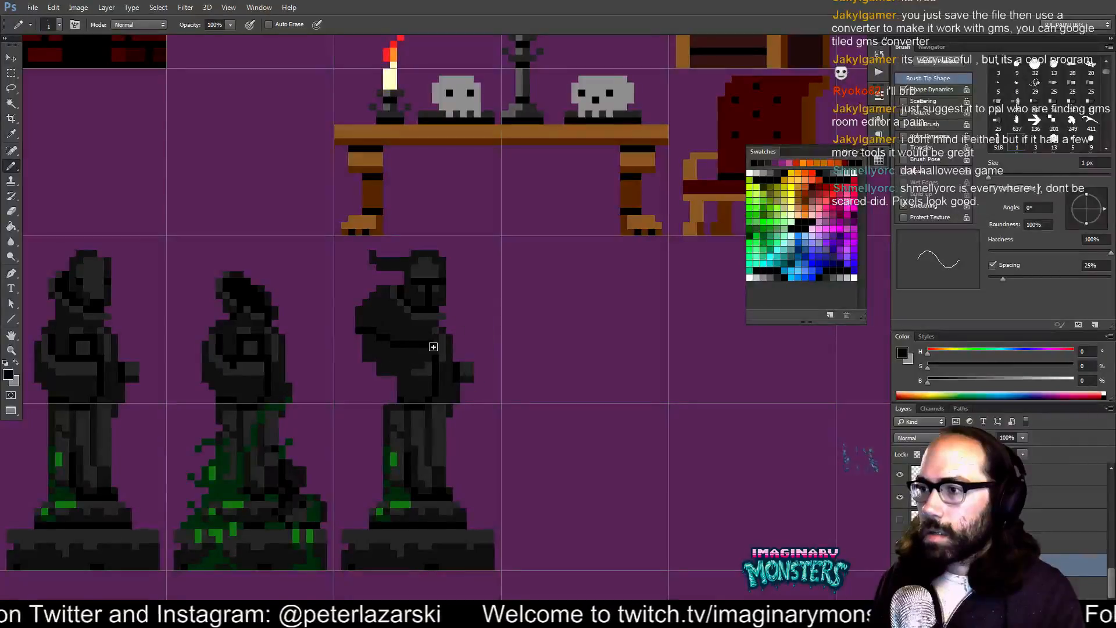
alt+click(430, 339)
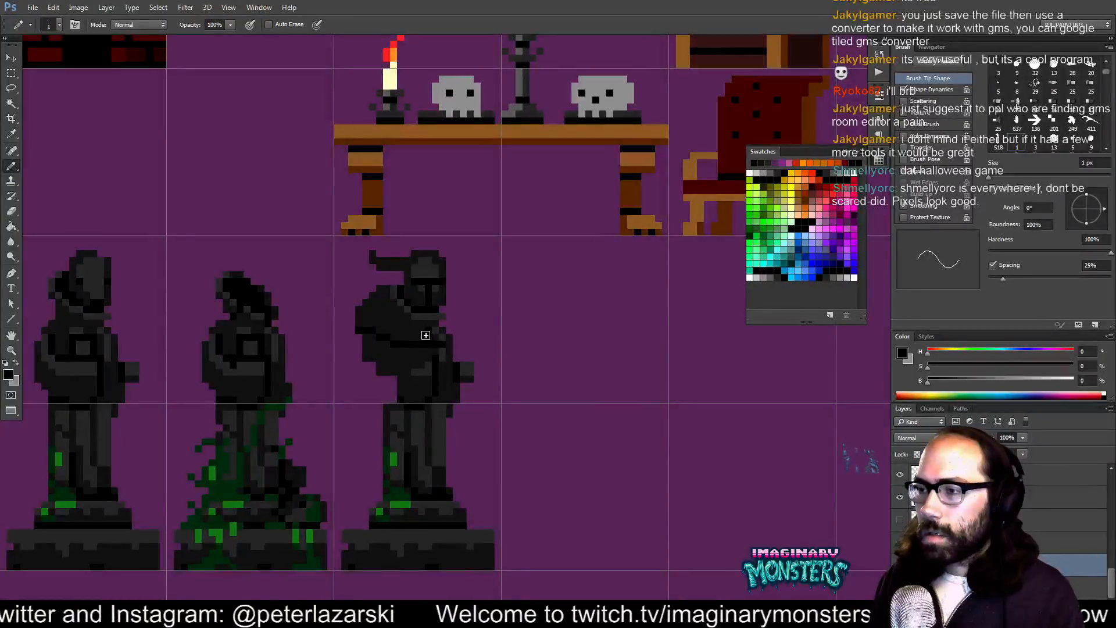
alt+click(432, 336)
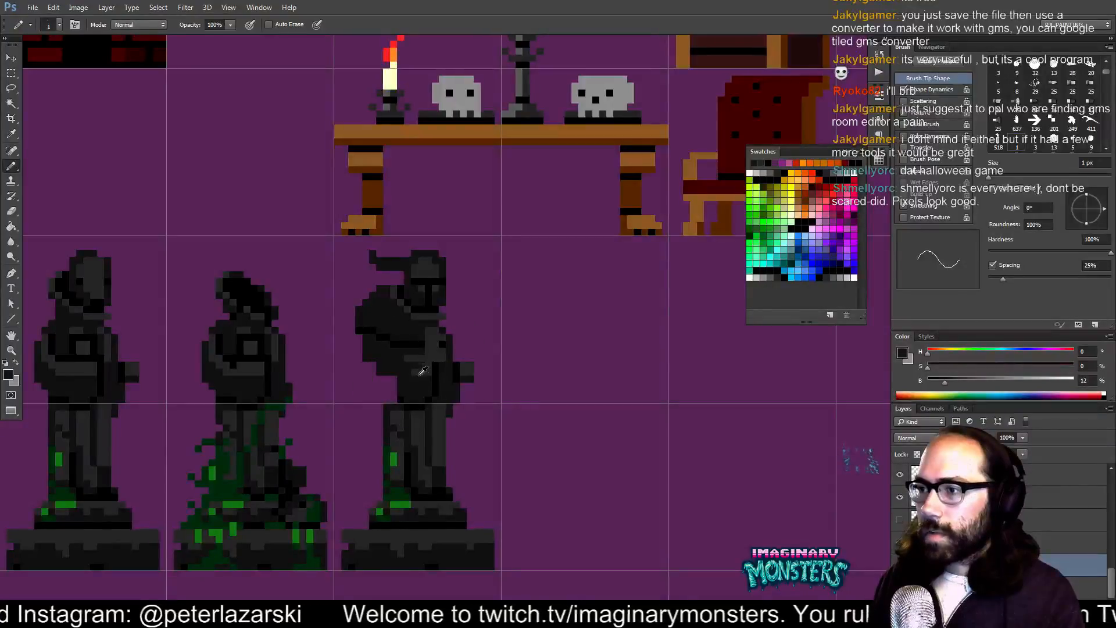
- Outline a small panel at the third statue's waist in black and highlight its inside with grey at brightness 20
alt+click(430, 371)
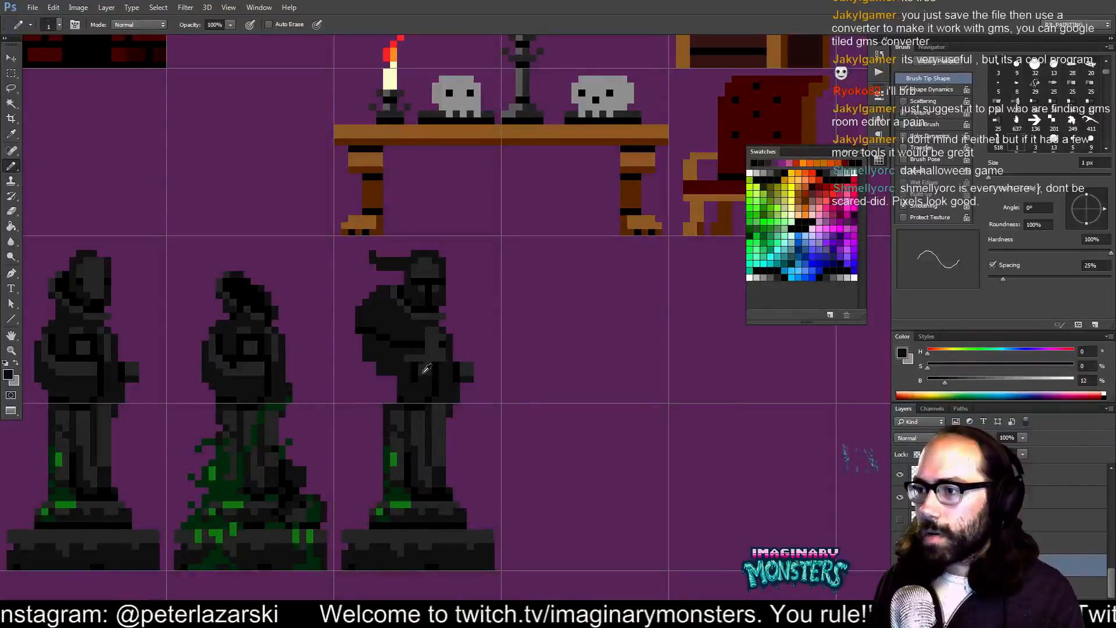
alt+click(416, 372)
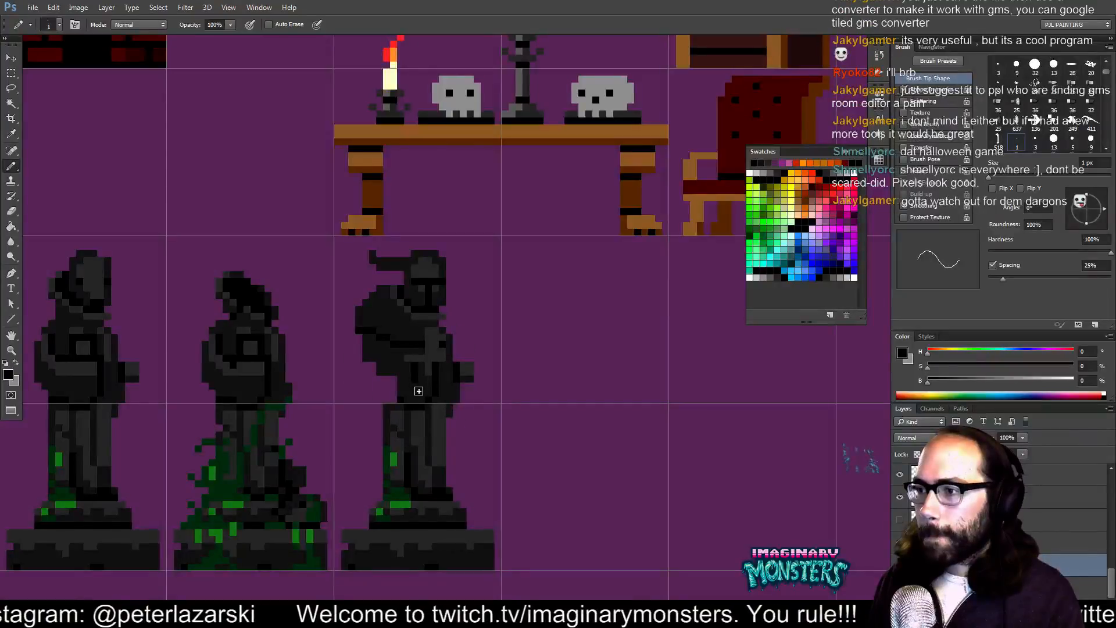
alt+click(423, 366)
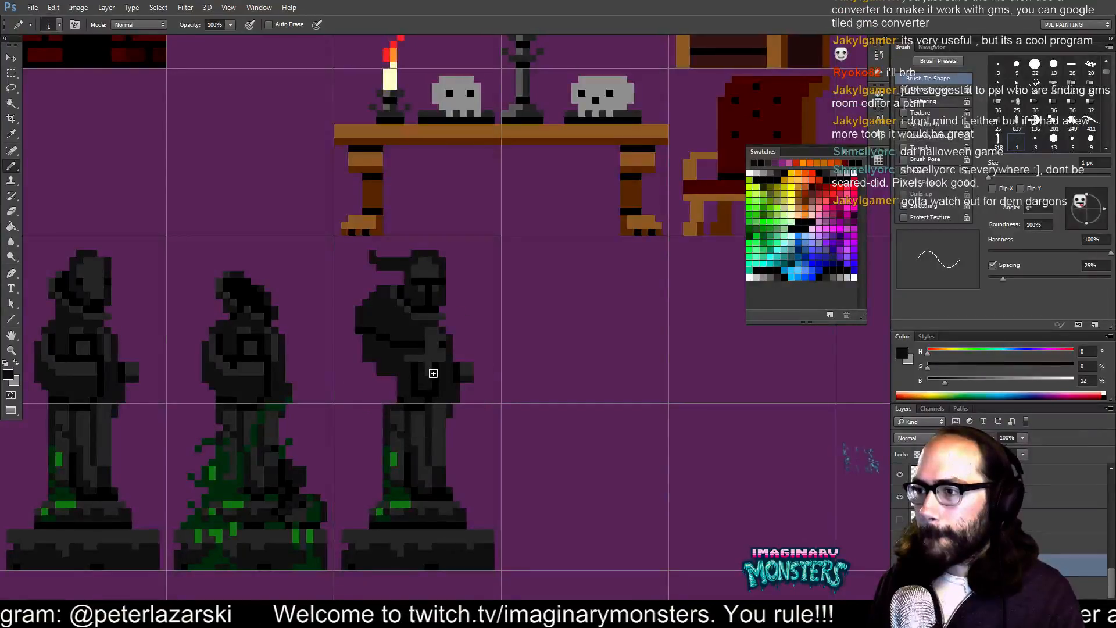
alt+click(434, 371)
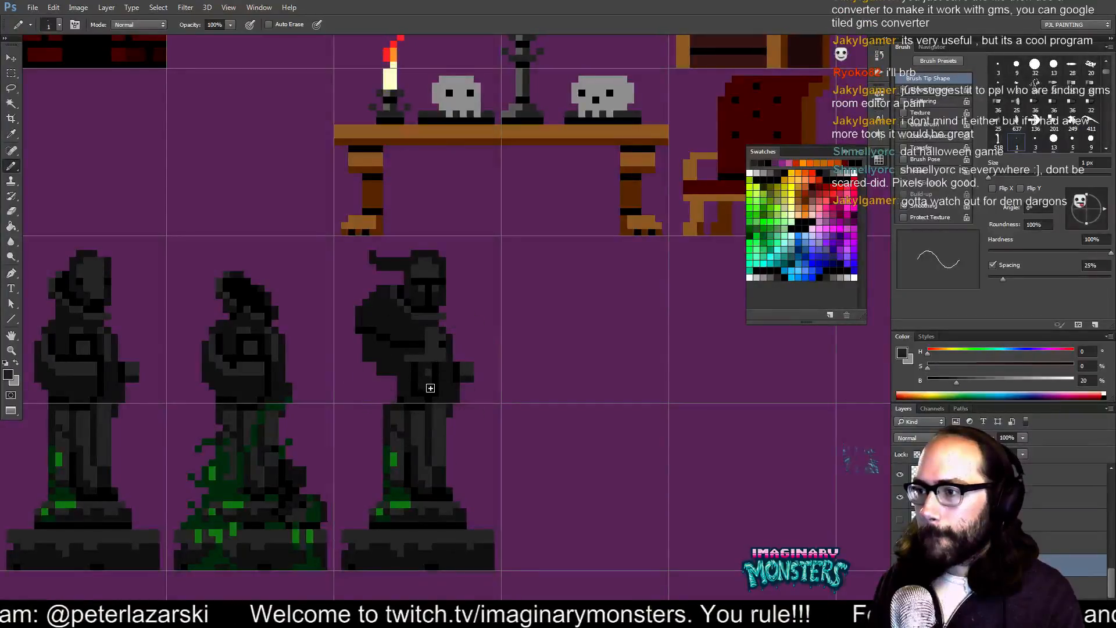
drag(451, 375, 425, 369)
- Round off the lower edge of the third statue's bulky arm and hide the grid
alt+click(387, 373)
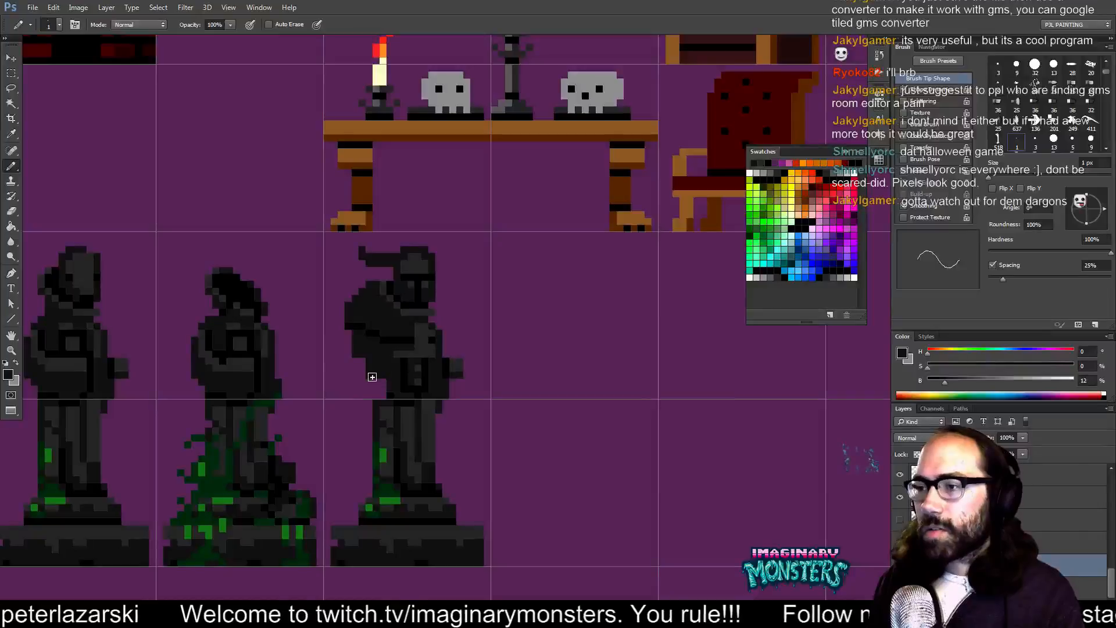
drag(404, 362, 425, 367)
key(e)
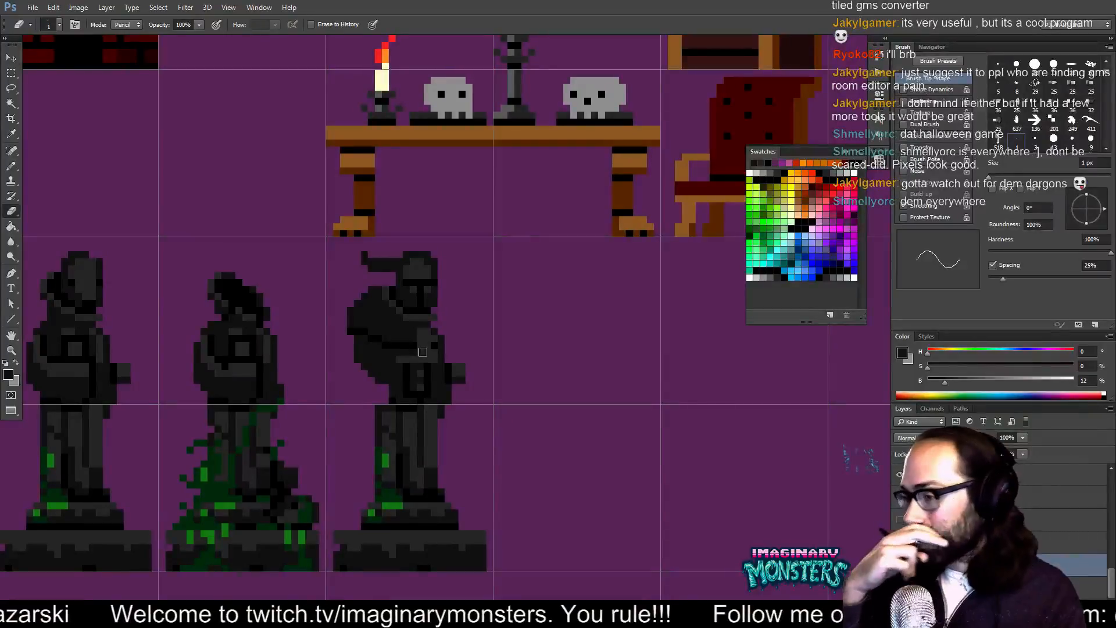
key(ctrl+apostrophe)
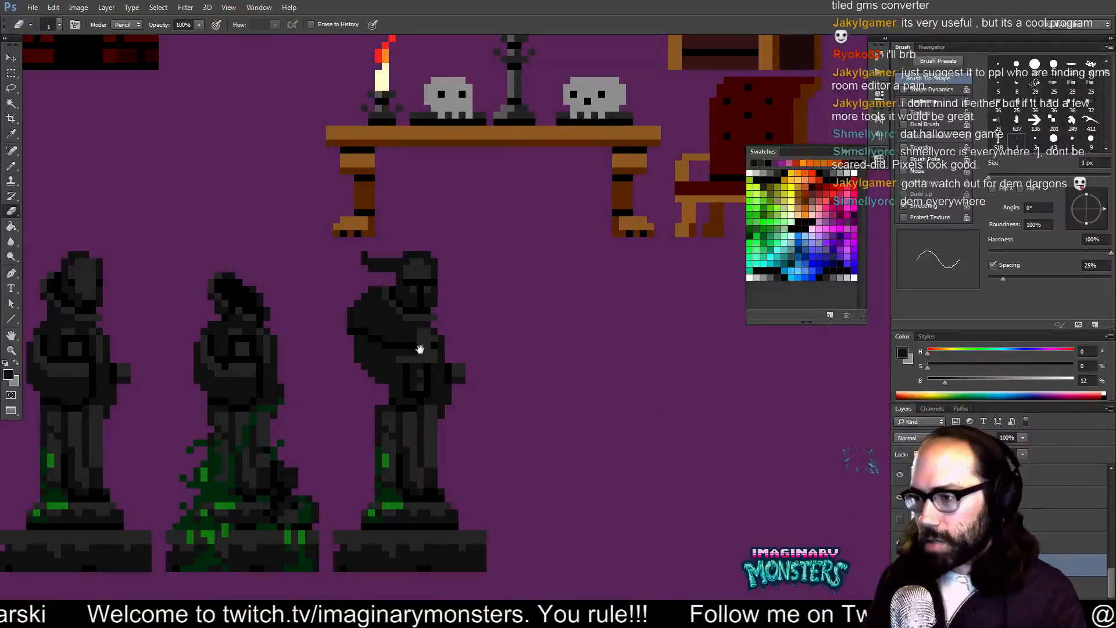
drag(487, 390, 494, 363)
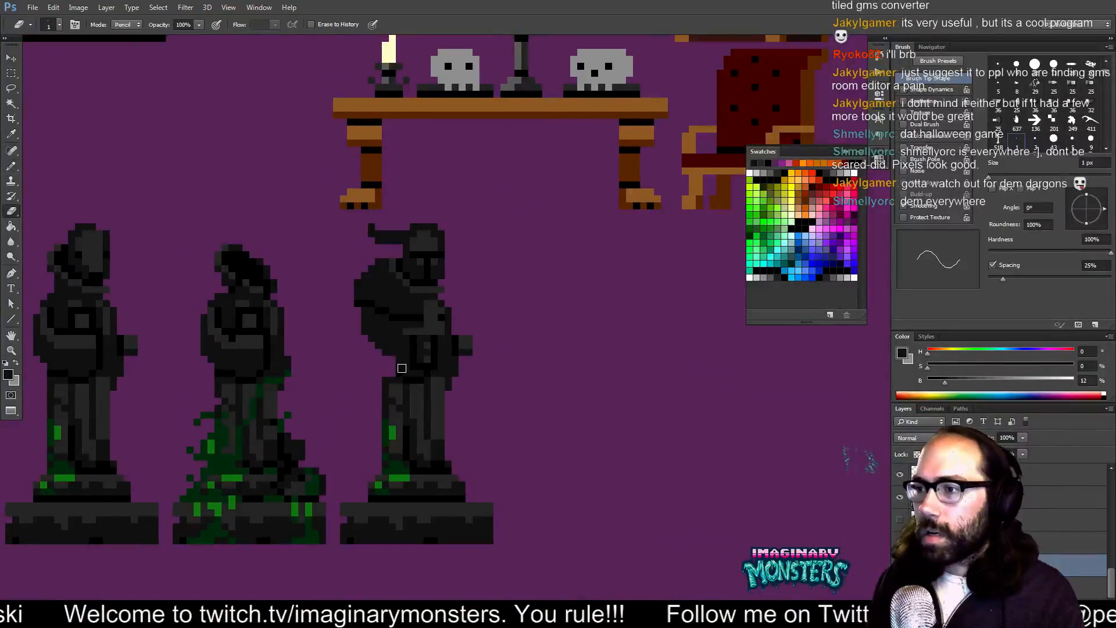
key(b)
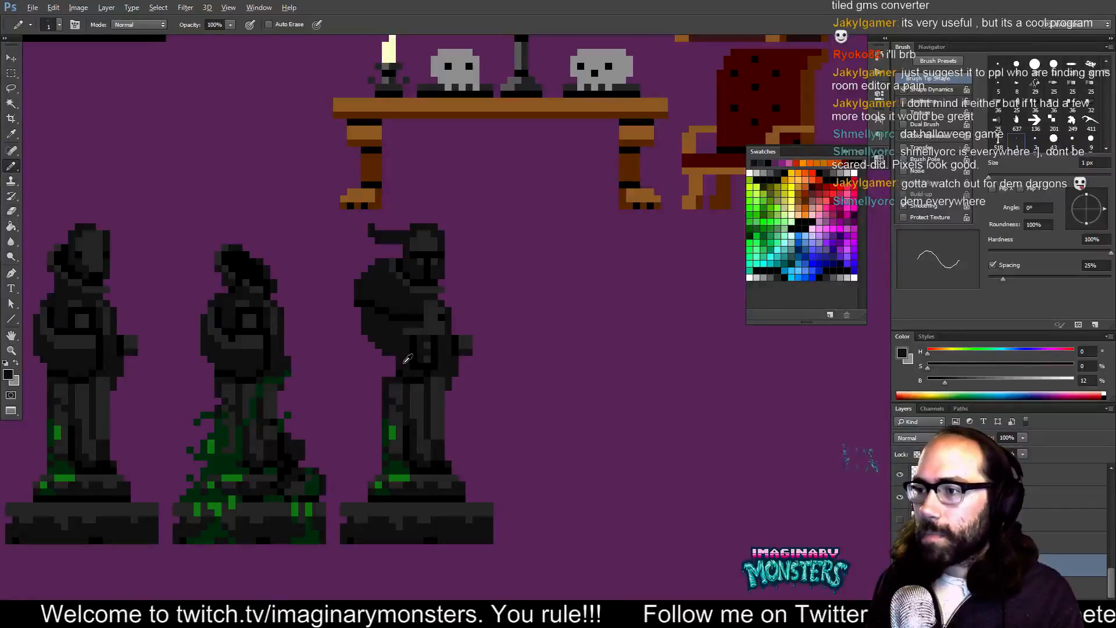
- Erase the stray pixels beneath the third statue's bulky arm, around the top of its legs
key(alt+e)
click(398, 371)
click(400, 371)
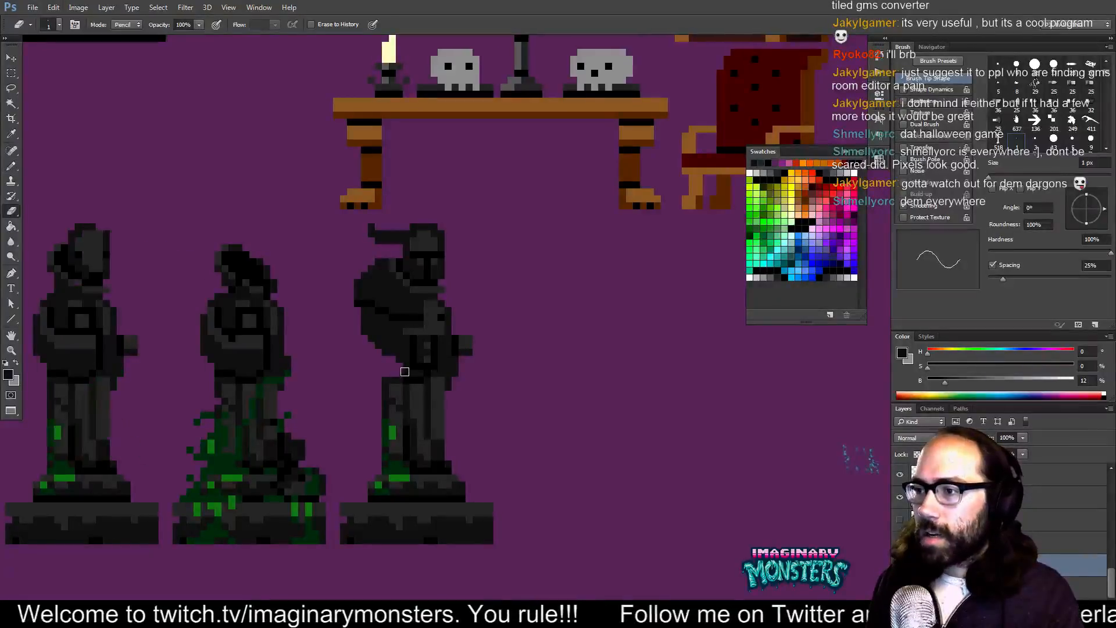
click(406, 373)
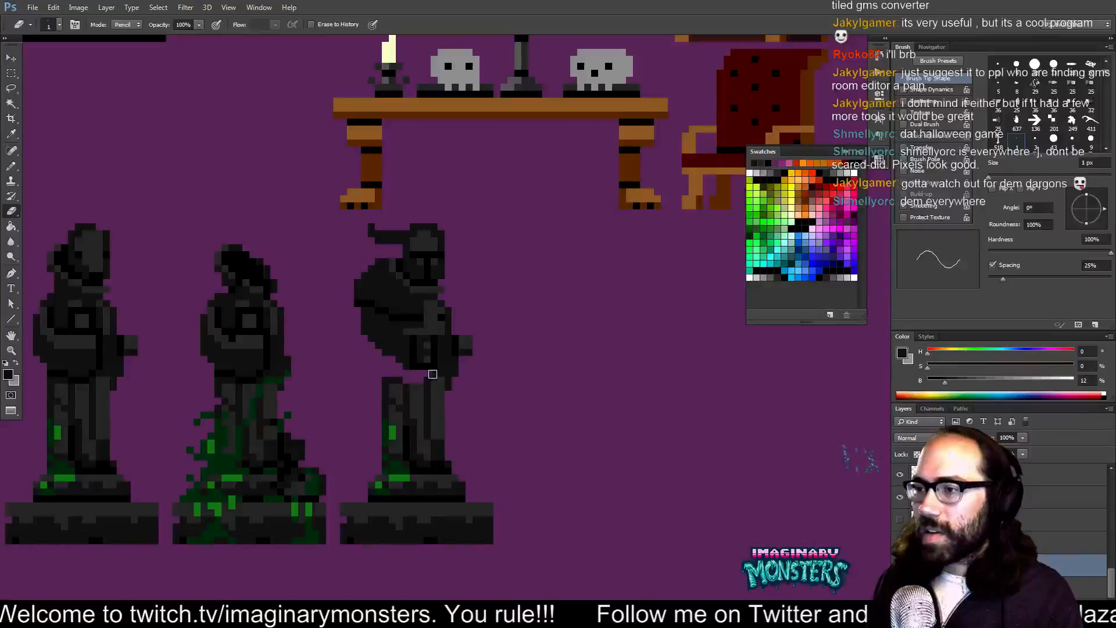
drag(420, 374, 426, 382)
key(b)
alt+click(409, 364)
click(405, 341)
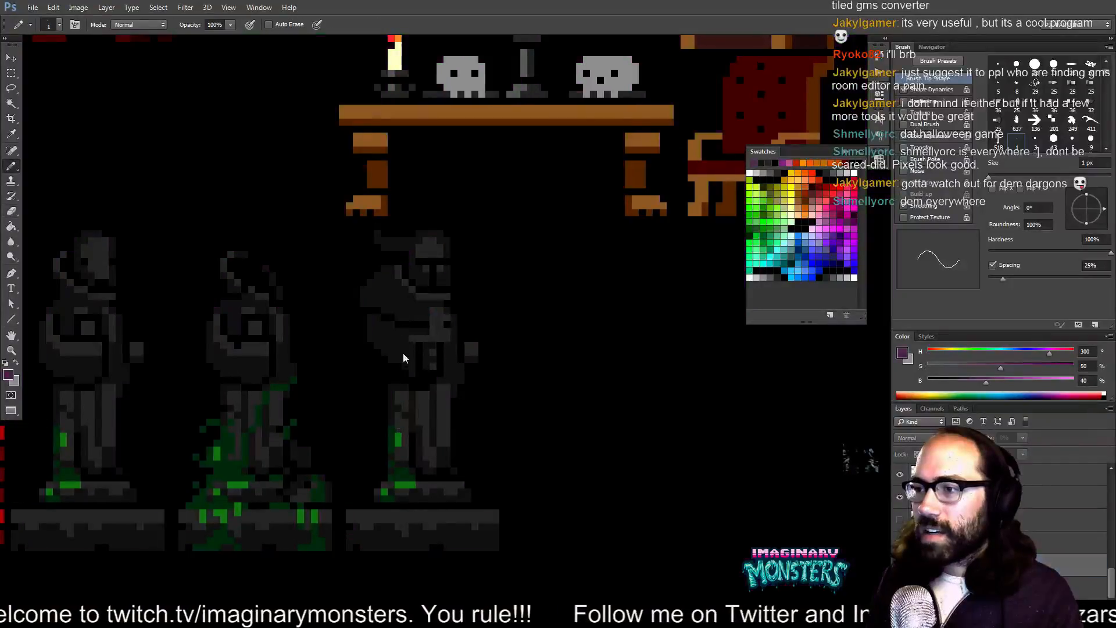
key(ctrl+shift+z)
key(ctrl+shift+z)
key(ctrl+shift+z)
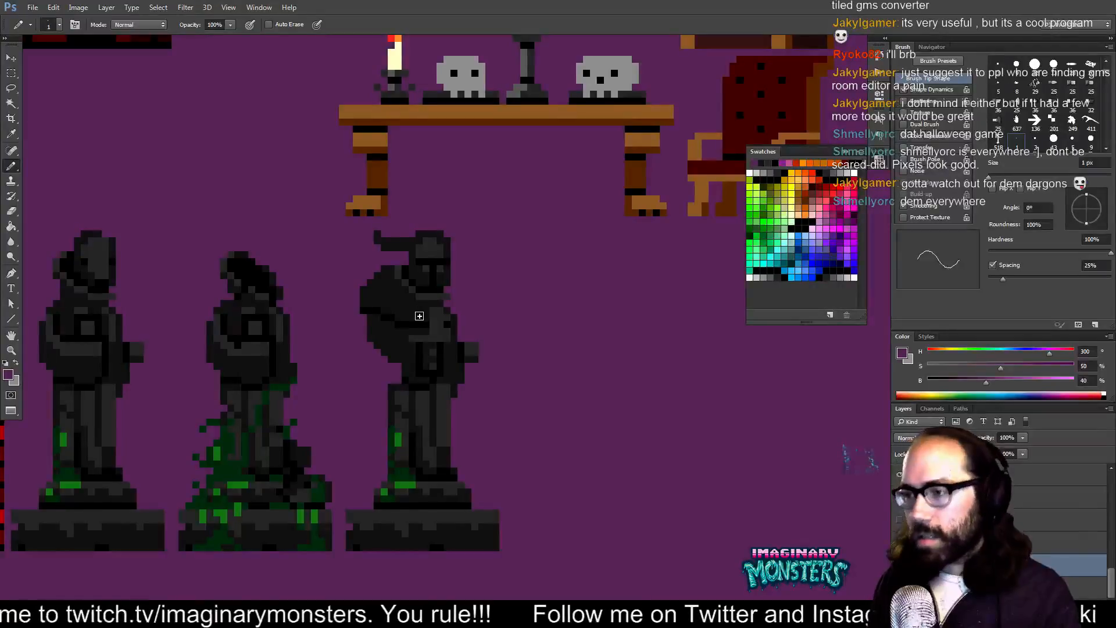
- Erase a narrow gap between the underside of the third statue's bulky arm and the top of its rear leg
drag(404, 362, 420, 362)
alt+click(418, 359)
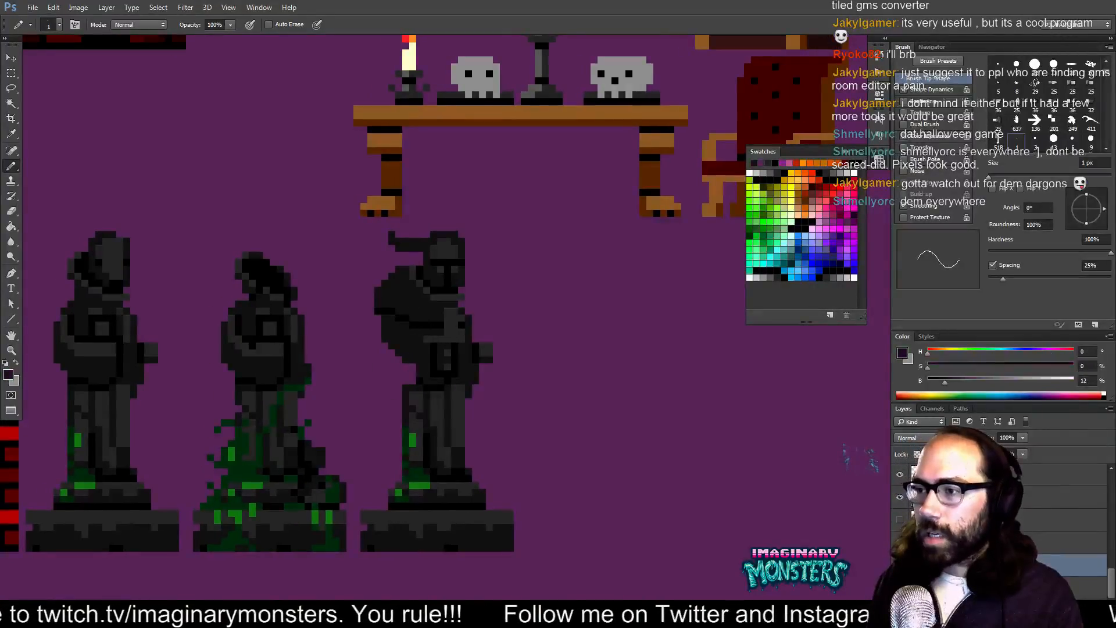
drag(399, 314, 409, 322)
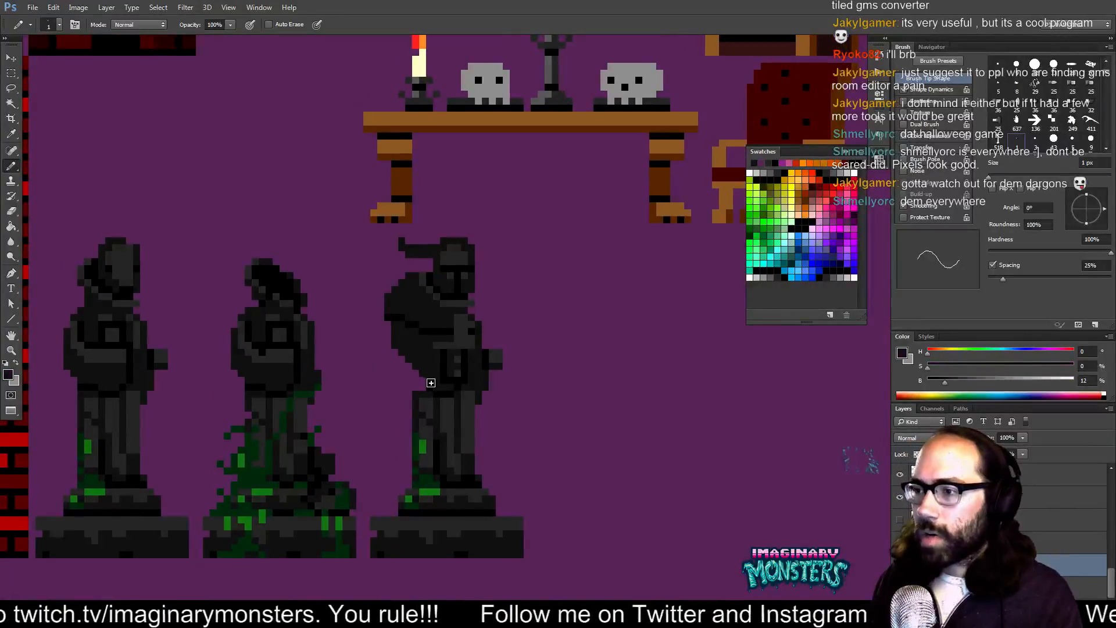
key(e)
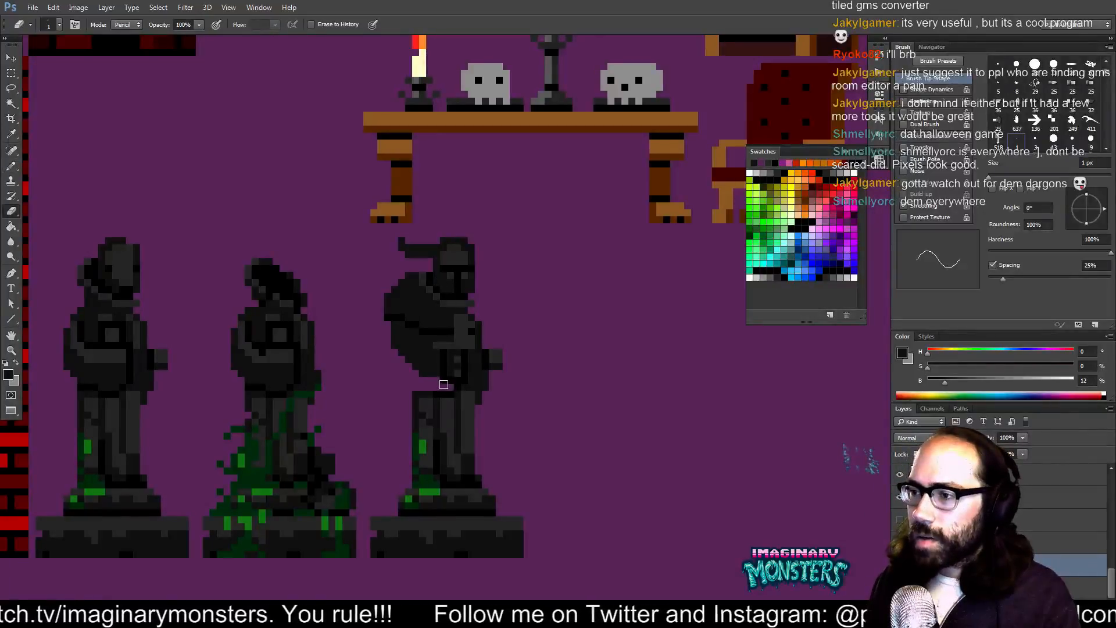
drag(431, 389, 435, 393)
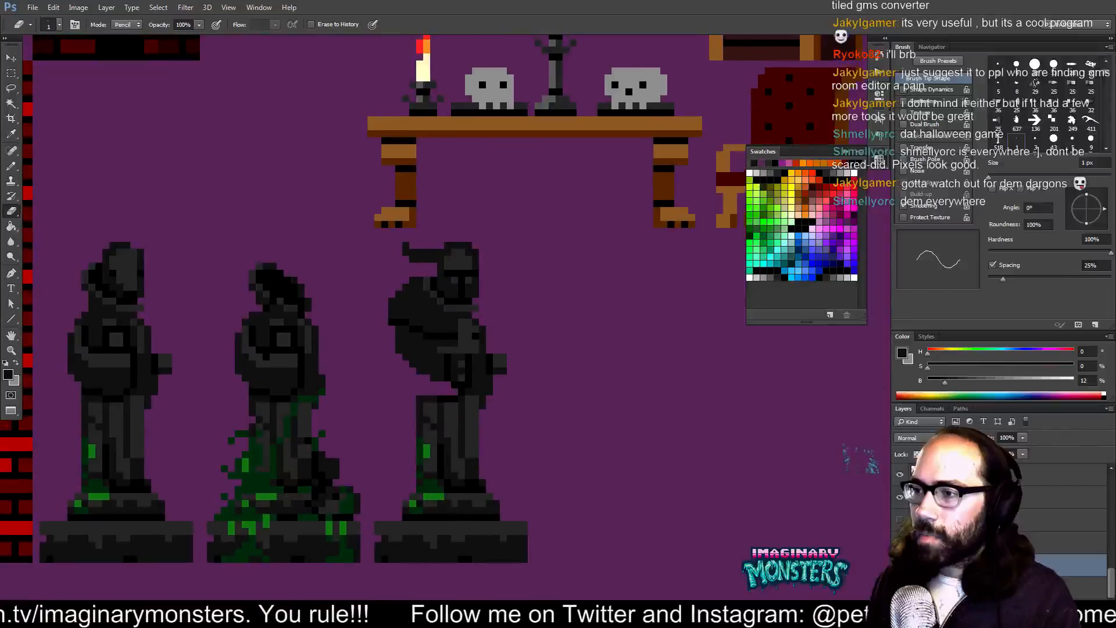
- Rework the pixels of the third statue's waist panel and lower chest in black and dark grey at brightness 12
key(b)
alt+click(446, 369)
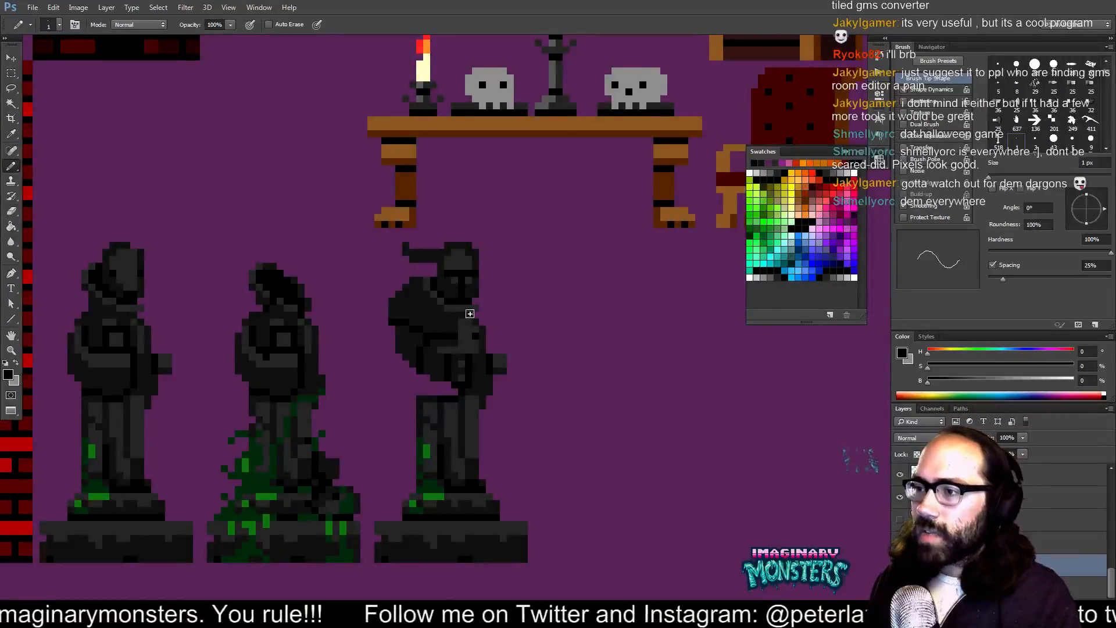
drag(466, 343, 454, 347)
alt+click(443, 348)
alt+click(445, 362)
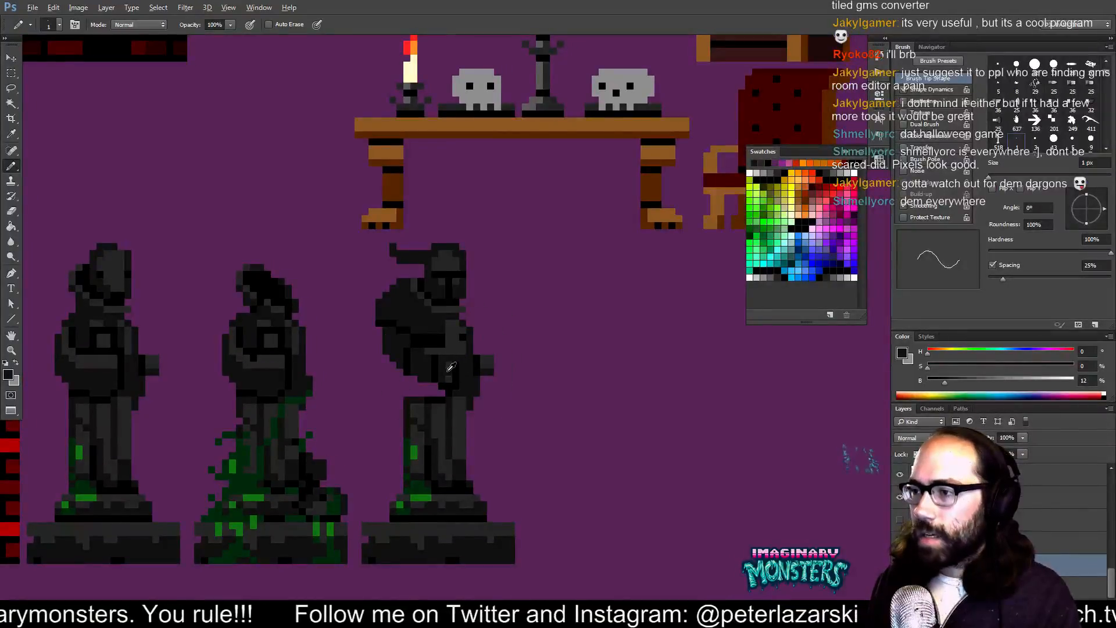
drag(463, 363, 468, 381)
alt+click(459, 367)
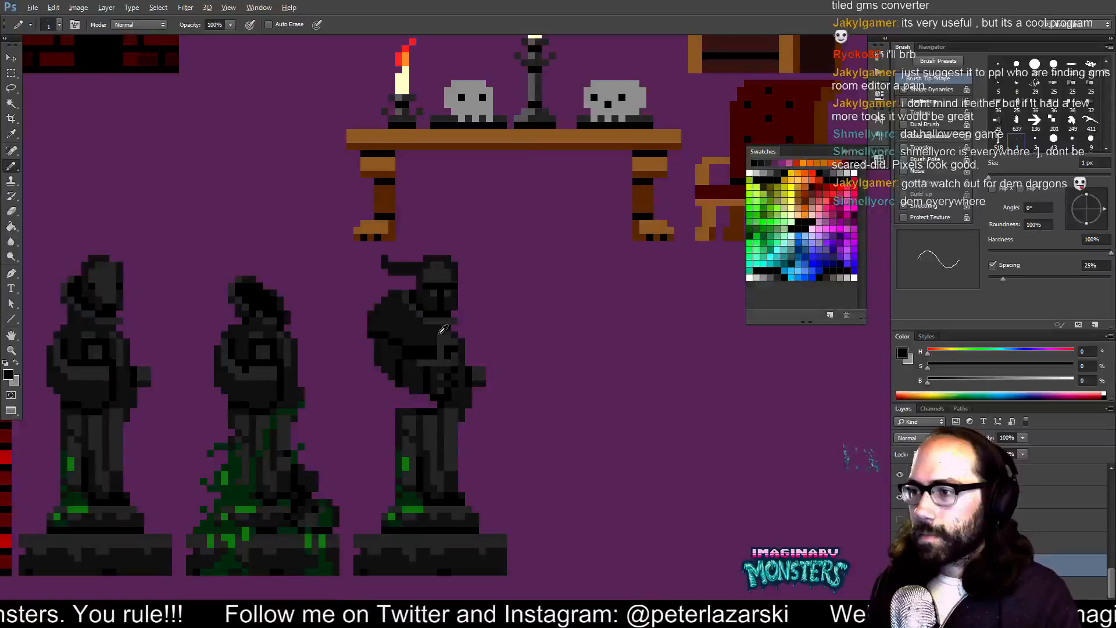
- Detail the third statue's chest and waist with small lighter grey marks at brightness 20 against the dark body
alt+click(443, 329)
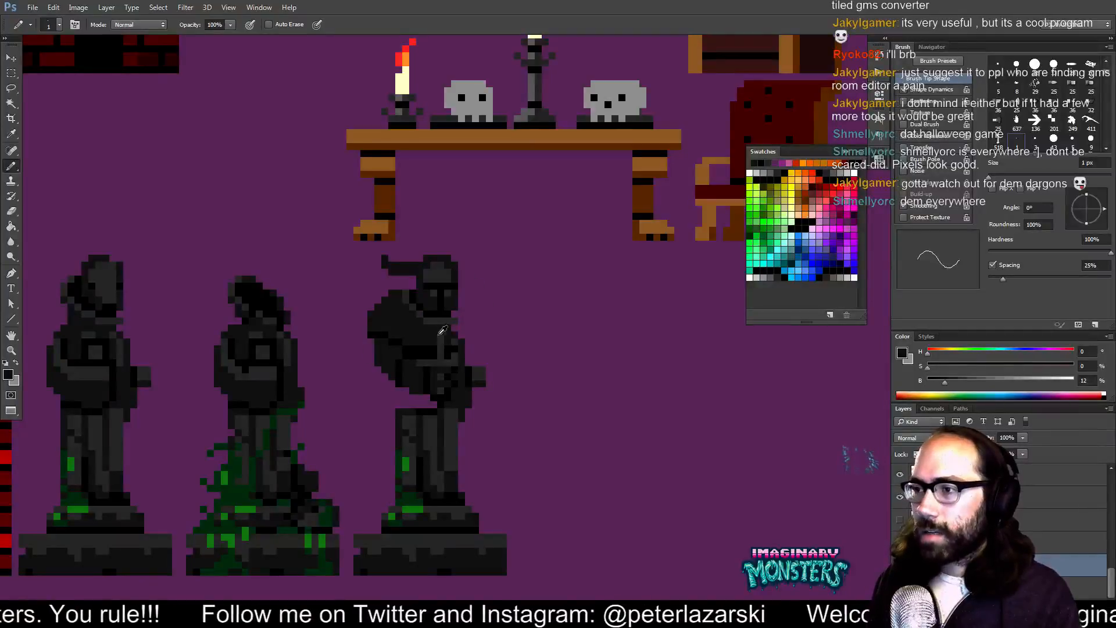
drag(465, 333, 458, 350)
alt+click(443, 371)
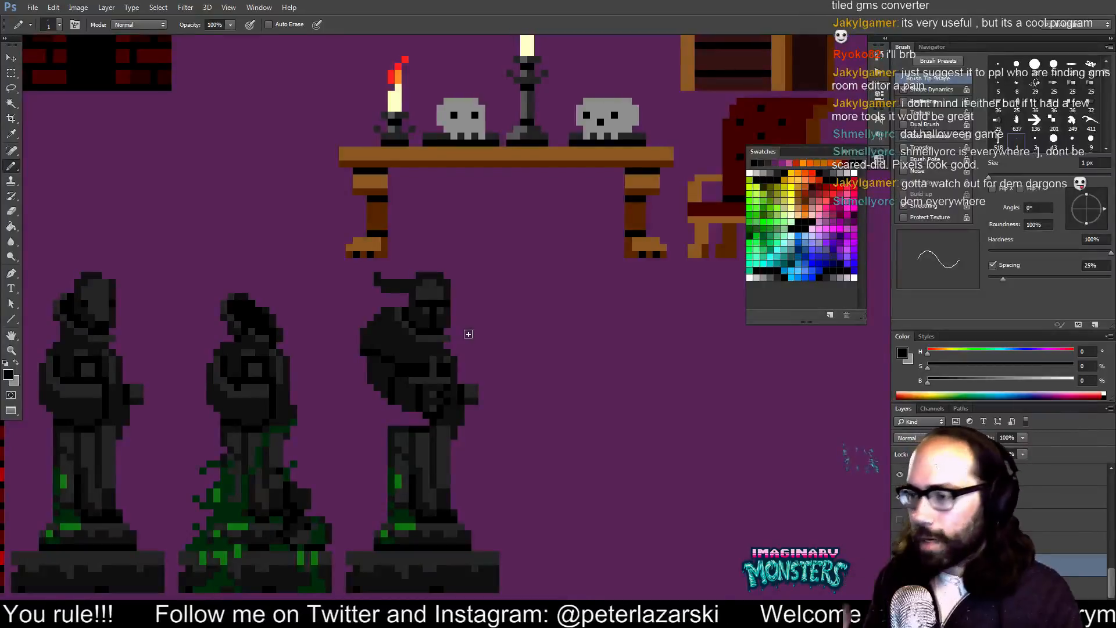
drag(355, 314, 392, 330)
alt+click(459, 393)
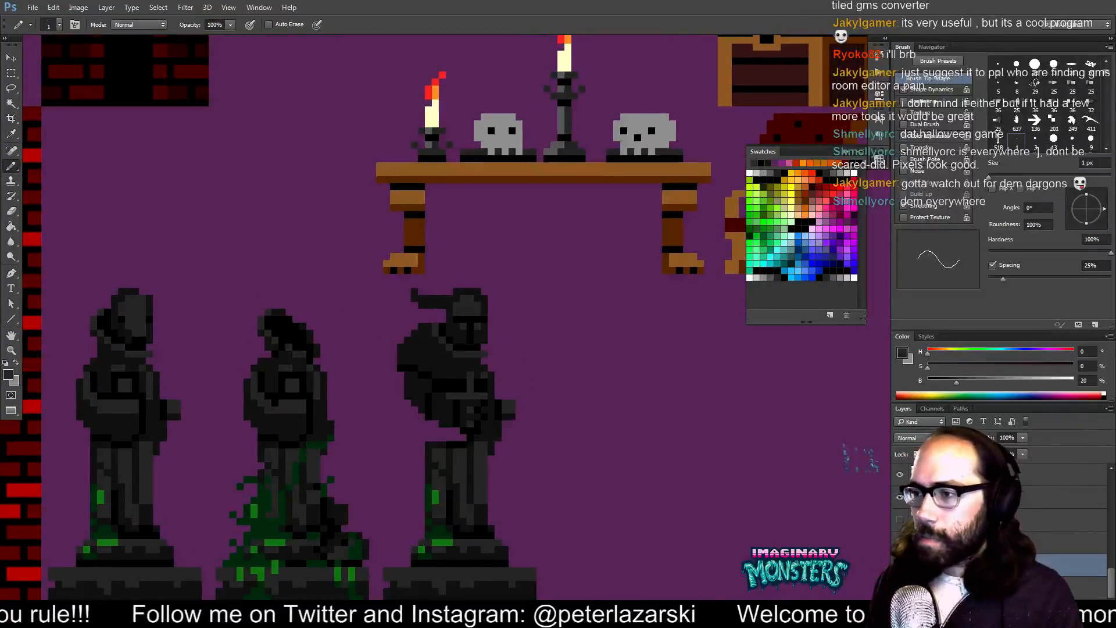
drag(468, 429, 428, 401)
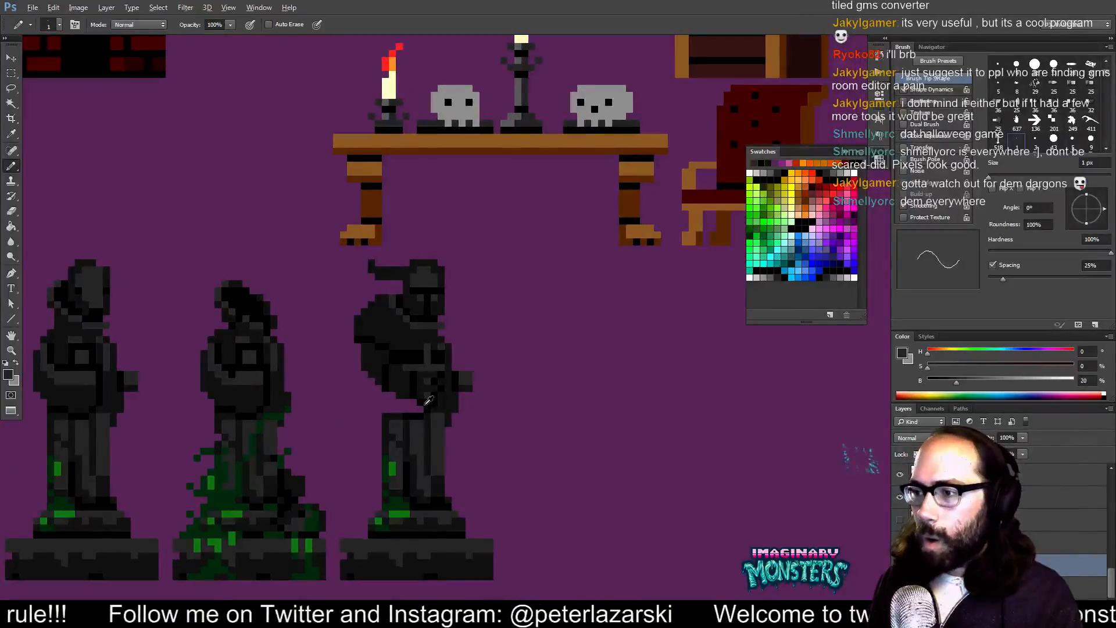
alt+click(424, 406)
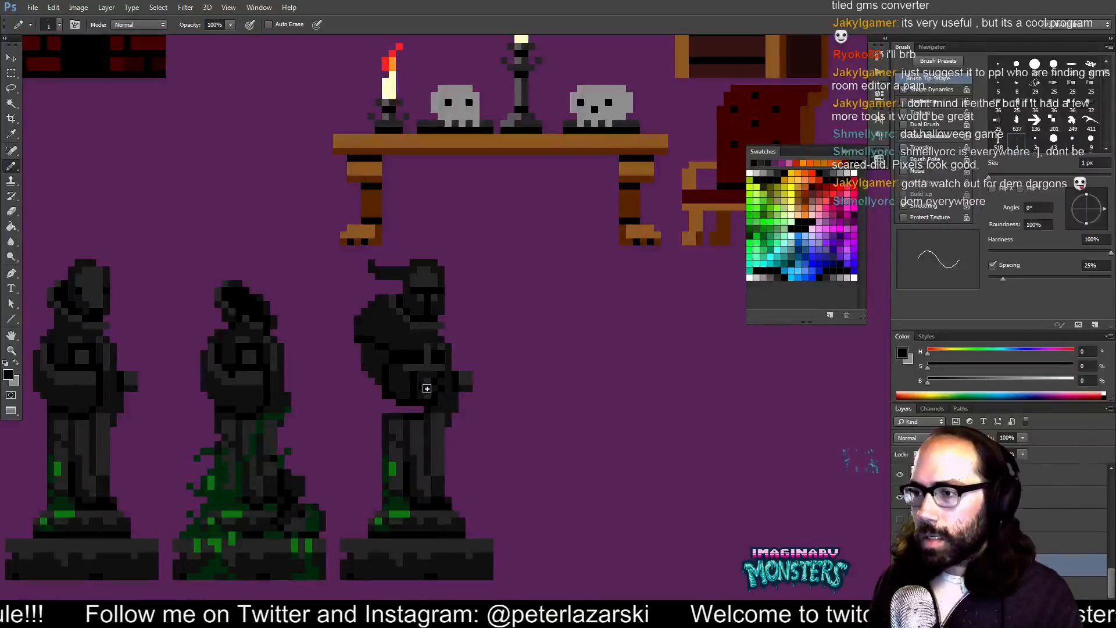
- Fill the gap under the third statue's arm with dark grey at brightness 12, joining the torso to the legs
mouse_move(387, 379)
mouse_down()
mouse_move(385, 413)
mouse_move(424, 420)
mouse_up()
alt+click(382, 381)
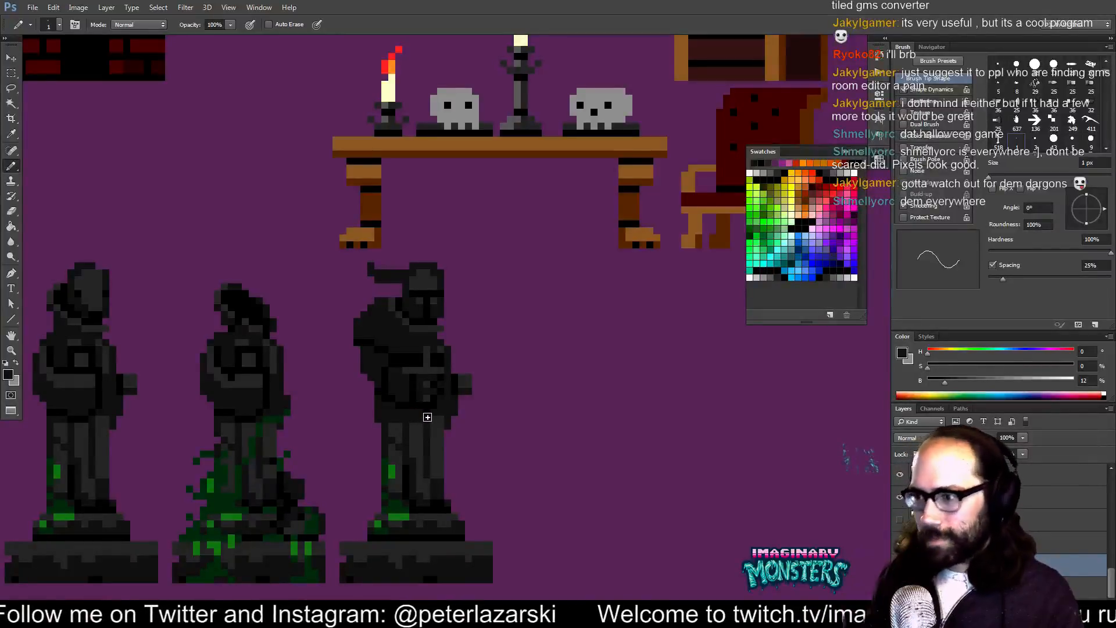
drag(534, 333, 379, 595)
mouse_move(433, 395)
mouse_down()
mouse_move(379, 576)
mouse_move(332, 523)
mouse_move(340, 567)
mouse_move(513, 204)
mouse_up()
drag(399, 426, 454, 355)
- Draw a black edge from the third statue's arm down its rear leg and darken the leg beside it with grey
alt+click(365, 382)
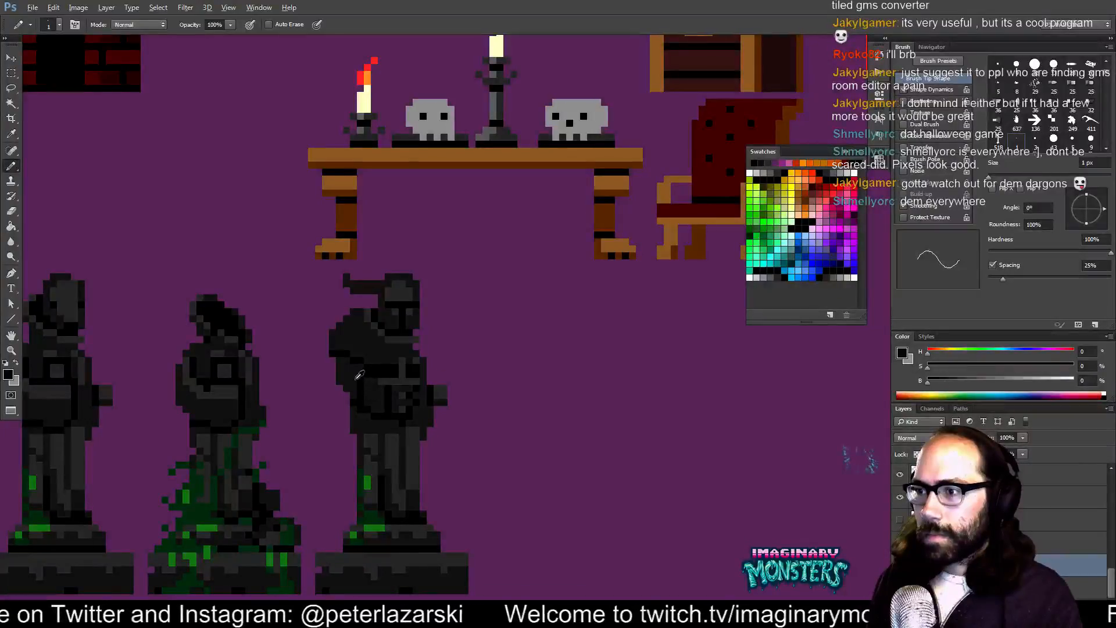
alt+click(363, 386)
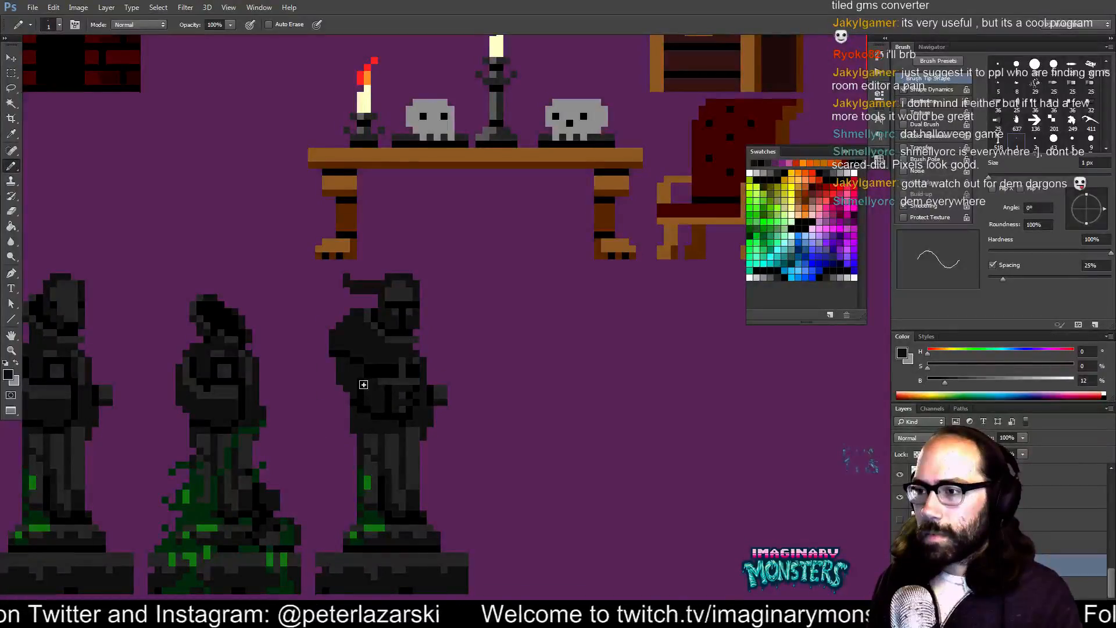
alt+click(372, 400)
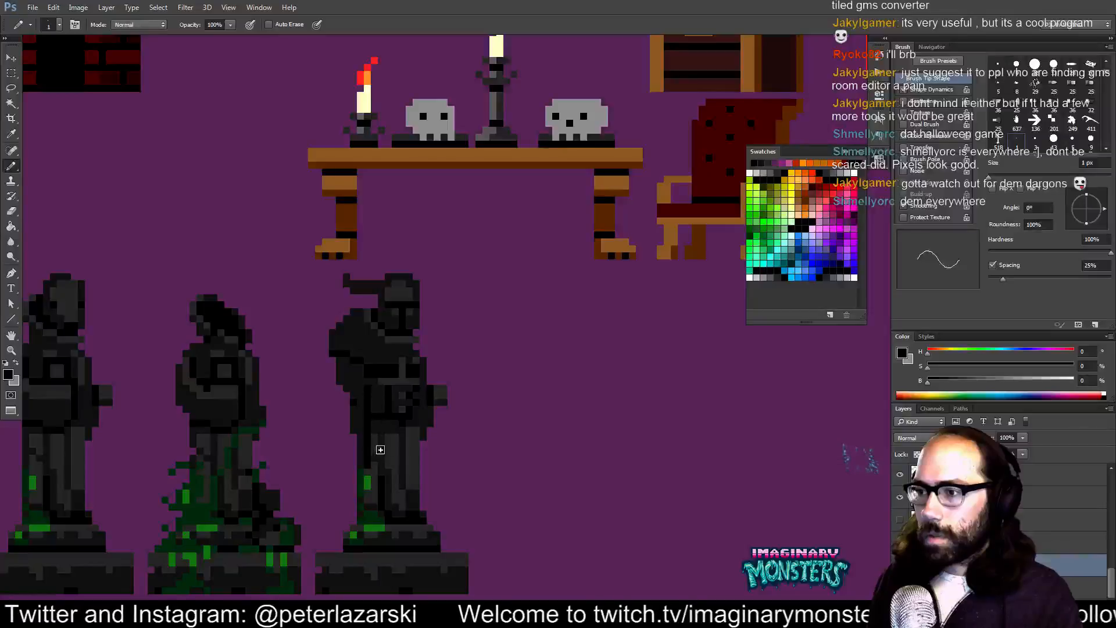
alt+click(395, 476)
drag(384, 480, 387, 495)
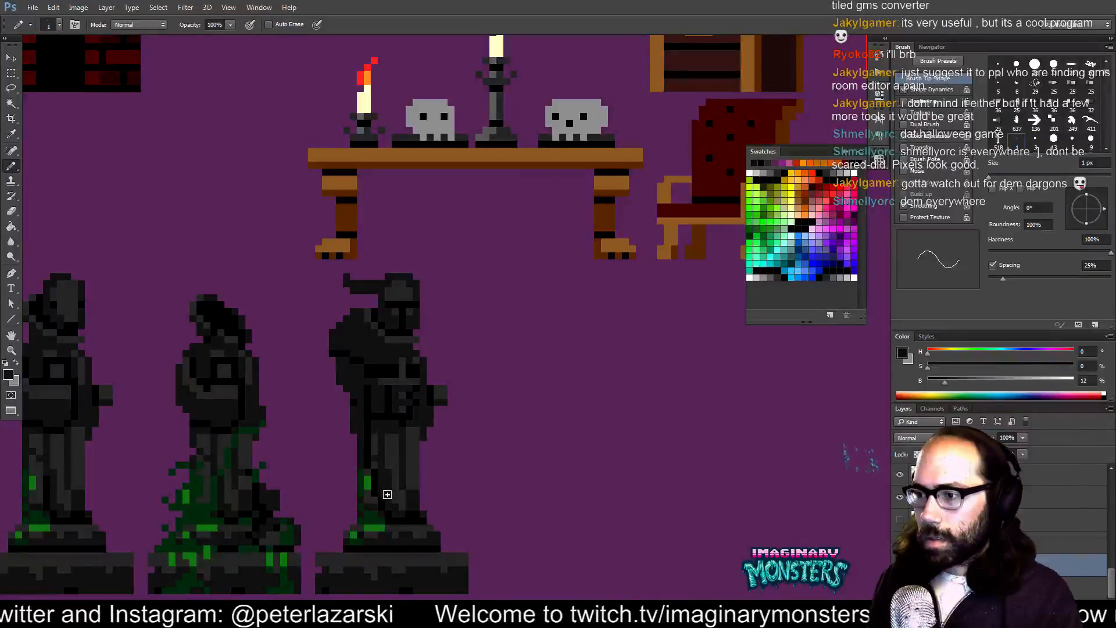
alt+click(389, 497)
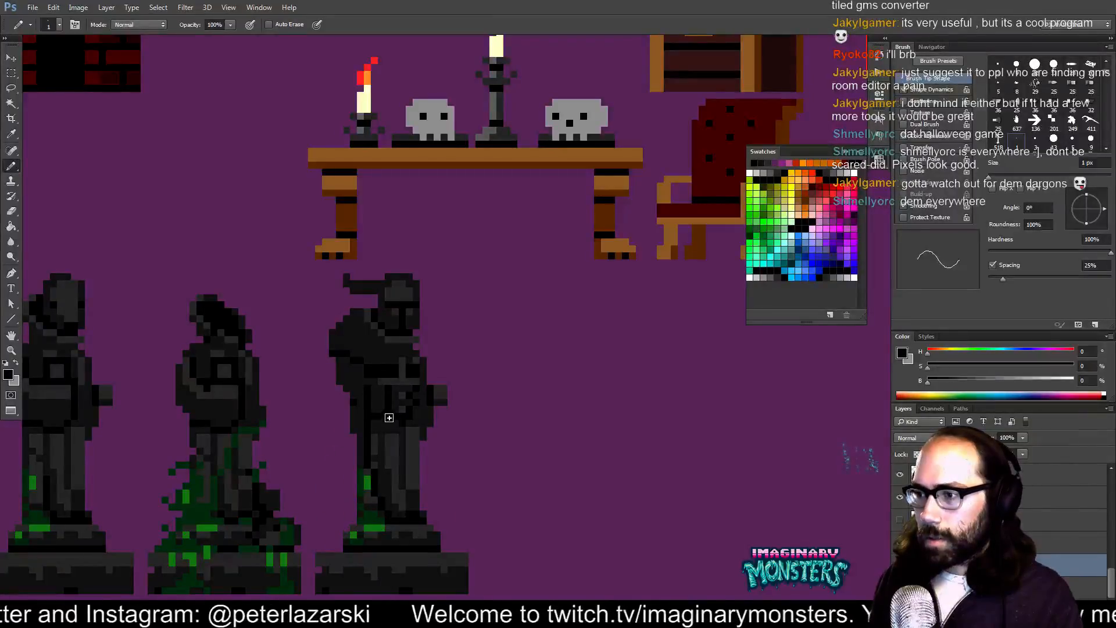
- Paint over the third statue's chest highlights with dark grey, extending the arm across the torso above a black edge
alt+click(372, 389)
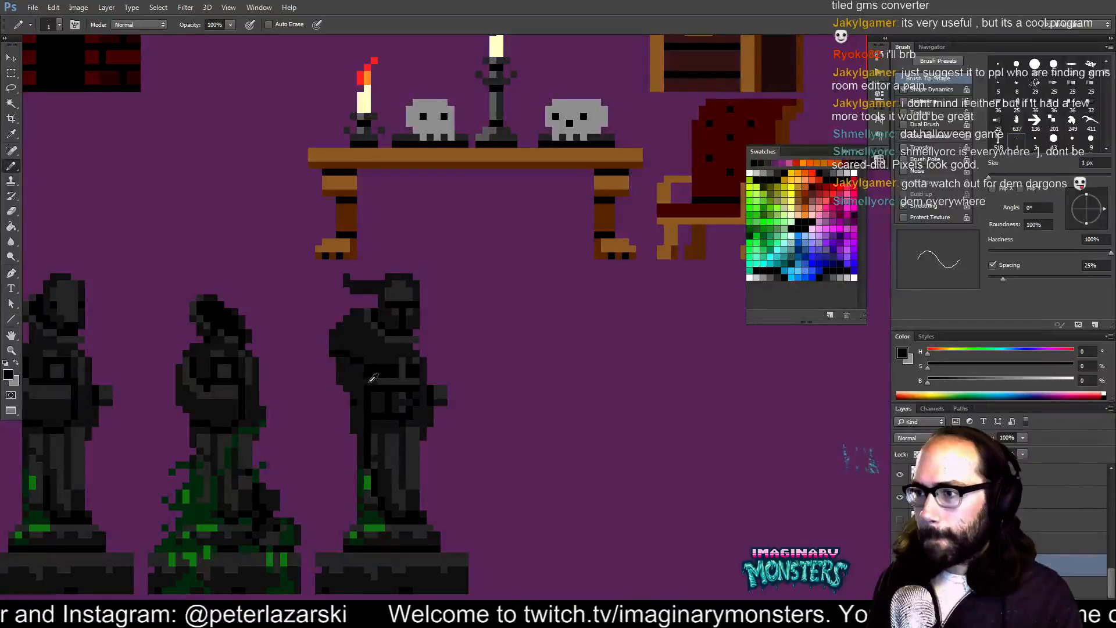
alt+click(373, 377)
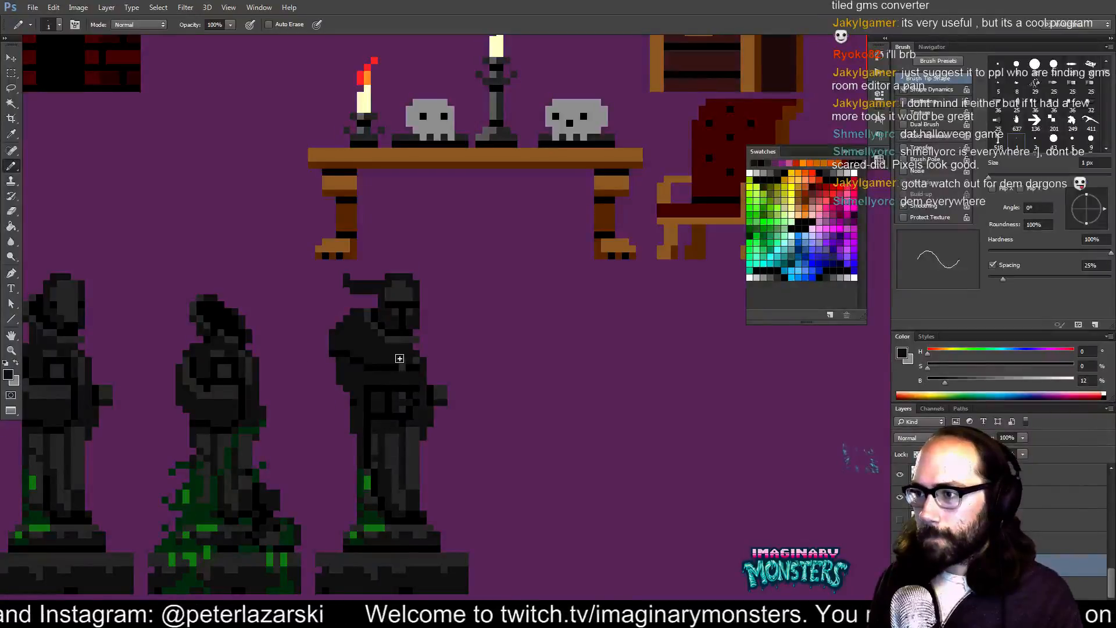
alt+click(399, 358)
drag(436, 379, 482, 203)
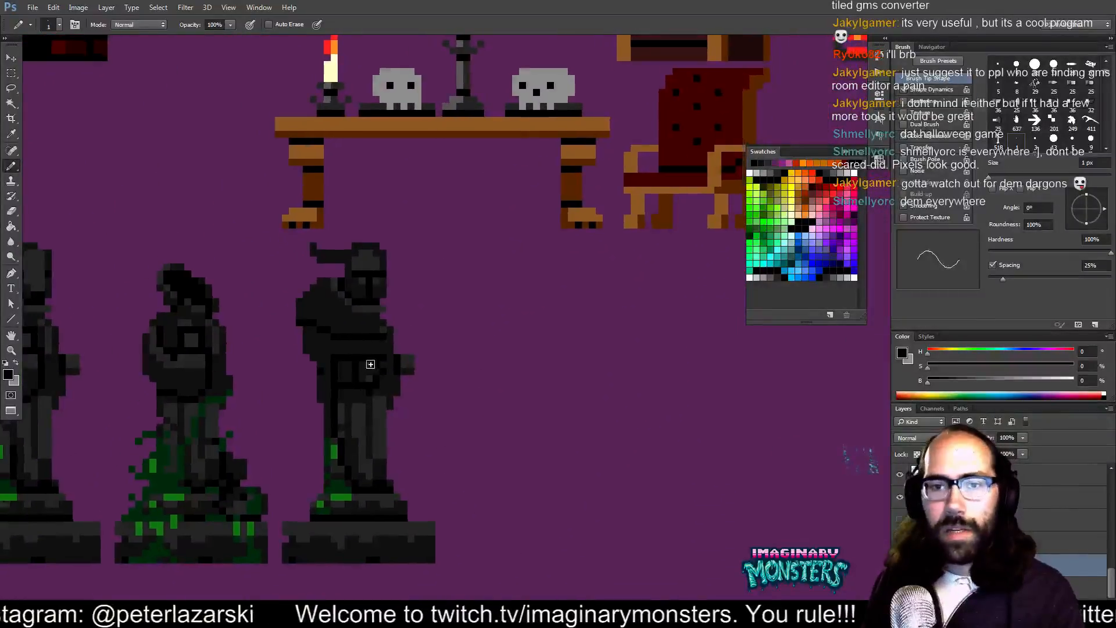
- Reshade the third statue's lower legs in black and dark grey, covering part of the dark green moss
alt+click(350, 463)
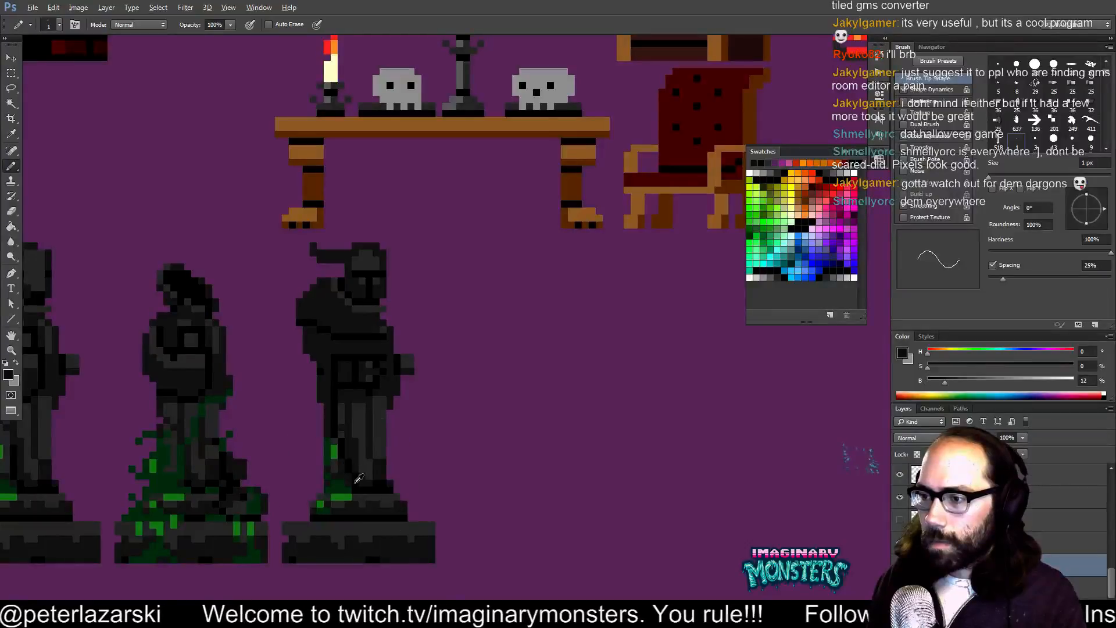
drag(341, 441, 355, 485)
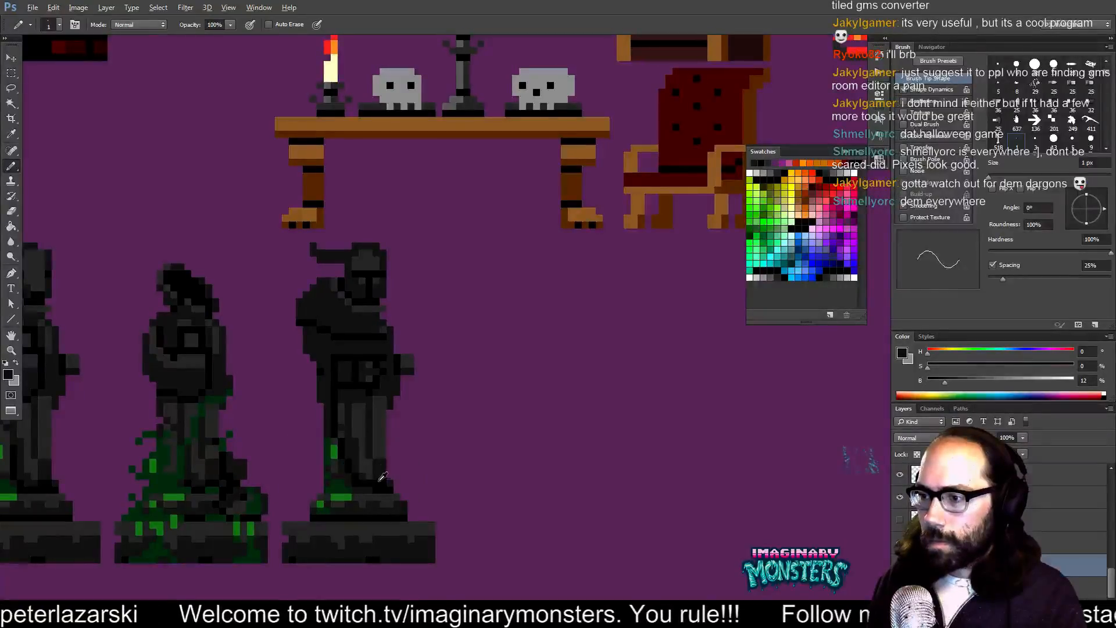
alt+click(368, 486)
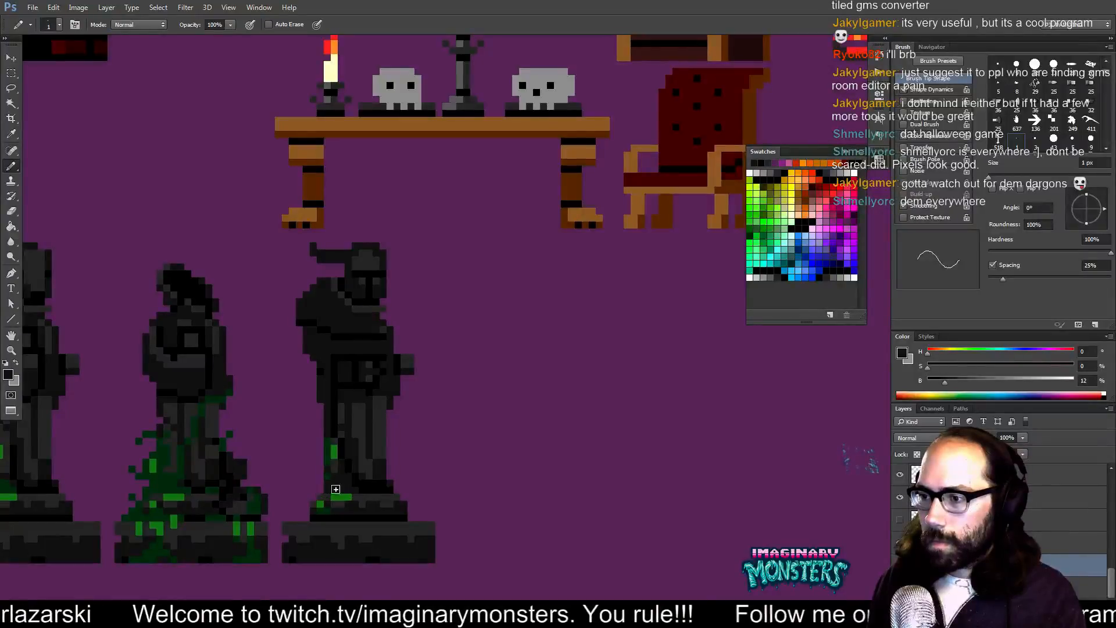
alt+click(353, 489)
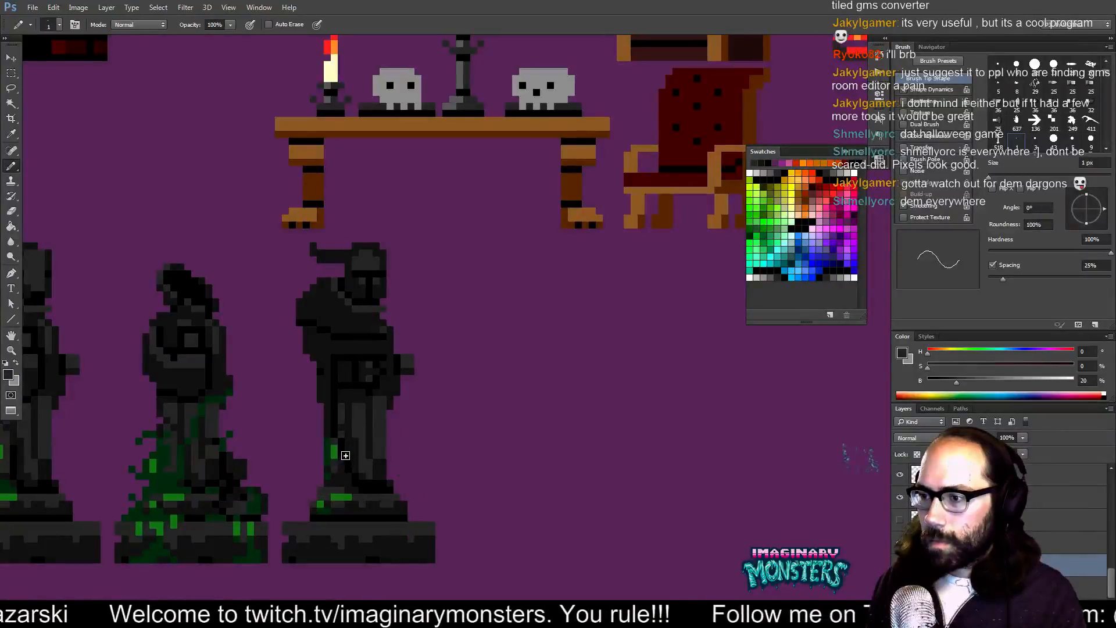
- Cover the bright green moss on the third statue's foot and rear leg with dark grey at brightness 12
click(347, 496)
alt+click(353, 507)
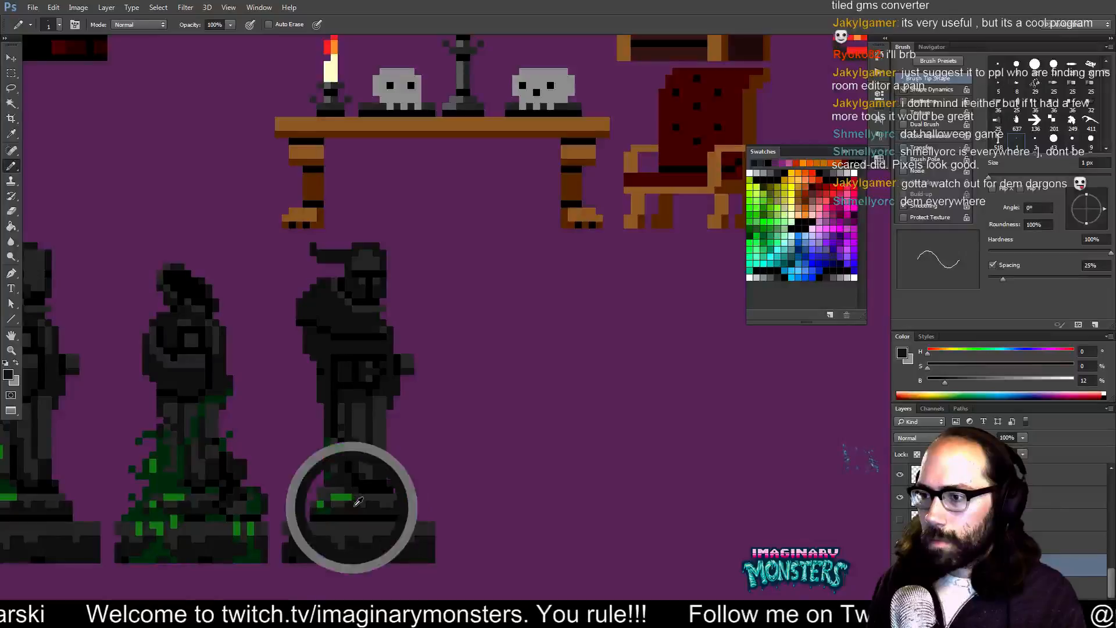
drag(342, 498, 335, 498)
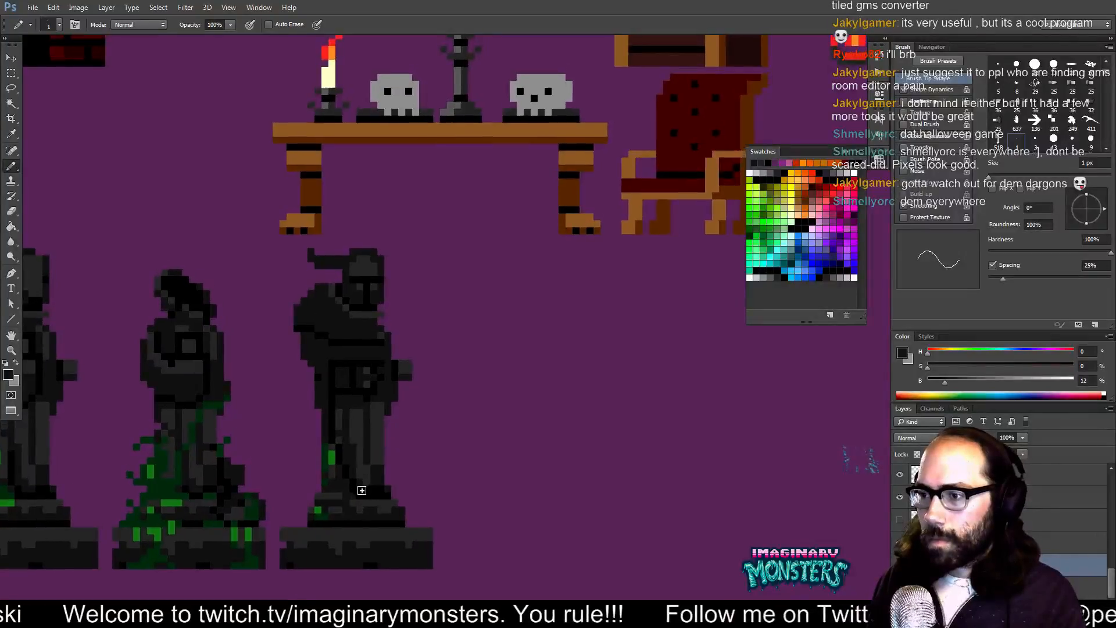
alt+click(357, 492)
drag(397, 473, 391, 487)
mouse_move(377, 445)
mouse_down()
mouse_move(381, 430)
mouse_move(331, 463)
mouse_move(329, 445)
mouse_up()
alt+click(335, 464)
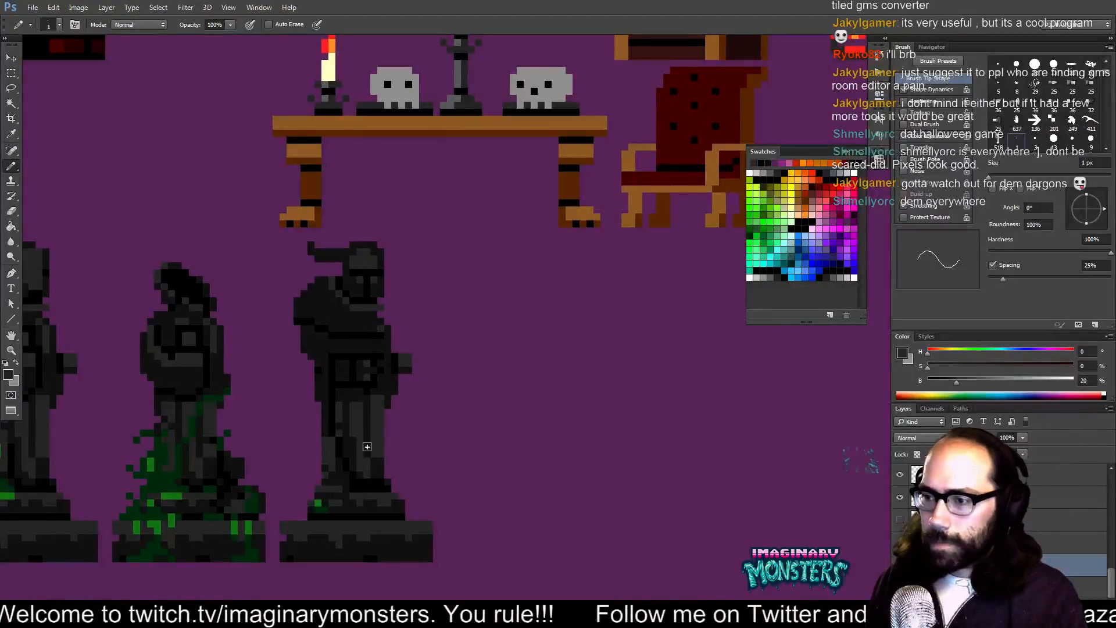
- Paint over the third statue's waist panel with dark grey at brightness 12, using a 2 px pencil
drag(379, 412, 369, 436)
drag(343, 367, 354, 388)
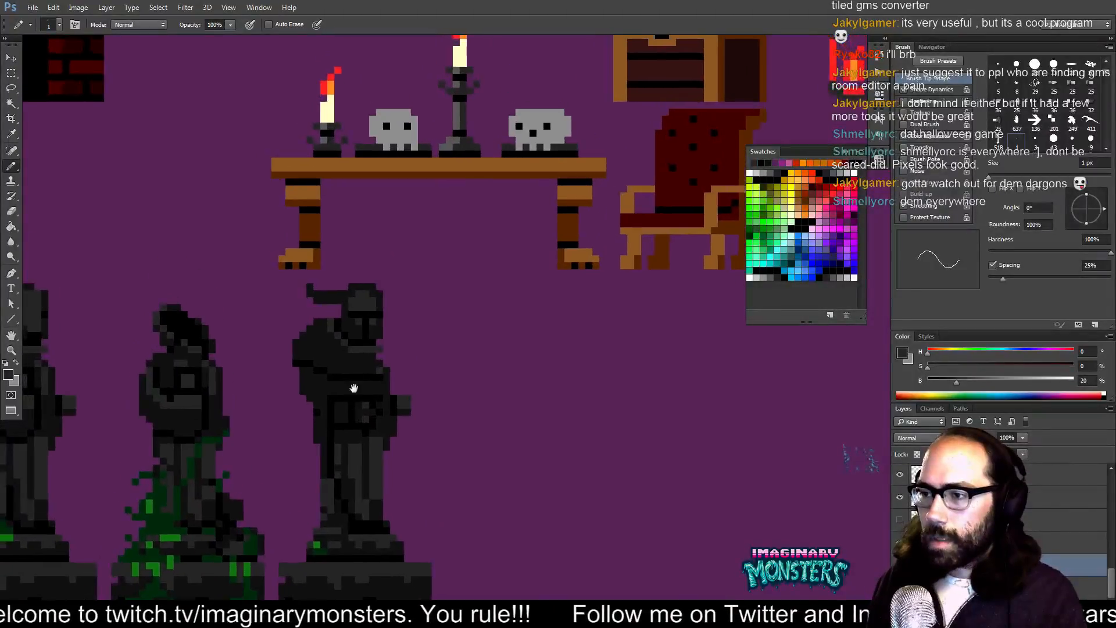
drag(334, 346, 331, 344)
alt+click(381, 418)
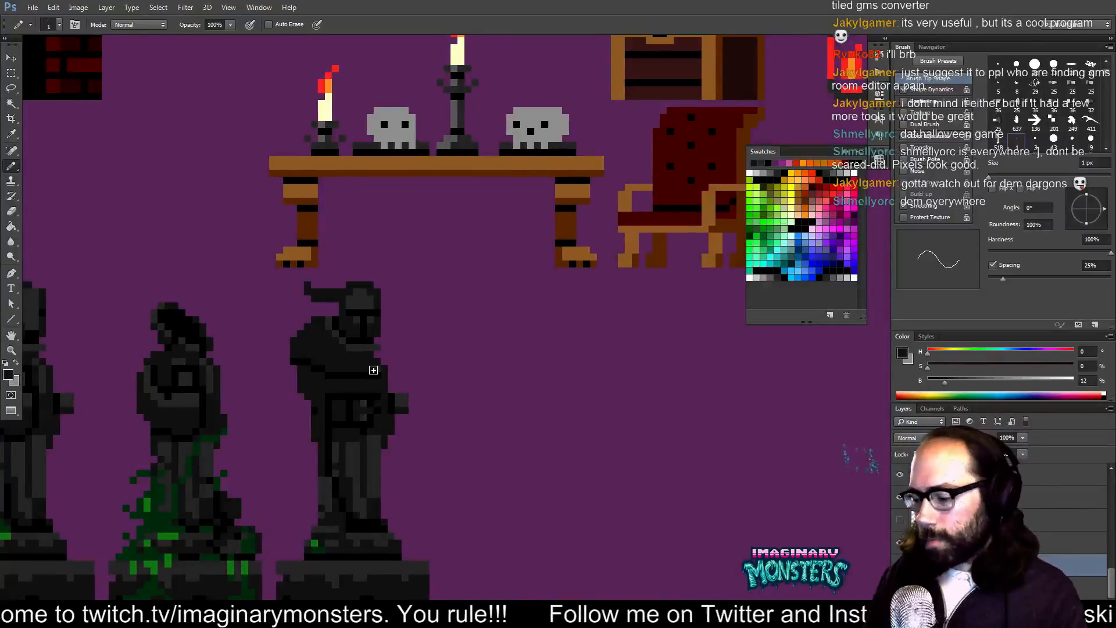
key(bracketright)
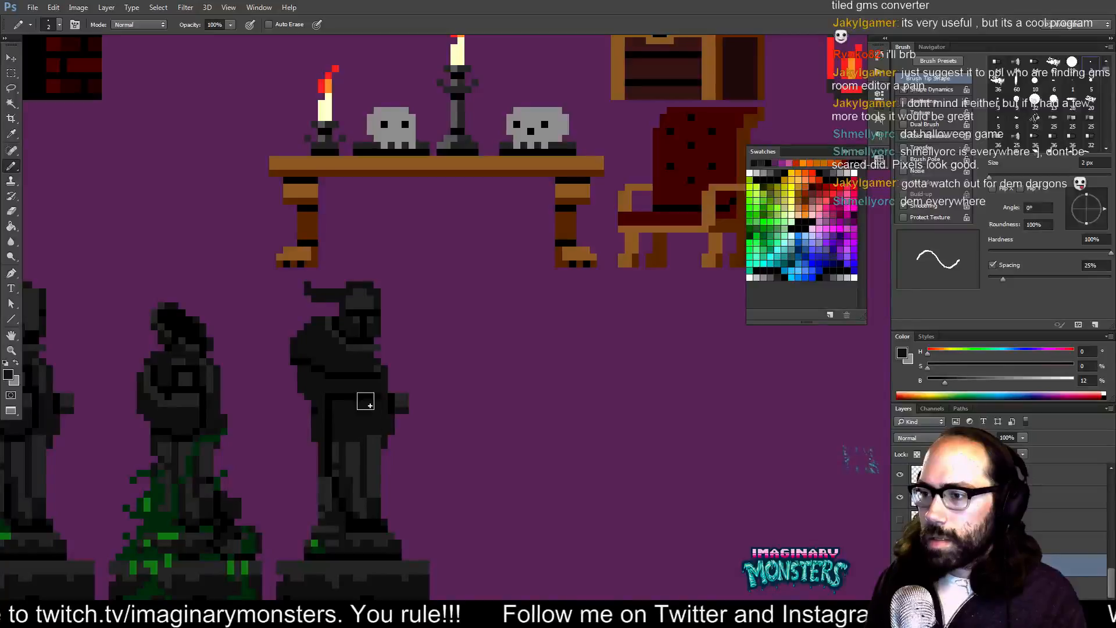
- Shape the third statue's waist panel into a long tabard with a 1 px pencil, using brightness 20 edging and brightness 12 fill
key(bracketleft)
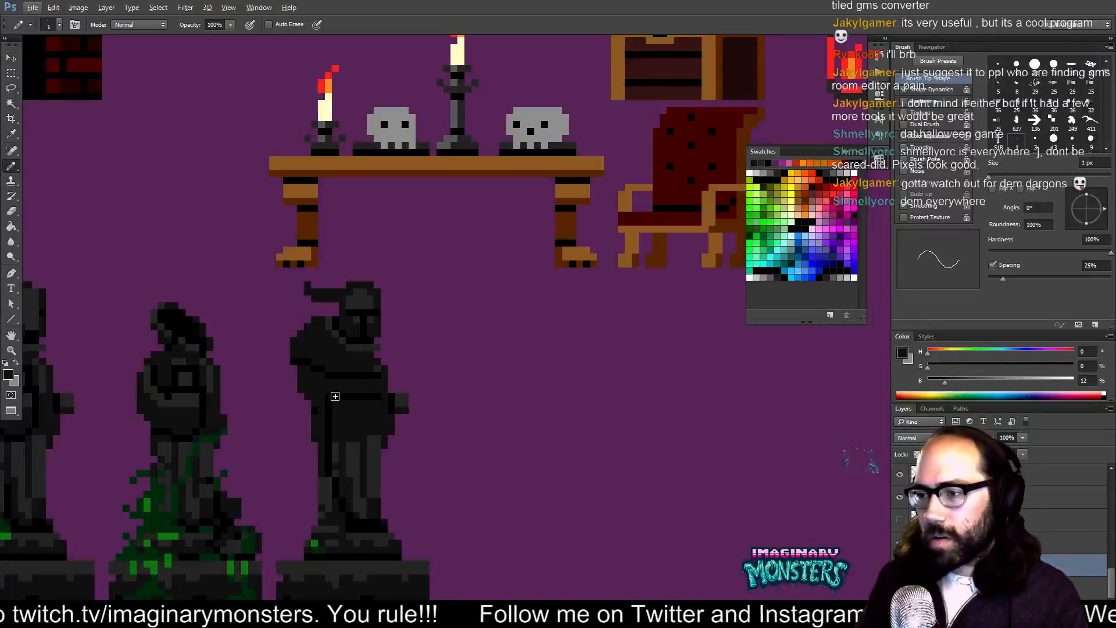
alt+click(350, 443)
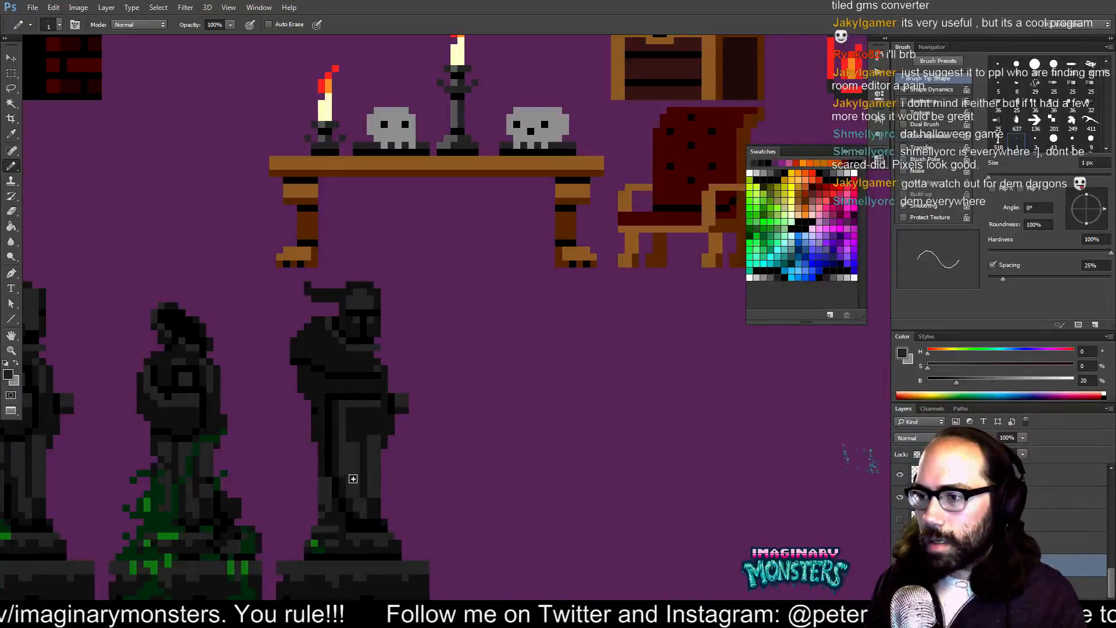
alt+click(360, 454)
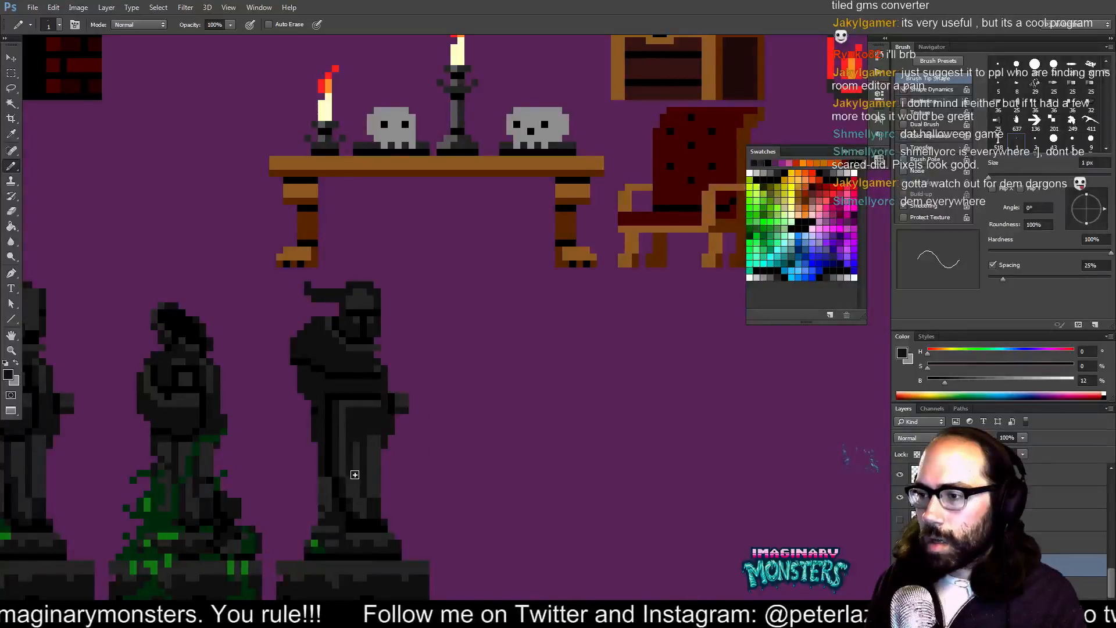
alt+click(370, 508)
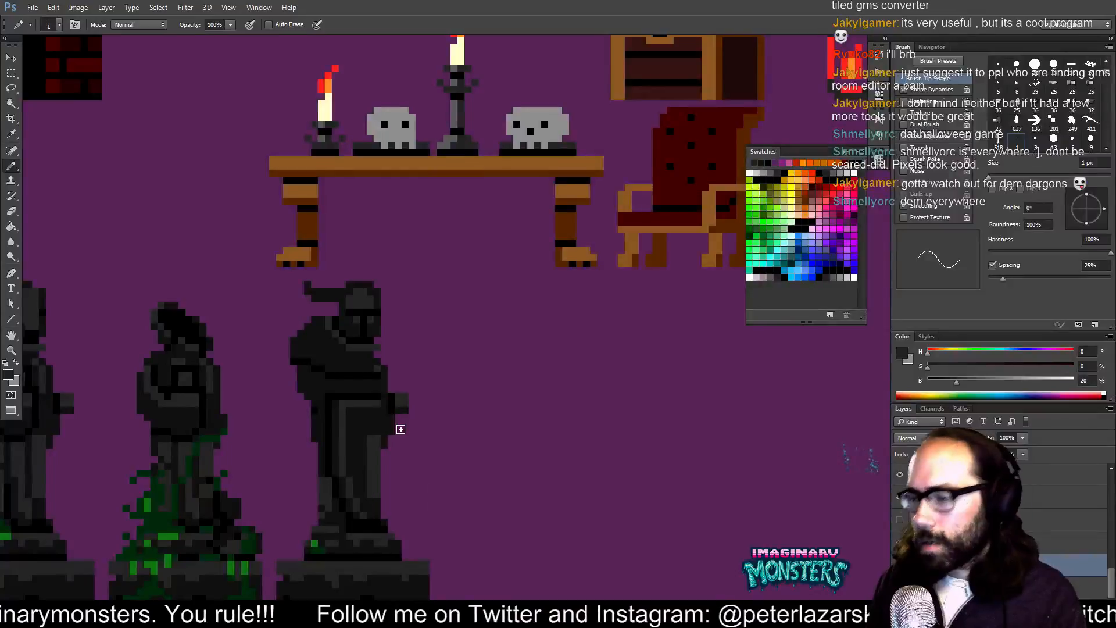
alt+click(378, 410)
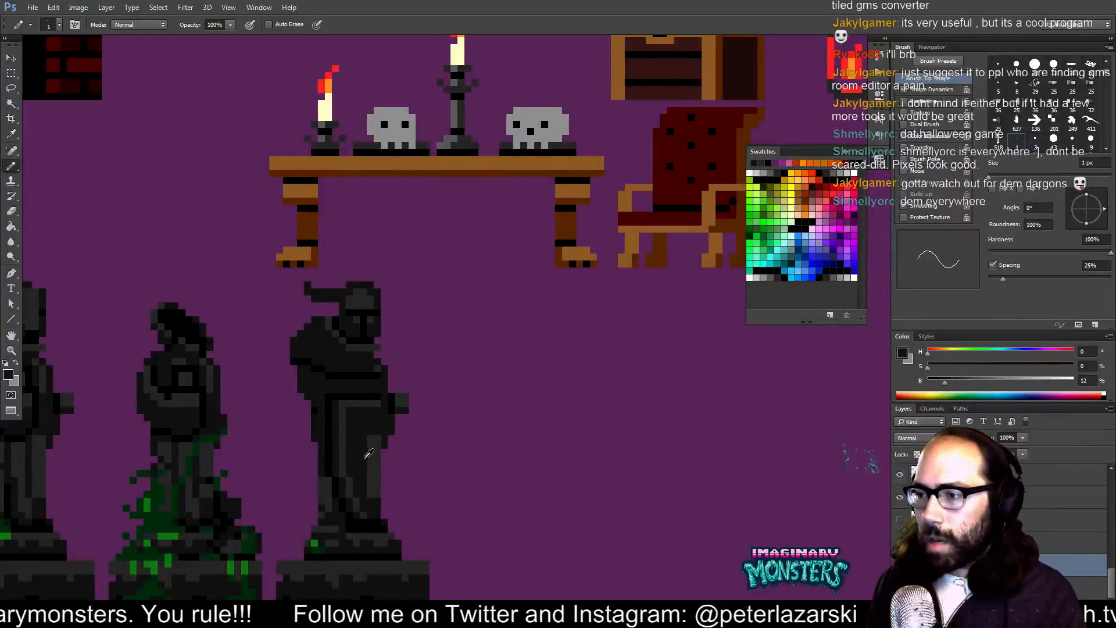
- Duplicate the third statue's left half above its pedestal into the empty space beside it and flip the copy horizontally
mouse_move(390, 413)
mouse_down()
mouse_move(411, 436)
mouse_move(401, 435)
mouse_move(406, 420)
mouse_up()
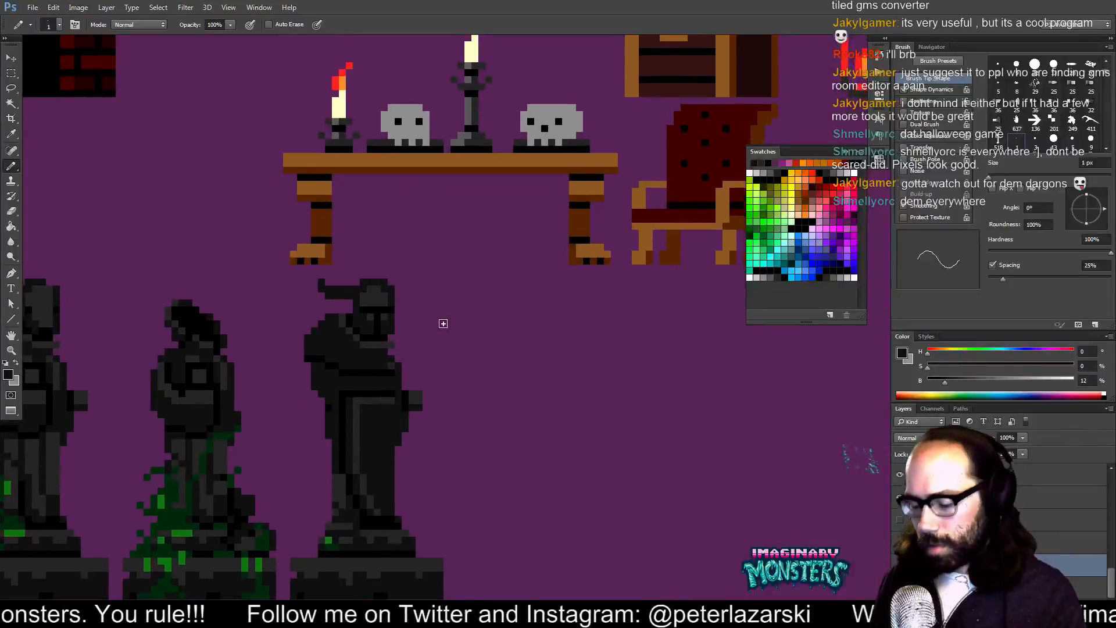
key(m)
mouse_move(291, 264)
mouse_down()
mouse_move(312, 299)
mouse_move(376, 535)
mouse_up()
key(v)
drag(354, 410, 514, 410)
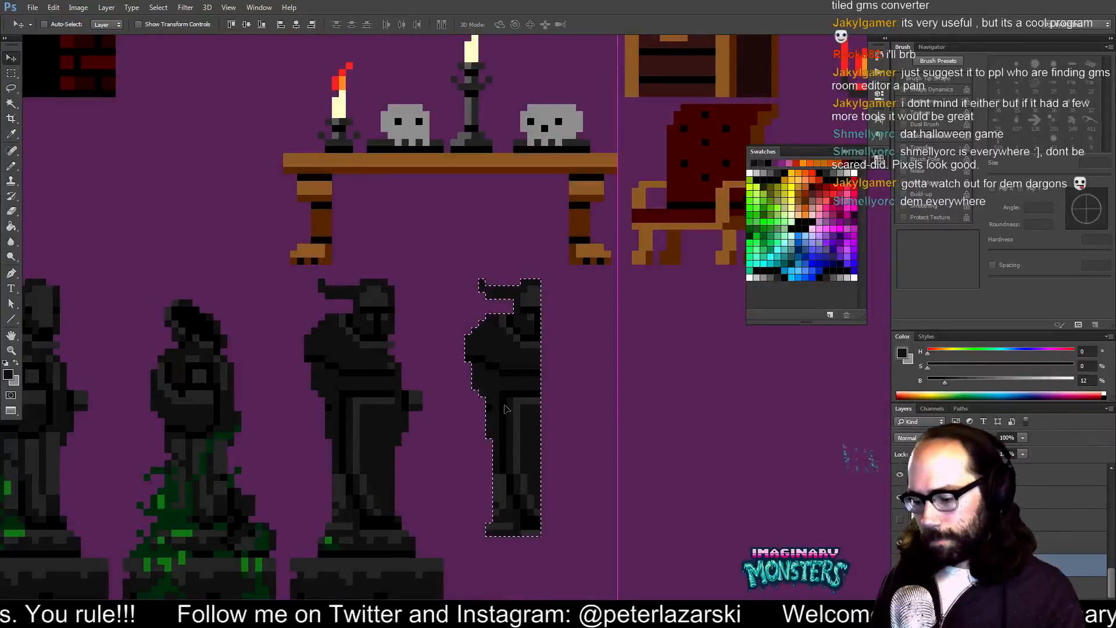
key(ctrl+t)
right_click(503, 407)
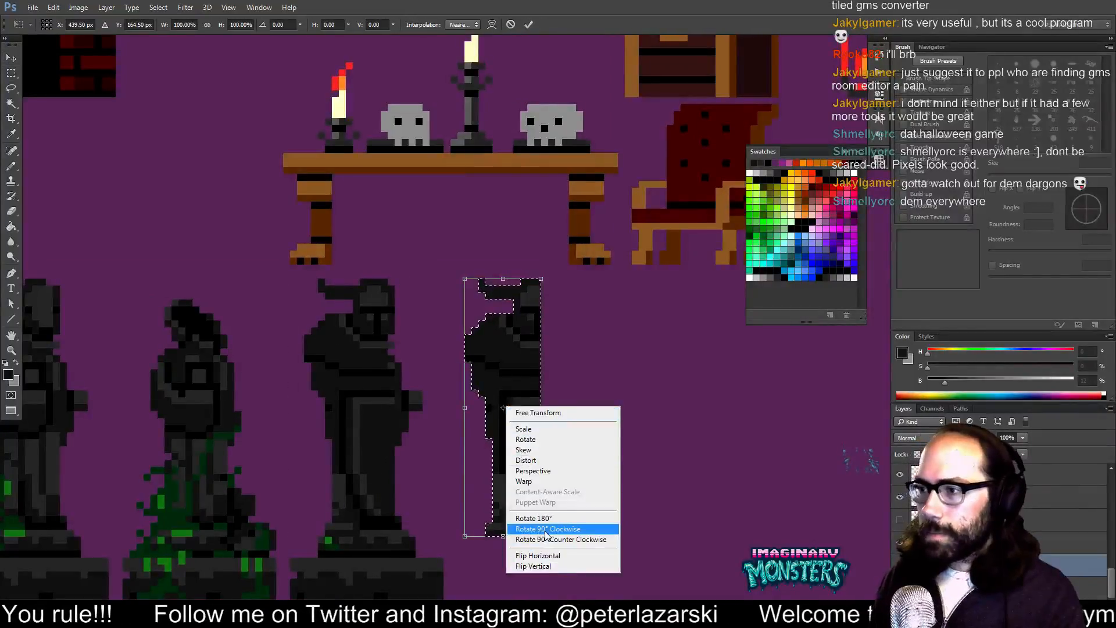
click(557, 555)
key(Return)
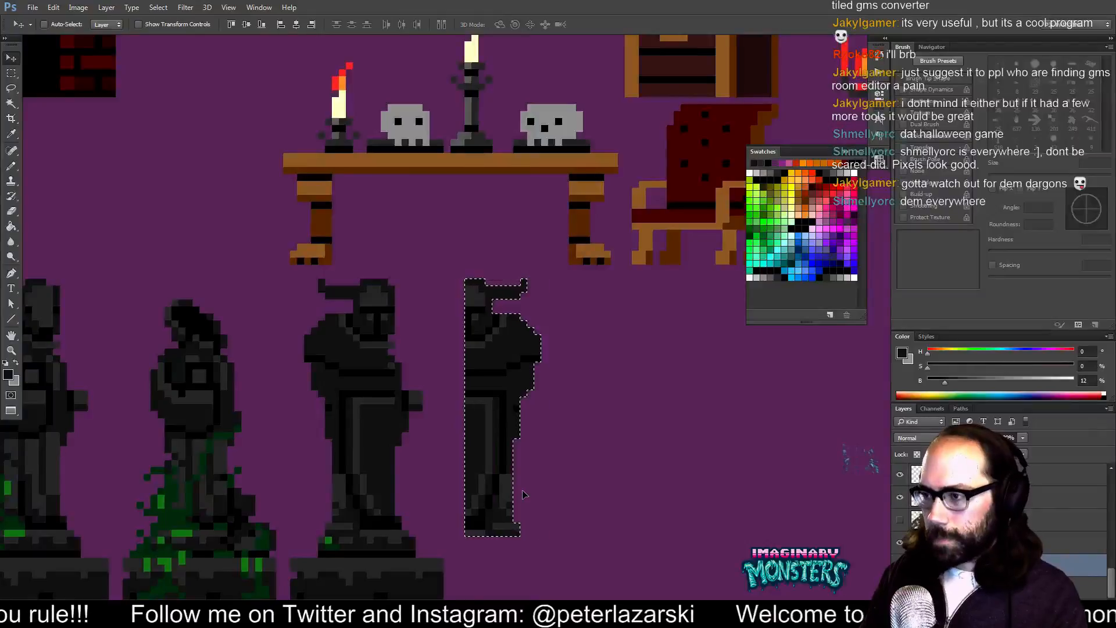
- Align the flipped half with the third statue's original half to form a symmetrical horned knight, and deselect it
key(shift+Left)
key(Left)
key(Left)
key(Left)
key(ctrl+d)
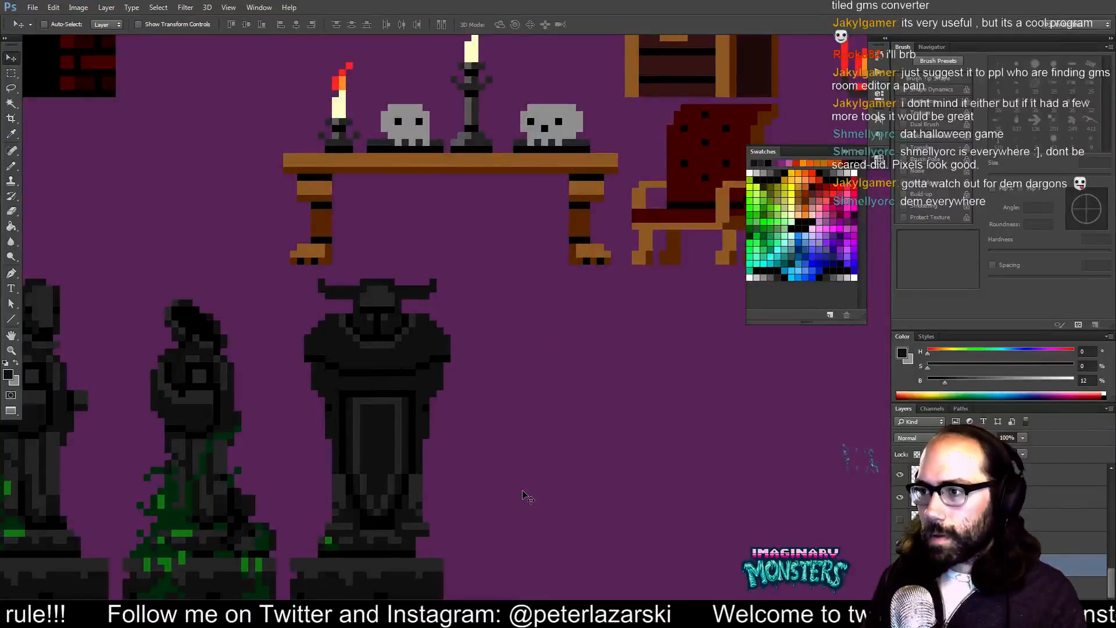
- Select the lower part of the horned knight's tabard with the Lasso and move it up 2 pixels, then deselect
drag(504, 382, 515, 341)
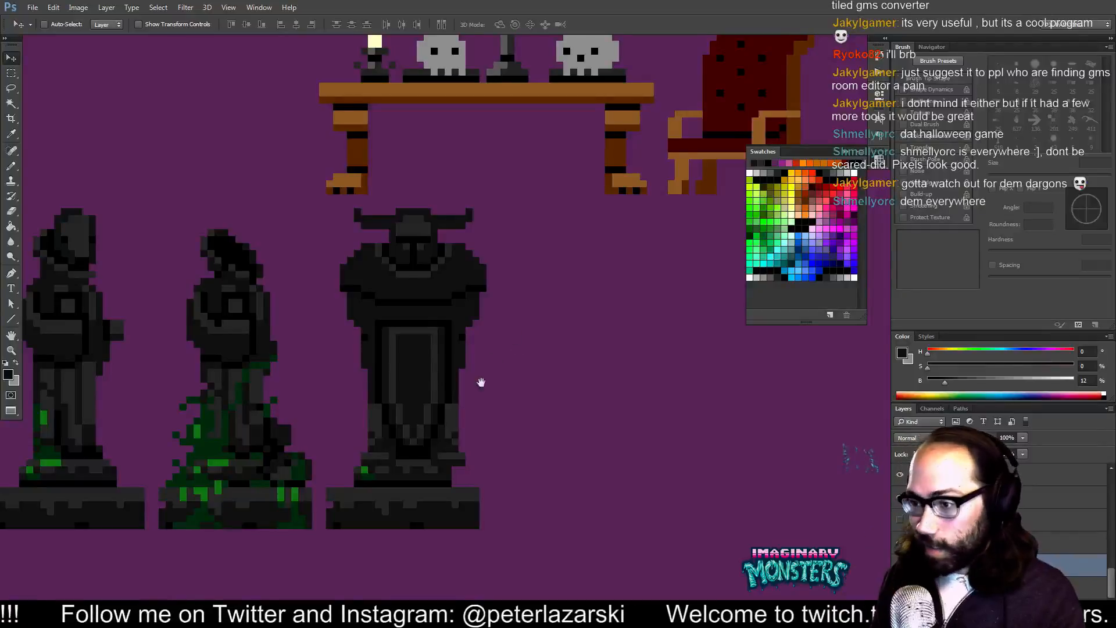
drag(469, 385, 481, 393)
key(b)
drag(411, 344, 407, 359)
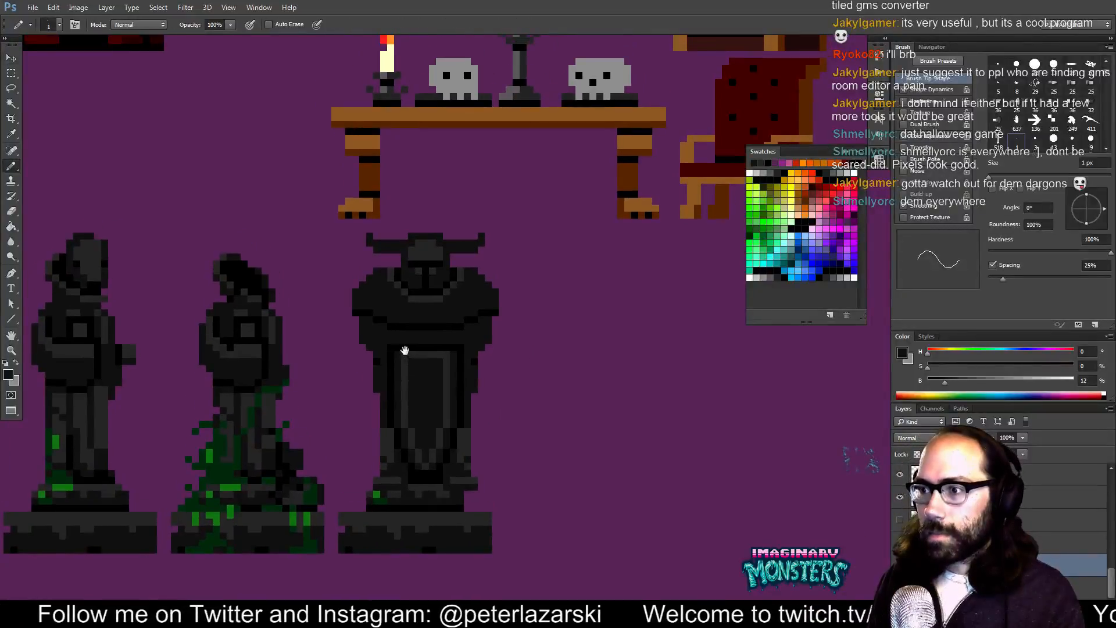
key(l)
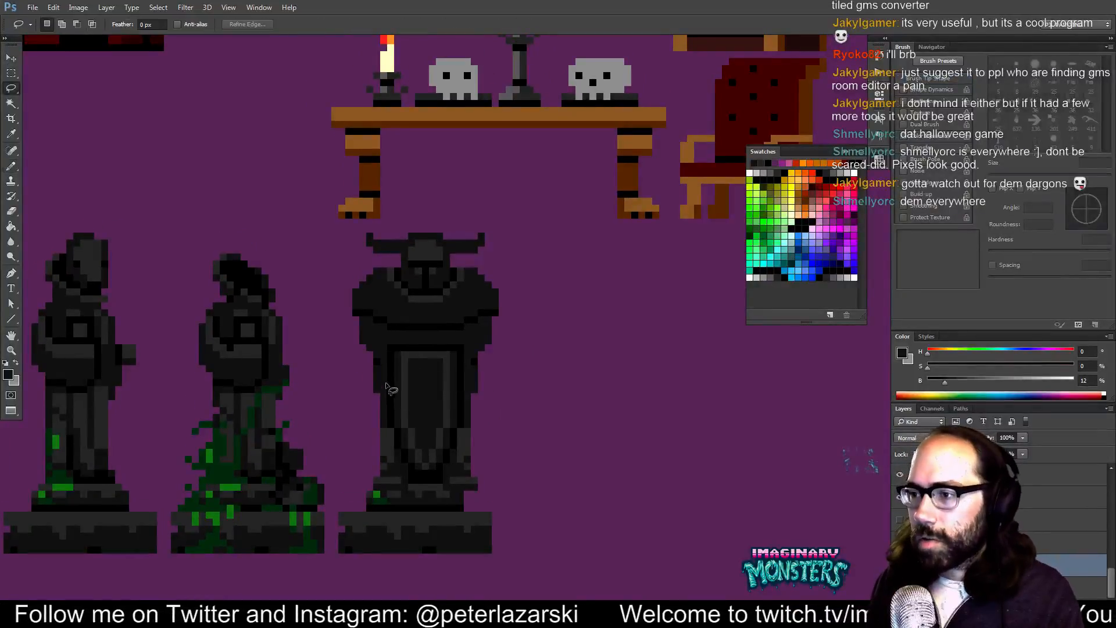
mouse_move(388, 392)
mouse_down()
mouse_move(444, 393)
mouse_move(463, 426)
mouse_move(456, 452)
mouse_up()
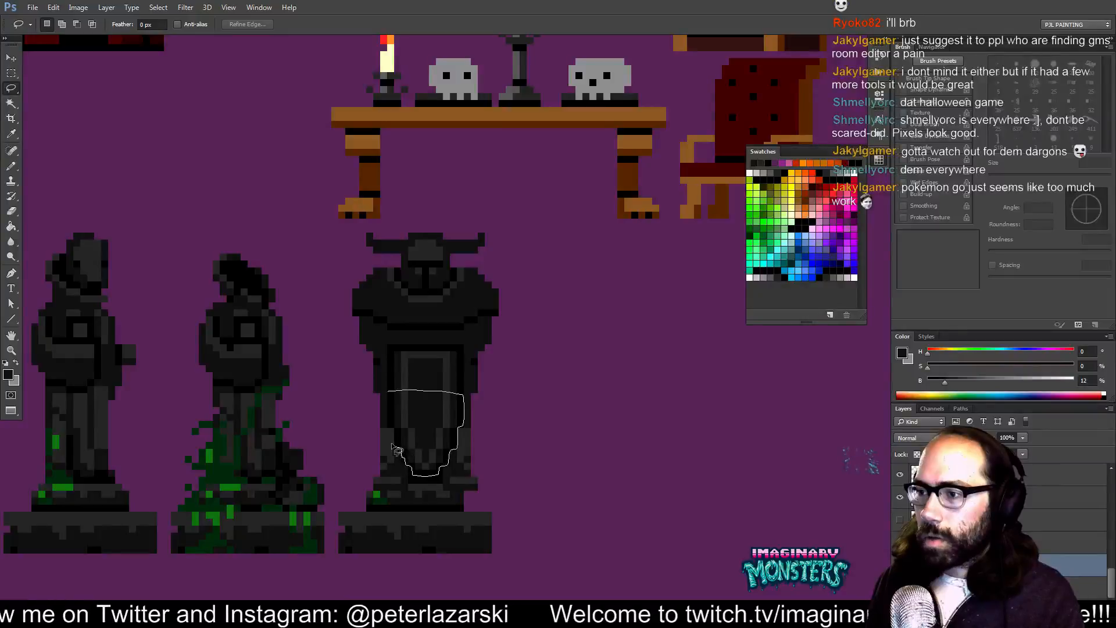
drag(390, 426, 387, 395)
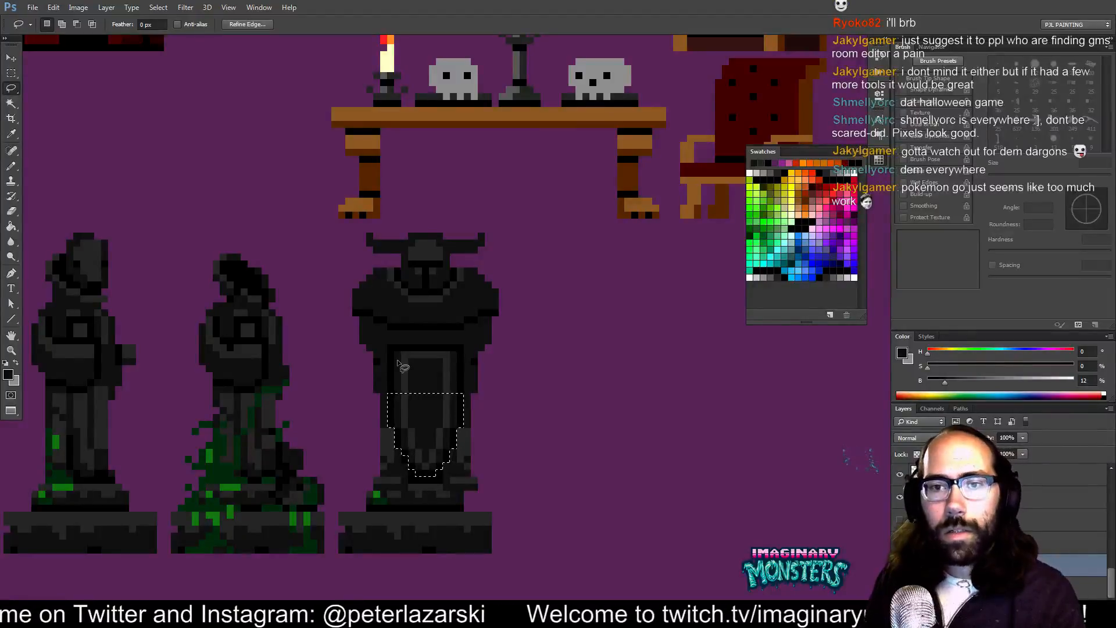
key(v)
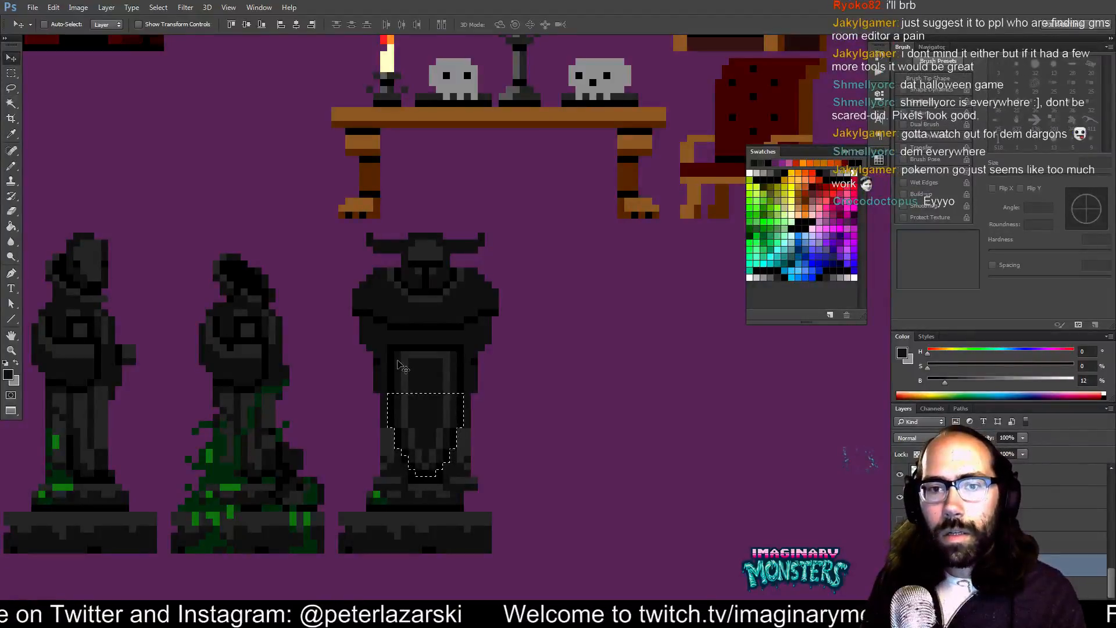
key(Up)
key(Up)
key(ctrl+d)
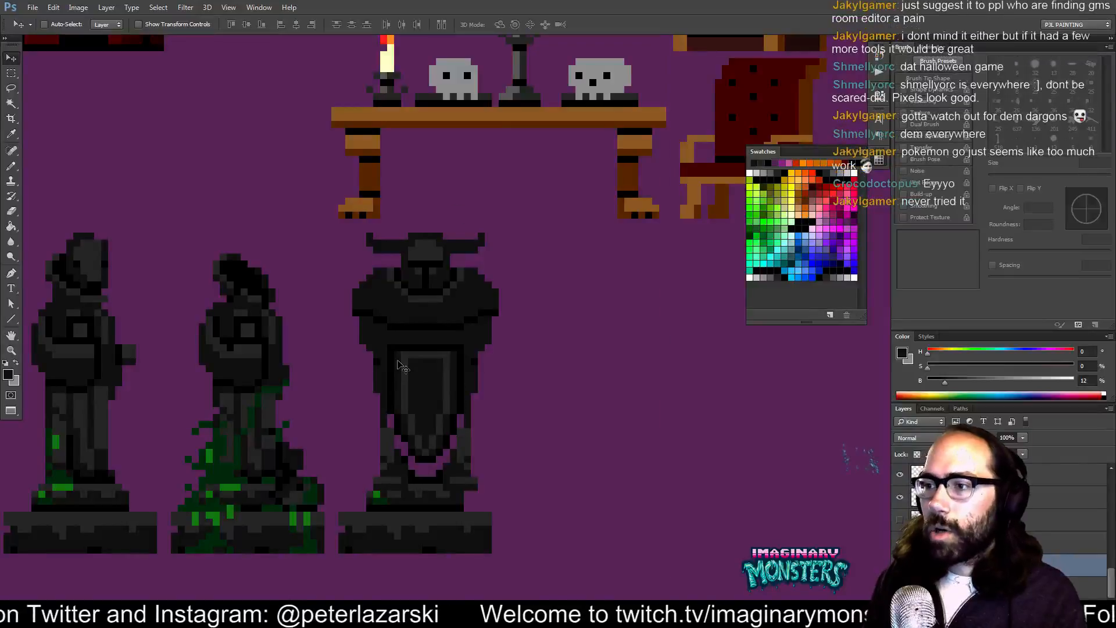
- Fill the gaps along the sides of the knight's tabard with dark pixels using a 1 px pencil, and show the grid
key(b)
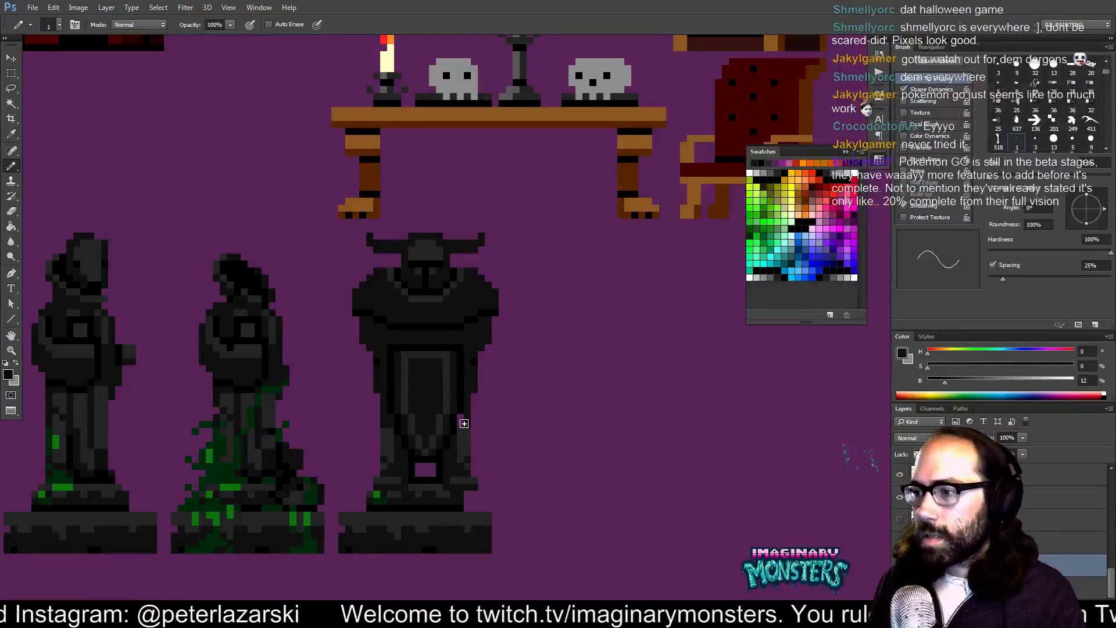
drag(459, 421, 464, 390)
key(ctrl+apostrophe)
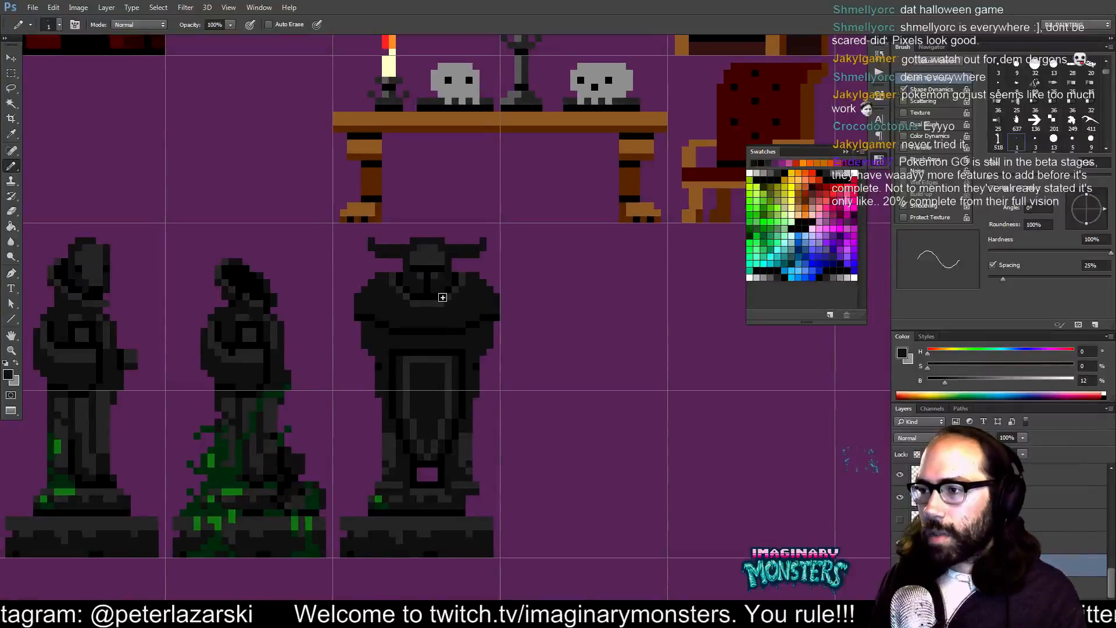
key(comma)
click(471, 332)
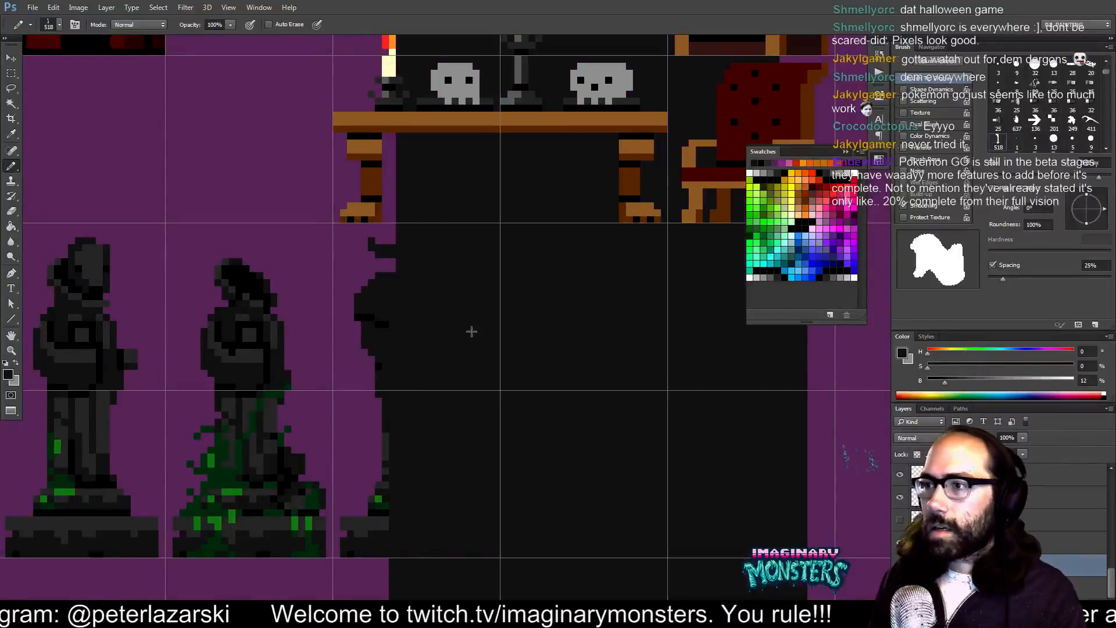
key(ctrl+z)
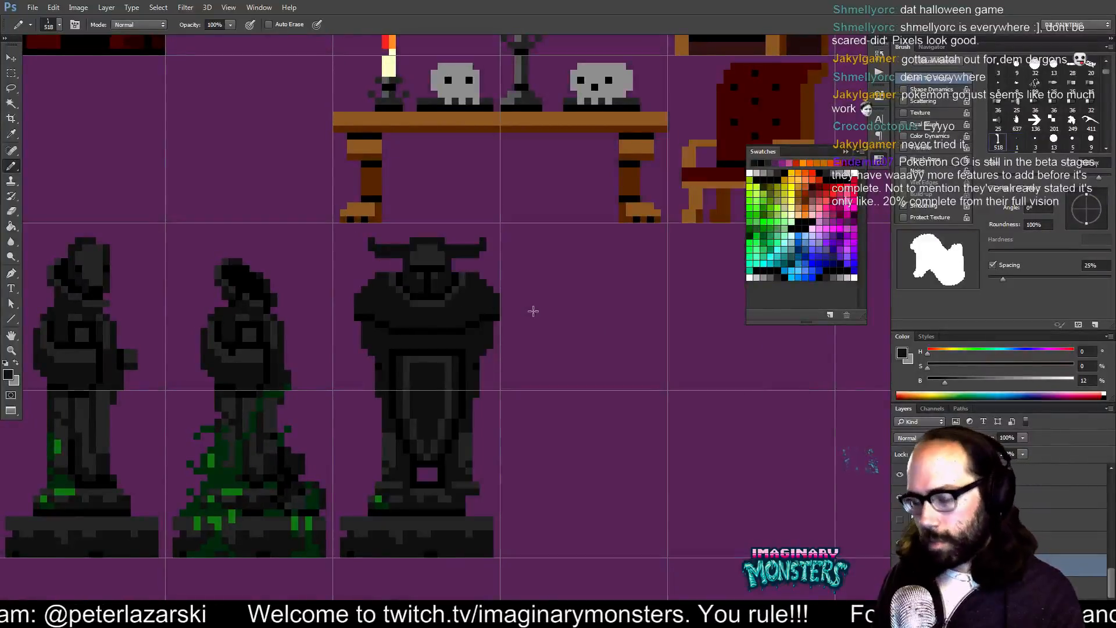
drag(584, 358, 504, 406)
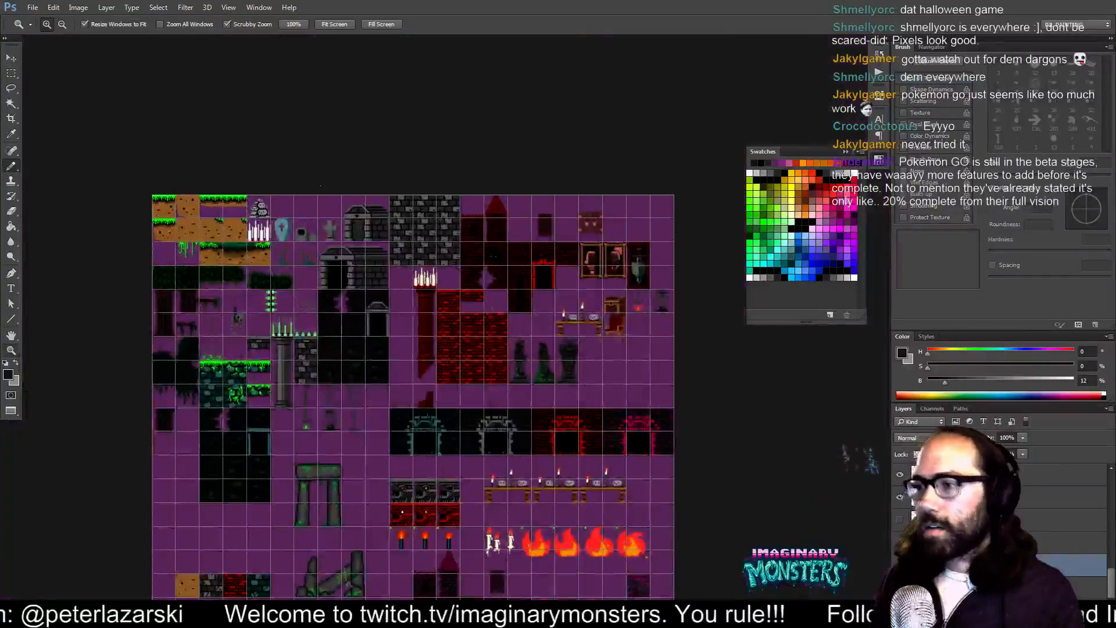
drag(386, 464, 379, 275)
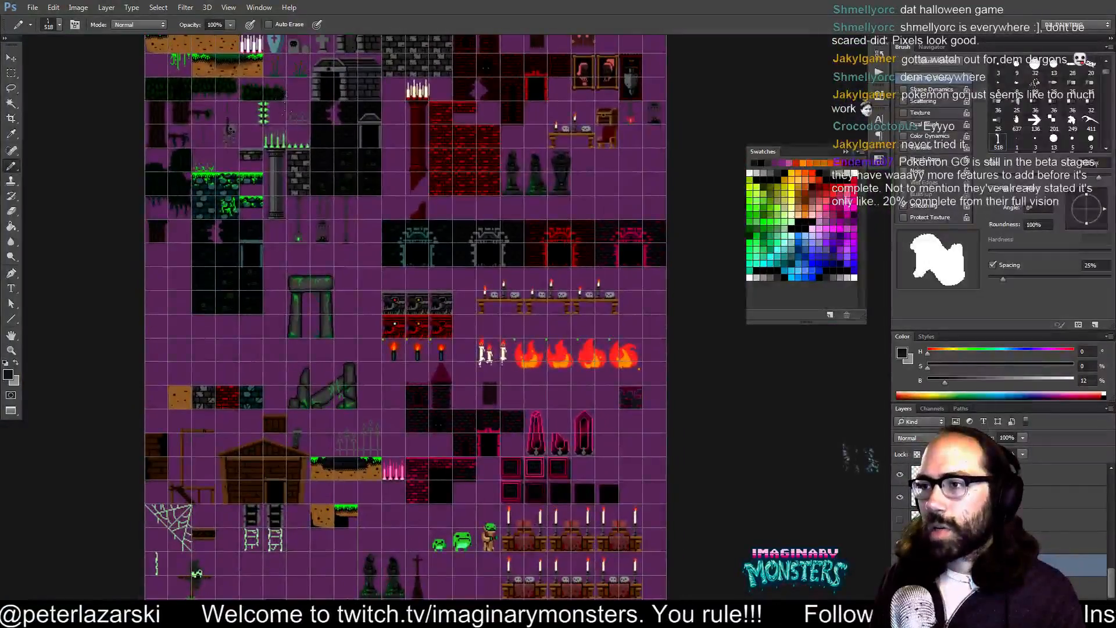
click(368, 349)
key(ctrl+z)
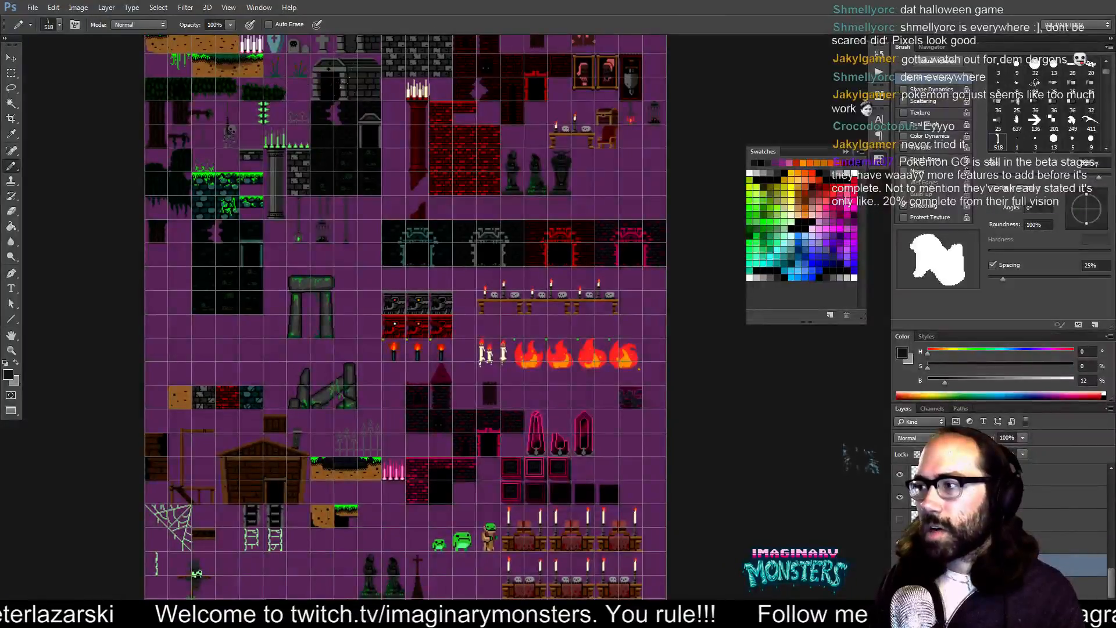
- Switch the pencil to a 1 px brush preset with 100% hardness
drag(469, 318, 426, 353)
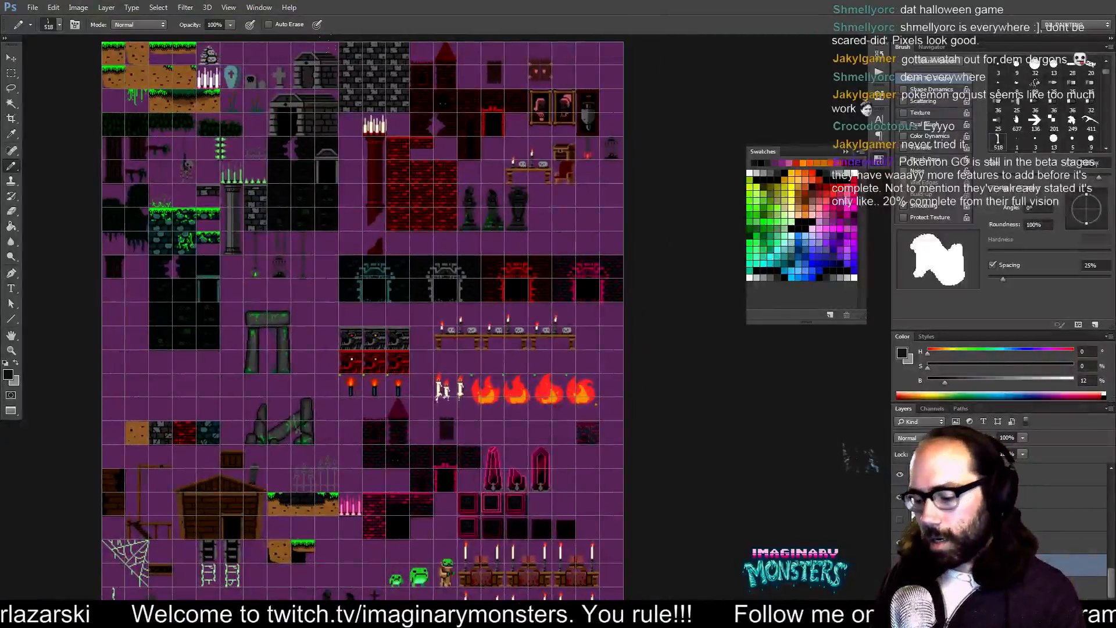
right_click(438, 314)
click(487, 376)
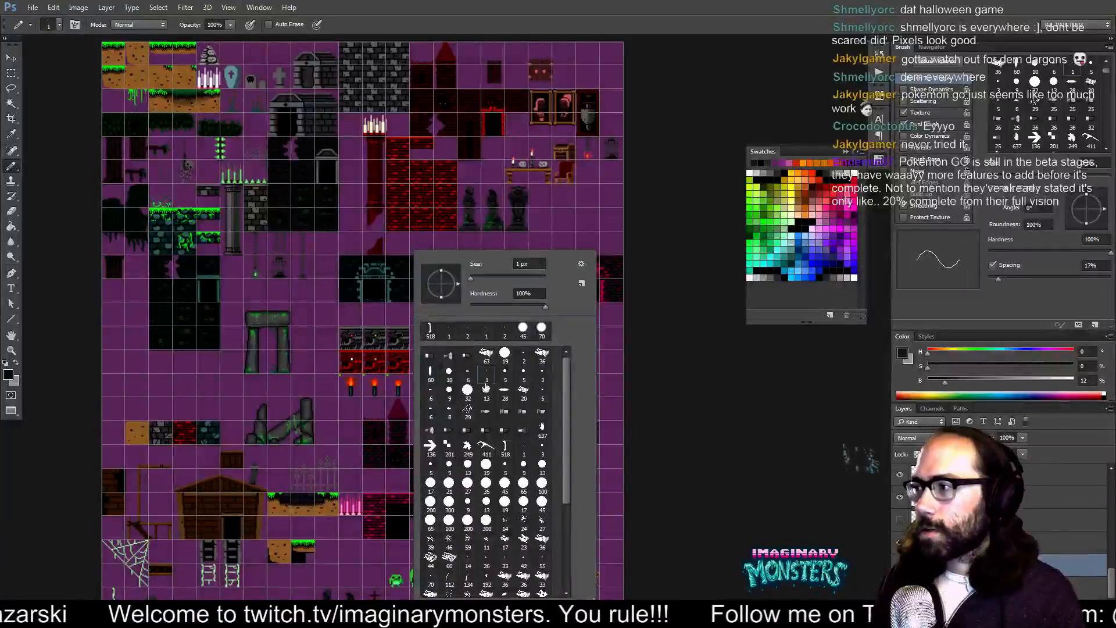
key(Return)
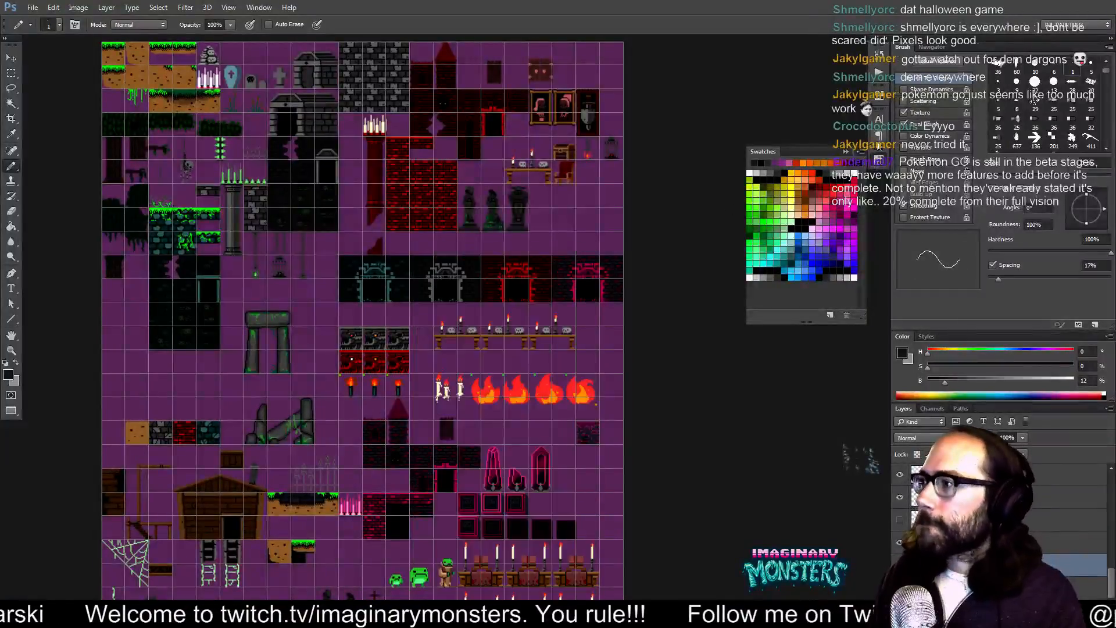
drag(688, 259, 618, 323)
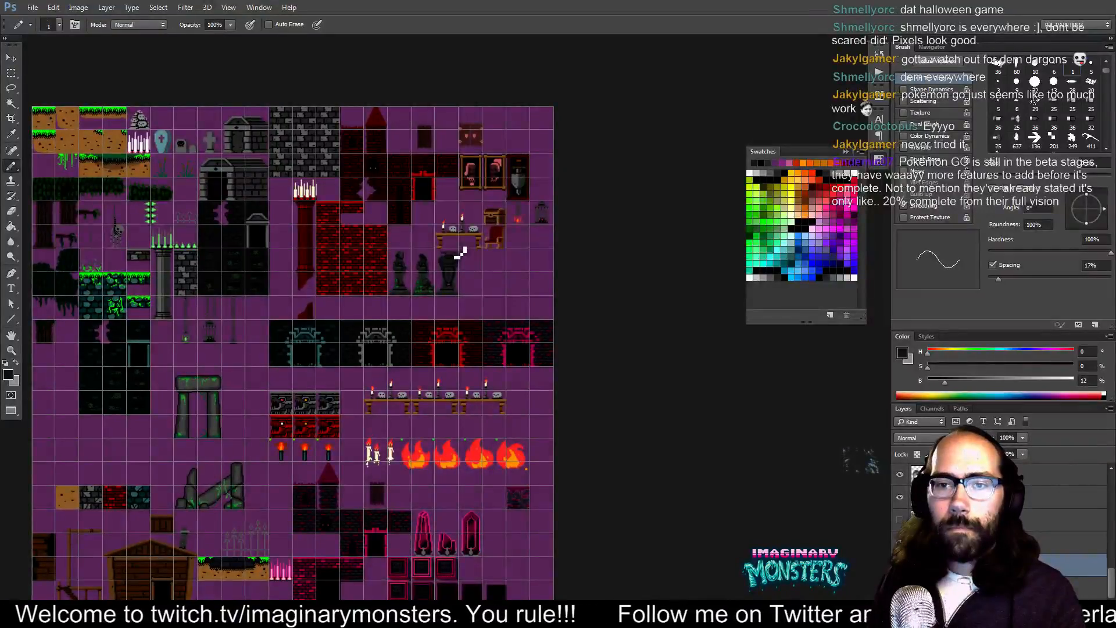
- Draw black outline pixels below the left side of the horned statue's chest, angling down toward the shield
key(z)
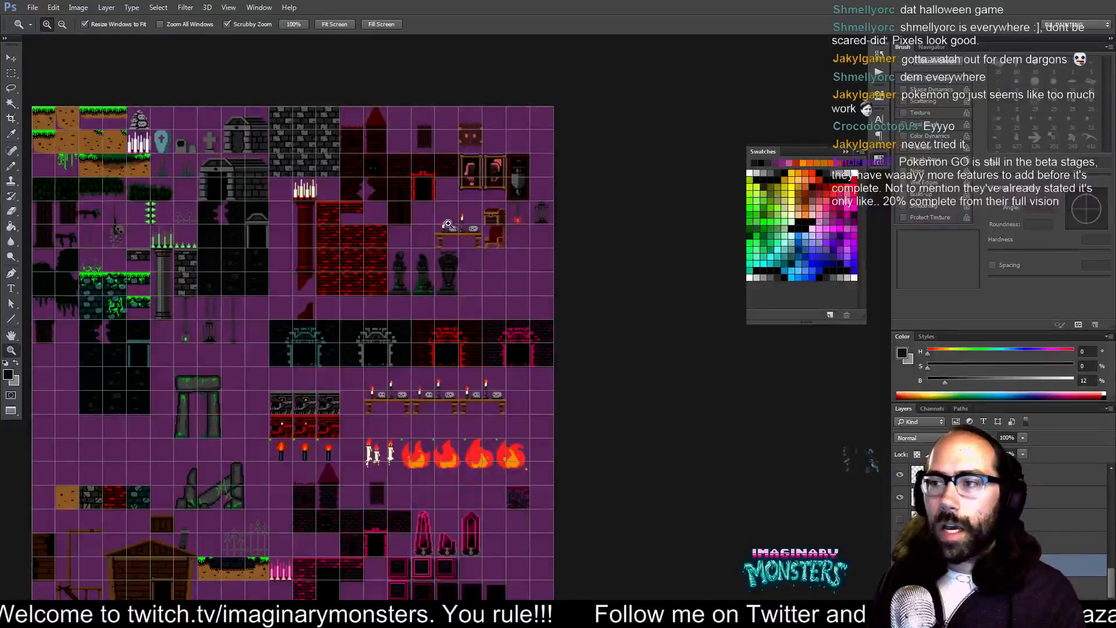
drag(443, 271, 552, 168)
mouse_move(545, 170)
mouse_down()
mouse_move(495, 179)
mouse_move(489, 213)
mouse_up()
key(b)
mouse_move(445, 303)
mouse_down()
mouse_move(451, 319)
mouse_move(430, 353)
mouse_move(405, 354)
mouse_up()
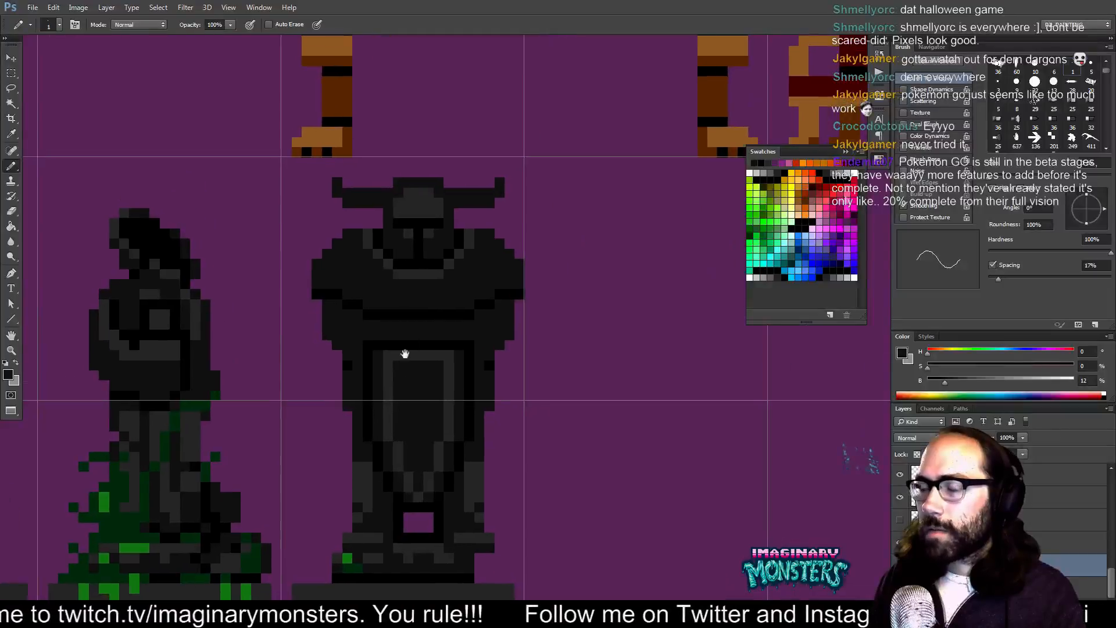
drag(462, 308, 478, 312)
drag(405, 312, 420, 319)
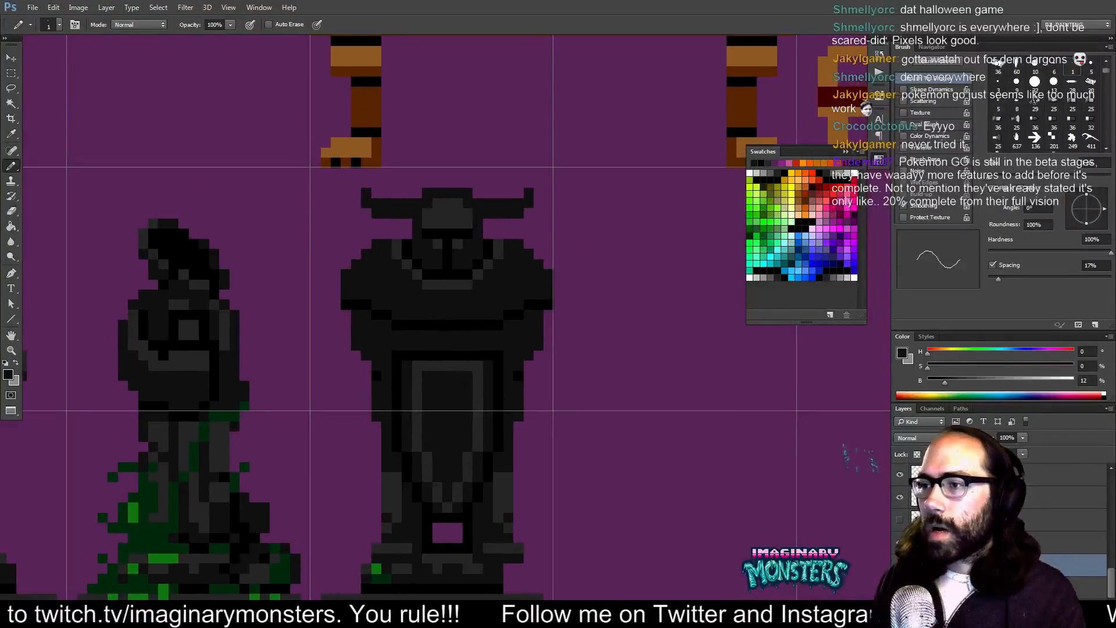
alt+click(417, 354)
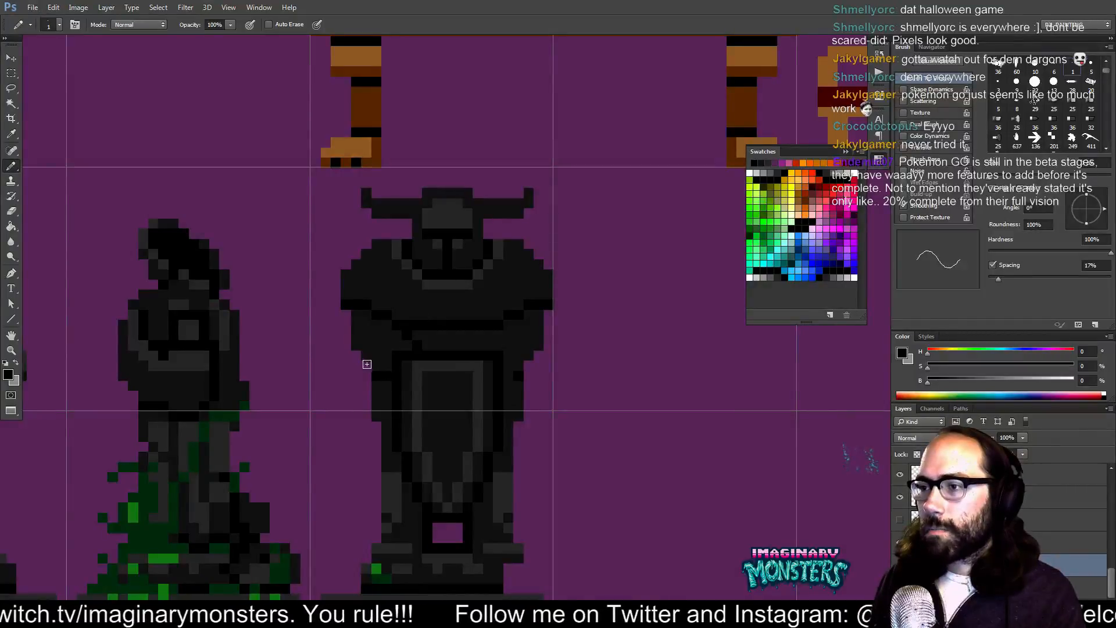
drag(402, 369, 391, 352)
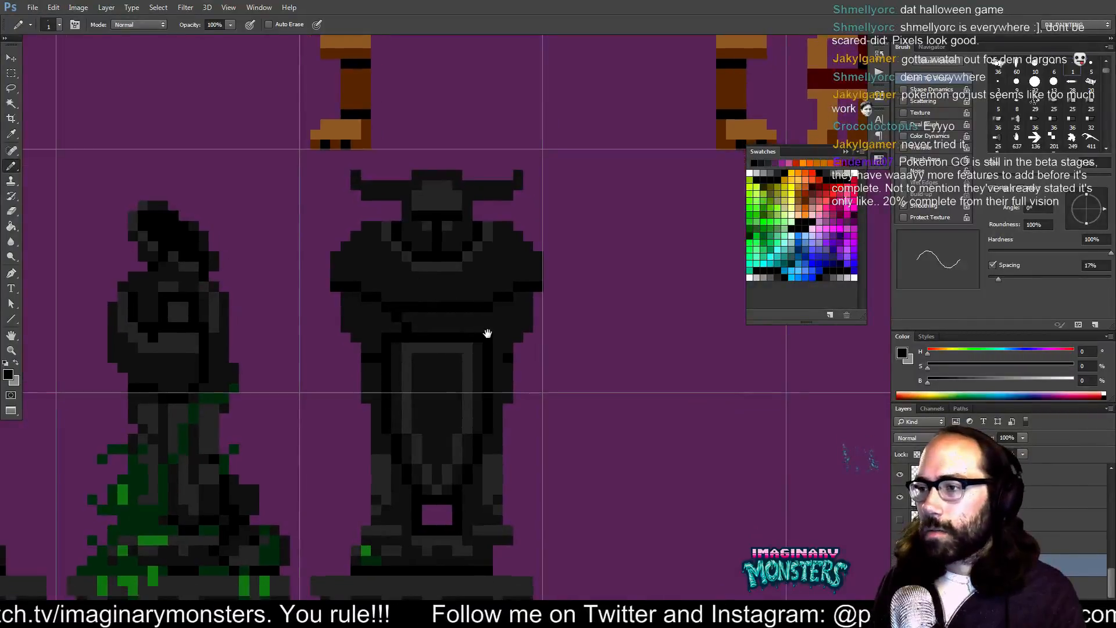
drag(487, 333, 485, 337)
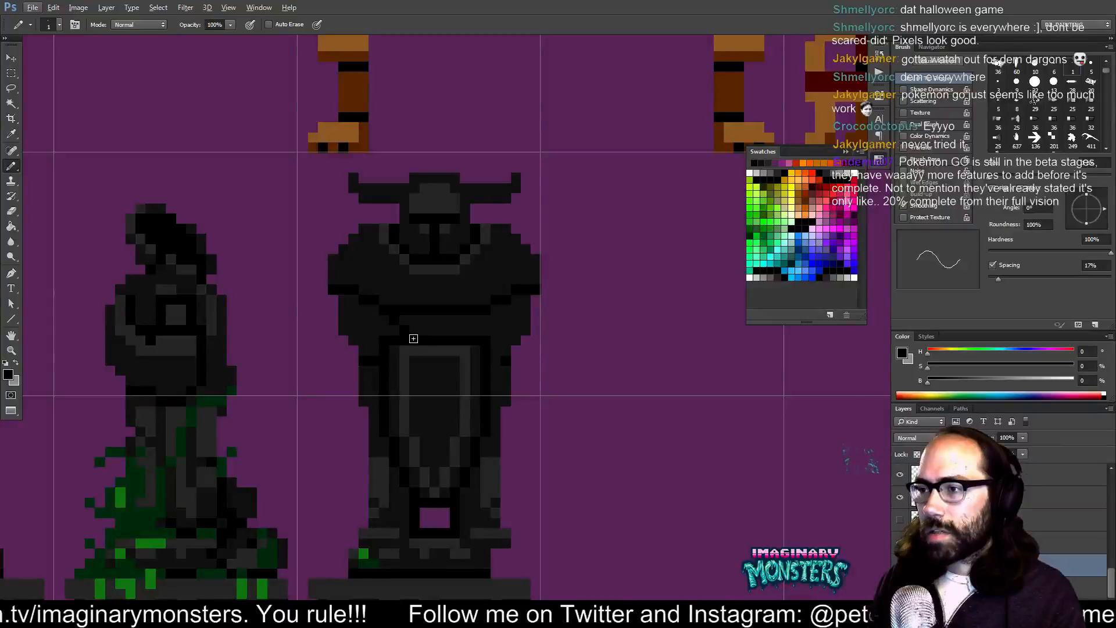
drag(458, 343, 407, 355)
- Extend the horned statue's left shoulder outward by one pixel column, using black for its lower edge and dark grey above
alt+click(348, 312)
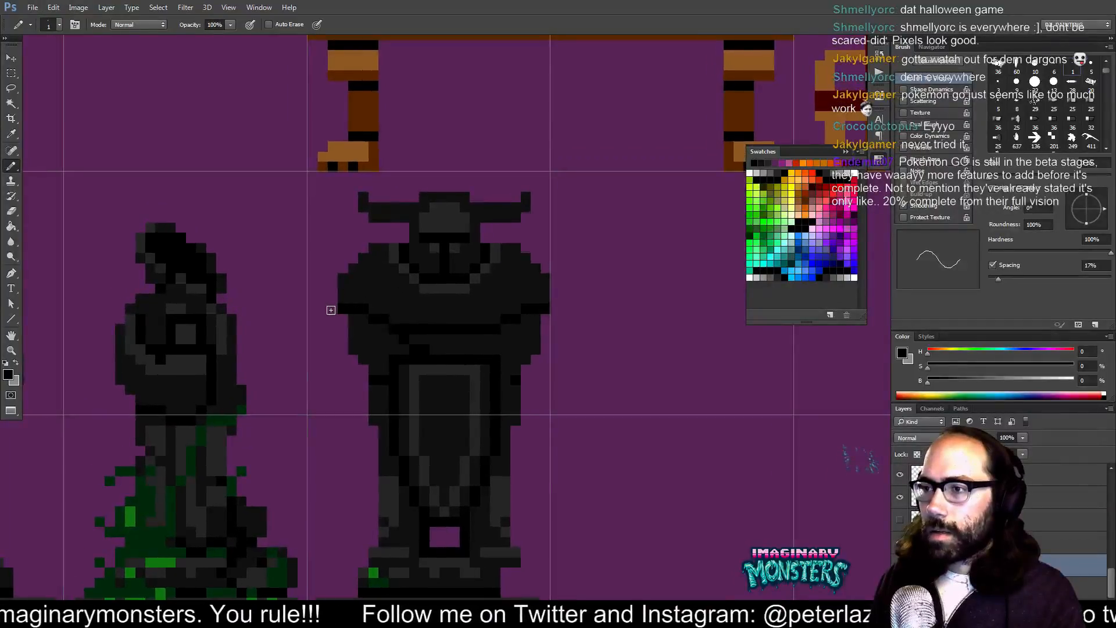
click(332, 310)
alt+click(349, 294)
drag(333, 298, 333, 287)
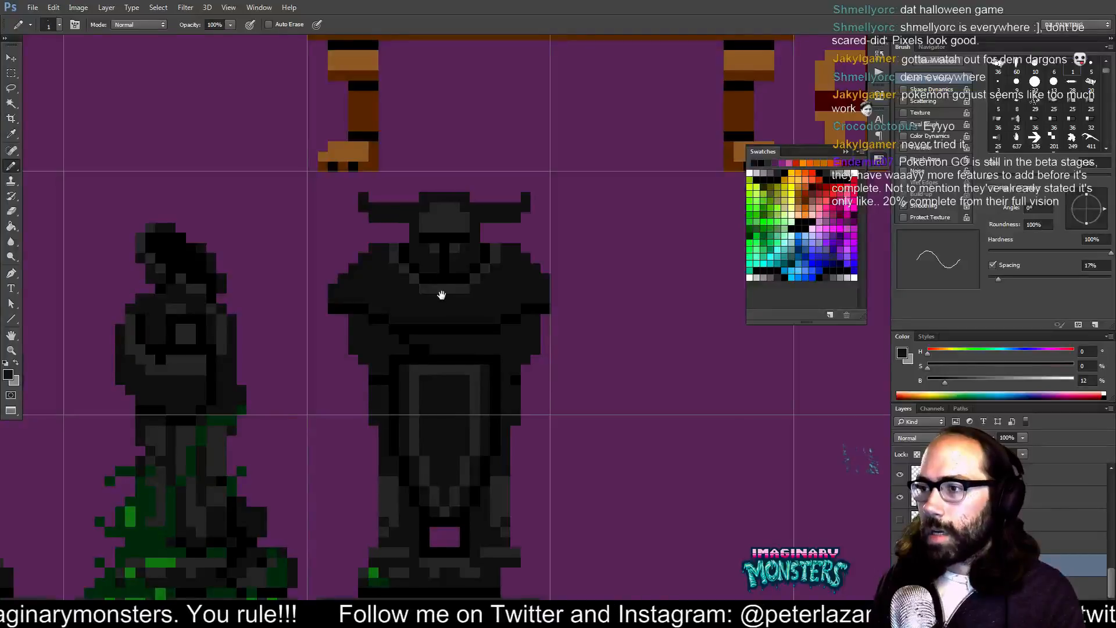
- Reshape the lower edge of the horned statue's chest into a black outline sloping down to just above the shield
drag(442, 295, 443, 302)
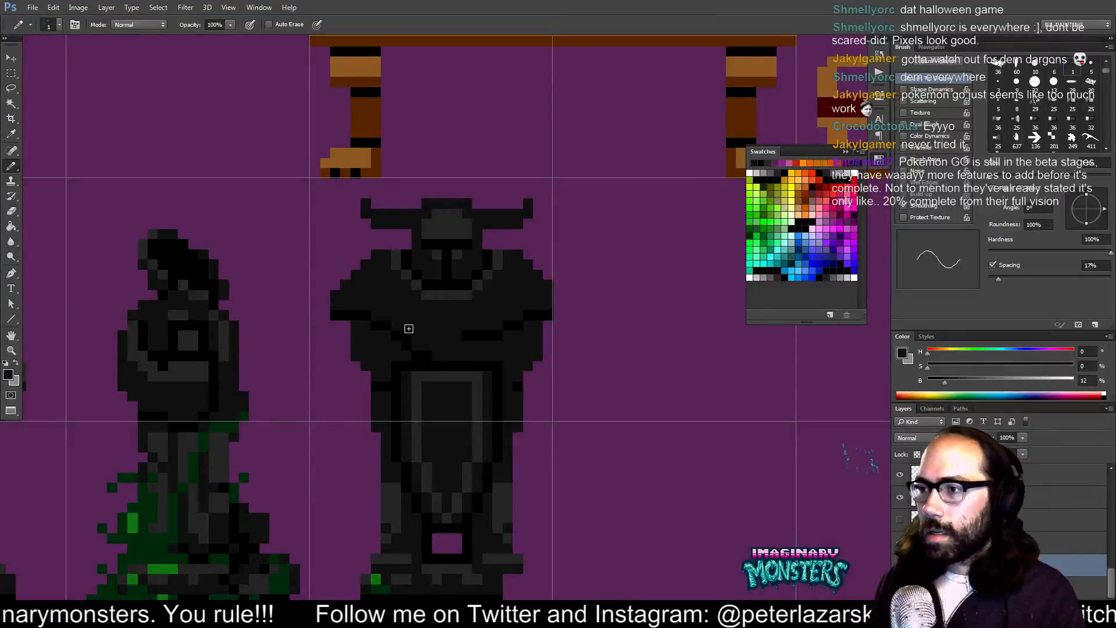
alt+click(467, 333)
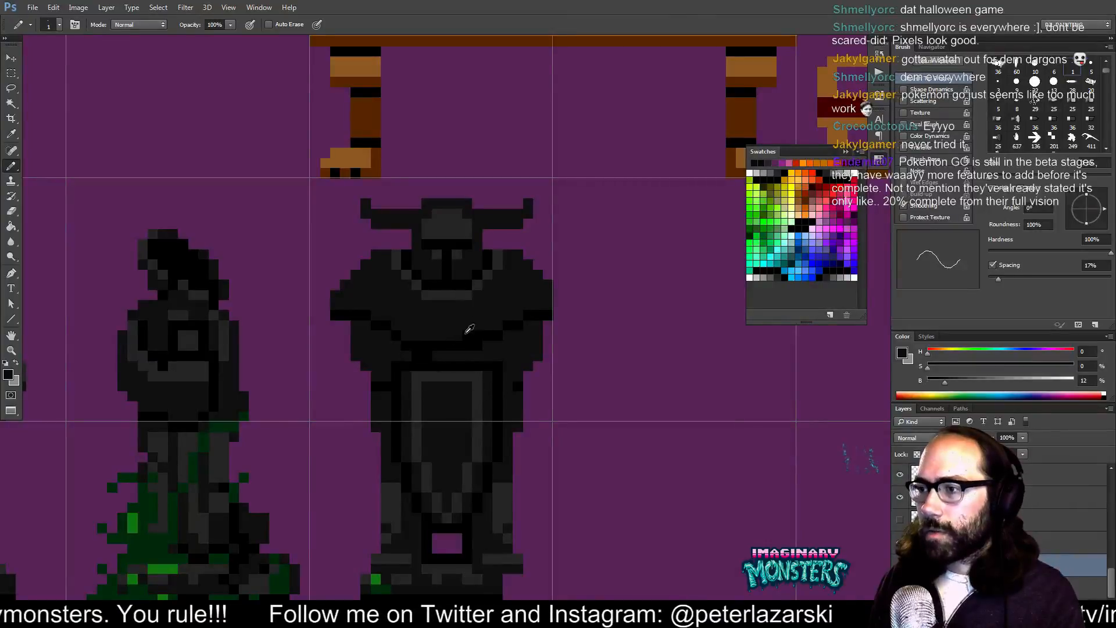
mouse_move(512, 363)
mouse_down()
mouse_move(490, 349)
mouse_move(500, 380)
mouse_up()
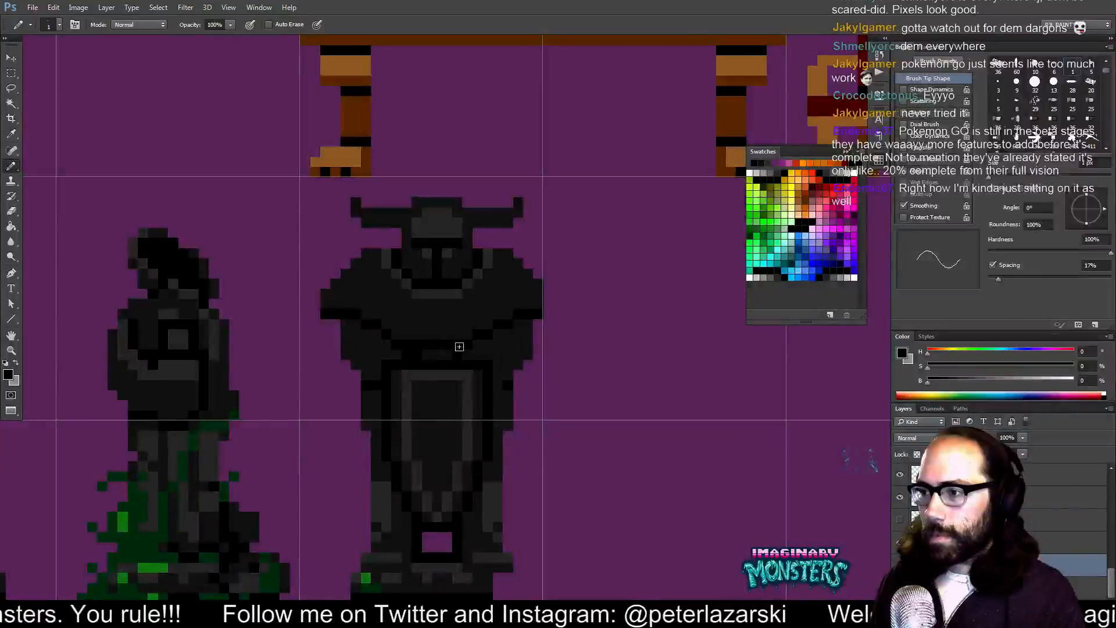
drag(503, 353, 480, 360)
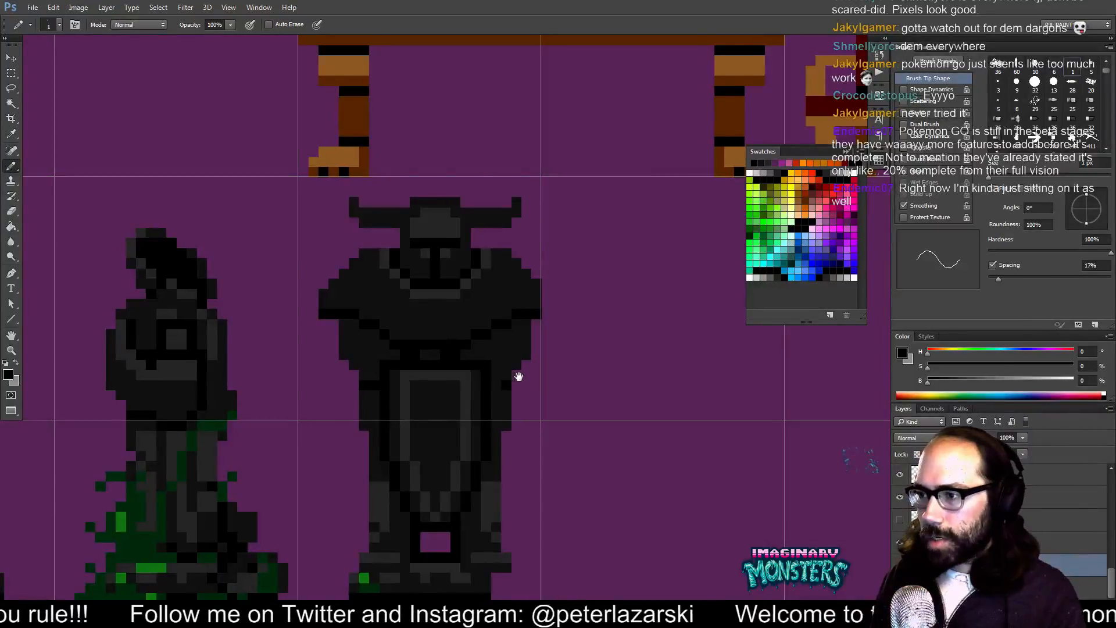
- Paint over the green moss pixels at the horned statue's left foot with the surrounding dark grey
mouse_move(515, 373)
mouse_down()
mouse_move(543, 369)
mouse_move(522, 372)
mouse_move(495, 314)
mouse_up()
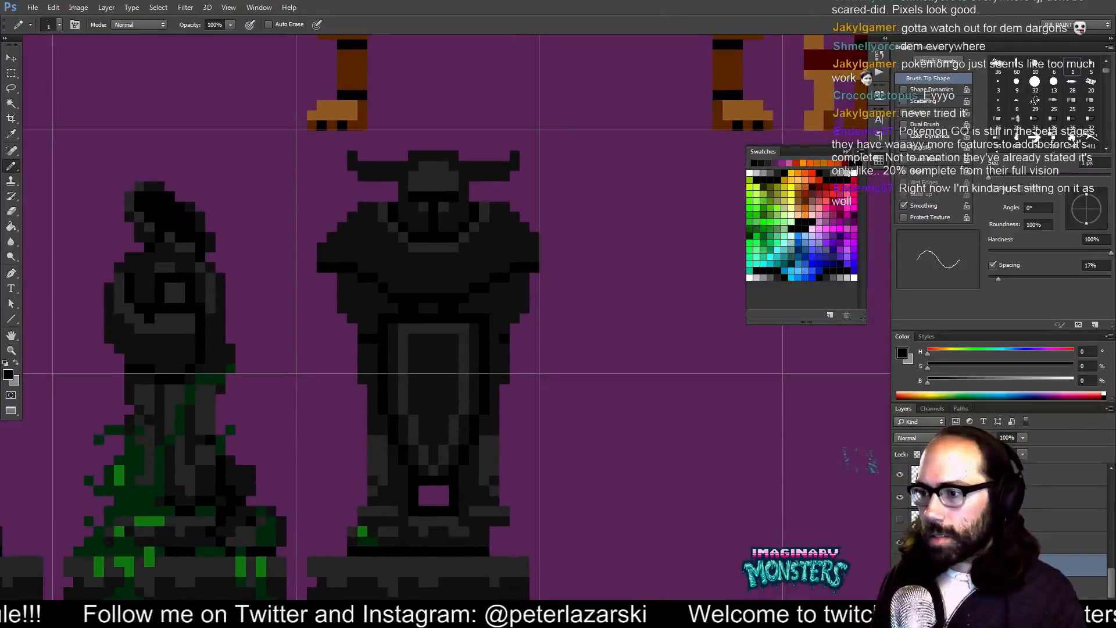
alt+click(370, 528)
click(362, 531)
drag(373, 541, 362, 541)
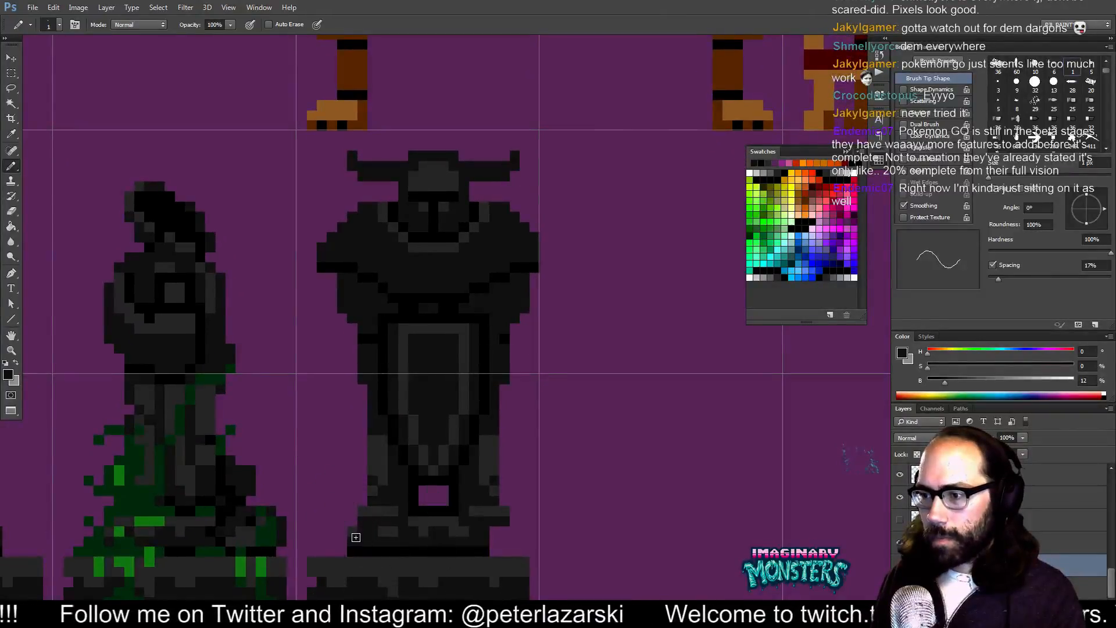
- Select the left half of the horned statue with its pedestal and place a copy in the empty space beside it
key(z)
drag(420, 523, 375, 520)
mouse_move(472, 472)
mouse_down()
mouse_move(465, 412)
mouse_move(469, 424)
mouse_move(433, 401)
mouse_move(443, 403)
mouse_up()
key(b)
key(m)
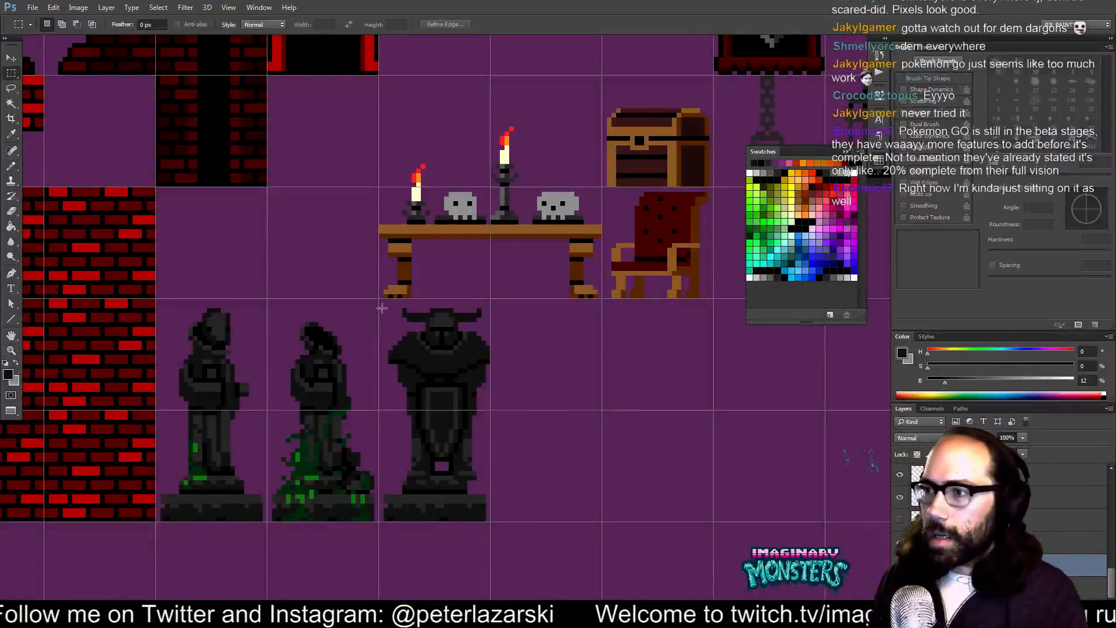
drag(380, 301, 442, 530)
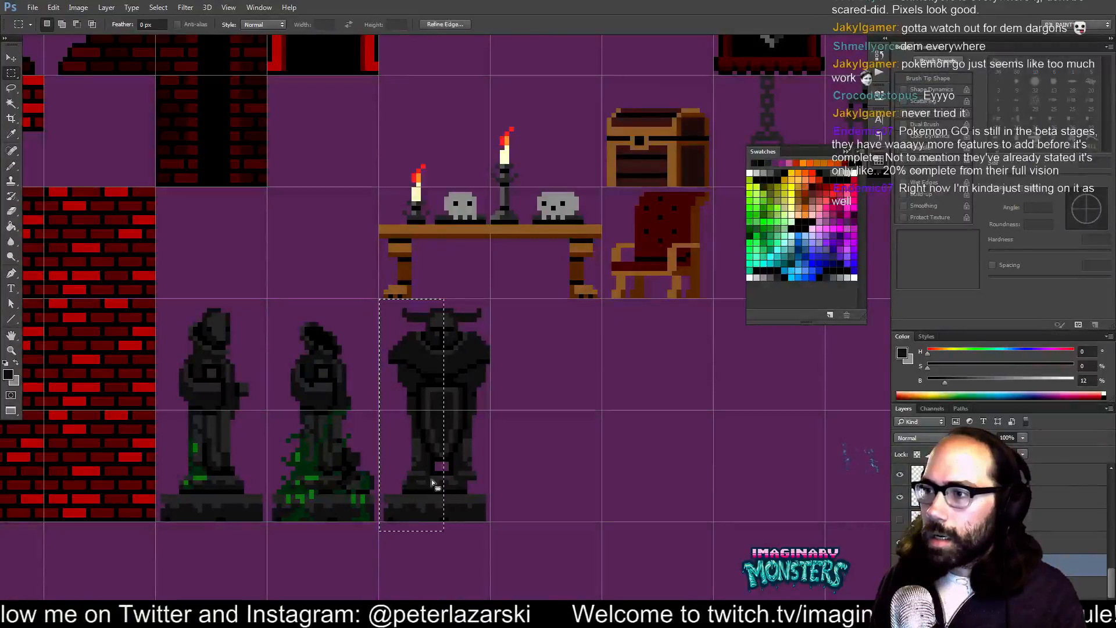
key(v)
drag(409, 436, 557, 435)
- Flip the copied statue half horizontally
key(ctrl+t)
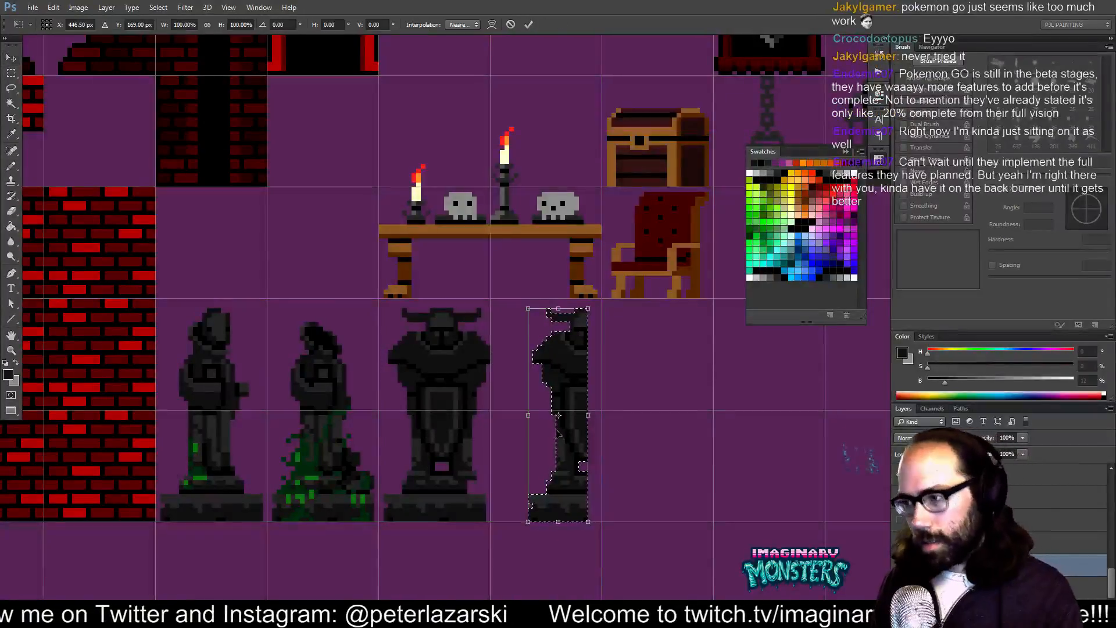
right_click(557, 433)
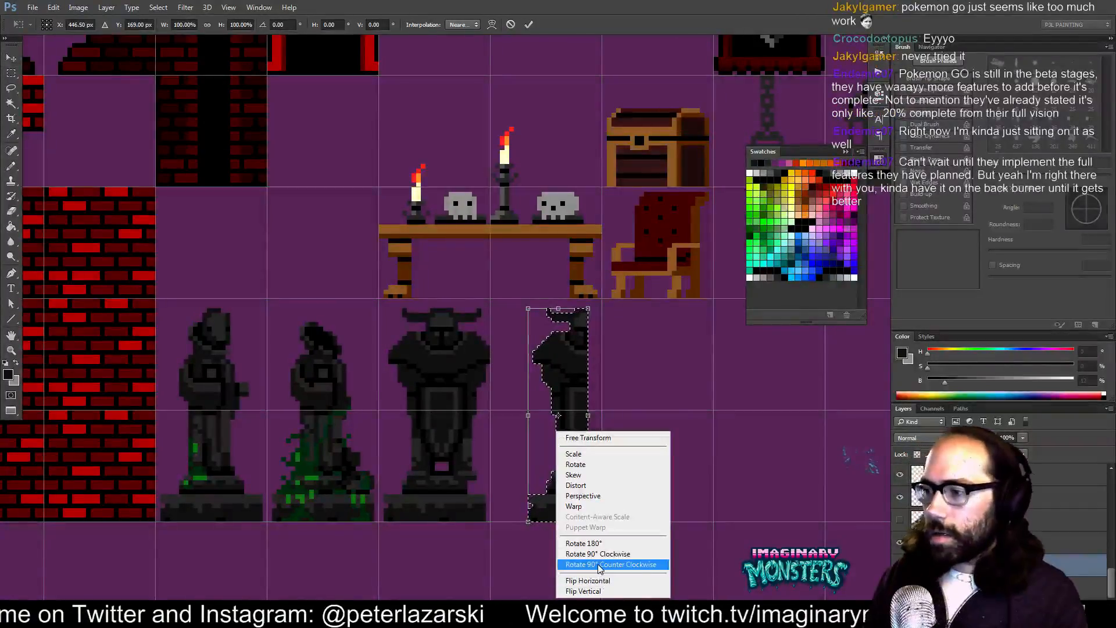
click(585, 580)
key(Return)
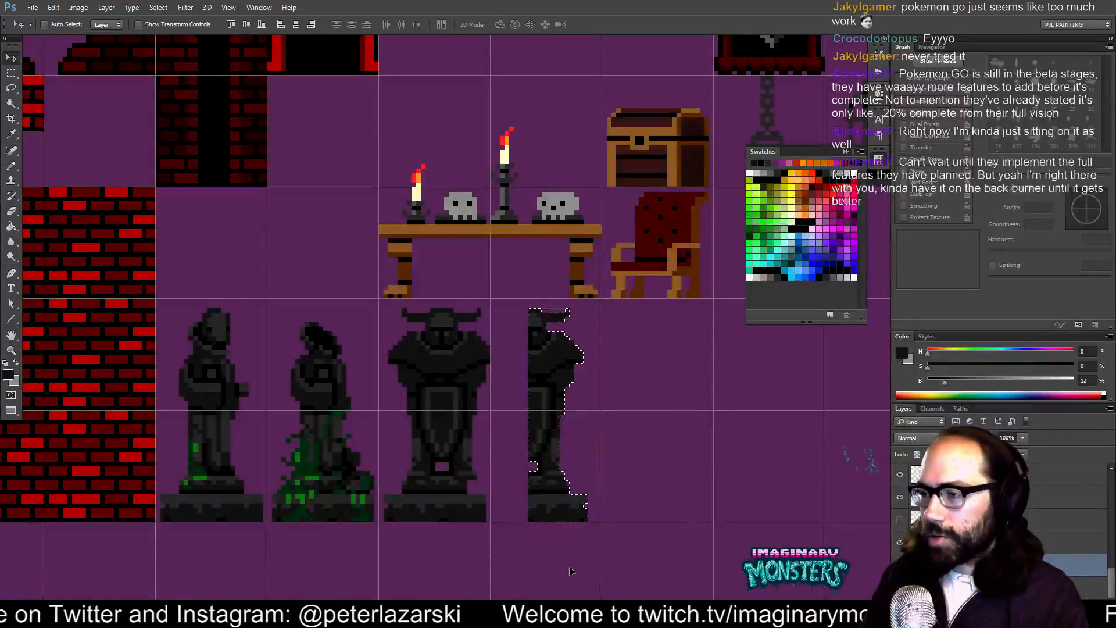
- Move the mirrored half over the statue's right side so both halves meet at the centre line, and deselect it
key(shift+Left)
key(shift+Left)
key(shift+Left)
key(shift+Left)
key(shift+Left)
key(shift+Left)
key(shift+Left)
key(shift+Left)
key(shift+Left)
key(shift+Left)
key(shift+Left)
key(shift+Left)
key(shift+Left)
key(shift+Left)
key(shift+Left)
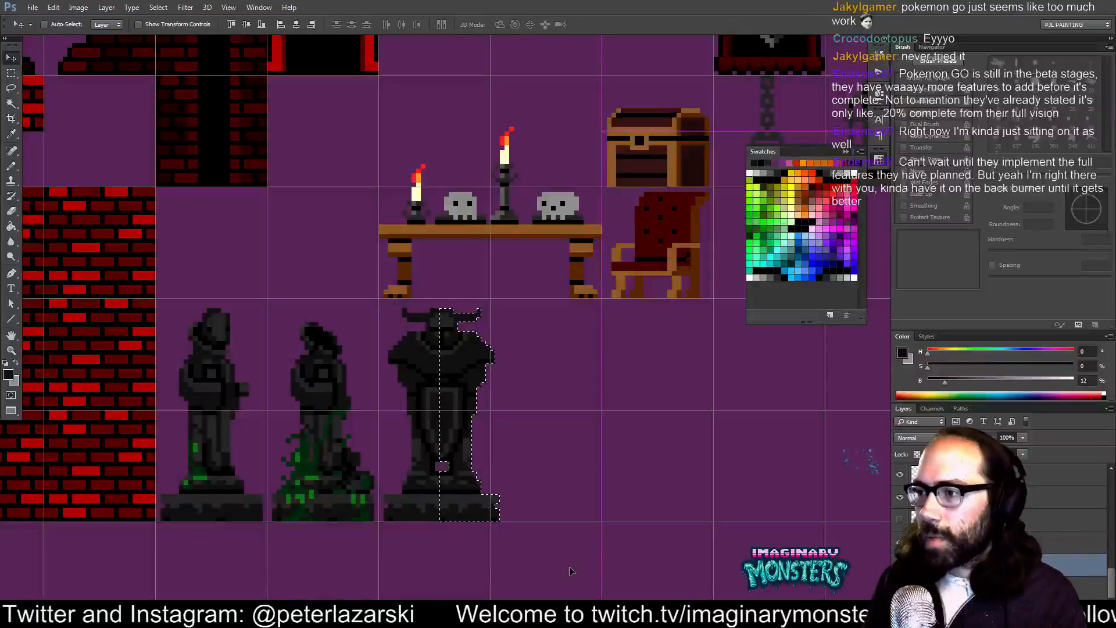
key(ctrl+d)
- Select the whole horned statue, shift it 1 px left to fit its shoulders within the grid cell, and deselect
key(z)
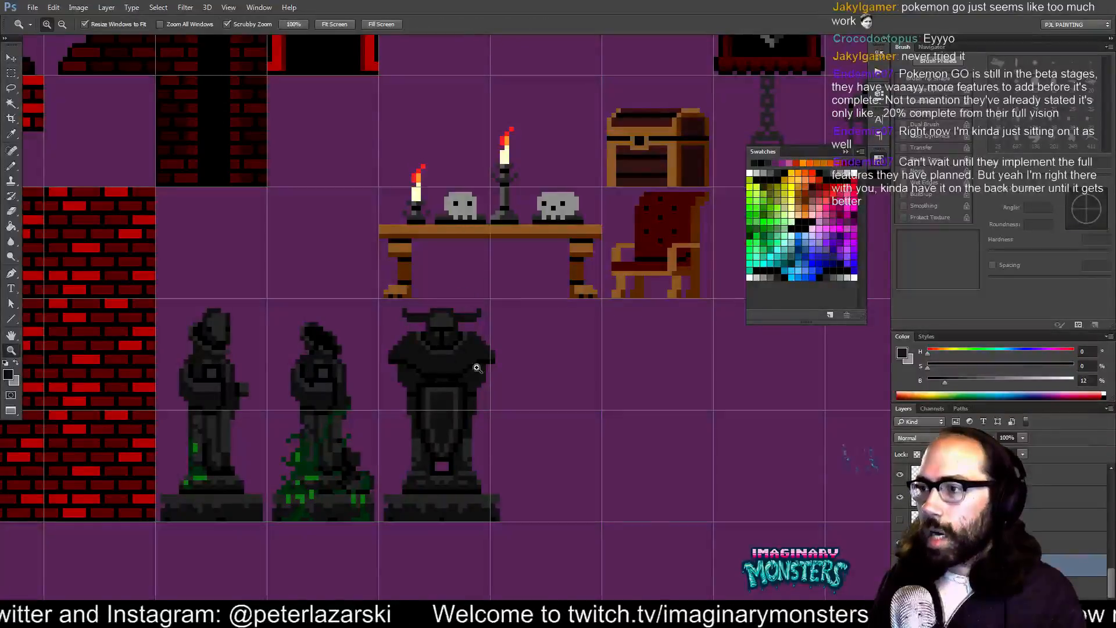
click(477, 367)
drag(485, 429, 483, 401)
key(m)
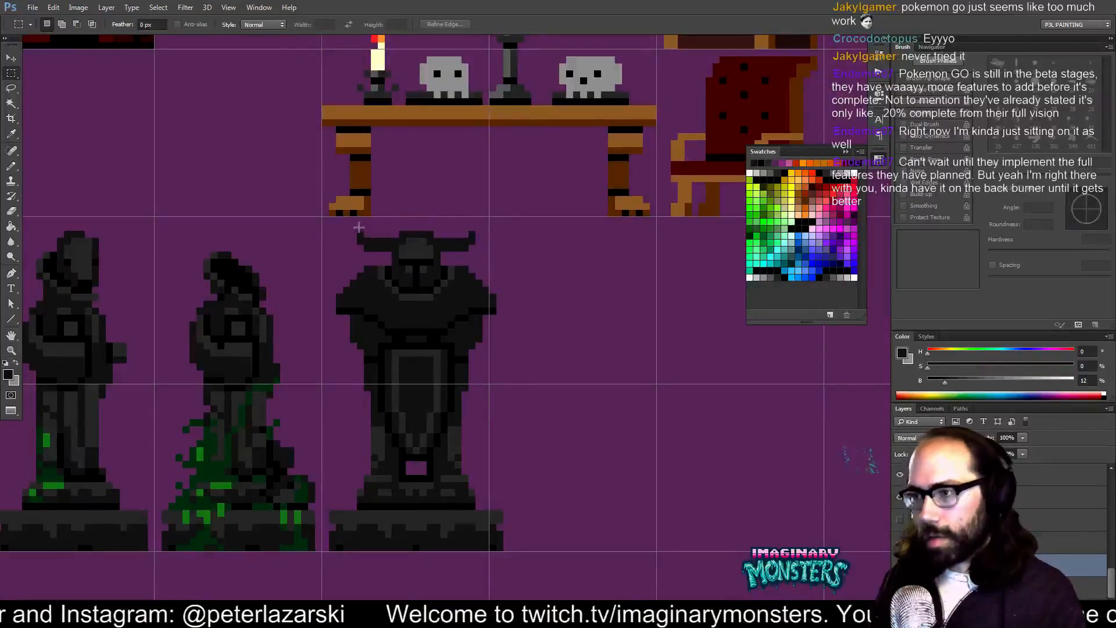
drag(329, 217, 512, 564)
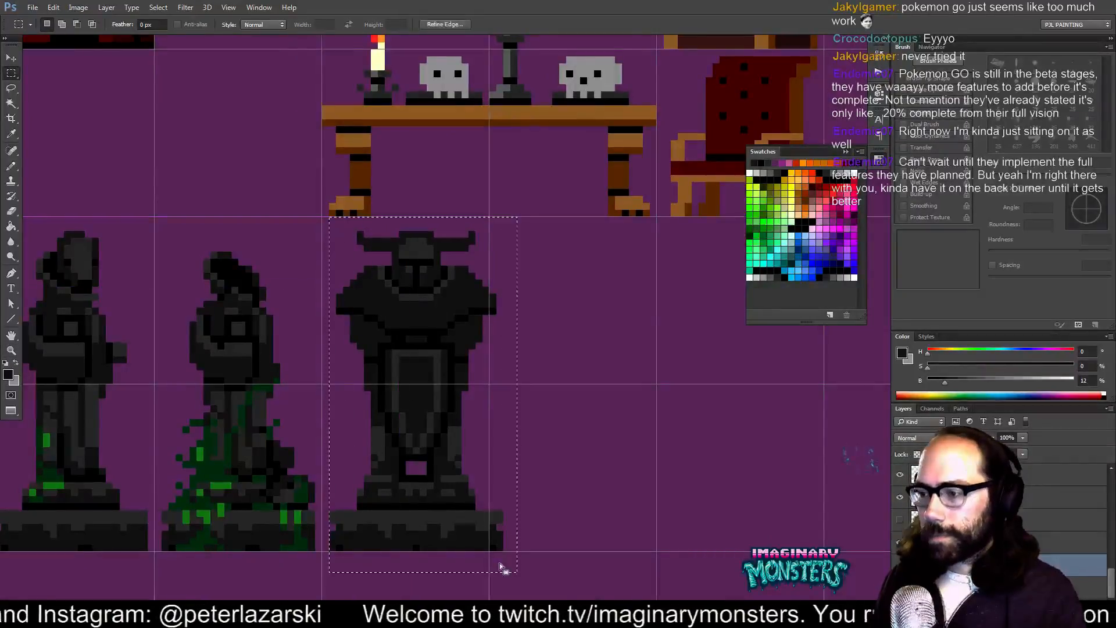
key(v)
key(Left)
key(ctrl+d)
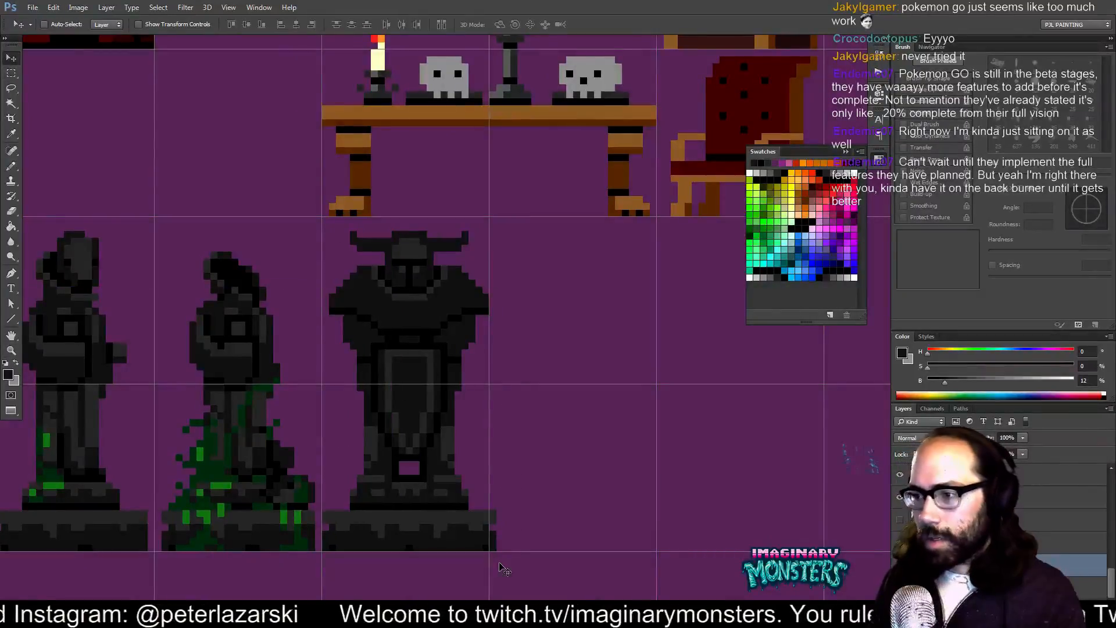
- Erase the outer pixel column at the left end of the horned statue's pedestal and retouch the new corner with a sampled dark tone
drag(516, 469, 522, 483)
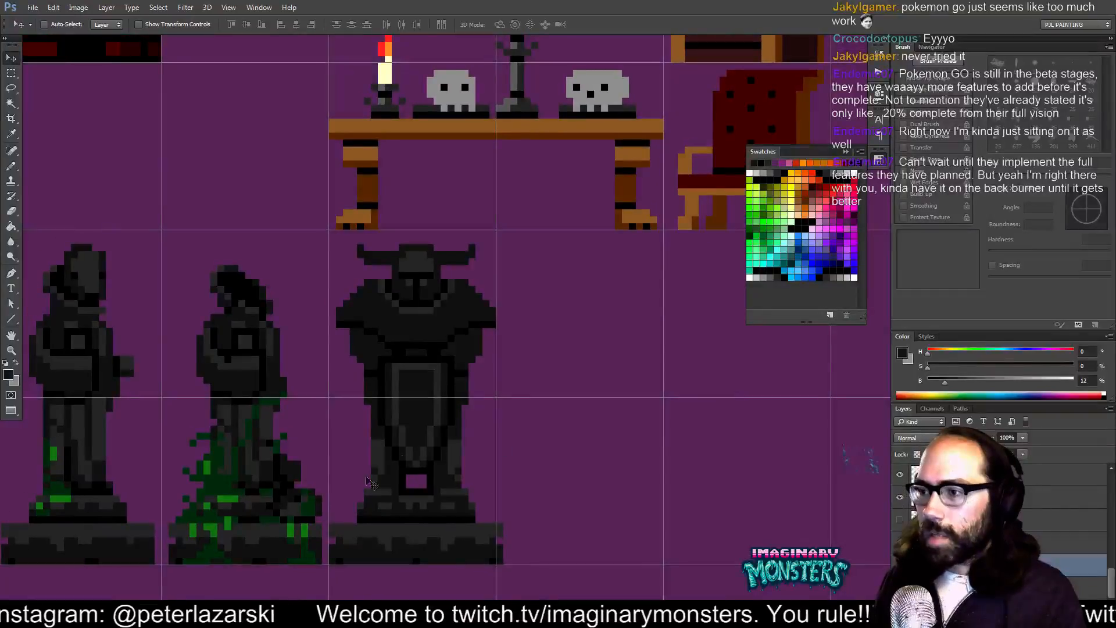
key(e)
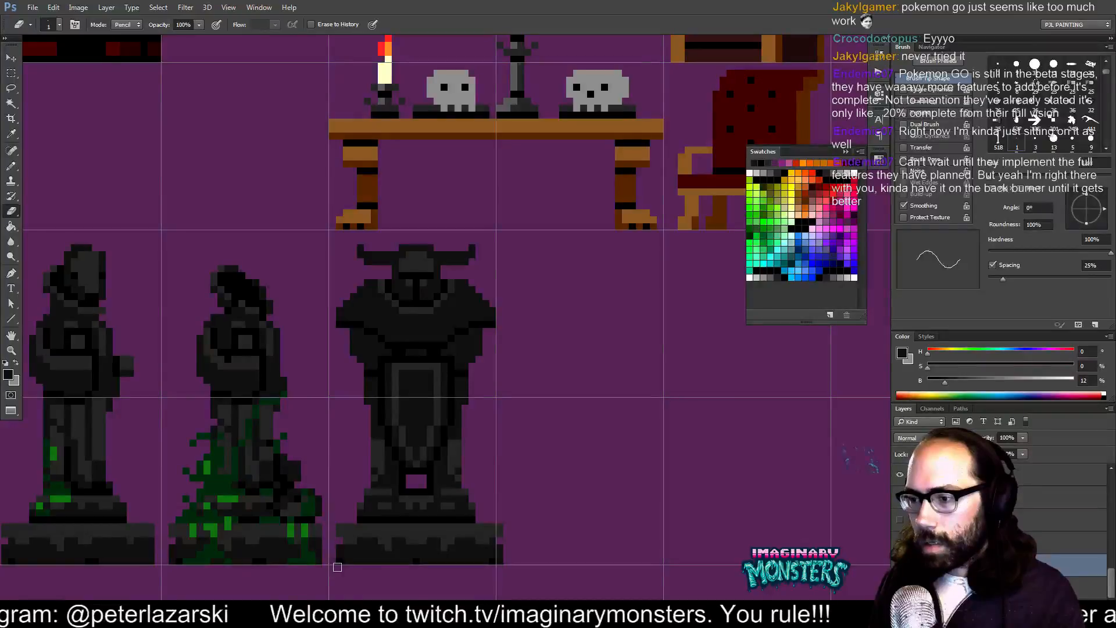
key(b)
alt+click(351, 560)
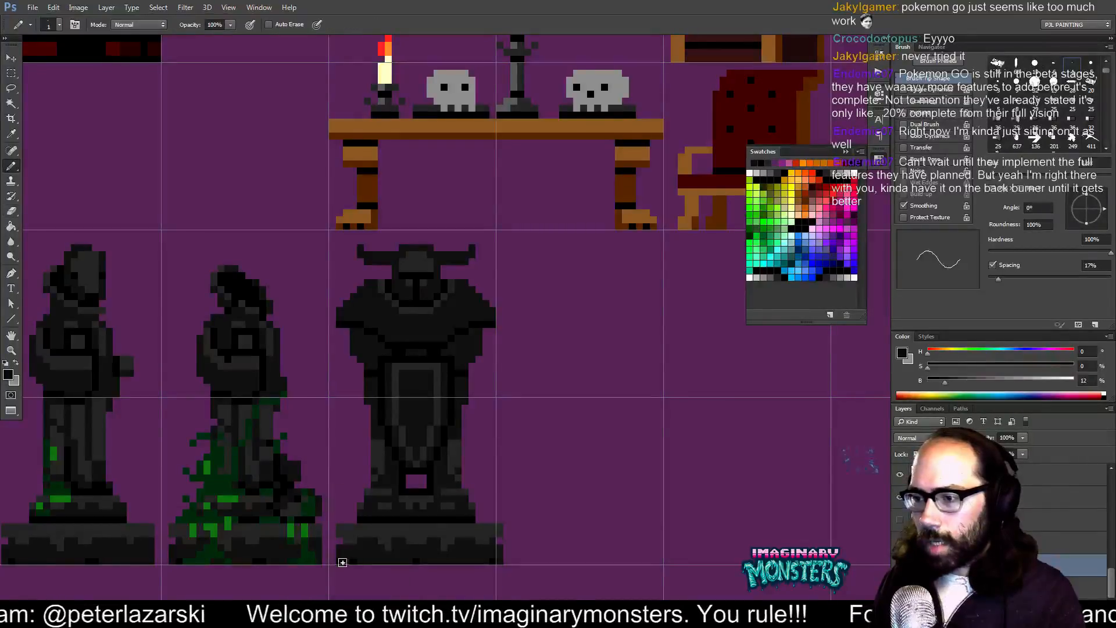
- Trim the right end of the pedestal to fit inside the grid cell and retouch its edge pixels with sampled dark tones
key(e)
key(b)
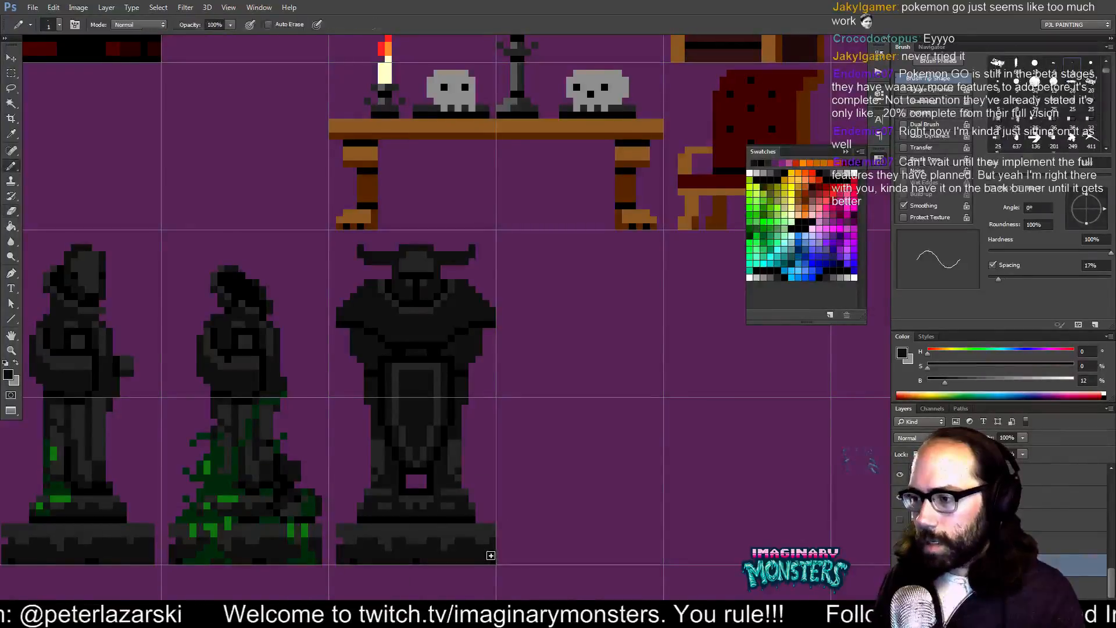
alt+click(495, 553)
alt+click(494, 558)
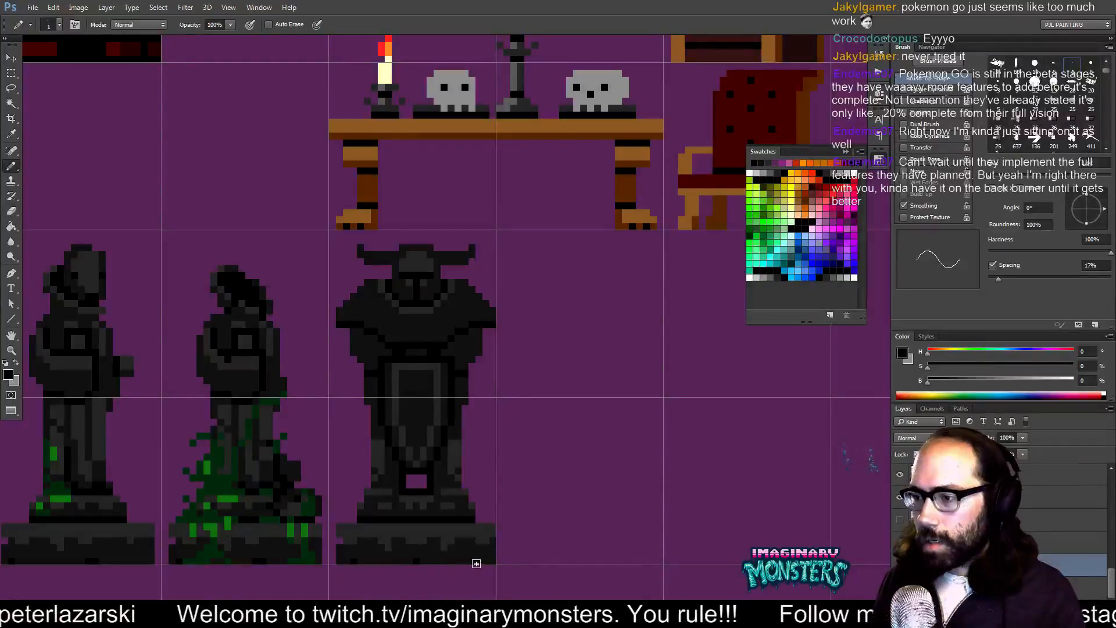
key(e)
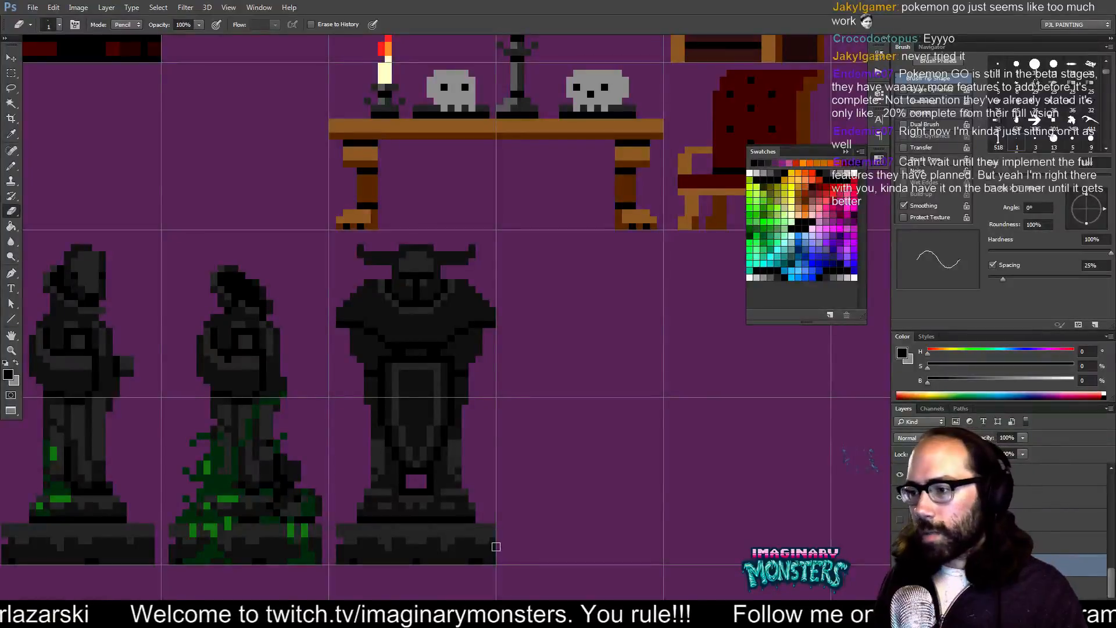
drag(504, 464, 513, 489)
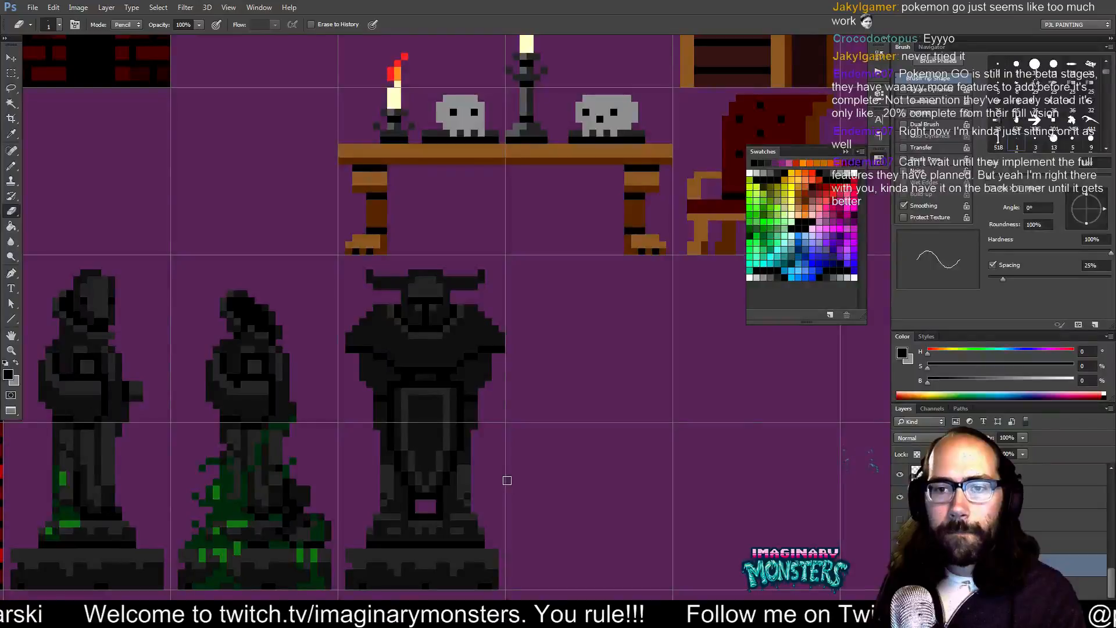
- Refine the black shading under the statue's chest and along its arms using the sampled outline colour
drag(504, 416, 532, 406)
key(b)
alt+click(445, 361)
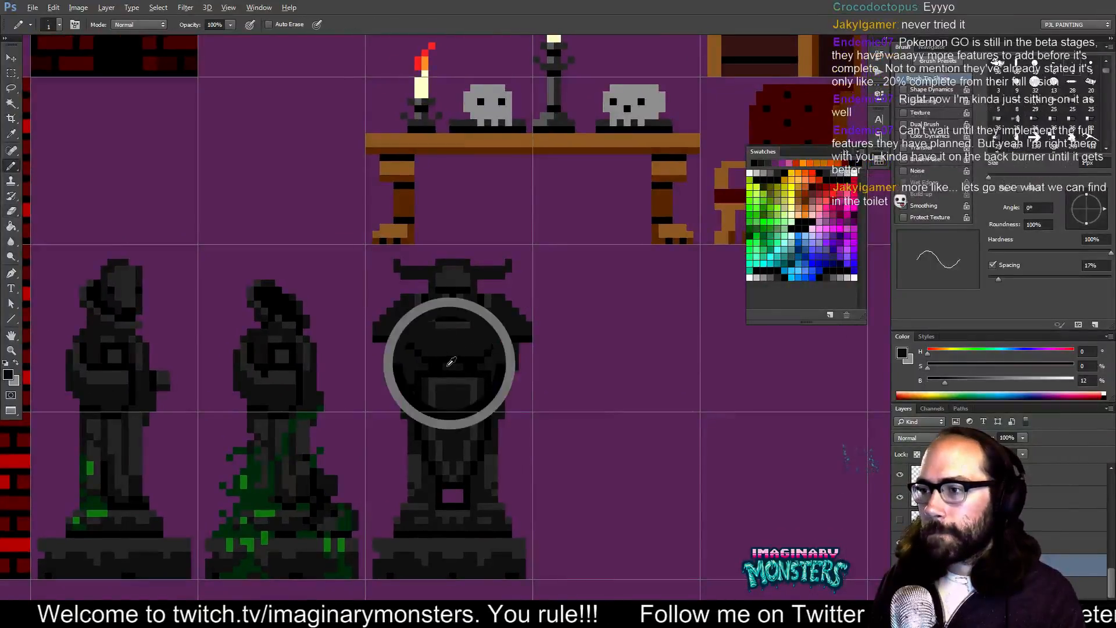
drag(507, 367, 451, 350)
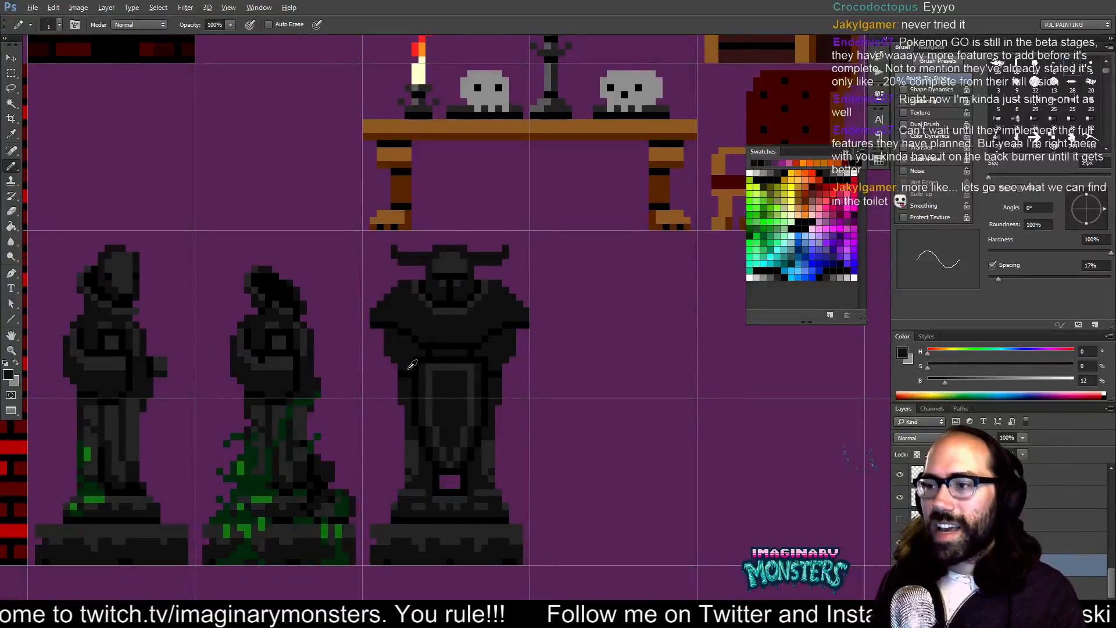
alt+click(405, 377)
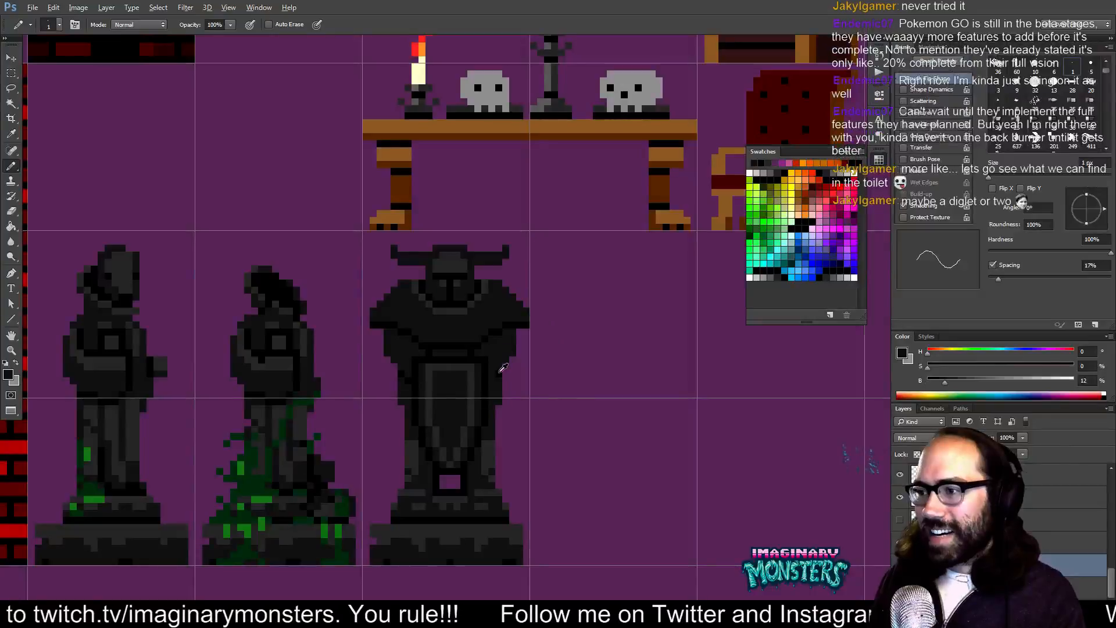
mouse_move(480, 400)
mouse_down()
mouse_move(487, 407)
mouse_move(469, 413)
mouse_move(488, 381)
mouse_move(491, 392)
mouse_up()
drag(490, 393, 433, 459)
drag(534, 299, 410, 462)
drag(538, 278, 378, 470)
drag(462, 379, 494, 233)
drag(331, 491, 488, 262)
drag(388, 459, 475, 411)
drag(399, 379, 473, 373)
drag(472, 421, 468, 413)
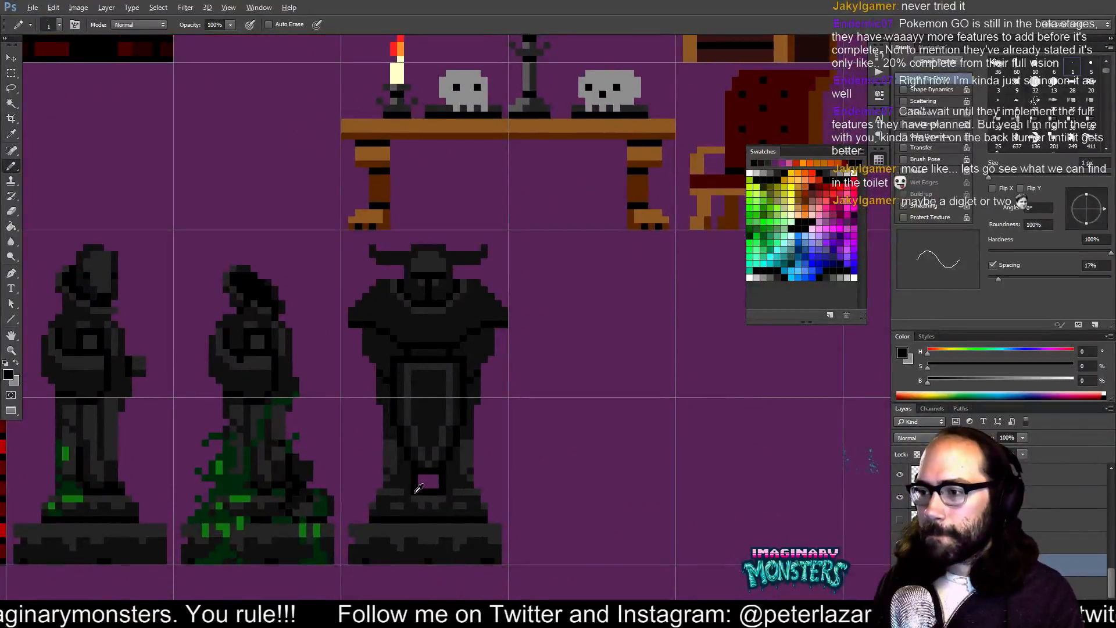
- Touch up the dark pixels around the gap beneath the shield, and check the artwork with the purple background hidden before restoring it
alt+click(418, 490)
click(442, 492)
drag(487, 439, 490, 444)
click(900, 541)
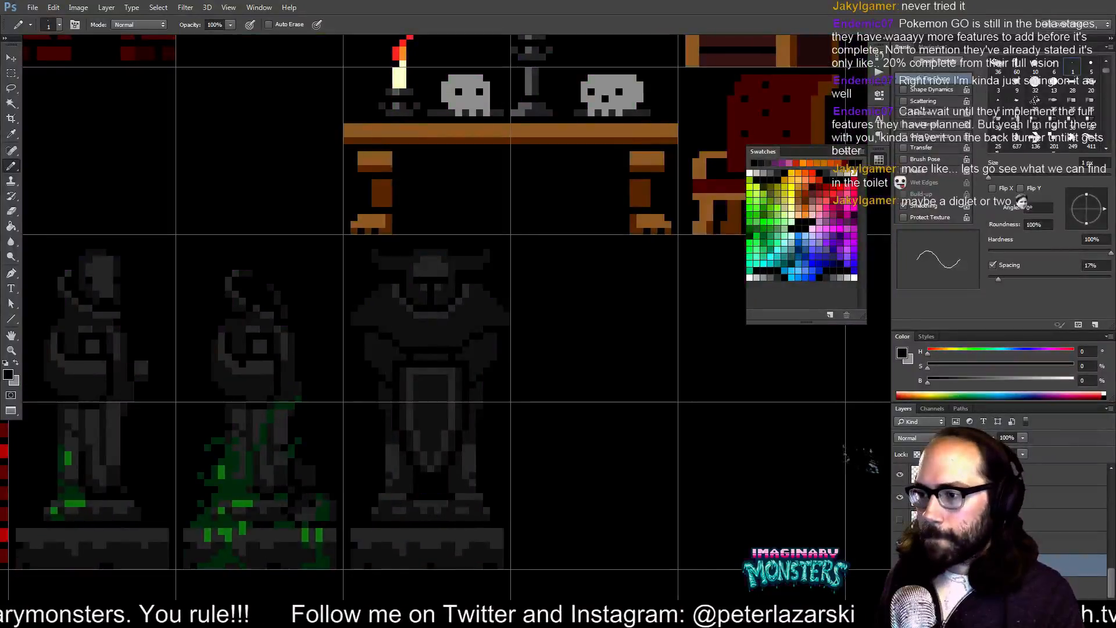
click(899, 542)
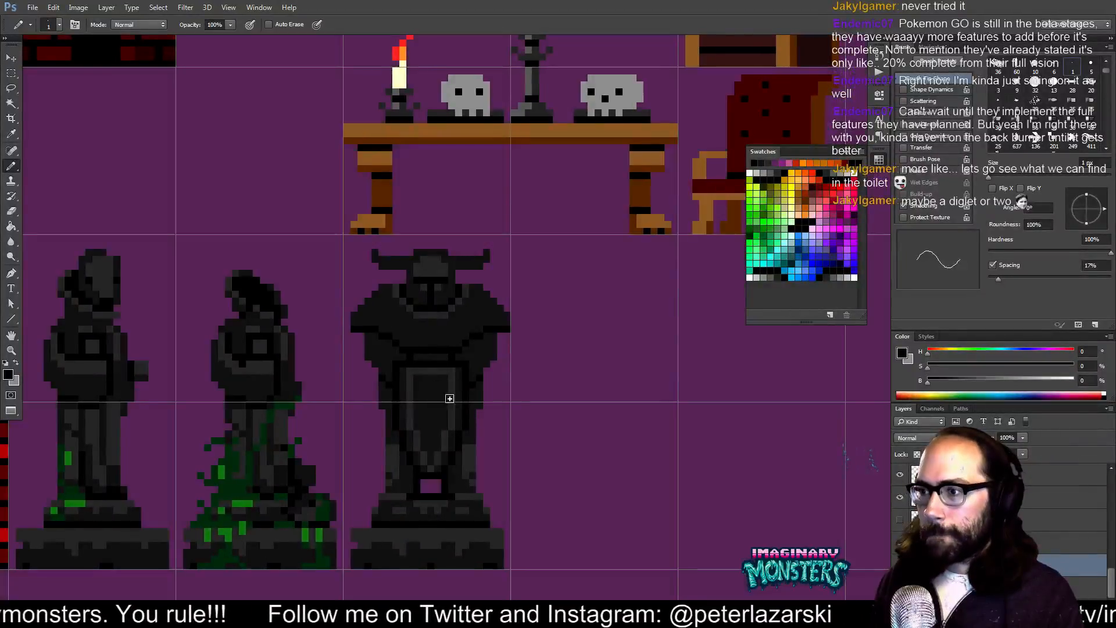
- Paint a small emblem on the chest and lighter edges on both shoulders with sampled grey at 20% brightness
alt+click(428, 309)
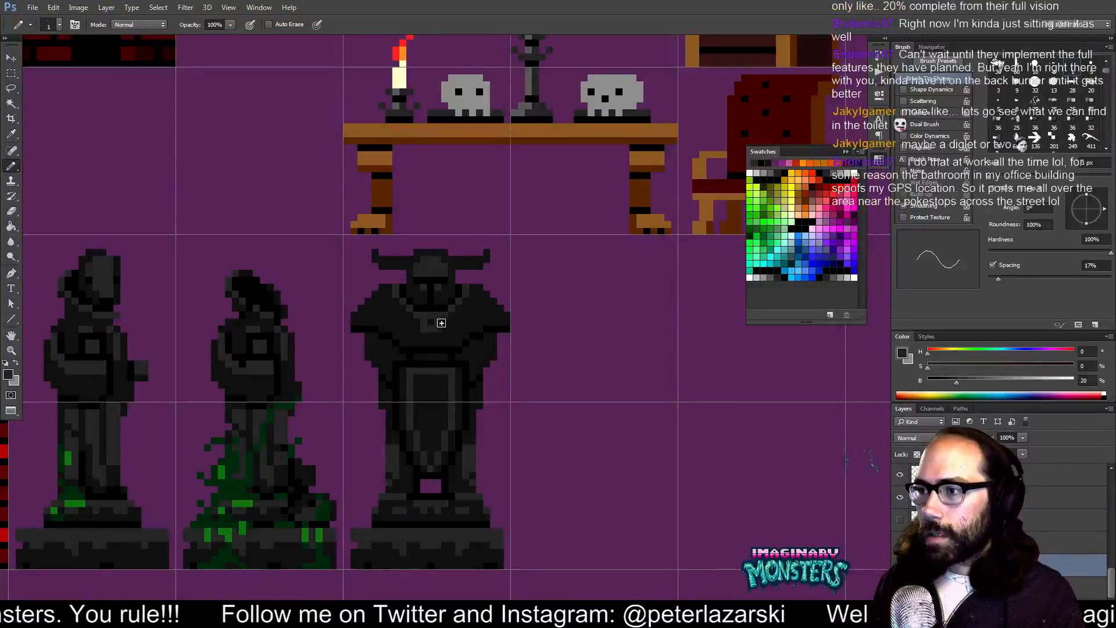
scroll(447, 323, up, 2)
drag(456, 329, 448, 330)
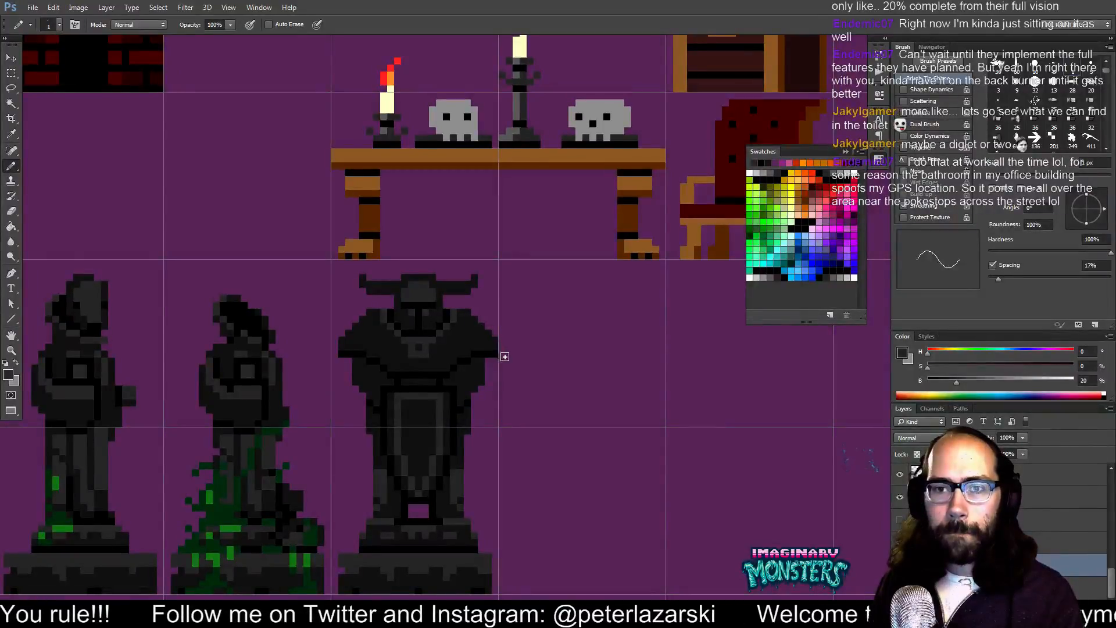
drag(504, 358, 486, 352)
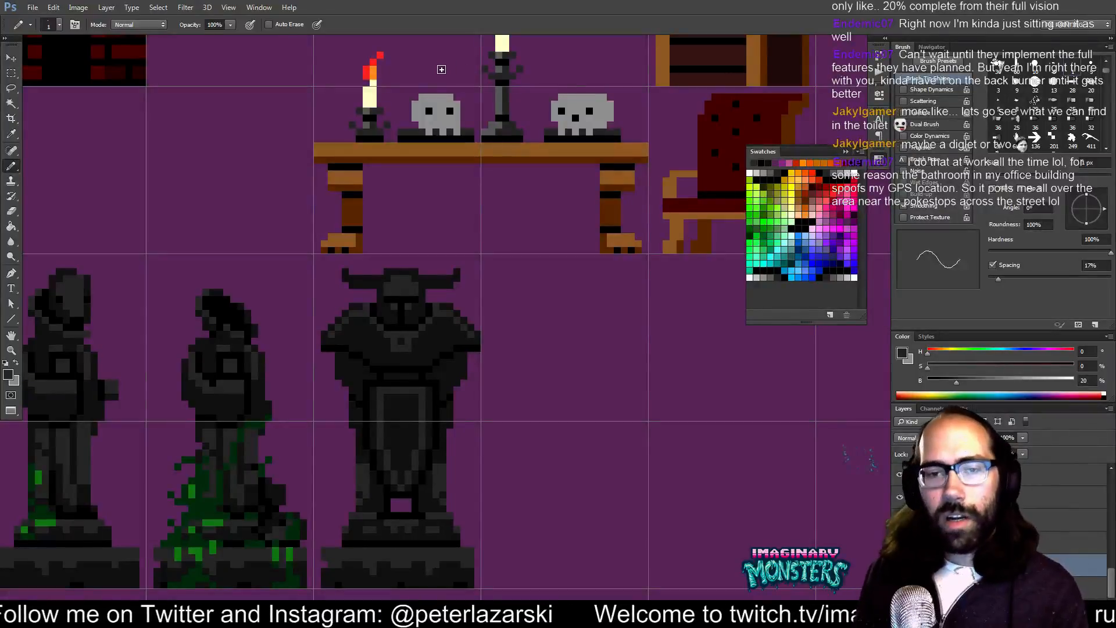
drag(458, 434, 458, 407)
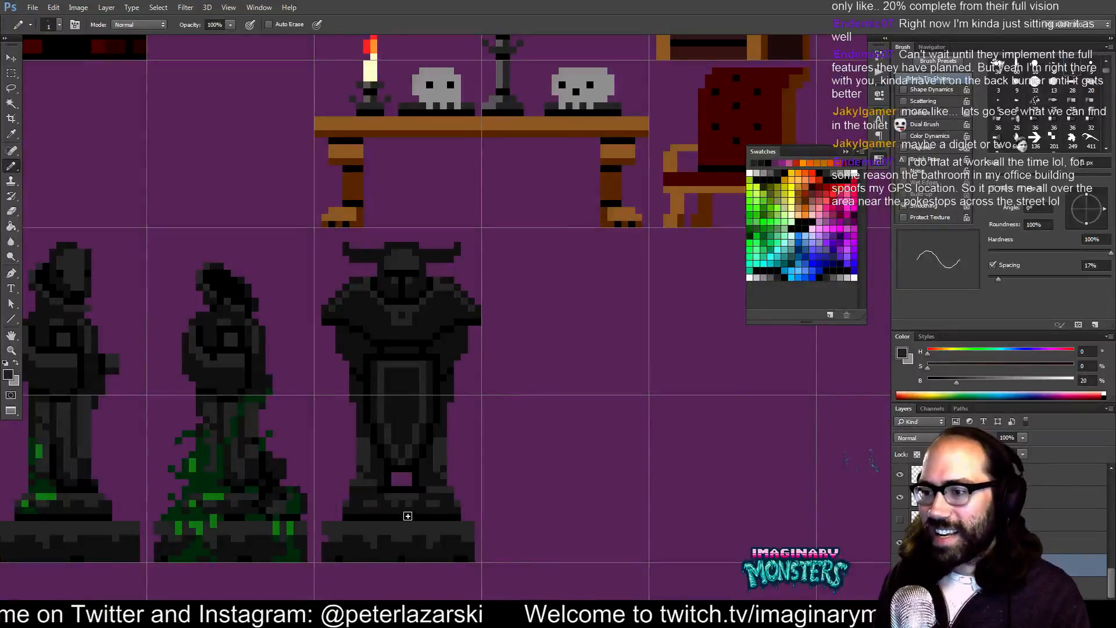
- Retouch the statue's feet and upper plinth with sampled black and greys of 12% and 20% brightness, undoing the stray fill
drag(400, 499, 406, 496)
alt+click(388, 482)
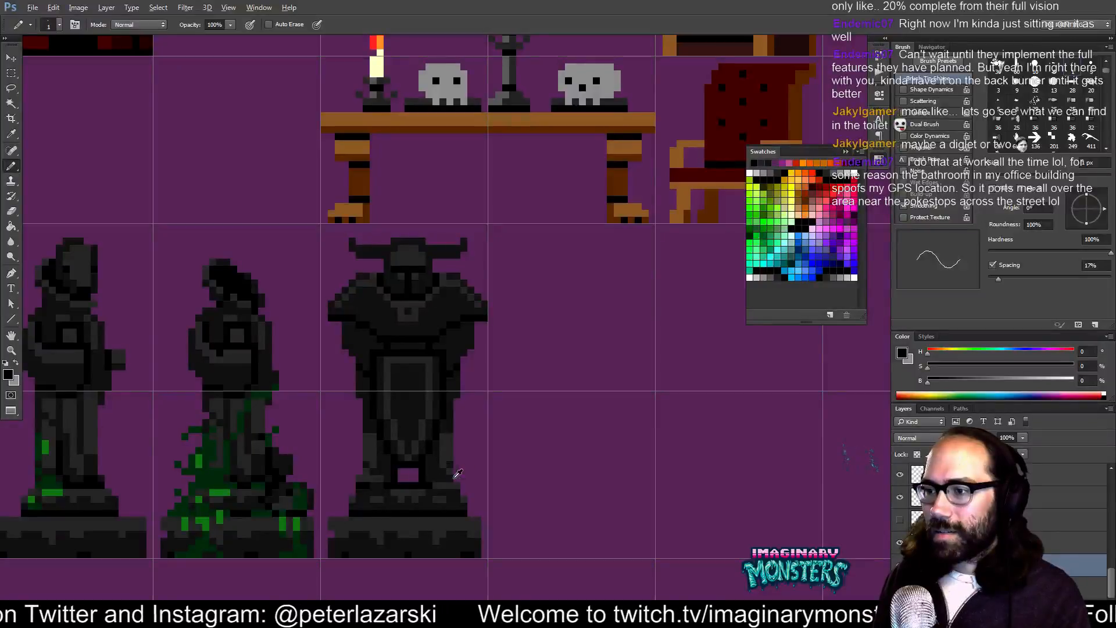
alt+click(374, 463)
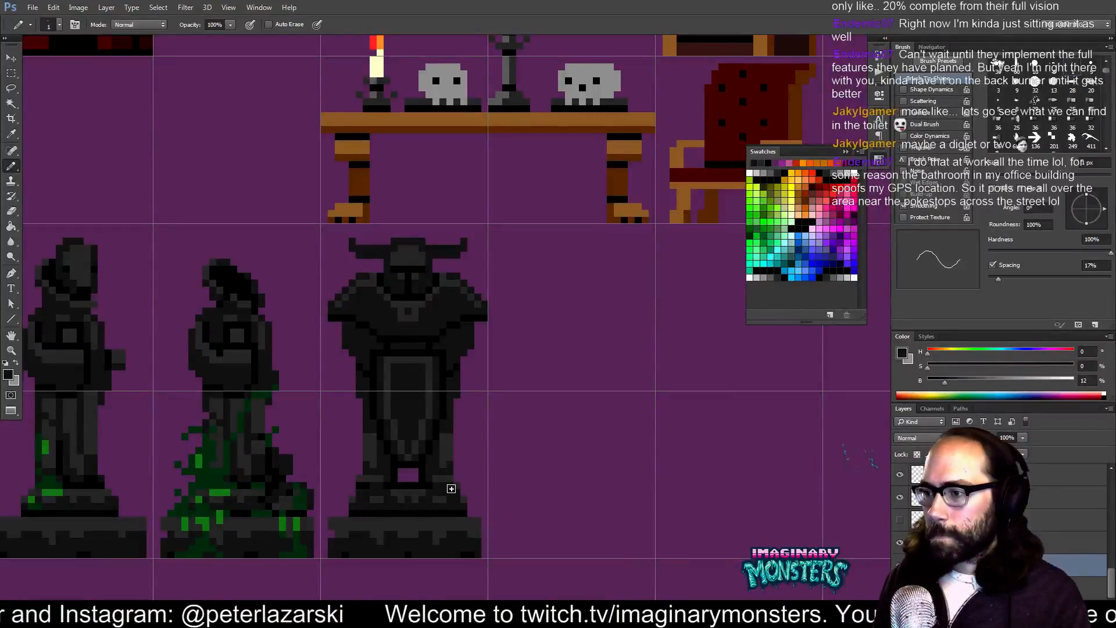
alt+click(433, 485)
drag(444, 486, 495, 470)
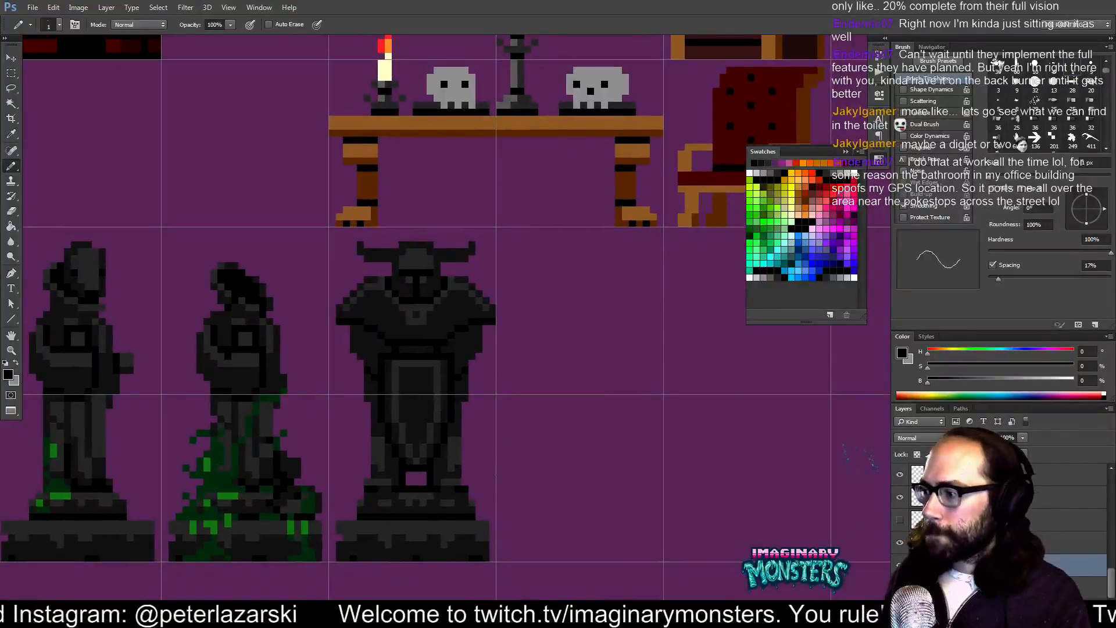
key(alt+BackSpace)
key(ctrl+z)
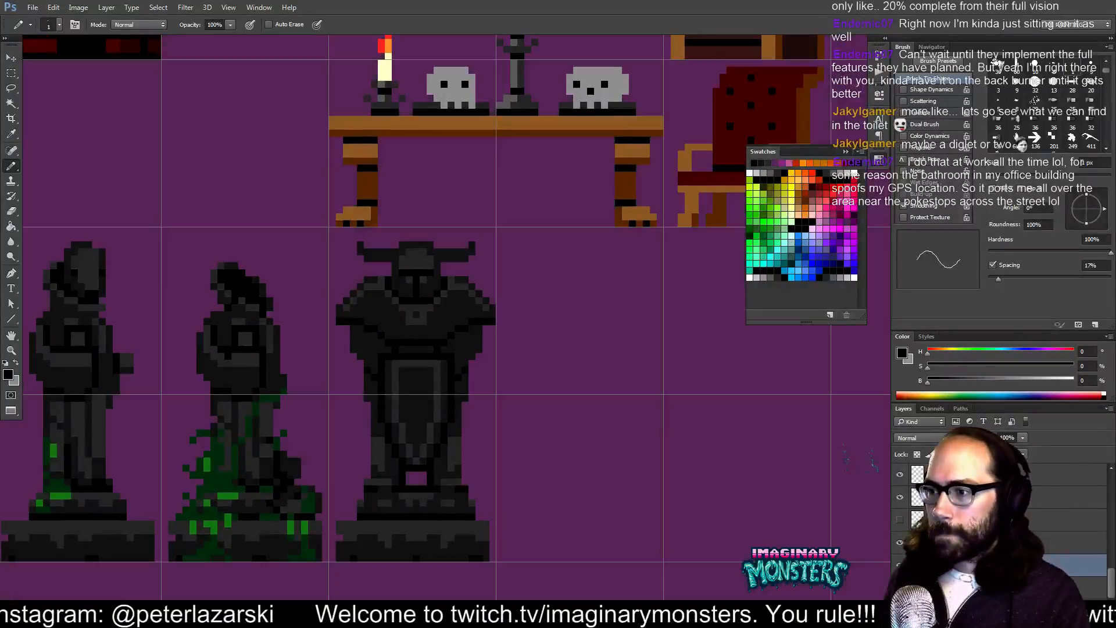
alt+click(464, 475)
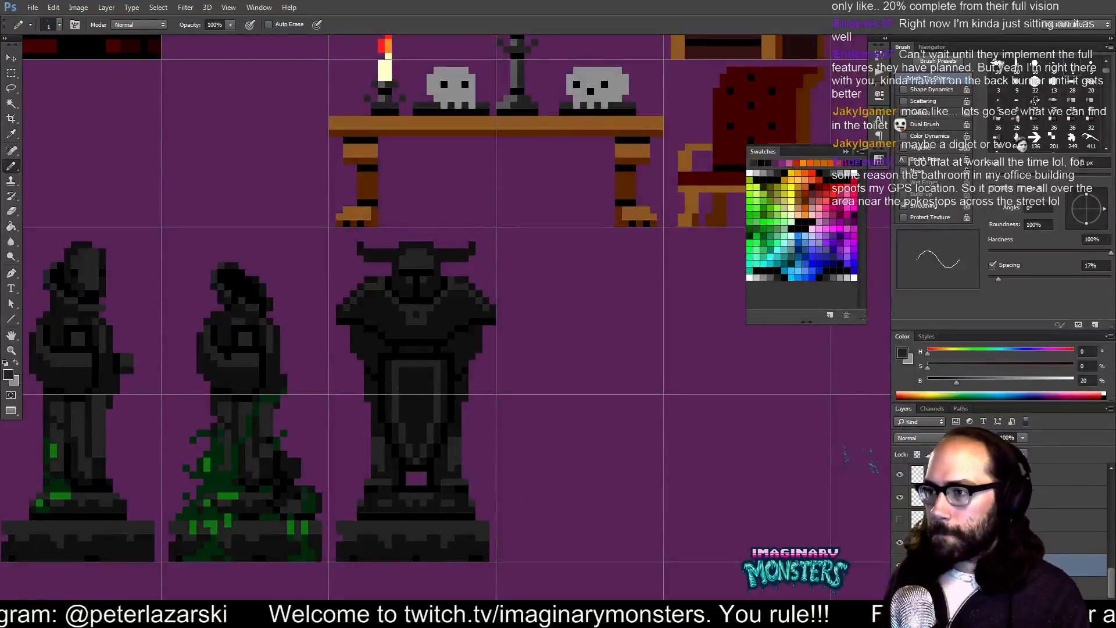
- Check the statue by switching the background and artwork layers off and on and inspecting it from horns to pedestal
click(900, 542)
click(900, 542)
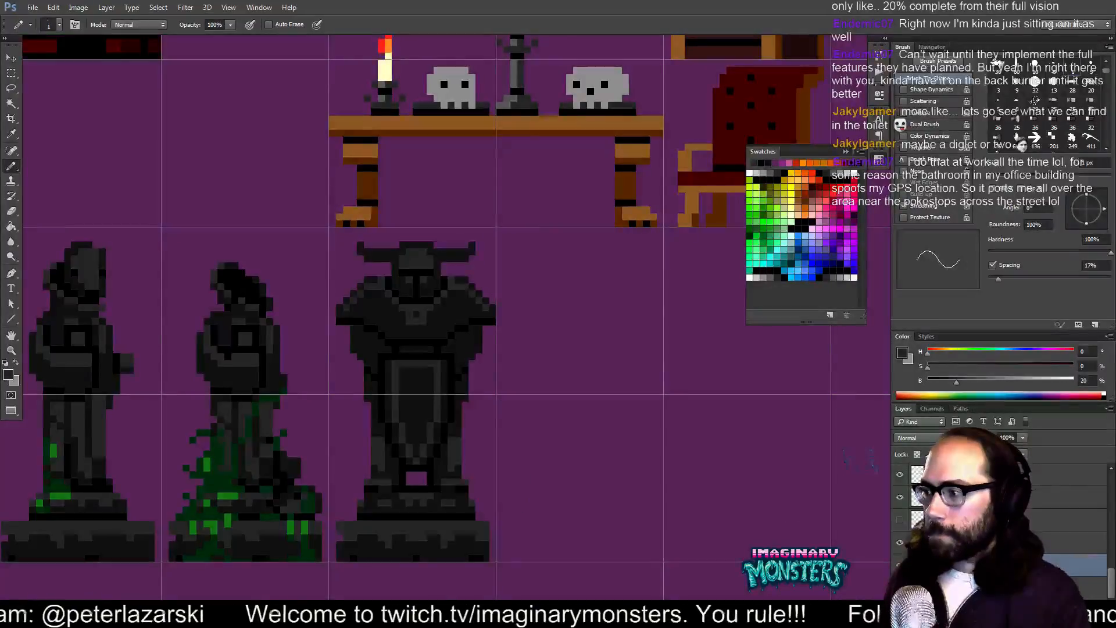
click(900, 565)
click(900, 564)
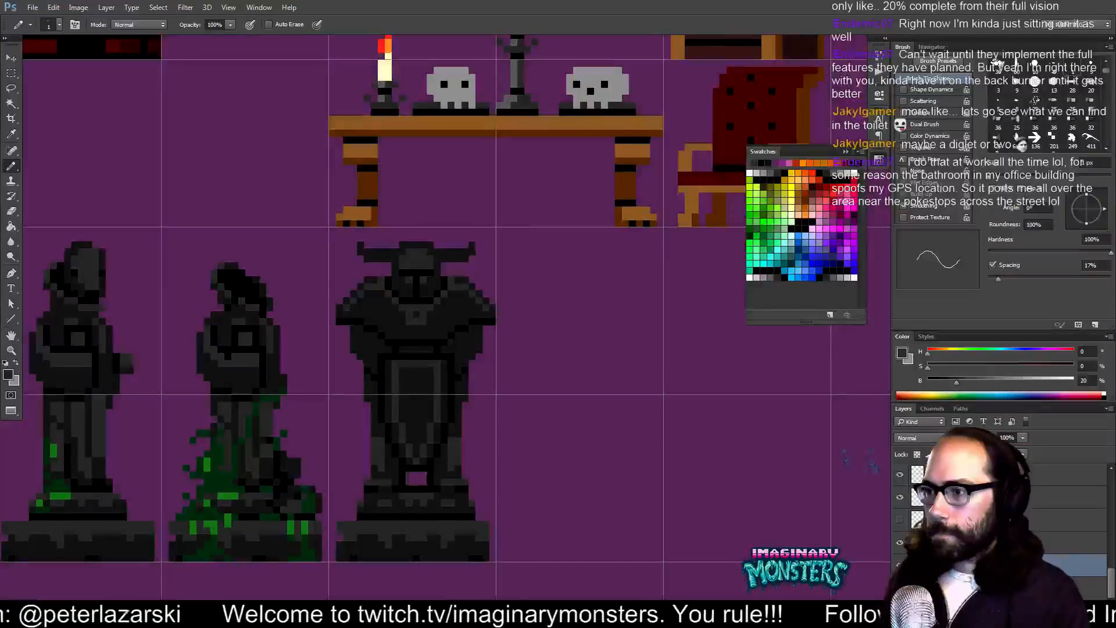
click(899, 564)
click(899, 564)
drag(465, 431, 491, 453)
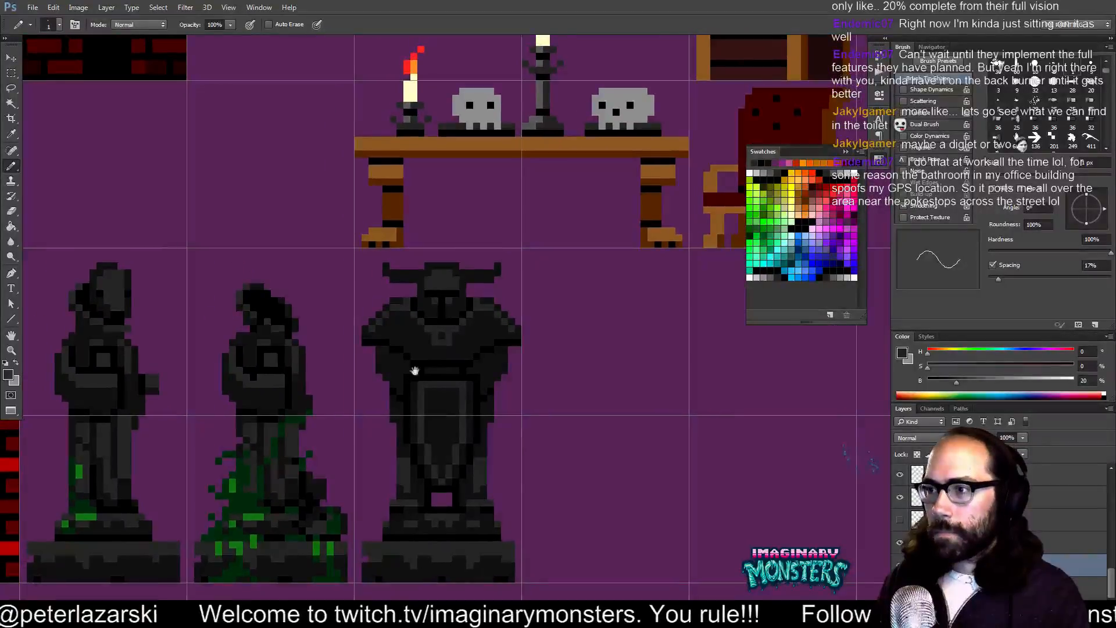
mouse_move(428, 375)
mouse_down()
mouse_move(421, 365)
mouse_move(419, 375)
mouse_up()
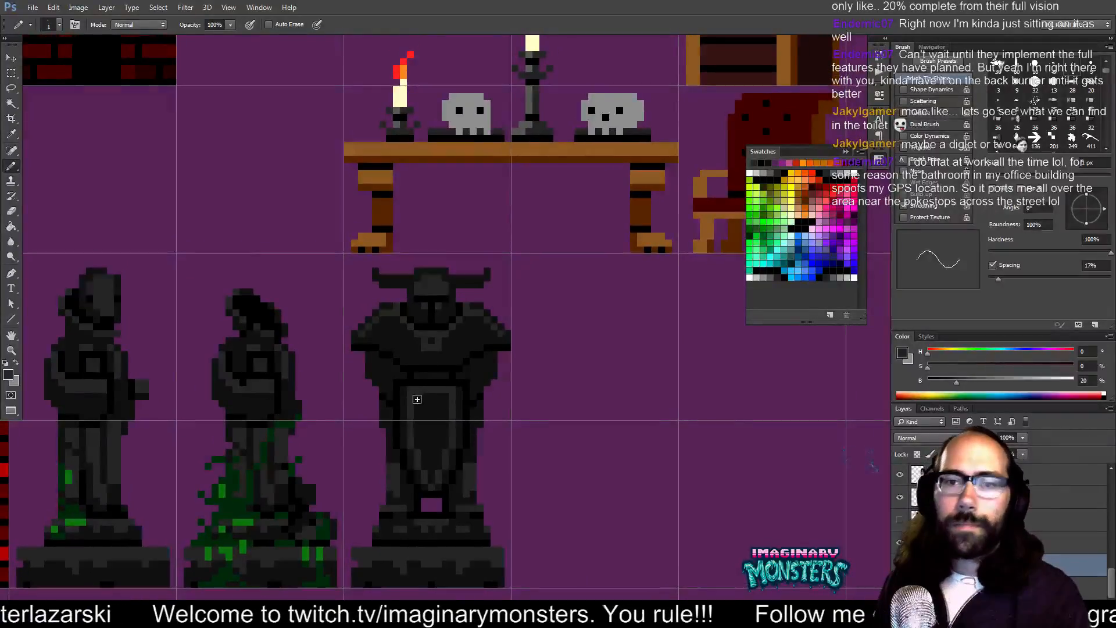
drag(457, 453, 470, 379)
drag(447, 424, 455, 428)
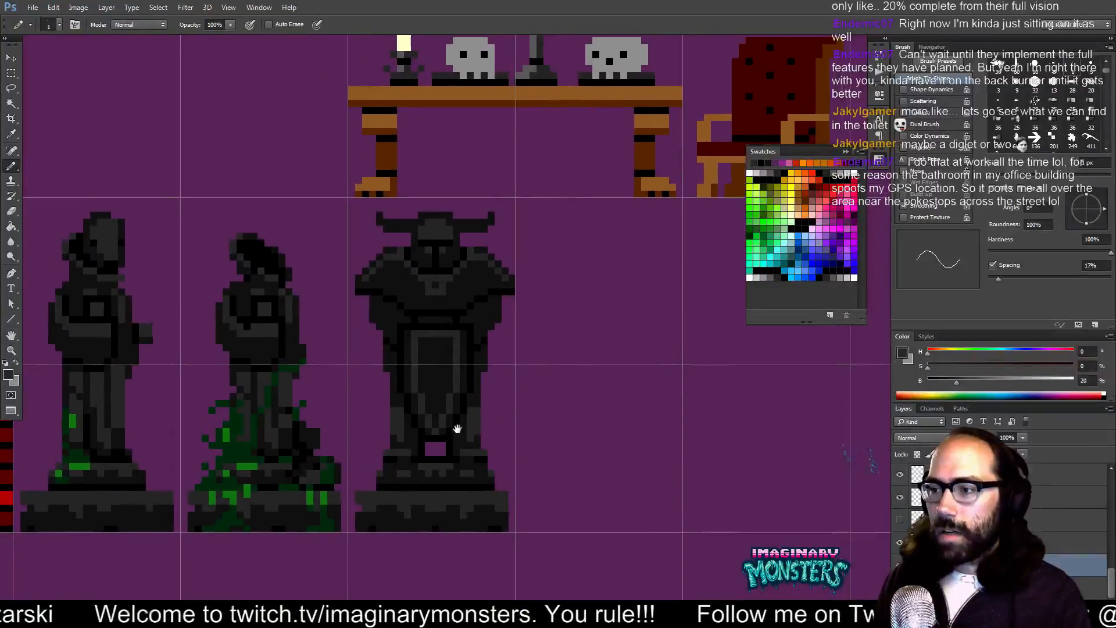
- Clean up the plinth's centre and the chest below the collar with grey at 12% brightness, painting over the small chest emblem
alt+click(433, 472)
drag(437, 468, 444, 475)
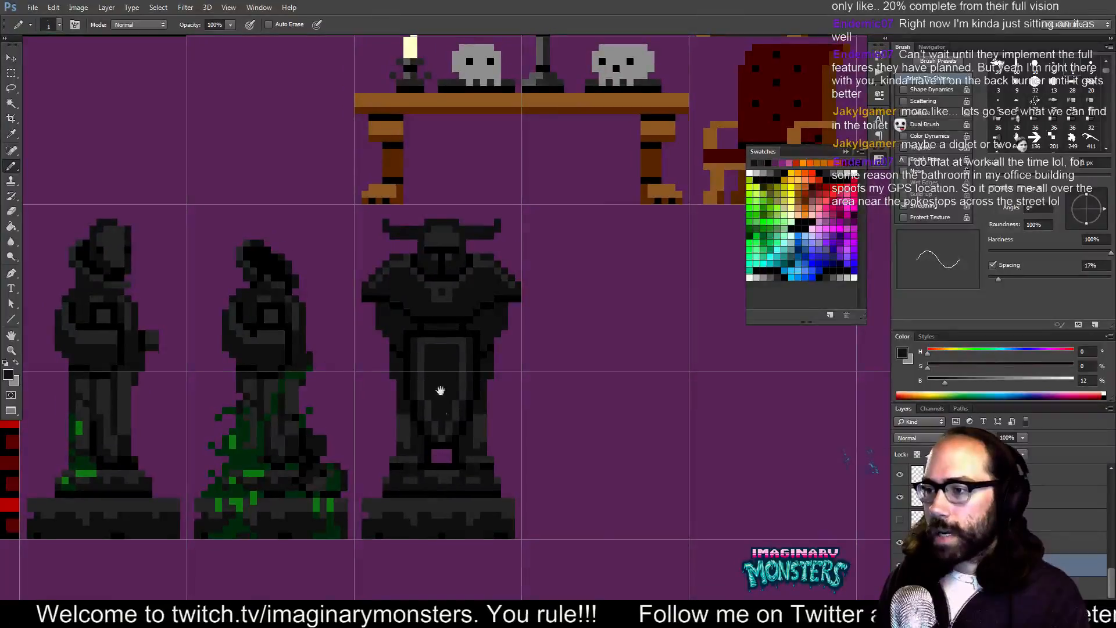
drag(441, 391, 436, 443)
mouse_move(403, 311)
mouse_down()
mouse_move(412, 352)
mouse_move(409, 334)
mouse_move(488, 376)
mouse_up()
alt+click(470, 352)
alt+click(486, 370)
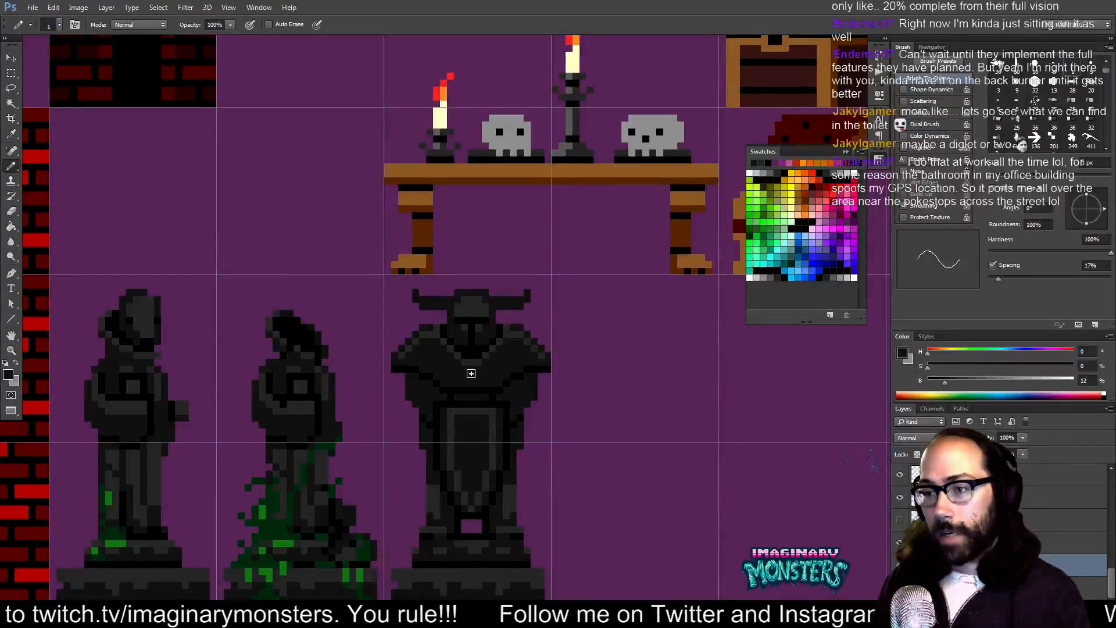
drag(475, 377, 465, 378)
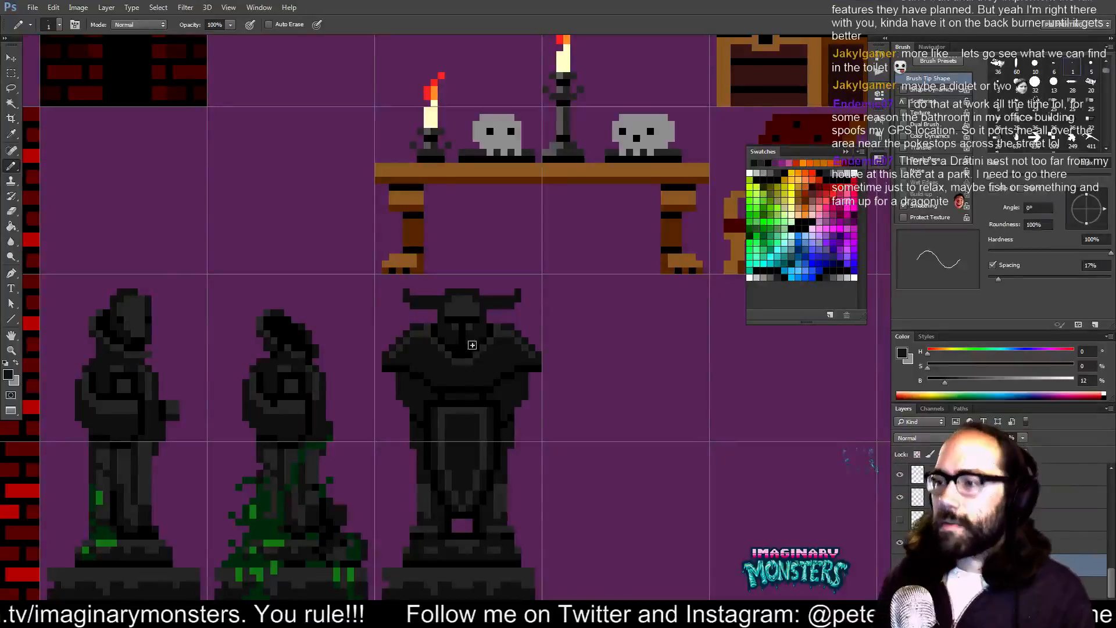
drag(478, 375, 458, 352)
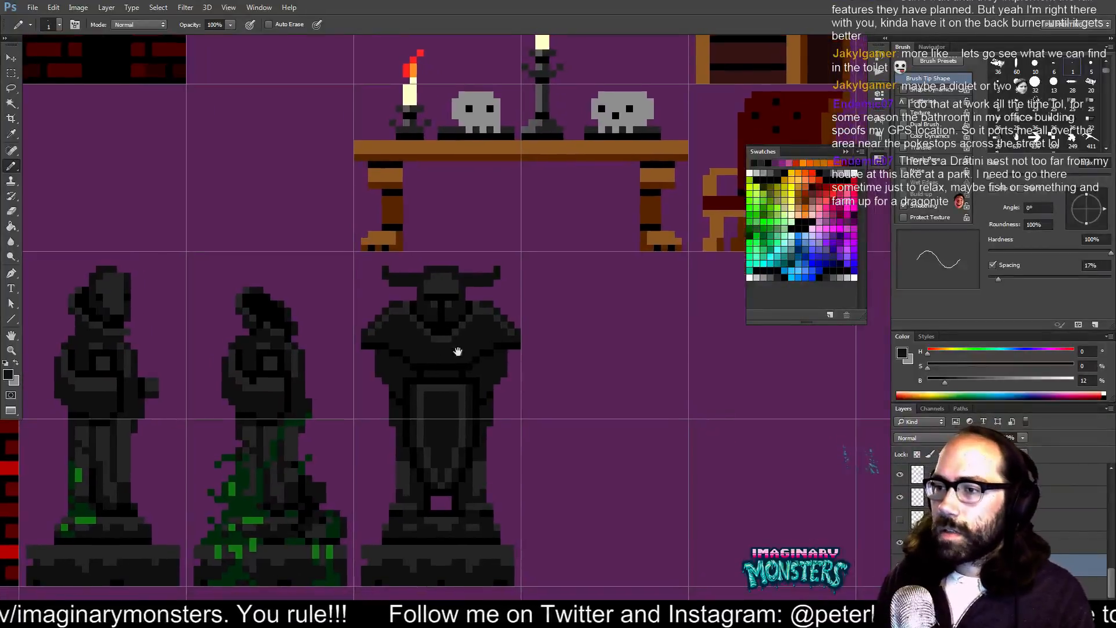
- Darken the statue's torso with sampled black and paint a lighter band across the lower chest in grey at 20% brightness
alt+click(406, 356)
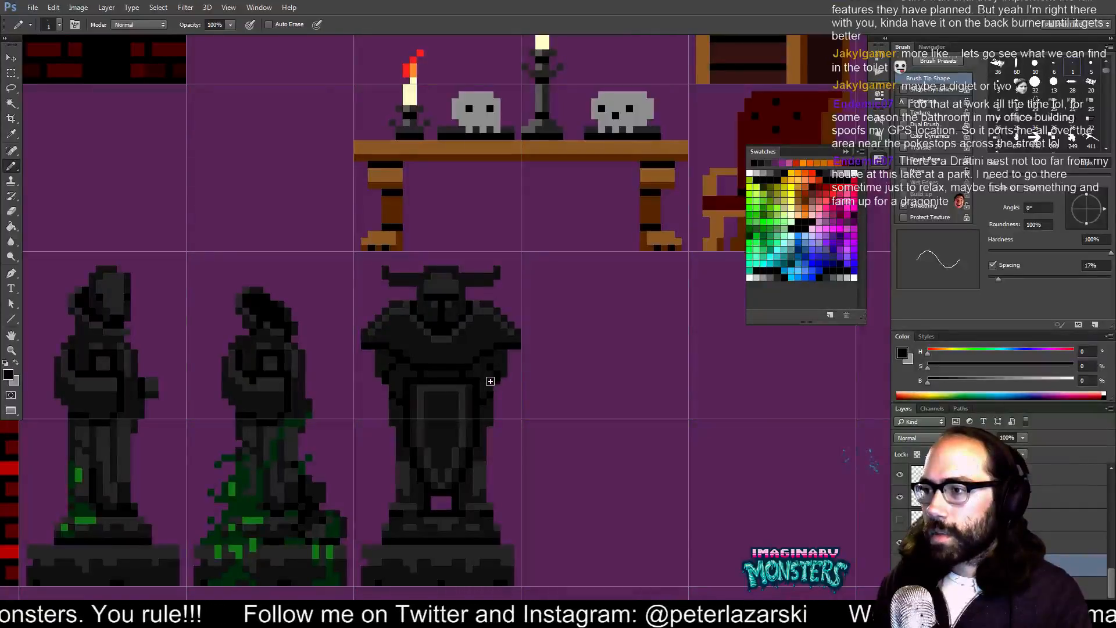
drag(492, 400, 499, 397)
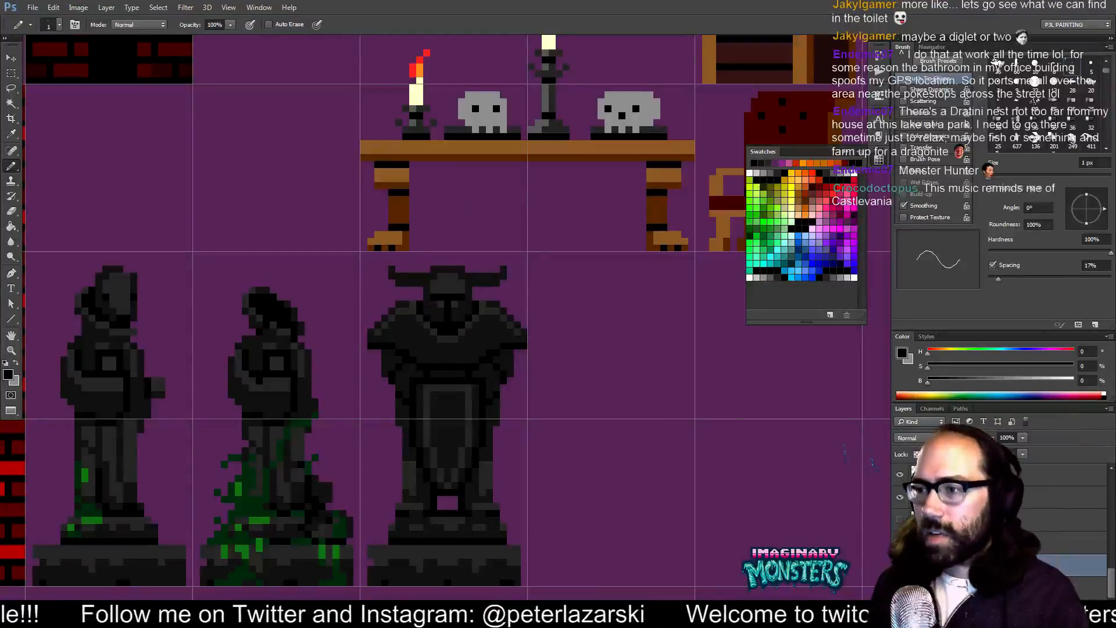
alt+click(380, 329)
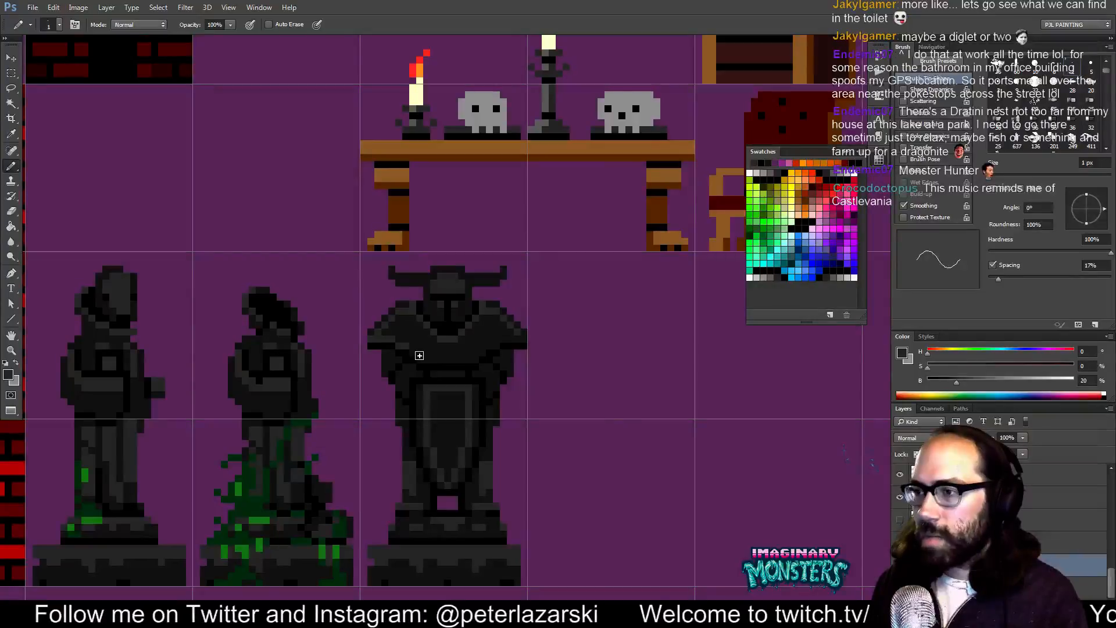
drag(419, 356, 470, 369)
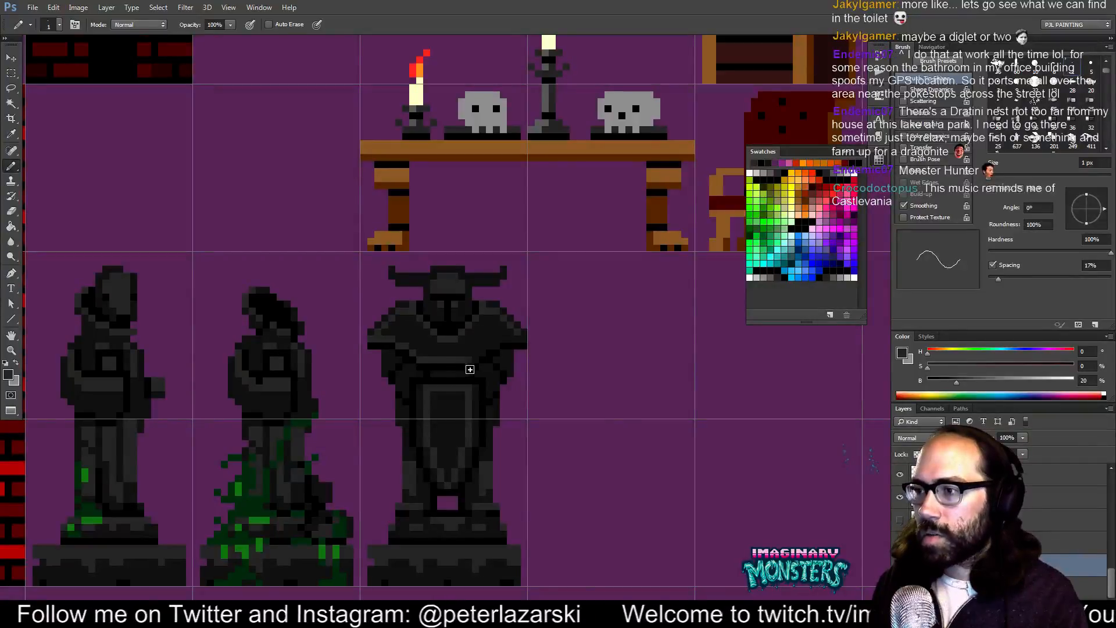
- Add small highlights at the centre of the statue's chest below the collar, using sampled grey at 20% brightness
alt+click(514, 330)
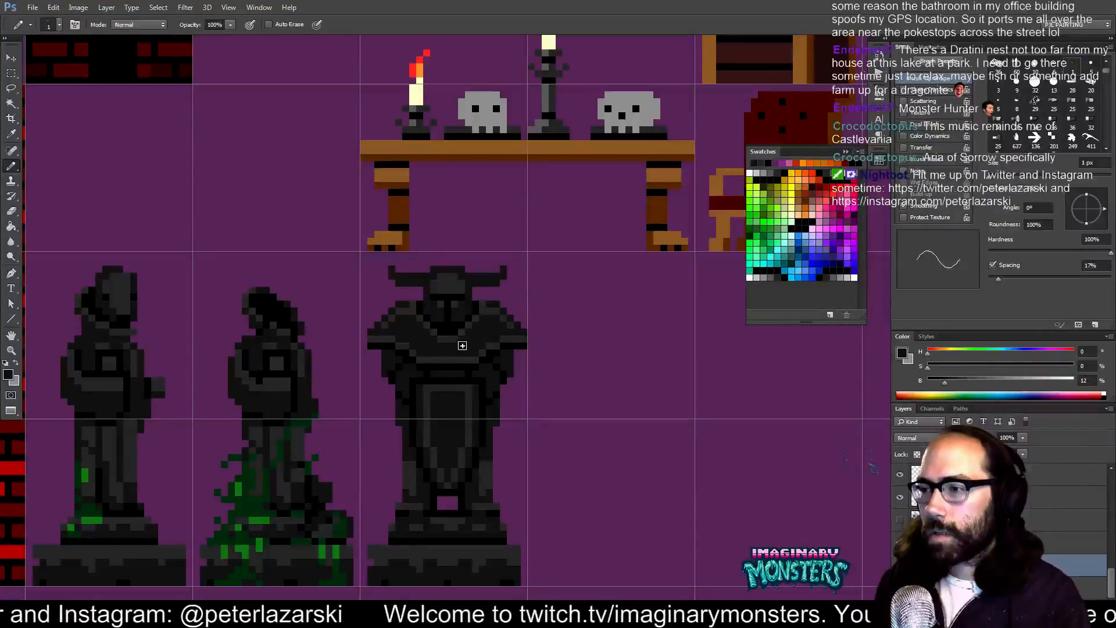
alt+click(447, 339)
click(441, 346)
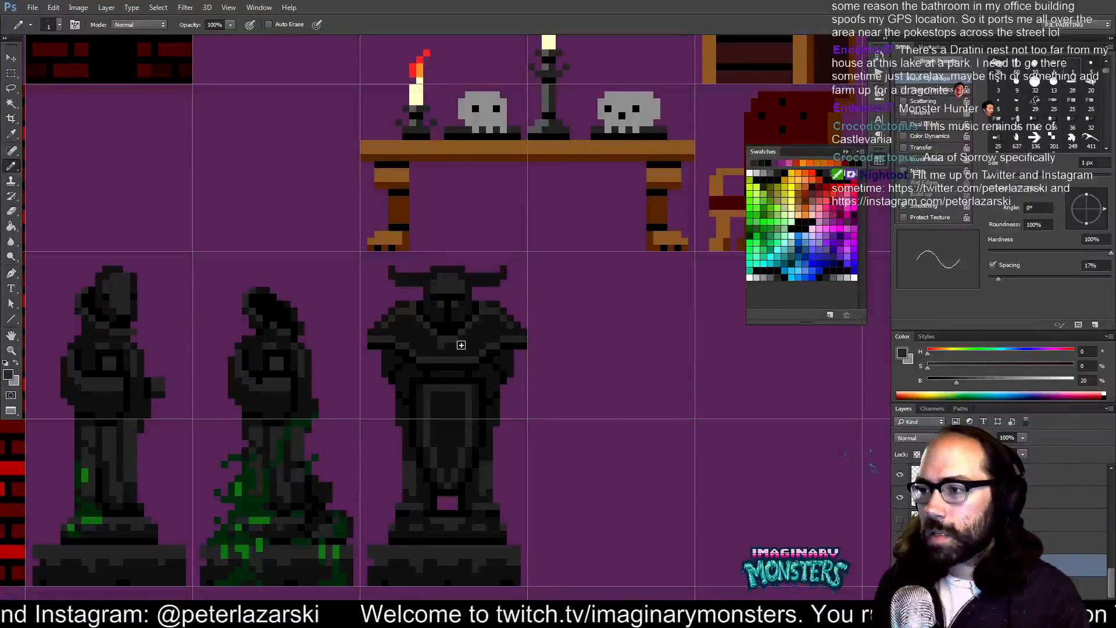
click(455, 346)
drag(504, 346, 519, 354)
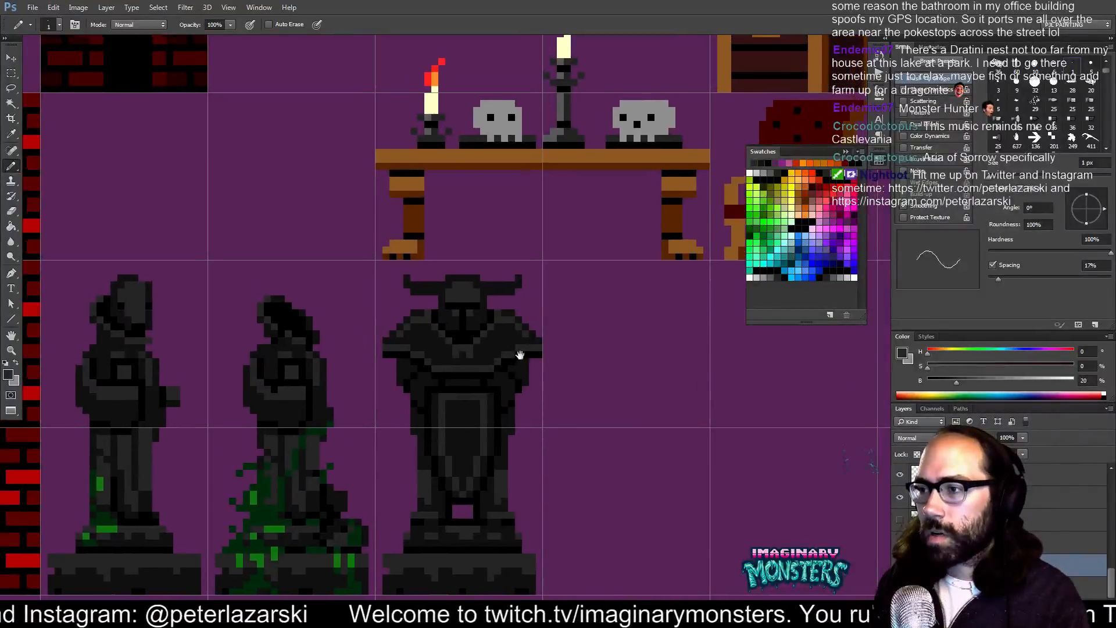
- Refine the lower point of the statue's shield pixel by pixel with sampled greys, including 12% brightness
key(z)
alt+click(566, 390)
drag(523, 433, 548, 418)
drag(539, 375, 484, 352)
key(b)
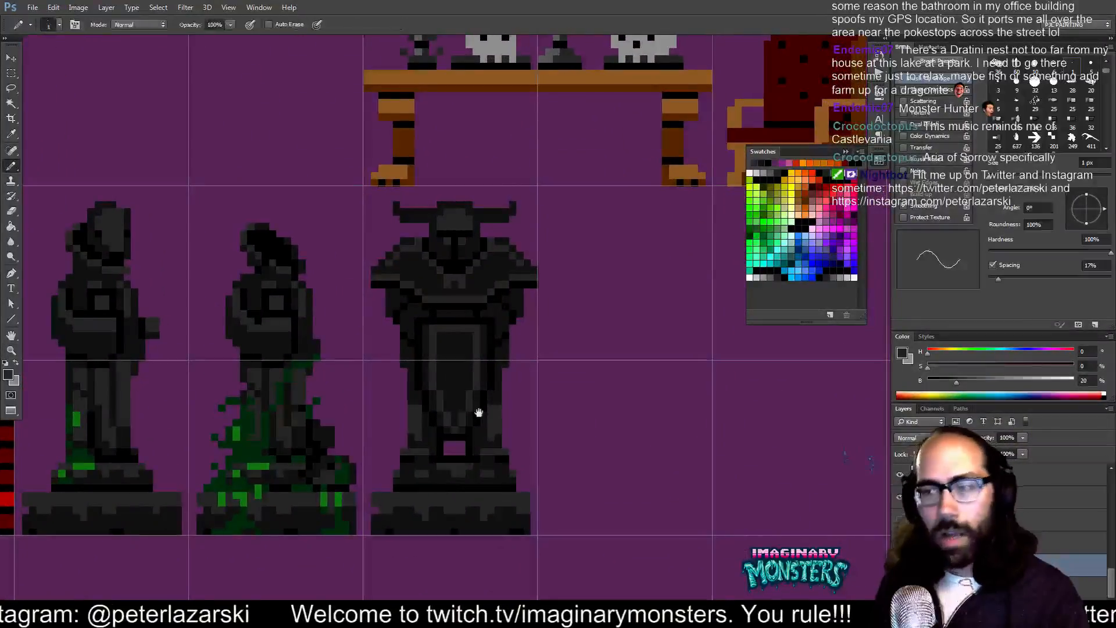
drag(456, 396, 437, 390)
alt+click(418, 398)
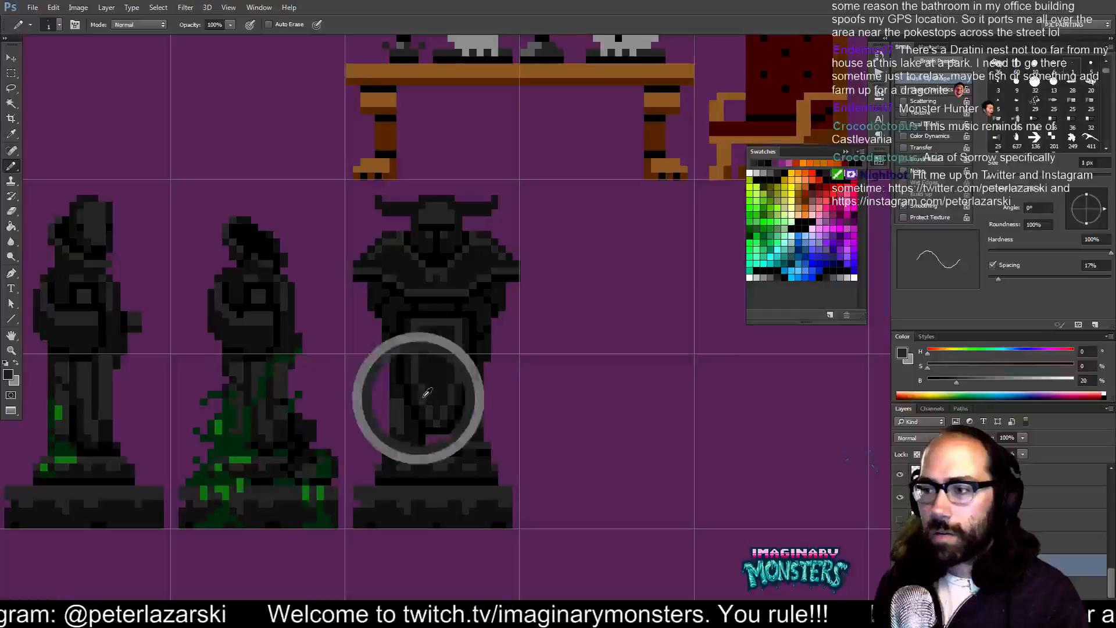
click(429, 401)
alt+click(435, 400)
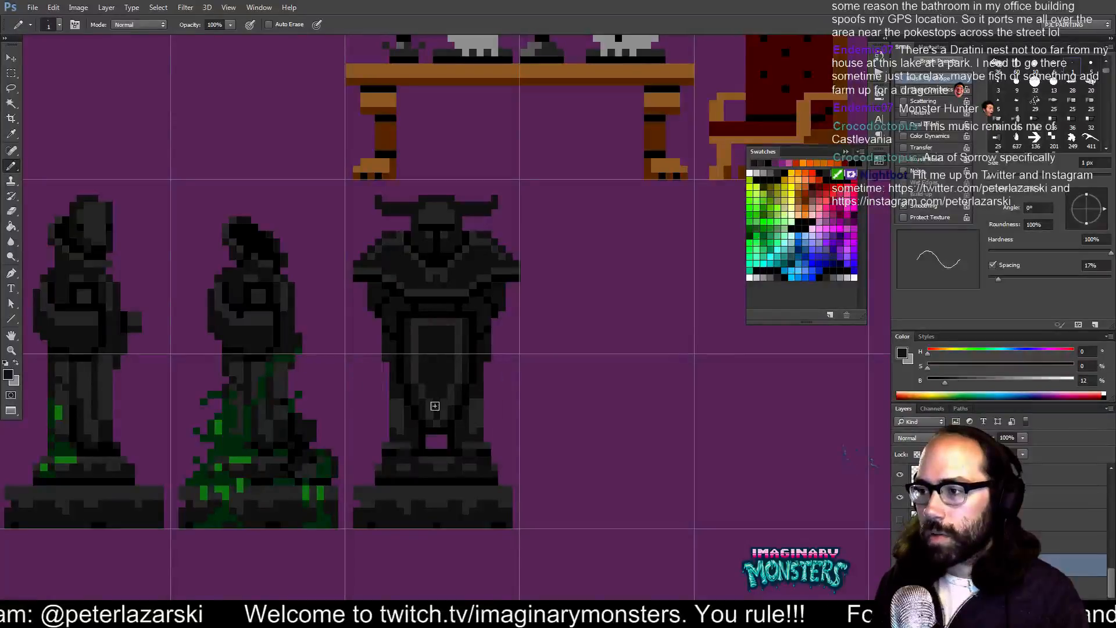
alt+click(431, 412)
click(438, 417)
alt+click(427, 412)
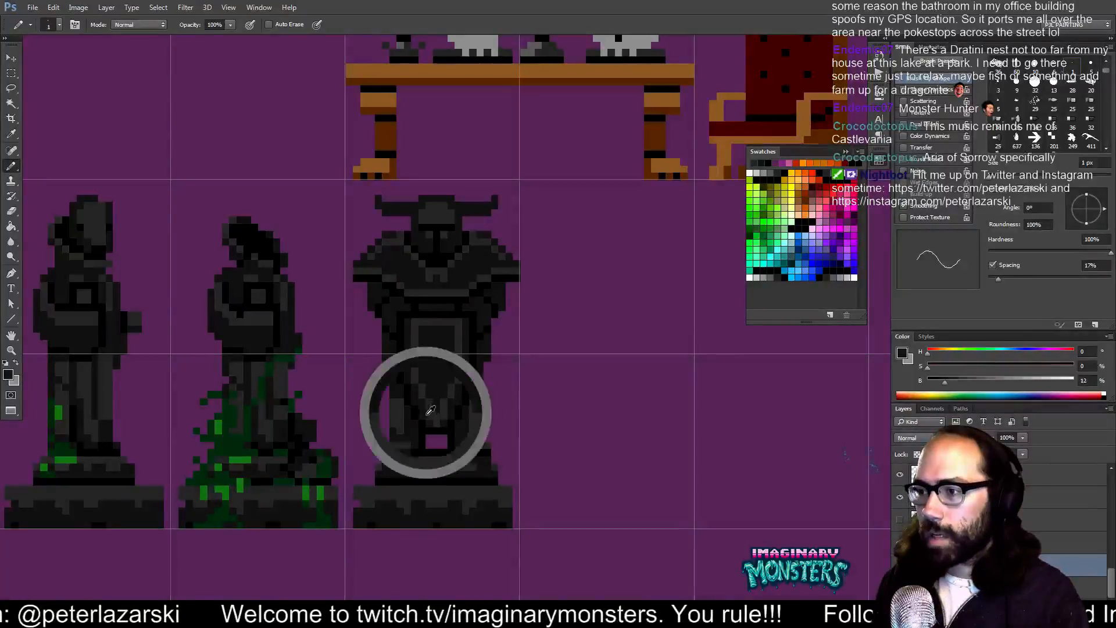
click(431, 417)
click(443, 418)
drag(454, 450, 458, 457)
- Try to reshape the gap between the statue's legs around the shield tip with sampled black and the eraser
alt+click(436, 432)
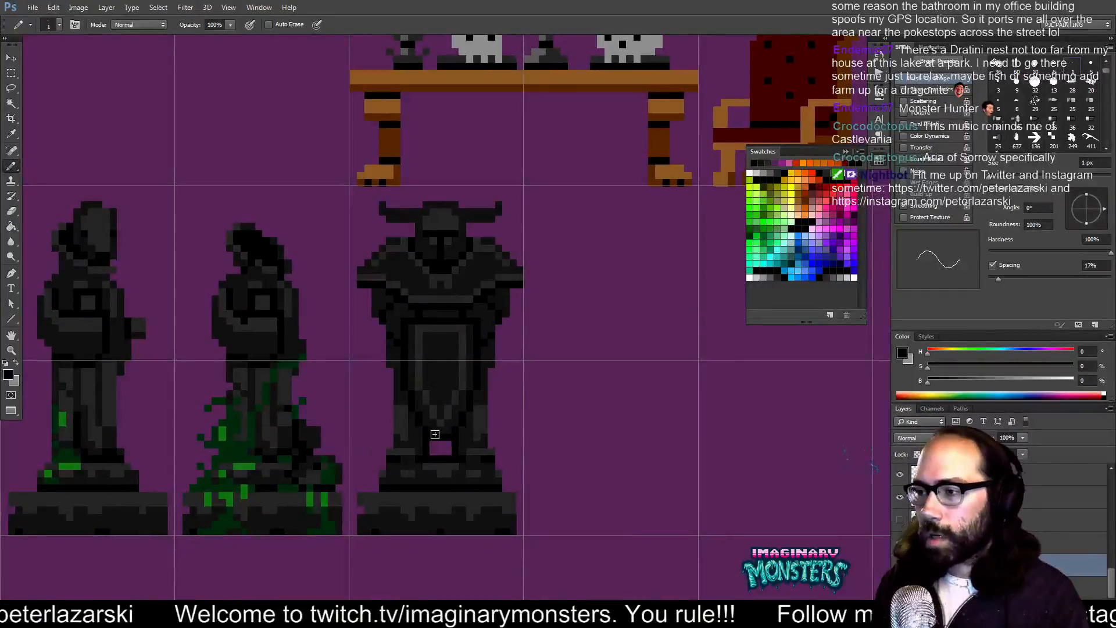
key(e)
click(439, 437)
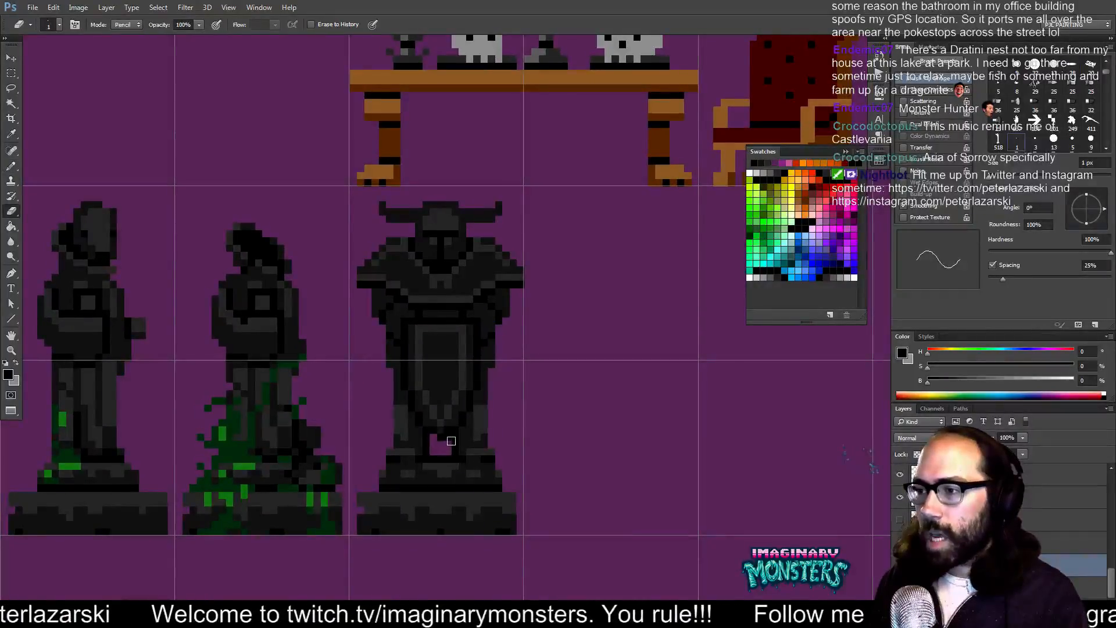
click(445, 436)
key(b)
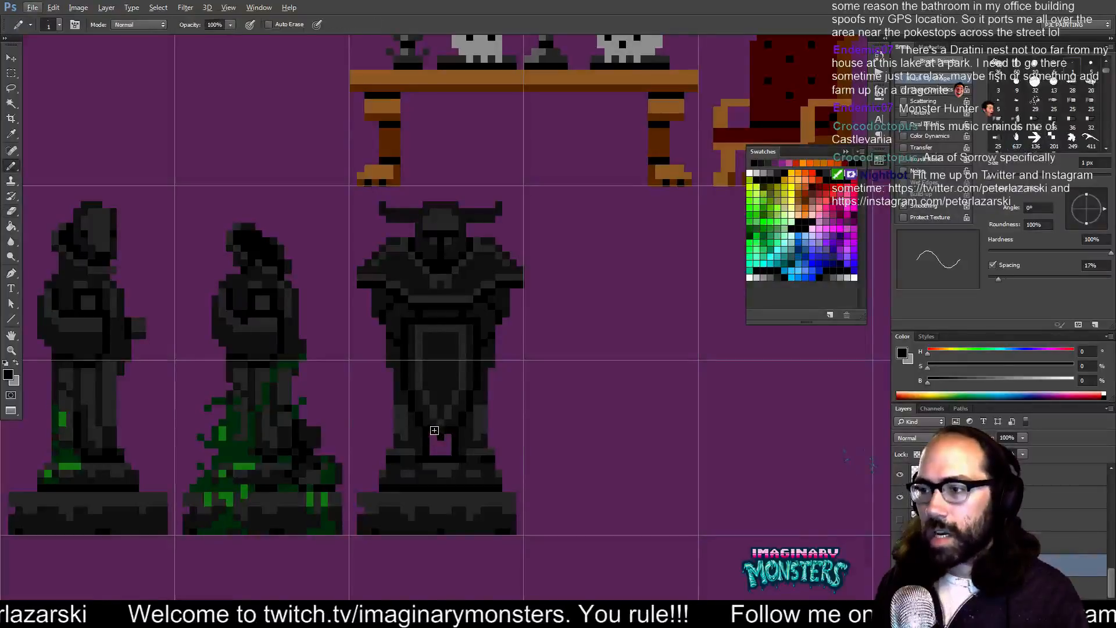
- Rework the shield's lower tip above the leg gap with sampled greys of 12% and 20% brightness
alt+click(436, 422)
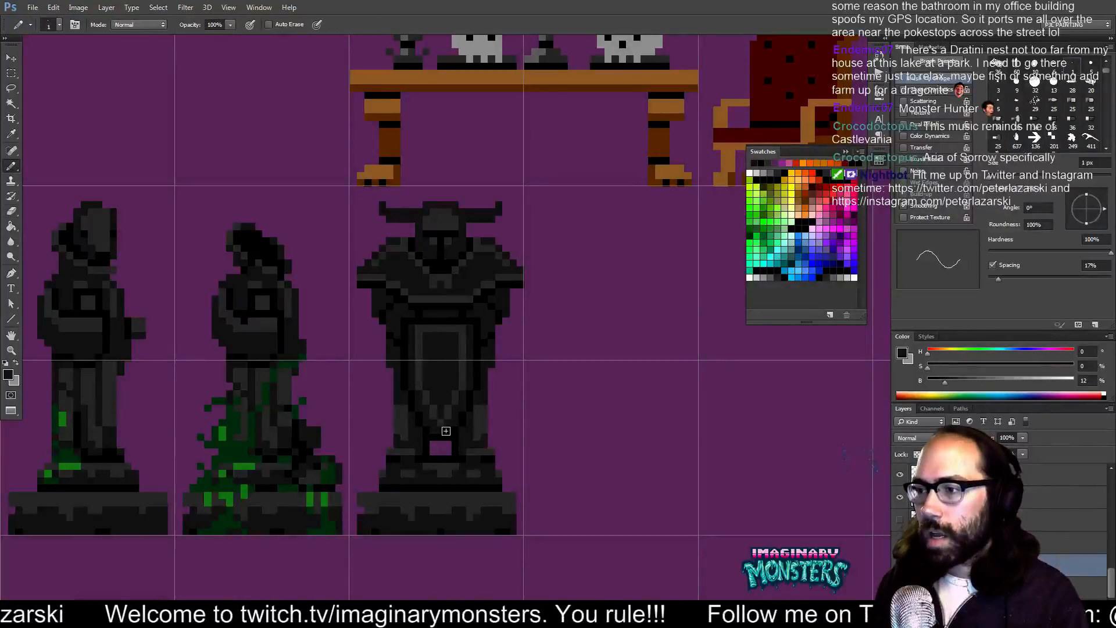
drag(459, 437, 456, 449)
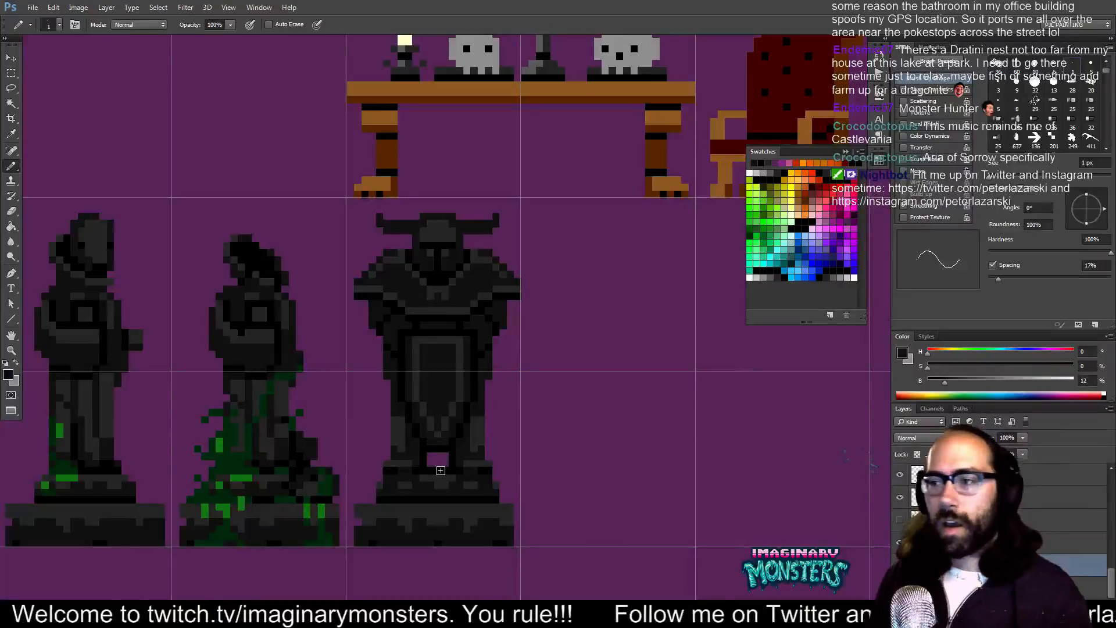
drag(449, 445, 434, 390)
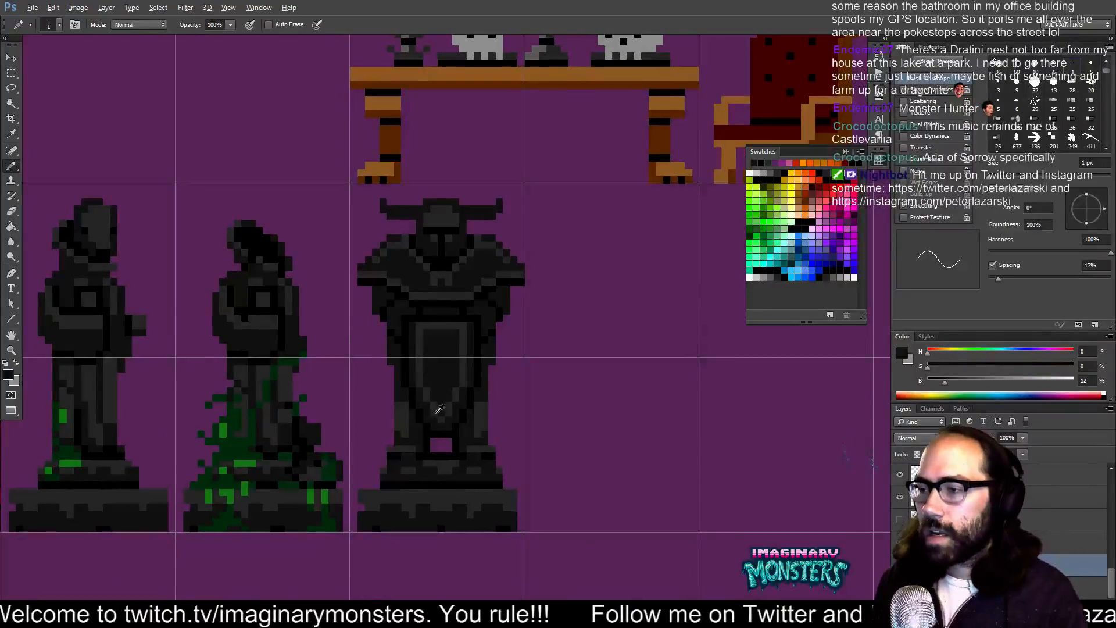
alt+click(440, 410)
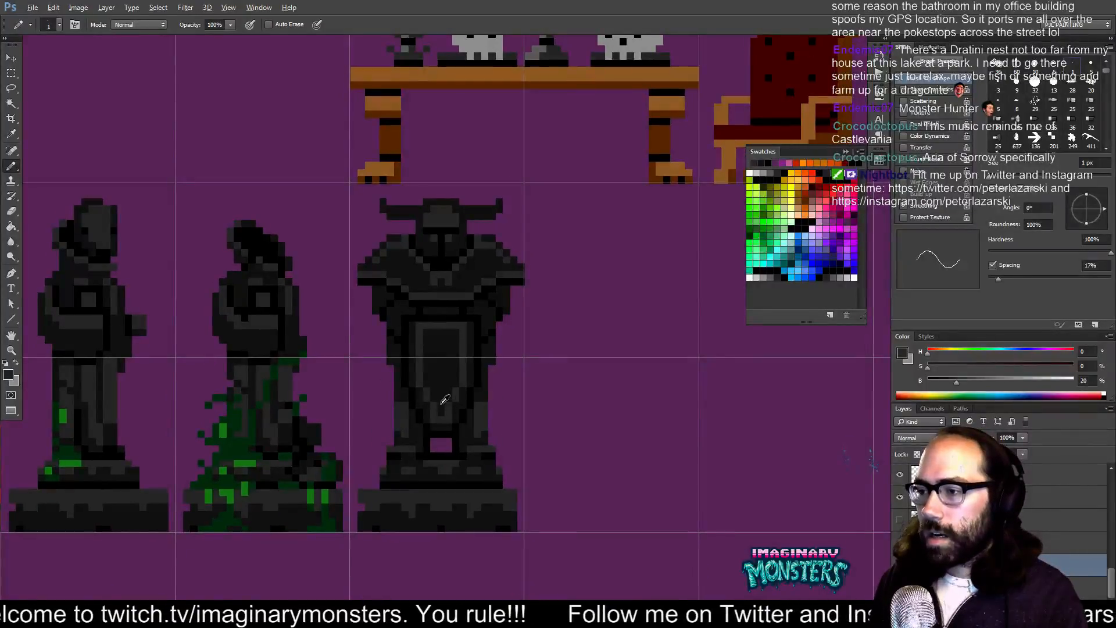
alt+click(434, 405)
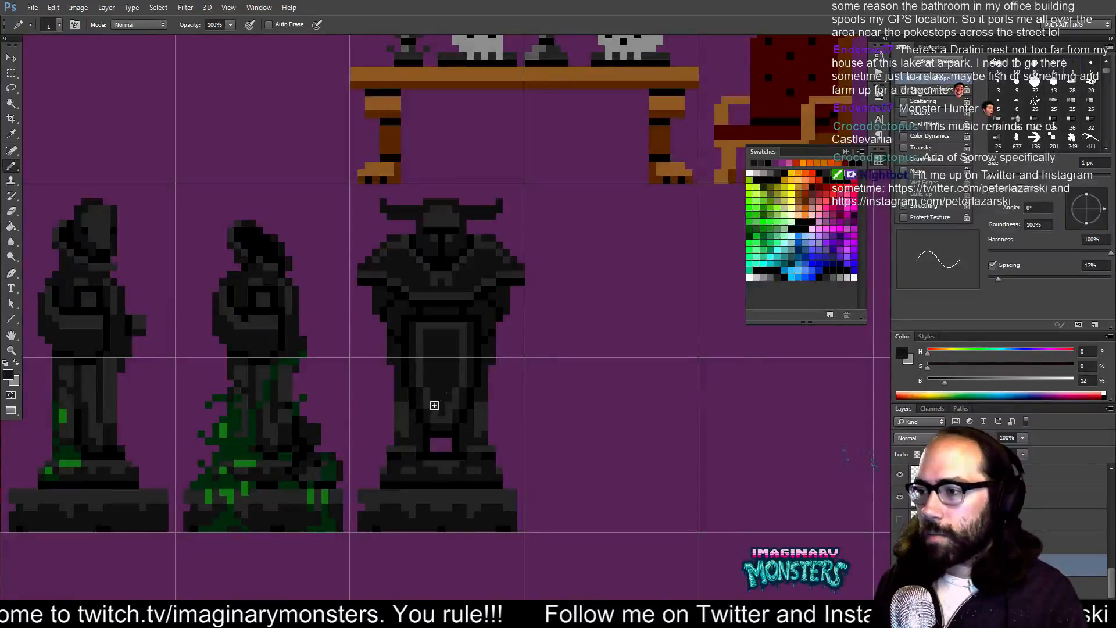
drag(474, 405, 476, 408)
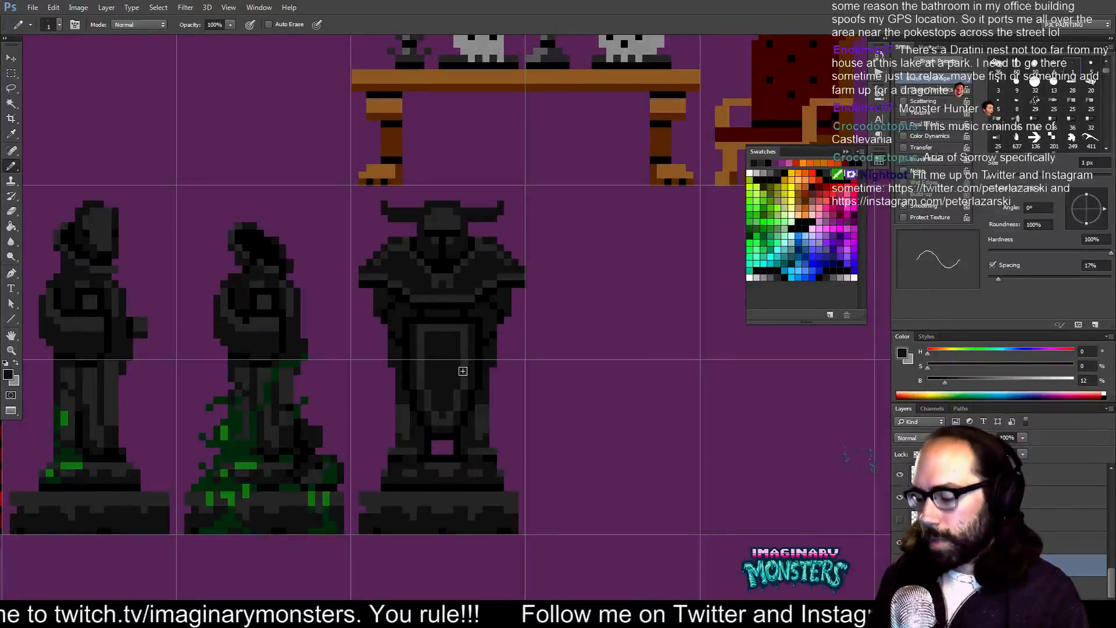
- Check the statue beside the neighbouring tiles at a smaller scale with the grid hidden, and show the grid again
key(ctrl+apostrophe)
alt+click(484, 352)
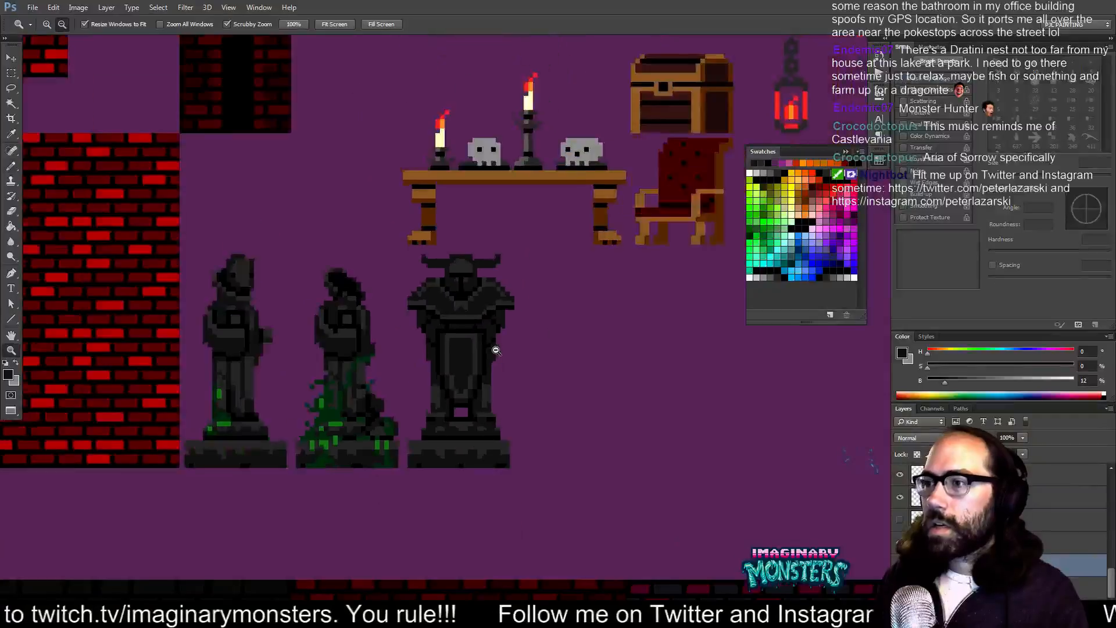
alt+click(495, 349)
alt+click(513, 351)
drag(521, 399, 486, 415)
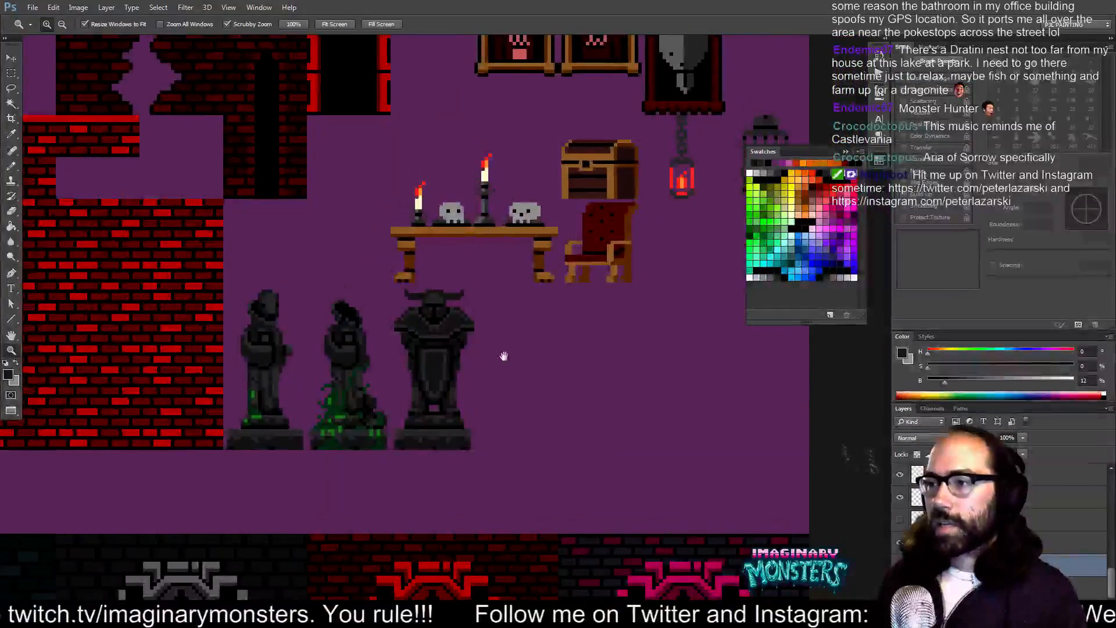
drag(510, 362, 528, 347)
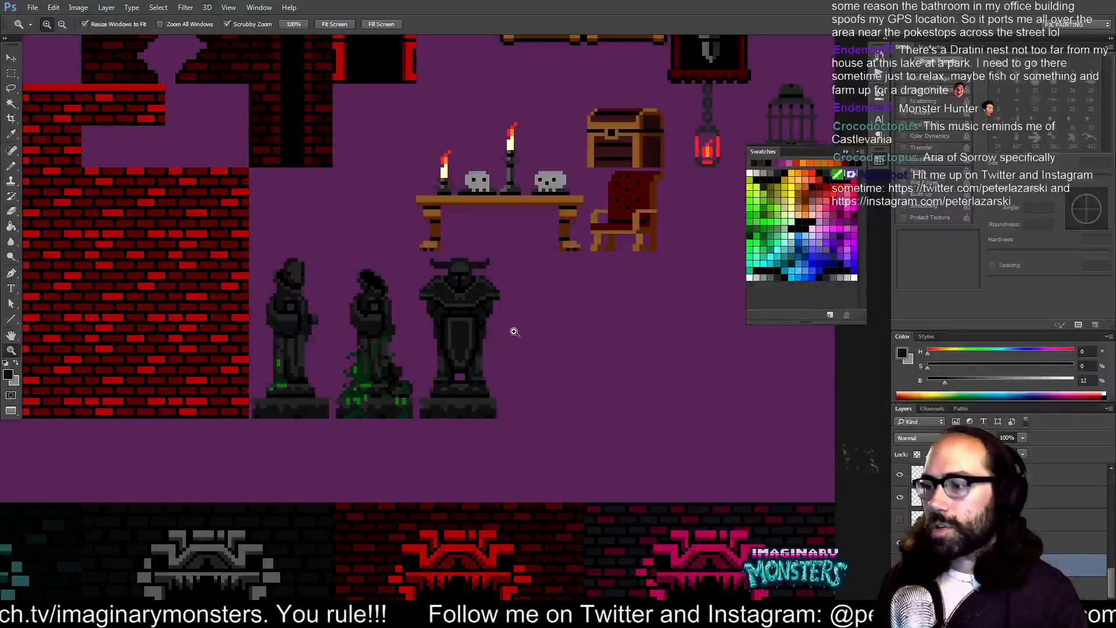
key(ctrl+apostrophe)
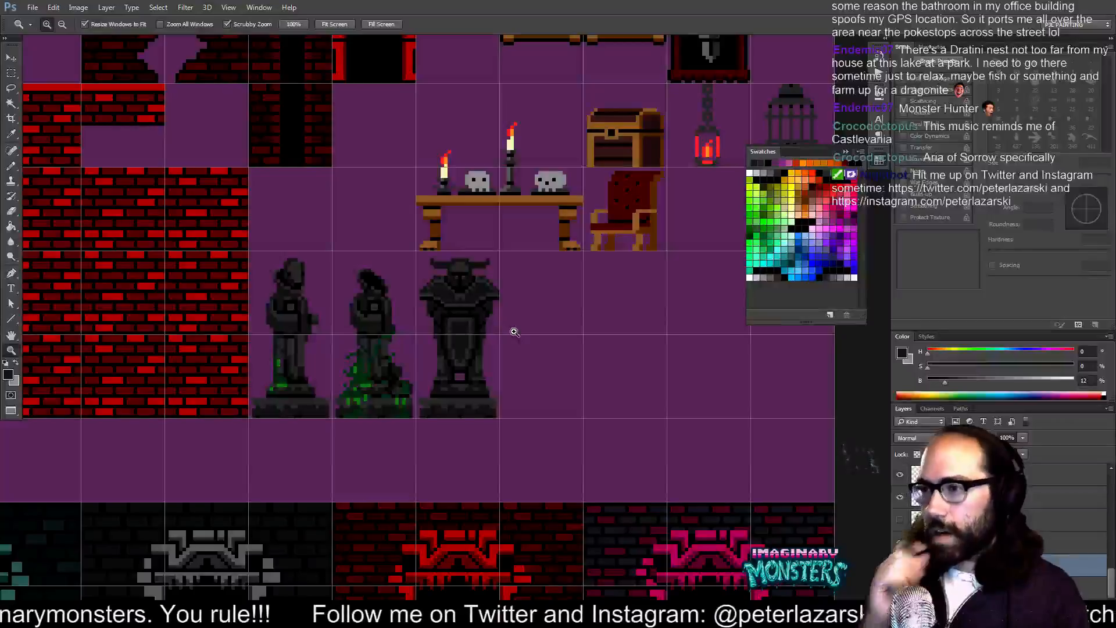
- Copy the top tile of the dark arched brick opening into the empty tile directly below the opening
drag(513, 331, 624, 372)
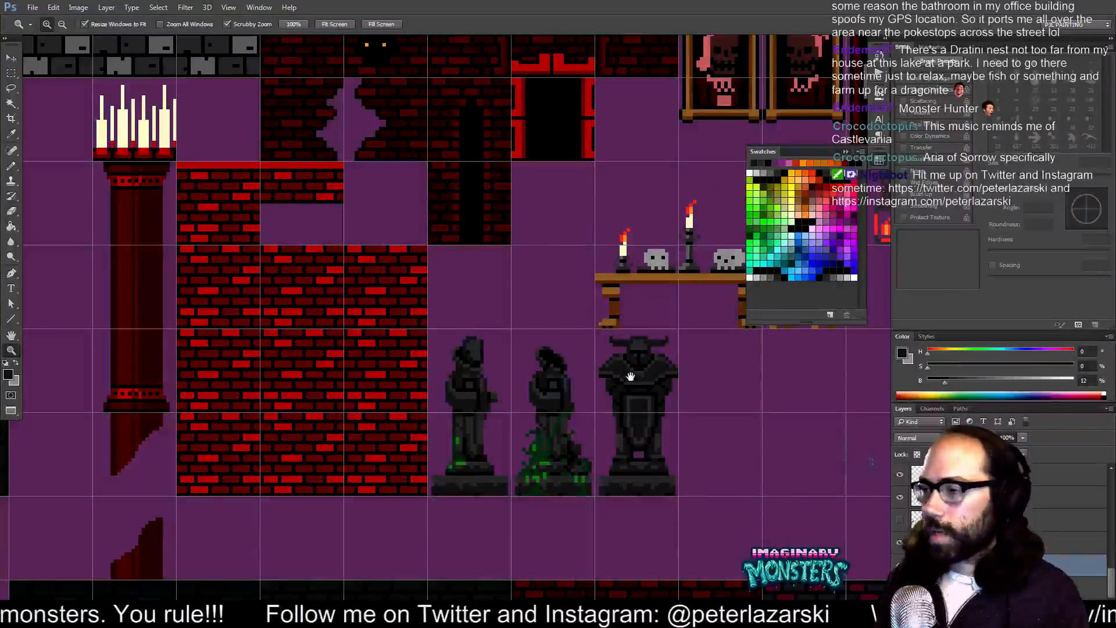
drag(631, 377, 522, 389)
mouse_move(570, 339)
mouse_down()
mouse_move(530, 373)
mouse_move(543, 371)
mouse_up()
mouse_move(556, 332)
mouse_down()
mouse_move(579, 371)
mouse_move(540, 364)
mouse_move(558, 384)
mouse_move(571, 375)
mouse_up()
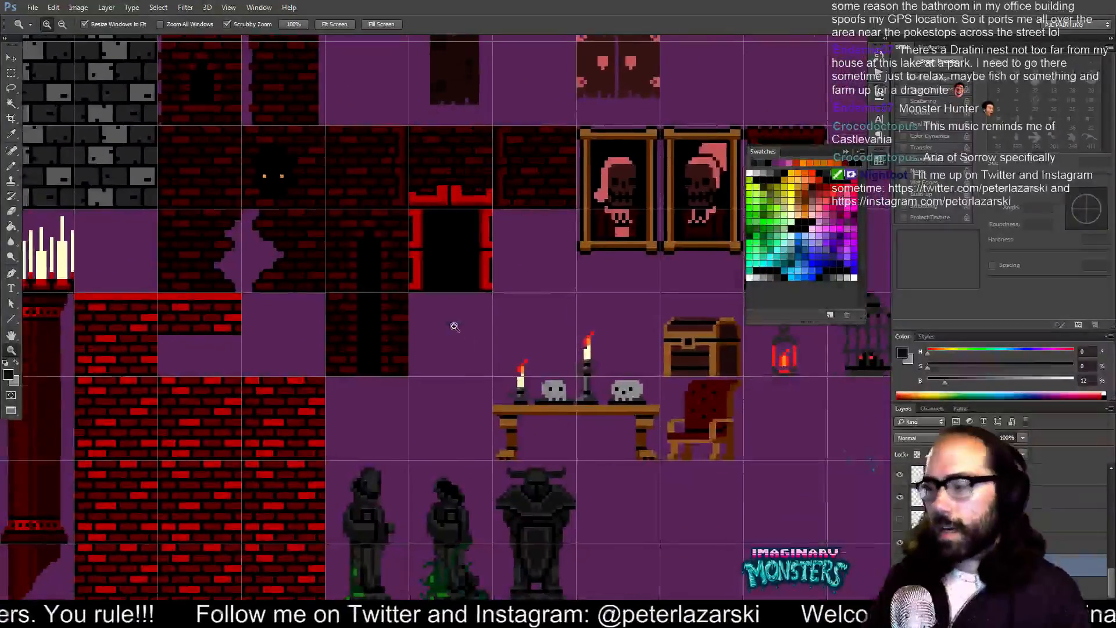
scroll(458, 314, down, 2)
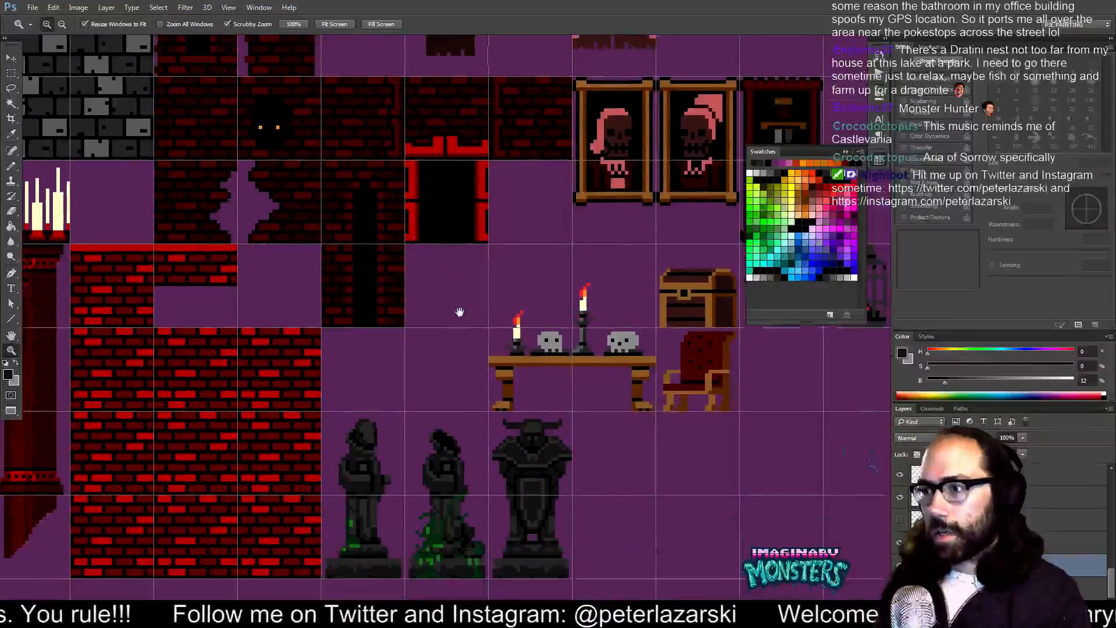
key(b)
scroll(479, 326, left, 1)
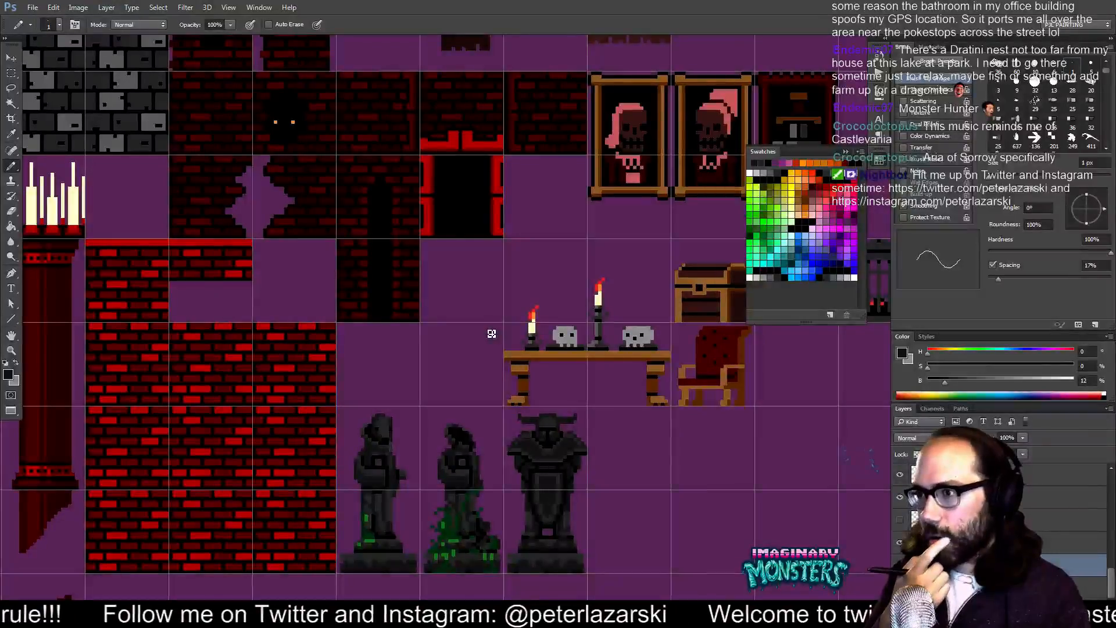
key(m)
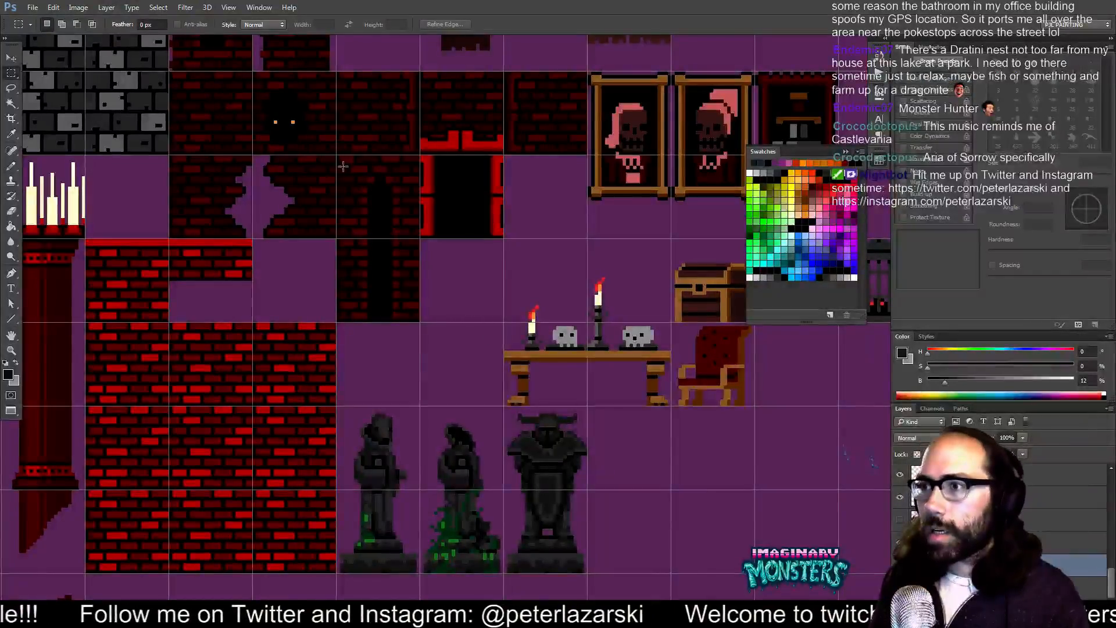
drag(375, 204, 407, 371)
key(v)
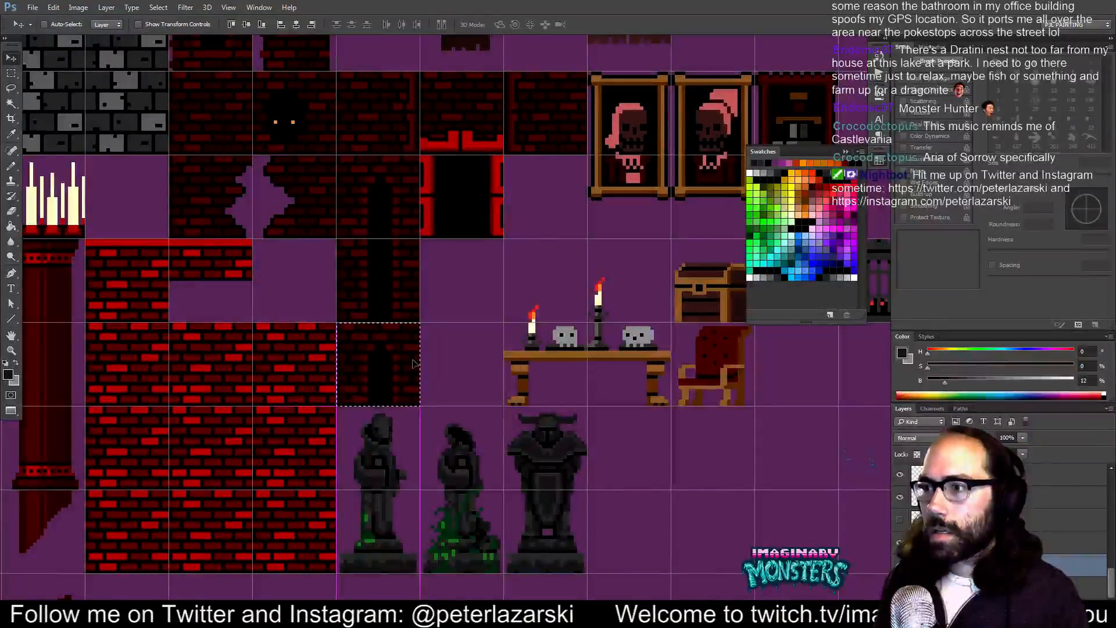
- Black out the bricks on the copied arch tile's right side below its top row, using sampled black and a 3 px pencil, and restore 1 px
key(z)
click(411, 345)
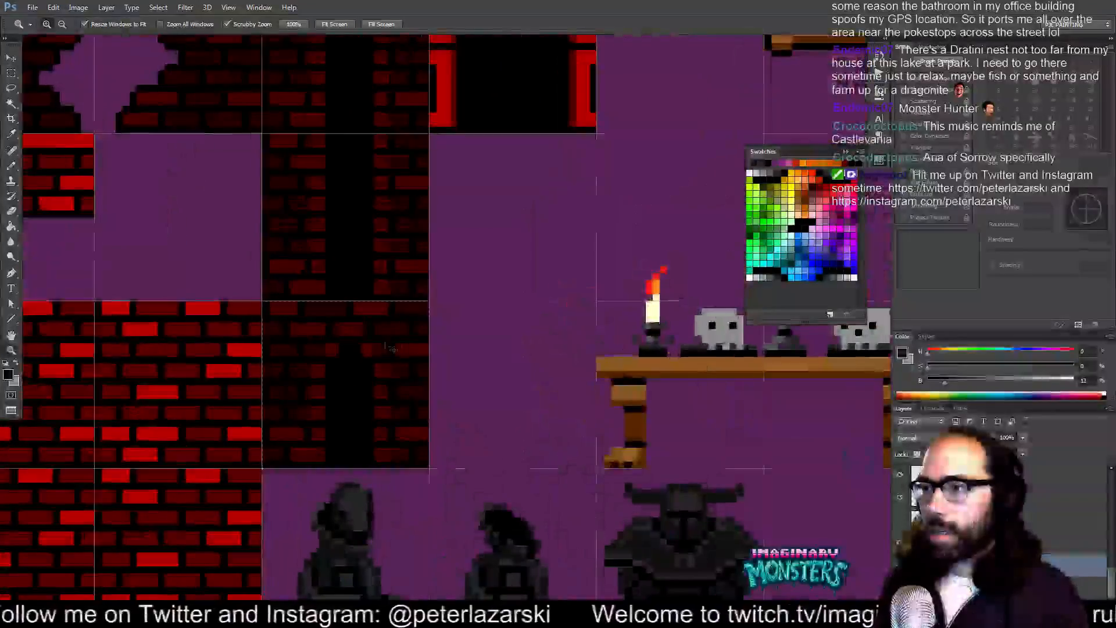
key(b)
alt+click(382, 349)
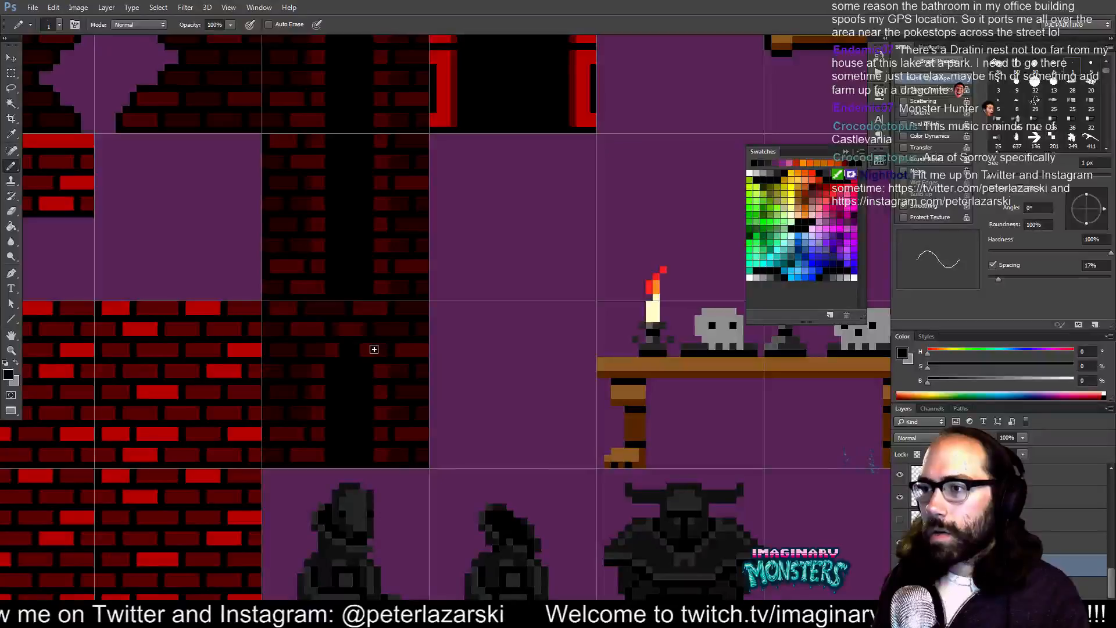
drag(384, 350, 388, 354)
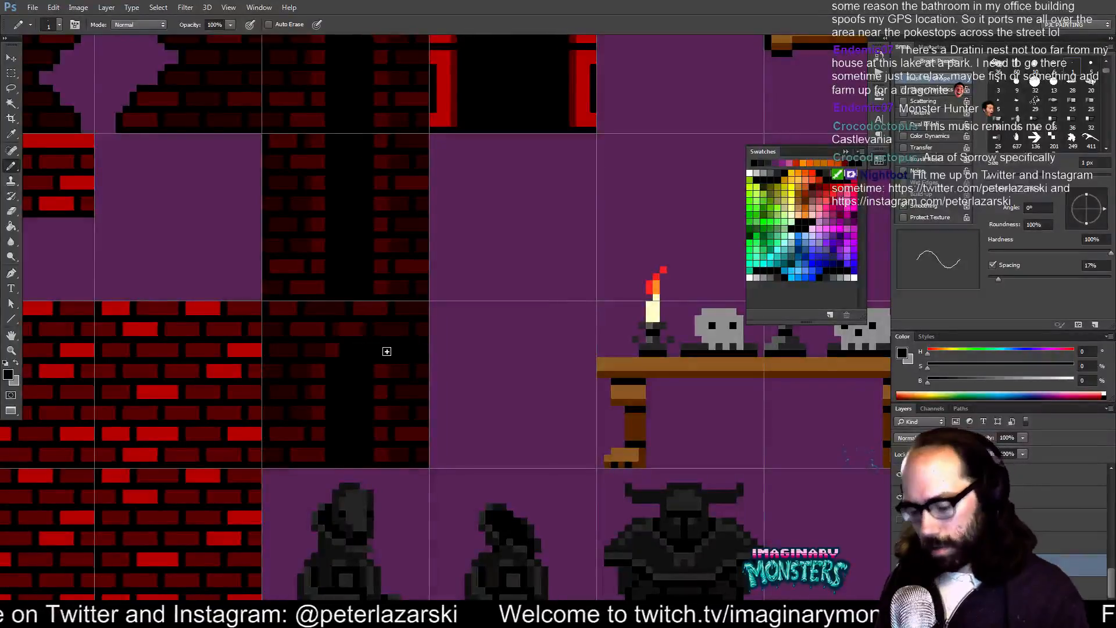
key(bracketright)
key(bracketright)
key(bracketright)
key(bracketleft)
mouse_move(381, 371)
mouse_down()
mouse_move(376, 451)
mouse_move(411, 448)
mouse_move(413, 438)
mouse_move(411, 368)
mouse_move(398, 396)
mouse_move(390, 383)
mouse_up()
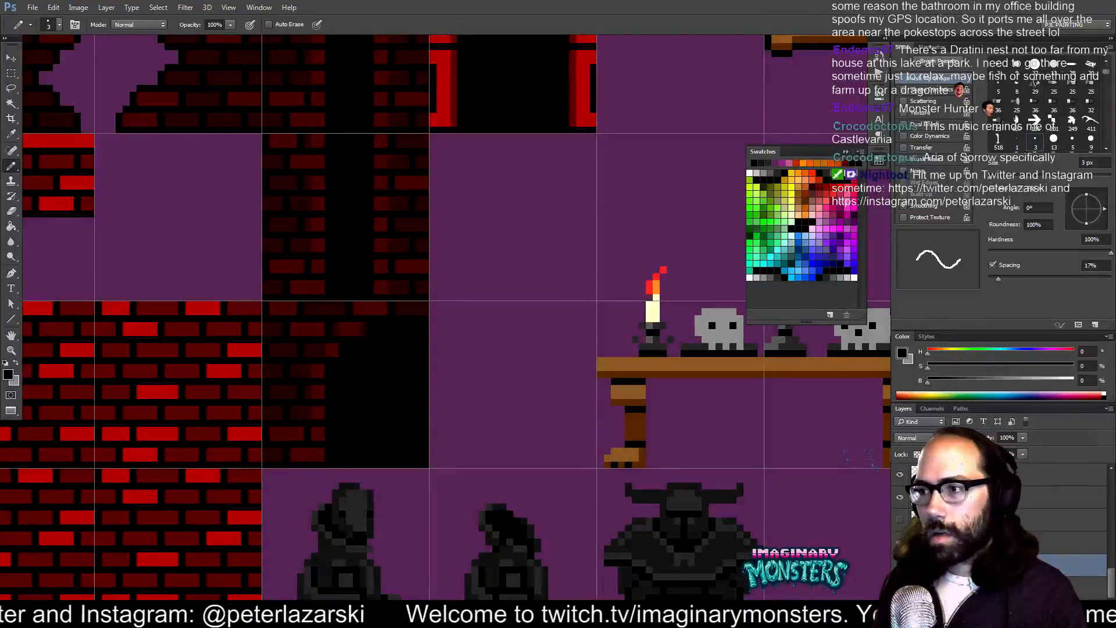
key(bracketleft)
key(bracketleft)
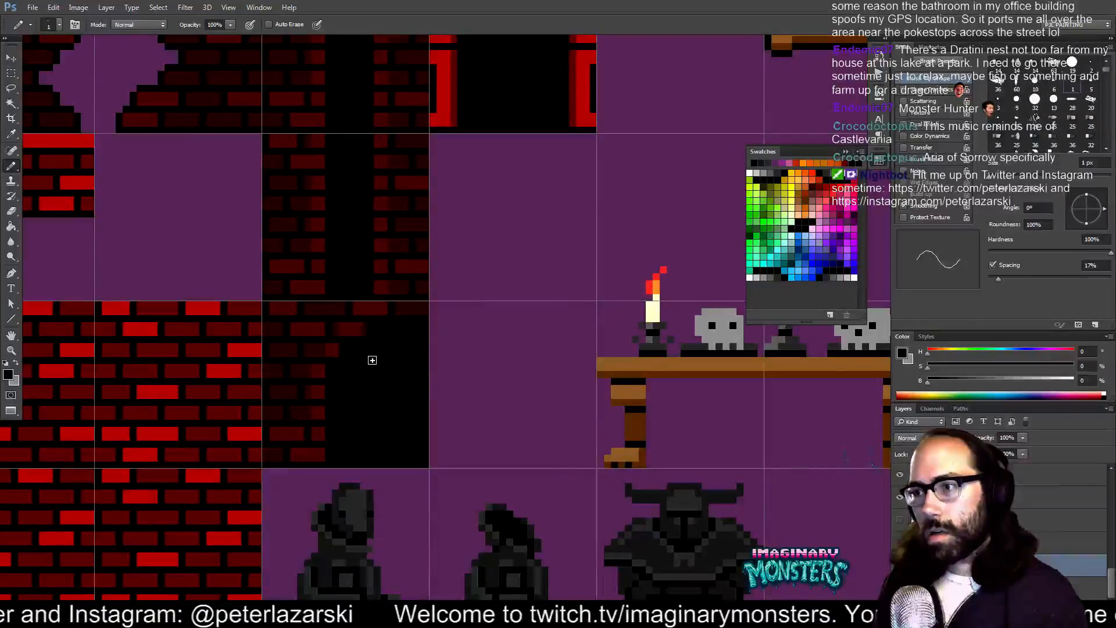
- Extend the second-row brick's inner end on the arch tile below the narrow opening, using sampled dark red at 32% brightness
alt+click(354, 329)
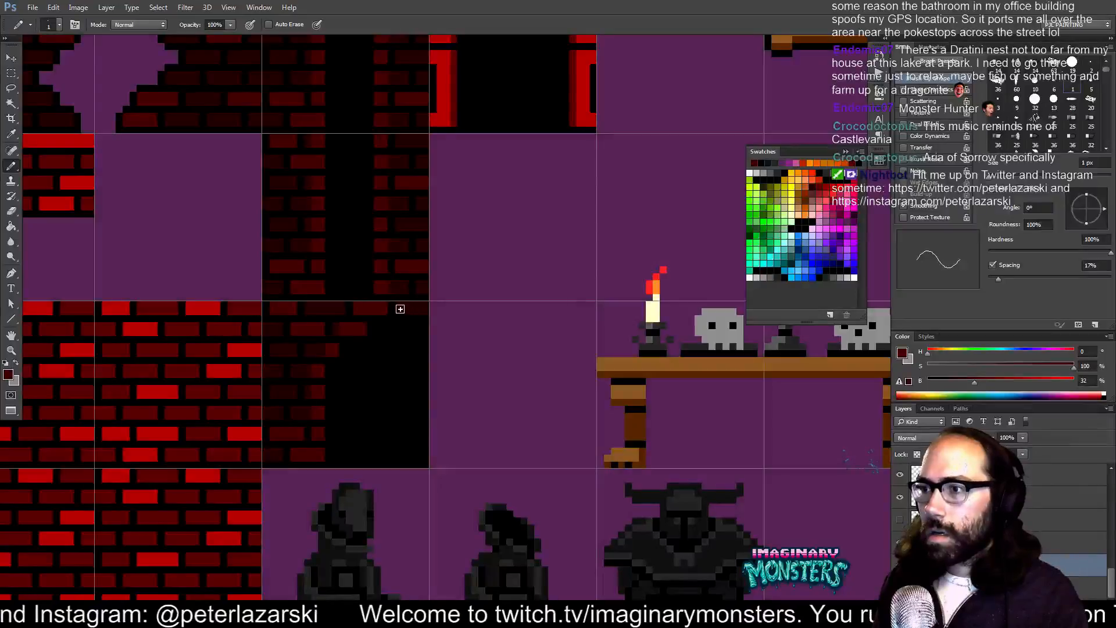
mouse_move(459, 292)
mouse_down()
mouse_move(406, 448)
mouse_move(414, 316)
mouse_move(431, 300)
mouse_up()
key(alt+space)
alt+click(428, 314)
alt+click(430, 316)
key(ctrl+z)
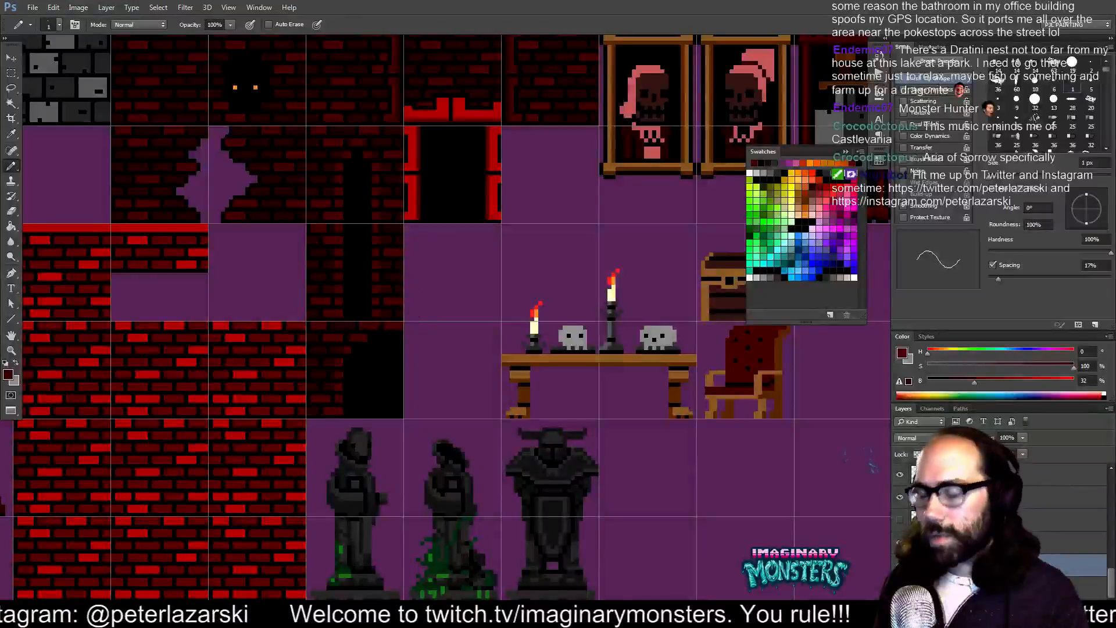
- Copy the narrow opening's arched top tile into the empty tile to the right of the widened arch tile
key(m)
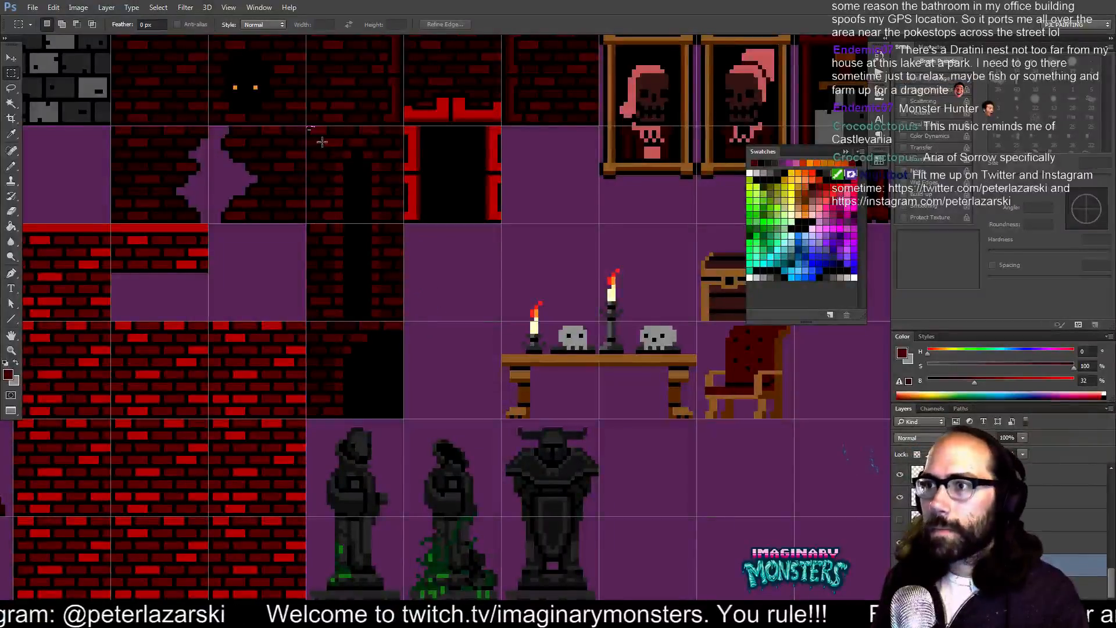
drag(394, 207, 477, 389)
key(v)
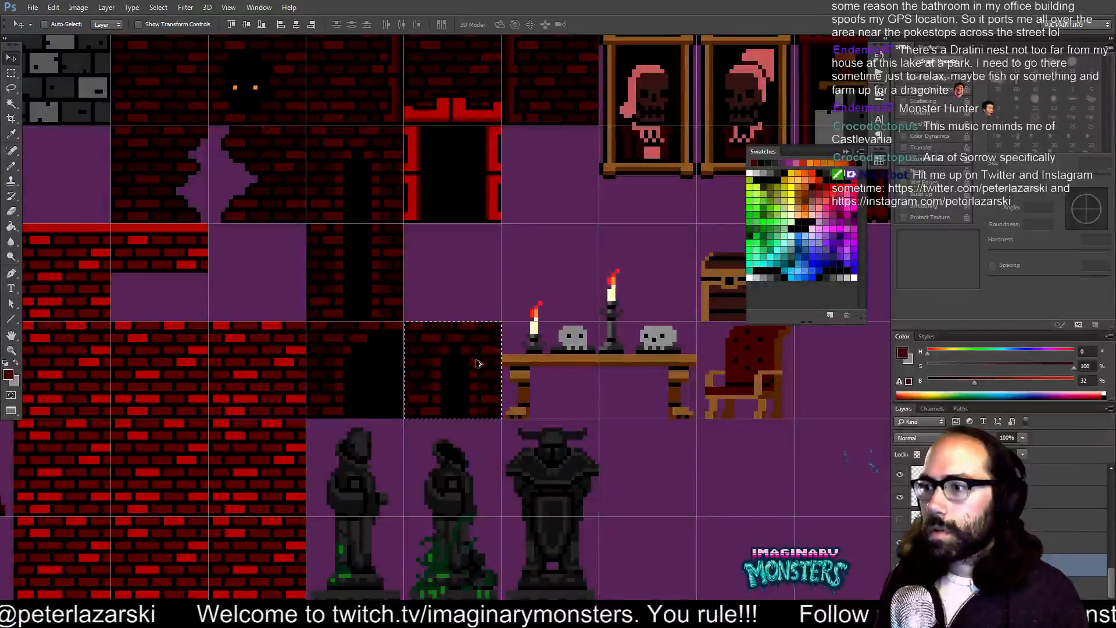
scroll(454, 355, up, 2)
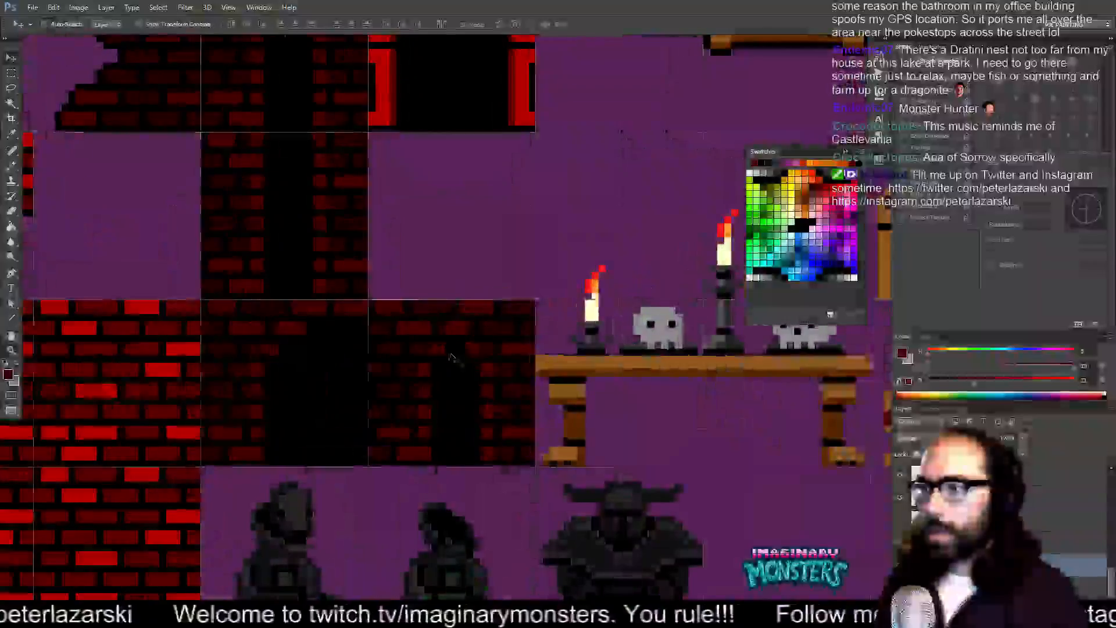
key(b)
key(F5)
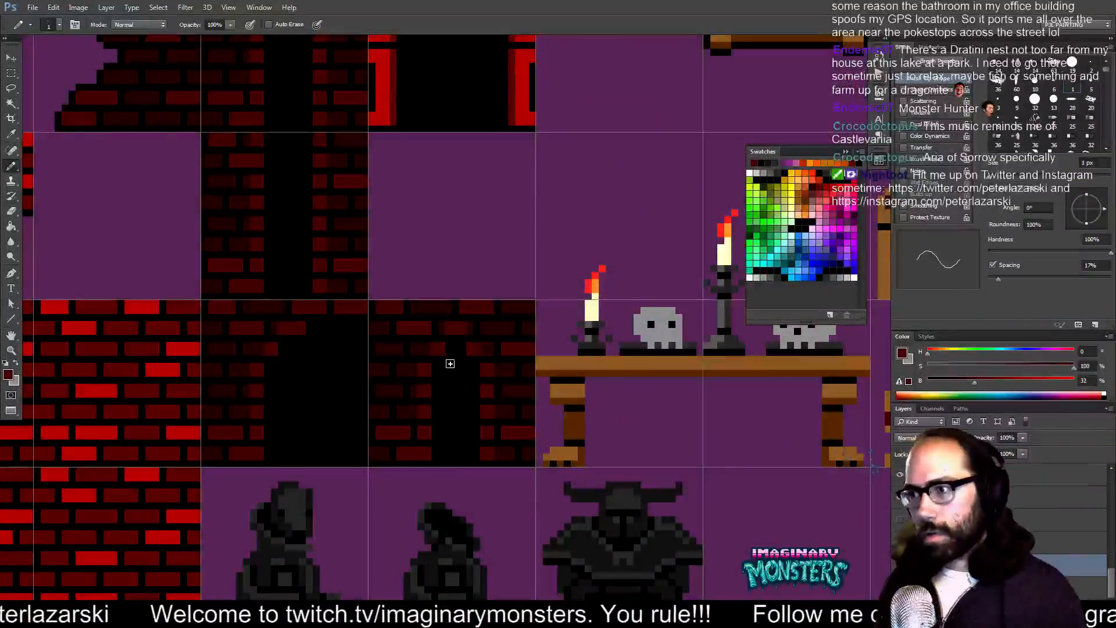
- Black out the bricks on the new arch tile's left side below its top row, using sampled black and a 3 px pencil
key(bracketright)
key(bracketright)
key(bracketleft)
key(bracketleft)
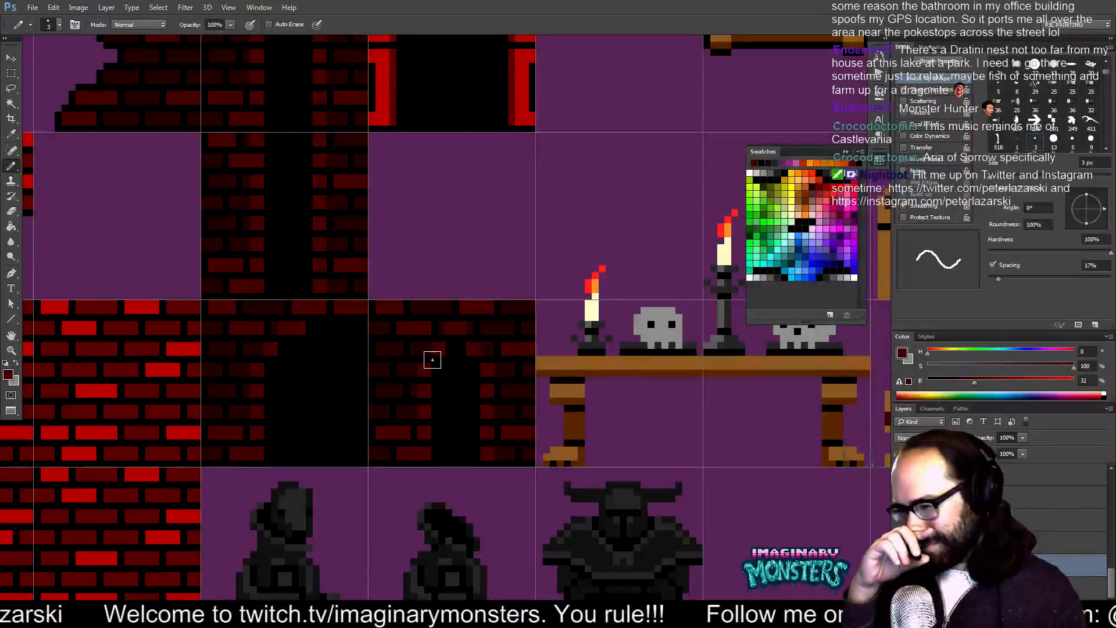
alt+click(452, 375)
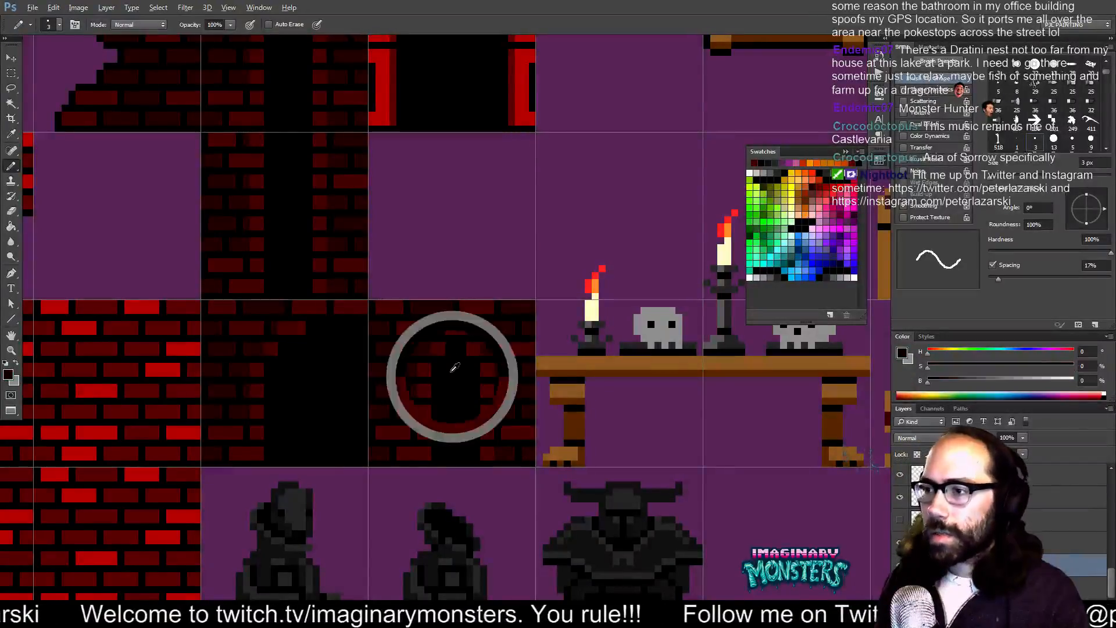
mouse_move(452, 372)
mouse_down()
mouse_move(405, 351)
mouse_move(420, 333)
mouse_move(373, 329)
mouse_move(402, 368)
mouse_move(368, 386)
mouse_move(374, 374)
mouse_move(412, 393)
mouse_move(385, 448)
mouse_up()
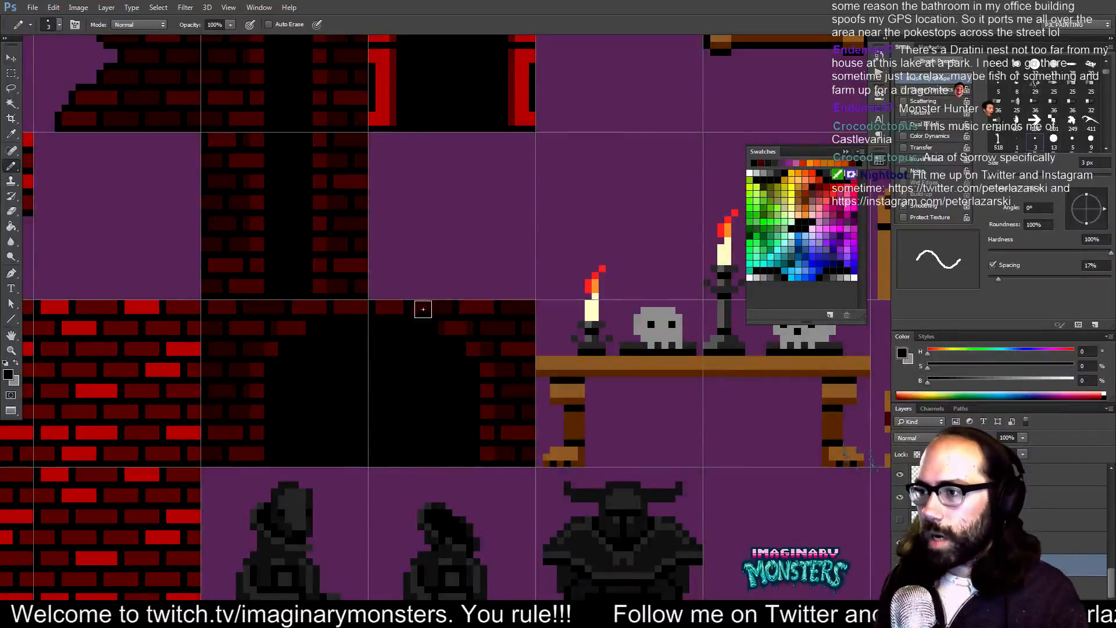
- Touch up the bricks along the right arch tile's upper edge with a 1 px pencil and sampled dark red at 32% brightness
key(bracketleft)
key(bracketleft)
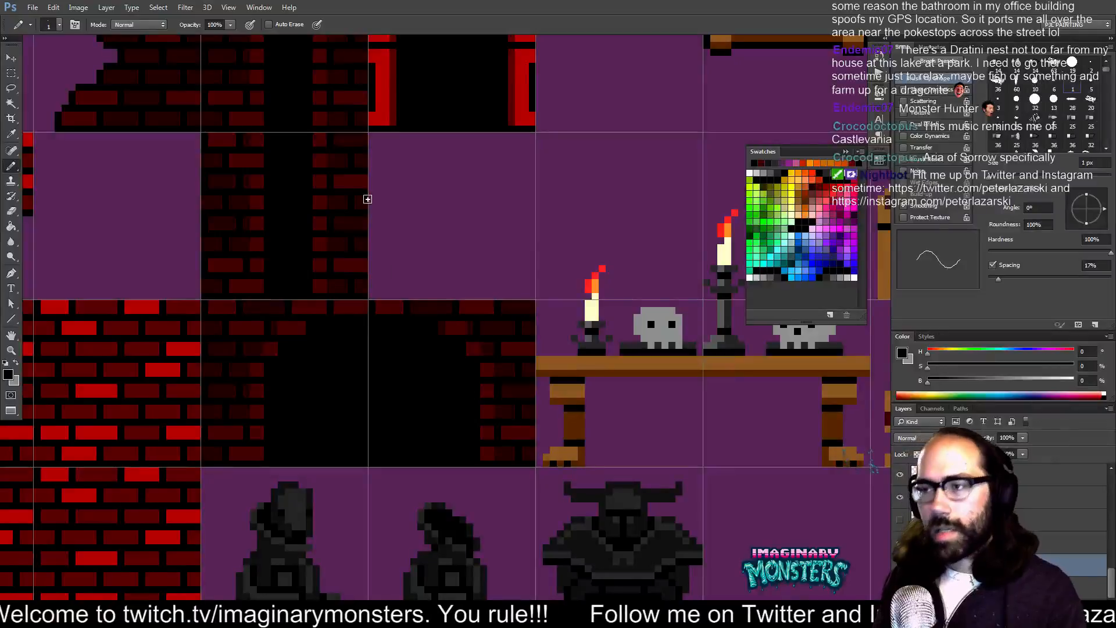
alt+click(447, 328)
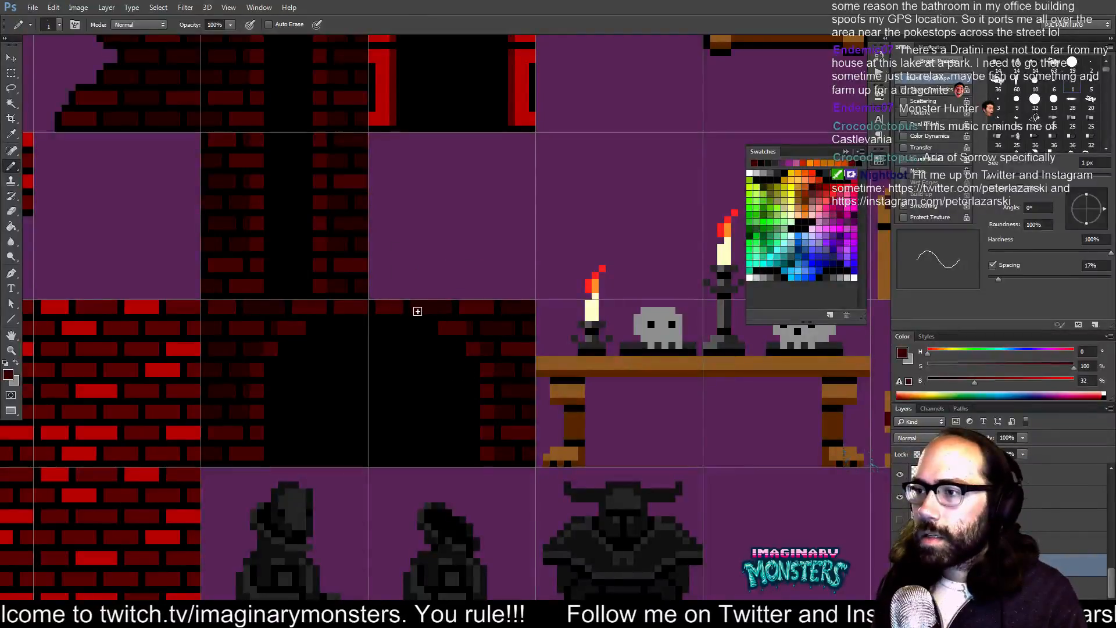
drag(417, 311, 438, 307)
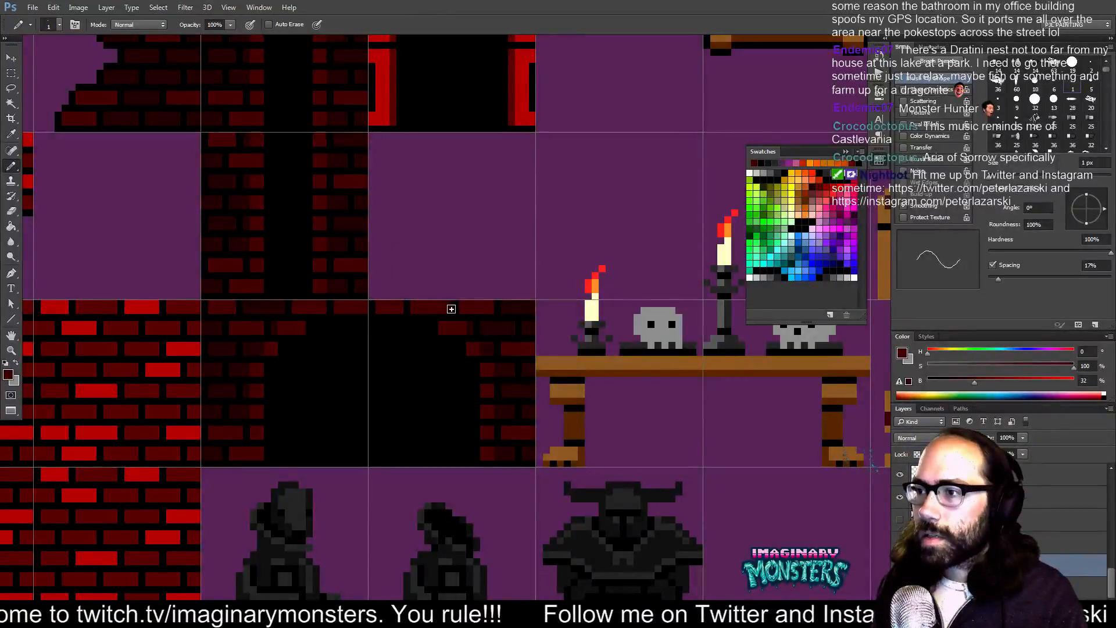
- Hide the grid and check the two-tile-wide arch beside the neighbouring tiles at a smaller scale
key(ctrl+apostrophe)
key(z)
alt+click(525, 309)
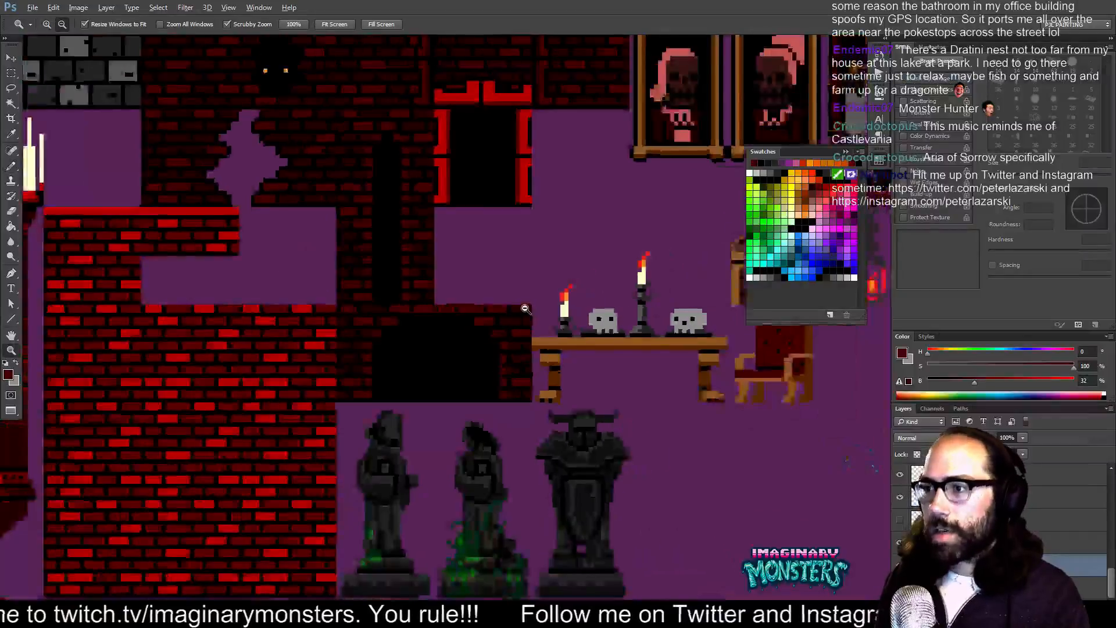
alt+click(525, 308)
alt+click(525, 309)
drag(530, 264, 487, 322)
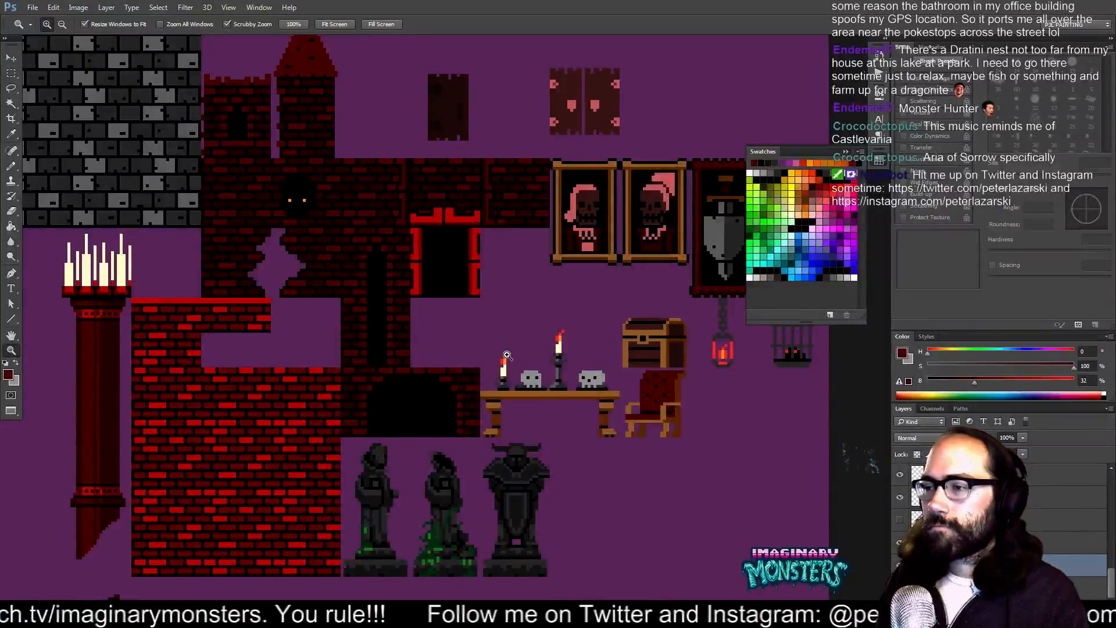
drag(507, 361, 527, 333)
key(v)
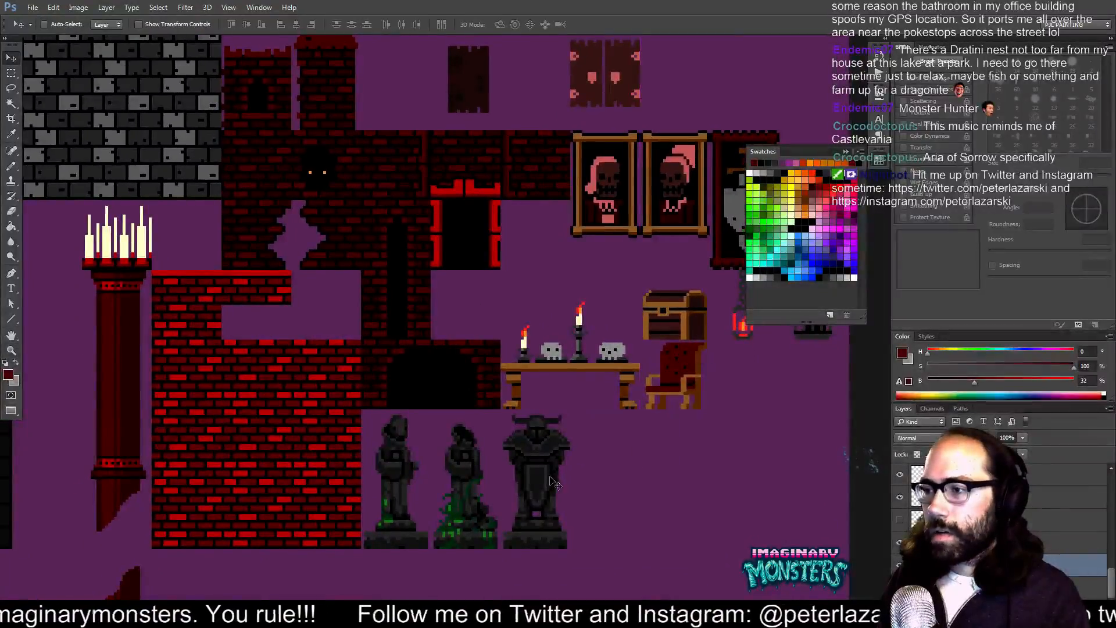
drag(544, 465, 451, 459)
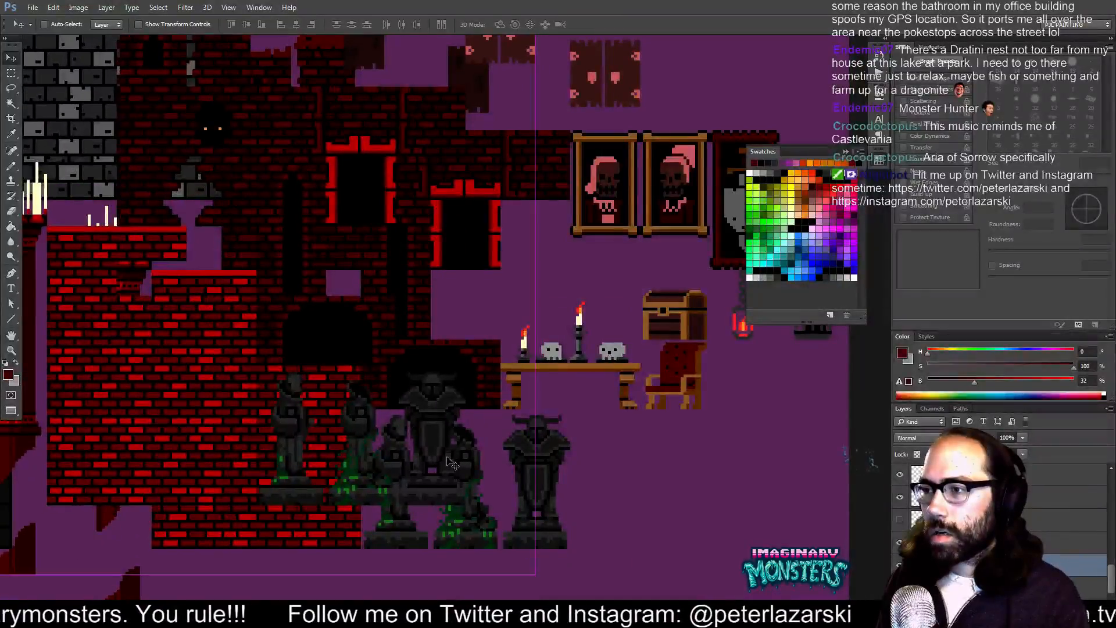
key(ctrl+alt+z)
key(ctrl+alt+z)
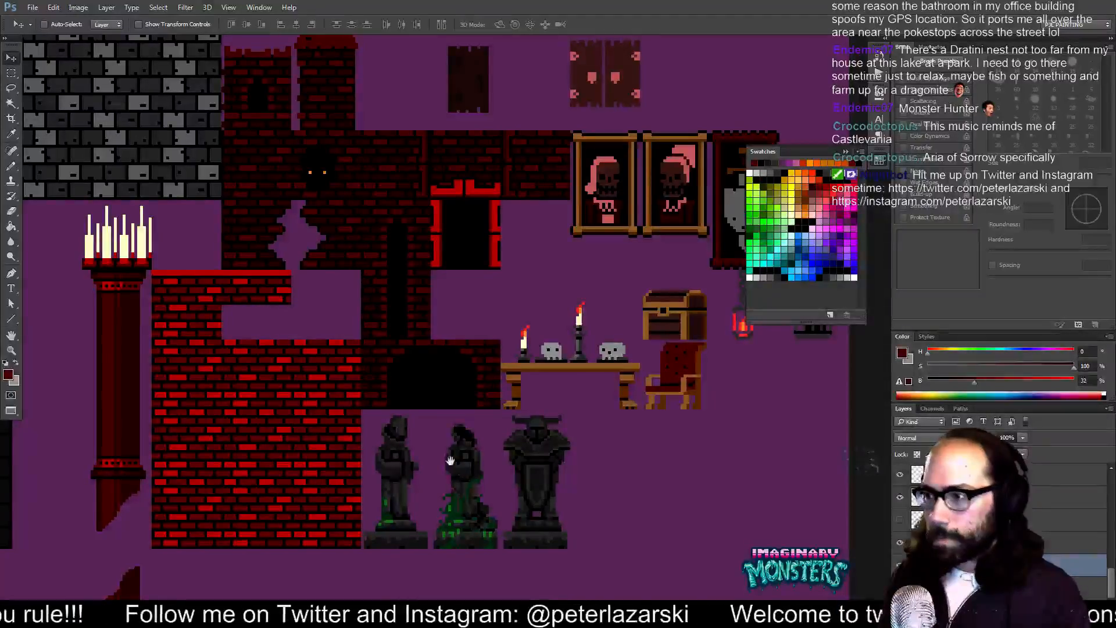
- Cut the two mossy statues below the wide arch out of the tileset, leaving the horned knight in place
mouse_move(446, 419)
mouse_down()
mouse_move(498, 443)
mouse_move(503, 526)
mouse_move(441, 376)
mouse_move(459, 428)
mouse_up()
key(m)
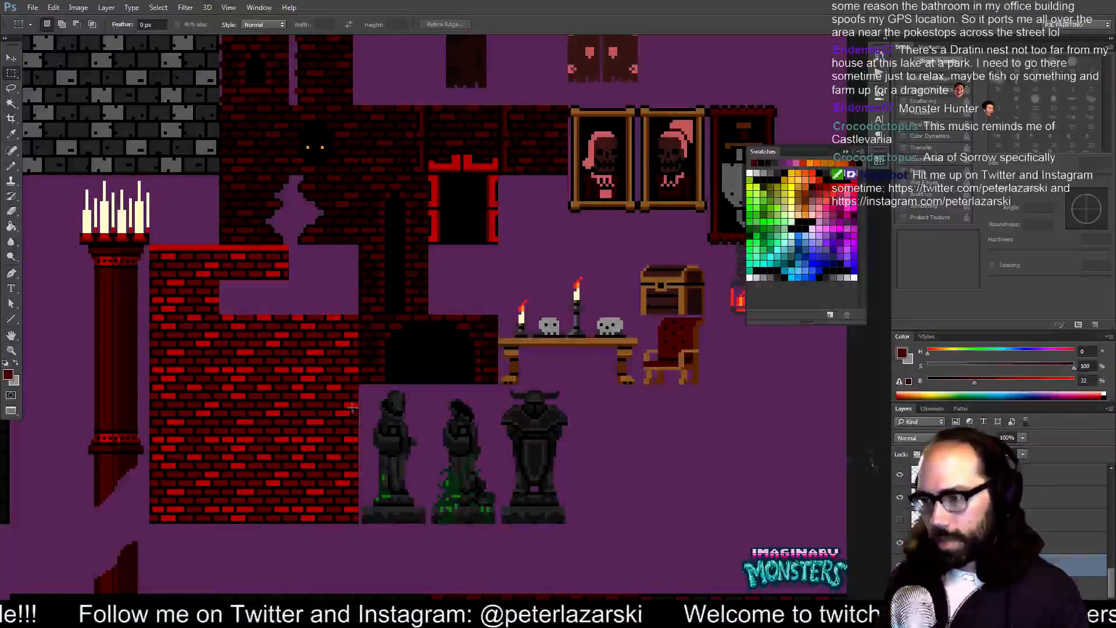
drag(361, 387, 493, 540)
key(ctrl+x)
drag(489, 379, 486, 399)
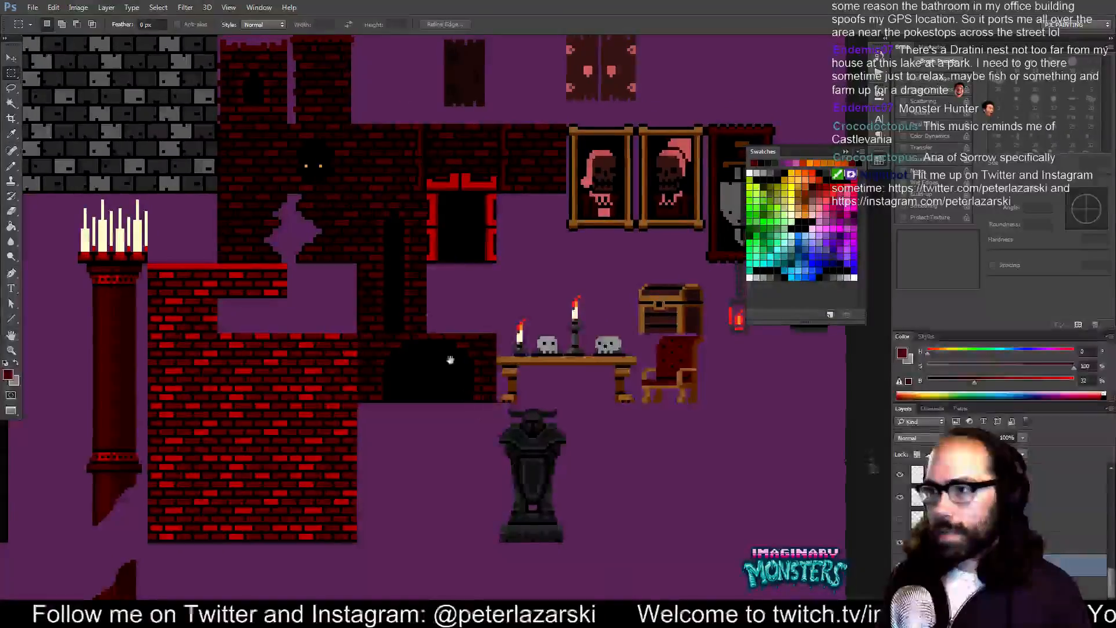
- Copy the narrow opening's straight shaft tile into the empty tile directly below the wide arch's left half
key(z)
click(379, 285)
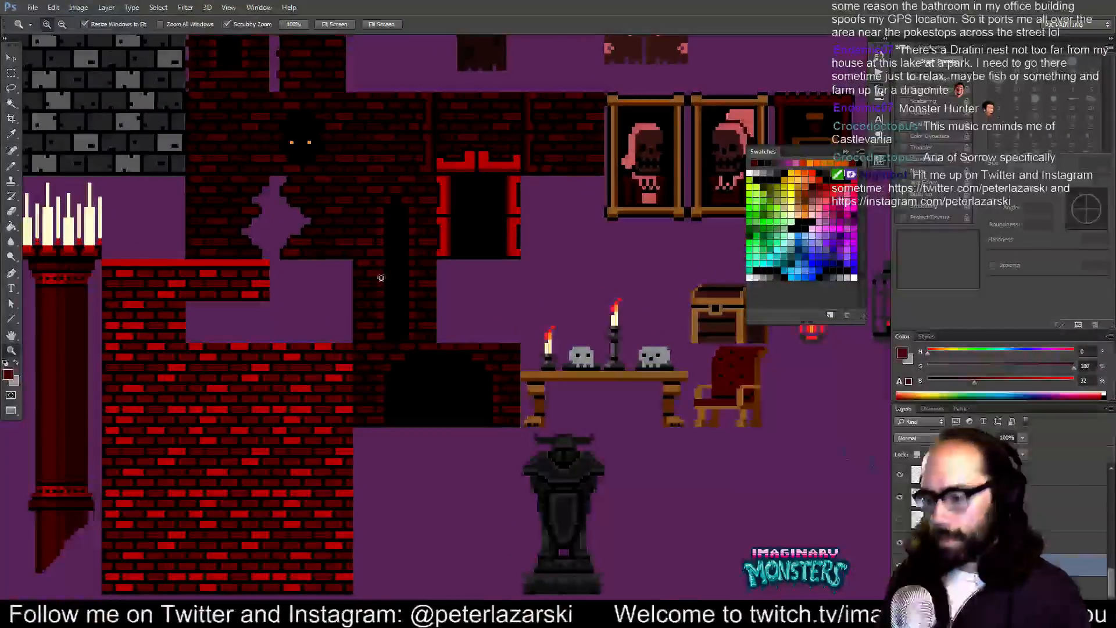
key(m)
drag(346, 259, 467, 342)
key(v)
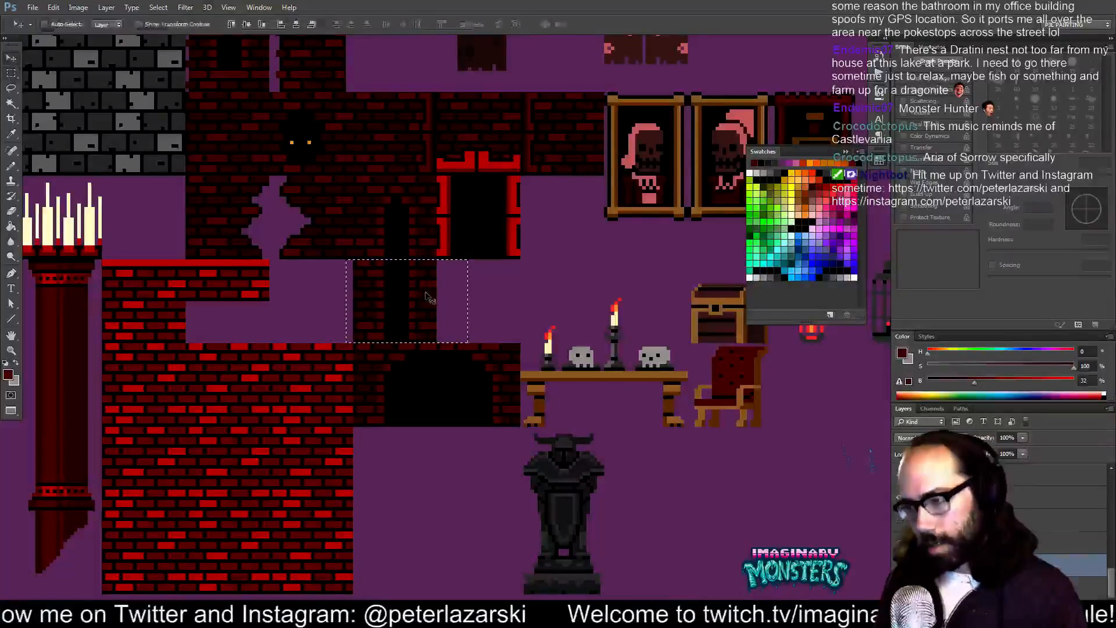
drag(437, 301, 436, 458)
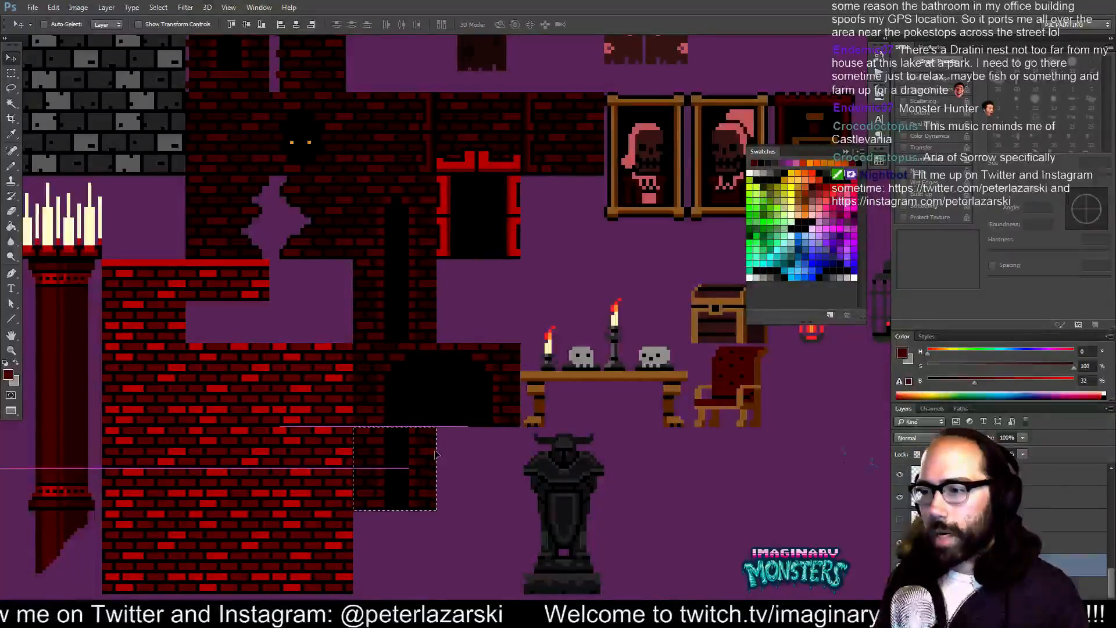
- Copy the shaft tile one tile to the right, below the wide arch's right half, and clear the selection
scroll(436, 458, up, 5)
key(z)
alt+click(456, 407)
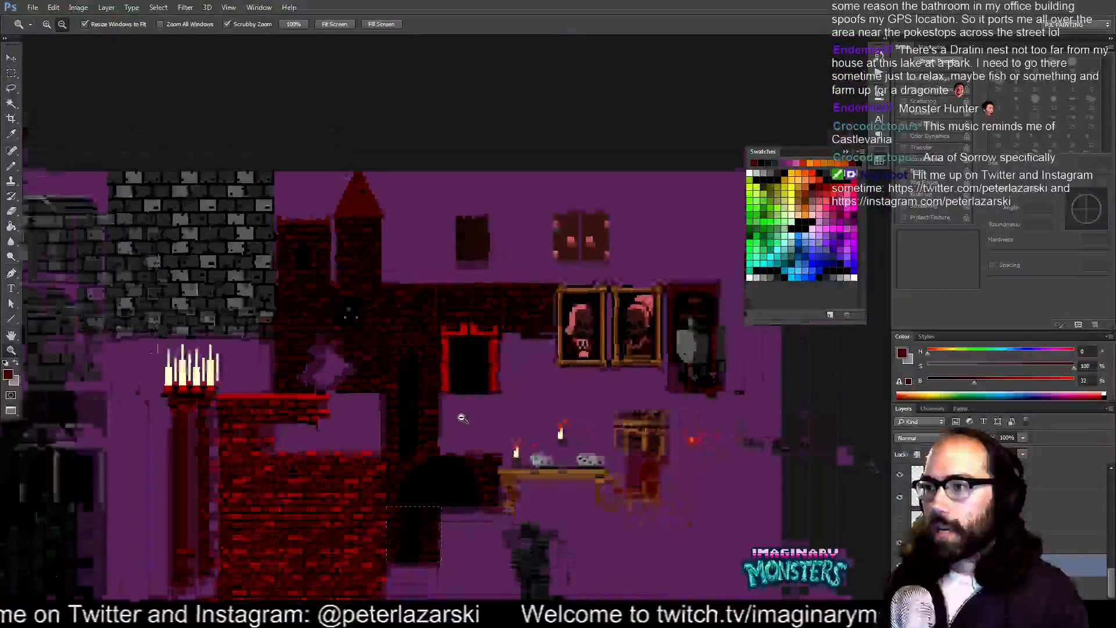
drag(442, 472, 456, 384)
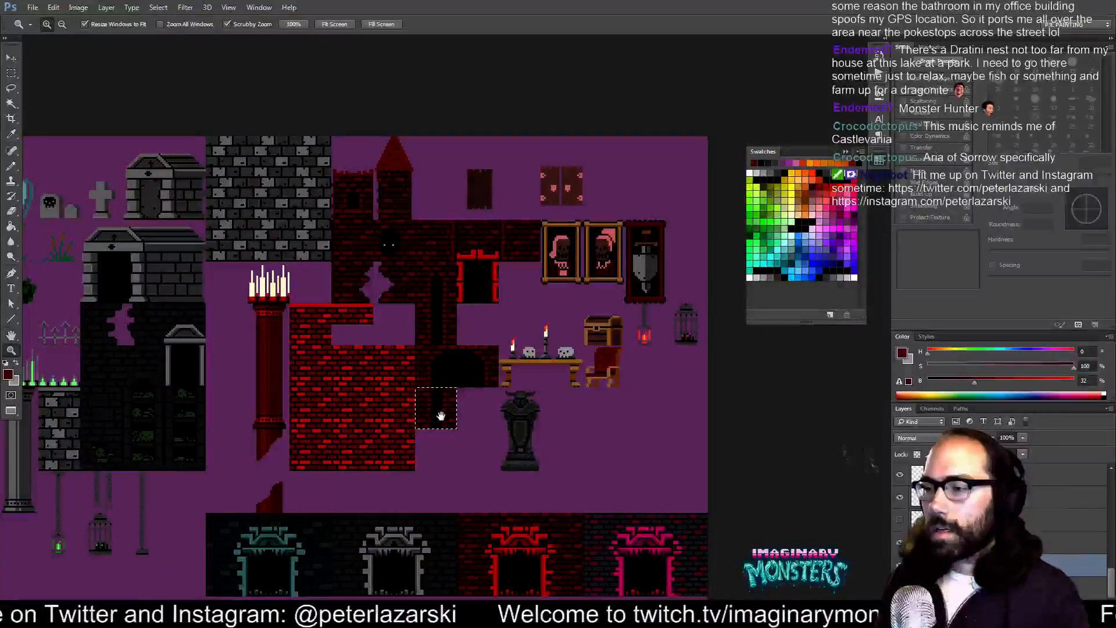
click(448, 381)
click(448, 381)
mouse_move(448, 381)
mouse_down()
mouse_move(463, 339)
mouse_move(392, 371)
mouse_move(366, 367)
mouse_up()
key(b)
key(v)
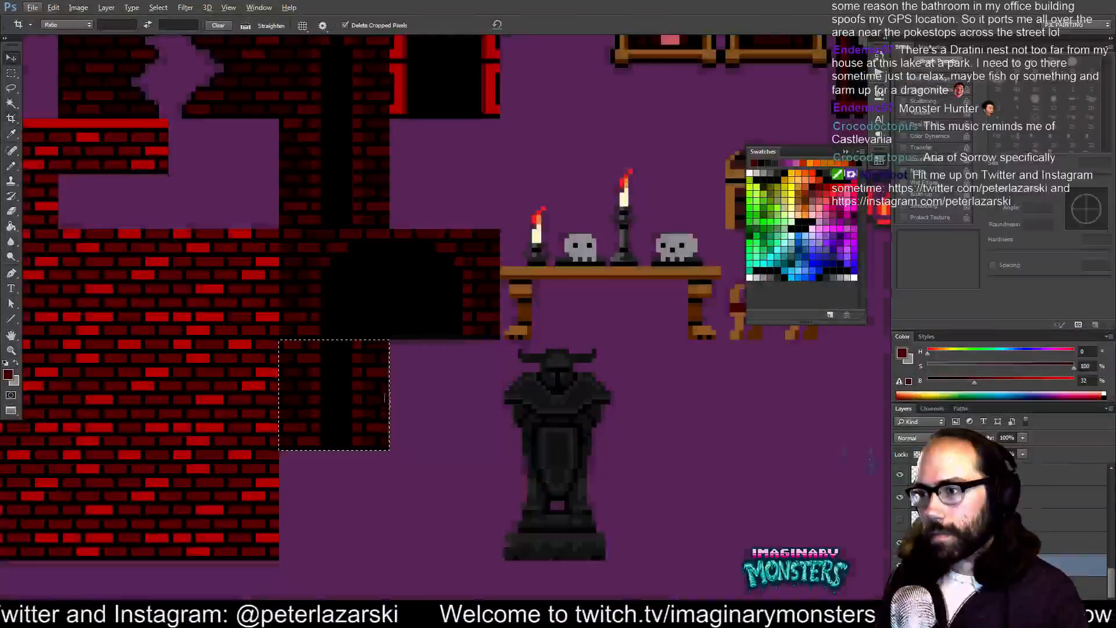
key(alt+v)
click(382, 402)
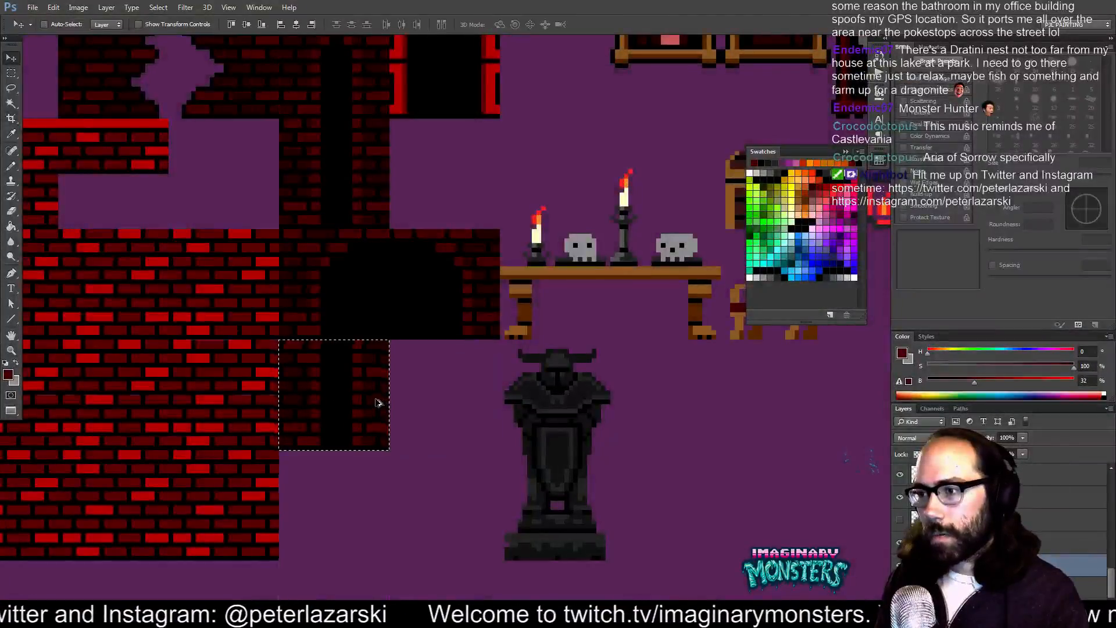
drag(381, 402, 492, 402)
key(ctrl+d)
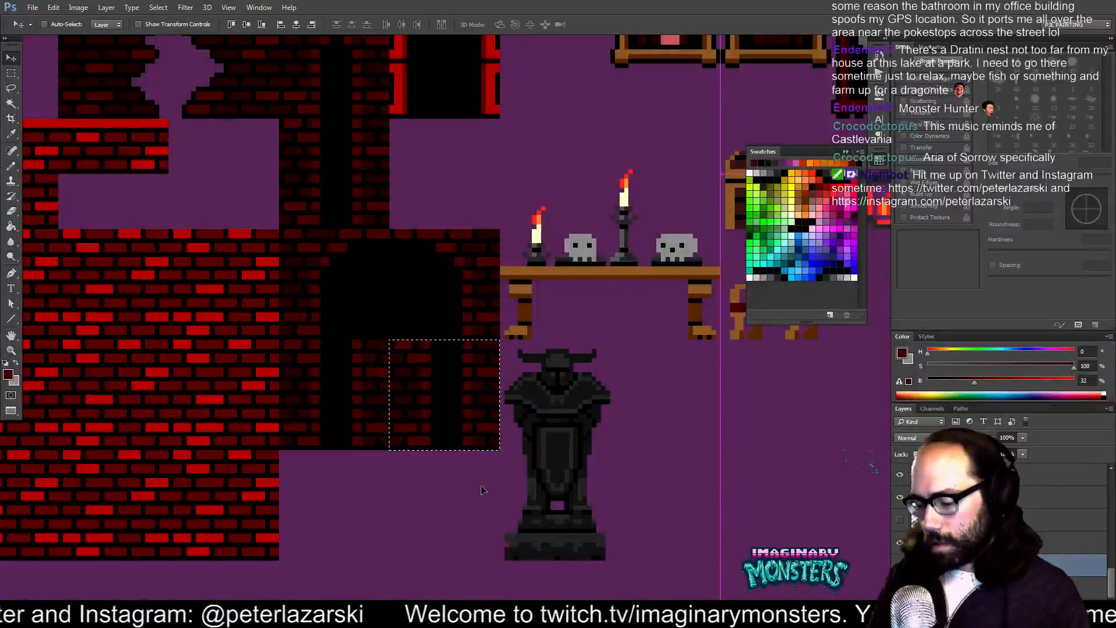
- Show the grid and black out the inner bricks between the two lower shaft tiles, using sampled black and a 6 px pencil
key(ctrl+apostrophe)
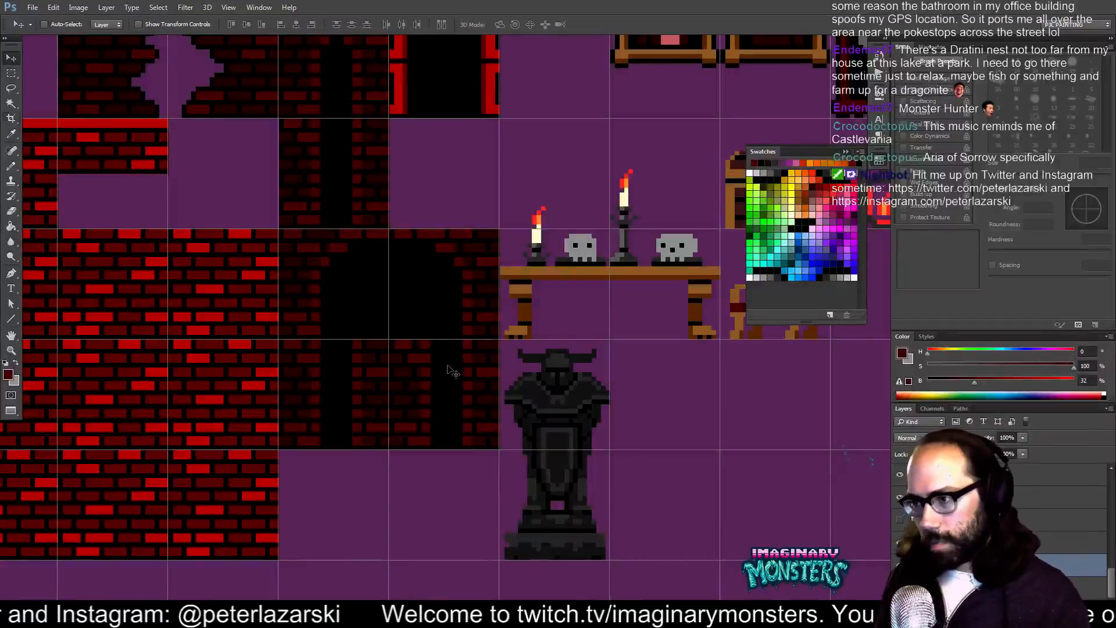
key(c)
key(b)
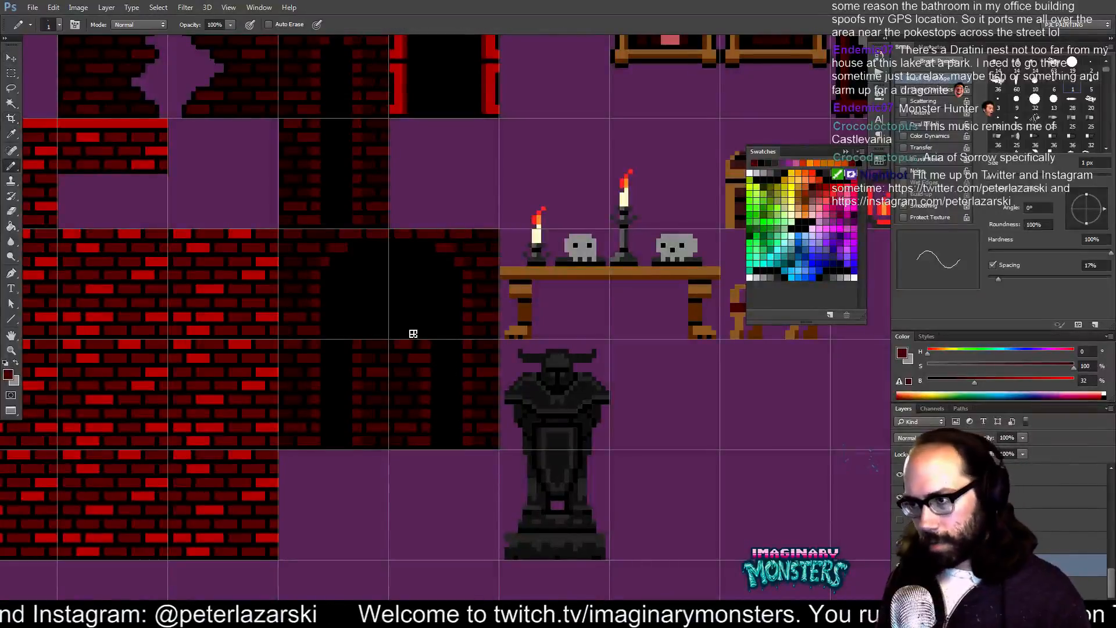
key(bracketright)
key(bracketright)
key(bracketright)
key(bracketright)
key(bracketright)
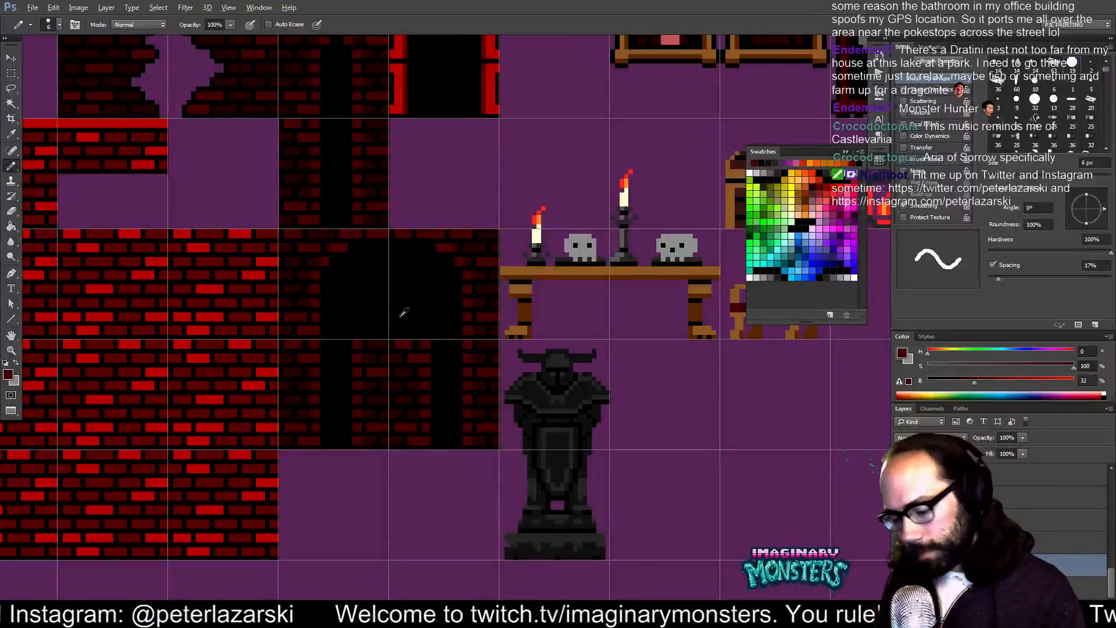
alt+click(385, 313)
drag(366, 348, 391, 366)
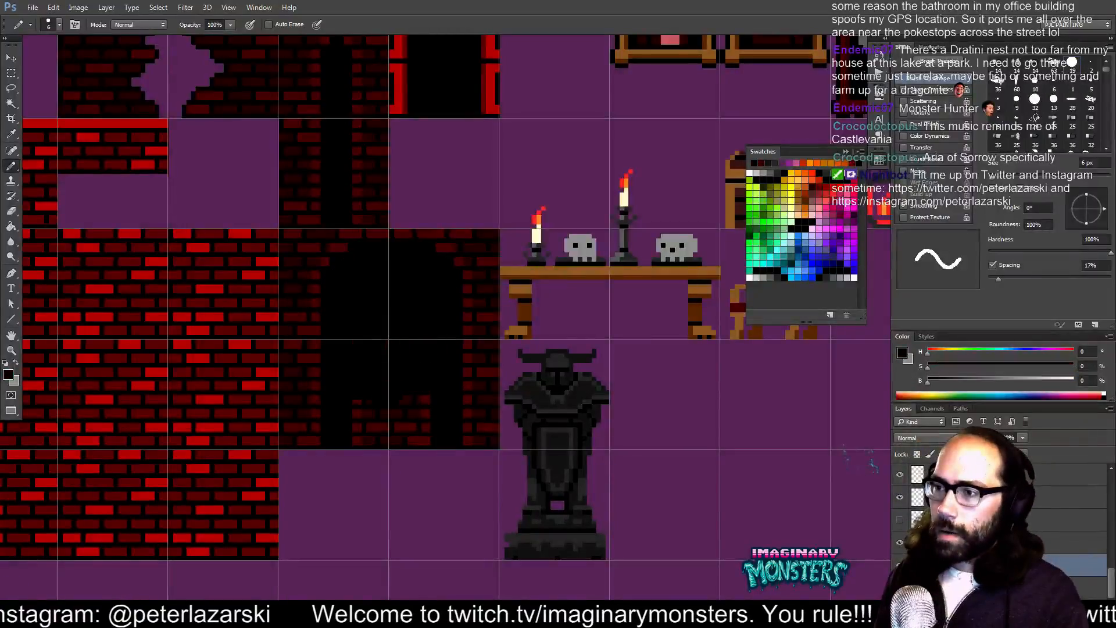
mouse_move(358, 402)
mouse_down()
mouse_move(384, 427)
mouse_move(427, 441)
mouse_up()
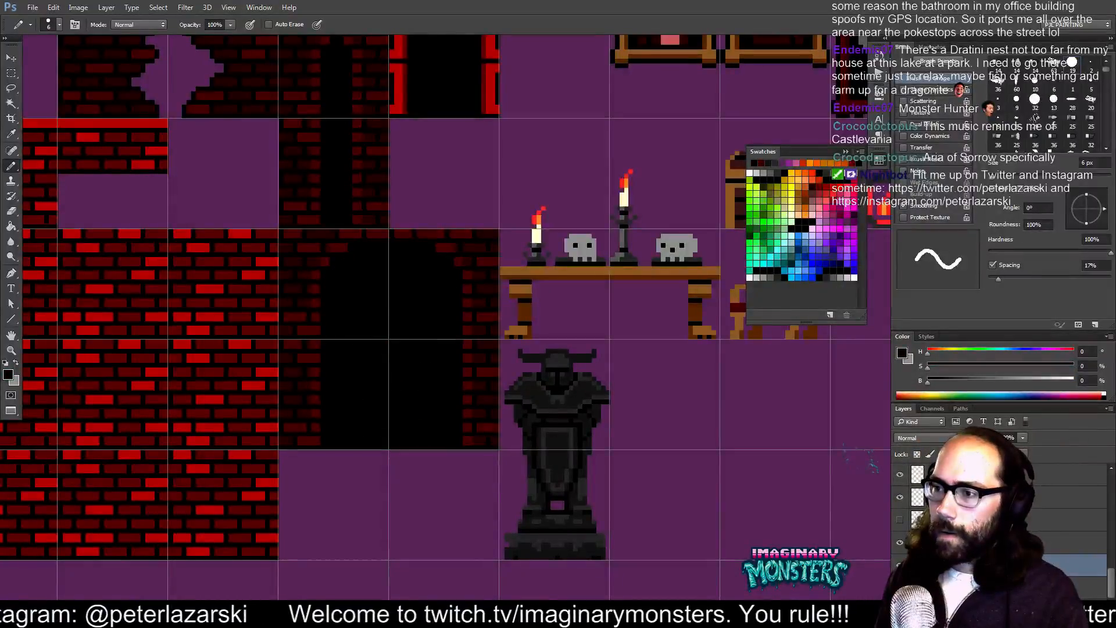
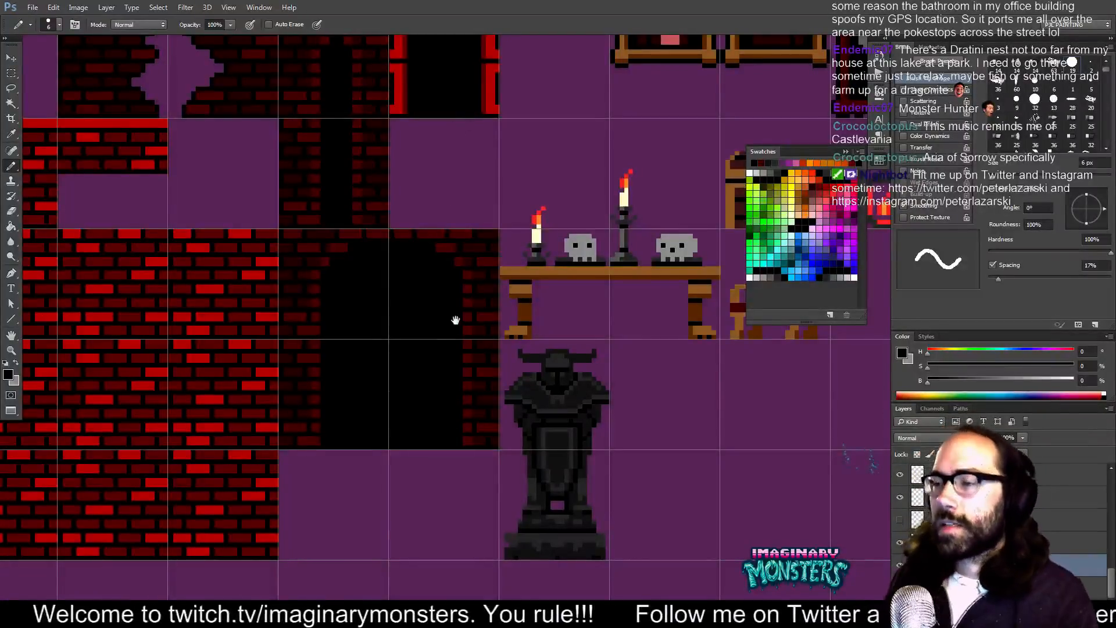
- Check the extended wide arched opening against the surrounding tiles at a smaller scale
drag(455, 319, 428, 387)
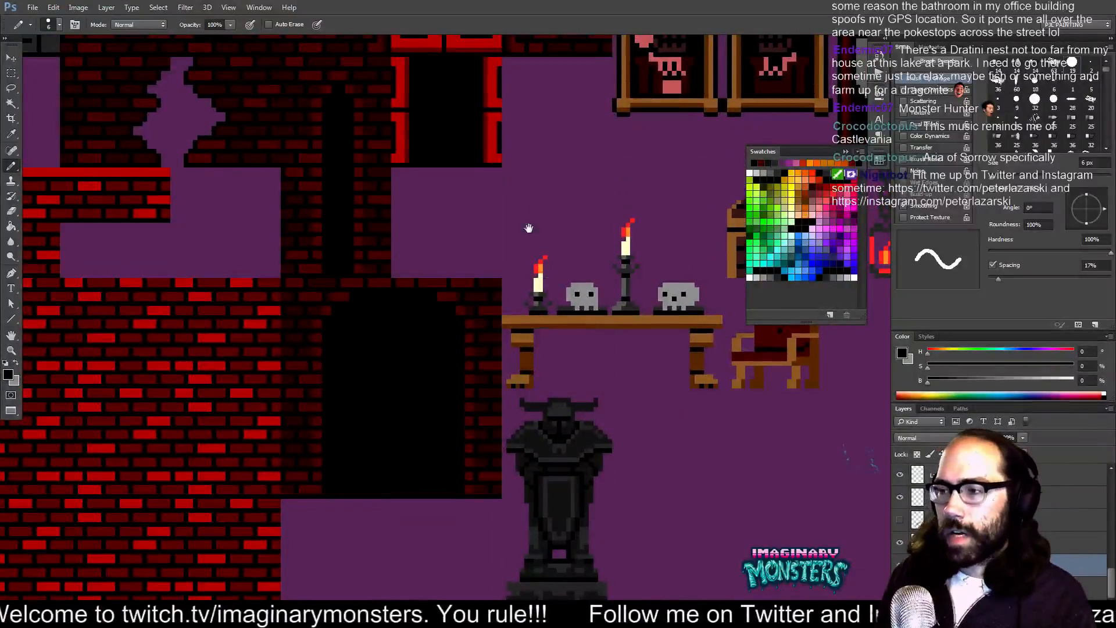
drag(441, 349, 455, 401)
alt+click(480, 379)
alt+click(481, 385)
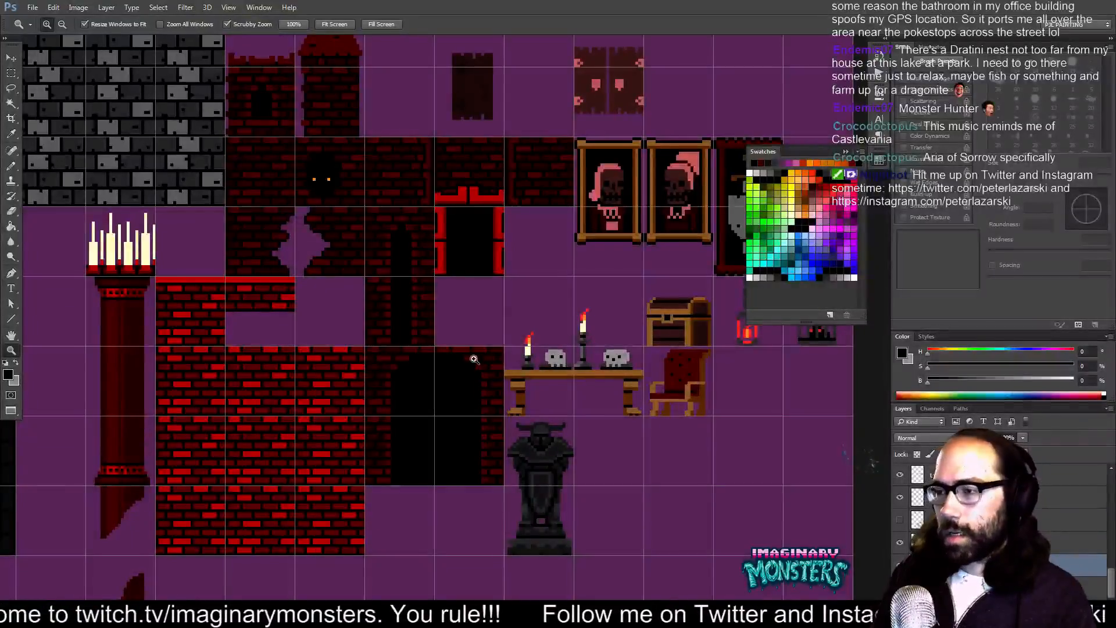
- Inspect the wide arch's left half at closer range and set the pencil size to 2 px
mouse_move(463, 393)
mouse_down()
mouse_move(469, 407)
mouse_move(466, 391)
mouse_move(431, 395)
mouse_move(437, 388)
mouse_up()
key(b)
key(v)
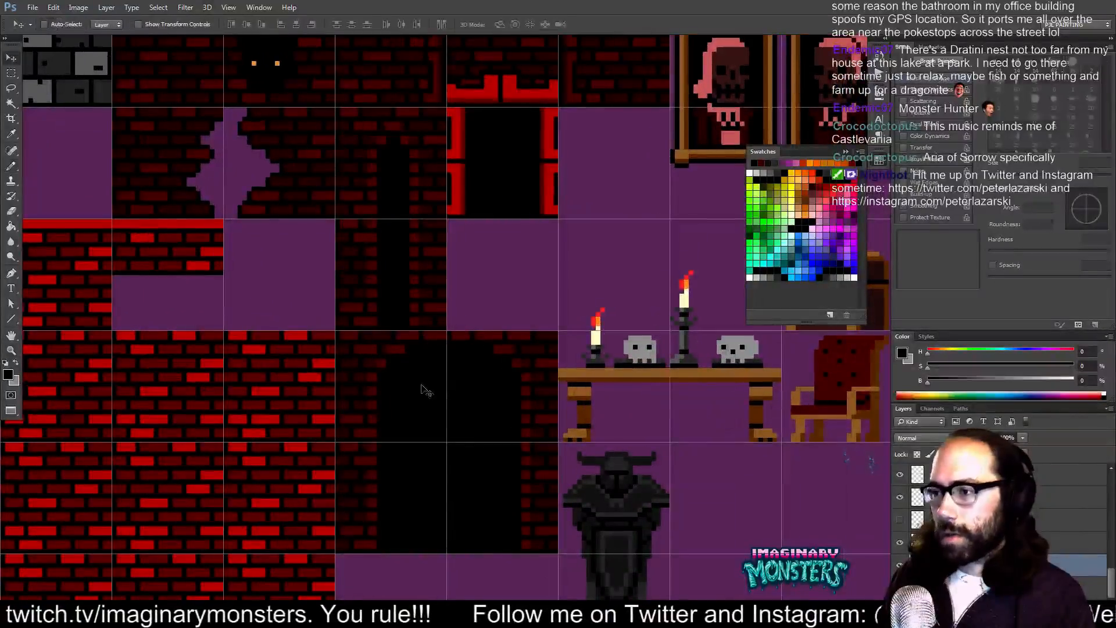
drag(432, 338, 437, 388)
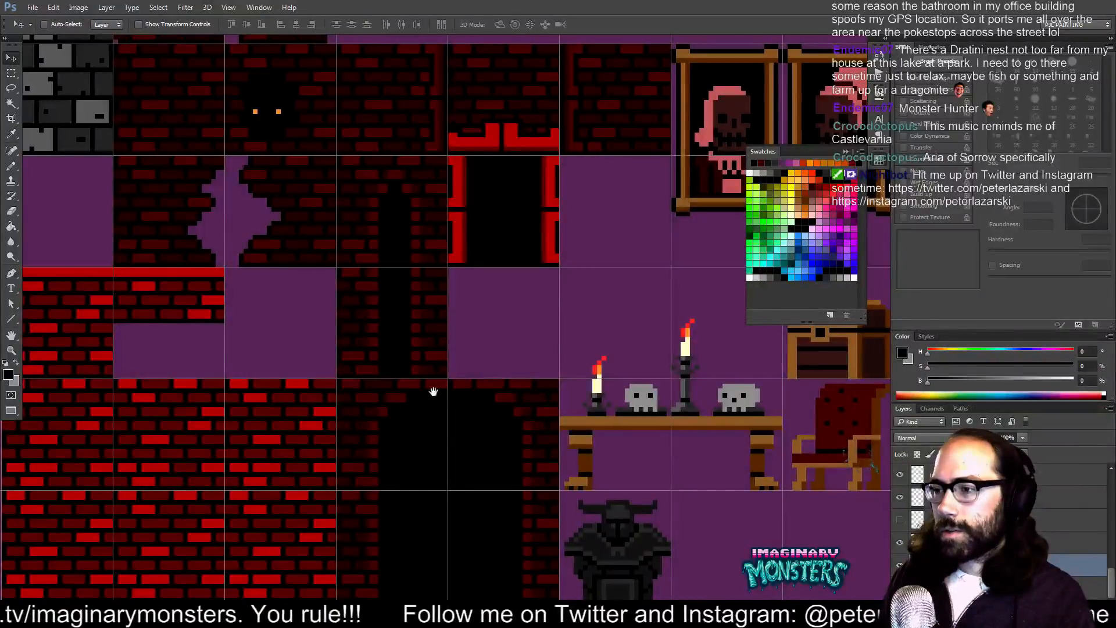
key(z)
click(422, 419)
drag(419, 432, 433, 399)
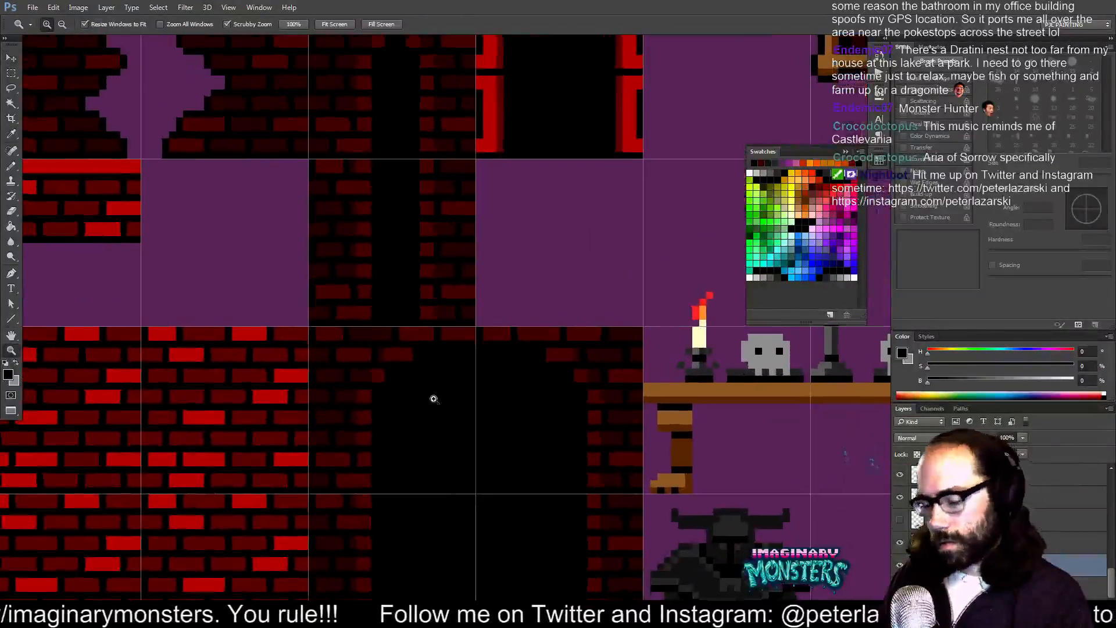
key(b)
key(bracketright)
key(bracketright)
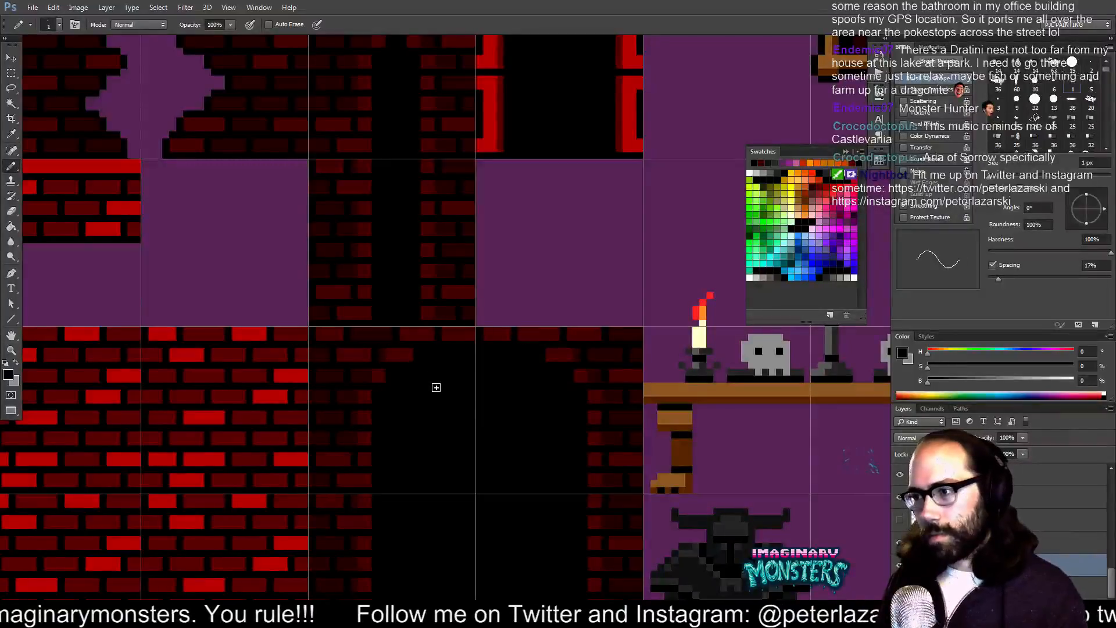
key(bracketleft)
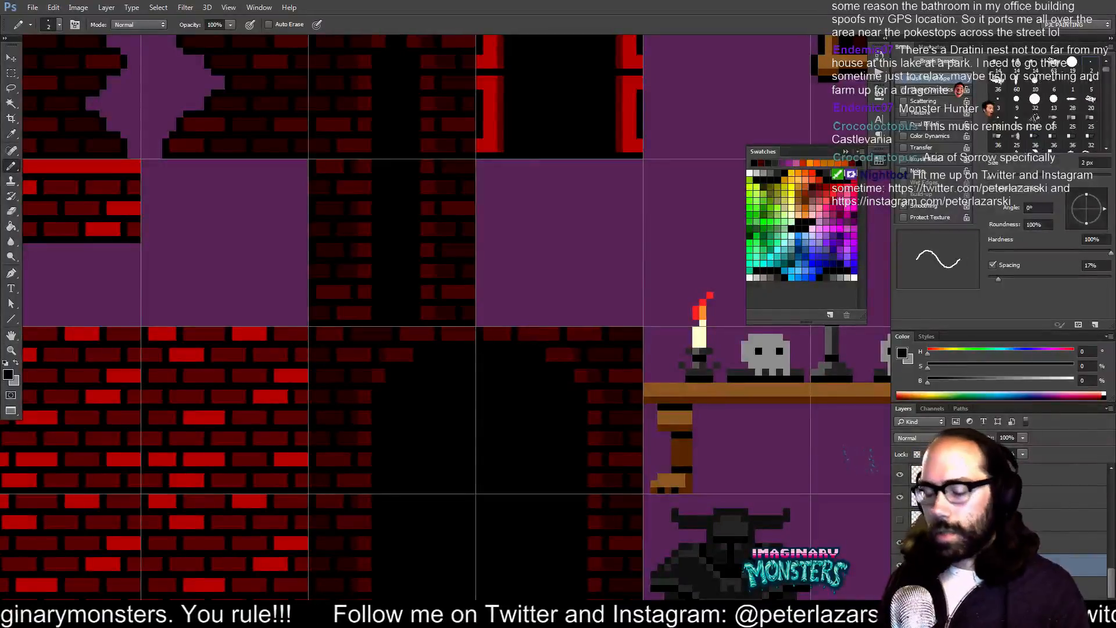
drag(461, 290, 479, 464)
mouse_move(471, 355)
mouse_down()
mouse_move(482, 391)
mouse_move(551, 483)
mouse_move(657, 456)
mouse_up()
key(w)
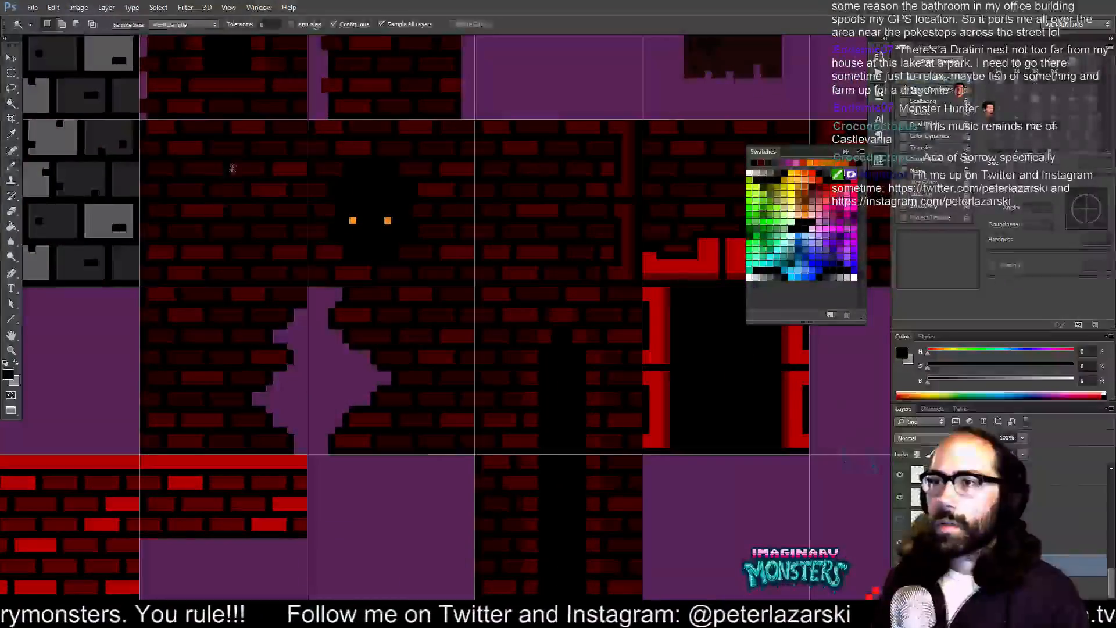
click(233, 148)
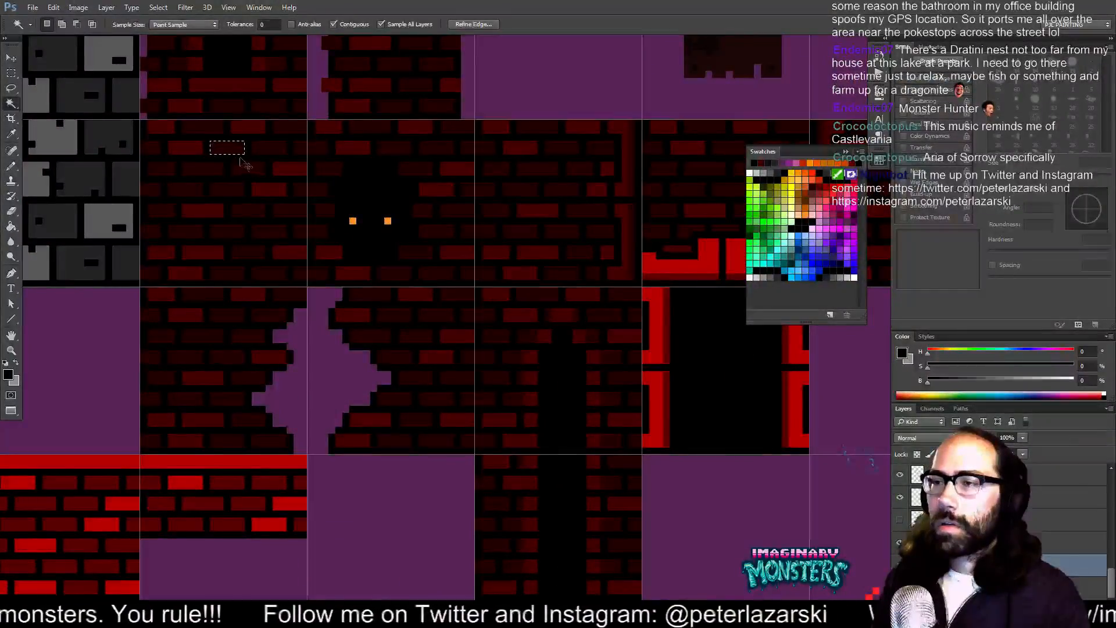
key(ctrl+d)
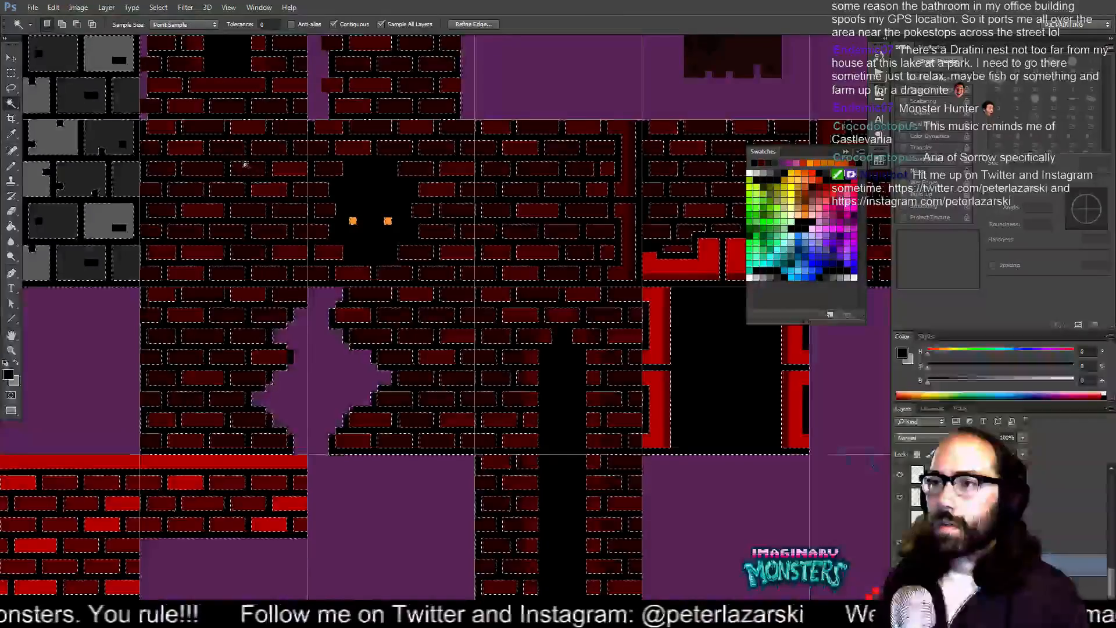
- Copy a plain dark brick wall tile into the empty tile directly above the wide arch's right half, leaving nothing selected
key(m)
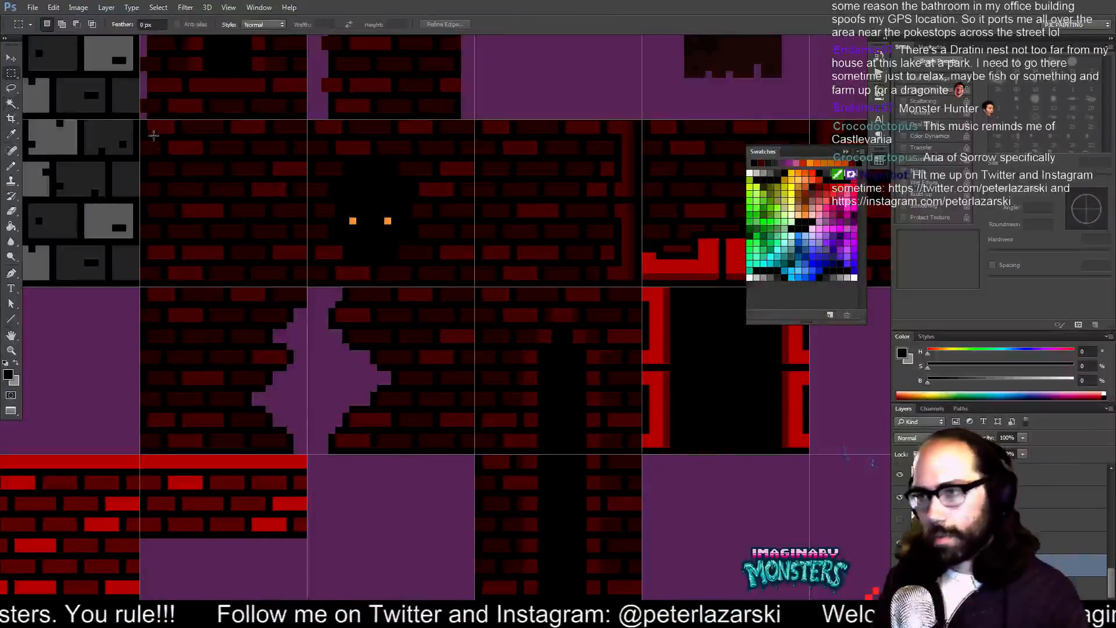
drag(294, 265, 308, 287)
drag(259, 225, 488, 468)
key(v)
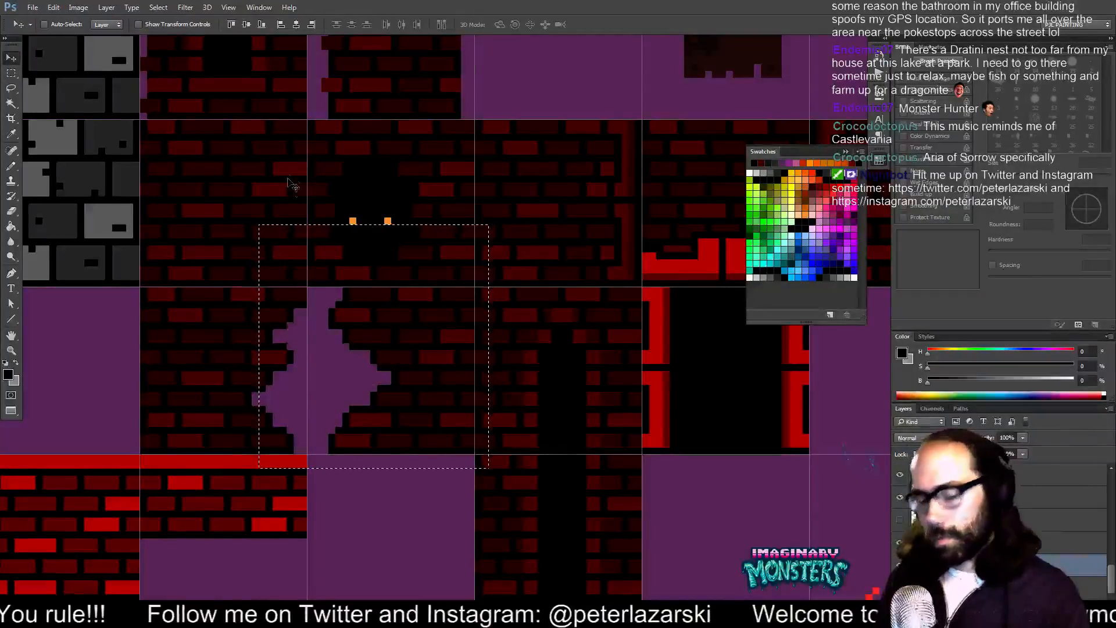
key(ctrl+d)
drag(293, 274, 530, 496)
drag(530, 495, 553, 345)
- Select all the bricks of the copied wall tile with the Magic Wand, with Sample All Layers turned off
key(w)
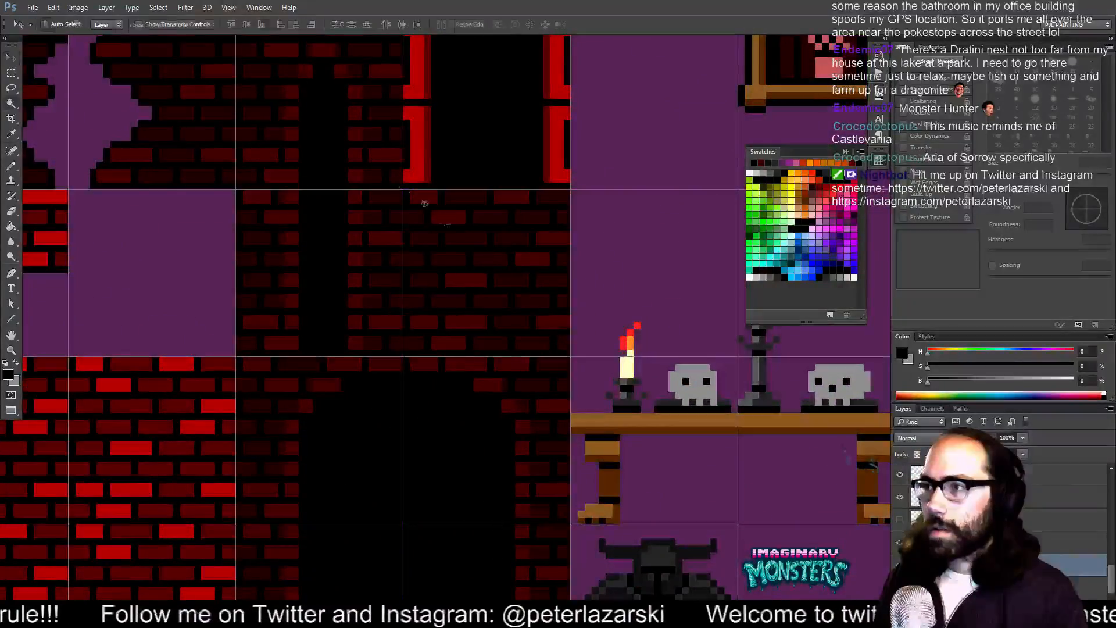
click(457, 216)
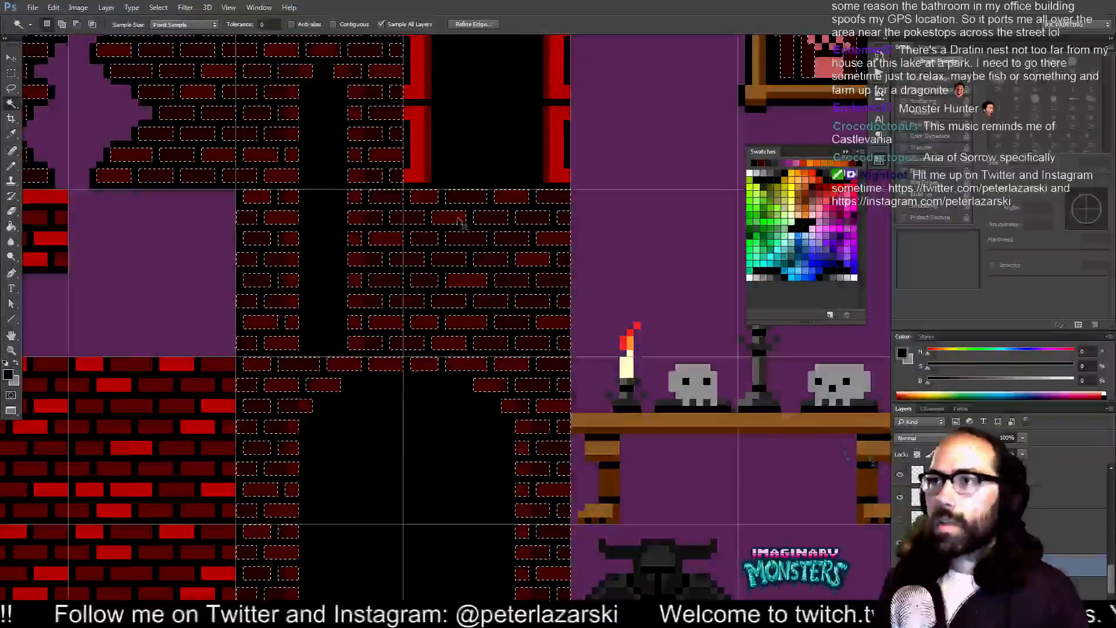
click(382, 25)
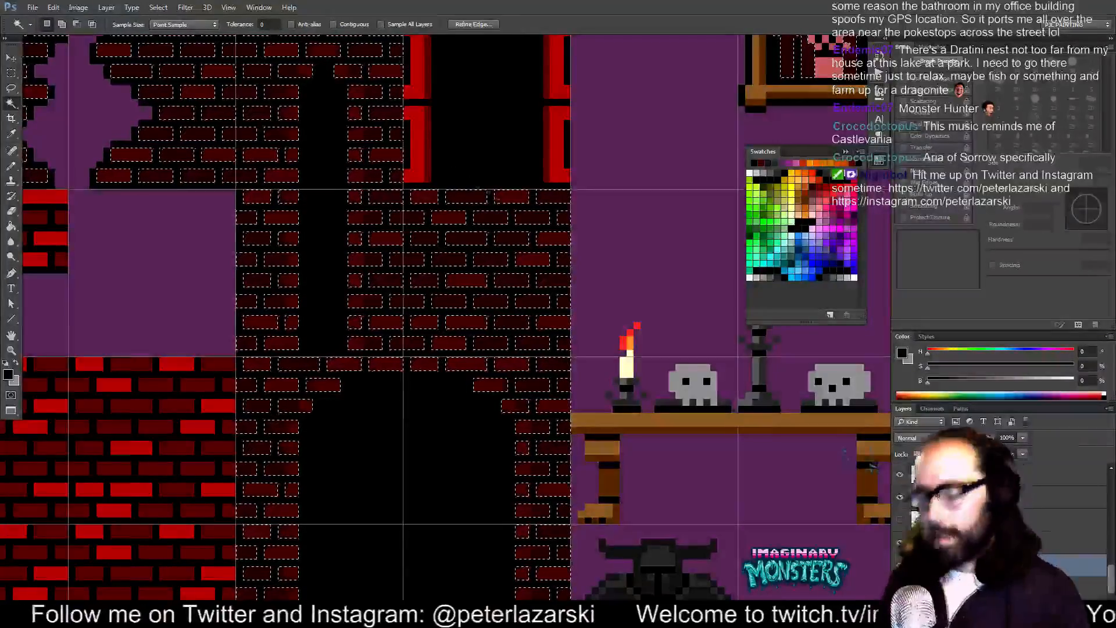
key(ctrl+d)
click(483, 218)
shift+click(461, 221)
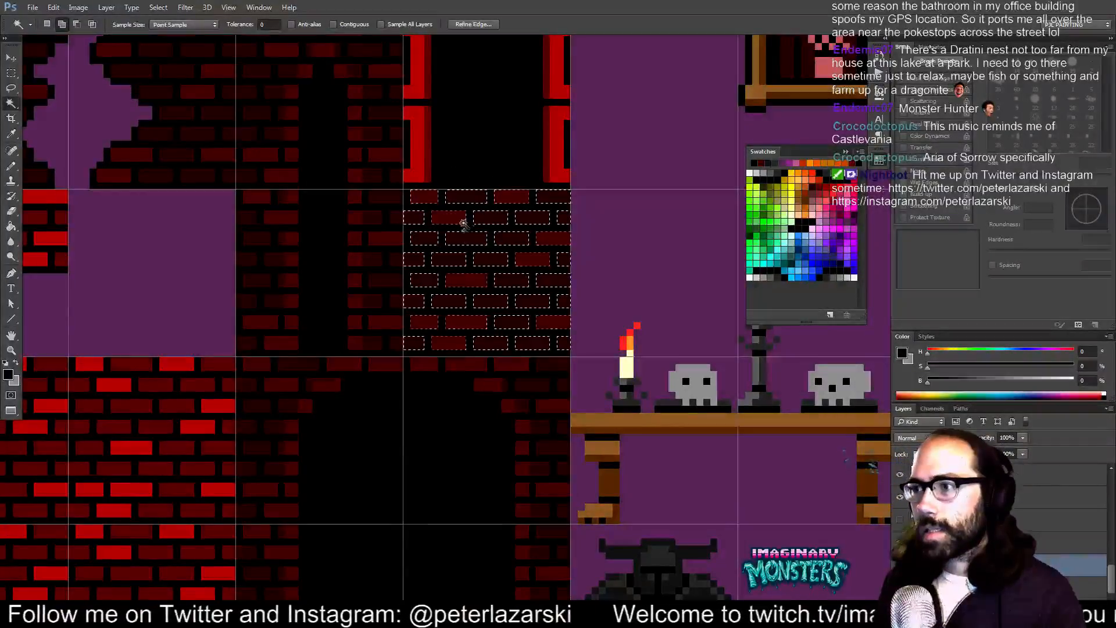
- Move the brick-shaped selection outline from the copied tile onto the tile of the wide arch's left half
drag(462, 259, 505, 213)
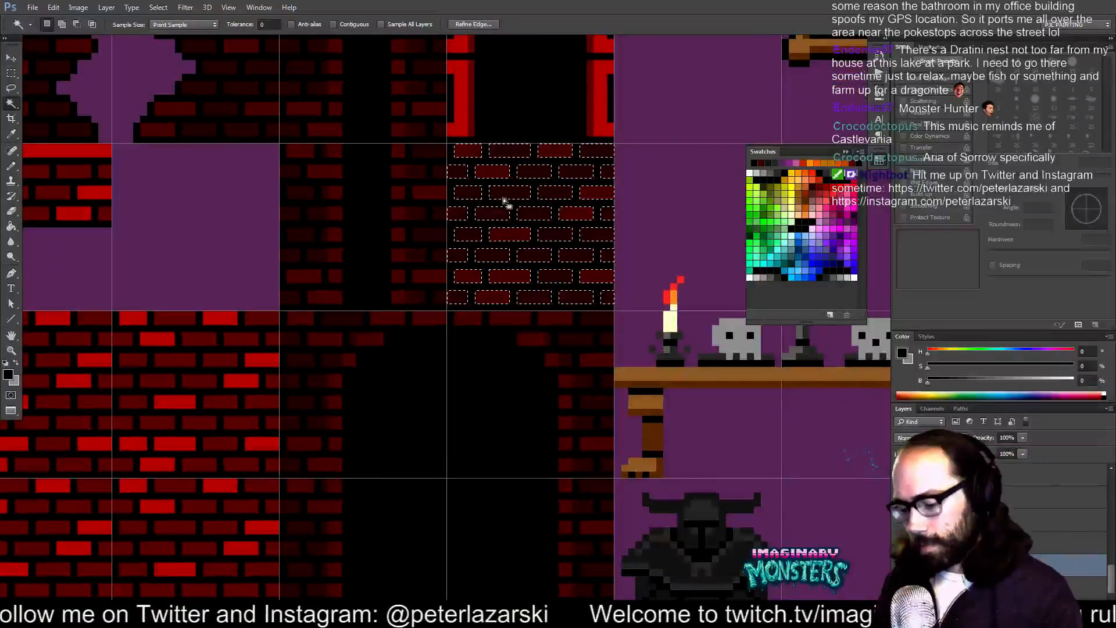
key(m)
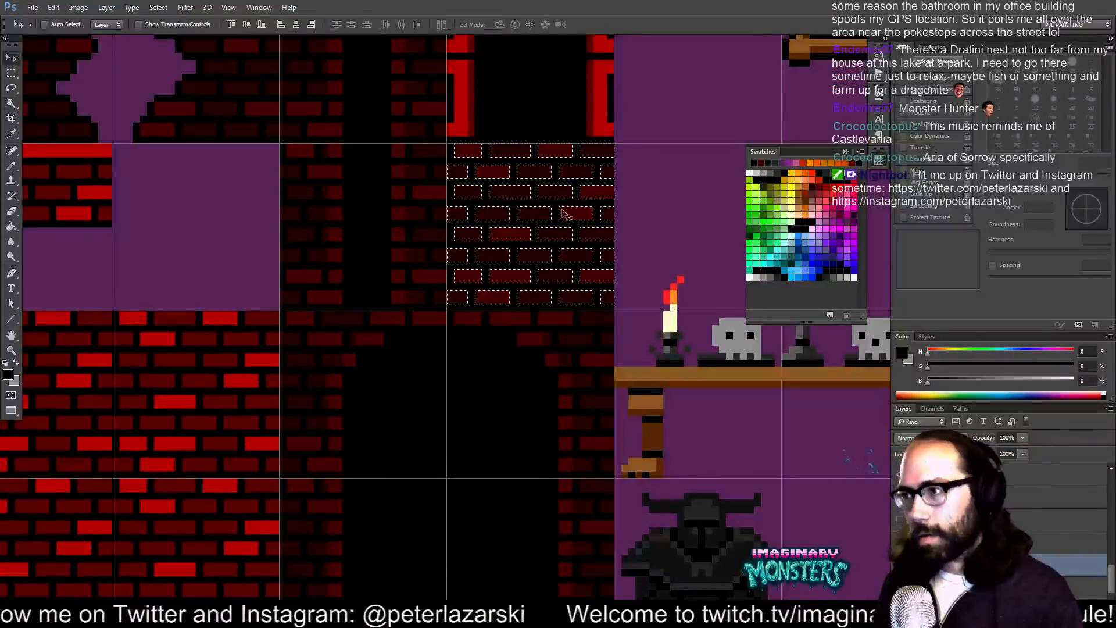
drag(580, 210, 440, 377)
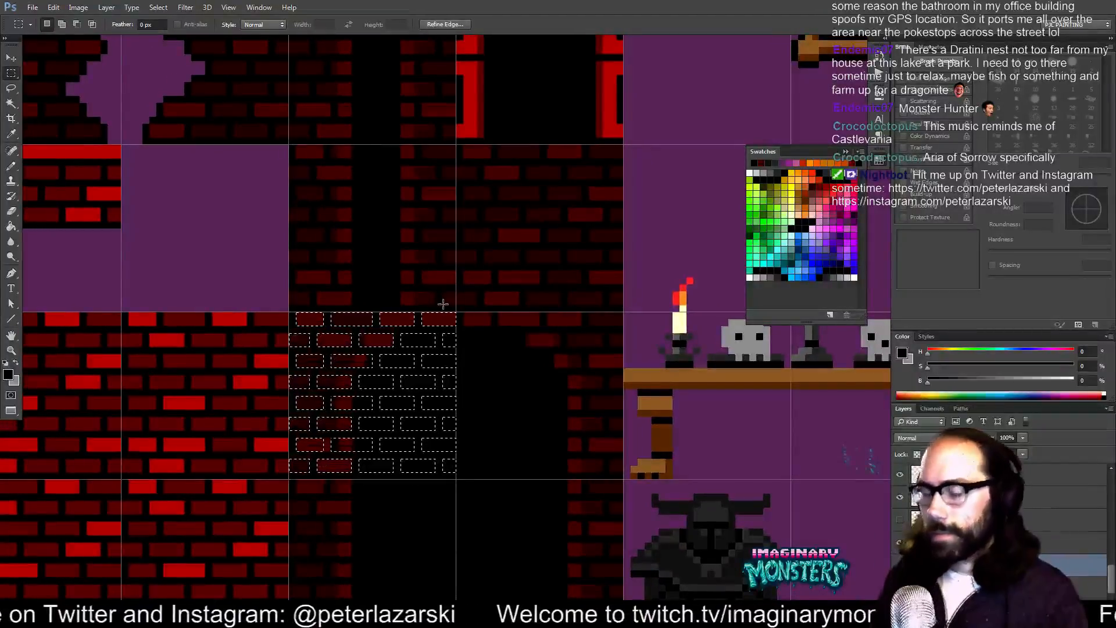
- On the next layer down, pencil sampled dark red bricks along the left half's inner curve, within the brick-shaped selection
click(965, 587)
key(b)
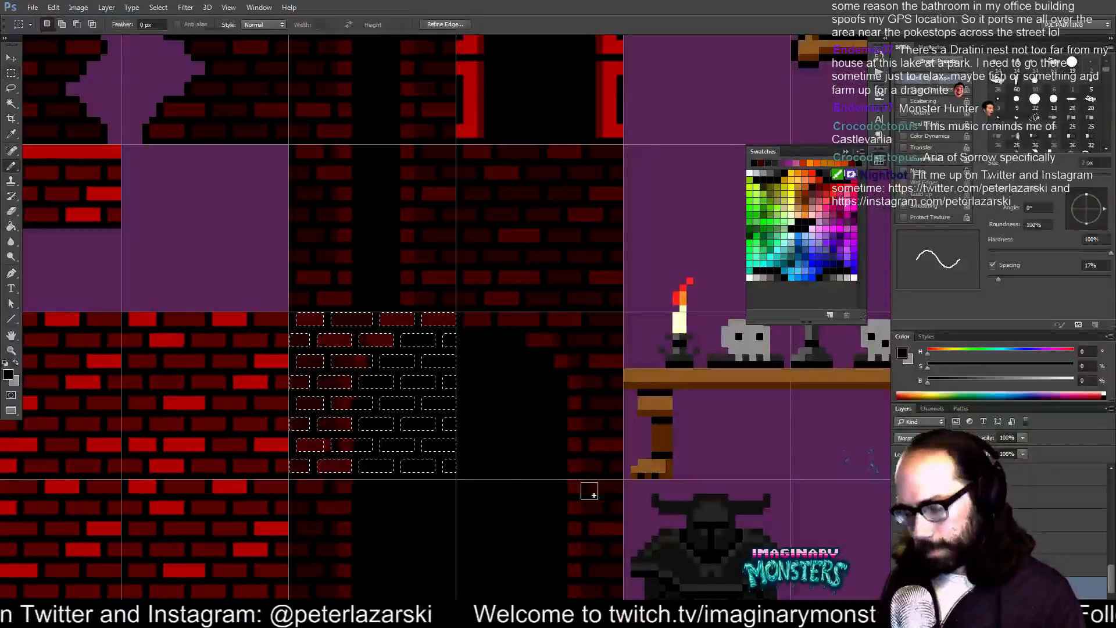
drag(385, 368, 448, 360)
ctrl+click(440, 370)
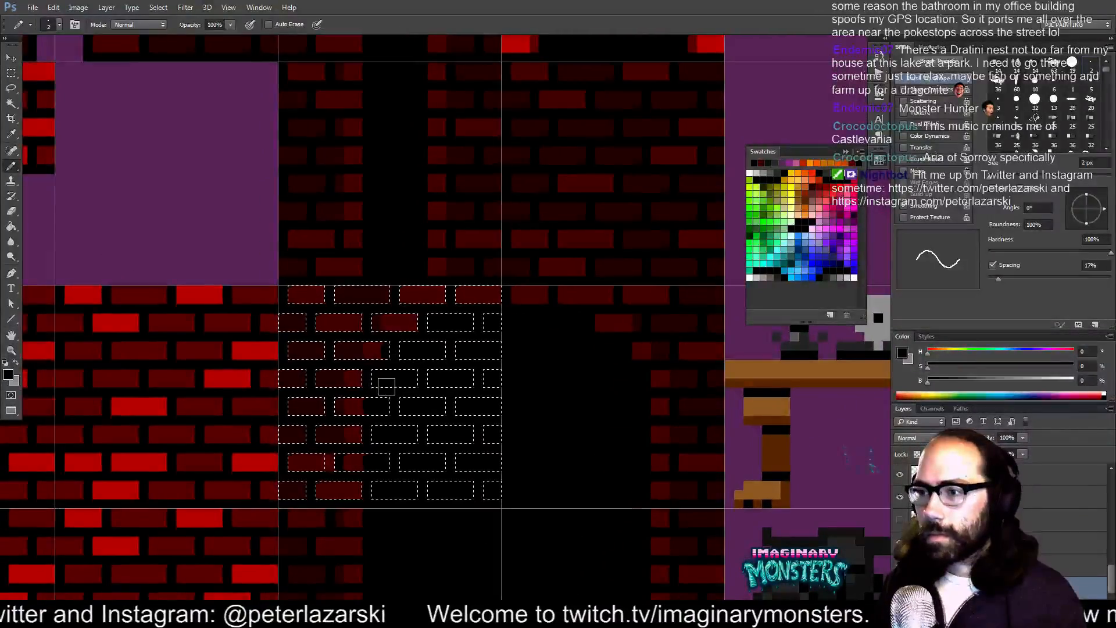
key(bracketleft)
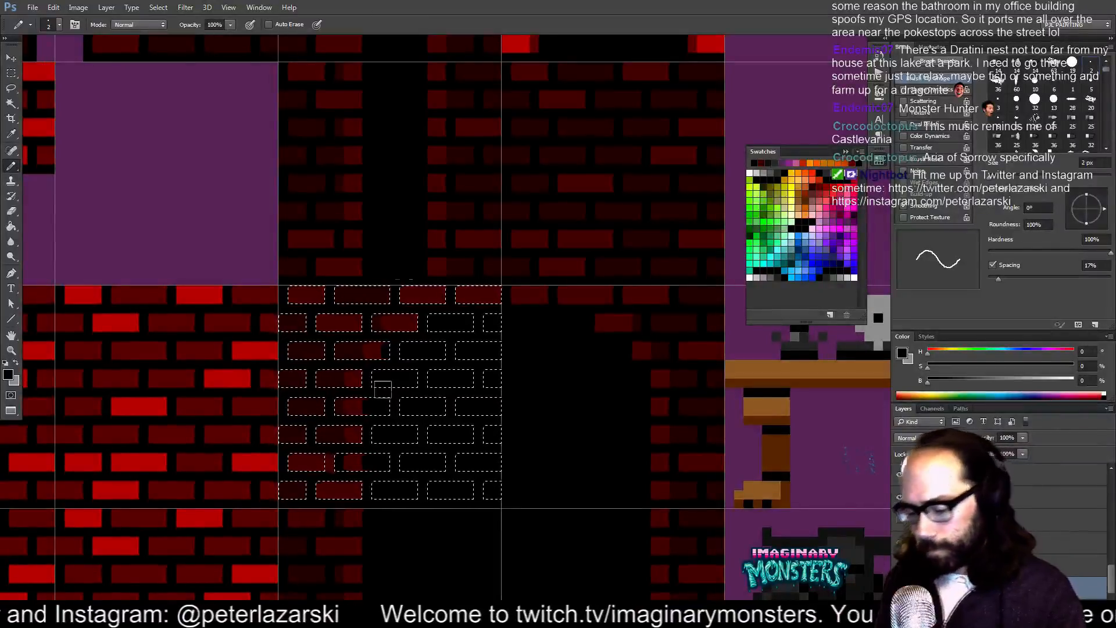
alt+click(390, 323)
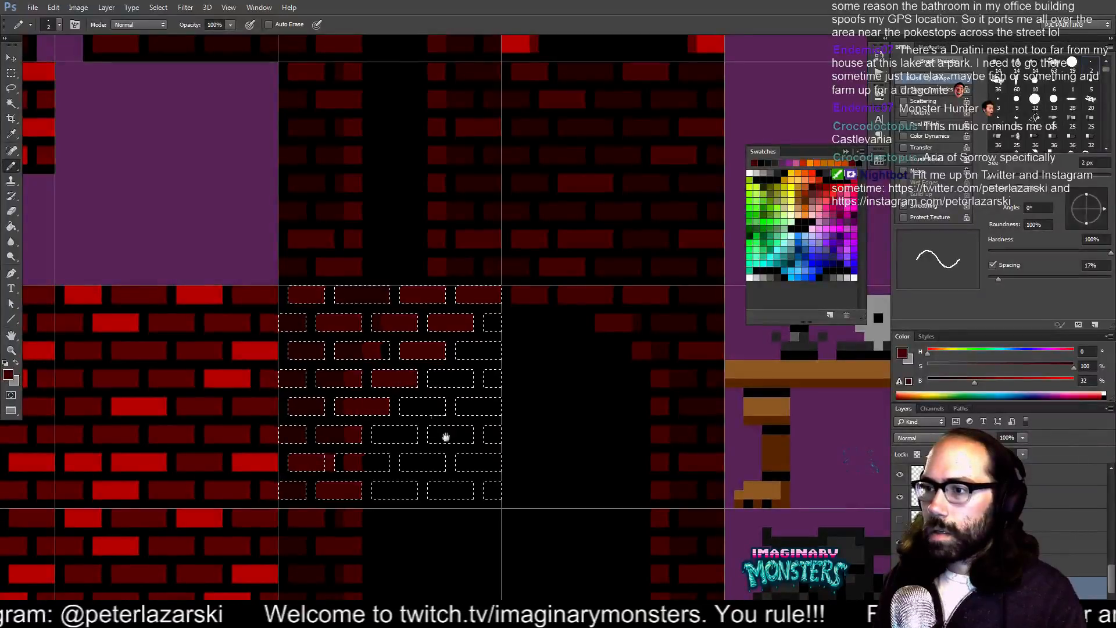
mouse_move(446, 437)
mouse_down()
mouse_move(450, 404)
mouse_move(407, 419)
mouse_up()
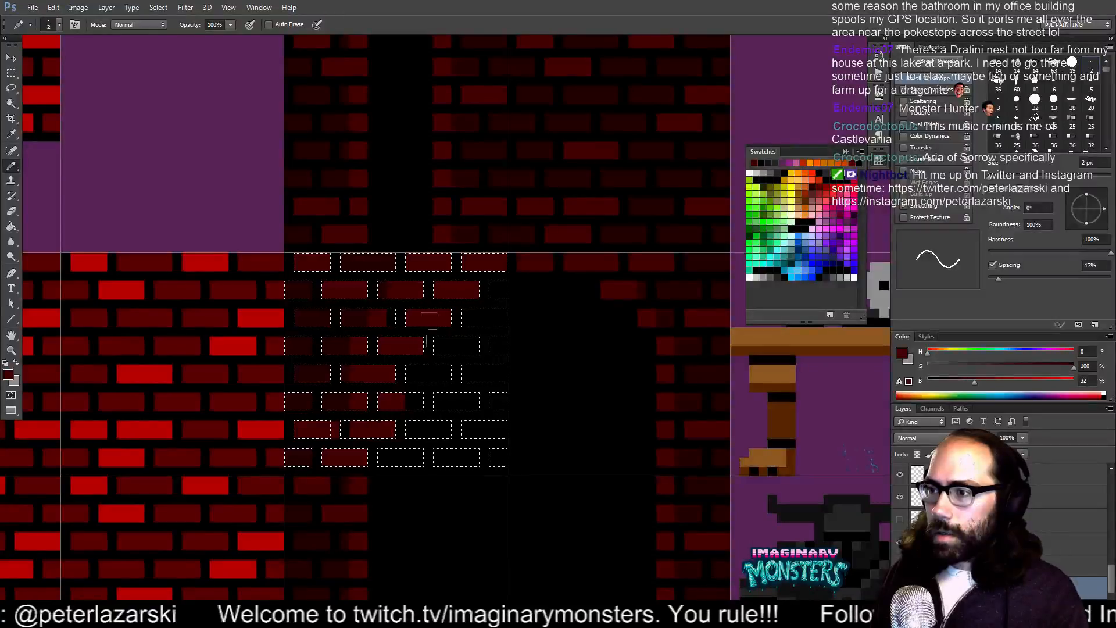
- Check the repainted left half of the wide arch against its right half and the neighbouring tiles at a smaller scale
ctrl+alt+click(541, 398)
ctrl+alt+click(538, 402)
ctrl+alt+click(540, 405)
ctrl+alt+click(546, 409)
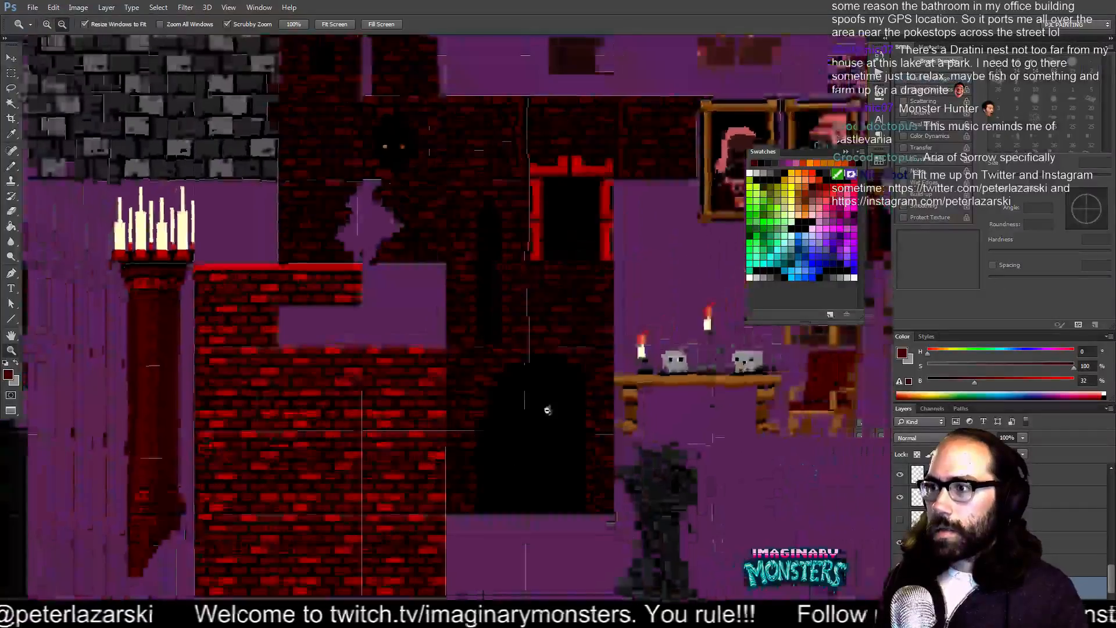
ctrl+alt+click(548, 410)
drag(531, 410, 486, 428)
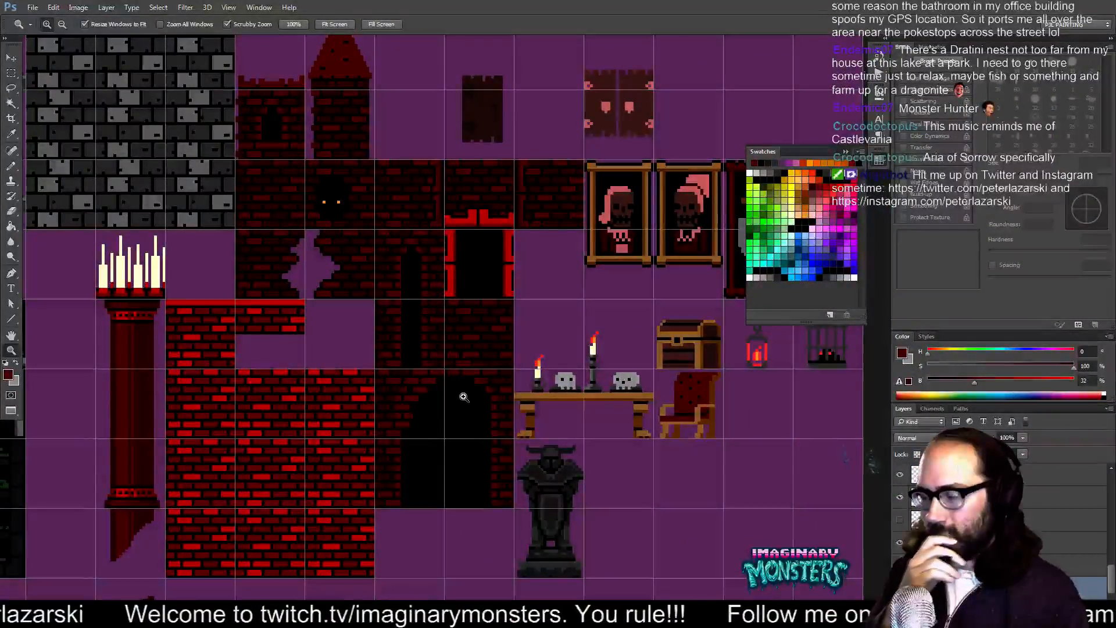
drag(479, 381, 467, 407)
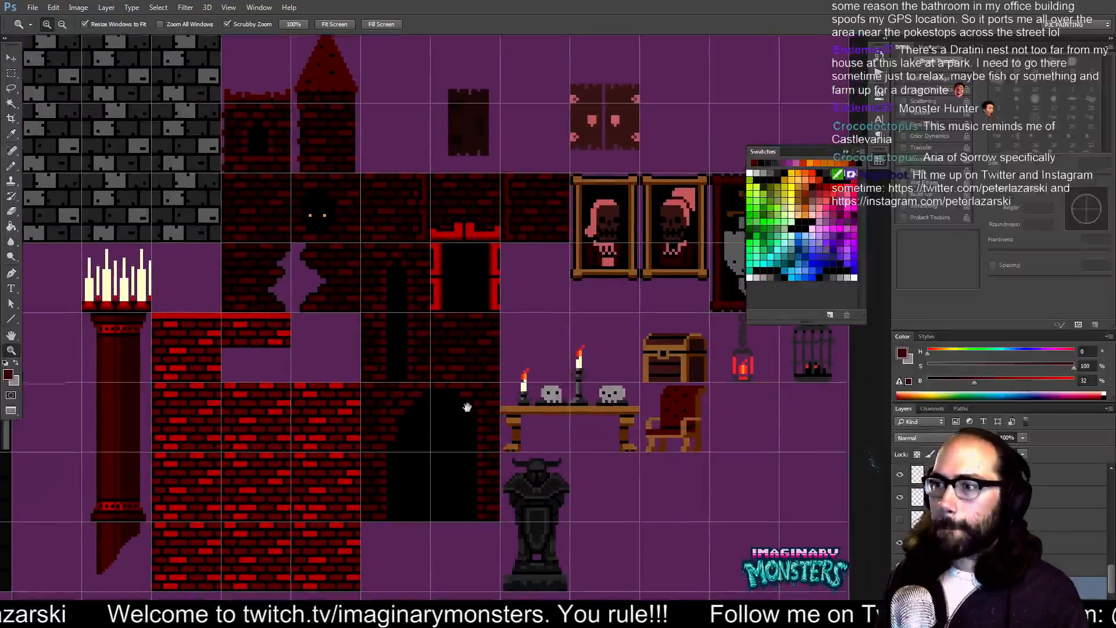
- Refine the brick edge of the arch's left inner curve with sampled black and dark red, using the 2 px pencil
click(427, 421)
click(427, 422)
key(b)
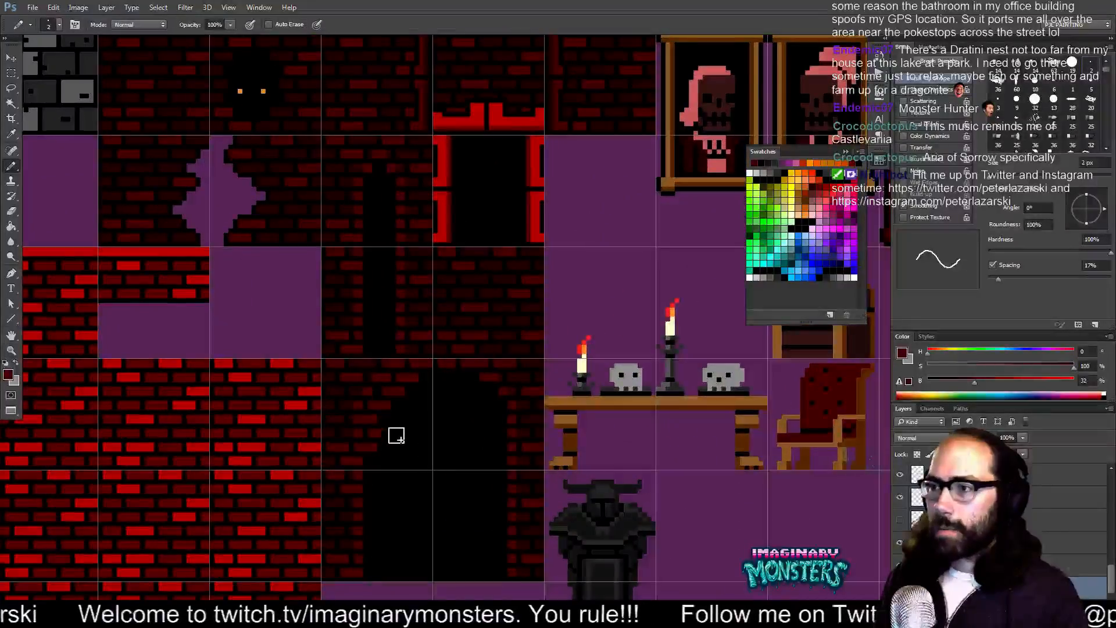
alt+click(392, 436)
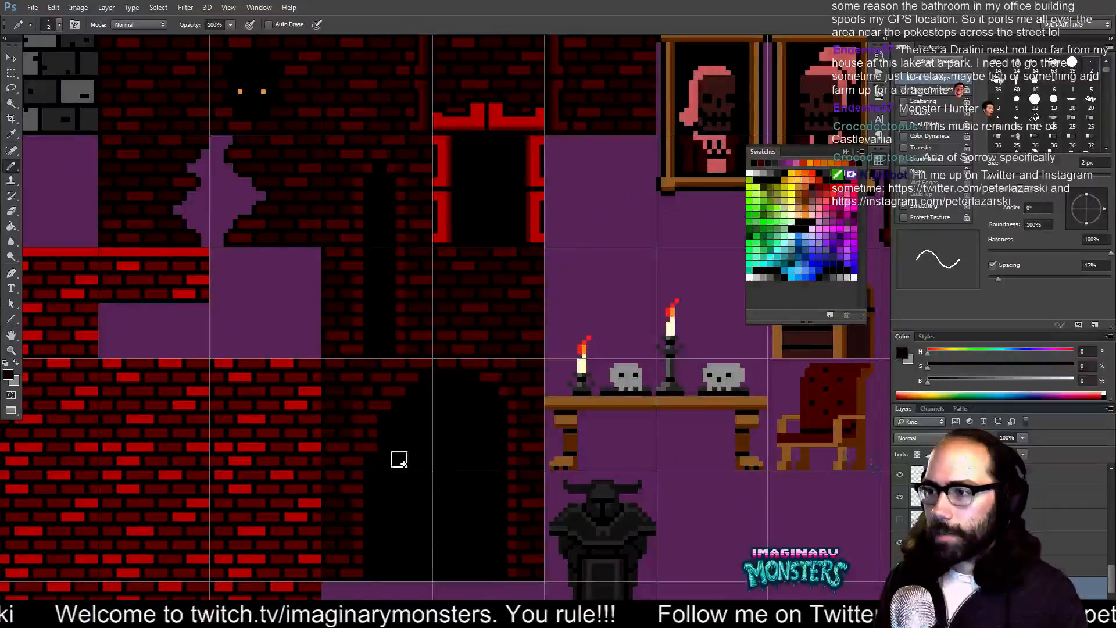
click(388, 459)
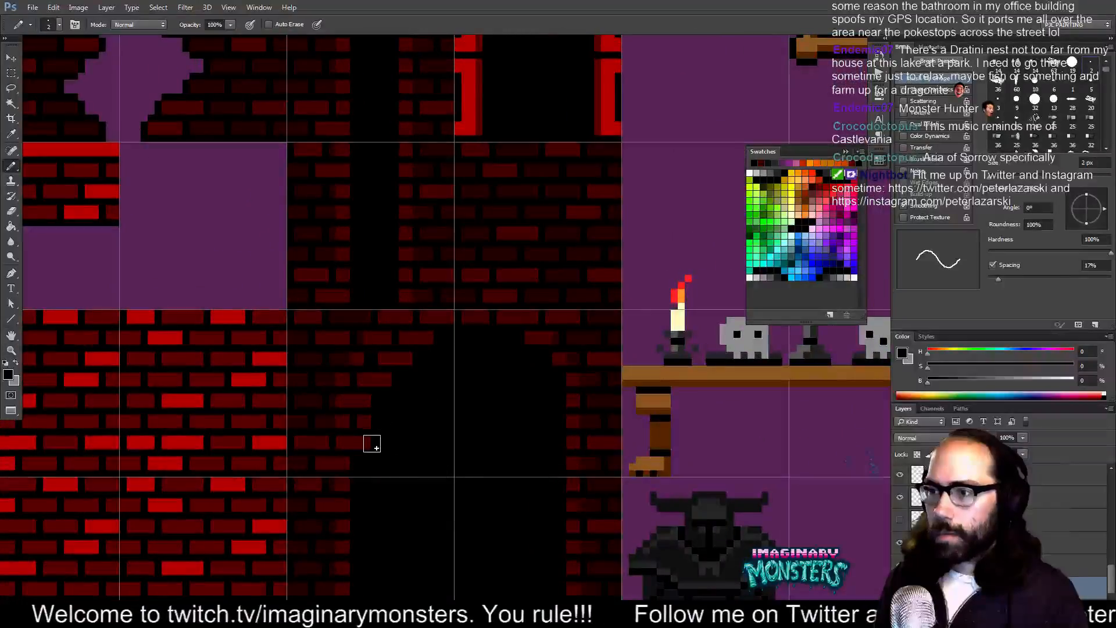
drag(432, 426, 416, 448)
alt+click(351, 424)
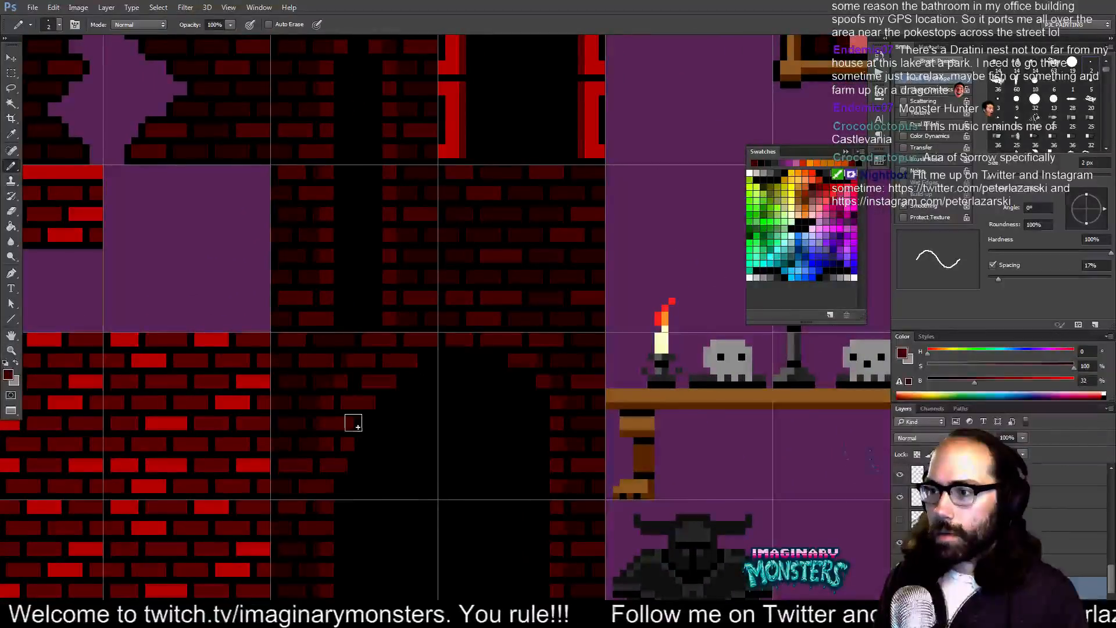
mouse_move(435, 406)
mouse_down()
mouse_move(421, 423)
mouse_move(411, 418)
mouse_move(423, 391)
mouse_up()
drag(371, 421, 394, 391)
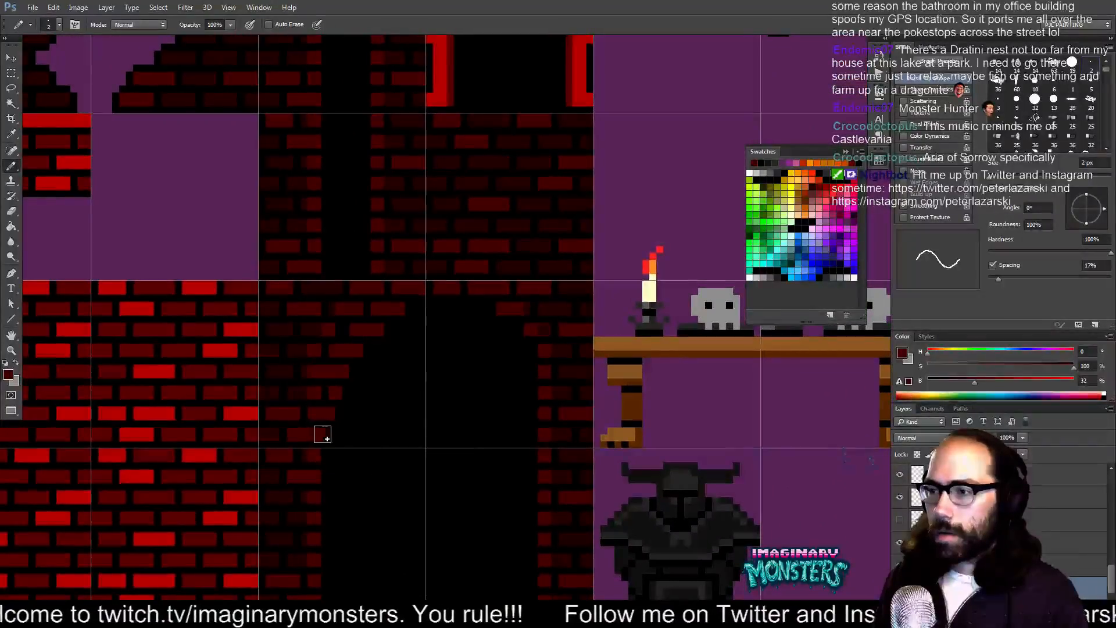
- Try to copy the horned statue to just below the wide arch, and undo the resulting duplicate of the castle artwork
key(z)
alt+click(414, 406)
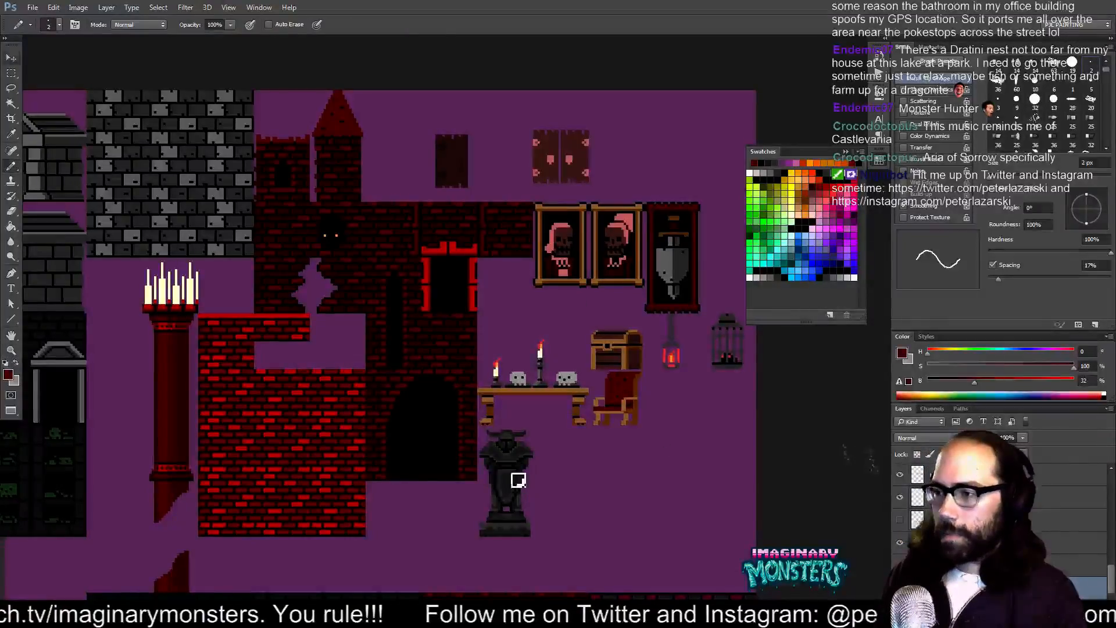
key(v)
drag(509, 504, 388, 519)
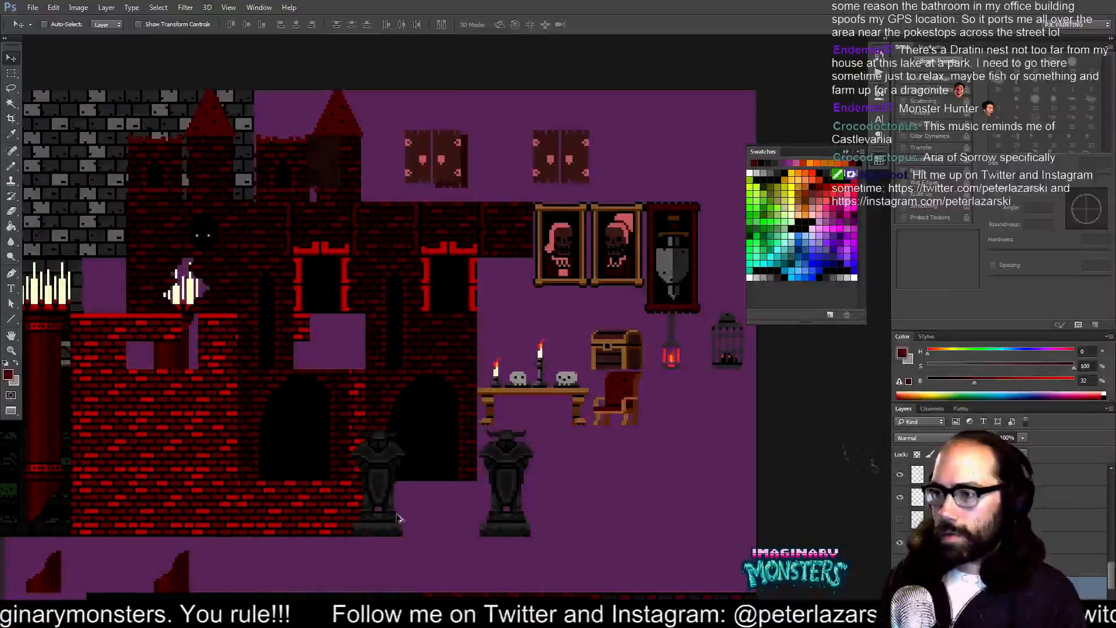
key(ctrl+z)
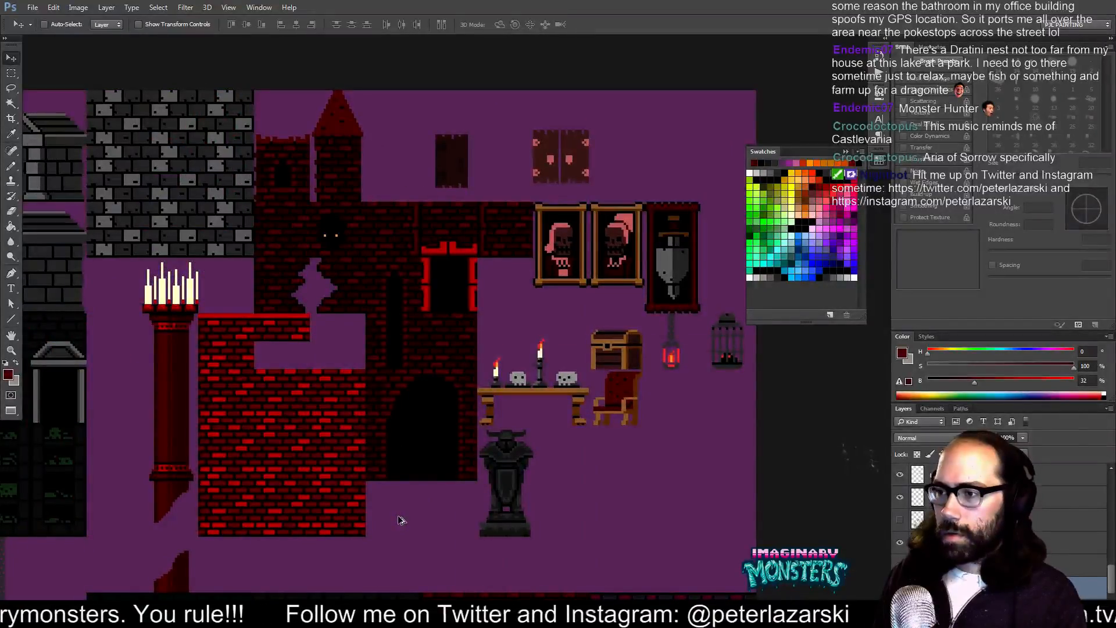
- Undo the brick repainting on the wide arch's left half, back to the freshly moved brick-shaped selection
key(ctrl+alt+z)
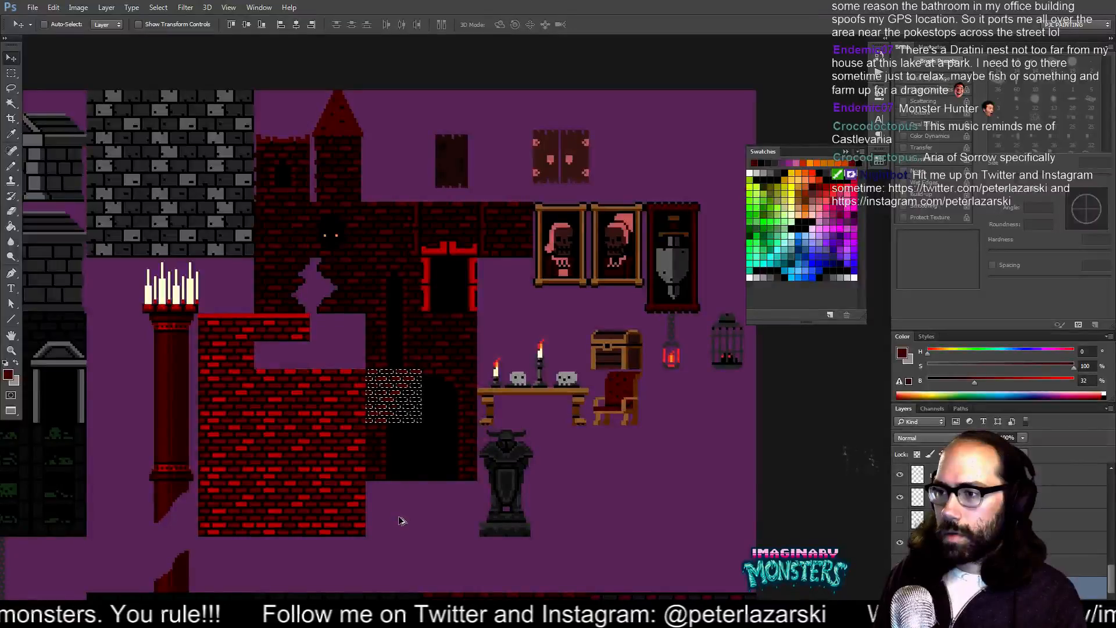
key(ctrl+alt+z)
key(ctrl+alt+z)
key(ctrl+alt+z)
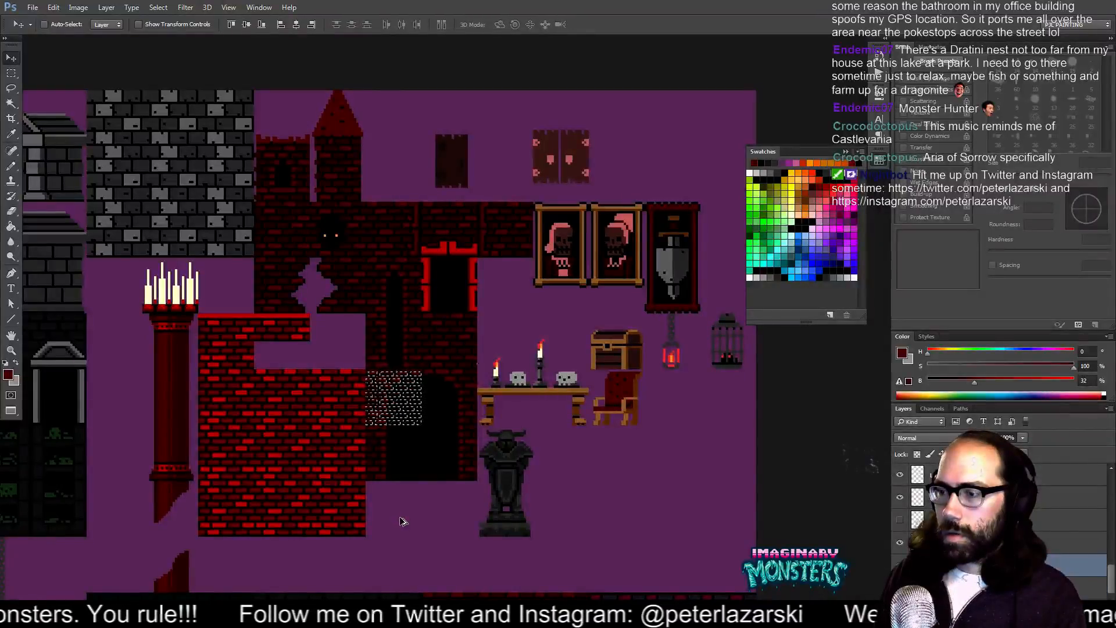
- Delete the brick wall tile above the wide arch's right half, beside the narrow black window
drag(498, 429, 483, 436)
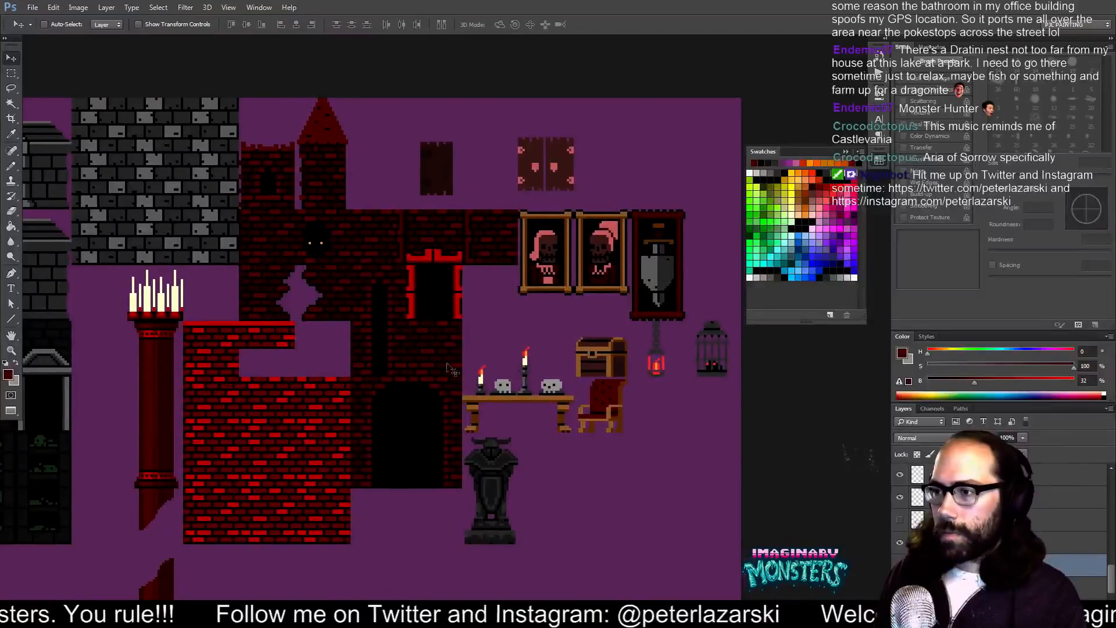
drag(448, 363, 471, 379)
key(Delete)
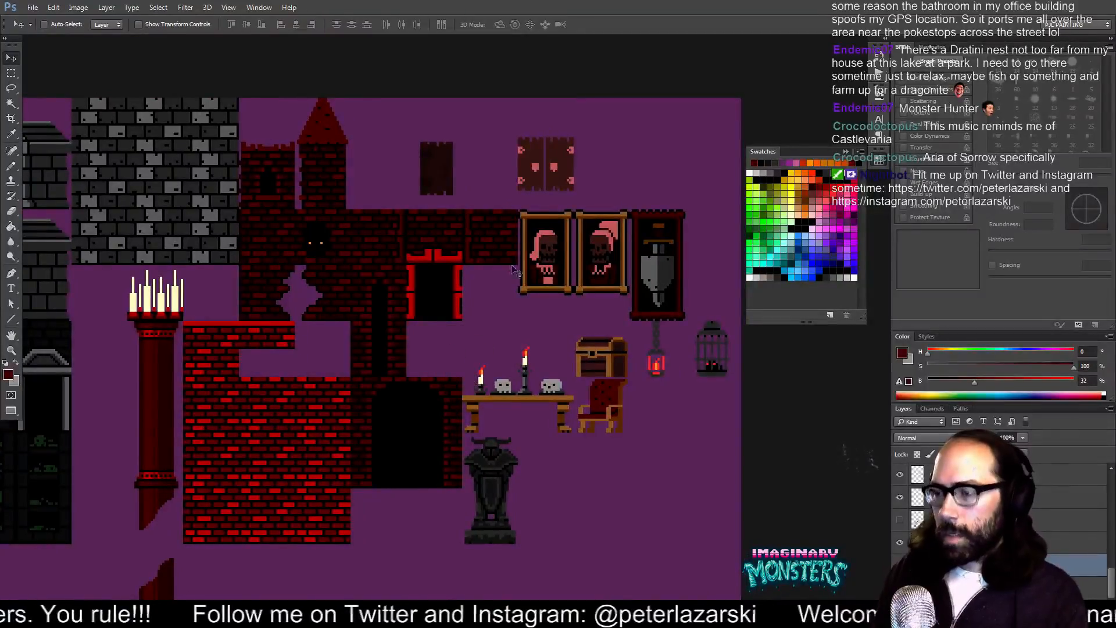
drag(482, 317, 488, 319)
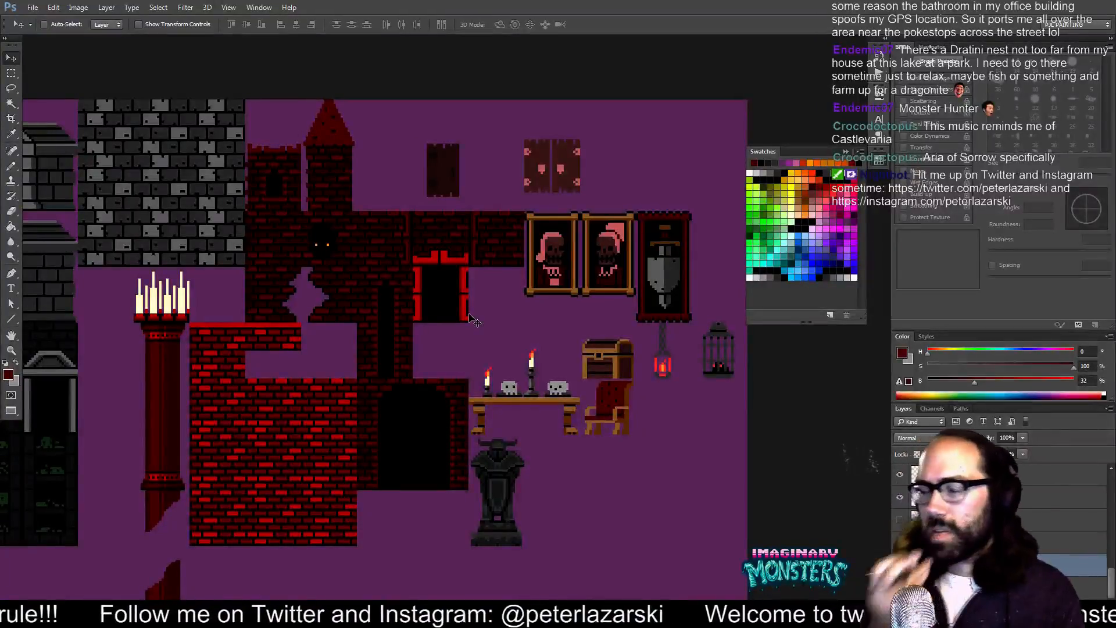
drag(452, 440, 431, 418)
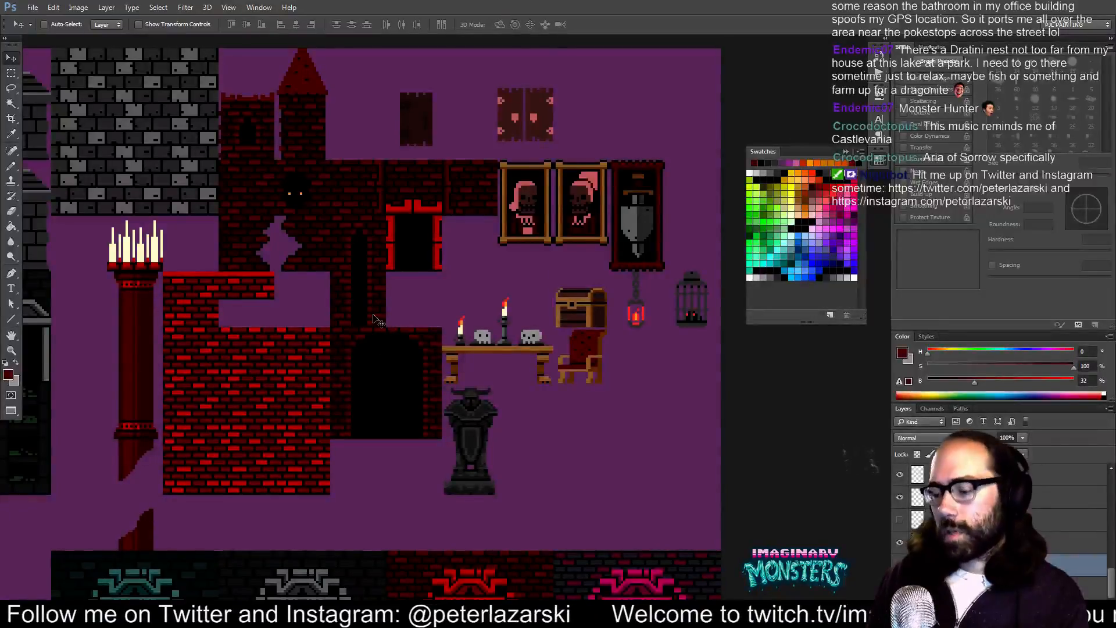
- Examine the wide arch's top curve against the tile grid up close and at a smaller scale
key(ctrl+apostrophe)
key(z)
click(423, 358)
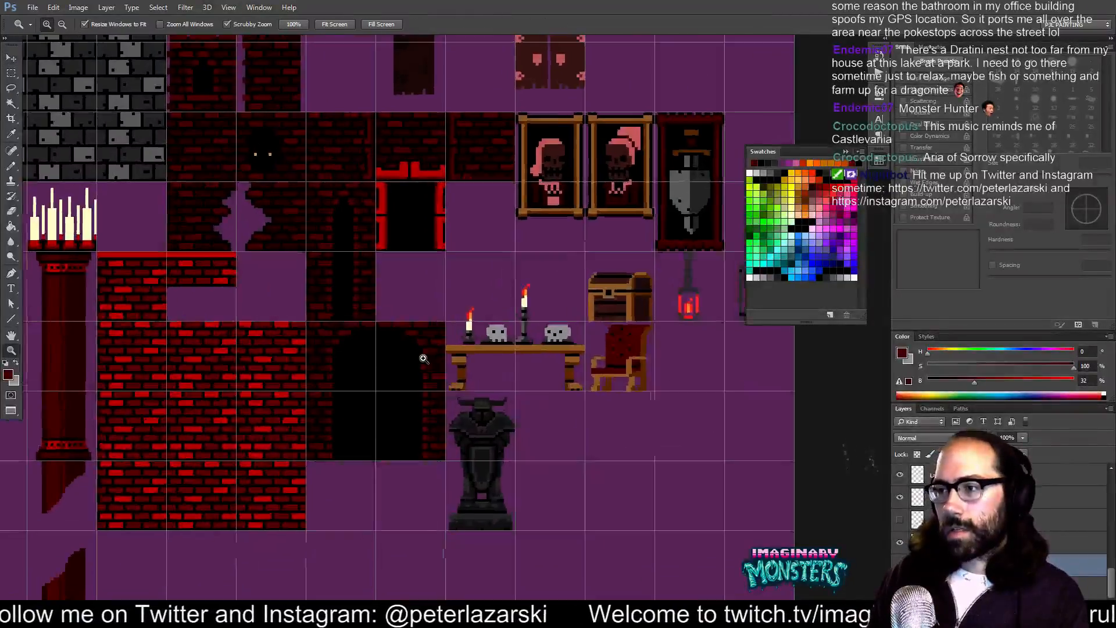
click(421, 358)
drag(392, 351, 410, 373)
click(389, 359)
key(b)
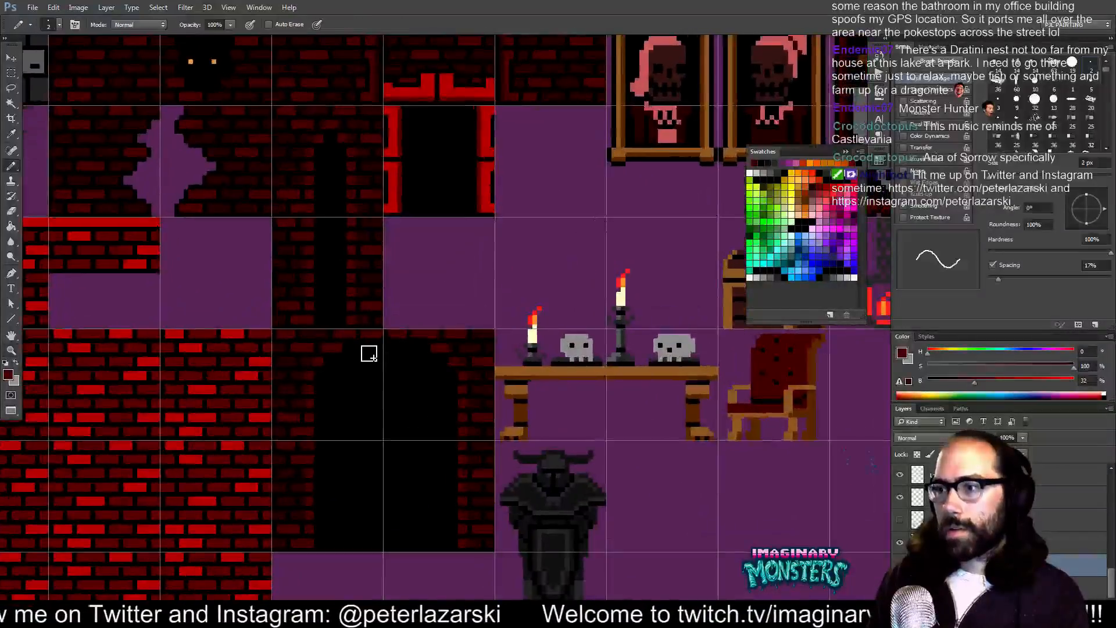
alt+click(377, 350)
key(z)
click(374, 347)
key(b)
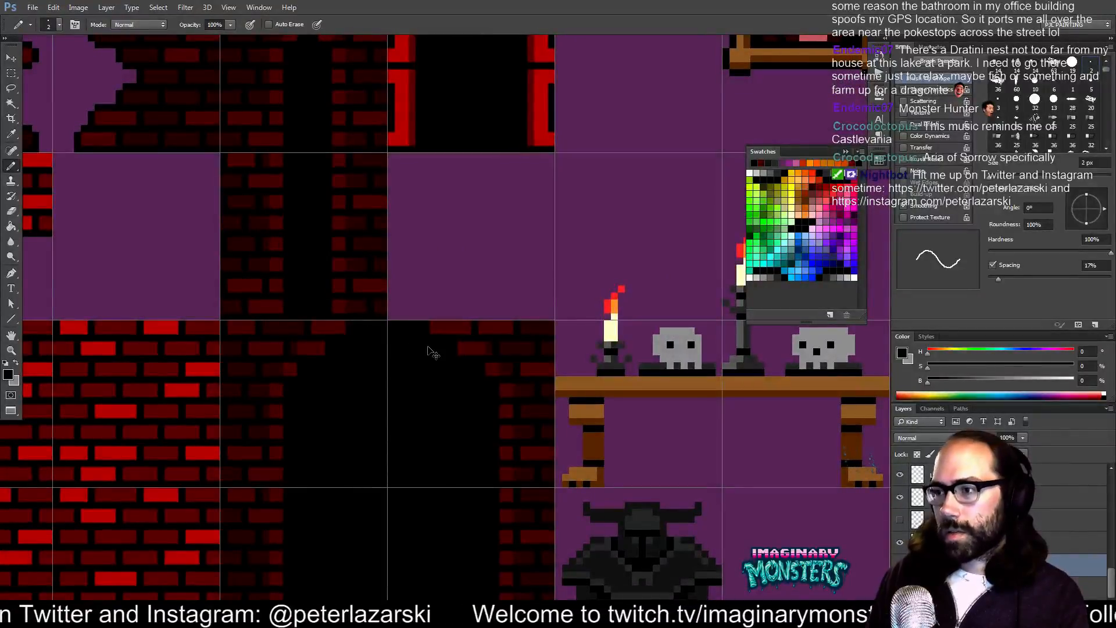
key(z)
alt+click(444, 367)
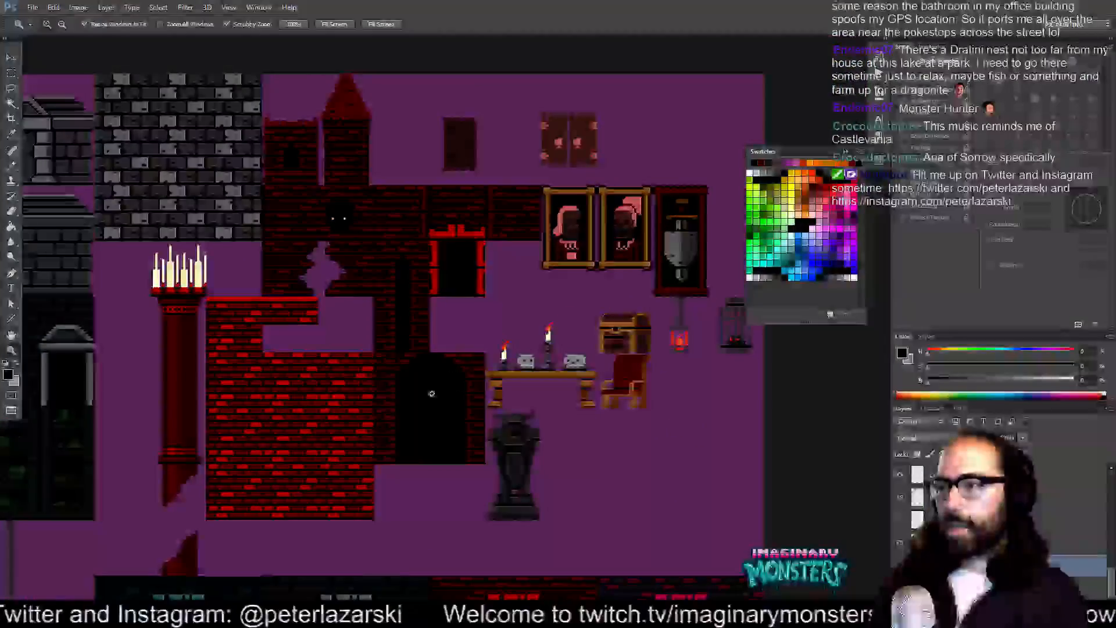
drag(435, 376, 437, 354)
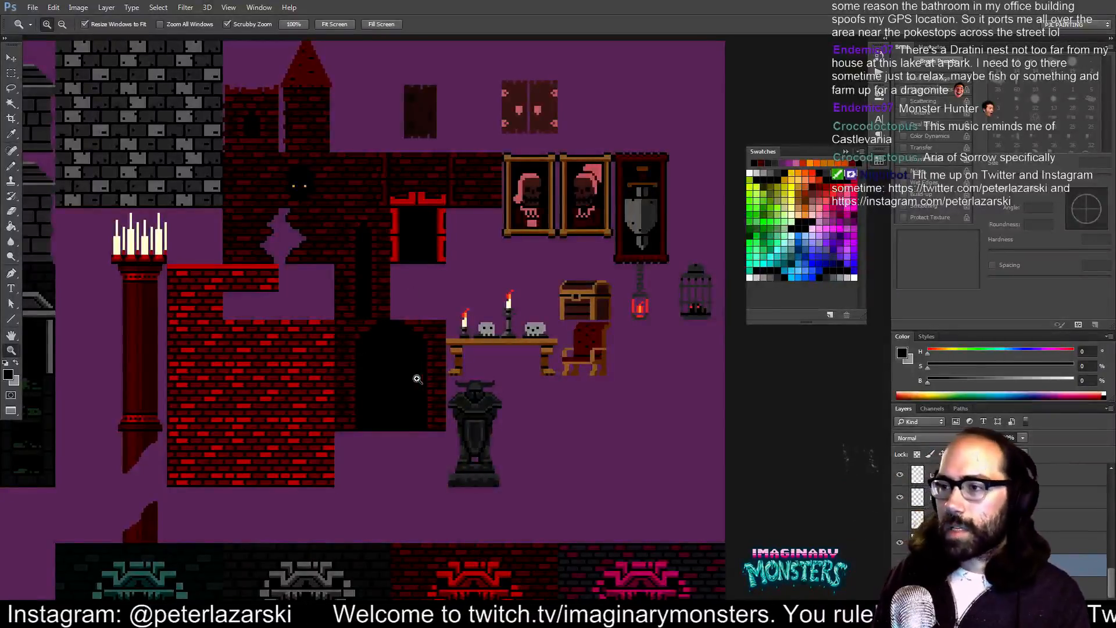
- Compare the arch's left and right brick edges up close and within the surrounding castle artwork
drag(360, 346, 408, 298)
key(b)
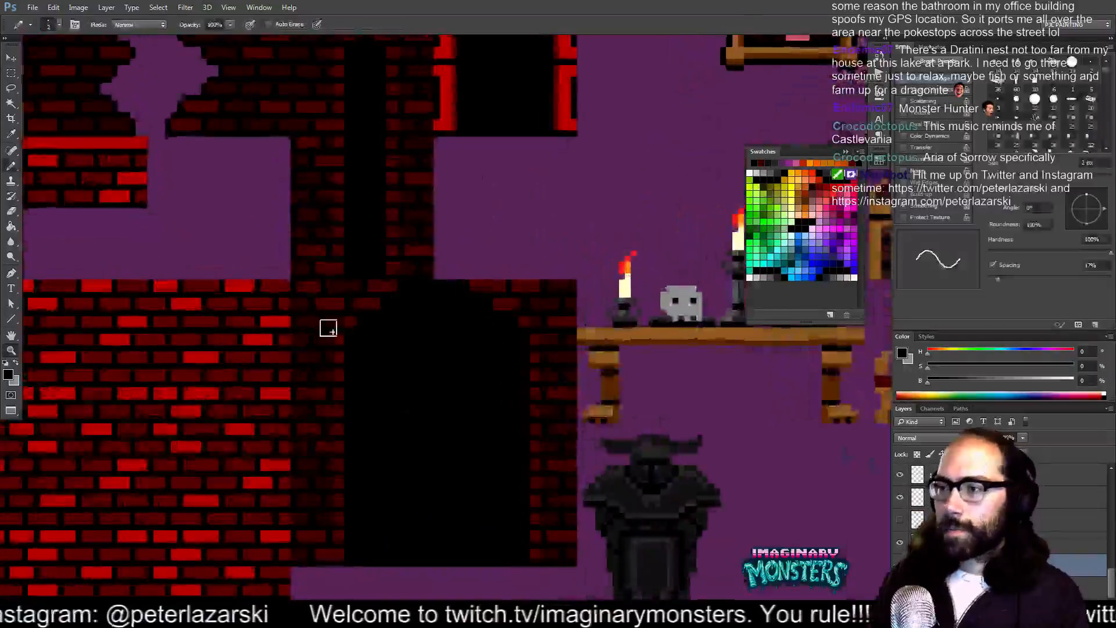
alt+click(345, 341)
drag(495, 395, 451, 391)
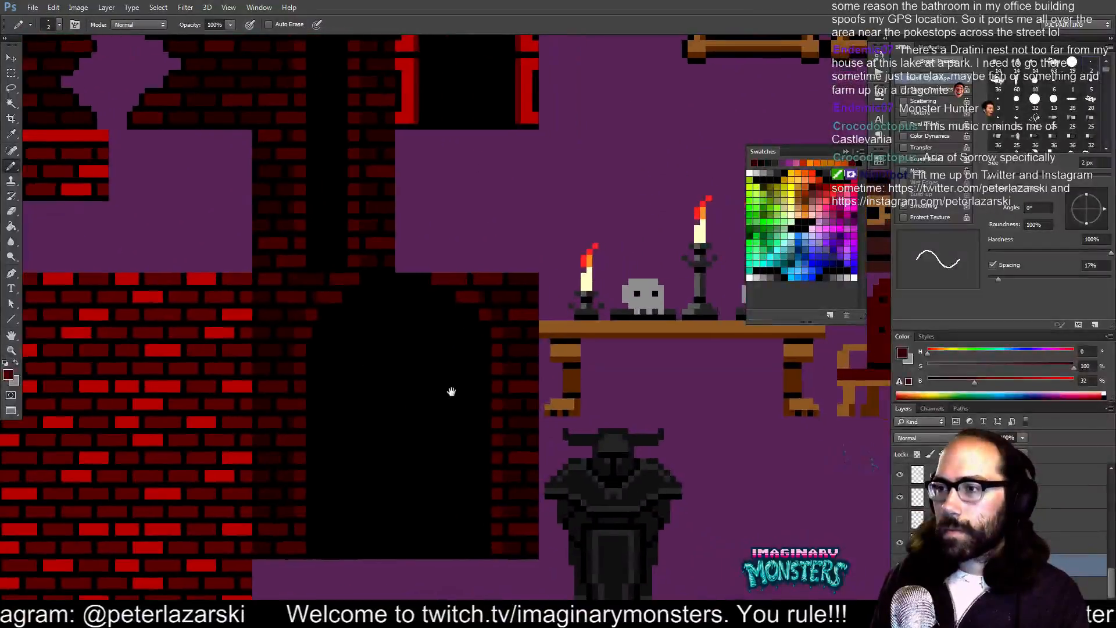
drag(521, 357, 495, 344)
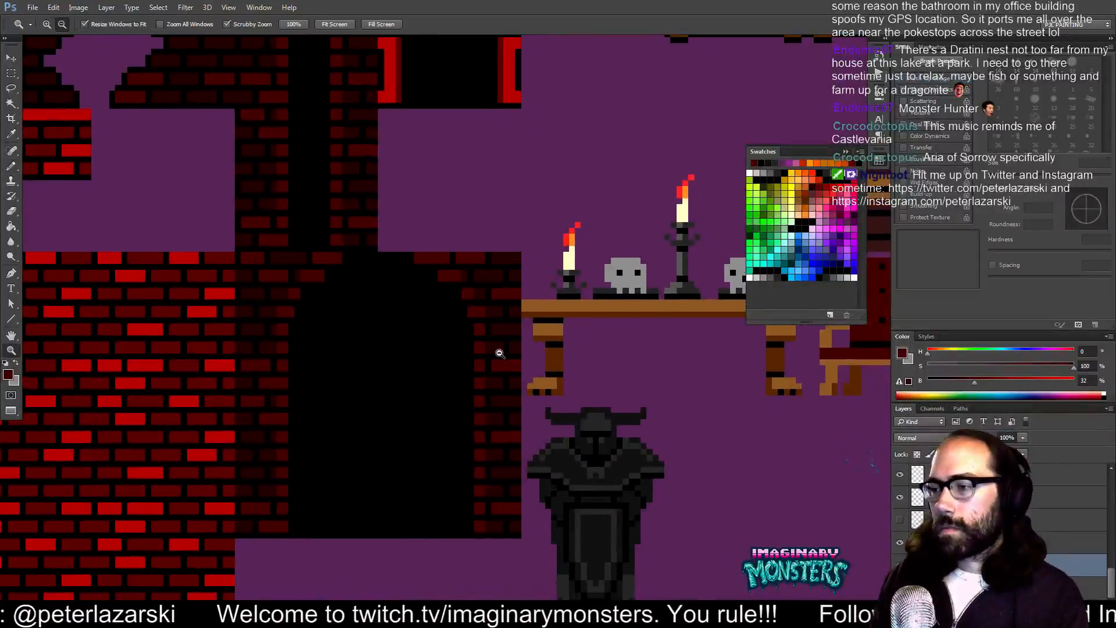
alt+click(505, 356)
alt+click(507, 357)
alt+click(507, 358)
alt+click(507, 355)
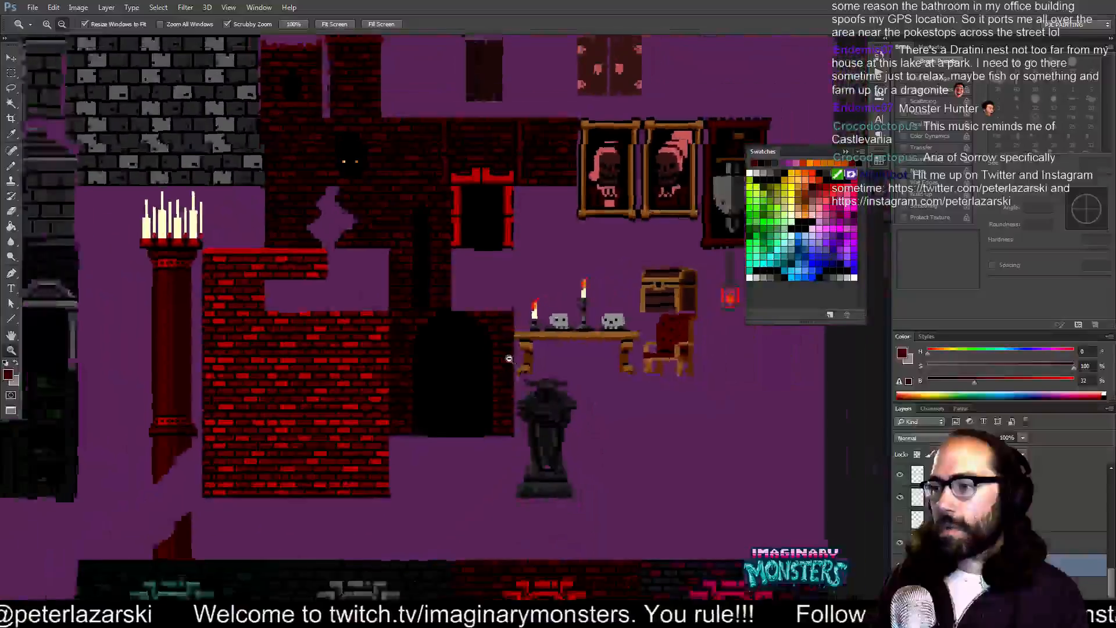
alt+click(506, 353)
mouse_move(503, 348)
mouse_down()
mouse_move(459, 348)
mouse_move(477, 371)
mouse_up()
key(b)
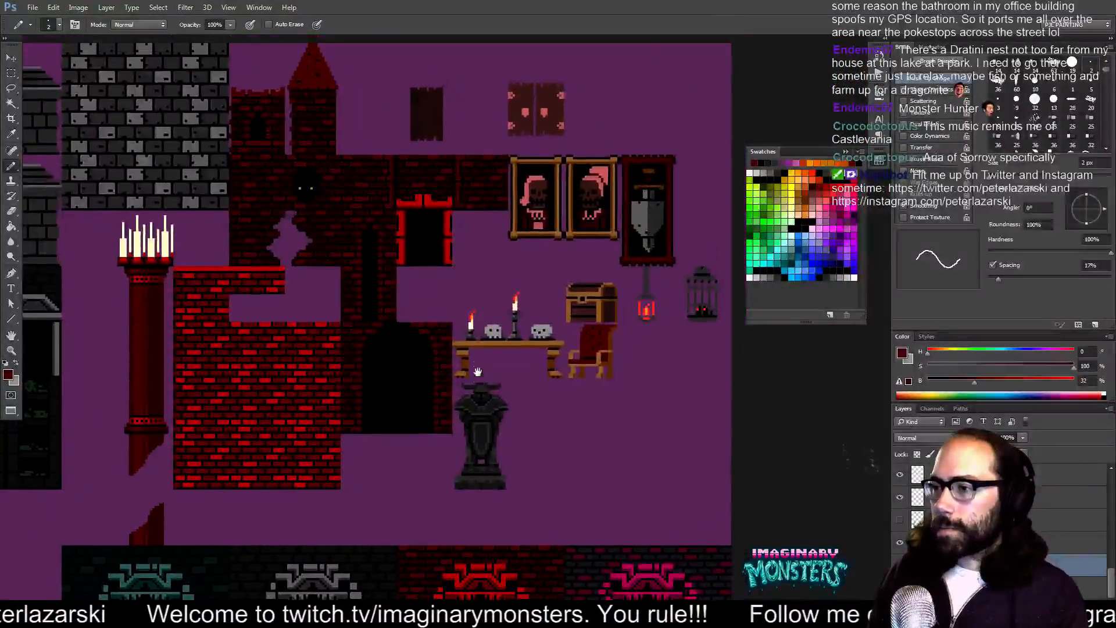
drag(498, 331, 431, 335)
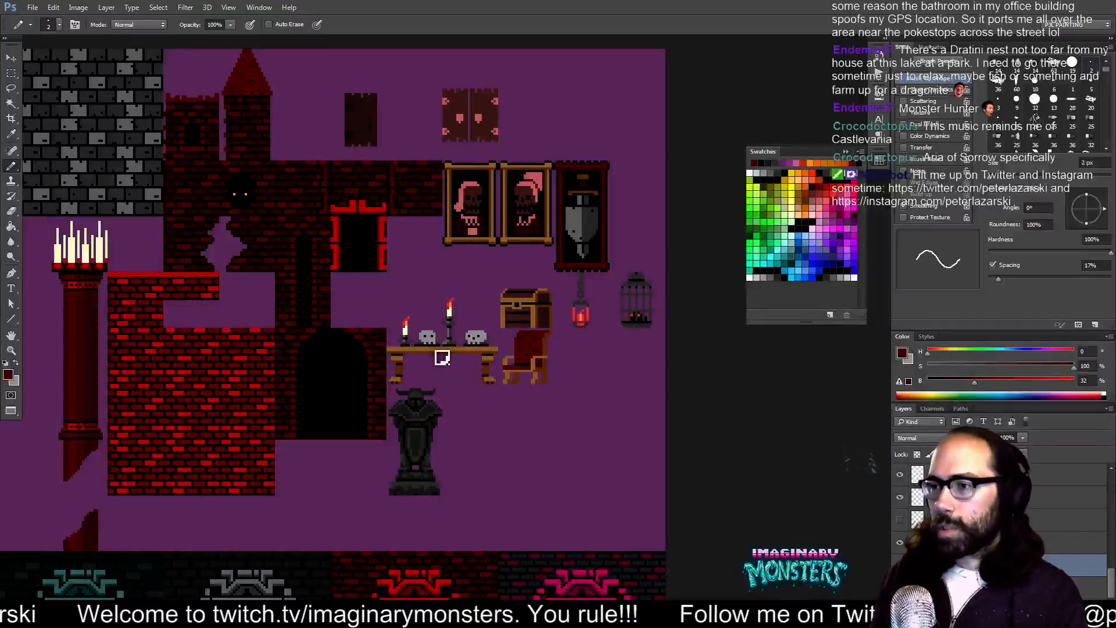
- Look over the rest of the tileset, including the graveyard pieces, the coloured fireplaces and the pink castle, for comparison with the wide arch
drag(386, 398, 411, 443)
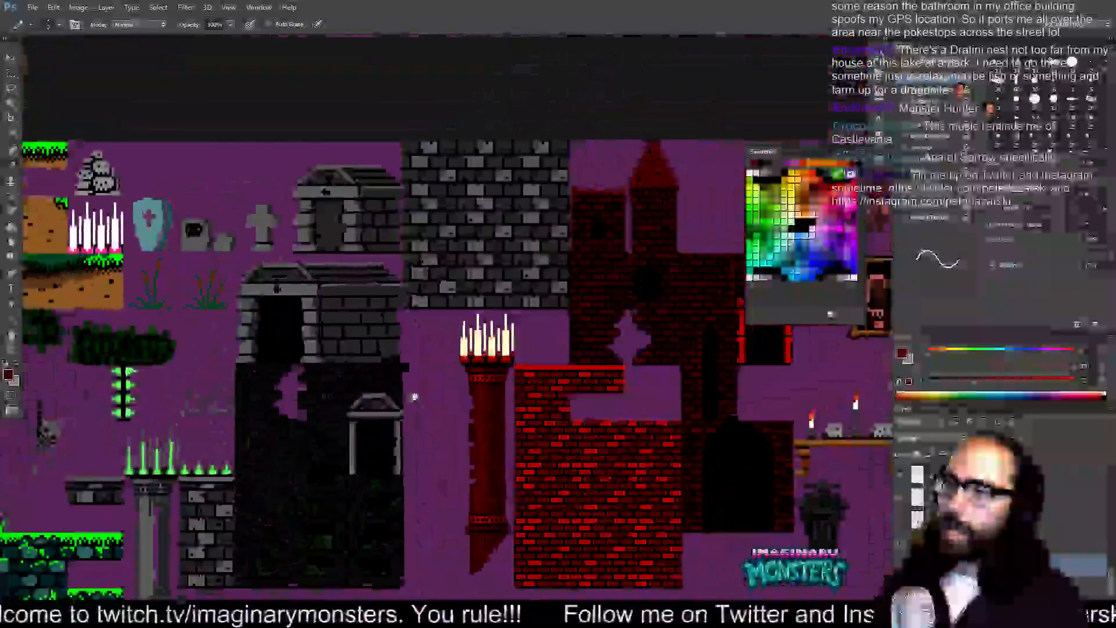
drag(596, 320, 341, 323)
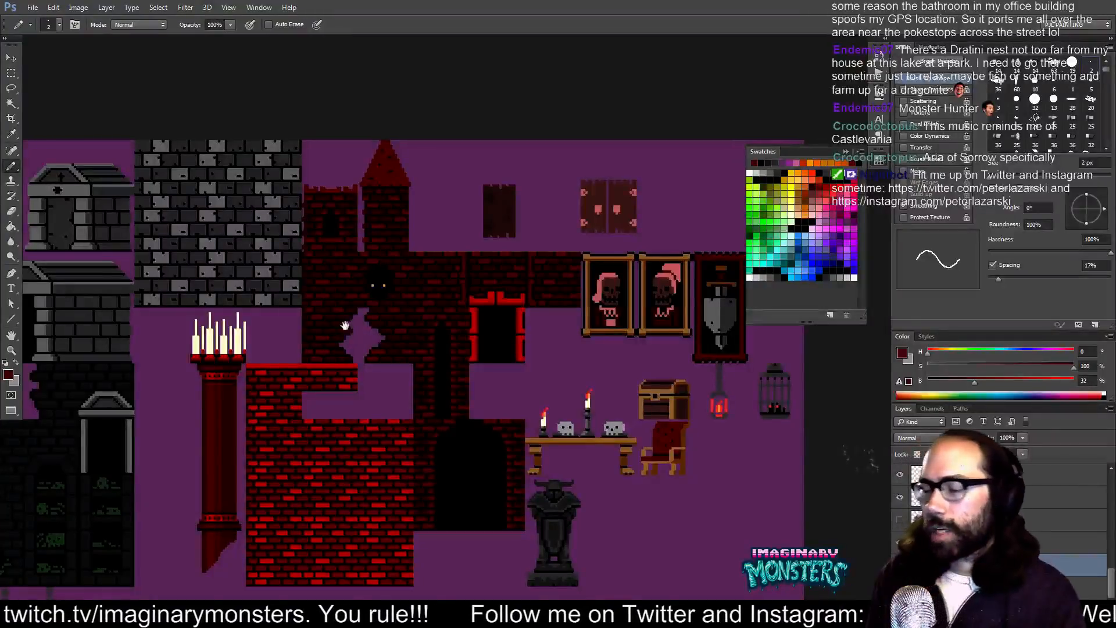
drag(436, 426, 322, 254)
drag(352, 331, 382, 297)
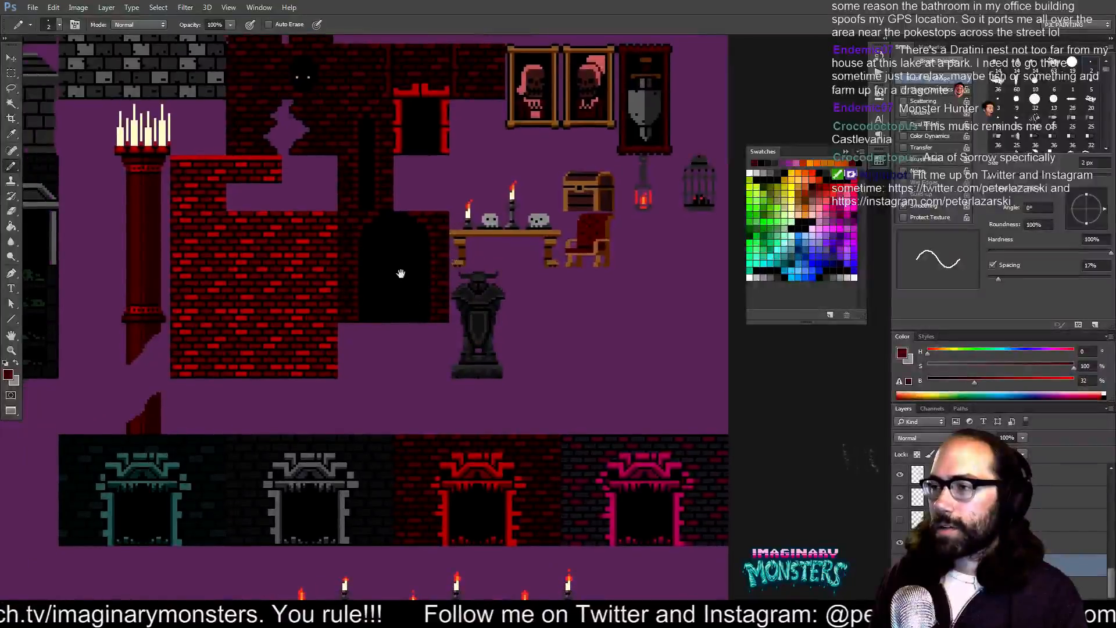
drag(278, 280, 434, 267)
drag(354, 276, 433, 256)
drag(562, 241, 356, 278)
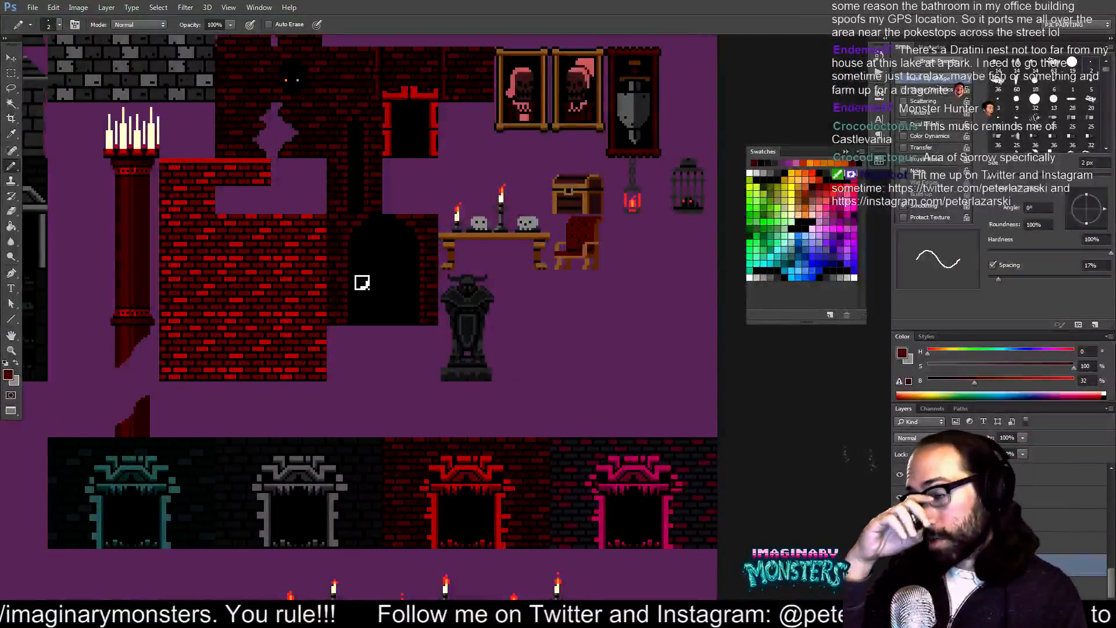
drag(398, 286, 401, 234)
drag(418, 356, 438, 261)
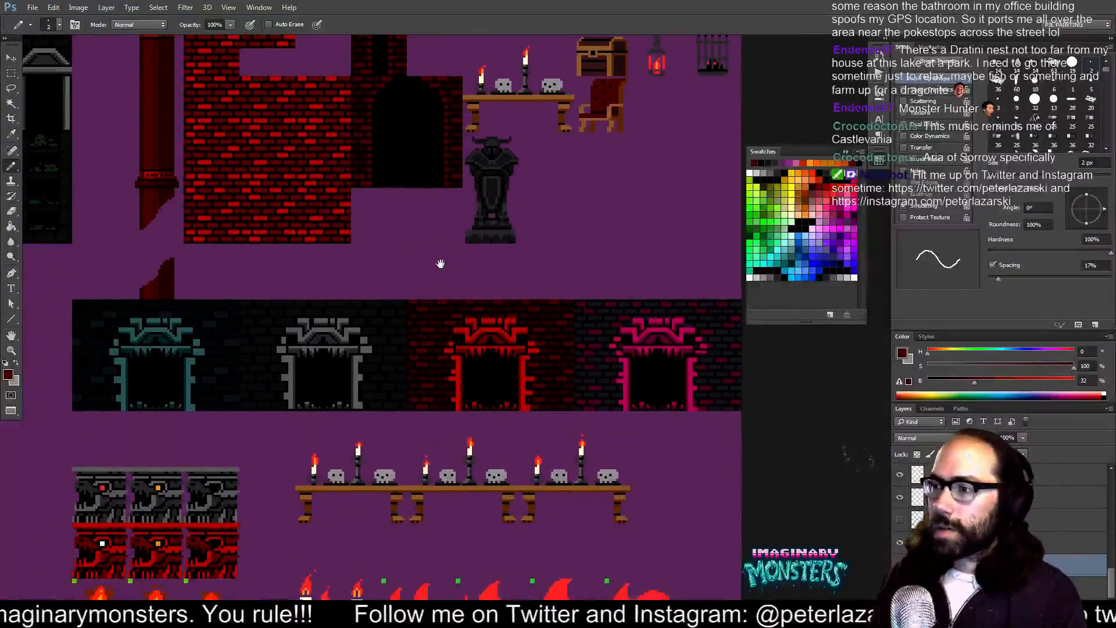
drag(451, 351, 445, 284)
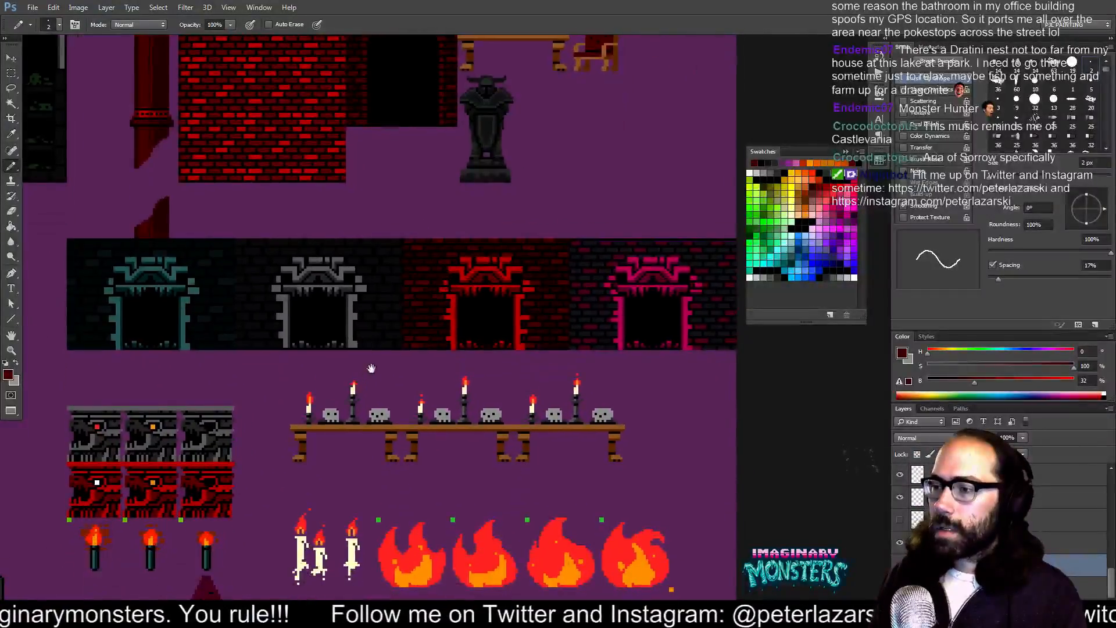
drag(370, 368, 411, 324)
drag(378, 371, 406, 320)
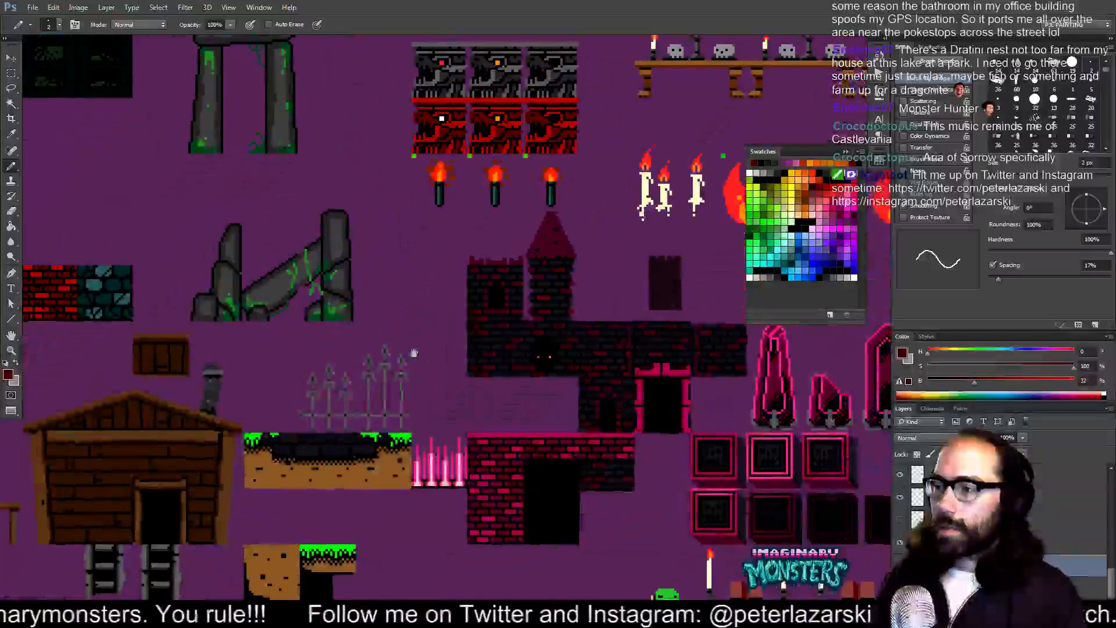
drag(474, 444, 397, 333)
drag(215, 328, 482, 236)
drag(446, 186, 386, 416)
drag(515, 150, 317, 396)
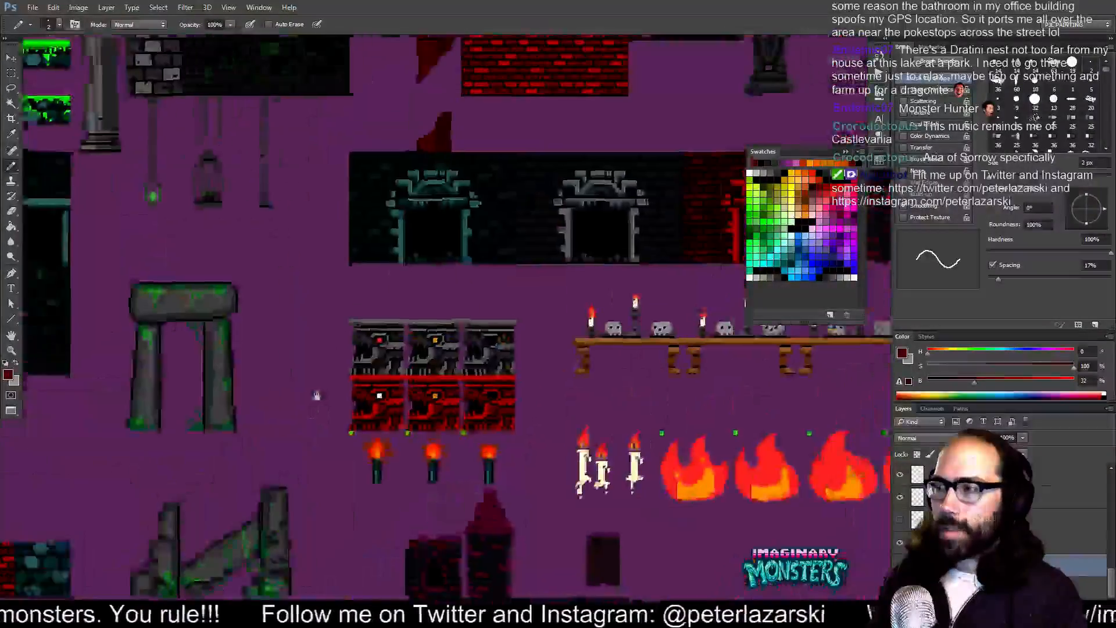
drag(571, 196, 360, 533)
drag(406, 381, 358, 453)
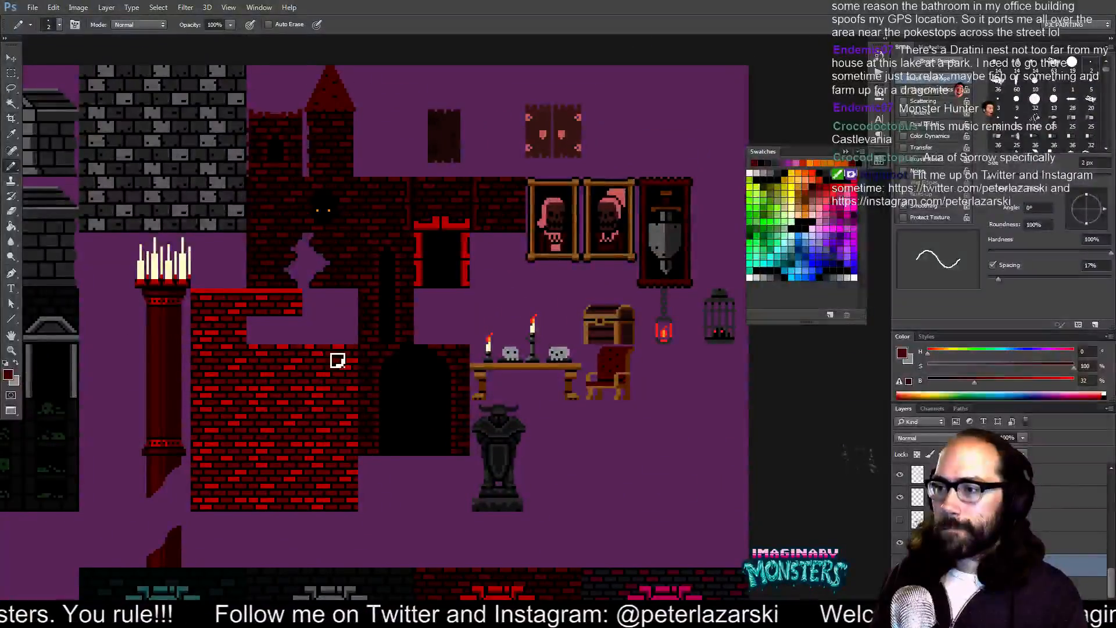
- Copy the two-tile-wide top of the arch into the empty grid row directly below the opening, and deselect it
key(ctrl+apostrophe)
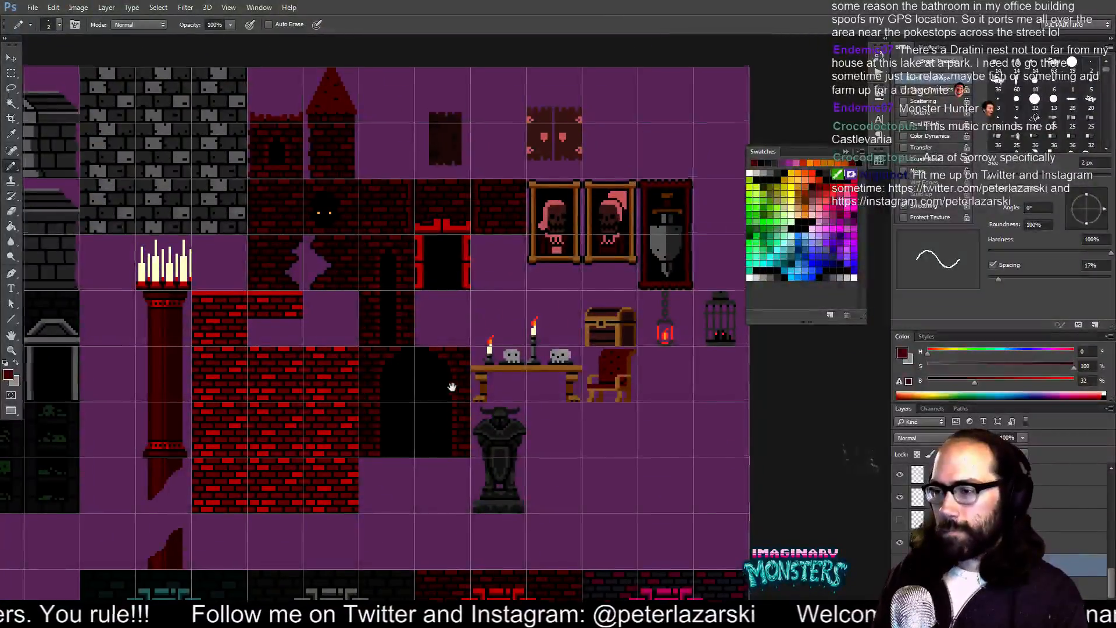
drag(452, 387, 465, 403)
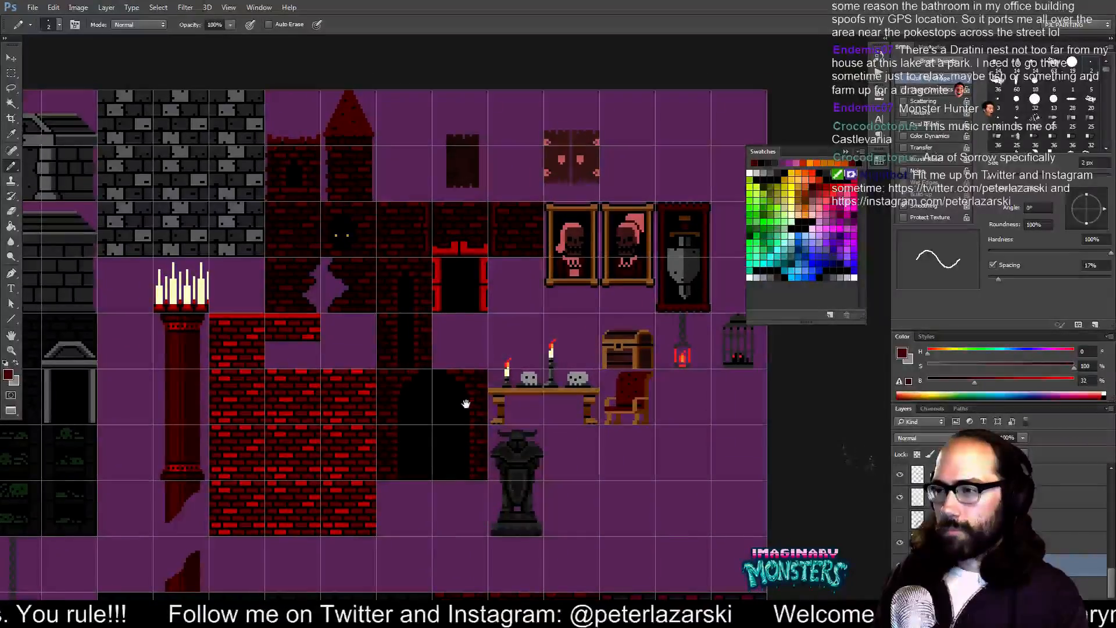
key(z)
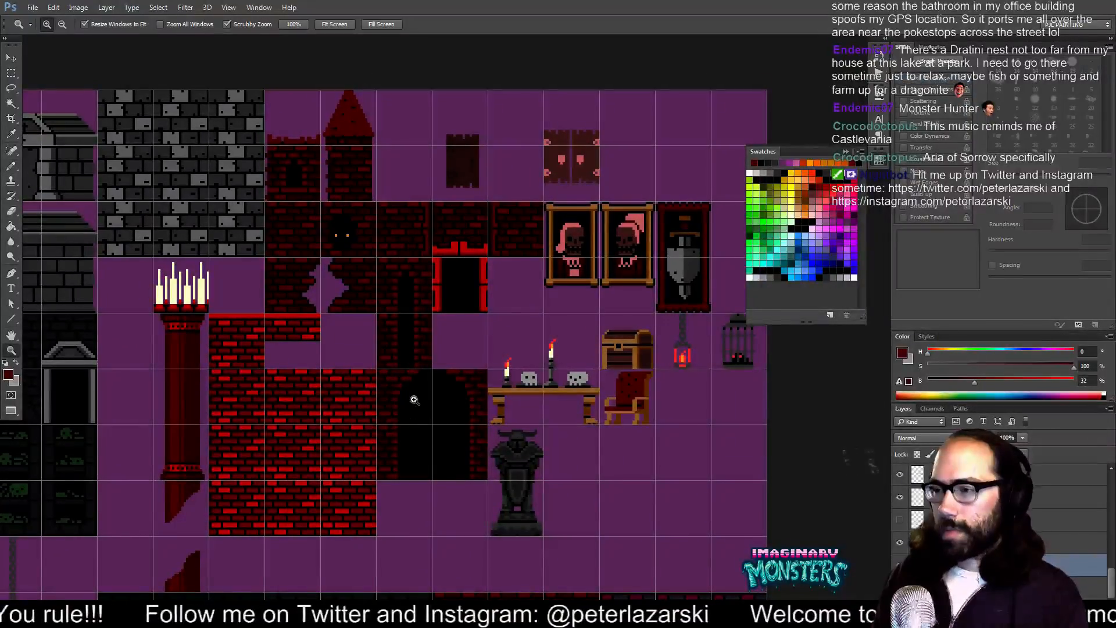
mouse_move(417, 395)
mouse_down()
mouse_move(406, 406)
mouse_move(398, 386)
mouse_up()
scroll(398, 386, down, 3)
key(m)
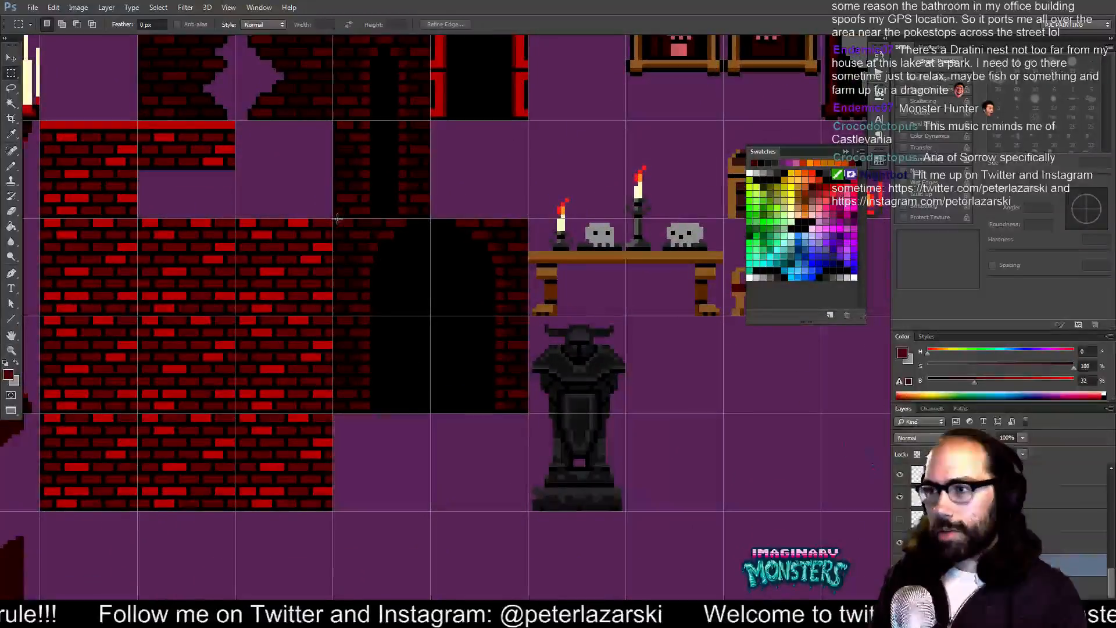
drag(462, 272, 527, 314)
key(v)
alt+drag(516, 276, 520, 470)
key(ctrl+d)
- Trim the lower brick ends on the copied arch's left side with sampled black, using the 2 px pencil
drag(398, 442, 467, 388)
key(z)
key(b)
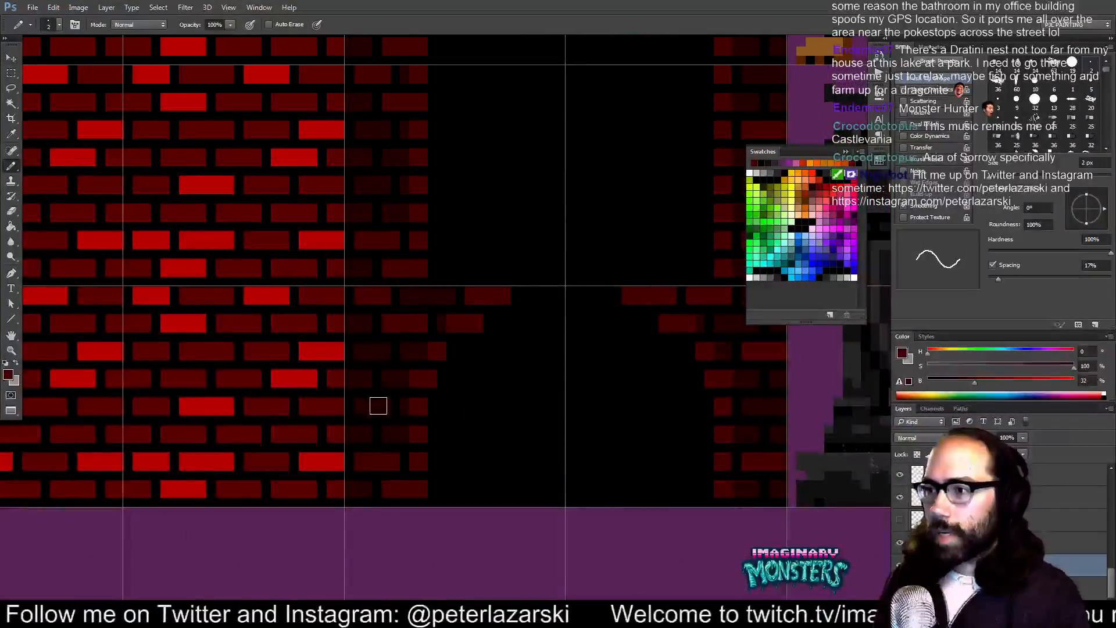
alt+click(449, 409)
drag(427, 407, 406, 408)
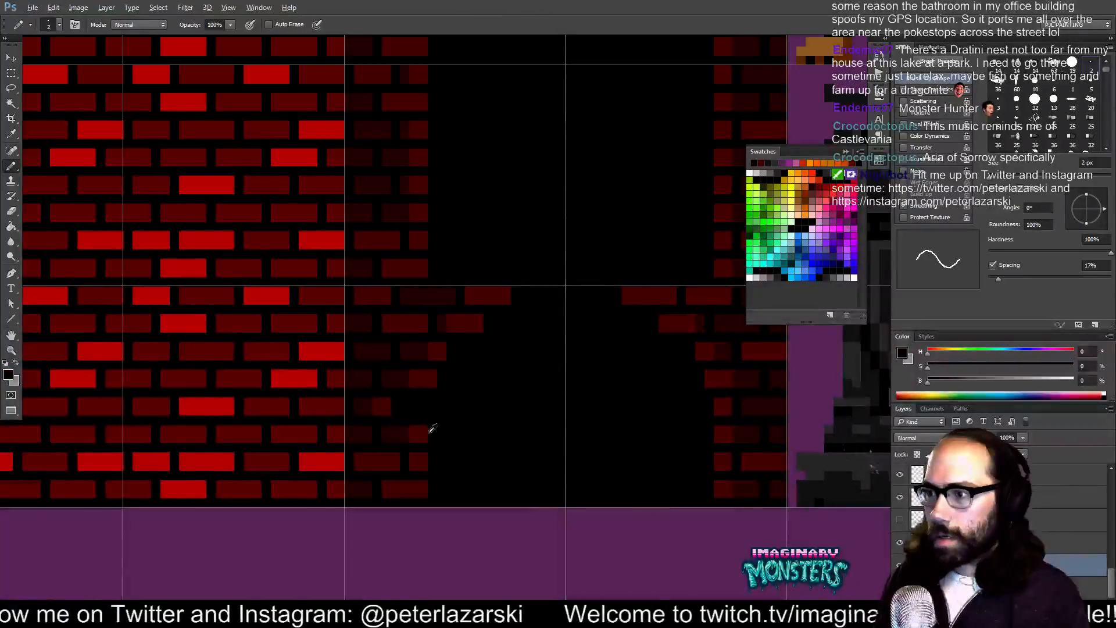
alt+click(434, 459)
mouse_move(427, 460)
mouse_down()
mouse_move(424, 489)
mouse_move(383, 488)
mouse_up()
alt+click(361, 480)
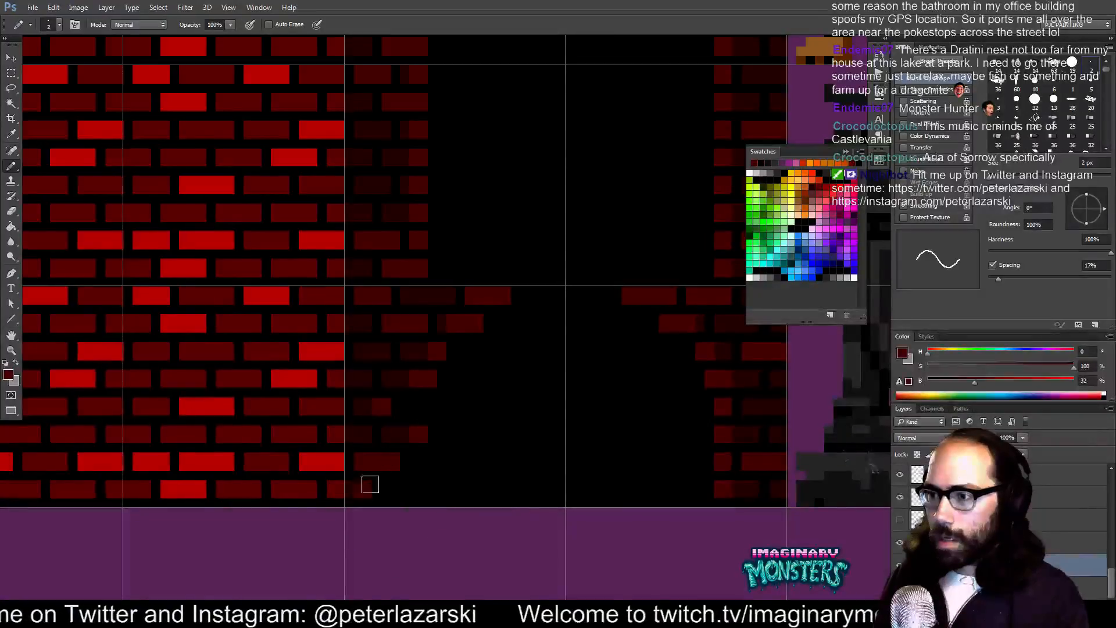
- Trim the lower brick ends on the copied arch's right side with black and touch up the bottom brick in sampled dark red
drag(493, 469, 339, 478)
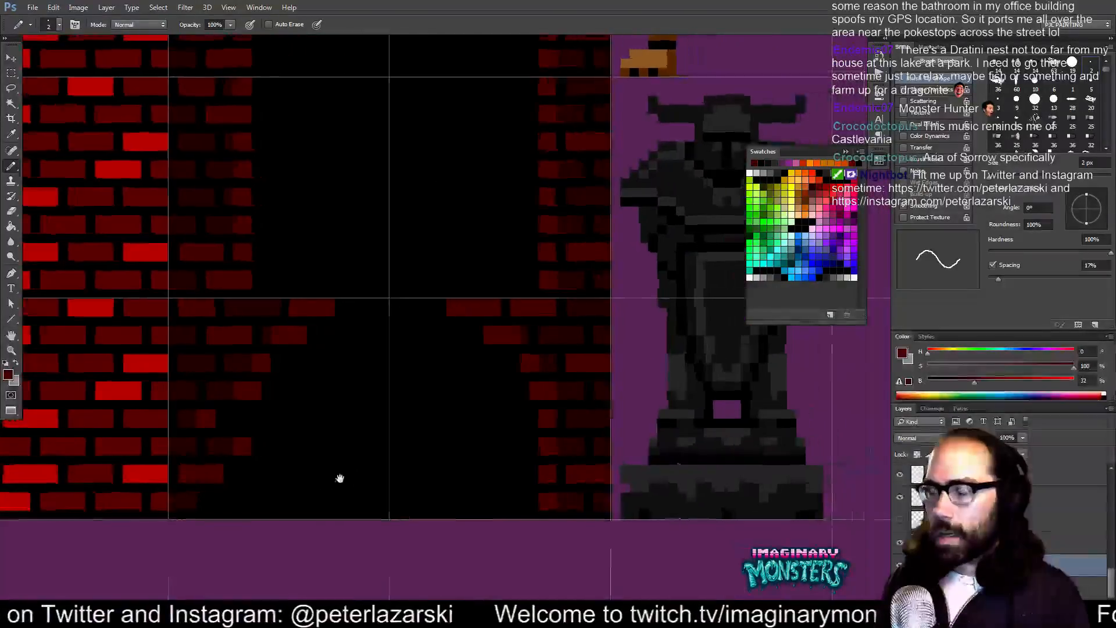
alt+click(515, 404)
click(524, 410)
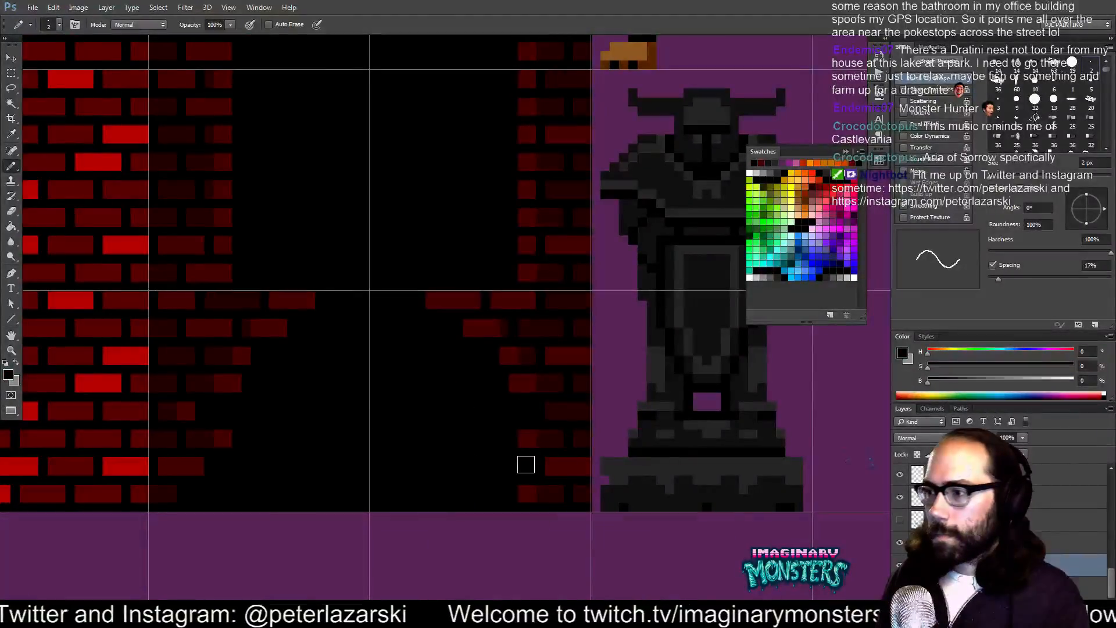
alt+click(531, 492)
click(554, 492)
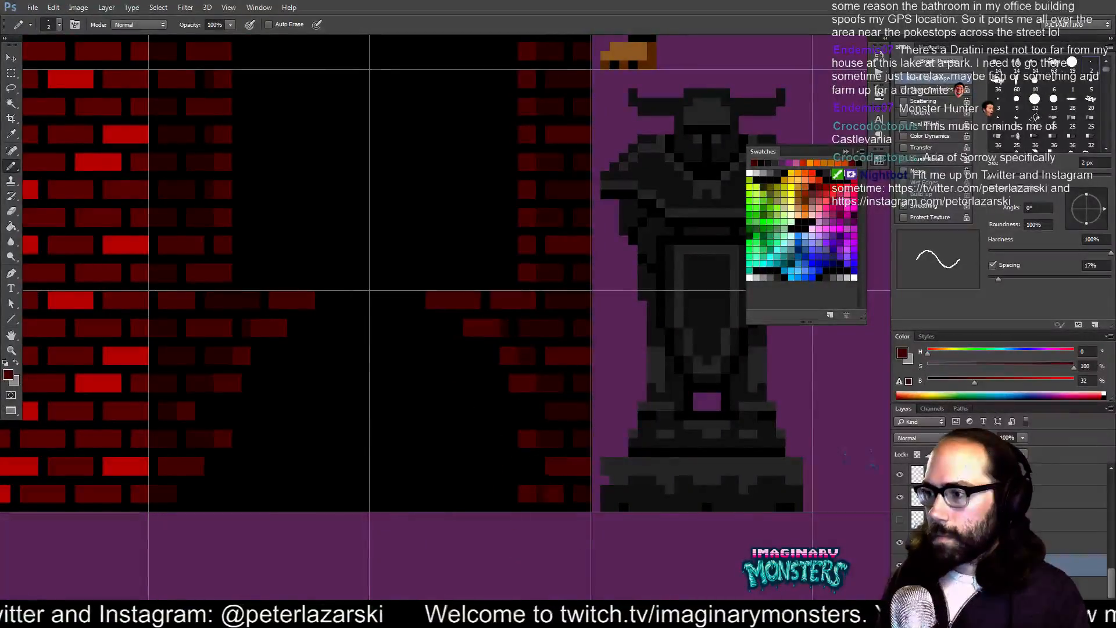
alt+click(519, 481)
click(525, 491)
key(z)
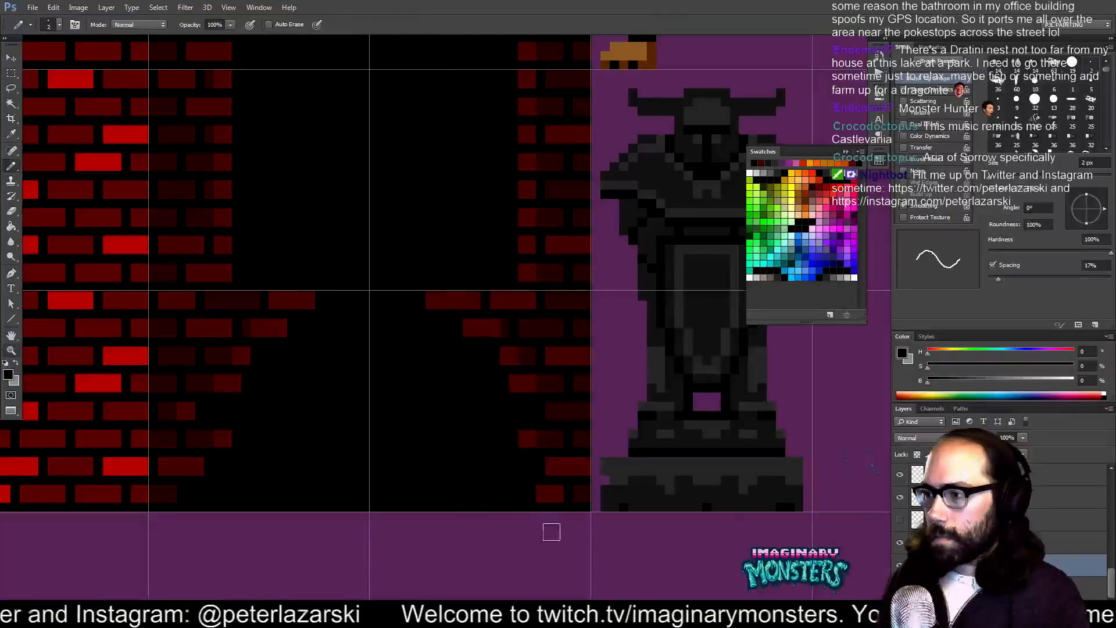
- Look over the extended brick arch in context with the rest of the tileset, including the fireplaces, flames and pink castle
alt+click(546, 489)
alt+click(546, 490)
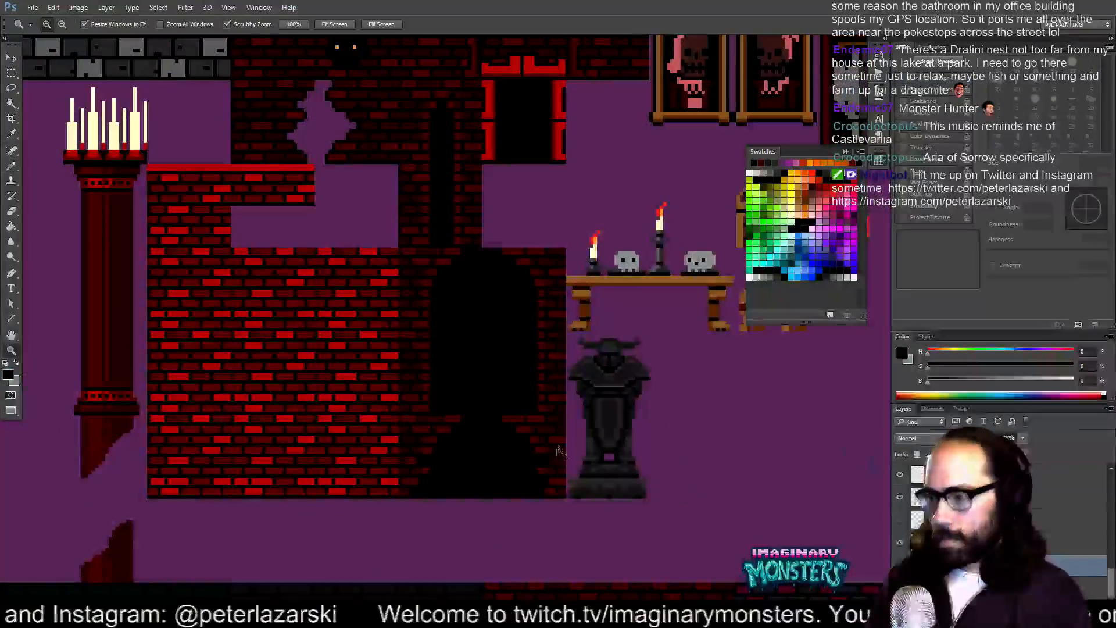
drag(602, 314, 567, 383)
alt+click(587, 259)
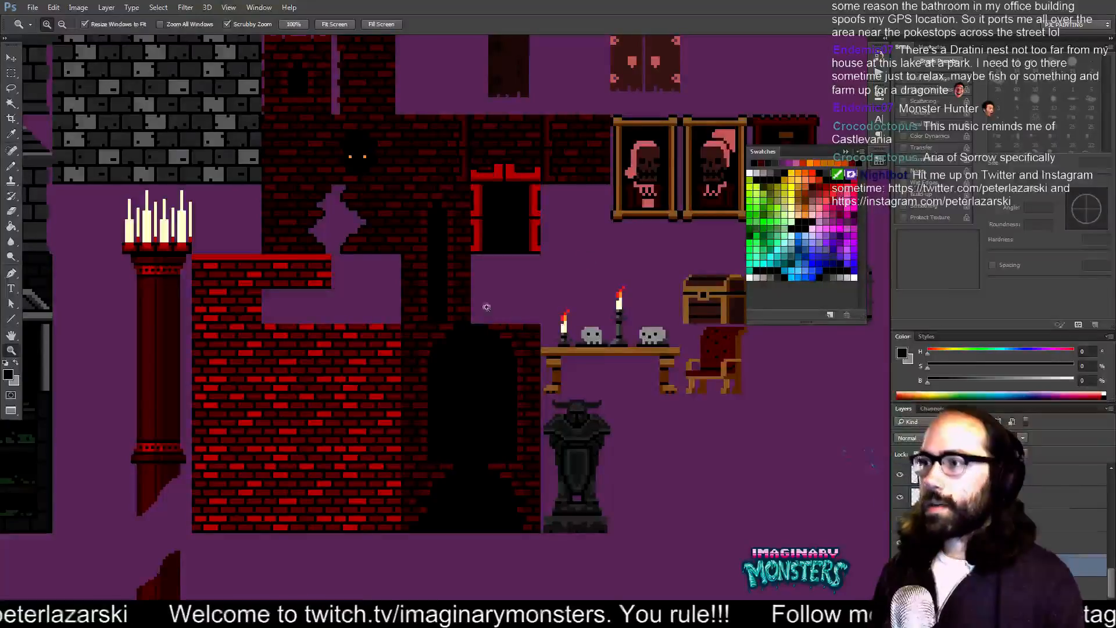
drag(519, 294, 344, 313)
drag(437, 377, 575, 330)
alt+click(589, 344)
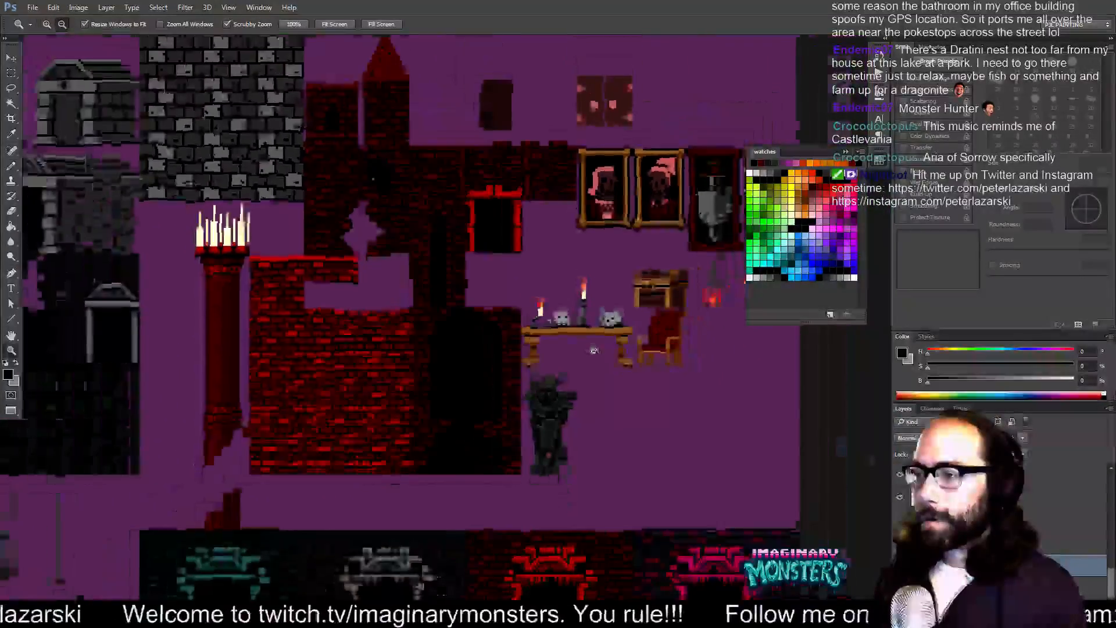
alt+click(589, 344)
drag(534, 421, 680, 101)
drag(483, 260, 401, 123)
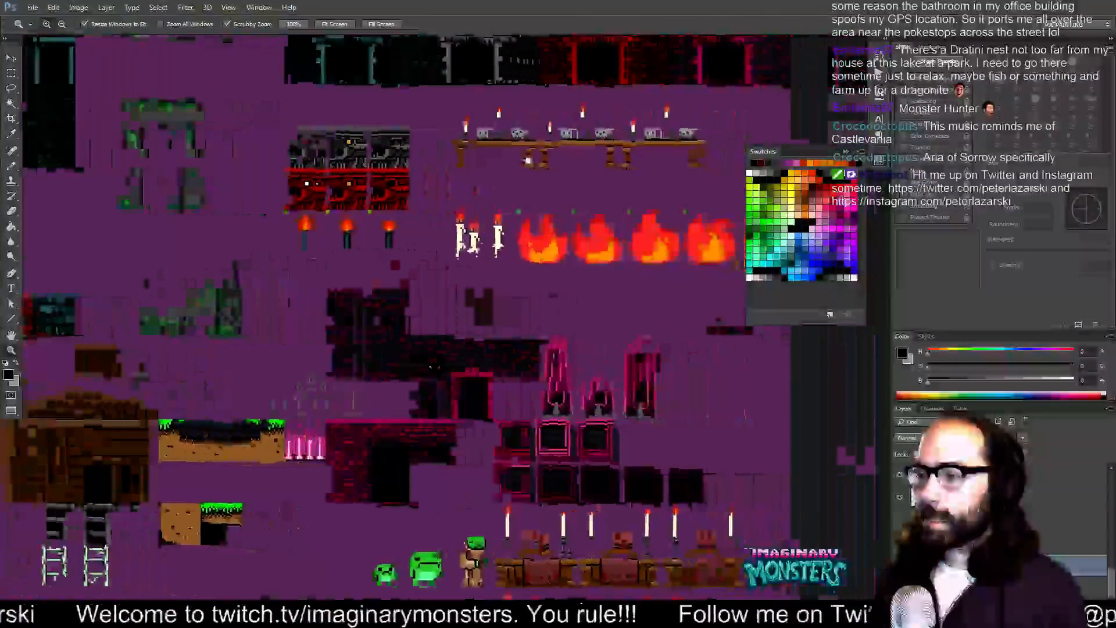
drag(477, 278, 485, 182)
drag(587, 87, 485, 326)
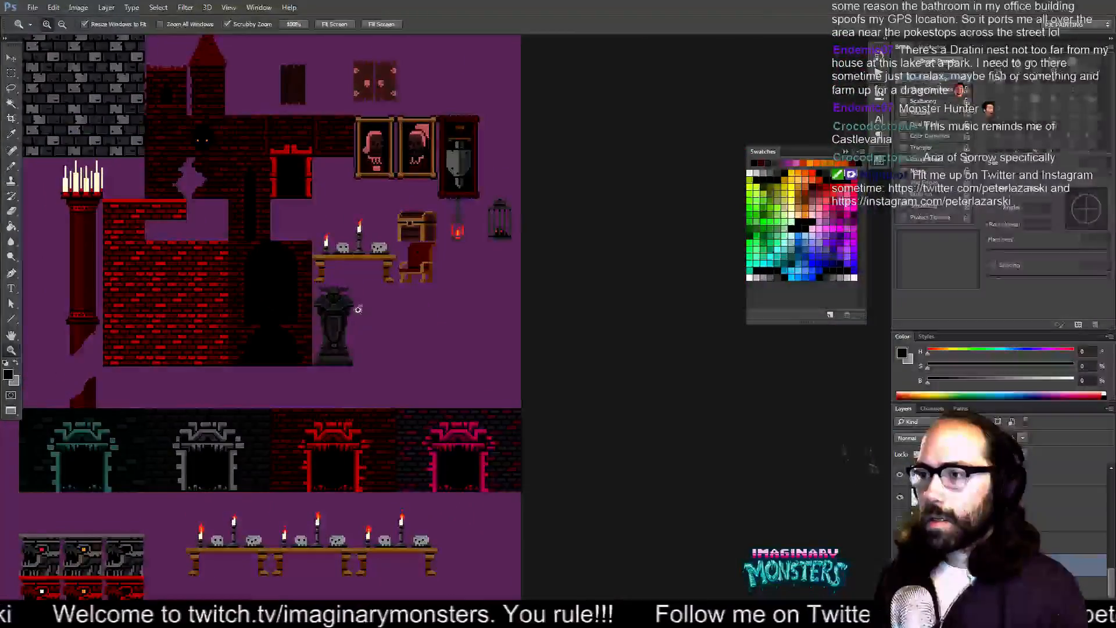
- Select the horned armour statue beside the brick arch with a rectangular marquee
click(370, 309)
click(372, 316)
click(384, 349)
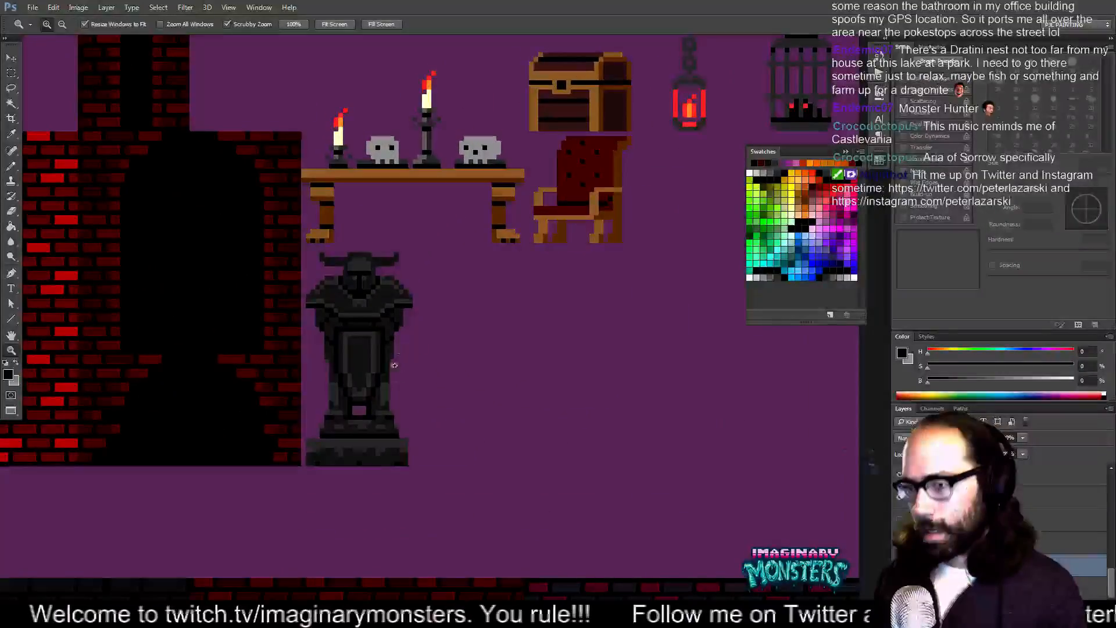
drag(304, 249, 428, 476)
- Look over the candle pillar, stone walls, mausoleums and graveyard pieces of the tileset for comparison with the statue
drag(190, 318, 798, 607)
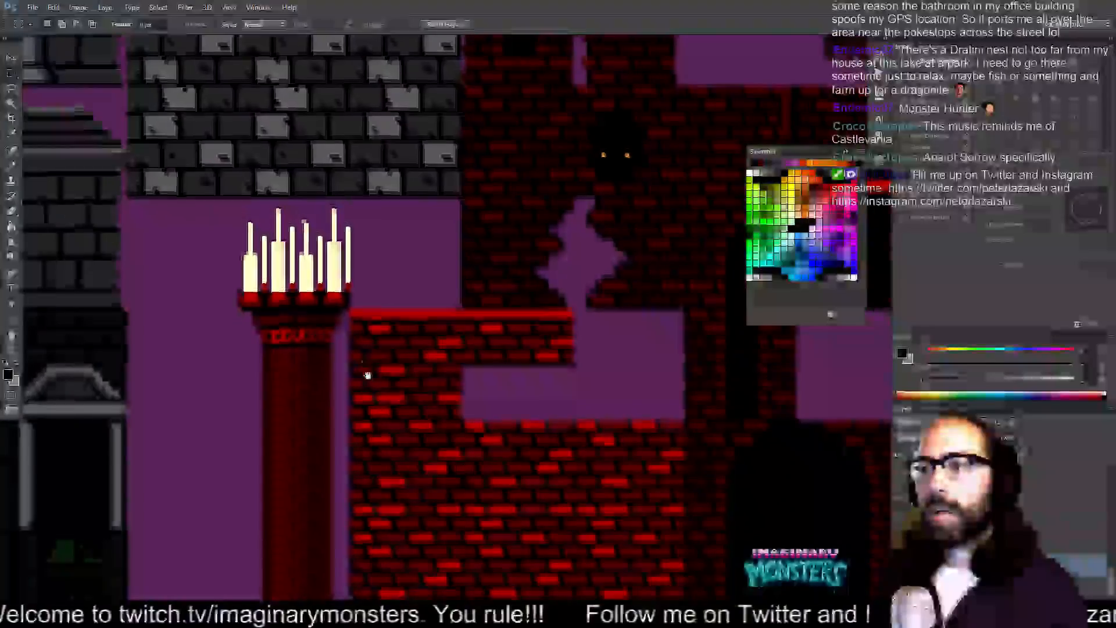
alt+click(387, 332)
alt+click(391, 336)
alt+click(392, 338)
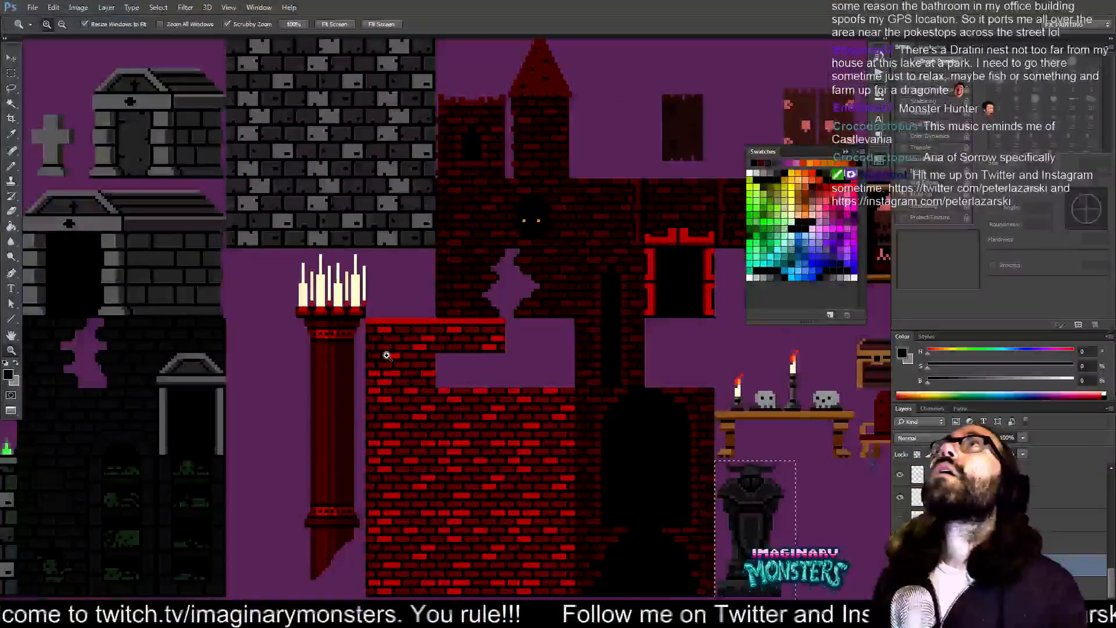
drag(356, 351, 587, 427)
drag(393, 360, 500, 306)
drag(418, 341, 621, 200)
drag(566, 307, 514, 204)
drag(550, 389, 459, 431)
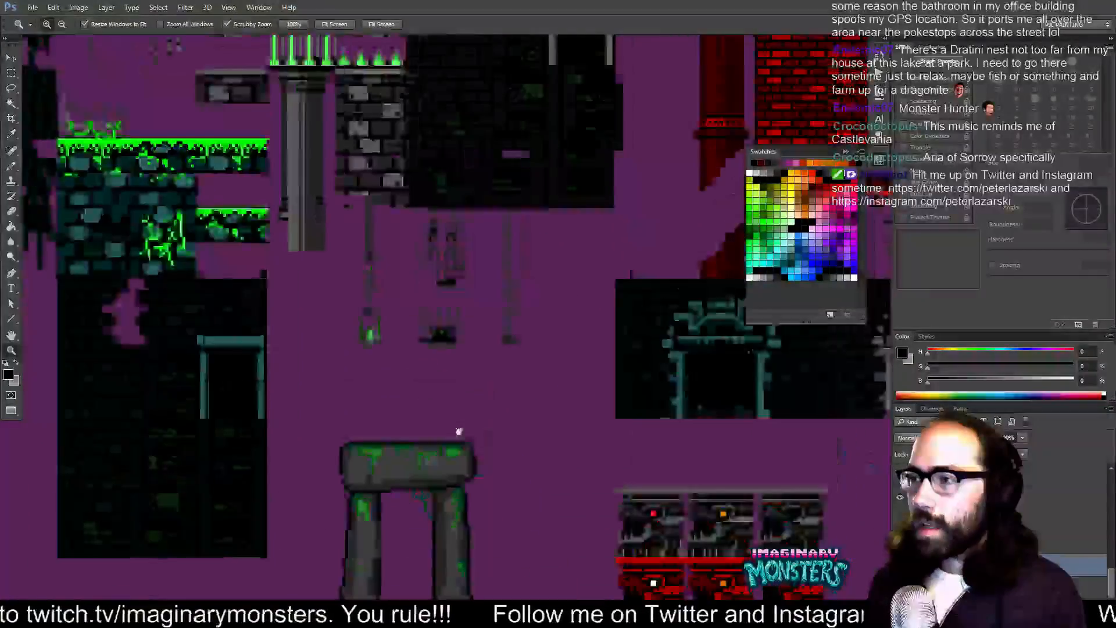
drag(546, 207, 521, 443)
key(m)
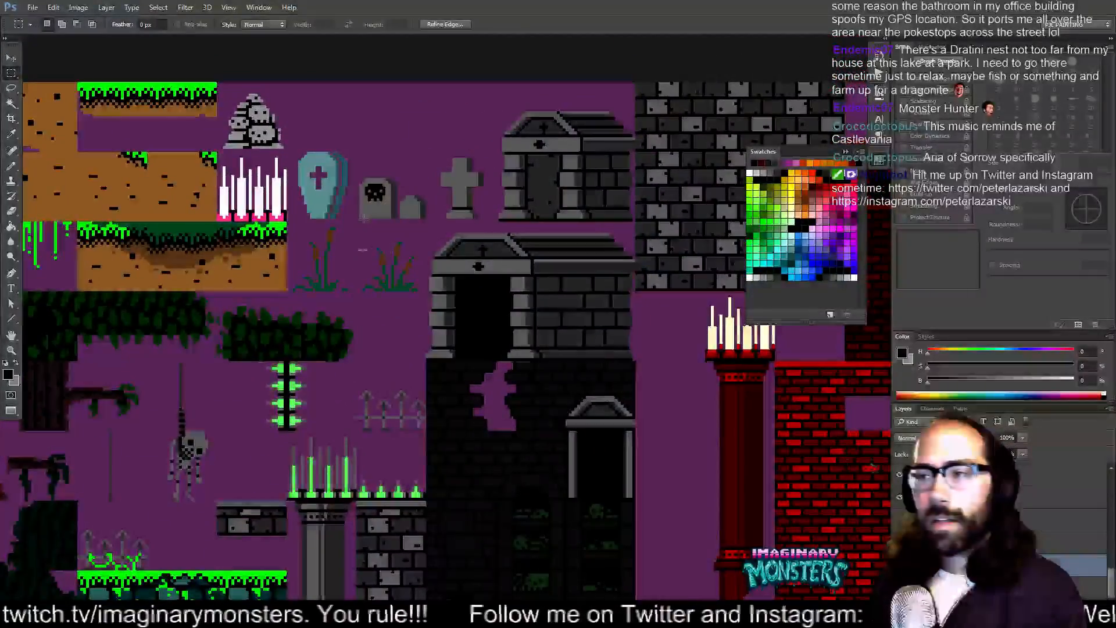
drag(510, 375, 221, 255)
drag(701, 468, 250, 331)
drag(613, 327, 457, 324)
mouse_move(425, 378)
mouse_down()
mouse_move(491, 385)
mouse_move(465, 374)
mouse_move(476, 379)
mouse_up()
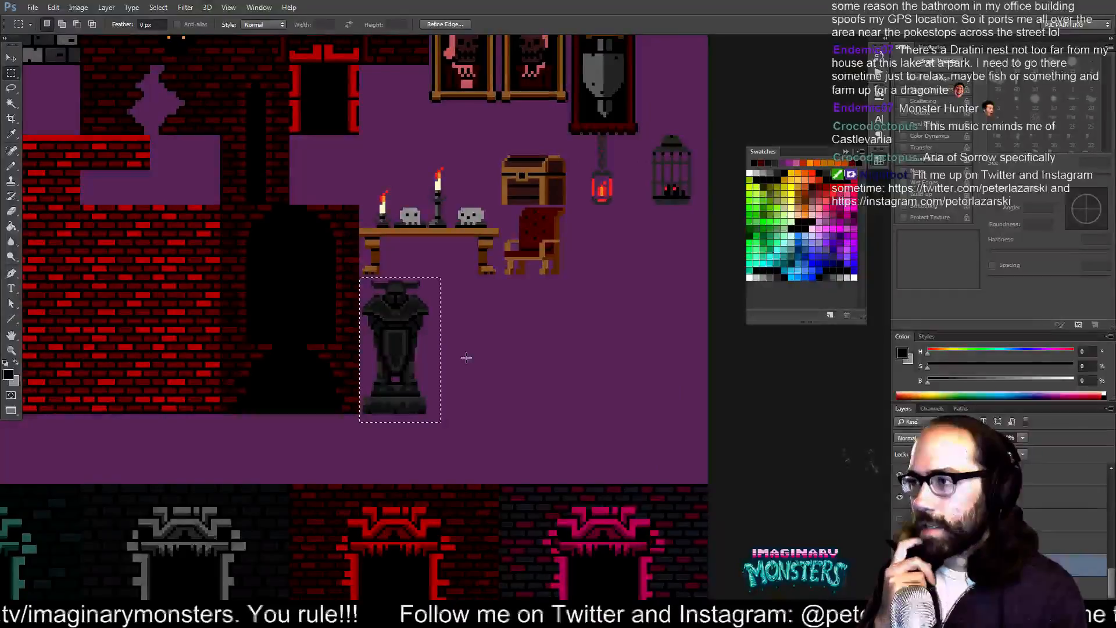
- Duplicate the selected horned statue and shift the copy horizontally to the right of the original
key(z)
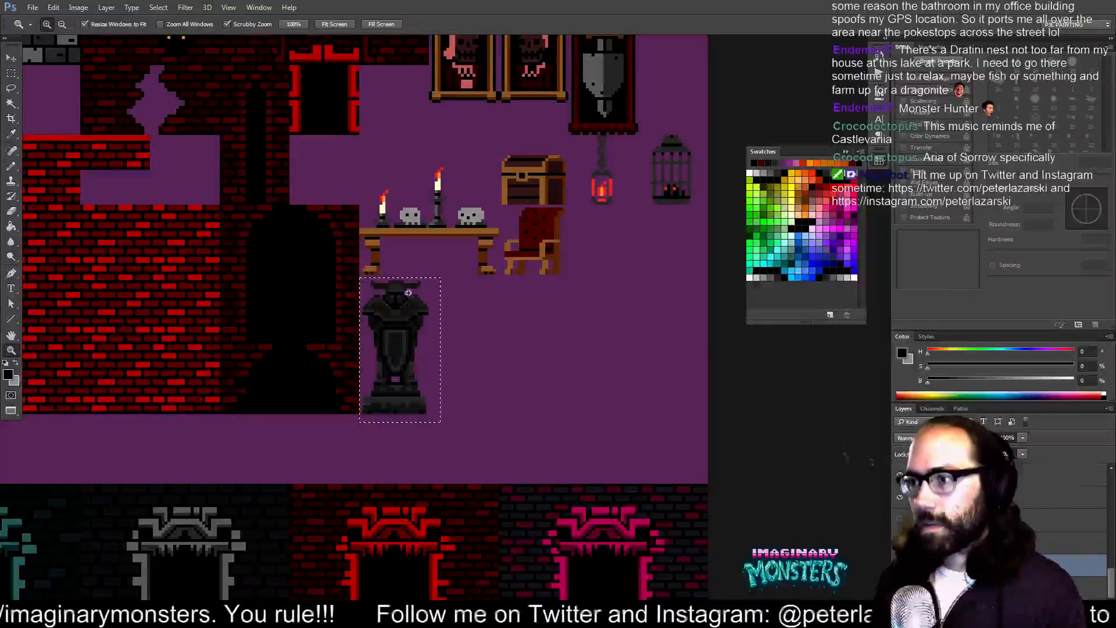
click(449, 335)
click(420, 350)
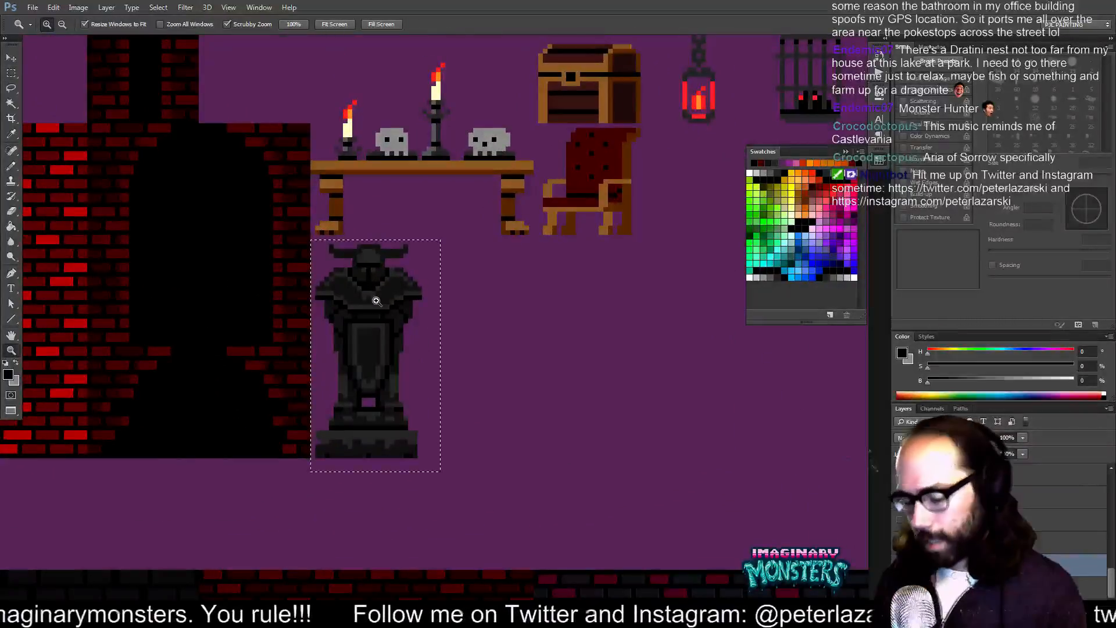
key(v)
mouse_move(372, 305)
mouse_down()
mouse_move(371, 296)
mouse_move(373, 308)
mouse_up()
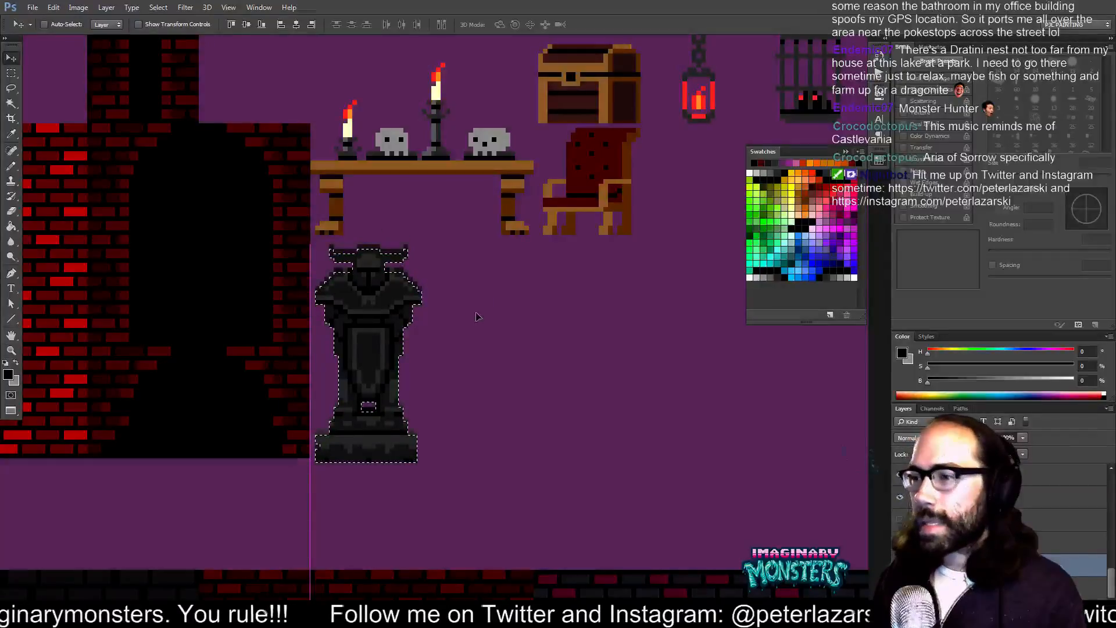
key(ctrl+z)
key(alt+shift+Right)
key(shift+Right)
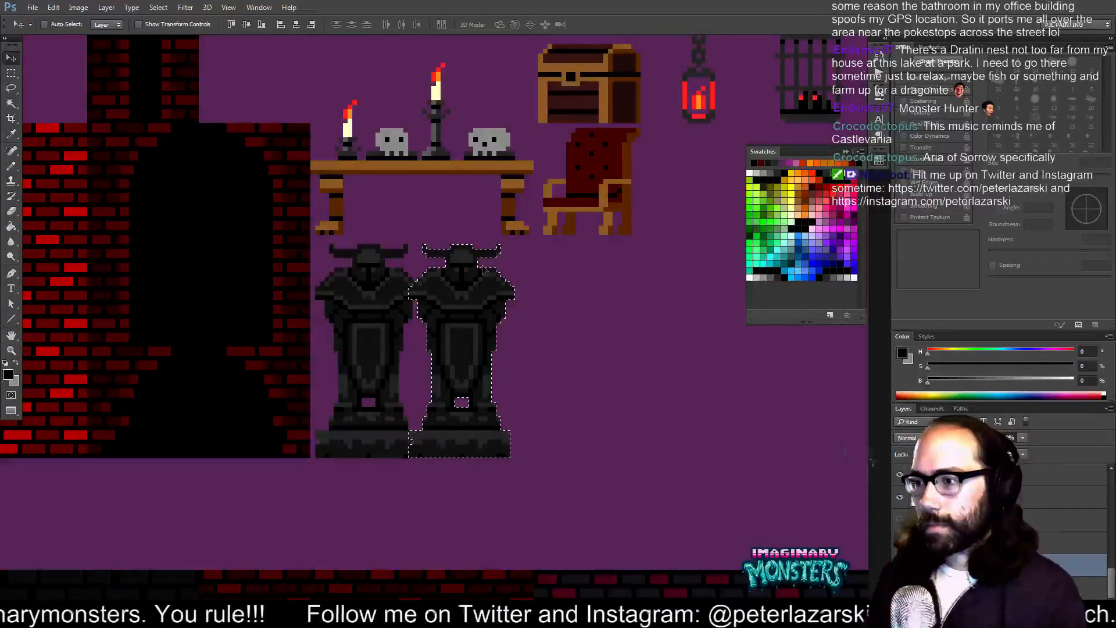
- Nudge the statue copy right until it sits in the neighbouring grid column with the grid displayed, and deselect it
key(Right)
key(Right)
key(Right)
key(ctrl+apostrophe)
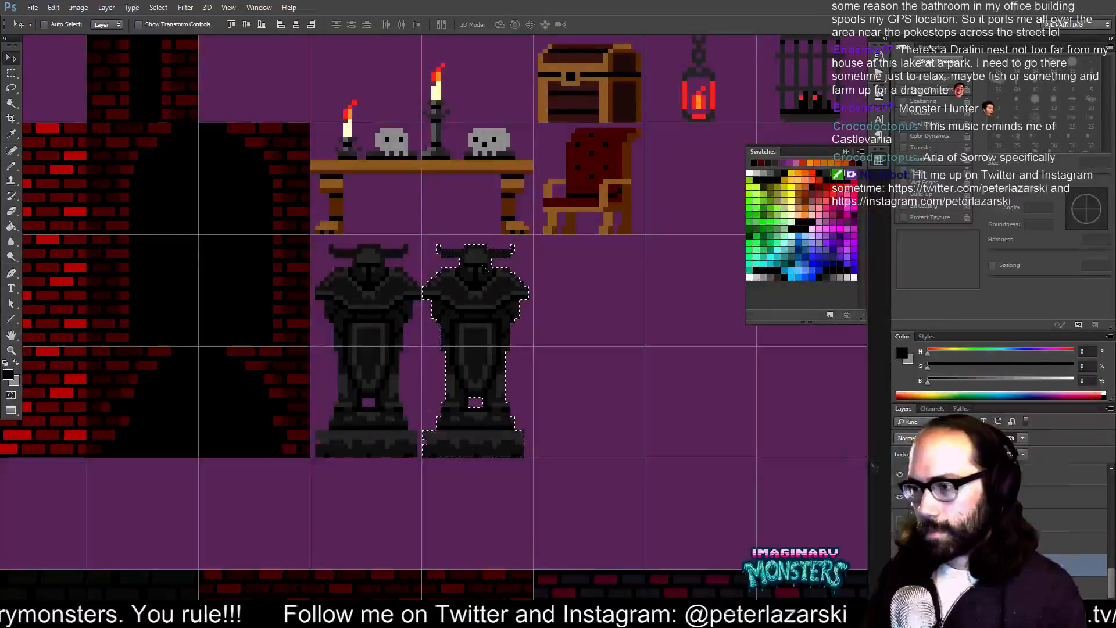
key(Right)
key(ctrl+d)
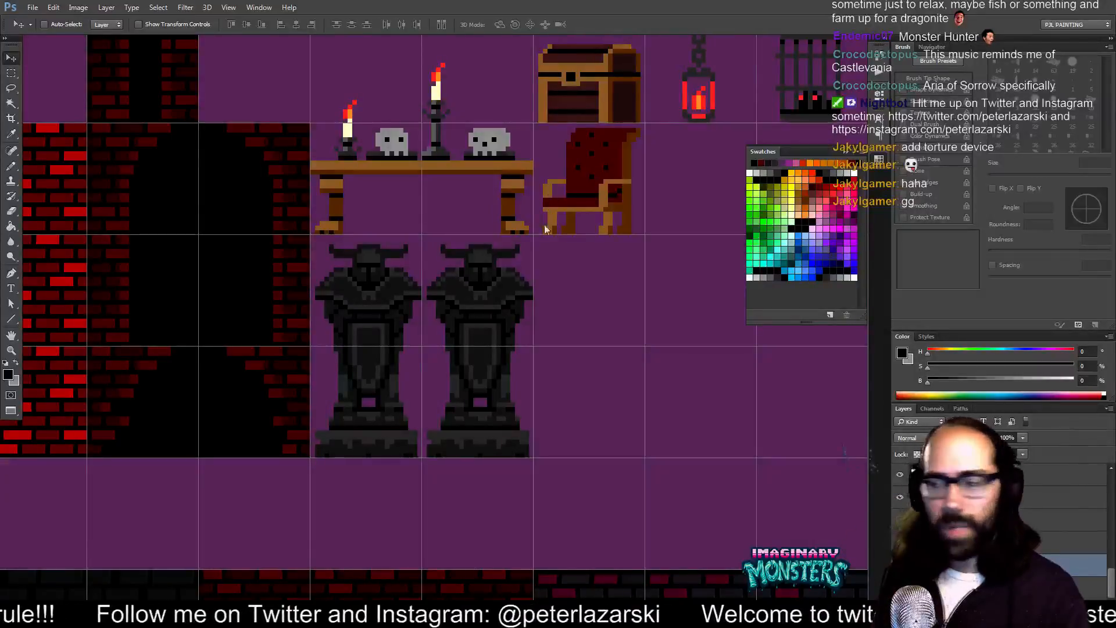
- Cover the left half of the copied statue's body with a sampled dark grey edge and black interior, using the 2 px pencil
key(z)
click(502, 329)
drag(471, 363, 445, 369)
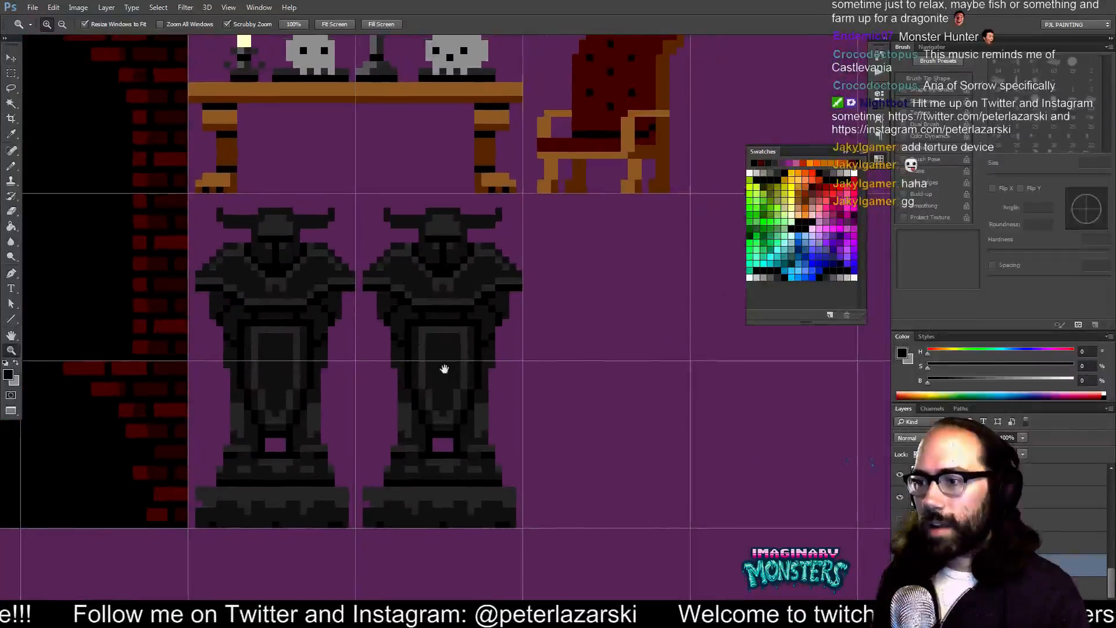
key(b)
alt+click(393, 474)
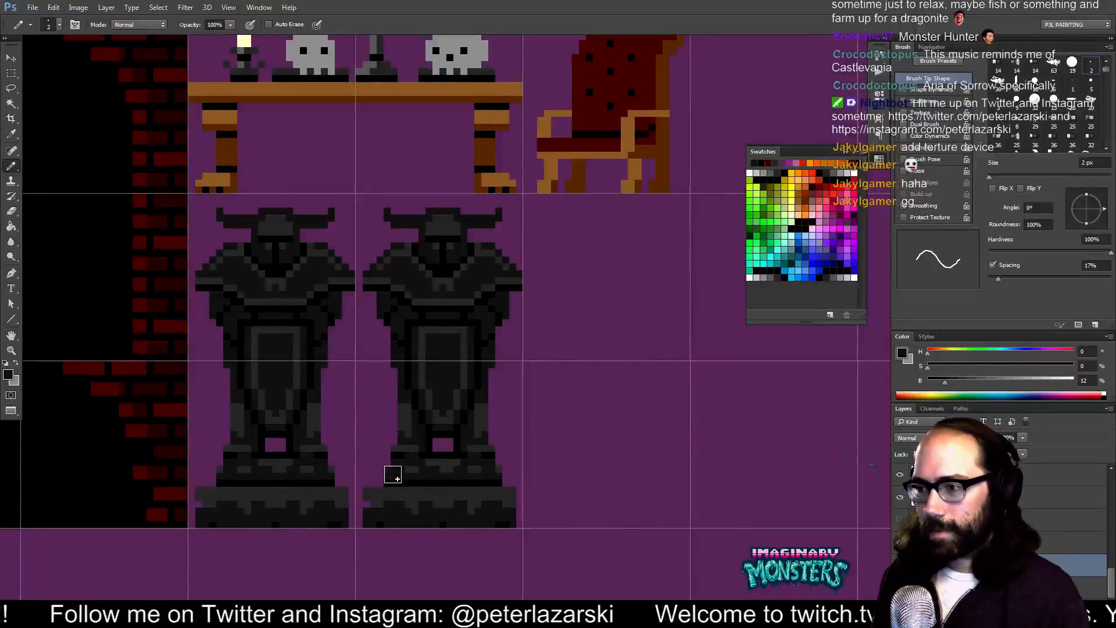
mouse_move(393, 475)
mouse_down()
mouse_move(405, 315)
mouse_move(411, 462)
mouse_move(402, 388)
mouse_move(418, 367)
mouse_up()
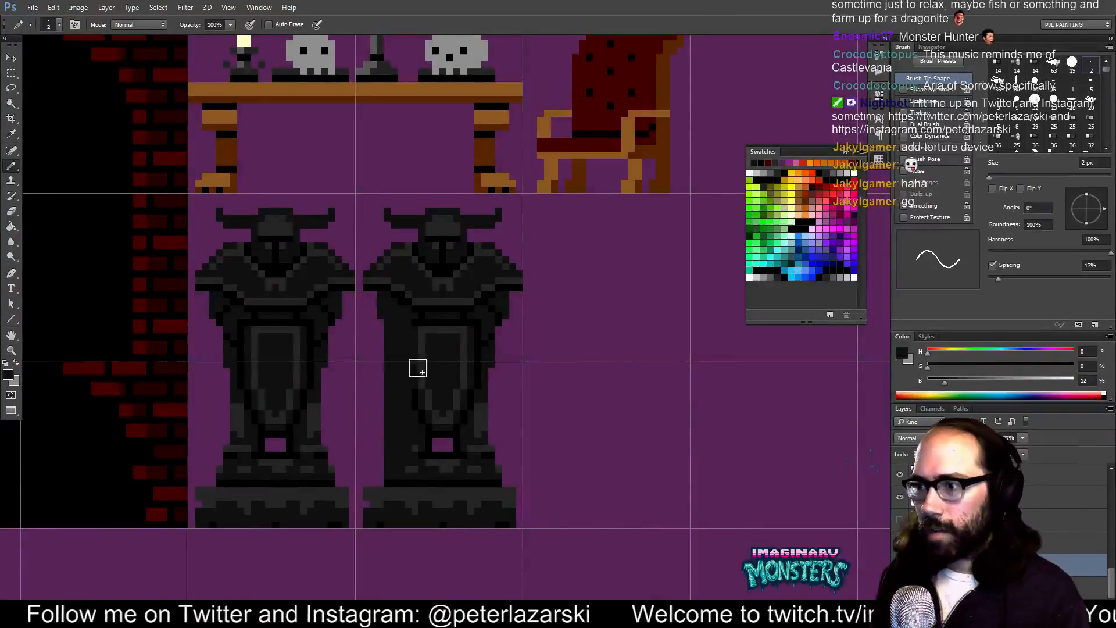
alt+click(433, 453)
mouse_move(407, 473)
mouse_down()
mouse_move(407, 367)
mouse_move(429, 308)
mouse_up()
mouse_move(418, 474)
mouse_down()
mouse_move(418, 439)
mouse_move(440, 466)
mouse_move(443, 319)
mouse_move(426, 394)
mouse_move(439, 394)
mouse_move(430, 368)
mouse_up()
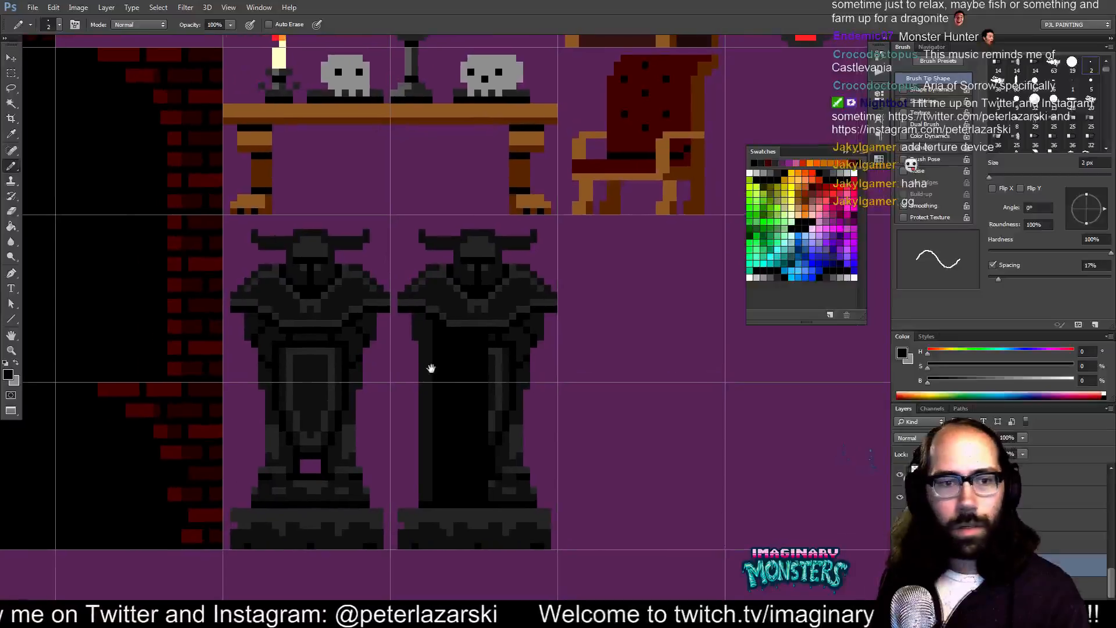
- Erase the copied statue's protruding left shoulder and redraw its outline up to the neck in sampled greys with the 1 px pencil
key(e)
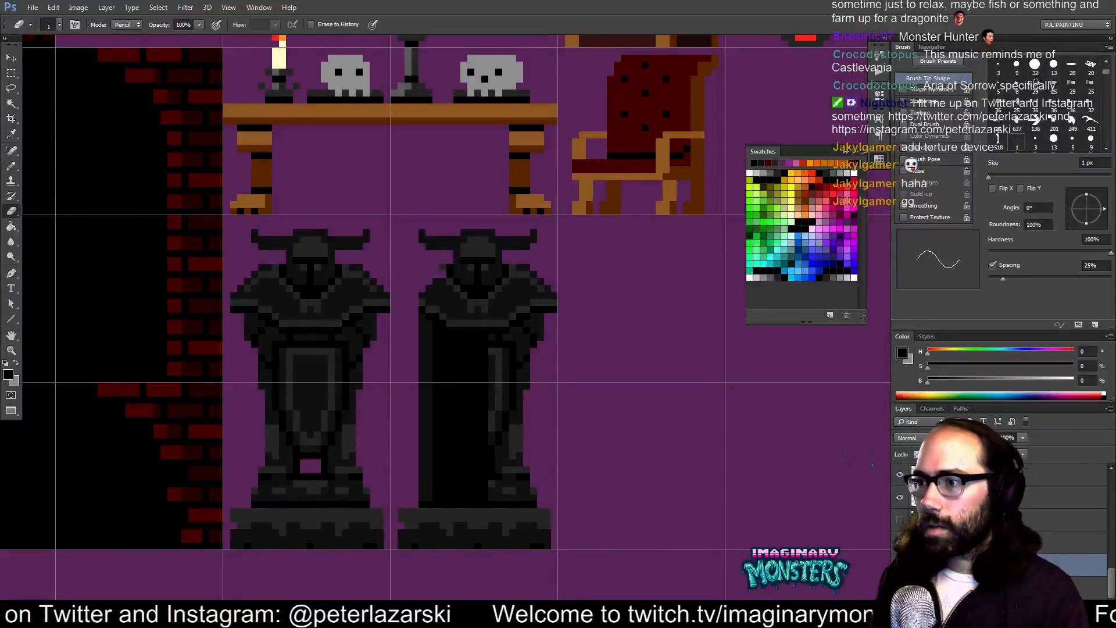
key(b)
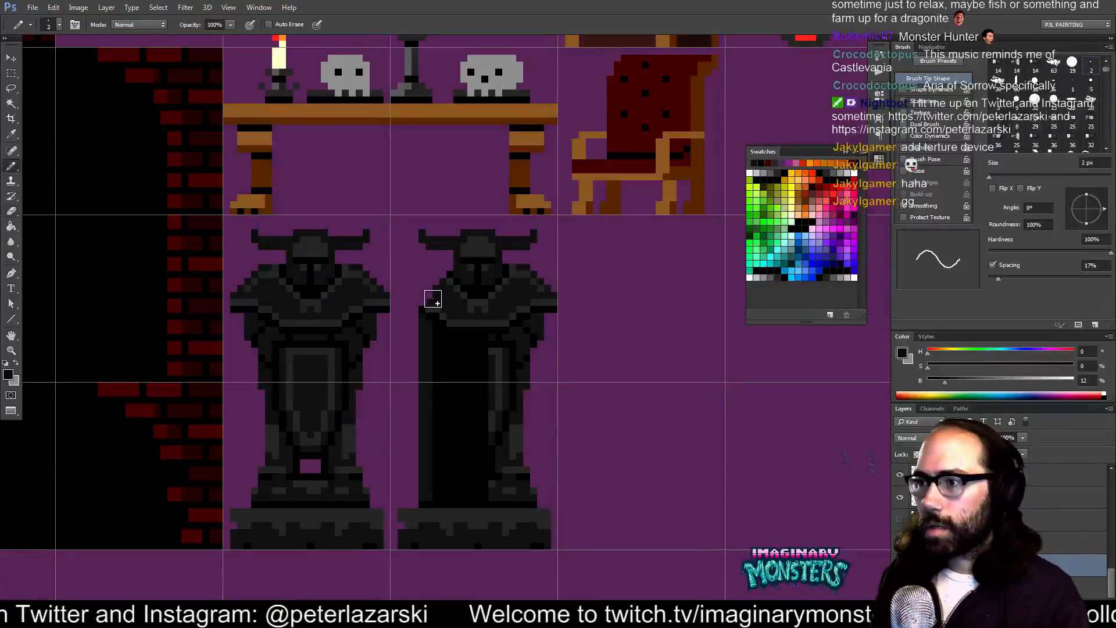
alt+click(431, 315)
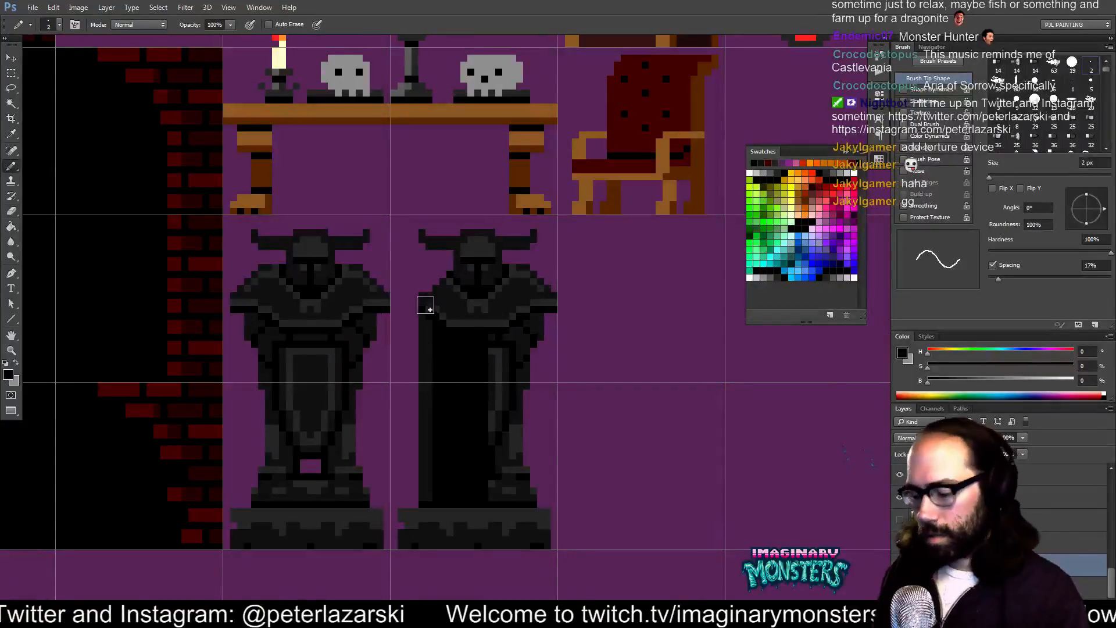
key(bracketleft)
alt+click(435, 311)
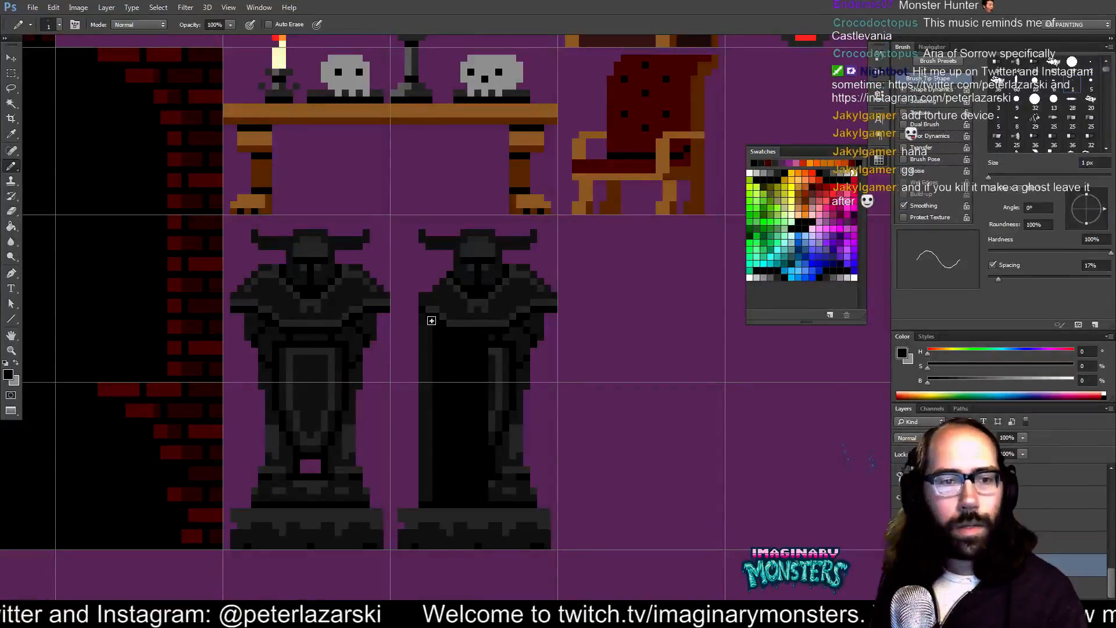
alt+click(430, 308)
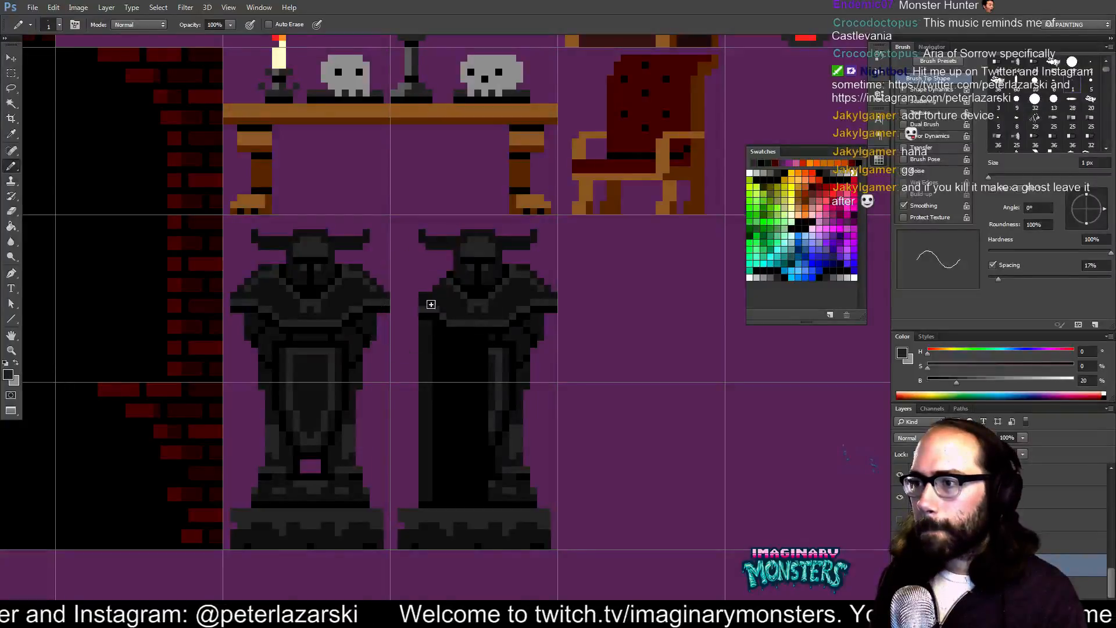
key(e)
key(b)
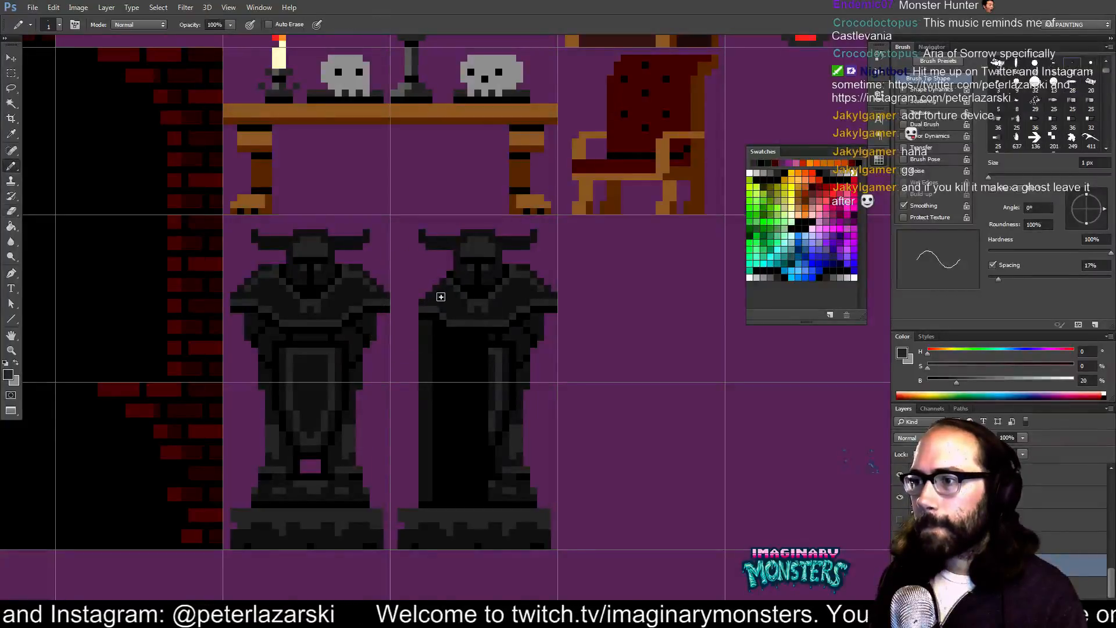
alt+click(430, 298)
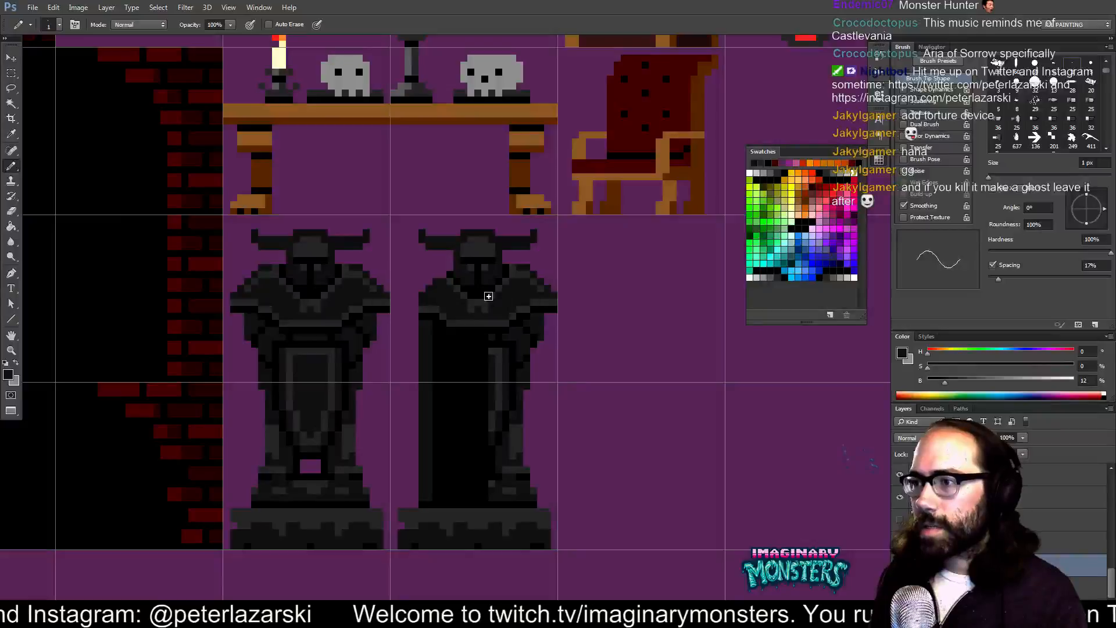
alt+click(451, 280)
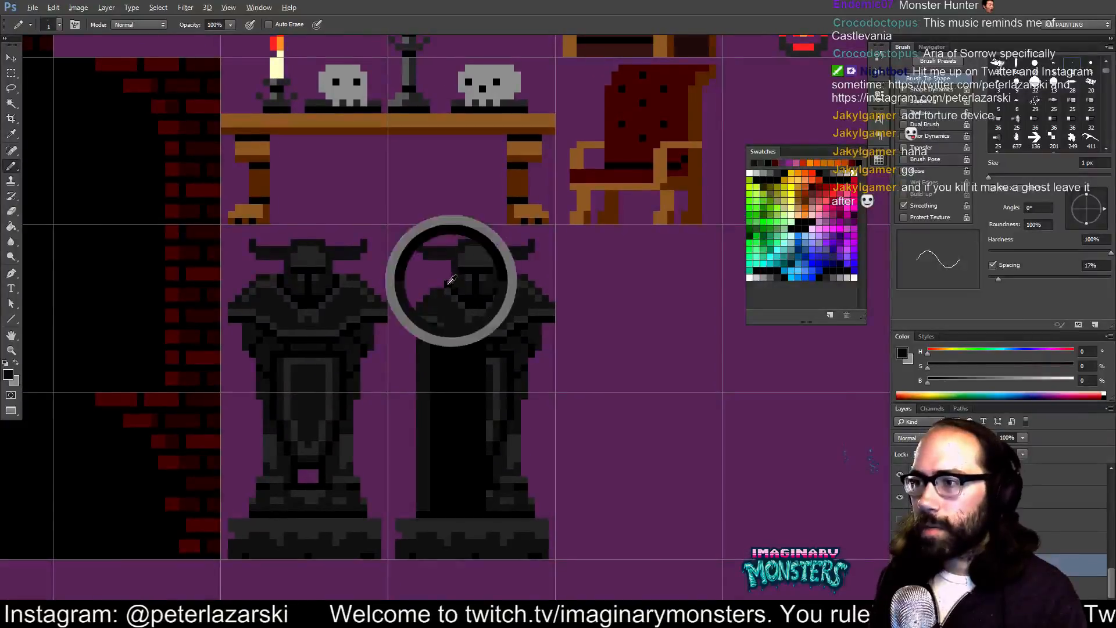
alt+click(453, 278)
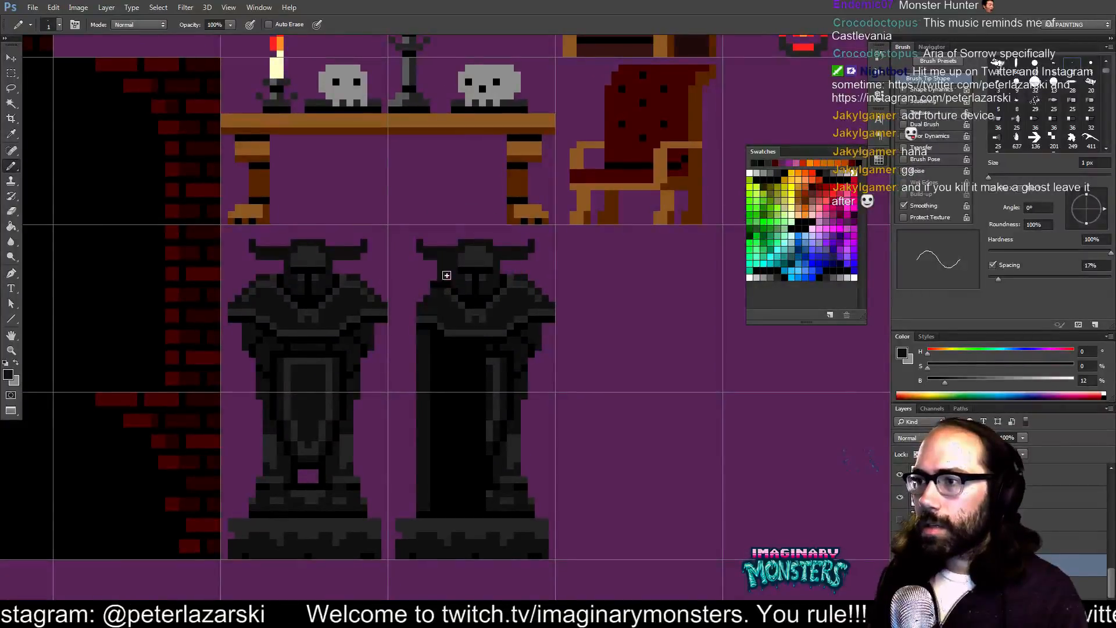
- Erase the copied statue's left horn and round out the back and top of its helmet in dark grey
key(e)
mouse_move(420, 242)
mouse_down()
mouse_move(451, 229)
mouse_move(450, 252)
mouse_move(481, 239)
mouse_move(492, 235)
mouse_up()
key(b)
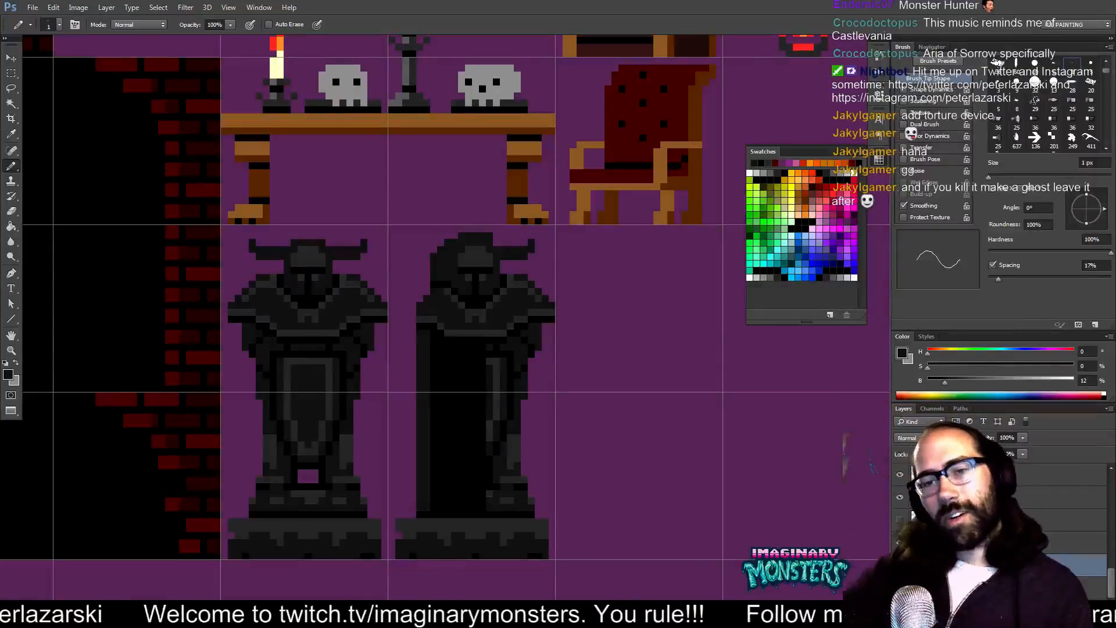
- Repaint the copied statue's helmet front as a rounded face with dark eyes, nose and mouth, using sampled greys and the 1 px pencil
drag(501, 278, 509, 281)
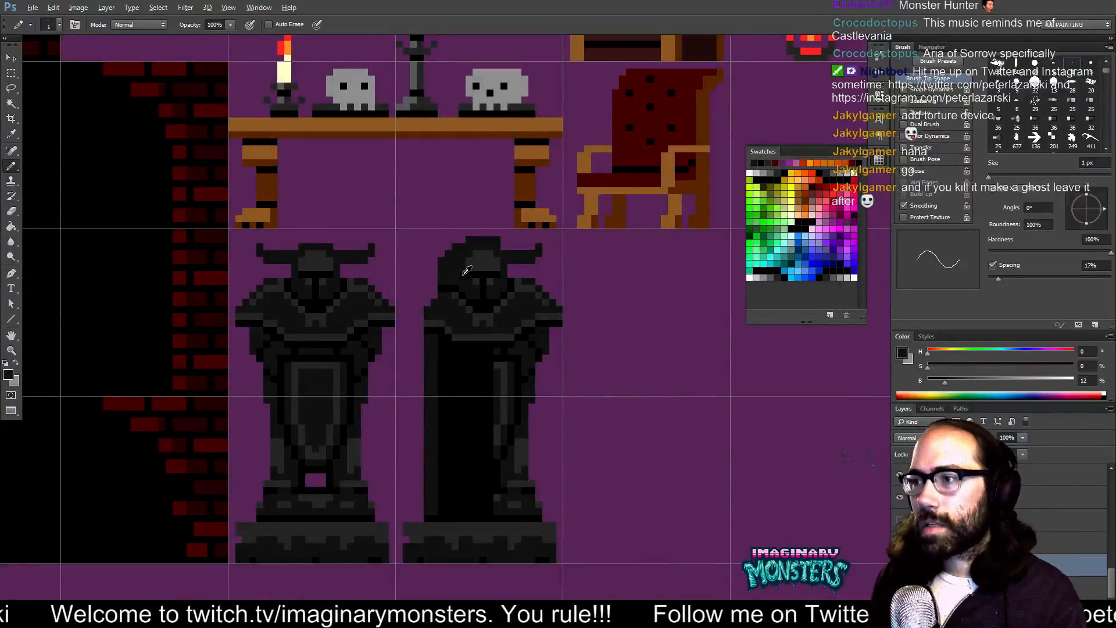
alt+click(465, 273)
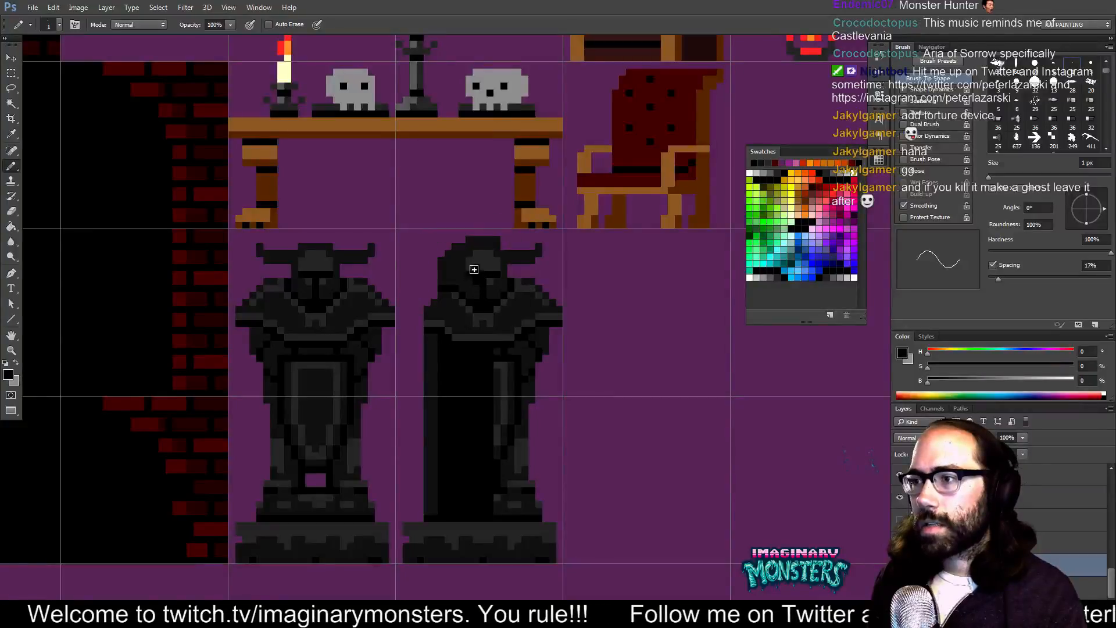
alt+click(471, 261)
alt+click(467, 263)
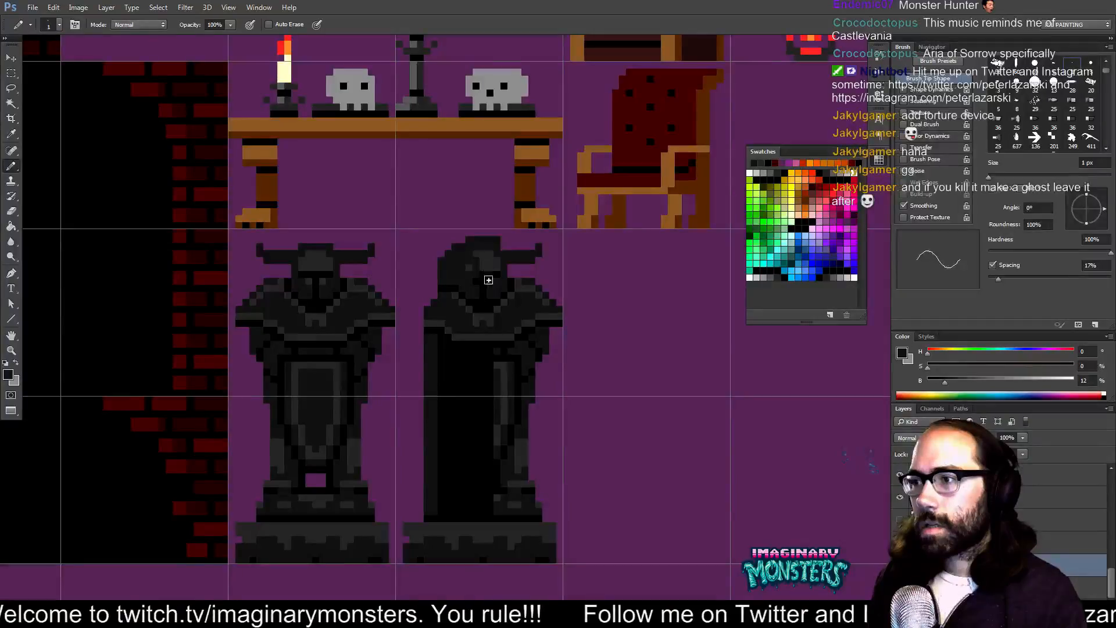
alt+click(486, 269)
alt+click(476, 275)
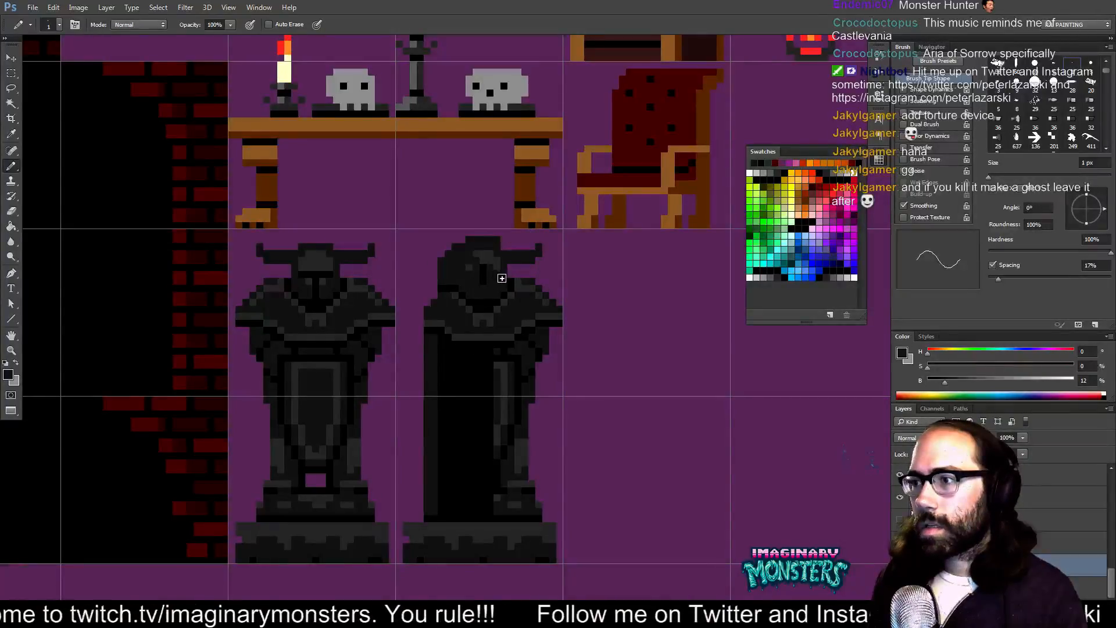
alt+click(480, 293)
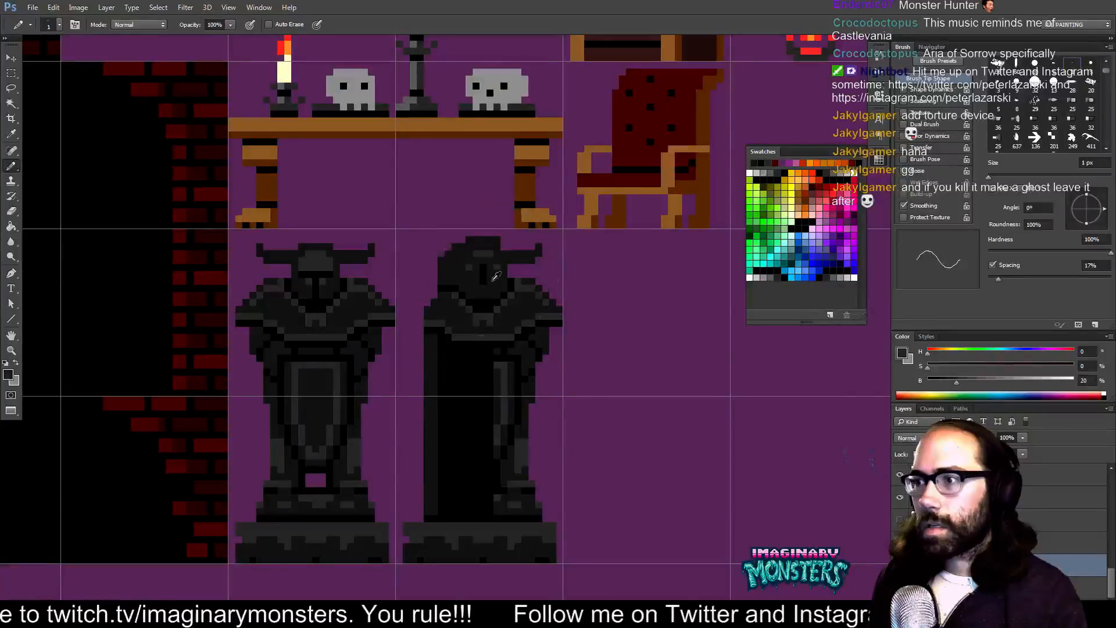
key(ctrl+z)
drag(489, 289, 481, 289)
drag(508, 213, 504, 209)
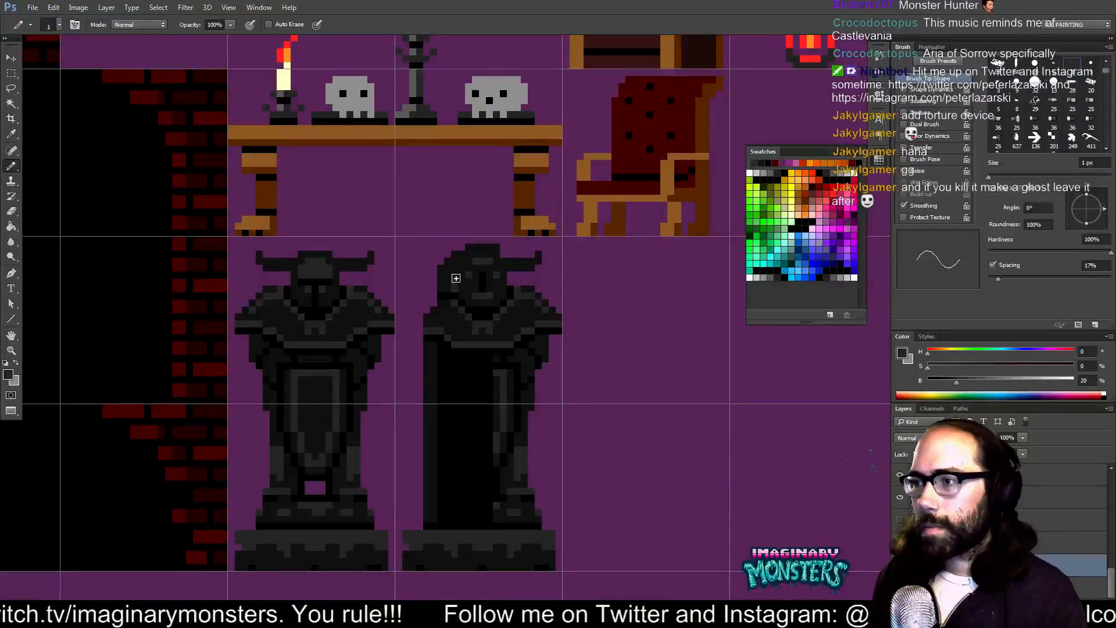
- Shade a hood rim around the statue copy's face with sampled dark grey and clean up the facial pixels
alt+click(502, 261)
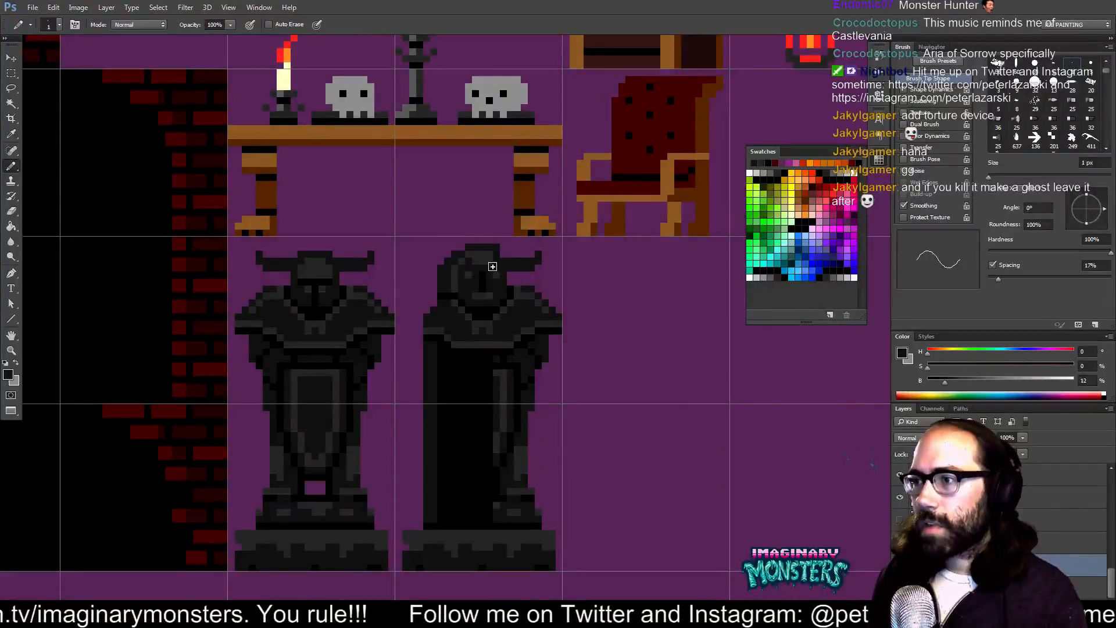
alt+click(468, 246)
click(462, 247)
drag(501, 250, 491, 240)
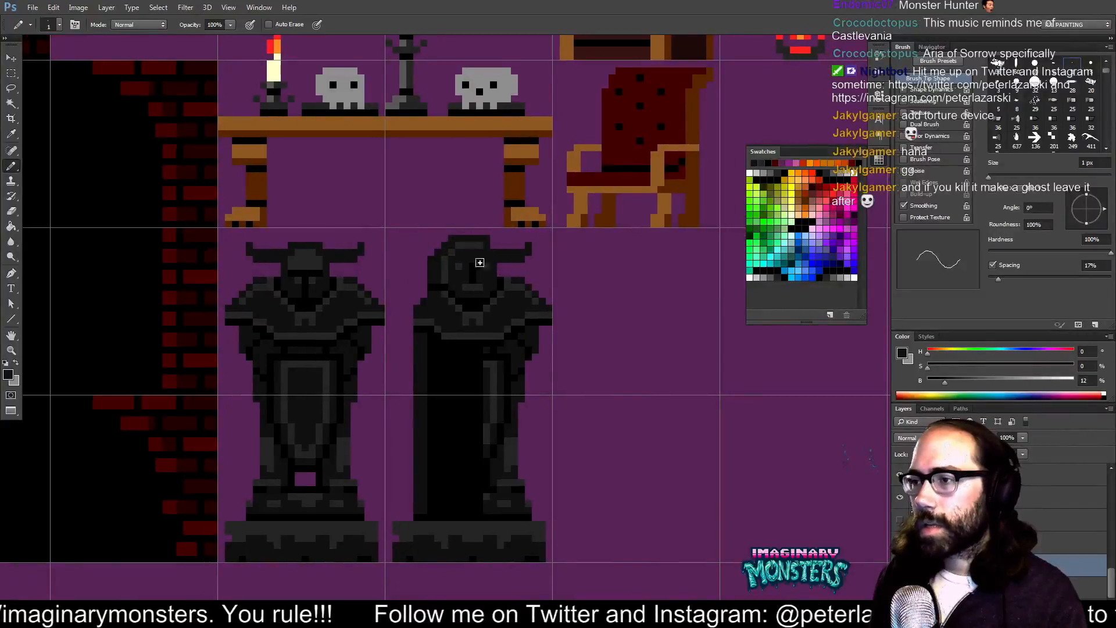
mouse_move(489, 285)
mouse_down()
mouse_move(501, 240)
mouse_move(472, 256)
mouse_up()
key(e)
drag(508, 318, 483, 301)
drag(552, 239, 539, 248)
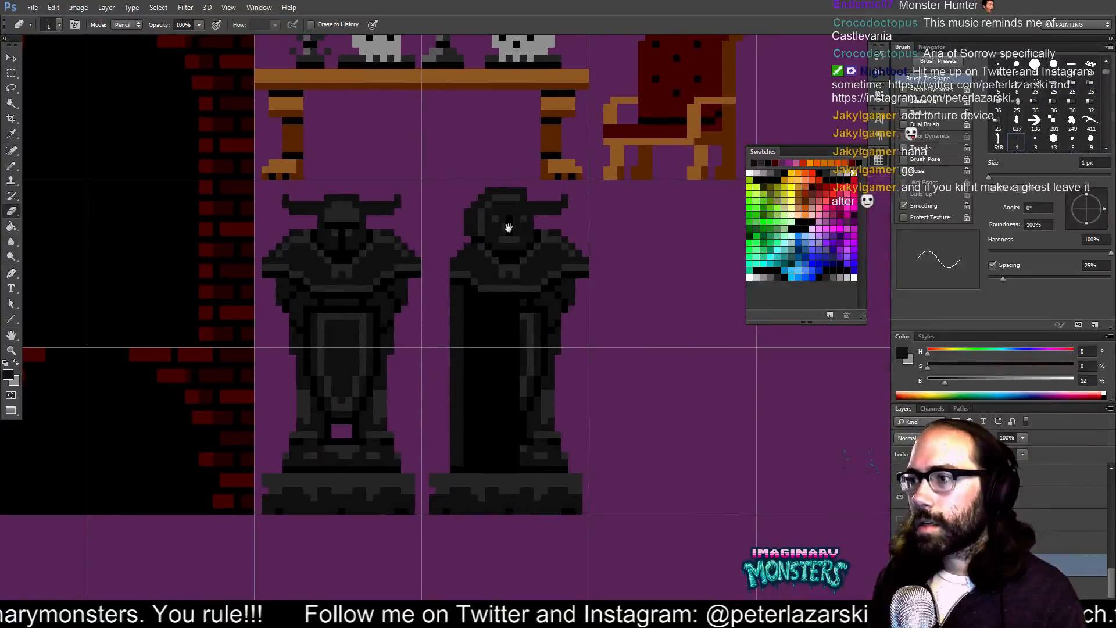
key(b)
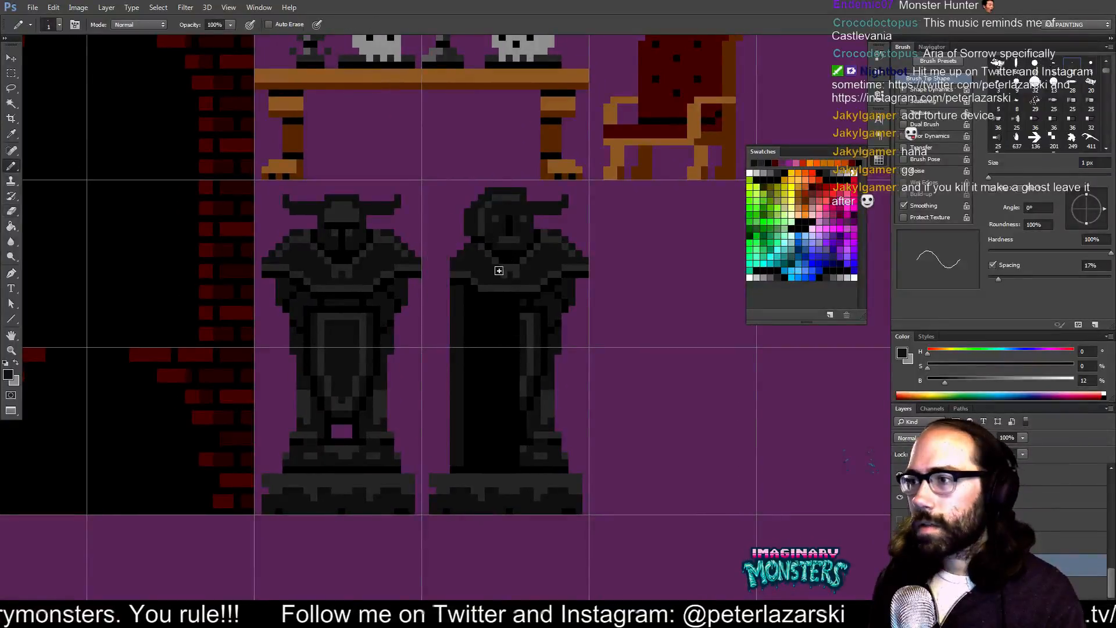
- Draw vertical folds on the statue copy's chest and shade its left shoulder in sampled lighter and darker greys
alt+click(524, 258)
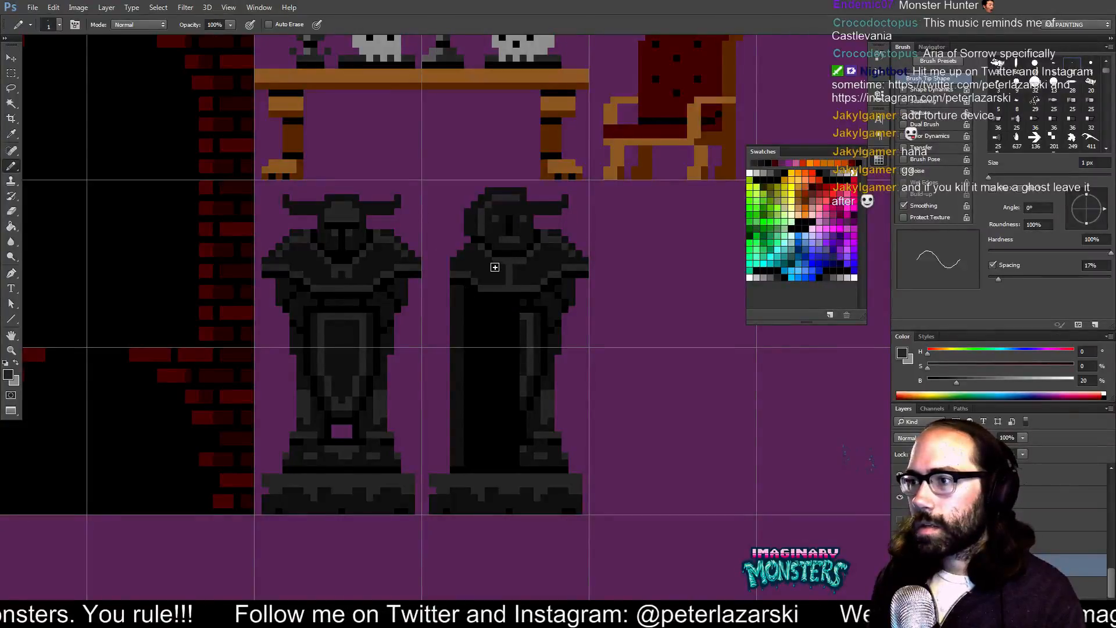
click(462, 275)
click(467, 269)
mouse_move(498, 291)
mouse_down()
mouse_move(468, 302)
mouse_move(511, 299)
mouse_up()
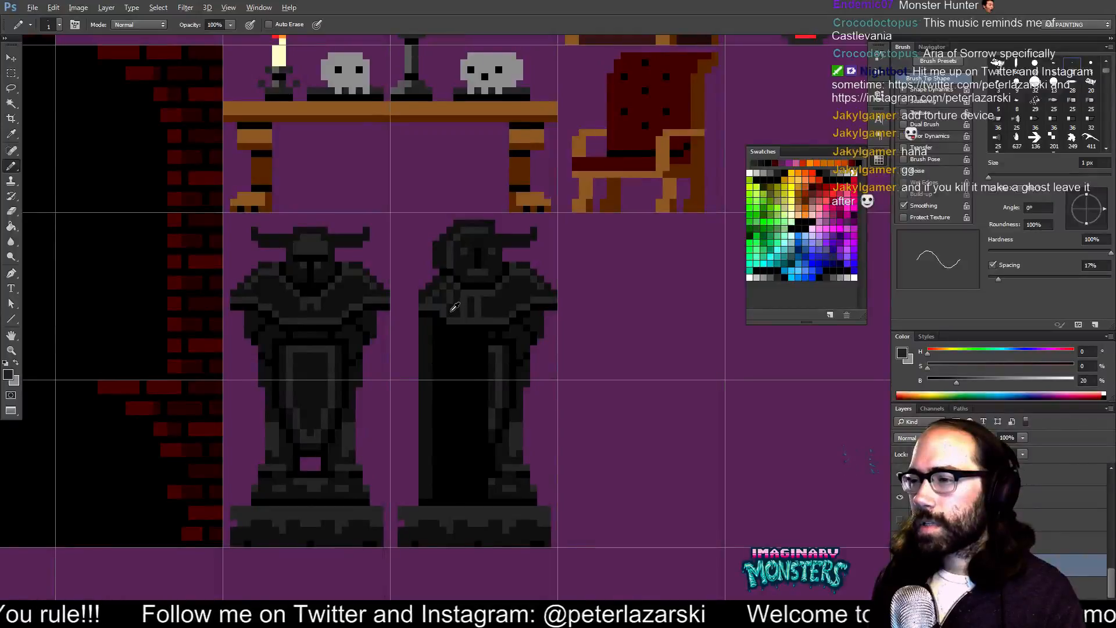
alt+click(452, 310)
click(444, 309)
drag(466, 339, 474, 346)
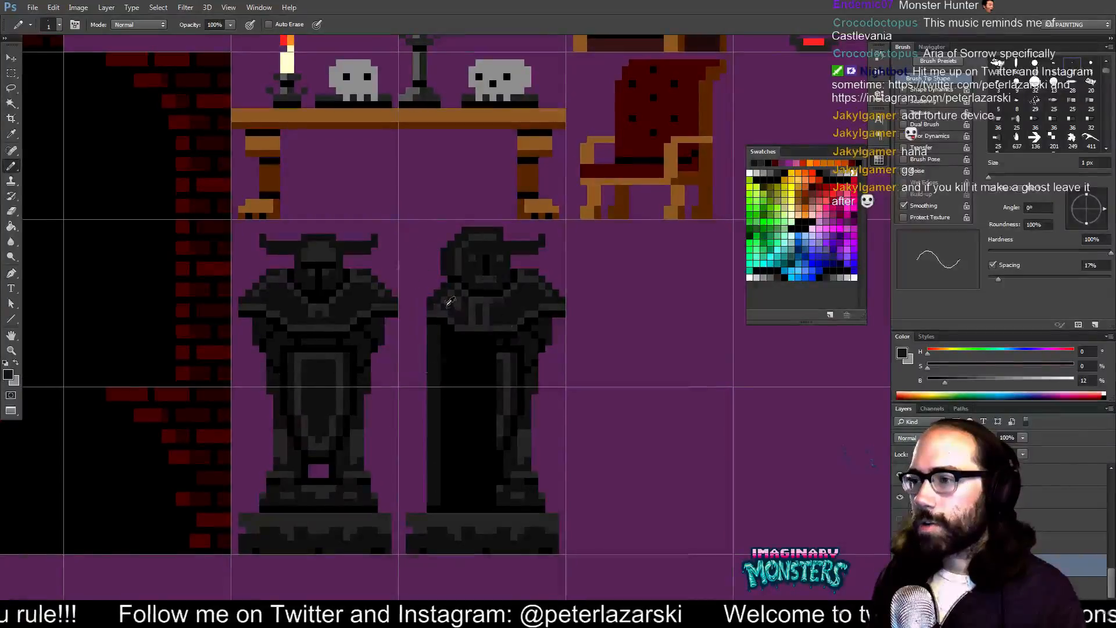
alt+click(449, 301)
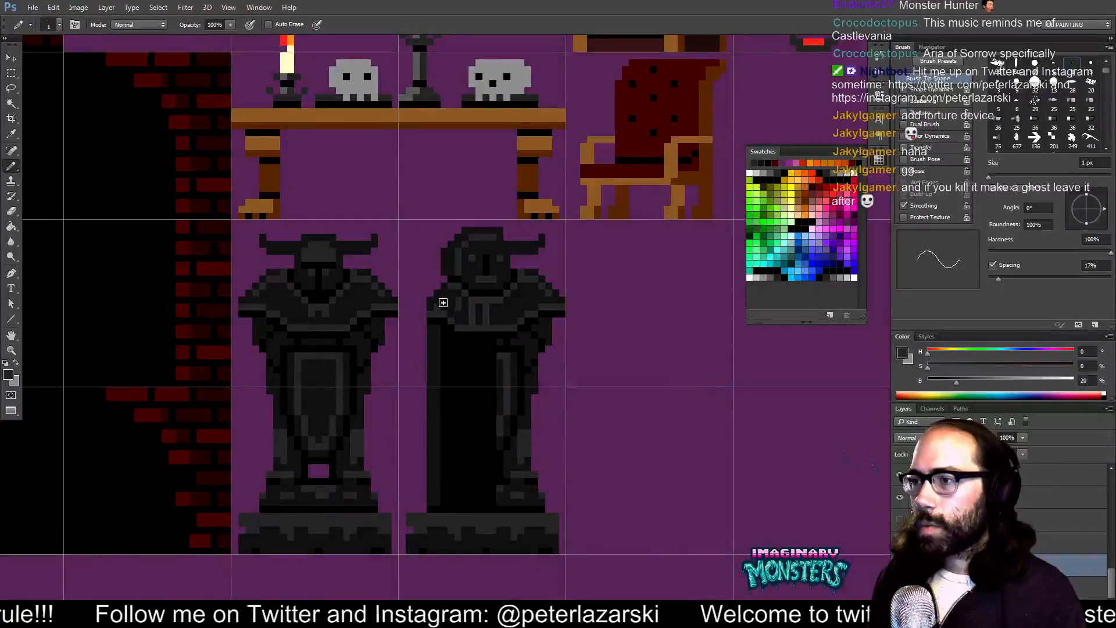
alt+click(448, 296)
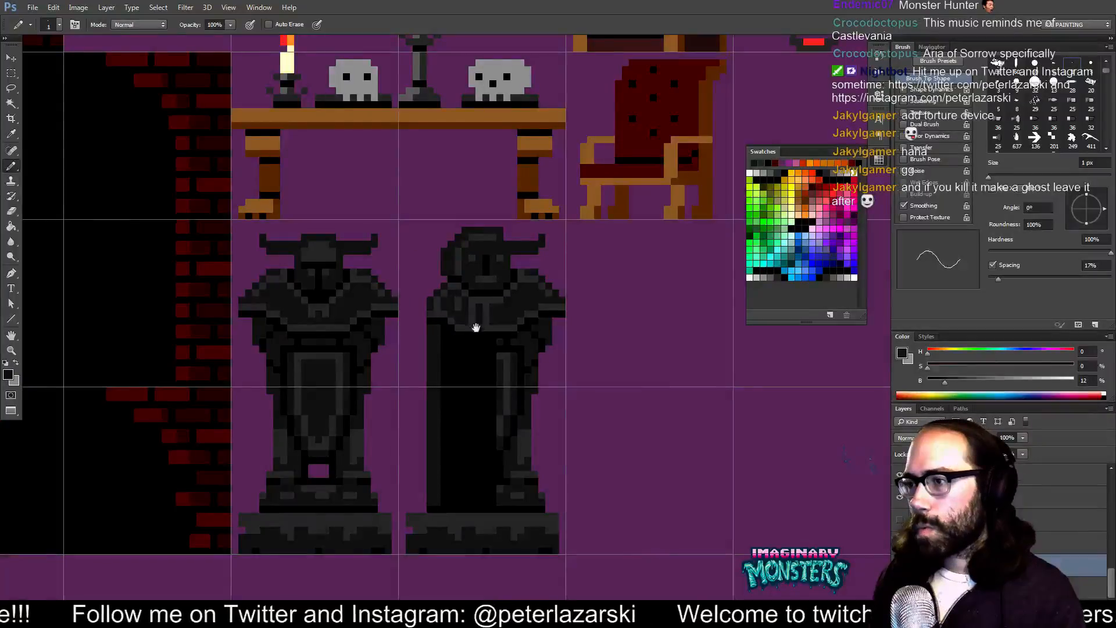
mouse_move(476, 327)
mouse_down()
mouse_move(457, 323)
mouse_move(468, 339)
mouse_move(469, 313)
mouse_move(534, 261)
mouse_move(530, 329)
mouse_up()
- Erase the statue copy's remaining right horn and the protruding right shoulder
alt+click(440, 297)
key(e)
drag(524, 258, 525, 278)
- Duplicate the left half of the hooded statue above its base and flip the duplicate horizontally
key(m)
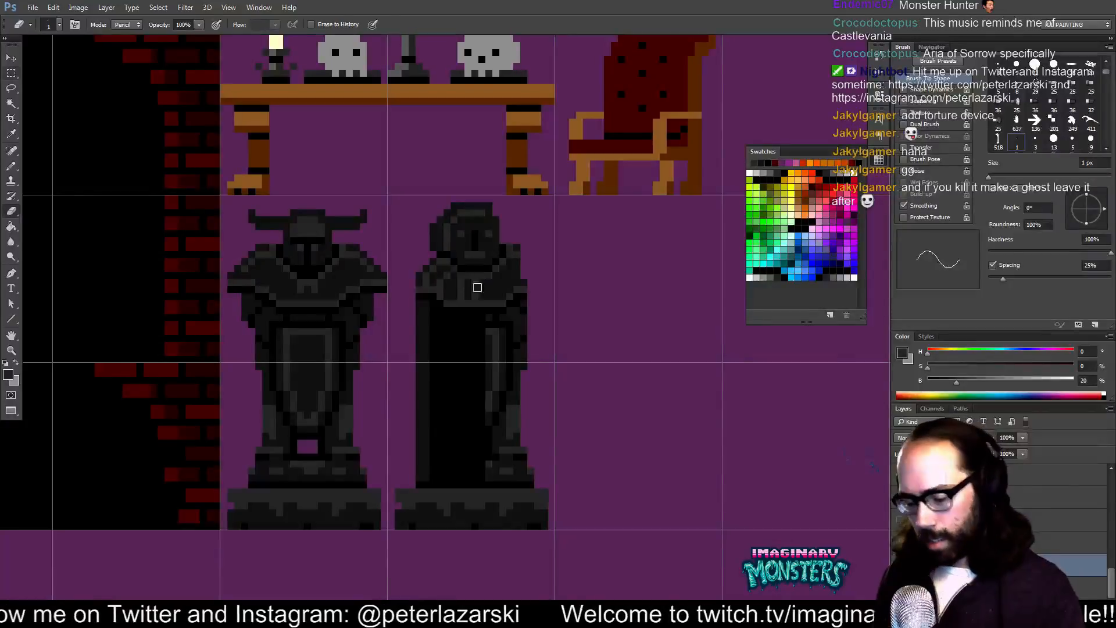
drag(415, 174, 471, 484)
key(ctrl+alt+t)
drag(454, 400, 615, 396)
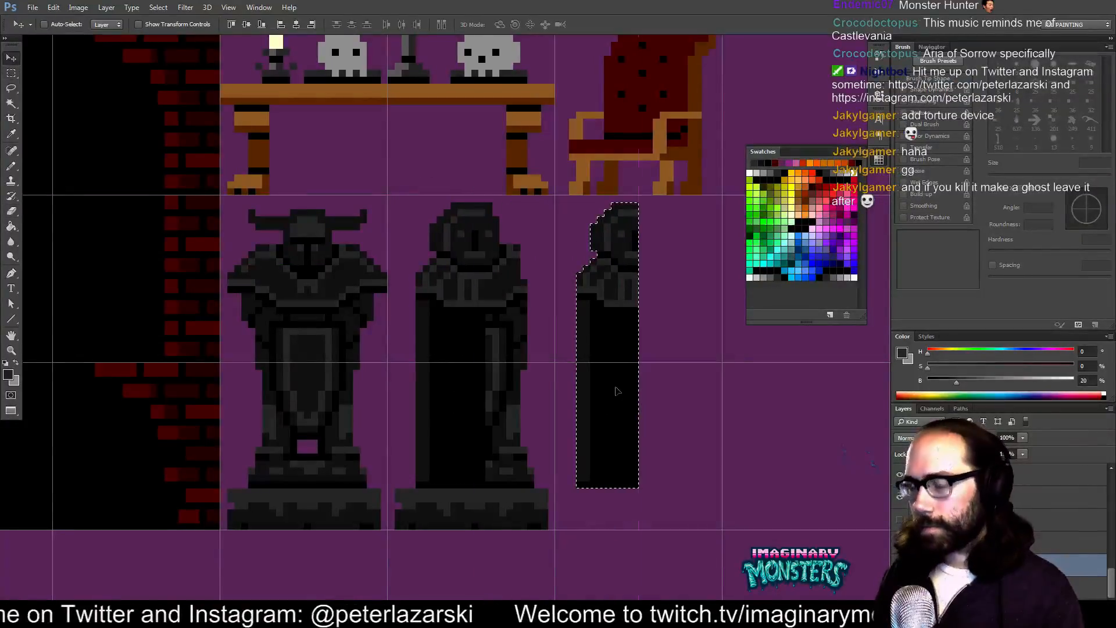
right_click(614, 396)
click(668, 536)
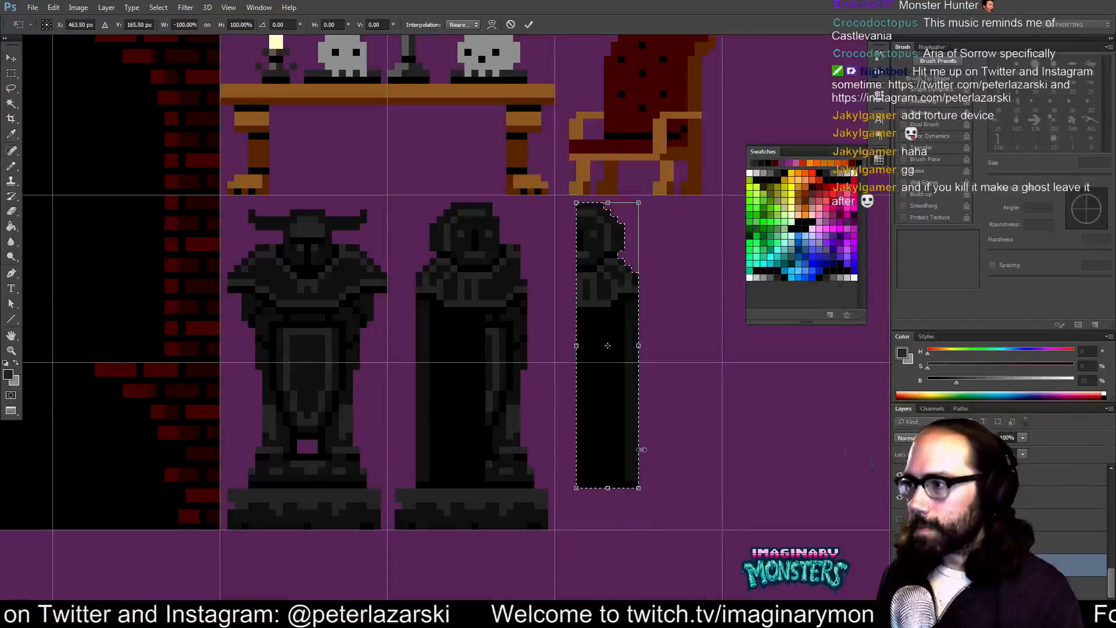
key(Return)
- Nudge the flipped half left until it forms the hooded statue's right side, and deselect it
key(shift+Left)
key(Left)
key(Left)
key(Left)
key(Left)
key(Left)
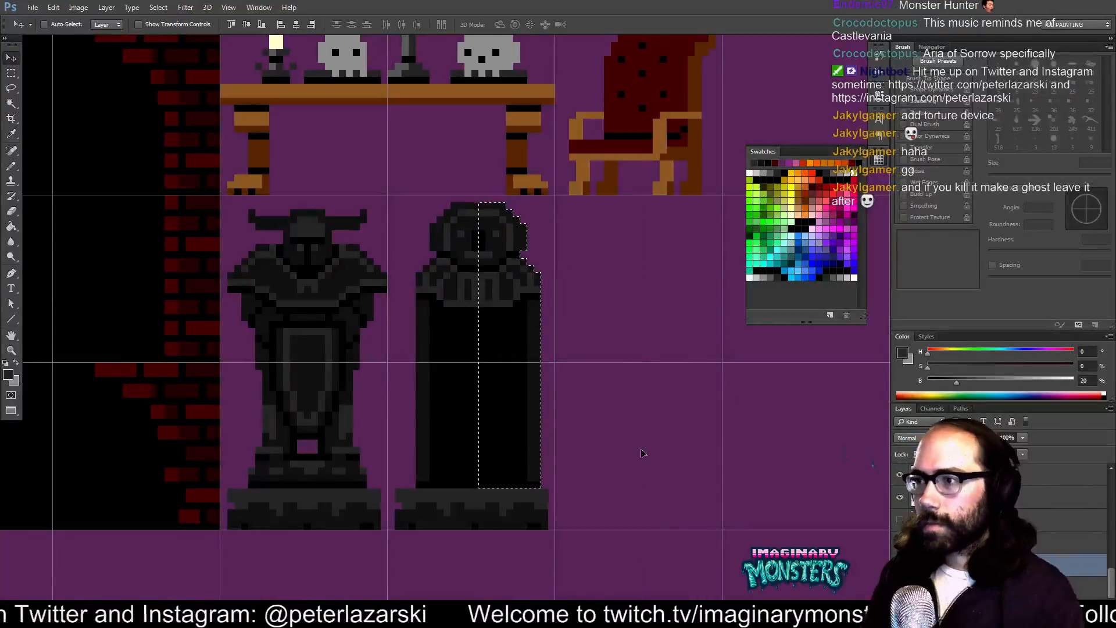
key(ctrl+d)
- Move the hooded statue's head and upper body down 5 px to shorten the figure, and deselect it
key(space)
mouse_move(537, 339)
mouse_down()
mouse_move(536, 372)
mouse_move(566, 358)
mouse_move(538, 349)
mouse_up()
key(m)
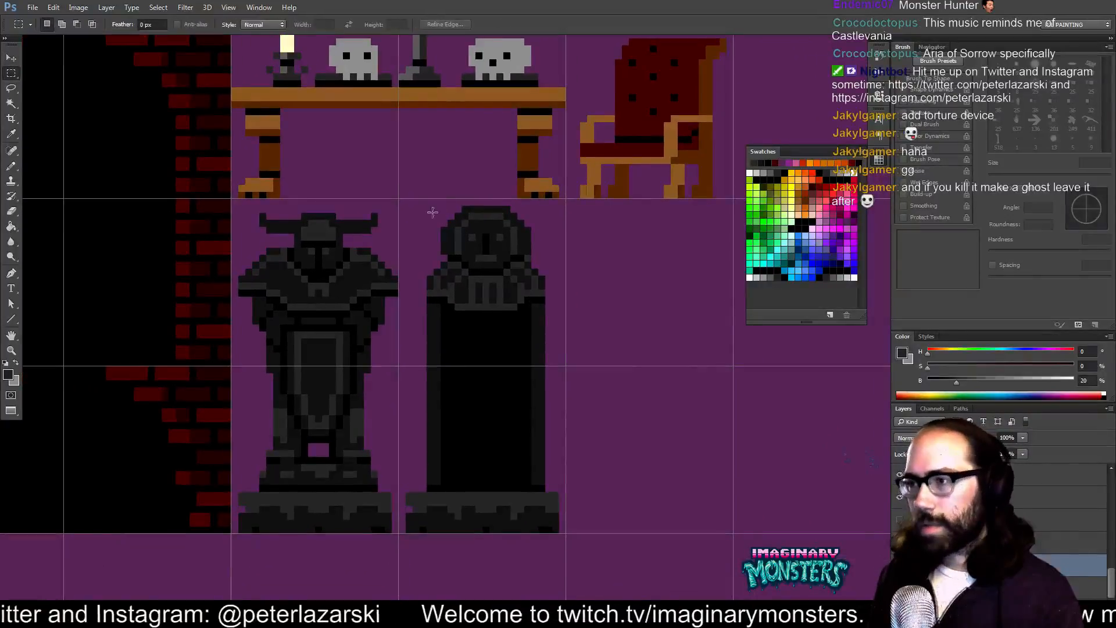
drag(518, 284, 583, 380)
key(v)
key(Down)
key(Down)
key(Down)
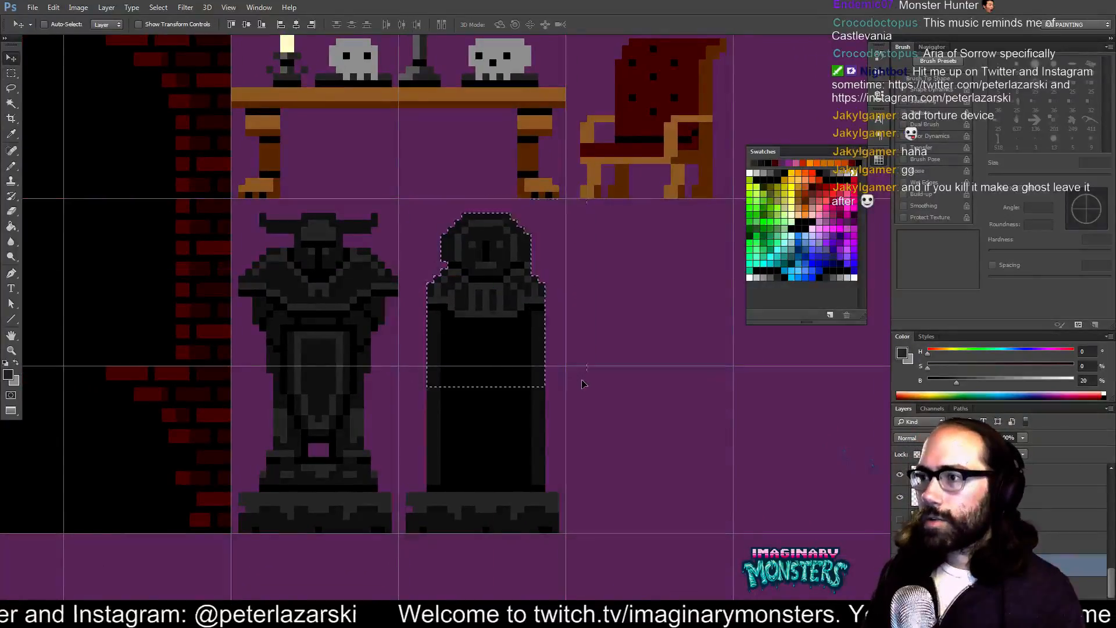
key(Down)
key(Down)
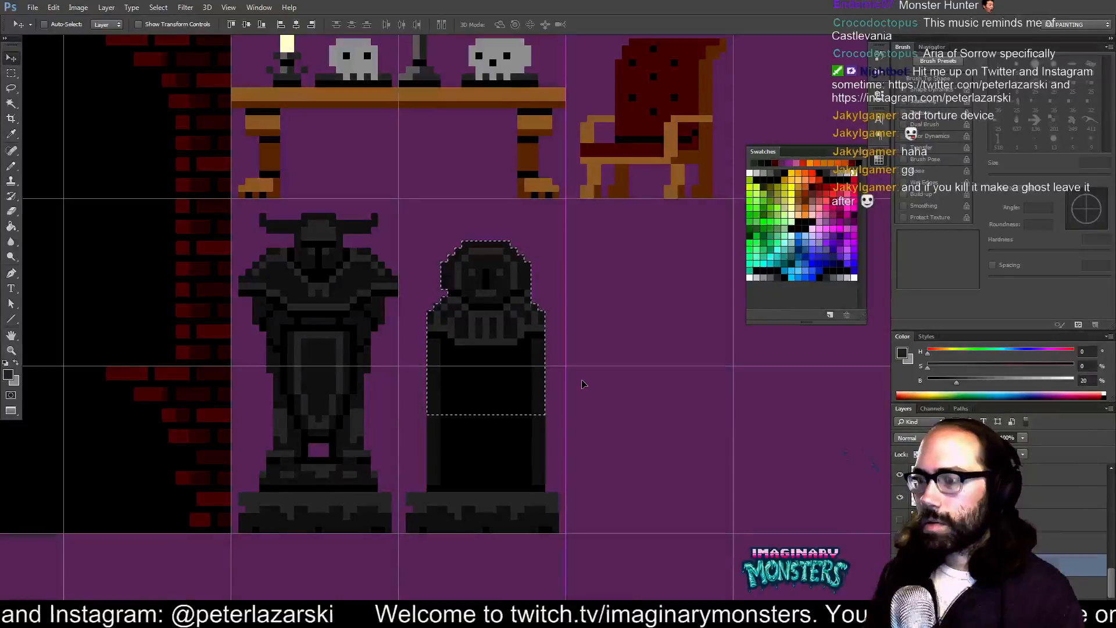
key(ctrl+d)
drag(515, 291, 486, 290)
mouse_move(459, 353)
mouse_down()
mouse_move(468, 347)
mouse_move(469, 360)
mouse_up()
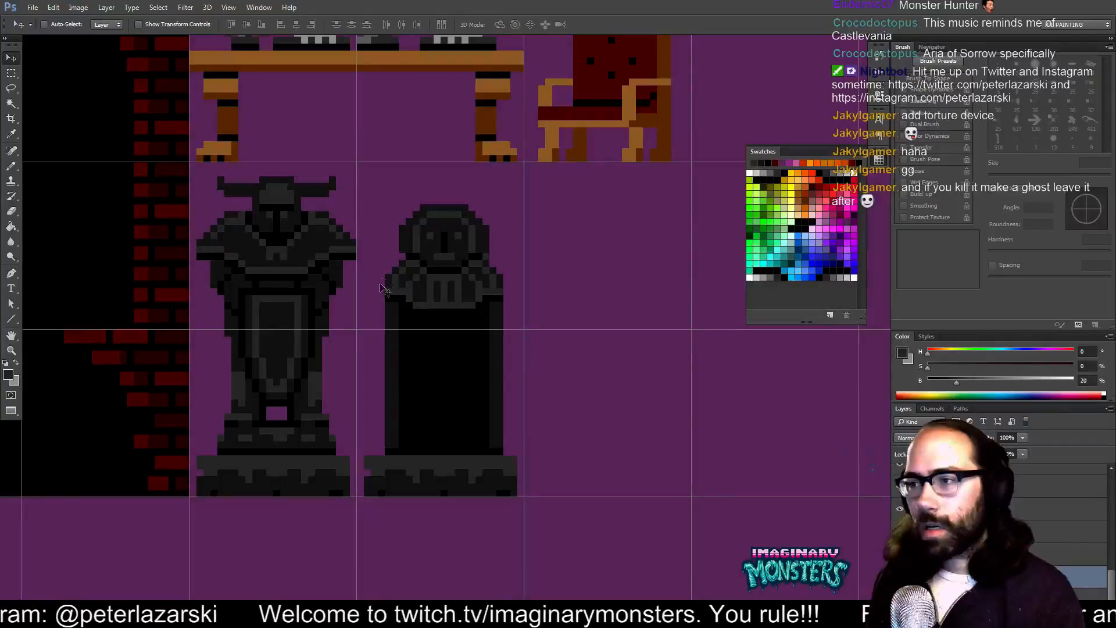
- Widen the hooded statue's left side and shoulder by one pixel column with sampled greys, filling the gap inside with black
key(b)
alt+click(386, 303)
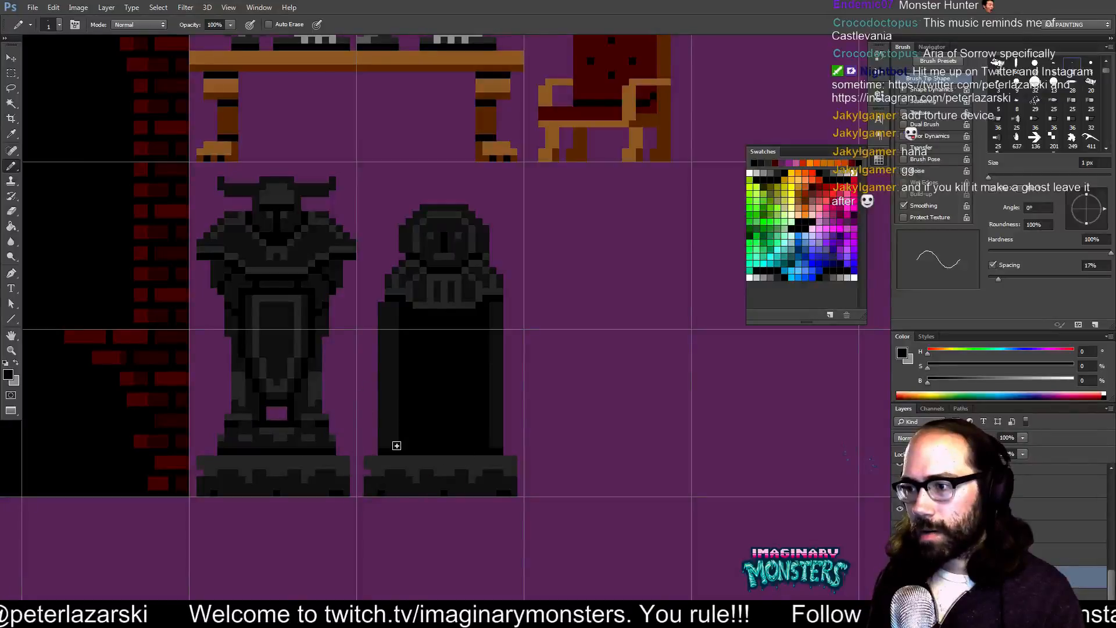
alt+click(386, 283)
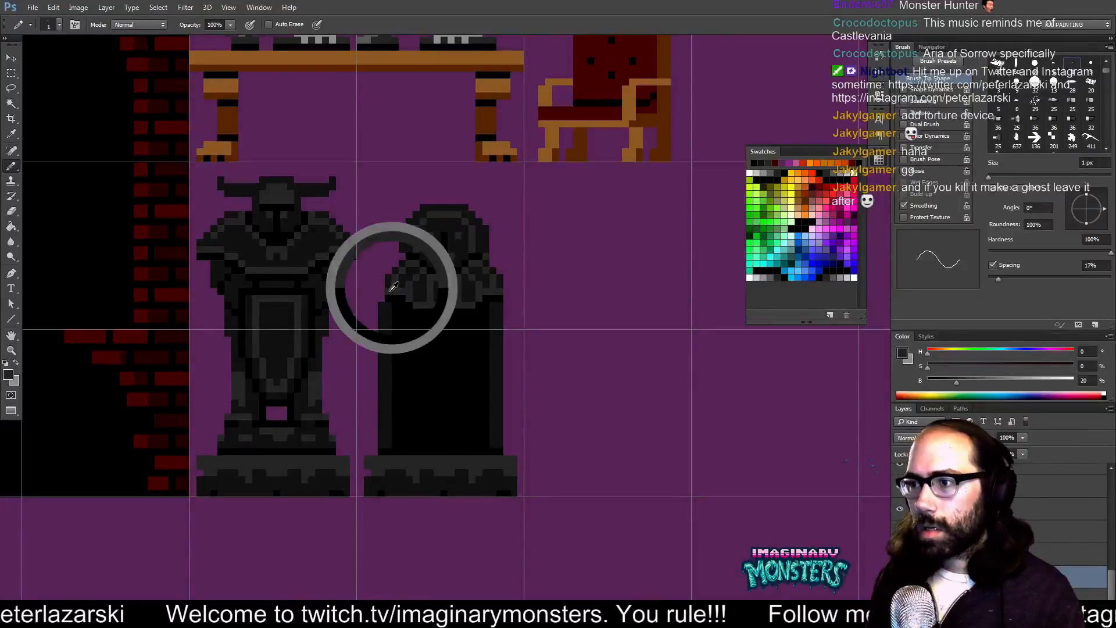
alt+click(397, 305)
alt+click(385, 284)
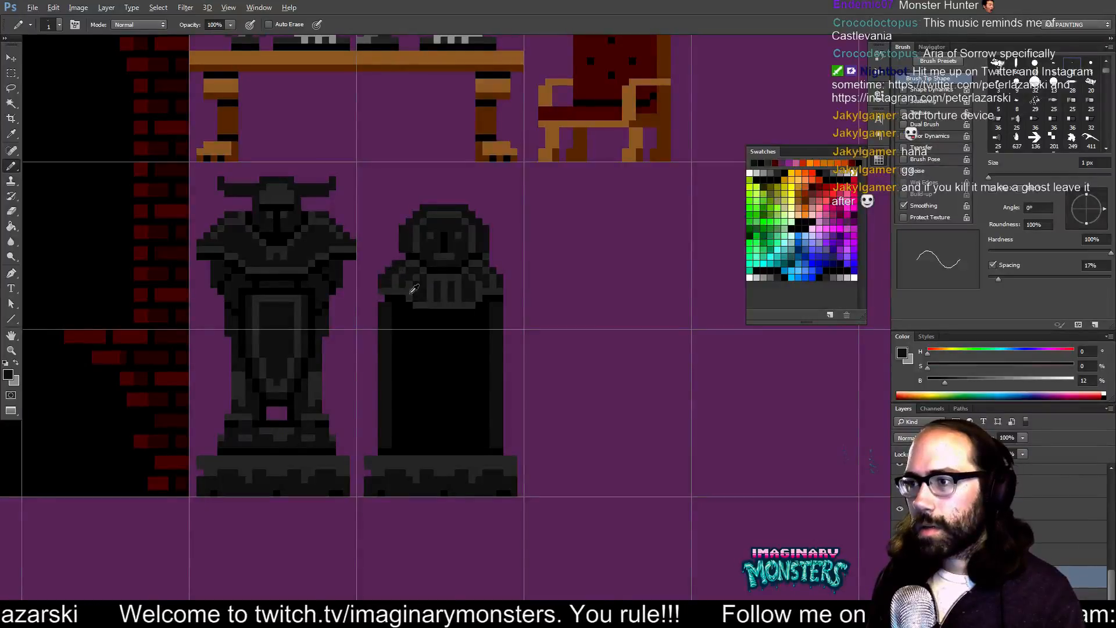
drag(424, 335, 374, 294)
alt+click(371, 290)
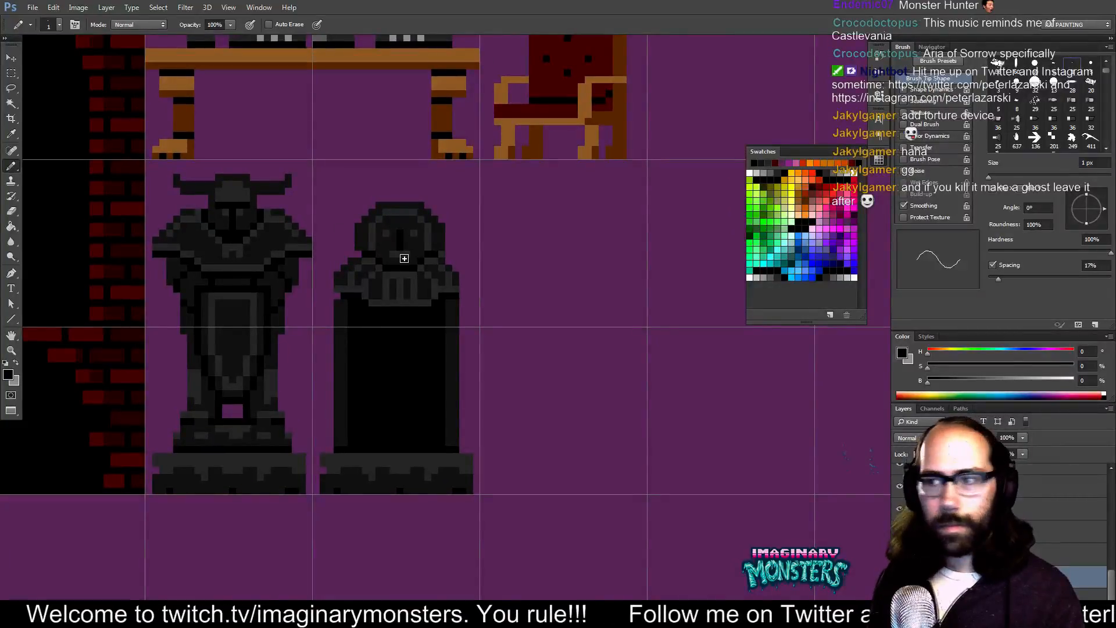
- Paint the right part of the statue's chest folds black and reshape its right shoulder with a rounded dark grey edge
drag(415, 320, 410, 325)
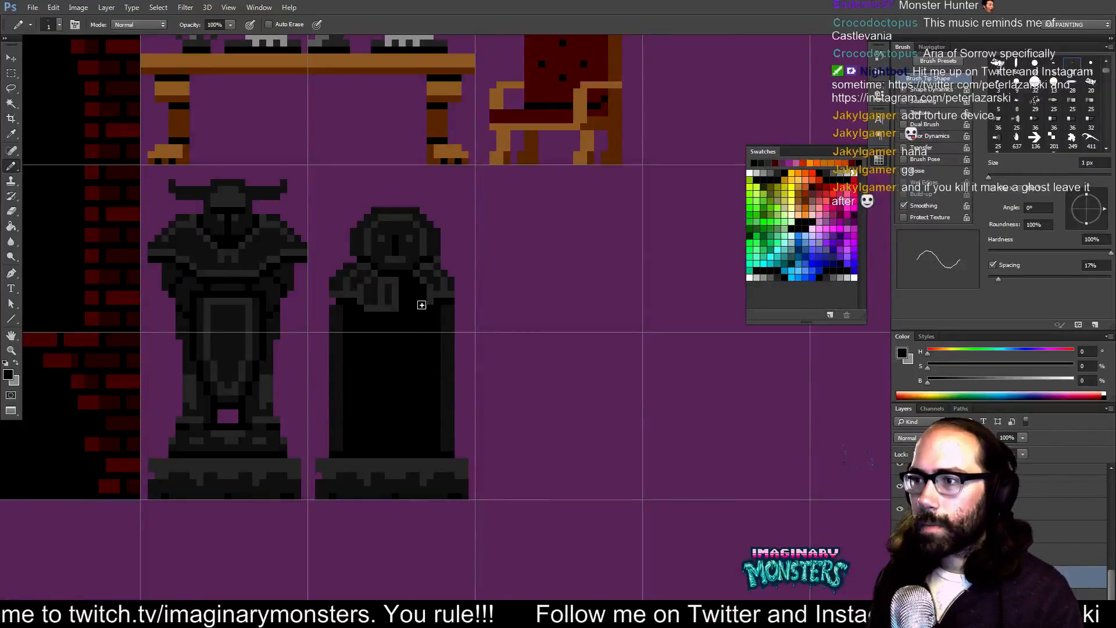
alt+click(447, 305)
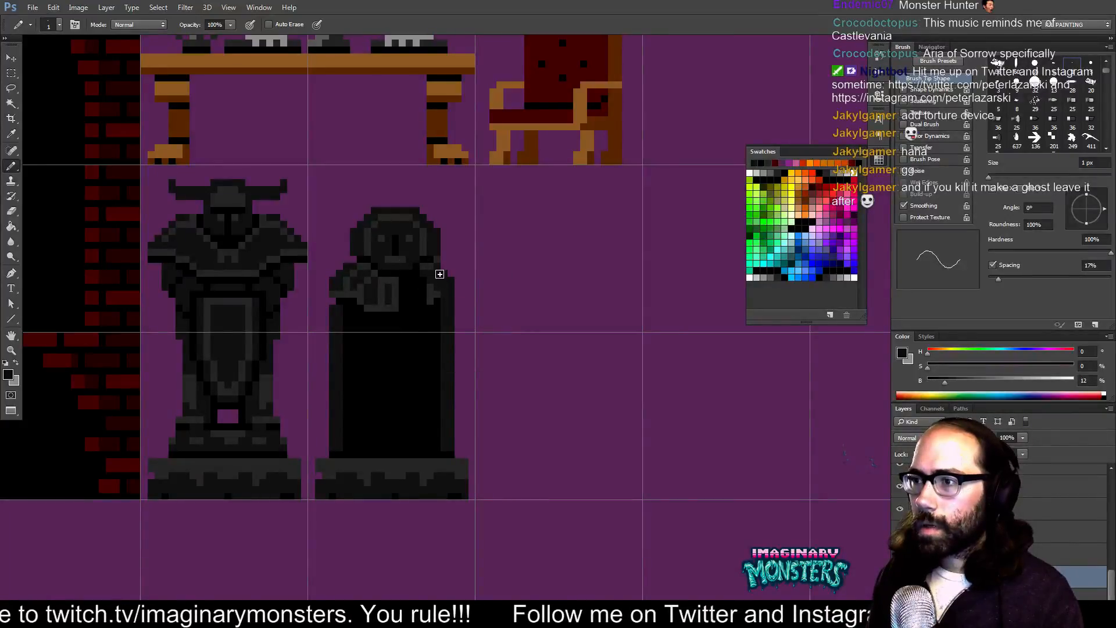
alt+click(422, 286)
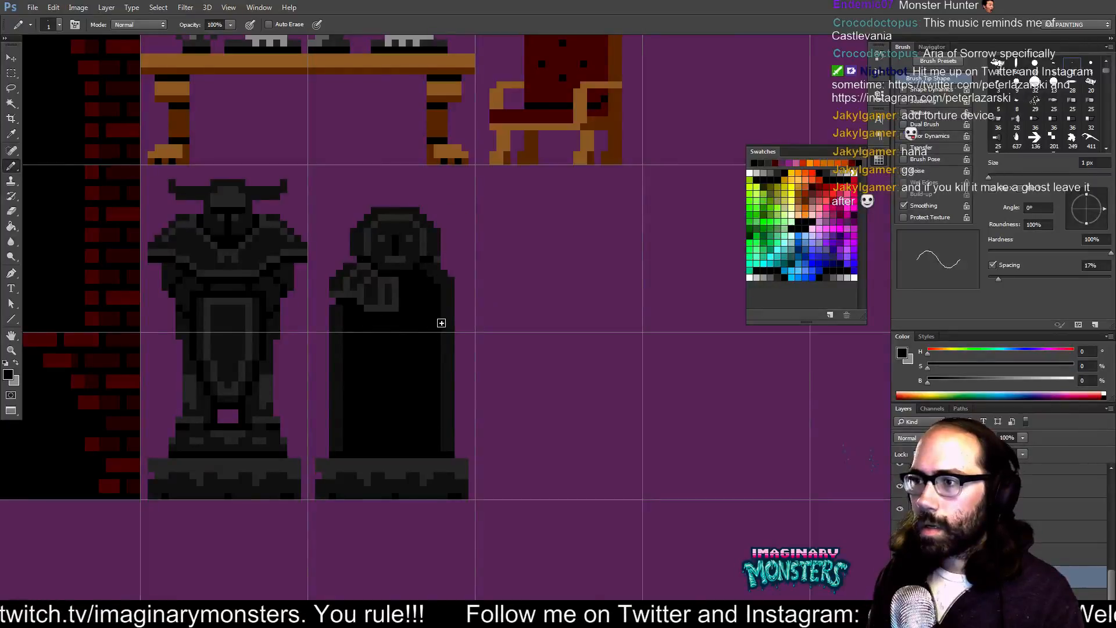
mouse_move(423, 286)
mouse_down()
mouse_move(441, 316)
mouse_move(469, 324)
mouse_up()
key(e)
key(b)
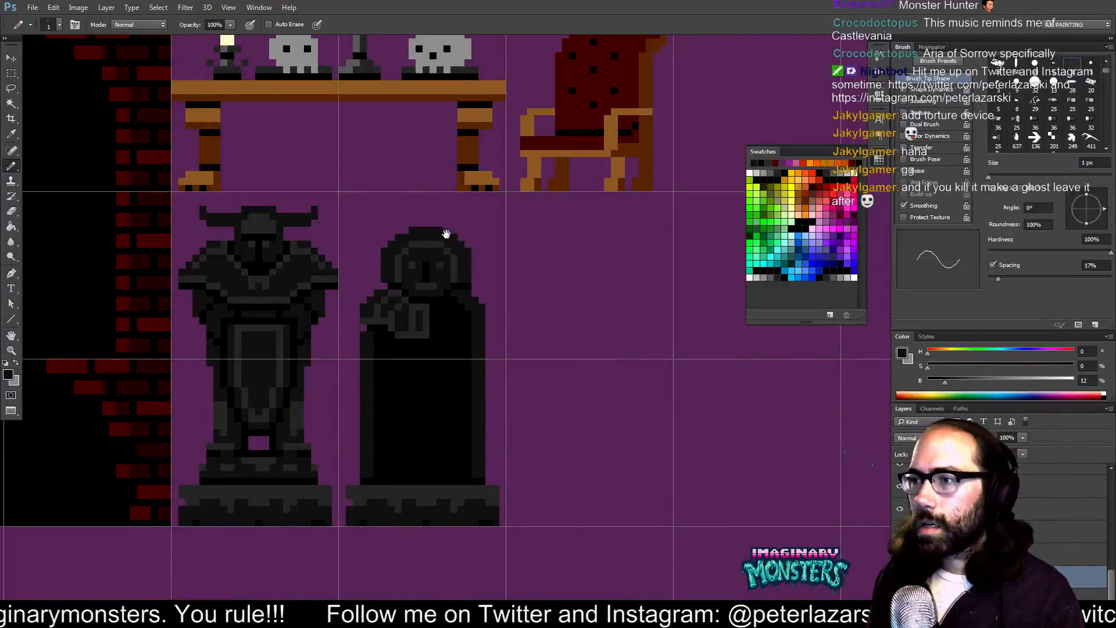
drag(446, 233, 428, 234)
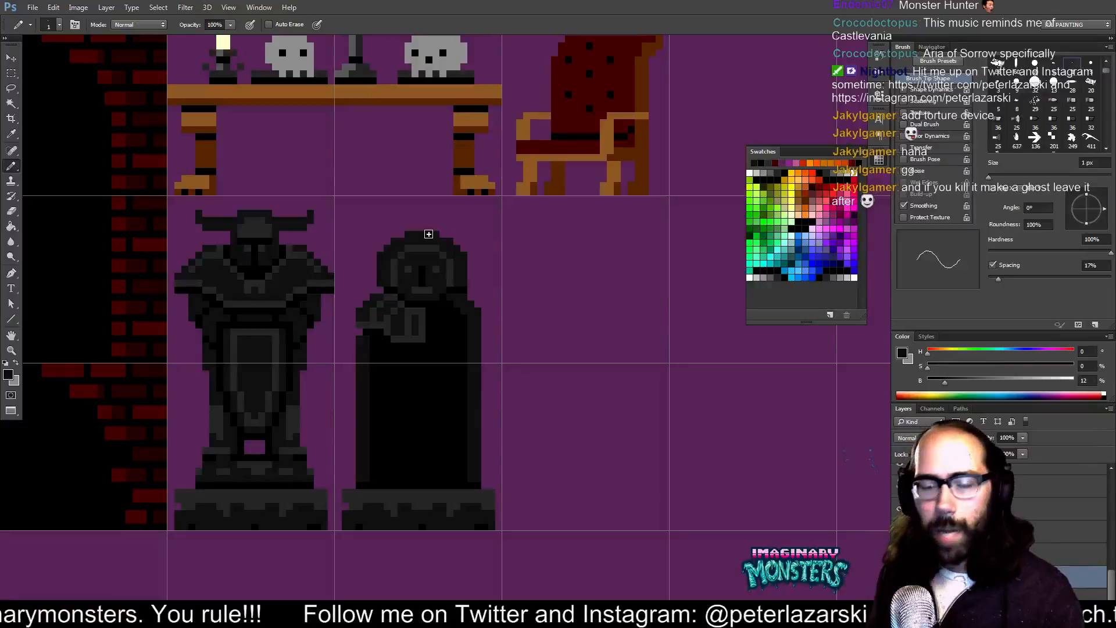
mouse_move(491, 323)
mouse_down()
mouse_move(458, 311)
mouse_move(477, 308)
mouse_move(469, 318)
mouse_up()
key(e)
key(v)
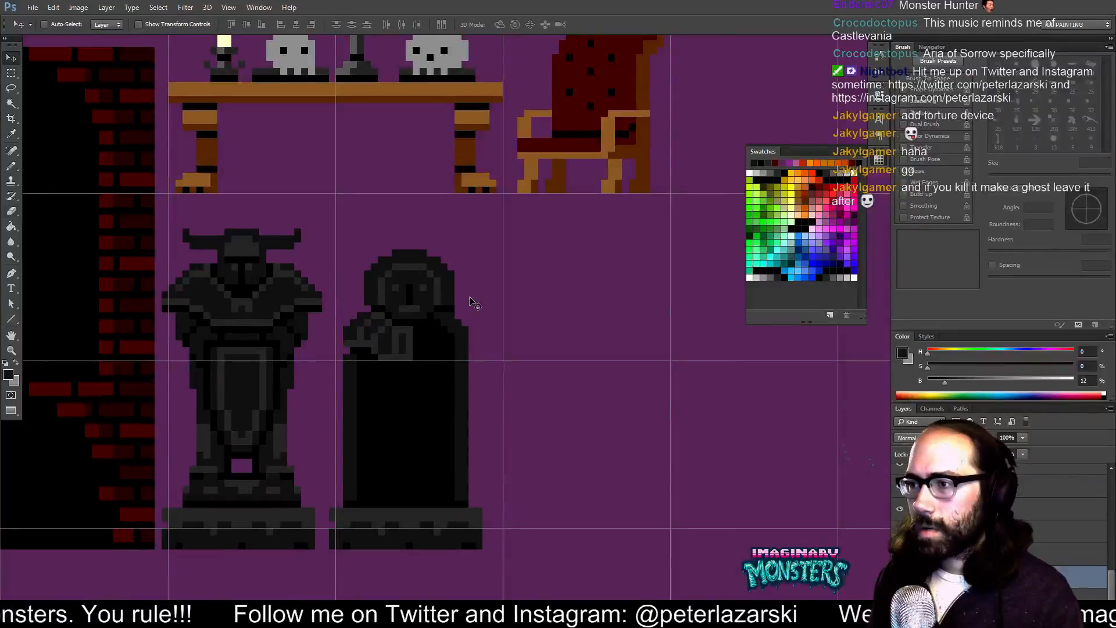
key(ctrl+z)
key(e)
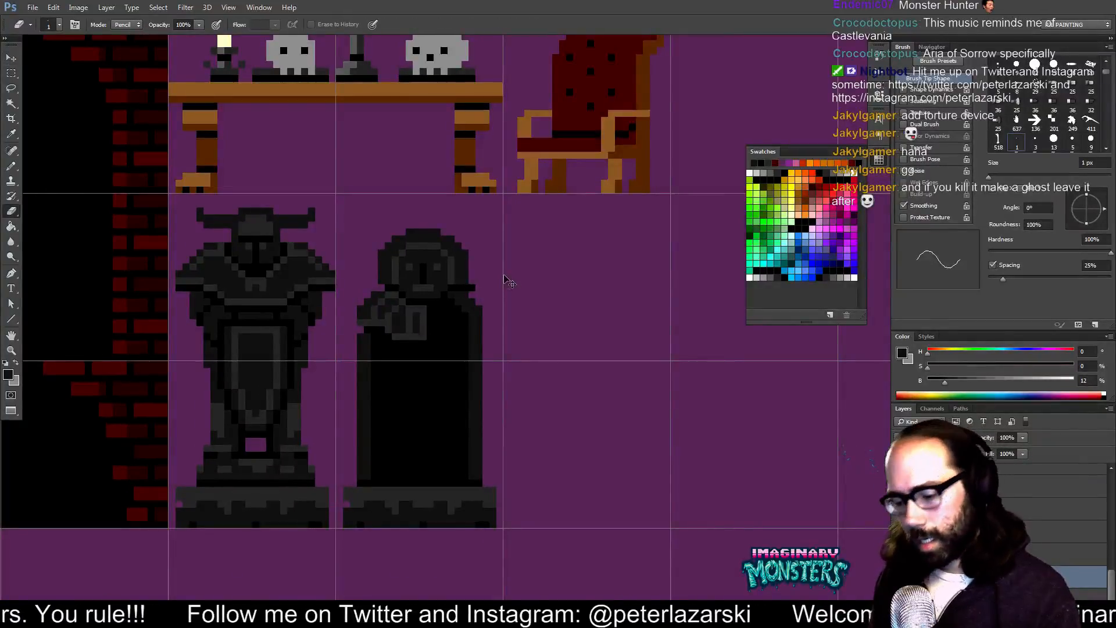
key(b)
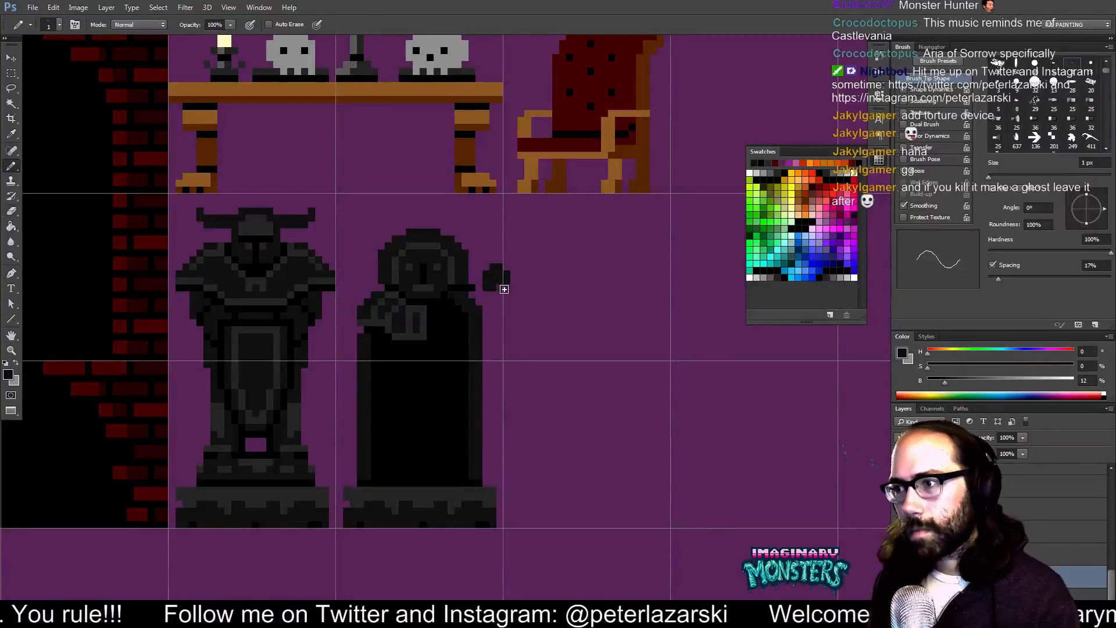
key(e)
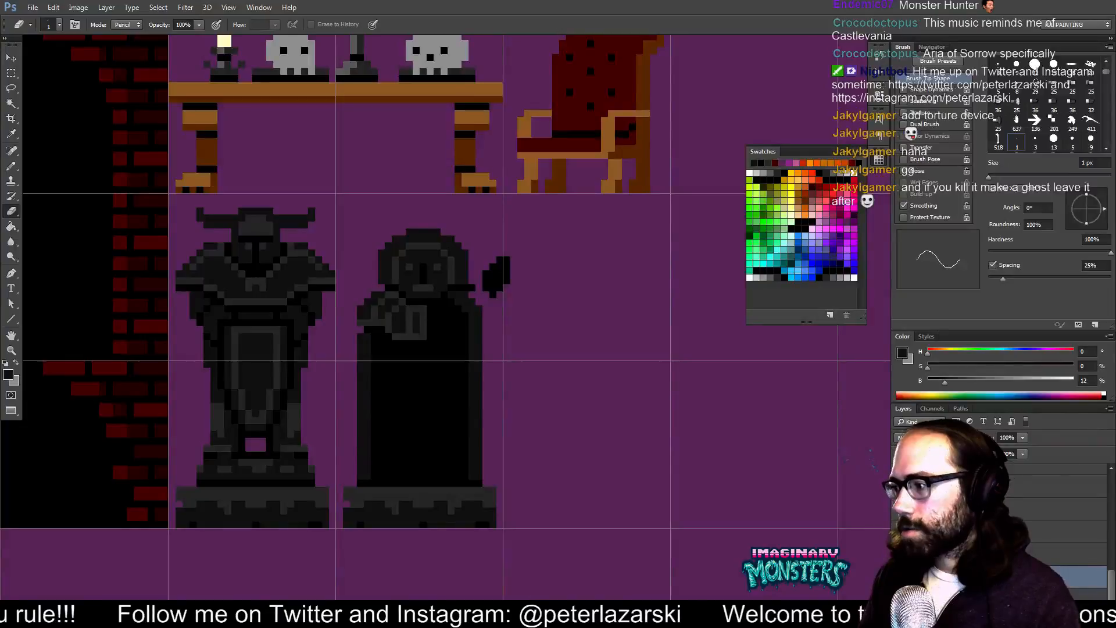
key(alt+BackSpace)
key(ctrl+z)
drag(247, 243, 431, 353)
key(v)
mouse_move(379, 326)
mouse_down()
mouse_move(429, 407)
mouse_move(397, 492)
mouse_move(220, 413)
mouse_move(201, 368)
mouse_move(387, 324)
mouse_up()
- Try to clear every purple background area from the tile layer using a non-contiguous Magic Wand selection
ctrl+alt+click(336, 234)
ctrl+alt+click(336, 234)
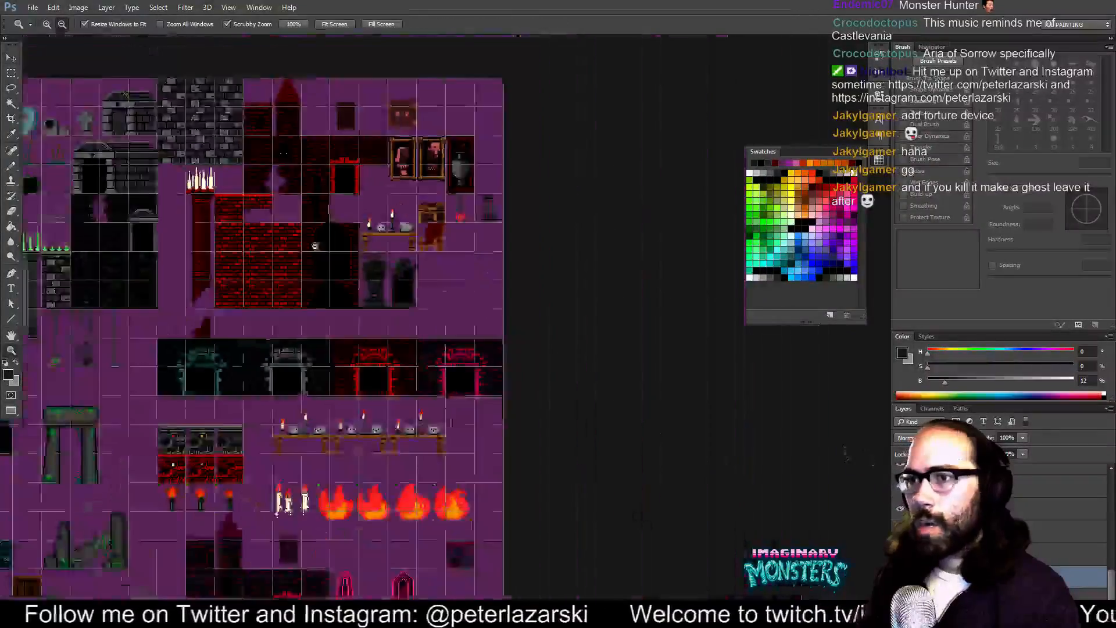
drag(294, 274, 459, 291)
key(w)
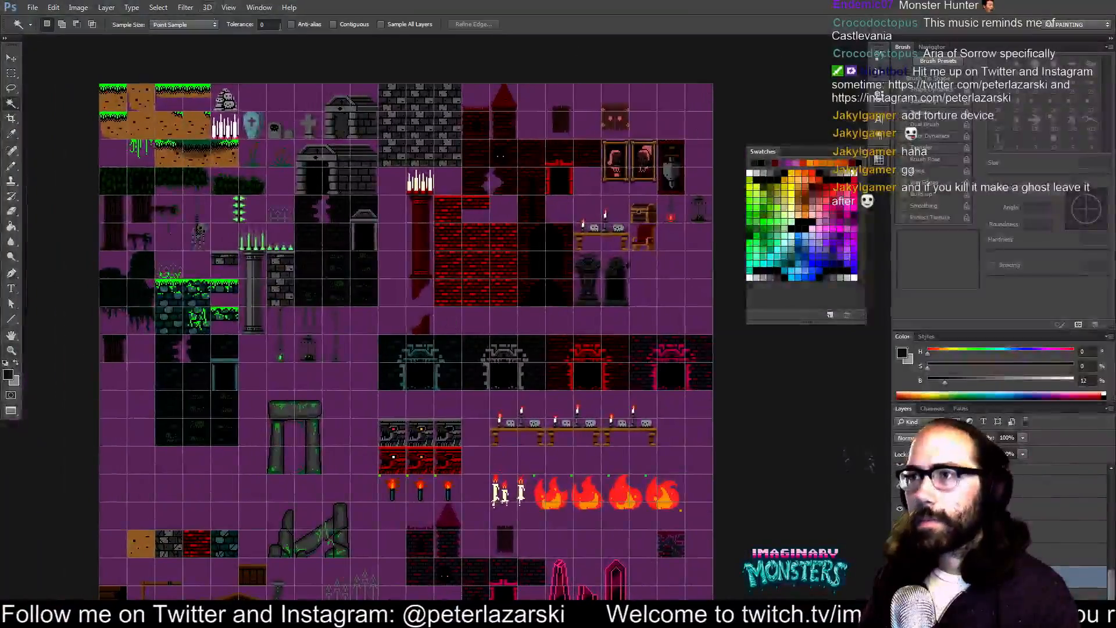
click(334, 24)
click(395, 257)
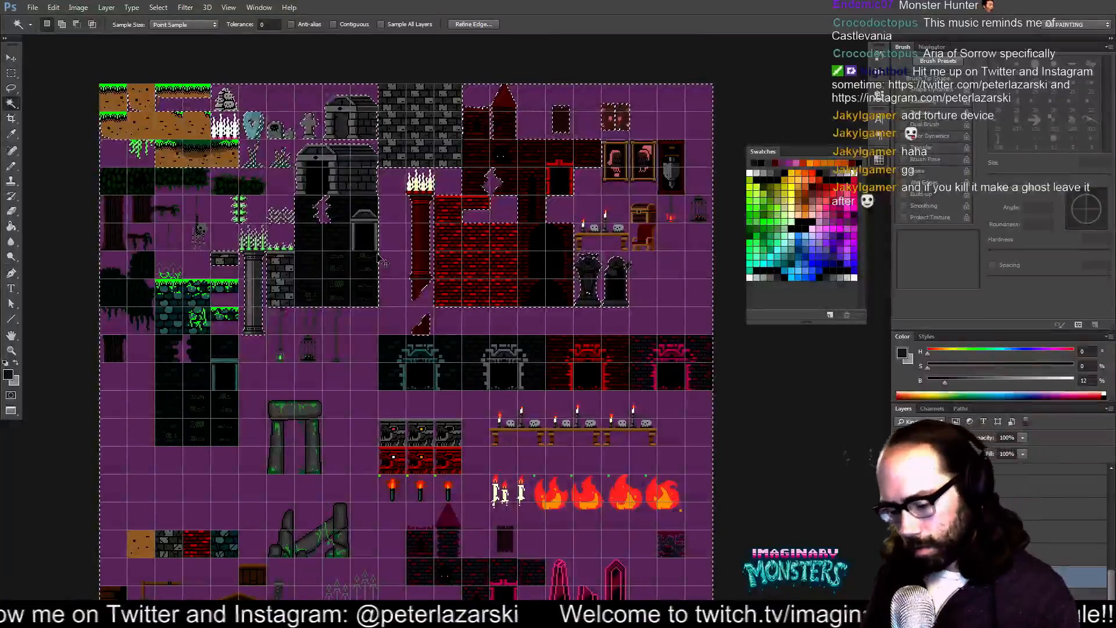
key(Delete)
key(ctrl+d)
key(ctrl+alt+z)
key(ctrl+alt+z)
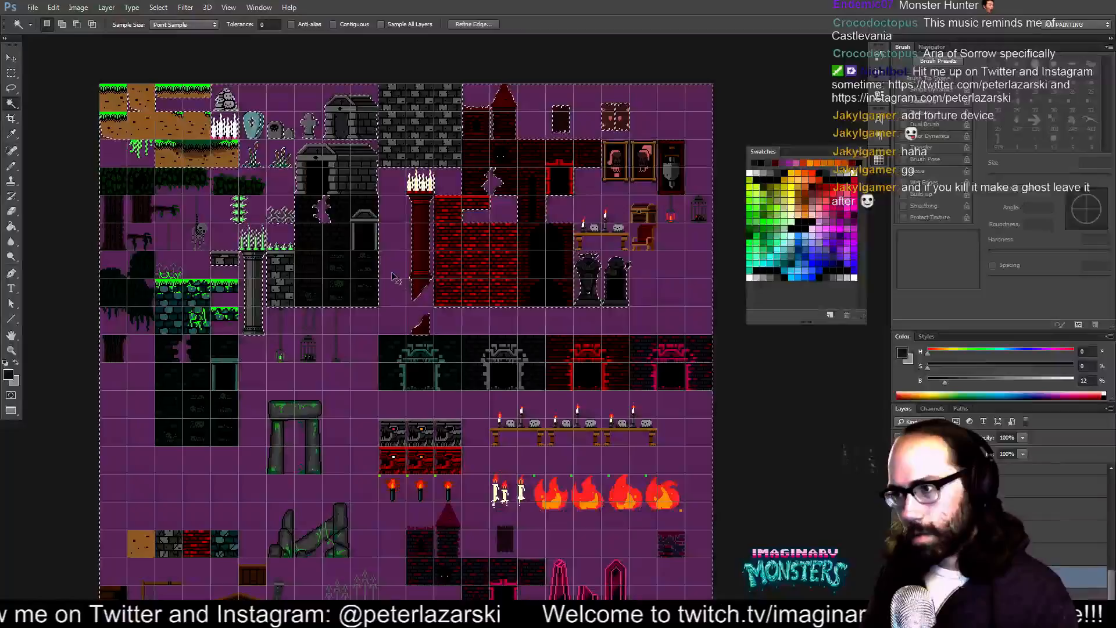
- Sample the purple canvas colour as the foreground colour and switch to the Paint Bucket on the layer below the tiles
key(ctrl+d)
key(i)
click(419, 305)
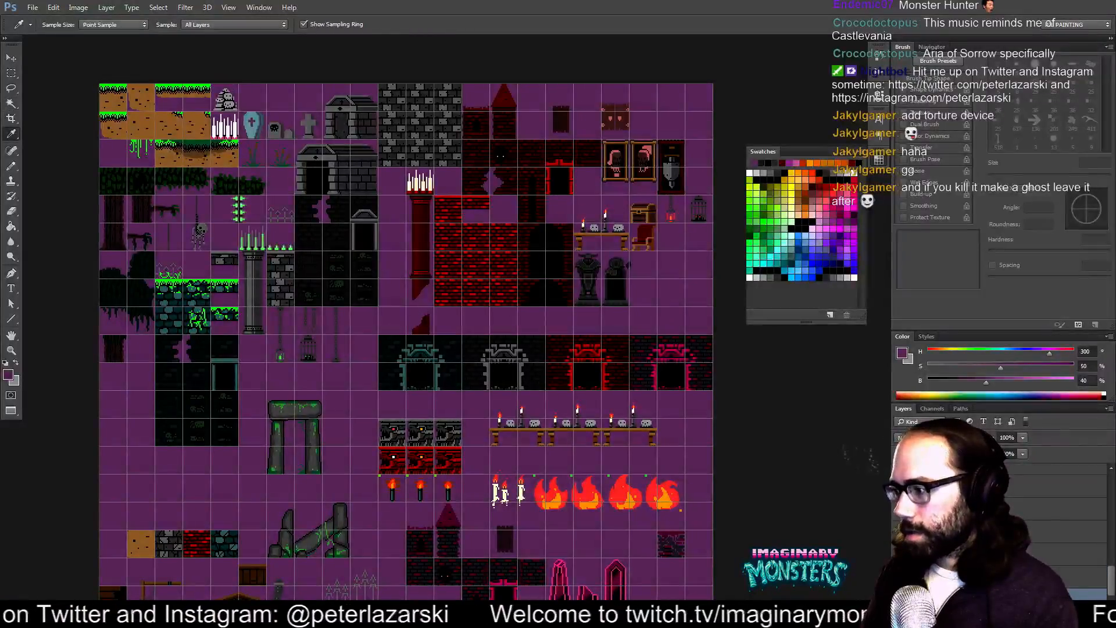
key(g)
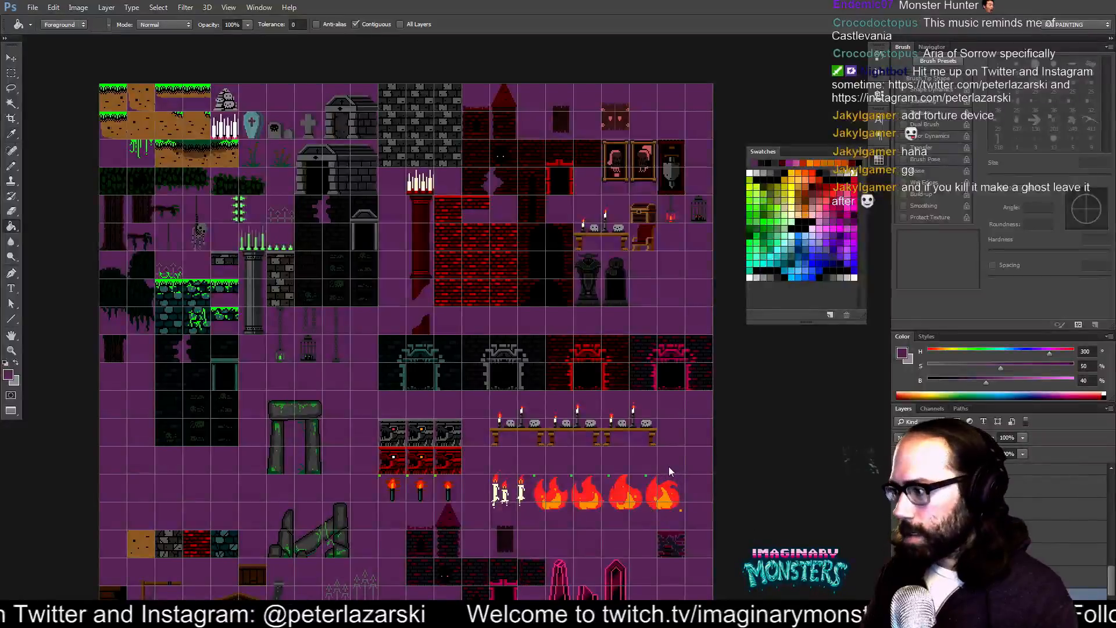
drag(314, 321, 336, 238)
- Delete all the purple around the tiles on the tile layer, deselect, and show the purple background layer beneath
key(w)
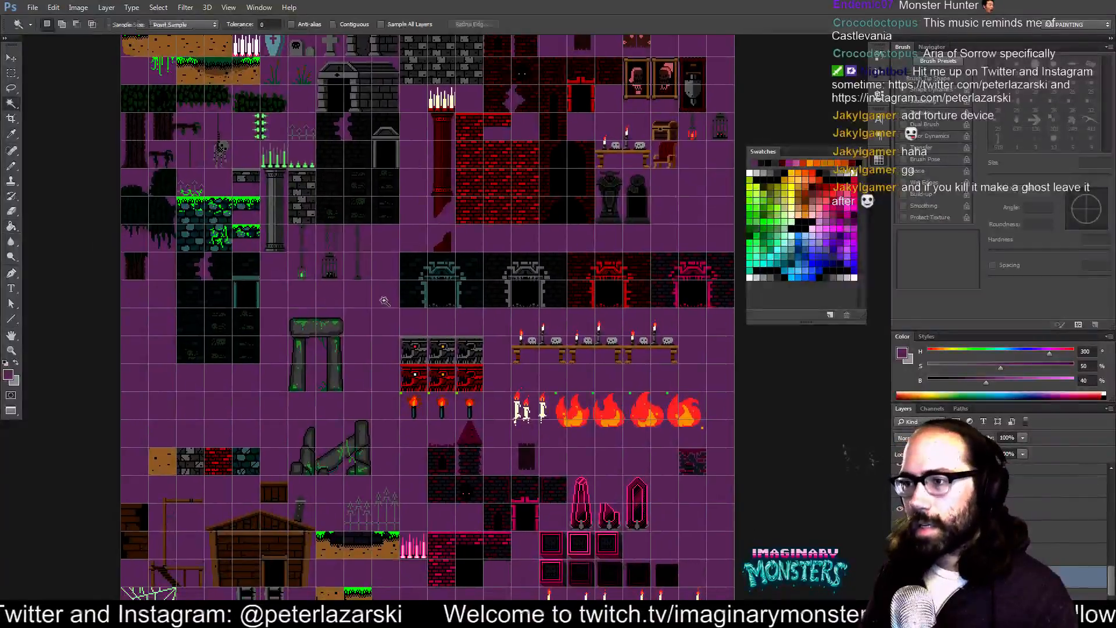
click(382, 300)
drag(383, 300, 371, 396)
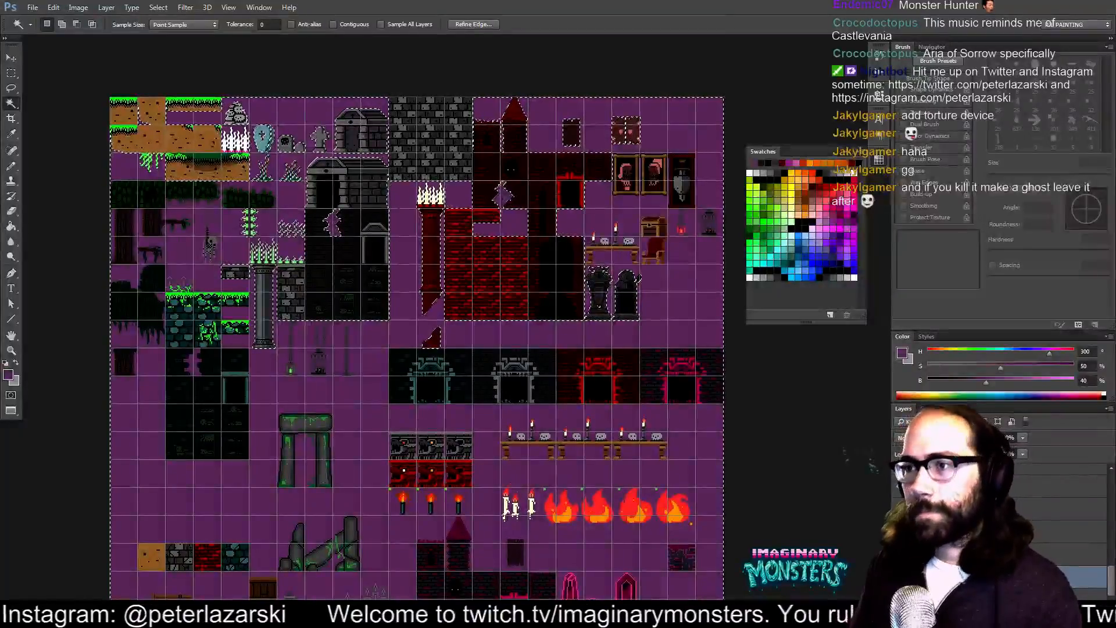
key(Delete)
key(ctrl+d)
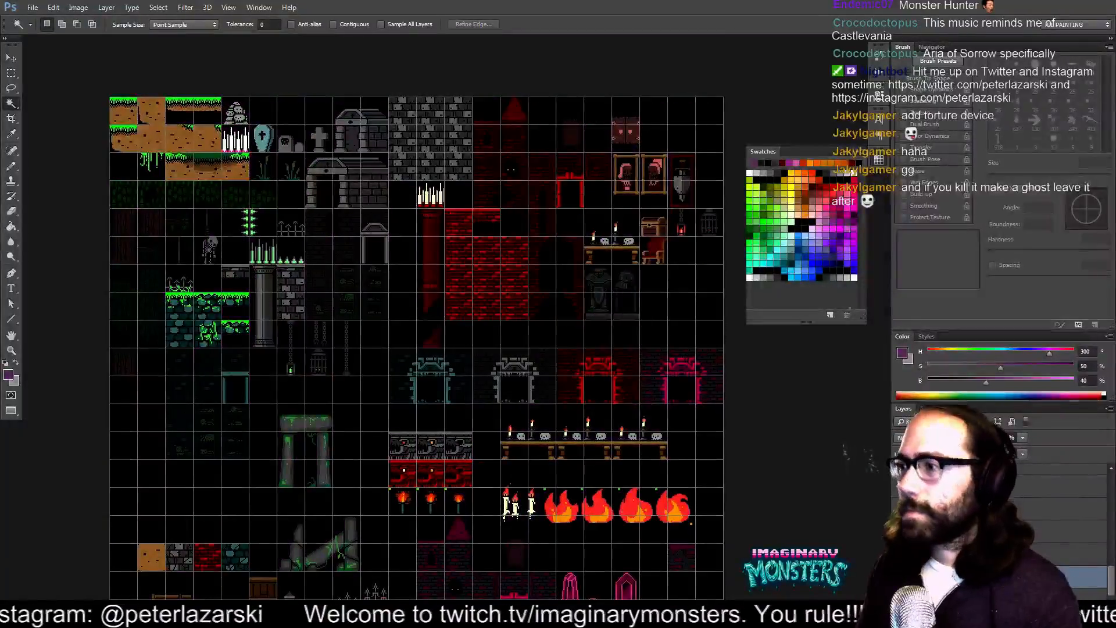
click(898, 554)
- Sample the hooded statue's dark grey and draw a short top edge beneath its left shoulder and hand
key(z)
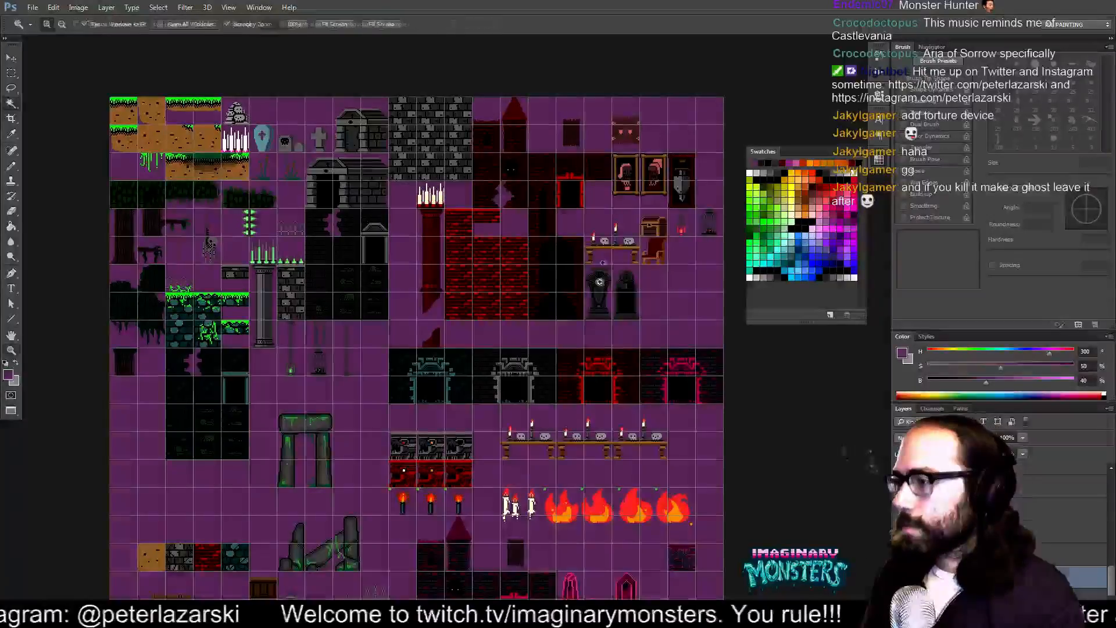
drag(622, 298, 725, 270)
drag(595, 273, 314, 387)
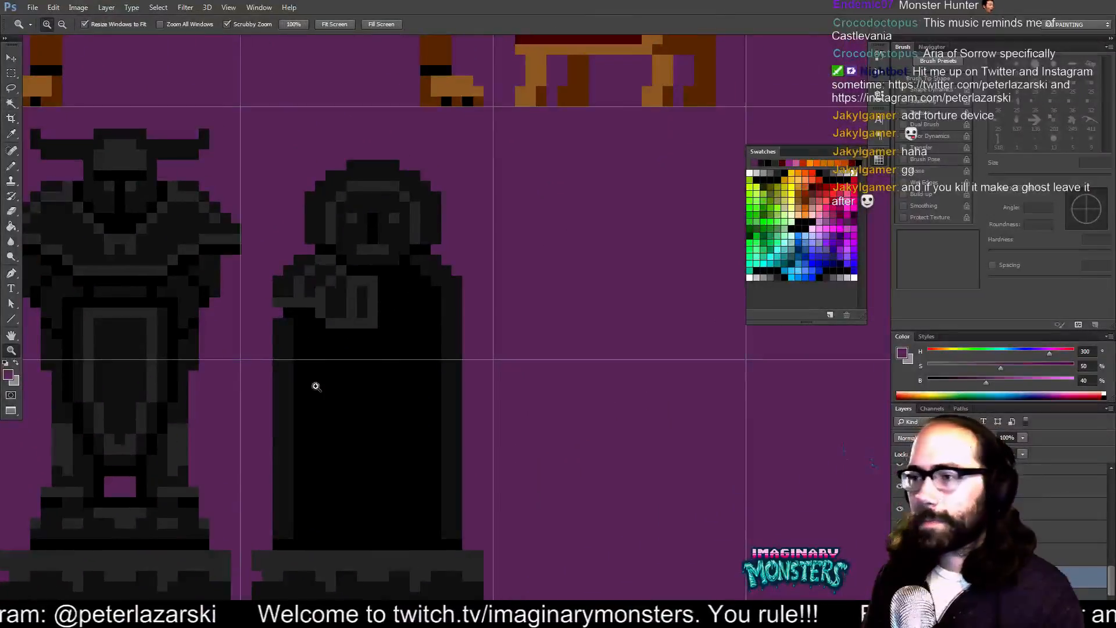
drag(454, 255, 465, 249)
key(b)
mouse_move(472, 320)
mouse_down()
mouse_move(468, 281)
mouse_move(474, 303)
mouse_move(453, 302)
mouse_move(473, 269)
mouse_up()
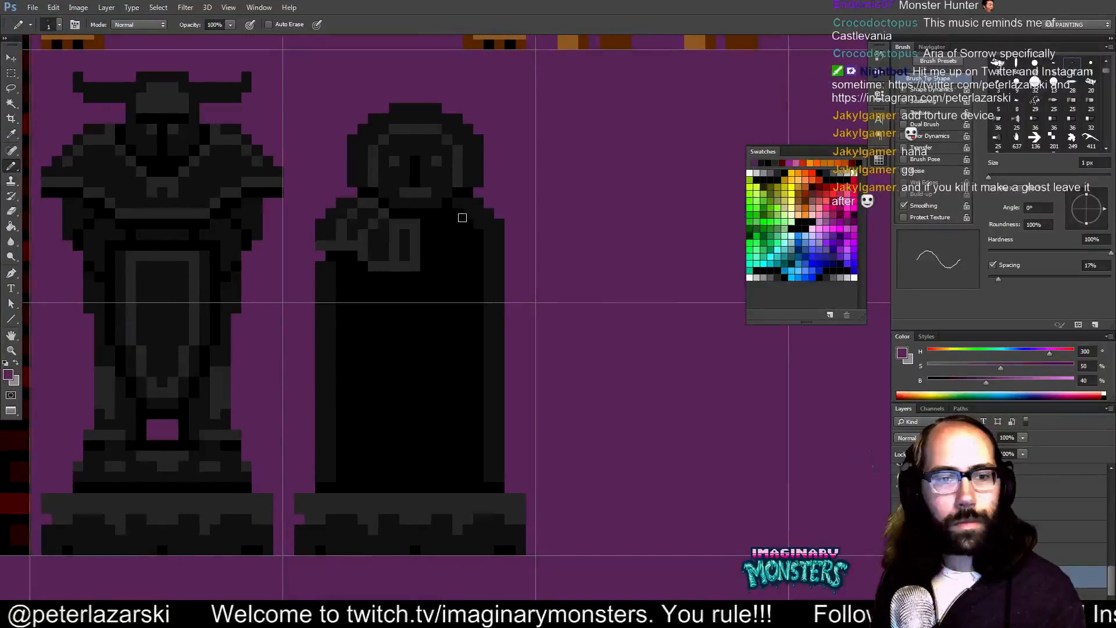
alt+click(326, 264)
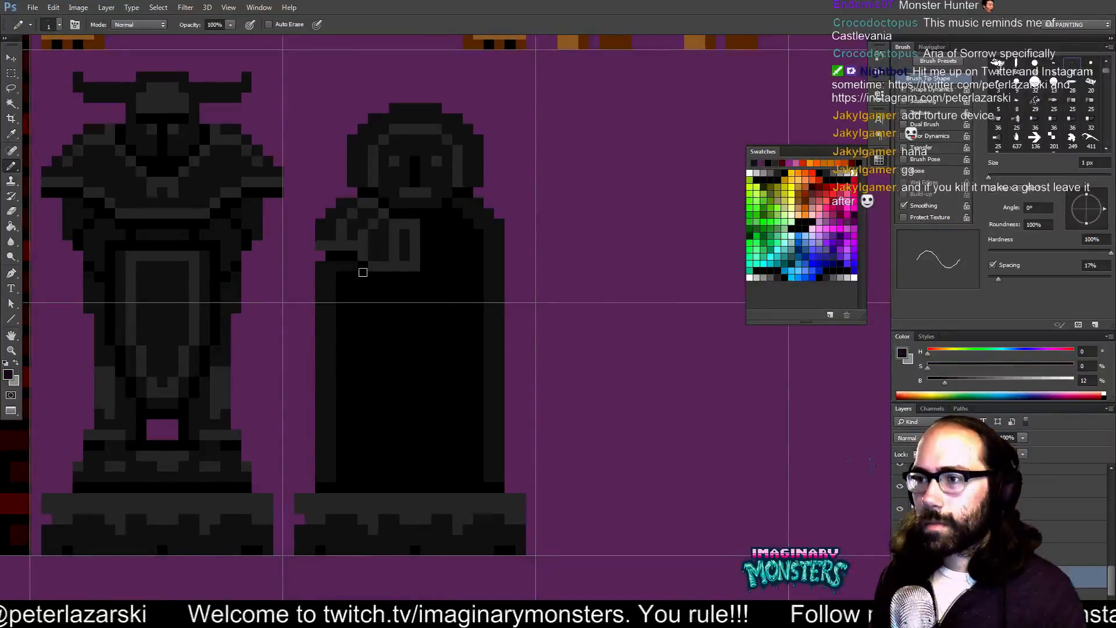
scroll(349, 232, up, 1)
alt+click(375, 266)
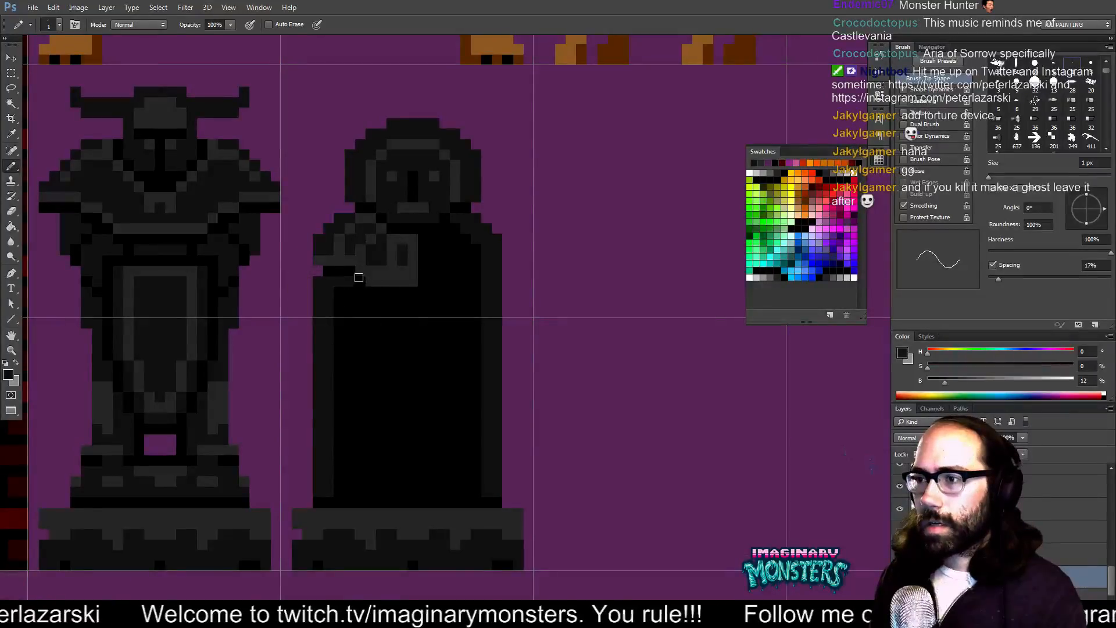
- Outline a tall panel below the hooded statue's hand down to the plinth and fill it with the same dark grey
alt+click(358, 278)
mouse_move(361, 280)
mouse_down()
mouse_move(404, 300)
mouse_move(411, 287)
mouse_move(416, 442)
mouse_up()
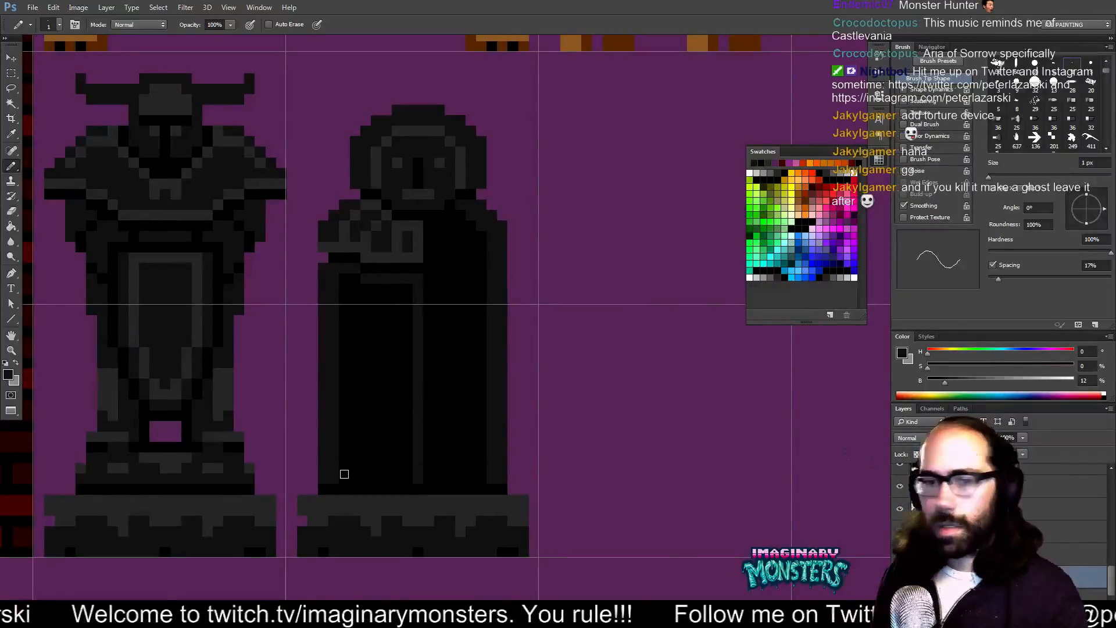
drag(341, 472, 413, 472)
key(g)
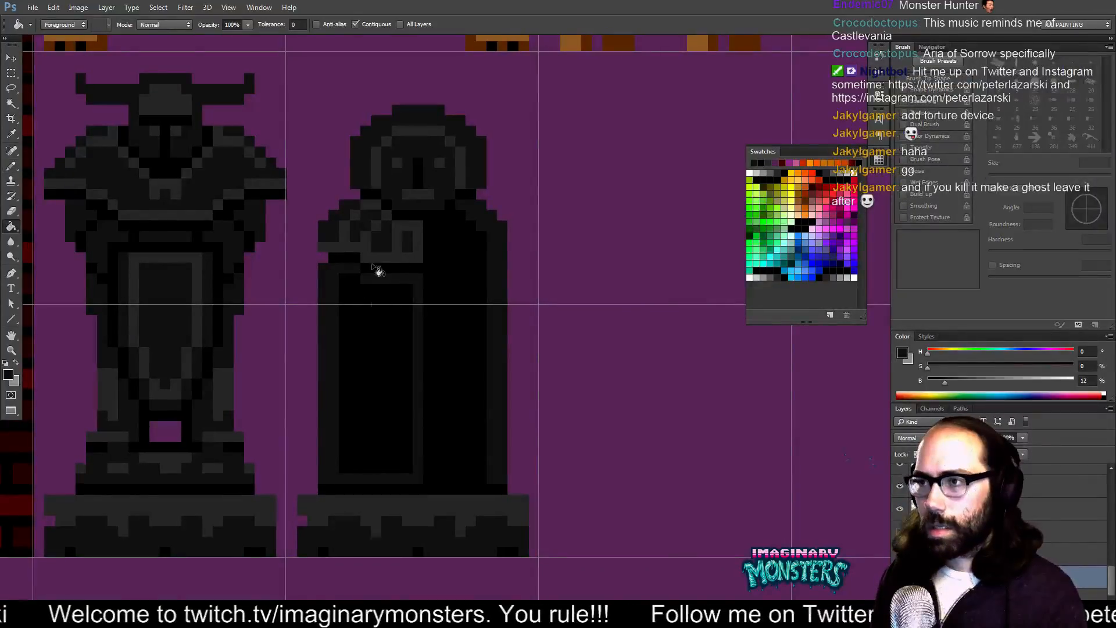
click(366, 350)
- Dot three lighter grey studs with black shadows beneath them across the top of the panel, and hide the guides
key(b)
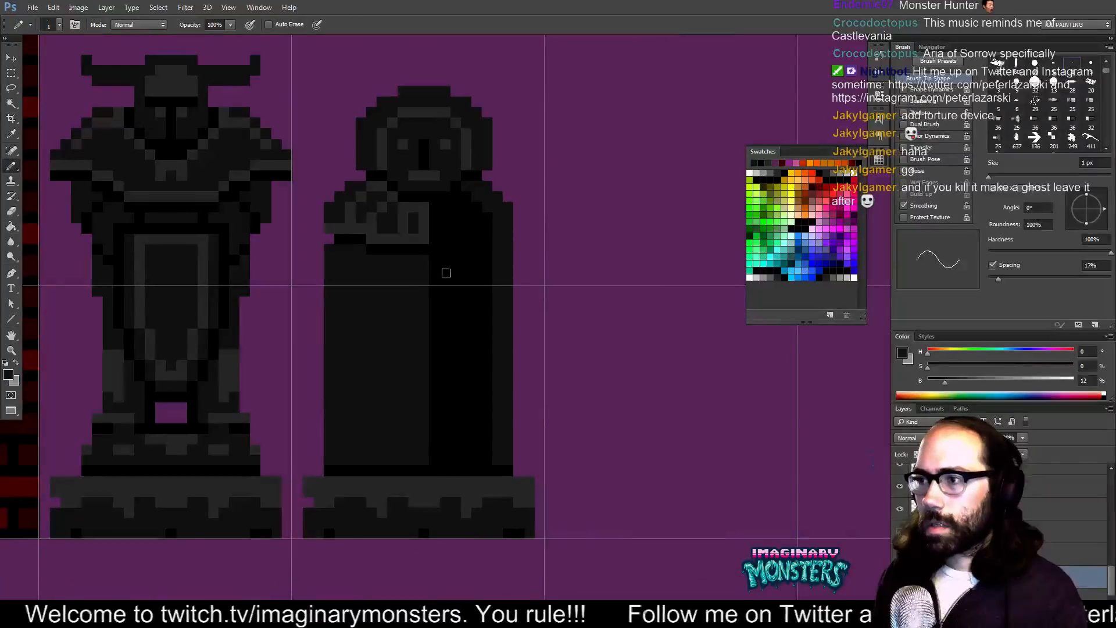
alt+click(401, 237)
click(349, 270)
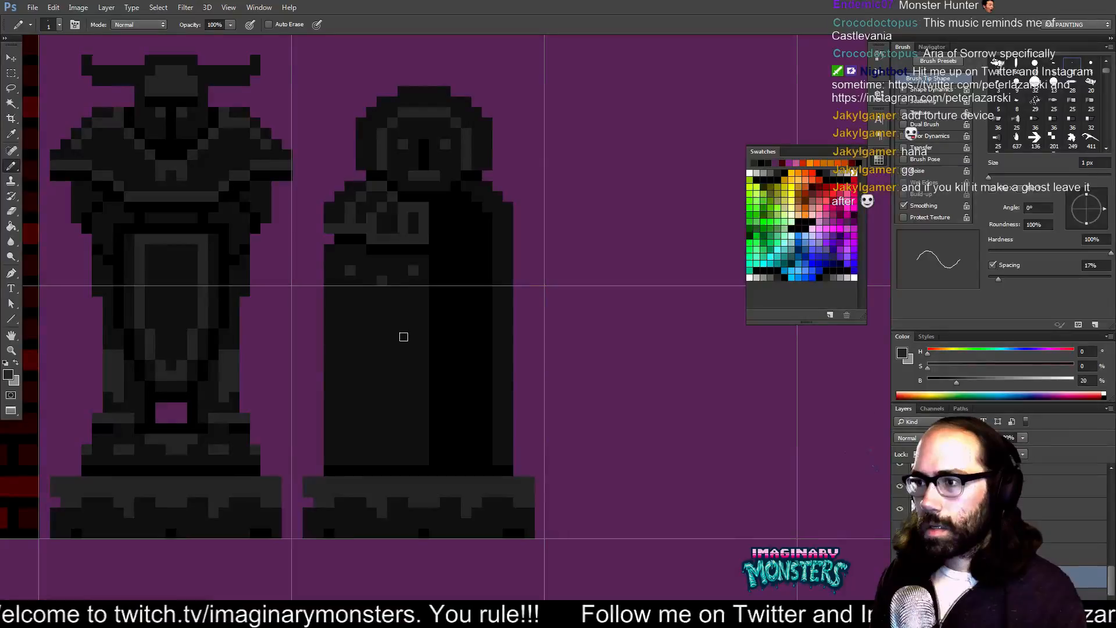
alt+click(438, 274)
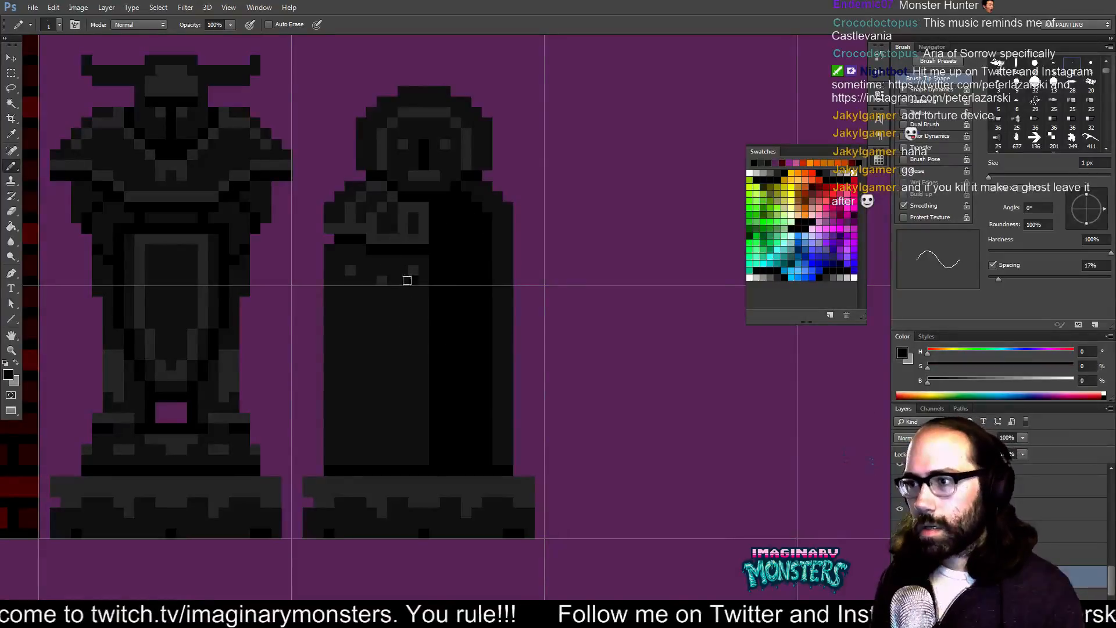
click(377, 289)
click(349, 280)
key(ctrl+semicolon)
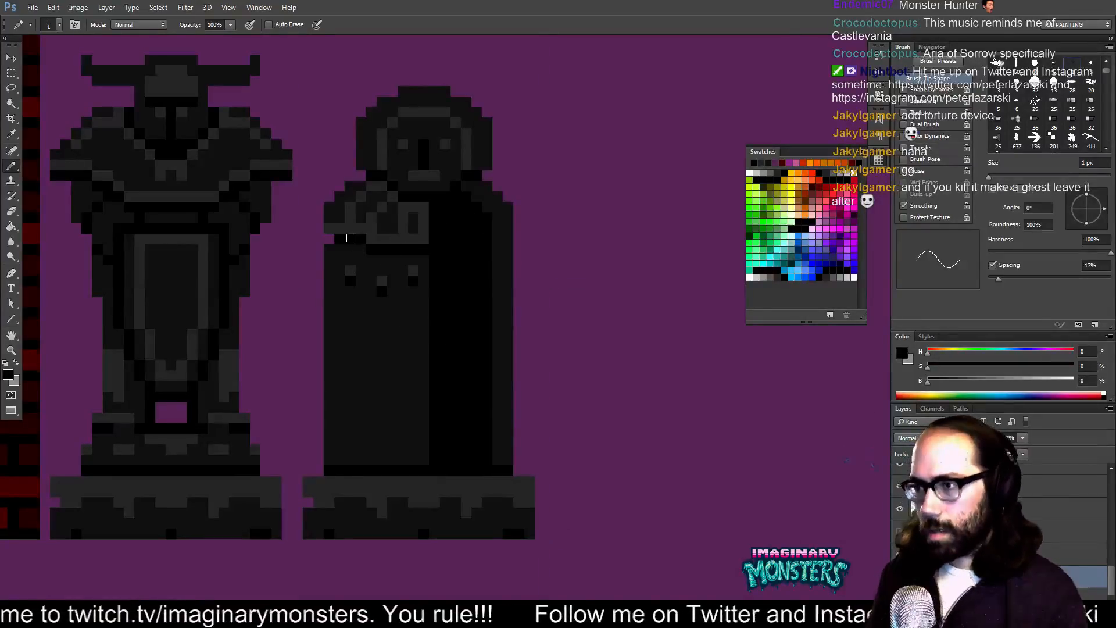
- Select the row of three studs and place a copy of it 5 px lower on the panel
key(m)
mouse_move(334, 254)
mouse_down()
mouse_move(386, 291)
mouse_move(429, 300)
mouse_up()
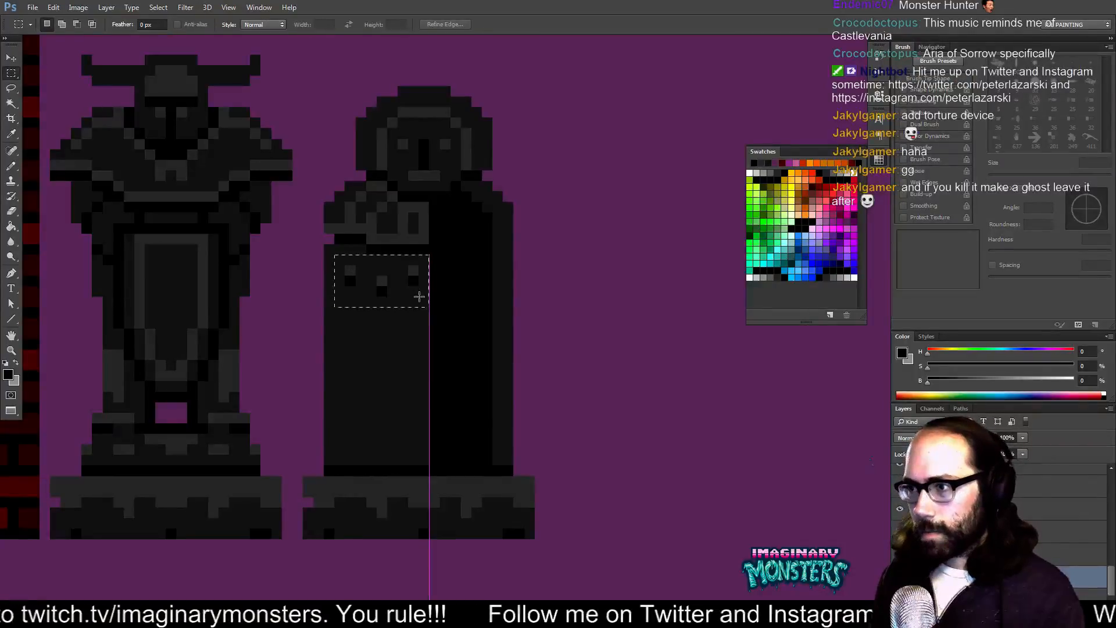
key(v)
key(alt+shift+Down)
key(Up)
key(Up)
key(Up)
key(Up)
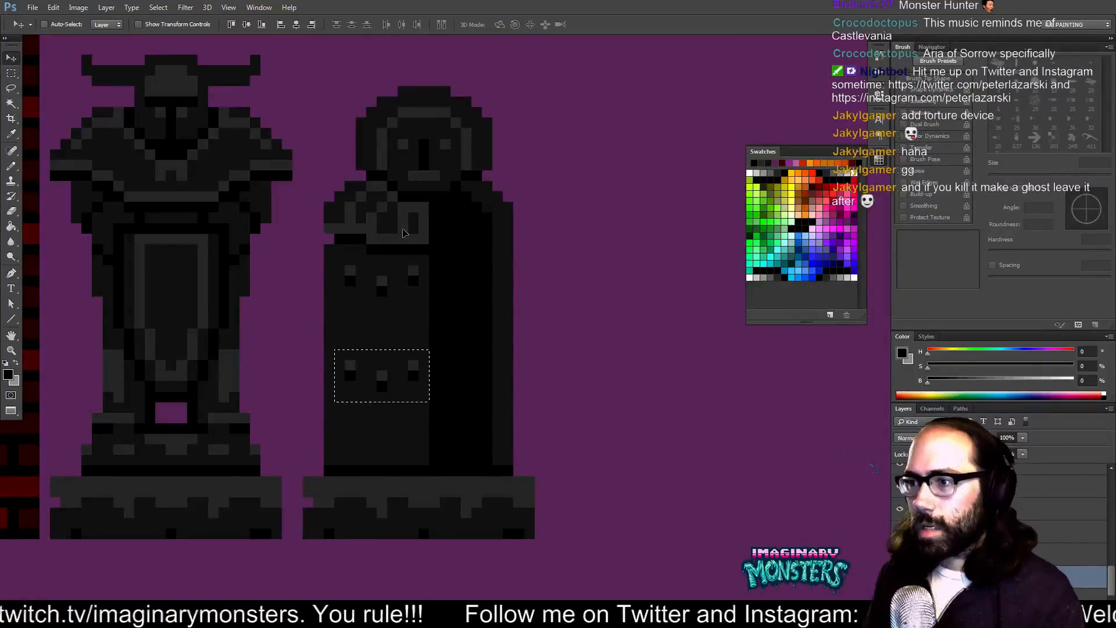
key(Up)
key(Up)
key(Down)
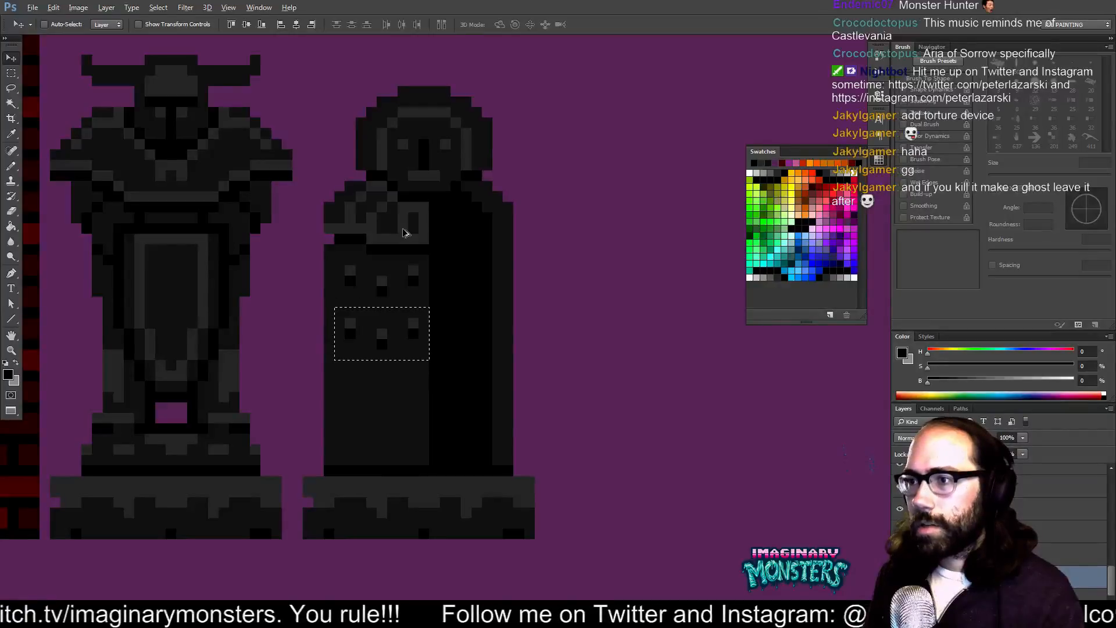
- Duplicate the stud row twice more down the panel at the same 5 px spacing, and deselect
key(alt+shift+Down)
key(Up)
key(Up)
key(Up)
key(Up)
key(Up)
key(Up)
key(Up)
key(Up)
key(Up)
key(Up)
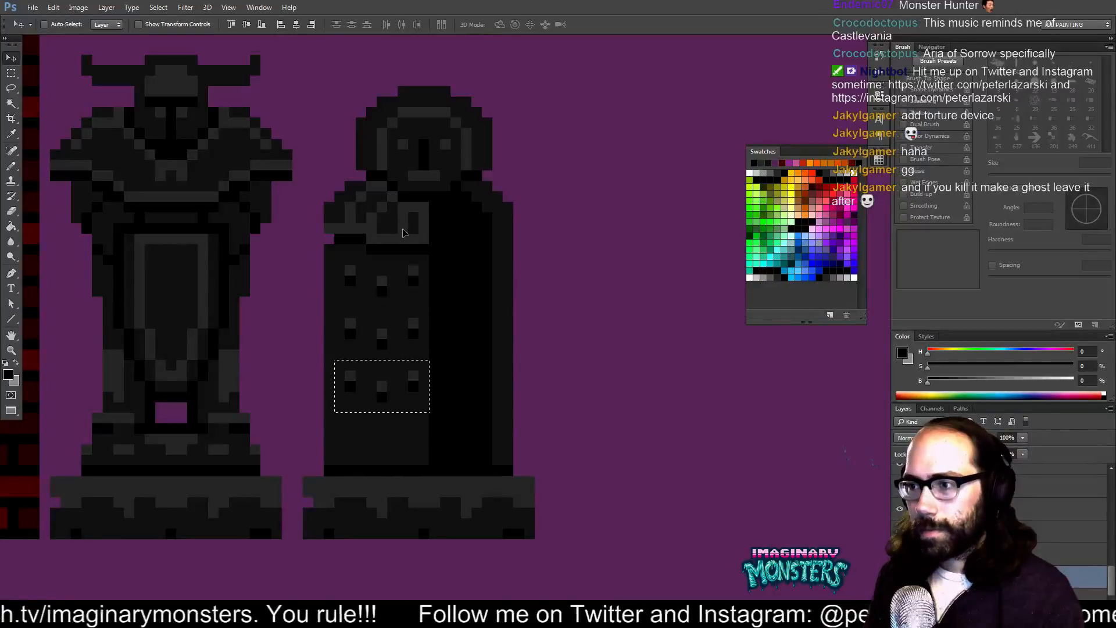
key(alt+shift+Down)
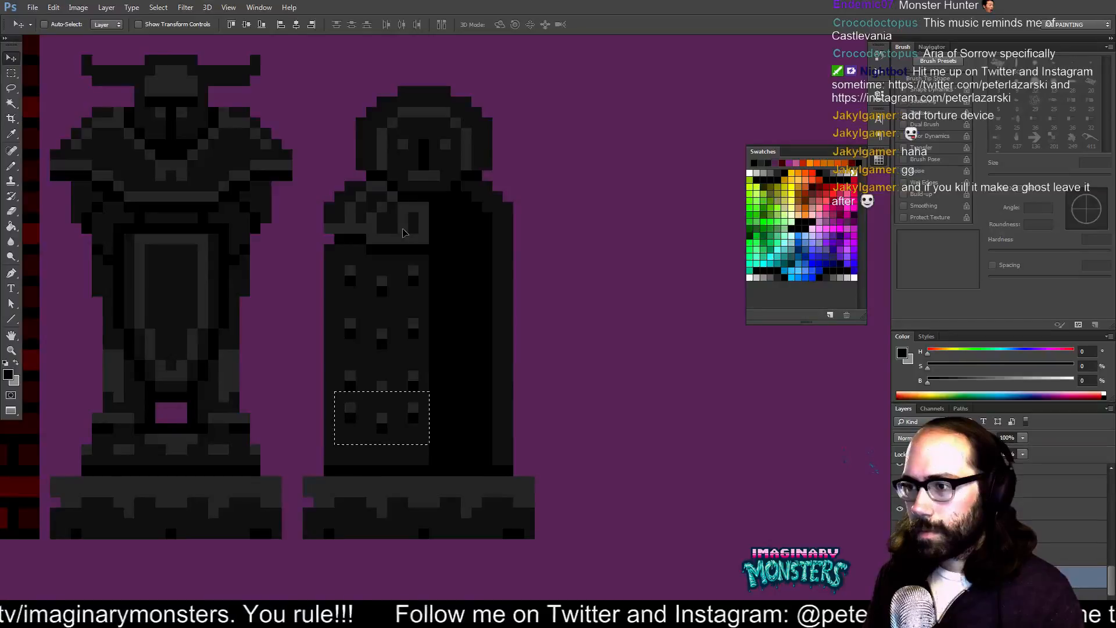
key(ctrl+d)
- Examine the studded hooded statue at different sizes beside the armour statue and the other castle tiles
key(z)
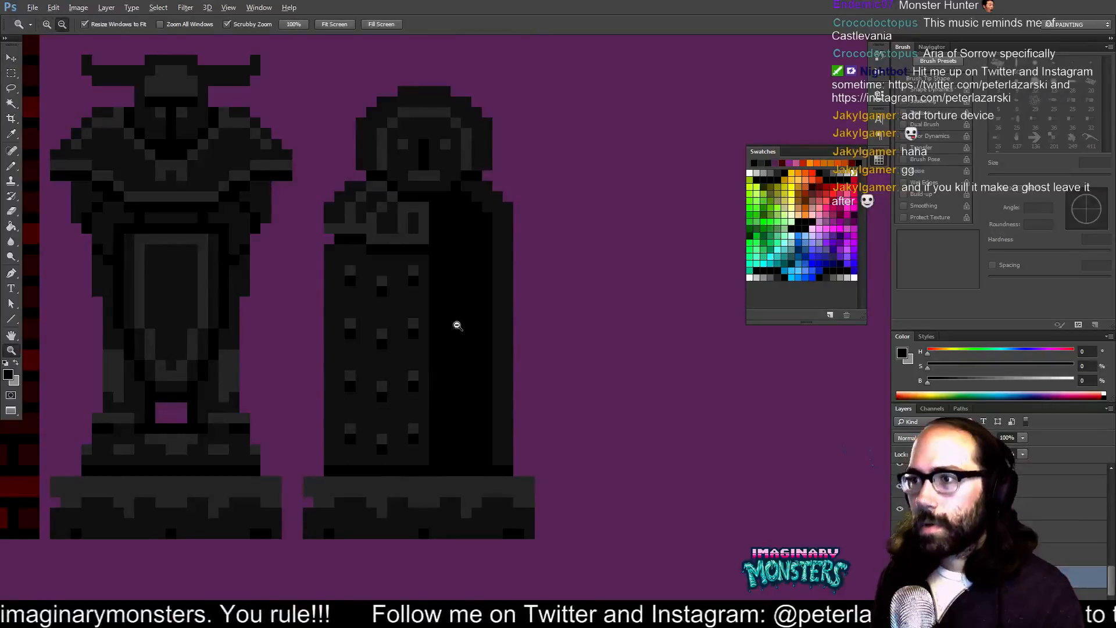
alt+click(470, 347)
alt+click(471, 348)
alt+click(471, 347)
alt+click(471, 349)
alt+click(471, 351)
alt+click(473, 357)
drag(498, 358, 450, 406)
drag(458, 307, 461, 301)
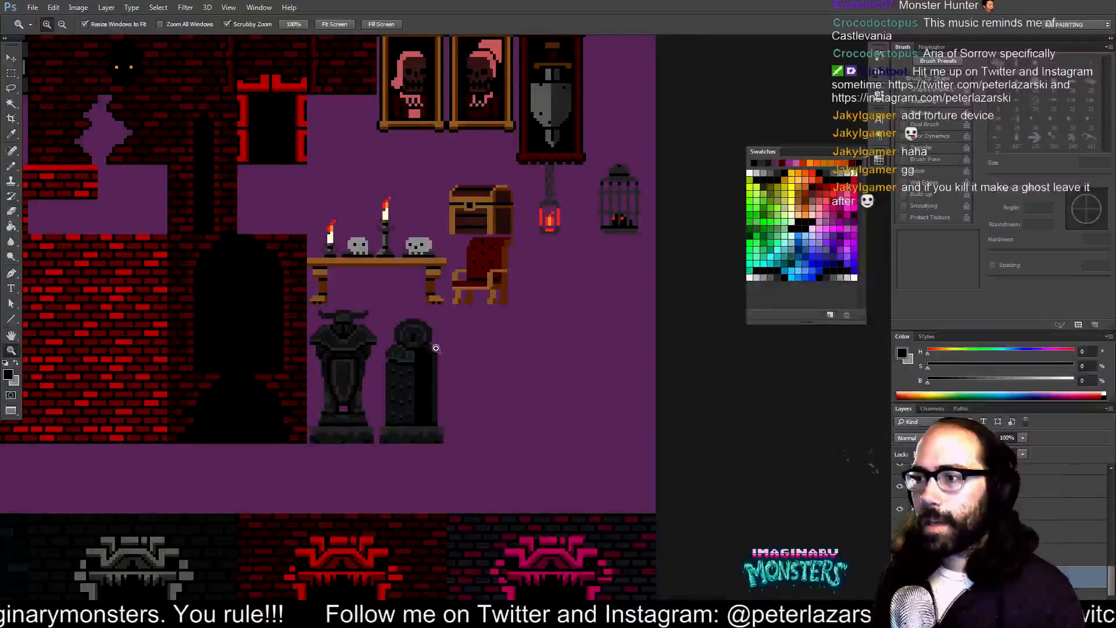
click(464, 311)
click(466, 308)
drag(437, 333, 444, 323)
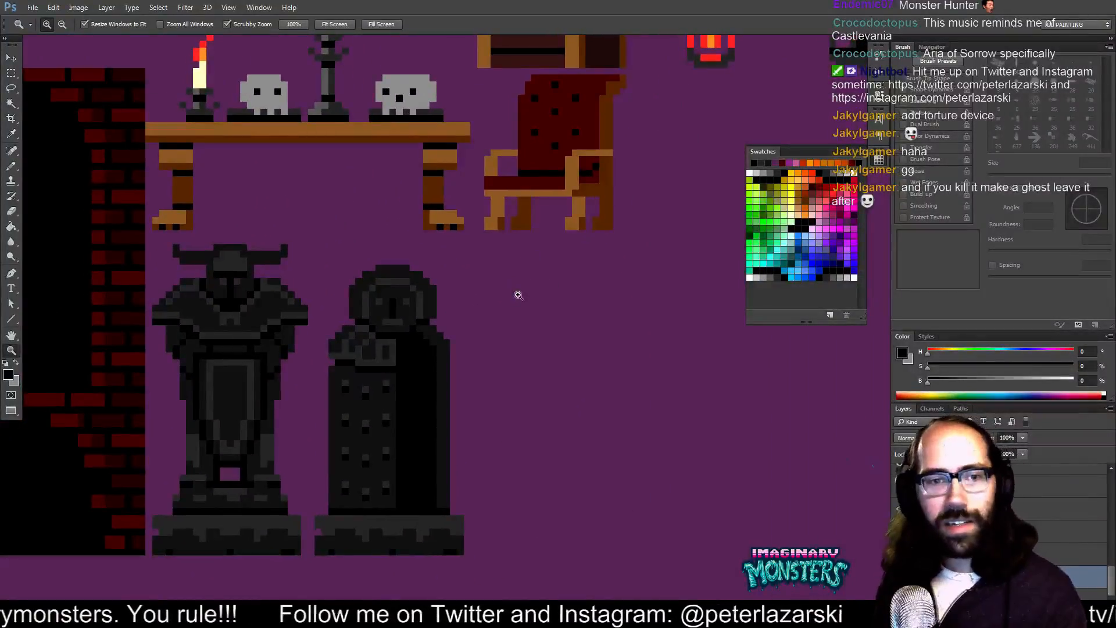
drag(389, 260, 401, 259)
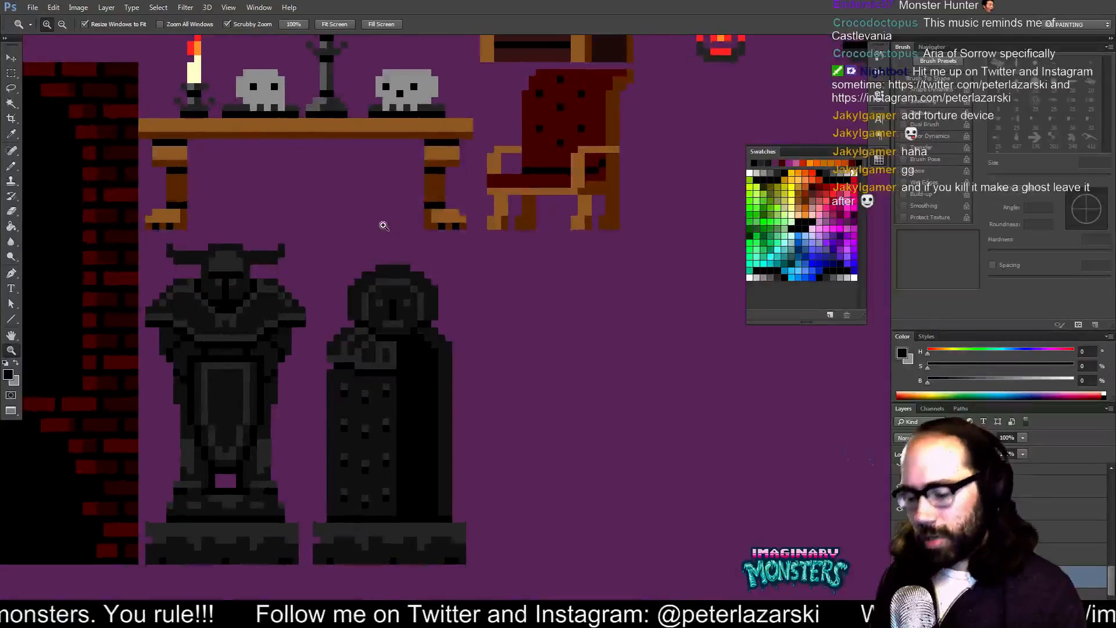
- Add a small peak of dark grey pixels to the top of the statue's hood
key(b)
alt+click(385, 264)
click(393, 261)
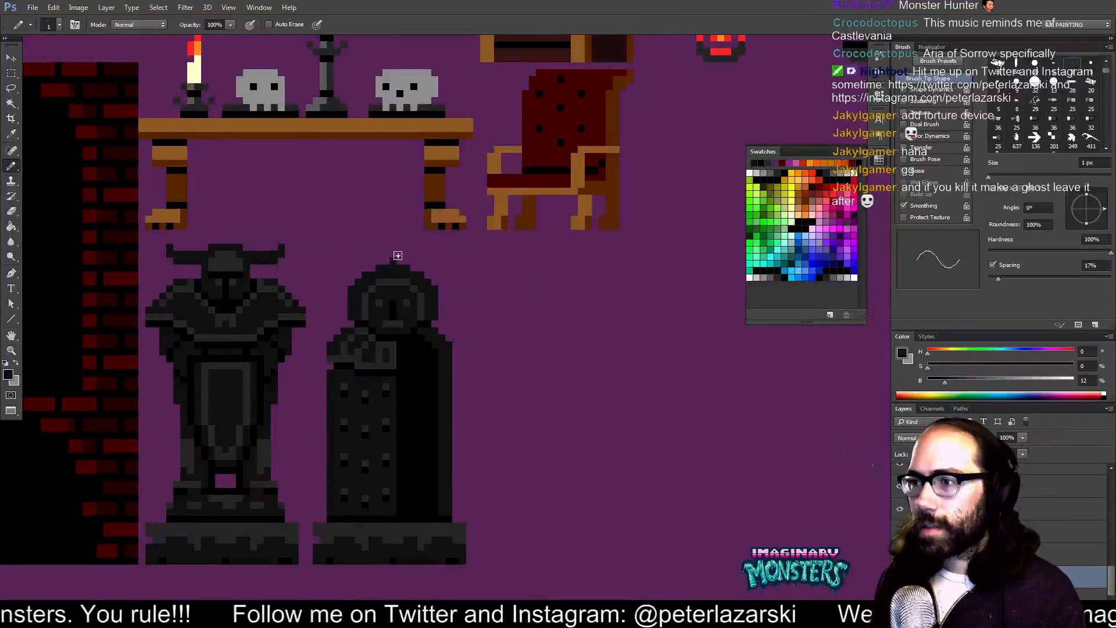
mouse_move(409, 287)
mouse_down()
mouse_move(421, 330)
mouse_move(404, 314)
mouse_up()
click(391, 265)
click(404, 265)
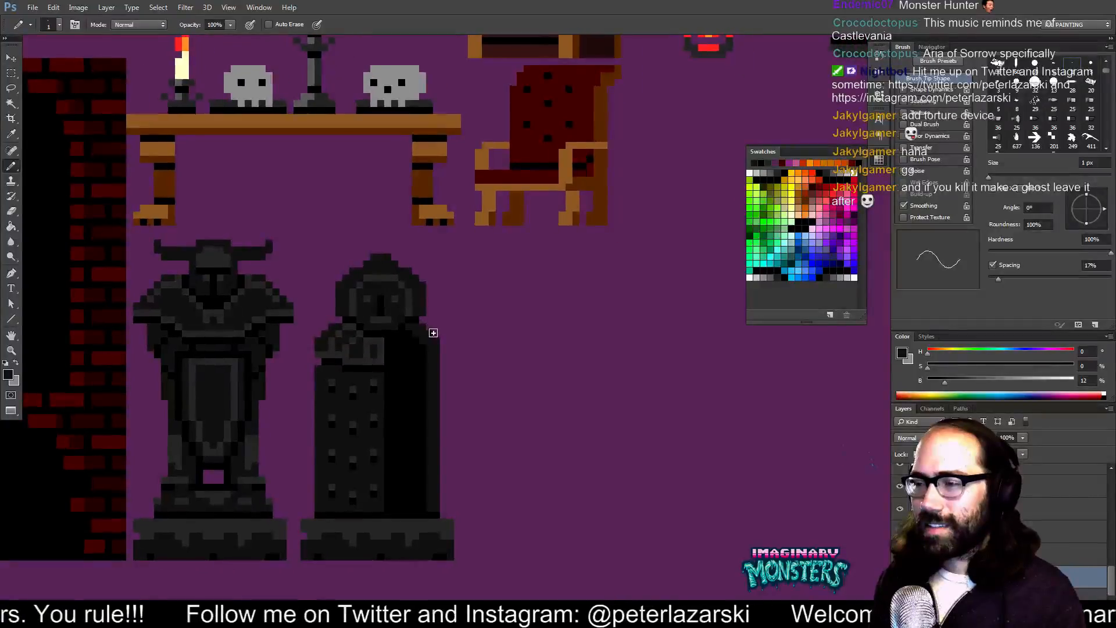
scroll(403, 312, up, 1)
- Repaint the hooded statue's face with a lighter grey nose and a black mouth line
alt+click(378, 297)
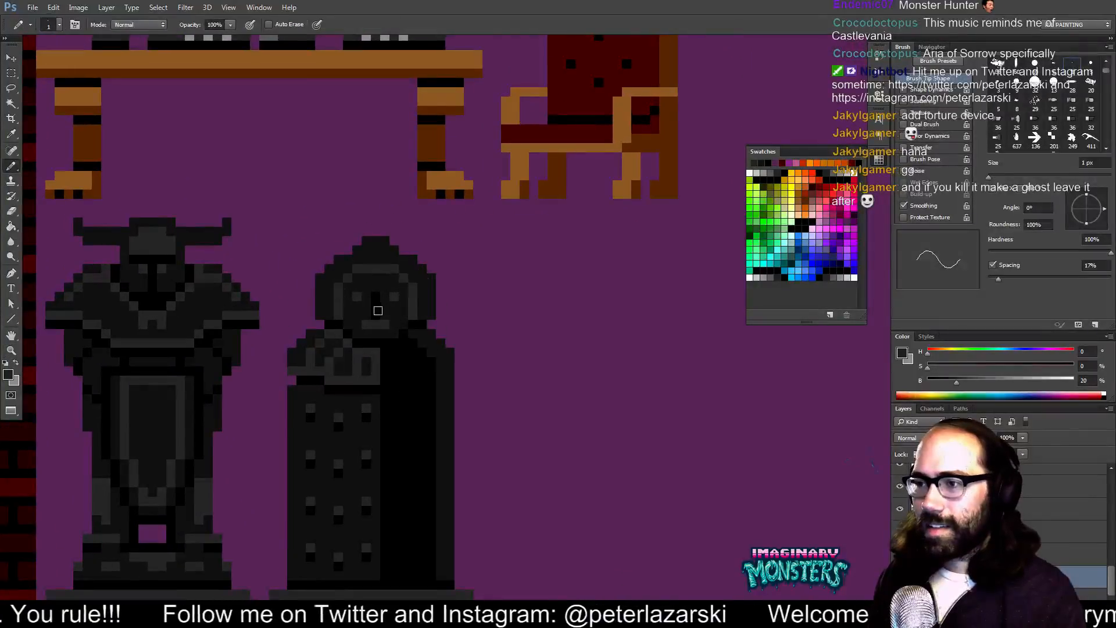
alt+click(385, 341)
drag(366, 324, 384, 324)
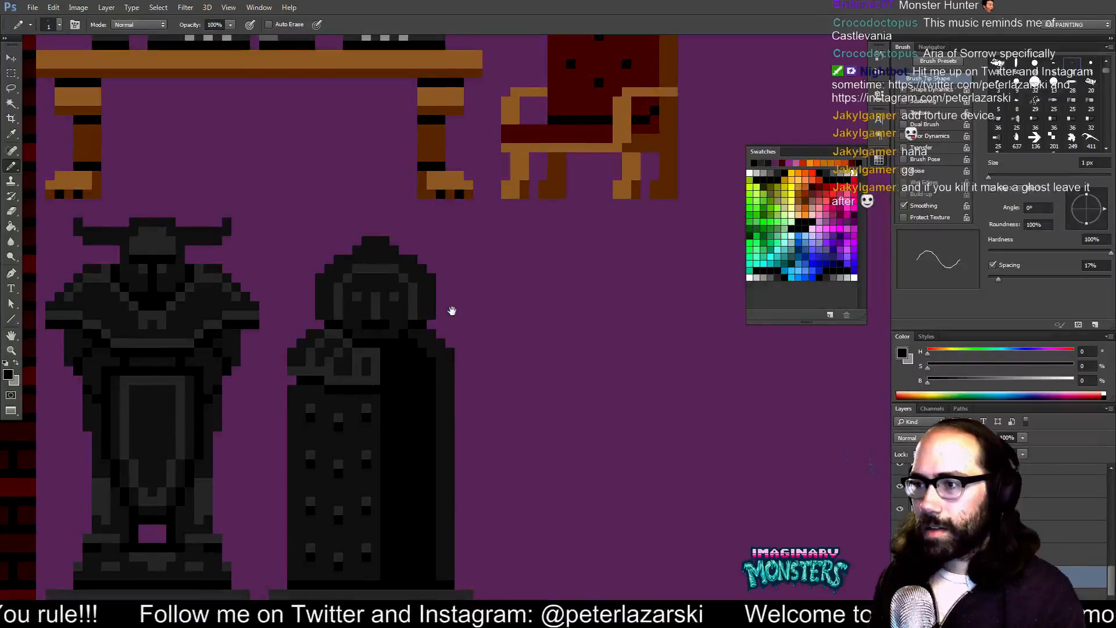
- Examine the pointed hood and reworked face at different sizes beside the armour statue and furniture tiles
drag(451, 311, 444, 318)
key(z)
alt+click(450, 322)
alt+click(456, 341)
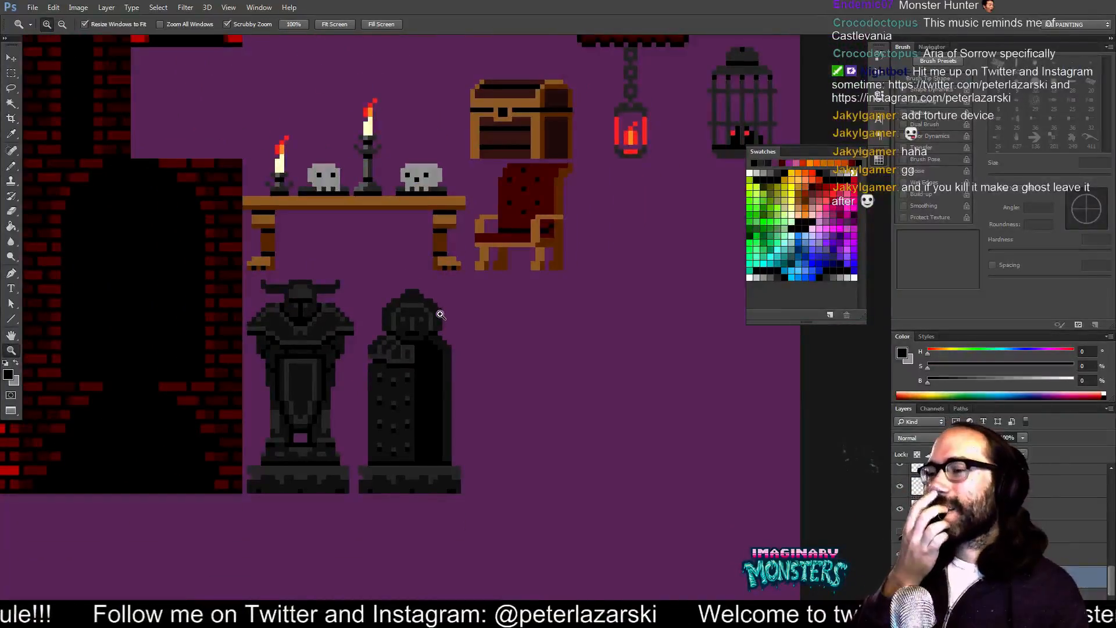
drag(456, 298, 447, 329)
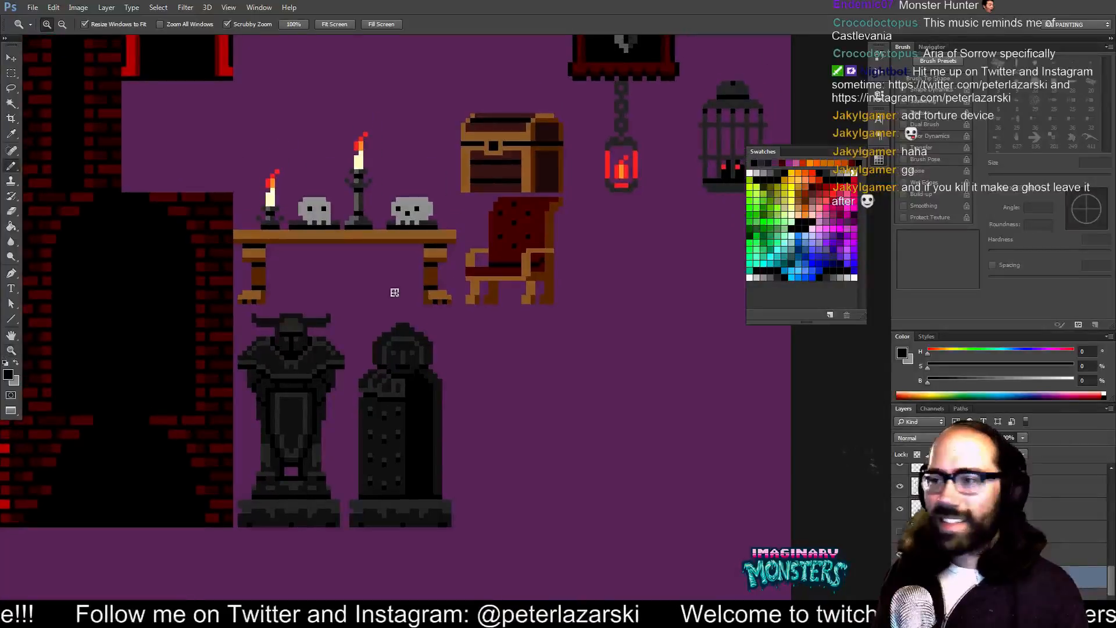
click(393, 342)
key(b)
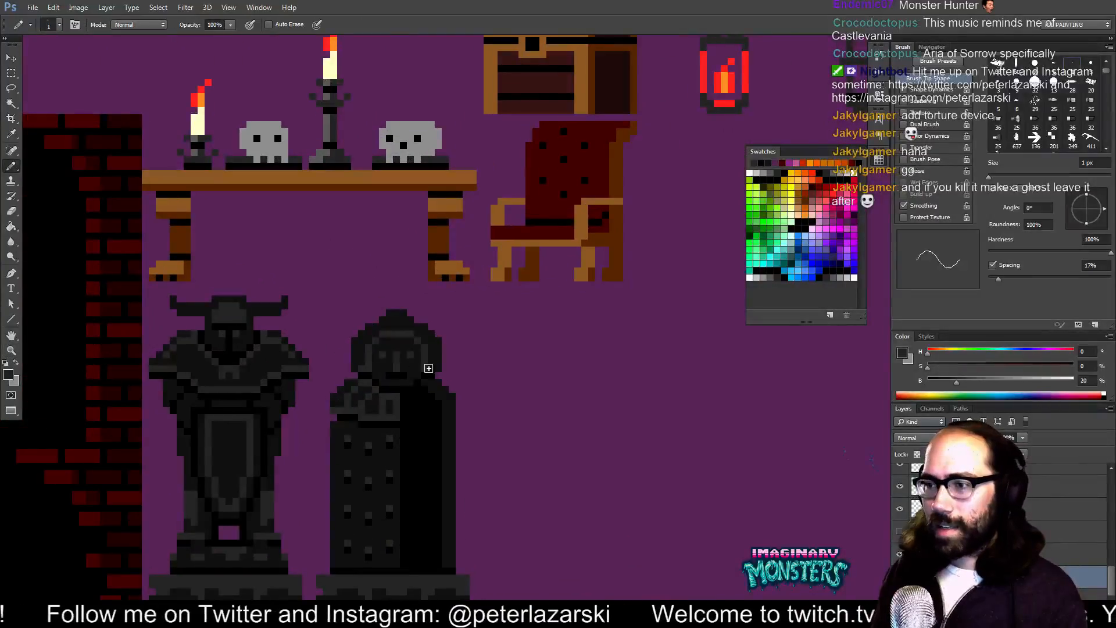
alt+click(437, 372)
drag(468, 420, 397, 349)
- Duplicate the hooded statue into the next tile slot, show the grid to align the copy, and deselect
key(m)
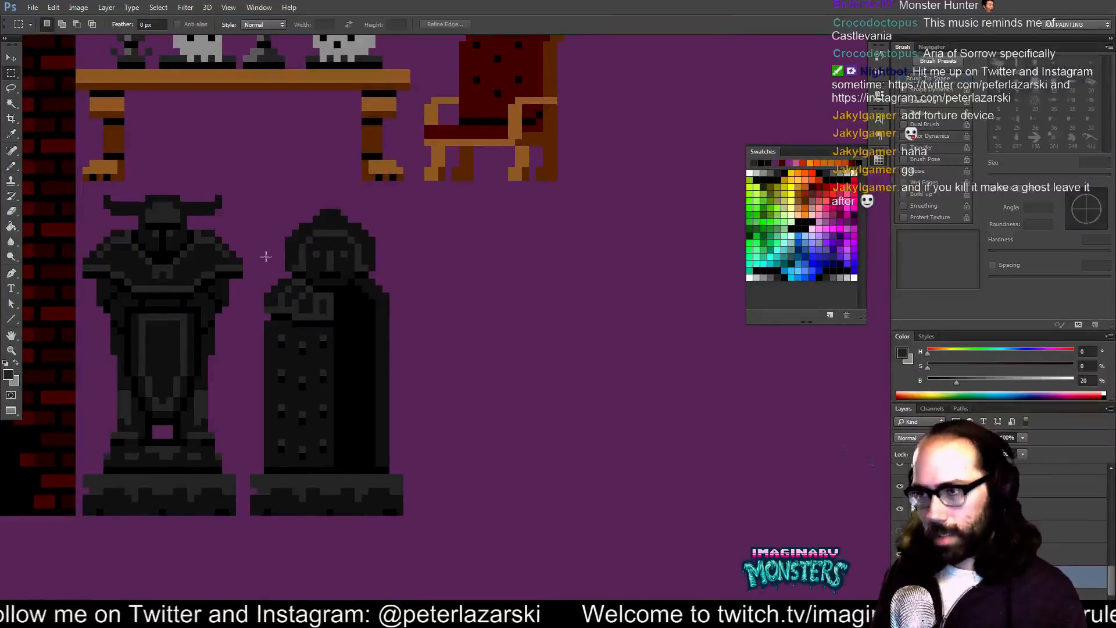
drag(308, 292, 416, 550)
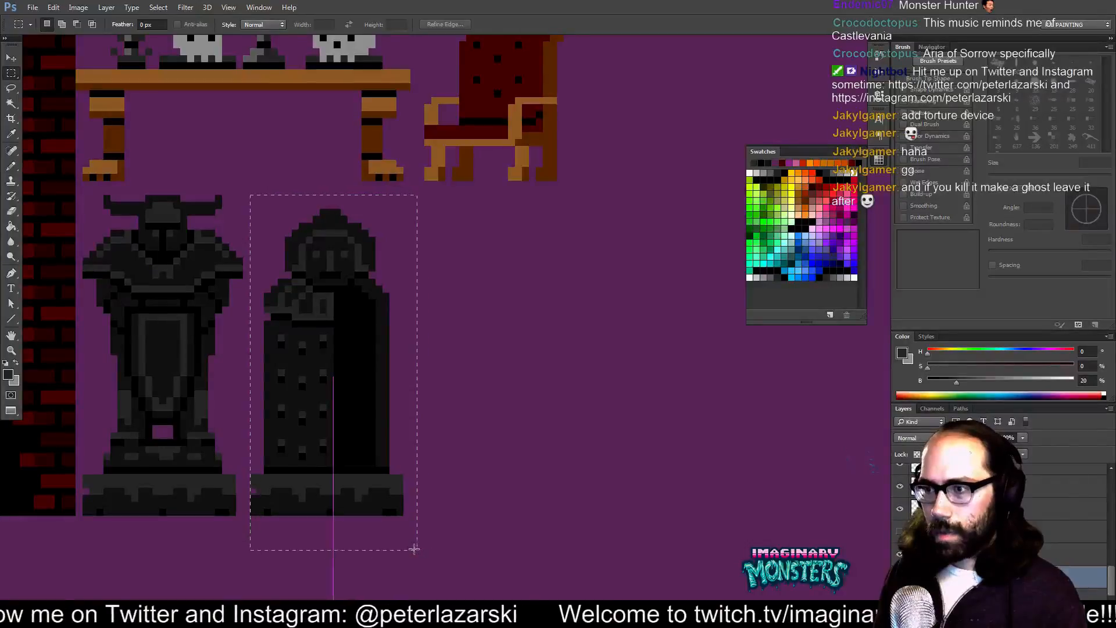
key(v)
drag(356, 414, 530, 415)
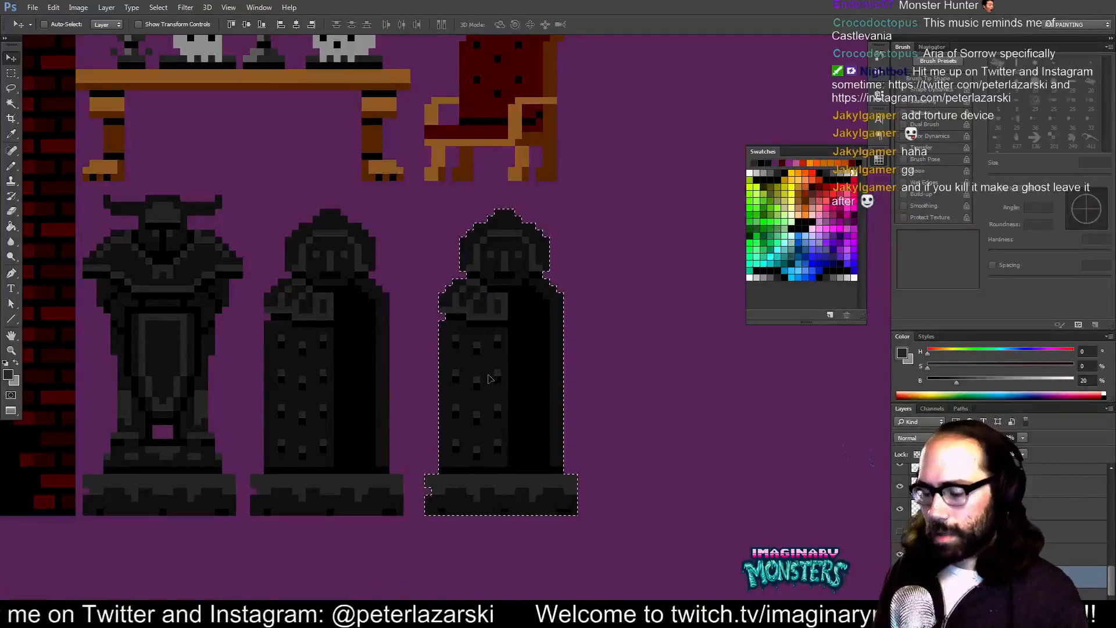
key(ctrl+apostrophe)
key(Left)
key(ctrl+d)
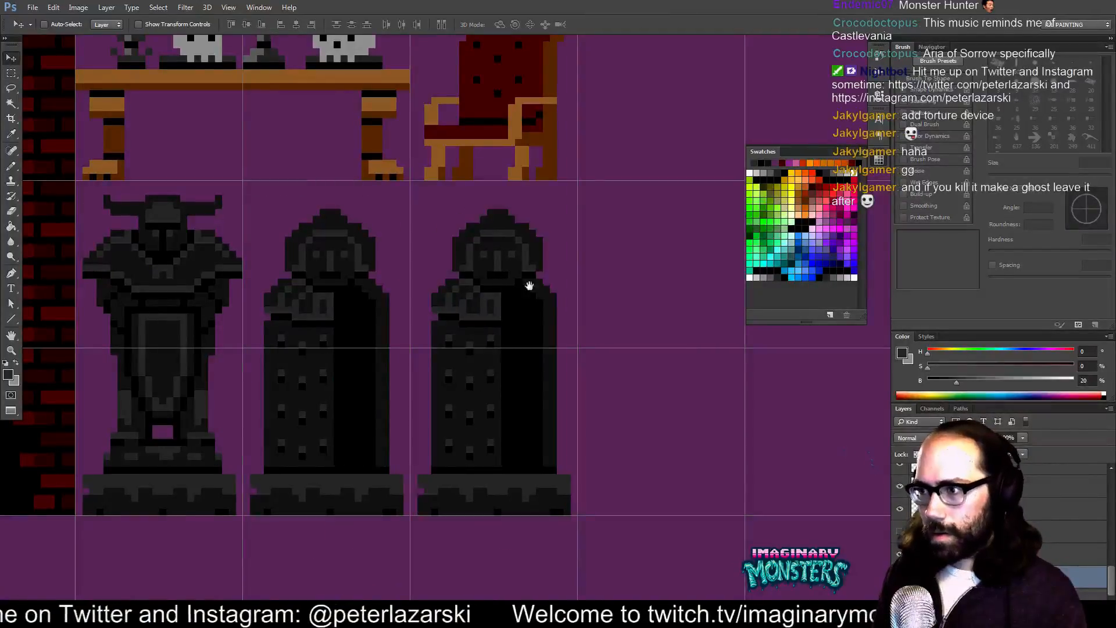
- Examine the row of three statues in the context of the whole castle tileset
drag(529, 285, 485, 314)
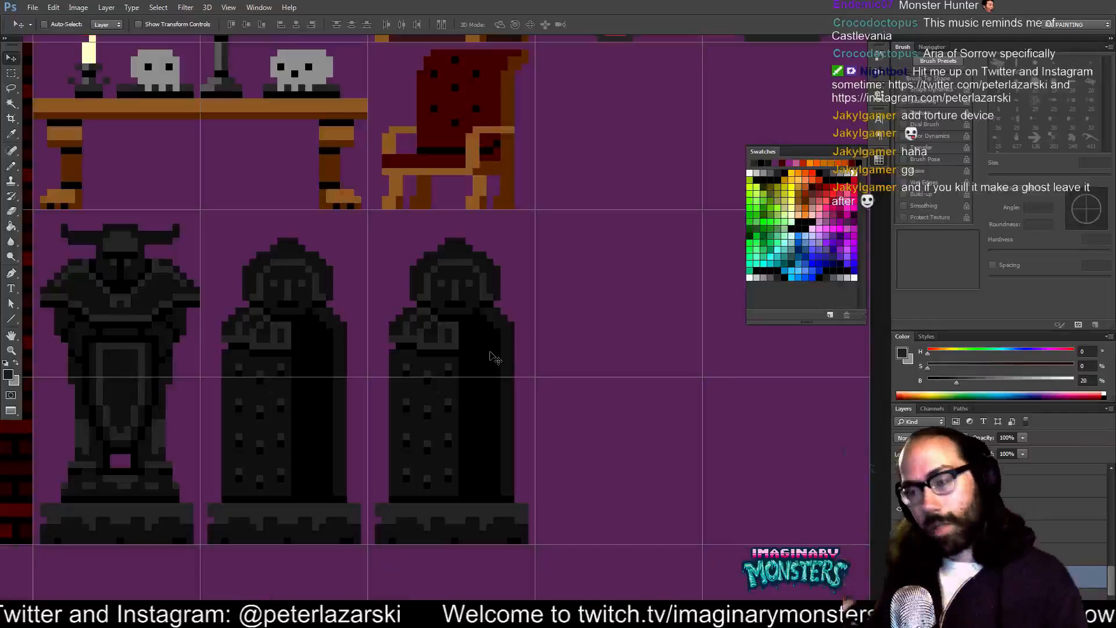
drag(505, 343, 506, 401)
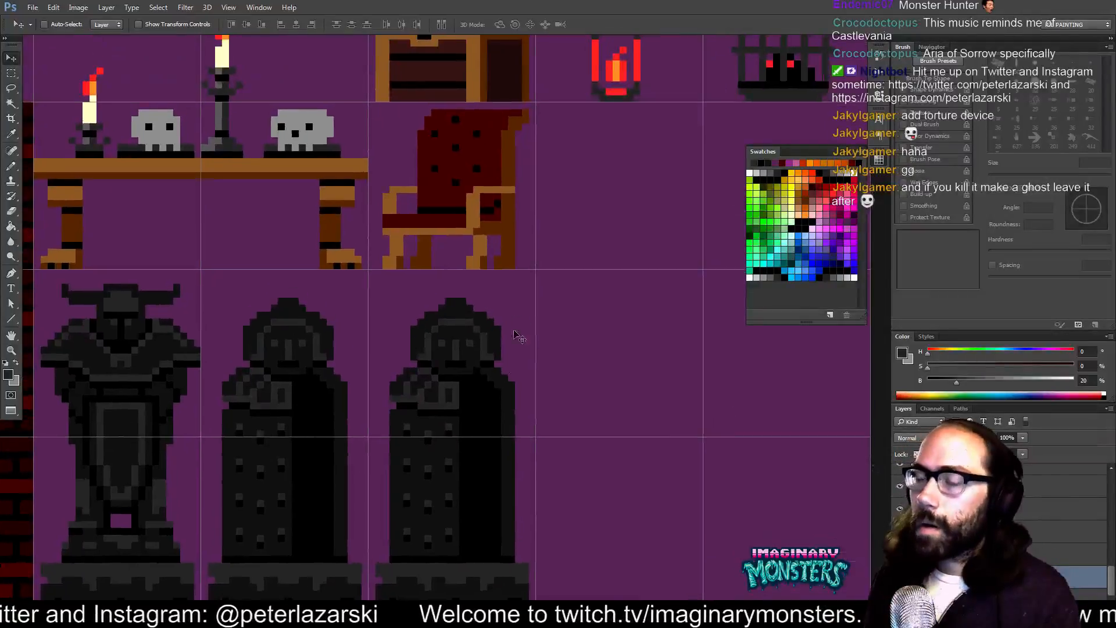
alt+click(525, 320)
alt+click(526, 319)
alt+click(527, 321)
alt+click(527, 322)
drag(527, 321, 520, 323)
drag(458, 339, 516, 368)
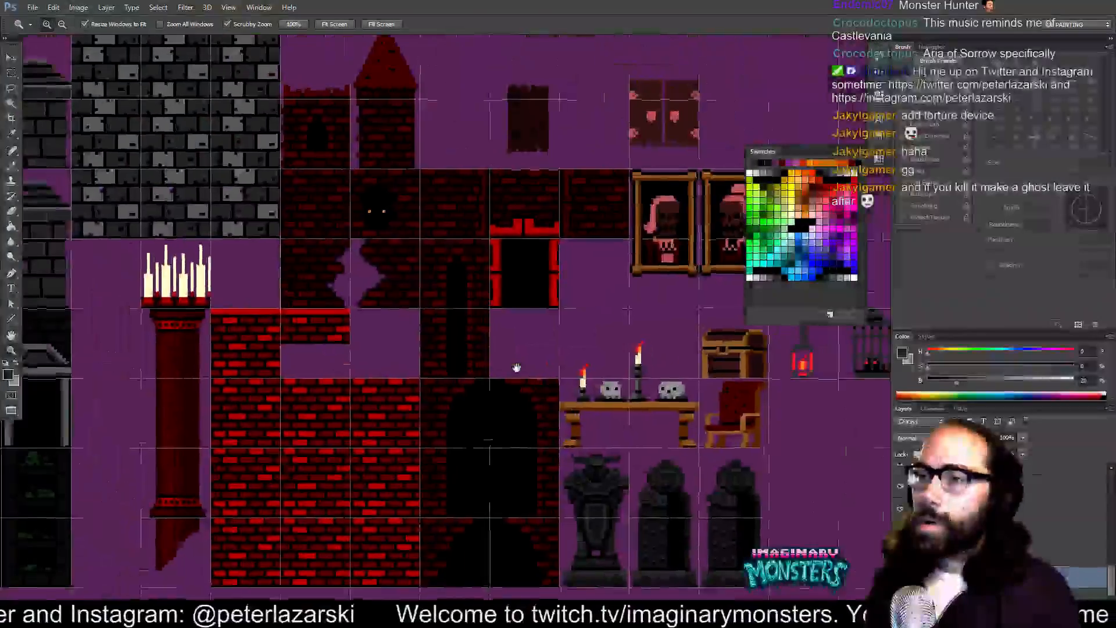
drag(499, 320, 463, 341)
drag(374, 358, 446, 341)
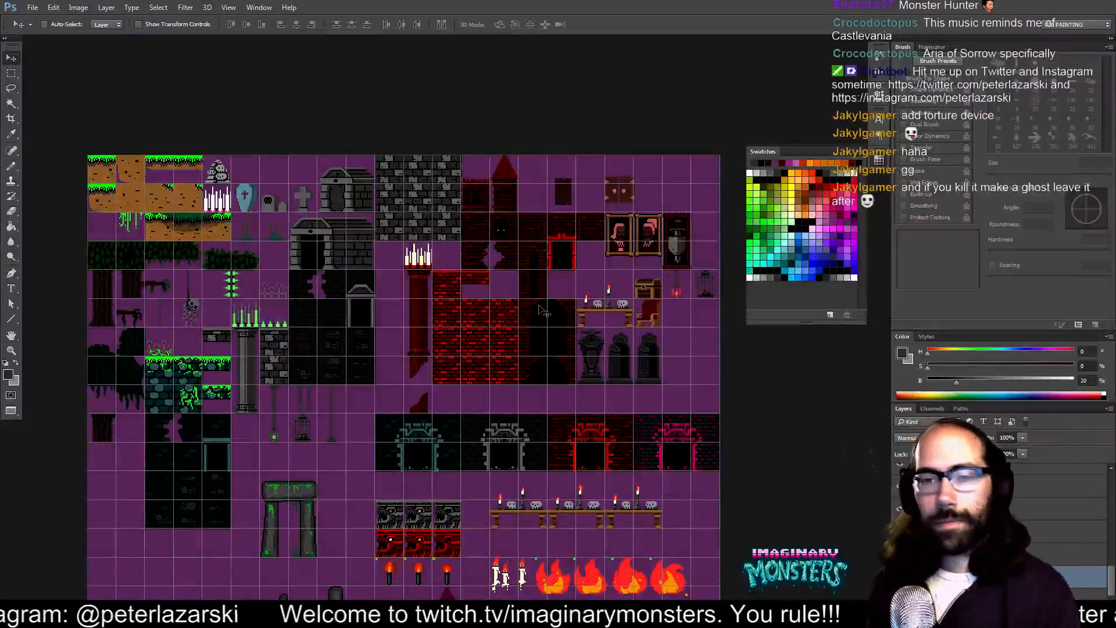
drag(588, 403, 432, 372)
key(z)
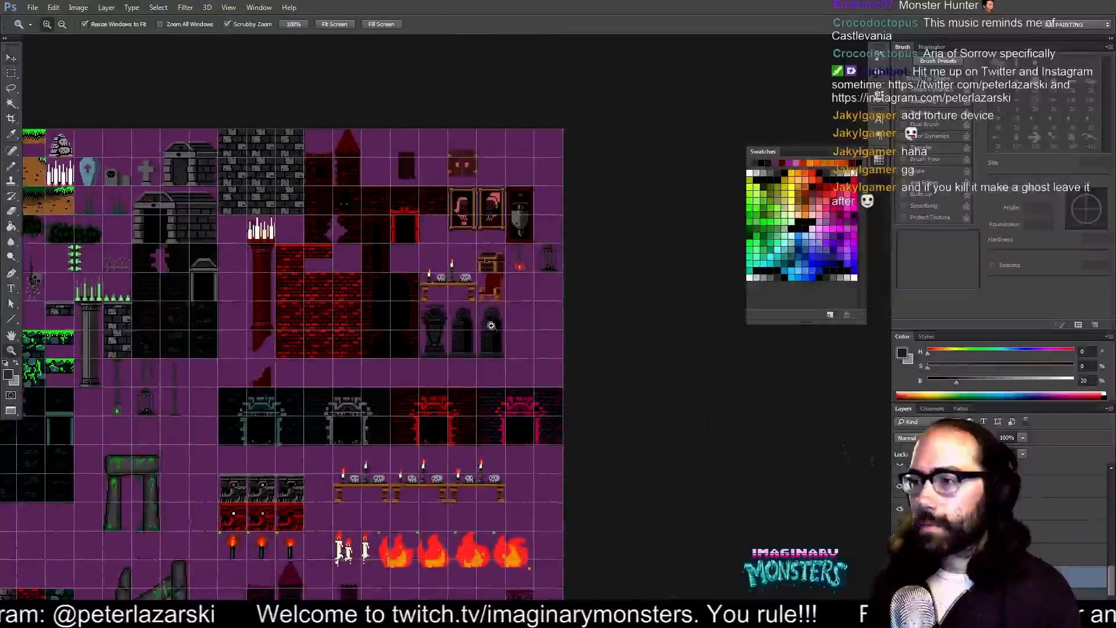
drag(491, 325, 480, 297)
- Copy the second hooded statue's studded panel into the empty space beside it and flip the copy horizontally
key(m)
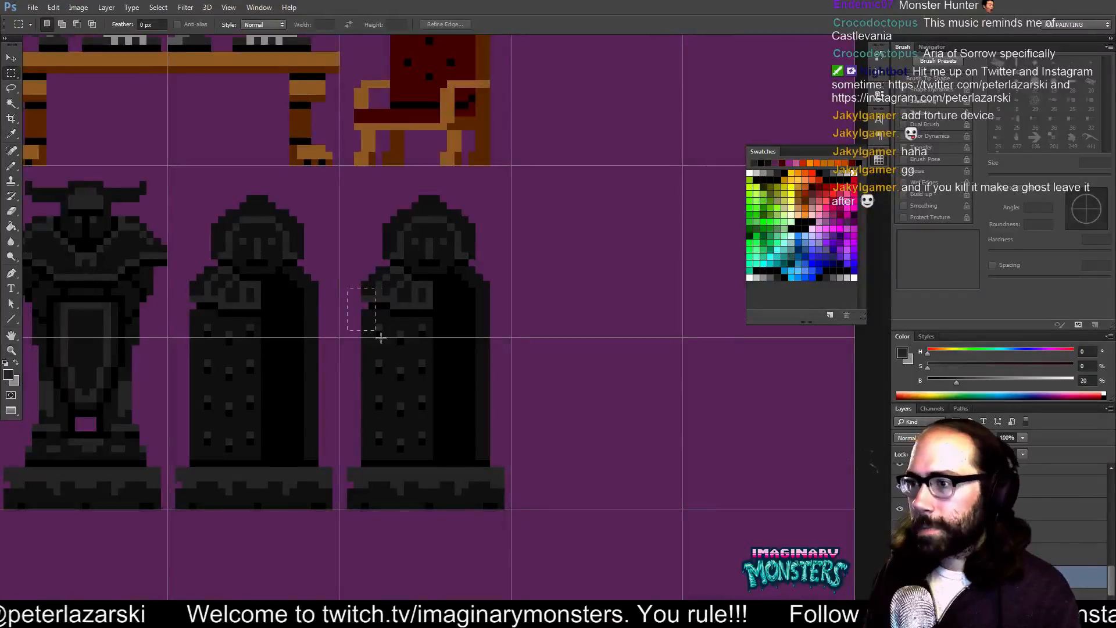
drag(380, 337, 429, 456)
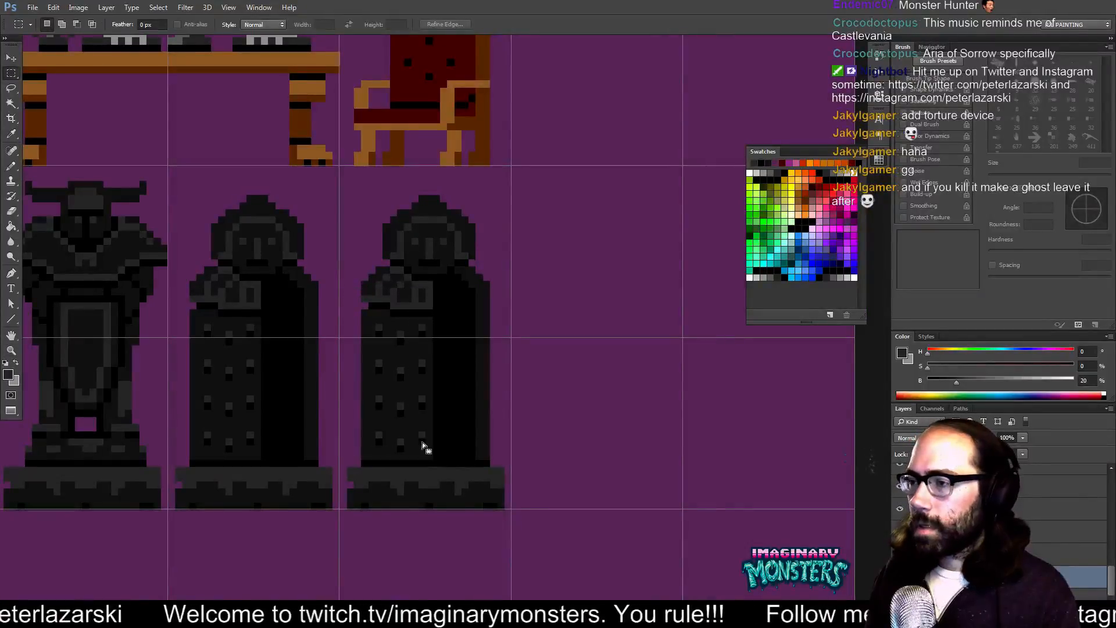
key(v)
drag(363, 370, 549, 370)
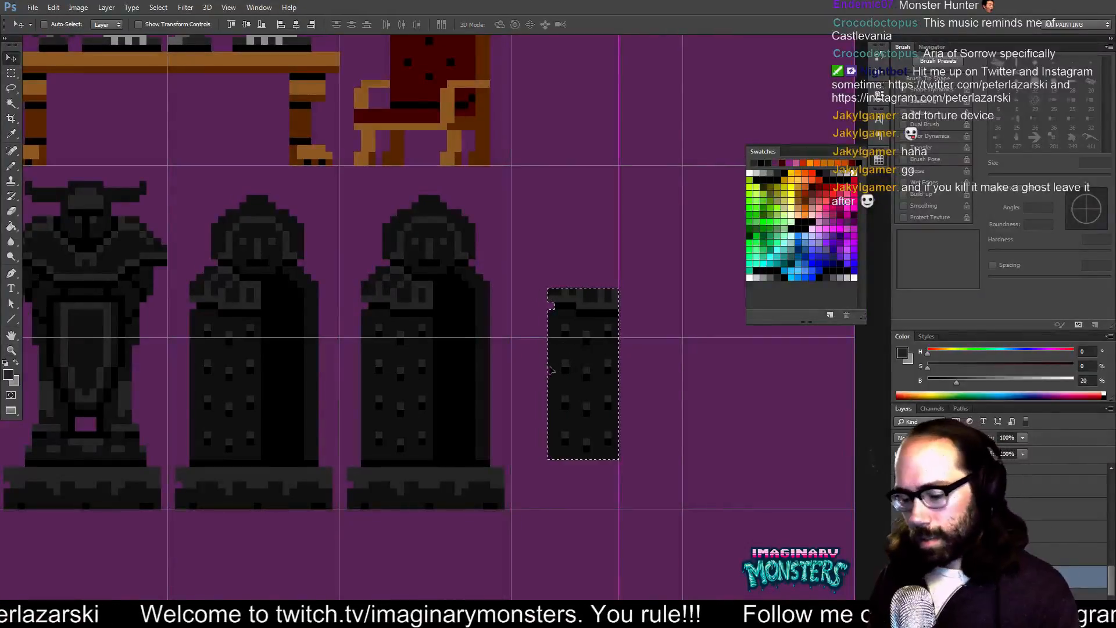
key(ctrl+t)
right_click(553, 372)
click(581, 515)
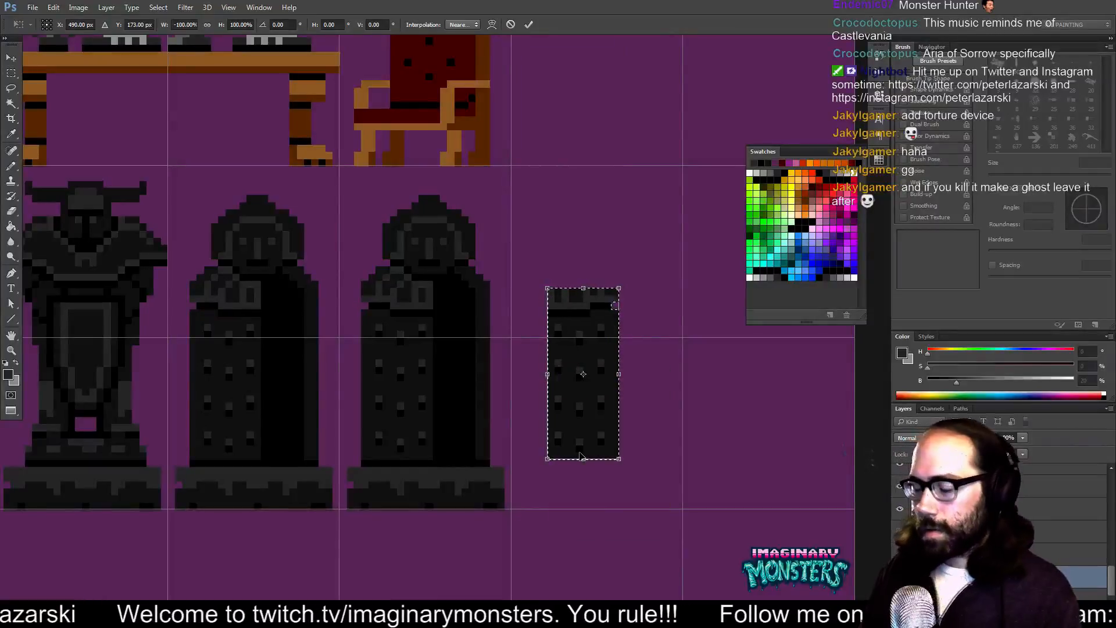
key(Return)
- Try the mirrored panel over the statue's black side, and nudge it back out beside the statue
key(shift+Left)
key(shift+Left)
key(Right)
key(Right)
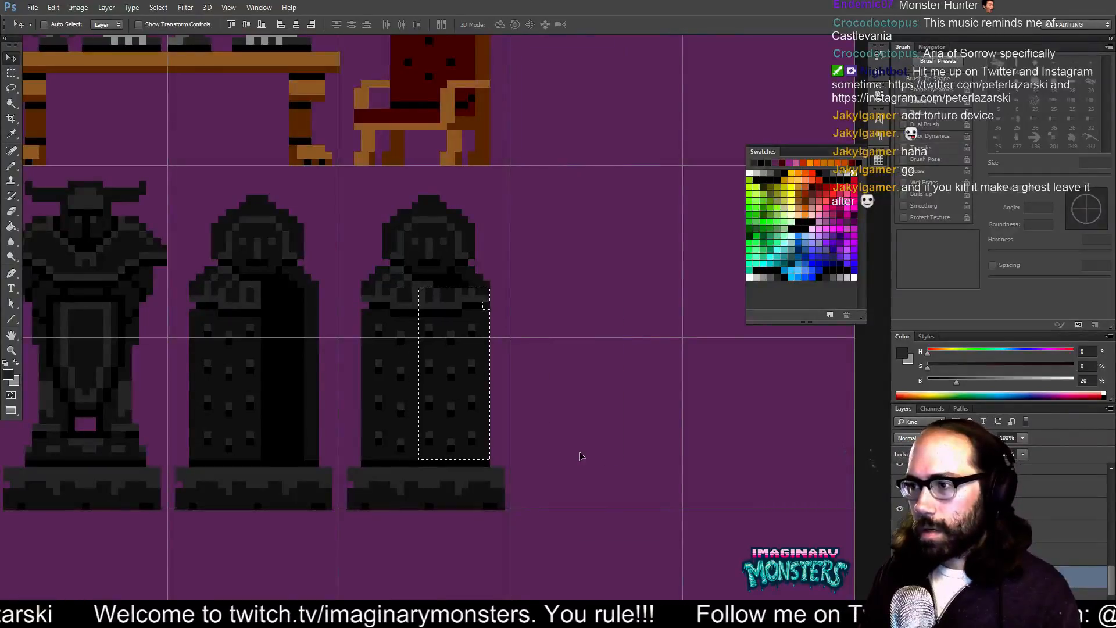
key(Right)
key(Right)
key(Right)
key(Right)
key(Right)
key(Right)
key(Right)
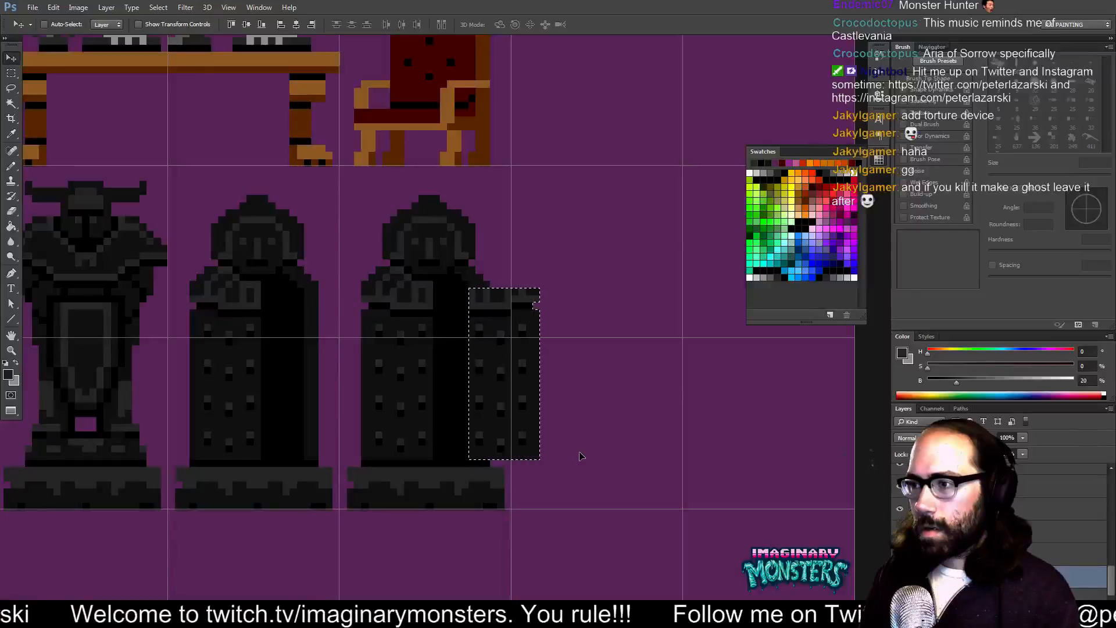
key(Right)
key(Right)
key(Right)
key(Right)
key(Right)
- Erase a narrow strip from the mirrored panel's inner edge and try the trimmed piece over the statue's black side
key(w)
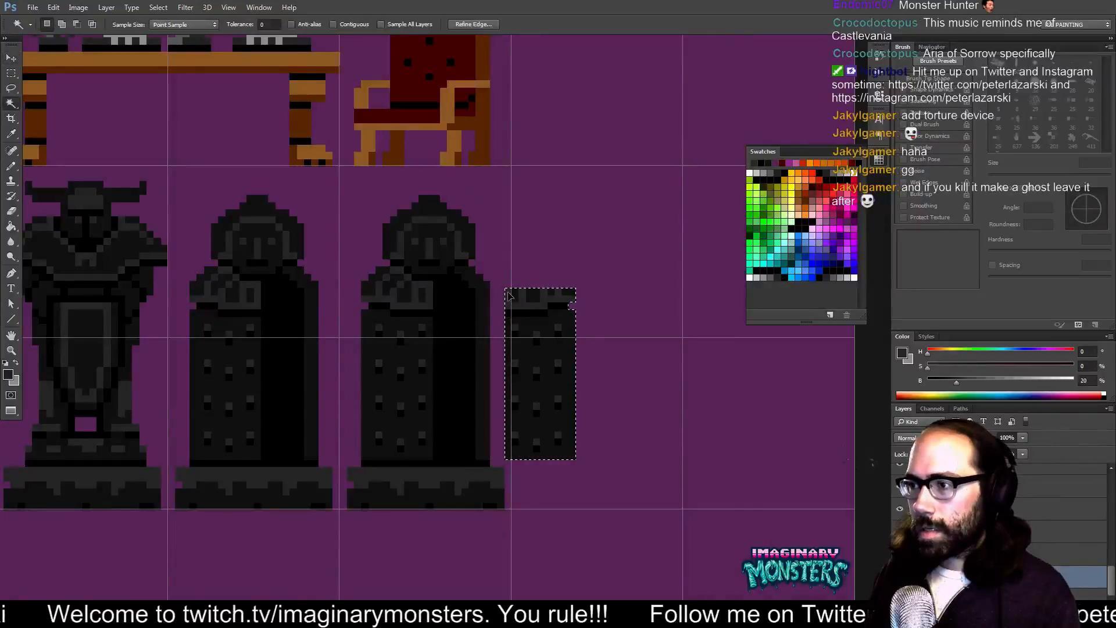
key(e)
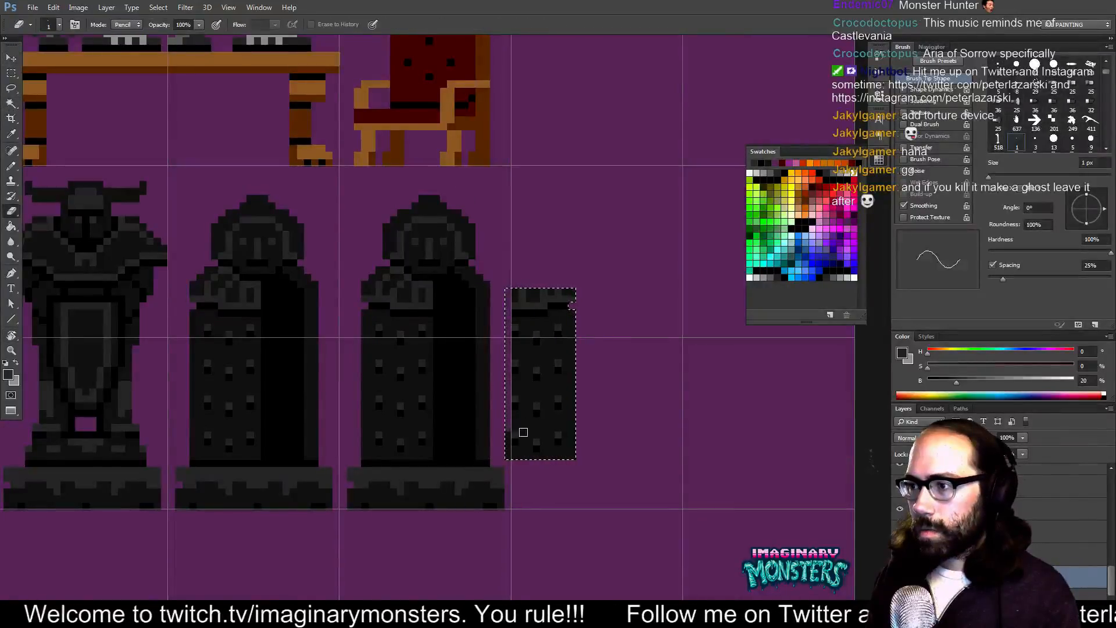
drag(515, 456, 514, 286)
key(v)
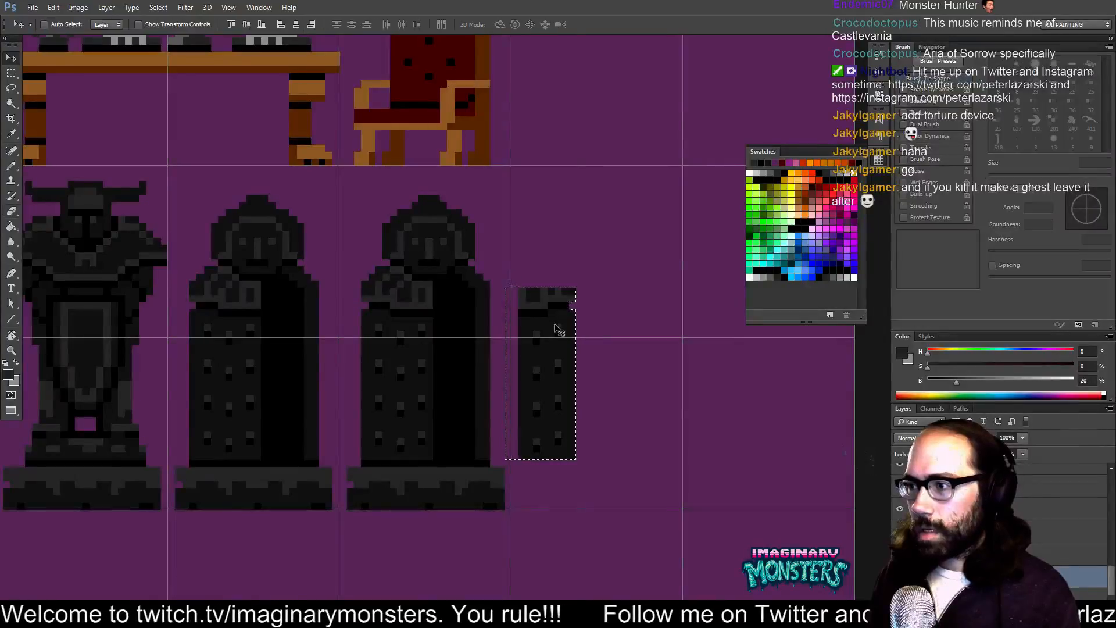
drag(557, 333, 473, 335)
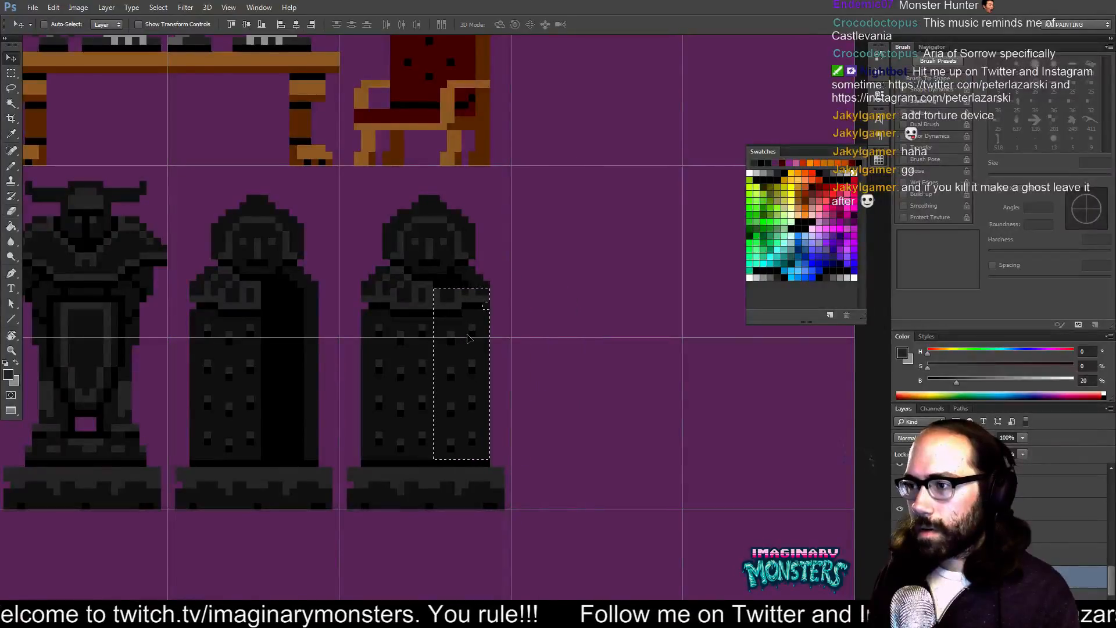
mouse_move(471, 359)
mouse_down()
mouse_move(556, 359)
mouse_move(481, 359)
mouse_up()
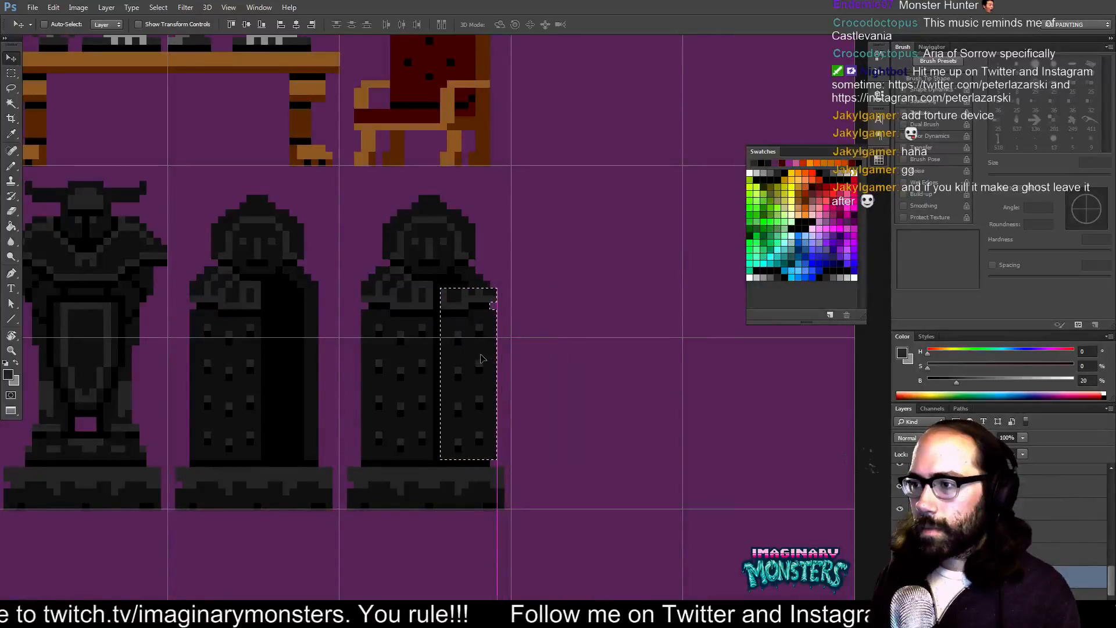
mouse_move(481, 356)
mouse_down()
mouse_move(495, 357)
mouse_move(483, 359)
mouse_up()
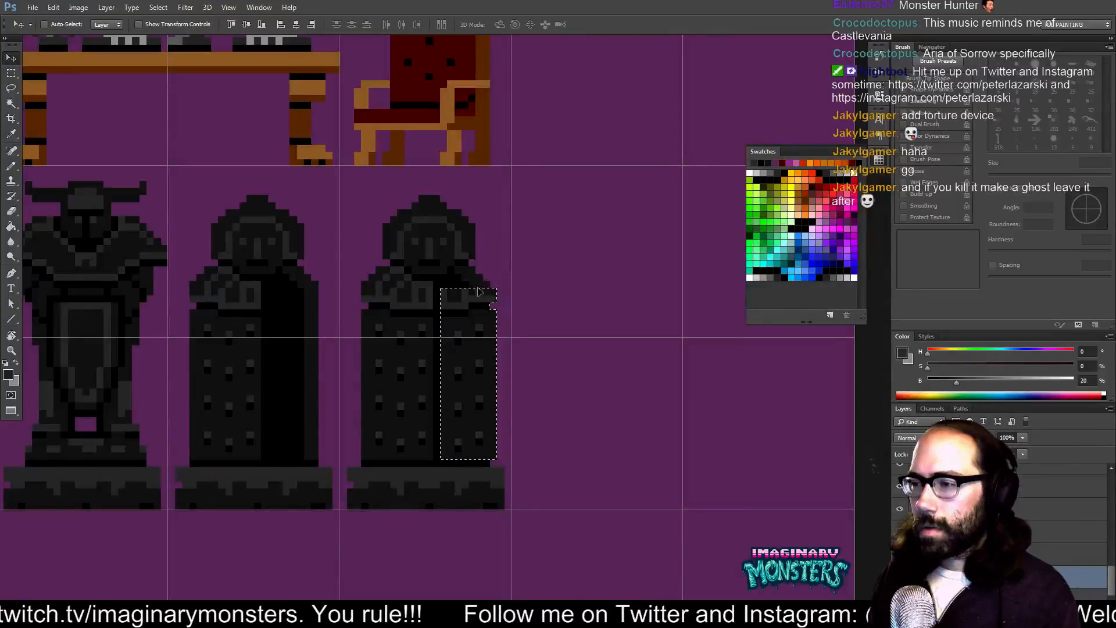
drag(463, 299, 561, 321)
key(ctrl+z)
- Paint black down the inner edge of the second hooded statue's hand and panel to narrow them by one pixel
key(b)
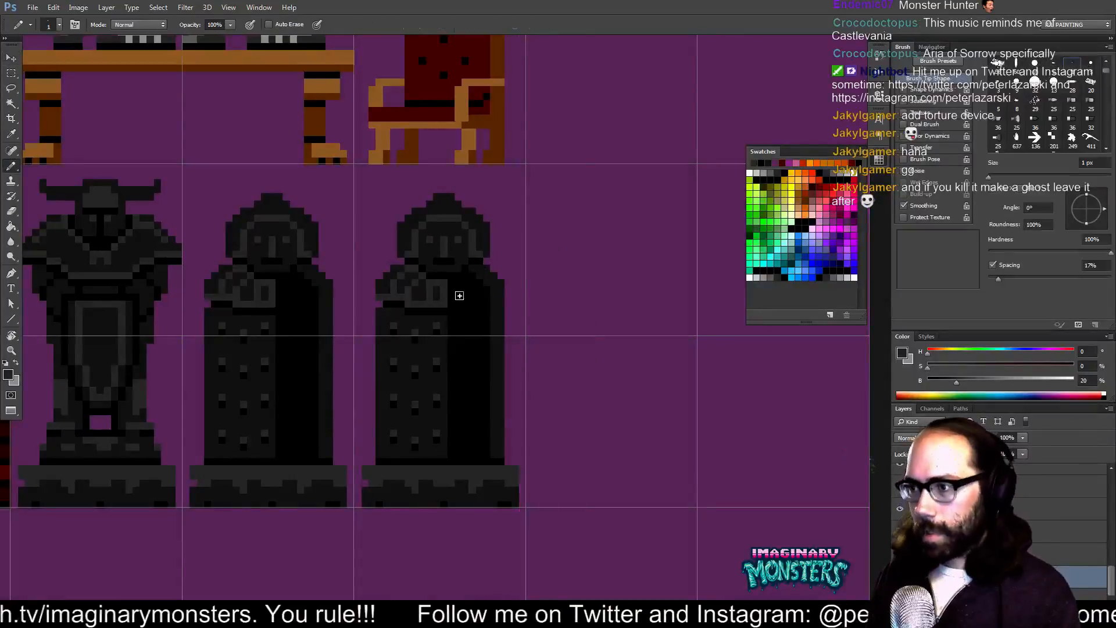
alt+click(448, 283)
drag(447, 283, 465, 452)
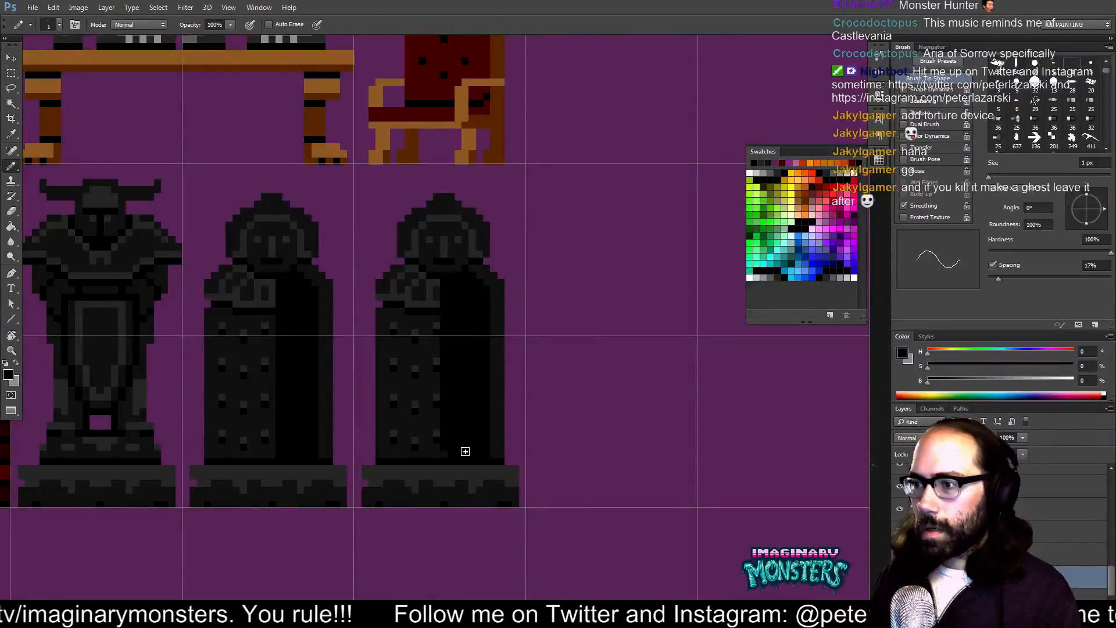
- Shift the second statue's block of studs one pixel left and fill the gap at the panel's edge with dark grey
key(m)
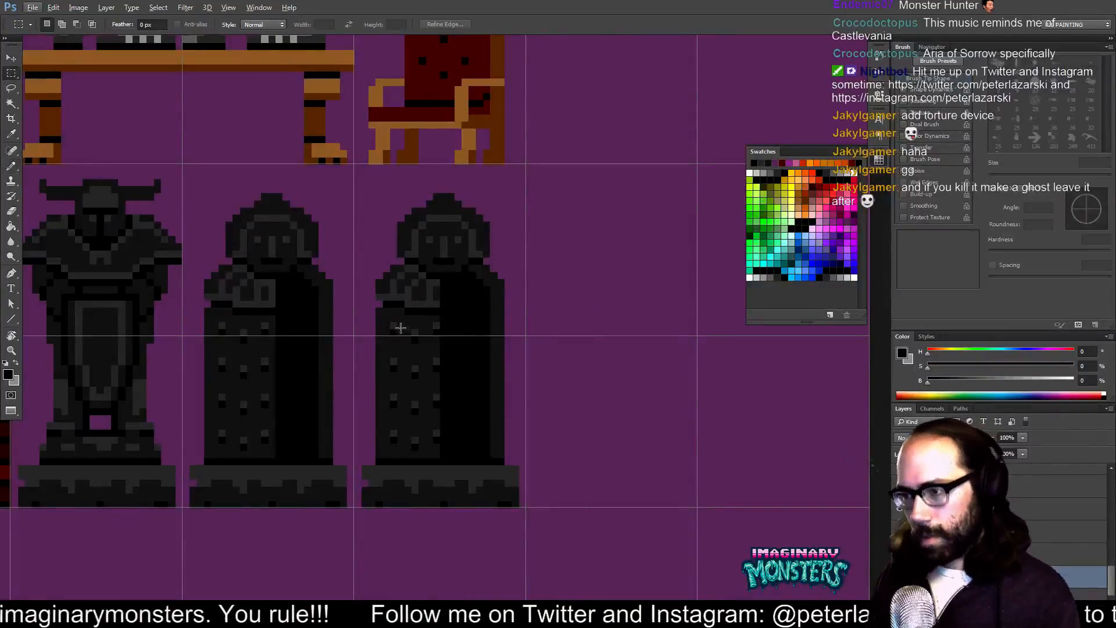
mouse_move(383, 316)
mouse_down()
mouse_move(440, 447)
mouse_move(442, 439)
mouse_up()
key(v)
key(b)
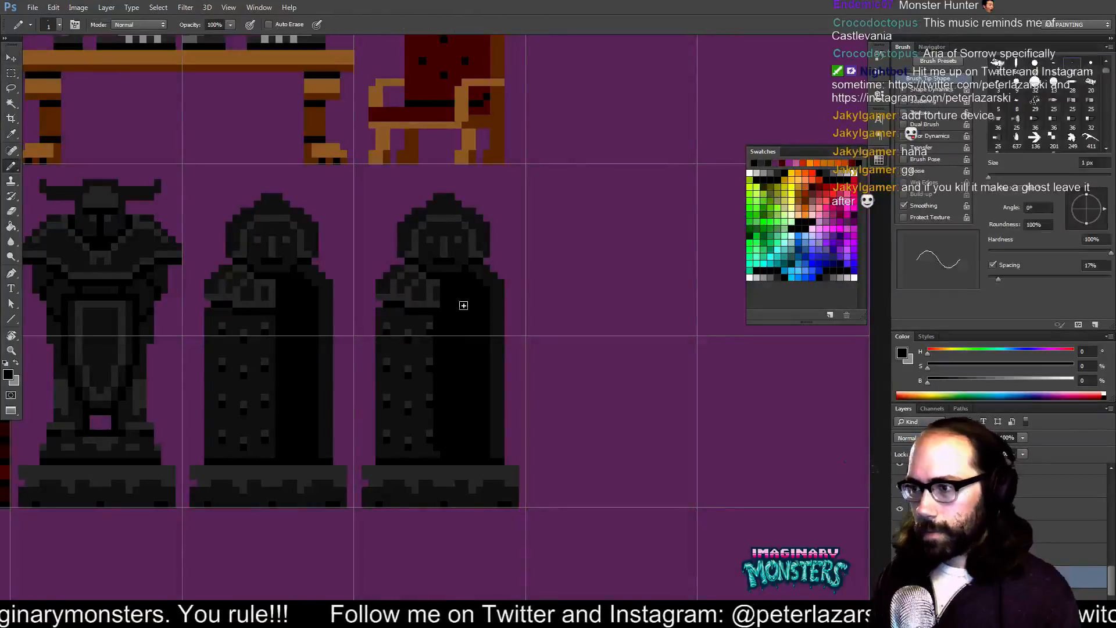
alt+click(424, 319)
drag(435, 319, 436, 438)
- Paint over the finger details of the second hooded statue's hand with dark grey
drag(457, 320, 462, 340)
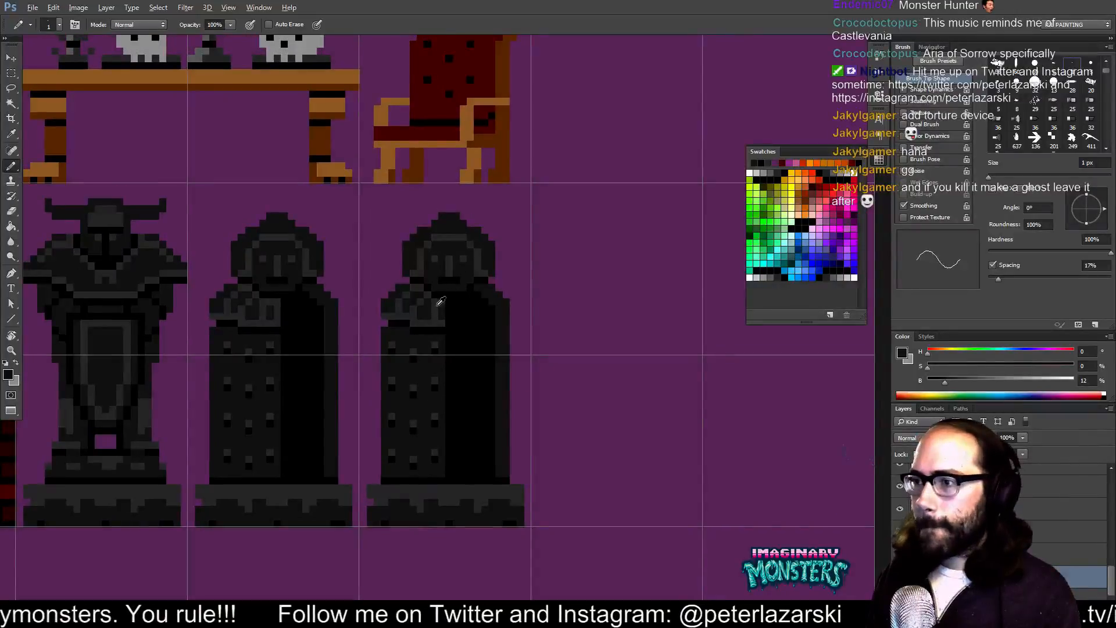
click(438, 299)
click(422, 312)
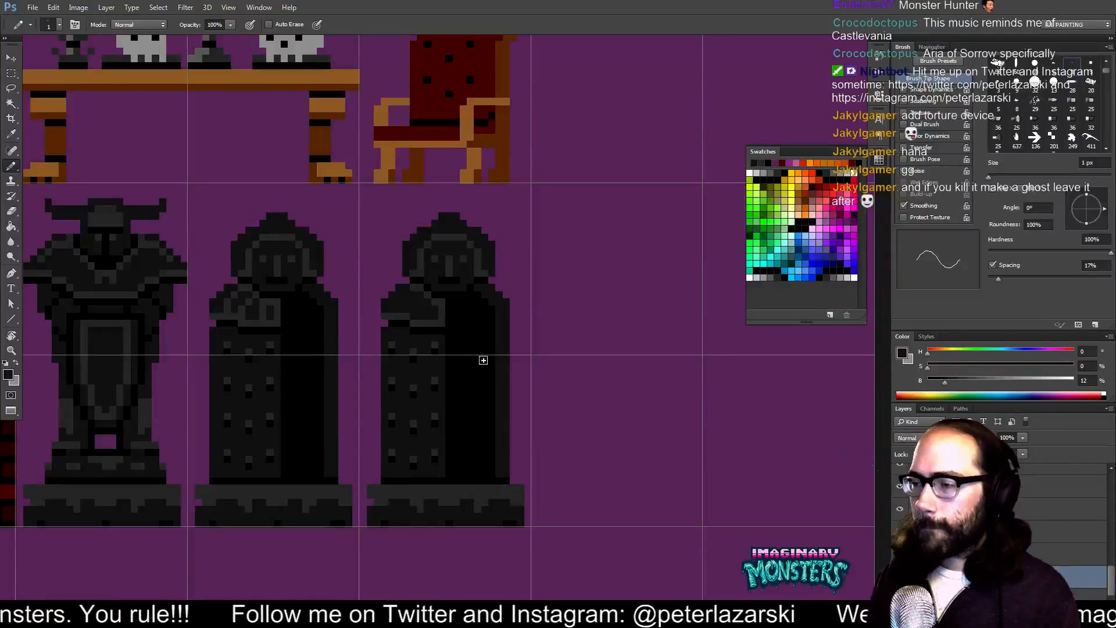
drag(457, 326, 469, 333)
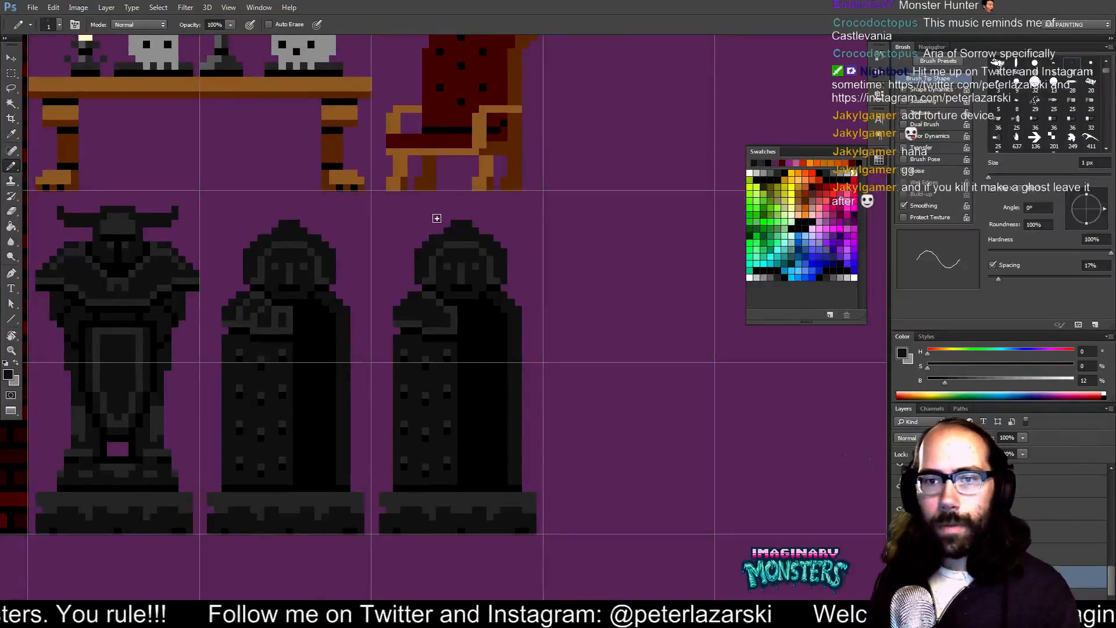
- Clean up the lower edge of the second hooded statue's hand using dark shades sampled from the statue
alt+click(417, 330)
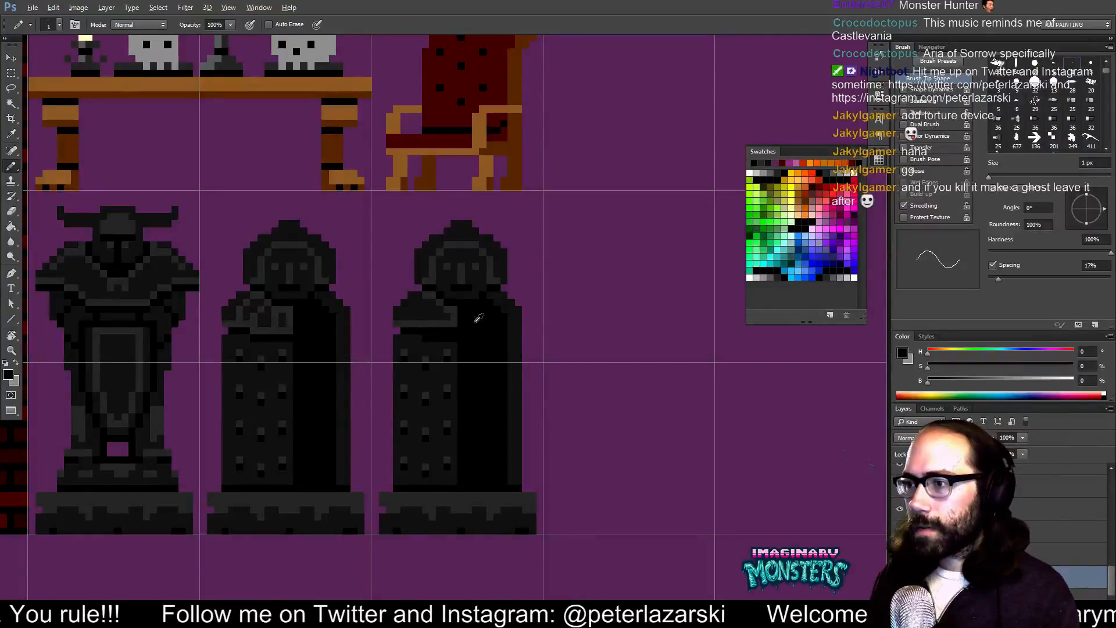
alt+click(428, 342)
mouse_move(467, 288)
mouse_down()
mouse_move(471, 302)
mouse_move(469, 289)
mouse_up()
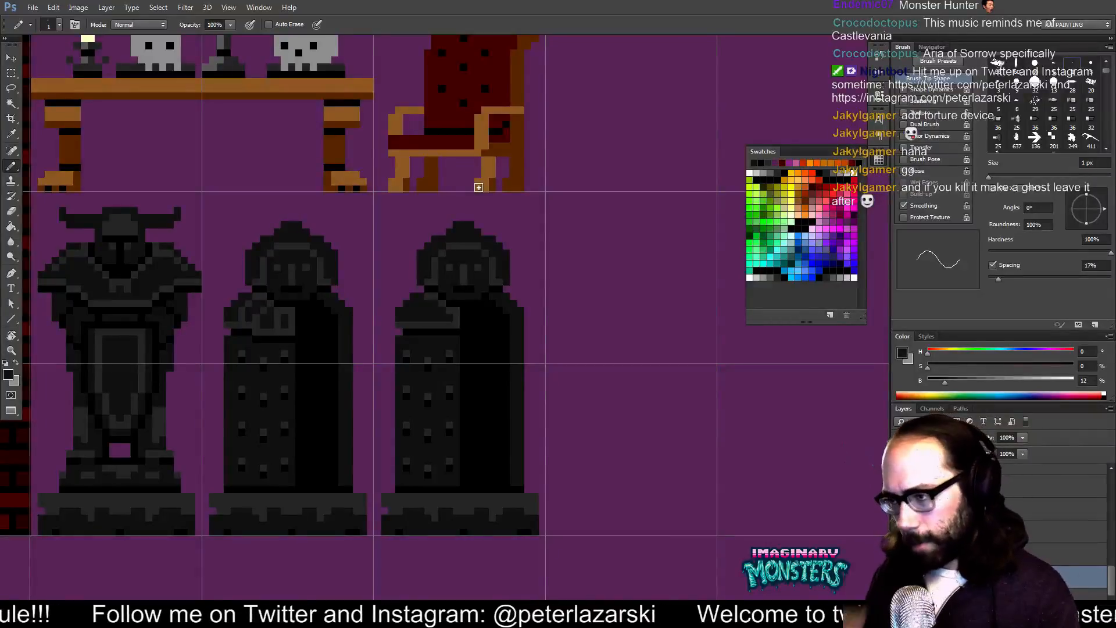
key(m)
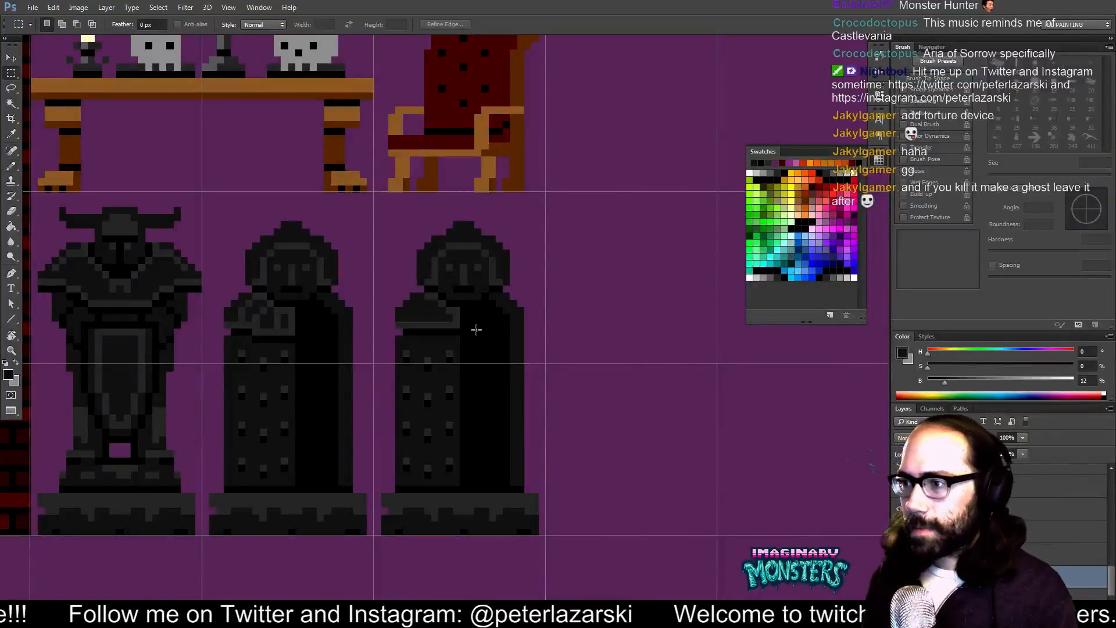
key(b)
alt+click(411, 331)
click(400, 332)
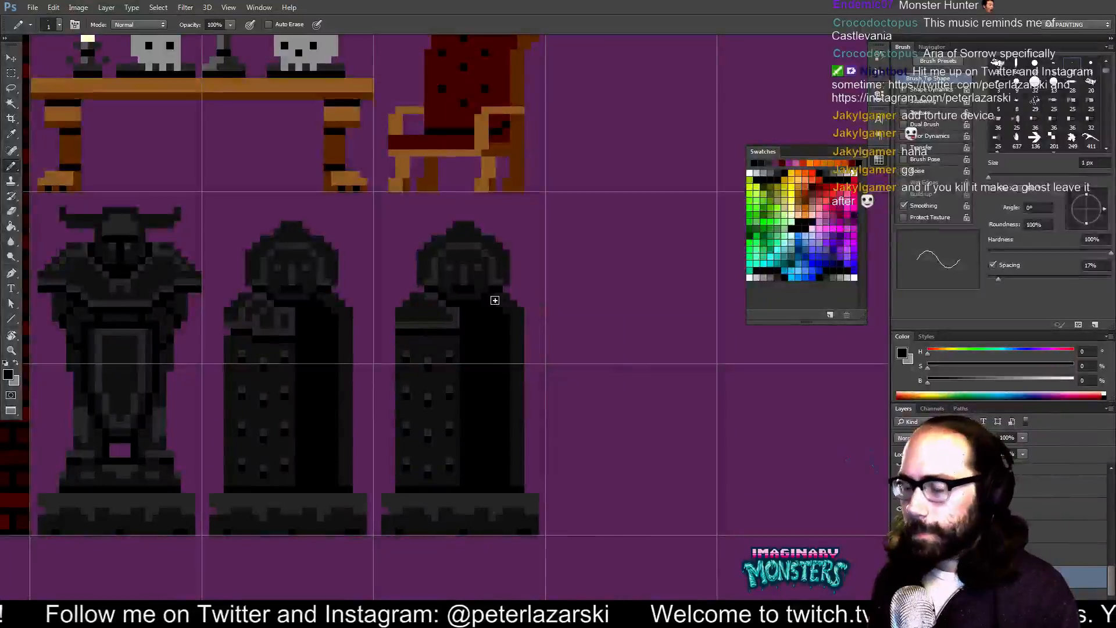
- Copy the second statue's hand and studded panel into the empty tile beside it and flip the copy horizontally
key(m)
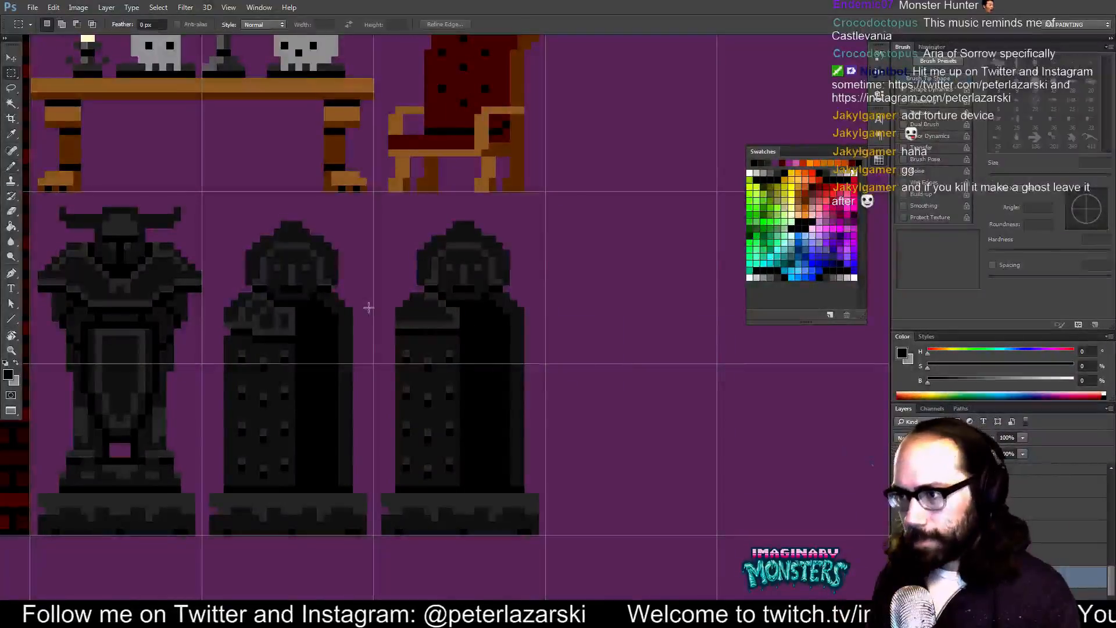
drag(396, 296, 460, 493)
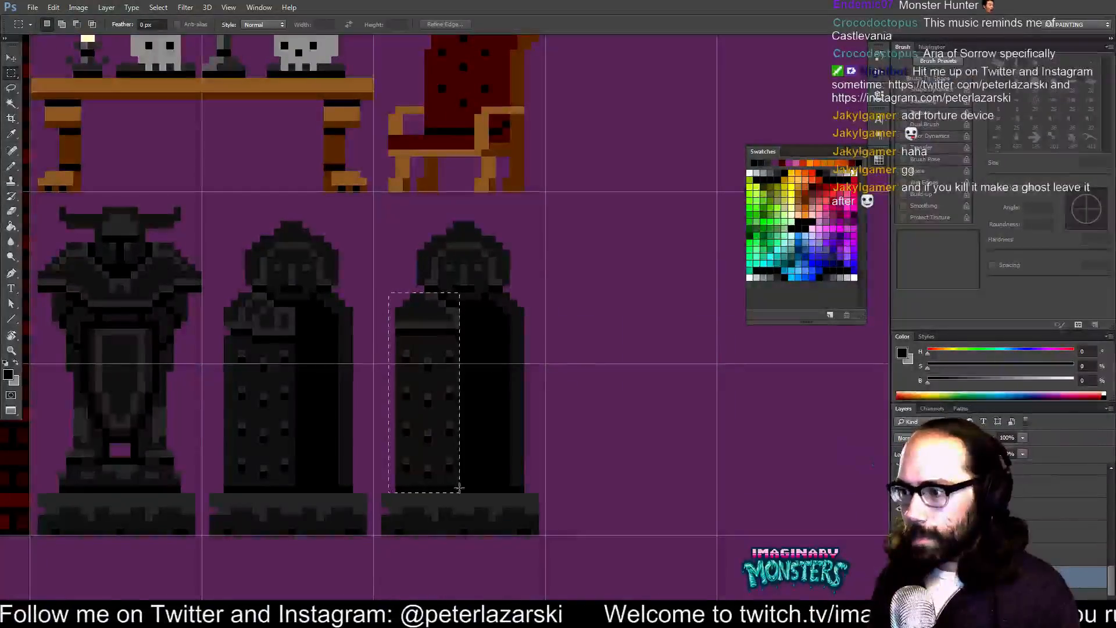
key(v)
key(Down)
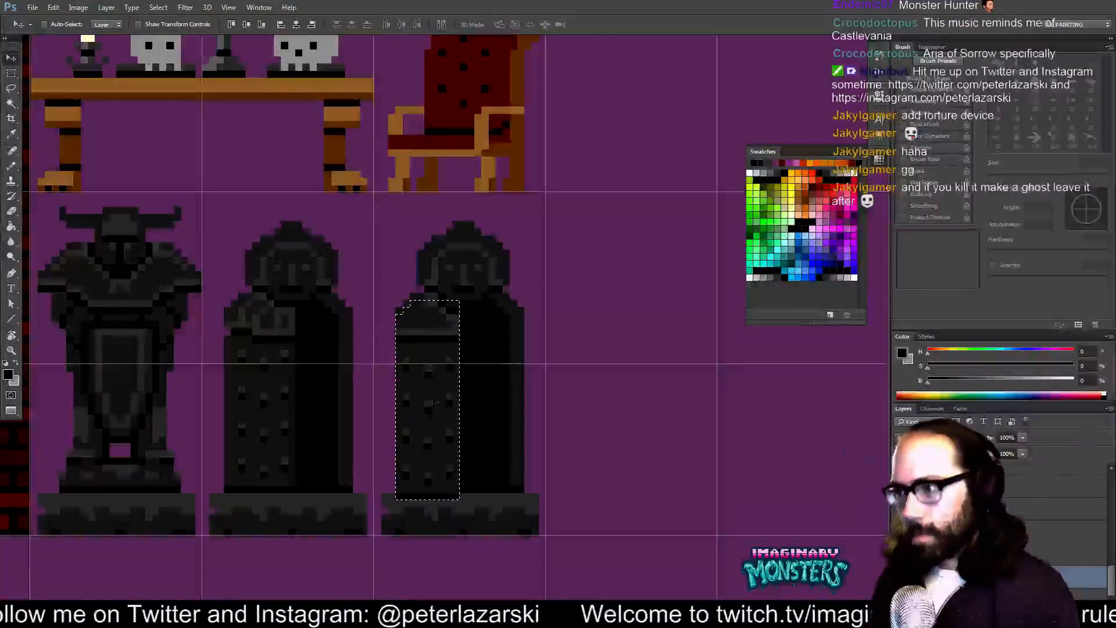
key(ctrl+z)
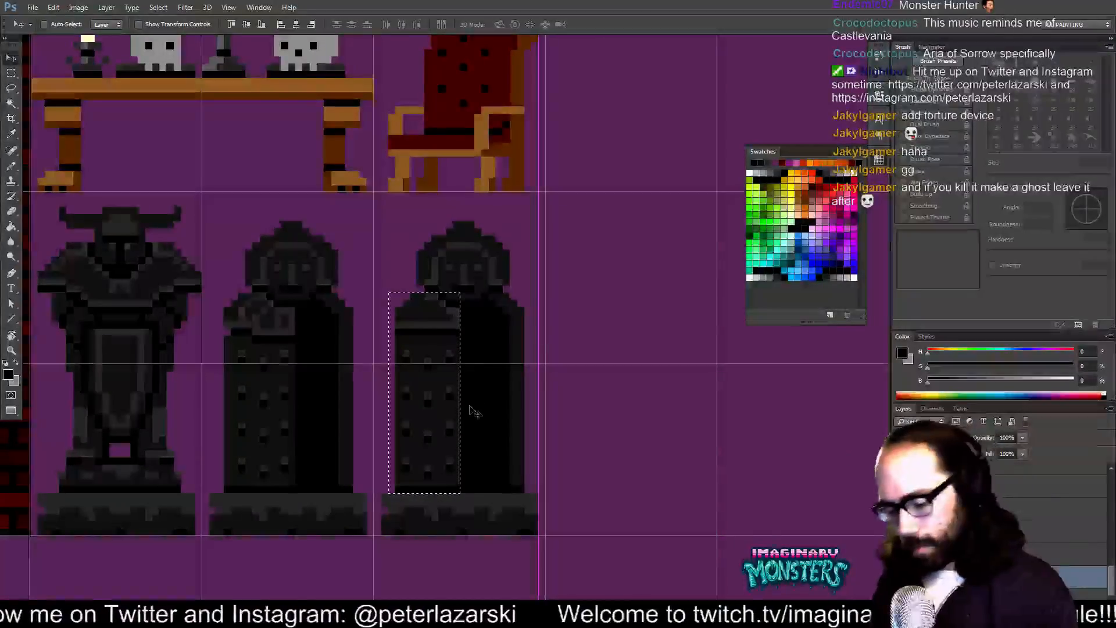
drag(471, 408, 526, 401)
drag(526, 348, 533, 348)
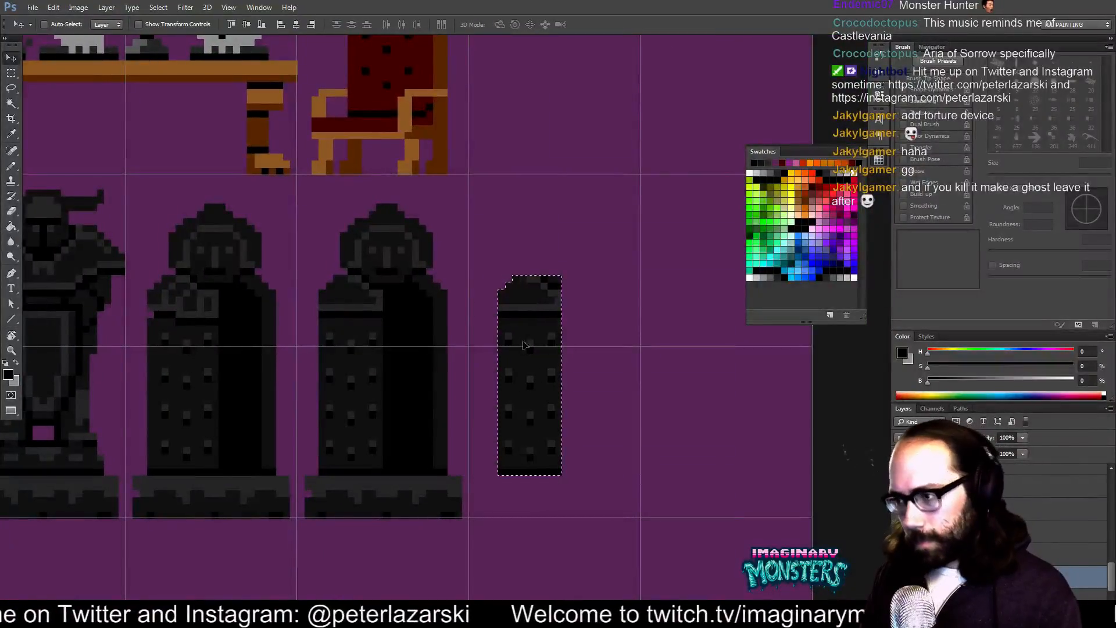
key(ctrl+t)
right_click(514, 357)
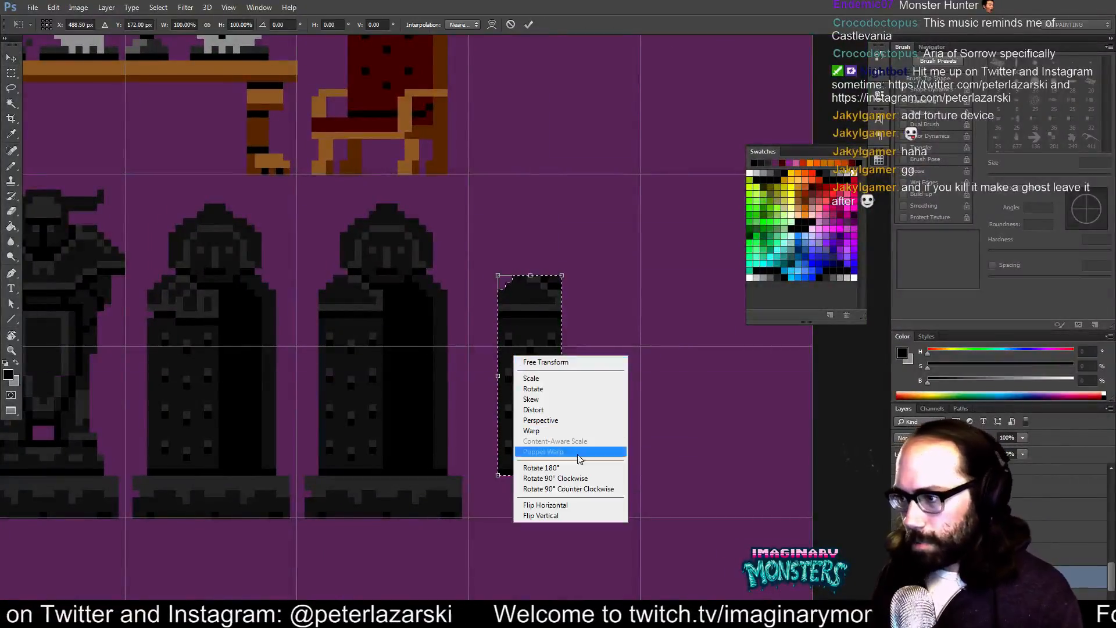
click(566, 507)
key(Return)
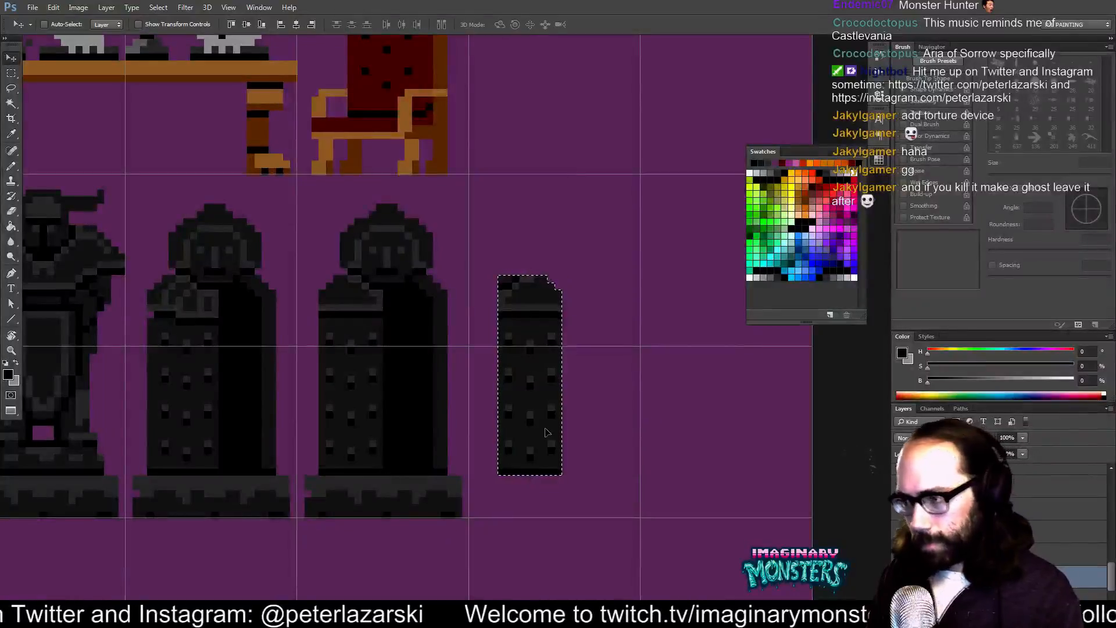
key(ctrl+d)
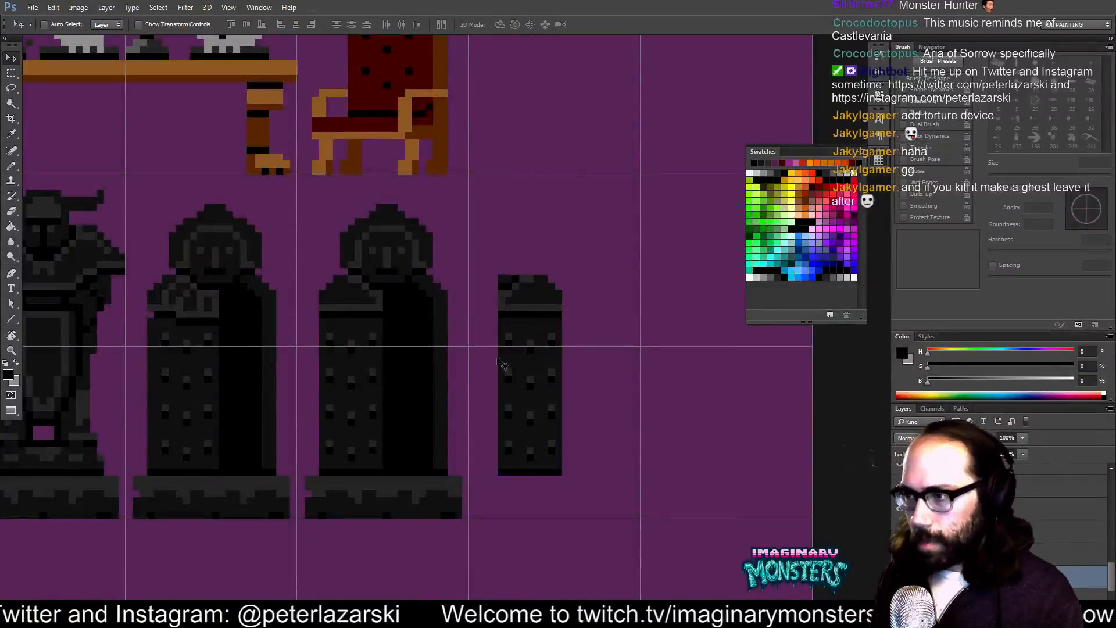
- Try the flipped panel over the second statue's black side, then move it back out to the empty tile
drag(503, 365, 400, 382)
key(Right)
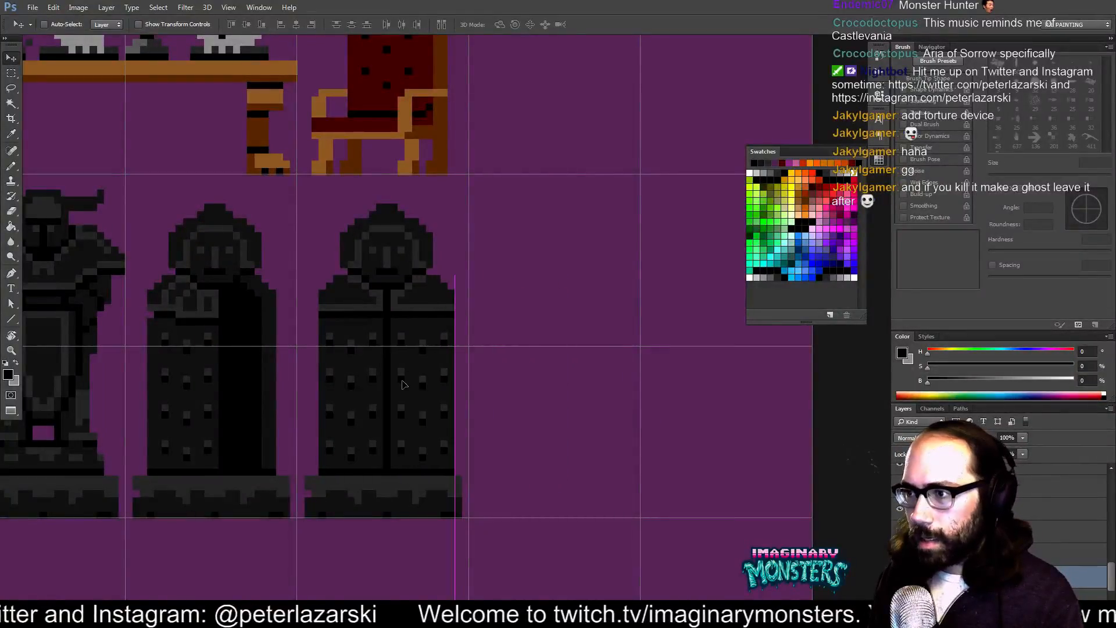
drag(456, 355, 478, 366)
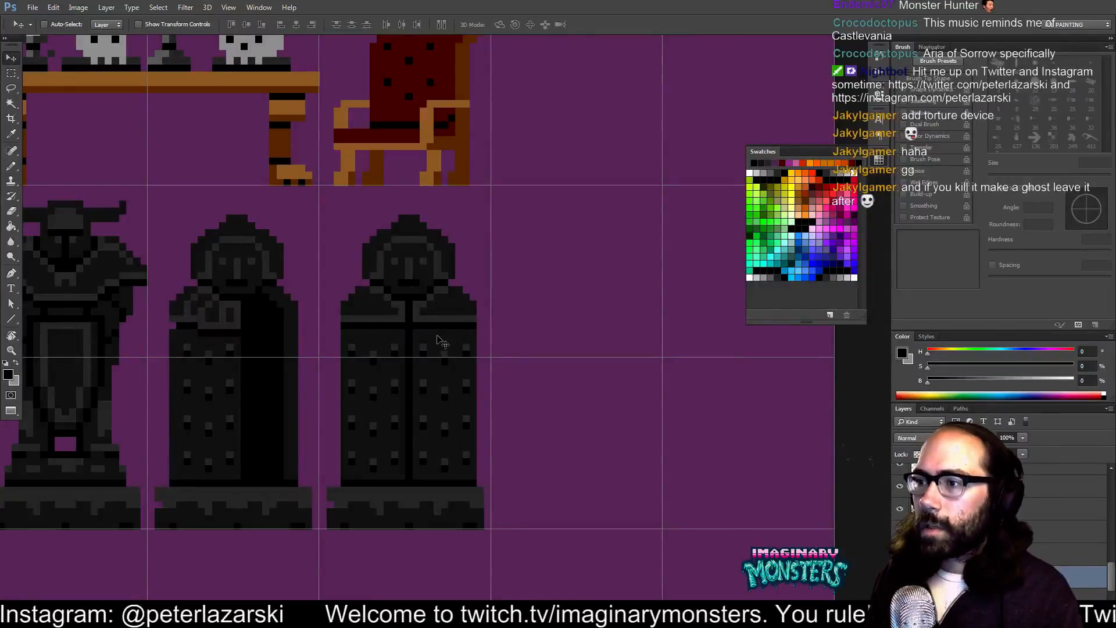
drag(426, 342, 548, 349)
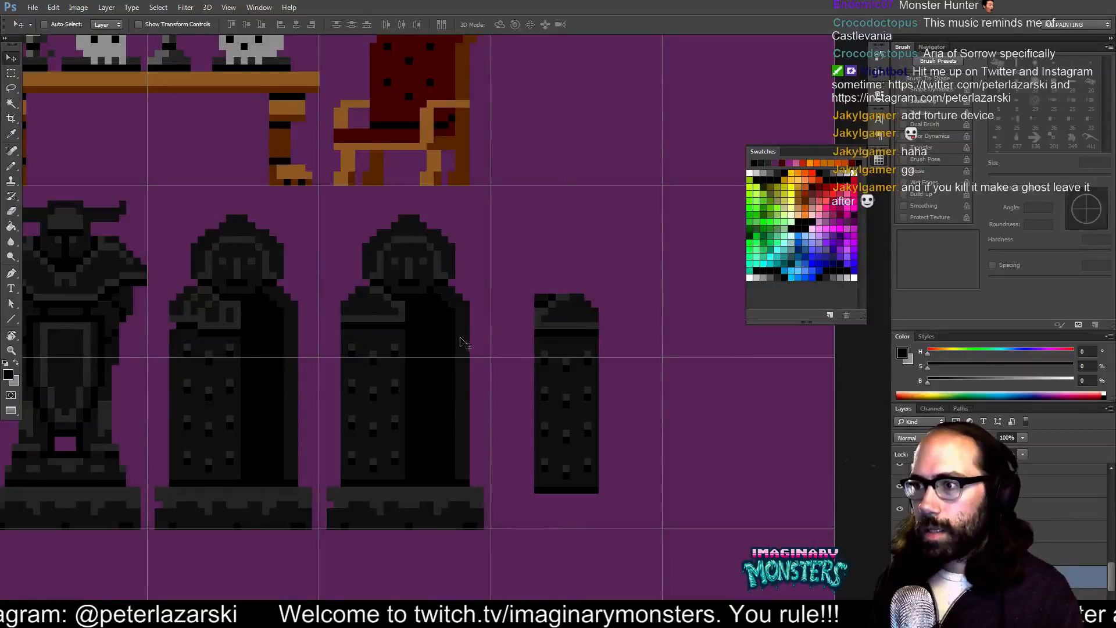
- Erase the corner pixels at the top of the detached panel to give its cap a stepped outline
drag(465, 274, 486, 270)
scroll(465, 306, up, 1)
key(e)
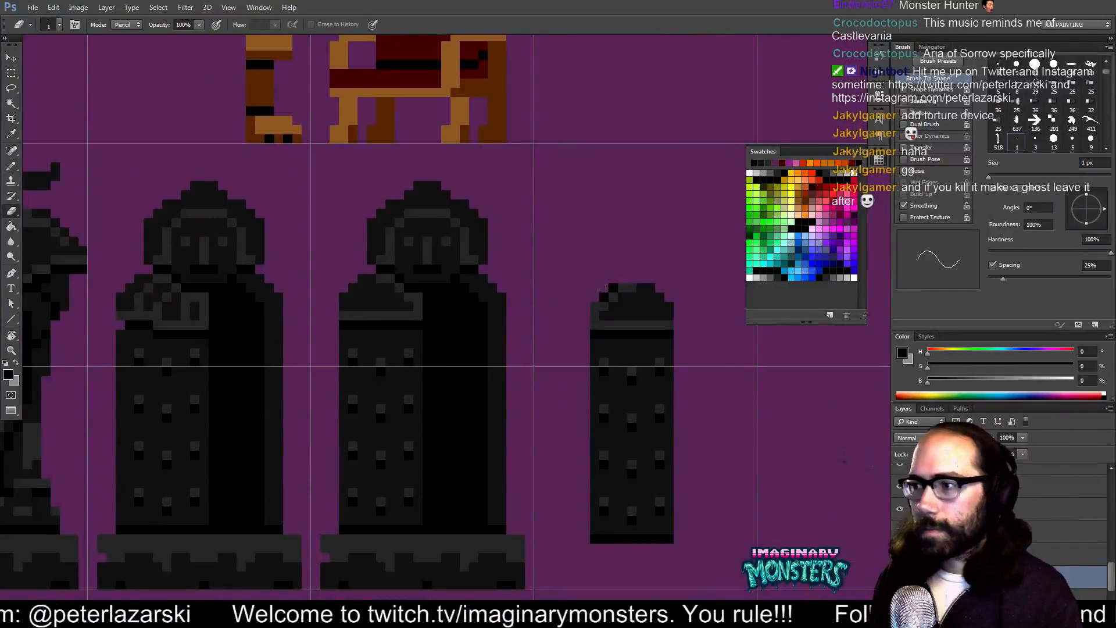
mouse_move(604, 290)
mouse_down()
mouse_move(614, 286)
mouse_move(601, 316)
mouse_up()
- Paint dark grey spikes inside the second statue's black opening and copy the lower two downward to make a column of four
key(b)
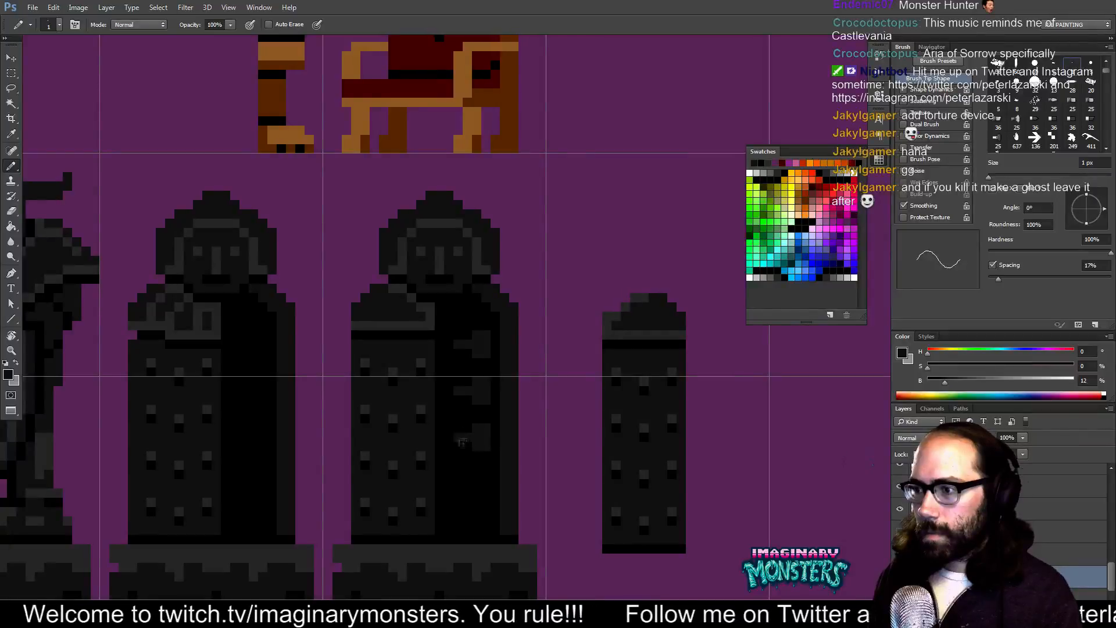
key(m)
drag(444, 368, 499, 460)
key(v)
key(alt+shift+Down)
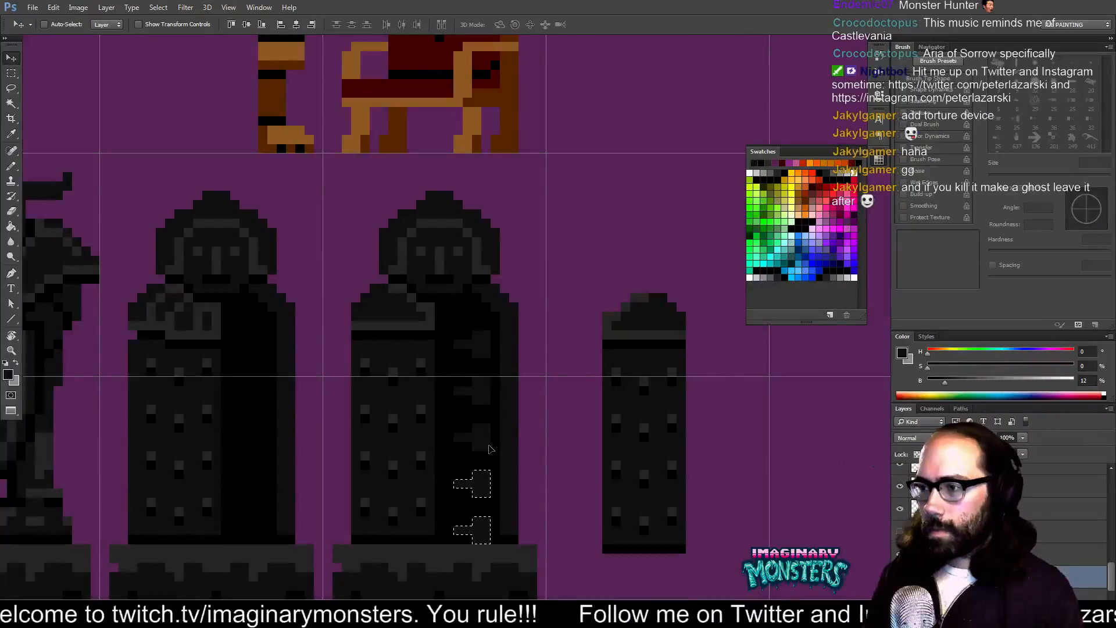
key(Up)
key(Up)
key(Up)
key(Up)
key(Up)
key(ctrl+d)
- Duplicate the detached studded panel just beside itself and flip the duplicate horizontally
key(z)
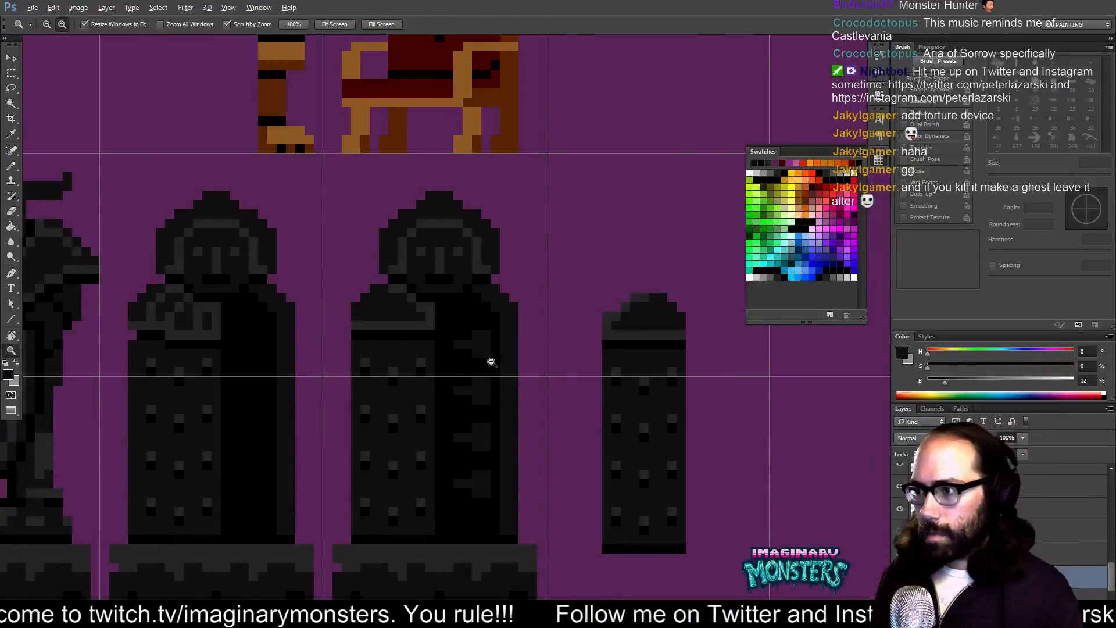
alt+click(502, 403)
alt+click(501, 402)
drag(488, 412, 463, 378)
key(m)
key(z)
click(458, 368)
key(m)
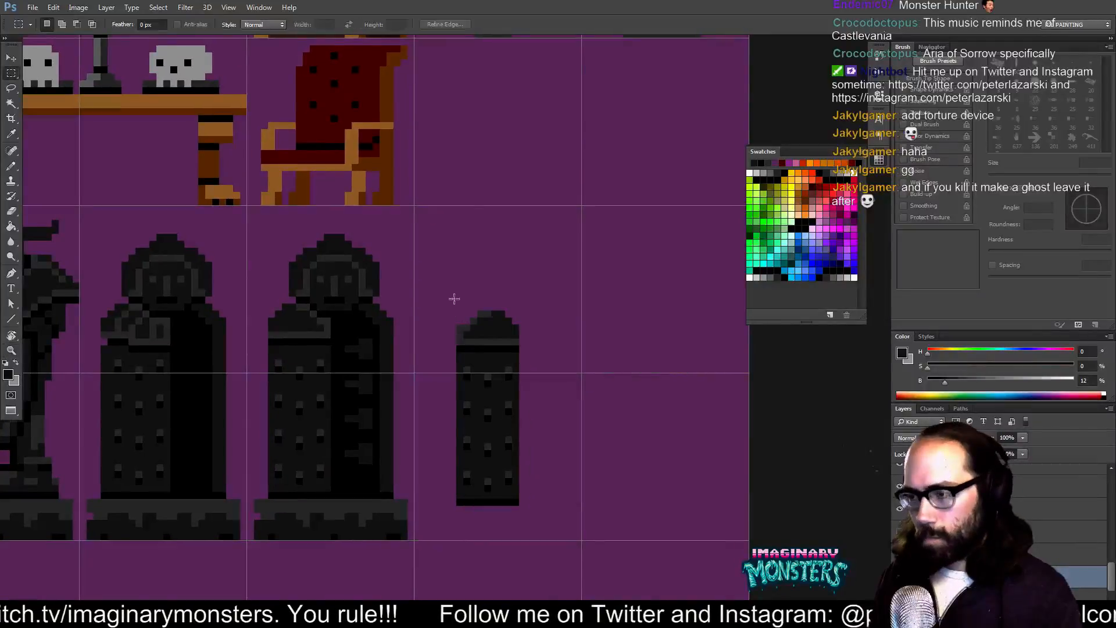
drag(436, 283, 560, 540)
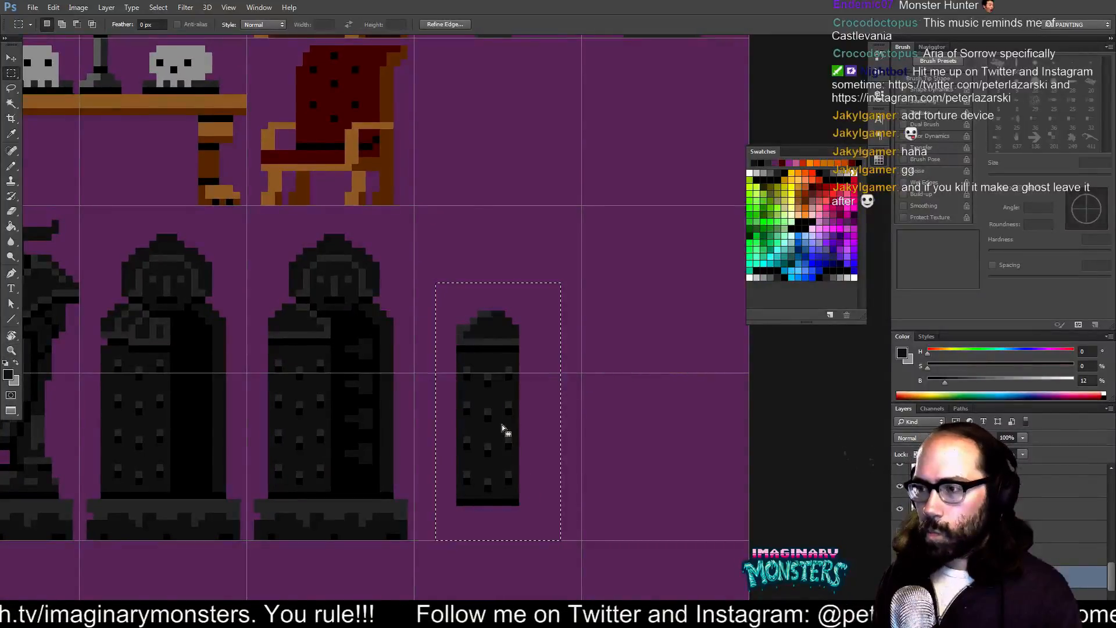
key(v)
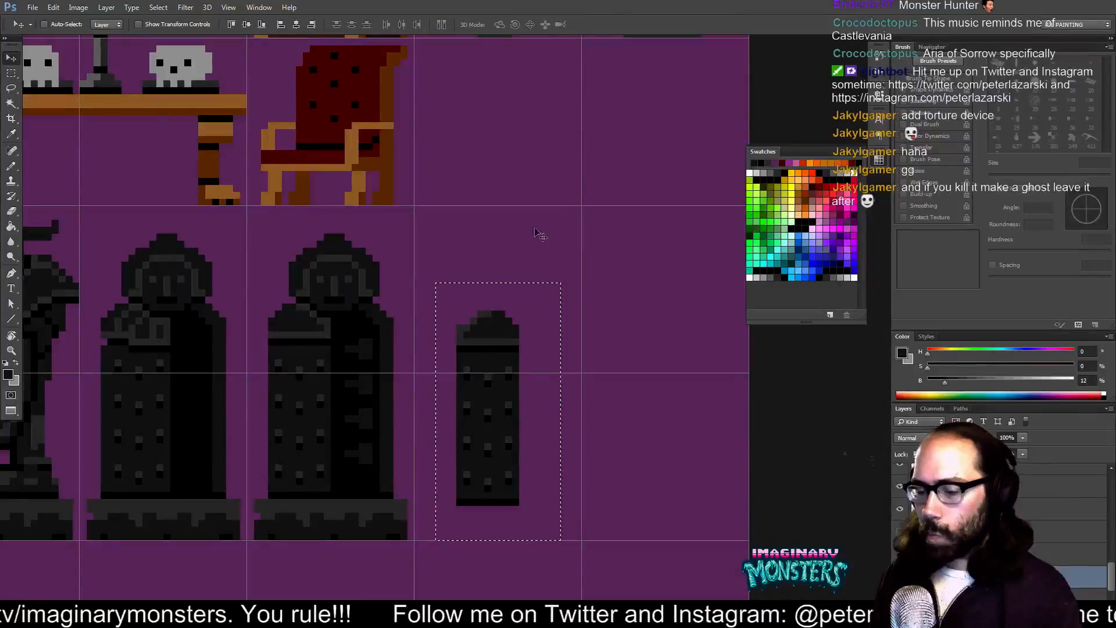
drag(510, 355, 578, 357)
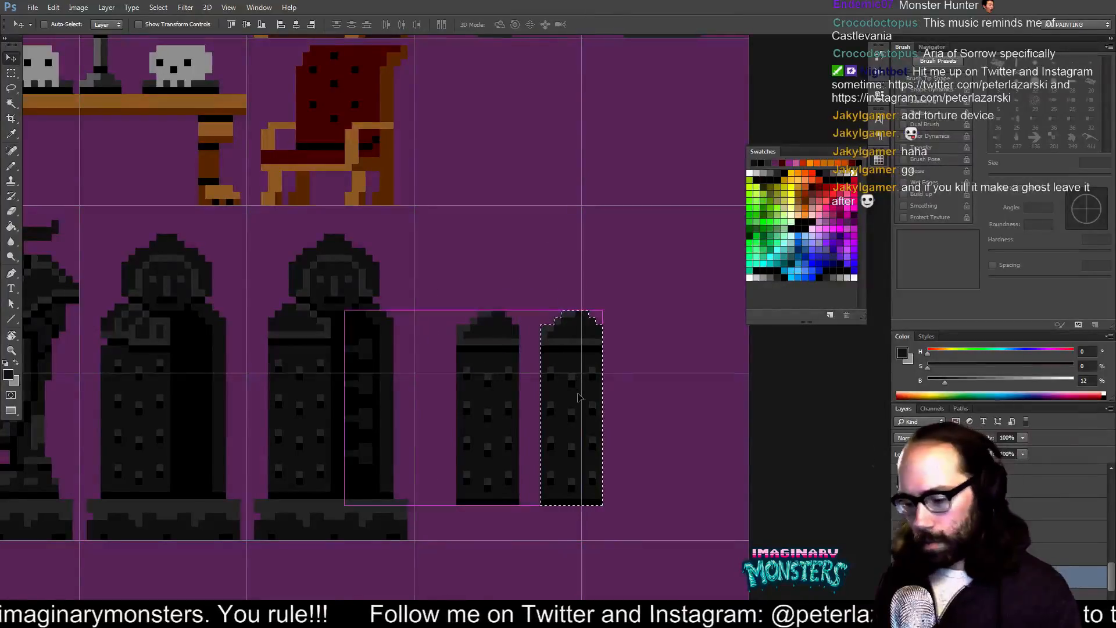
key(ctrl+t)
right_click(578, 389)
click(630, 535)
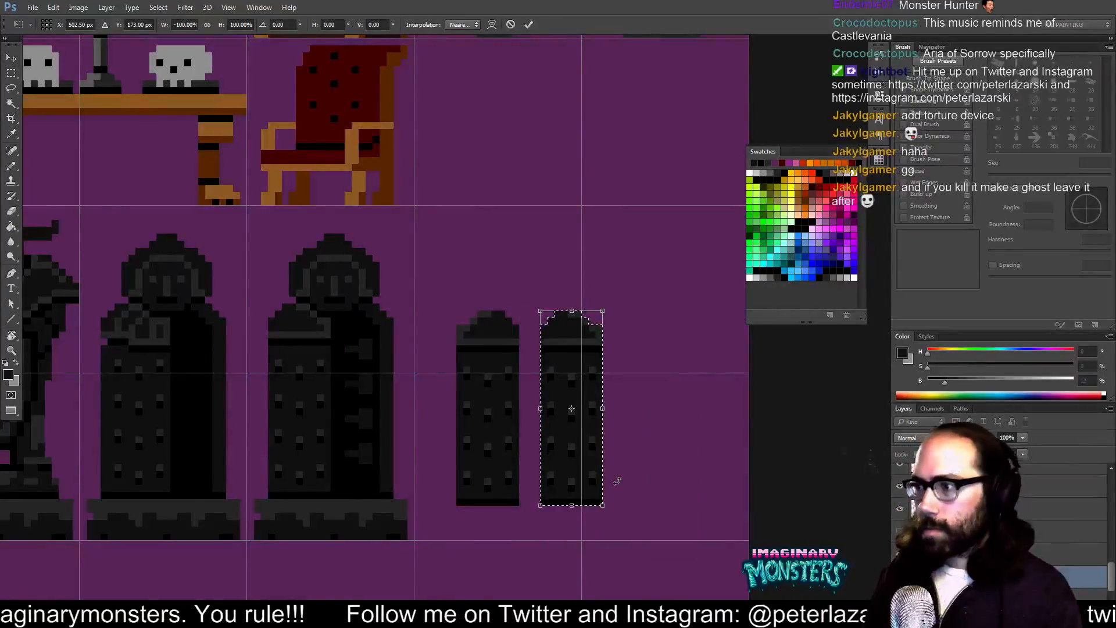
key(Return)
key(ctrl+d)
- Paint a vertical black line down the flipped duplicate panel and cover the studs on its narrow outer strip with dark grey
key(b)
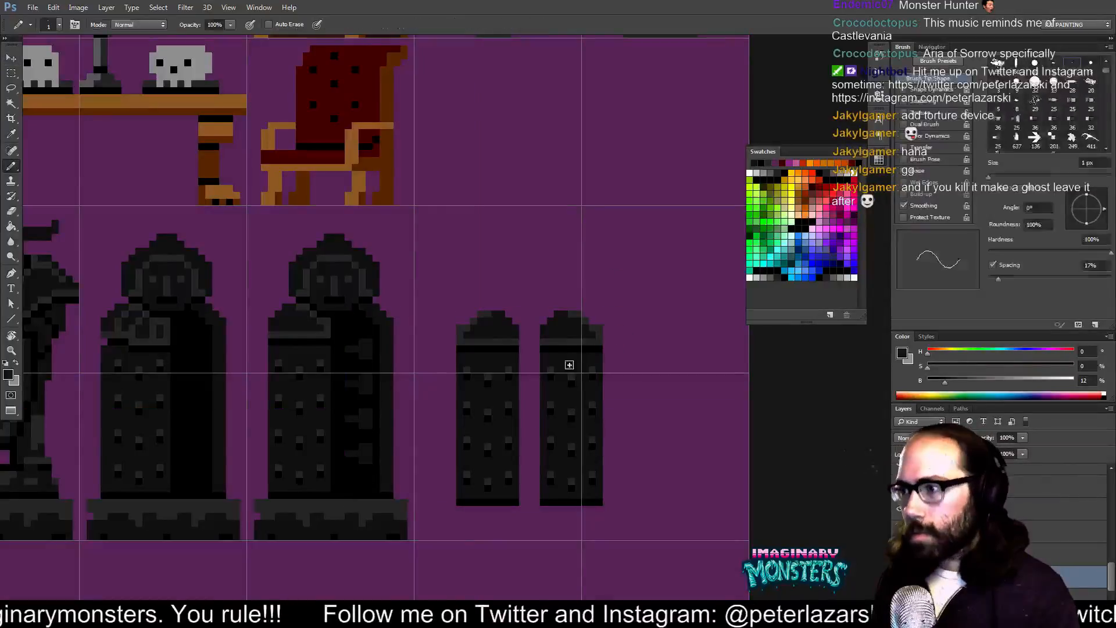
alt+click(555, 351)
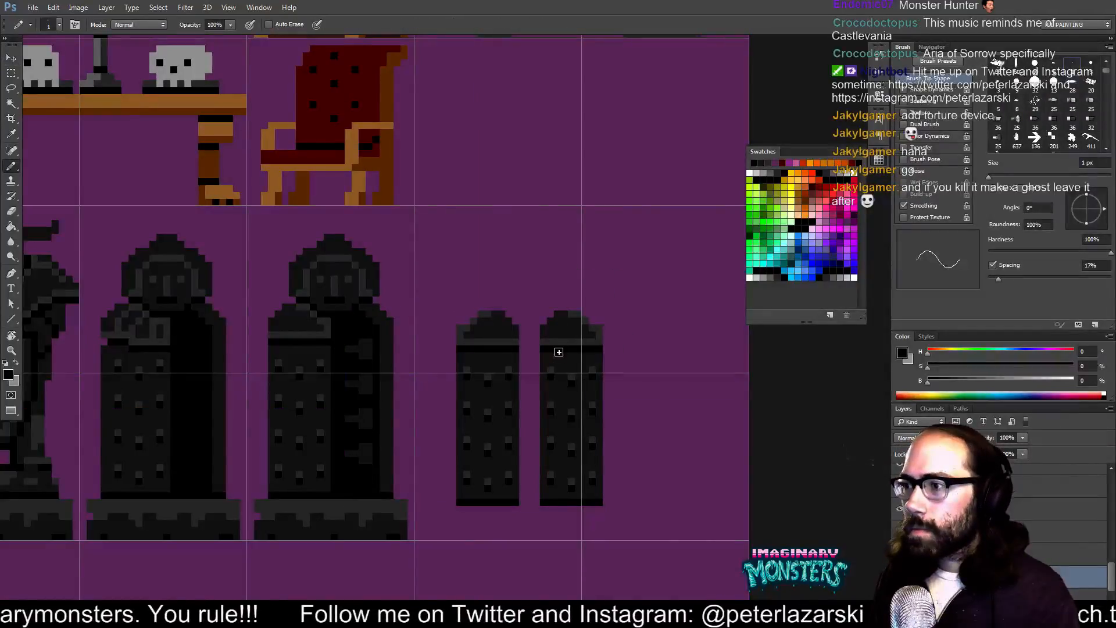
drag(558, 354, 578, 498)
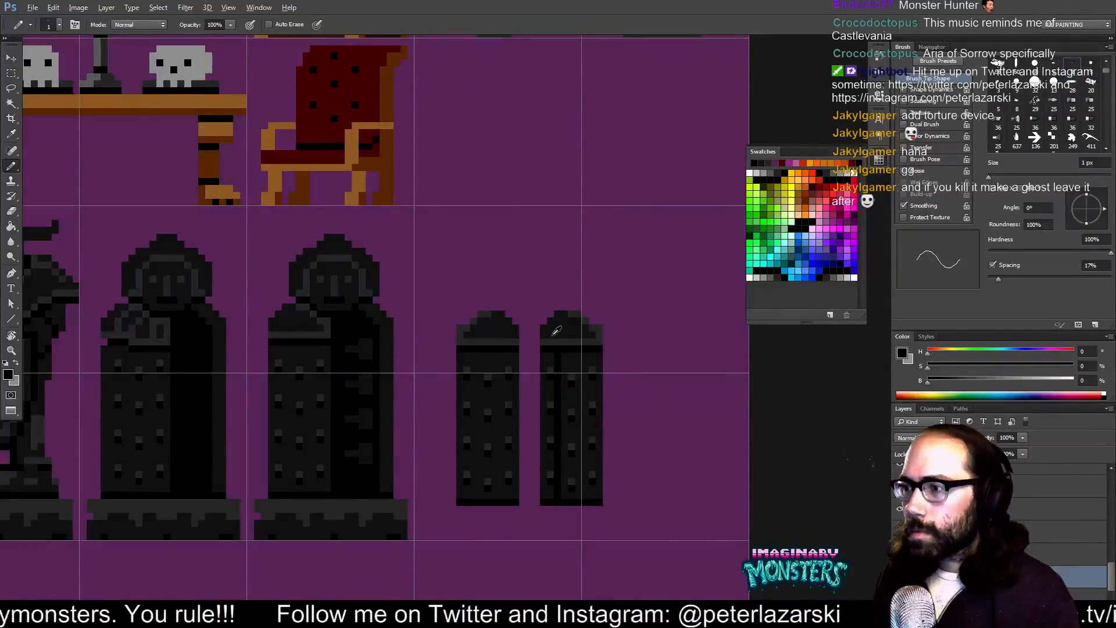
alt+click(551, 332)
drag(551, 343, 568, 479)
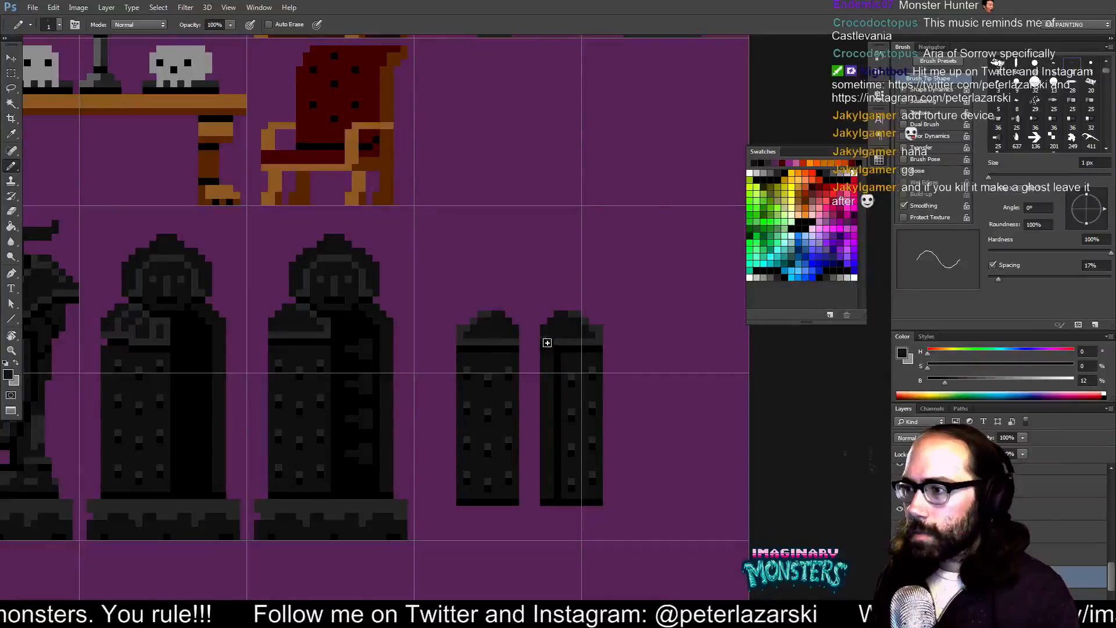
- Widen the vertical black line on the flipped duplicate panel to two pixels along its full height
key(z)
drag(563, 348, 590, 313)
key(b)
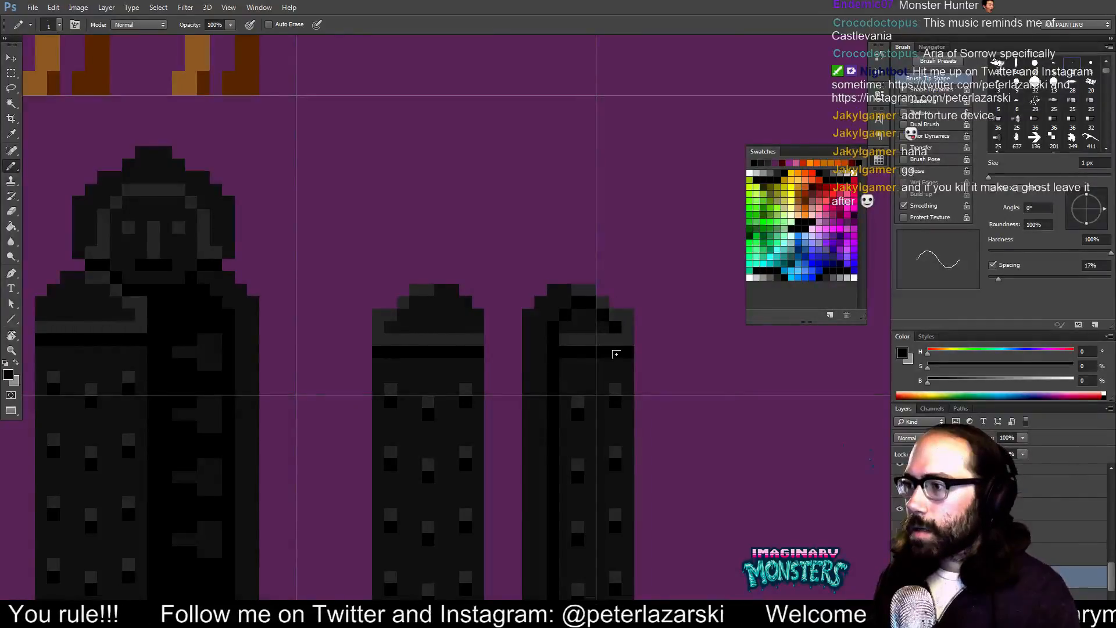
drag(616, 354, 593, 254)
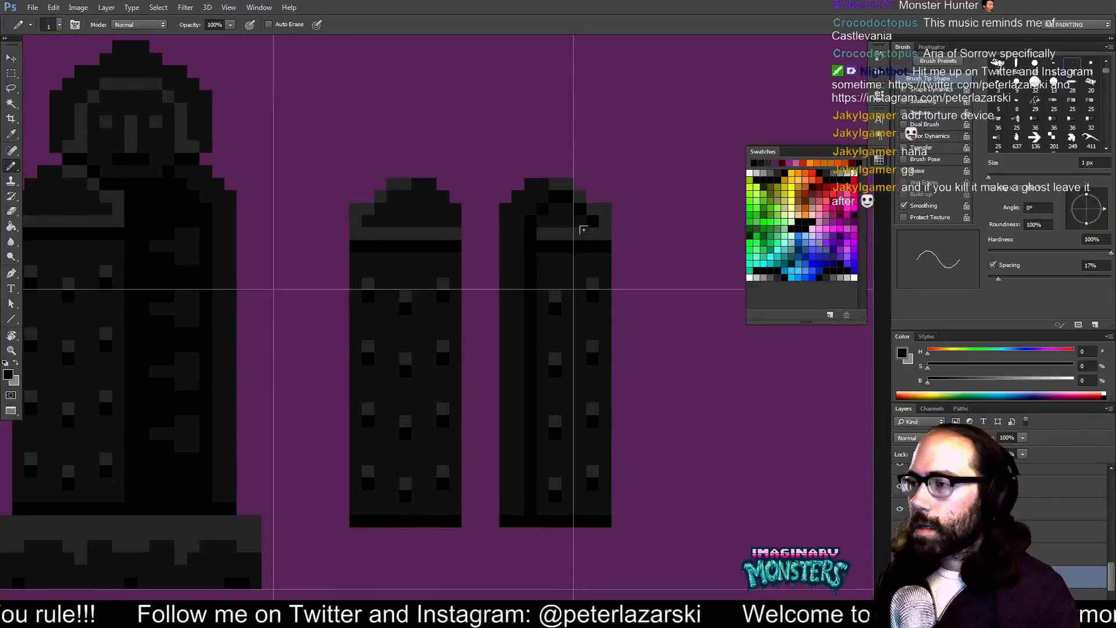
drag(521, 230, 531, 498)
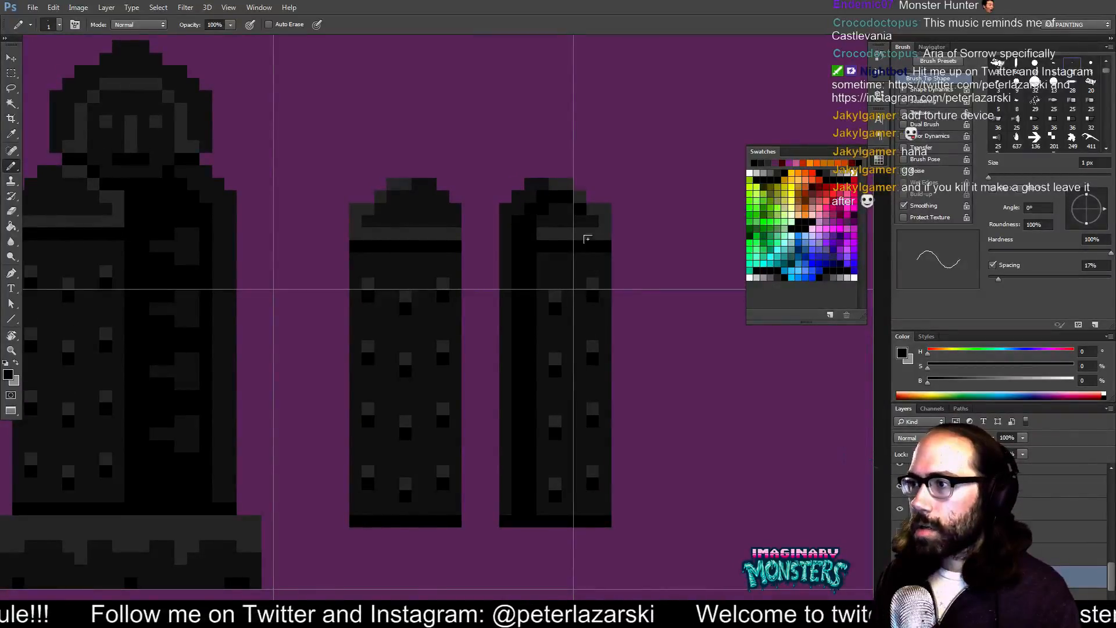
- Paint over the studs and trim inside the separate rightmost door panel with black using the Pencil
mouse_move(576, 233)
mouse_down()
mouse_move(587, 503)
mouse_move(589, 243)
mouse_move(602, 237)
mouse_move(589, 231)
mouse_move(604, 278)
mouse_up()
alt+click(616, 240)
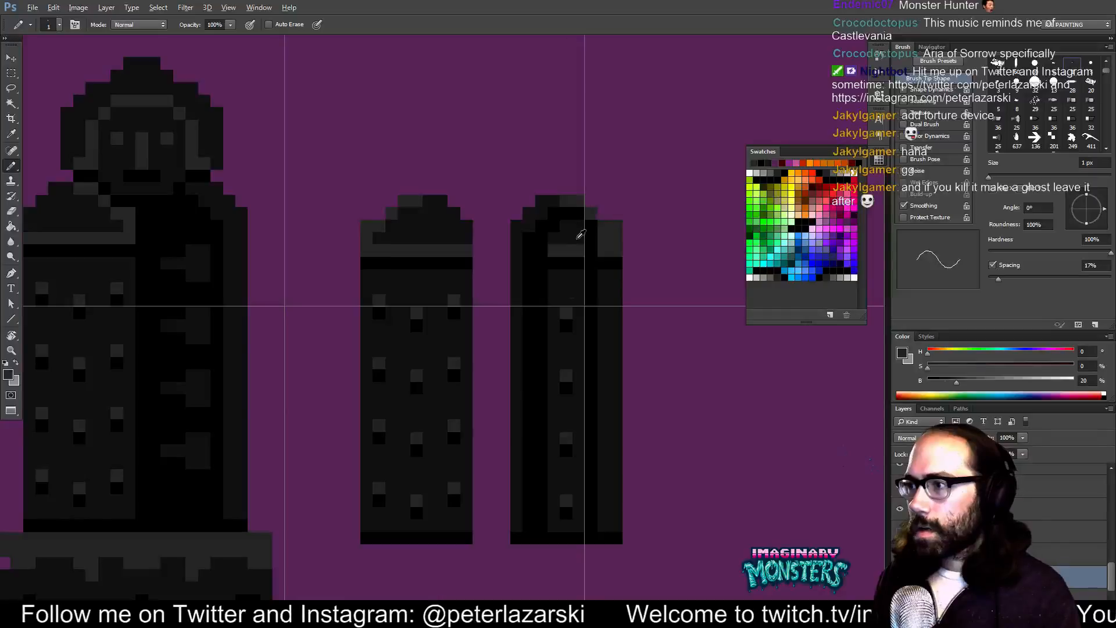
alt+click(580, 234)
mouse_move(575, 220)
mouse_down()
mouse_move(576, 513)
mouse_move(552, 222)
mouse_move(552, 505)
mouse_up()
drag(558, 426, 542, 445)
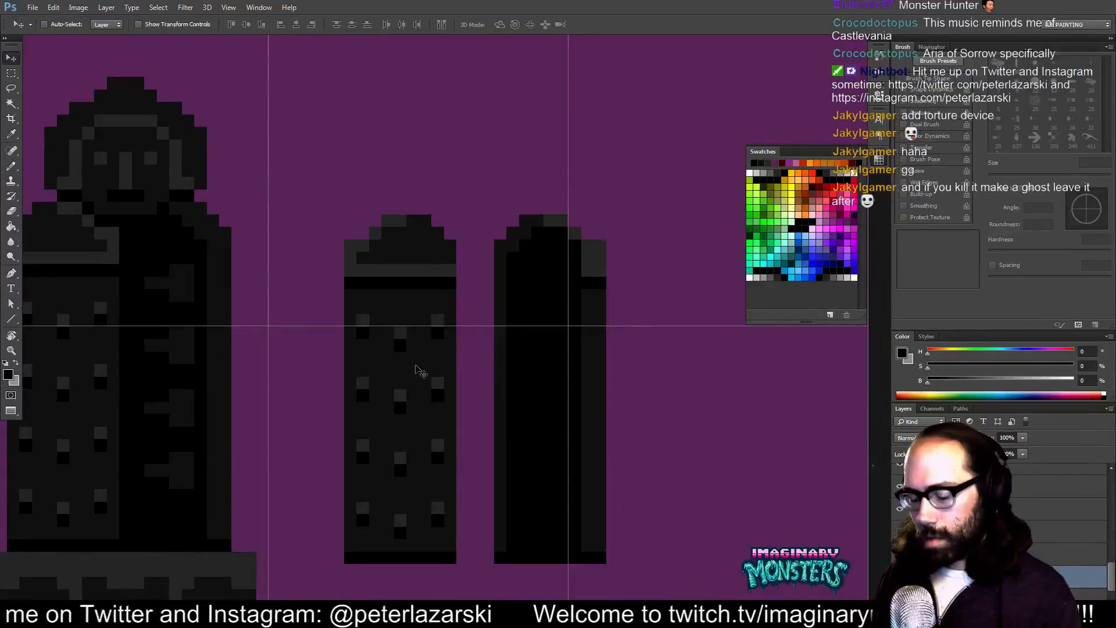
- Duplicate the column of four spikes from the open iron maiden into the blackened door panel, then clear the selection
key(m)
drag(131, 250, 244, 523)
key(v)
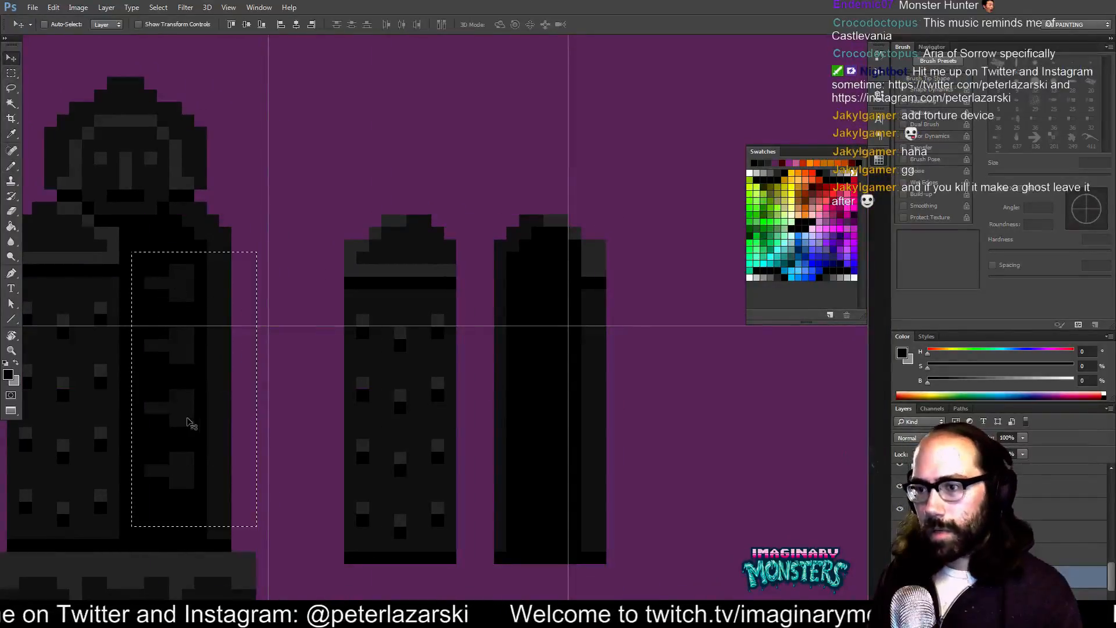
drag(187, 435, 556, 430)
key(ctrl+d)
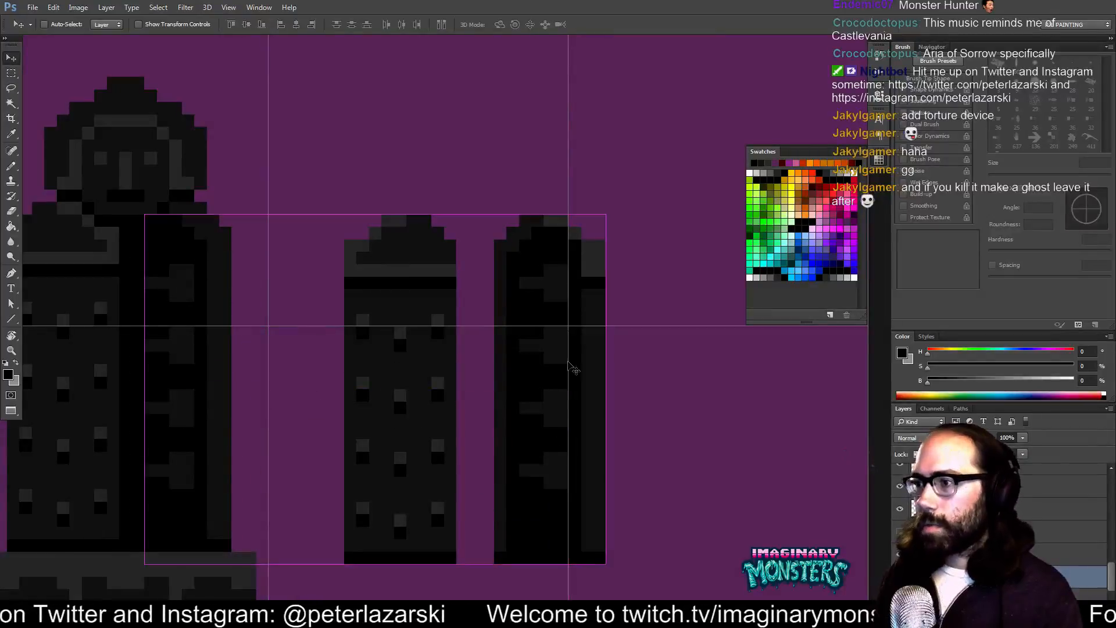
- Move the layer holding the spikes and the two door panels to the right, clear of the second iron maiden
scroll(592, 231, down, 2)
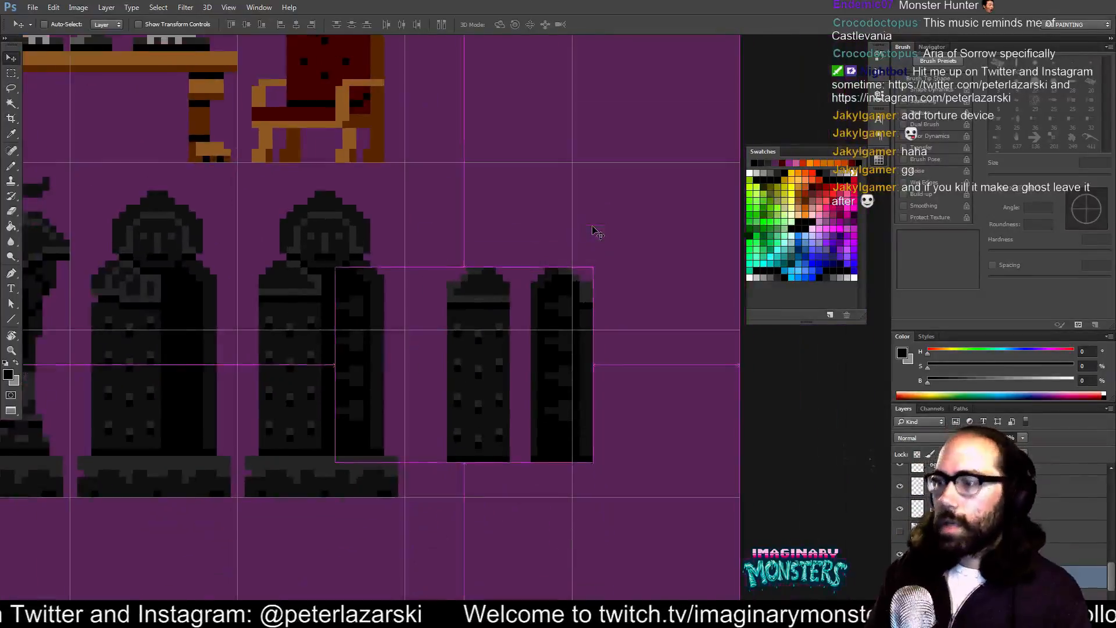
drag(563, 411, 590, 414)
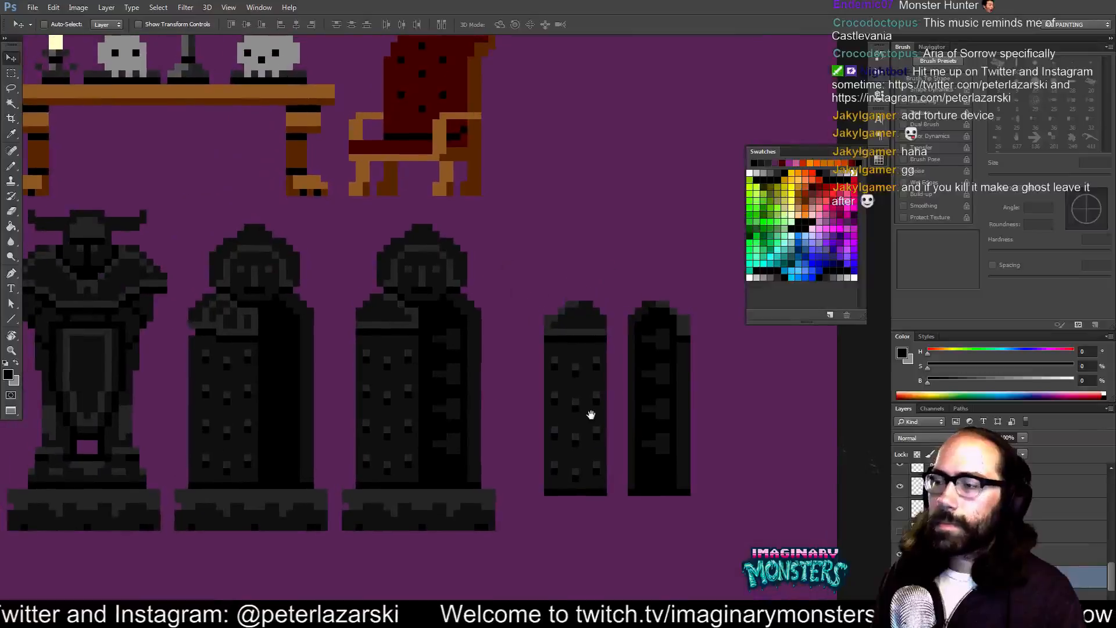
drag(532, 356, 572, 361)
drag(382, 355, 409, 356)
drag(440, 317, 497, 321)
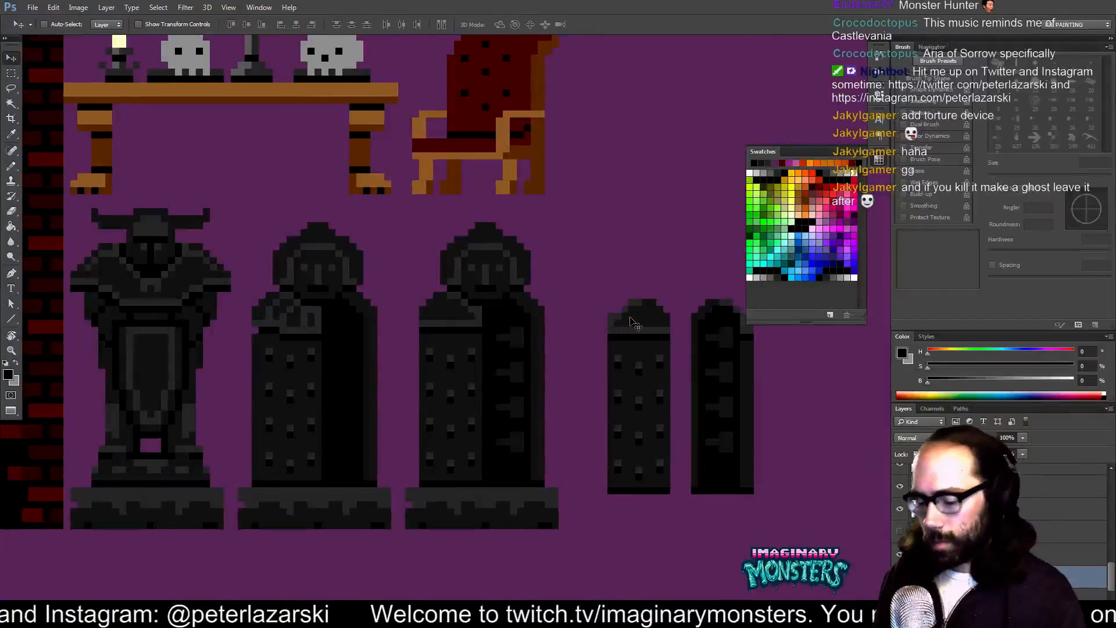
drag(538, 356, 577, 358)
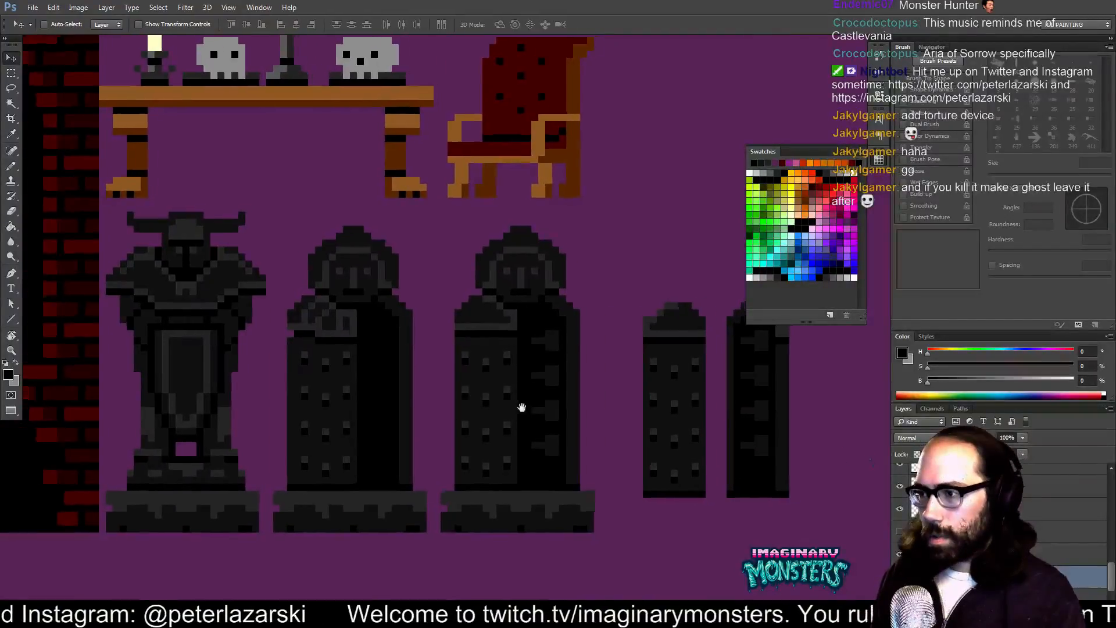
drag(518, 405, 452, 404)
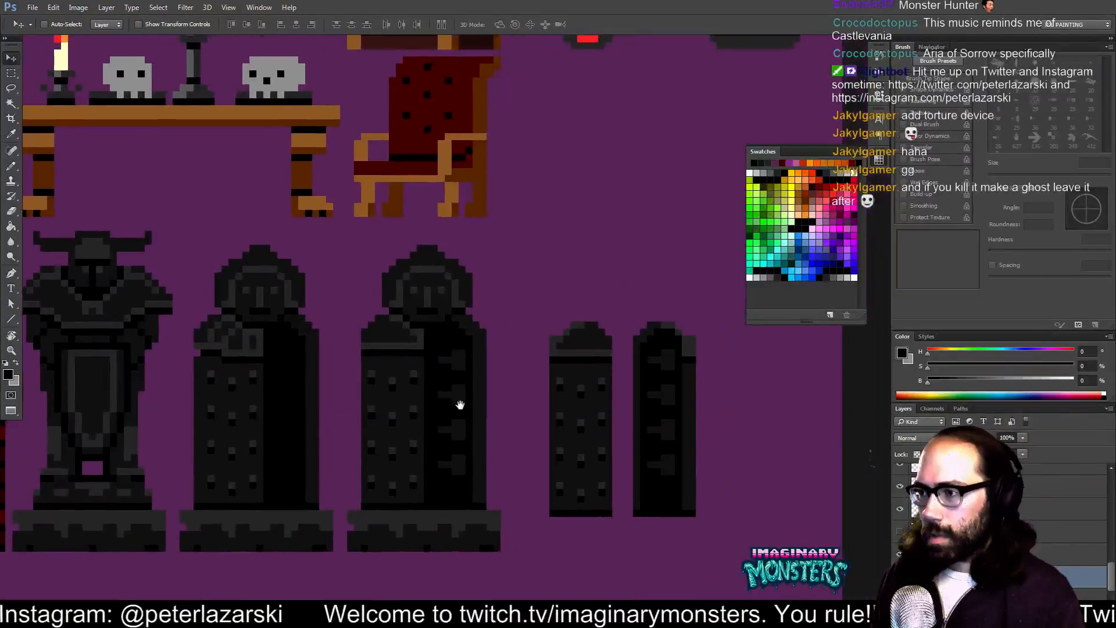
drag(606, 394, 696, 387)
key(Down)
key(Down)
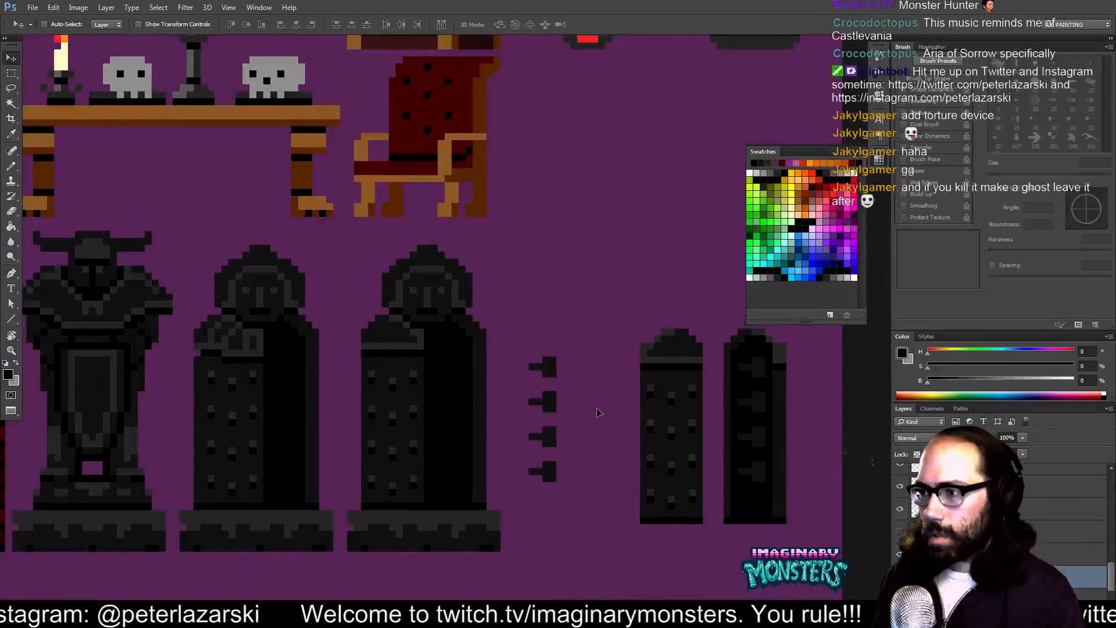
key(Up)
drag(453, 408, 585, 408)
- Select and delete the iron maiden with the hand on its door, beside the horned statue
key(m)
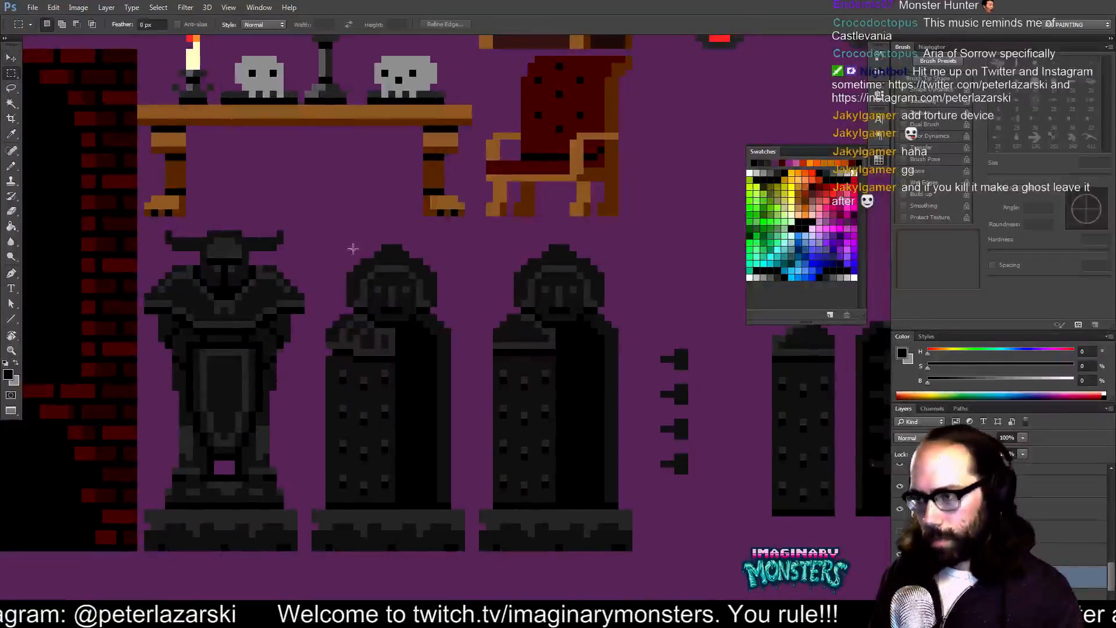
drag(344, 305, 456, 578)
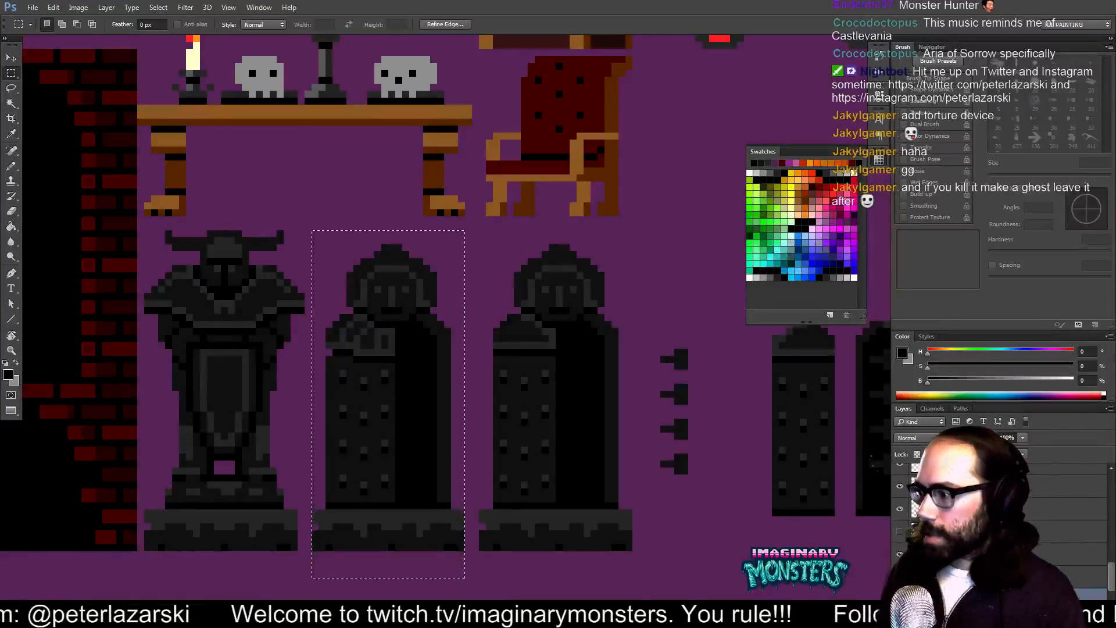
key(Delete)
- Show the grid and duplicate the remaining iron maiden into the empty tile beside the horned statue
mouse_move(458, 598)
mouse_down()
mouse_move(611, 487)
mouse_move(642, 555)
mouse_move(627, 549)
mouse_up()
click(535, 430)
key(ctrl+apostrophe)
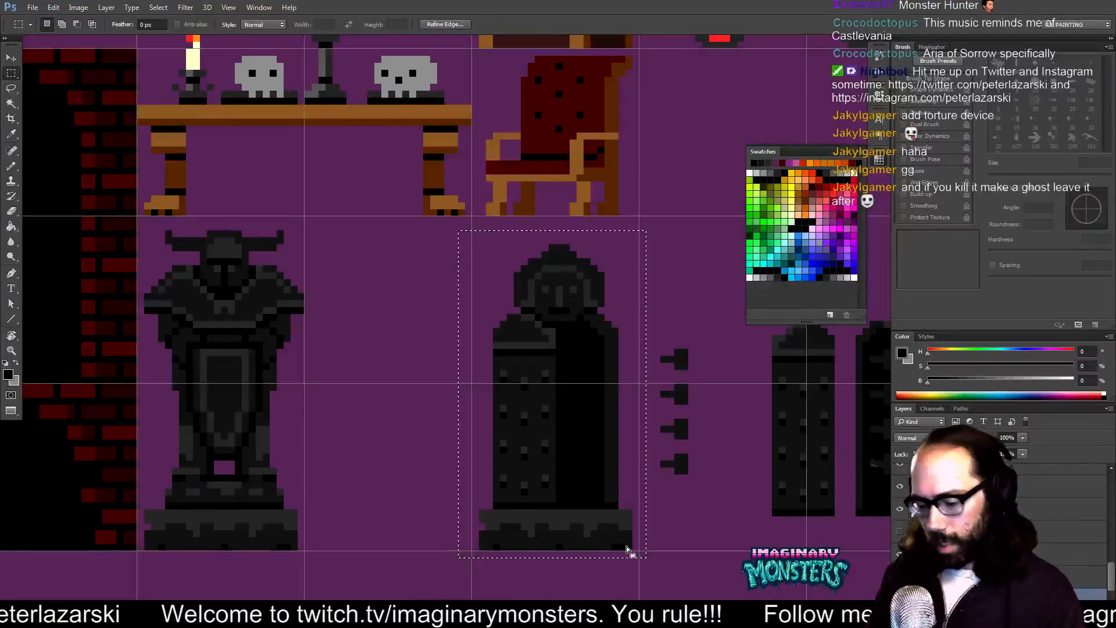
key(v)
drag(557, 363, 378, 374)
key(ctrl+d)
- Copy the studded door panel to a new layer and place it over the open half of the first iron maiden
drag(726, 391, 689, 386)
key(m)
drag(673, 300, 777, 580)
key(ctrl+c)
key(Return)
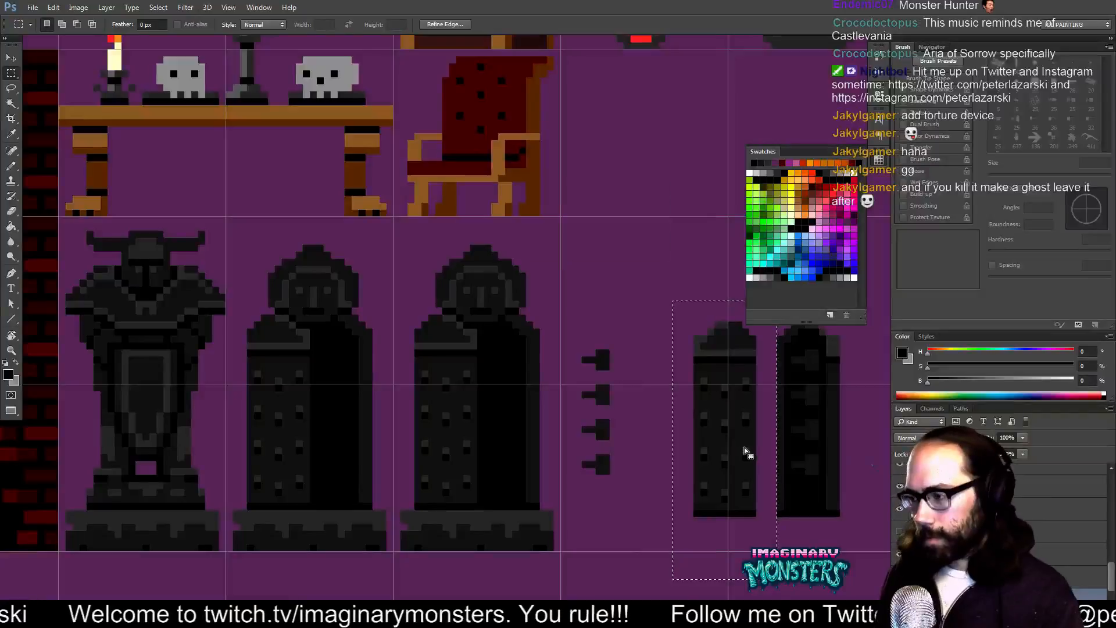
click(953, 576)
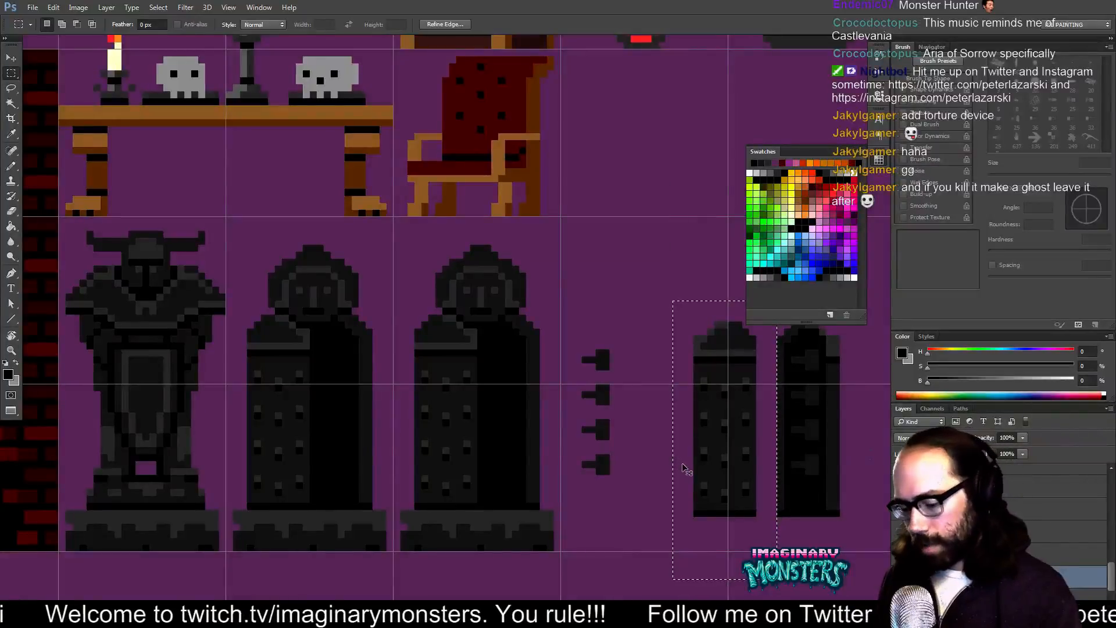
key(ctrl+c)
key(ctrl+v)
key(v)
drag(724, 487, 345, 455)
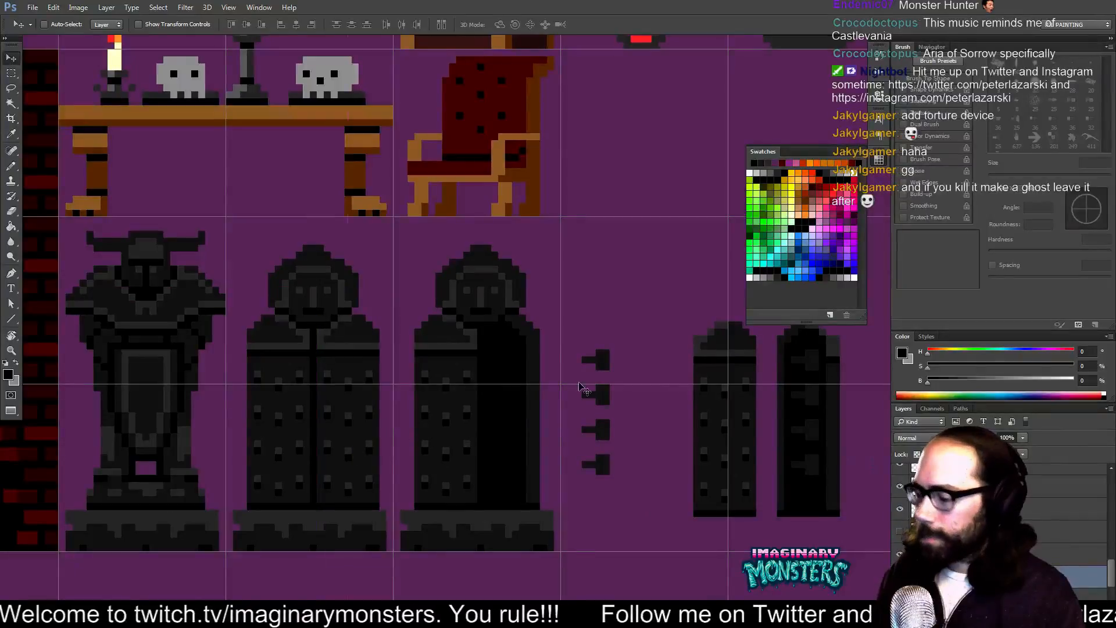
- Adjust the pasted door's layer order and hide the grid
key(ctrl+[)
key(ctrl+[)
key(ctrl+])
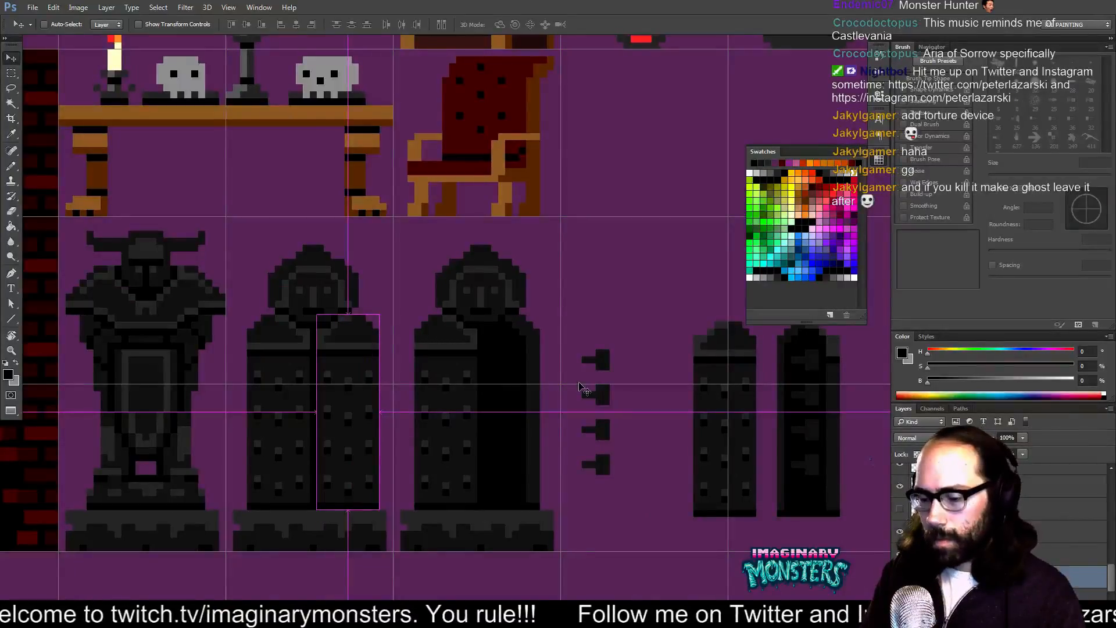
key(ctrl+h)
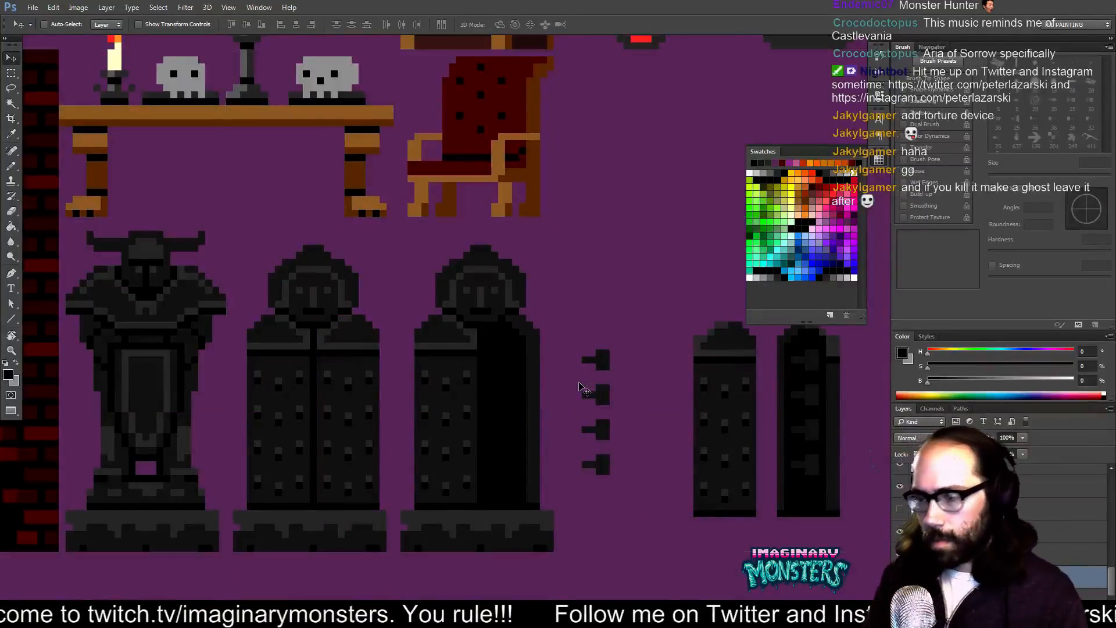
- Open the Timeline and move the playhead to frame 6 to bring the full tileset into view
key(z)
key(ctrl+Tab)
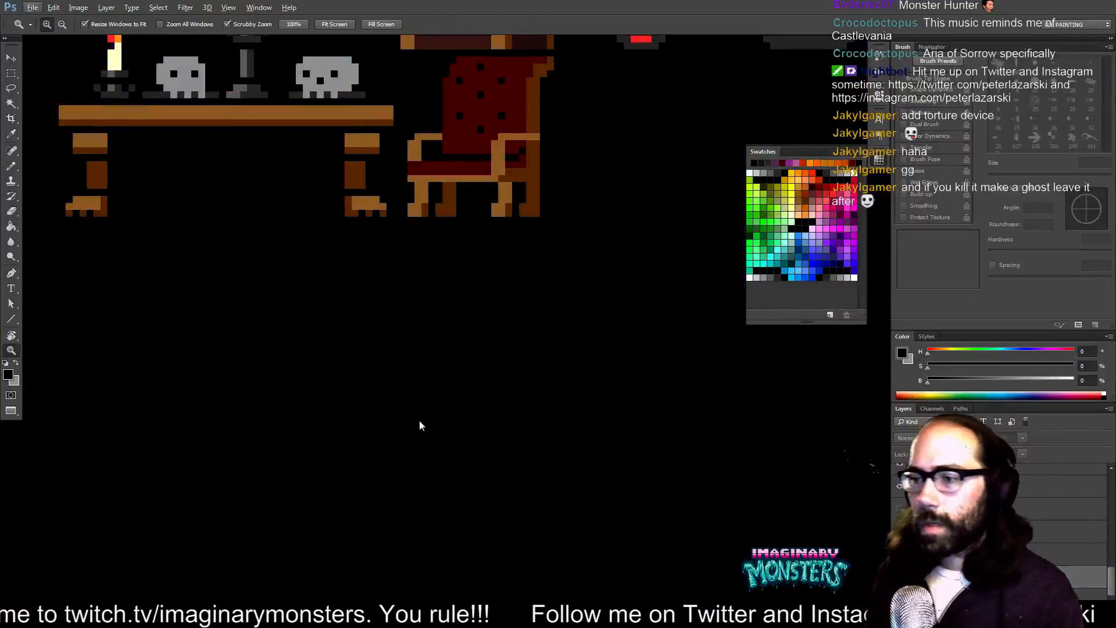
drag(484, 251, 513, 401)
alt+click(522, 348)
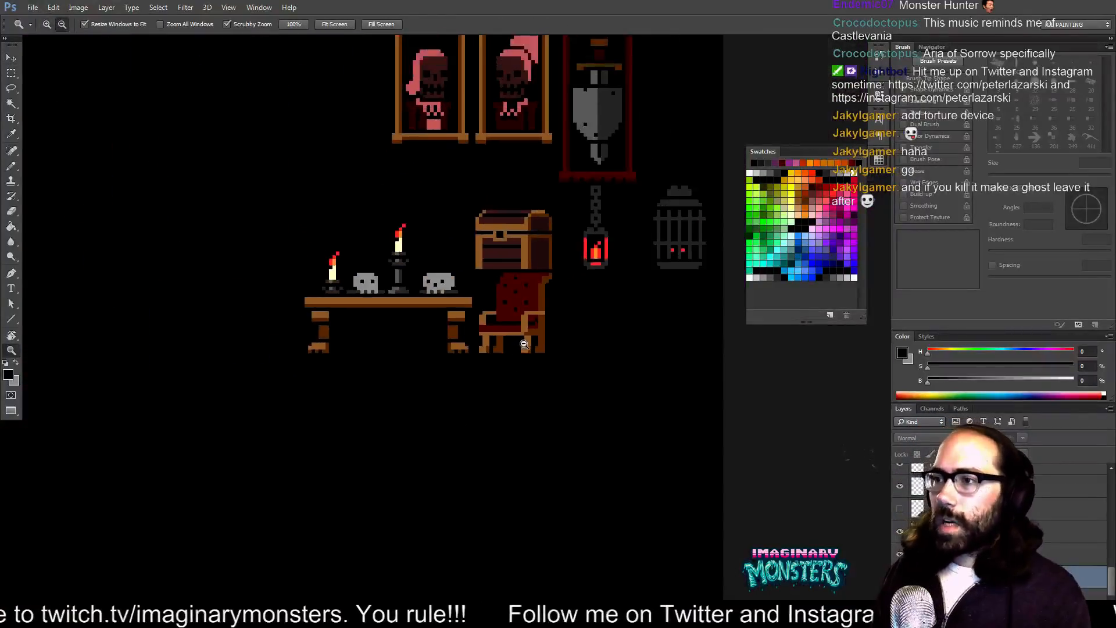
drag(456, 464, 553, 398)
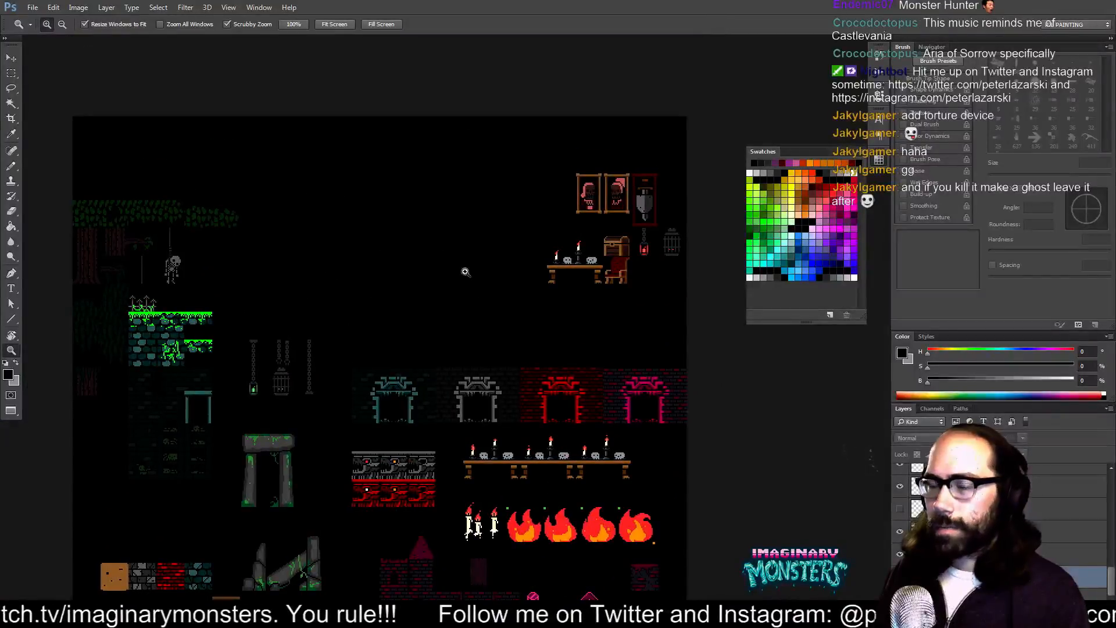
click(259, 7)
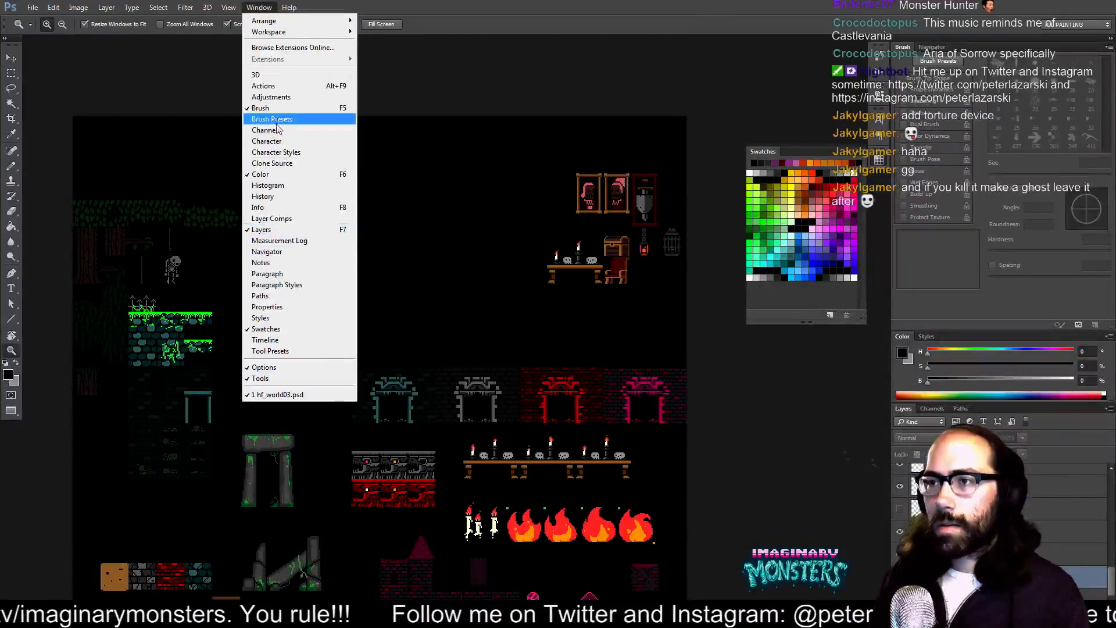
click(265, 340)
click(266, 343)
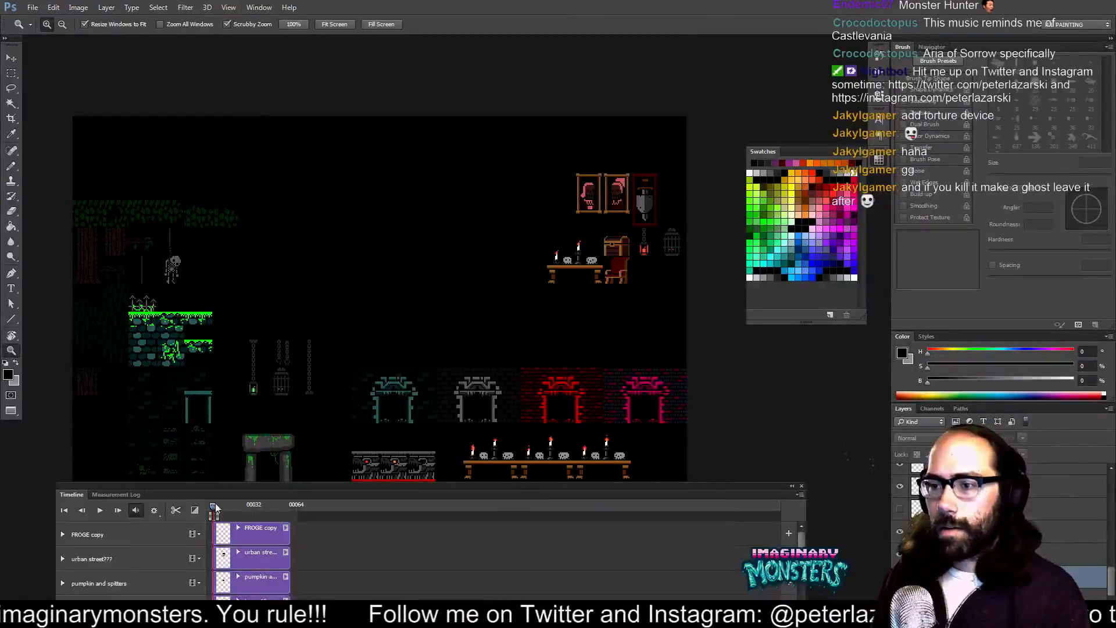
drag(213, 507, 220, 506)
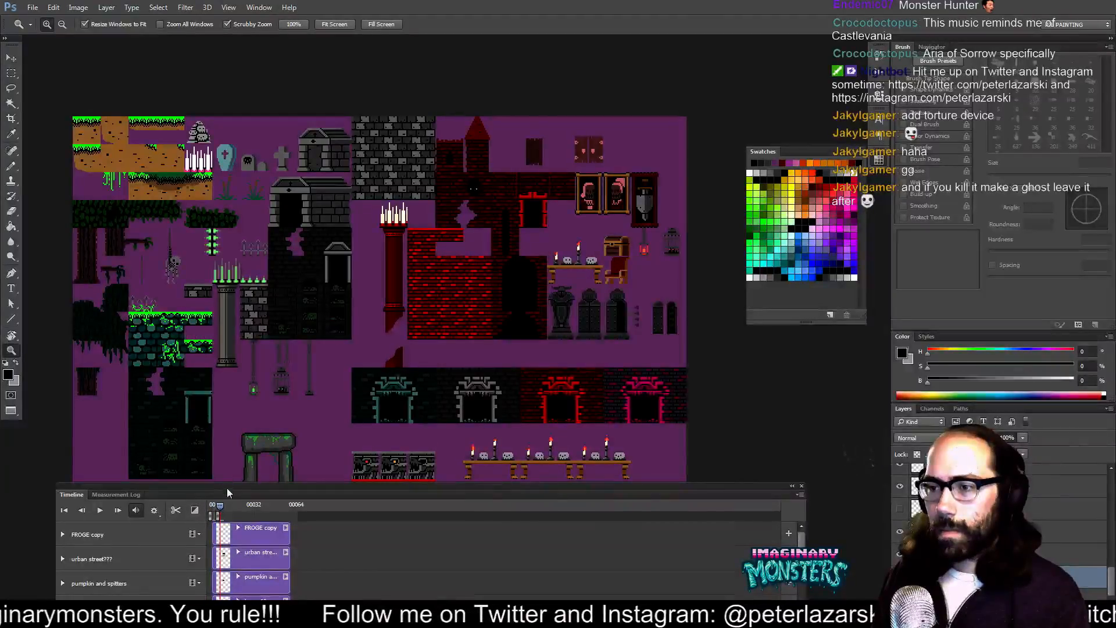
- Enlarge the Timeline to list more layer tracks and magnify its time scale
drag(228, 493, 217, 102)
drag(289, 303, 289, 548)
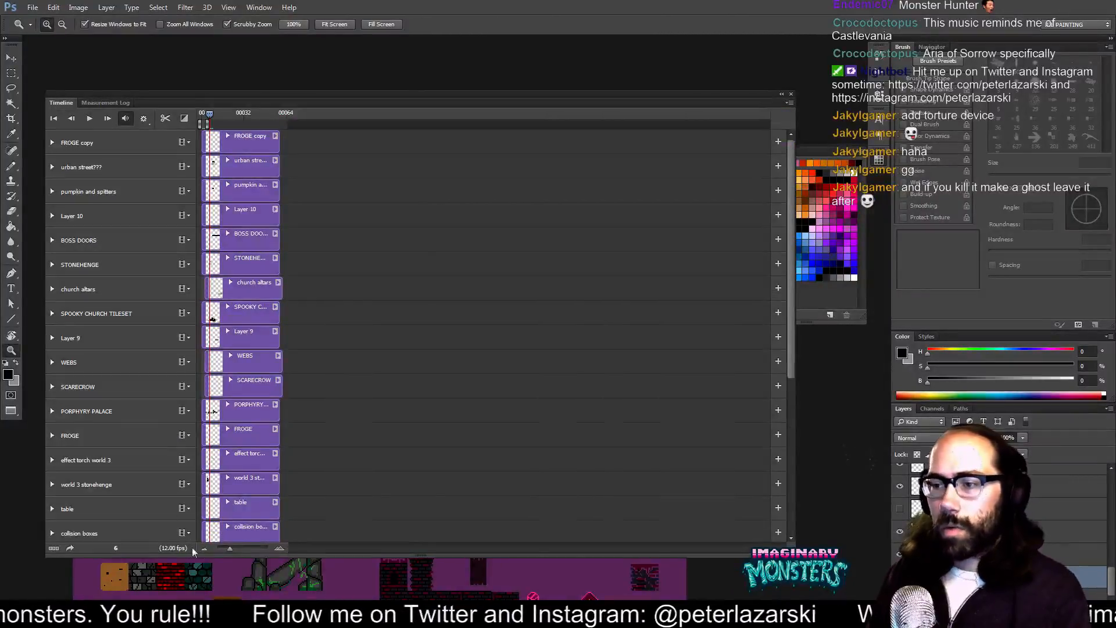
click(282, 548)
click(281, 548)
click(282, 548)
click(281, 548)
click(281, 548)
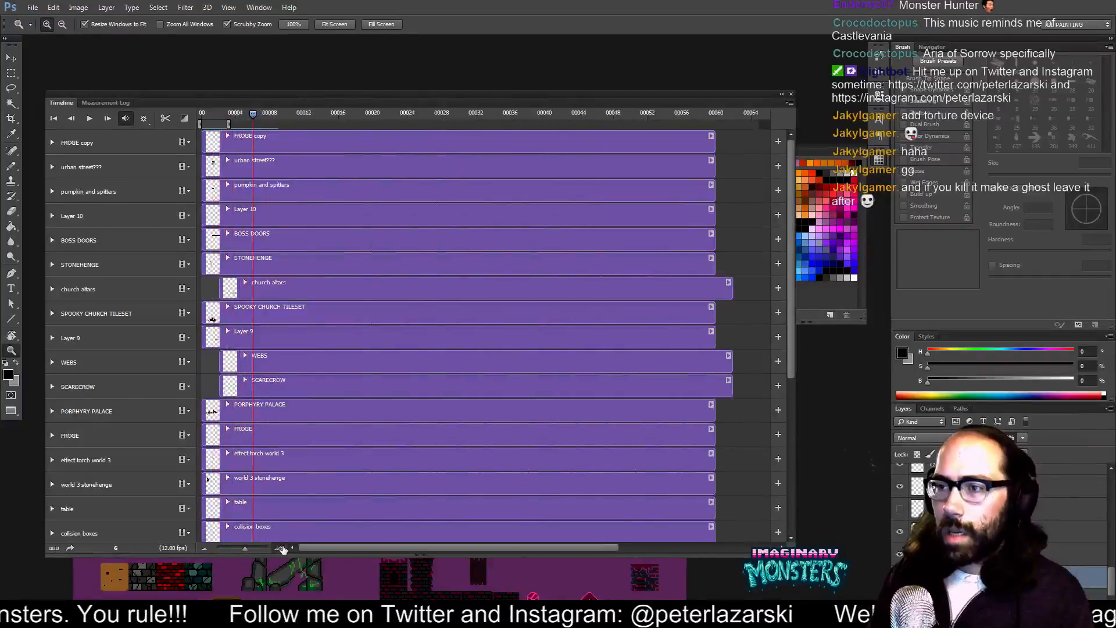
click(281, 548)
- Shift the church altars, WEBS and SCARECROW clips to start at frame 00
click(296, 294)
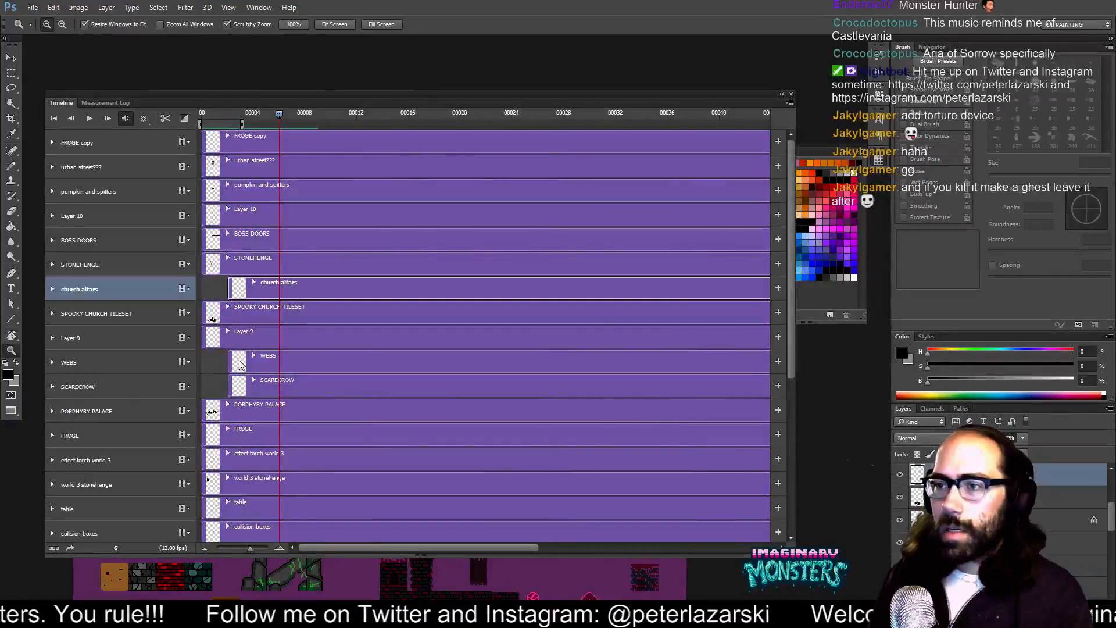
drag(237, 291, 231, 298)
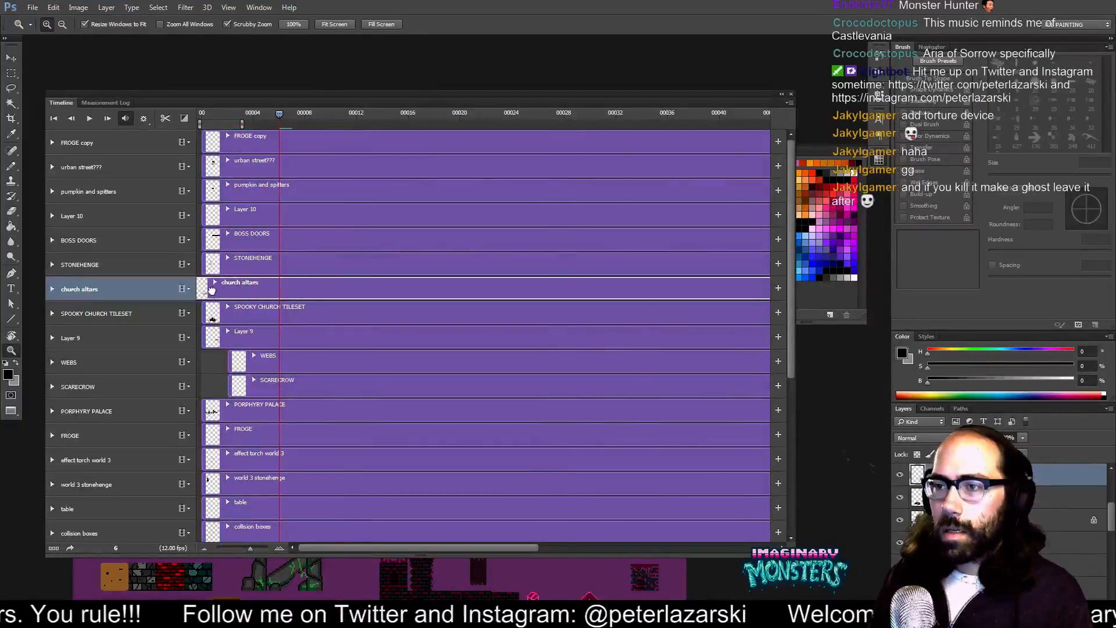
click(224, 361)
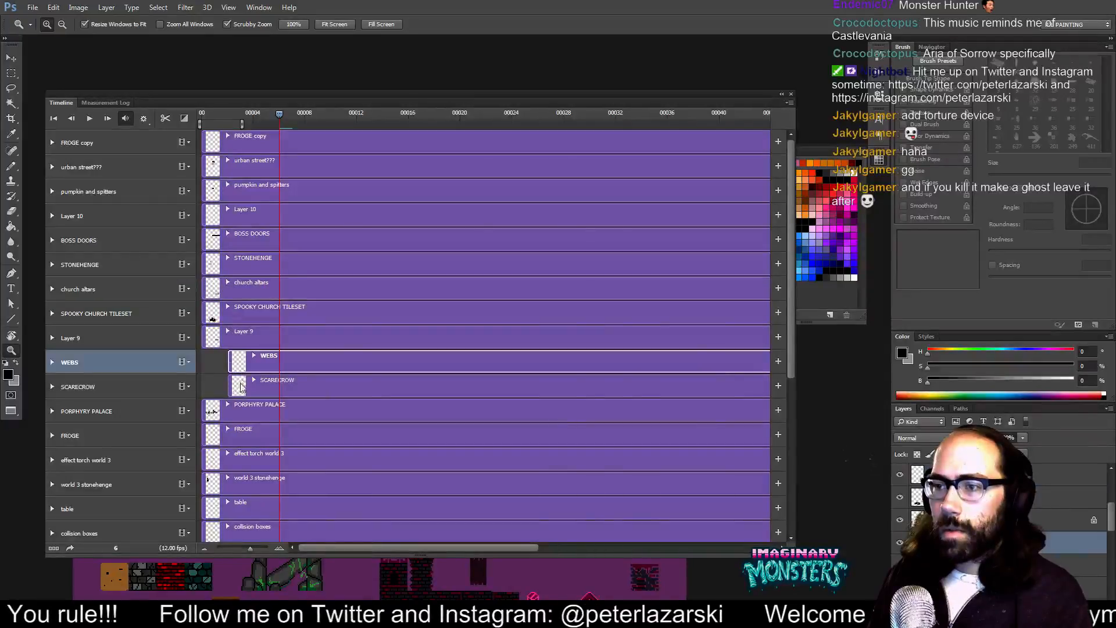
shift+click(223, 386)
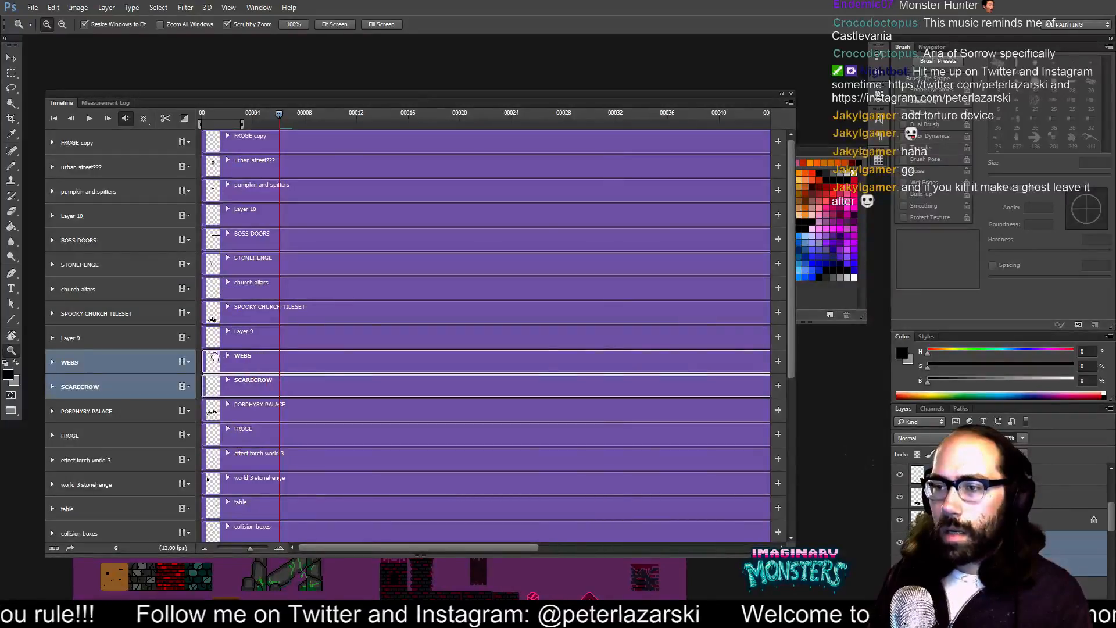
drag(244, 361, 187, 360)
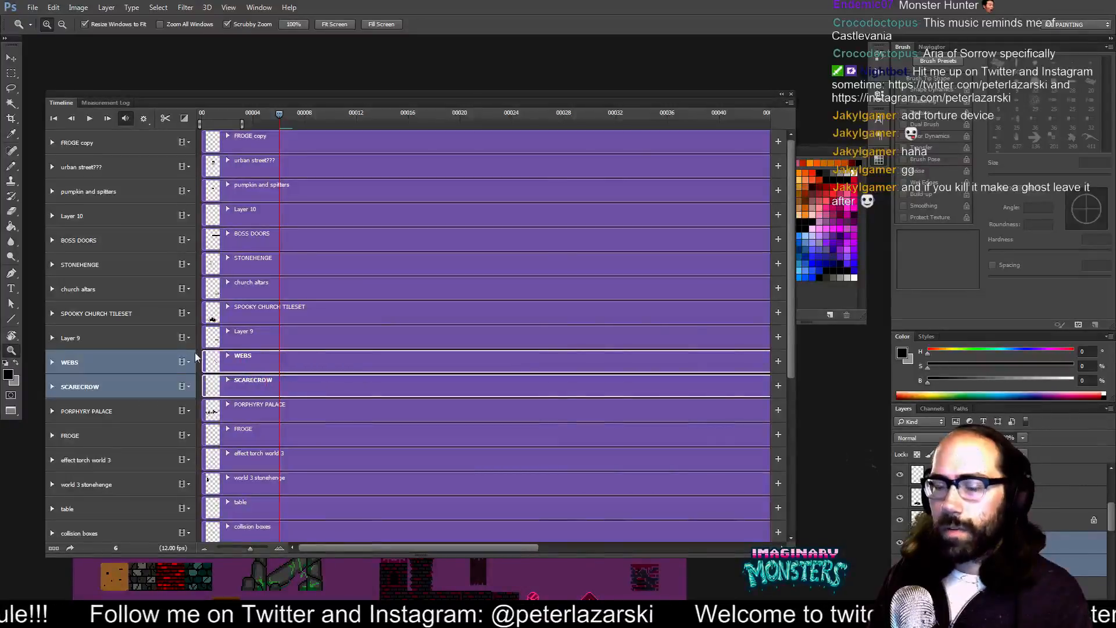
- Shift the Layer 13, Layer 11 and Layer 12 clips together to start at frame 00
scroll(302, 355, down, 6)
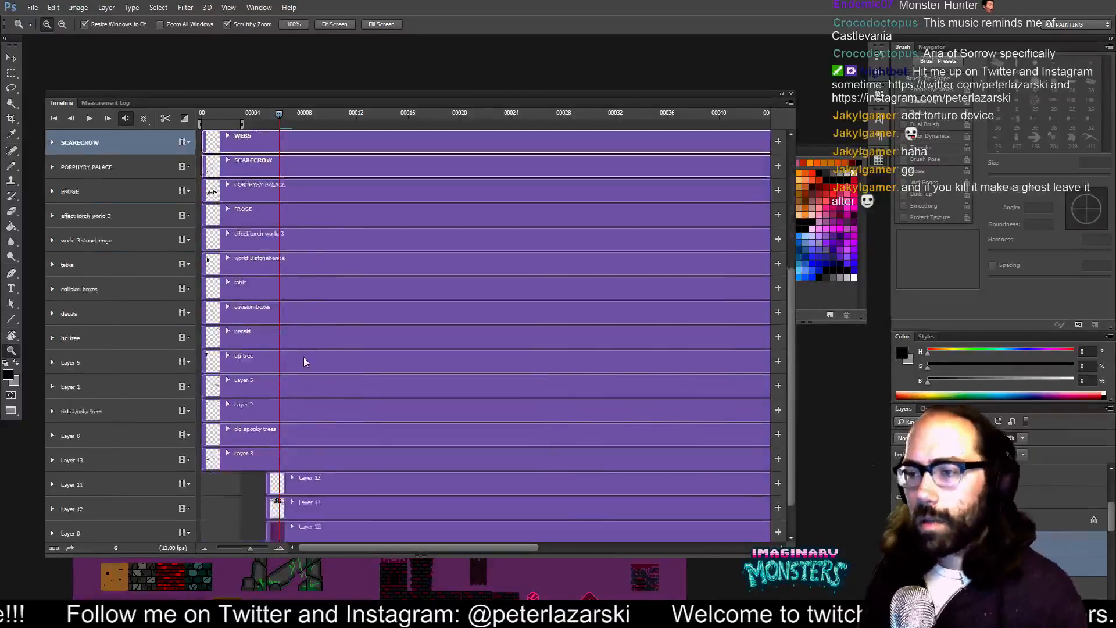
click(298, 438)
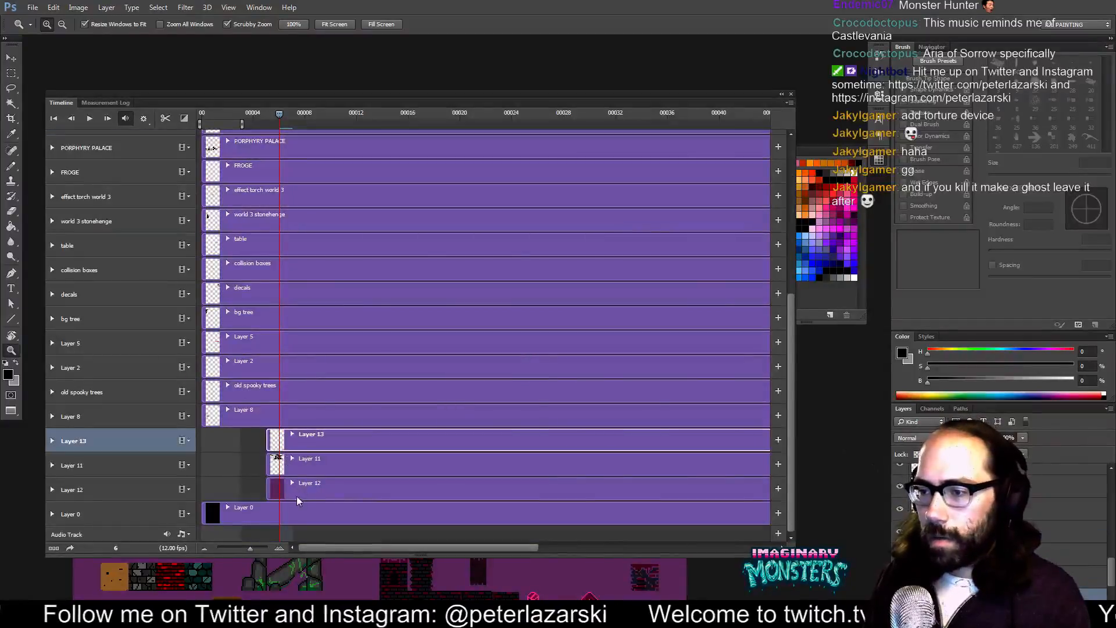
shift+click(297, 491)
drag(281, 439, 215, 440)
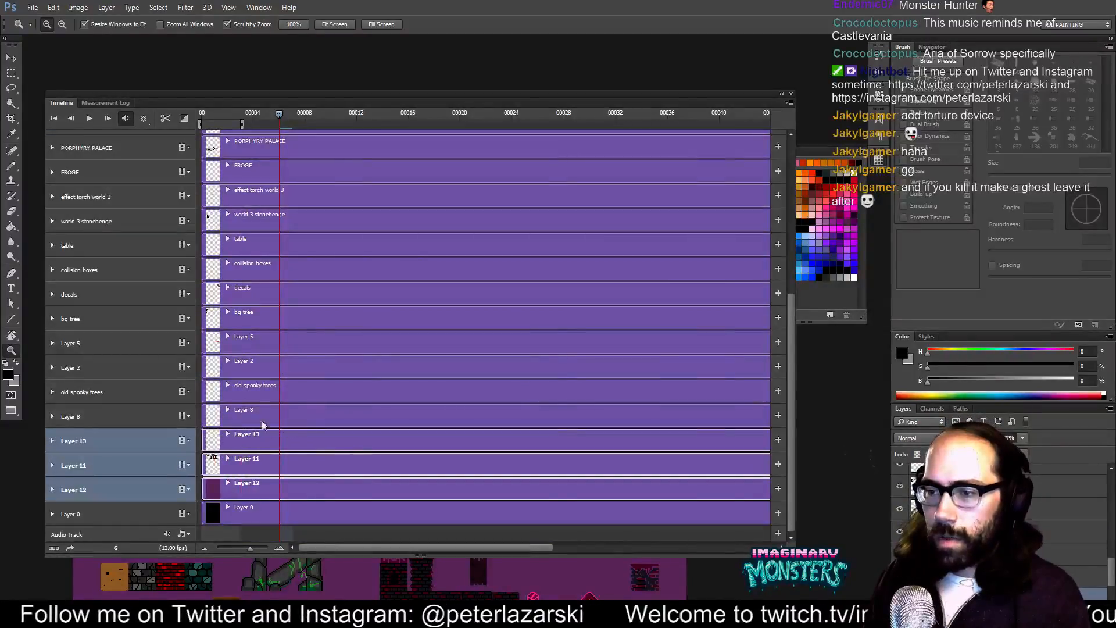
scroll(297, 409, up, 2)
scroll(296, 409, up, 3)
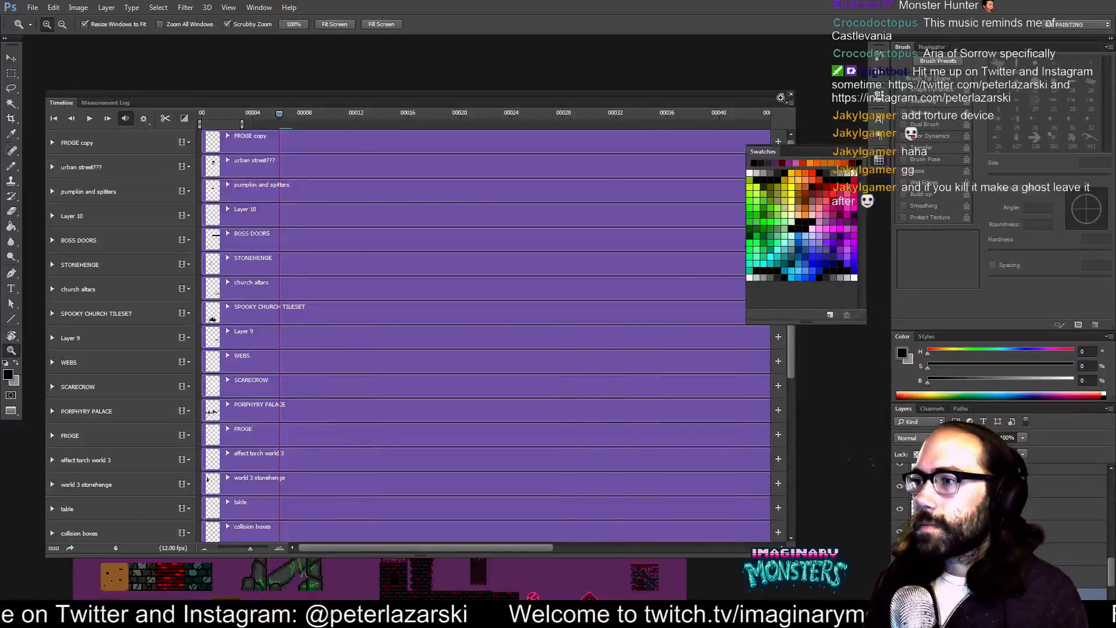
- Close the Timeline and examine the castle, church and graveyard tiles across the tileset
click(790, 95)
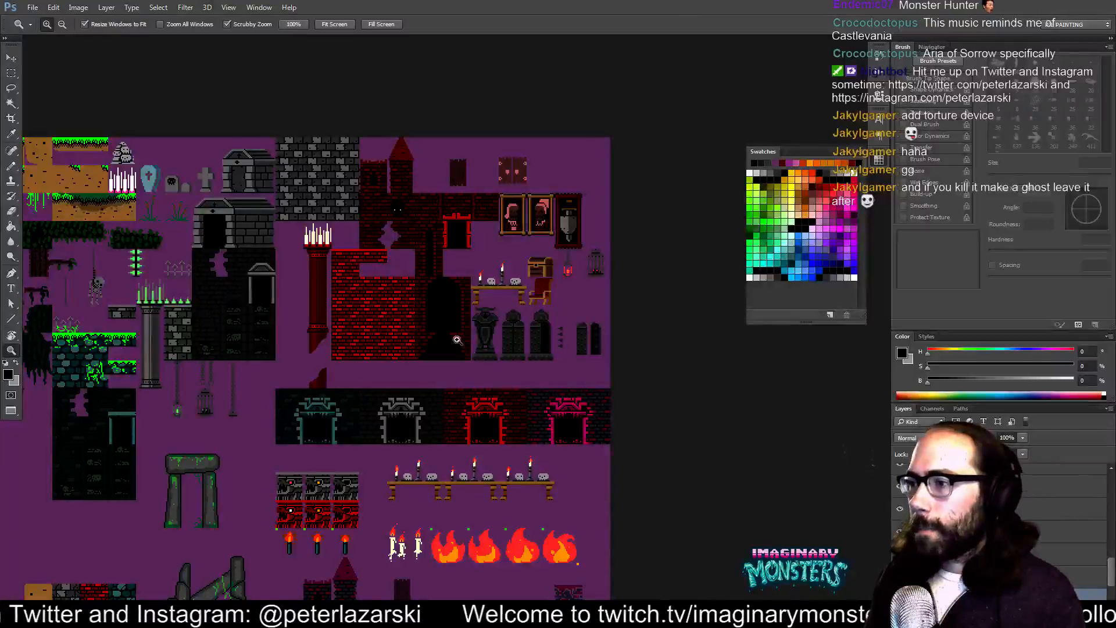
drag(493, 380, 516, 345)
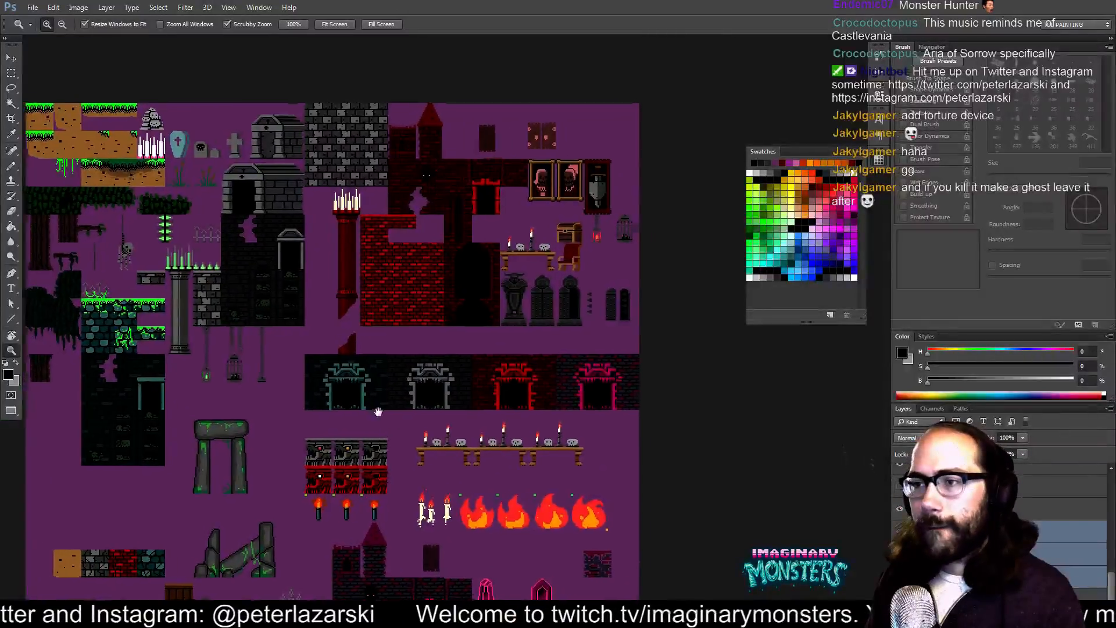
drag(376, 406, 406, 425)
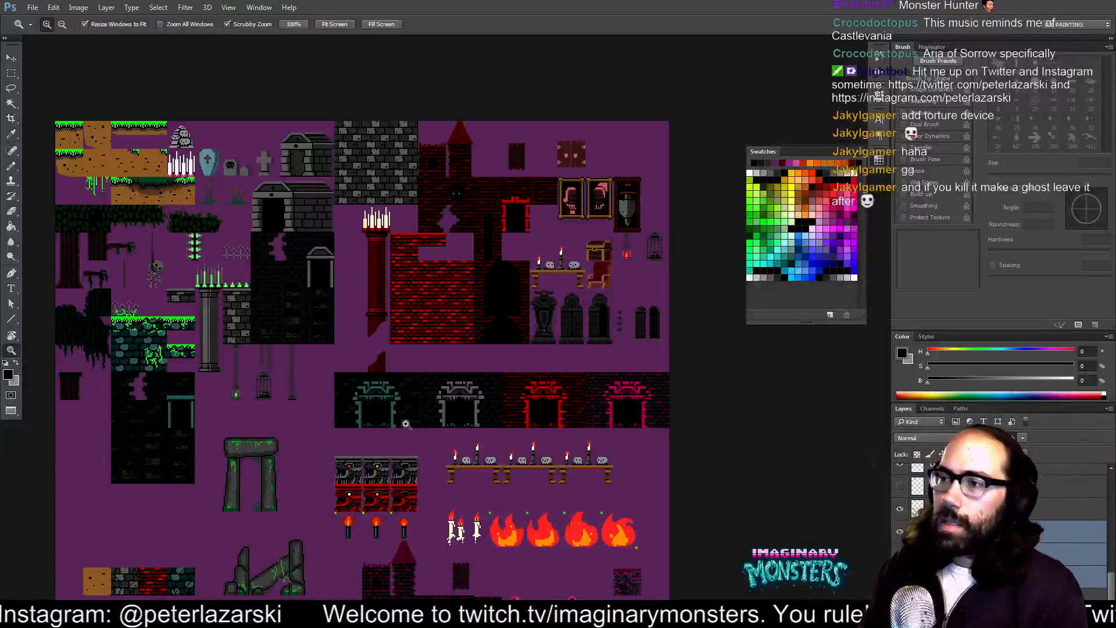
click(285, 319)
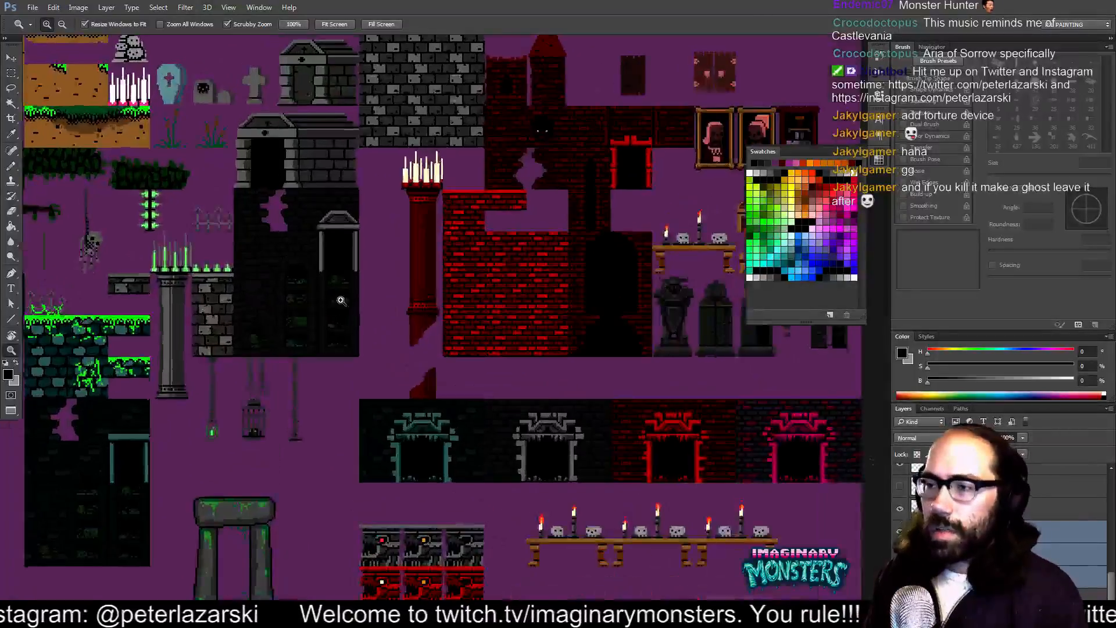
drag(442, 216, 375, 289)
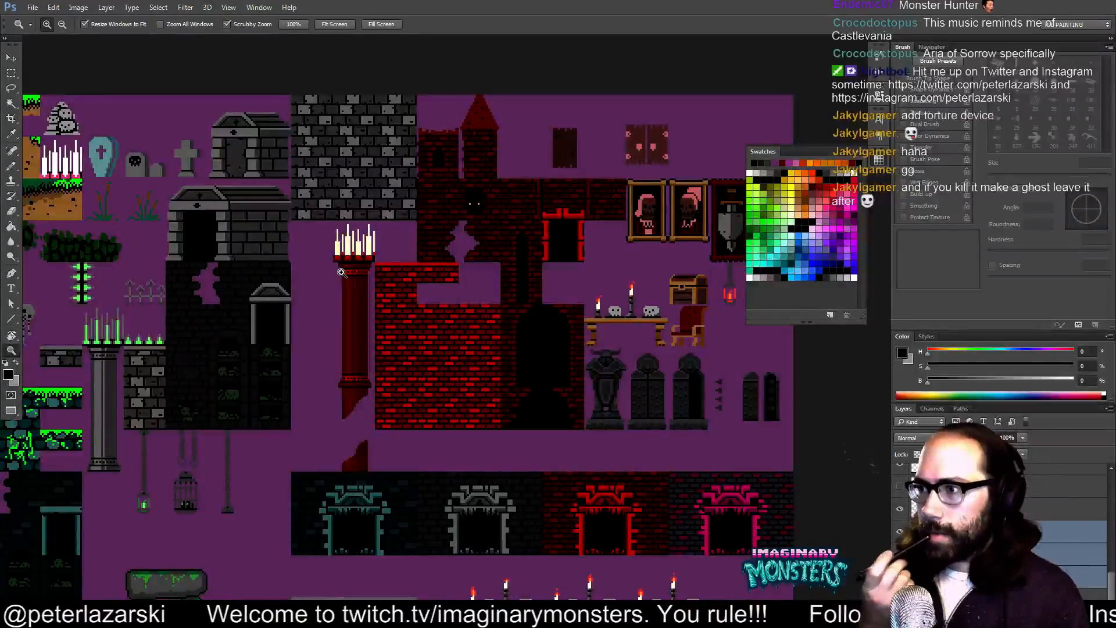
drag(427, 310, 476, 343)
drag(534, 276, 501, 304)
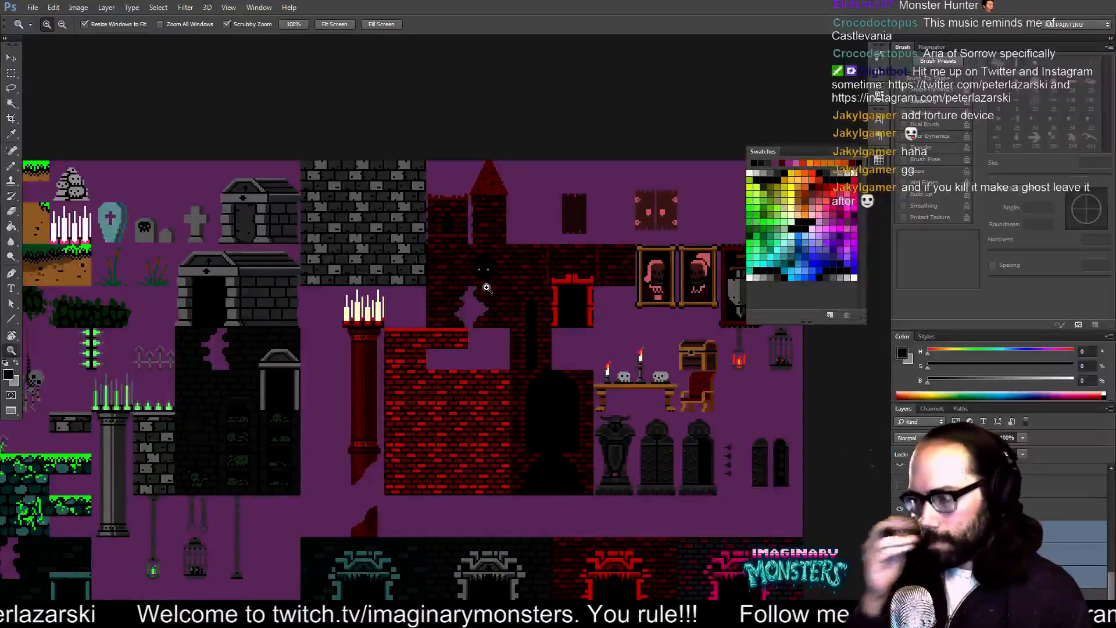
- Show the grid and copy the dark red brick tile with glowing eyes to the empty cell two rows below it
click(486, 288)
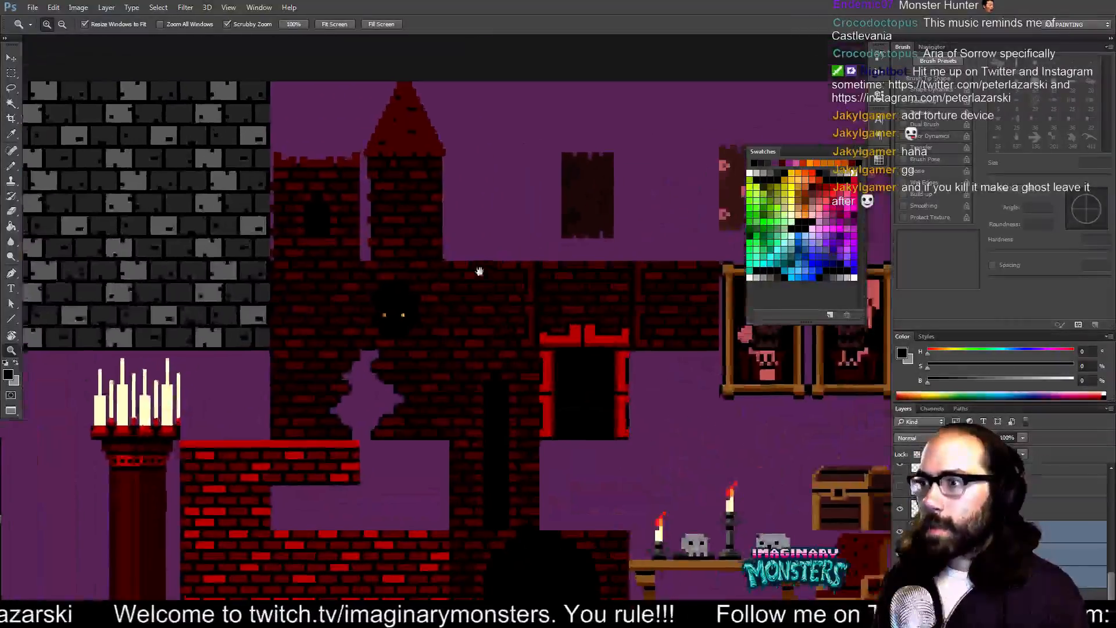
key(ctrl+apostrophe)
drag(488, 243, 456, 261)
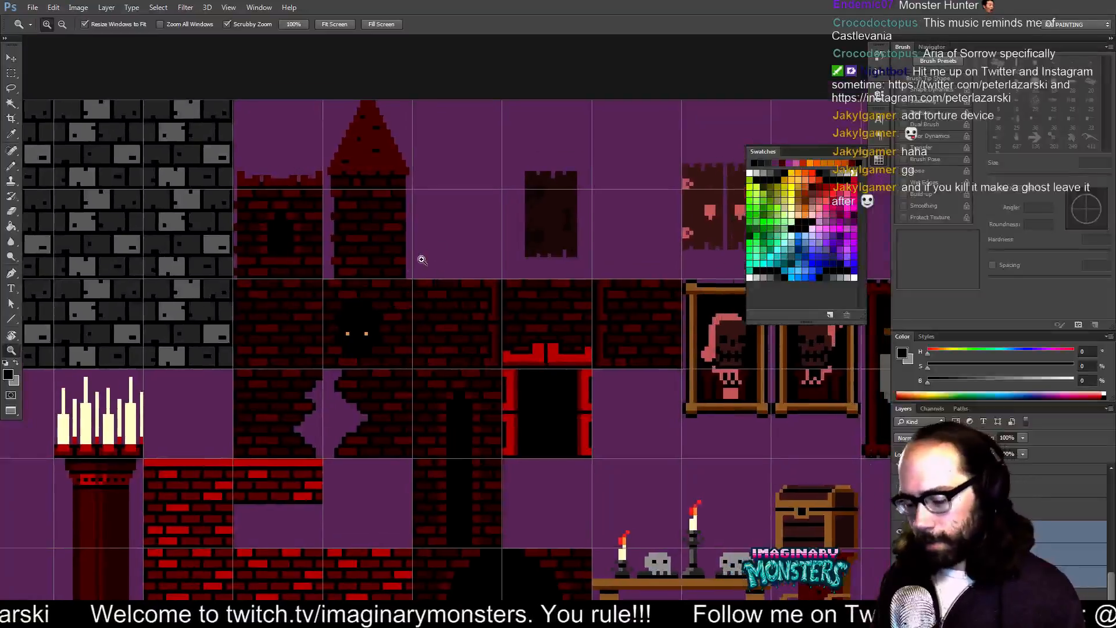
key(m)
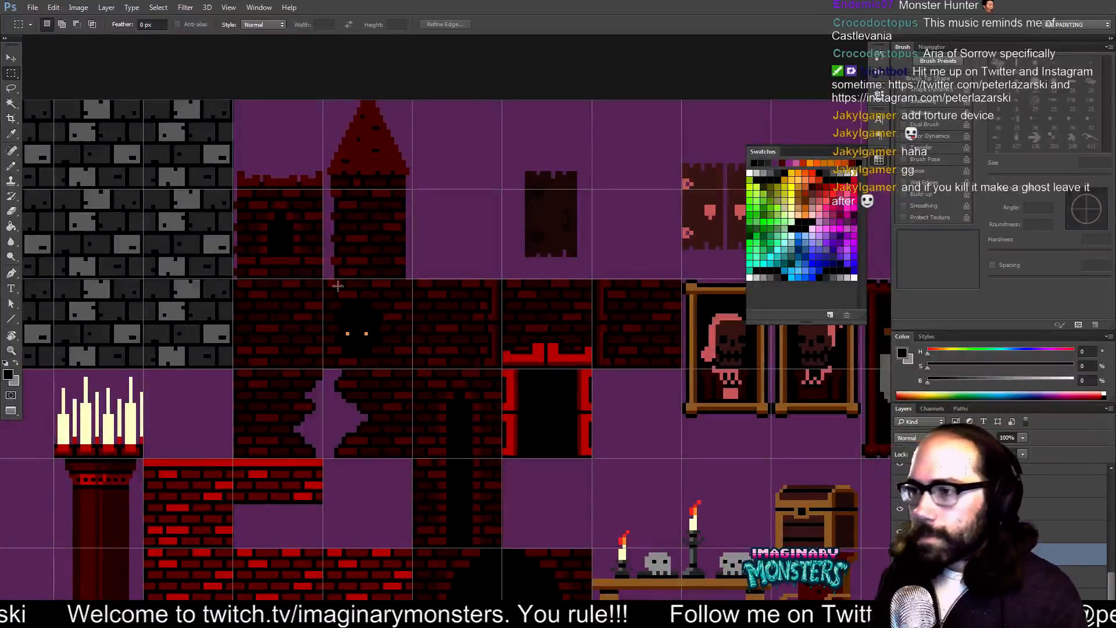
drag(324, 280, 414, 344)
key(v)
key(ctrl+d)
key(z)
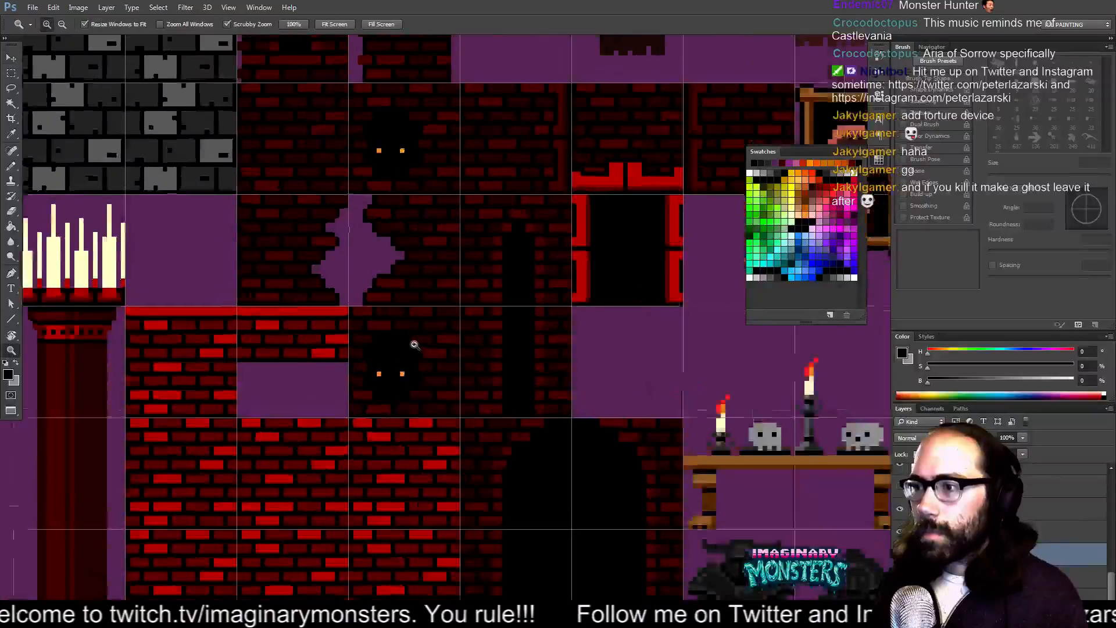
- Paint a second pair of orange eyes in the copied tile's dark hole with a 1 px pencil, using the existing eyes' color
click(414, 344)
key(b)
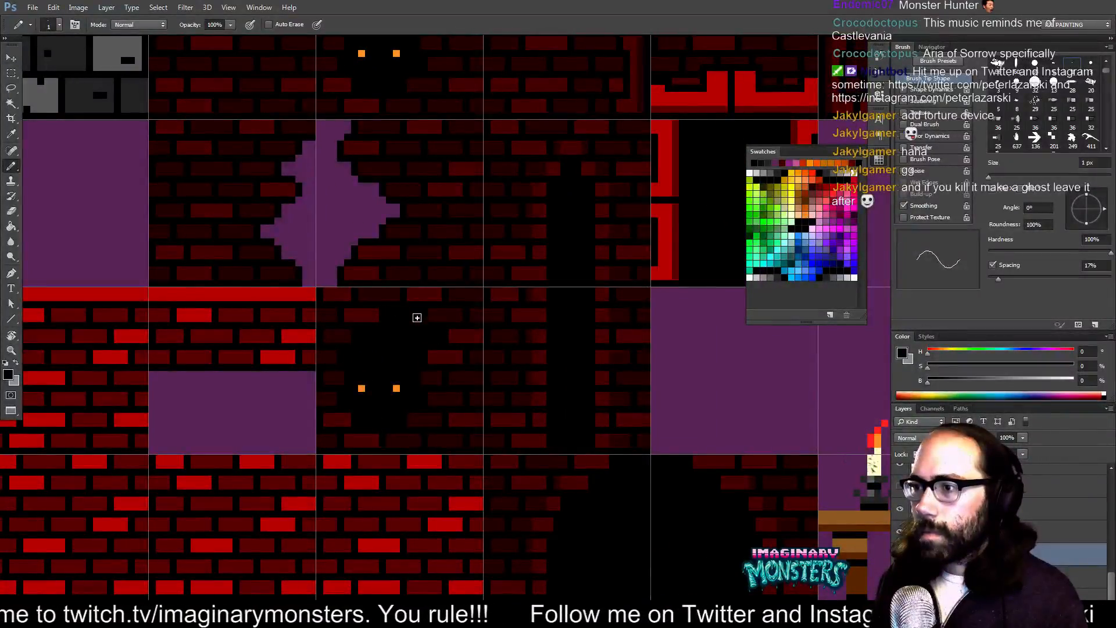
key(bracketright)
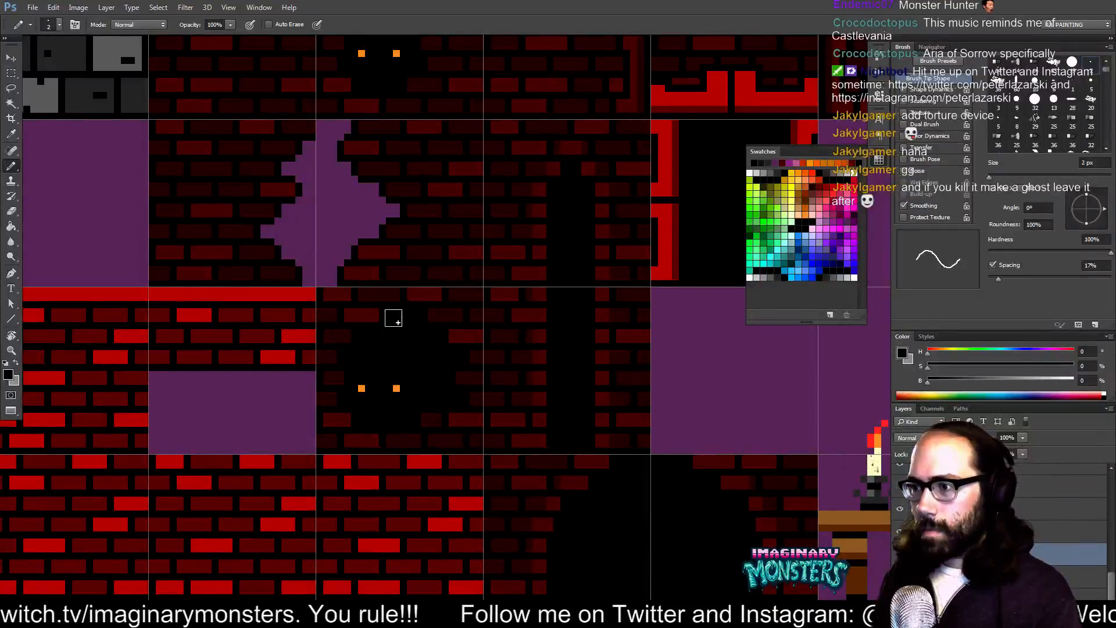
key(bracketleft)
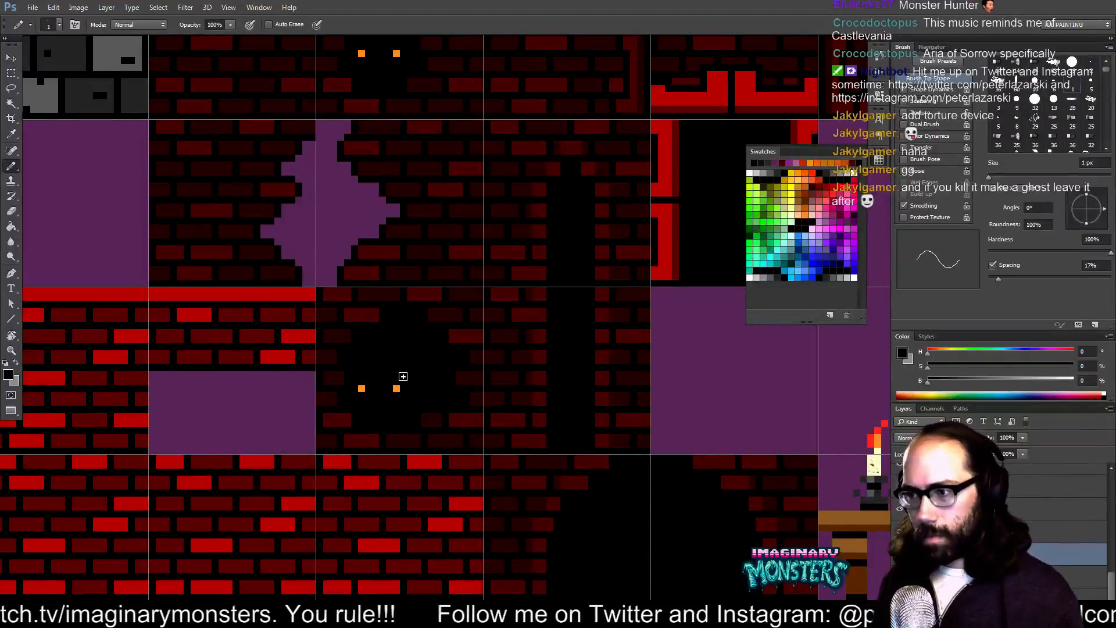
alt+click(397, 386)
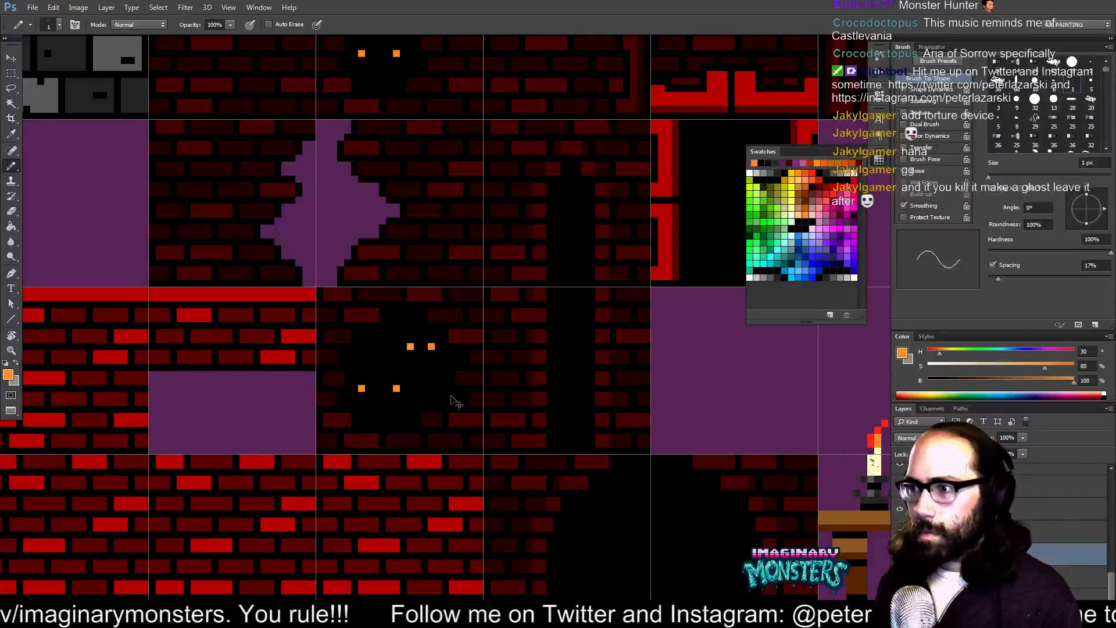
key(z)
alt+click(445, 384)
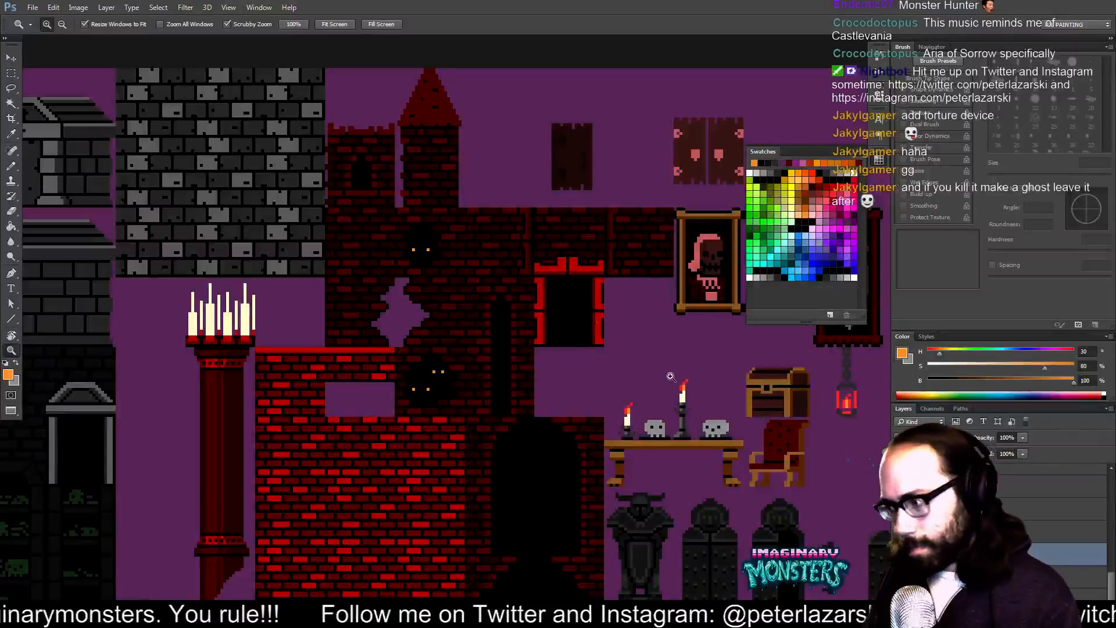
- Hide the purple background and save the tileset as a PNG with Smallest / Slow compression and no interlacing
click(900, 577)
click(900, 599)
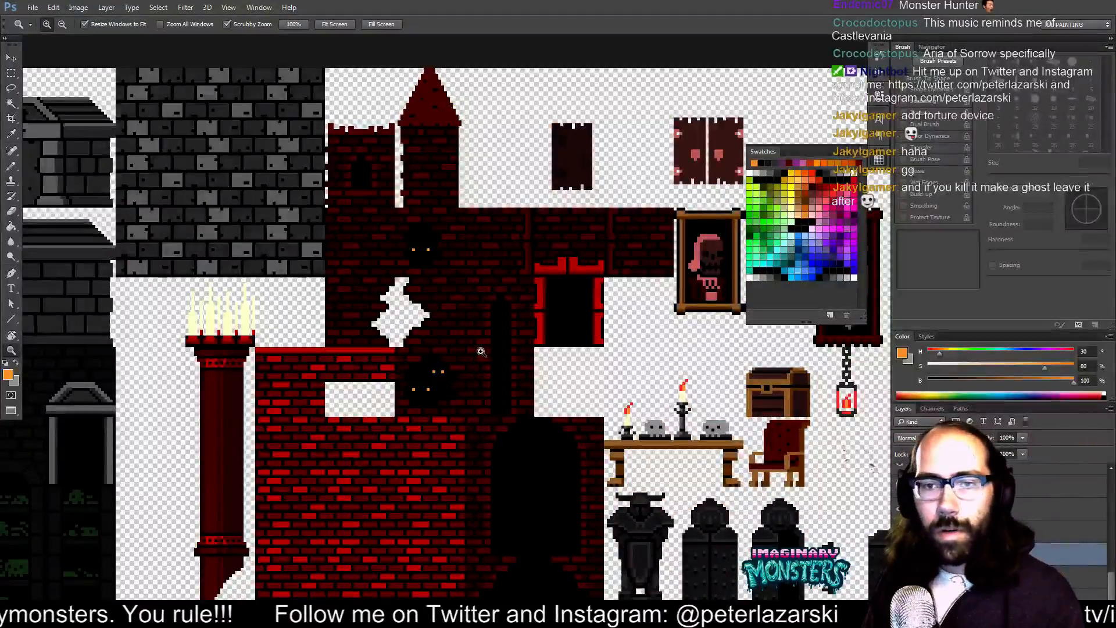
key(ctrl+shift+s)
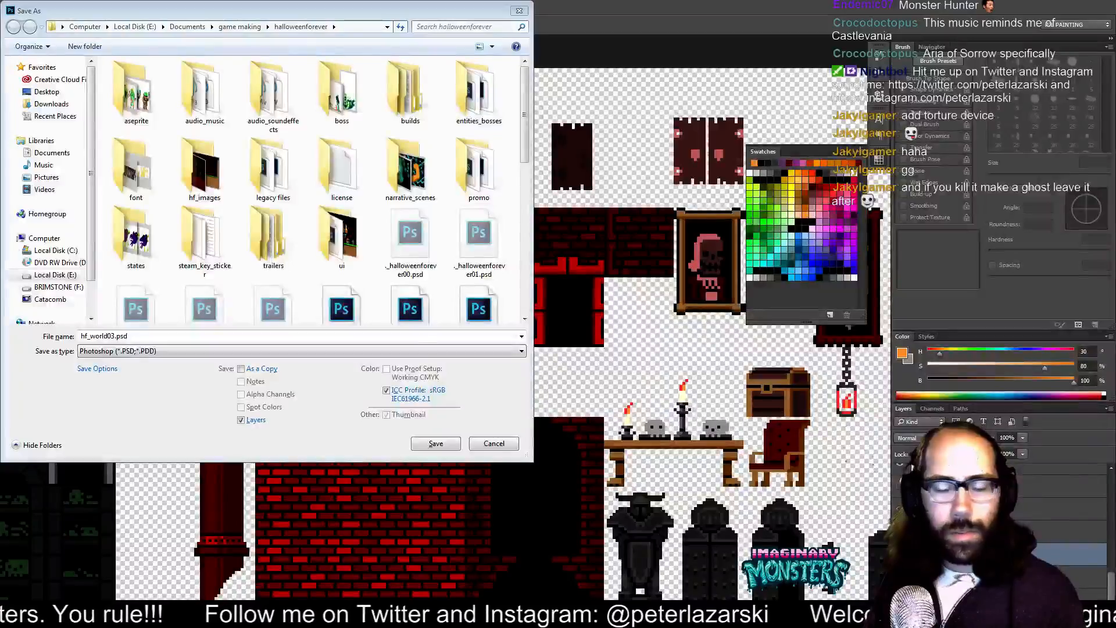
click(251, 14)
key(Escape)
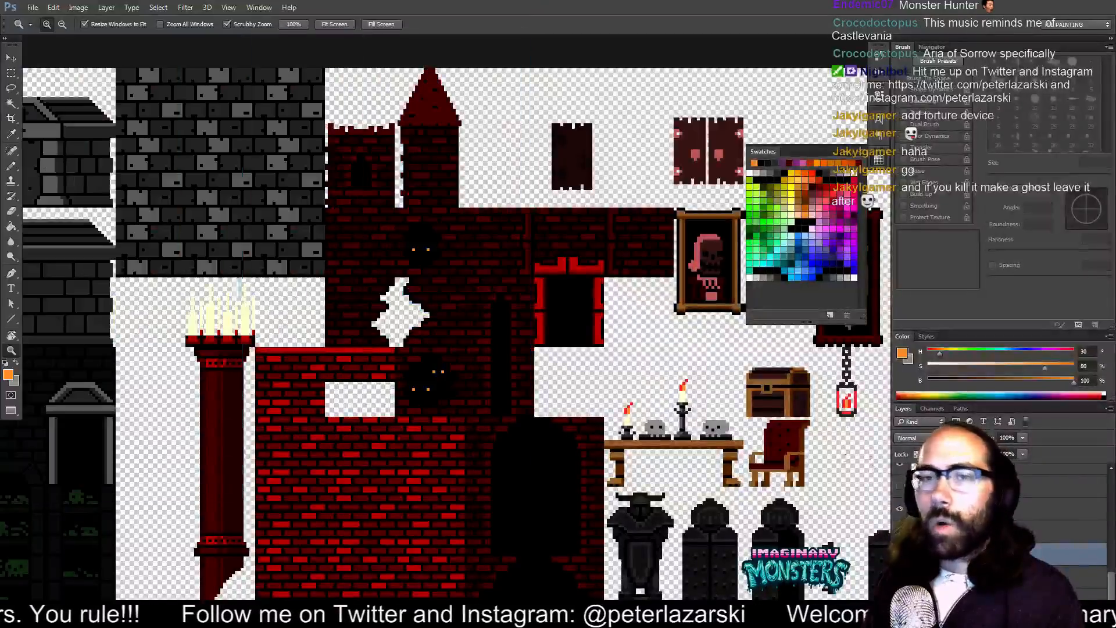
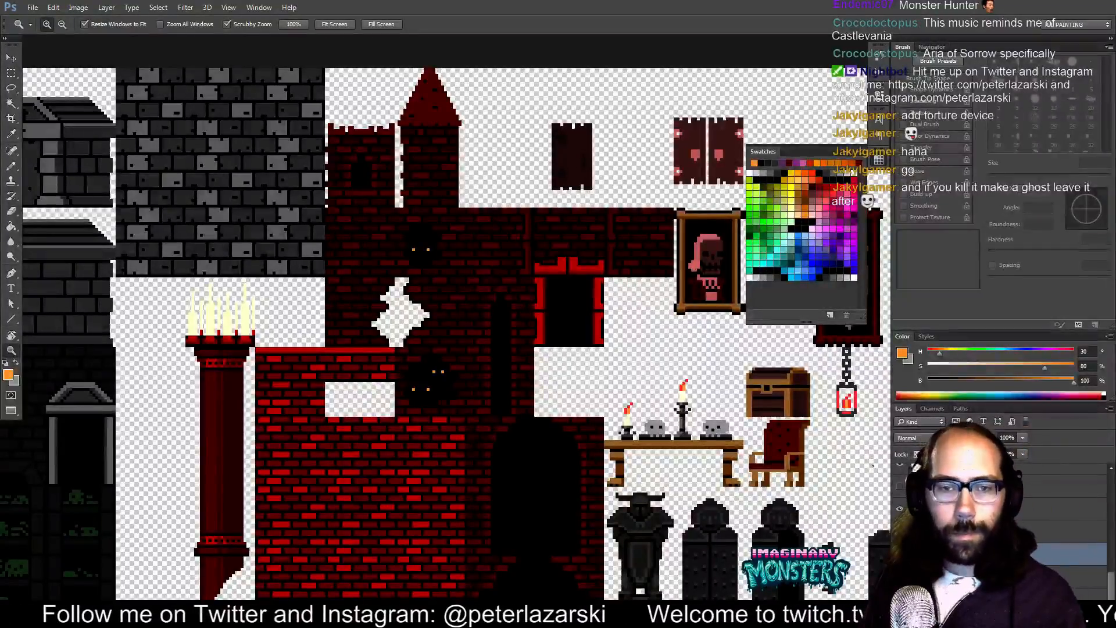
key(Return)
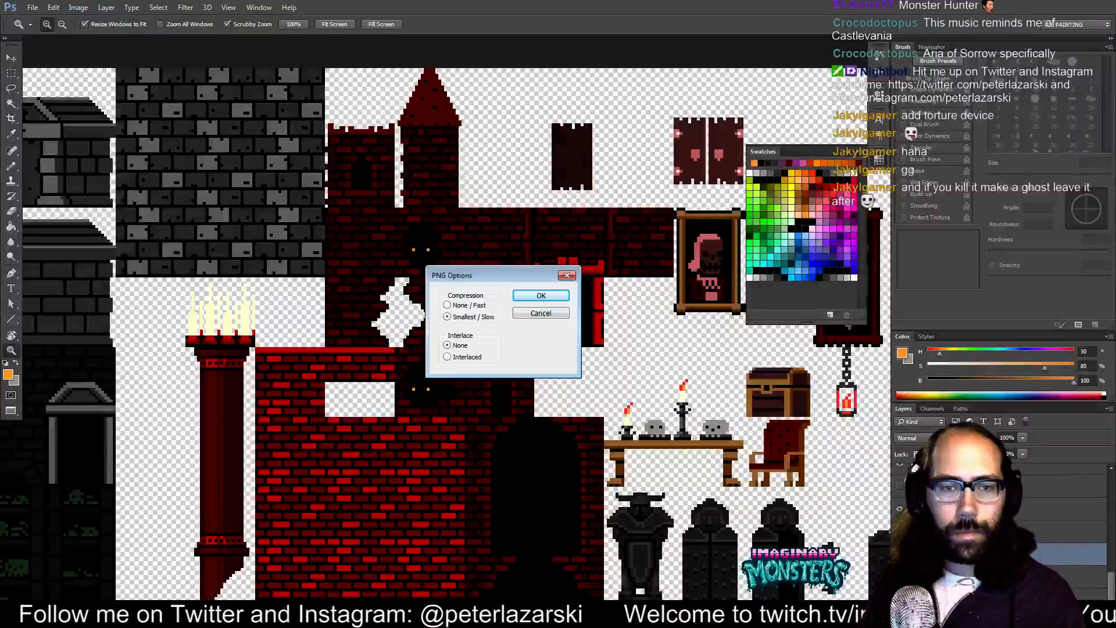
click(545, 295)
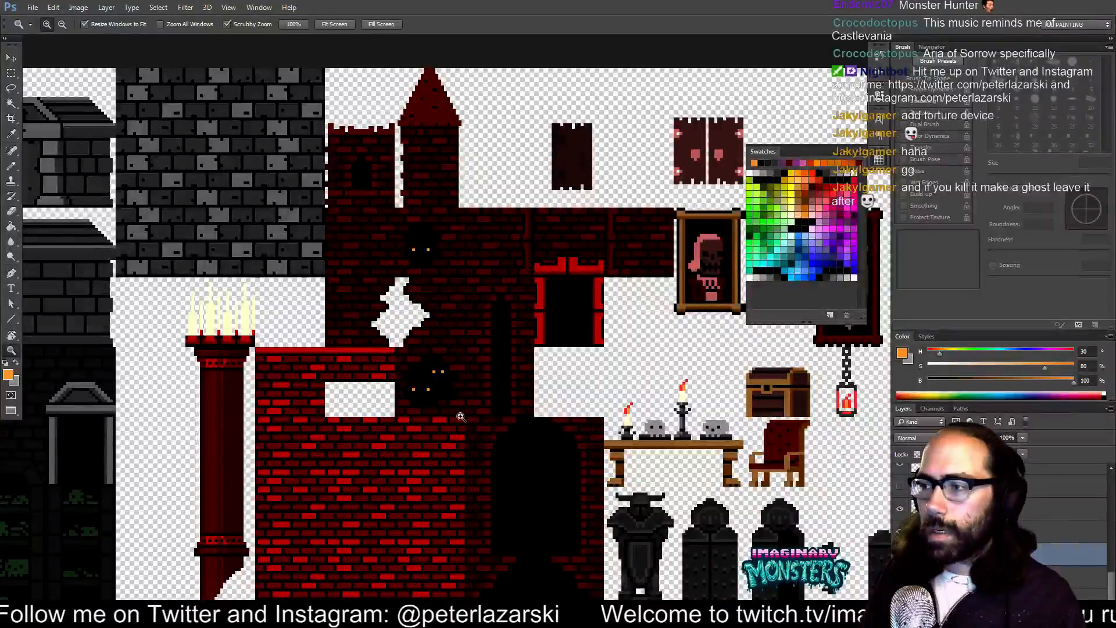
key(alt+Tab)
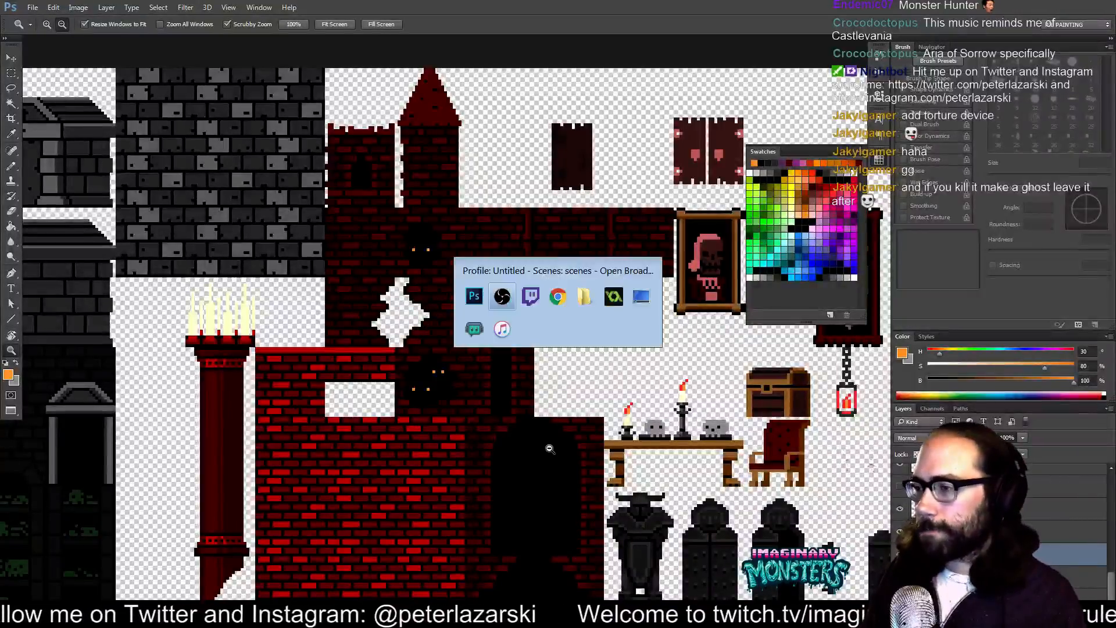
click(474, 298)
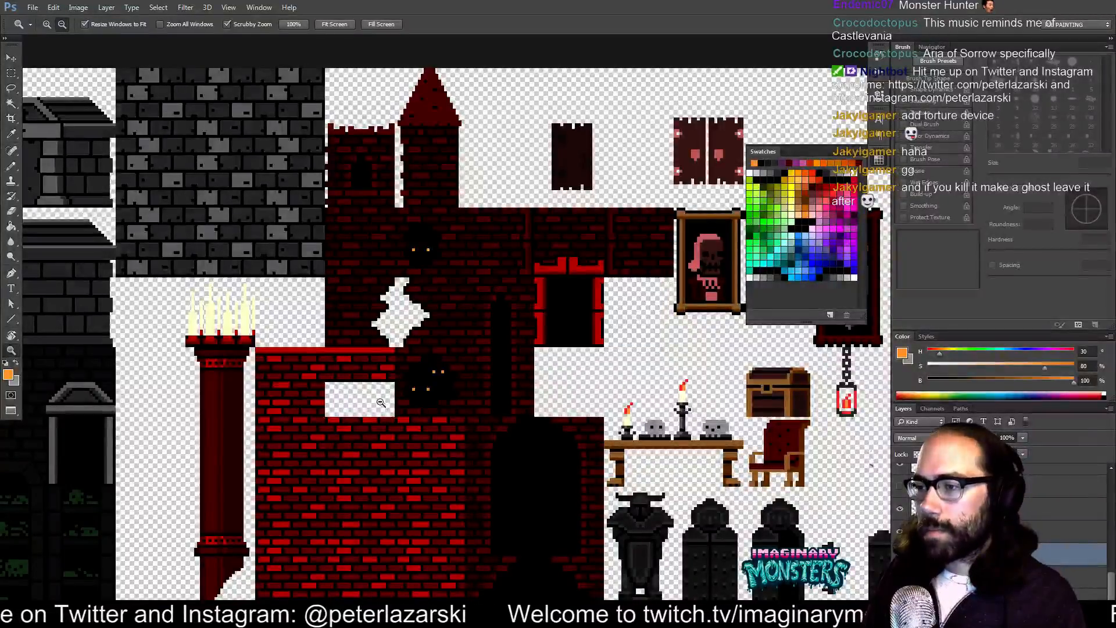
- Restore the purple background, then select the hanging skeleton's layer with the grid shown
drag(380, 402, 571, 276)
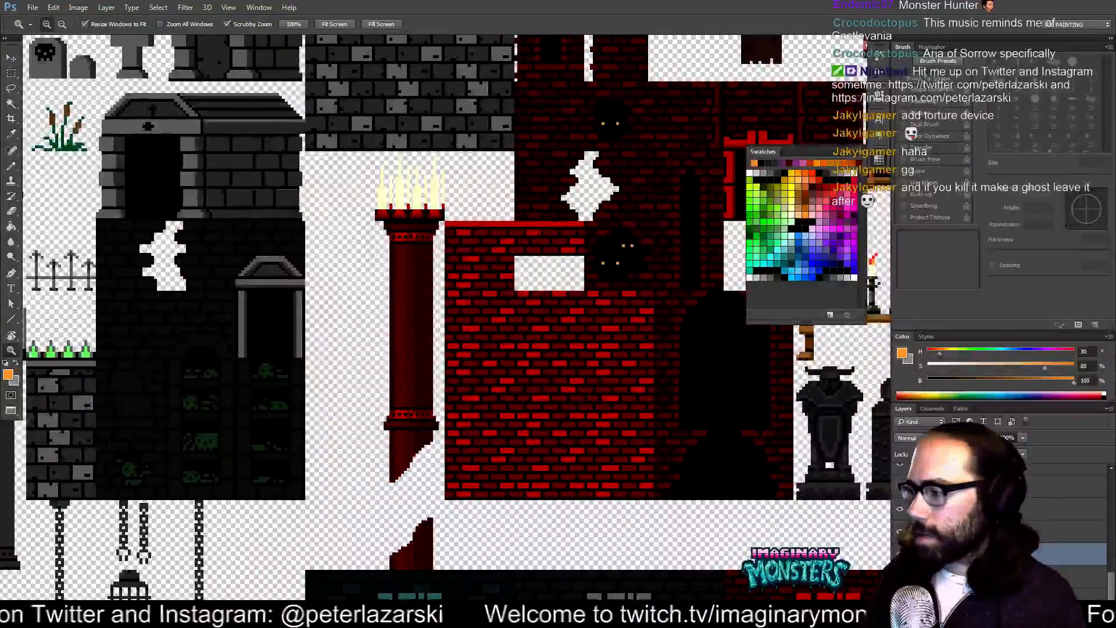
click(899, 576)
drag(114, 486, 512, 412)
key(v)
ctrl+click(279, 234)
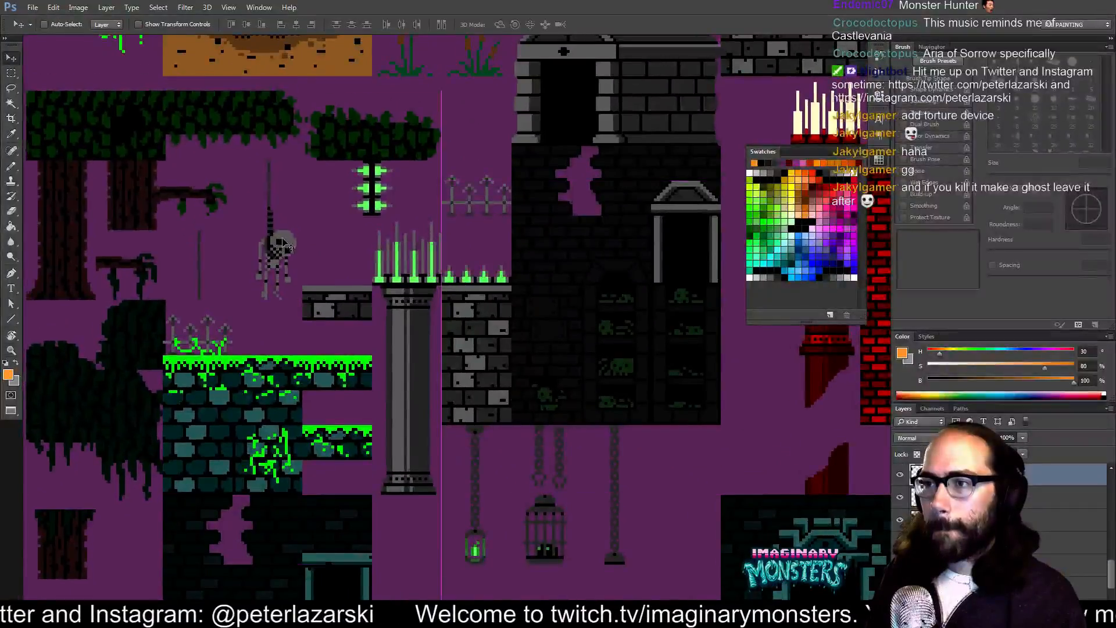
key(ctrl+apostrophe)
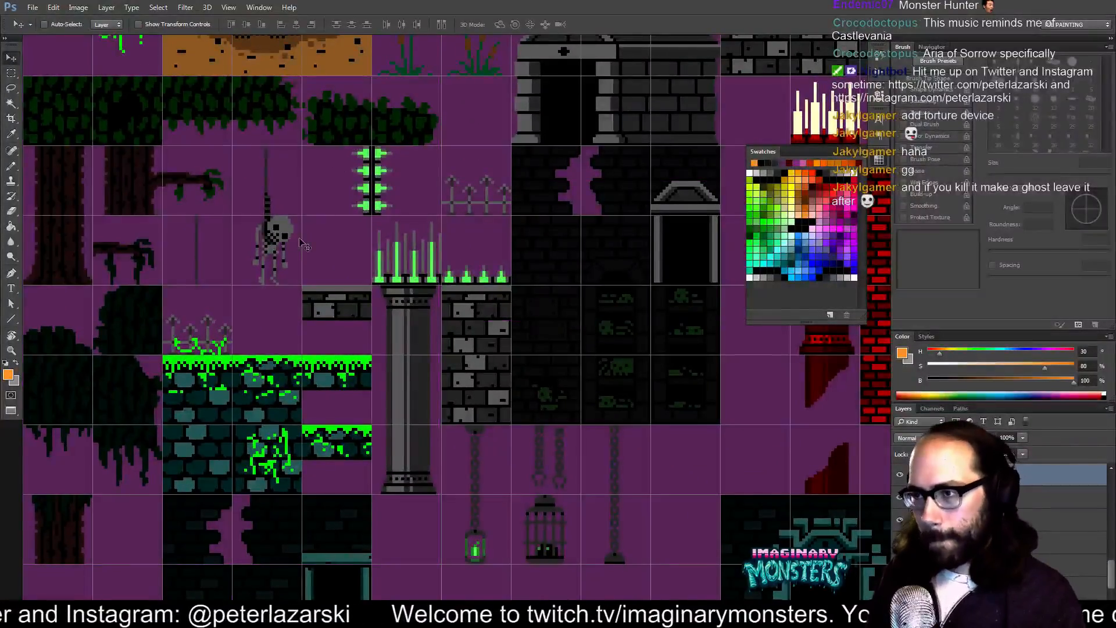
- Paint a small marker square in the upper-left corner of the hanging skeleton's tile, using the light green of the spikes
key(b)
alt+click(364, 206)
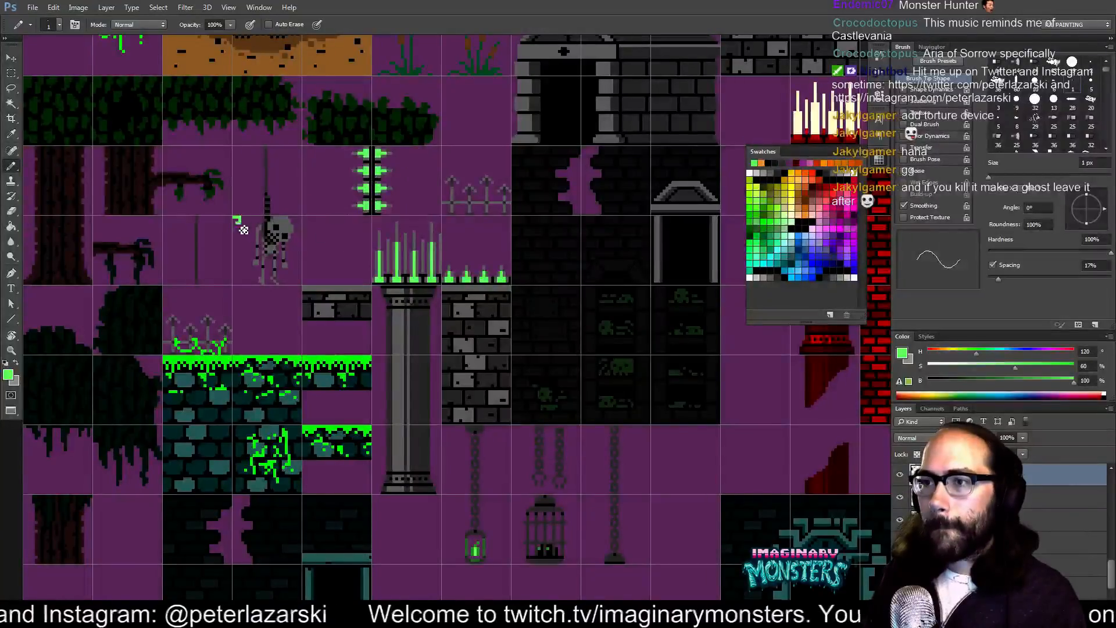
key(z)
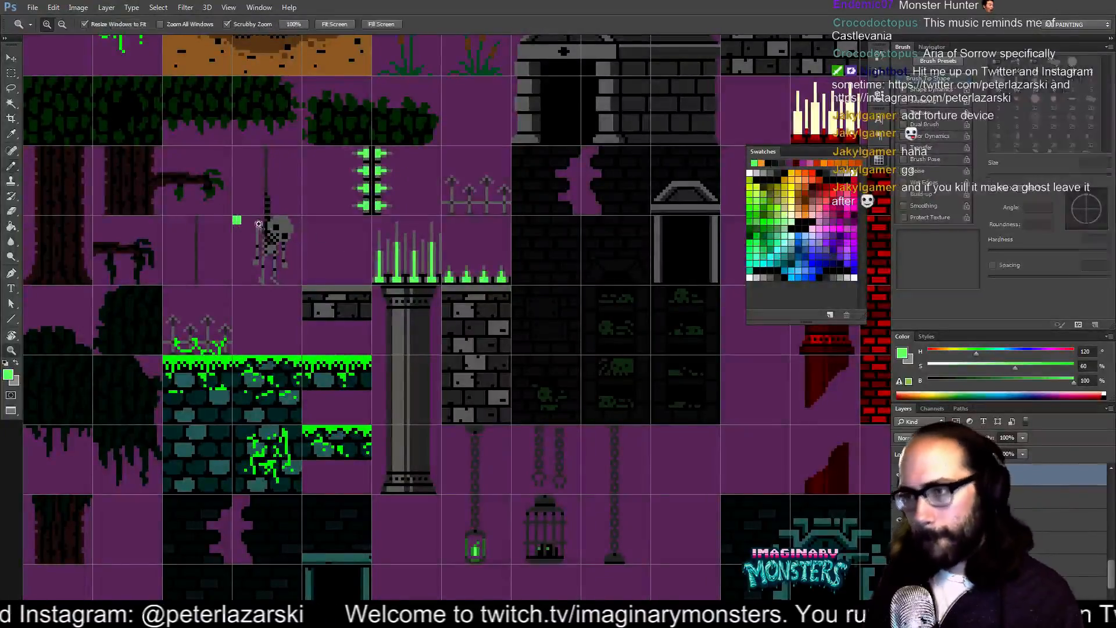
click(274, 219)
drag(273, 253, 225, 222)
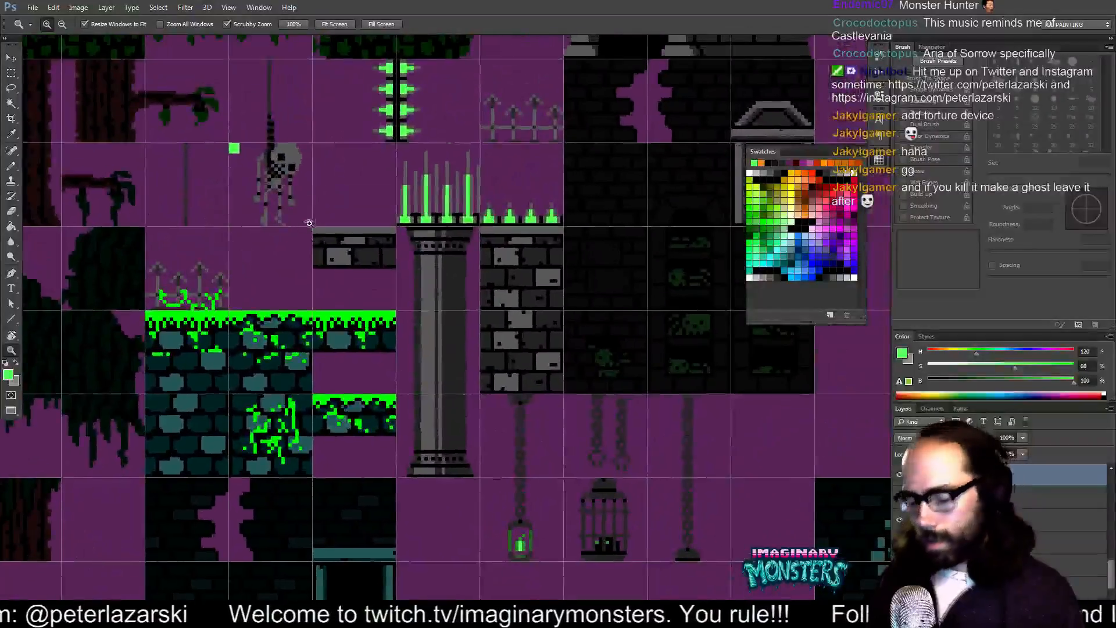
- Copy the skeleton tile with its green marker to the empty cell beside the lower end of the rightmost hanging chain
key(m)
drag(305, 205, 319, 226)
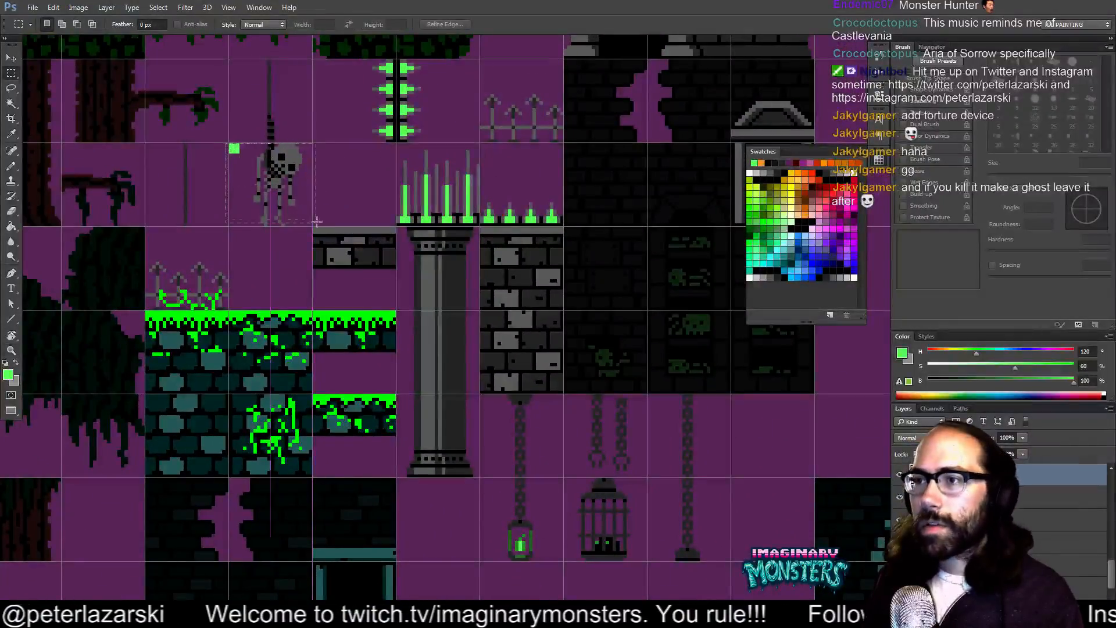
key(v)
drag(279, 176, 654, 505)
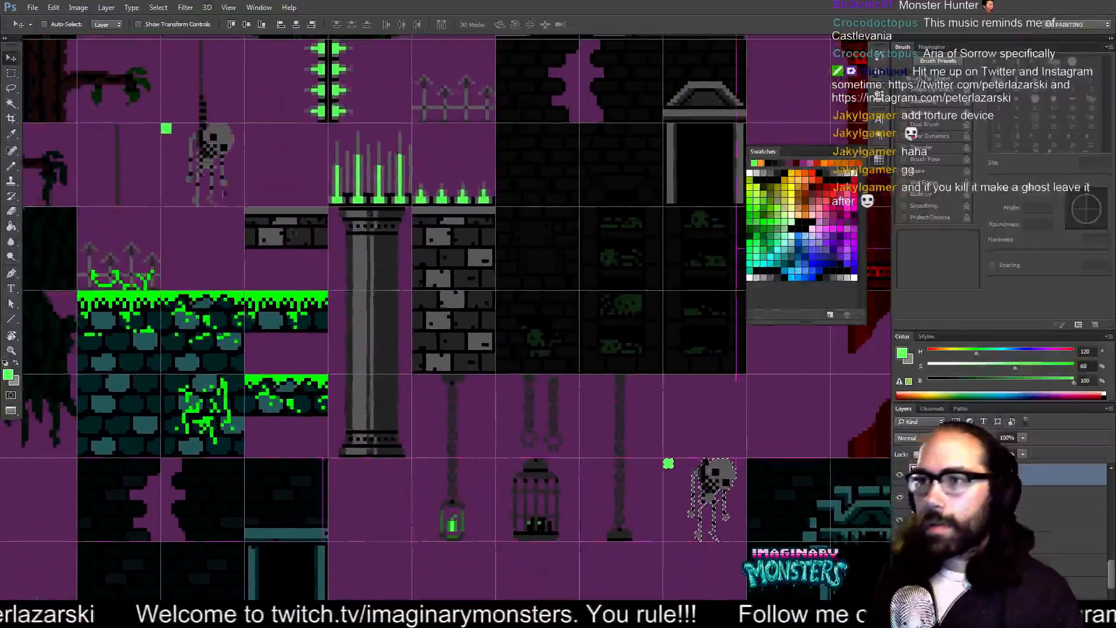
- Erase the green marker square beside the original hanging skeleton
key(e)
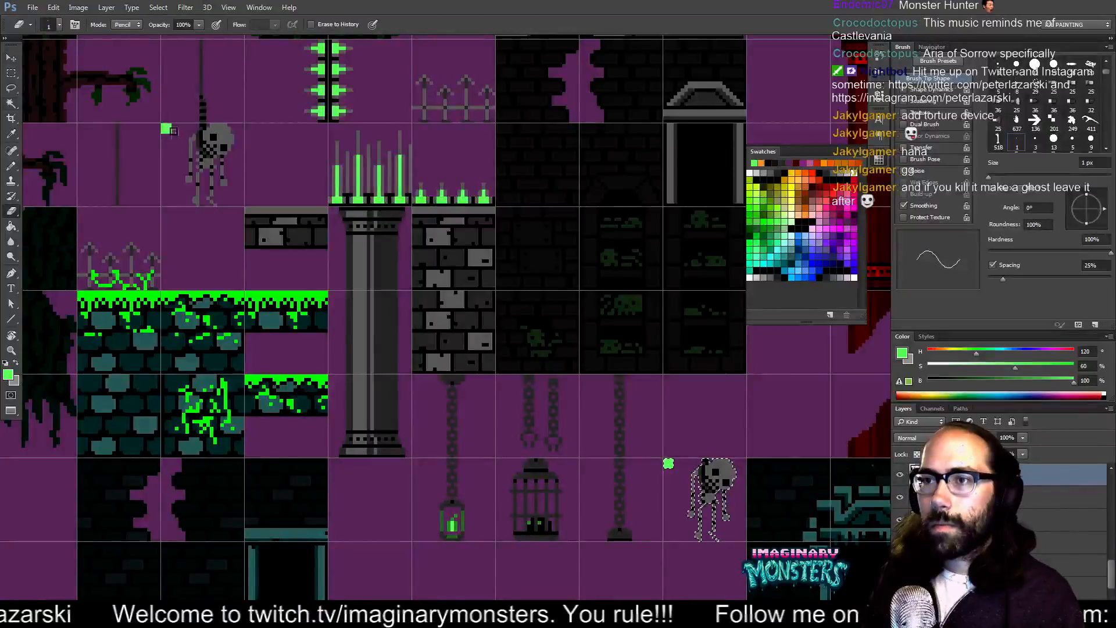
key(v)
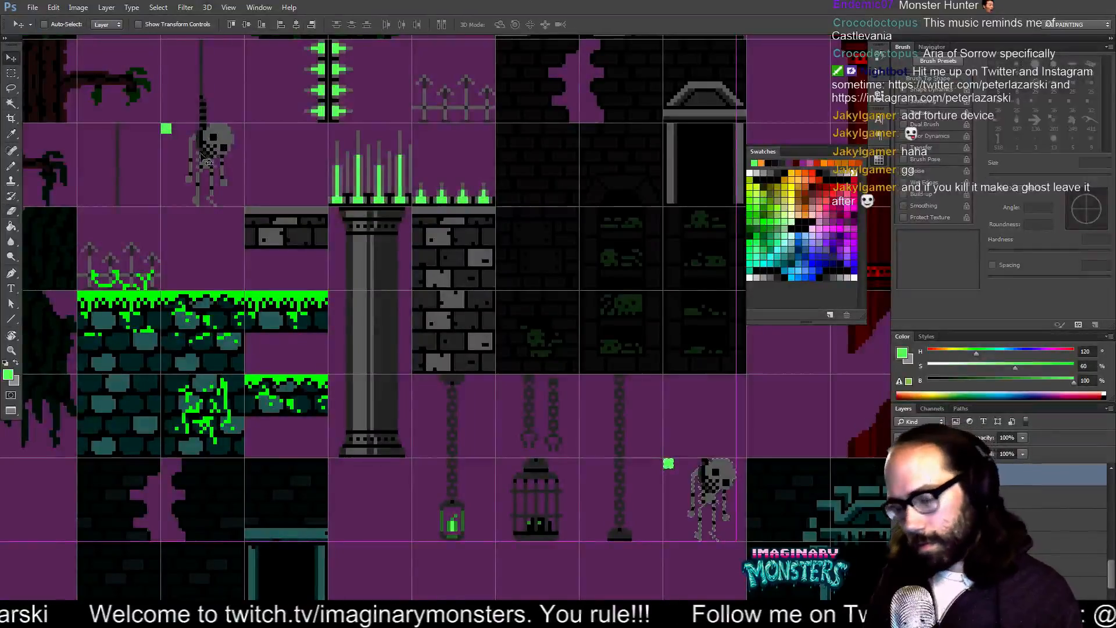
key(e)
click(164, 129)
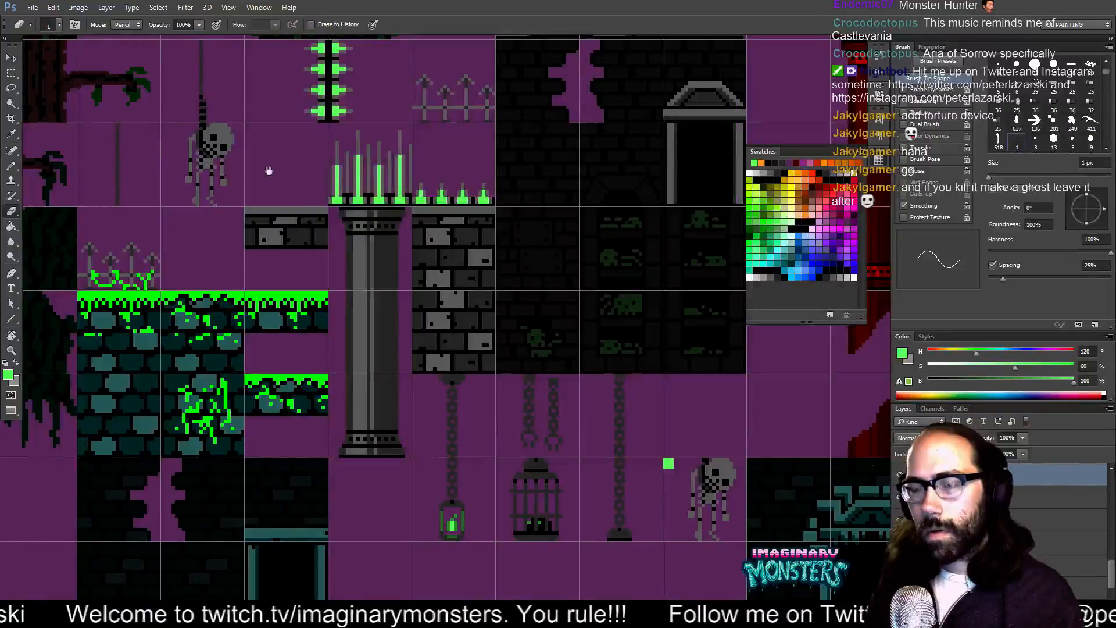
- Paint a light-green marker in the upper-left corner of the hanging shackles' tile, on the shackles' own layer
drag(551, 417, 386, 336)
key(z)
click(490, 357)
click(498, 350)
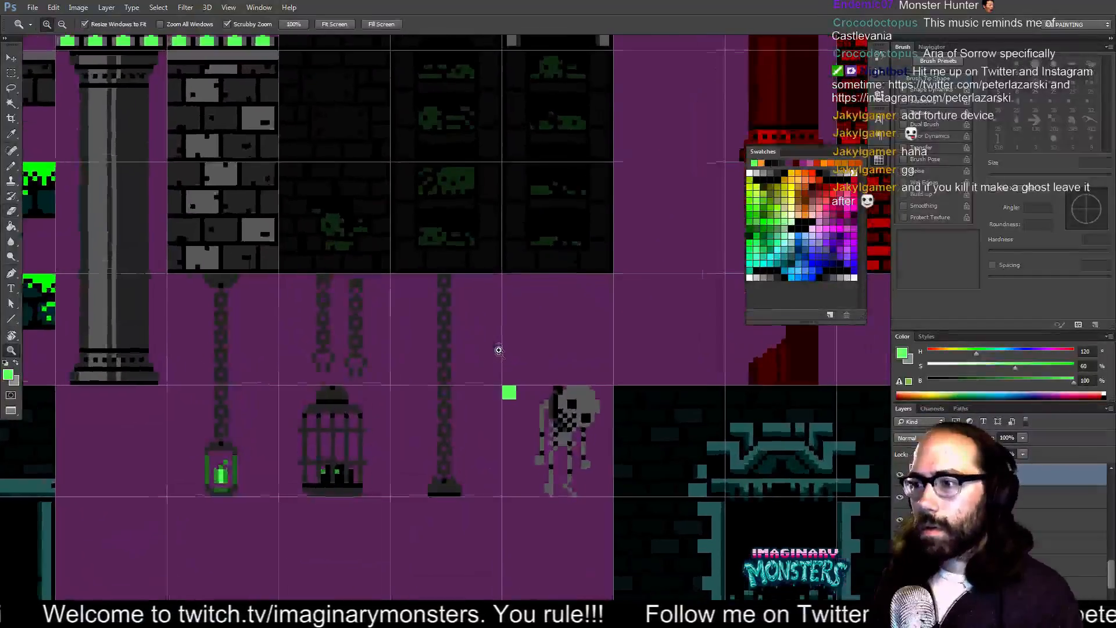
drag(498, 350, 443, 372)
drag(356, 326, 321, 371)
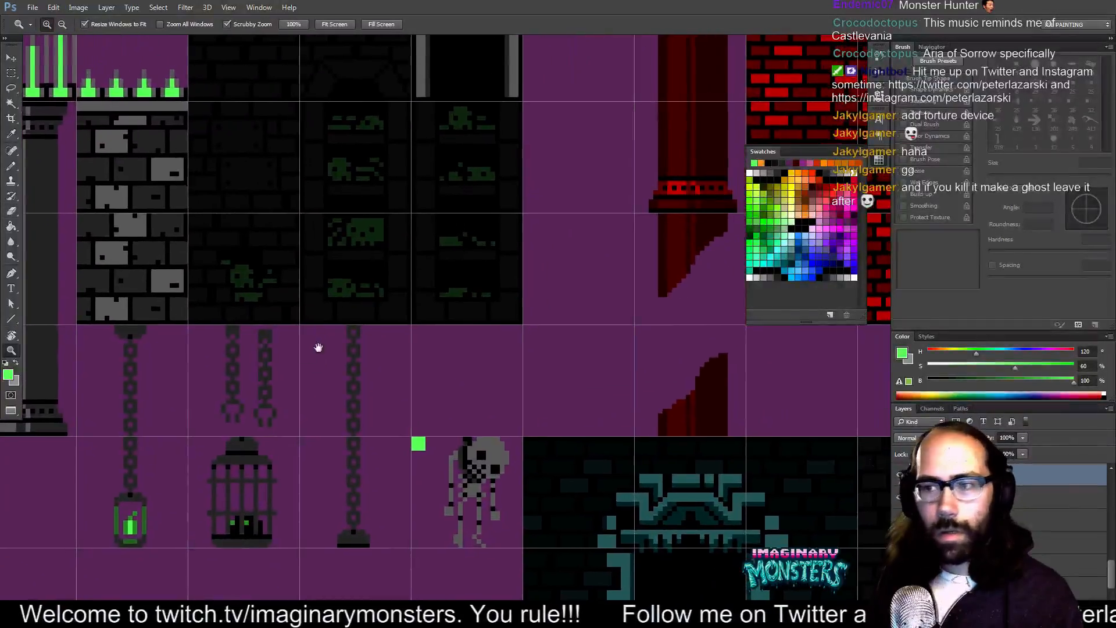
key(v)
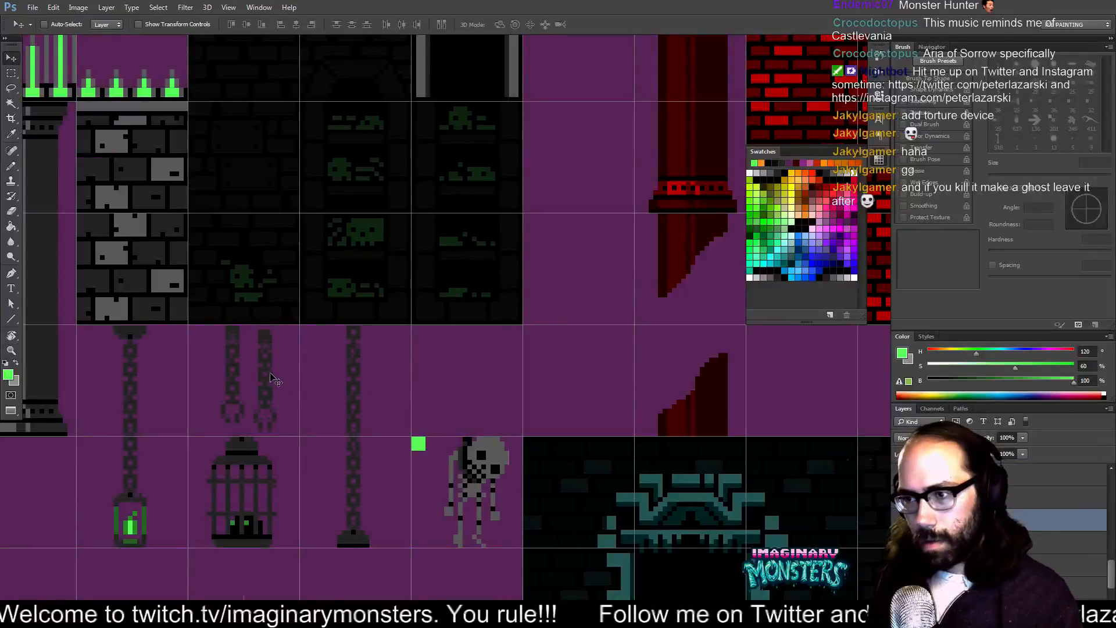
drag(271, 373, 268, 373)
key(m)
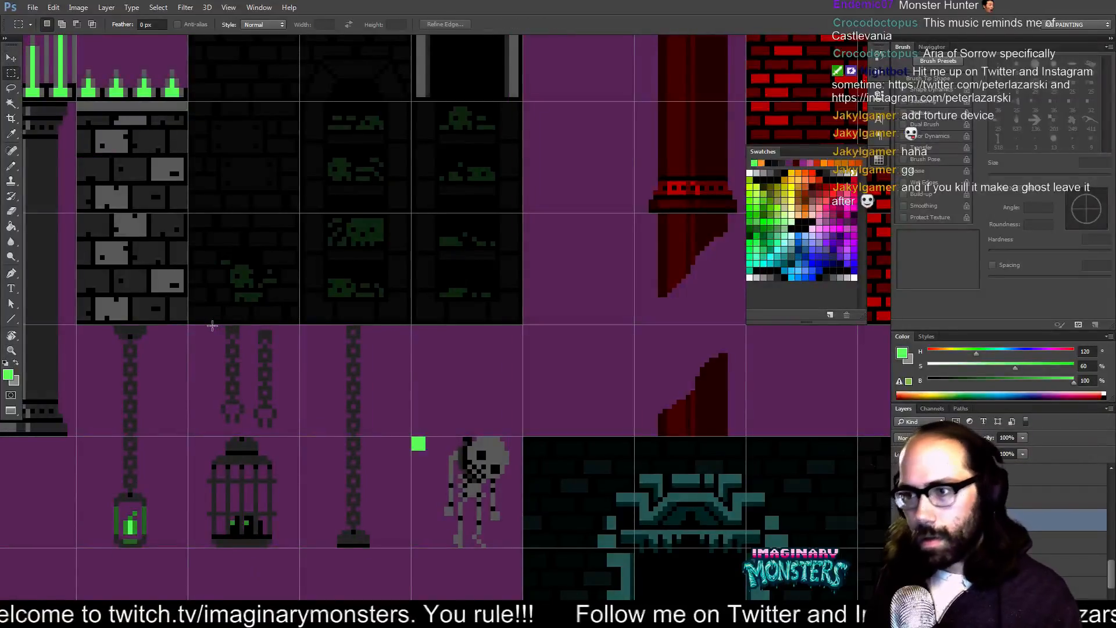
drag(207, 326, 302, 431)
key(b)
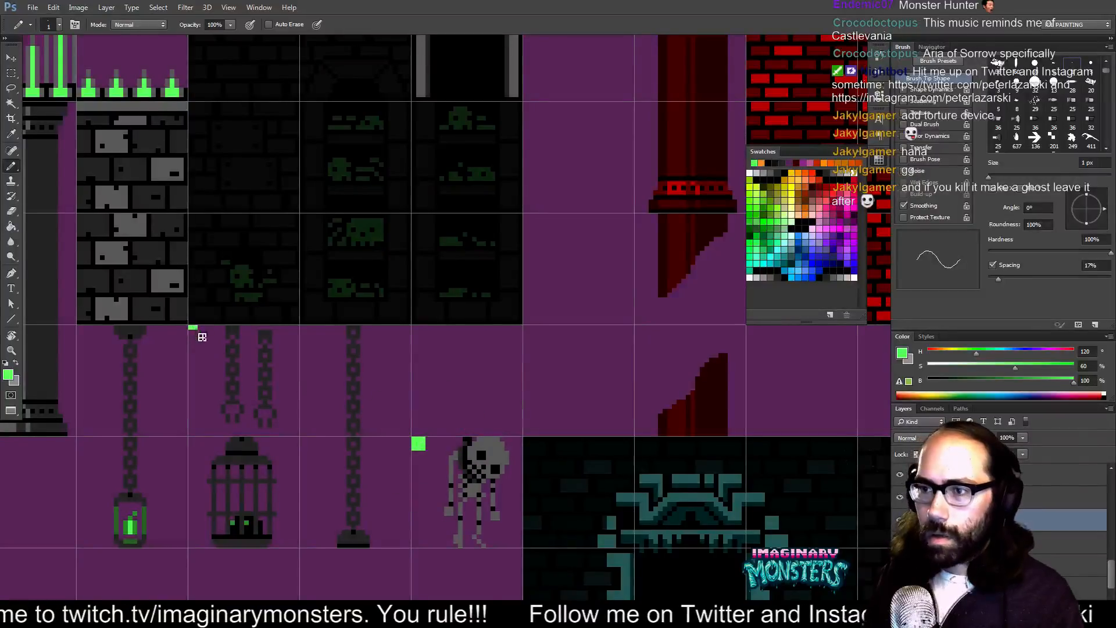
- Copy the shackles with their marker to the empty cell above the skeleton copy, and erase the marker beside the original shackles
key(m)
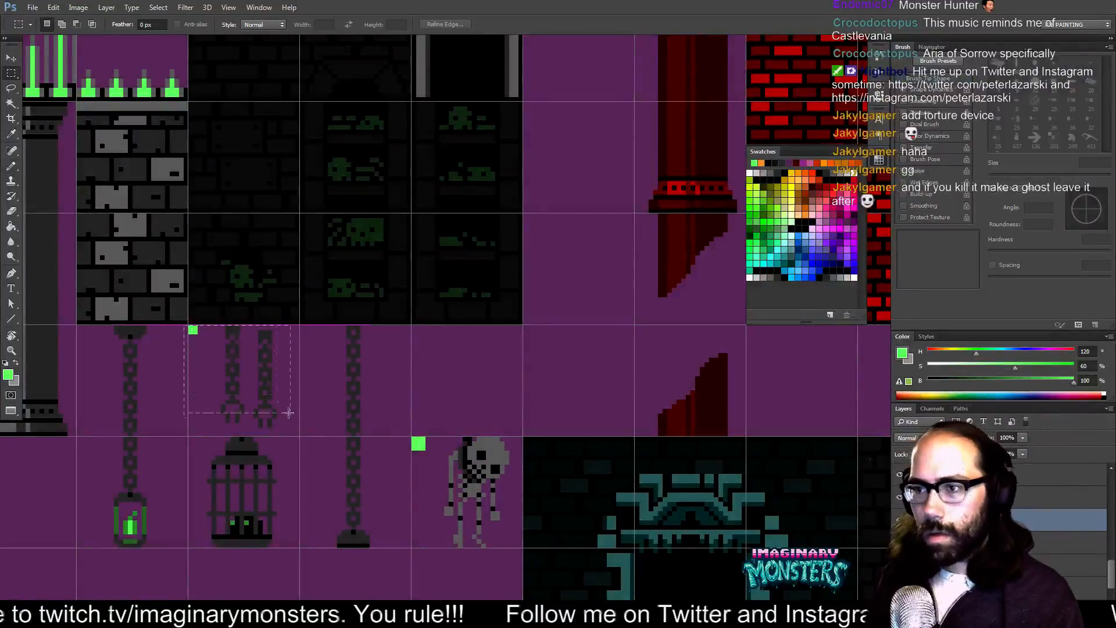
drag(288, 412, 295, 431)
key(v)
drag(268, 395, 493, 395)
key(ctrl+d)
key(e)
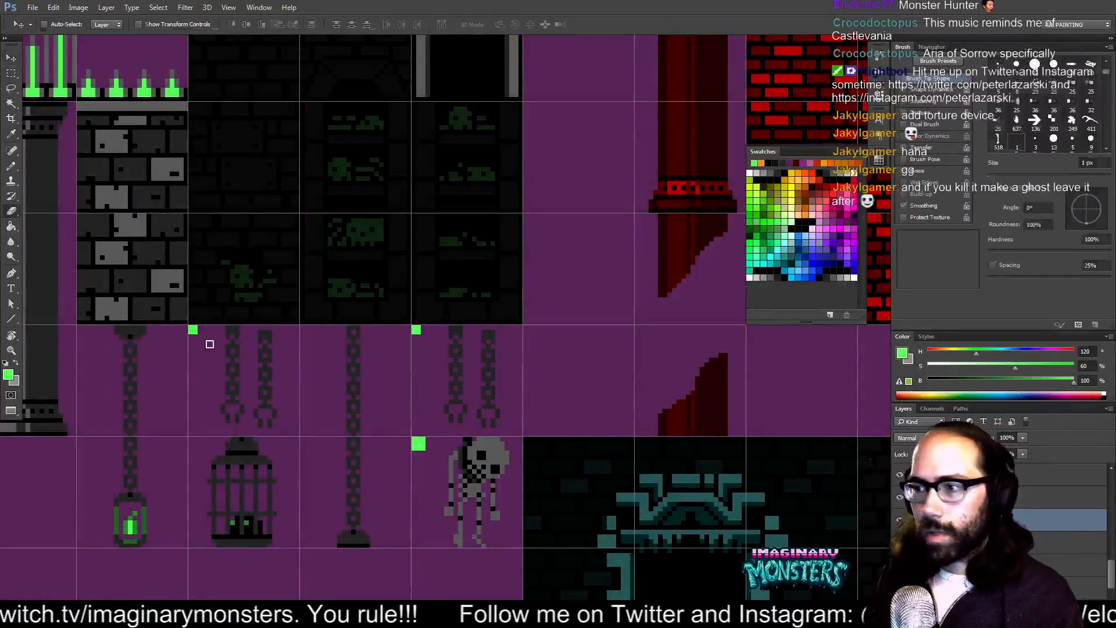
drag(401, 398, 368, 375)
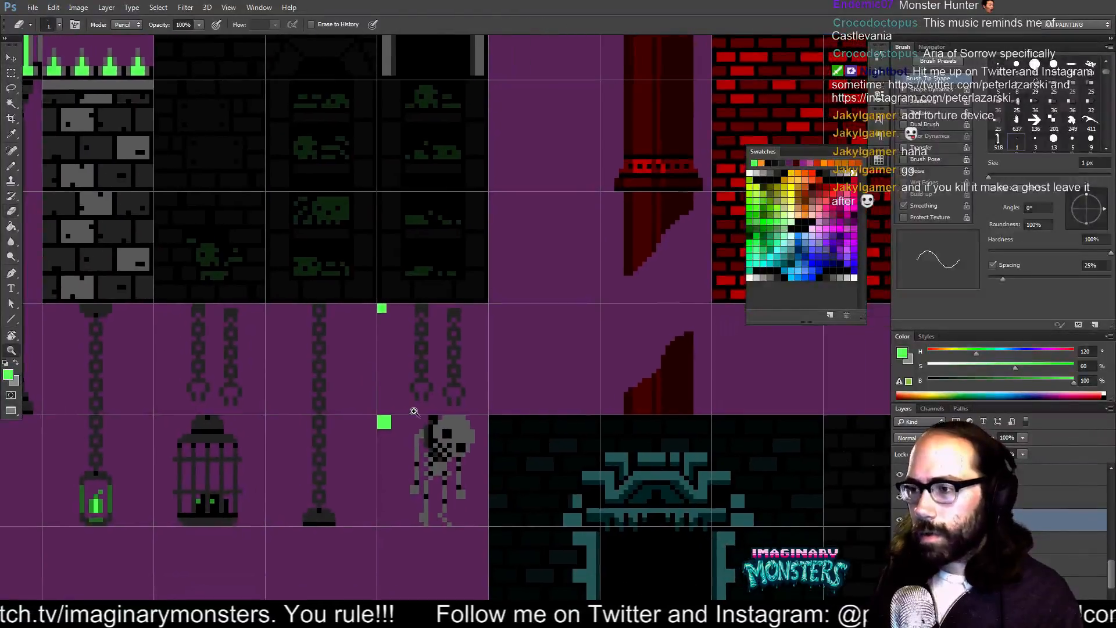
- Try to move the skeleton copy's left arm with the shackles' layer active
key(z)
click(418, 408)
drag(418, 420, 411, 396)
key(m)
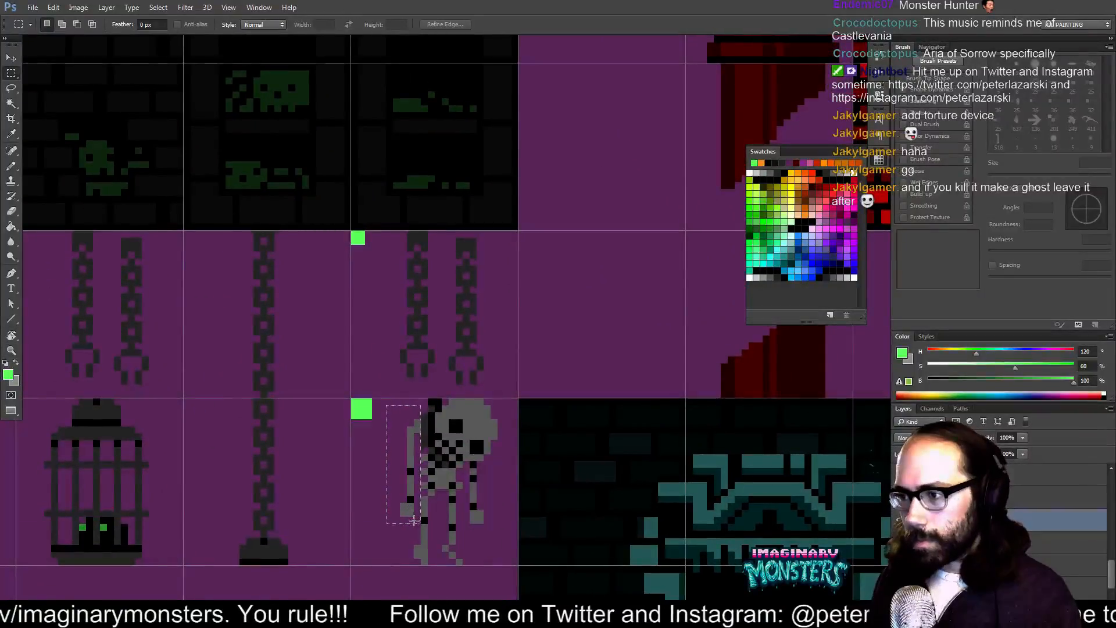
drag(413, 520, 420, 523)
key(v)
click(406, 452)
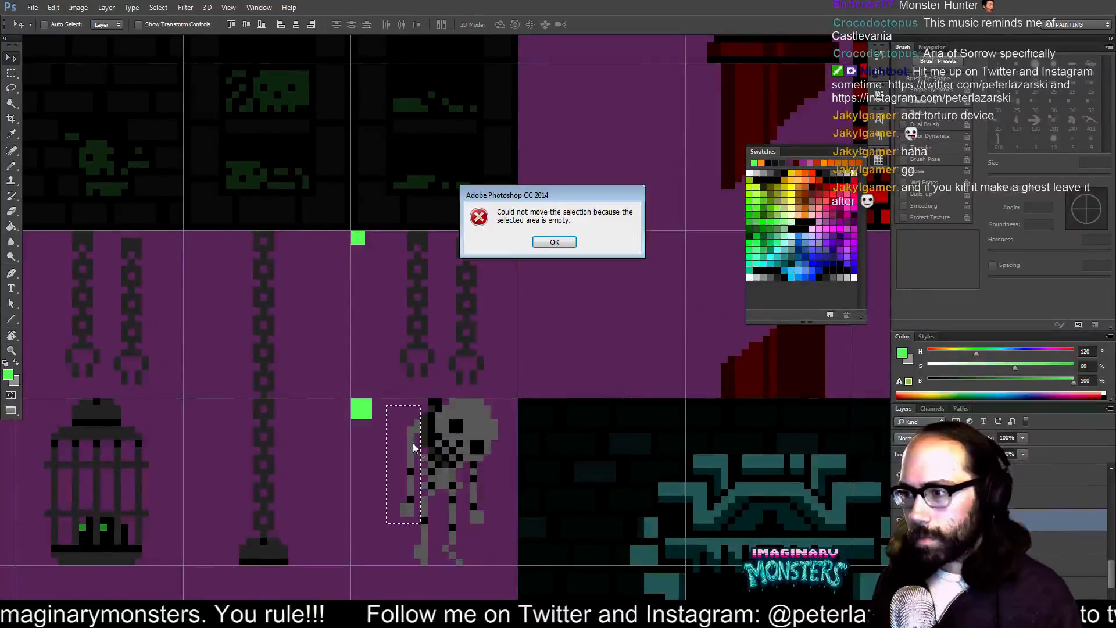
key(Return)
key(ctrl+d)
- Erase the green markers beside the copied shackles and the skeleton copy, each on its own layer
key(e)
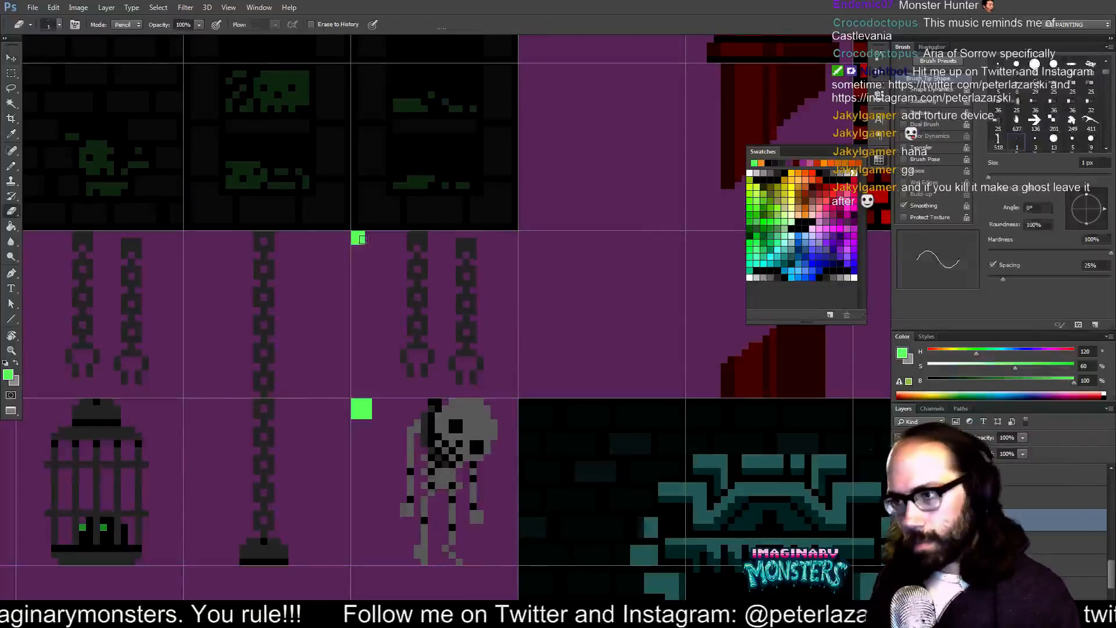
click(360, 238)
key(v)
click(428, 436)
key(e)
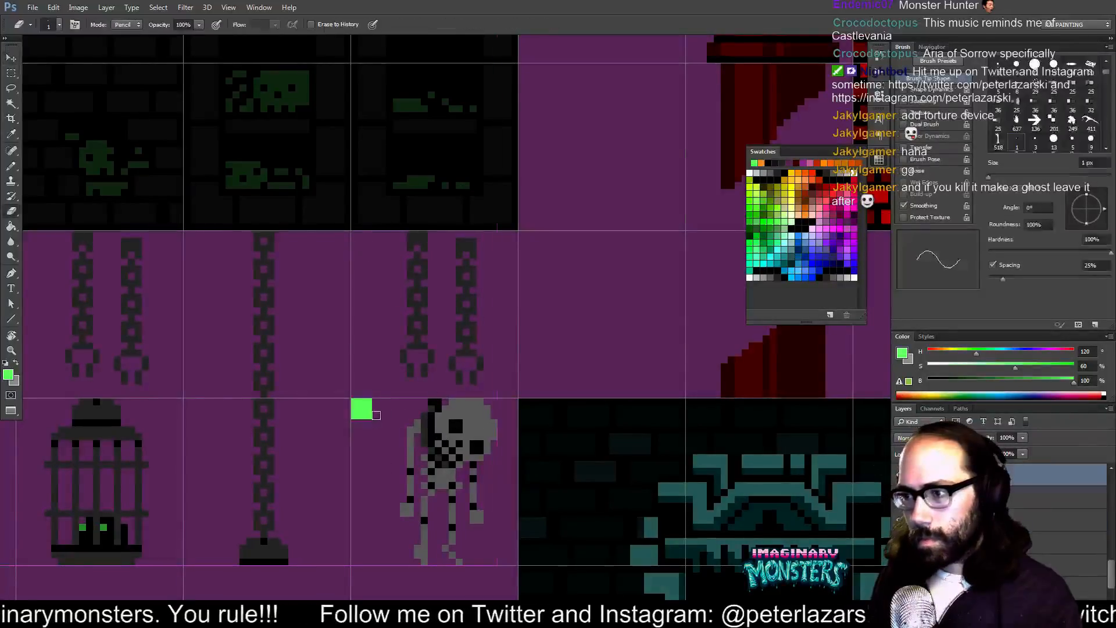
- Cut out the skeleton copy's left arm, flip it vertically, and place it raised from the shoulder into the left shackle
key(m)
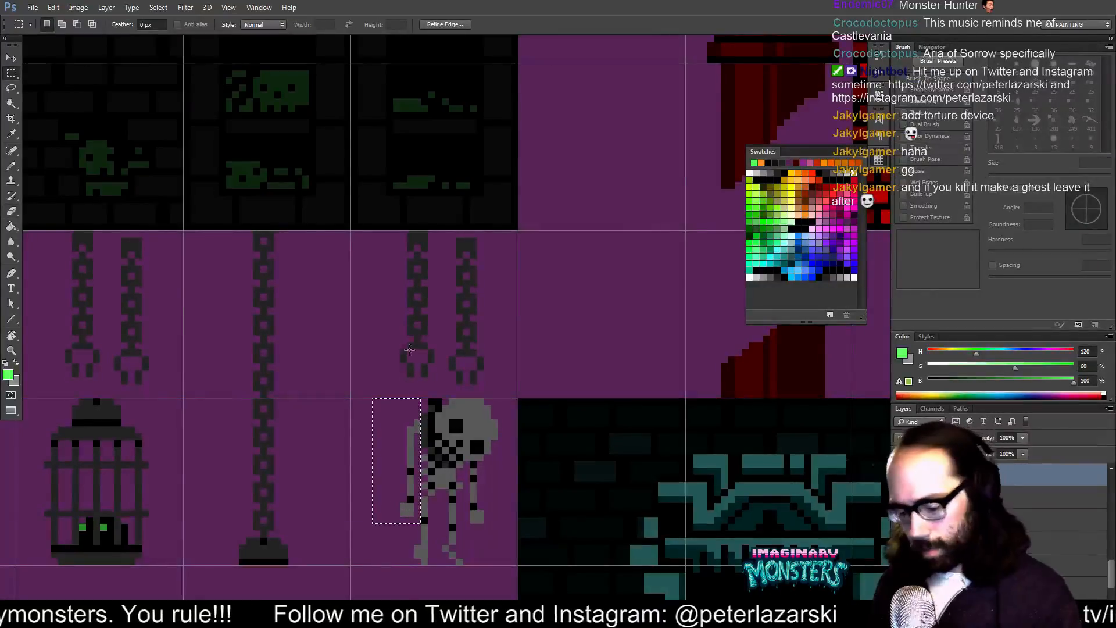
key(v)
drag(412, 452, 369, 410)
key(ctrl+t)
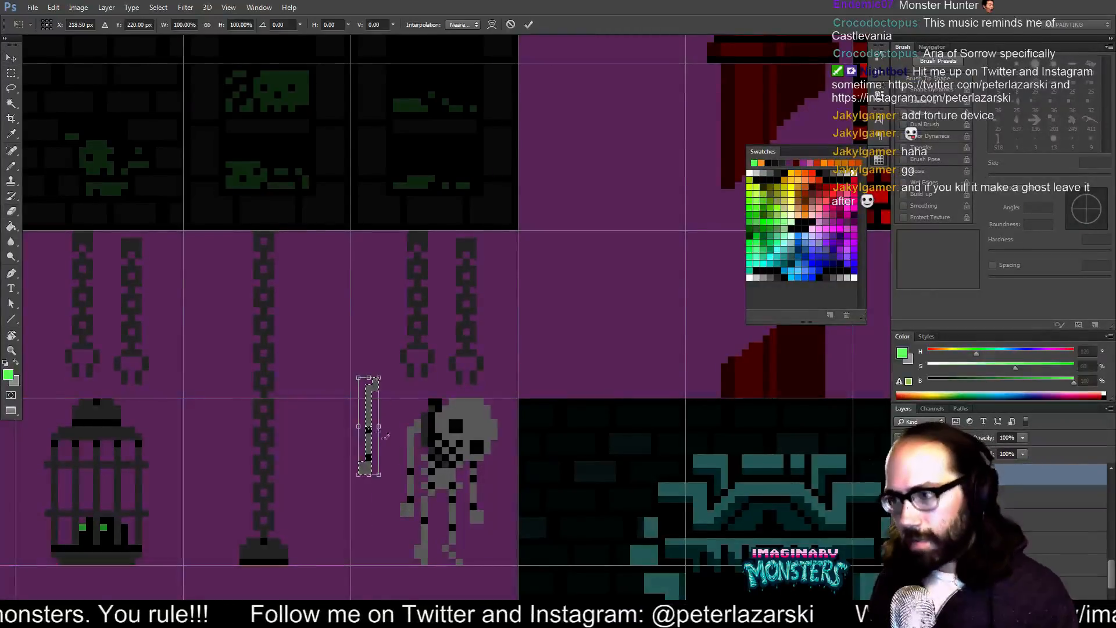
right_click(375, 434)
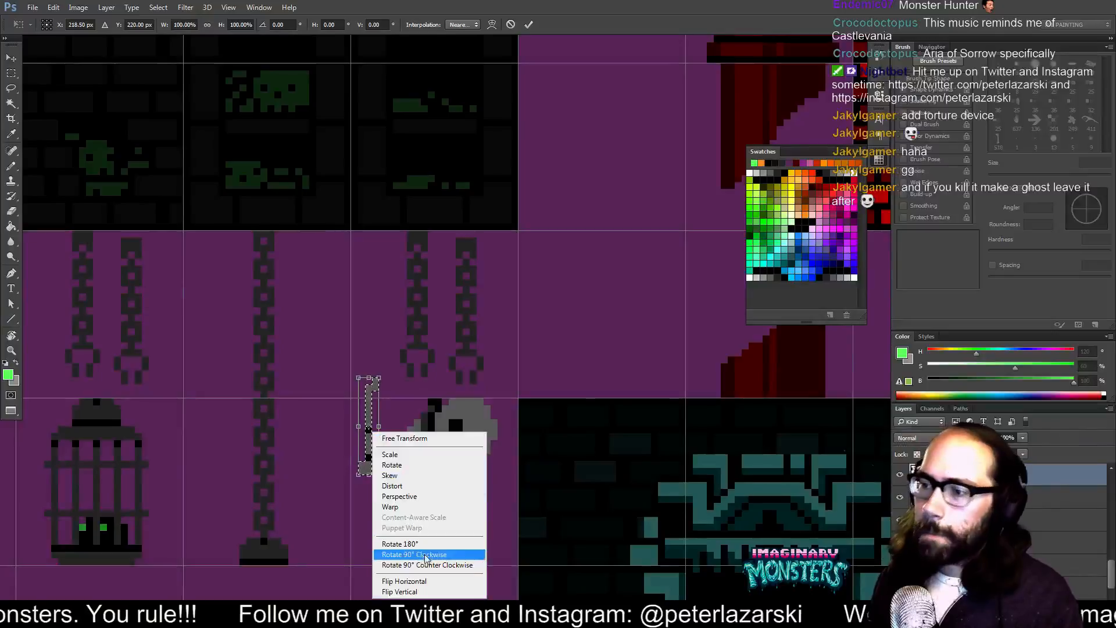
click(419, 593)
key(Return)
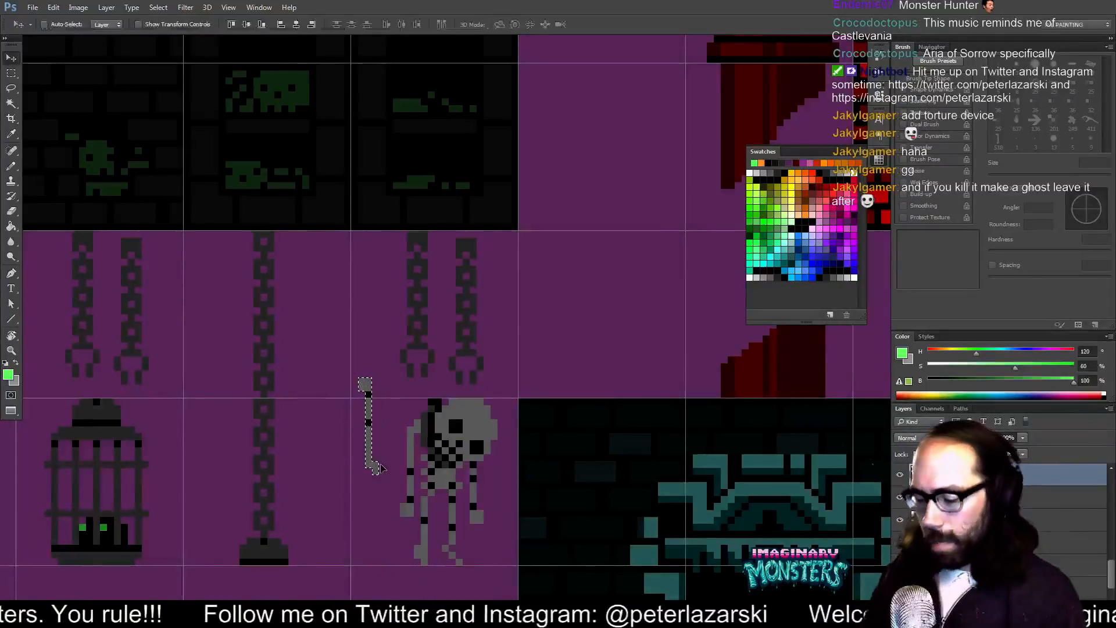
drag(398, 410, 428, 339)
key(ctrl+d)
key(e)
drag(414, 447, 416, 526)
- Paint the shackle's dark grey across the raised arm's wrist on the skeleton's layer
key(b)
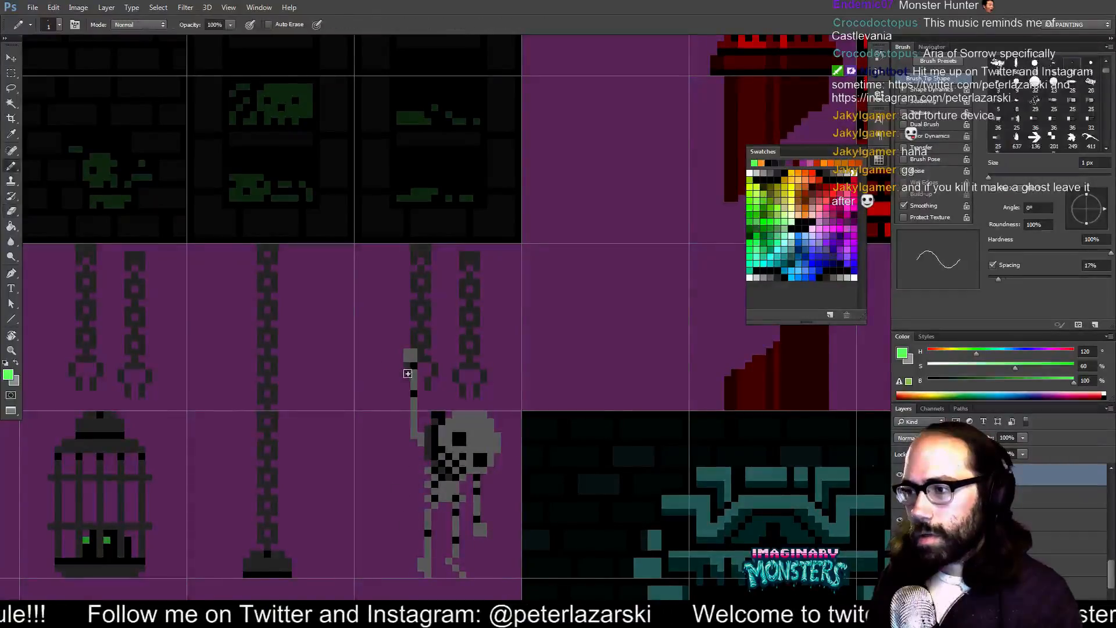
alt+click(406, 370)
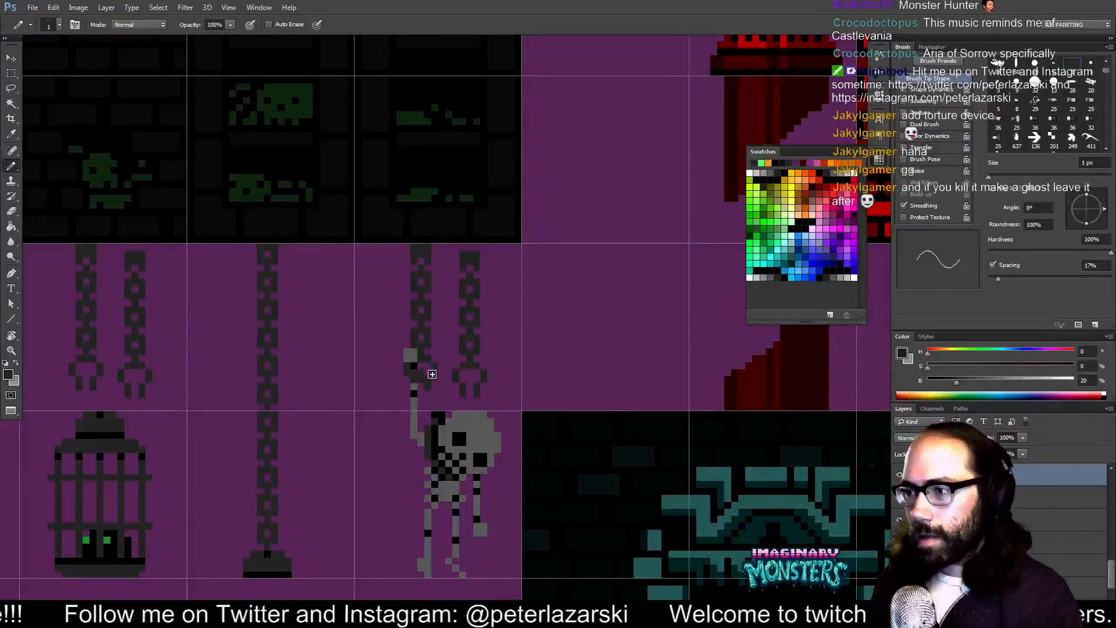
key(e)
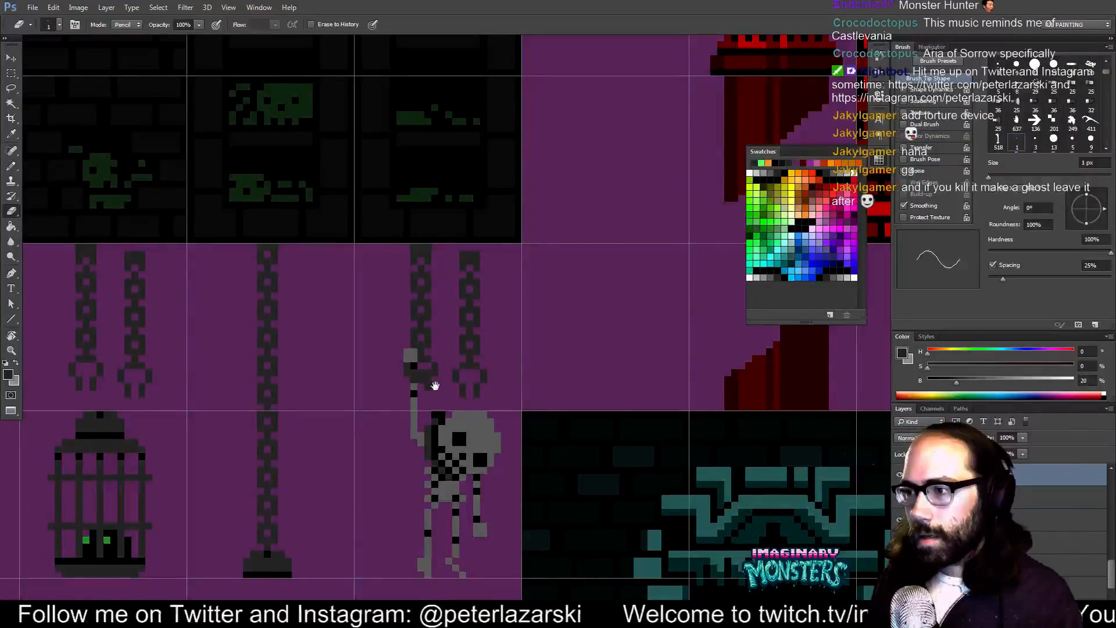
drag(434, 385, 423, 406)
key(v)
key(ctrl+z)
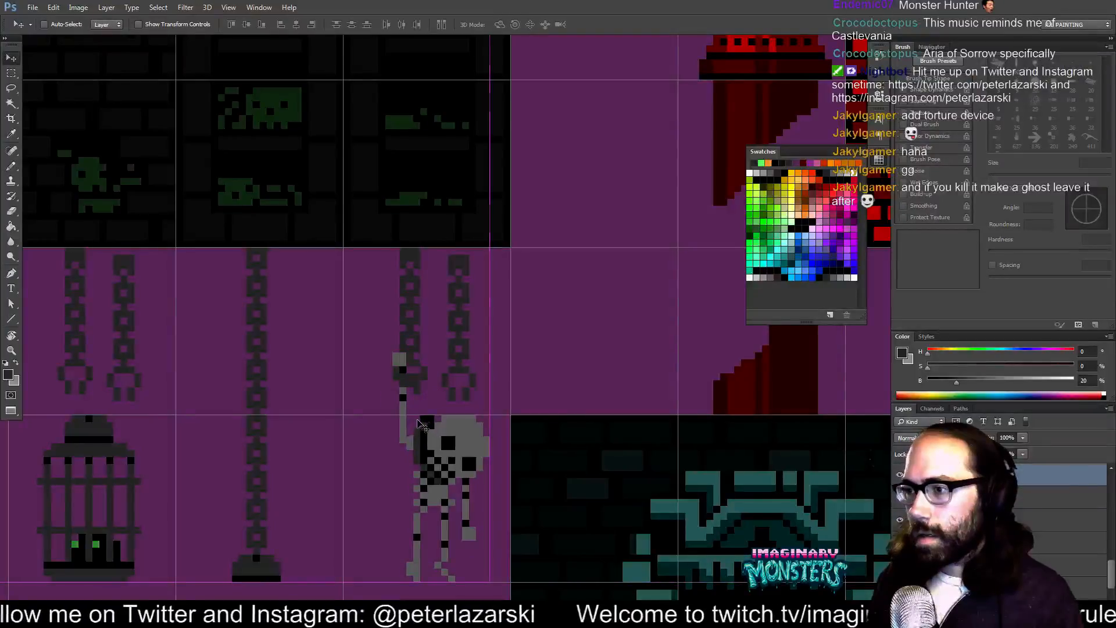
key(b)
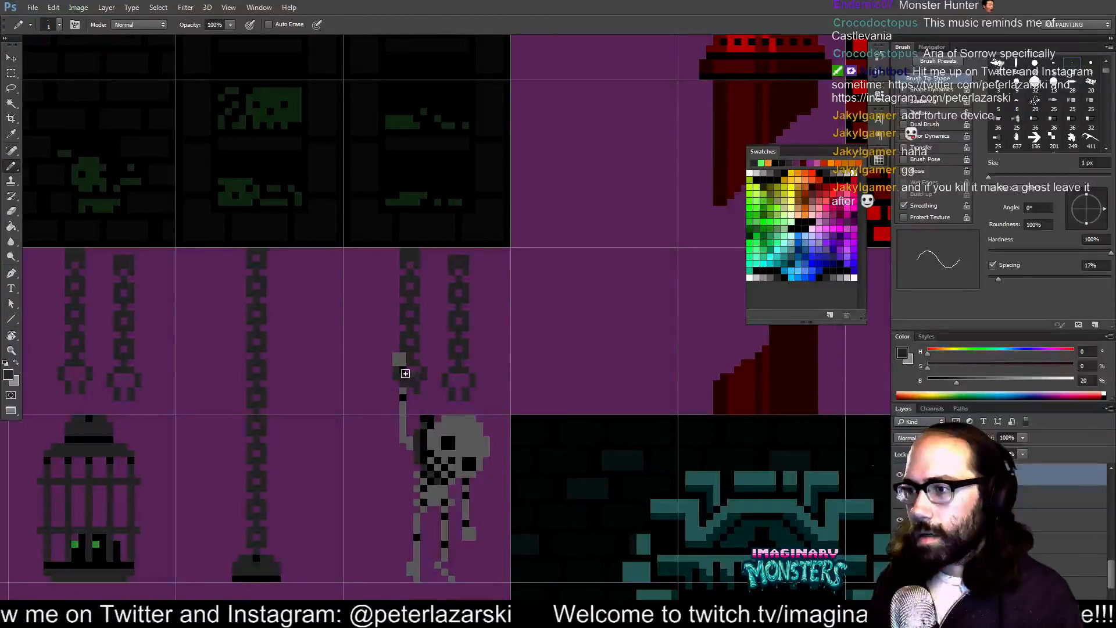
drag(424, 364, 417, 366)
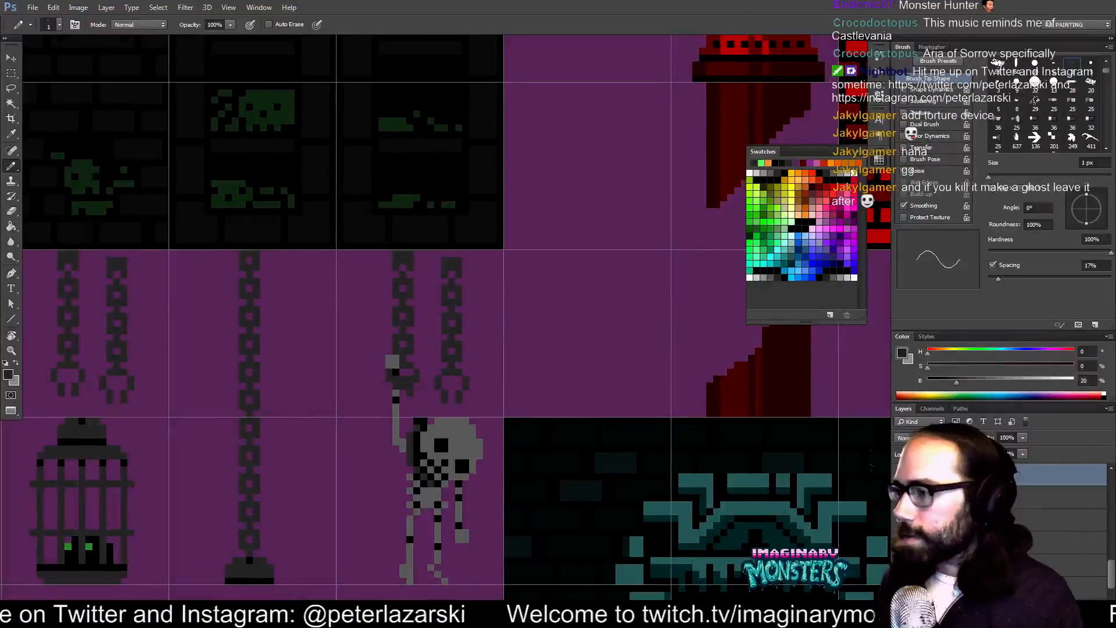
- Erase excess pixels of the left shackle around the raised wrist on the shackles' layer, and reselect the skeleton's layer
key(e)
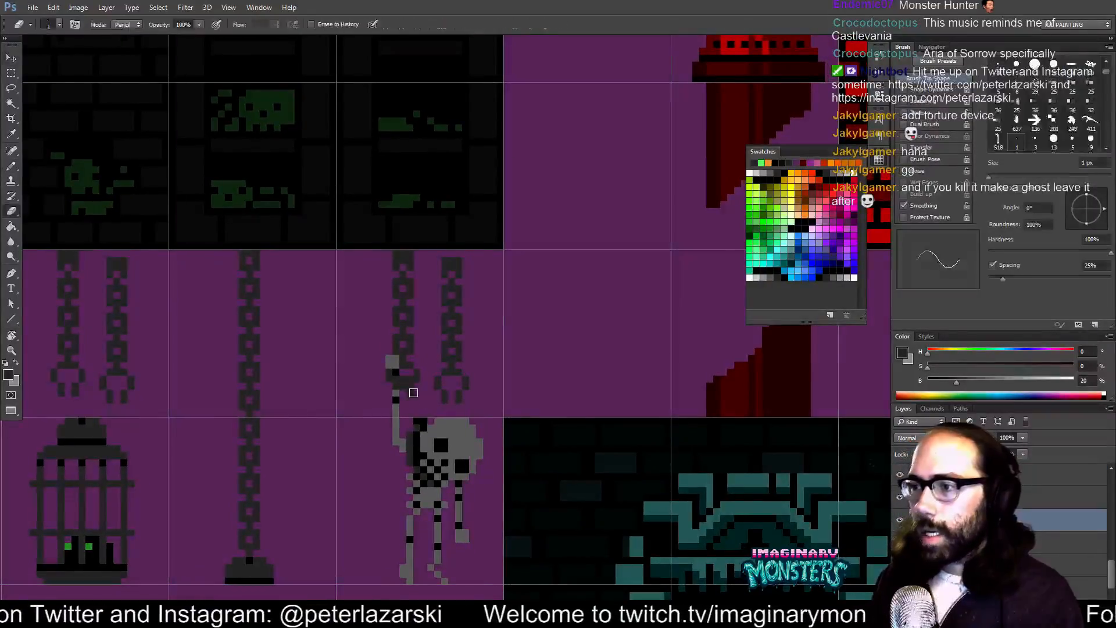
drag(424, 392, 418, 399)
key(b)
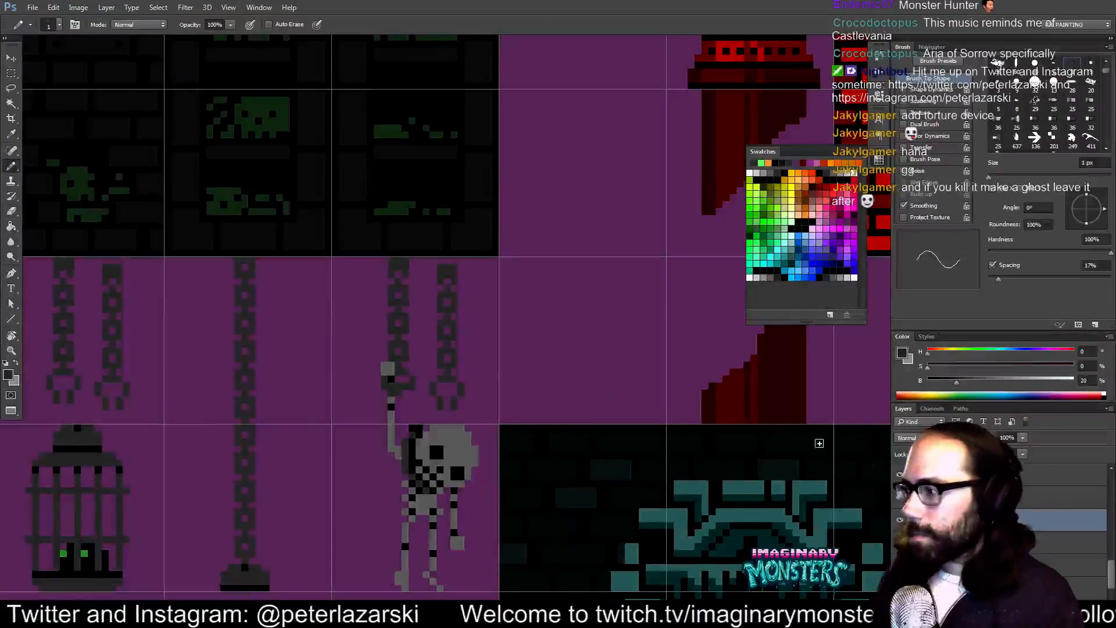
ctrl+click(455, 467)
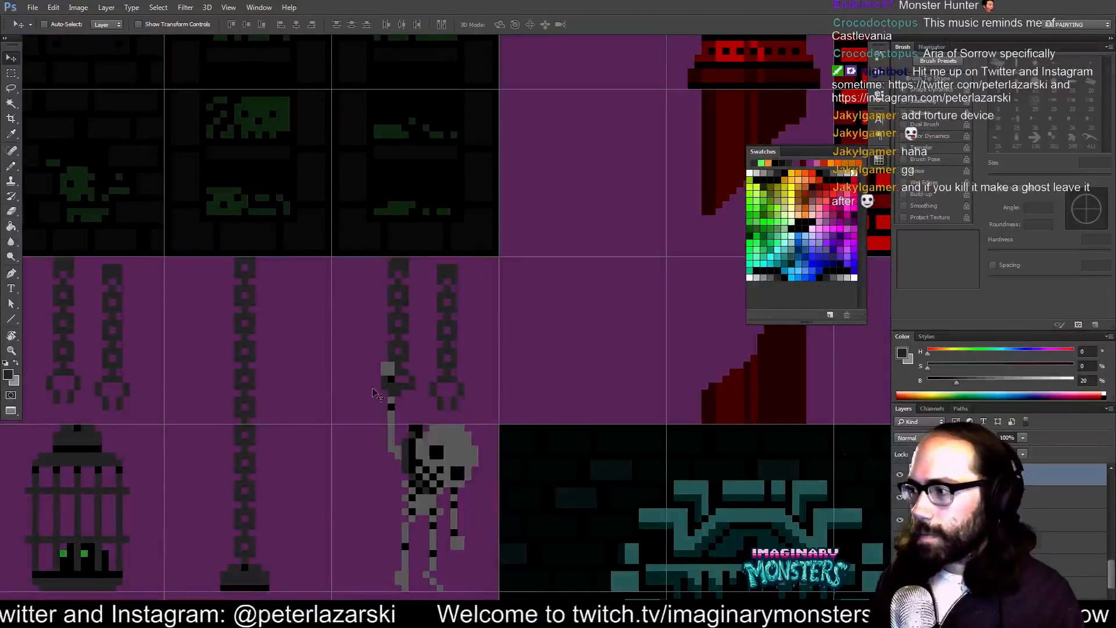
drag(447, 356, 433, 362)
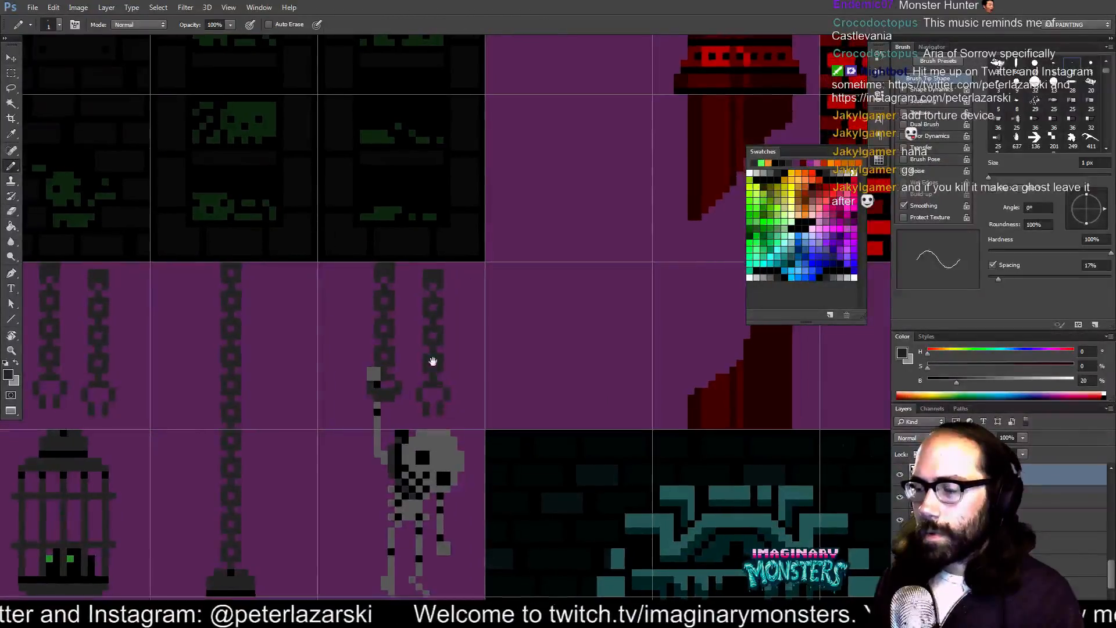
- Cut out the skeleton's right forearm and hand, flip them vertically, and place them raised inside the right shackle
key(m)
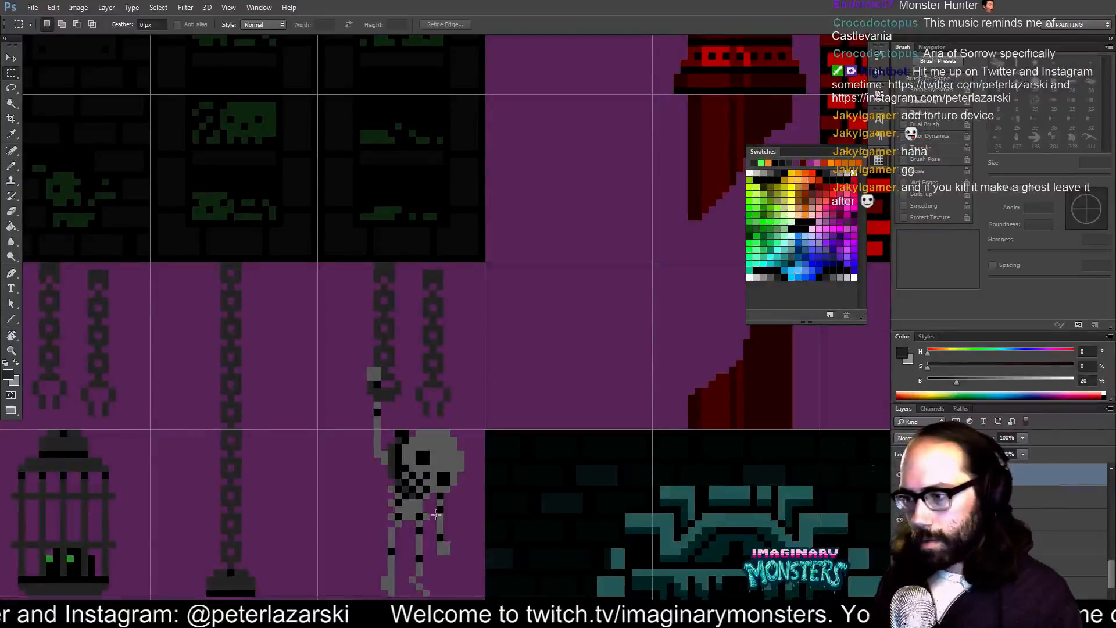
drag(430, 513, 388, 400)
key(v)
key(ctrl+t)
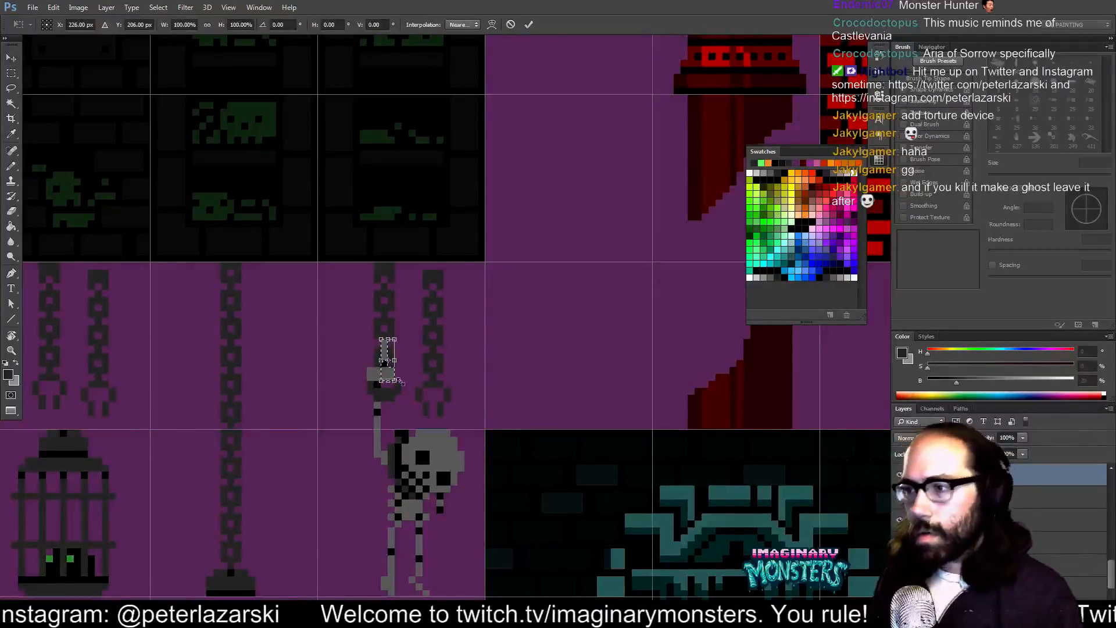
right_click(390, 377)
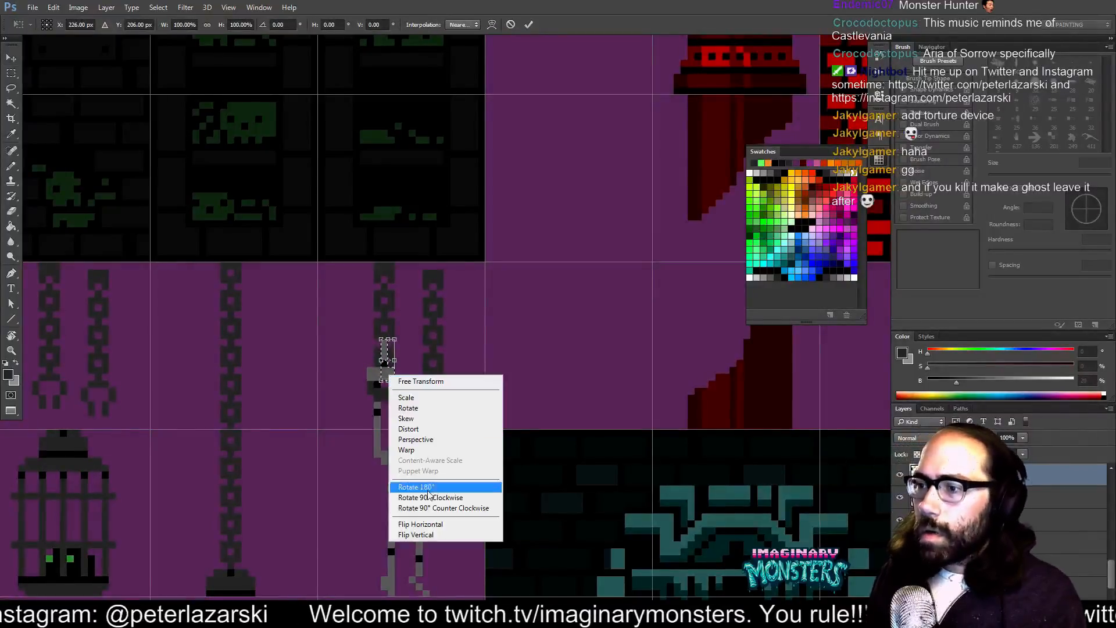
click(424, 533)
key(Return)
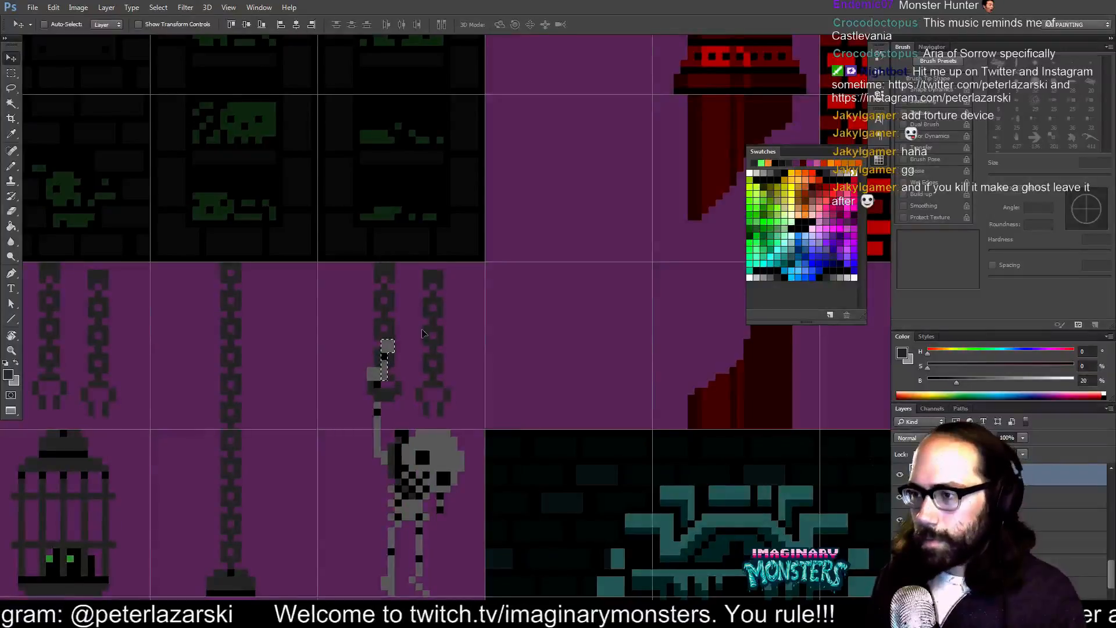
drag(393, 352, 437, 395)
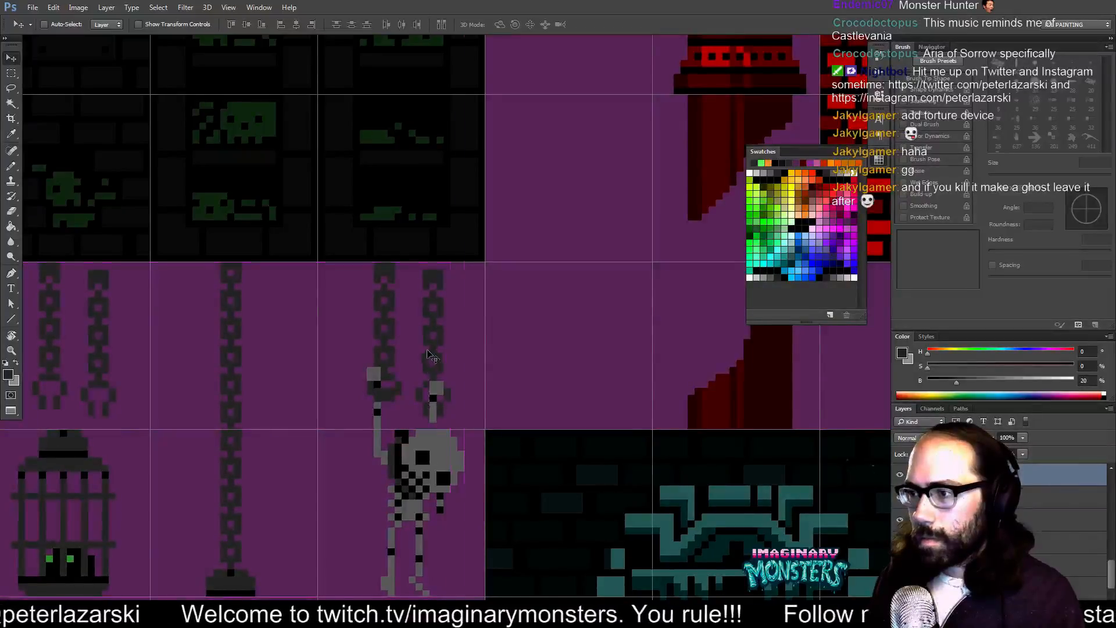
- Paint the shackle's dark grey across the right wrist and add a black joint pixel at the forearm's lower end
key(b)
key(ctrl+d)
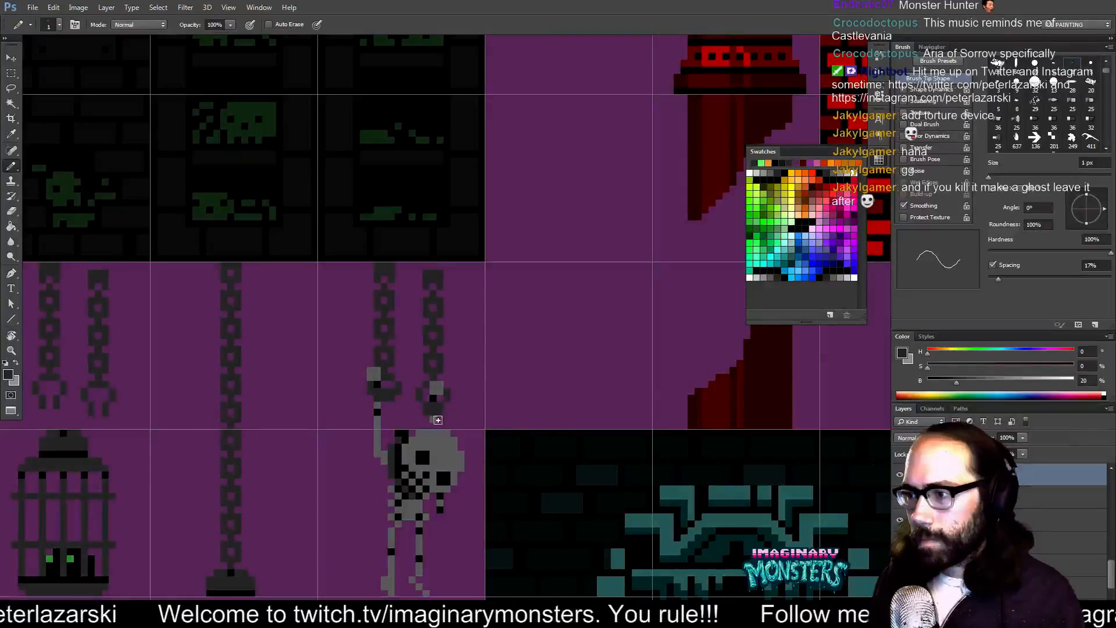
alt+click(436, 399)
click(434, 424)
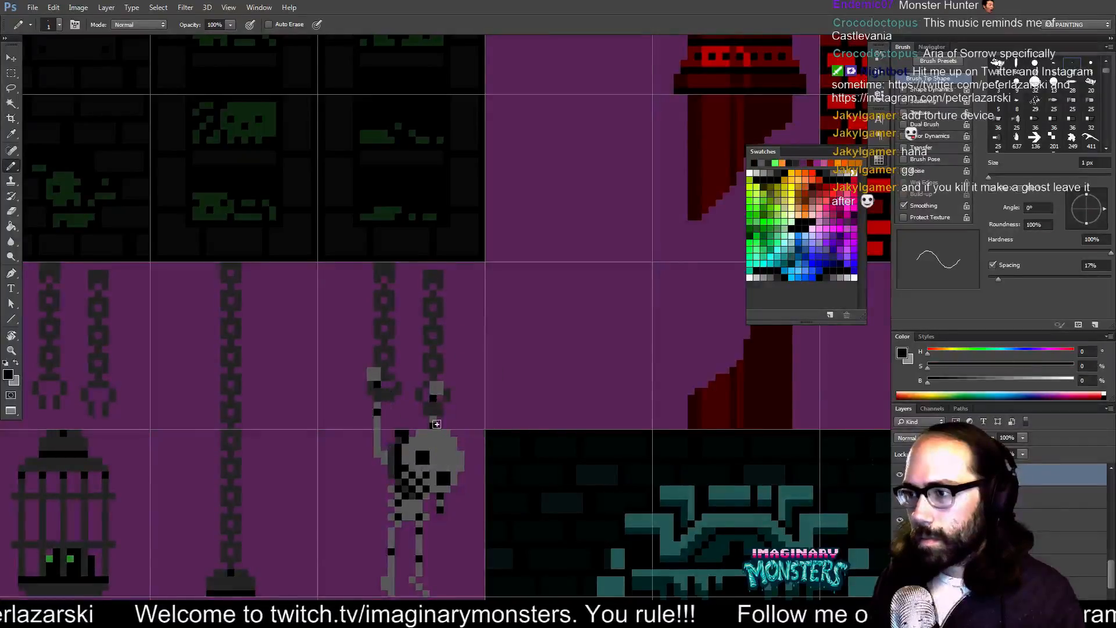
key(e)
drag(468, 462, 470, 488)
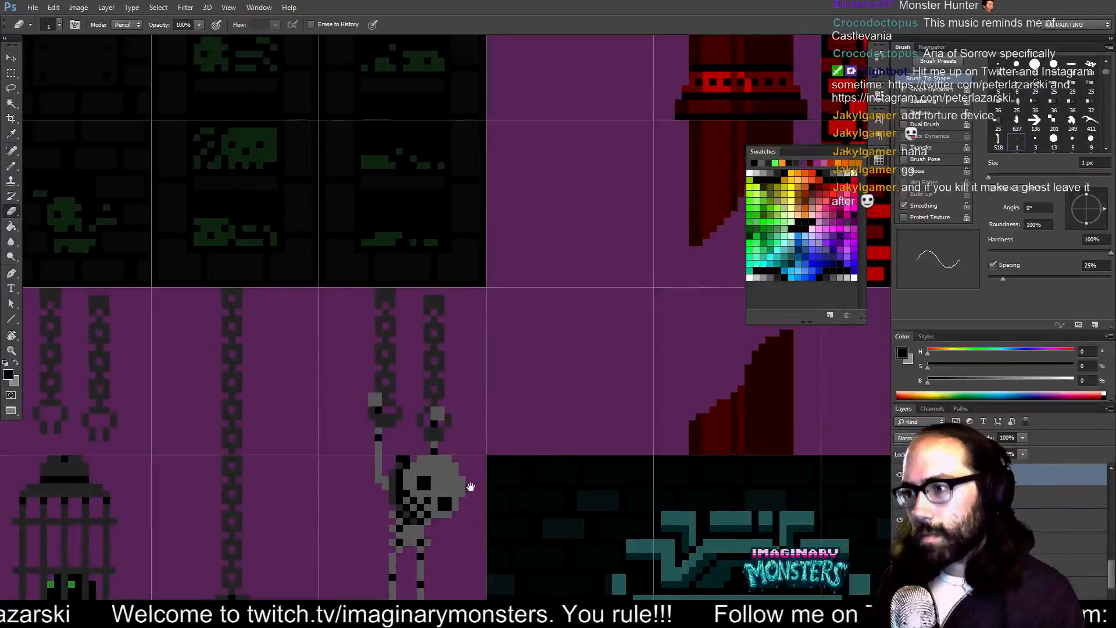
key(z)
alt+click(472, 472)
alt+click(475, 479)
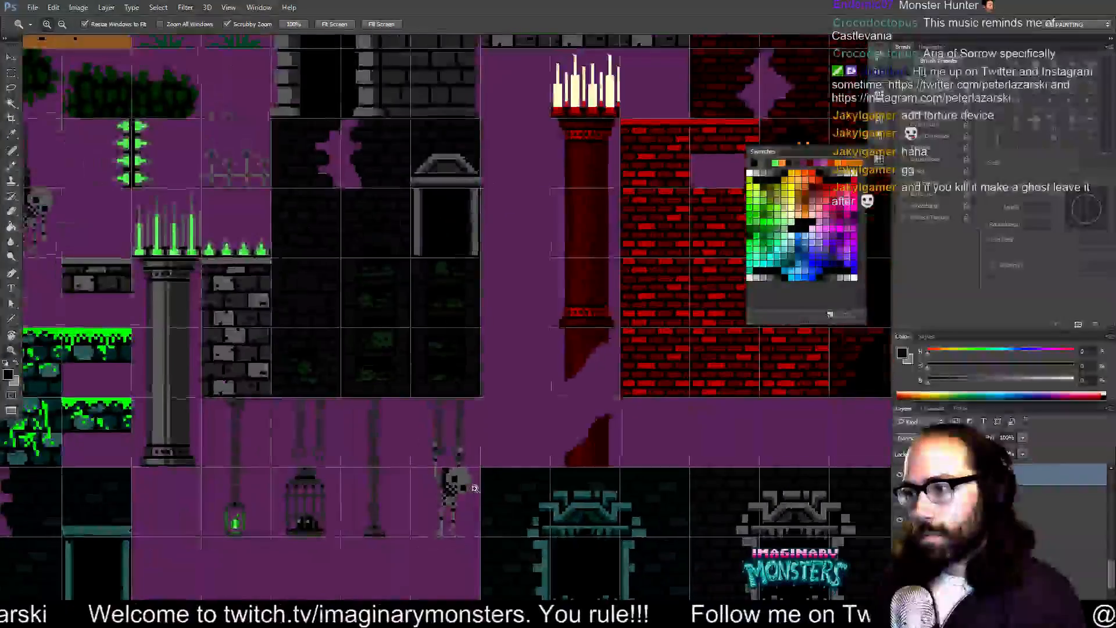
- Nudge the whole shackled skeleton one pixel to the right
key(e)
key(ctrl+space)
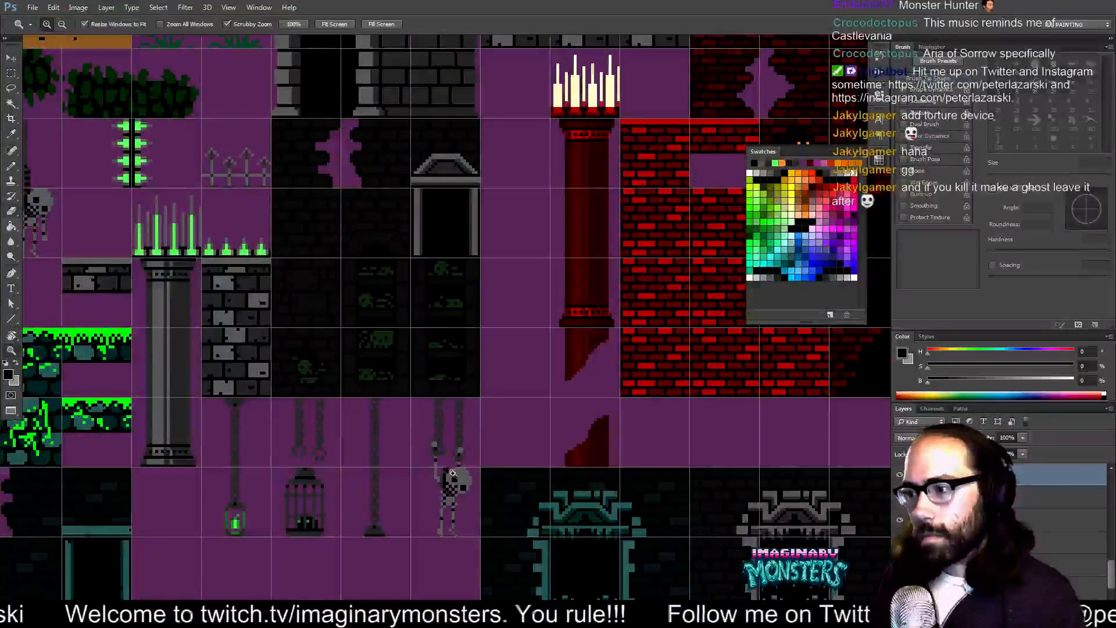
drag(458, 473, 494, 407)
drag(480, 475, 475, 358)
key(v)
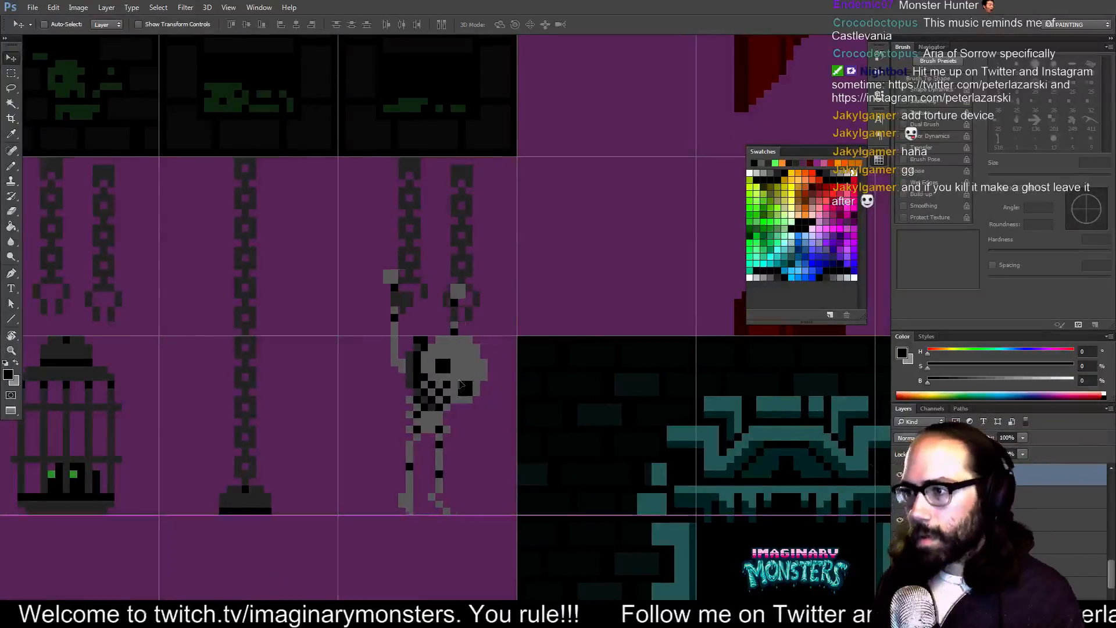
- Select all of the skeleton except its raised left-hand arm, nudge it one pixel left, and deselect
key(m)
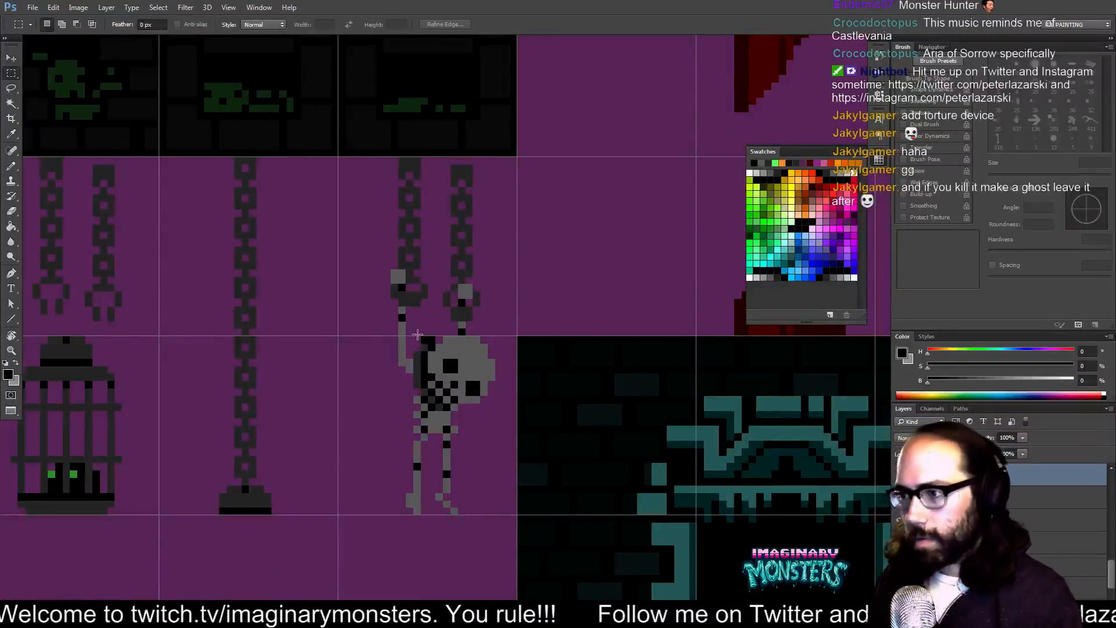
drag(486, 468, 501, 527)
drag(444, 279, 486, 351)
key(v)
key(Left)
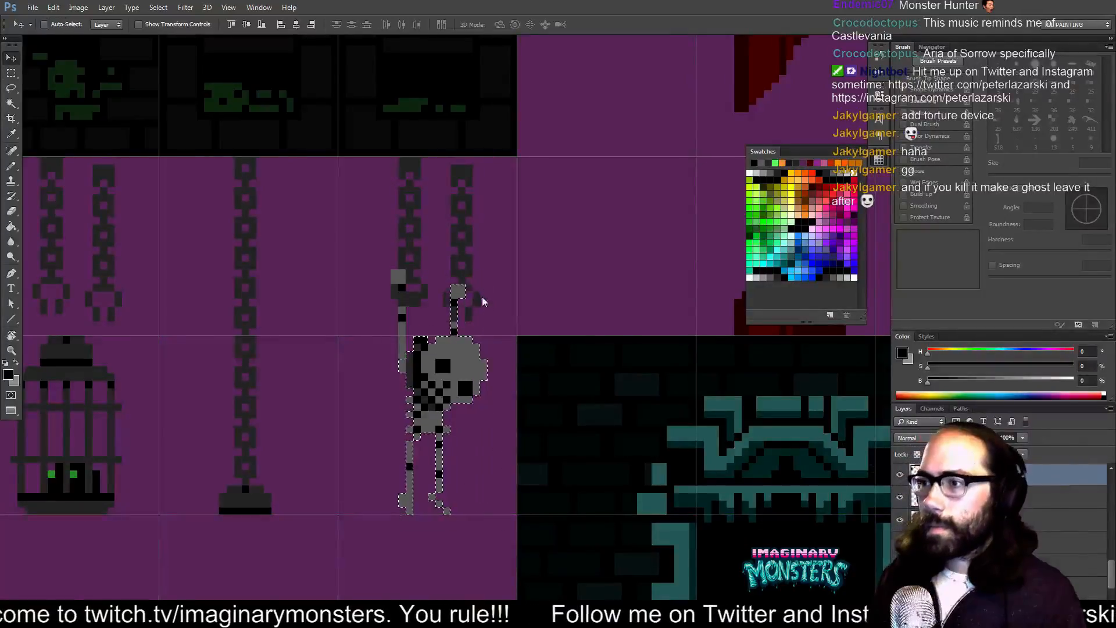
key(ctrl+d)
- Sample the shackle's dark grey and repaint the shackle across the skeleton's right wrist with the Pencil
key(b)
alt+click(468, 304)
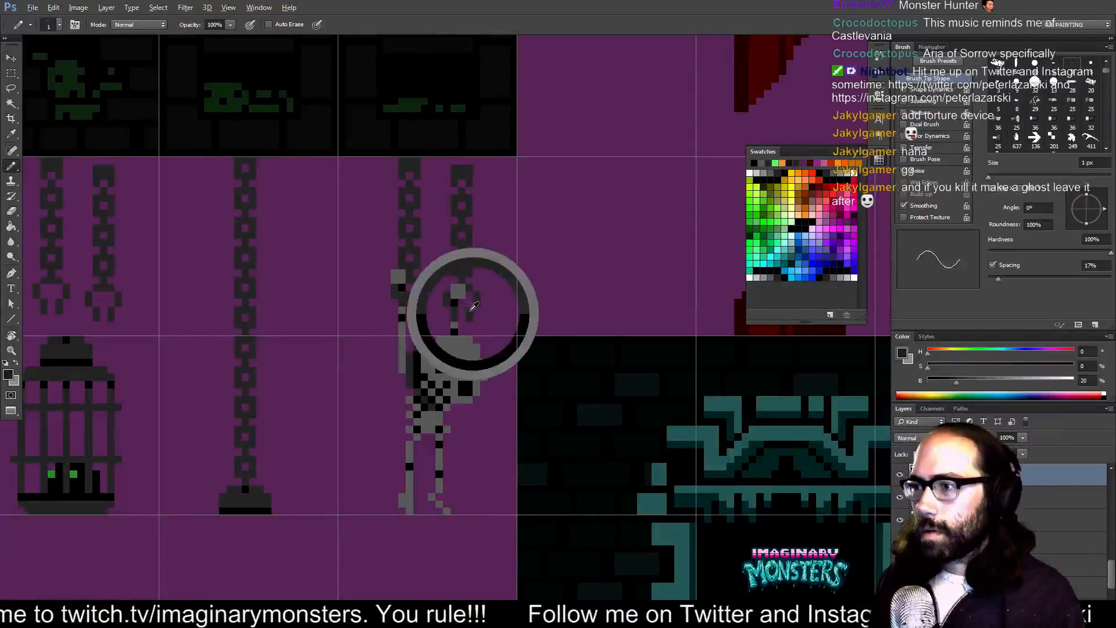
drag(491, 300, 479, 315)
alt+click(489, 299)
alt+click(492, 297)
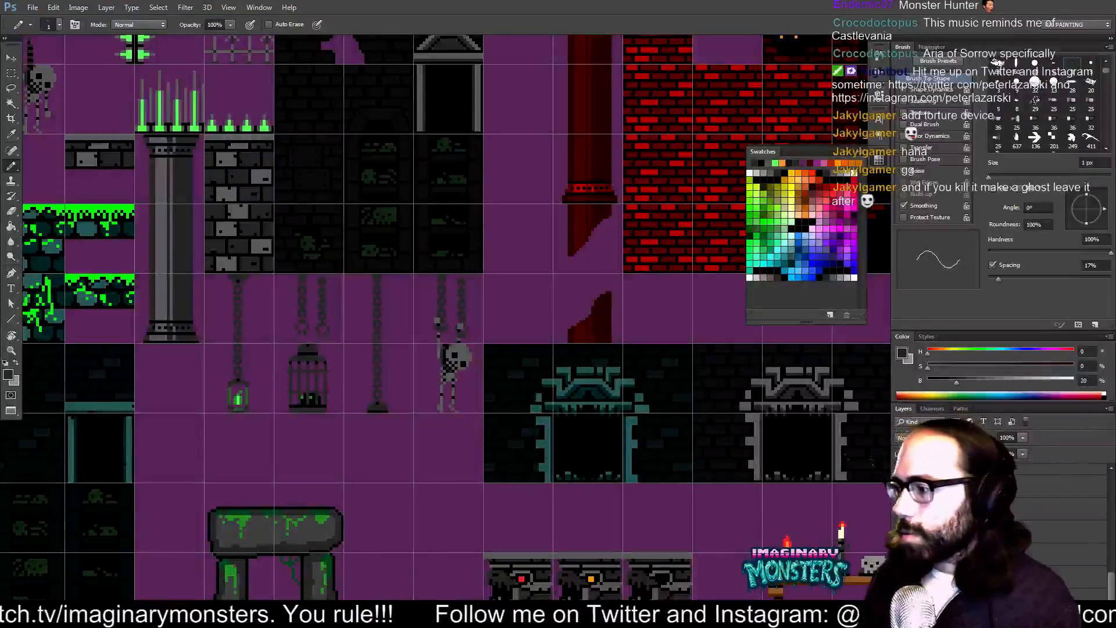
- Hide the purple backdrop layer and look over the tileset on transparency
click(901, 563)
drag(524, 354, 557, 417)
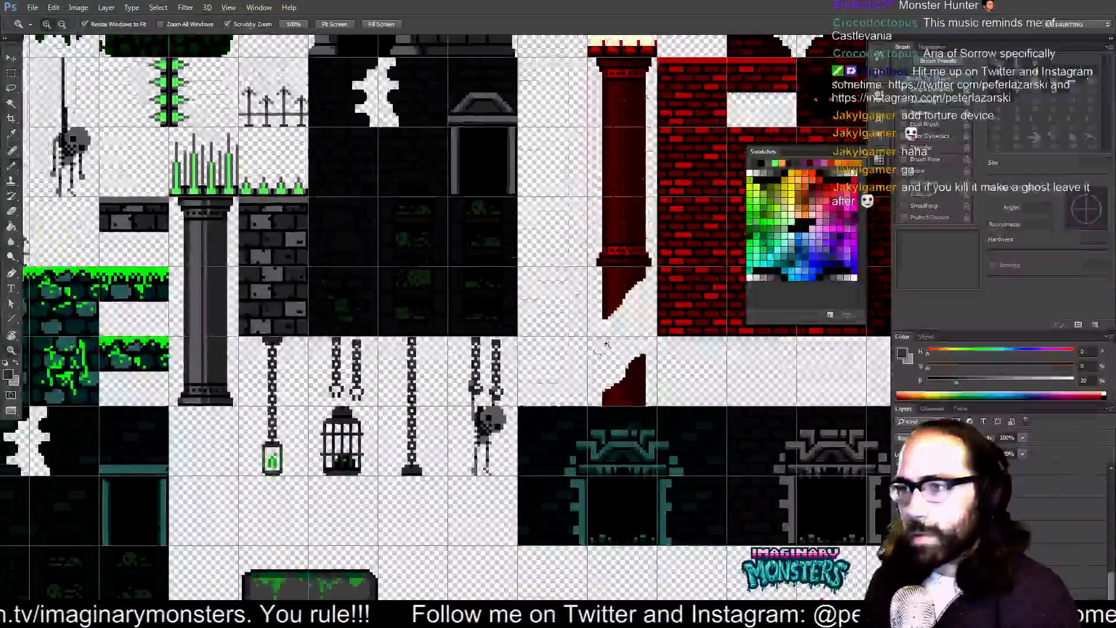
alt+click(610, 338)
alt+click(611, 337)
drag(591, 318, 524, 322)
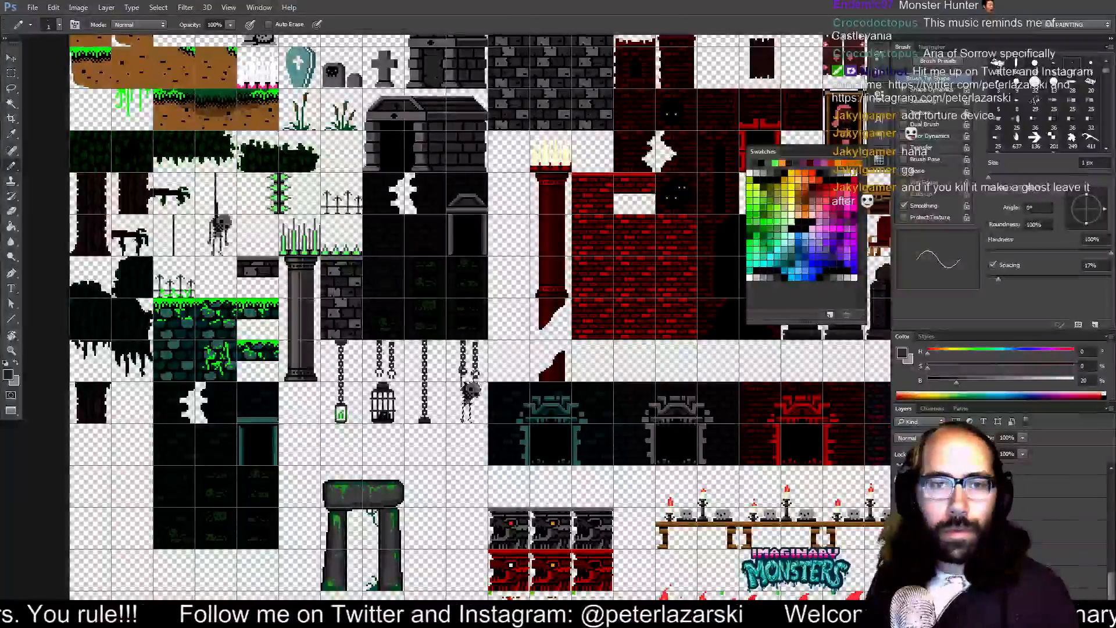
- Save the tileset as a PNG with smallest compression and no interlacing, and close the document
key(ctrl+s)
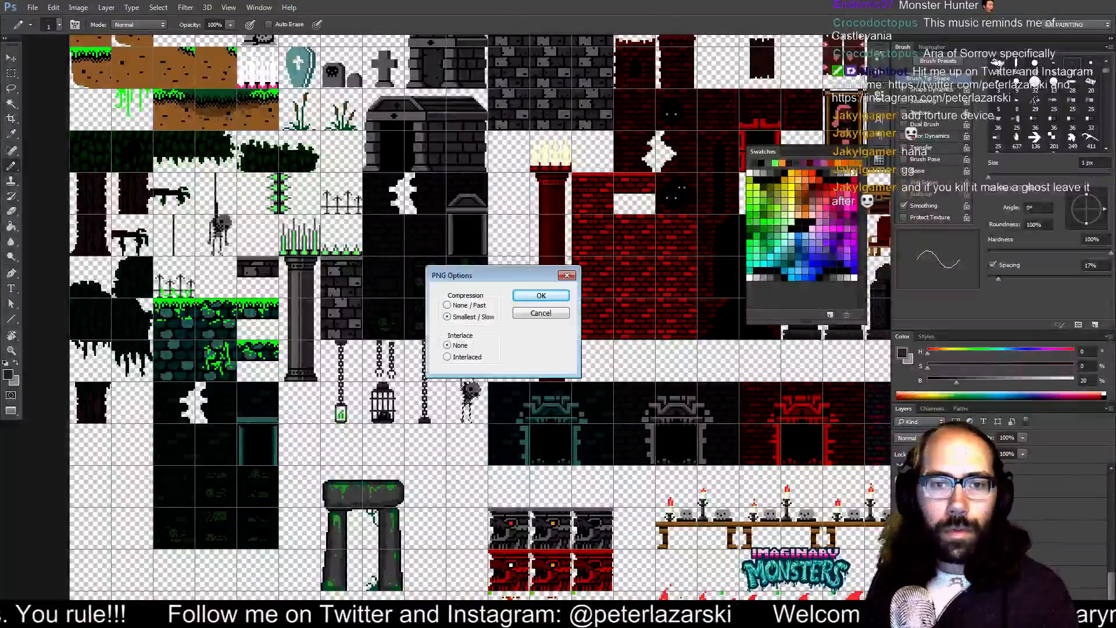
click(540, 296)
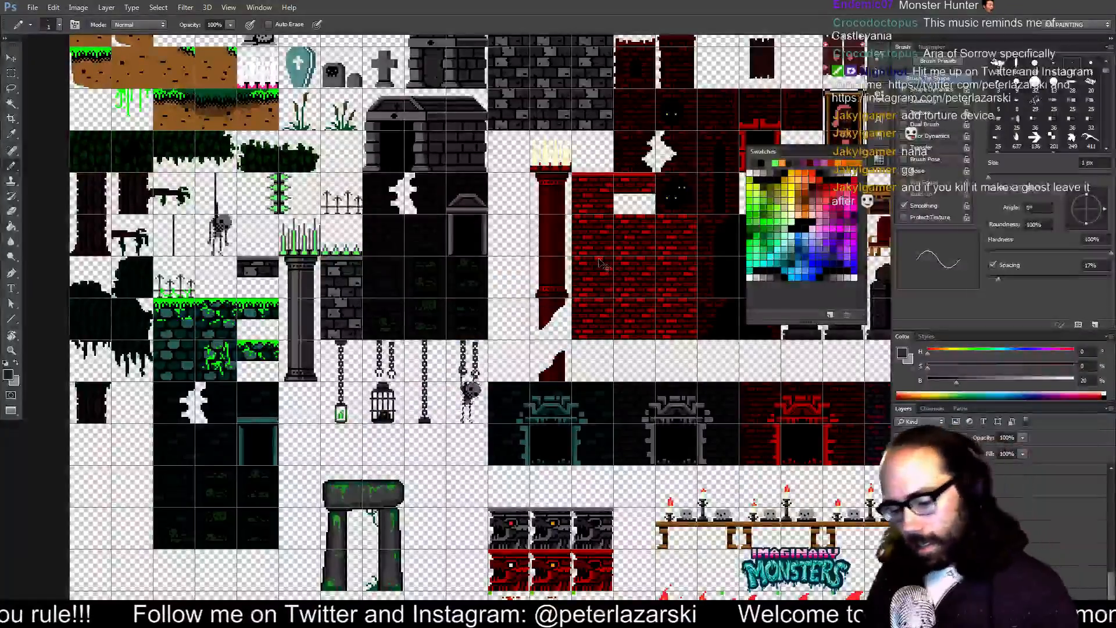
key(ctrl+w)
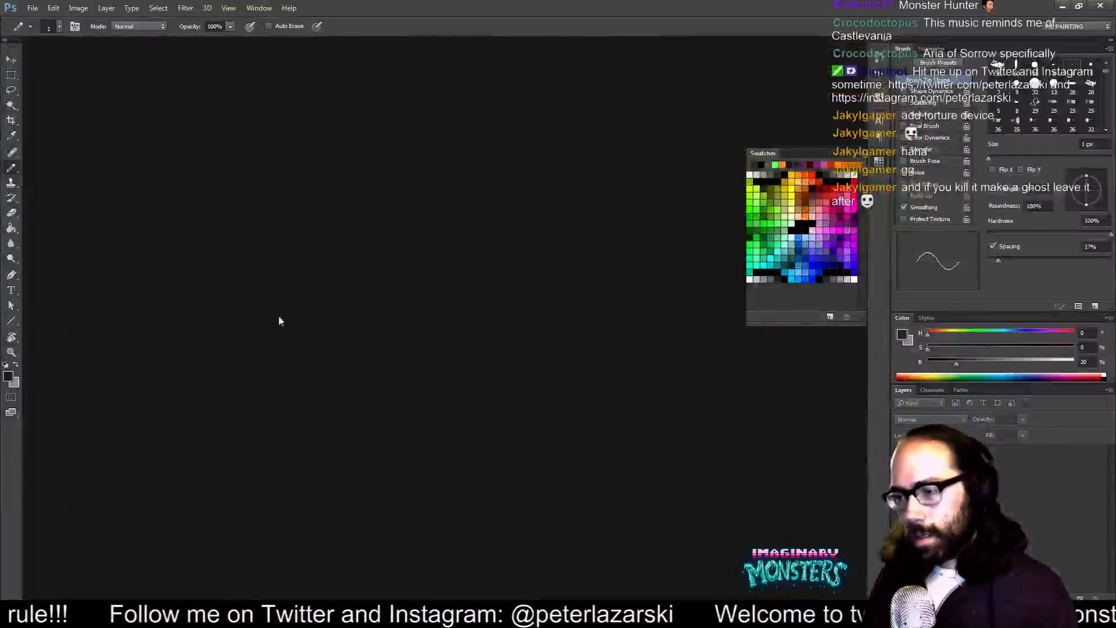
- Switch to GameMaker and close the open rooms rm_level02_04 and rm_level02_05, accepting their changes
key(alt+Tab)
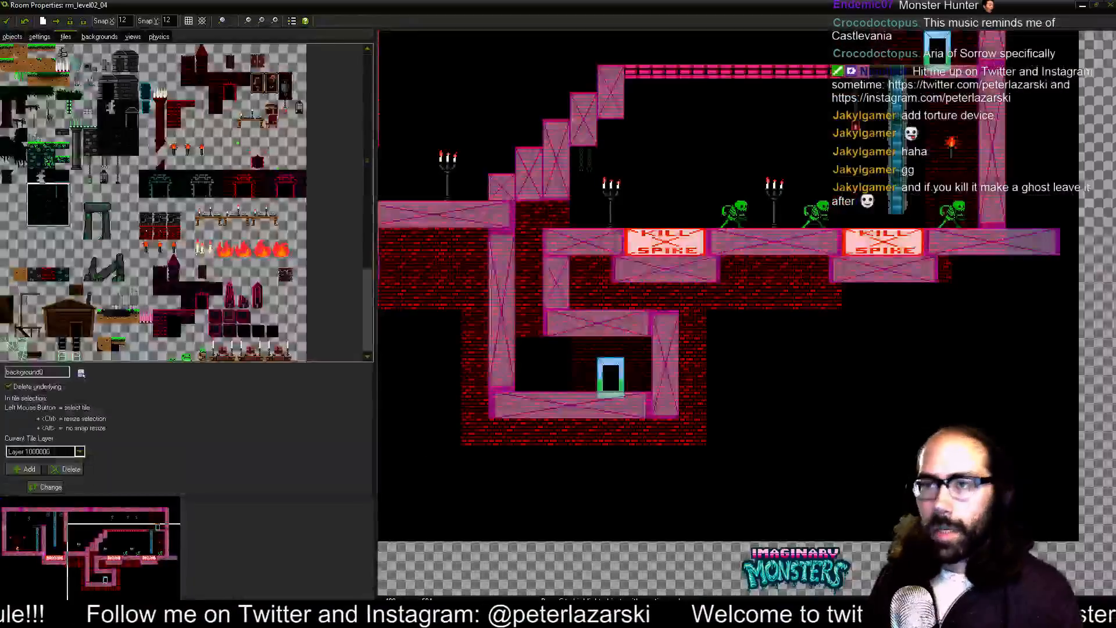
click(6, 21)
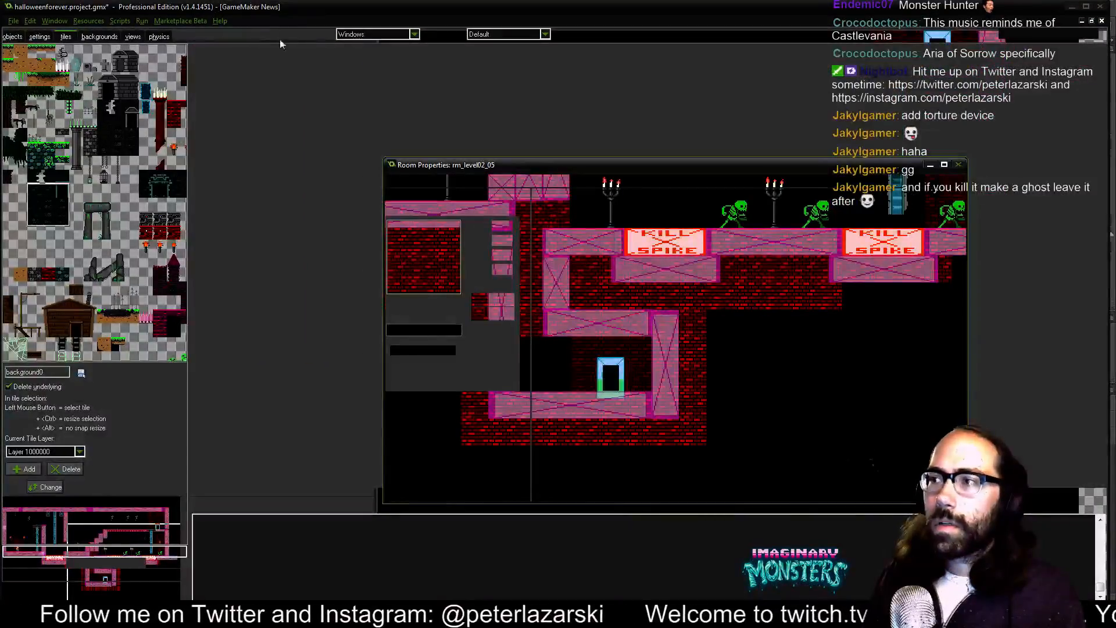
drag(262, 8, 275, 44)
drag(283, 65, 183, 7)
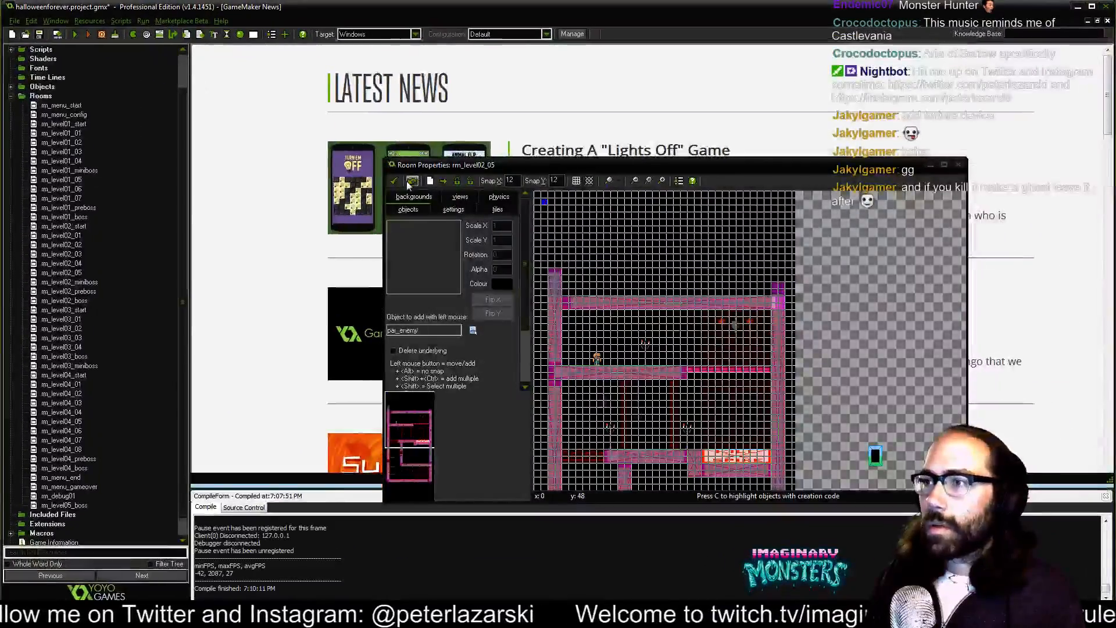
click(395, 183)
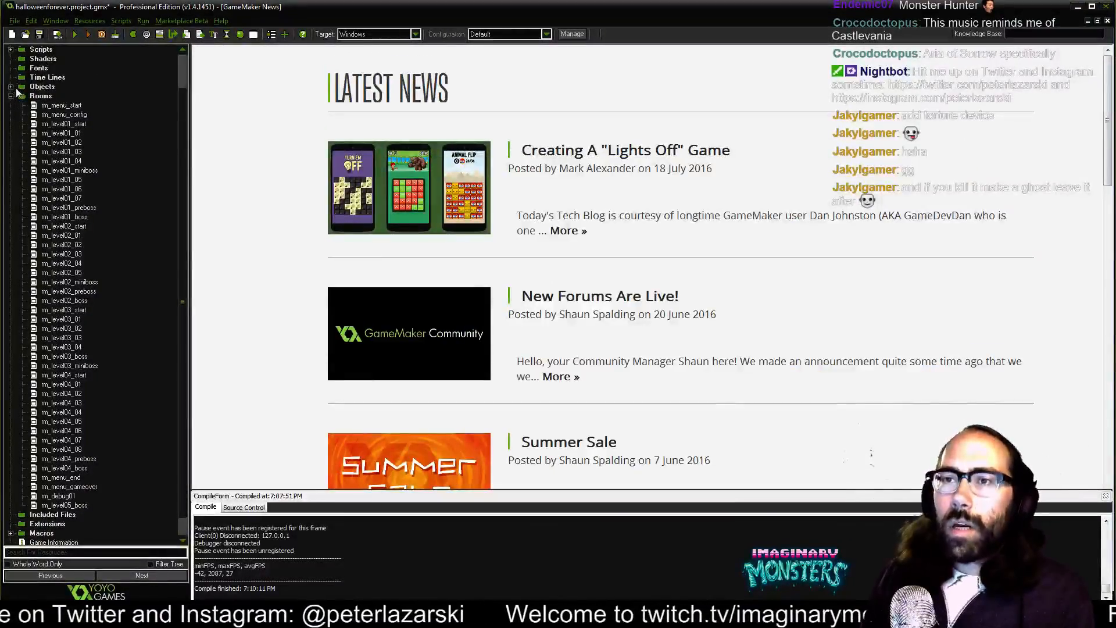
- Open the properties of background0 and load hf_world03.png as its image
click(24, 68)
scroll(14, 76, up, 2)
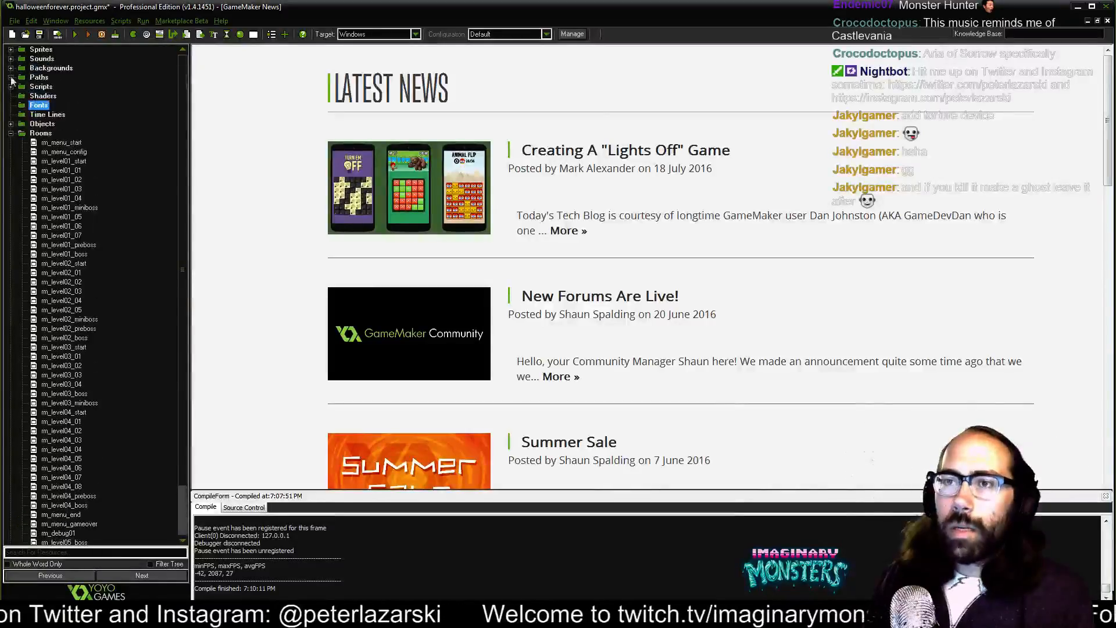
click(11, 68)
click(40, 79)
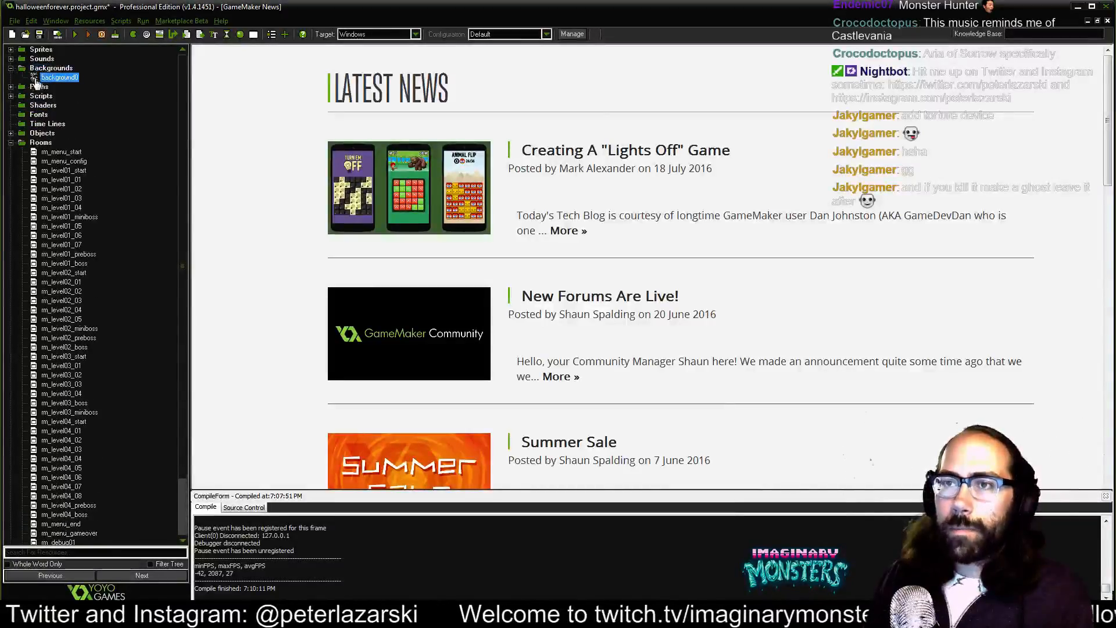
double_click(34, 80)
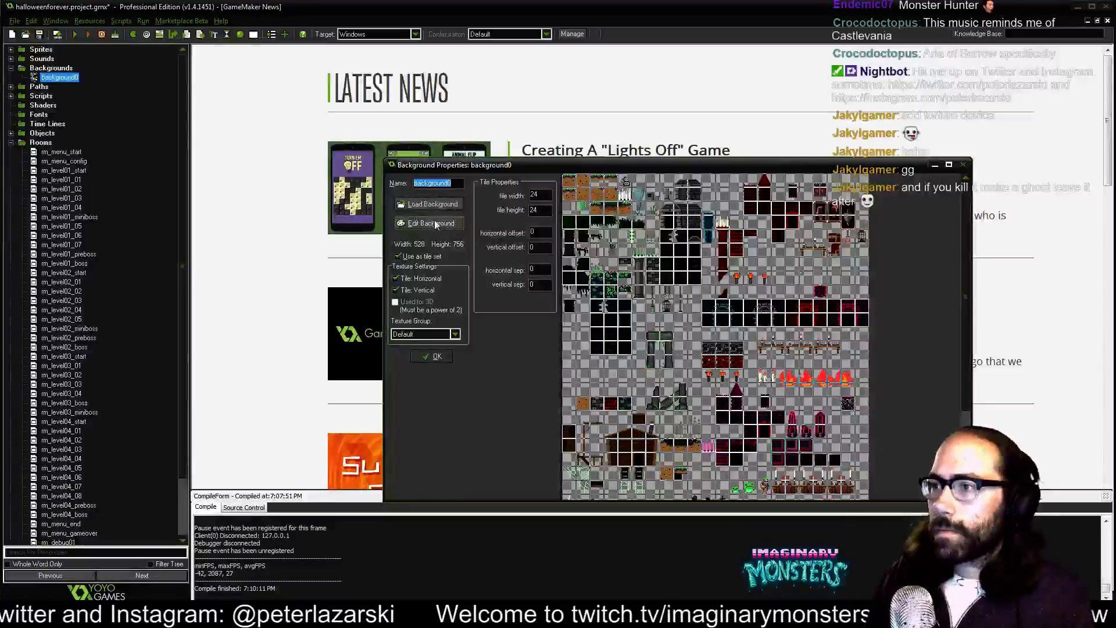
click(444, 204)
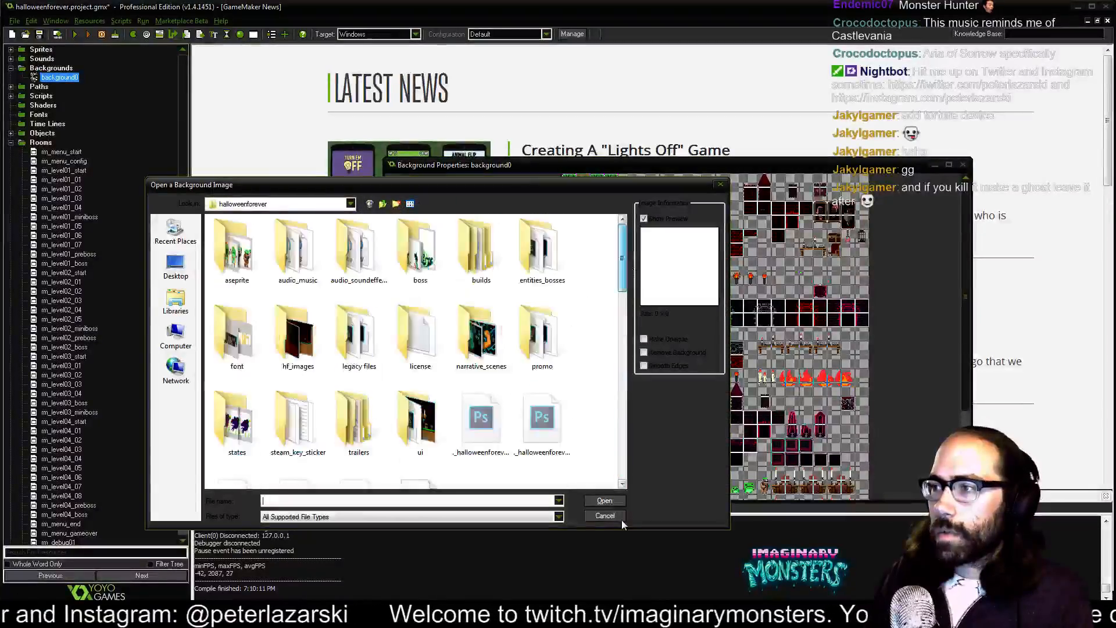
scroll(413, 349, down, 10)
click(419, 357)
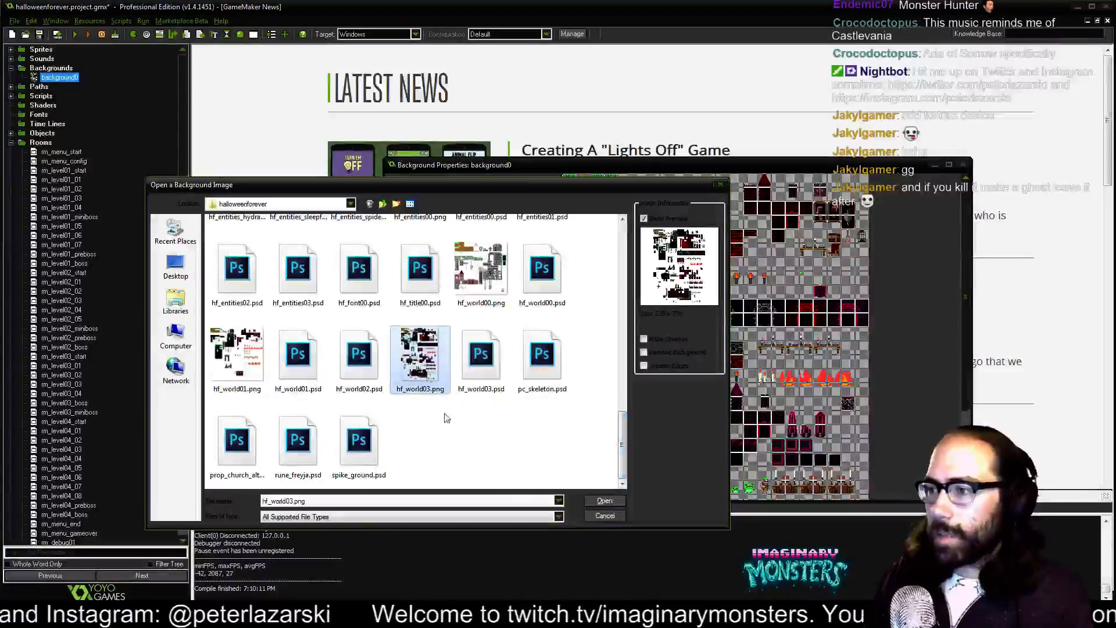
click(604, 501)
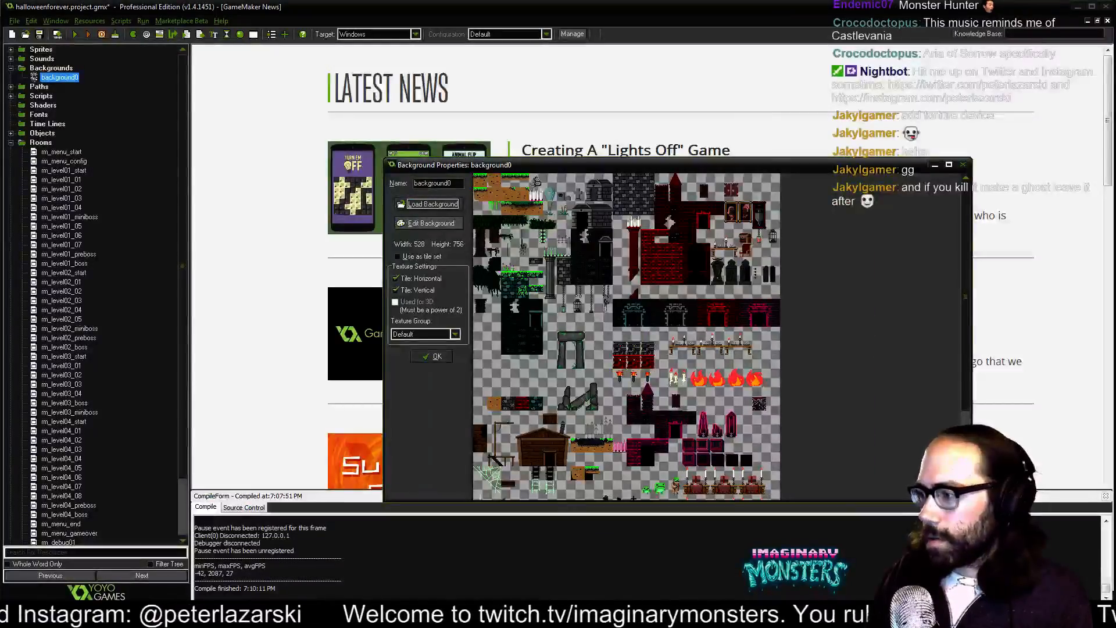
key(alt+Tab)
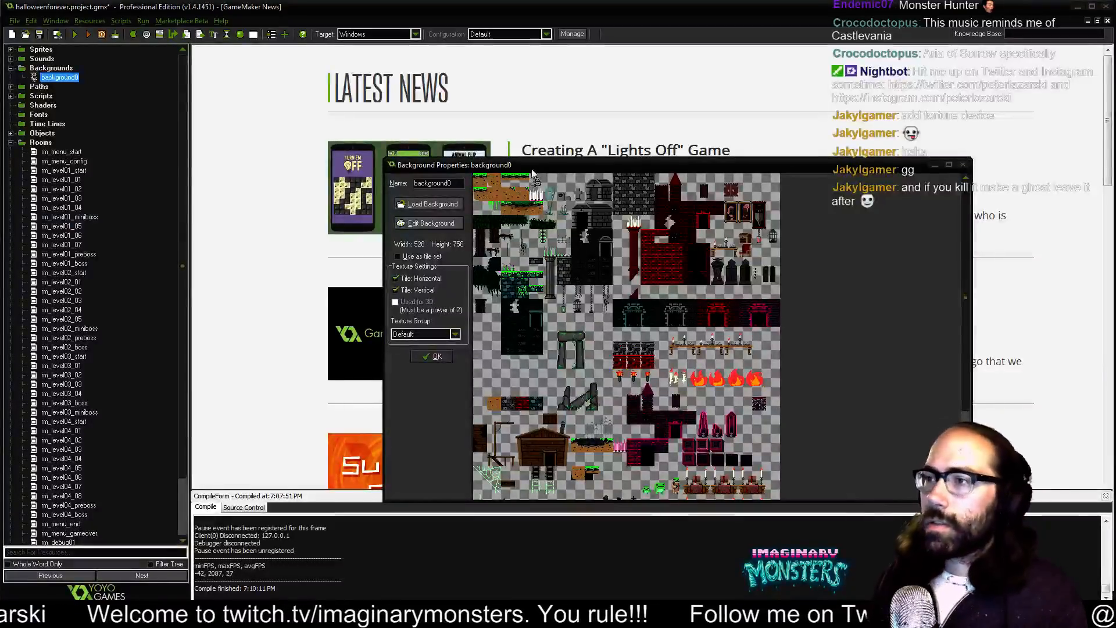
- Set background0 to be used as a tile set with 24 by 24 tiles and accept its properties
click(413, 257)
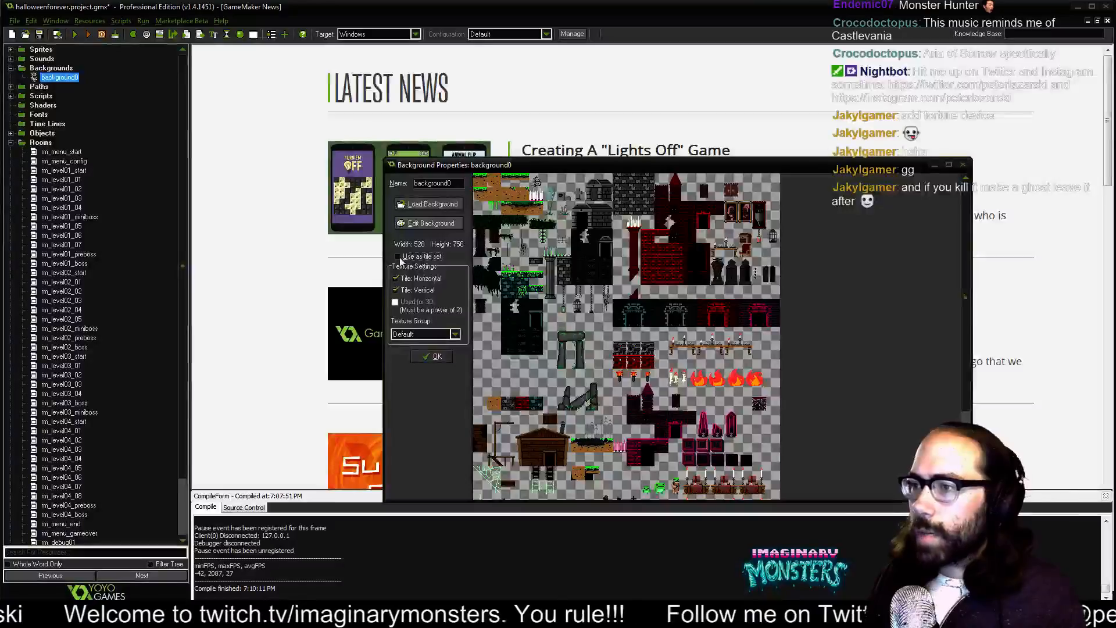
text(2)
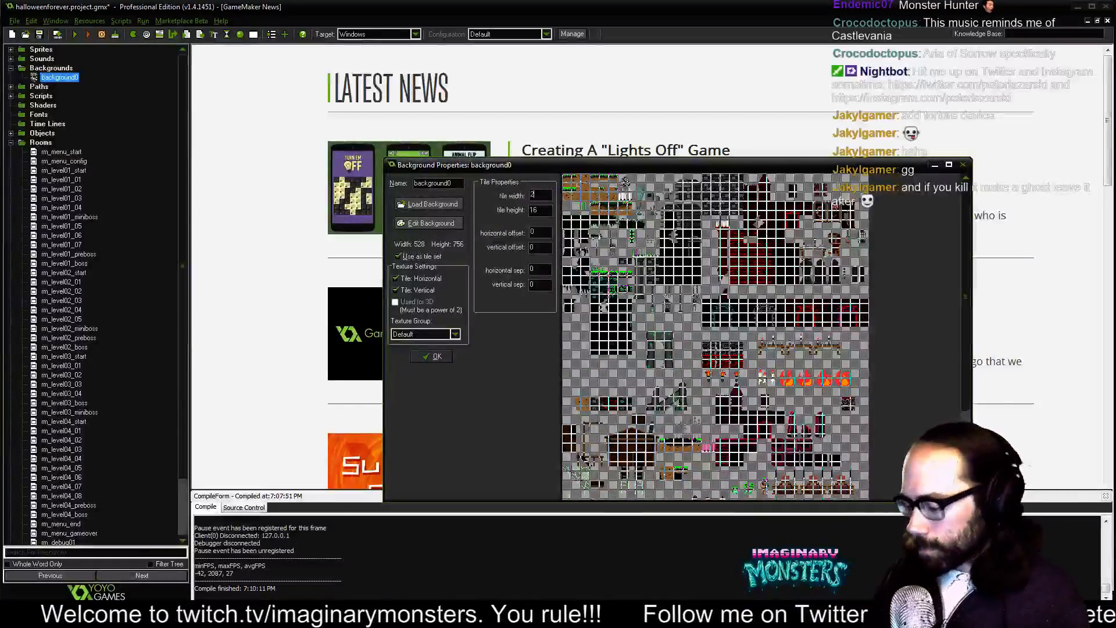
text(4)
key(Tab)
text(24)
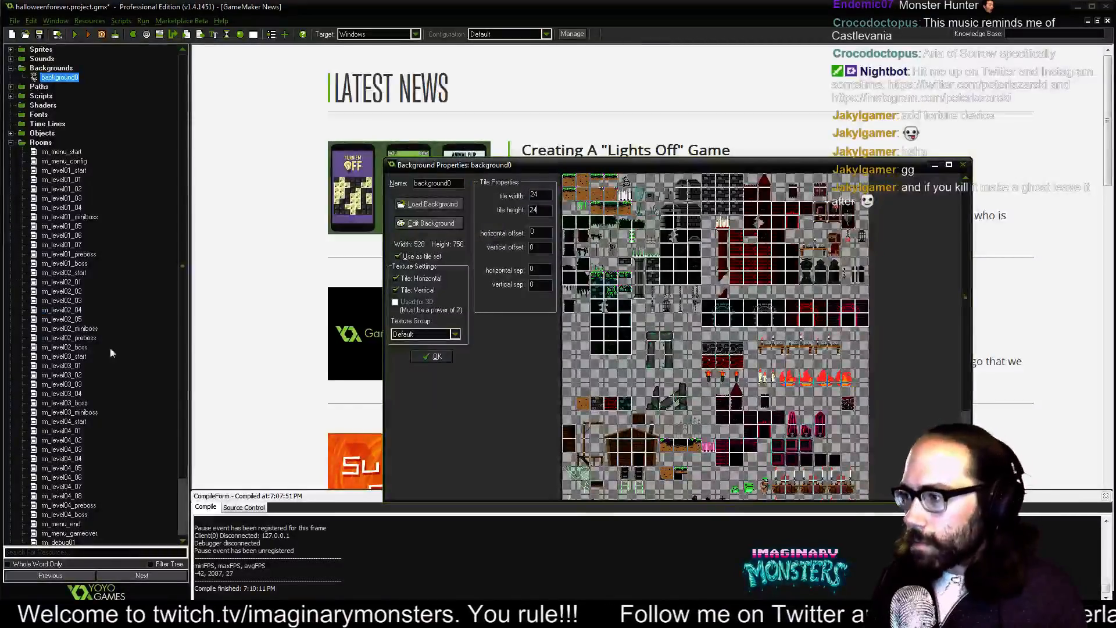
click(447, 358)
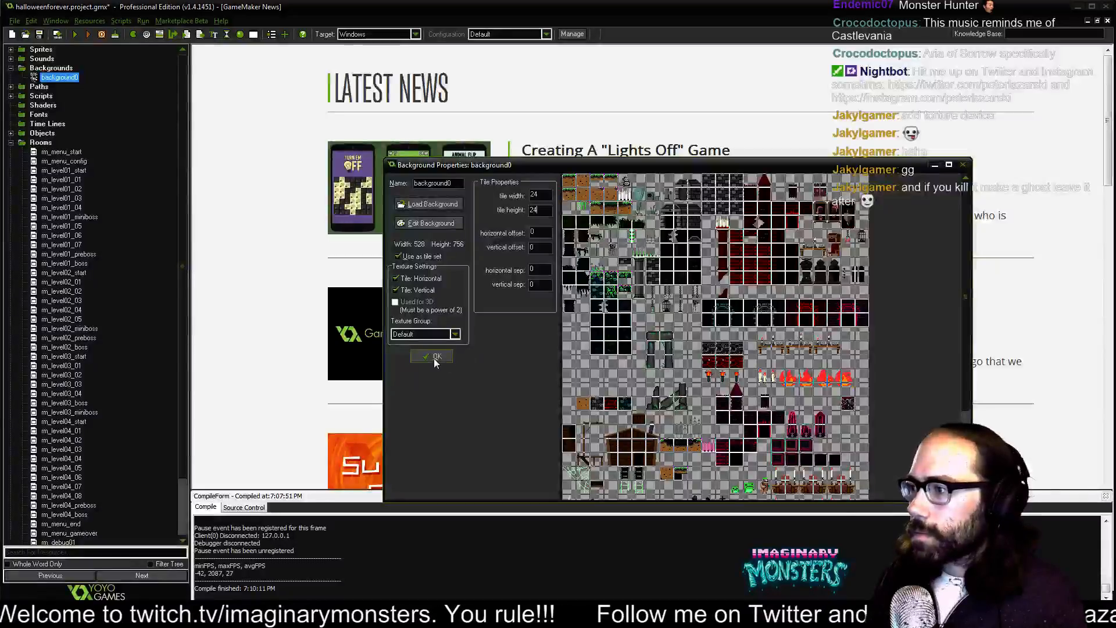
click(436, 358)
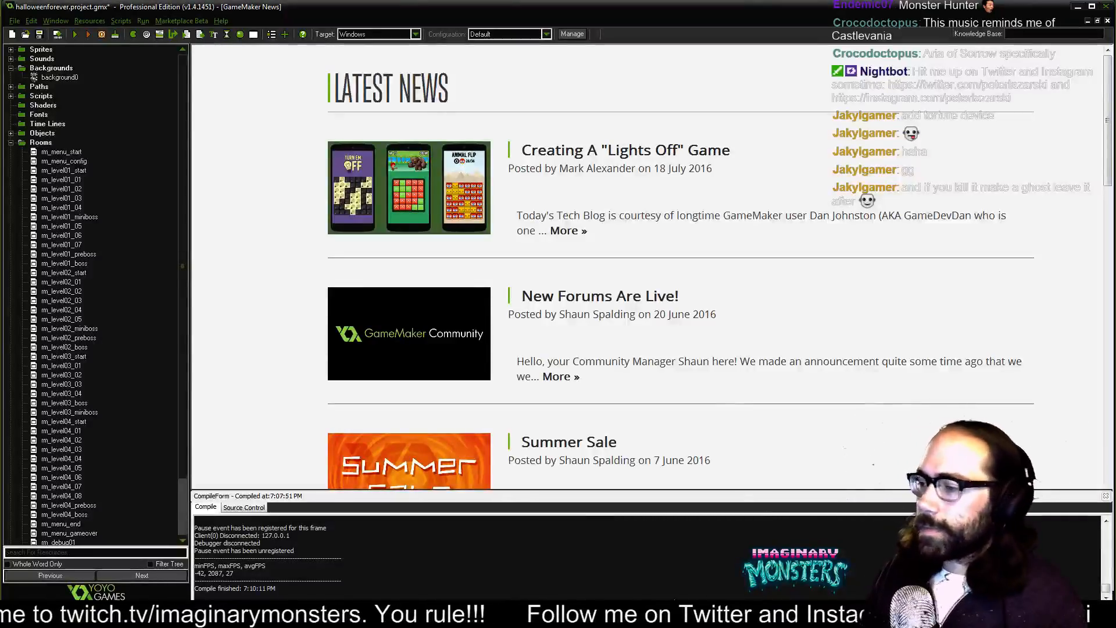
click(459, 615)
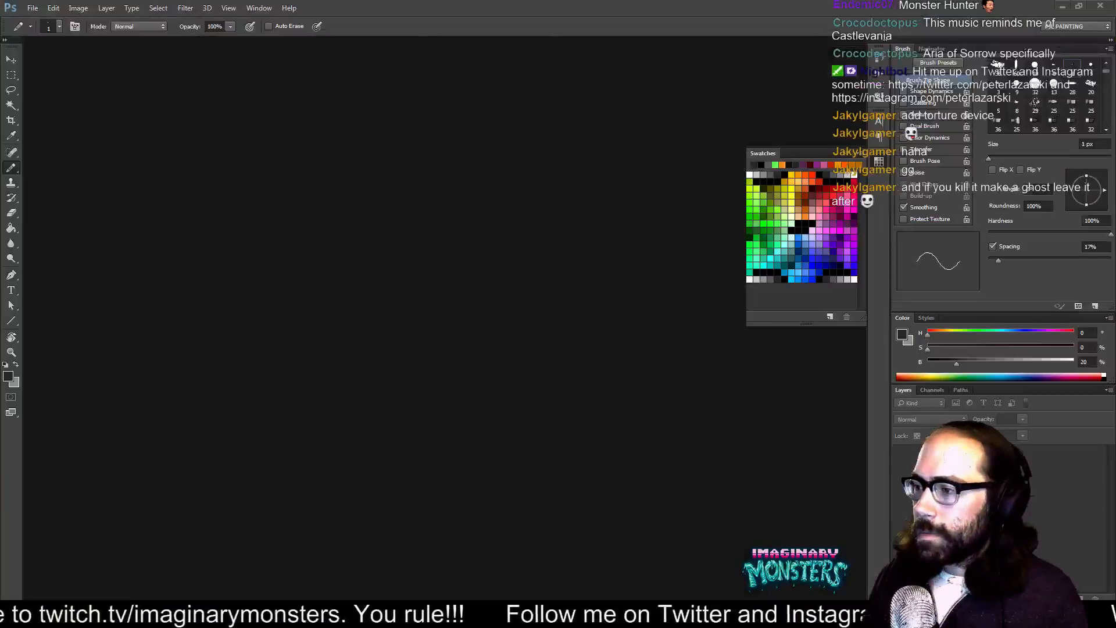
click(459, 615)
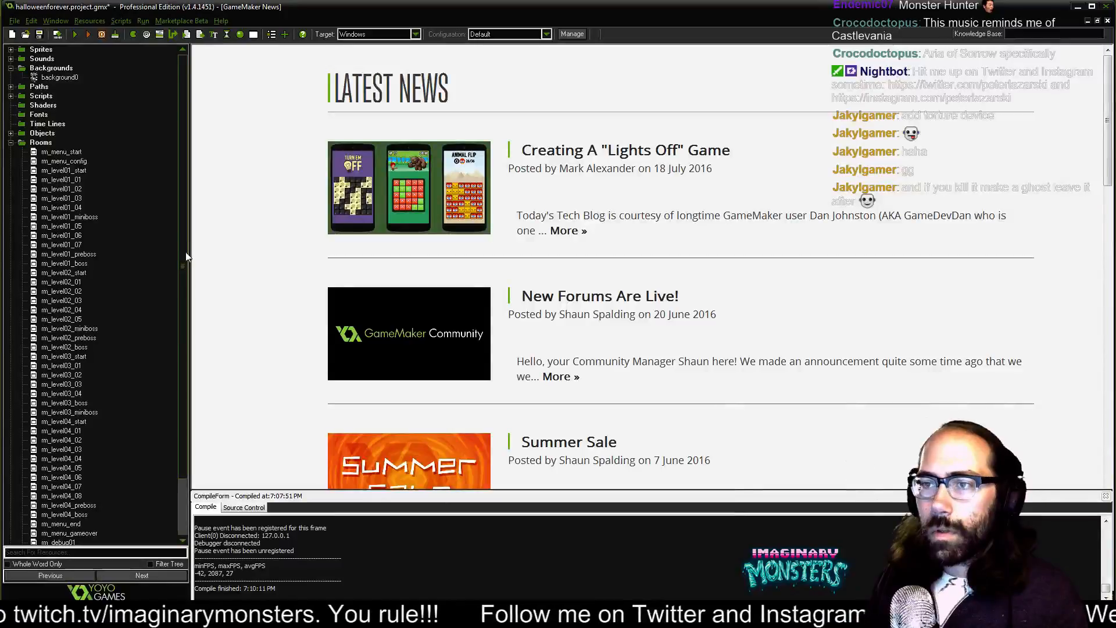
- Open the room rm_level02_05 maximized, look over its layout, and close it
scroll(185, 254, down, 3)
click(68, 403)
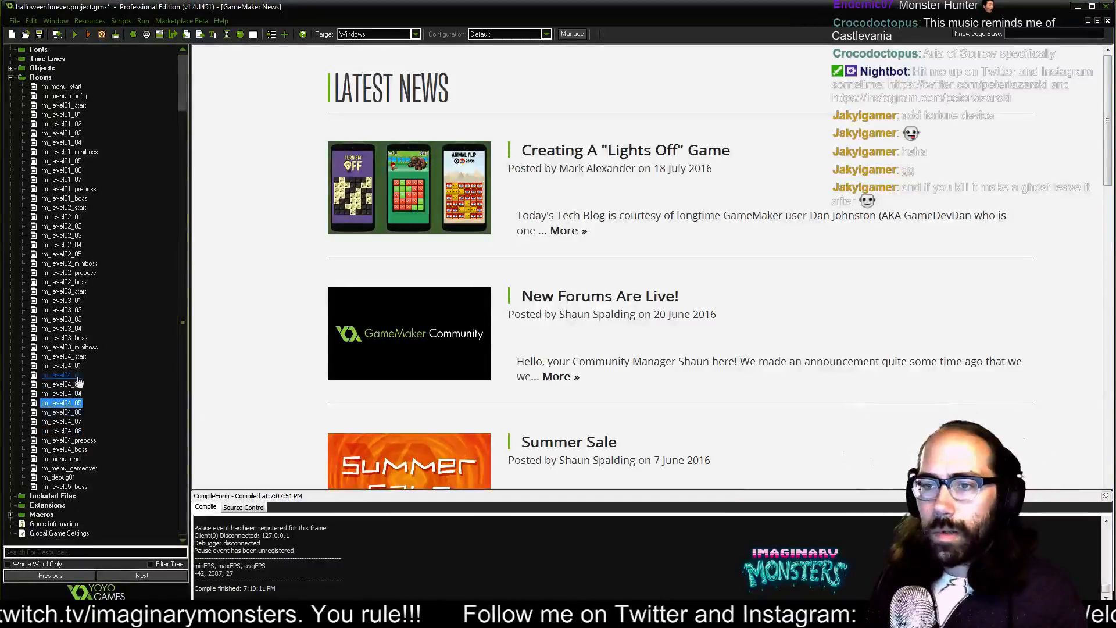
click(74, 256)
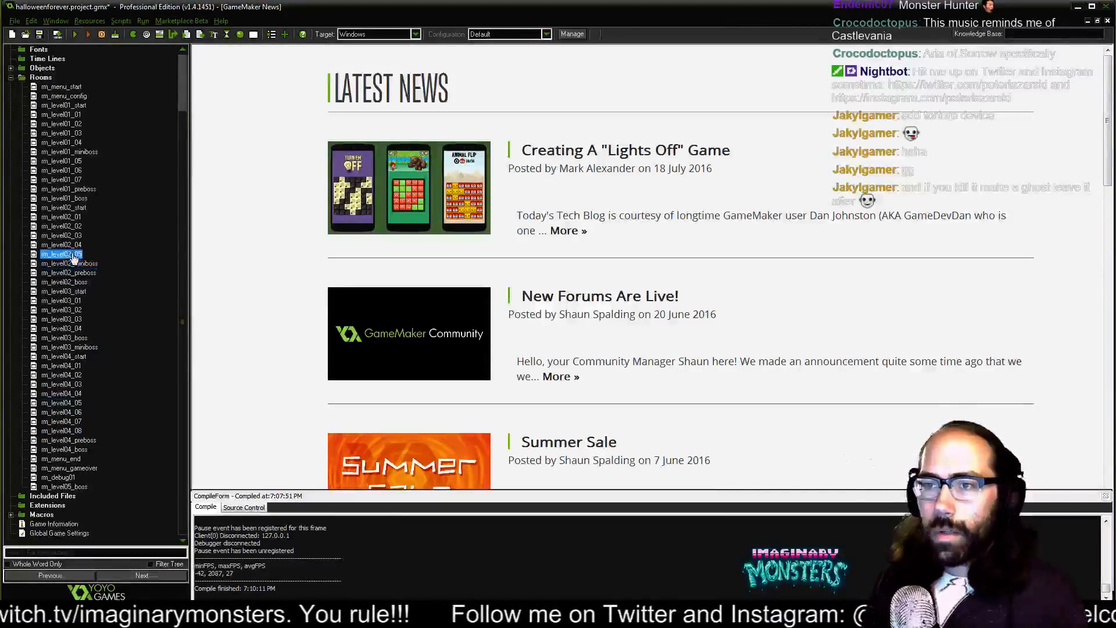
double_click(36, 256)
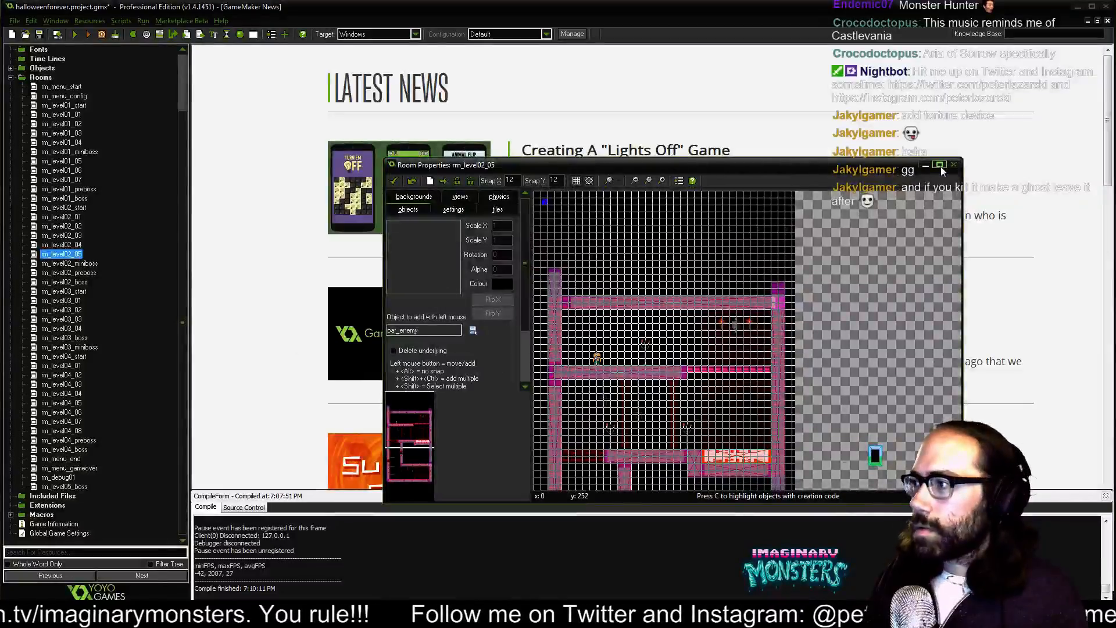
click(940, 166)
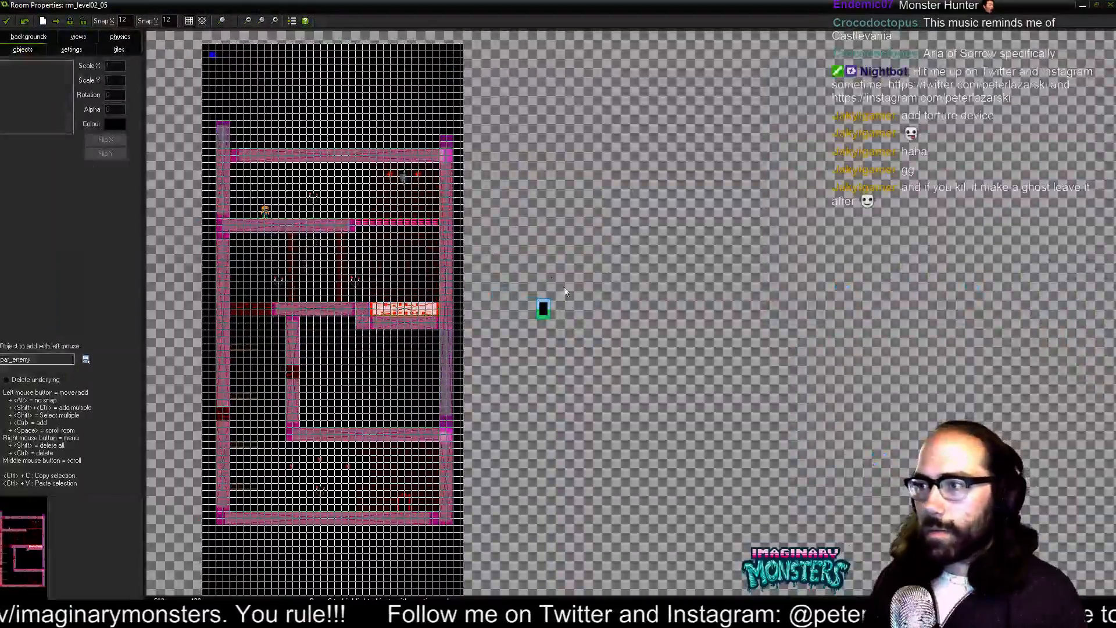
drag(372, 270, 428, 265)
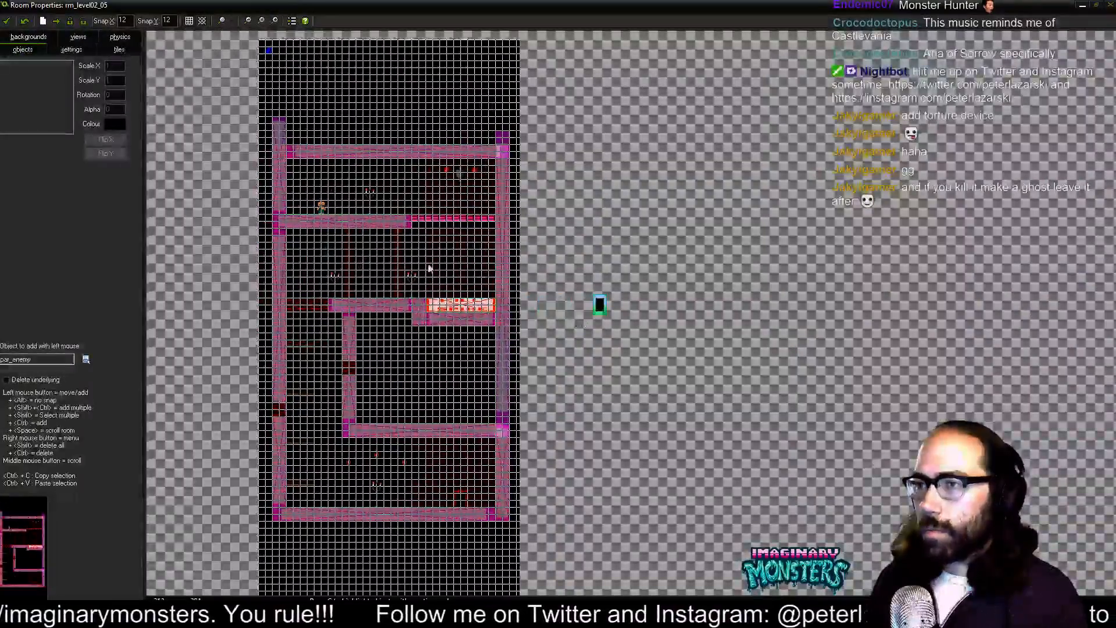
click(9, 22)
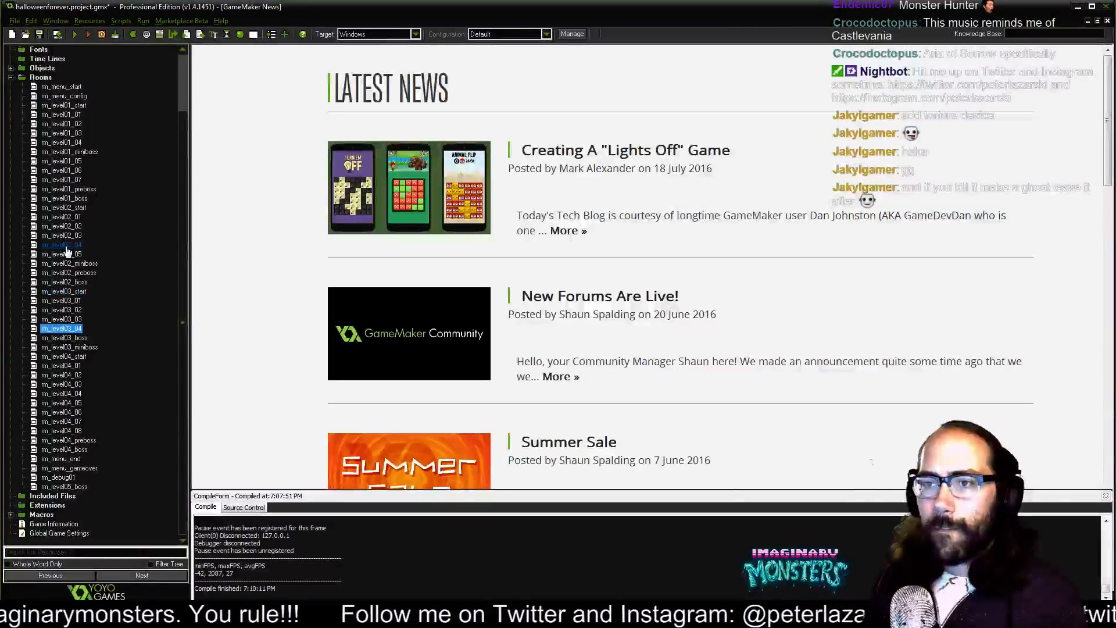
- Open the room rm_level02_04 for editing and hide its grid
double_click(61, 245)
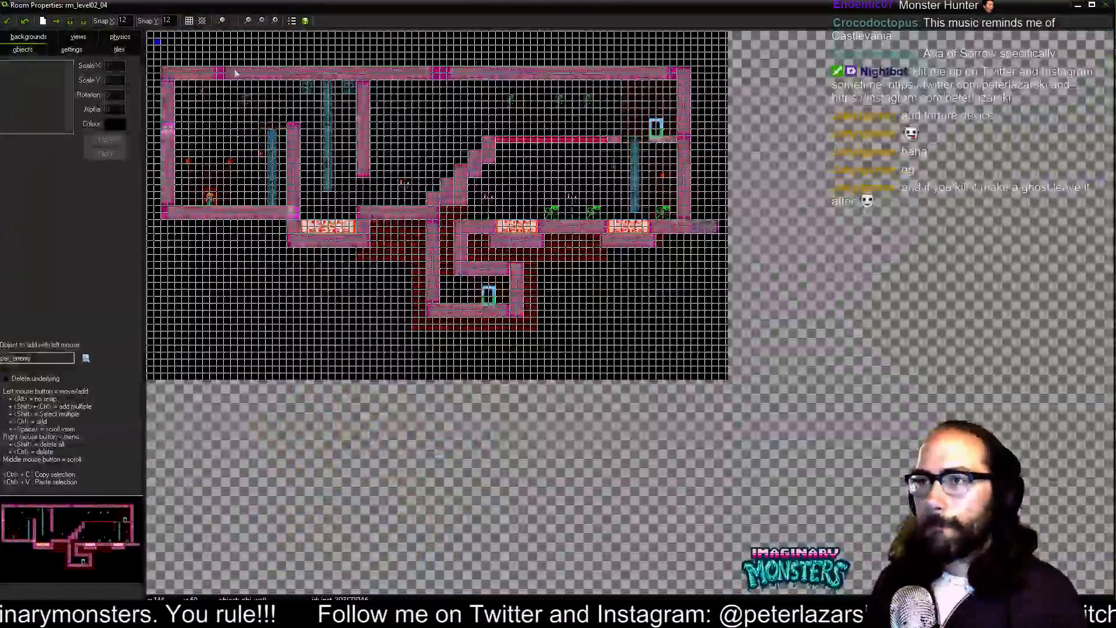
click(188, 21)
drag(341, 254, 445, 333)
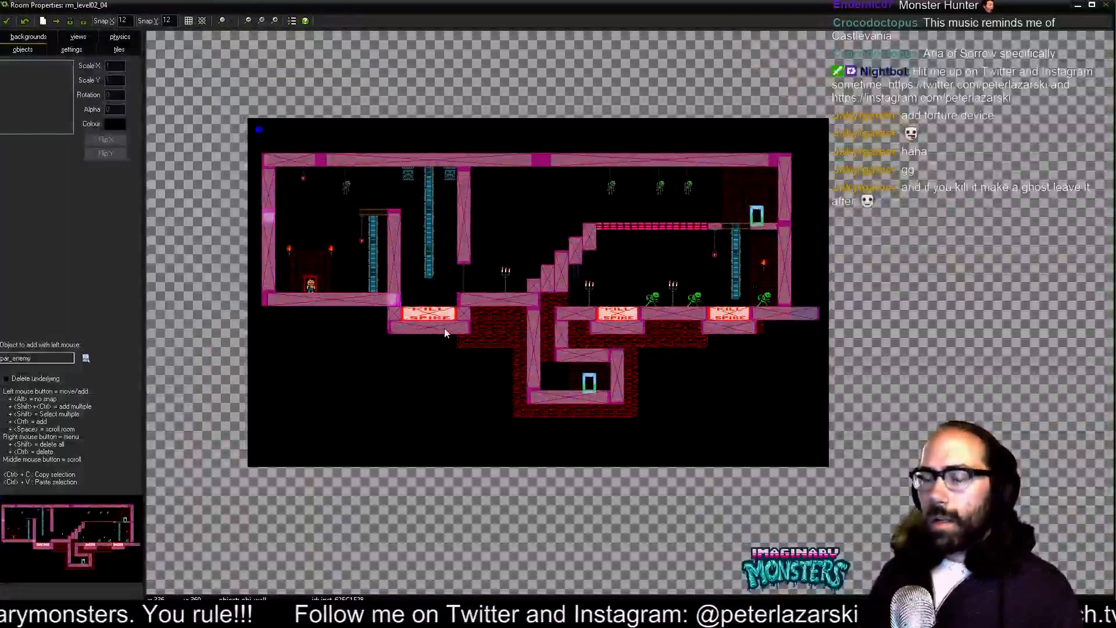
scroll(361, 267, up, 1)
drag(529, 236, 758, 334)
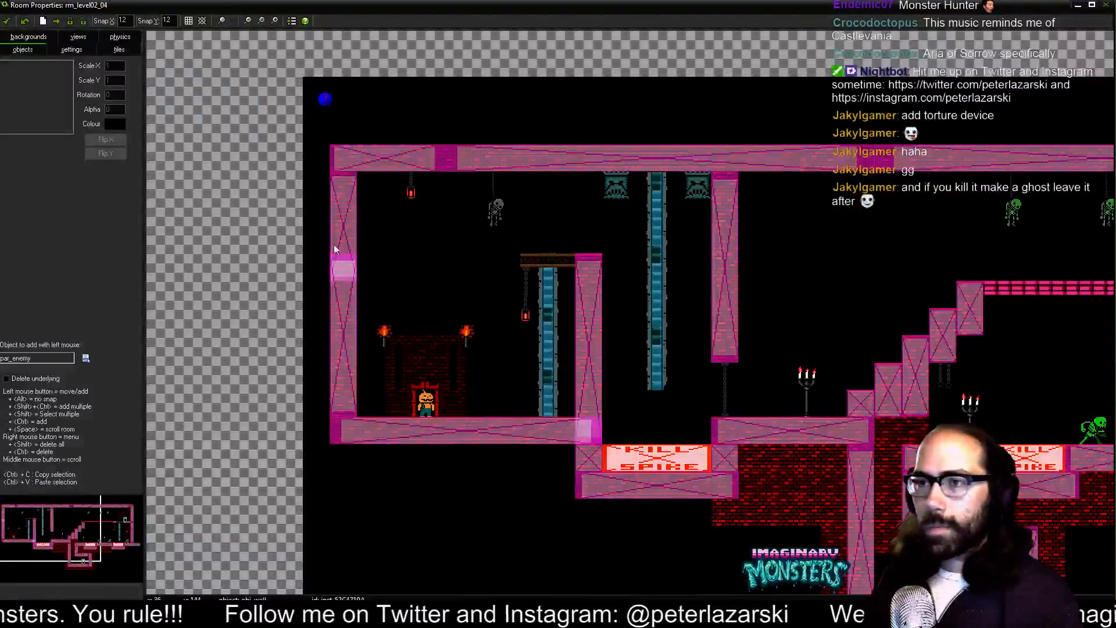
- Switch the room to tile editing with background0 as the tile set, and widen the palette to show the castle tiles
click(119, 50)
click(81, 371)
click(107, 376)
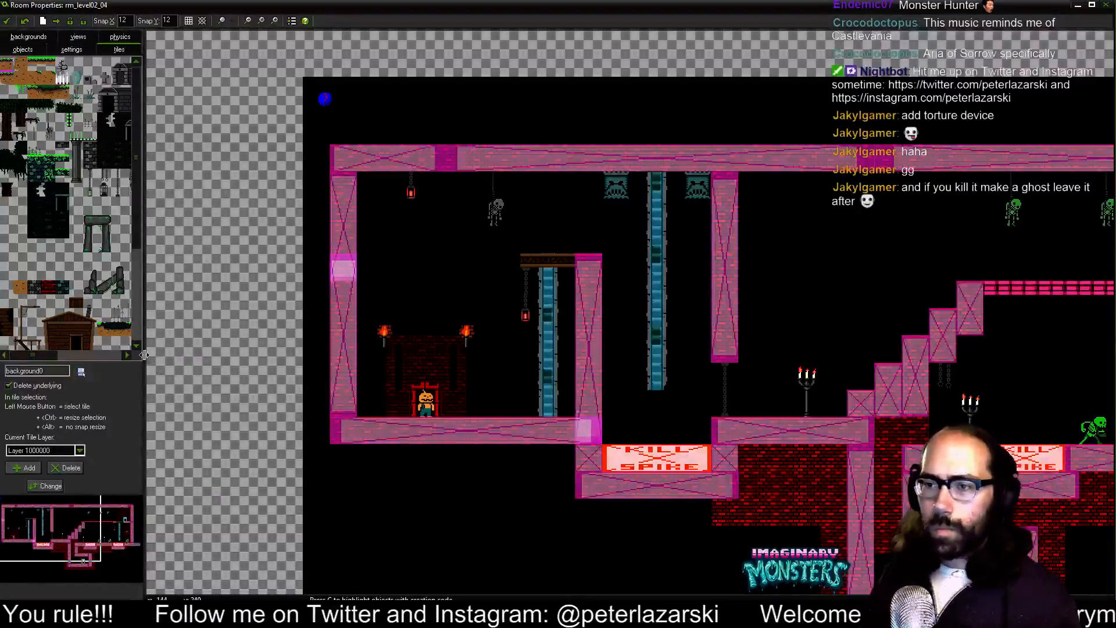
drag(262, 345, 261, 343)
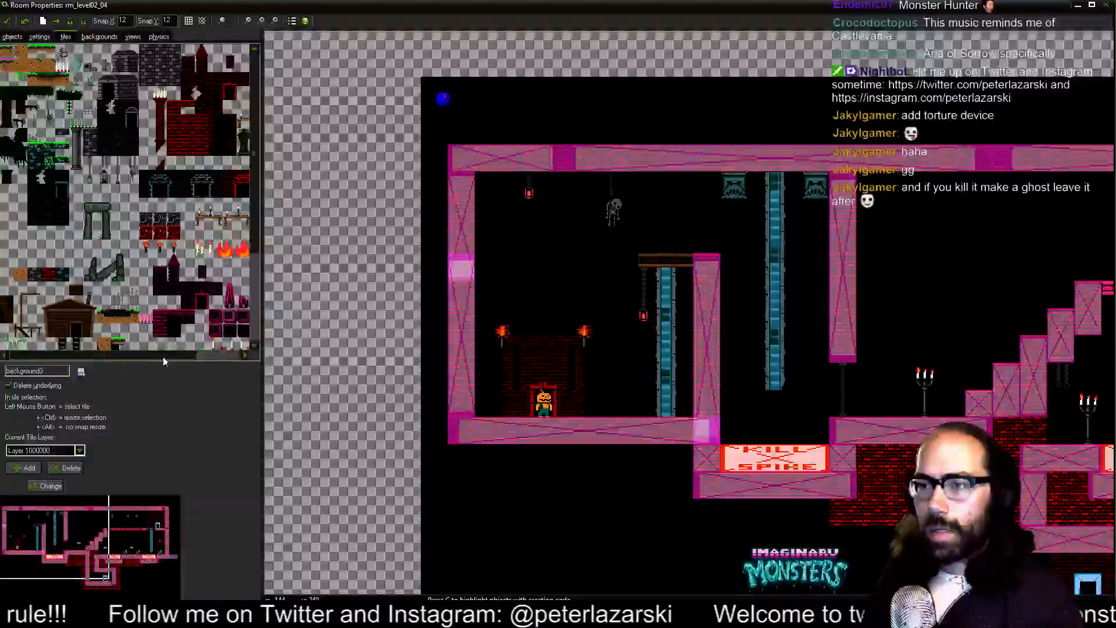
drag(164, 358, 225, 357)
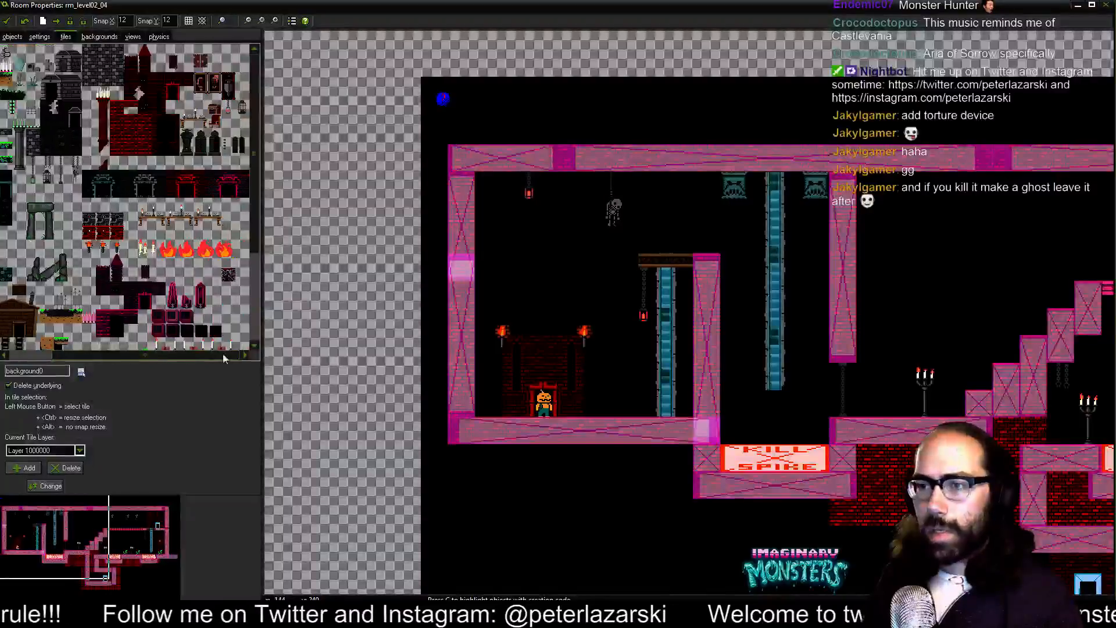
- Extend the dark brick wall beside the starting door with the two-by-two arched opening, and fill in brick below it to the floor
click(157, 122)
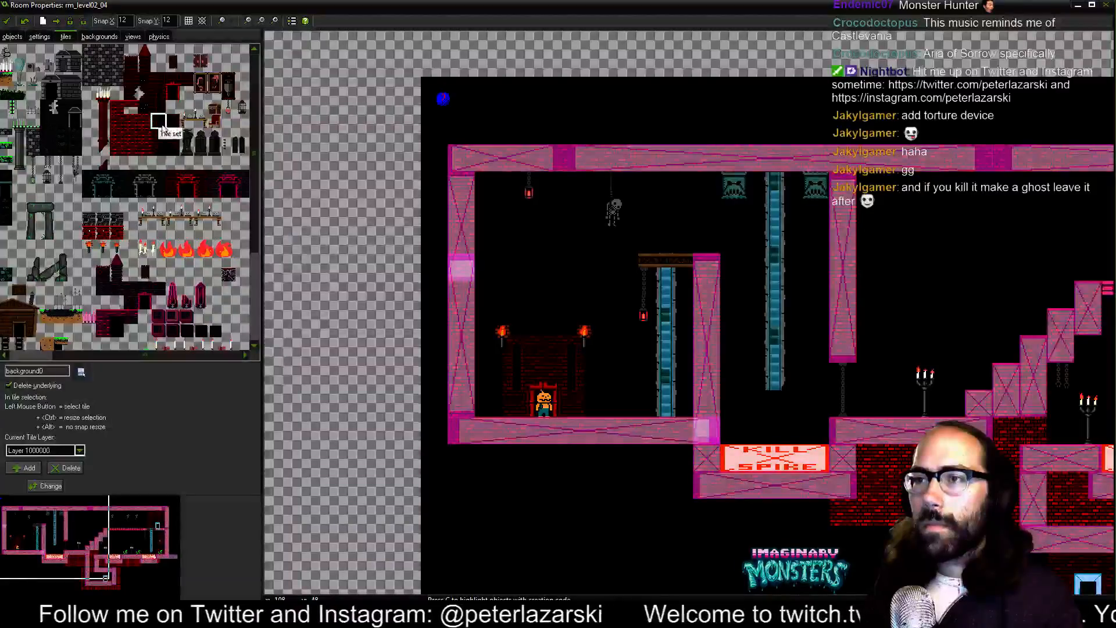
drag(159, 125, 173, 136)
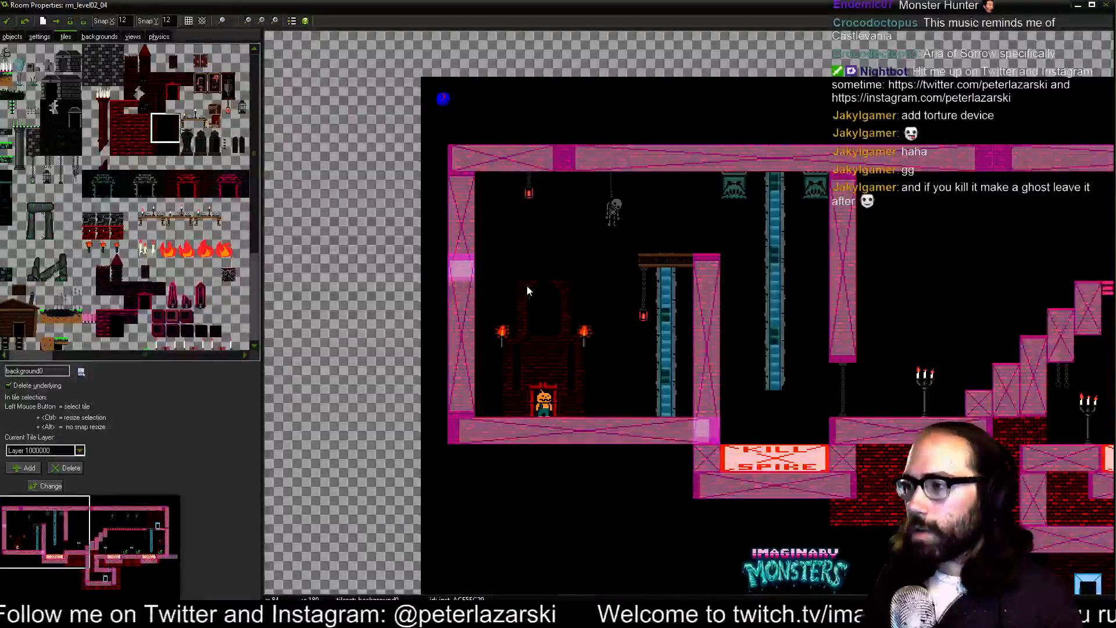
scroll(527, 284, up, 1)
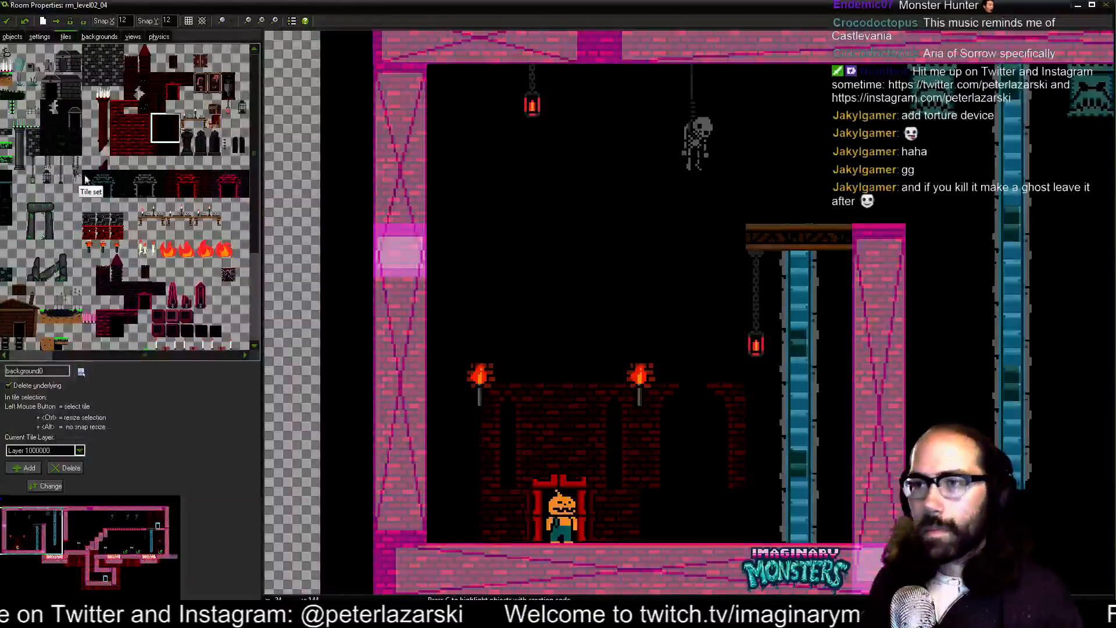
click(155, 153)
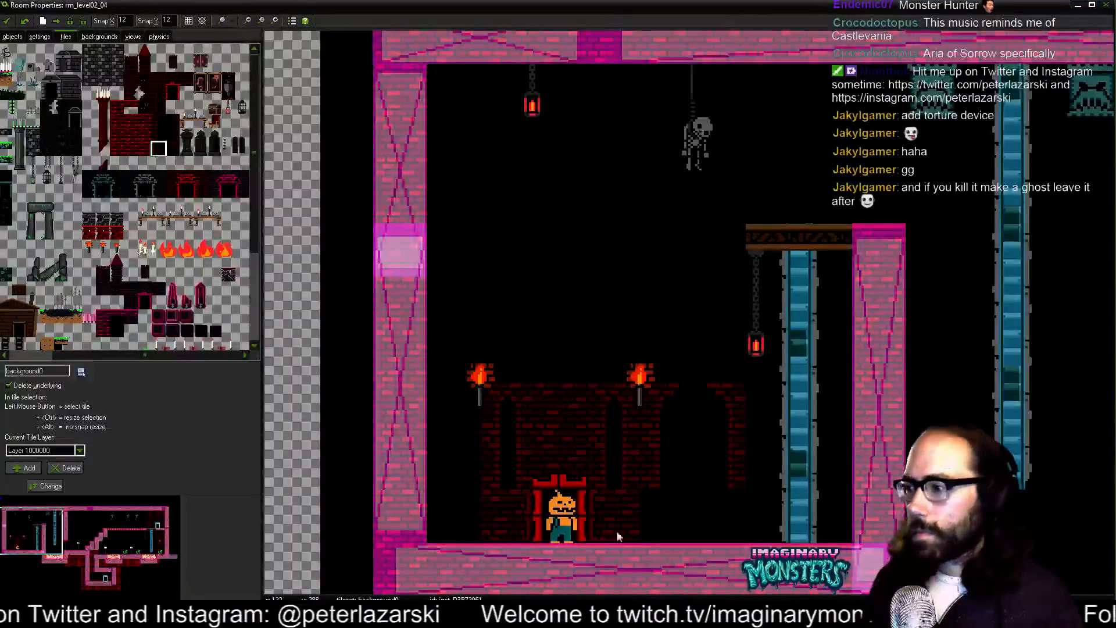
click(648, 507)
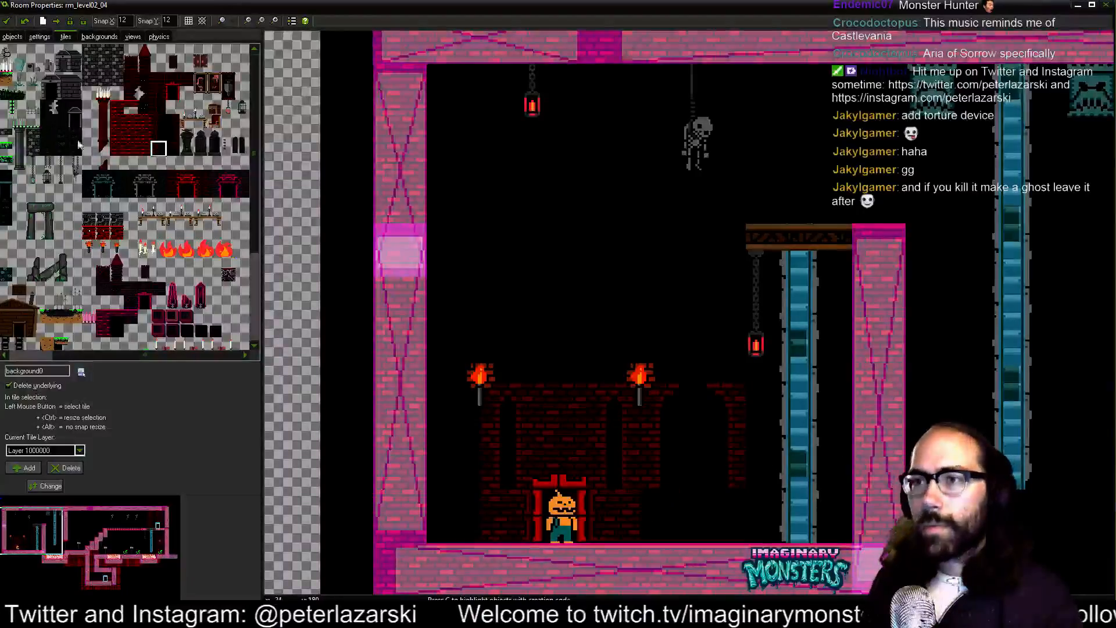
click(158, 136)
click(650, 503)
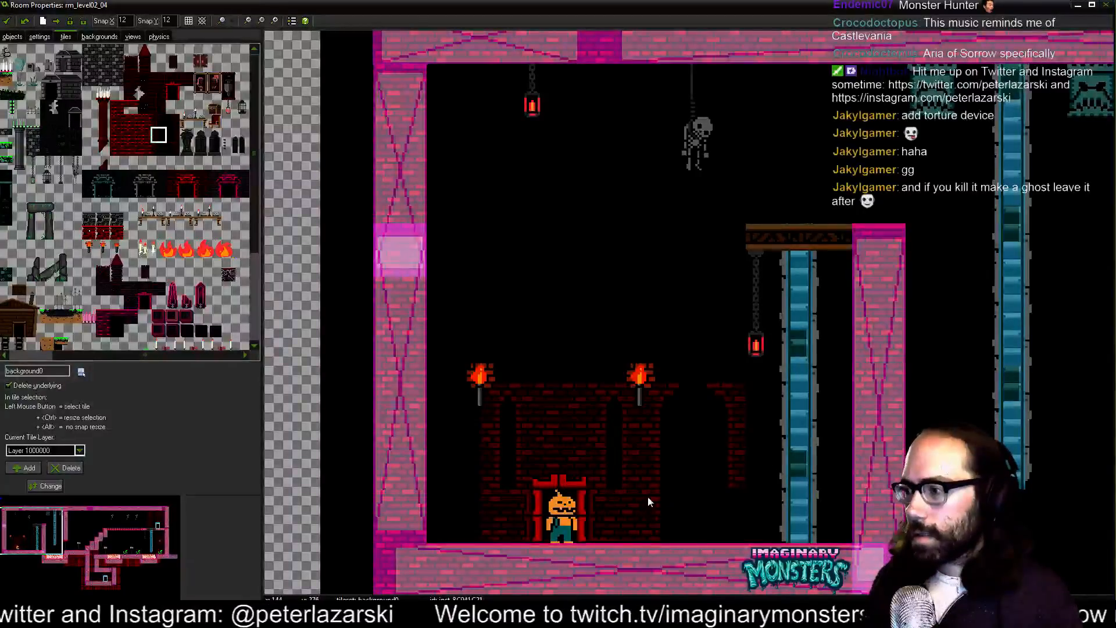
click(172, 138)
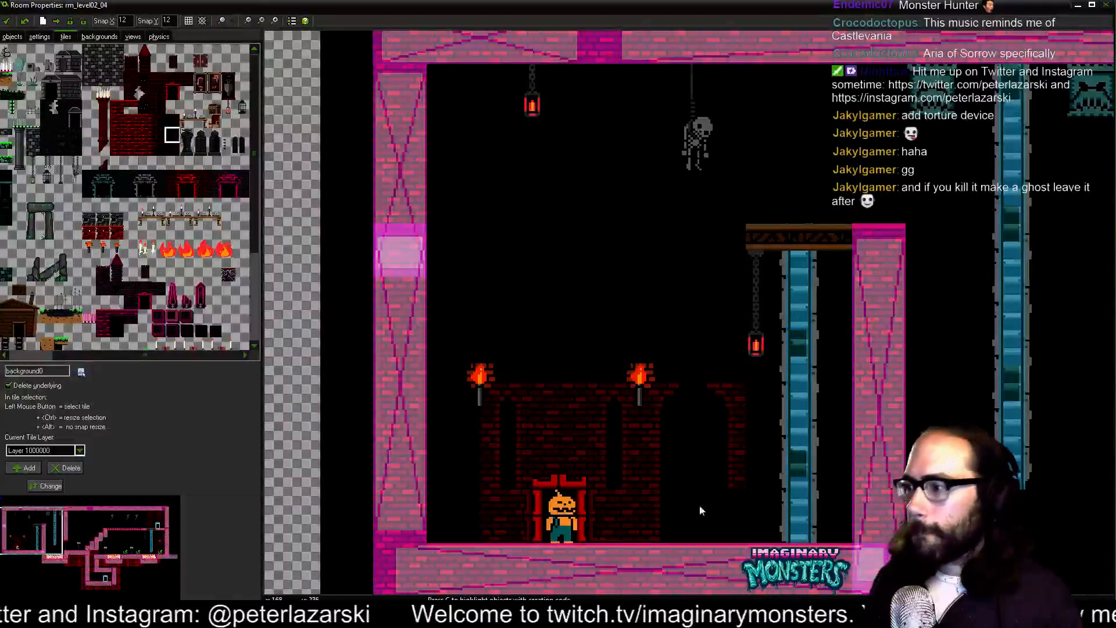
drag(679, 352, 656, 367)
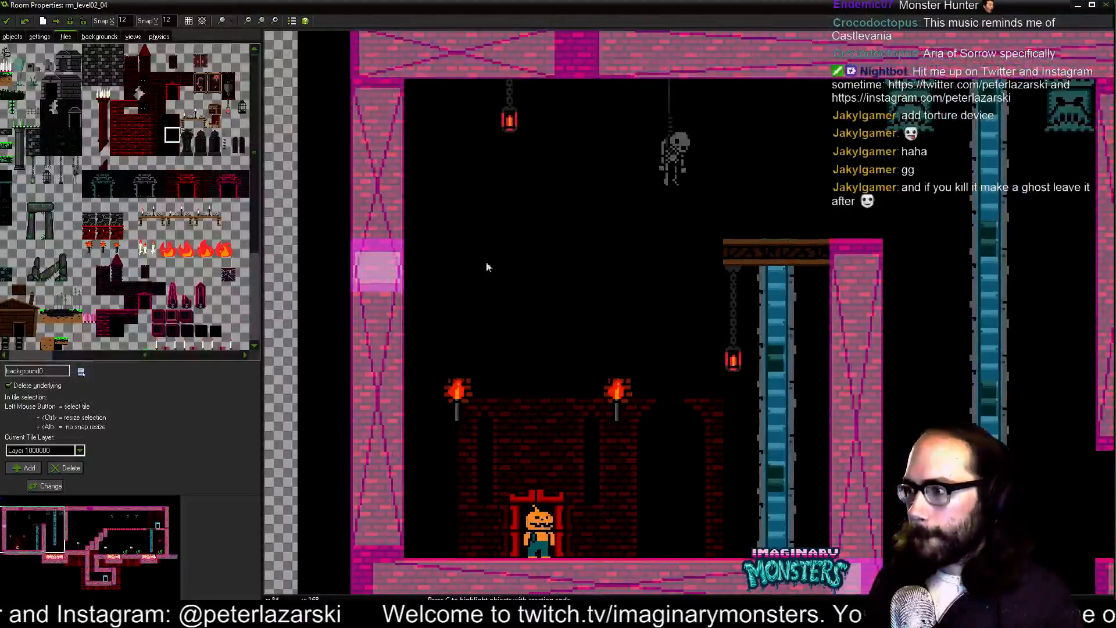
- Add a row of dark brick tiles directly above the new arched opening
click(131, 80)
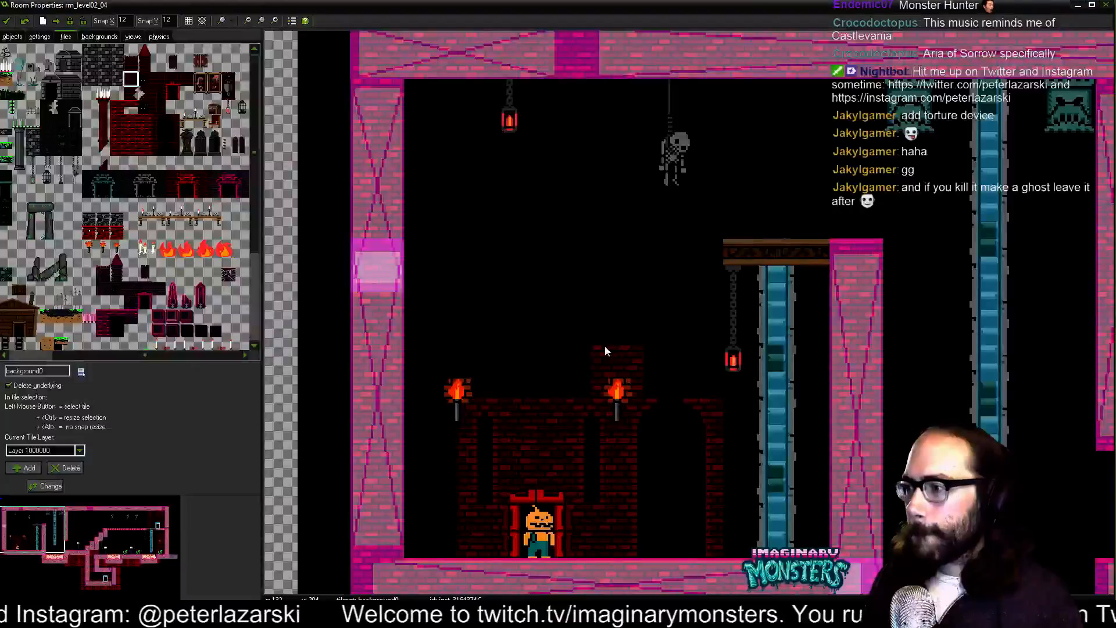
click(674, 349)
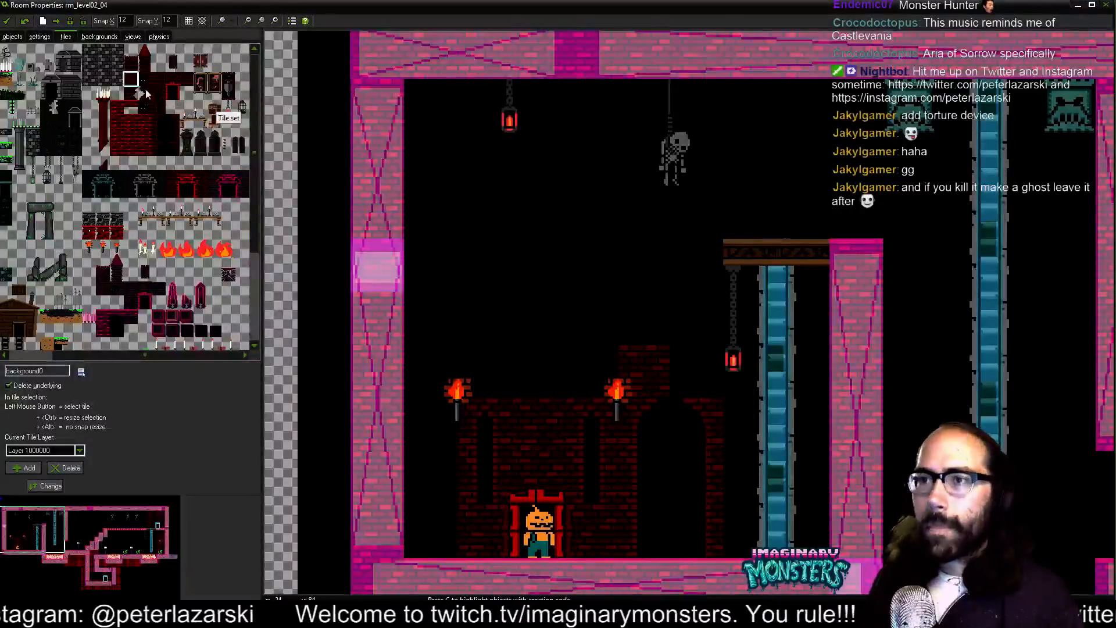
click(131, 95)
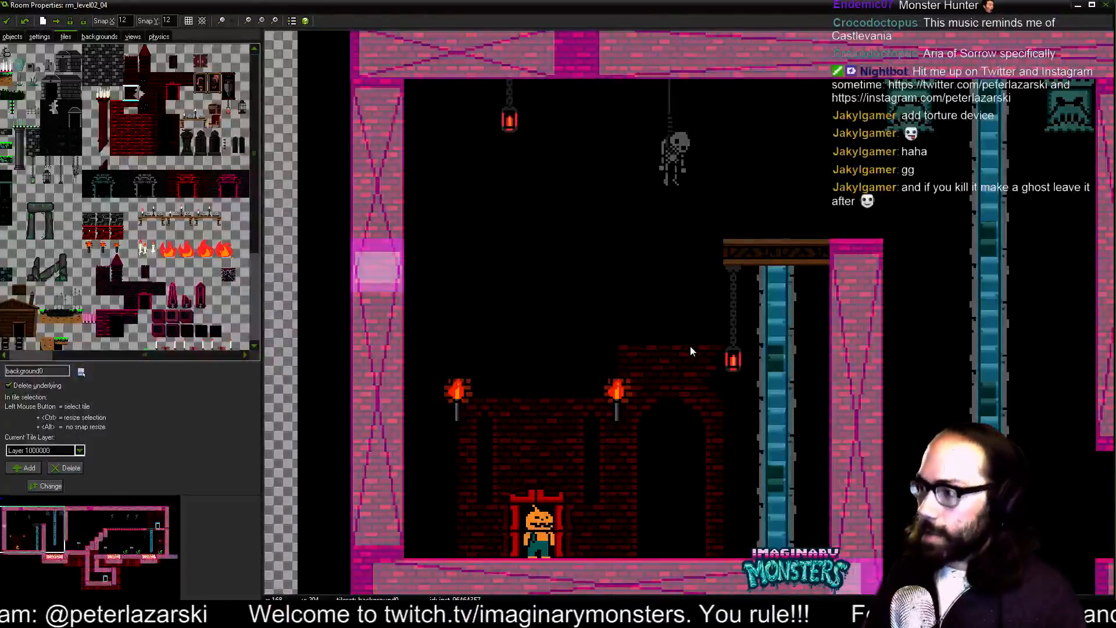
click(146, 104)
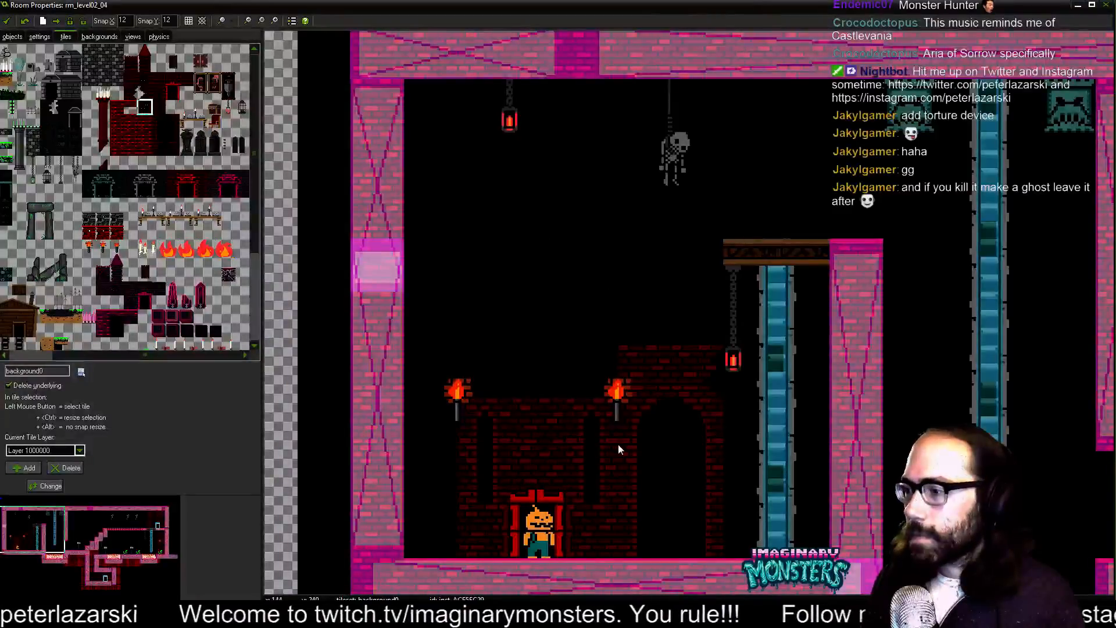
- Shift the starting door and its windowed brick wall tiles left until they meet the room's left wall
drag(713, 429, 609, 412)
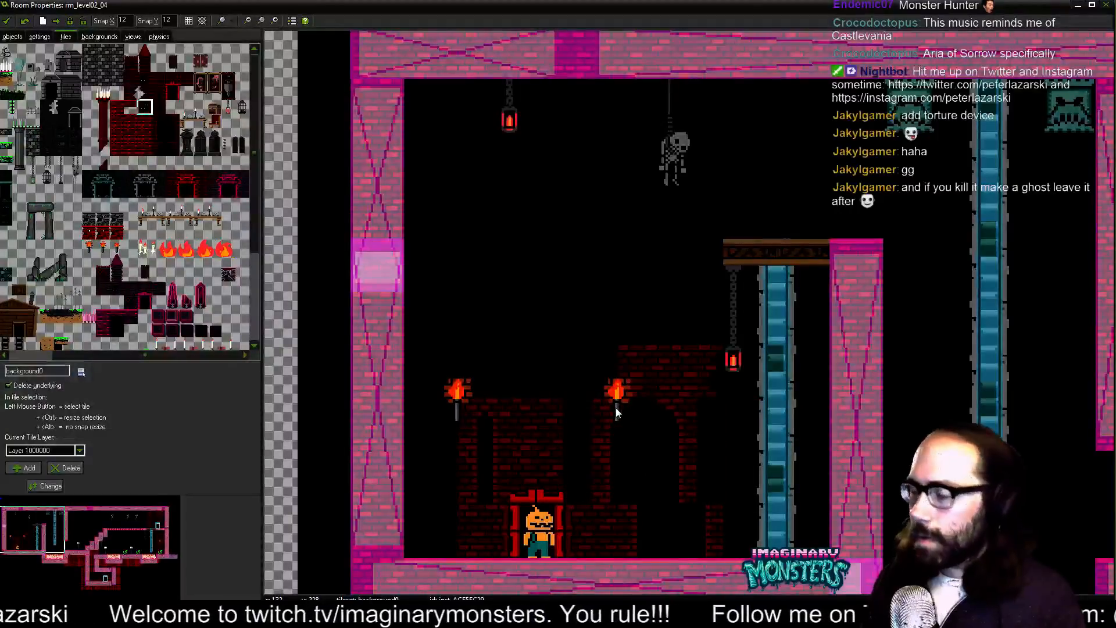
key(ctrl+z)
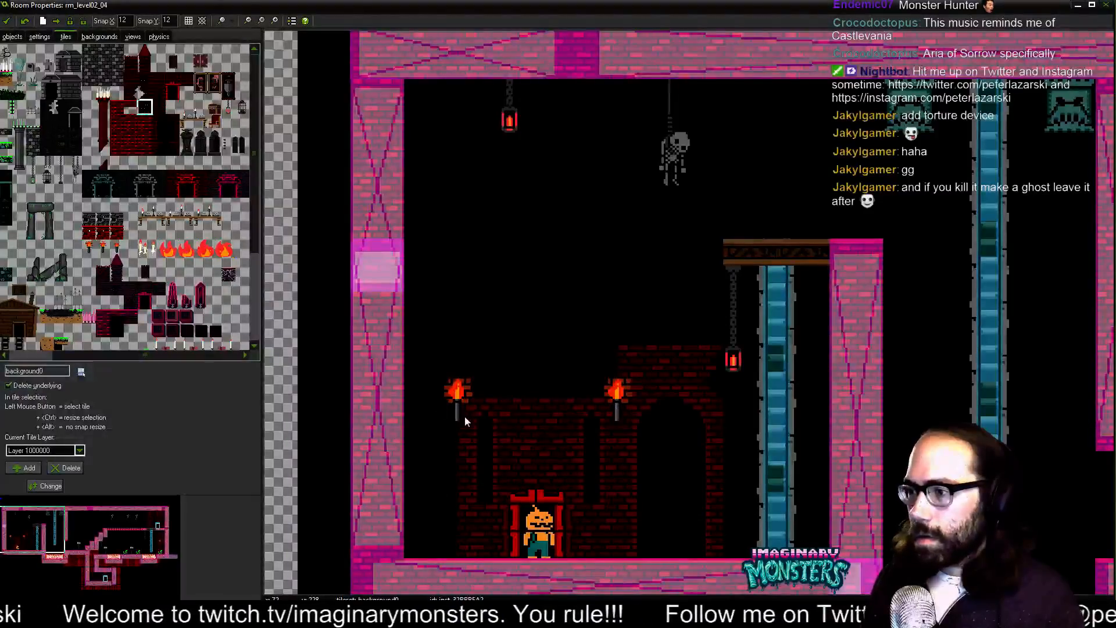
drag(465, 405, 411, 401)
drag(472, 519, 416, 518)
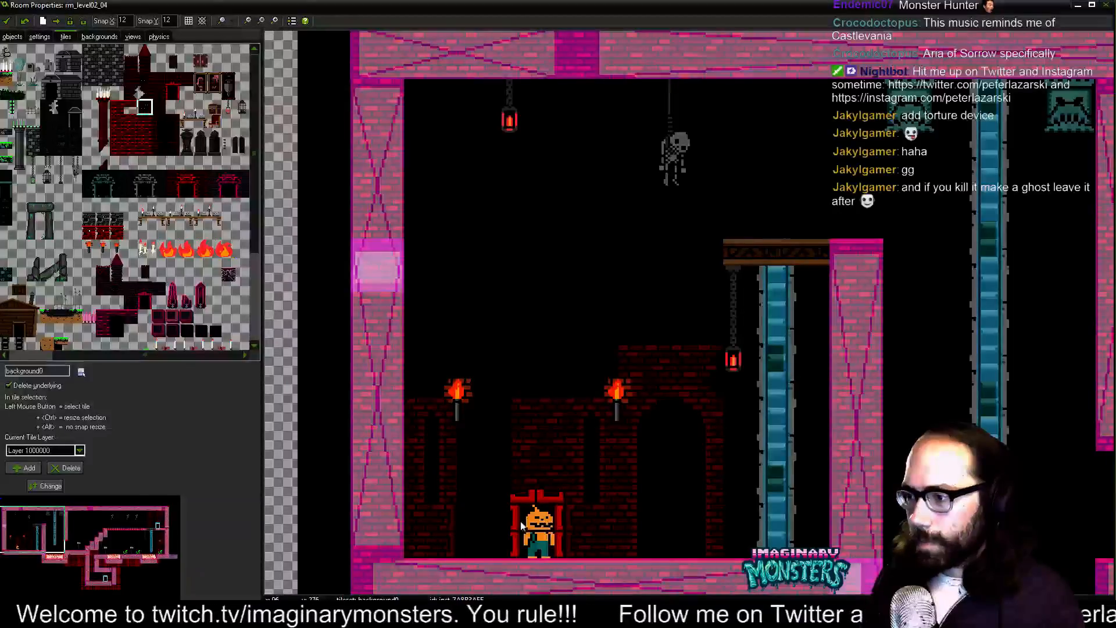
drag(522, 524, 458, 512)
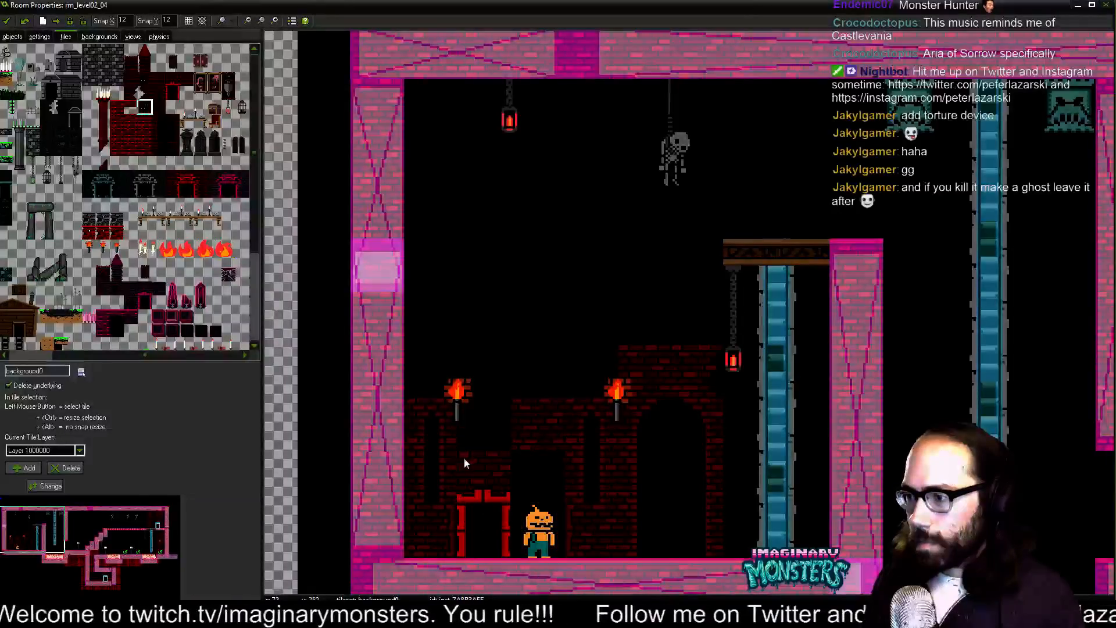
drag(537, 415, 476, 402)
drag(588, 418, 531, 399)
drag(588, 517, 515, 494)
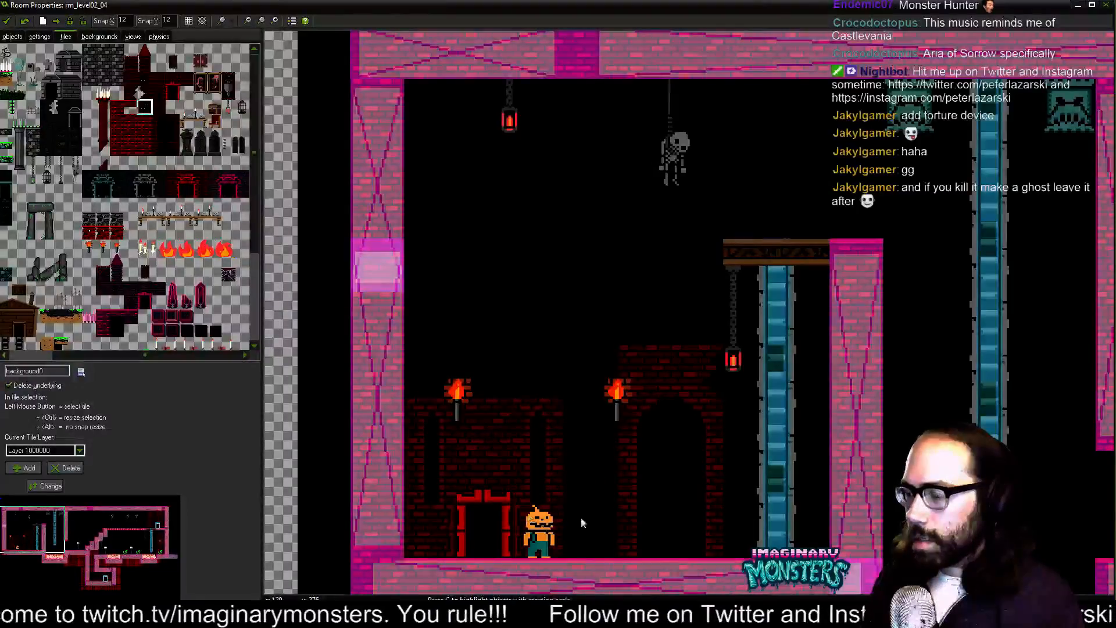
- Move the arched opening and the brick row above it left to rejoin the shifted wall
drag(623, 469, 567, 405)
drag(706, 508, 645, 503)
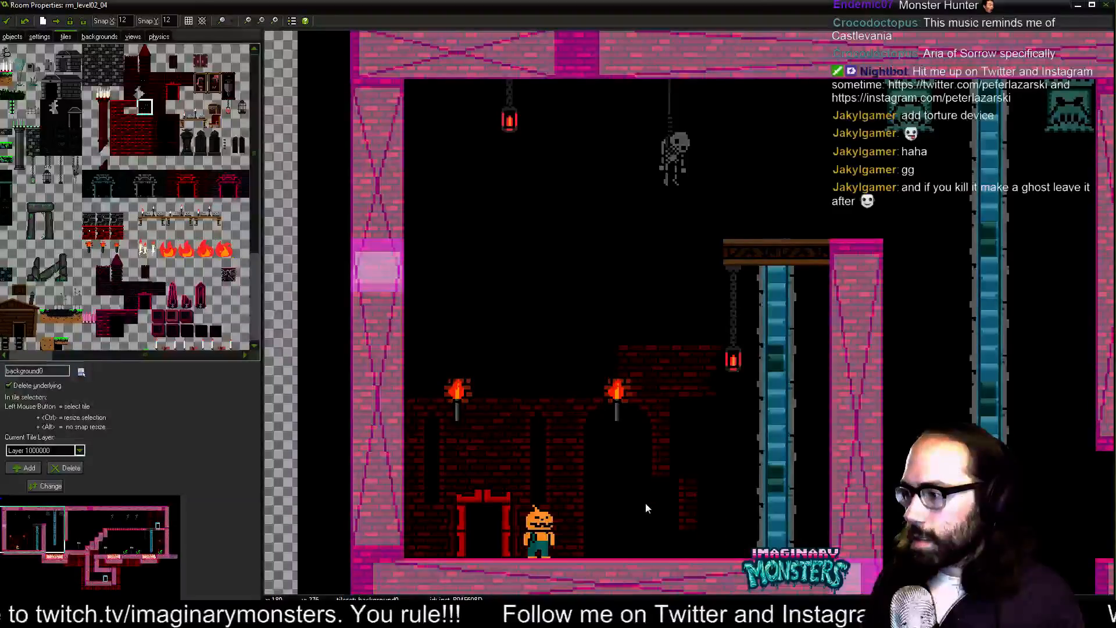
drag(640, 355, 563, 360)
drag(677, 361, 633, 358)
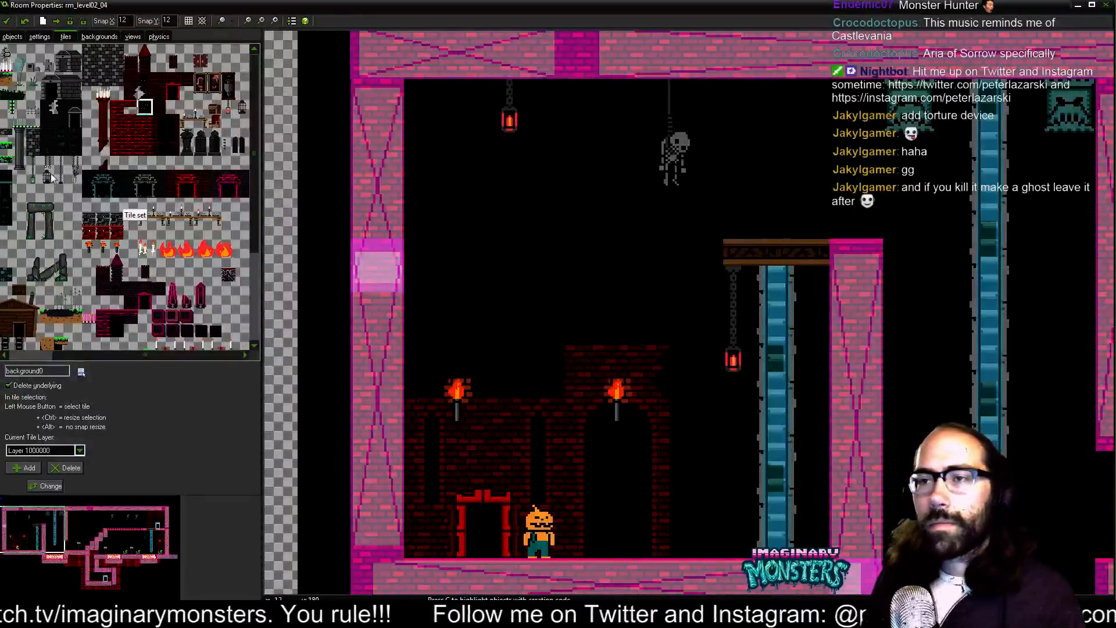
- Move the player object in front of the relocated door and reposition the two torches higher, above the narrow windows
click(12, 37)
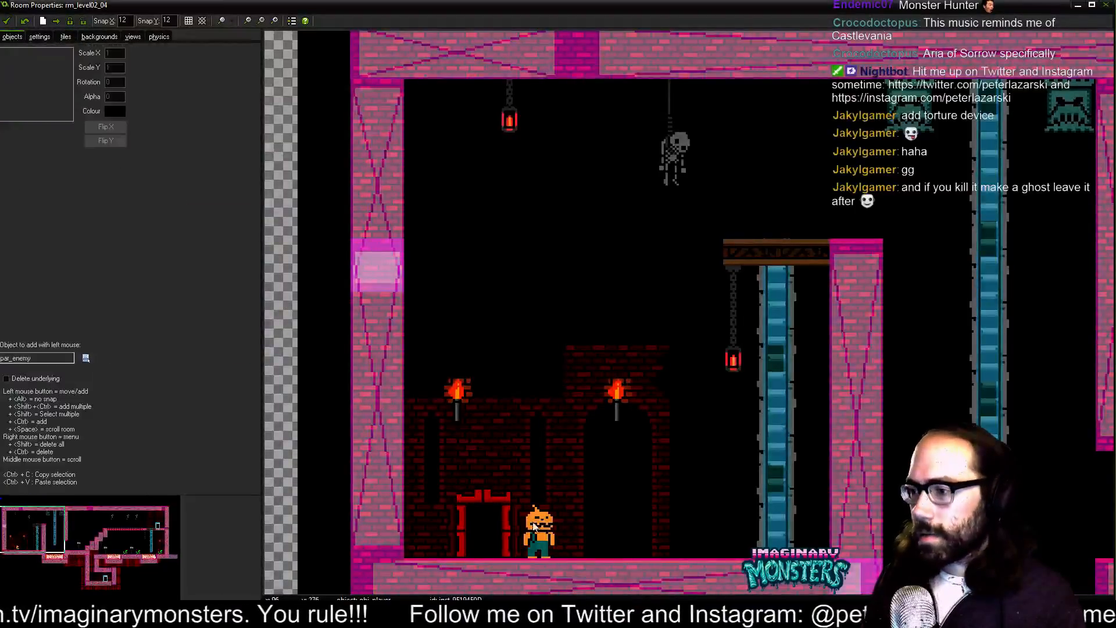
drag(534, 526, 481, 526)
click(449, 374)
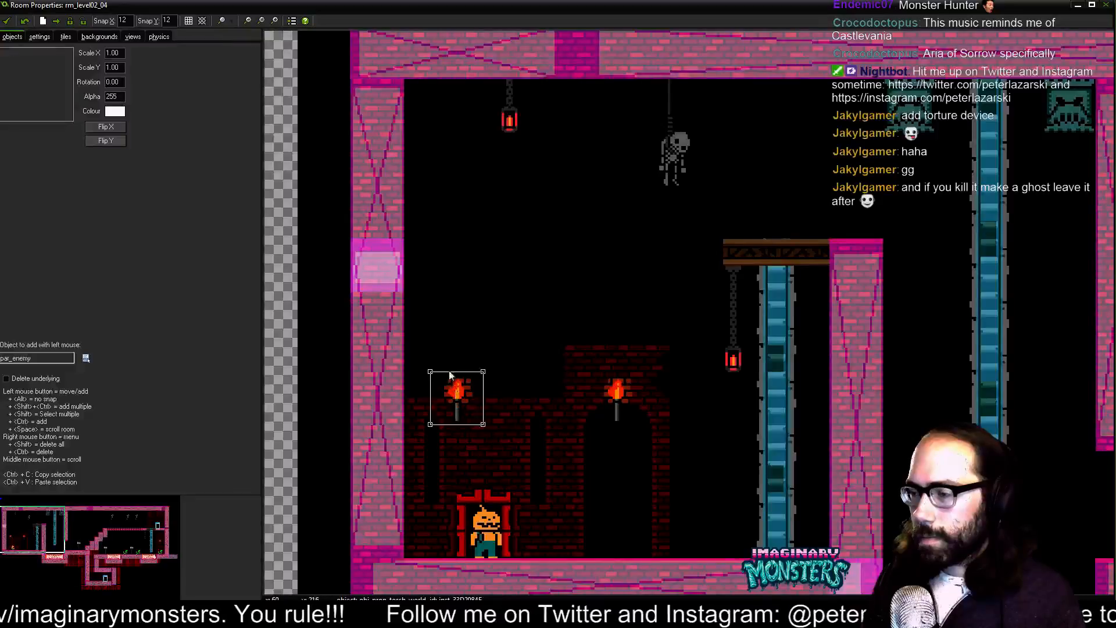
drag(450, 374, 424, 361)
drag(621, 400, 542, 350)
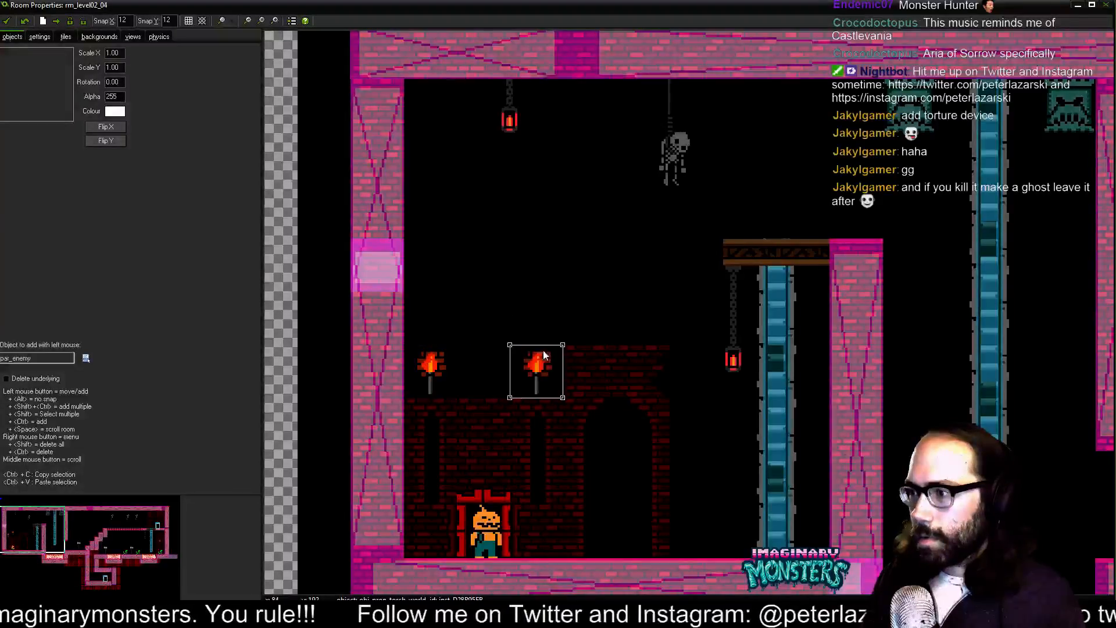
- Extend the dark brick wall one row up behind the torches, and stack another brick tile above that row near the arch
click(66, 37)
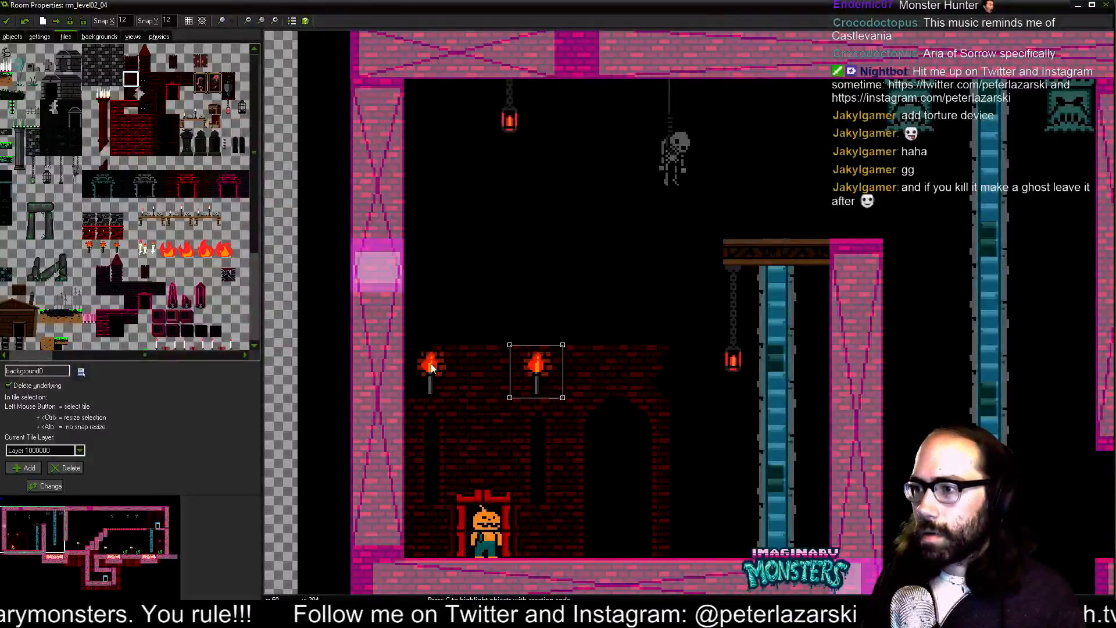
drag(491, 309, 432, 360)
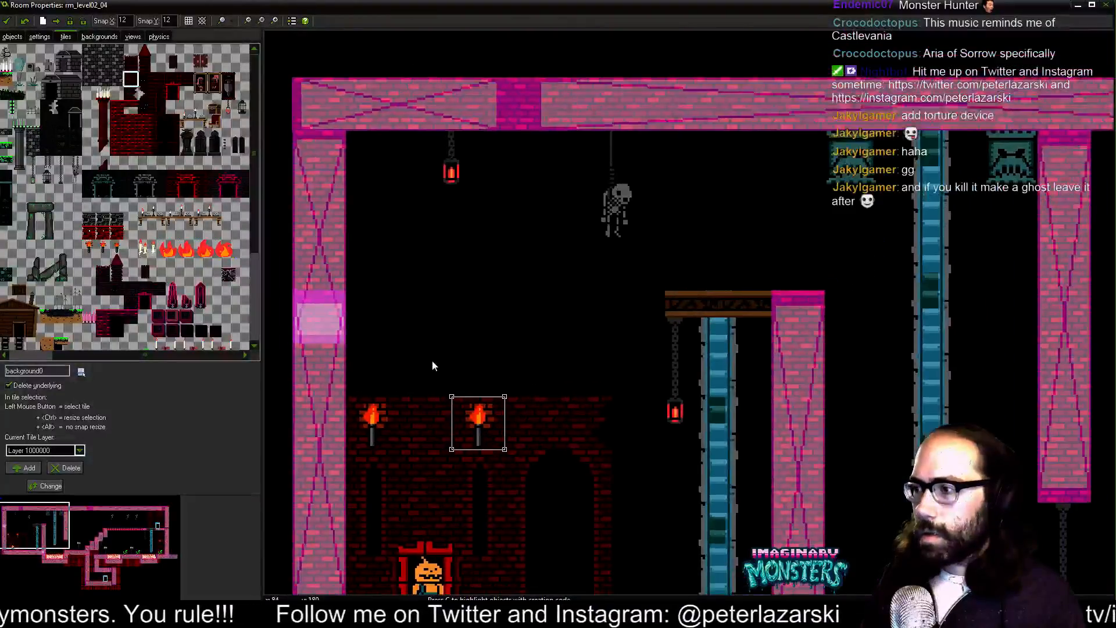
click(531, 351)
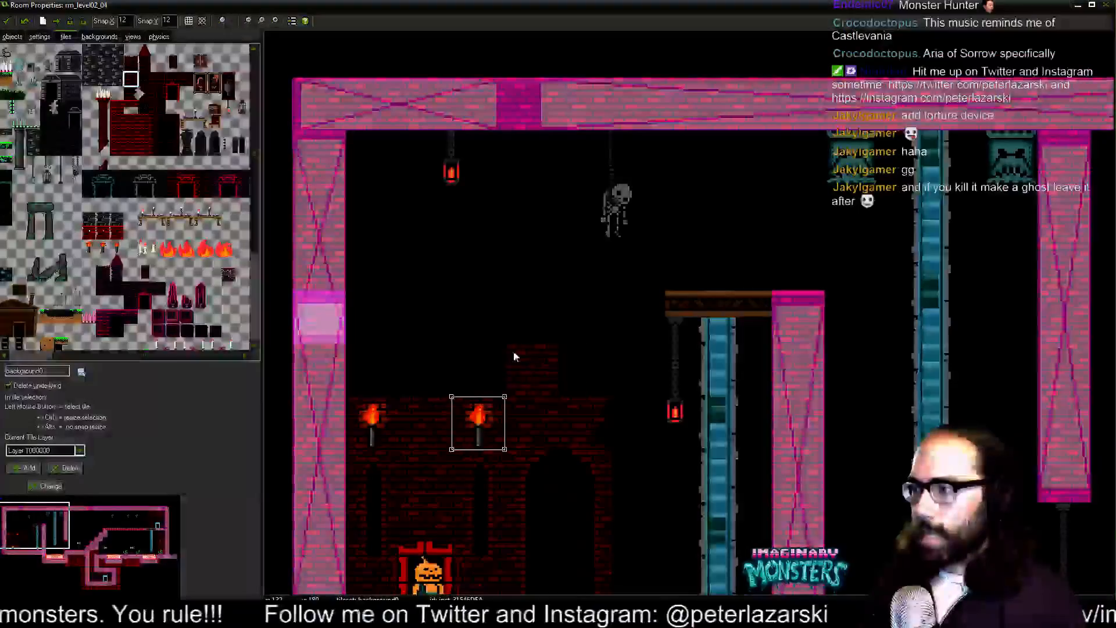
- Lay dark brick tiles down the room's left wall from the ceiling, with a curved brick corner beside the hanging lantern
click(158, 148)
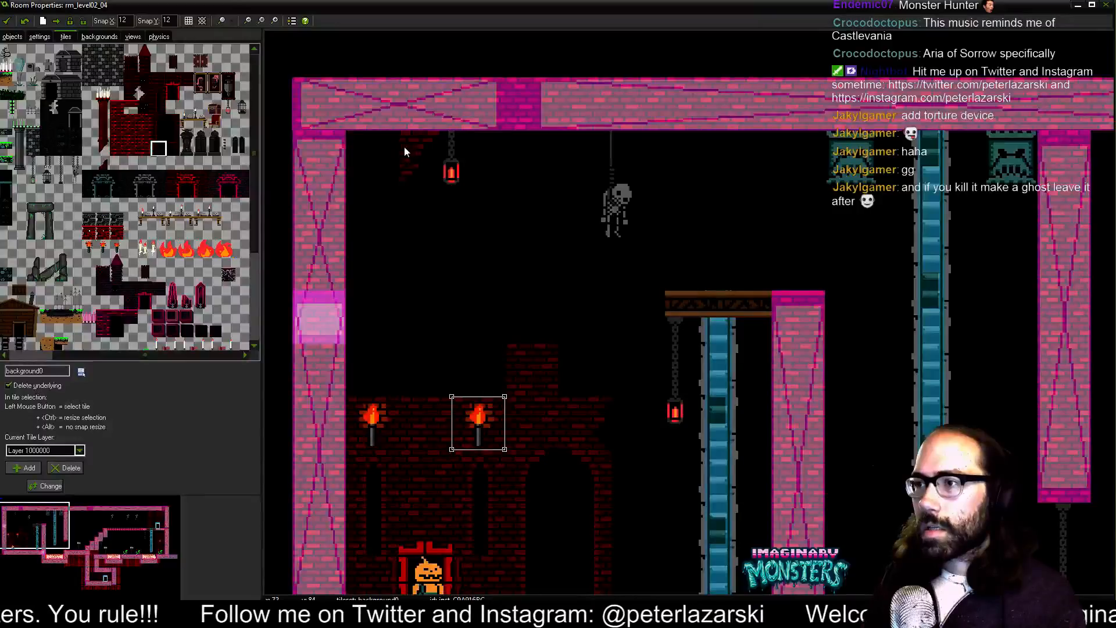
click(133, 81)
click(369, 154)
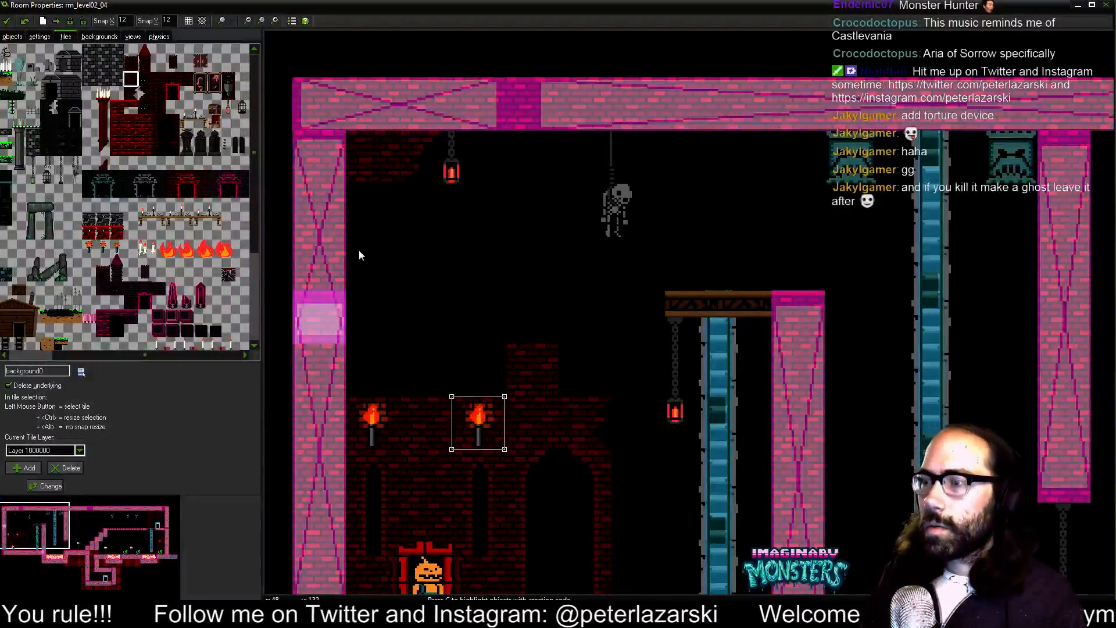
click(366, 198)
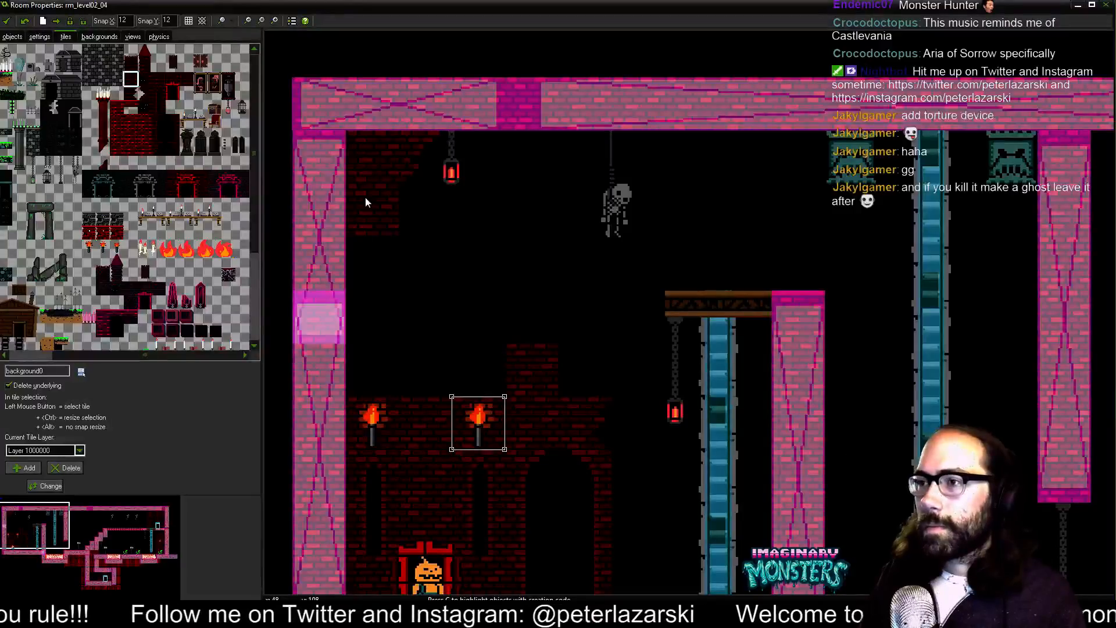
- Add a broken brick tile with glowing eyes and fill around it with dark brick and crumbling tiles down to the torch wall
click(144, 107)
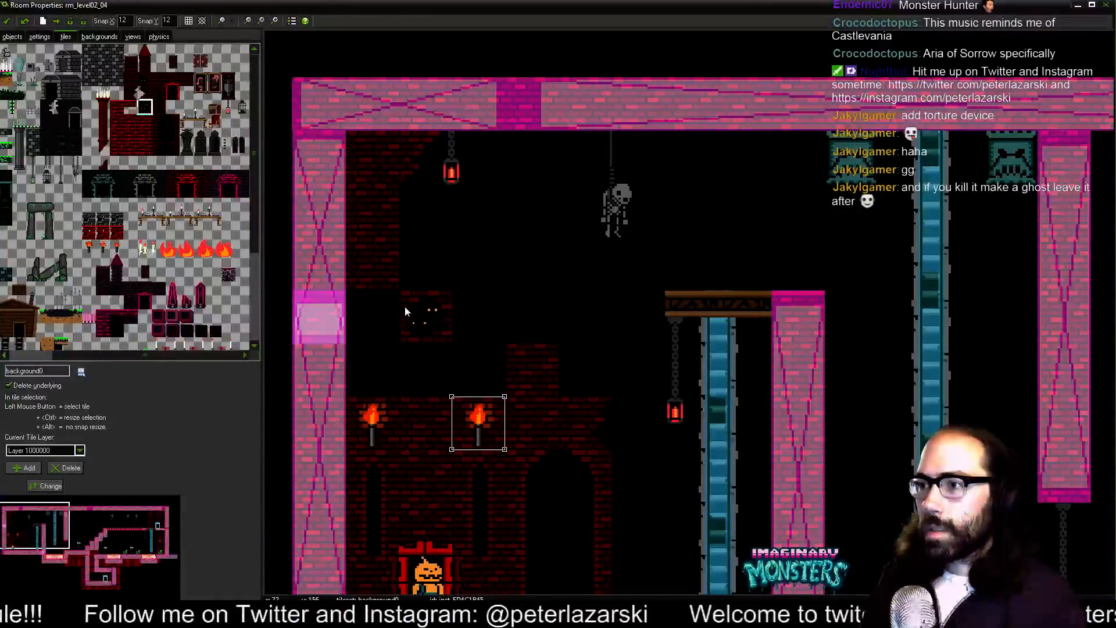
click(131, 93)
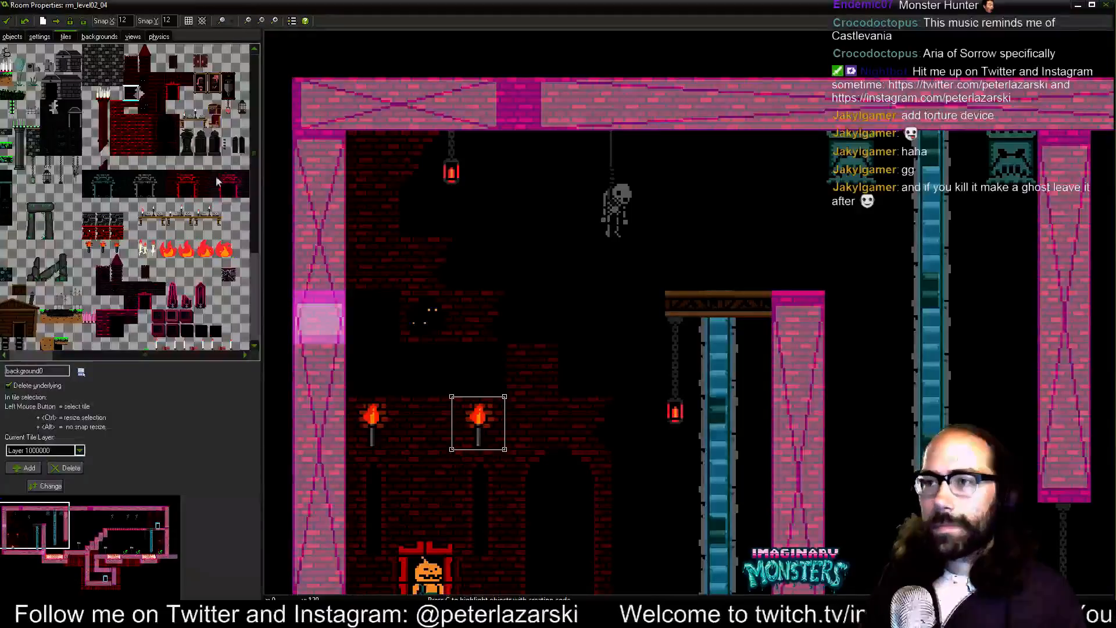
click(141, 94)
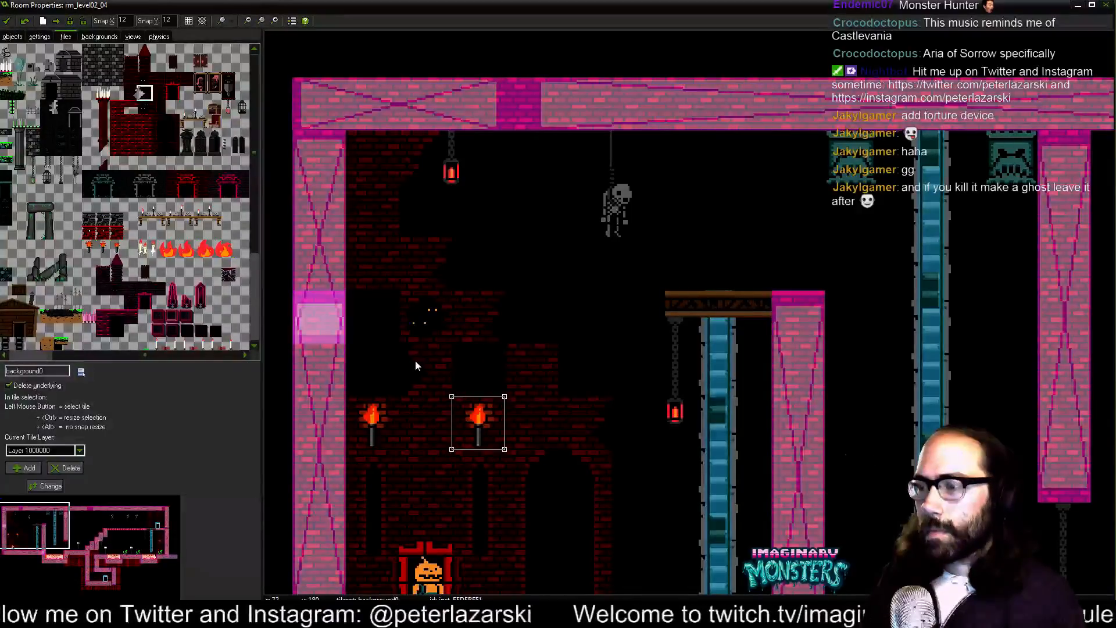
click(130, 93)
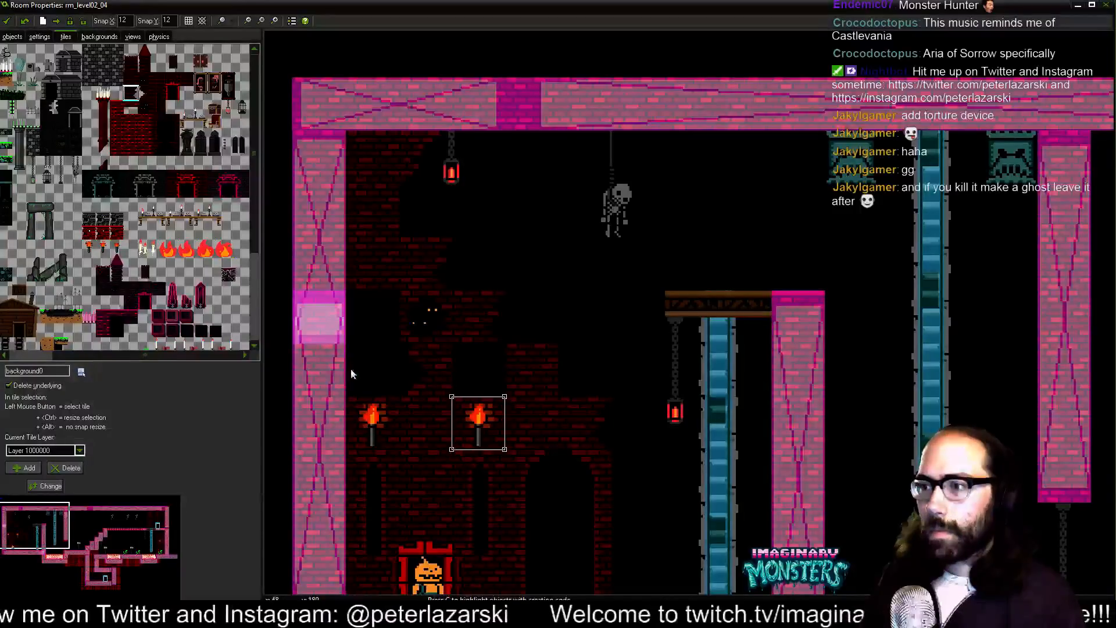
click(130, 79)
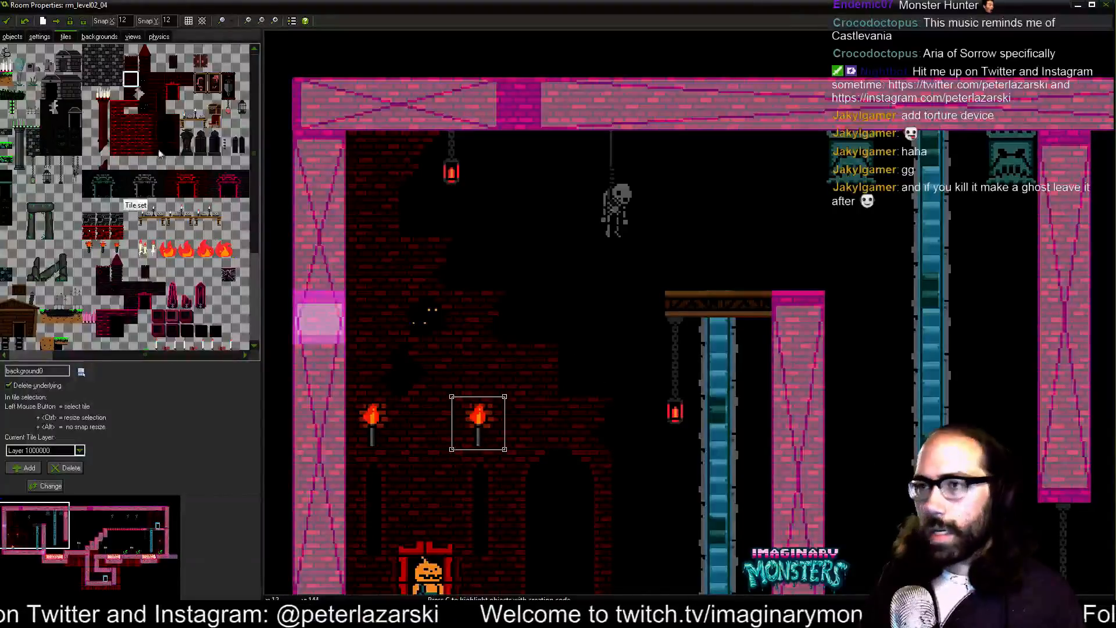
click(12, 36)
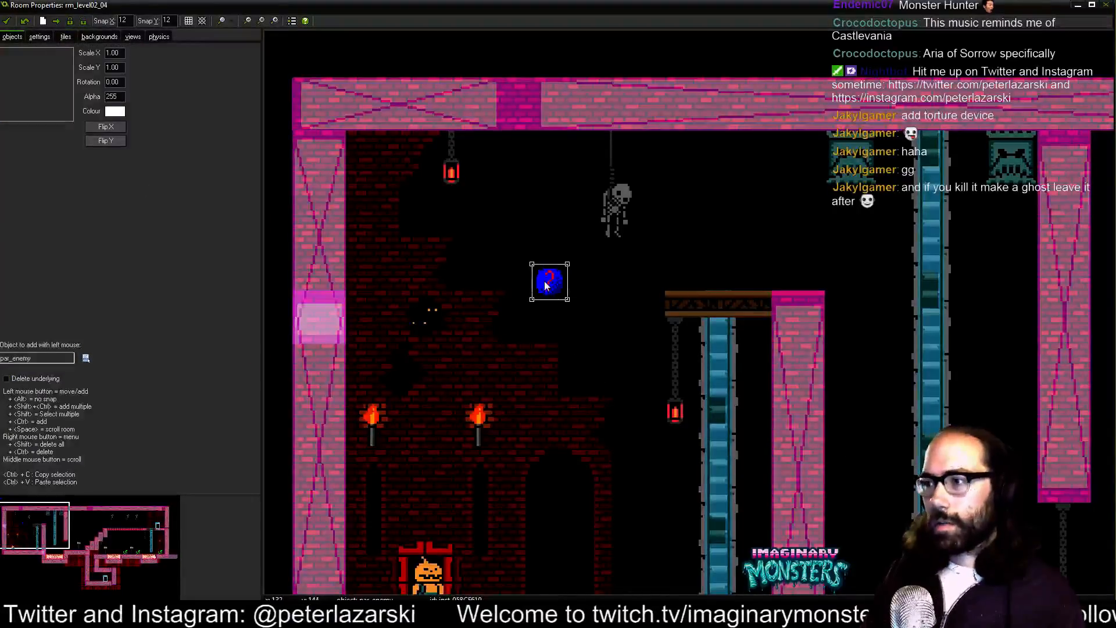
drag(575, 372, 596, 347)
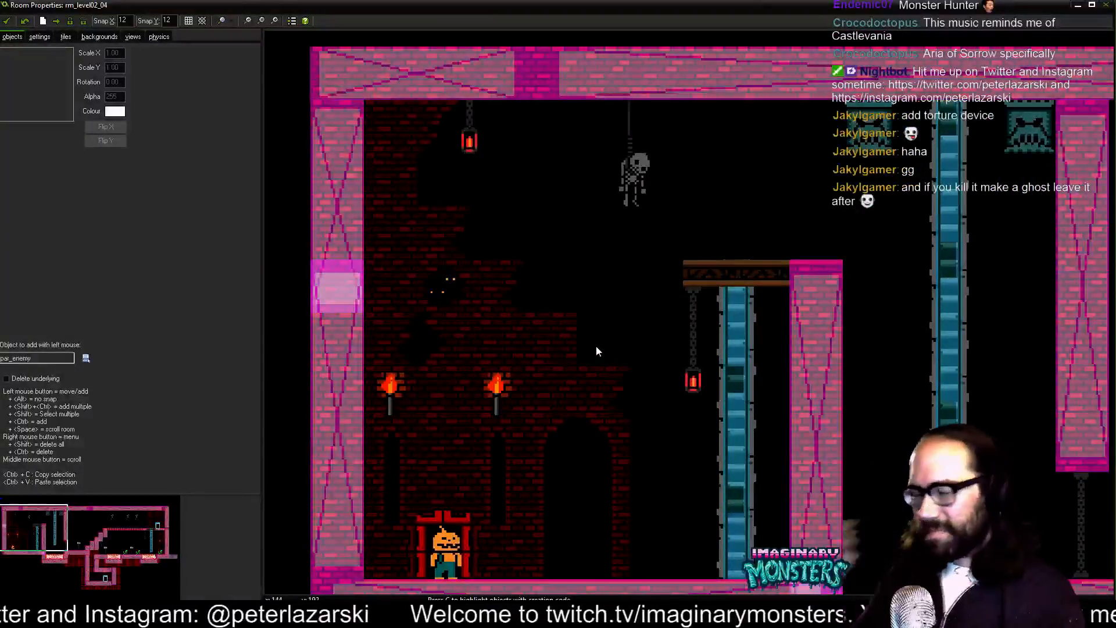
click(66, 37)
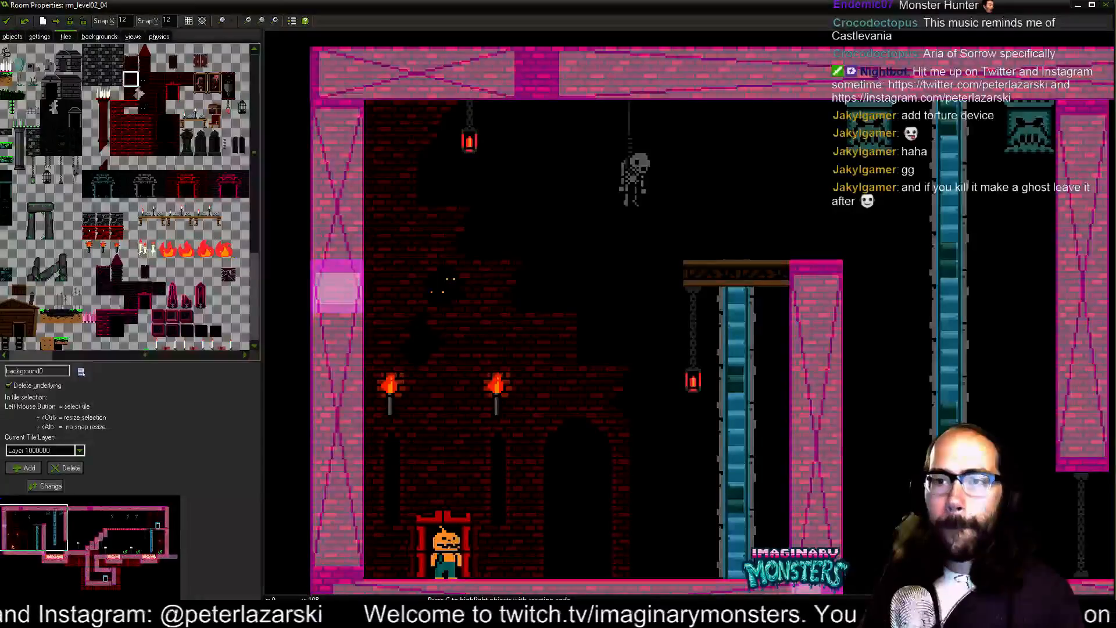
- Place a dark arched brick opening on top of the wooden platform and fill the row above it with dark brick up to the ceiling
drag(602, 300, 475, 295)
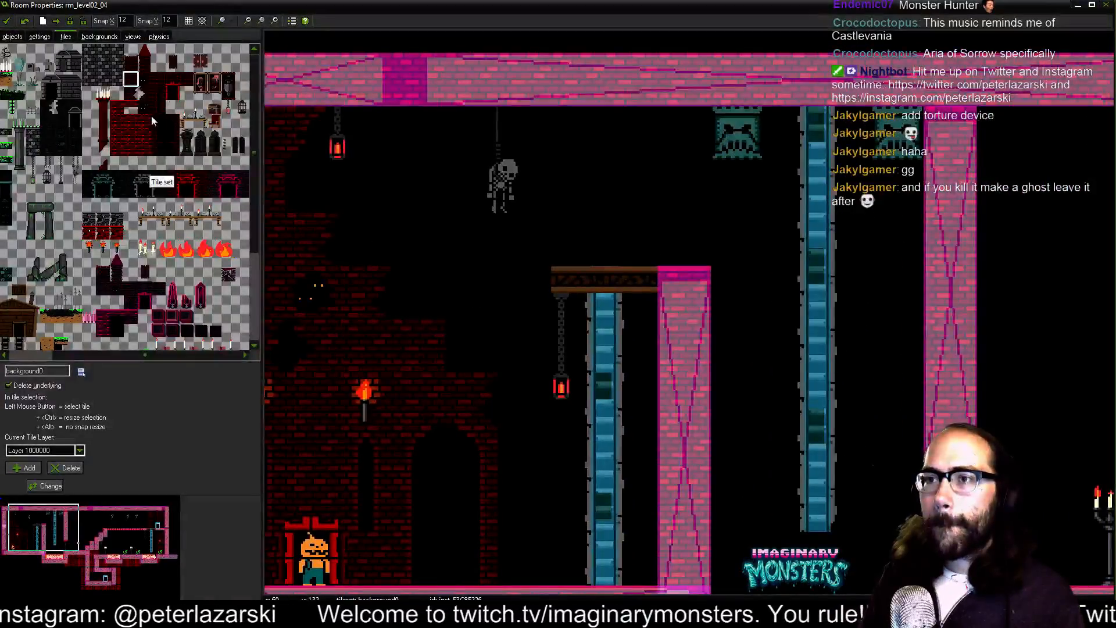
drag(155, 116, 171, 135)
click(581, 154)
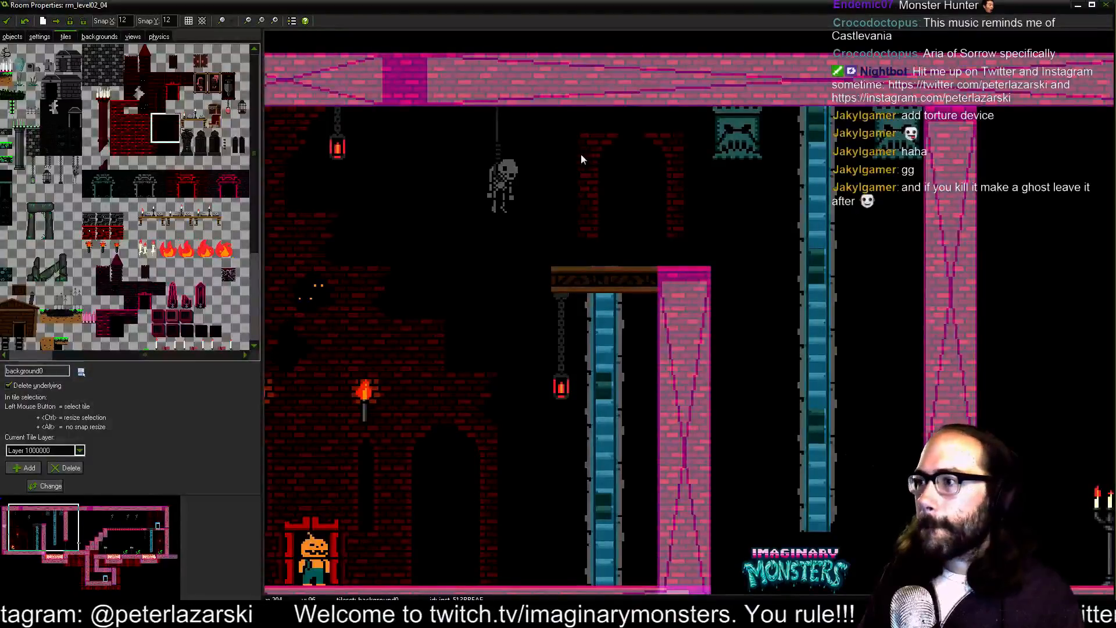
drag(580, 155, 561, 172)
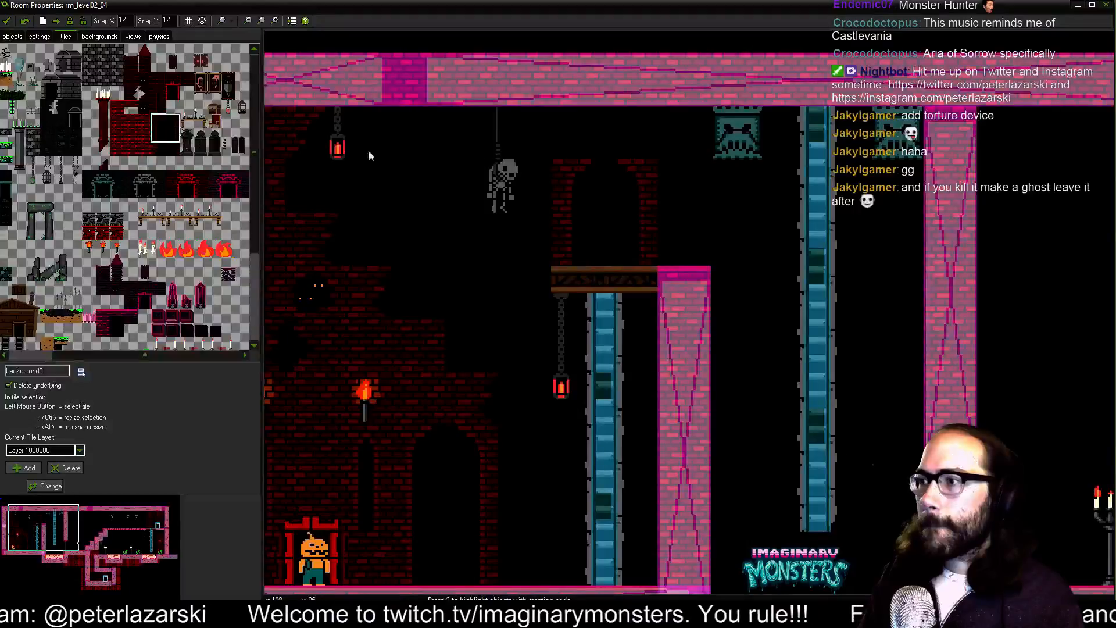
click(157, 81)
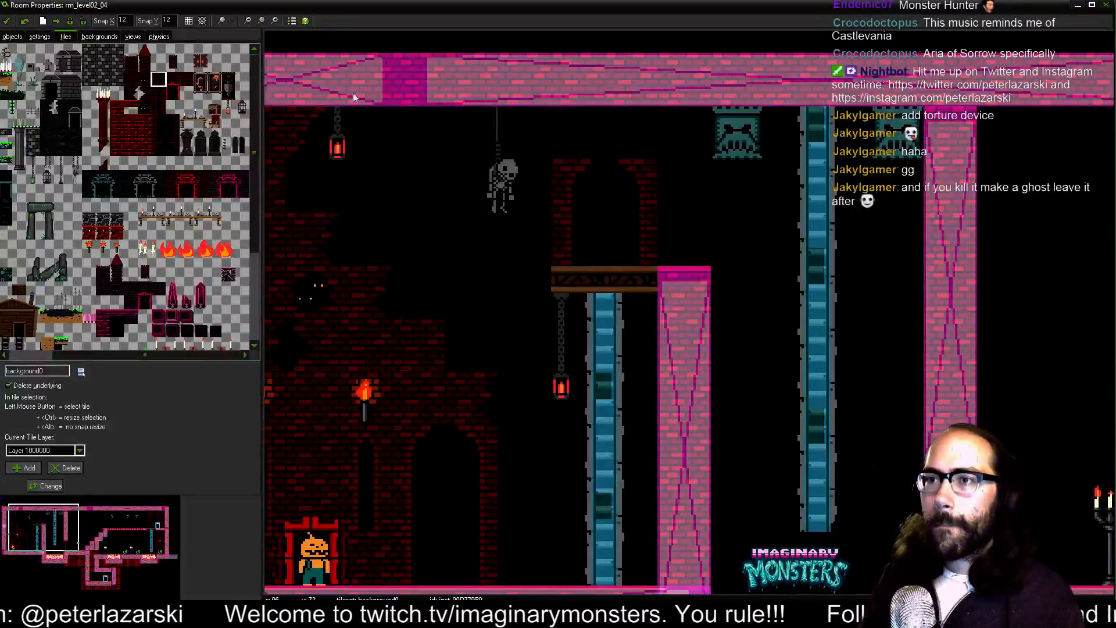
click(131, 84)
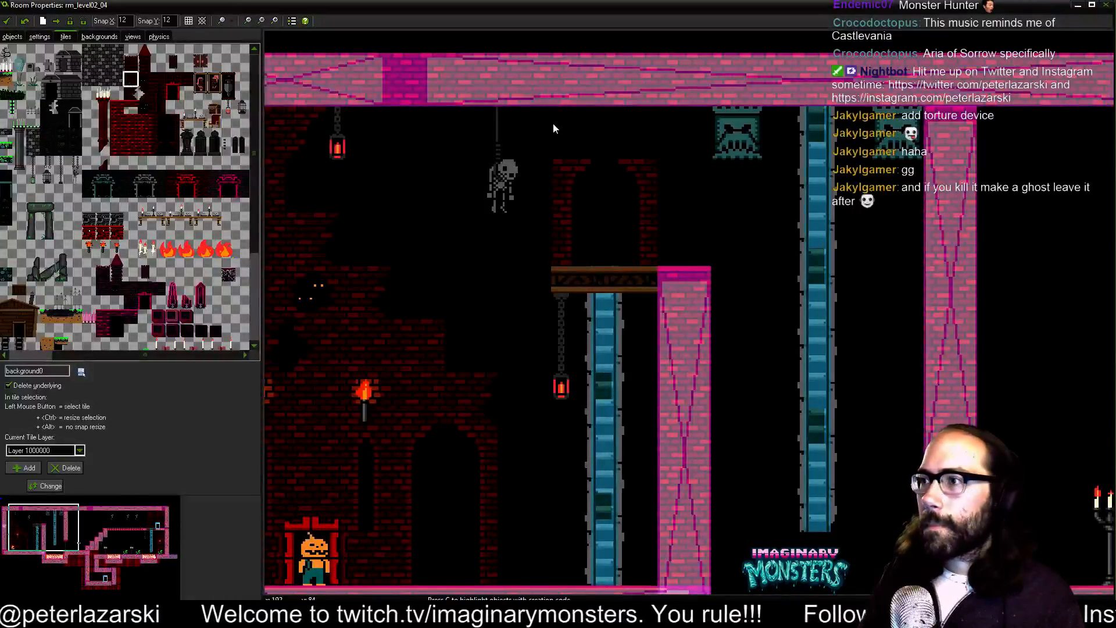
drag(552, 123, 625, 126)
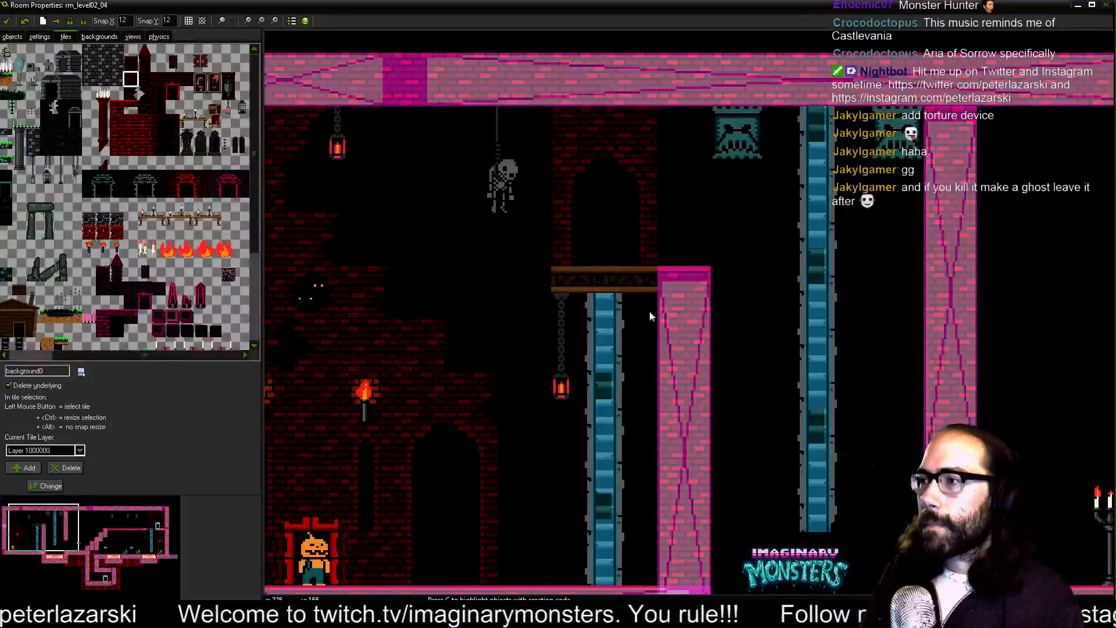
- Add a narrow-window brick piece between the arch and the first monster-face block, and fill the space above it with dark brick
drag(650, 316, 579, 321)
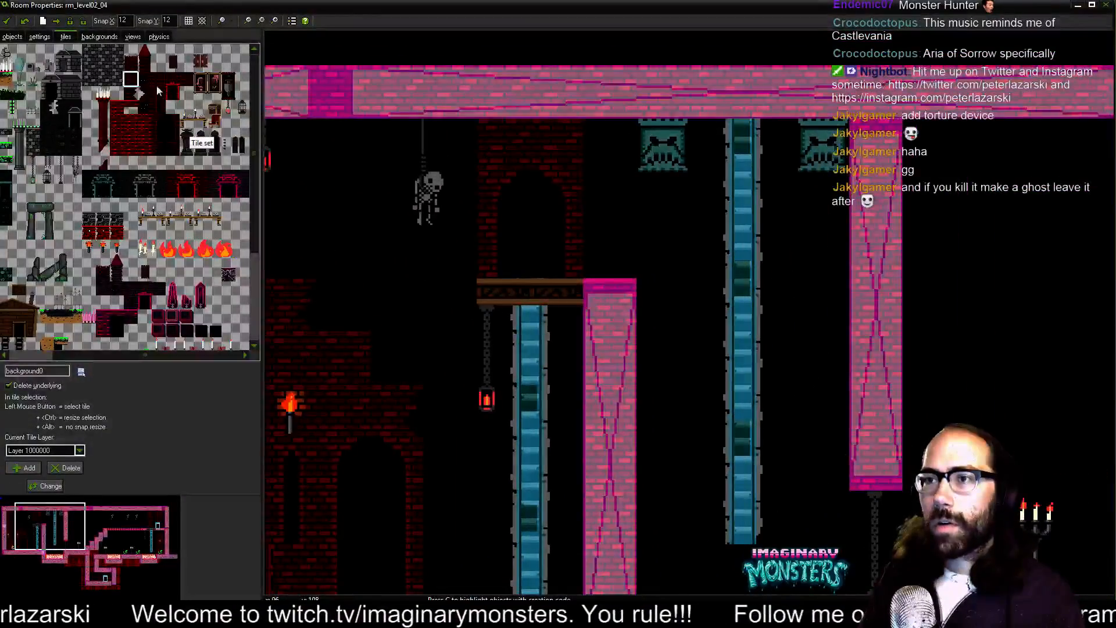
drag(155, 89, 158, 111)
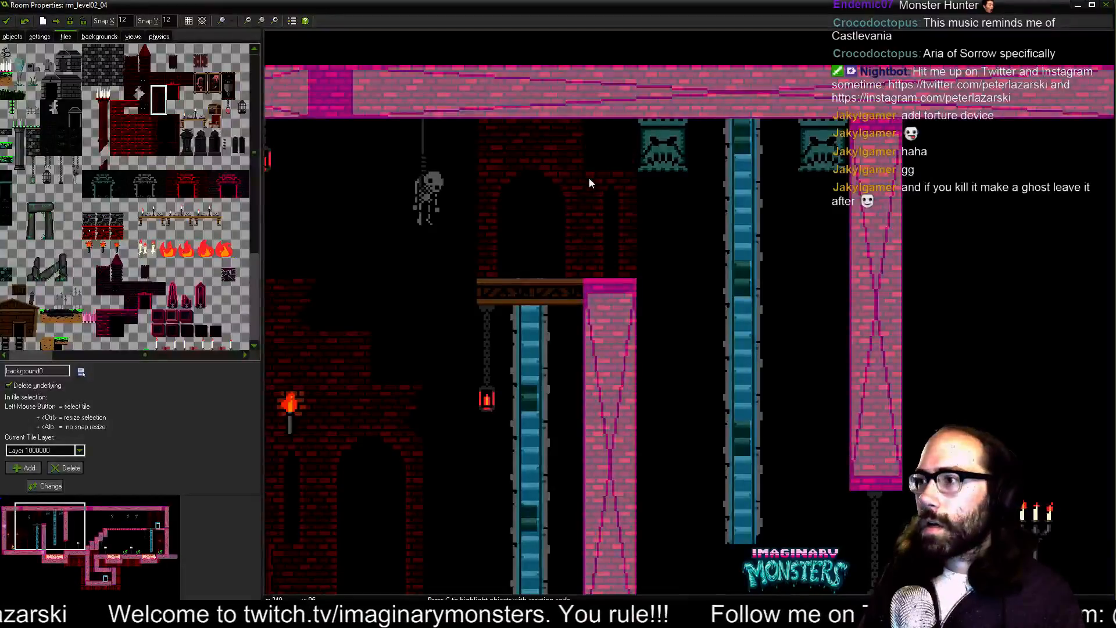
drag(456, 186, 403, 250)
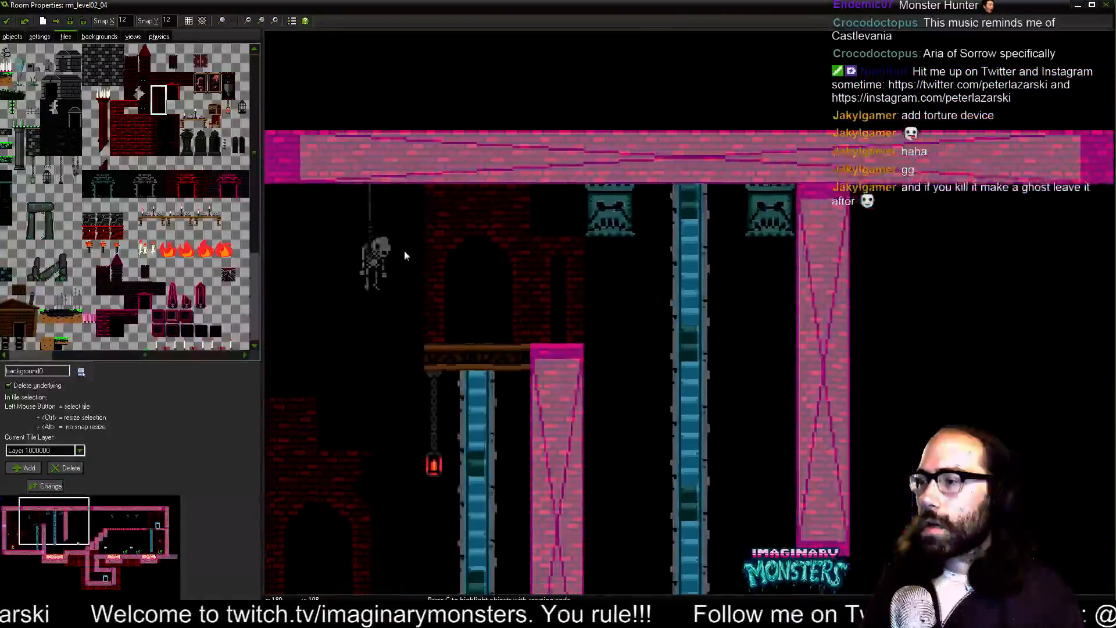
click(131, 93)
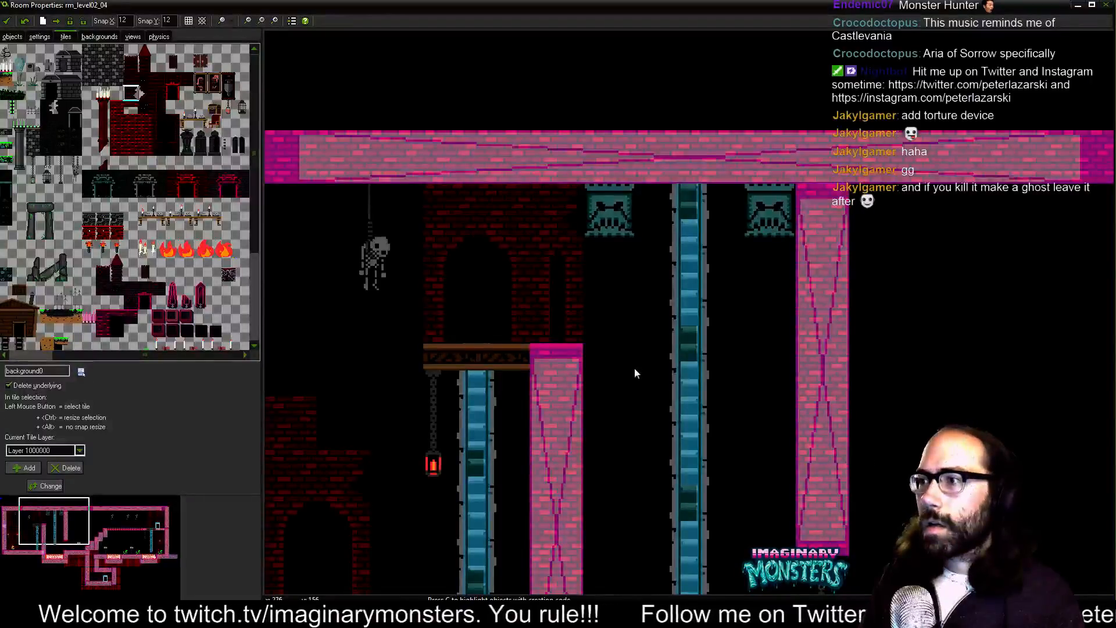
- Hide the room's objects to examine the tile artwork on its own, and show the objects again
drag(611, 360, 628, 322)
scroll(628, 313, down, 2)
scroll(616, 402, down, 1)
drag(706, 436, 680, 372)
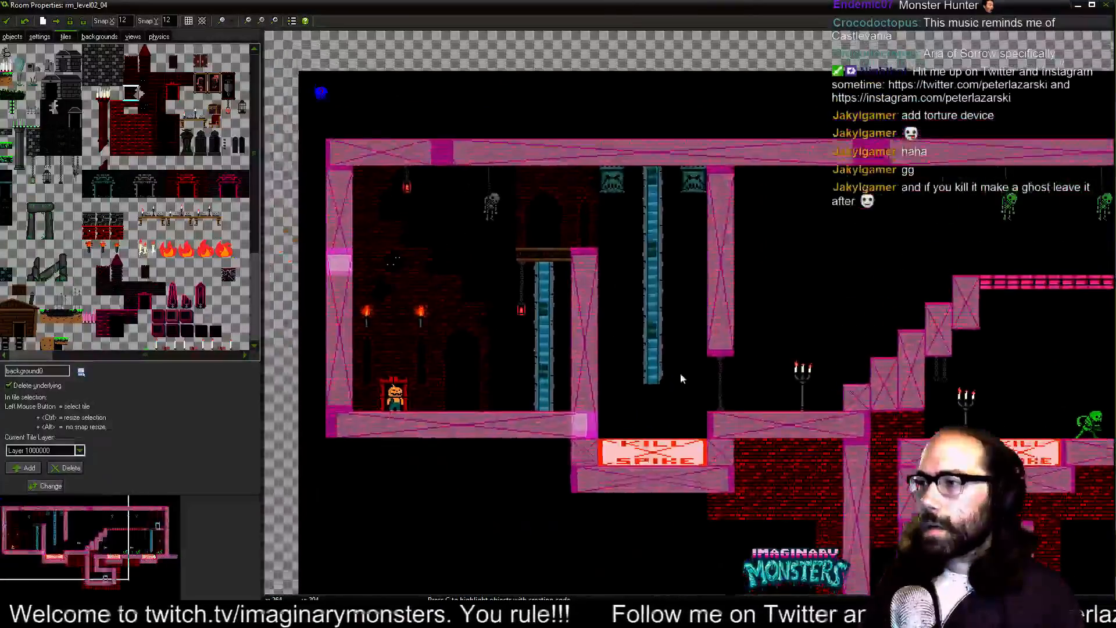
click(221, 21)
click(241, 29)
drag(750, 285, 663, 350)
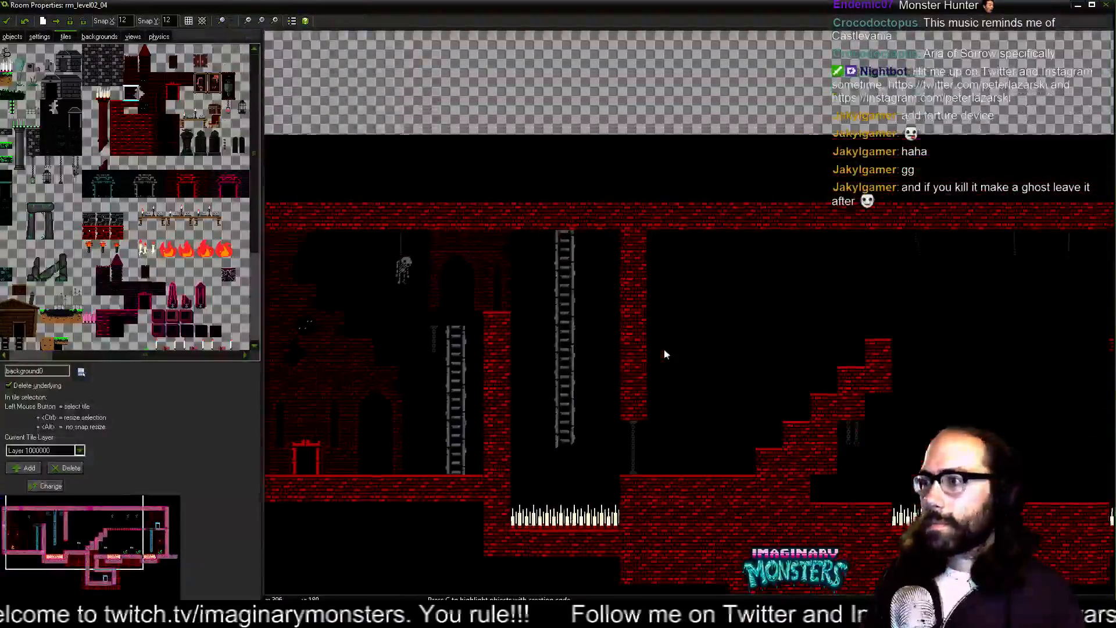
drag(454, 320, 613, 317)
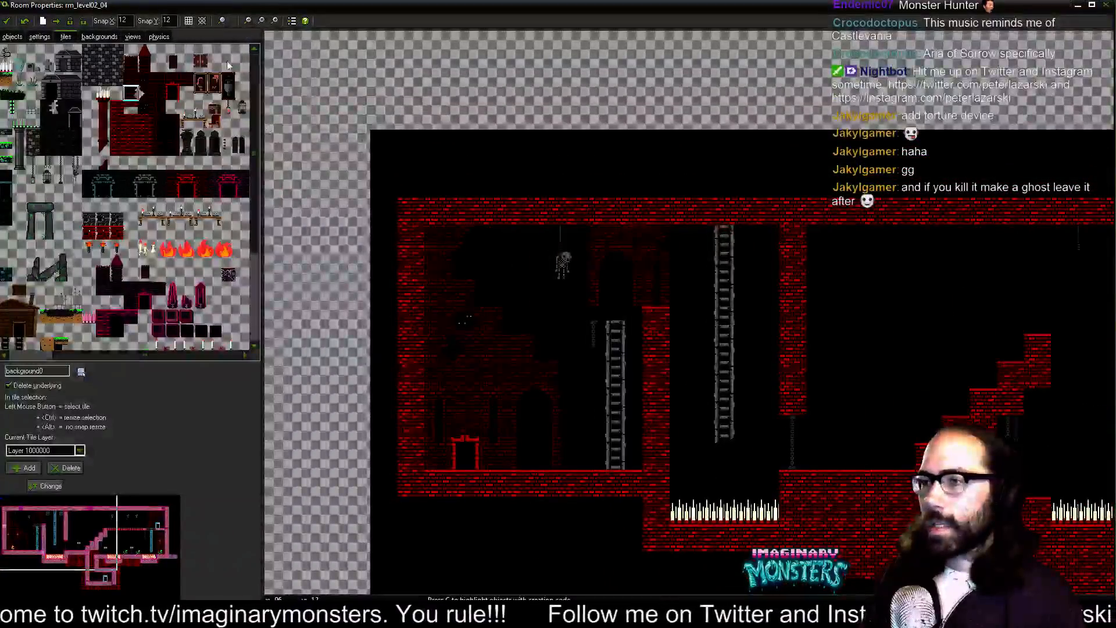
click(221, 21)
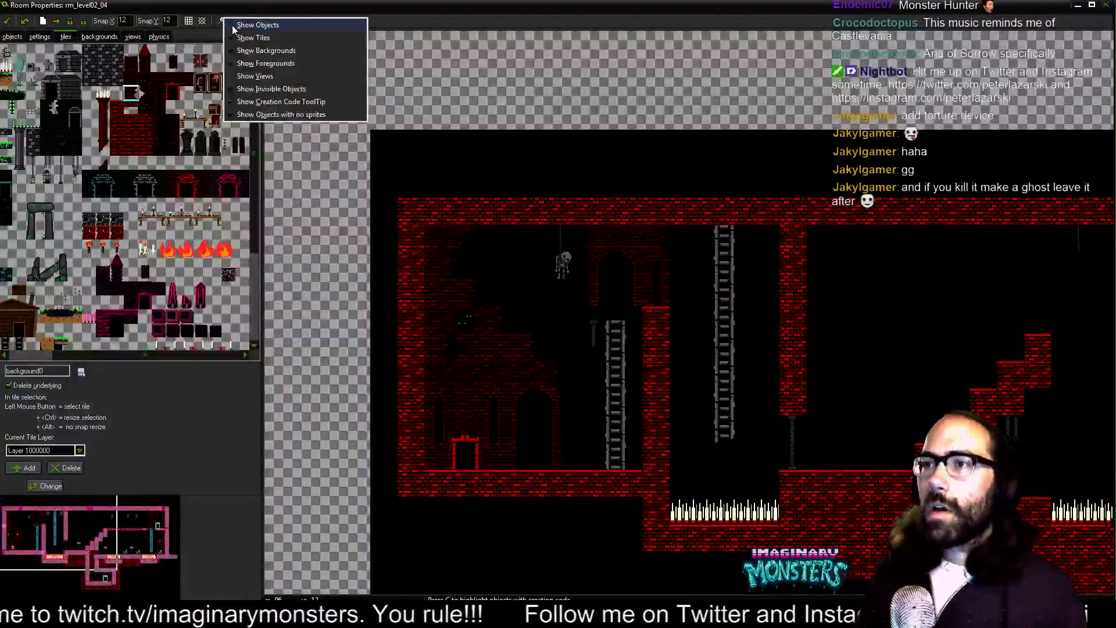
click(234, 26)
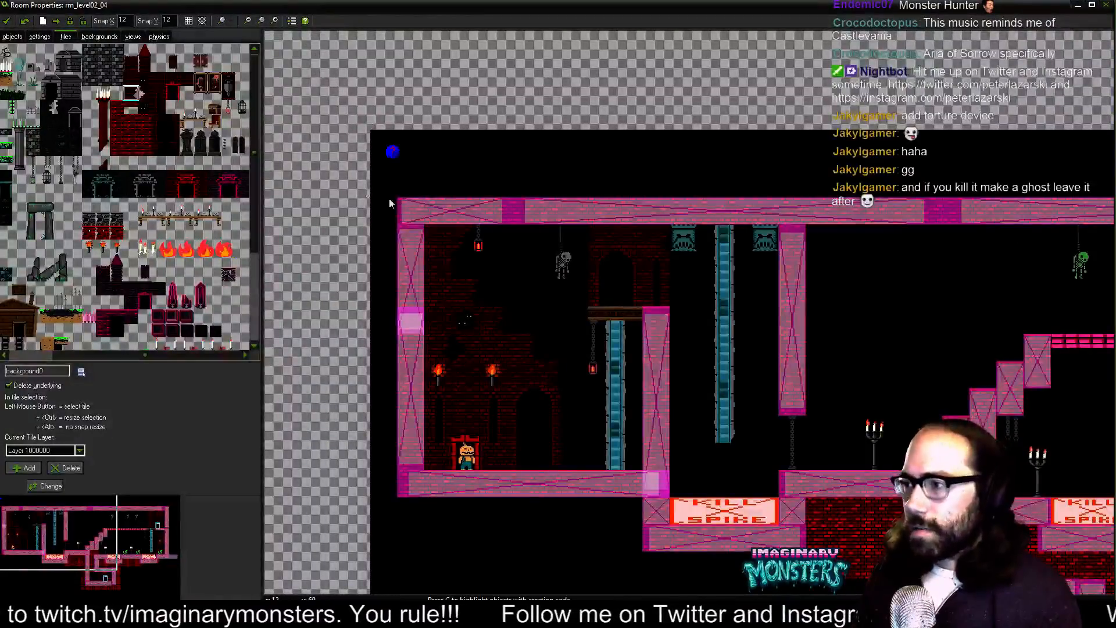
- Place a curved dark brick corner under the ceiling, between the hanging skeleton and the new arched wall
click(168, 146)
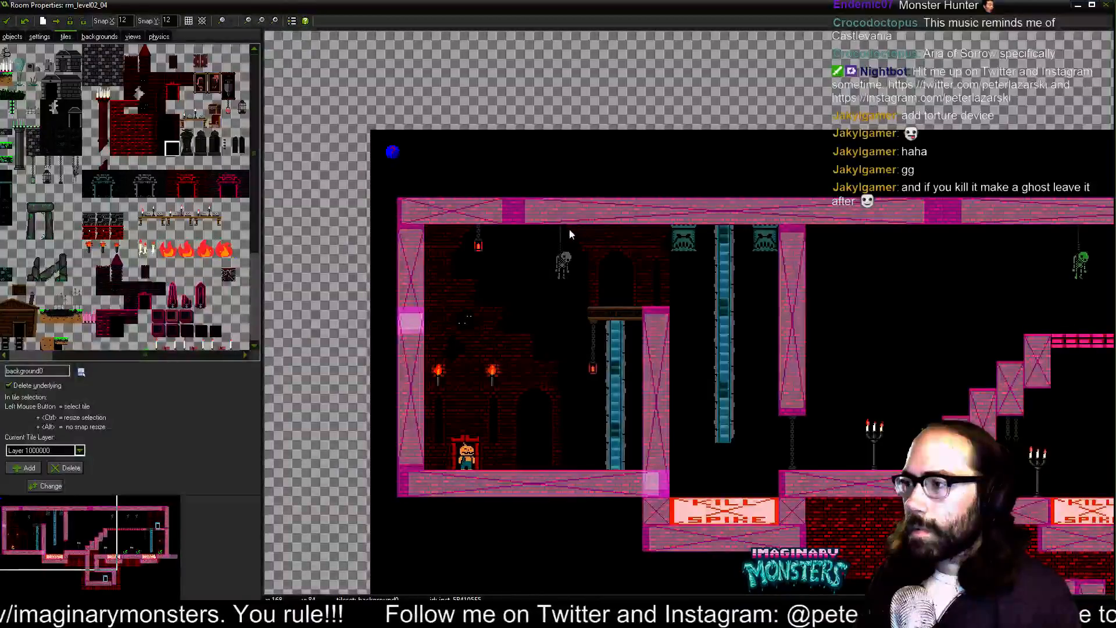
scroll(570, 229, up, 1)
drag(561, 286, 523, 269)
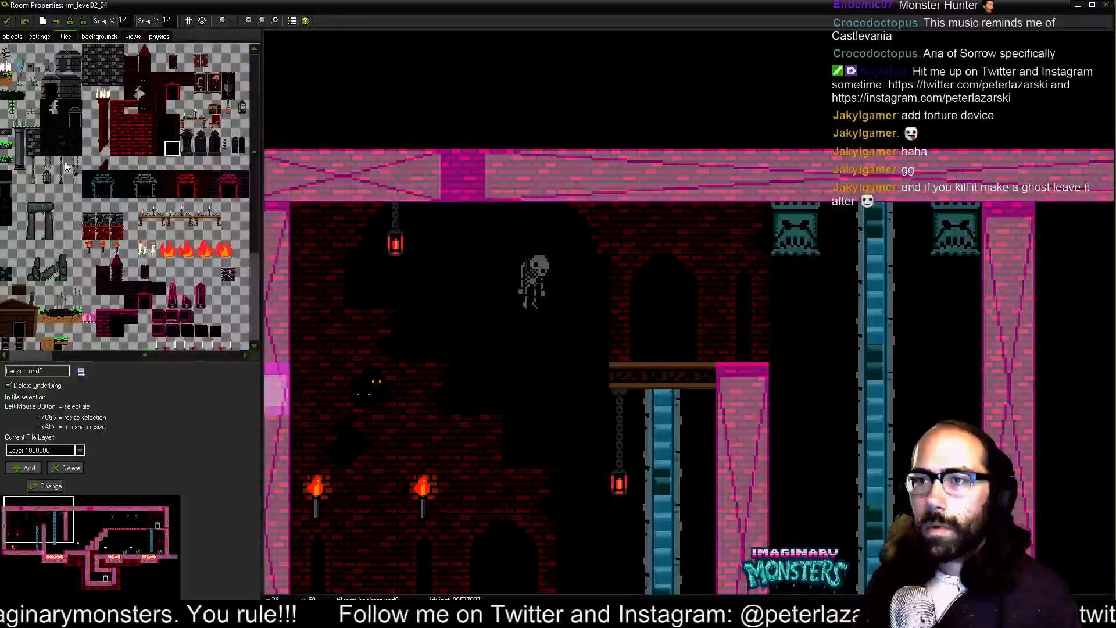
- Remove the thick chain tried above the hanging skeleton and place the thin rope tile between the ceiling and its head
click(34, 164)
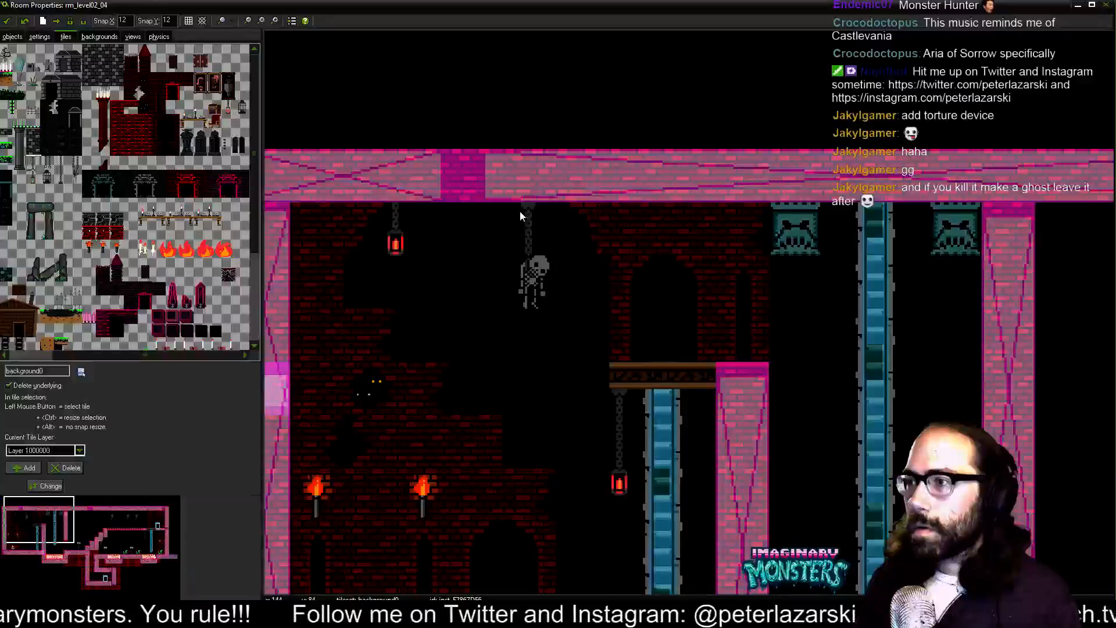
right_click(526, 213)
drag(67, 355, 27, 353)
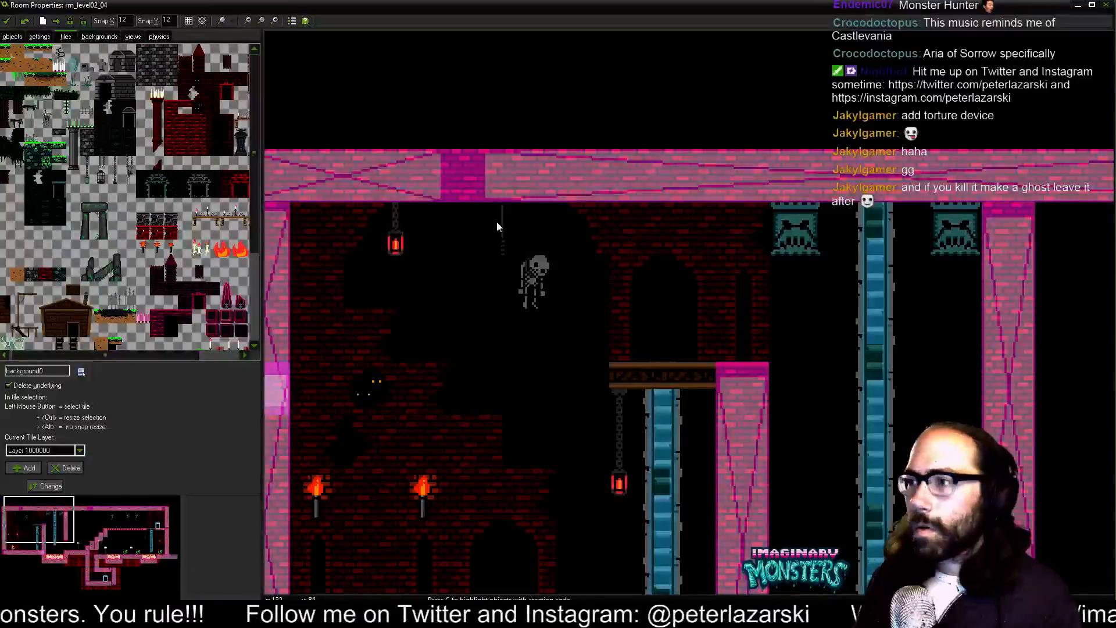
mouse_move(496, 220)
mouse_down()
mouse_move(530, 216)
mouse_move(518, 218)
mouse_up()
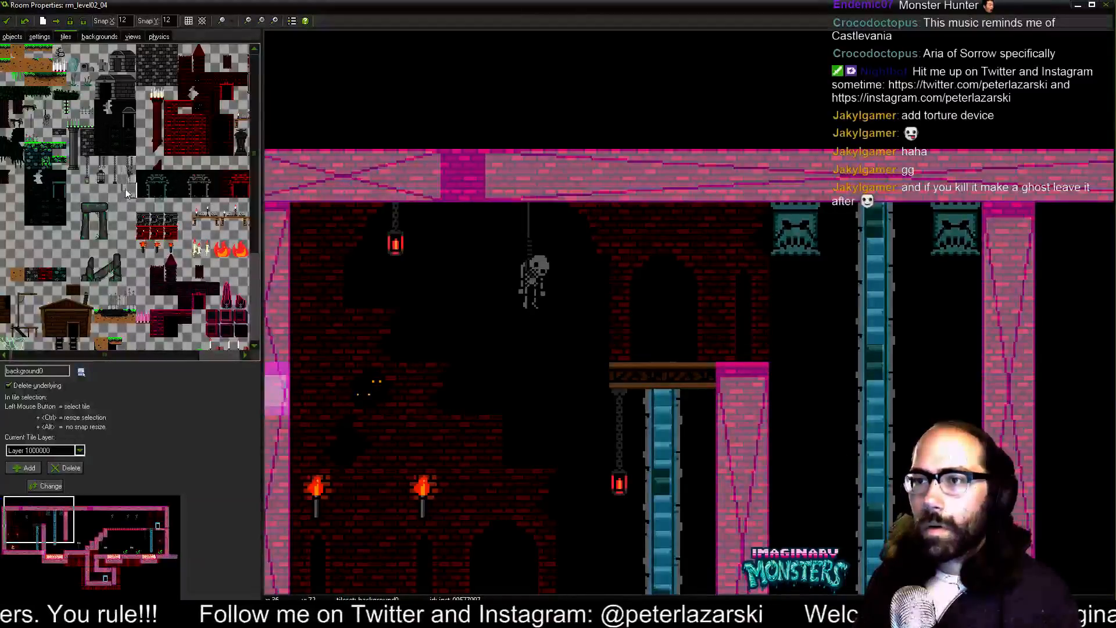
- Hang a second grey skeleton on chains from the ceiling, between the red lantern and the first skeleton
click(129, 168)
click(482, 236)
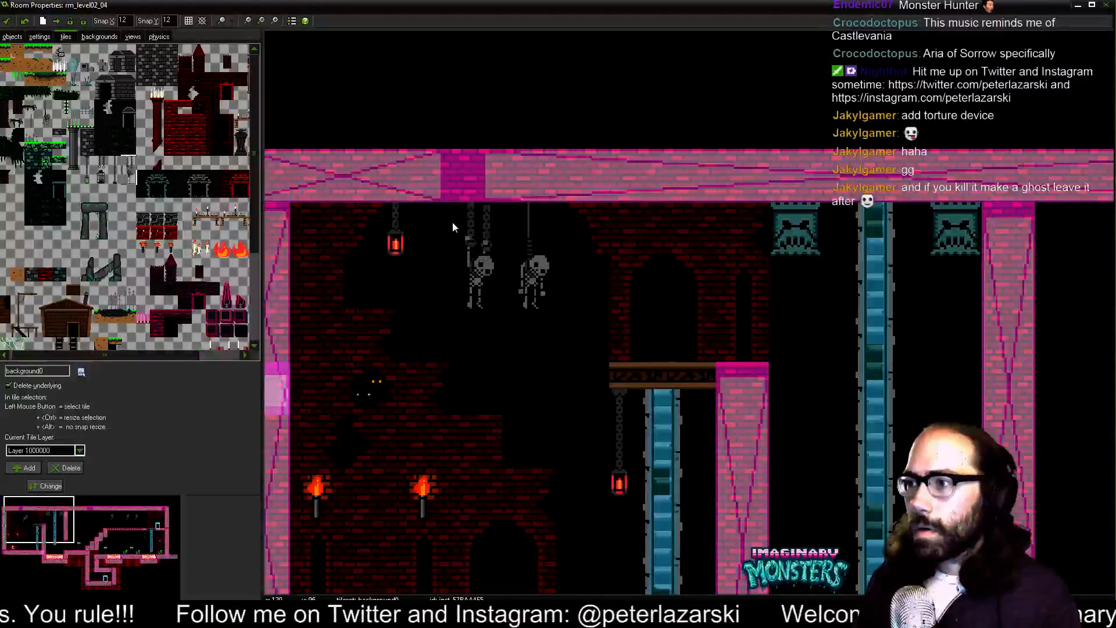
click(448, 218)
key(ctrl+z)
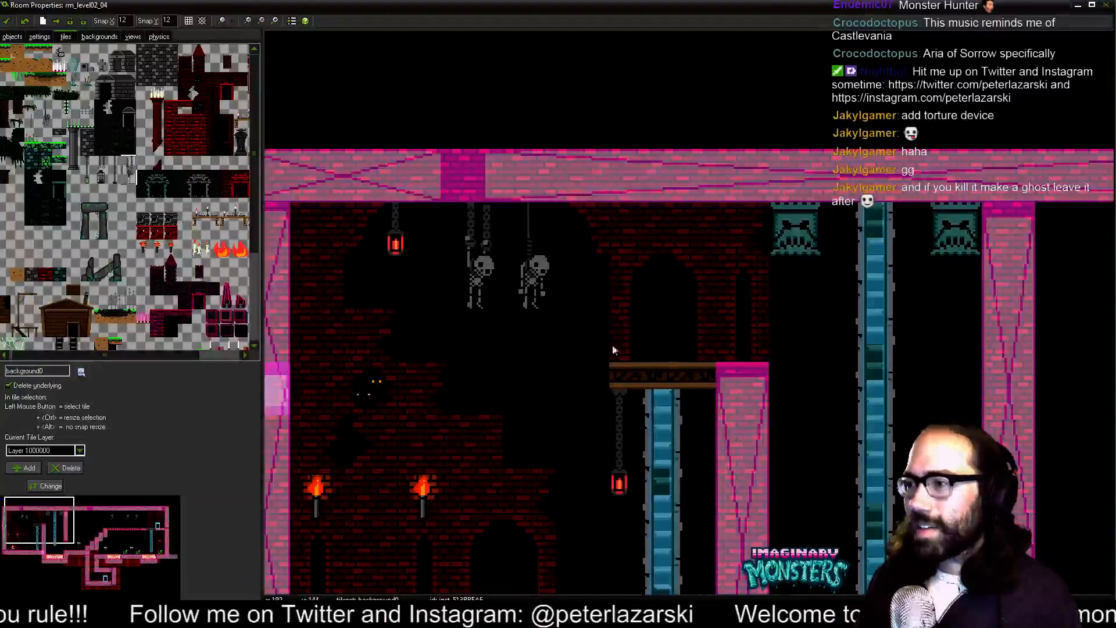
- Hang another chained grey skeleton from the ceiling above the brick stairs, before the row of green skeletons
drag(617, 358, 483, 288)
drag(700, 267, 356, 220)
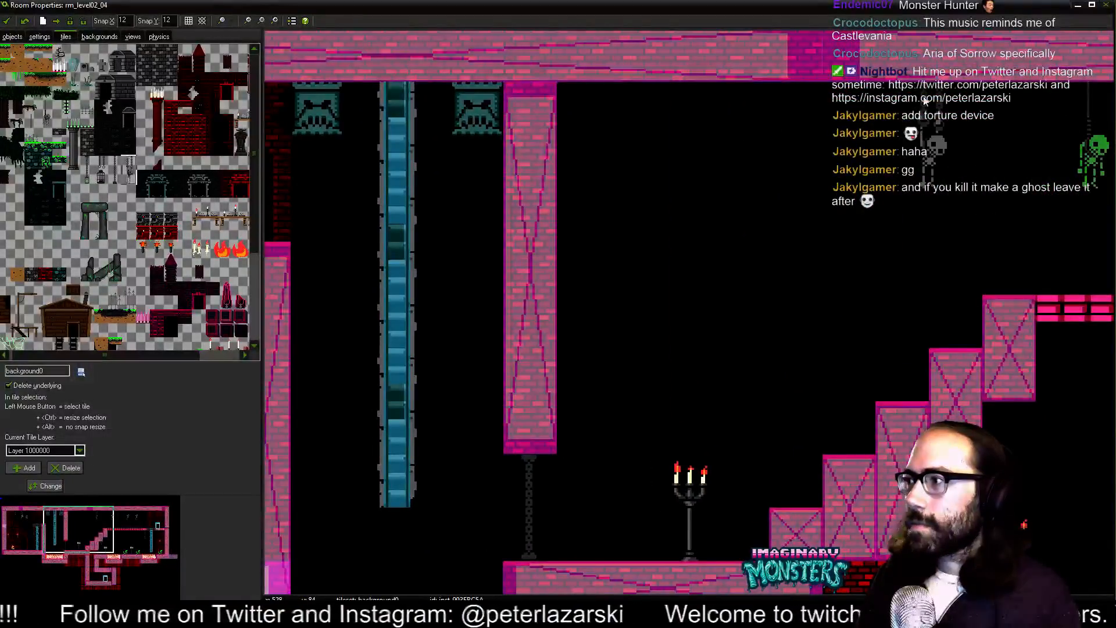
drag(981, 186, 378, 220)
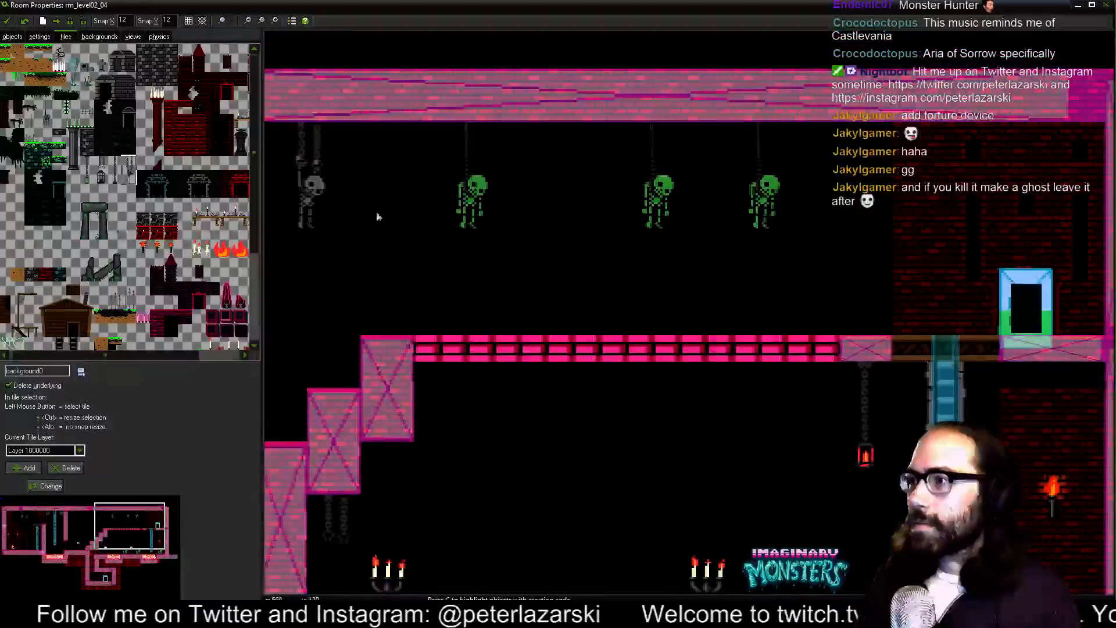
- Hang another chained grey skeleton from the ceiling, between the first and second green skeletons
click(544, 133)
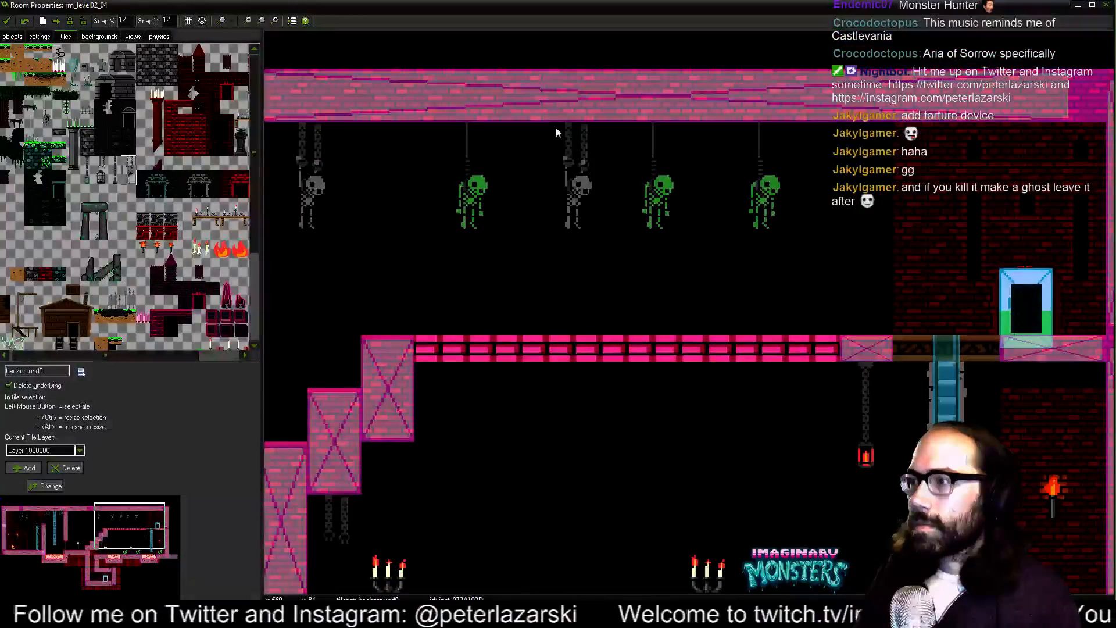
drag(537, 208, 658, 234)
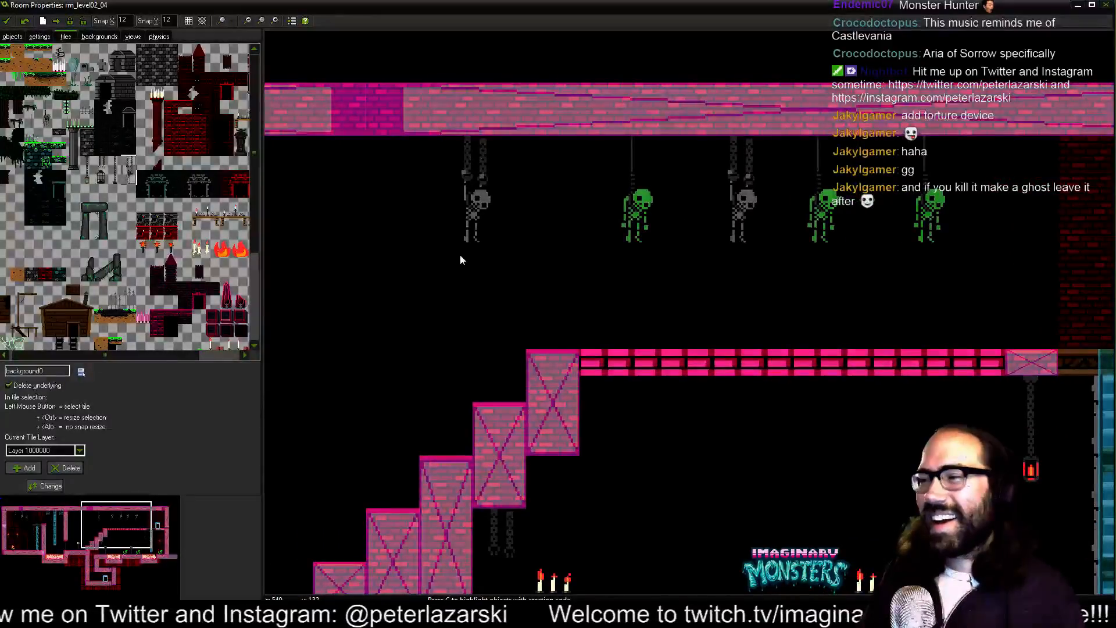
drag(605, 280, 359, 160)
drag(444, 208, 611, 298)
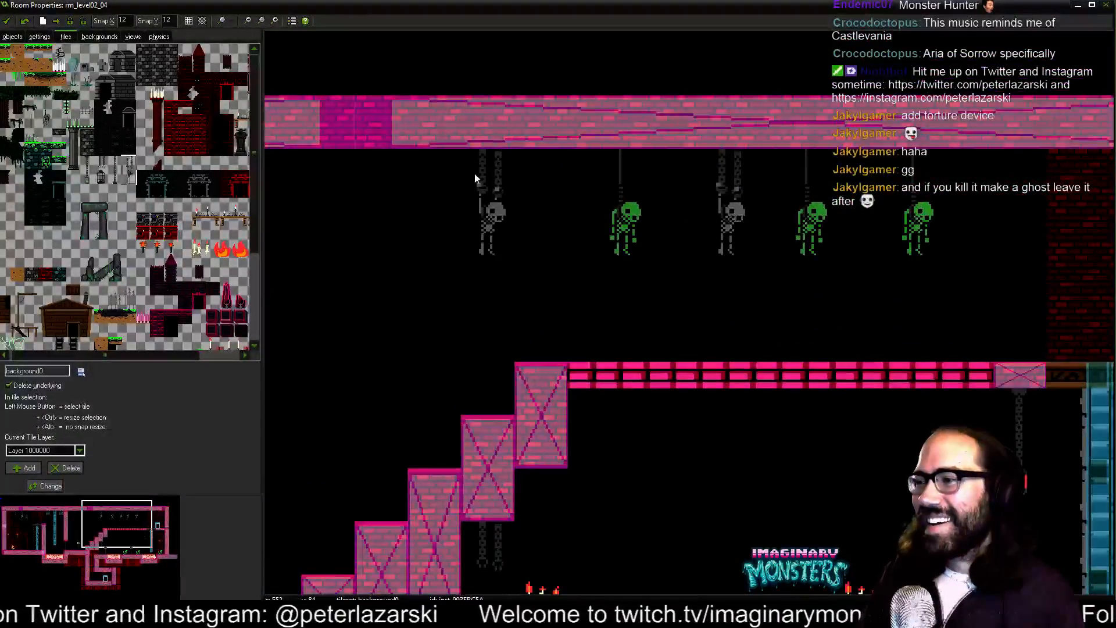
drag(624, 256, 531, 298)
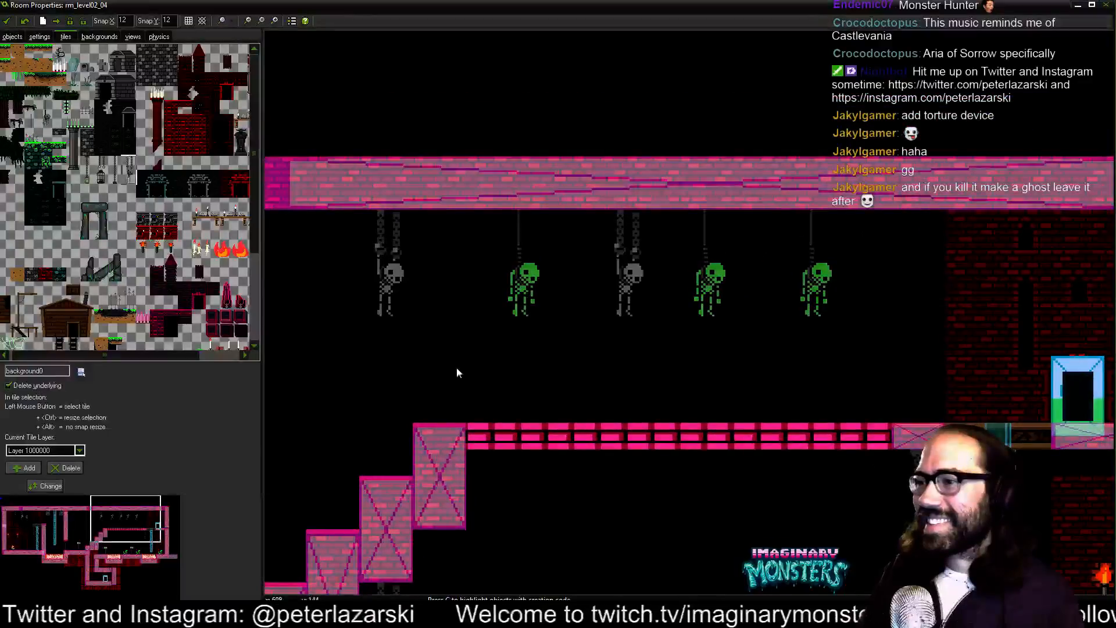
- Place a curved dark brick corner under the ceiling beside the hanging pink pillar, and extend its brick edge down along the pillar
drag(456, 368, 869, 302)
drag(677, 317, 906, 354)
drag(692, 356, 791, 156)
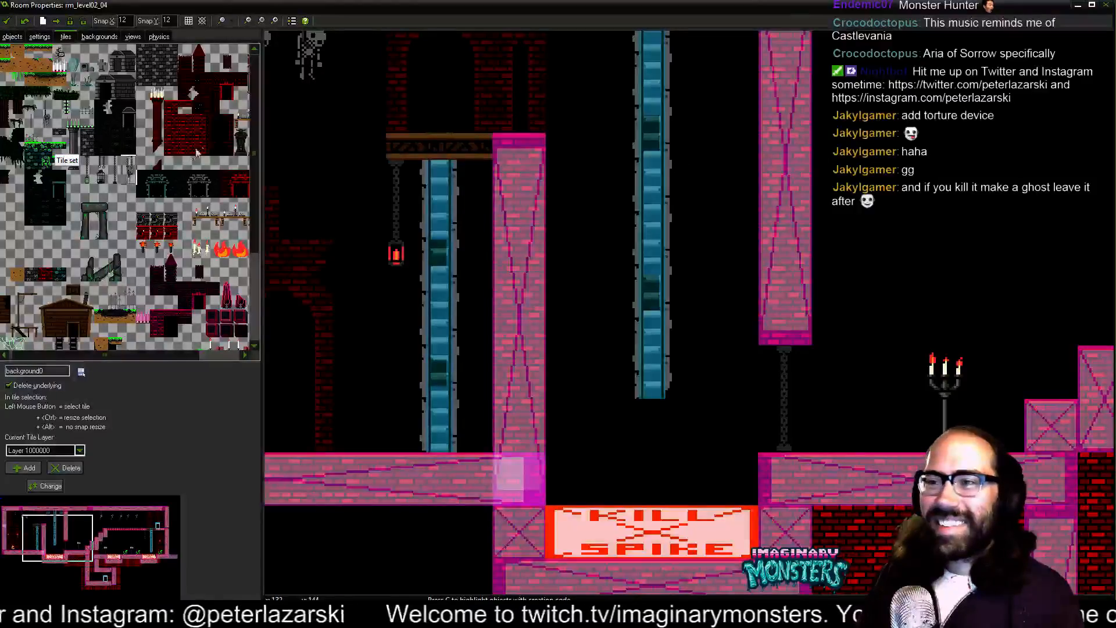
click(213, 125)
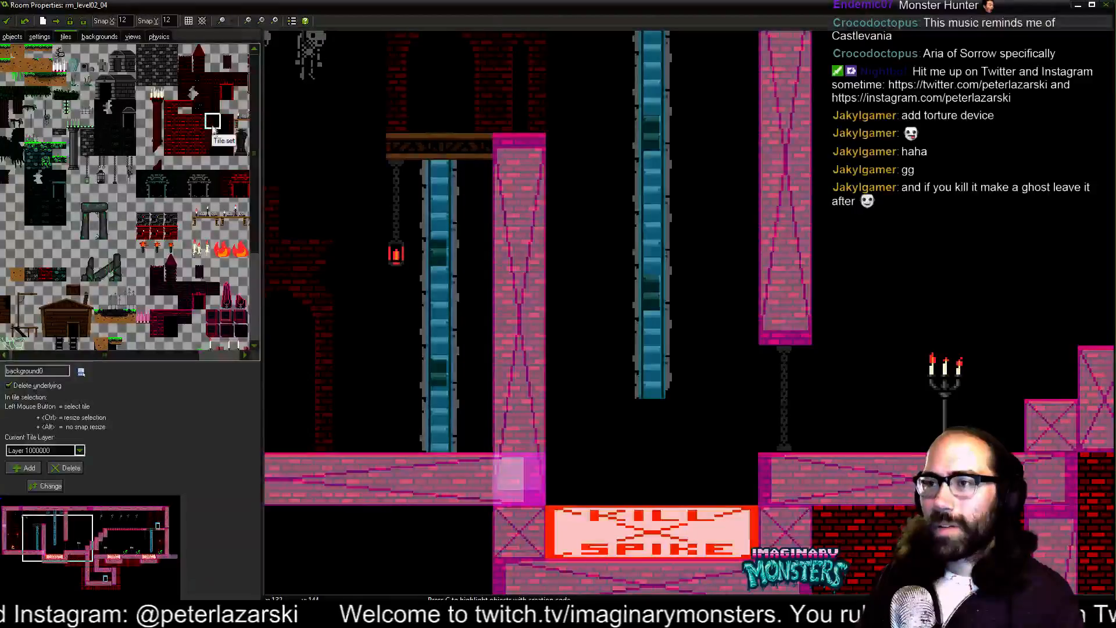
drag(986, 248, 635, 353)
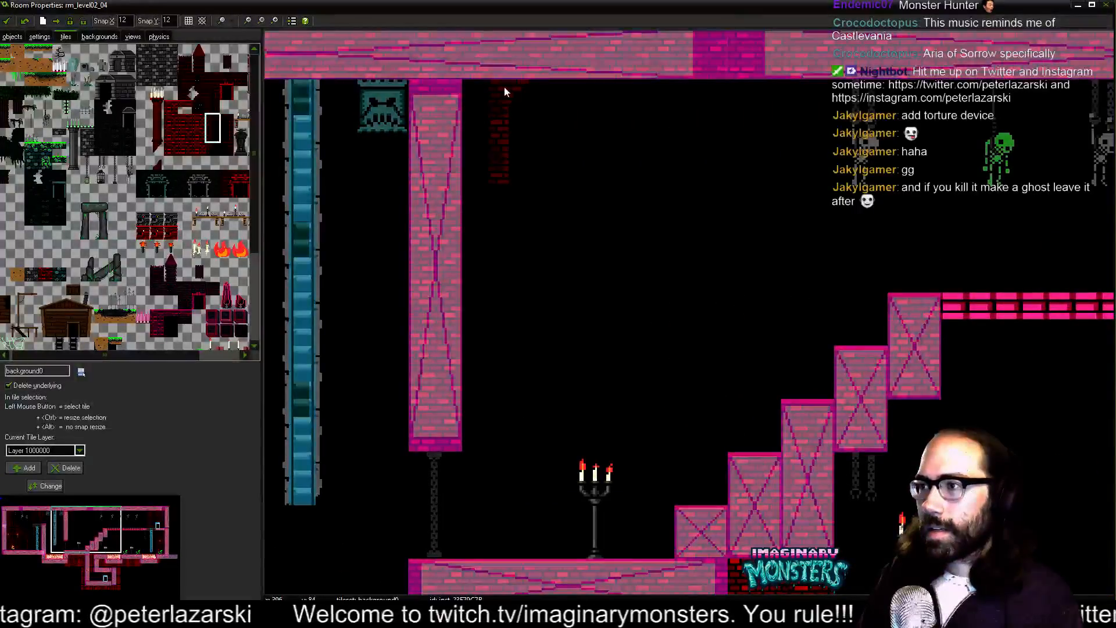
click(226, 135)
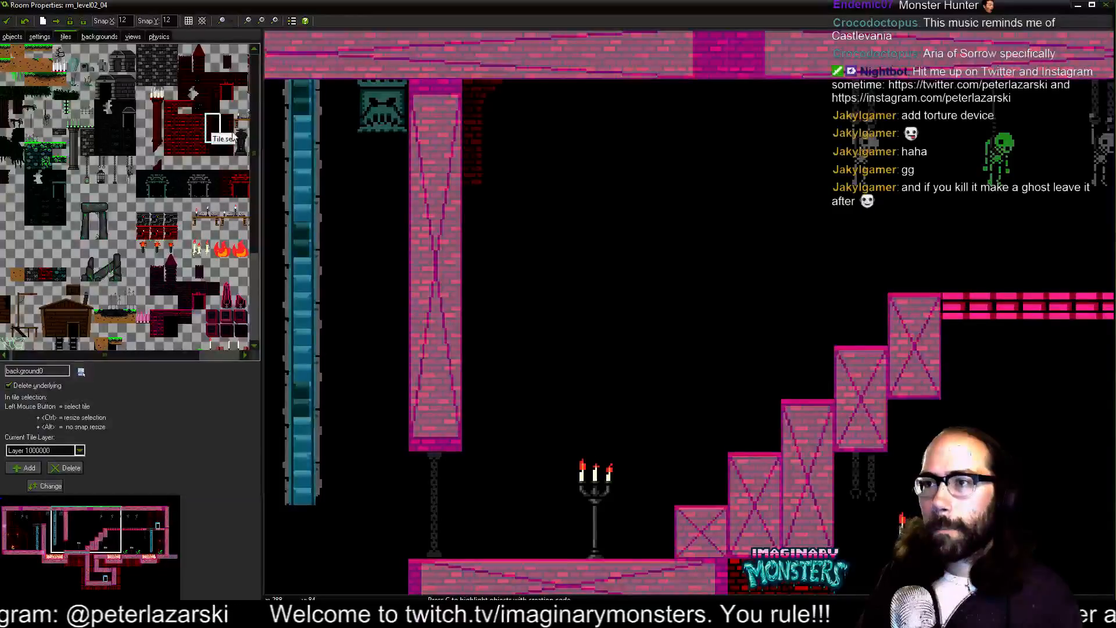
click(214, 149)
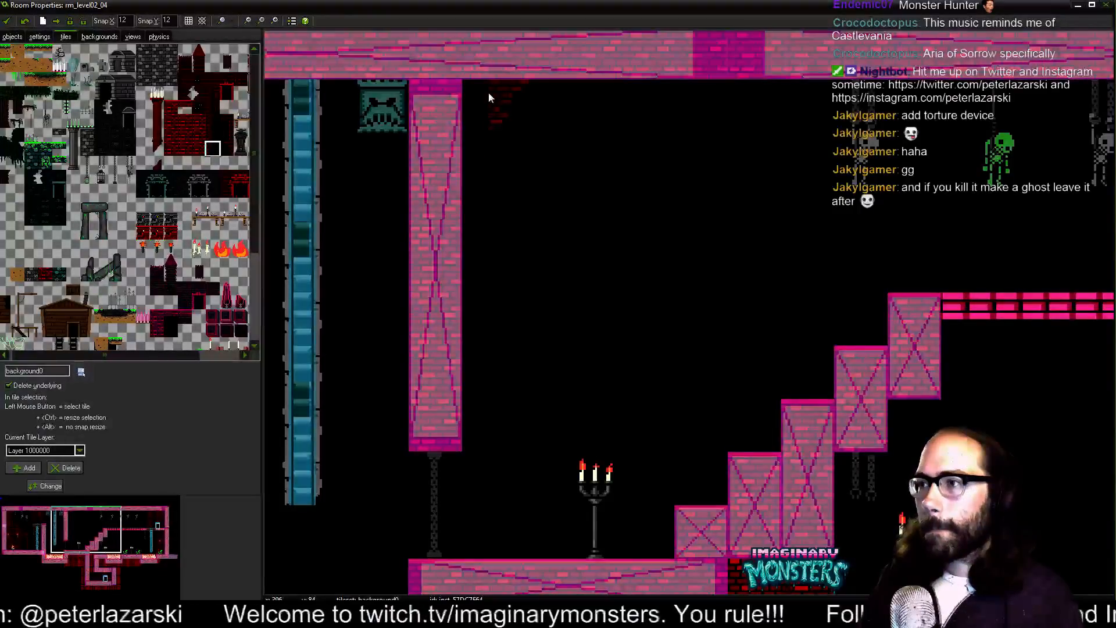
click(213, 135)
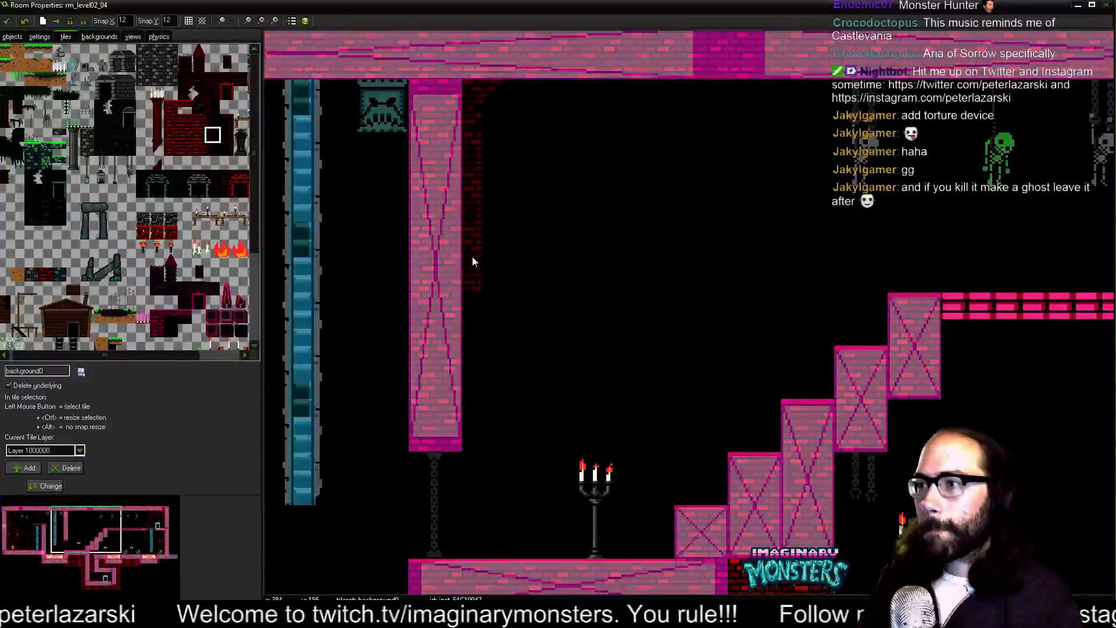
click(468, 314)
click(473, 412)
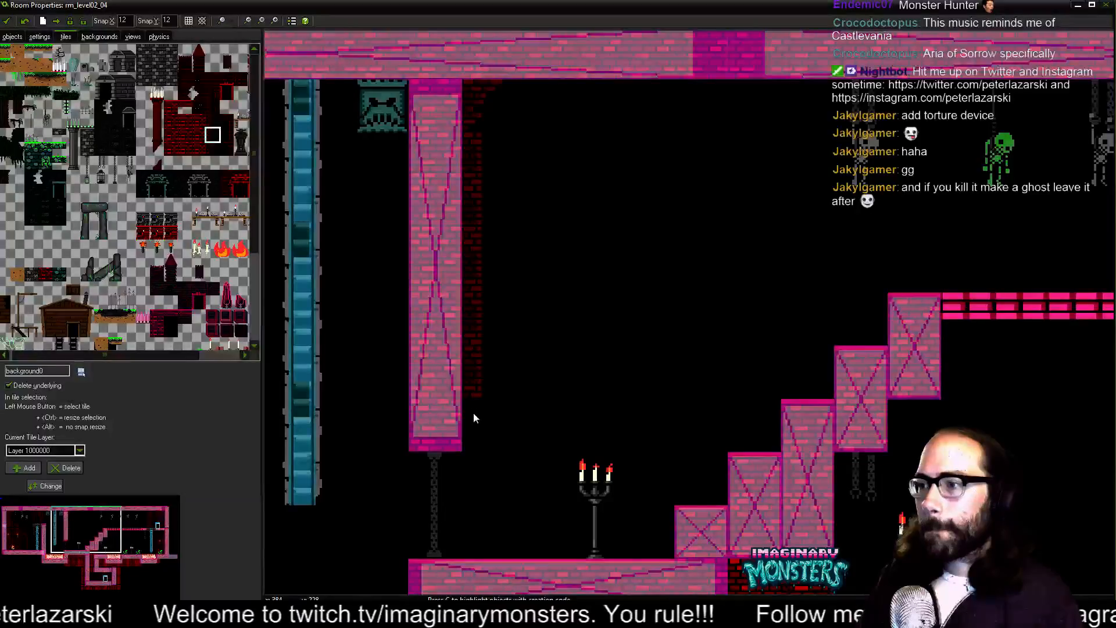
- Place the mirrored curved brick corner opposite the first one and run its brick edge down to the floor beside the candelabra
click(226, 148)
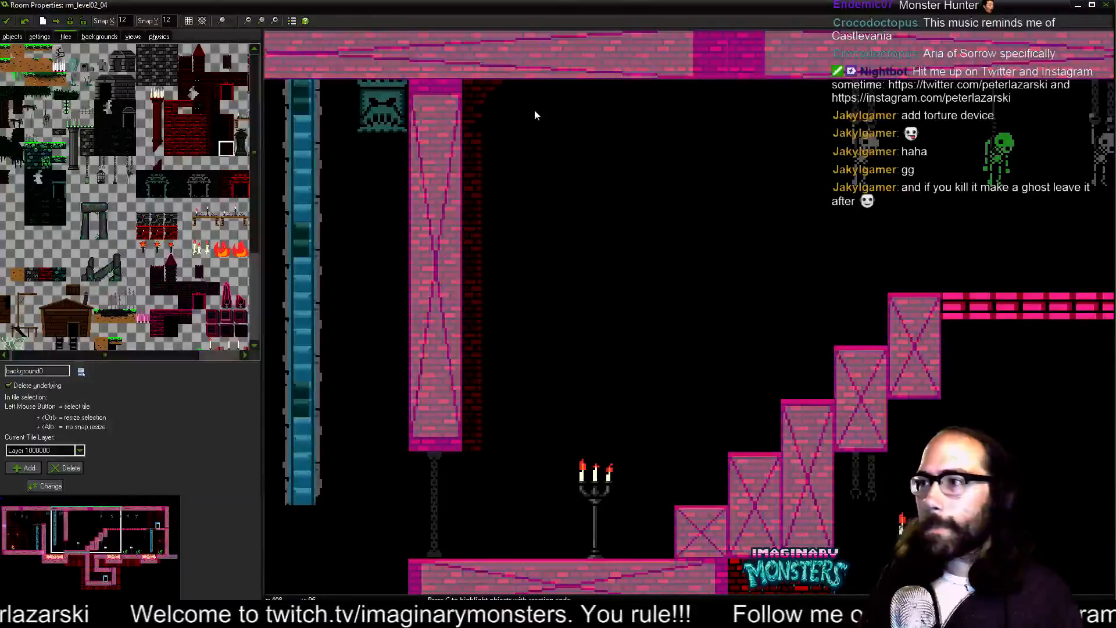
click(525, 92)
click(227, 134)
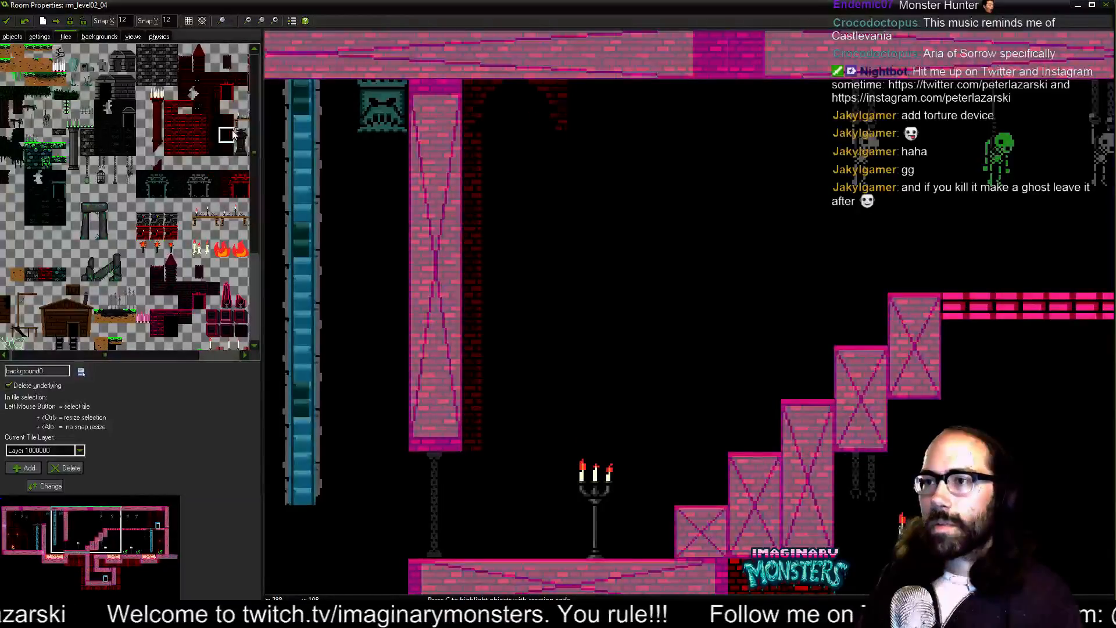
click(550, 147)
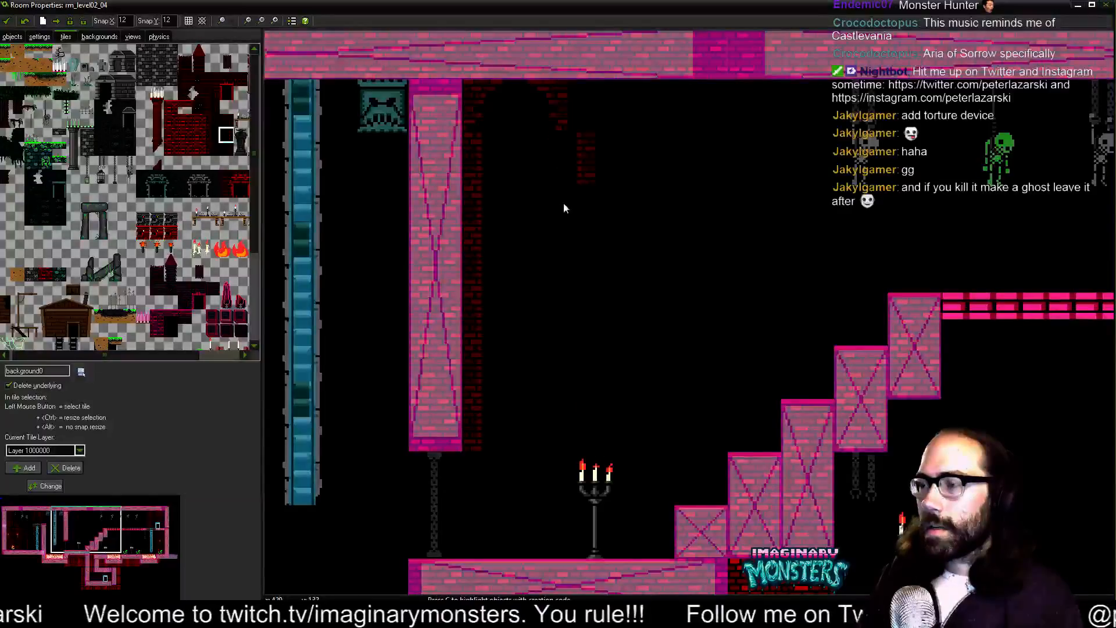
drag(549, 207, 537, 208)
drag(531, 261, 529, 261)
click(517, 318)
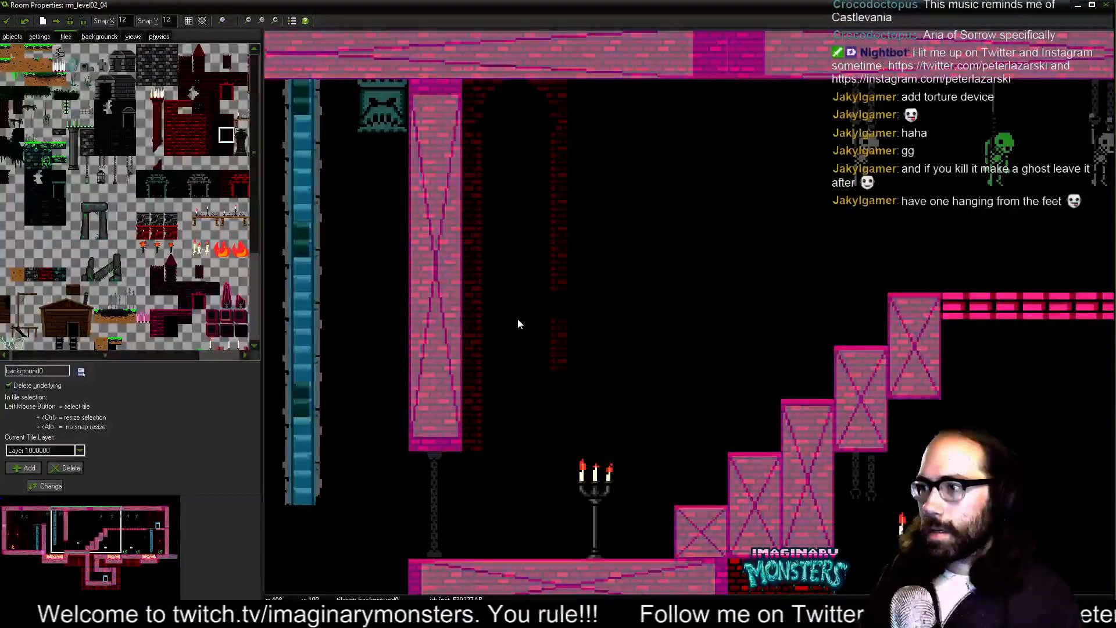
click(521, 361)
click(519, 417)
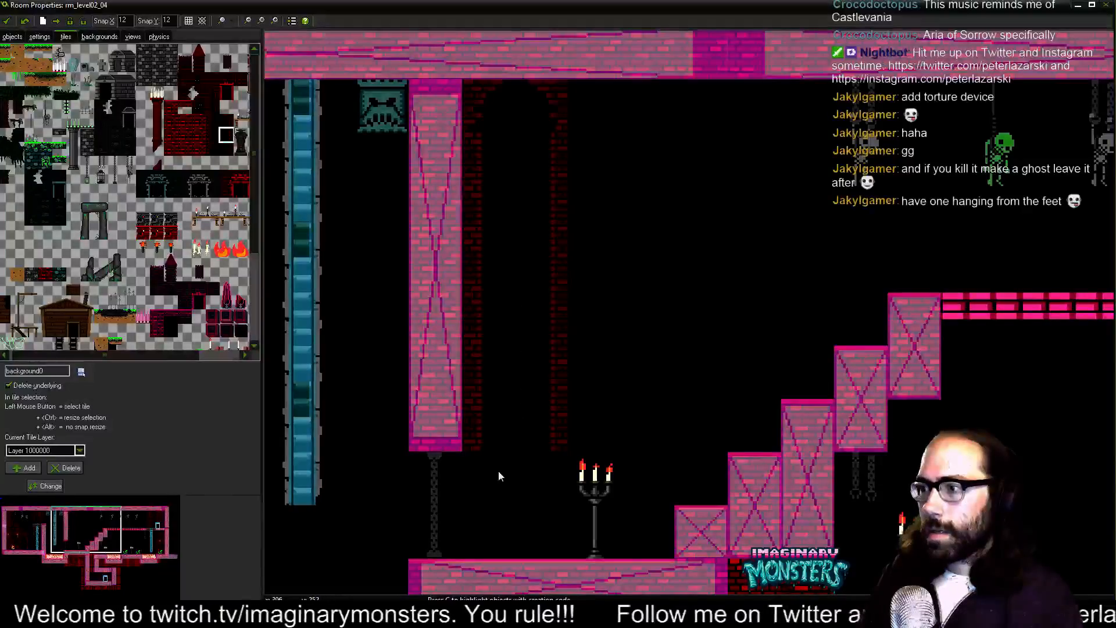
click(501, 471)
click(530, 523)
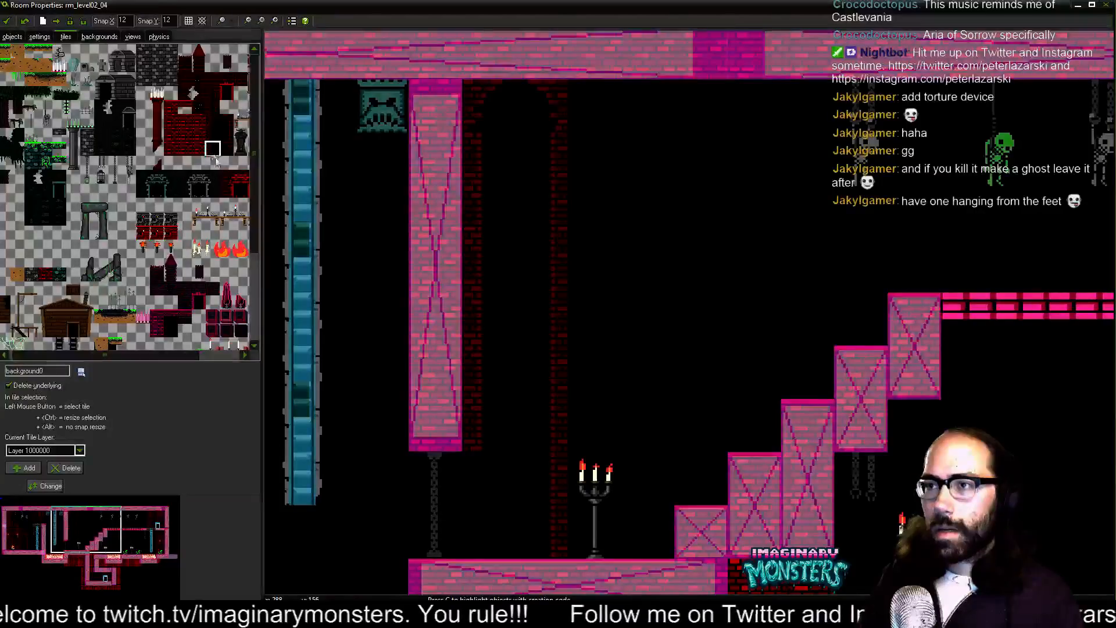
- Extend the arch's pillar-side brick edge down to the floor
click(213, 135)
click(468, 471)
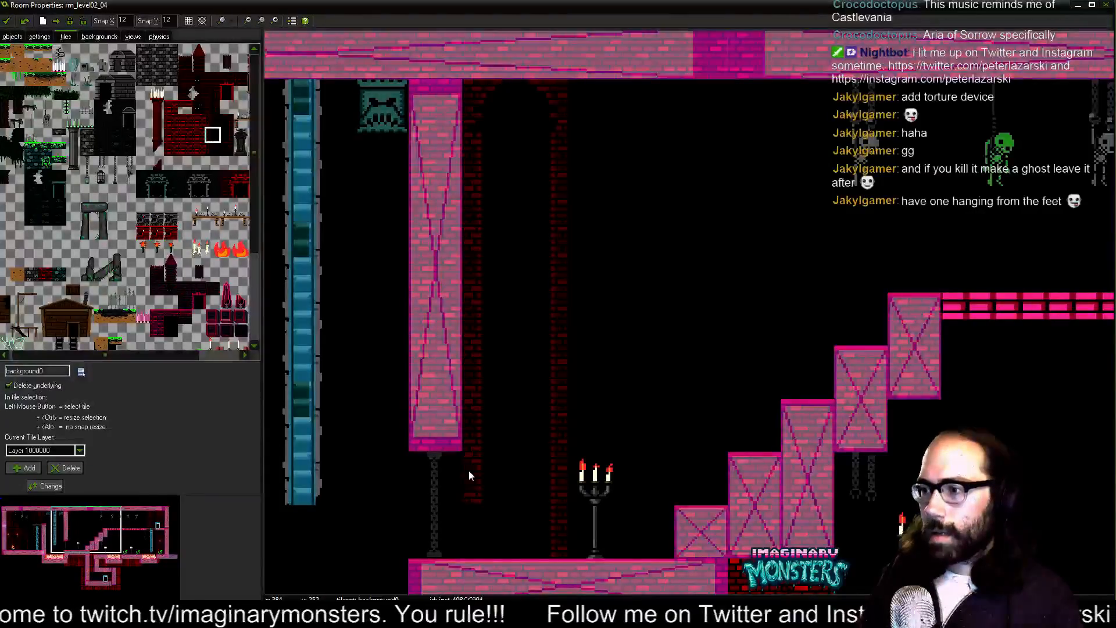
click(468, 521)
drag(658, 344, 558, 346)
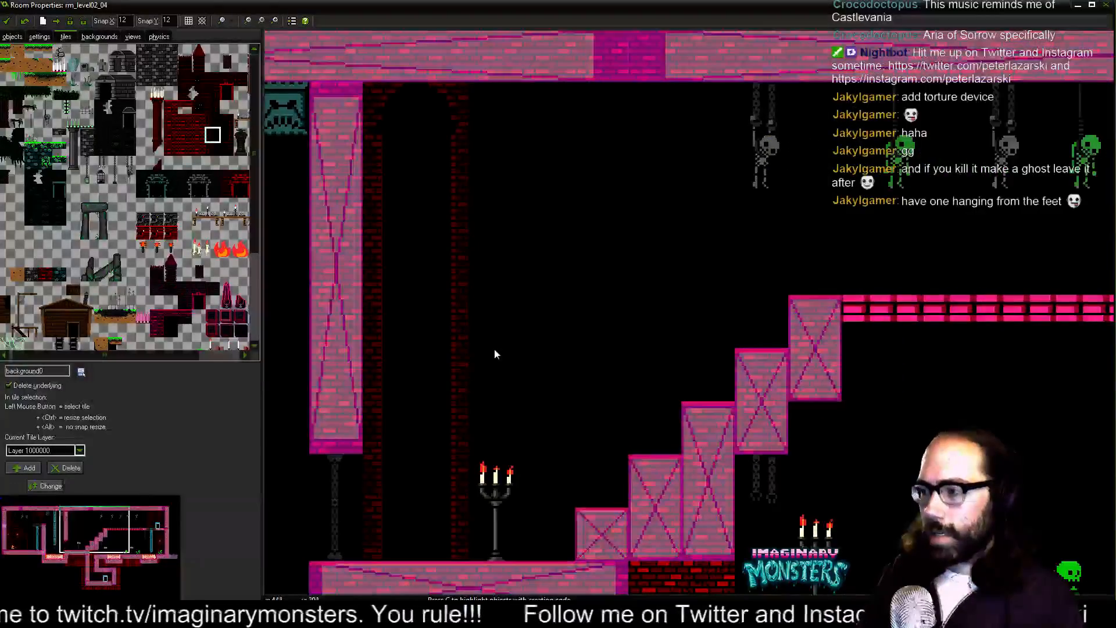
click(537, 510)
click(532, 453)
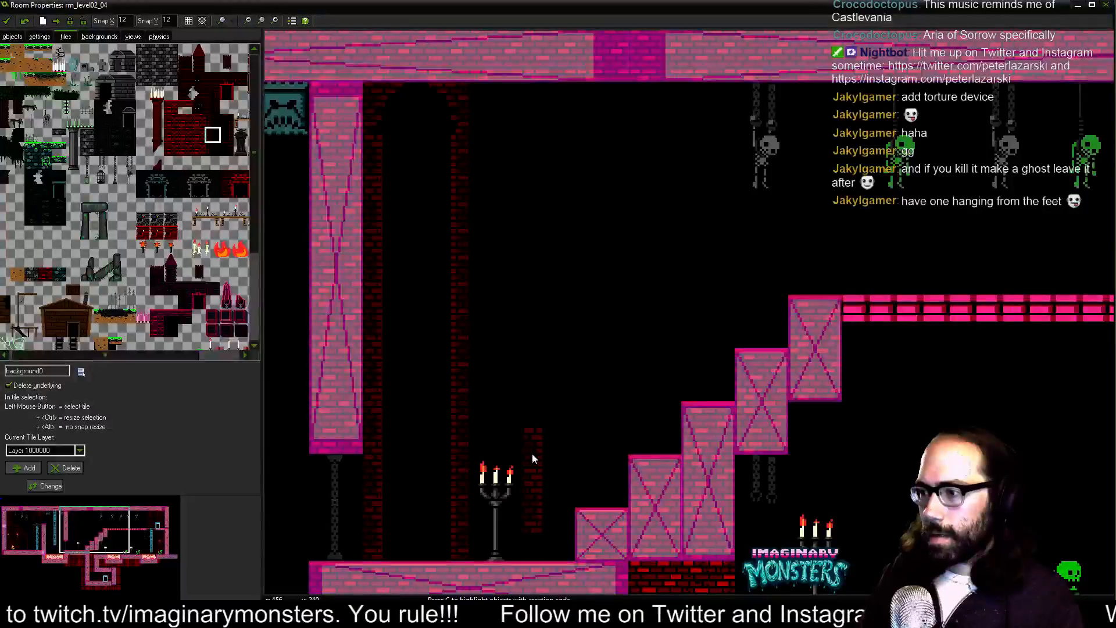
right_click(532, 456)
right_click(532, 512)
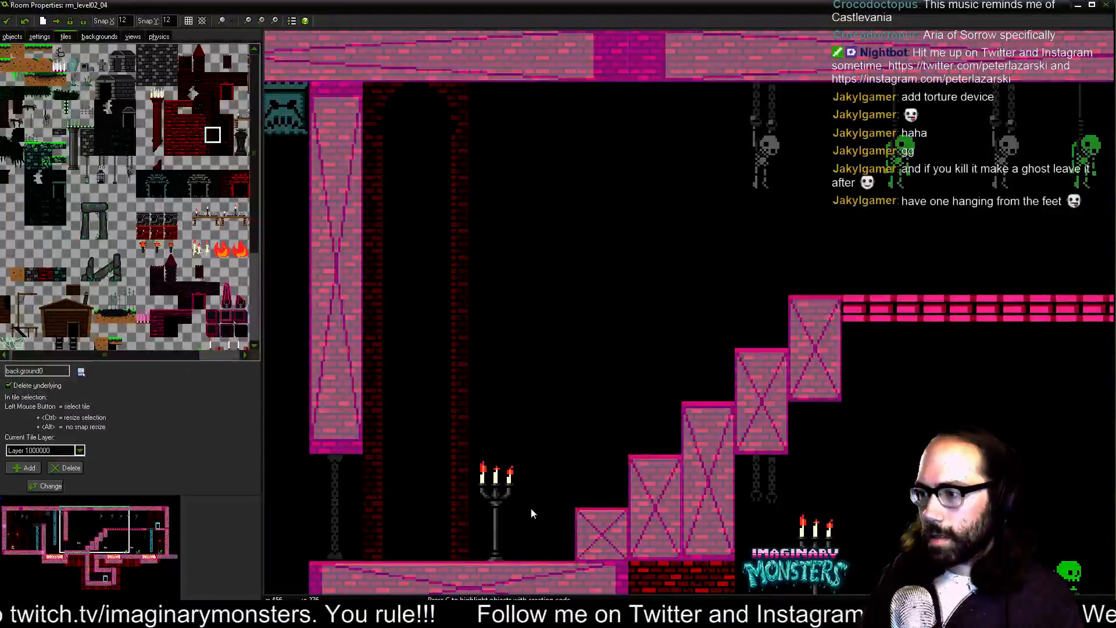
click(531, 509)
mouse_move(531, 507)
mouse_down()
mouse_move(526, 195)
mouse_move(467, 164)
mouse_move(604, 194)
mouse_move(527, 196)
mouse_move(545, 274)
mouse_move(535, 521)
mouse_up()
right_click(534, 224)
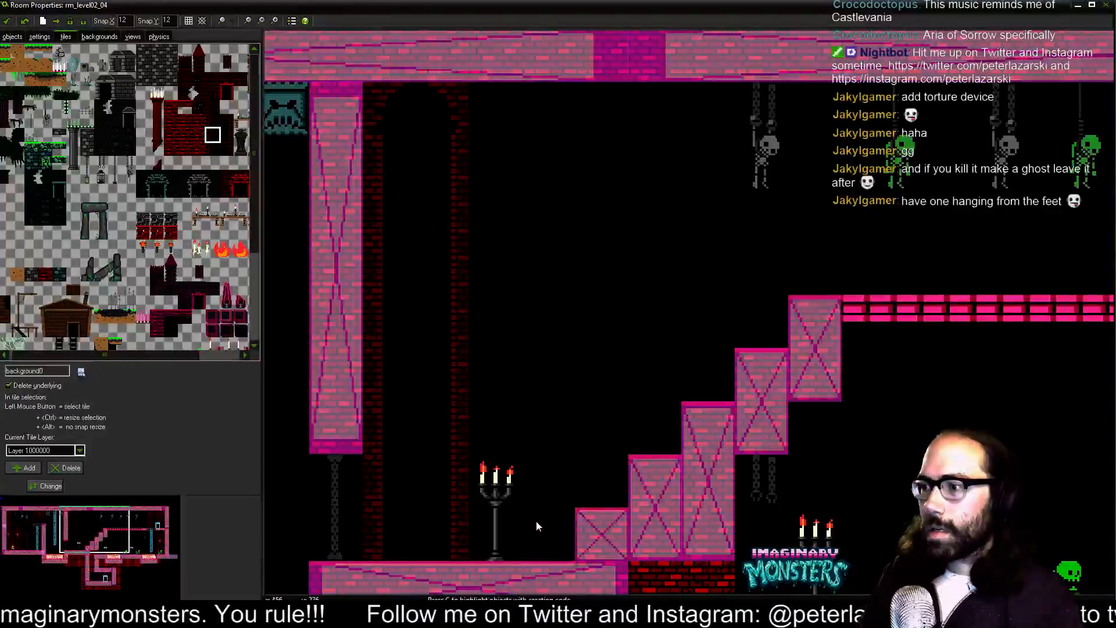
- Replace the arch's two separate brick edges with the double-width tile containing both sides, stacked from the curved top down to the floor
ctrl+click(226, 140)
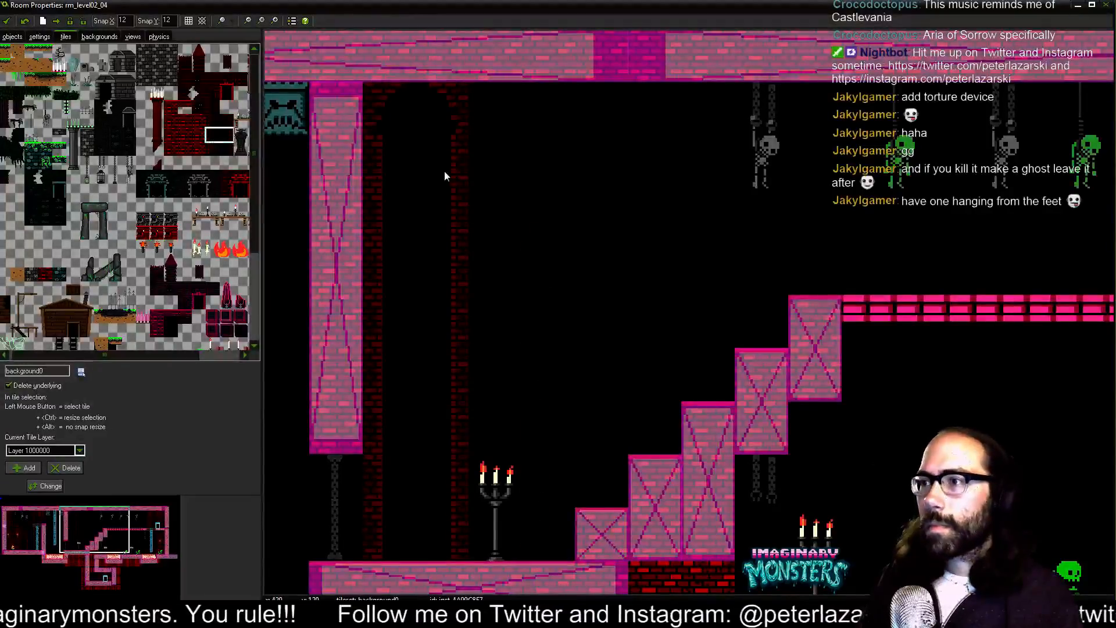
mouse_move(455, 165)
mouse_down()
mouse_move(468, 255)
mouse_move(453, 516)
mouse_move(378, 533)
mouse_move(368, 477)
mouse_move(377, 158)
mouse_up()
click(378, 155)
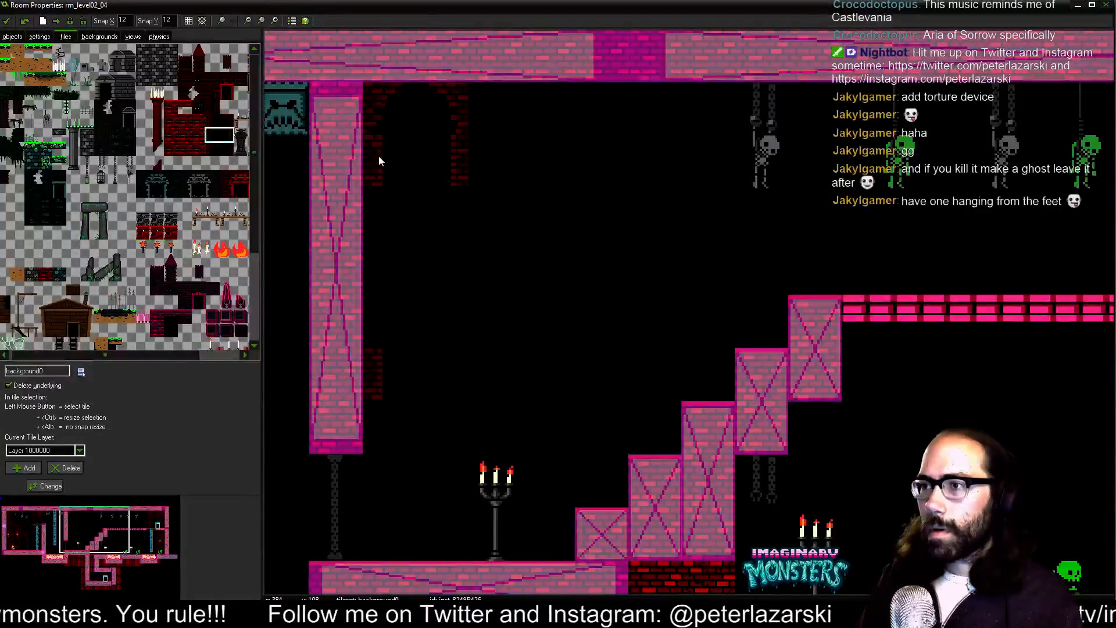
click(376, 217)
click(378, 249)
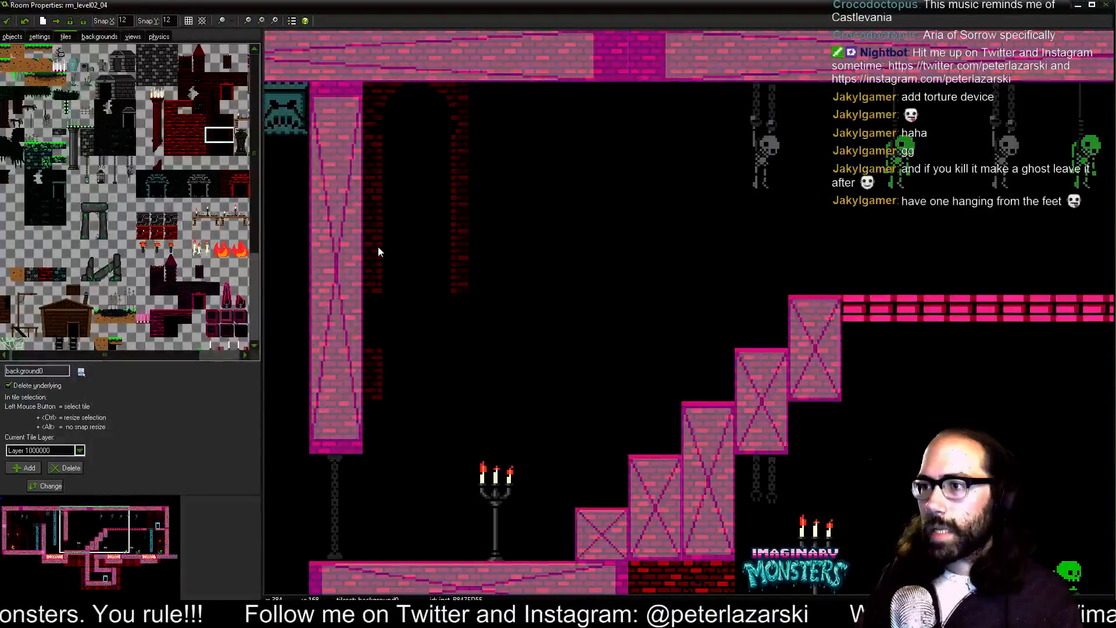
click(379, 316)
right_click(379, 367)
click(379, 372)
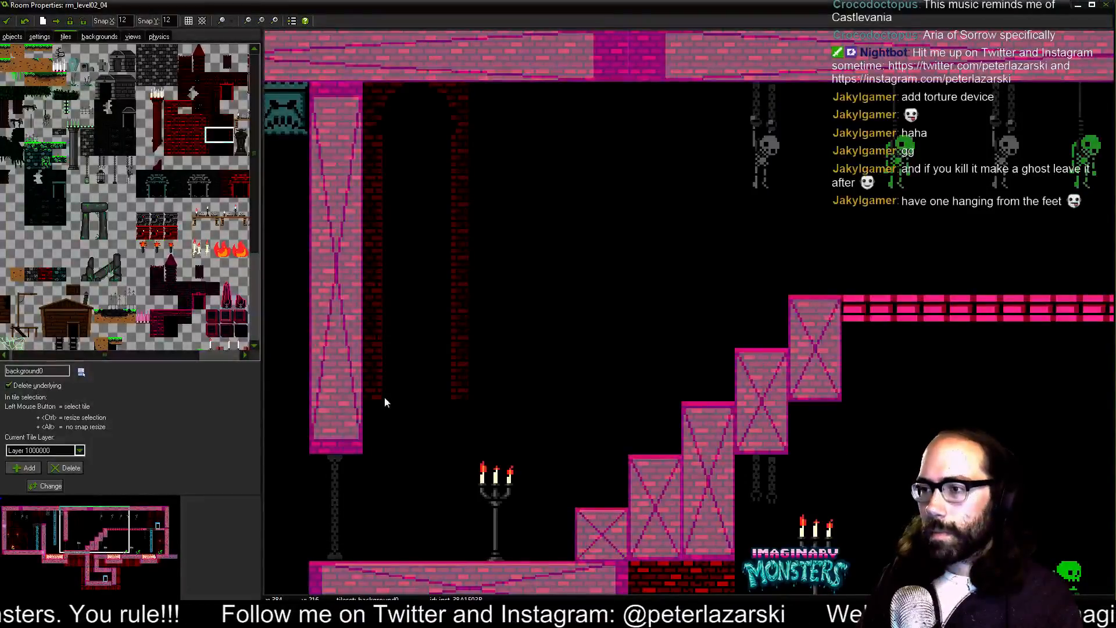
click(372, 524)
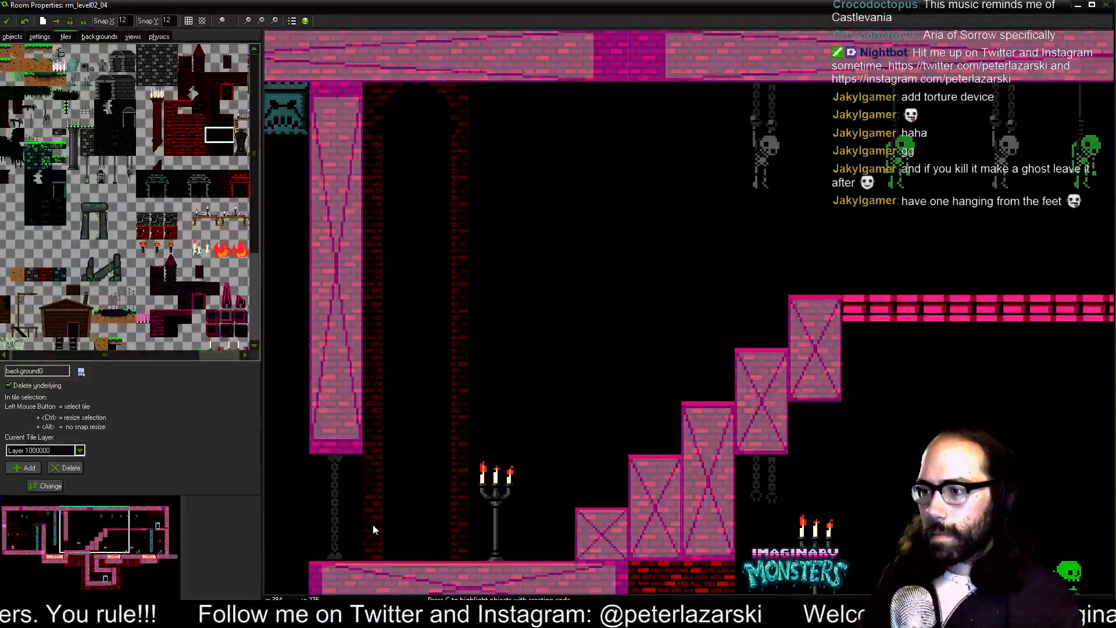
- Stack the double-width side tile upwards between the candelabra and the brick stairs to form a second arch's sides
click(540, 462)
click(539, 411)
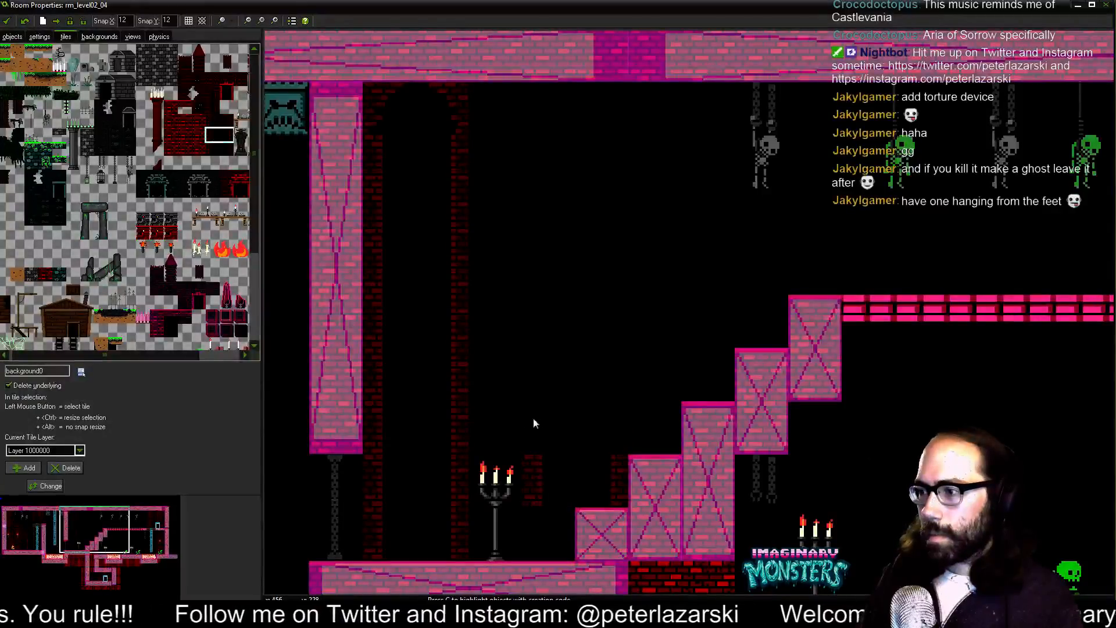
click(531, 357)
click(525, 296)
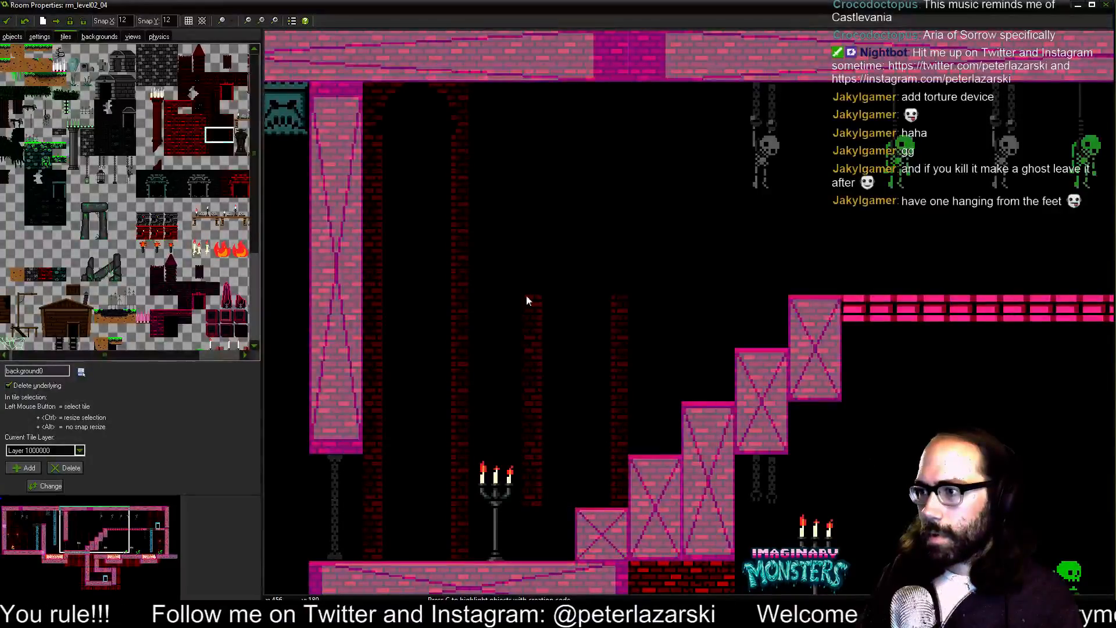
click(531, 253)
click(526, 212)
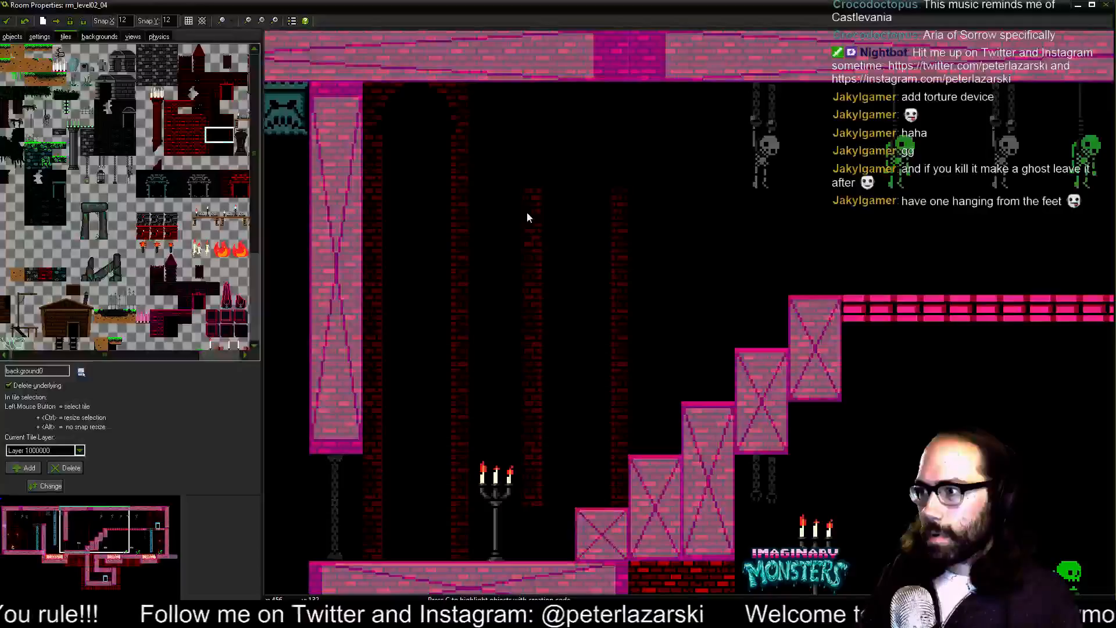
- Cap the second arch with the curved double-width brick top and fill the gap up to the ceiling with dark brick tiles
click(227, 123)
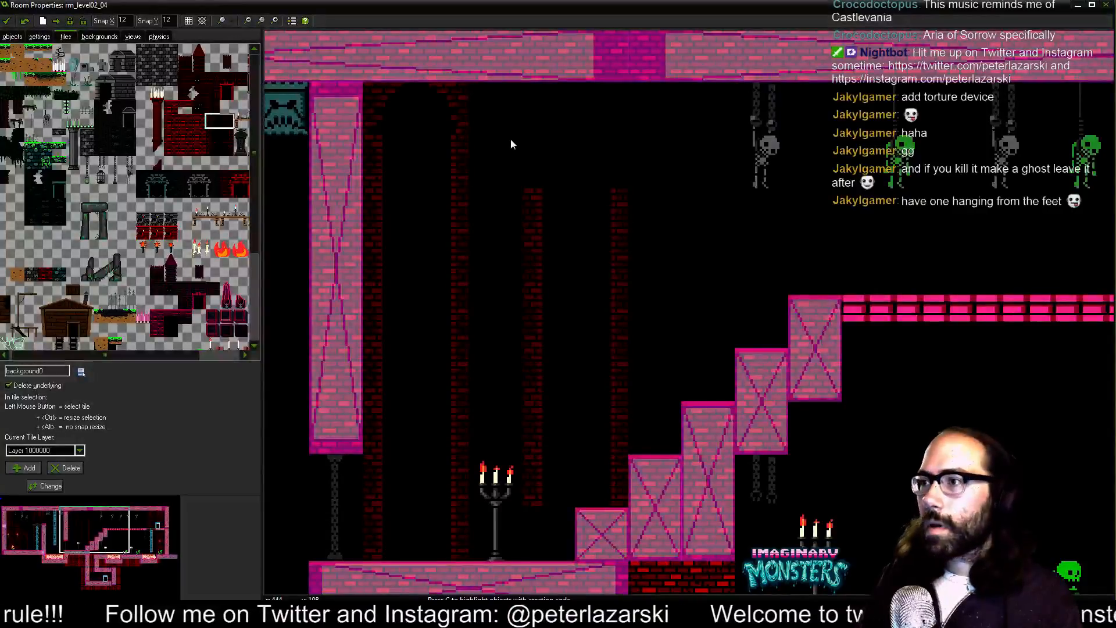
click(540, 138)
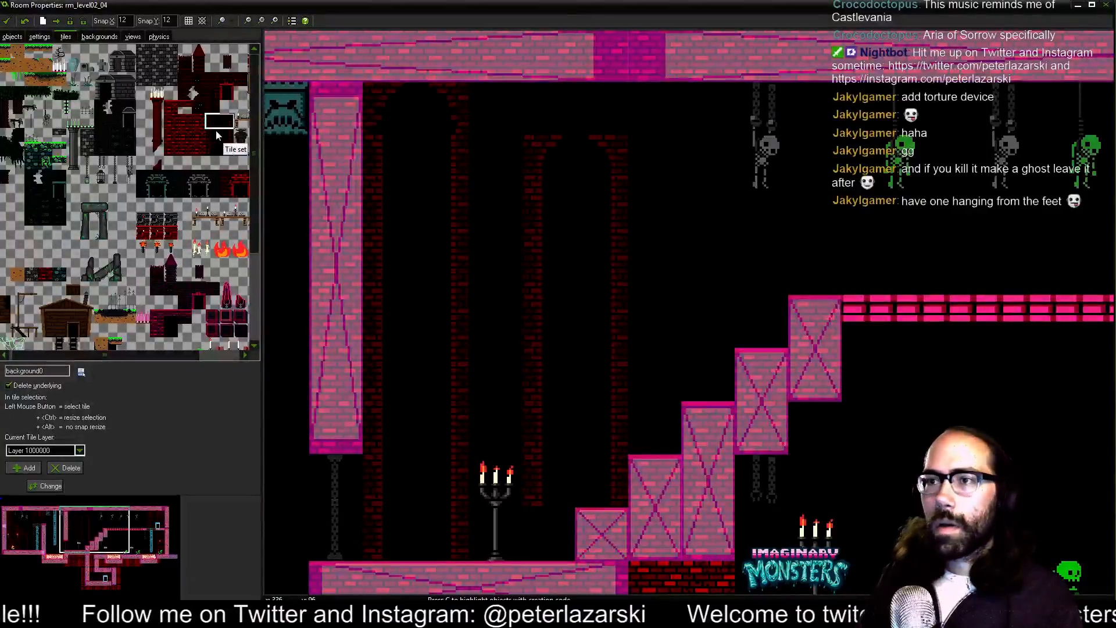
click(185, 79)
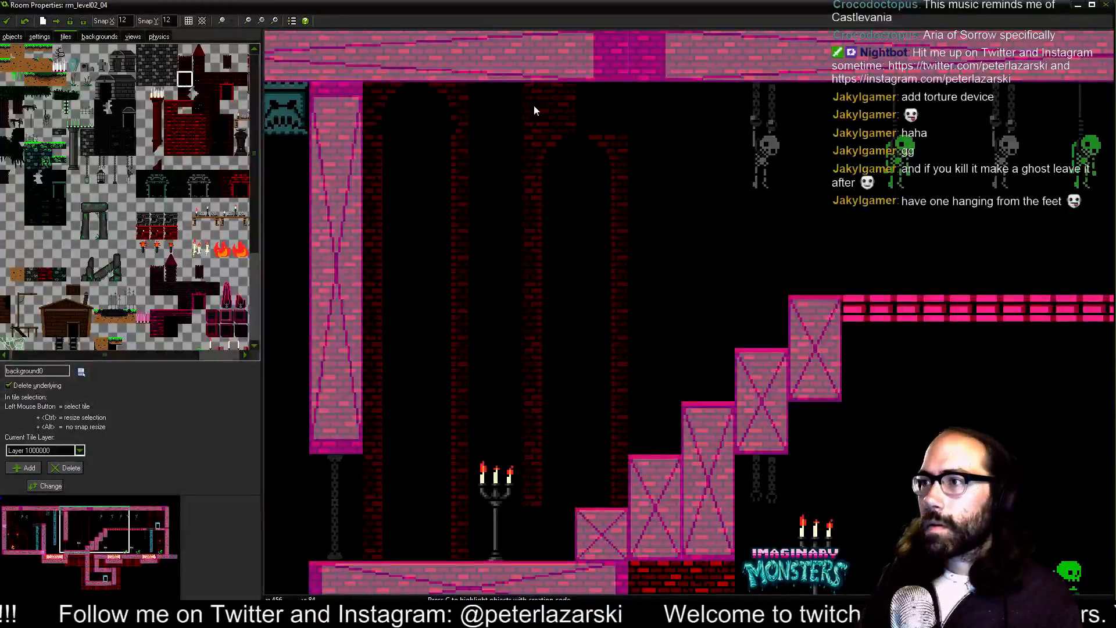
click(535, 106)
click(587, 104)
- Extend the second arch's candelabra-side brick edge down to the floor with the single side tile
drag(580, 400, 569, 350)
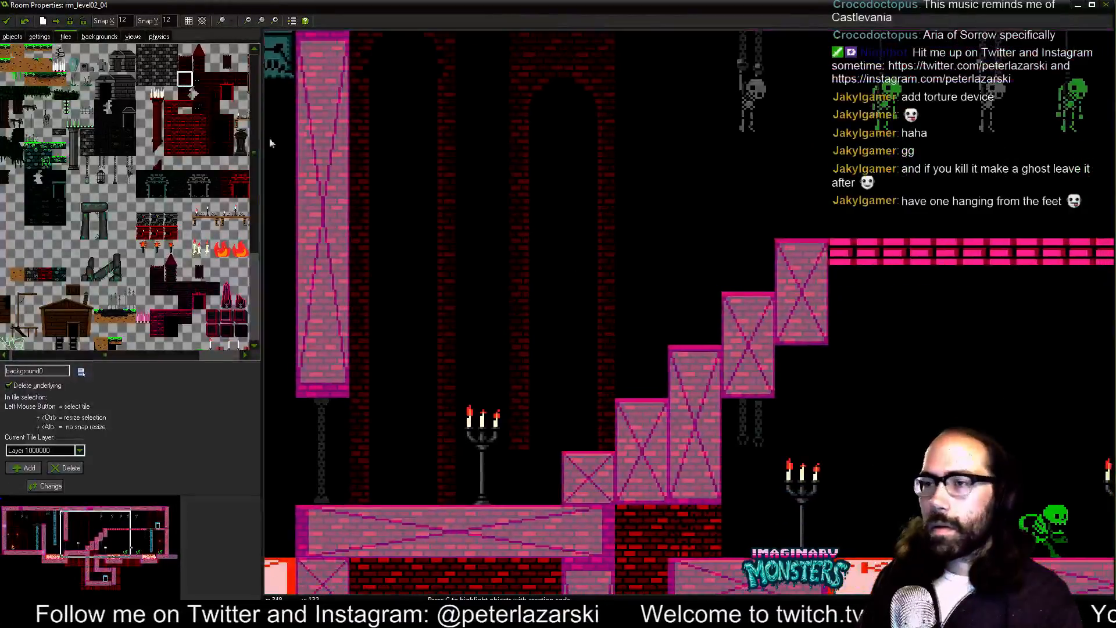
click(213, 134)
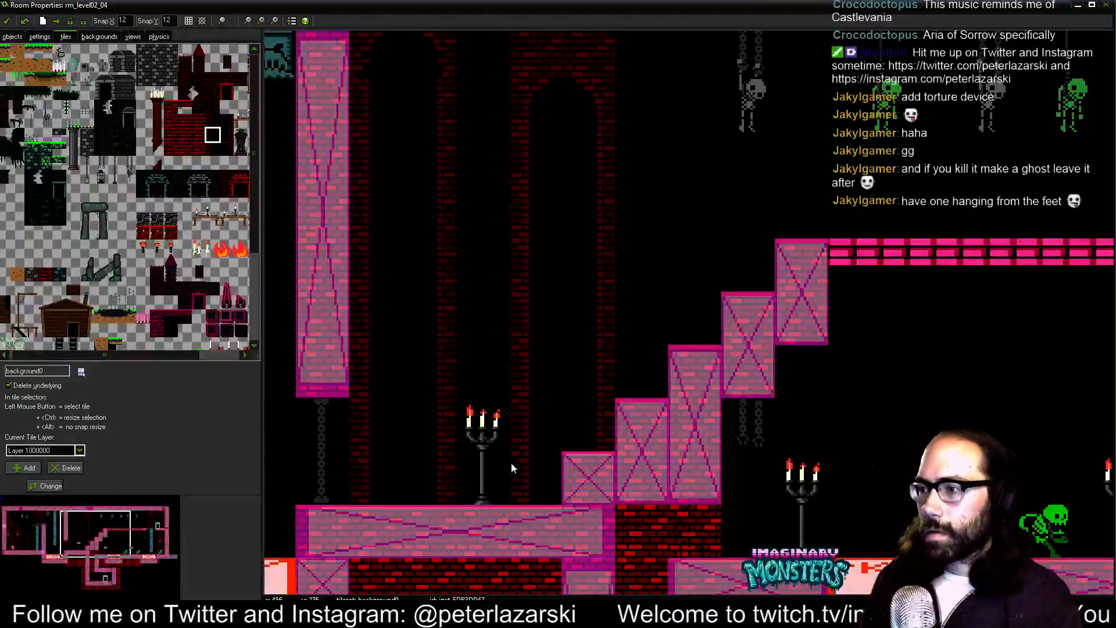
- Move the first grey chained skeleton tile away from the second arch, closer to the neighbouring green skeleton enemy
scroll(586, 361, down, 1)
drag(686, 355, 566, 353)
scroll(566, 353, down, 1)
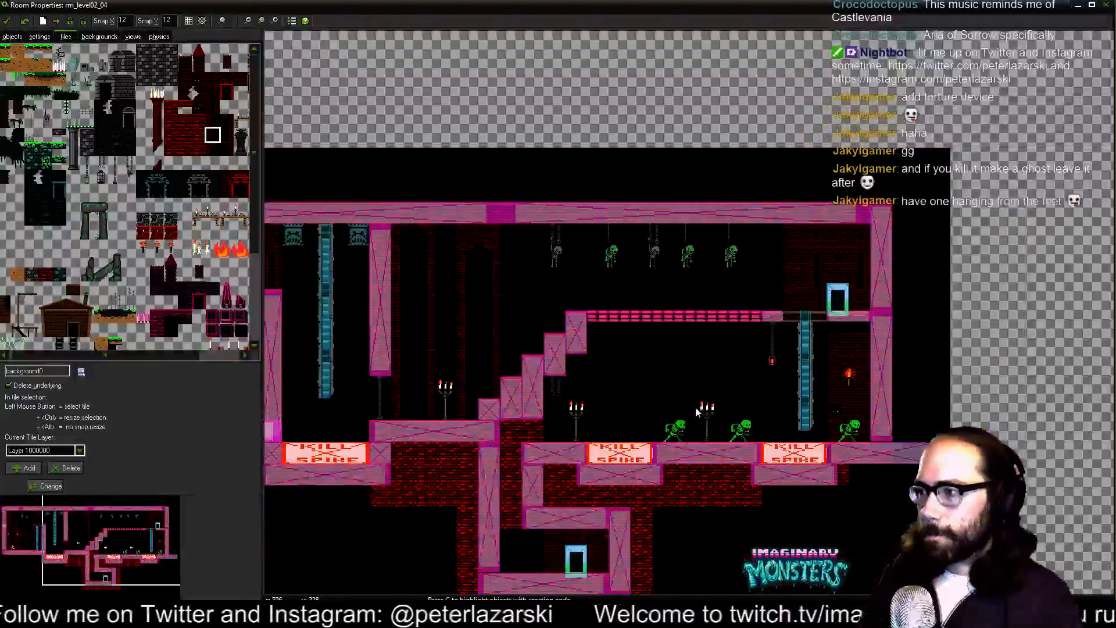
scroll(553, 305, up, 1)
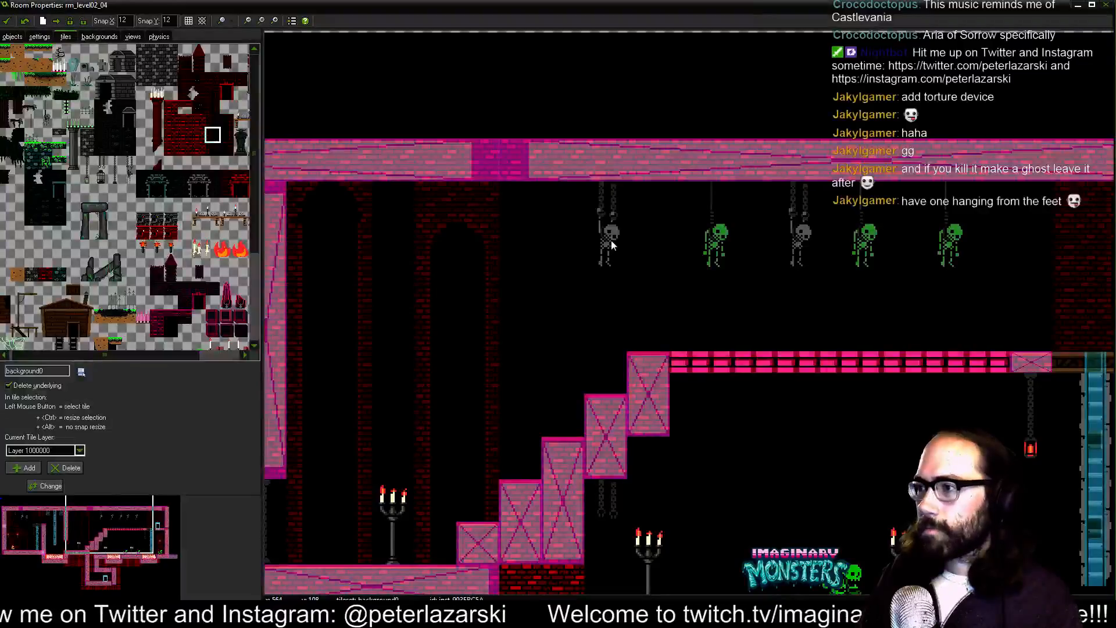
drag(607, 232, 633, 196)
drag(579, 264, 597, 267)
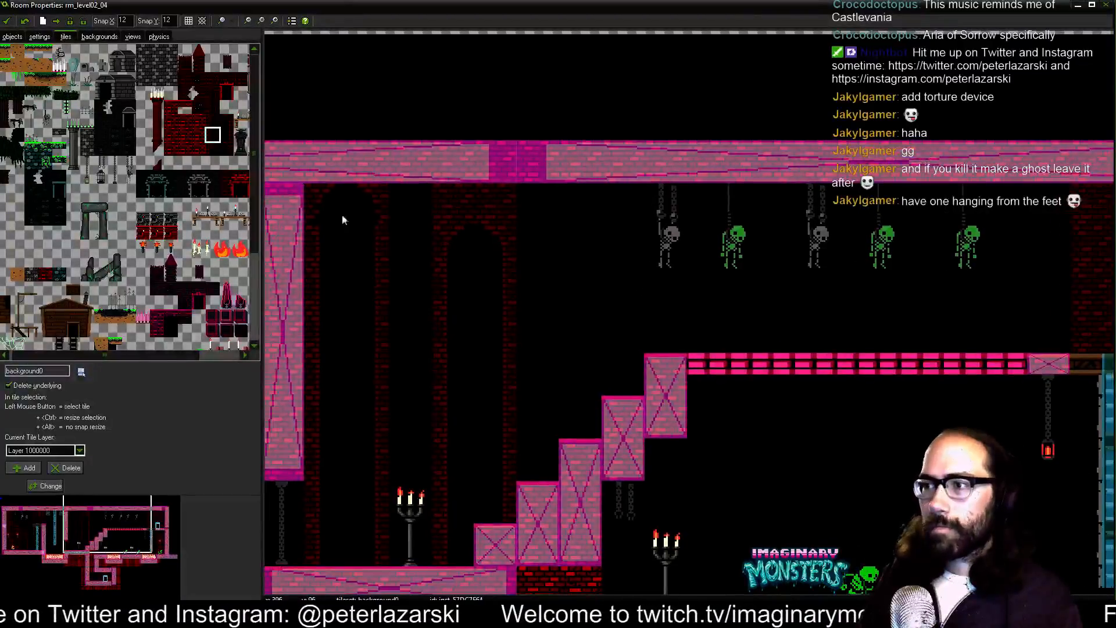
- Build a third dark brick arch above the stairs, with a curved double-width top and brick sides stacked down to the steps
click(209, 120)
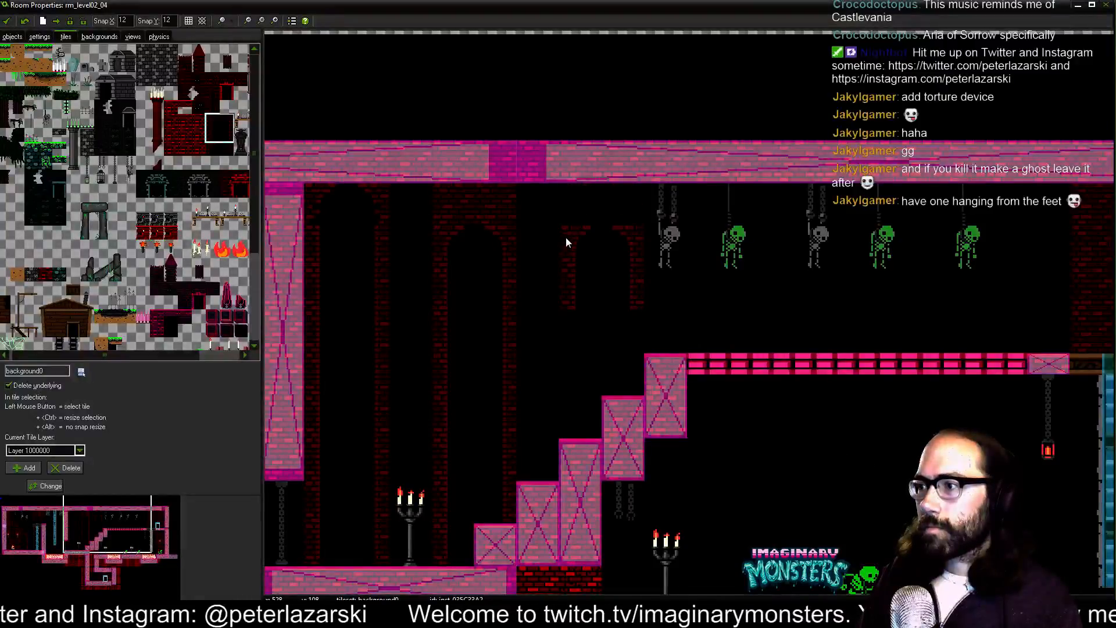
drag(210, 135, 229, 140)
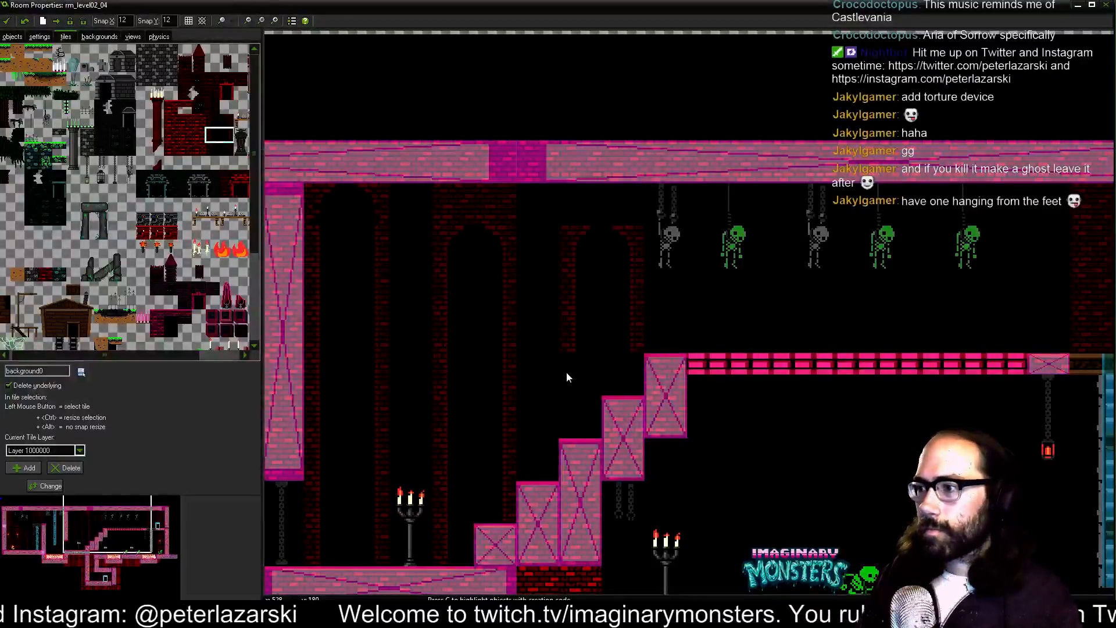
click(213, 137)
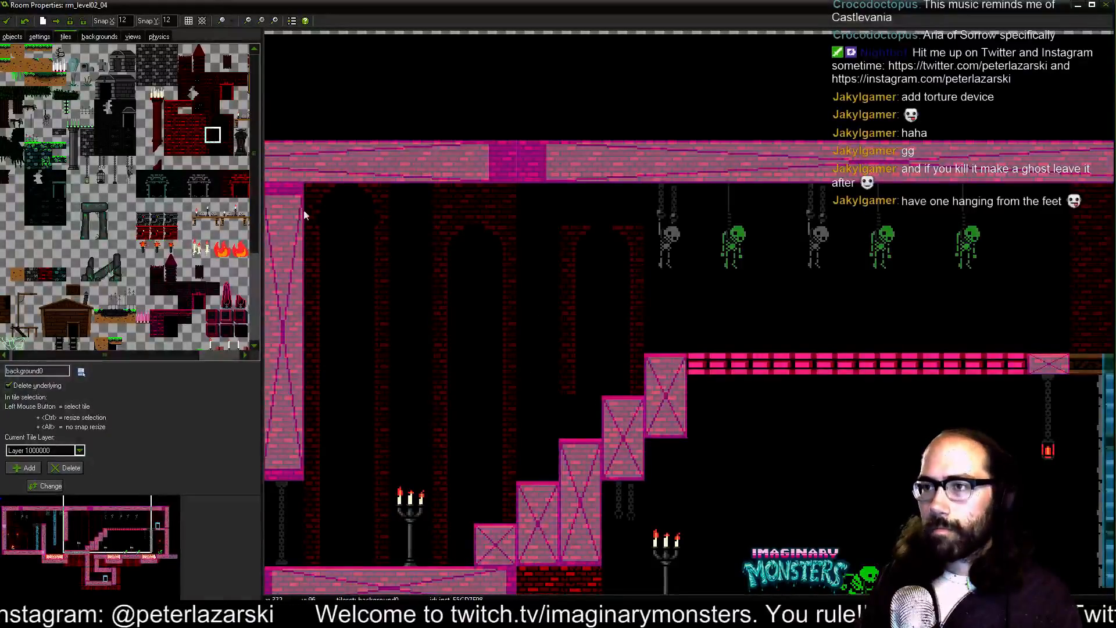
drag(556, 396, 587, 465)
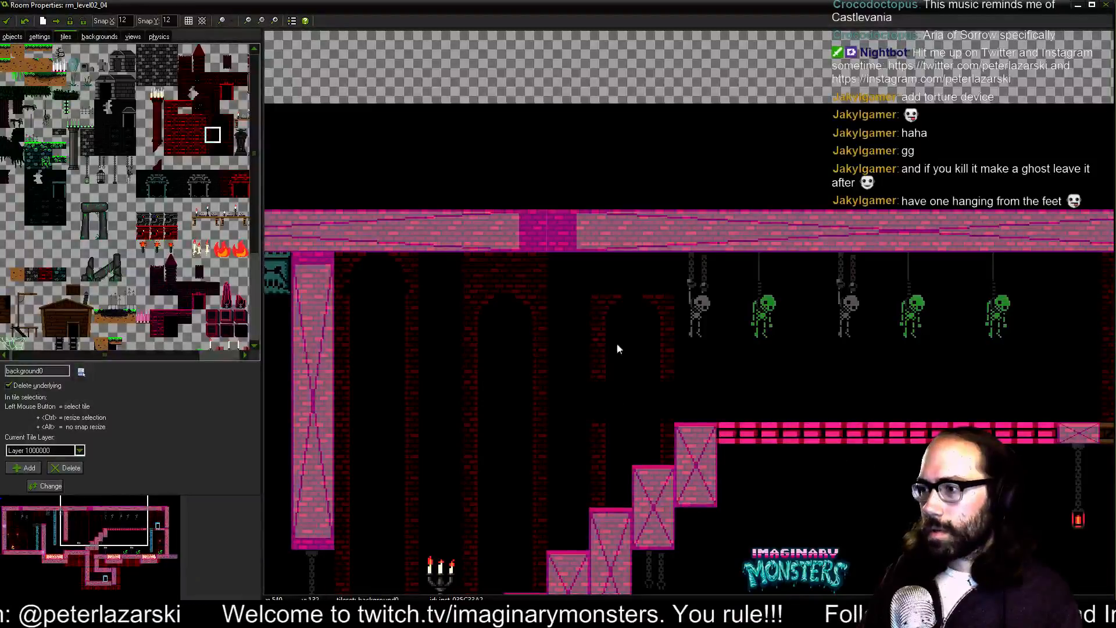
drag(431, 287, 475, 235)
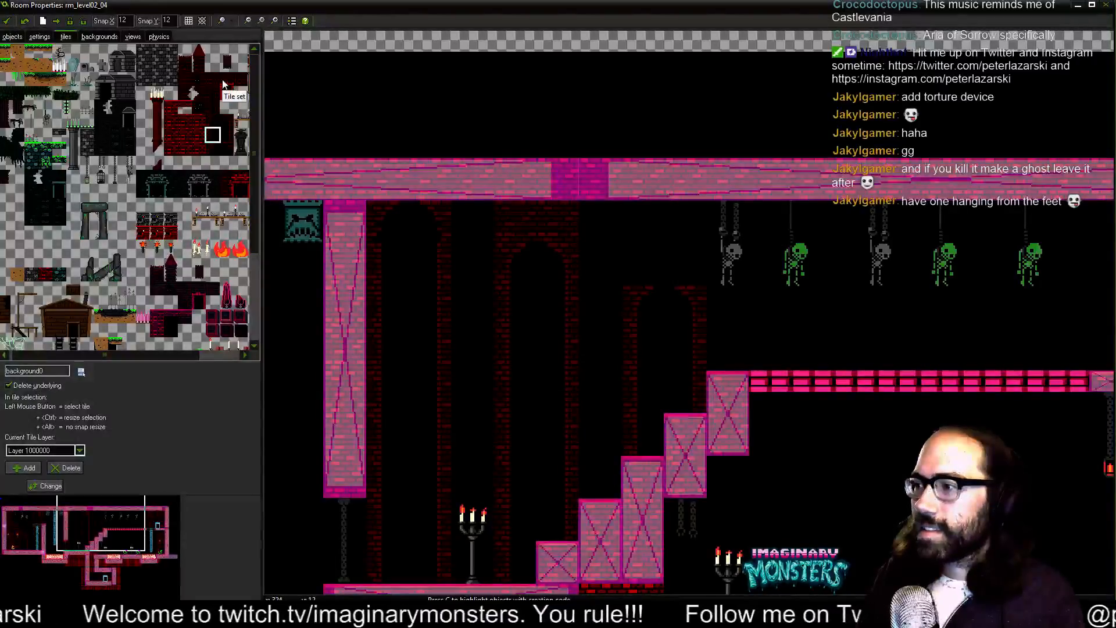
- Fill the area above the third arch up to the ceiling with dark brick, using a broken-edge brick tile at its upper corner
click(185, 79)
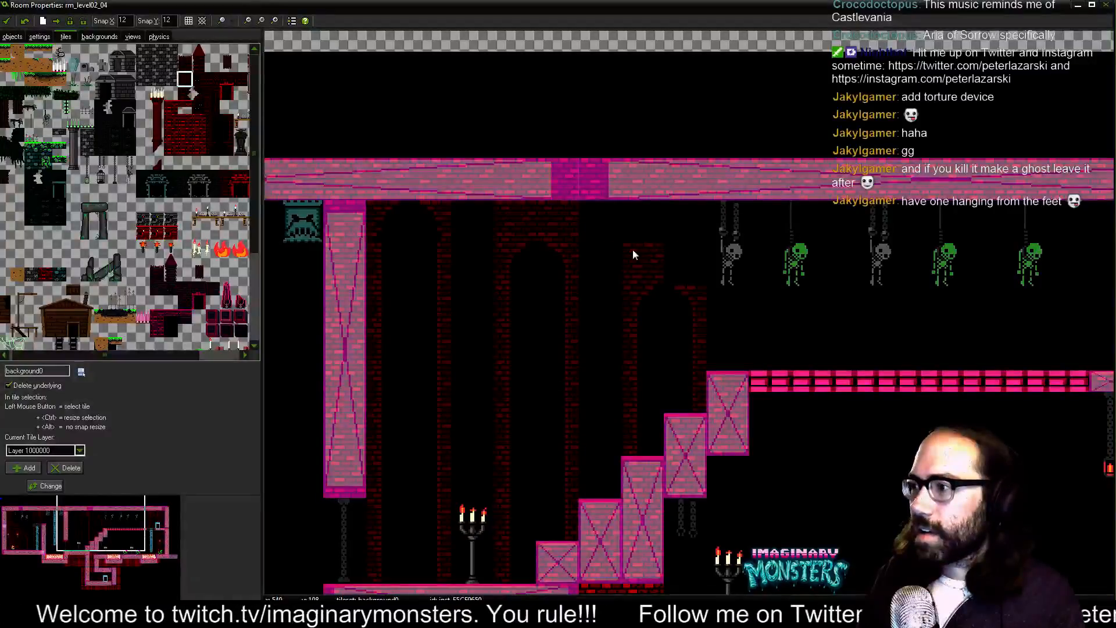
click(676, 252)
click(679, 215)
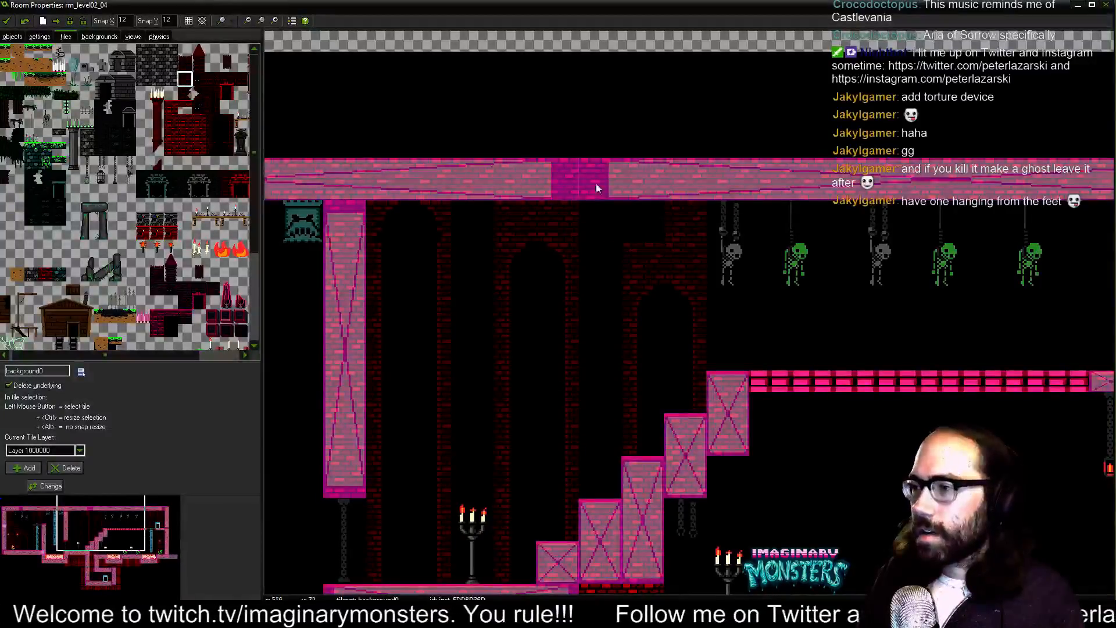
click(199, 93)
click(637, 208)
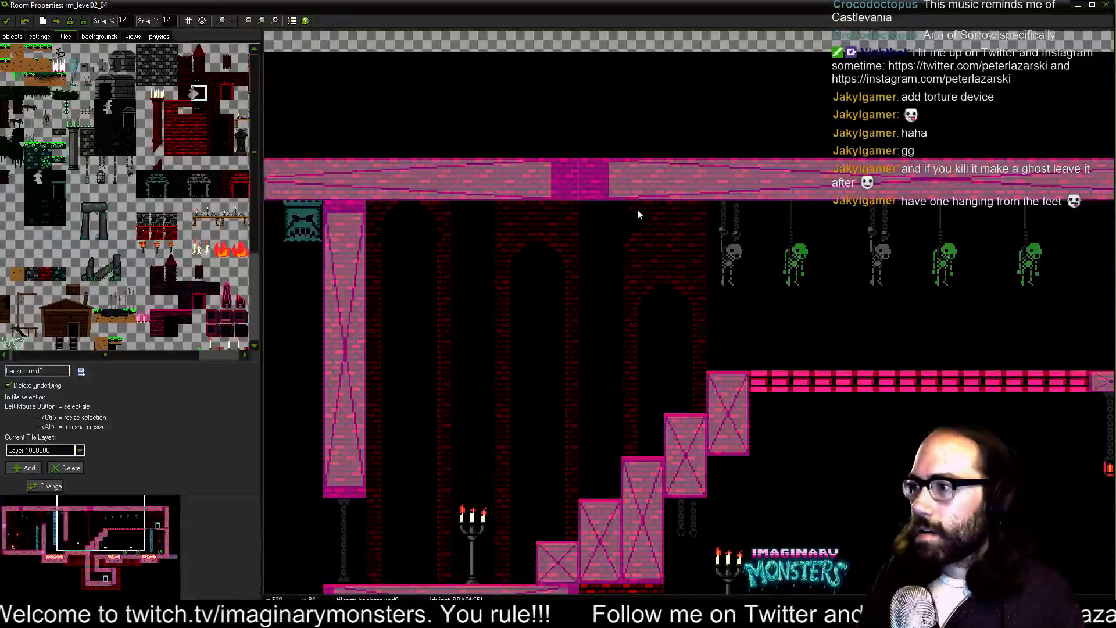
drag(631, 326, 554, 235)
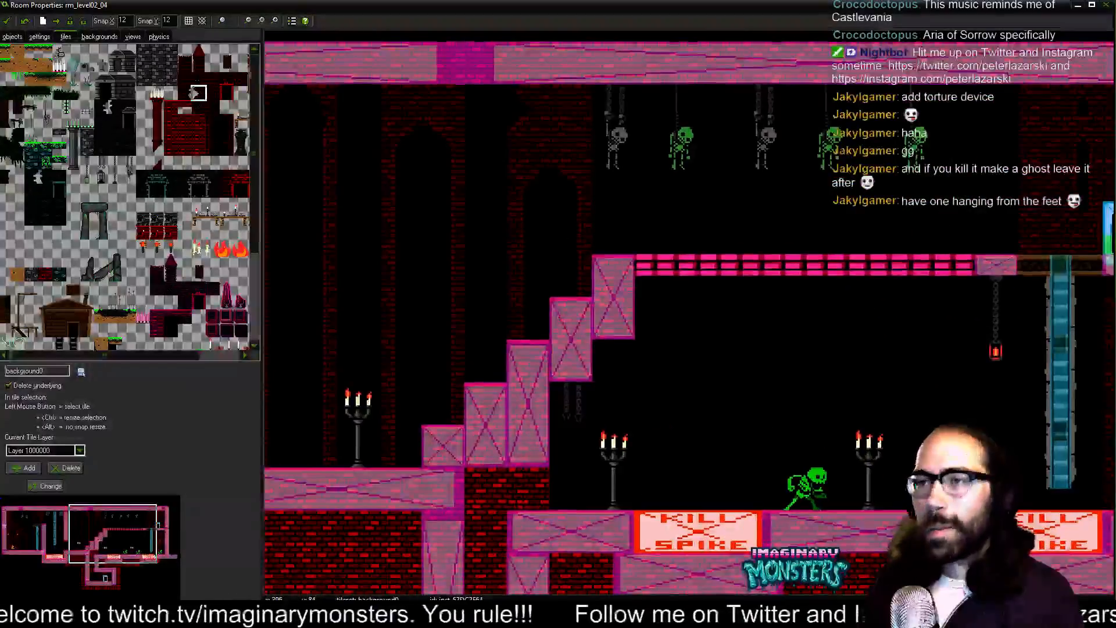
- Try the nearest green skeleton enemy lower down beside the third arch and return it to its hanging spot
click(12, 36)
drag(687, 145, 626, 209)
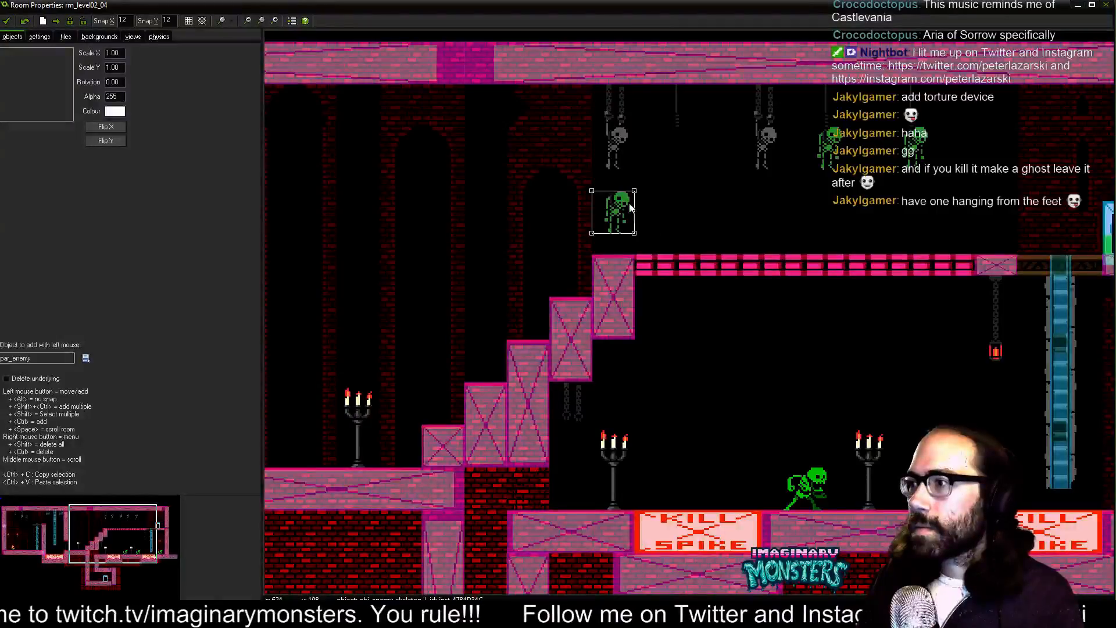
drag(668, 119, 640, 163)
ctrl+right_click(642, 163)
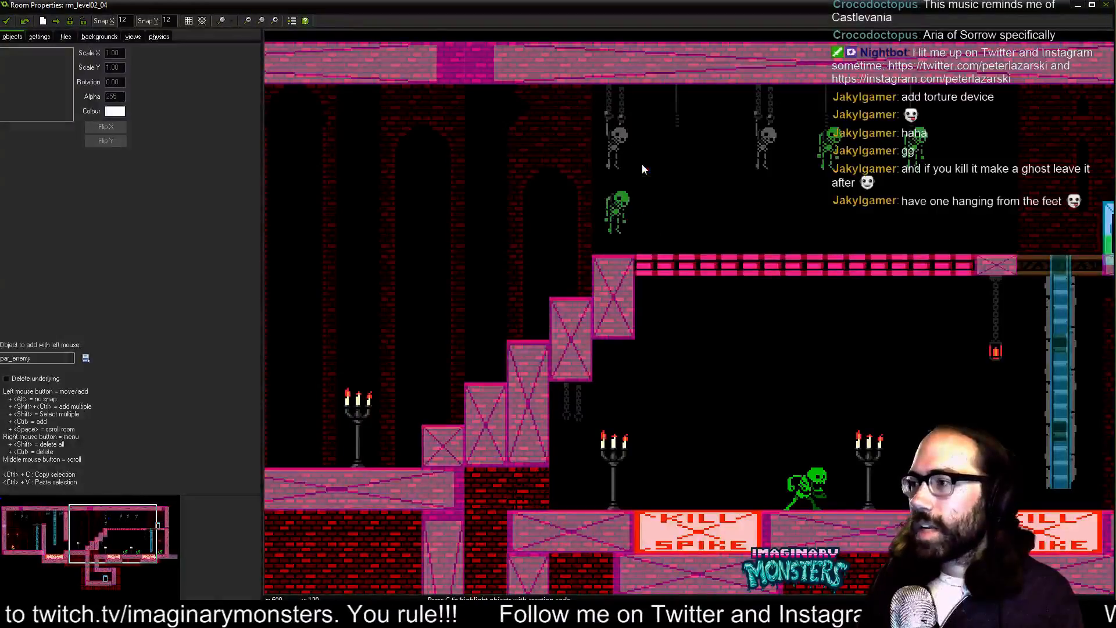
drag(625, 212, 692, 145)
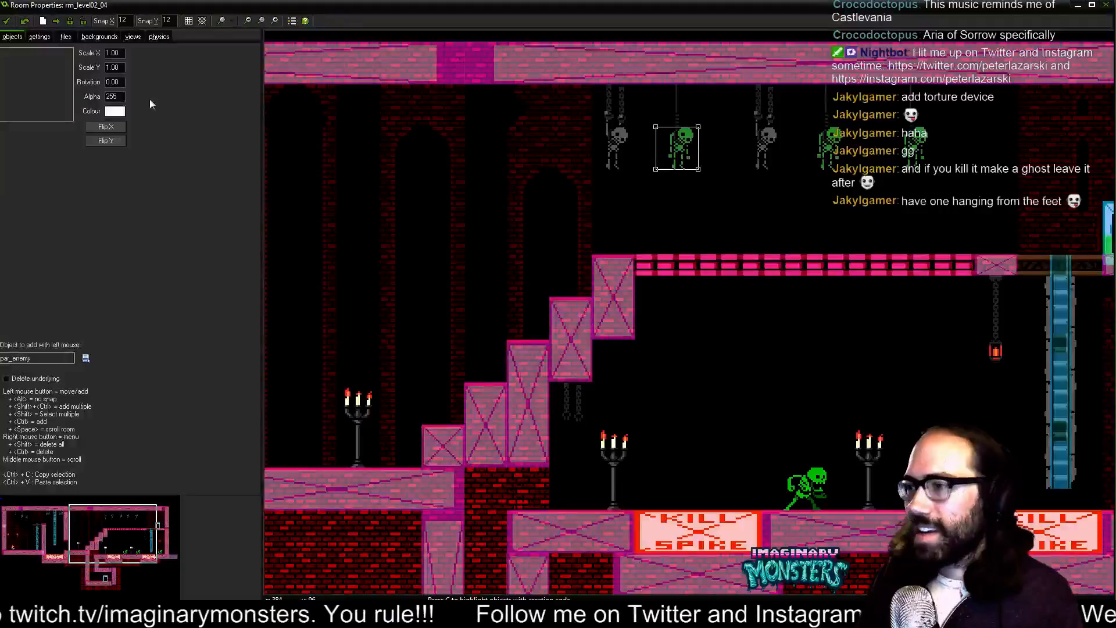
- Try a second chained skeleton tile and a chain tile below the first grey skeleton, and delete the trial tiles
click(43, 38)
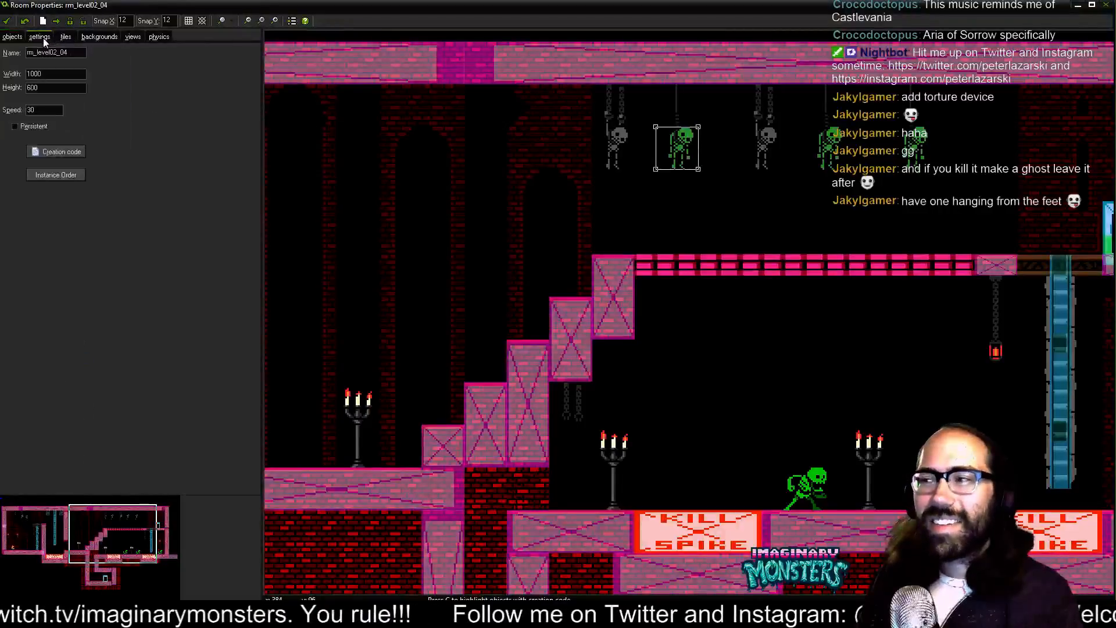
click(65, 36)
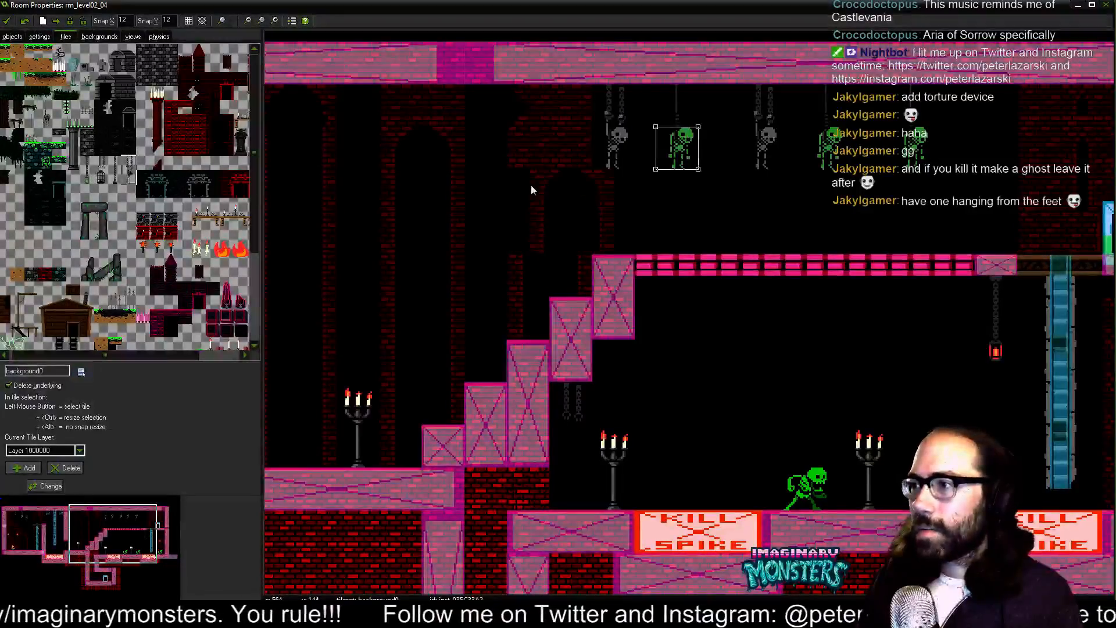
click(609, 177)
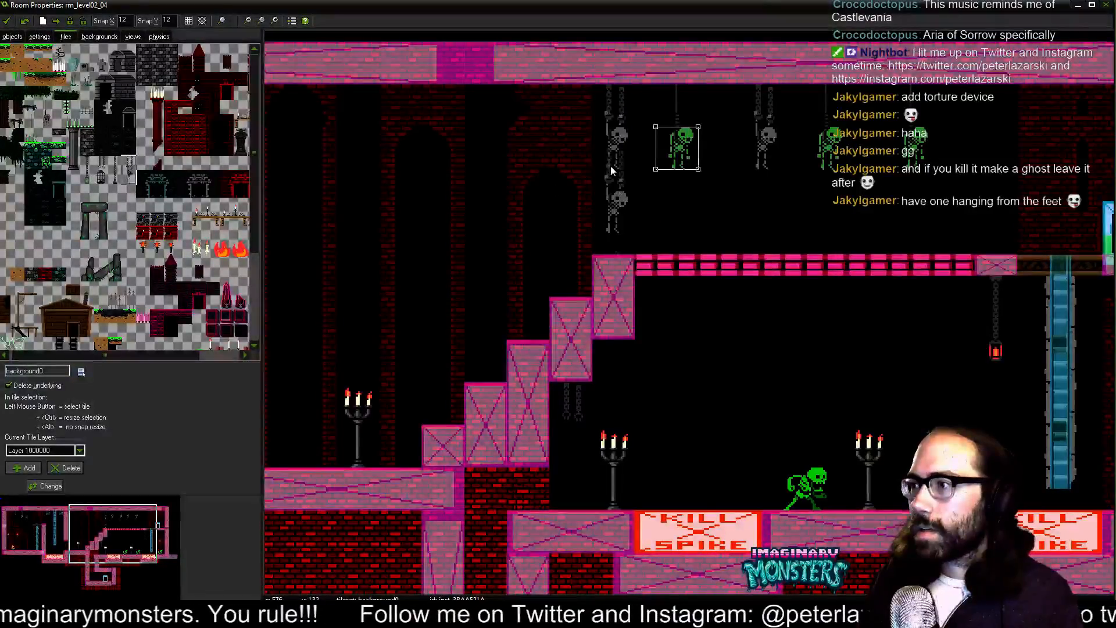
drag(611, 168, 607, 187)
right_click(606, 187)
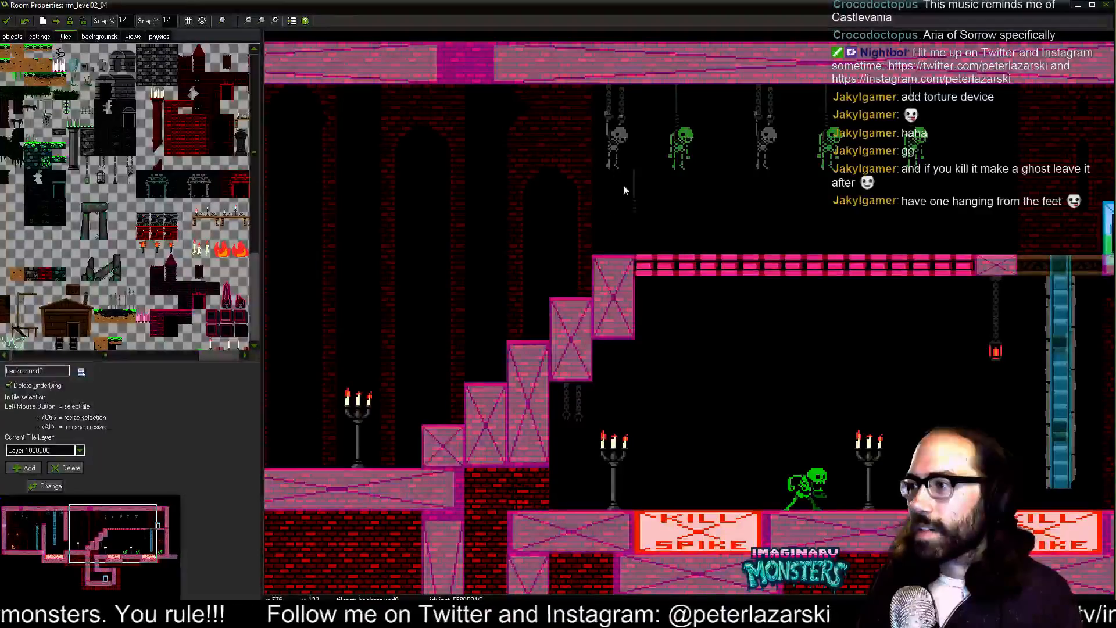
right_click(612, 201)
drag(688, 254, 734, 228)
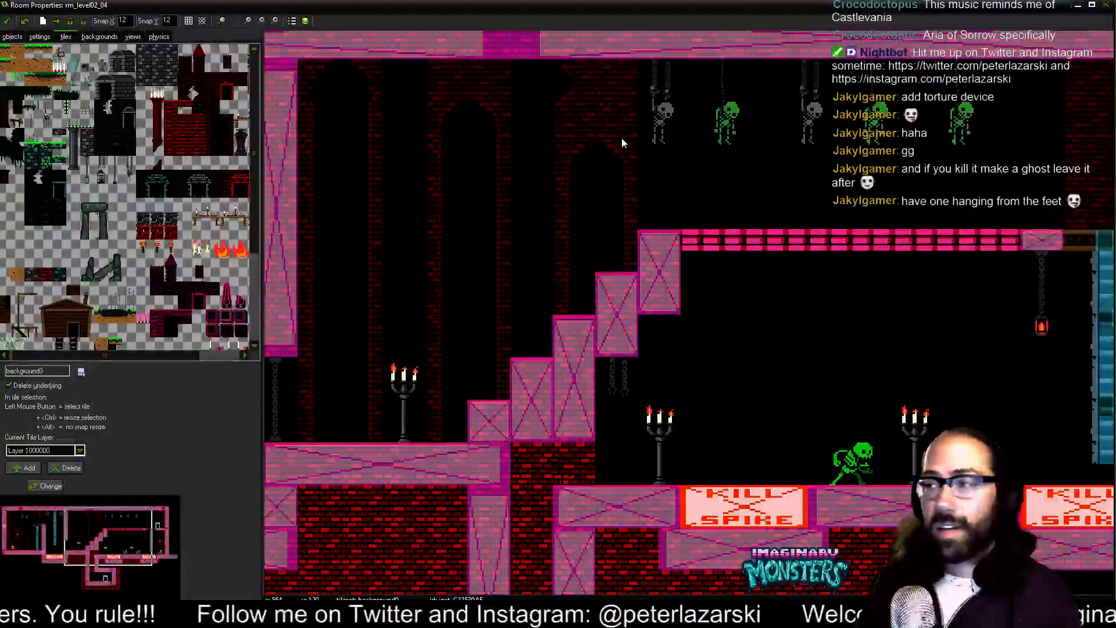
drag(737, 258, 772, 361)
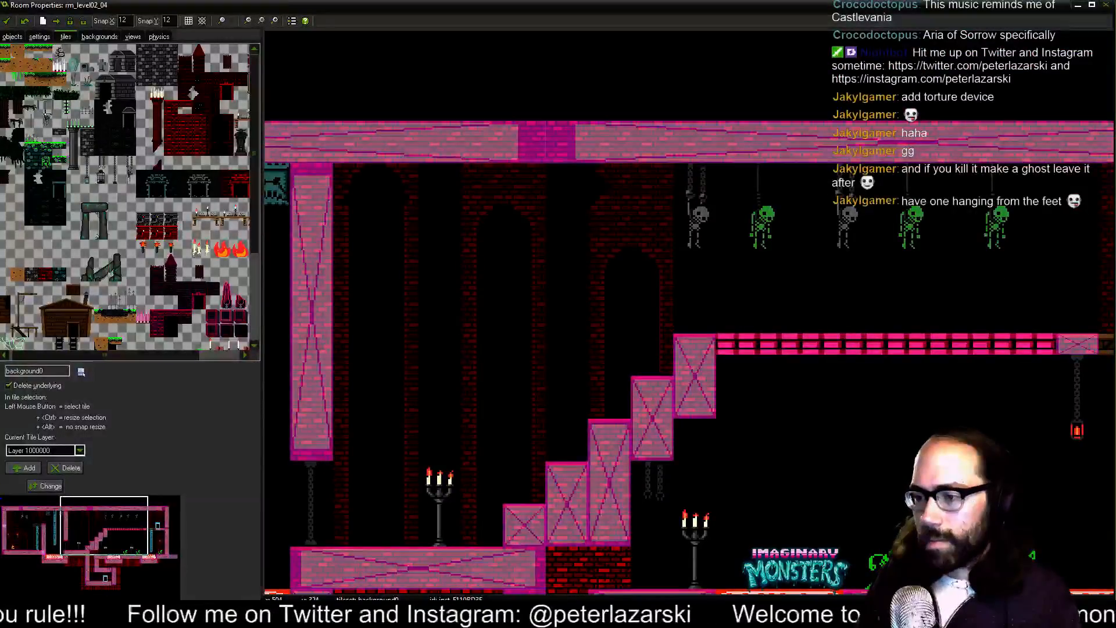
- Switch to Photoshop and open the recent tileset file hf_world03.psd, closing hf_entities03.psd
click(311, 615)
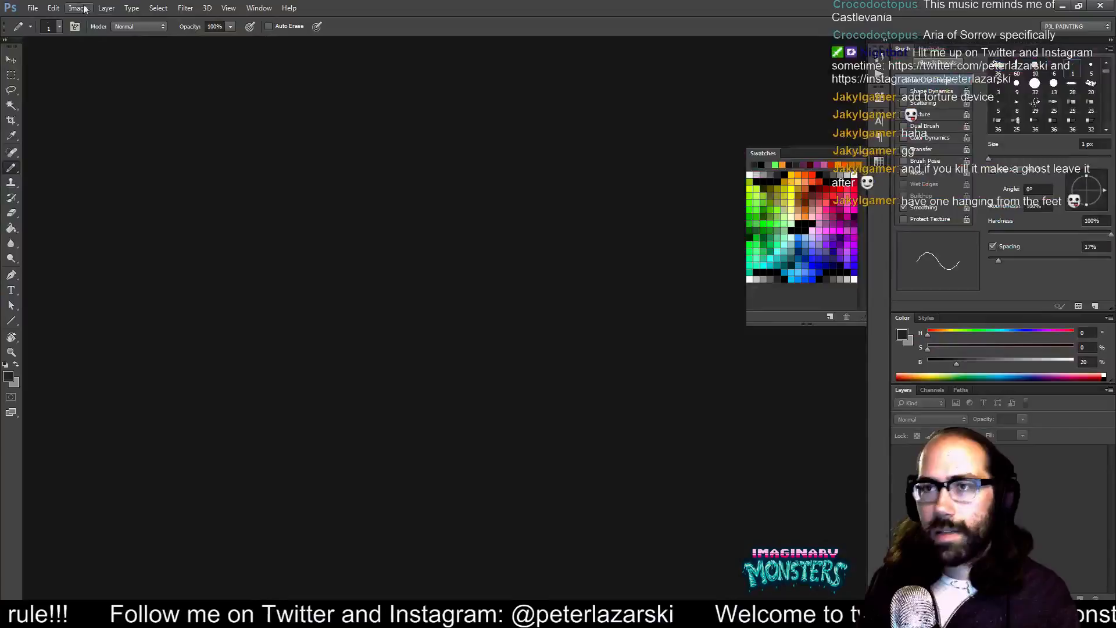
click(32, 8)
mouse_move(87, 76)
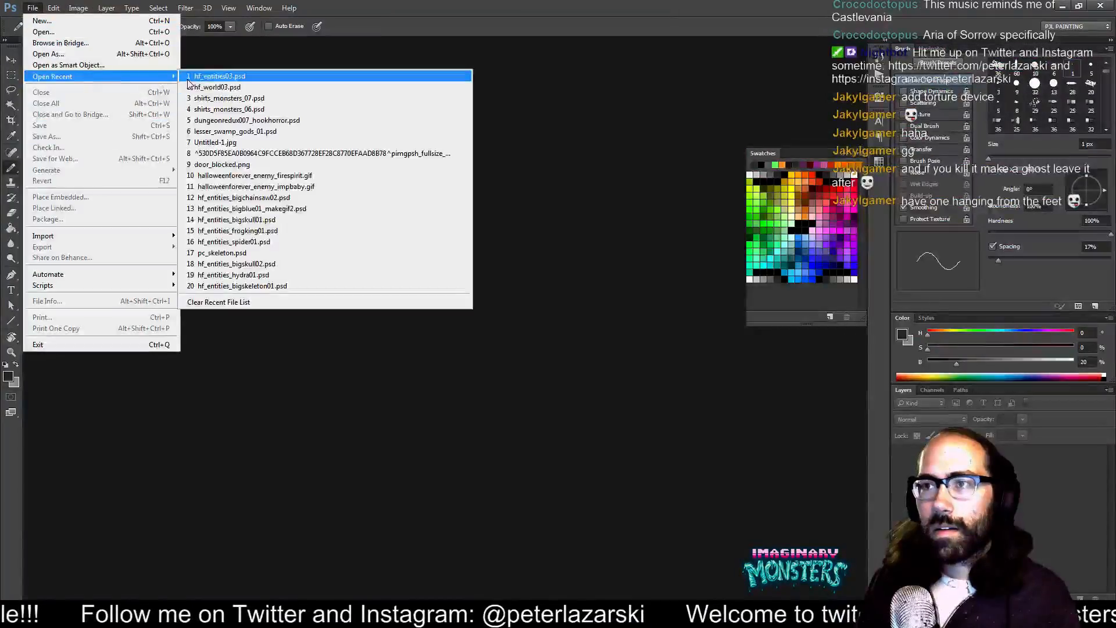
click(188, 76)
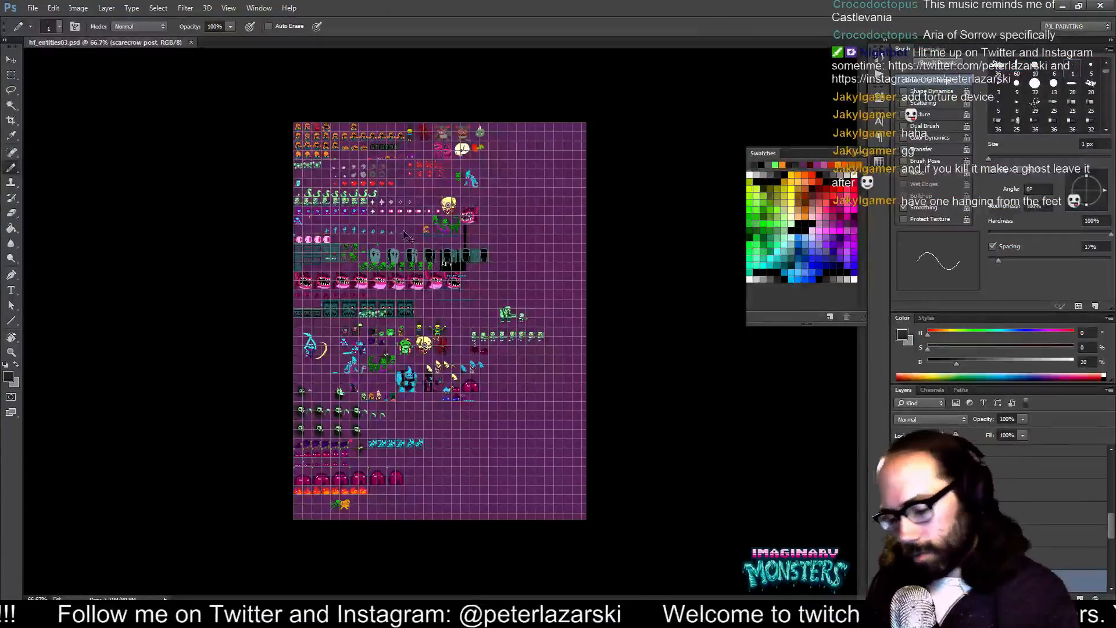
key(ctrl+w)
click(33, 9)
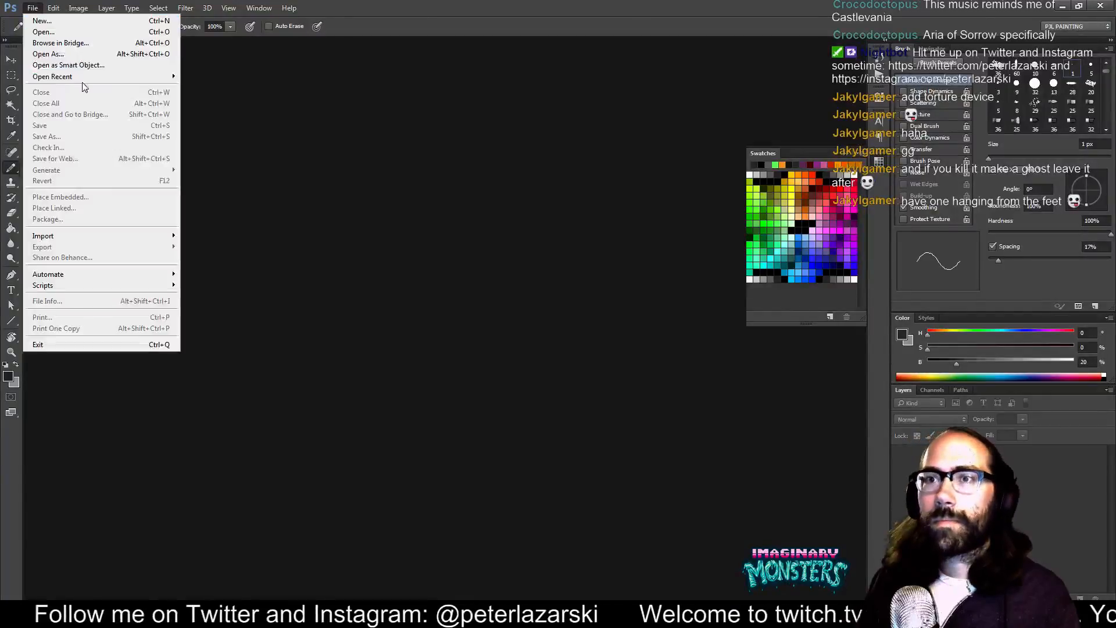
mouse_move(87, 76)
click(254, 88)
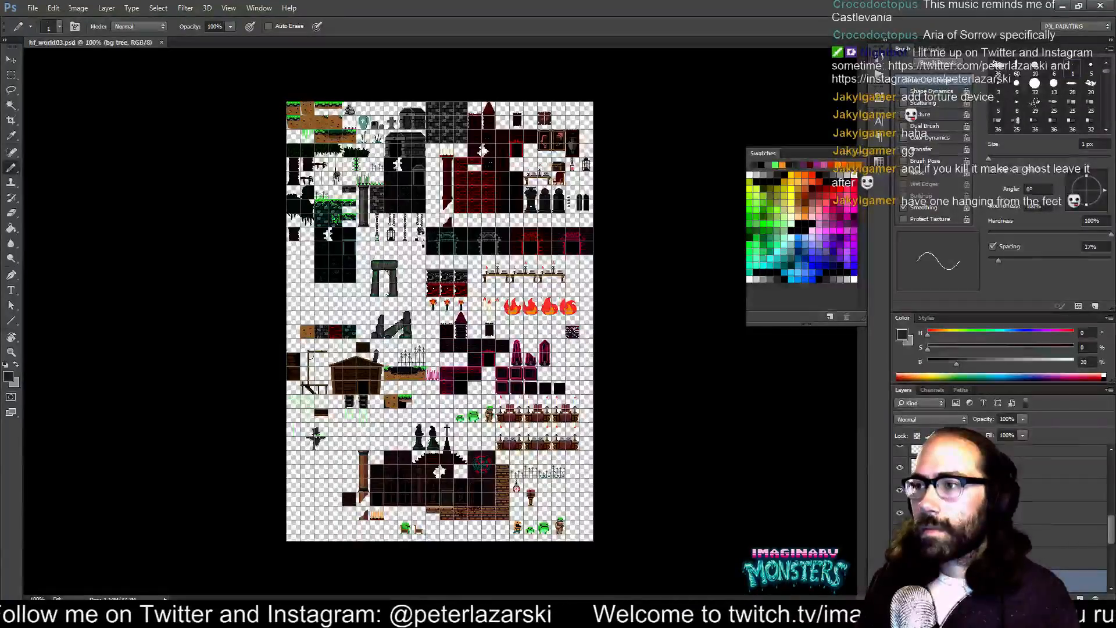
- Try moving the layer with the hanging chains, lantern and cage in the tileset, and undo the move
key(z)
click(425, 243)
click(425, 242)
click(425, 242)
click(425, 243)
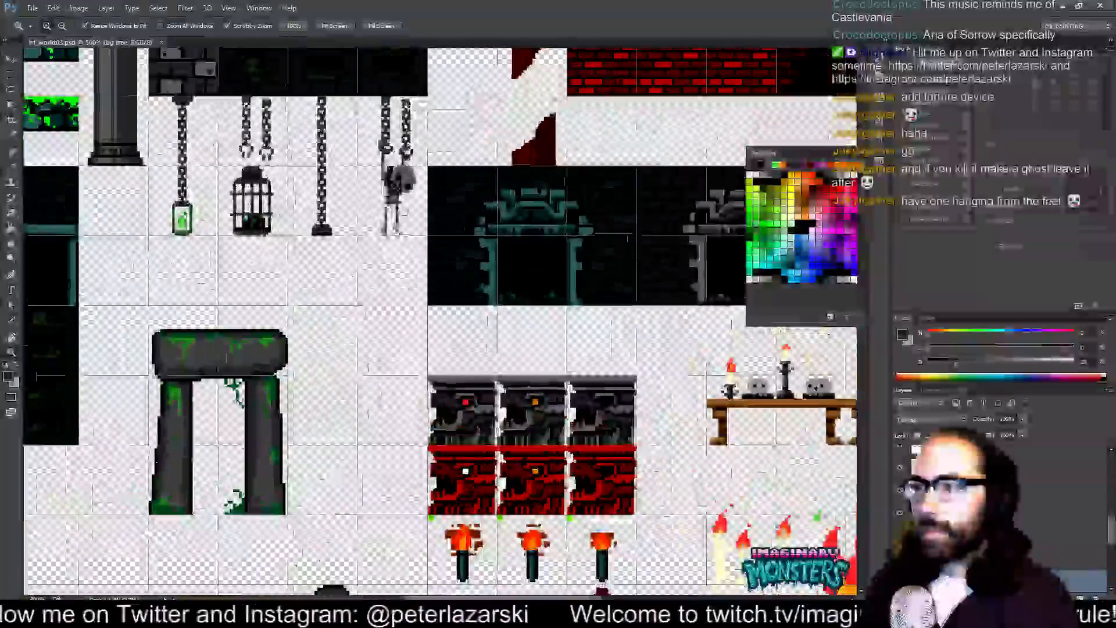
drag(405, 138, 421, 213)
click(420, 214)
key(v)
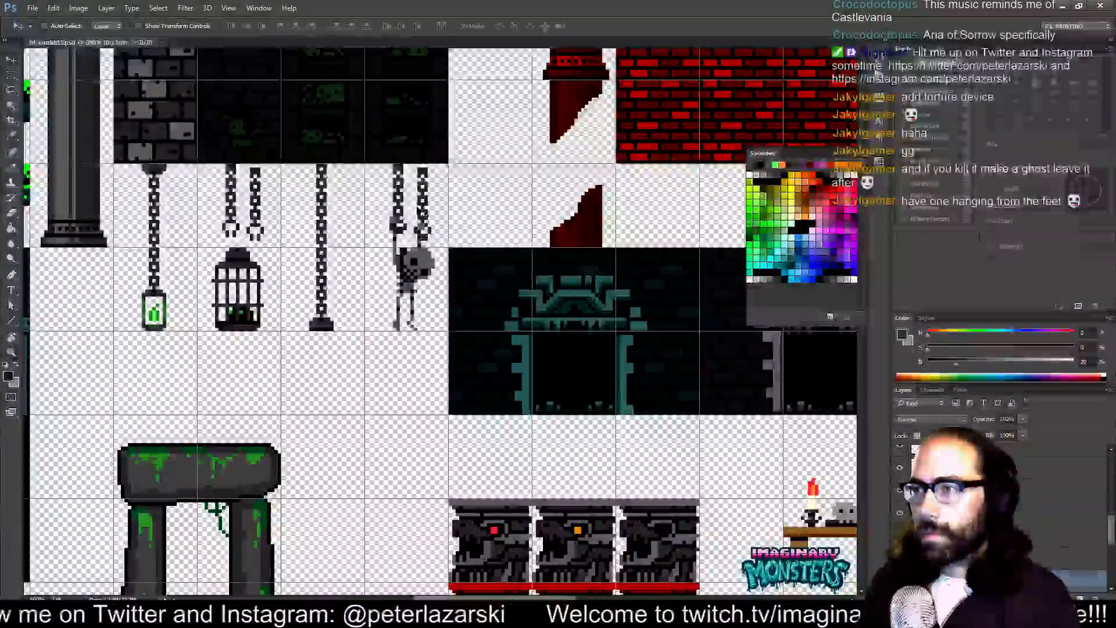
click(423, 213)
key(Return)
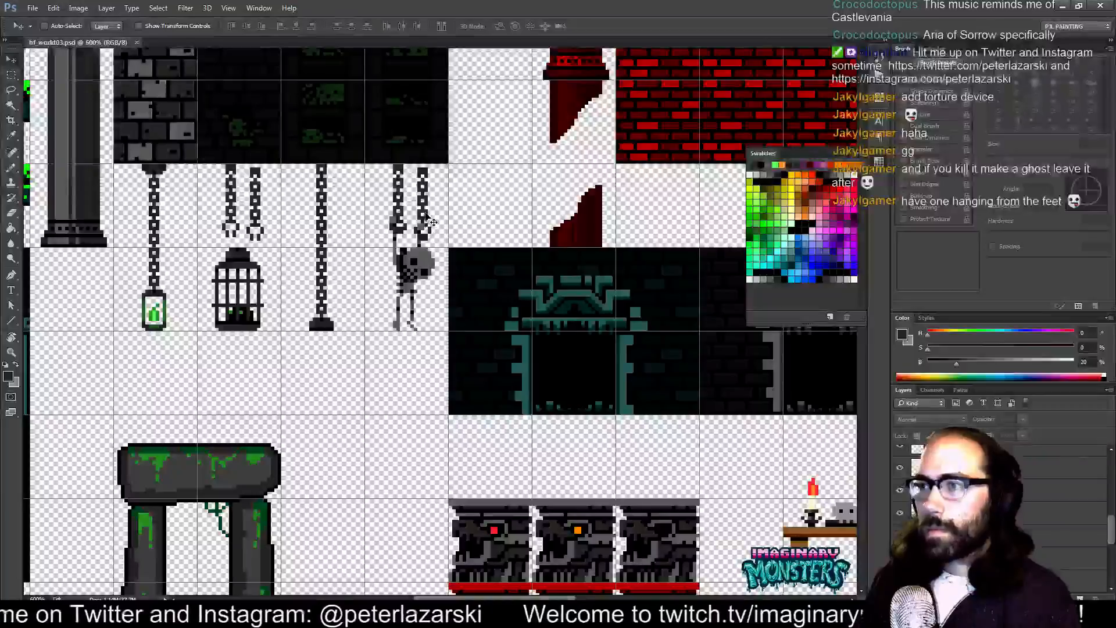
drag(426, 218, 415, 271)
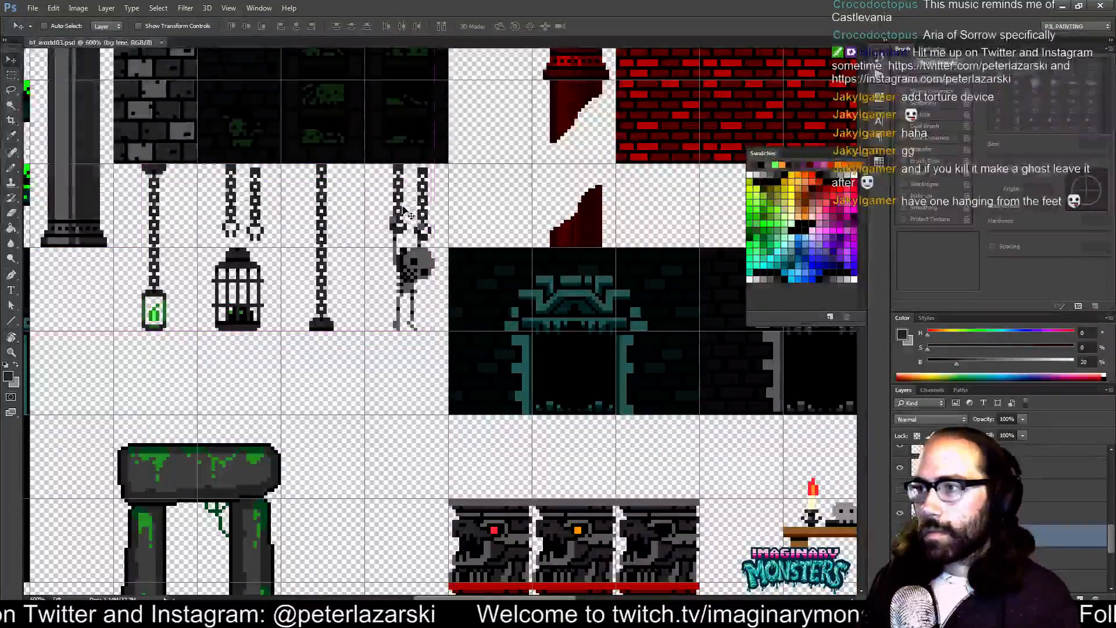
drag(401, 214, 617, 339)
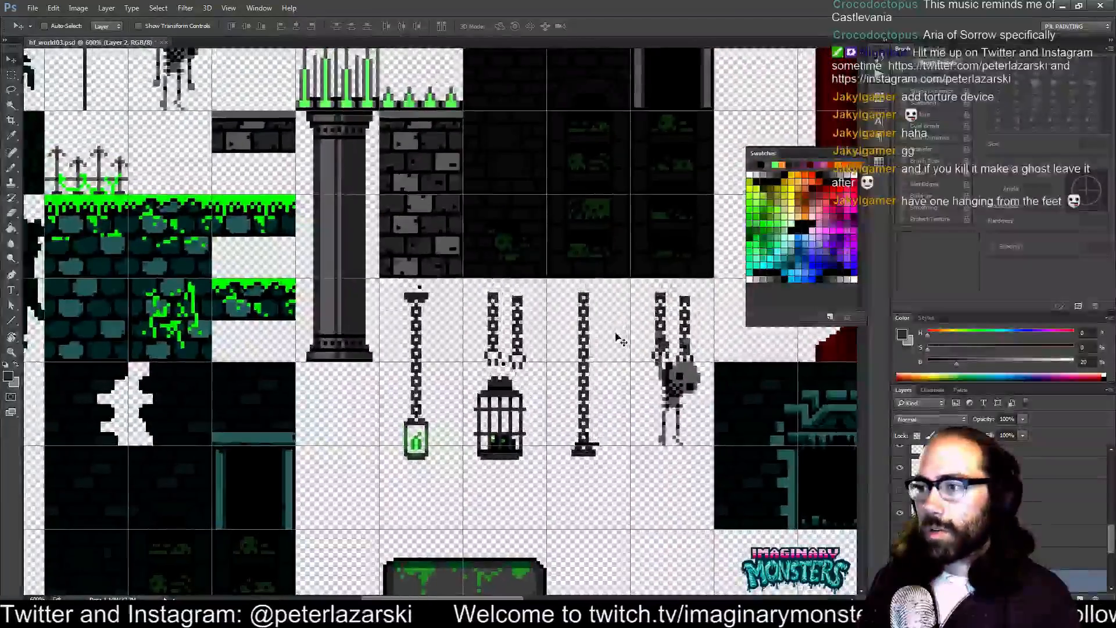
key(ctrl+z)
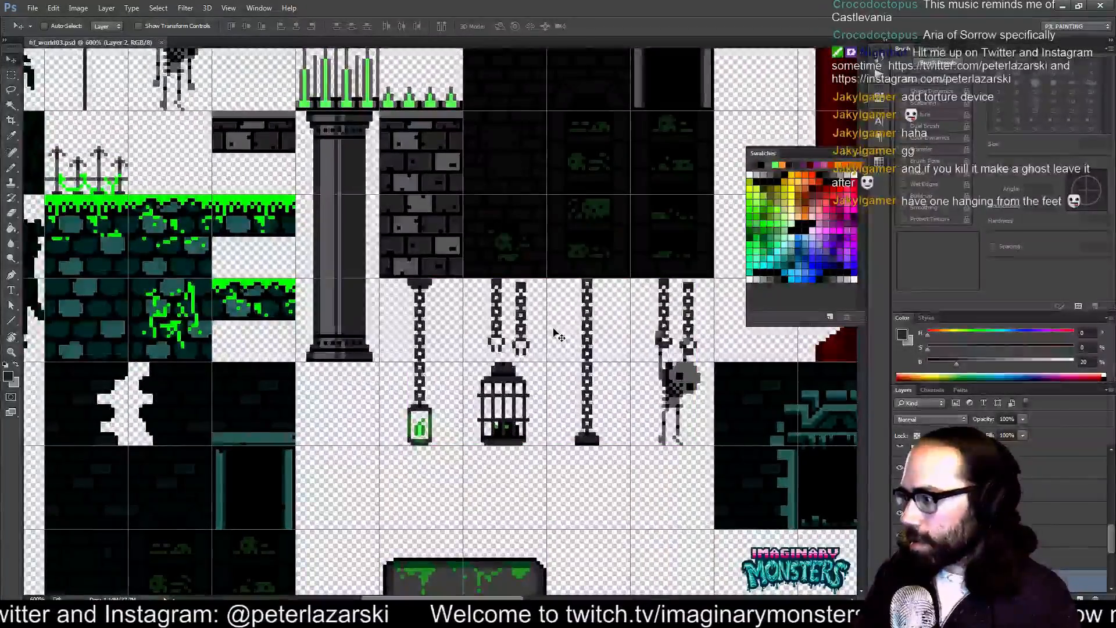
- Activate the bg tree layer holding the chained props, try moving its artwork slightly down, and undo the move
key(ctrl+])
key(ctrl+])
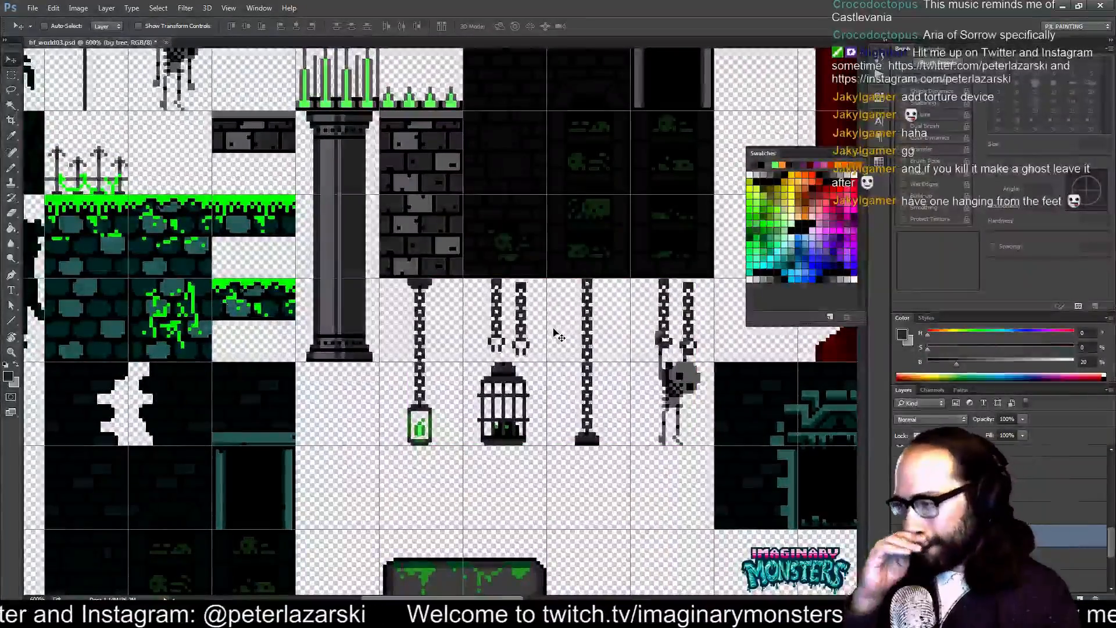
drag(581, 486, 434, 388)
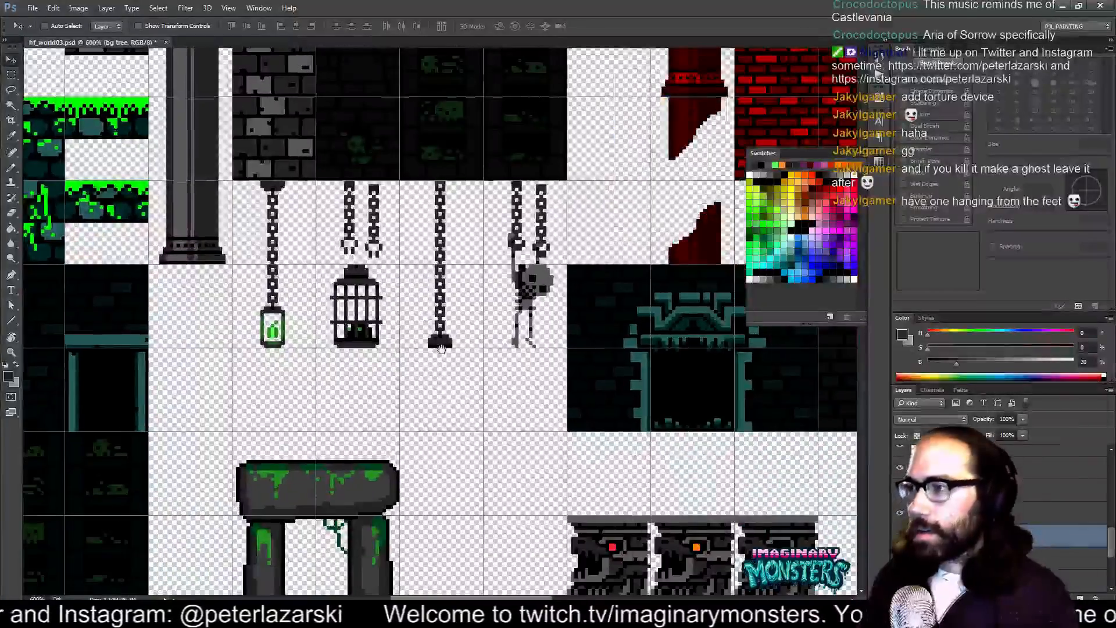
drag(516, 301, 516, 308)
key(ctrl+z)
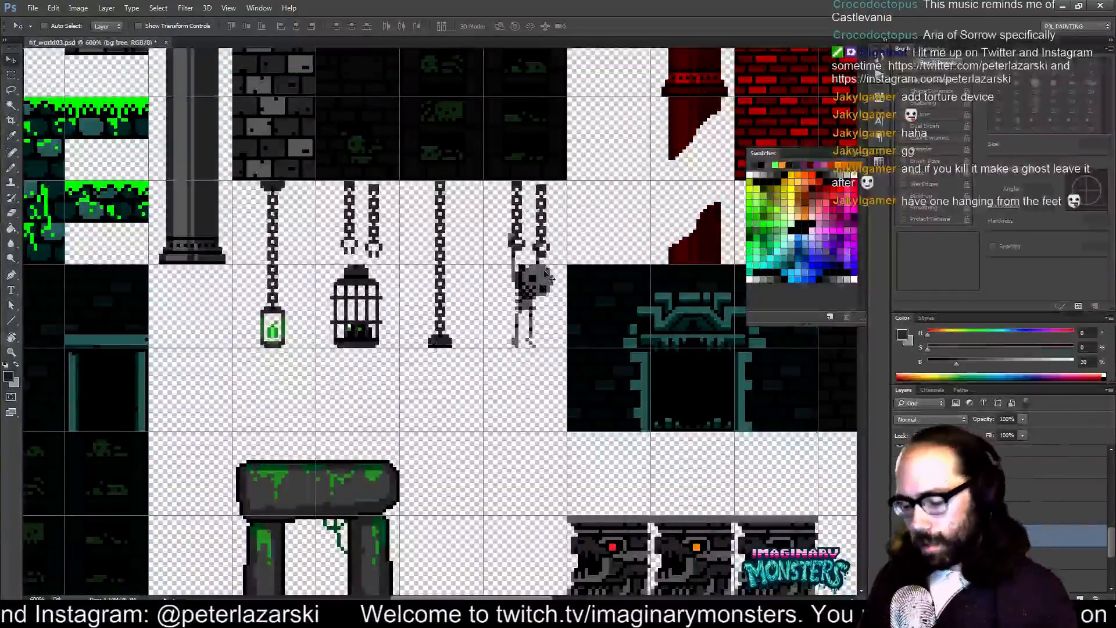
- Duplicate the grey skeleton with its two chains directly below the original in the same tile column
key(m)
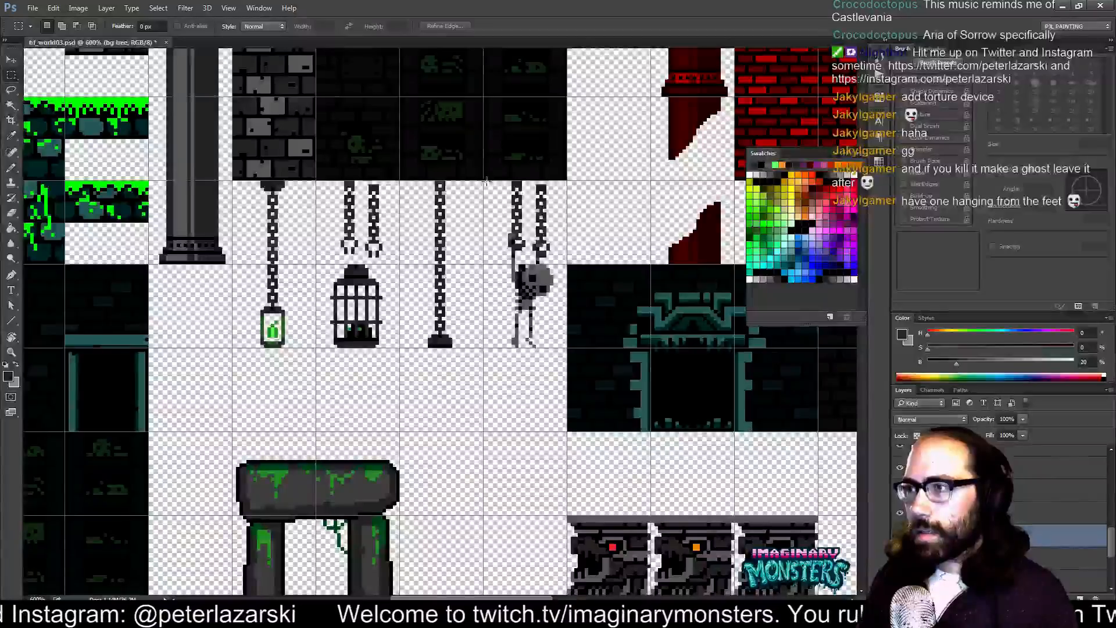
drag(560, 383, 495, 253)
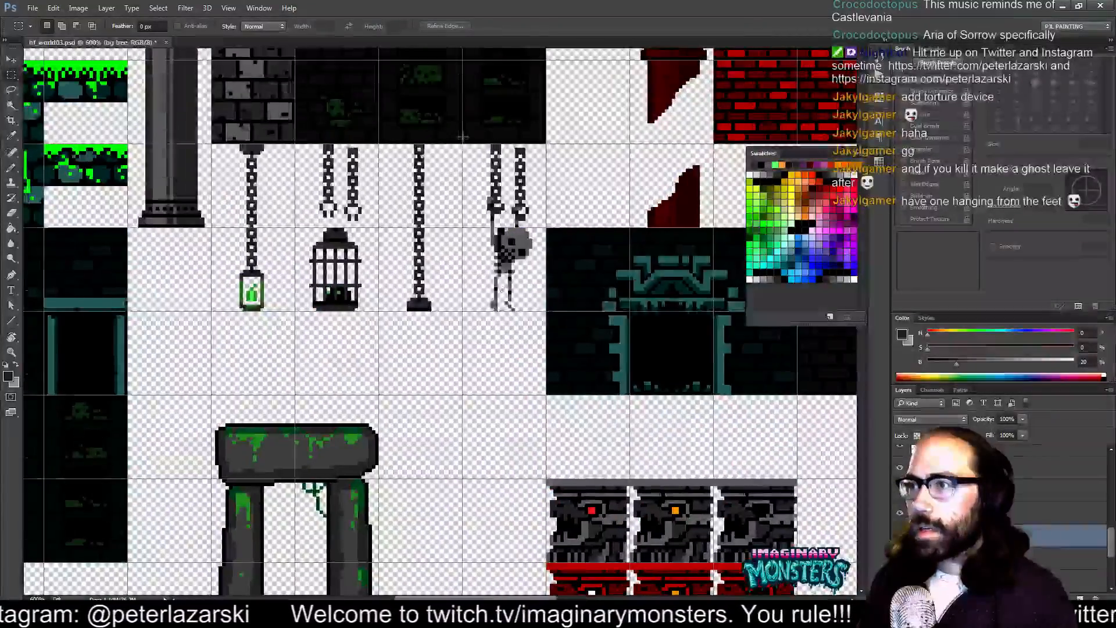
drag(463, 144, 545, 363)
key(v)
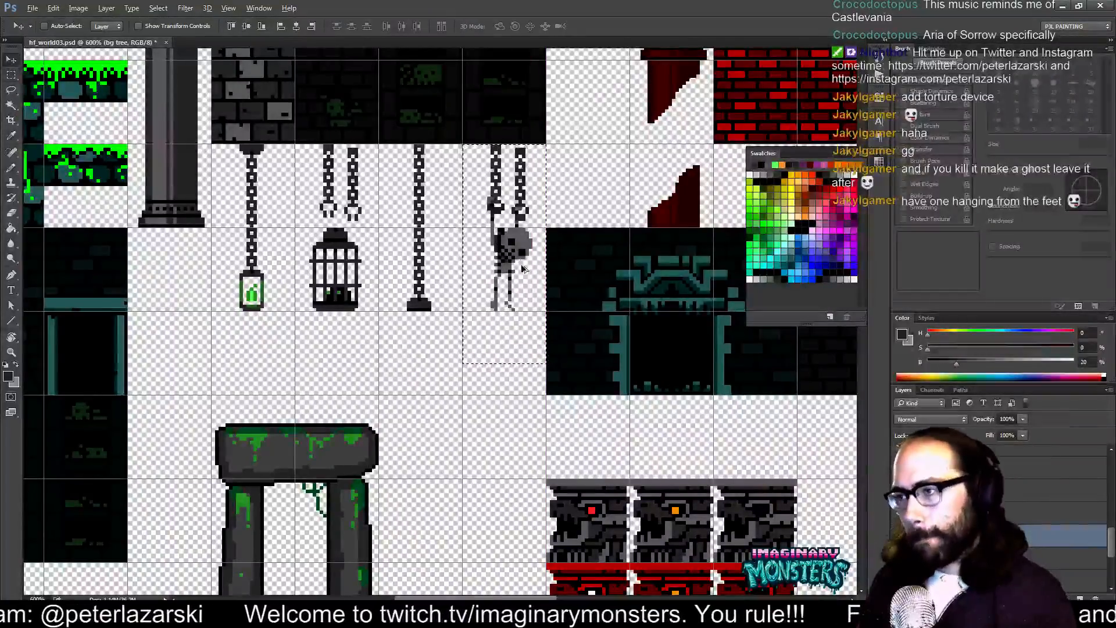
drag(511, 259, 514, 426)
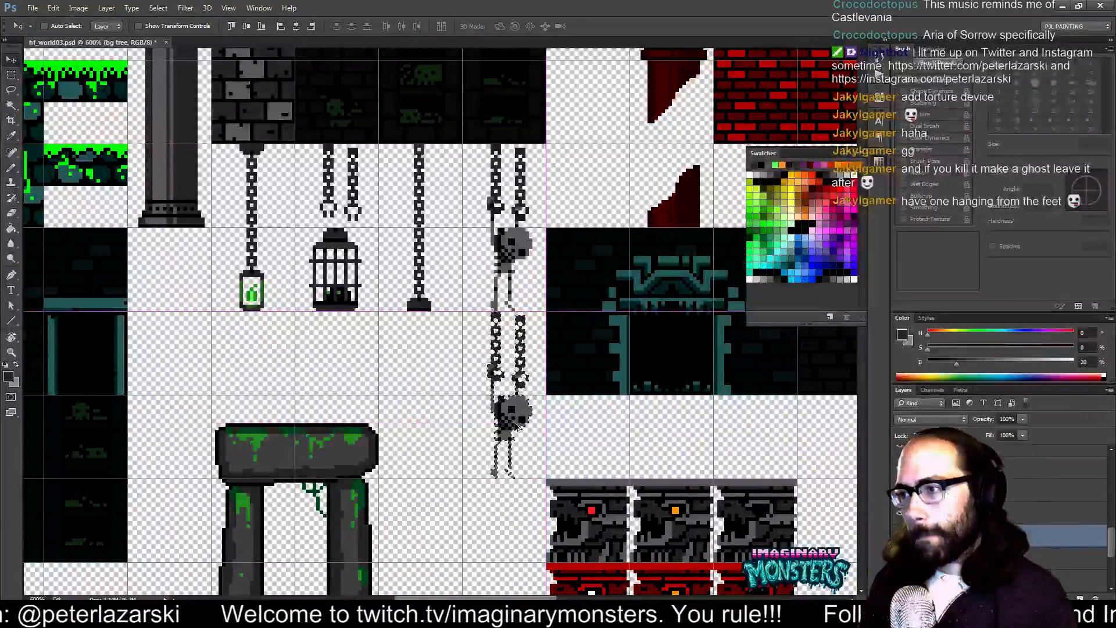
- Show the purple backdrop layer behind the tileset and clear the selection around the copied skeleton
scroll(988, 534, down, 5)
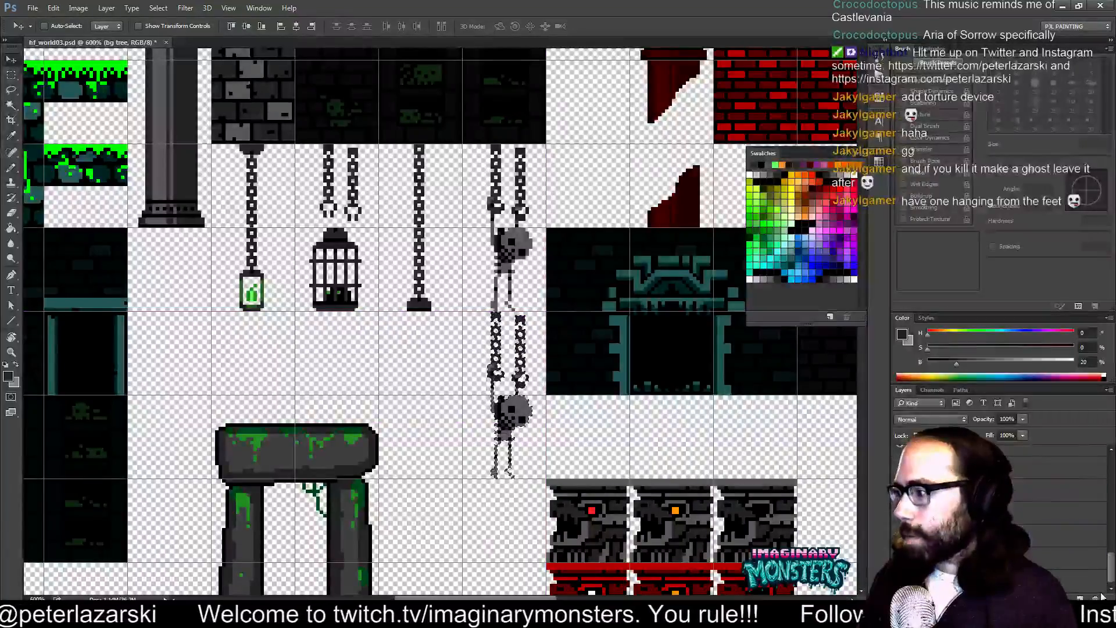
click(900, 580)
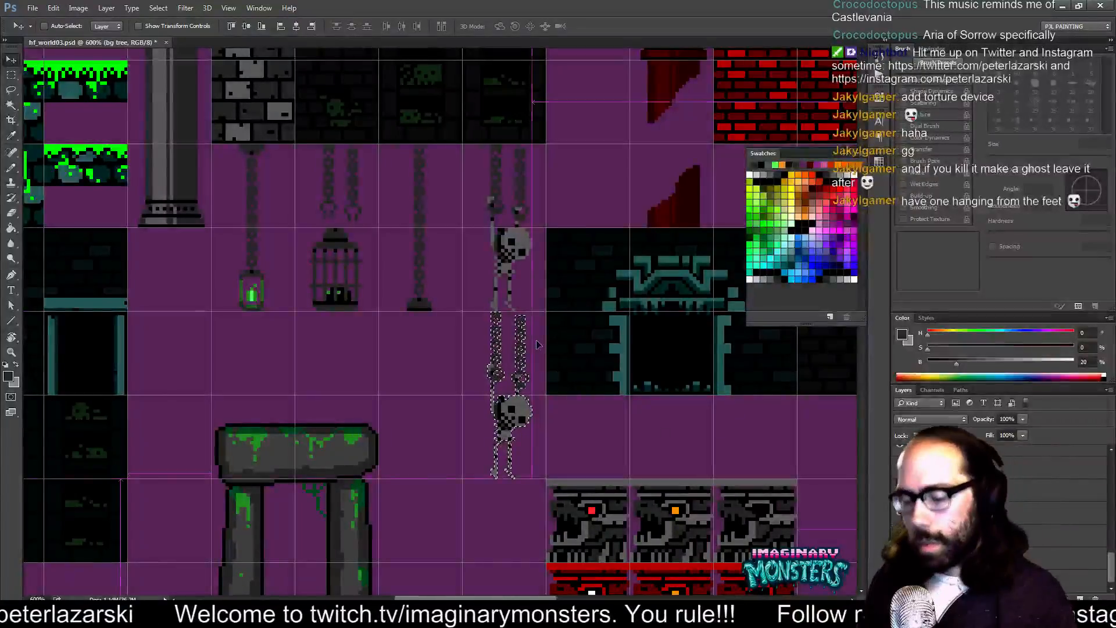
key(ctrl+d)
- Copy the lower skeleton with its shackled hands, but without the long chains, into the empty tile area beside it
key(z)
click(512, 366)
click(513, 366)
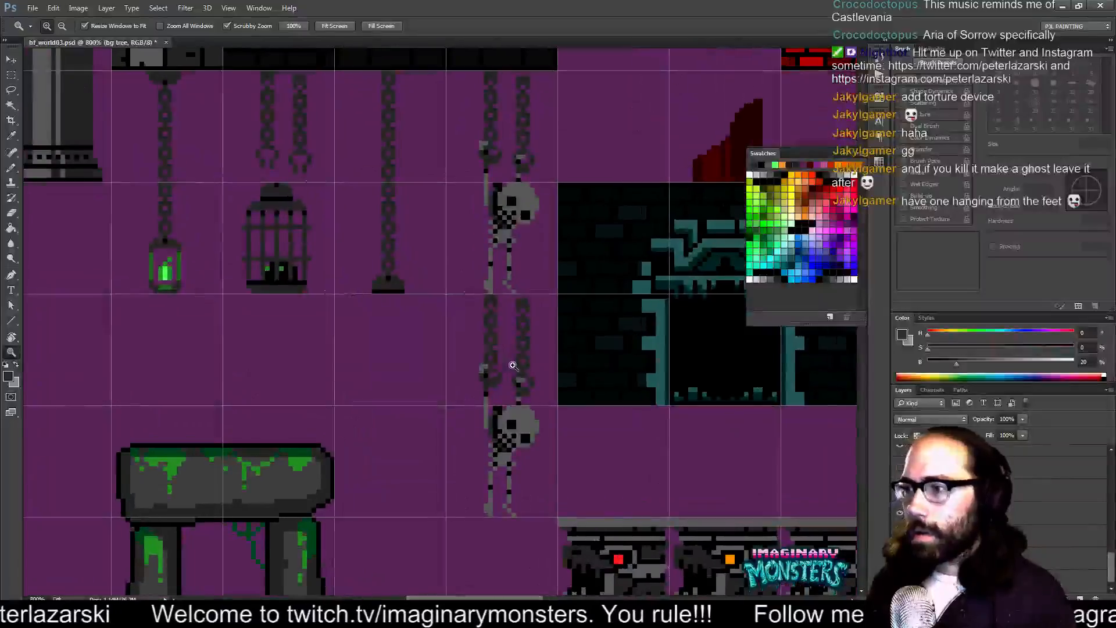
drag(520, 343, 528, 296)
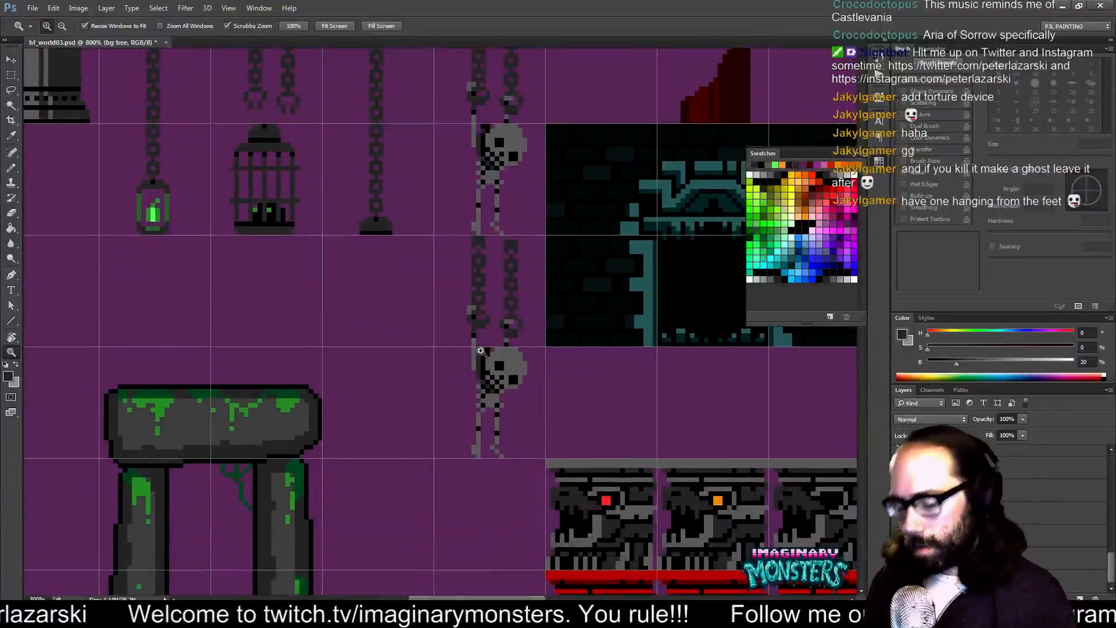
key(m)
drag(476, 343, 531, 468)
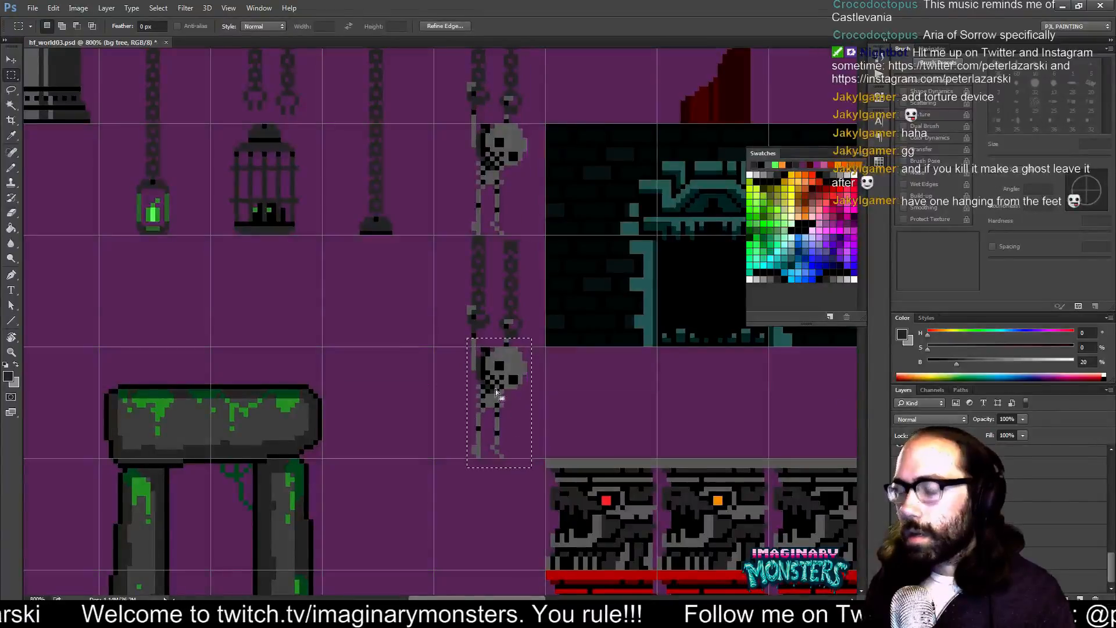
drag(497, 371, 546, 516)
mouse_move(509, 444)
alt+mouse_down()
mouse_move(486, 444)
mouse_move(510, 426)
alt+mouse_up()
key(m)
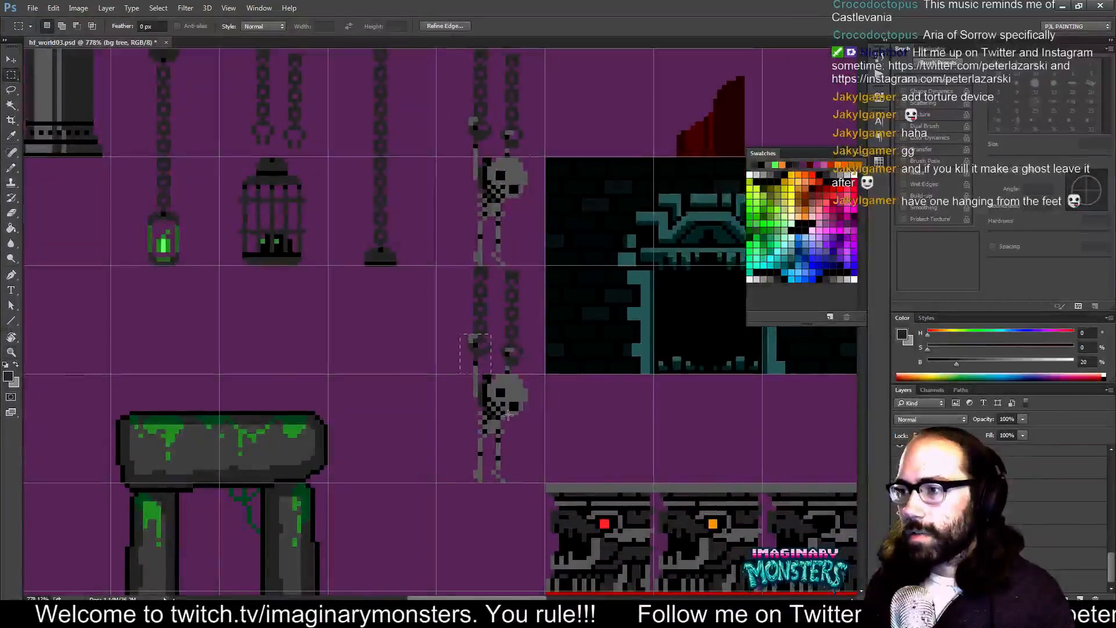
drag(523, 478, 525, 485)
key(v)
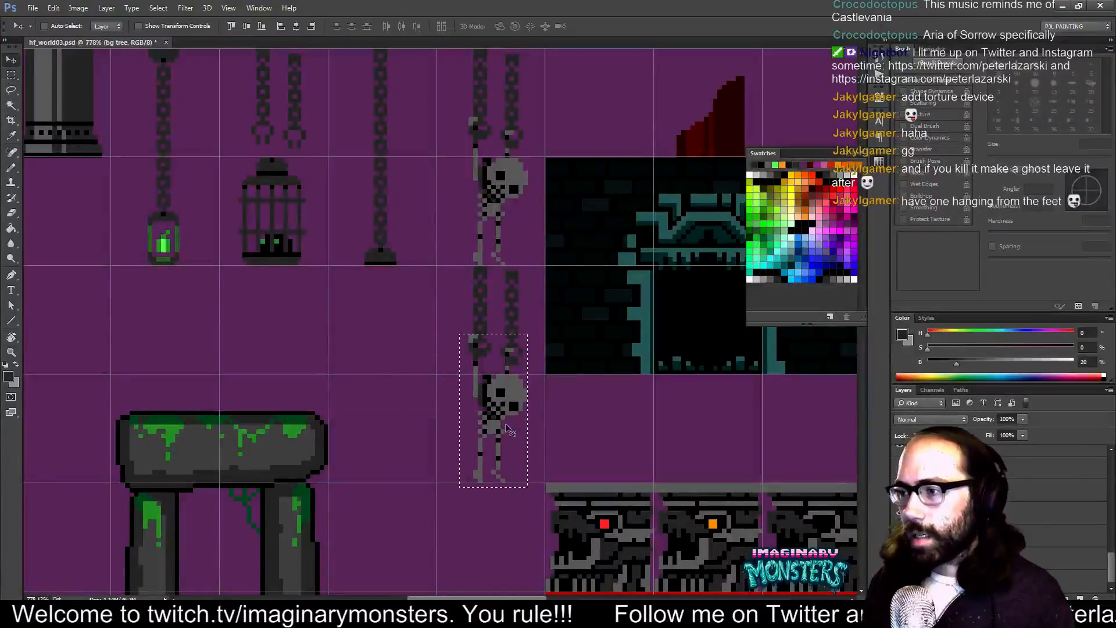
alt+drag(507, 434, 416, 402)
- Flip the skeleton copy vertically so it is upside down, and deselect it
key(ctrl+t)
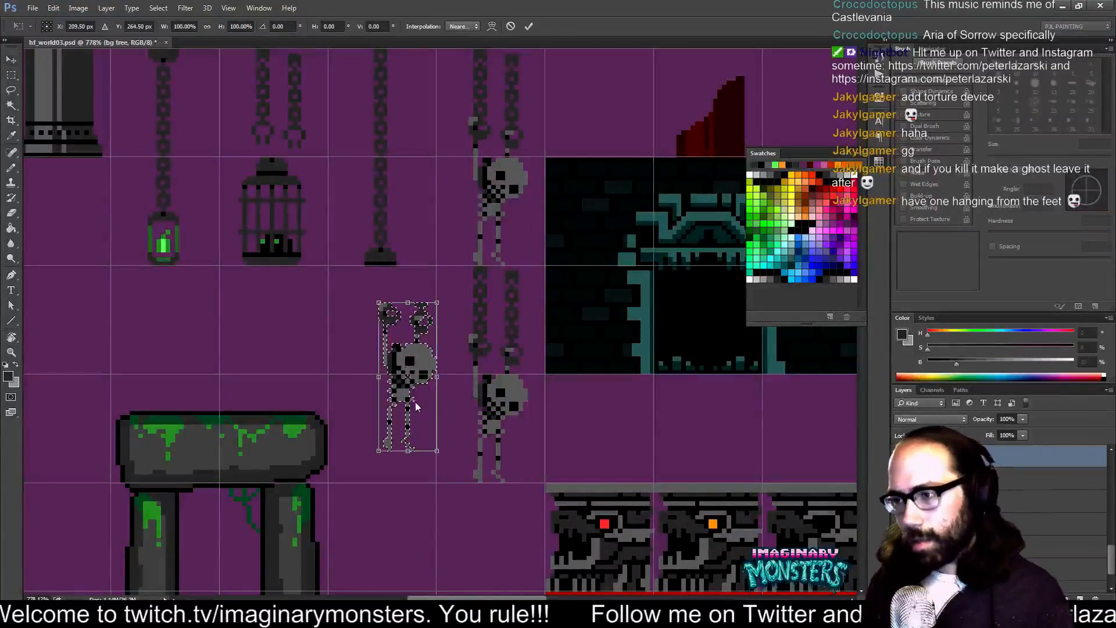
right_click(417, 406)
click(430, 551)
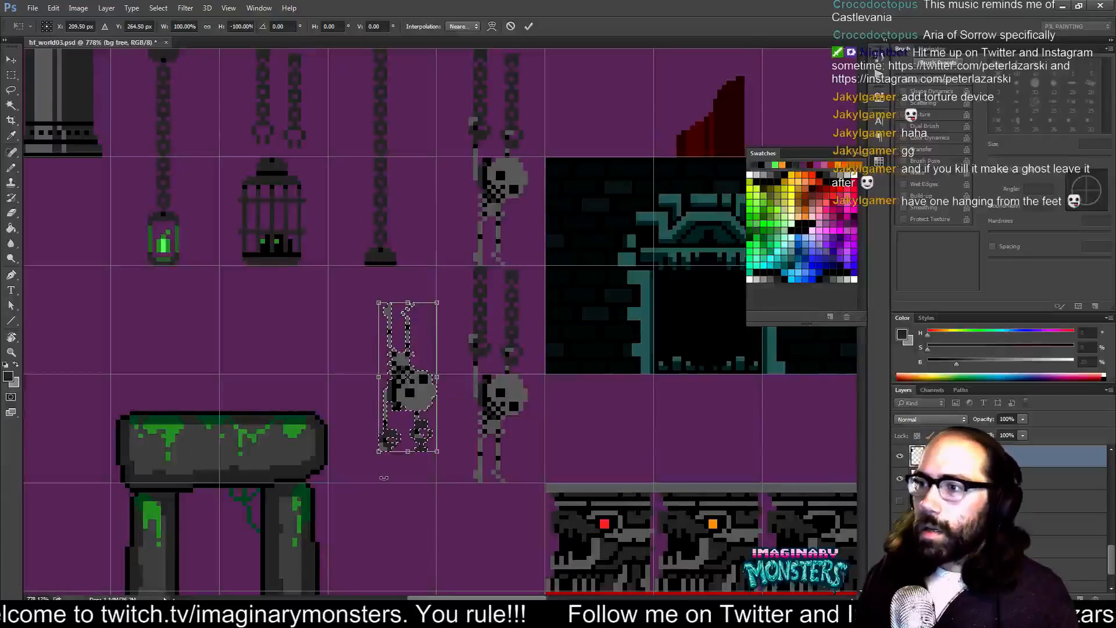
key(Return)
key(ctrl+d)
- Lasso the upside-down skeleton's skull and place a copy of it in the empty space beside the body
key(z)
mouse_move(424, 362)
mouse_down()
mouse_move(445, 409)
mouse_move(433, 411)
mouse_move(450, 400)
mouse_move(438, 335)
mouse_move(404, 364)
mouse_up()
key(l)
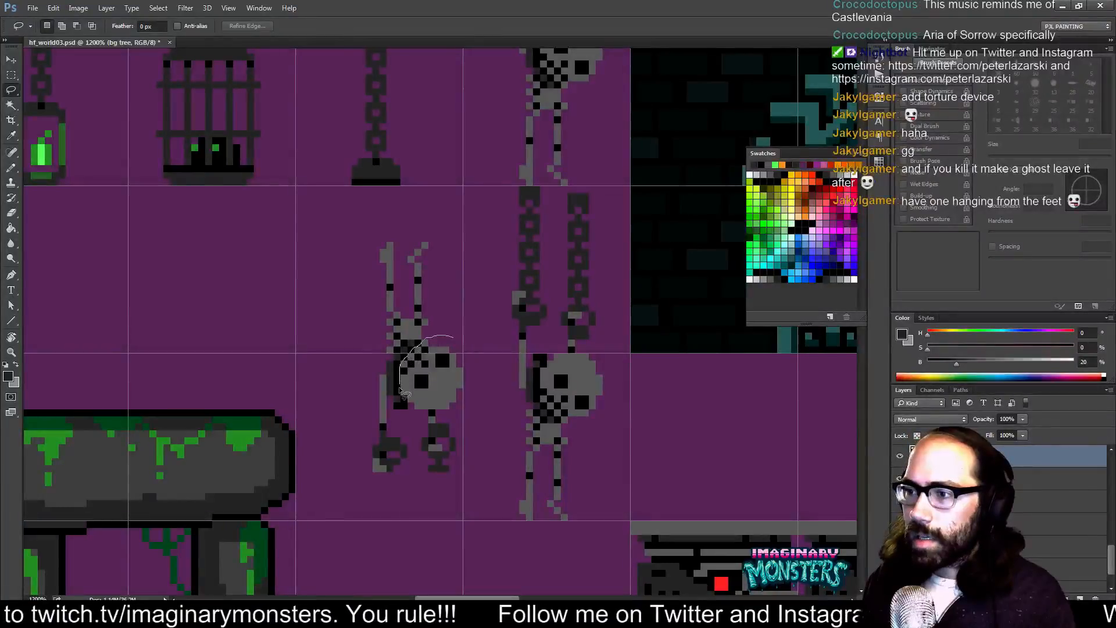
drag(435, 413, 463, 395)
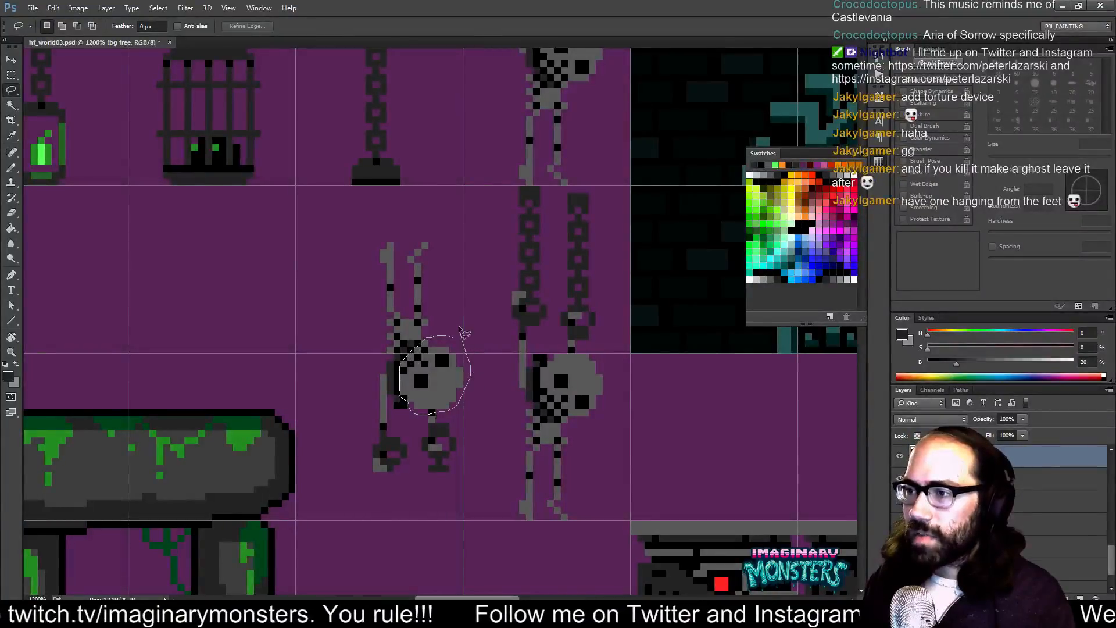
drag(465, 332, 464, 335)
key(v)
drag(453, 379, 319, 316)
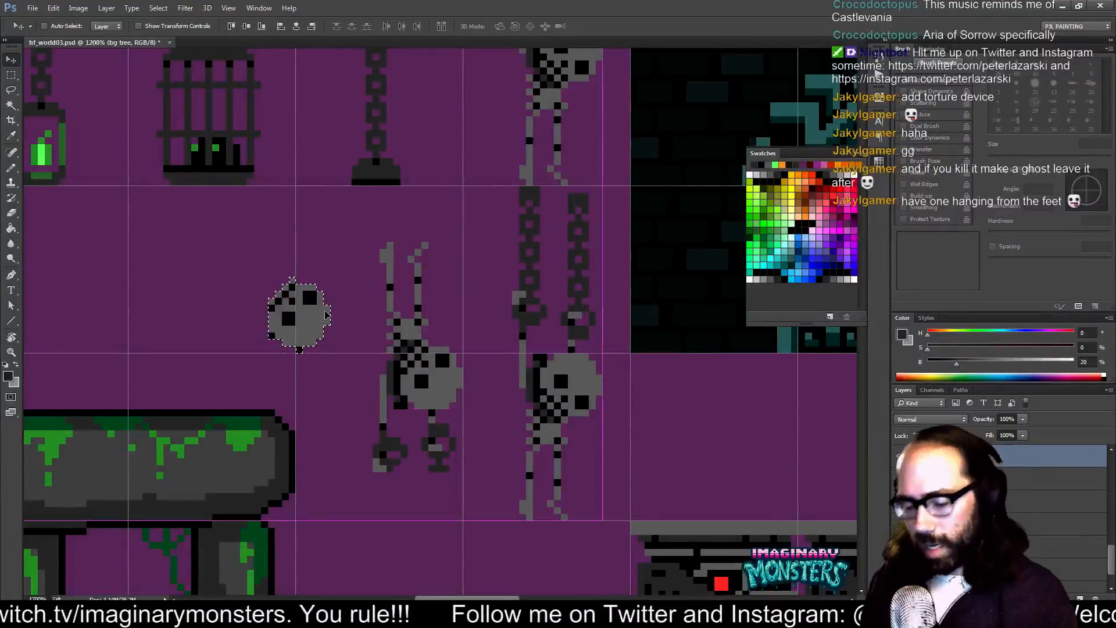
- Rotate the skull copy 90° clockwise and position it over the upside-down skeleton's old head
key(ctrl+t)
right_click(327, 315)
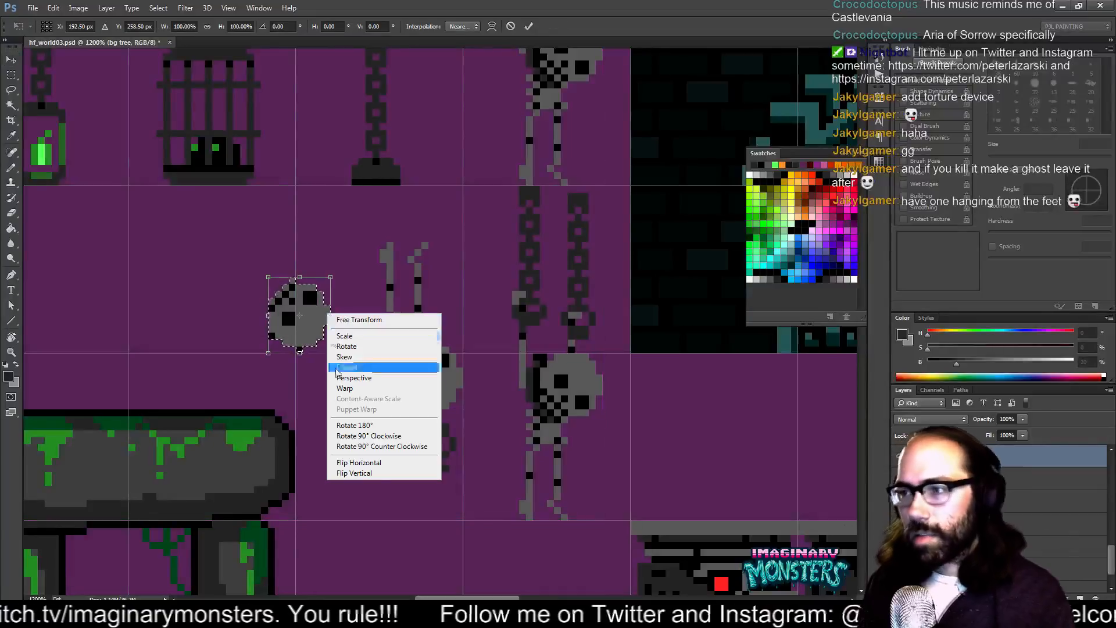
click(384, 448)
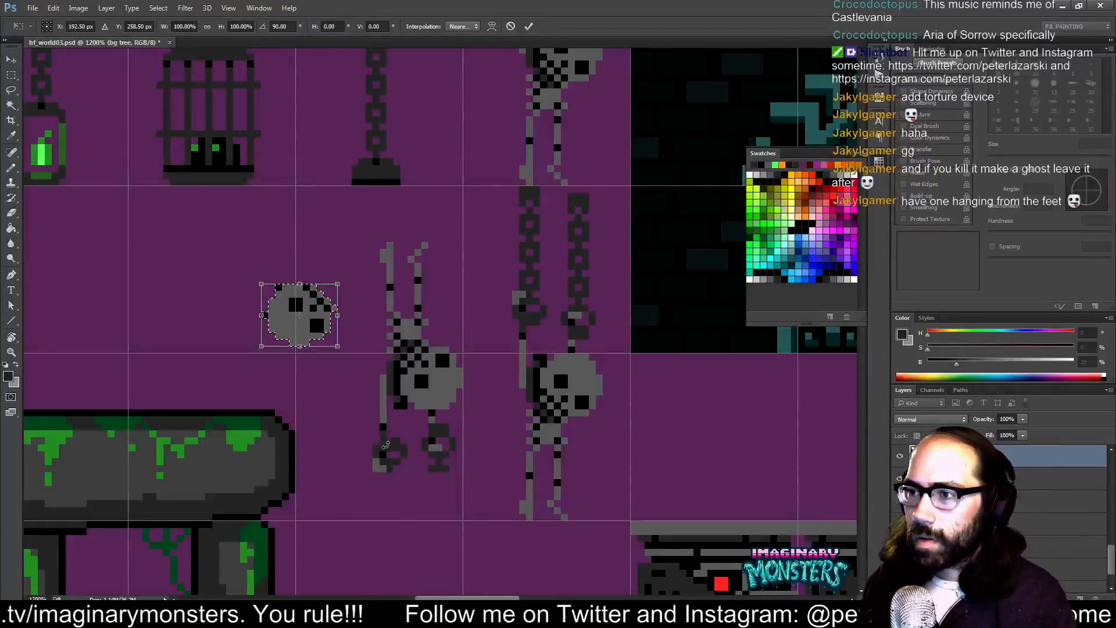
key(Return)
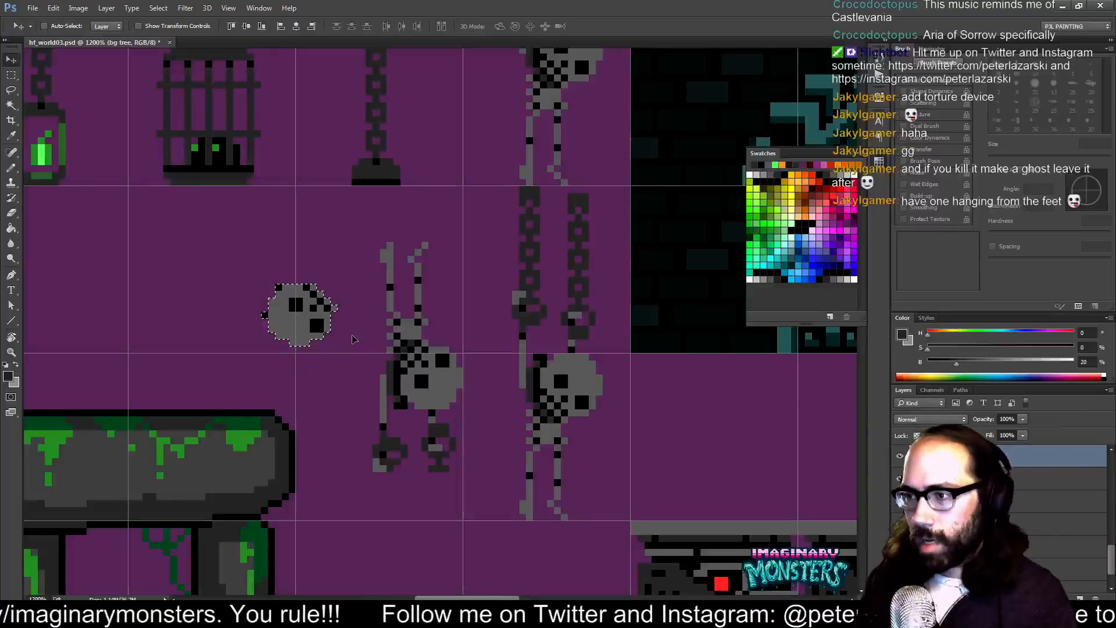
drag(299, 316, 447, 380)
drag(497, 422, 503, 423)
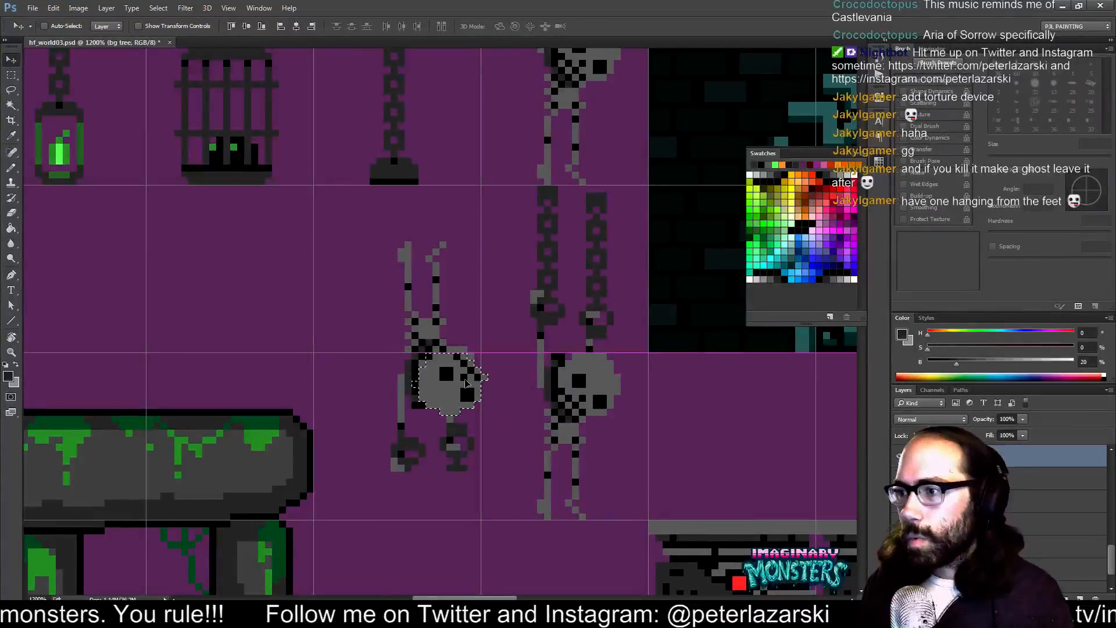
drag(466, 370, 475, 348)
key(ctrl+d)
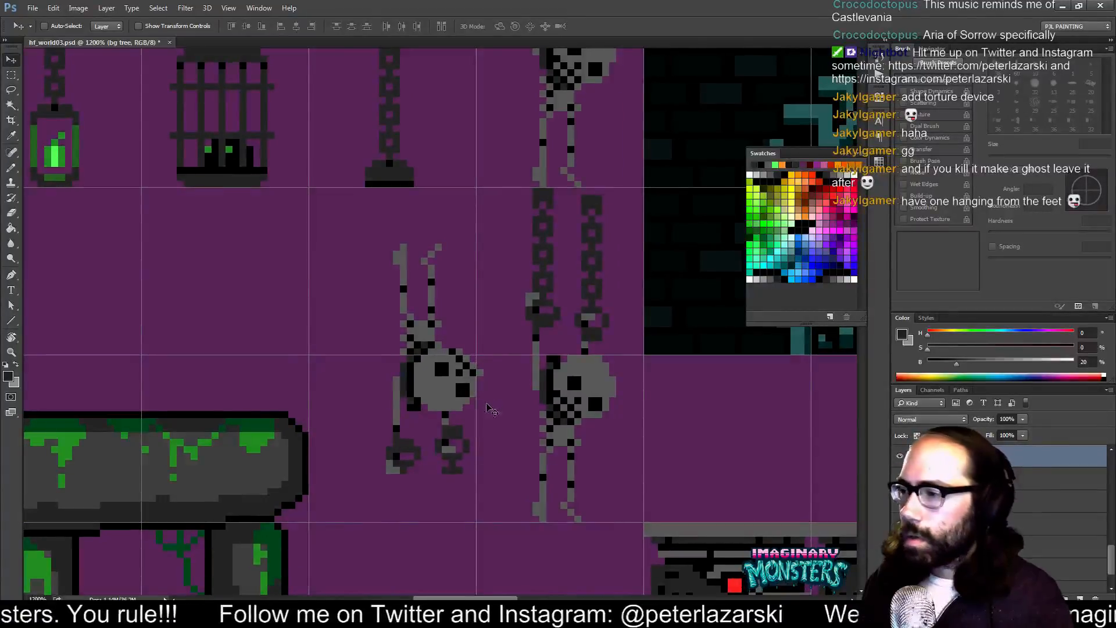
drag(483, 372, 470, 355)
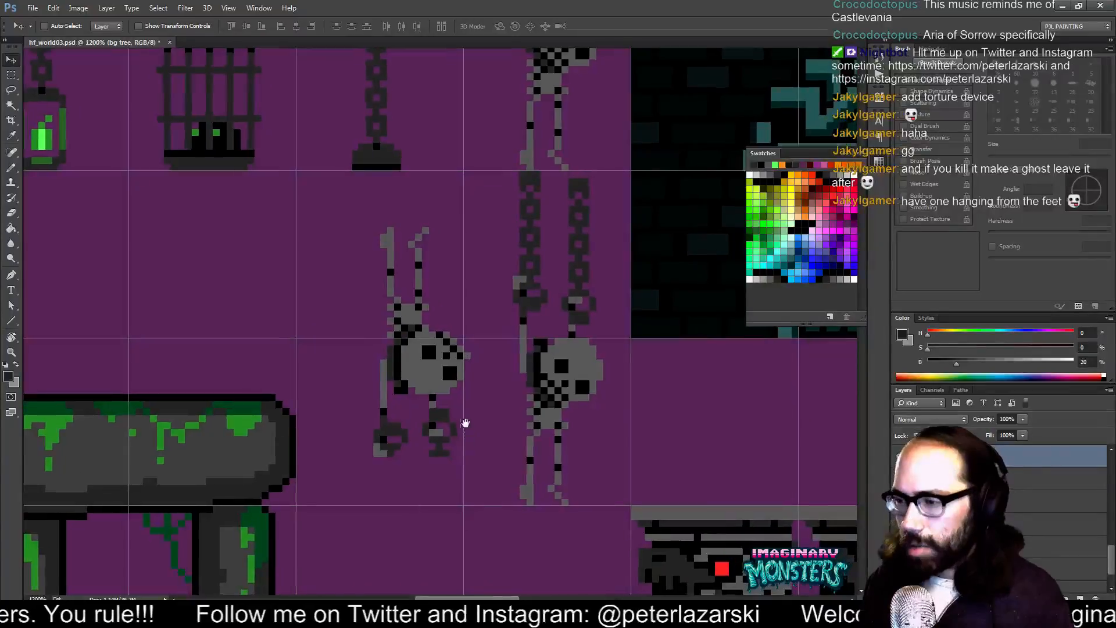
key(b)
alt+click(404, 402)
drag(401, 402, 437, 516)
drag(421, 456, 465, 540)
drag(279, 334, 610, 515)
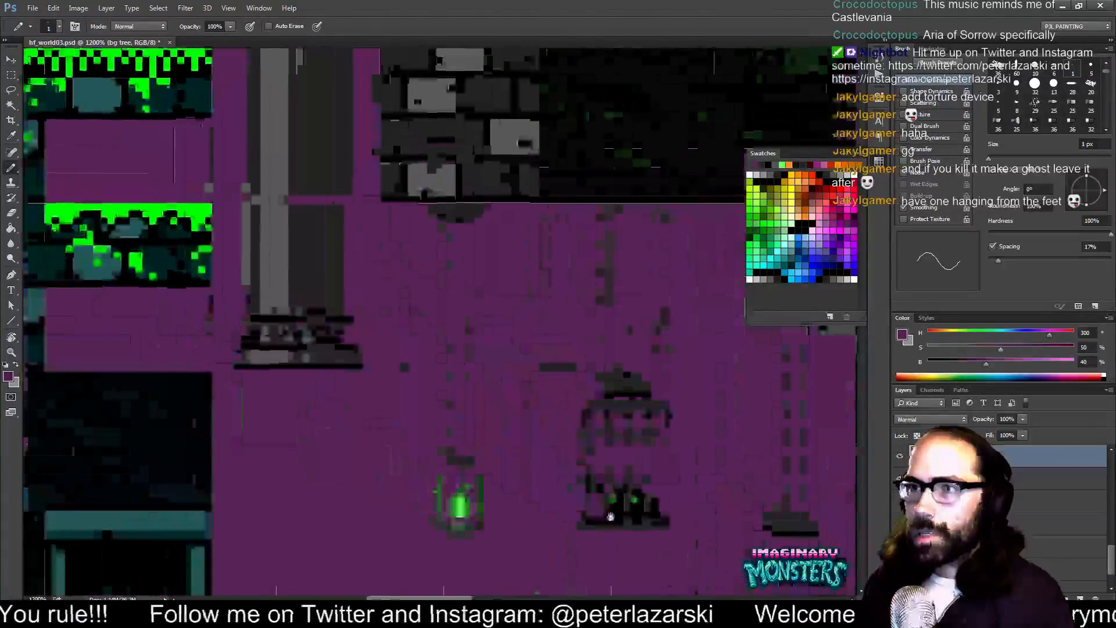
drag(332, 384, 611, 532)
mouse_move(459, 390)
mouse_down()
mouse_move(637, 539)
mouse_move(766, 621)
mouse_move(418, 348)
mouse_up()
mouse_move(684, 552)
mouse_down()
mouse_move(469, 354)
mouse_move(378, 290)
mouse_up()
drag(580, 473, 393, 307)
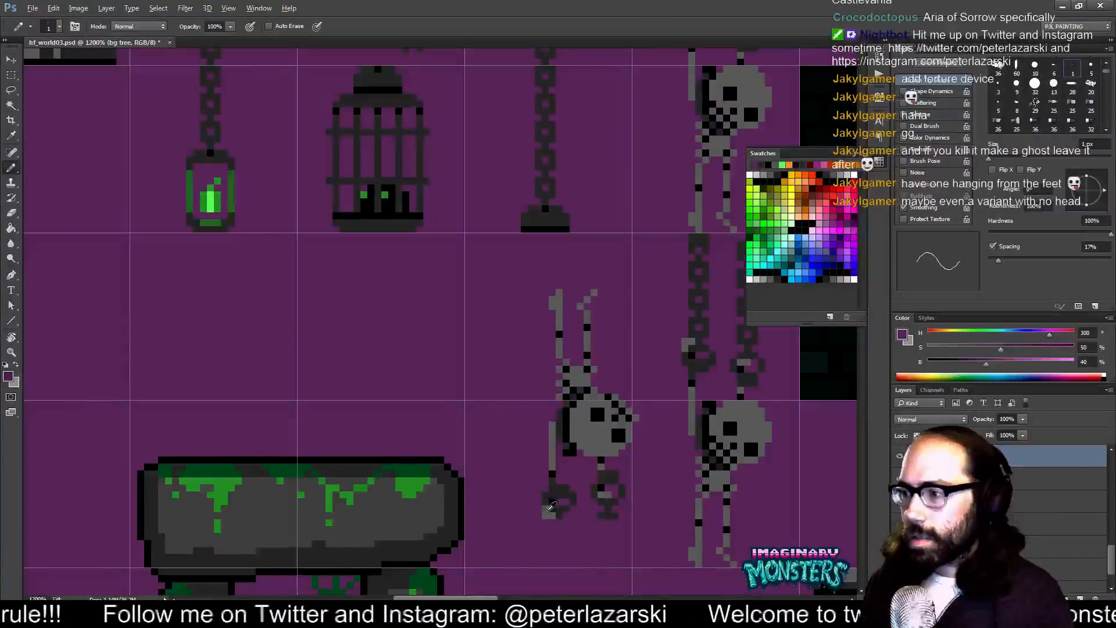
- Erase the shackle around the upside-down skeleton's hand on the longer, outer arm
alt+click(550, 503)
key(e)
mouse_move(560, 490)
mouse_down()
mouse_move(564, 520)
mouse_move(576, 476)
mouse_move(561, 443)
mouse_move(543, 435)
mouse_move(532, 394)
mouse_move(532, 458)
mouse_up()
- Redraw the forearm and hand below the upside-down skeleton's skull in grey and black, and erase the shackle around them
key(b)
alt+click(527, 429)
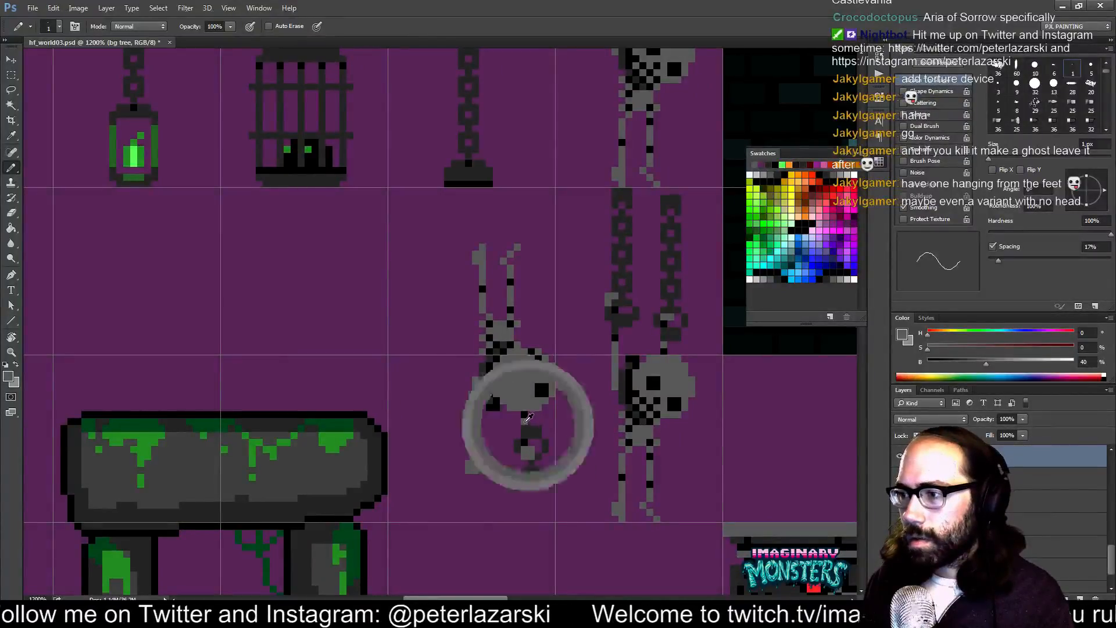
alt+click(527, 456)
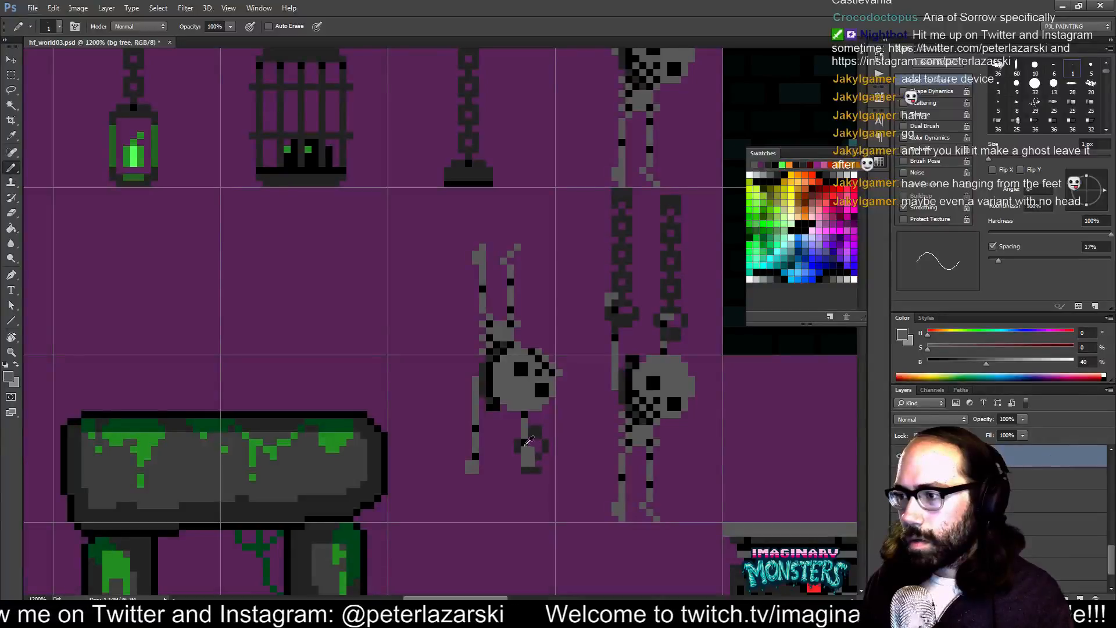
alt+click(525, 445)
click(525, 449)
key(e)
click(533, 449)
key(b)
alt+click(525, 436)
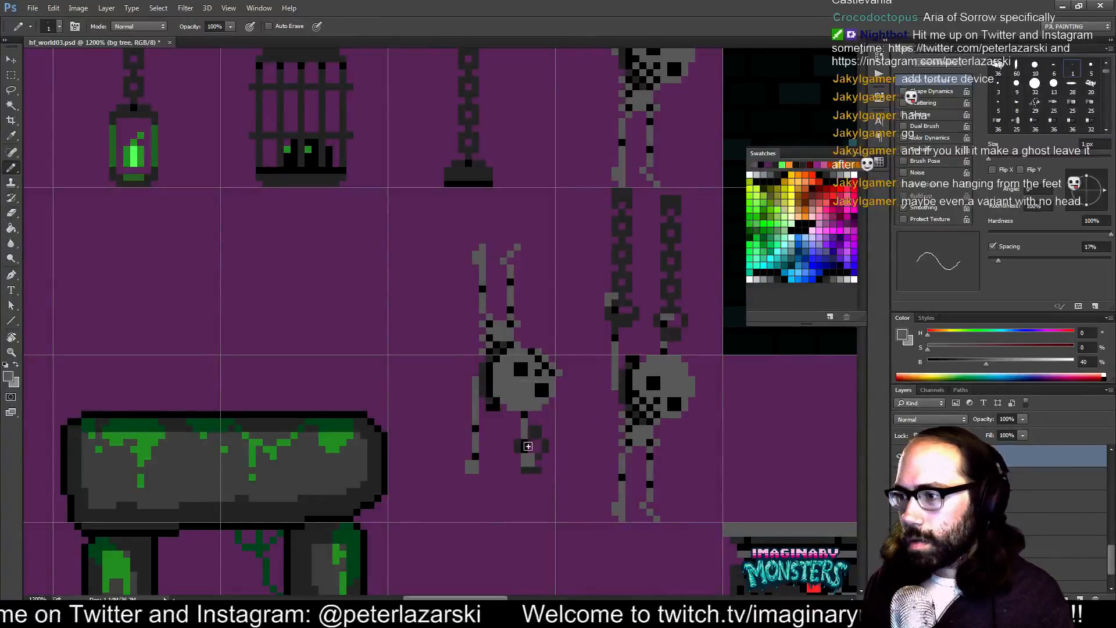
alt+click(526, 414)
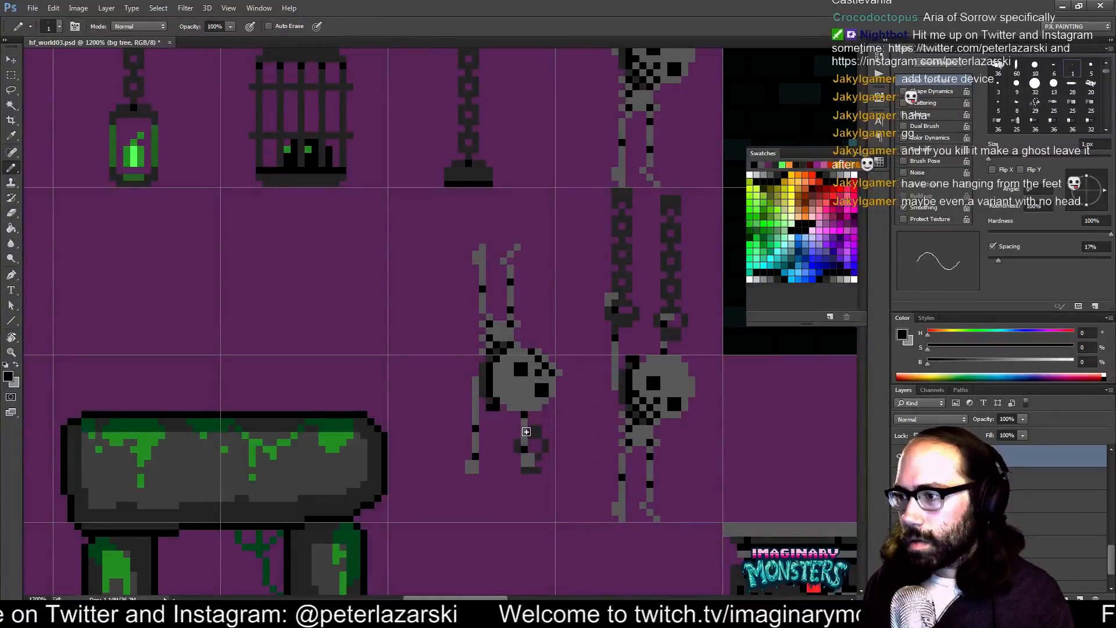
key(e)
key(alt+e)
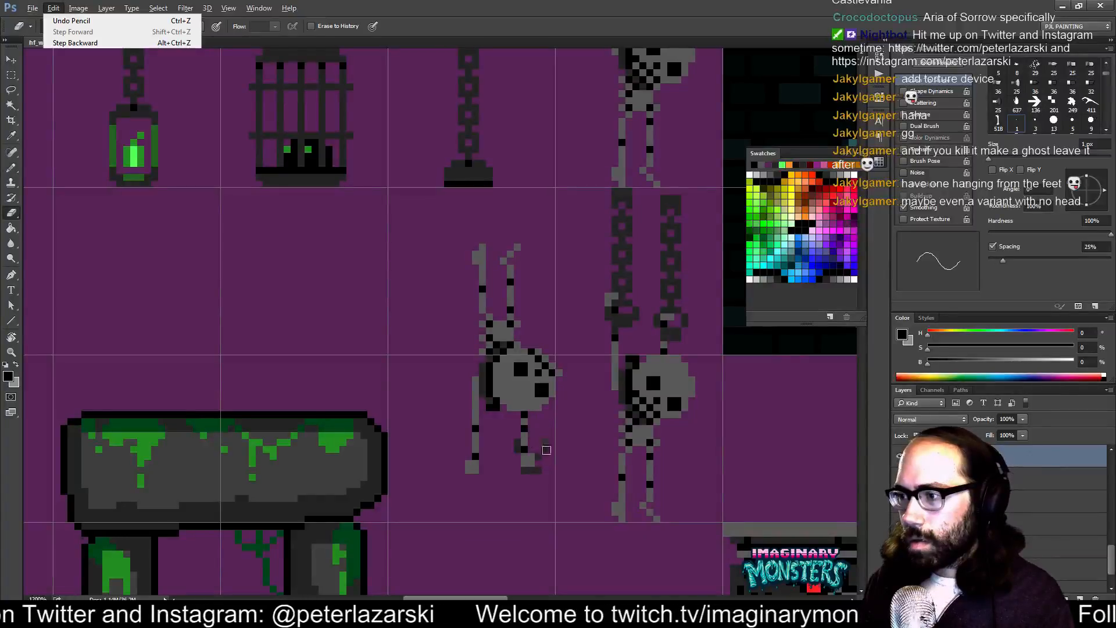
key(Escape)
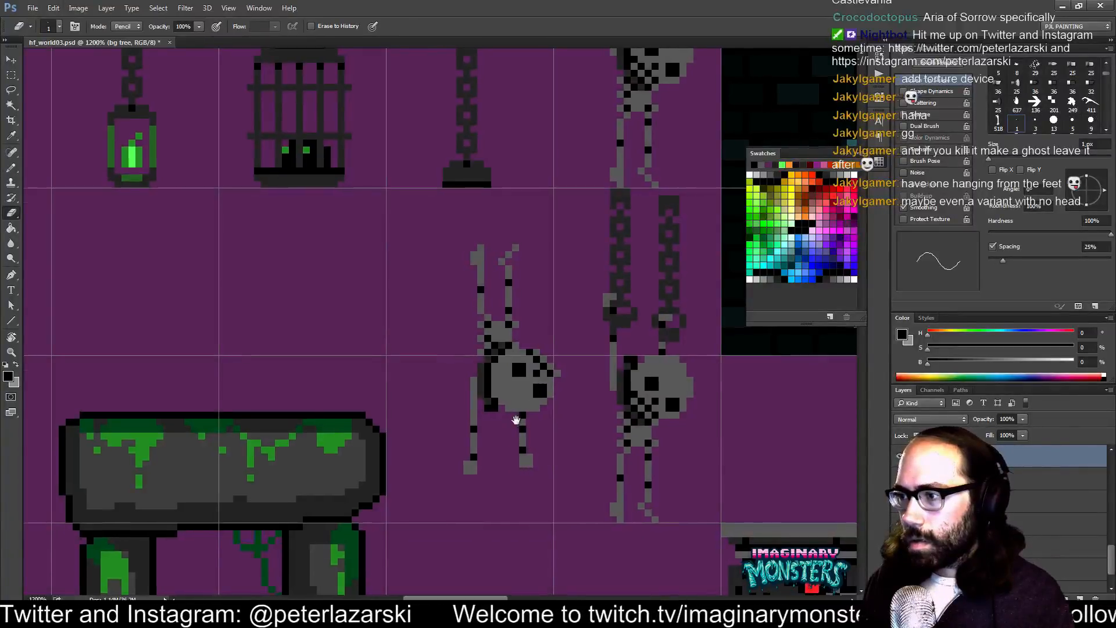
- Select the duplicate skeleton's body below the two empty-area chains and cut it out, leaving the chains in place
scroll(516, 424, right, 3)
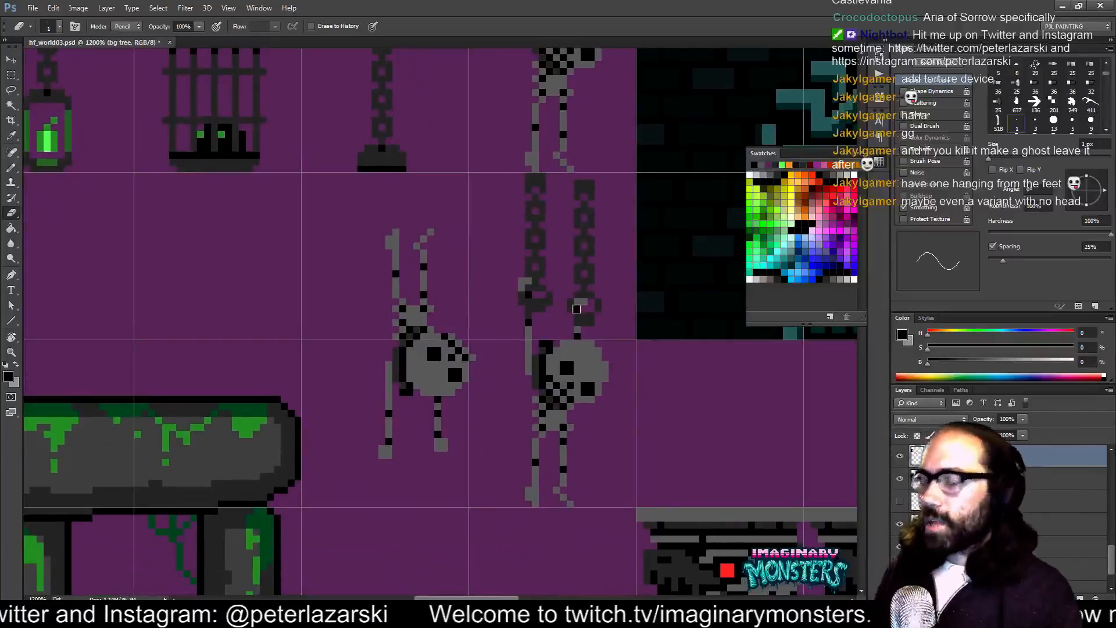
key(m)
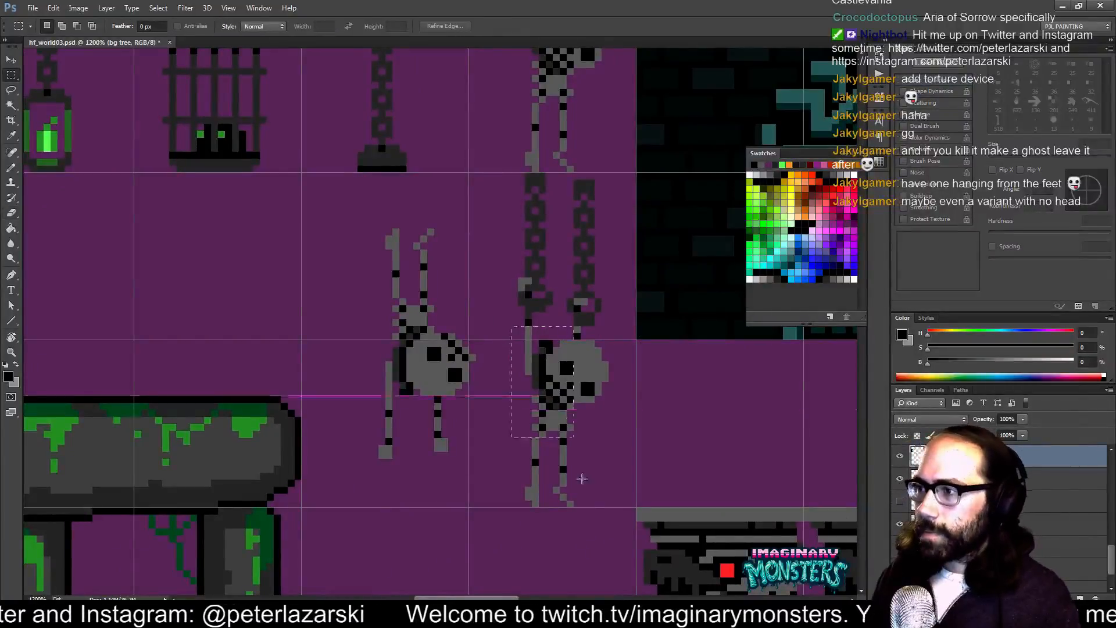
drag(515, 327, 615, 521)
key(ctrl+x)
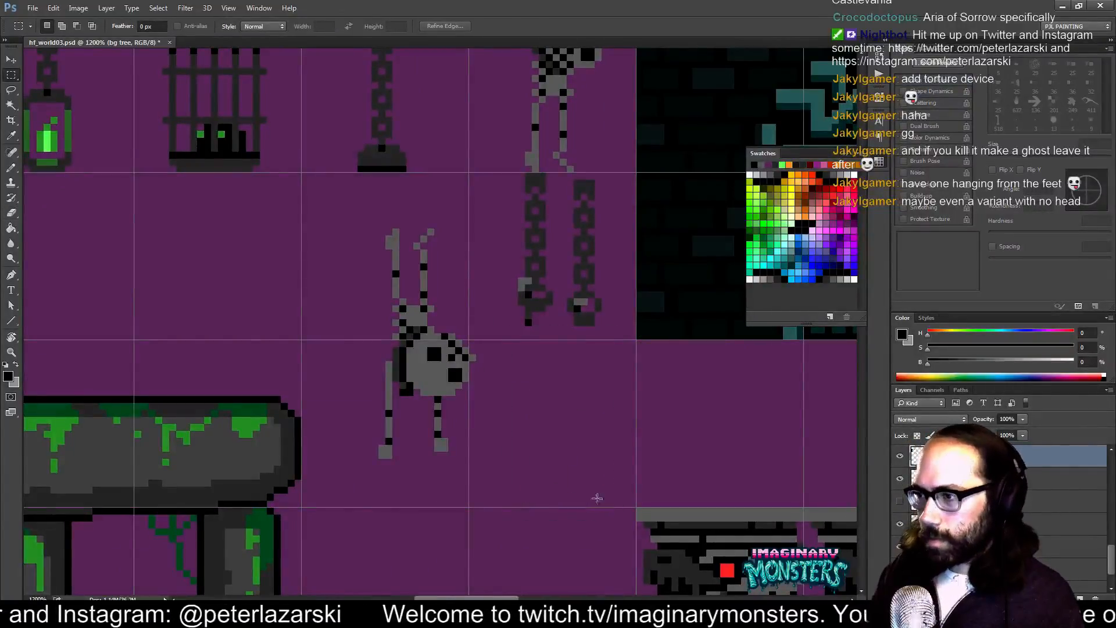
- Select the whole upside-down skeleton and move it down until its hands reach the tile's lower edge
drag(405, 282, 481, 507)
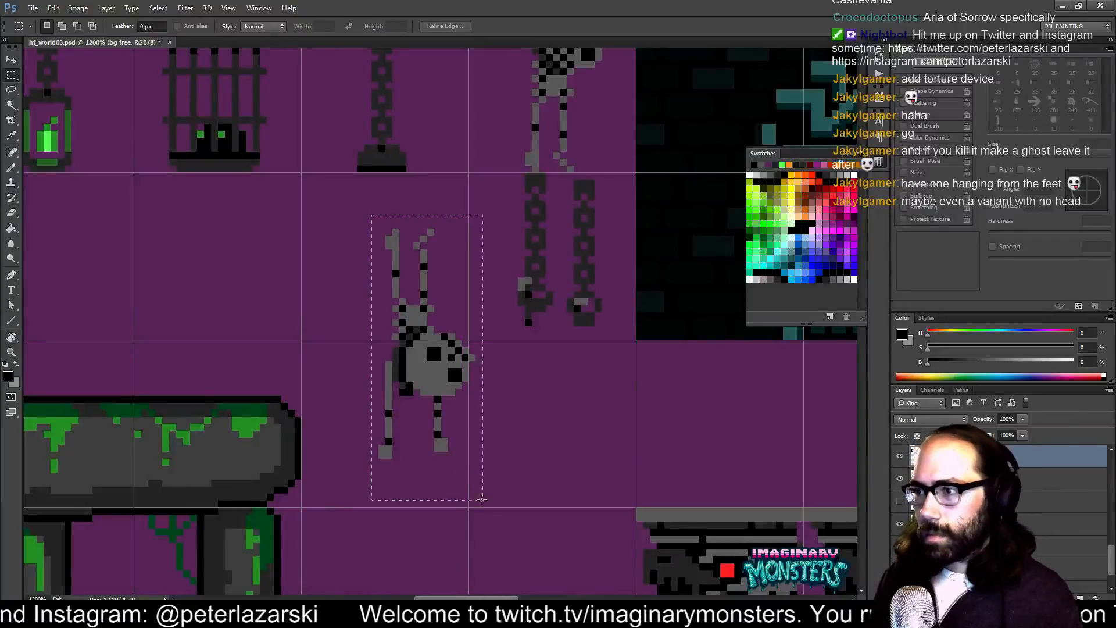
key(v)
drag(438, 361, 438, 412)
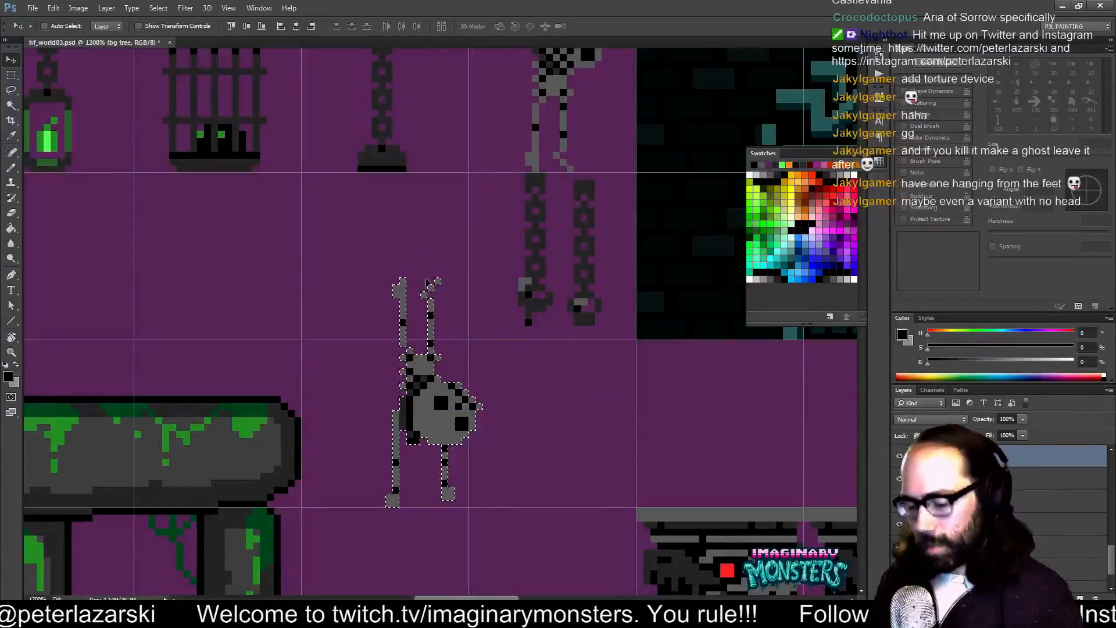
- Select the upside-down skeleton's leg with the bent foot and nudge it one pixel to the right
key(m)
drag(420, 270, 468, 359)
key(v)
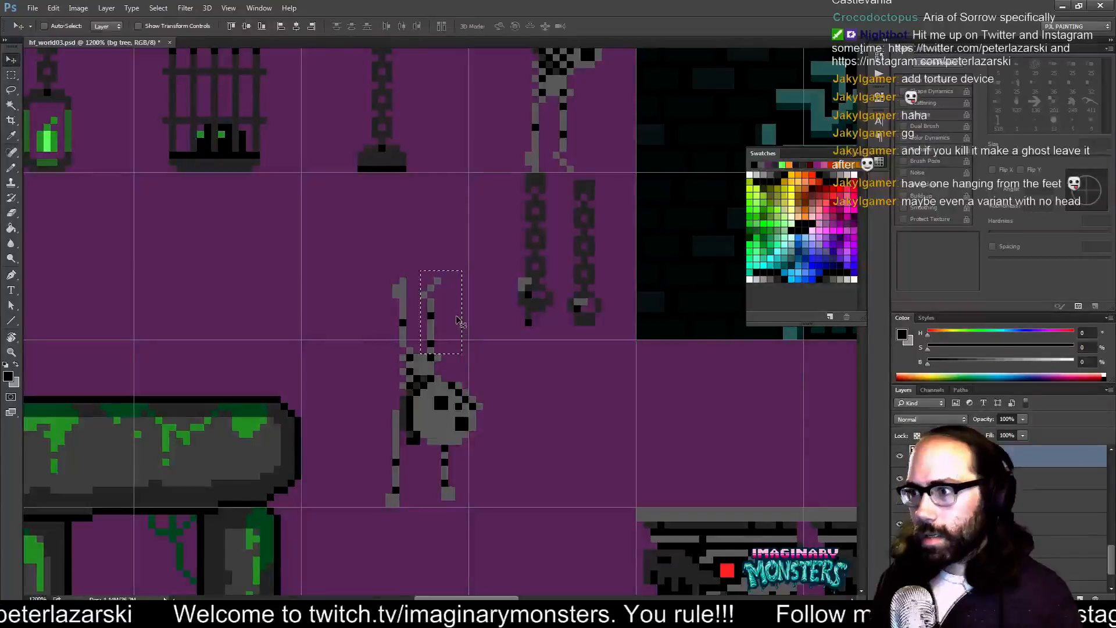
key(Right)
key(ctrl+d)
- Erase the leftover hand and forearm pixels from the shackles of the two chains
drag(503, 407, 451, 398)
key(b)
key(e)
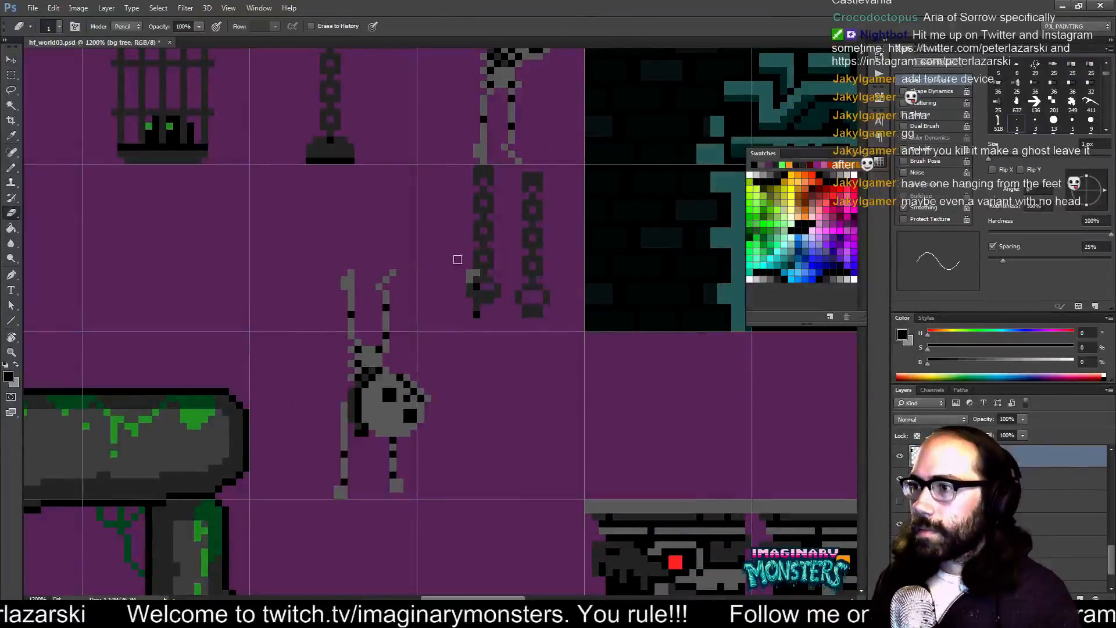
drag(480, 288, 491, 285)
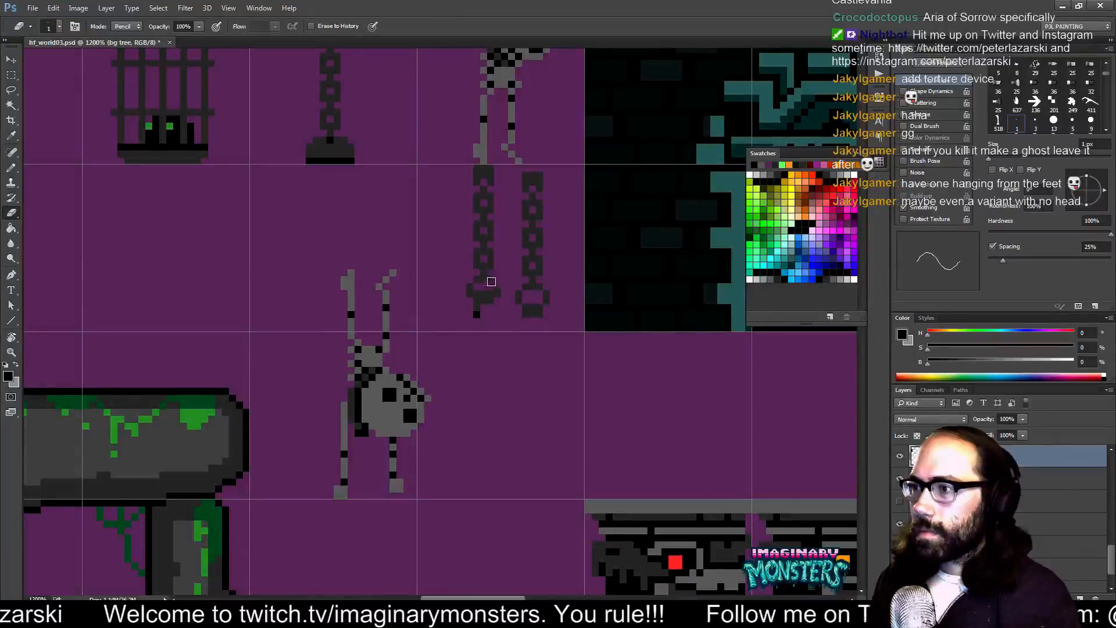
drag(486, 323, 468, 330)
- Try the upside-down skeleton beneath the two chains and return it to the empty space beside them
key(m)
drag(299, 253, 415, 504)
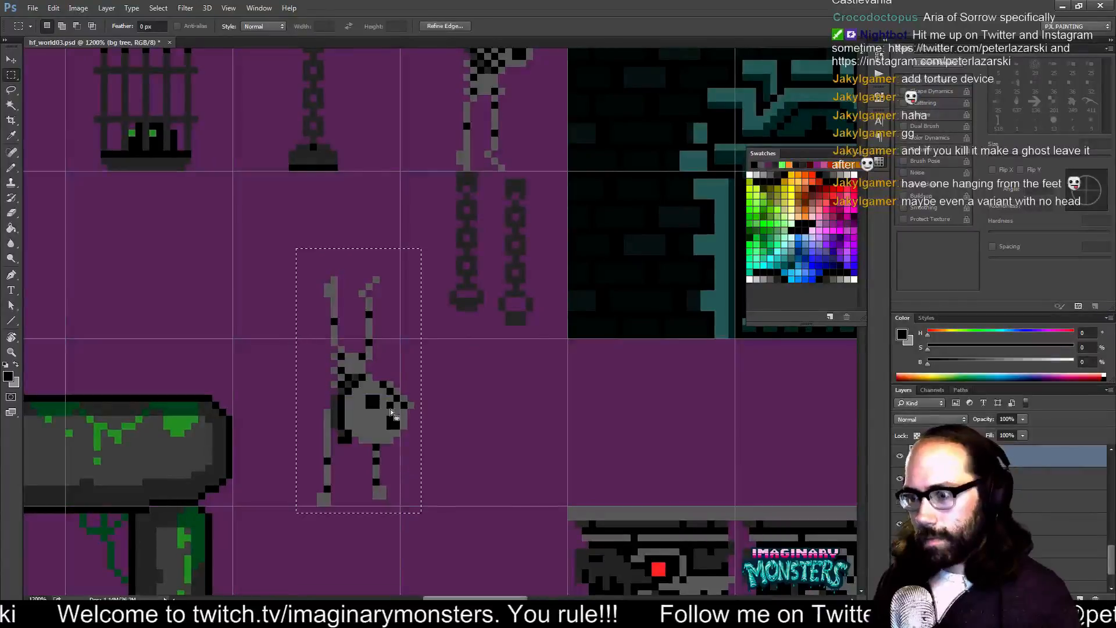
key(v)
drag(389, 395, 518, 394)
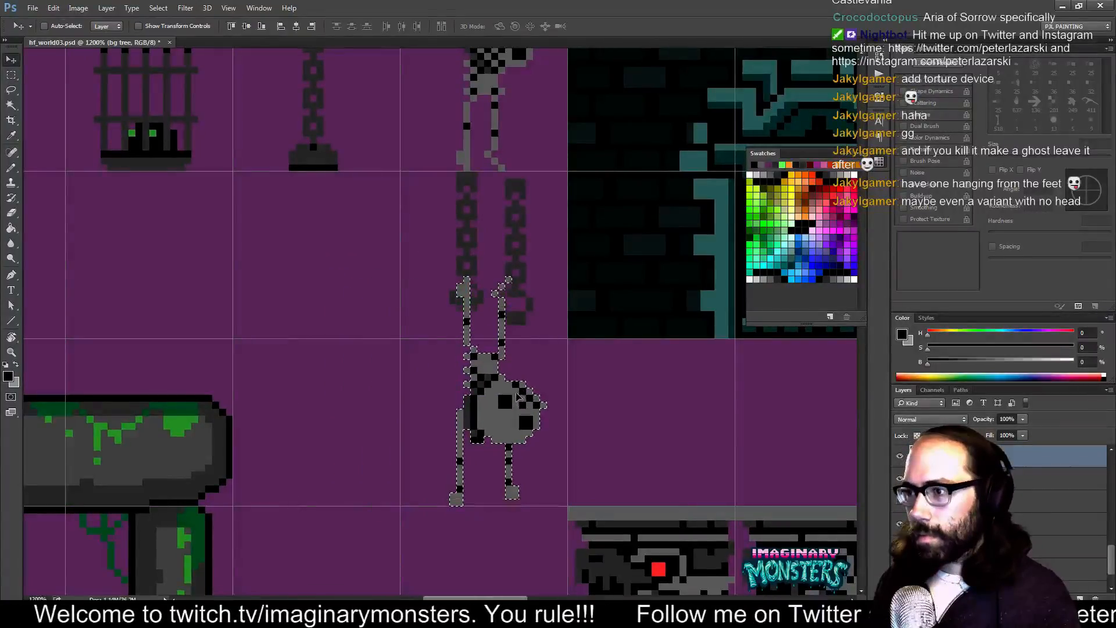
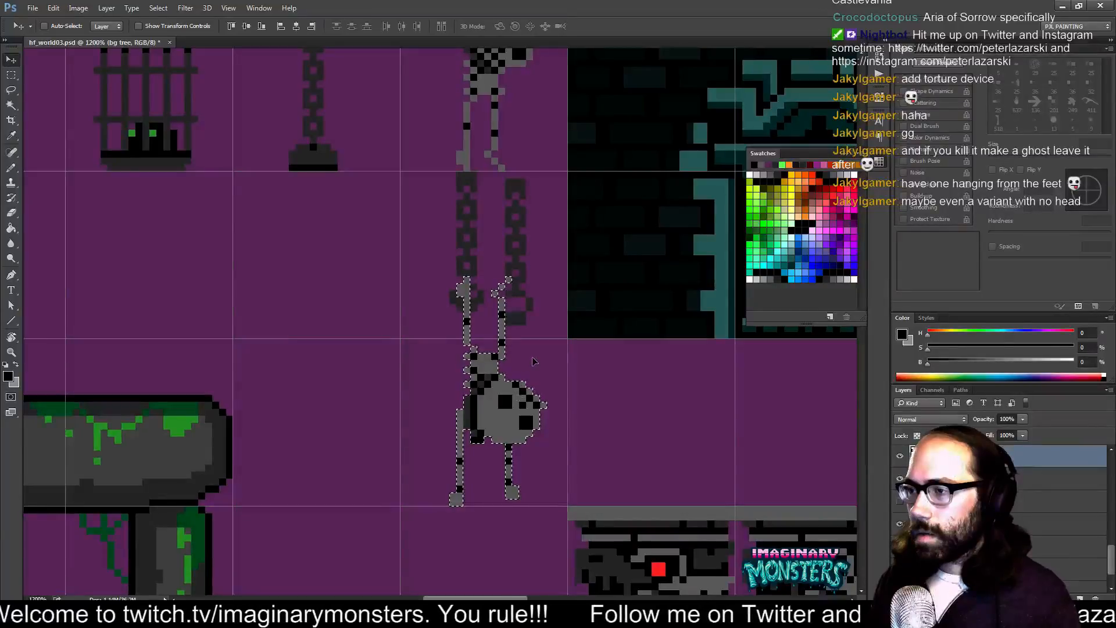
drag(534, 361, 415, 362)
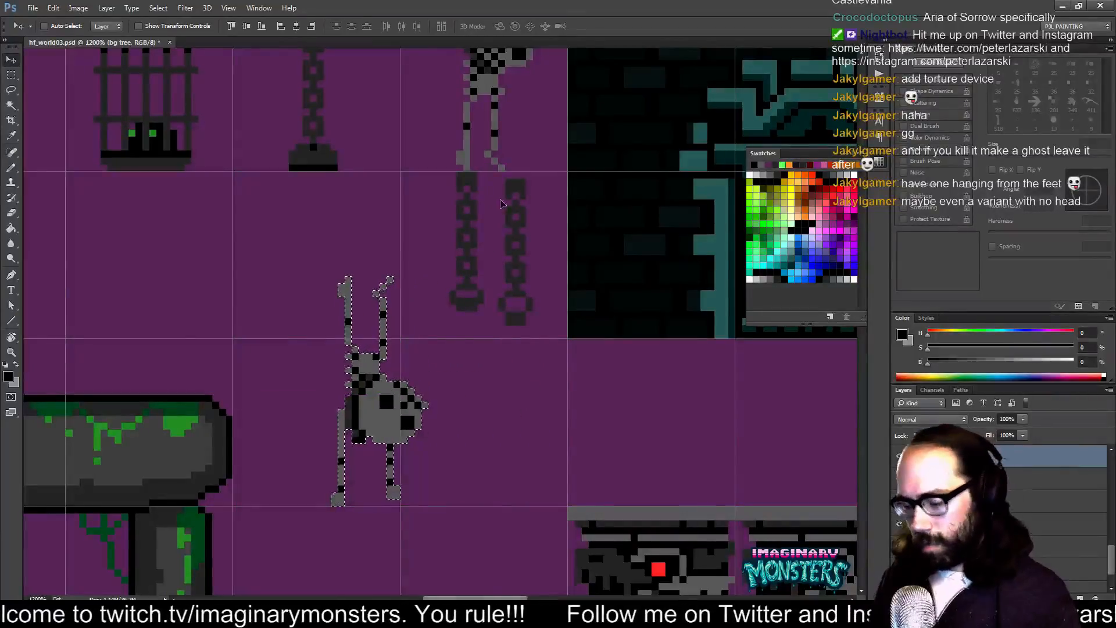
- Select the right-hand chain with its shackle and shift it one pixel to the left
key(m)
drag(491, 178, 535, 345)
key(v)
key(ctrl+d)
- Select the upside-down skeleton and move it beneath the chains so its feet overlap the two shackles
key(m)
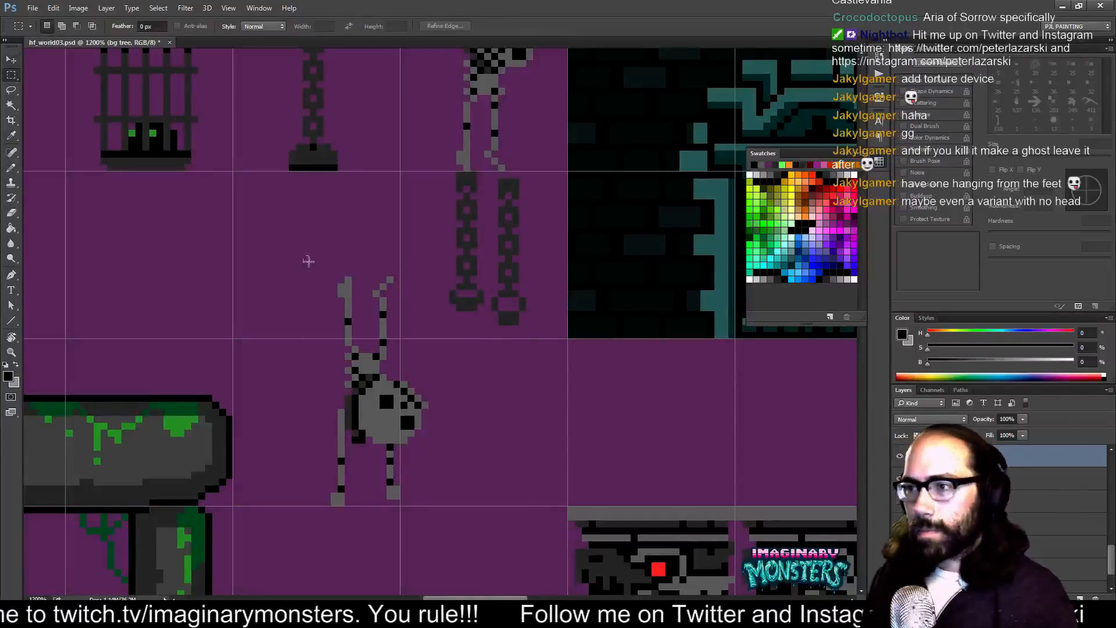
drag(303, 255, 442, 505)
key(v)
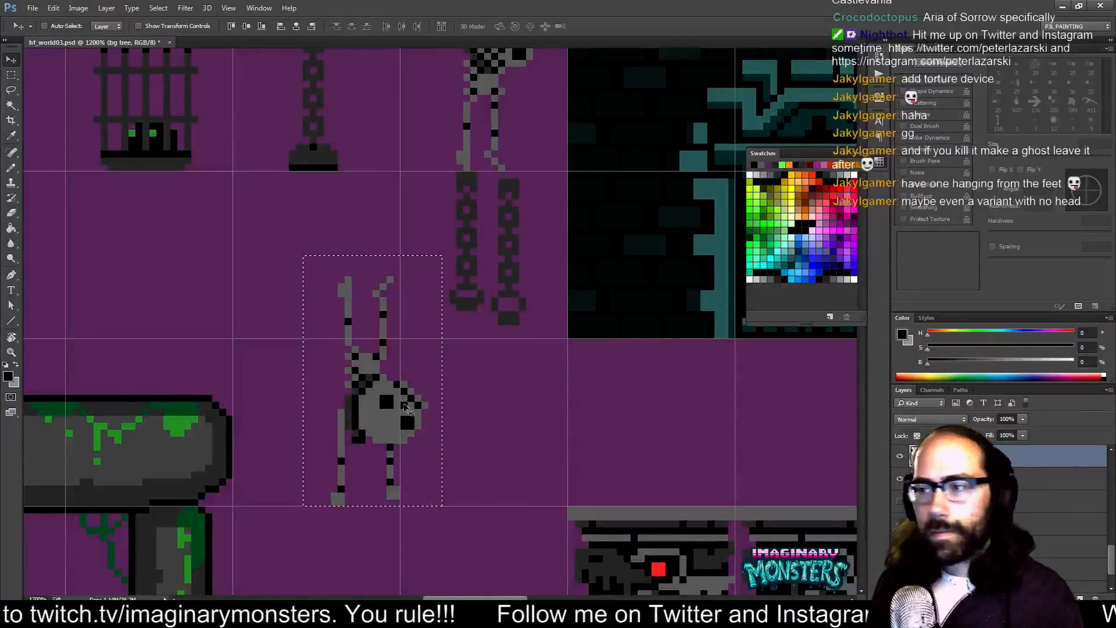
drag(405, 407, 526, 408)
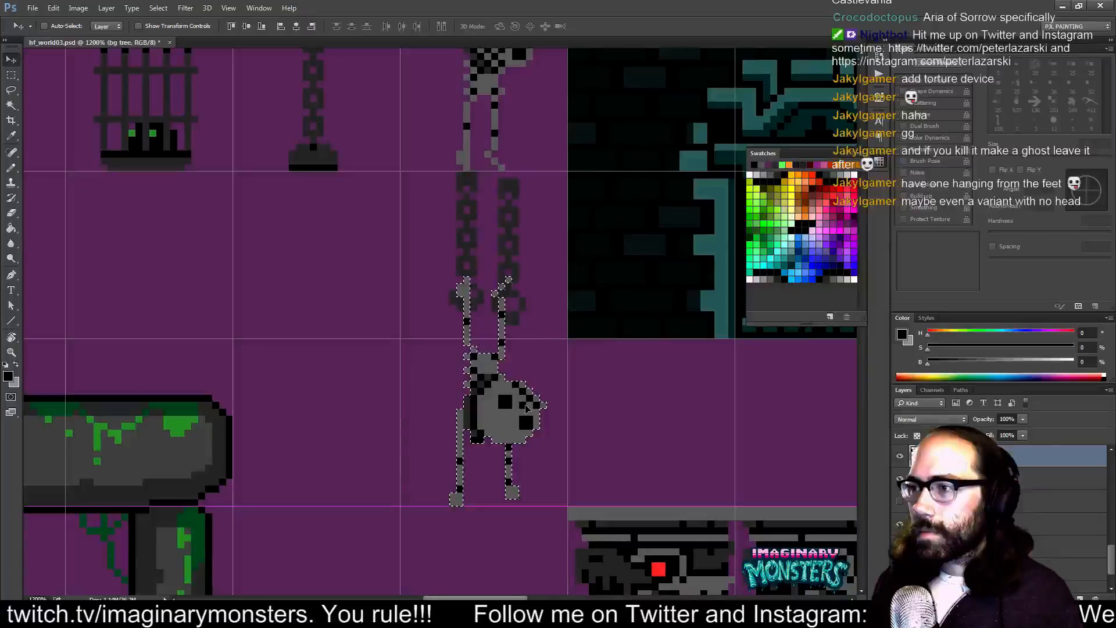
key(ctrl+d)
- Paint the left shackle's front over the skeleton's ankle in the chain's dark grey
key(b)
alt+click(472, 302)
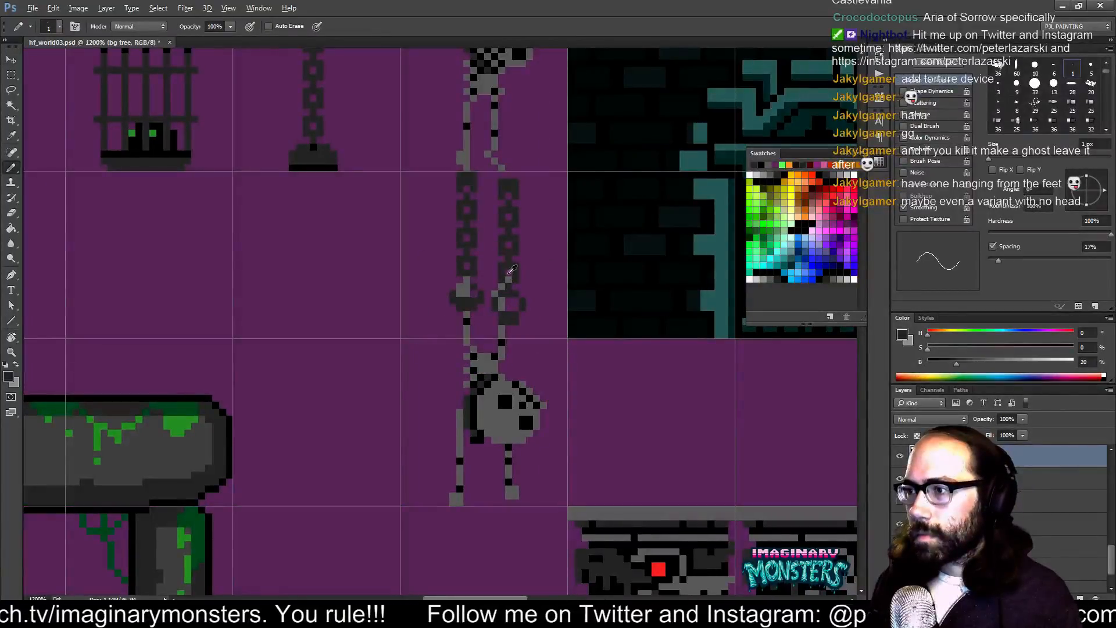
drag(525, 305, 474, 327)
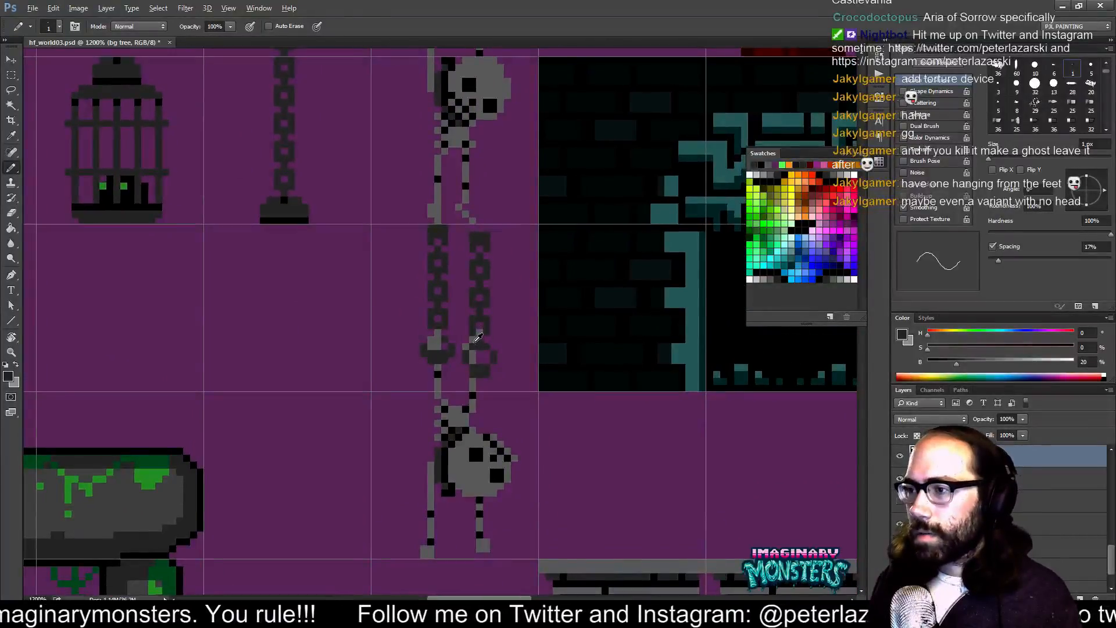
key(e)
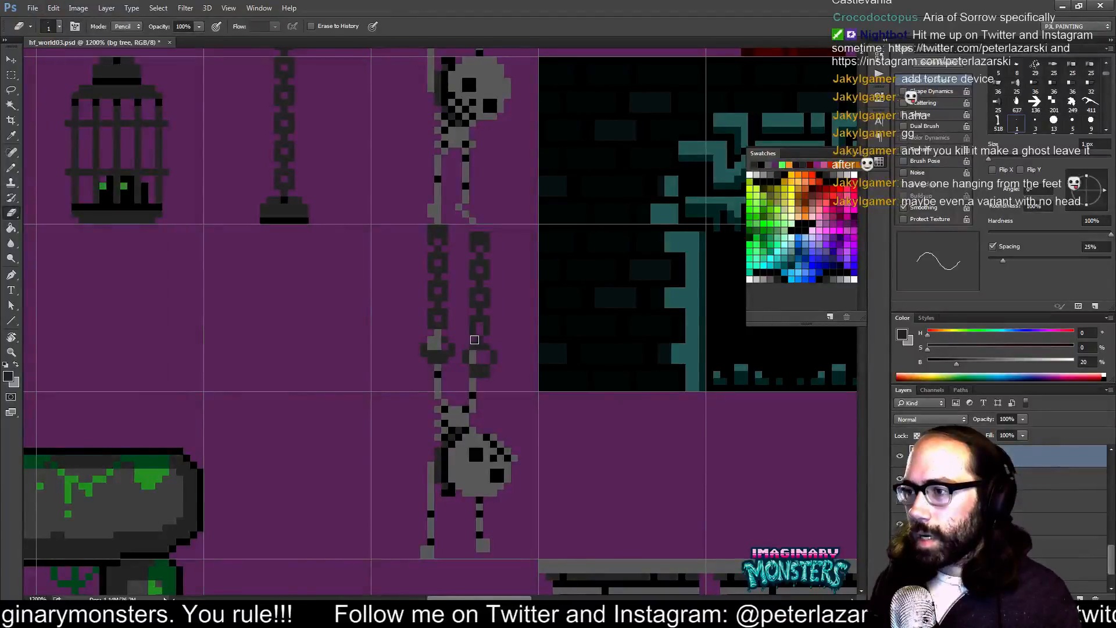
- Reshape the skeleton's foot in the right shackle, painting bone-grey and dark-grey pixels and erasing stray ones
key(b)
alt+click(475, 355)
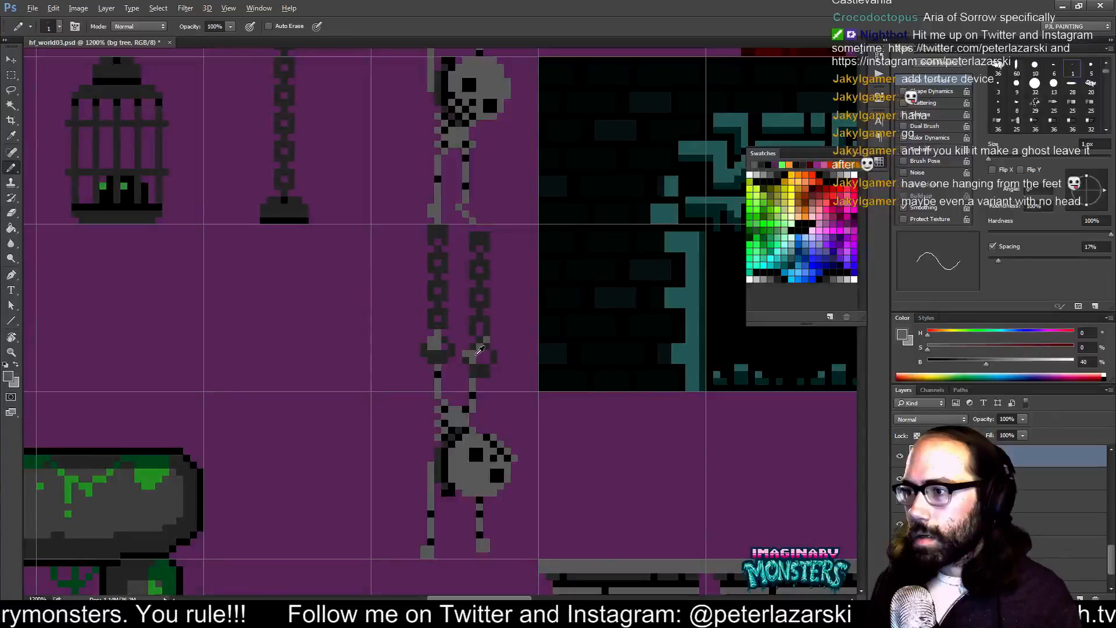
key(alt+e)
click(474, 354)
drag(496, 374, 500, 380)
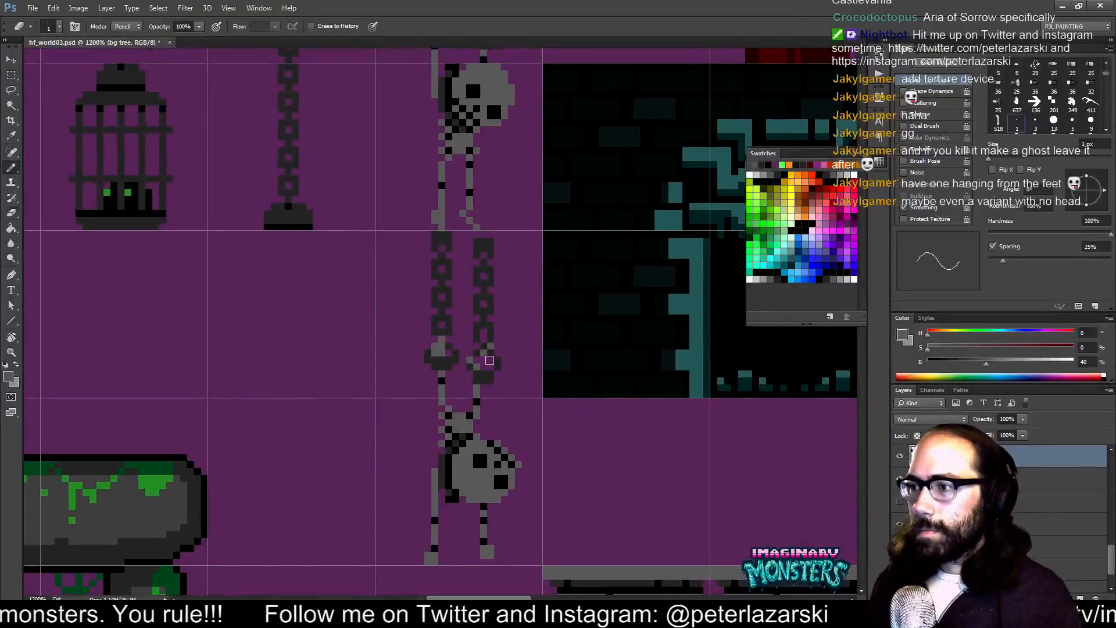
key(b)
click(476, 361)
key(e)
click(471, 361)
key(b)
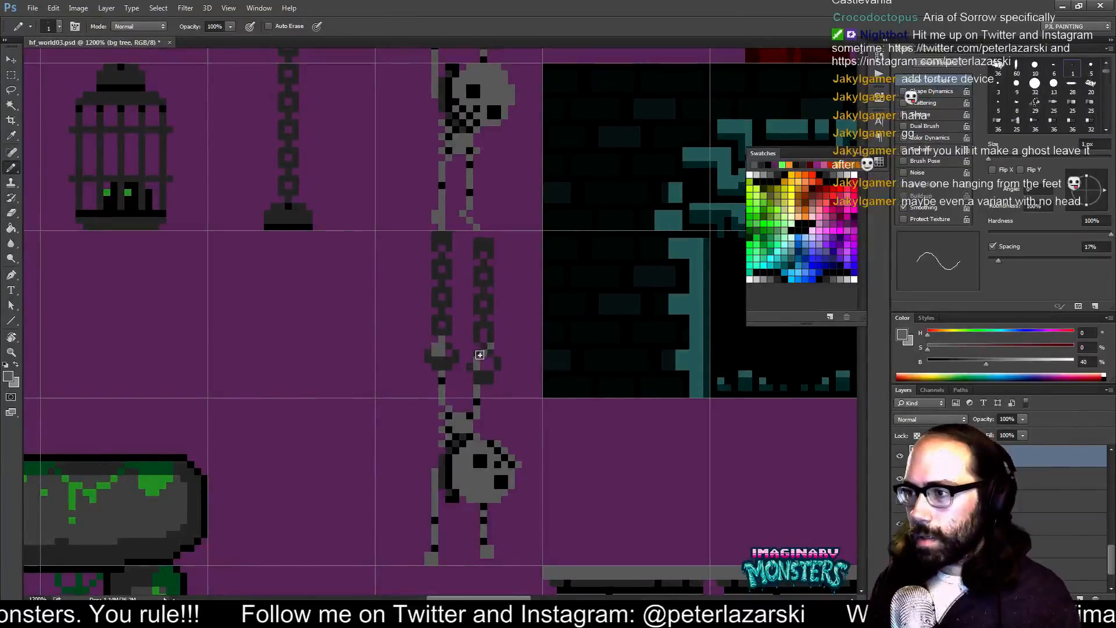
alt+click(480, 356)
click(472, 361)
- Touch up the pixels where the right shackle meets the foot, using sampled bone grey and dark grey
drag(498, 401, 489, 409)
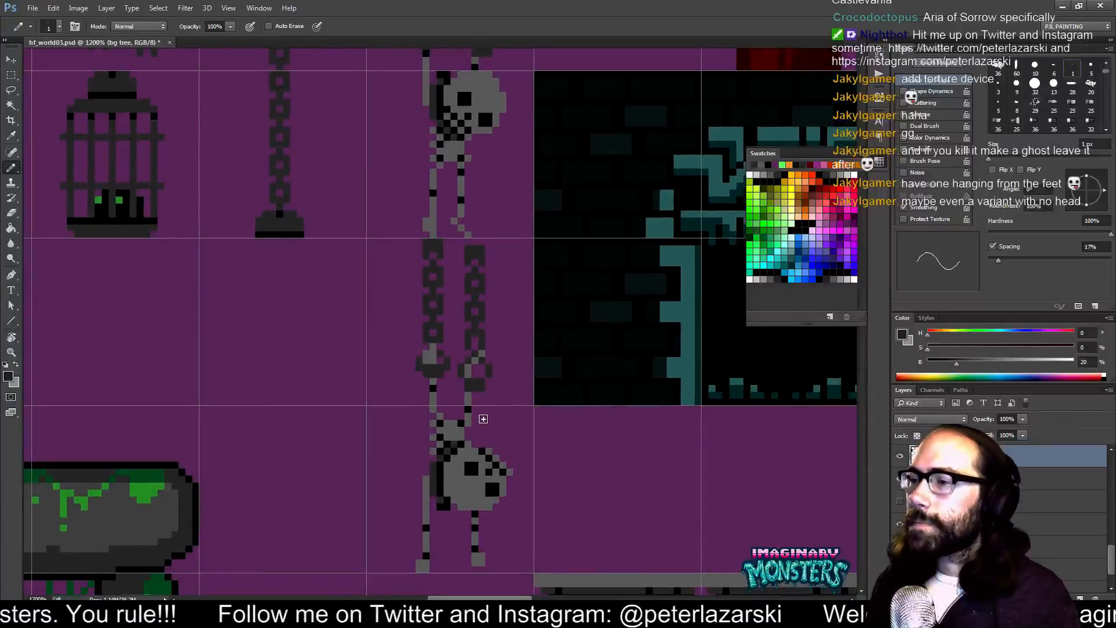
mouse_move(484, 351)
mouse_down()
mouse_move(486, 368)
mouse_move(483, 349)
mouse_up()
alt+click(461, 361)
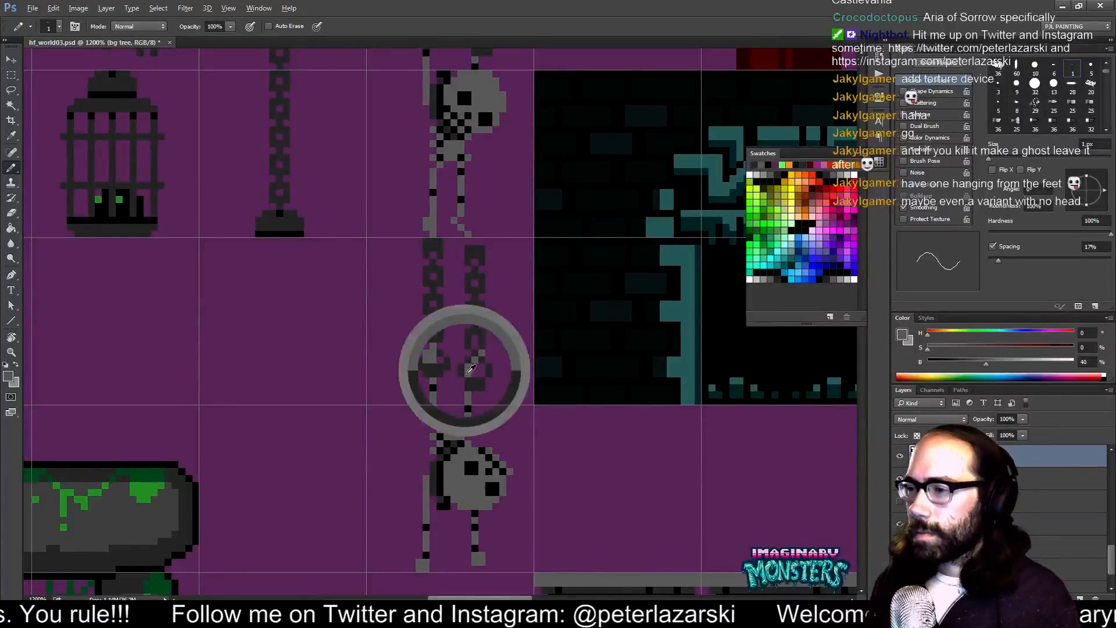
alt+click(469, 378)
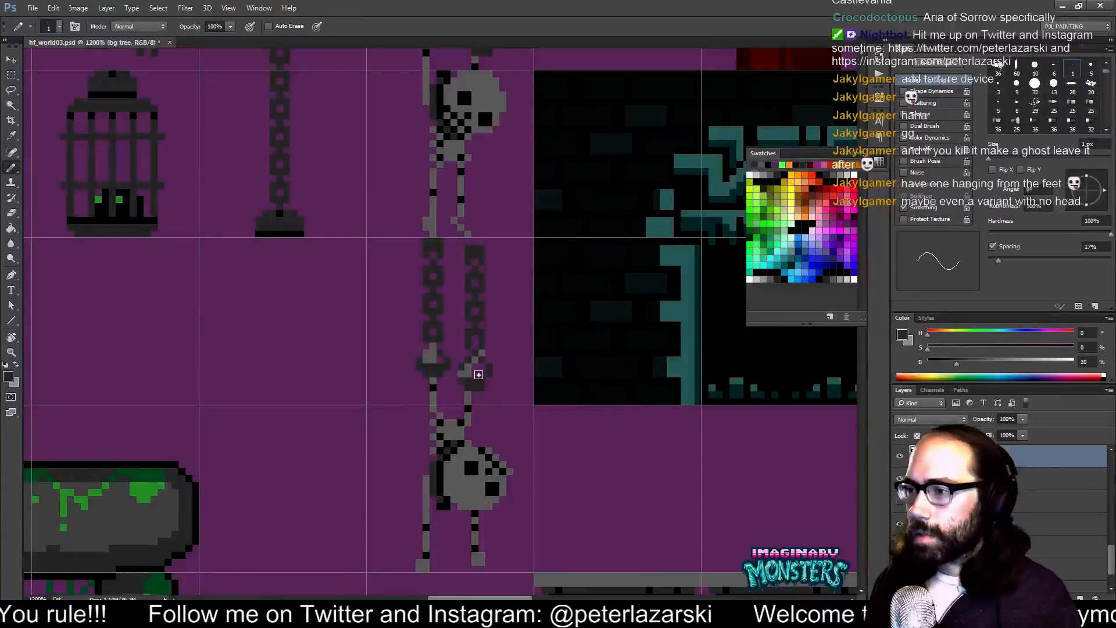
key(e)
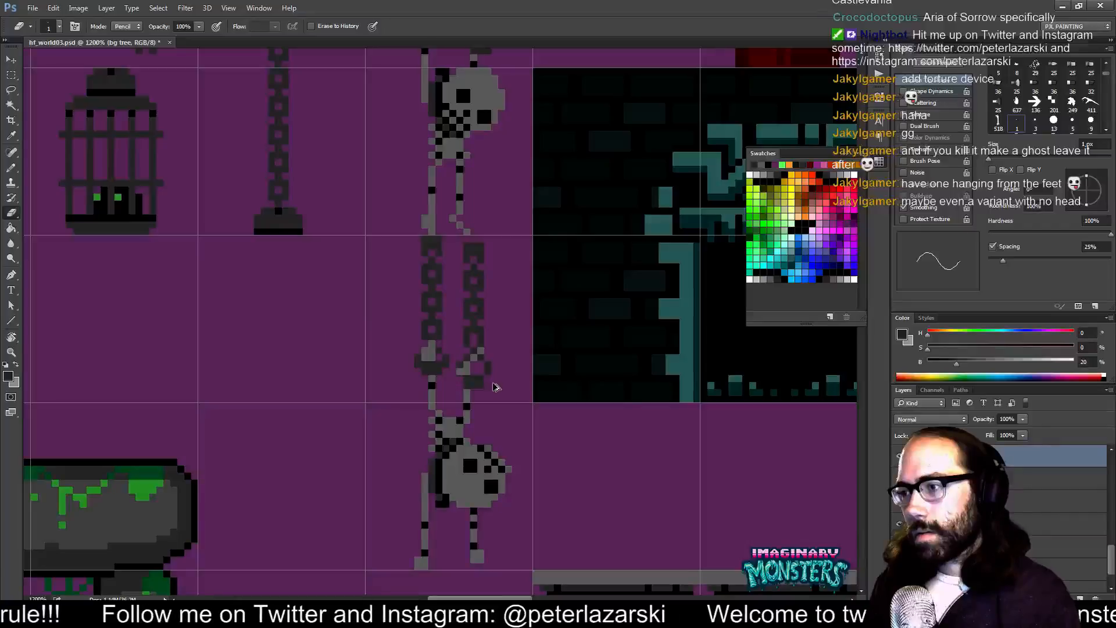
drag(497, 401, 487, 385)
- Redraw the right foot as a horizontal bone-grey shape across the shackle and restore the dark-grey chain above it
key(b)
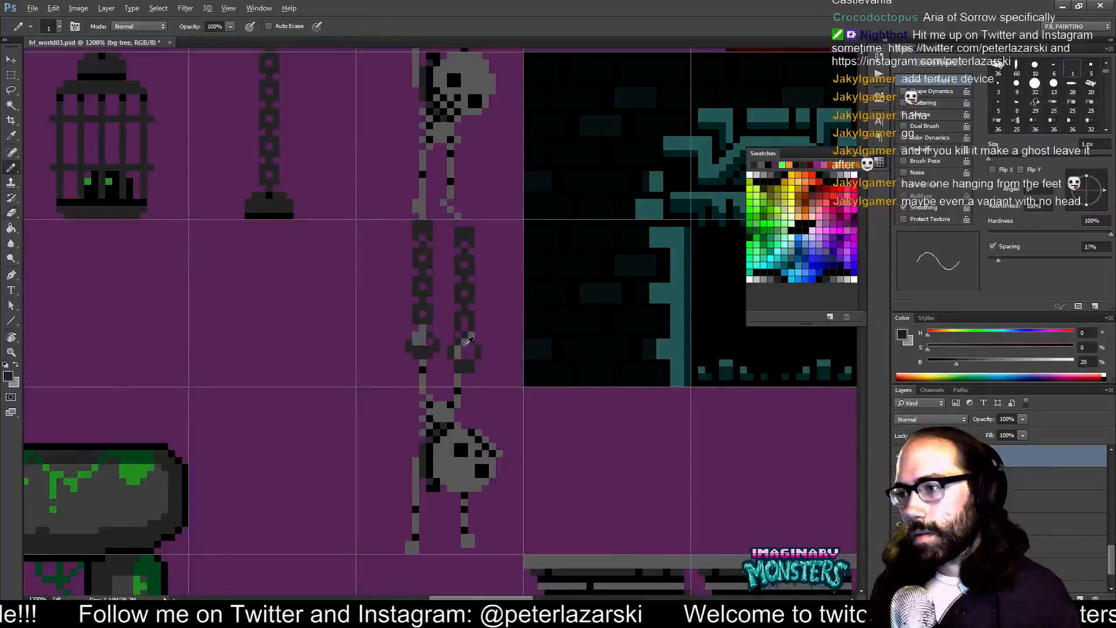
alt+click(462, 348)
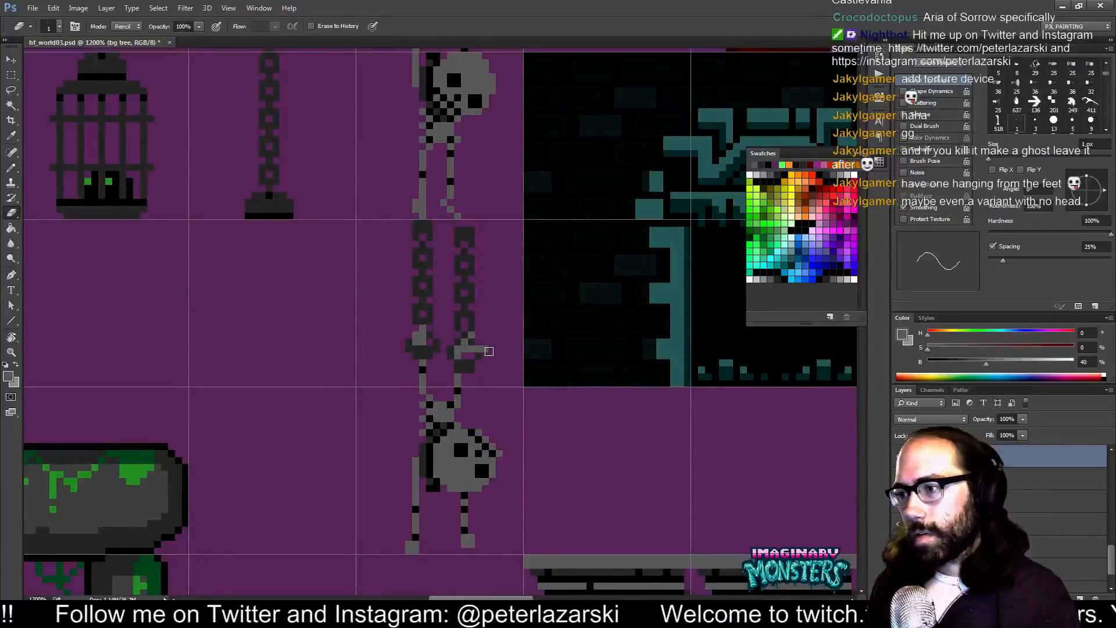
alt+click(473, 340)
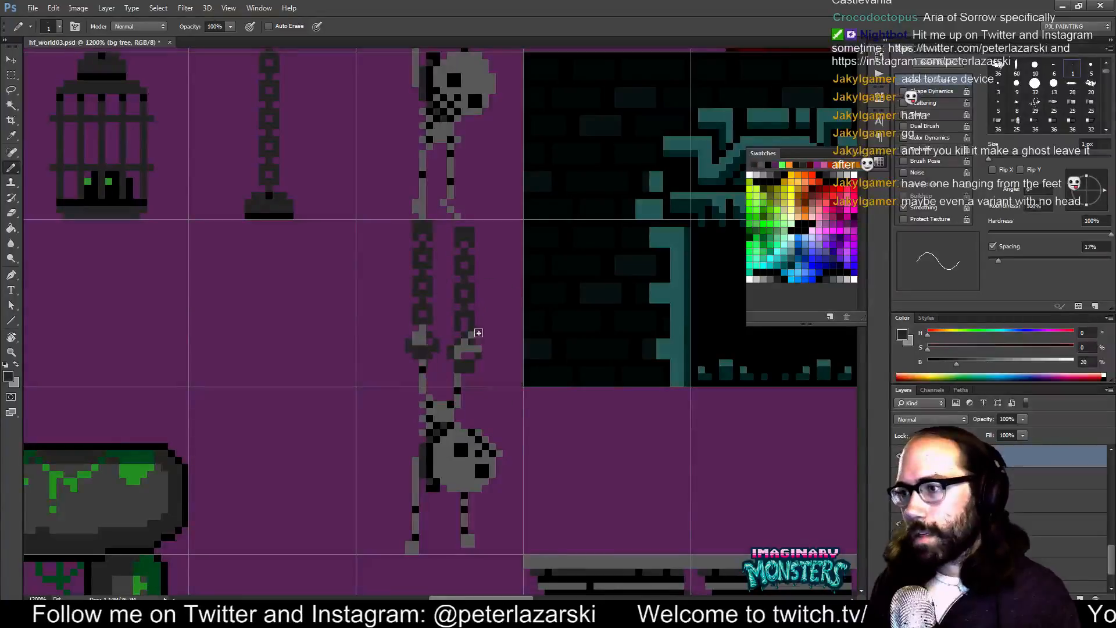
click(470, 342)
key(e)
click(471, 336)
key(b)
- Round off the black shading behind the upside-down skull by adding a black pixel and erasing the outer corner
mouse_move(500, 356)
mouse_down()
mouse_move(503, 411)
mouse_move(484, 367)
mouse_up()
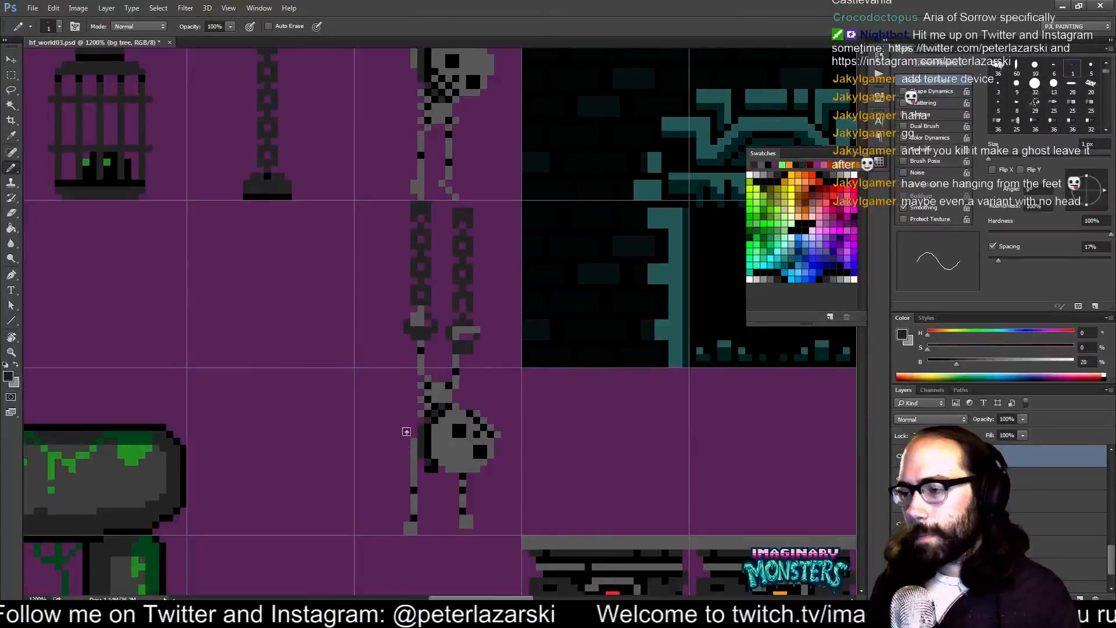
alt+click(438, 465)
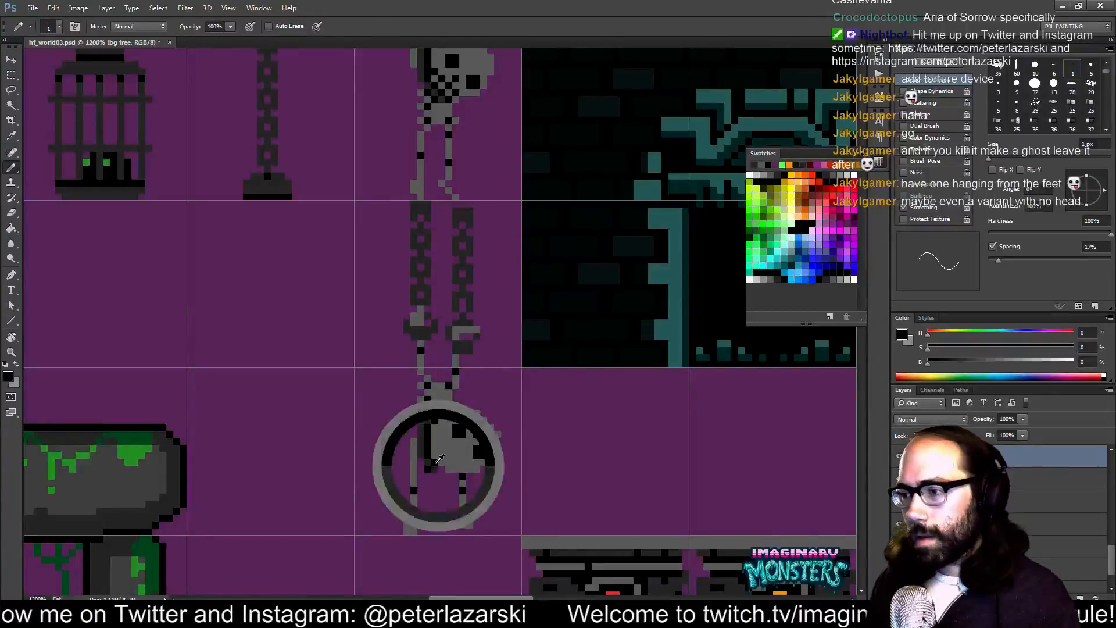
click(442, 469)
key(e)
click(430, 469)
drag(454, 470, 453, 481)
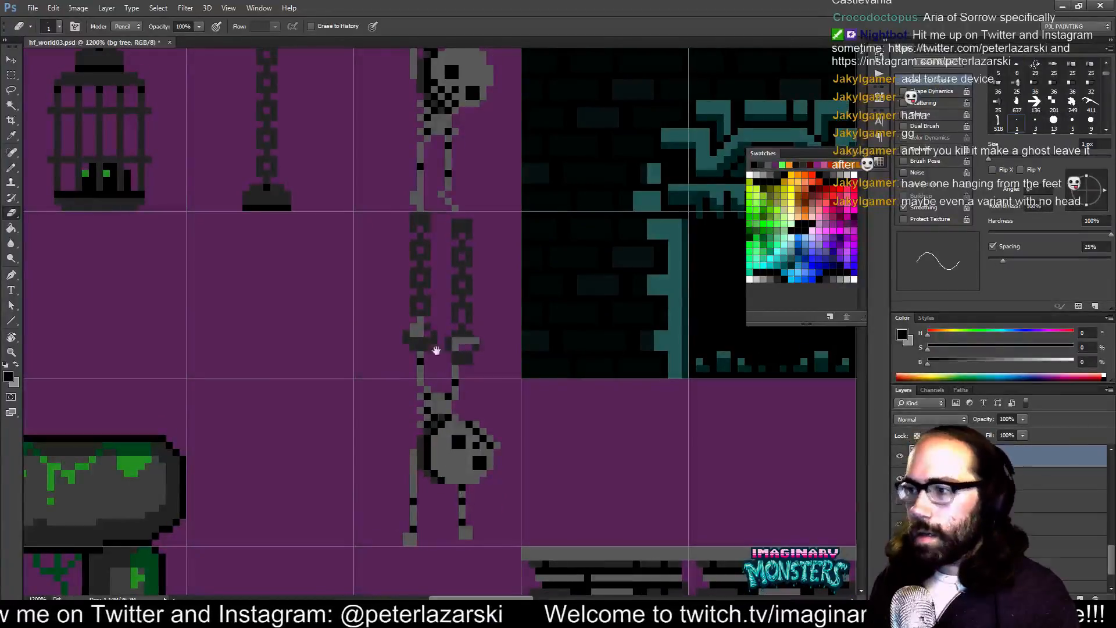
mouse_move(443, 393)
mouse_down()
mouse_move(455, 435)
mouse_move(472, 414)
mouse_move(460, 402)
mouse_up()
- Hide the purple background layer so the tileset is on transparency, and save hf_world03.psd
key(z)
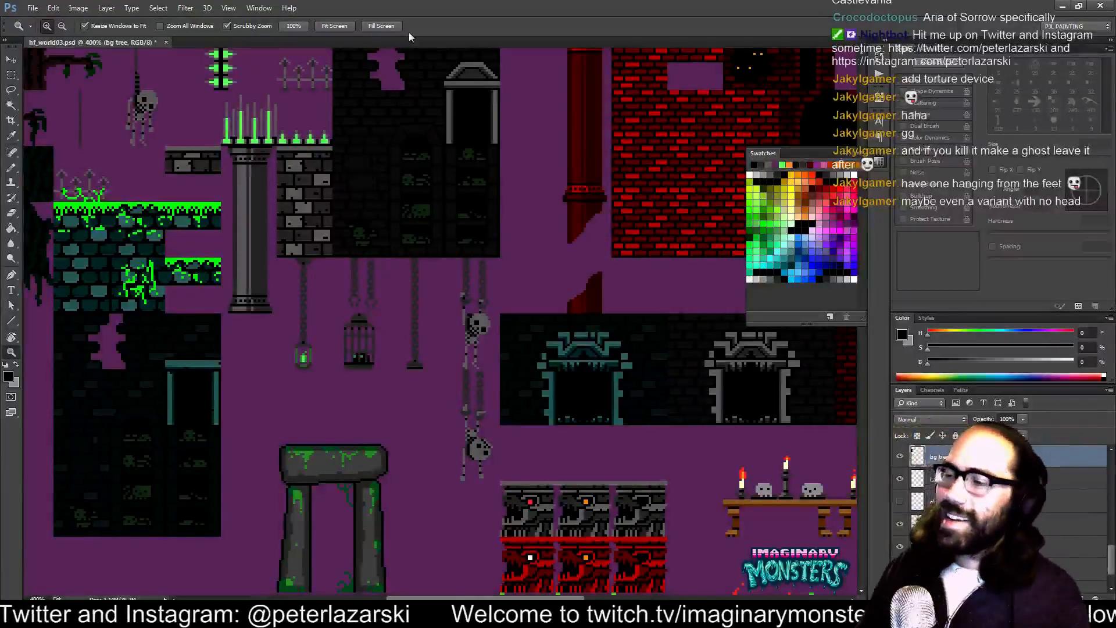
scroll(1000, 512, down, 2)
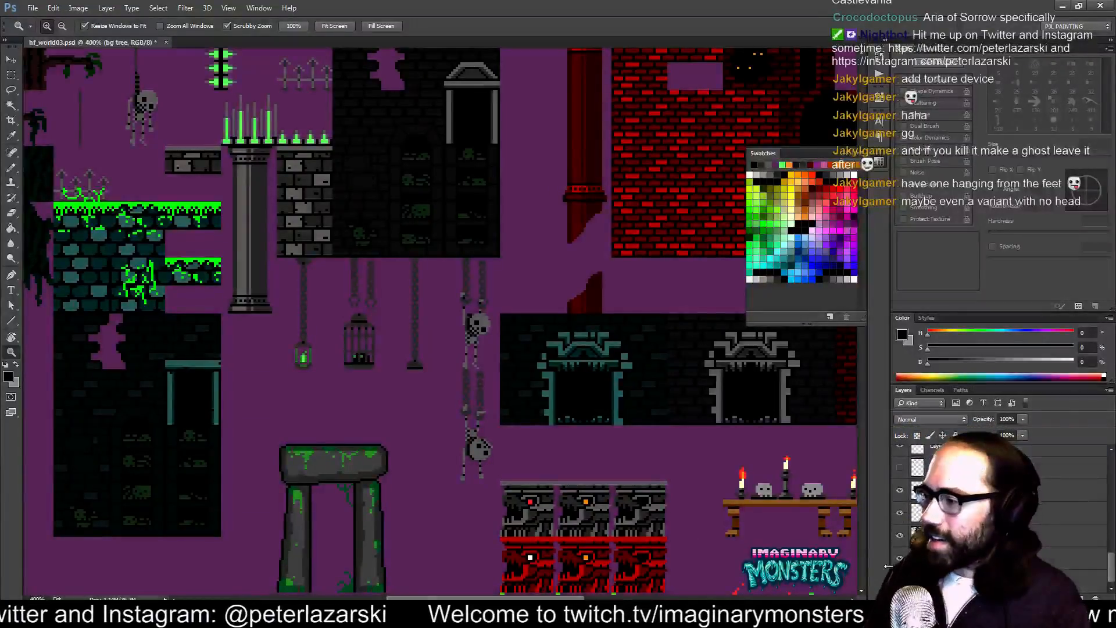
click(900, 580)
drag(617, 452, 554, 453)
key(ctrl+s)
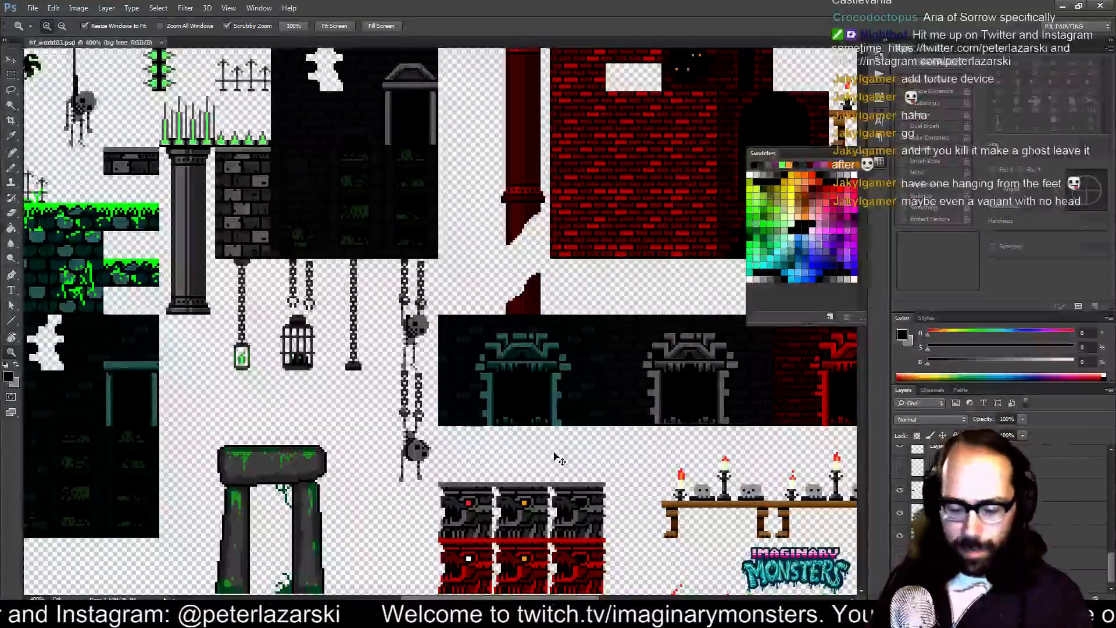
- Export the tileset as hf_world03.png in PNG format, replacing the existing file and accepting the PNG options
key(ctrl+shift+s)
click(198, 353)
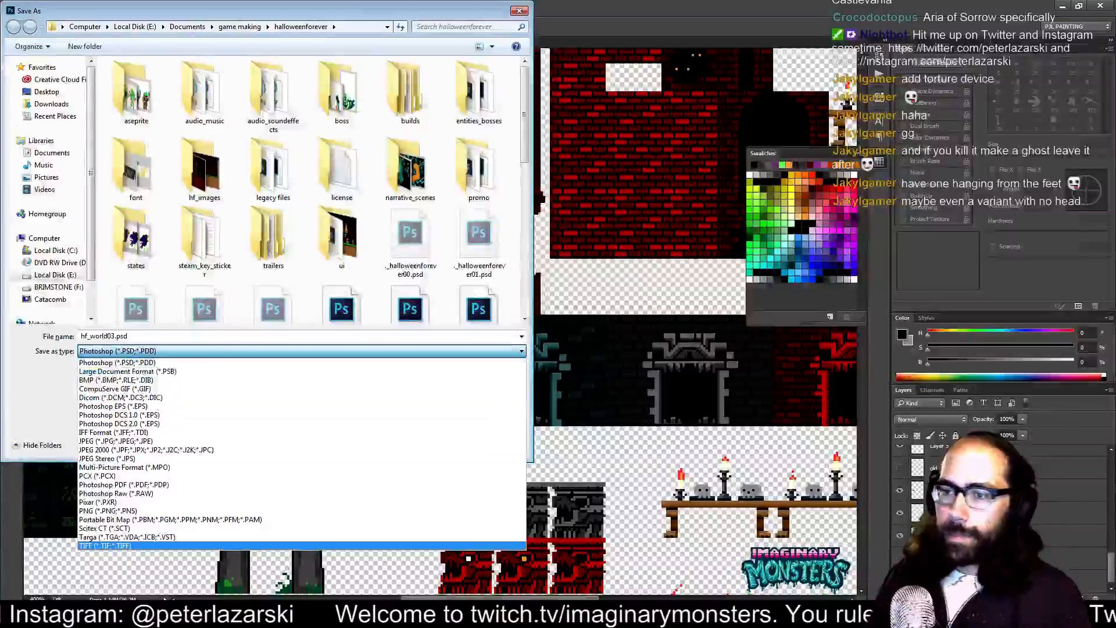
click(132, 515)
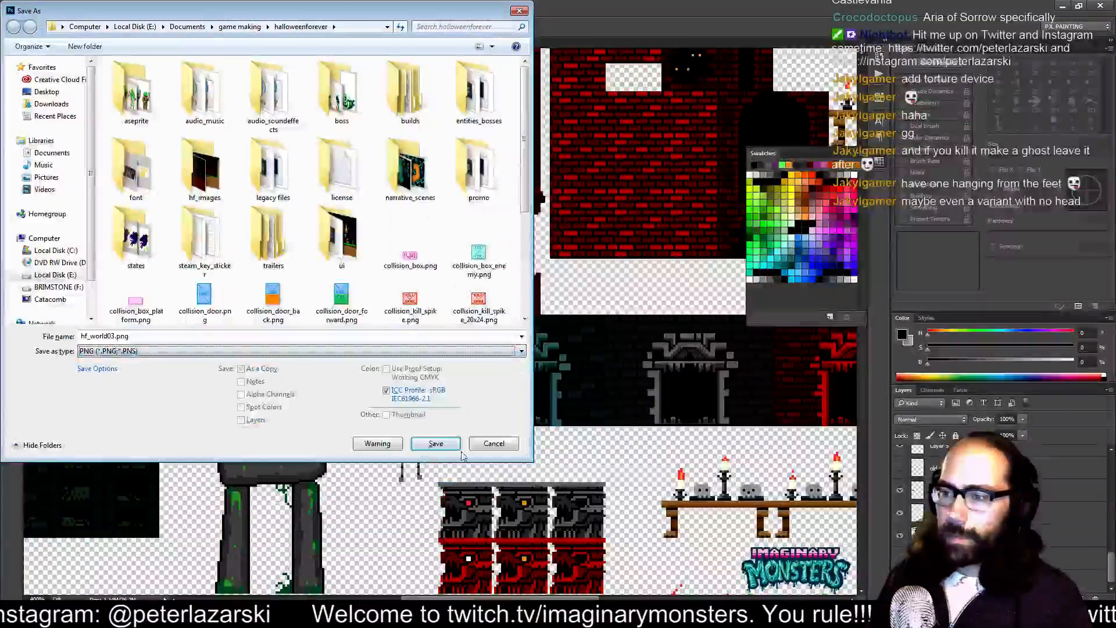
click(428, 444)
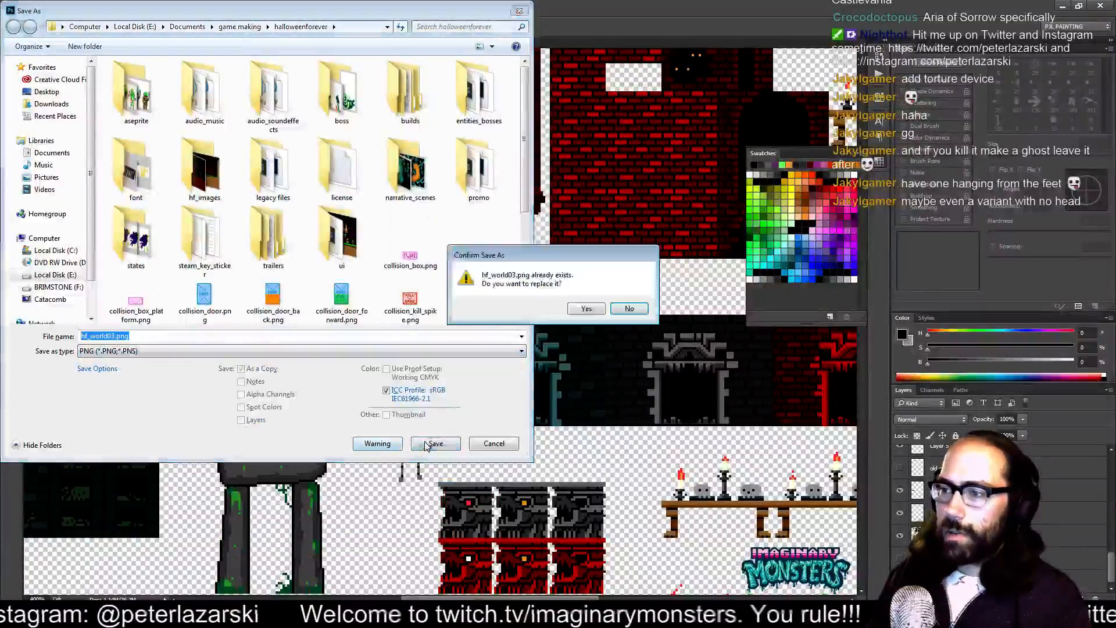
click(587, 308)
click(553, 294)
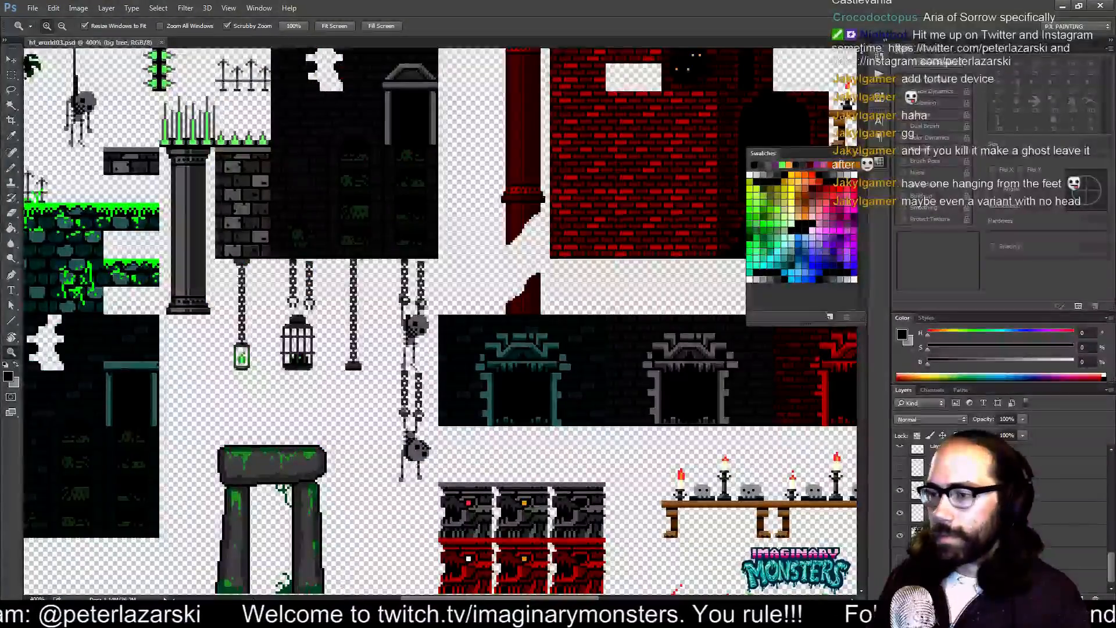
- Switch to GameMaker, close the rm_level02_04 room keeping its changes, and open the properties of background0
key(alt+Tab)
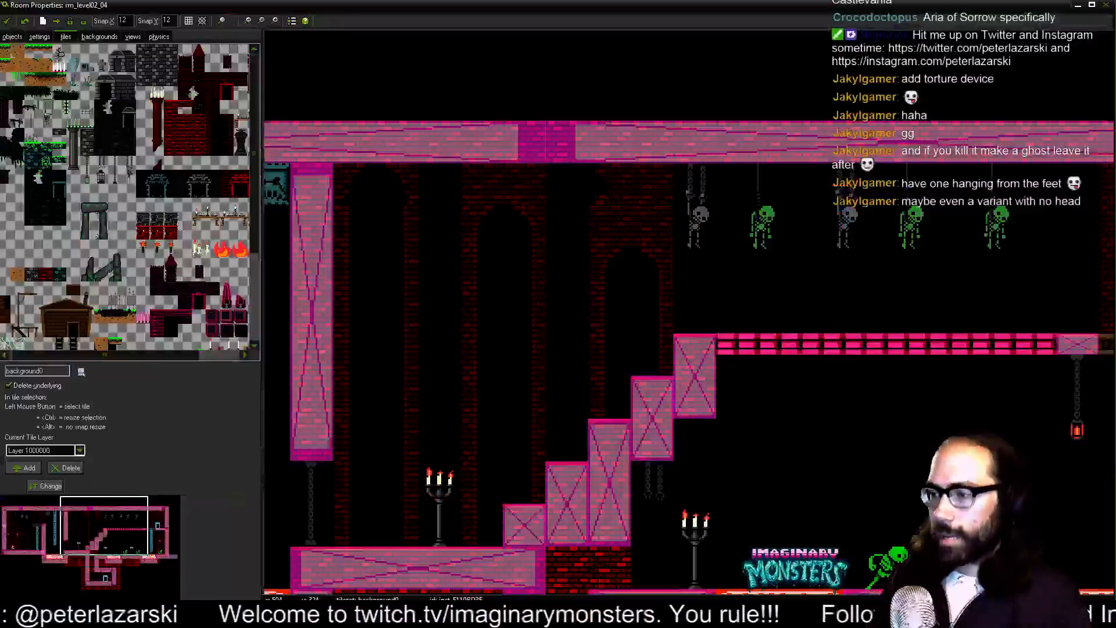
click(7, 21)
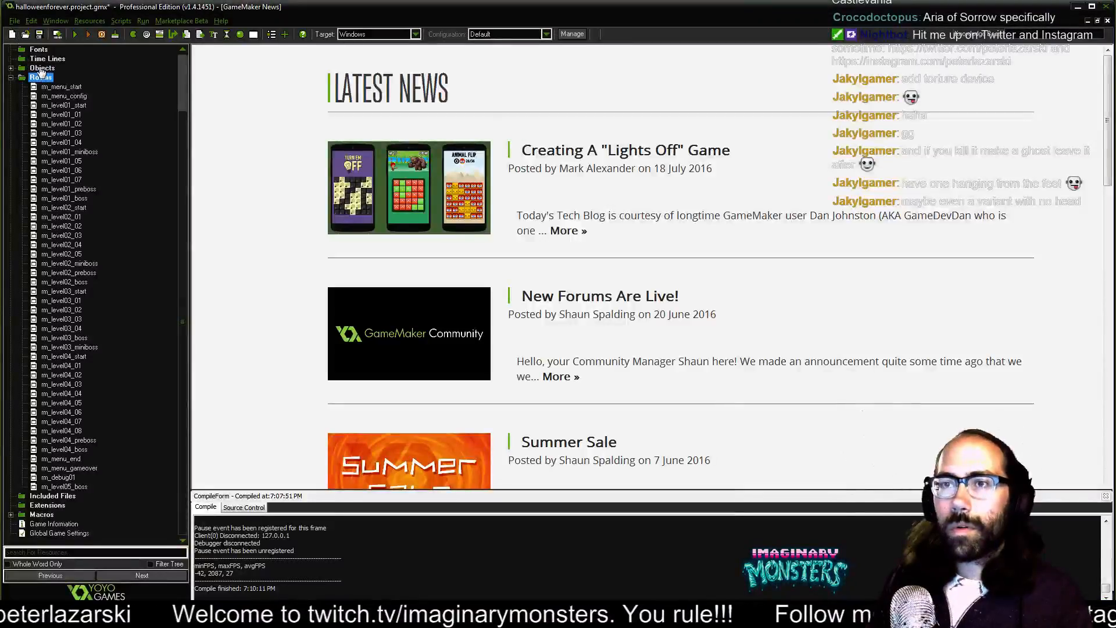
scroll(42, 71, up, 3)
double_click(59, 77)
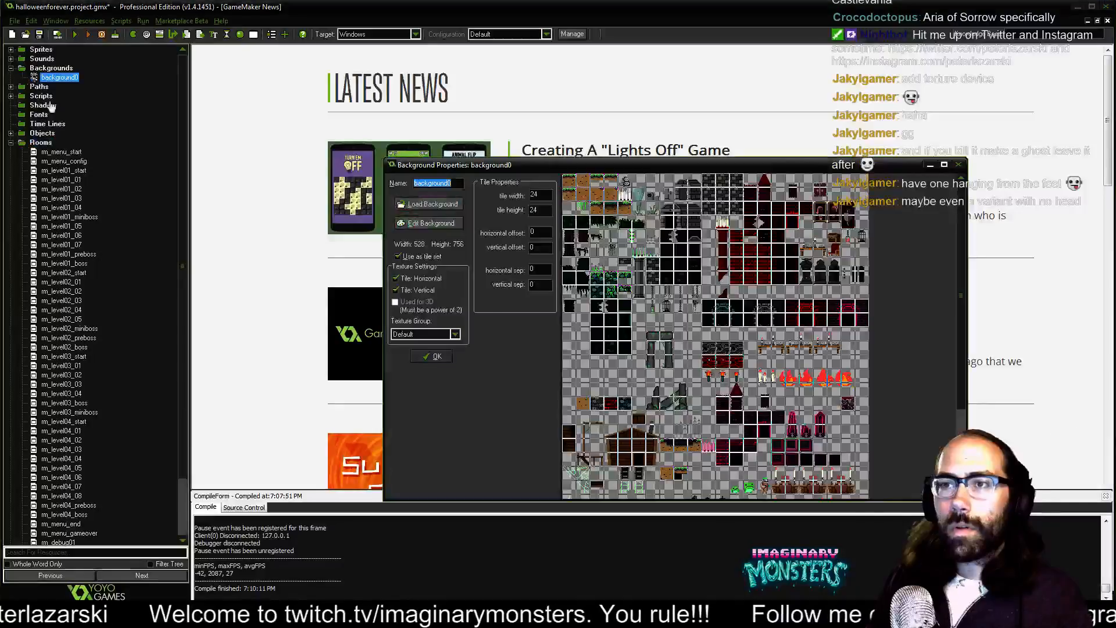
- Reload the background0 tileset from hf_world03.png and accept its properties
click(430, 204)
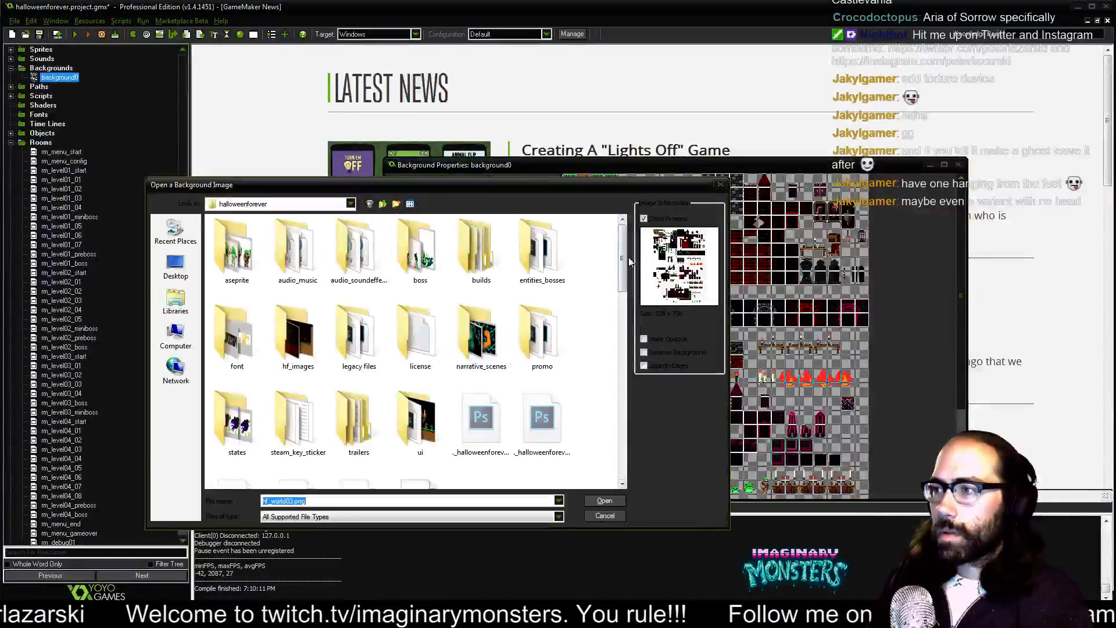
scroll(481, 397, down, 5)
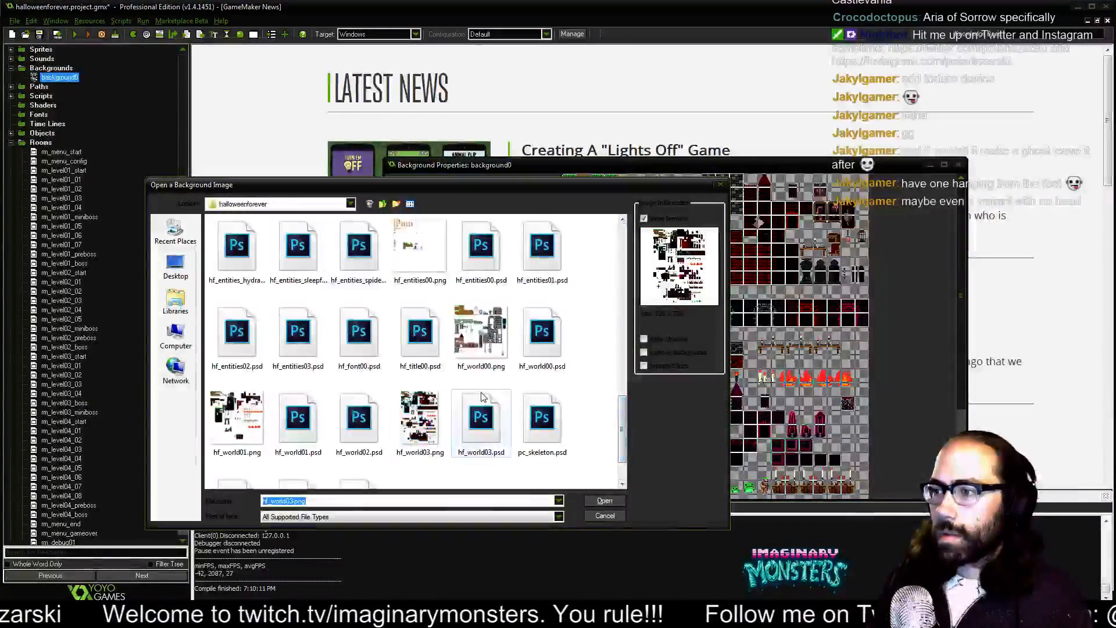
click(420, 419)
click(607, 500)
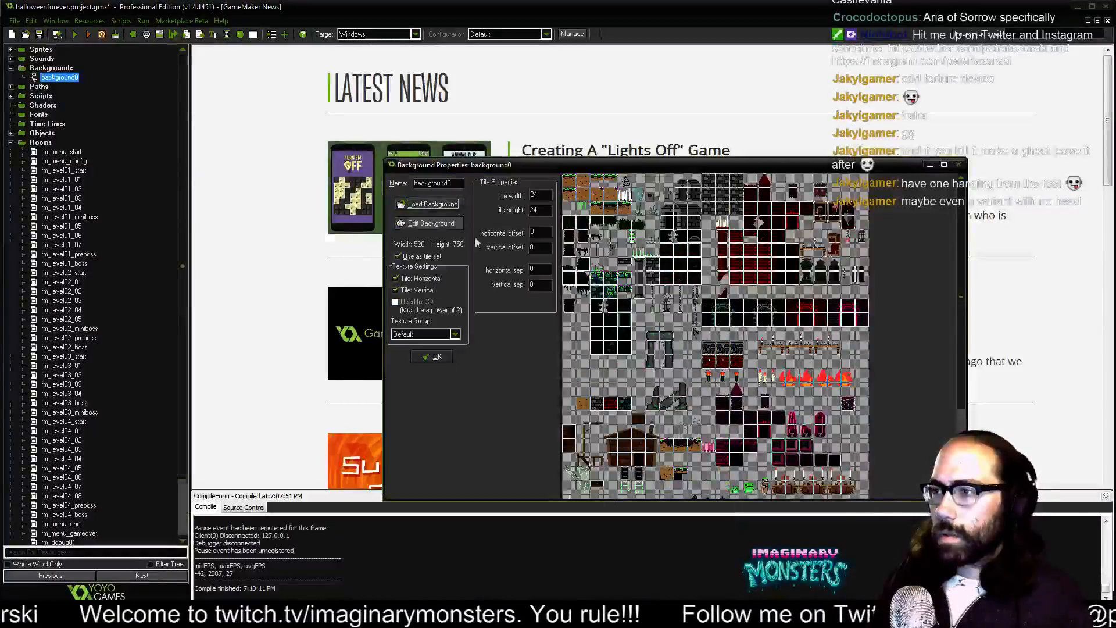
click(441, 357)
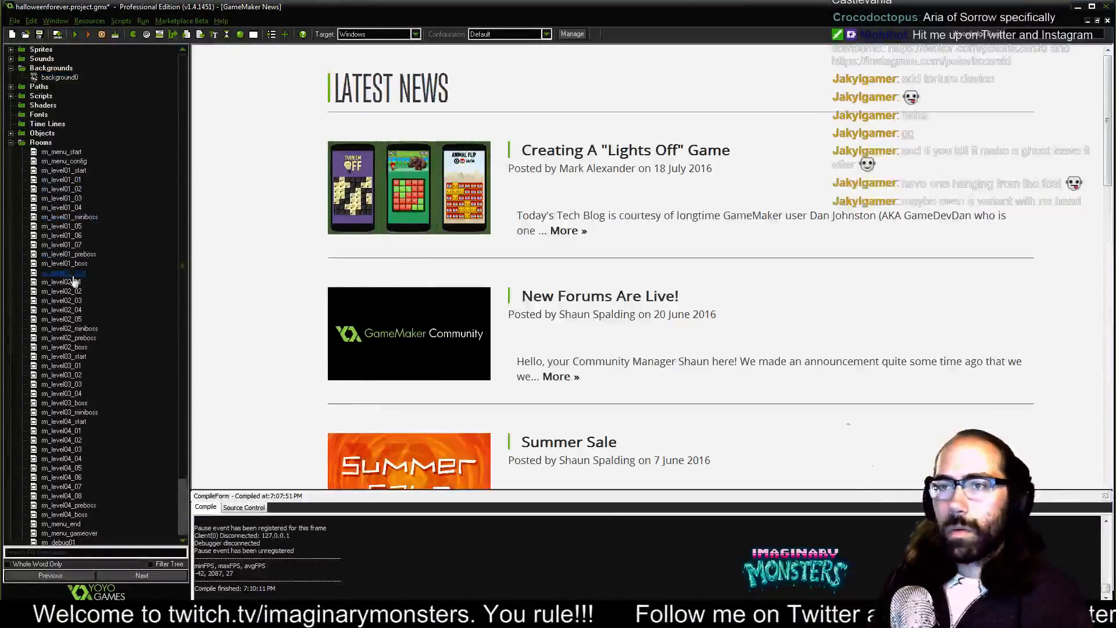
- Reopen the room rm_level02_04 and hide its grid
click(78, 300)
click(77, 293)
click(74, 319)
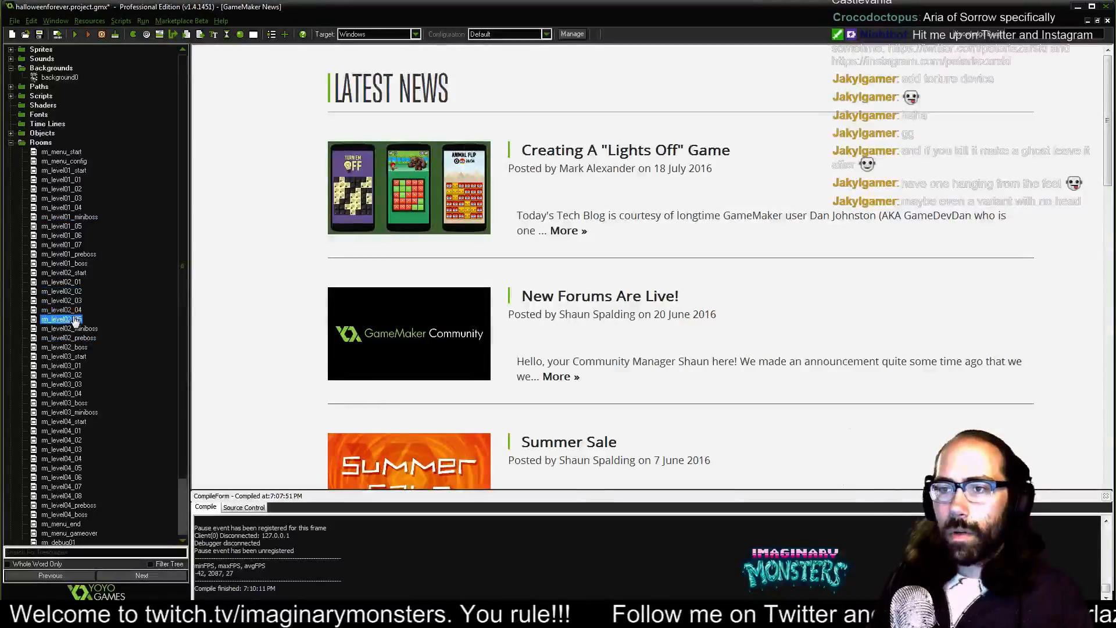
click(68, 309)
double_click(68, 309)
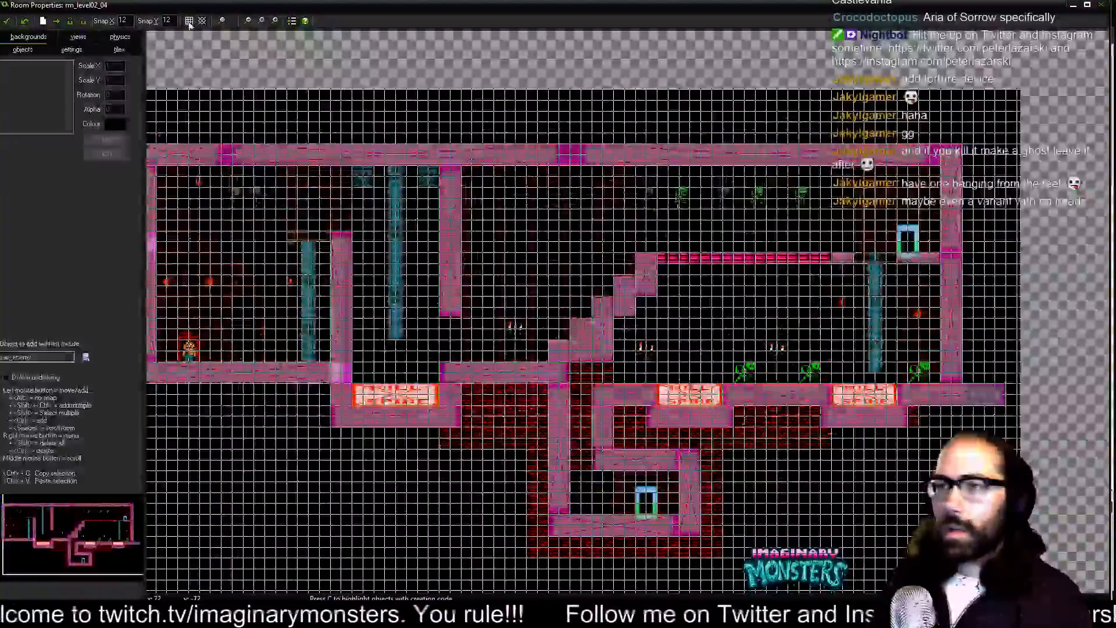
click(190, 20)
- Delete the second grey shackled skeleton tile hanging from the ceiling above the pink bridge
scroll(672, 271, up, 4)
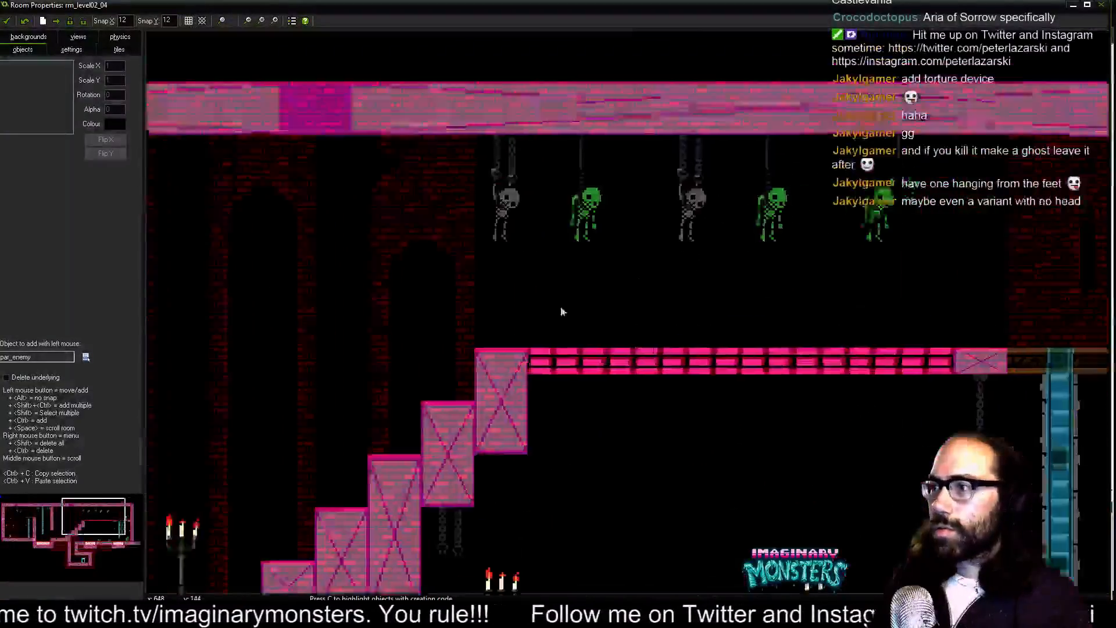
drag(561, 312, 402, 373)
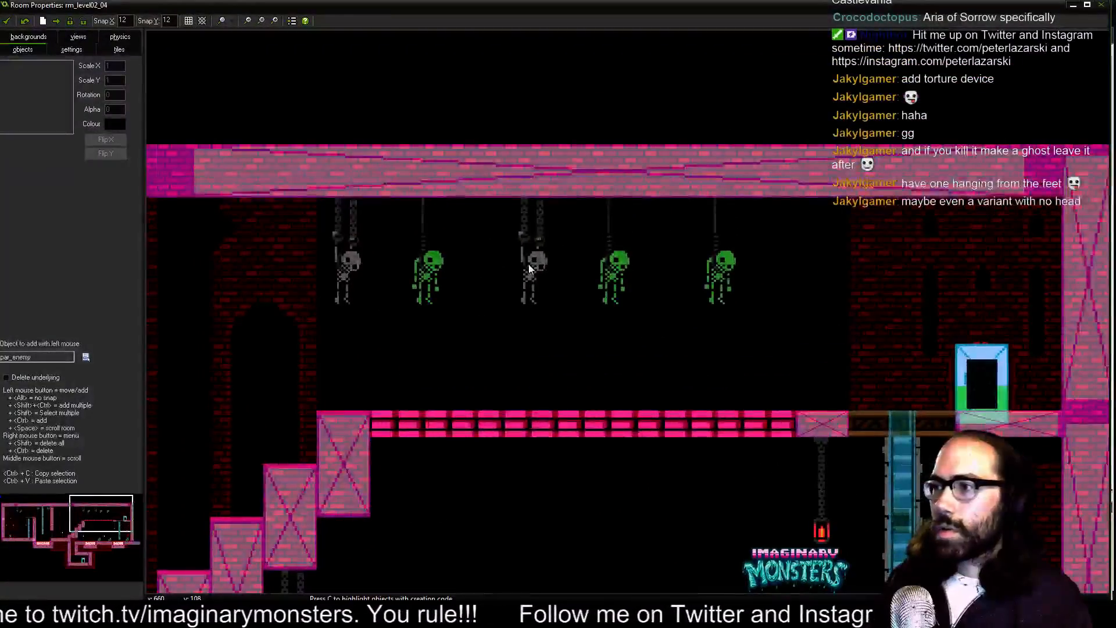
click(531, 260)
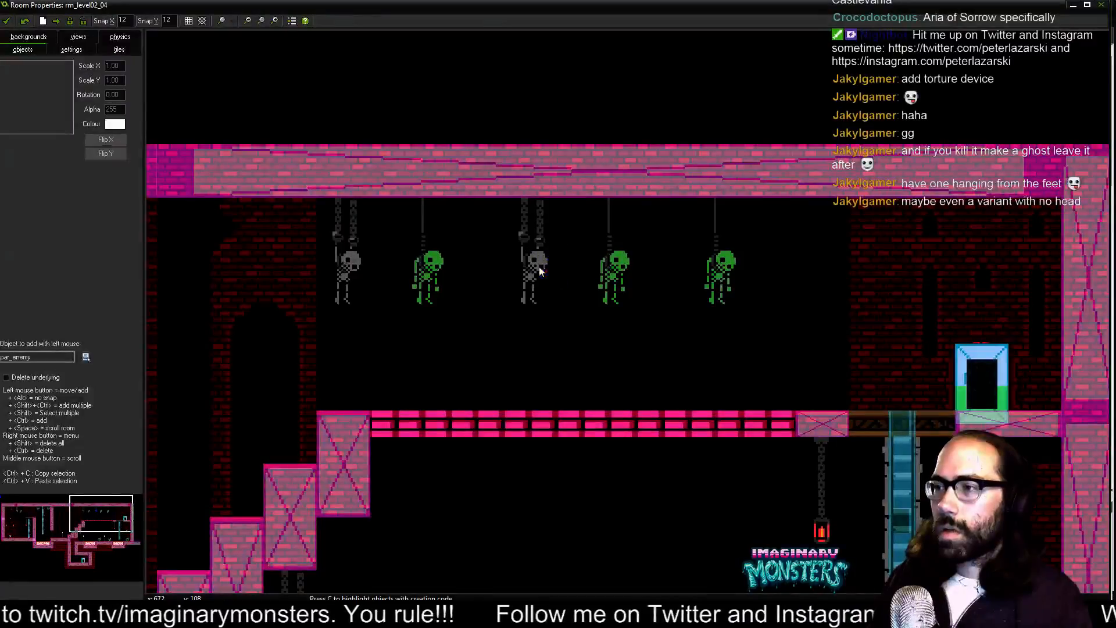
click(104, 49)
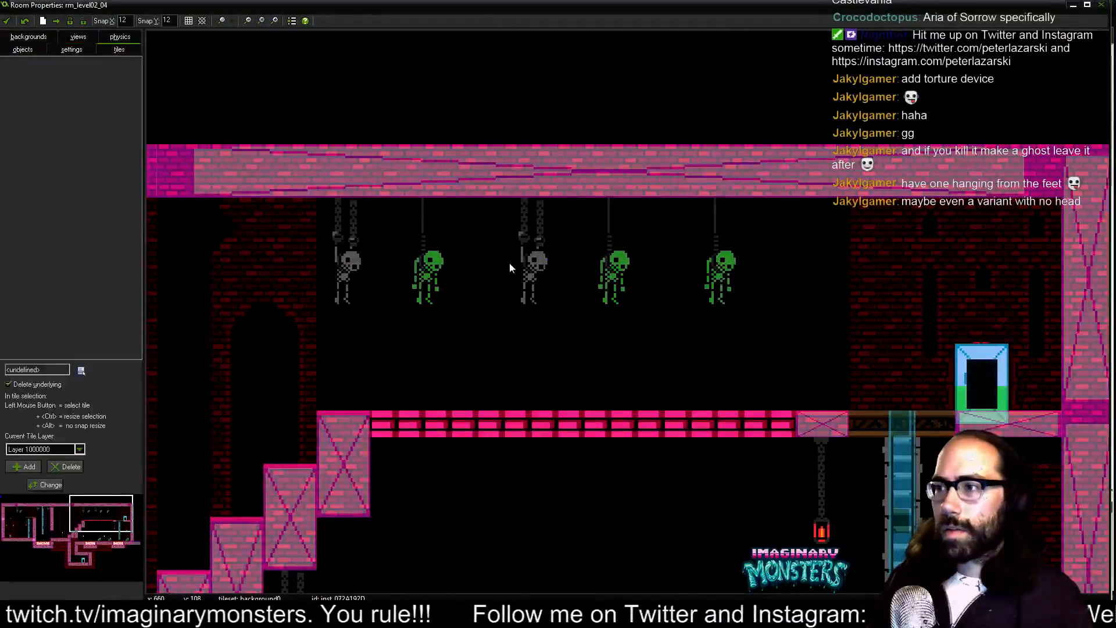
right_click(524, 266)
- Select background0 as the tileset, widen the tile palette, and place the upside-down skeleton tile in the emptied ceiling spot
click(85, 374)
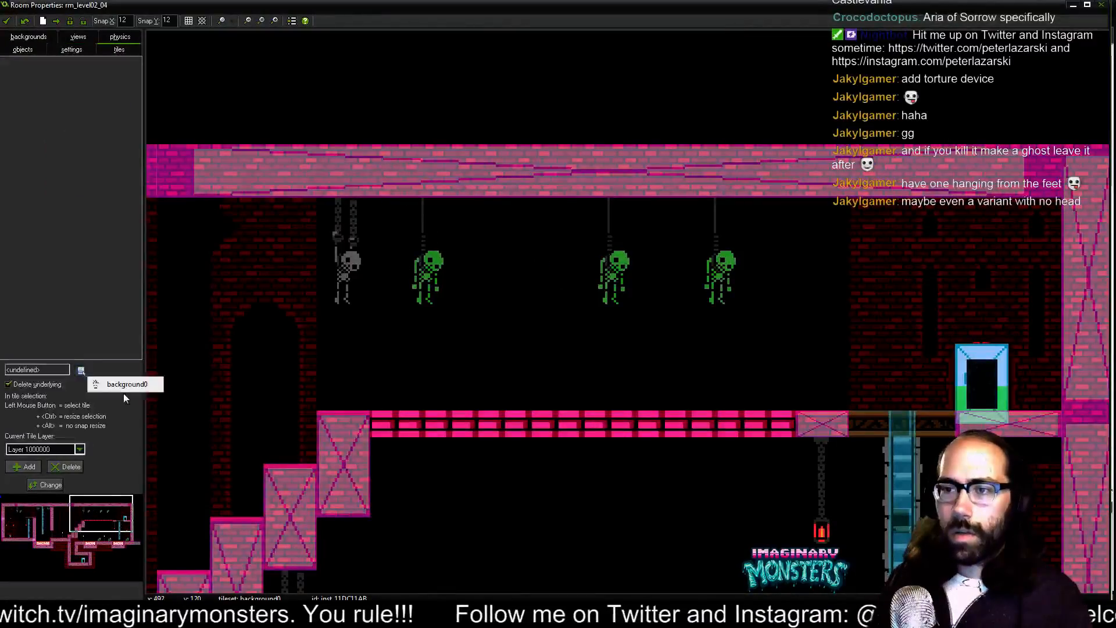
click(86, 372)
click(97, 374)
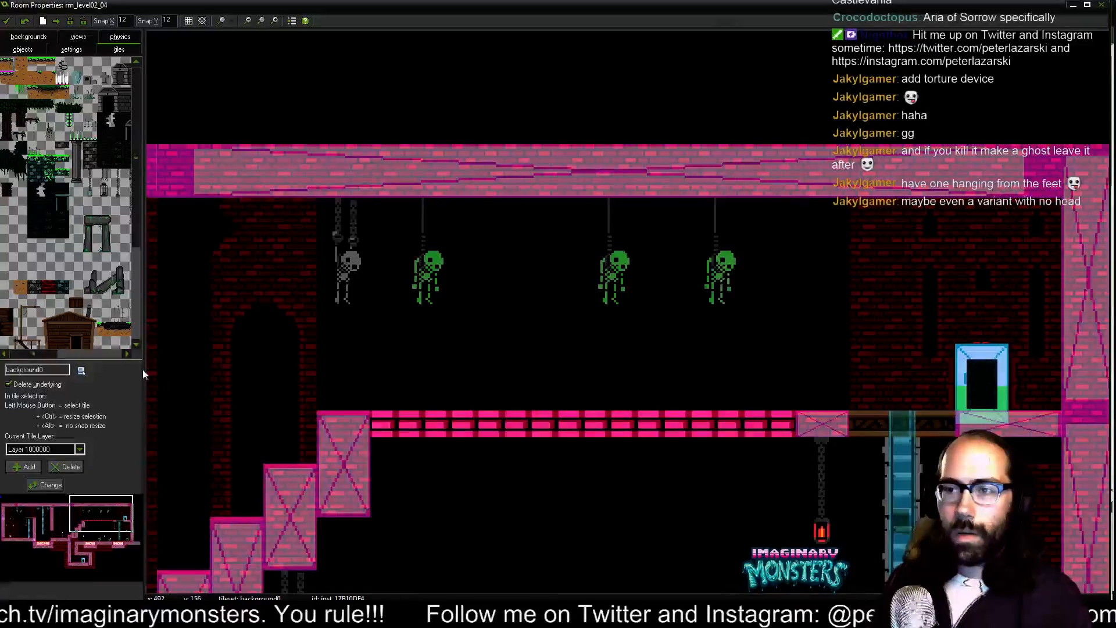
drag(145, 366, 306, 373)
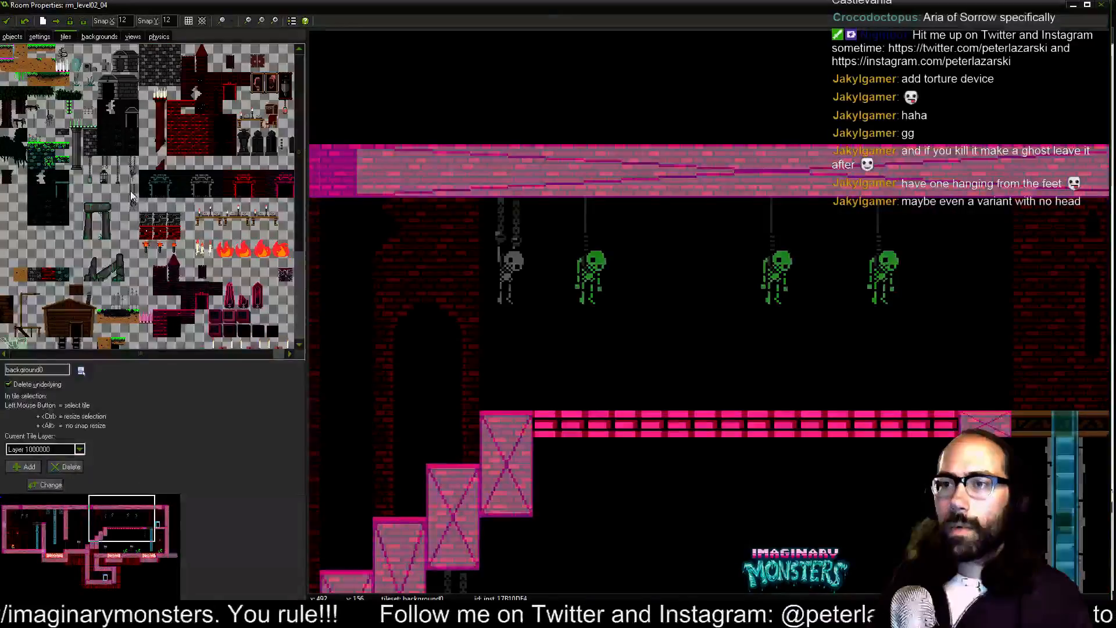
drag(690, 271, 658, 215)
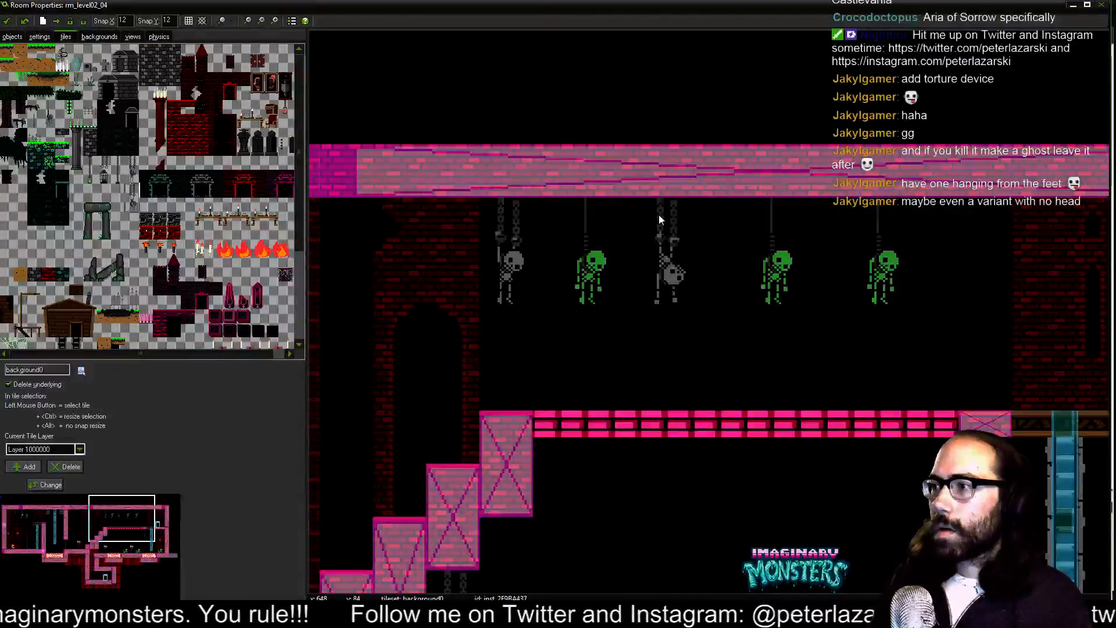
- Mirror the upside-down skeleton tile horizontally and move it back under the ceiling between the first two green skeletons
right_click(667, 260)
click(703, 298)
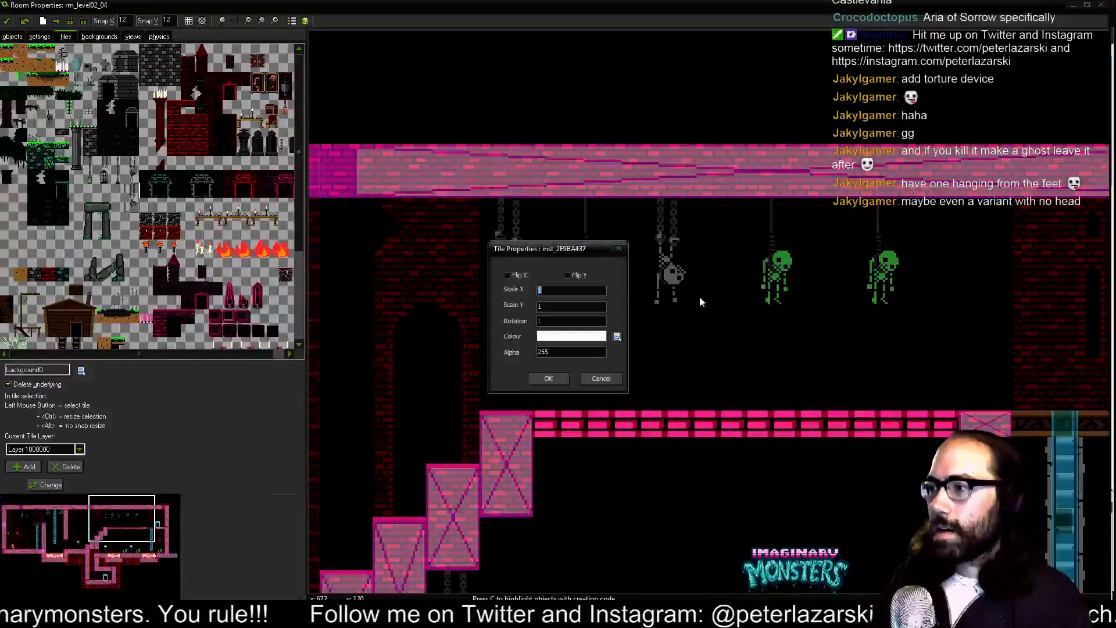
click(542, 381)
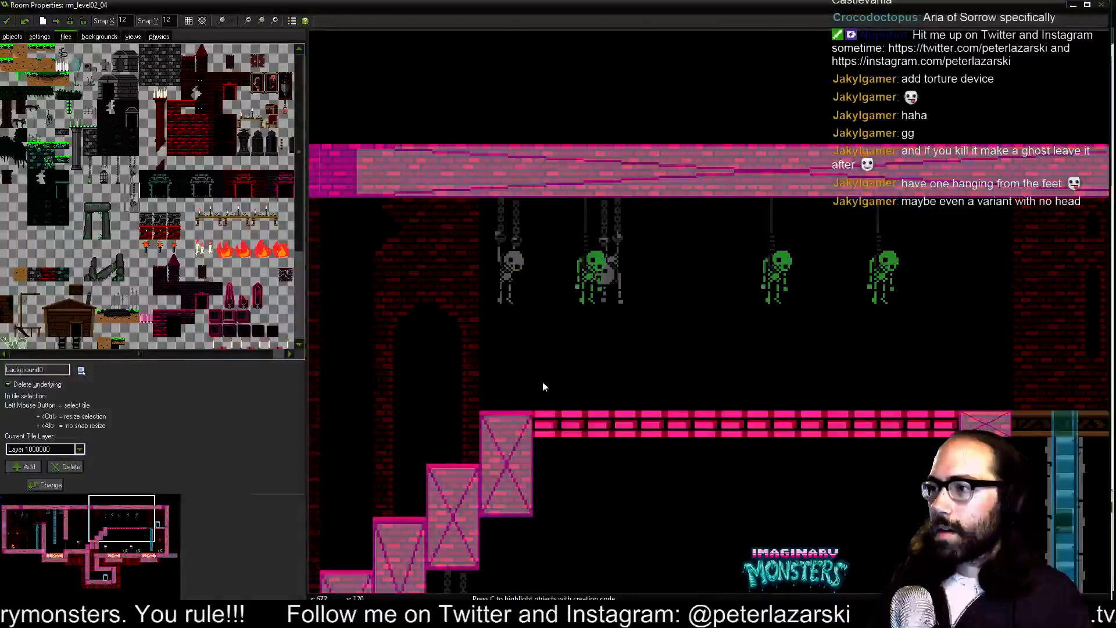
drag(616, 276, 737, 215)
scroll(723, 295, down, 1)
drag(723, 295, 702, 228)
scroll(723, 287, down, 1)
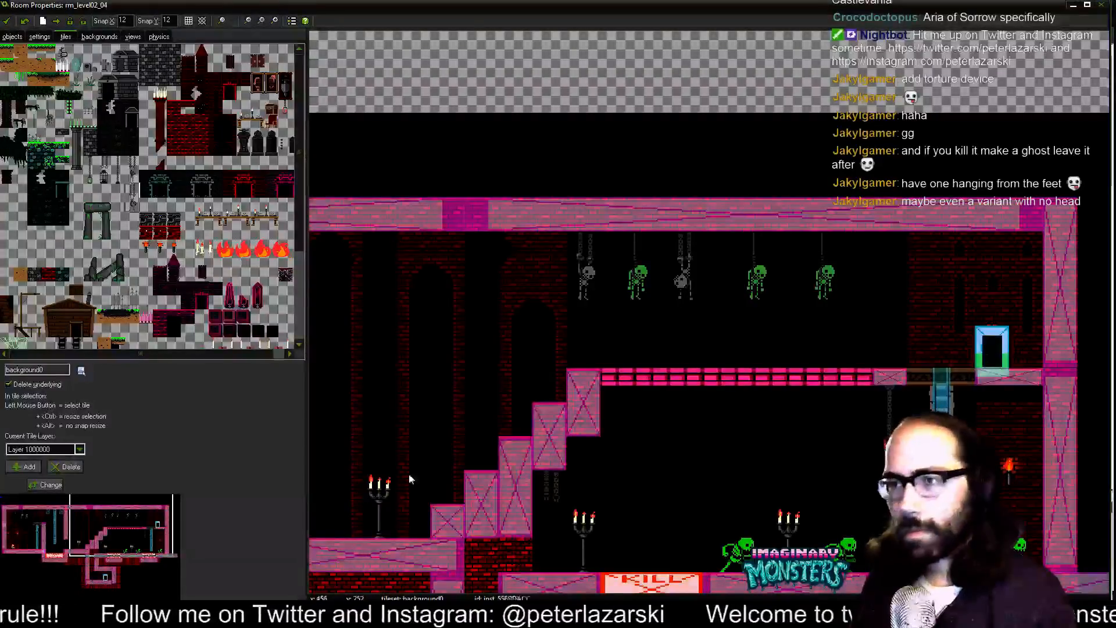
- Place an upside-down skeleton tile beneath the highest stair block and delete the short chains under the neighbouring block
drag(587, 448, 571, 445)
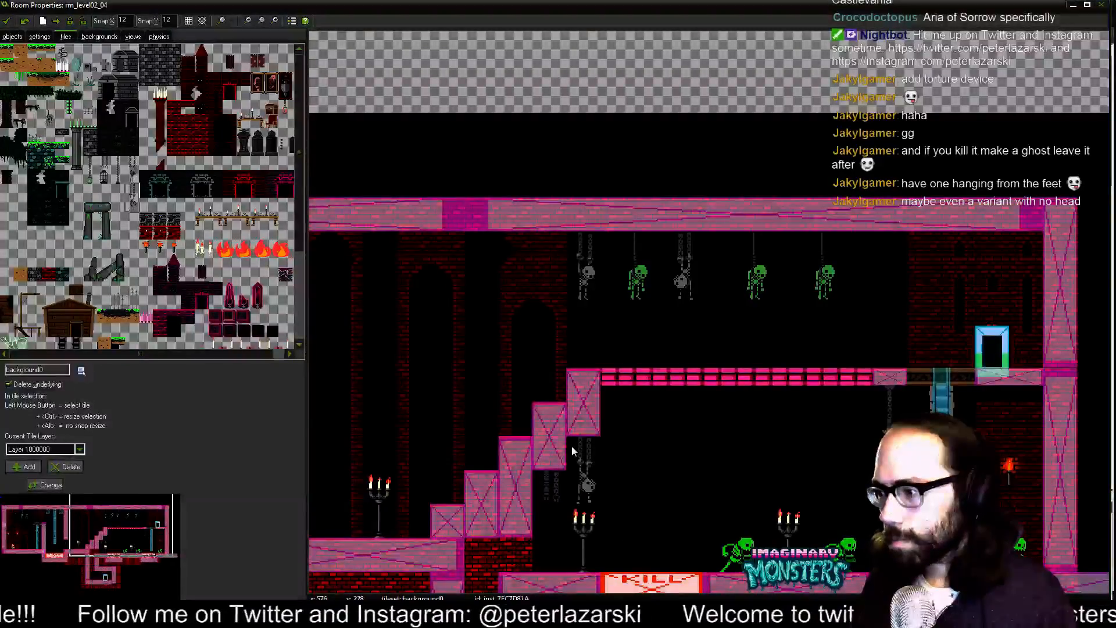
drag(607, 493, 587, 385)
scroll(573, 420, down, 1)
scroll(568, 421, up, 4)
right_click(514, 342)
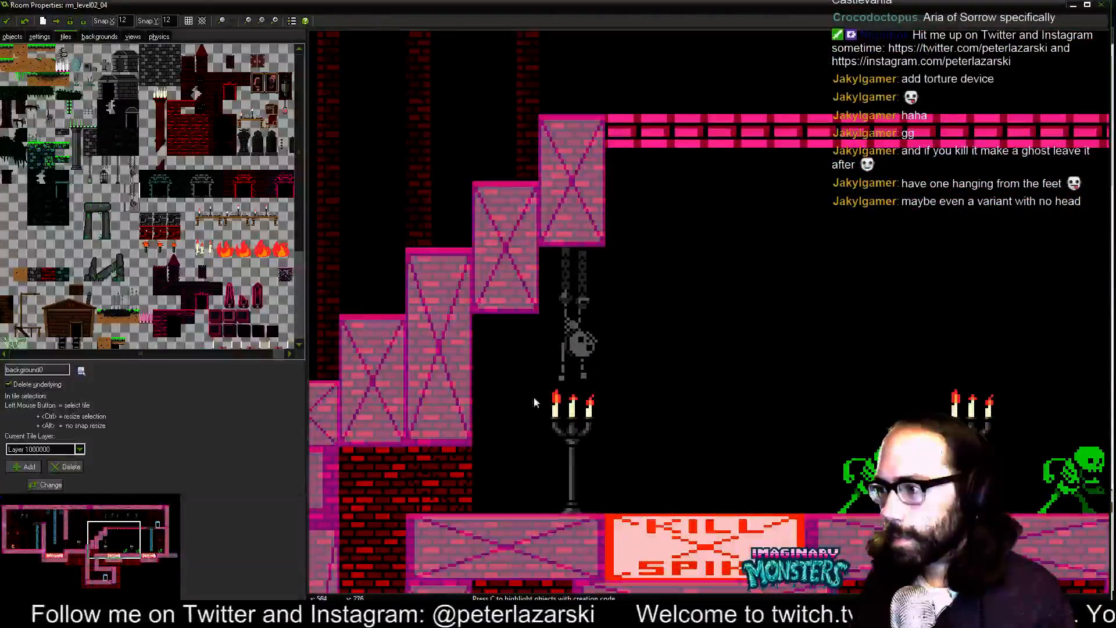
- Move the candelabra below the chained skeleton at the staircase's end one 12-pixel grid step to the left
click(4, 37)
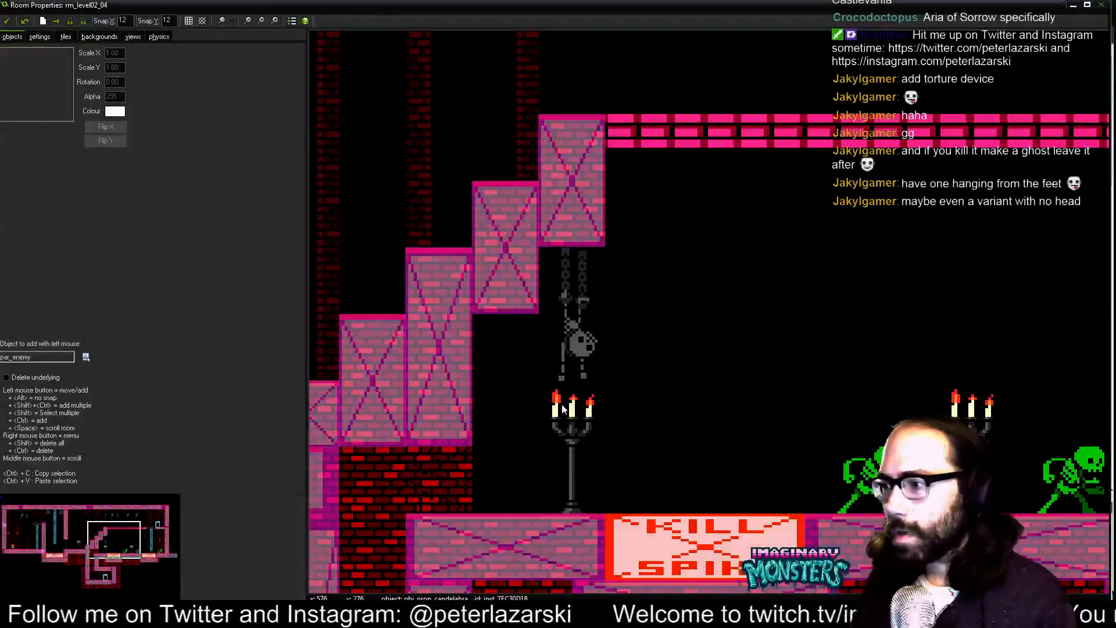
drag(563, 408, 521, 407)
scroll(729, 412, down, 2)
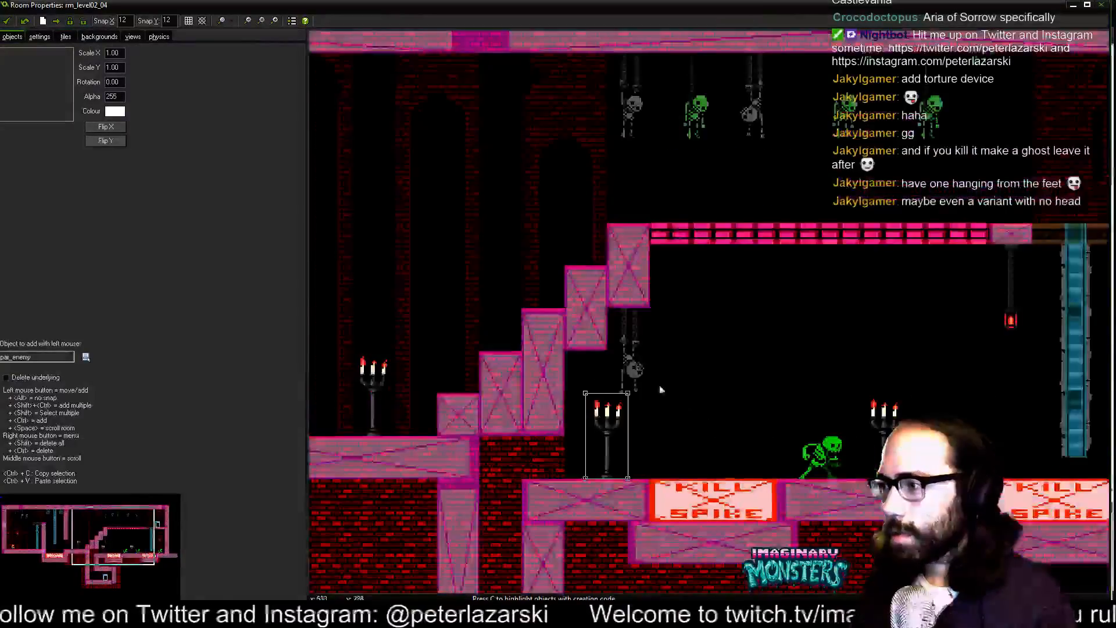
click(727, 356)
key(Delete)
- Examine the upper hall's arched back wall and the overall room layout, sampling dark brick tiles from the tileset
drag(784, 375, 642, 427)
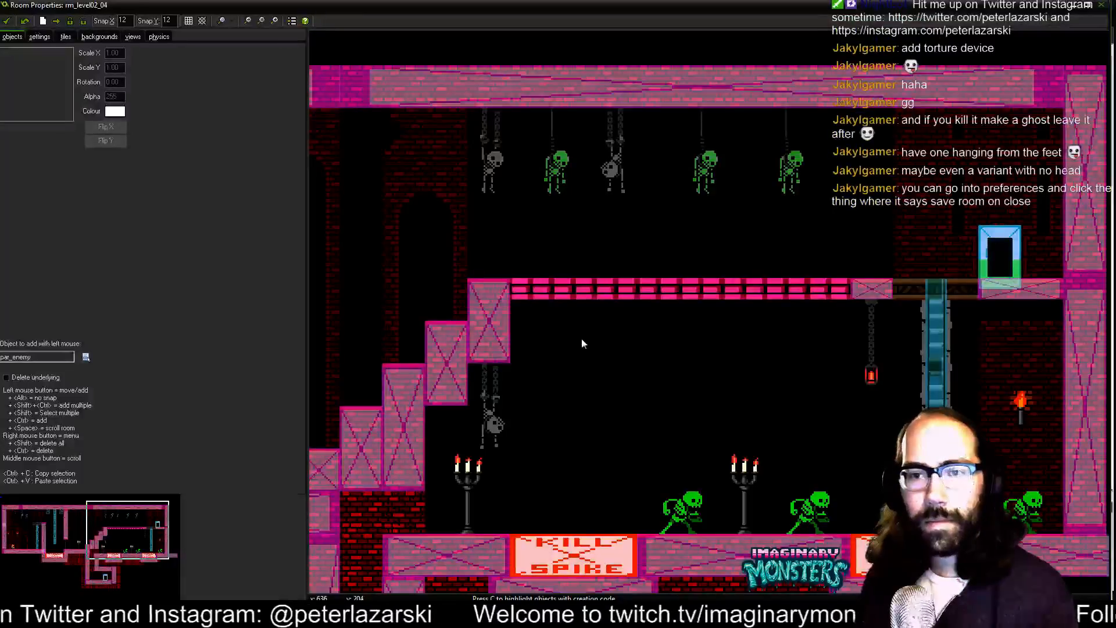
drag(571, 340, 691, 336)
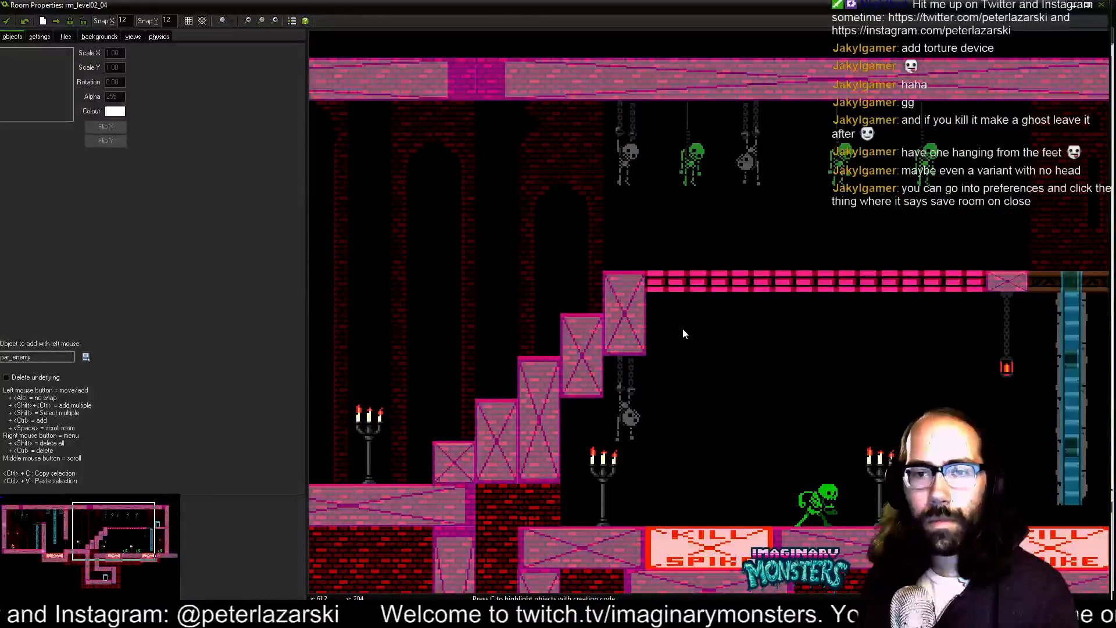
drag(636, 315, 798, 291)
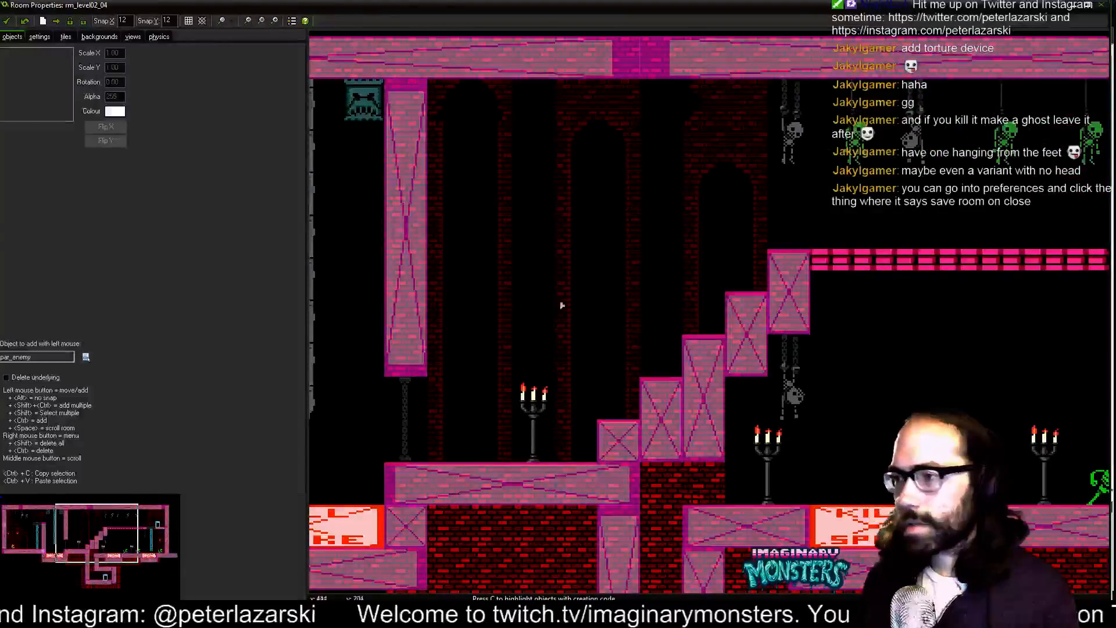
drag(560, 305, 565, 354)
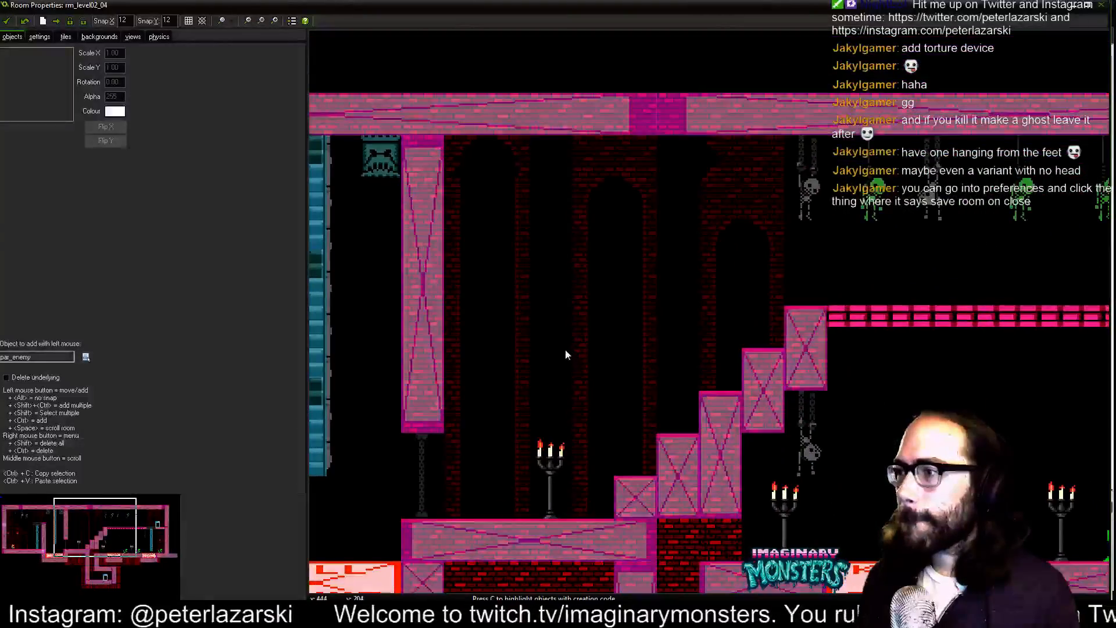
click(65, 36)
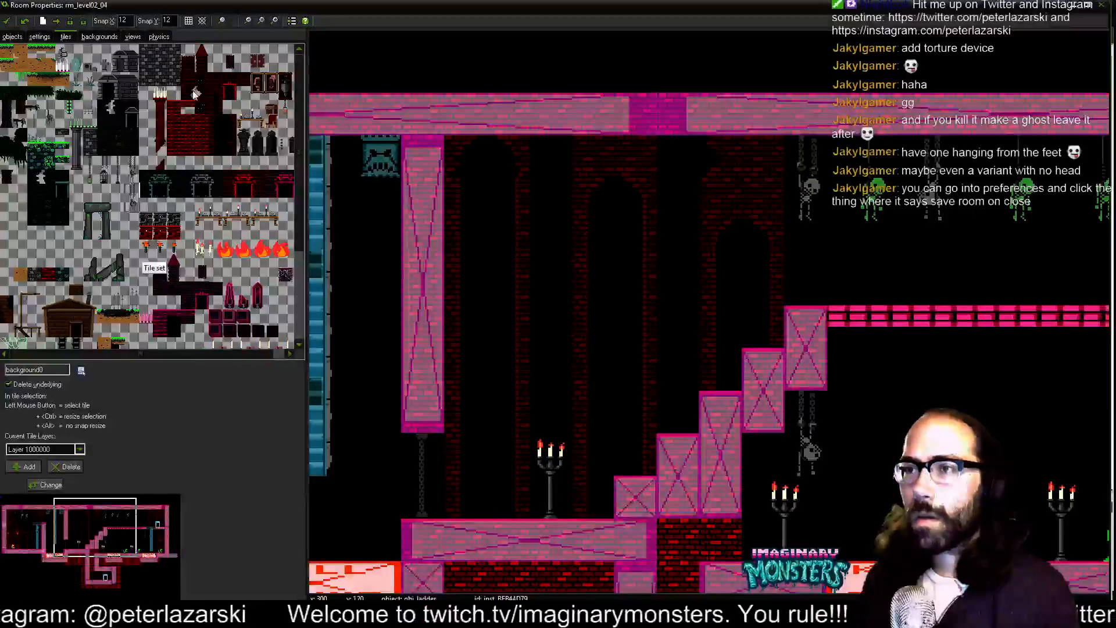
click(187, 84)
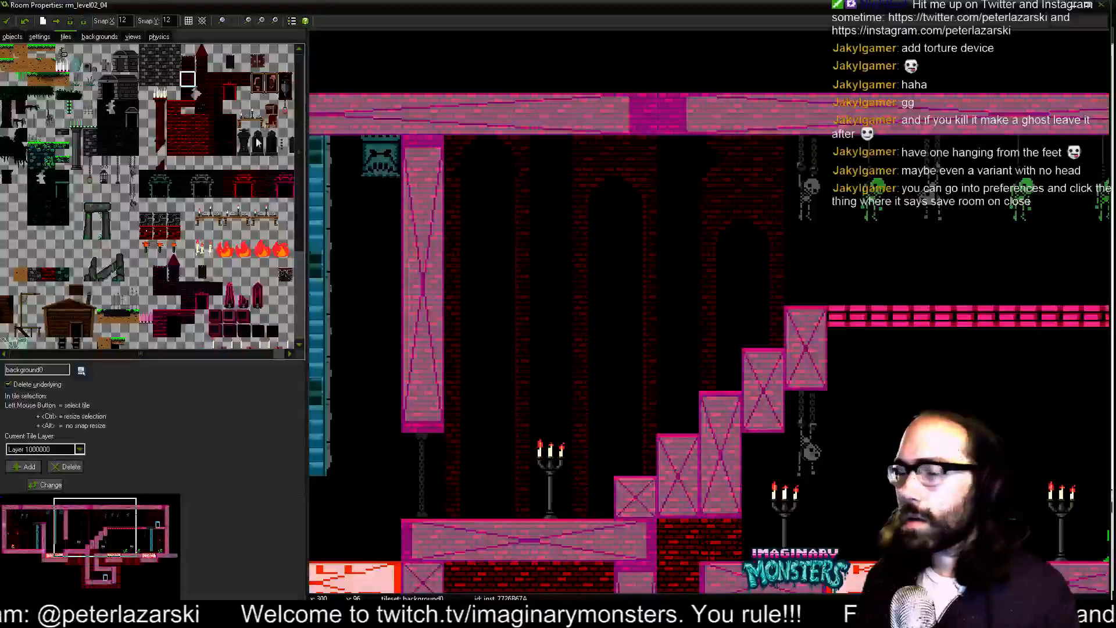
click(214, 142)
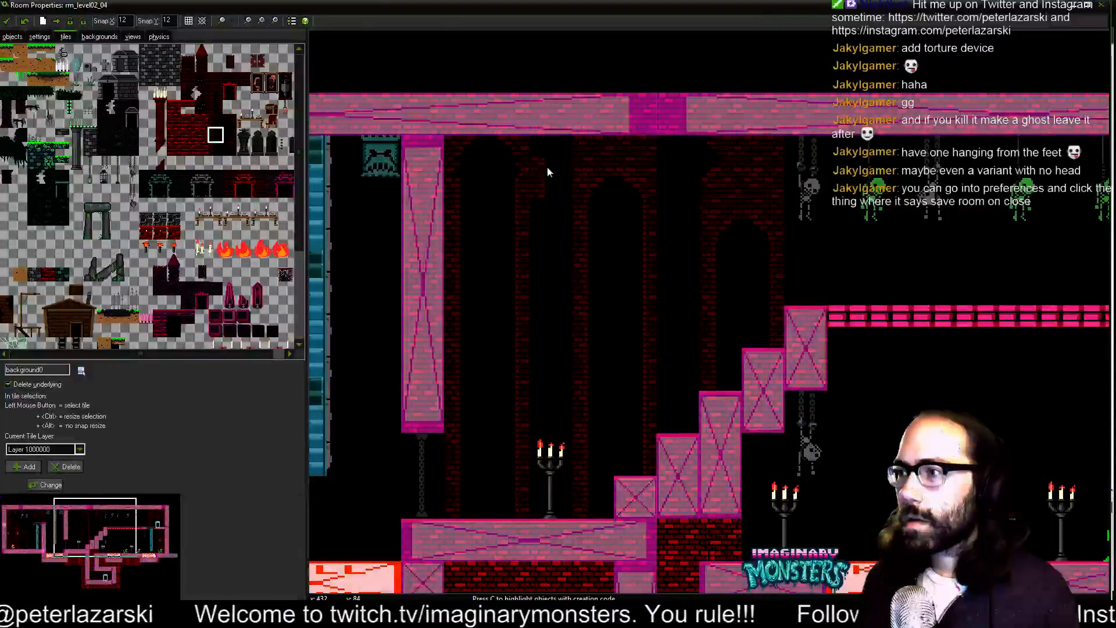
click(214, 149)
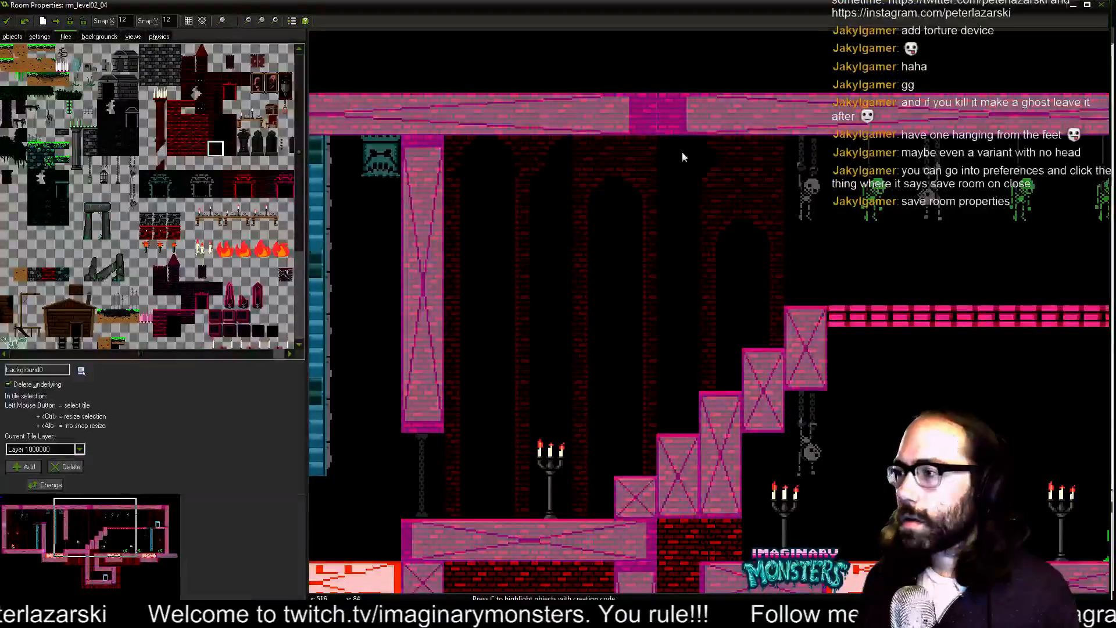
scroll(657, 329, down, 3)
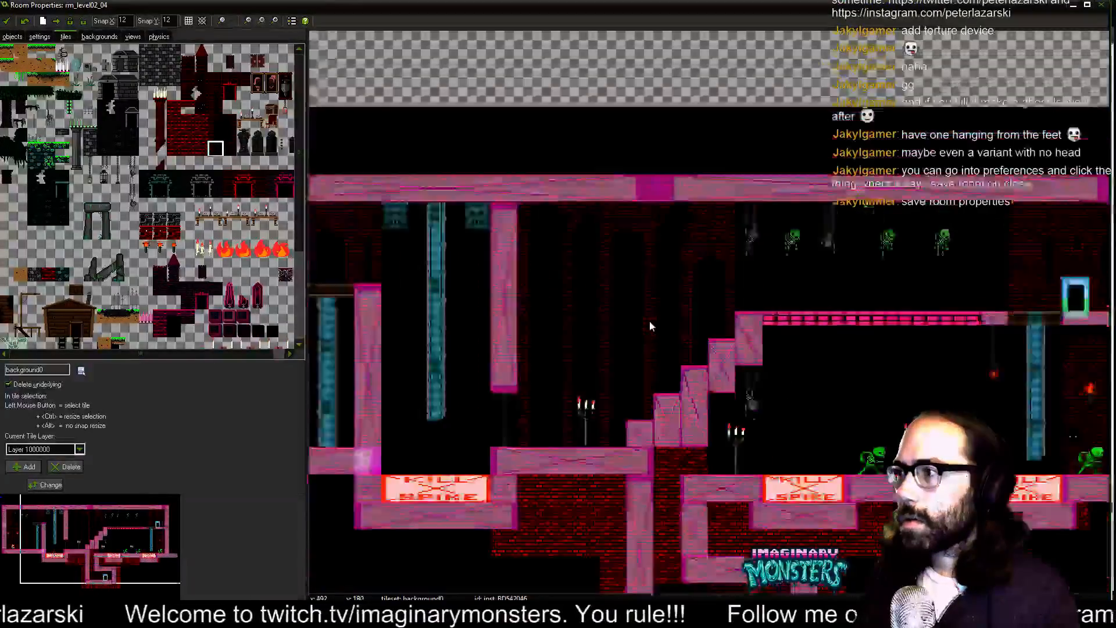
scroll(711, 316, down, 2)
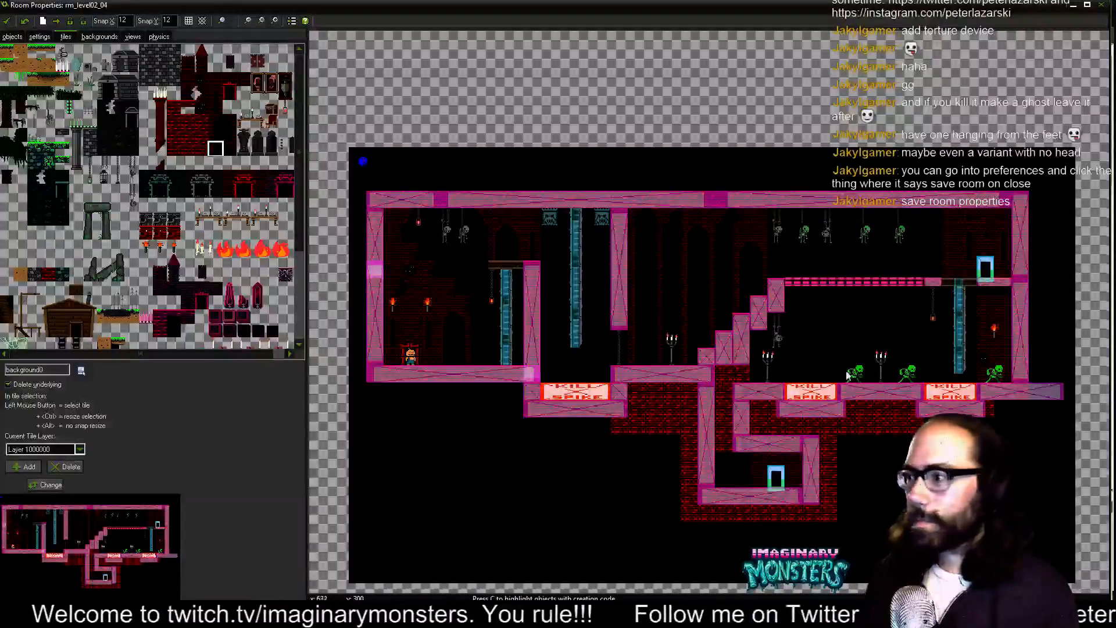
drag(799, 371, 630, 376)
drag(710, 350, 706, 361)
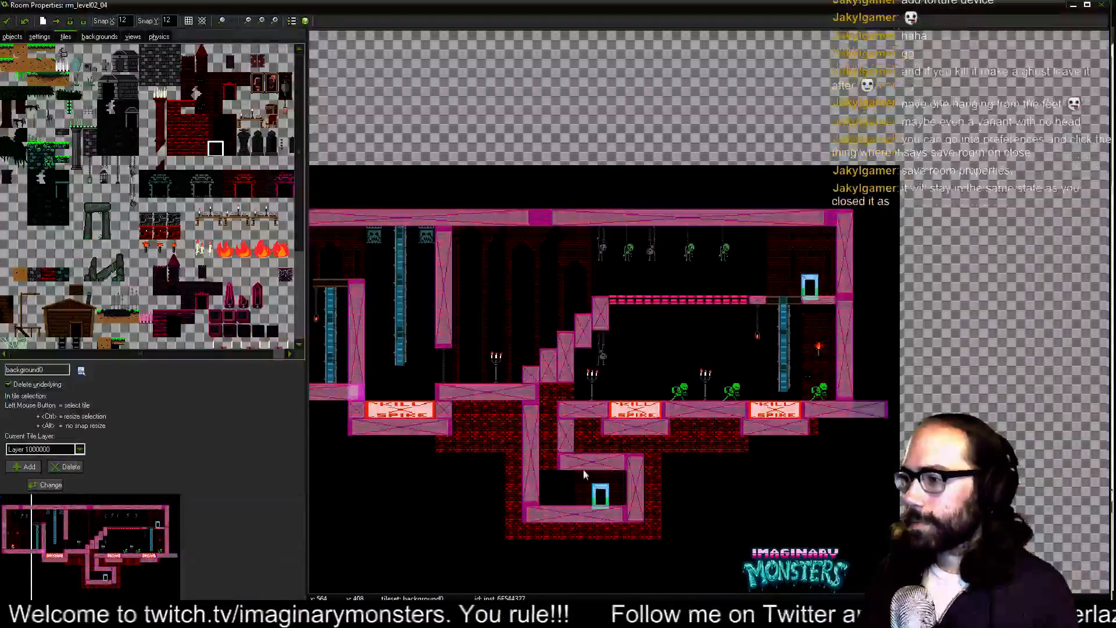
- Place the dark brick tile with glowing eyes in the shadowy alcove beside the lower door
scroll(583, 470, up, 4)
drag(517, 533, 575, 428)
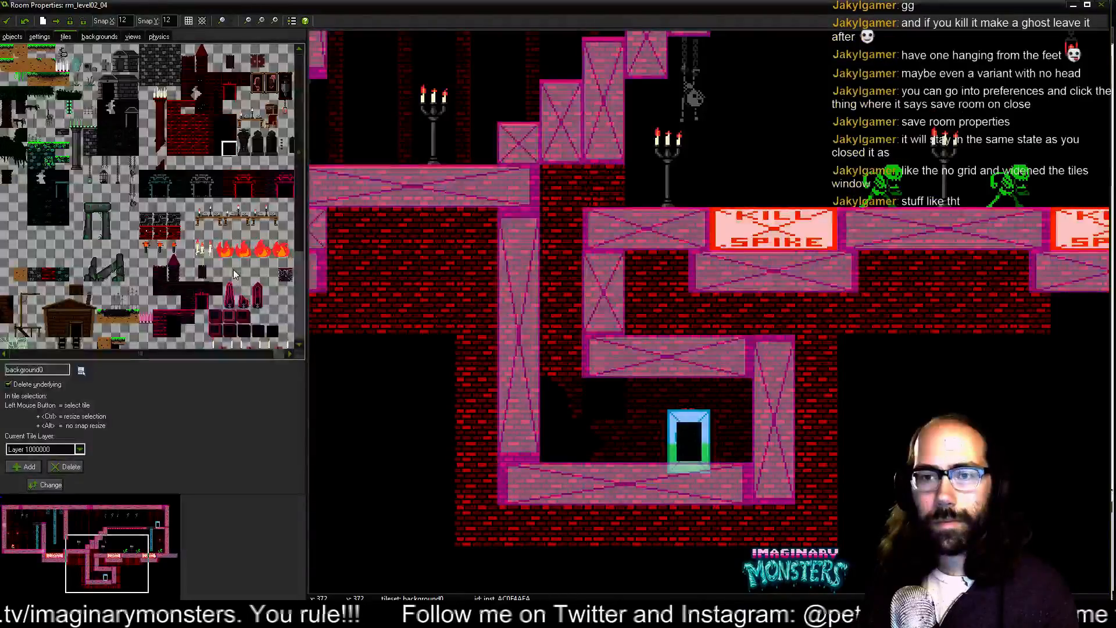
click(201, 79)
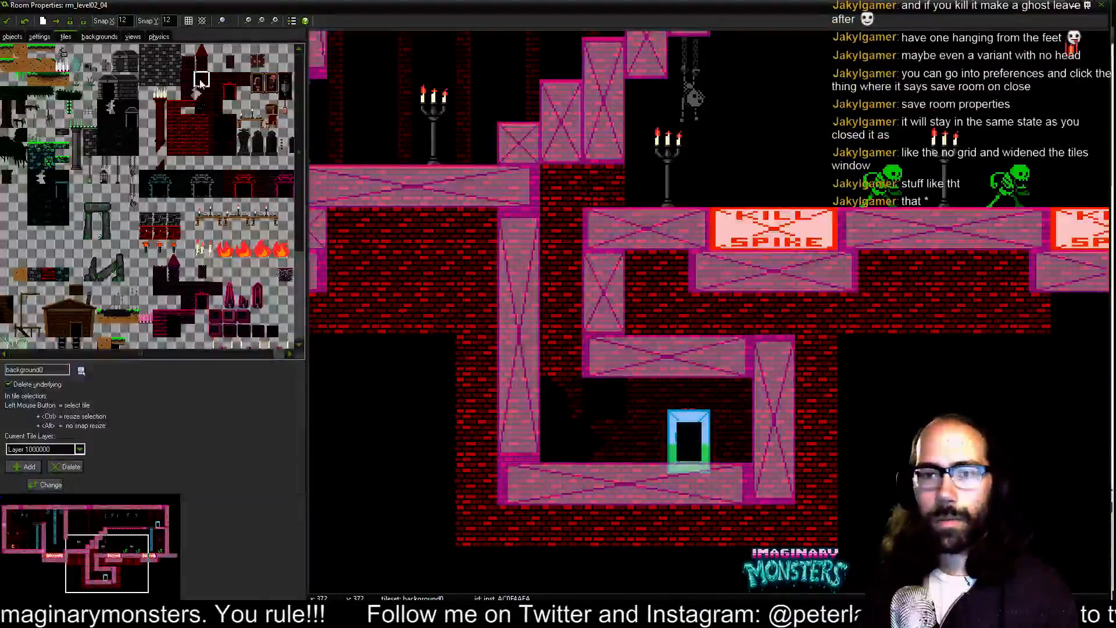
click(590, 392)
drag(692, 357, 557, 391)
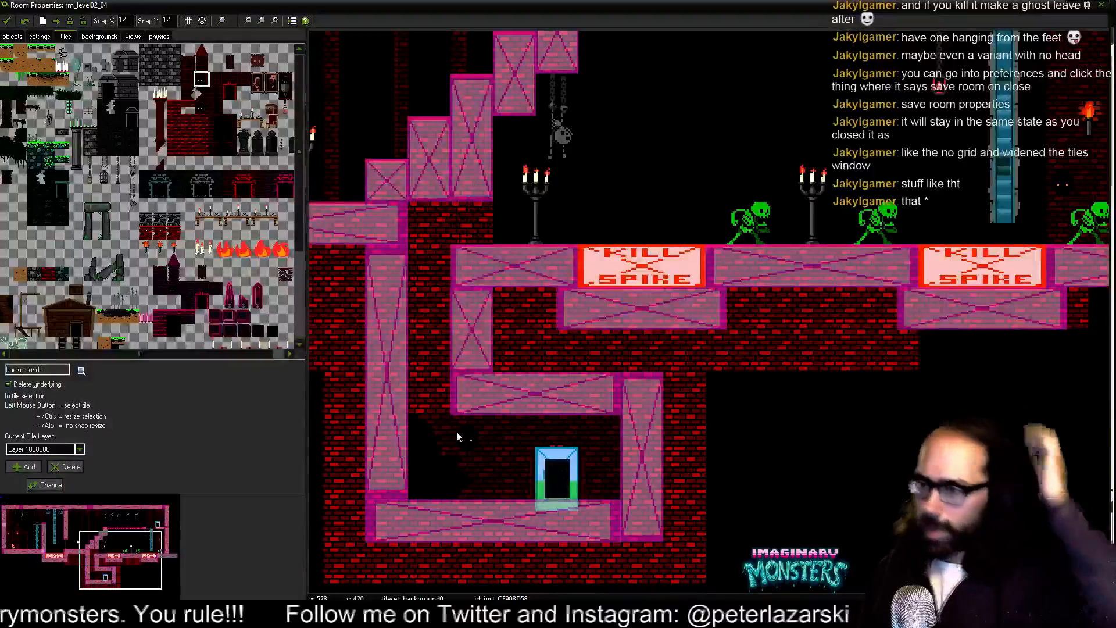
- Hide the room's objects and inspect the bare tiles around the glowing-eyes alcove, the staircase and the whole room
scroll(447, 413, up, 2)
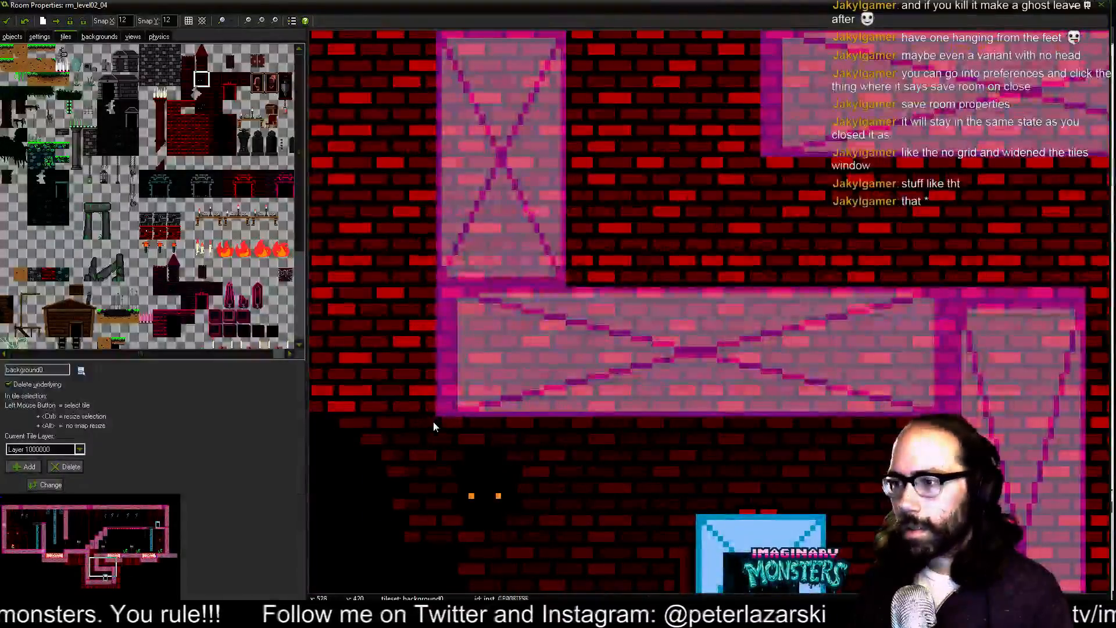
drag(432, 423, 488, 411)
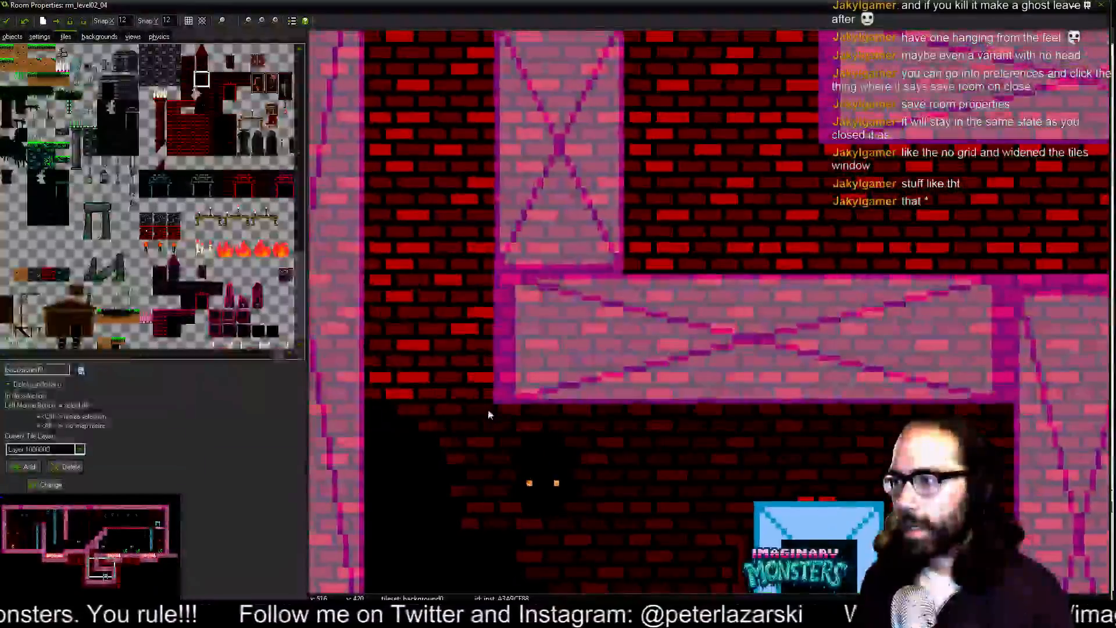
scroll(443, 416, up, 2)
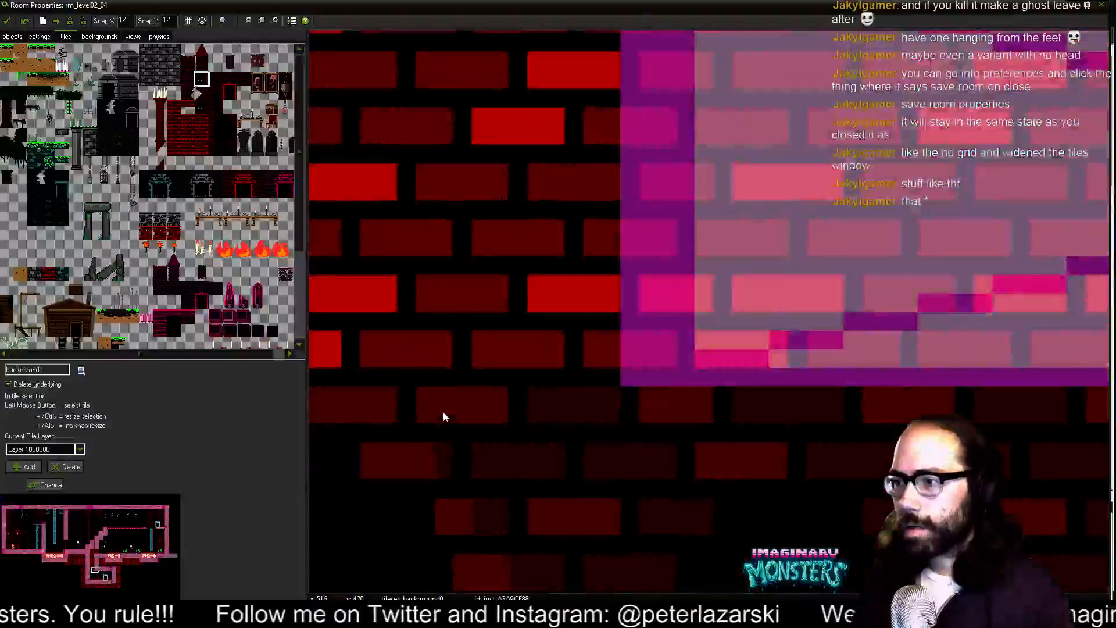
scroll(443, 416, down, 3)
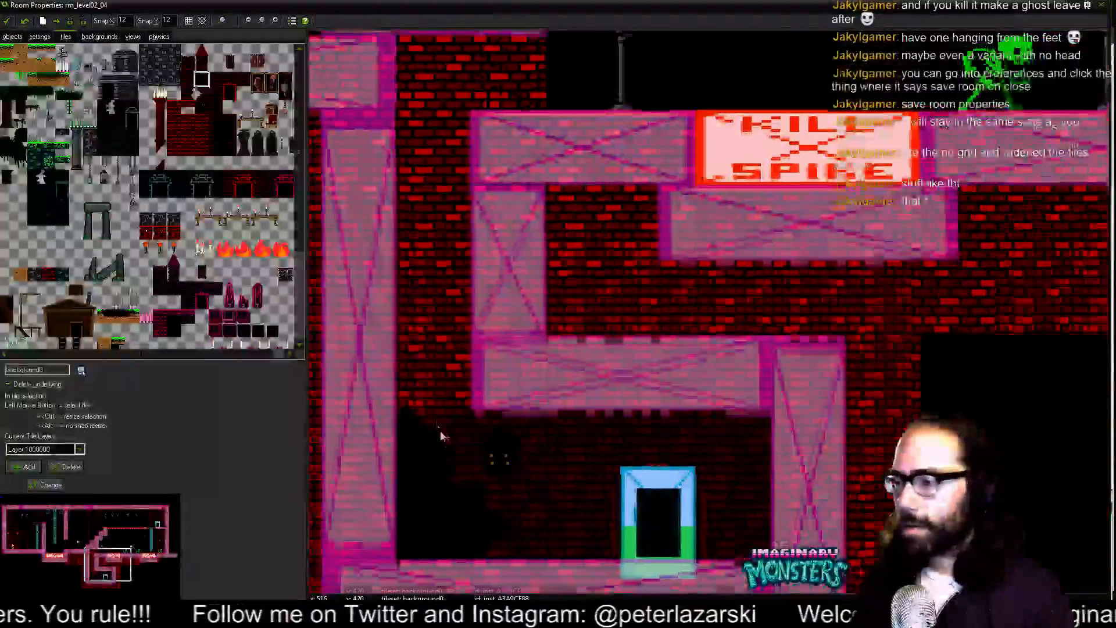
scroll(459, 455, down, 1)
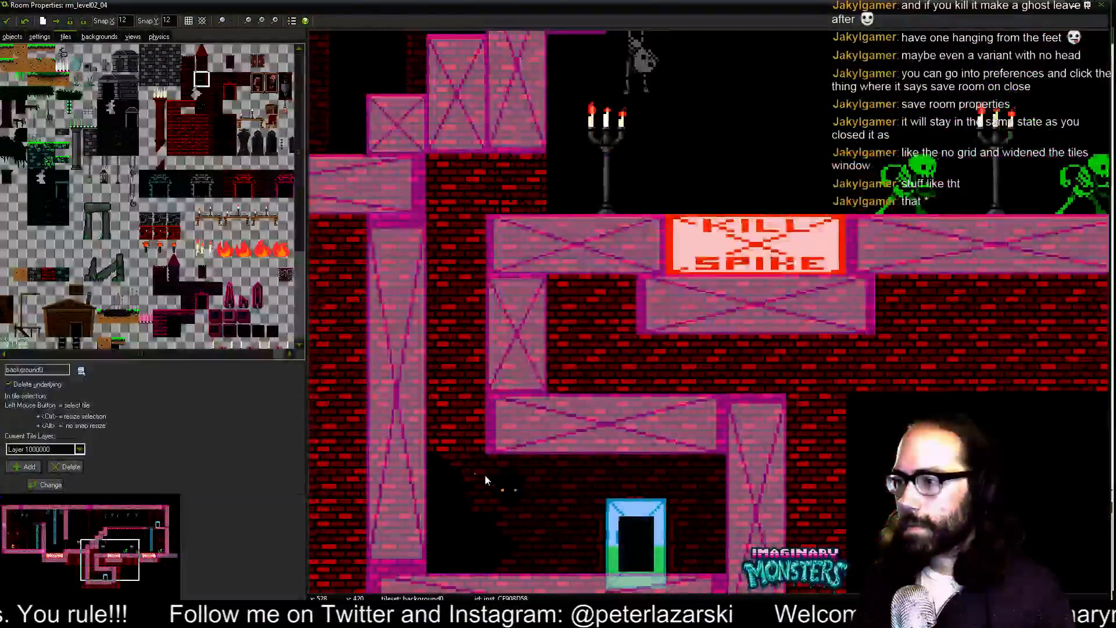
drag(485, 476, 424, 466)
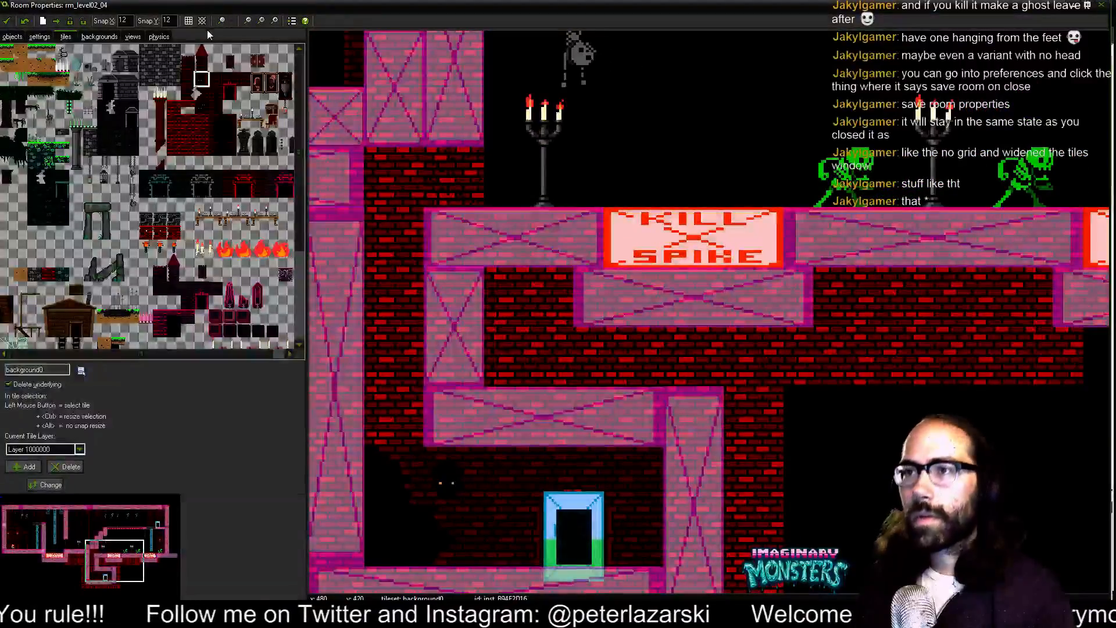
click(223, 22)
click(241, 33)
drag(571, 482, 620, 417)
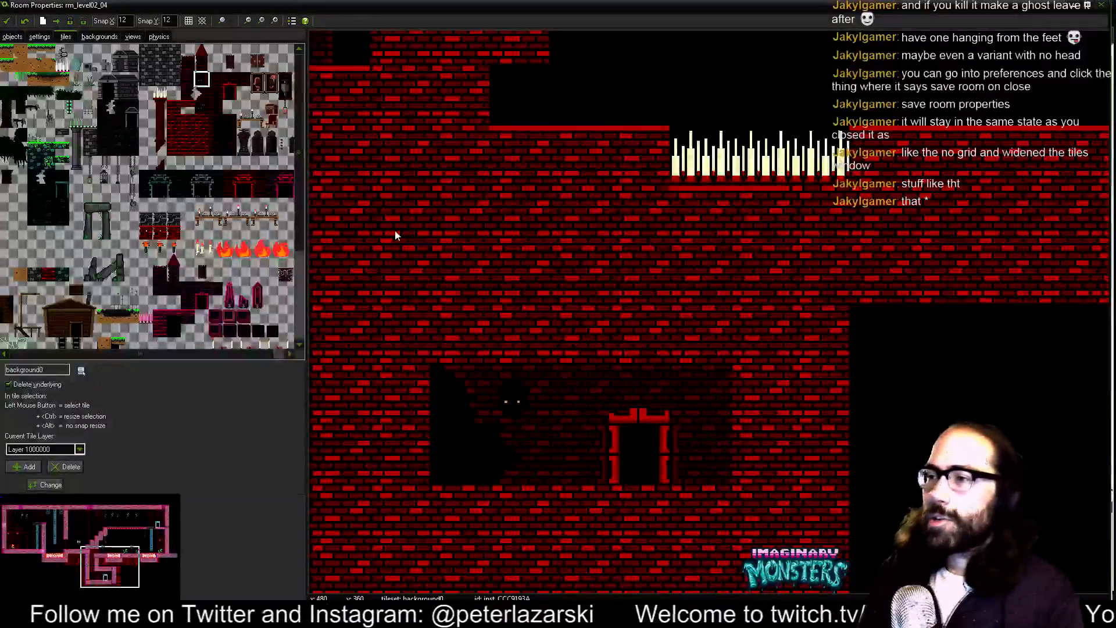
drag(396, 235, 725, 539)
drag(703, 502, 638, 561)
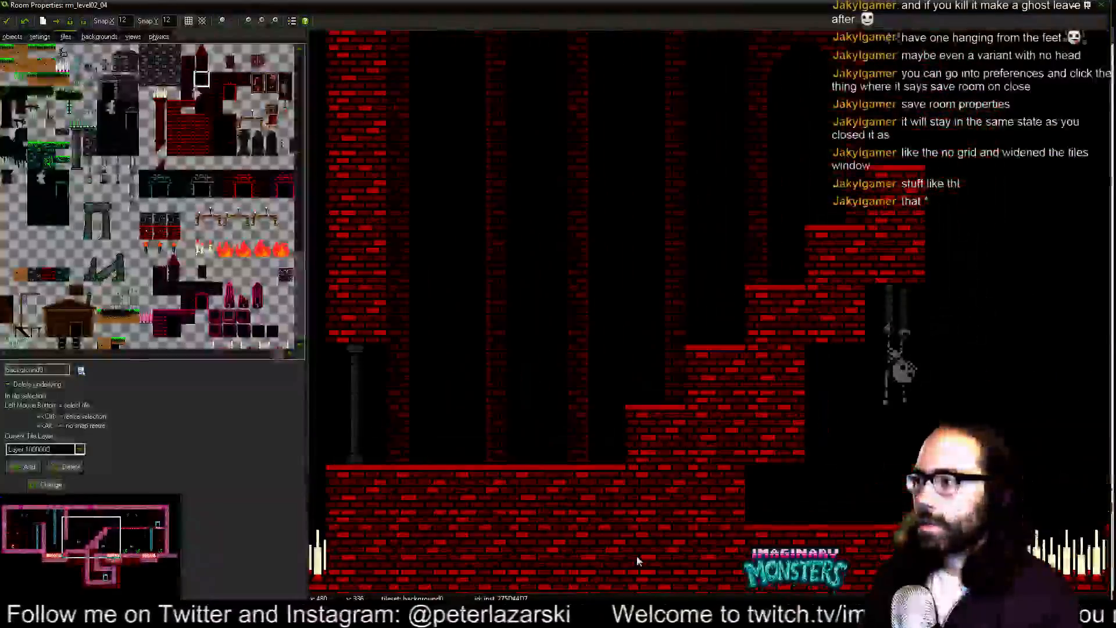
scroll(677, 333, up, 2)
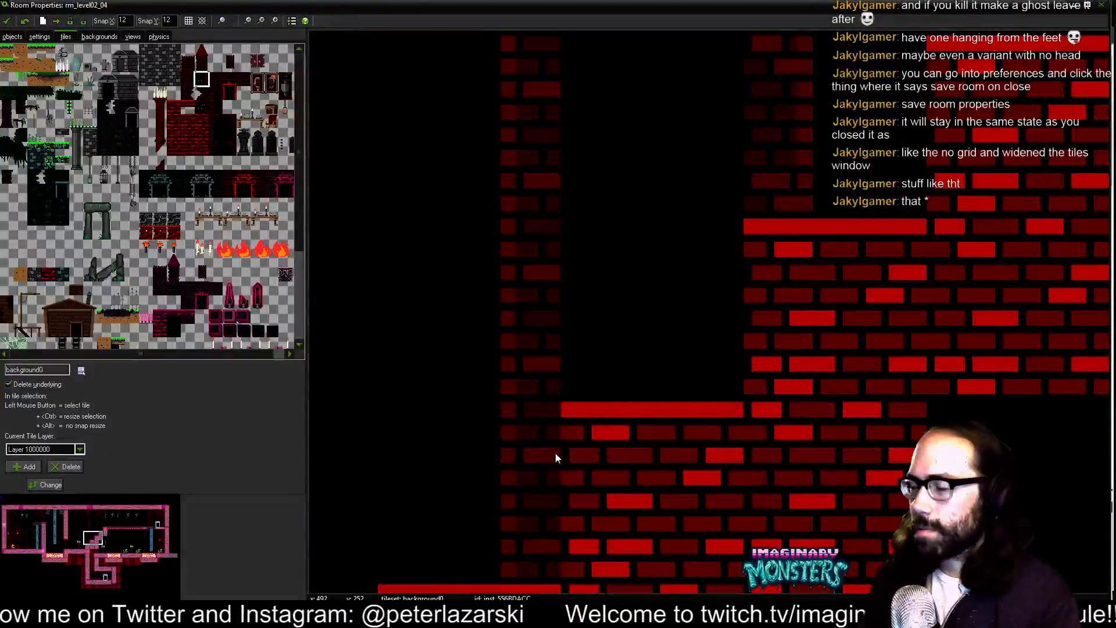
scroll(556, 452, down, 3)
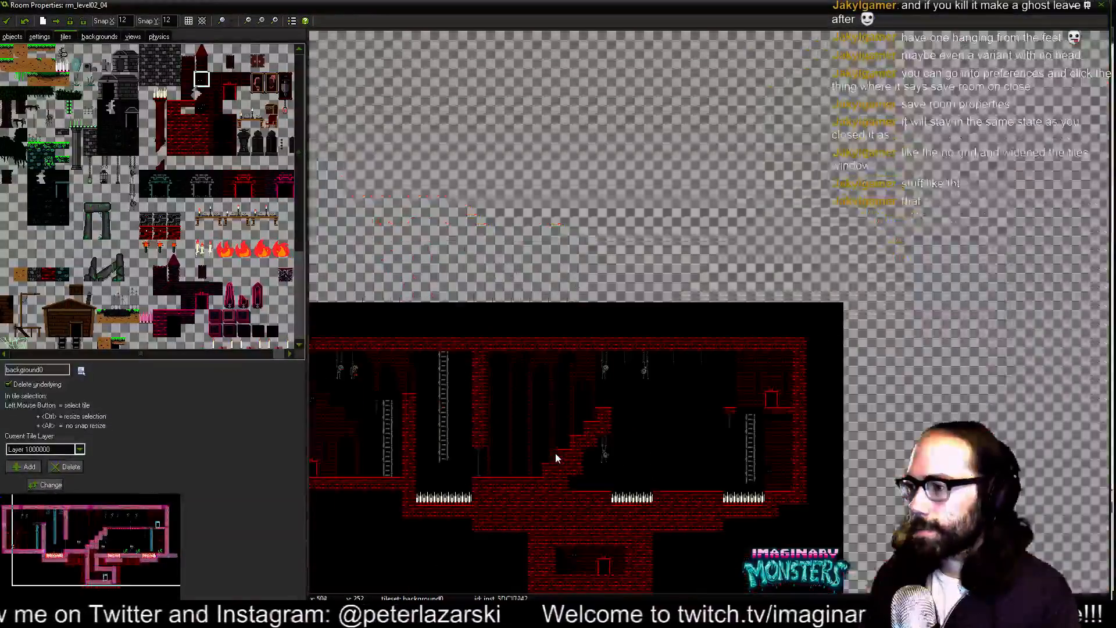
scroll(556, 452, up, 1)
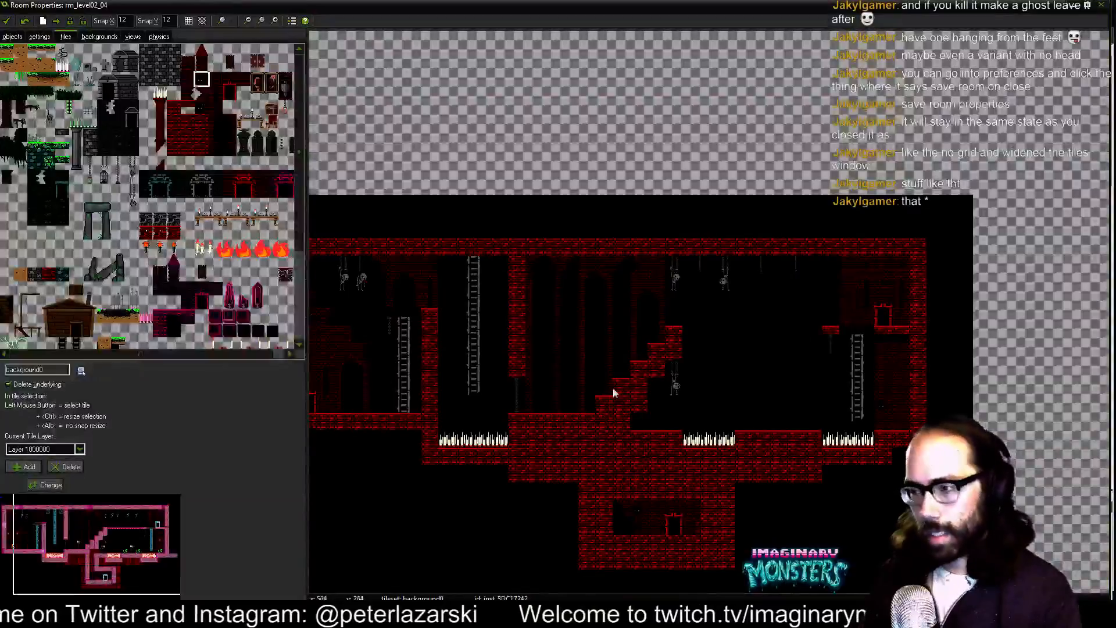
- Show the room's objects again and save the project
click(222, 20)
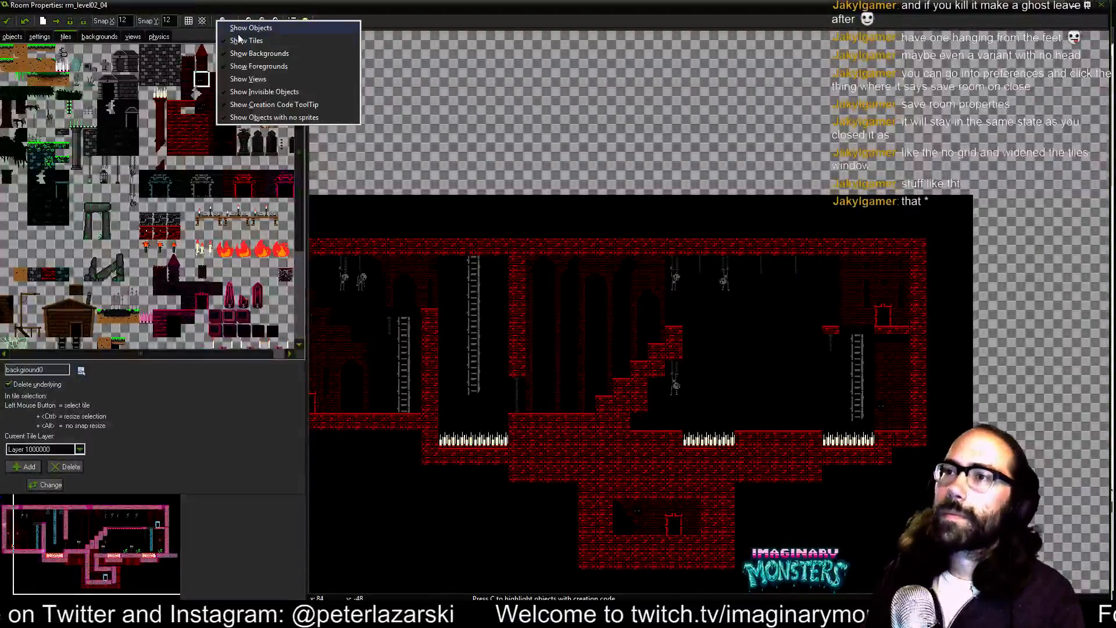
click(240, 30)
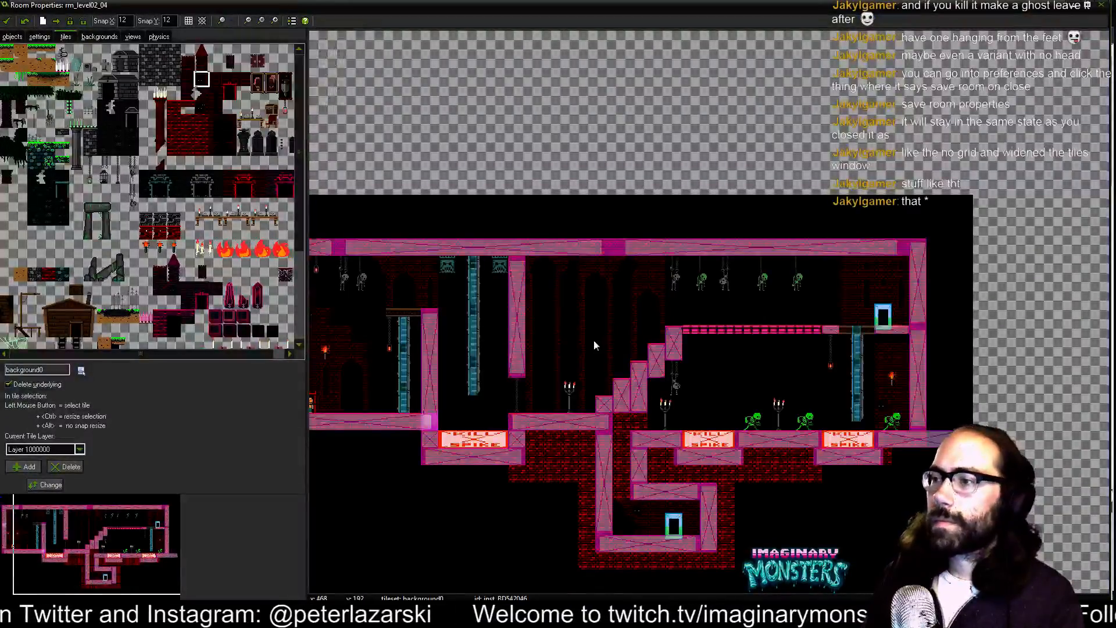
drag(594, 340, 643, 312)
key(ctrl+s)
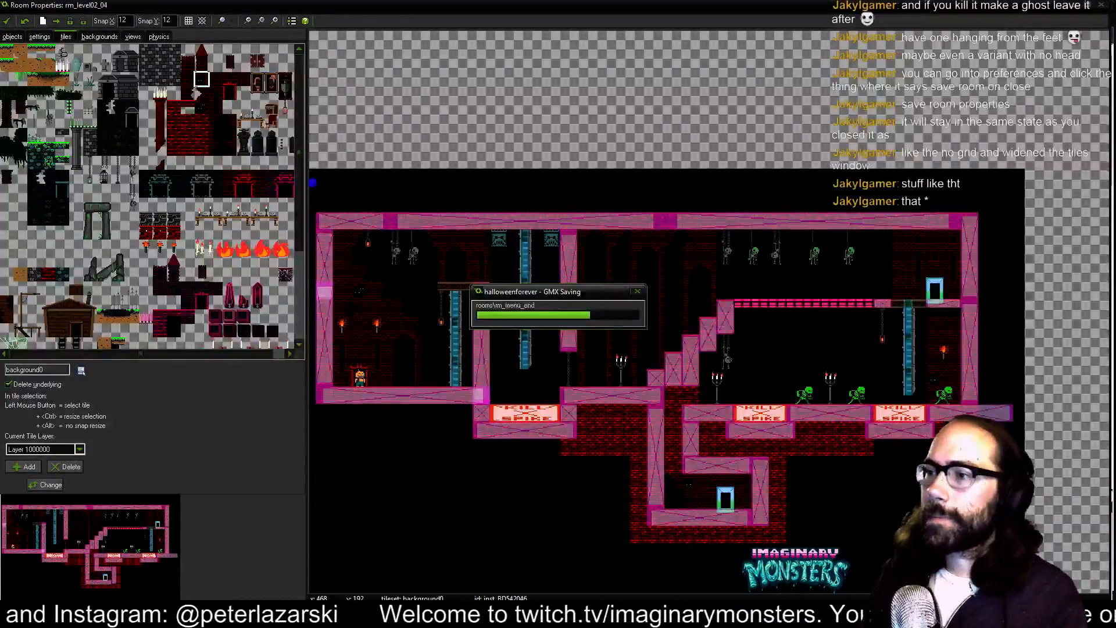
- Switch to the tileset file hf_world03.psd in Photoshop and select the layer holding the dark red castle bricks
click(174, 616)
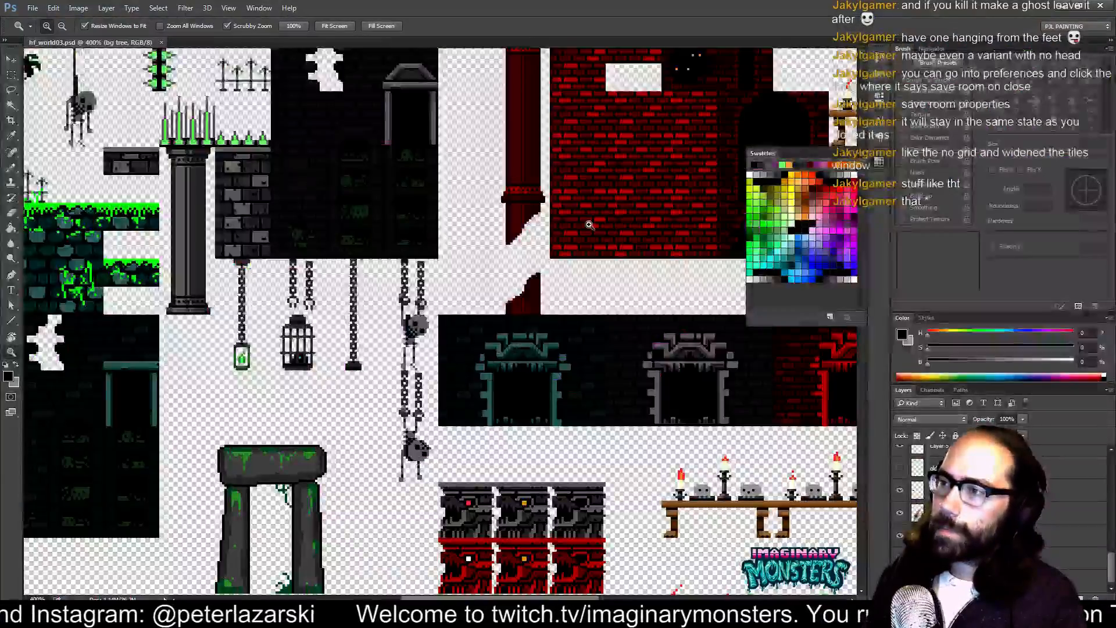
drag(589, 225, 279, 513)
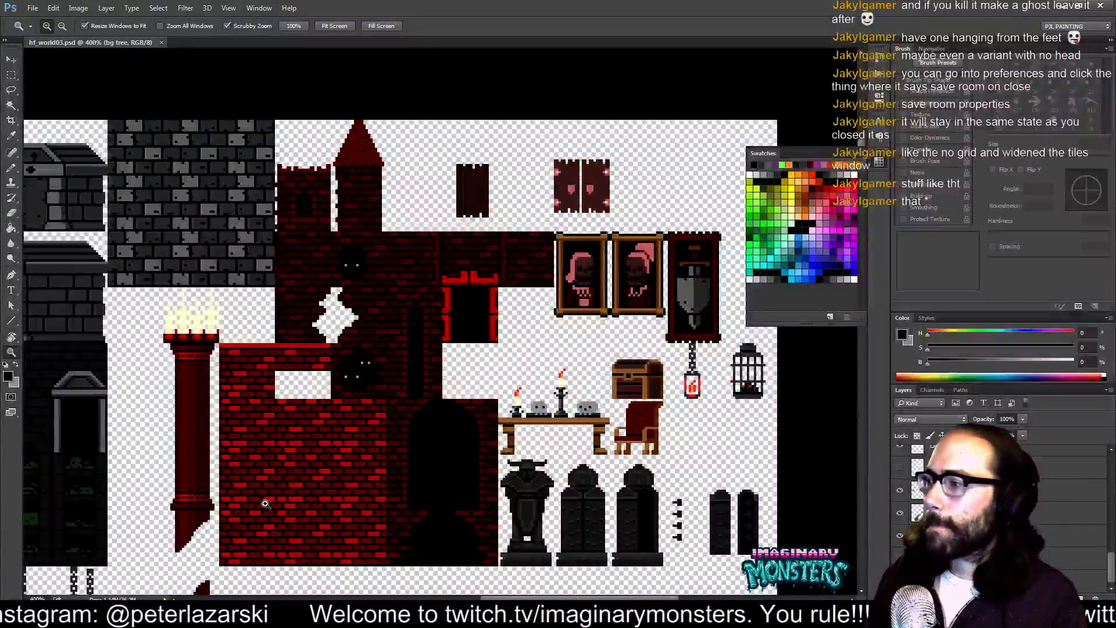
key(v)
ctrl+click(479, 257)
- Show the solid purple background layer behind the tileset artwork, keeping the castle brick layer in its original position
drag(479, 257, 490, 287)
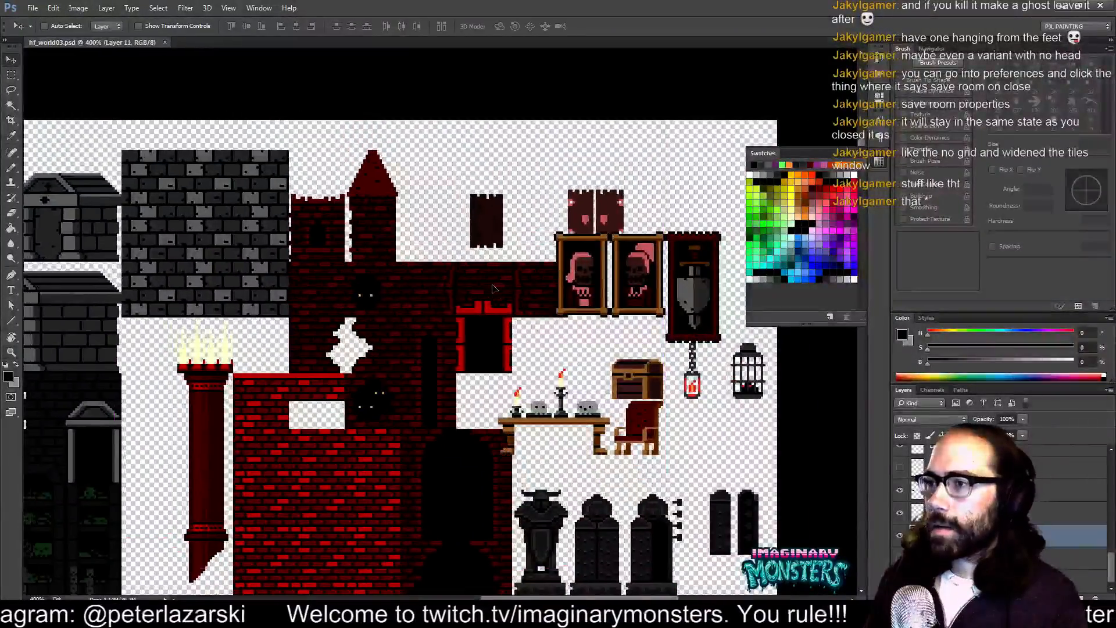
key(ctrl+z)
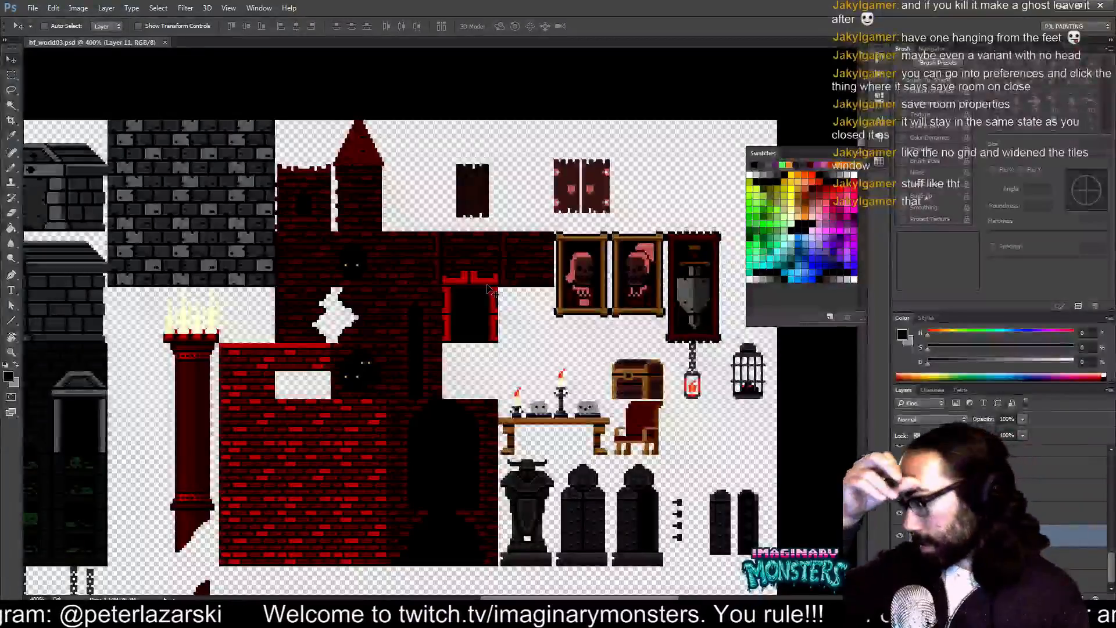
click(900, 558)
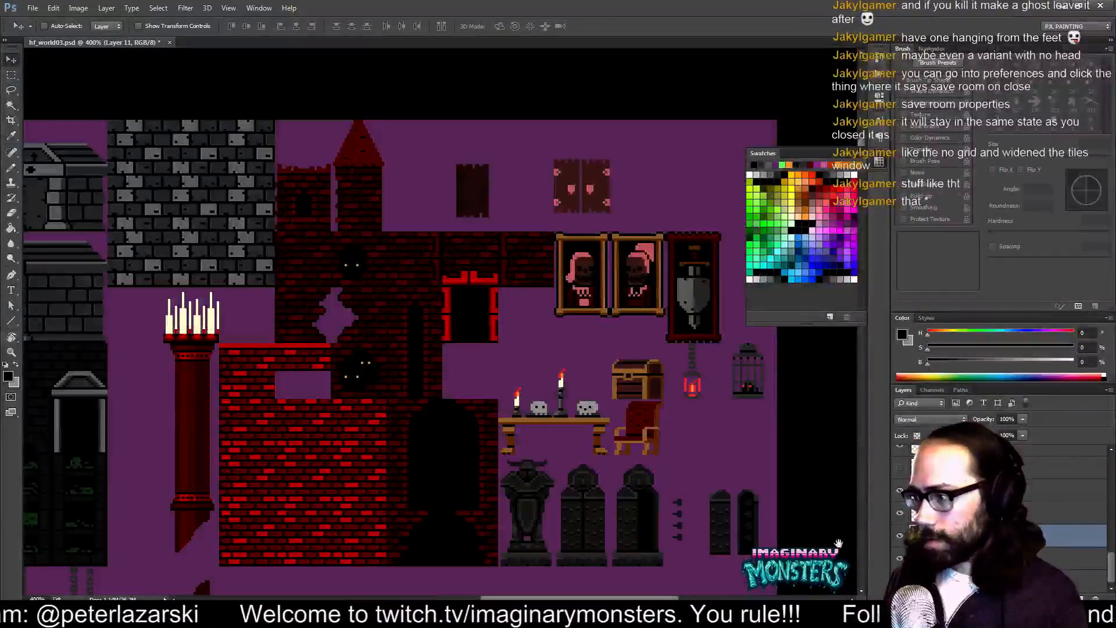
- Display the tile grid over the tileset artwork and select the layer holding the bright red castle bricks
drag(756, 544, 730, 538)
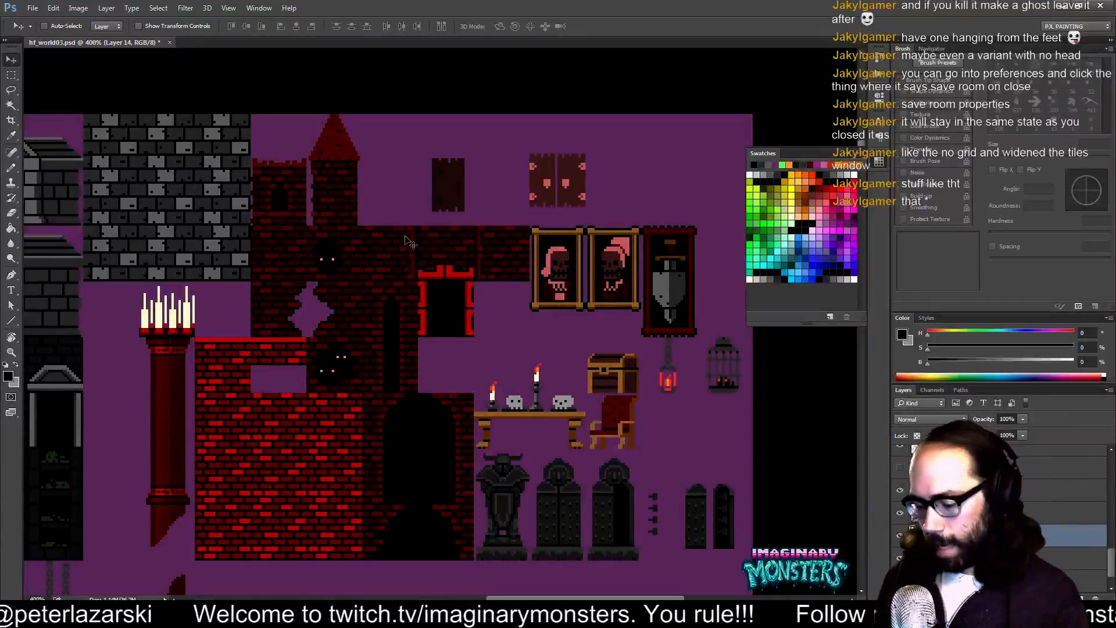
key(m)
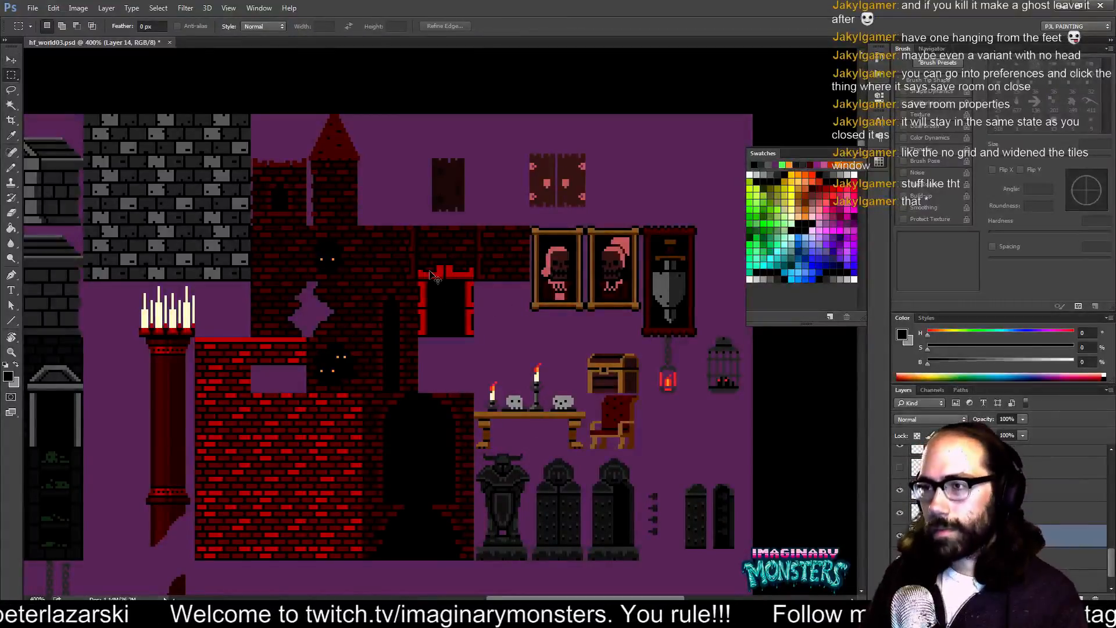
key(ctrl+apostrophe)
key(ctrl+apostrophe)
key(ctrl+apostrophe)
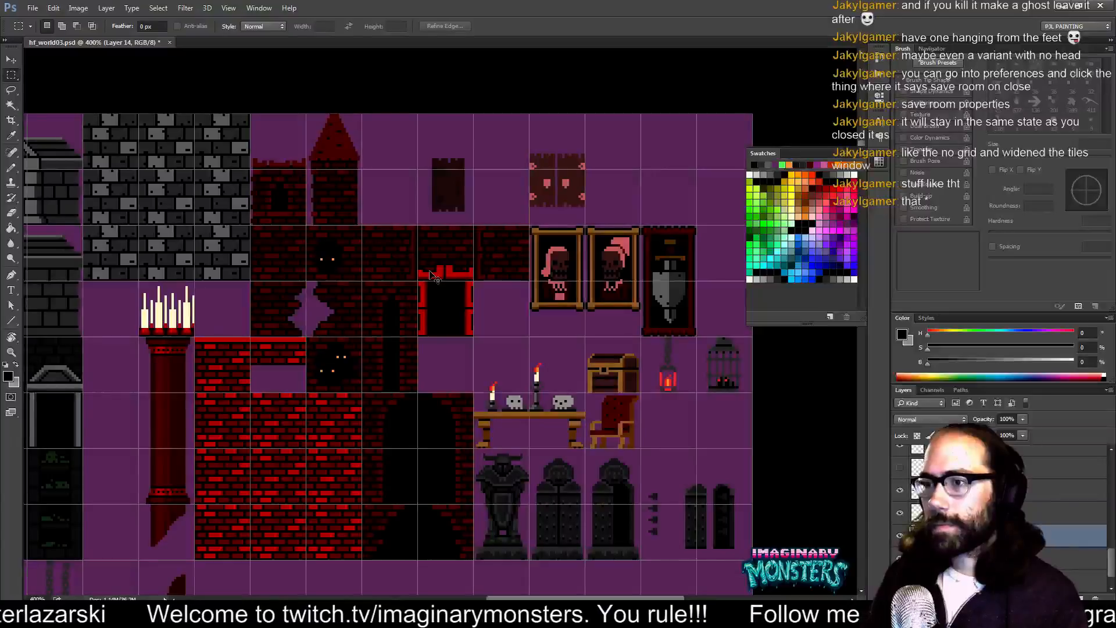
key(z)
click(314, 308)
drag(318, 292, 396, 280)
ctrl+click(338, 292)
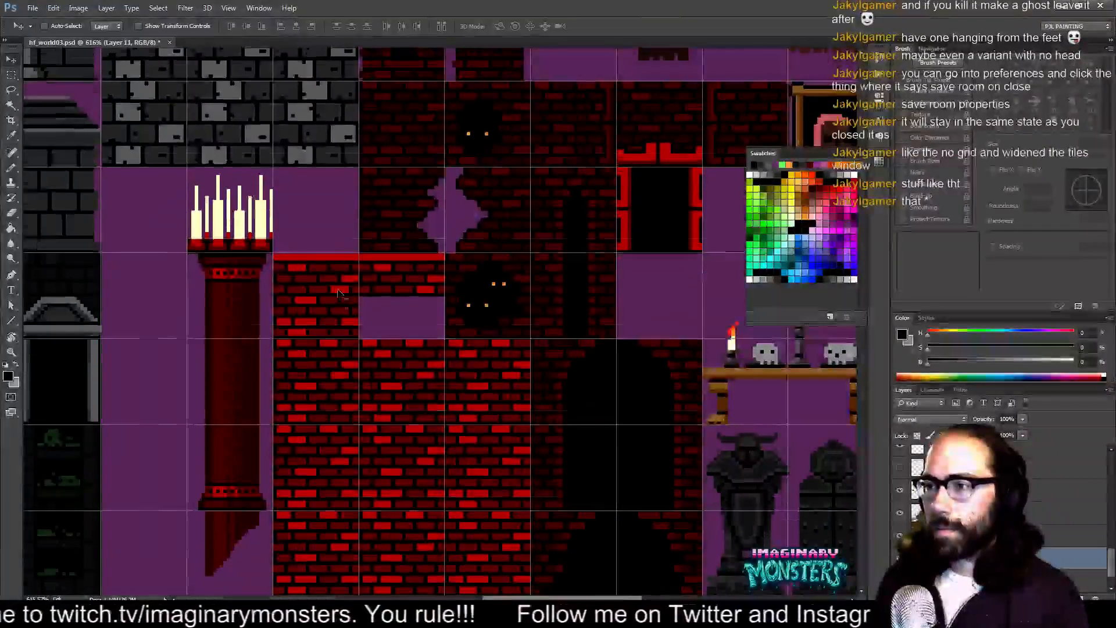
- Marquee-select the bright red brick wall across its three tile columns, leaving out the glowing-eyes alcove above the third column
drag(390, 336, 388, 262)
key(m)
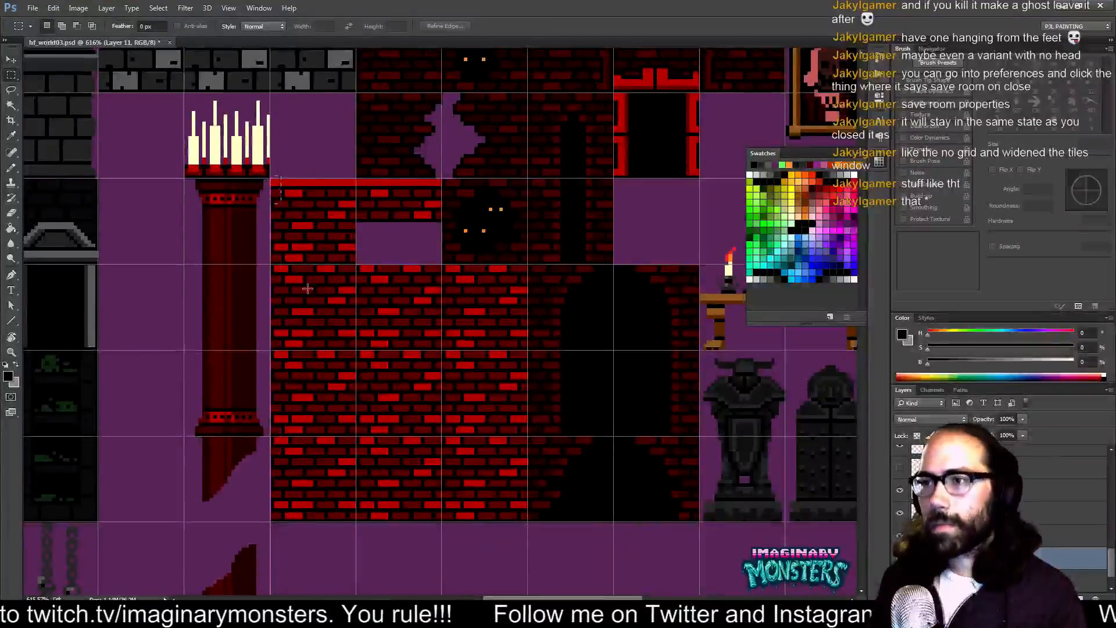
drag(355, 481, 356, 514)
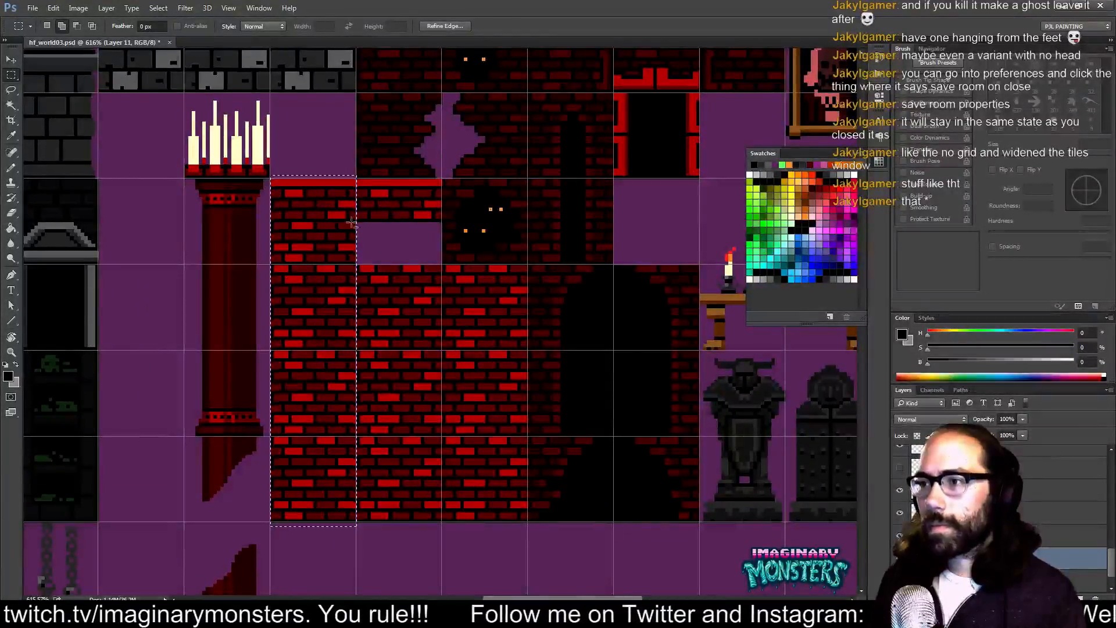
drag(352, 179, 427, 407)
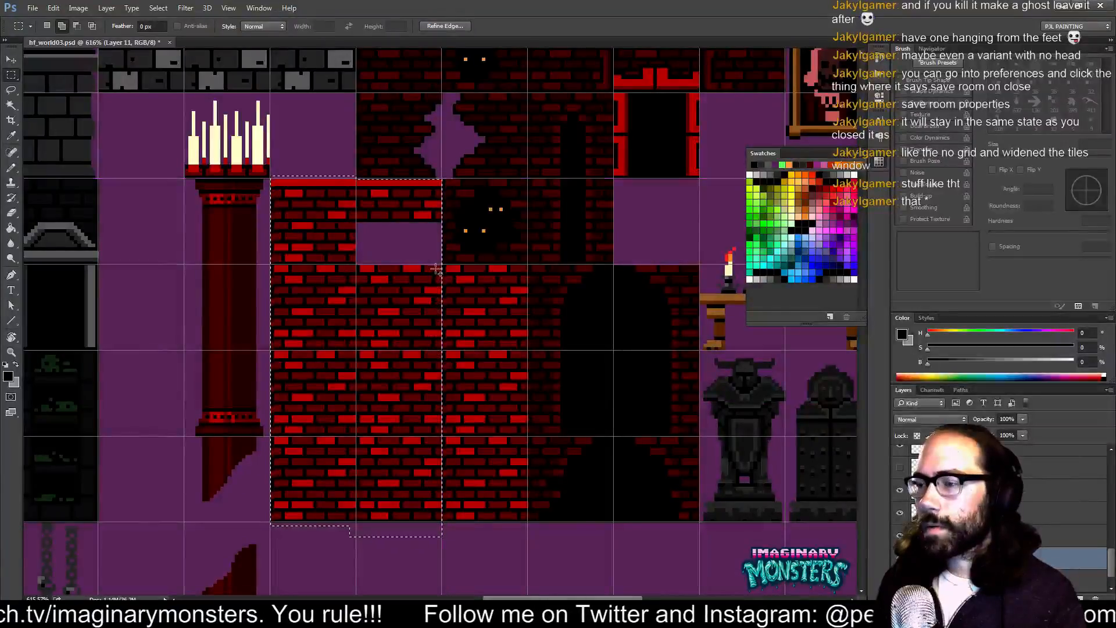
drag(493, 391, 527, 545)
- Sample the darker red of the selected wall bricks as the foreground colour, comparing it with the bricks around the archway
key(z)
drag(511, 354, 552, 270)
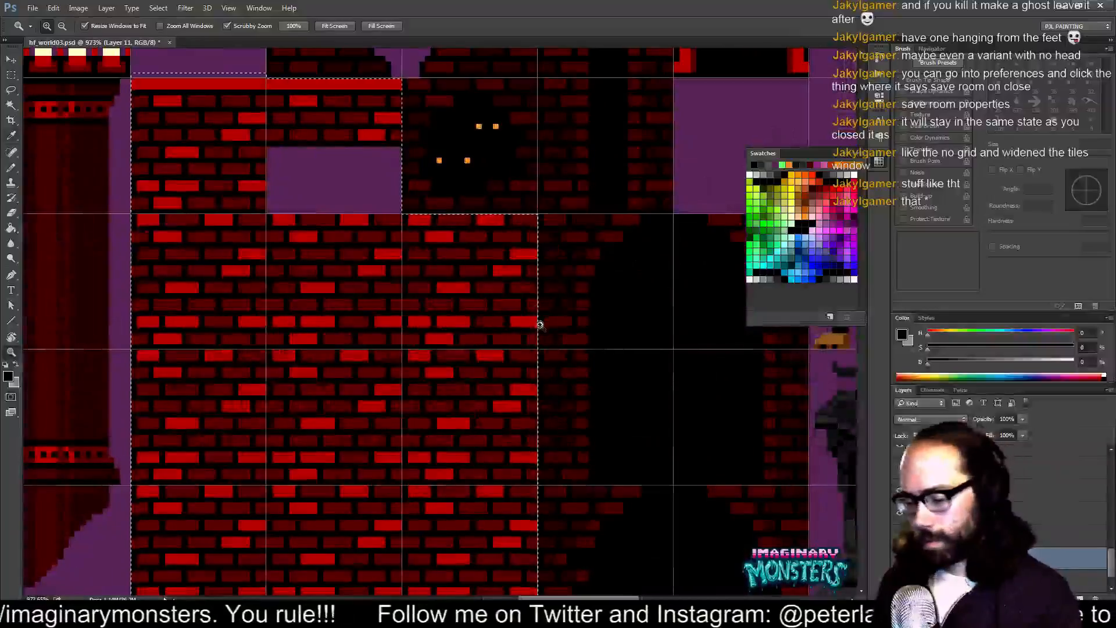
key(i)
click(523, 372)
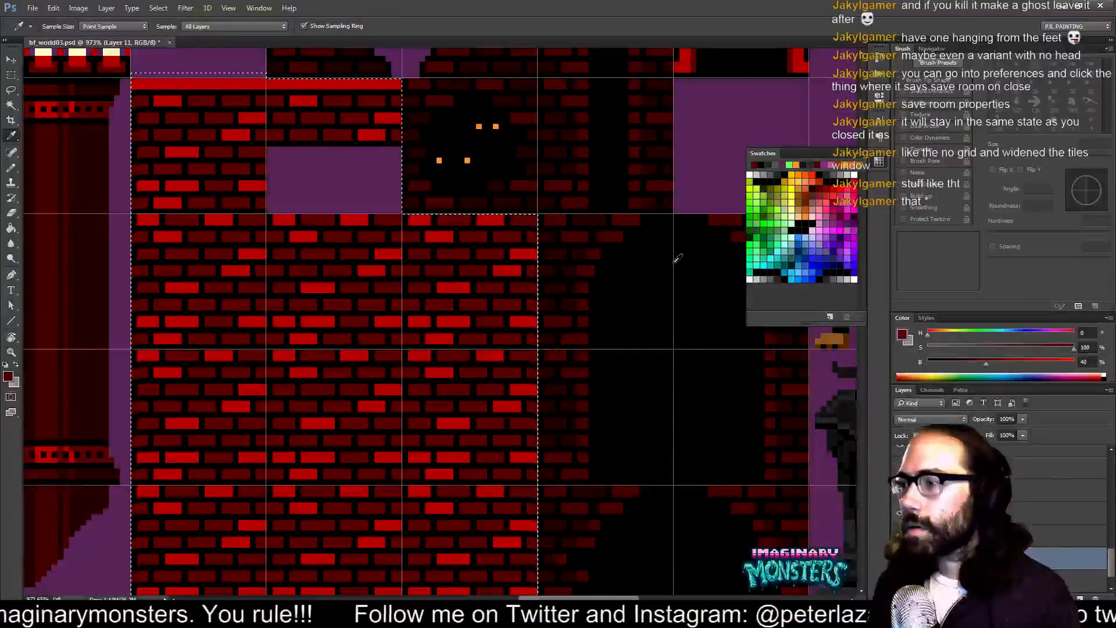
click(608, 235)
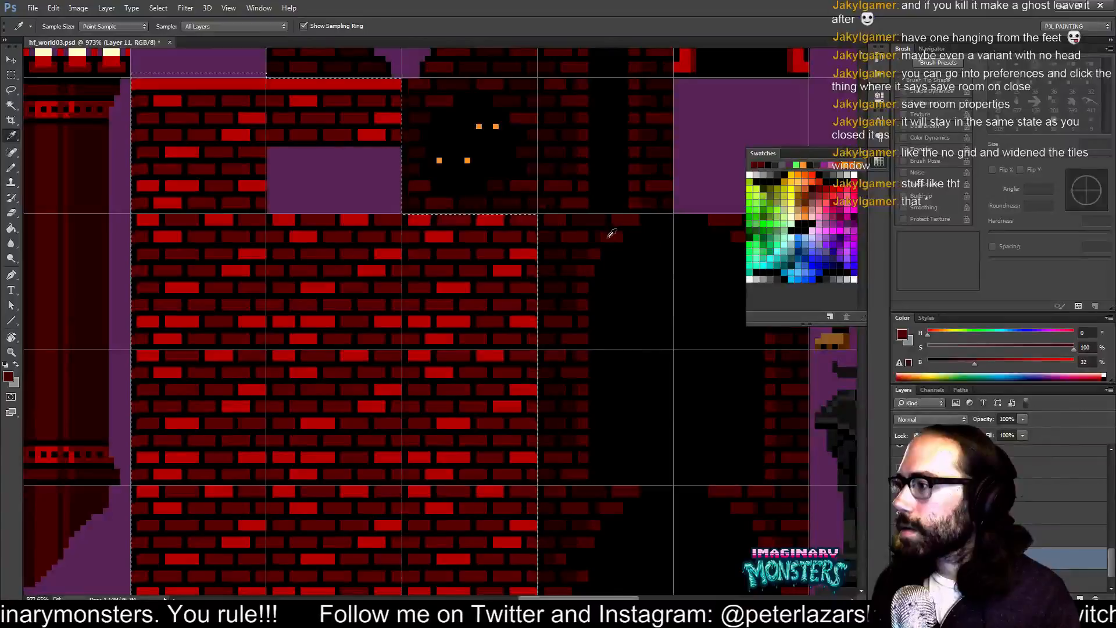
click(533, 267)
click(526, 285)
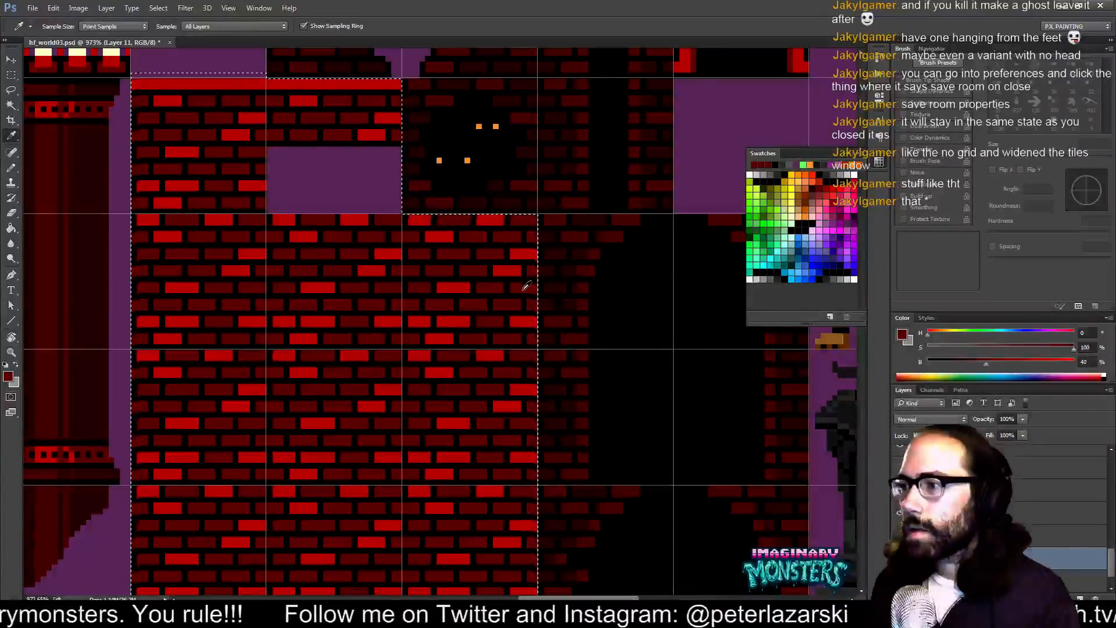
- Set the sampled red's brightness to 50% and recolour the darker bricks within the selection using the Paint Bucket
click(1086, 361)
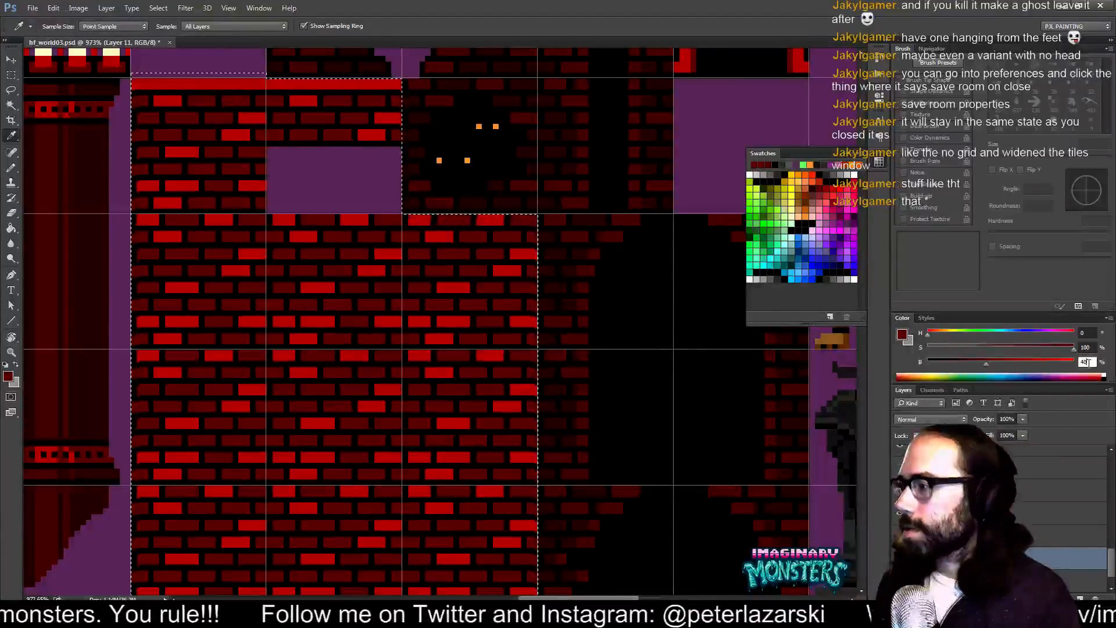
text(60)
key(Return)
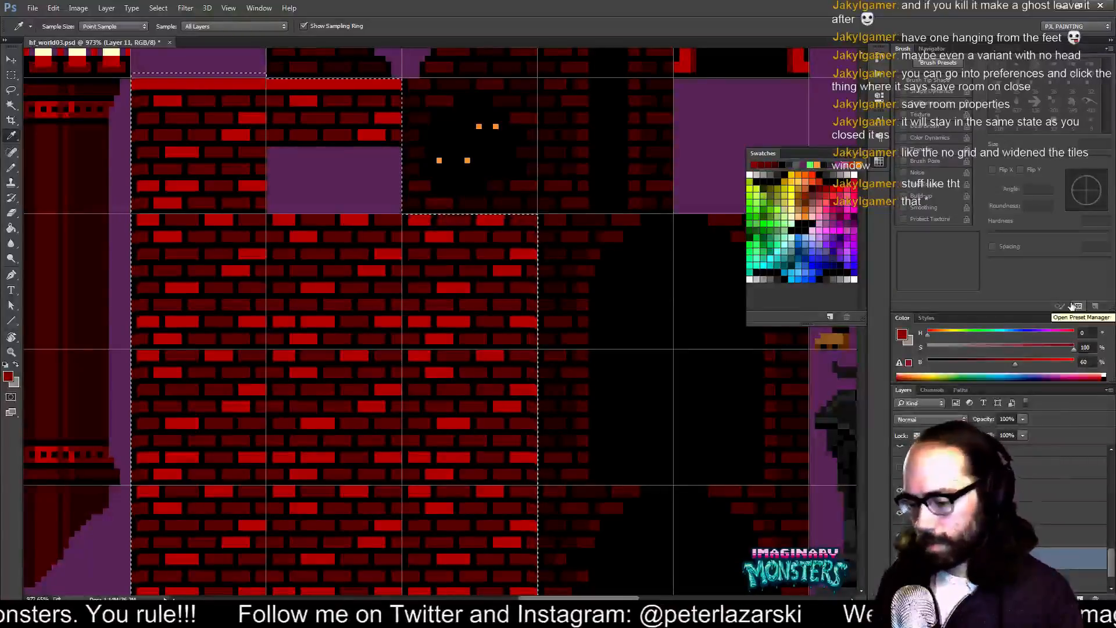
key(g)
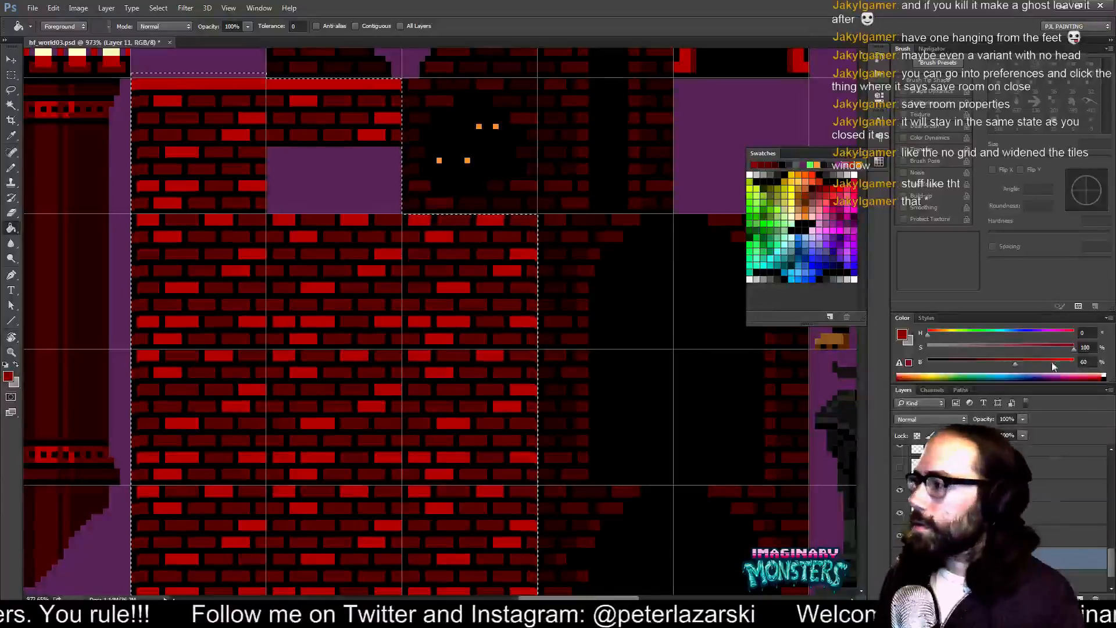
text(50)
key(Return)
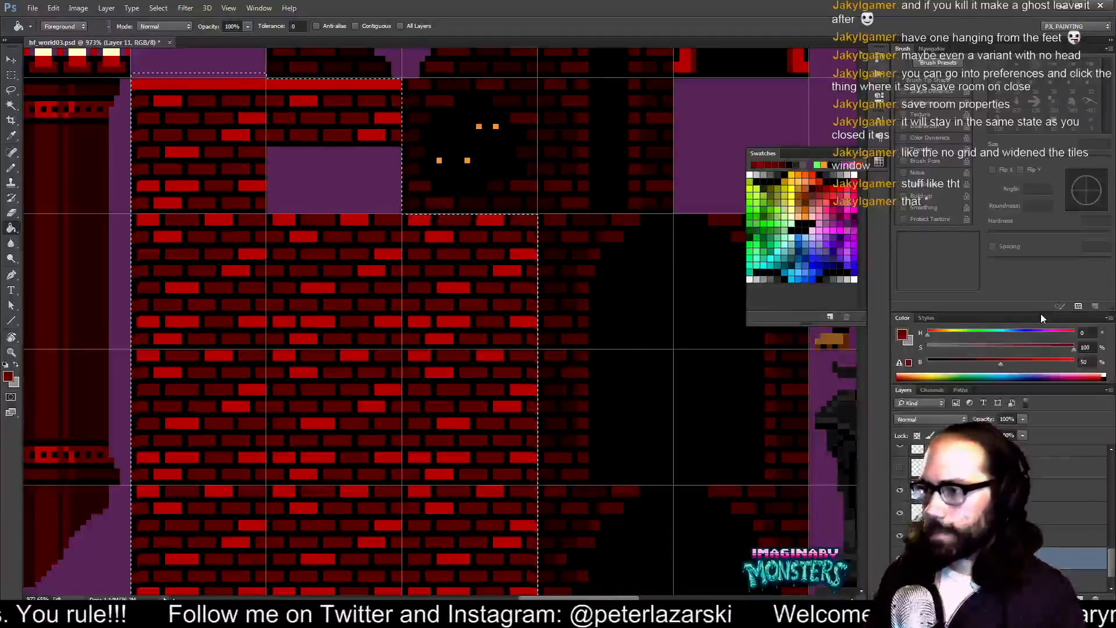
drag(497, 323, 475, 340)
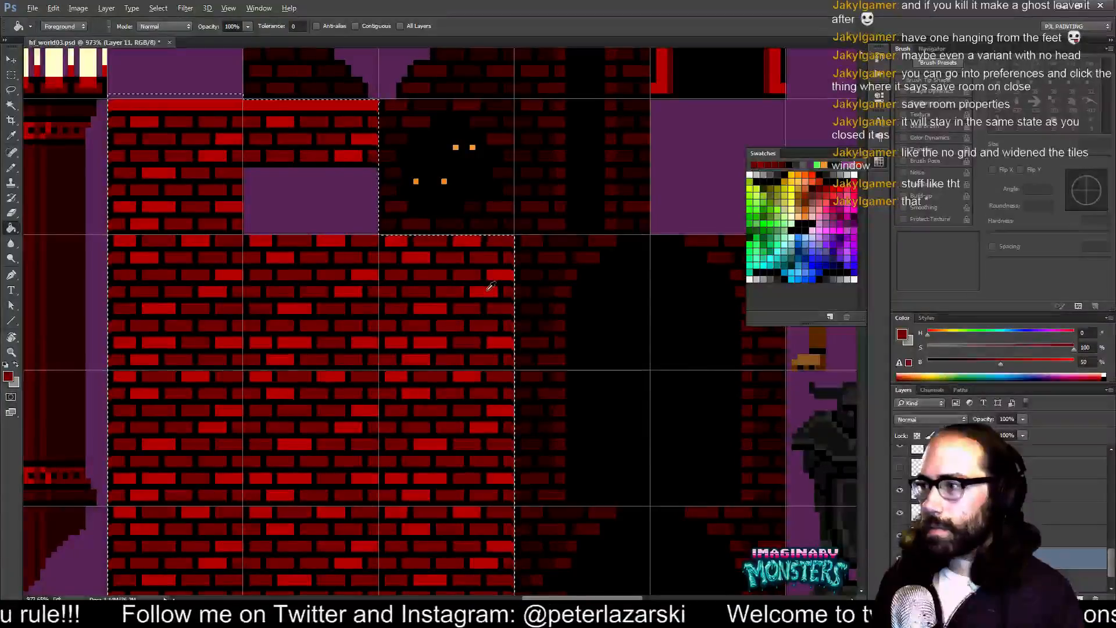
- Set the Paint Bucket colour to 80% brightness for the wall's brighter bricks and clear the selection
click(1035, 360)
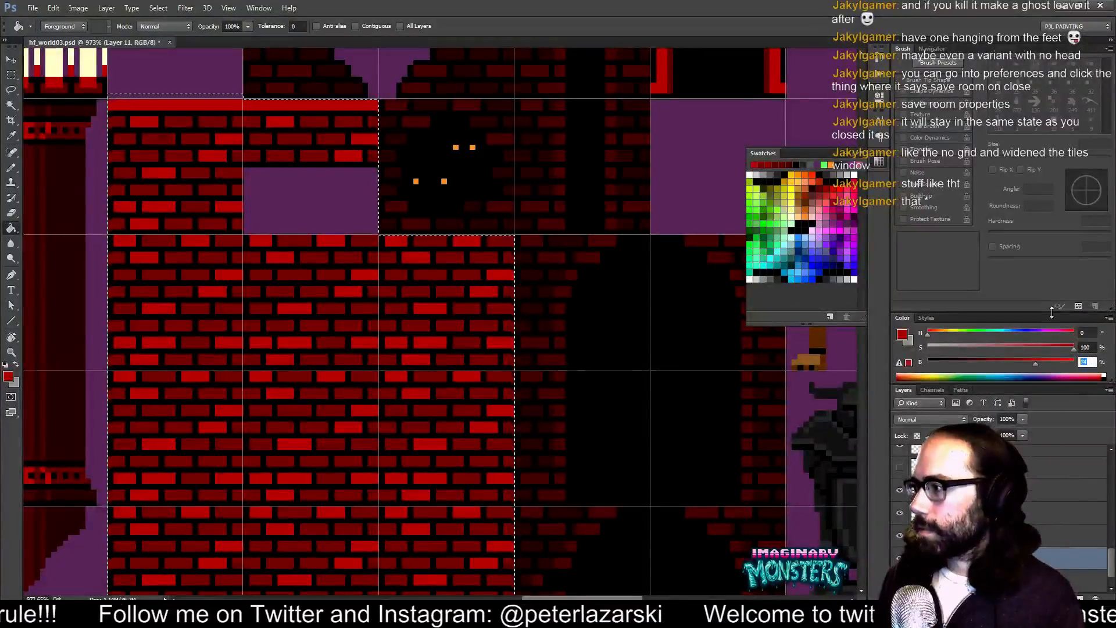
text(80)
key(Return)
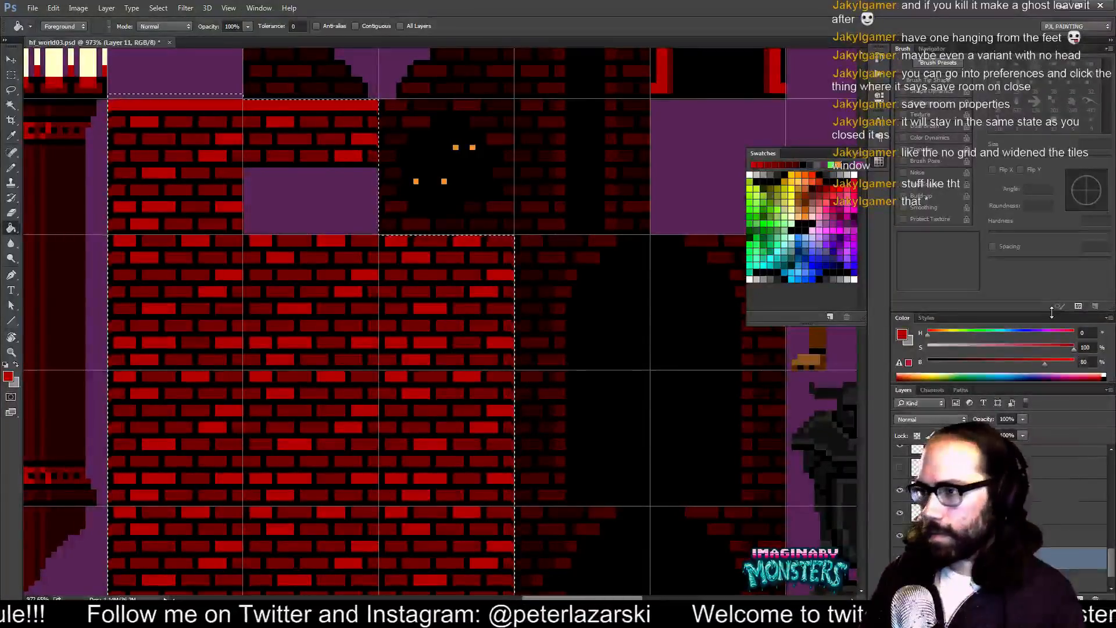
key(z)
alt+click(434, 274)
alt+click(436, 276)
alt+click(440, 279)
alt+click(443, 283)
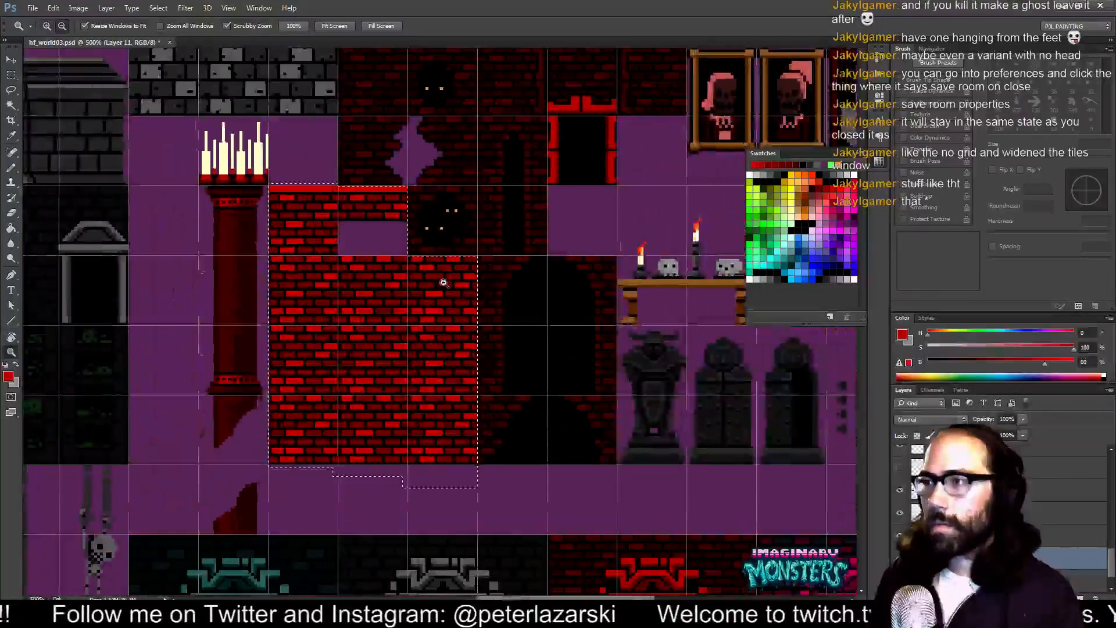
drag(443, 283, 381, 350)
key(g)
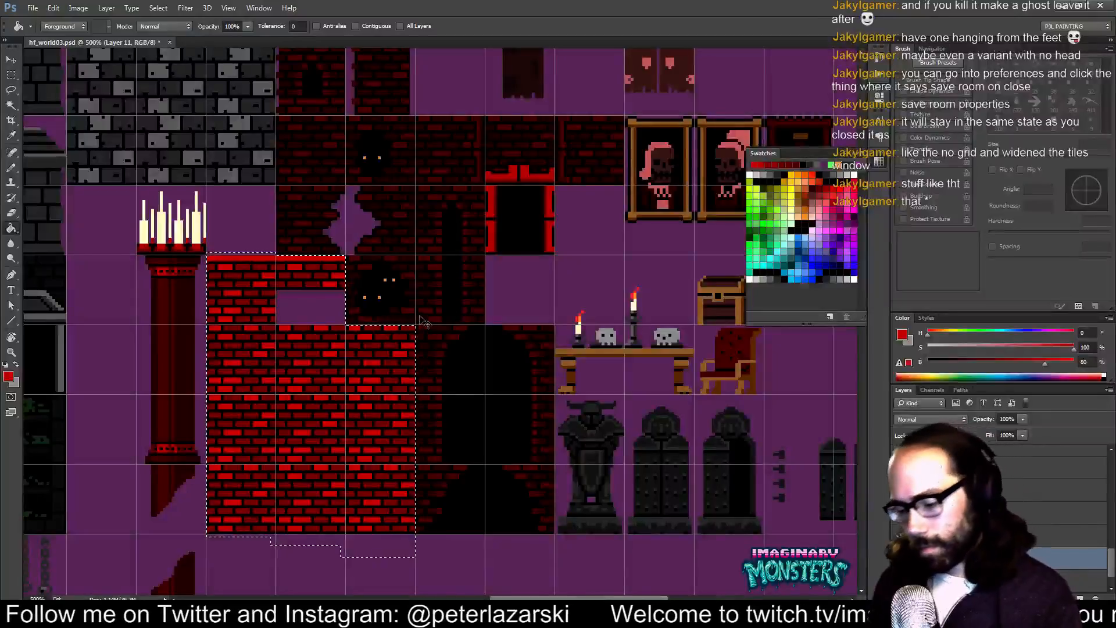
key(ctrl+d)
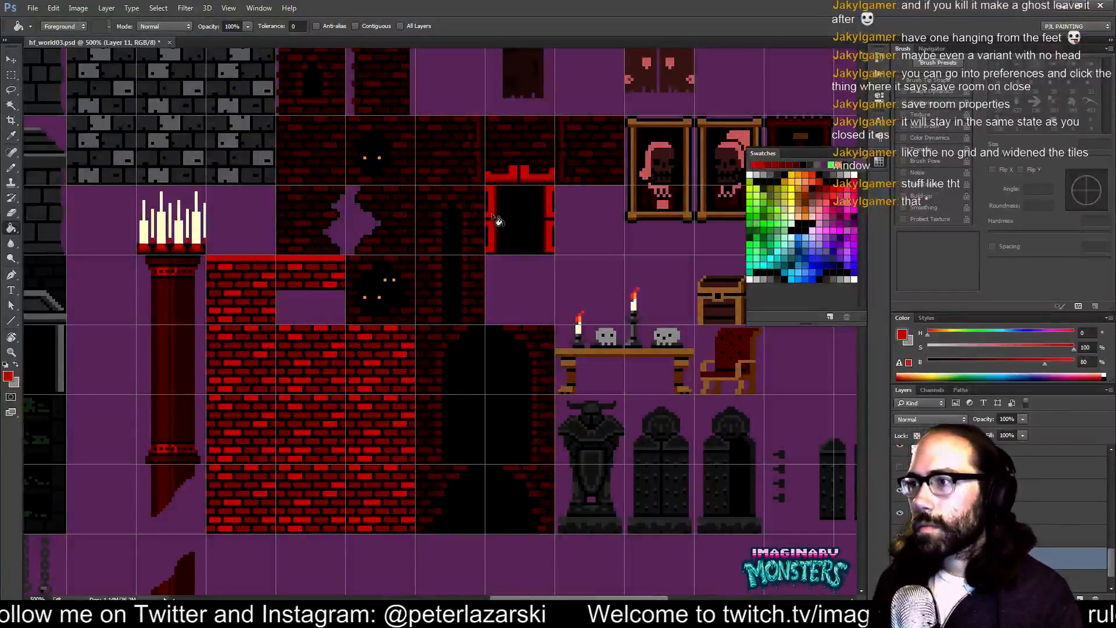
- Select the BOSS DOORS layer and compare the red boss door's bricks with the castle brick wall above it
scroll(497, 219, down, 5)
key(v)
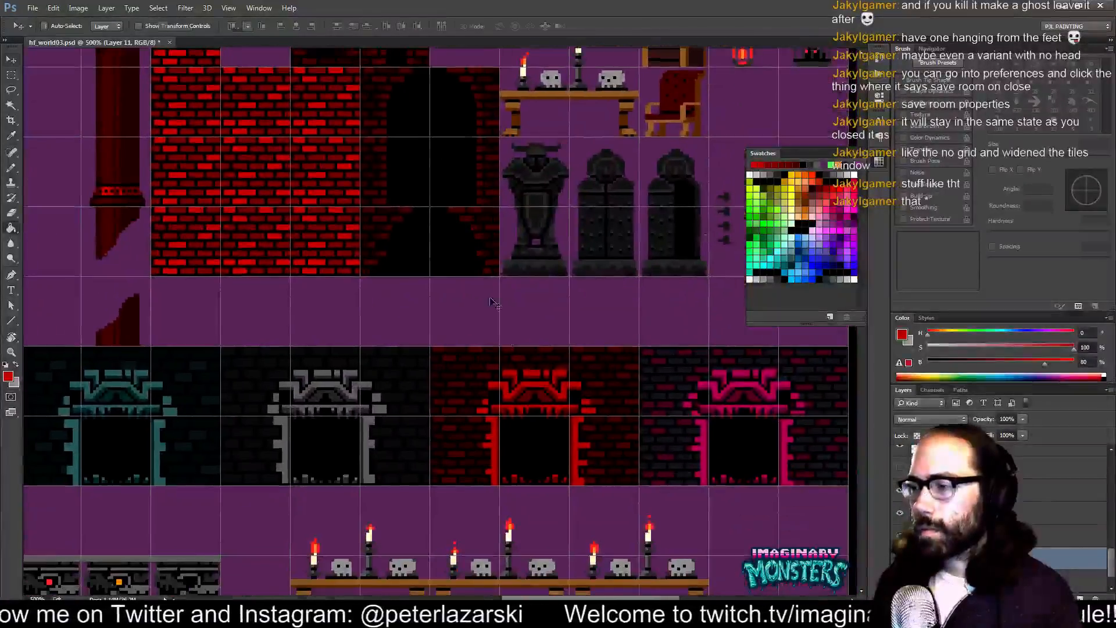
ctrl+click(537, 384)
key(g)
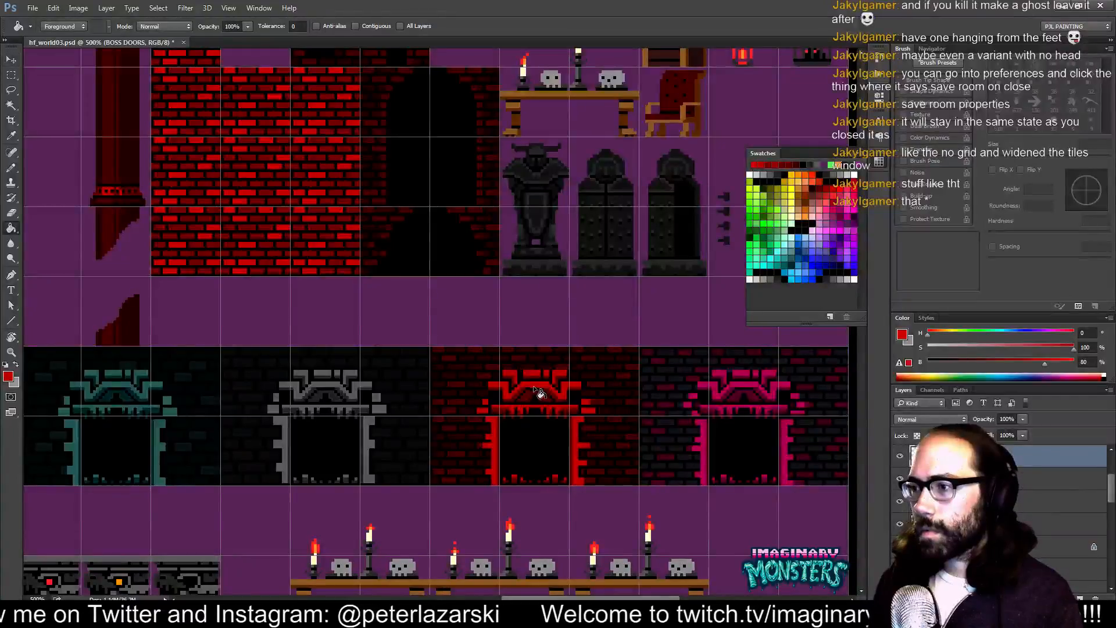
scroll(535, 396, up, 5)
scroll(526, 407, left, 1)
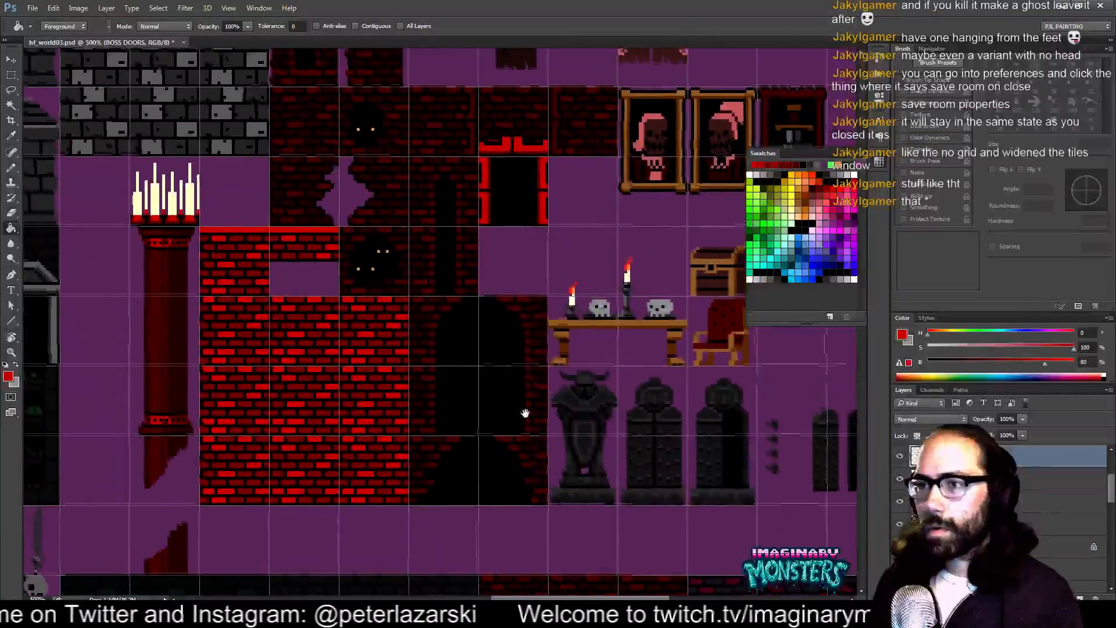
drag(525, 413, 532, 423)
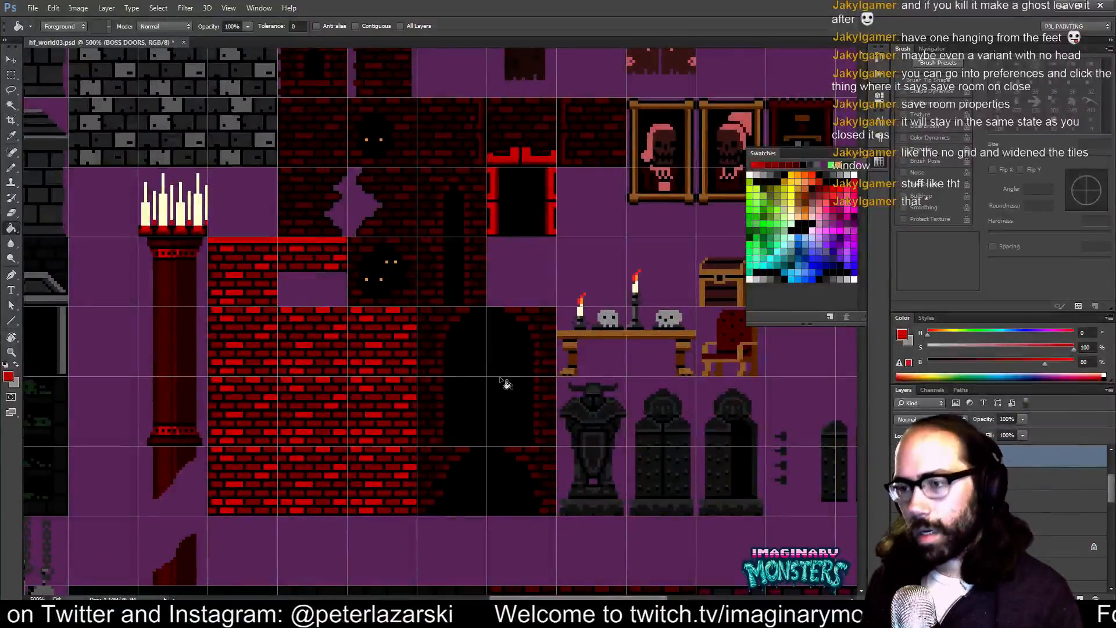
scroll(407, 325, left, 1)
scroll(378, 308, up, 1)
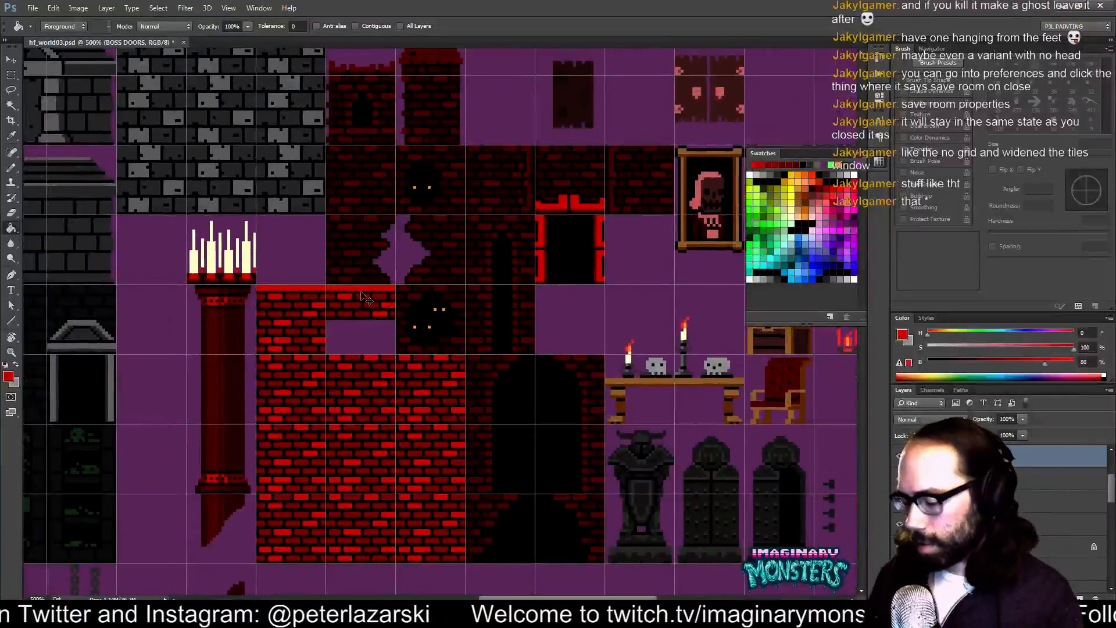
- Hide the tile grid and look over the whole tileset down to the boss doors and the flames
key(ctrl+apostrophe)
scroll(361, 294, down, 3)
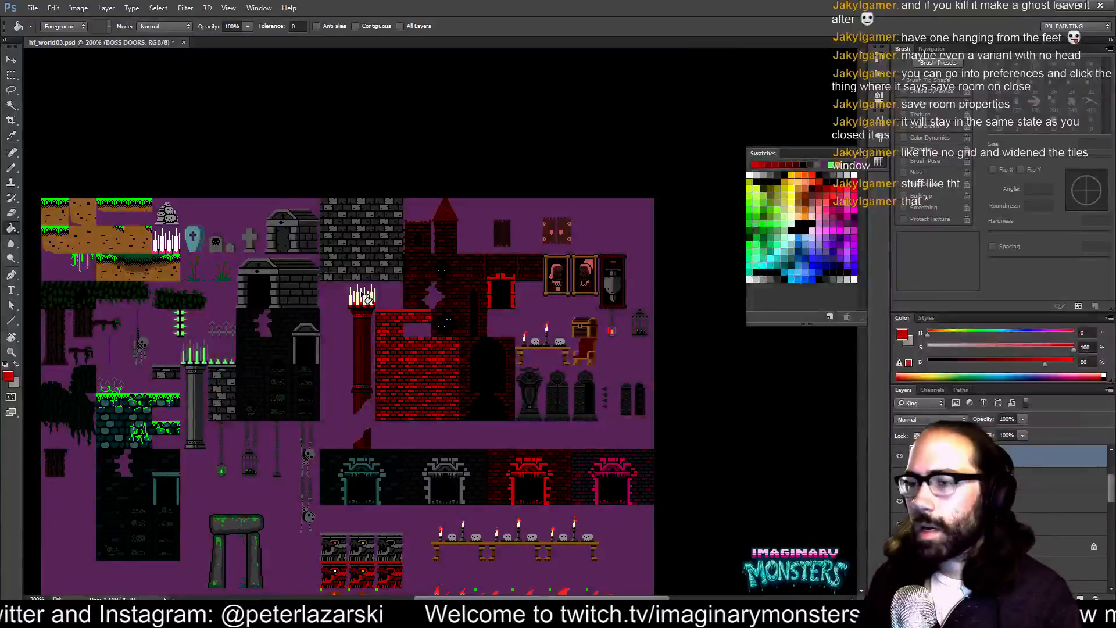
scroll(361, 293, down, 6)
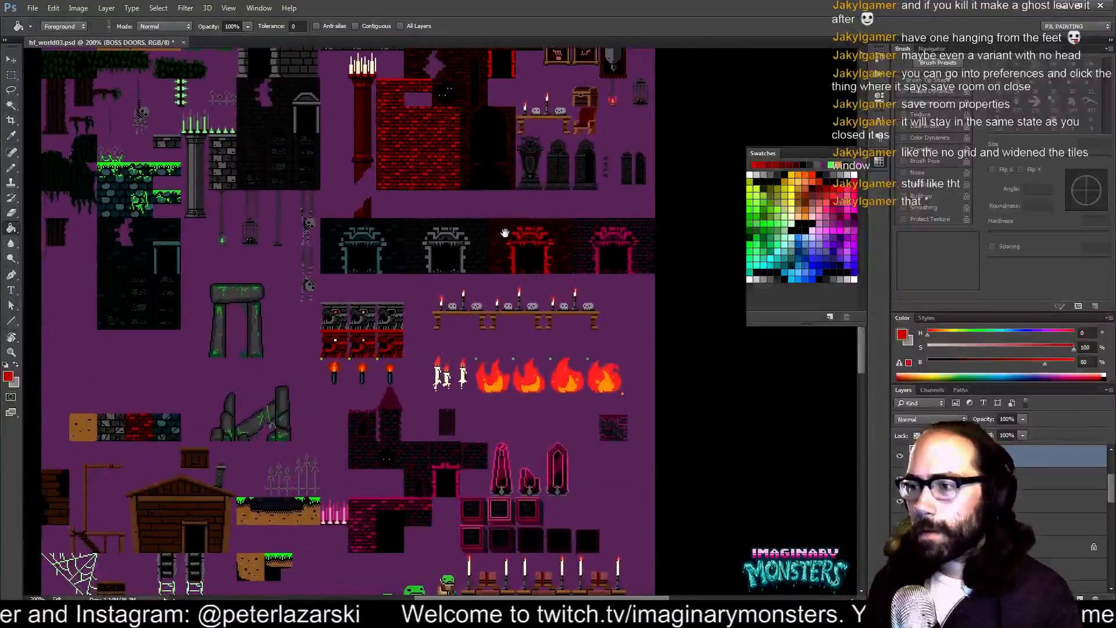
- Try moving the row of boss doors down, undo the move, and return to the bright red brick layer in its original position
key(v)
drag(526, 202, 526, 251)
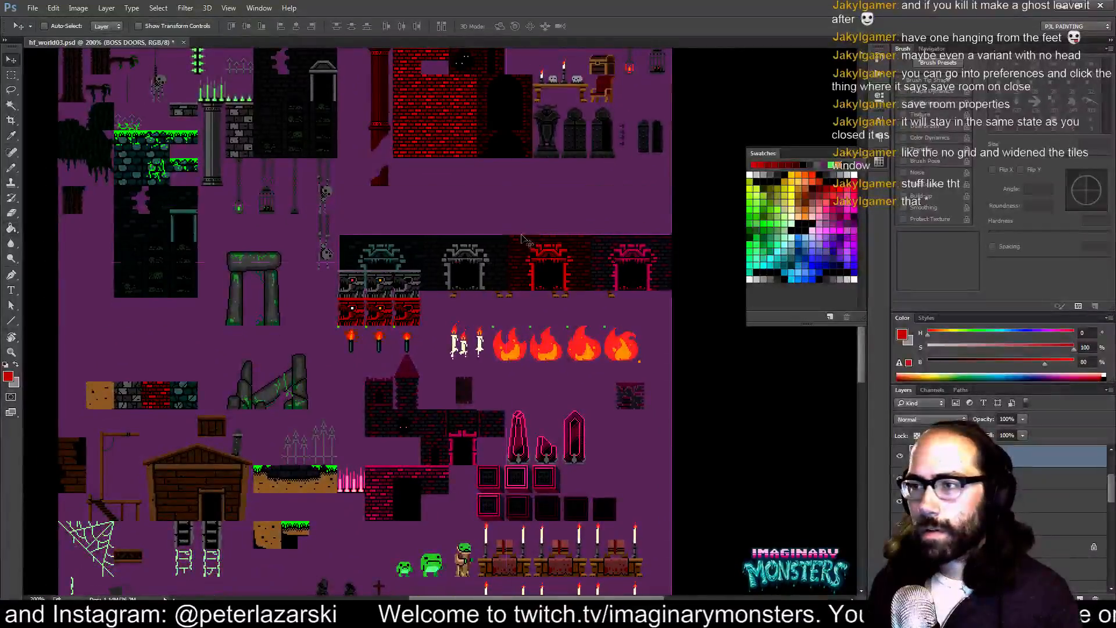
key(ctrl+z)
ctrl+click(455, 138)
drag(455, 140, 457, 258)
key(ctrl+z)
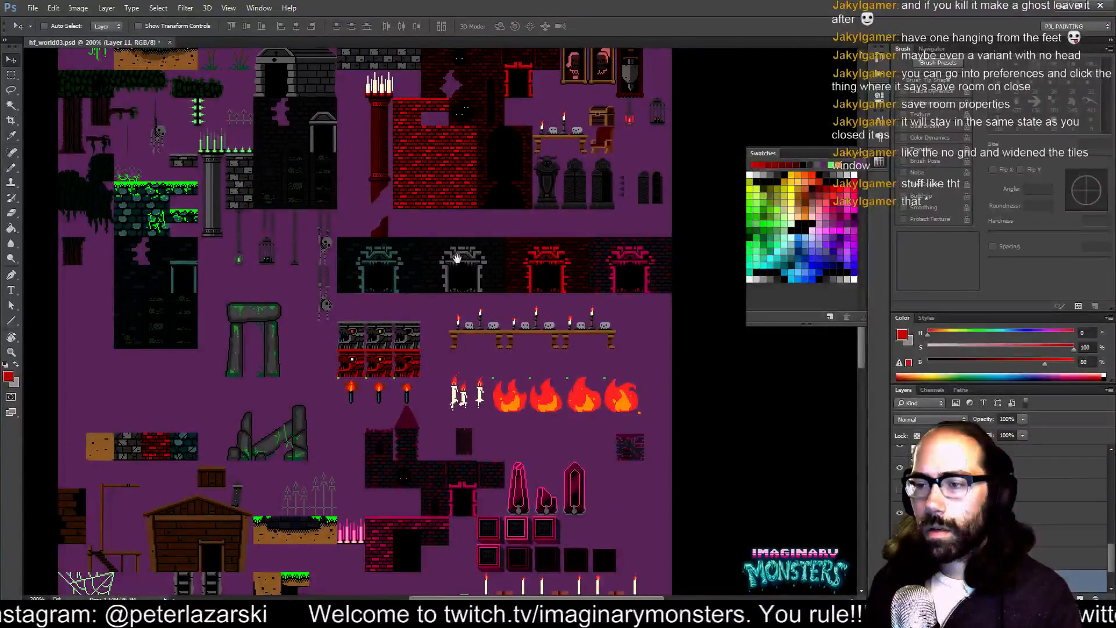
drag(457, 256, 429, 268)
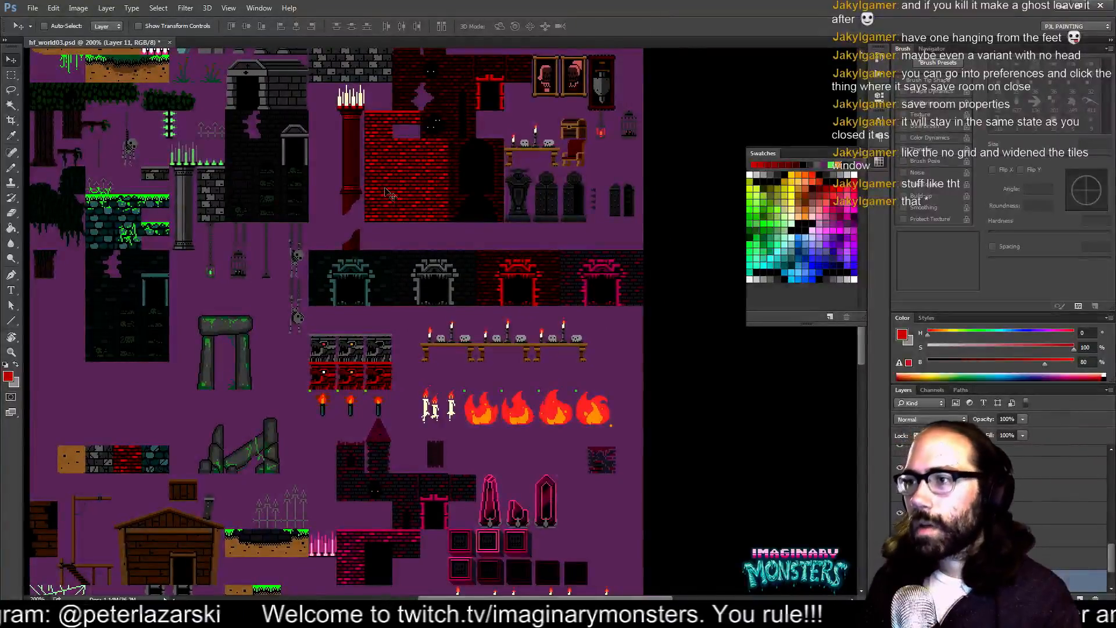
- Save the tileset as a new Photoshop file named hf_world04.psd in the halloweenforever folder
key(ctrl+shift+s)
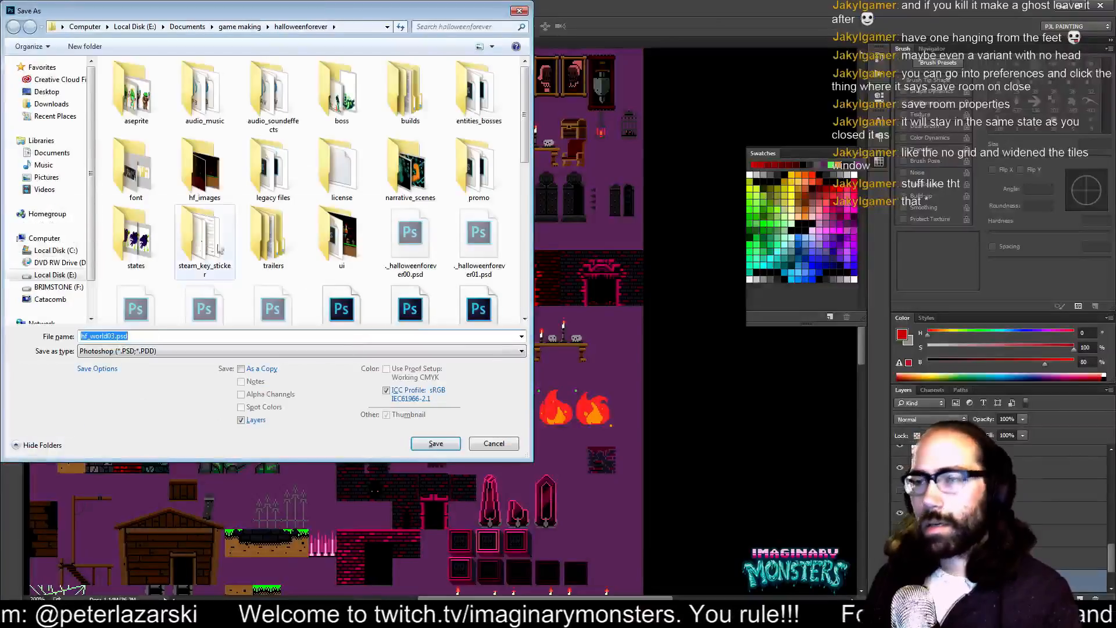
key(Right)
key(Left)
key(Left)
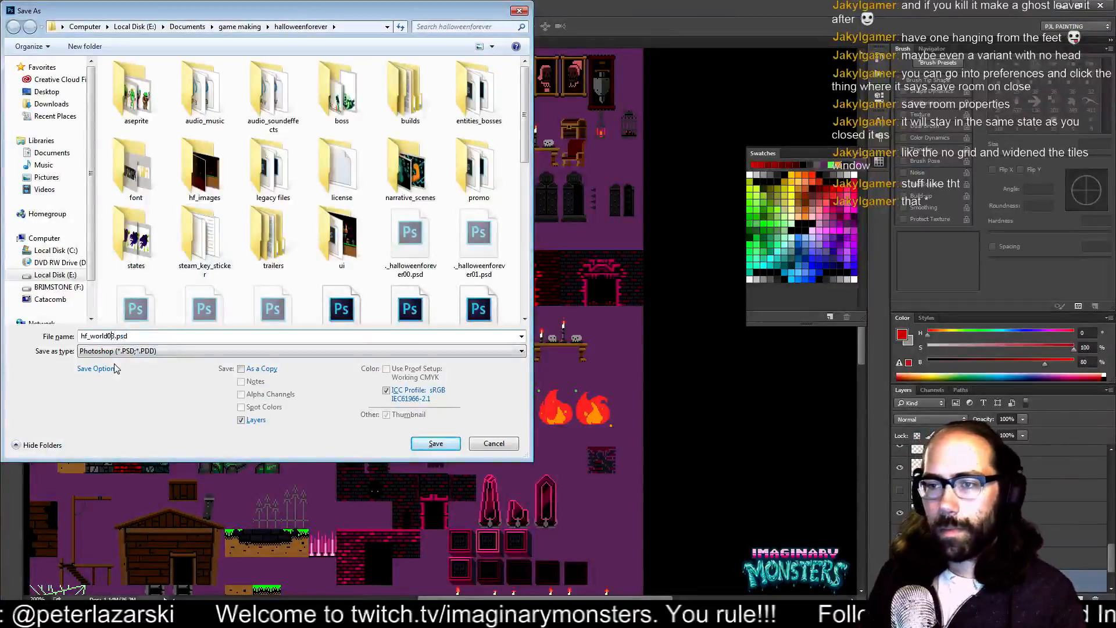
key(Left)
key(Left)
key(BackSpace)
text(4)
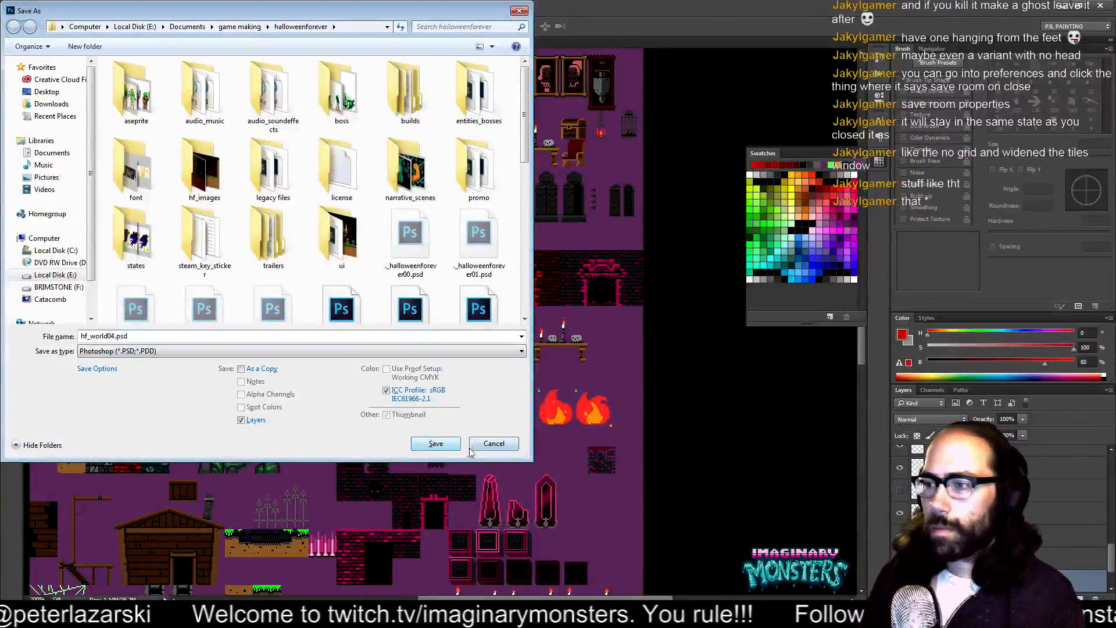
key(Return)
click(705, 187)
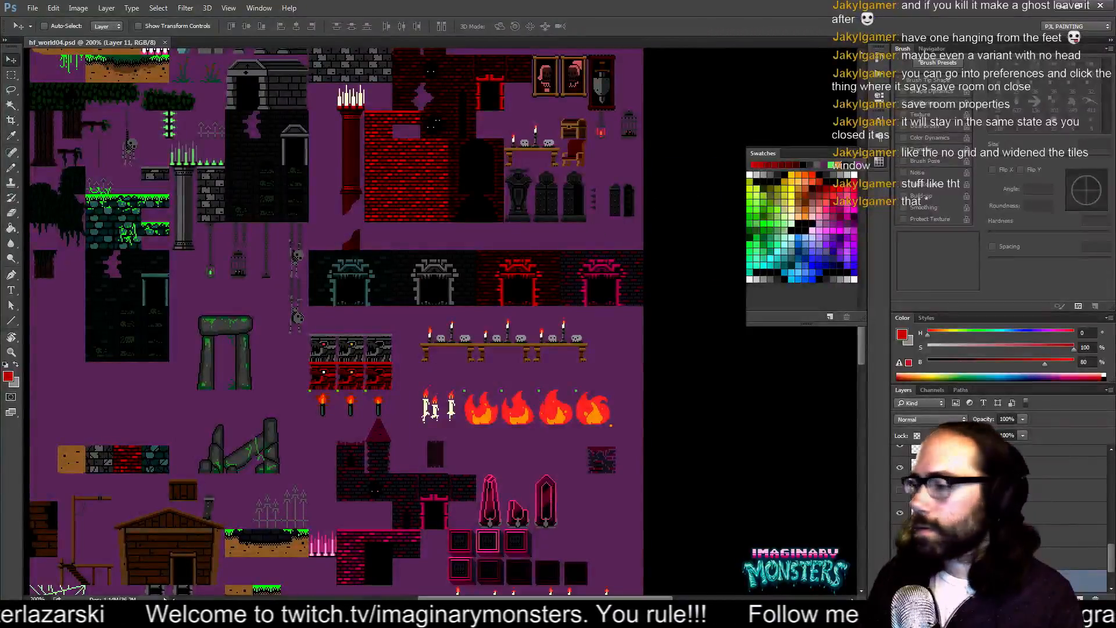
- Hide the purple background layer and save the tileset again as hf_world04.psd, replacing the existing file
scroll(1110, 563, down, 2)
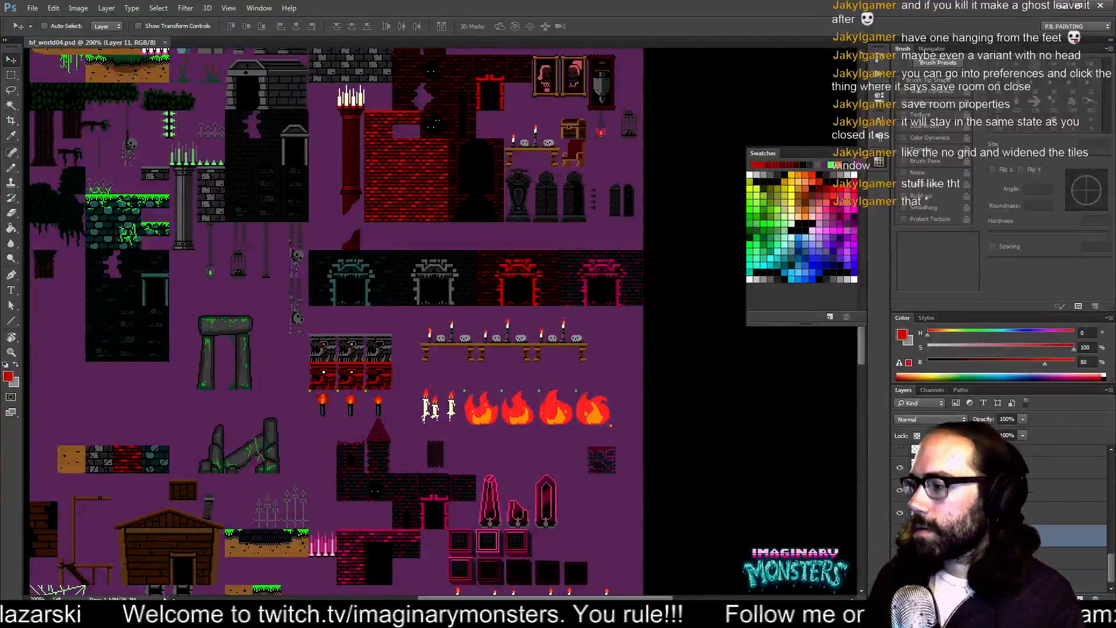
click(899, 581)
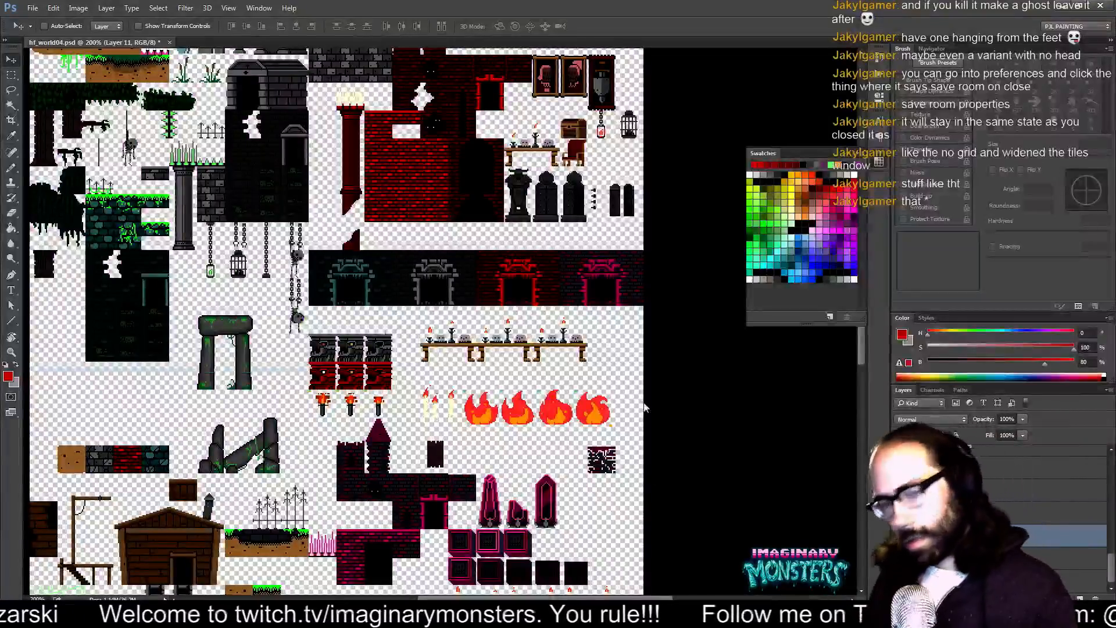
key(ctrl+shift+s)
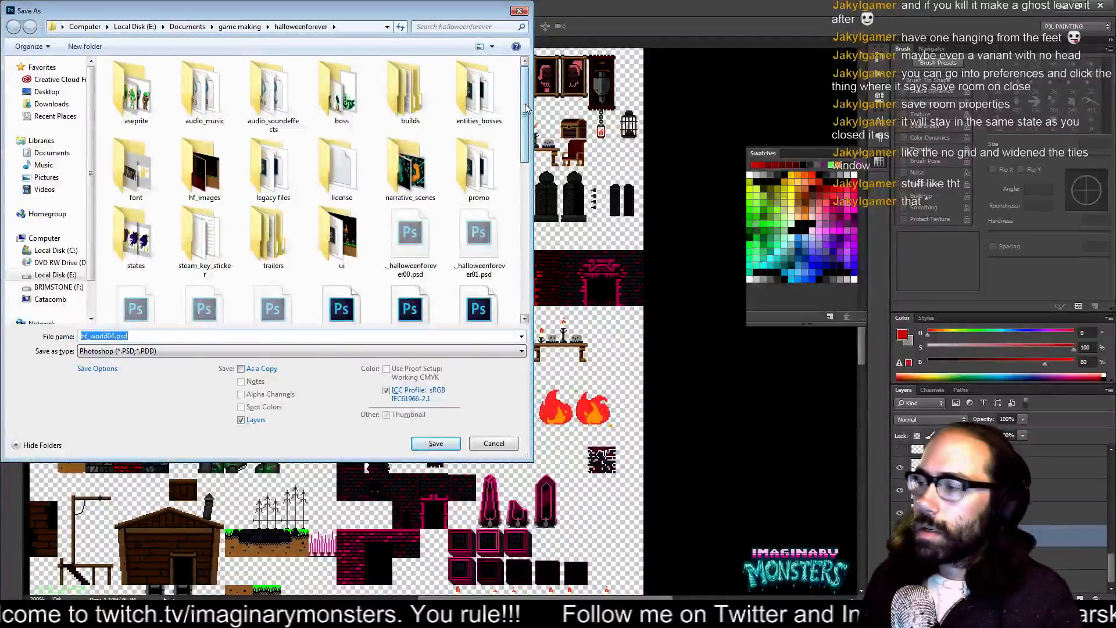
scroll(526, 108, down, 5)
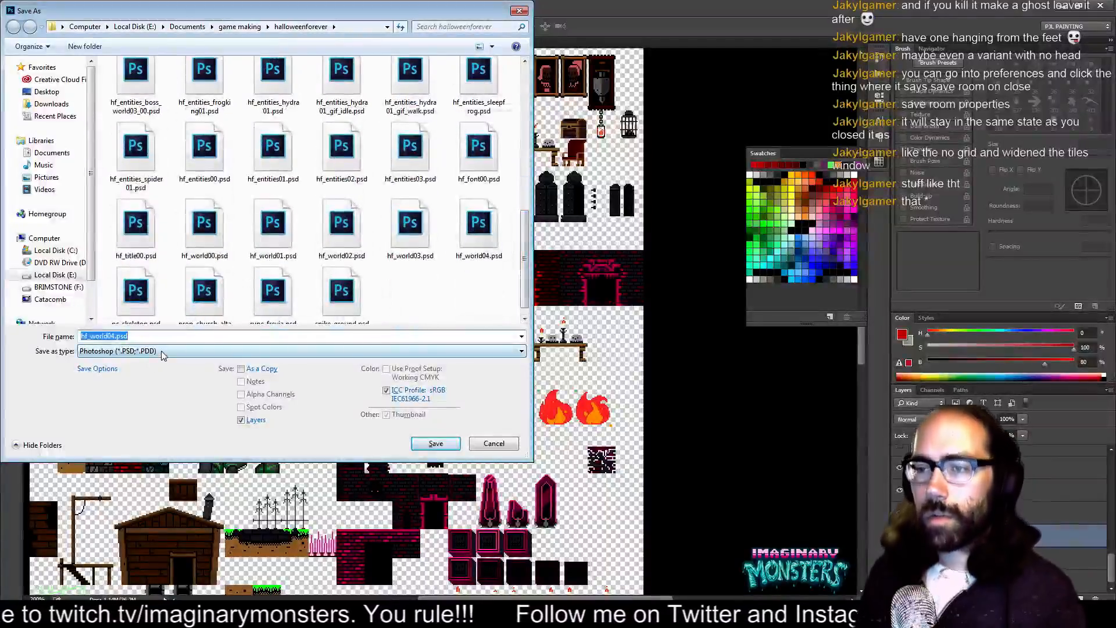
click(416, 444)
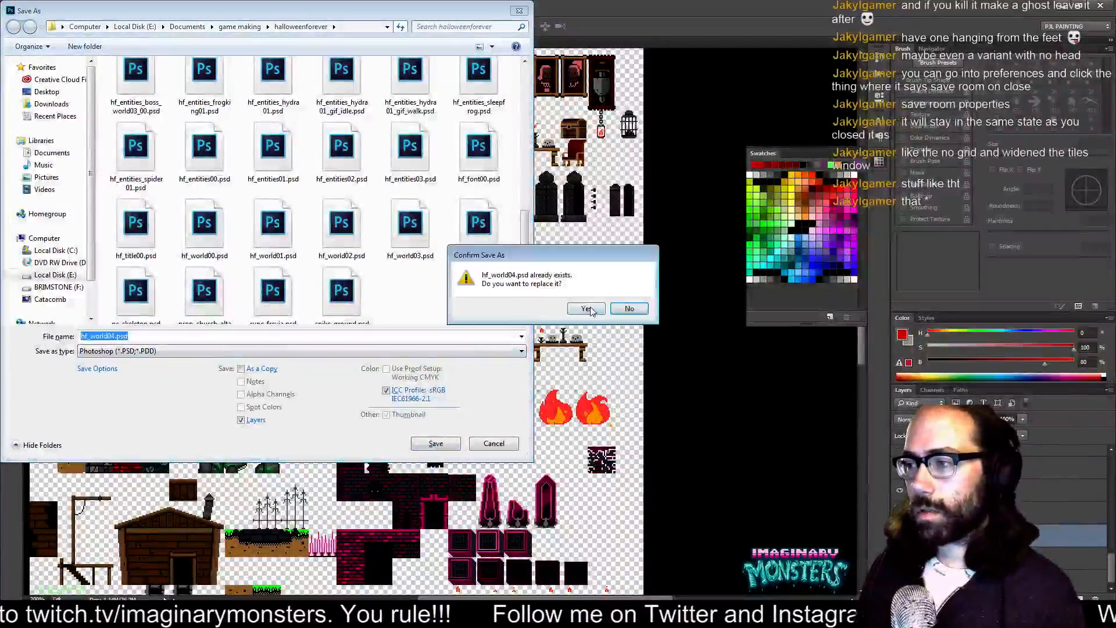
click(587, 308)
key(Return)
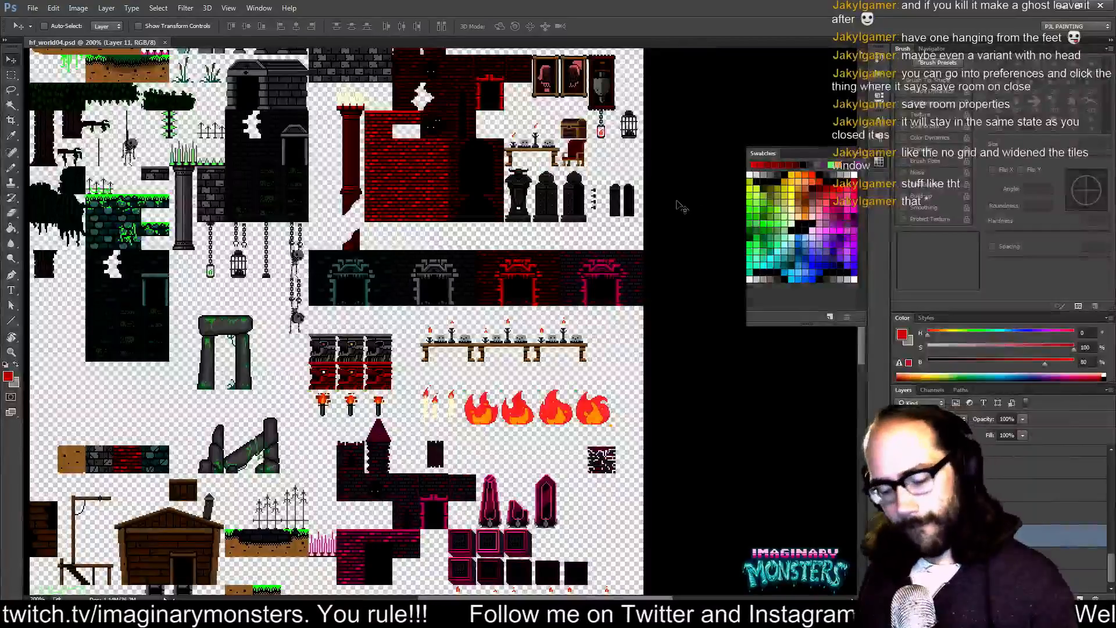
- Save a PNG copy of the tileset as hf_world04.png in the halloweenforever folder with smallest compression and no interlacing
key(ctrl+shift+s)
click(222, 352)
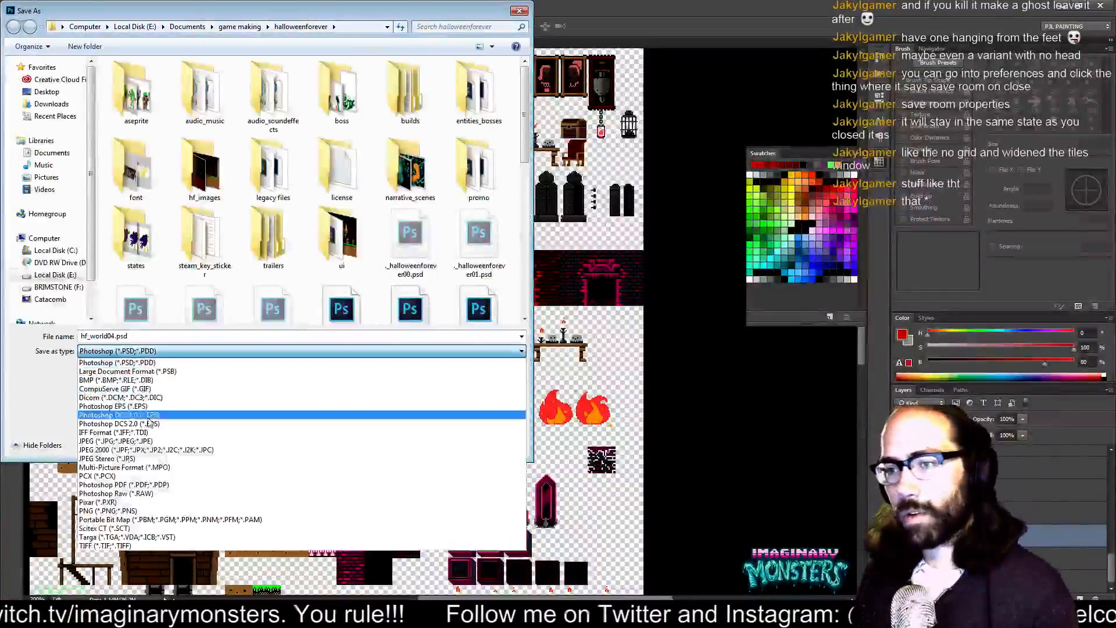
click(119, 510)
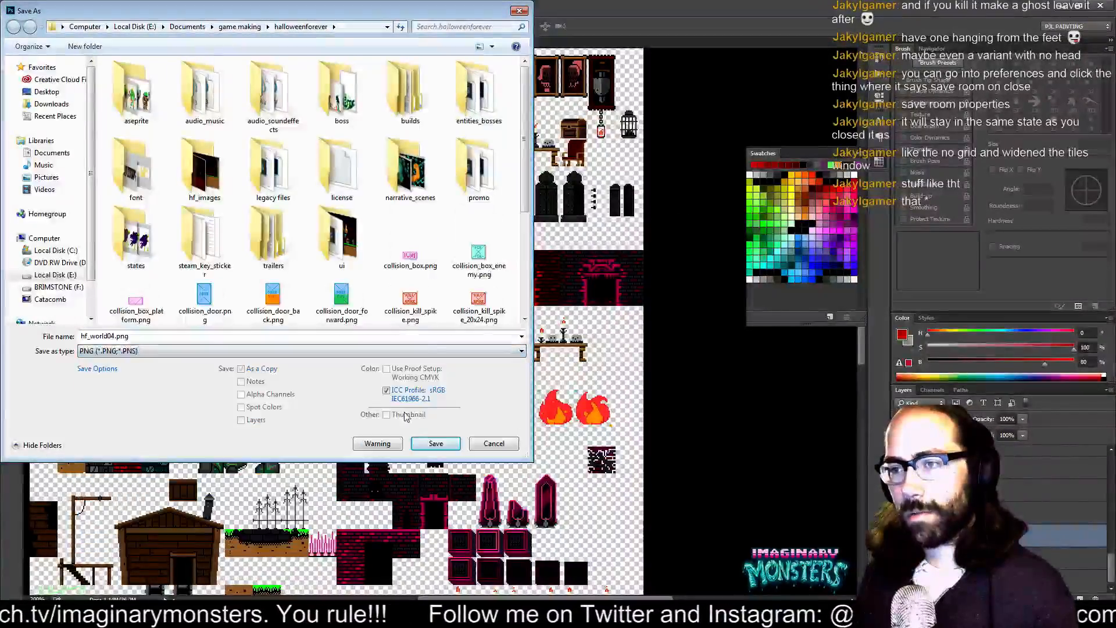
click(437, 445)
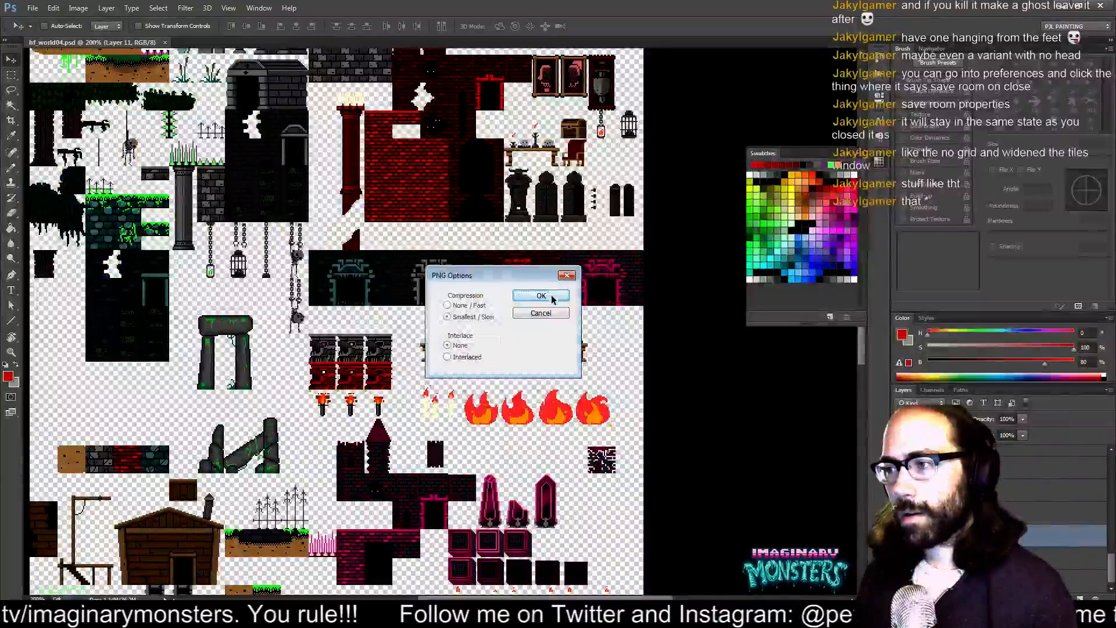
click(541, 297)
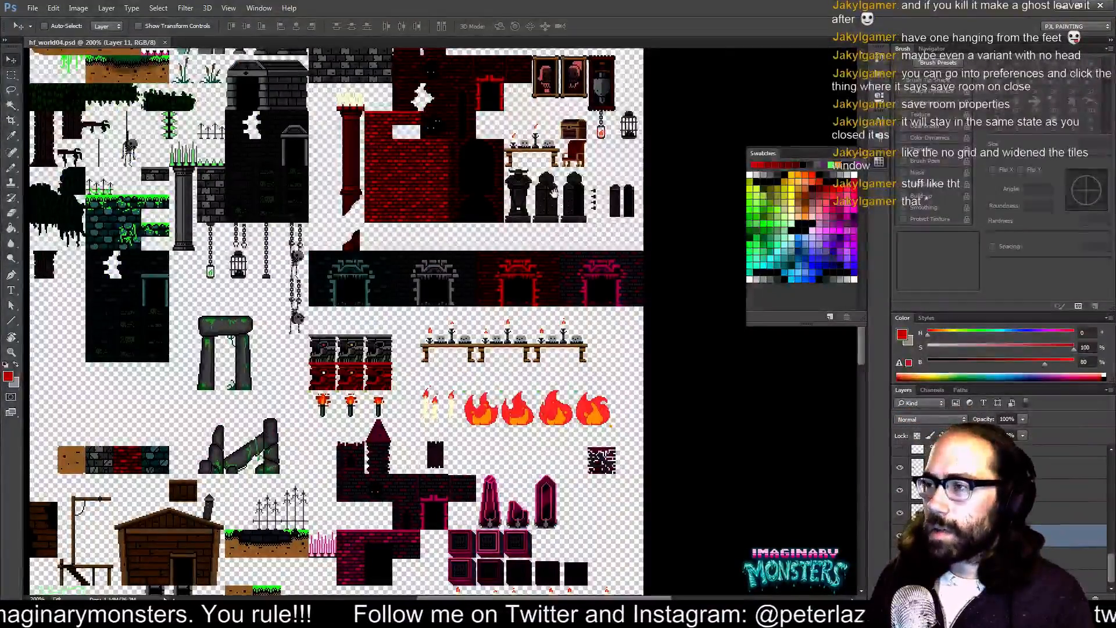
- Close the tileset file, switch to GameMaker and open the properties of background0
drag(559, 200, 608, 266)
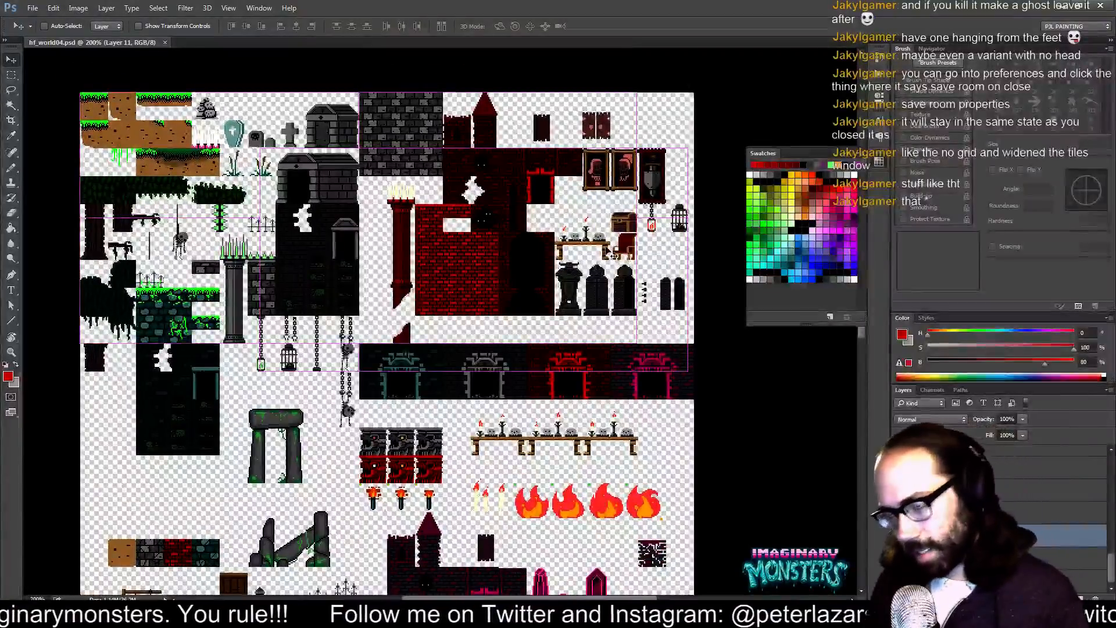
key(ctrl+w)
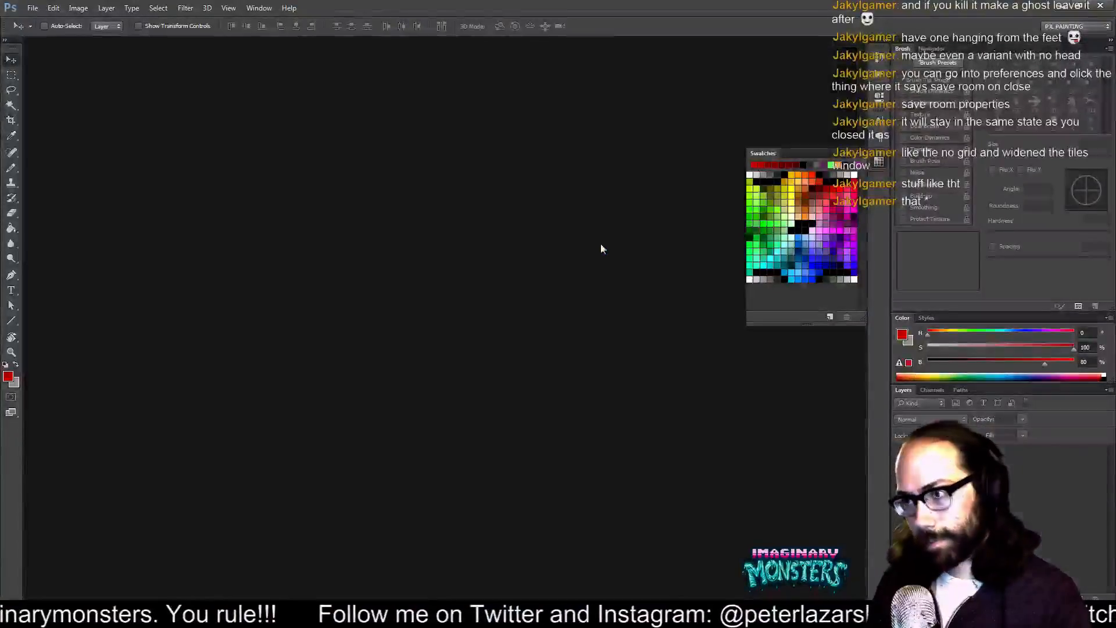
click(1062, 9)
drag(70, 5, 229, 120)
click(35, 81)
double_click(35, 81)
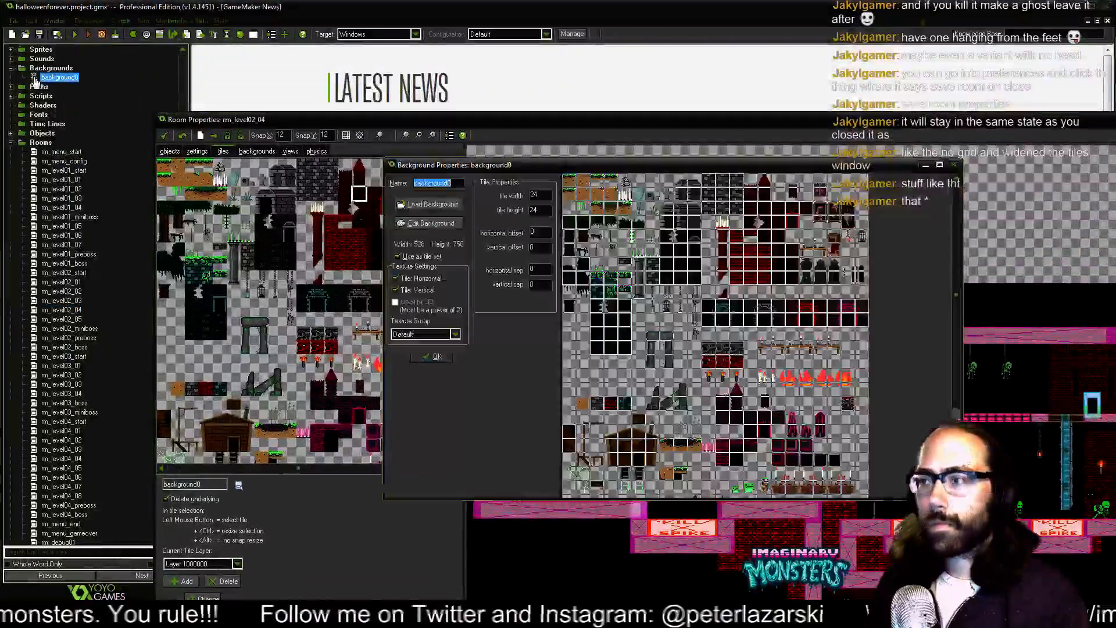
- Load hf_world04.png as the image of background0 and accept the background properties
click(423, 202)
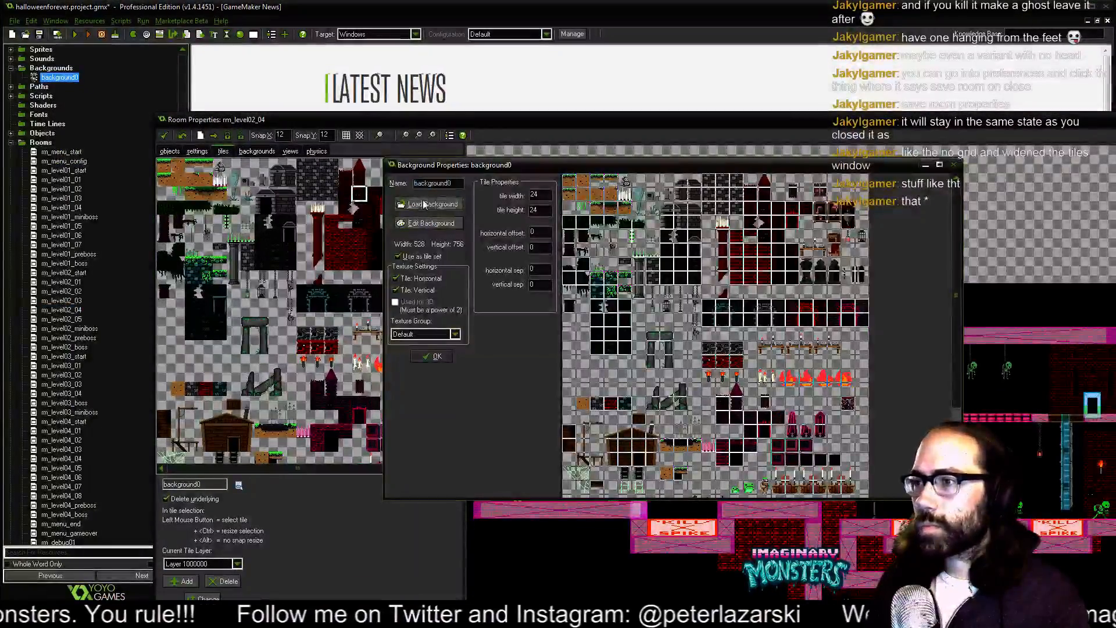
drag(620, 243, 614, 463)
scroll(613, 463, down, 1)
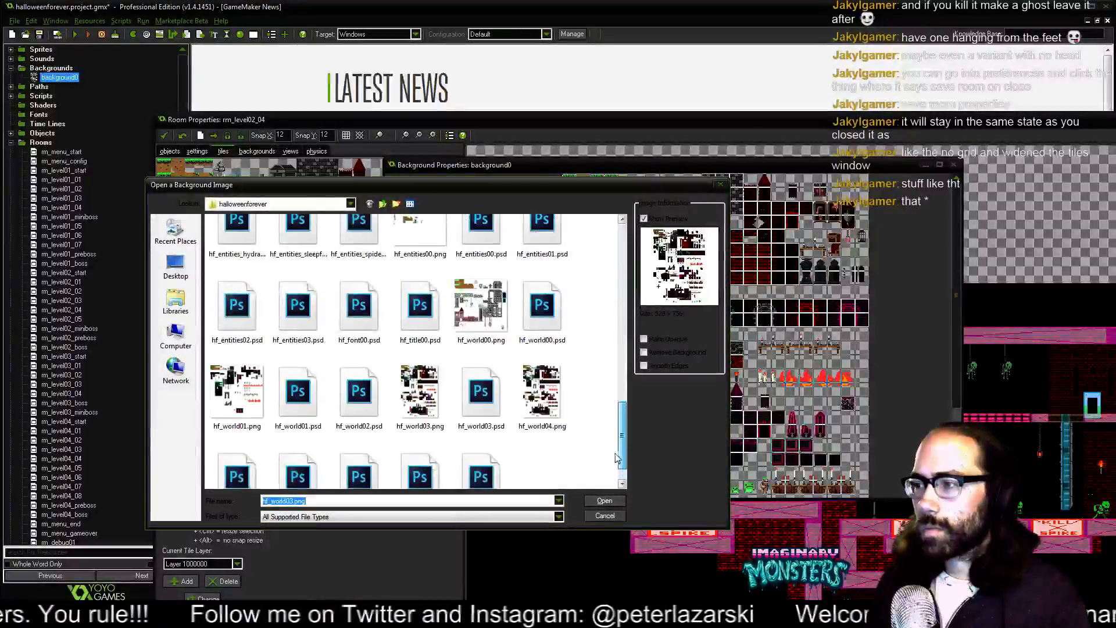
click(541, 356)
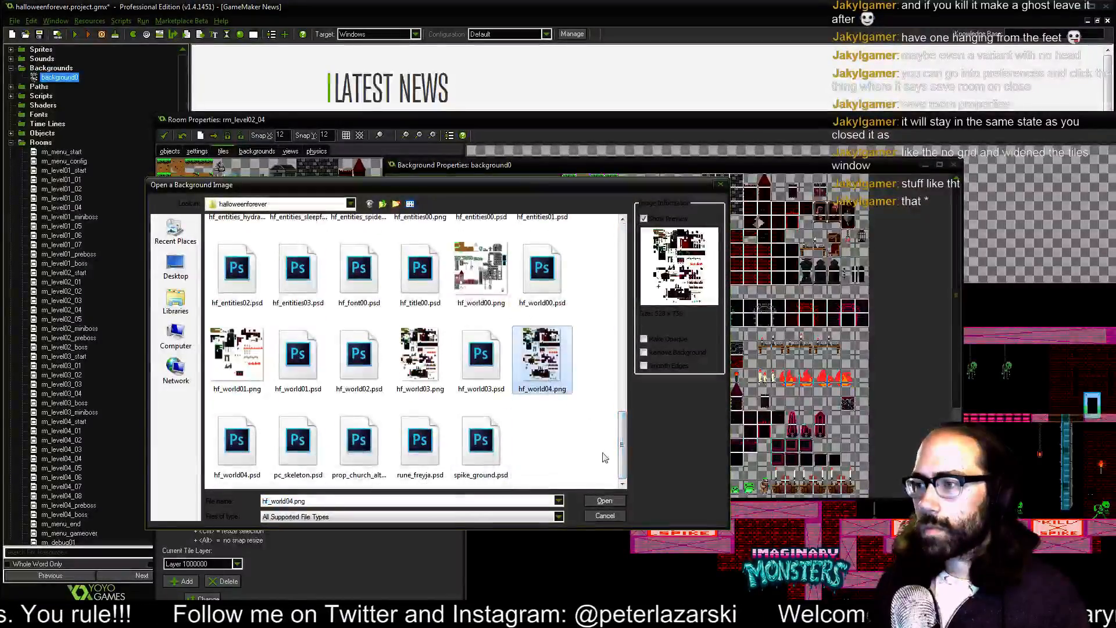
click(604, 500)
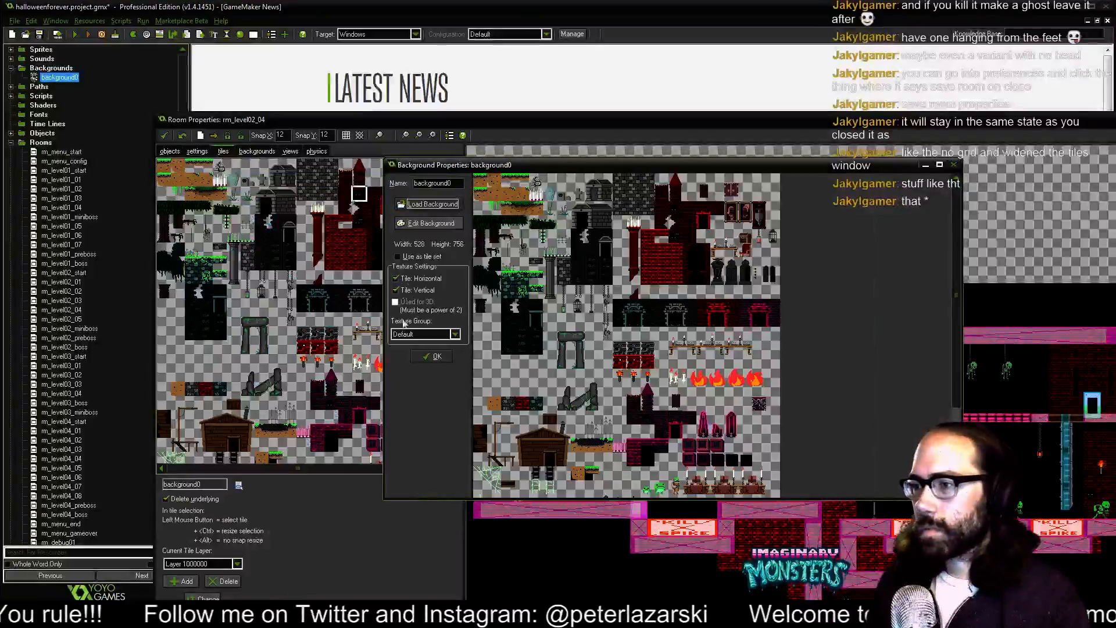
click(432, 356)
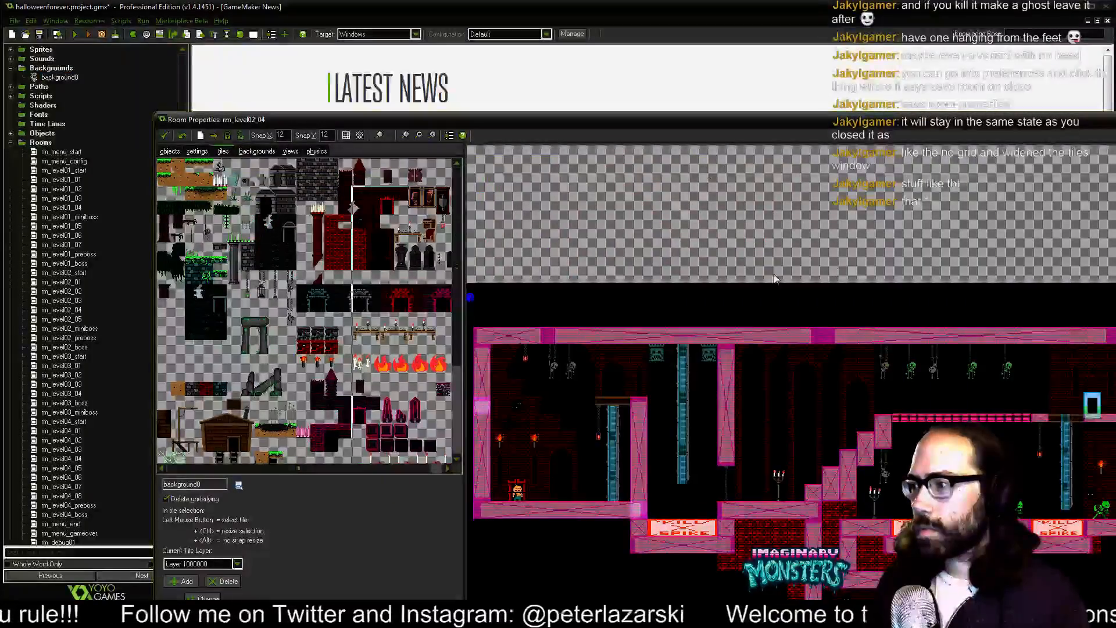
- Hide the objects in room rm_level02_04 and examine the recoloured brick walls and arched windows up close
drag(669, 122, 569, 36)
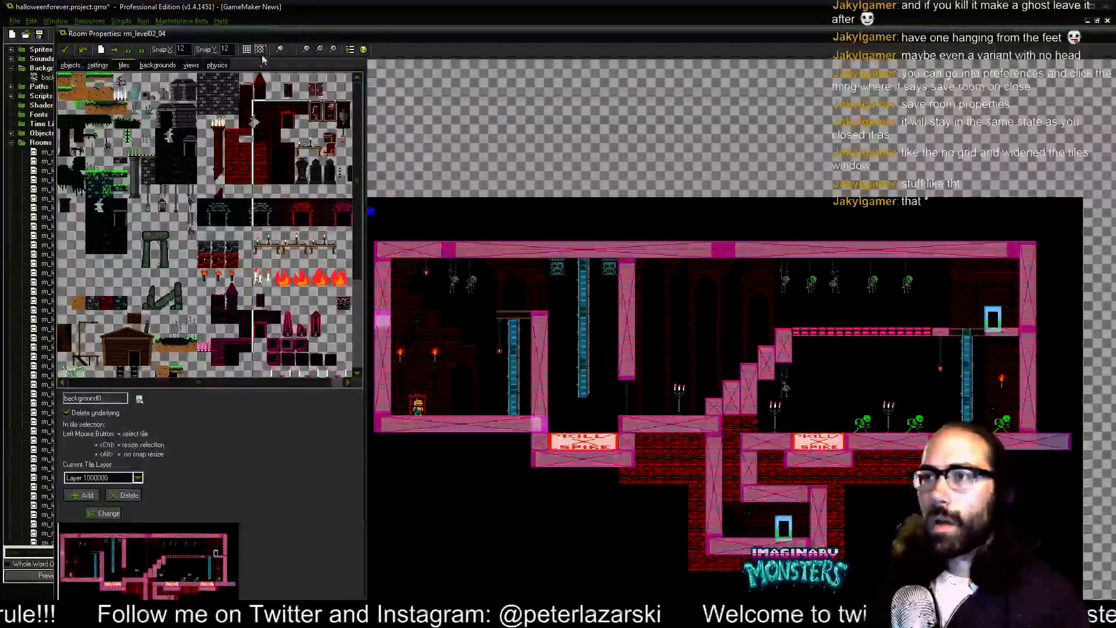
click(279, 49)
click(314, 60)
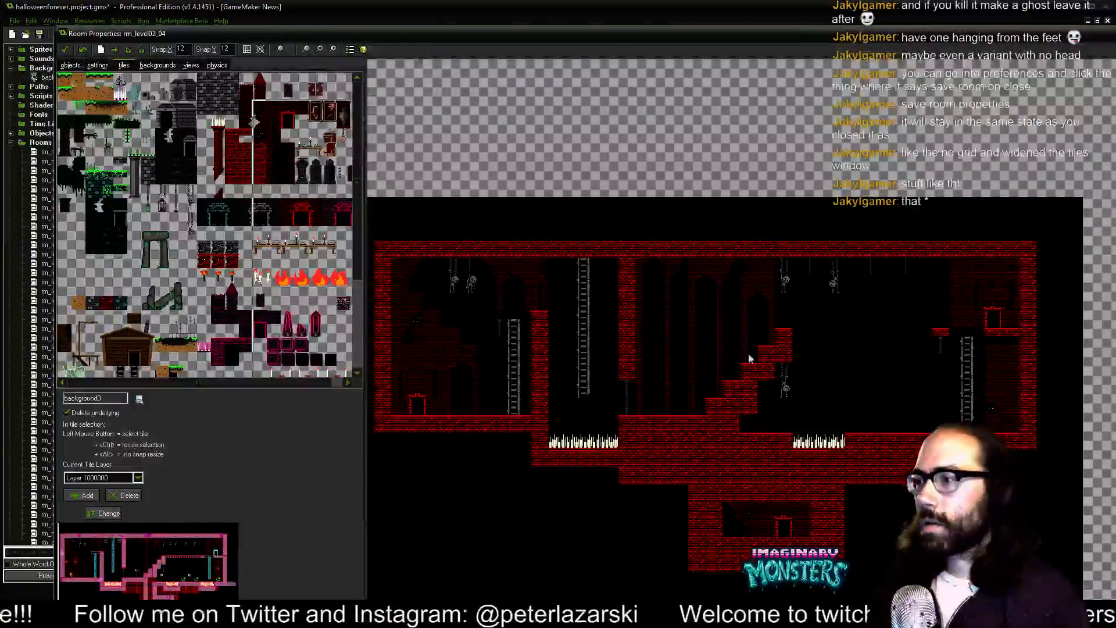
scroll(652, 401, up, 3)
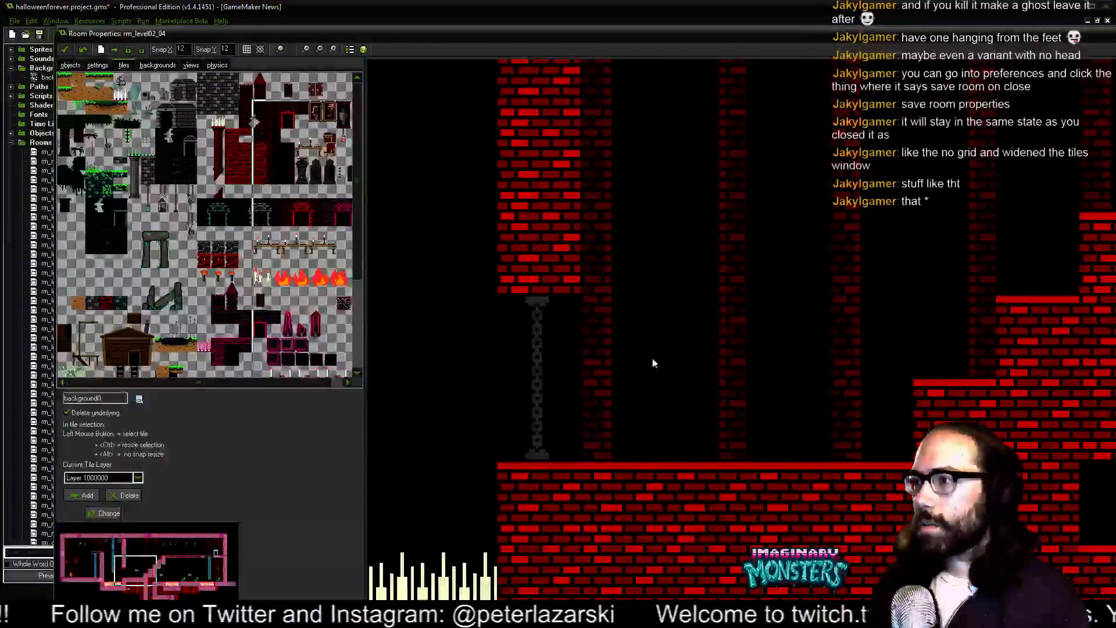
scroll(650, 361, down, 1)
drag(681, 285, 554, 422)
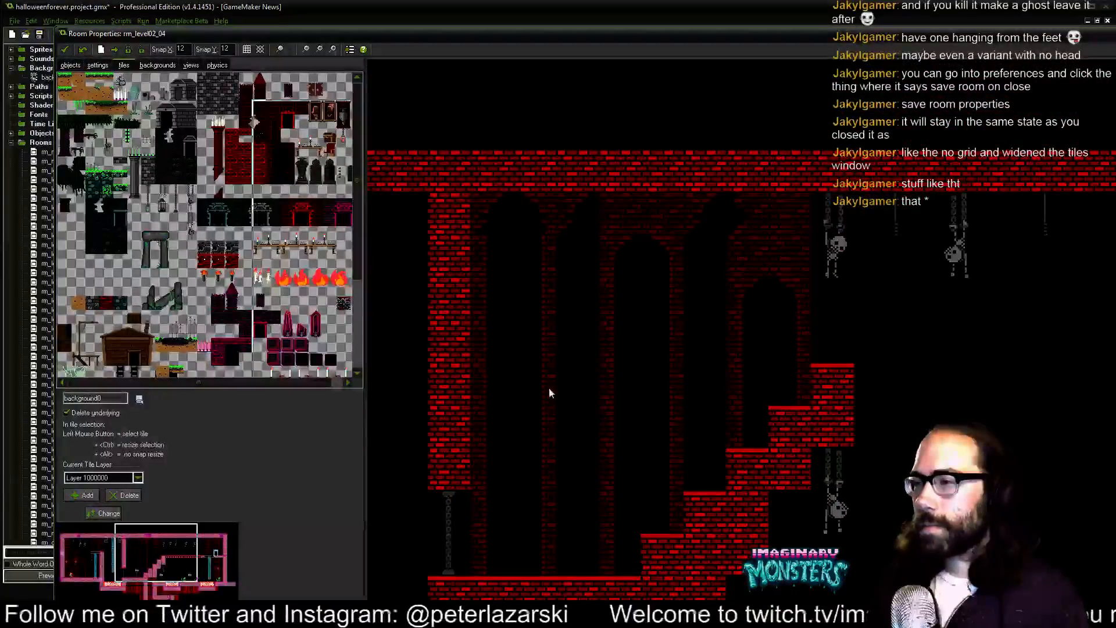
scroll(482, 273, up, 1)
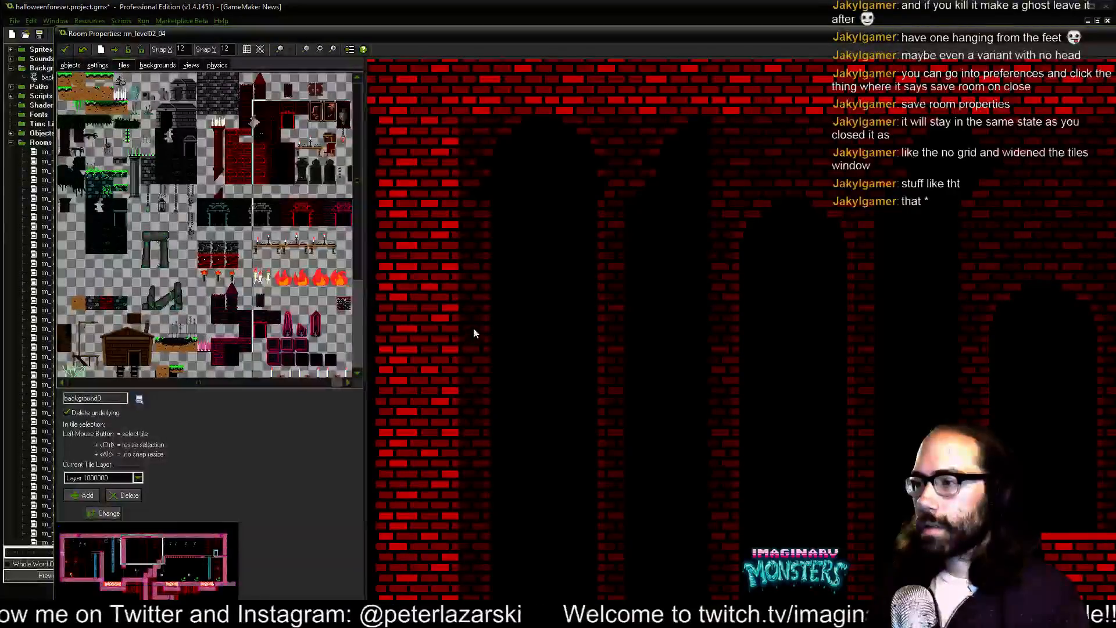
scroll(472, 331, down, 2)
drag(747, 341, 584, 341)
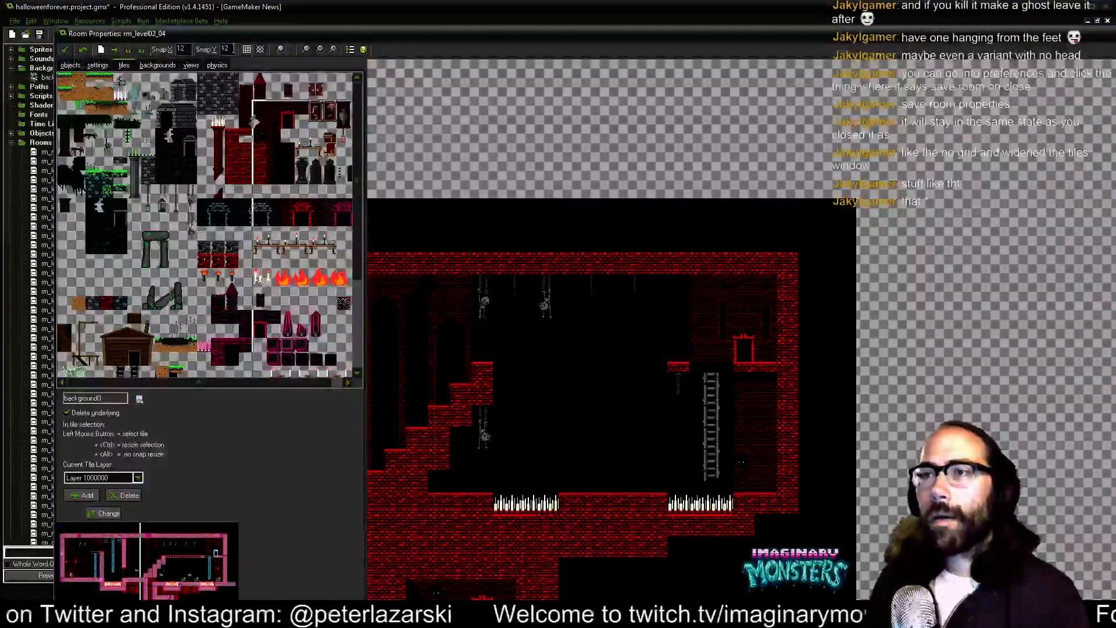
- Show the objects again, maximize the room editor and look over the whole room from the entrance to the exit door
click(280, 50)
click(314, 54)
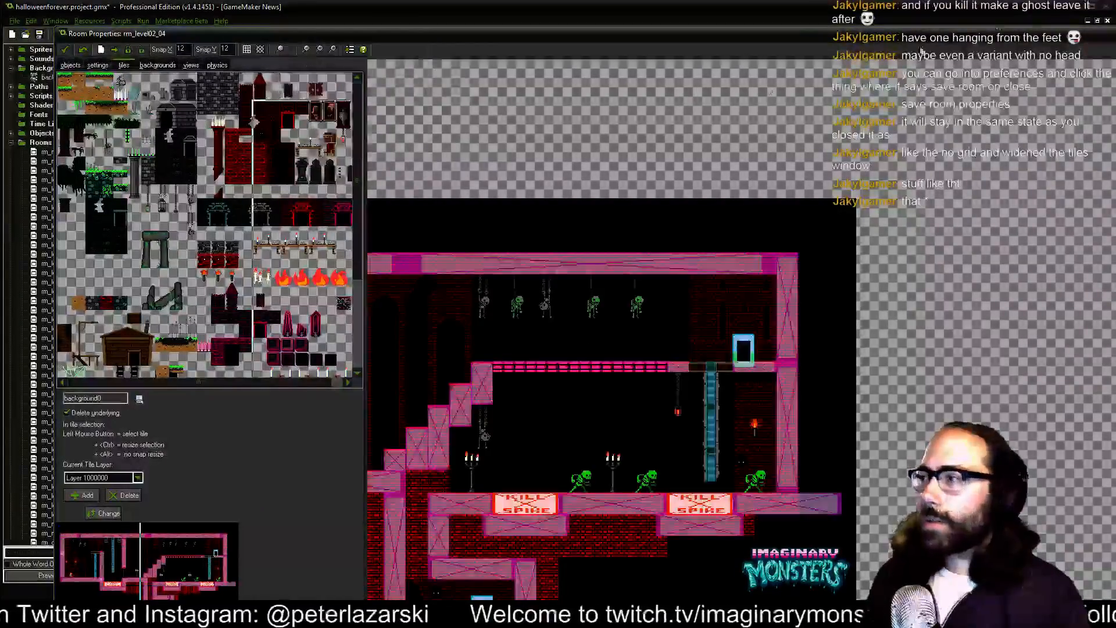
double_click(1014, 32)
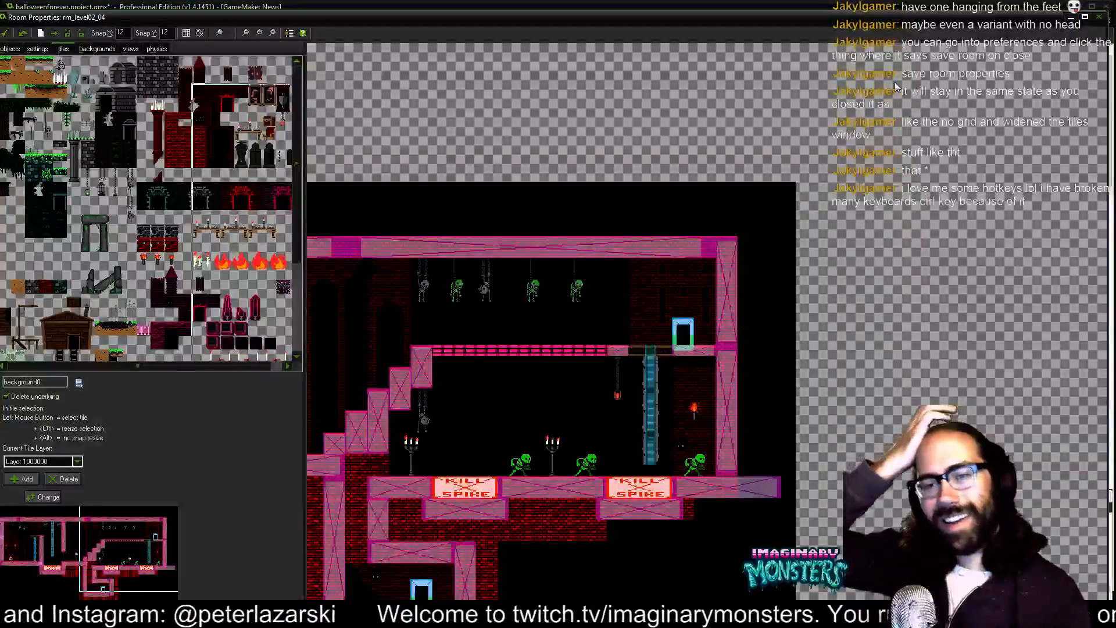
drag(616, 287, 753, 208)
drag(409, 289, 661, 320)
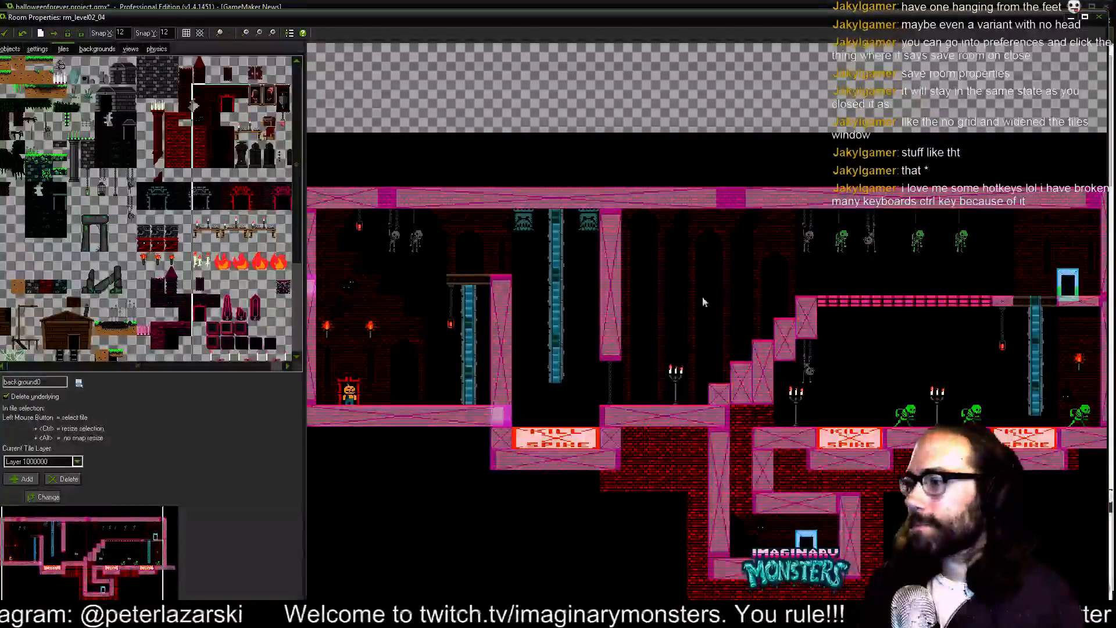
drag(702, 302, 453, 261)
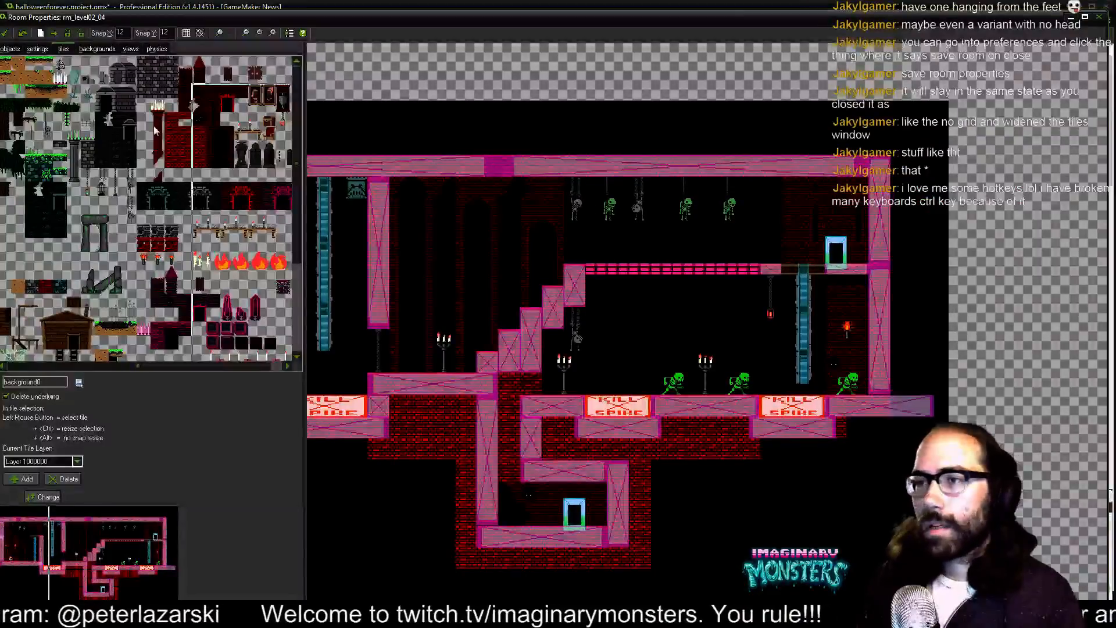
- Restore the room editor's size and set background0 as a tile set with tile width 24 and tile height 24
click(169, 134)
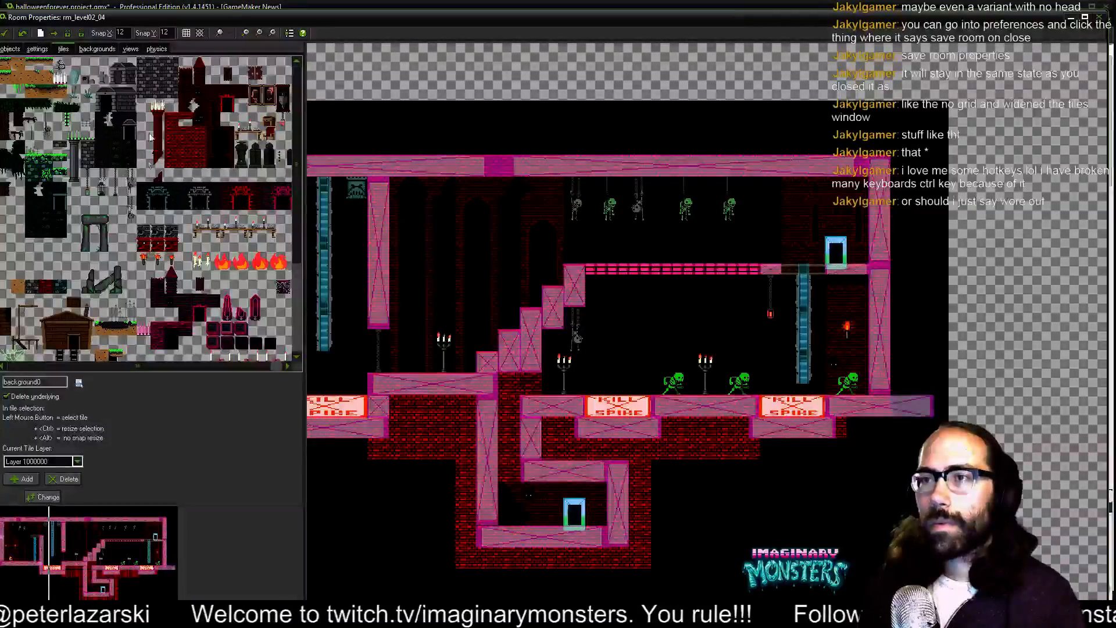
double_click(175, 18)
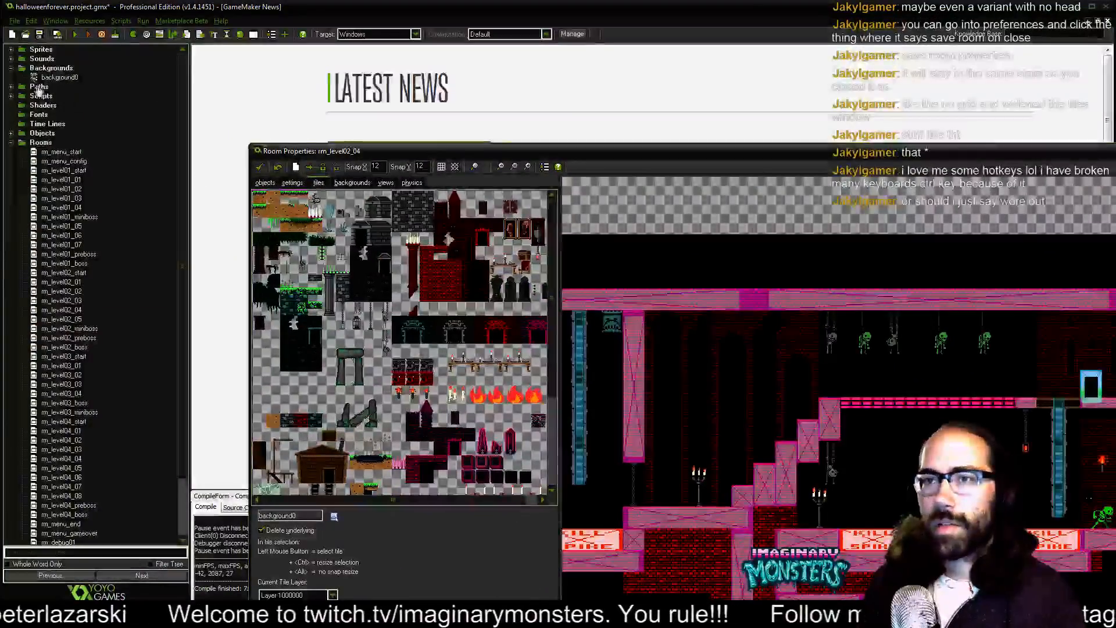
double_click(59, 77)
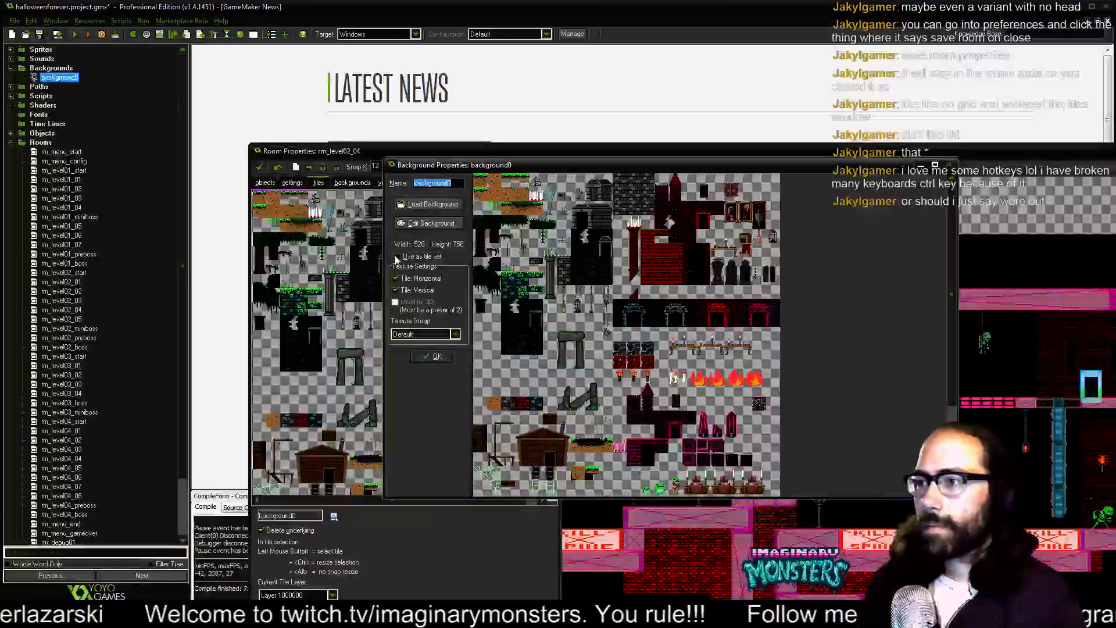
click(397, 258)
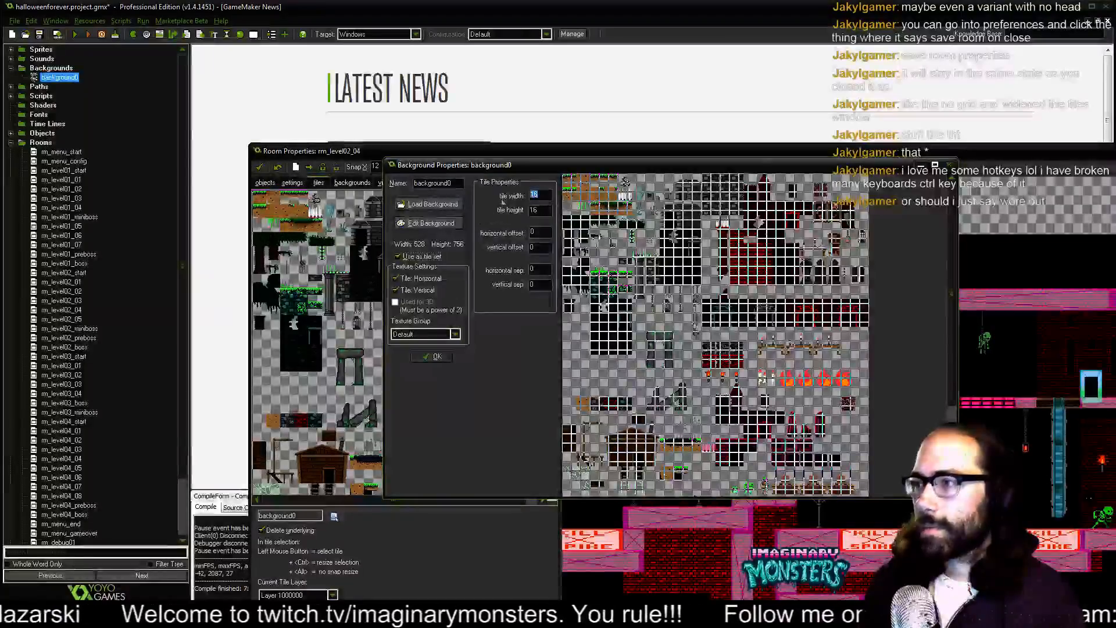
text(24)
key(Tab)
text(24)
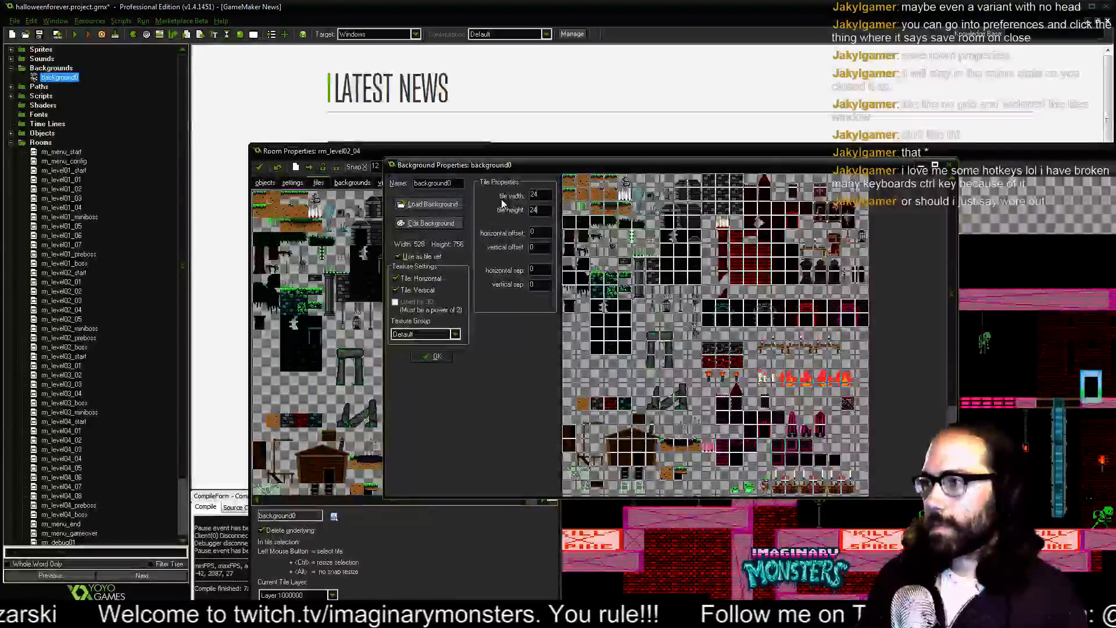
click(437, 355)
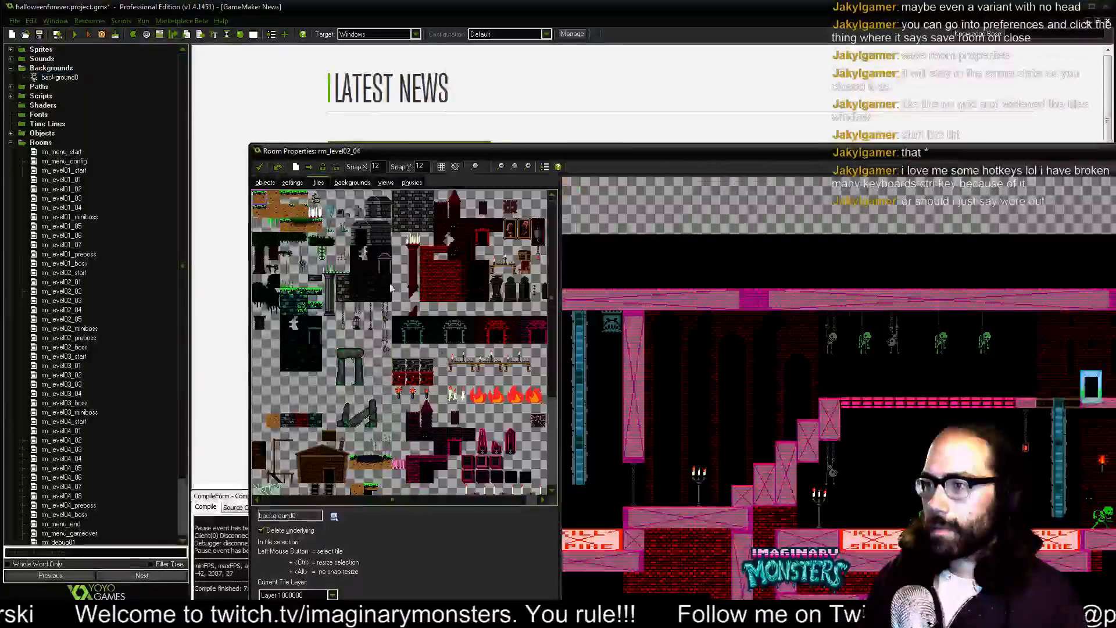
- Try to fill the black area beneath the floor near the exit with the red brick block tile
drag(425, 274, 456, 293)
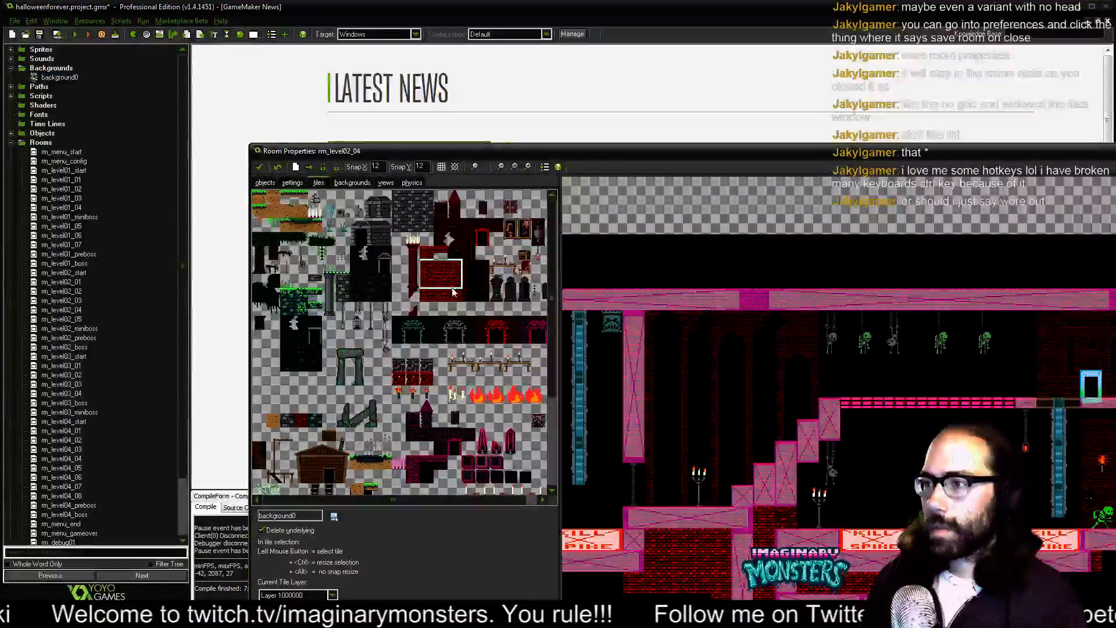
double_click(522, 154)
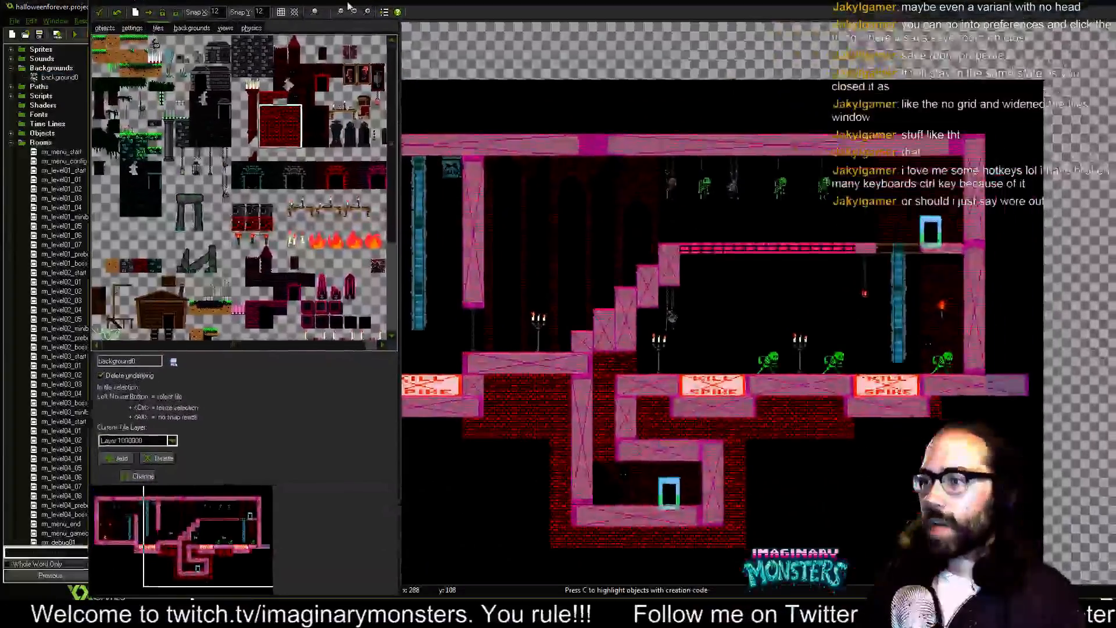
scroll(538, 287, up, 2)
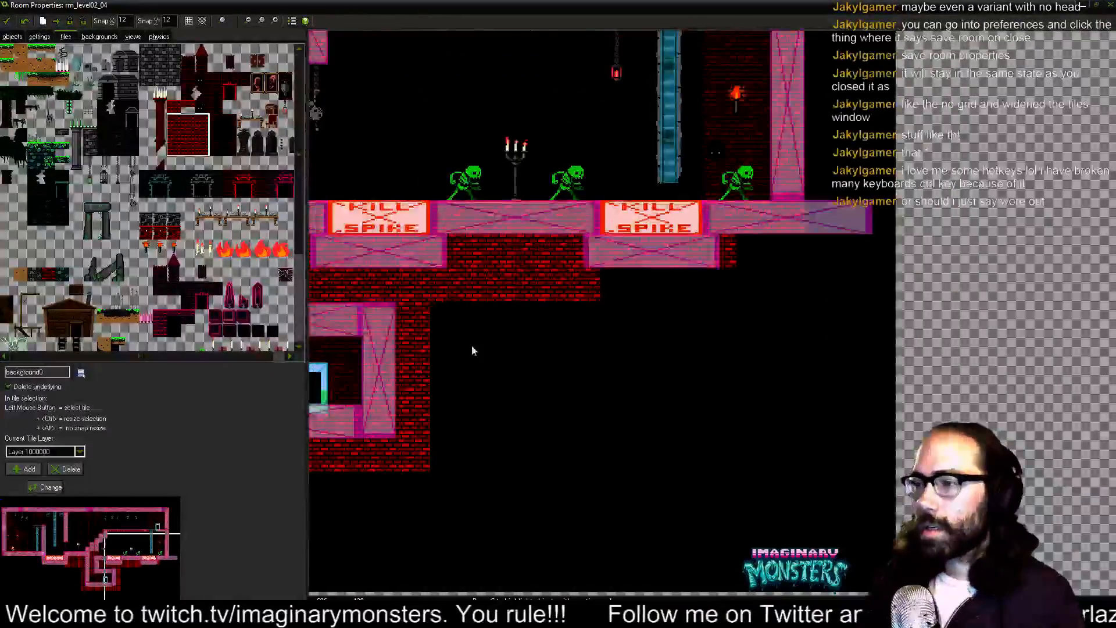
drag(472, 346, 441, 312)
drag(561, 328, 536, 322)
drag(610, 284, 611, 282)
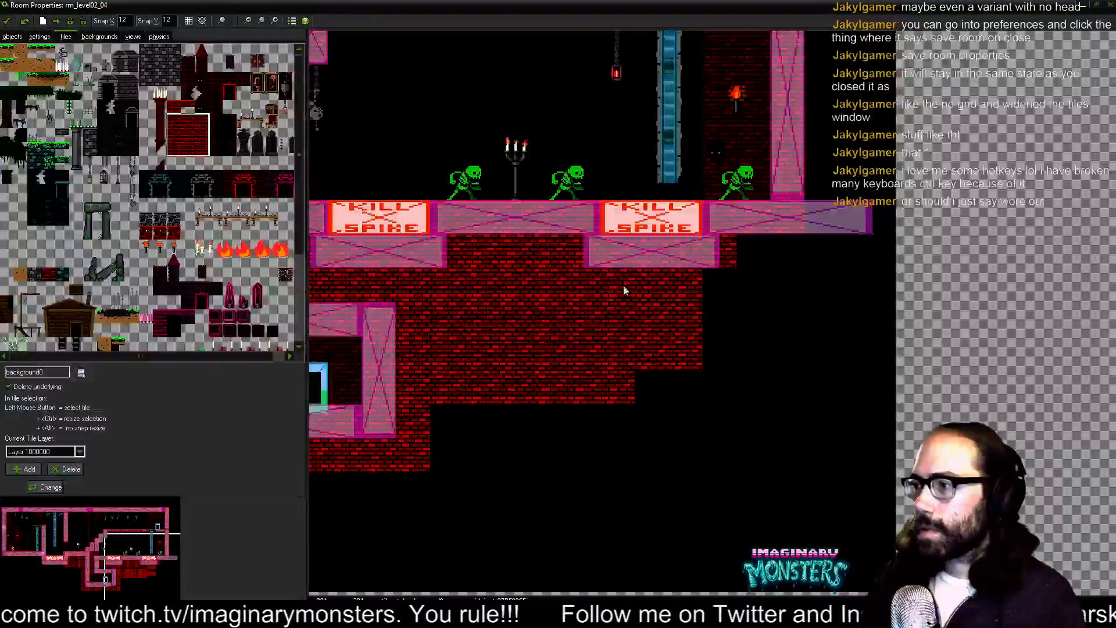
drag(739, 284, 716, 281)
drag(772, 249, 753, 246)
drag(710, 367, 698, 427)
drag(818, 431, 799, 429)
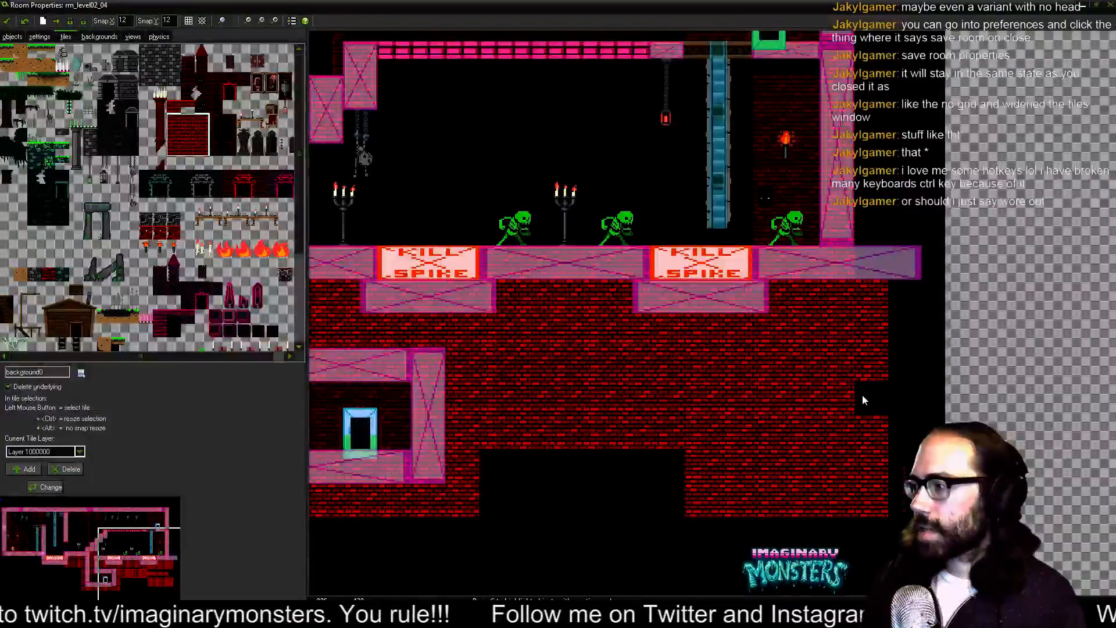
- Try to extend the red bricks past the room's outer edge and up along the outside of the exit wall
click(869, 393)
drag(929, 330, 901, 280)
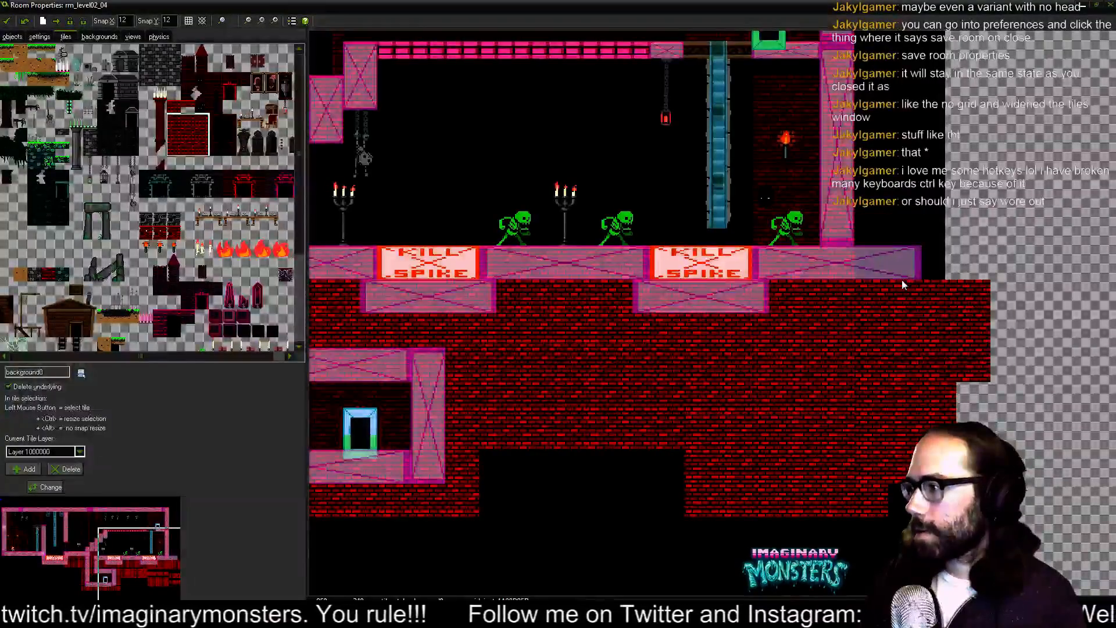
drag(879, 192, 866, 190)
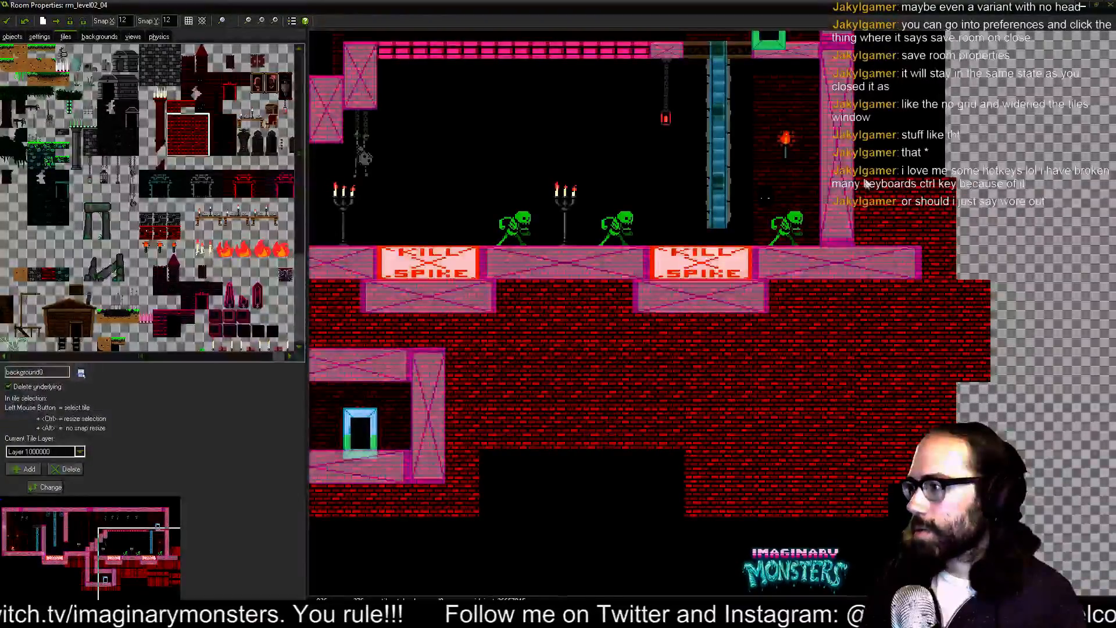
click(870, 118)
click(870, 82)
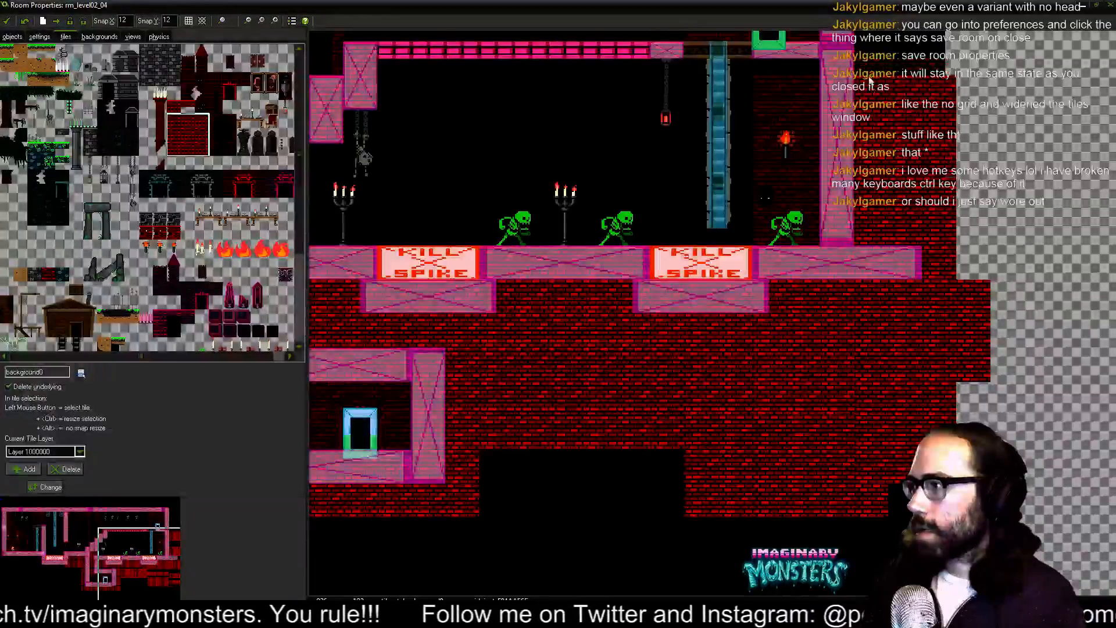
- Erase the newly added brick blocks outside the exit wall and beneath the floor
scroll(895, 154, down, 6)
drag(918, 201, 870, 312)
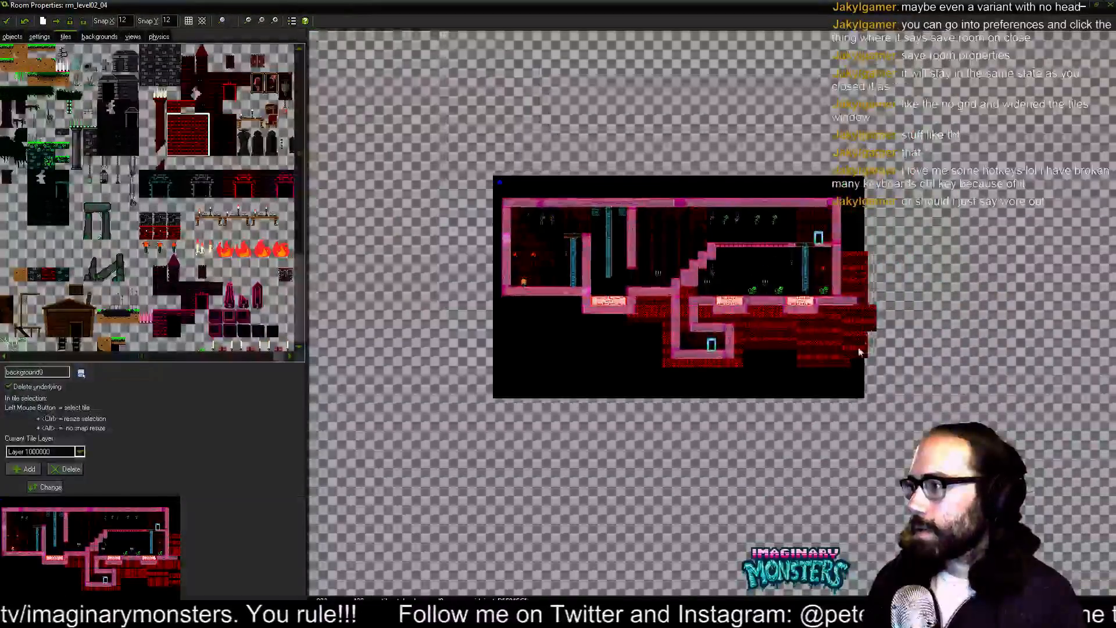
scroll(871, 312, up, 5)
right_click(841, 135)
right_click(842, 221)
right_click(848, 315)
right_click(822, 383)
right_click(773, 407)
right_click(762, 354)
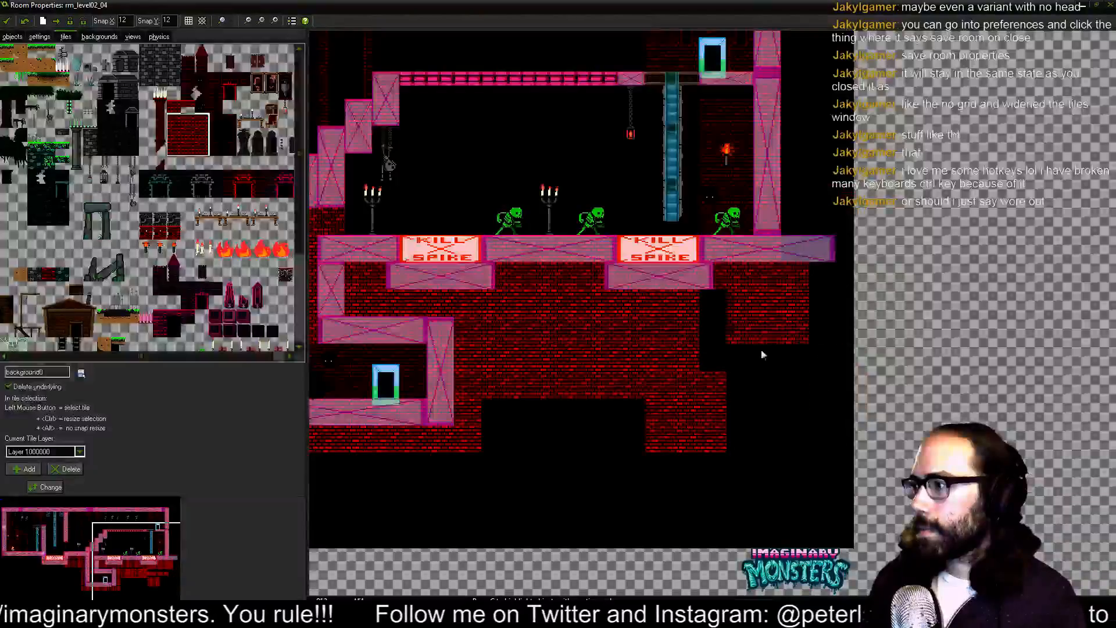
right_click(766, 320)
right_click(712, 416)
right_click(674, 363)
right_click(601, 379)
right_click(552, 349)
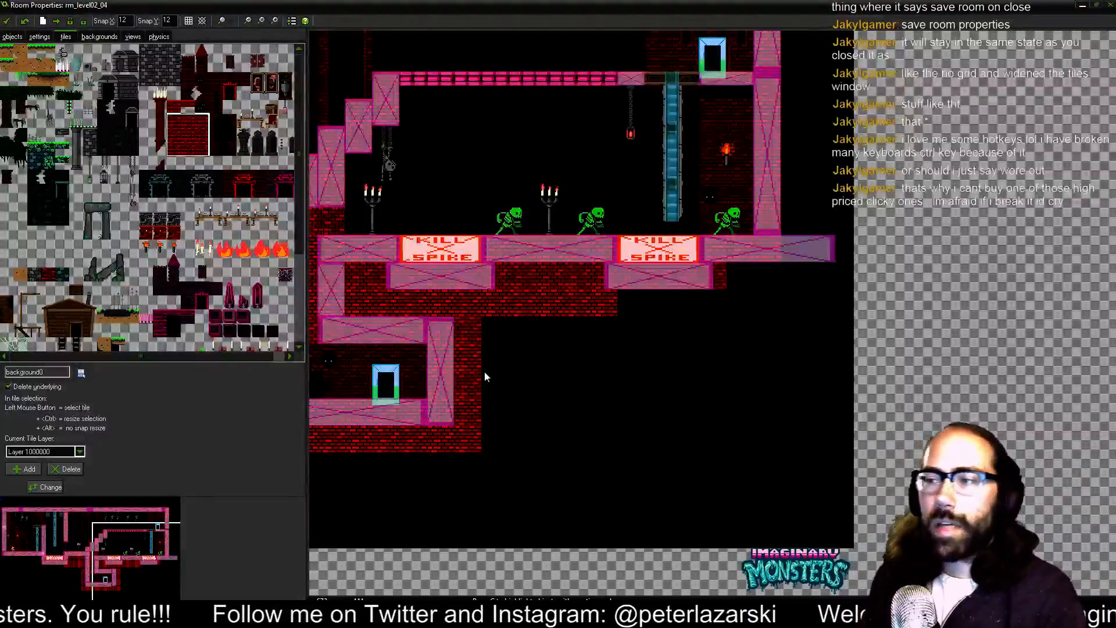
- Examine the brickwork around the lower secret passage, the staircase and the chamber above the spikes
drag(489, 334, 591, 318)
drag(448, 327, 524, 367)
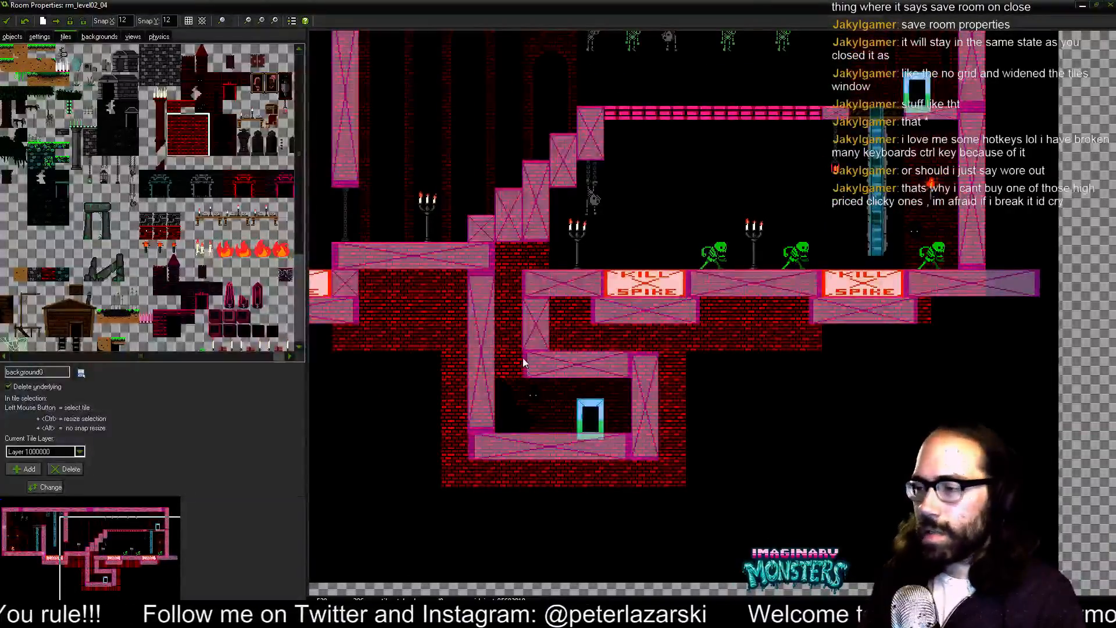
drag(786, 353, 712, 434)
scroll(735, 347, up, 1)
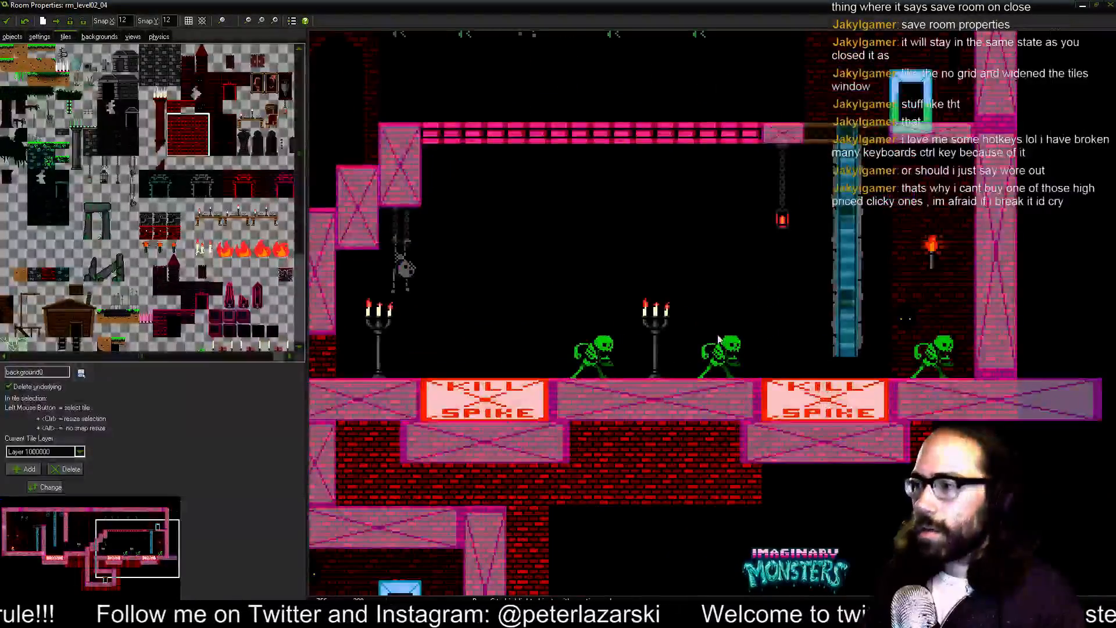
drag(569, 295, 649, 373)
scroll(379, 386, up, 3)
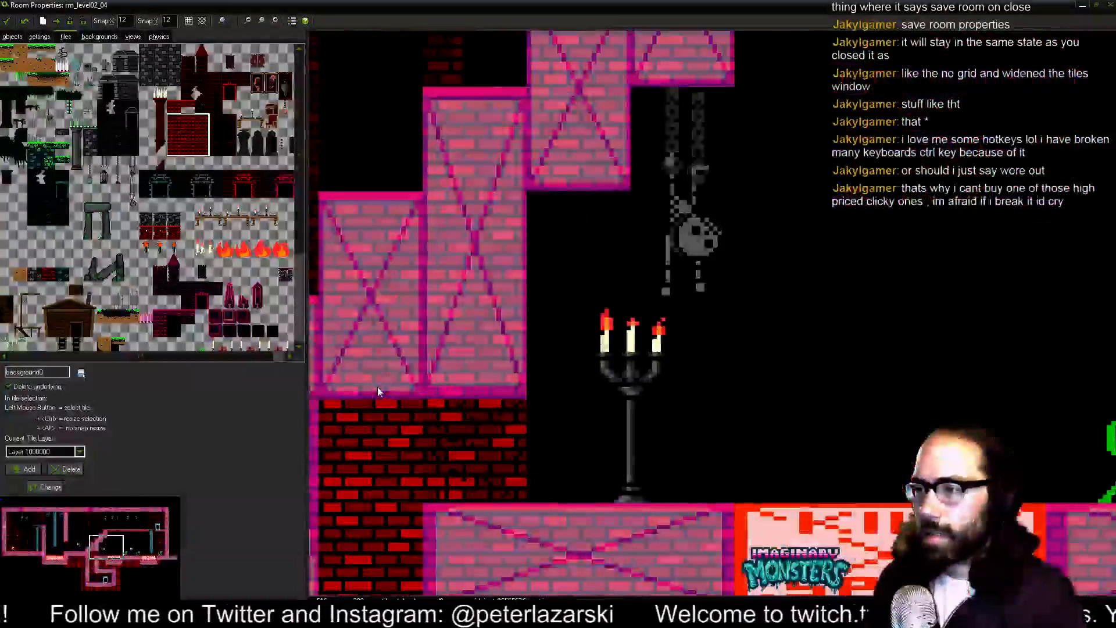
scroll(380, 385, up, 3)
scroll(389, 384, down, 2)
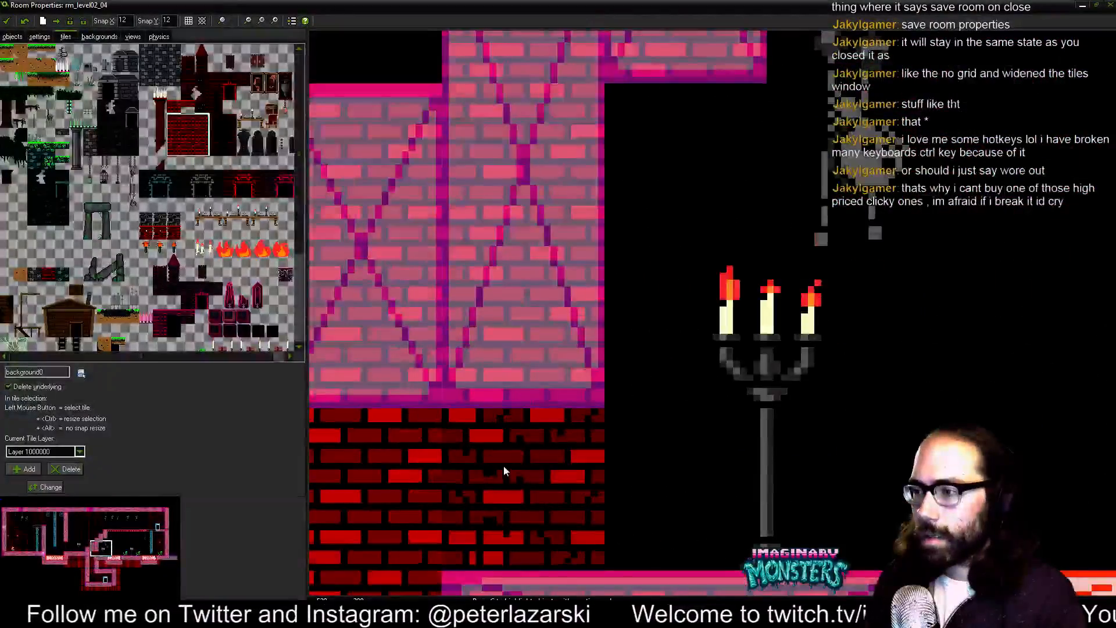
drag(504, 466, 516, 333)
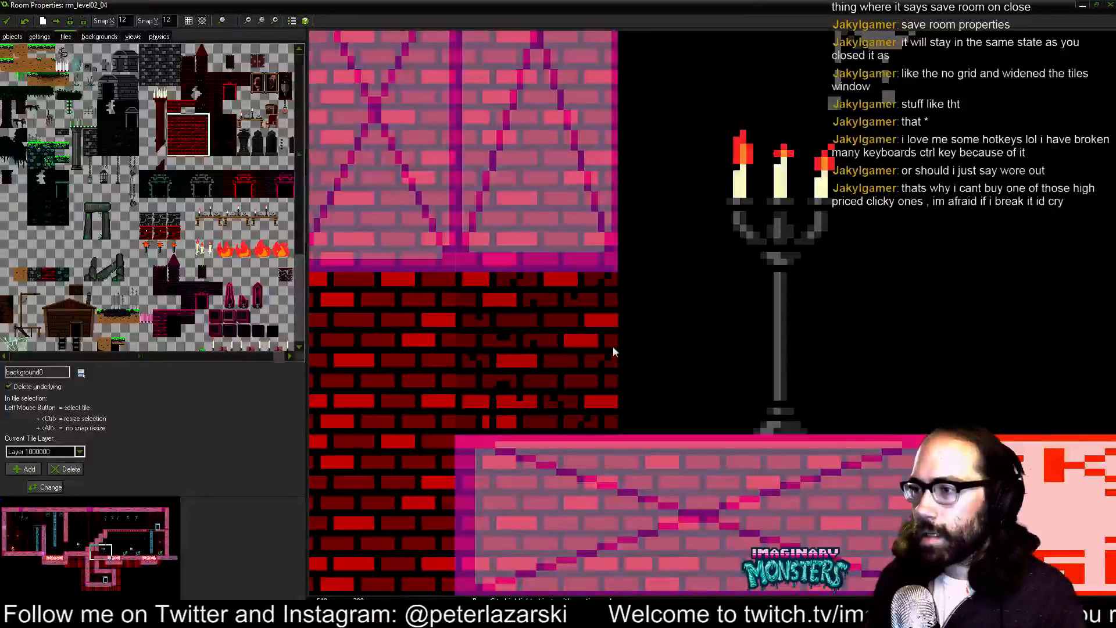
scroll(717, 343, down, 2)
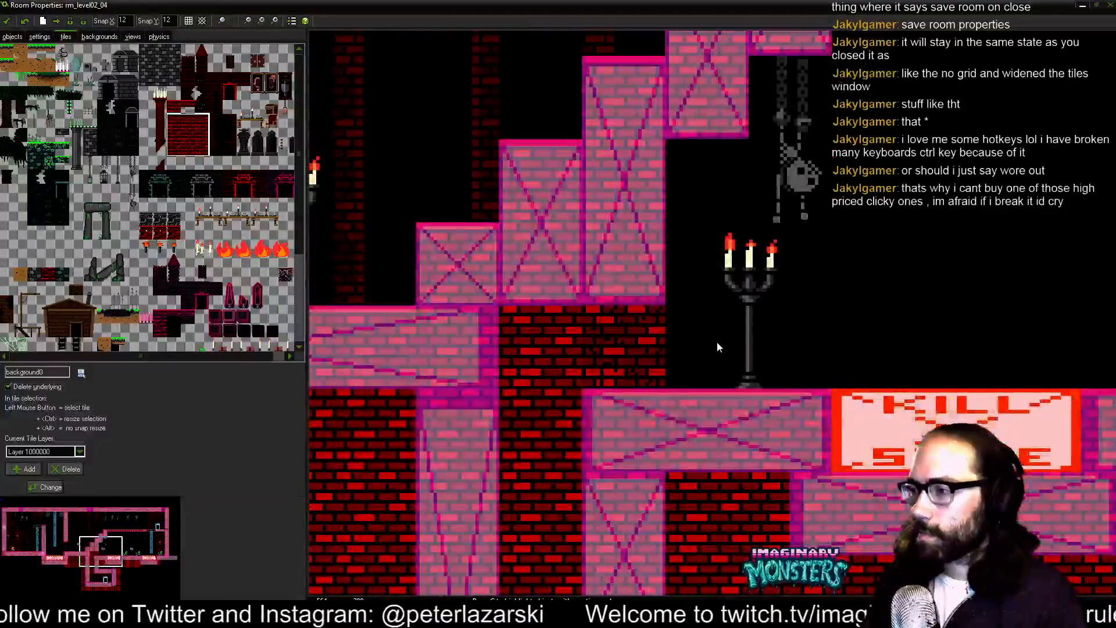
scroll(720, 340, down, 3)
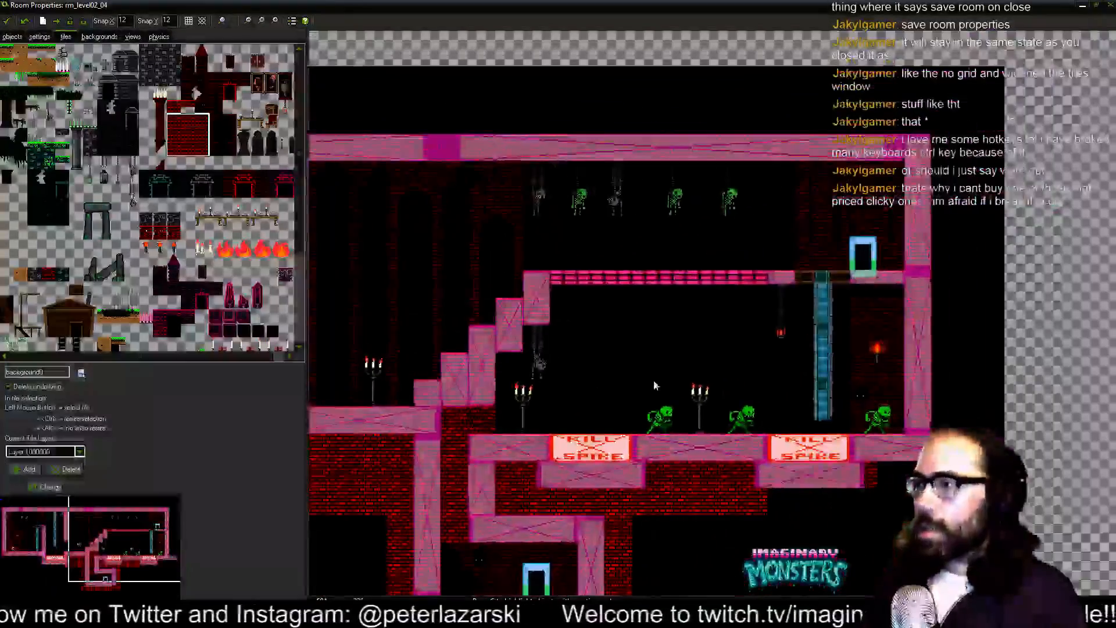
scroll(699, 369, up, 3)
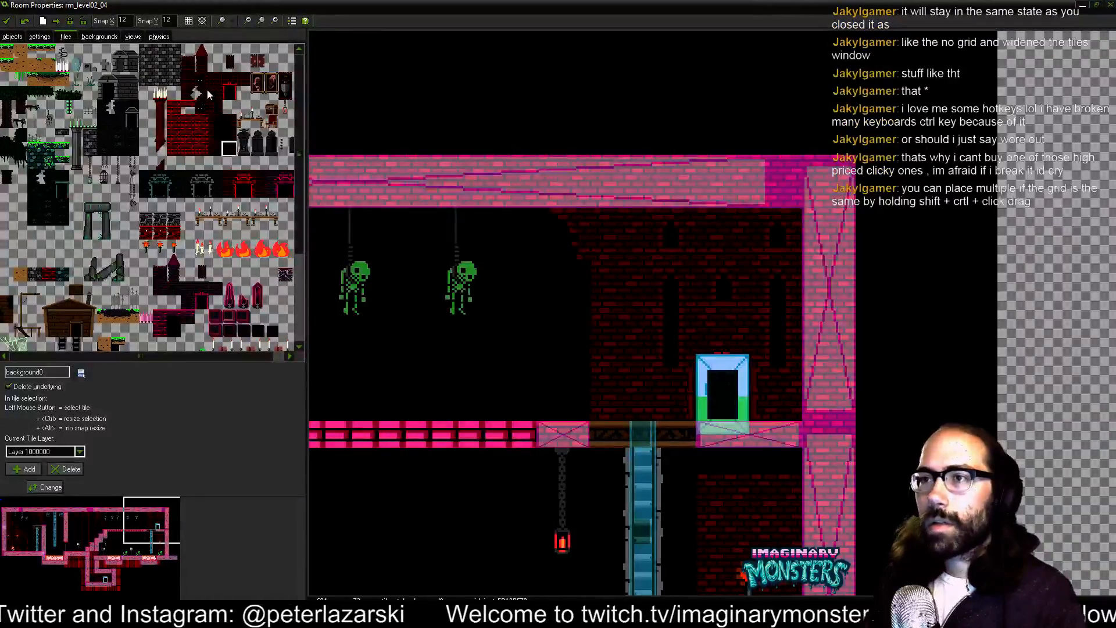
- Place a crumbling dark brick edge tile at the foot of the background wall beside the exit door's walkway
click(207, 90)
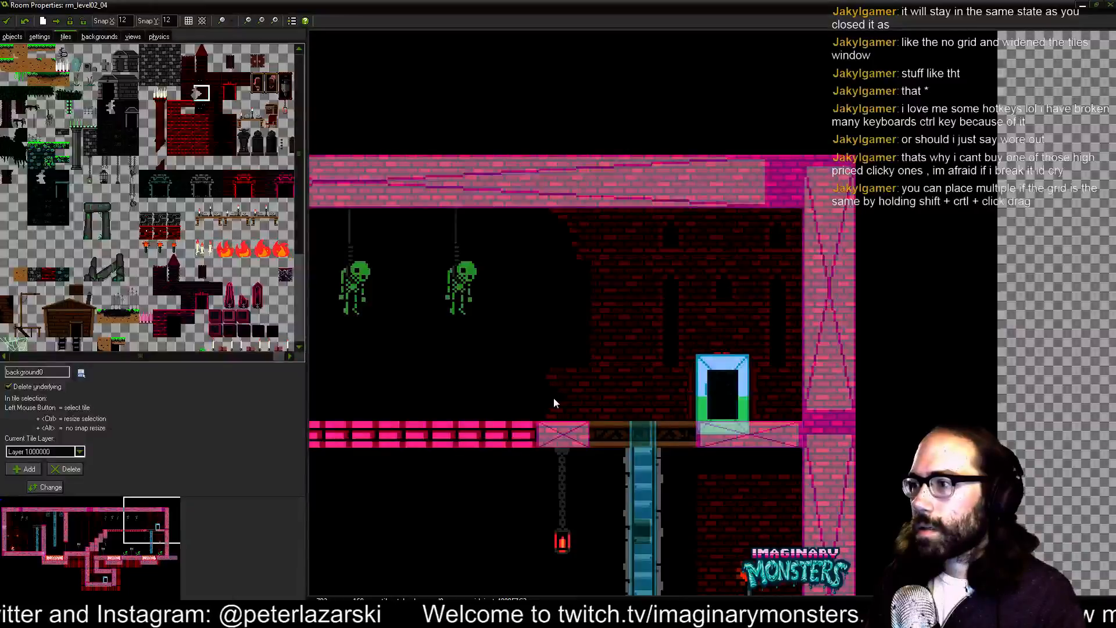
scroll(554, 397, down, 3)
scroll(581, 312, down, 2)
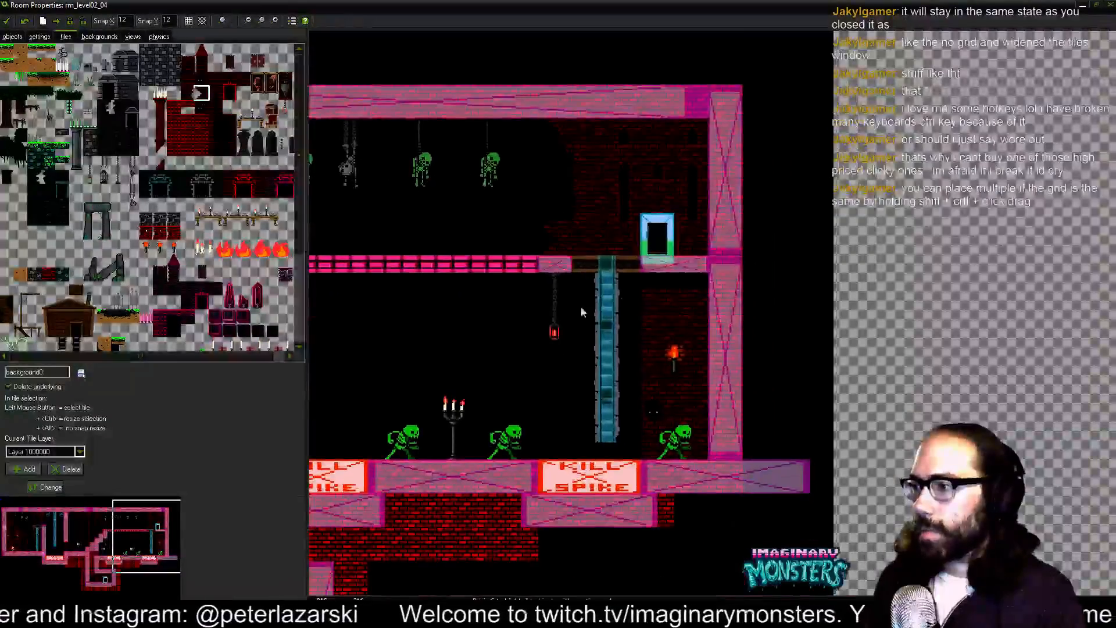
- Place a crumbling dark brick corner tile under the start of the bridge, beside the top of the staircase
drag(559, 366, 777, 342)
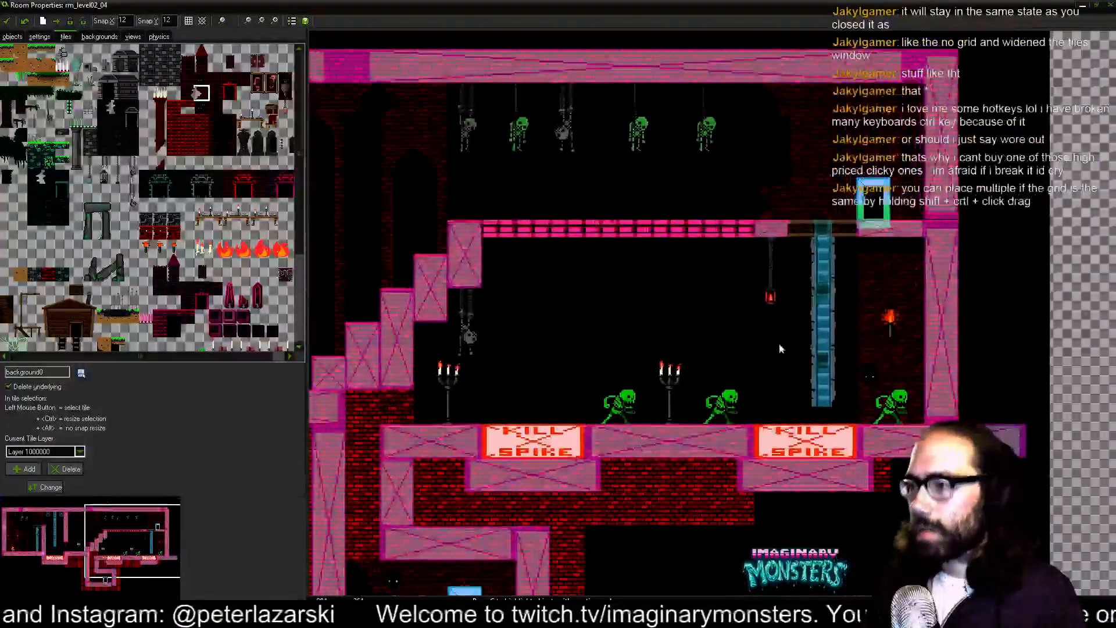
click(173, 79)
scroll(440, 338, up, 1)
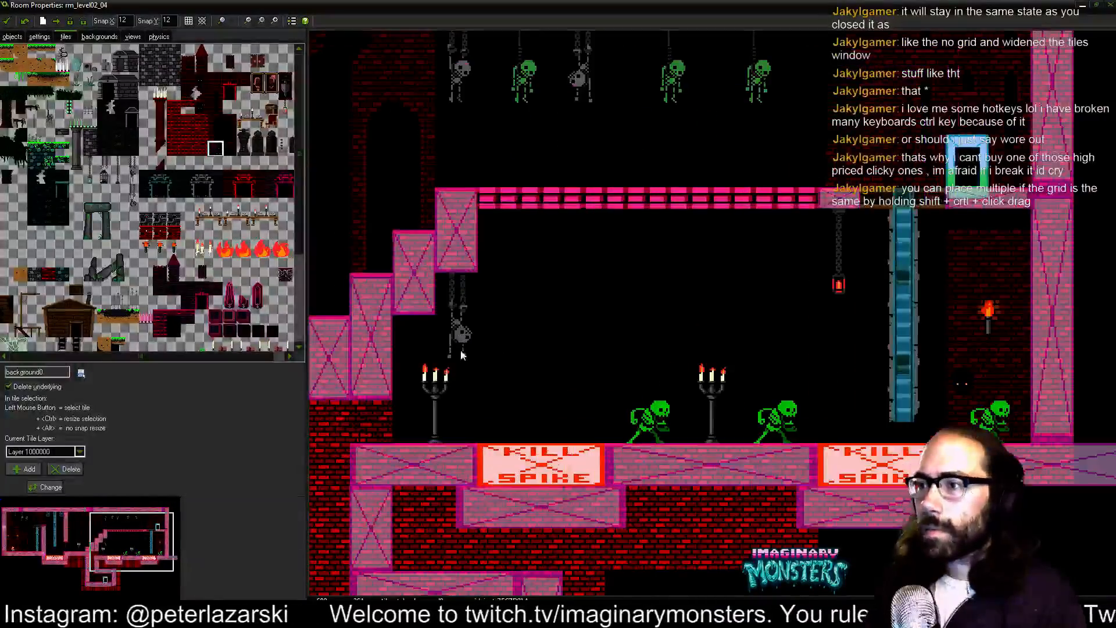
drag(540, 348, 709, 409)
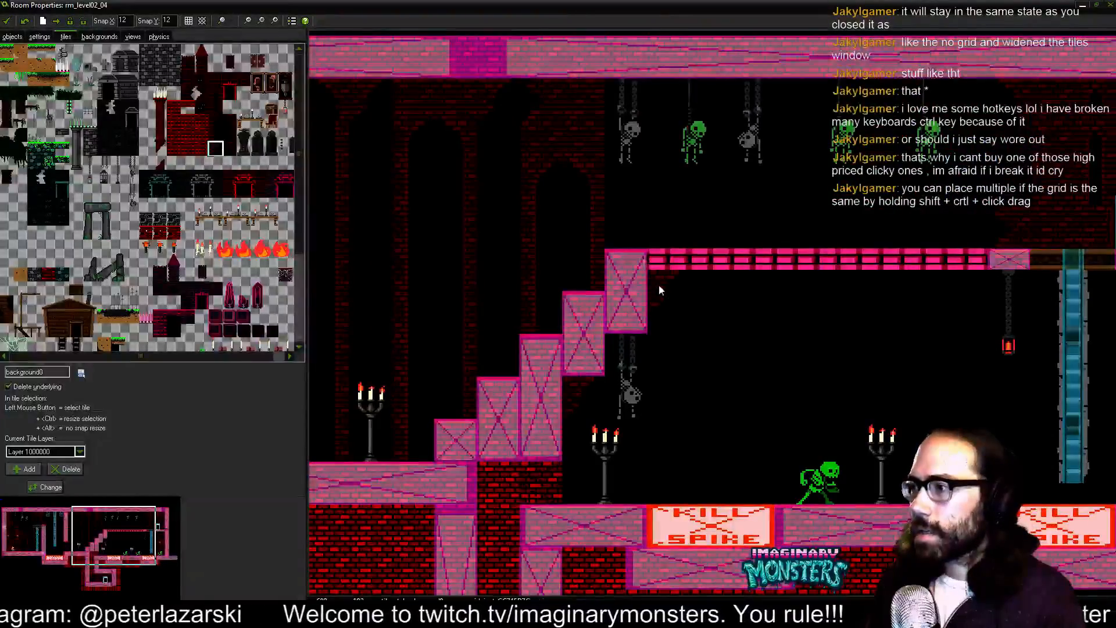
- Try a crumbling dark brick tile in the shaft beside the long hanging ladder
drag(745, 330, 1034, 343)
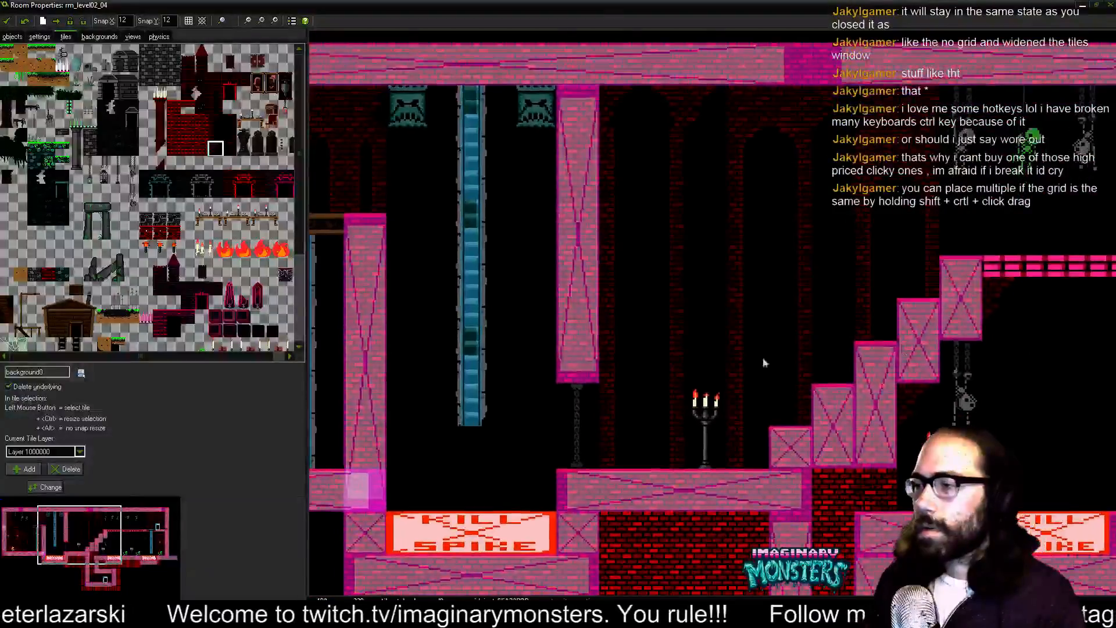
drag(575, 381, 854, 410)
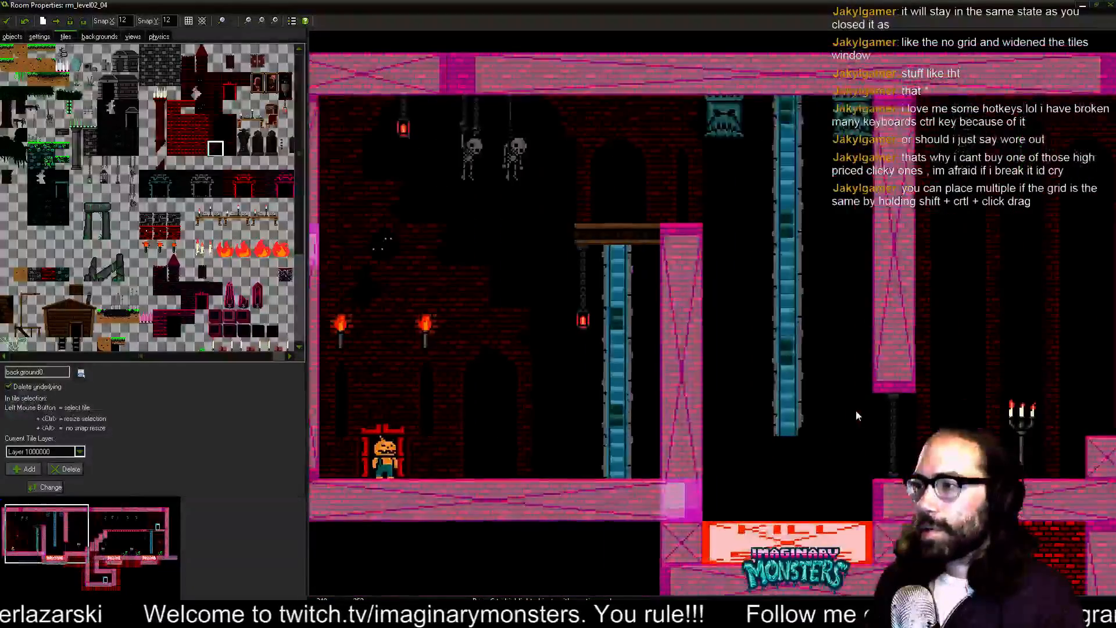
click(229, 149)
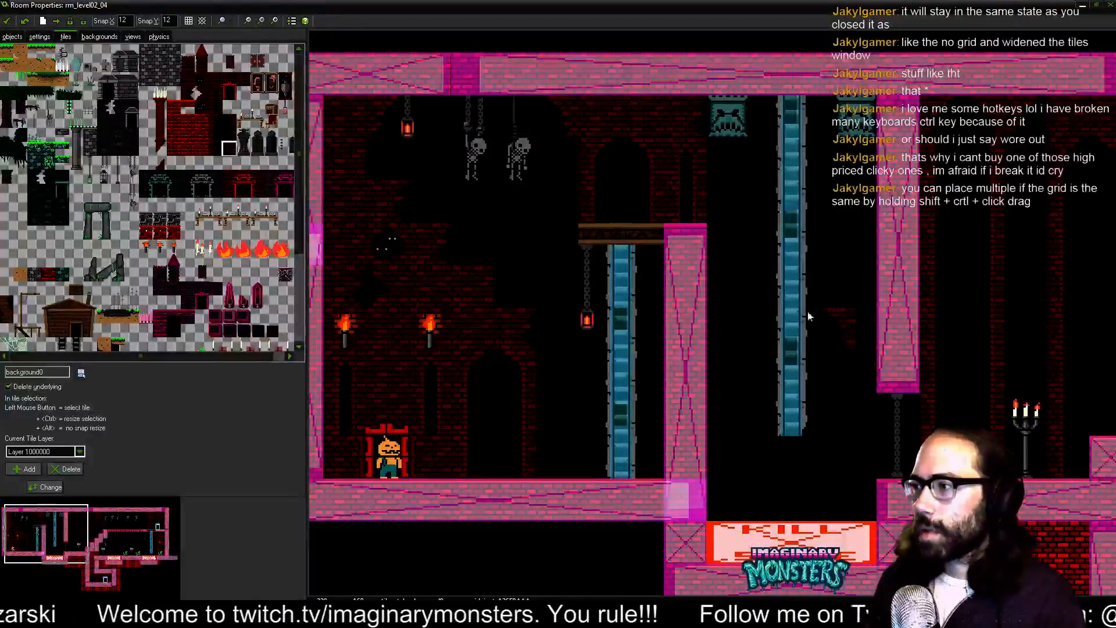
click(713, 281)
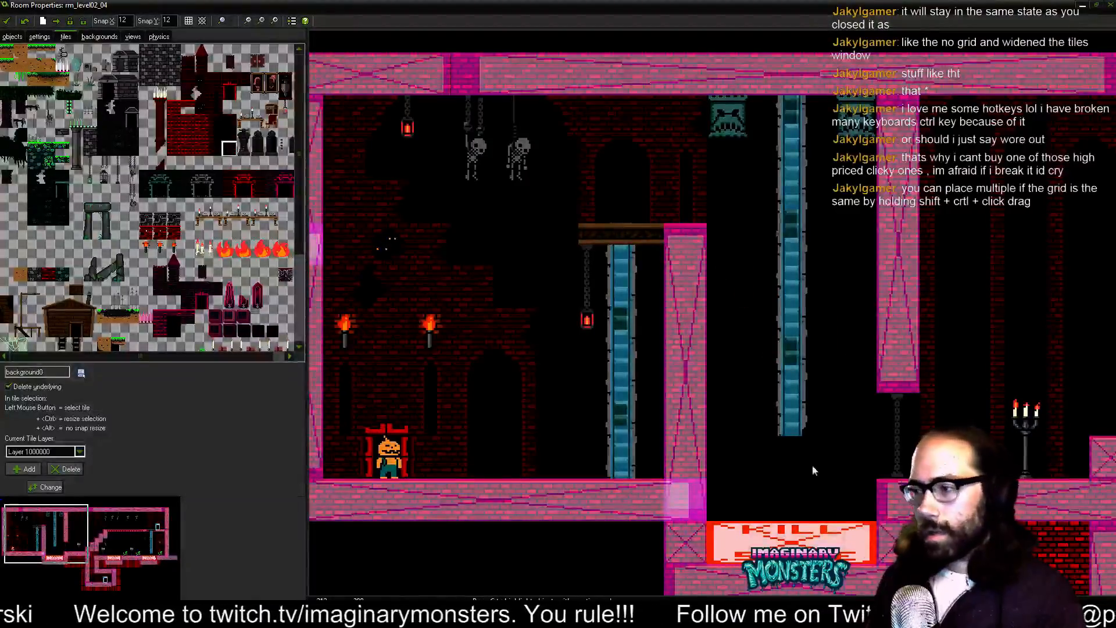
- Check the spike pit below the hanging ladder and accept the changes to room rm_level02_04
drag(870, 455, 696, 344)
click(24, 21)
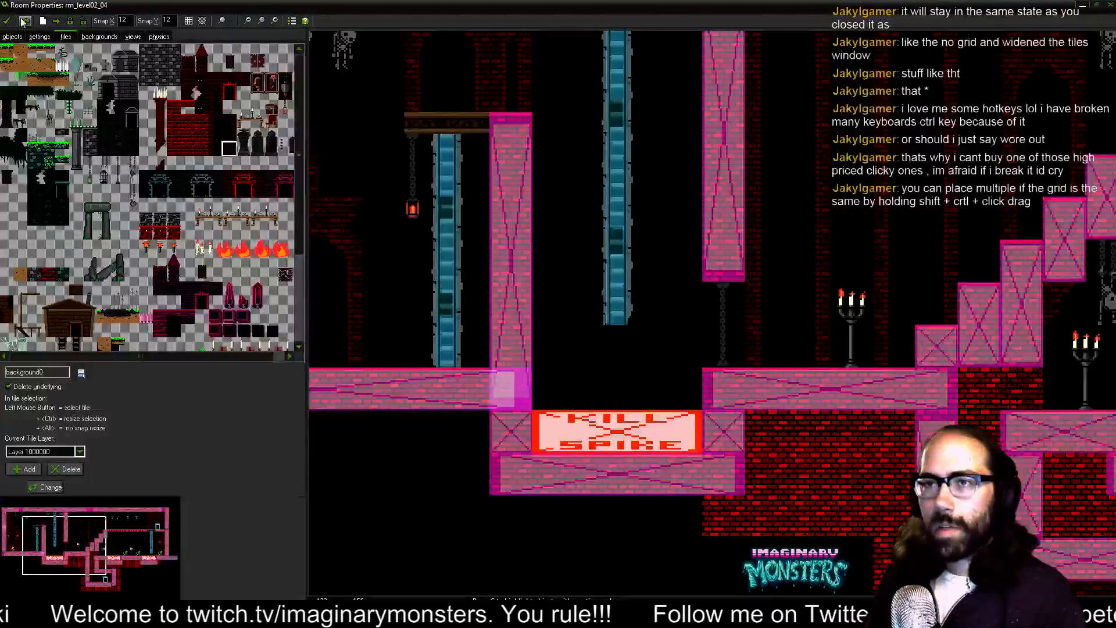
click(7, 21)
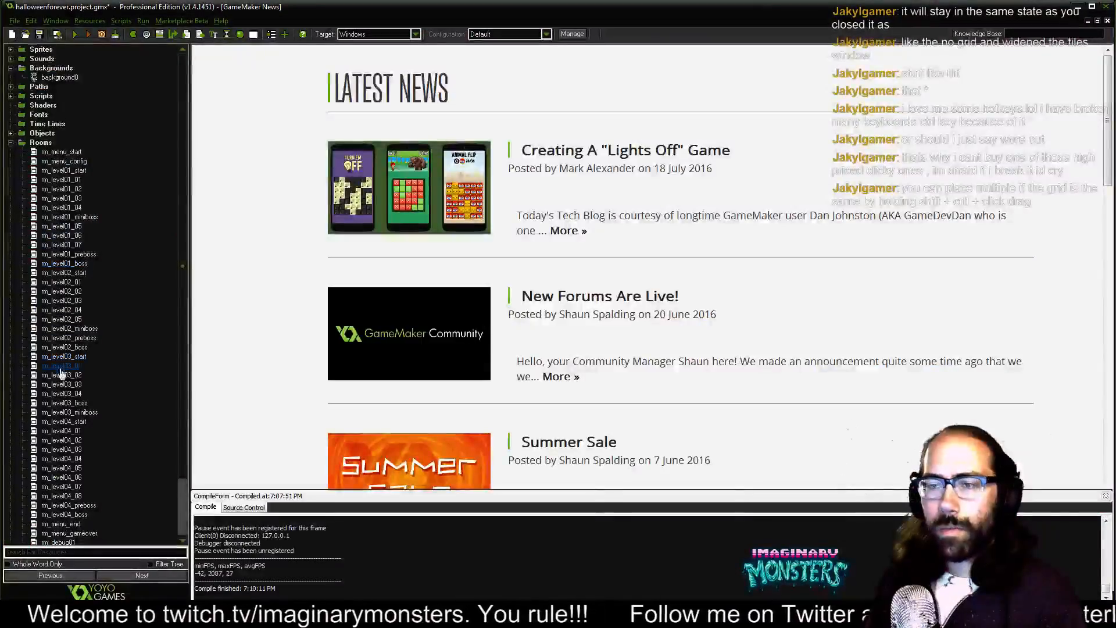
- Open room rm_level02_05 and bring its starting area into close view
click(44, 321)
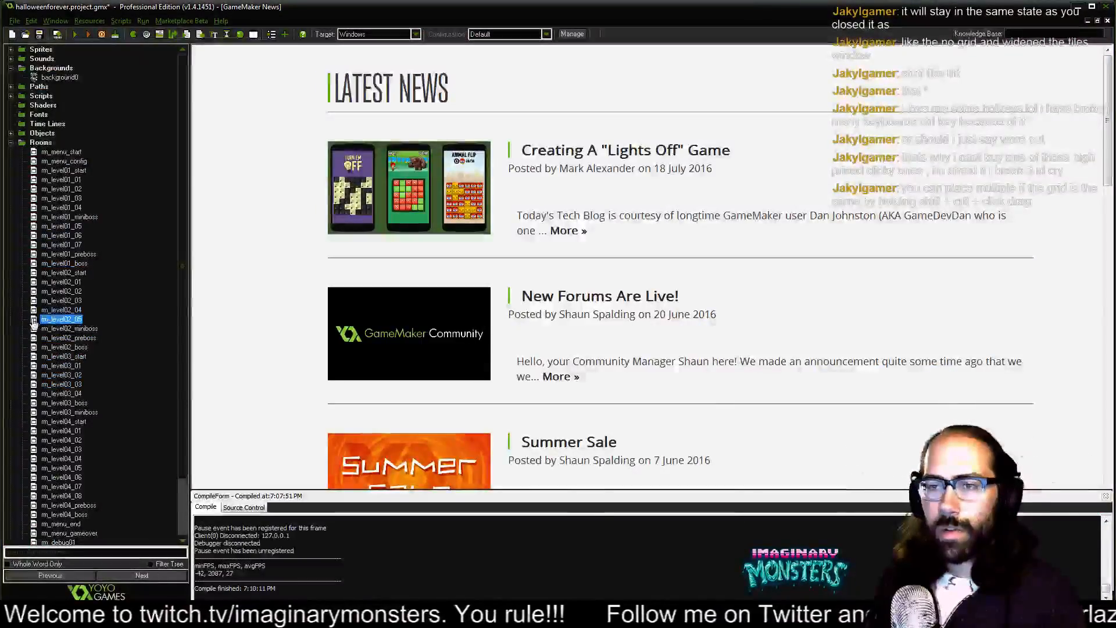
double_click(34, 322)
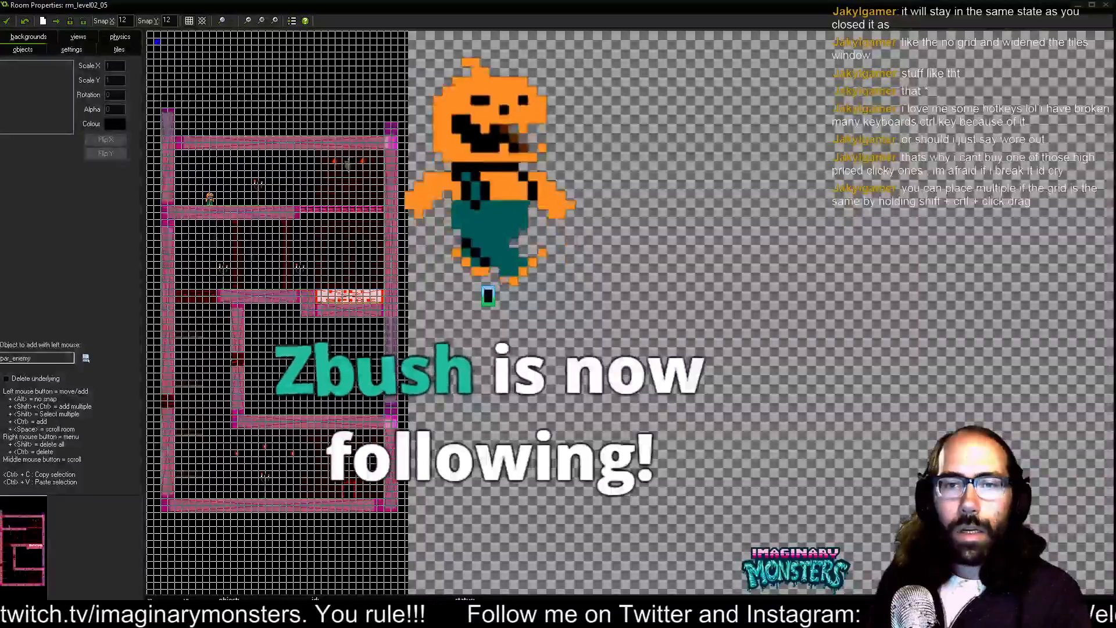
drag(256, 247, 538, 610)
scroll(461, 319, up, 5)
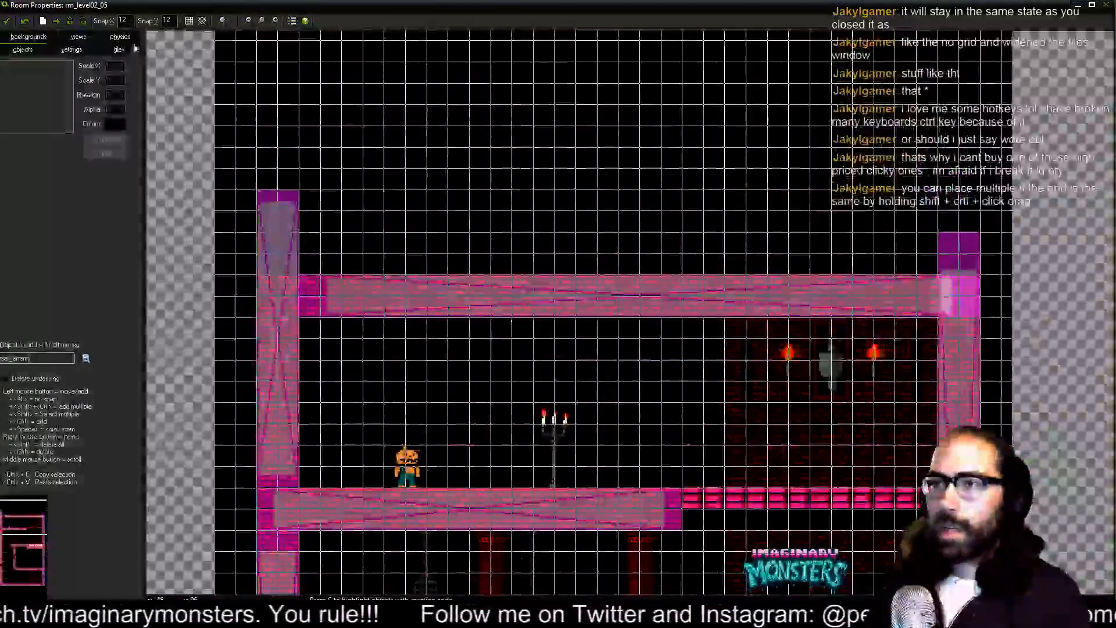
- Set the room's horizontal and vertical grid snap to 24
double_click(129, 21)
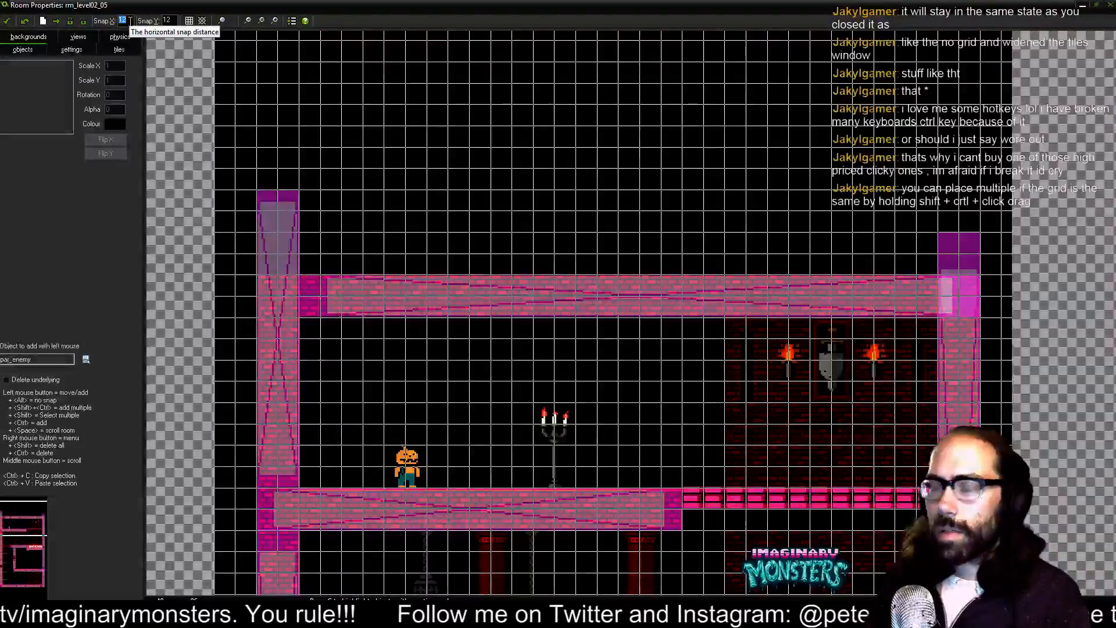
text(24)
key(Tab)
text(24)
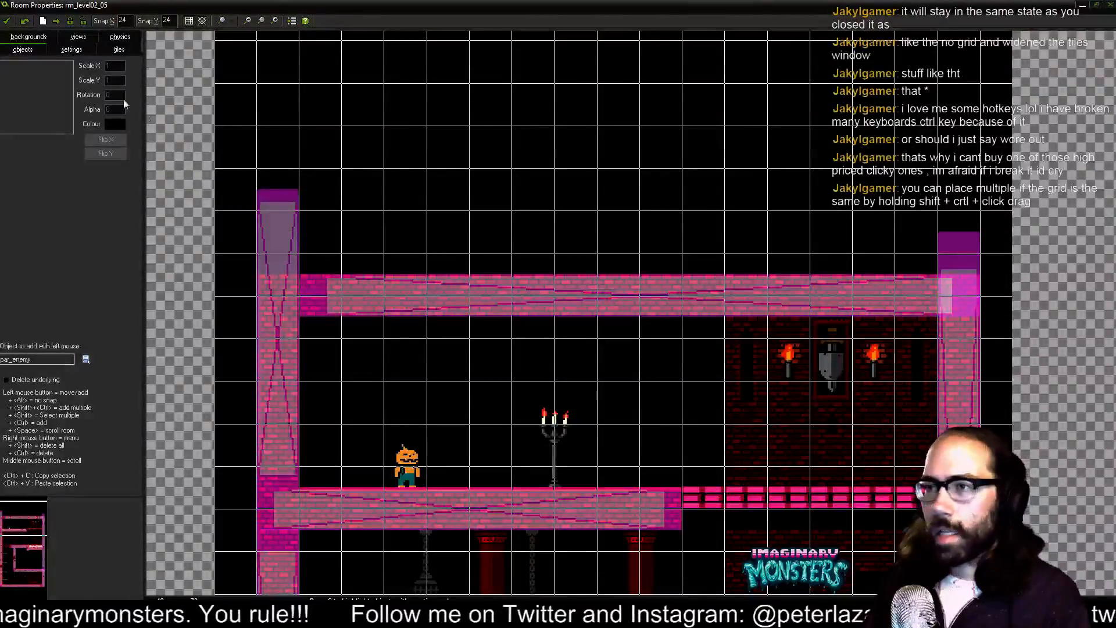
- Load background0 as the room's tileset and select the plain red brick tile in the castle section
click(123, 50)
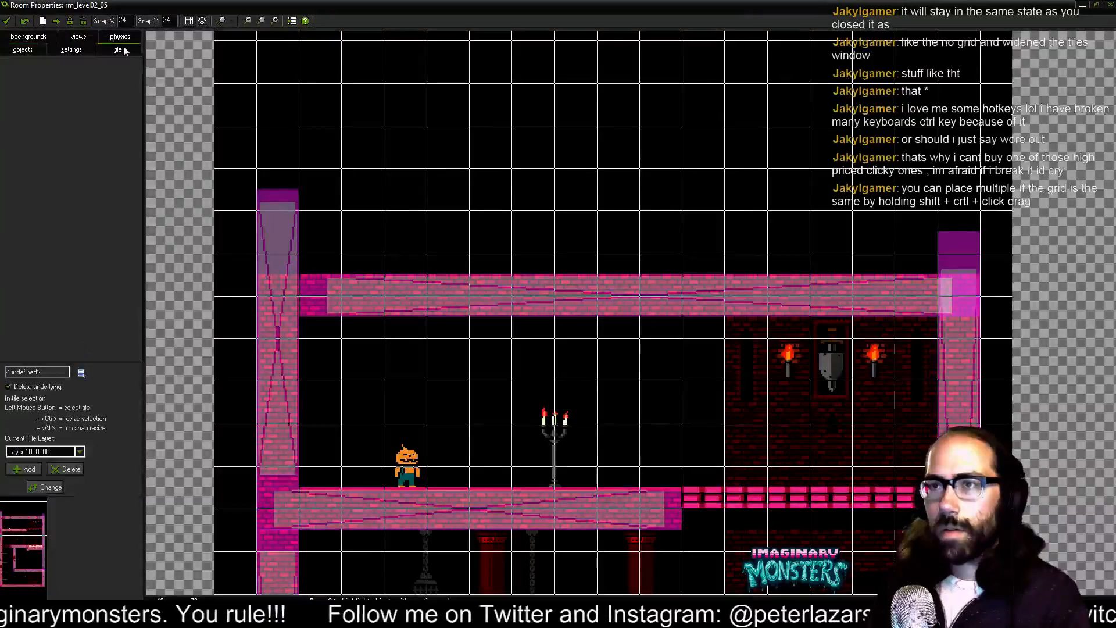
click(82, 373)
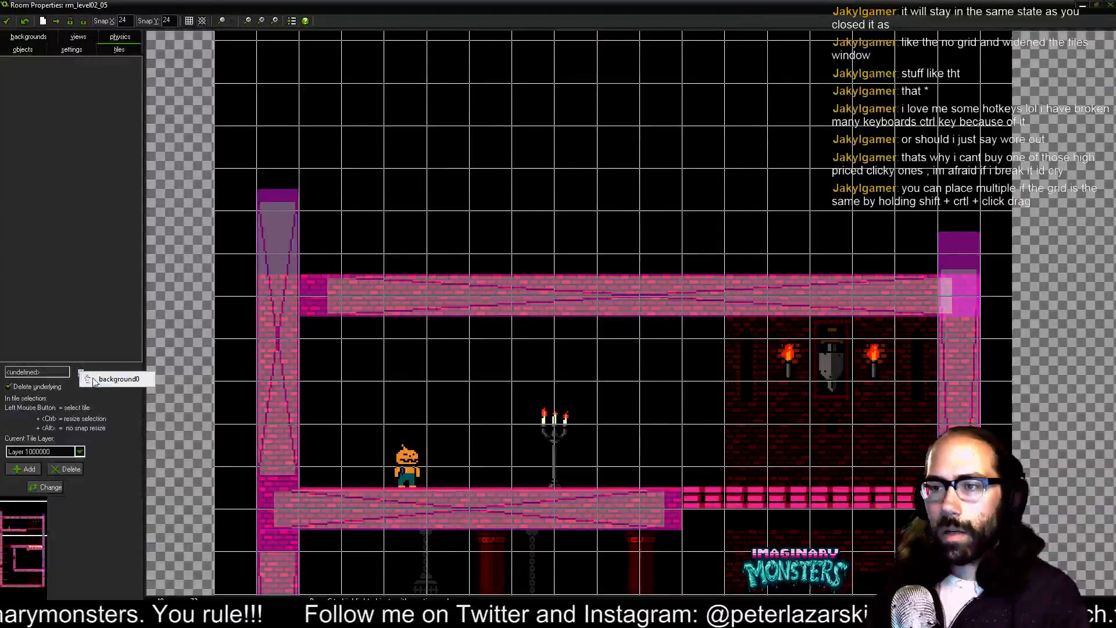
click(116, 379)
click(128, 357)
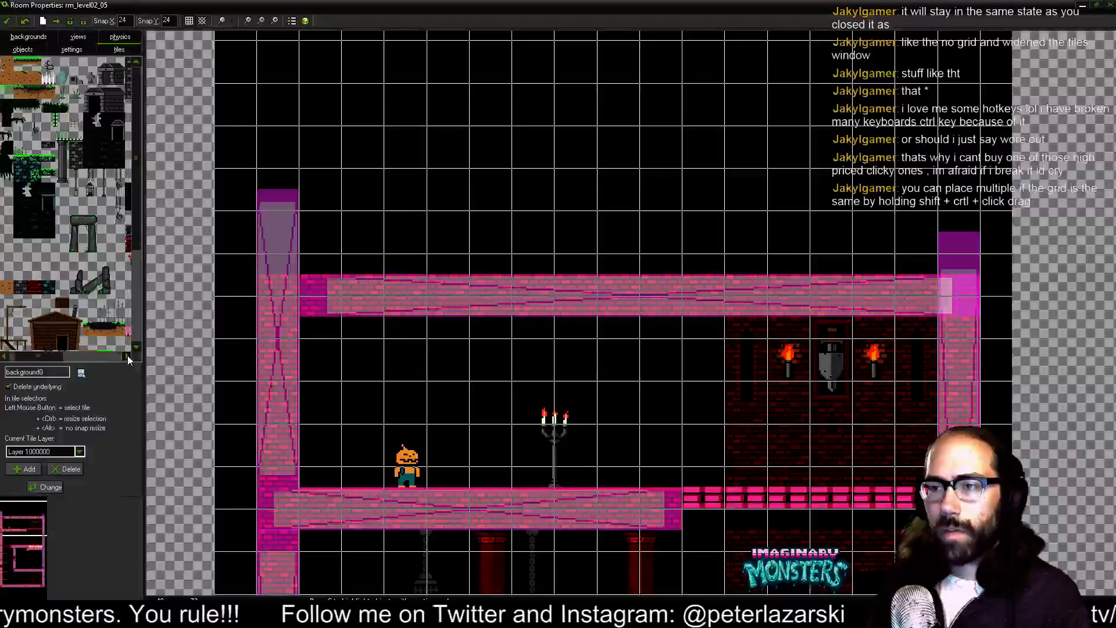
click(128, 357)
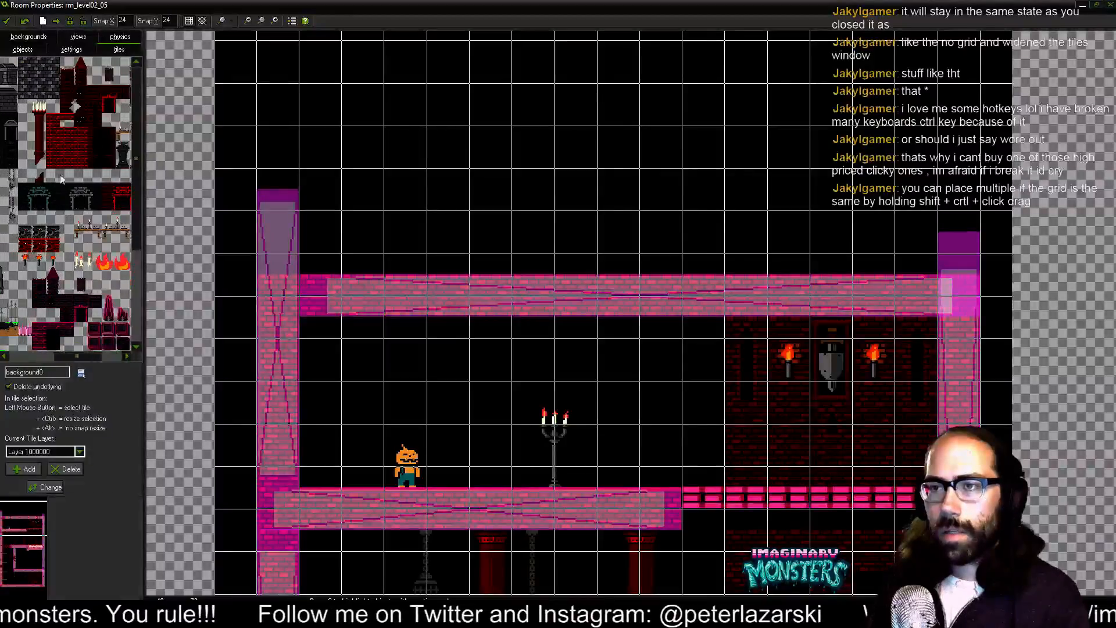
click(53, 120)
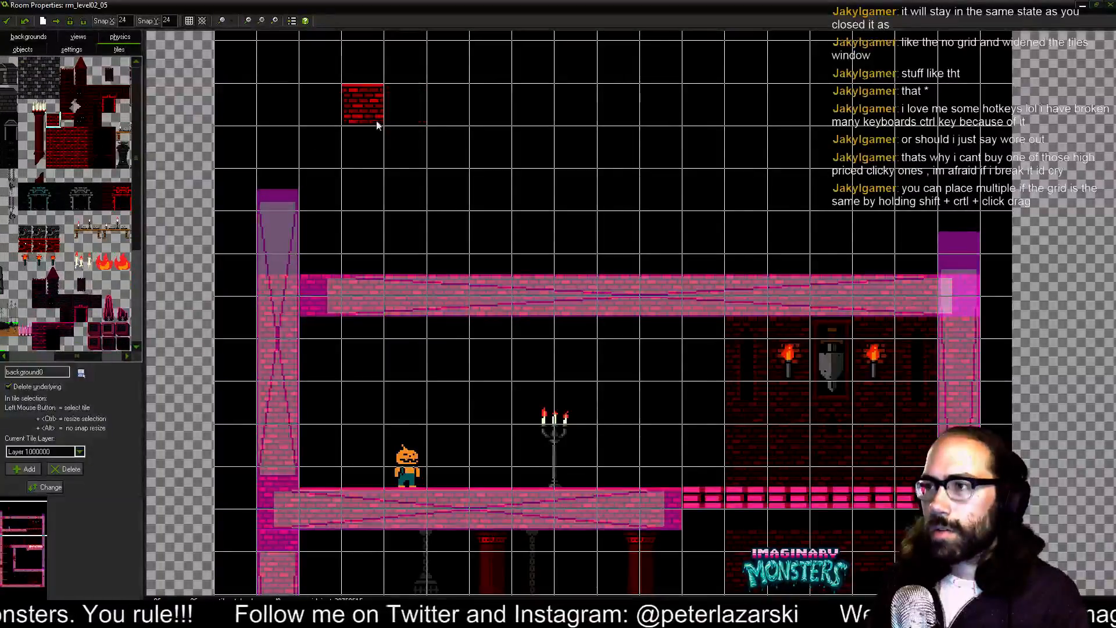
- Try painting a row of red brick tiles in the empty space above the ceiling, then clear it
click(372, 145)
drag(397, 145, 598, 145)
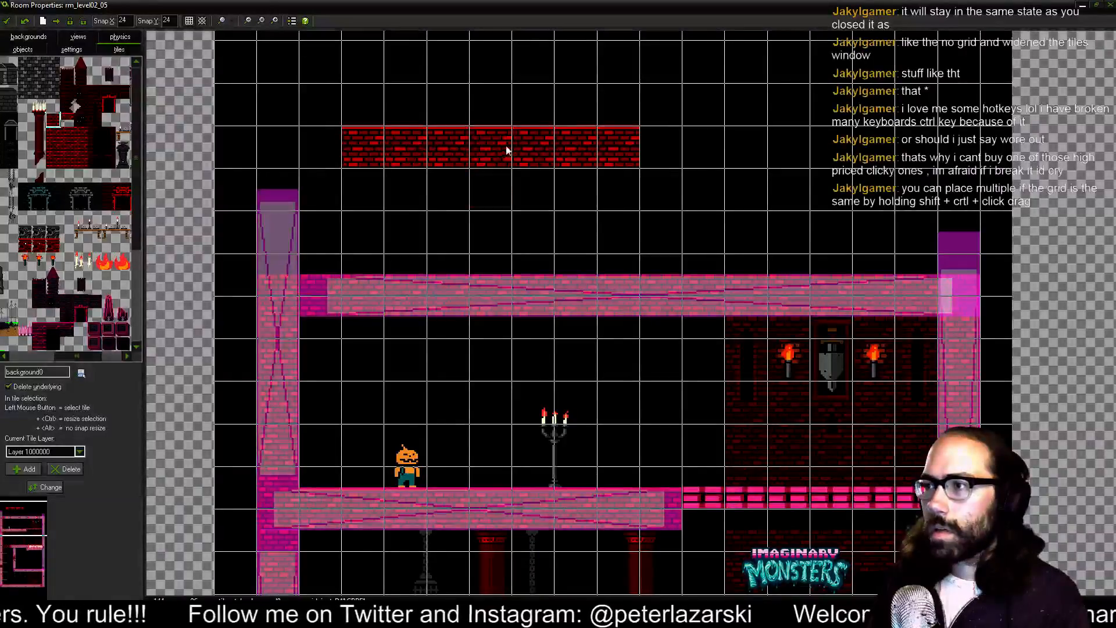
drag(559, 152, 562, 174)
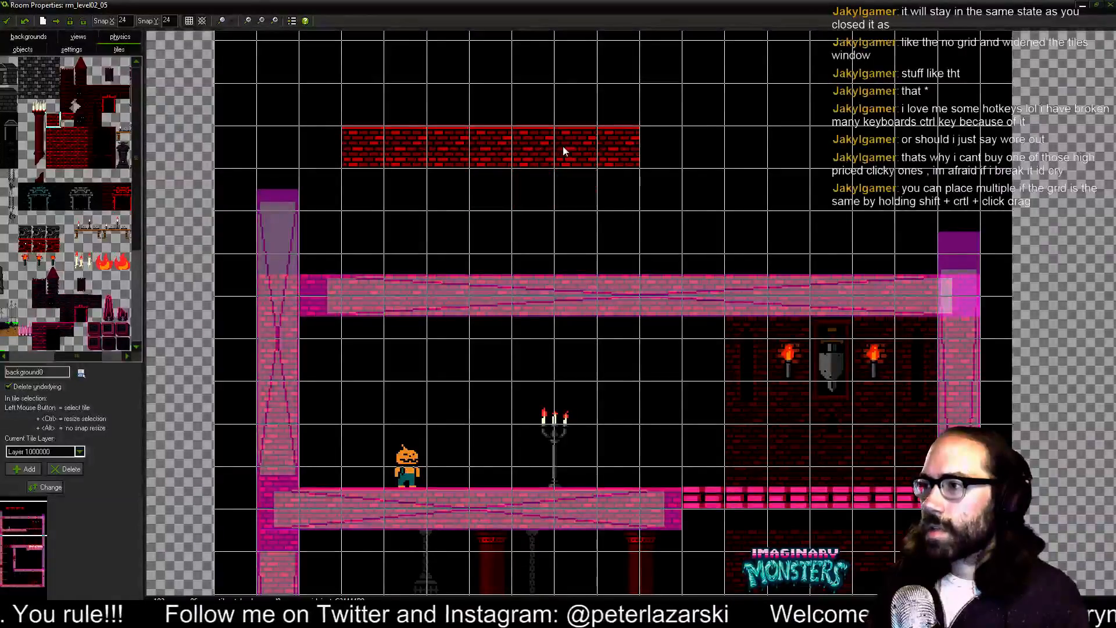
mouse_move(358, 146)
mouse_down()
mouse_move(358, 172)
mouse_move(364, 149)
mouse_up()
right_click(363, 148)
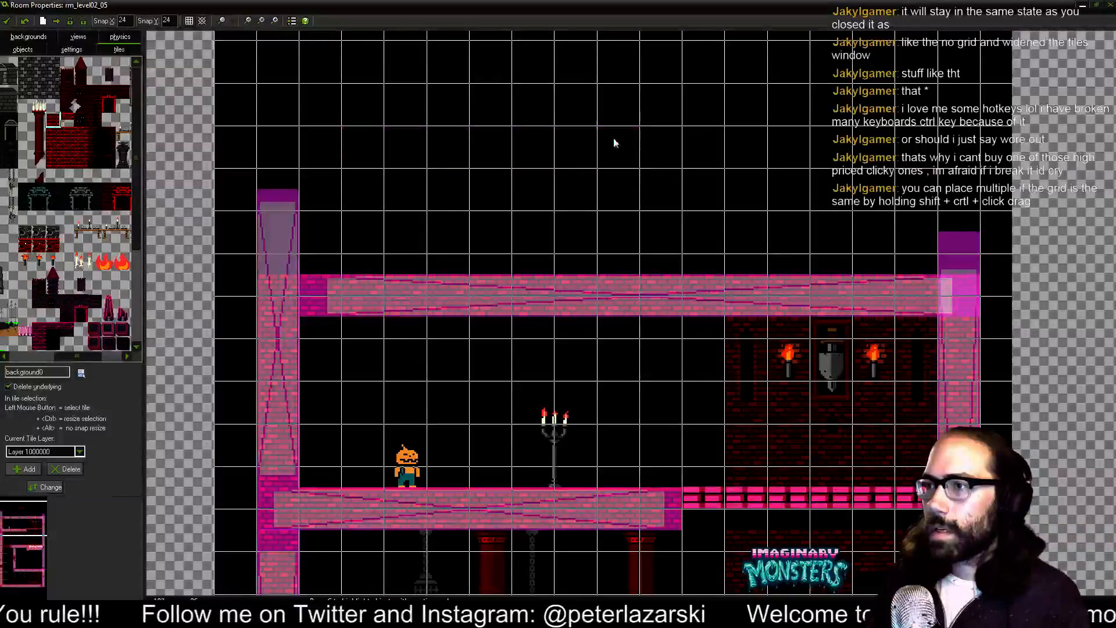
mouse_move(540, 181)
mouse_down()
mouse_move(505, 143)
mouse_move(529, 150)
mouse_up()
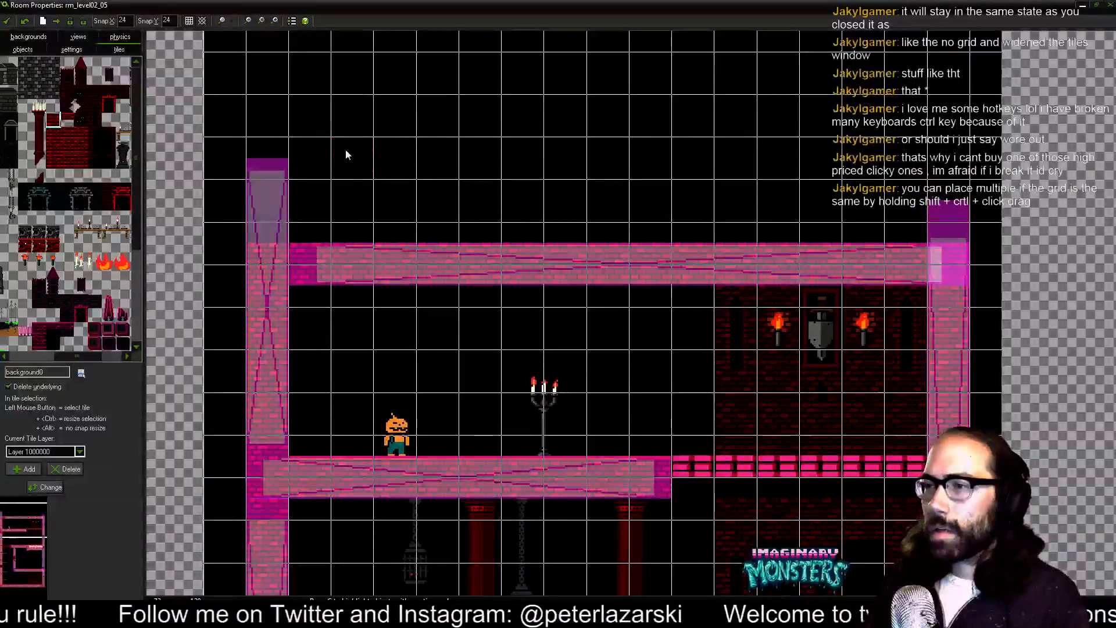
drag(345, 148, 681, 153)
right_click(680, 152)
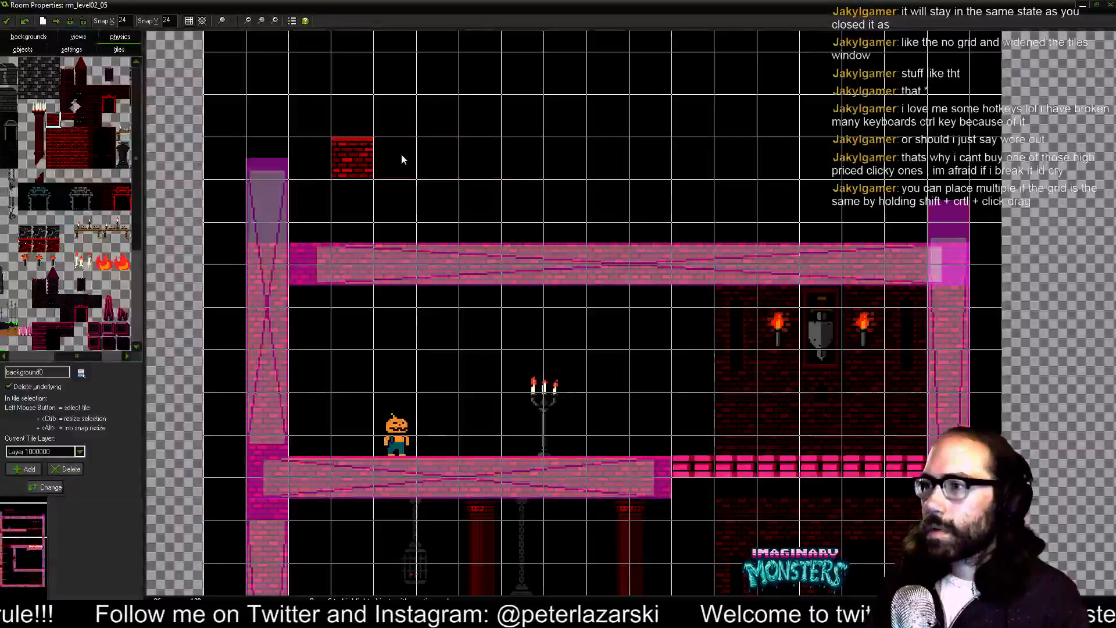
- Try placing single red brick tiles in a stepped shape above the ceiling, then remove them
click(406, 163)
mouse_move(437, 172)
mouse_down()
mouse_move(460, 172)
mouse_move(448, 166)
mouse_up()
click(437, 120)
scroll(526, 93, up, 2)
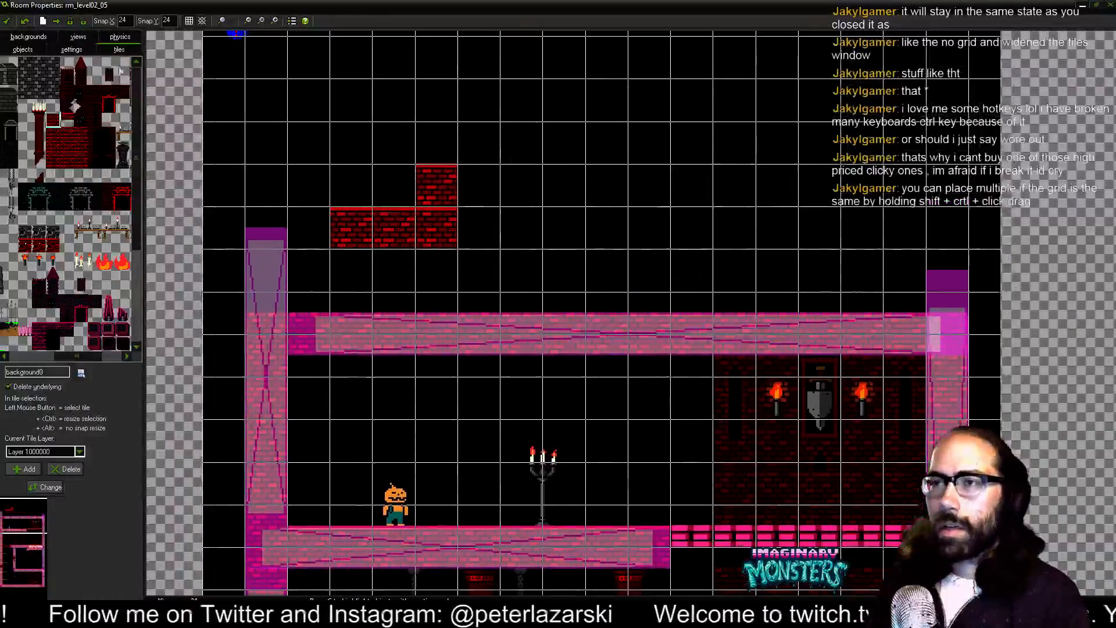
scroll(472, 197, down, 2)
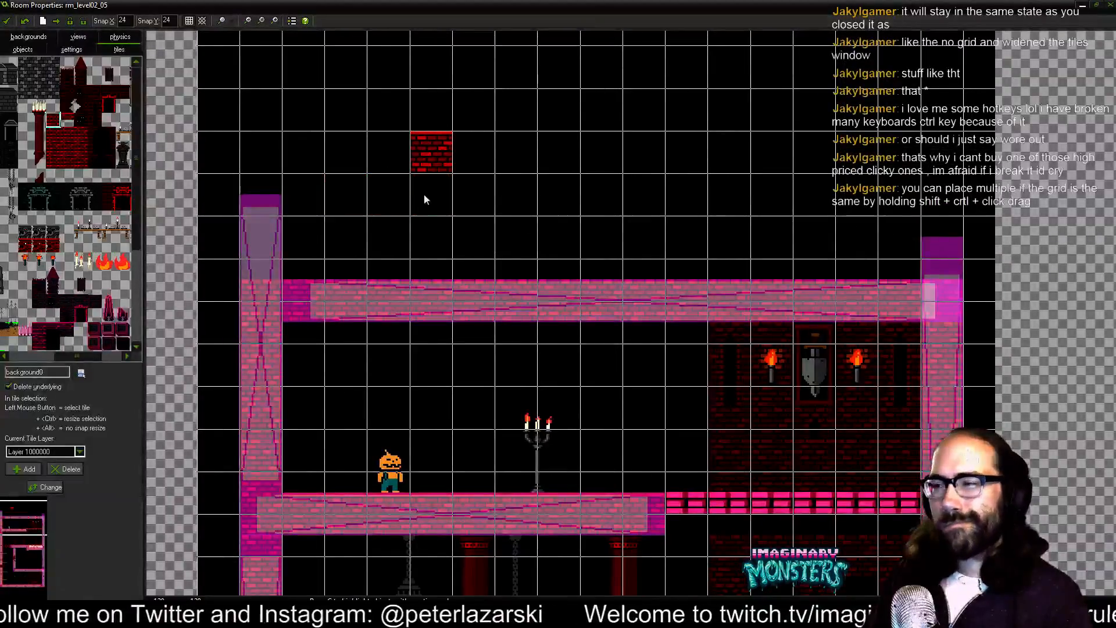
drag(524, 188, 473, 110)
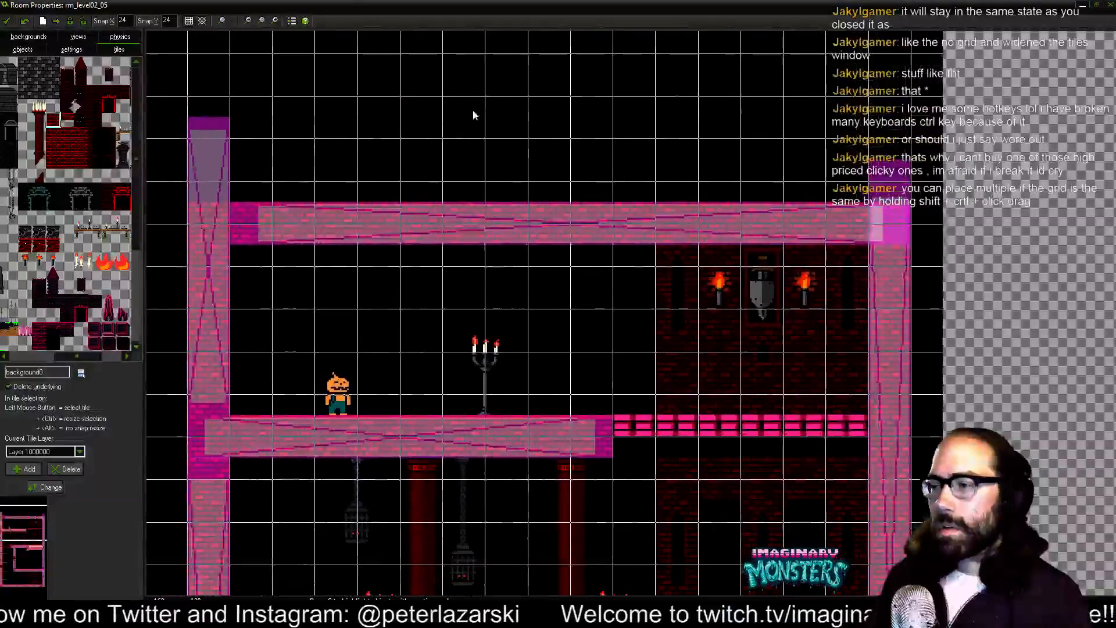
drag(412, 303, 515, 326)
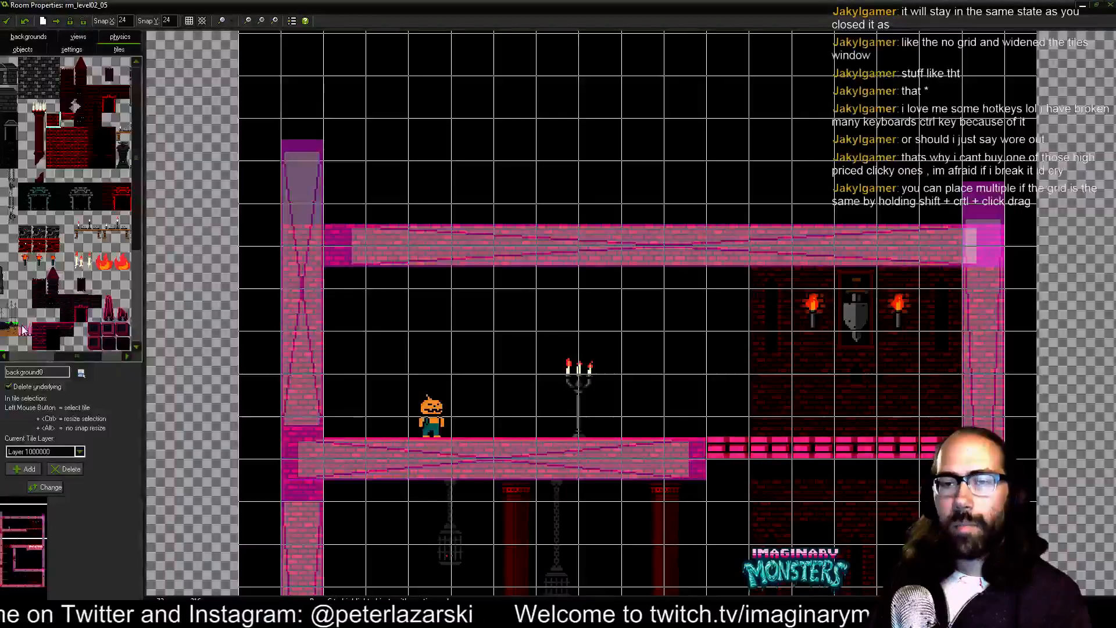
- Try a long row of red brick tiles above the ceiling, shifting three of them one cell up or down
drag(371, 137, 725, 141)
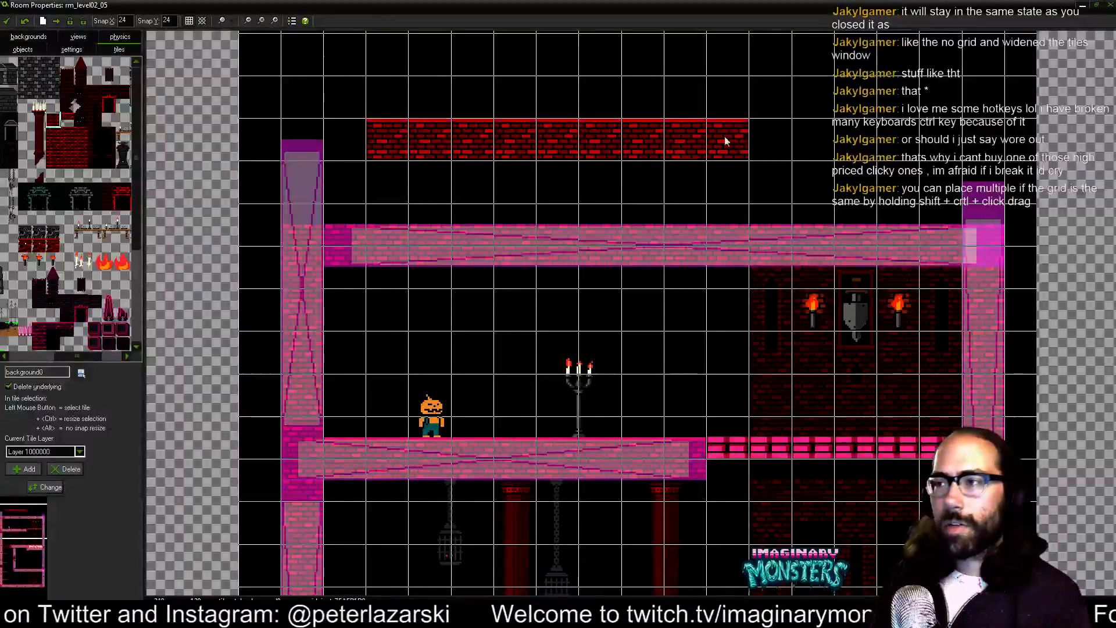
drag(641, 139, 632, 166)
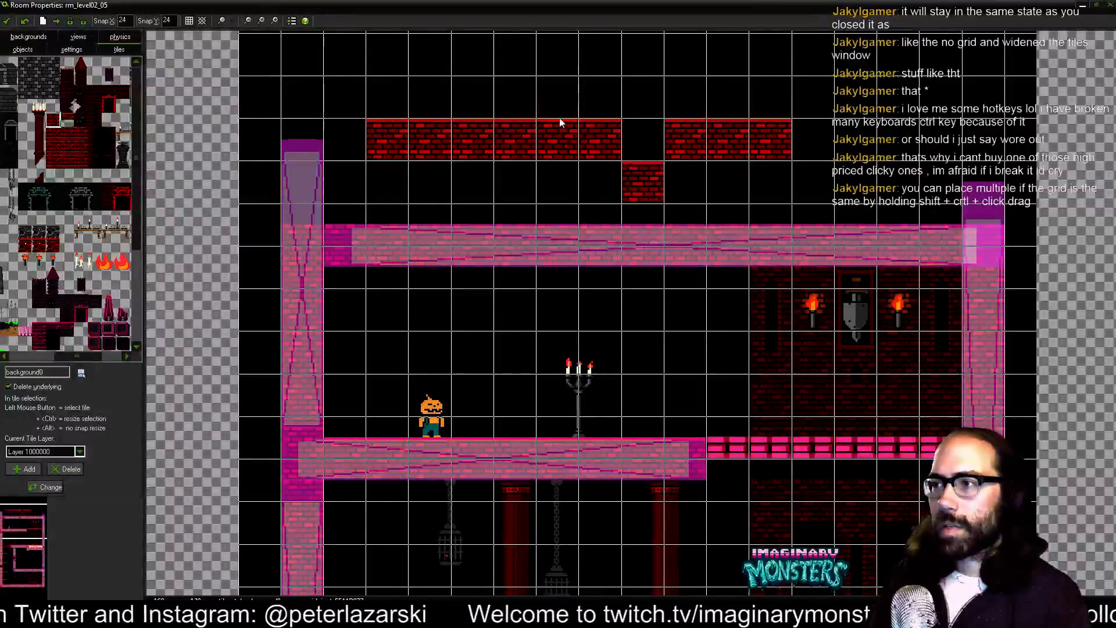
drag(560, 122, 558, 83)
drag(480, 125, 464, 165)
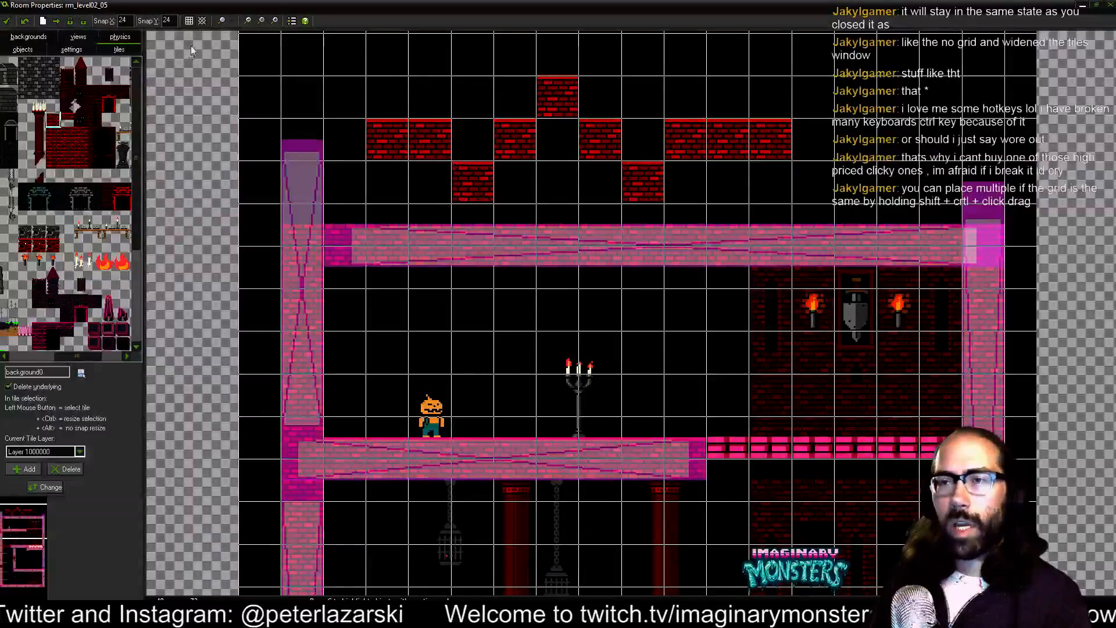
- Delete every red brick test tile from the space above the ceiling
right_click(391, 138)
click(415, 144)
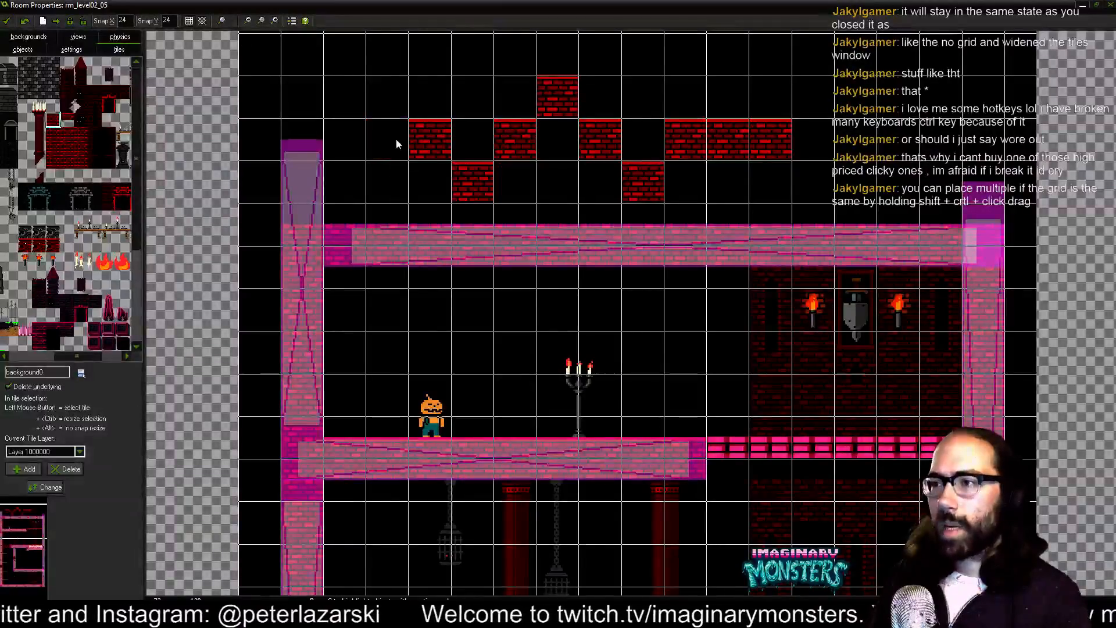
shift+right_click(429, 141)
shift+right_click(472, 165)
shift+right_click(514, 149)
shift+right_click(561, 107)
shift+right_click(599, 137)
shift+right_click(645, 166)
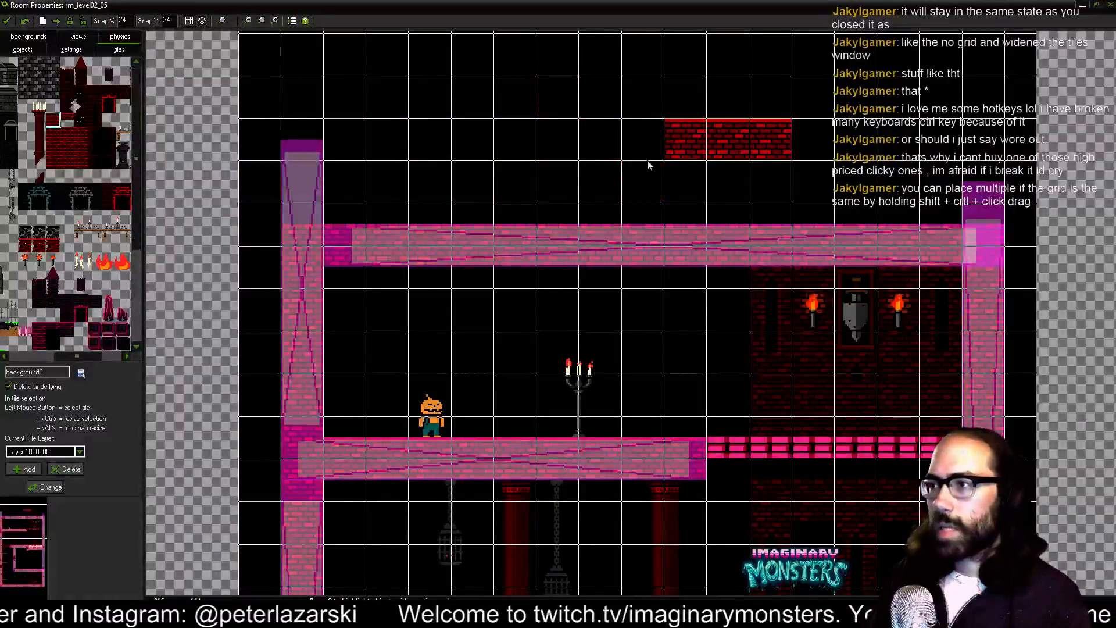
shift+right_click(685, 147)
shift+right_click(728, 143)
shift+right_click(770, 144)
mouse_move(650, 162)
mouse_down()
mouse_move(560, 172)
mouse_move(556, 157)
mouse_up()
drag(531, 238, 562, 182)
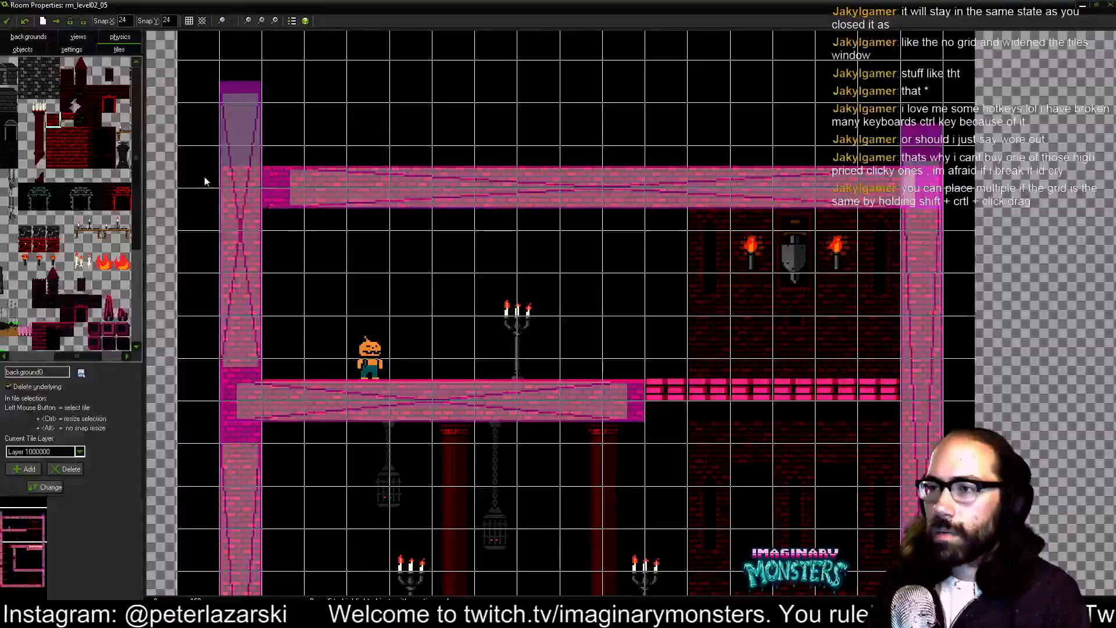
- Place the dark brick tile with the red doorway frame behind the pumpkin character in the starting area
click(108, 97)
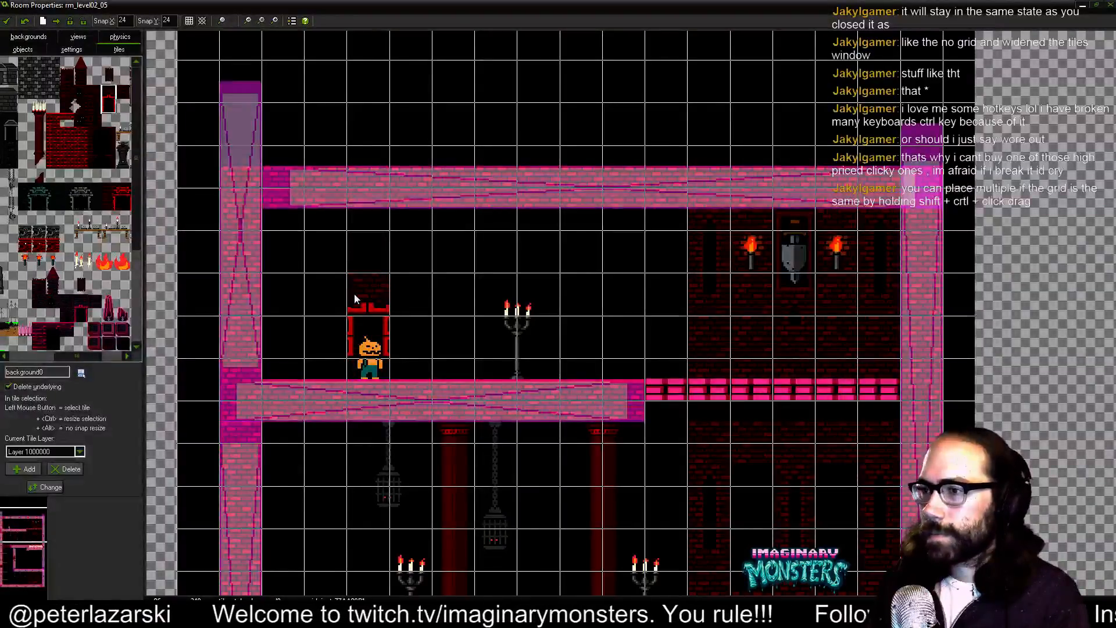
mouse_move(355, 294)
mouse_down()
mouse_move(352, 268)
mouse_move(351, 286)
mouse_up()
drag(417, 224, 424, 268)
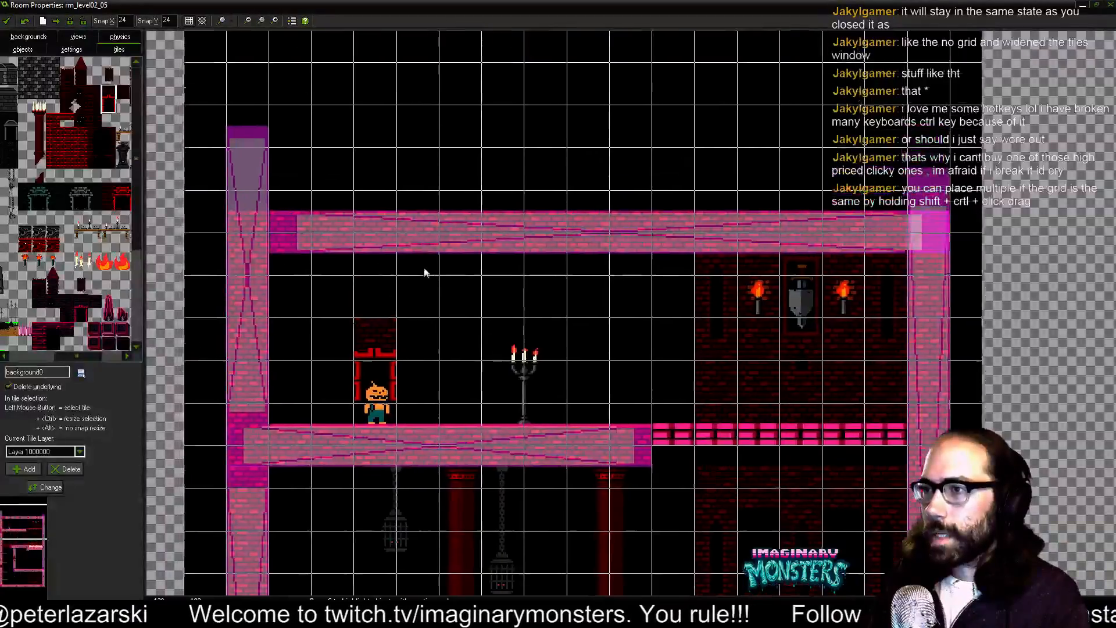
mouse_move(453, 320)
mouse_down()
mouse_move(441, 224)
mouse_move(441, 281)
mouse_move(469, 332)
mouse_up()
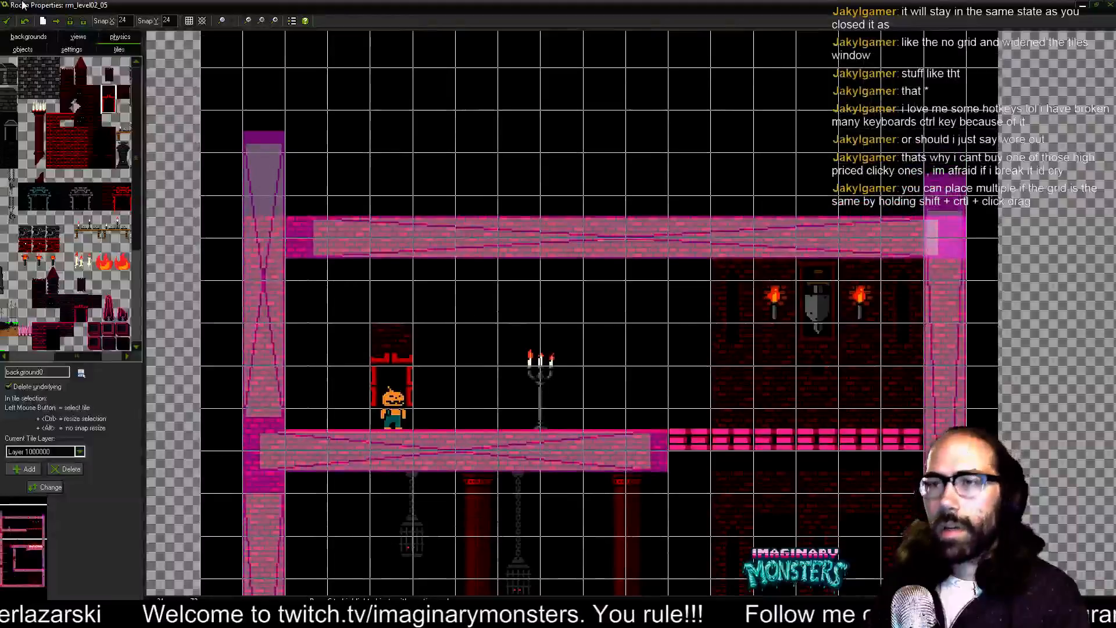
- Inspect the ceiling wall object and the room's general settings, then return to tile editing
click(23, 49)
click(312, 219)
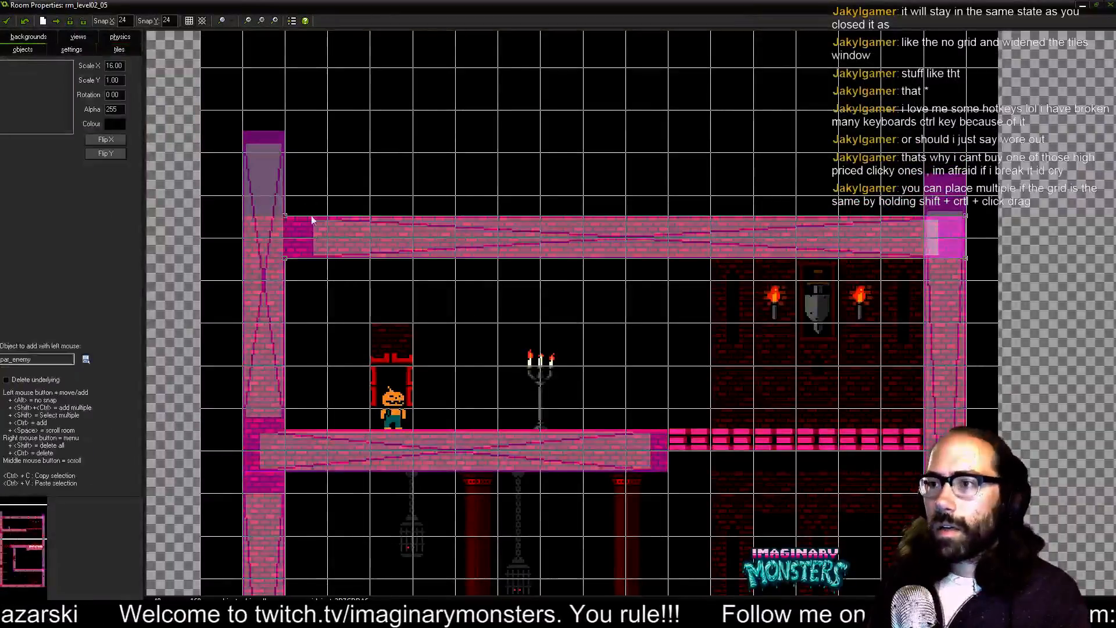
drag(312, 201, 314, 270)
drag(316, 310, 306, 228)
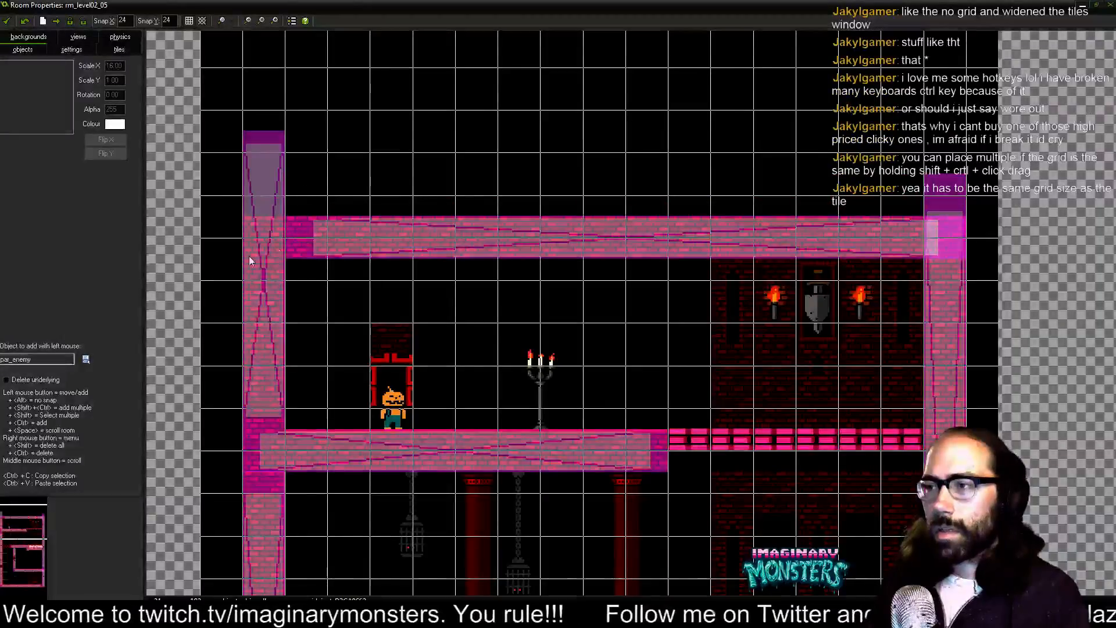
click(77, 52)
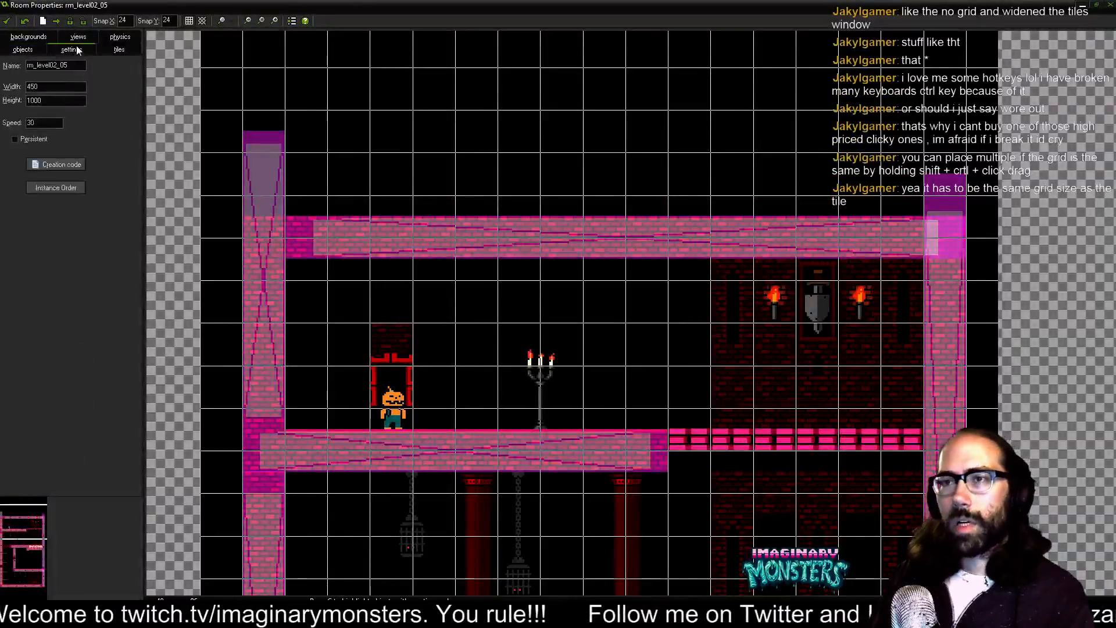
click(117, 53)
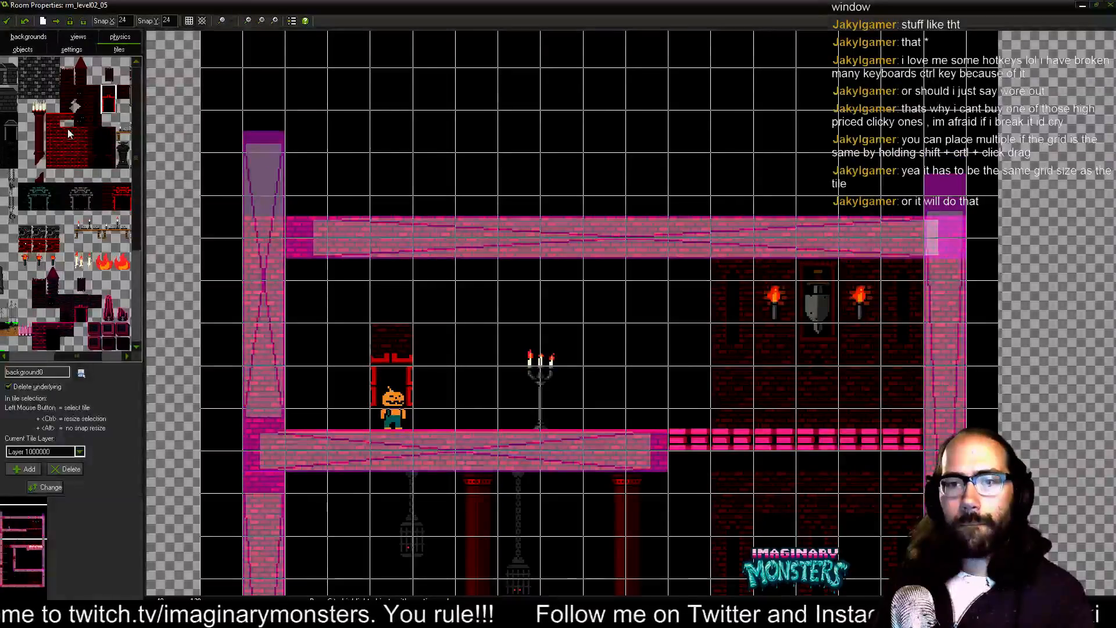
- Place a row of red brick tiles along the starting area's floor and remove the extra one at its end
drag(340, 356, 349, 338)
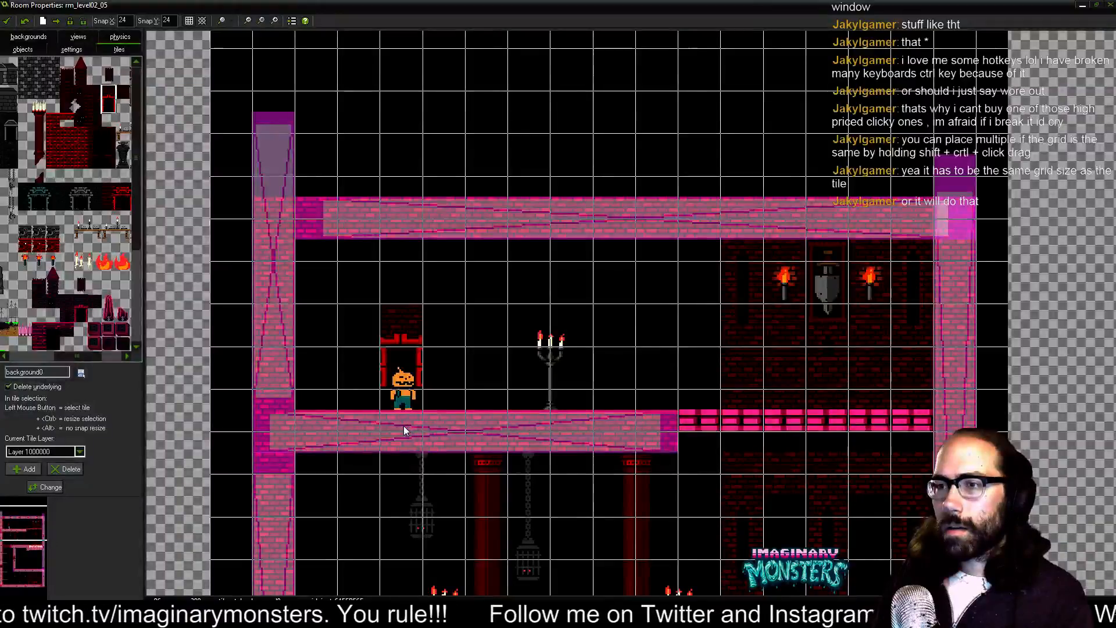
click(50, 125)
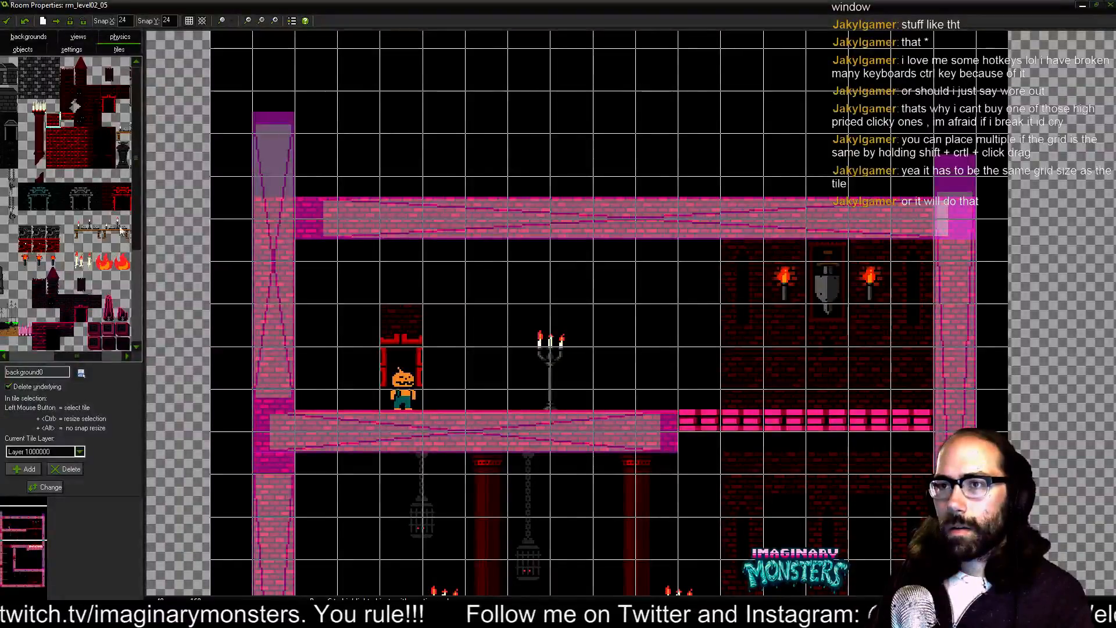
click(396, 406)
click(354, 440)
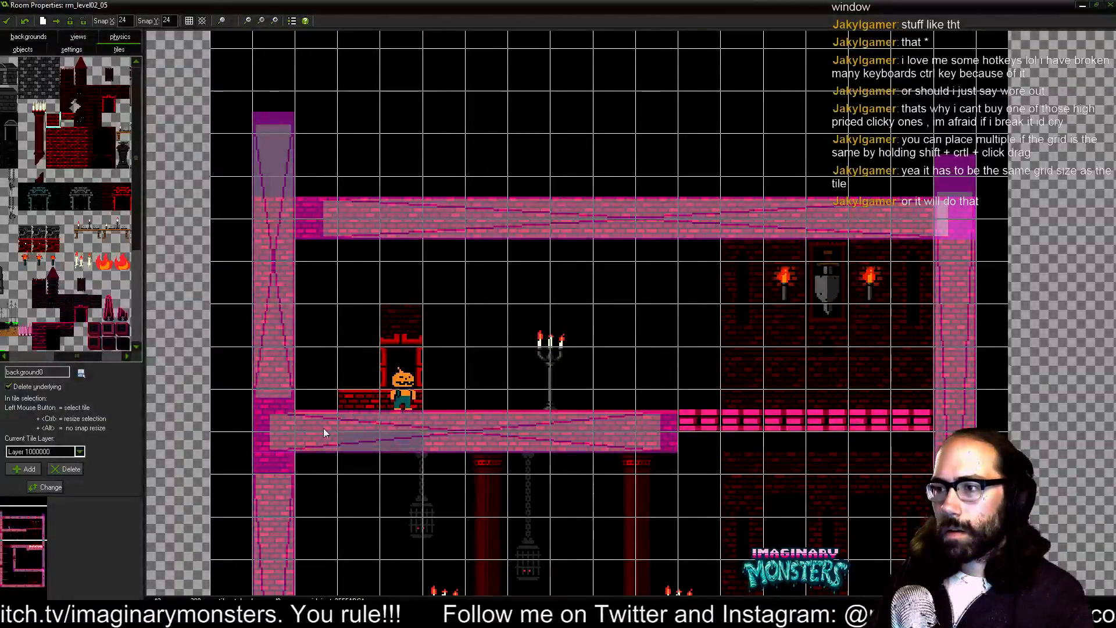
click(317, 442)
click(445, 433)
click(487, 434)
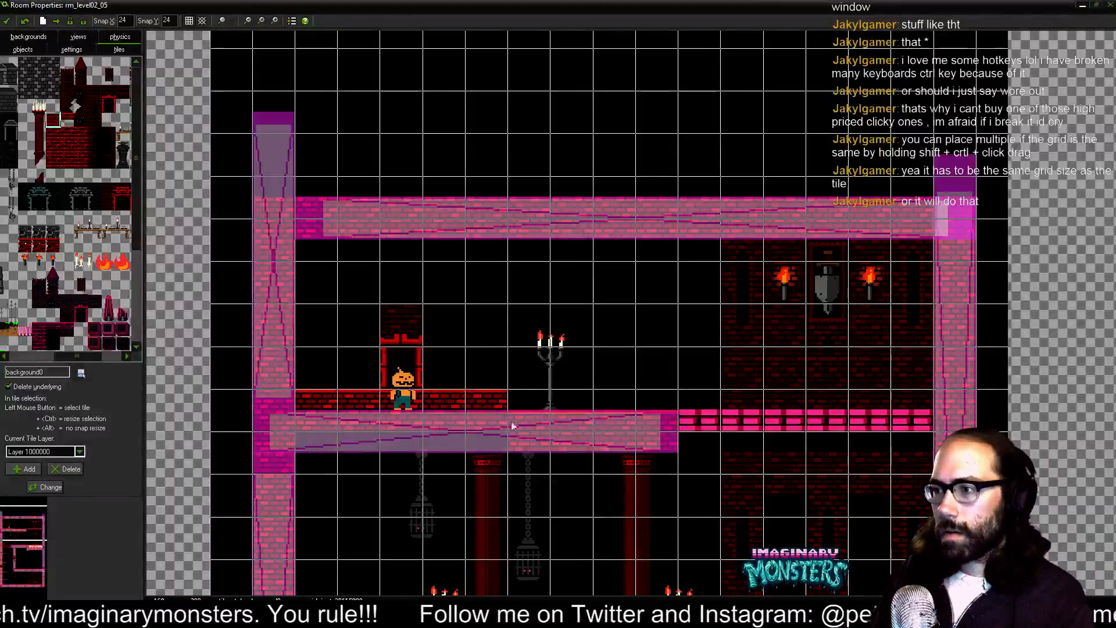
click(532, 434)
click(566, 435)
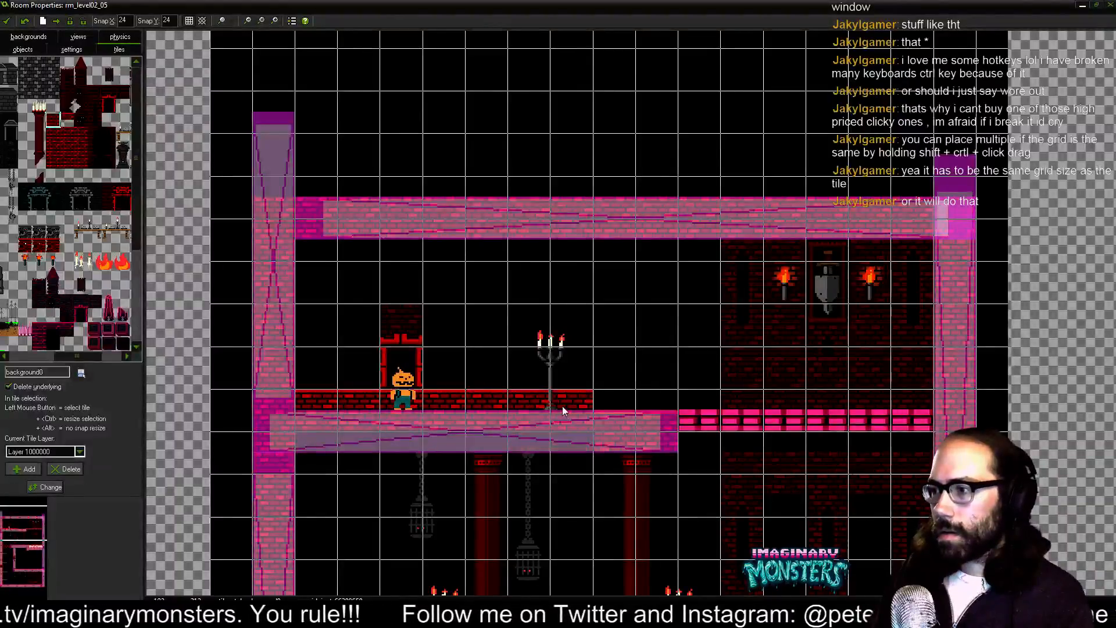
click(610, 433)
right_click(627, 389)
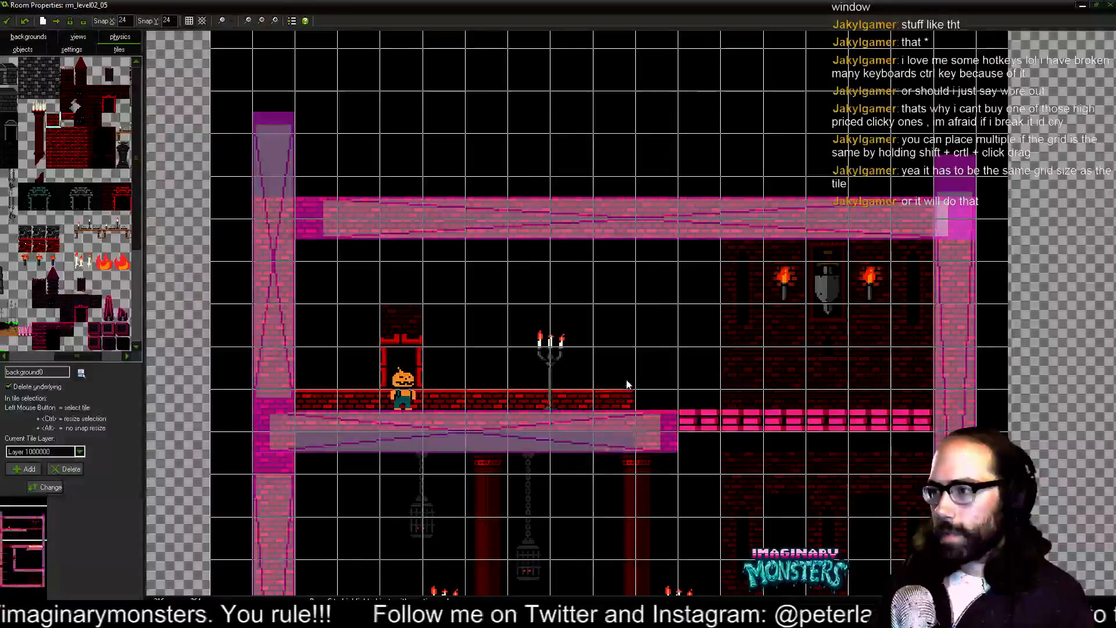
drag(569, 427, 567, 416)
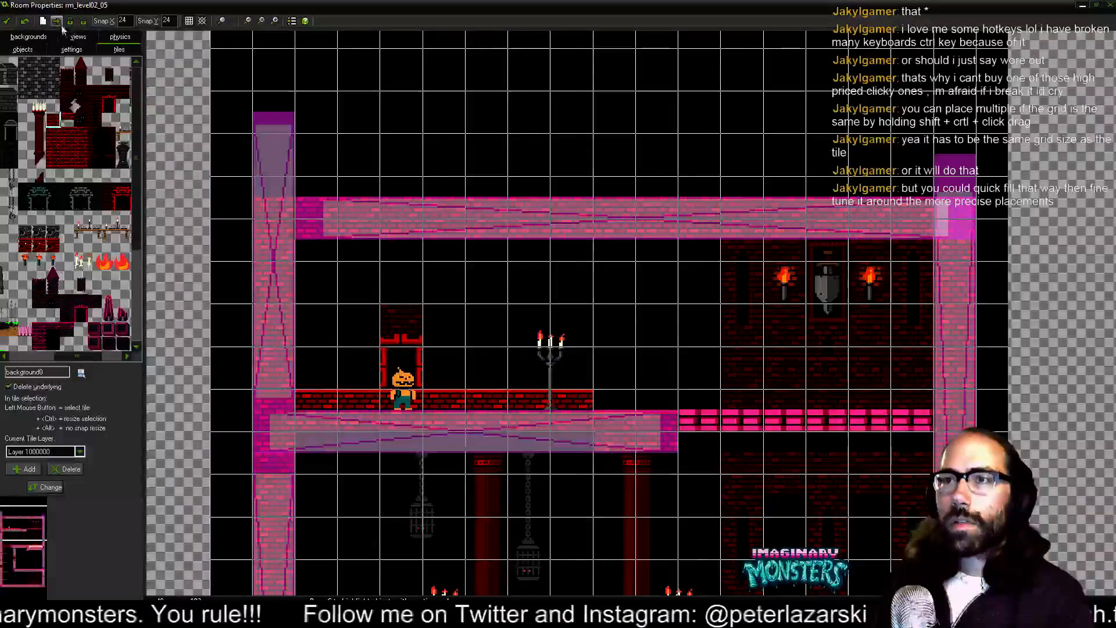
- Shift all tiles in Layer 1000000 by 0 horizontally and -12 vertically
click(56, 20)
click(582, 303)
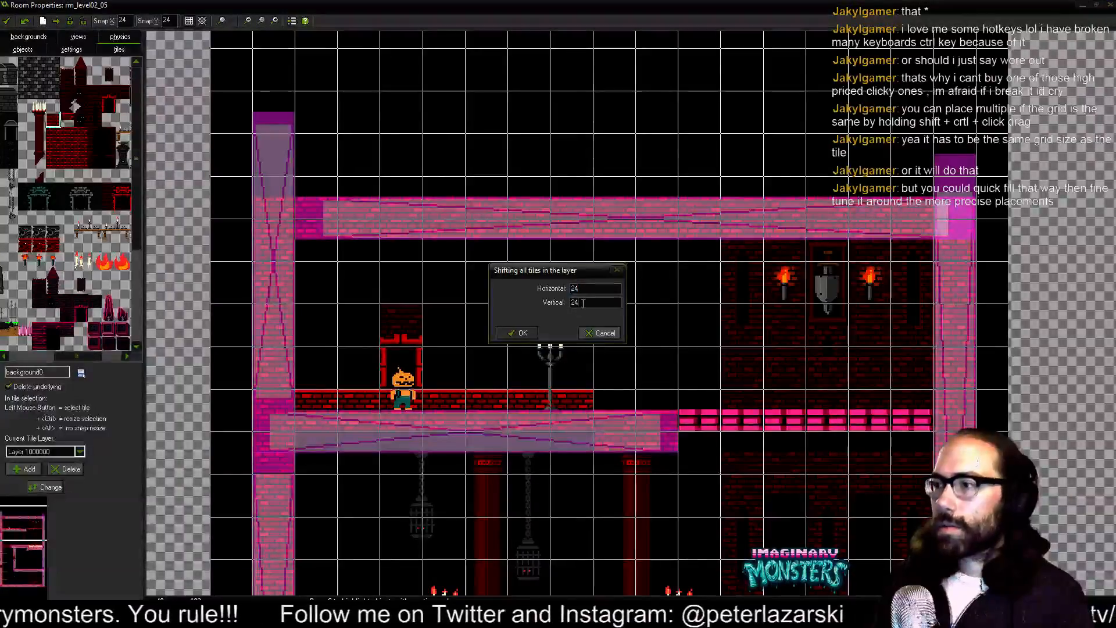
text(-12)
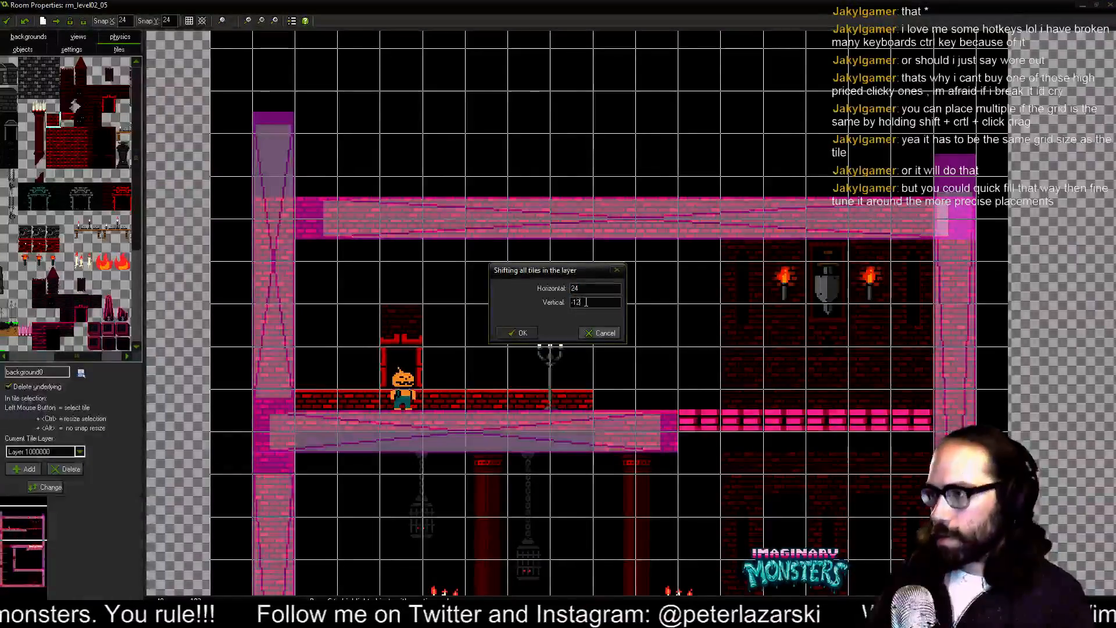
double_click(586, 288)
text(0)
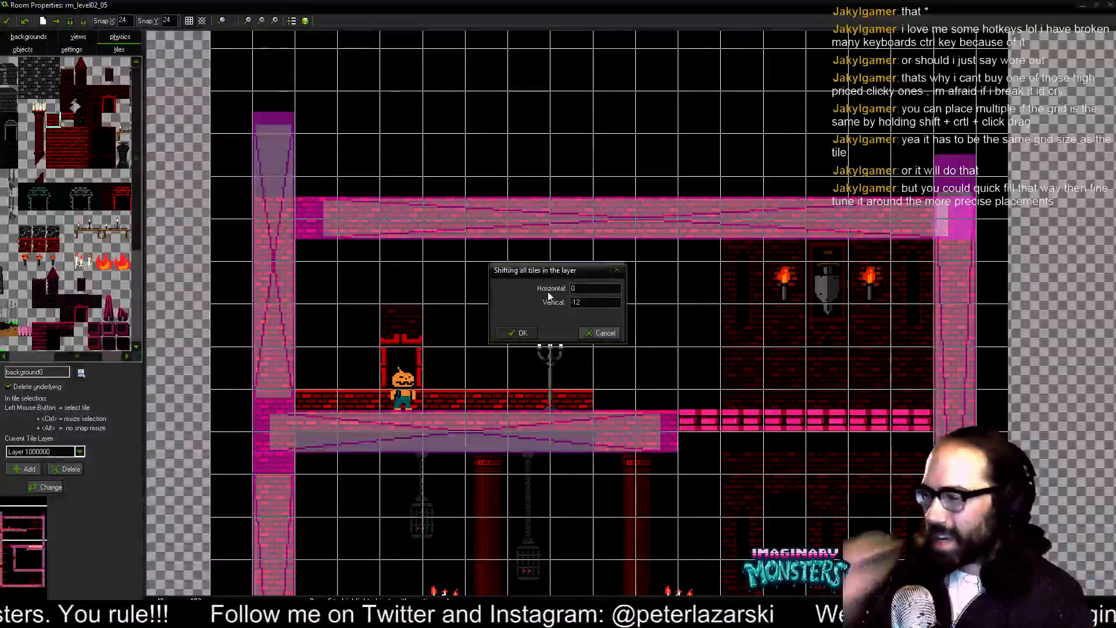
click(523, 333)
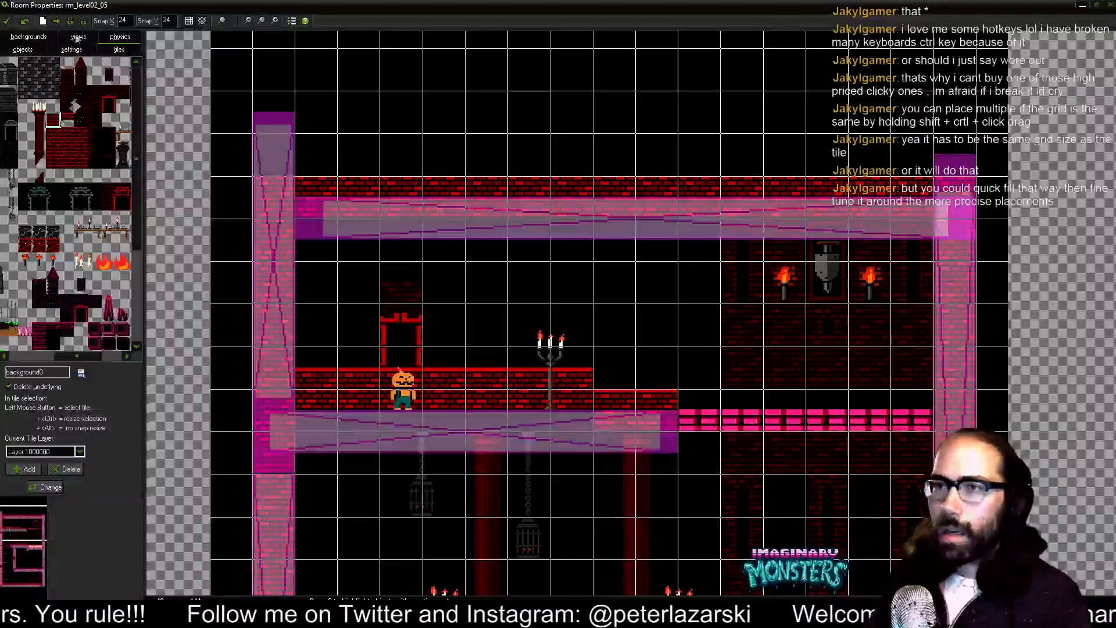
- Shift all object instances in the room by 0 horizontally and -12 vertically to match the tiles
click(22, 49)
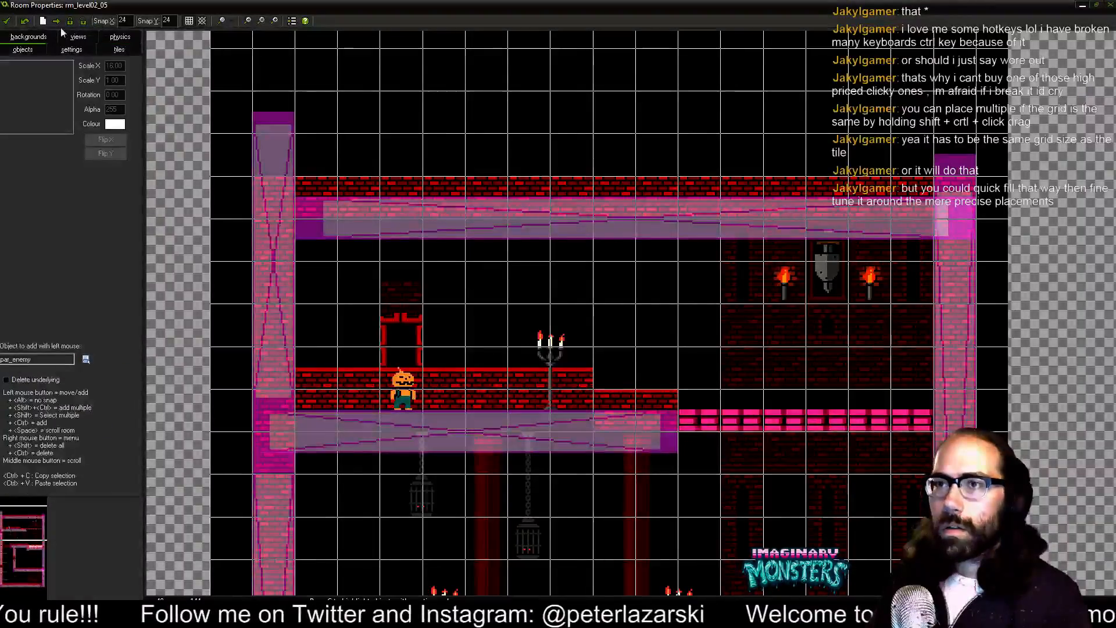
click(56, 20)
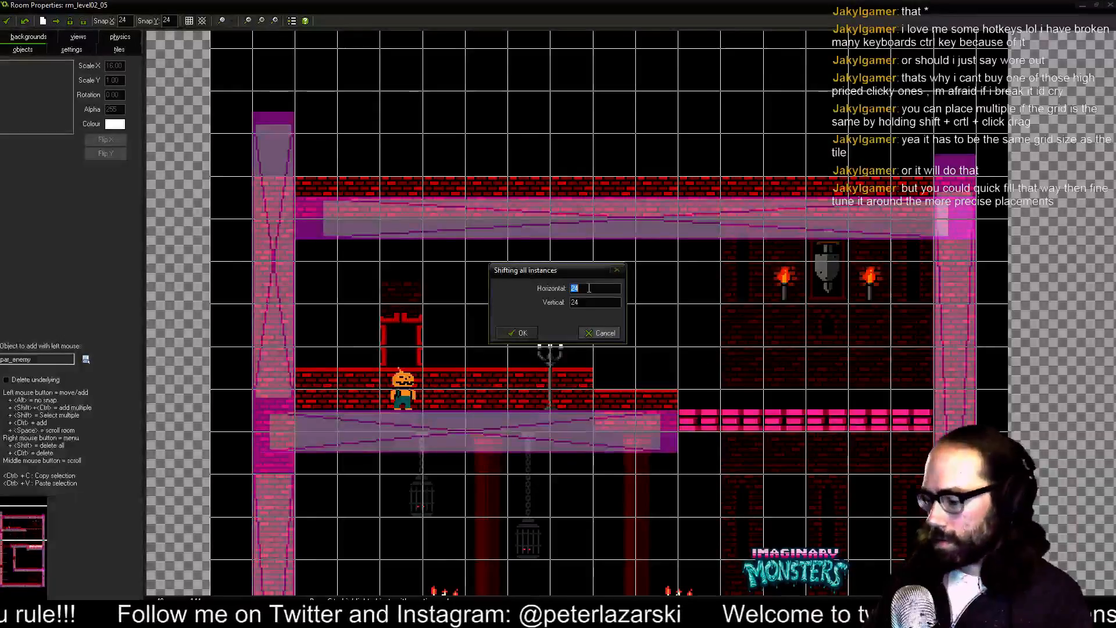
text(0)
key(Tab)
text(-12)
key(Return)
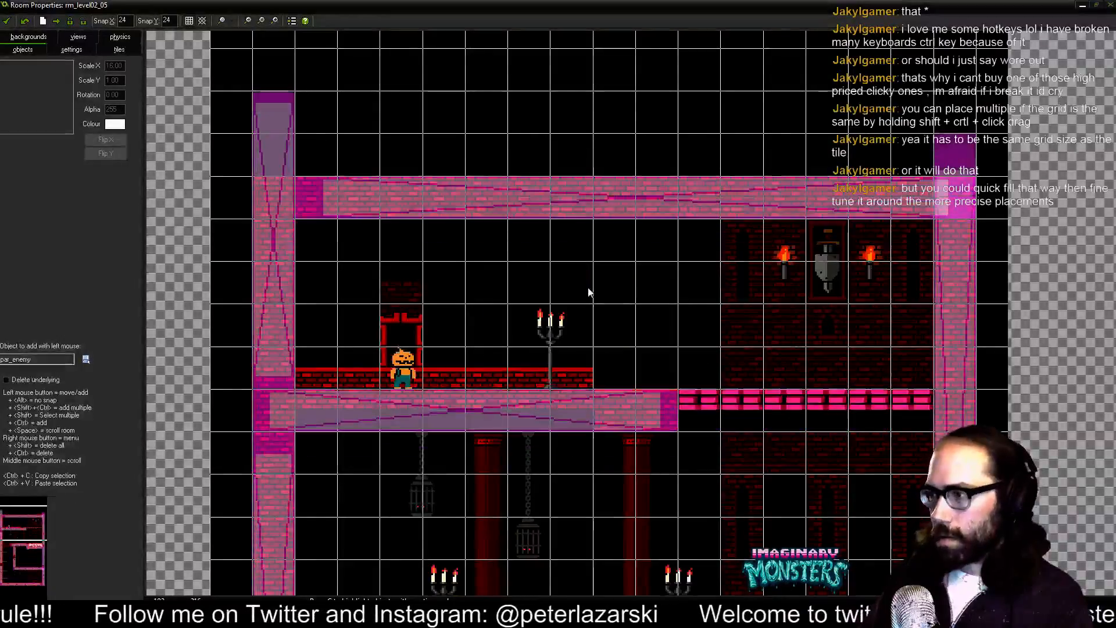
- Delete the row of red brick tiles along the starting area's floor, working from its right end to the left wall
mouse_move(617, 416)
mouse_down()
mouse_move(494, 333)
mouse_move(594, 428)
mouse_move(624, 425)
mouse_up()
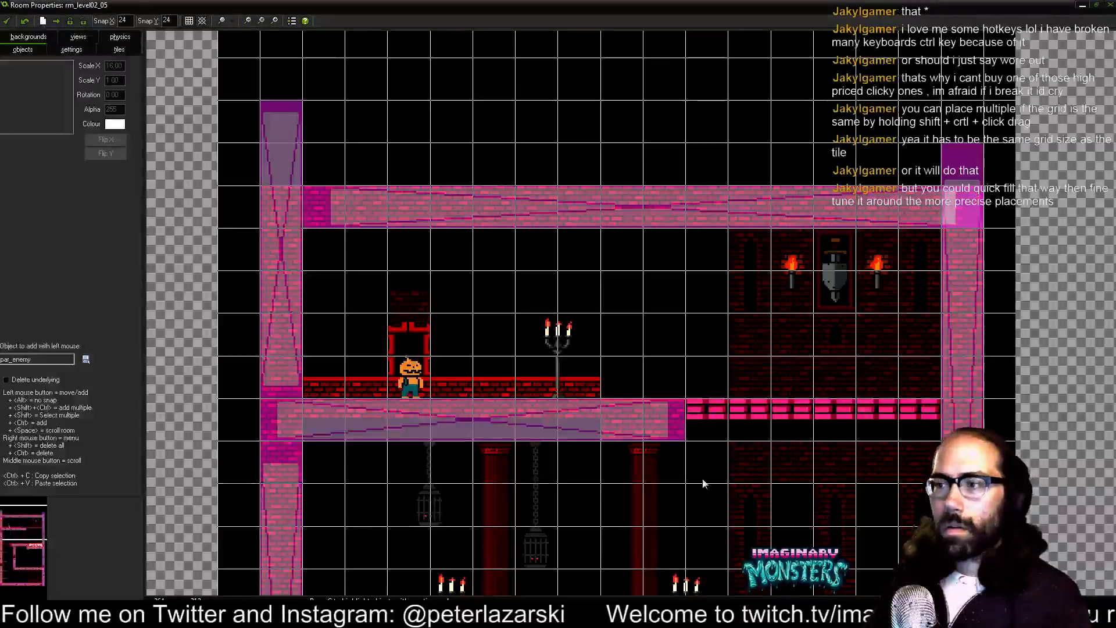
drag(561, 480, 582, 449)
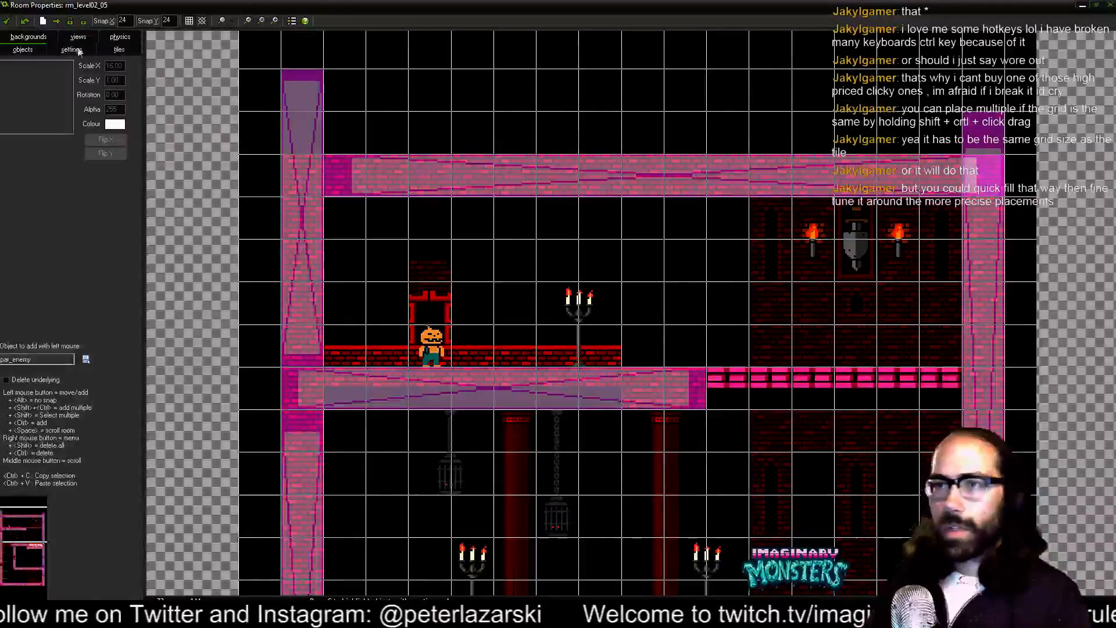
click(115, 49)
right_click(599, 370)
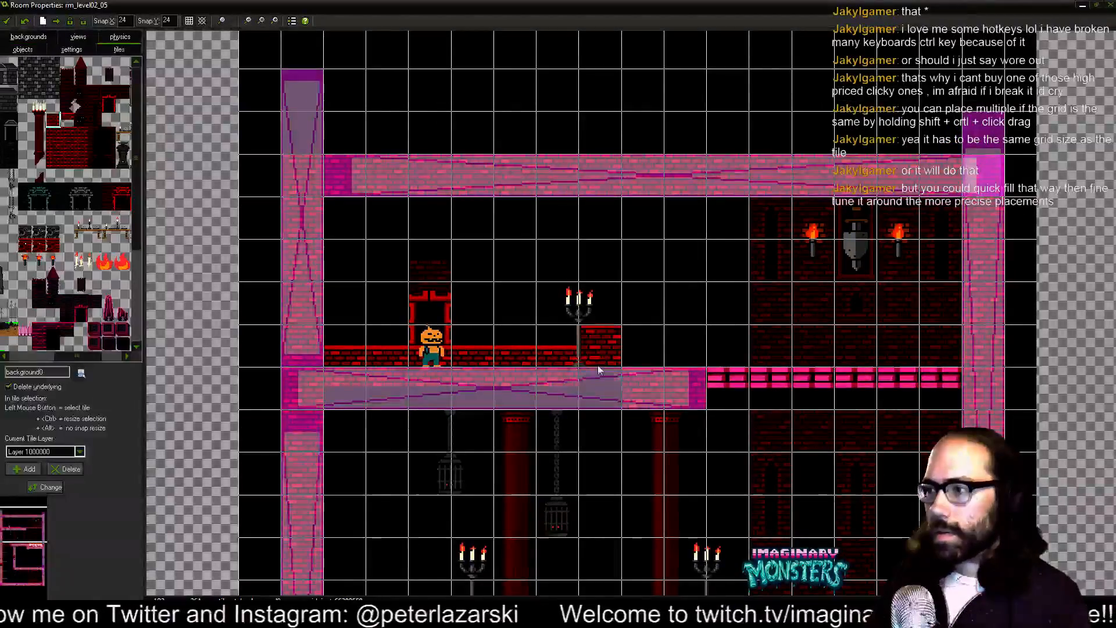
right_click(558, 377)
right_click(527, 378)
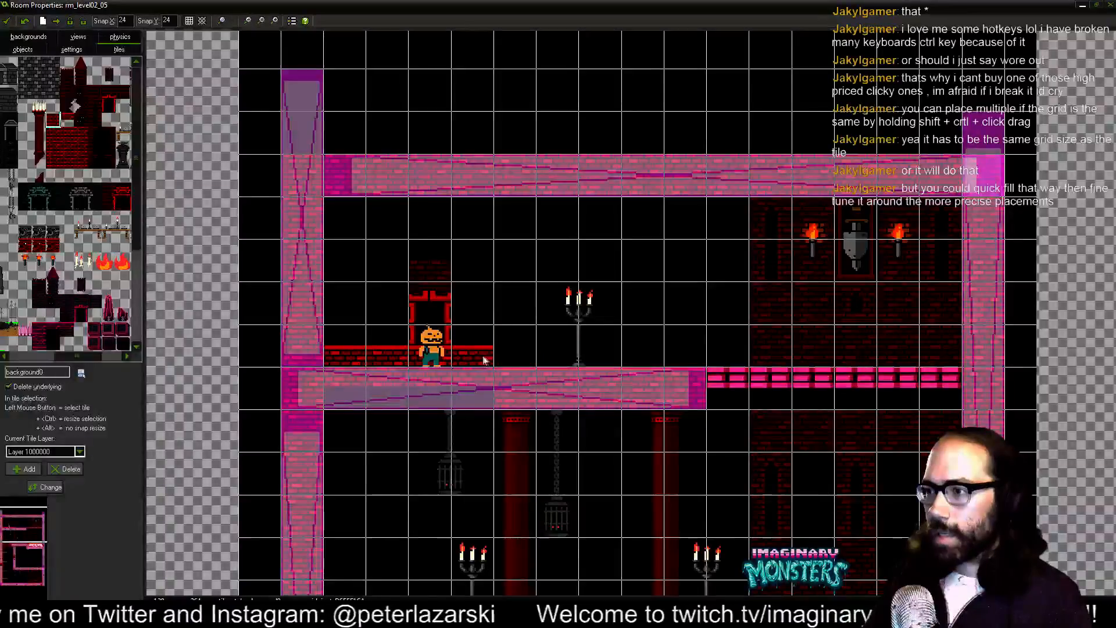
right_click(474, 380)
right_click(425, 372)
right_click(387, 371)
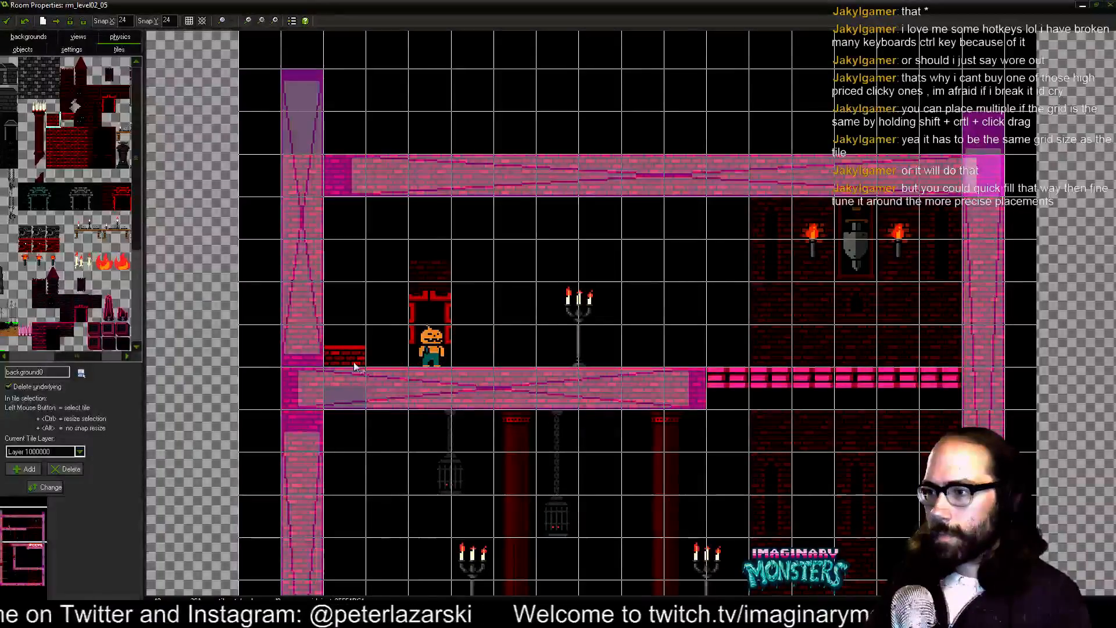
right_click(352, 372)
- Examine the starting area and the rooms below it for the alignment of tiles, walls and objects
click(439, 319)
scroll(425, 343, down, 1)
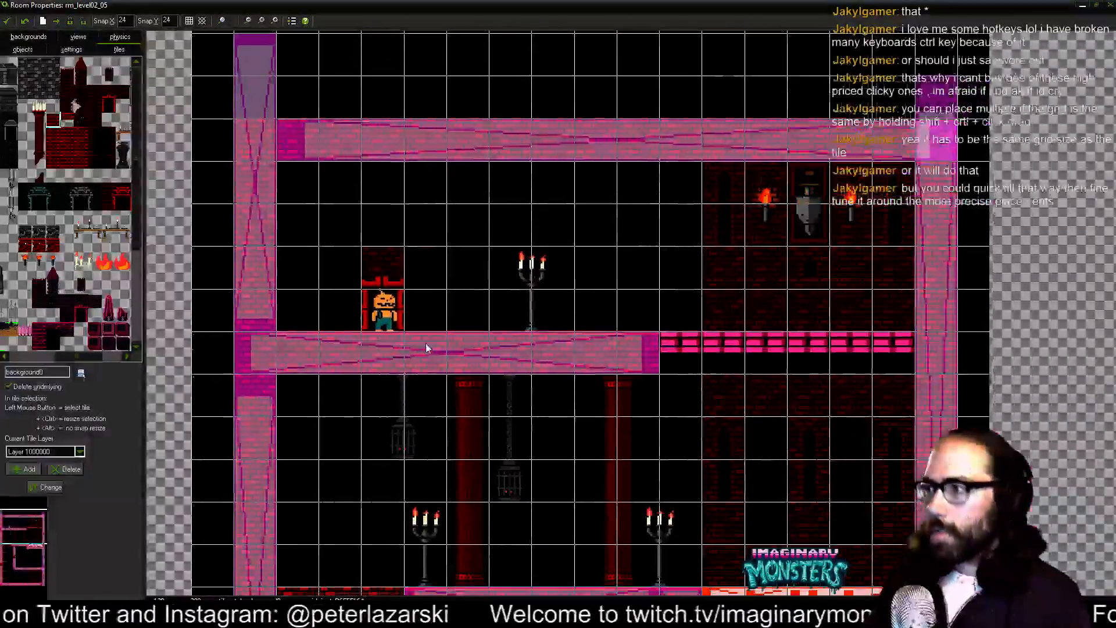
scroll(567, 286, down, 3)
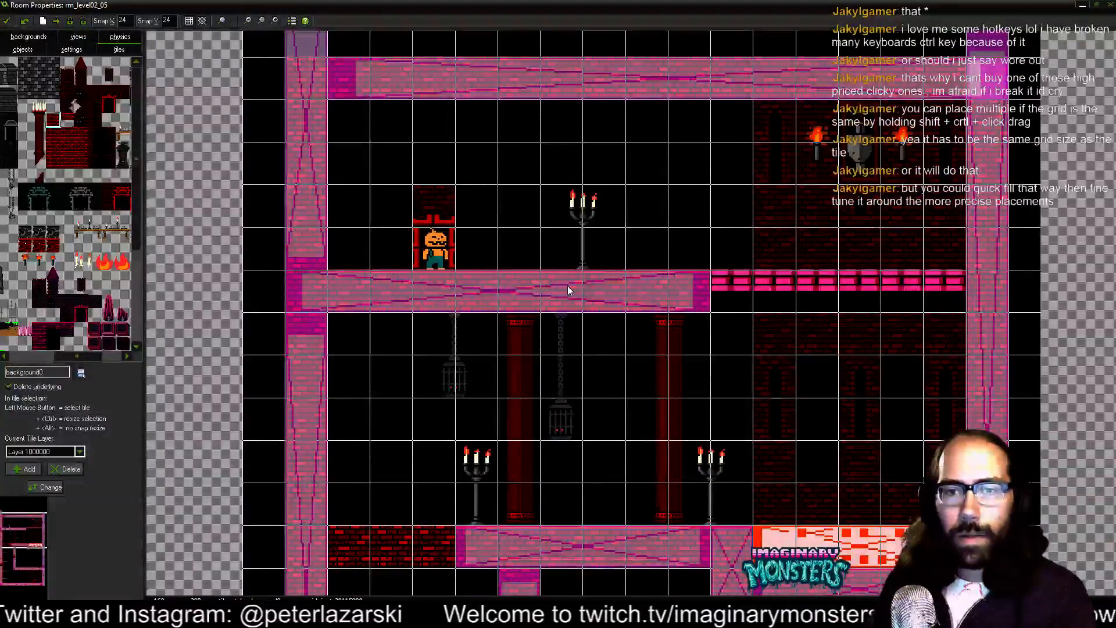
scroll(599, 326, down, 3)
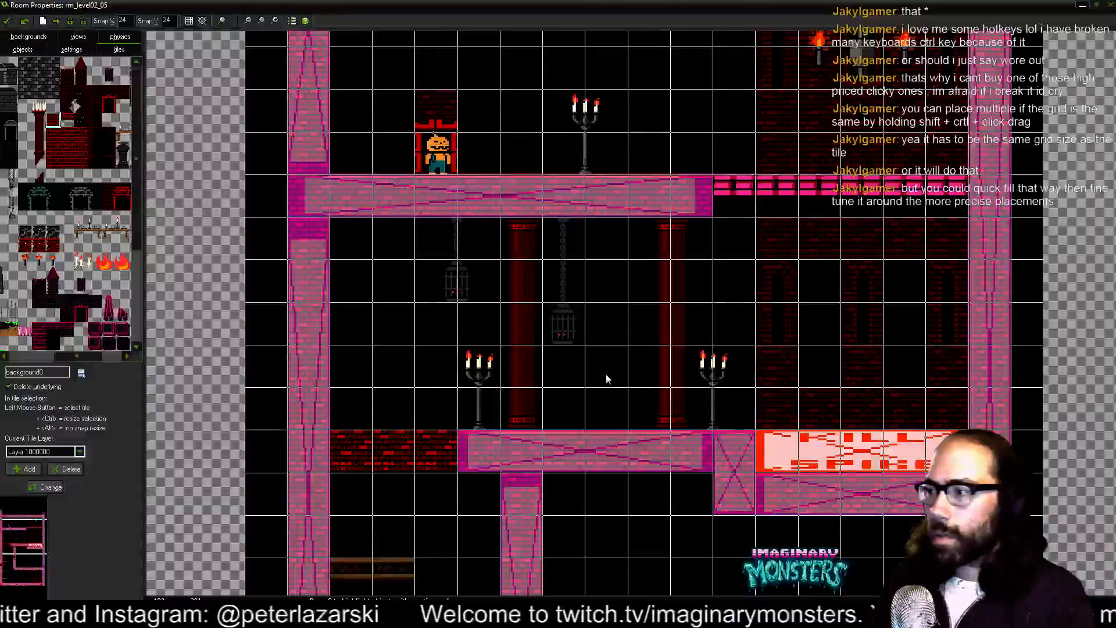
drag(606, 377, 565, 20)
drag(585, 400, 550, 80)
drag(545, 39, 501, 419)
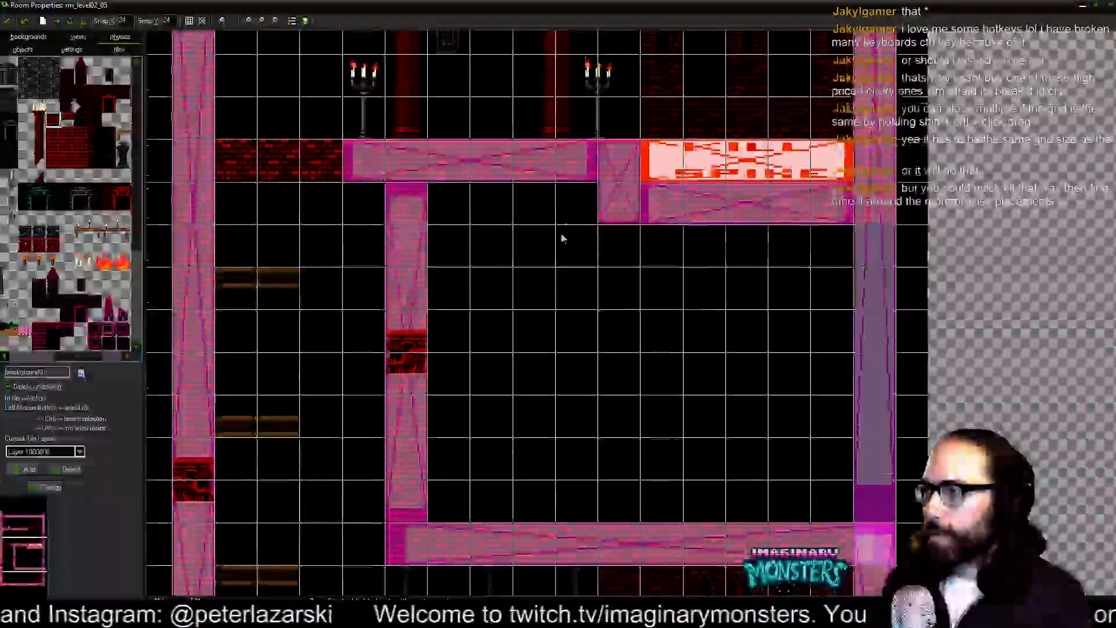
drag(562, 226, 532, 480)
drag(559, 368, 493, 525)
drag(572, 425, 605, 439)
- Hide the grid and place a dark brick edge tile on each side of the doorway behind the pumpkin character
click(189, 21)
drag(381, 290, 535, 326)
click(97, 106)
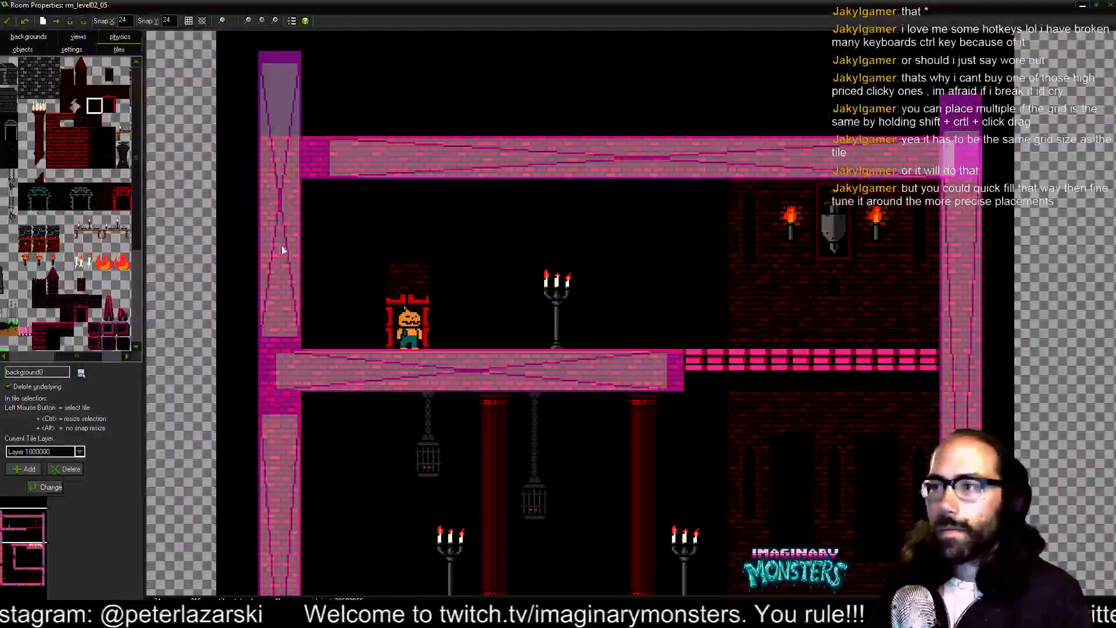
click(97, 95)
click(372, 329)
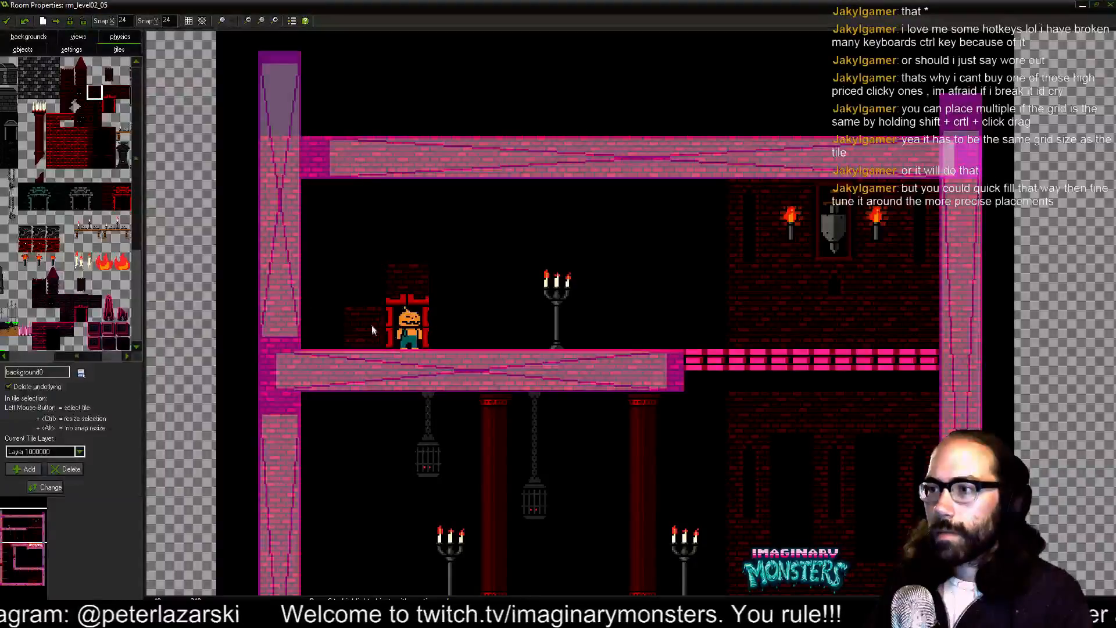
click(124, 93)
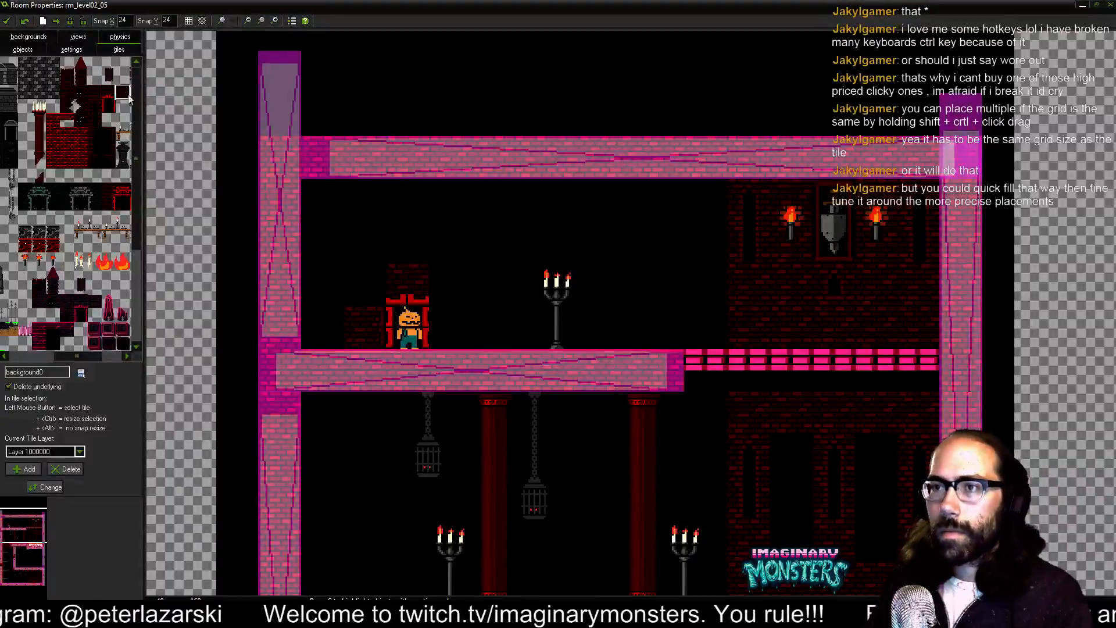
click(455, 323)
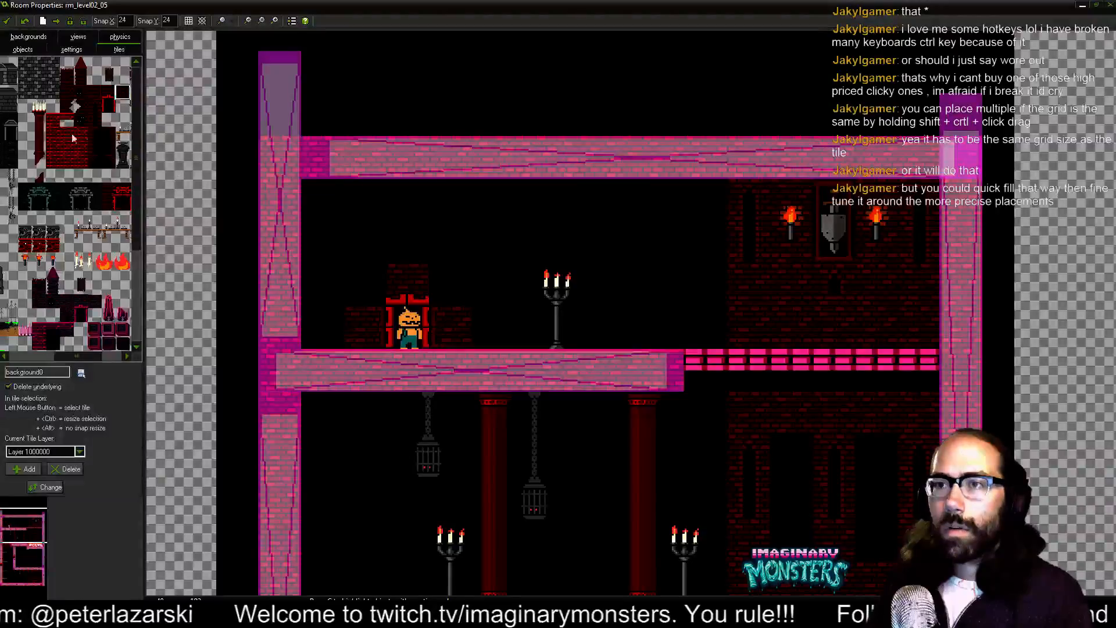
- Place two dark brick arched windows flanking the space above the doorway and fill the gaps around them with dark brick tiles
drag(95, 131, 112, 149)
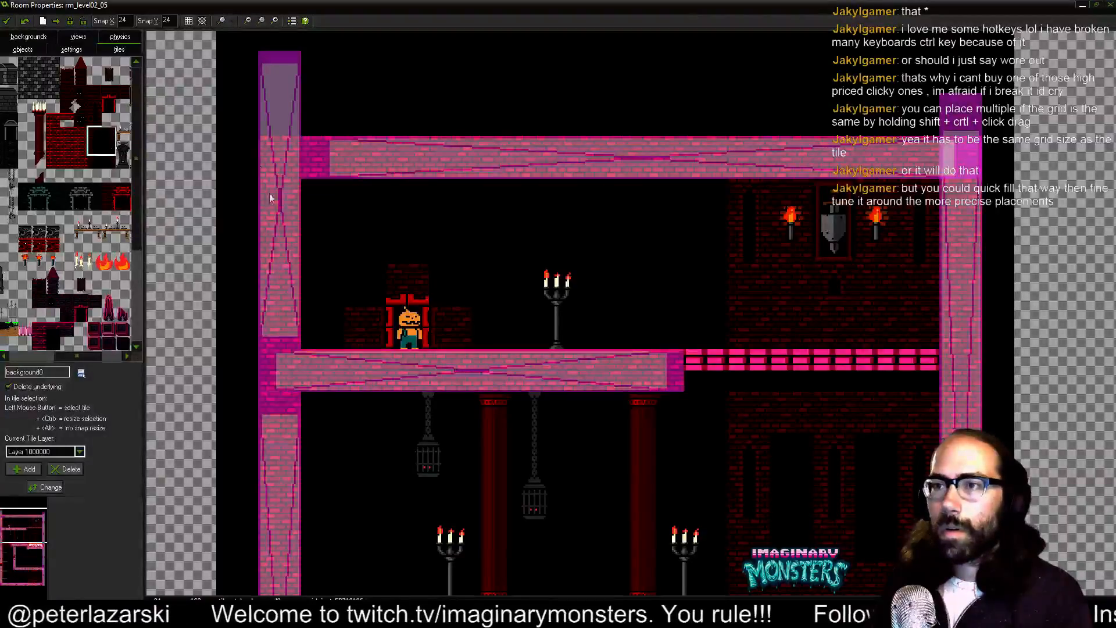
click(463, 235)
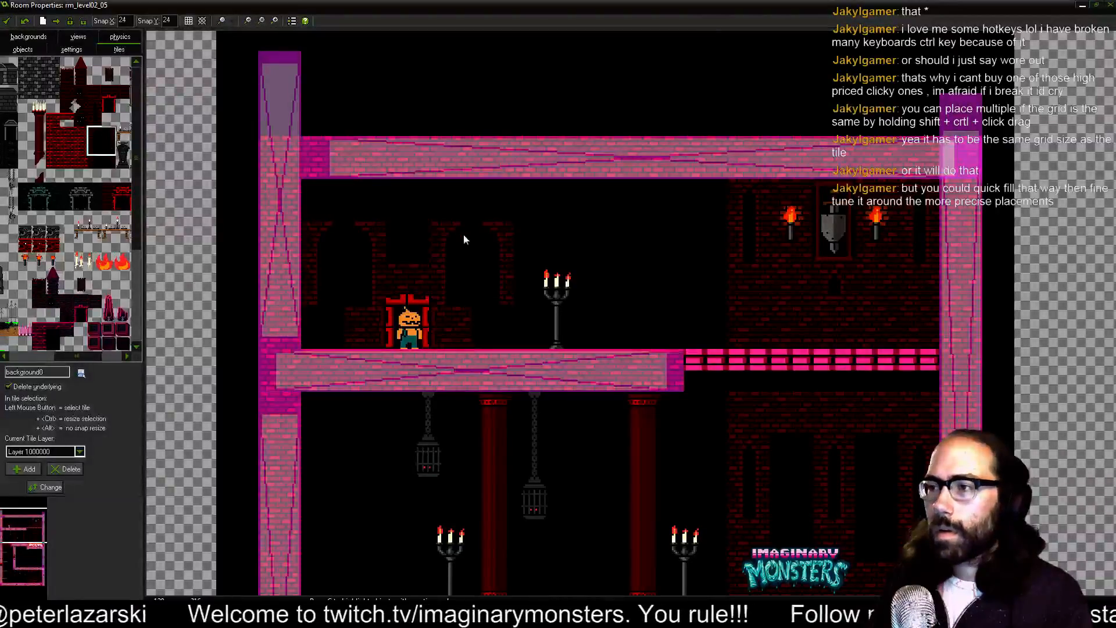
click(69, 105)
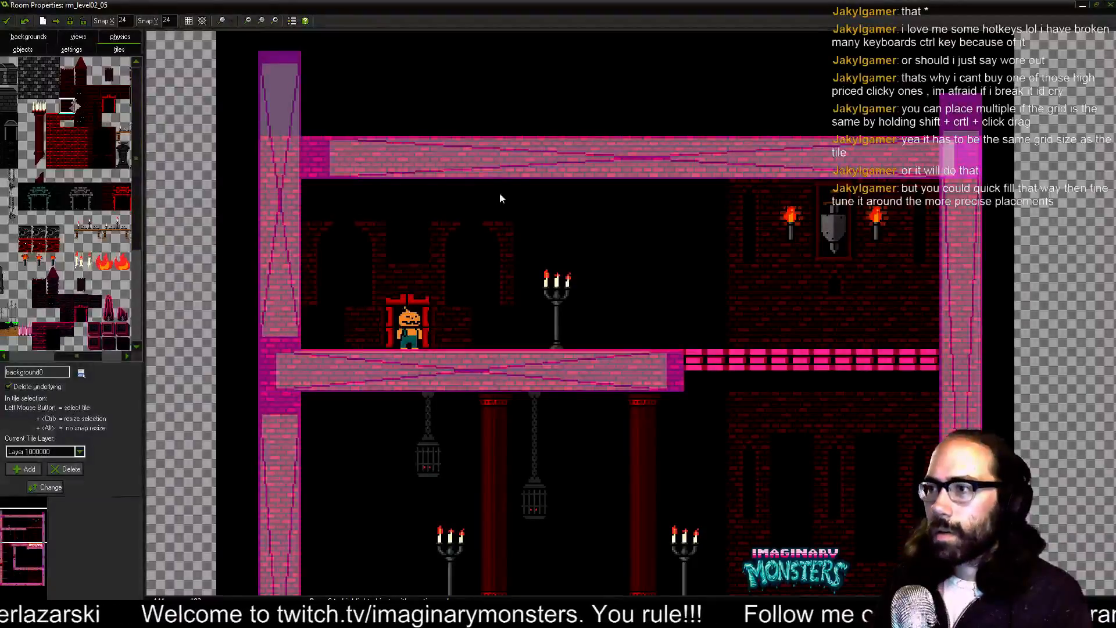
click(67, 92)
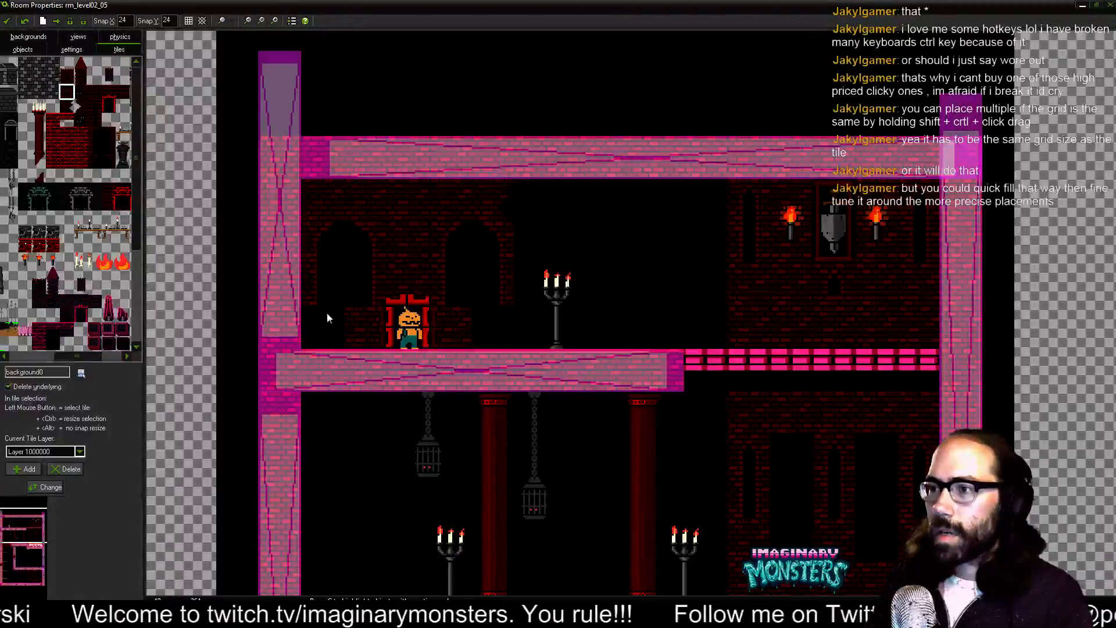
drag(489, 320, 313, 323)
drag(452, 297, 518, 302)
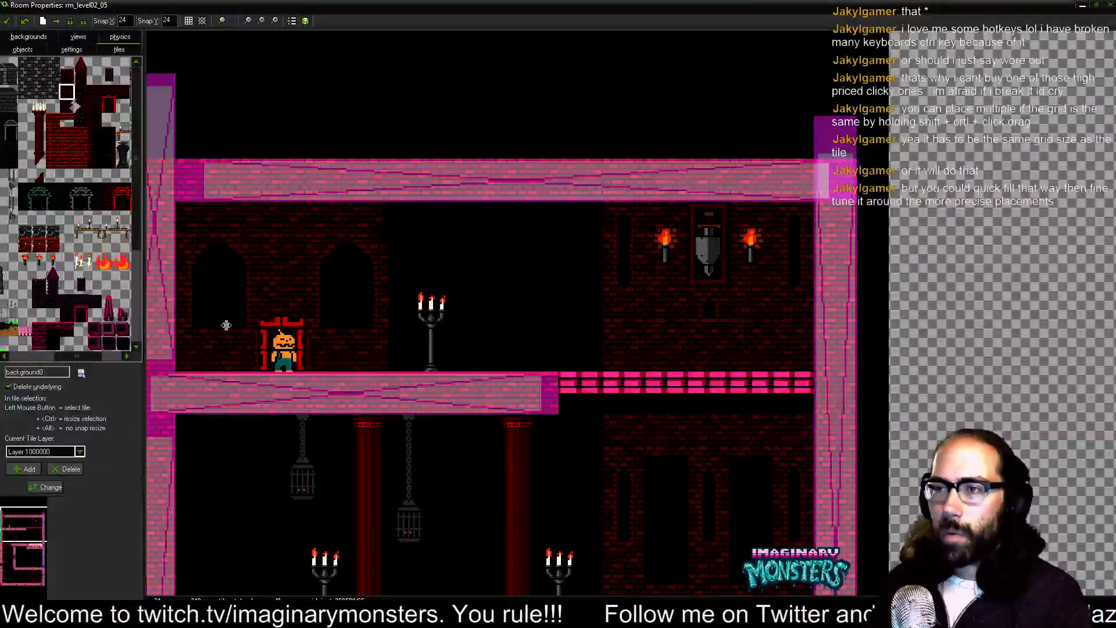
- Widen the tileset view and place a gargoyle statue beside the starting area's candelabrum and another between the red columns below
drag(144, 317, 232, 317)
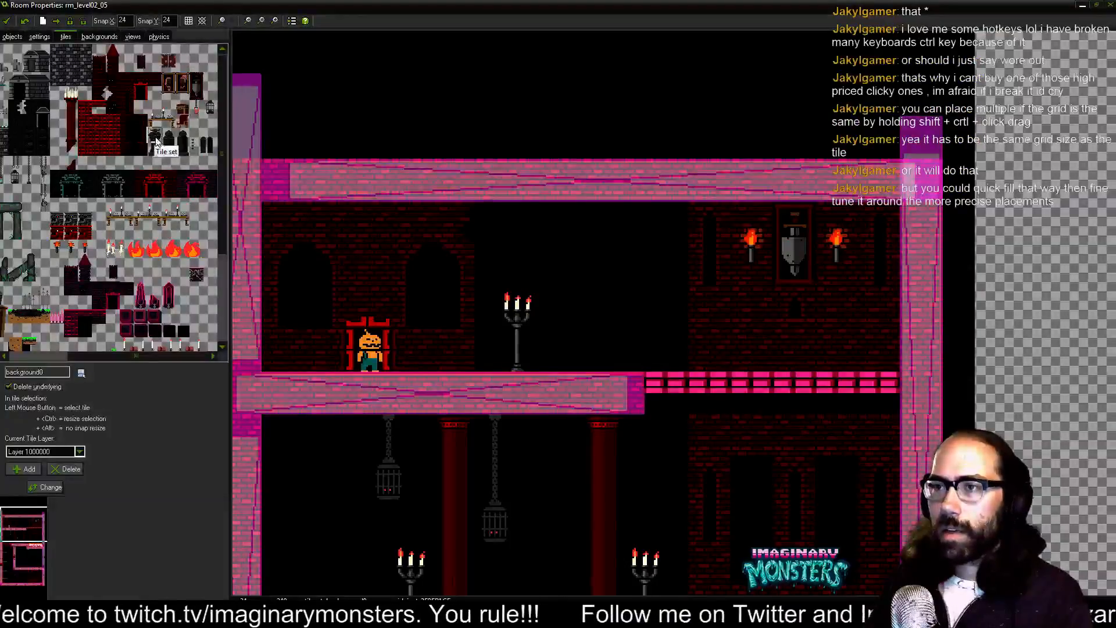
click(158, 150)
click(585, 291)
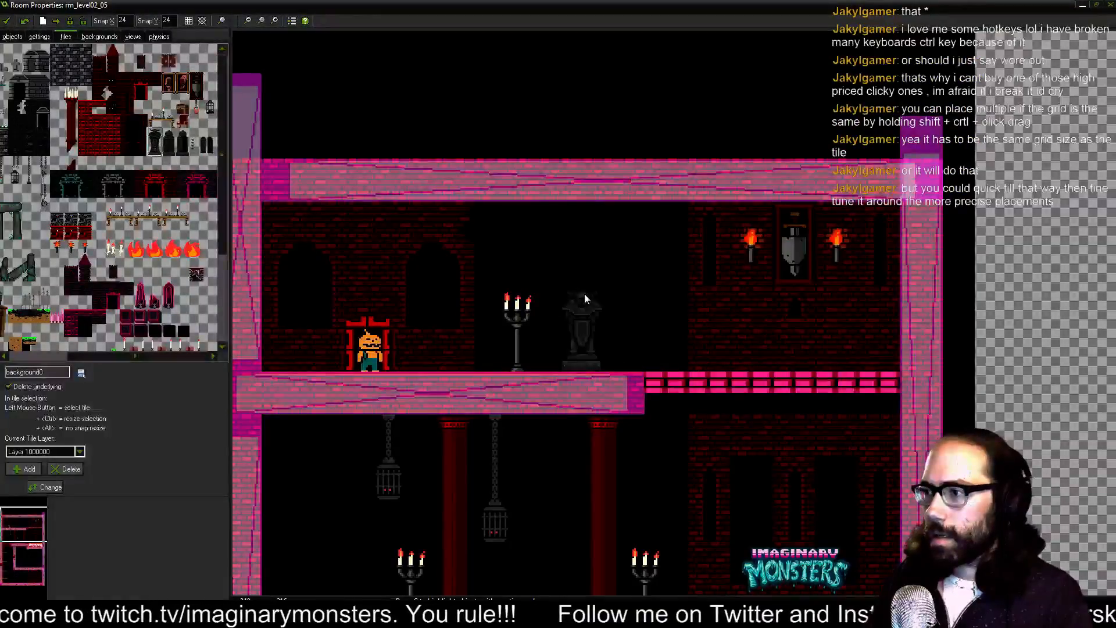
scroll(589, 507, down, 4)
click(519, 340)
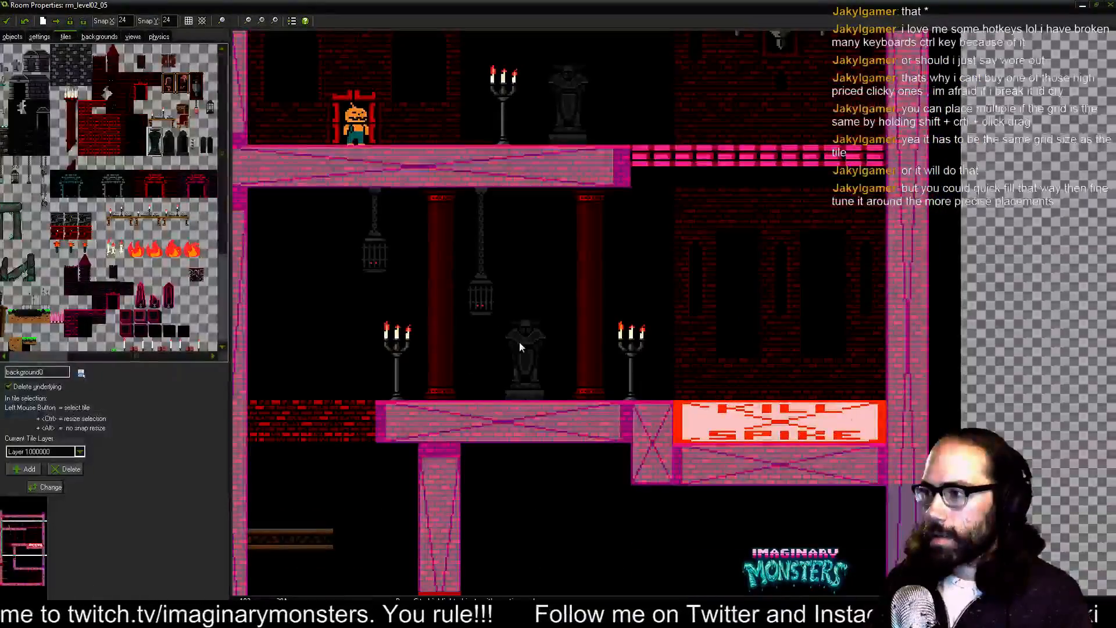
- Place two gargoyle statues on the bottom room's floor, one on each side of the candelabrum
scroll(520, 331, down, 6)
scroll(525, 314, left, 2)
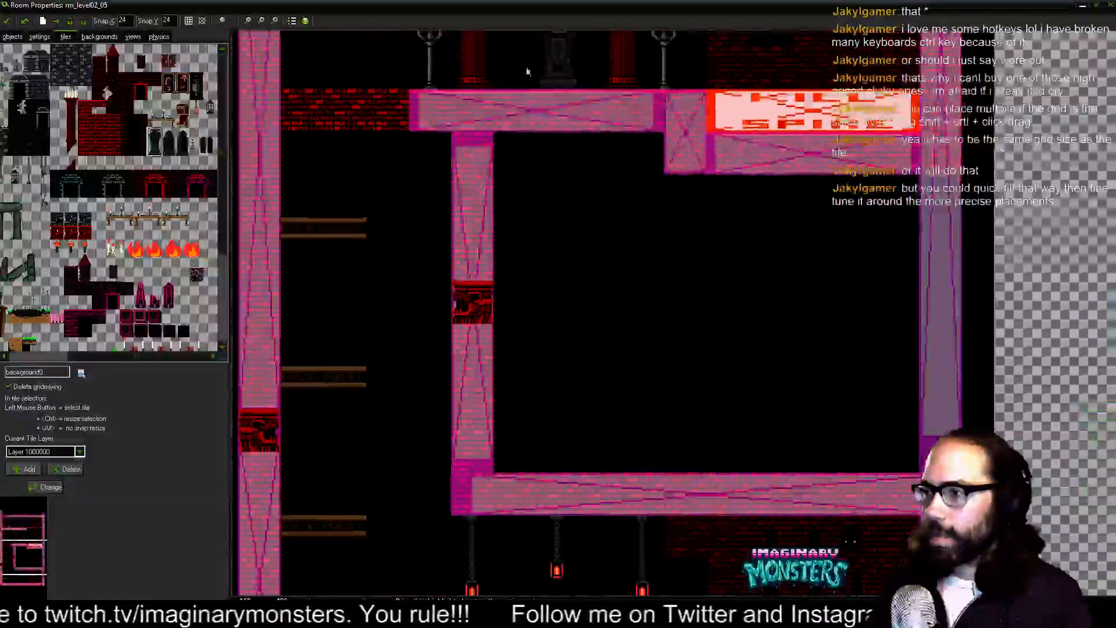
scroll(525, 314, down, 4)
scroll(525, 314, left, 3)
scroll(567, 451, right, 2)
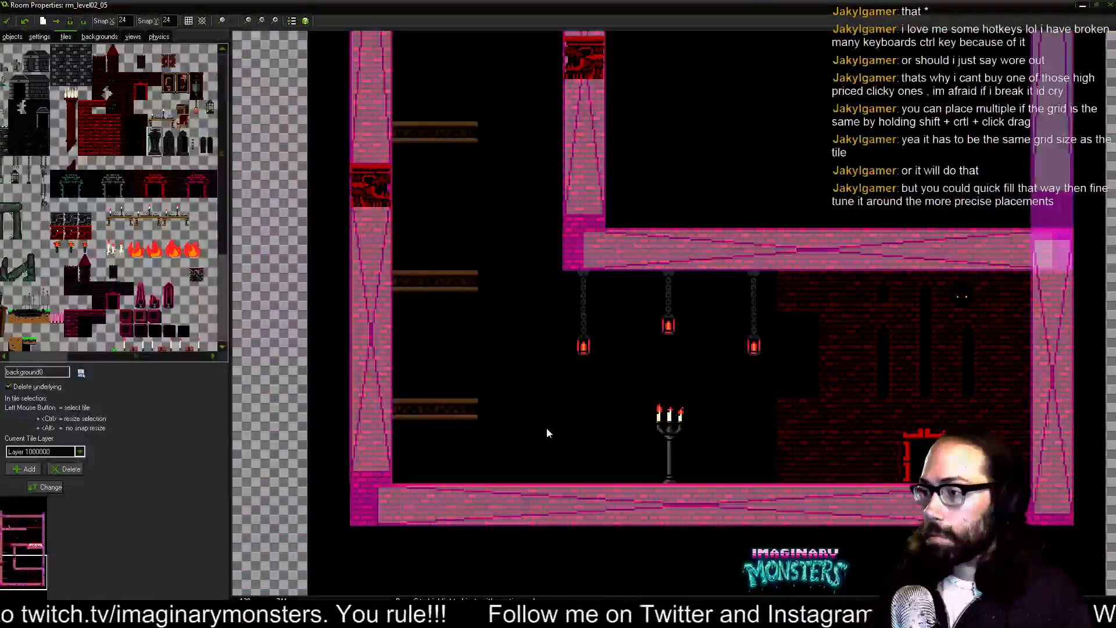
click(547, 432)
click(726, 425)
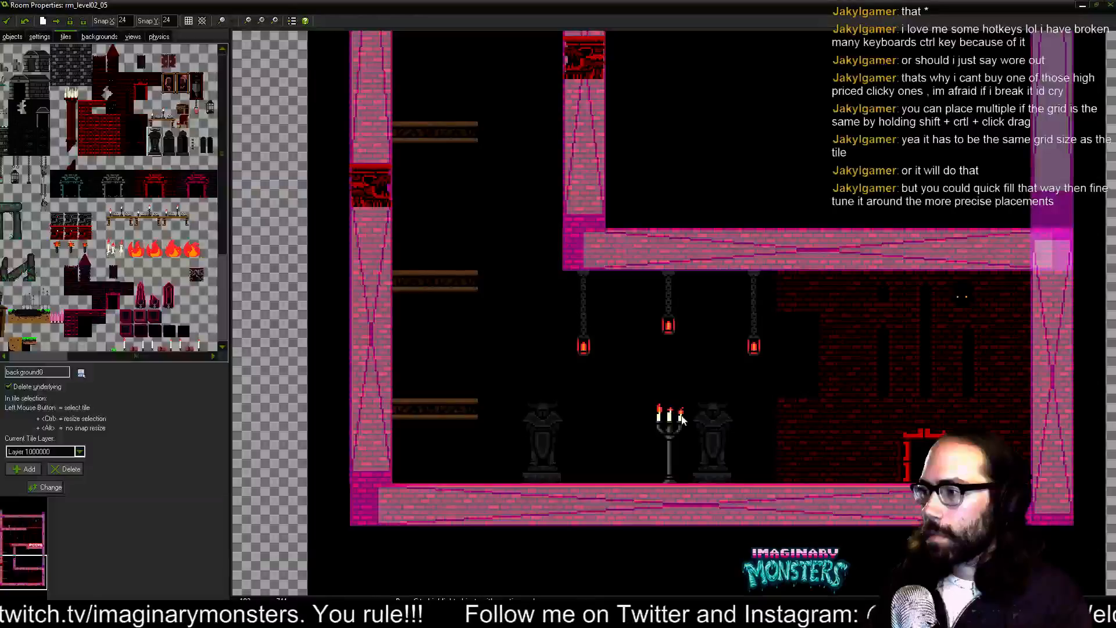
- Move the bottom room's candelabrum half a grid cell left and remove the stray par_enemy object placed at the right statue
click(20, 38)
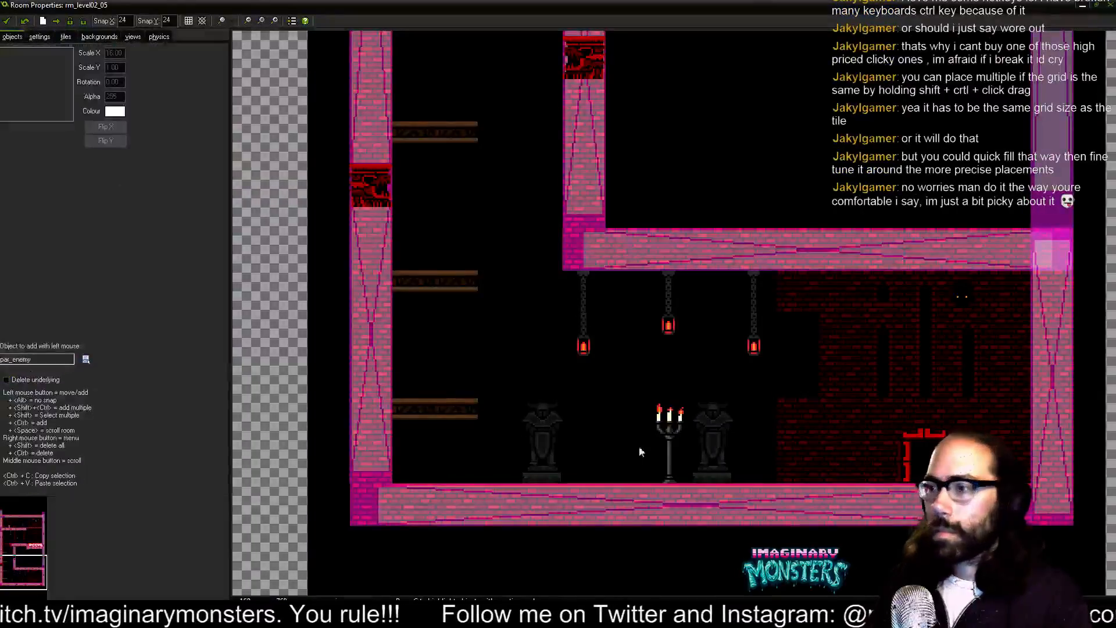
mouse_move(665, 428)
mouse_down()
mouse_move(634, 417)
mouse_move(680, 424)
mouse_up()
click(713, 422)
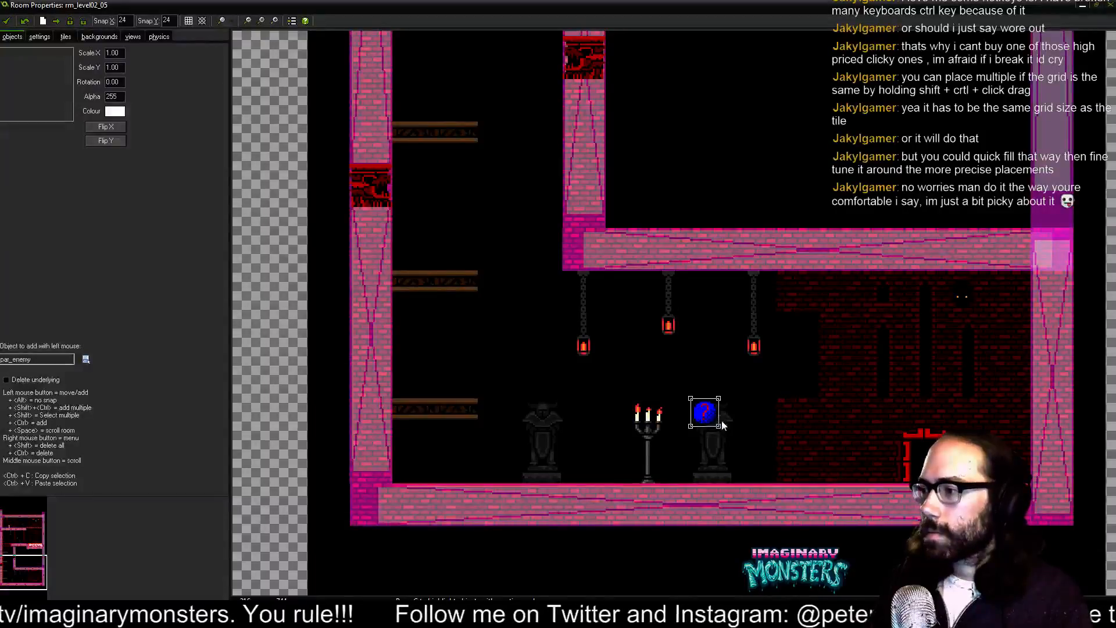
ctrl+right_click(703, 422)
- Reposition the bottom room's right gargoyle statue one grid cell farther right so both statues are equally spaced from the candelabrum
click(74, 36)
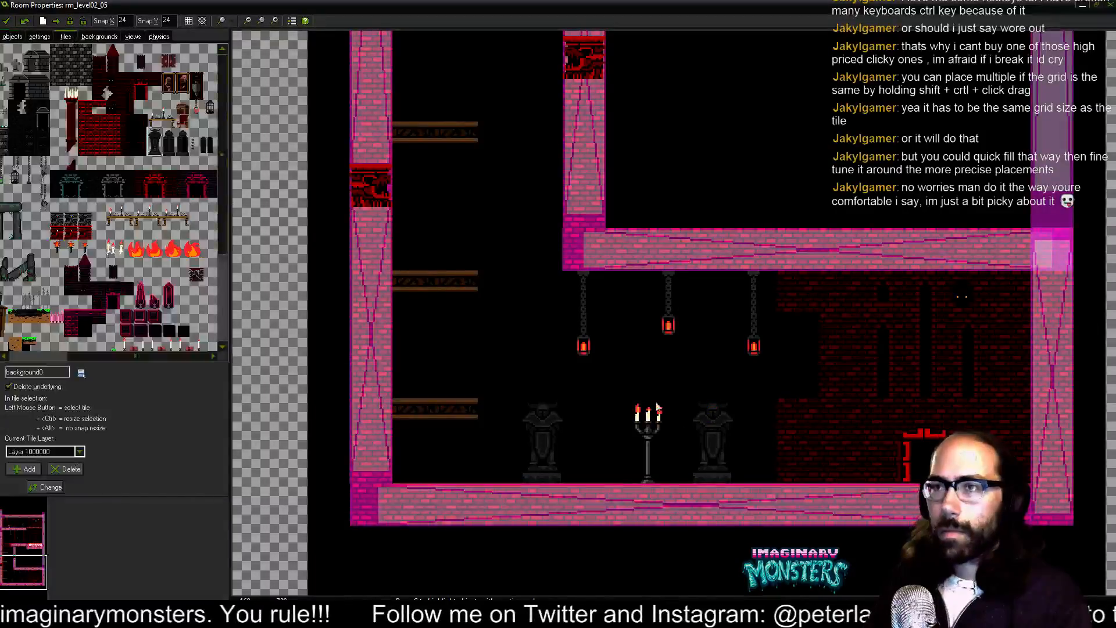
drag(716, 436, 662, 403)
right_click(698, 417)
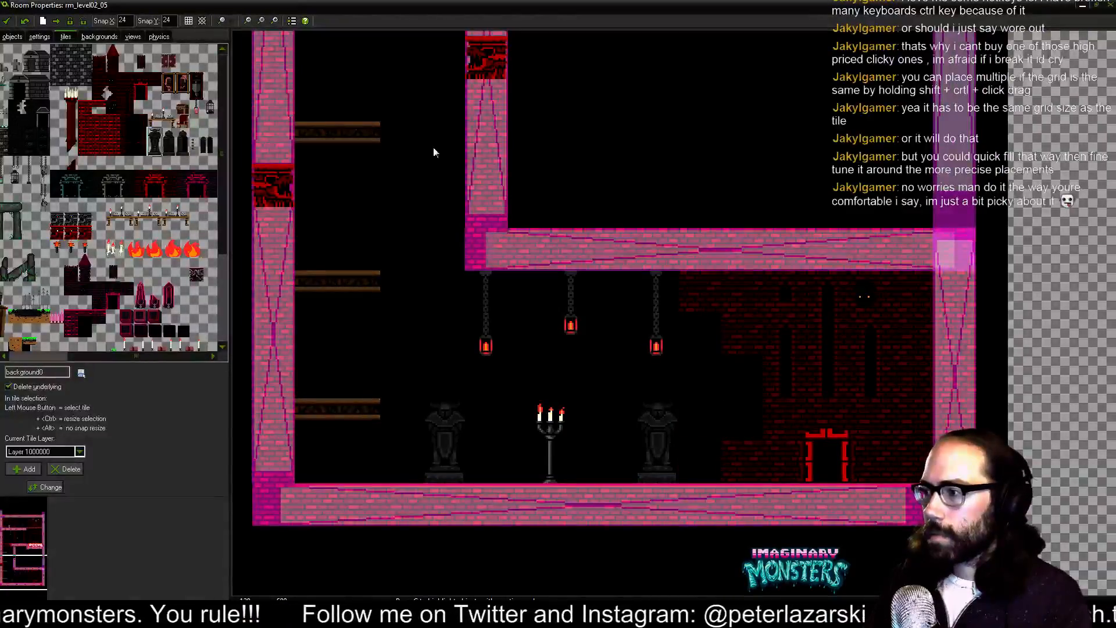
- Place jagged brick edge tiles along the stepped left side of the bottom room's brick wall
click(112, 93)
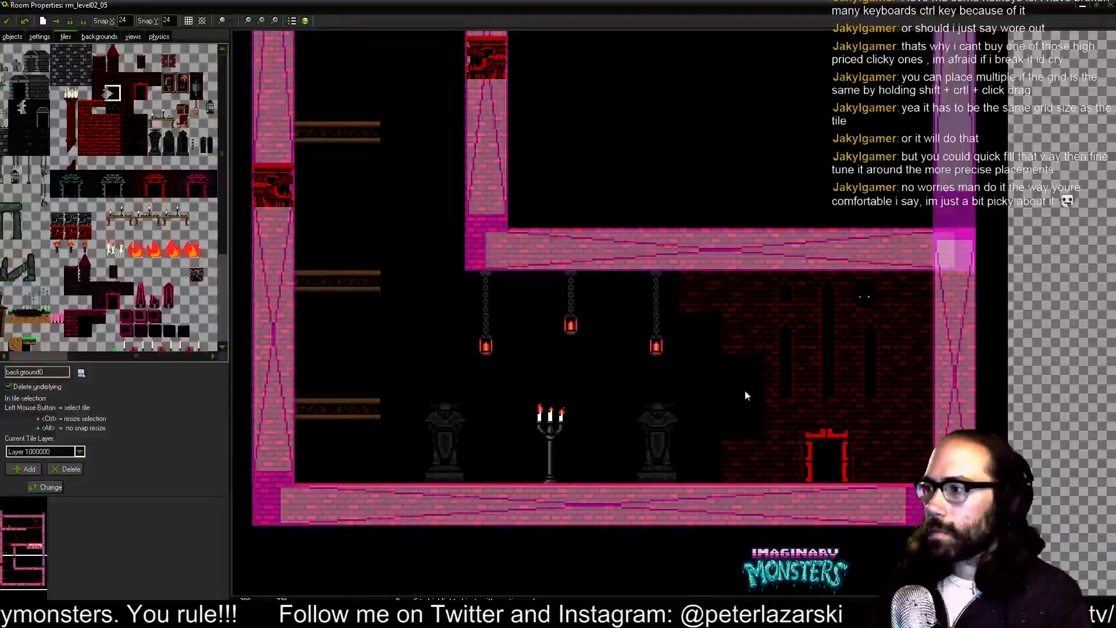
click(742, 417)
drag(824, 442, 800, 459)
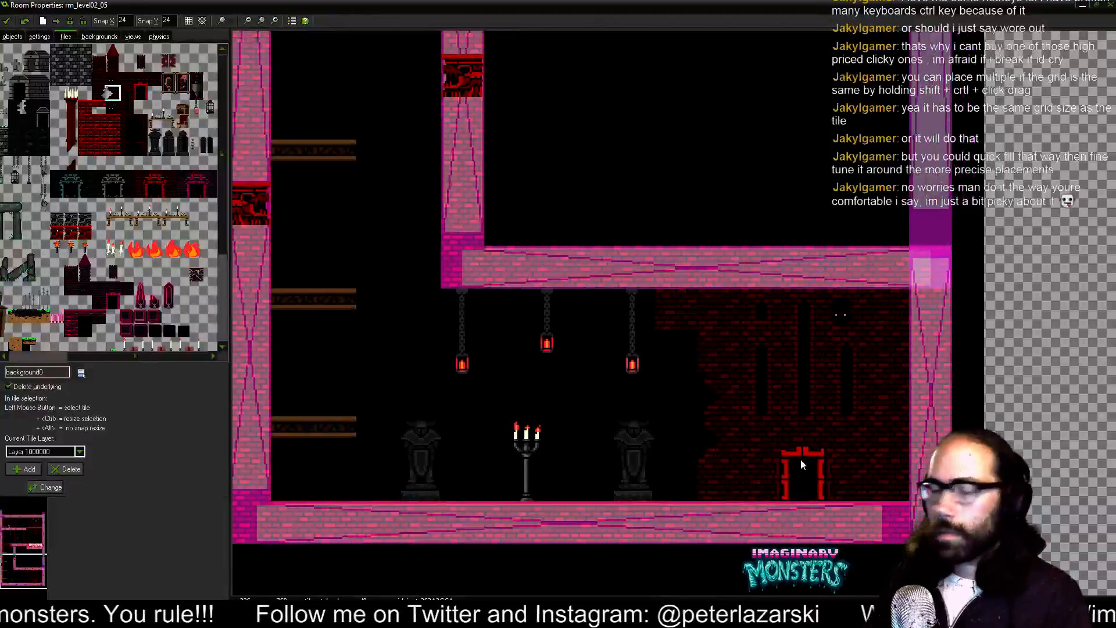
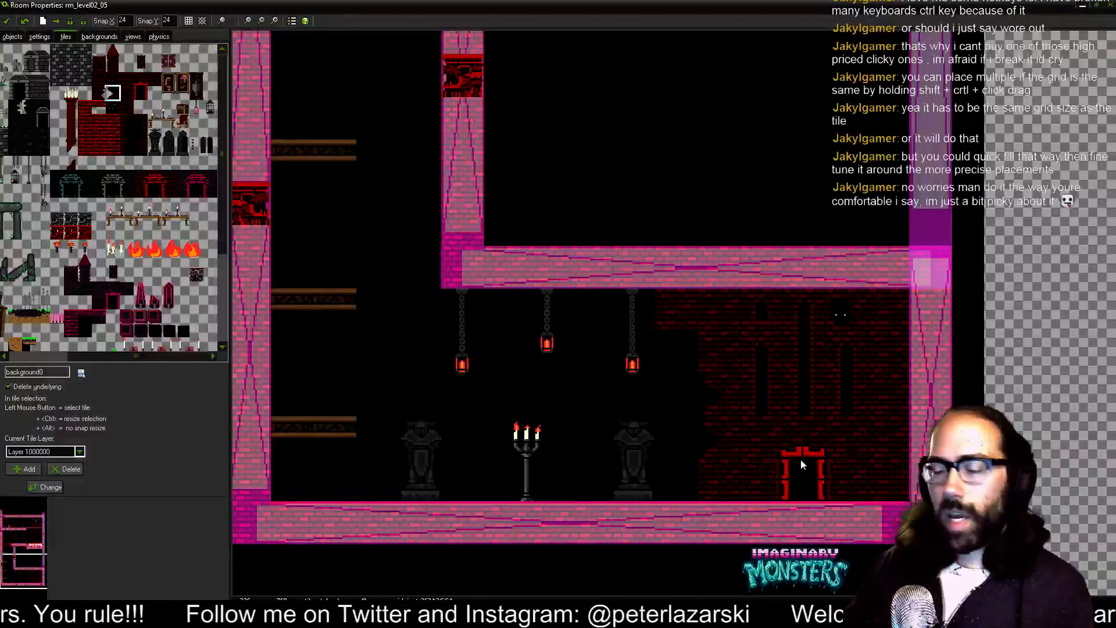
- Try a column of bright red brick tiles in the upper part of the left shaft and erase it
click(84, 121)
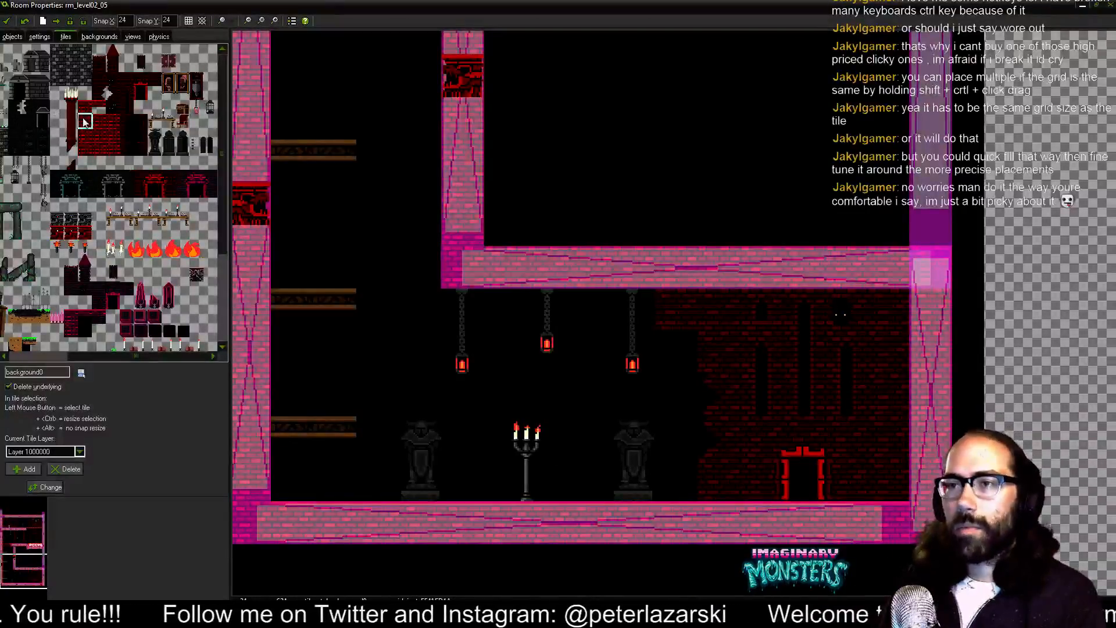
mouse_move(394, 97)
mouse_down()
mouse_move(369, 328)
mouse_move(382, 323)
mouse_move(370, 345)
mouse_move(382, 156)
mouse_up()
click(381, 115)
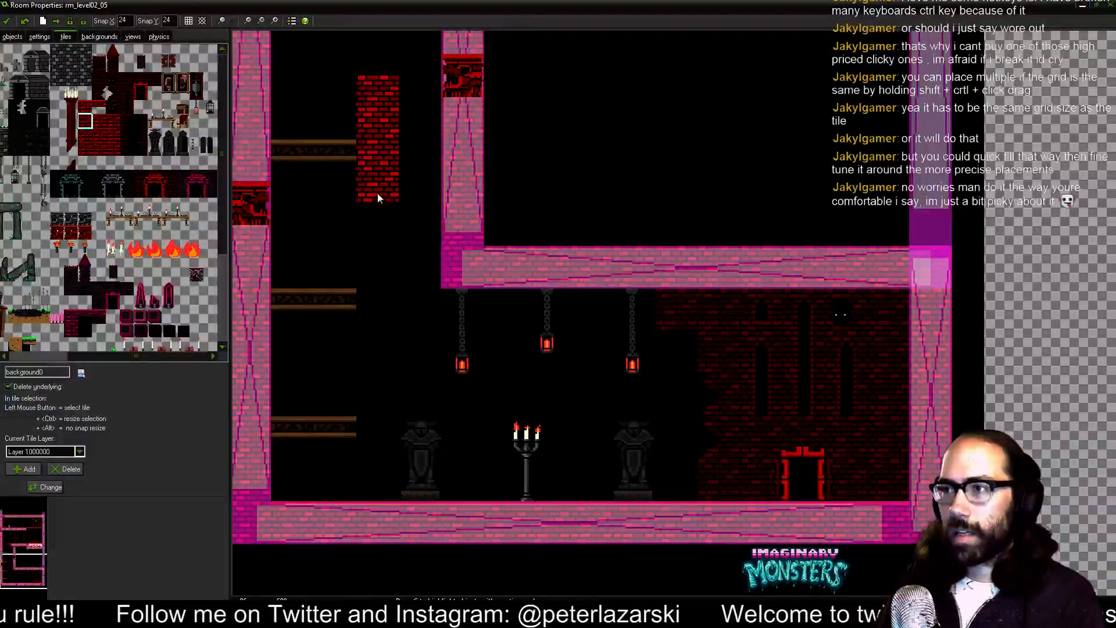
mouse_move(375, 235)
mouse_down()
mouse_move(376, 382)
mouse_move(380, 104)
mouse_up()
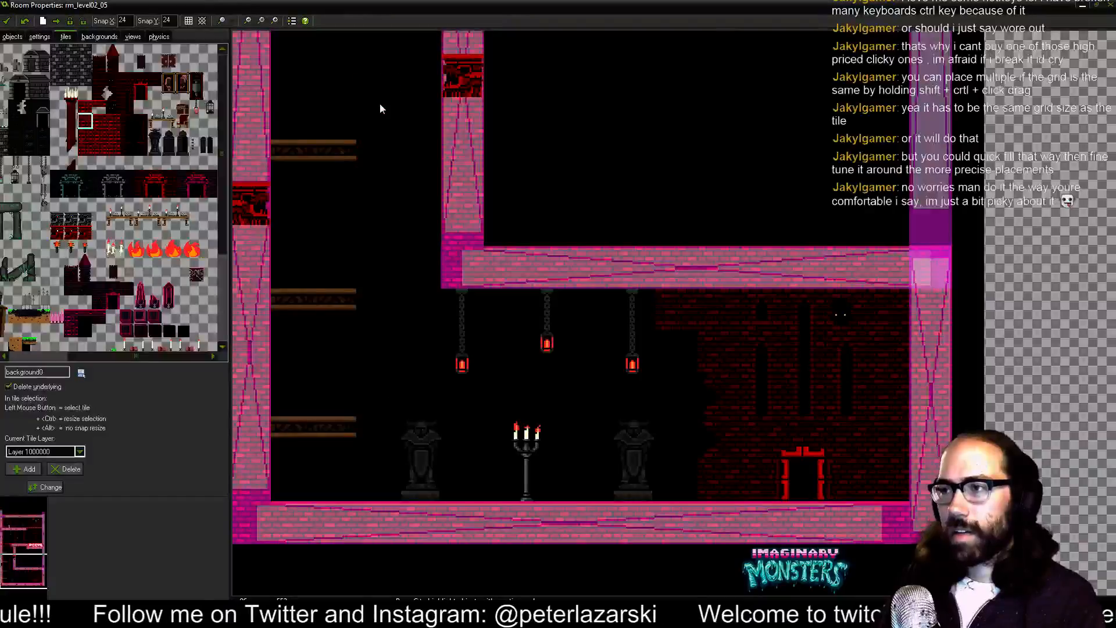
- Replace the square brick tile at the bottom room wall's upper-left corner with a jagged brick edge
drag(428, 325, 449, 355)
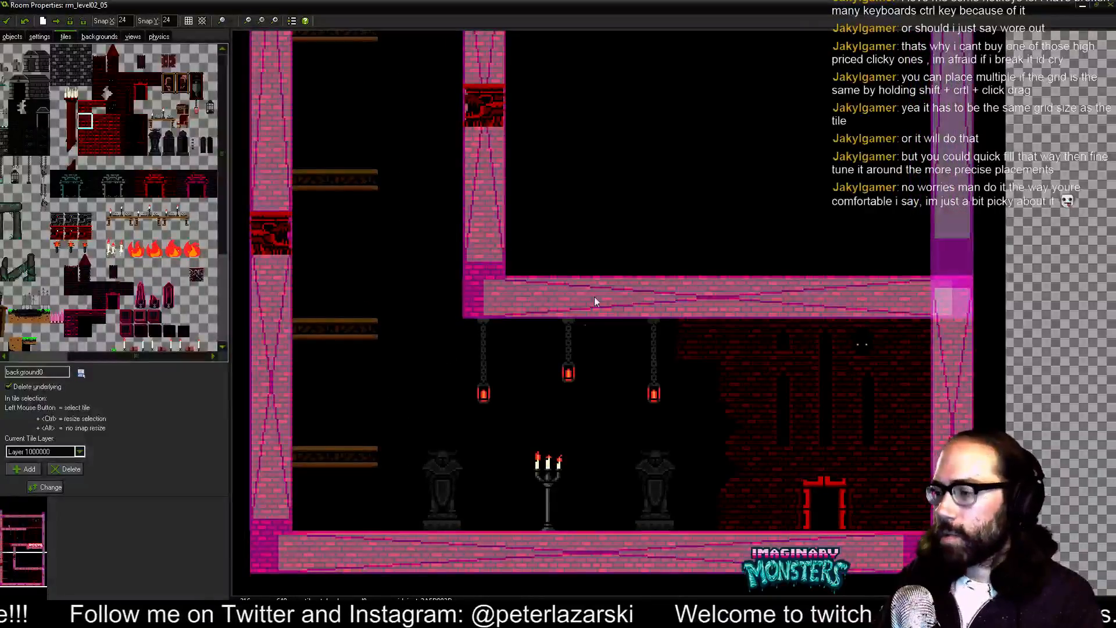
drag(741, 394, 631, 356)
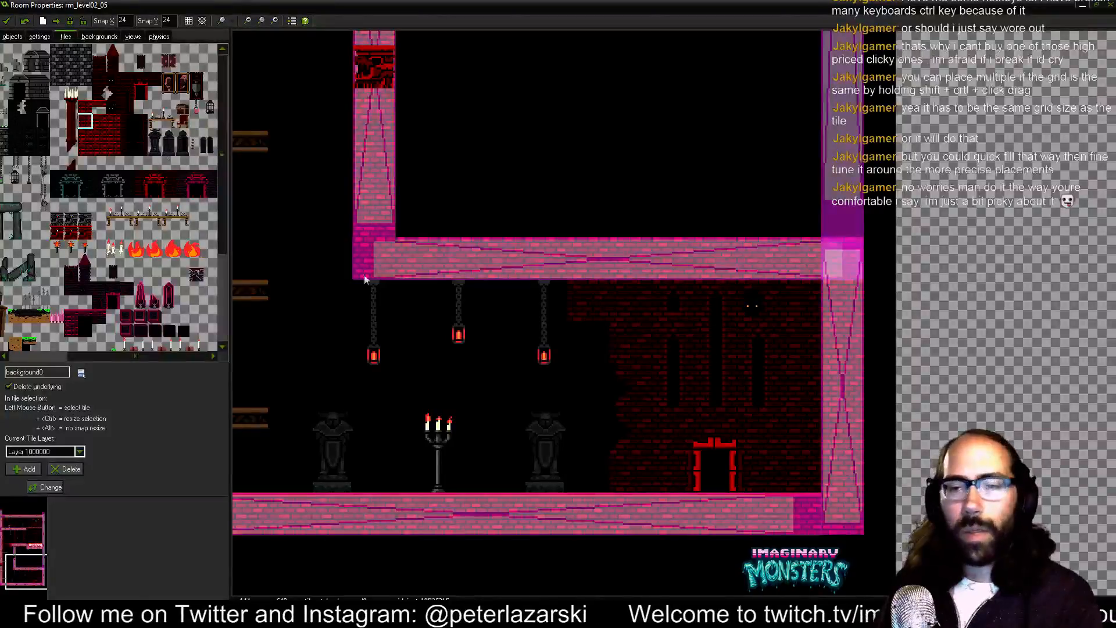
drag(566, 439, 501, 386)
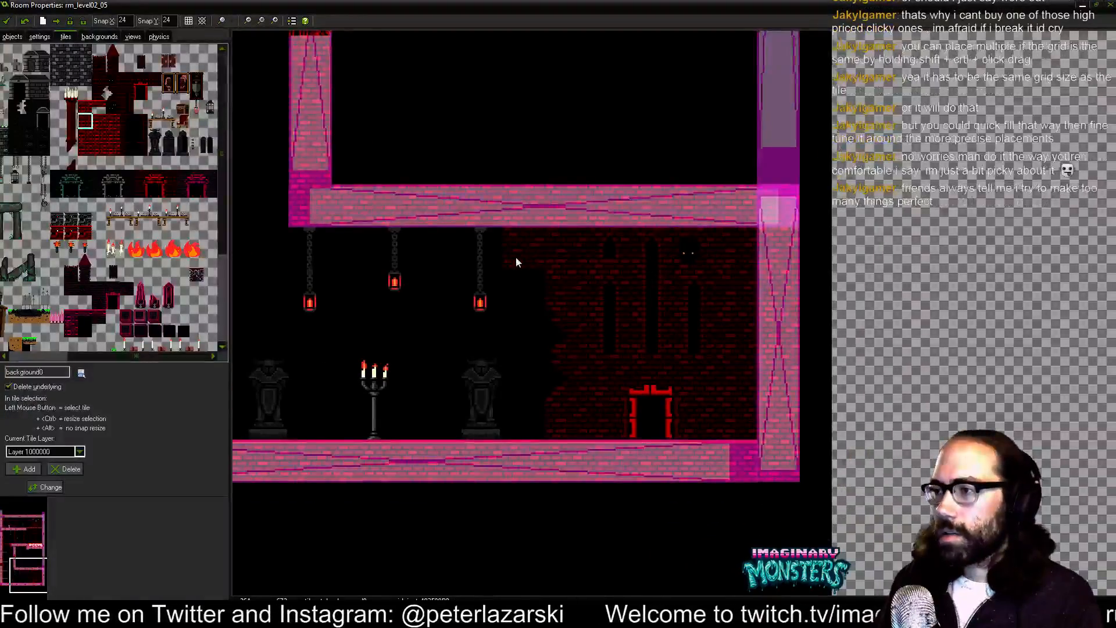
click(112, 92)
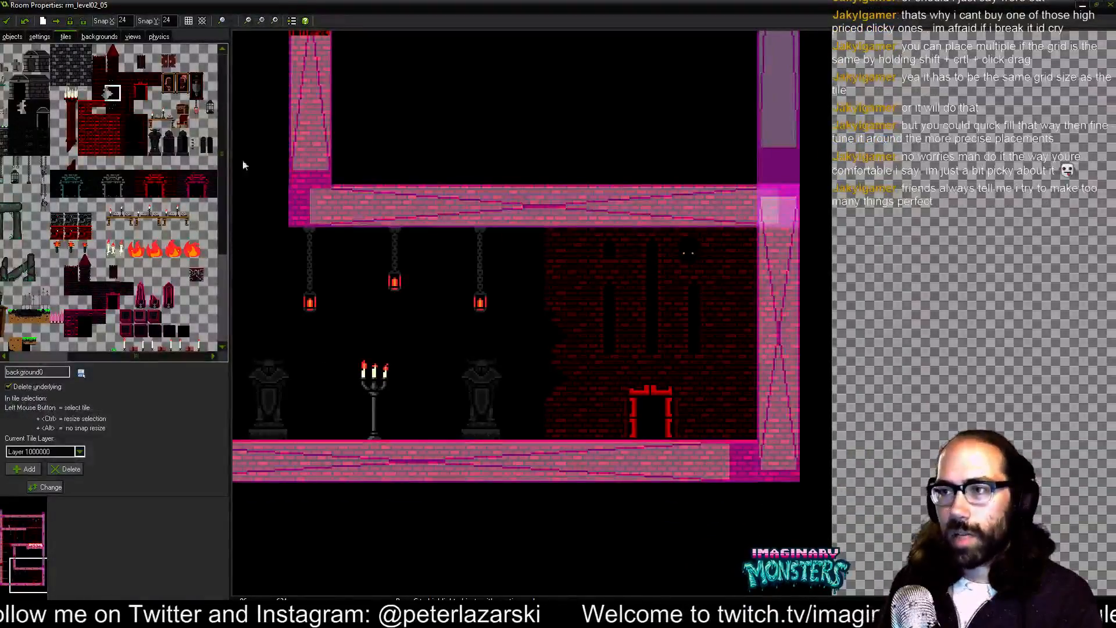
click(135, 148)
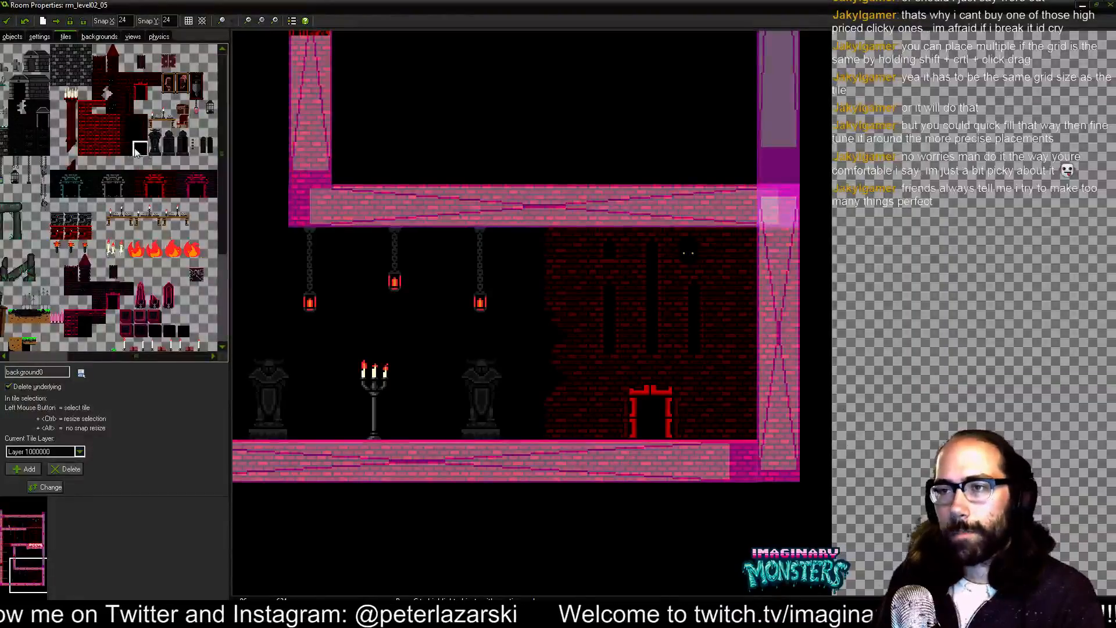
drag(572, 355, 518, 375)
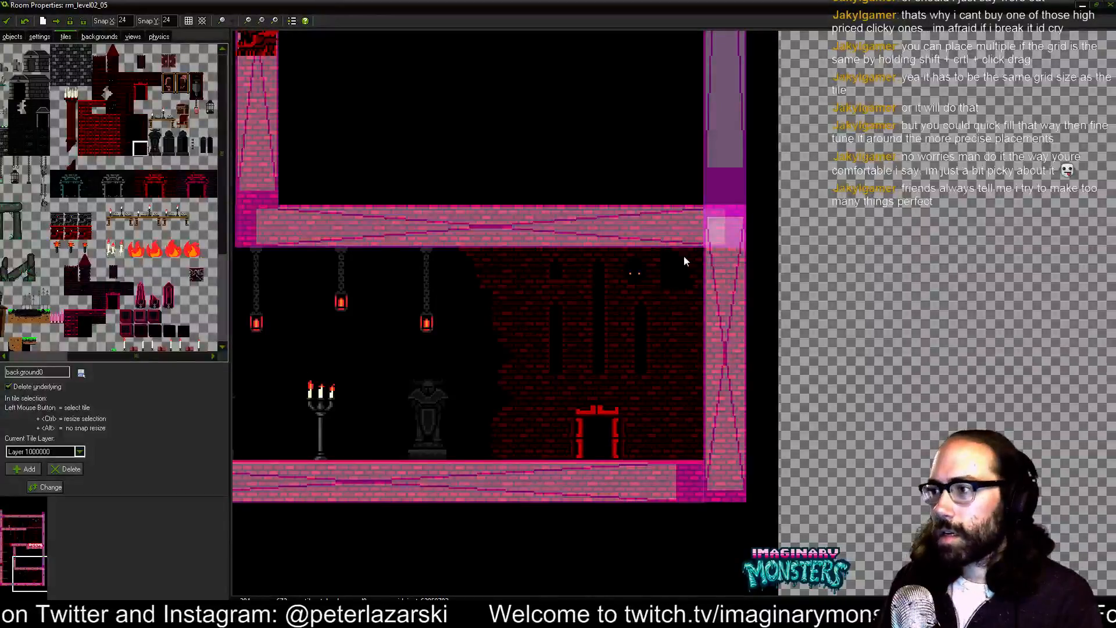
- Add a jagged dark hole at the brick wall's upper right and a hole with glowing eyes beside the red doorway
drag(692, 276, 696, 309)
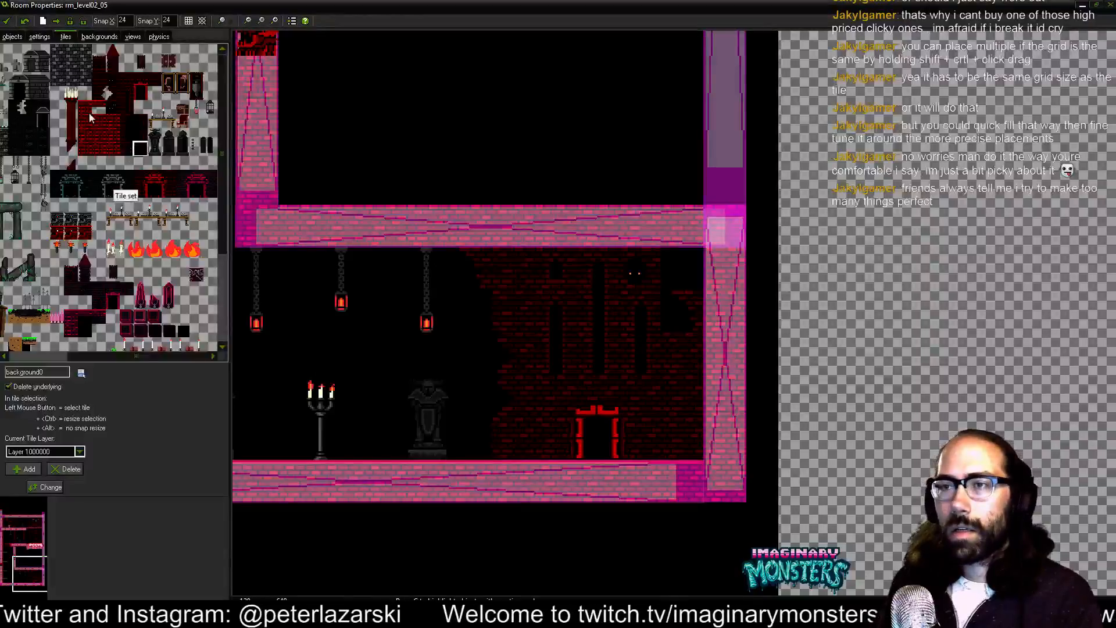
click(105, 88)
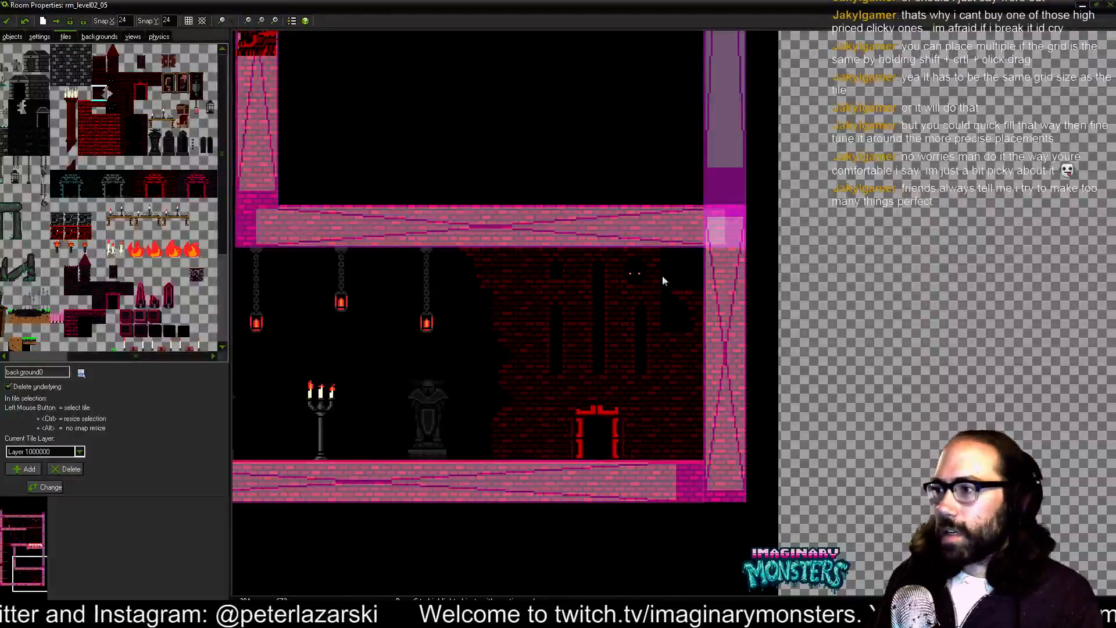
drag(619, 434, 693, 443)
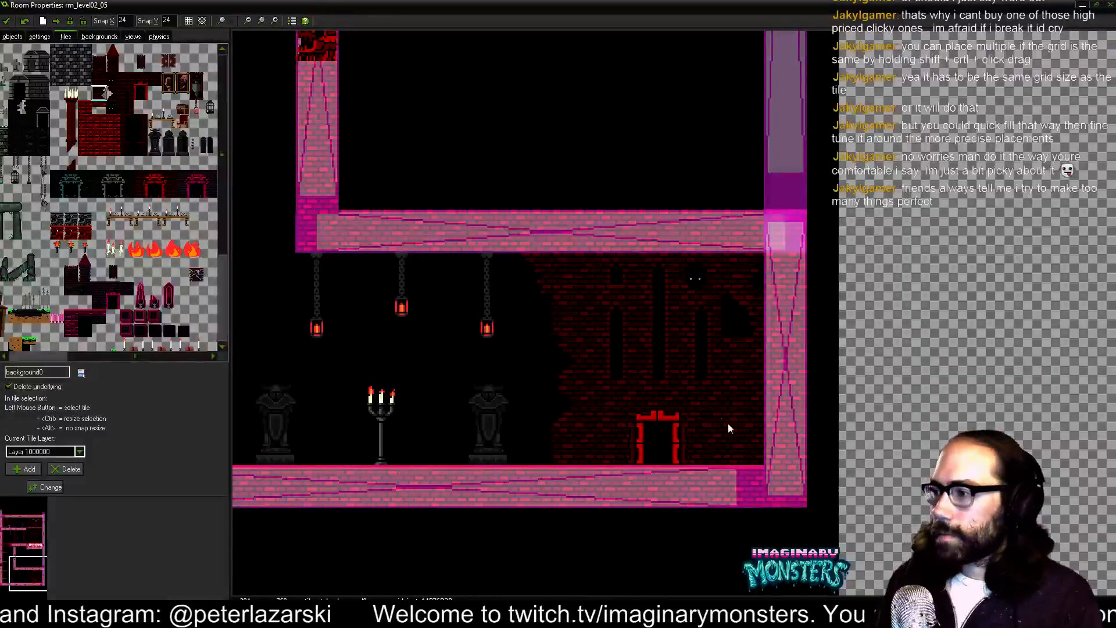
click(113, 110)
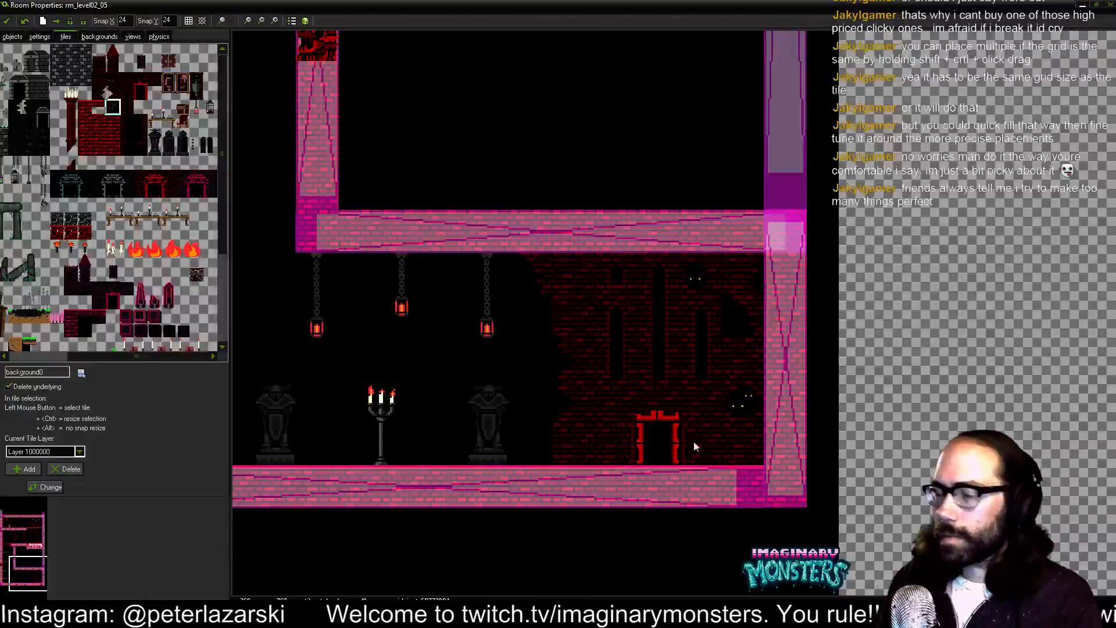
- Build a dark red brick patch with a jagged right edge between the two lowest wooden platforms of the left shaft
drag(501, 347, 571, 383)
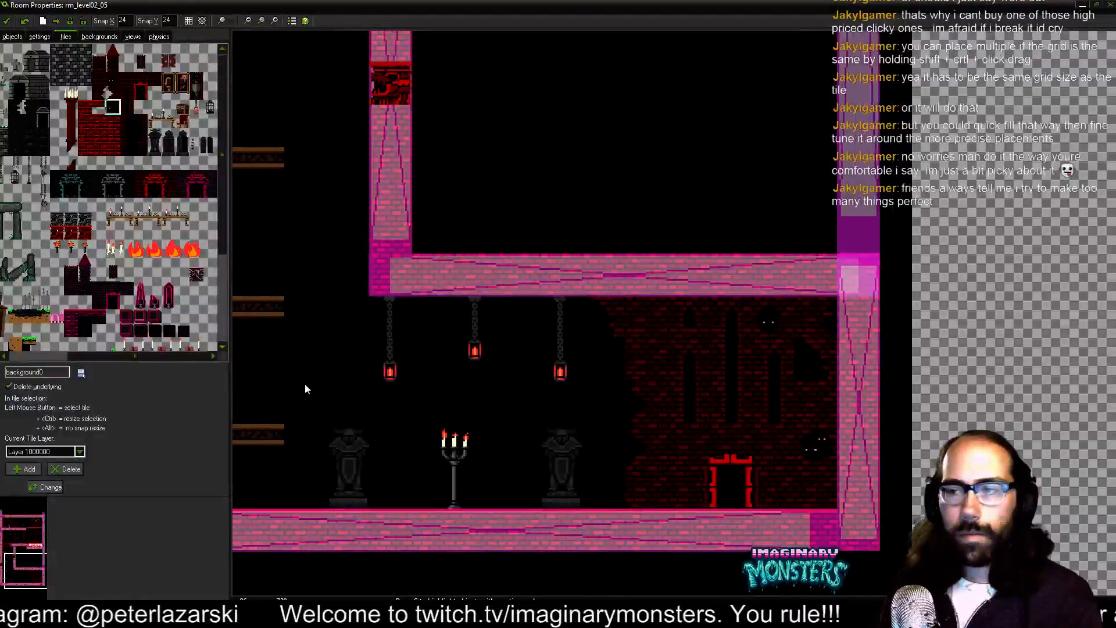
drag(304, 386, 541, 400)
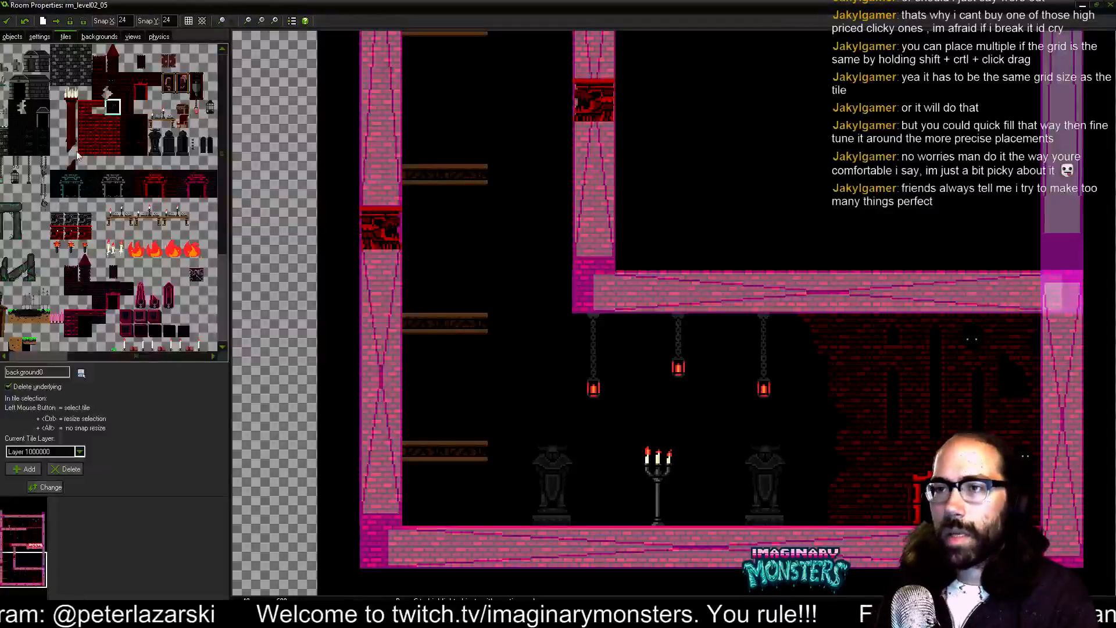
click(102, 95)
click(423, 412)
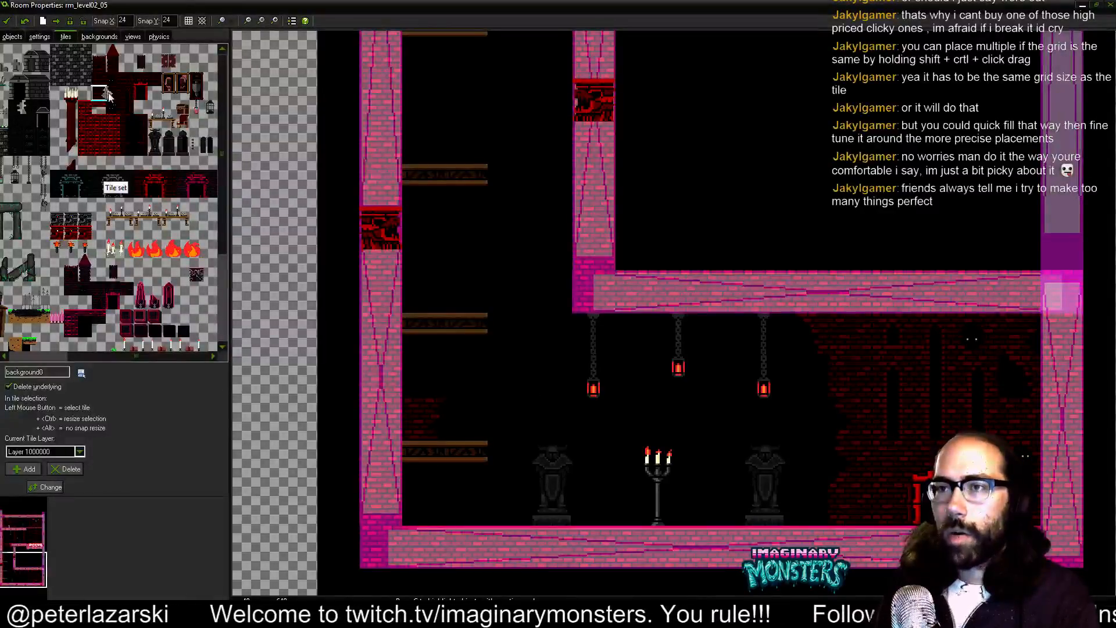
click(126, 148)
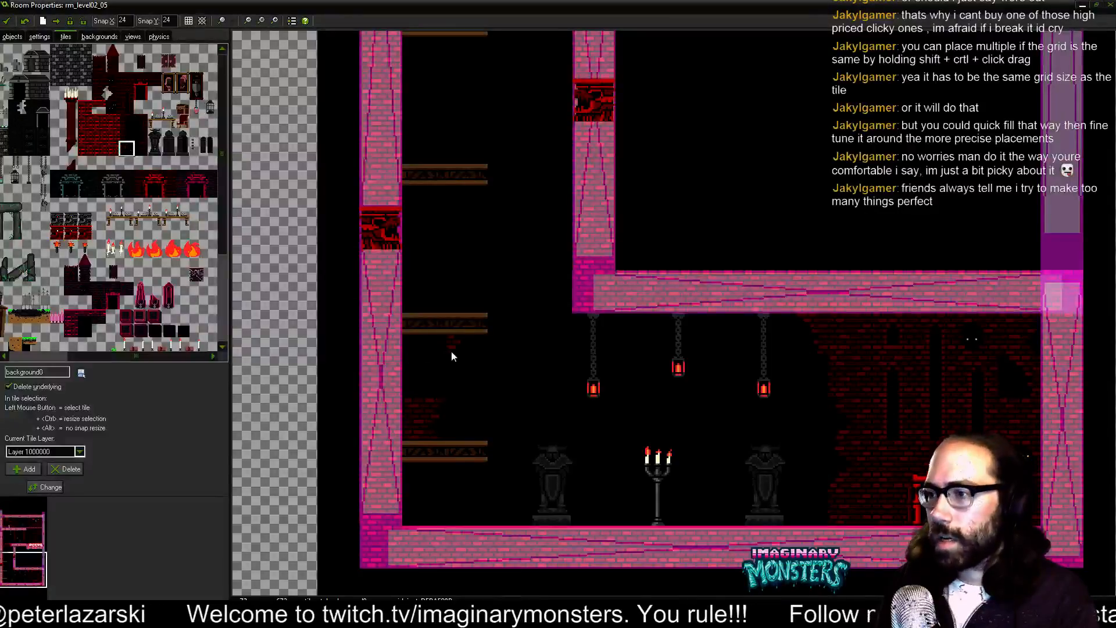
click(461, 370)
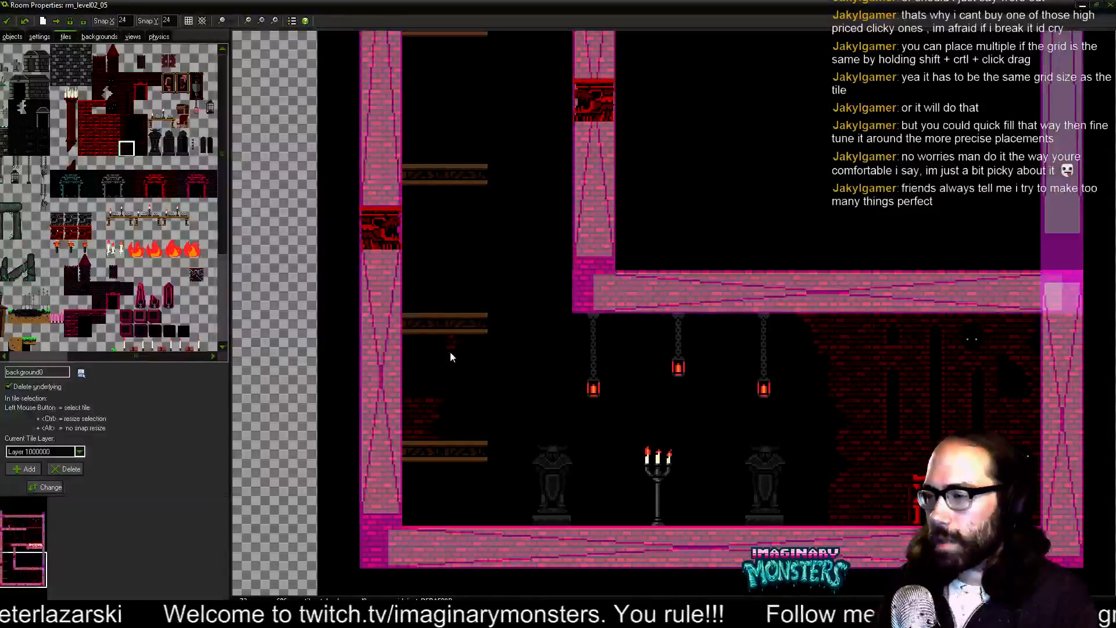
drag(449, 351, 458, 365)
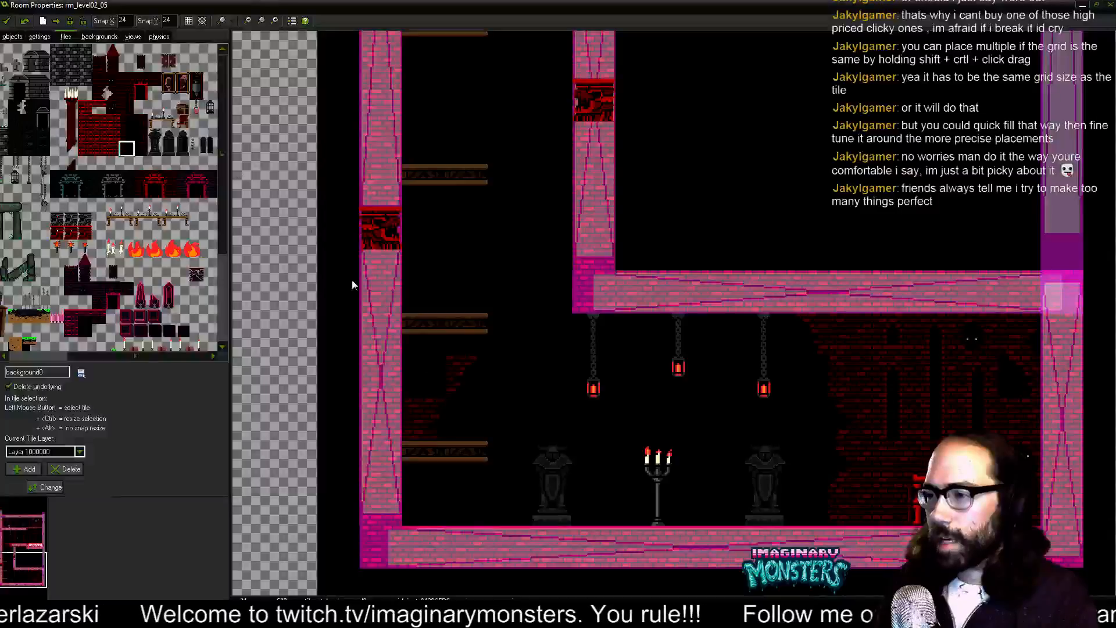
click(99, 79)
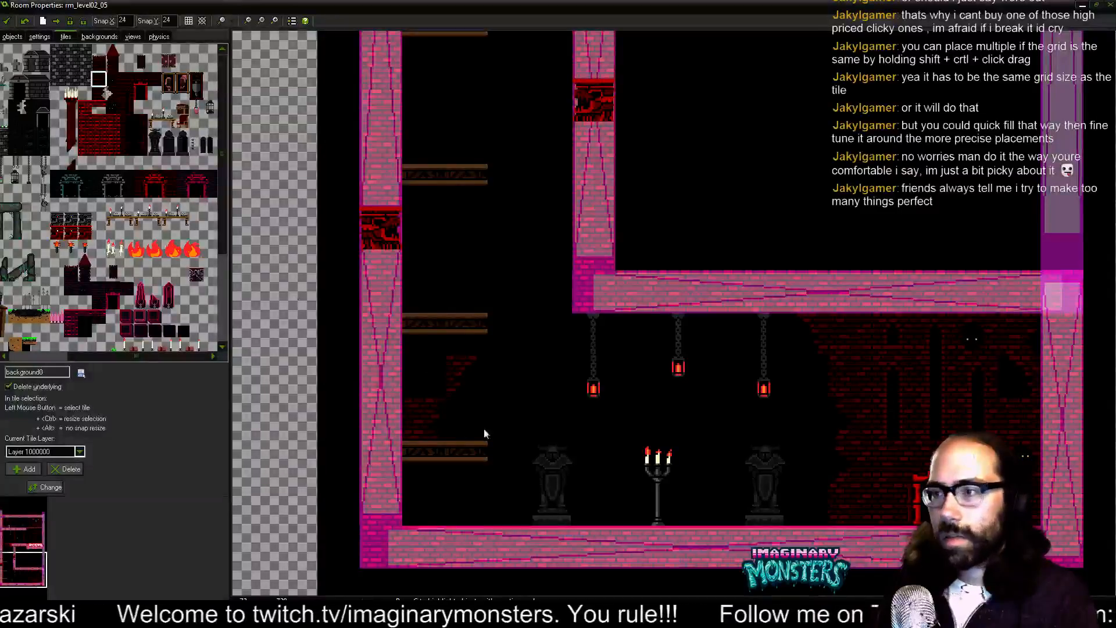
drag(555, 411, 563, 407)
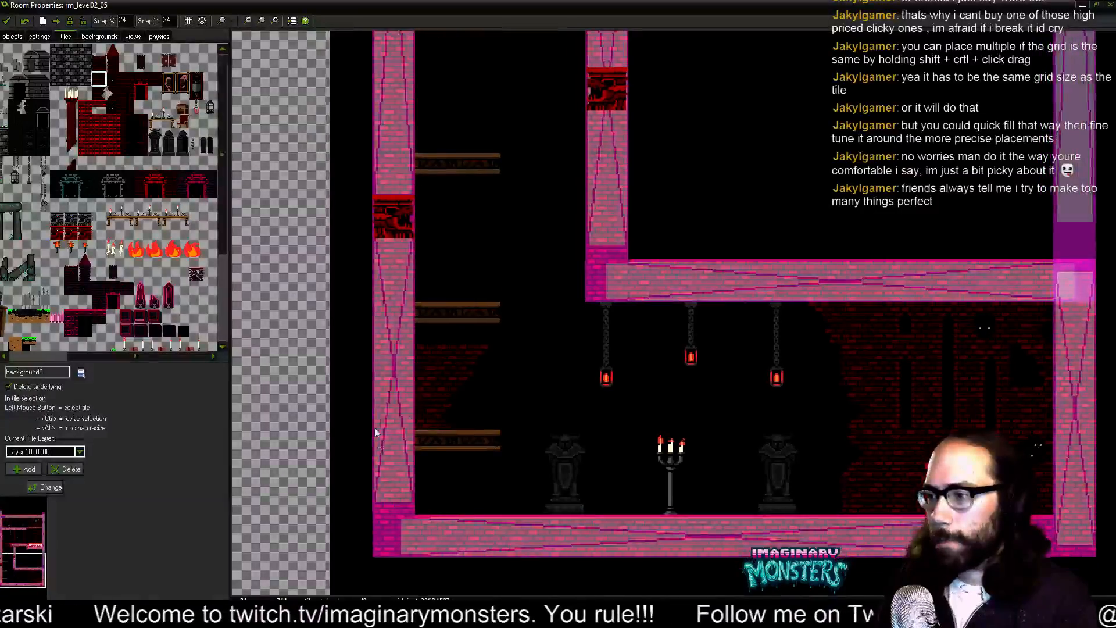
- Extend the left shaft's jagged brickwork below the lowest platform and up through the gap between the next two platforms
click(97, 98)
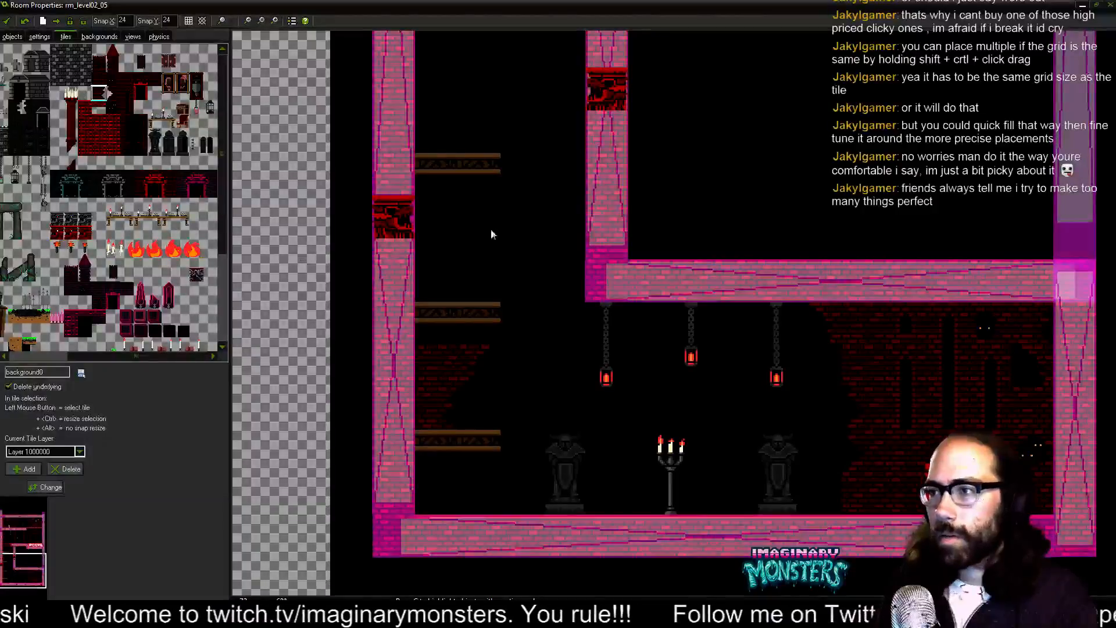
drag(491, 235, 481, 300)
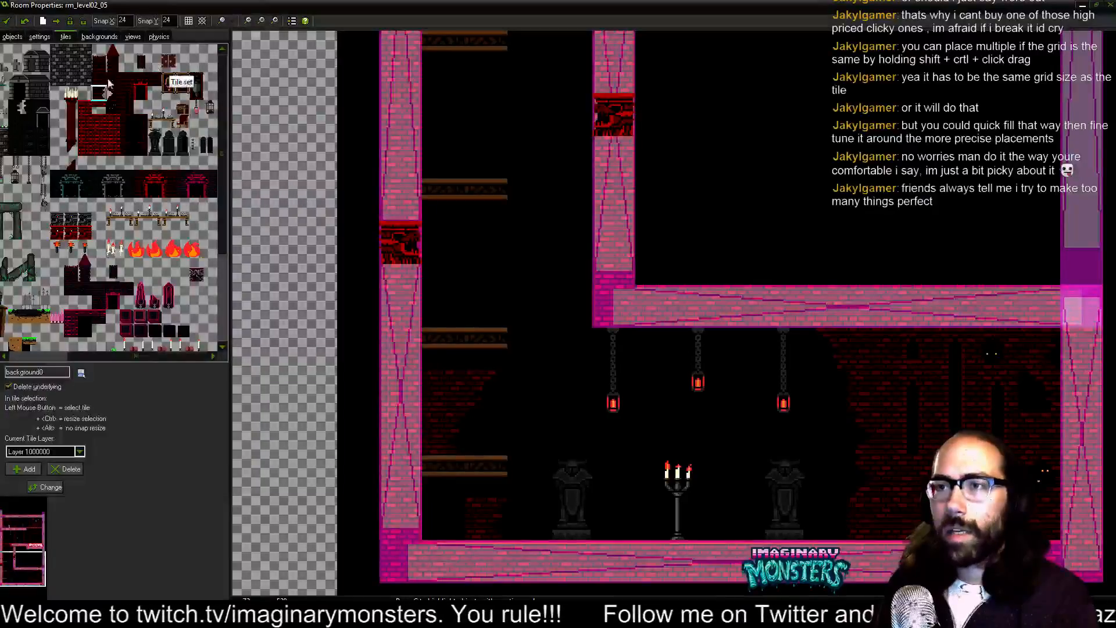
scroll(516, 413, up, 3)
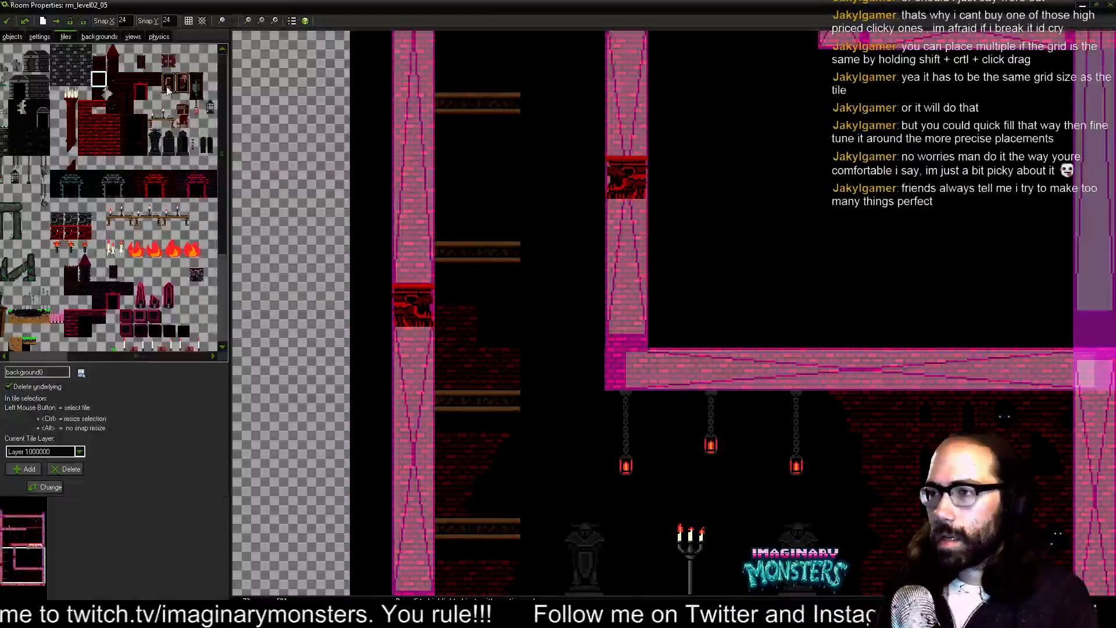
click(104, 97)
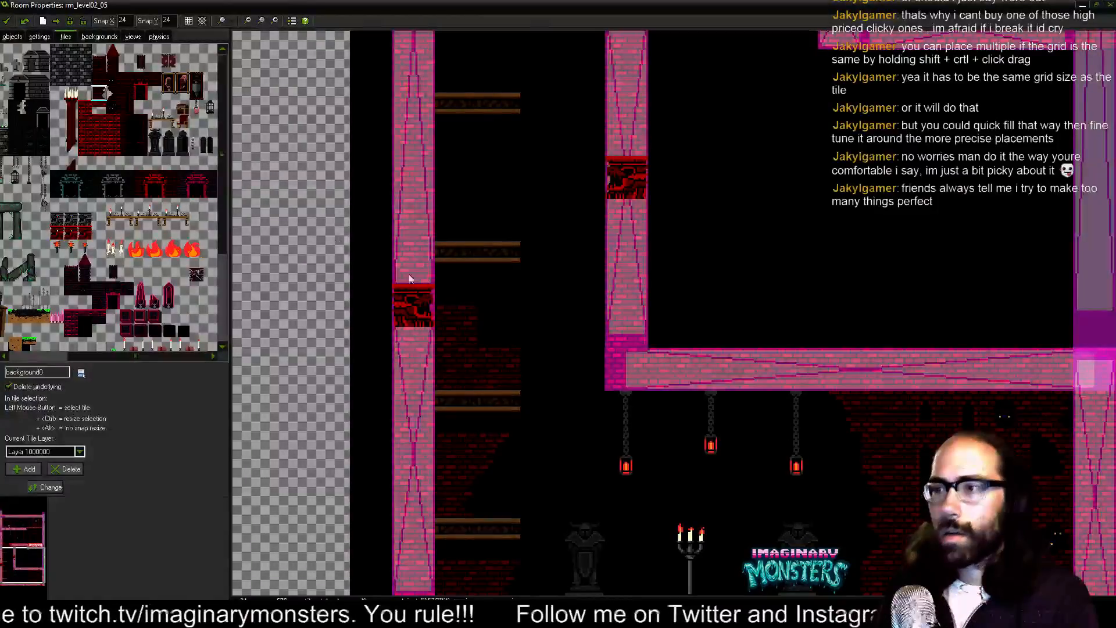
click(491, 316)
drag(476, 254, 497, 319)
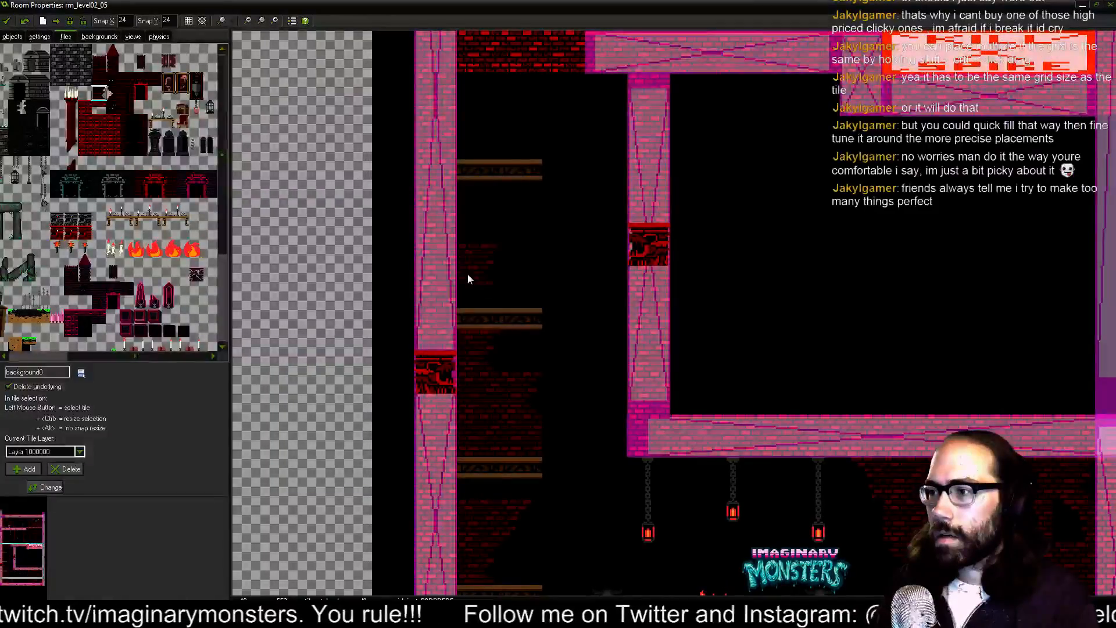
click(474, 279)
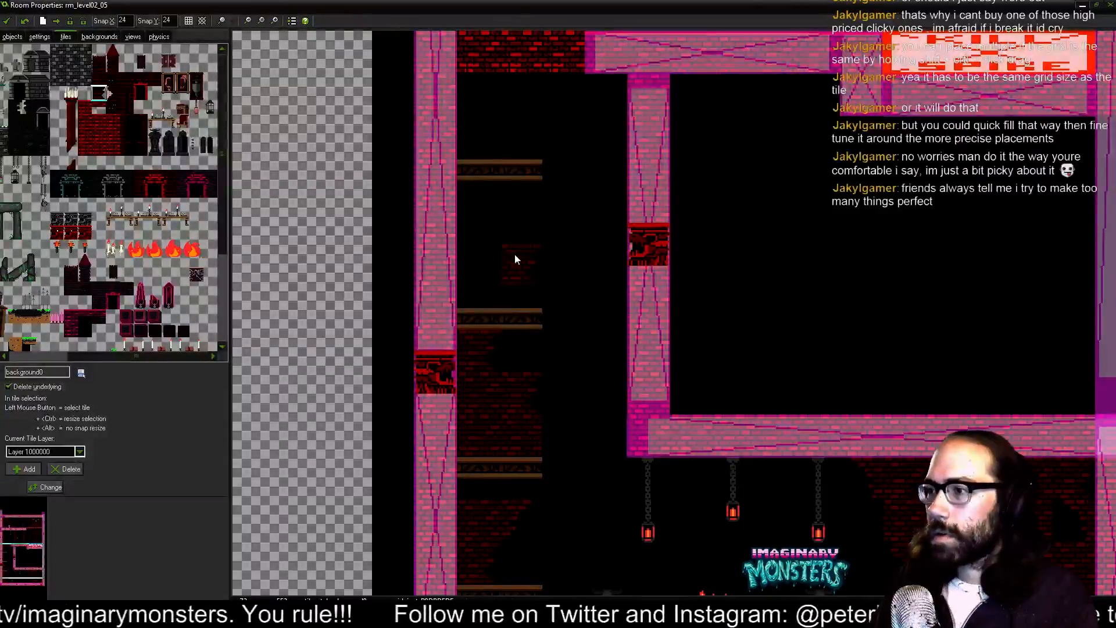
- Add a jagged patch of dark bricks beneath the red brick ledge, against the dividing wall at the top of the left shaft
scroll(581, 282, down, 1)
drag(582, 280, 498, 312)
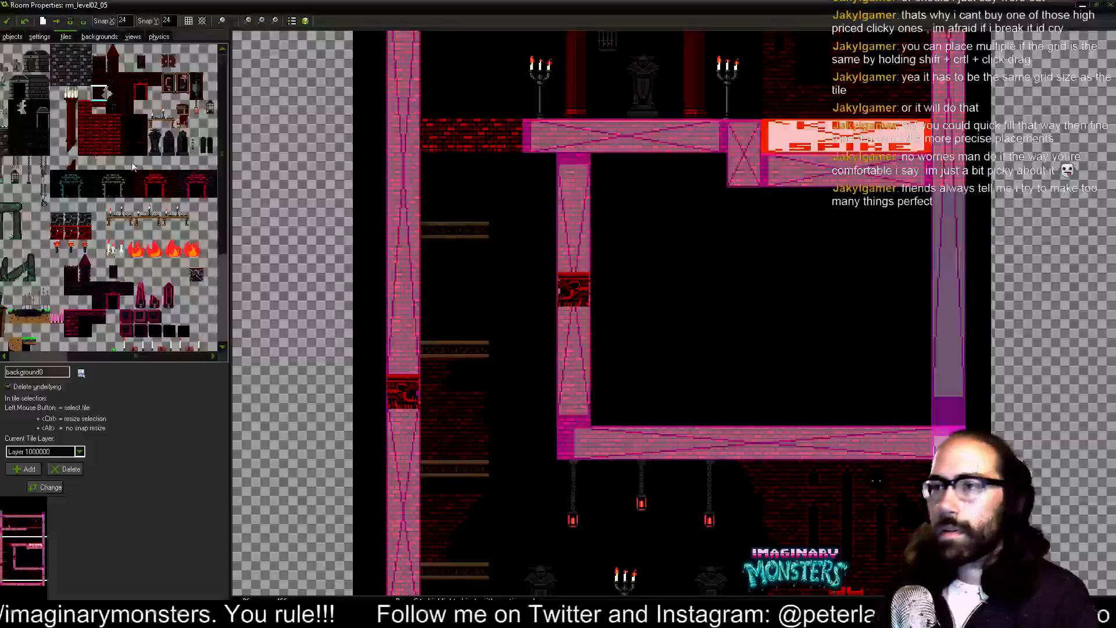
click(113, 93)
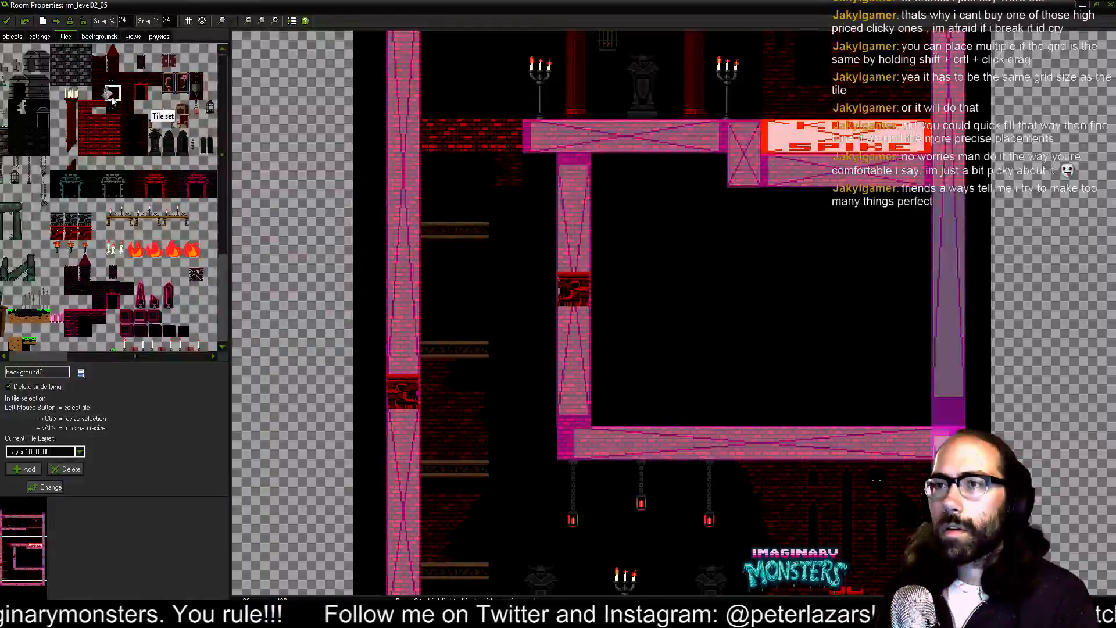
click(140, 148)
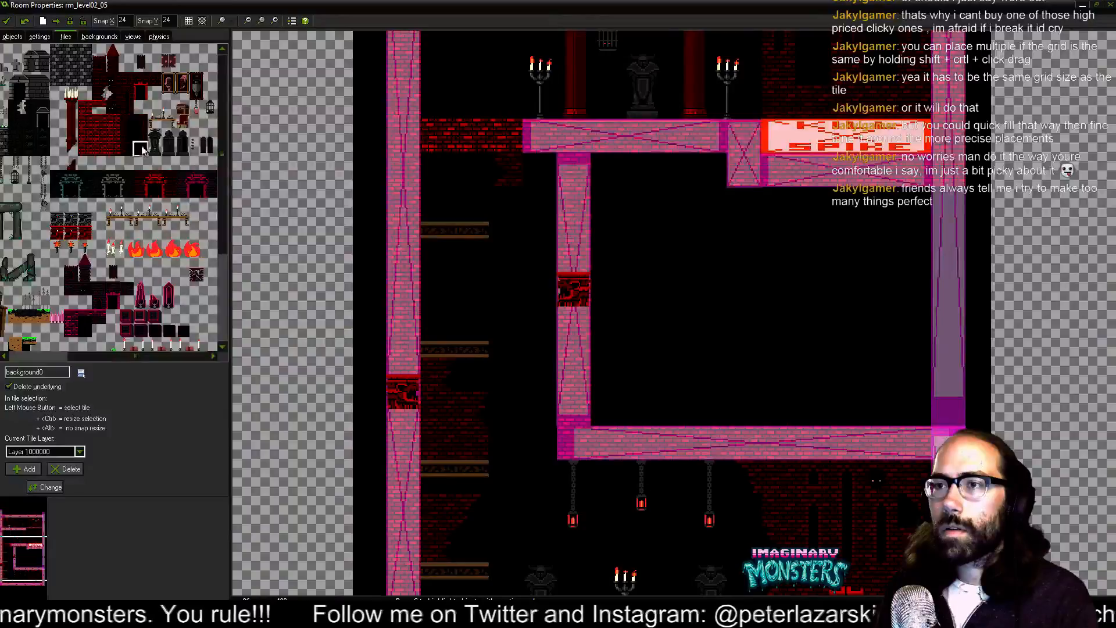
click(531, 165)
click(524, 207)
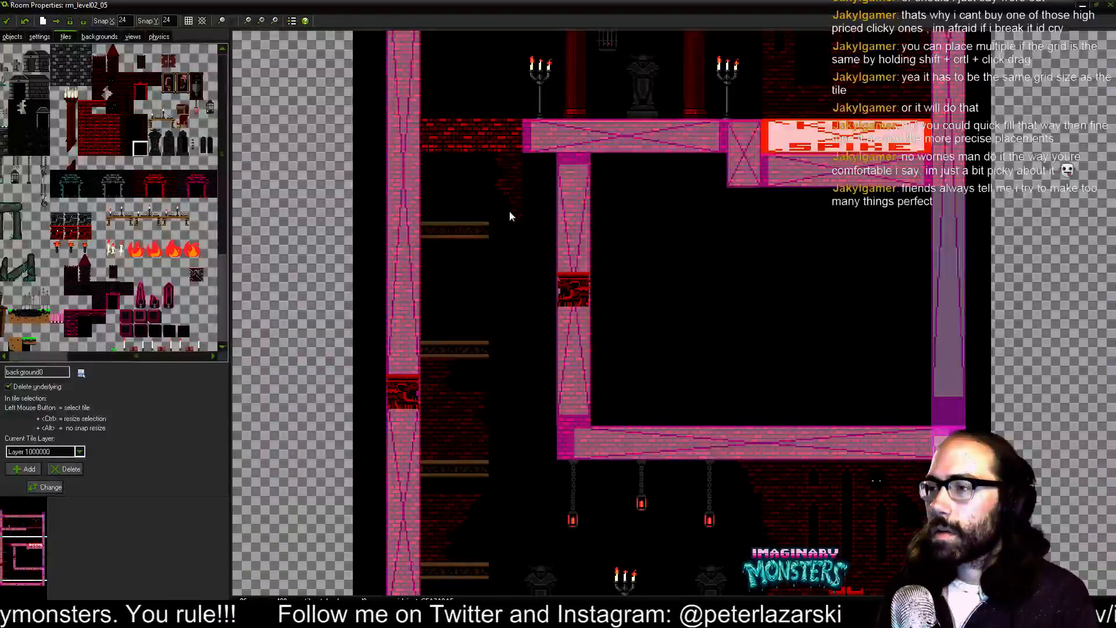
click(98, 81)
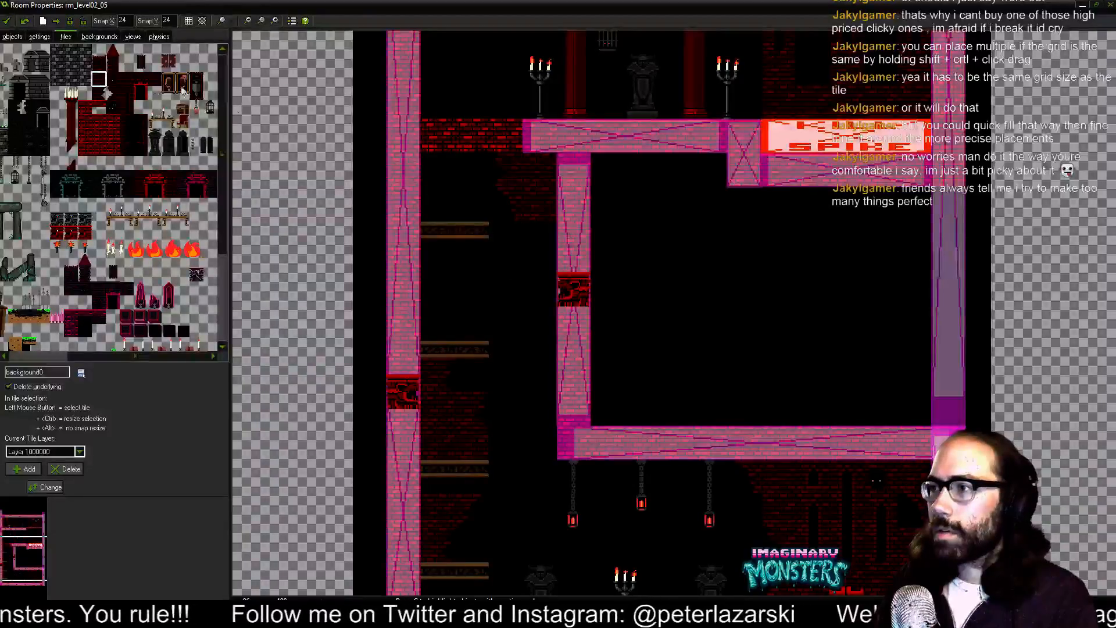
- Extend the jagged dark brick patch one piece further down against the dividing wall at the top of the left shaft
click(111, 94)
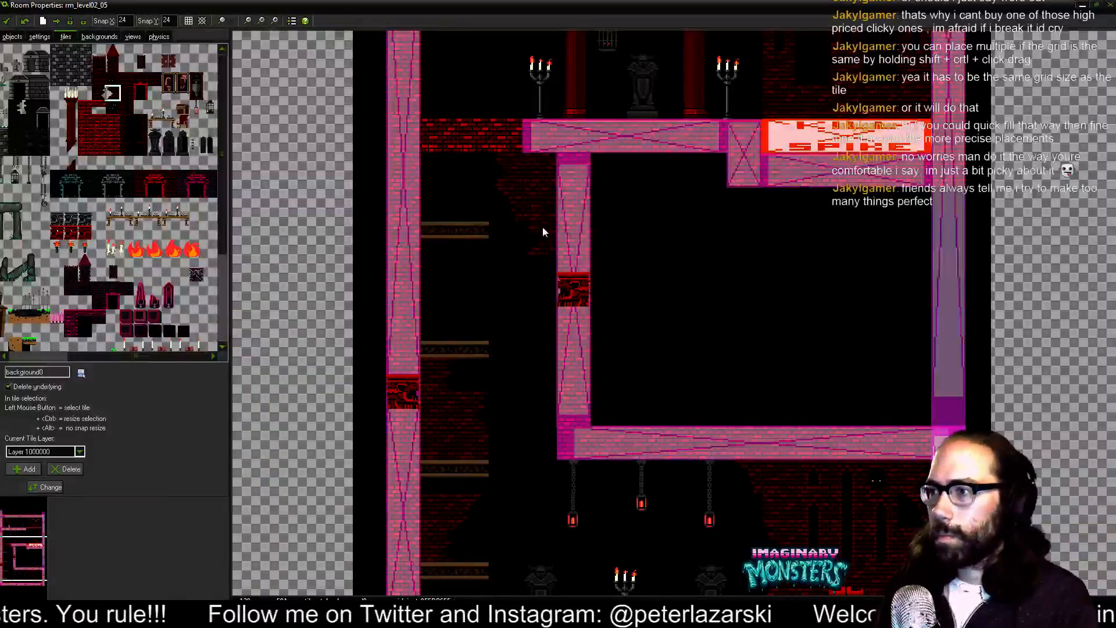
drag(488, 357, 436, 300)
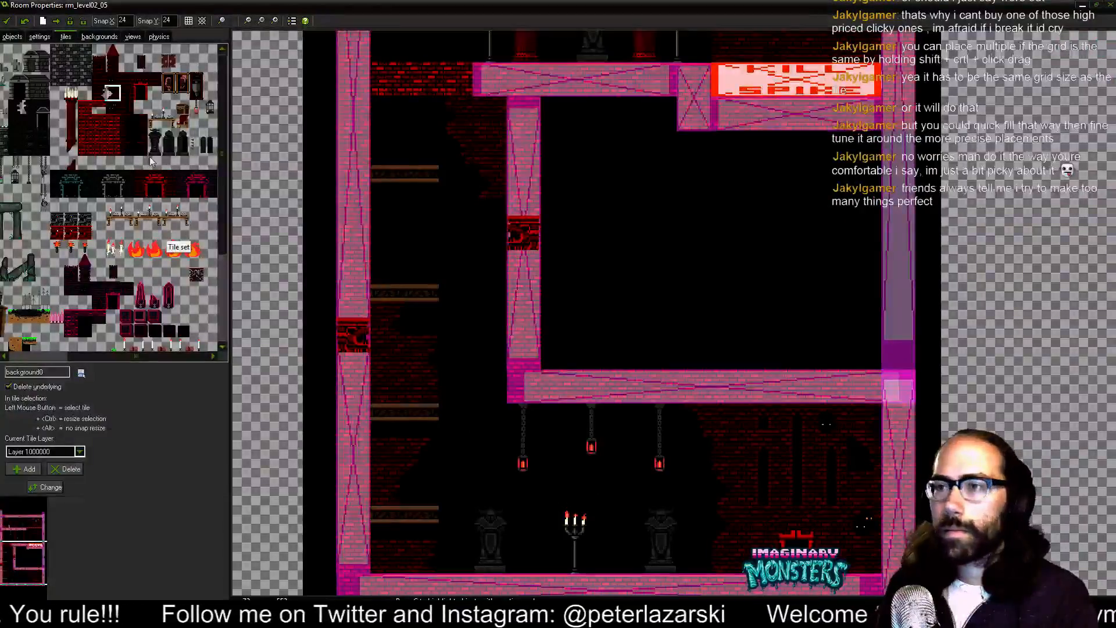
- Build a narrow full-height dark brick column between the first and second hanging lanterns of the bottom room
click(123, 132)
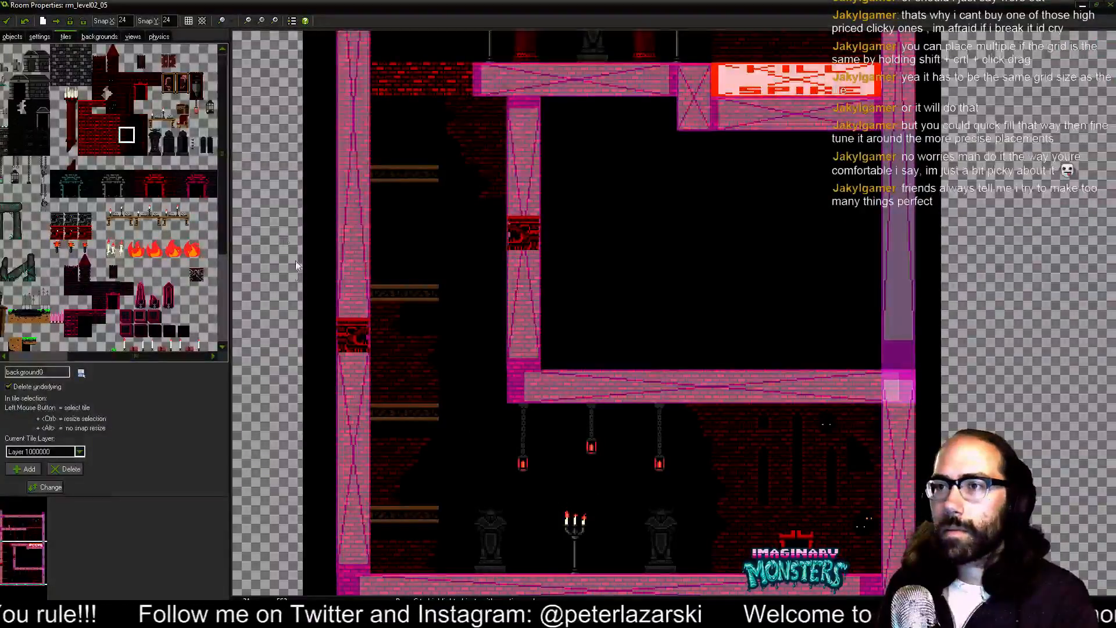
scroll(573, 466, up, 2)
drag(491, 432, 466, 315)
click(493, 269)
click(493, 252)
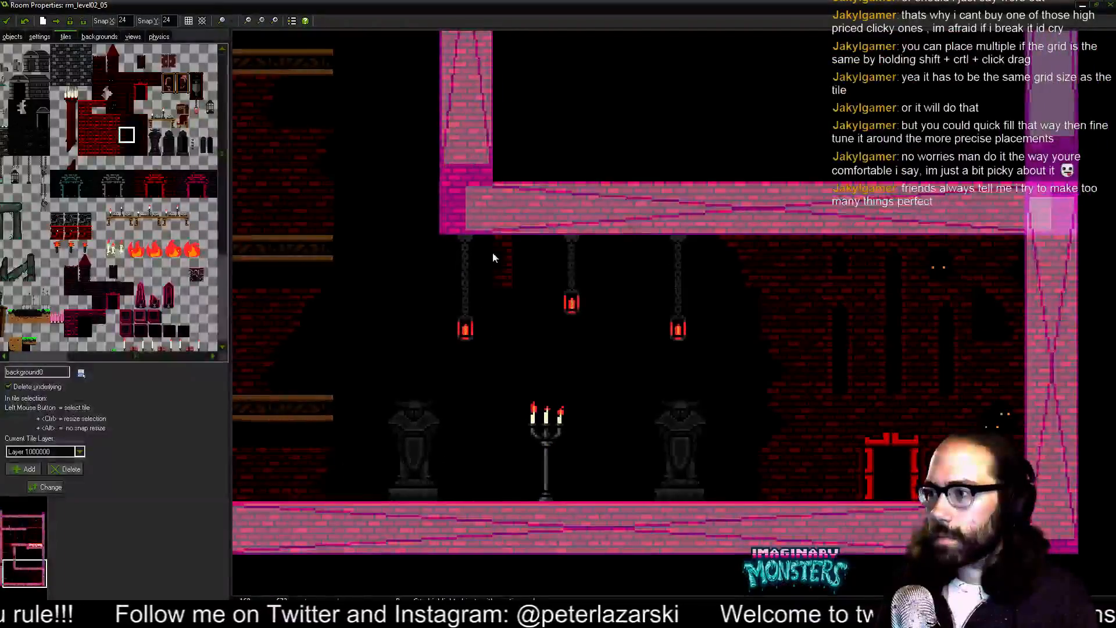
mouse_move(493, 252)
mouse_down()
mouse_move(507, 328)
mouse_move(502, 455)
mouse_up()
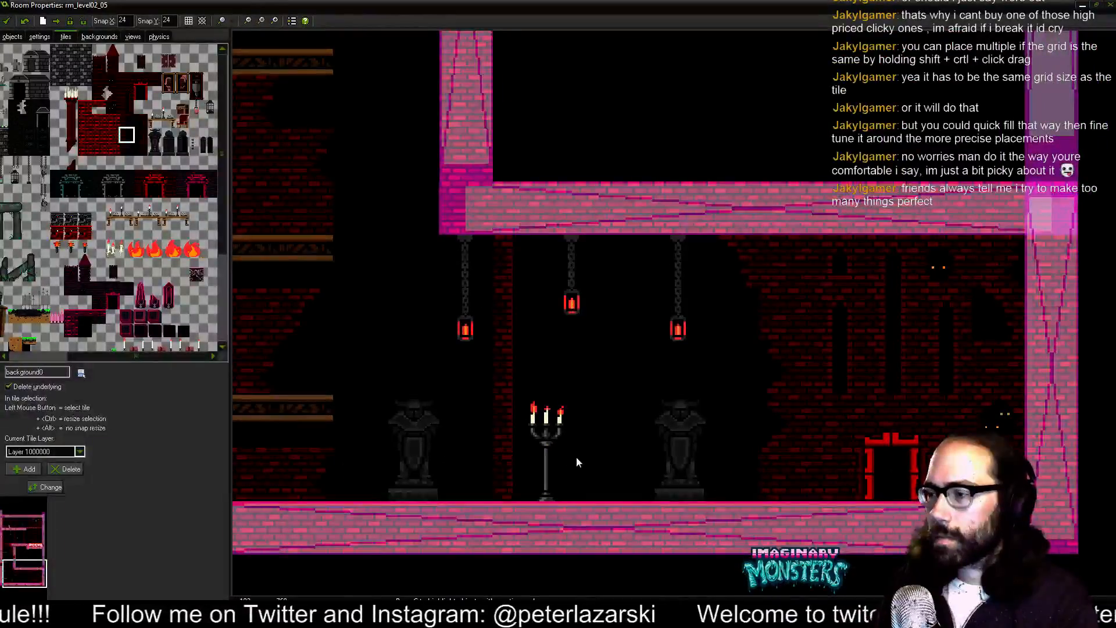
- Build a matching full-height brick column between the second and third lanterns, removing the stray column behind the middle lantern
drag(610, 388, 601, 346)
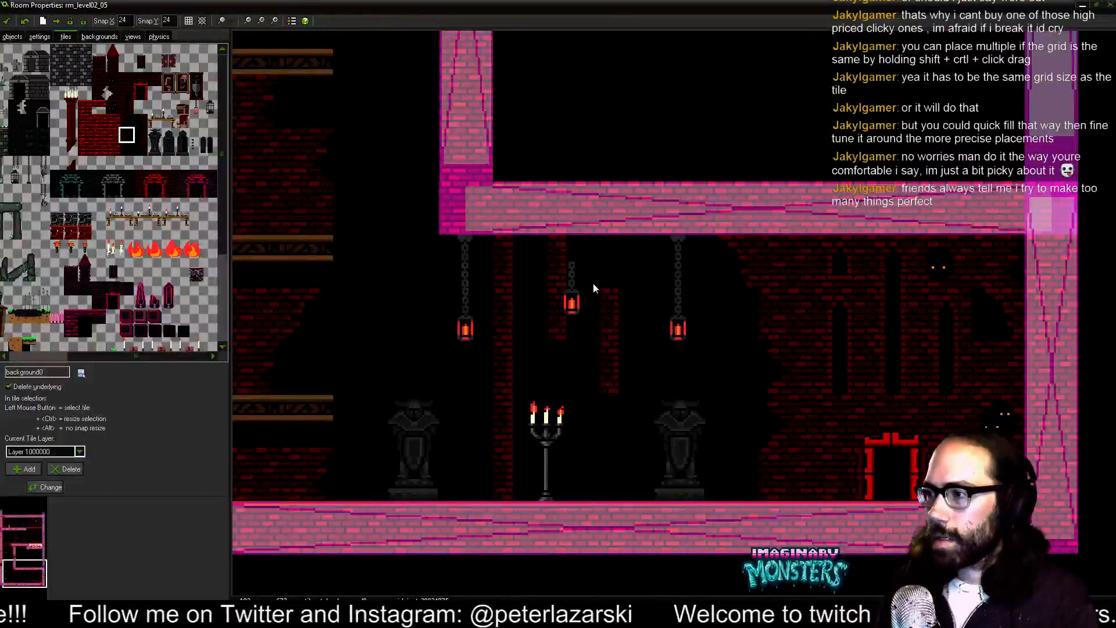
key(ctrl+z)
drag(615, 265, 614, 248)
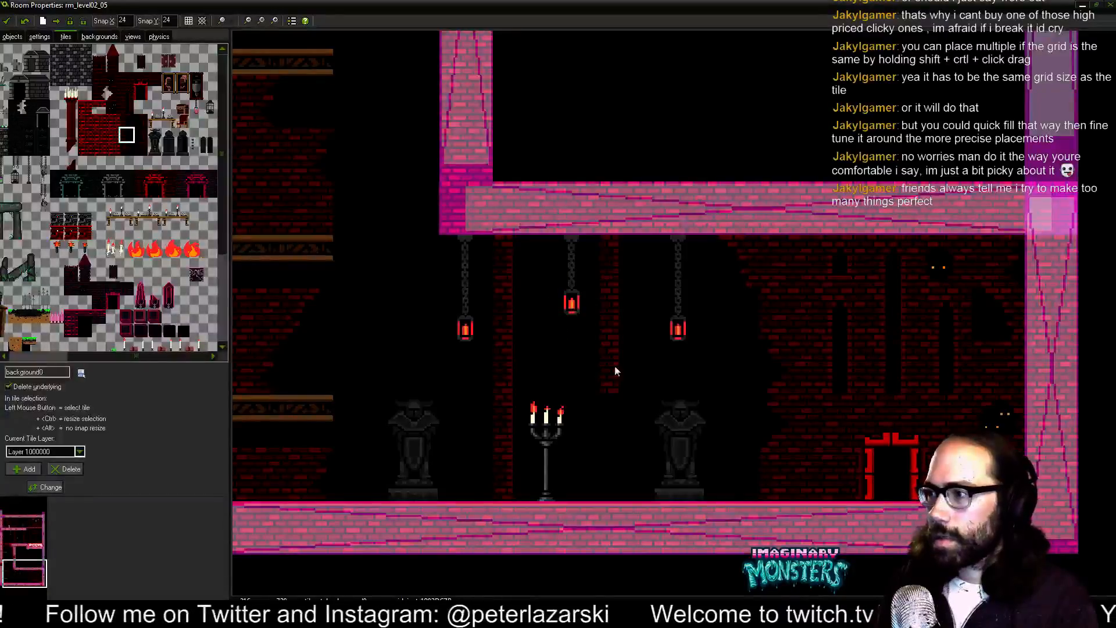
drag(614, 403, 608, 491)
drag(614, 367, 717, 432)
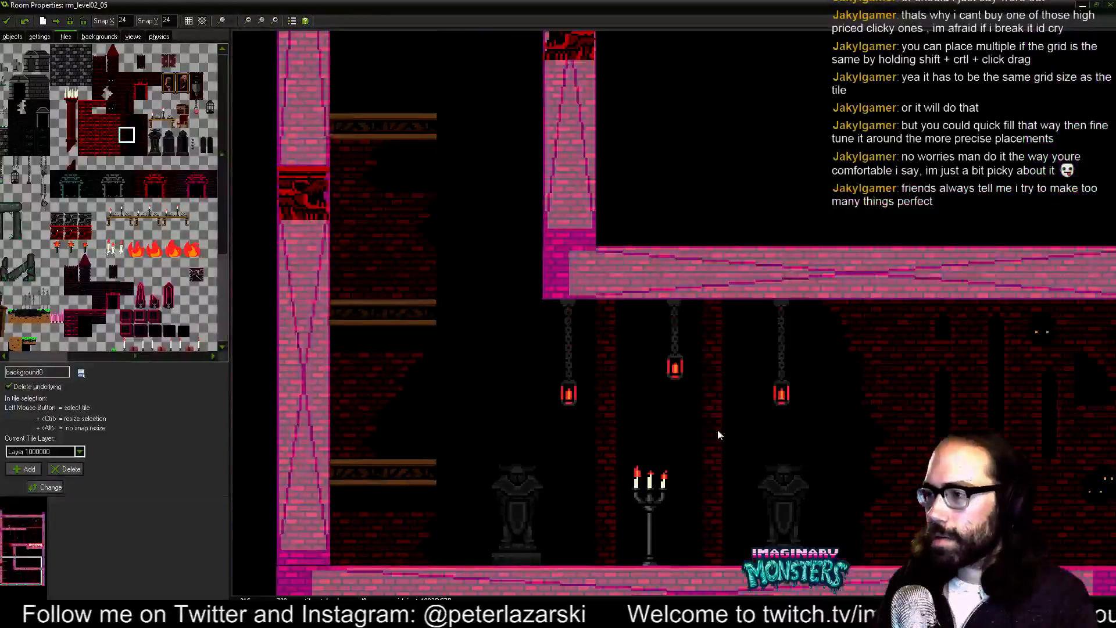
- Try adding narrow full-height dark brick columns to the left part of the room with the red pillars and cages
scroll(717, 377, down, 3)
drag(707, 204, 553, 498)
scroll(493, 375, up, 2)
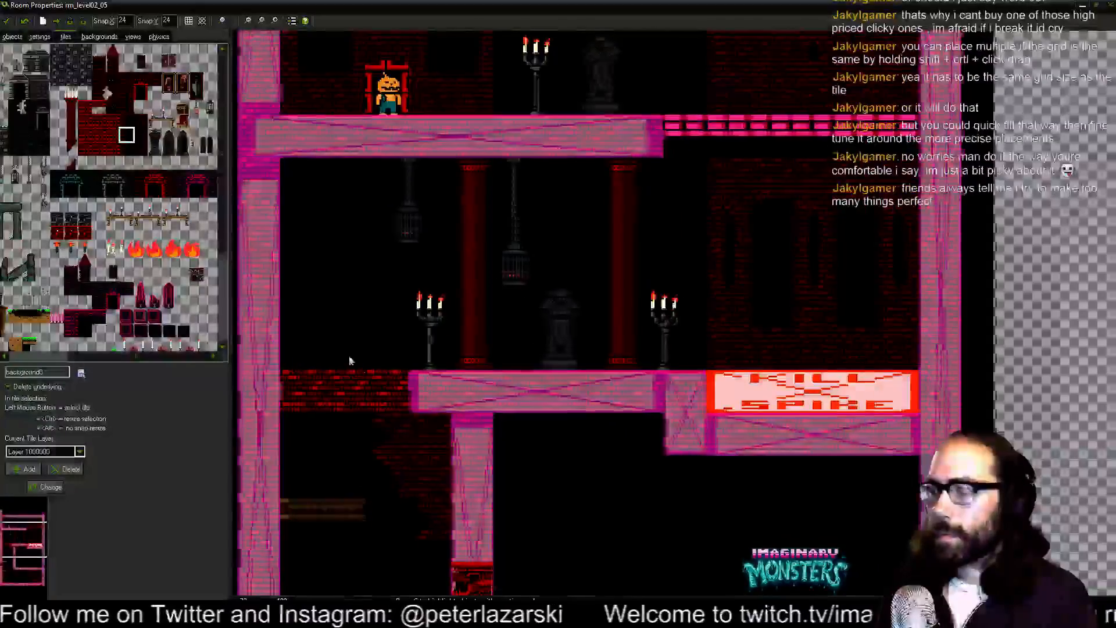
mouse_move(350, 357)
mouse_down()
mouse_move(349, 392)
mouse_move(329, 312)
mouse_up()
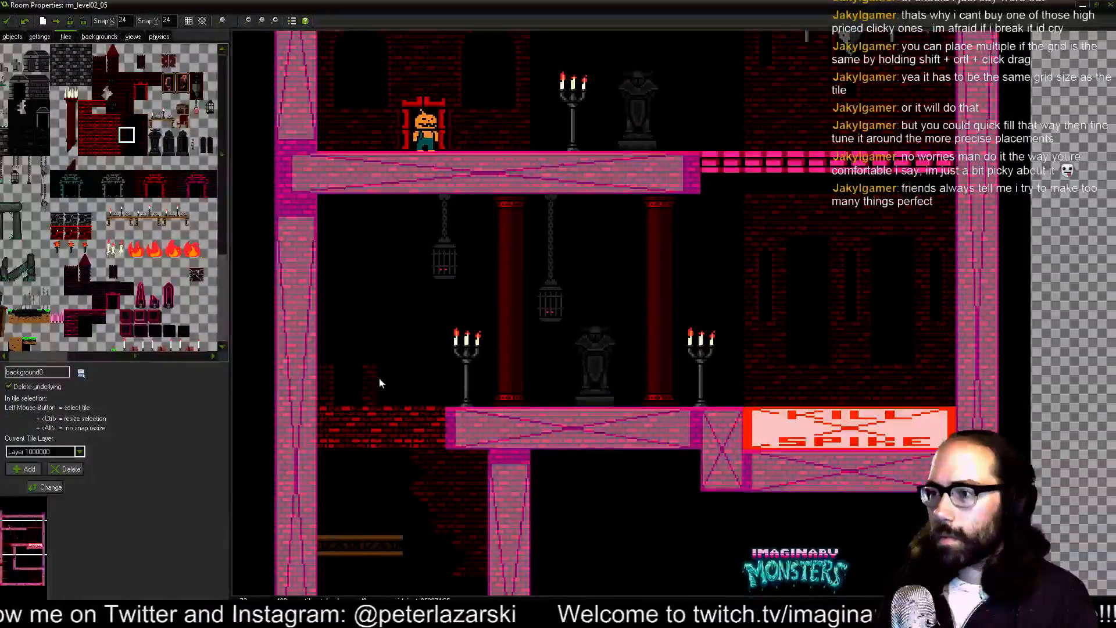
drag(369, 395, 367, 271)
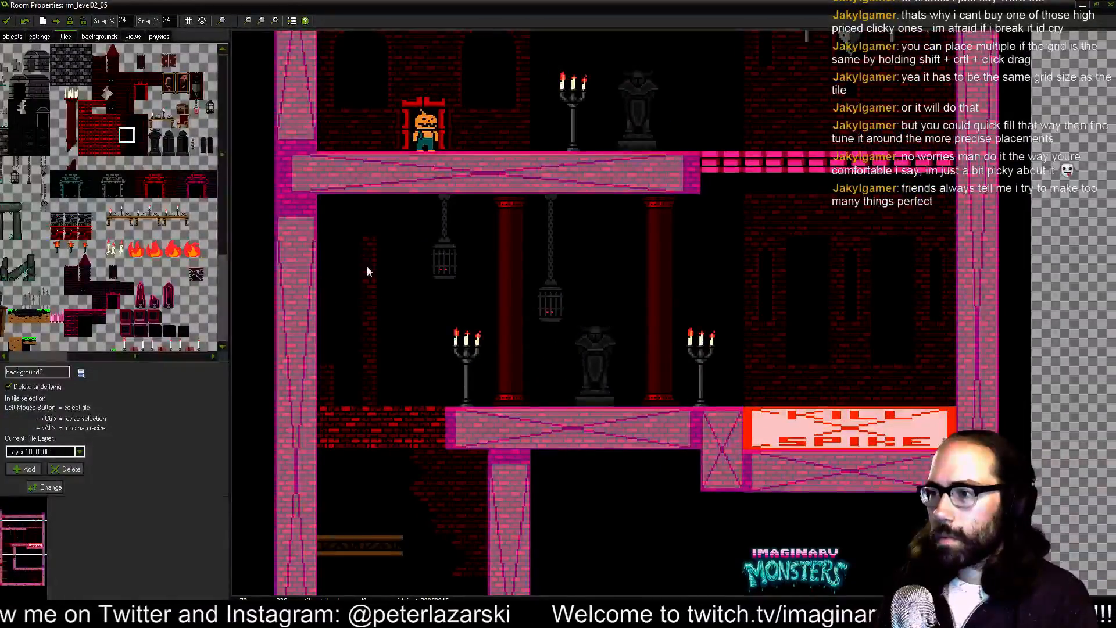
right_click(329, 372)
click(378, 376)
drag(405, 378, 405, 225)
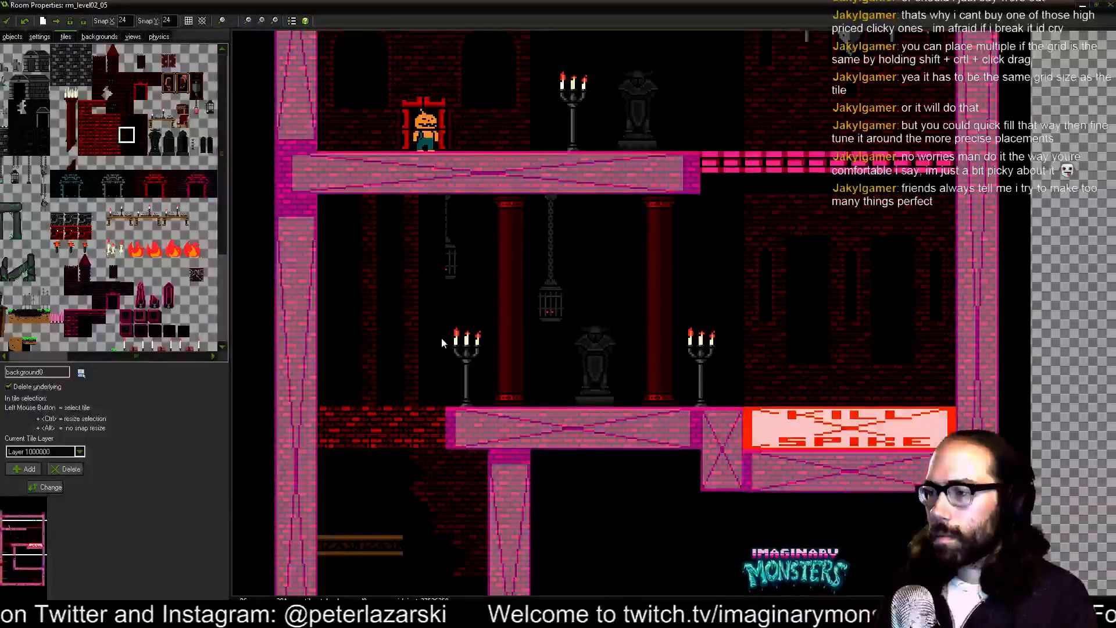
key(ctrl+z)
drag(506, 372, 508, 374)
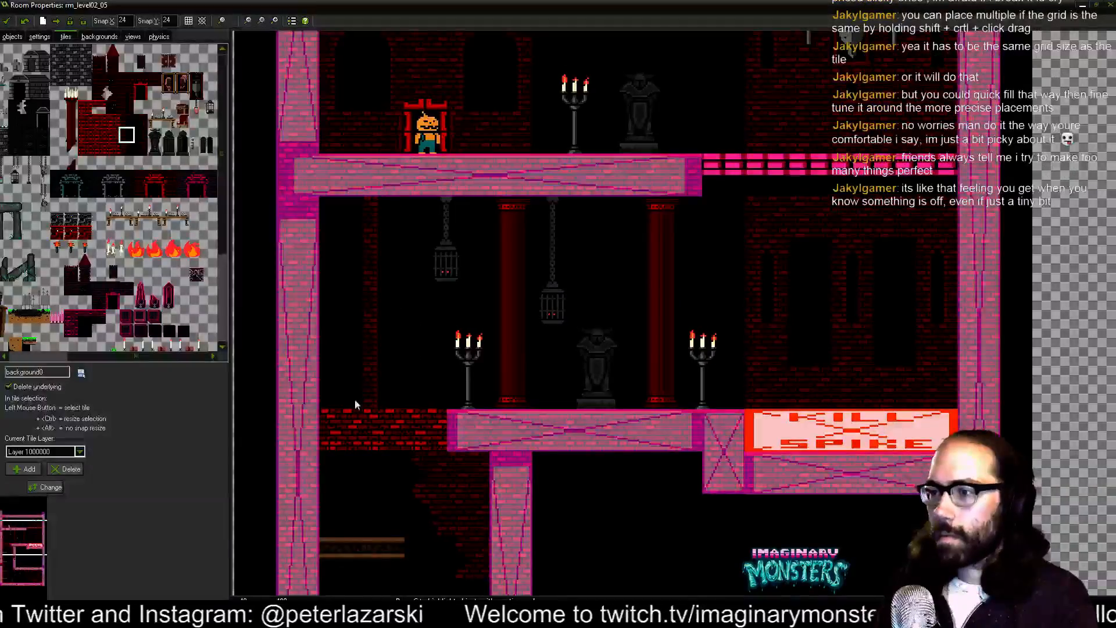
- Arch the tops of the two wide dark windows above the kill spike and round the upper corners of the top room's dark opening
drag(530, 283, 469, 299)
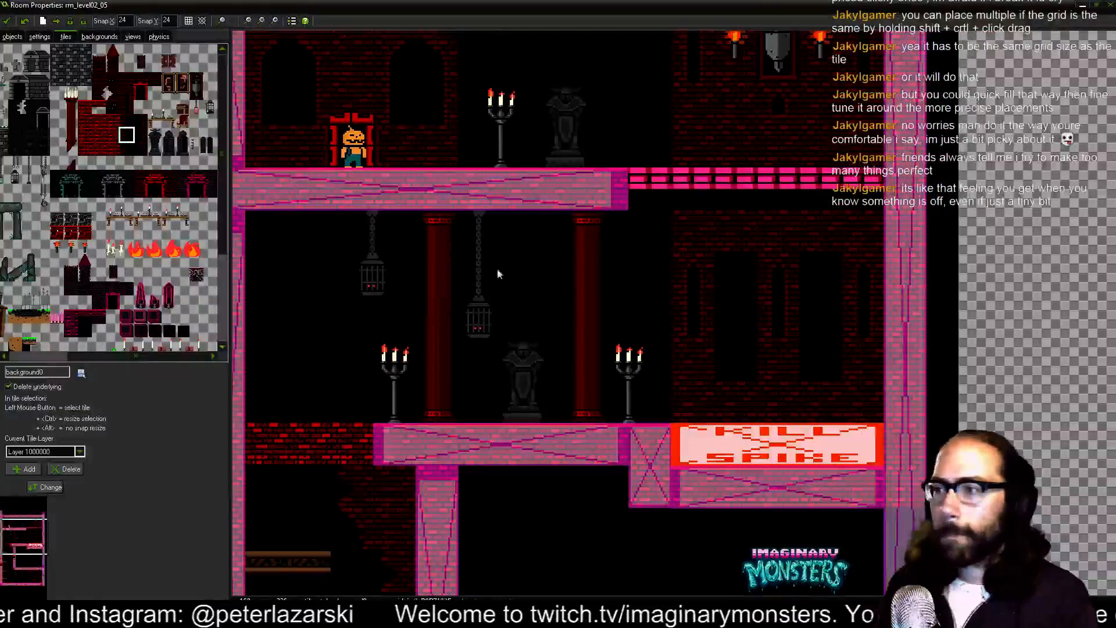
drag(584, 284, 429, 299)
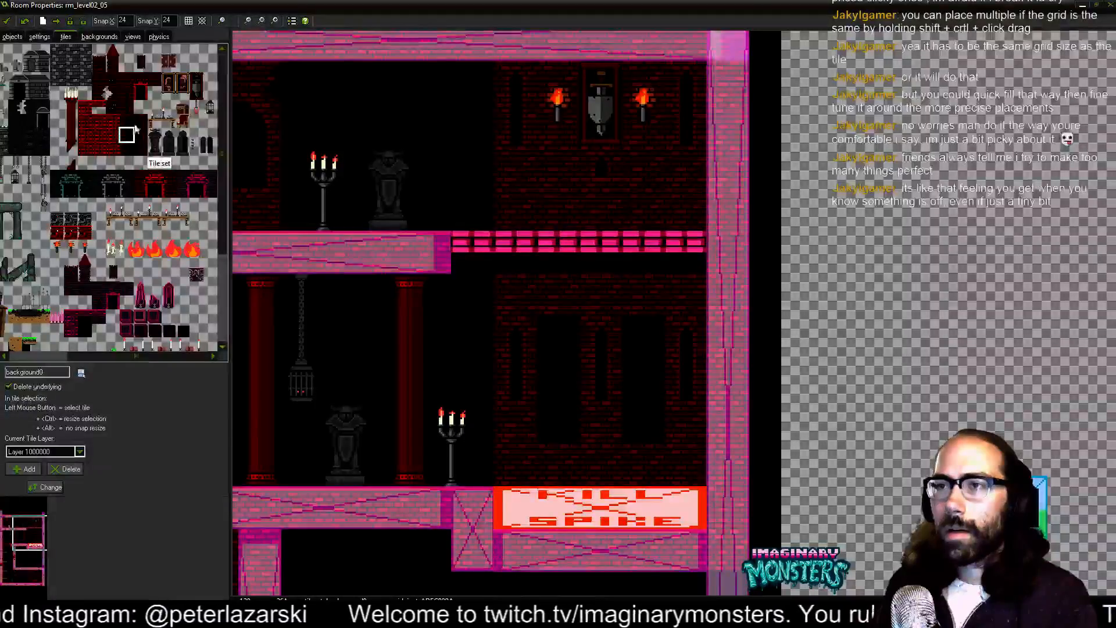
click(127, 149)
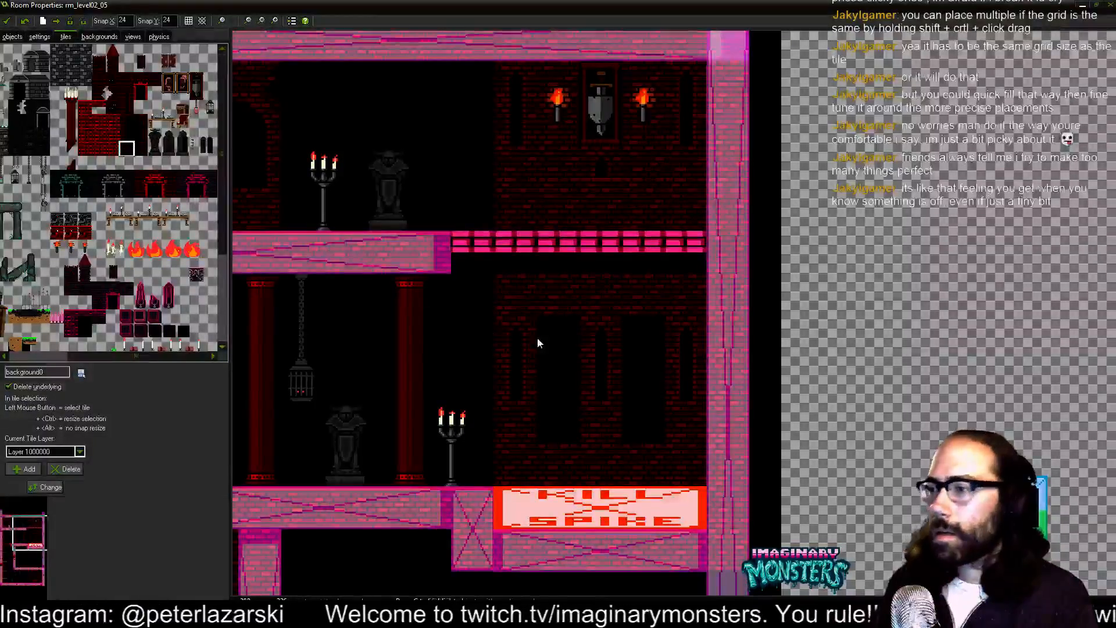
click(140, 148)
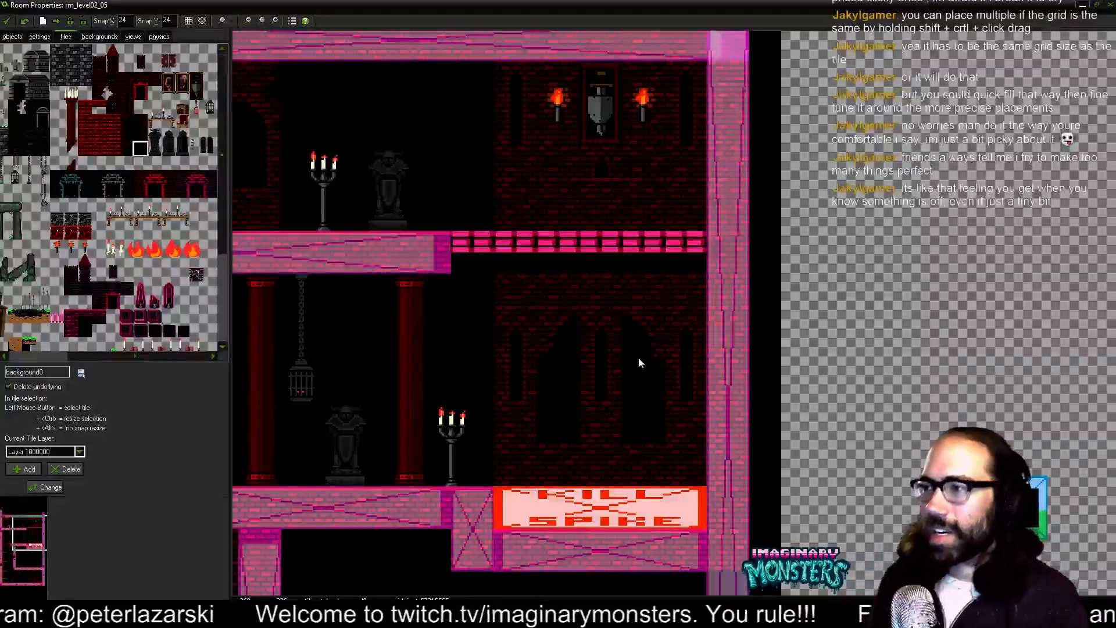
scroll(638, 357, up, 3)
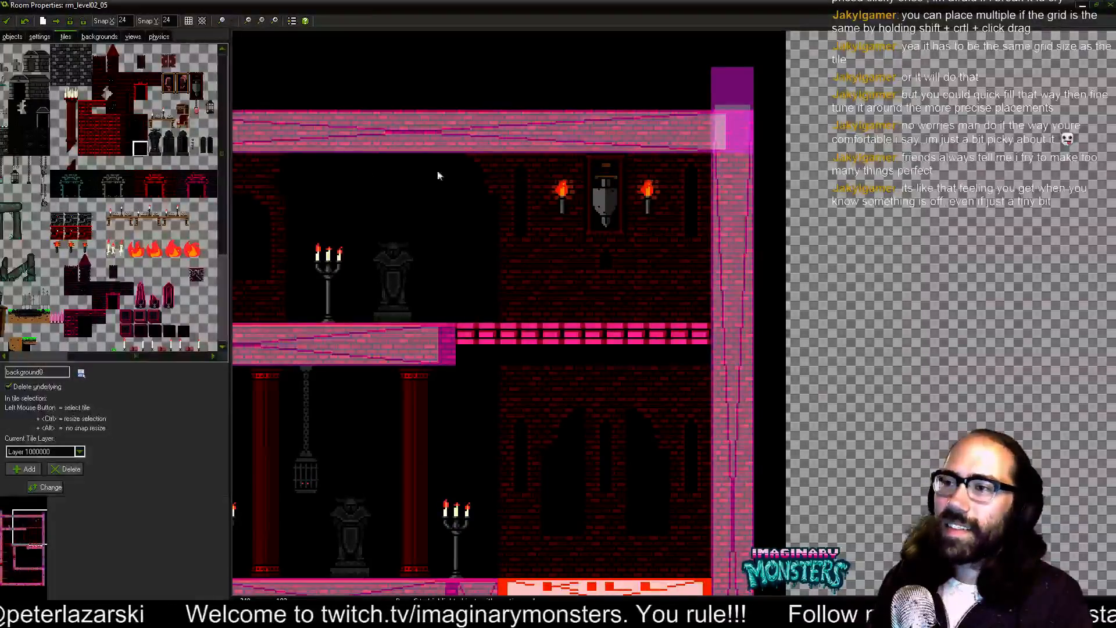
drag(440, 175, 792, 225)
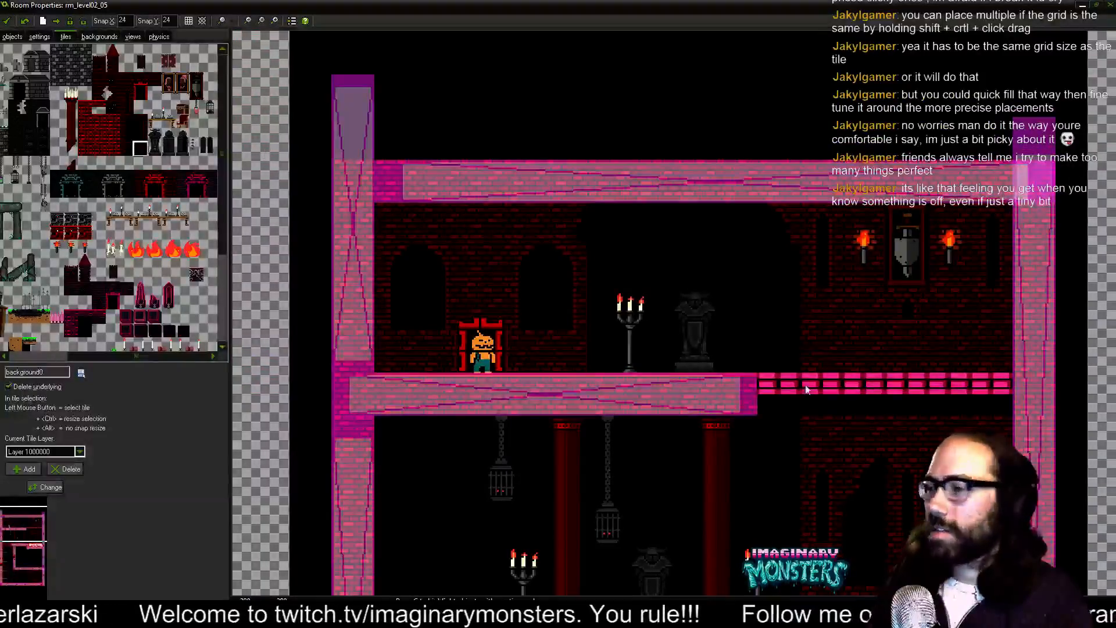
- Build a dark brick patch with a curved, jagged edge in the upper-left corner of the pillared room, tapering down the outer wall
drag(805, 389, 811, 229)
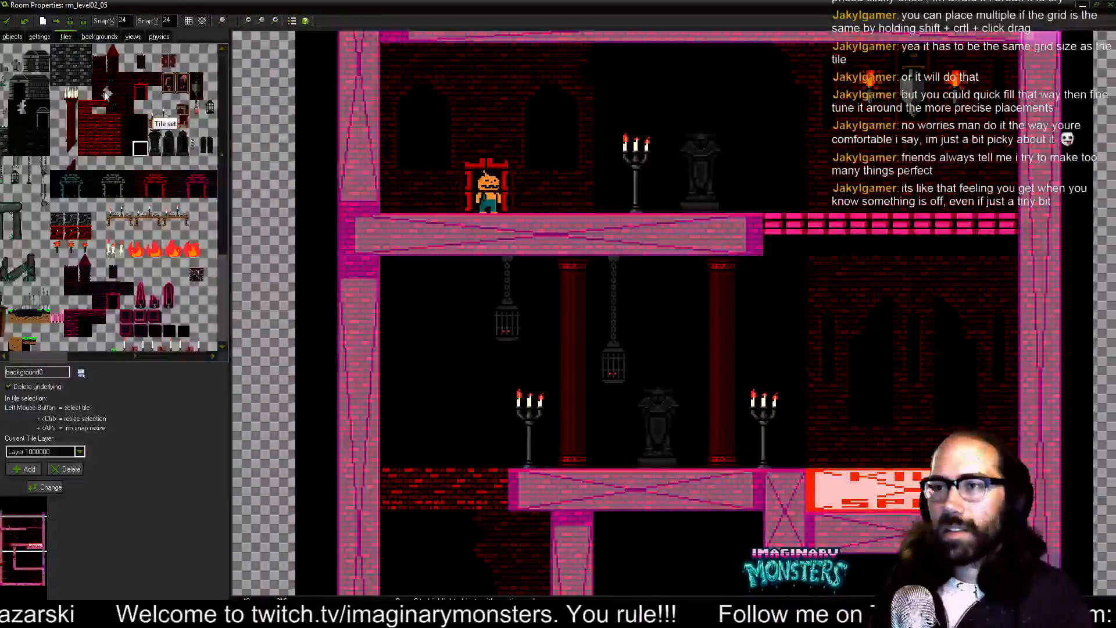
click(126, 147)
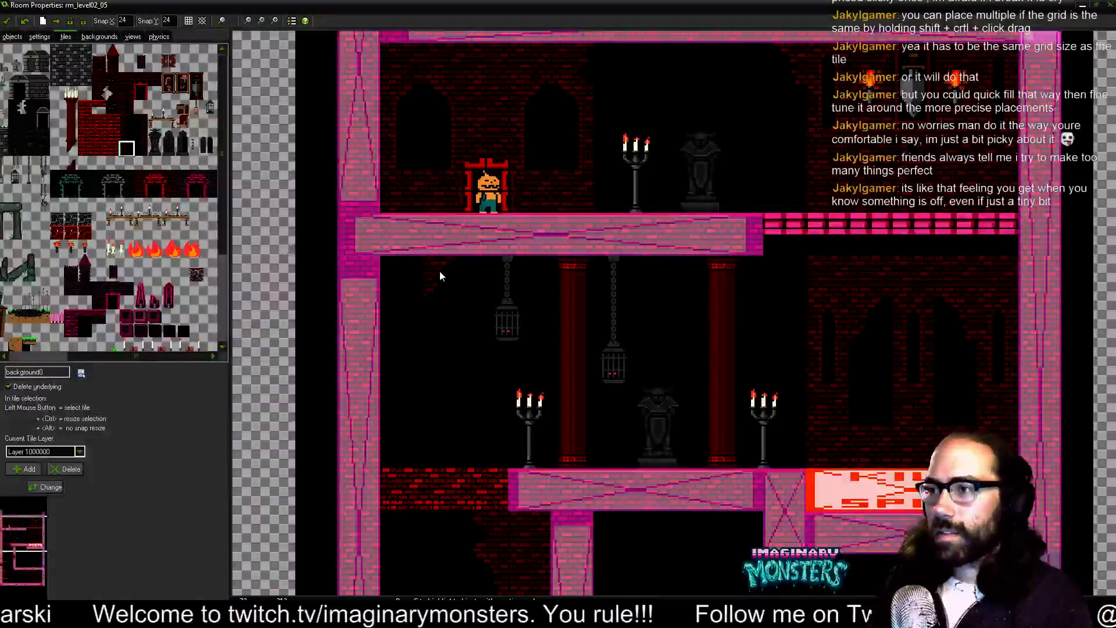
click(99, 79)
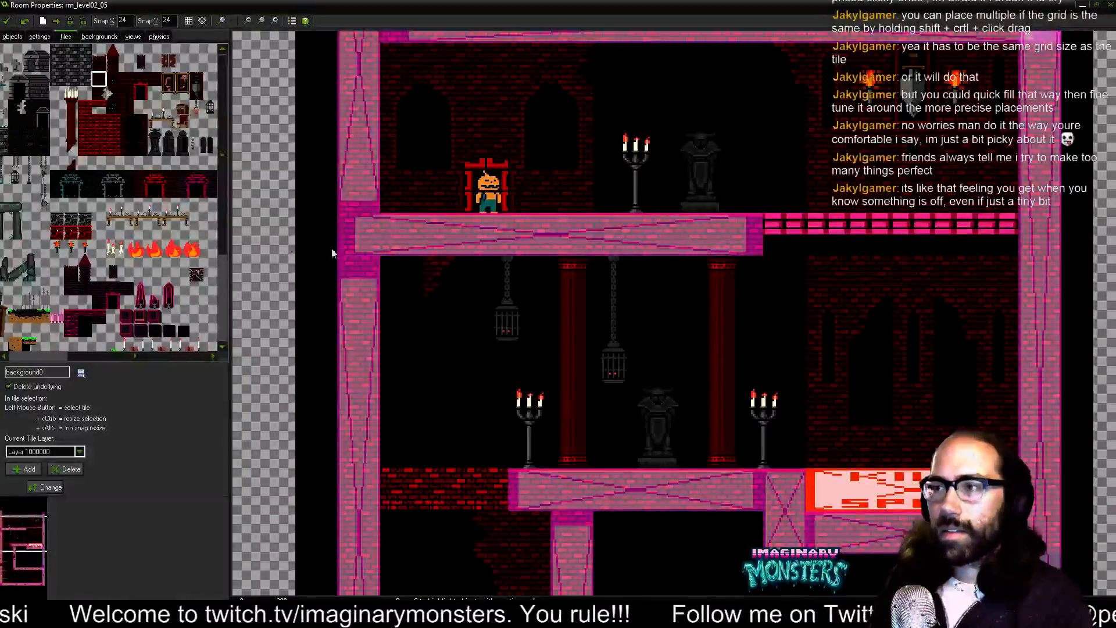
click(98, 92)
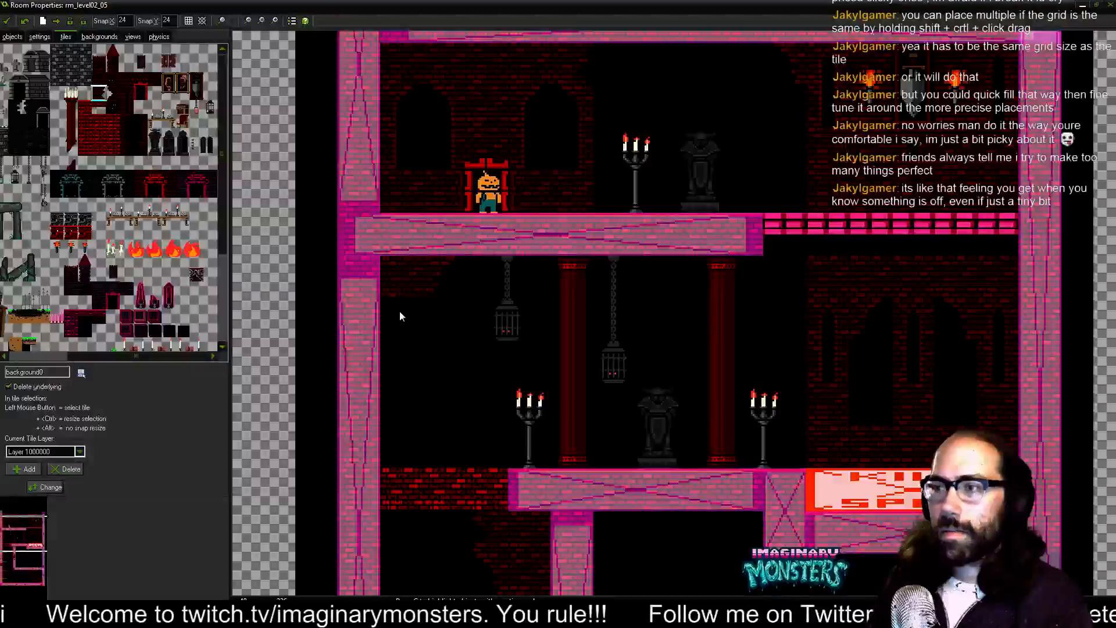
click(129, 154)
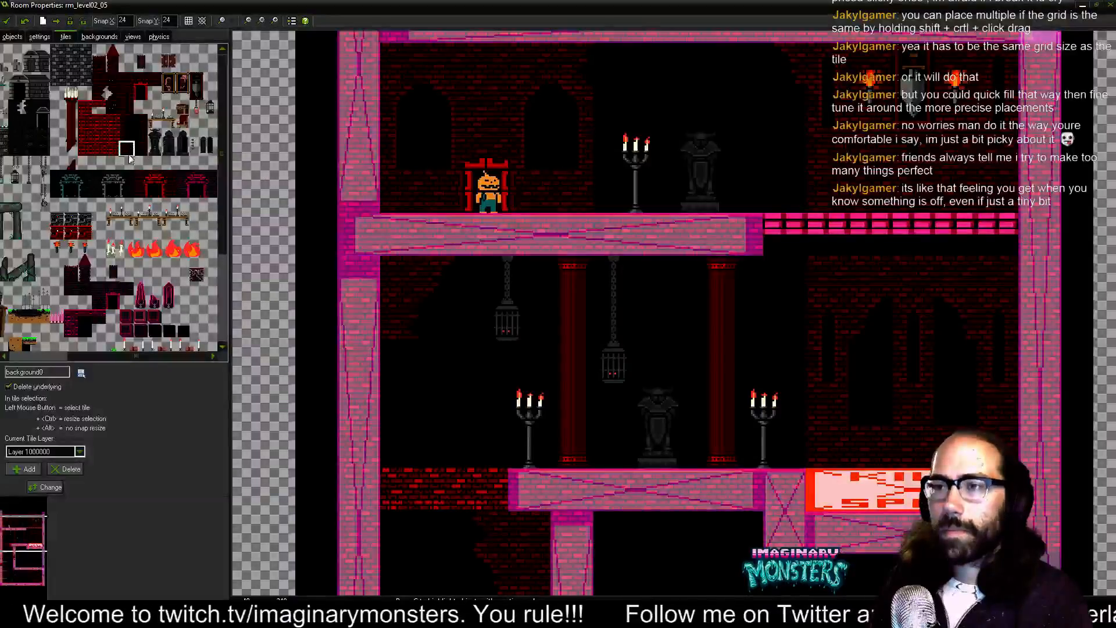
drag(616, 469, 601, 484)
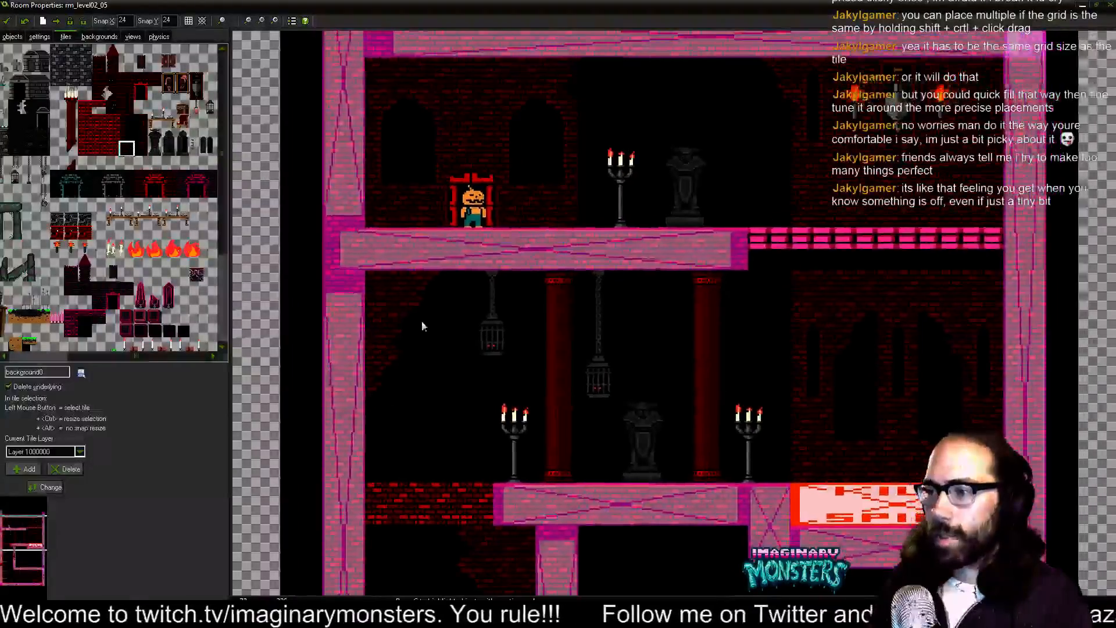
drag(524, 413, 430, 391)
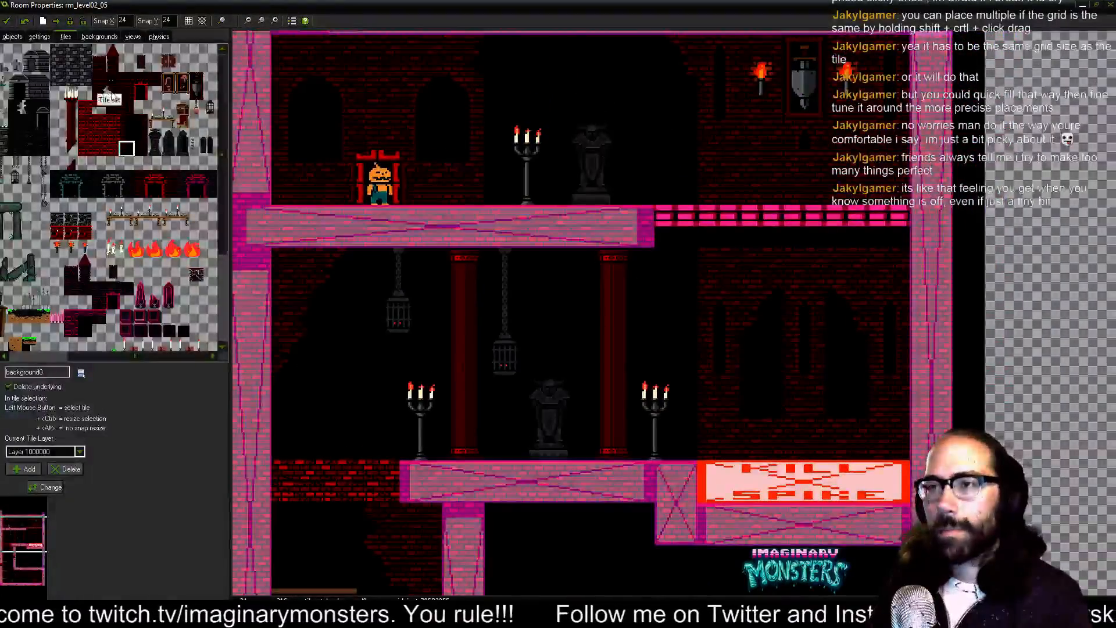
- Extend the windowed brick wall's upper-left corner outward with jagged, curved brick tiles beneath the upper floor
click(112, 93)
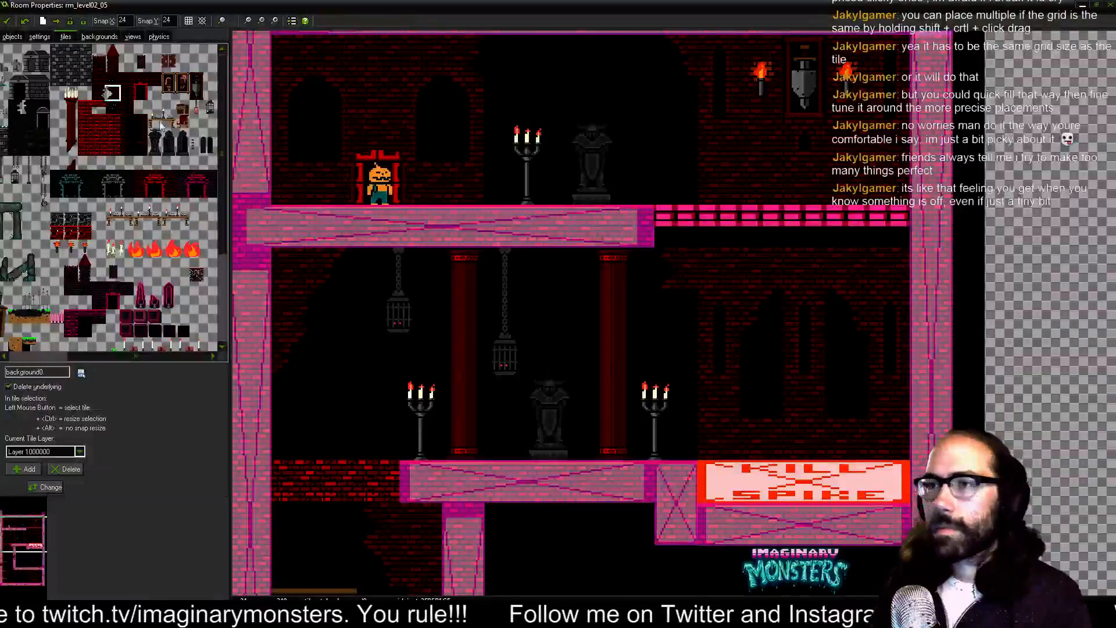
click(142, 151)
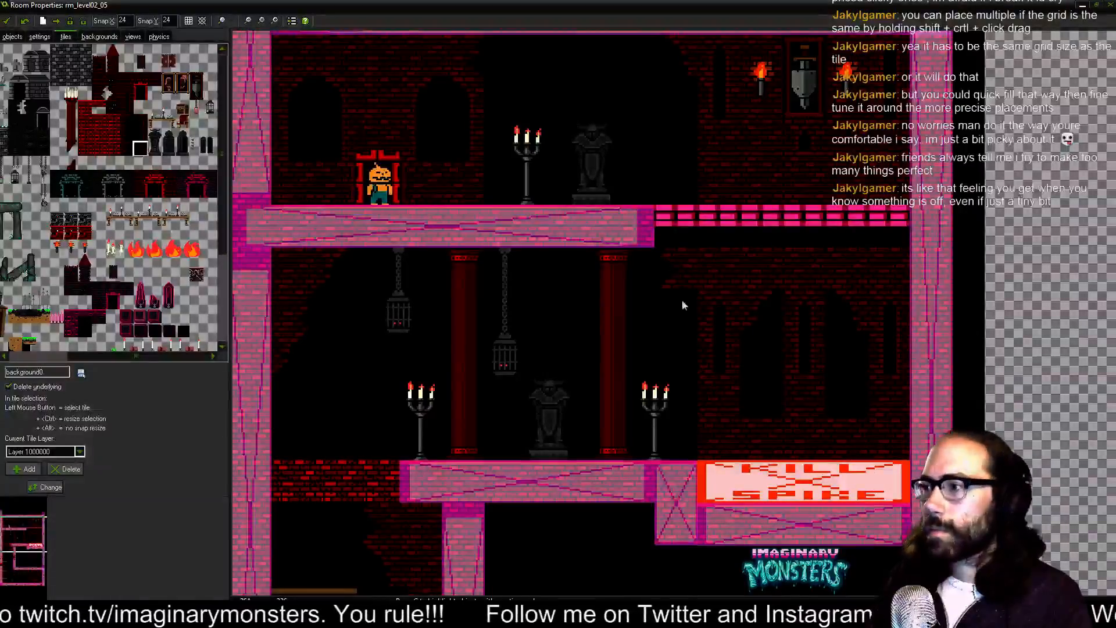
drag(721, 426, 618, 344)
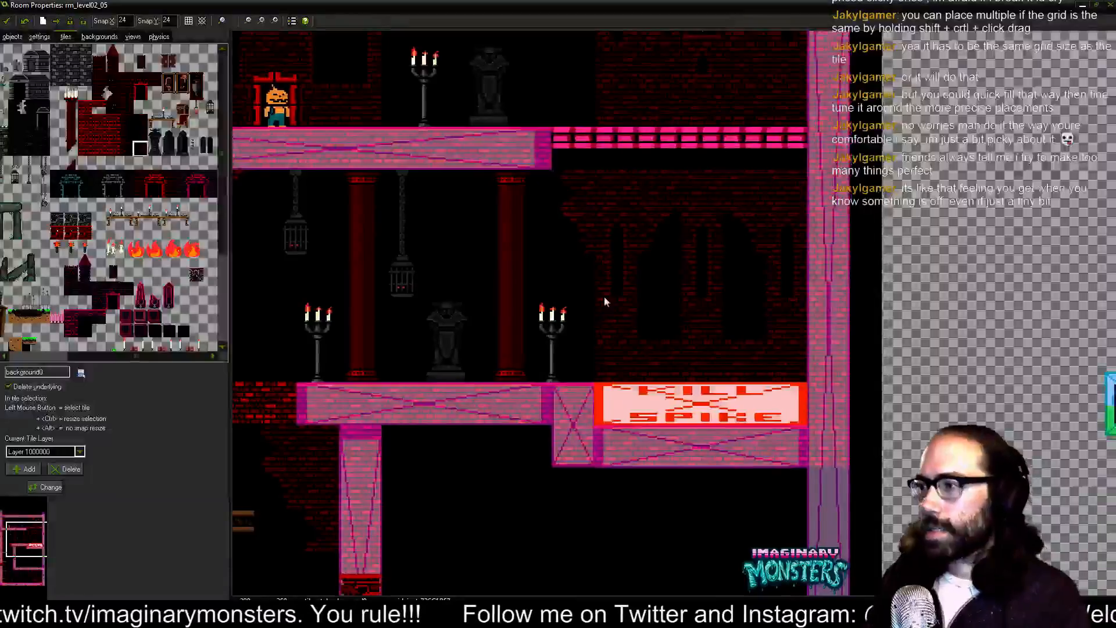
drag(604, 297, 739, 378)
- Try to reposition the two halves of the top wooden platform in the left shaft using the 24-pixel snap
scroll(738, 373, down, 3)
drag(723, 467, 528, 257)
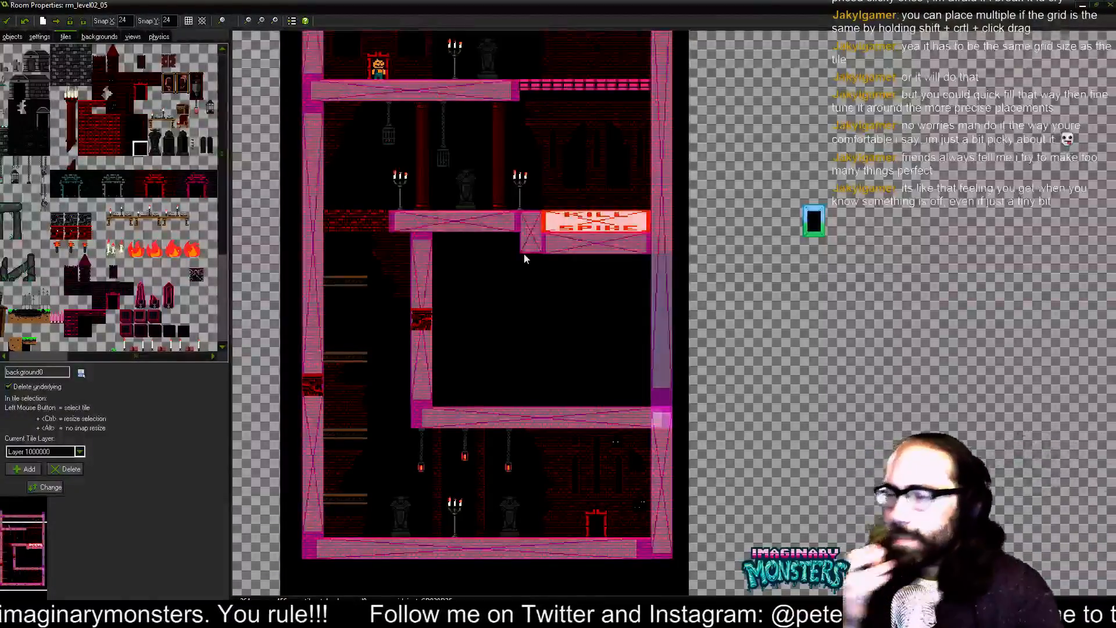
drag(381, 314, 515, 294)
scroll(510, 291, up, 2)
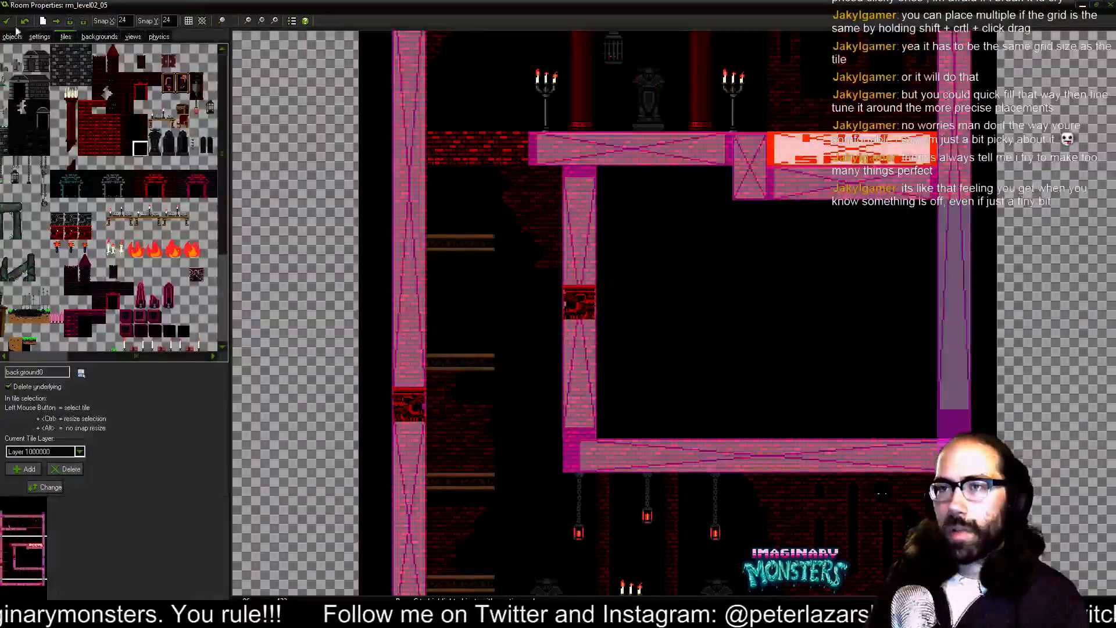
click(11, 37)
click(441, 246)
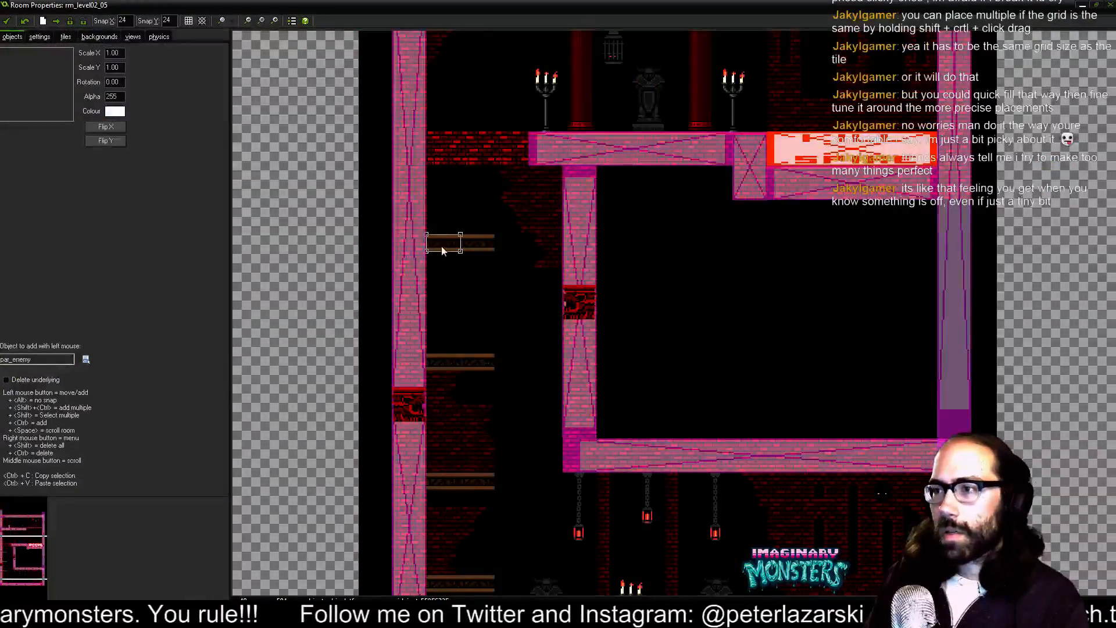
drag(457, 280, 470, 254)
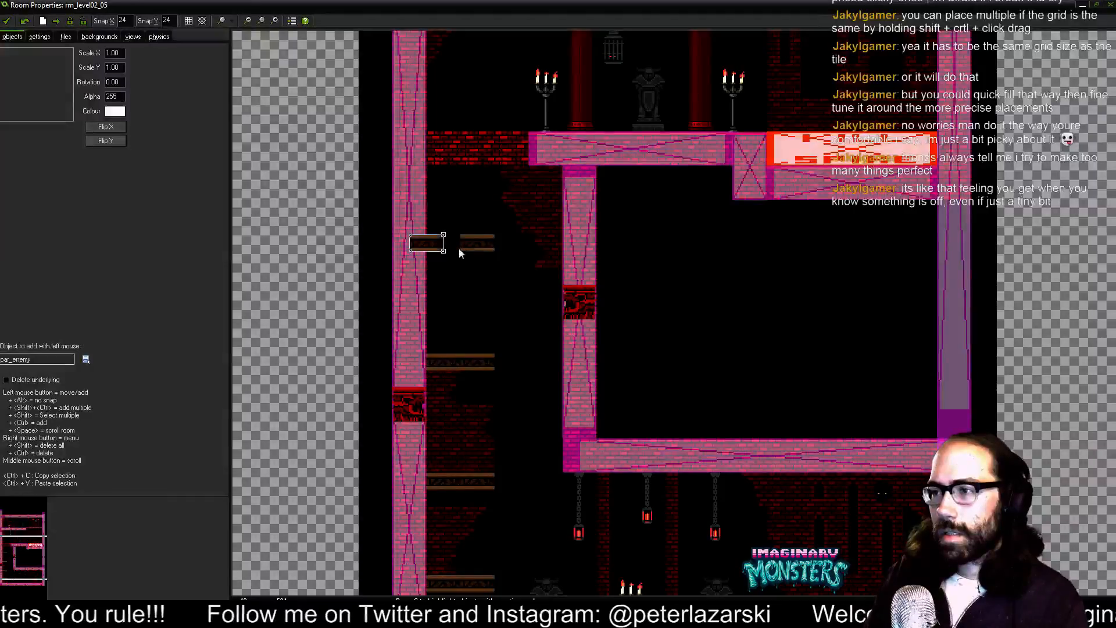
click(189, 21)
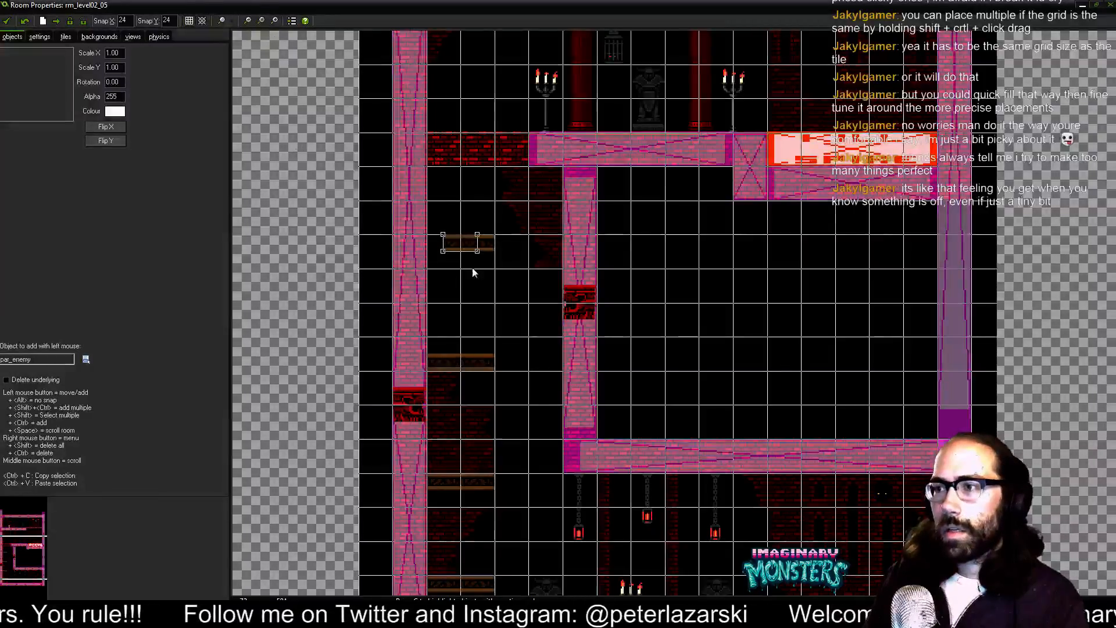
scroll(481, 260, up, 1)
drag(456, 246, 508, 240)
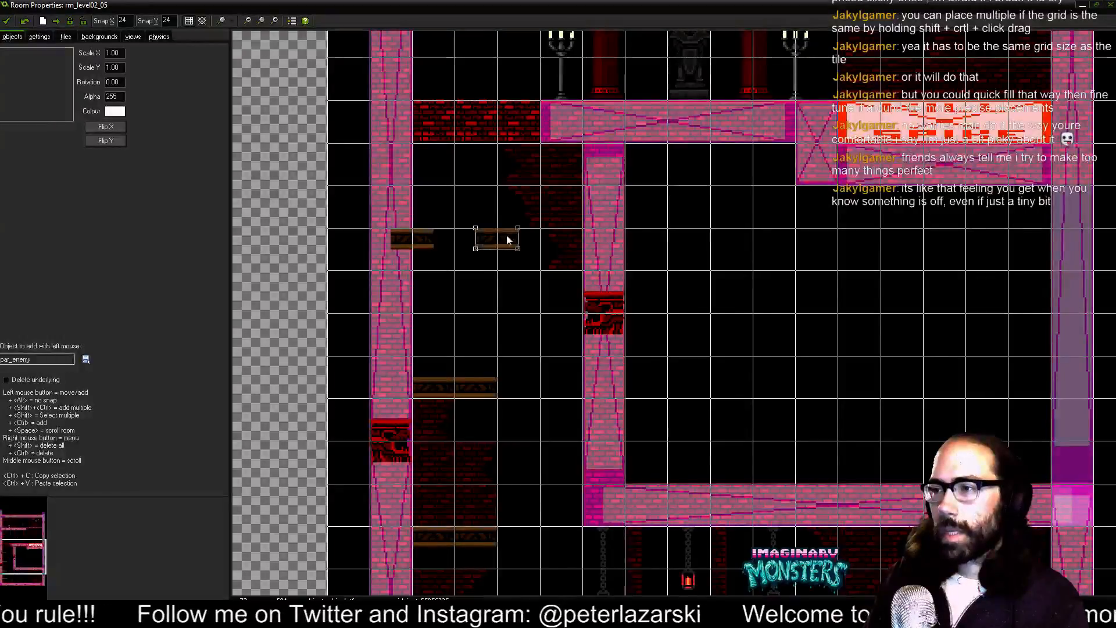
drag(429, 240, 465, 235)
- Set the snap to 12 by 12 and set the top shaft platform against the left wall, one 12-pixel cell lower
double_click(130, 20)
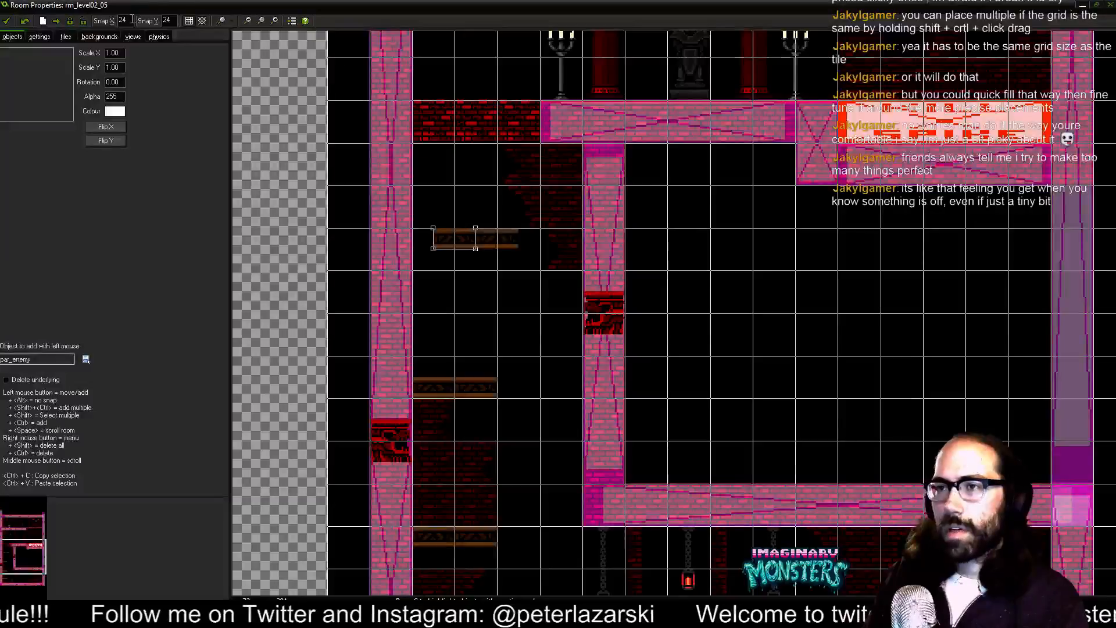
text(12)
key(Tab)
text(12)
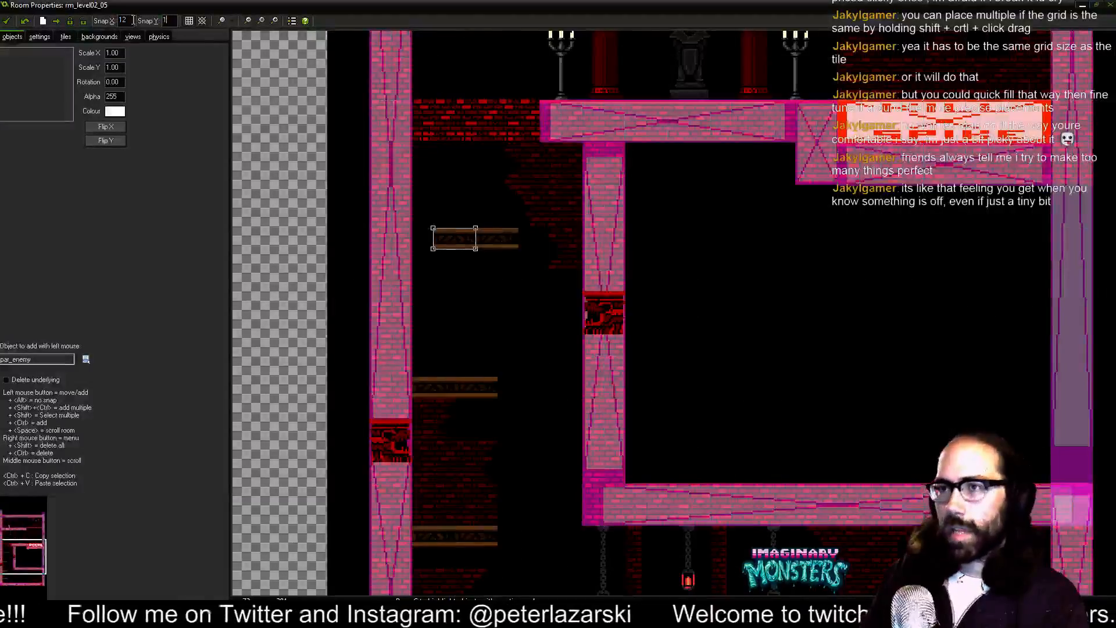
mouse_move(455, 250)
mouse_down()
mouse_move(443, 257)
mouse_move(473, 259)
mouse_up()
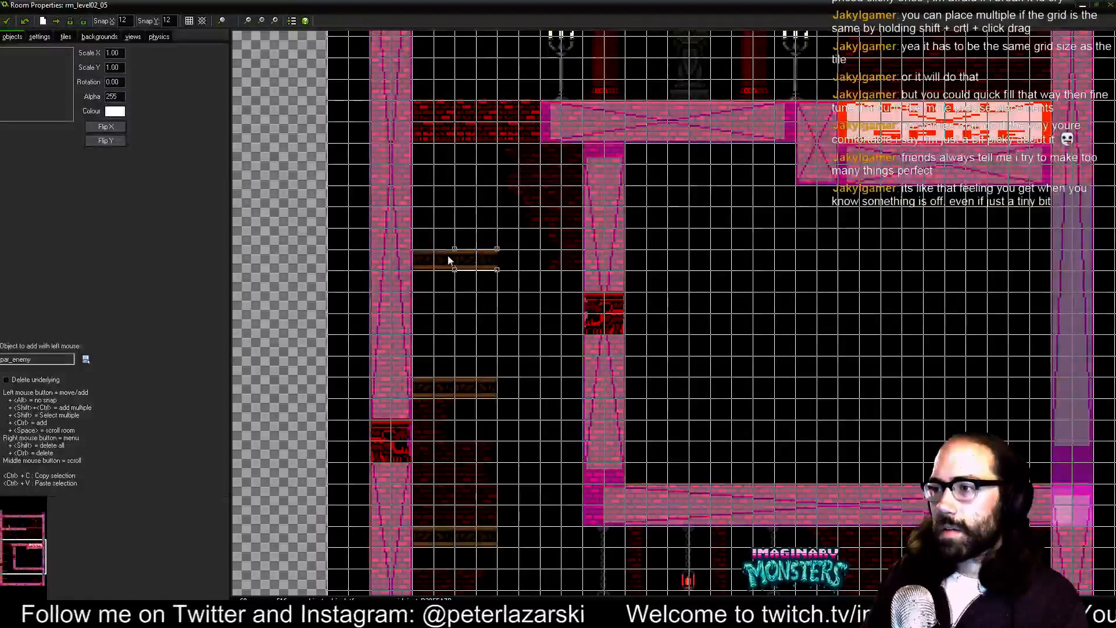
- Lower the upper two wooden platforms in the left shaft by one 12-pixel grid cell each
drag(497, 373, 491, 295)
scroll(492, 294, up, 1)
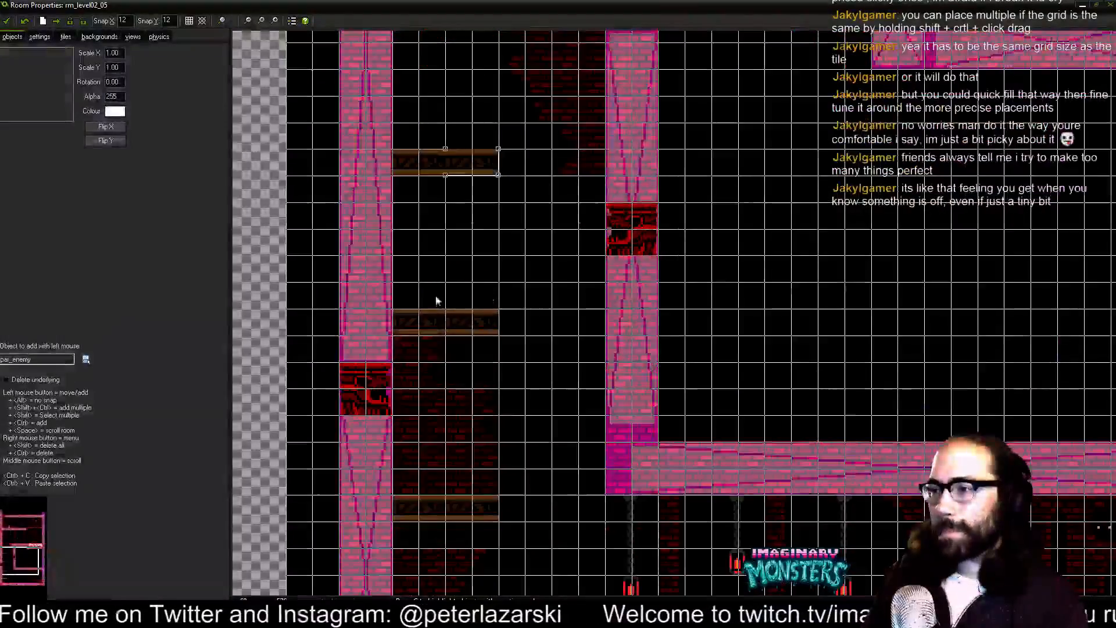
drag(417, 331, 525, 374)
right_click(434, 344)
click(465, 327)
drag(439, 221, 489, 239)
drag(474, 376, 457, 418)
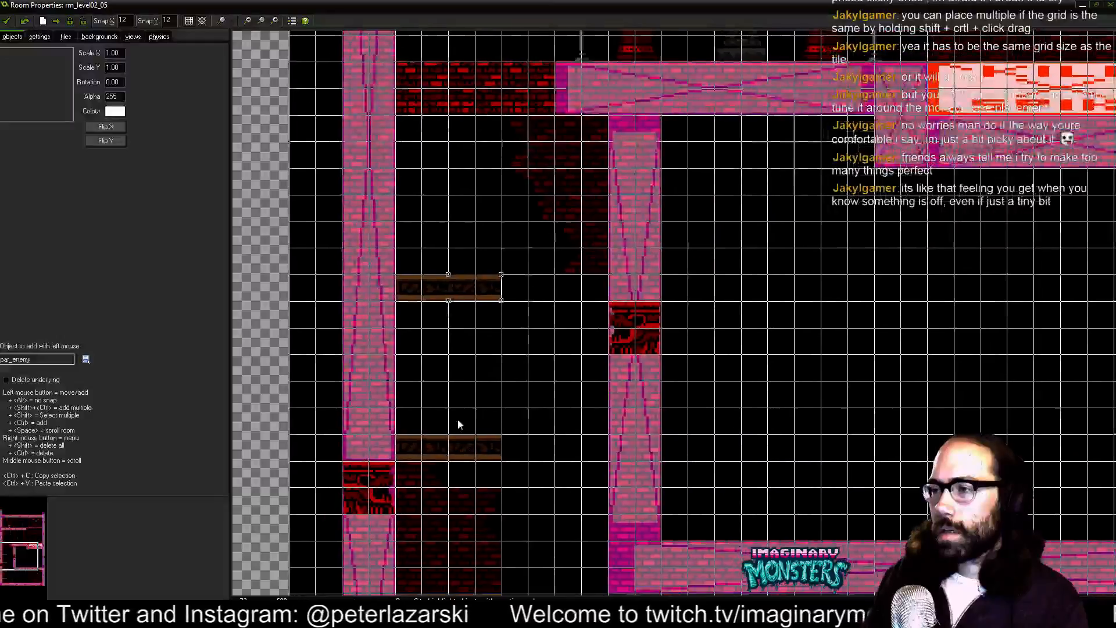
scroll(472, 459, up, 1)
scroll(525, 393, down, 1)
- Raise both halves of the lowest wooden platform in the left shaft by one 12-pixel grid cell
drag(476, 468, 485, 215)
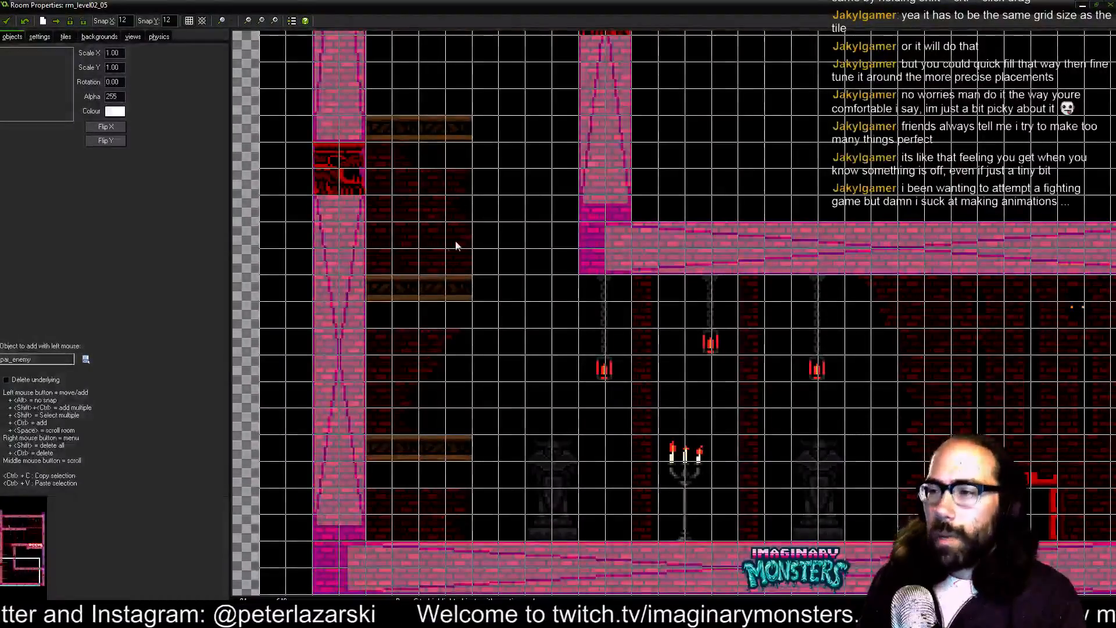
drag(456, 245, 486, 277)
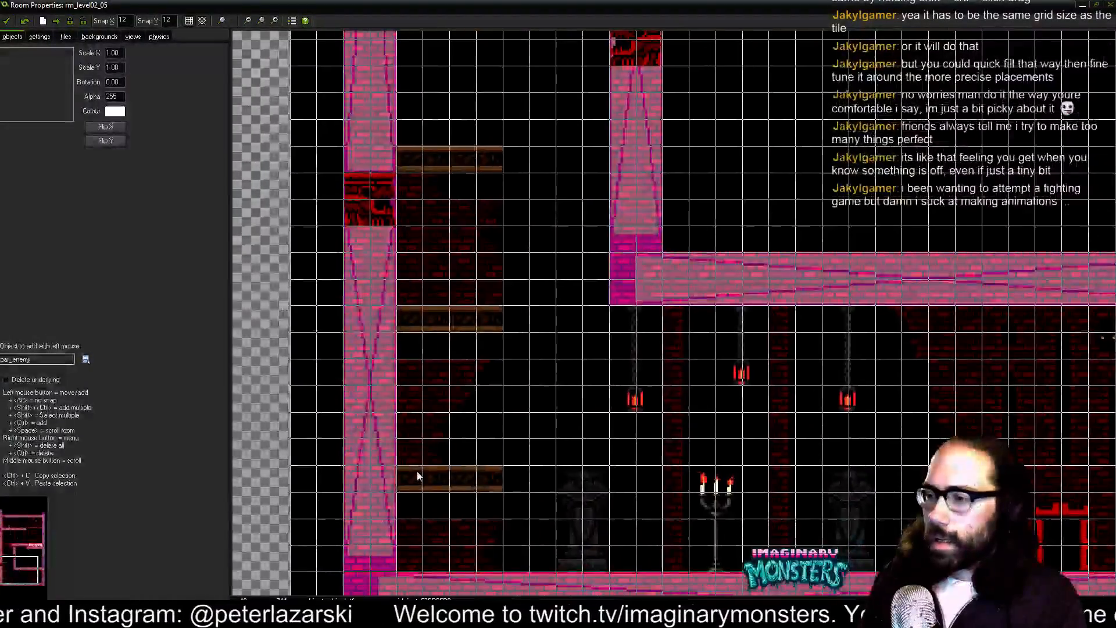
drag(417, 476, 419, 455)
drag(501, 402, 529, 352)
drag(512, 313, 518, 351)
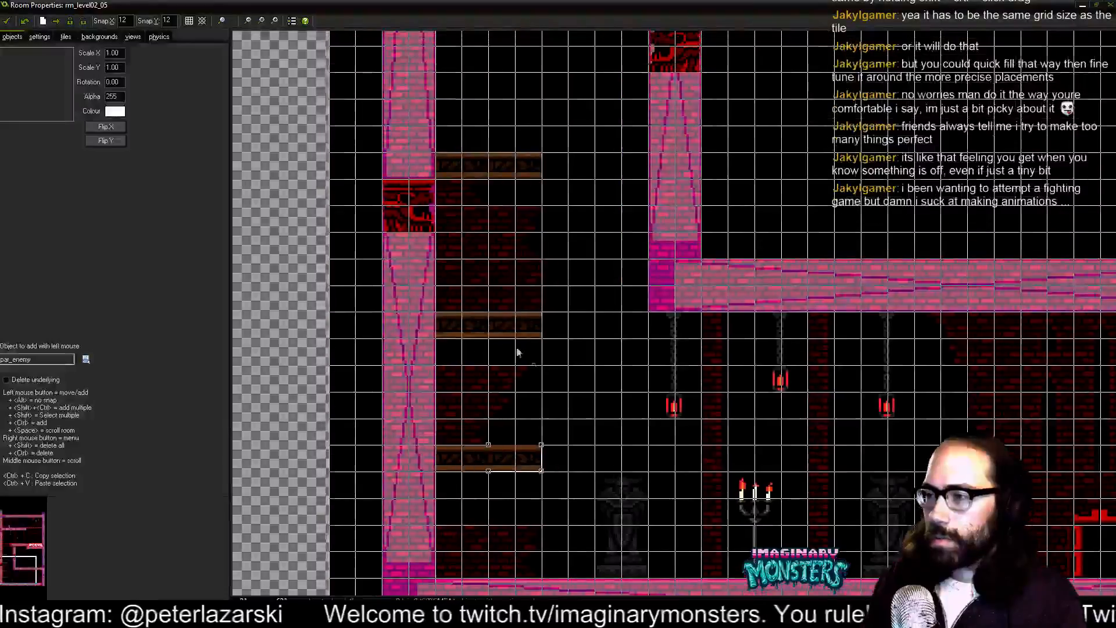
drag(489, 238, 539, 282)
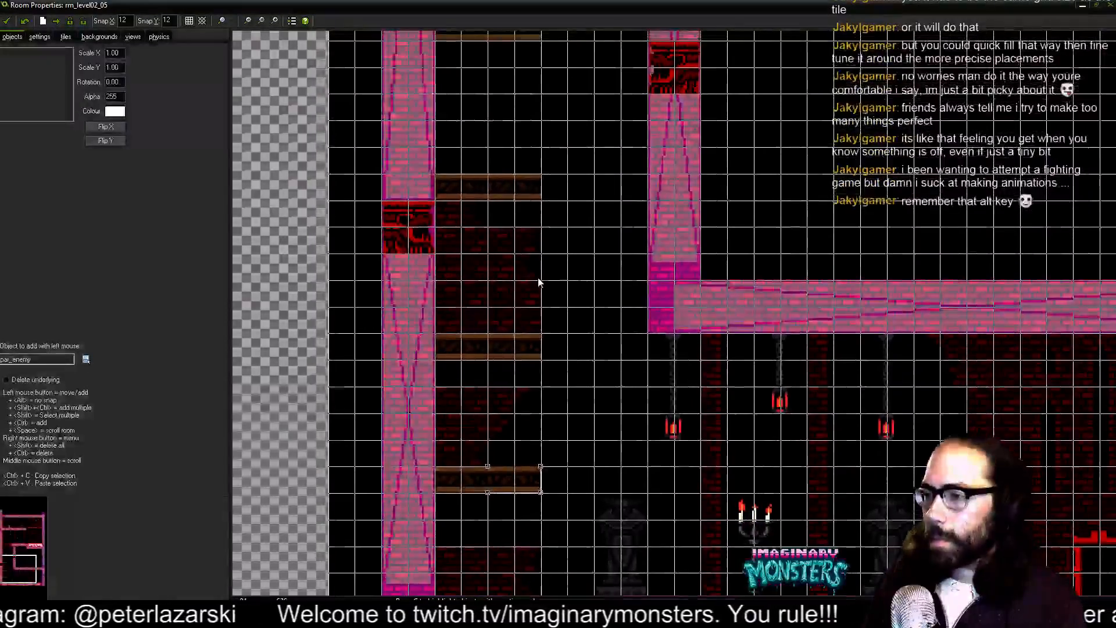
- Return to tile placement and hide the room grid
click(75, 37)
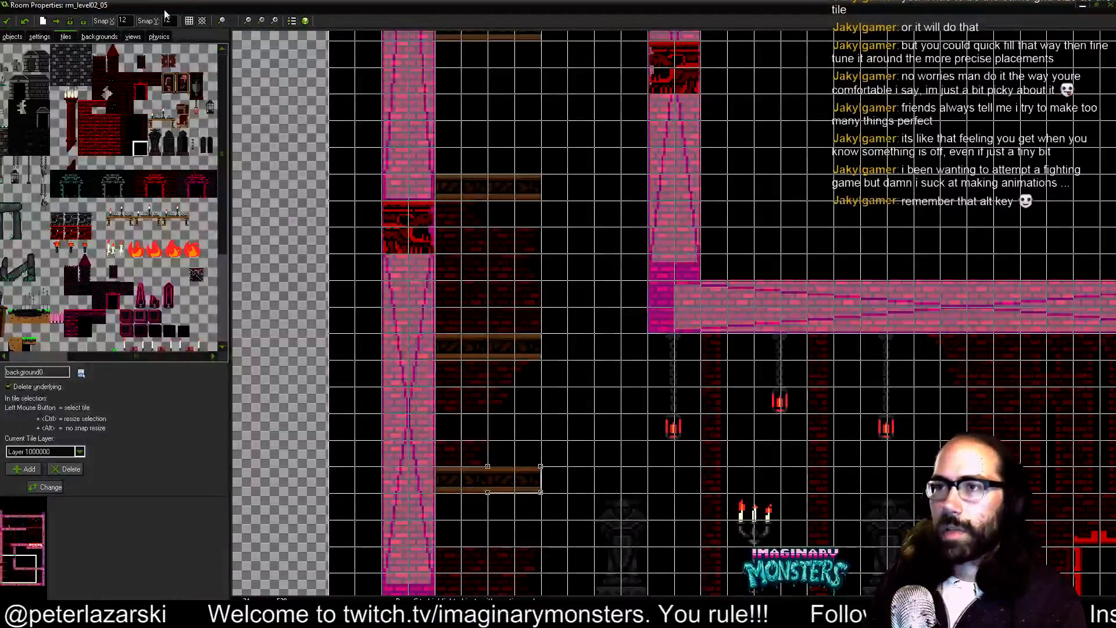
click(189, 20)
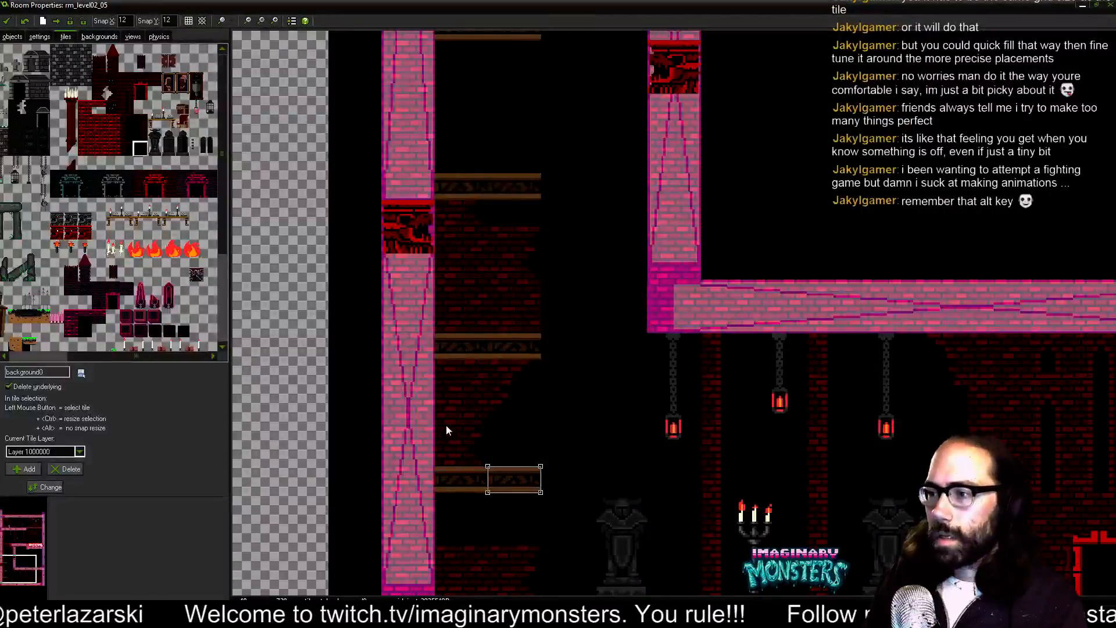
scroll(462, 413, up, 2)
drag(449, 416, 472, 437)
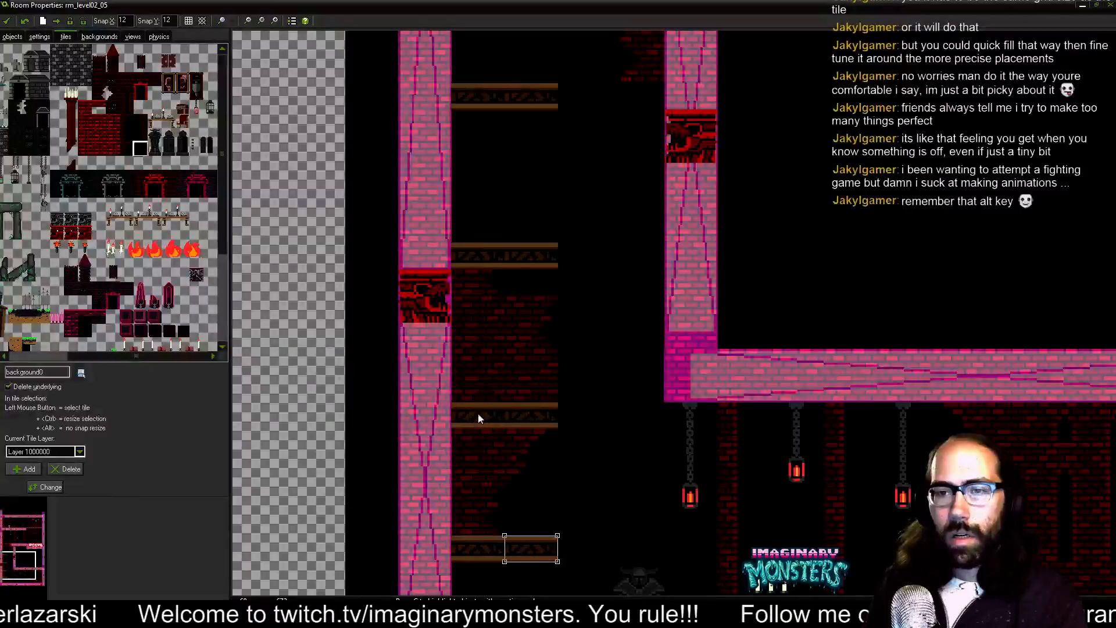
scroll(514, 345, down, 2)
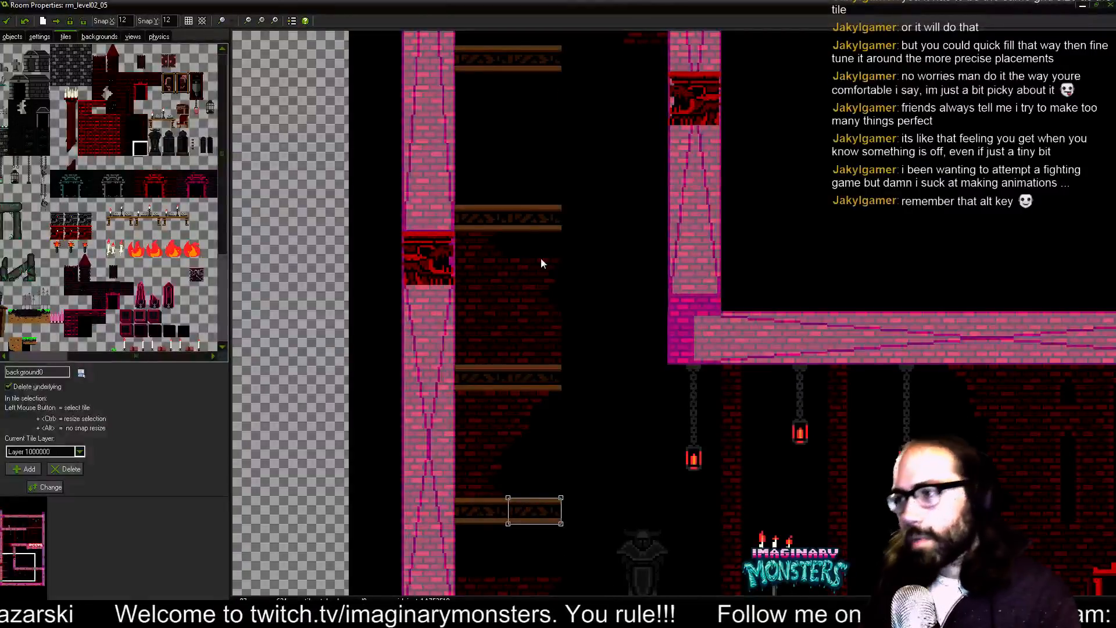
- Try placing a jagged dark brick tile just beyond the open ends of the top two shaft platforms
click(538, 218)
right_click(581, 222)
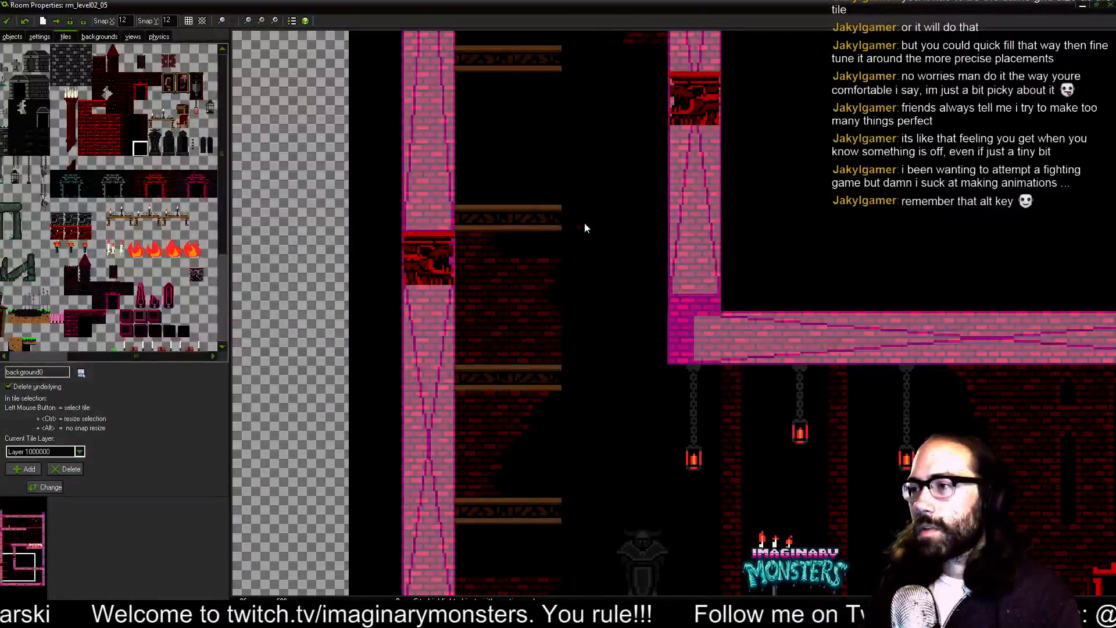
drag(563, 221, 557, 162)
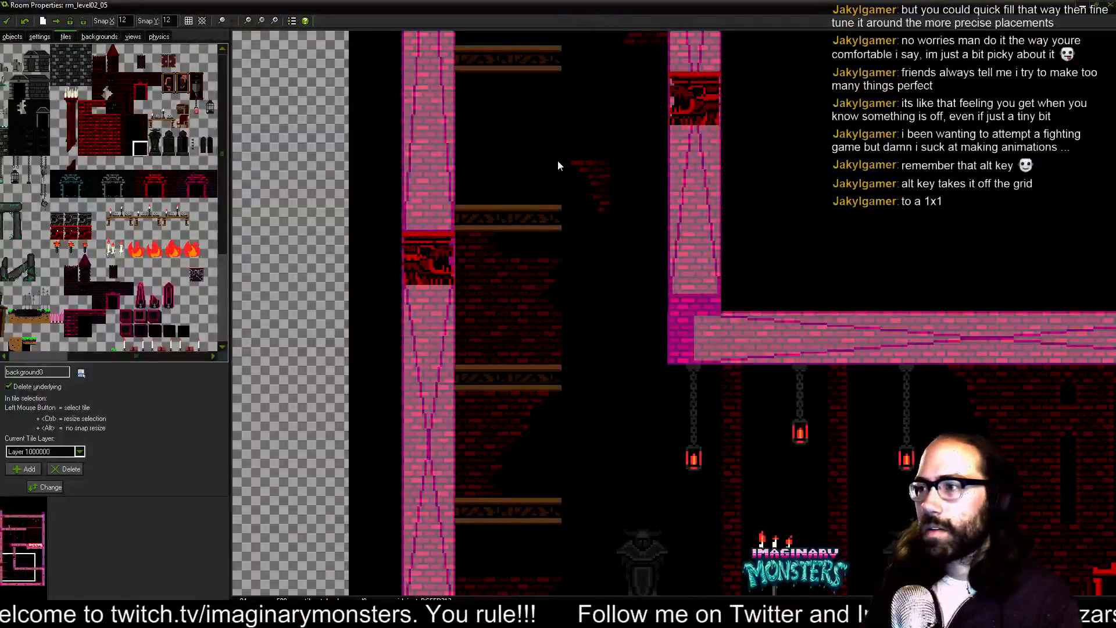
- Fill the gap in the dark brick wall directly beneath the lowest shaft platform with brick tiles
drag(606, 190, 632, 319)
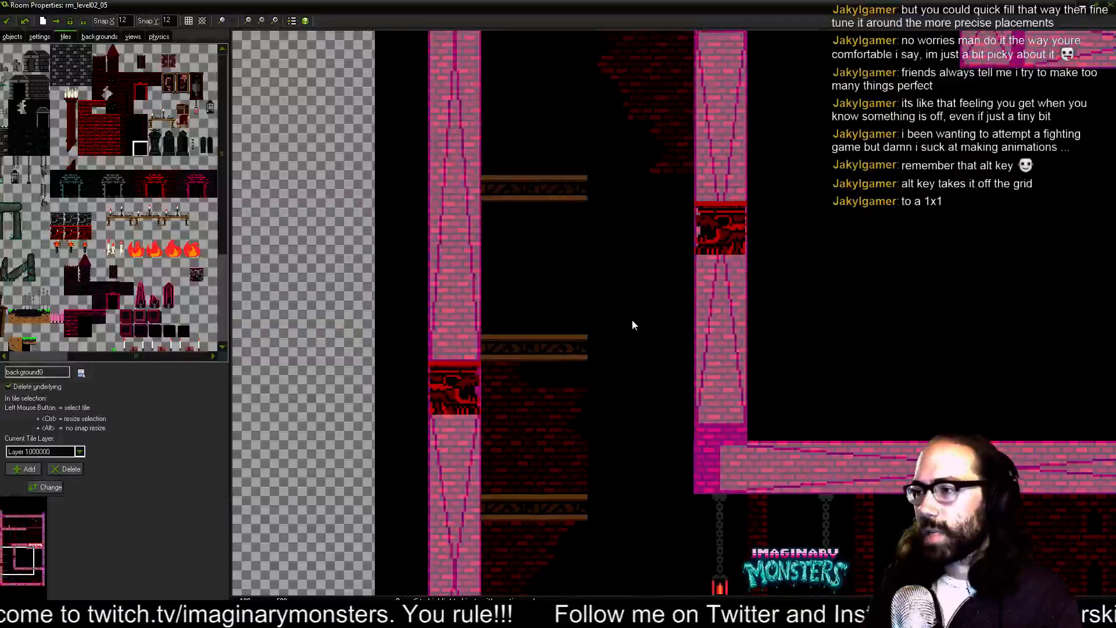
drag(605, 485, 553, 192)
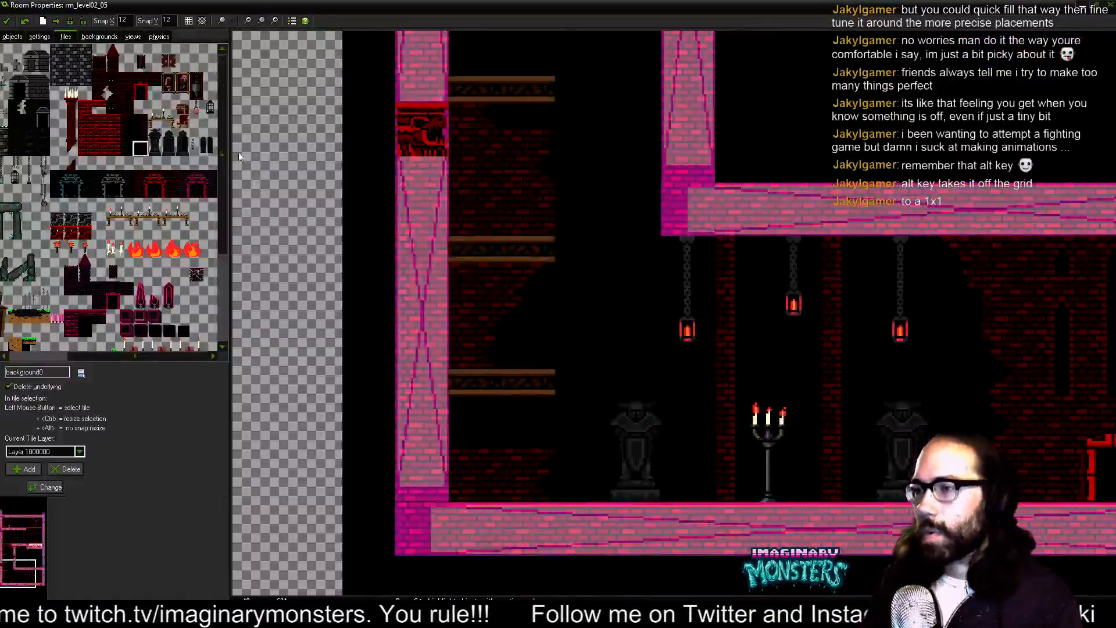
click(98, 94)
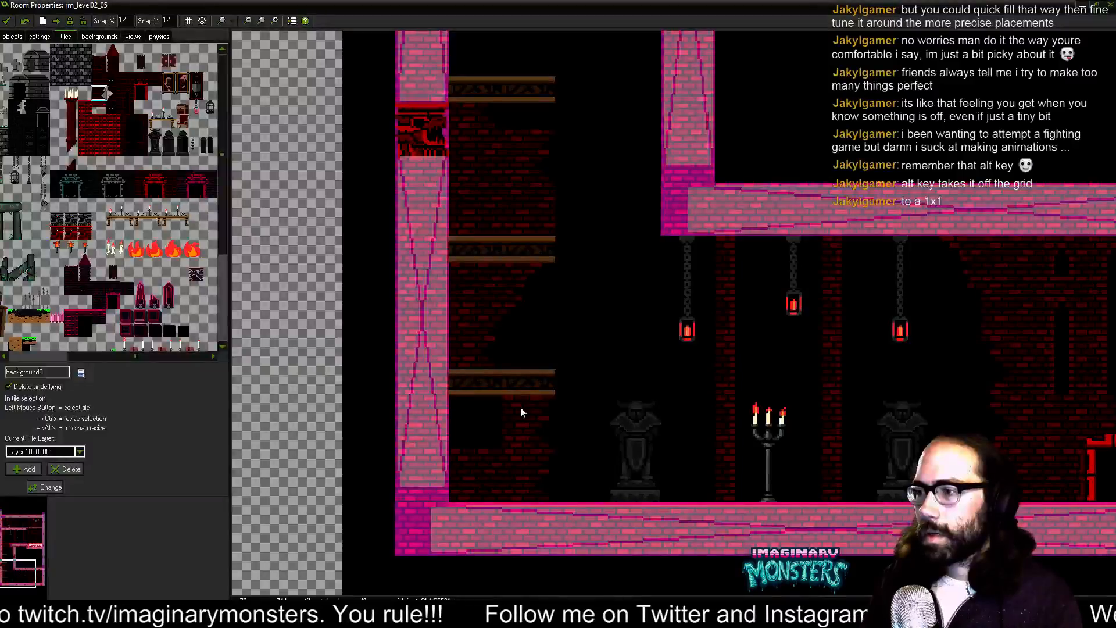
click(521, 406)
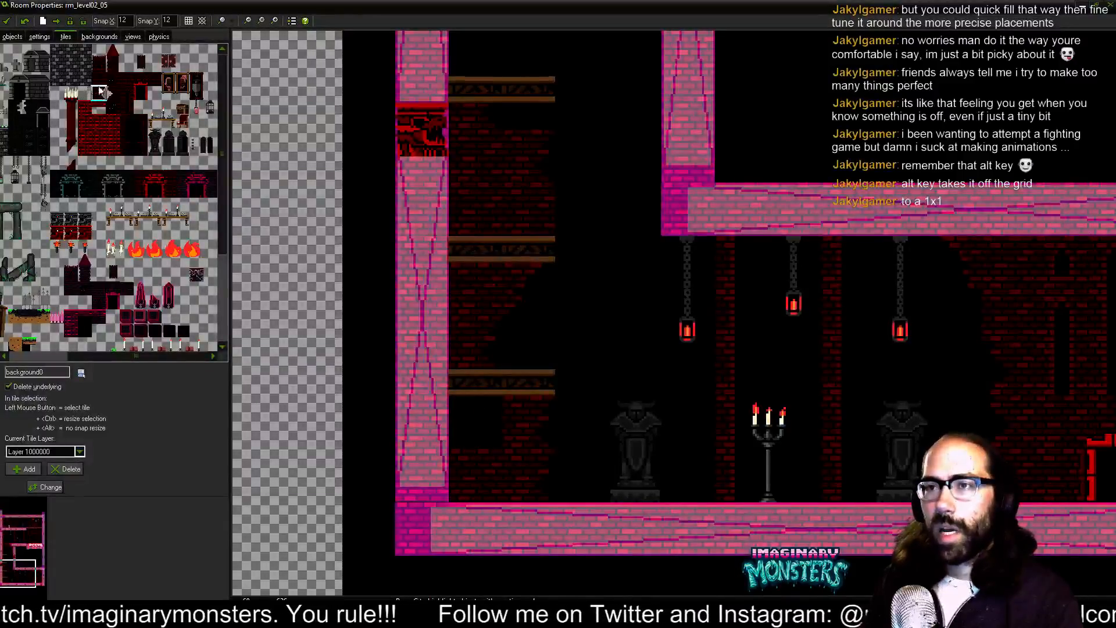
click(98, 79)
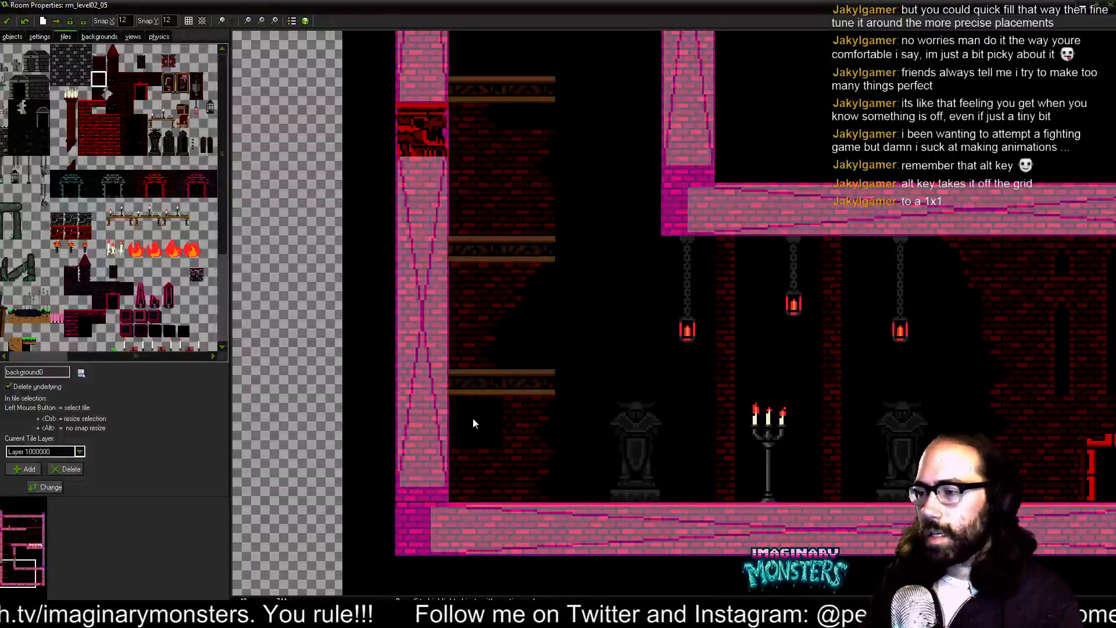
- Build an arched dark brick window between the top two platforms of the left shaft and fill the strip above its arch with plain brick
scroll(523, 430, up, 5)
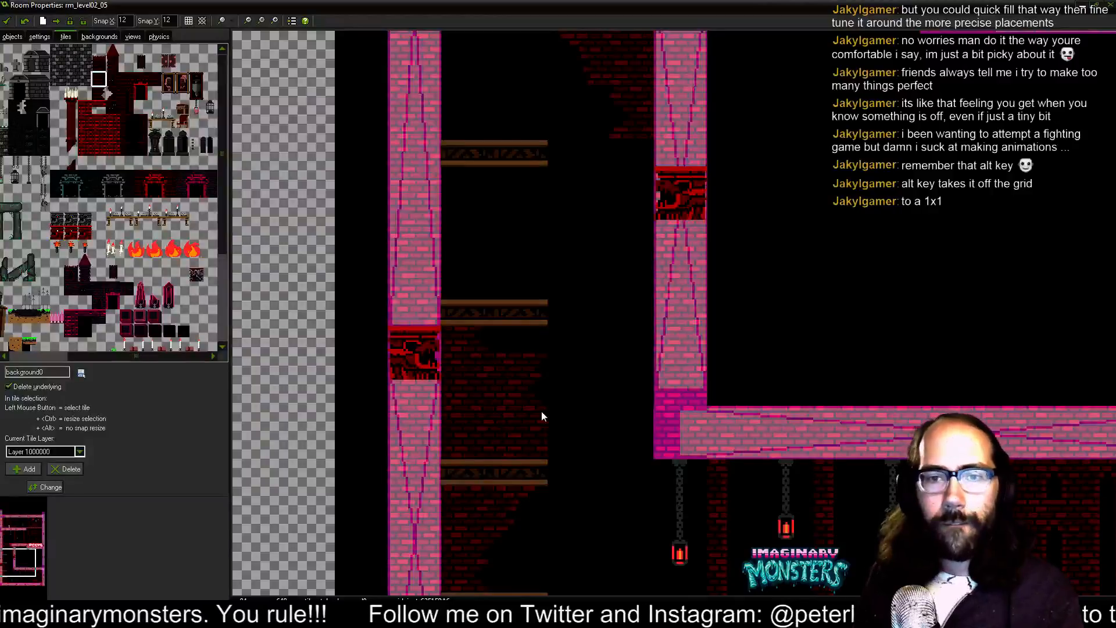
scroll(547, 332, up, 3)
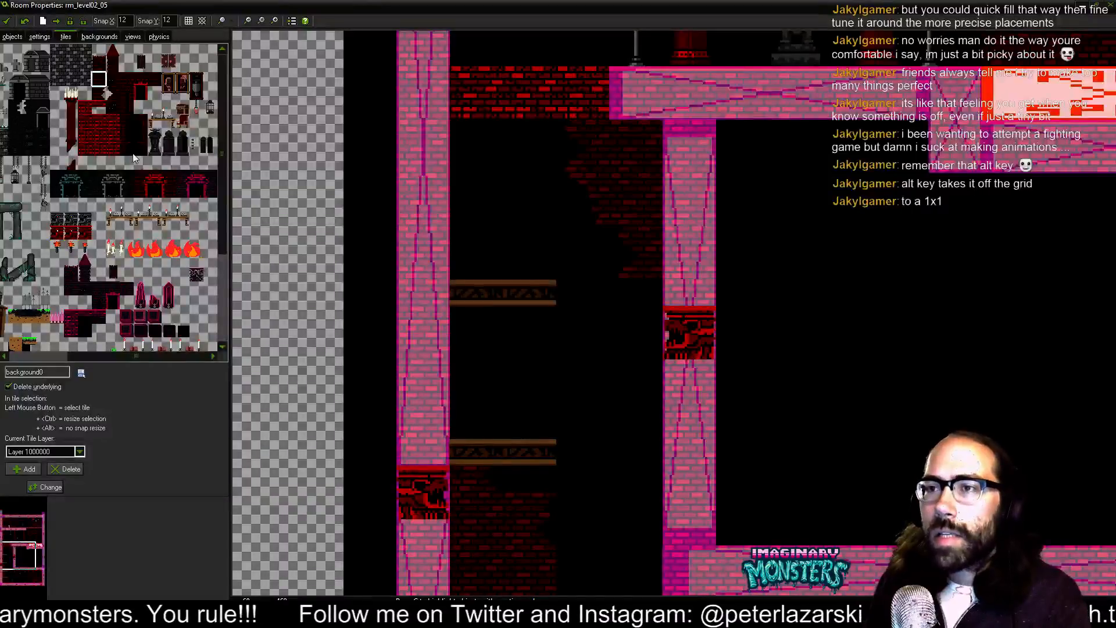
drag(124, 144, 140, 152)
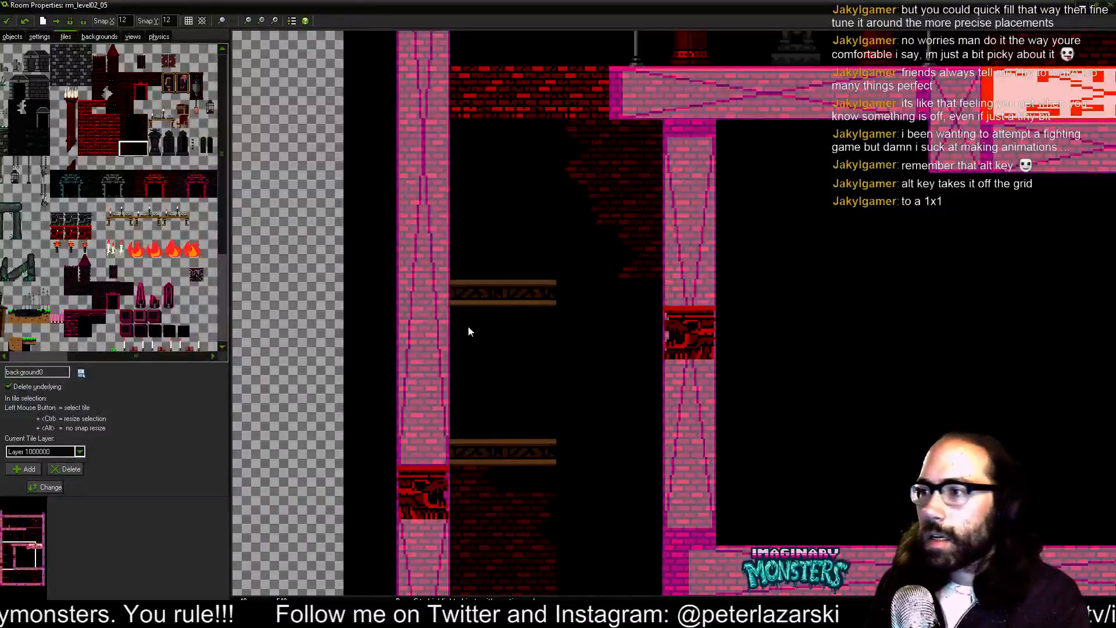
mouse_move(470, 325)
mouse_down()
mouse_move(539, 320)
mouse_move(460, 318)
mouse_up()
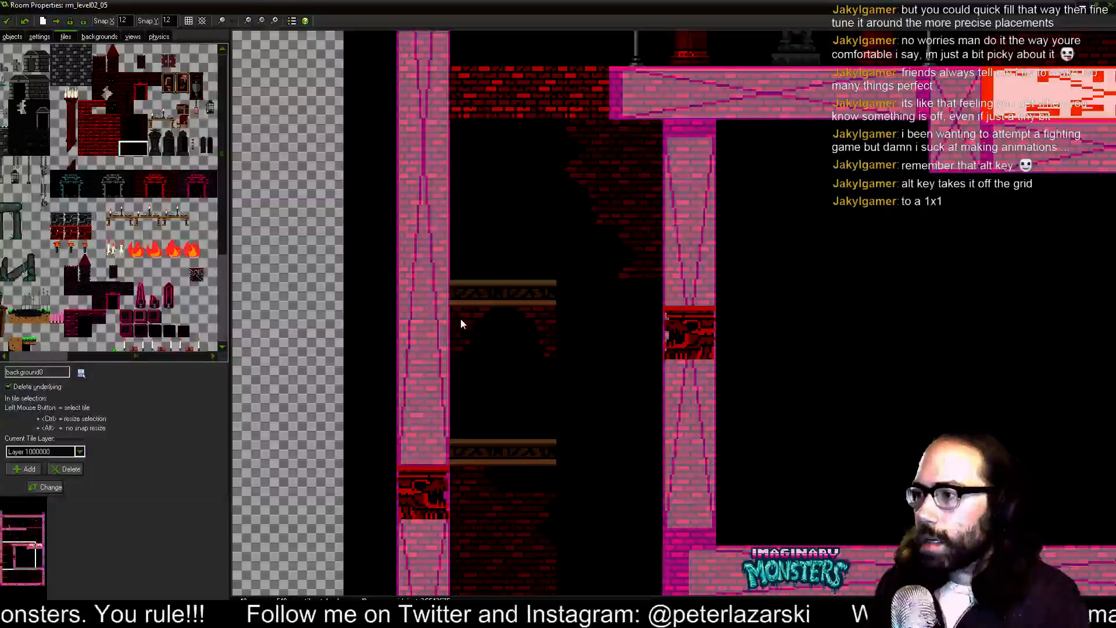
click(137, 137)
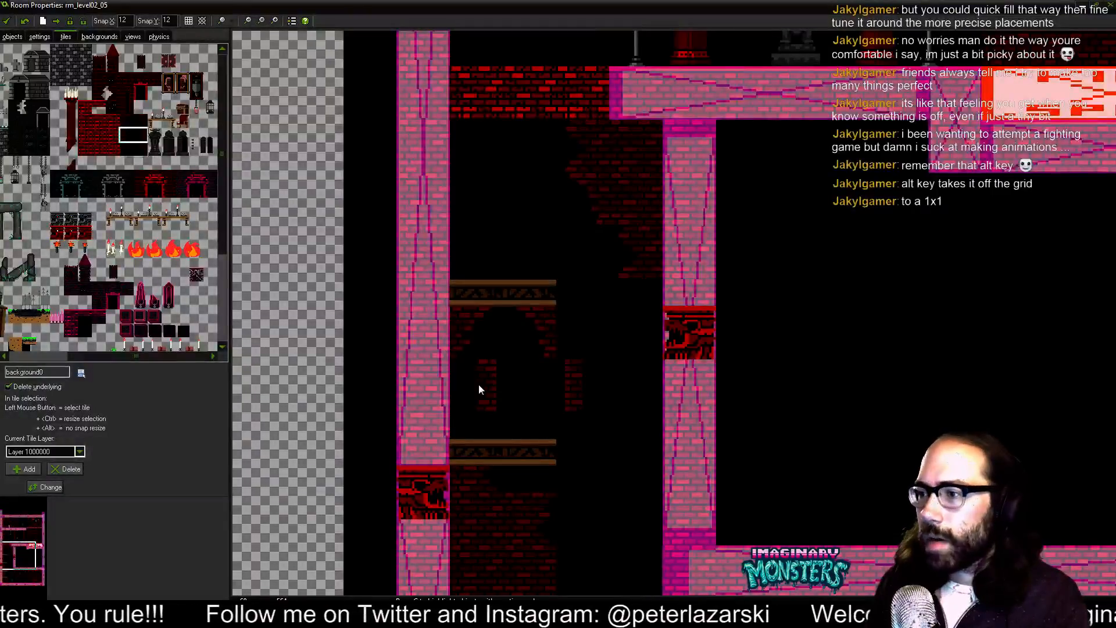
mouse_move(478, 389)
mouse_down()
mouse_move(458, 385)
mouse_move(462, 403)
mouse_up()
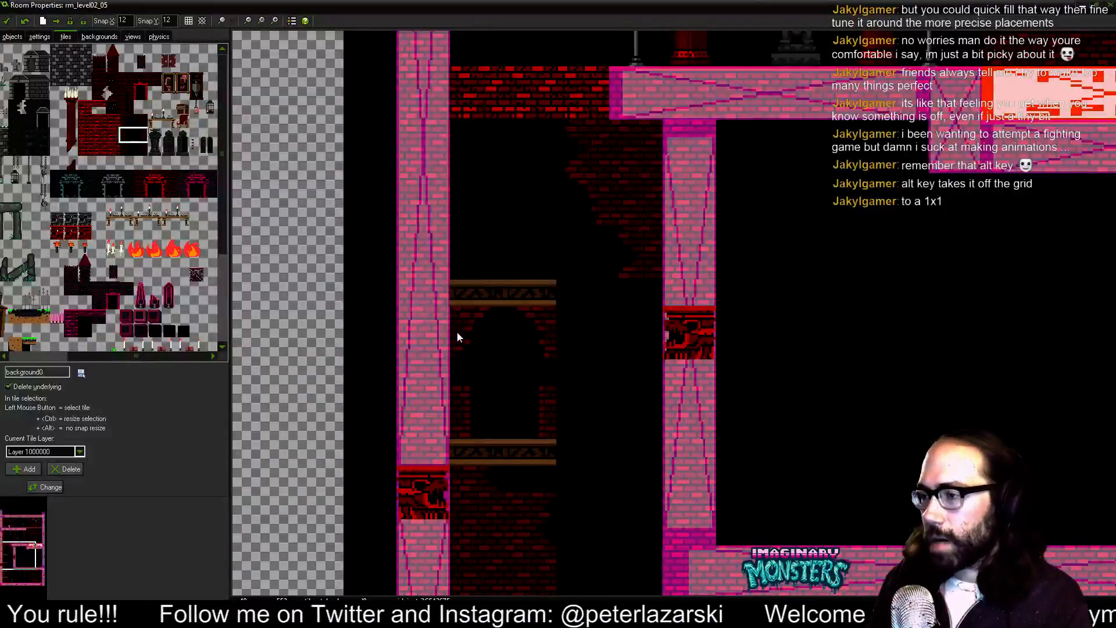
drag(457, 337, 455, 341)
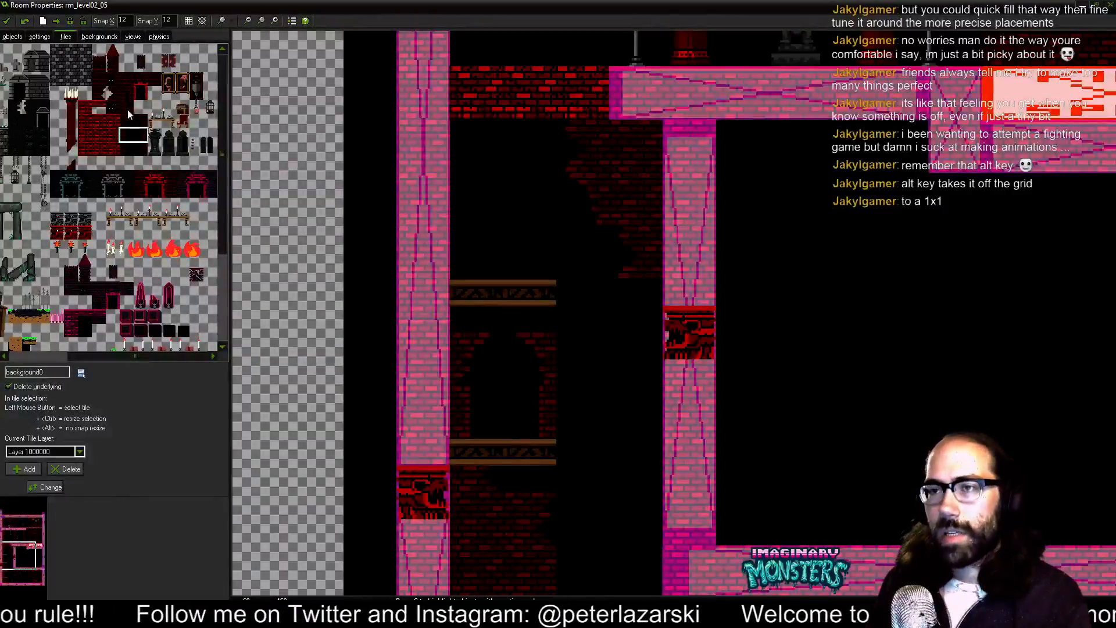
click(102, 85)
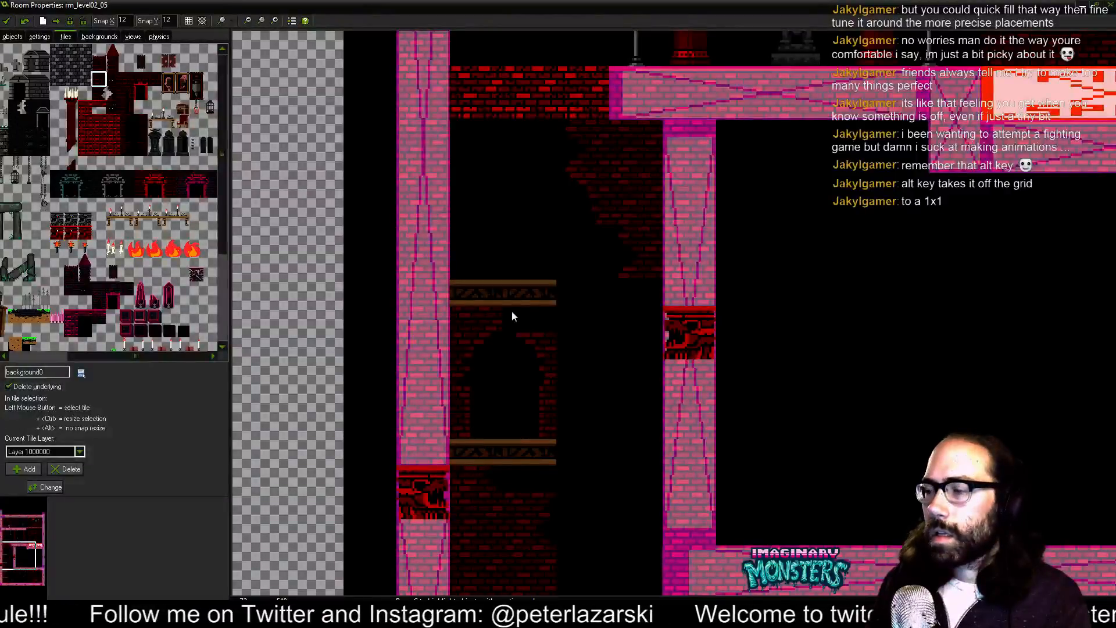
scroll(541, 316, down, 3)
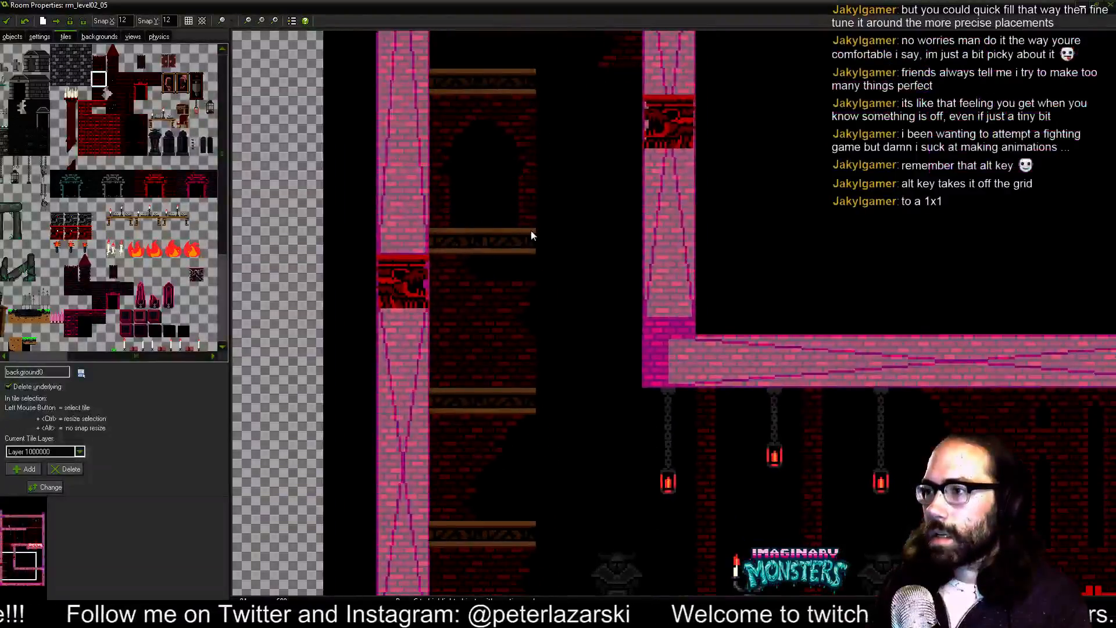
- Line the wall above the left shaft's top platform with dark brick and jagged-edge brick tiles, continuing up to the ceiling
scroll(531, 232, up, 5)
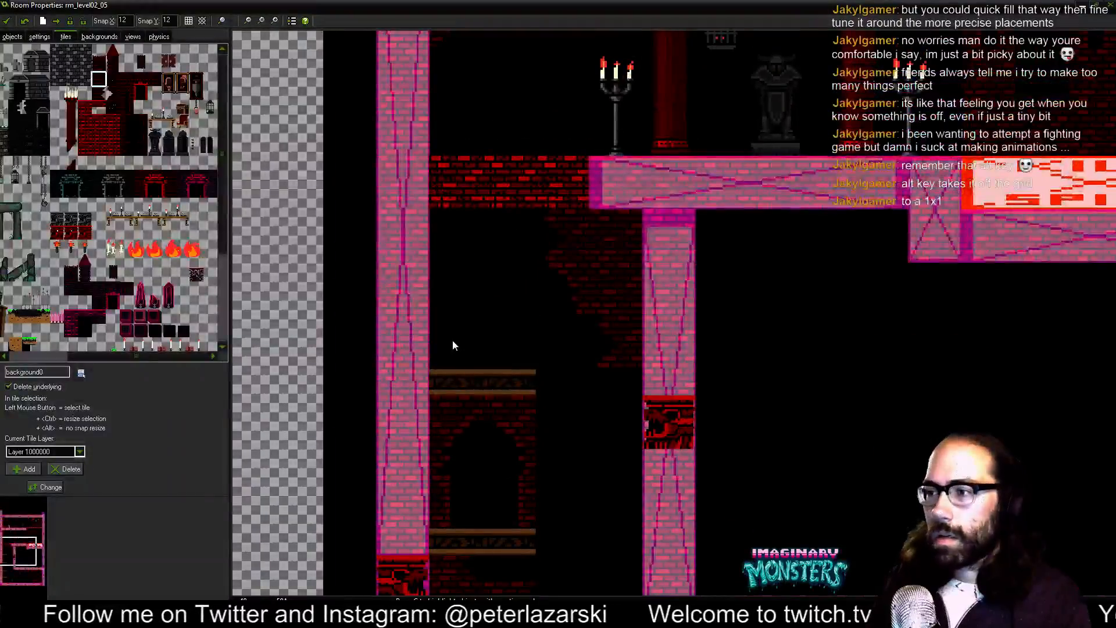
click(452, 343)
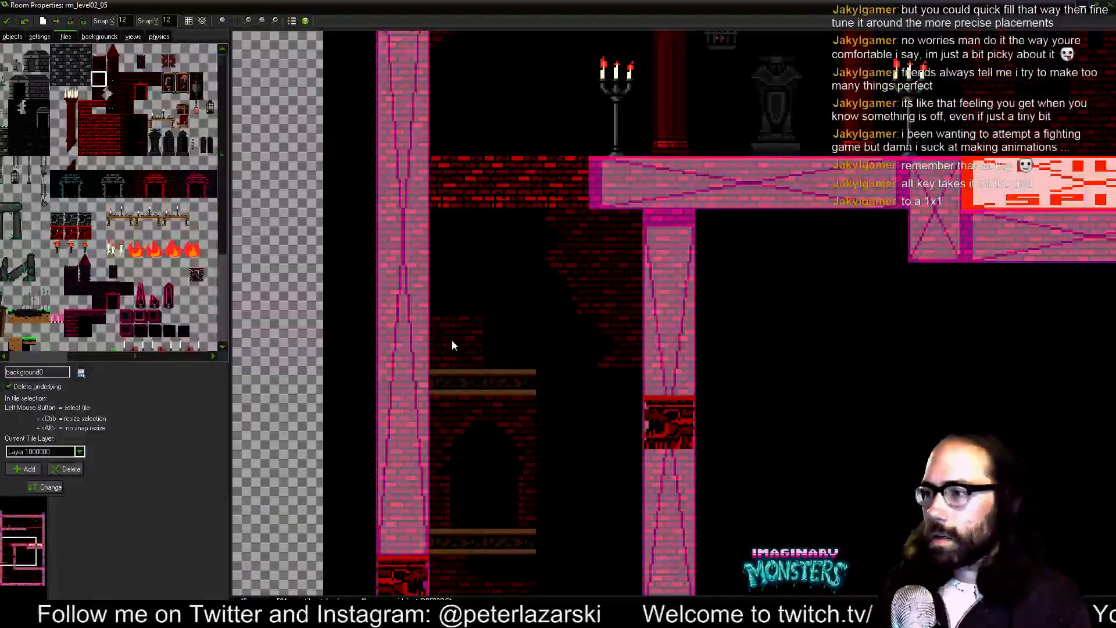
click(106, 93)
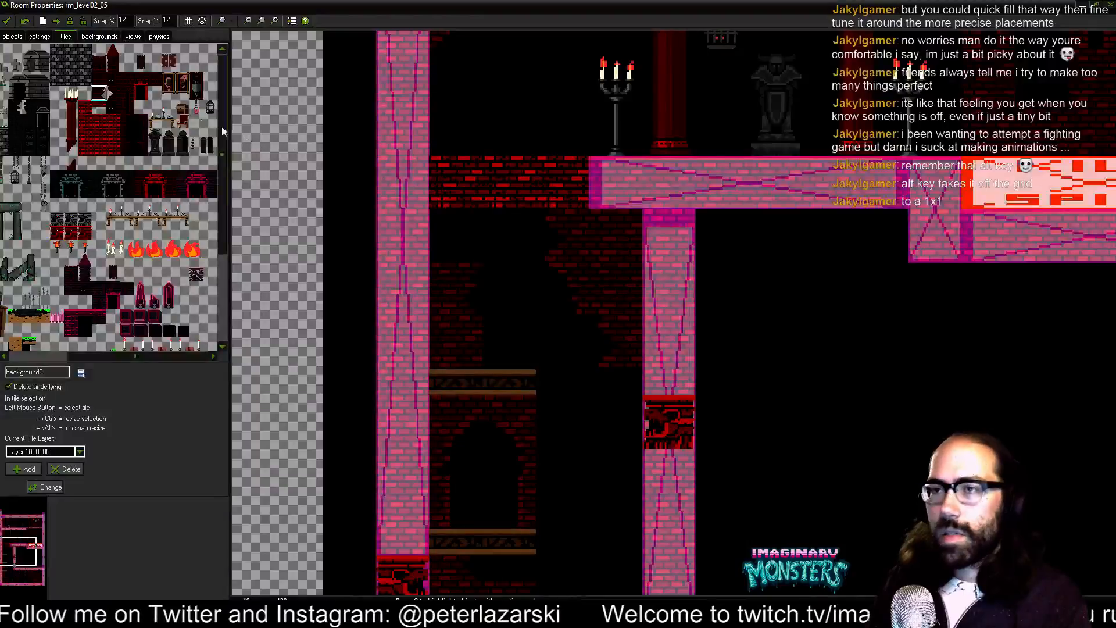
click(124, 150)
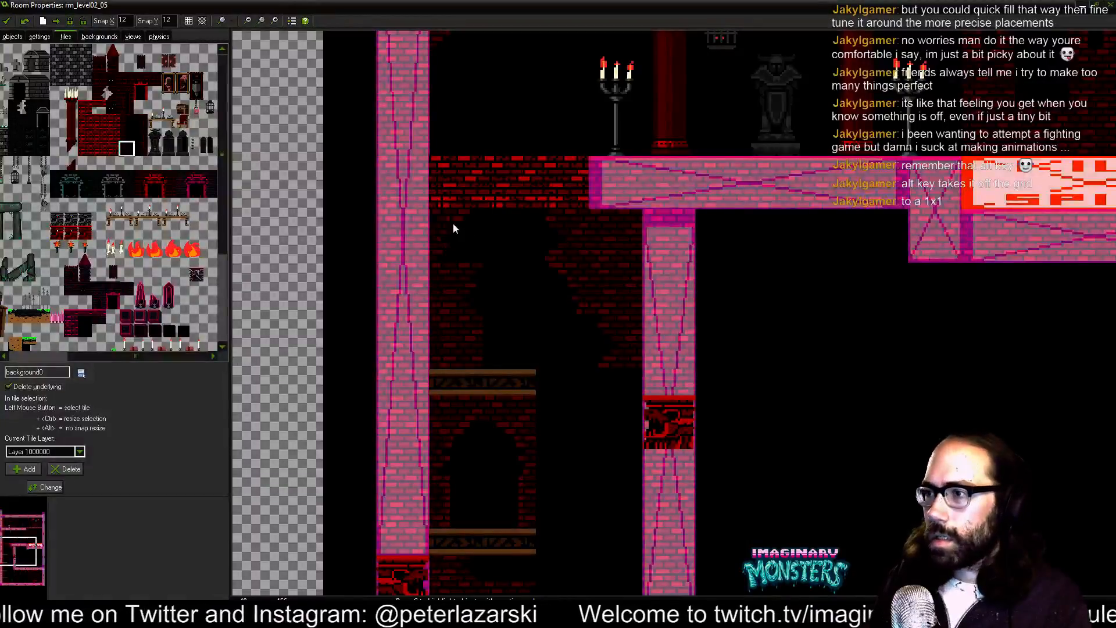
drag(490, 315, 448, 324)
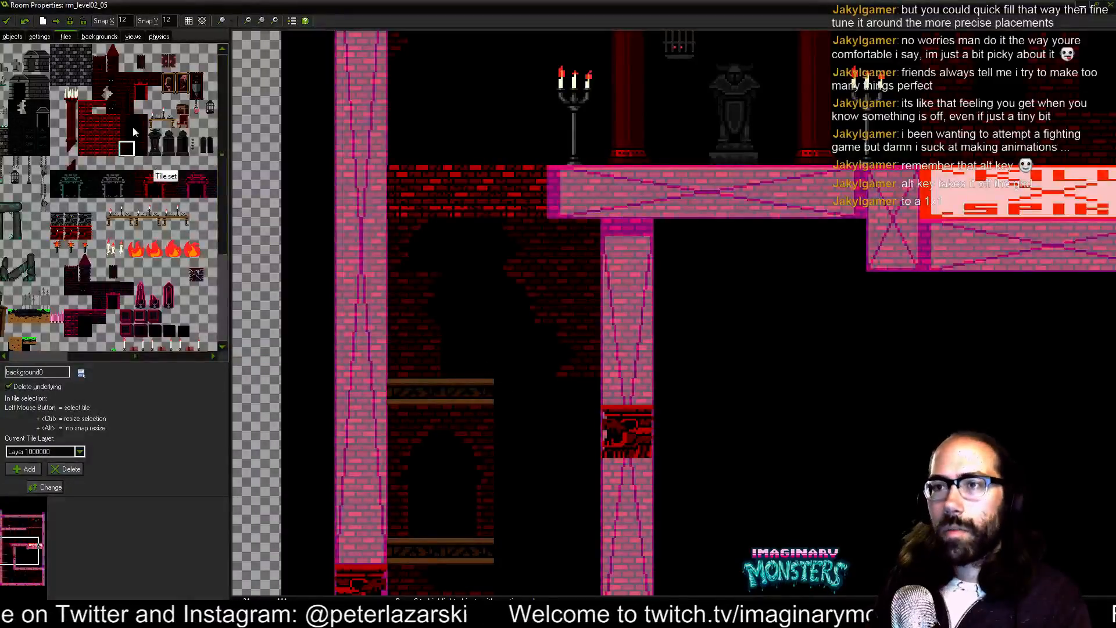
click(100, 94)
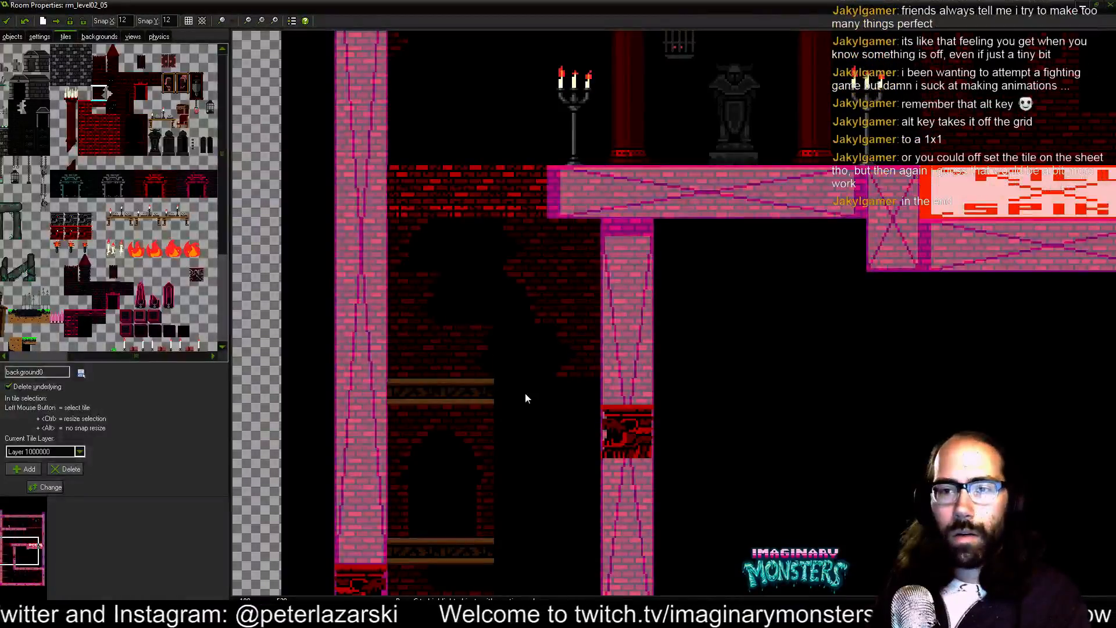
drag(525, 393, 424, 336)
drag(424, 298, 450, 331)
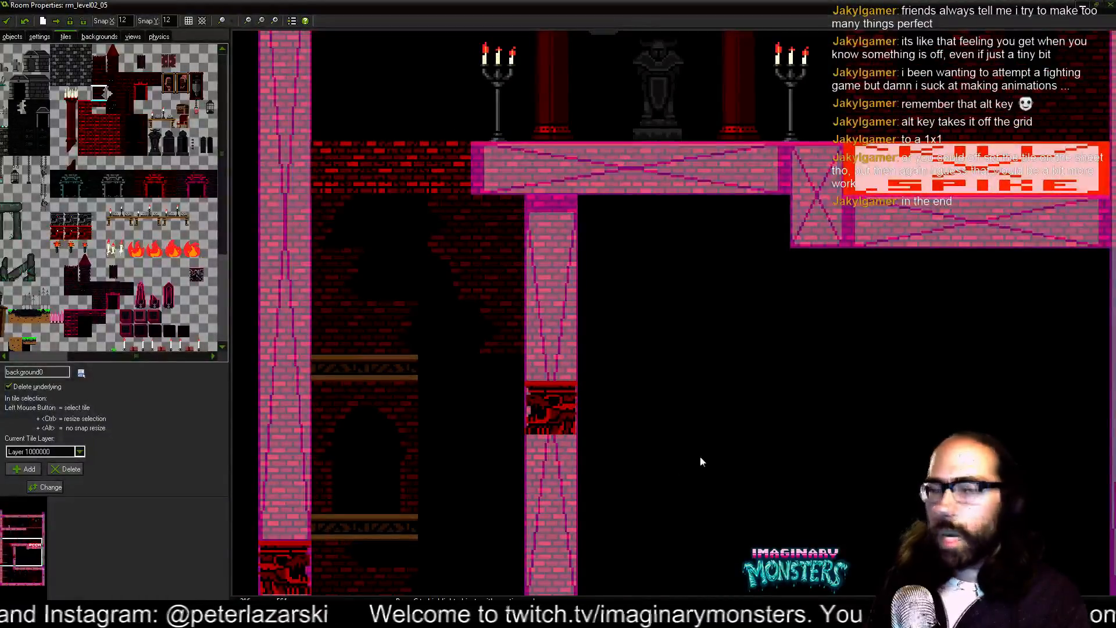
- Examine the shaft, the lower hall and the two upper halls to compare their brickwork and find remaining empty areas
drag(700, 457, 770, 341)
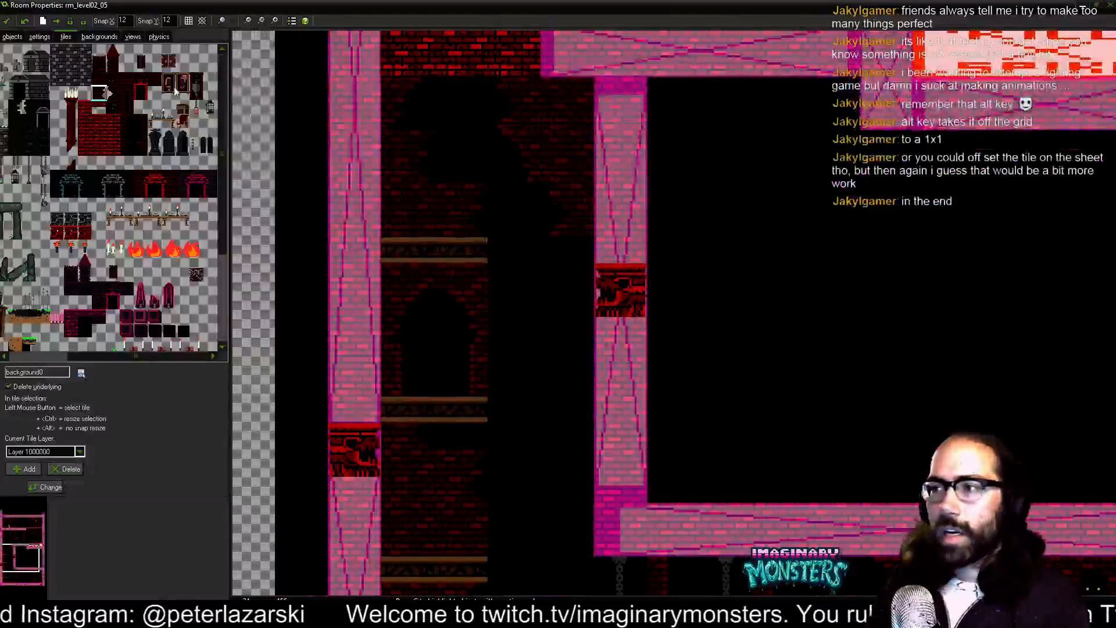
click(140, 149)
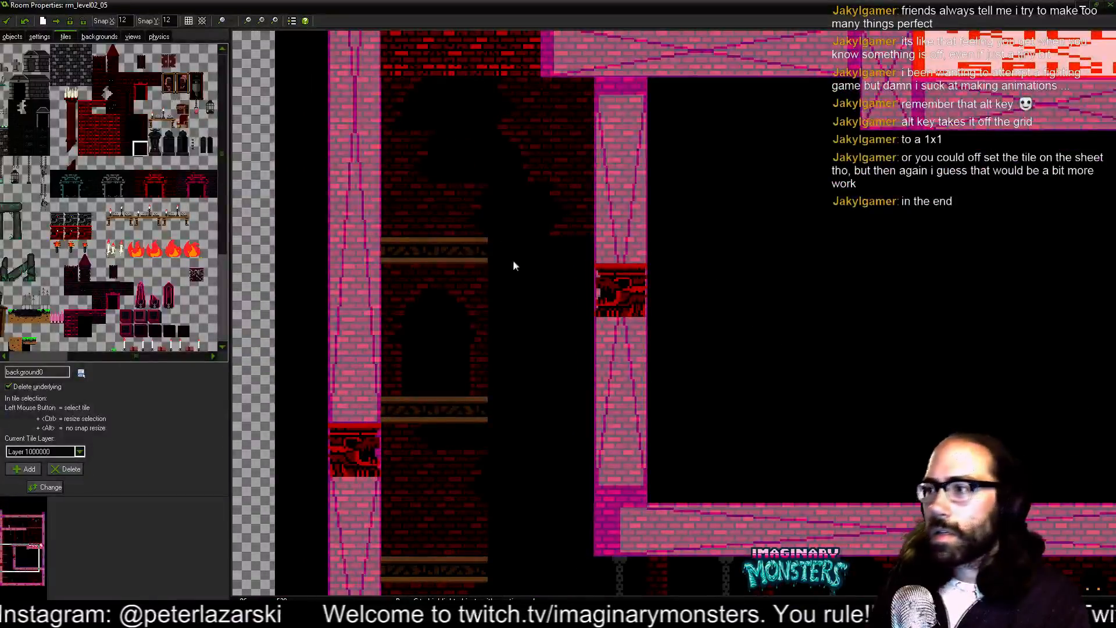
scroll(610, 354, down, 2)
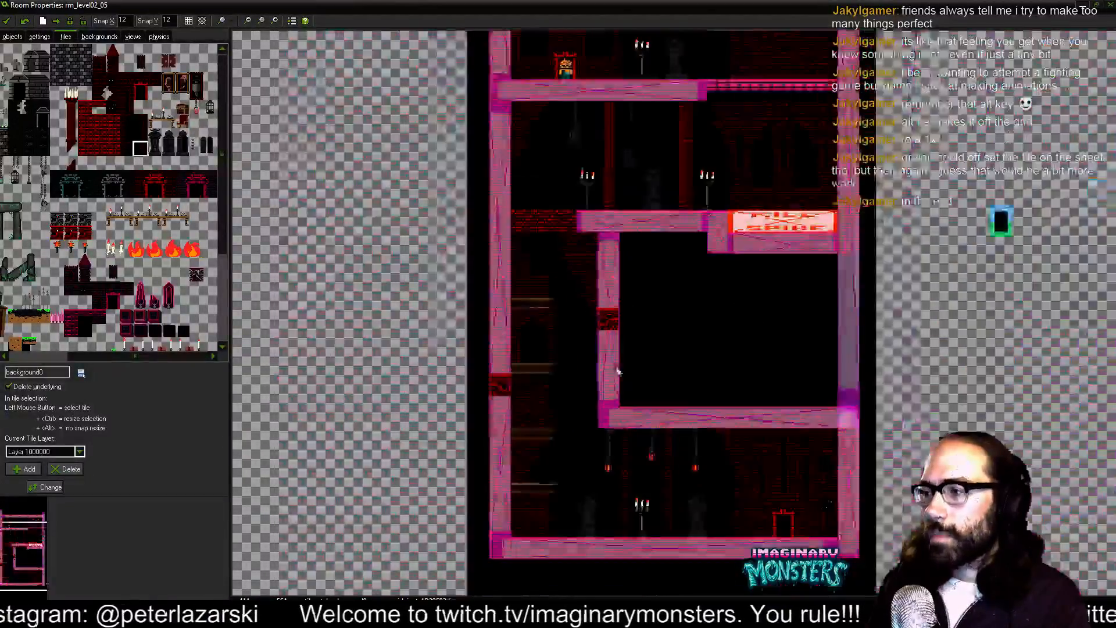
drag(619, 372, 518, 344)
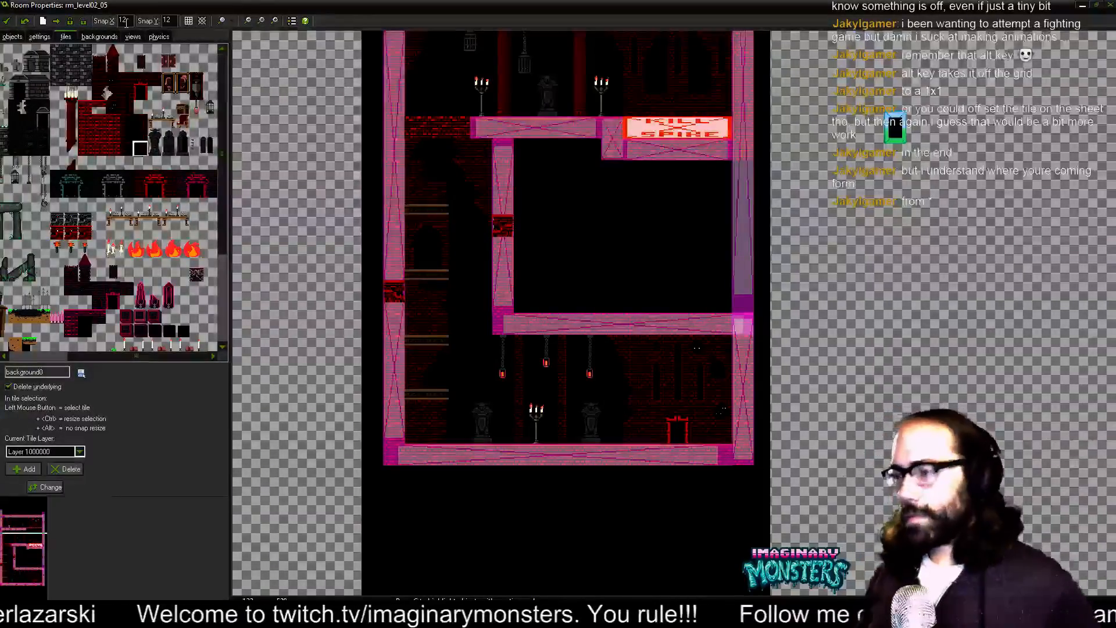
scroll(454, 335, up, 3)
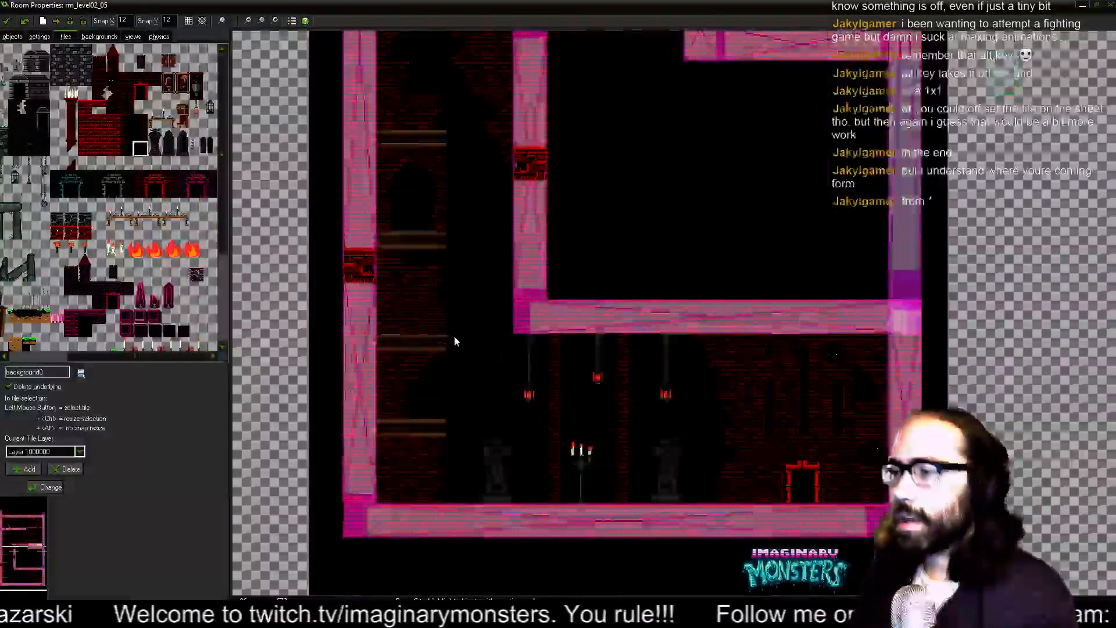
drag(464, 370, 330, 441)
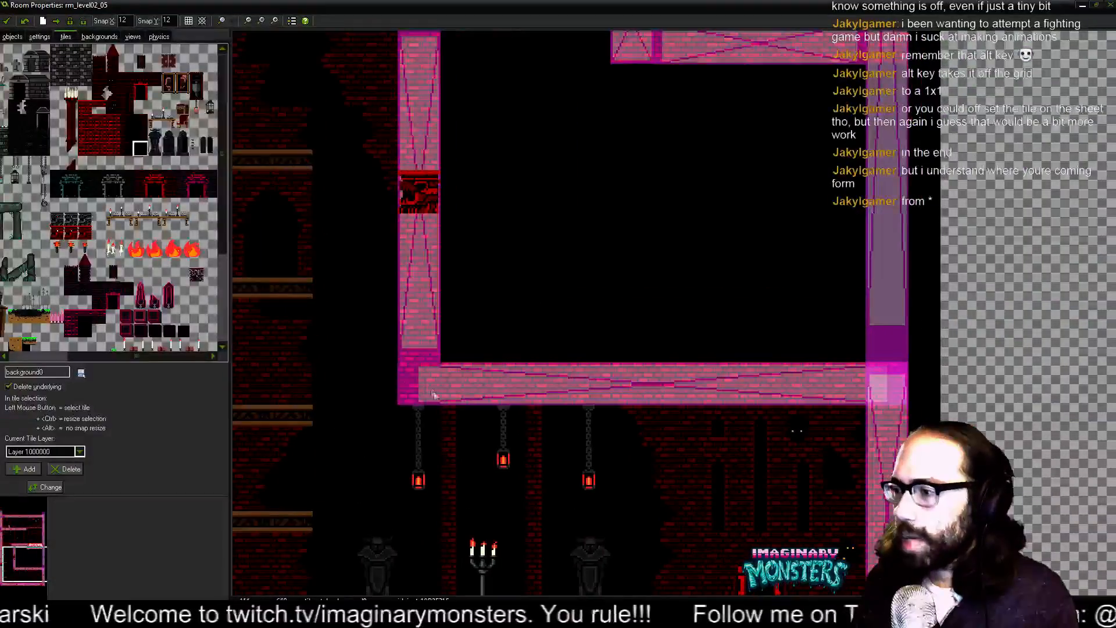
drag(432, 390, 319, 222)
drag(391, 261, 604, 330)
drag(709, 231, 726, 502)
drag(701, 397, 667, 579)
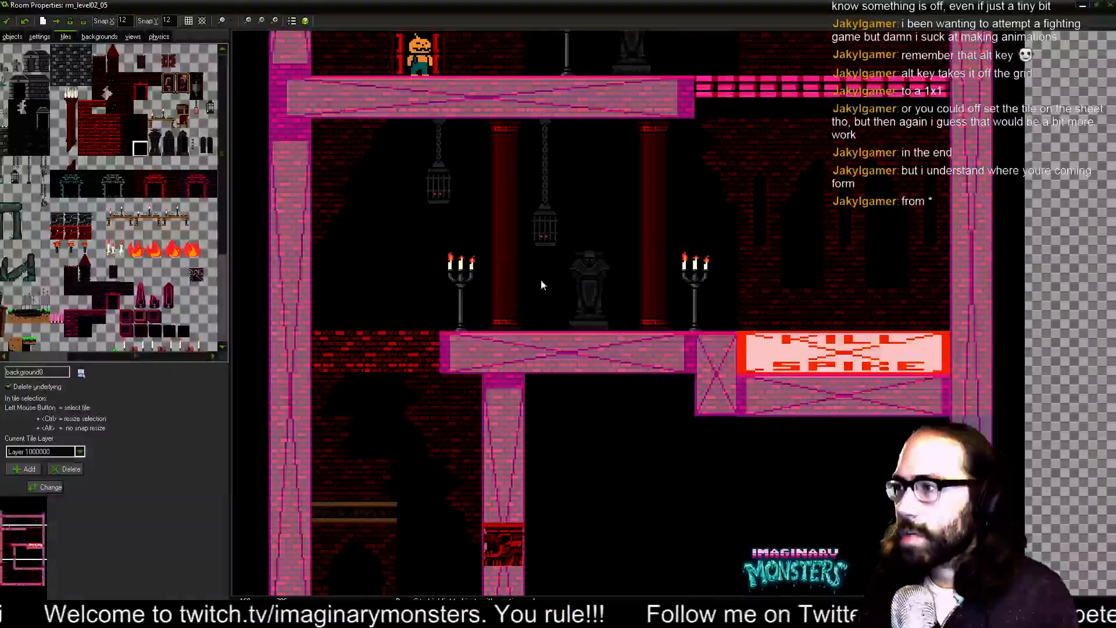
drag(527, 326, 490, 444)
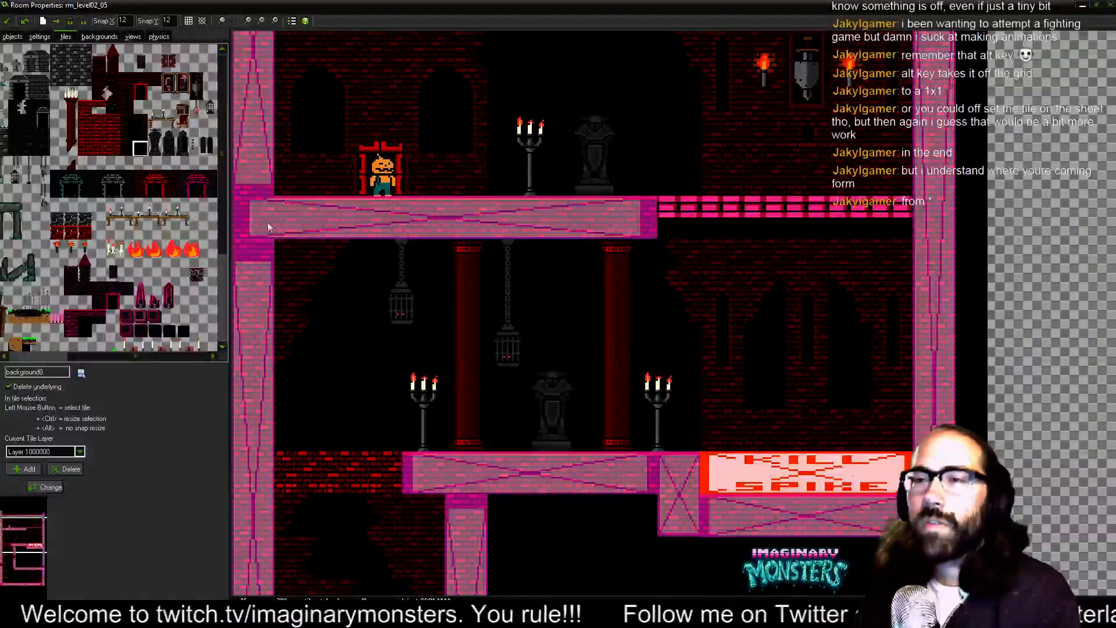
- Try placing a jagged dark brick tile under the ceiling between the two red columns of the middle hall
click(98, 93)
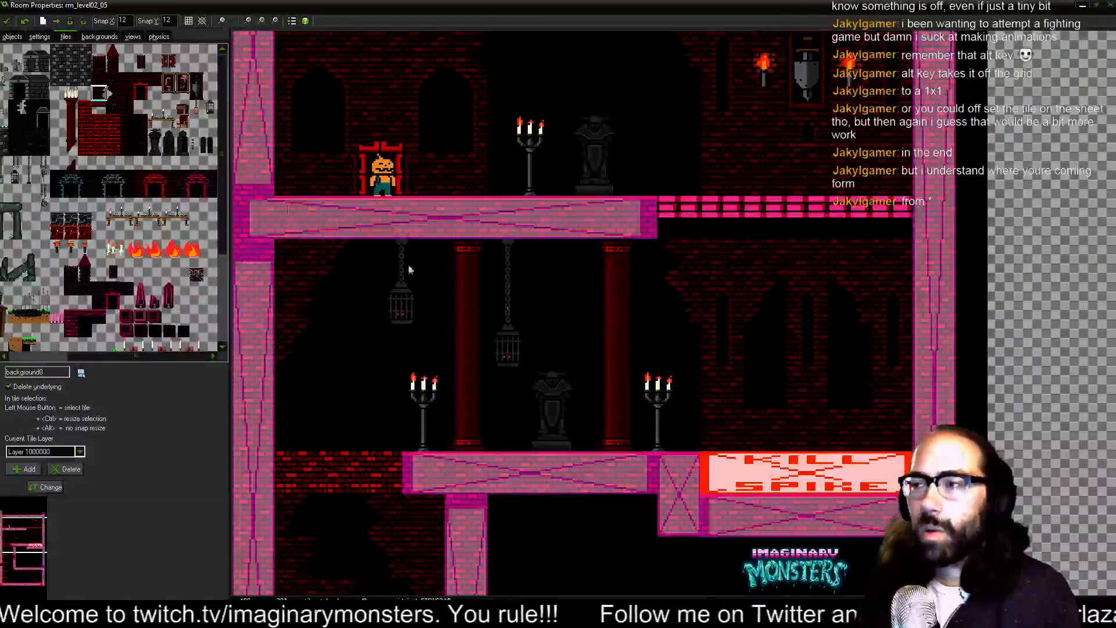
scroll(570, 298, up, 1)
click(552, 244)
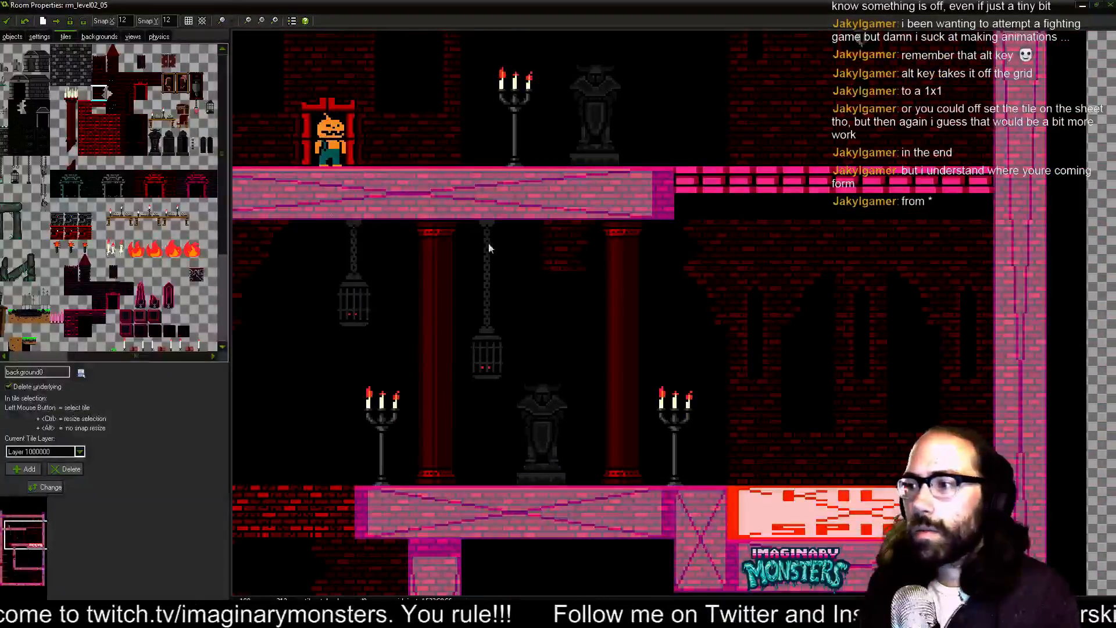
- Build the upper half of a tall arched brick window behind the statue in the top hall
drag(512, 279, 515, 475)
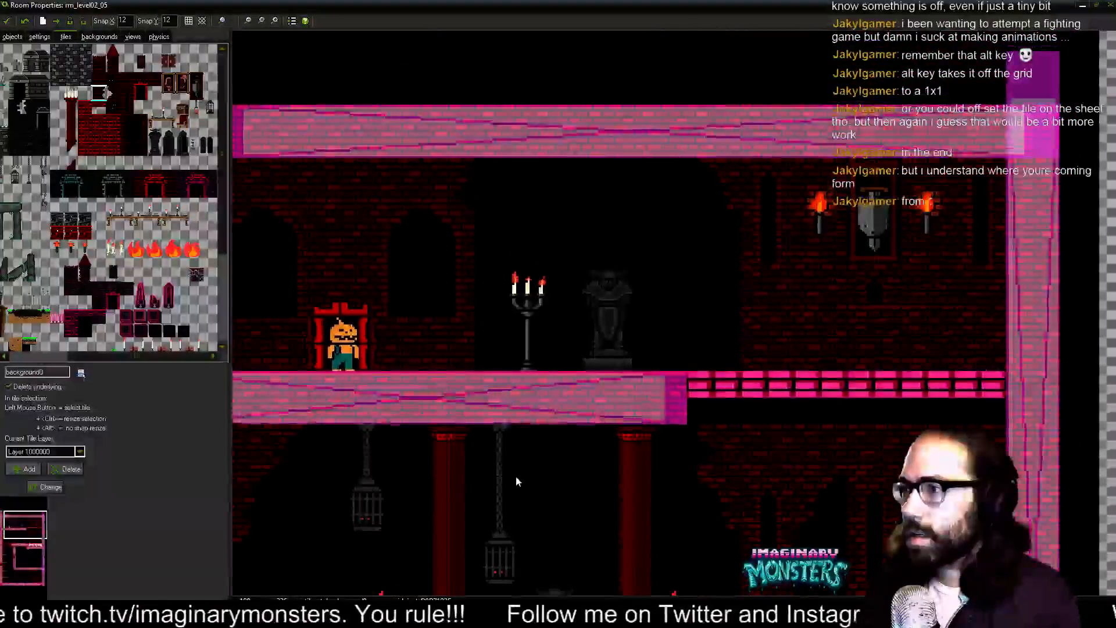
click(126, 121)
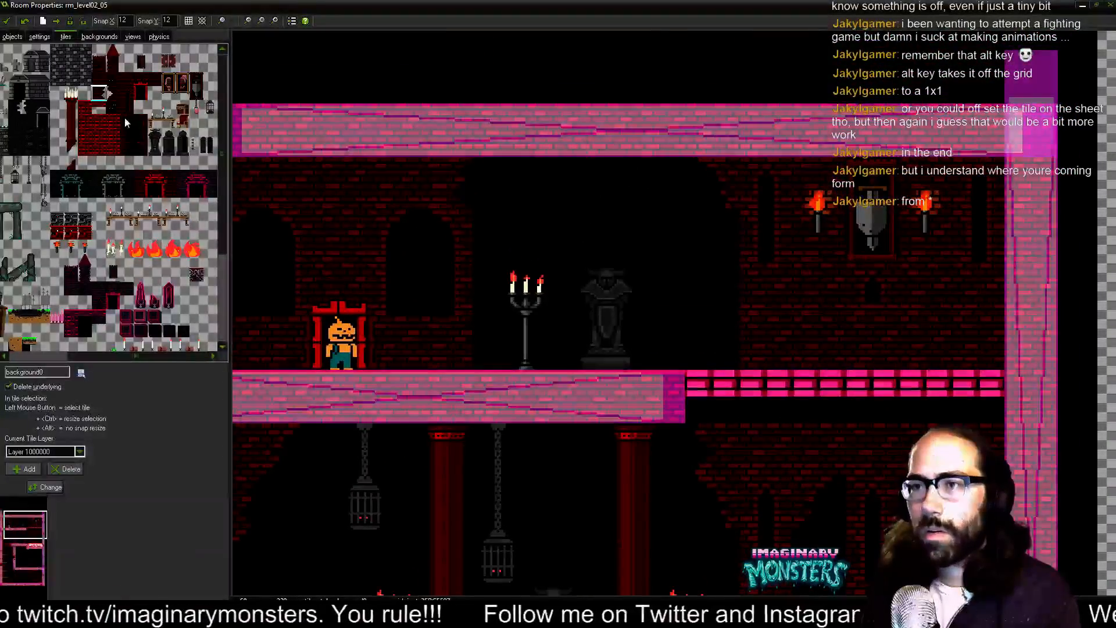
drag(125, 128, 127, 140)
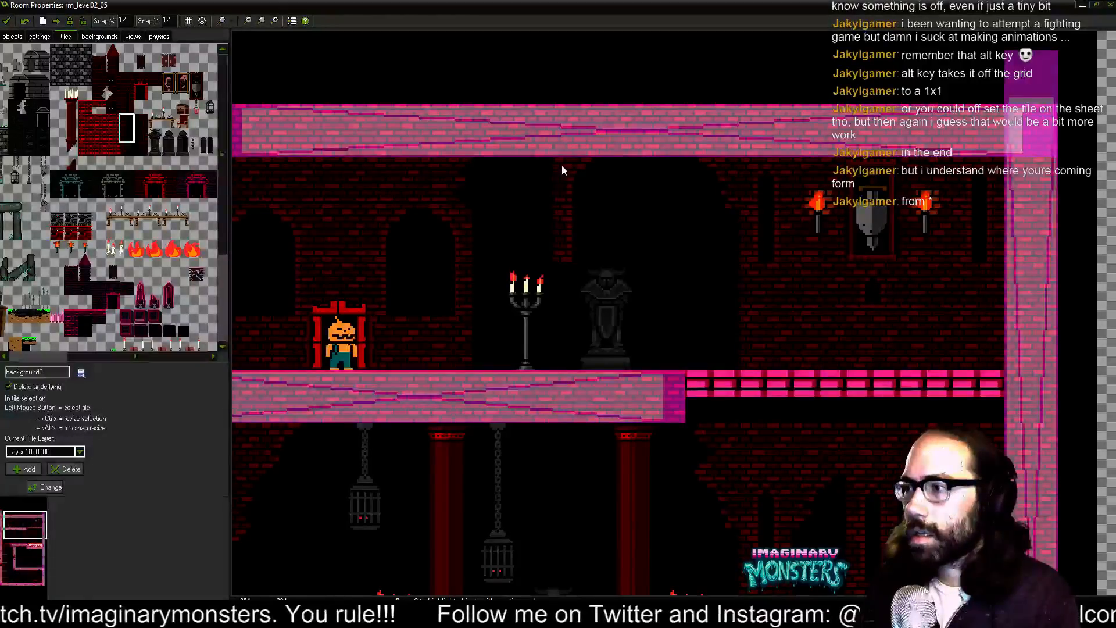
click(140, 119)
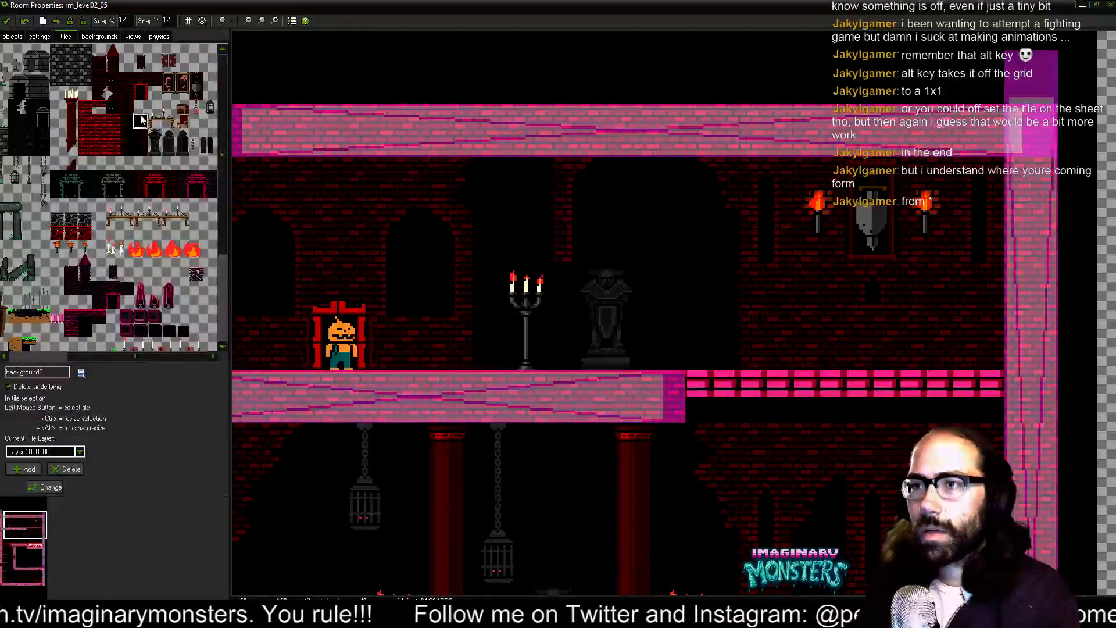
click(628, 173)
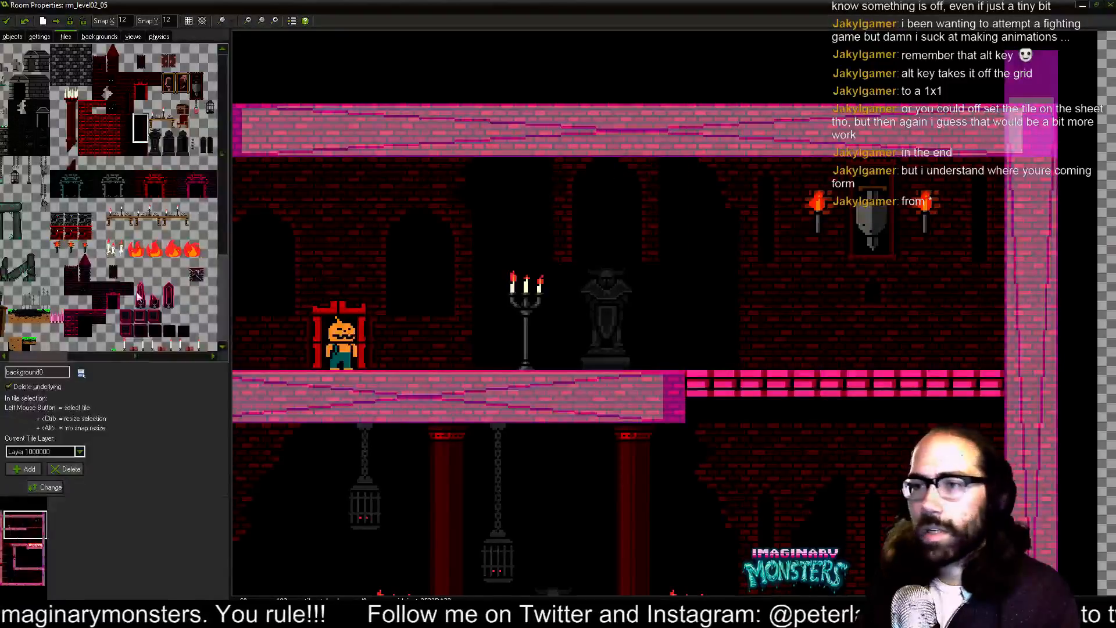
- Turn off deletion of underlying tiles, extend the arched window's brick sides down to the floor and remove the statue in front of it
click(11, 387)
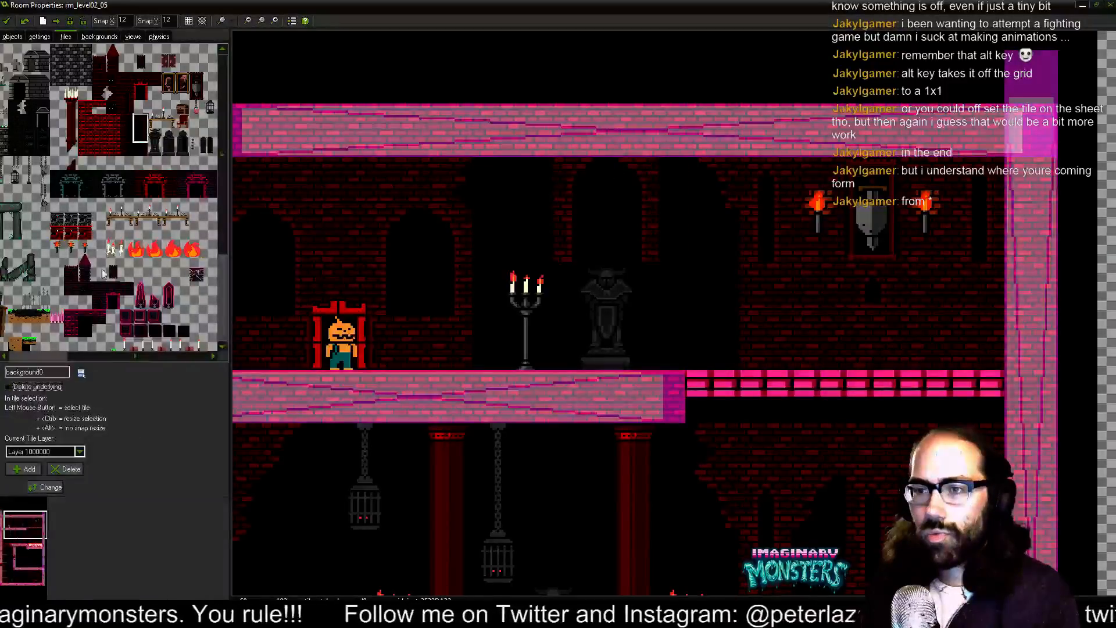
click(141, 151)
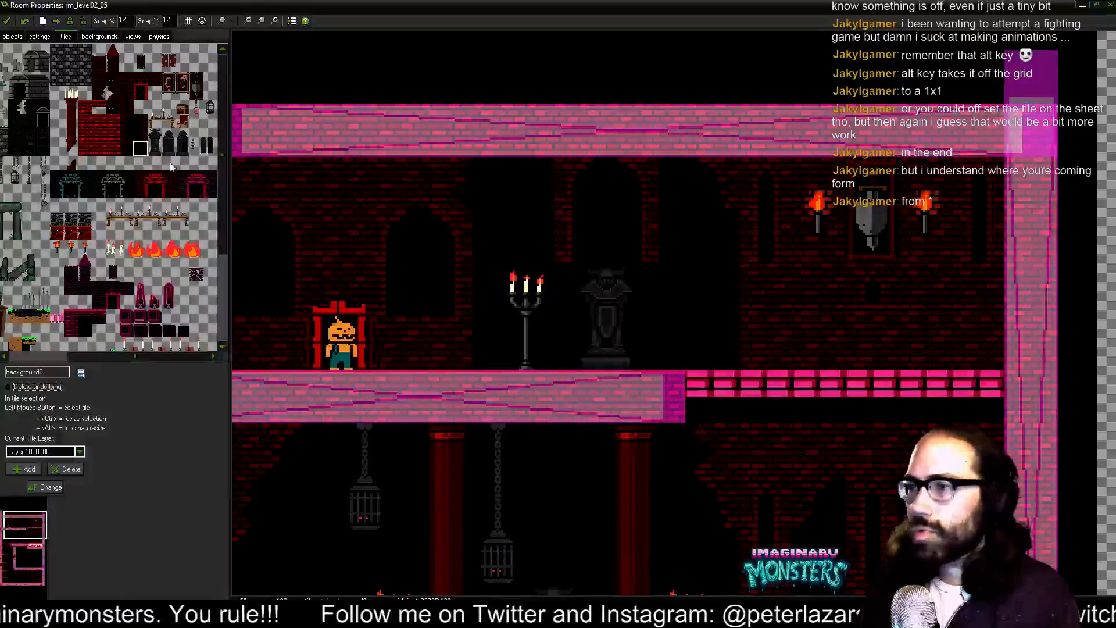
click(143, 131)
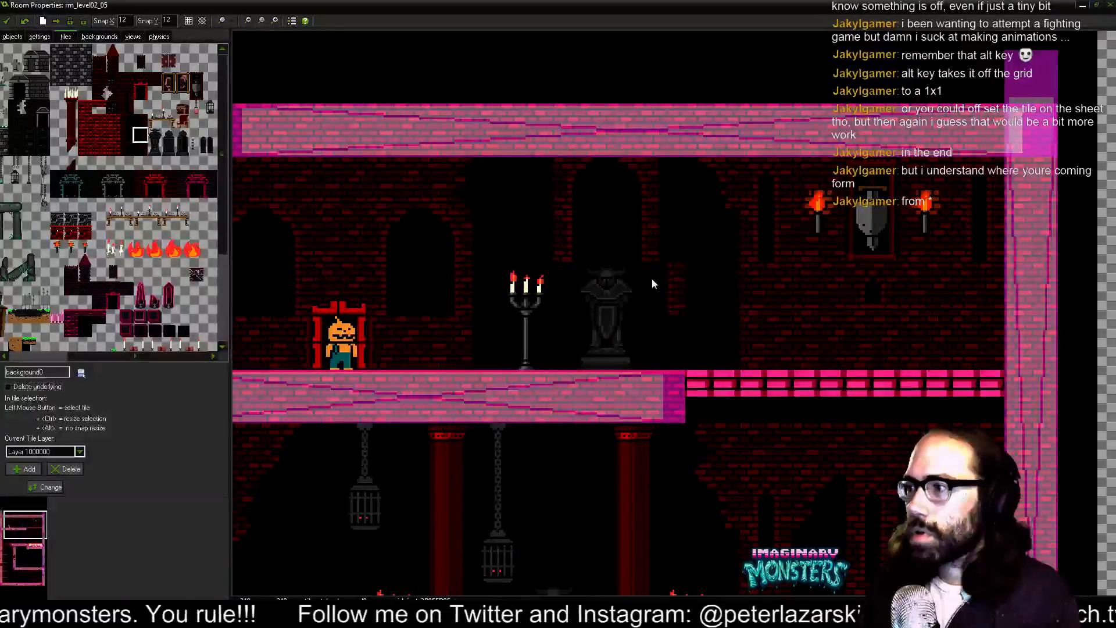
click(622, 279)
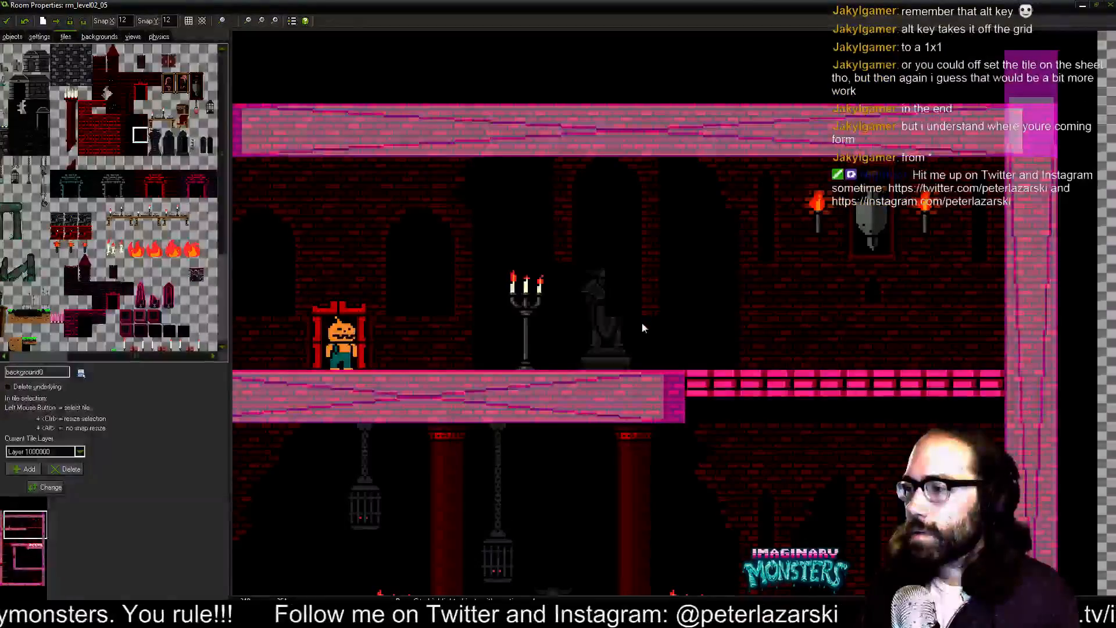
click(627, 331)
right_click(595, 298)
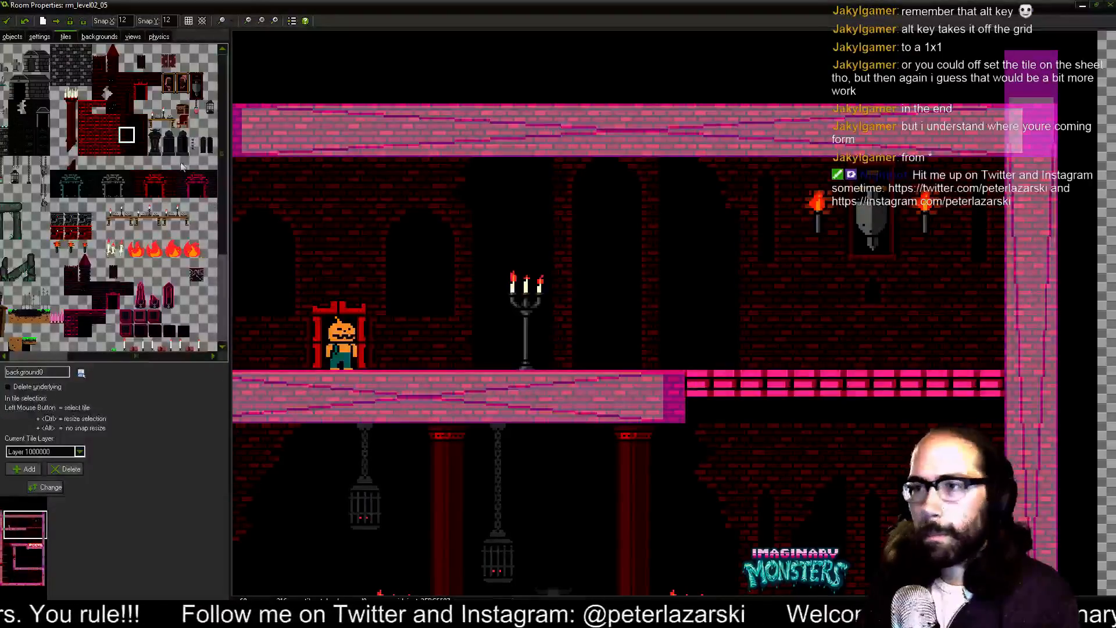
- Try placing the winged statue at different offsets inside the tall arched window, then clear it away
click(156, 150)
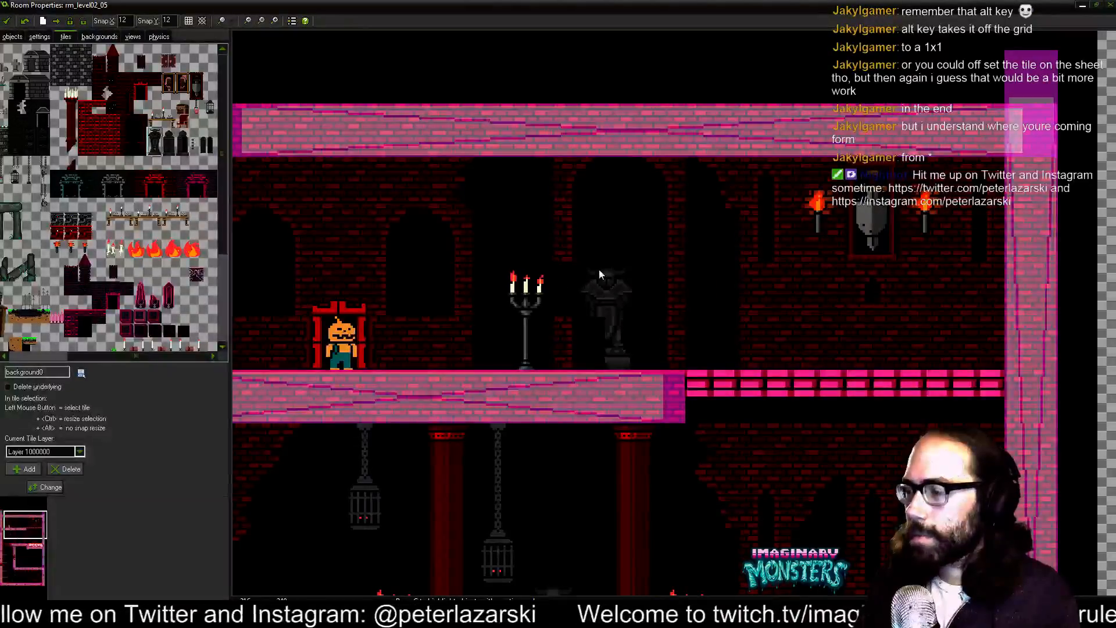
drag(604, 268, 611, 267)
right_click(610, 267)
click(570, 252)
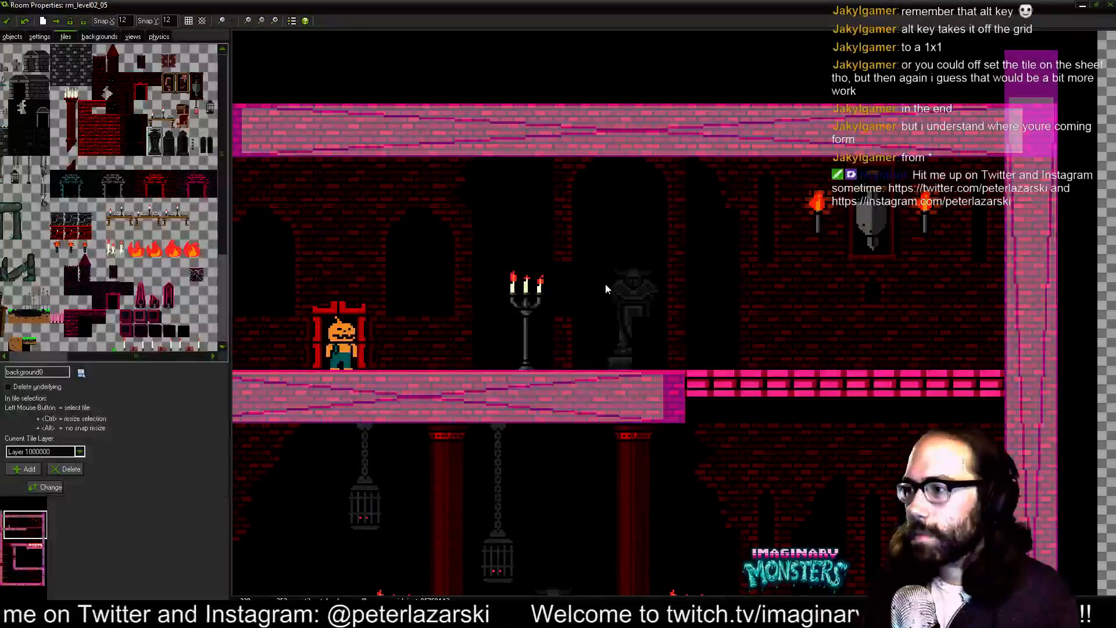
drag(606, 285, 599, 283)
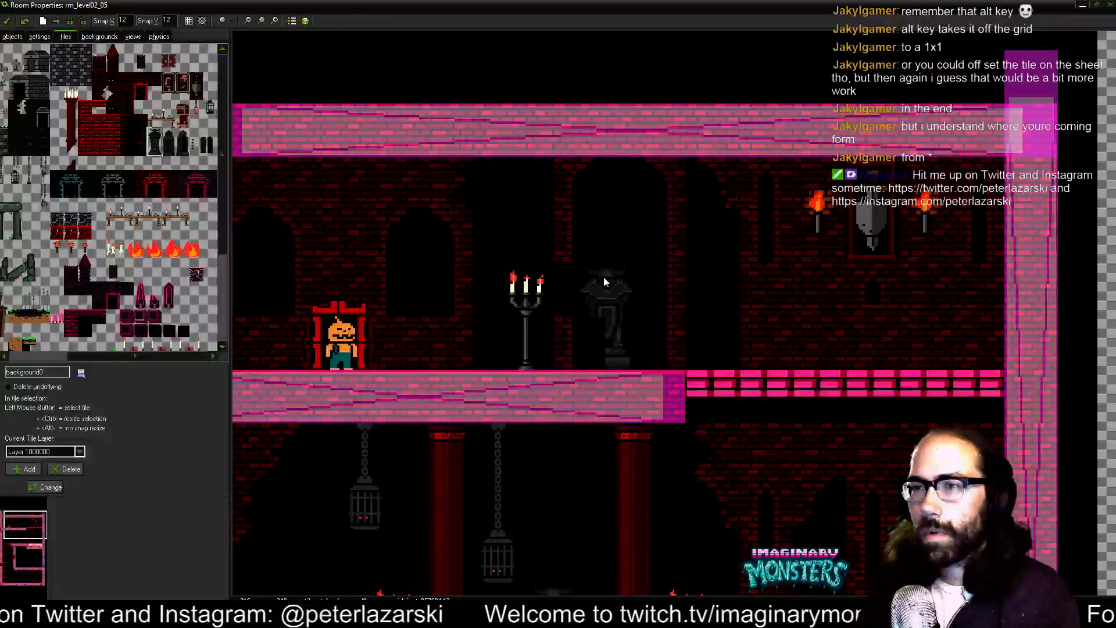
drag(603, 277, 591, 273)
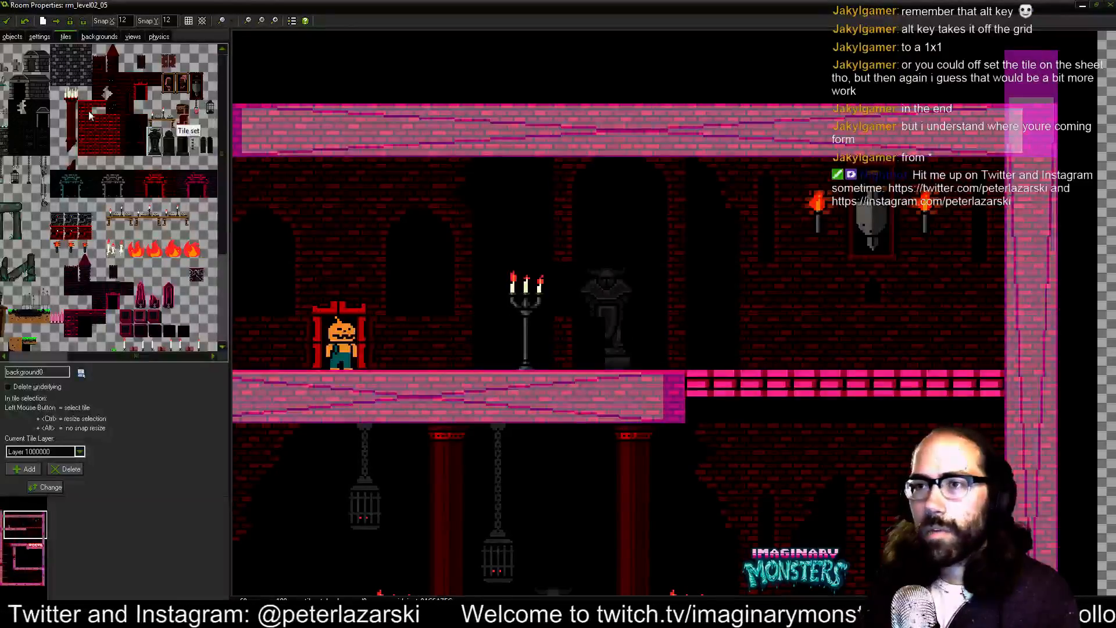
click(127, 133)
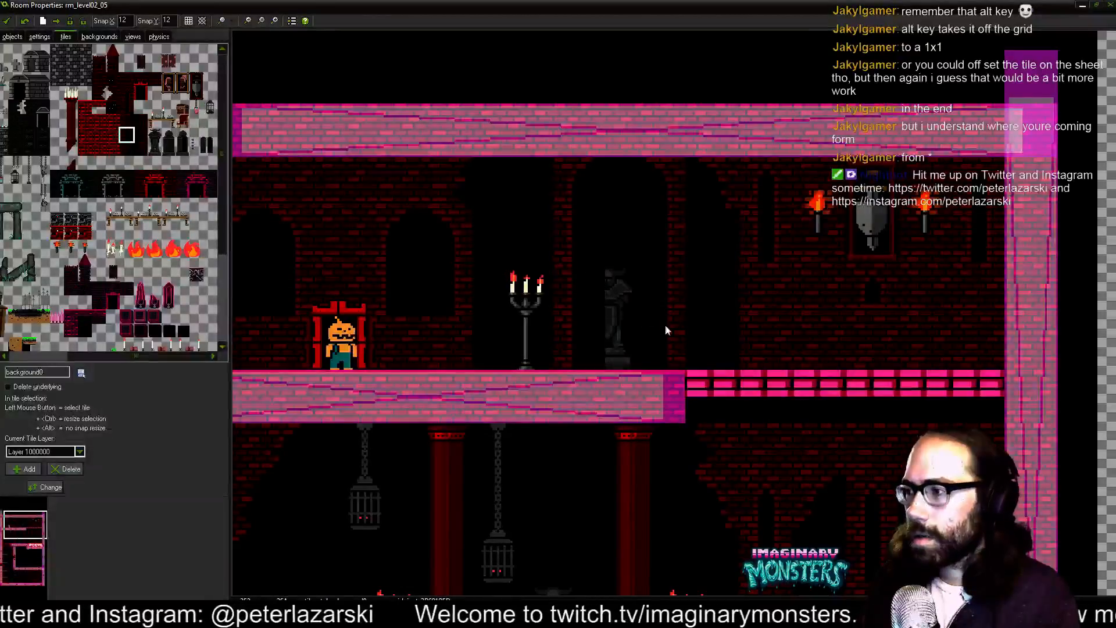
right_click(631, 329)
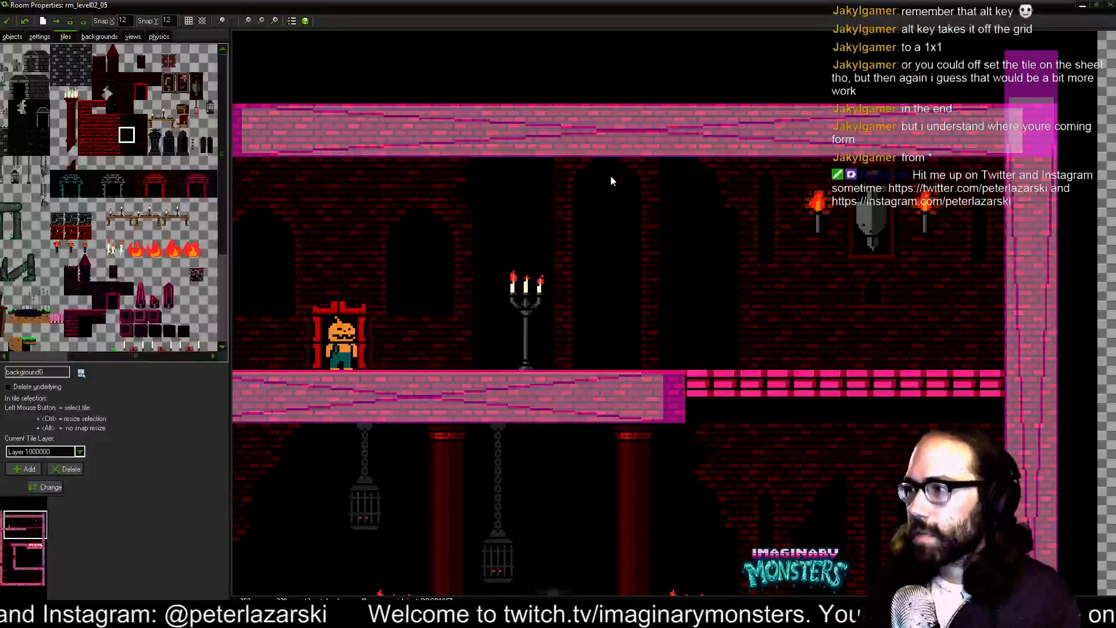
- Save the changes to the room
drag(608, 287, 653, 309)
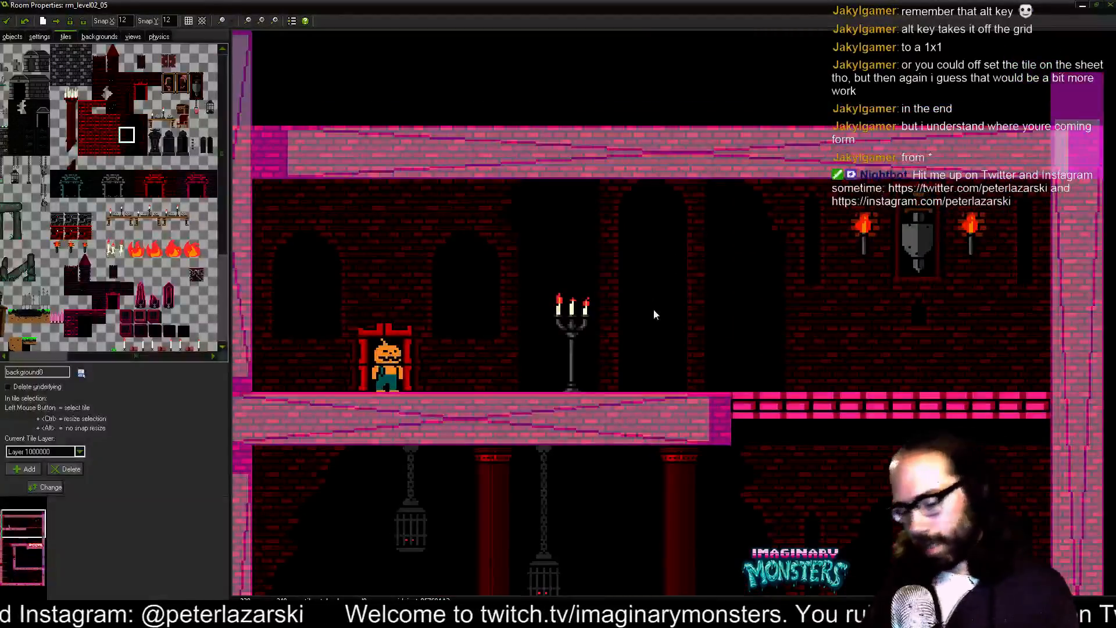
key(ctrl+s)
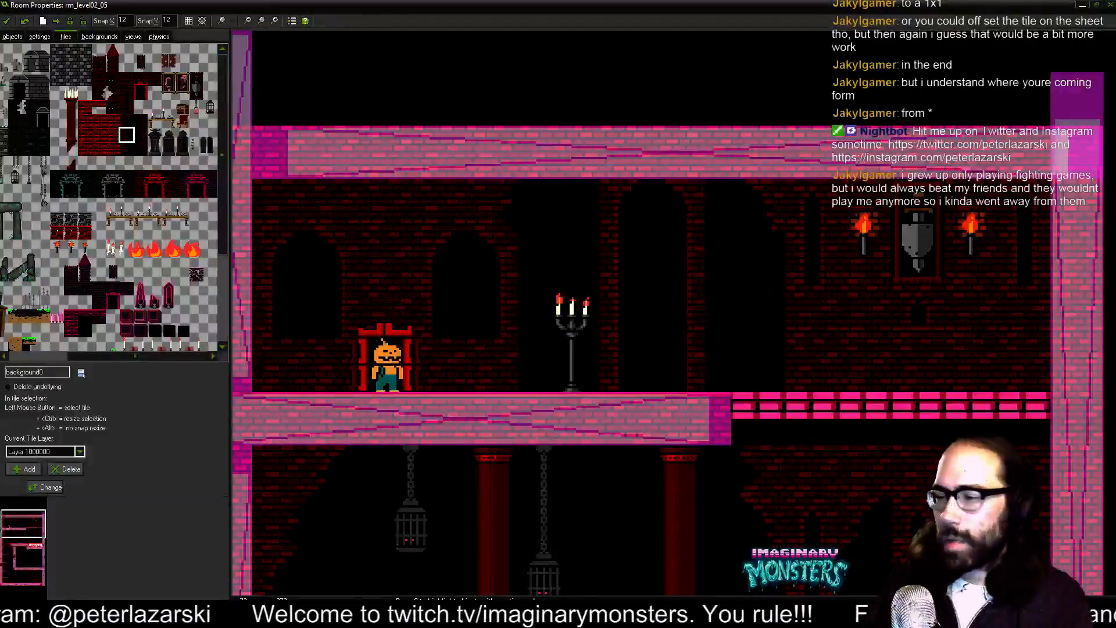
- Switch to Photoshop and reopen the recent tileset file hf_world04.psd
key(alt+Tab)
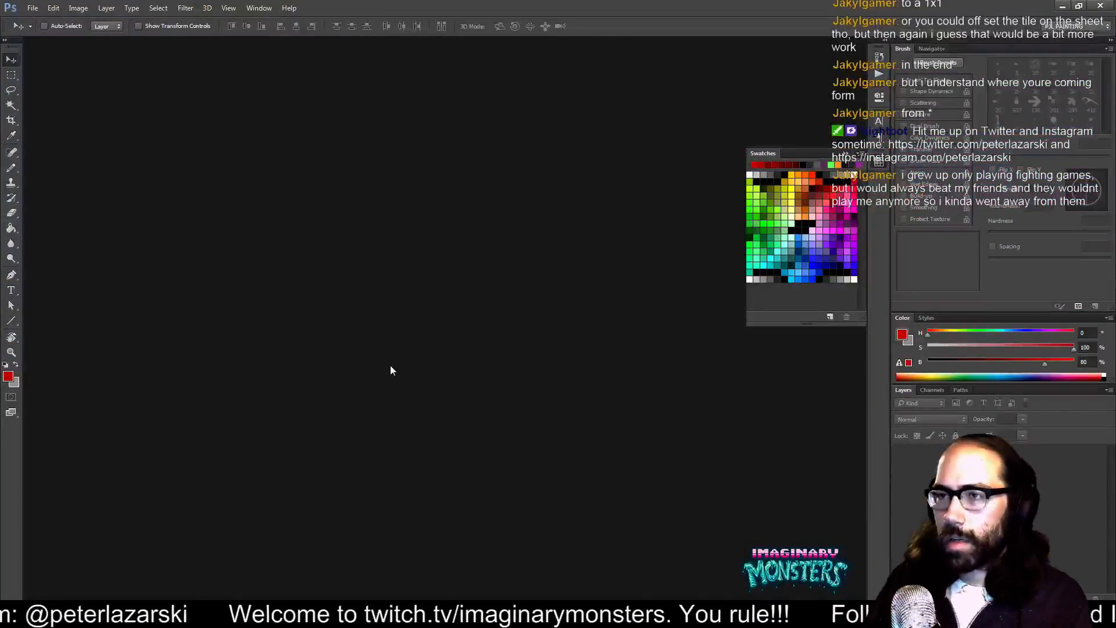
click(33, 7)
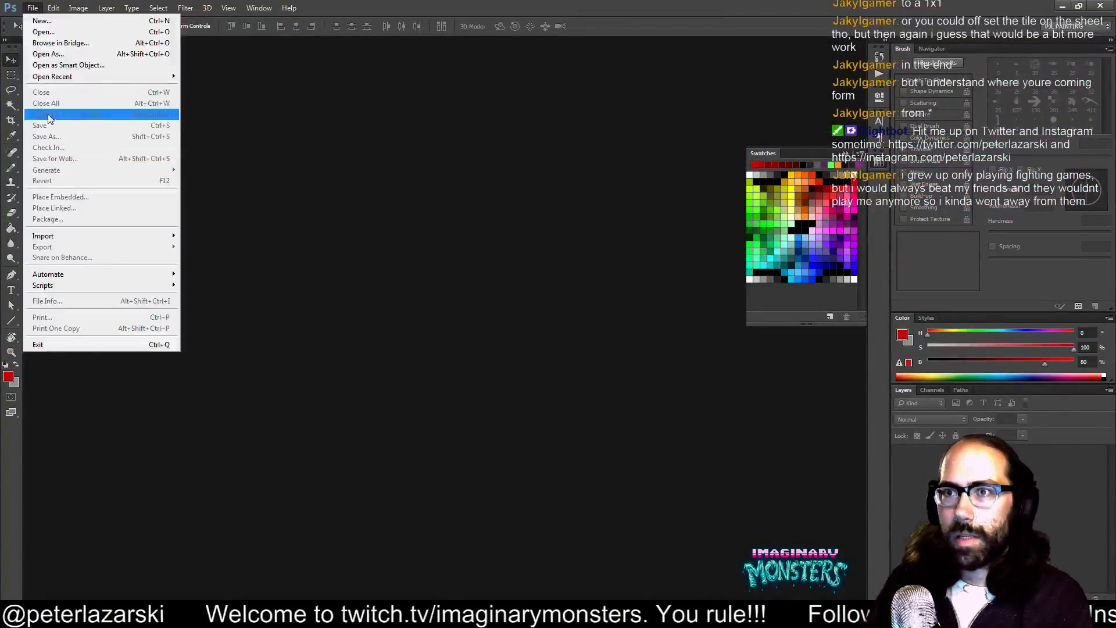
mouse_move(51, 76)
click(226, 77)
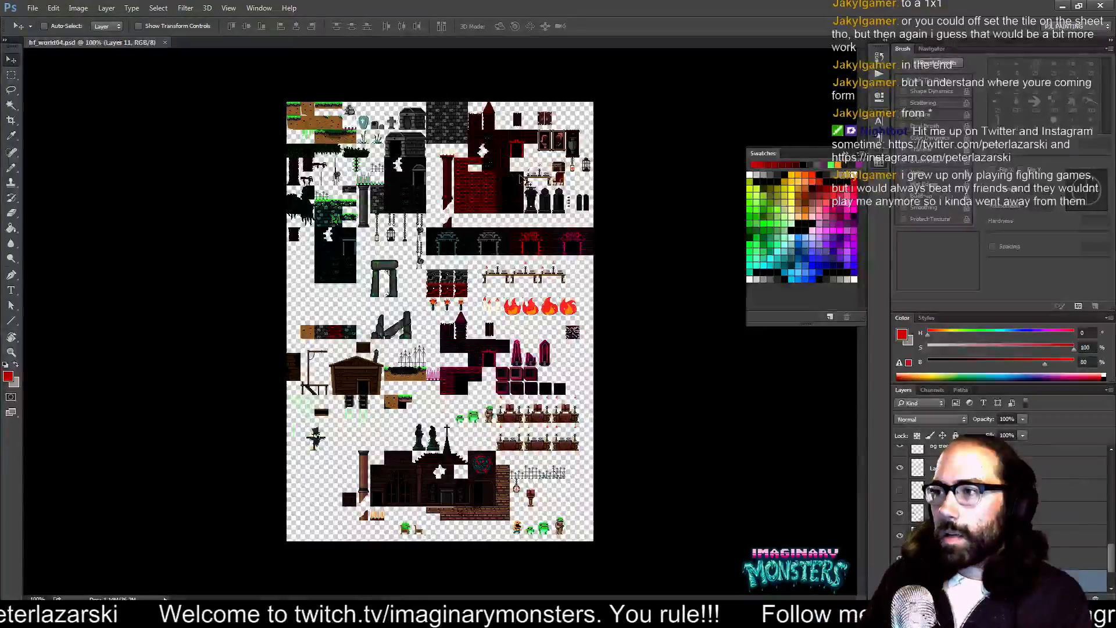
- Show the solid purple backdrop layer behind the castle tiles
key(z)
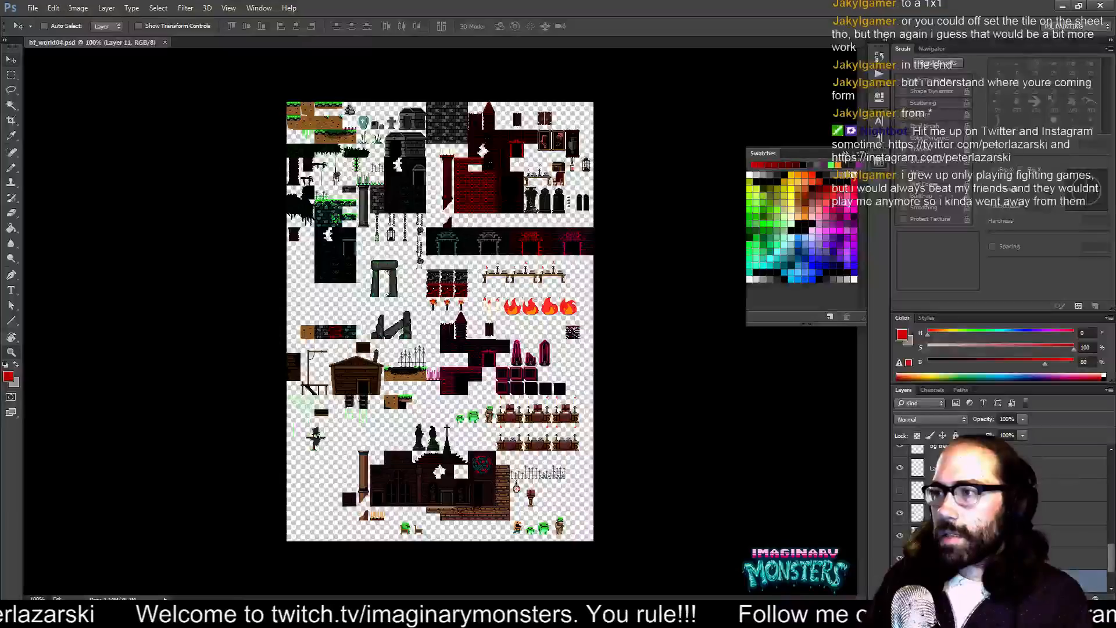
click(525, 177)
click(537, 185)
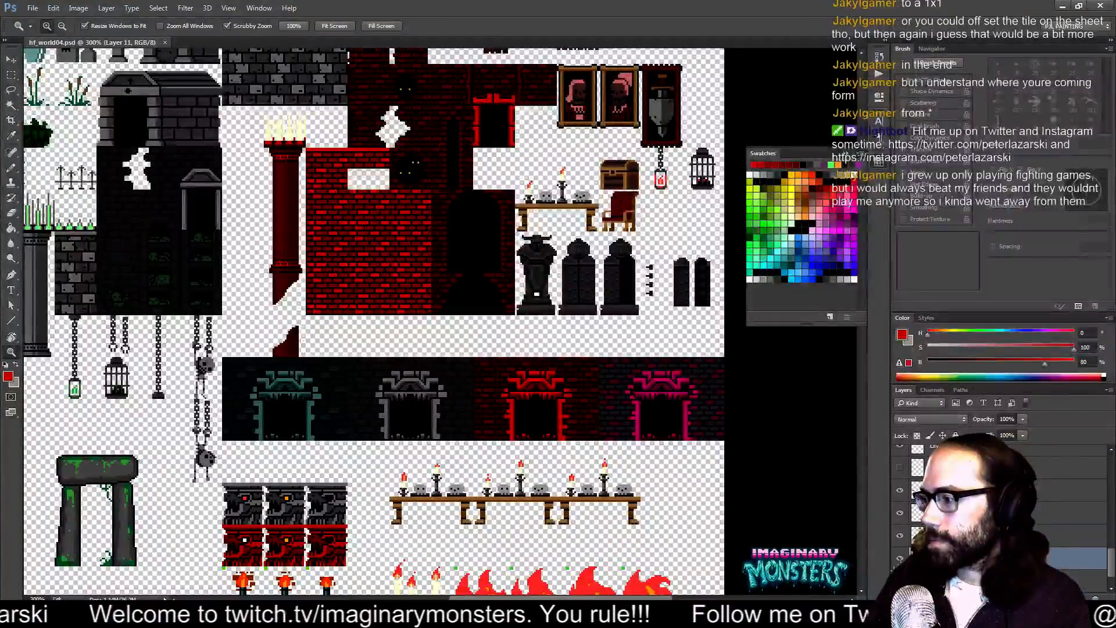
click(899, 580)
drag(383, 223, 357, 308)
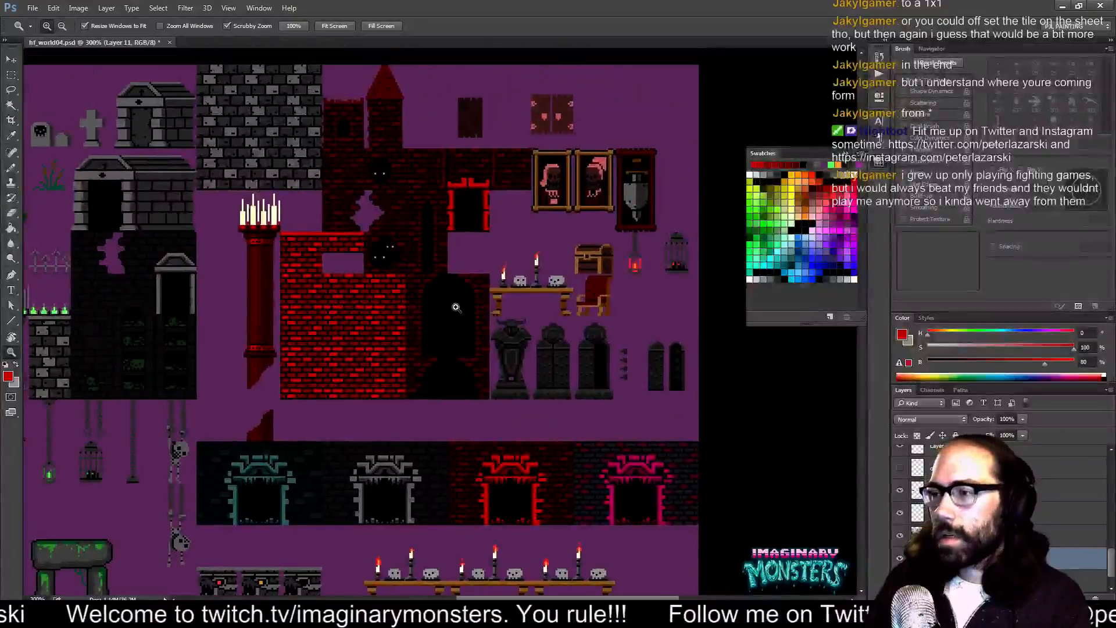
- Set the Eraser to 3 px and erase the black at the very top of the arched brick window
drag(455, 307, 510, 284)
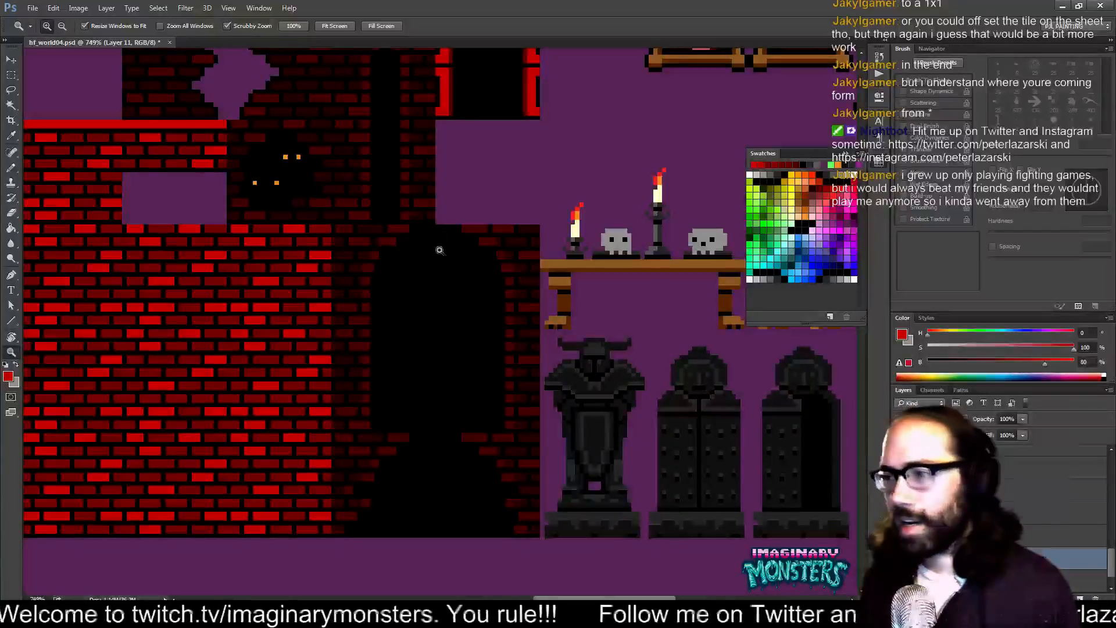
key(v)
drag(458, 296, 476, 301)
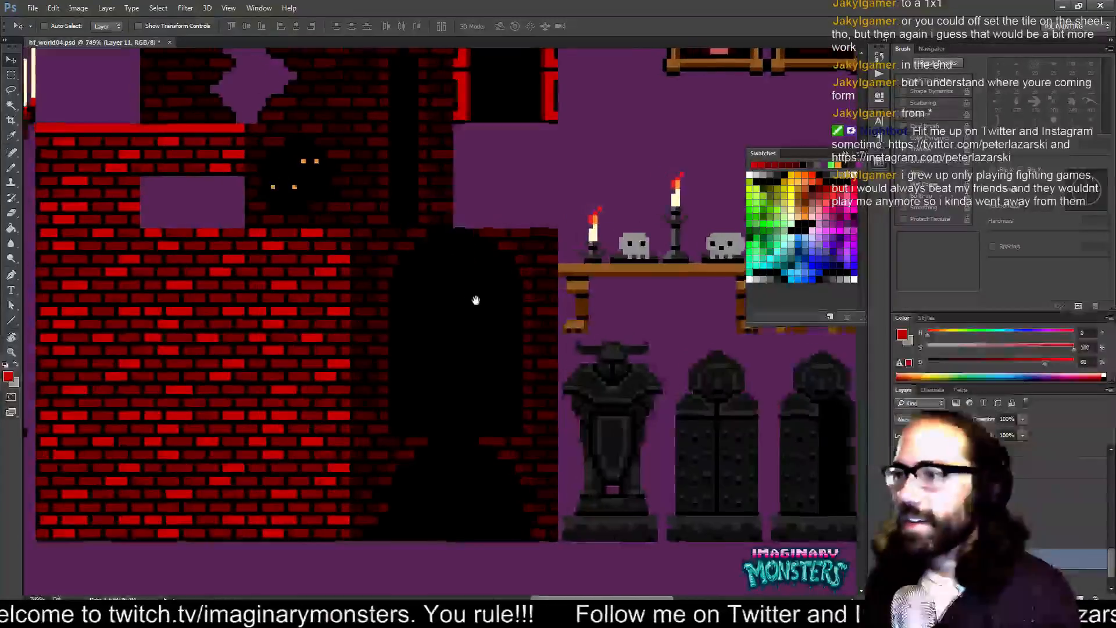
key(b)
key(z)
click(458, 238)
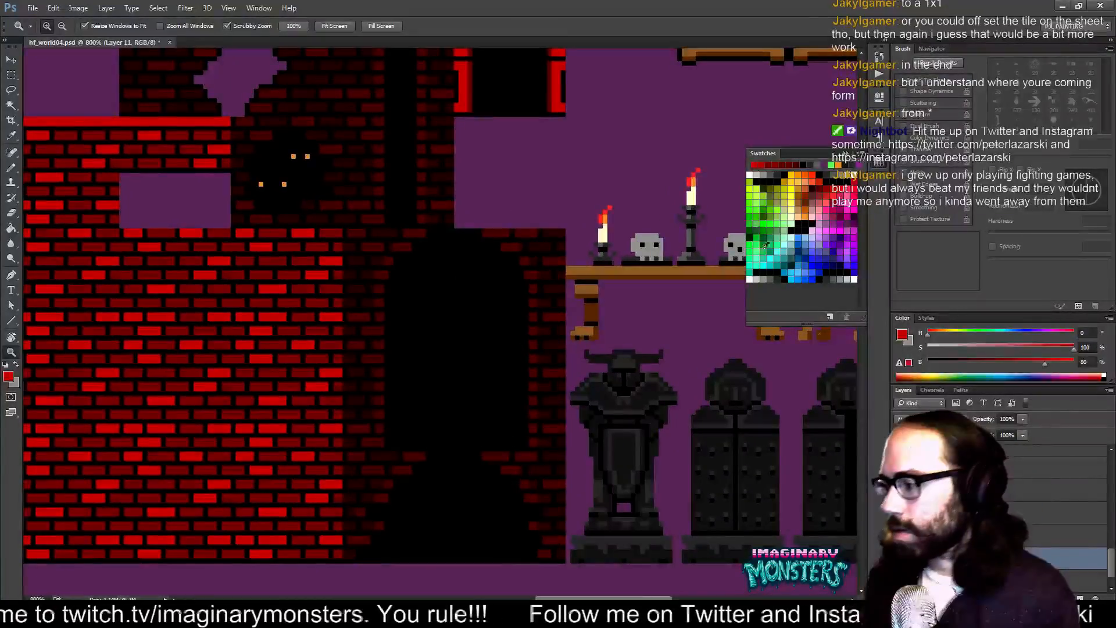
key(e)
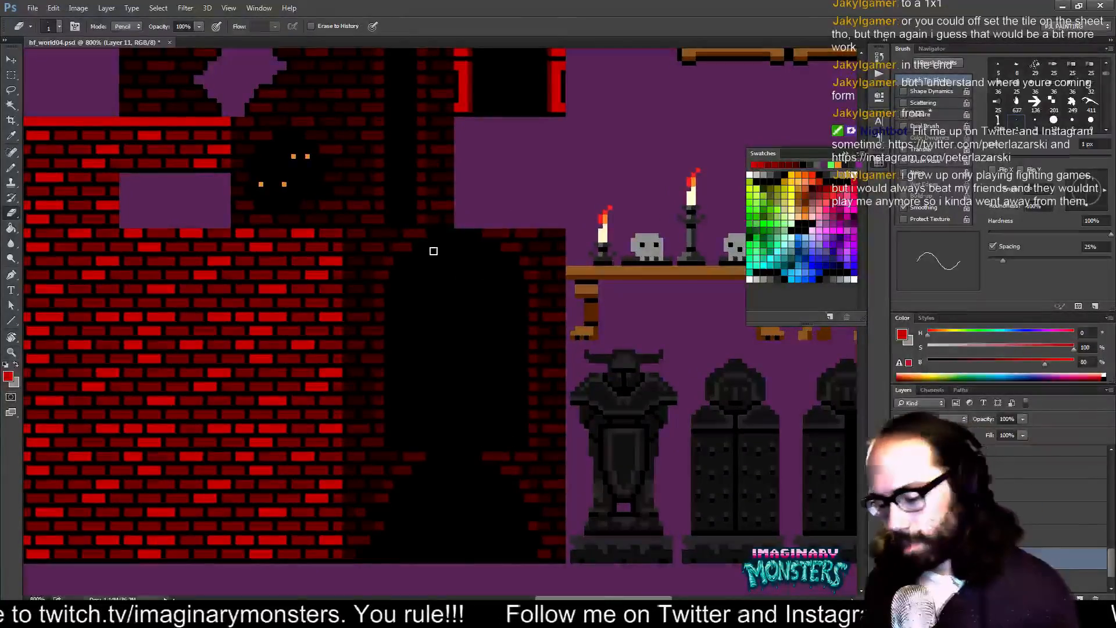
key(bracketright)
key(bracketright)
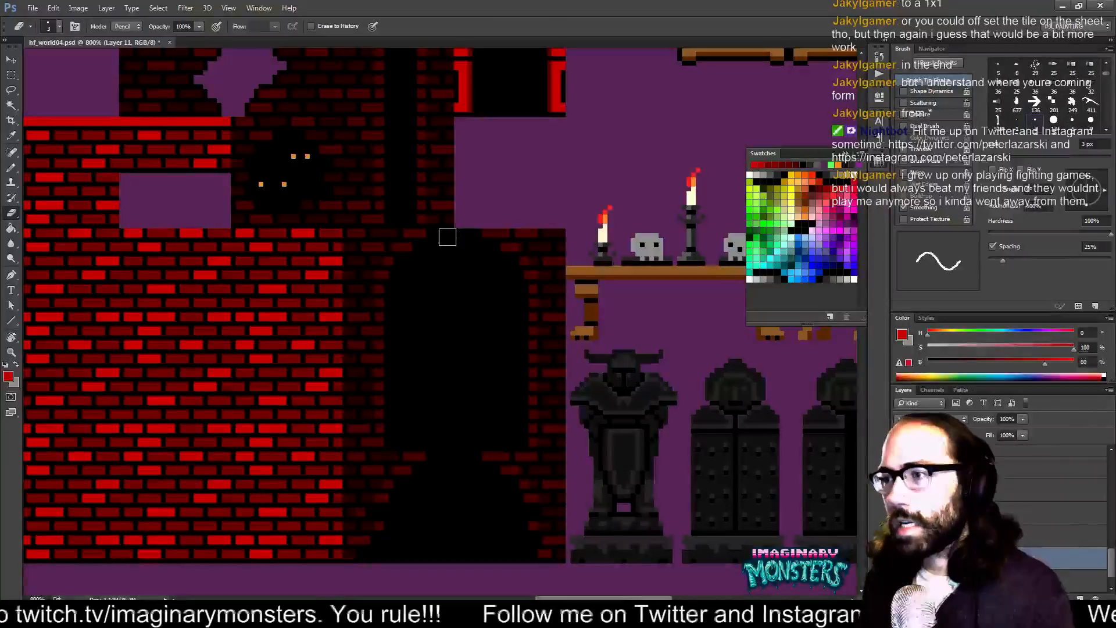
drag(441, 236, 467, 236)
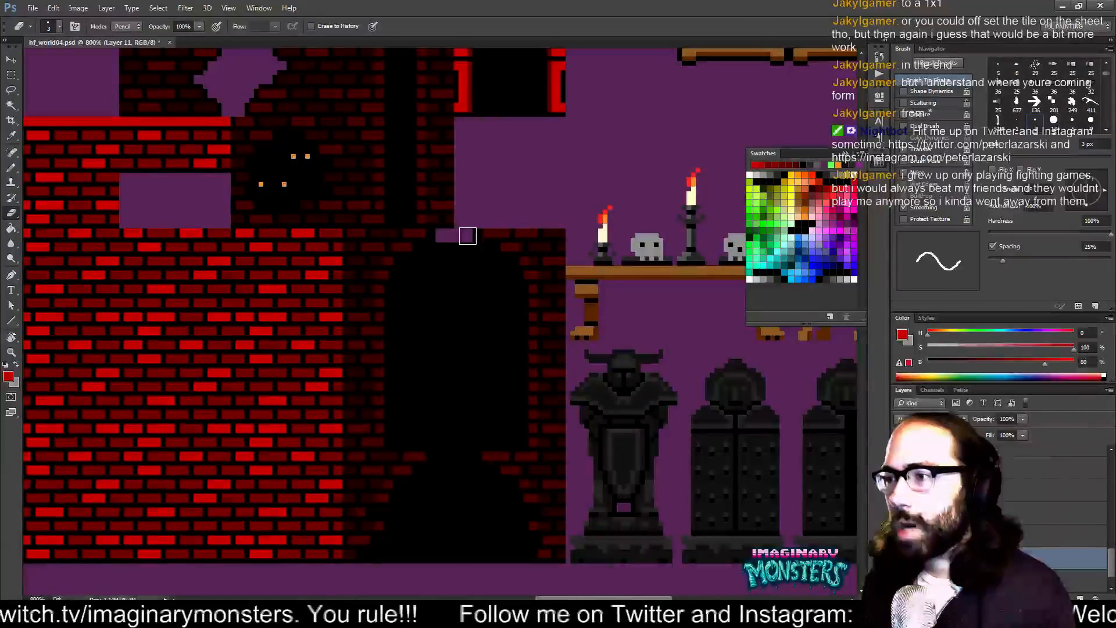
- Erase the black just inside the brick edge around the rest of the arched window, leaving the centre detached
scroll(460, 241, up, 1)
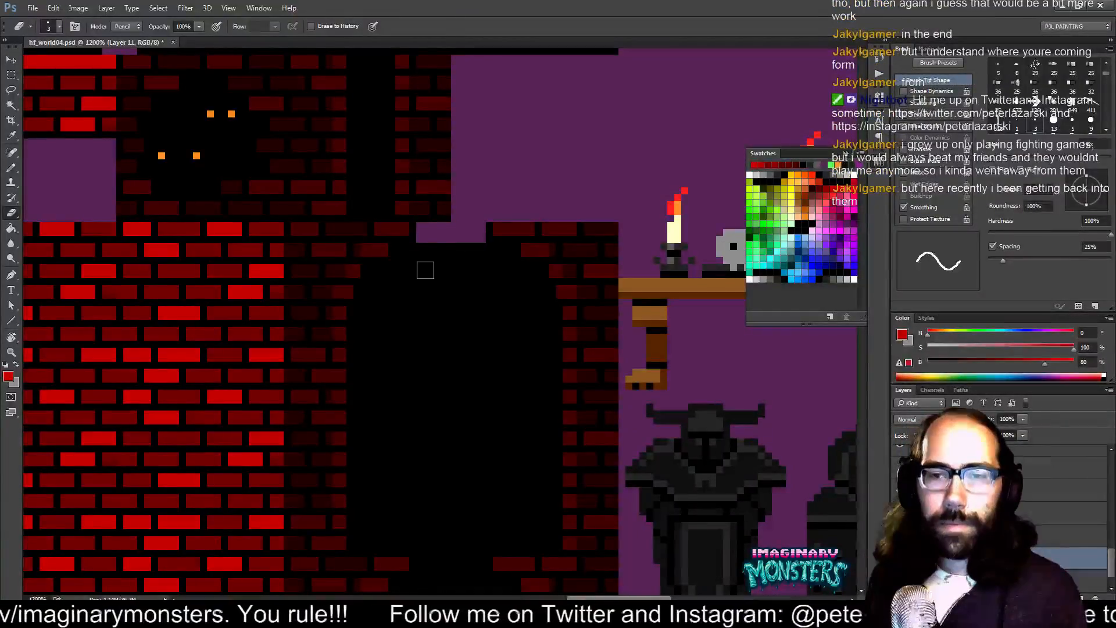
drag(436, 290, 443, 266)
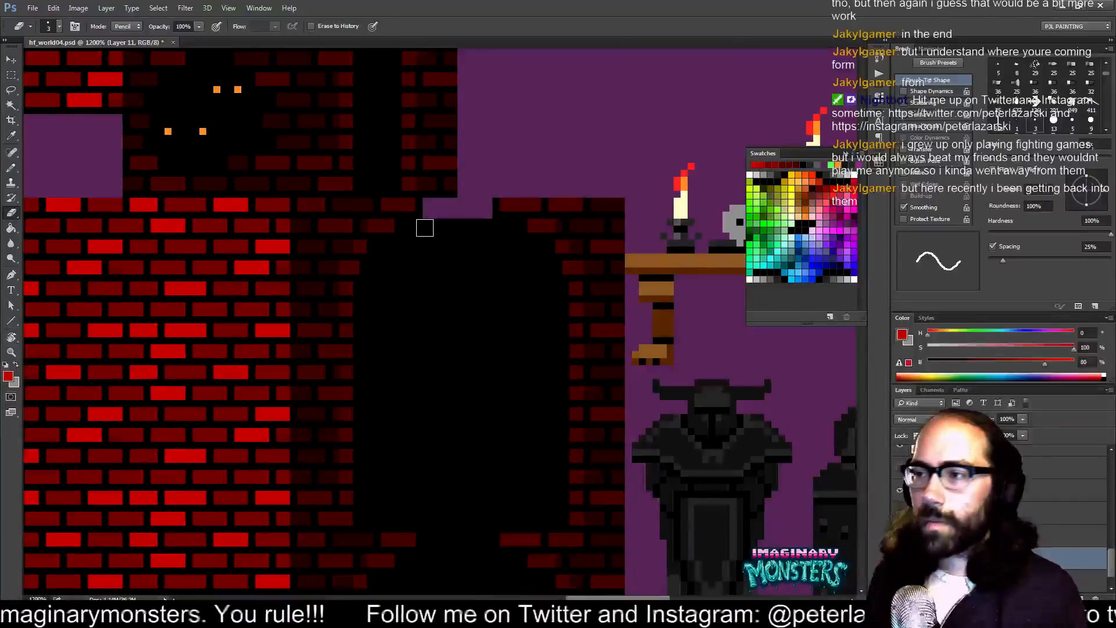
drag(412, 226, 499, 231)
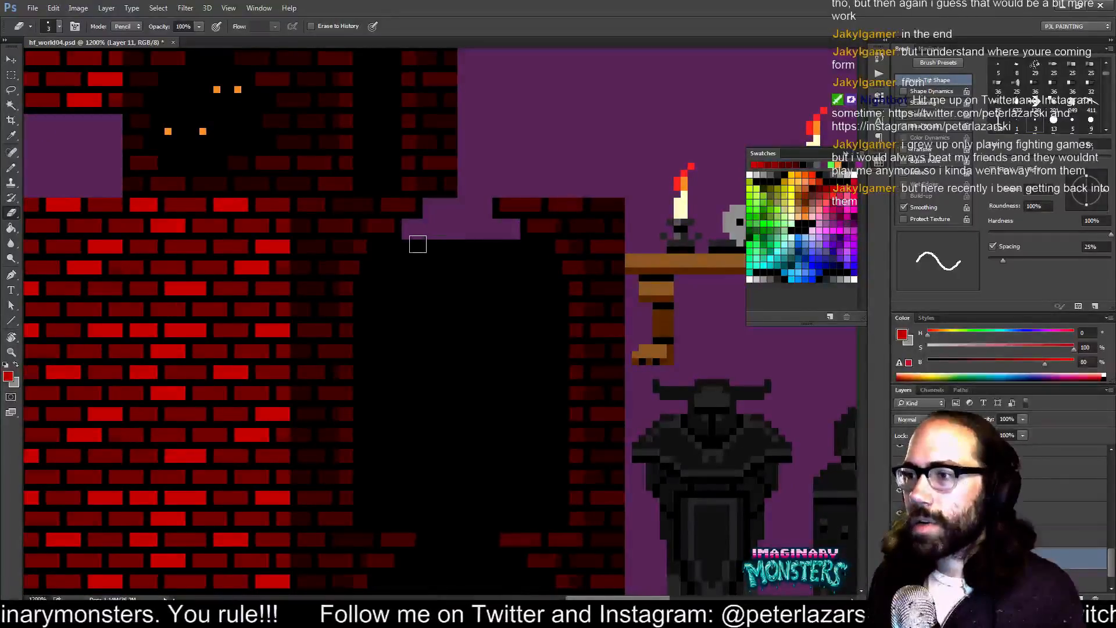
drag(404, 241, 421, 226)
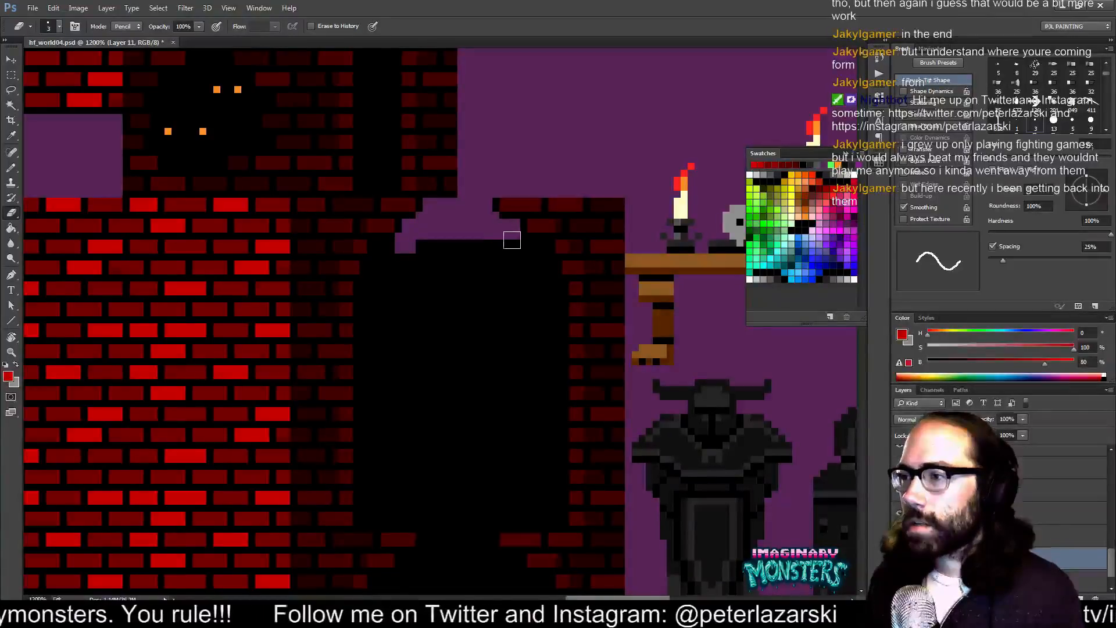
mouse_move(511, 240)
mouse_down()
mouse_move(538, 259)
mouse_move(535, 248)
mouse_move(502, 248)
mouse_move(377, 263)
mouse_move(369, 293)
mouse_move(401, 411)
mouse_move(407, 507)
mouse_move(381, 514)
mouse_move(547, 513)
mouse_move(533, 357)
mouse_move(541, 264)
mouse_move(529, 294)
mouse_move(537, 273)
mouse_move(526, 283)
mouse_move(516, 269)
mouse_move(529, 388)
mouse_move(504, 365)
mouse_up()
- Select the window's black centre with a contiguous Magic Wand, delete it, and erase the leftover black sliver
key(w)
click(498, 363)
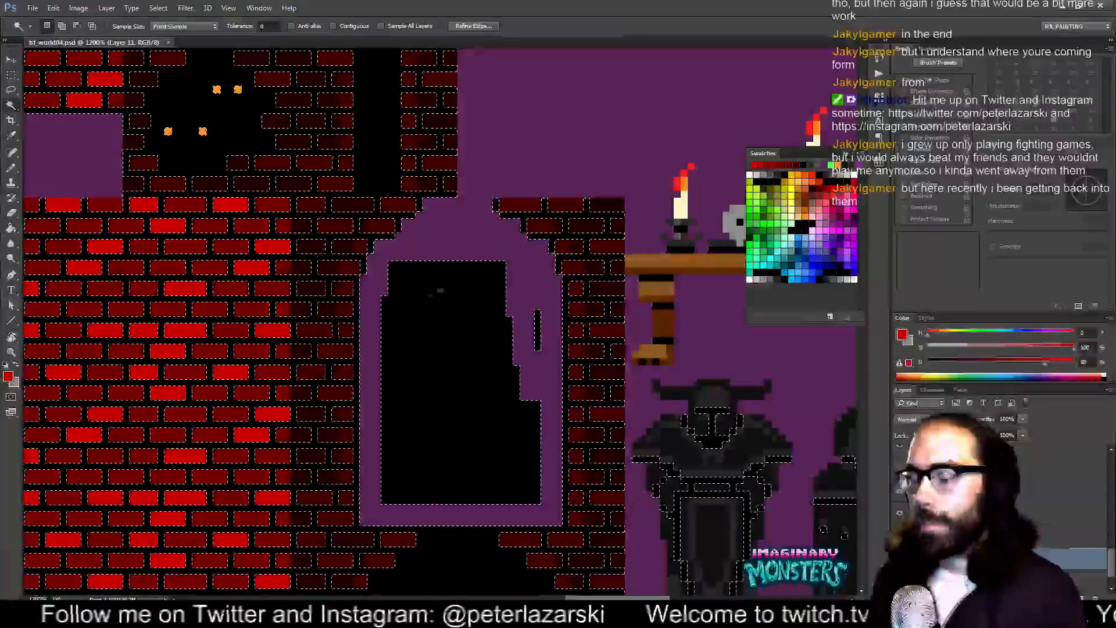
key(ctrl+d)
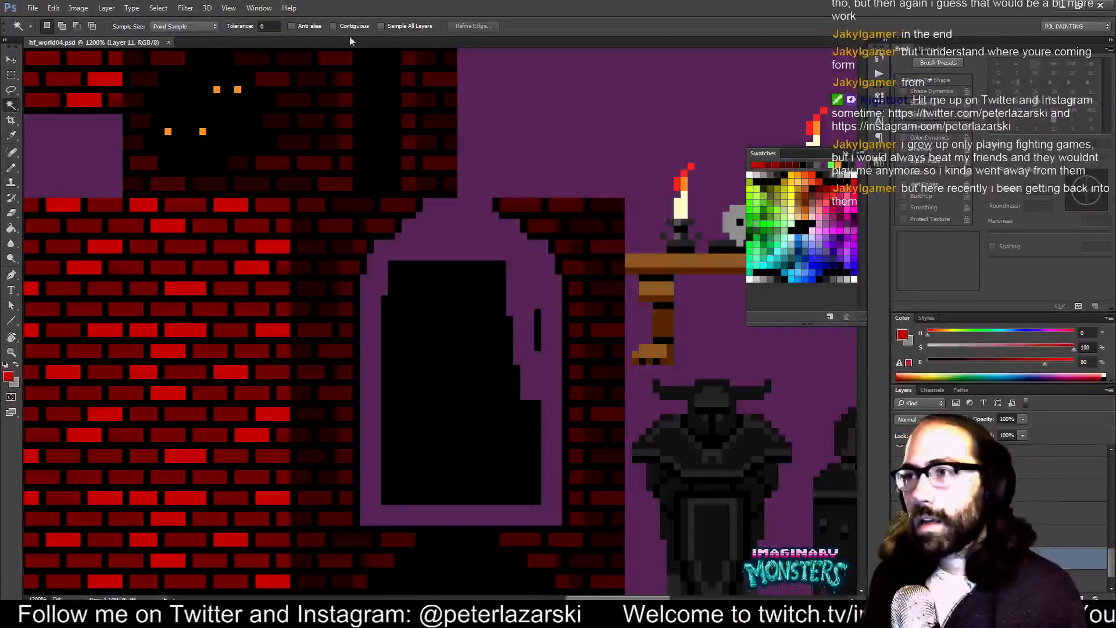
click(439, 313)
key(Delete)
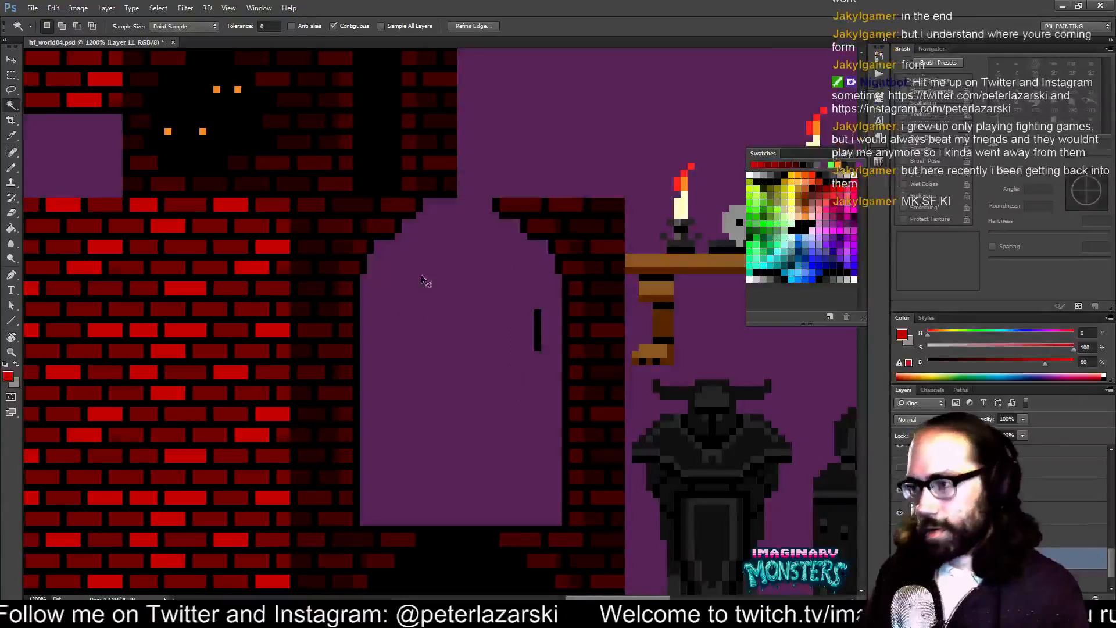
key(ctrl+d)
key(e)
drag(535, 308, 536, 347)
- Turn on the grid and erase the black strip along the window's base and the black in the opening below it
scroll(494, 384, down, 2)
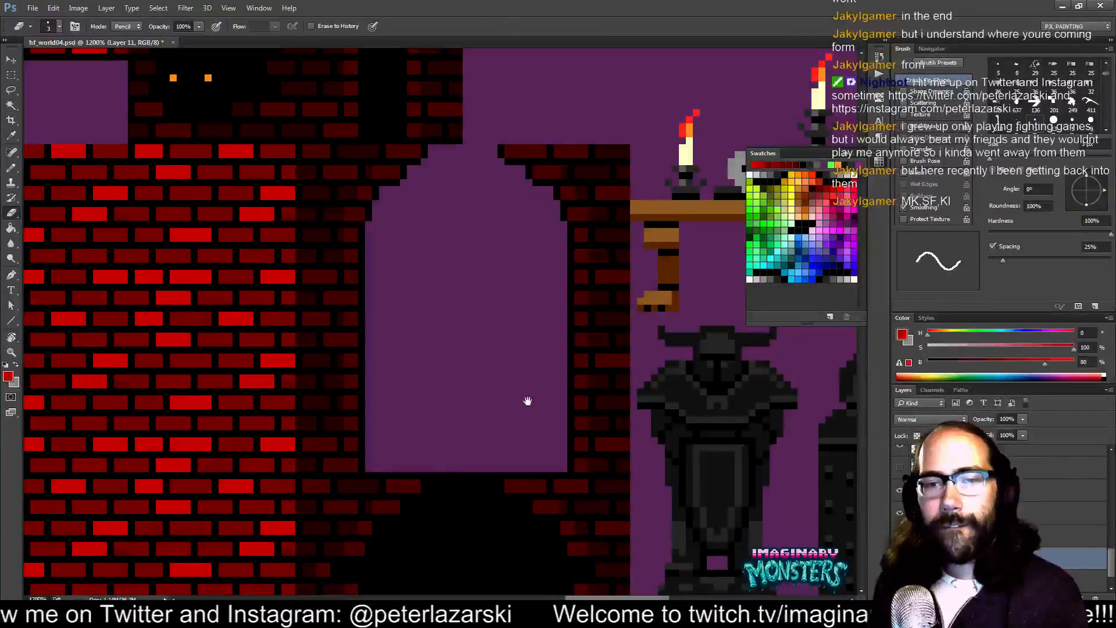
drag(525, 401, 482, 301)
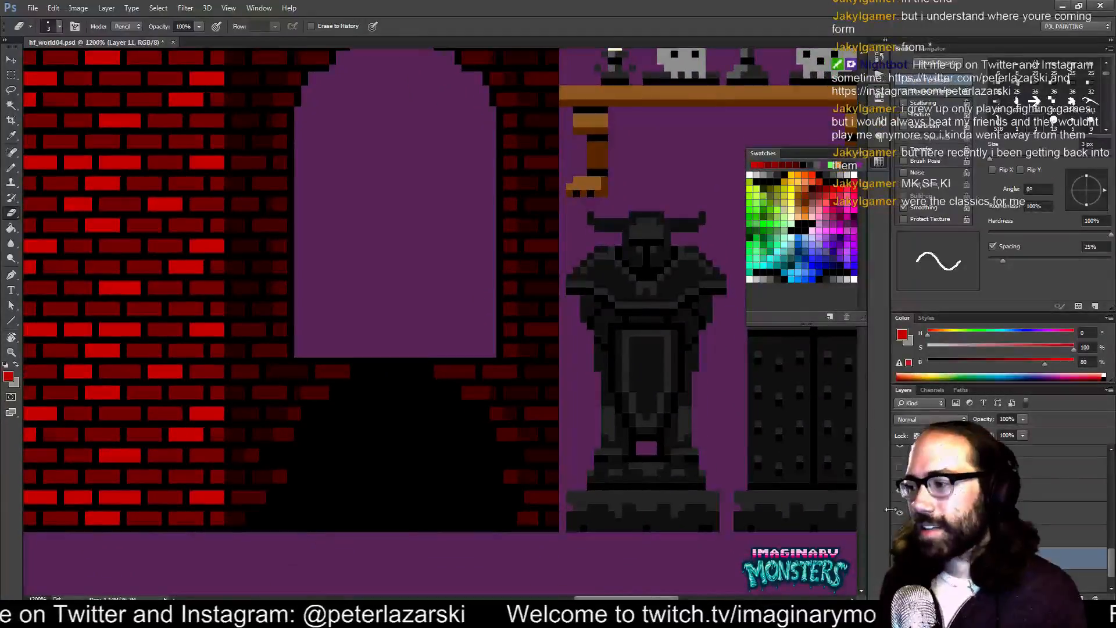
drag(486, 318, 486, 327)
key(ctrl+apostrophe)
drag(480, 419, 479, 411)
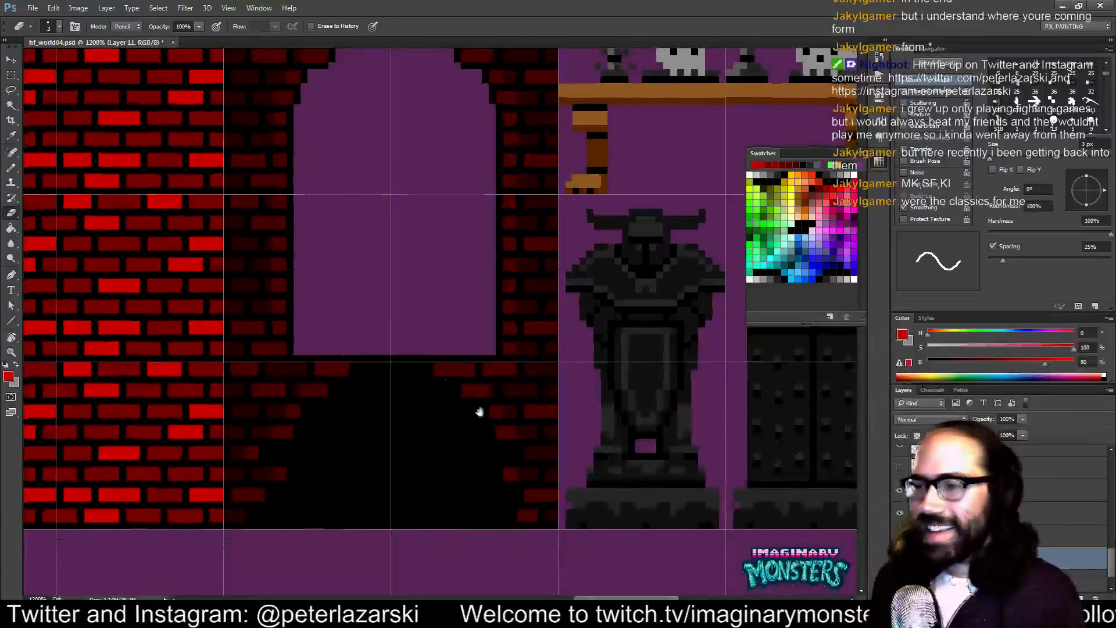
mouse_move(331, 324)
mouse_down()
mouse_move(339, 371)
mouse_move(313, 395)
mouse_move(484, 395)
mouse_up()
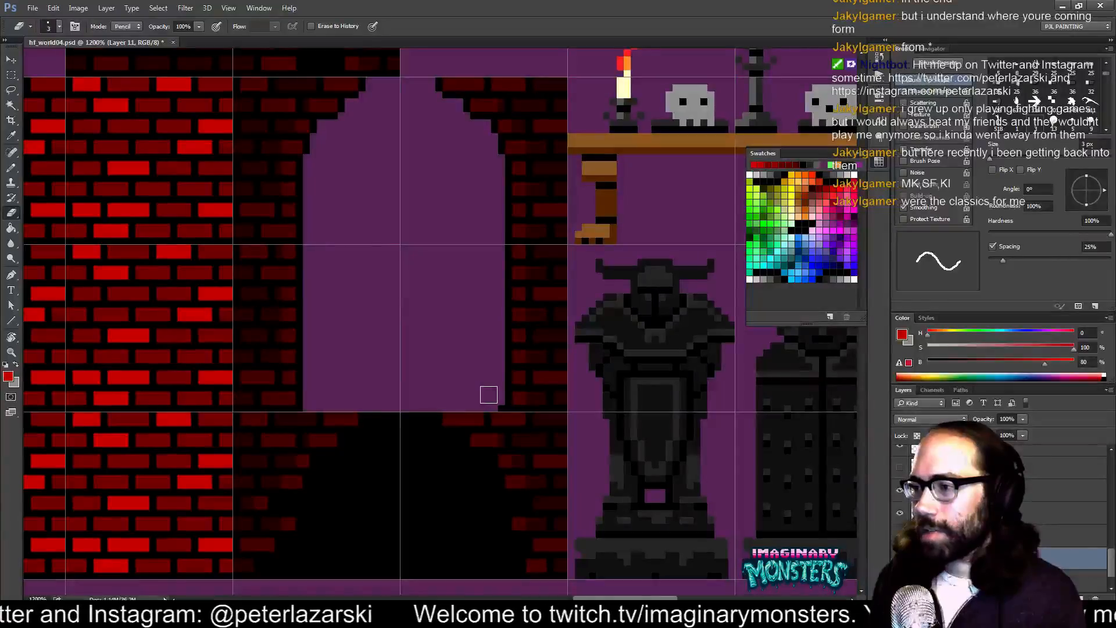
mouse_move(373, 415)
mouse_down()
mouse_move(396, 446)
mouse_move(411, 416)
mouse_move(417, 450)
mouse_up()
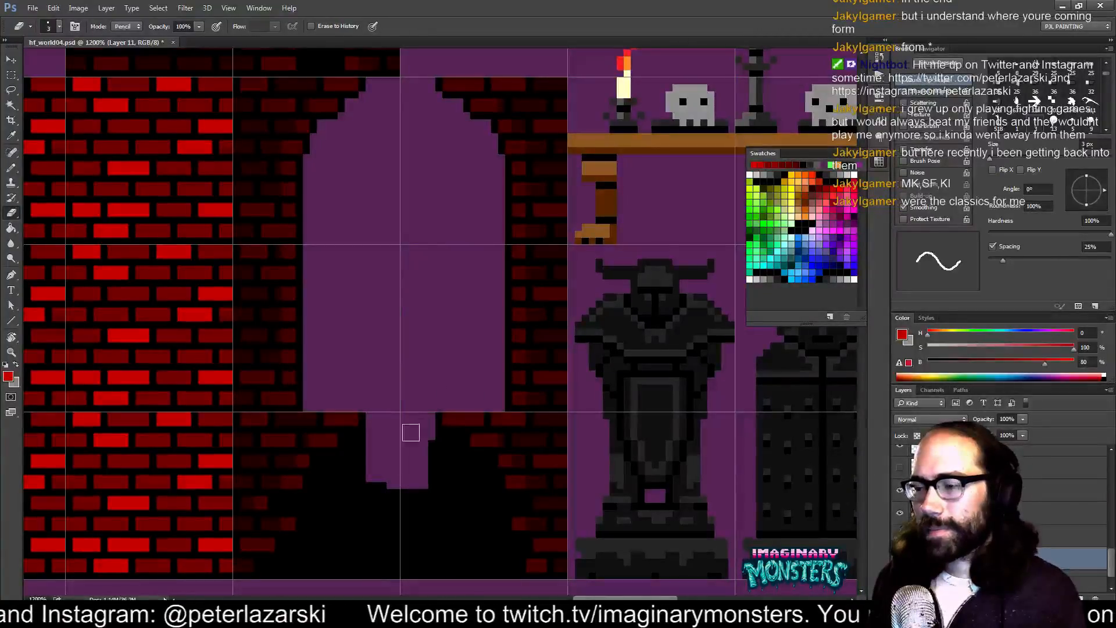
- Erase the black along the left inner brick edge of the lower arch opening, using a 3 px and a 2 px eraser
click(368, 437)
mouse_move(350, 443)
mouse_down()
mouse_move(339, 470)
mouse_move(326, 464)
mouse_move(316, 473)
mouse_up()
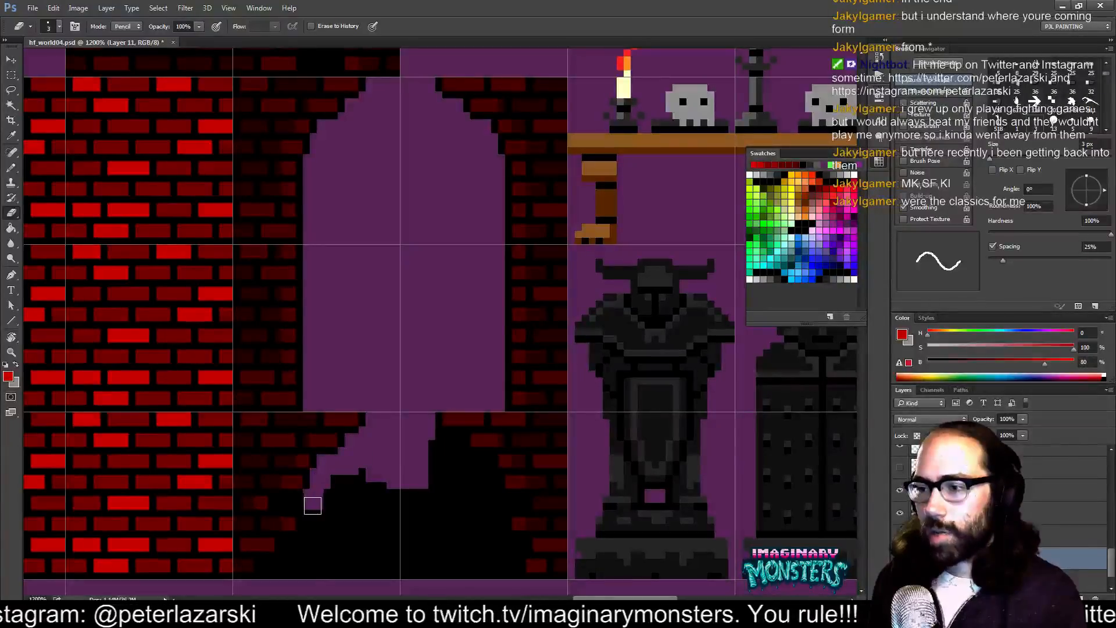
mouse_move(312, 514)
mouse_down()
mouse_move(313, 544)
mouse_move(333, 487)
mouse_move(331, 523)
mouse_up()
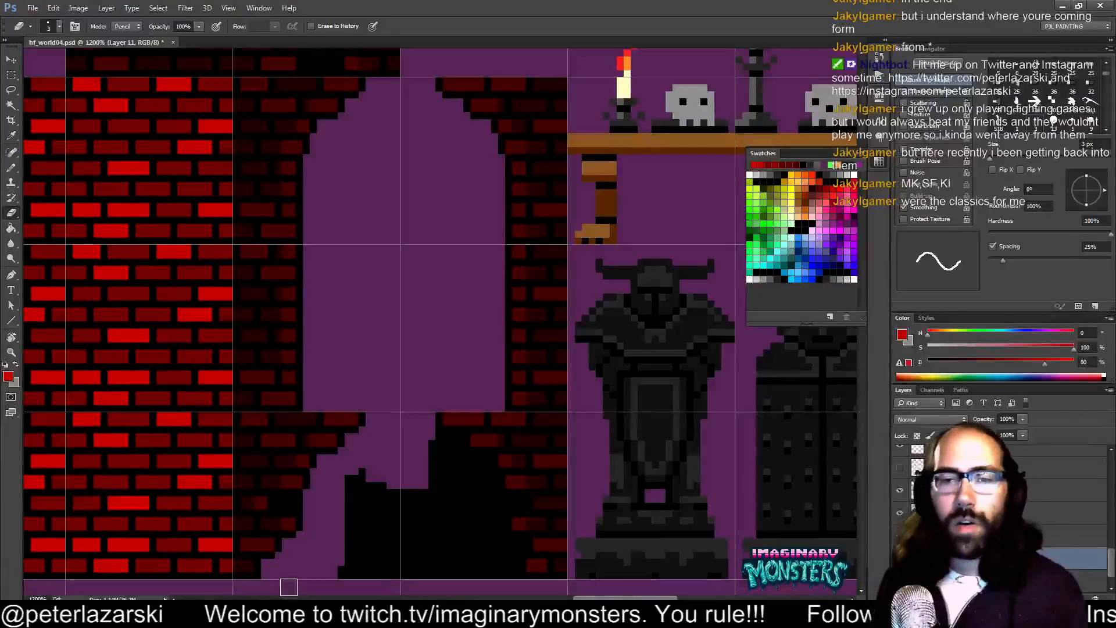
key(bracketleft)
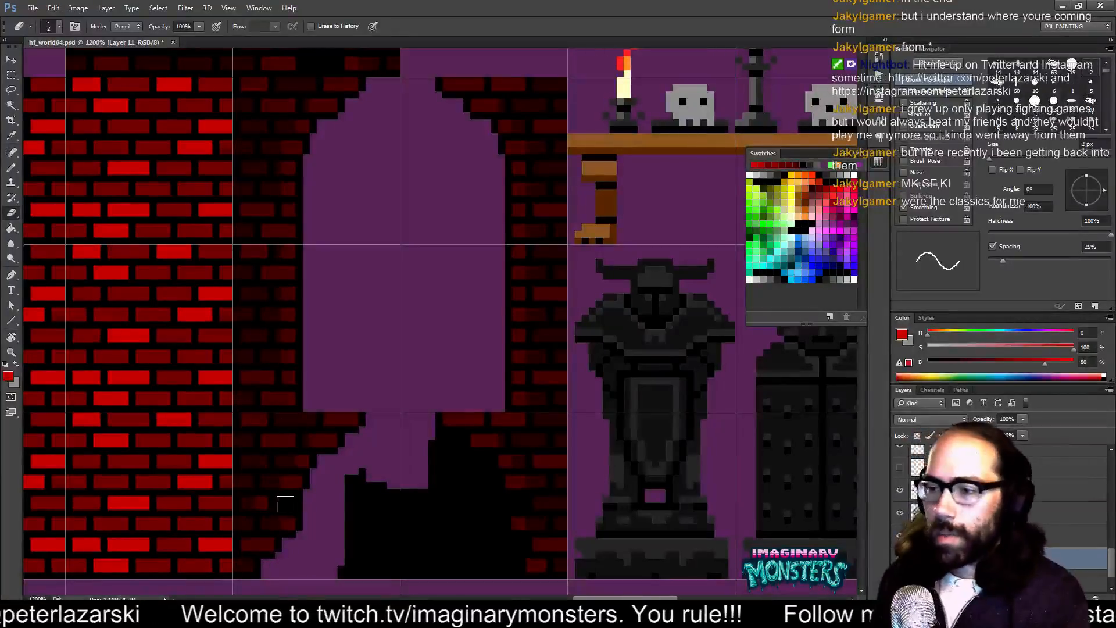
drag(284, 504, 306, 503)
click(305, 511)
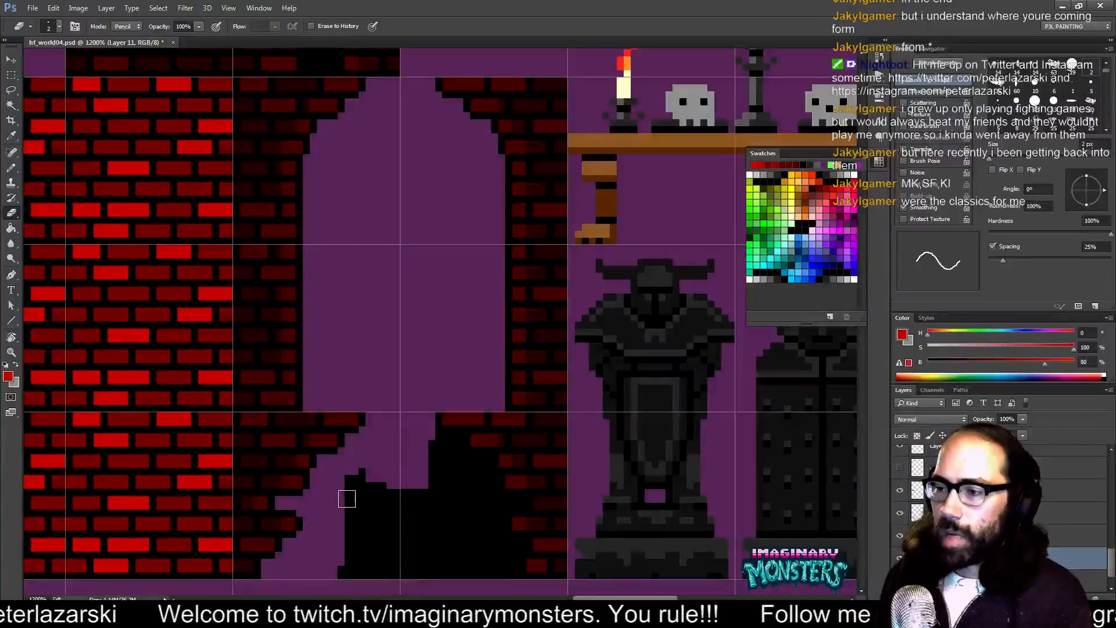
- Erase the black along the lower opening's right brick edge and cut out the remaining black block in the middle
click(435, 434)
mouse_move(443, 442)
mouse_down()
mouse_move(474, 472)
mouse_move(484, 460)
mouse_move(494, 499)
mouse_move(519, 502)
mouse_move(496, 513)
mouse_move(511, 543)
mouse_up()
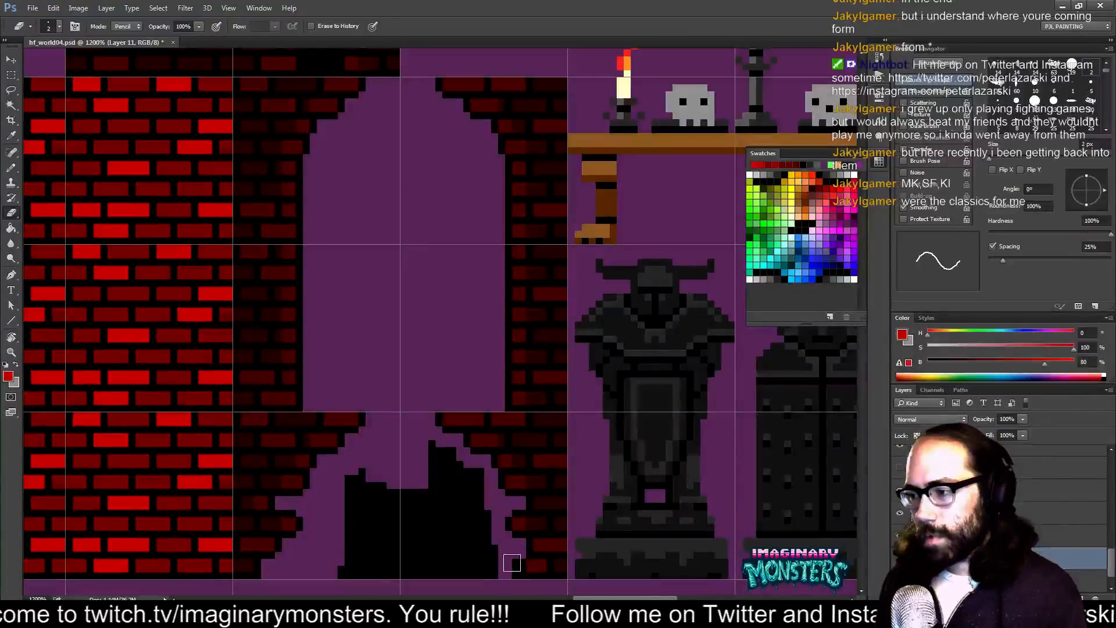
key(w)
click(443, 535)
key(e)
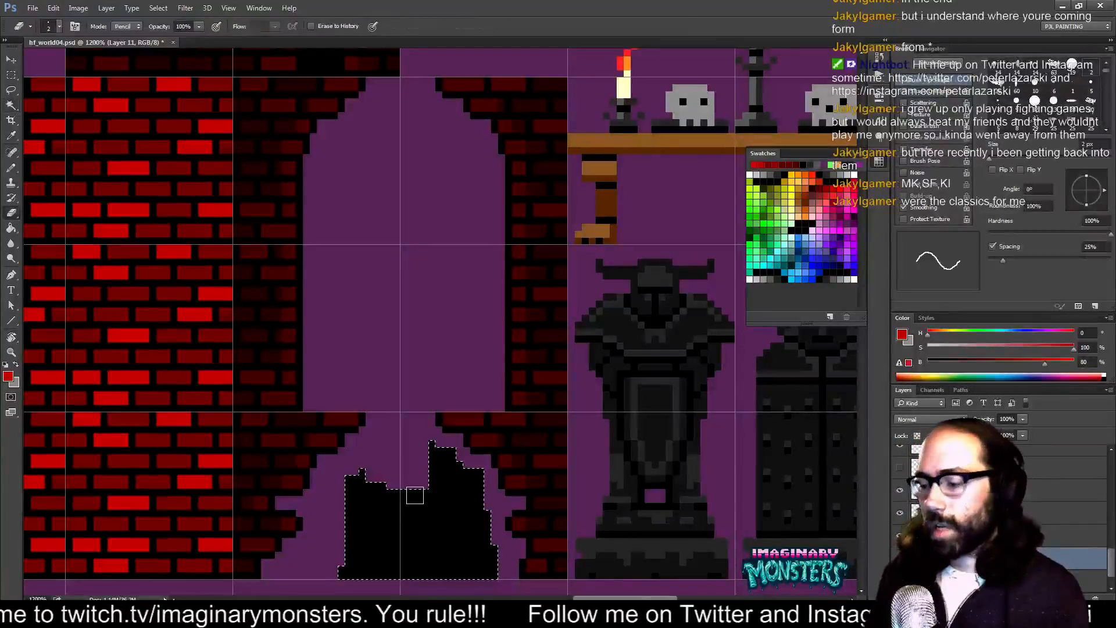
key(ctrl+x)
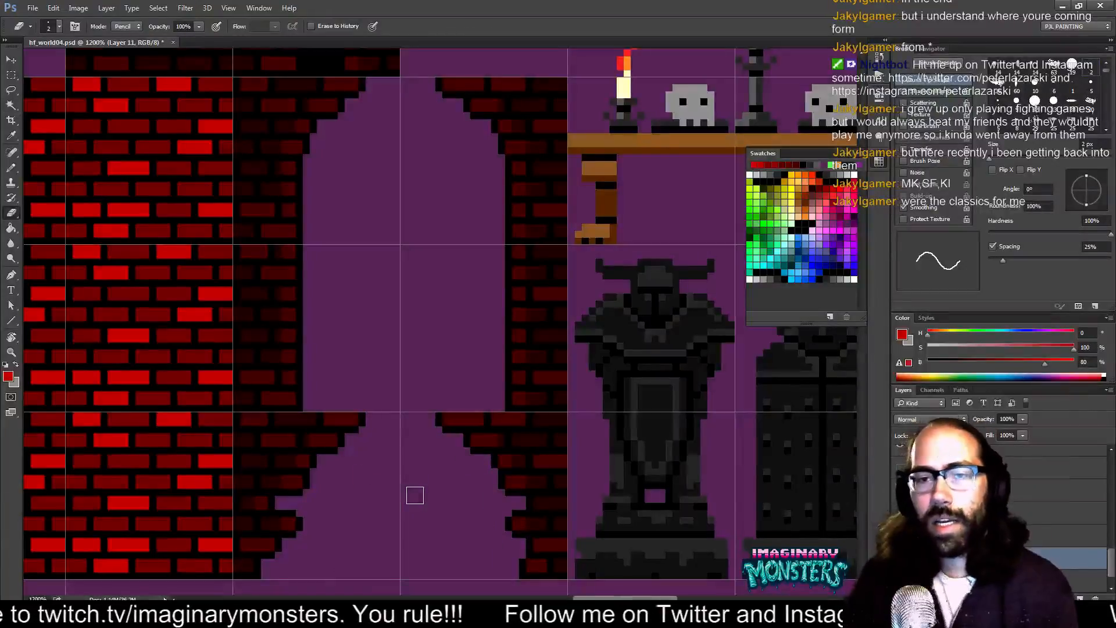
- Examine the cleared arch tiles alongside the surrounding castle tiles and props in the tileset
key(ctrl+minus)
key(ctrl+minus)
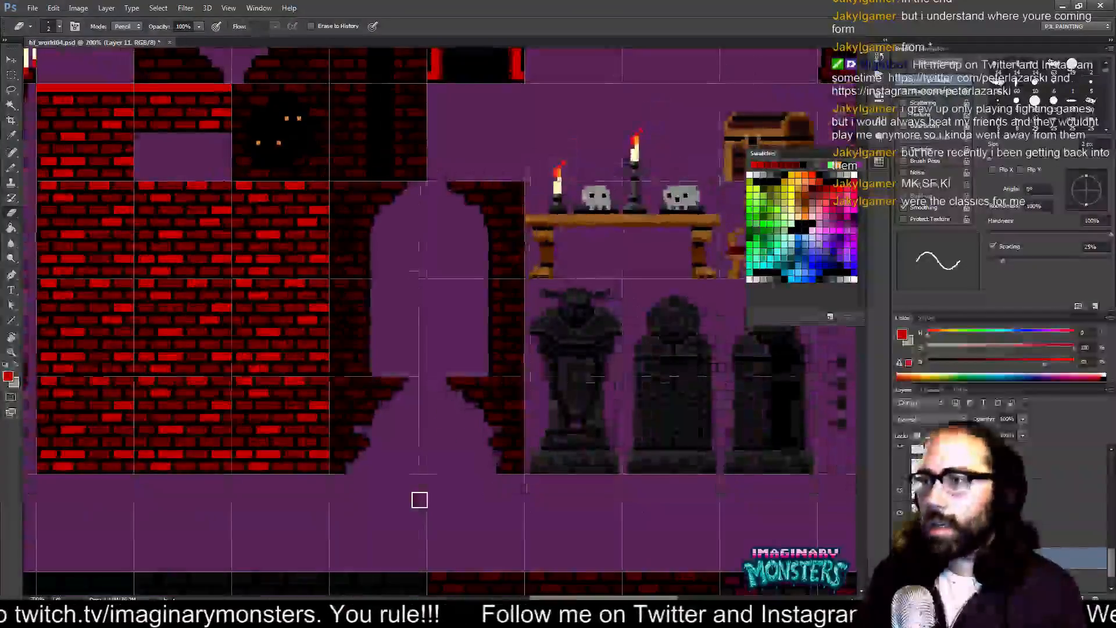
drag(457, 196, 418, 315)
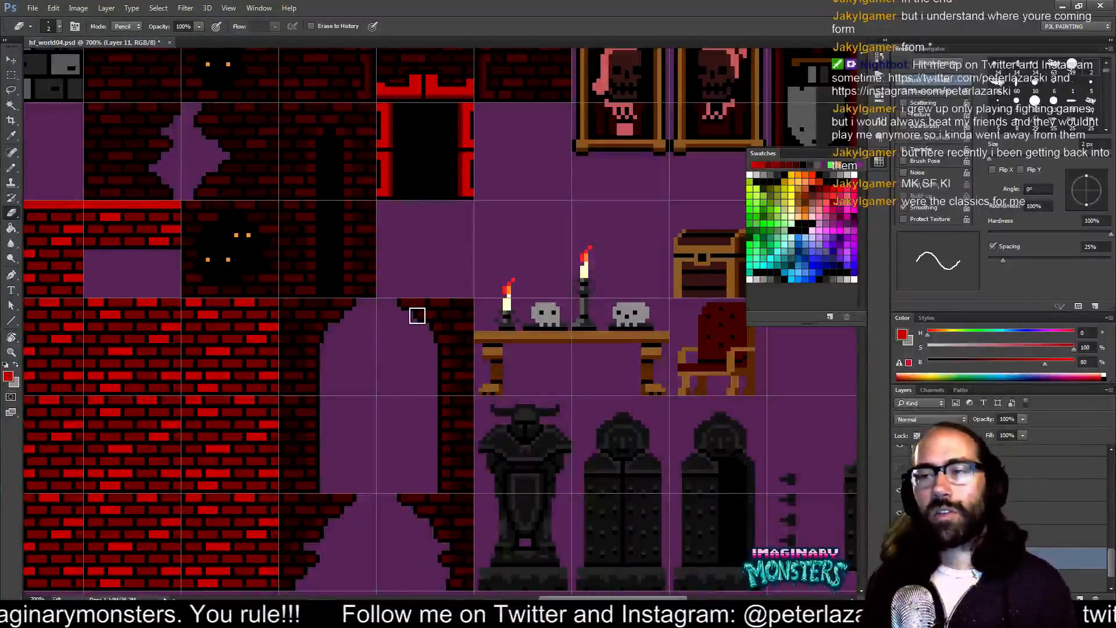
drag(473, 279, 486, 284)
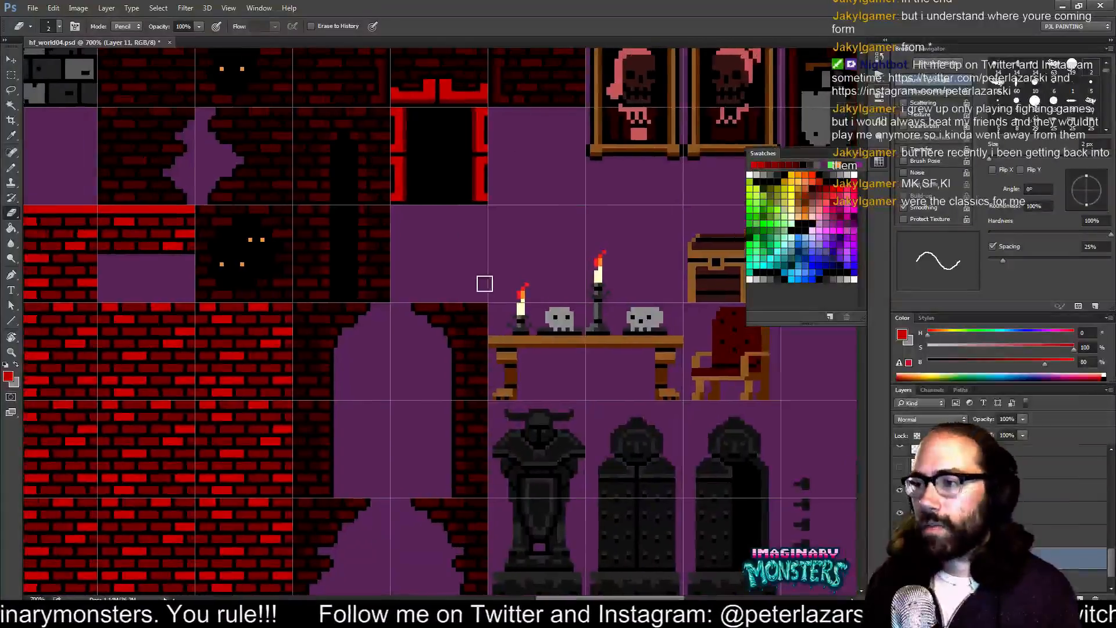
alt+click(486, 285)
alt+click(486, 285)
alt+click(486, 287)
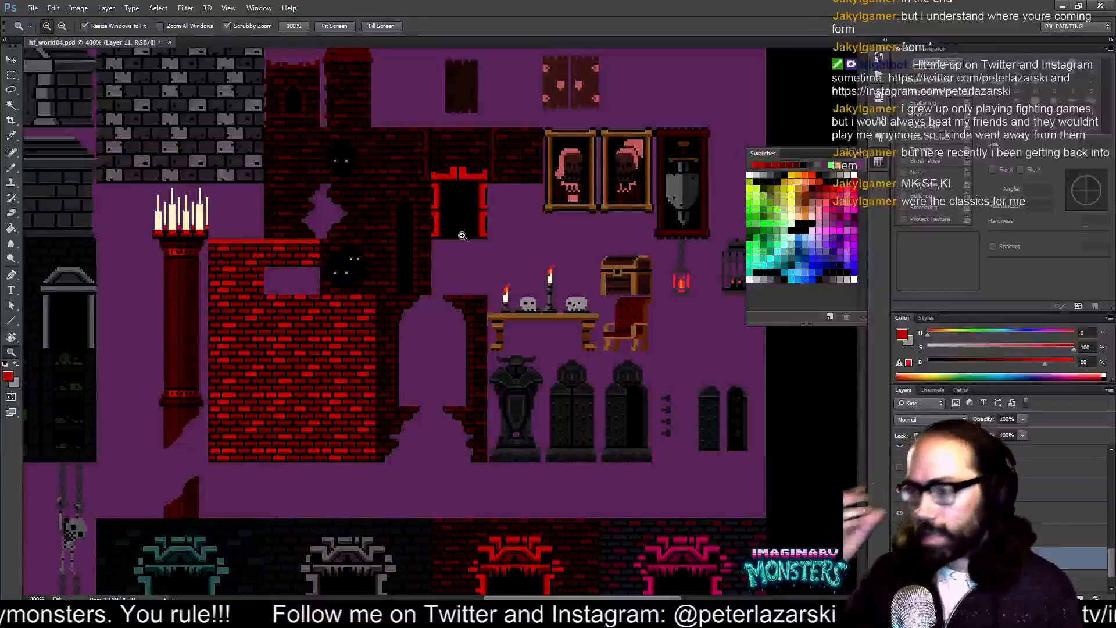
drag(452, 251, 435, 260)
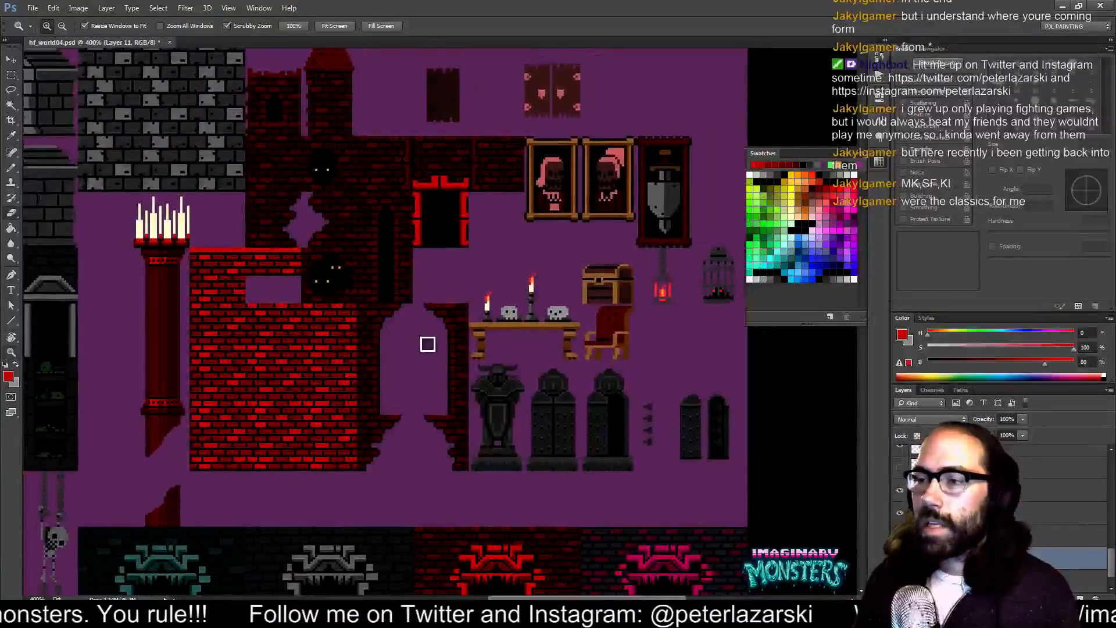
key(e)
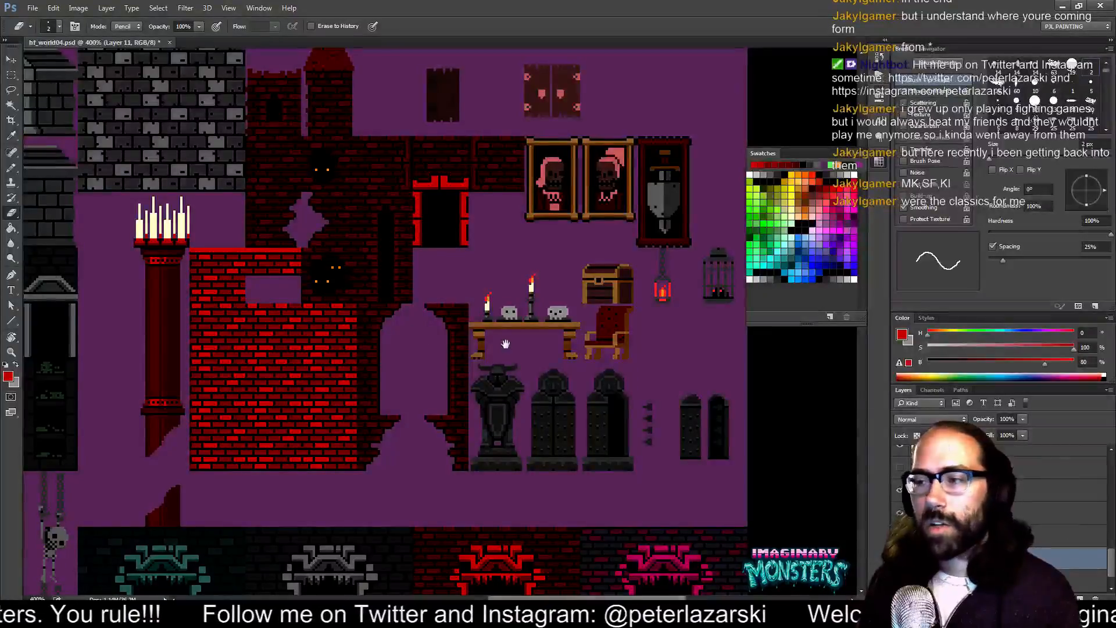
drag(506, 343, 495, 348)
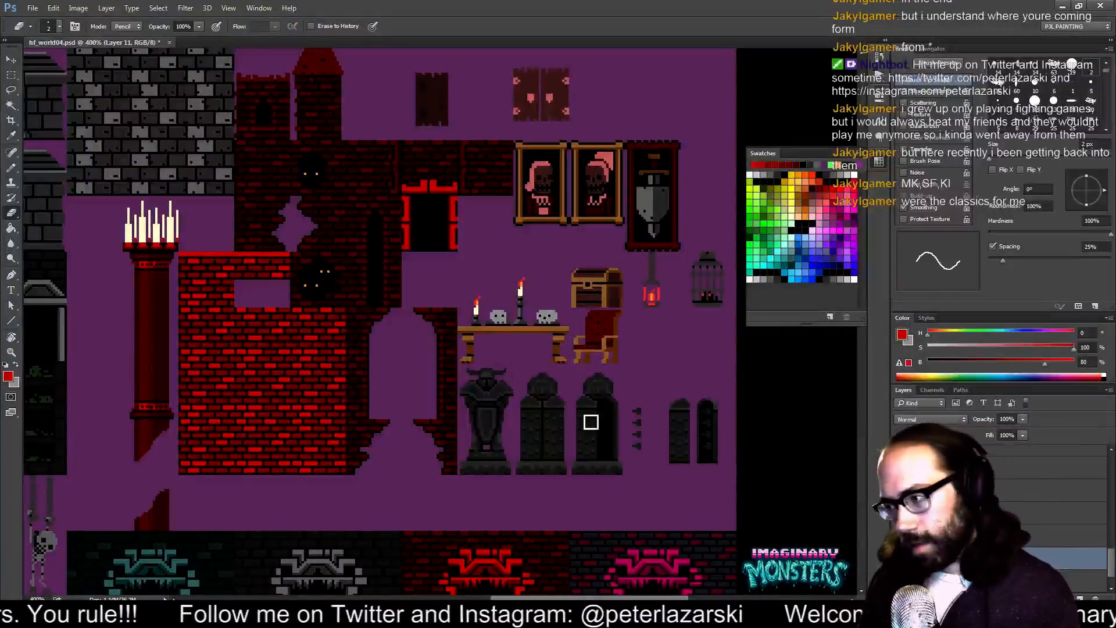
- Hide the purple background layer and save the tileset as hf_world04.png with smallest compression and no interlacing
click(900, 580)
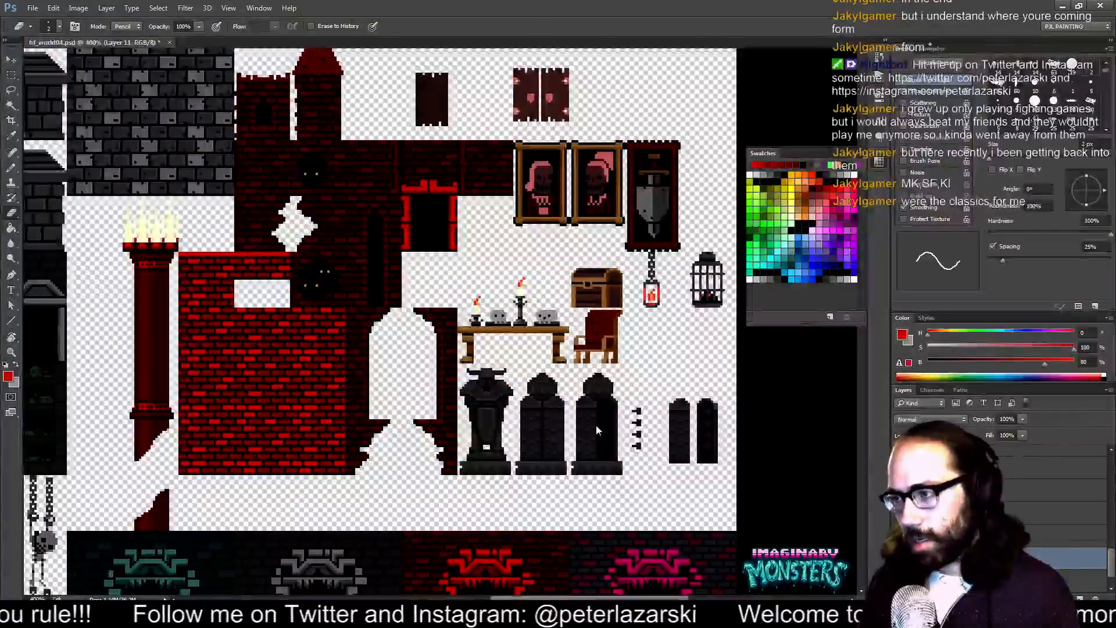
key(ctrl+shift+s)
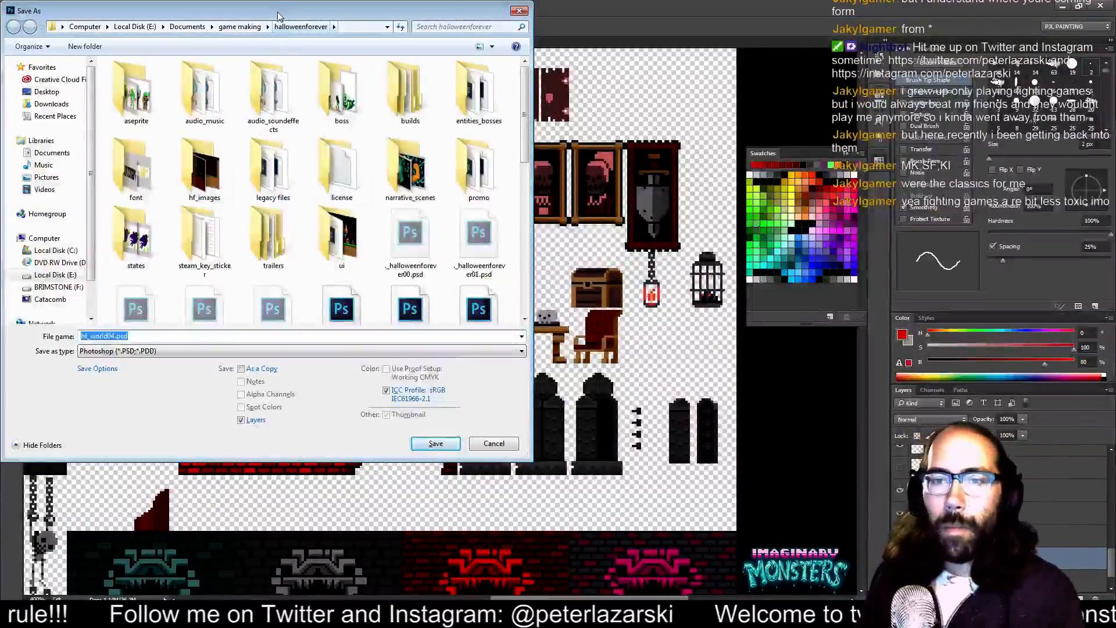
key(Escape)
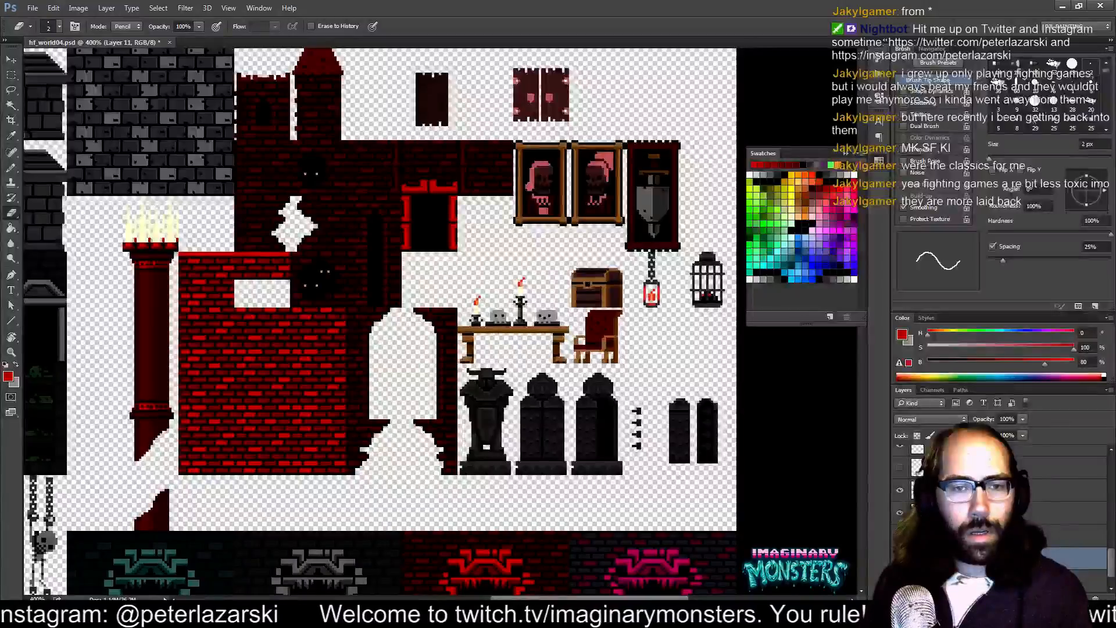
key(Return)
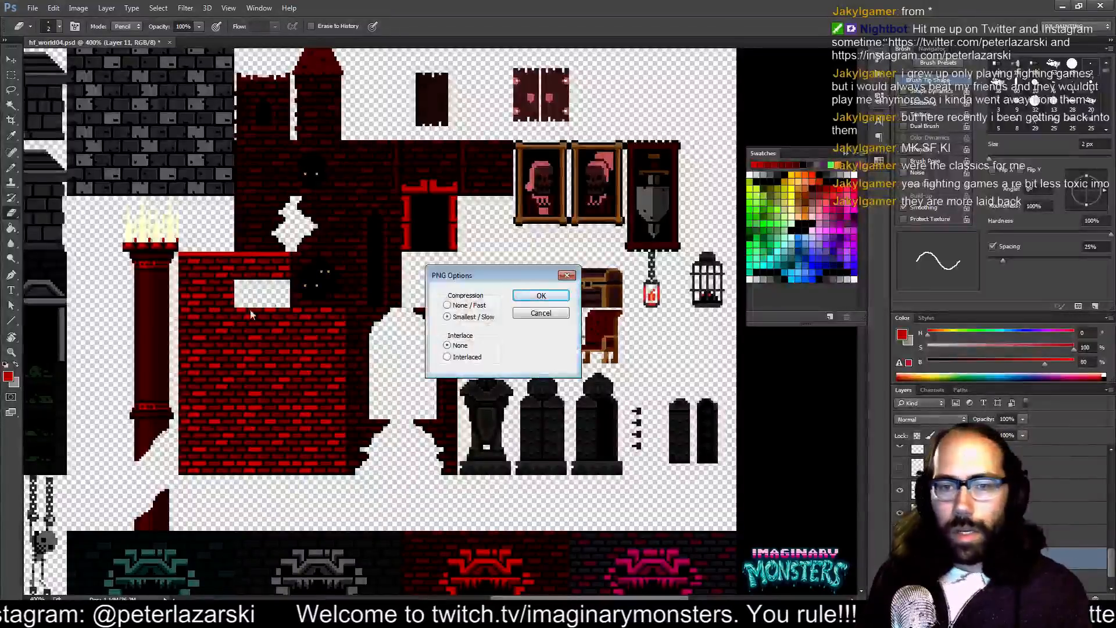
click(559, 298)
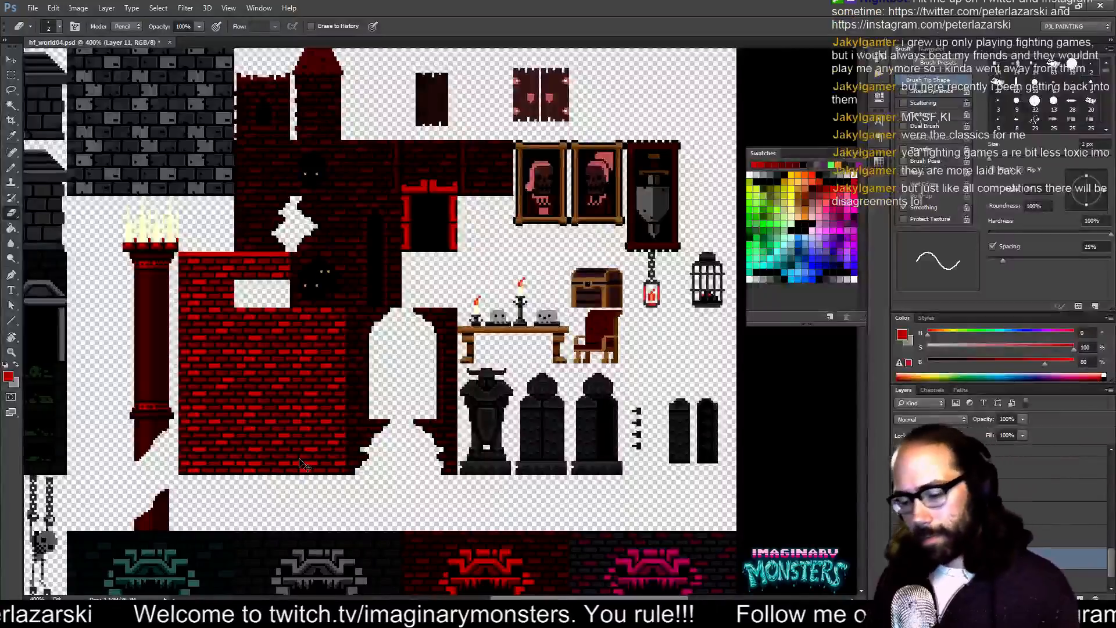
- Close hf_world04.psd with its changes saved and switch to the GameMaker project
key(ctrl+w)
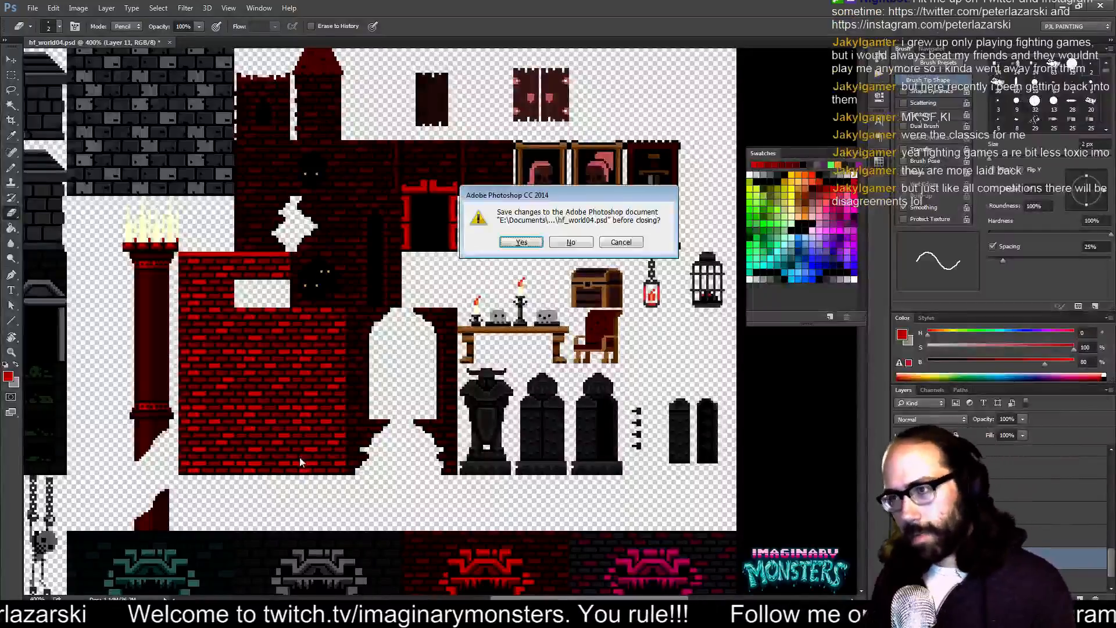
click(510, 245)
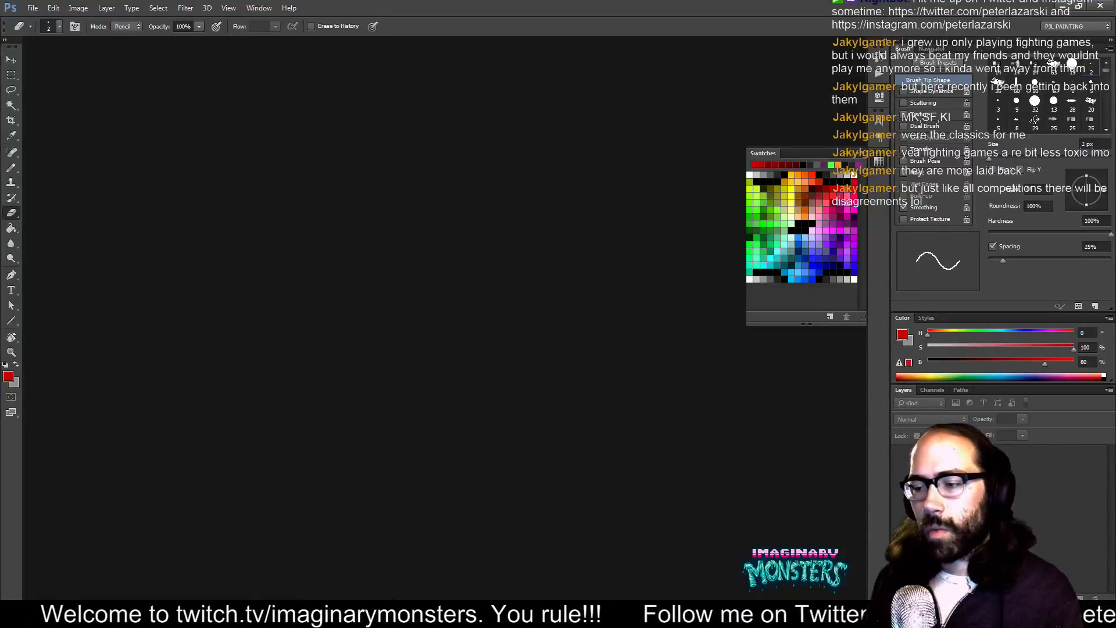
key(alt+Tab)
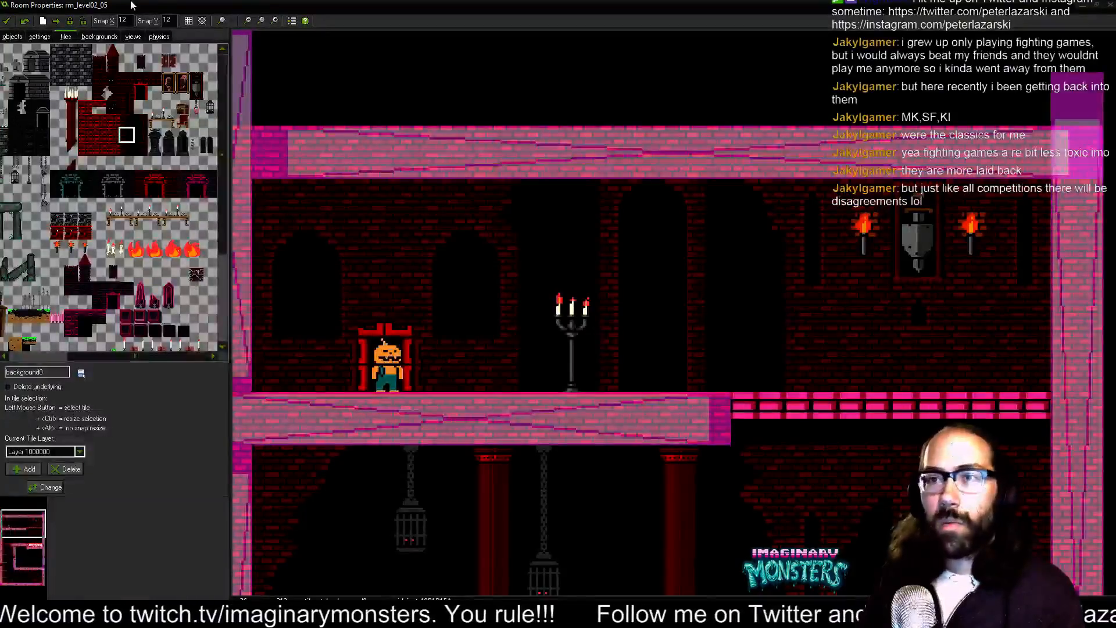
- Open the properties of the background0 tileset from the project's resources
drag(134, 4, 243, 102)
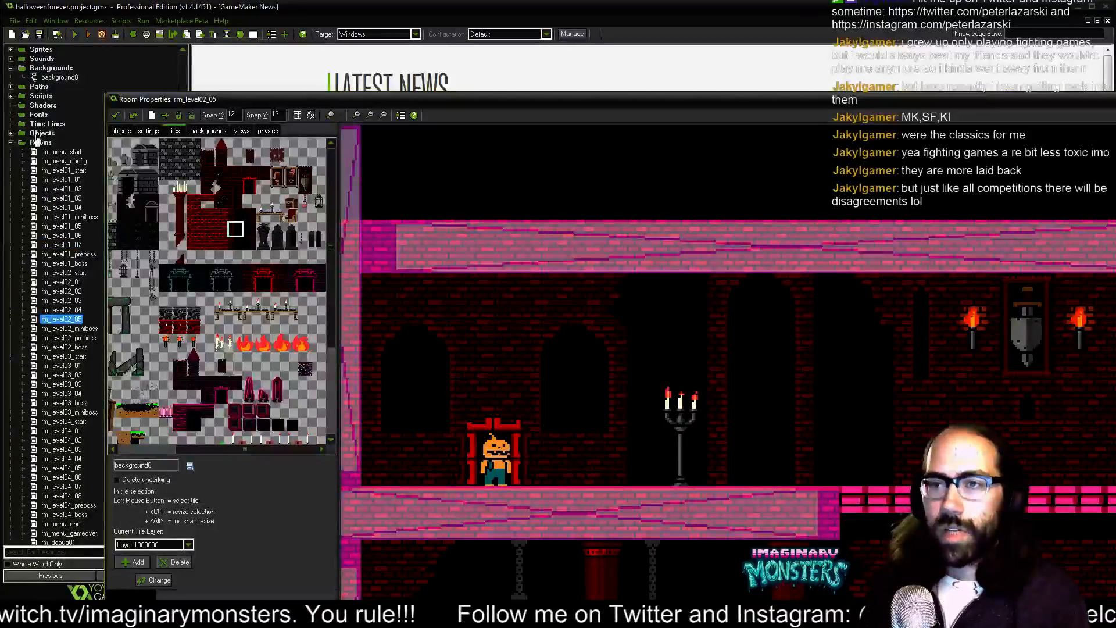
click(39, 133)
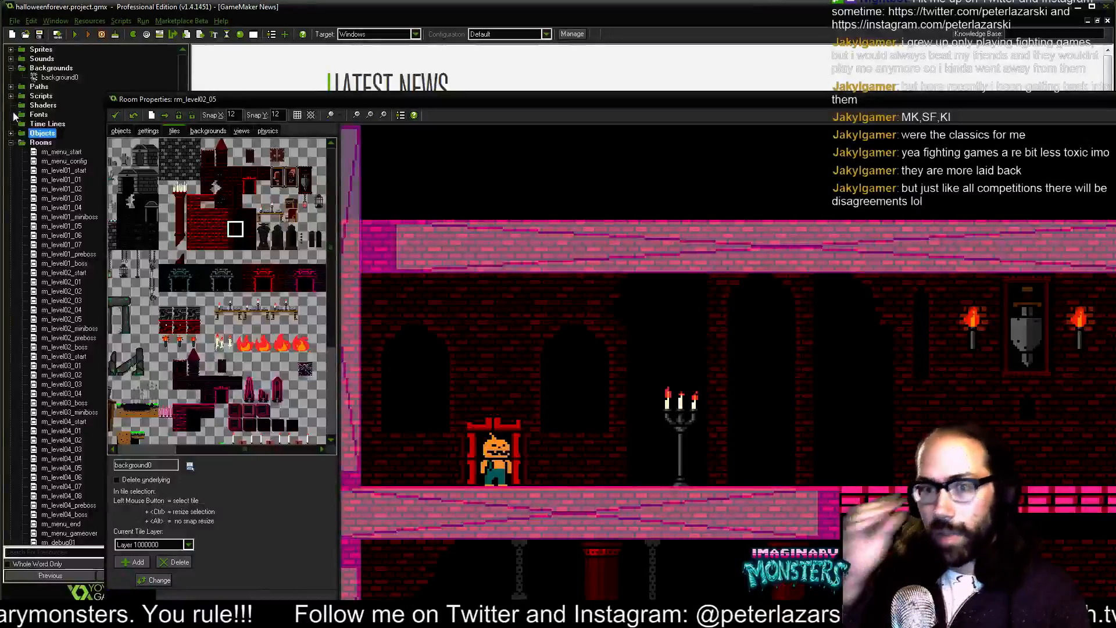
click(35, 78)
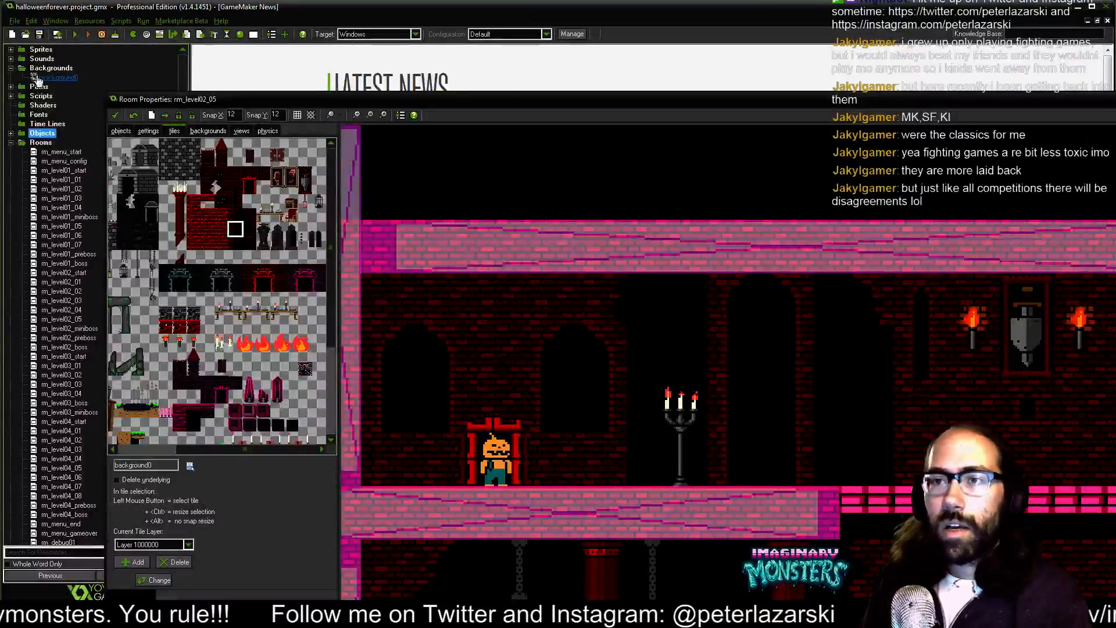
double_click(35, 78)
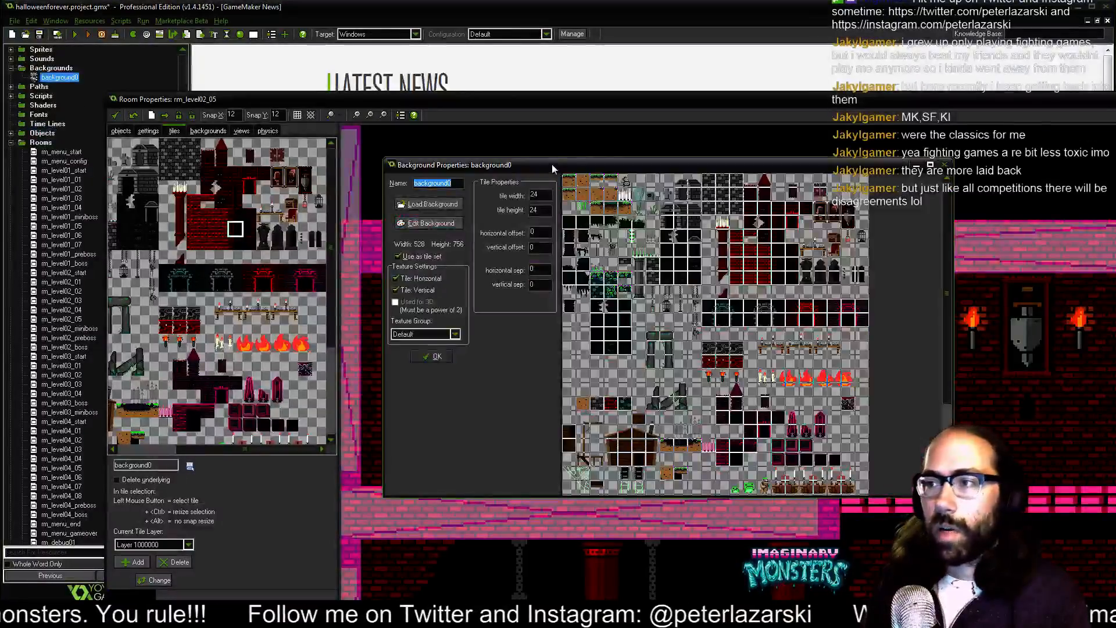
drag(552, 164, 322, 57)
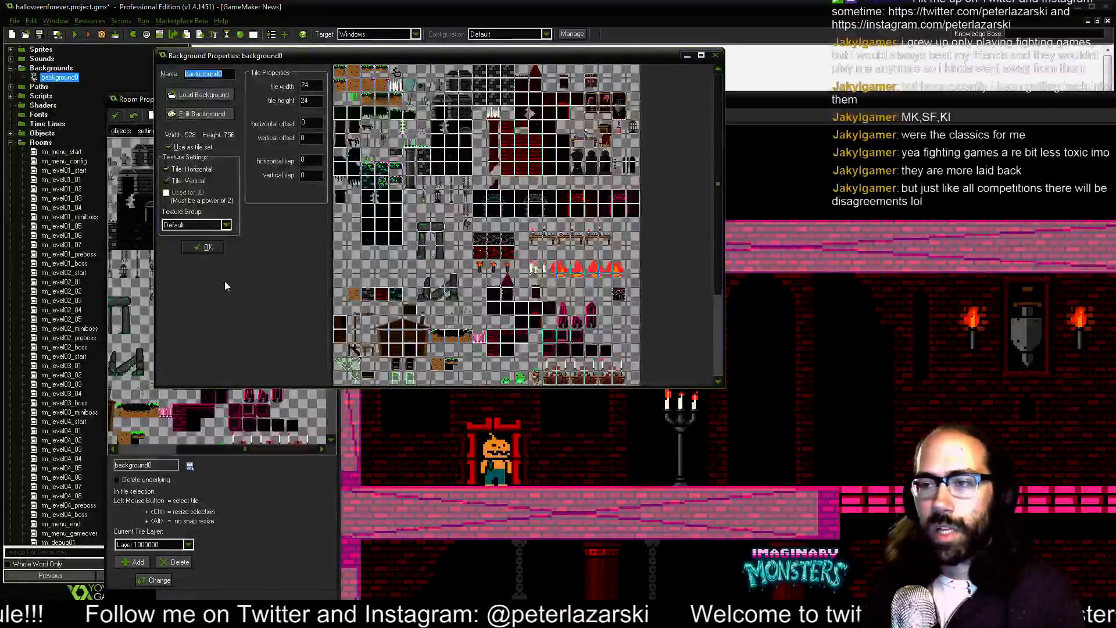
- Load hf_world04.png as the image for background0 and accept the background properties
click(203, 96)
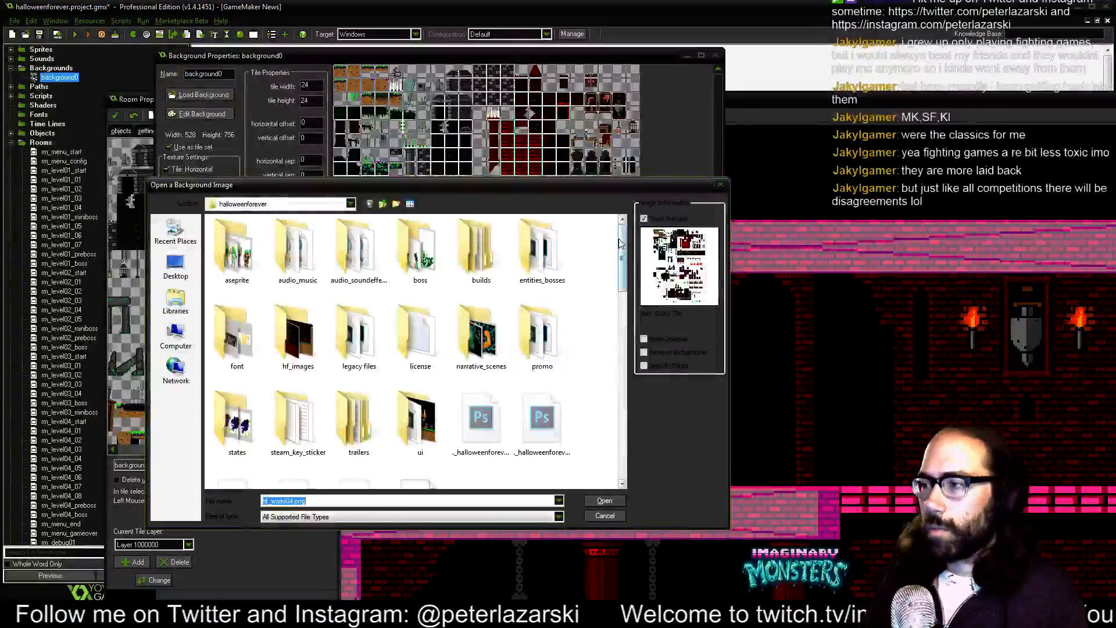
scroll(604, 281, down, 10)
click(541, 355)
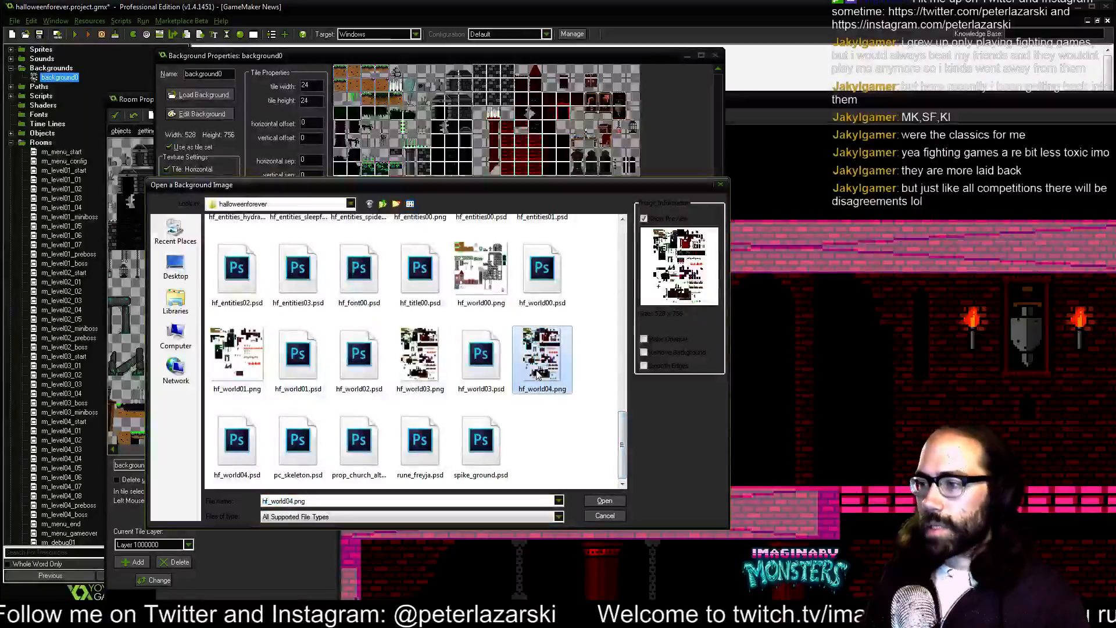
click(604, 501)
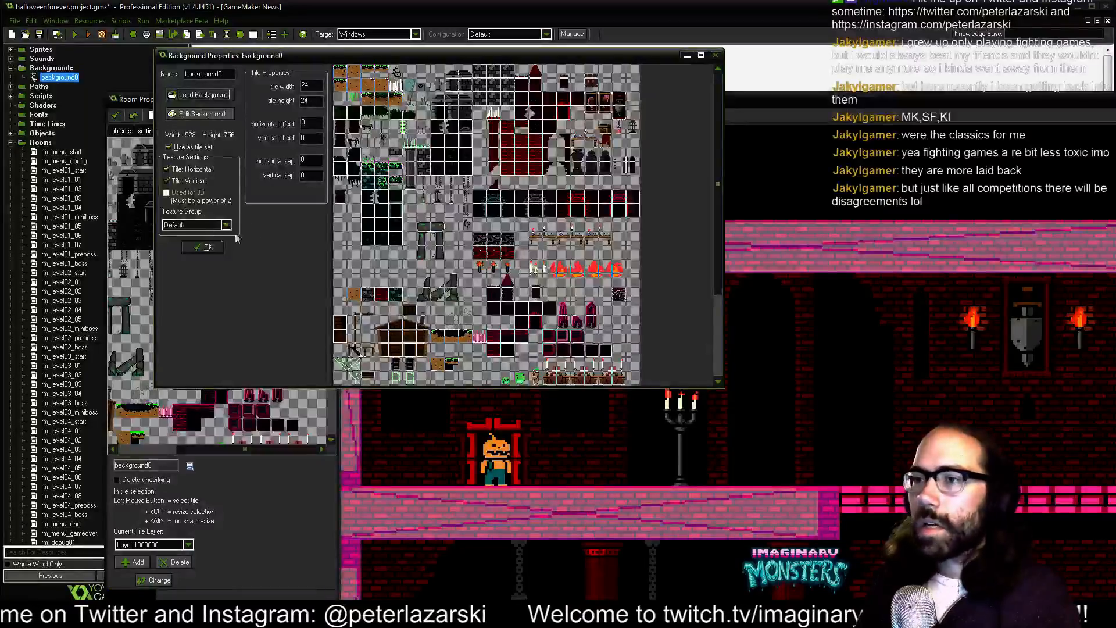
click(218, 249)
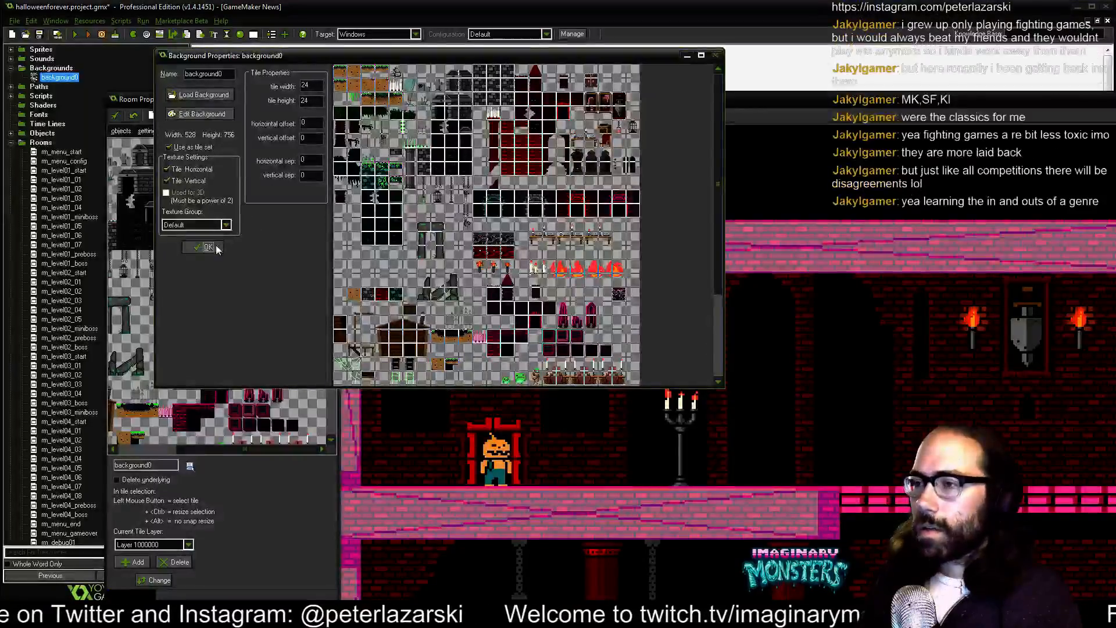
- Delete the topmost chain tiles above the three hanging lanterns in room rm_level02_05
drag(829, 467, 516, 230)
drag(498, 433, 552, 299)
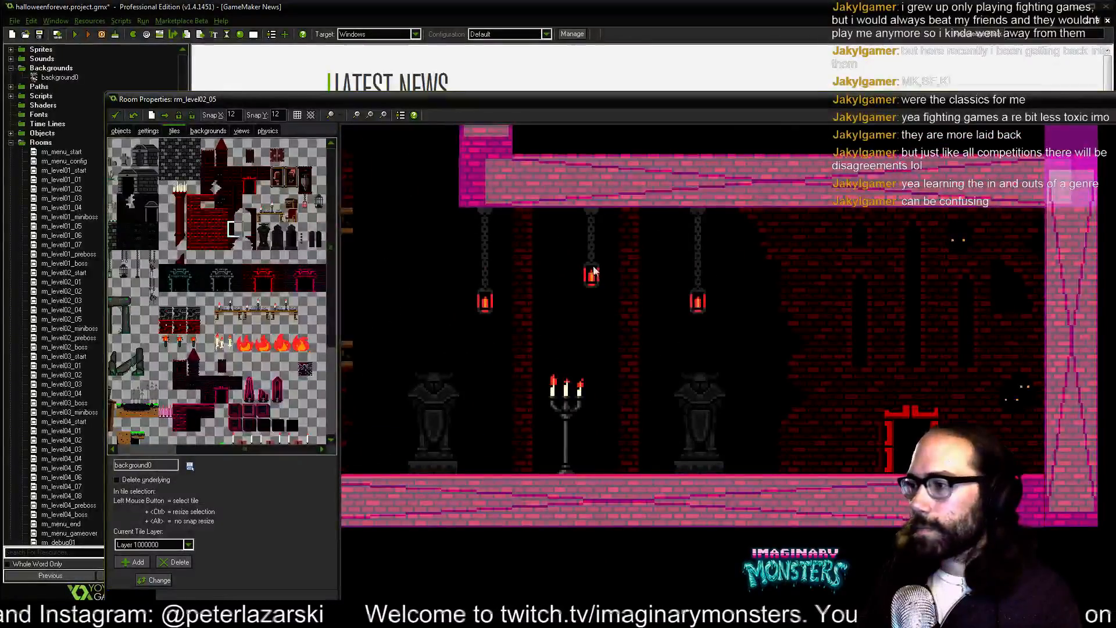
right_click(697, 219)
right_click(588, 219)
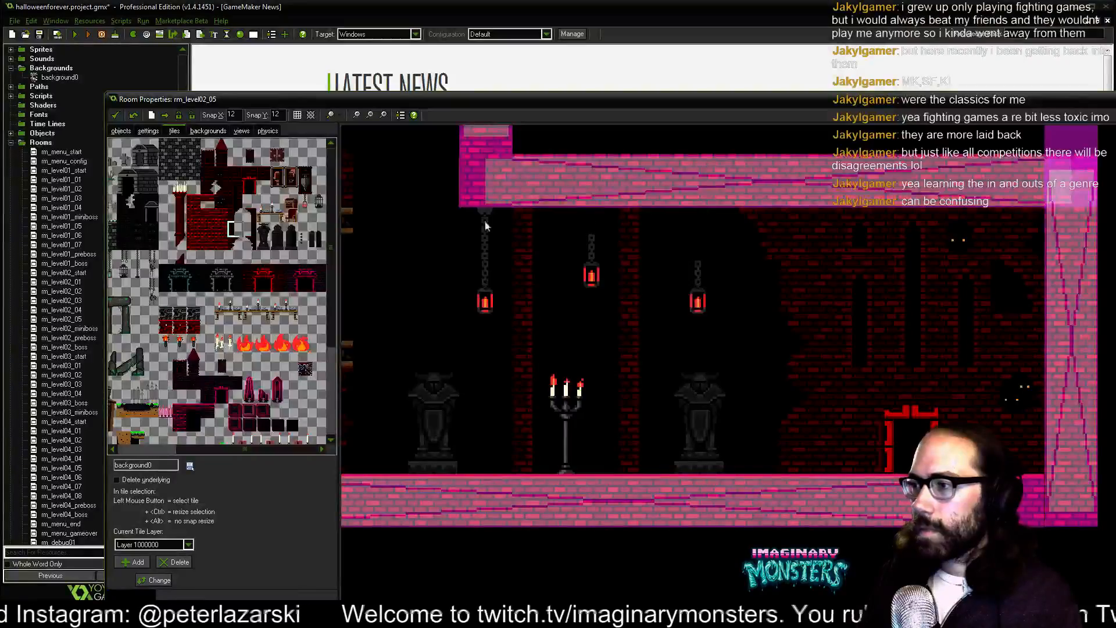
right_click(484, 220)
- Place the new brick arch tile around each of the two gargoyle statues in the lower chamber of rm_level02_05
mouse_move(572, 302)
mouse_down()
mouse_move(643, 374)
mouse_move(573, 312)
mouse_up()
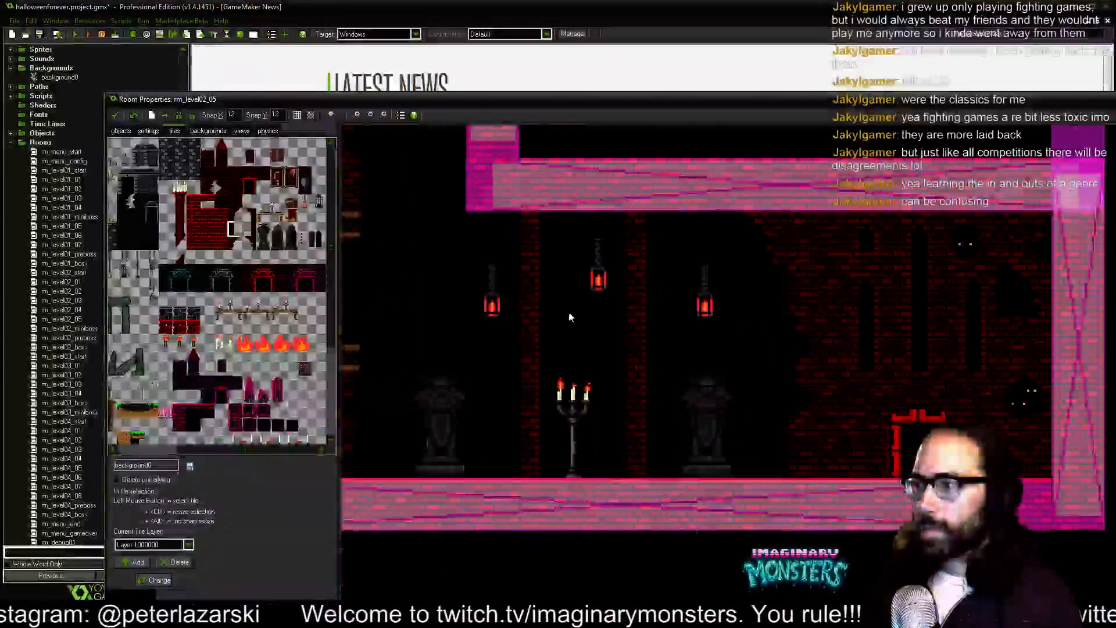
click(246, 232)
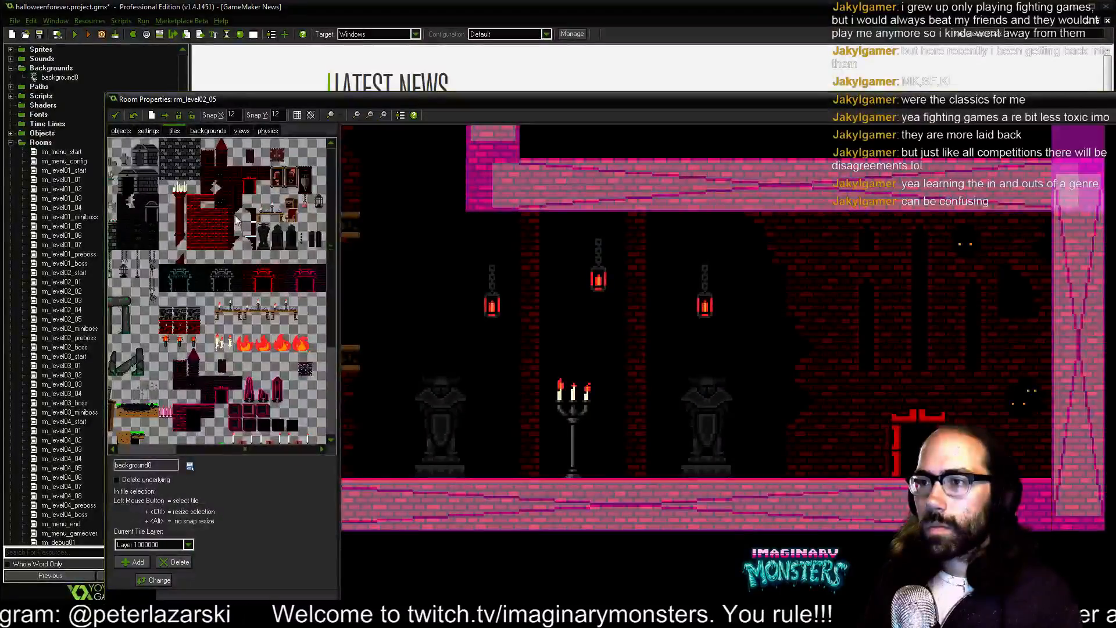
click(239, 222)
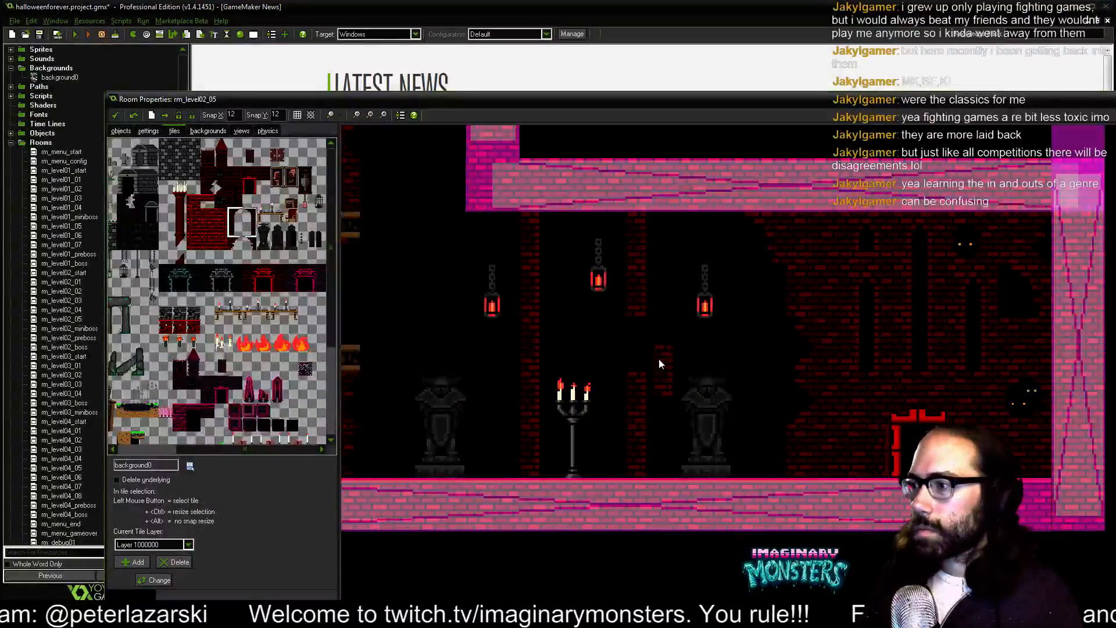
right_click(659, 363)
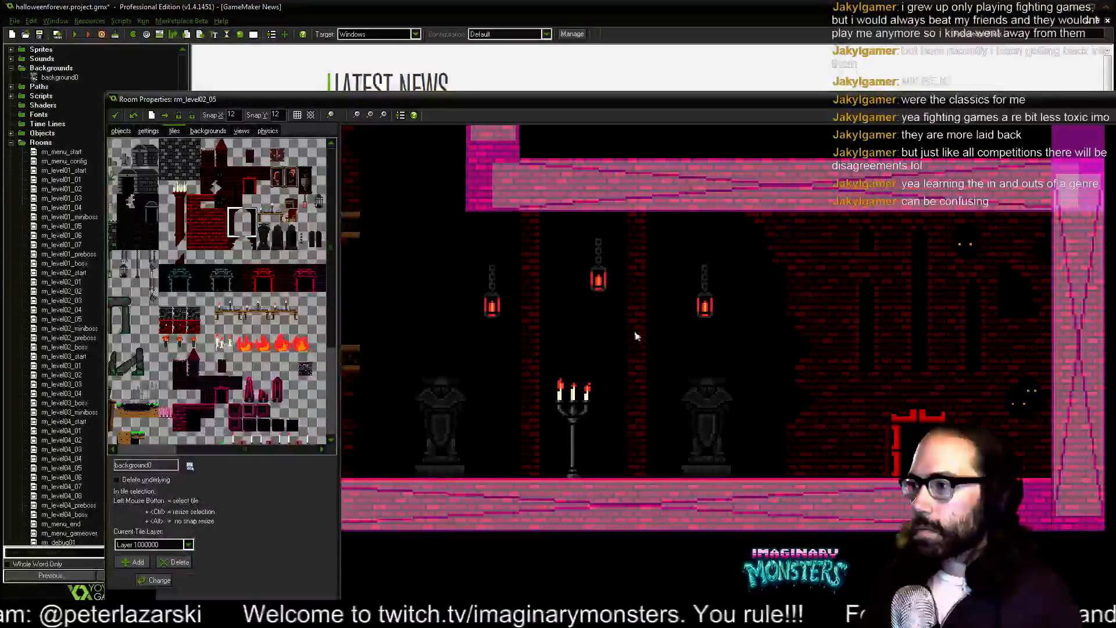
click(678, 318)
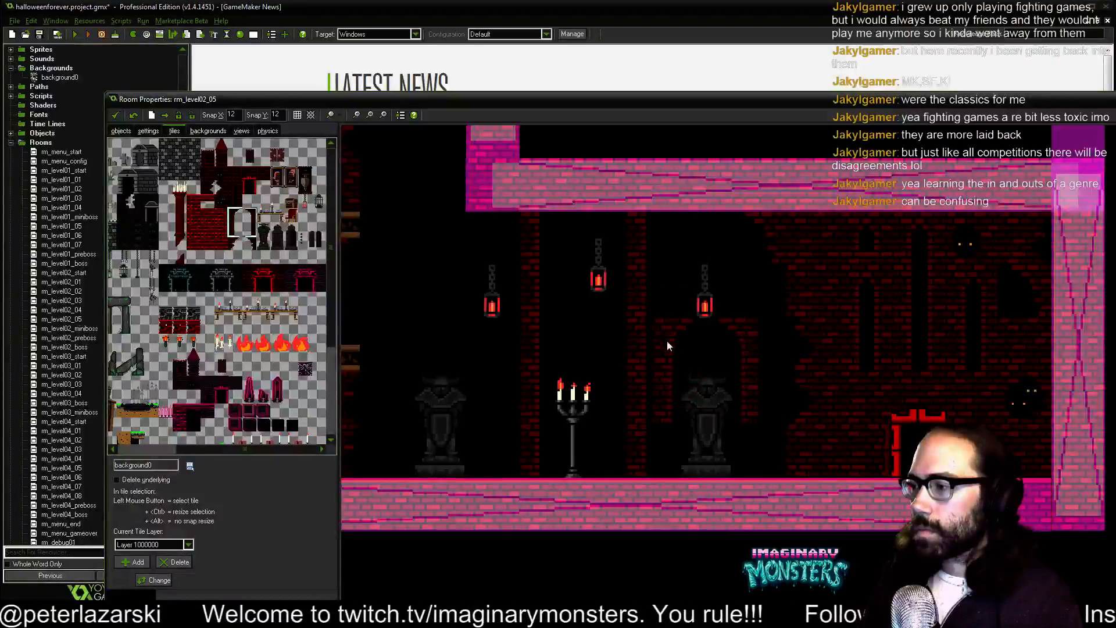
mouse_move(667, 345)
mouse_down()
mouse_move(667, 362)
mouse_move(663, 336)
mouse_up()
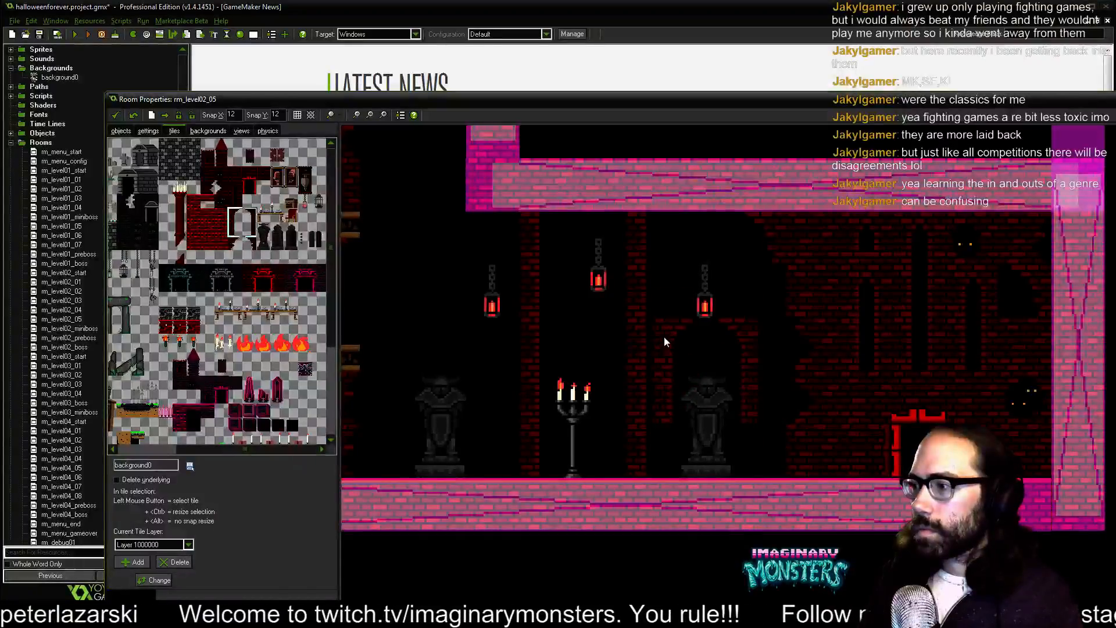
click(401, 324)
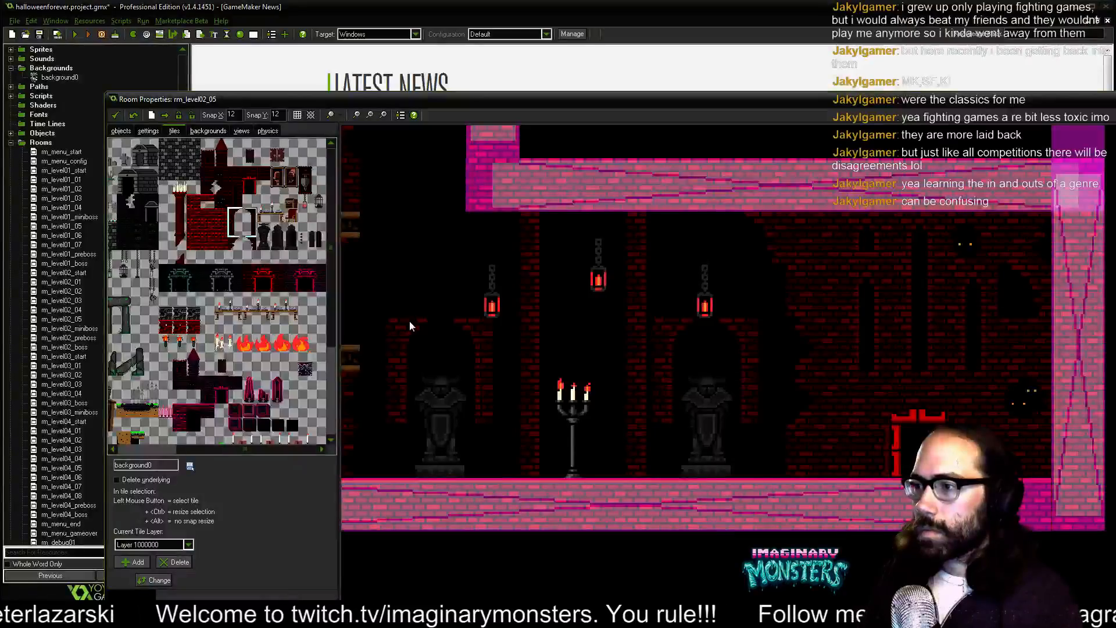
drag(409, 321, 482, 342)
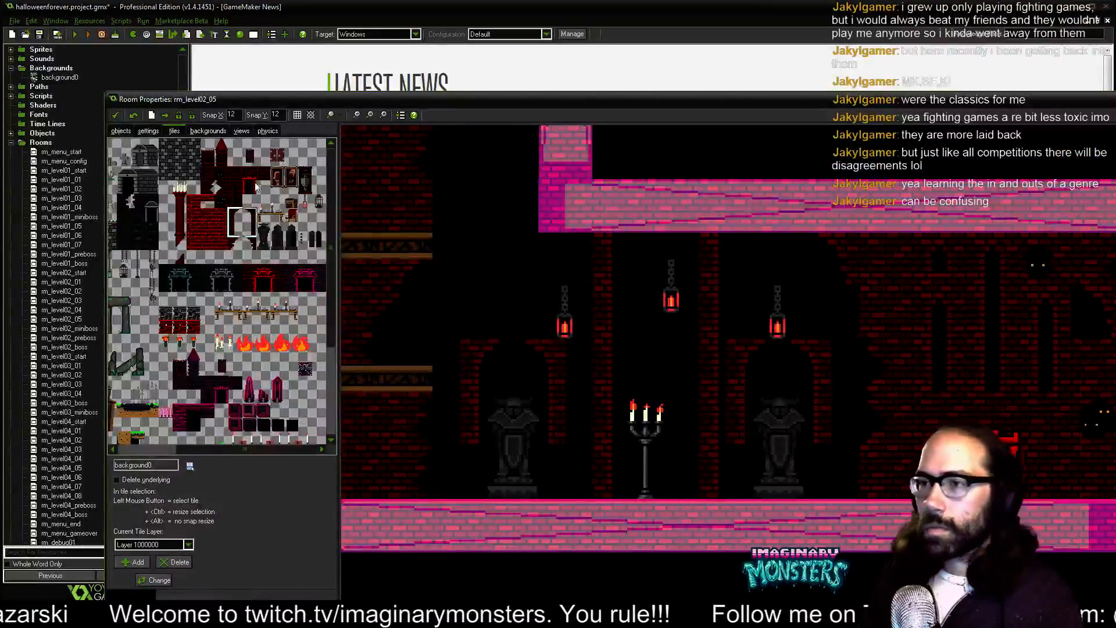
- Extend both statue arches down to the floor with the lower arch tiles and delete the two brick pillars beside the candelabra
click(233, 227)
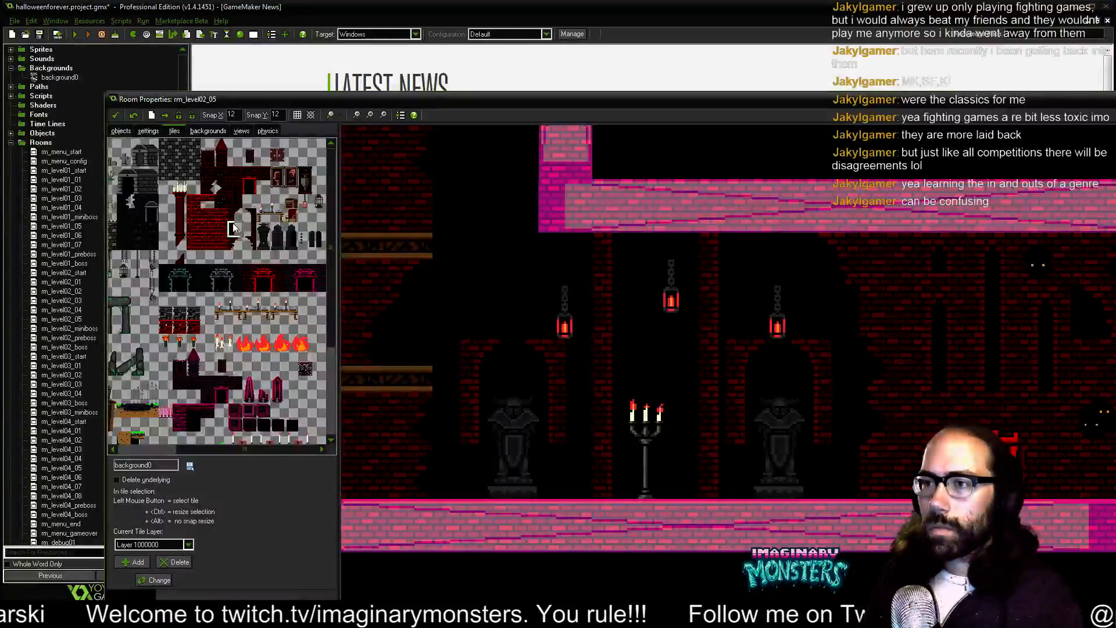
drag(233, 225, 250, 230)
click(463, 257)
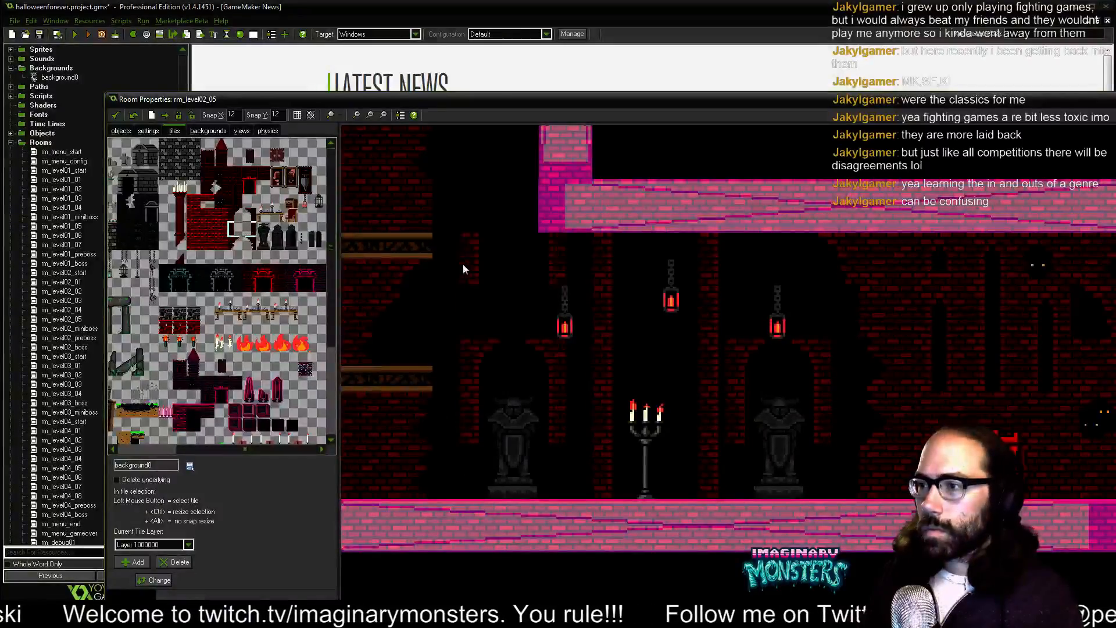
drag(462, 264, 478, 467)
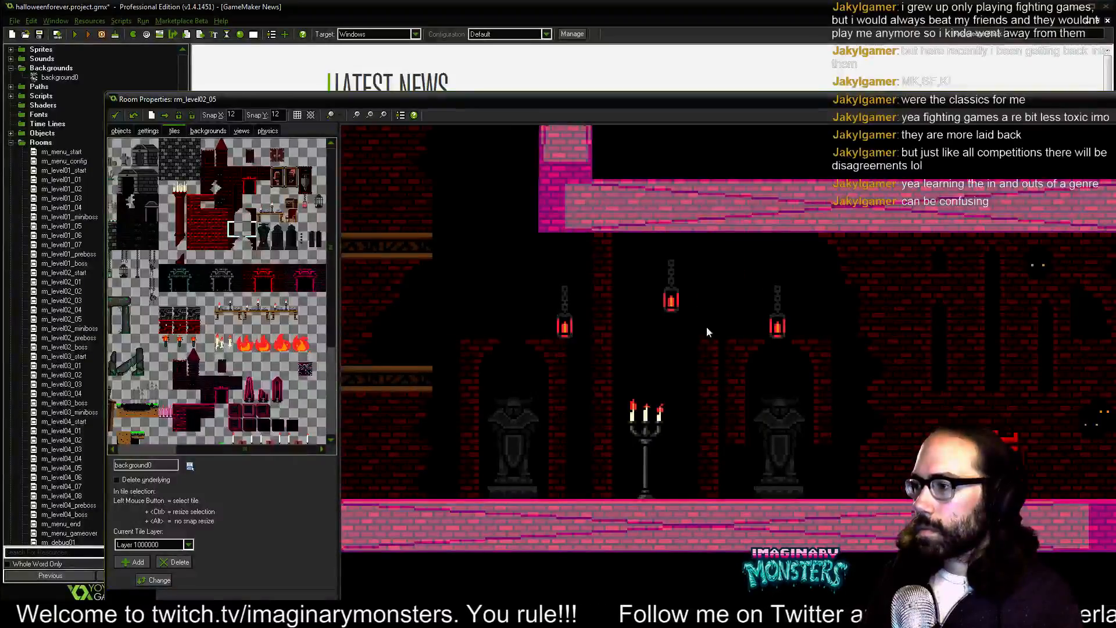
right_click(702, 463)
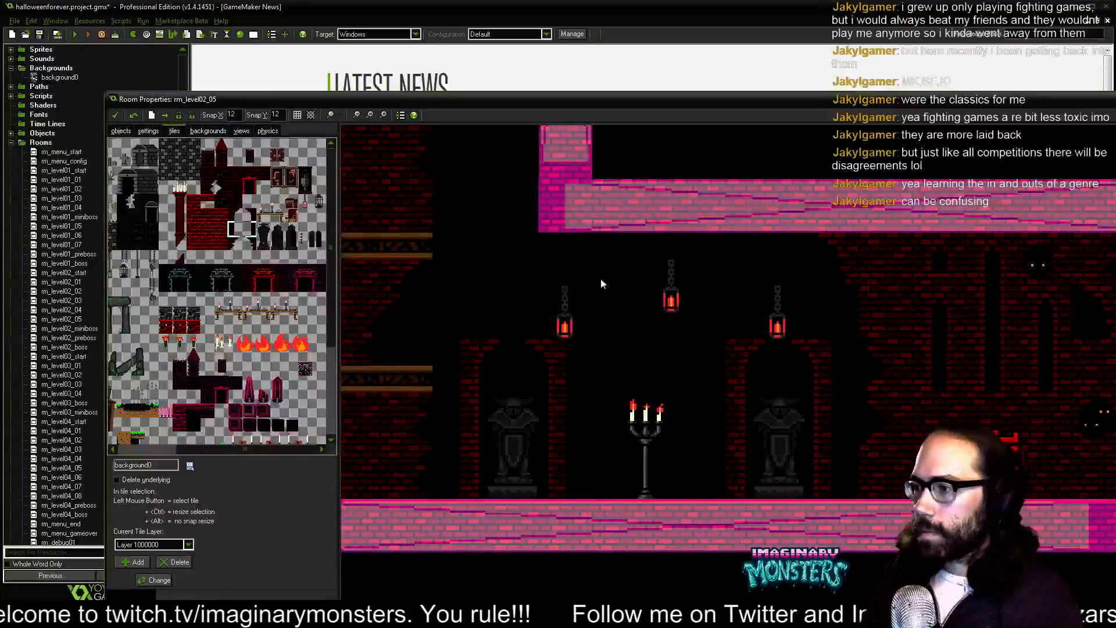
- Place a third brick arch around the candelabra, level with the statue arches, and extend its sides down to the floor
click(231, 216)
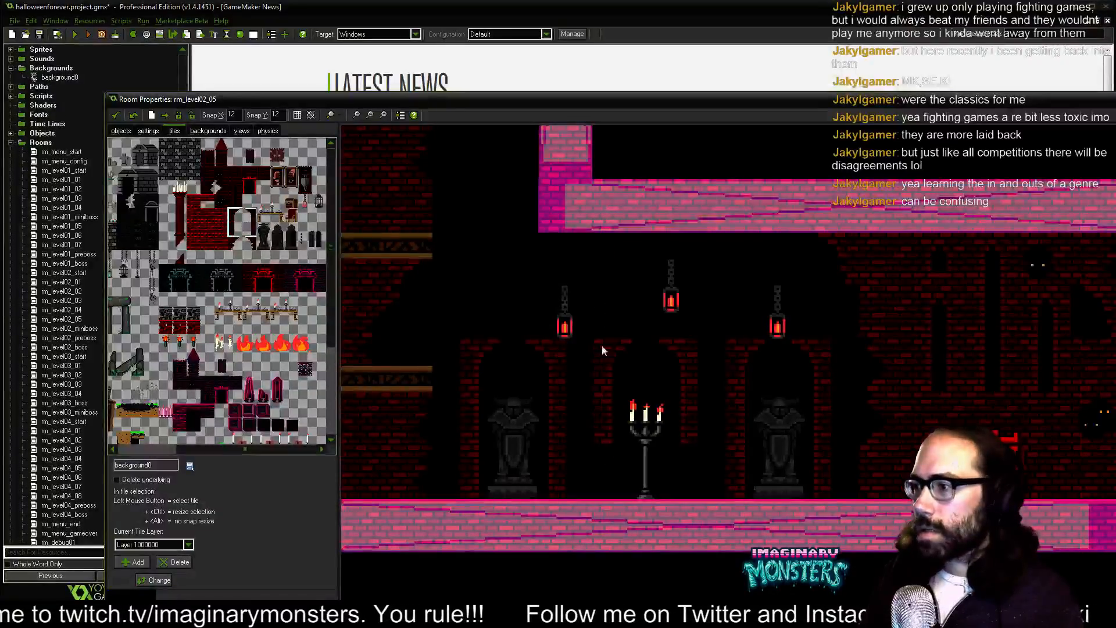
click(601, 323)
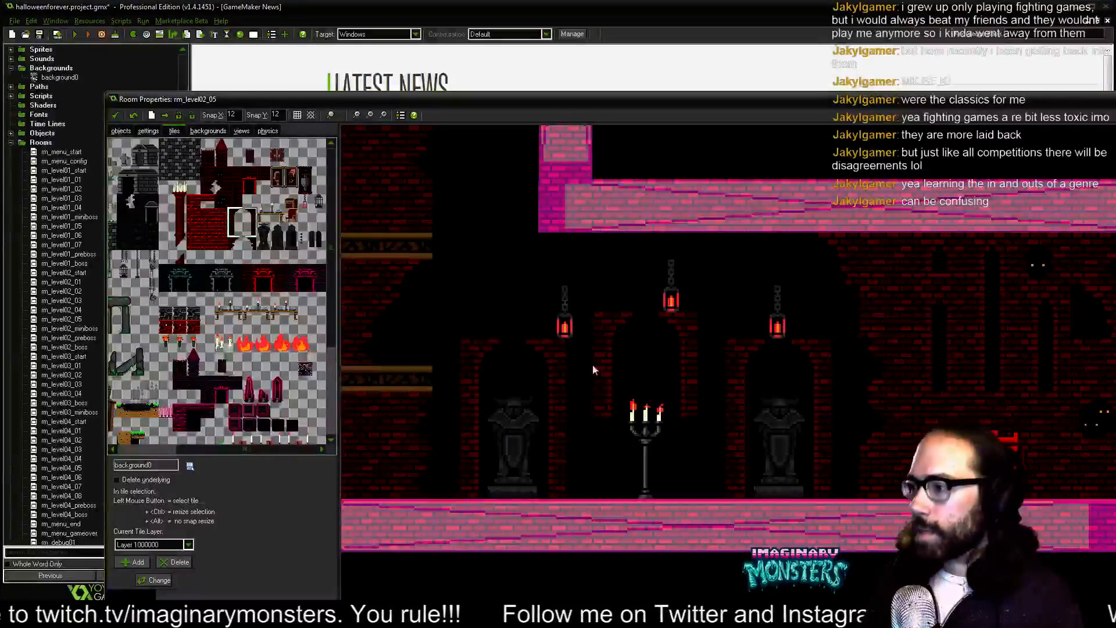
right_click(679, 342)
click(595, 342)
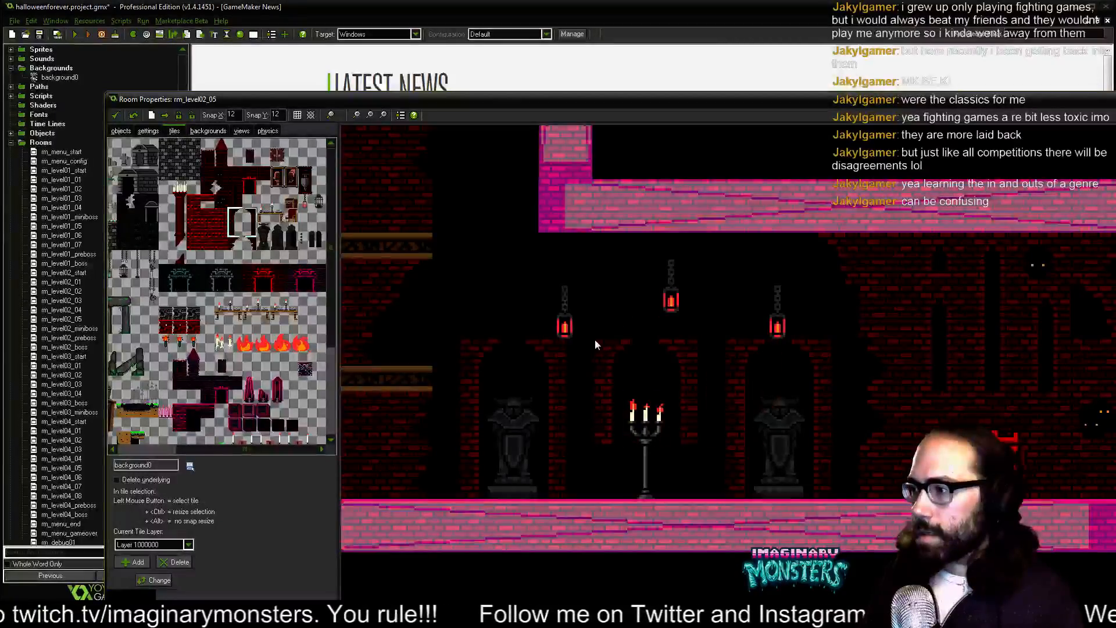
drag(231, 225, 251, 234)
click(595, 459)
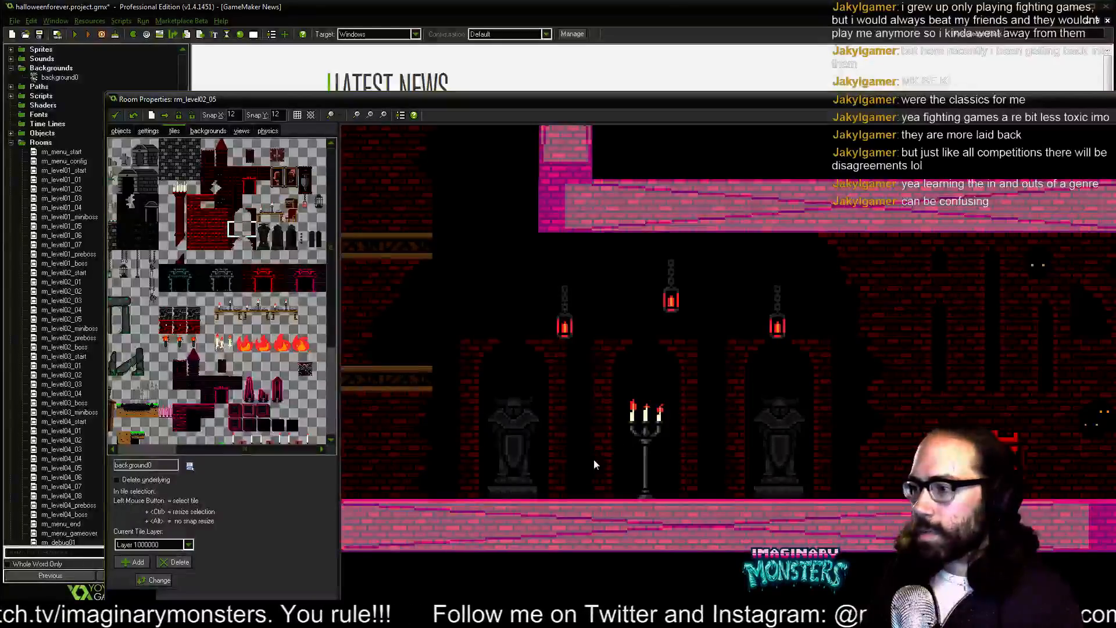
- Delete the three hanging lanterns and their chains above the arches, keeping tile editing active
drag(632, 402, 608, 453)
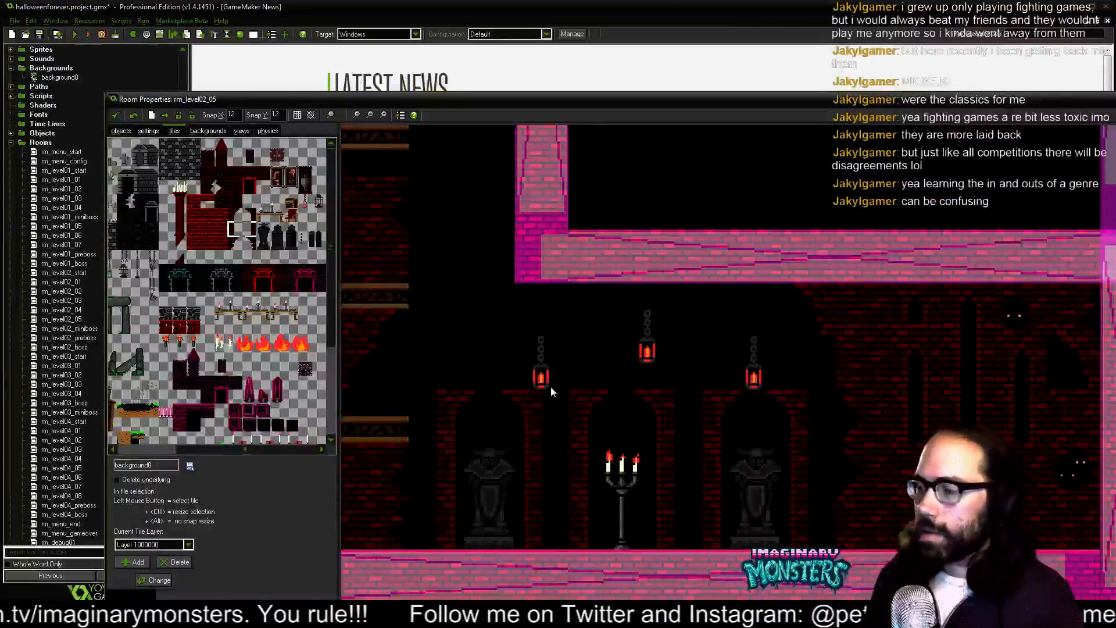
drag(596, 361, 659, 361)
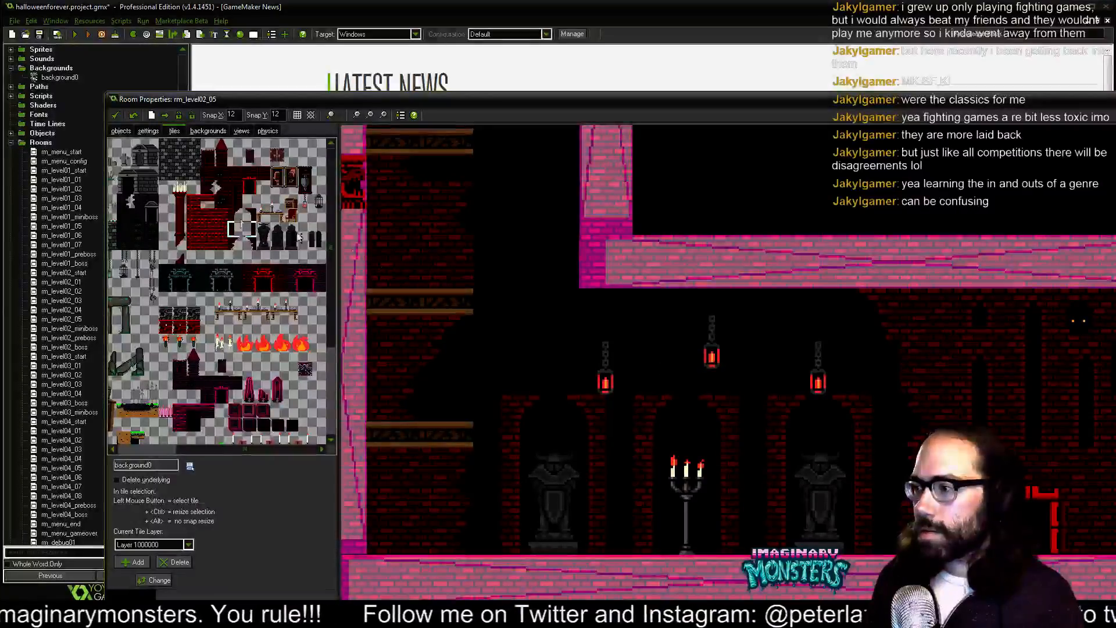
click(123, 132)
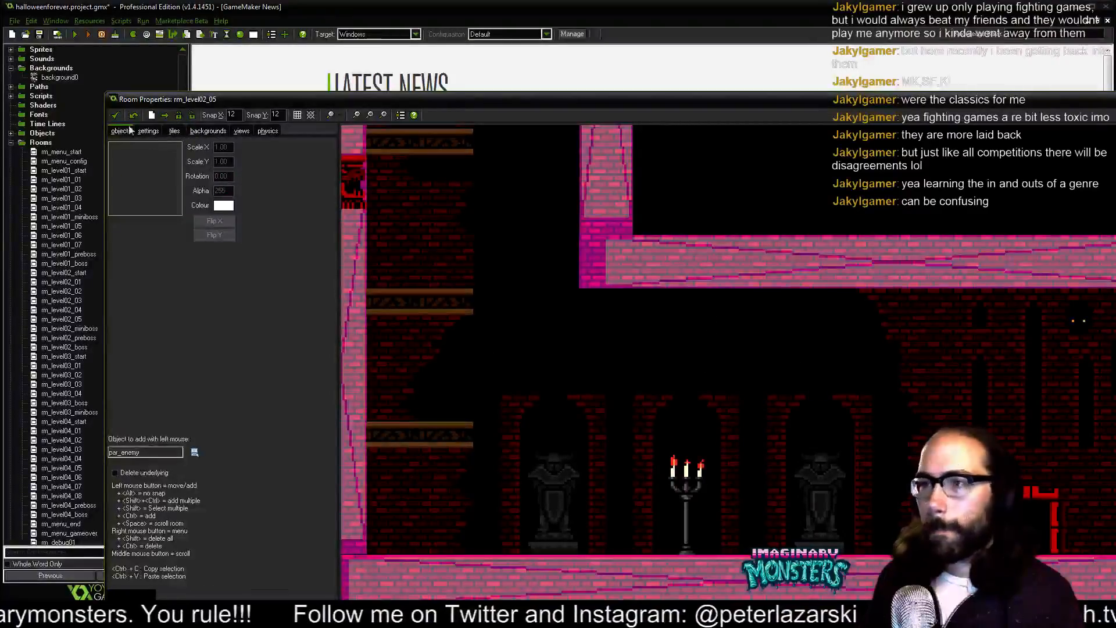
click(169, 129)
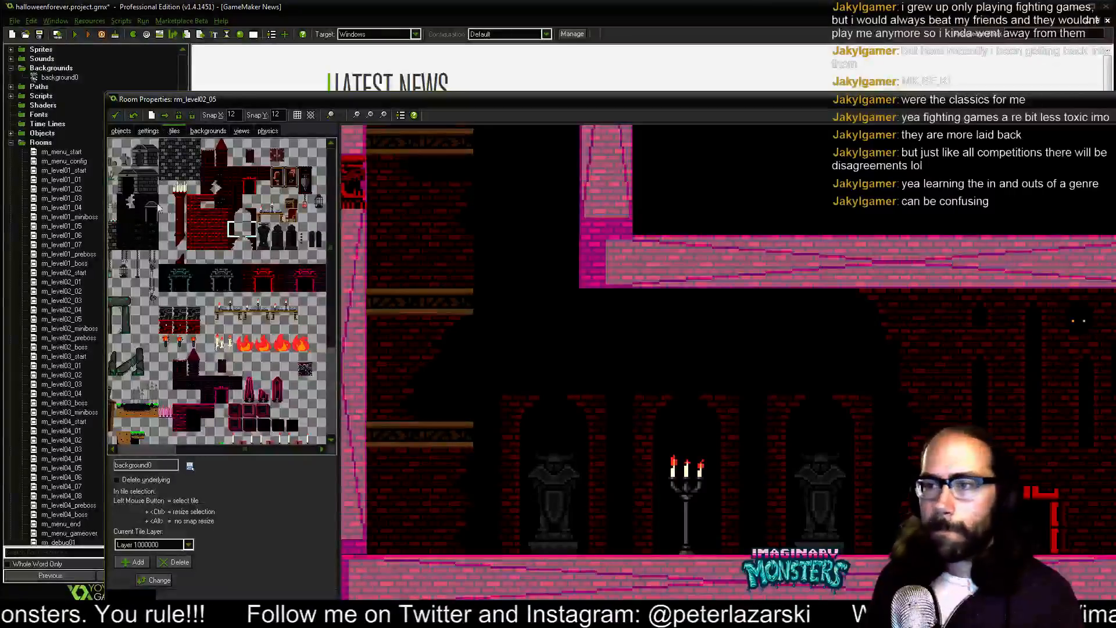
- Place pairs of broken-edge brick tiles directly above the left and middle arches, and start the same row above the right arch
click(219, 187)
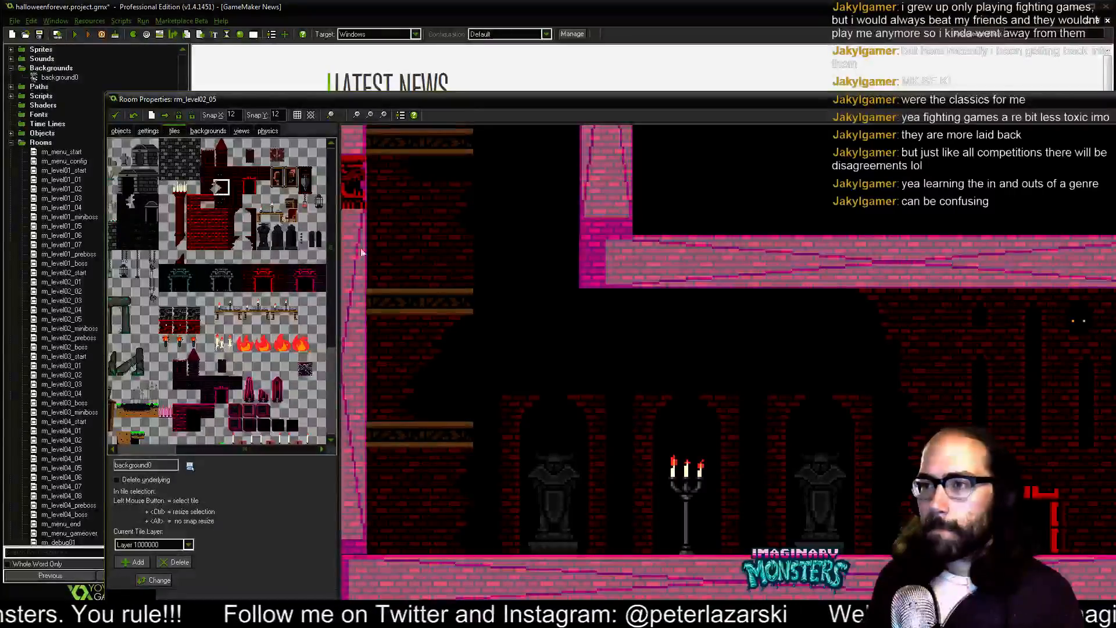
click(511, 349)
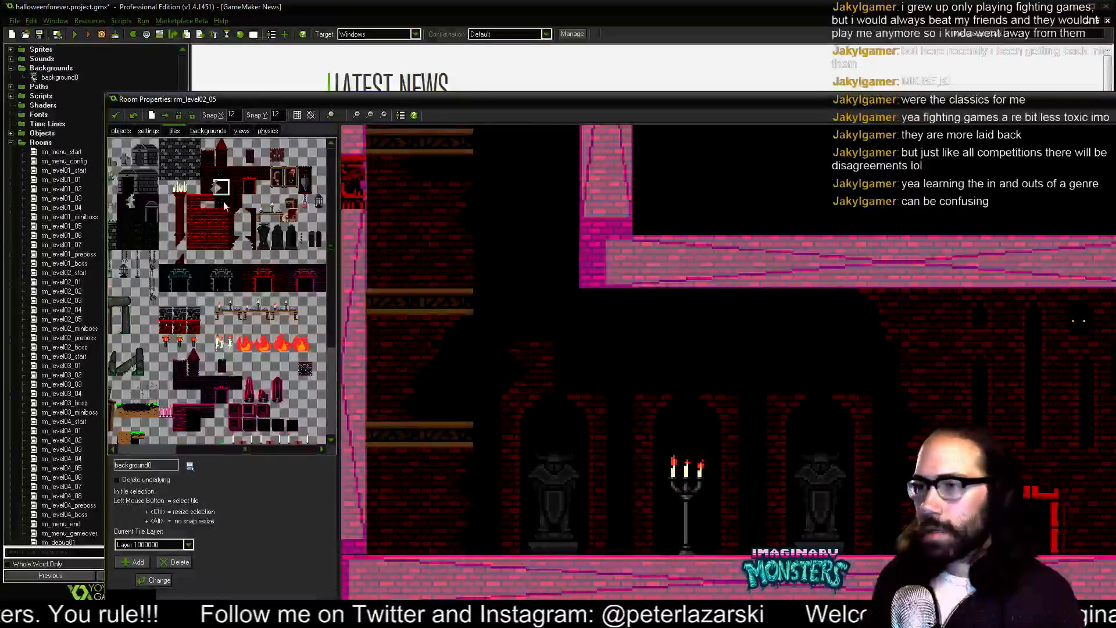
click(209, 188)
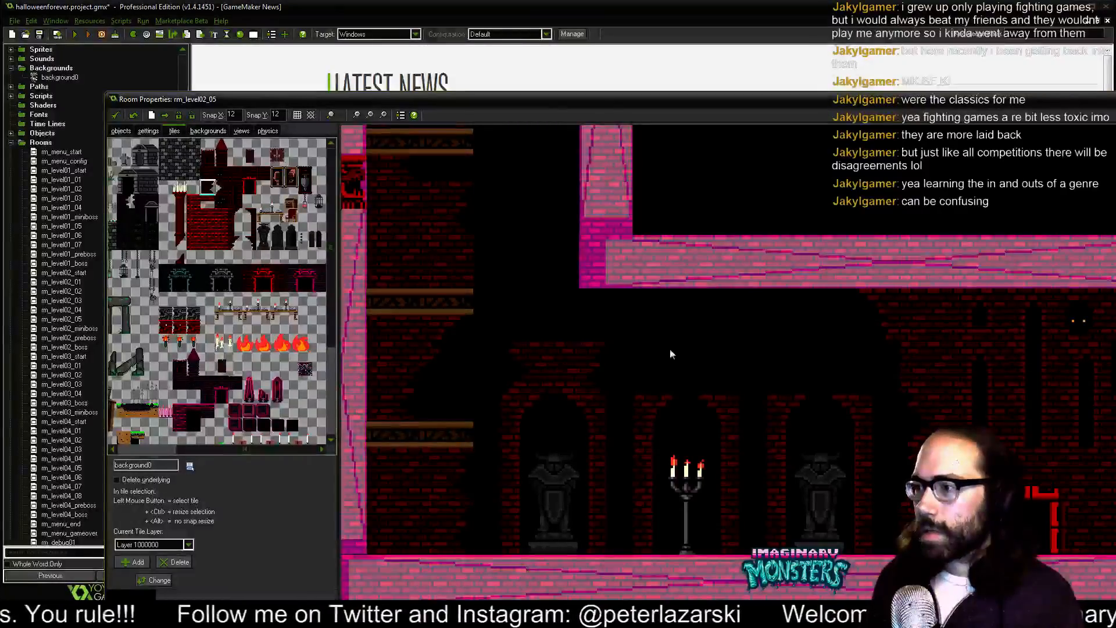
click(648, 350)
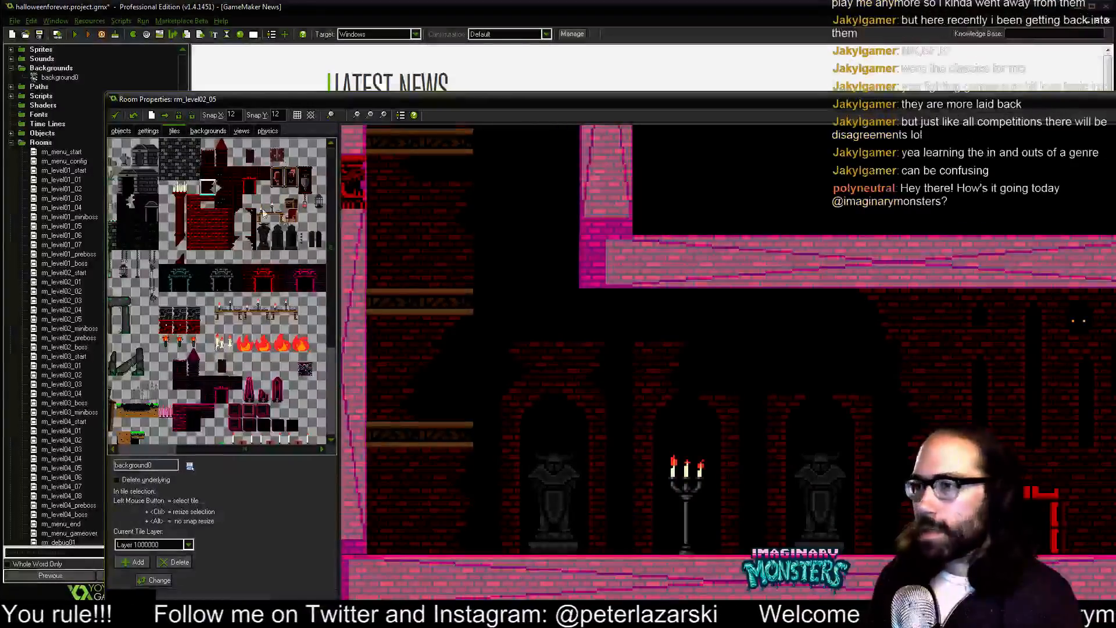
click(221, 188)
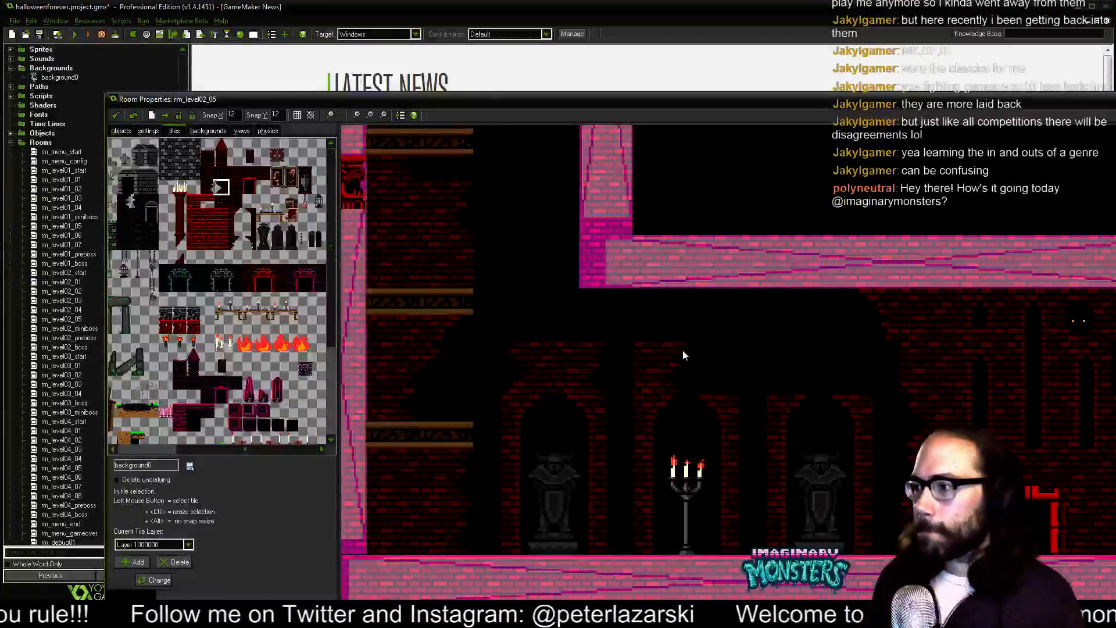
click(702, 351)
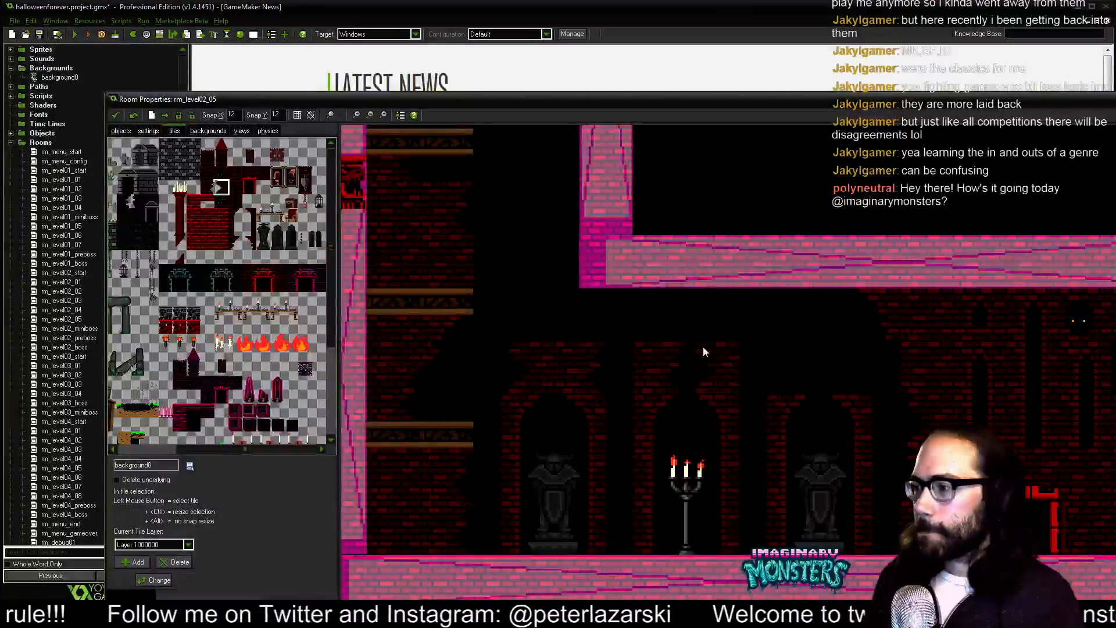
drag(703, 349, 629, 377)
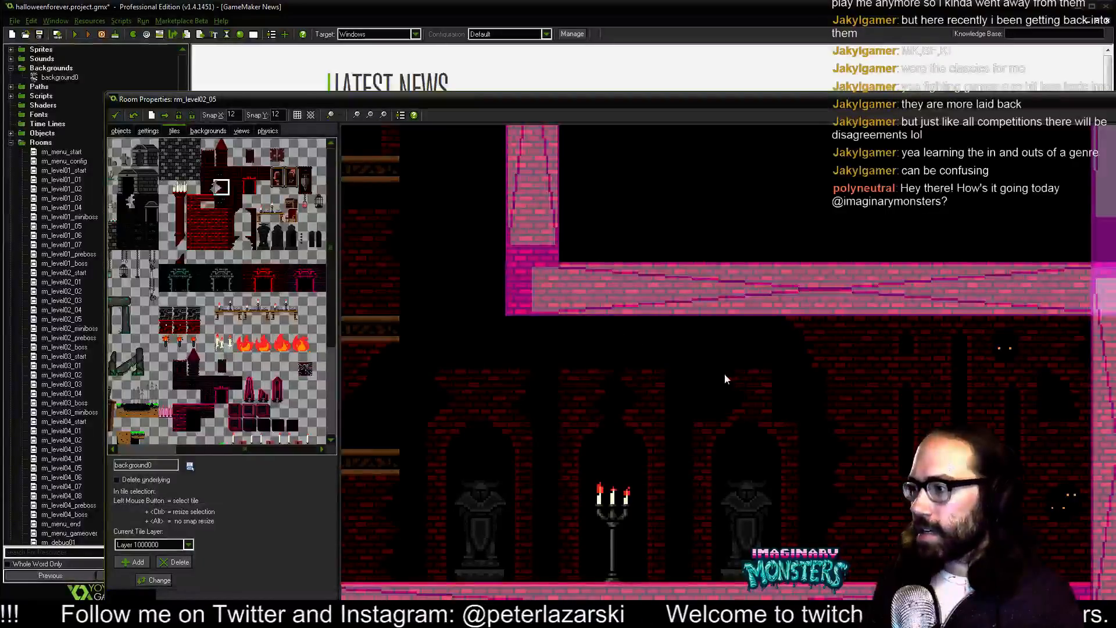
- Fill the wall between the arches and the ceiling with dark brick tiles, adding broken-edge bricks beside the ceiling's left corner
click(208, 176)
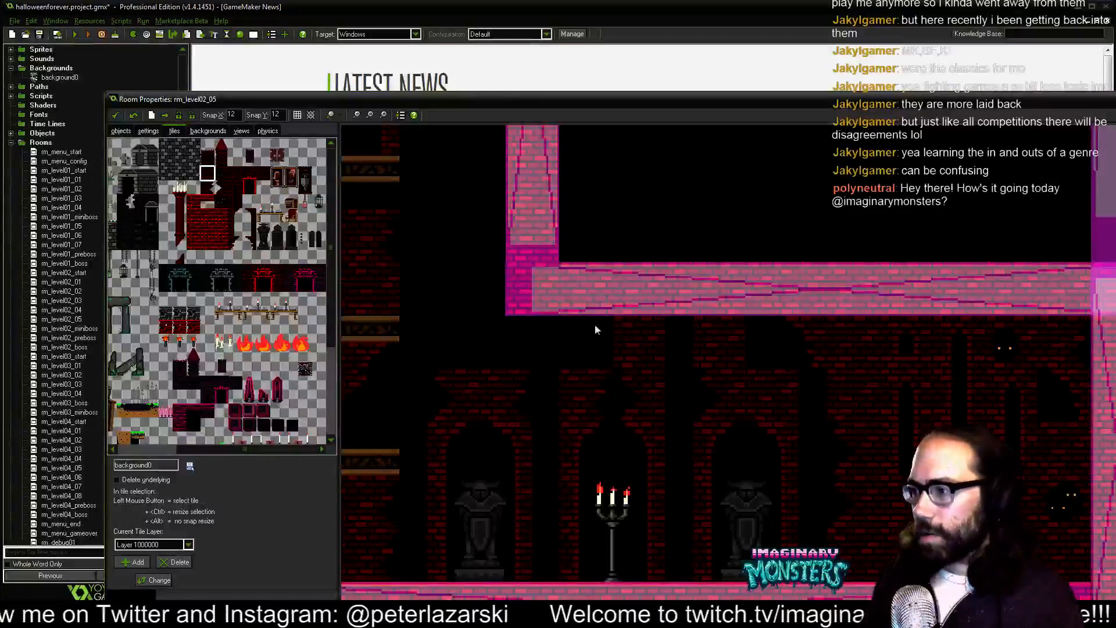
click(500, 320)
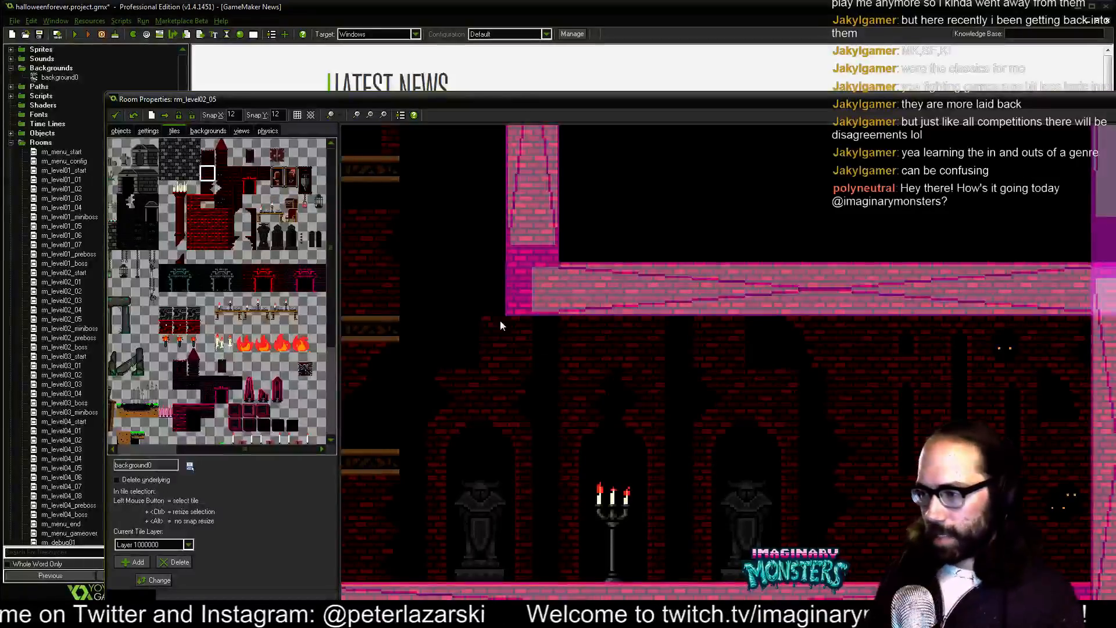
drag(549, 336, 603, 317)
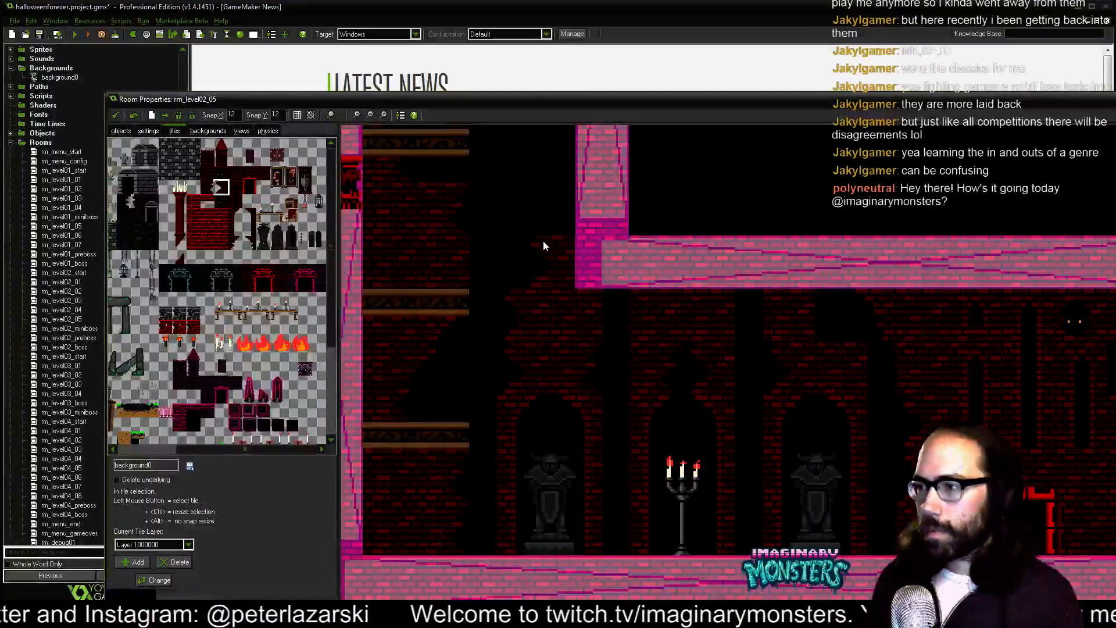
- Inspect the rebuilt arch wall in the lower chamber up close and from afar, hiding the room's objects
scroll(552, 246, down, 3)
drag(751, 303, 647, 462)
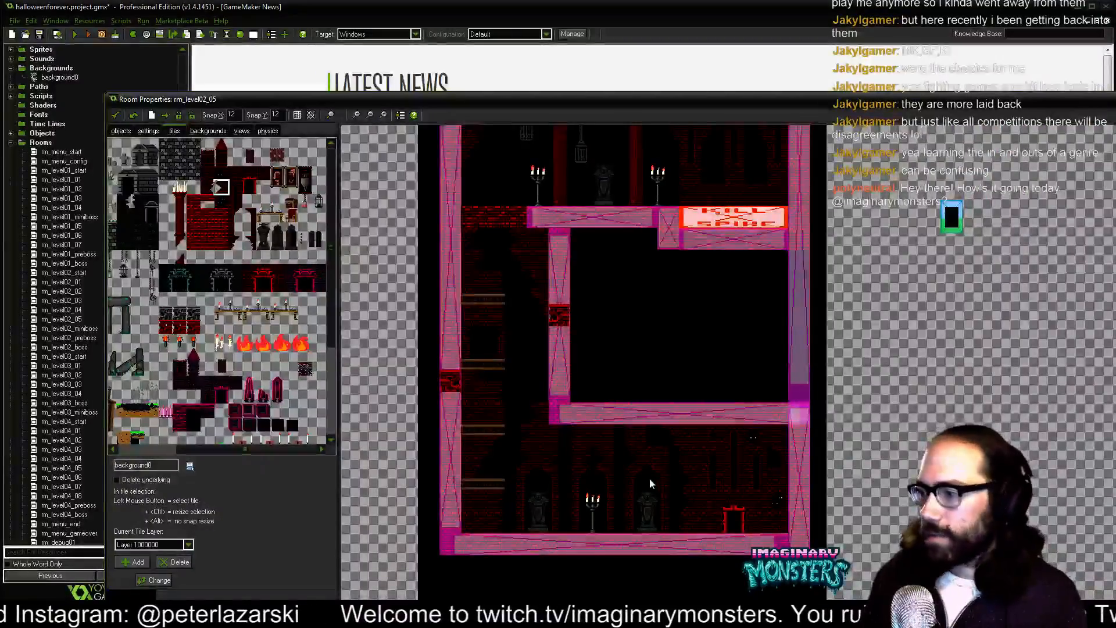
drag(650, 479, 633, 397)
scroll(632, 397, up, 4)
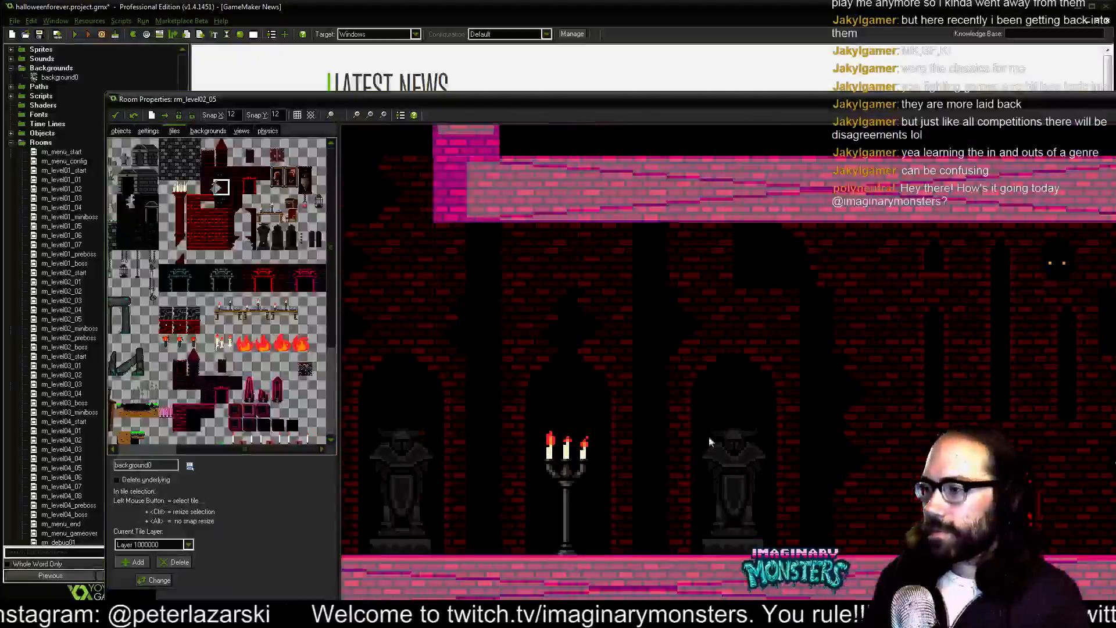
drag(709, 442, 610, 457)
scroll(802, 347, down, 4)
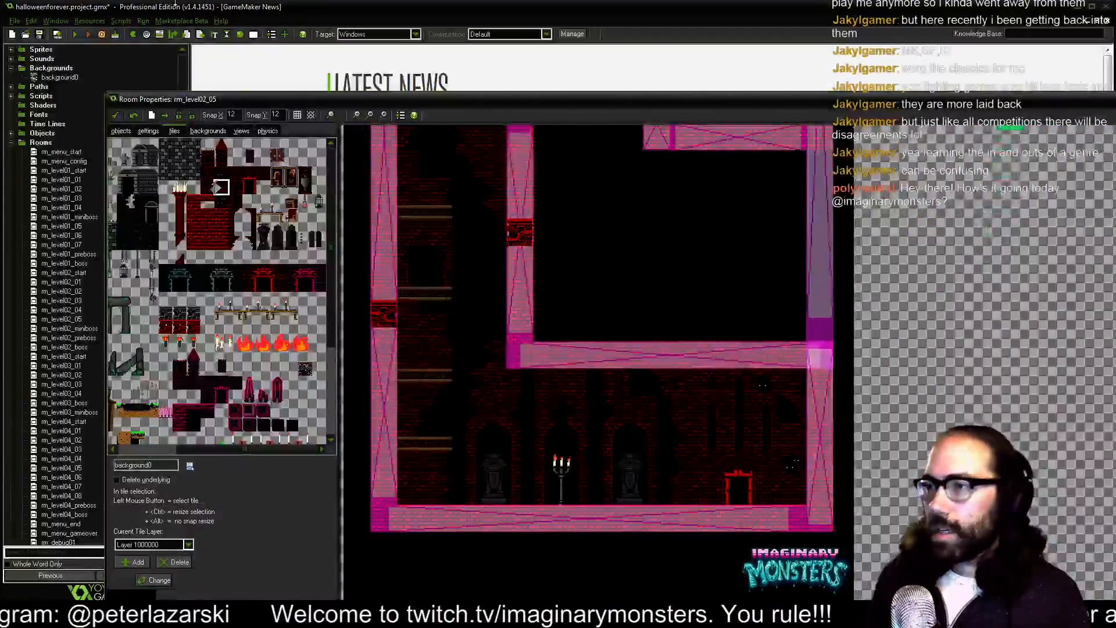
click(297, 114)
click(297, 115)
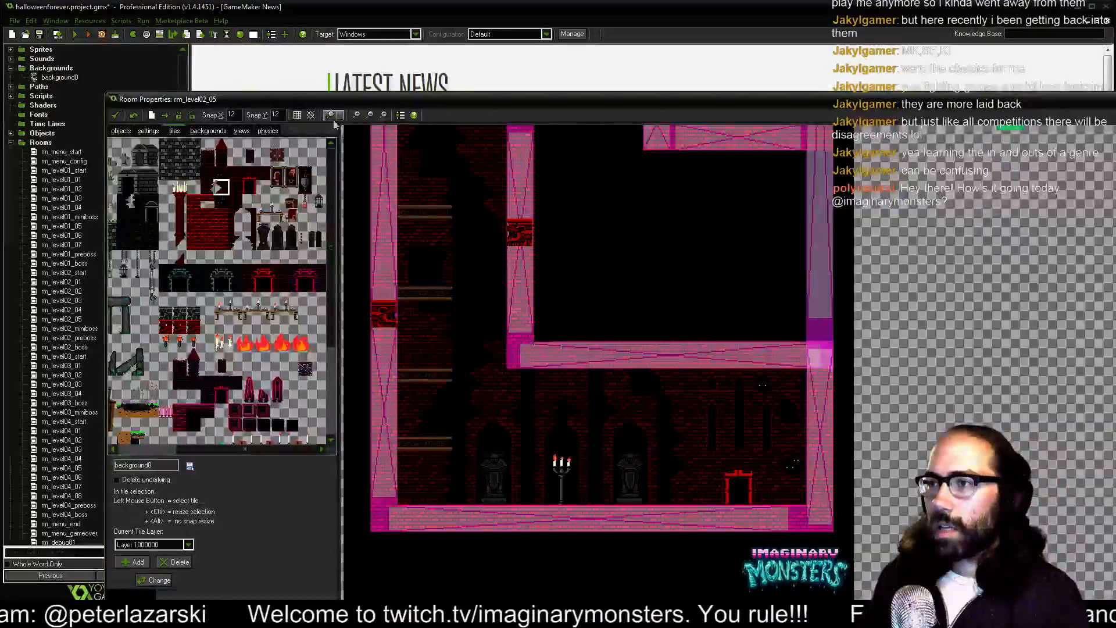
click(334, 116)
click(372, 123)
scroll(591, 377, up, 2)
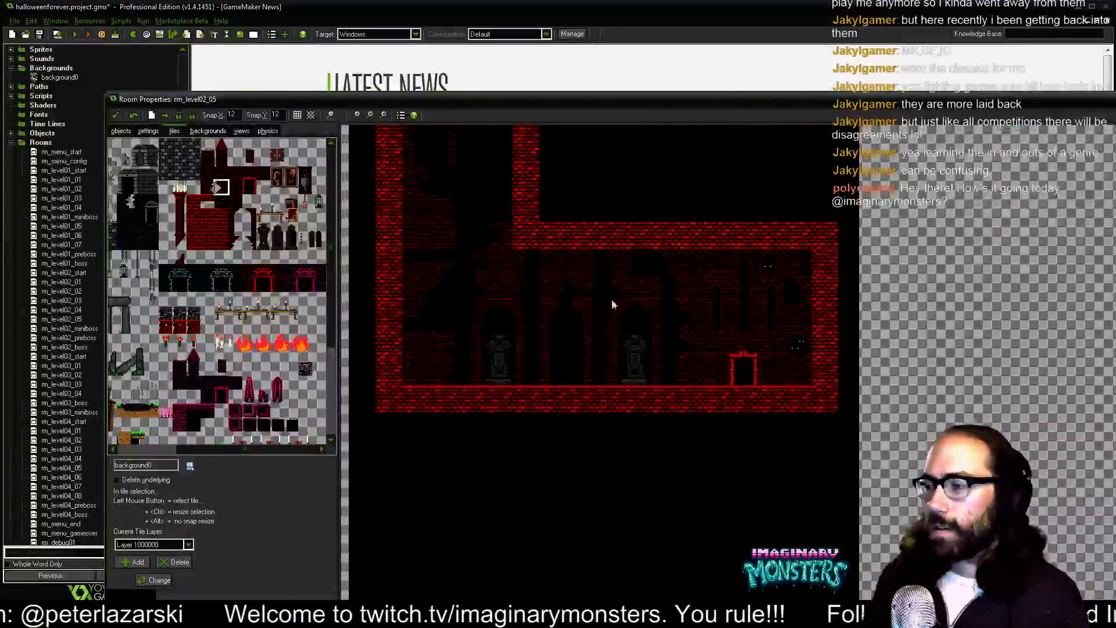
- Show the room's objects again and inspect the shaft leading up from the lower chamber
scroll(631, 378, up, 1)
drag(681, 406, 661, 401)
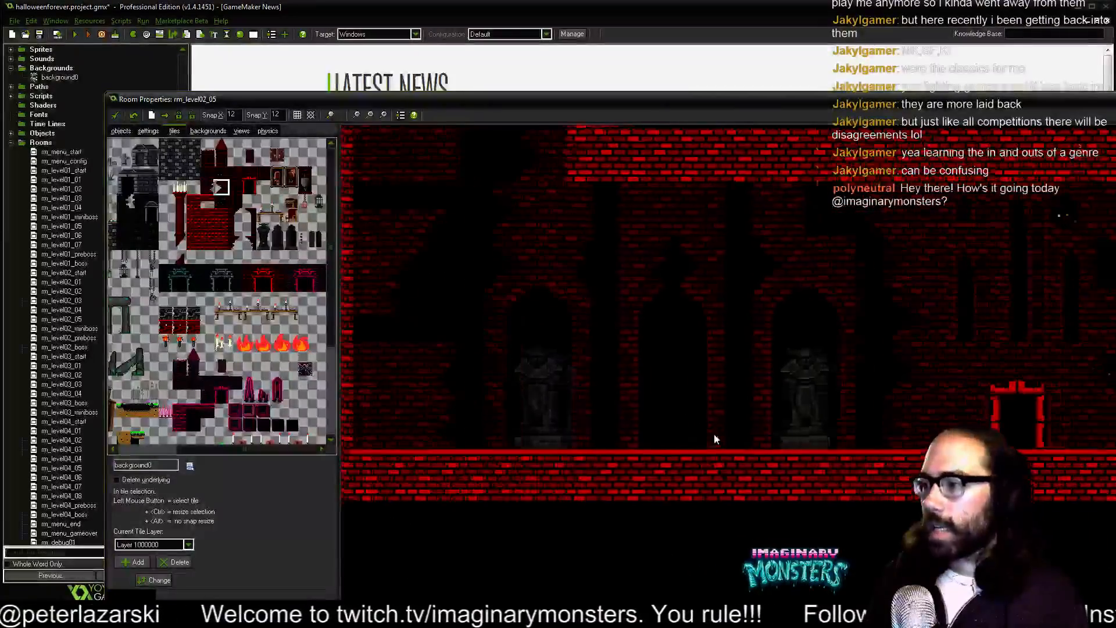
click(331, 115)
click(358, 134)
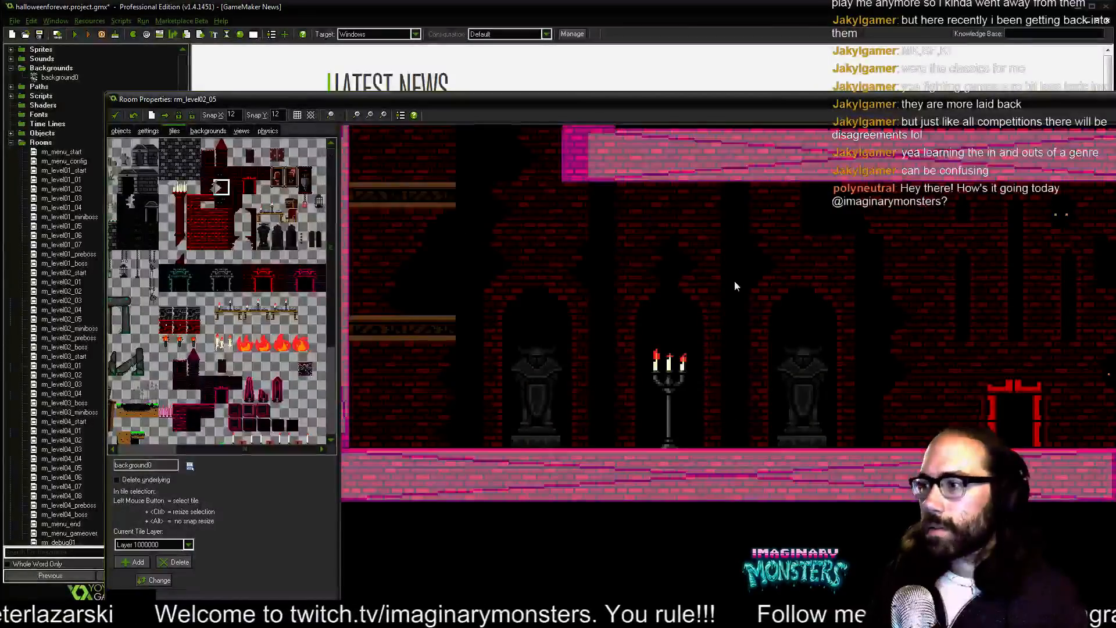
drag(734, 285, 704, 353)
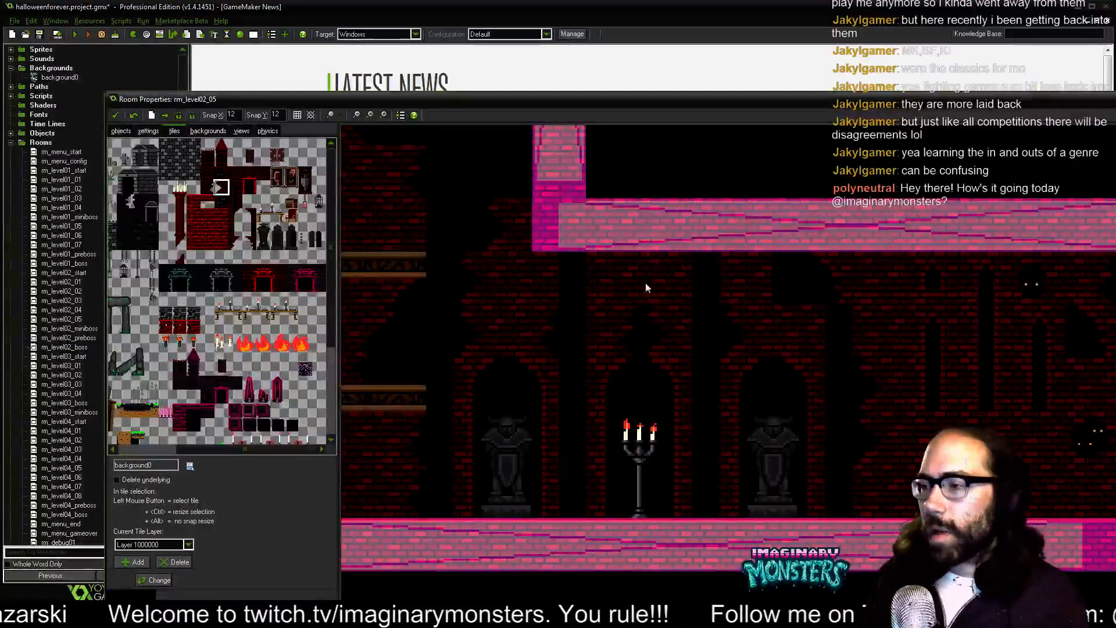
drag(723, 267, 744, 461)
drag(637, 259, 671, 329)
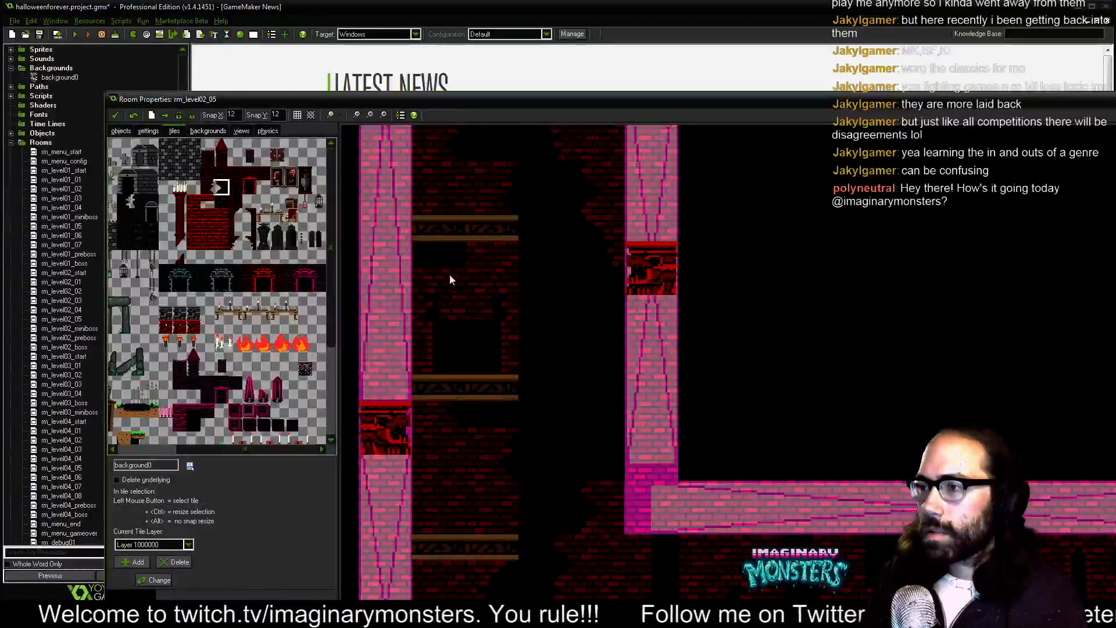
- Clear the brick tiles above the niche between the shaft's wooden platforms, restoring its arched top and removing the stray brick beside it
drag(454, 256, 526, 259)
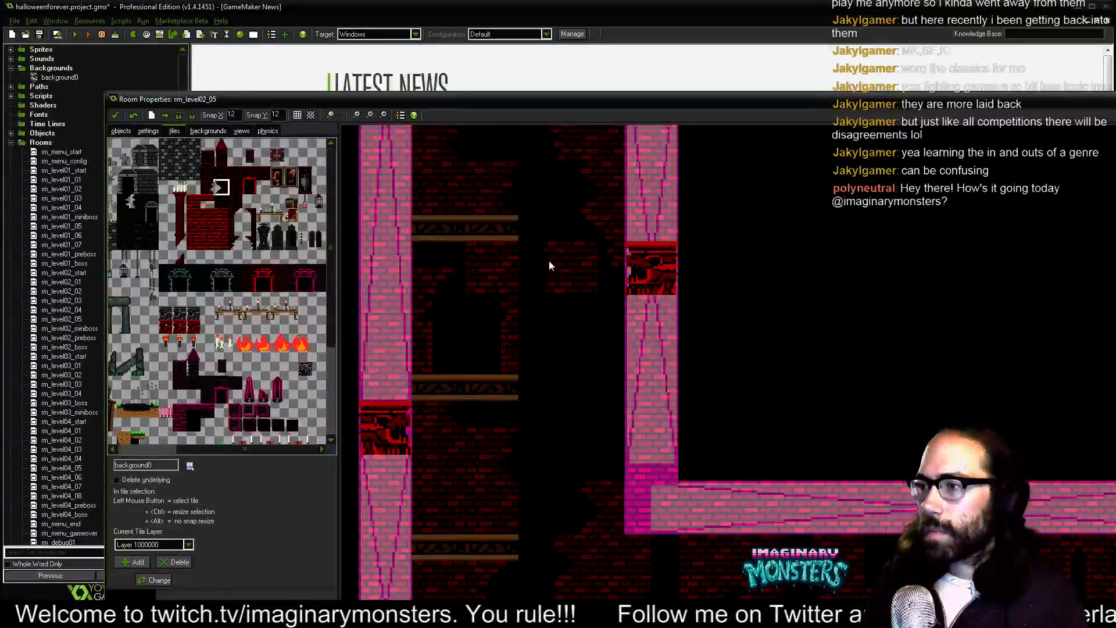
right_click(555, 263)
right_click(499, 270)
right_click(469, 269)
right_click(457, 285)
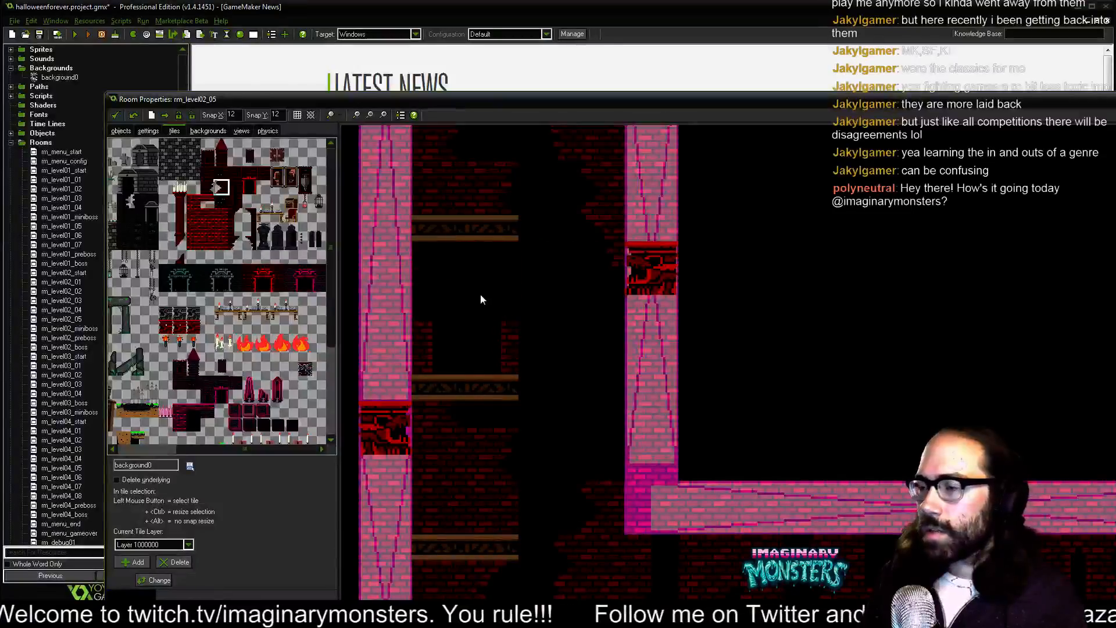
key(ctrl+a)
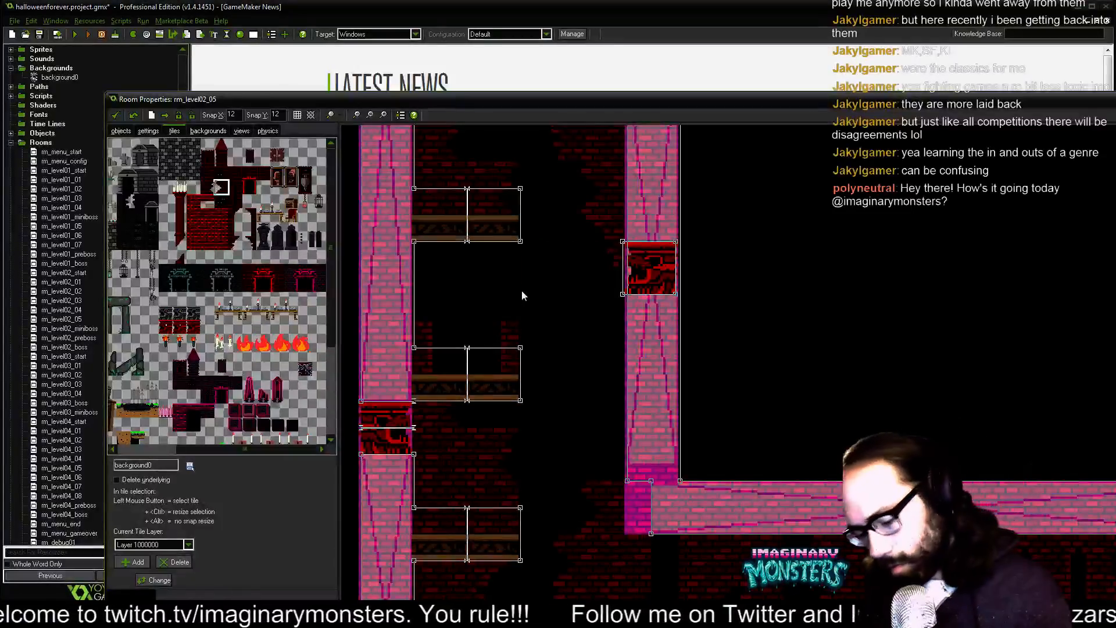
key(ctrl+z)
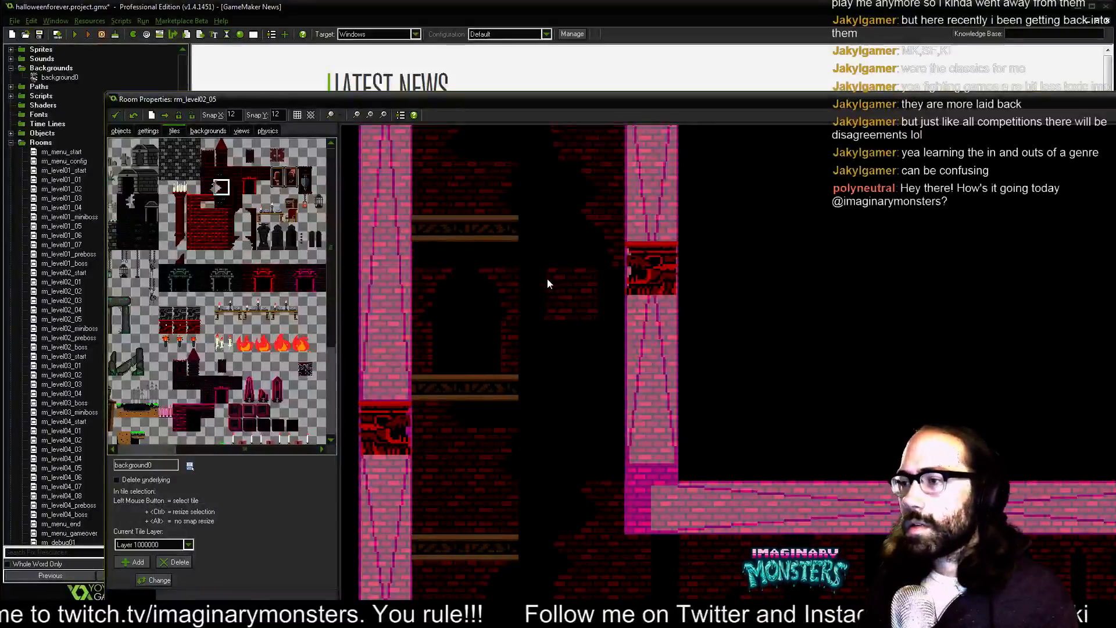
click(532, 282)
drag(533, 283, 571, 329)
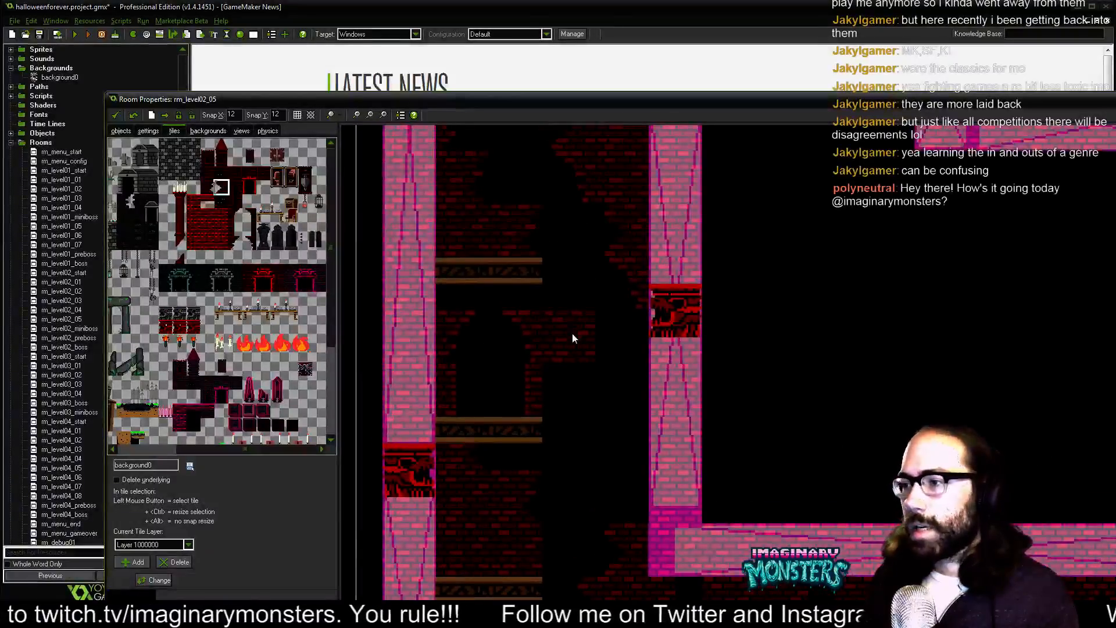
right_click(573, 336)
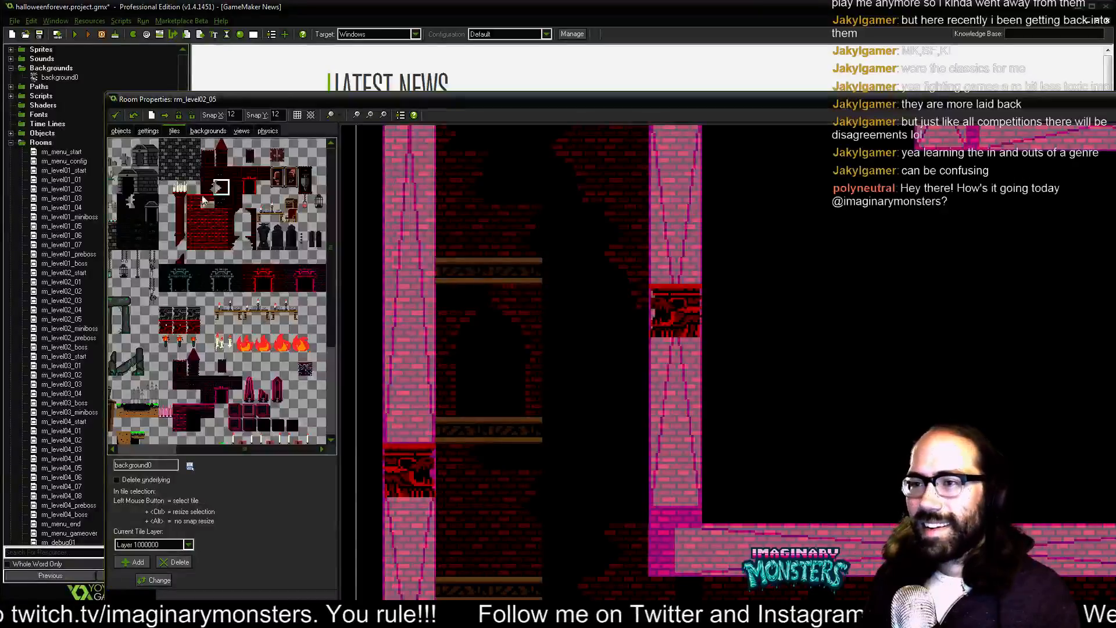
- Inspect the shaft, the pillared hall and the lower chamber, with a dark brick tile chosen
click(208, 174)
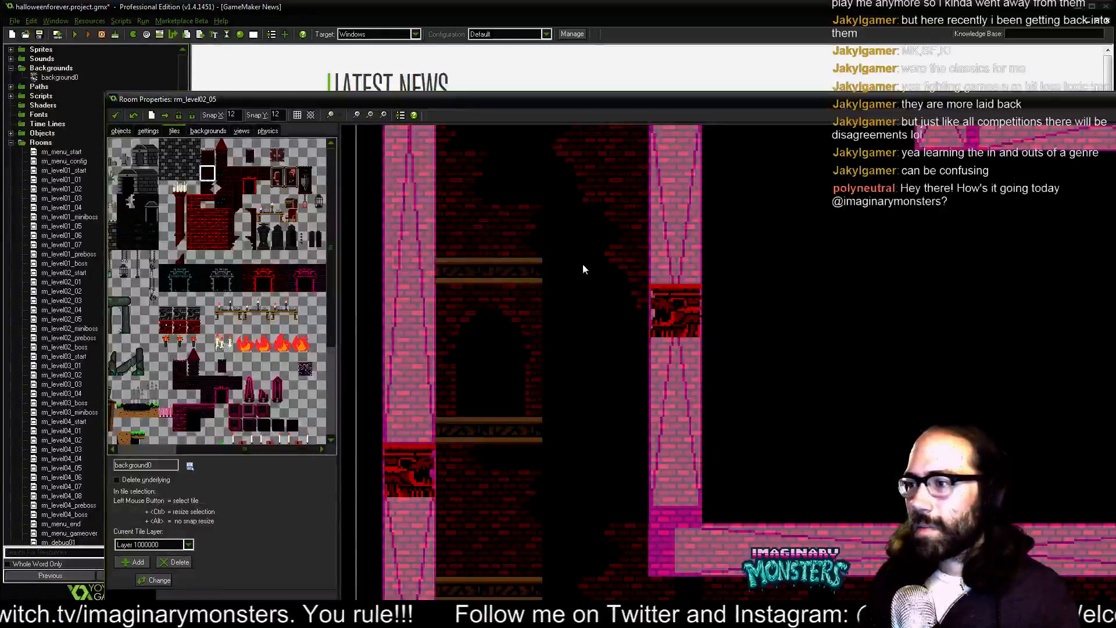
drag(582, 264, 596, 441)
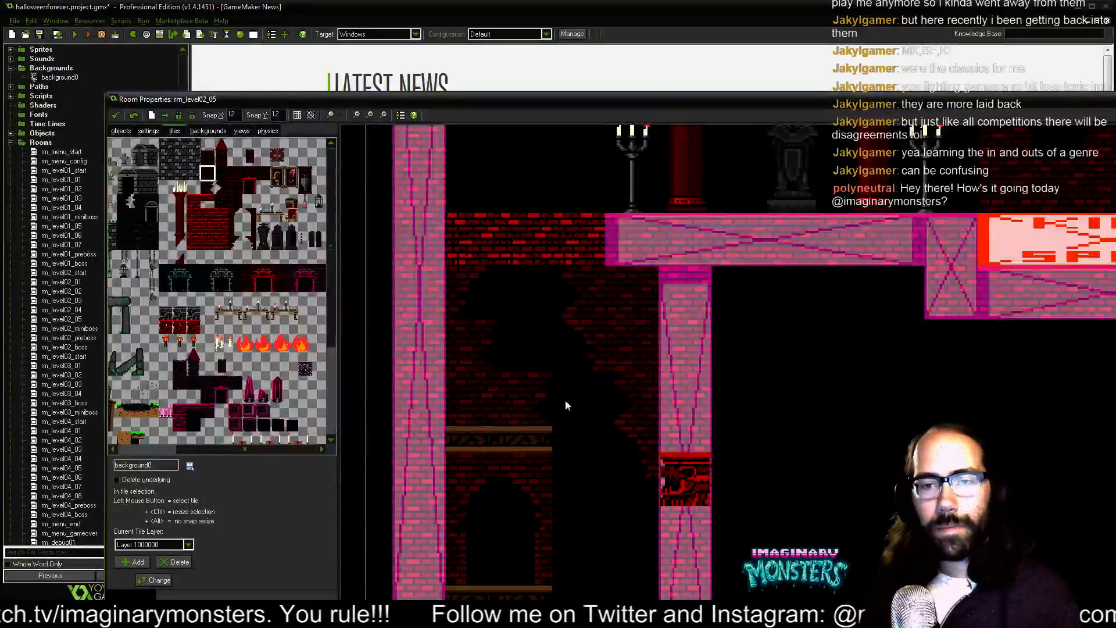
drag(565, 400, 477, 443)
drag(703, 395, 590, 607)
mouse_move(592, 394)
mouse_down()
mouse_move(583, 419)
mouse_move(896, 401)
mouse_move(607, 374)
mouse_move(488, 413)
mouse_move(465, 533)
mouse_move(251, 472)
mouse_move(255, 434)
mouse_move(276, 402)
mouse_move(324, 370)
mouse_move(446, 466)
mouse_move(620, 435)
mouse_up()
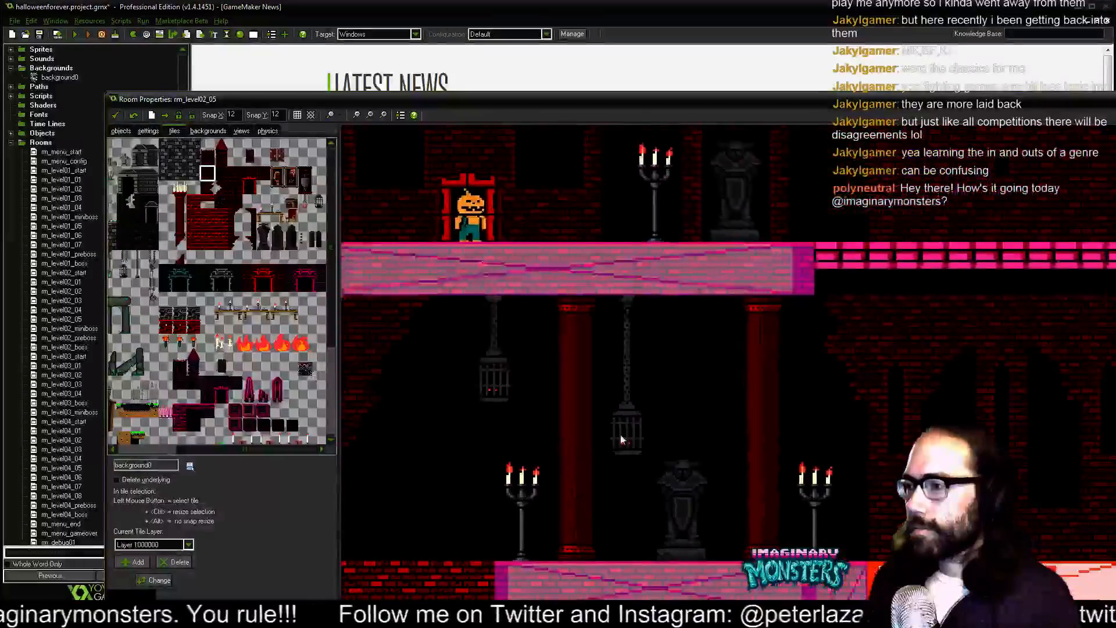
drag(692, 490, 530, 33)
drag(529, 401, 592, 104)
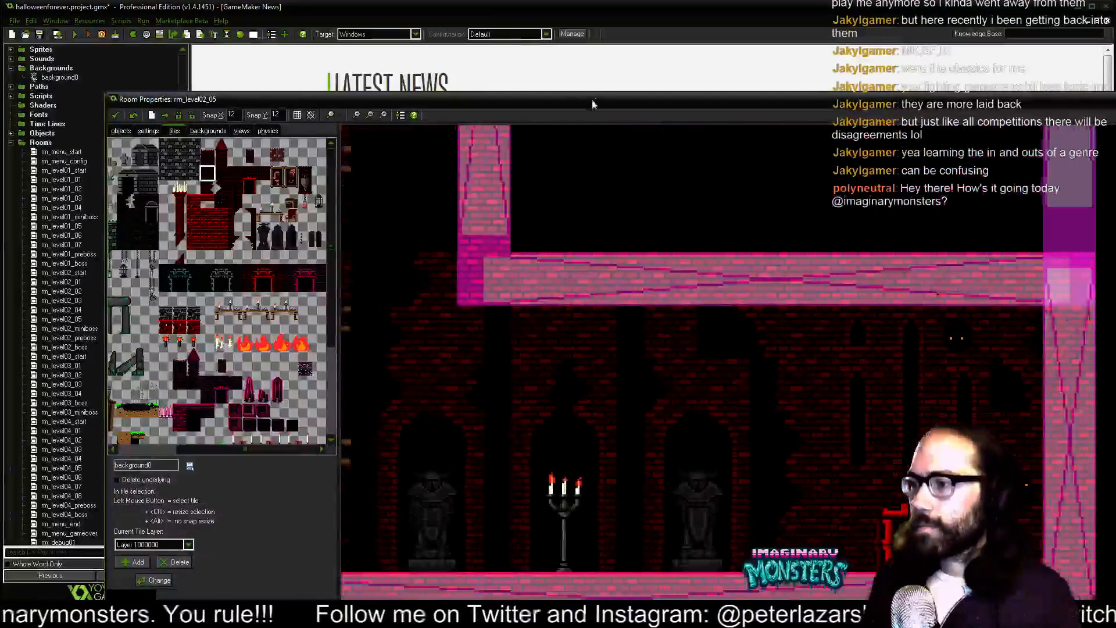
drag(578, 286, 546, 314)
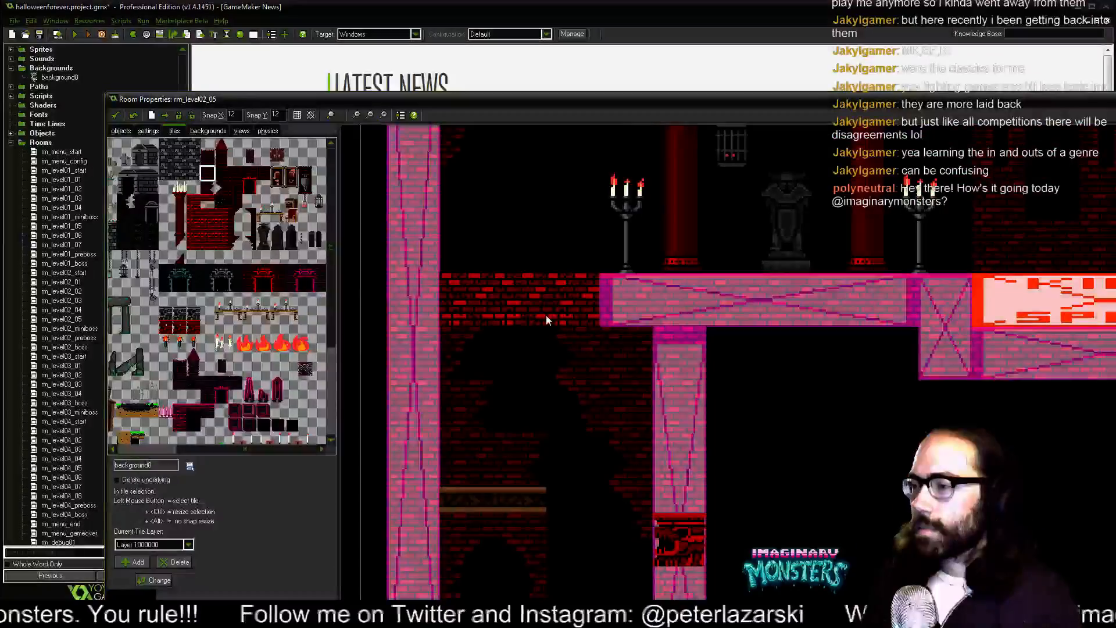
- Delete the dark brick background tiles beneath the ledge, next to the top of the shaft's right wall
right_click(585, 356)
right_click(593, 411)
right_click(622, 404)
right_click(622, 345)
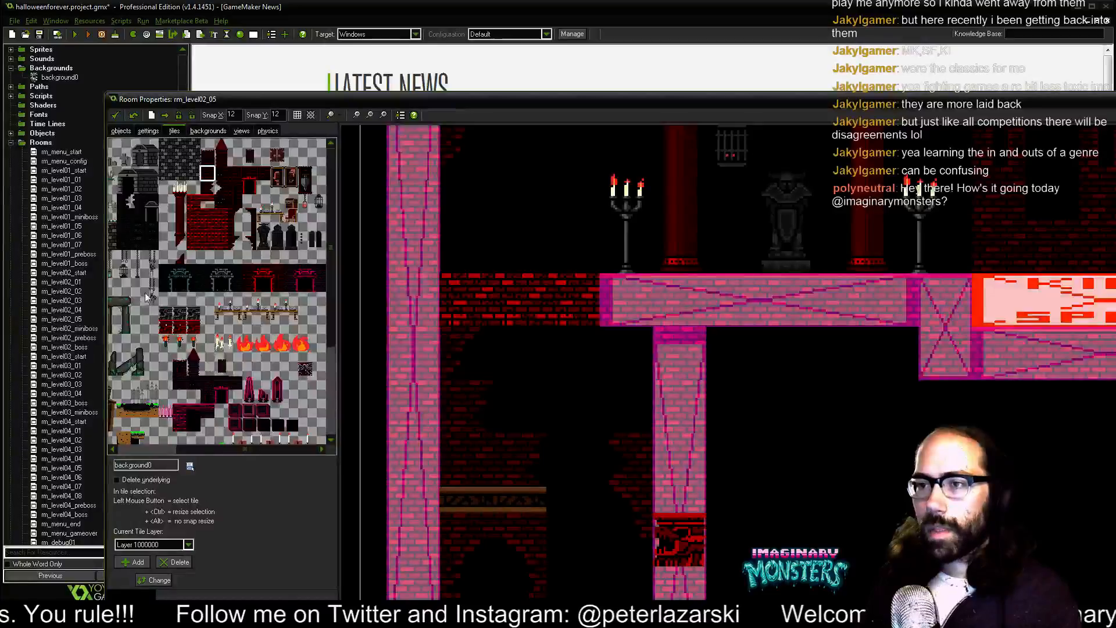
- Hang a chained skeleton tile beneath the ledge, in the cleared corner beside the shaft's right wall
drag(150, 285, 153, 298)
mouse_move(582, 356)
mouse_down()
mouse_move(605, 337)
mouse_move(584, 364)
mouse_up()
scroll(604, 337, down, 5)
drag(593, 291, 592, 316)
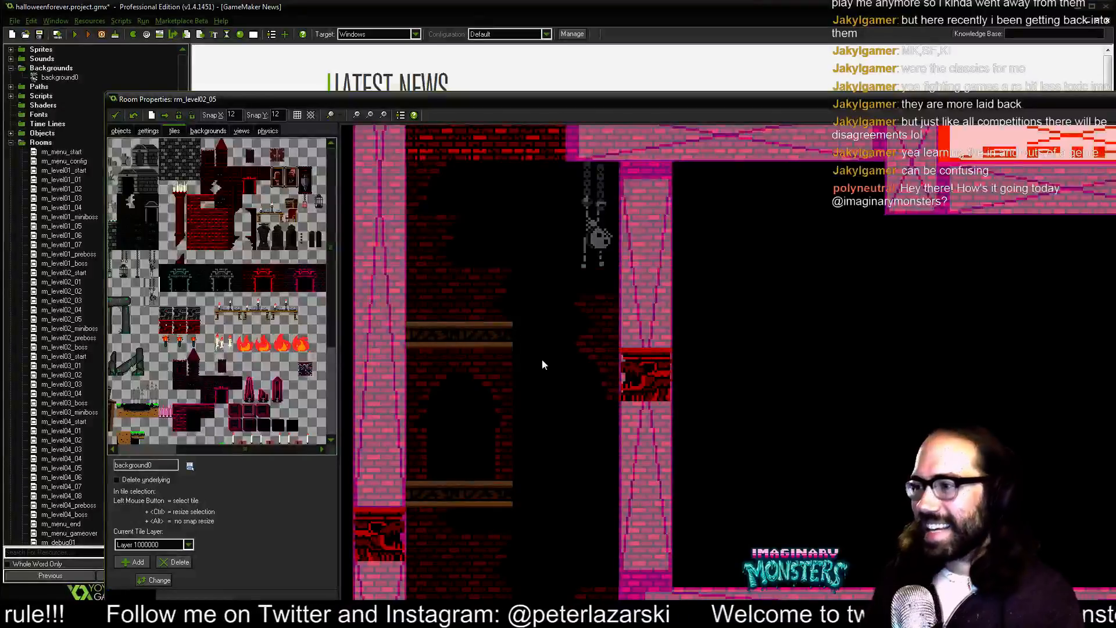
- Hide the room's objects and check how the hanging skeleton looks below the pillared hall
scroll(517, 210, down, 1)
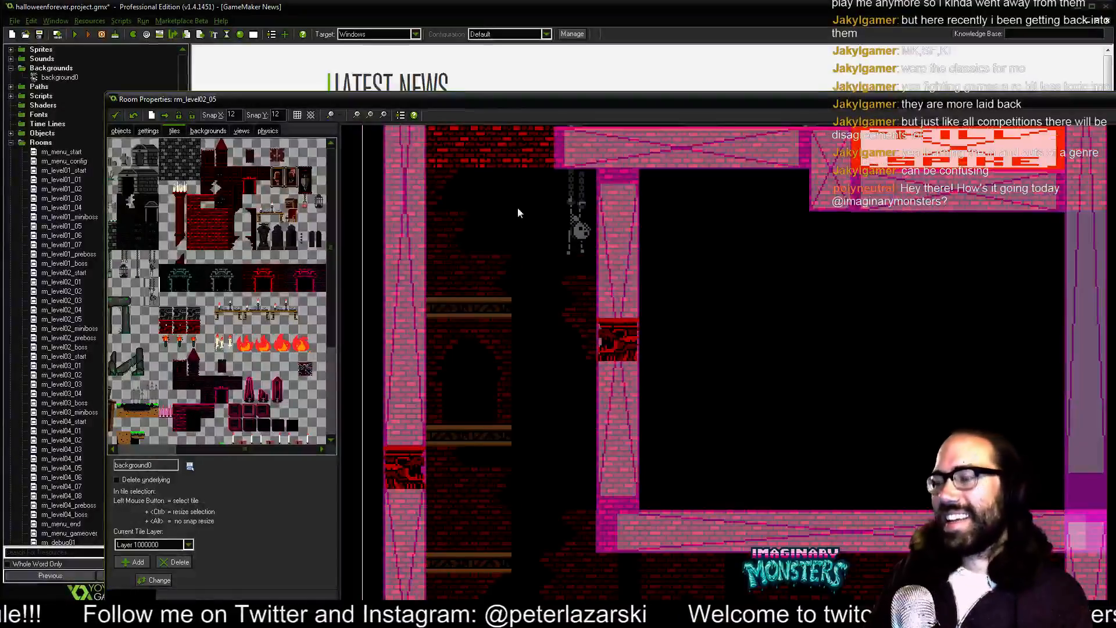
scroll(577, 274, up, 1)
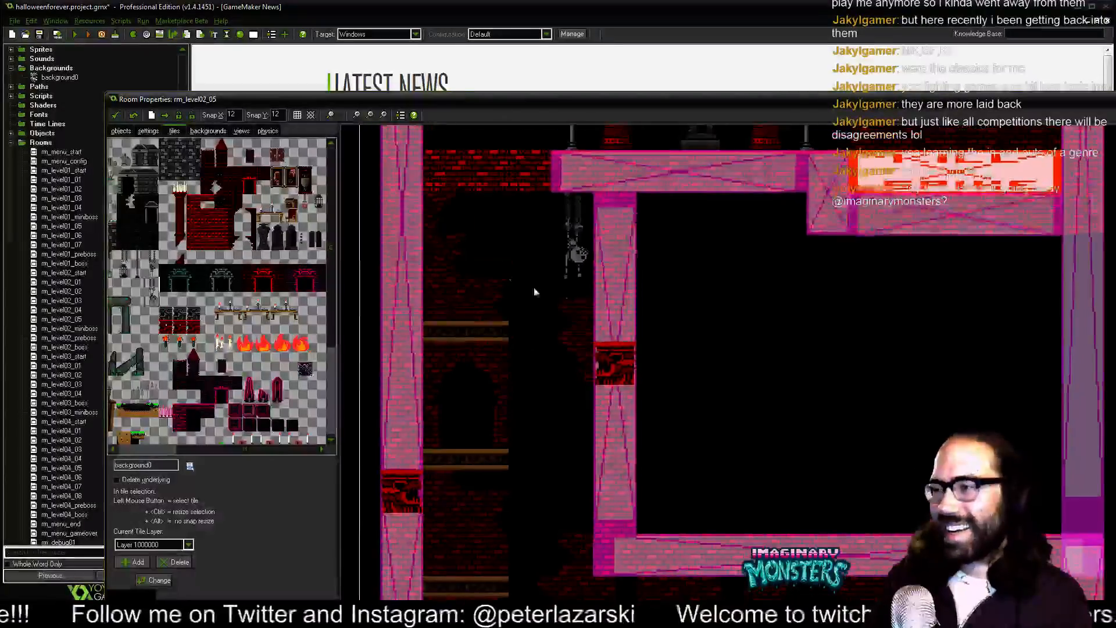
click(297, 116)
click(297, 116)
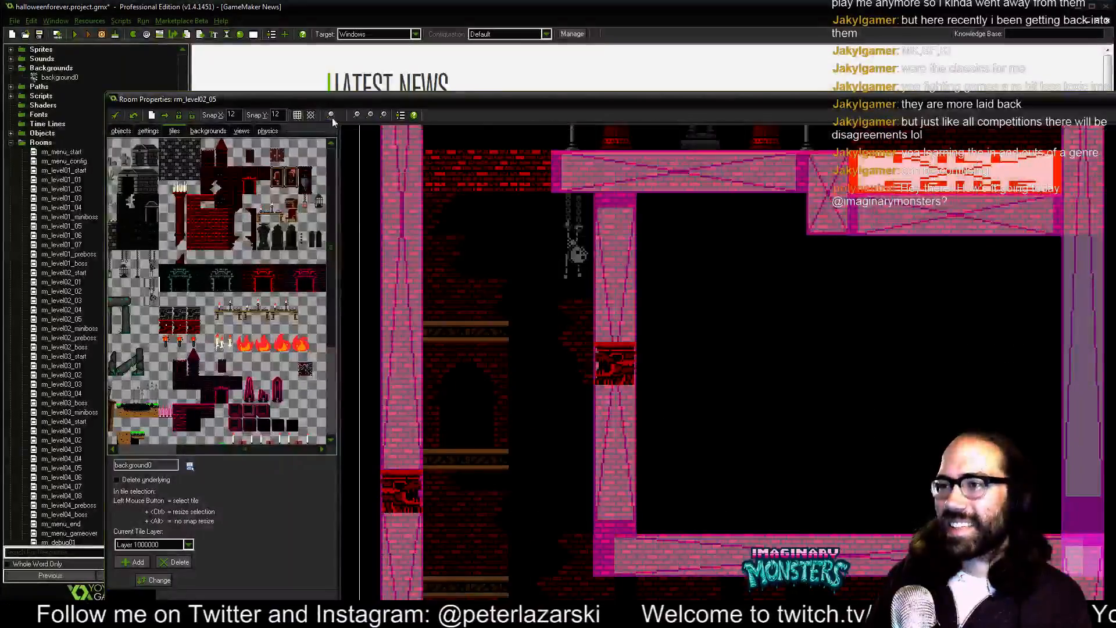
click(333, 117)
click(356, 127)
drag(710, 309, 703, 470)
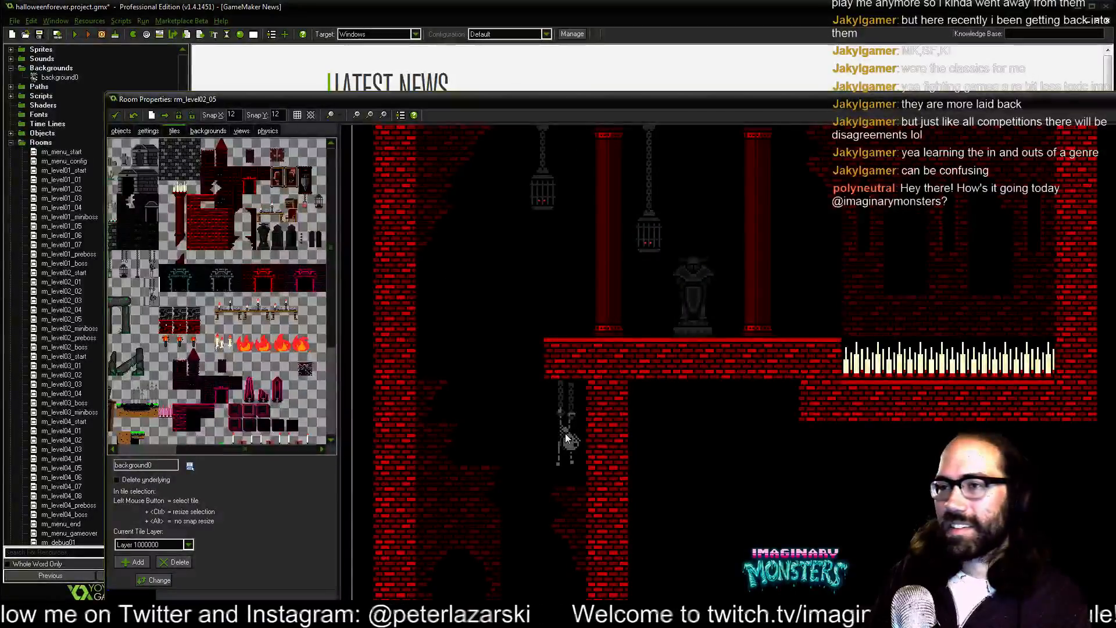
- Flip the hanging skeleton tile horizontally and put it back beneath the ledge beside the shaft's right wall
drag(568, 439, 473, 292)
right_click(474, 294)
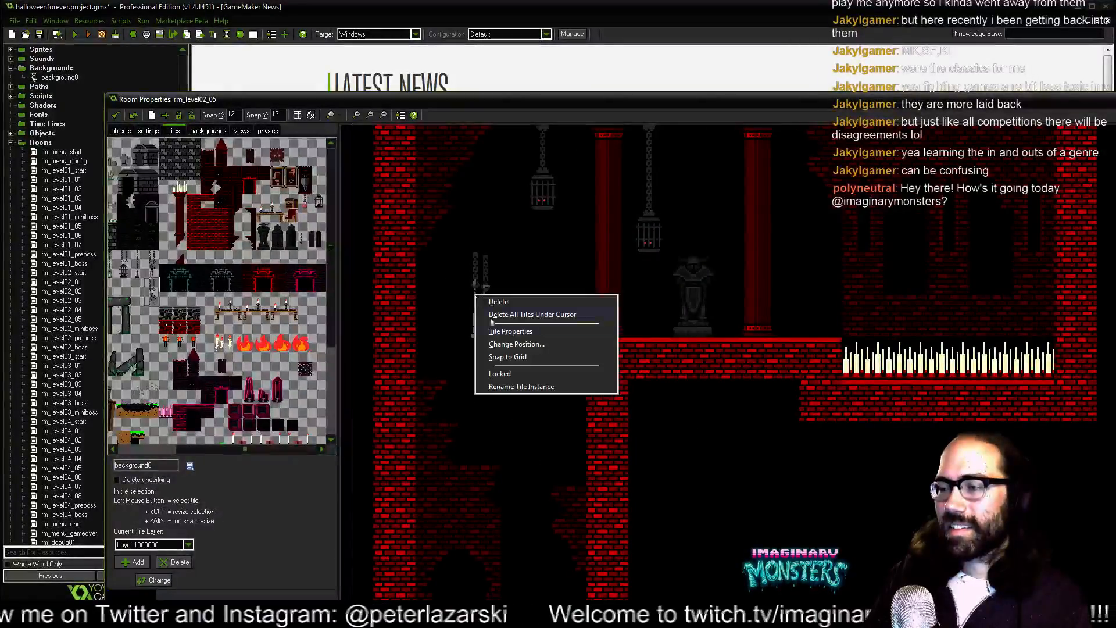
click(513, 331)
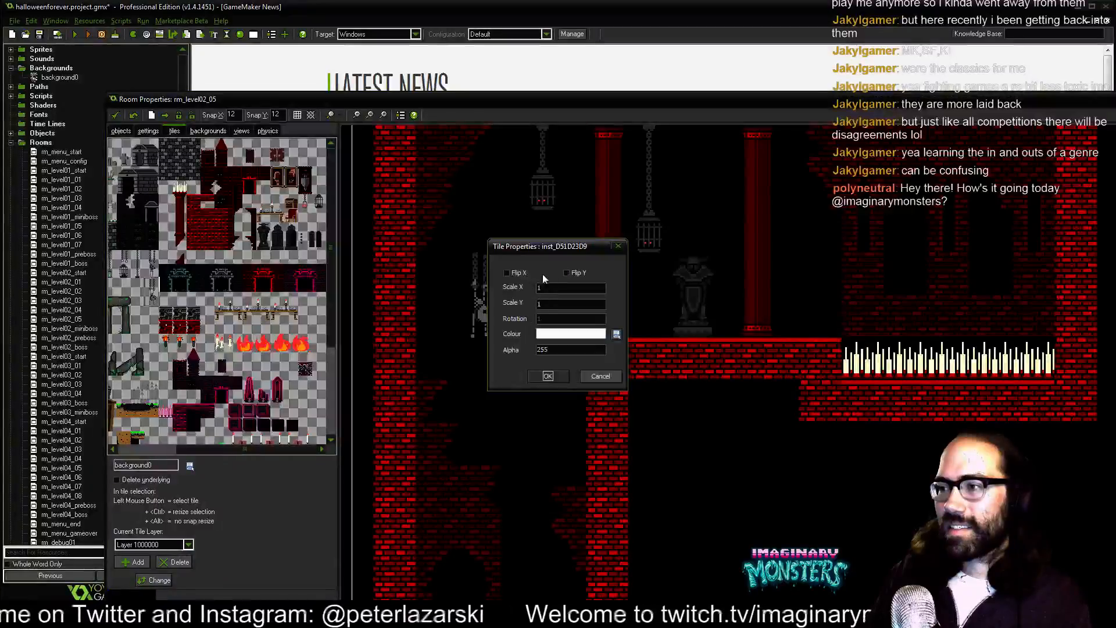
click(519, 272)
click(546, 375)
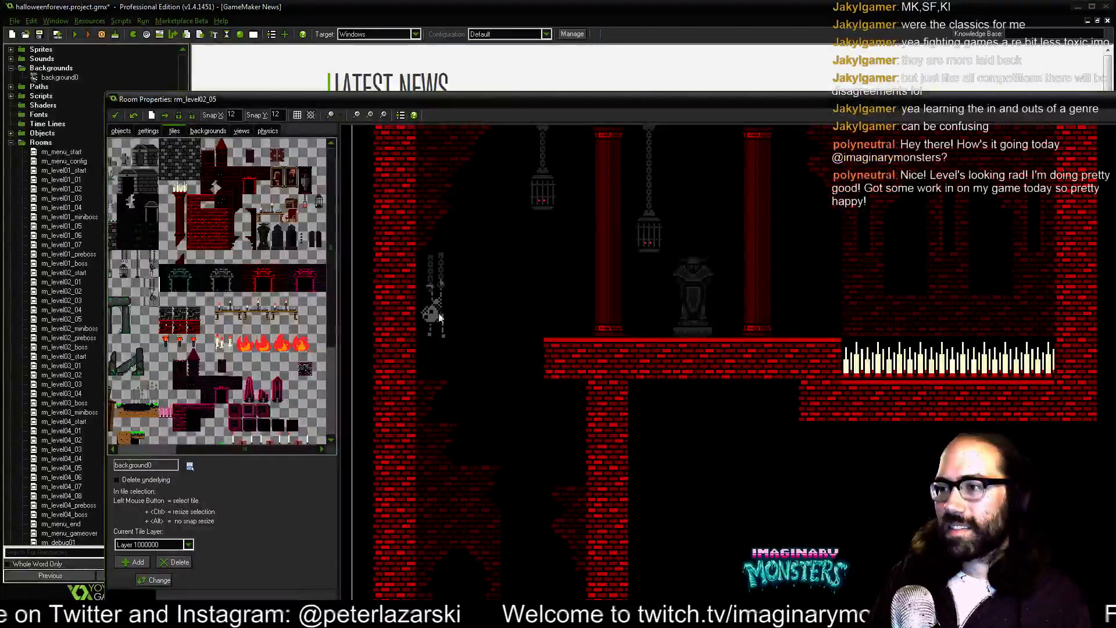
drag(438, 312, 592, 386)
- Try a hanging chained skeleton tile inside the left arched window of the top room
scroll(669, 410, down, 2)
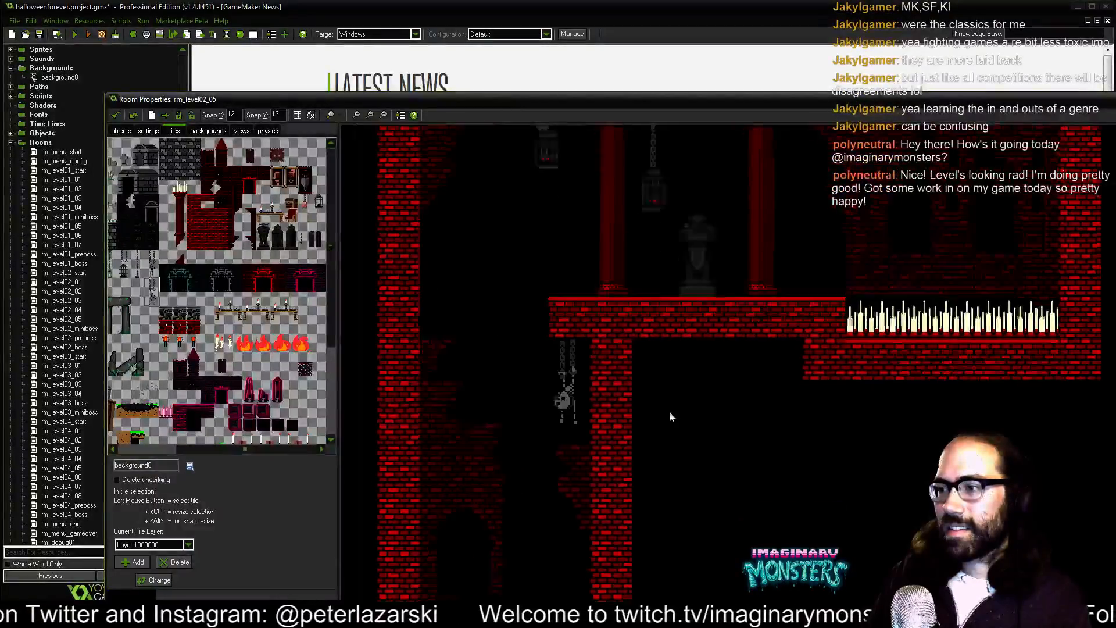
scroll(674, 395, down, 4)
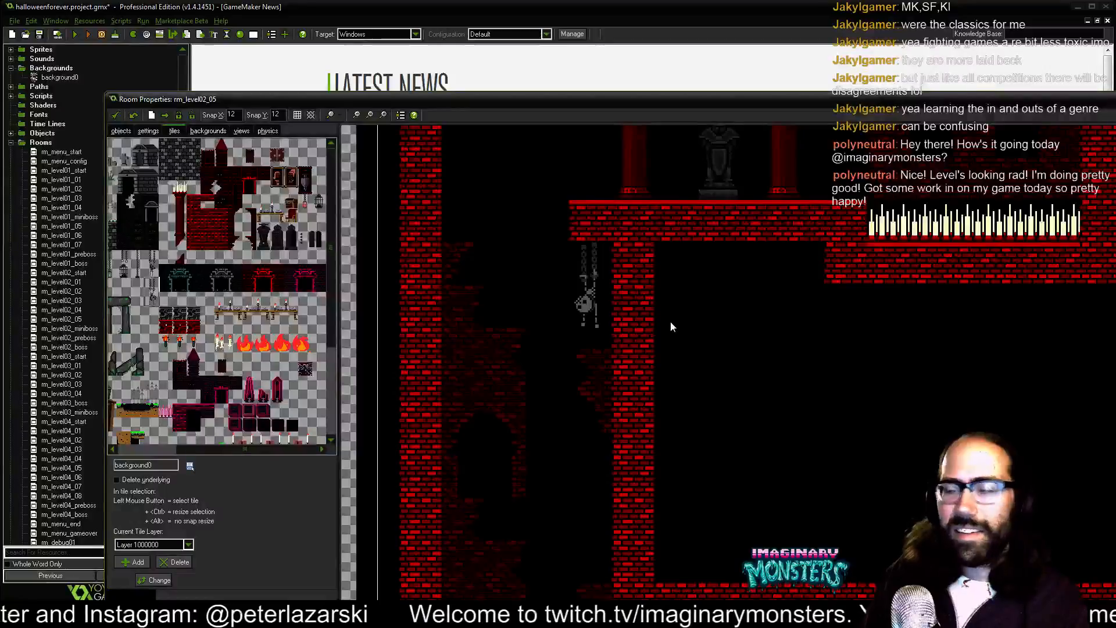
scroll(671, 326, right, 8)
scroll(567, 285, up, 4)
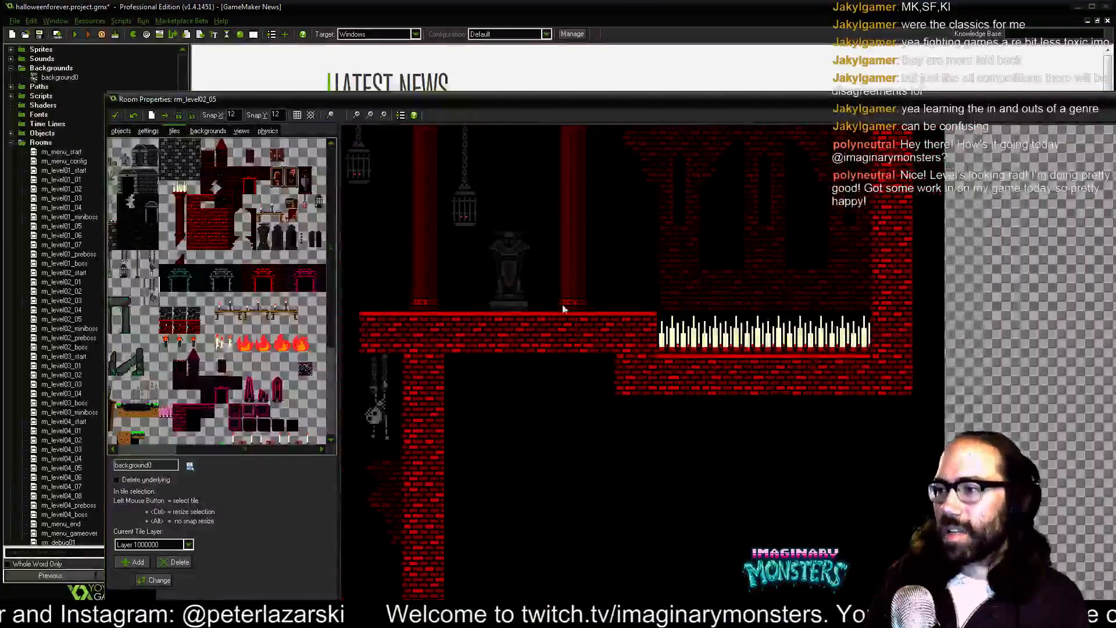
scroll(563, 308, up, 15)
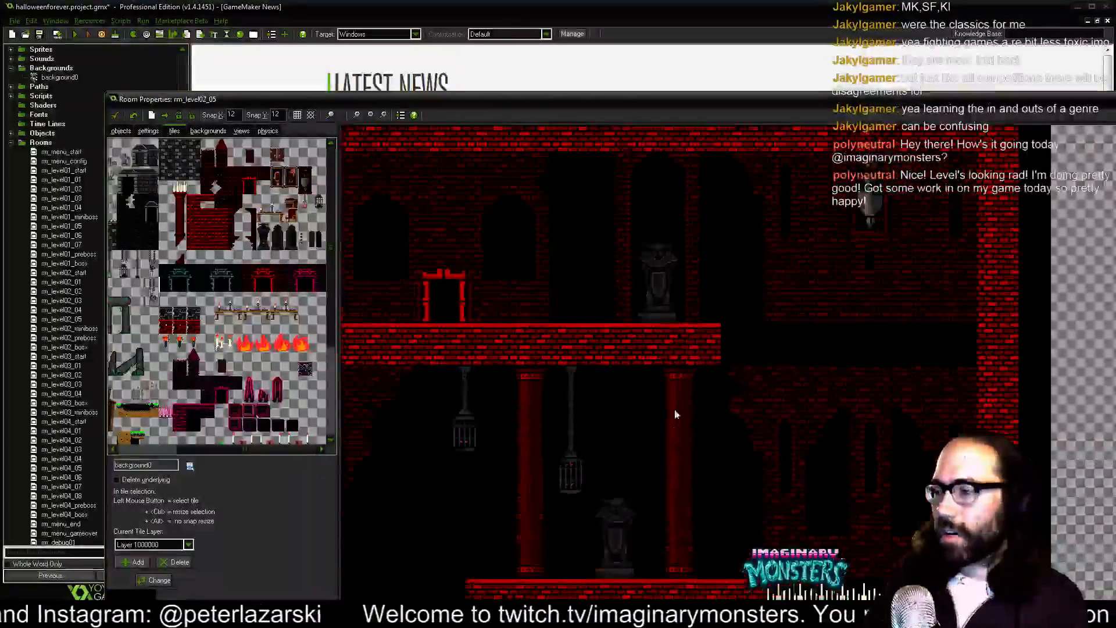
scroll(675, 414, left, 3)
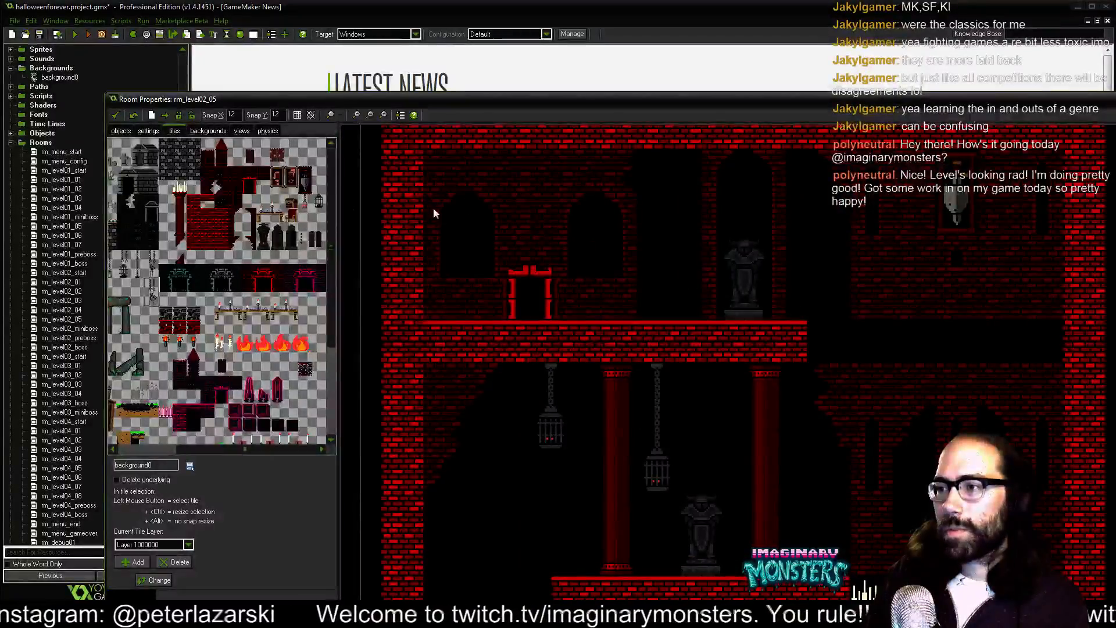
drag(438, 212, 454, 200)
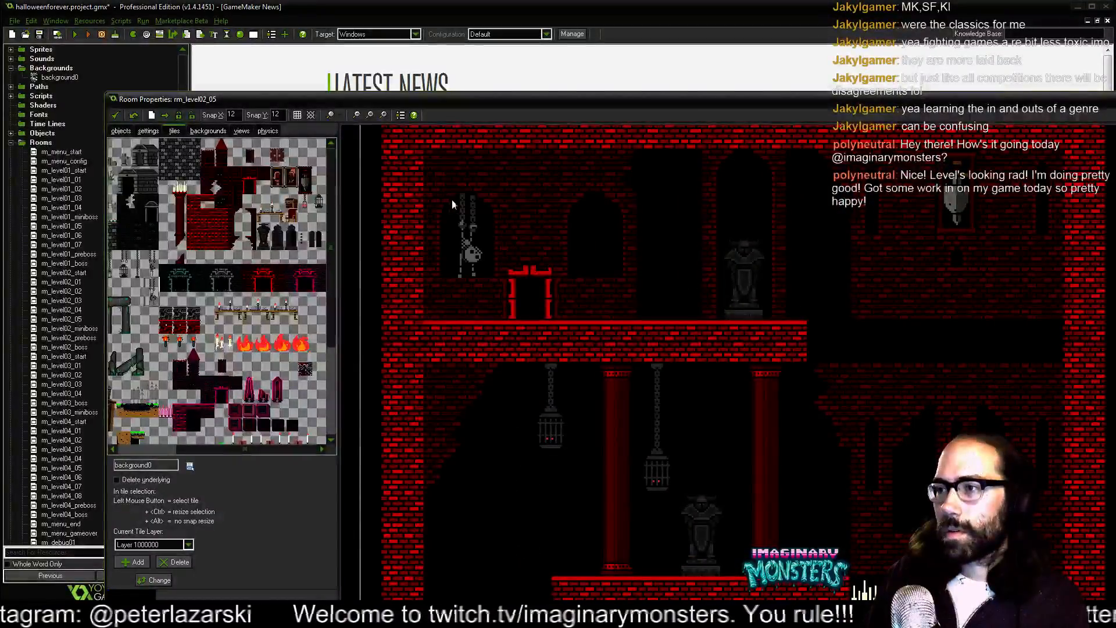
right_click(453, 200)
click(454, 200)
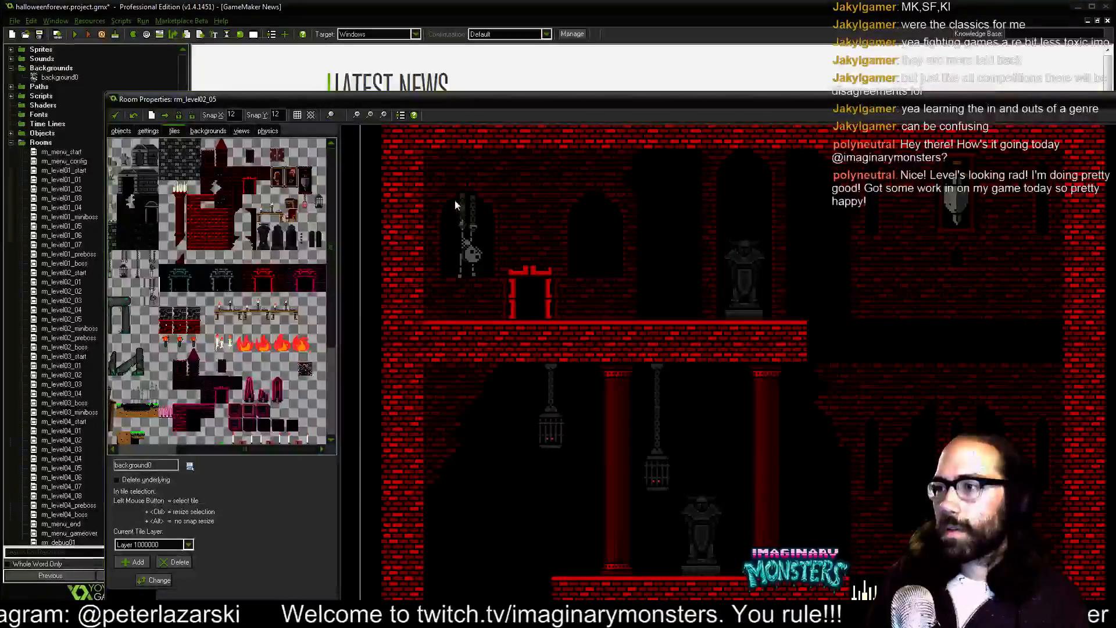
right_click(459, 247)
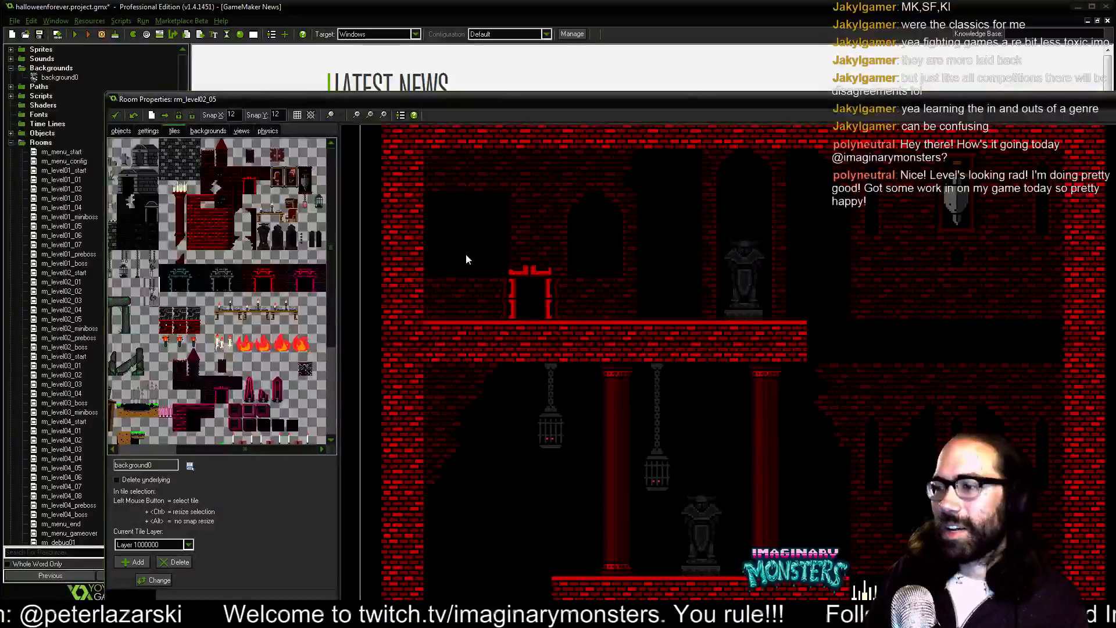
- Remove the skeleton from the top room's left window and put the arch tile back in its place
key(ctrl+z)
key(ctrl+z)
key(ctrl+z)
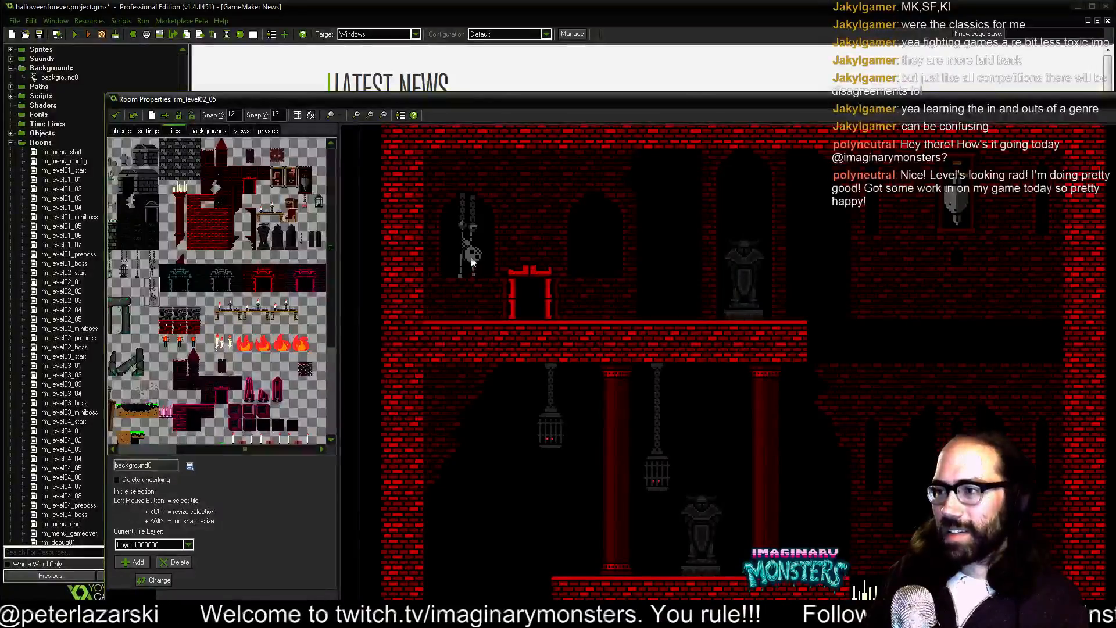
key(ctrl+z)
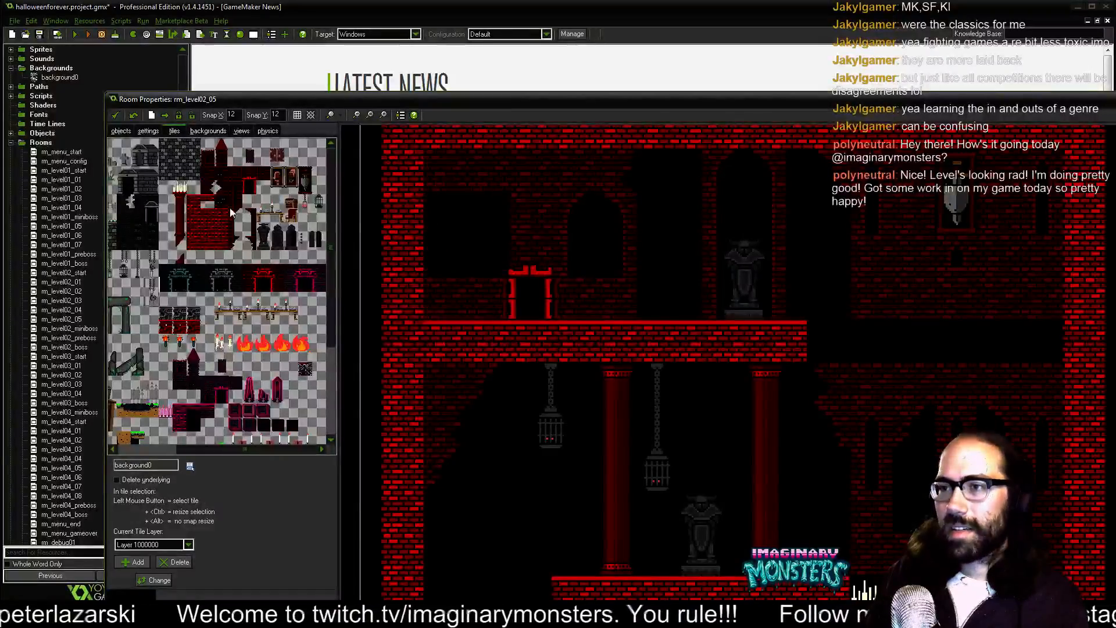
click(245, 229)
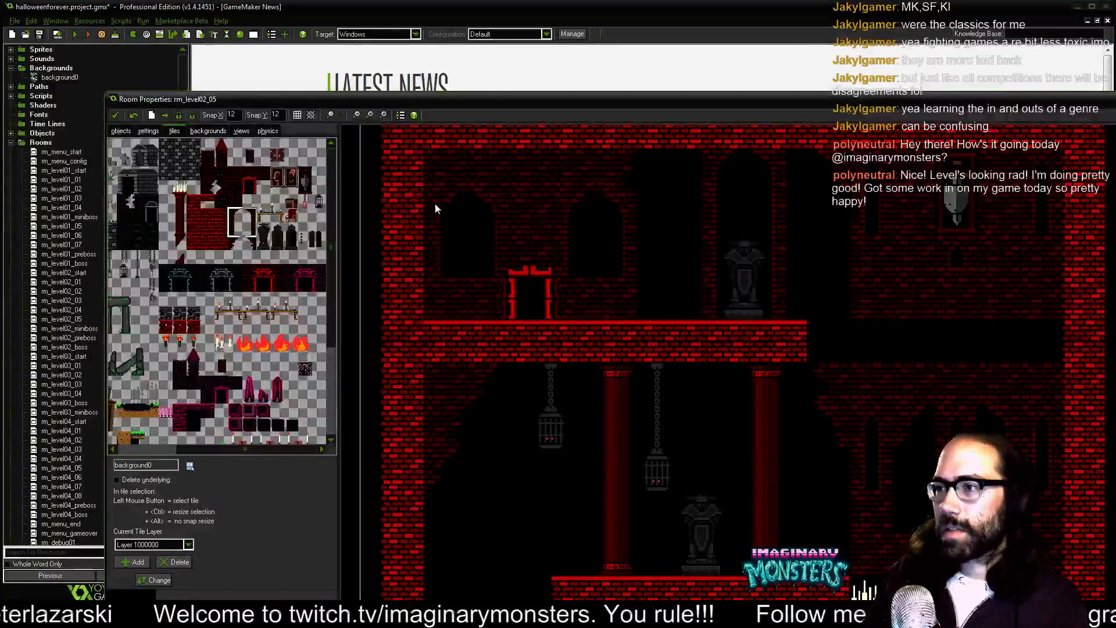
- Try a hanging skeleton tile in the left arched window of the brick wall above the spikes
drag(495, 385, 451, 289)
drag(750, 357, 544, 245)
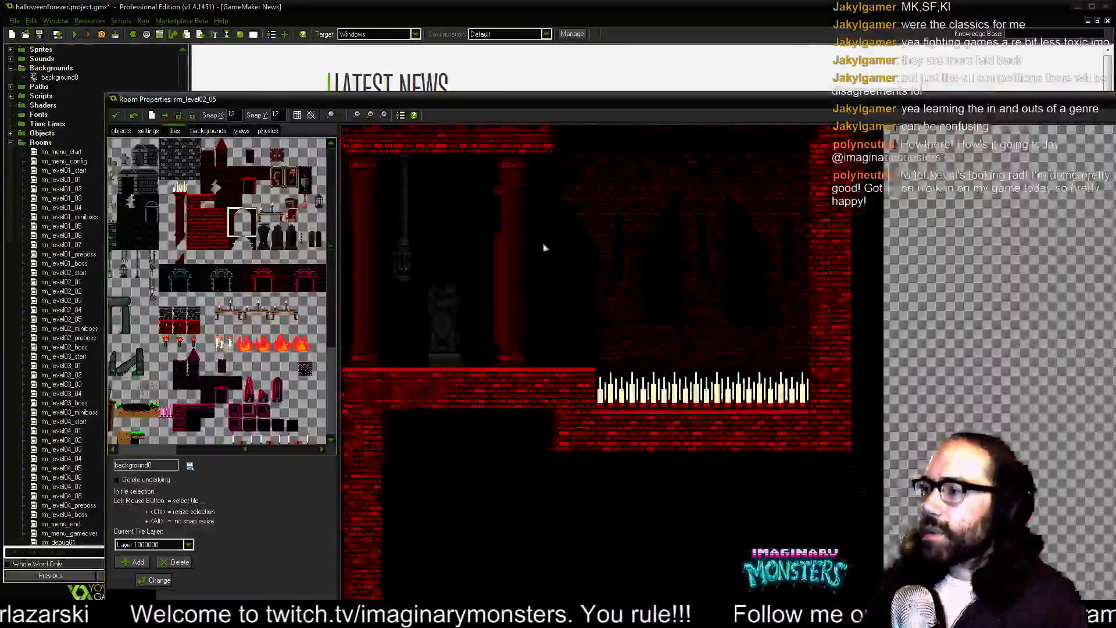
scroll(633, 238, down, 3)
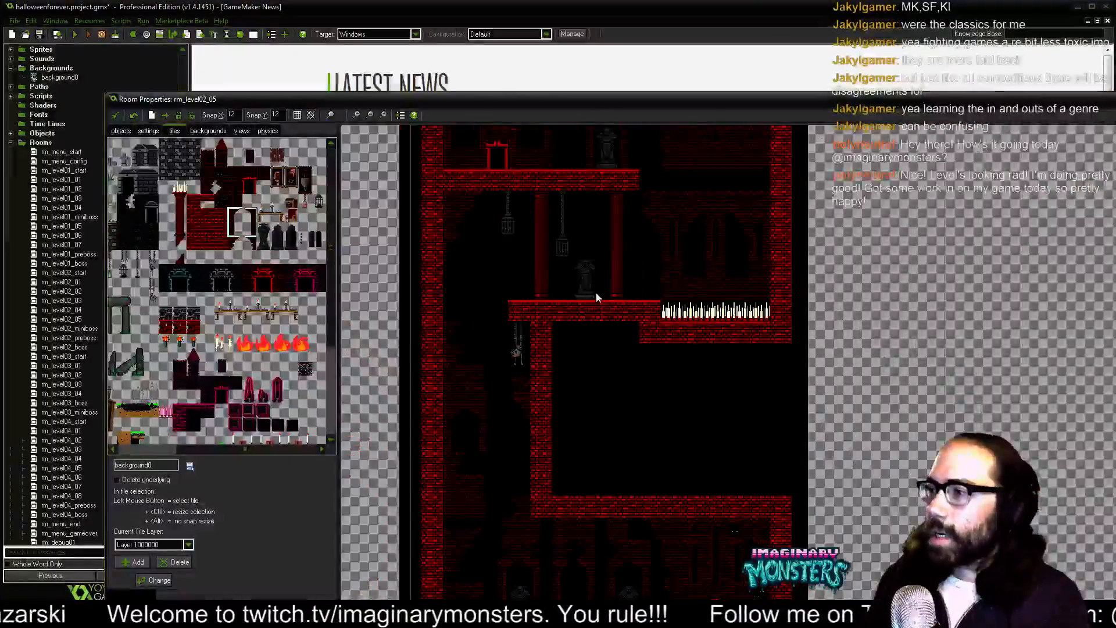
drag(595, 291, 579, 379)
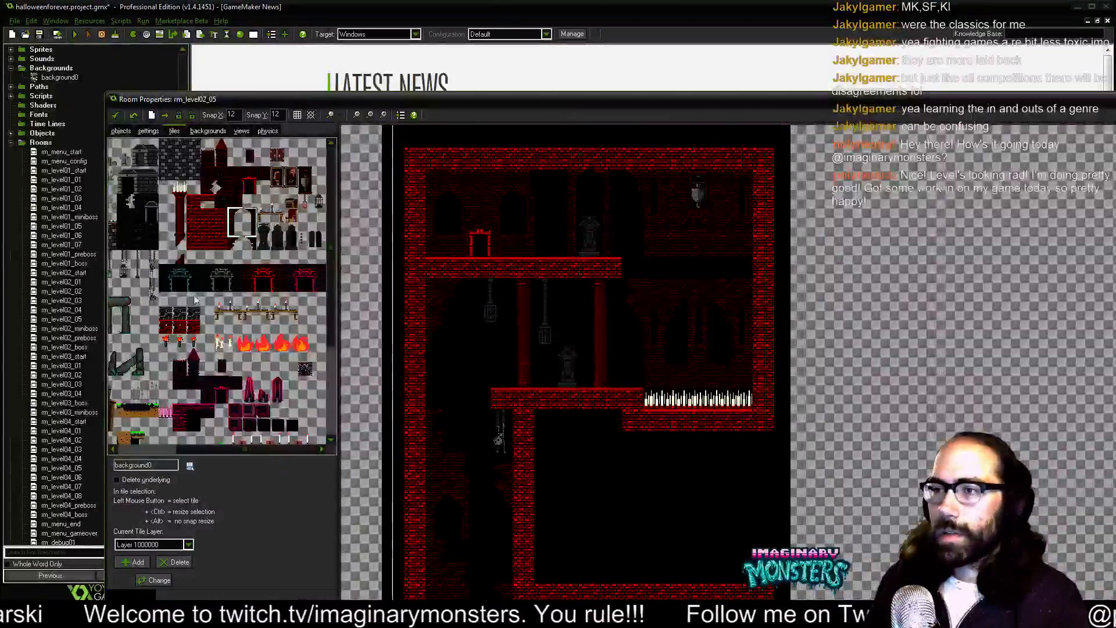
click(153, 262)
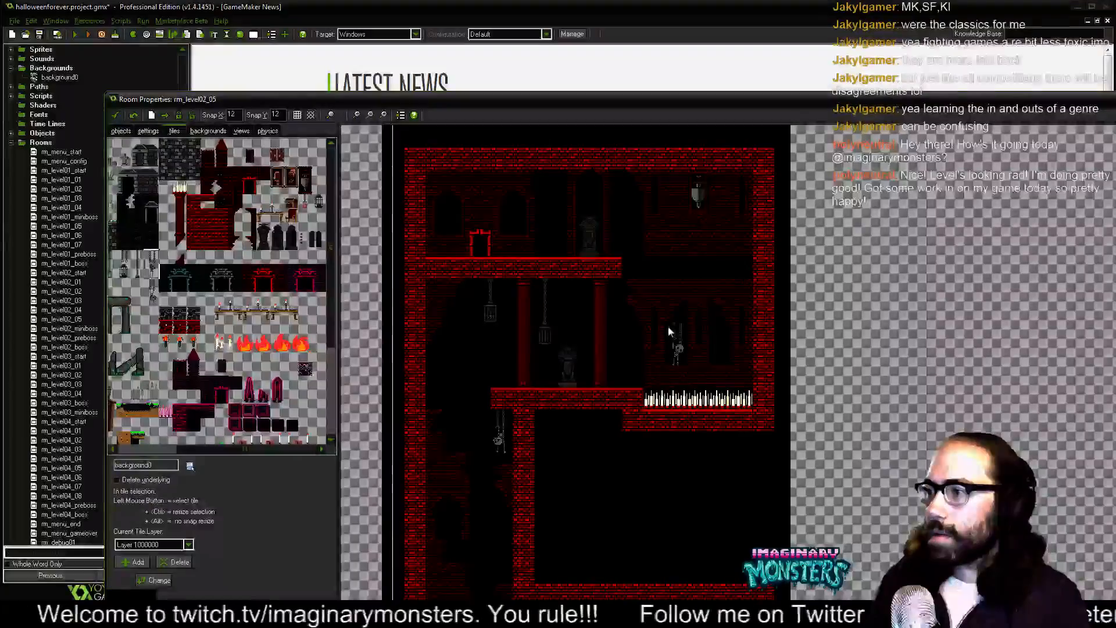
click(671, 320)
scroll(696, 306, up, 3)
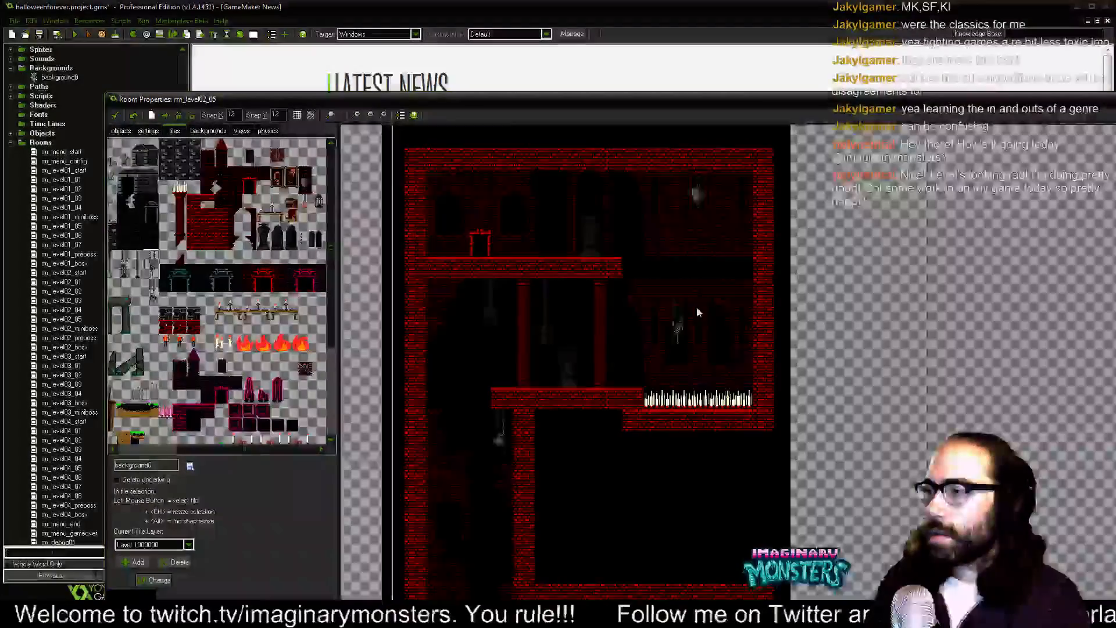
drag(673, 291, 663, 307)
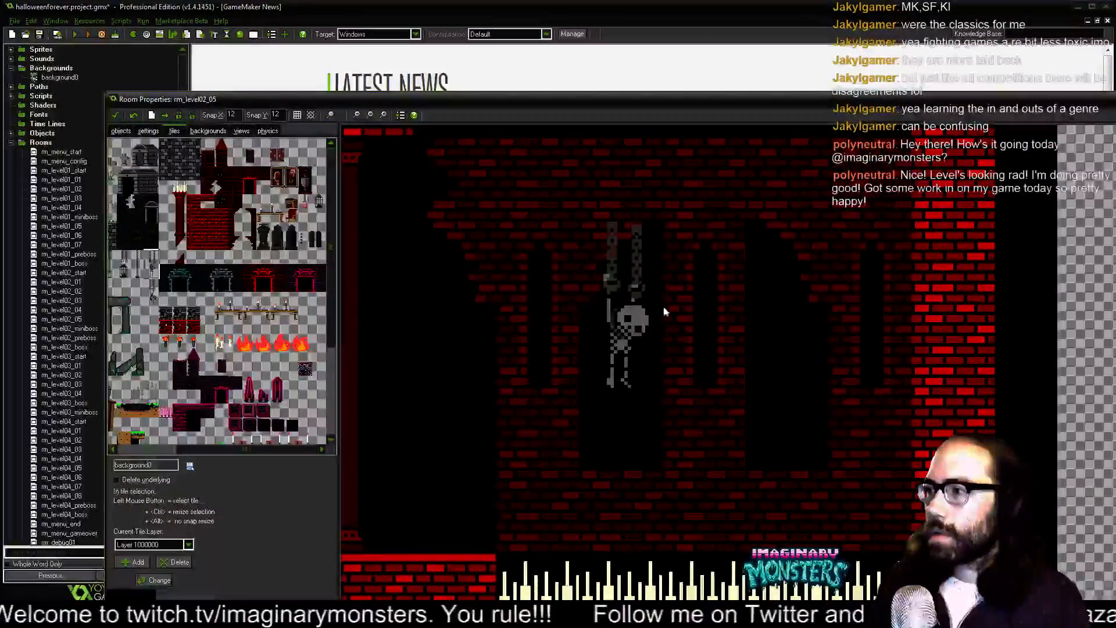
- Remove the skeleton from the left arched window above the spikes and place it in the right arched window
right_click(615, 349)
drag(803, 325, 646, 325)
ctrl+right_click(645, 325)
click(652, 314)
scroll(651, 316, down, 3)
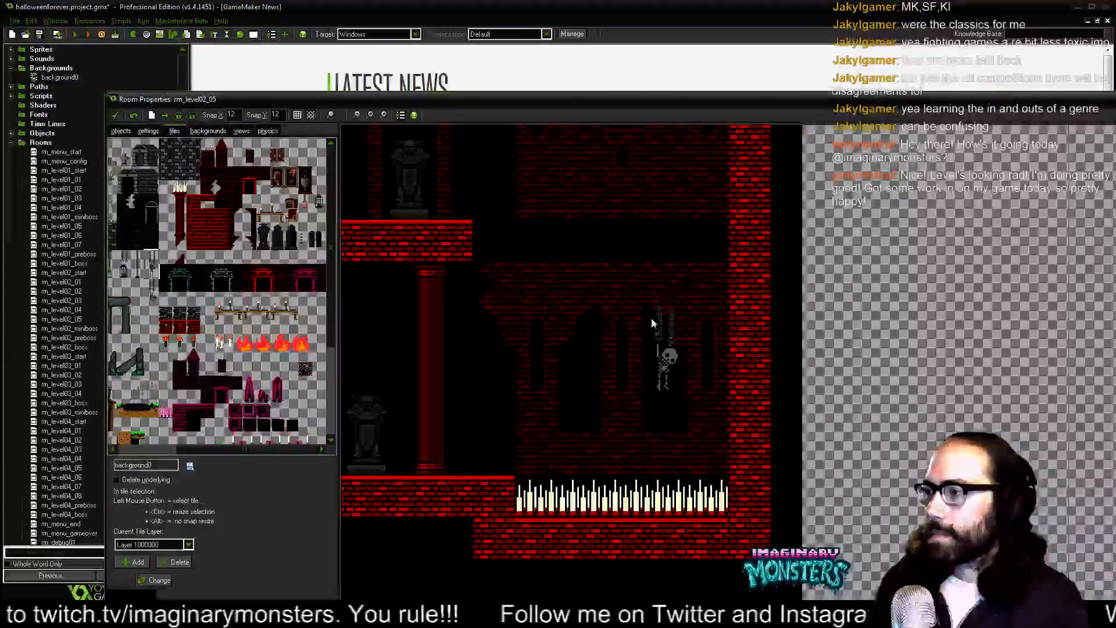
drag(644, 415, 661, 472)
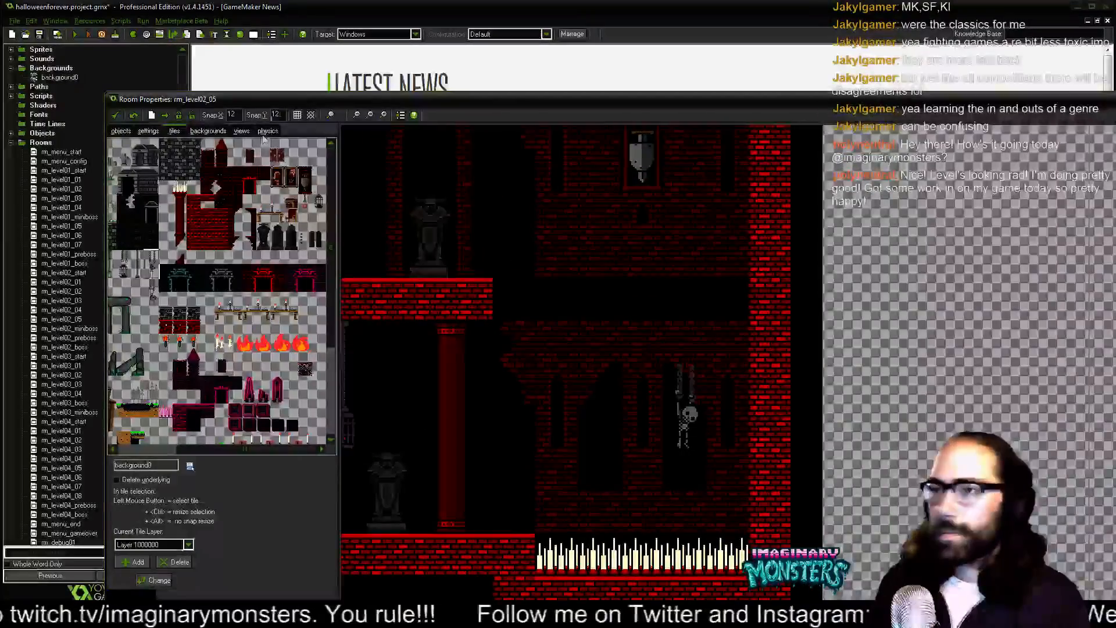
- Show the room's objects again and check the decorated areas together with the collision blocks, candelabras and spikes
click(334, 114)
click(349, 122)
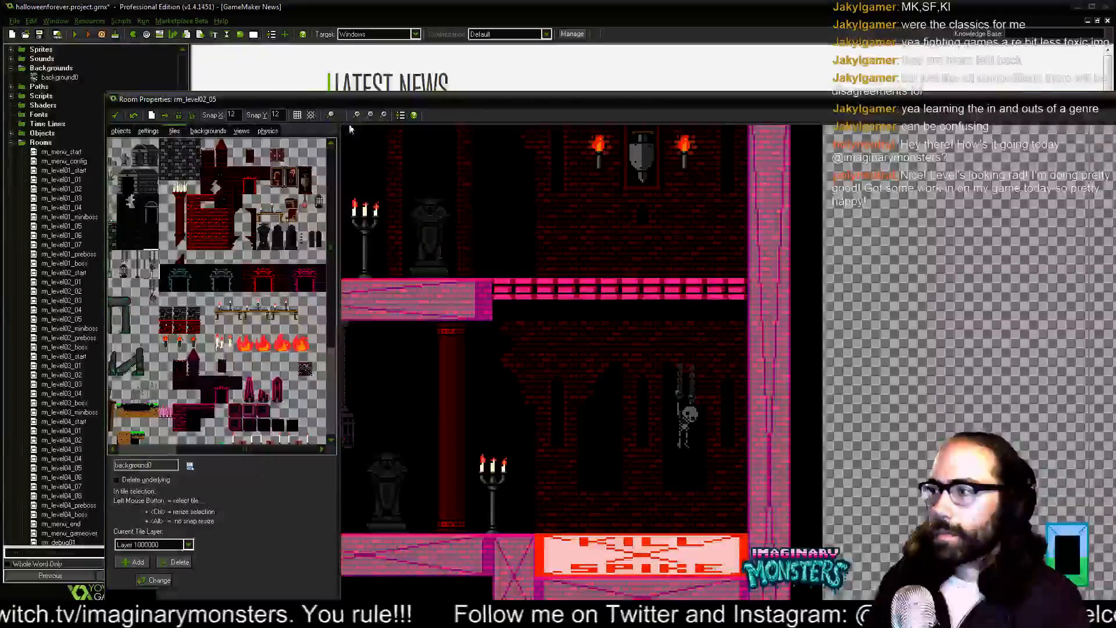
drag(672, 418, 727, 343)
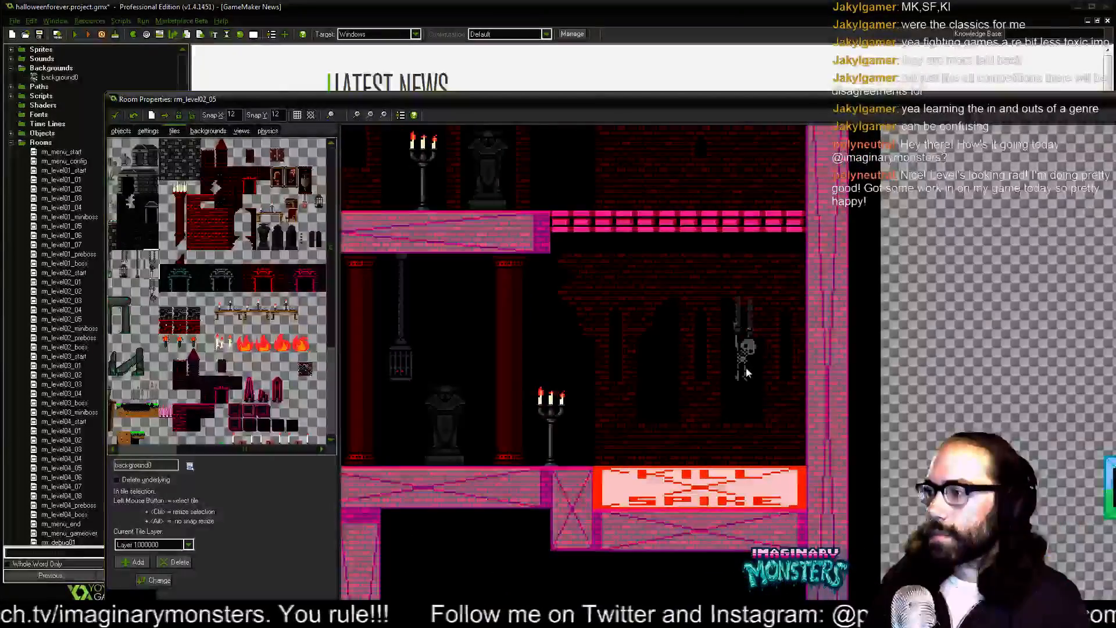
drag(630, 336, 600, 347)
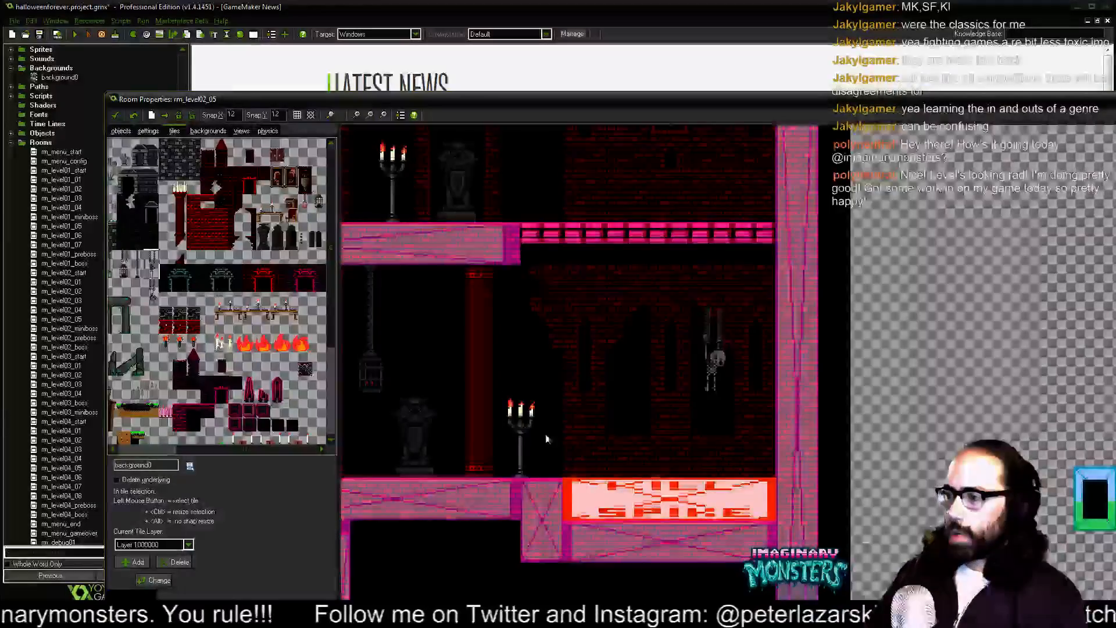
drag(541, 440, 743, 174)
drag(574, 377, 570, 124)
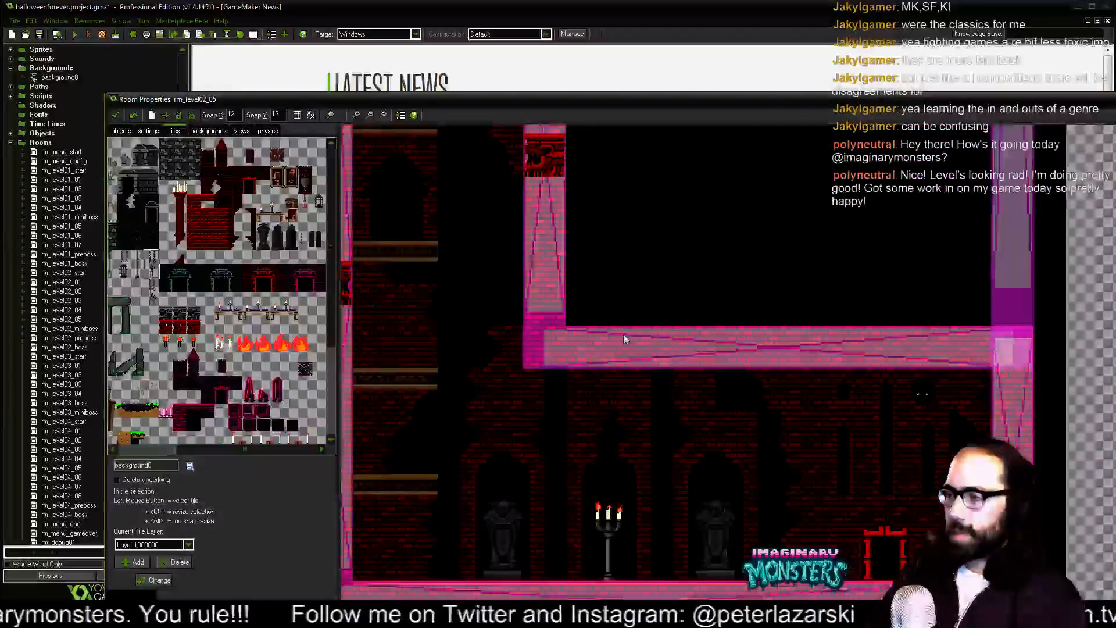
drag(633, 301, 633, 398)
scroll(630, 280, down, 1)
drag(678, 354, 694, 398)
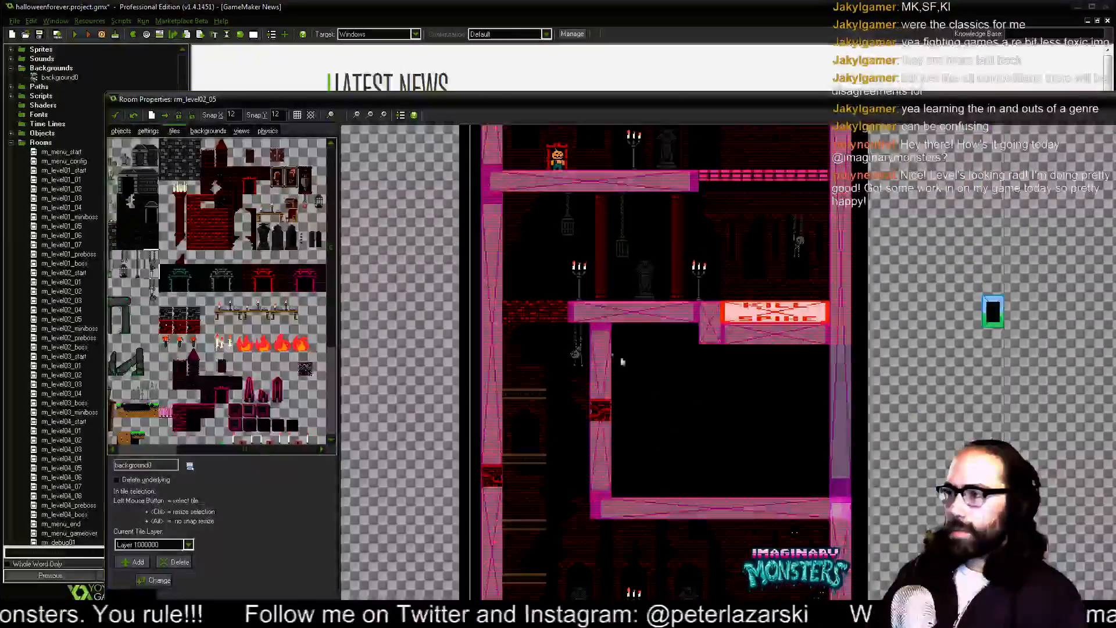
drag(628, 301, 656, 427)
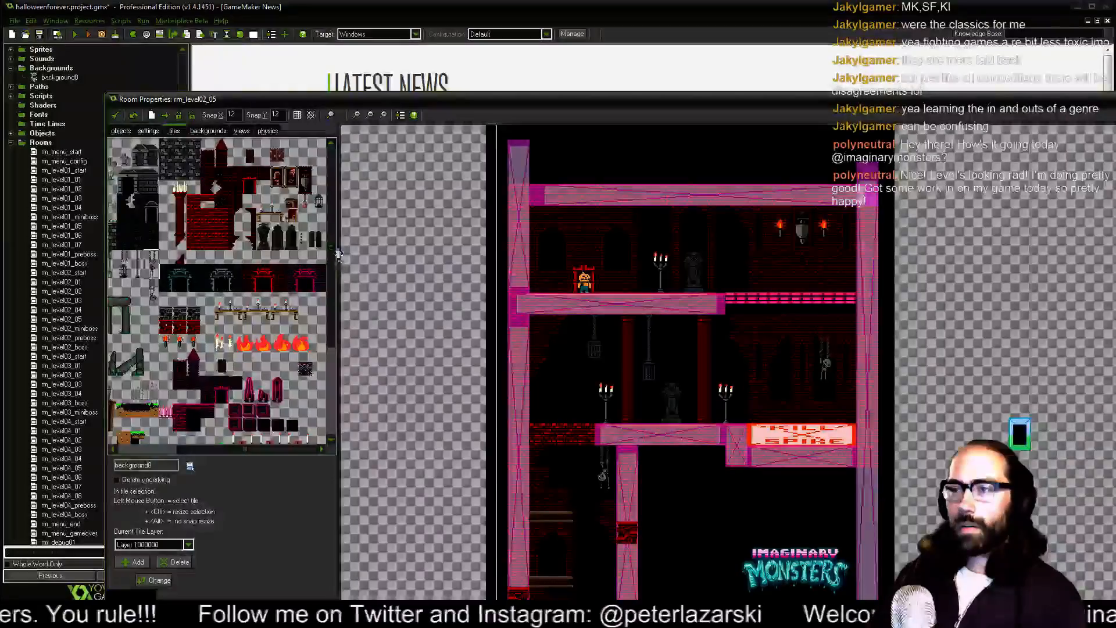
- Widen the tile palette and look through the tileset for more decorations
drag(337, 259, 548, 365)
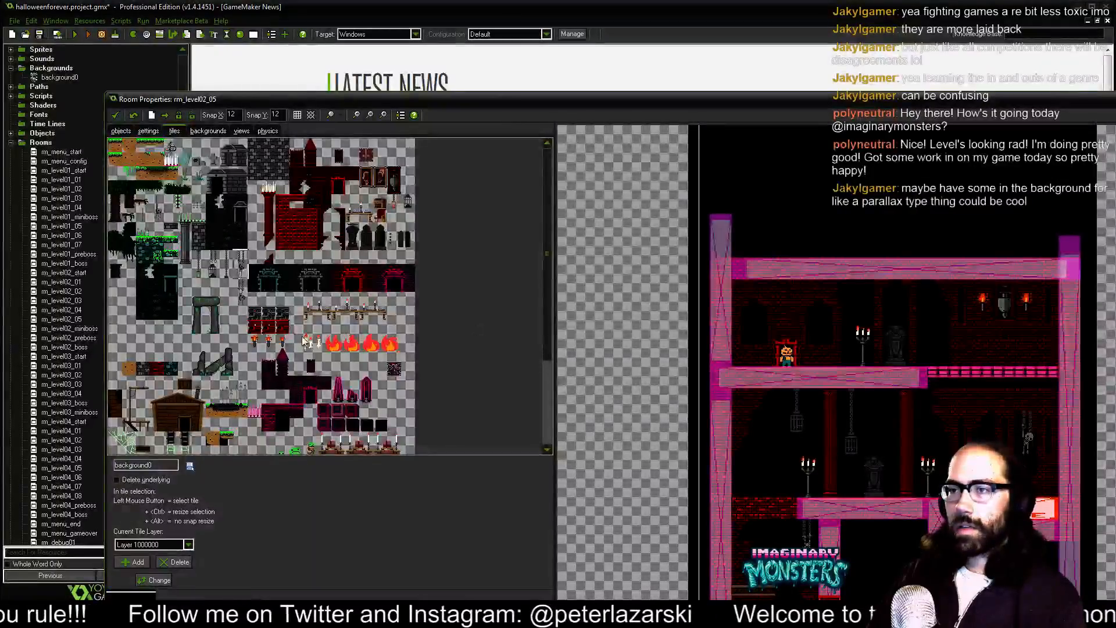
scroll(327, 305, down, 4)
scroll(326, 308, up, 3)
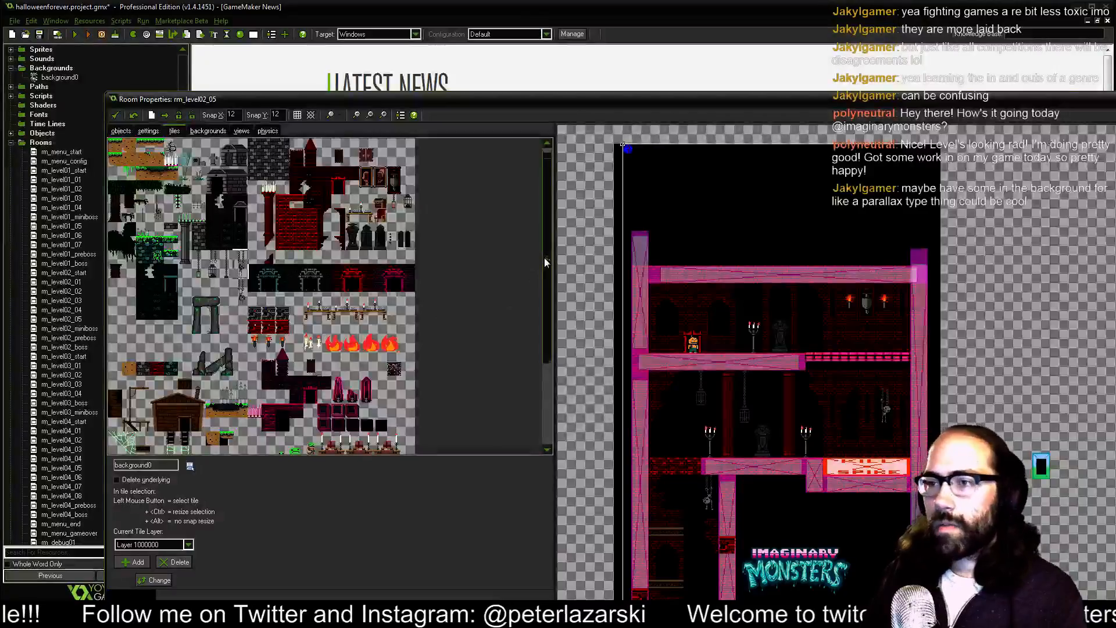
scroll(517, 294, down, 3)
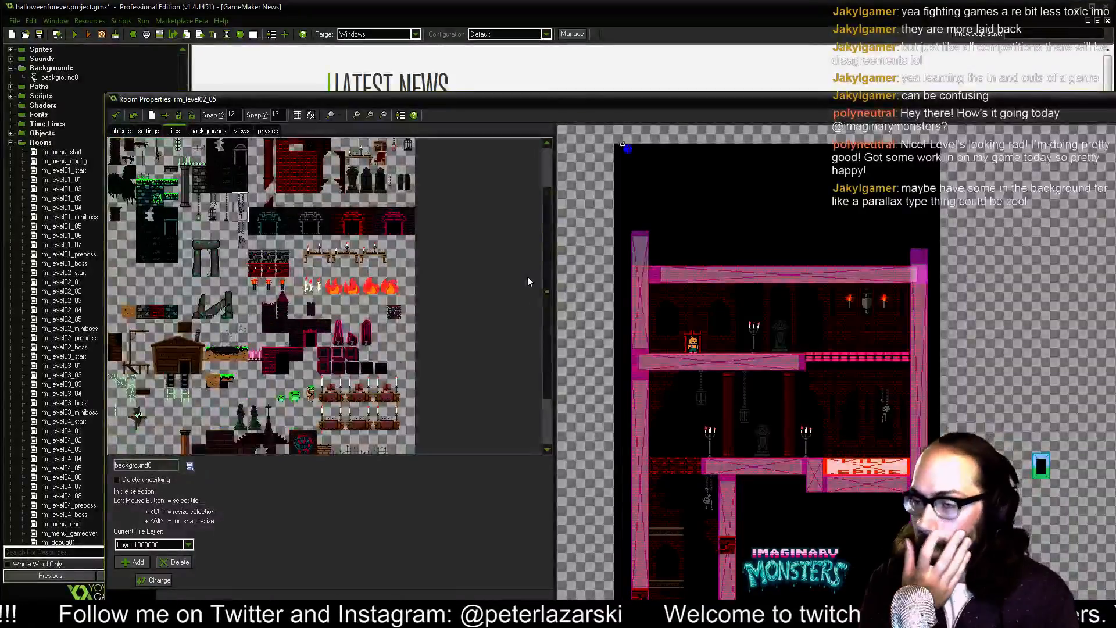
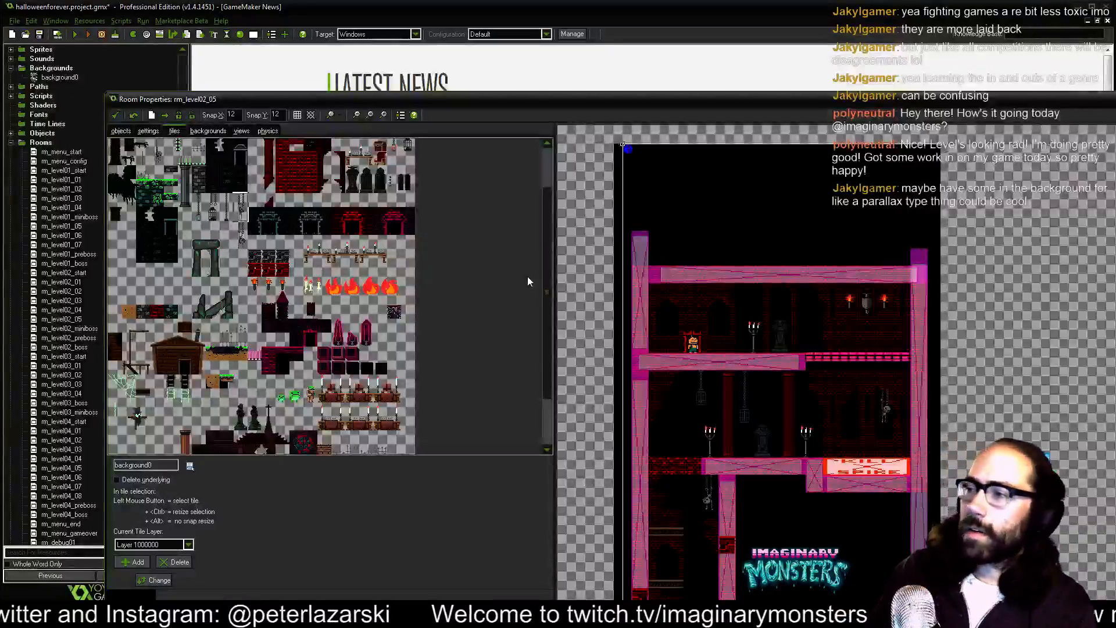
- Move the two stacked door objects from outside the room onto the red doorway in the lower-right chamber
scroll(664, 322, down, 3)
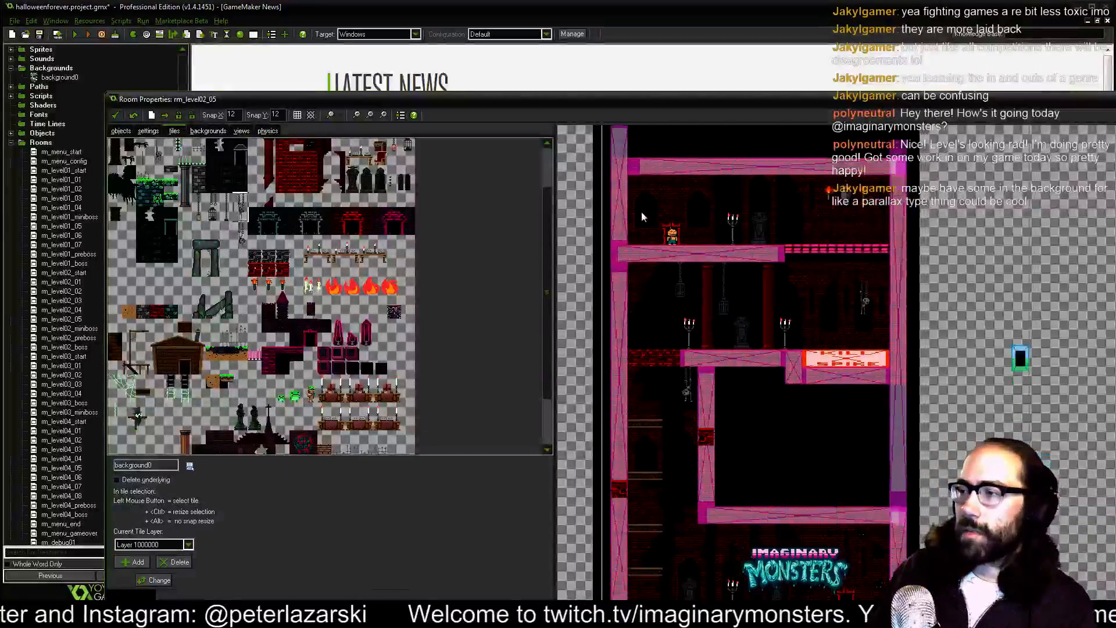
scroll(734, 273, down, 2)
drag(734, 273, 703, 240)
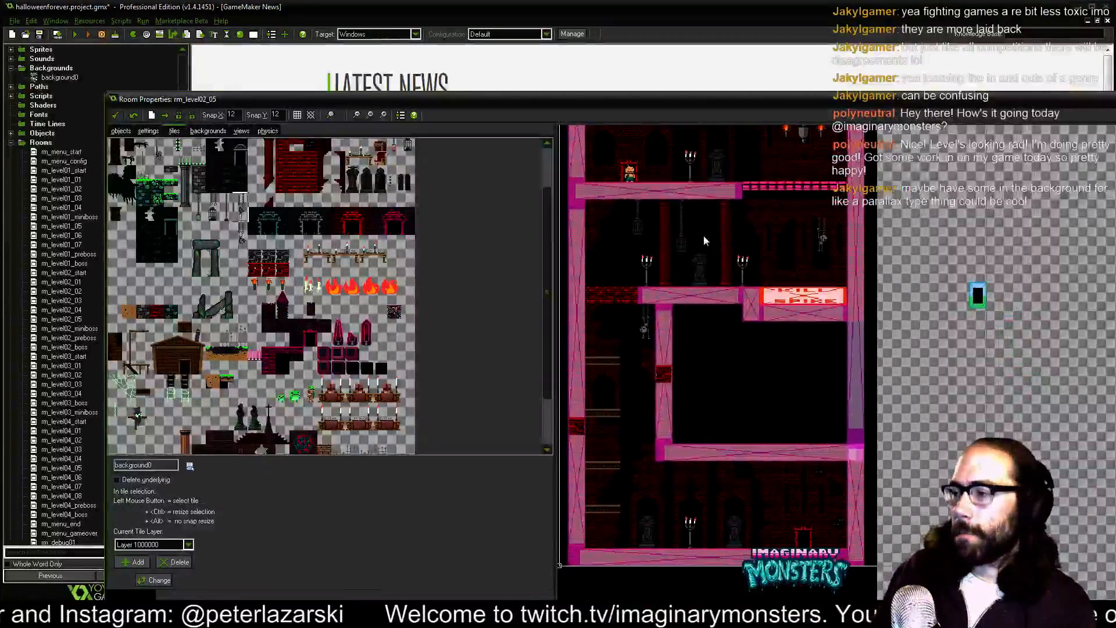
drag(871, 335, 775, 256)
scroll(807, 260, up, 2)
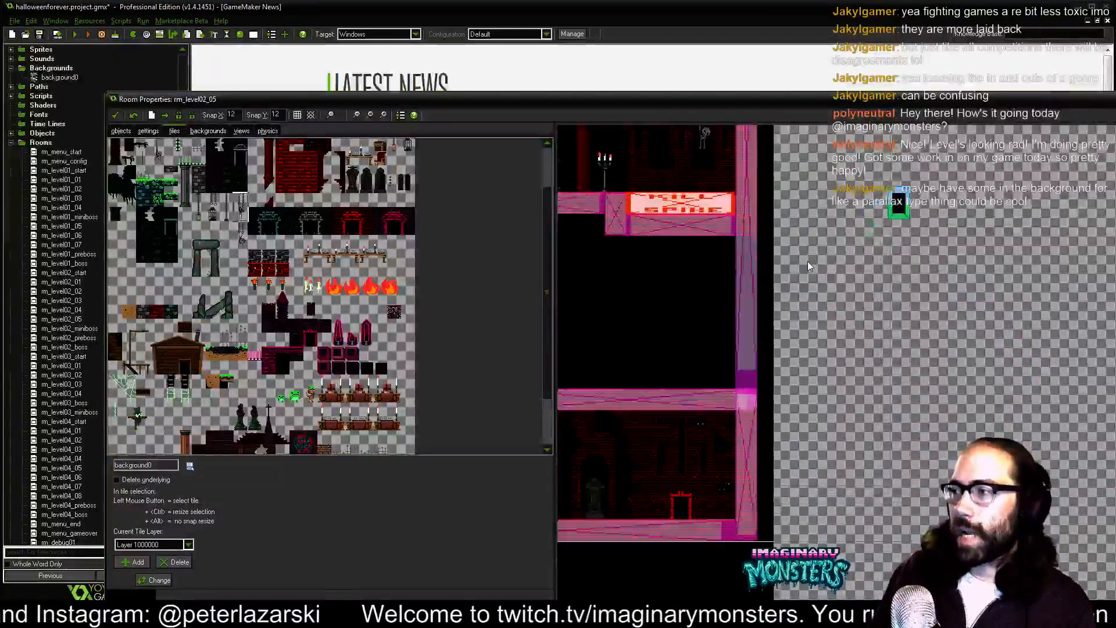
click(120, 131)
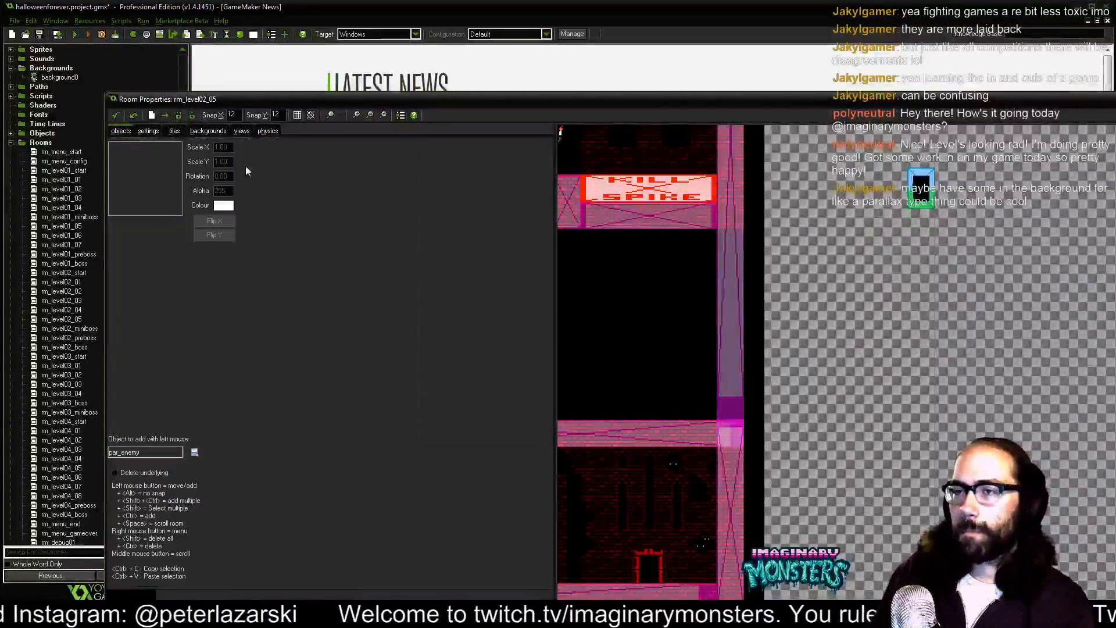
drag(894, 221, 709, 526)
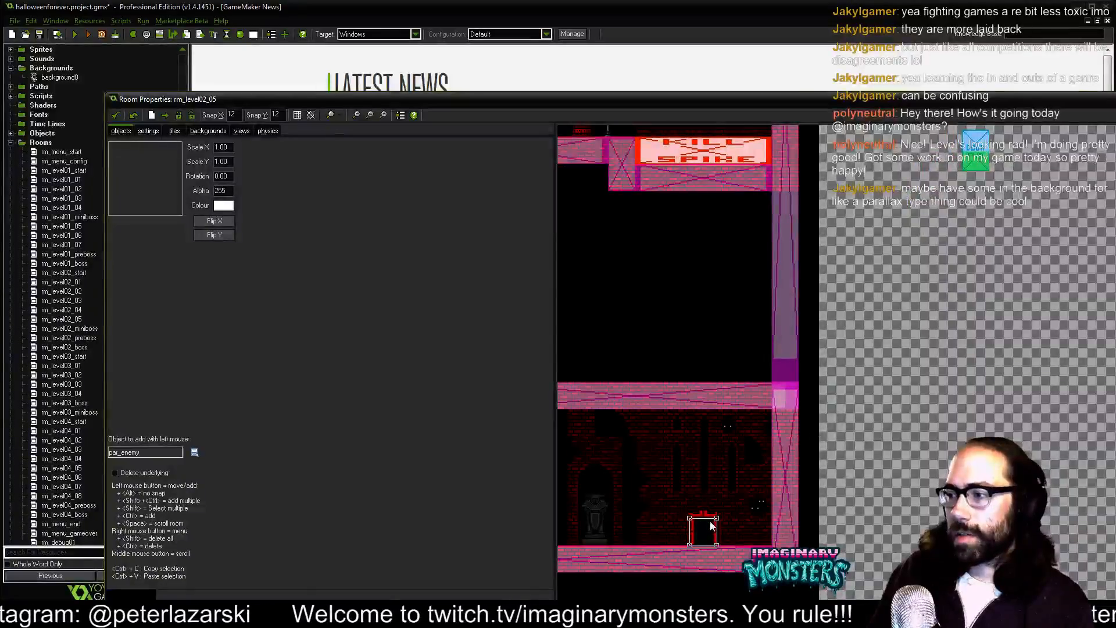
drag(975, 154, 703, 525)
scroll(703, 526, up, 3)
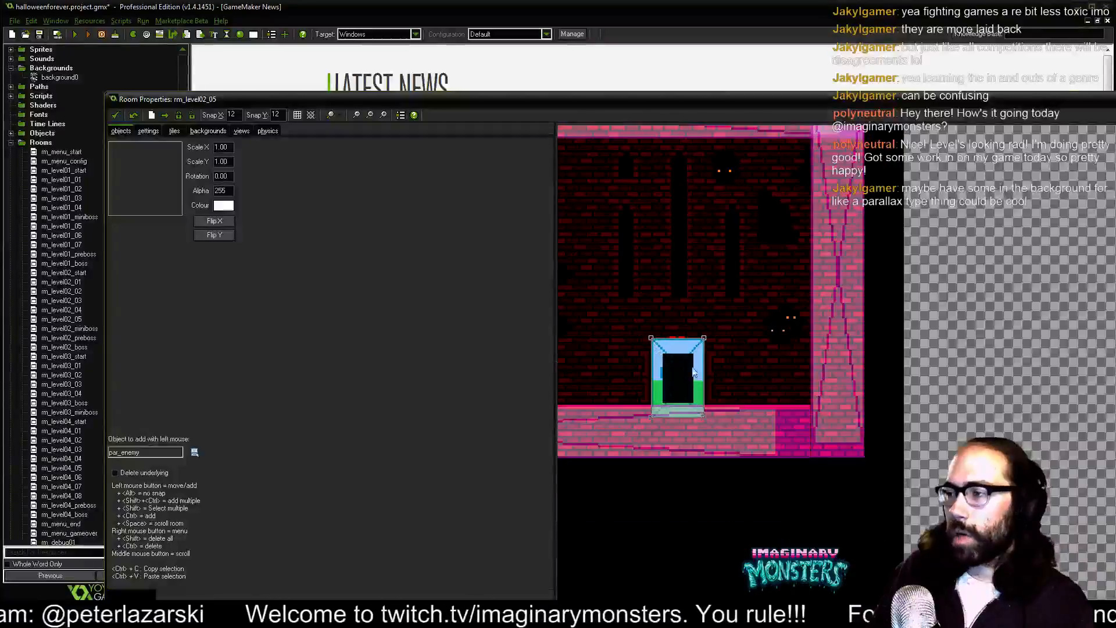
scroll(808, 360, up, 1)
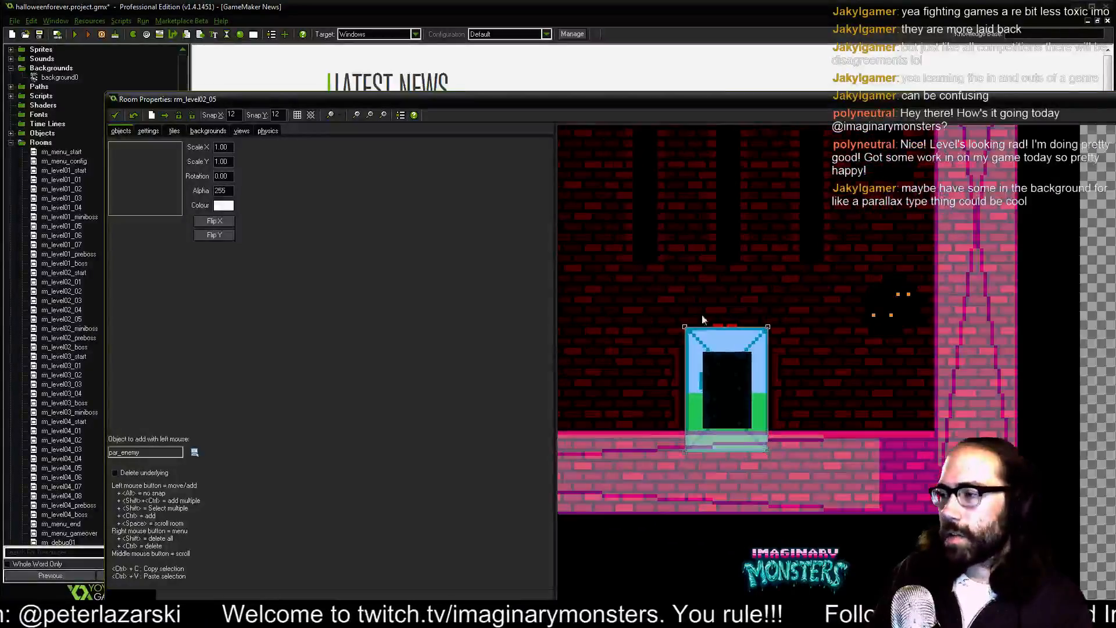
scroll(753, 324, down, 2)
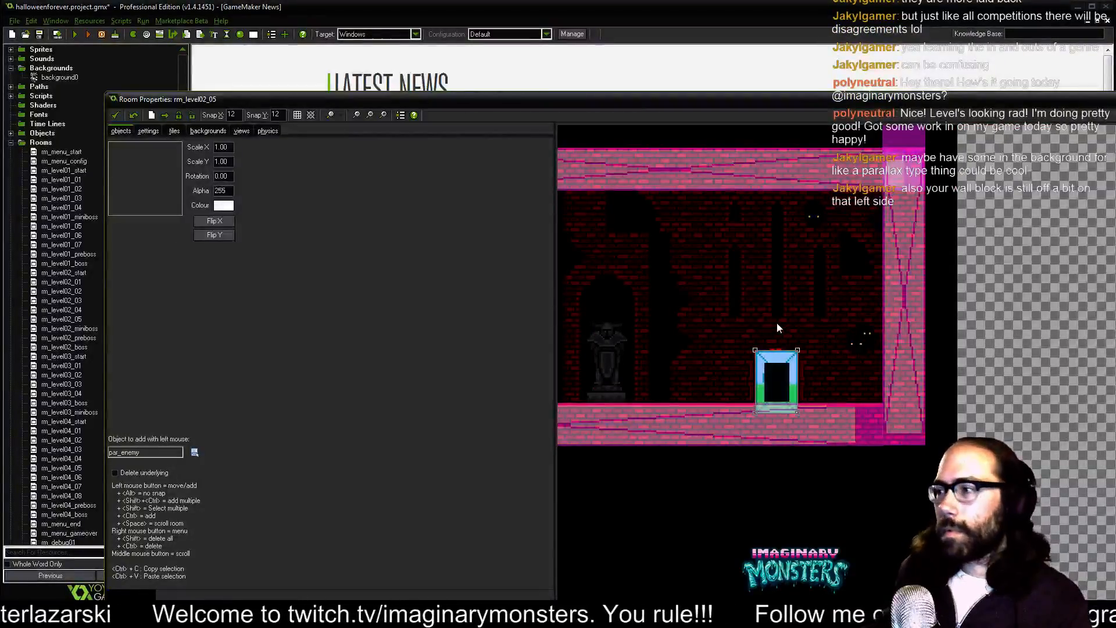
- Examine the wall blocks along the room's left side, the top corners and the middle ledge for misalignment
drag(821, 209, 1017, 364)
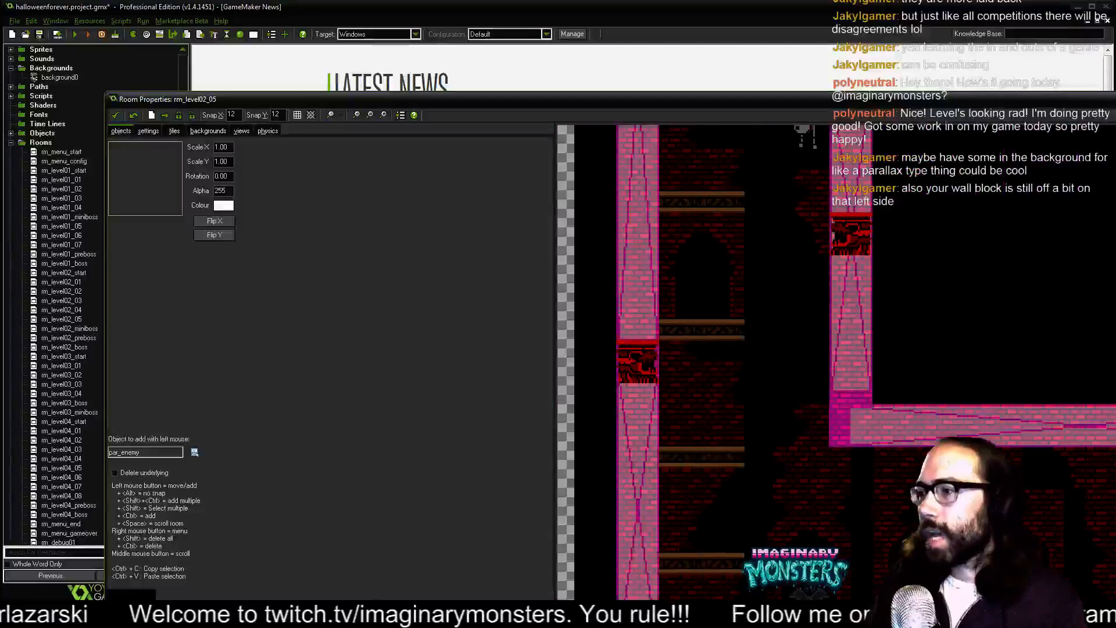
drag(946, 227, 892, 479)
drag(889, 291, 896, 482)
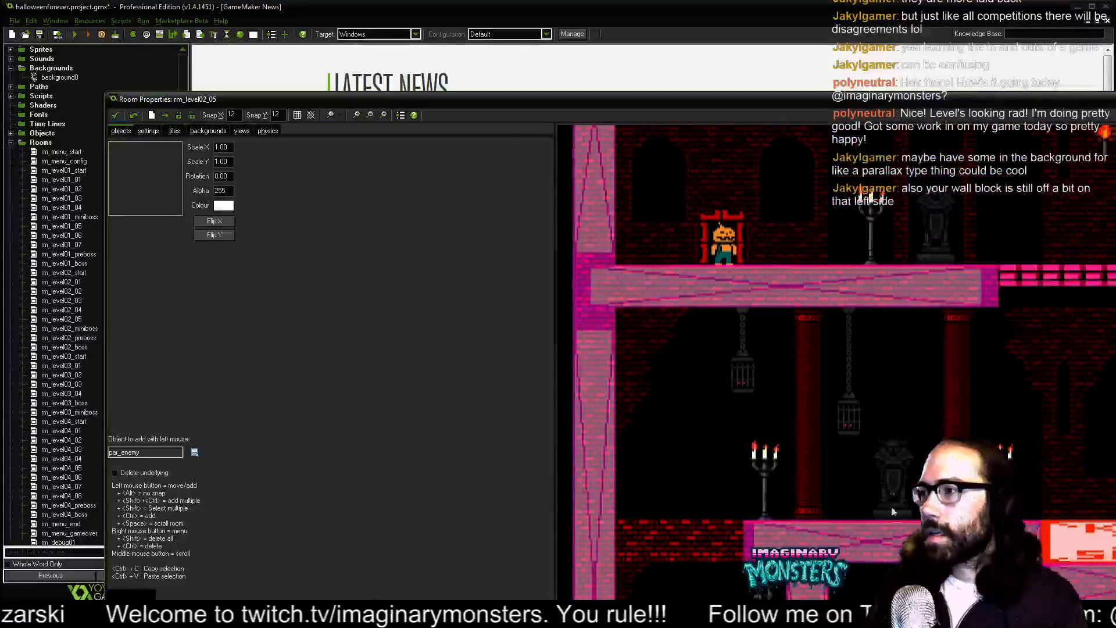
drag(891, 316, 913, 527)
drag(910, 382, 919, 412)
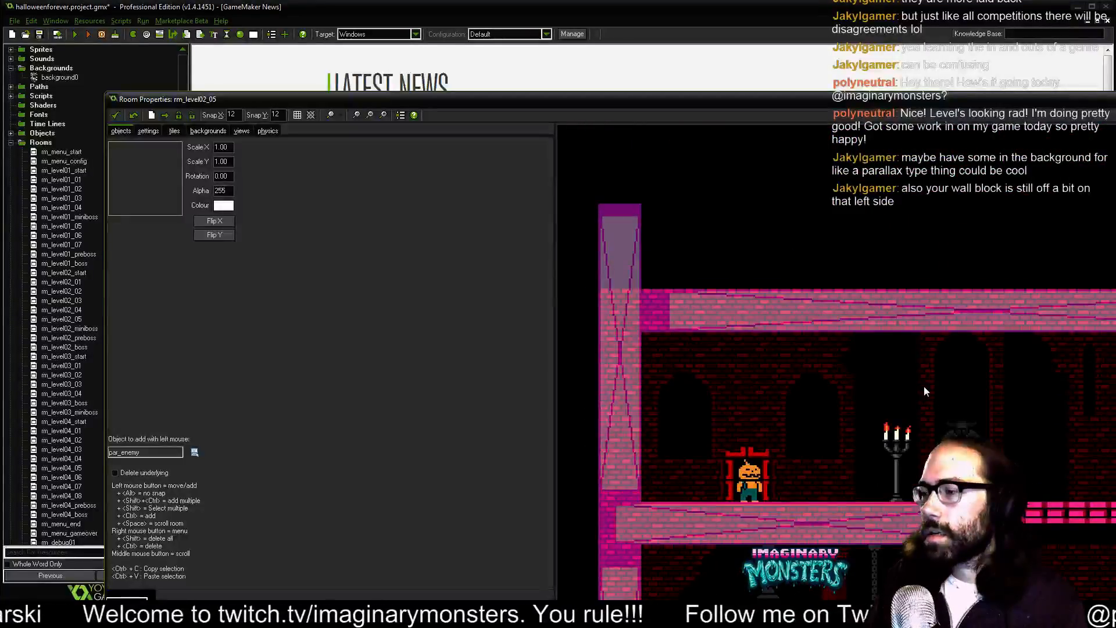
drag(899, 370, 442, 382)
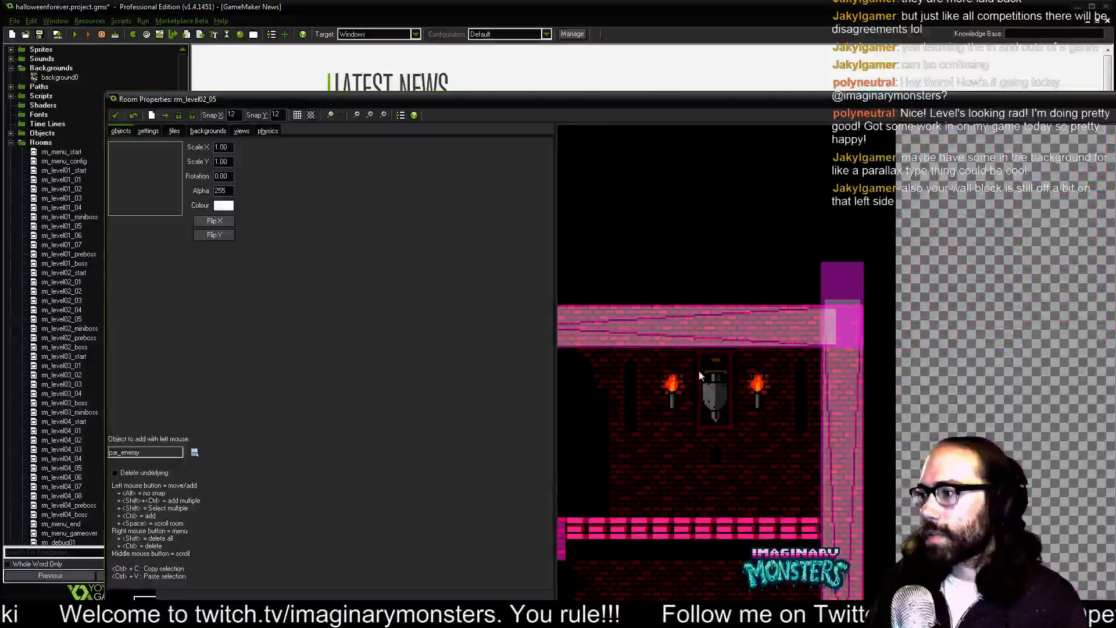
drag(702, 388, 1112, 355)
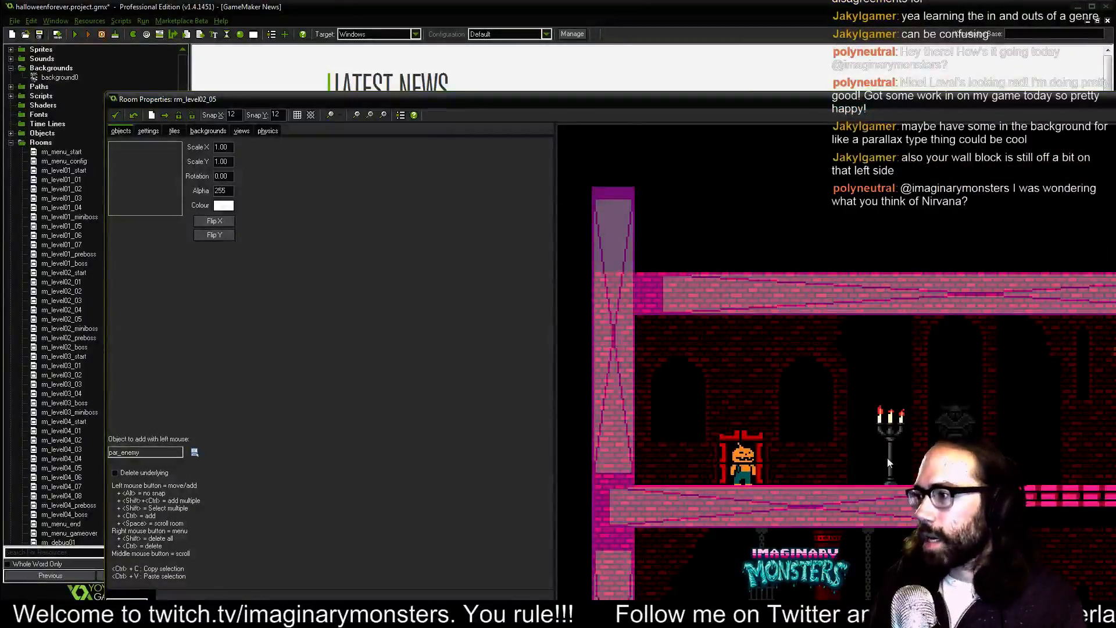
scroll(870, 435, down, 2)
drag(818, 527, 759, 360)
scroll(776, 443, up, 1)
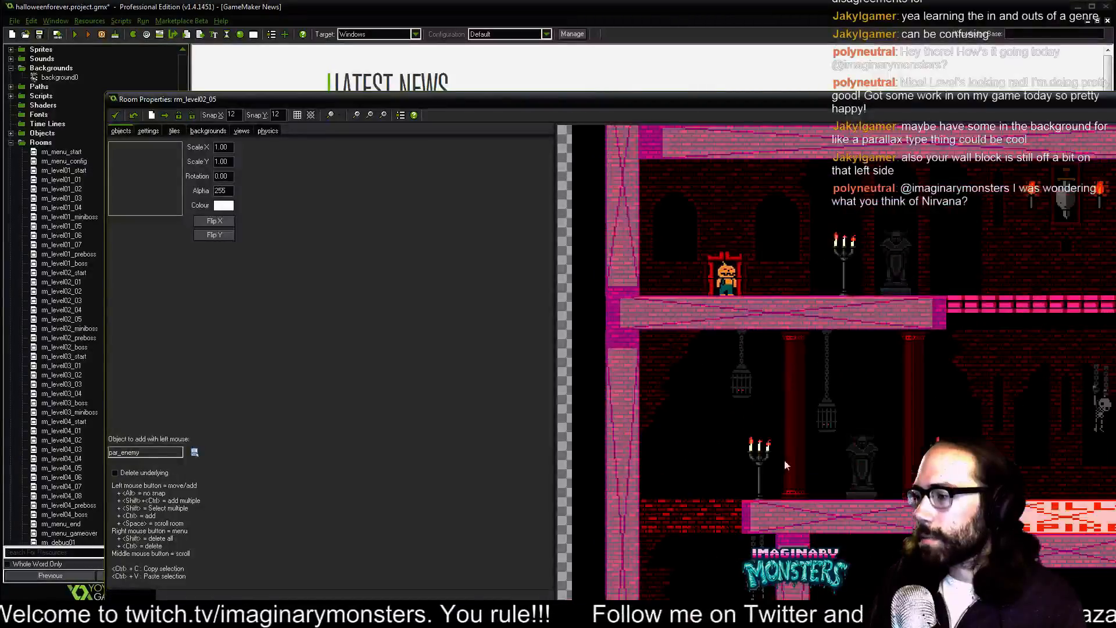
drag(785, 465, 767, 311)
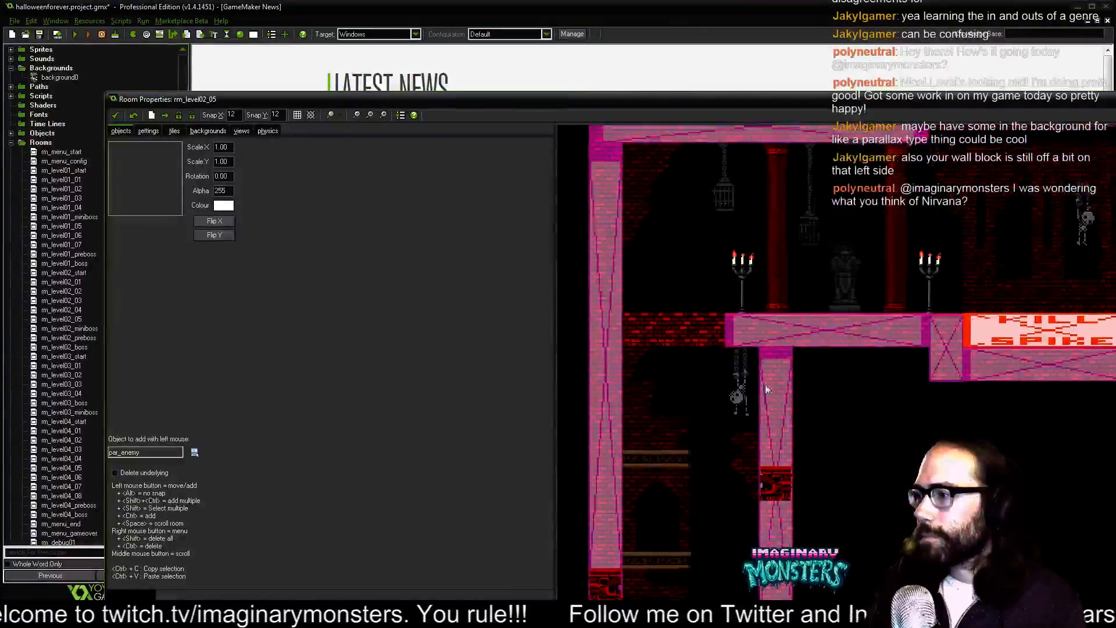
drag(766, 399, 741, 204)
mouse_move(725, 331)
mouse_down()
mouse_move(733, 177)
mouse_move(735, 395)
mouse_up()
drag(680, 255, 695, 354)
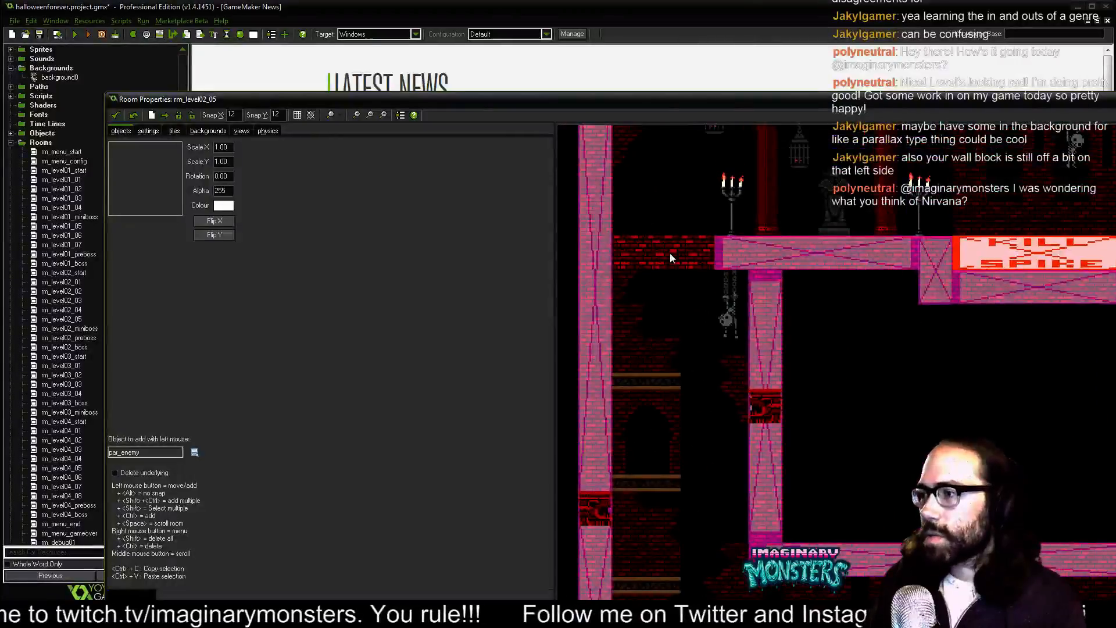
drag(790, 284, 598, 491)
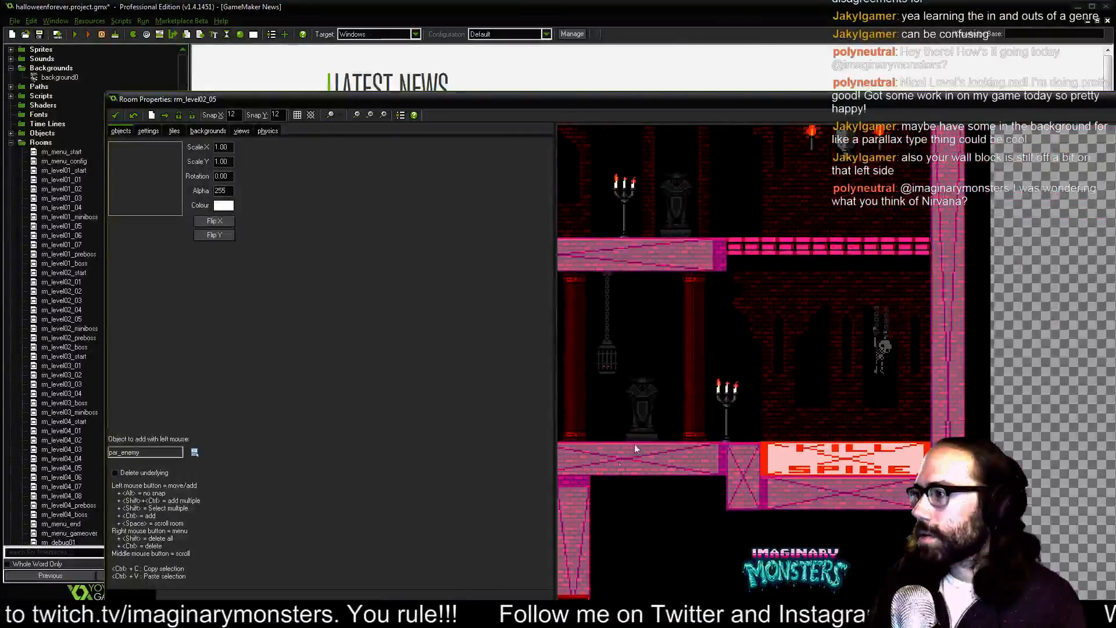
drag(716, 307, 832, 479)
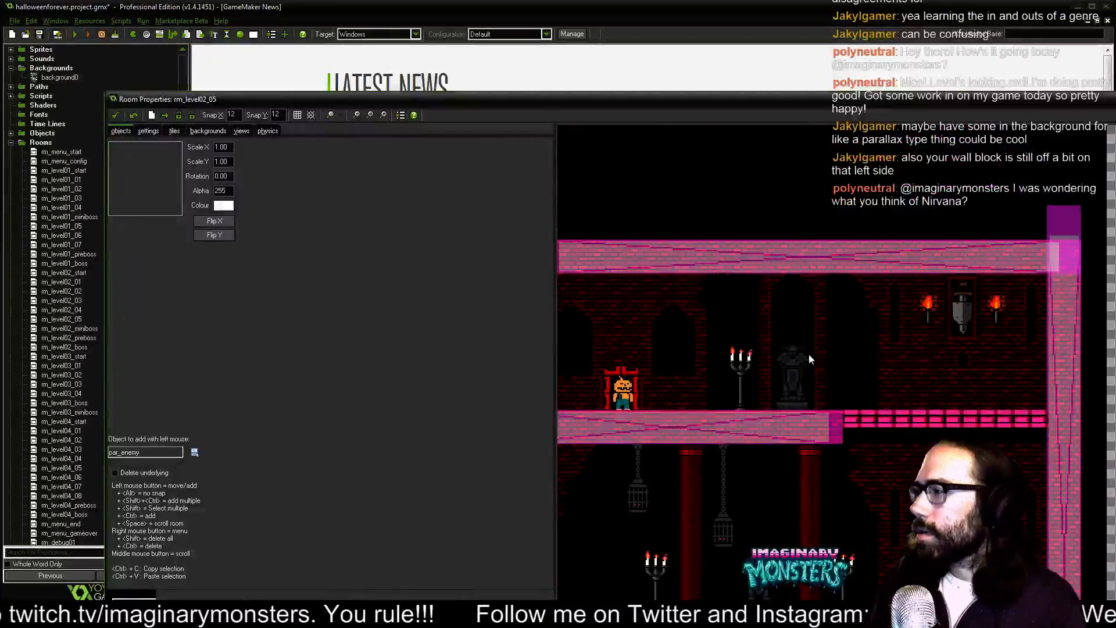
drag(809, 359, 960, 345)
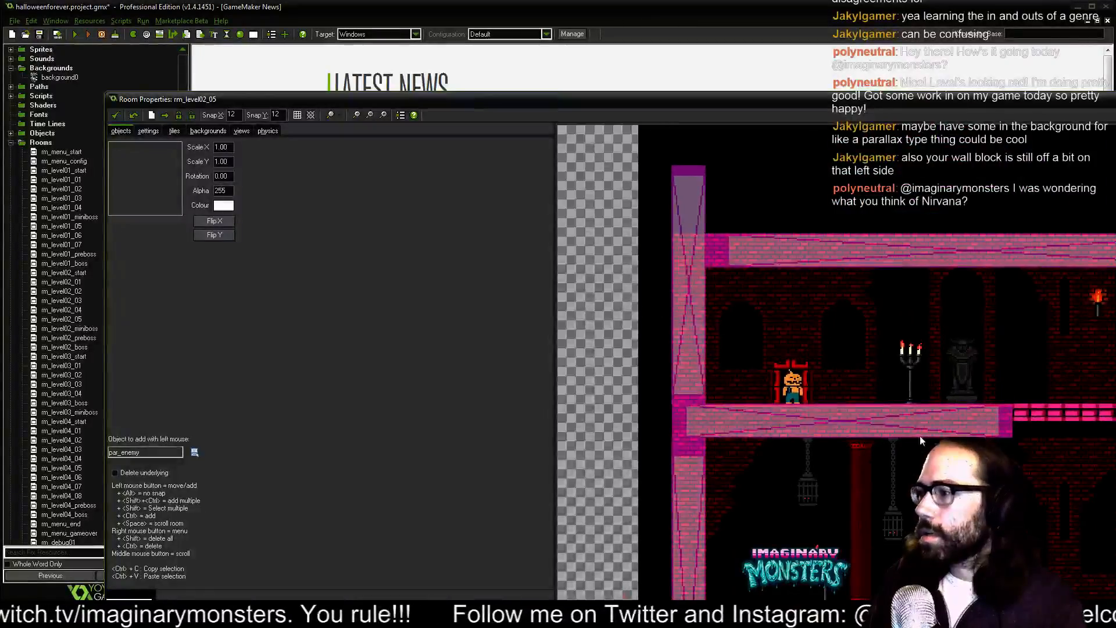
drag(919, 435, 799, 266)
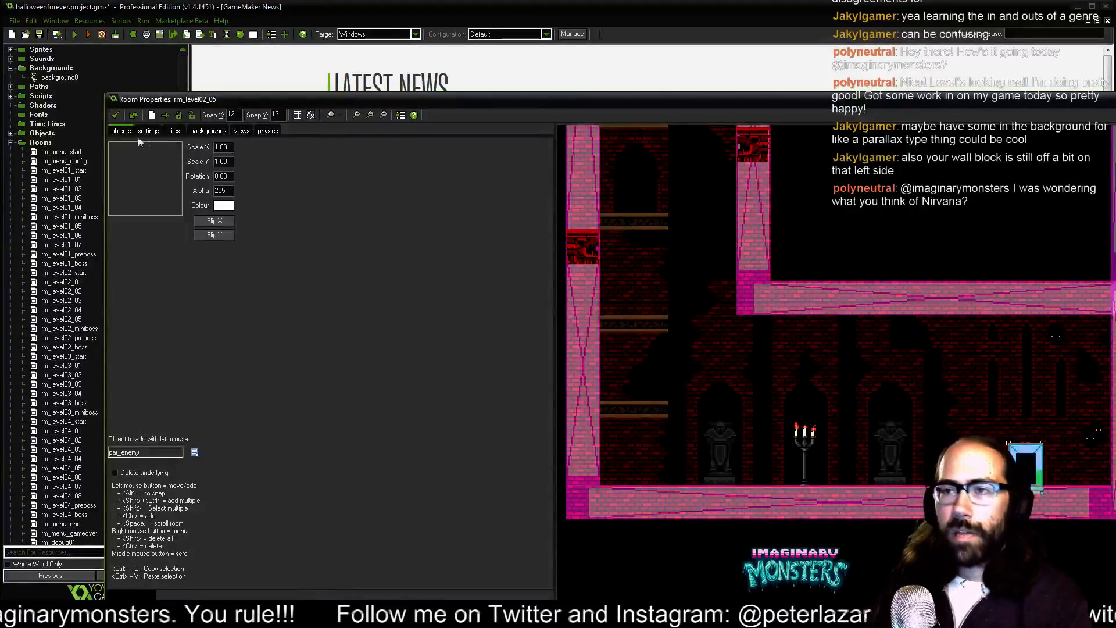
click(193, 453)
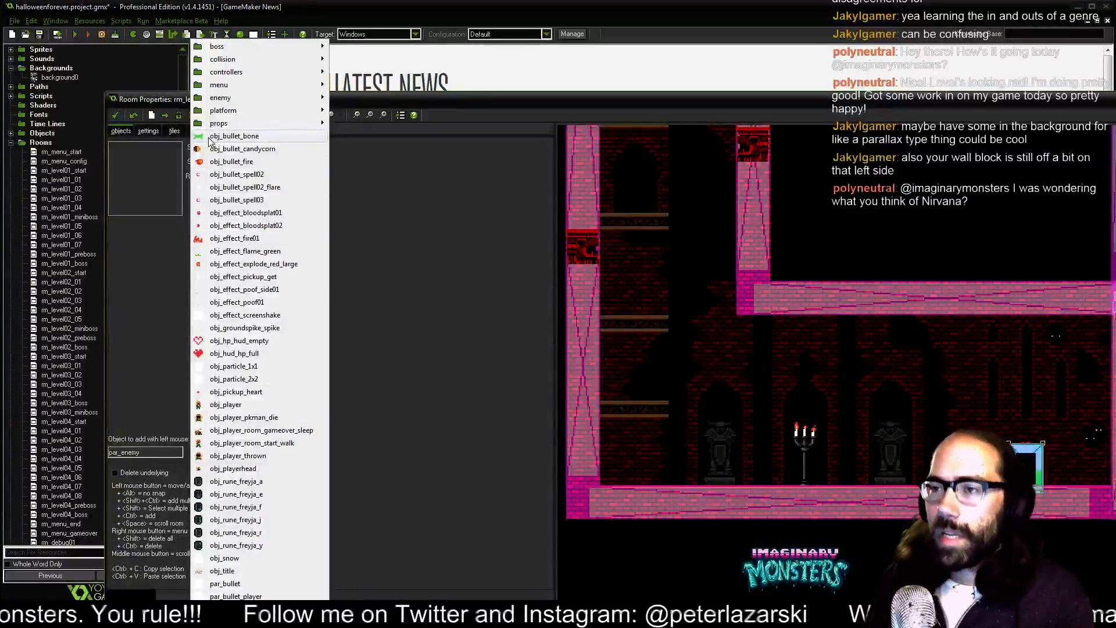
mouse_move(219, 61)
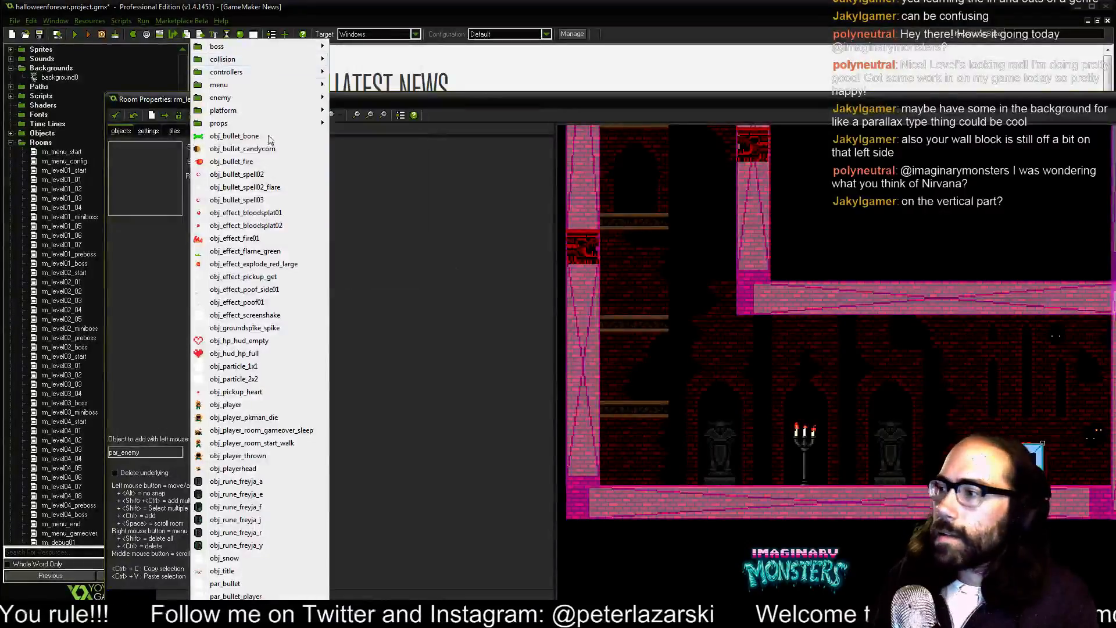
click(828, 221)
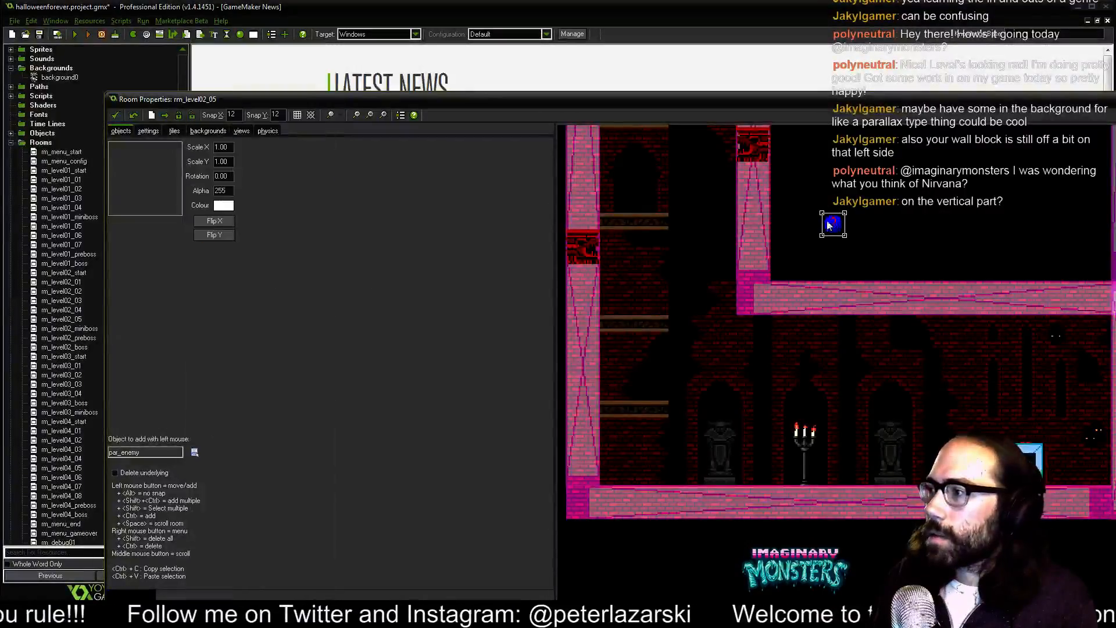
key(Delete)
- Examine the wall blocks, ledges and spike area throughout the room for misalignment
drag(829, 222, 754, 498)
drag(792, 372, 803, 537)
drag(822, 350, 872, 458)
drag(868, 351, 813, 479)
drag(879, 280, 1007, 280)
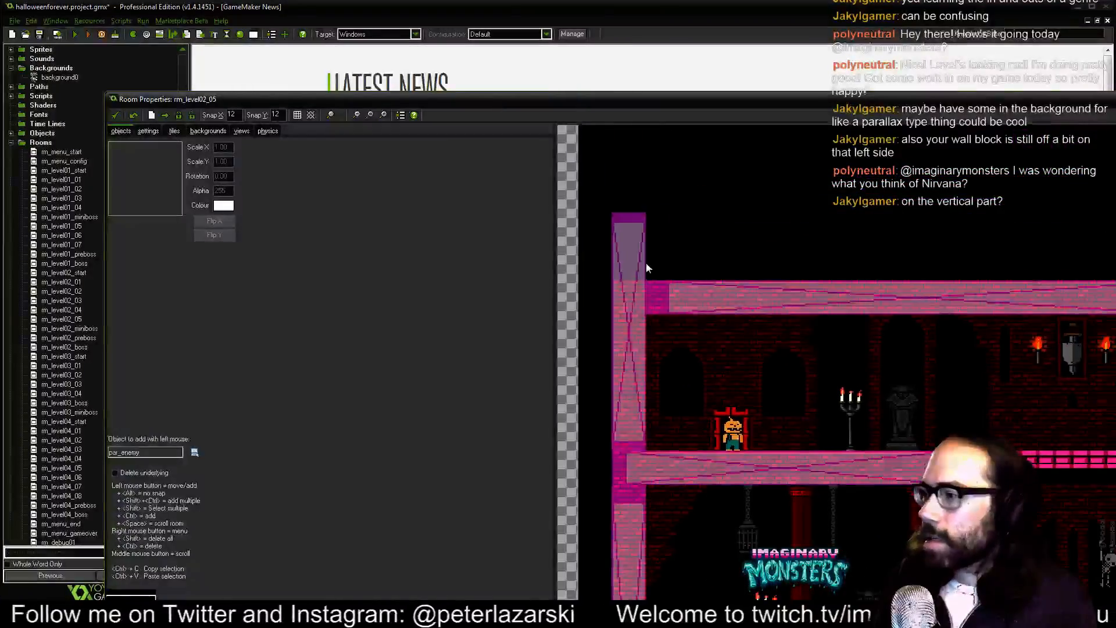
drag(773, 360, 720, 327)
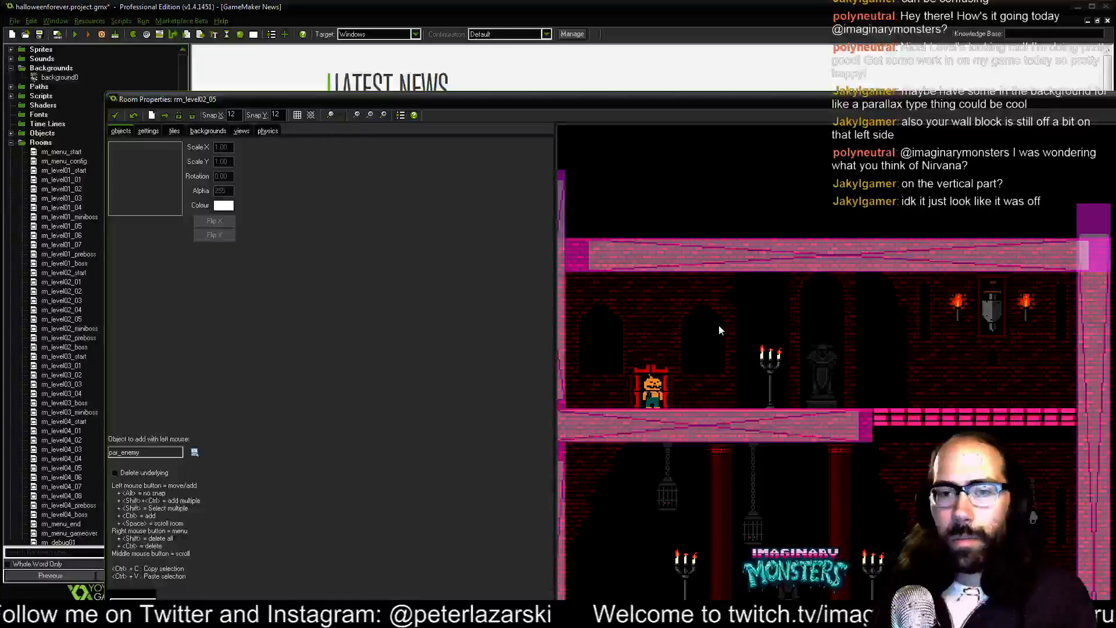
drag(716, 369, 638, 263)
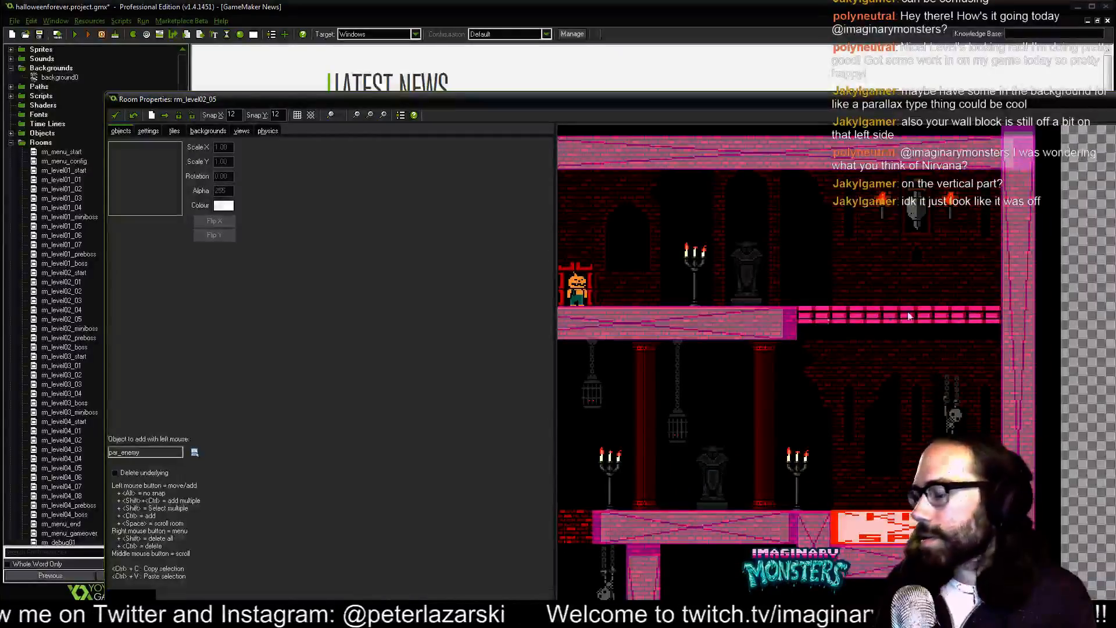
drag(825, 348, 734, 336)
drag(594, 351, 769, 267)
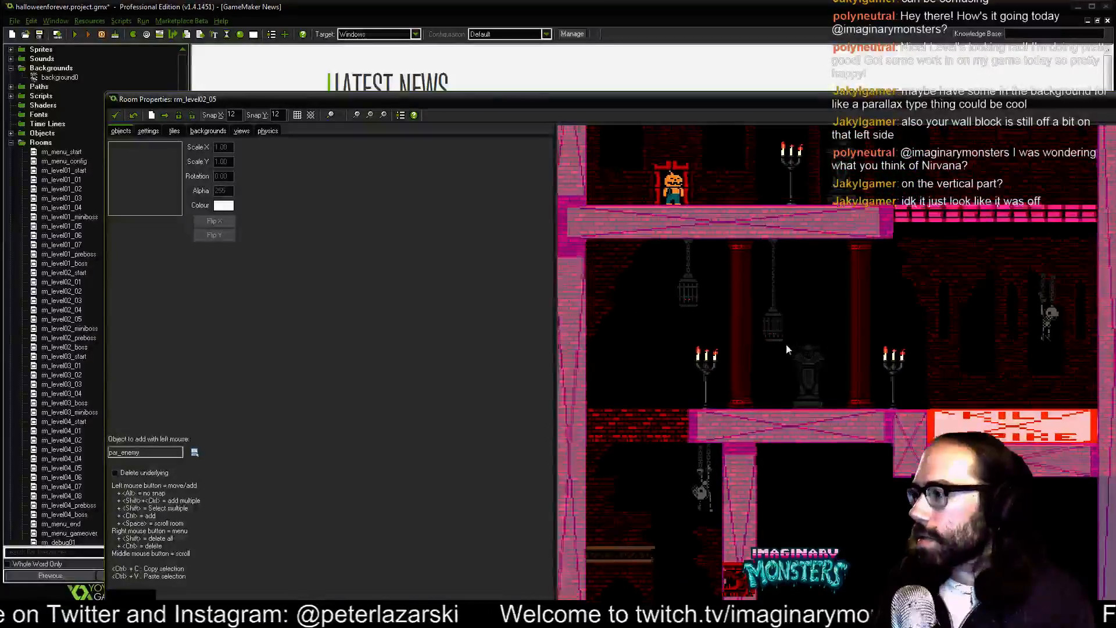
drag(785, 349, 808, 237)
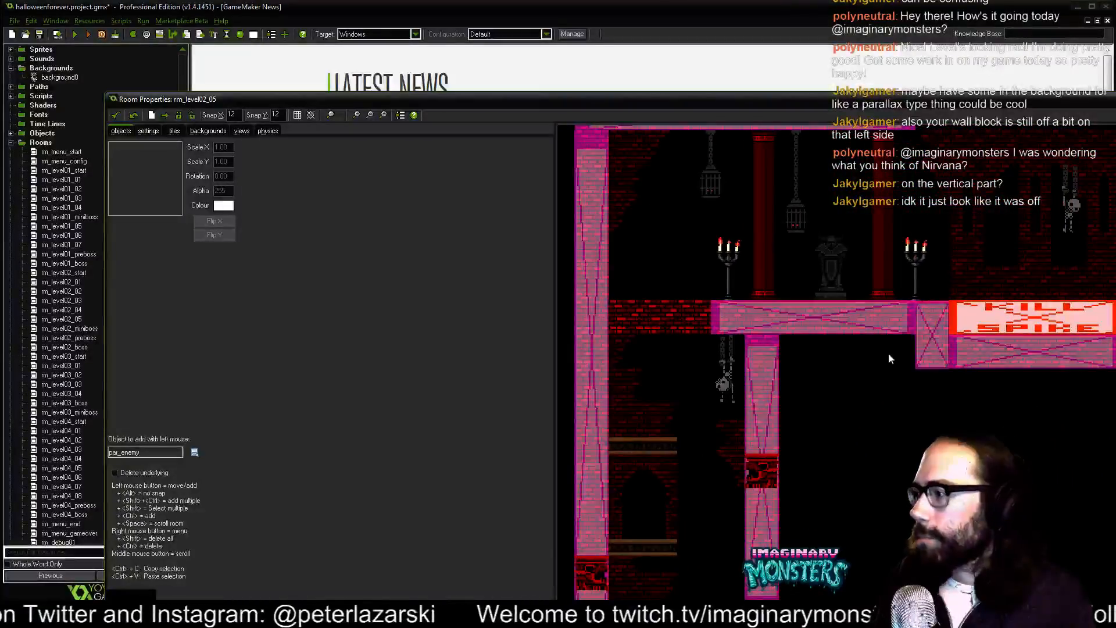
drag(888, 355, 757, 351)
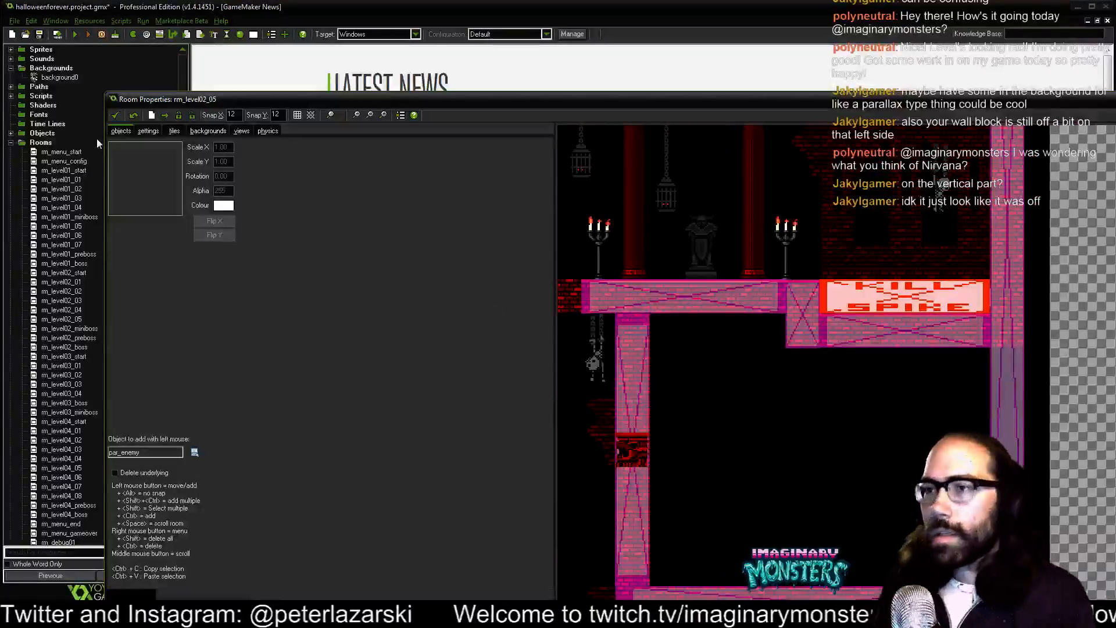
- Reposition the room editor window to bring more of the level into view and check the inner vertical walls
drag(456, 106, 456, 59)
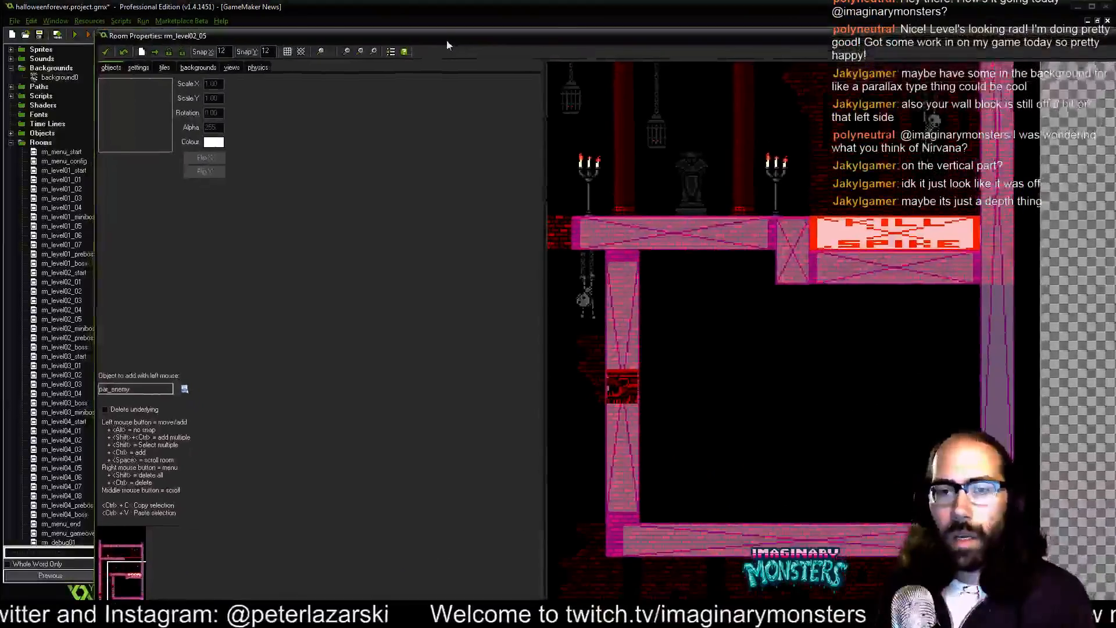
drag(641, 245, 742, 208)
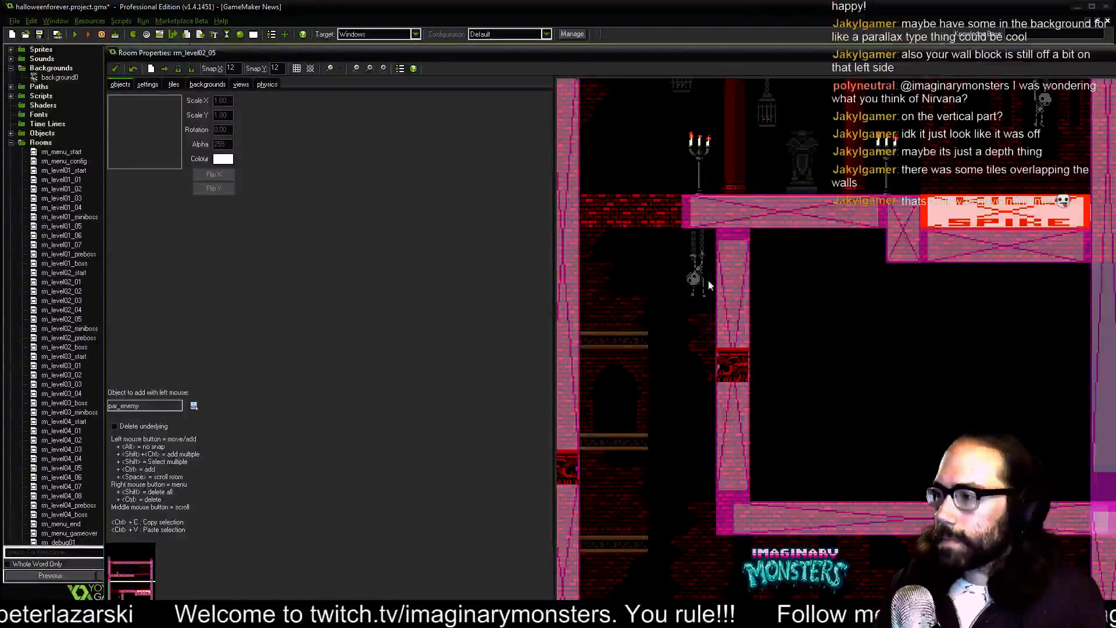
drag(882, 233, 871, 257)
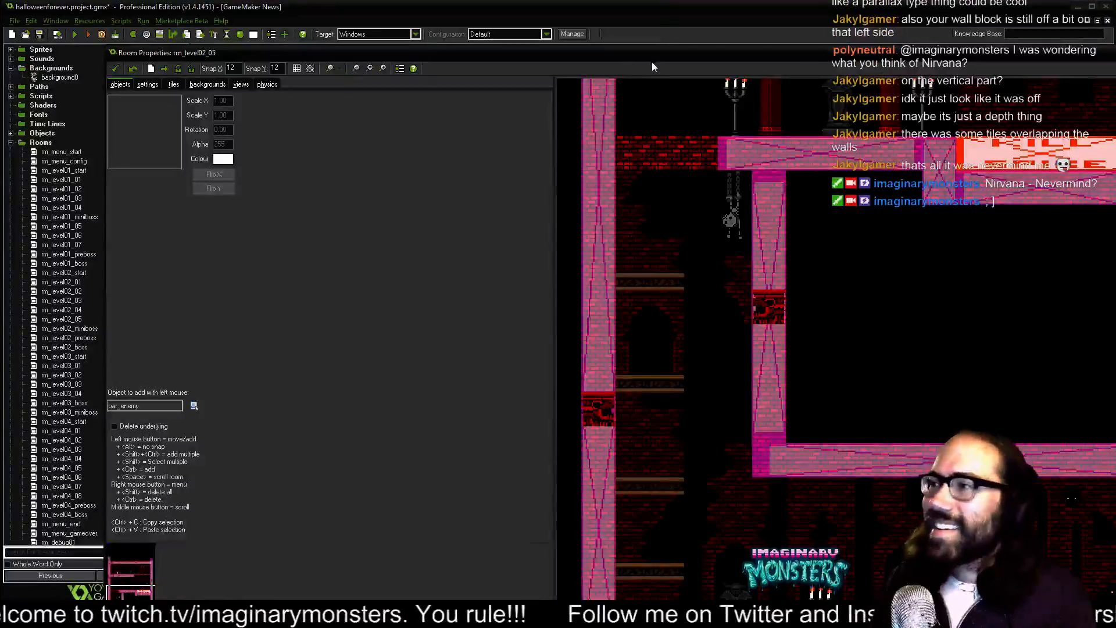
drag(654, 59, 601, 58)
drag(798, 304, 761, 234)
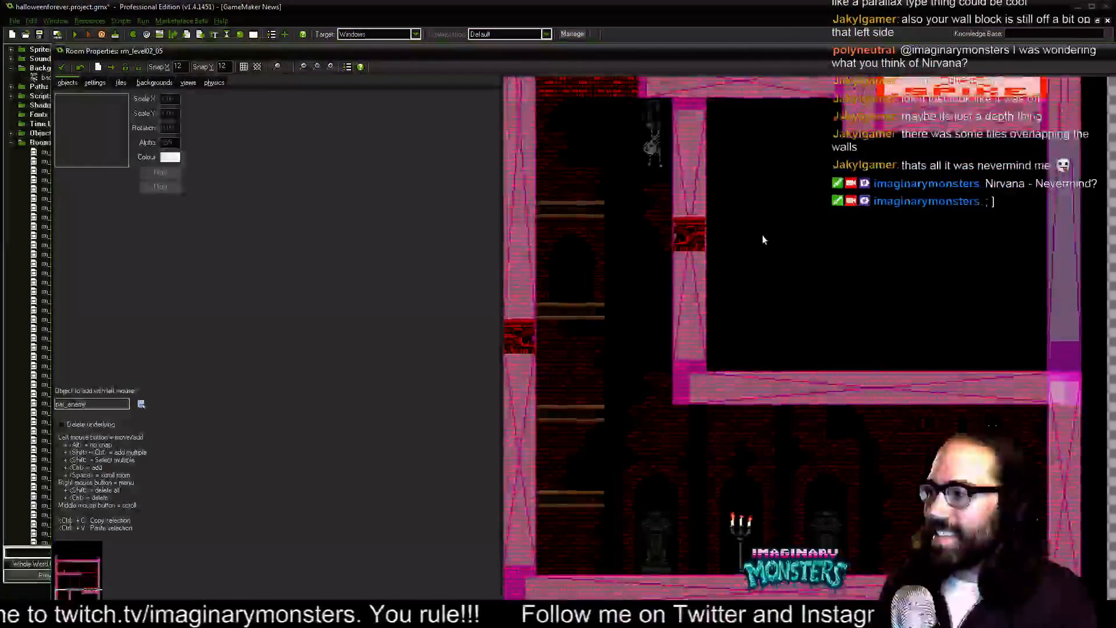
drag(544, 149, 548, 228)
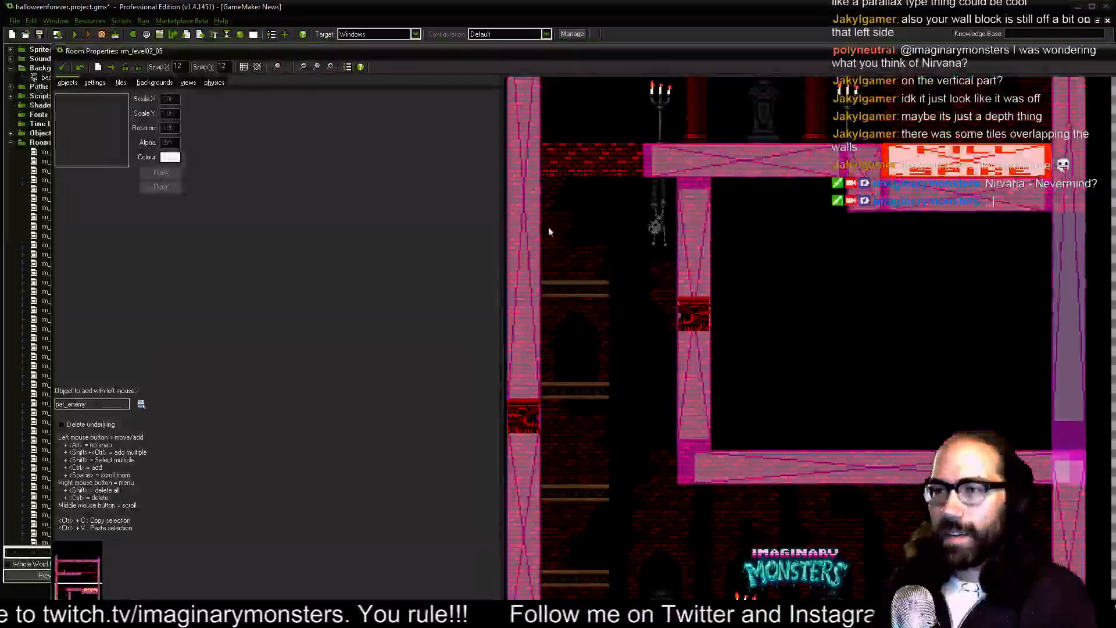
click(140, 404)
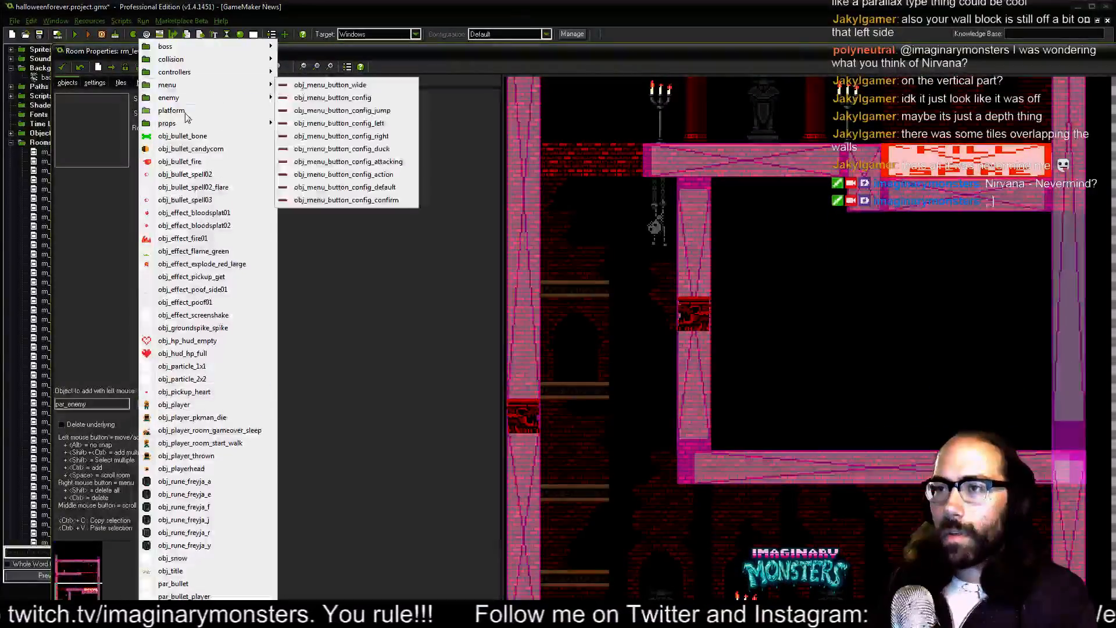
mouse_move(183, 101)
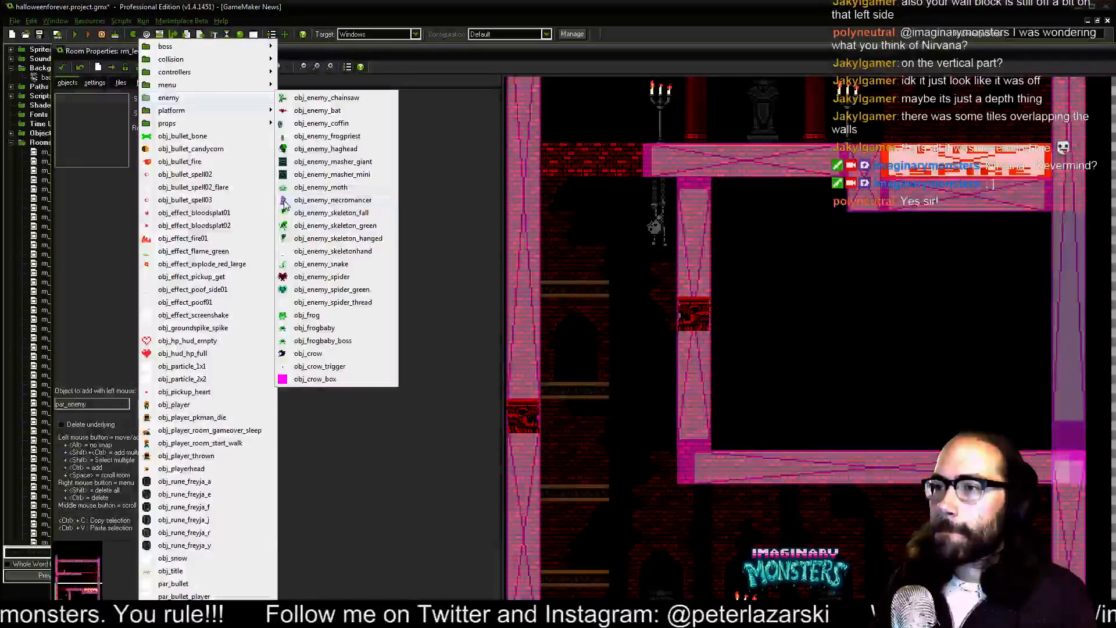
click(333, 200)
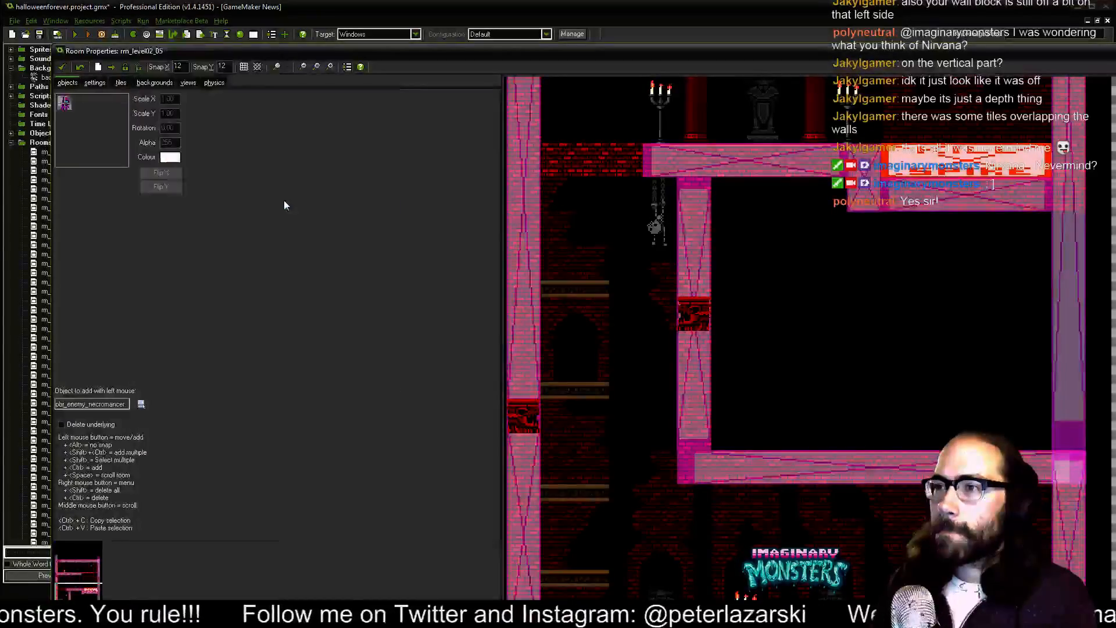
- Place an obj_enemy_haghead in the lowest chamber, between the candelabra and the statue on the door's side
click(141, 405)
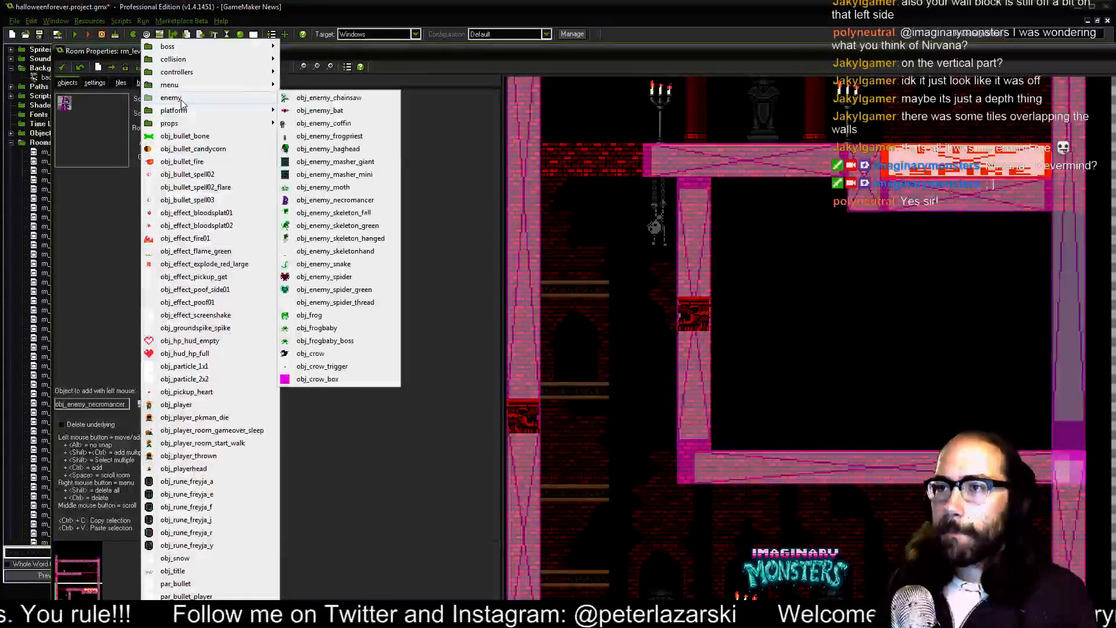
click(309, 152)
scroll(844, 281, up, 5)
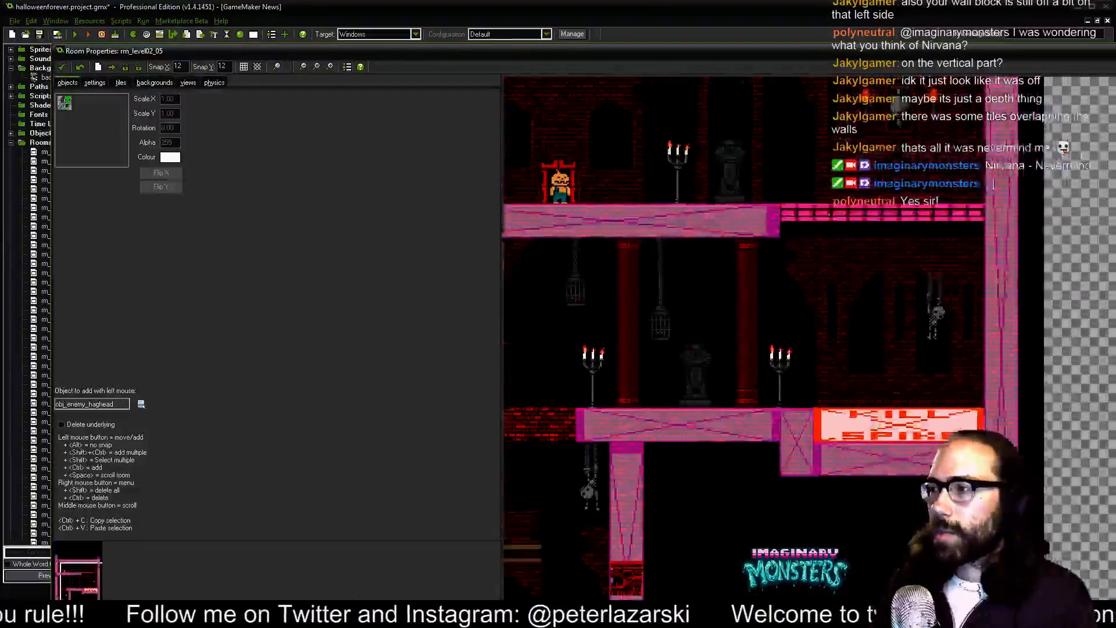
drag(720, 476, 792, 278)
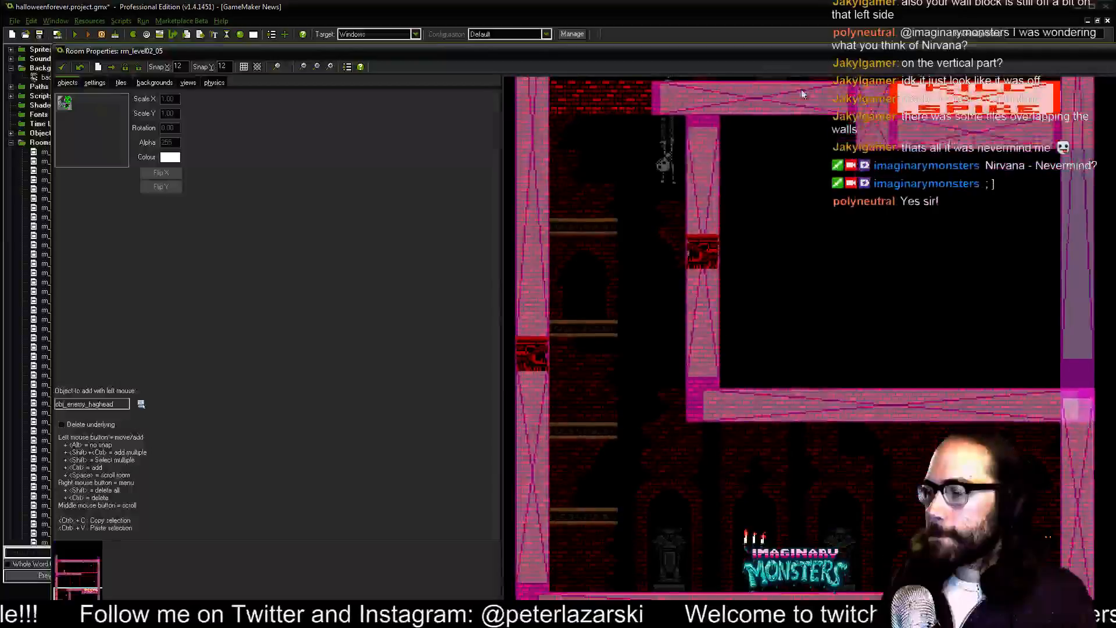
scroll(640, 362, up, 2)
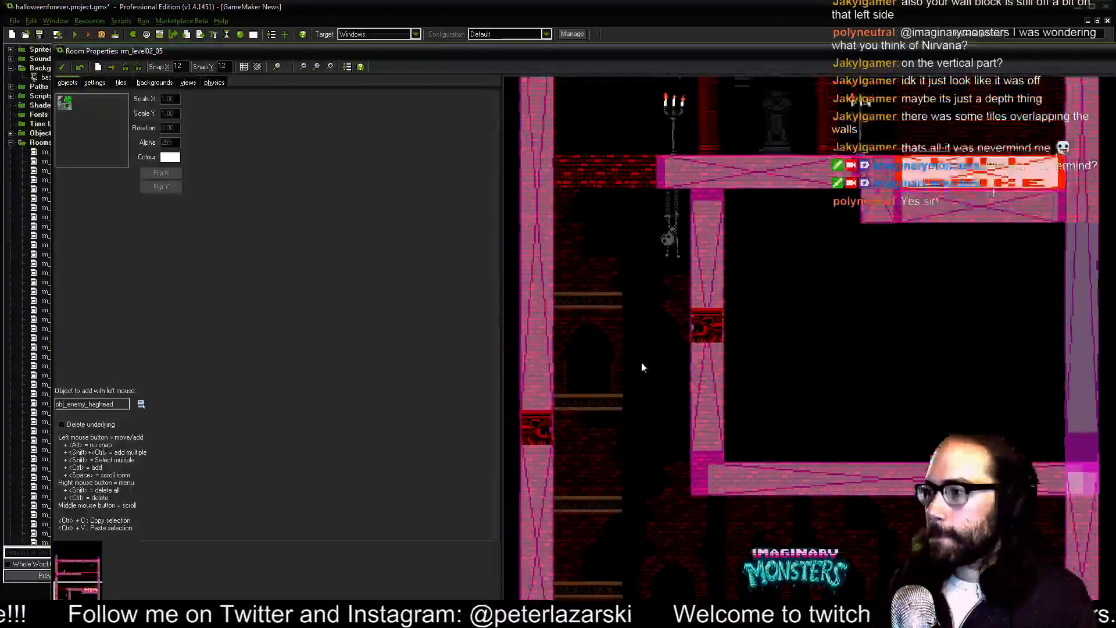
click(623, 245)
drag(622, 241, 750, 559)
drag(727, 516, 705, 467)
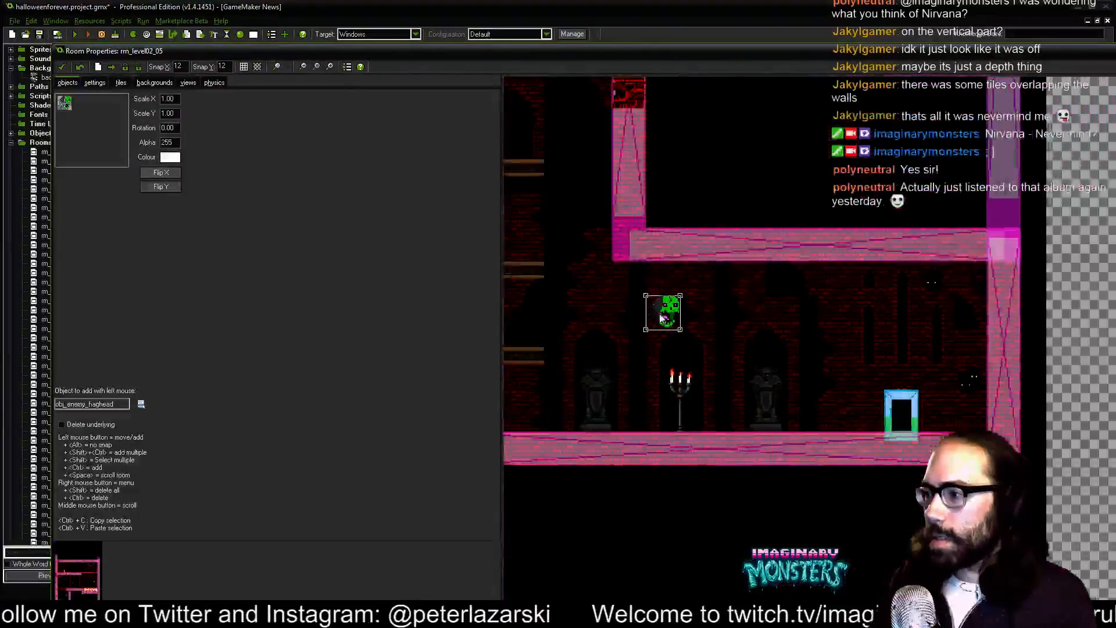
drag(670, 330, 919, 441)
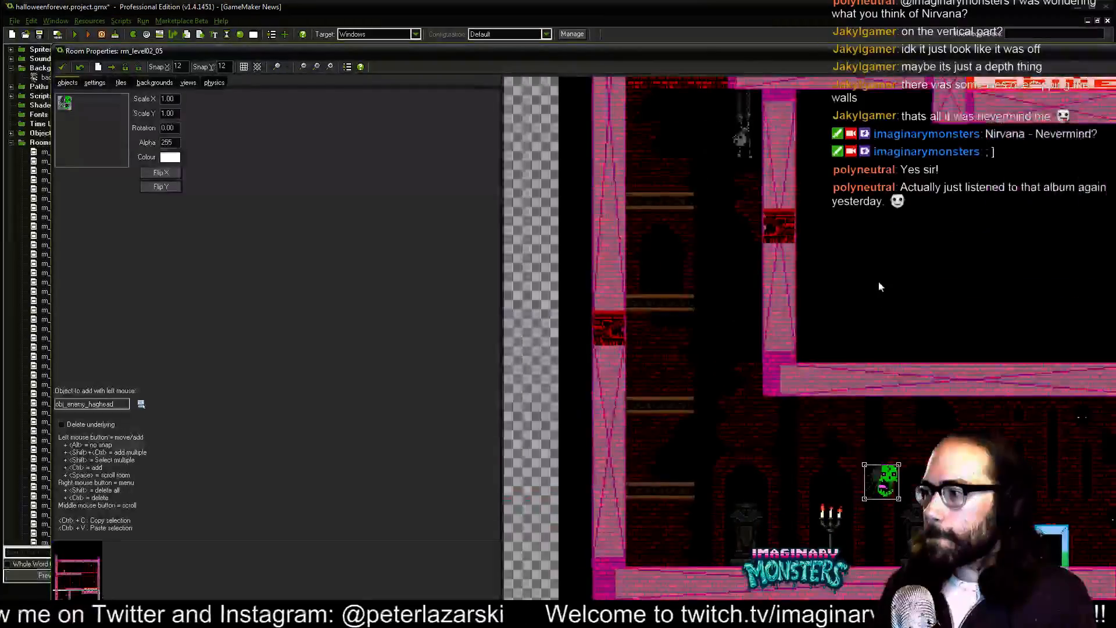
- Add another obj_enemy_haghead over the hanging cage between the two red pillars in the middle chamber
drag(878, 281, 747, 622)
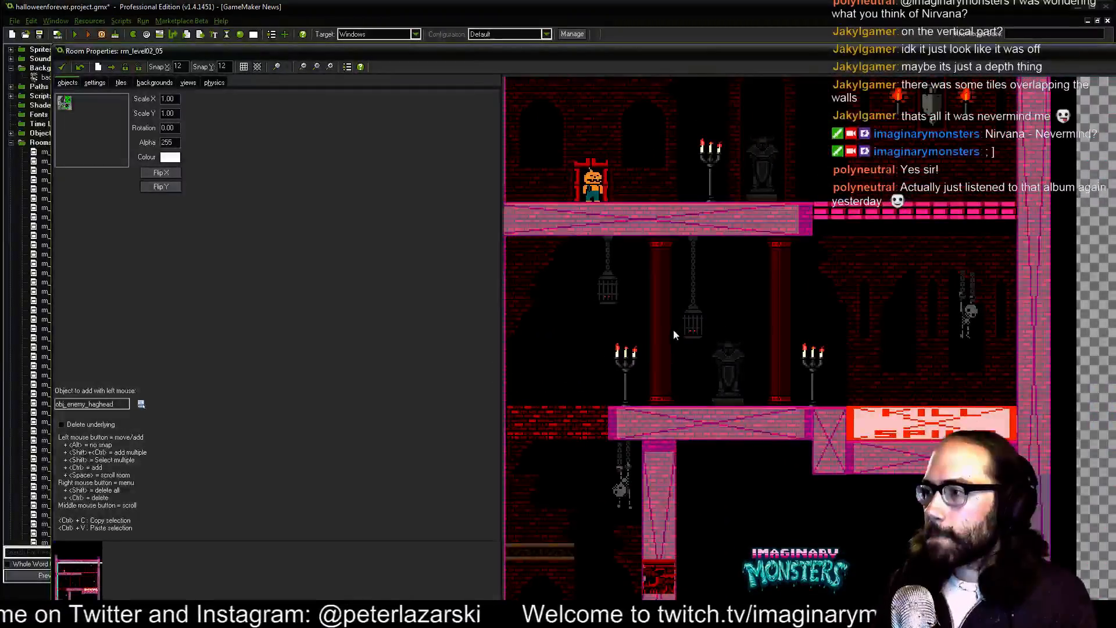
drag(674, 329, 724, 331)
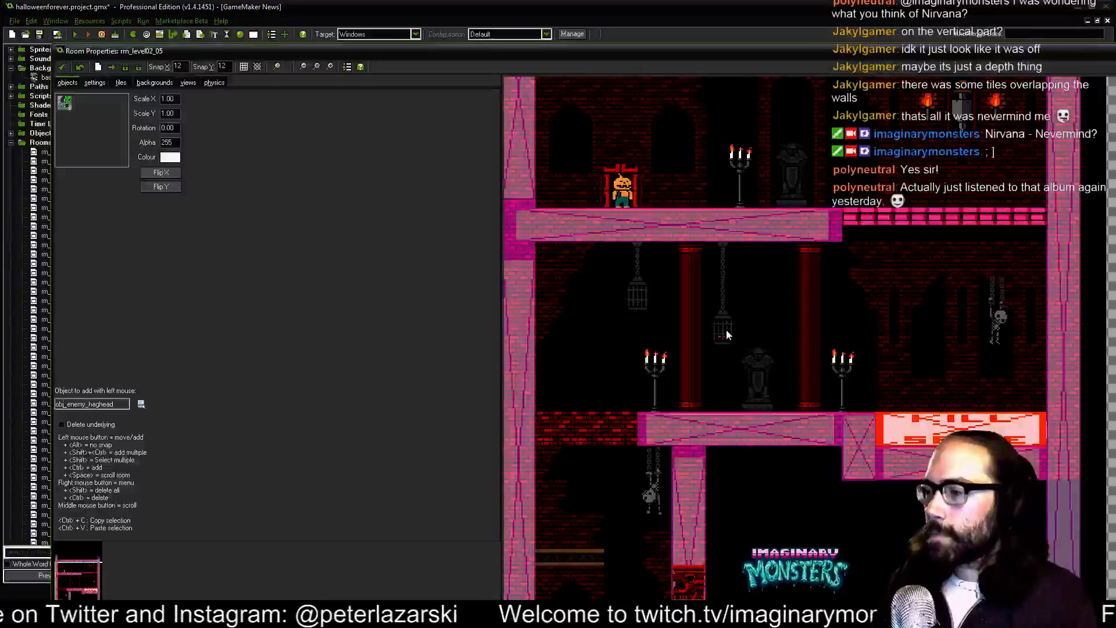
click(727, 335)
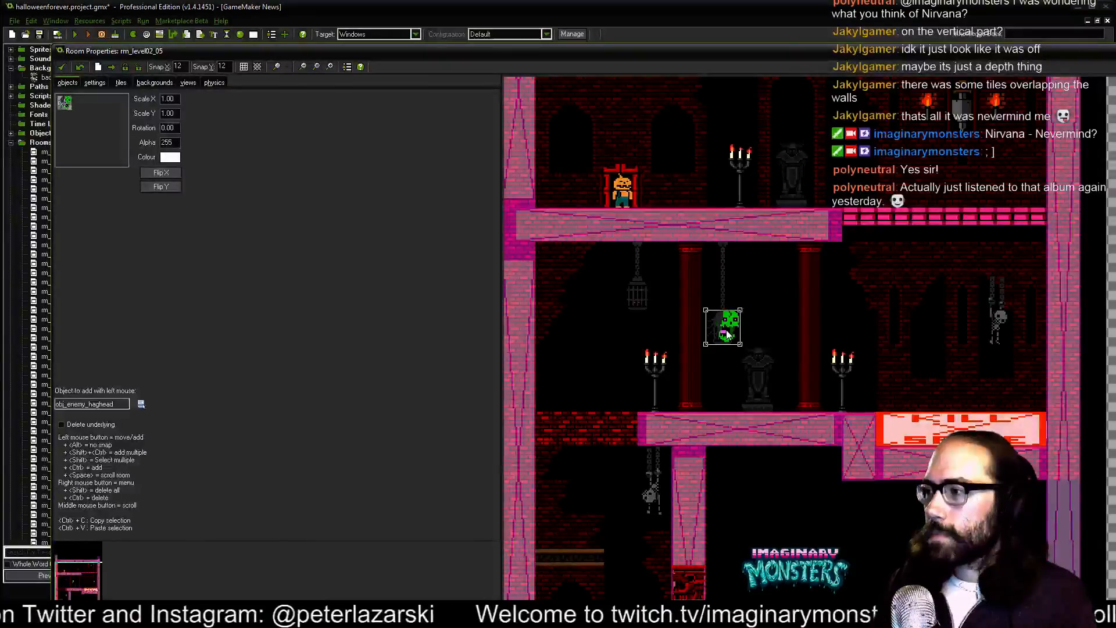
drag(759, 308, 715, 404)
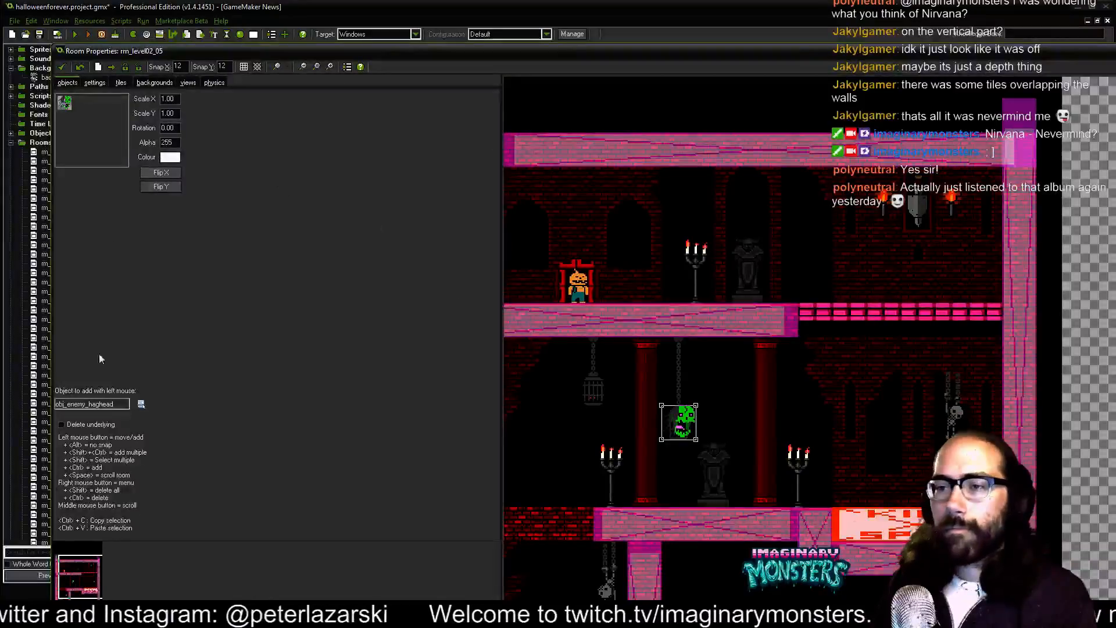
- Place an obj_enemy_skeleton_green on the upper ledge between the candelabra and the statue, and flip it horizontally
drag(806, 368, 893, 370)
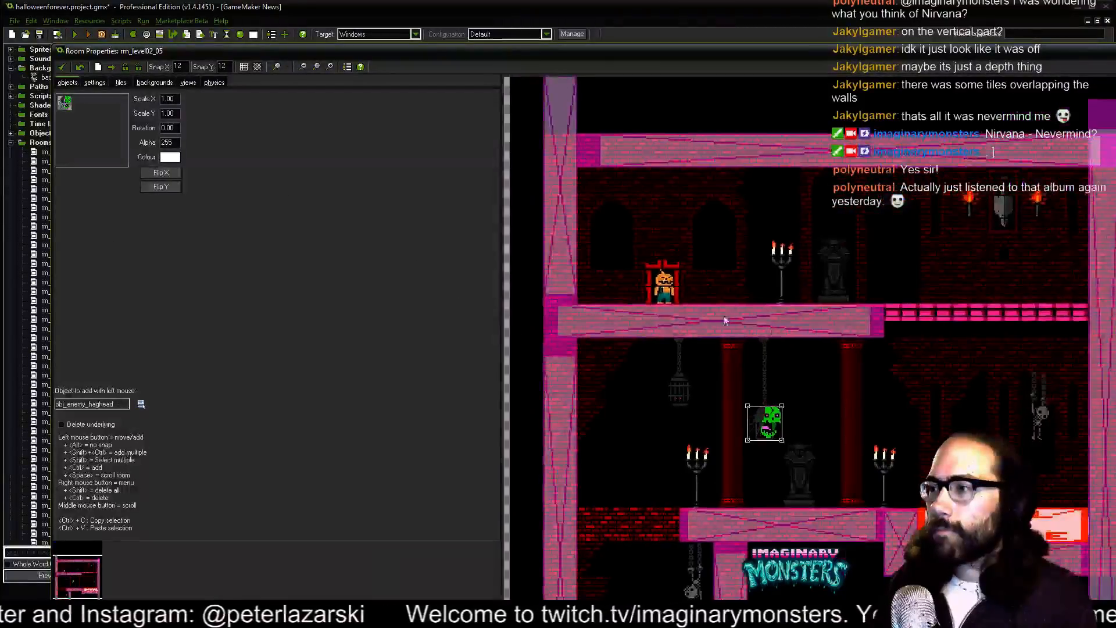
click(141, 405)
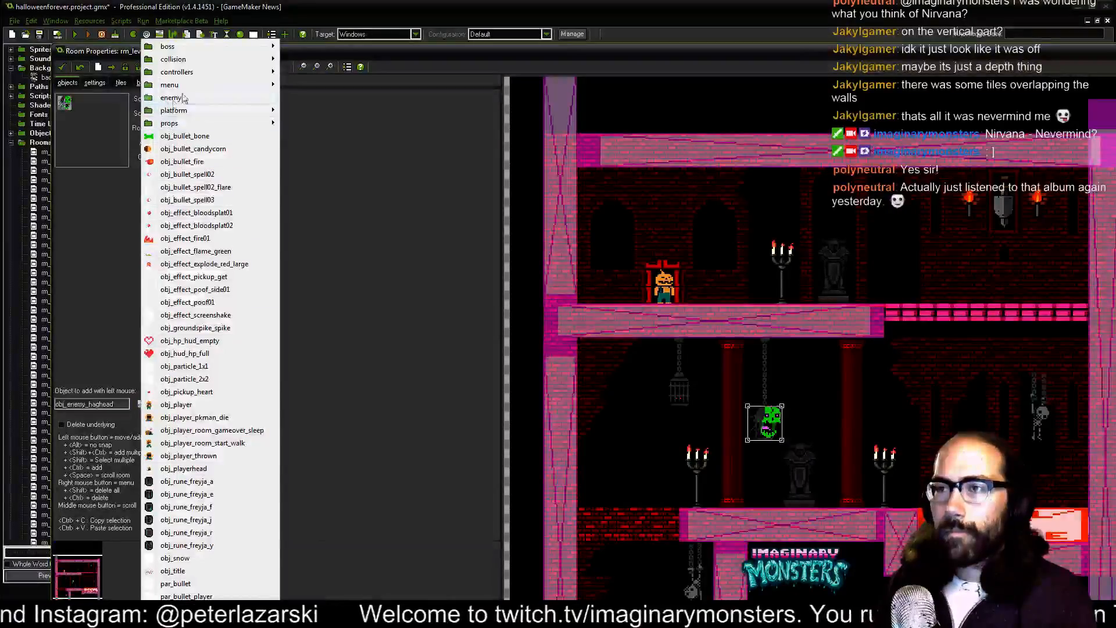
mouse_move(196, 102)
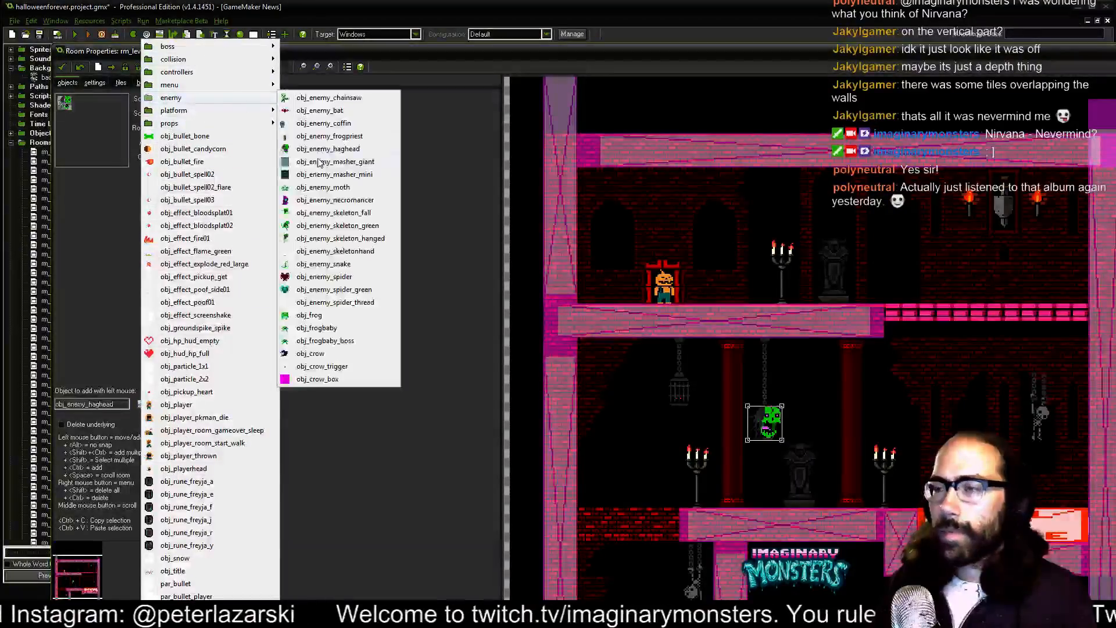
click(306, 227)
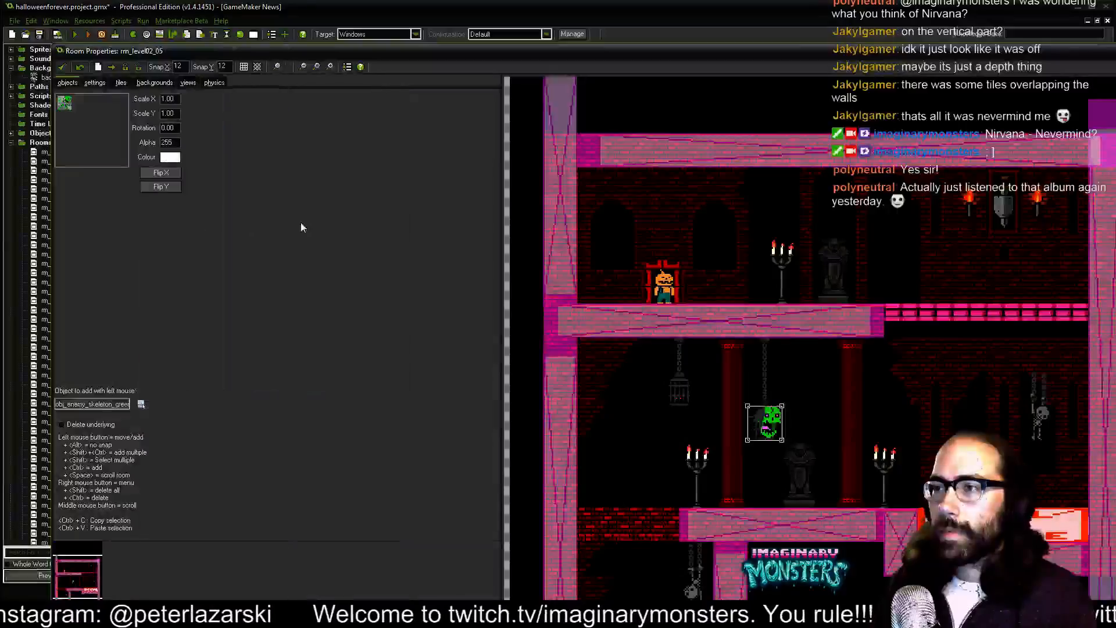
drag(703, 233, 806, 298)
click(162, 172)
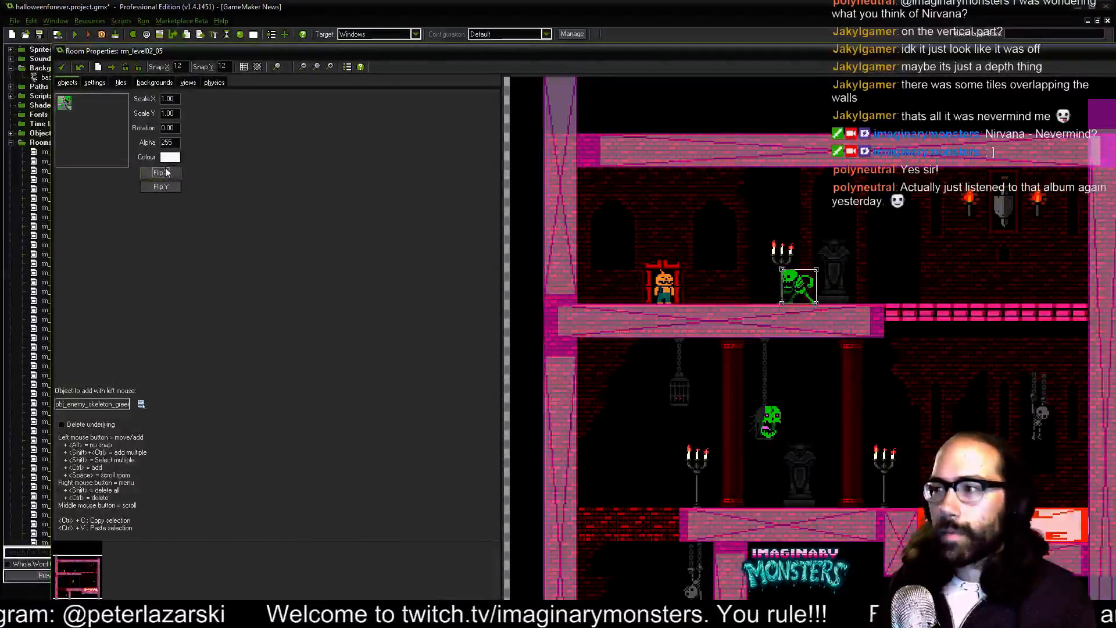
- Place an obj_enemy_skeleton_green on the lowest chamber's floor, between the candelabra and the statue beneath the haghead
drag(794, 400, 698, 221)
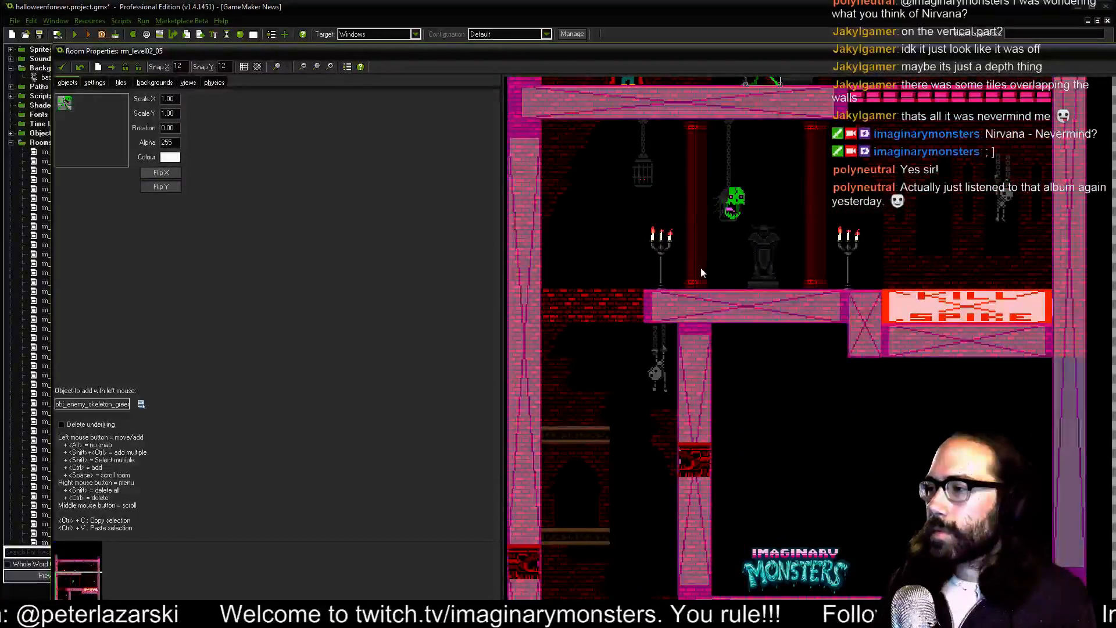
drag(700, 268, 782, 380)
scroll(709, 452, down, 8)
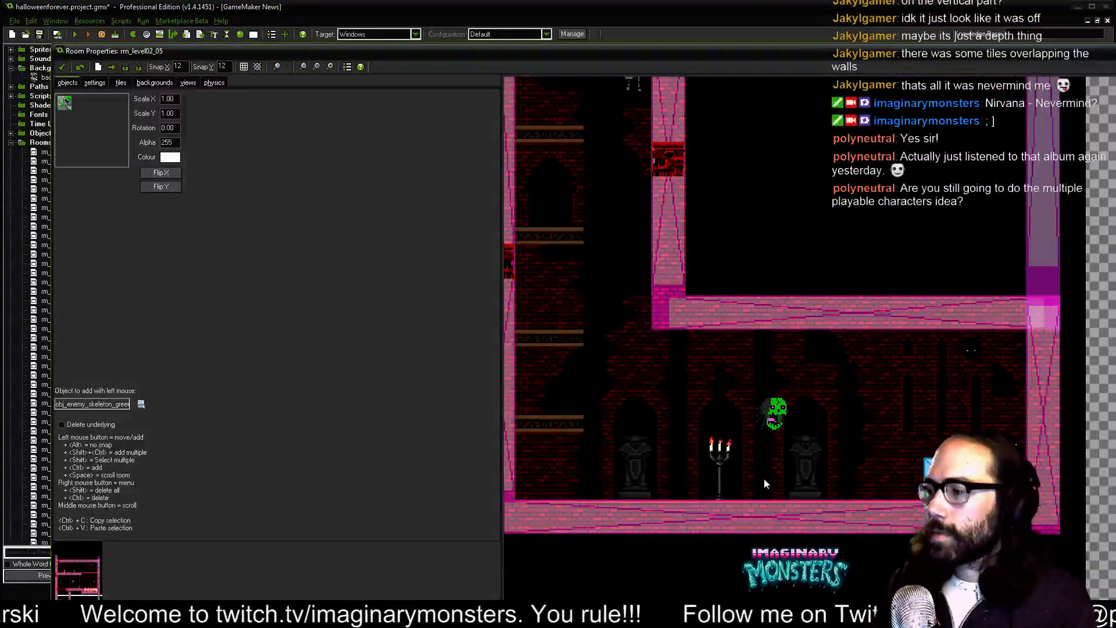
drag(765, 484, 787, 531)
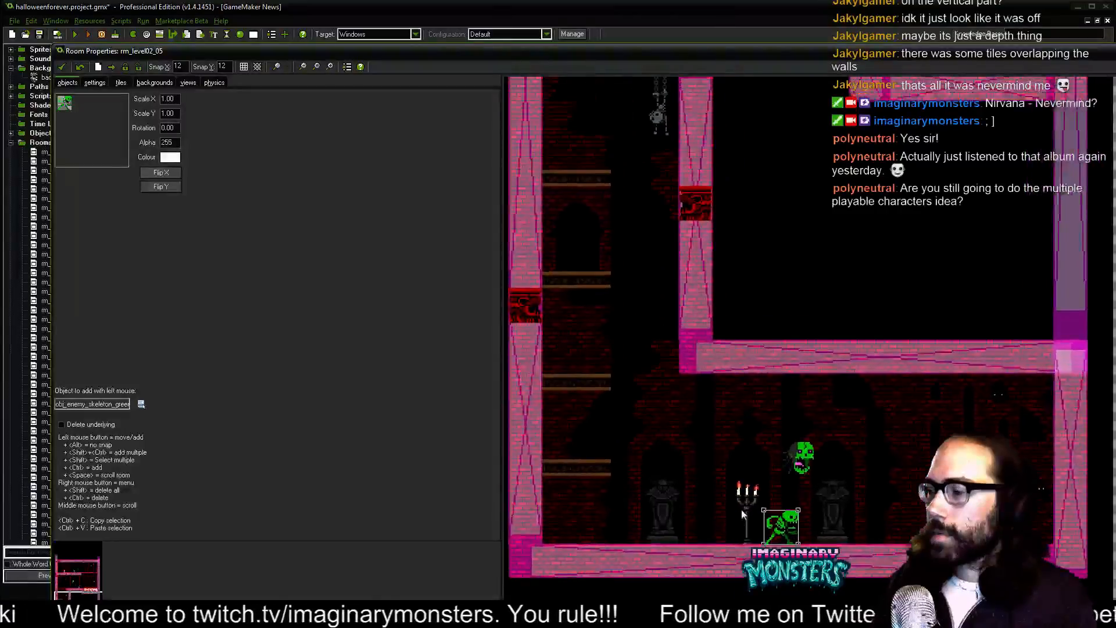
drag(686, 465, 725, 444)
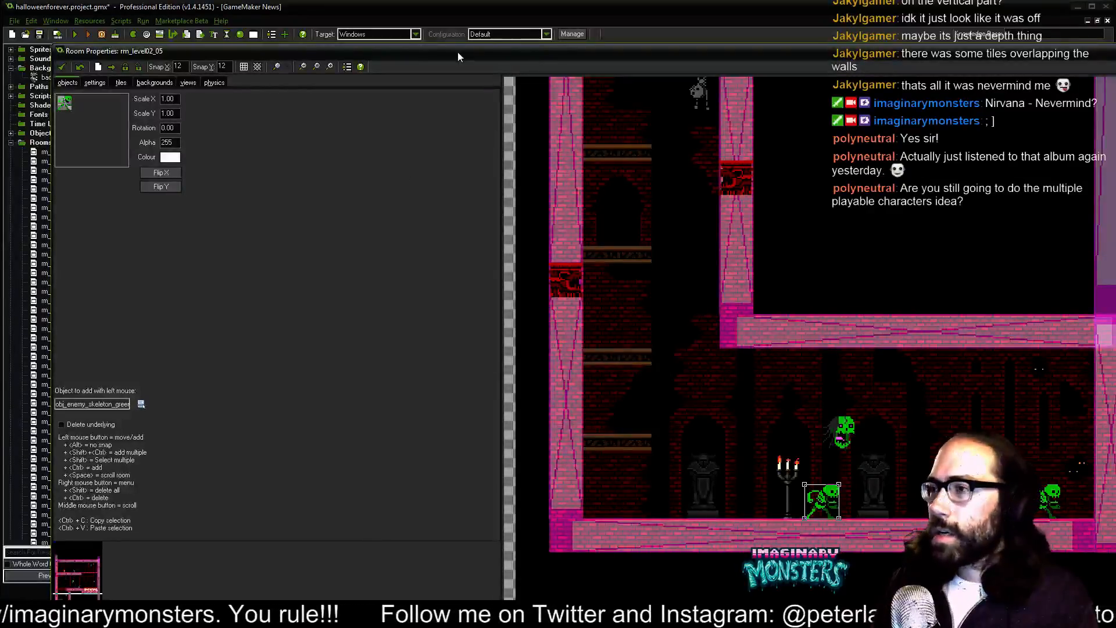
- Close room rm_level02_05 keeping its changes, and save the project
drag(457, 51, 390, 57)
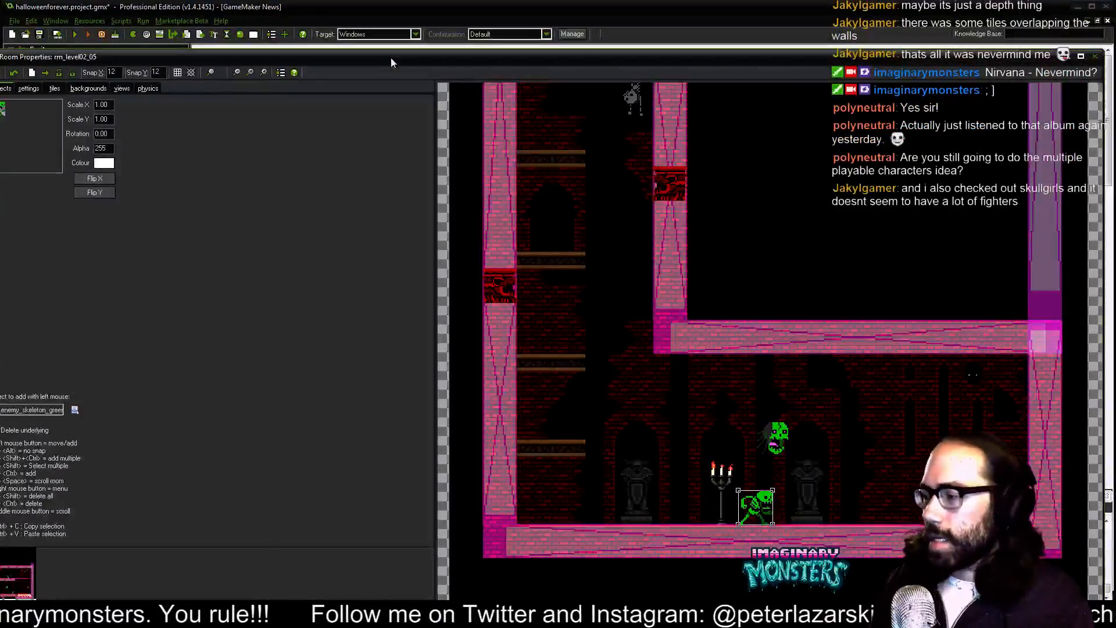
drag(36, 54, 60, 54)
click(17, 72)
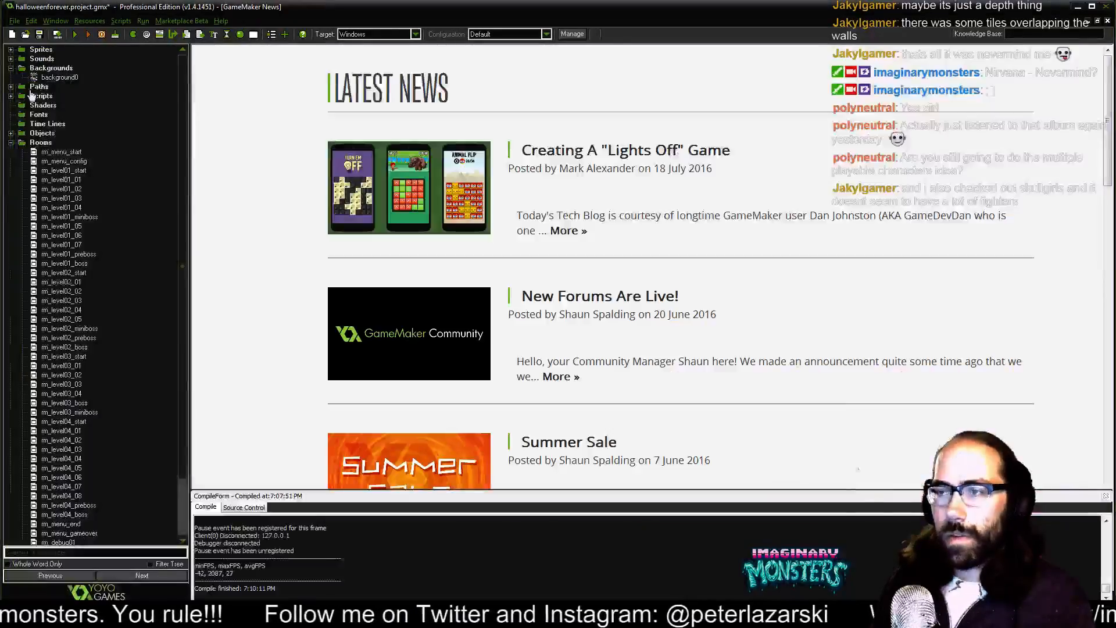
key(ctrl+s)
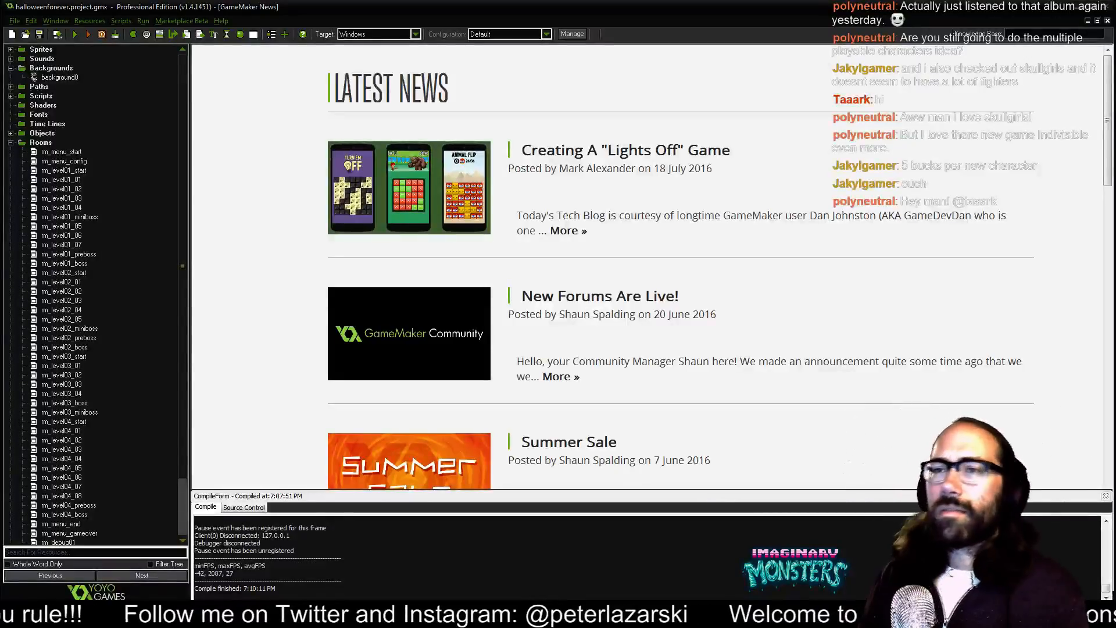
- Run the game for a playtest, maximize its window and start playing past the intro
key(F5)
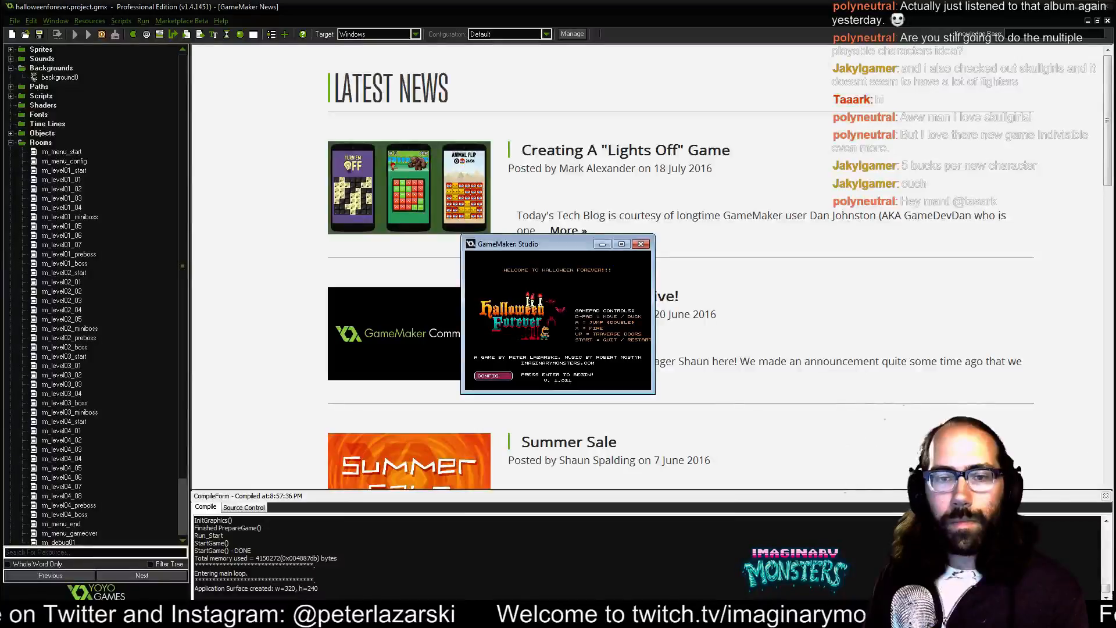
click(621, 244)
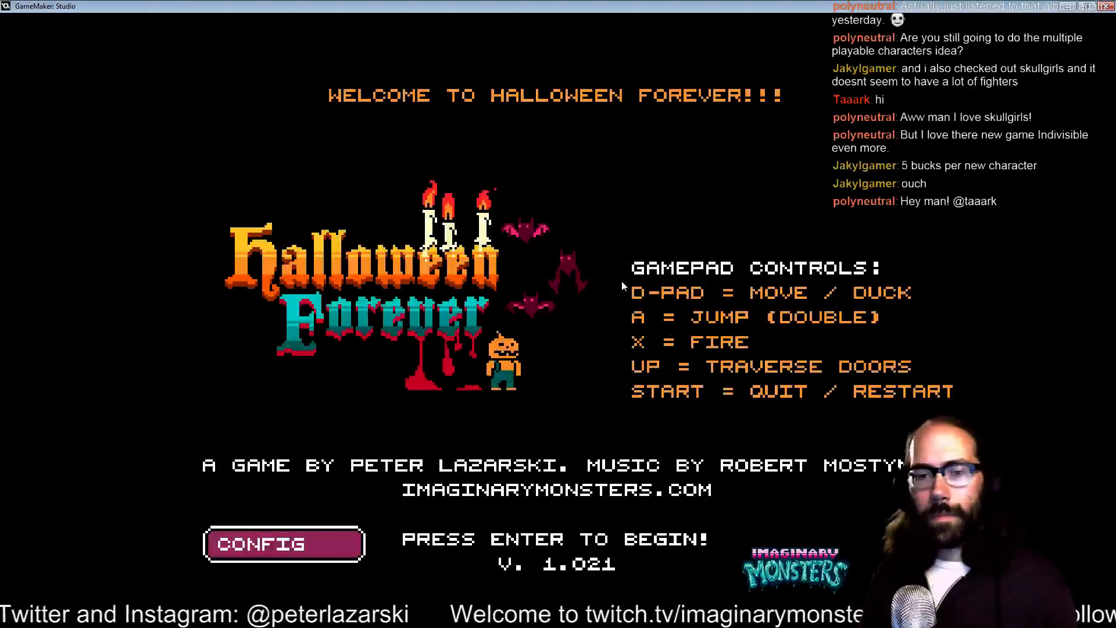
key(Return)
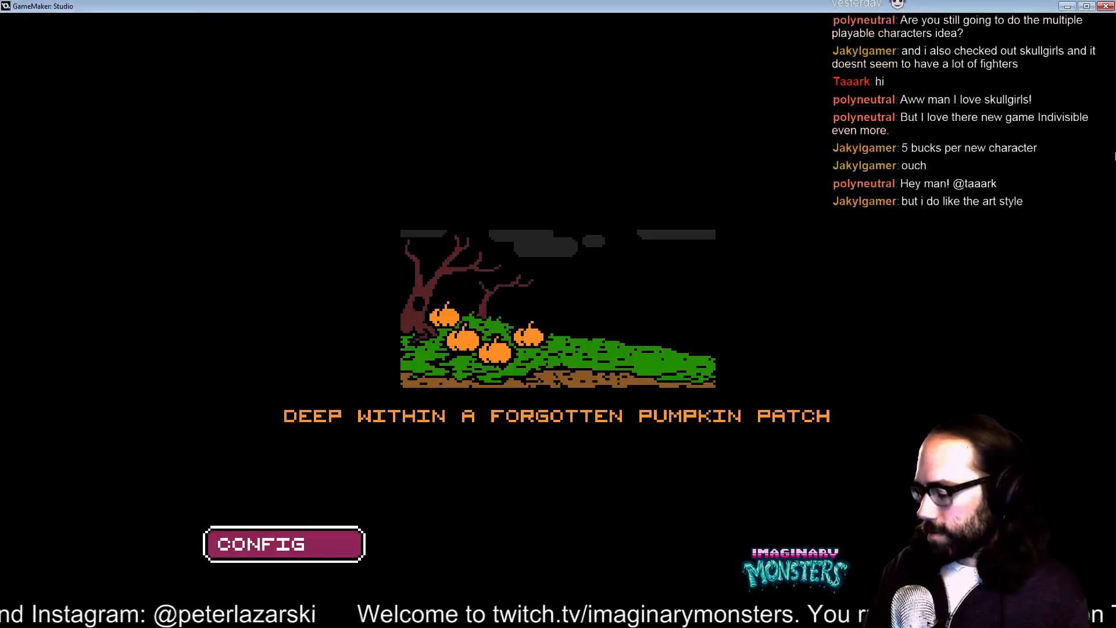
key(Return)
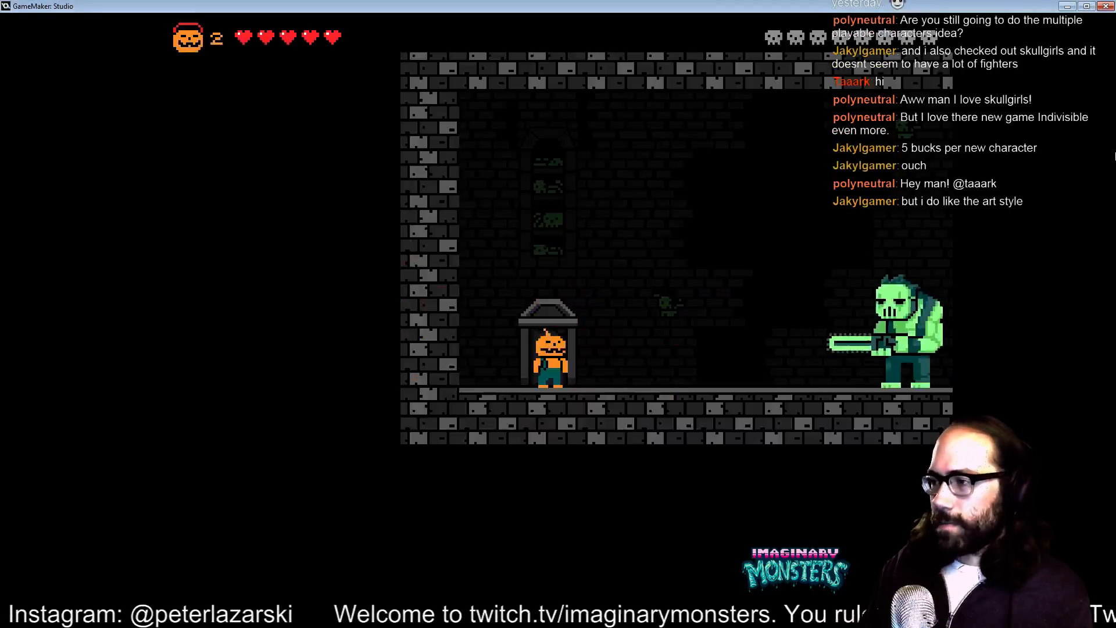
- Quit the boss room back to the title screen and begin a new game
key(Escape)
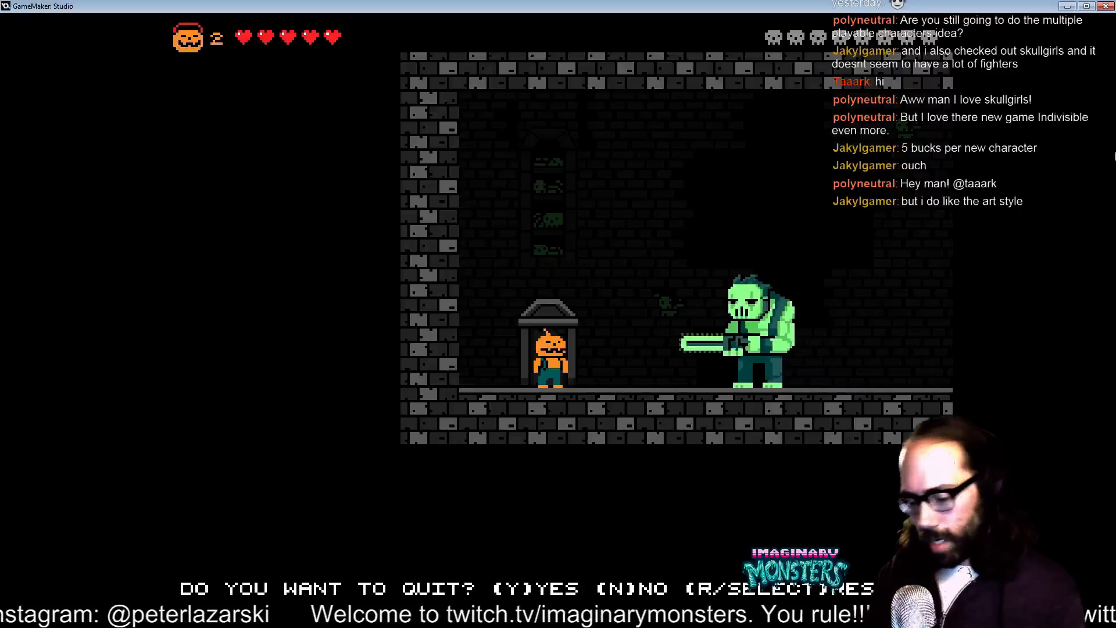
key(y)
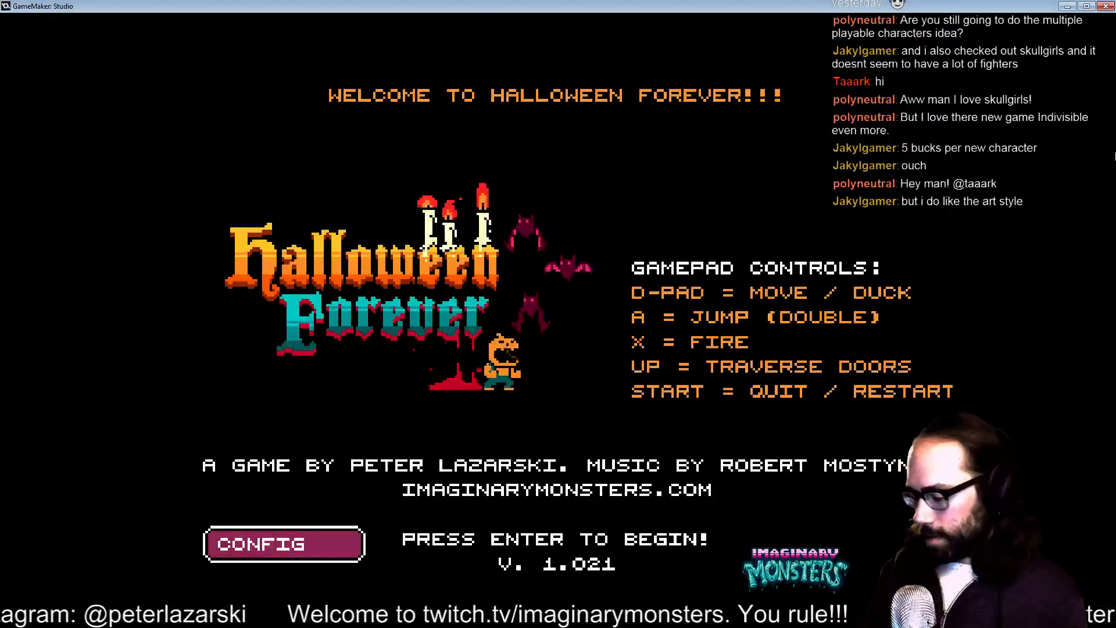
key(Return)
- Walk the pumpkin character to the first ladder and climb onto the wooden platform above it
key(Right)
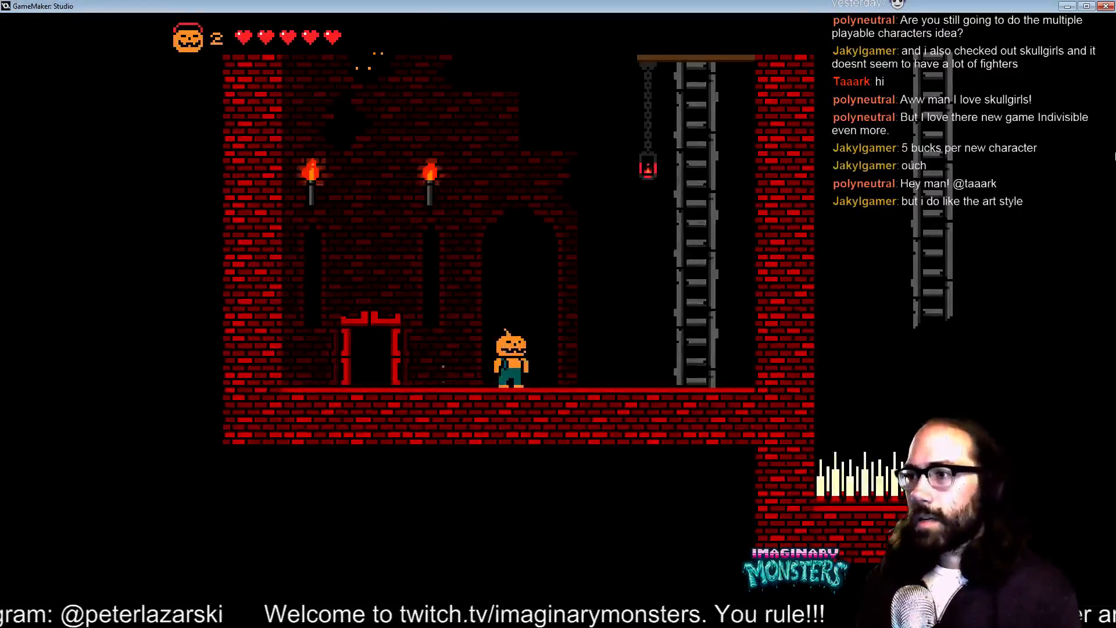
key(space)
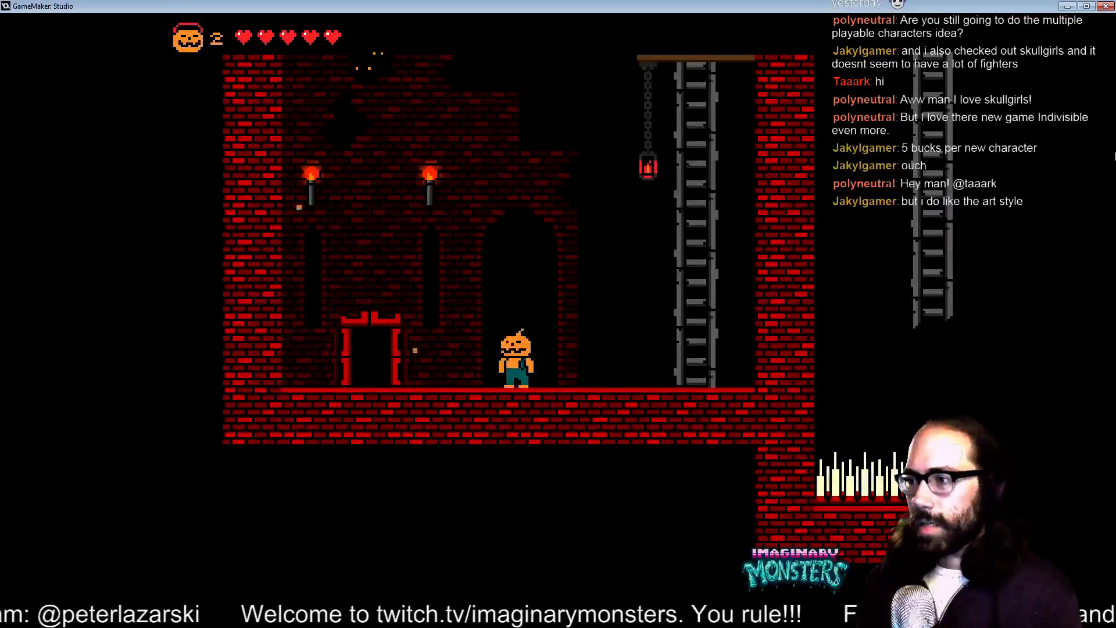
key(Right)
key(Up)
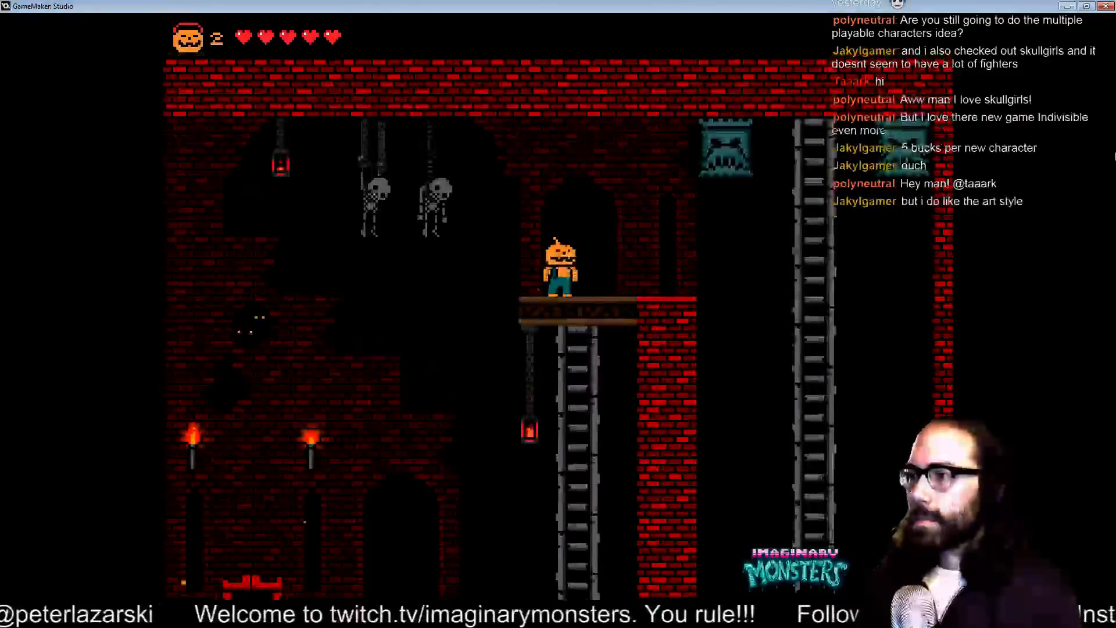
key(Left)
key(Right)
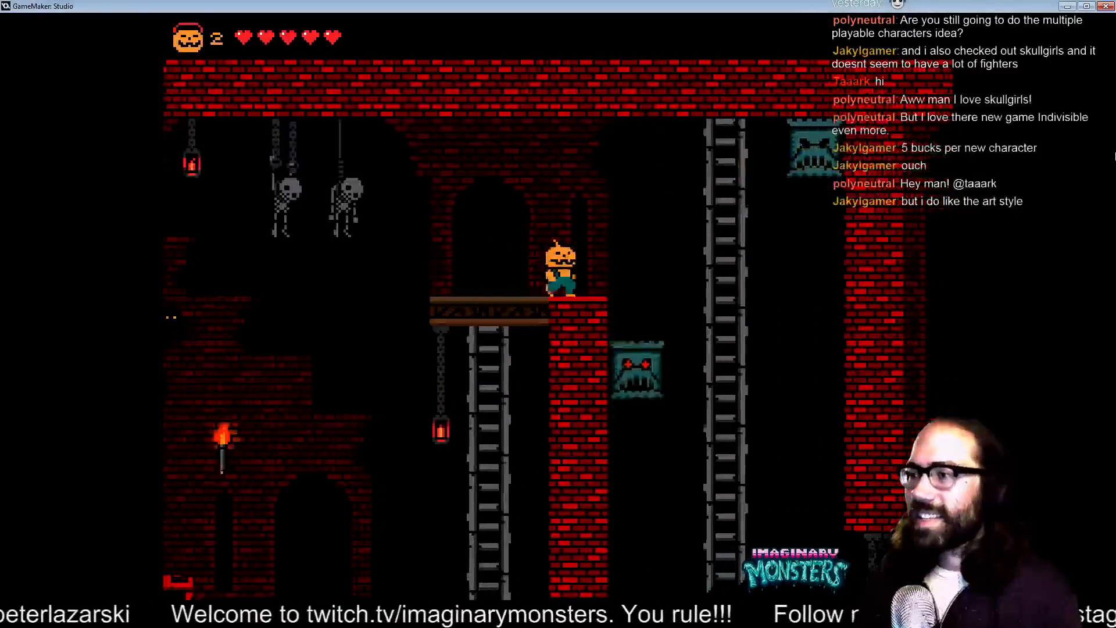
- Jump to the second ladder, descend between the teal stone faces and leap over the spikes onto the brick floor
key(space)
key(Right)
key(Down)
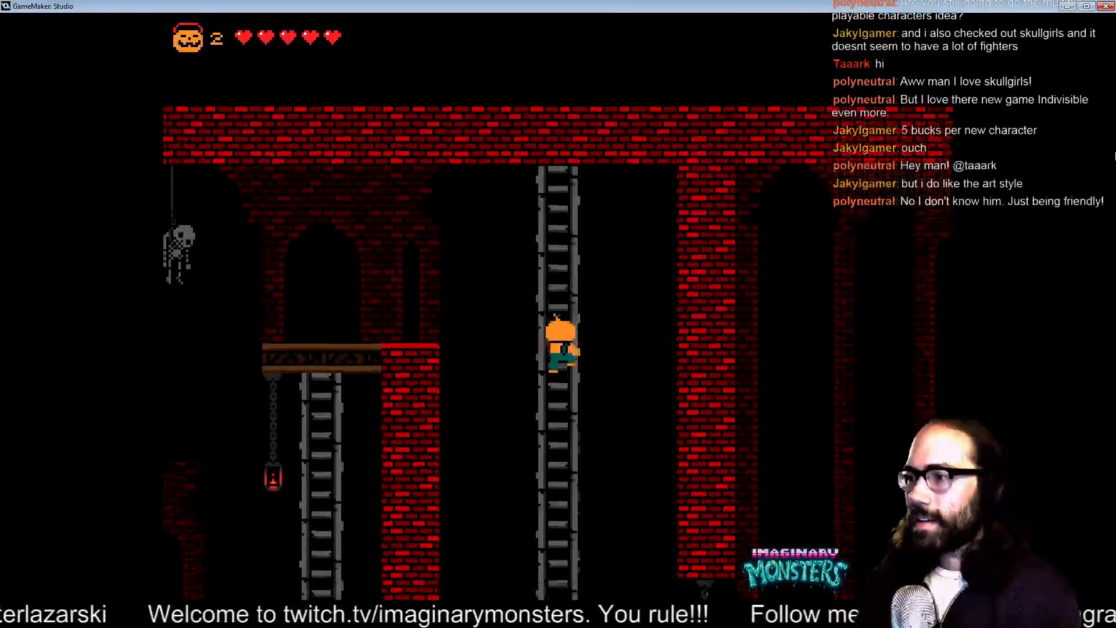
key(Down)
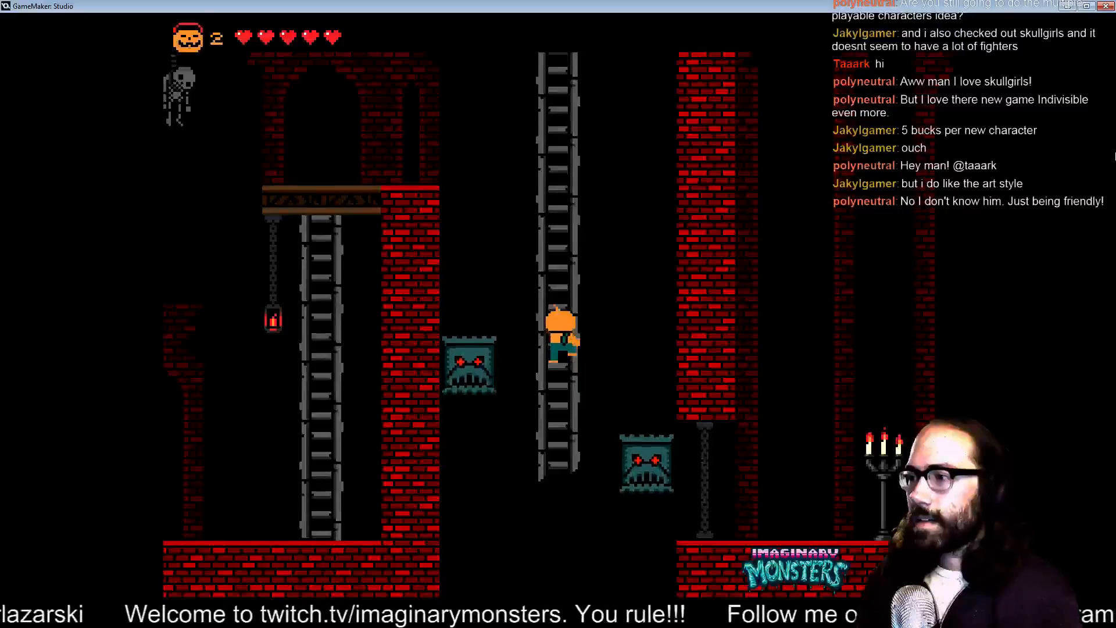
key(Down)
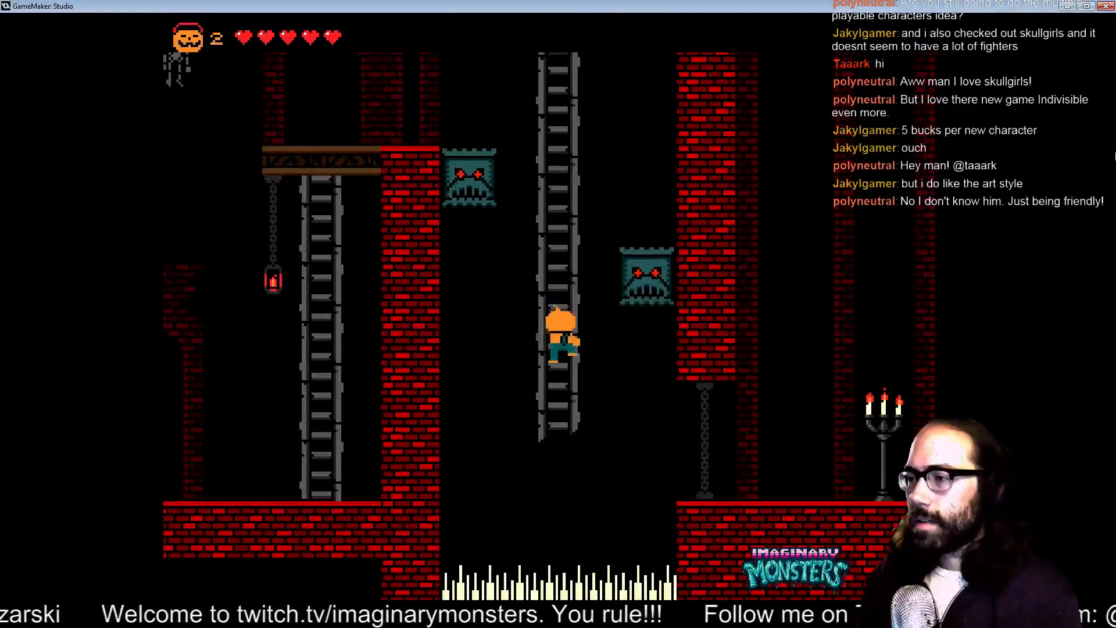
key(space)
key(Right)
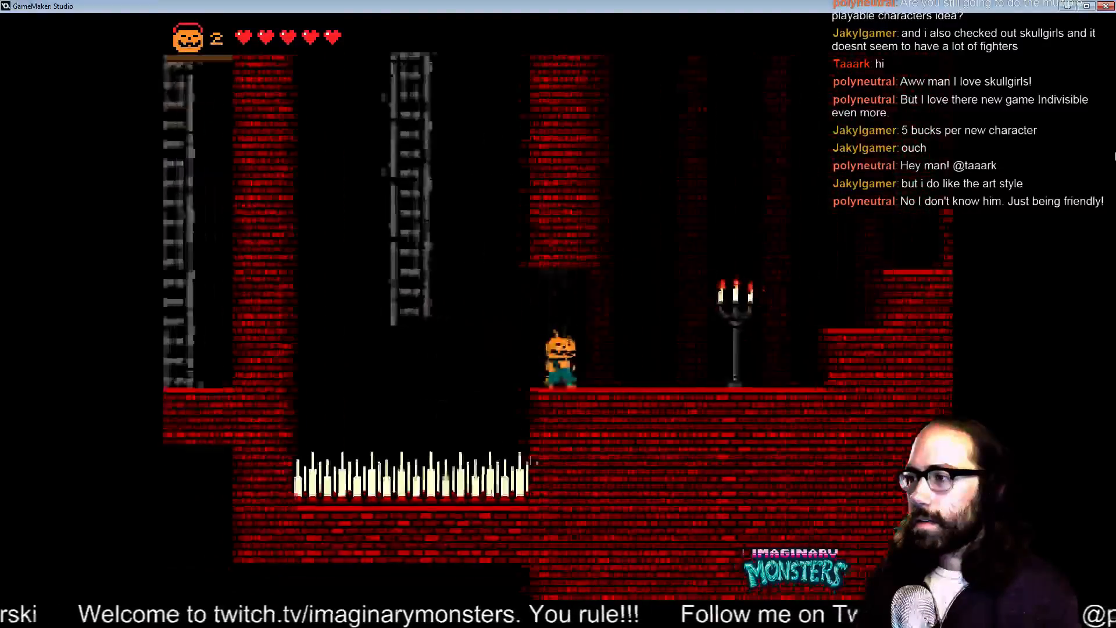
- Climb the brick staircase past the candelabra toward the pink bridge and the hanging skeletons
key(Right)
key(Right)
key(space)
key(space)
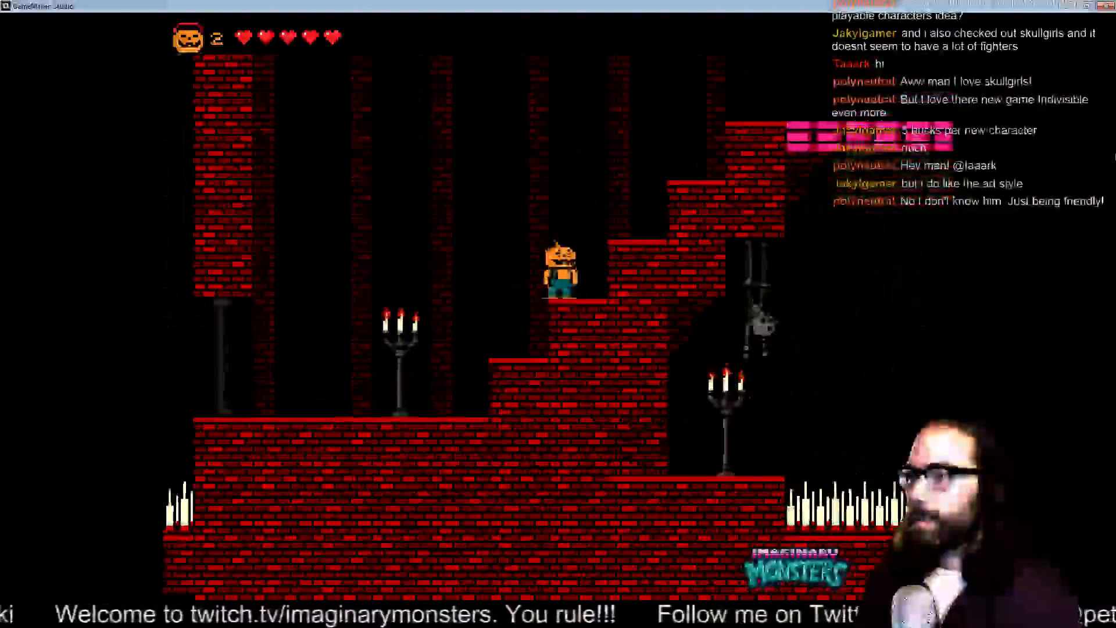
key(Right)
key(space)
key(space)
key(Left)
key(space)
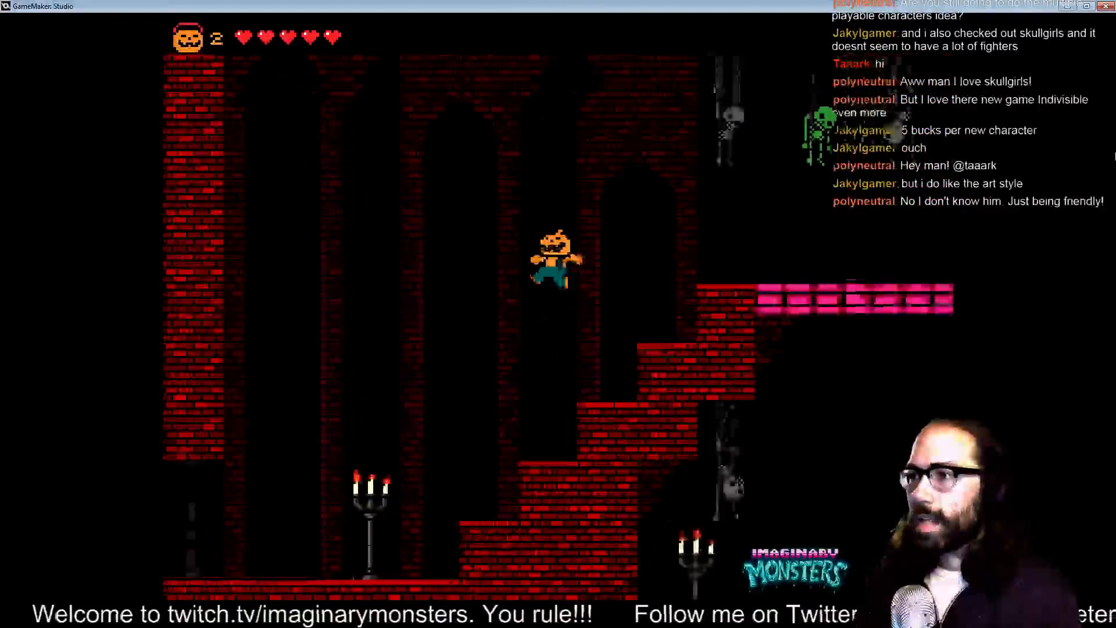
key(Right)
key(space)
key(Right)
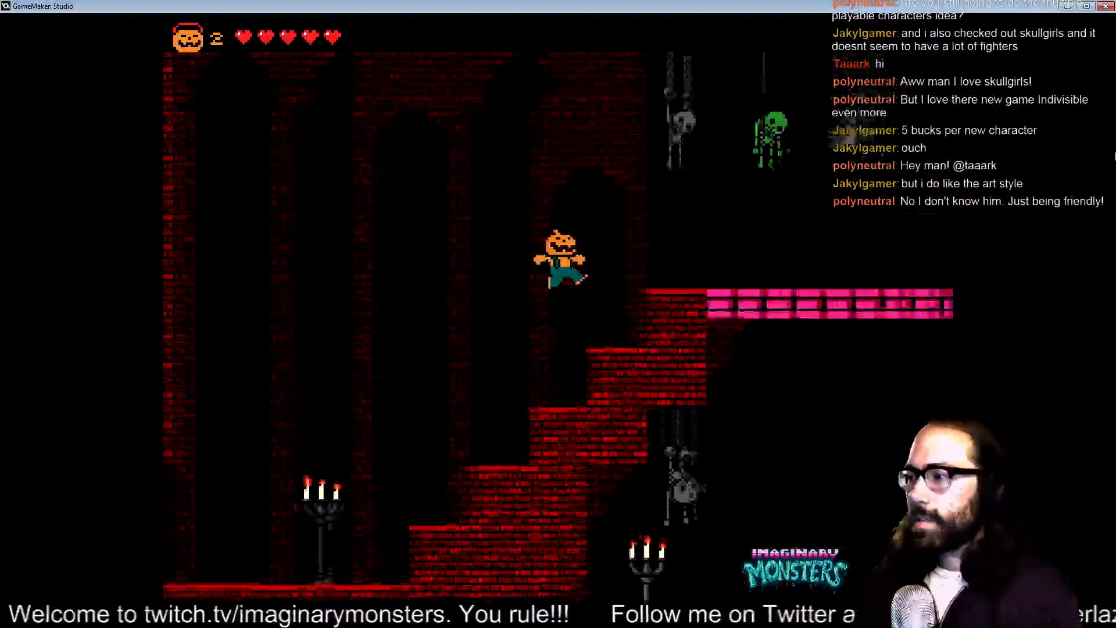
- Test the falling green skeletons around the pink bridge by jumping near them and attacking
key(space)
key(Right)
key(Left)
key(space)
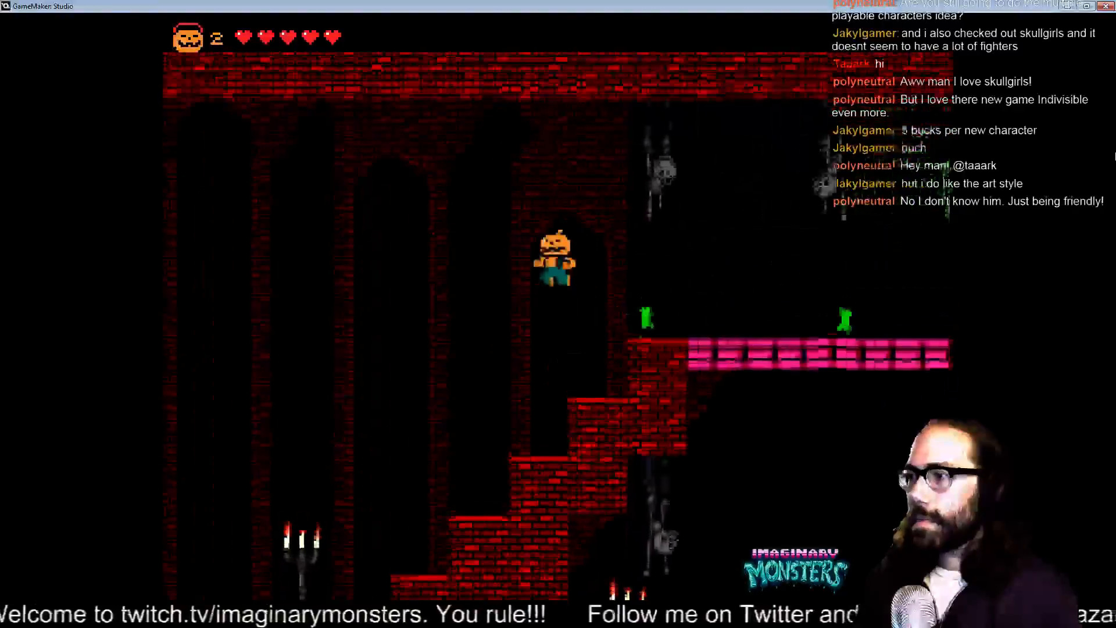
key(Right)
key(space)
key(x)
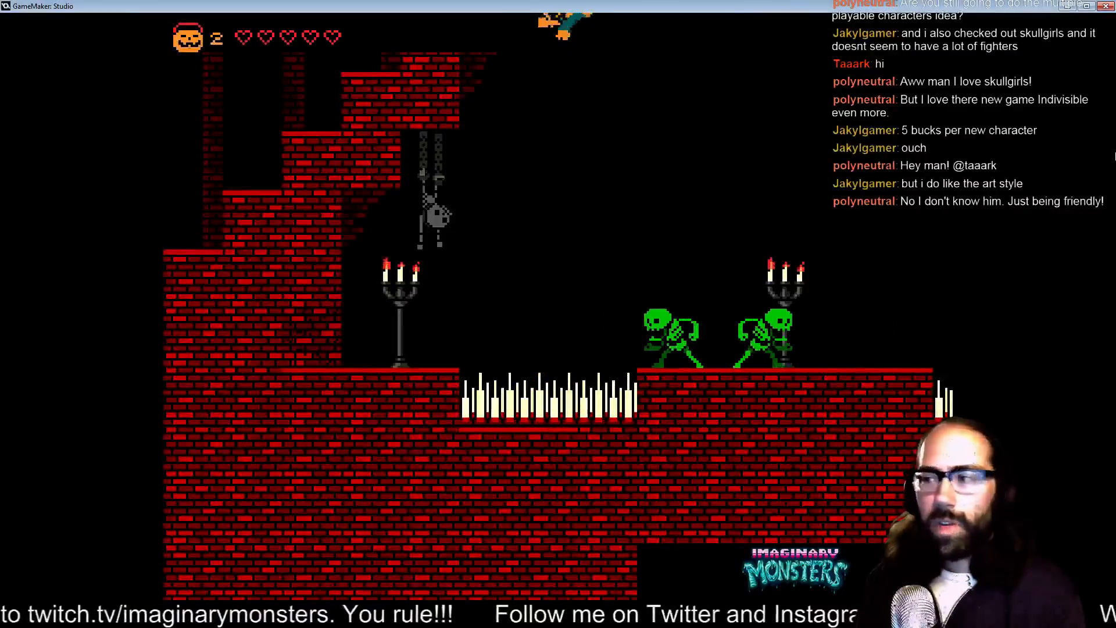
- Restart the level from its entrance door, climb to the wooden platform and jump across to the second ladder
key(Return)
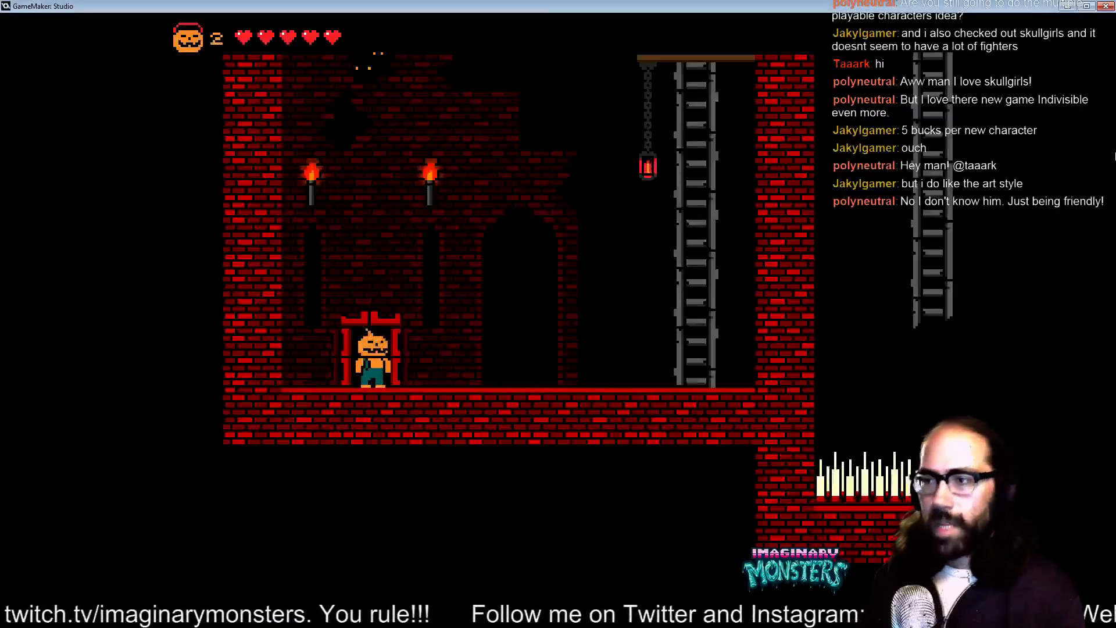
key(z)
key(Up)
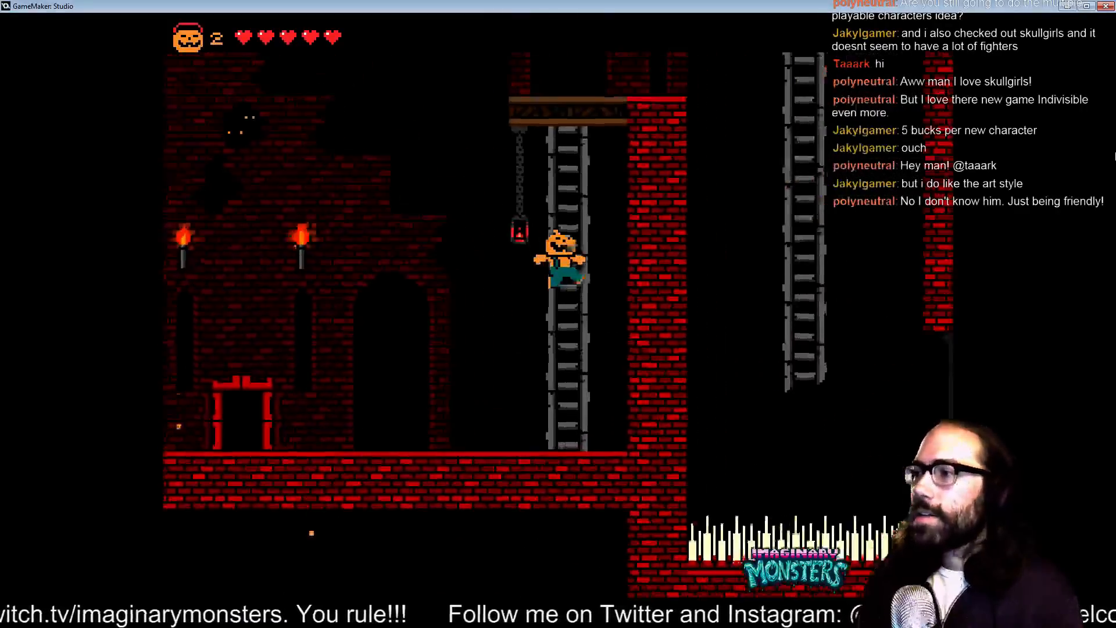
key(Right)
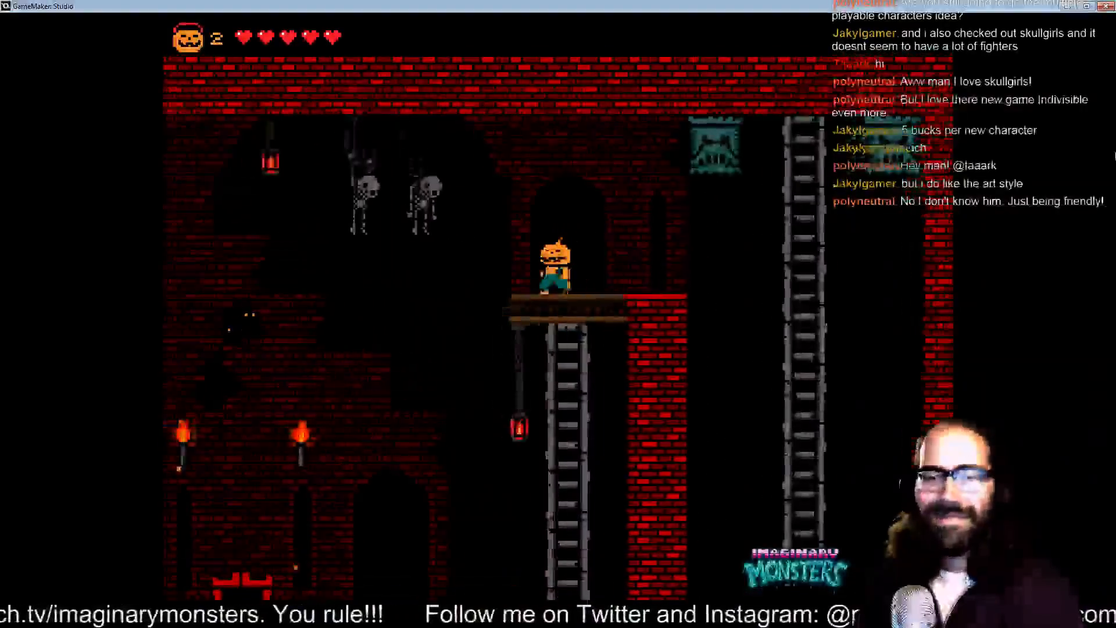
key(z)
key(Up)
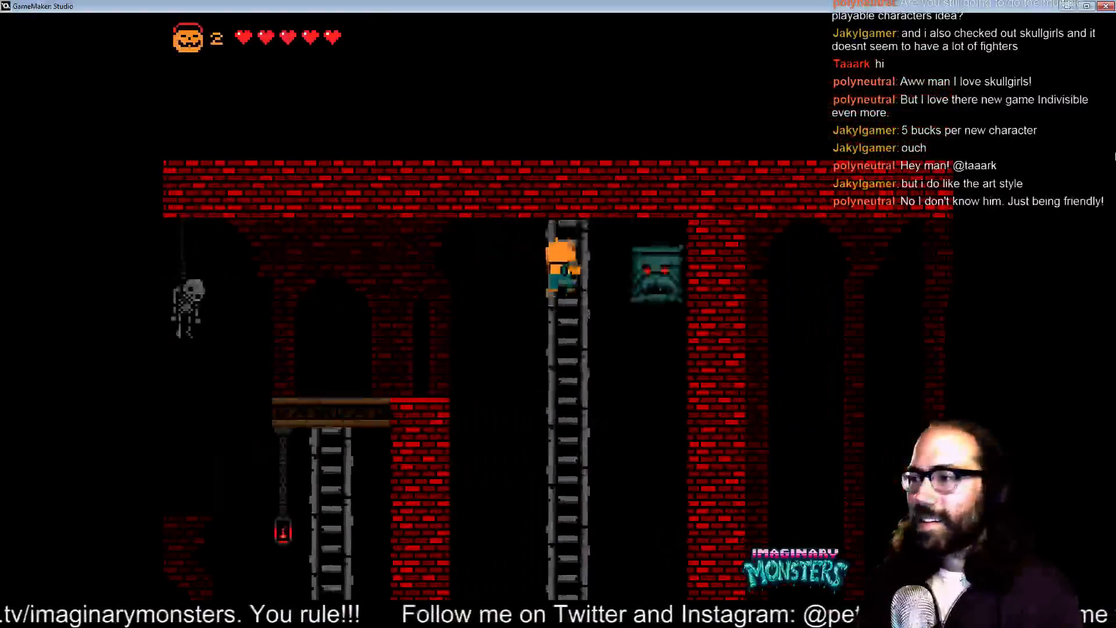
- Descend the second ladder past the stone faces and double-jump over the spike pit toward the staircase
key(Down)
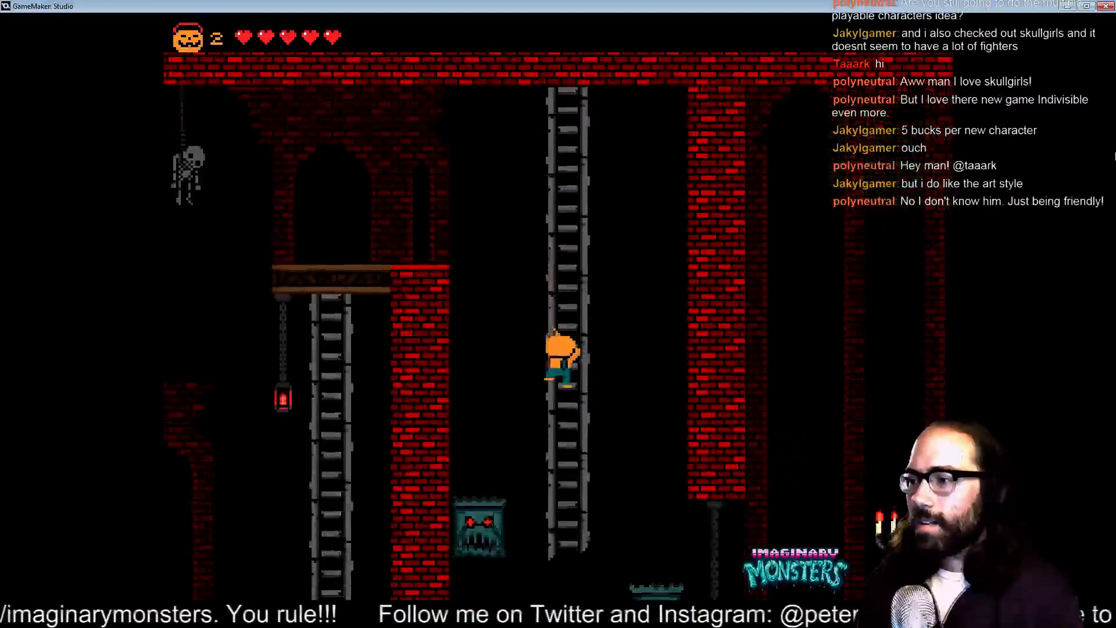
key(Down)
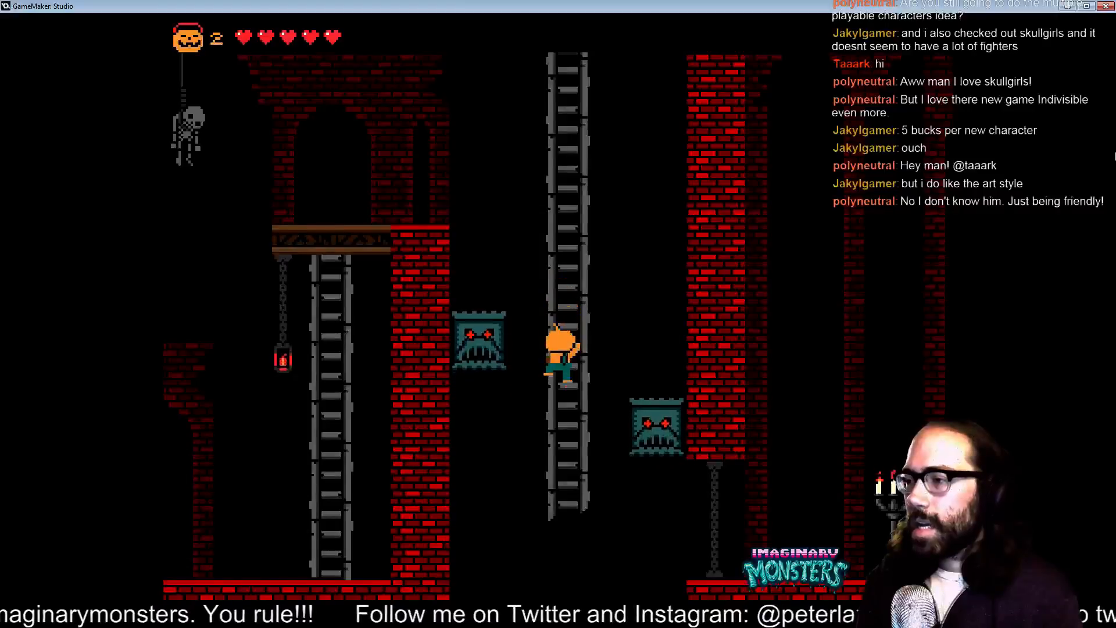
key(Down)
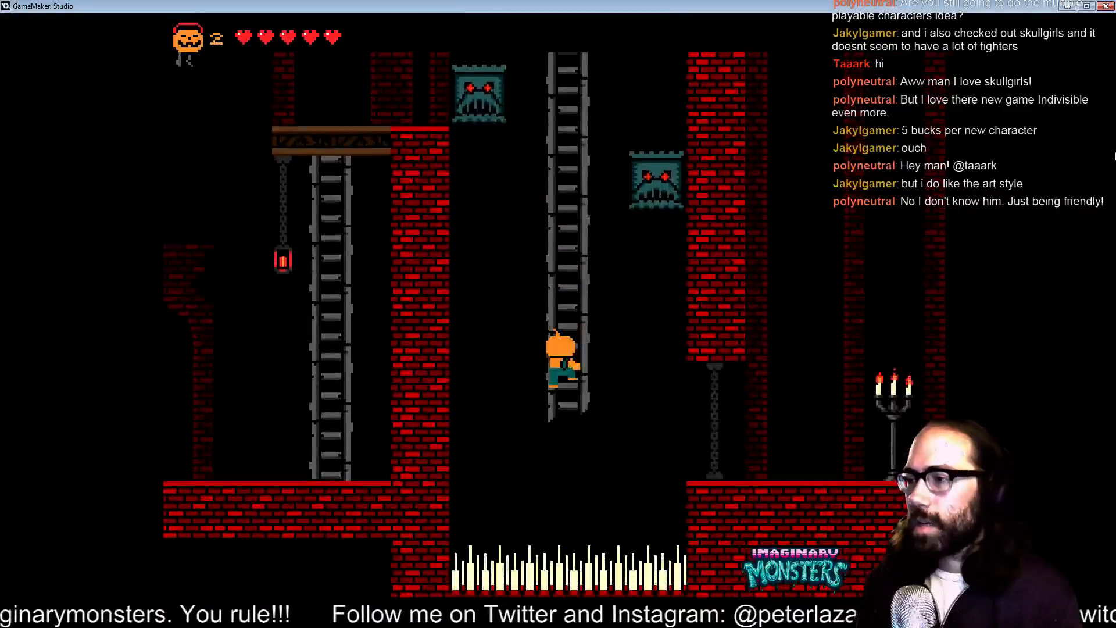
key(Right)
key(space)
key(space)
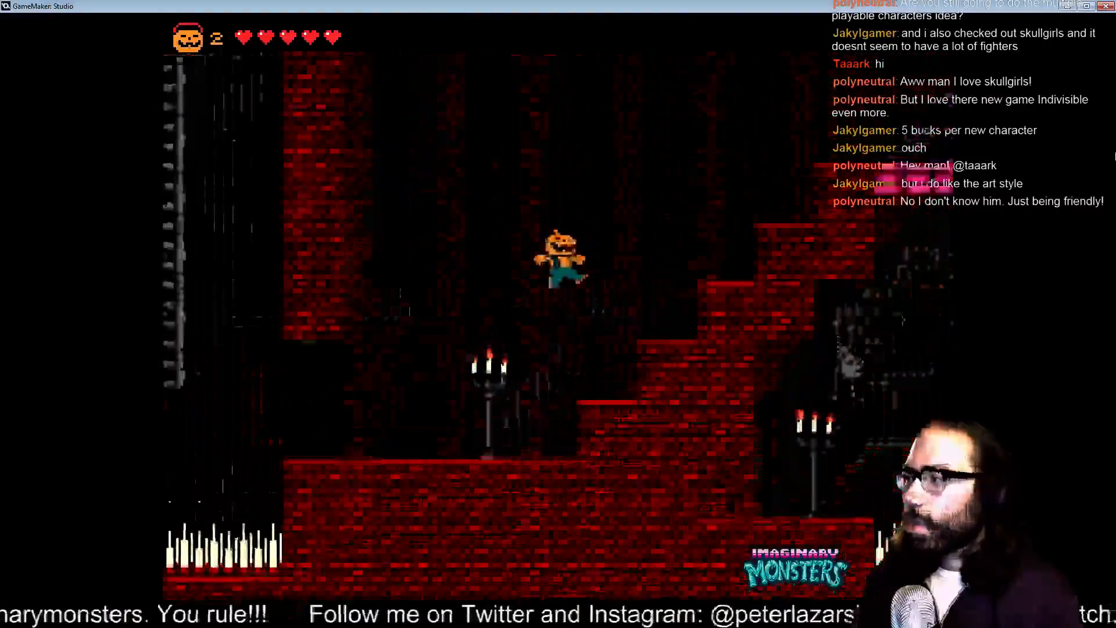
- Double-jump up the brick steps to the top of the staircase beside the pink bridge
key(Right)
key(space)
key(space)
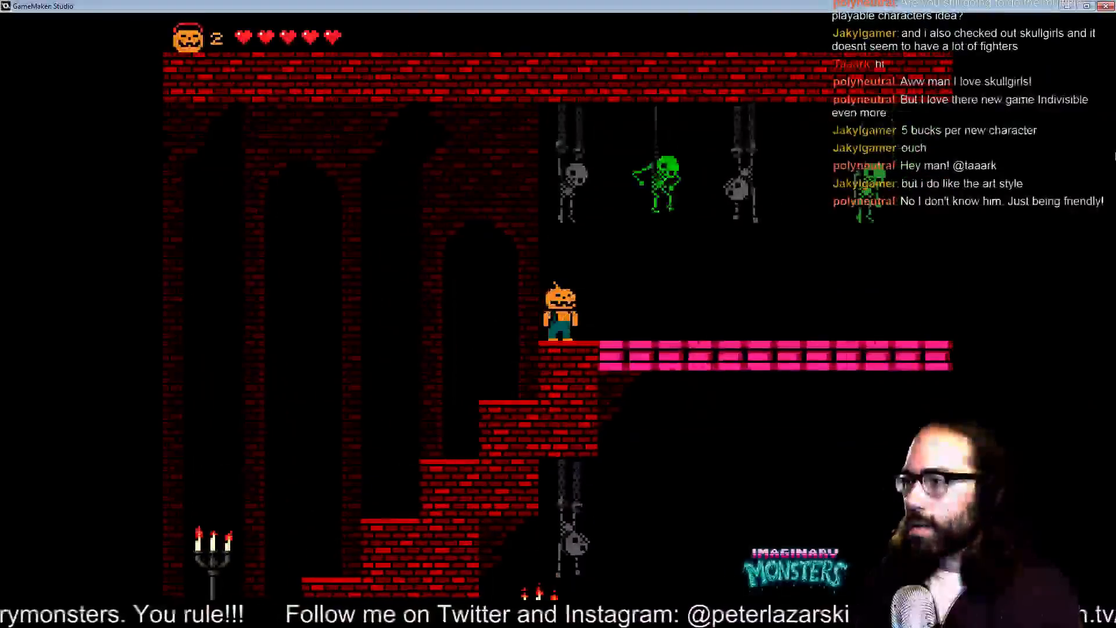
- Double-jump from the staircase over the pink bridge to trigger the first falling green skeleton
key(Left)
key(space)
key(Right)
key(space)
key(space)
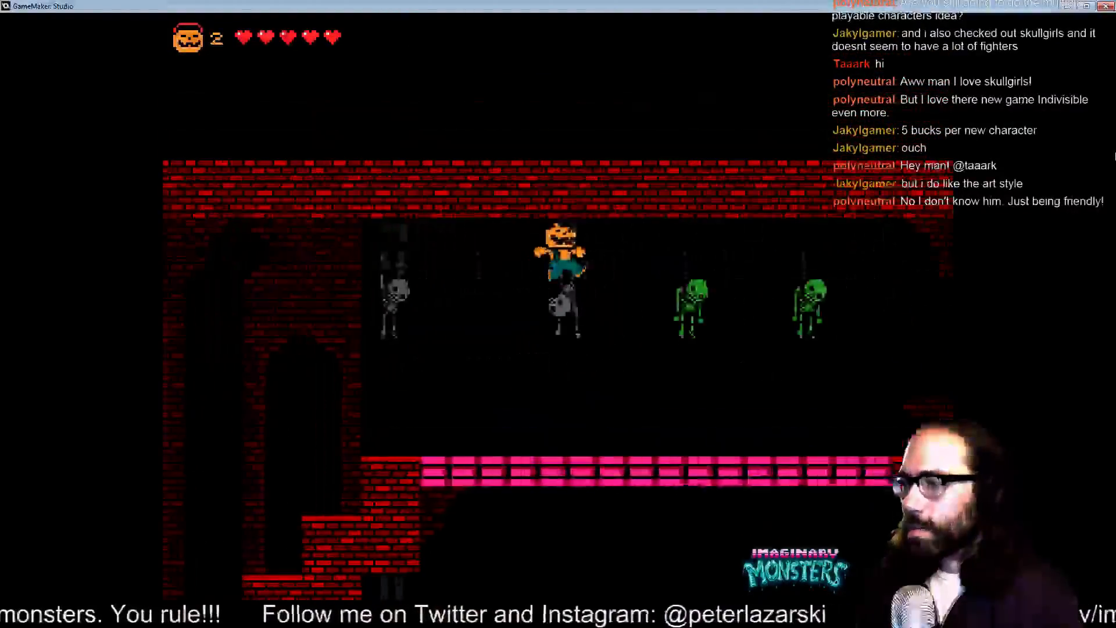
key(space)
key(Left)
key(Right)
key(space)
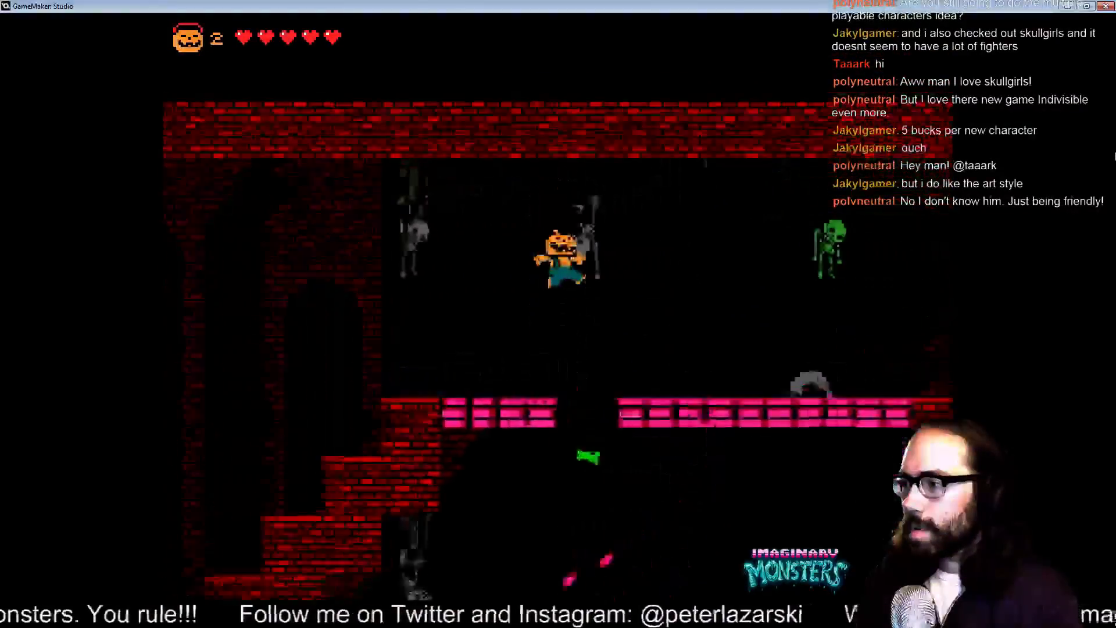
- Cross the rest of the crumbling pink bridge with jumps and go through the red door into the next room
key(space)
key(Right)
key(Left)
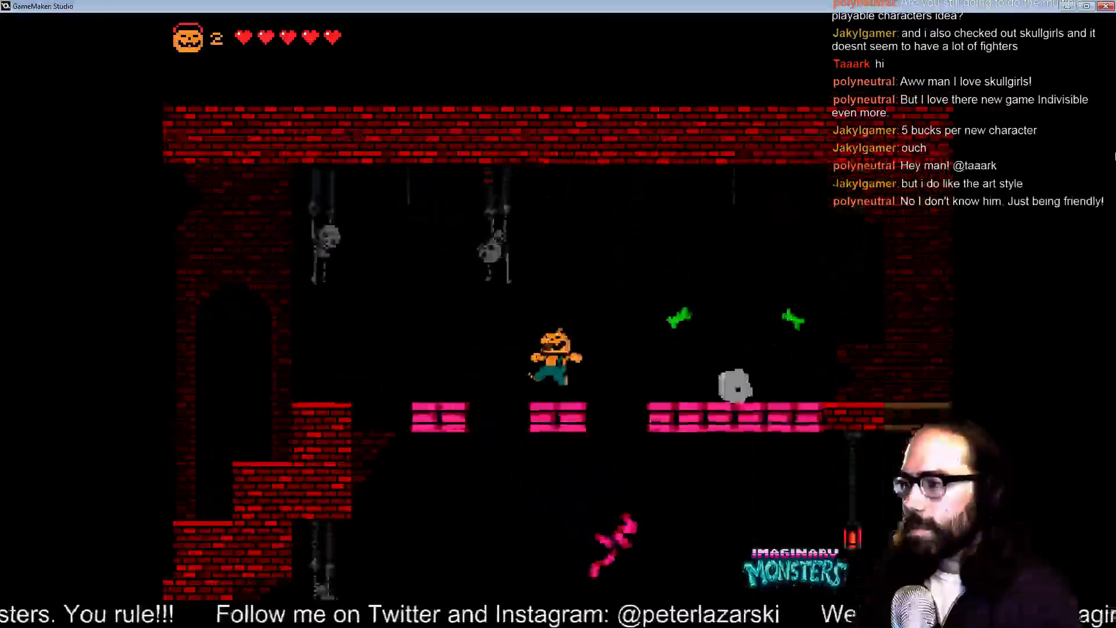
key(Right)
key(space)
key(space)
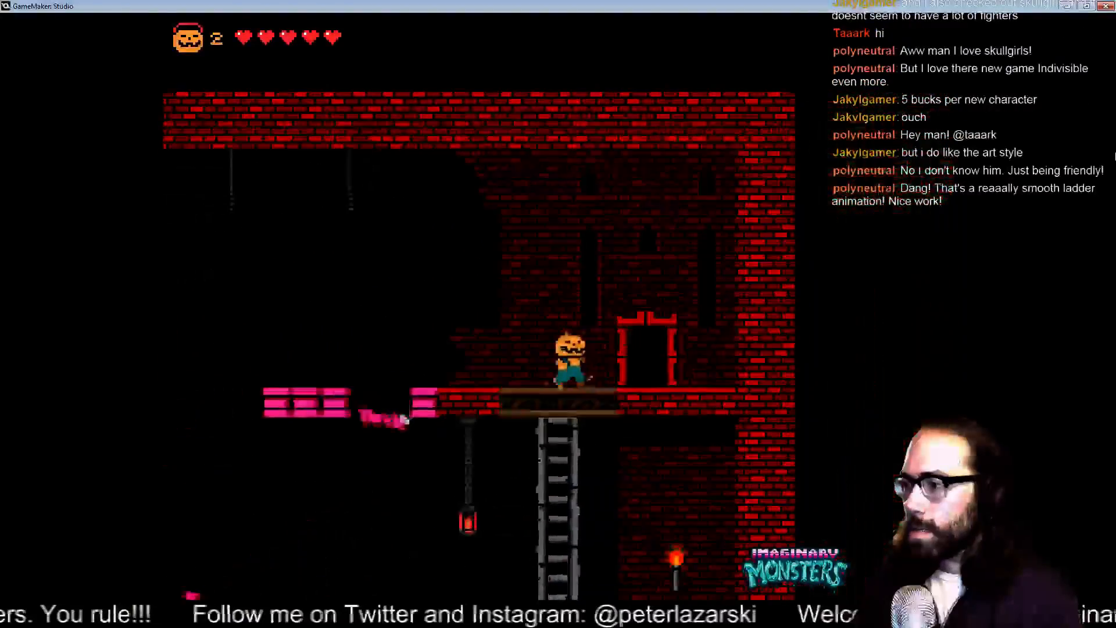
key(Up)
key(Right)
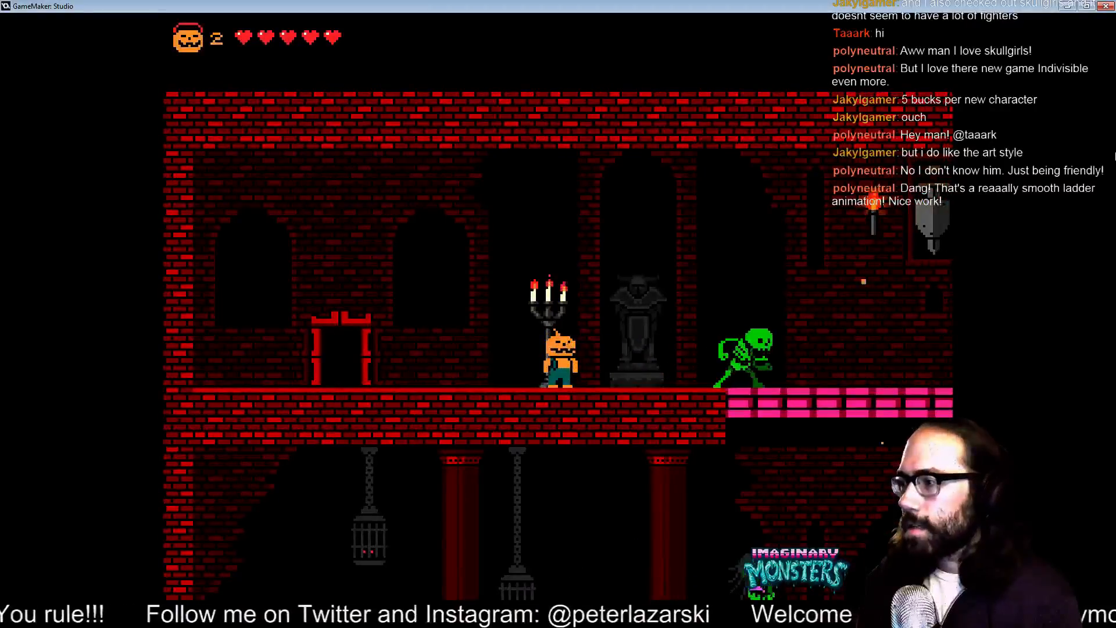
- Follow the walking green skeleton past the gargoyle statue to the edge of the pink bridge
key(Right)
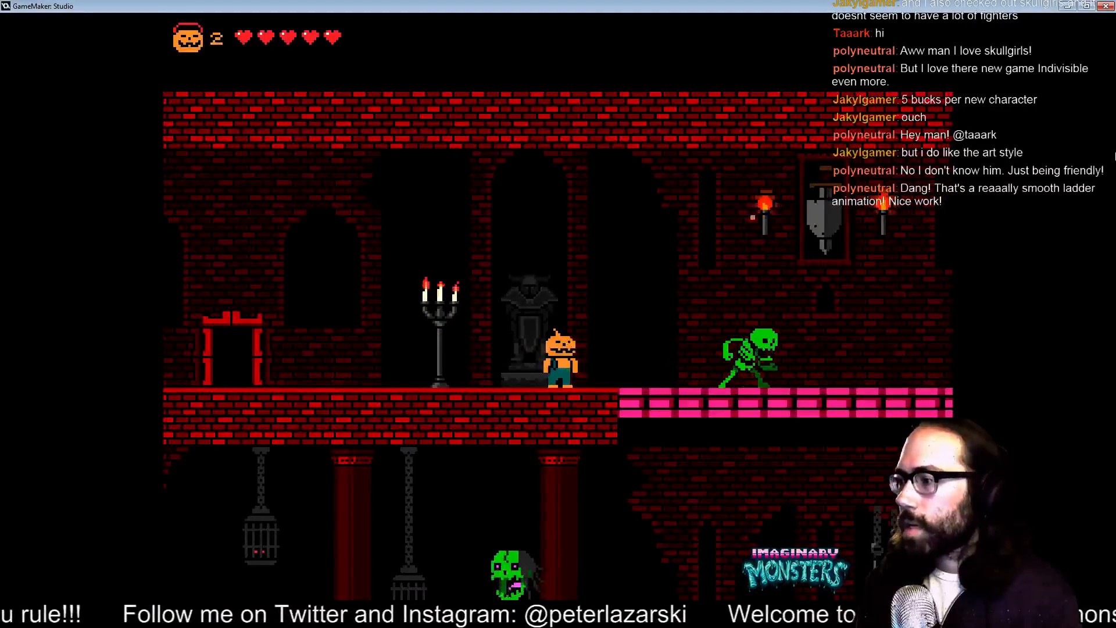
key(Right)
key(Right)
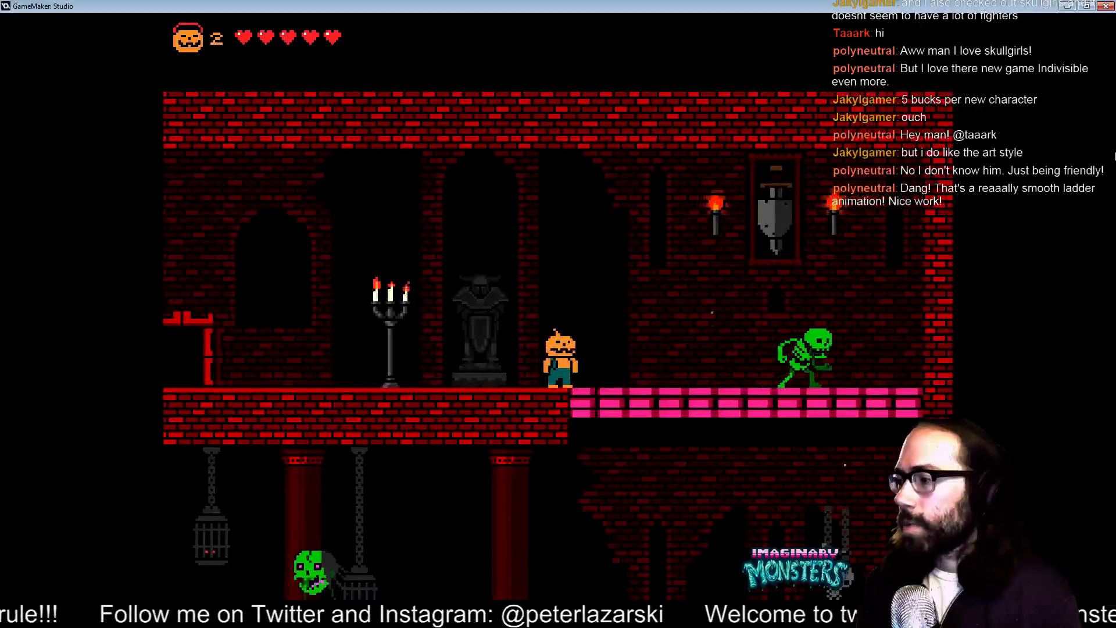
key(Left)
key(Right)
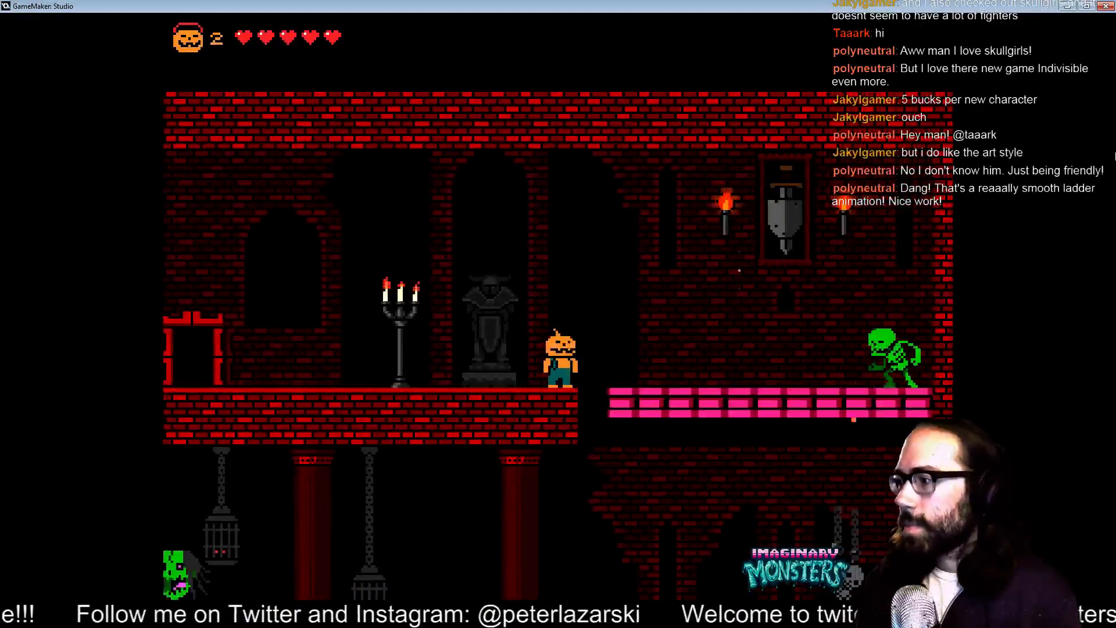
- Test the pink bridge beside the gargoyle statue by jumping out to its near end and back to the brick ledge
key(z)
key(Right)
key(Left)
key(z)
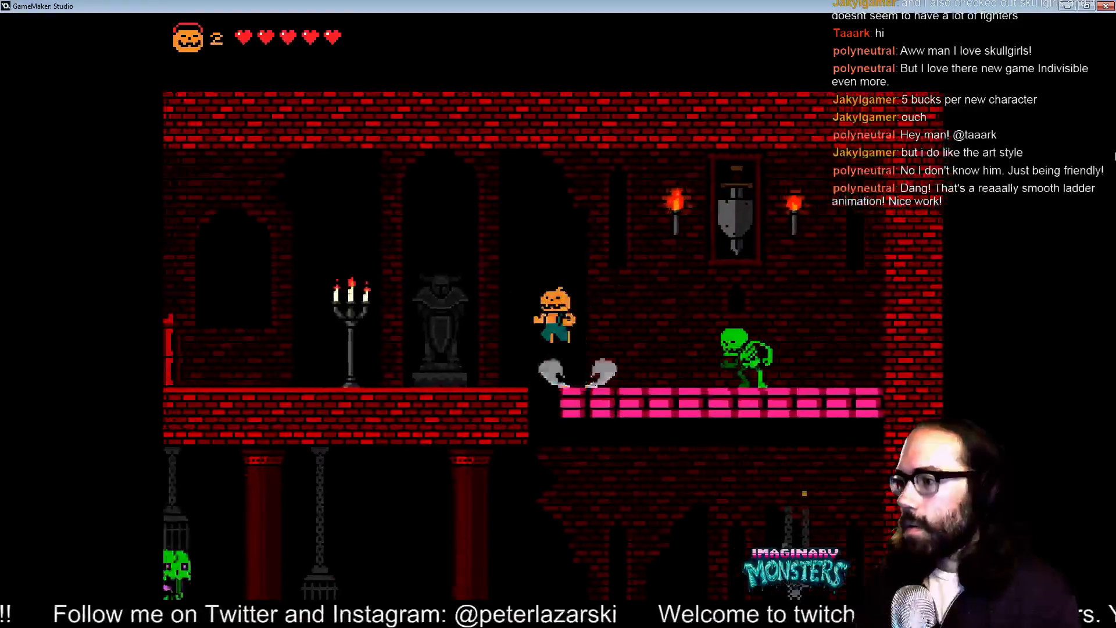
key(Right)
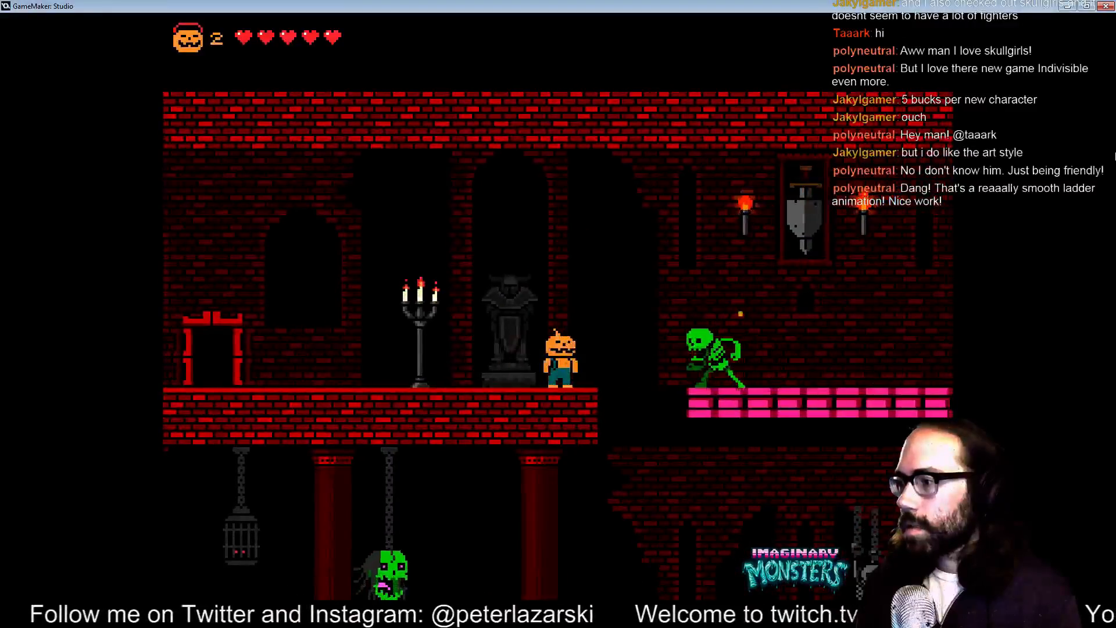
key(Left)
key(Right)
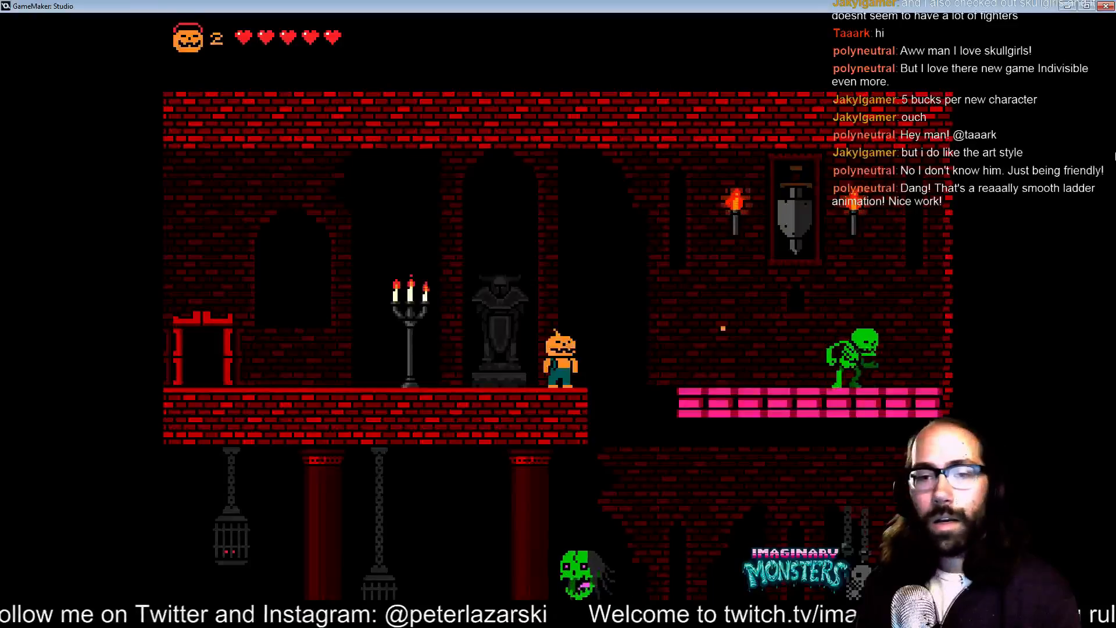
key(Right)
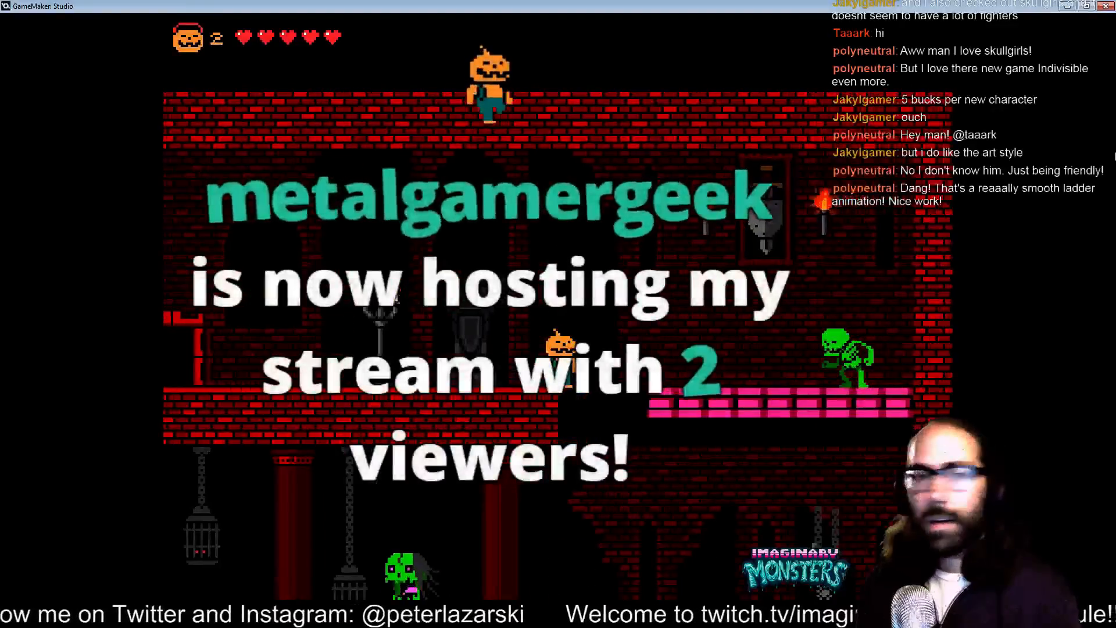
key(Left)
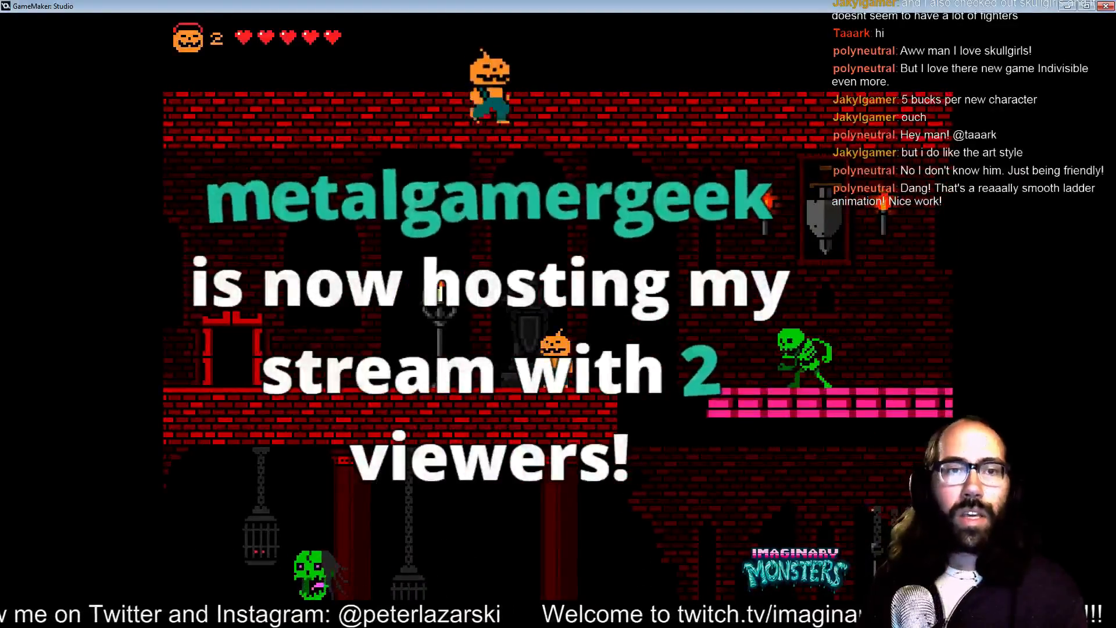
key(alt+Tab)
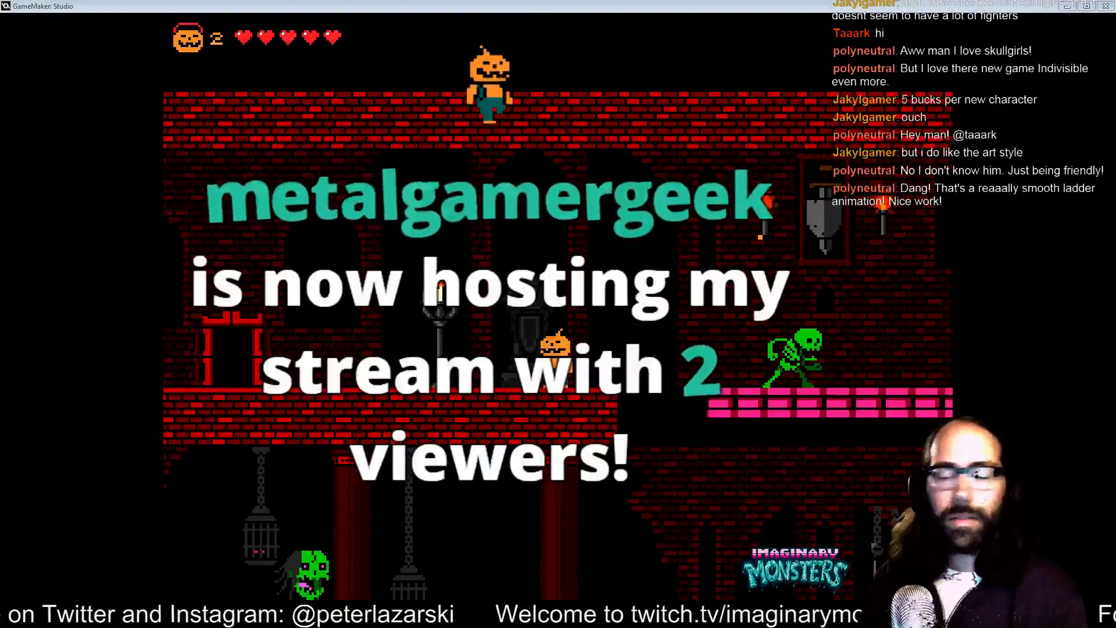
click(640, 242)
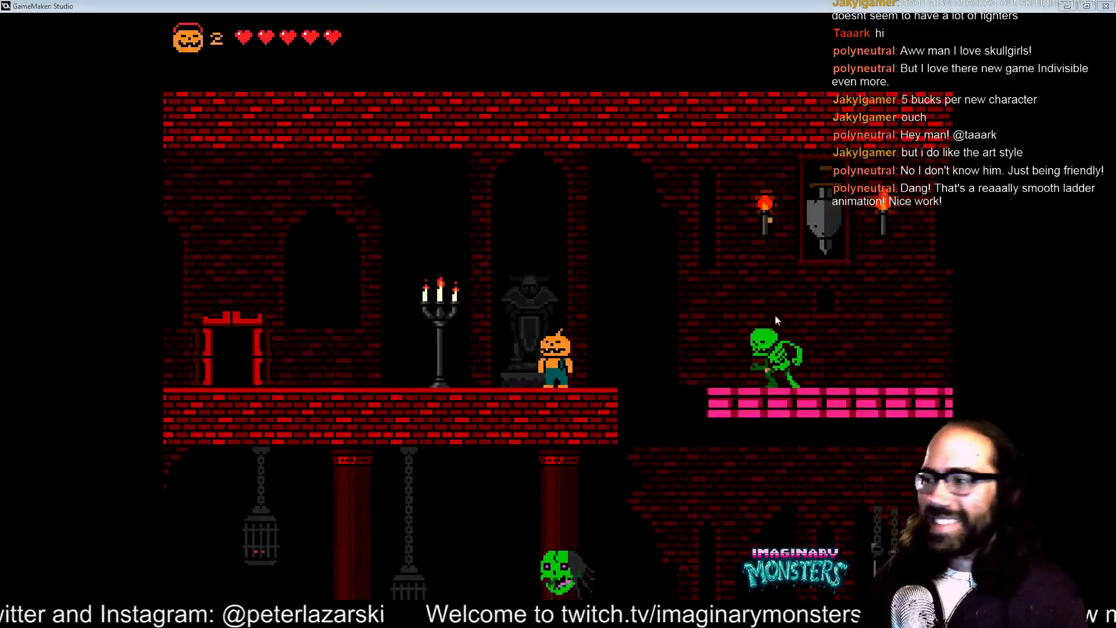
key(Right)
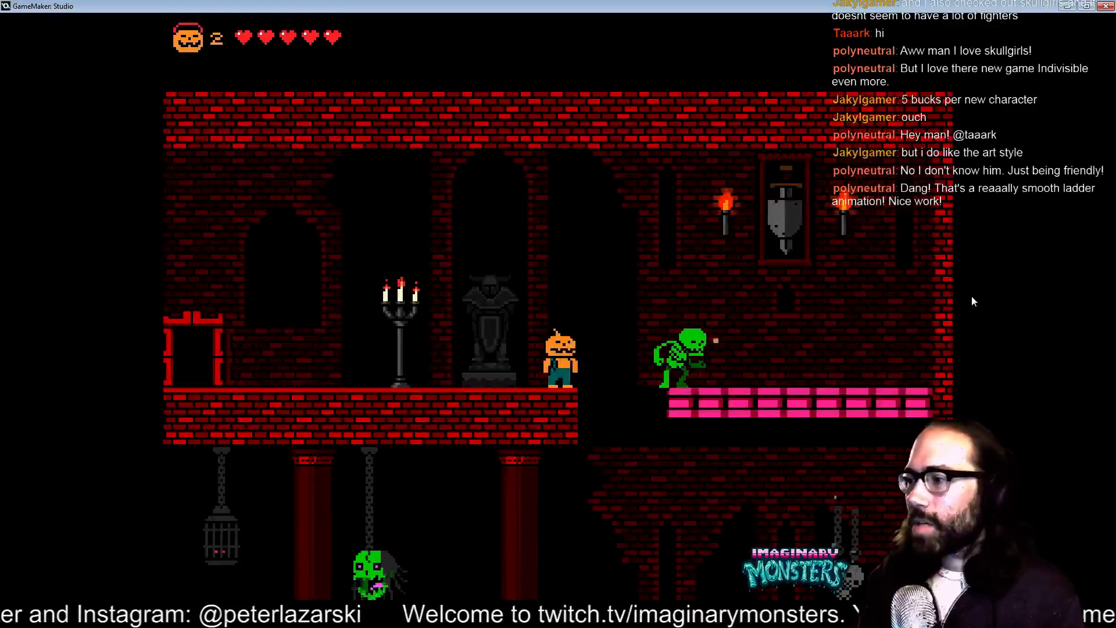
- Double-jump over the green skeleton on the crumbling bridge and return to the brick ledge
key(Right)
key(space)
key(Left)
key(space)
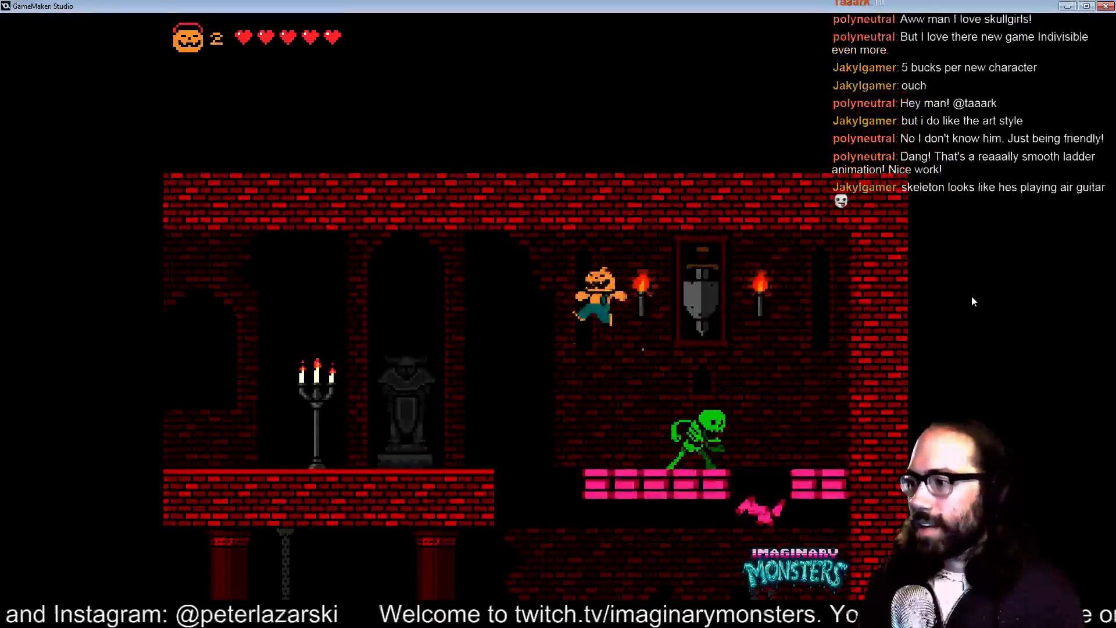
key(space)
key(Left)
key(Right)
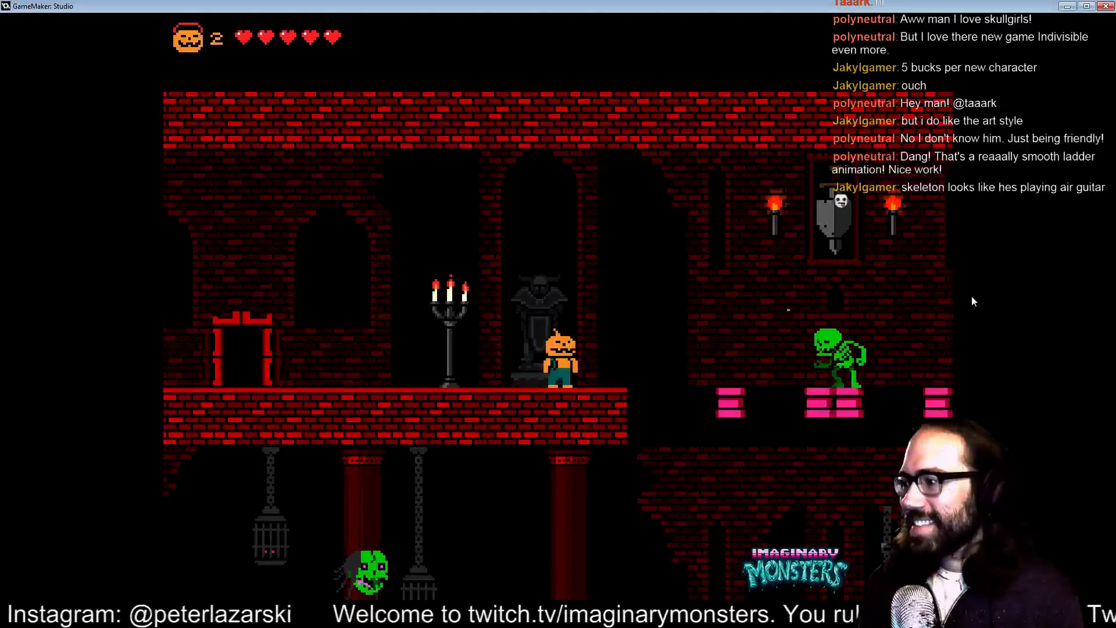
- Drop through the gap beside the broken bridge to the lower floor and test the green skeleton next to the spikes
key(Right)
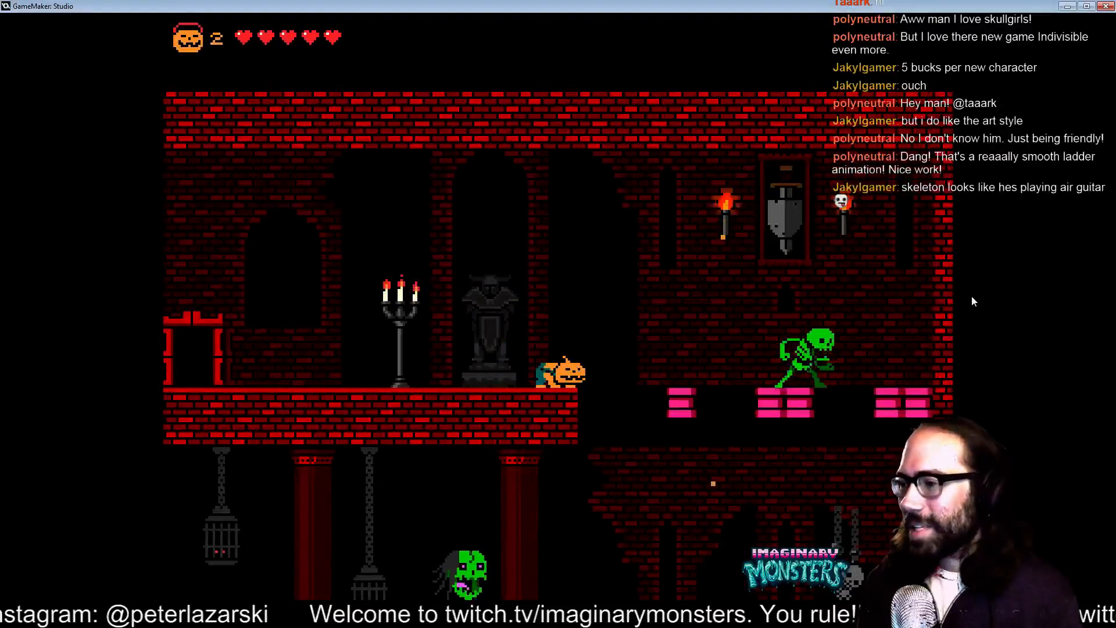
key(Left)
key(Right)
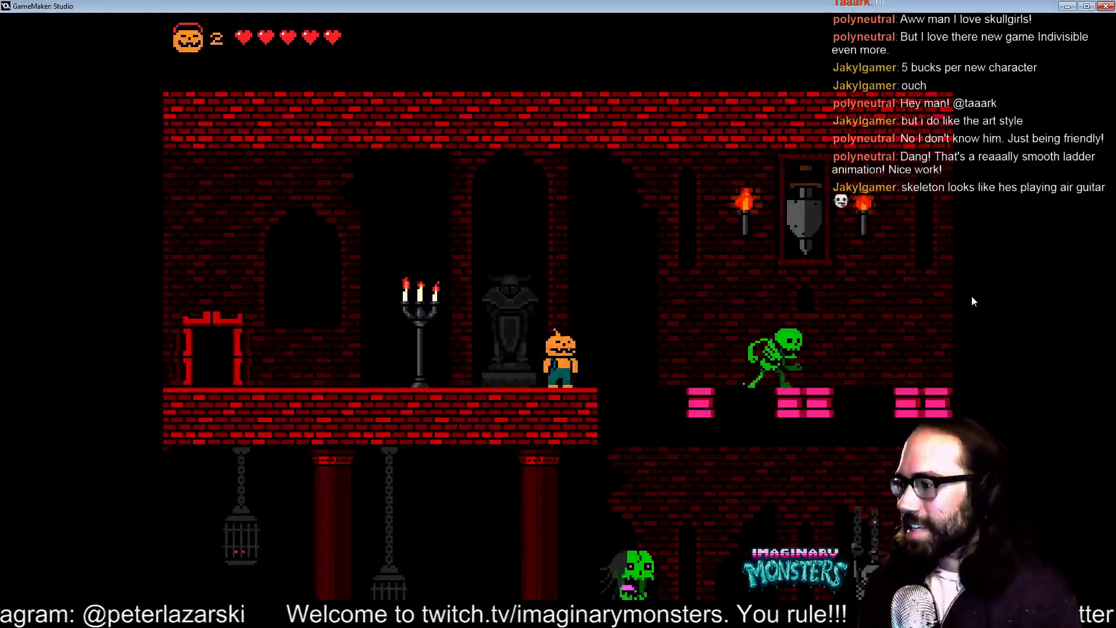
key(Right)
key(z)
key(Left)
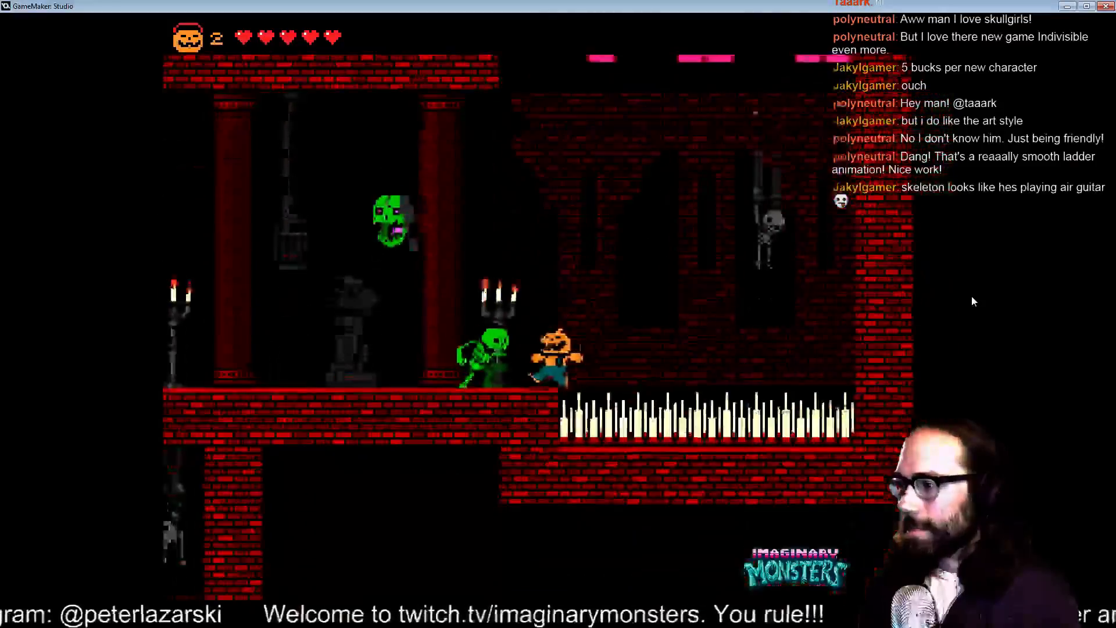
key(Right)
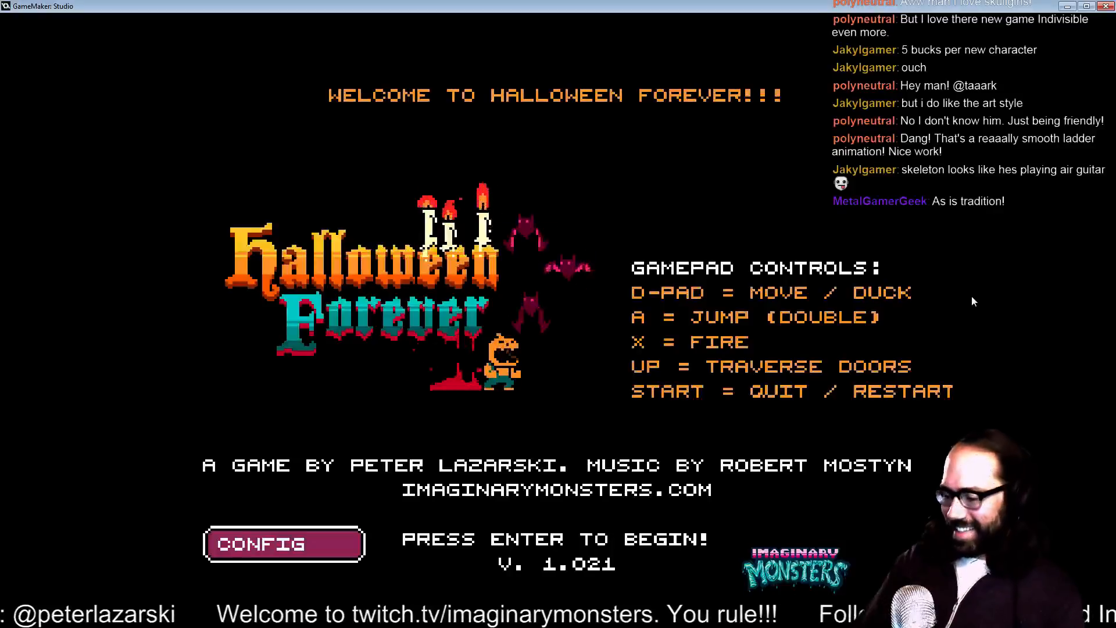
- Begin a new run from the title screen, climb the first ladder and jump toward the second one
key(Return)
key(Right)
key(Up)
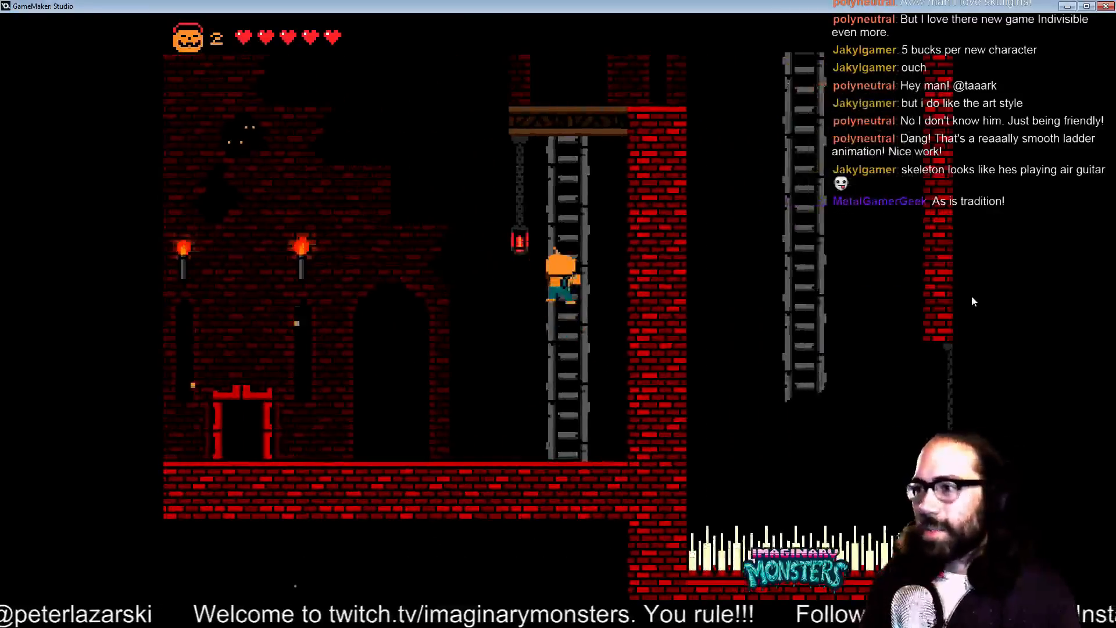
key(Up)
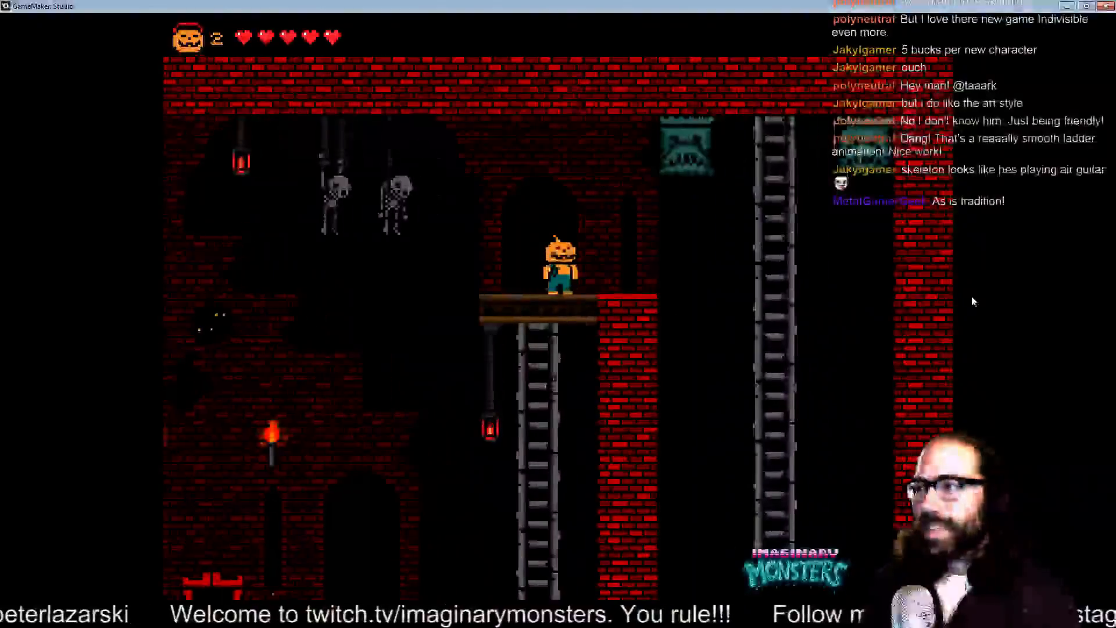
key(Right)
key(space)
- Climb down the second ladder between the stone faces and get past the spike pit to the candelabra floor
key(Up)
key(Down)
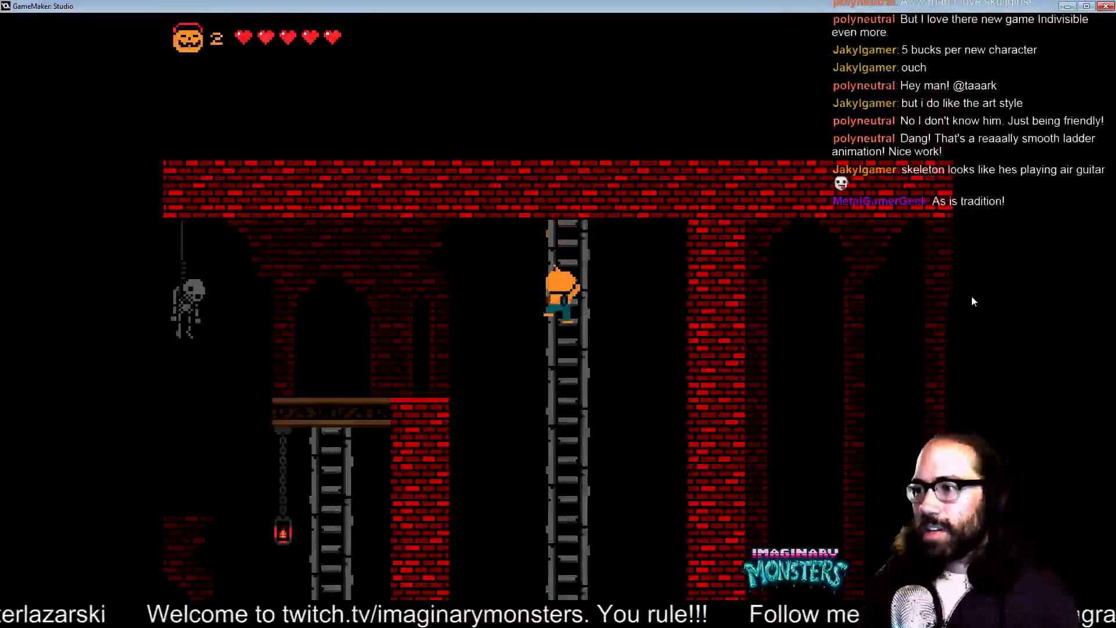
key(Right)
key(Right)
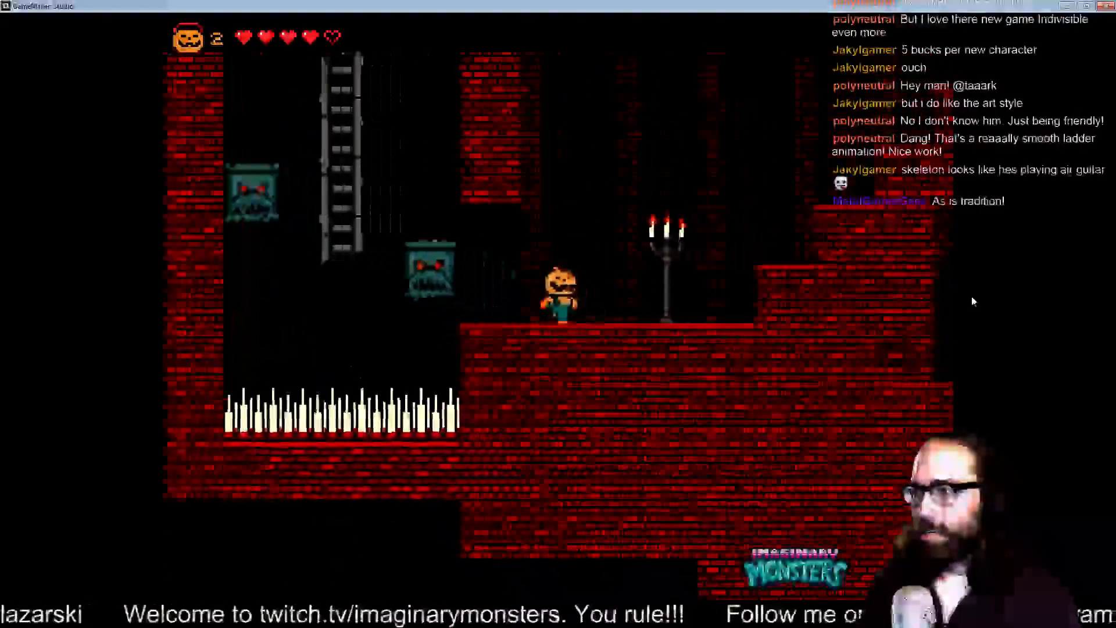
- Jump up the brick steps from the candelabra floor to the start of the pink bridge
key(space)
key(Right)
key(space)
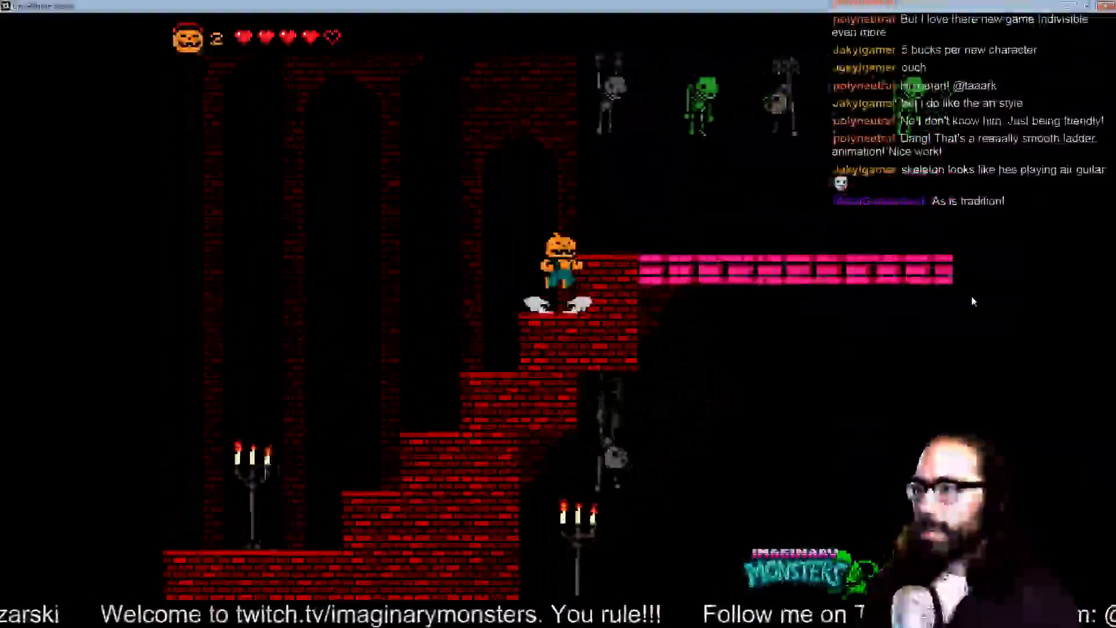
key(space)
key(Right)
- Double-jump the length of the pink bridge past both hanging green skeletons and enter the red door
key(space)
key(space)
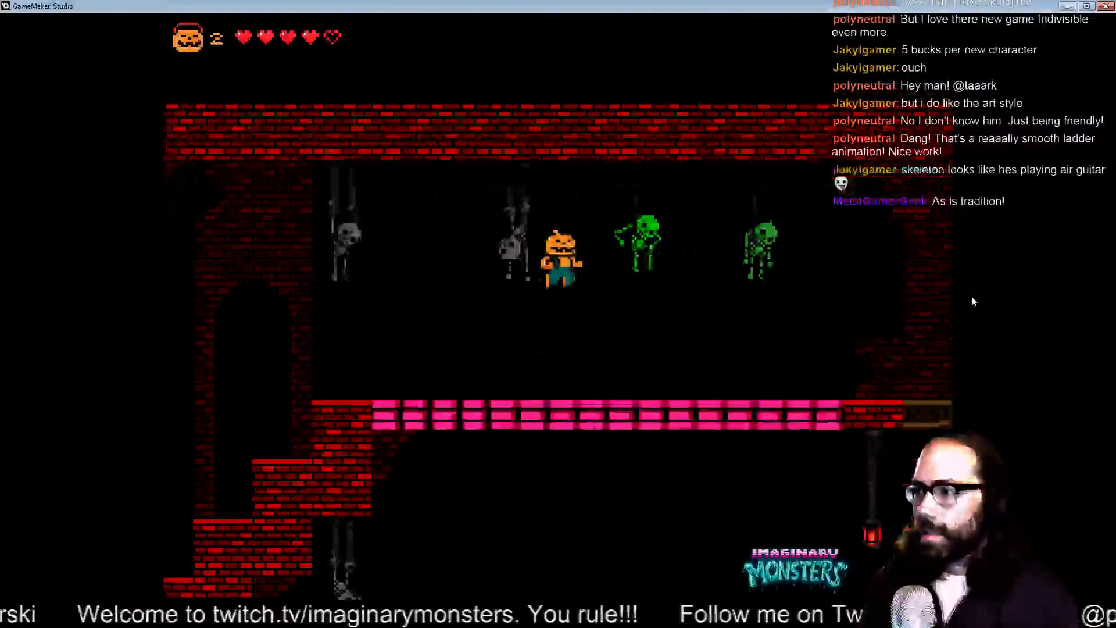
key(Right)
key(space)
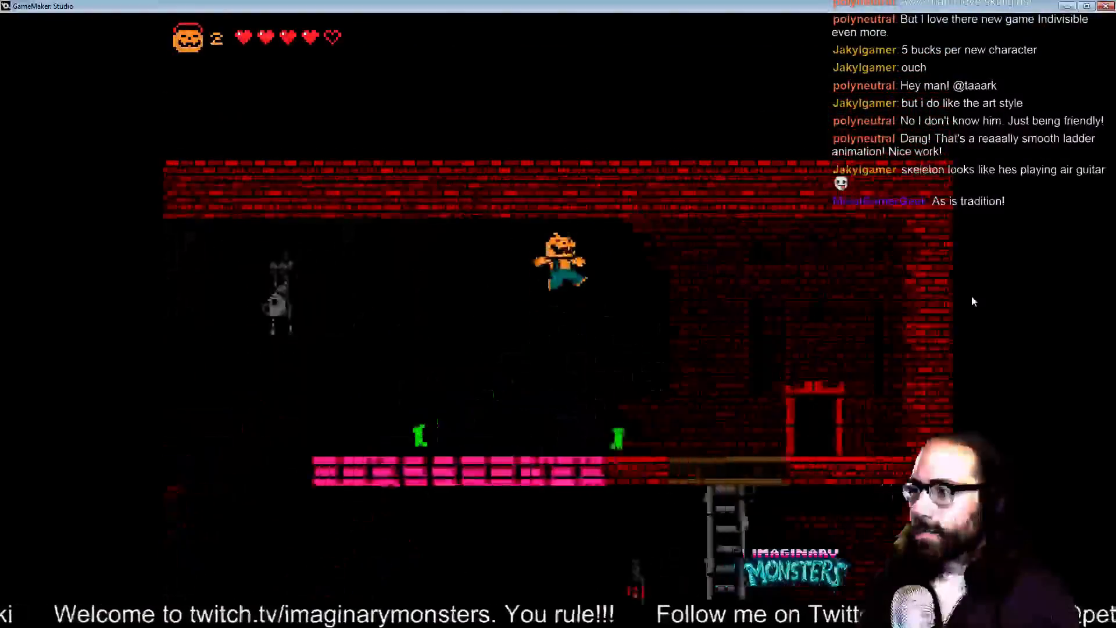
key(Right)
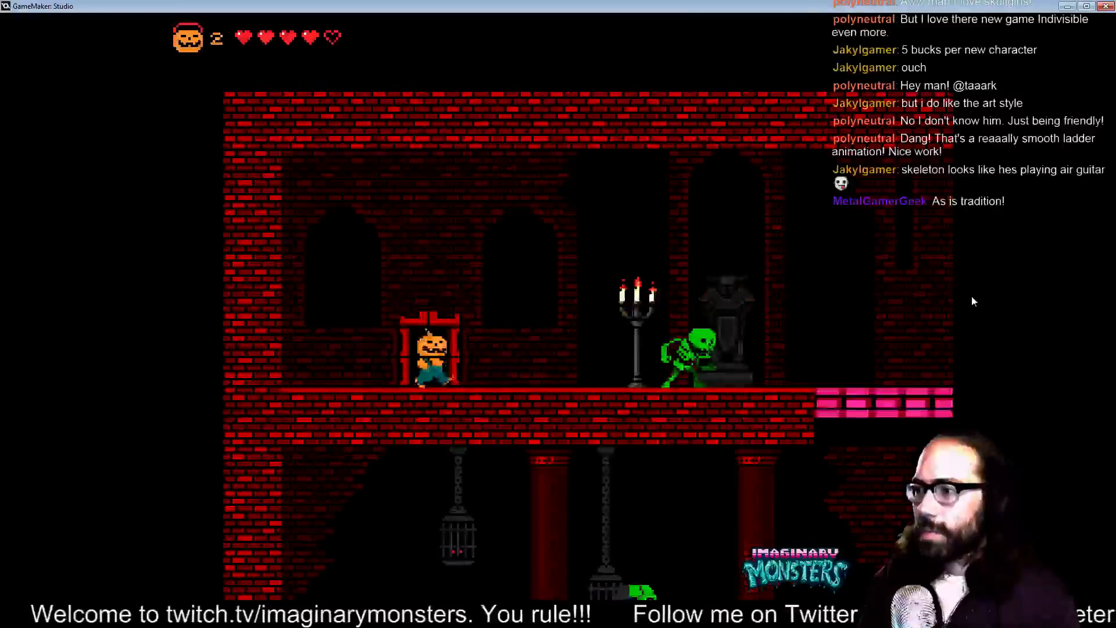
- Jump over the walking skeleton onto the pink bridge, fall to the lower floor and attack the skeleton beside the spikes
key(Right)
key(space)
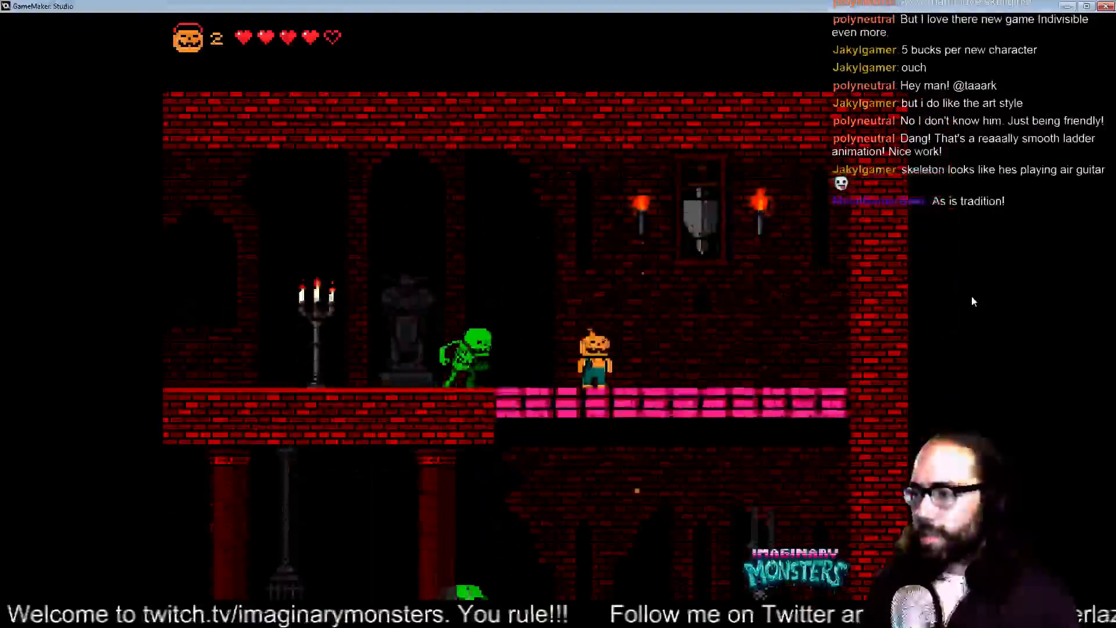
key(Left)
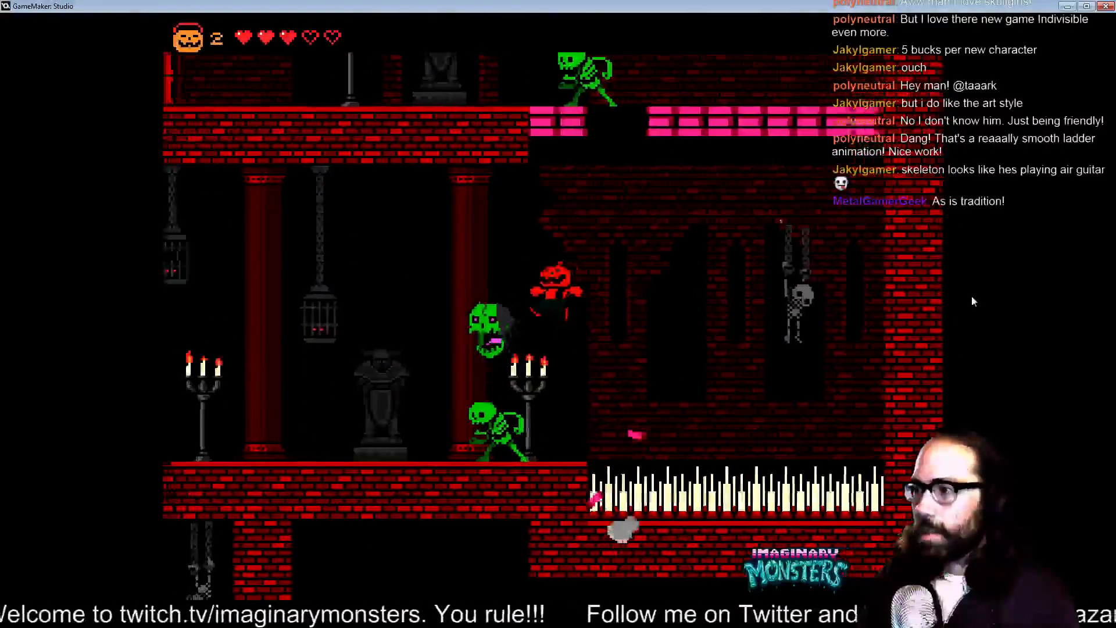
key(x)
key(Left)
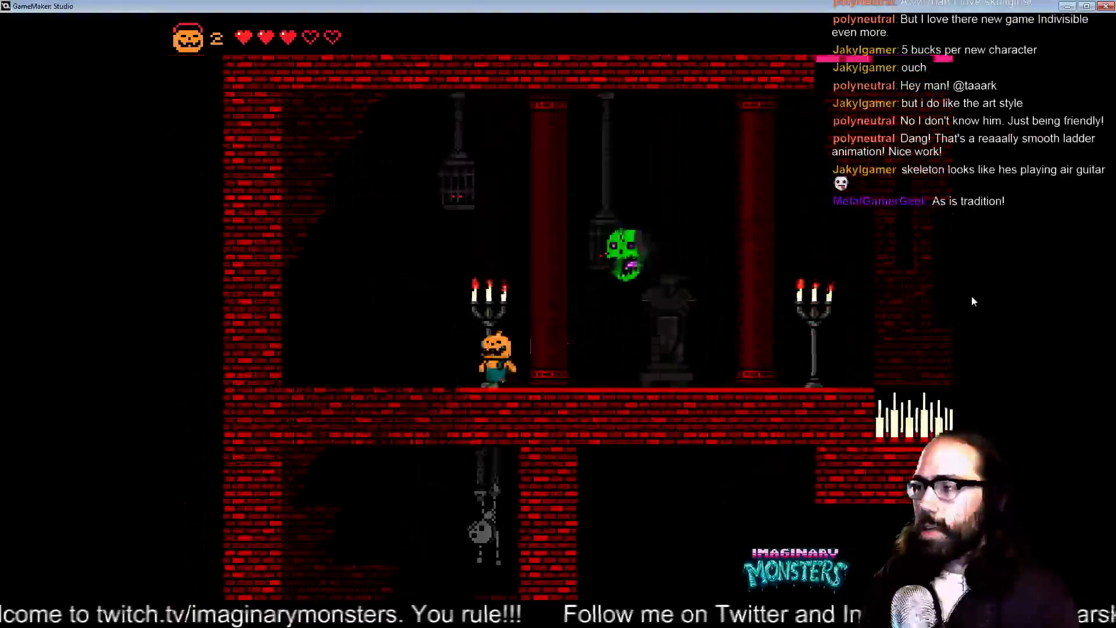
- Test the floating green zombie head on the lower floor by jumping over it between the columns
key(space)
key(Right)
key(space)
key(Left)
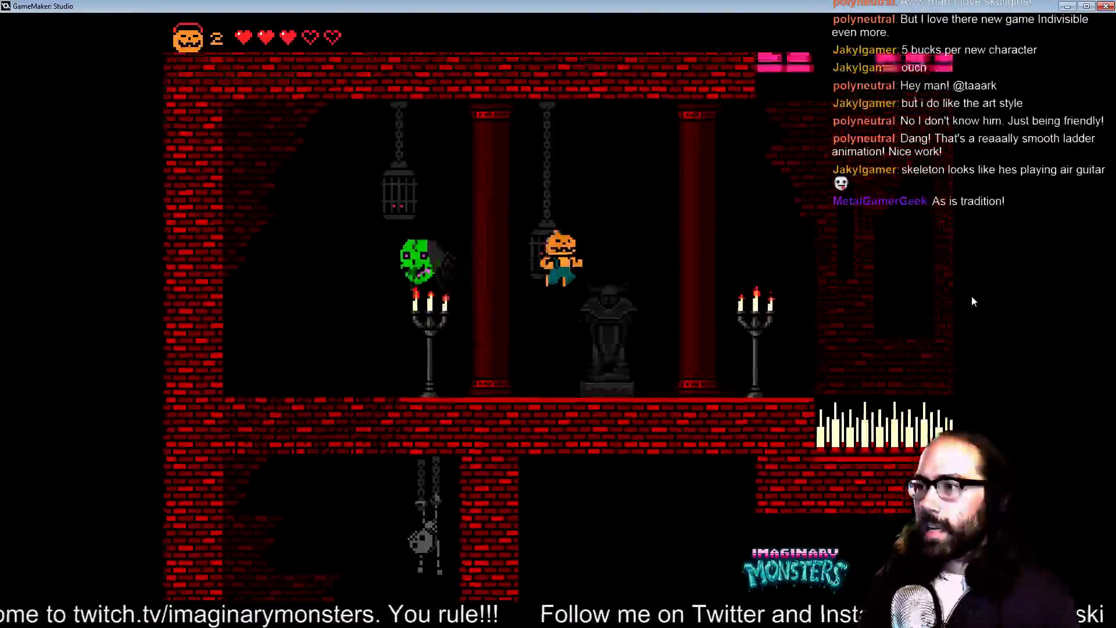
key(space)
key(Left)
key(Right)
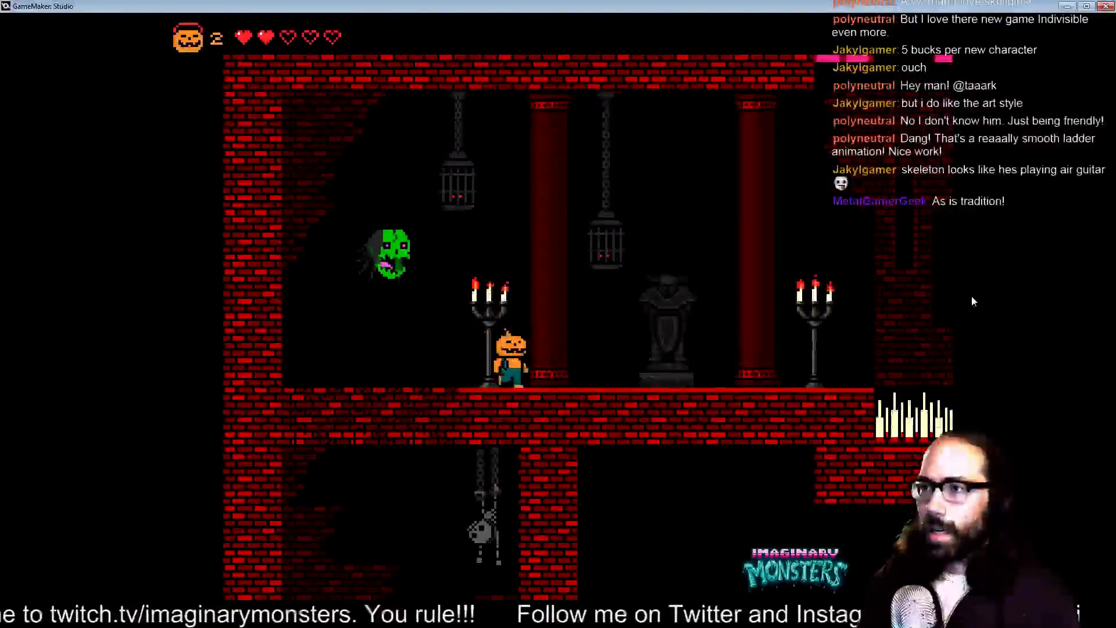
- Test the floating green zombie head between the two columns by jumping around it in both directions
key(space)
key(Left)
key(Right)
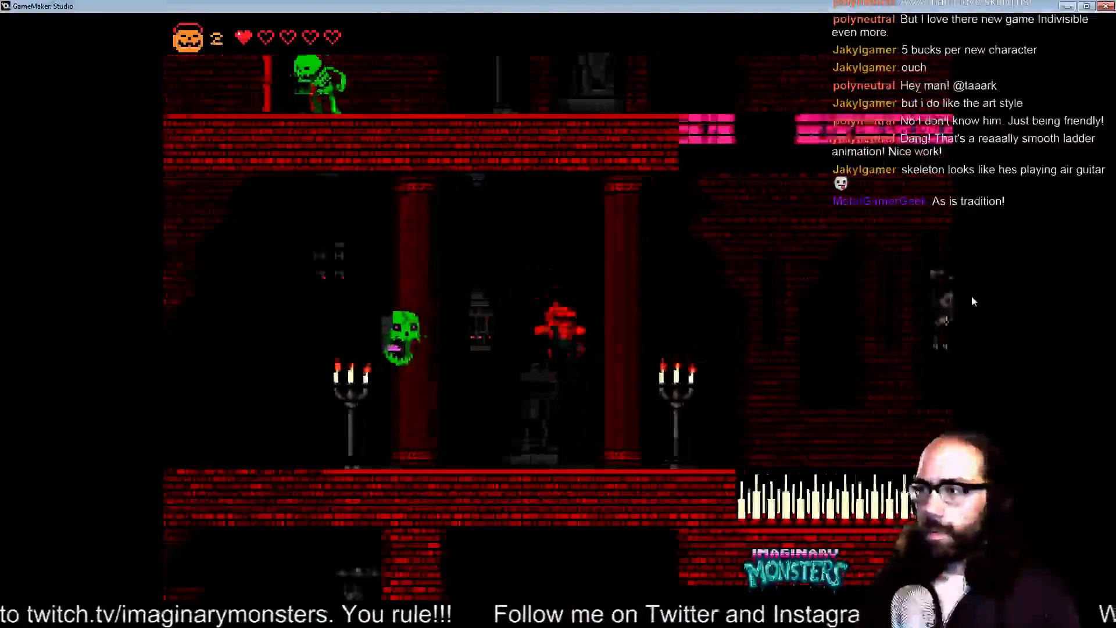
key(Left)
key(space)
key(Right)
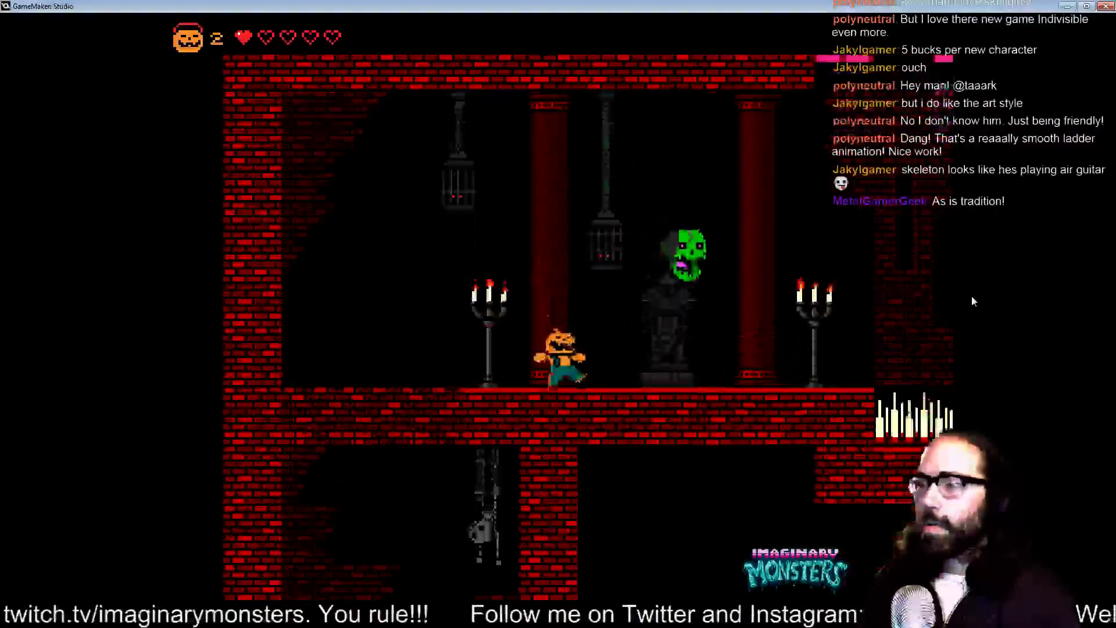
- Fire shots beside the candelabra and walk onto the crumbling bricks near the outer wall
key(Right)
key(Left)
key(x)
key(x)
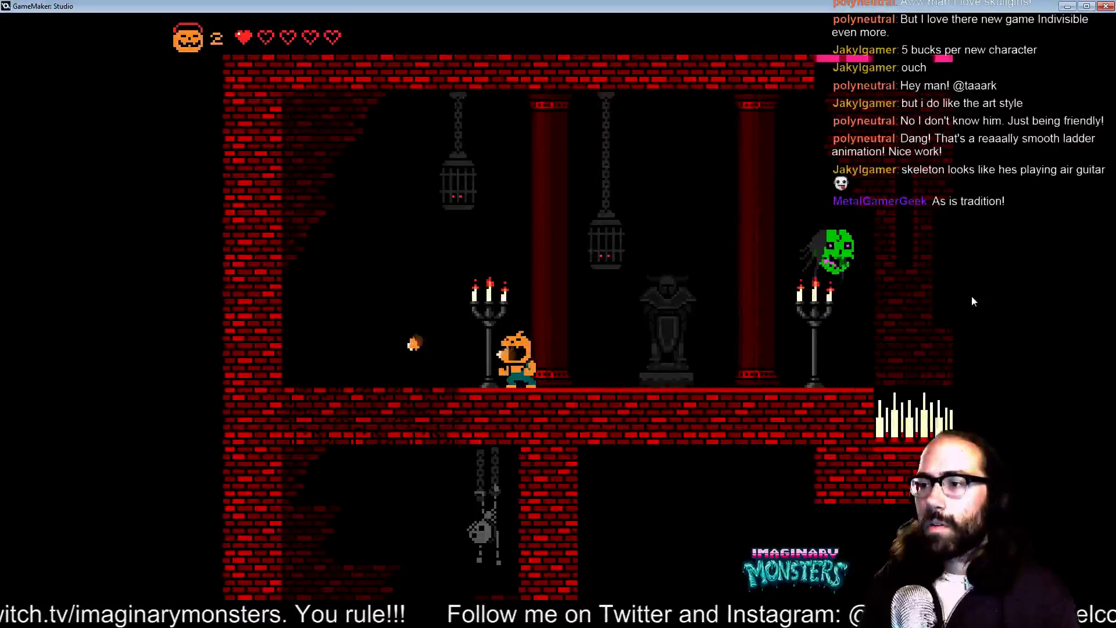
key(Left)
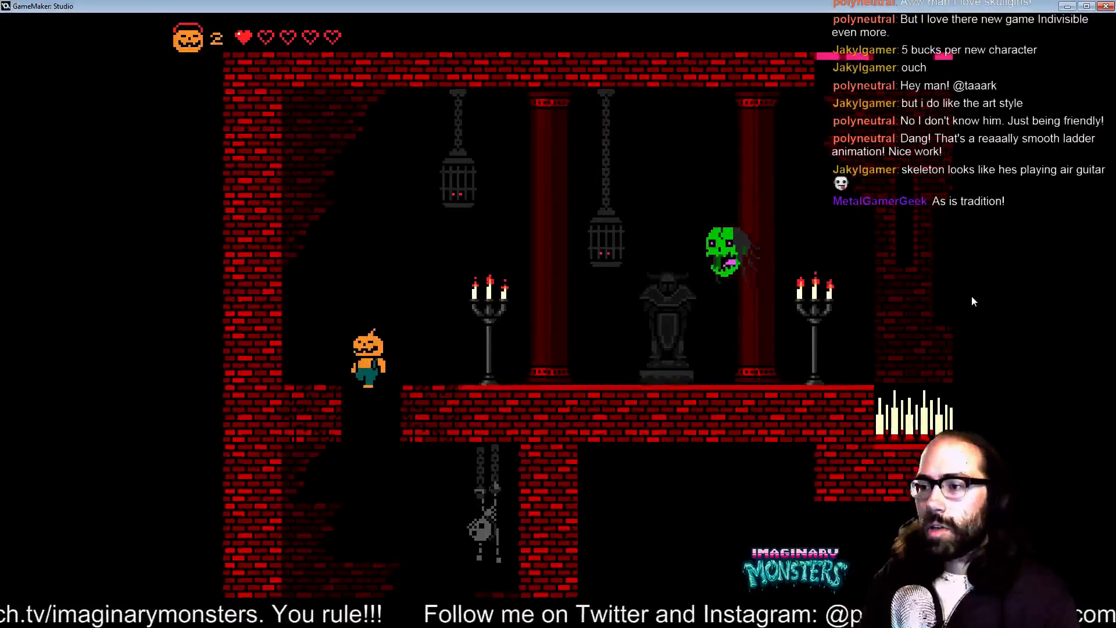
- Descend the shaft ledge by ledge past the fireball-spitting wall heads to the lowest wooden ledge
key(Right)
key(Down)
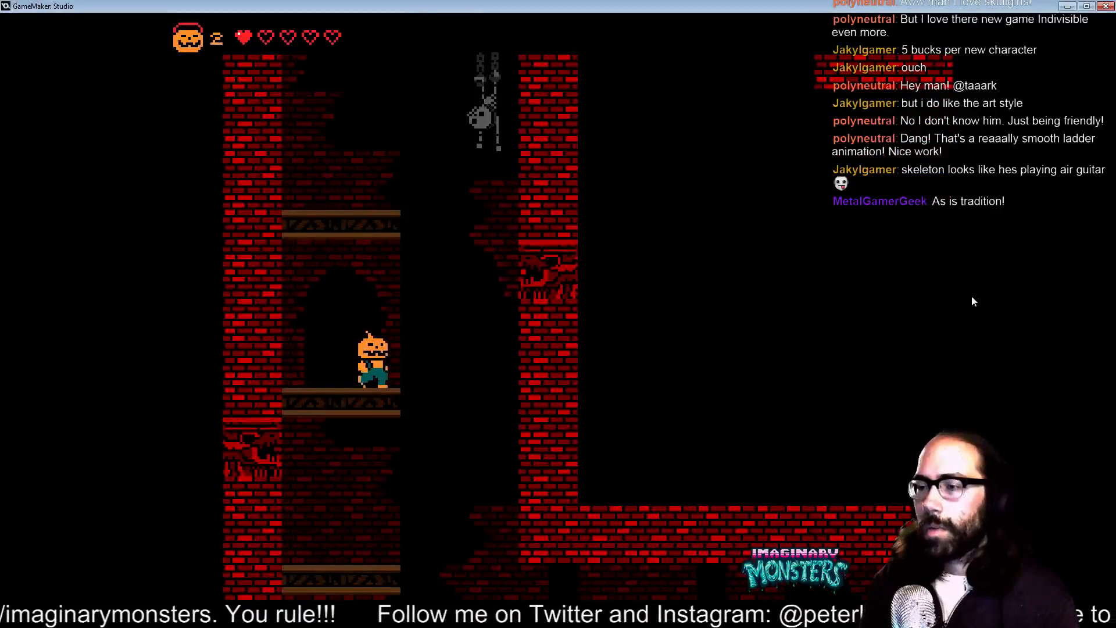
key(Right)
key(Down)
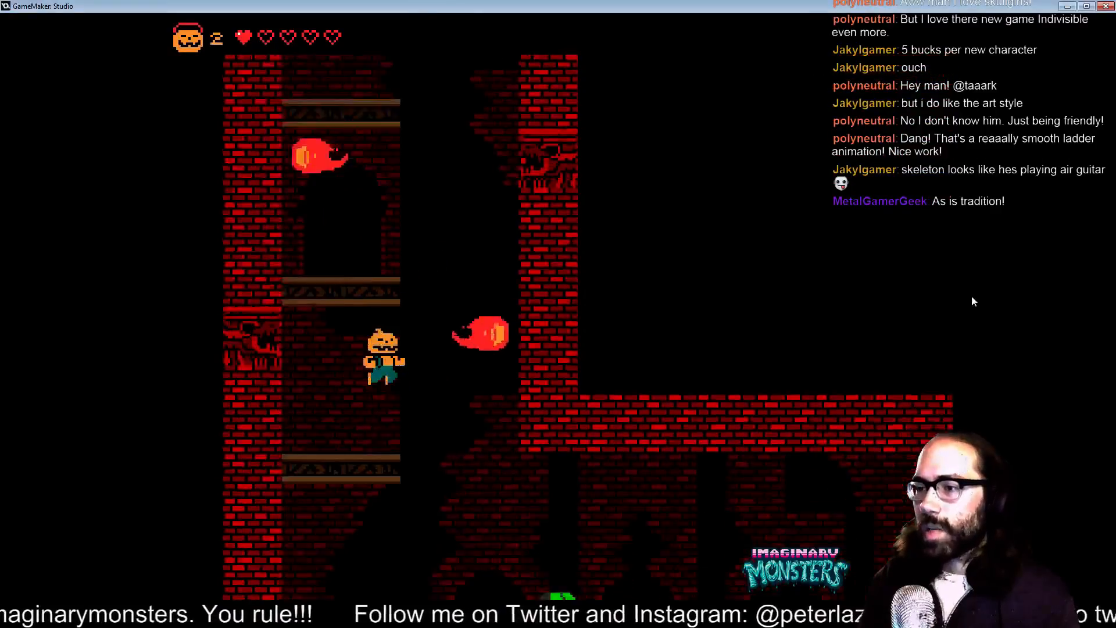
key(Down)
key(Left)
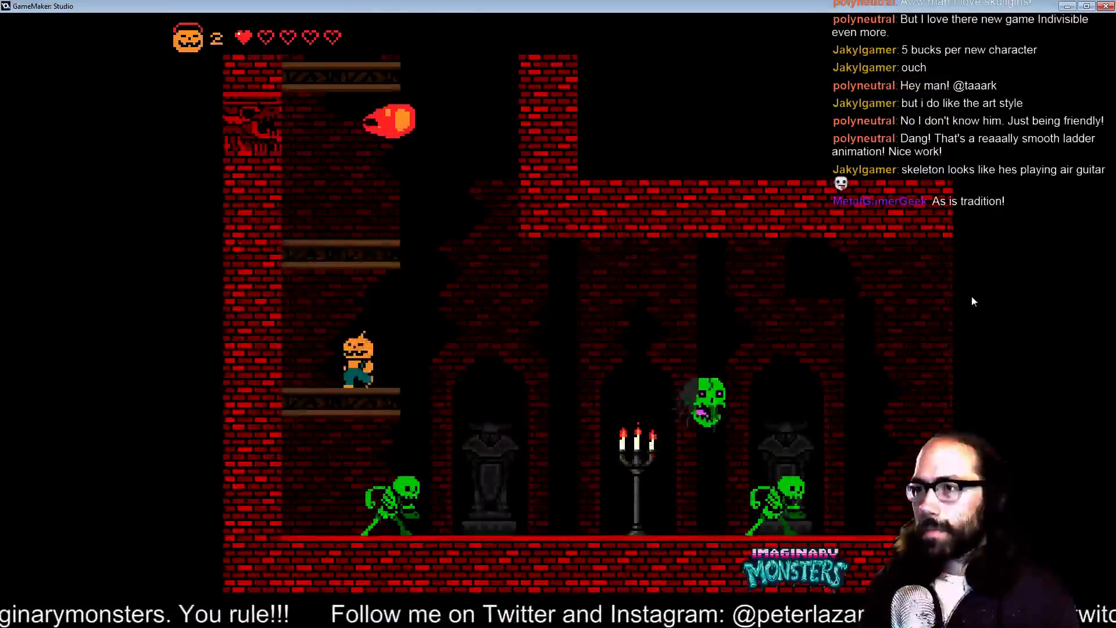
- Double-jump back up the shaft's wooden ledges while testing the fireball timing
key(Right)
key(space)
key(Left)
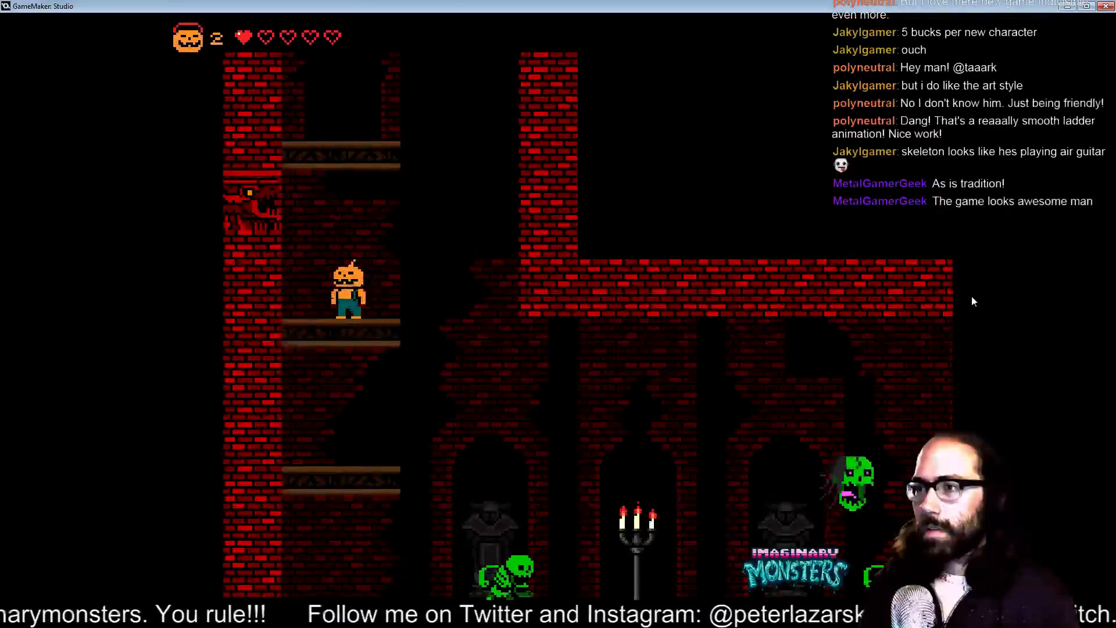
key(space)
key(Right)
key(space)
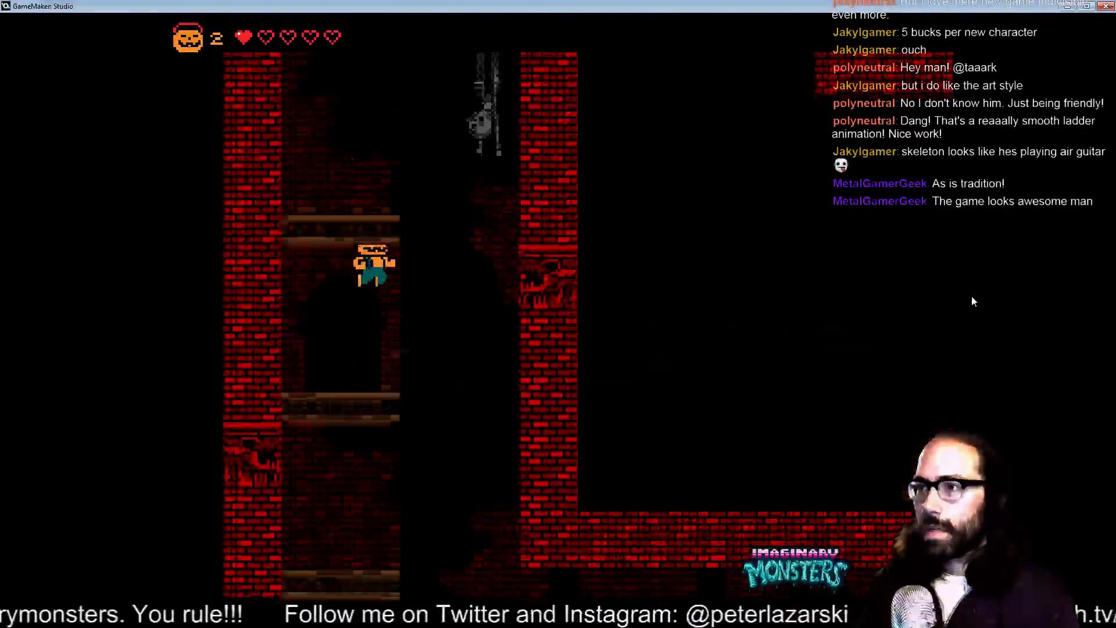
- Drop from the topmost wooden ledge down the shaft and cross the statue hall toward the skeletons by the red door
key(Left)
key(Right)
key(Right)
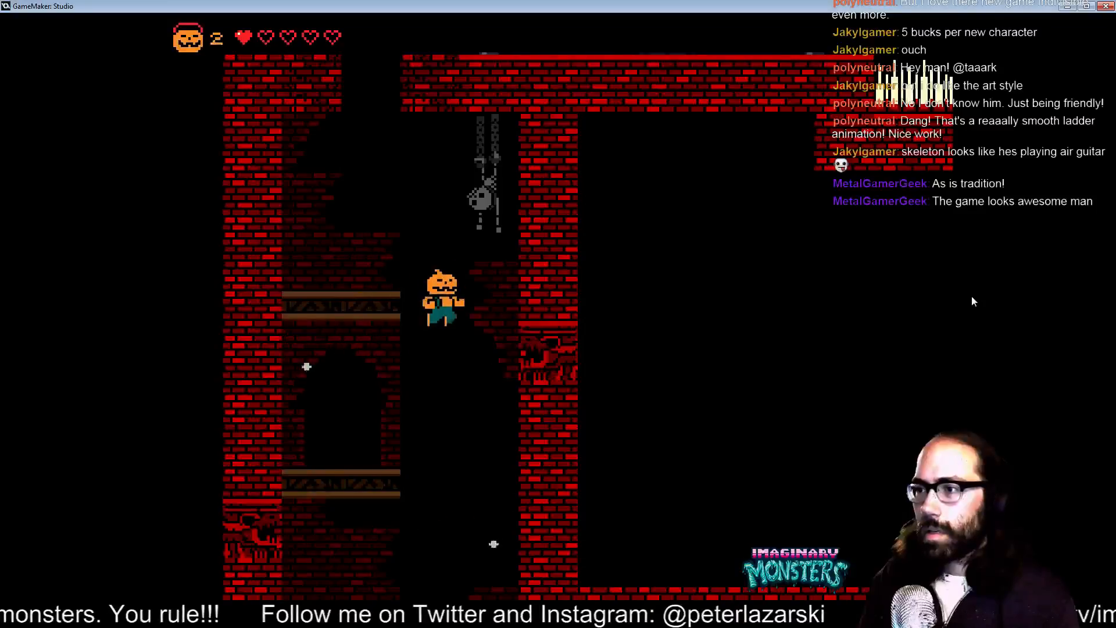
key(Right)
key(Right)
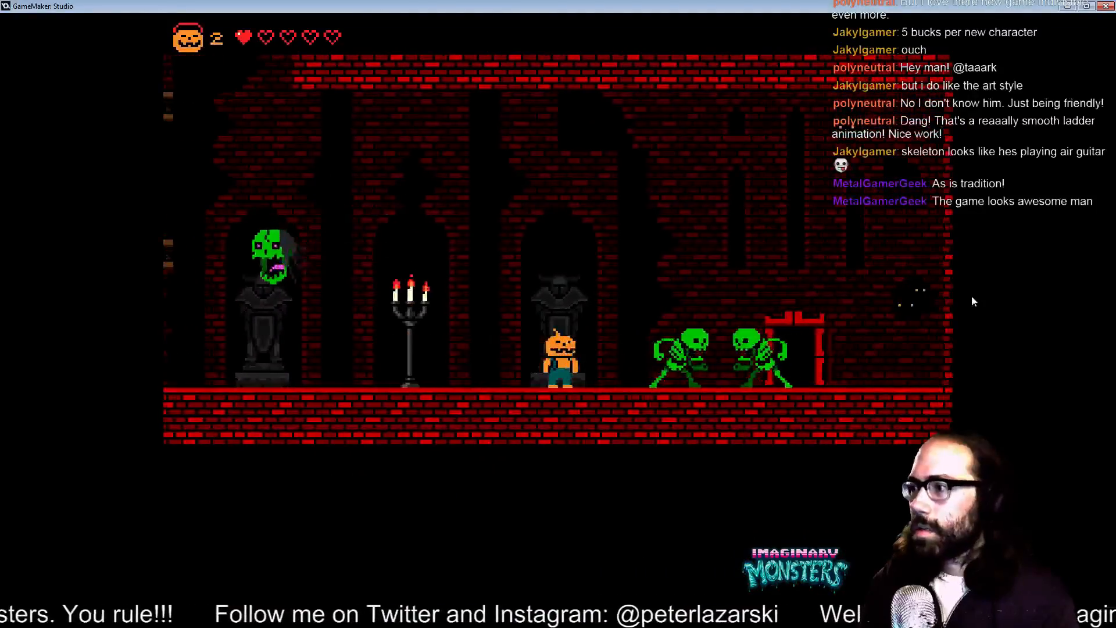
- Jump at the two skeletons near the red door and quit the game back to the GameMaker editor
key(space)
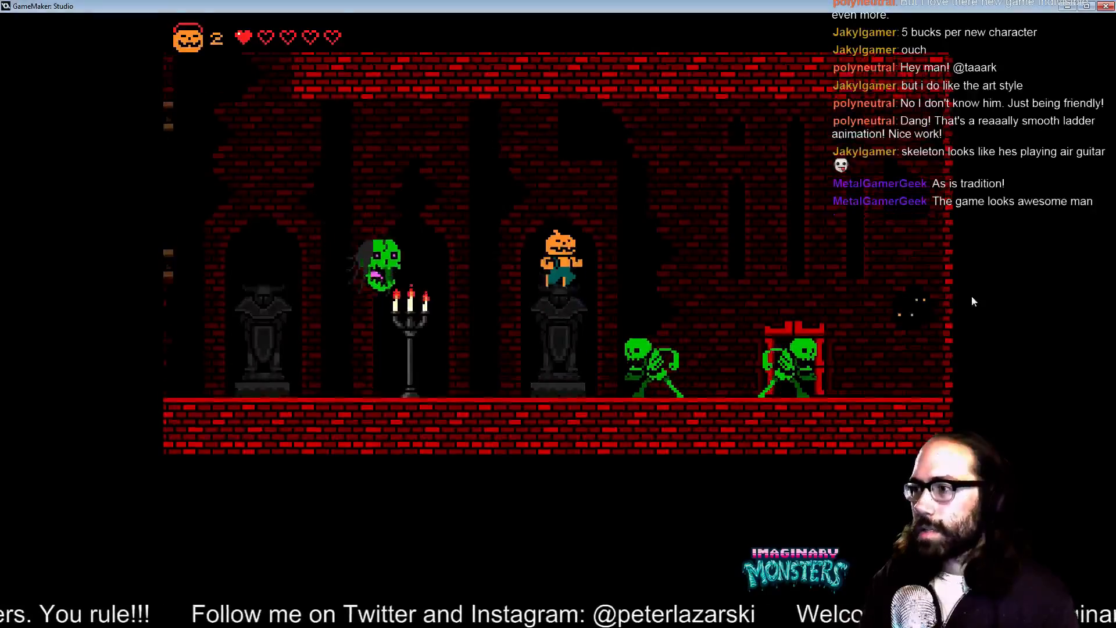
key(Right)
key(space)
key(Escape)
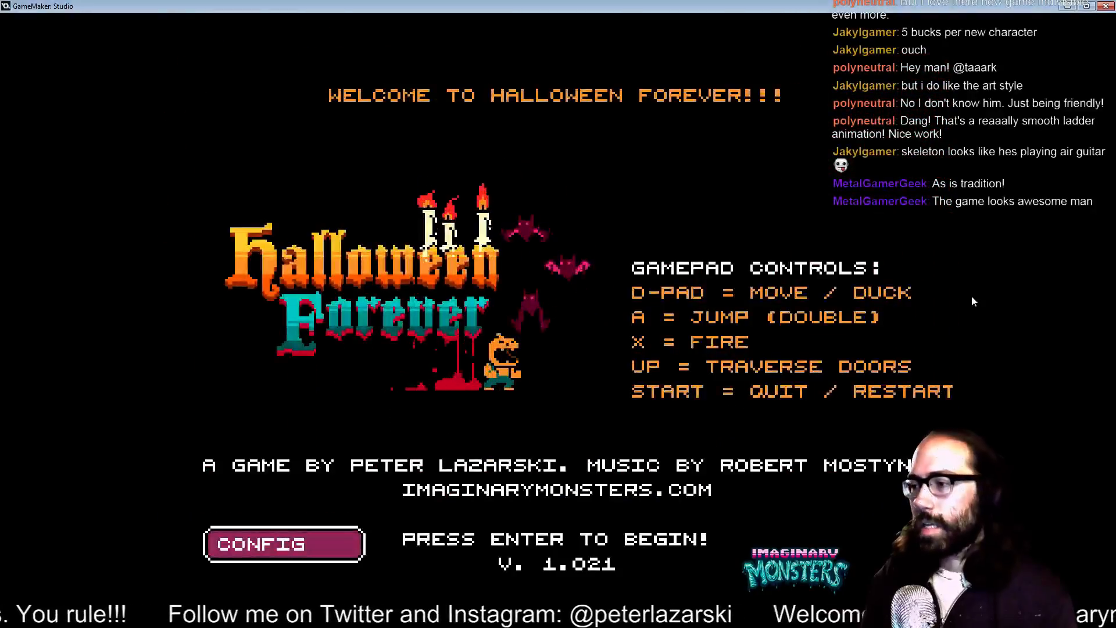
key(Escape)
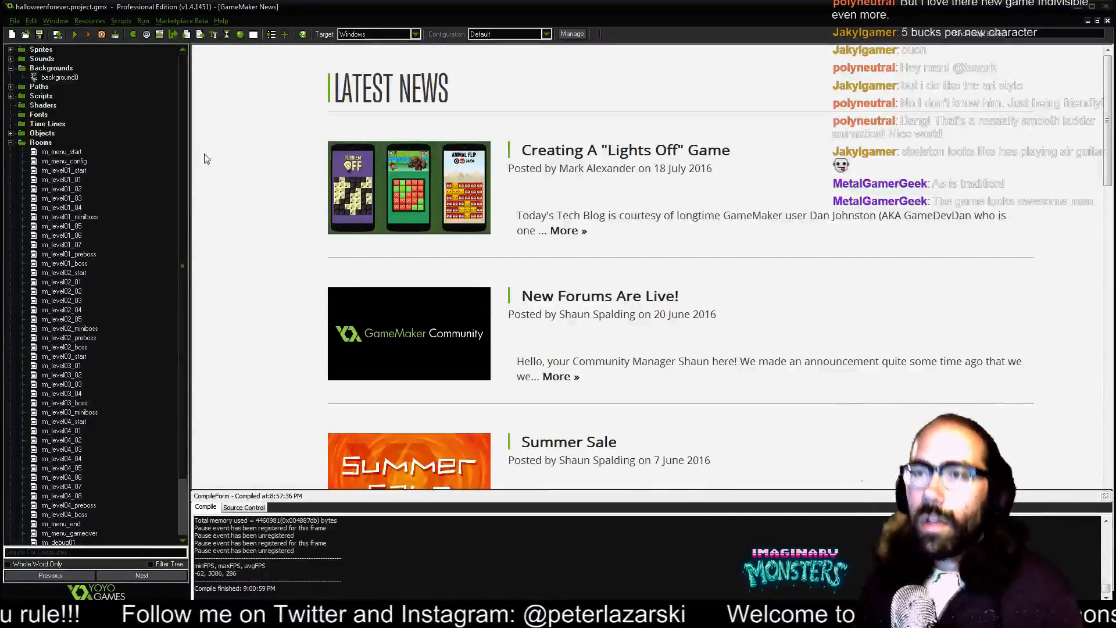
- Open room rm_level02_05 for editing at the shaft with the red fireball heads
drag(181, 167, 181, 232)
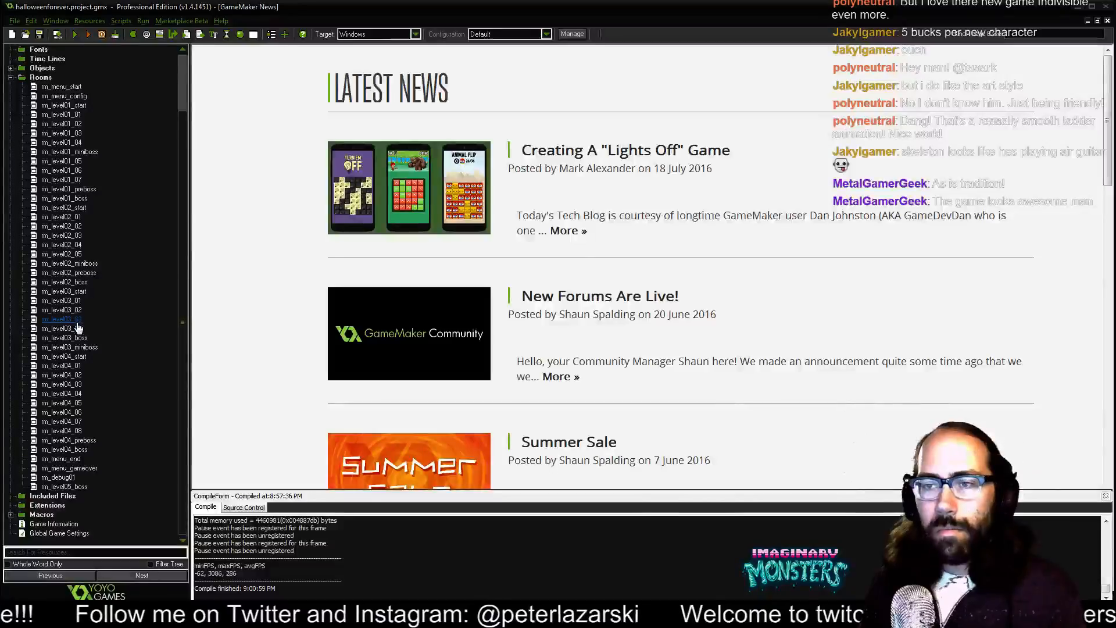
double_click(64, 256)
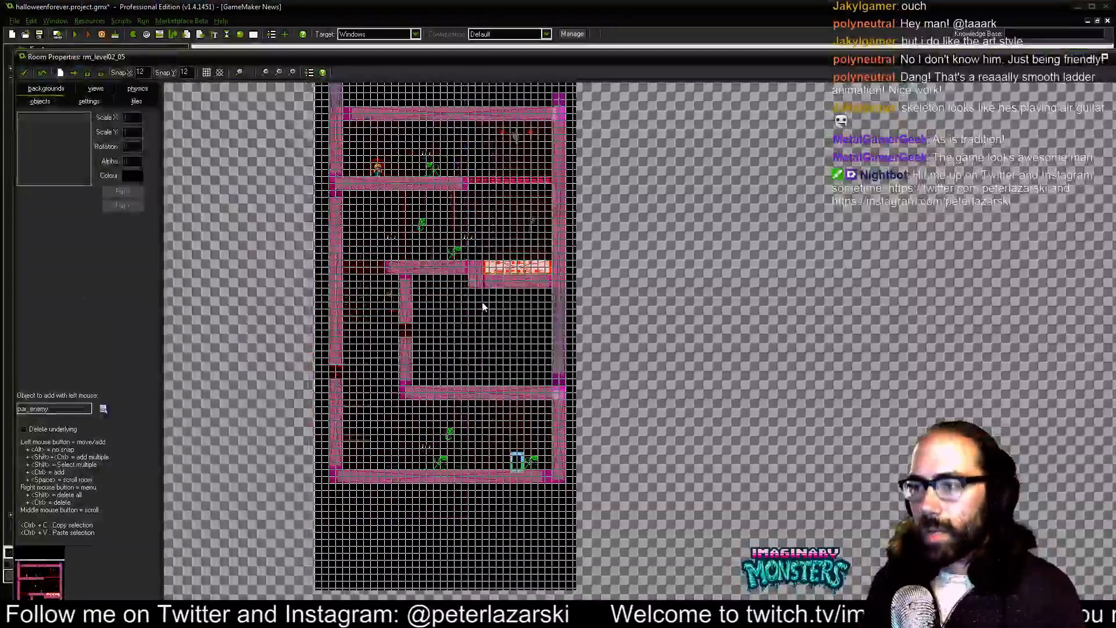
scroll(455, 282, up, 4)
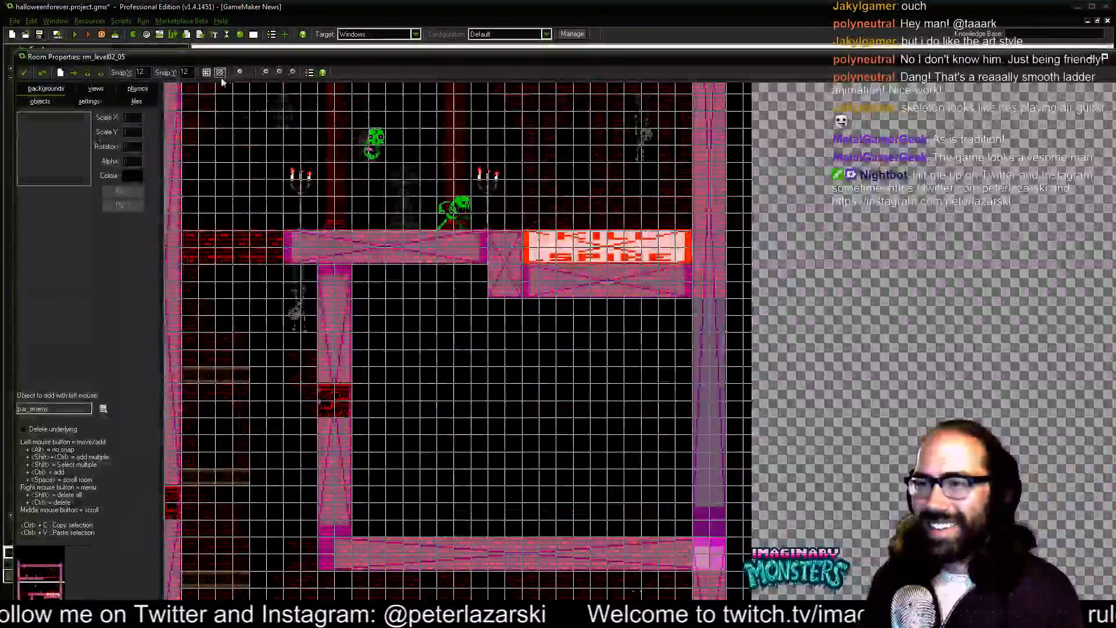
drag(348, 323, 416, 271)
scroll(428, 308, up, 3)
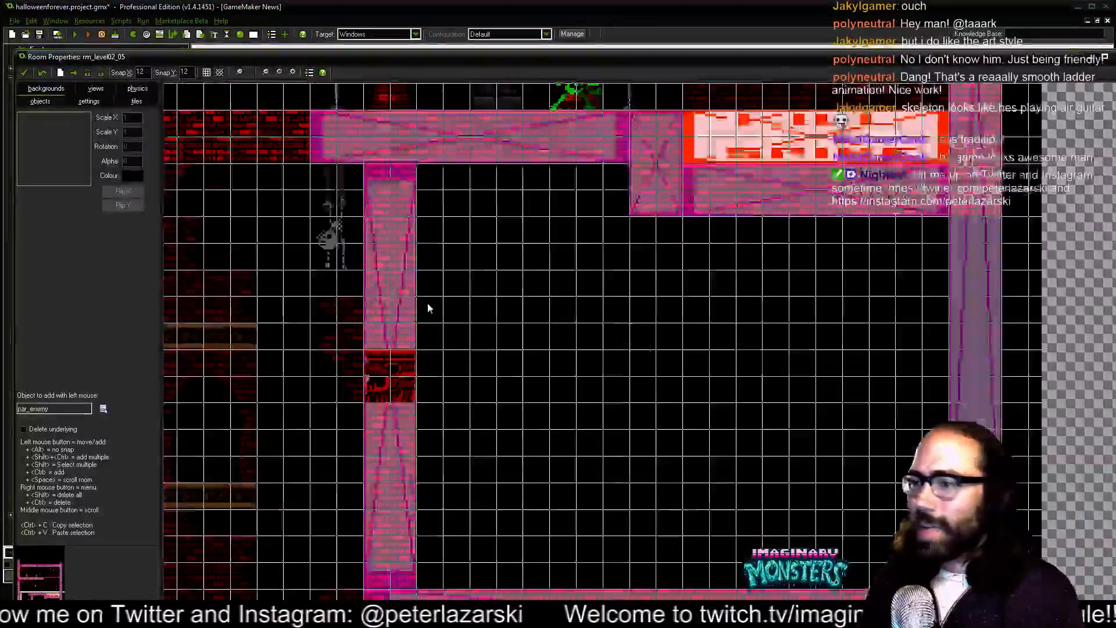
drag(280, 369, 307, 316)
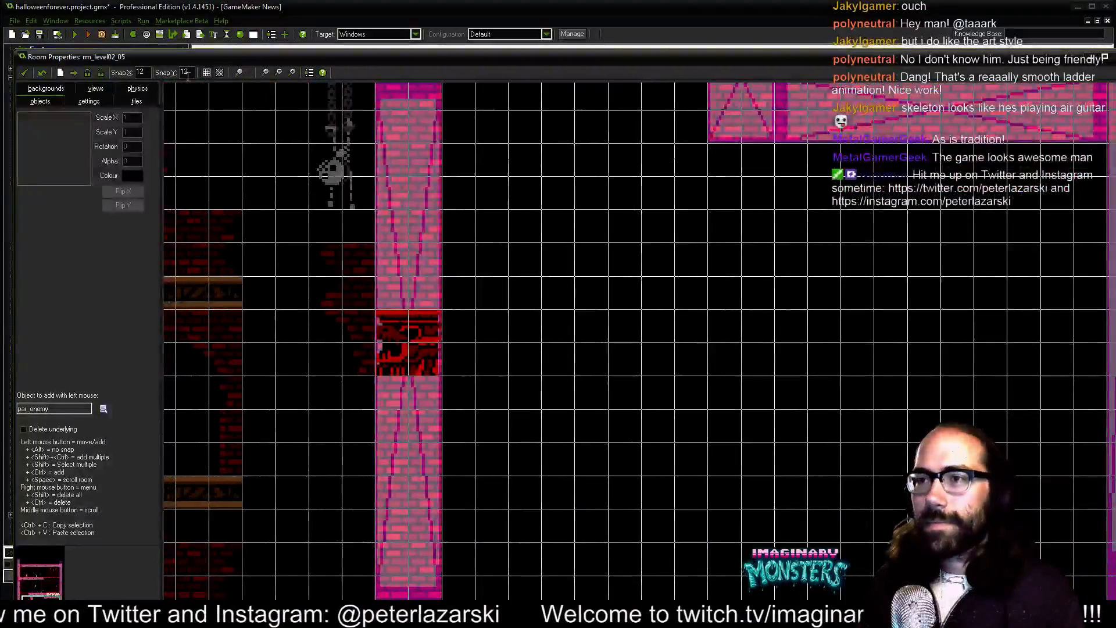
- Take the brick tiles out of the wall space directly below both red fireball heads
click(125, 102)
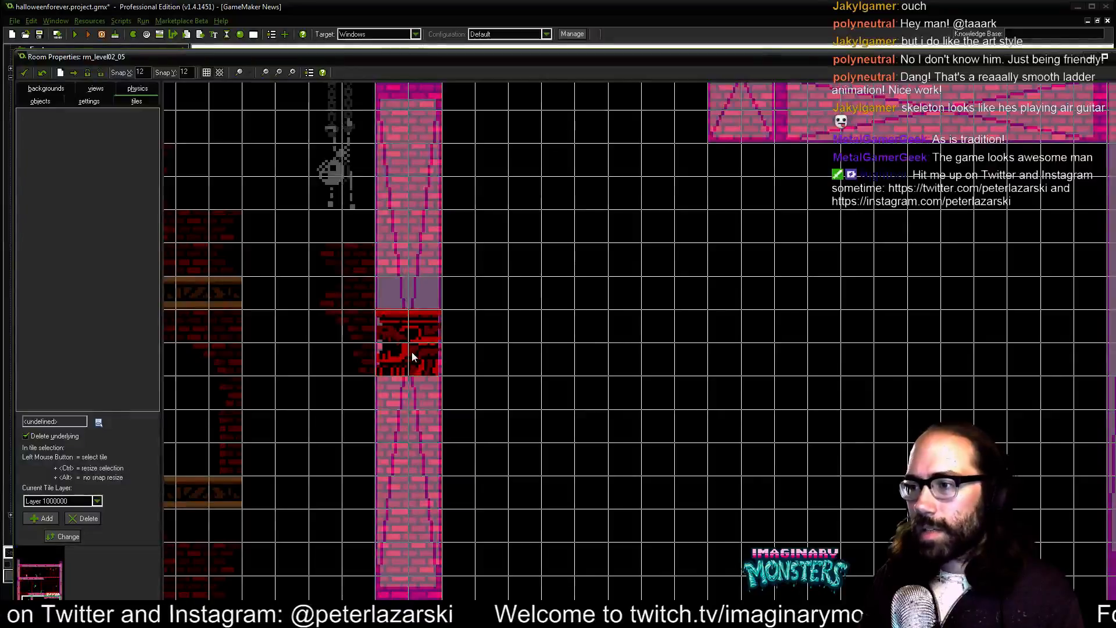
drag(423, 346, 507, 340)
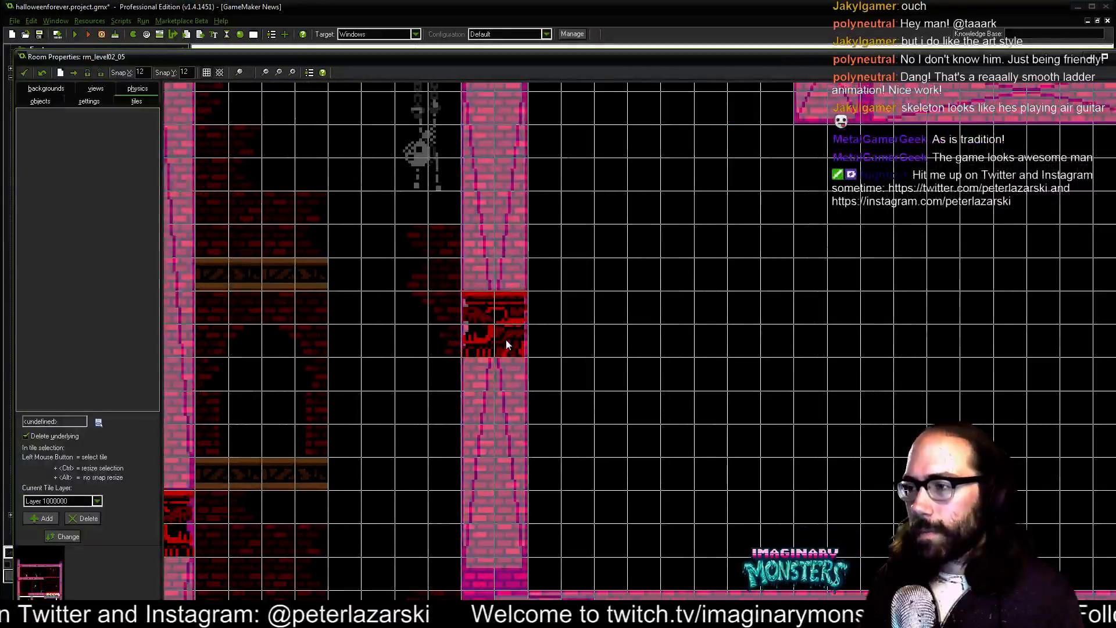
right_click(505, 337)
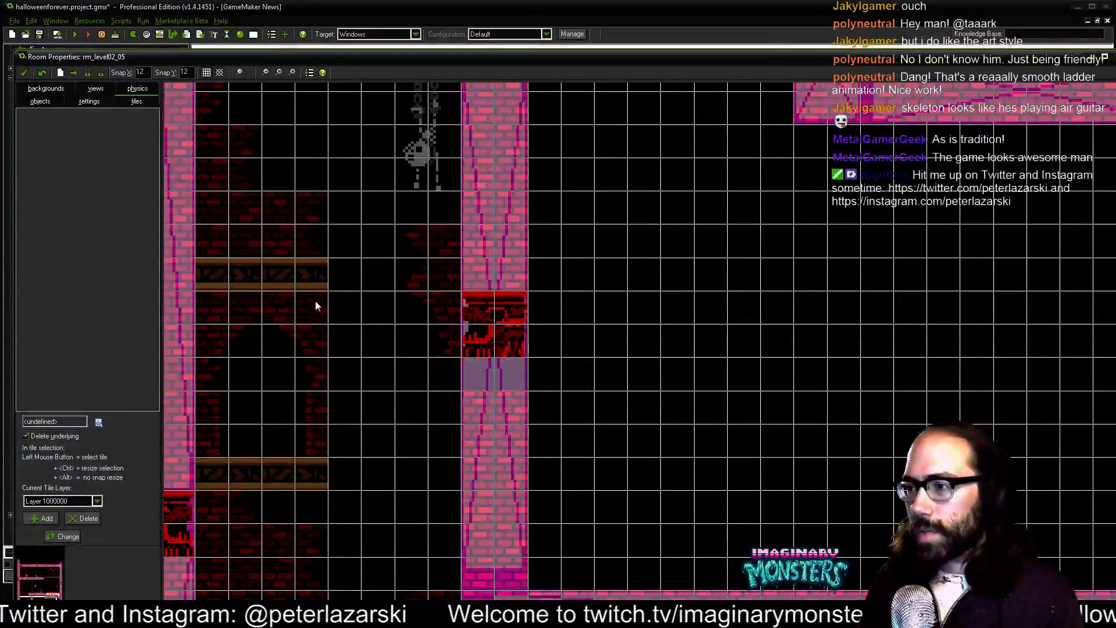
drag(362, 391, 510, 273)
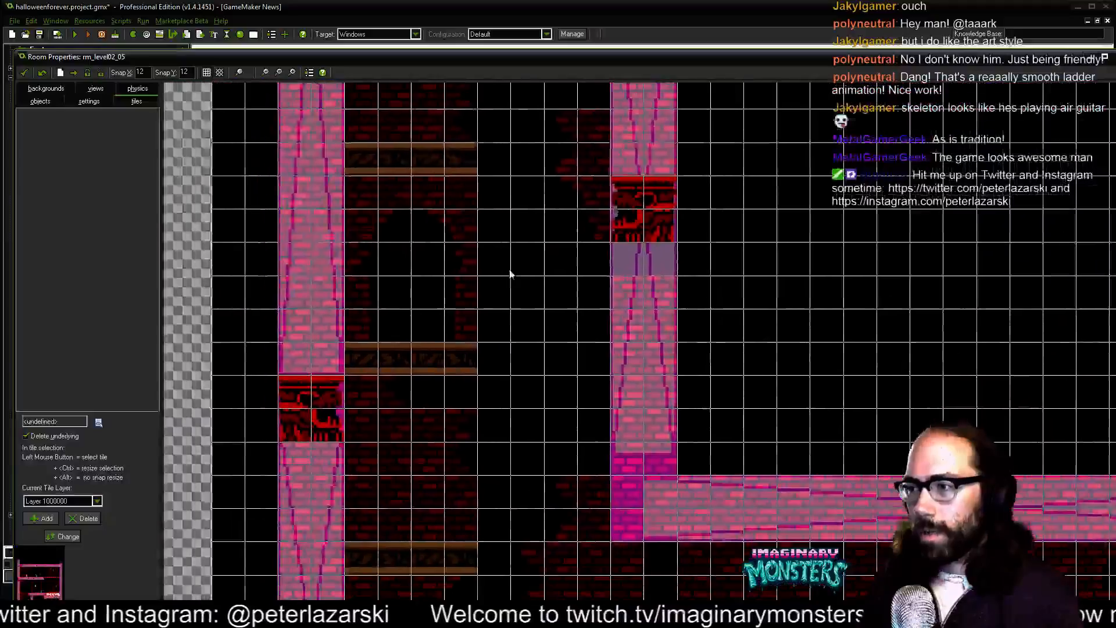
right_click(310, 422)
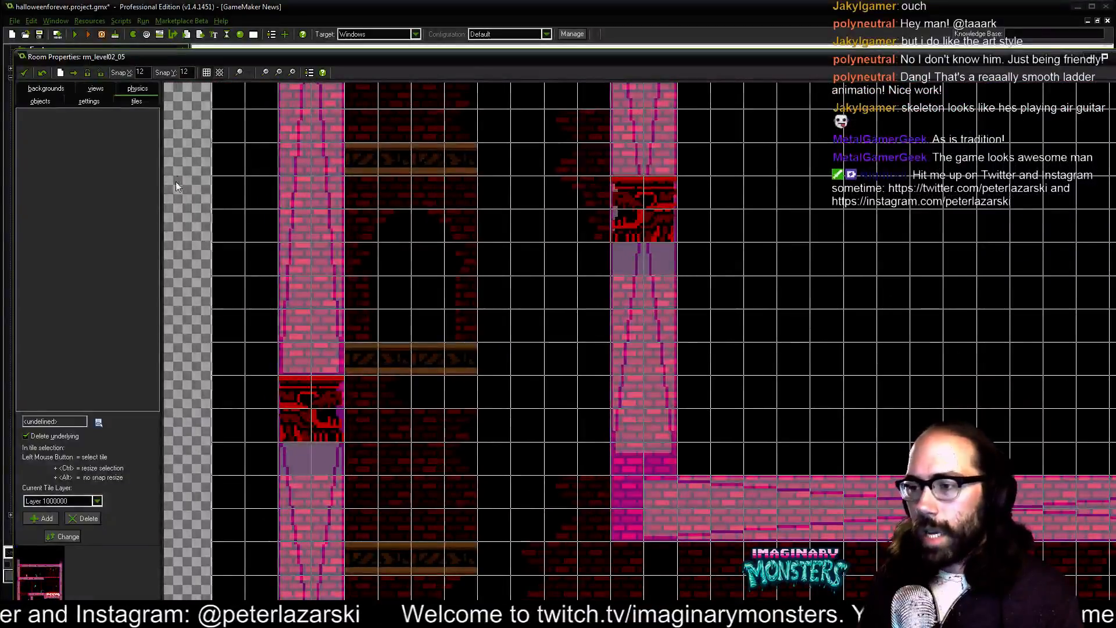
- Move both fireball head objects down one 12-pixel grid cell in the shaft walls and hide the grid
click(49, 103)
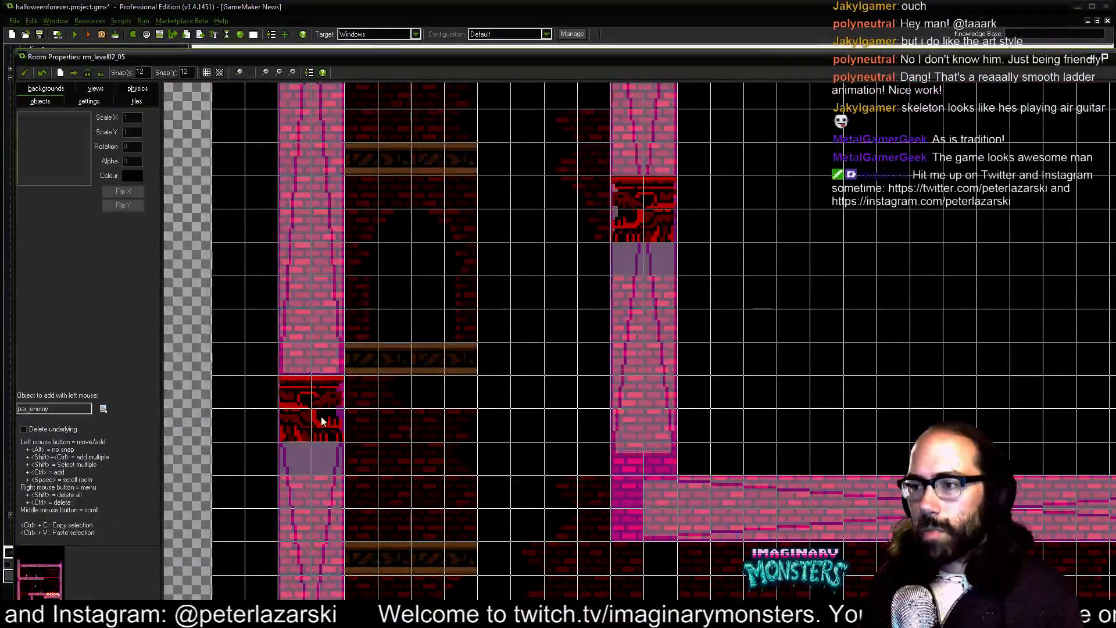
drag(322, 421, 321, 454)
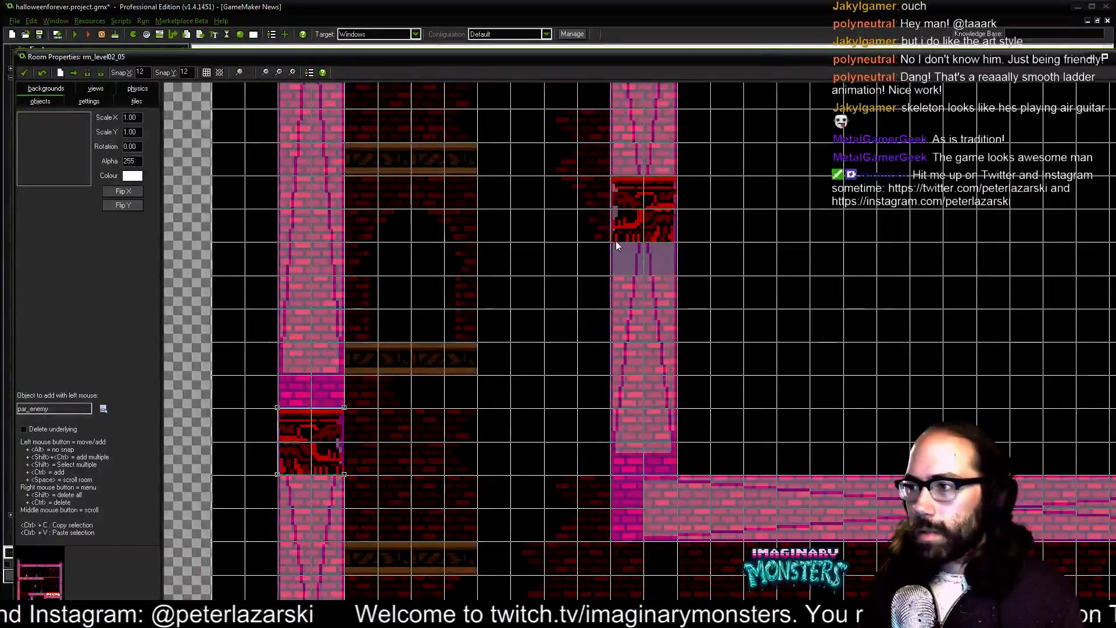
drag(620, 189, 621, 223)
drag(730, 342, 711, 394)
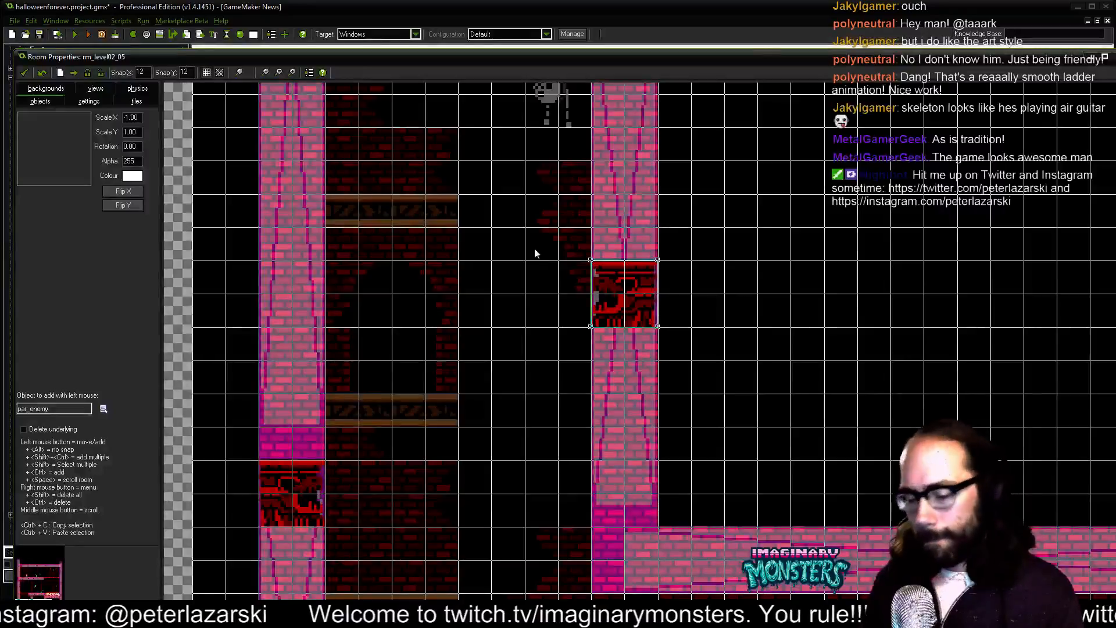
click(207, 73)
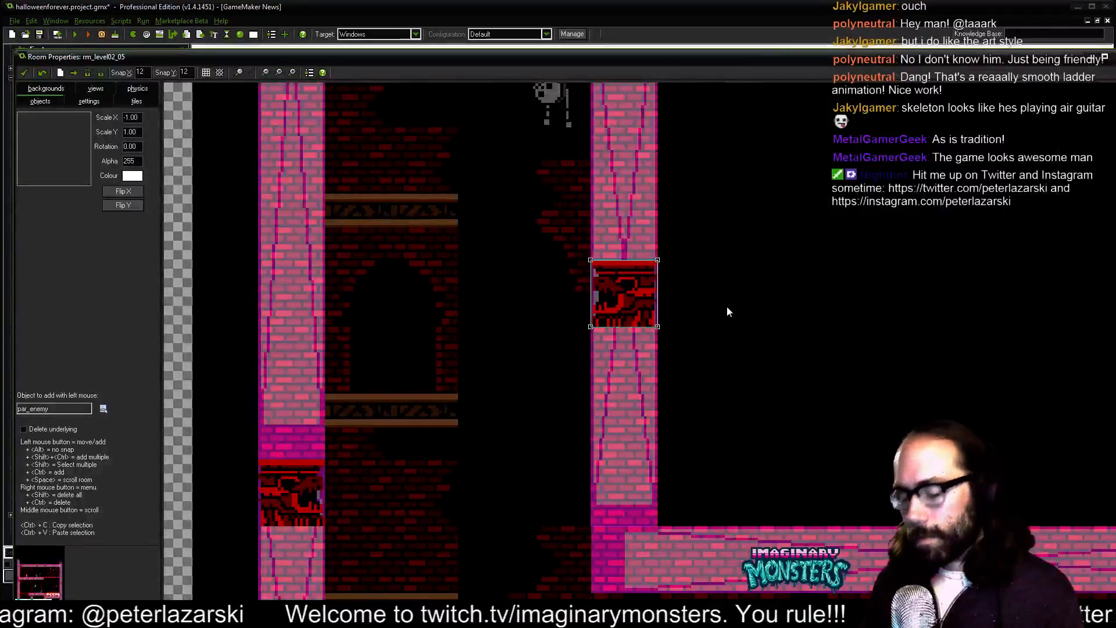
- Save the project and close room rm_level02_05, keeping its changes
key(ctrl+s)
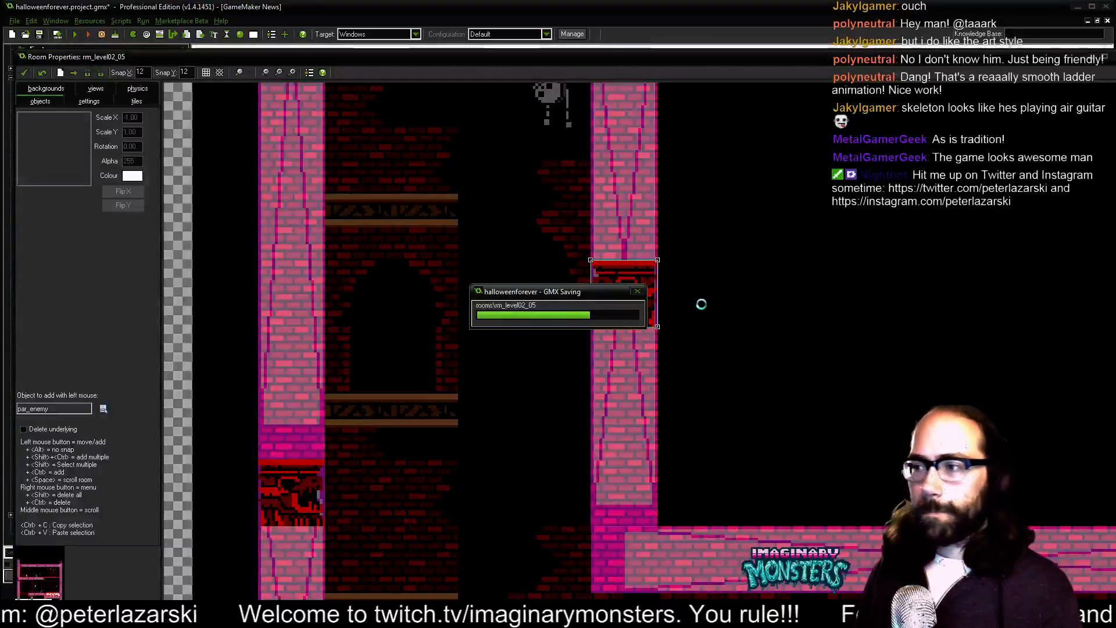
click(24, 73)
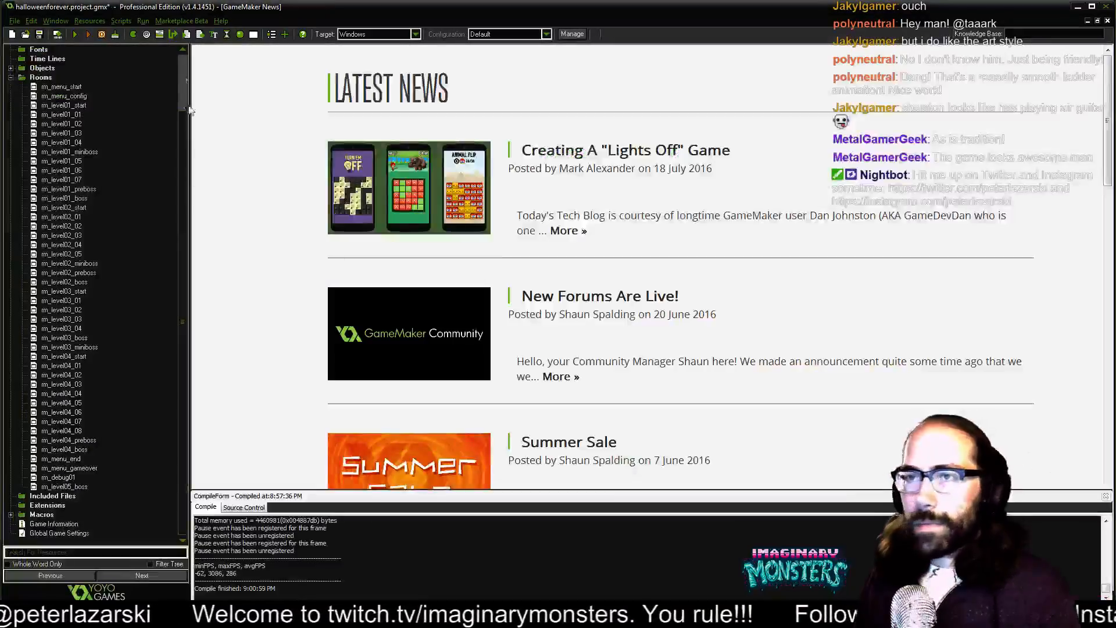
click(84, 35)
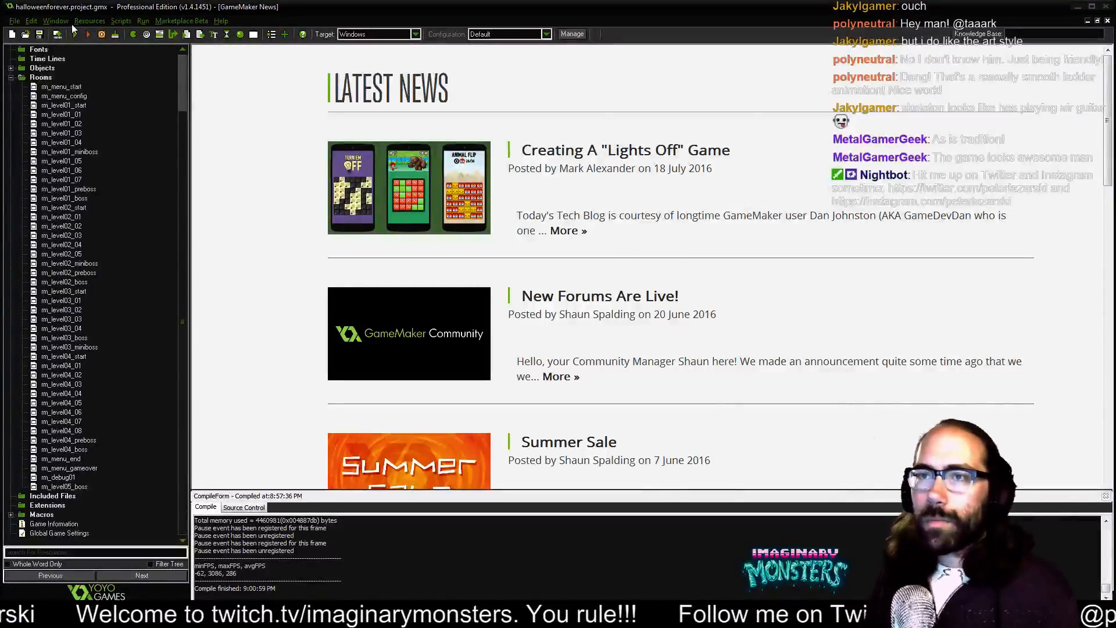
- Run the game, maximize its window, start playing and walk out of the starting doorway
click(75, 35)
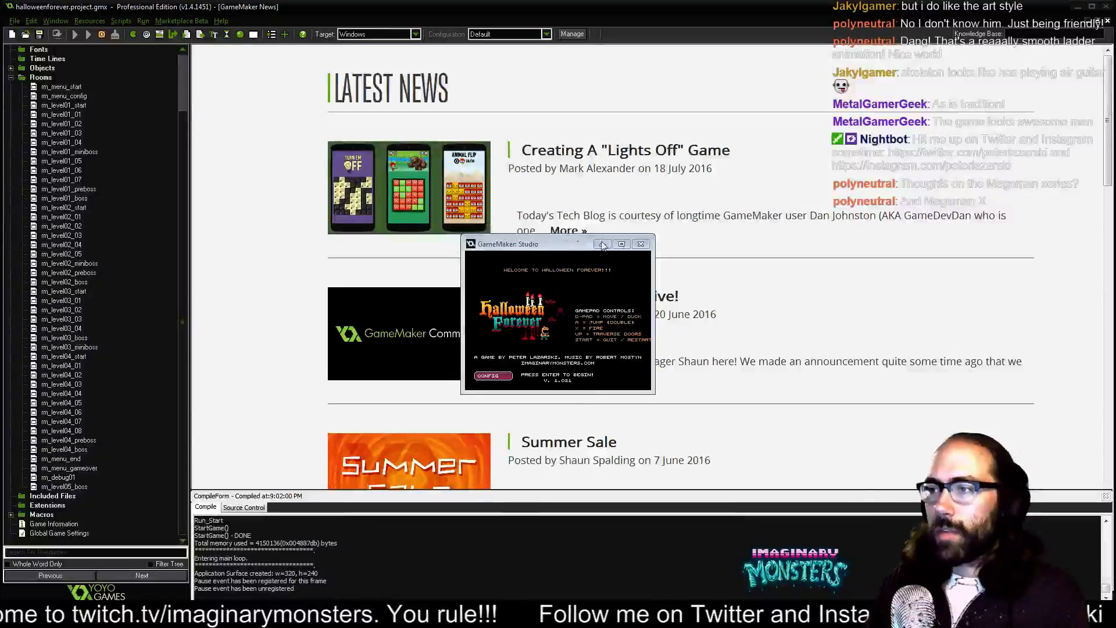
click(621, 244)
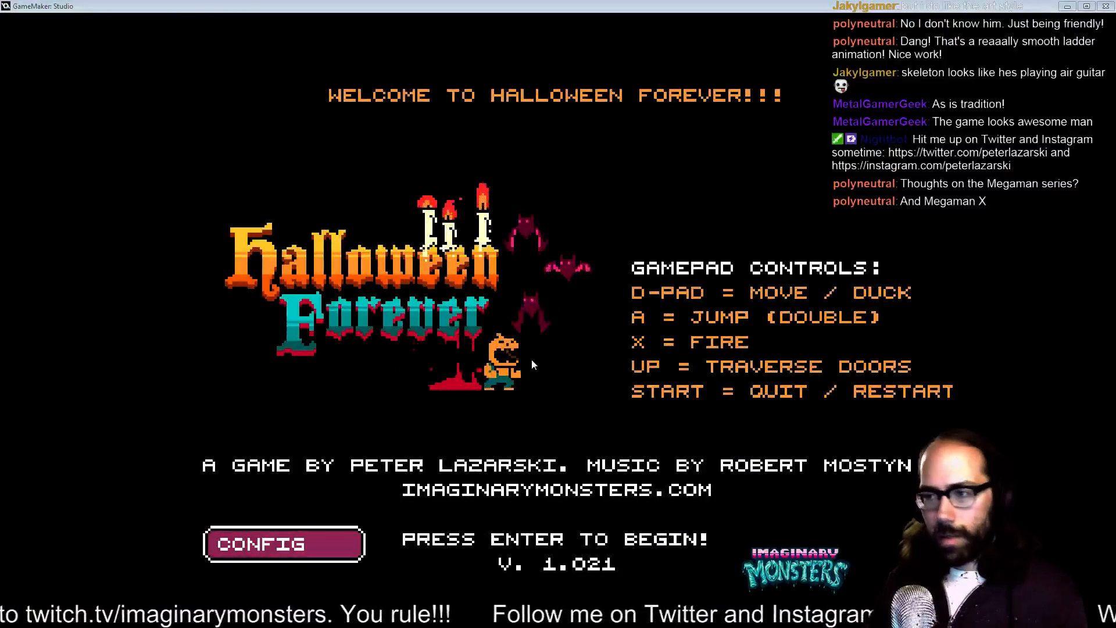
key(Return)
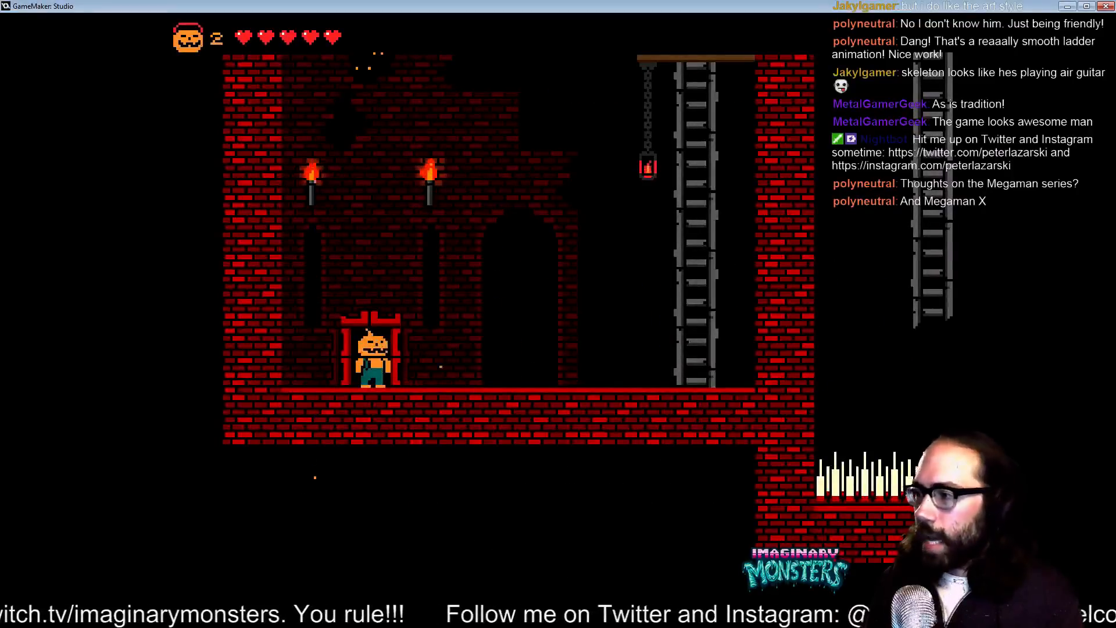
key(Right)
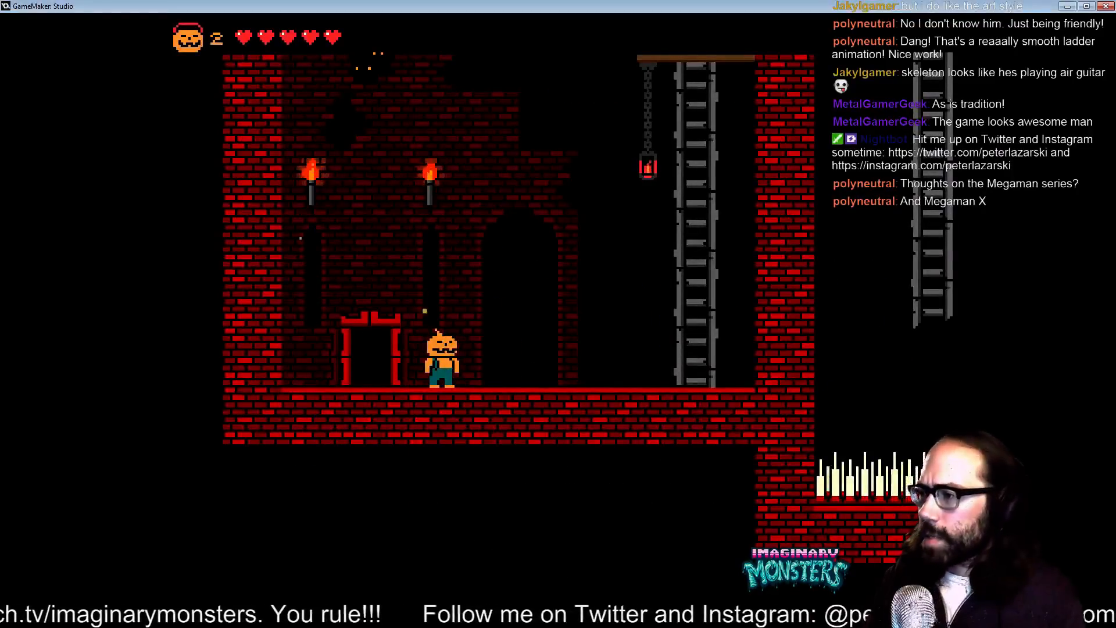
- Climb the ladder, cross to the long shaft ladder and go down it past both fireball heads to check their placement
key(Right)
key(Up)
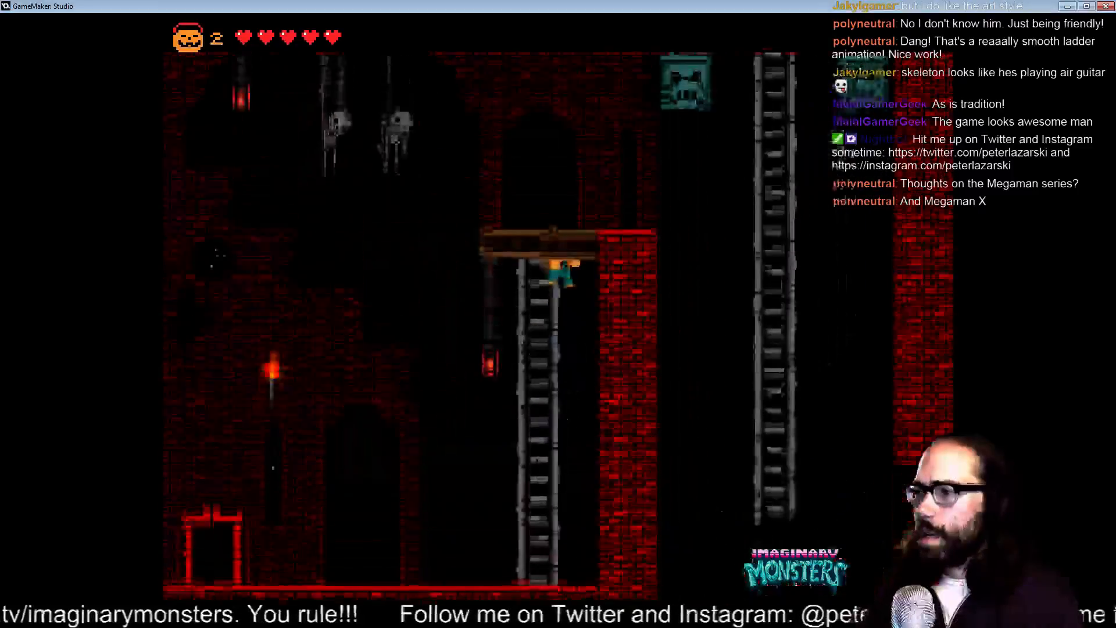
key(Right)
key(Up)
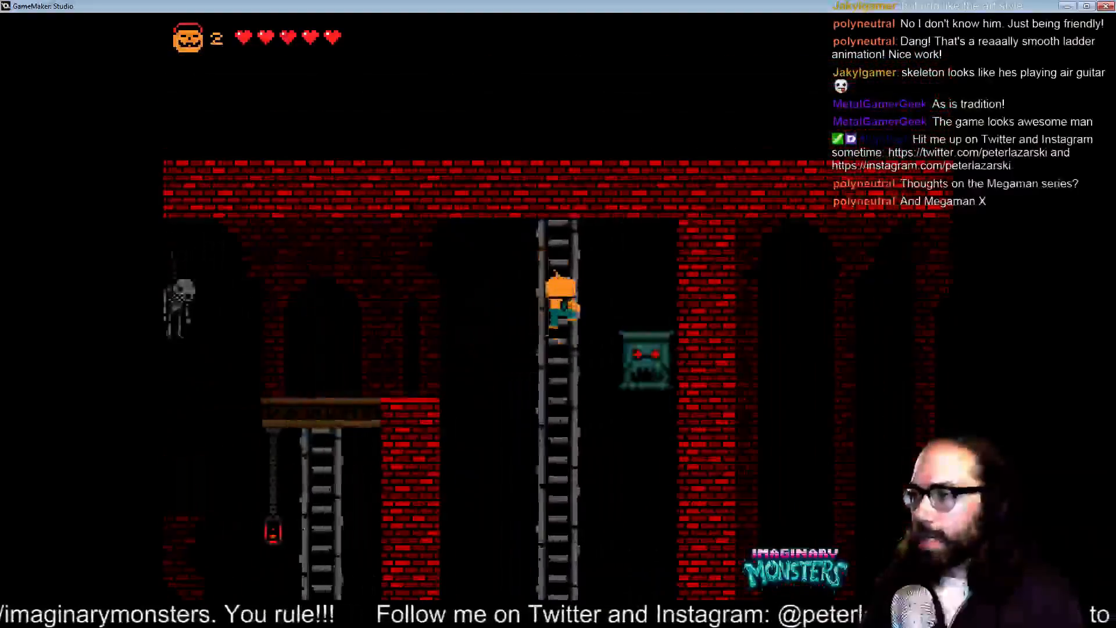
key(Down)
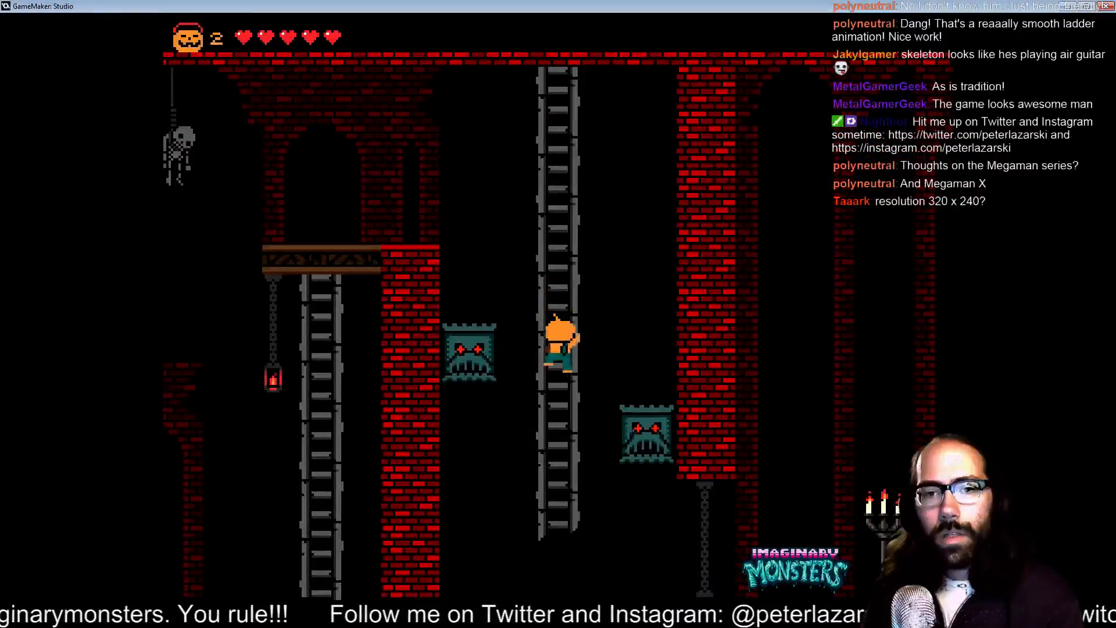
key(Down)
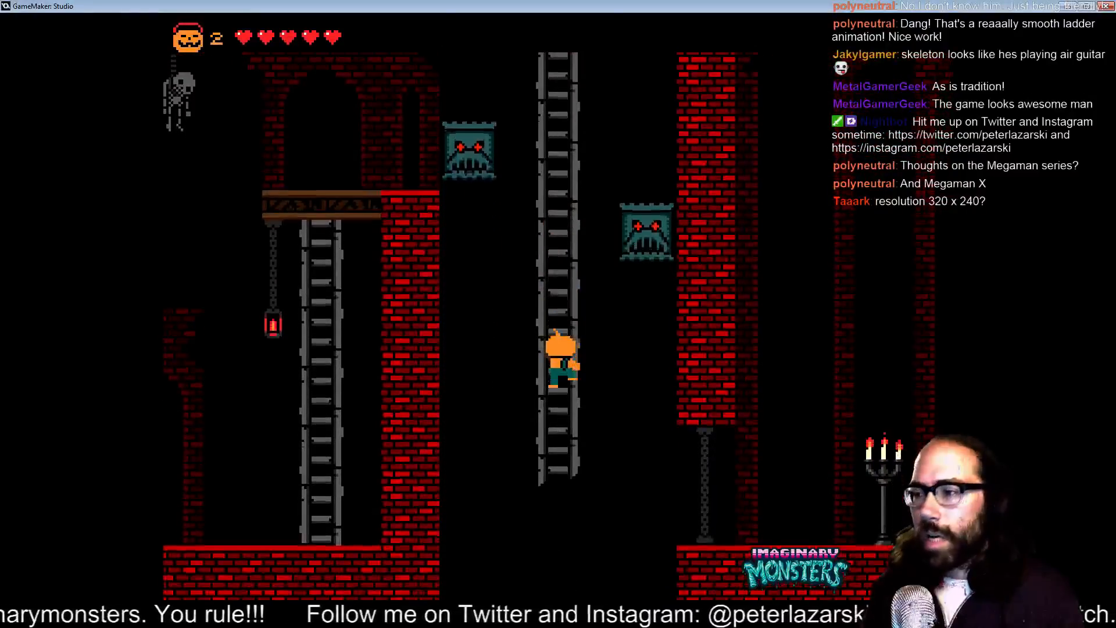
- Jump off the shaft ladder over the spikes to the candelabra ledge and climb the brick stairs
key(Right)
key(space)
key(space)
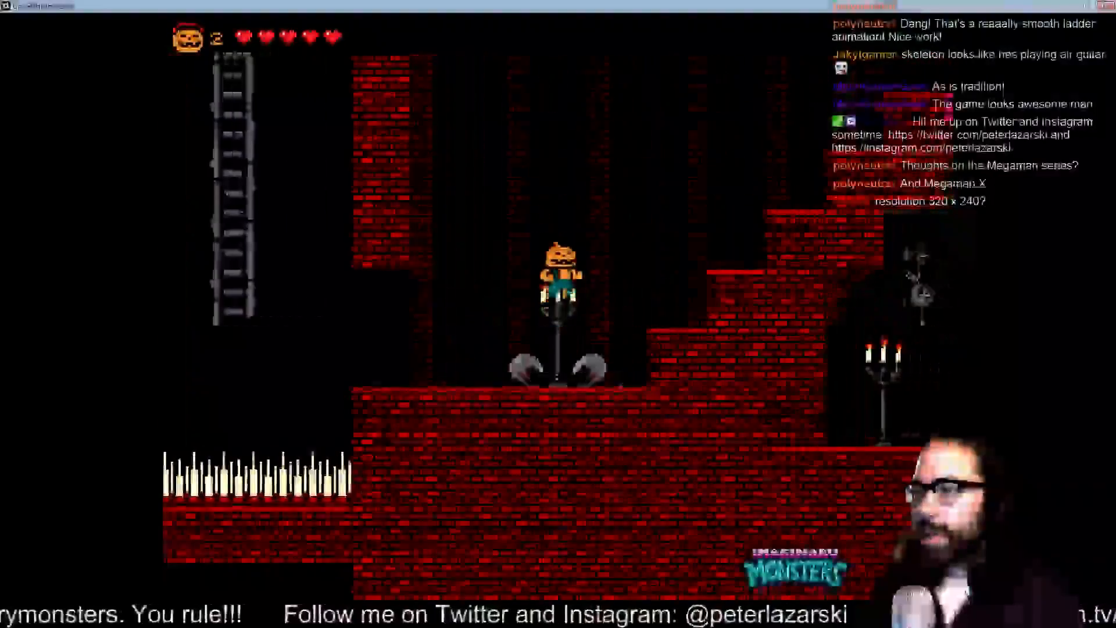
key(Right)
key(space)
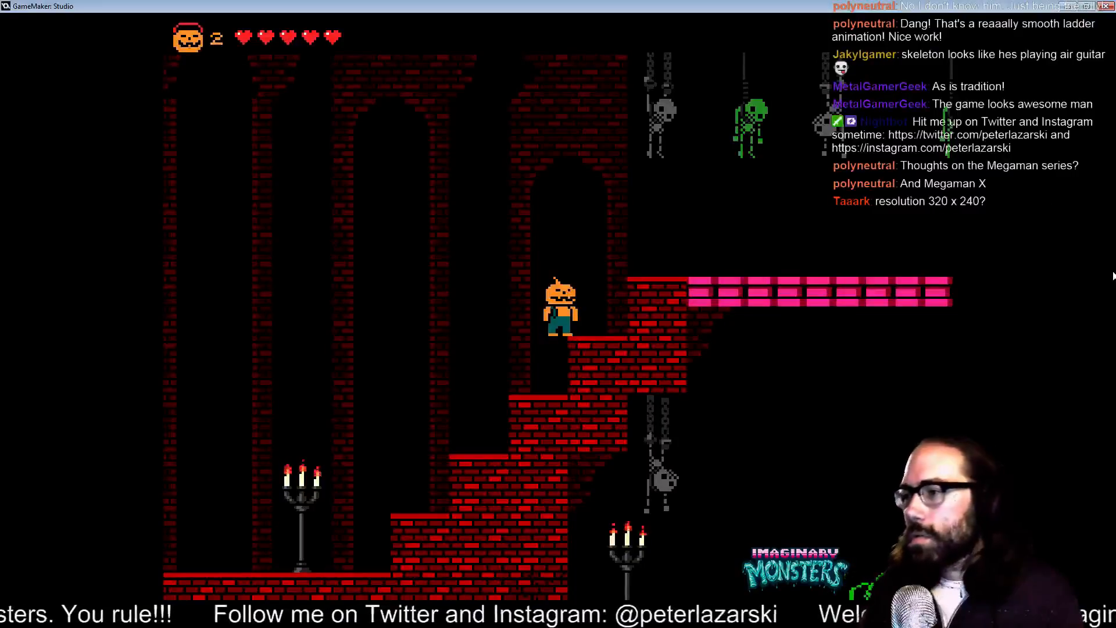
key(Right)
key(Left)
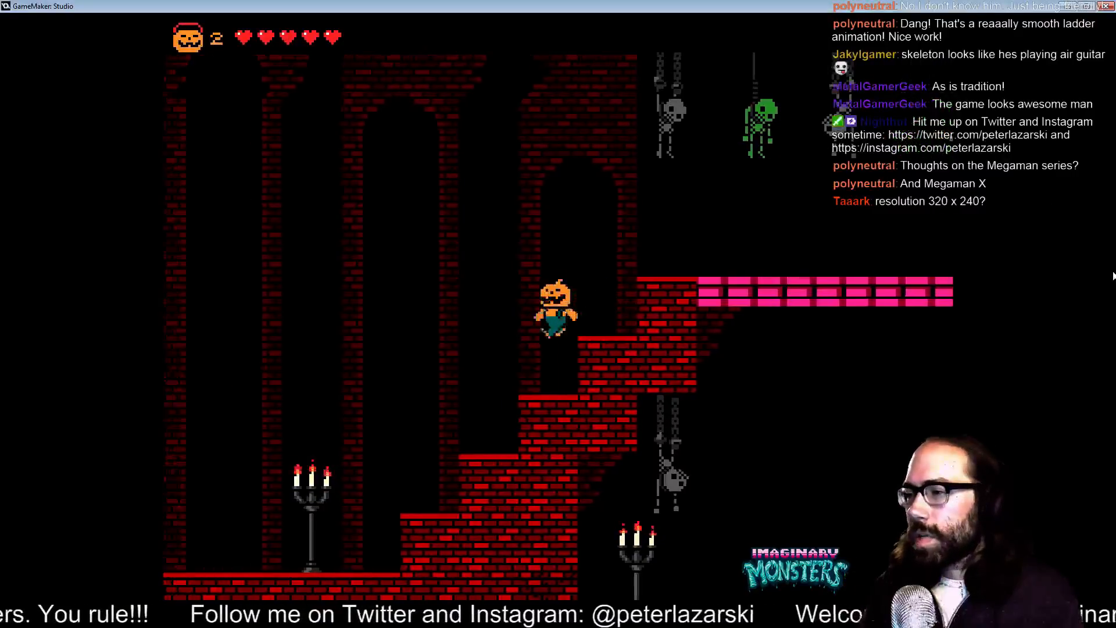
- Reach the top of the stairs, cross the pink-block bridge past the green skeletons and enter the red door
key(space)
key(Right)
key(space)
key(Right)
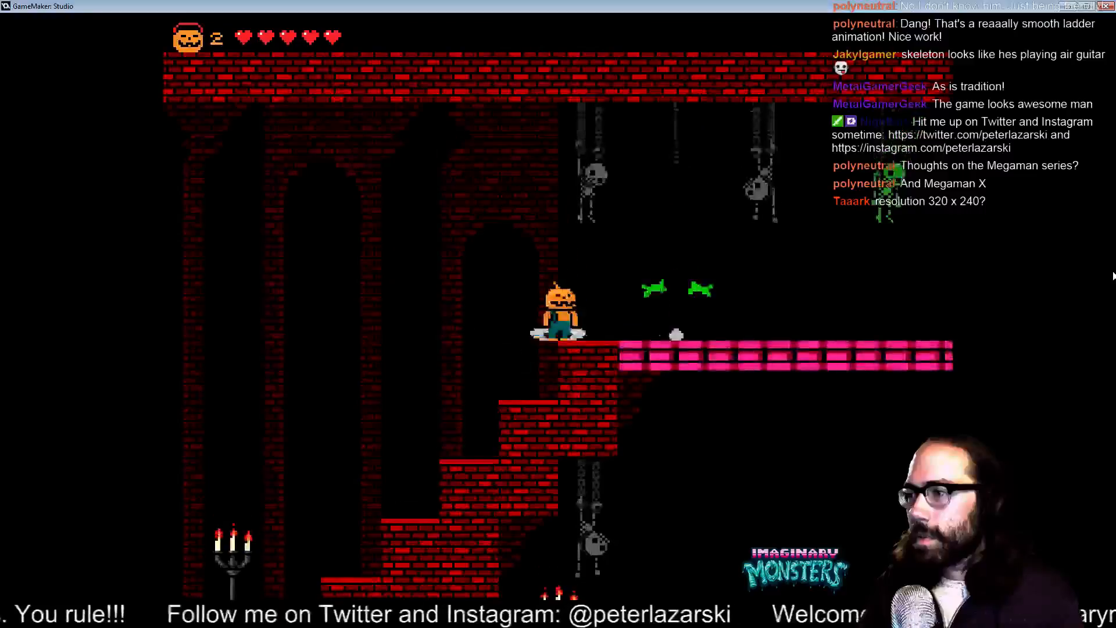
key(space)
key(space)
key(Right)
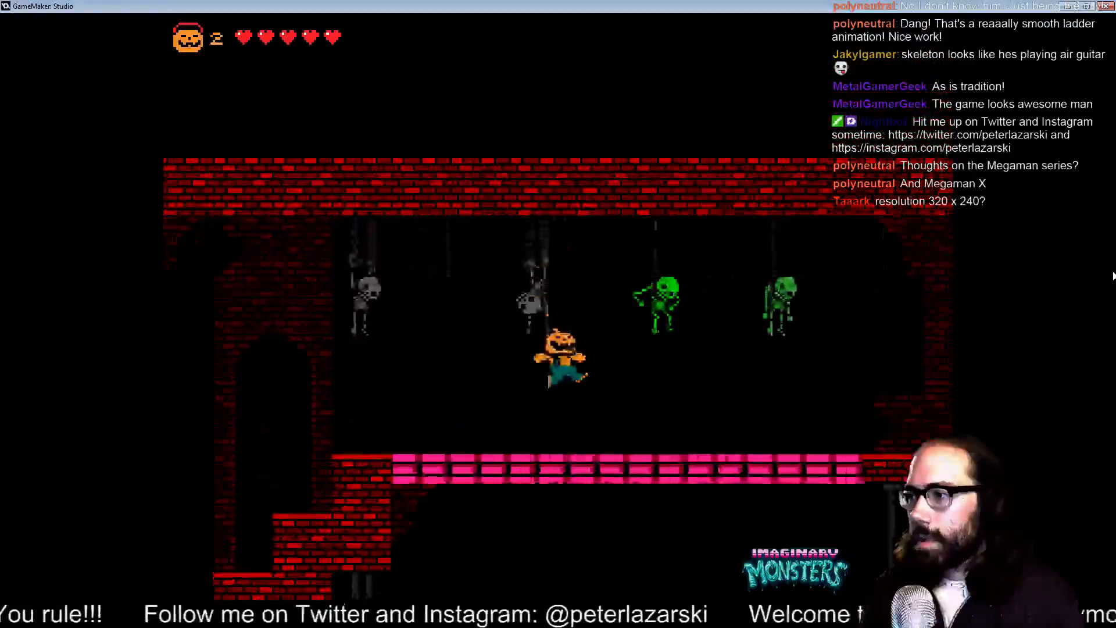
key(space)
key(Right)
key(space)
key(Right)
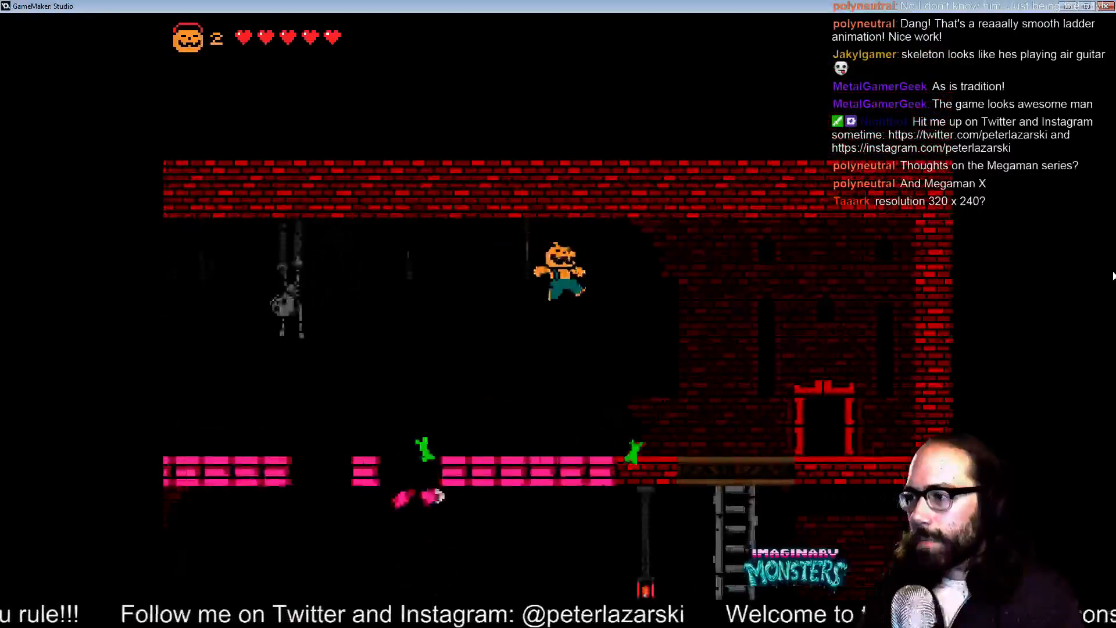
key(space)
key(Up)
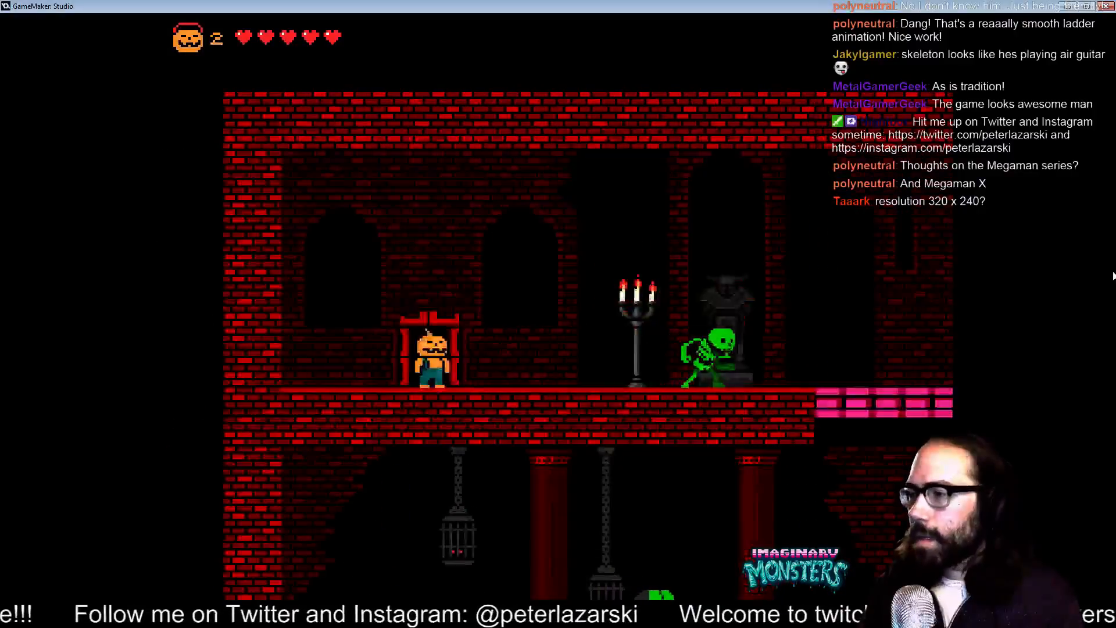
- Walk past the candelabra and statue, test a double jump near the green skeleton and stand at the brick ledge's edge
key(Right)
key(Right)
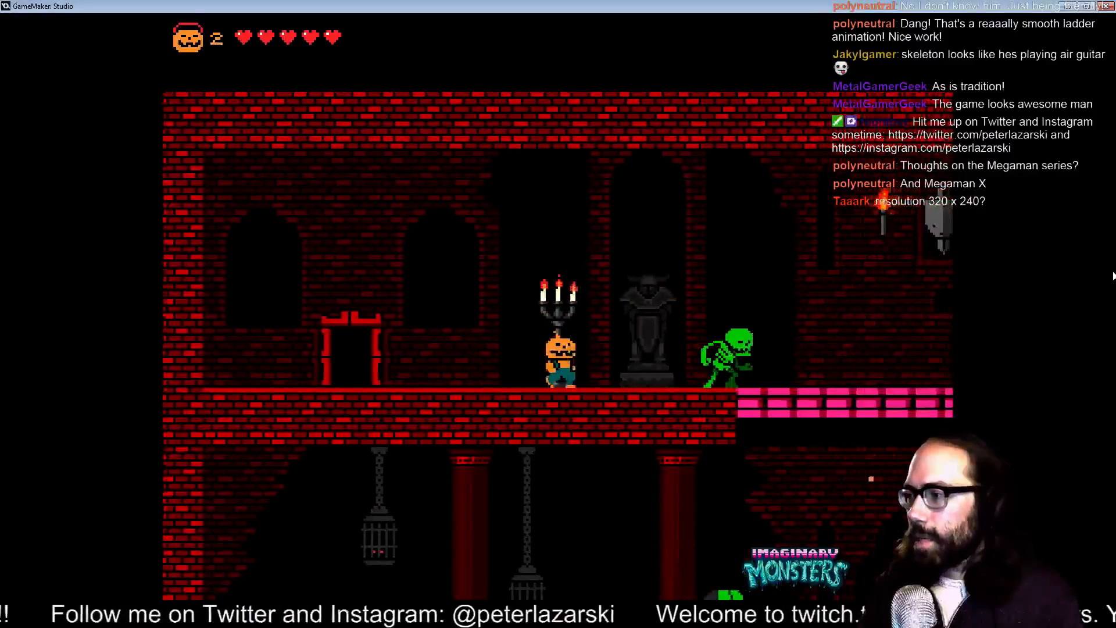
key(space)
key(Right)
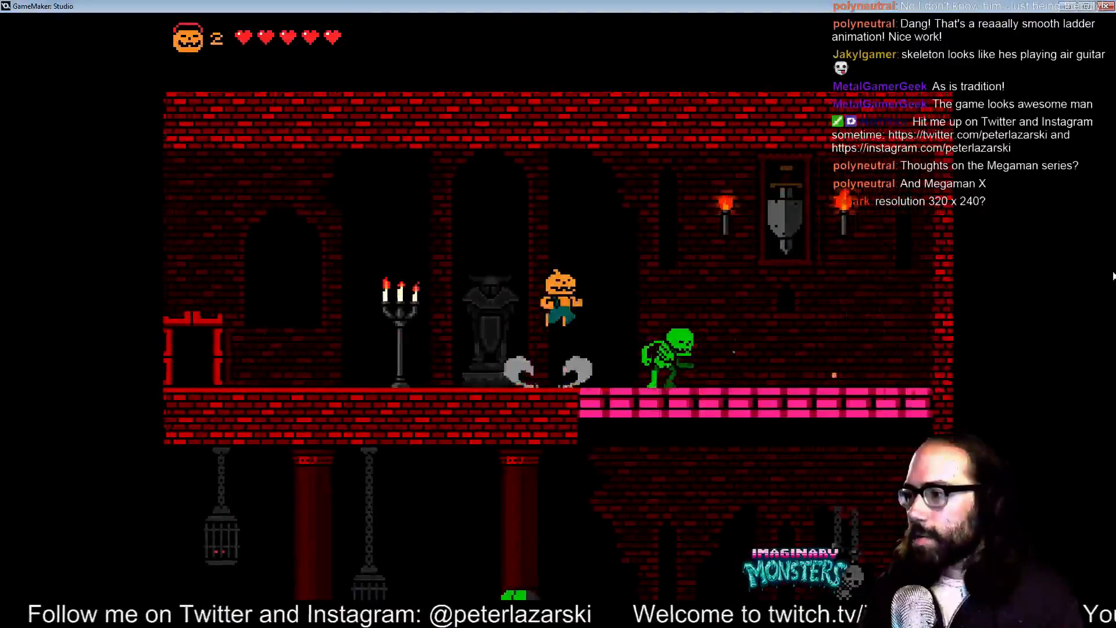
key(space)
key(Left)
key(Right)
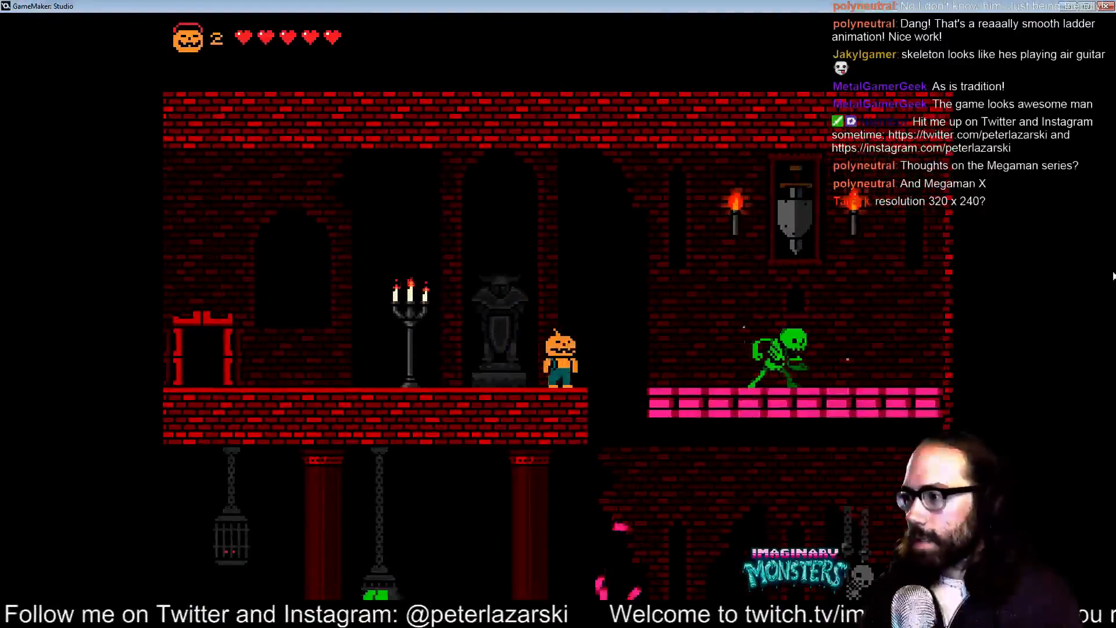
key(Right)
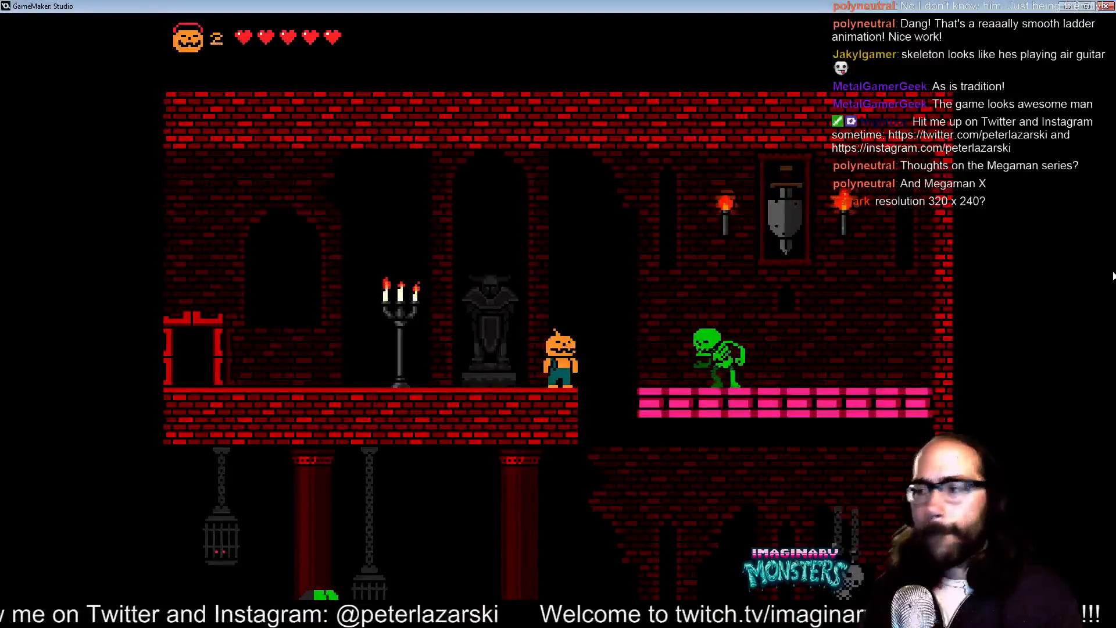
- Double-jump out over the green skeleton on the pink blocks and return to the brick ledge
key(space)
key(Right)
key(space)
key(Left)
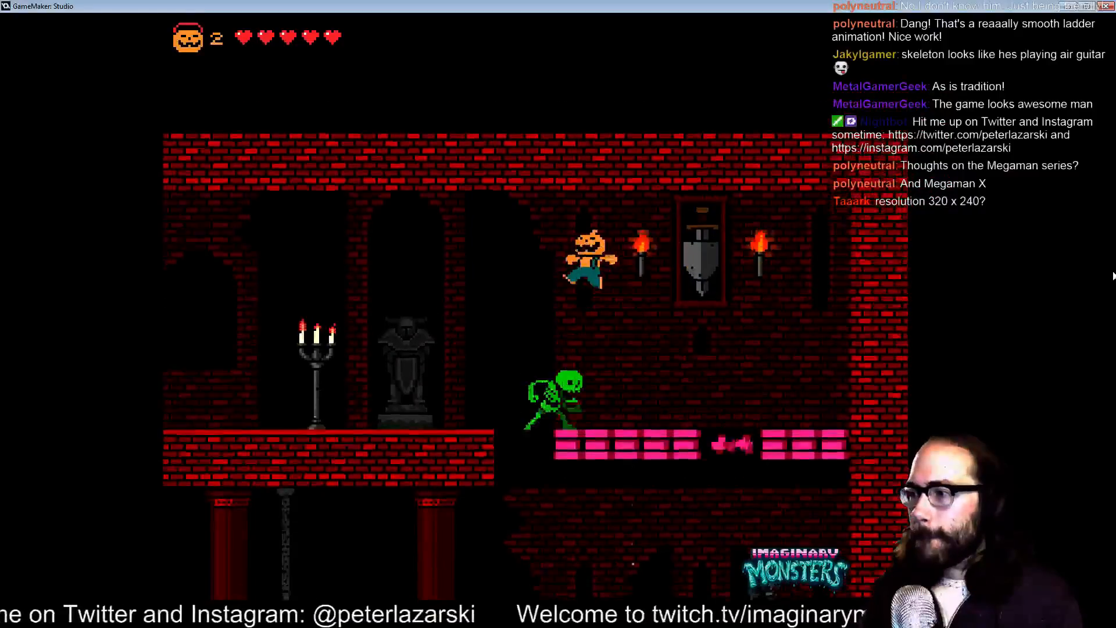
key(Right)
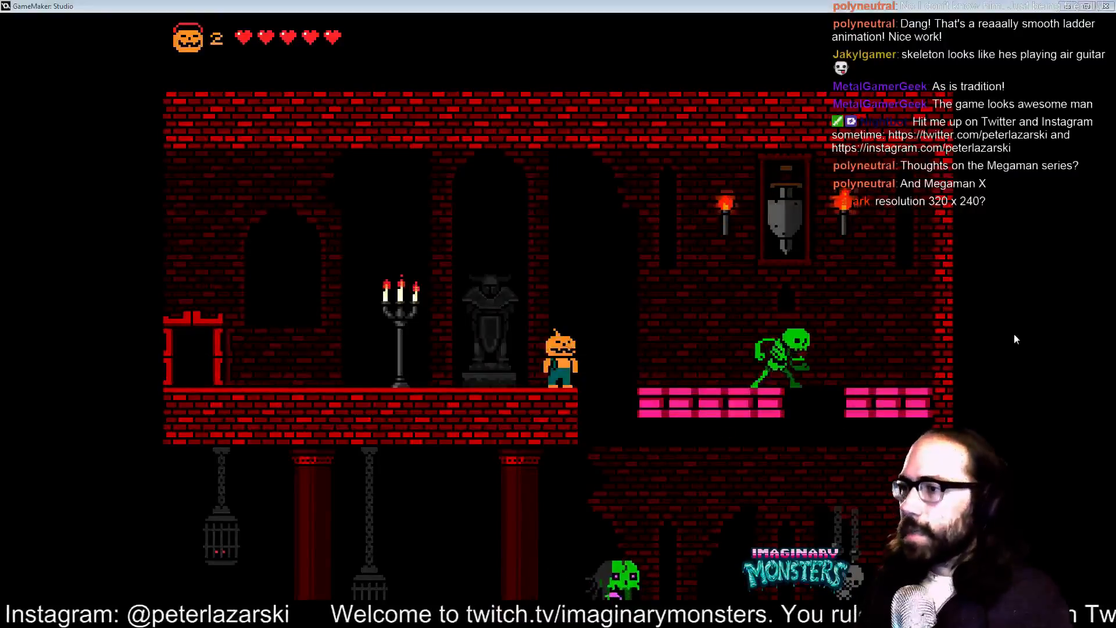
- Switch to the GIF recorder and set its frame rate to 30 FPS
right_click(923, 168)
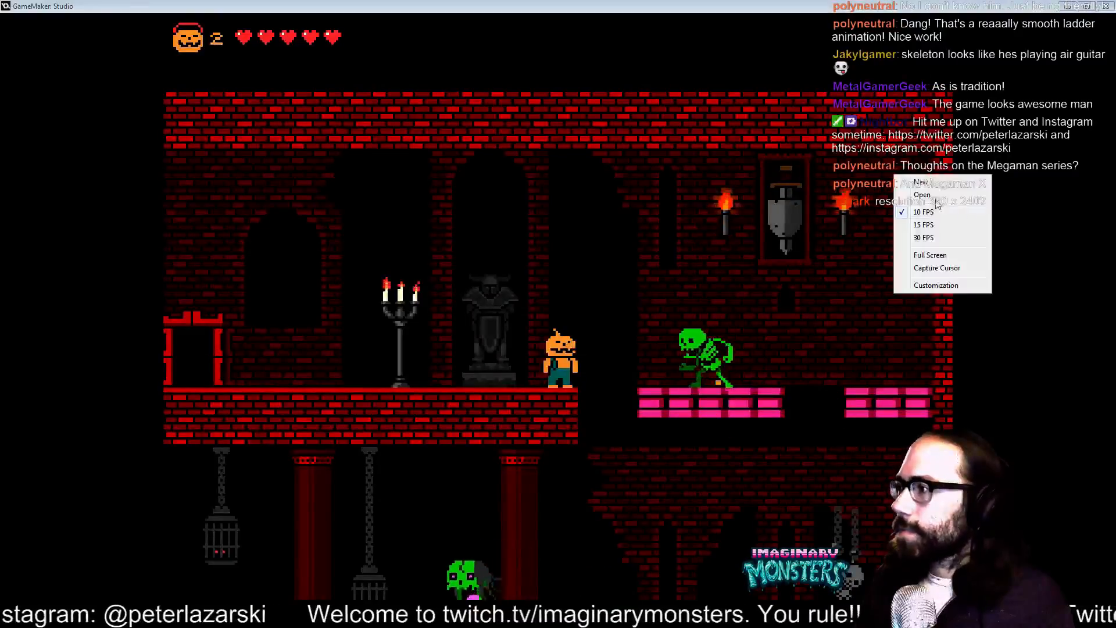
click(934, 237)
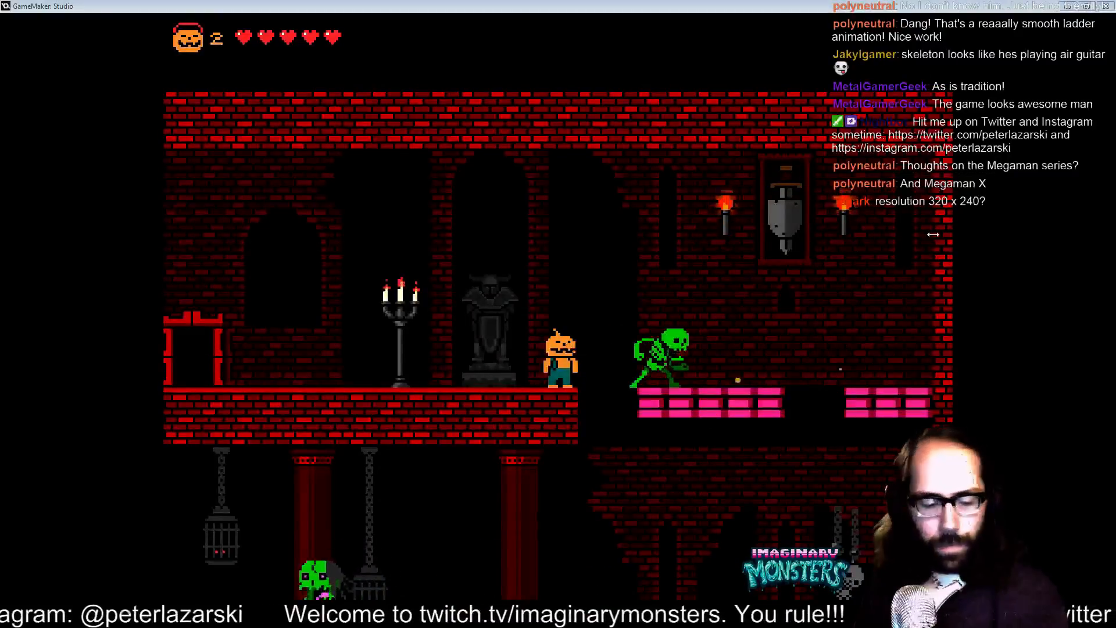
right_click(924, 194)
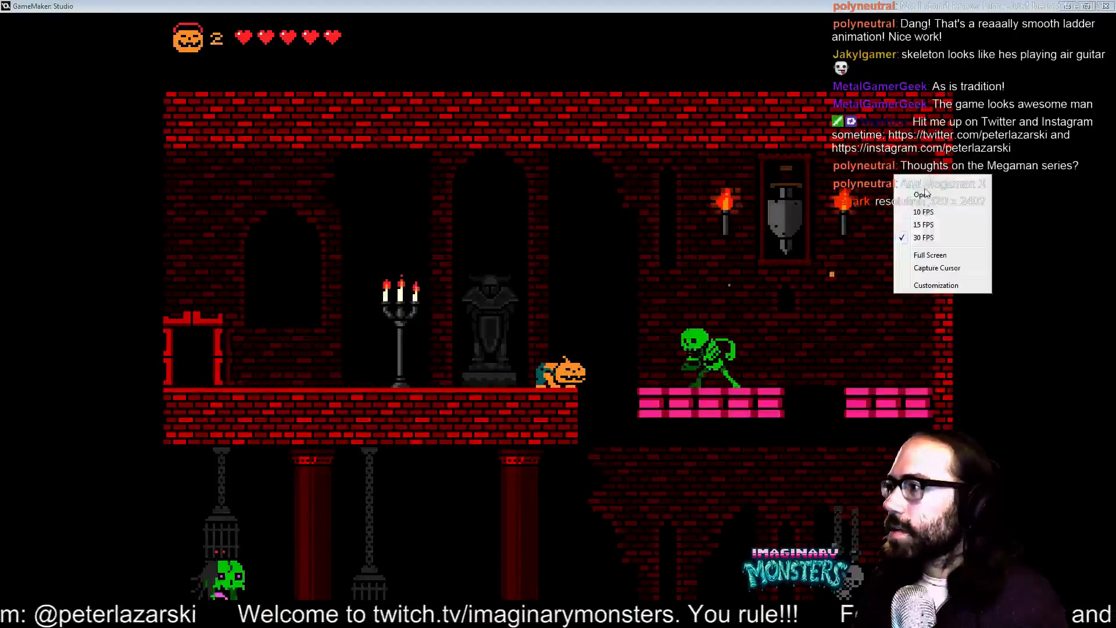
click(927, 238)
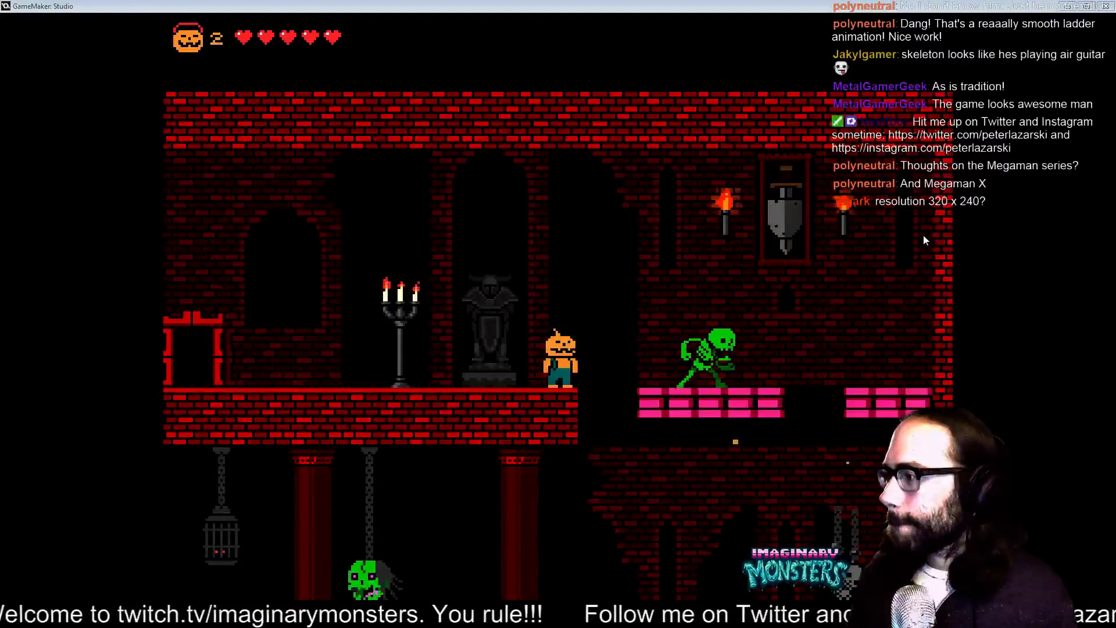
- Choose Custom color reduction for the recorded GIF and set its Snap To value to 13 in the preview
right_click(893, 248)
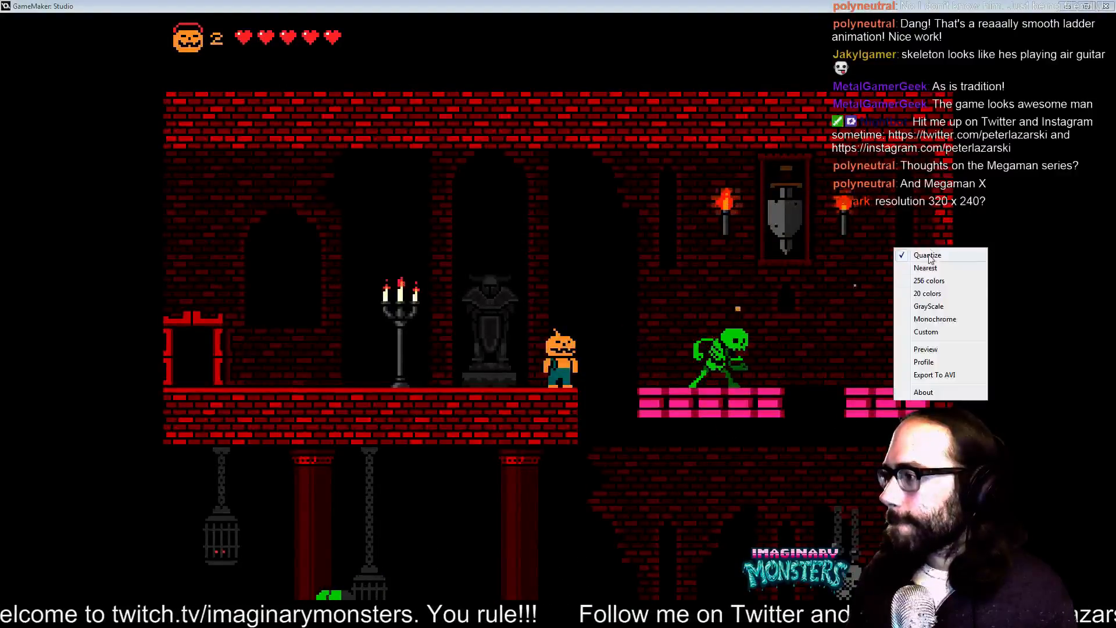
click(926, 332)
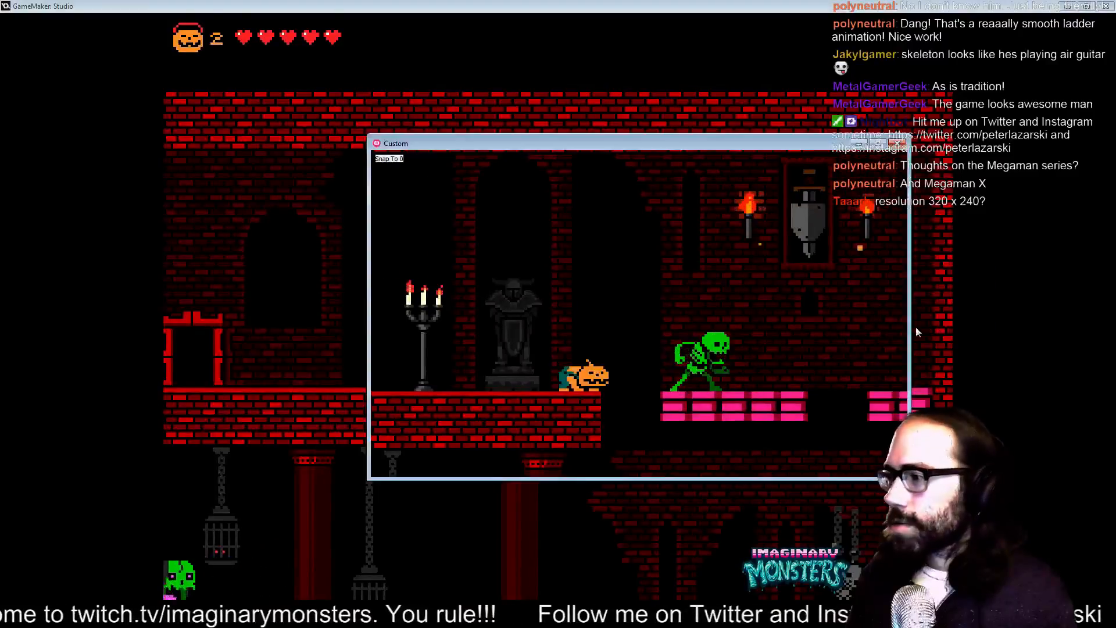
drag(661, 142, 384, 57)
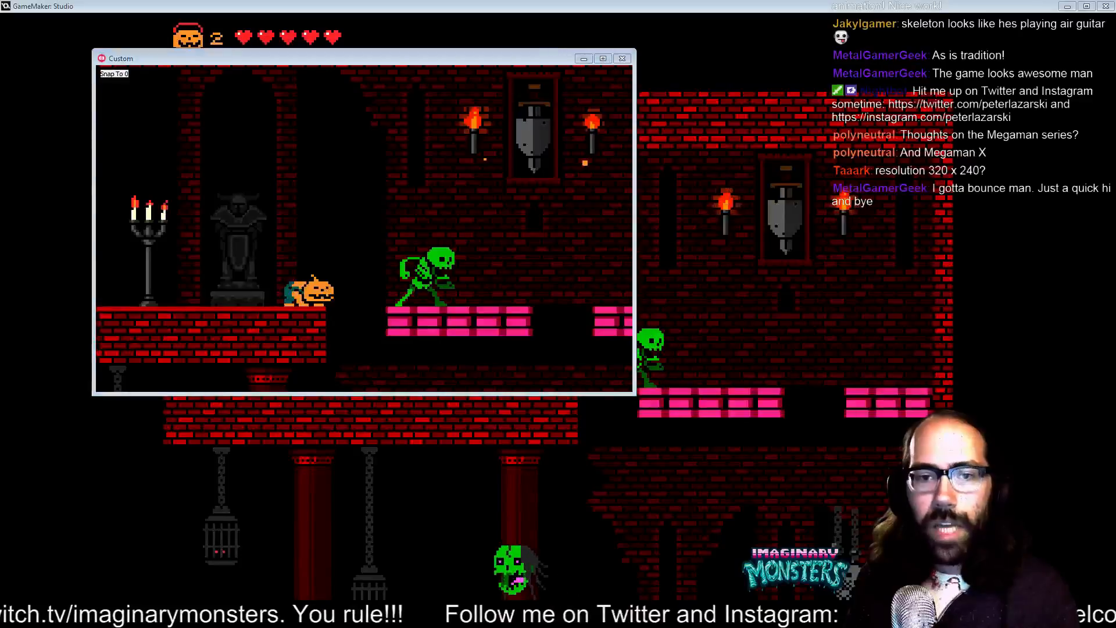
click(118, 79)
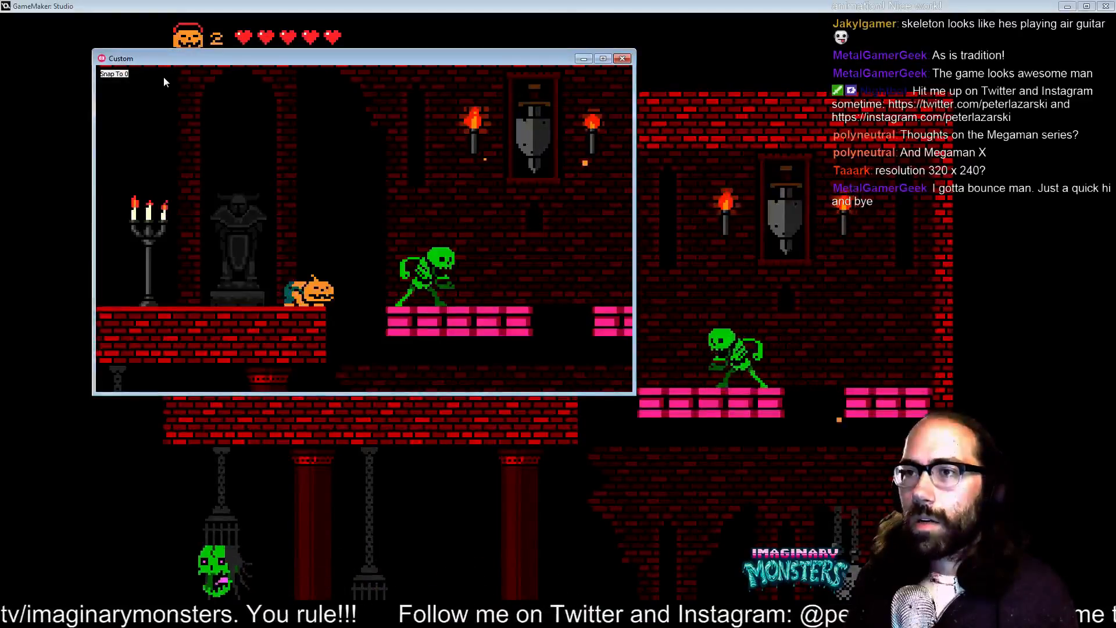
click(115, 75)
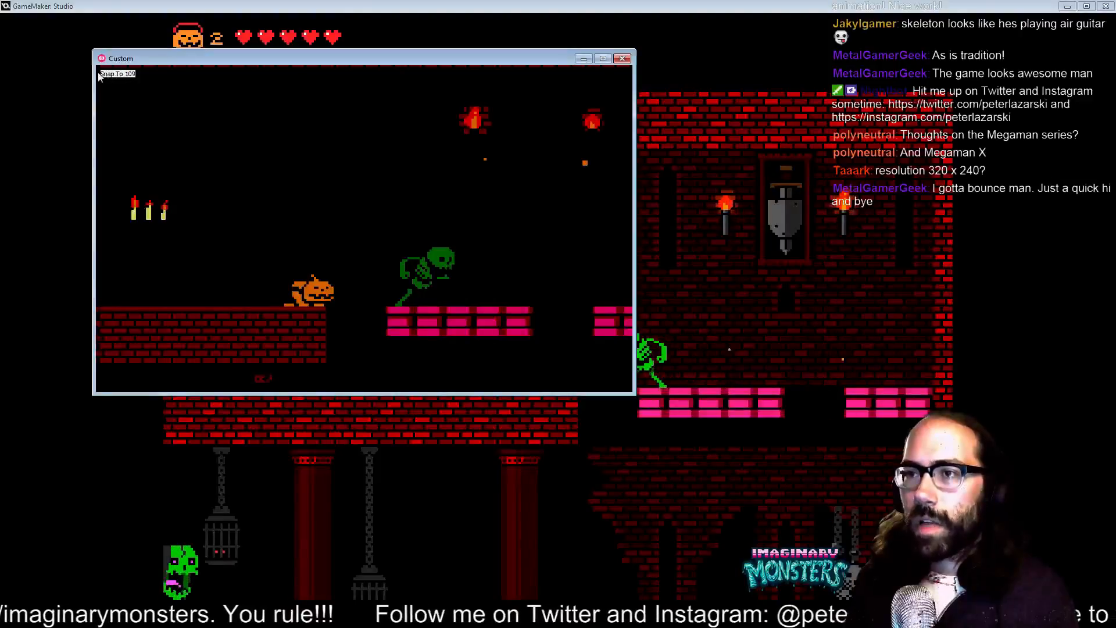
click(121, 77)
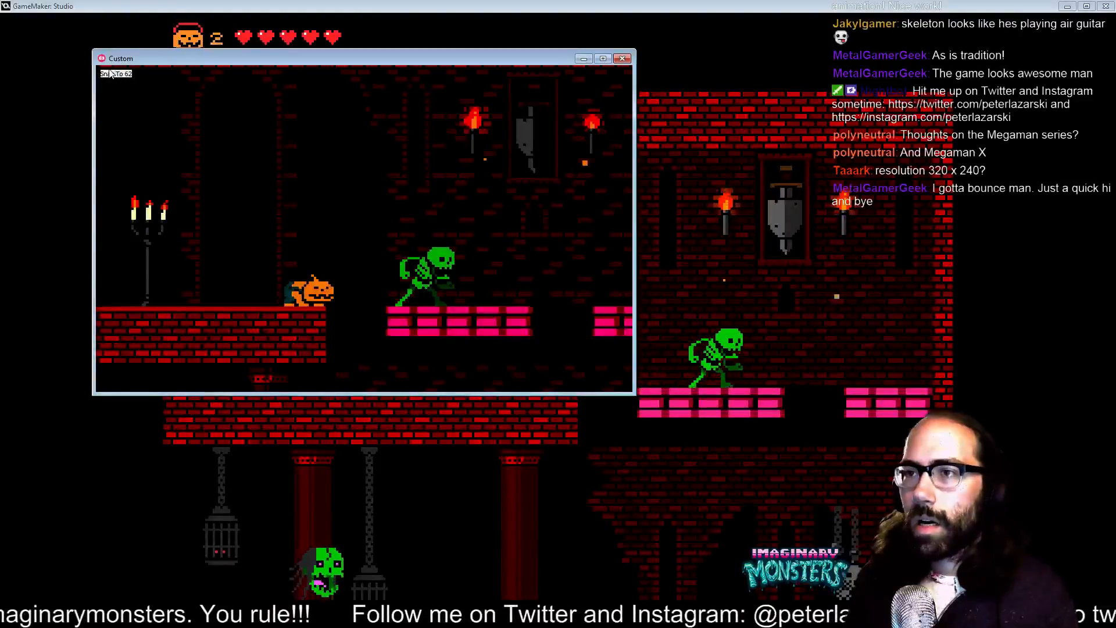
scroll(118, 77, down, 10)
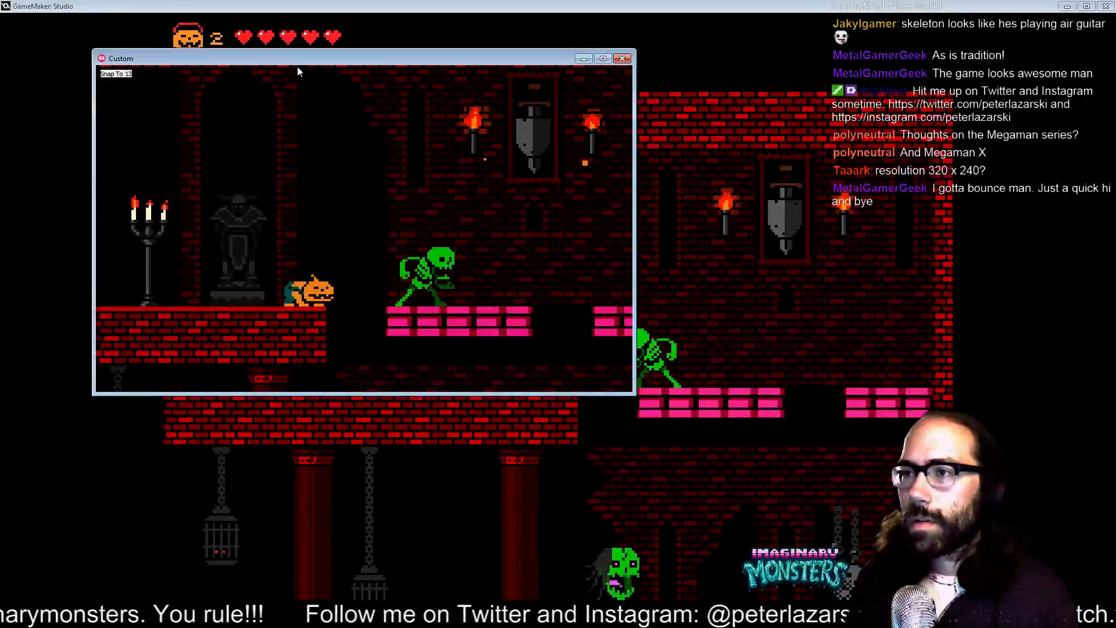
drag(298, 71, 268, 67)
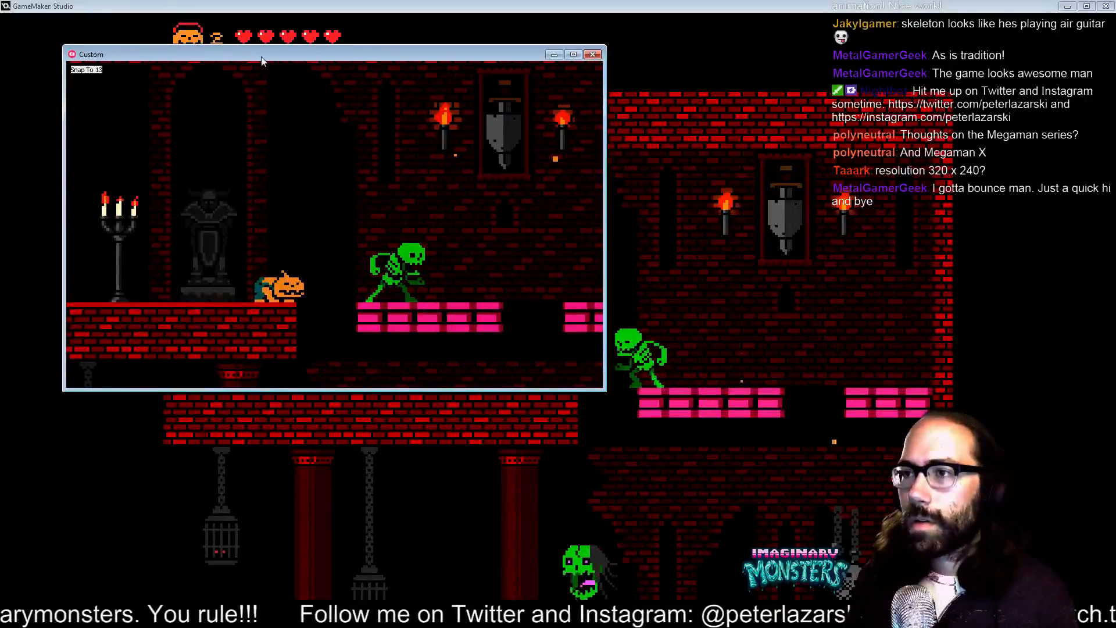
- Begin saving the recorded GIF in the halloweenforever folder and reuse the existing name halloweenforever_boss_bigchainsaw.gif as the base file name
click(909, 234)
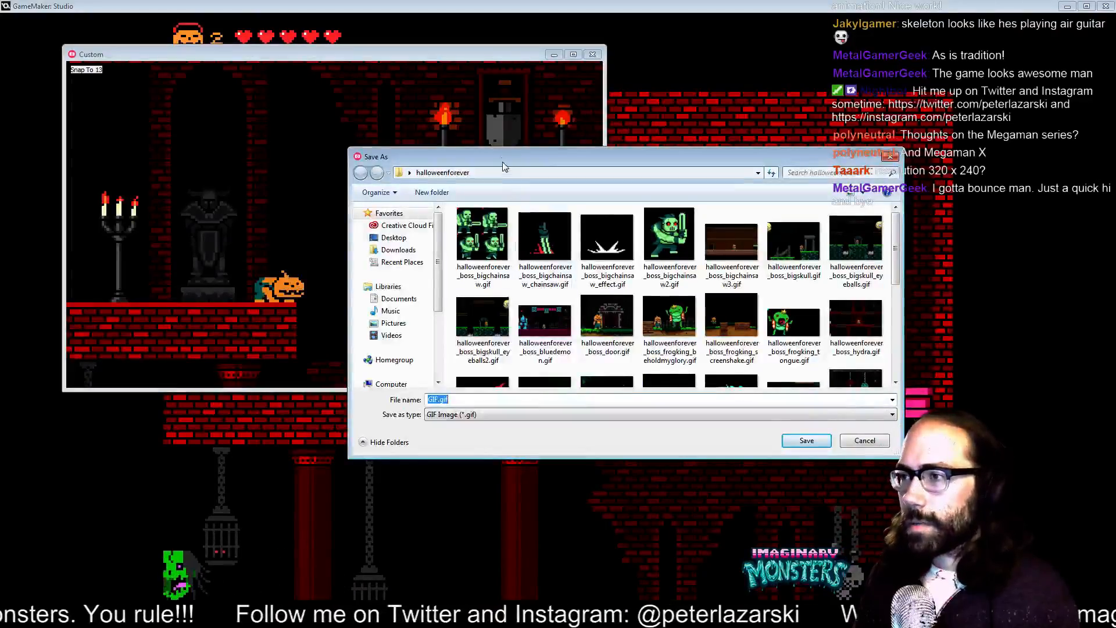
drag(503, 166, 289, 278)
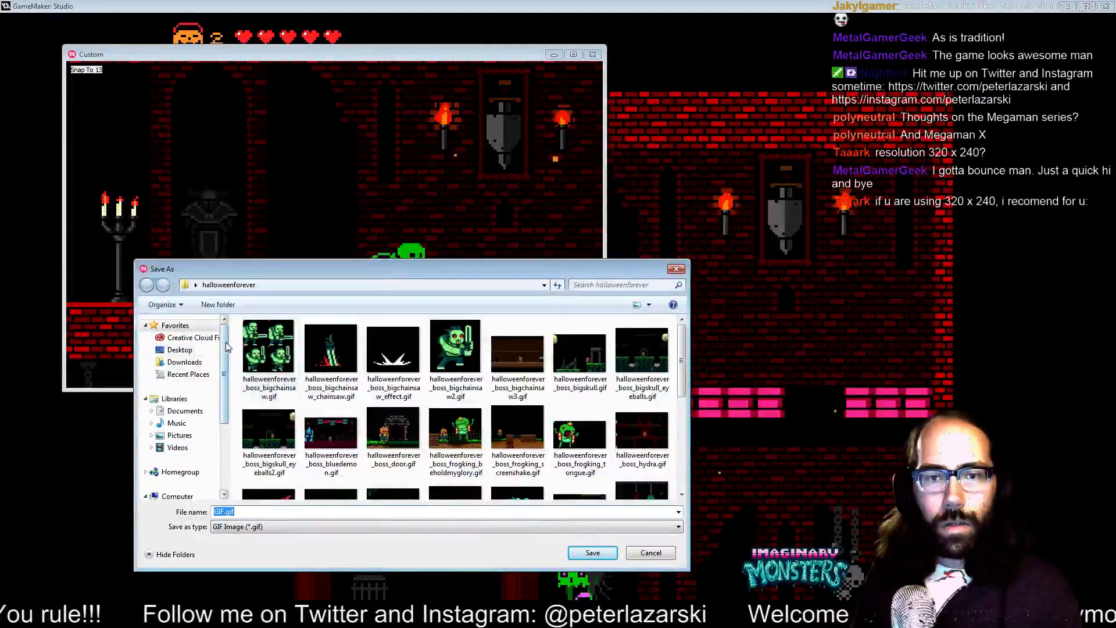
click(256, 348)
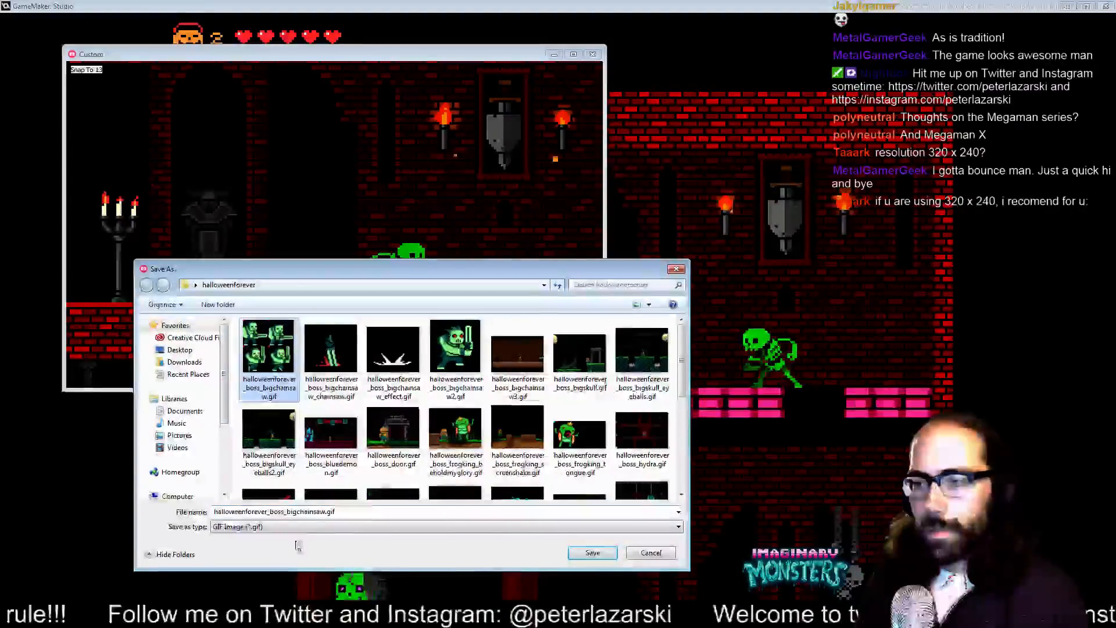
click(294, 511)
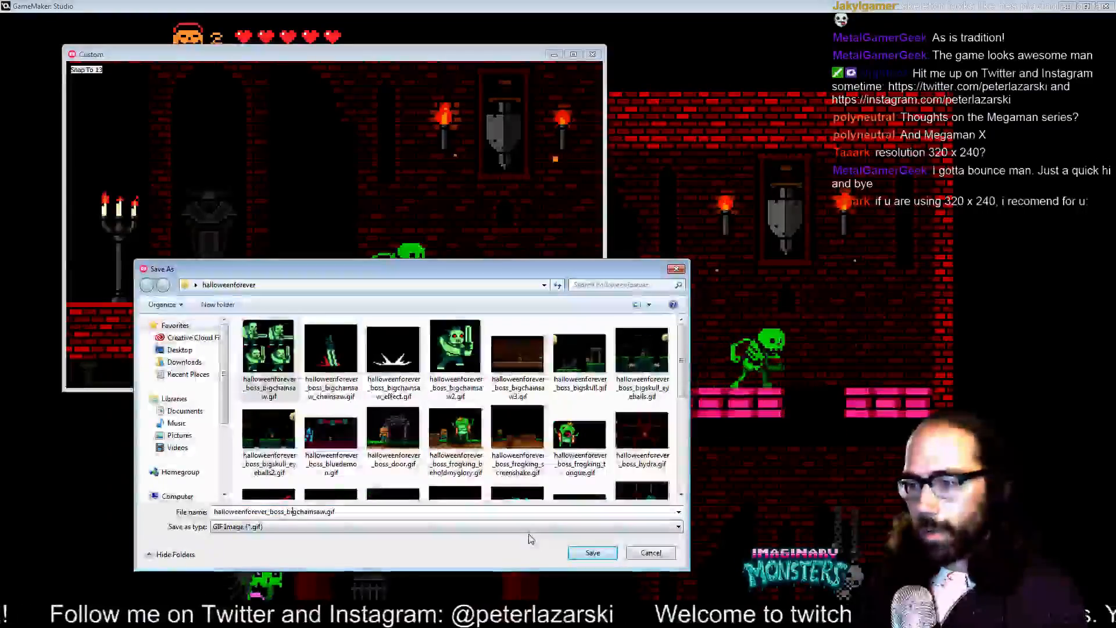
- Replace the word "boss" in the GIF's file name with "bloodymansion"
key(Left)
key(Left)
key(Left)
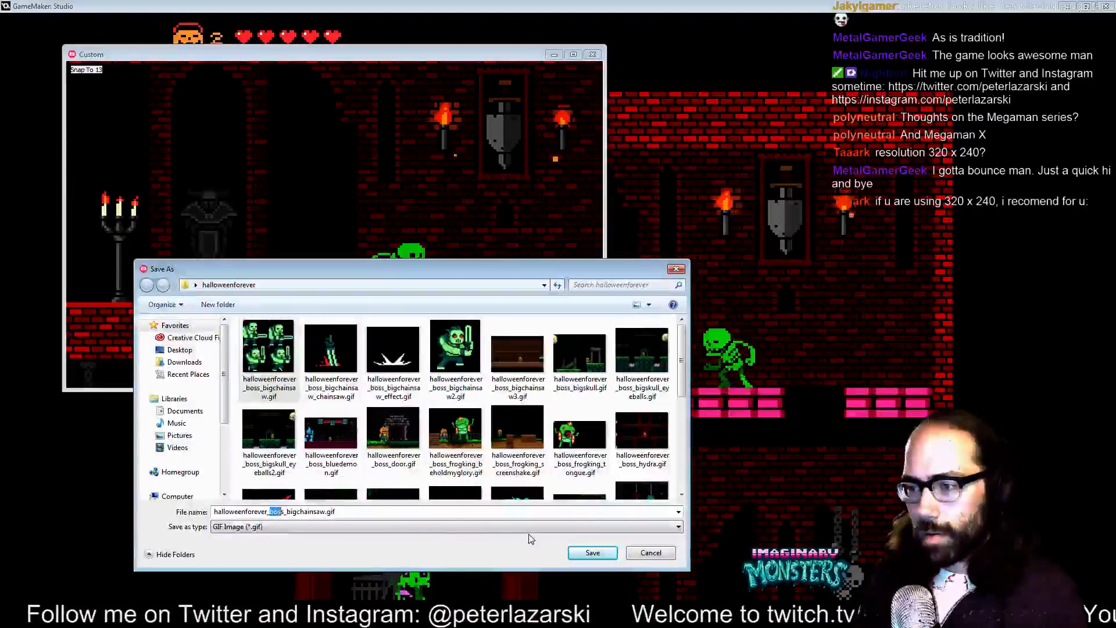
key(shift+Right)
text(blood)
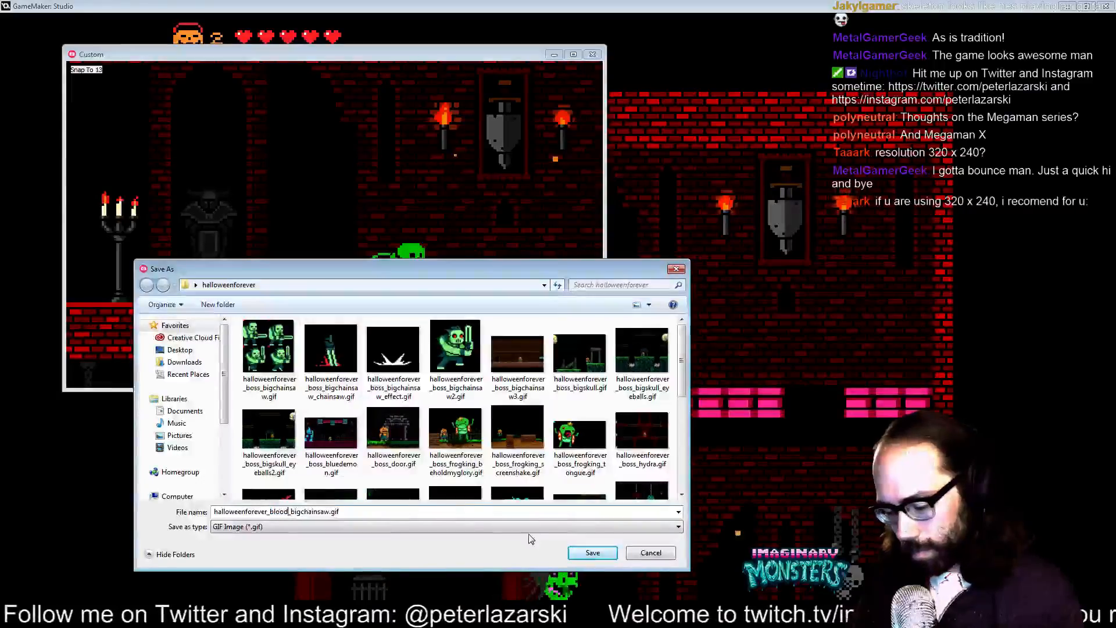
text(ymansion)
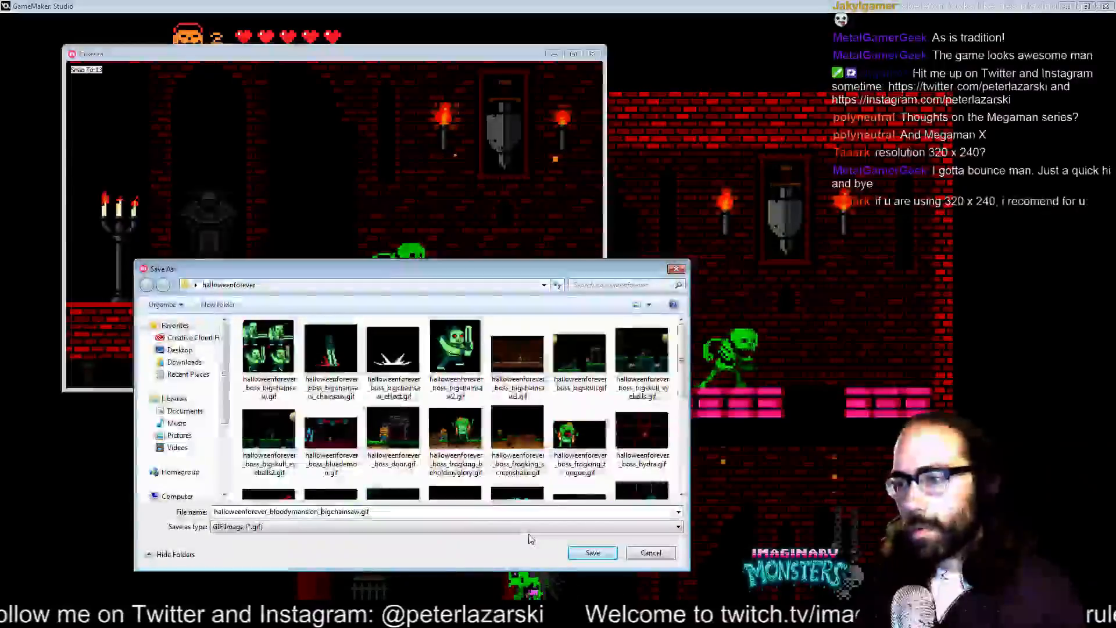
- Replace "bigchainsaw" in the file name with "skeletonbuddy" and save the GIF as halloweenforever_bloodymansion_skeletonbuddy.gif
key(shift+Right)
key(shift+Right)
key(shift+Right)
key(shift+Right)
key(shift+Right)
key(shift+Right)
key(shift+Right)
key(shift+Right)
key(shift+Right)
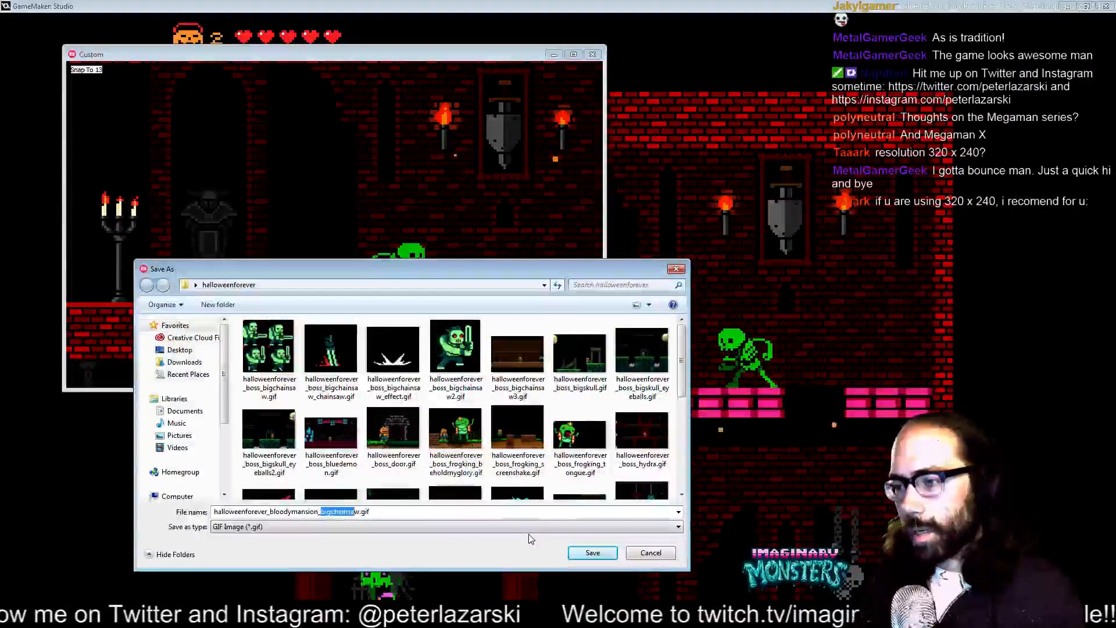
key(shift+Right)
text(skeletonb)
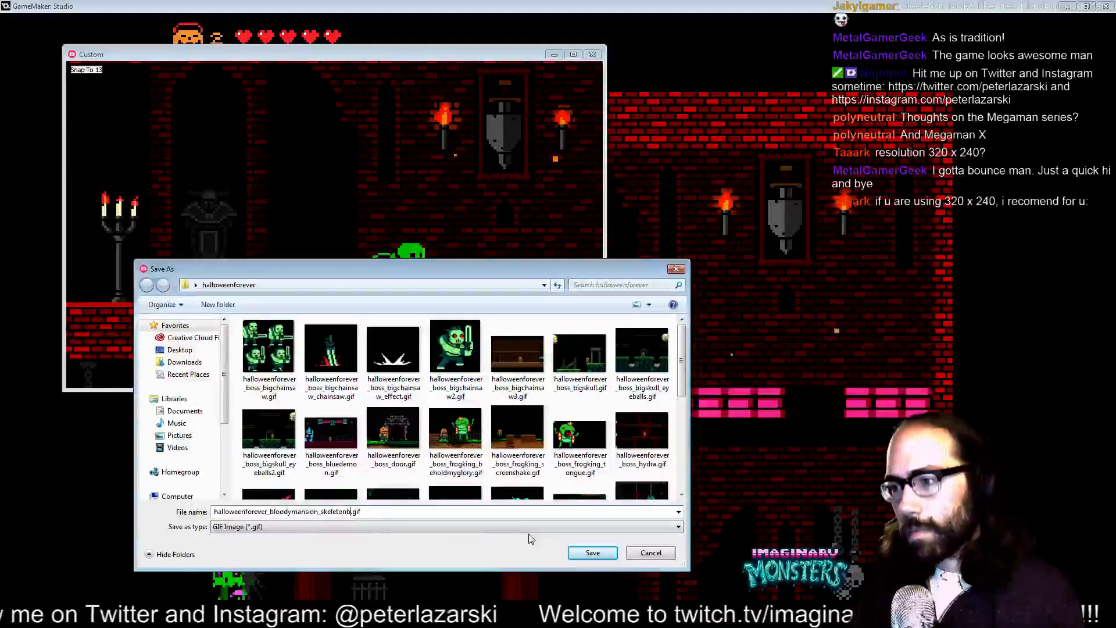
text(uddy)
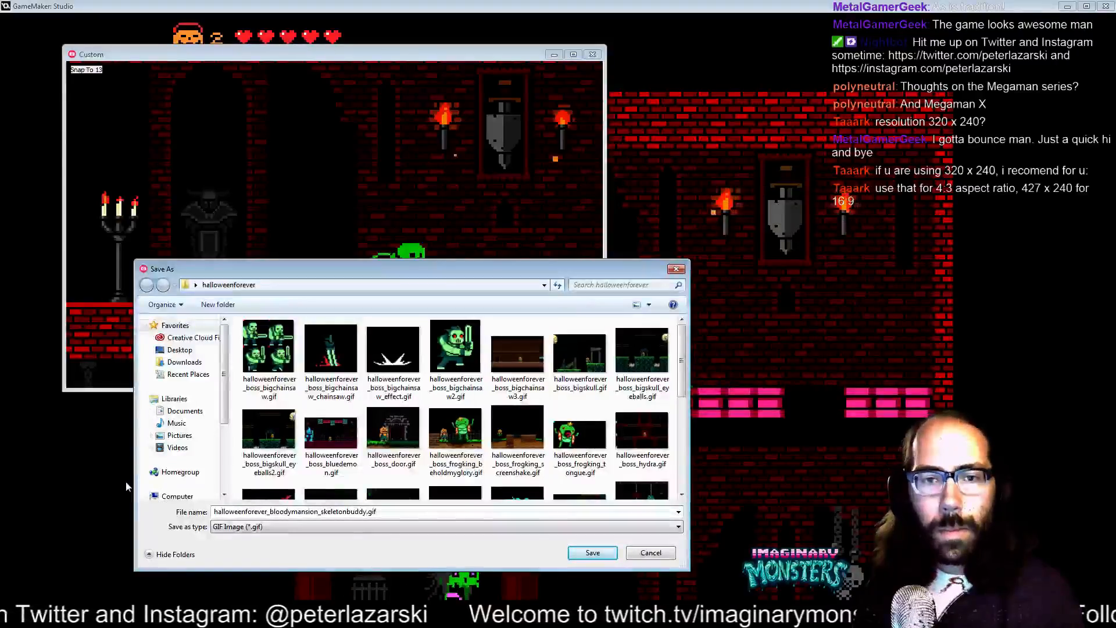
click(584, 555)
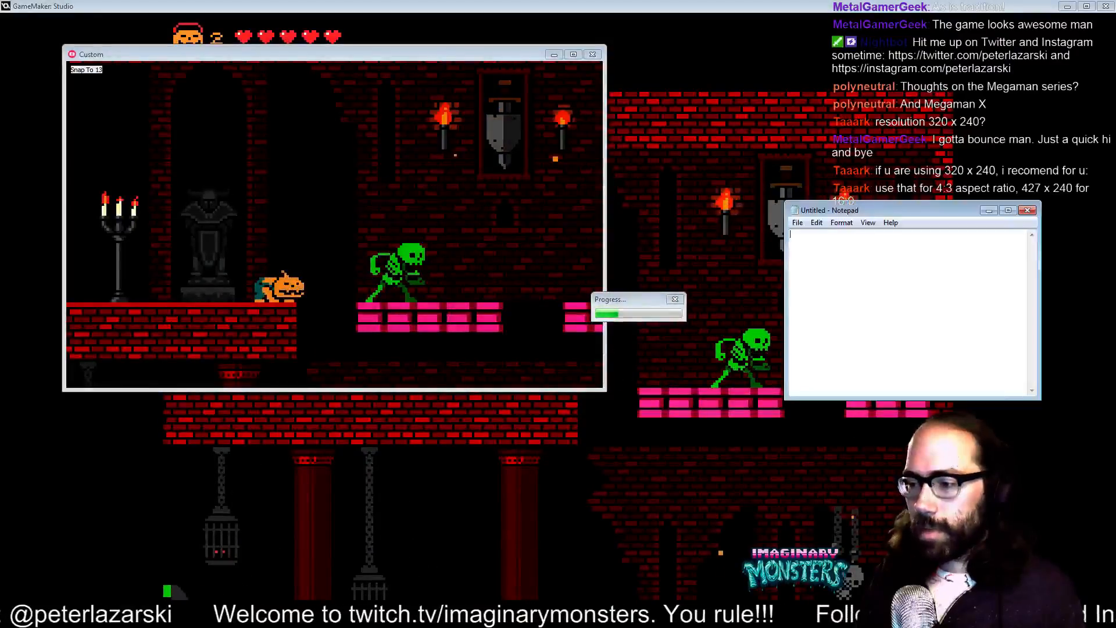
- Review the saved GIF's playback in the browser window, and close both it and the Custom color preview
drag(952, 211, 0, 339)
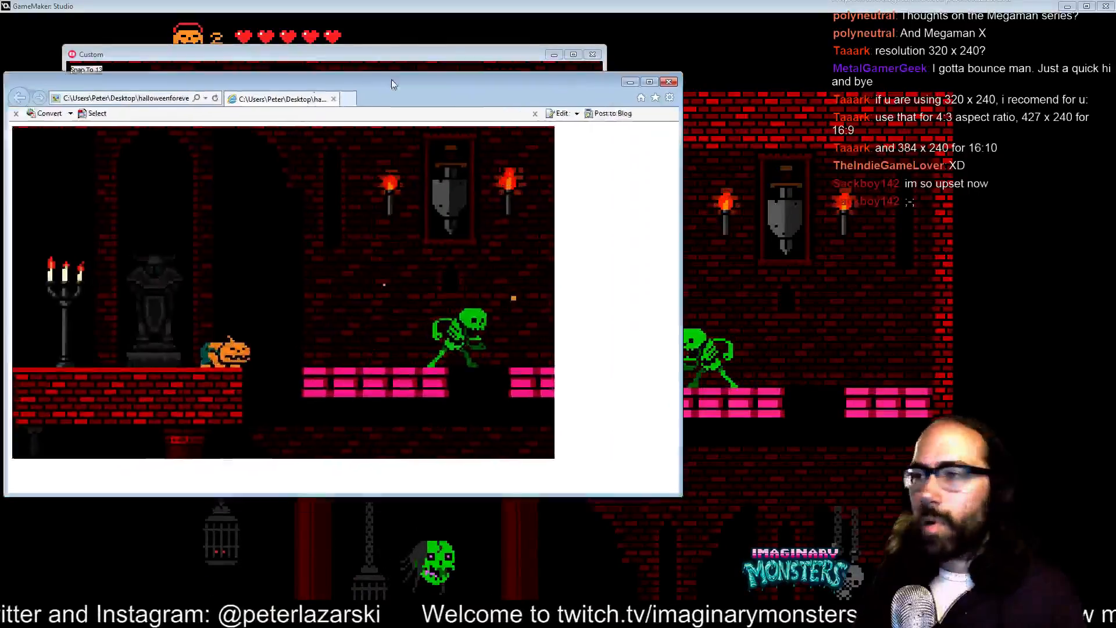
drag(391, 79, 430, 45)
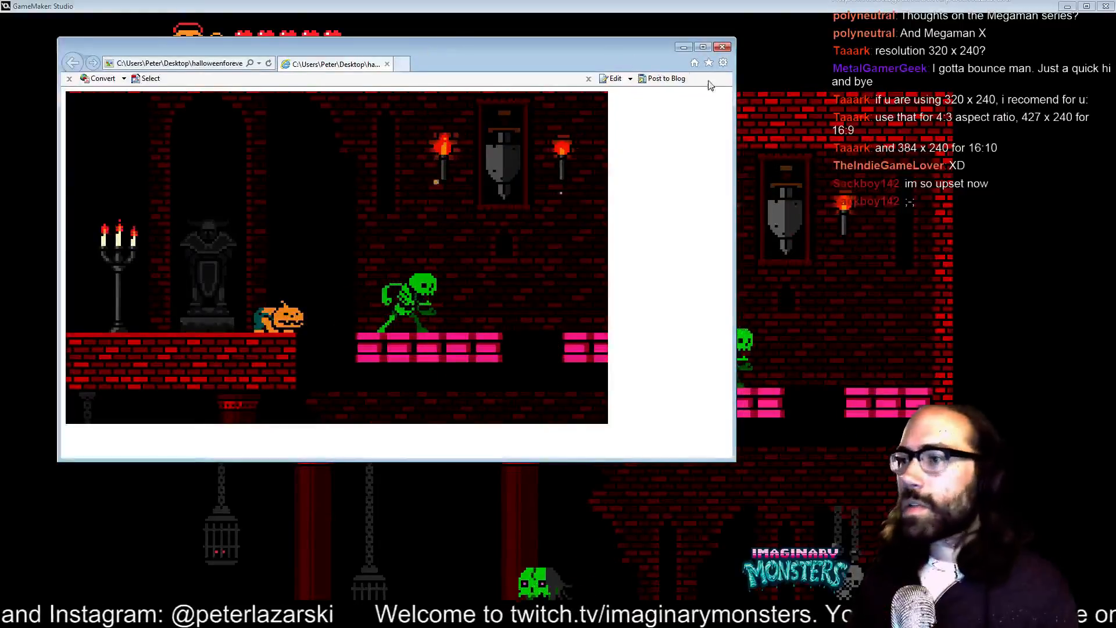
click(722, 47)
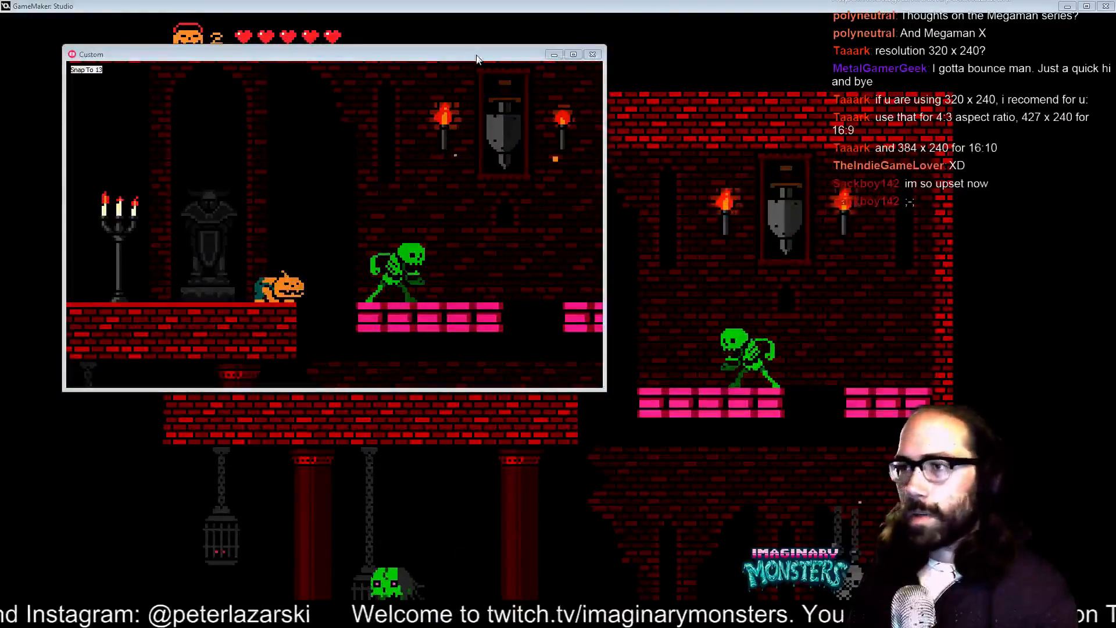
click(592, 54)
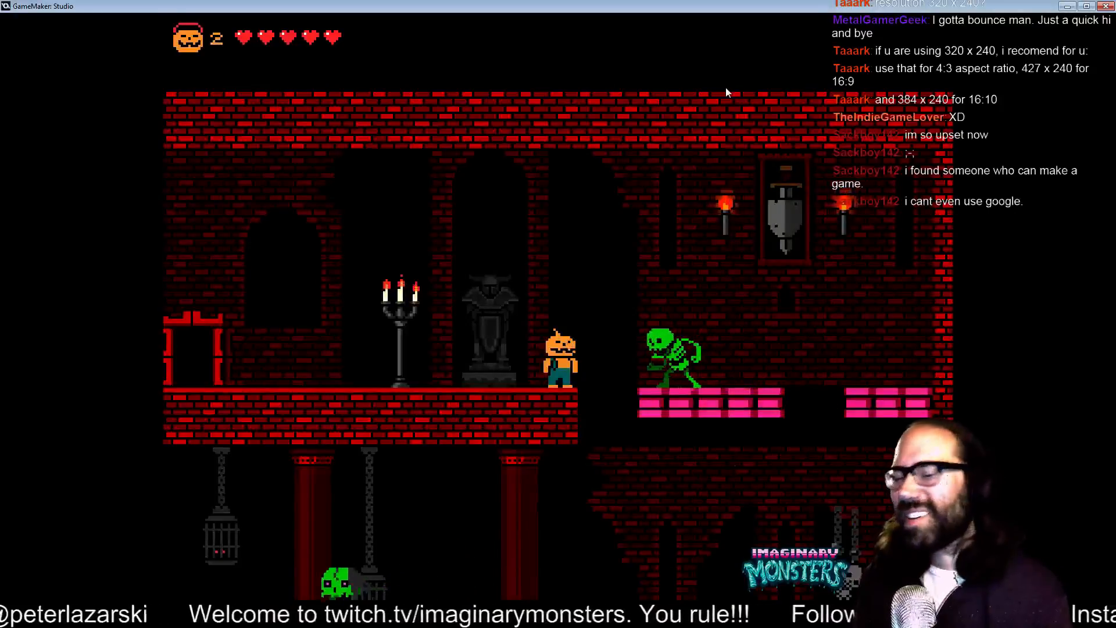
- Shoot the green skeleton, jump across to the pink blocks and drop to the pillared hall below
key(x)
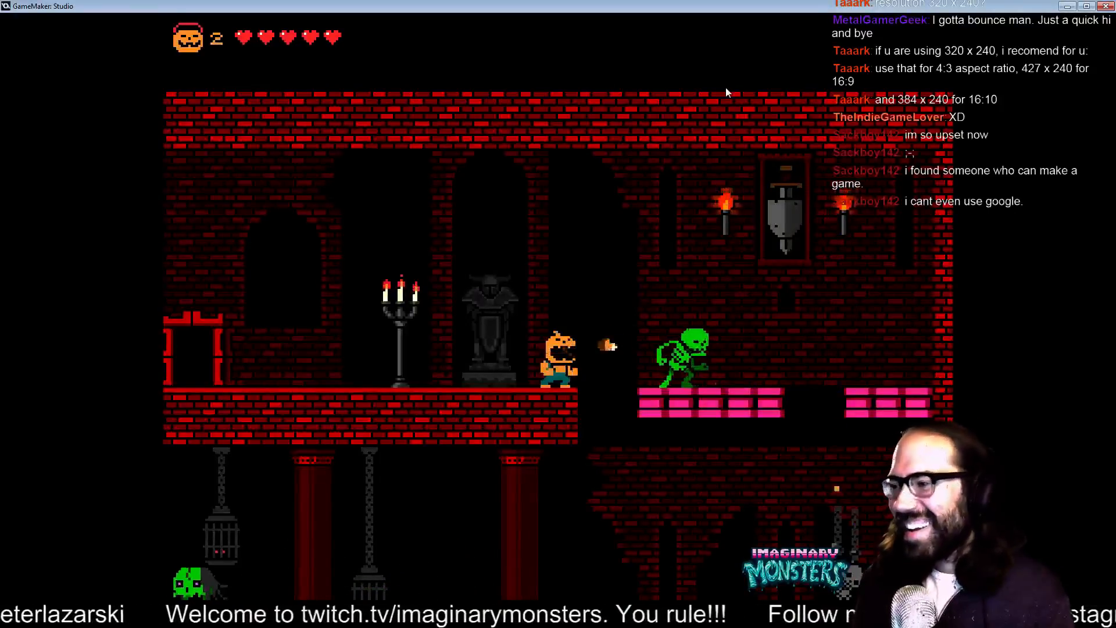
key(x)
key(Right)
key(z)
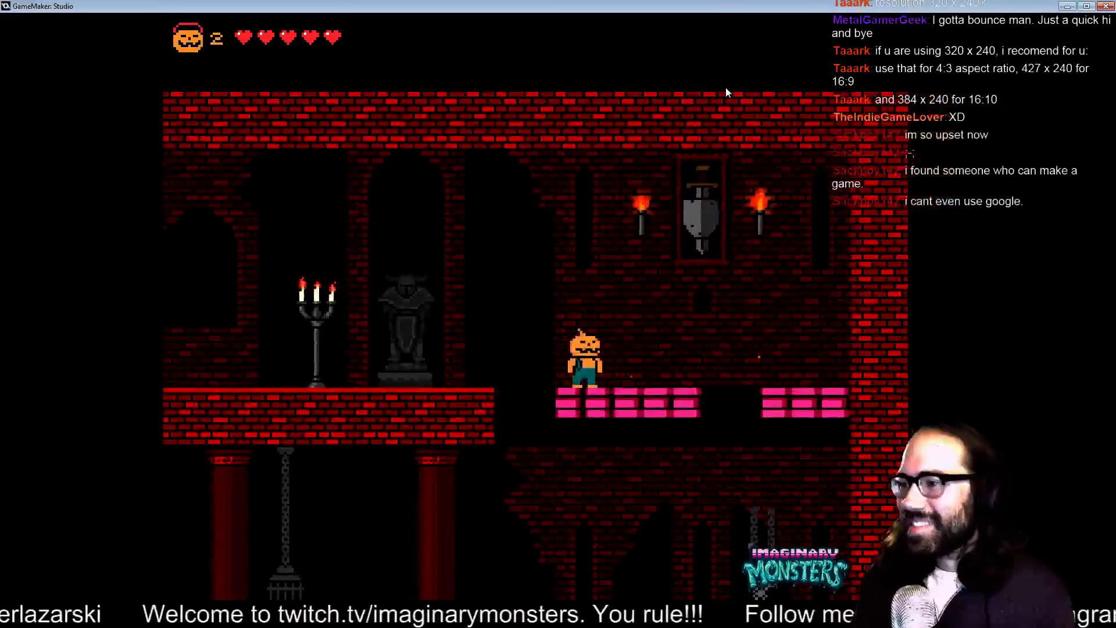
key(Left)
key(z)
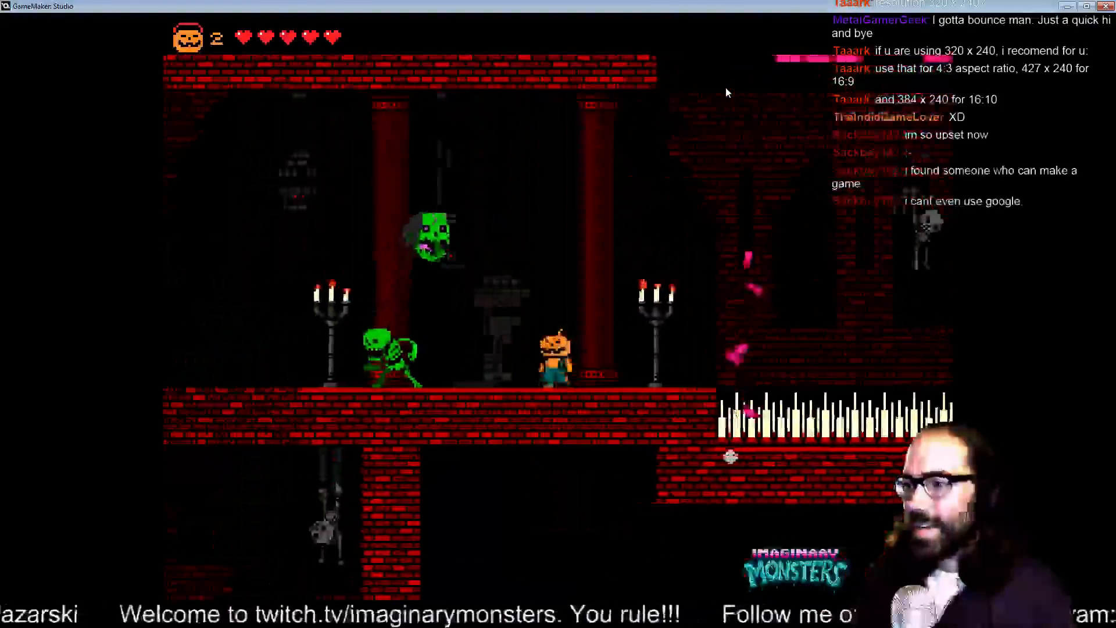
- Walk back and forth between the hall's pillars while the green skeleton patrols, stopping near the far candelabra
key(Right)
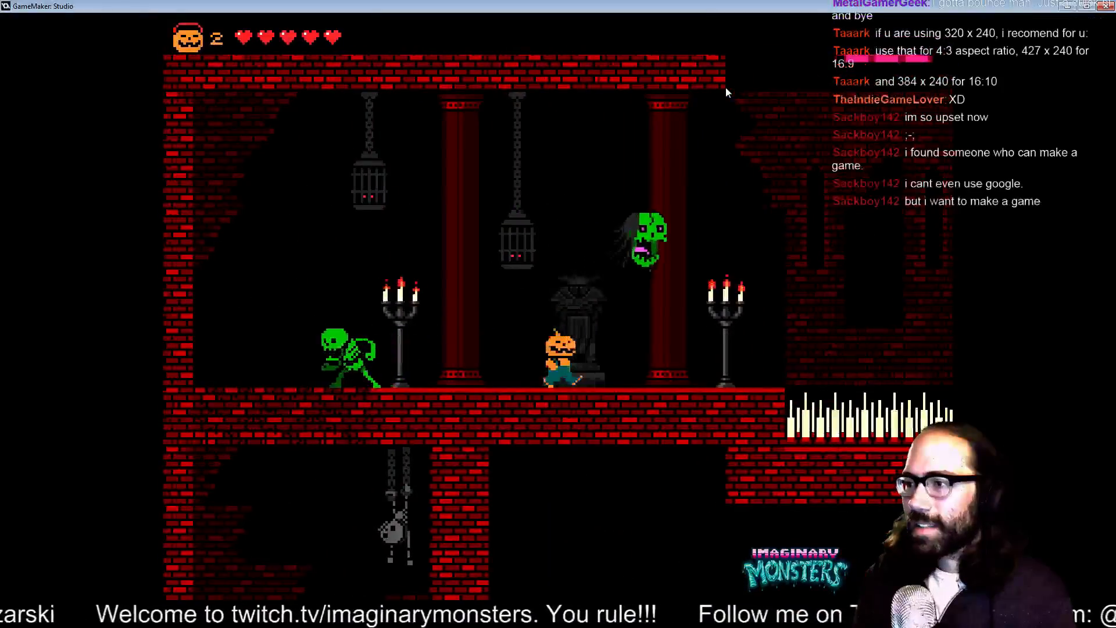
key(Left)
key(Left)
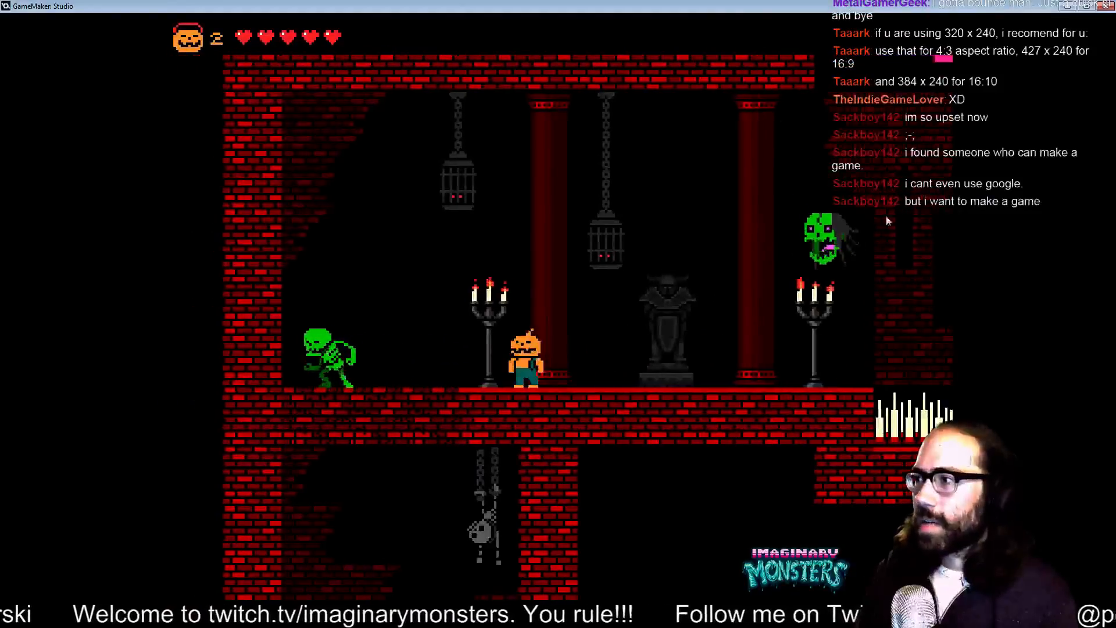
key(Right)
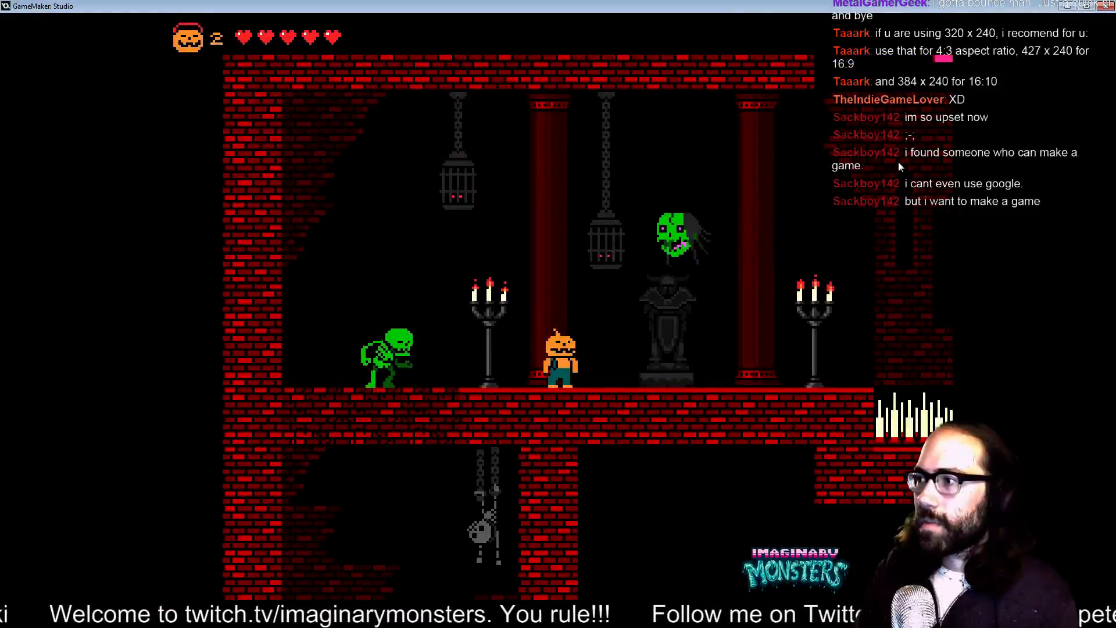
key(Right)
key(Right)
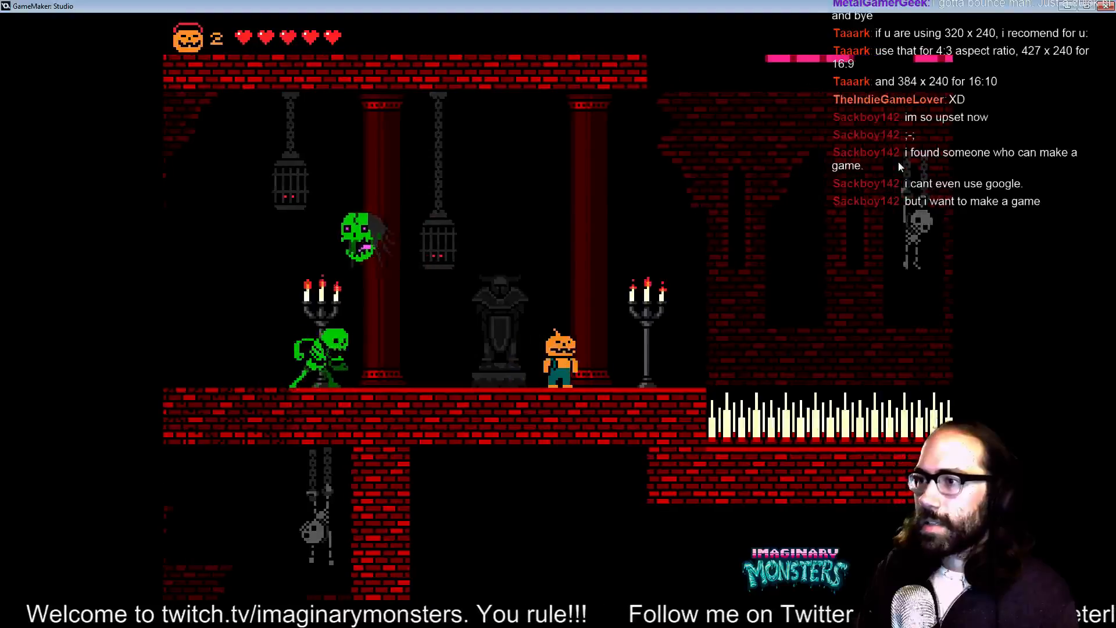
- Lure the skeleton toward the spikes, jump over it and stand beside the hall's statue
key(Right)
key(Right)
key(Left)
key(Left)
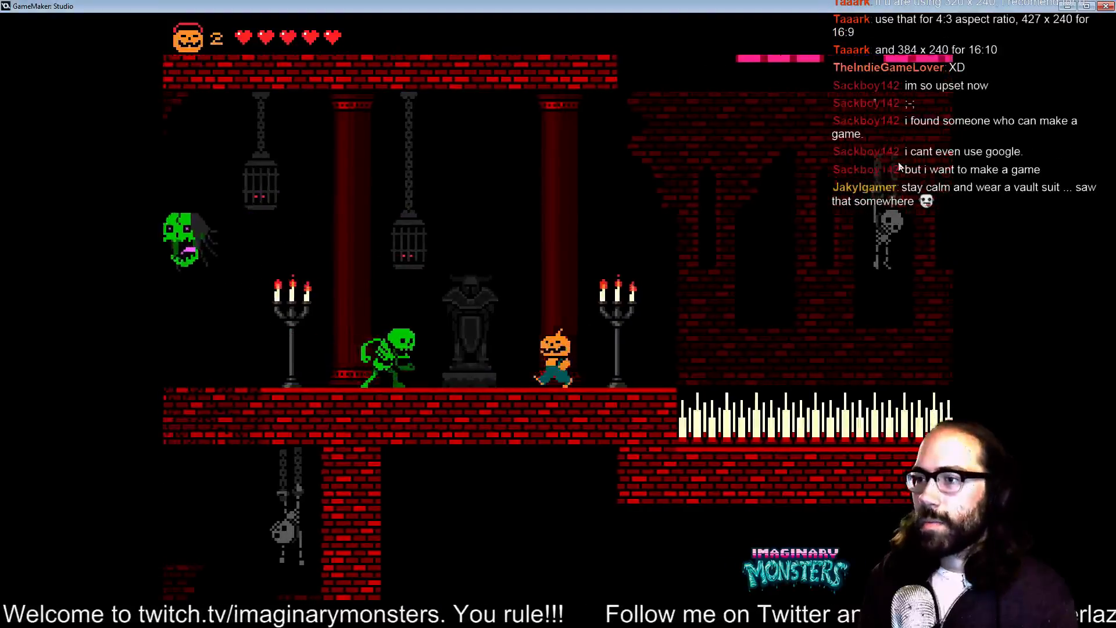
key(z)
key(Right)
key(Right)
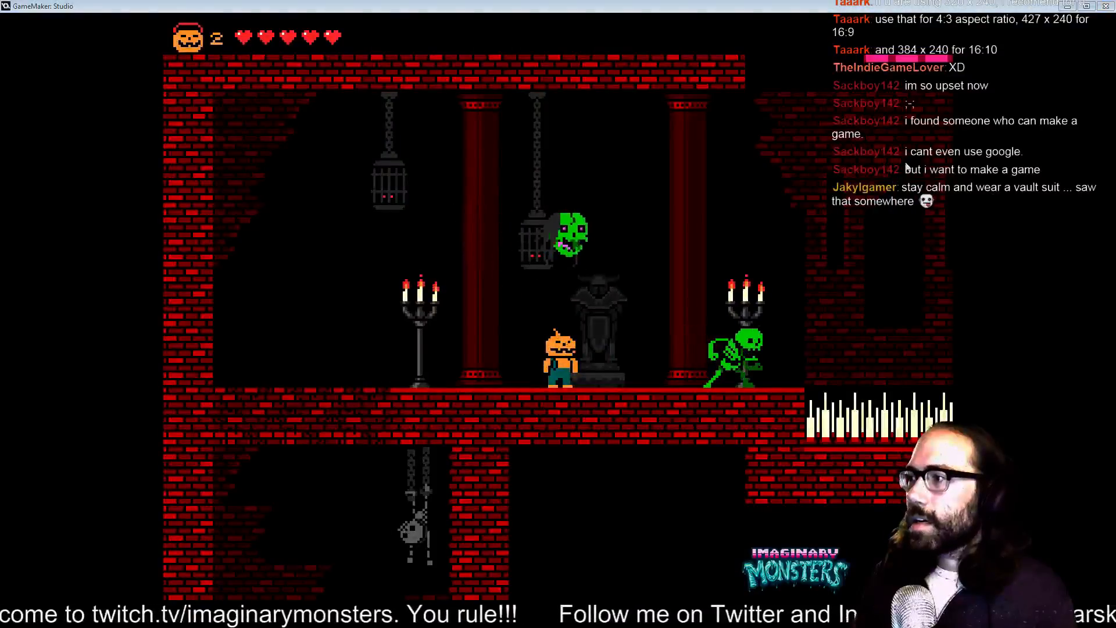
- Start a new GIF recording of the pillared hall with the pumpkin character near the first candelabra
right_click(895, 176)
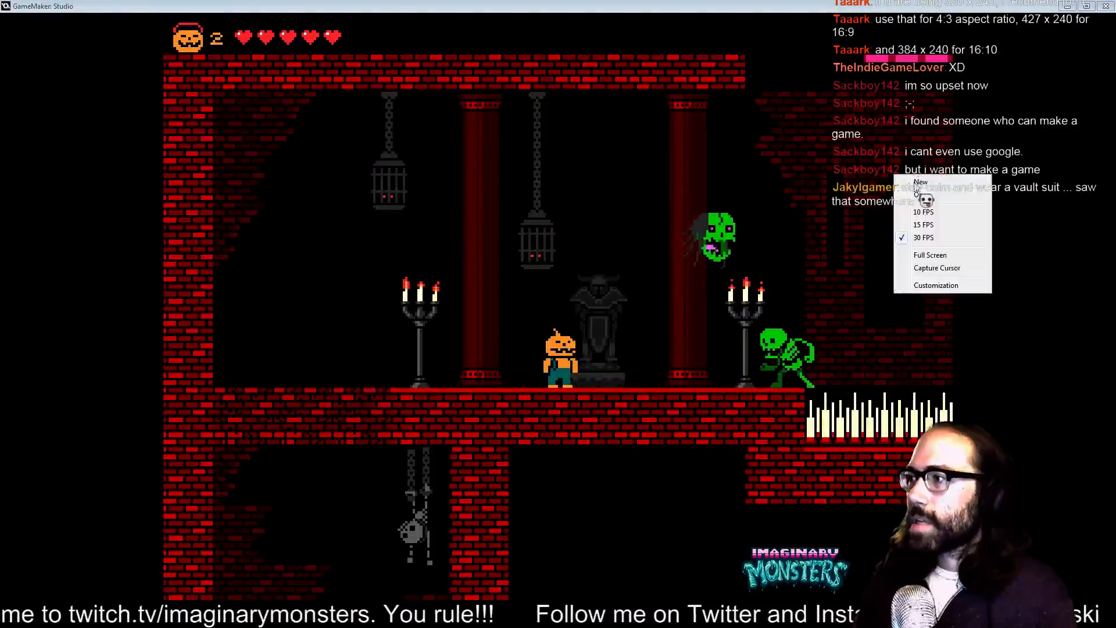
click(916, 181)
key(Left)
click(922, 170)
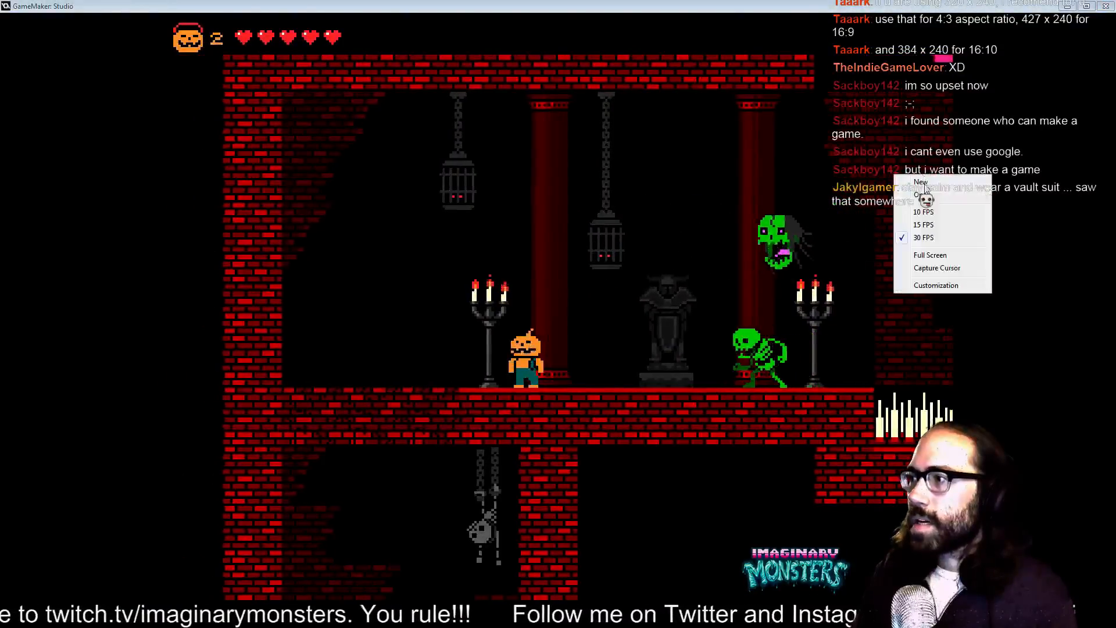
click(925, 184)
key(Left)
key(Right)
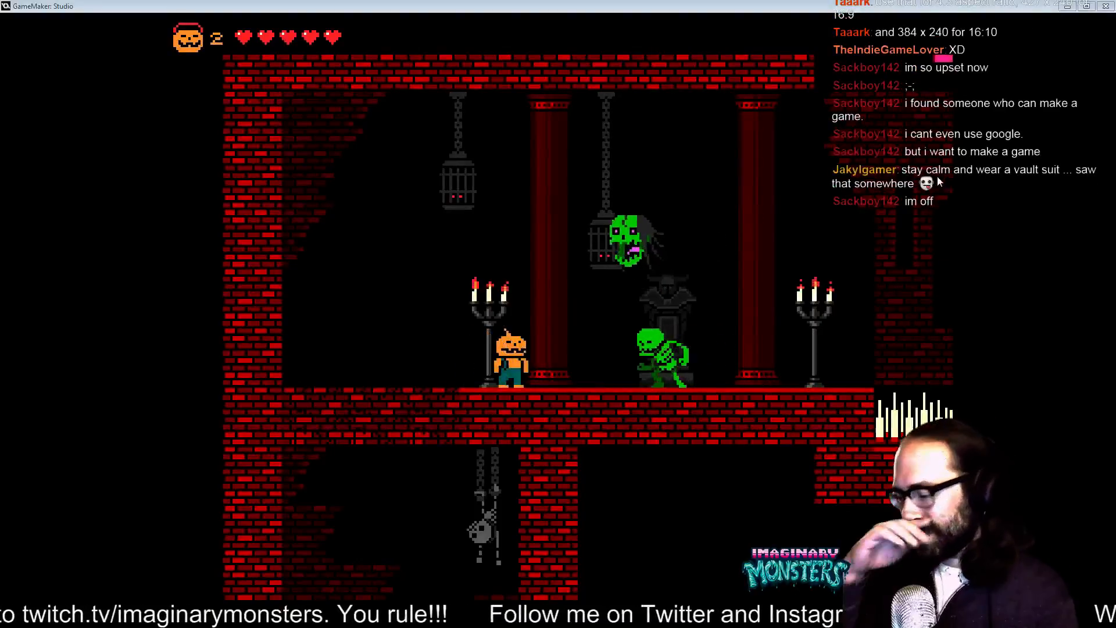
- Lead the skeleton to the hall's left brick wall, jump over it and return to the statue
key(Left)
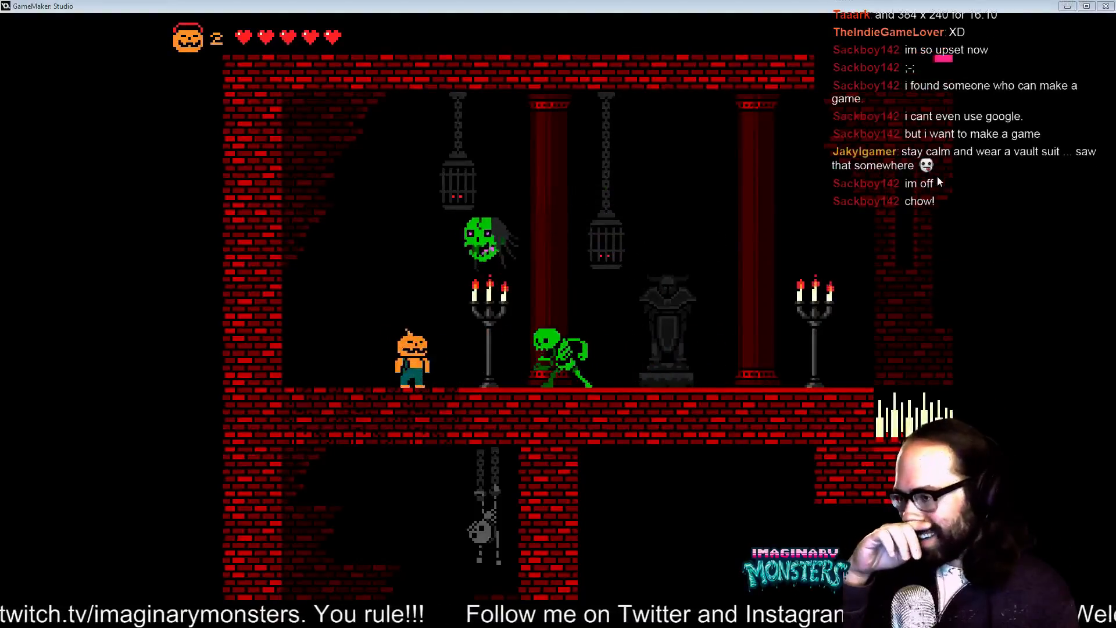
key(Left)
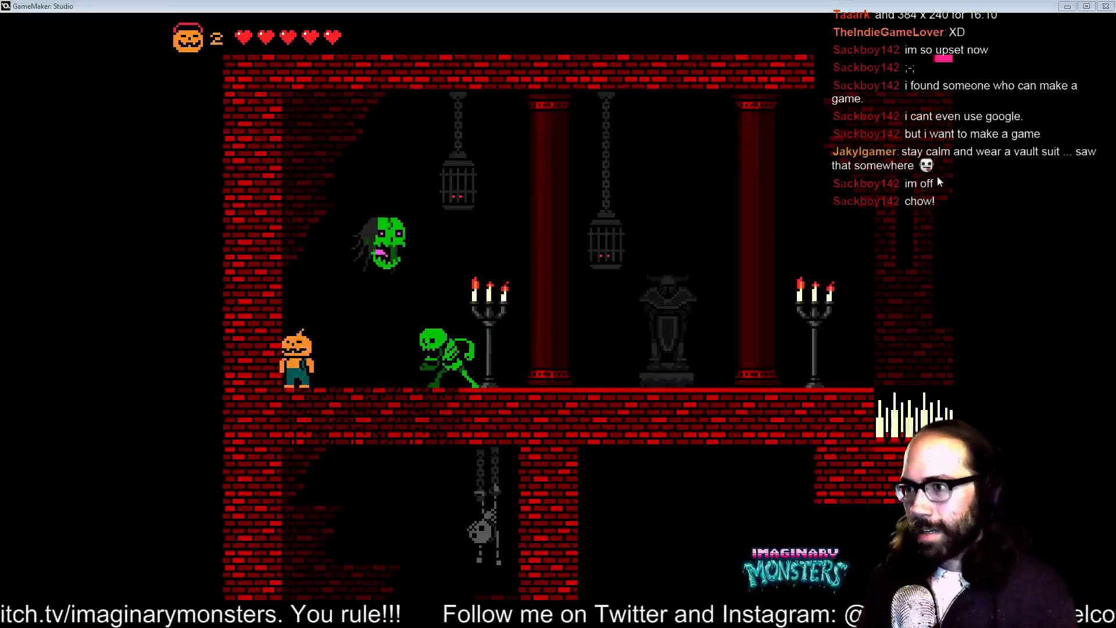
key(Right)
key(space)
key(Right)
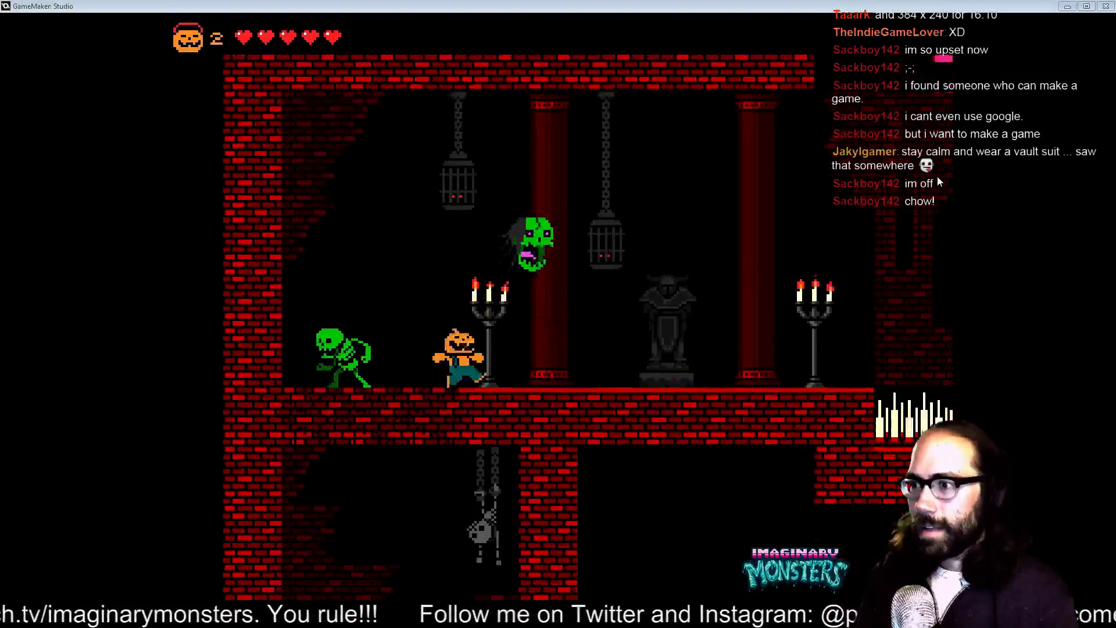
key(Left)
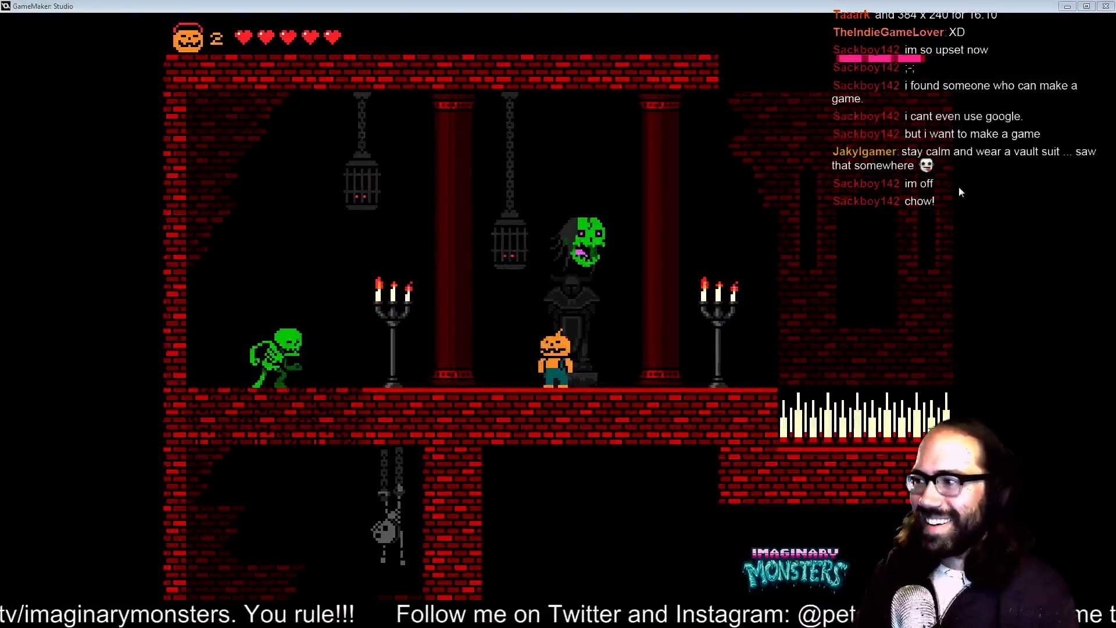
key(Right)
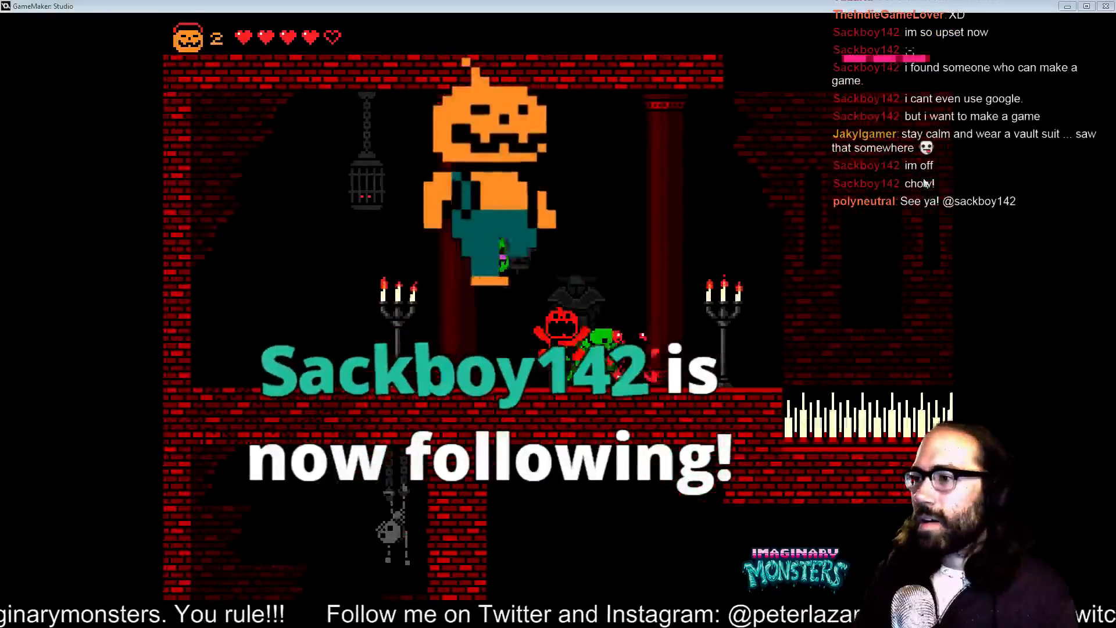
- Test contact with the skeleton near the statue, retreat from it and crouch beside the first candelabra
key(Left)
key(Right)
key(Down)
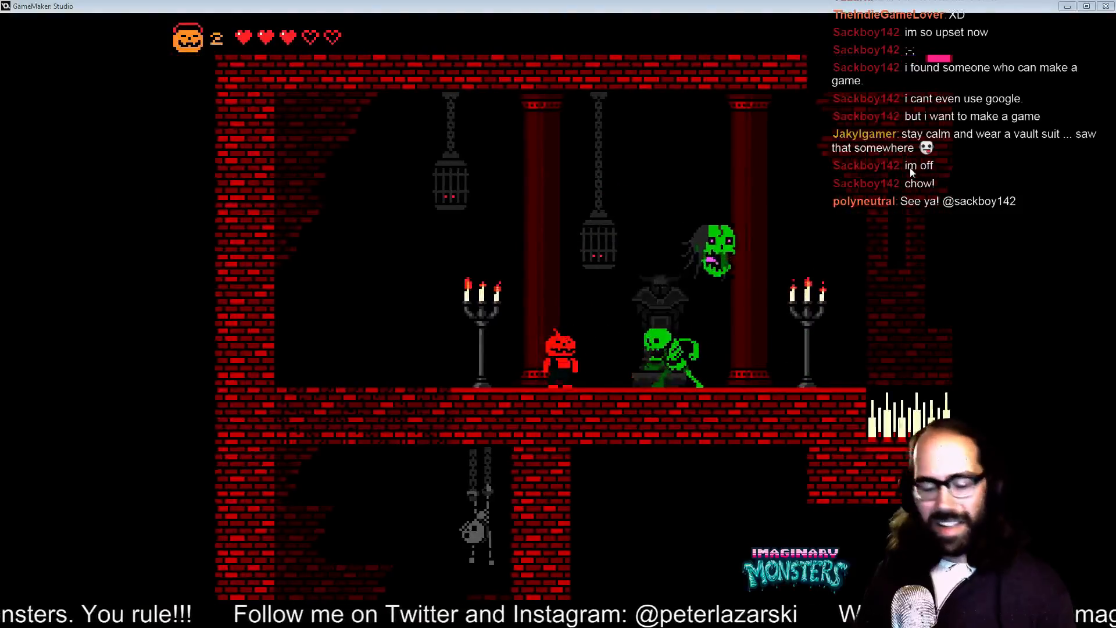
key(Left)
key(Down)
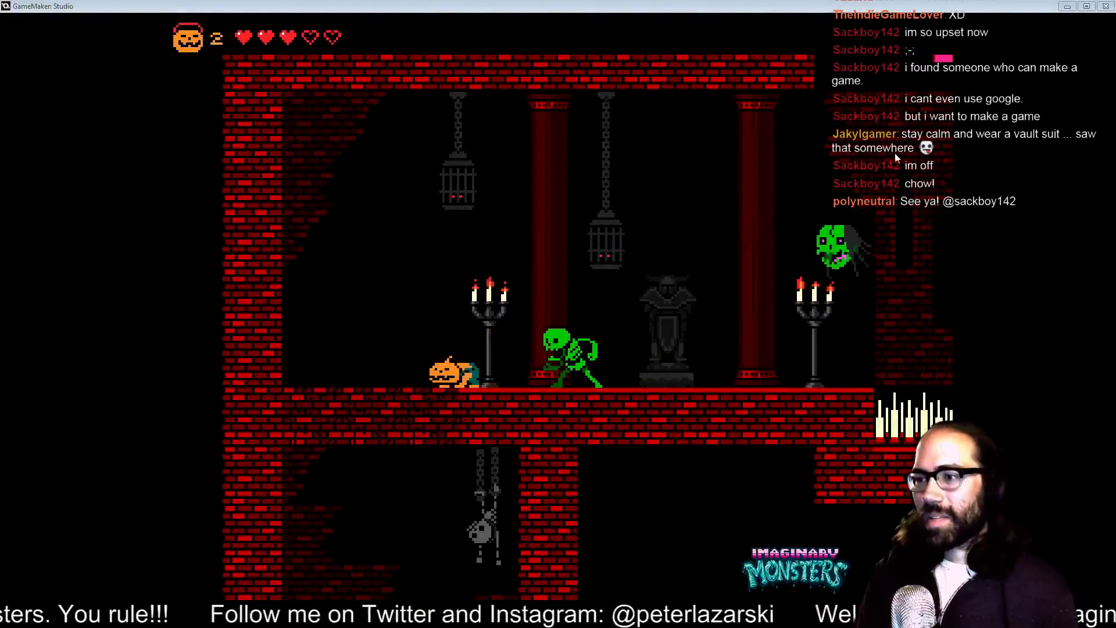
- Attack beside the candelabra, head for the left brick wall and drop through the floor onto the wooden ledge
key(x)
key(x)
key(Left)
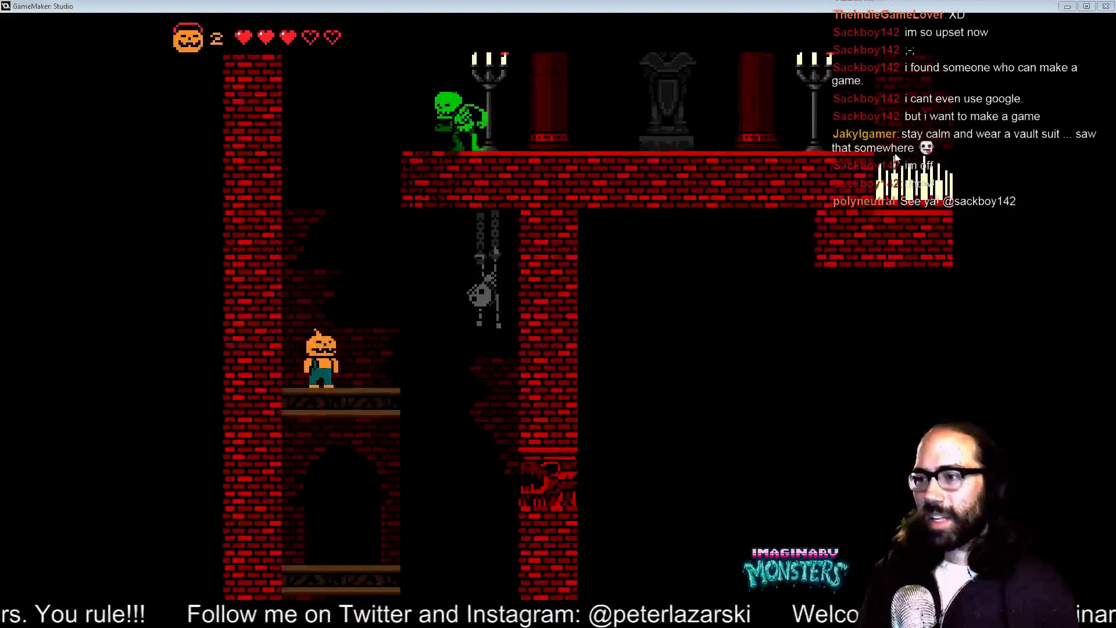
- Step the pumpkin character right on the ledge and name the hall recording halloweenforever_bloodymansion_skeletonhydrahead.gif for saving in the halloweenforever folder
key(Right)
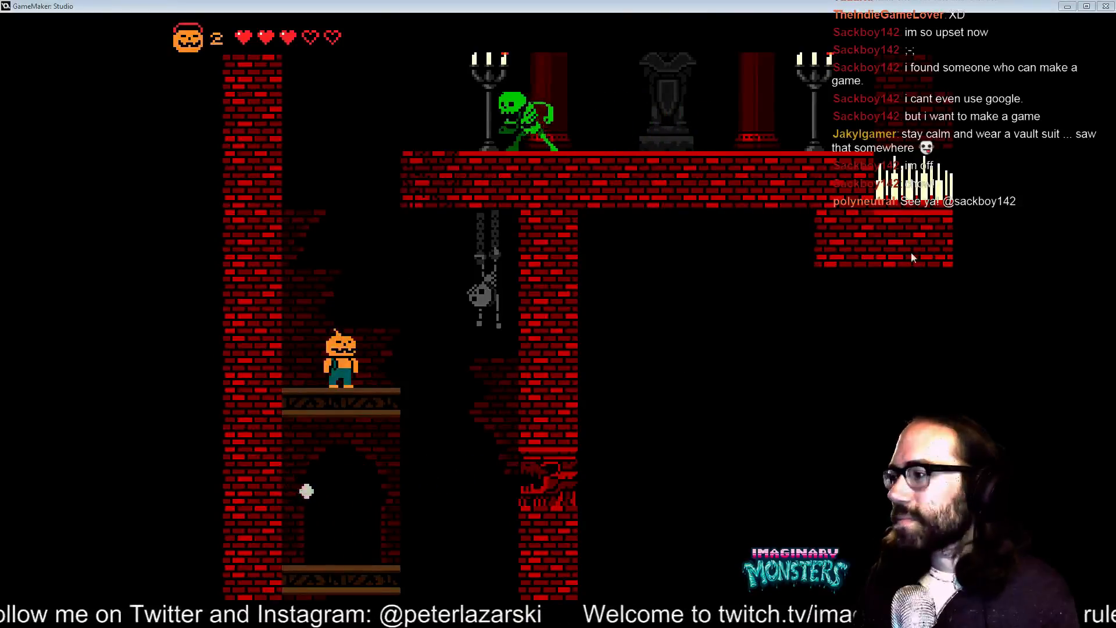
click(909, 237)
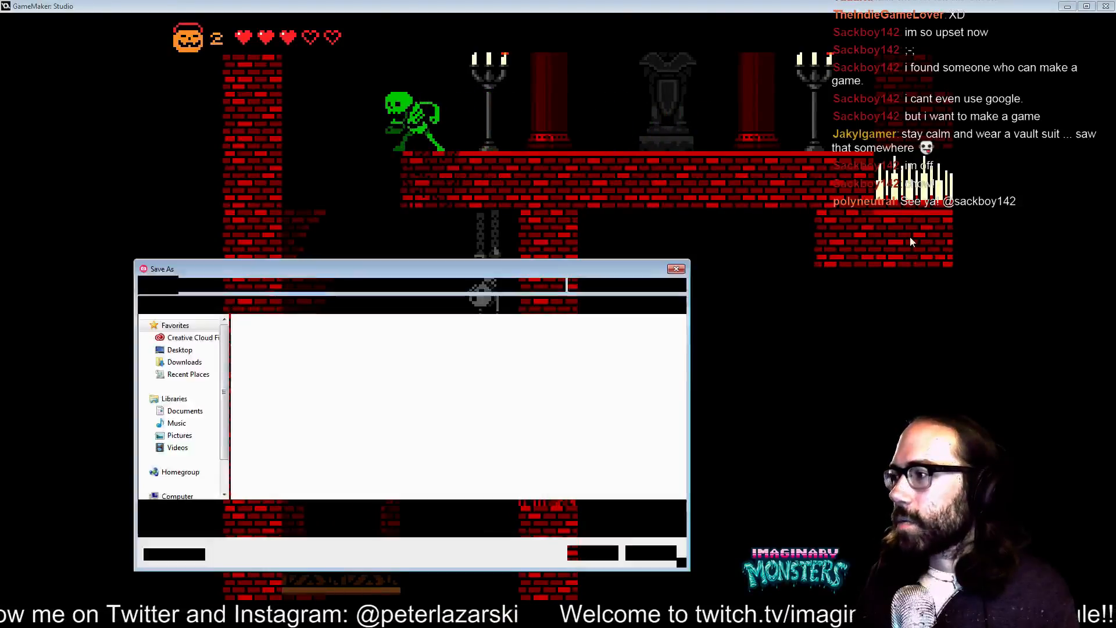
click(285, 364)
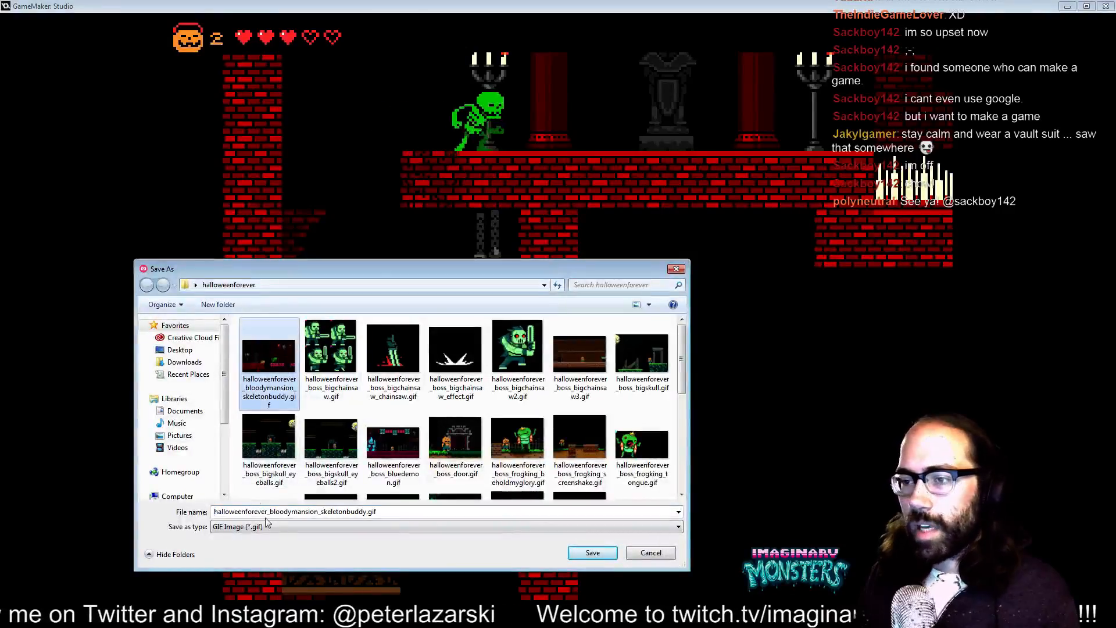
click(389, 517)
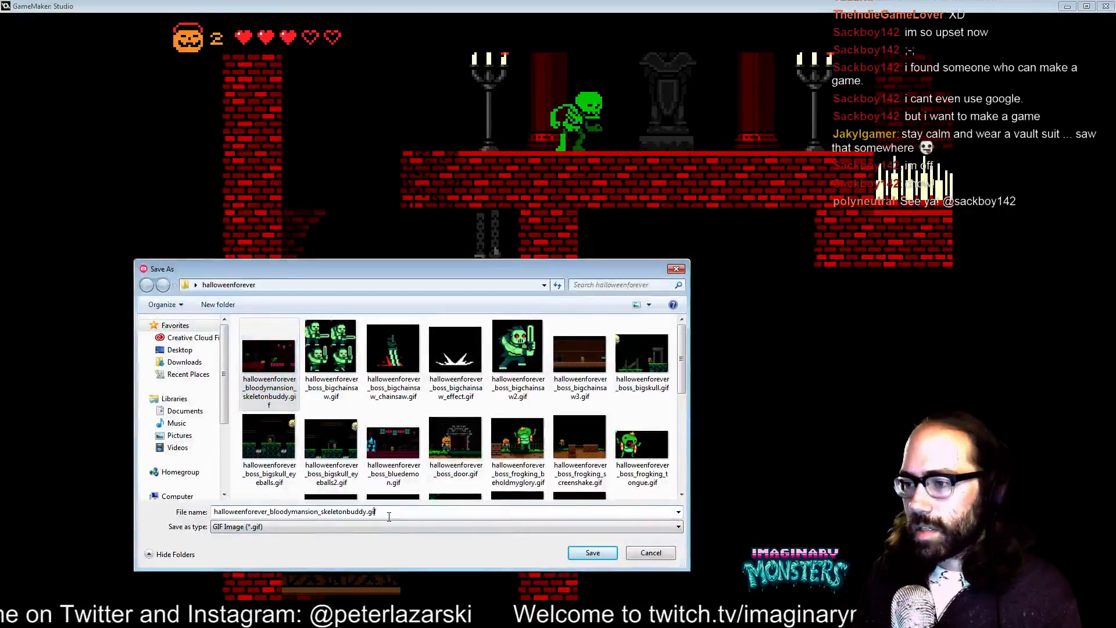
key(shift+Left)
key(shift+Left)
key(shift+Left)
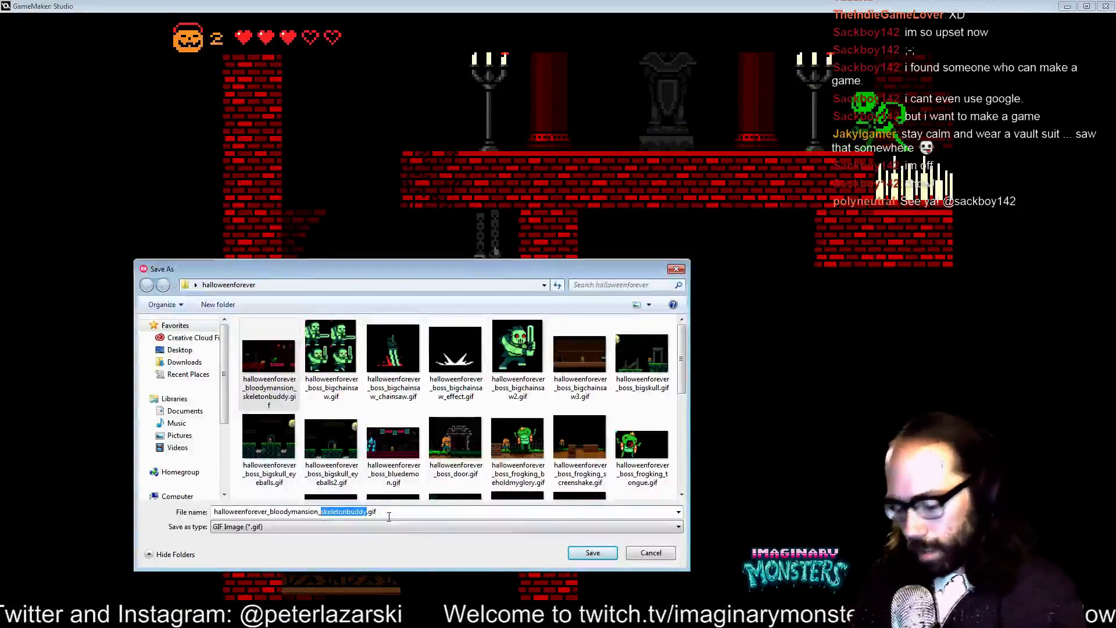
text(skel)
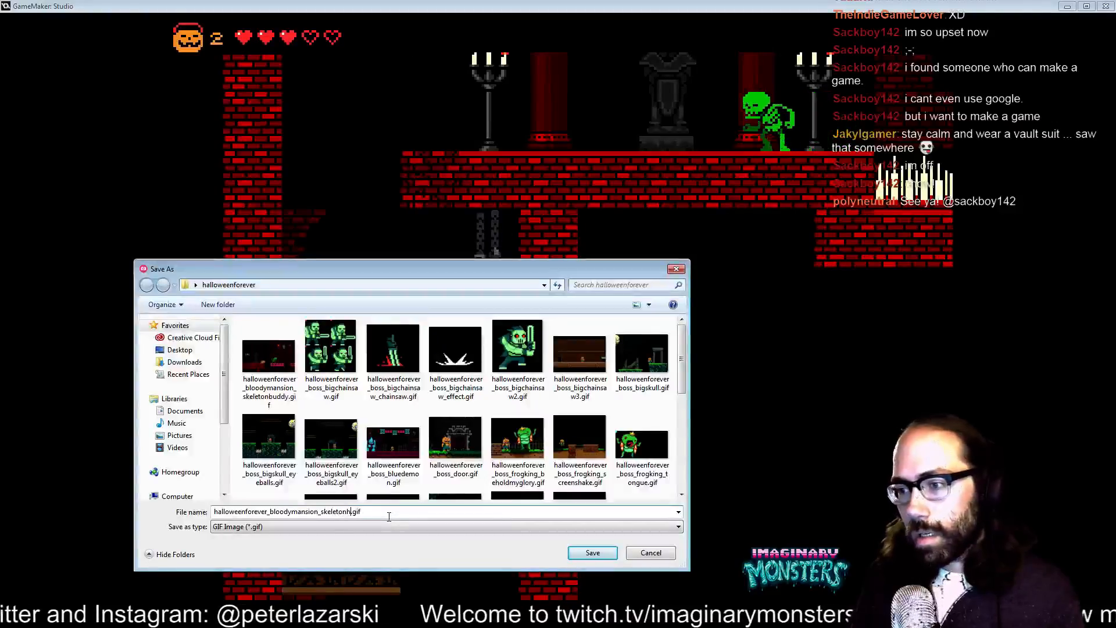
text(etonhydrahead)
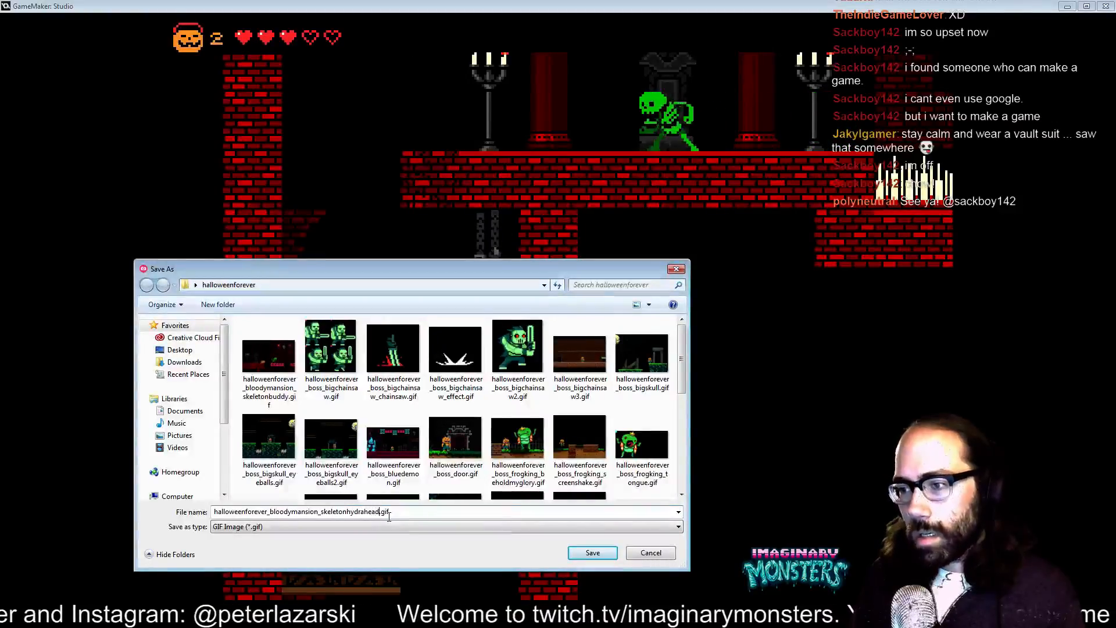
- Correct the file name to halloweenforever_bloodymansion_skeleton_hydrahead.gif, save the GIF and close its preview
key(Left)
key(Left)
key(Left)
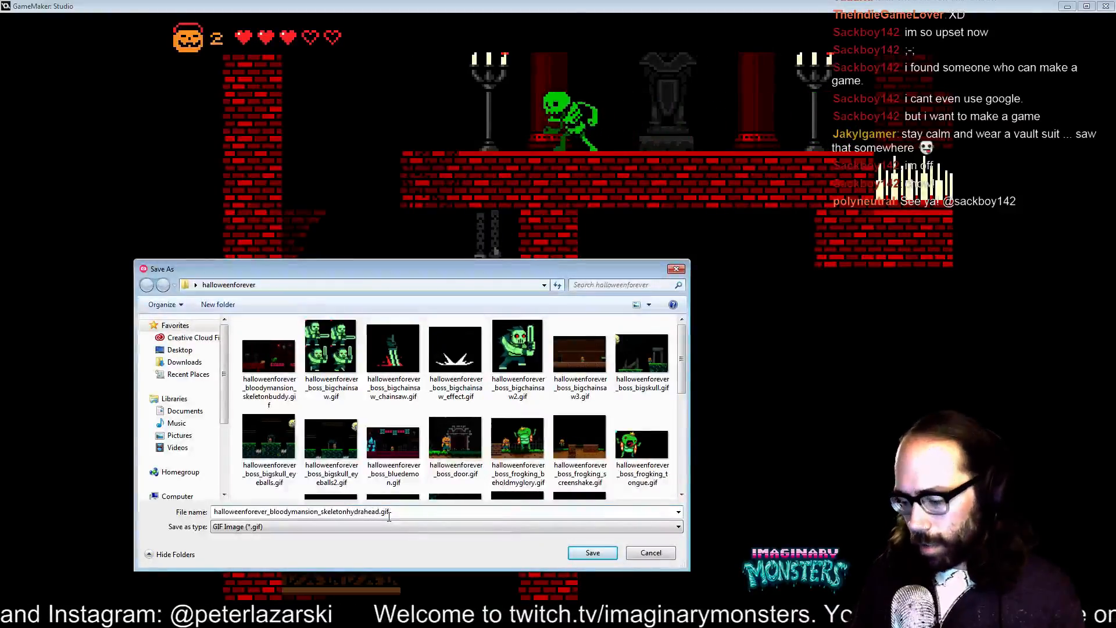
text(_)
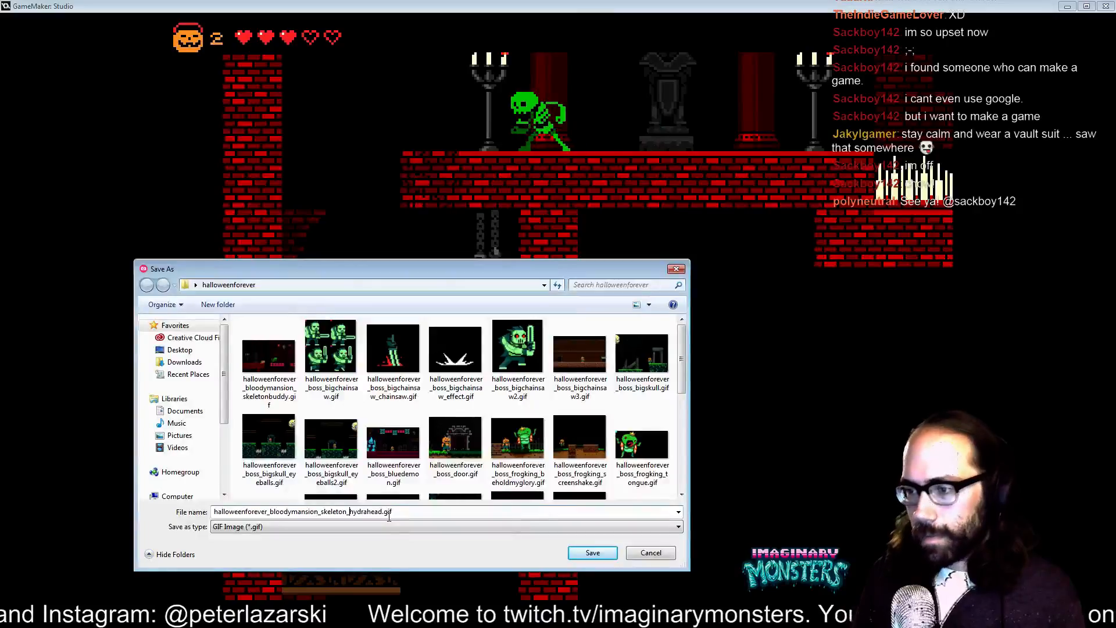
click(603, 552)
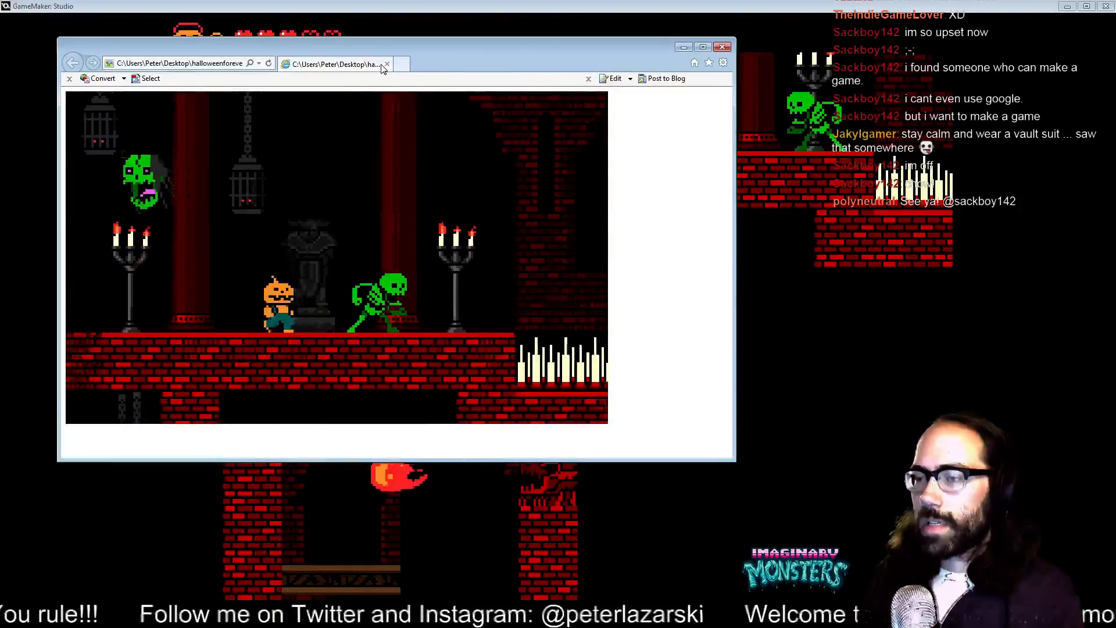
click(387, 64)
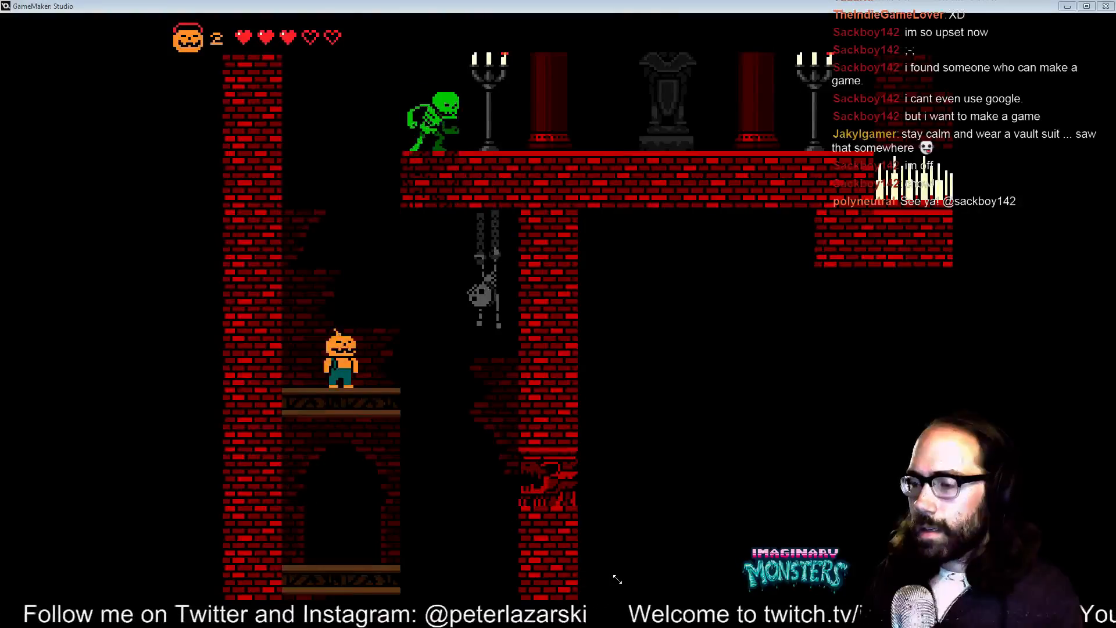
- Fit the recording frame around the wooden ledge and hanging skeleton, and record a GIF of the pumpkin character crouching there
drag(235, 369, 220, 370)
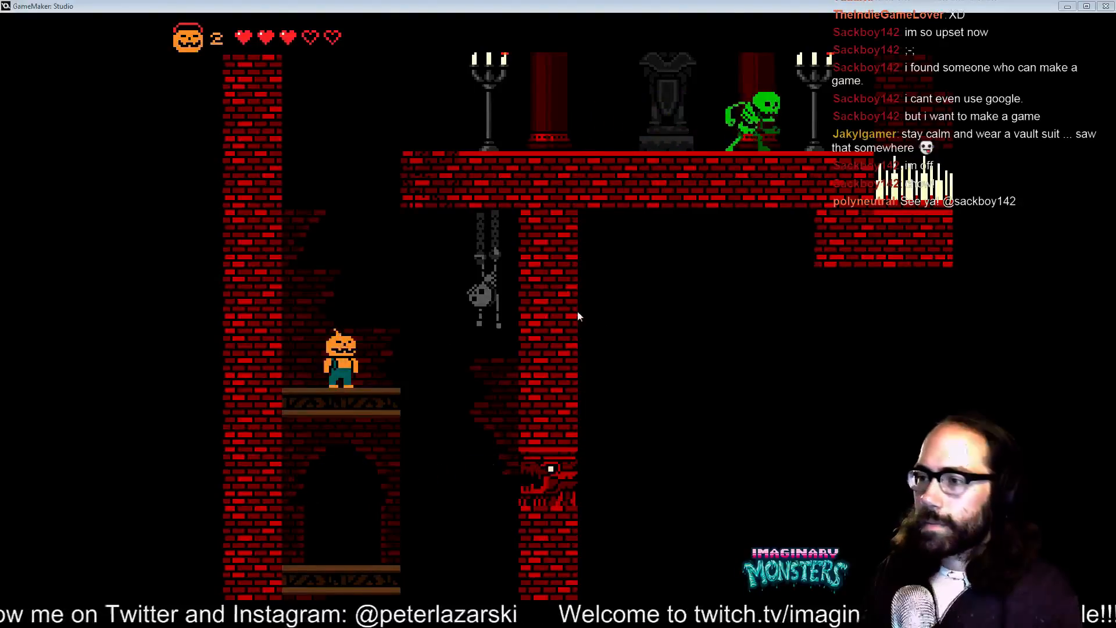
key(Down)
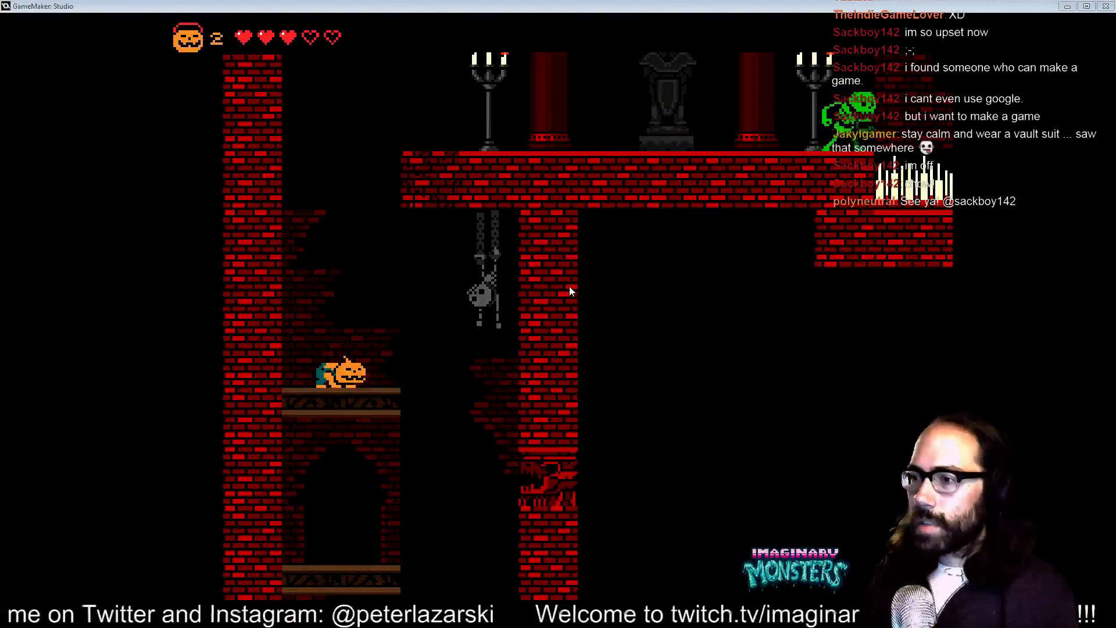
right_click(609, 200)
click(612, 205)
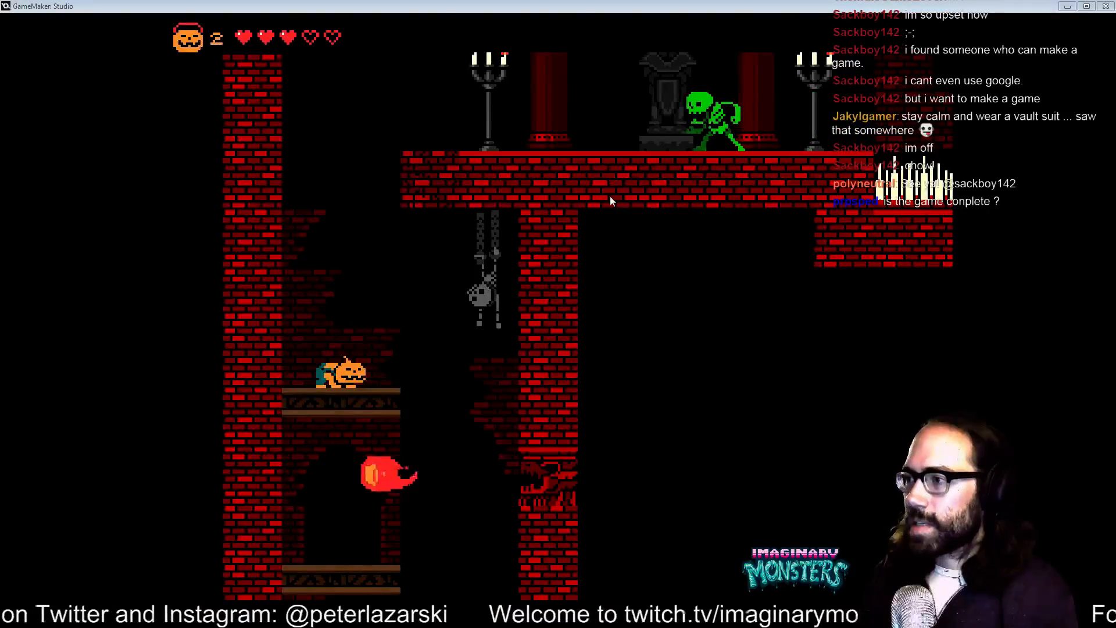
right_click(610, 197)
click(618, 449)
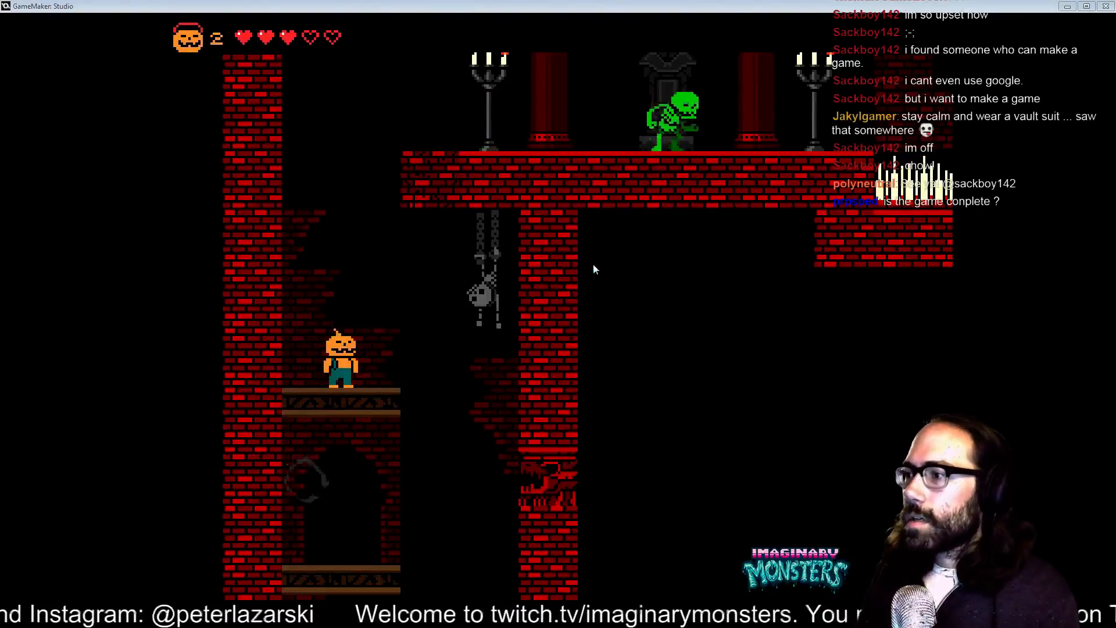
- Save the ledge recording as halloweenforever_bloodymansion_hangingout.gif in the halloweenforever folder and close its preview
click(592, 265)
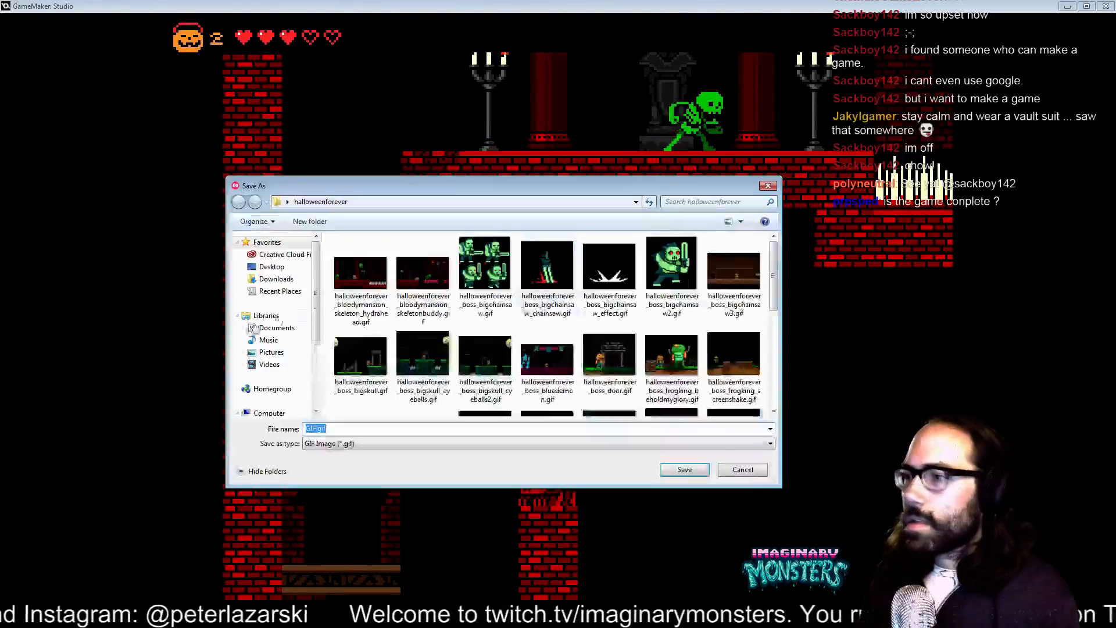
click(361, 281)
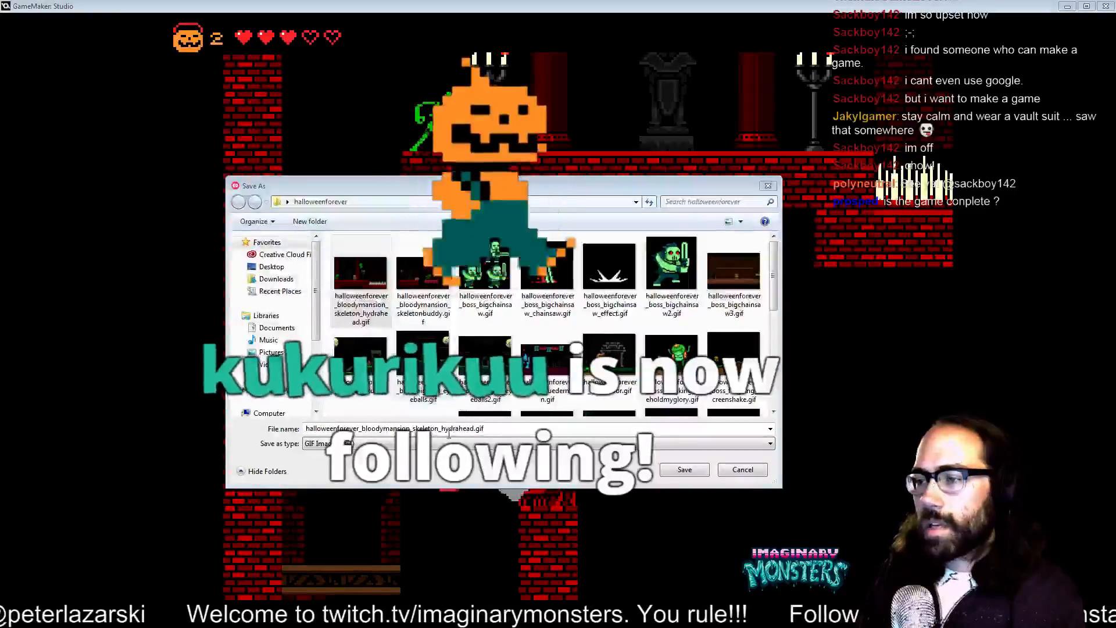
drag(476, 433, 473, 433)
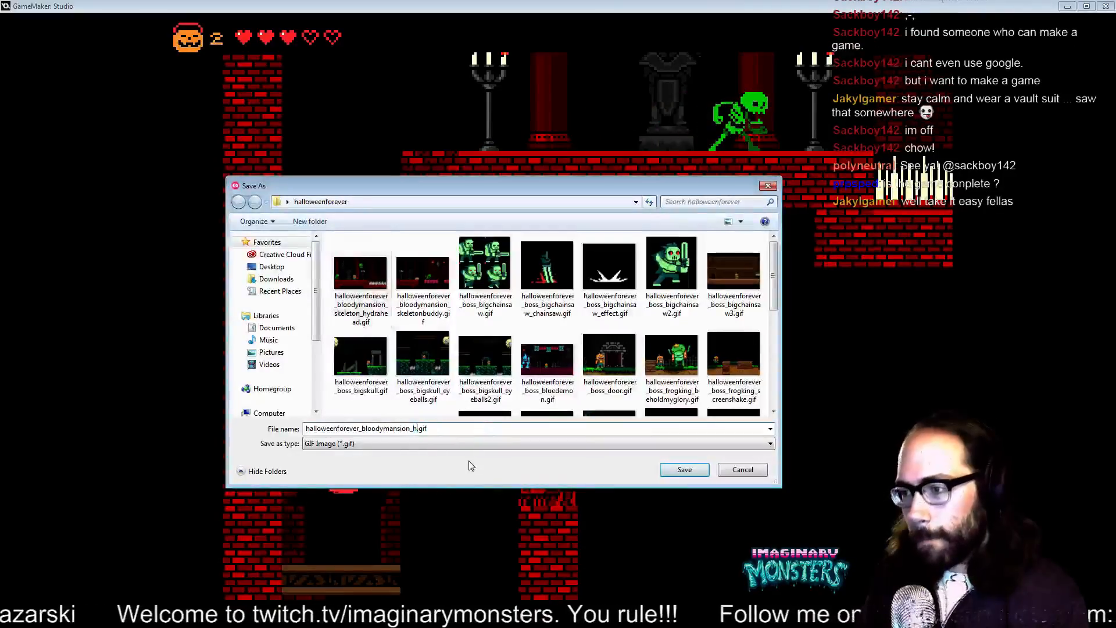
text(hangingout)
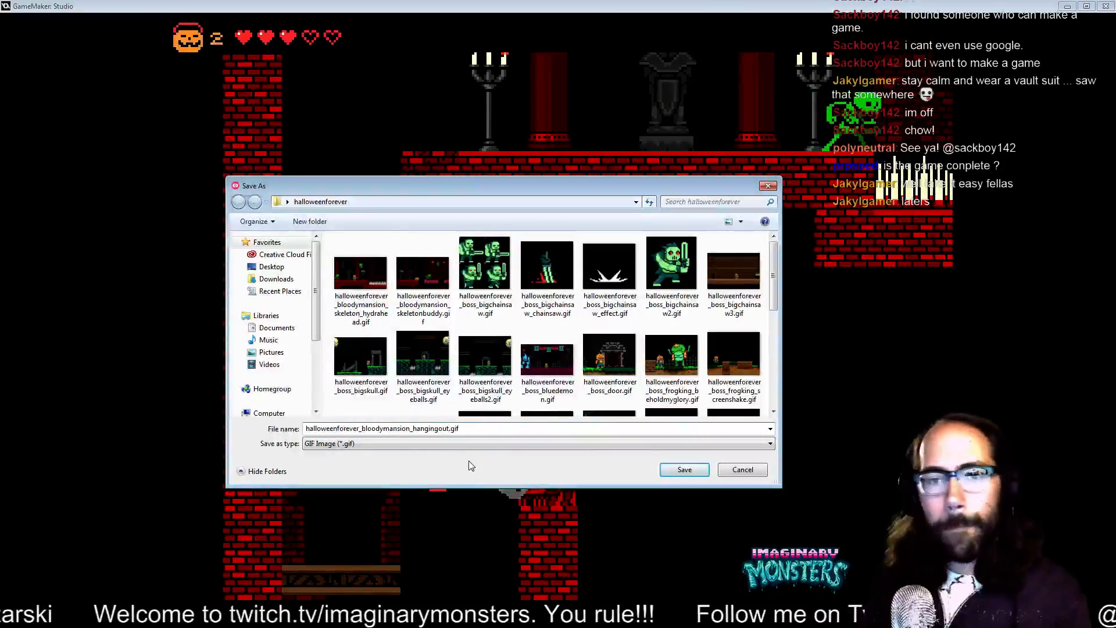
key(Return)
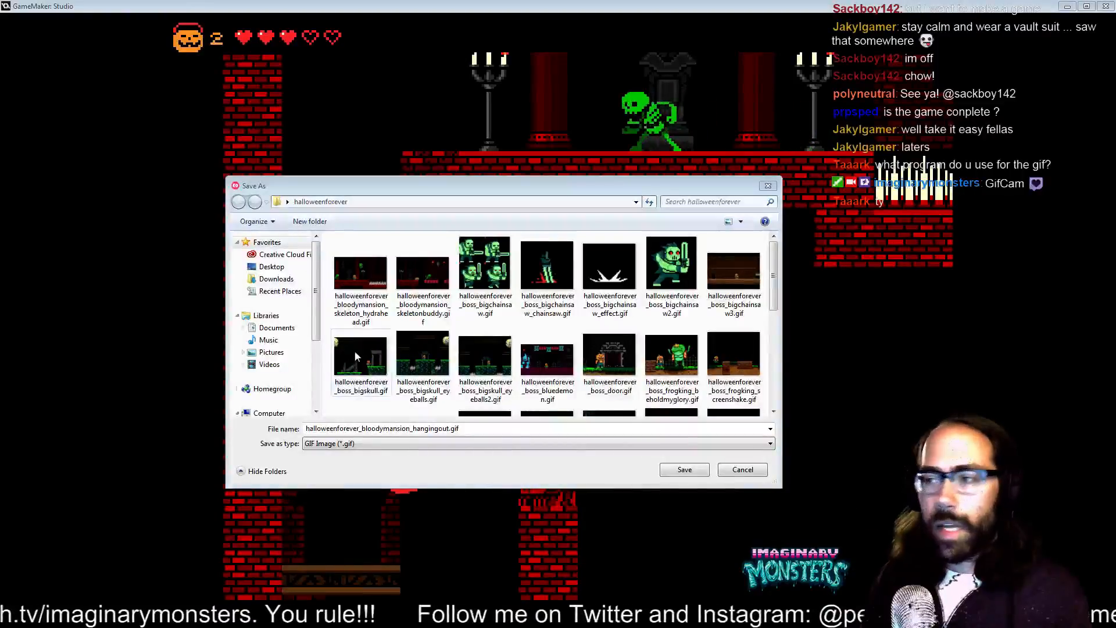
drag(542, 191, 577, 193)
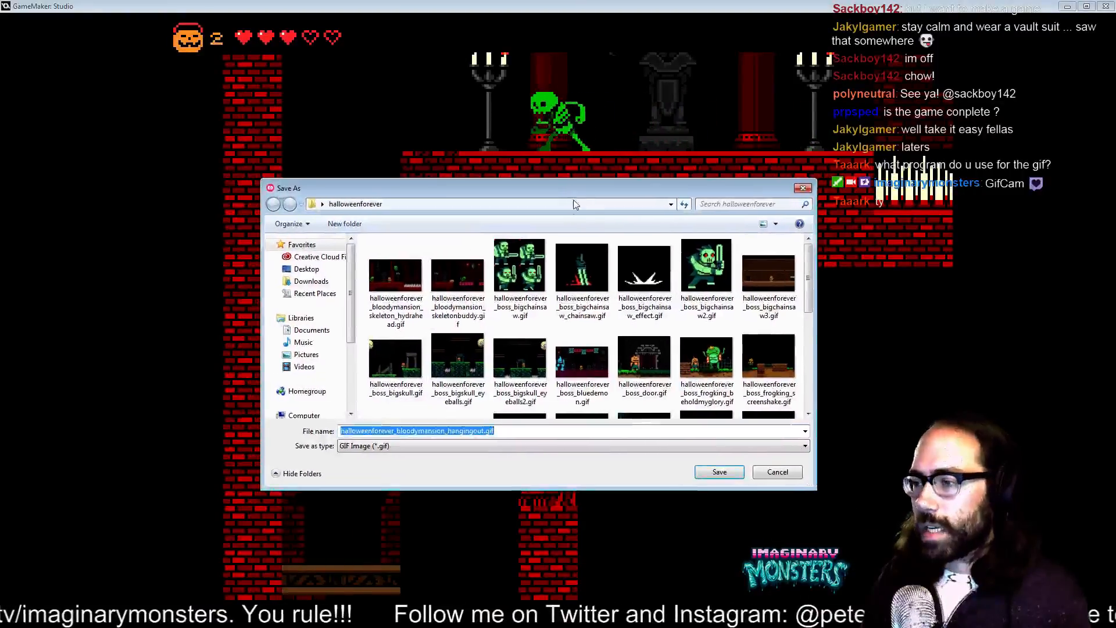
click(719, 470)
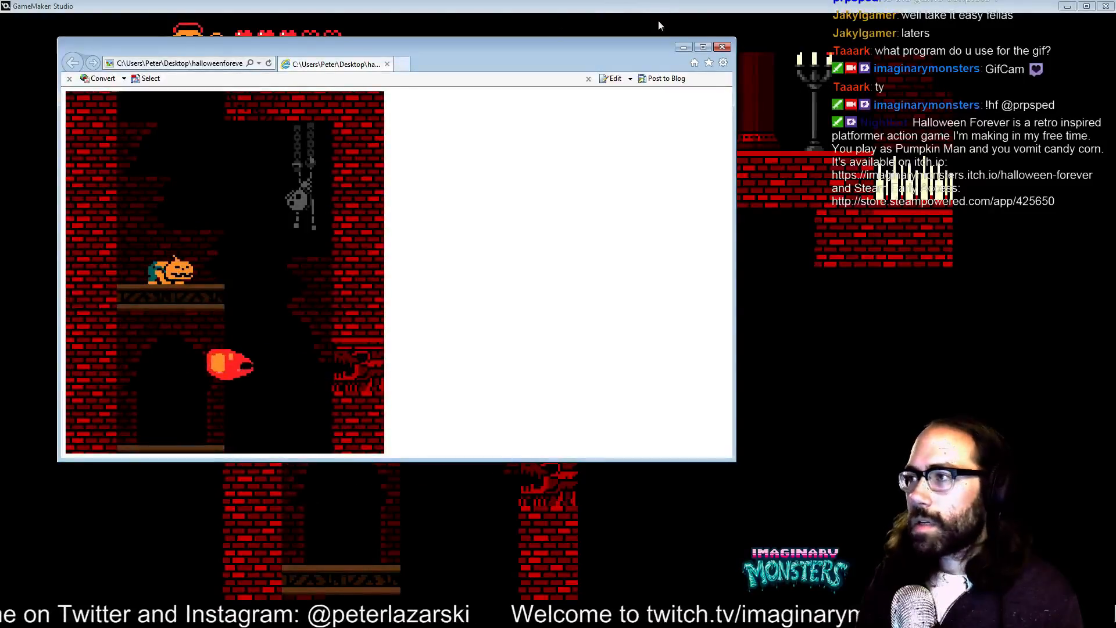
click(721, 47)
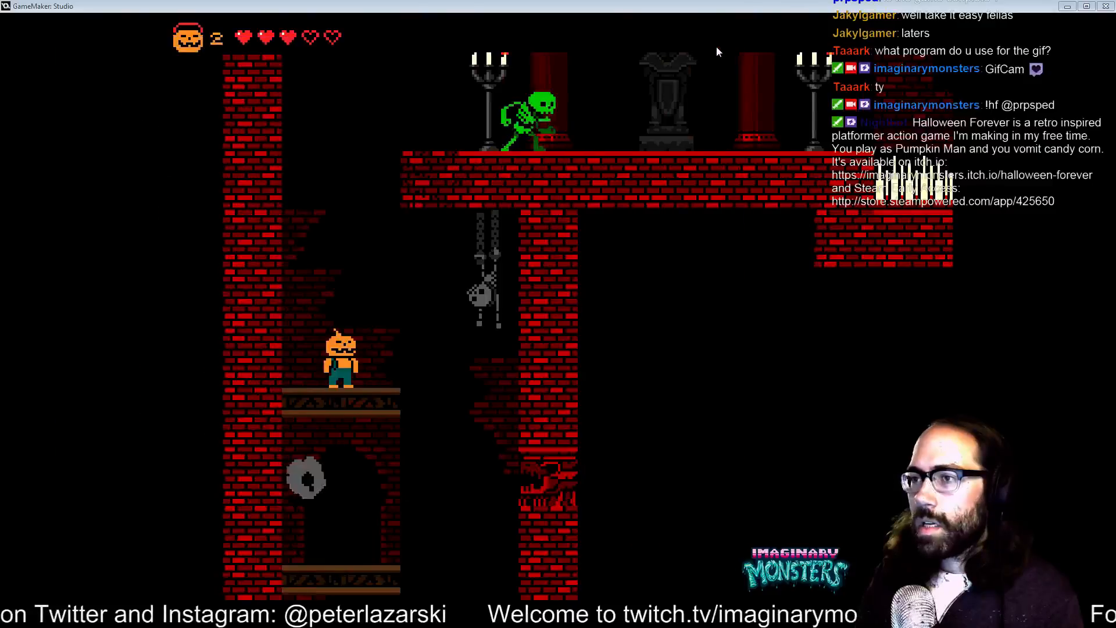